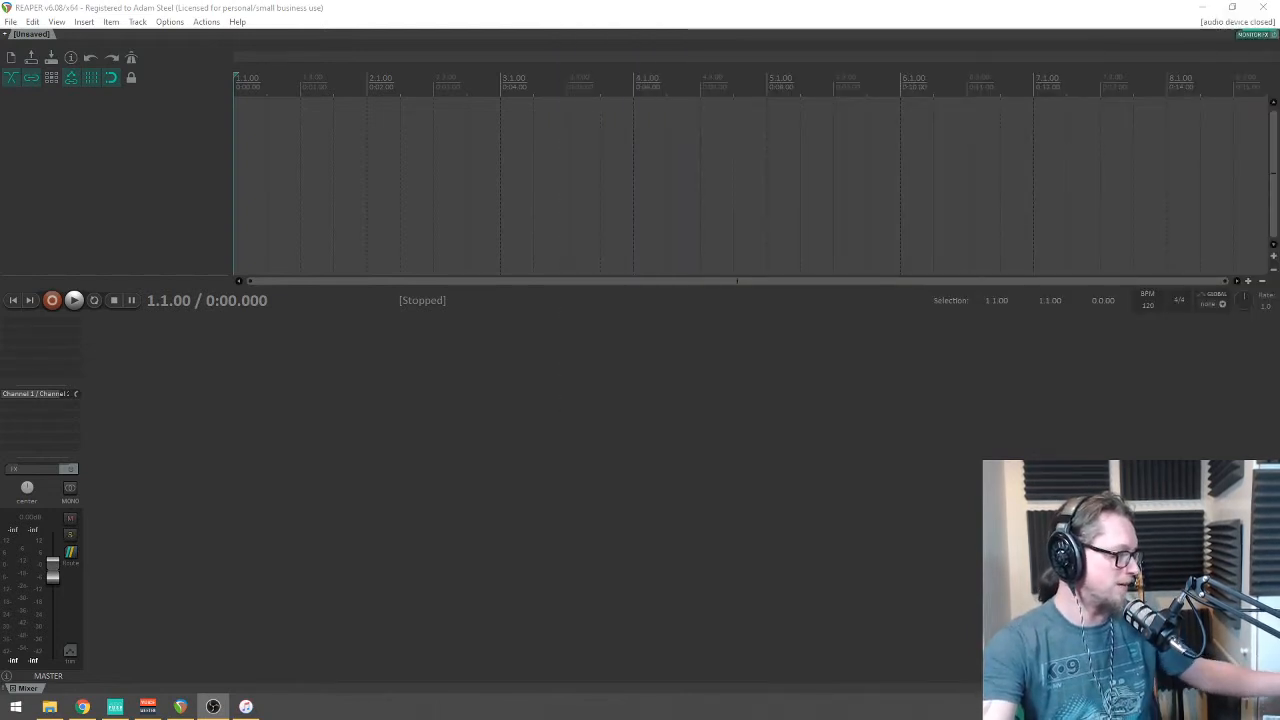
# Step: Open the most recent project, continuing without the unlicensed RBass Mono plug-in and dismissing the missing-effects warning
pyautogui.click(10, 22)
pyautogui.moveTo(72, 167)
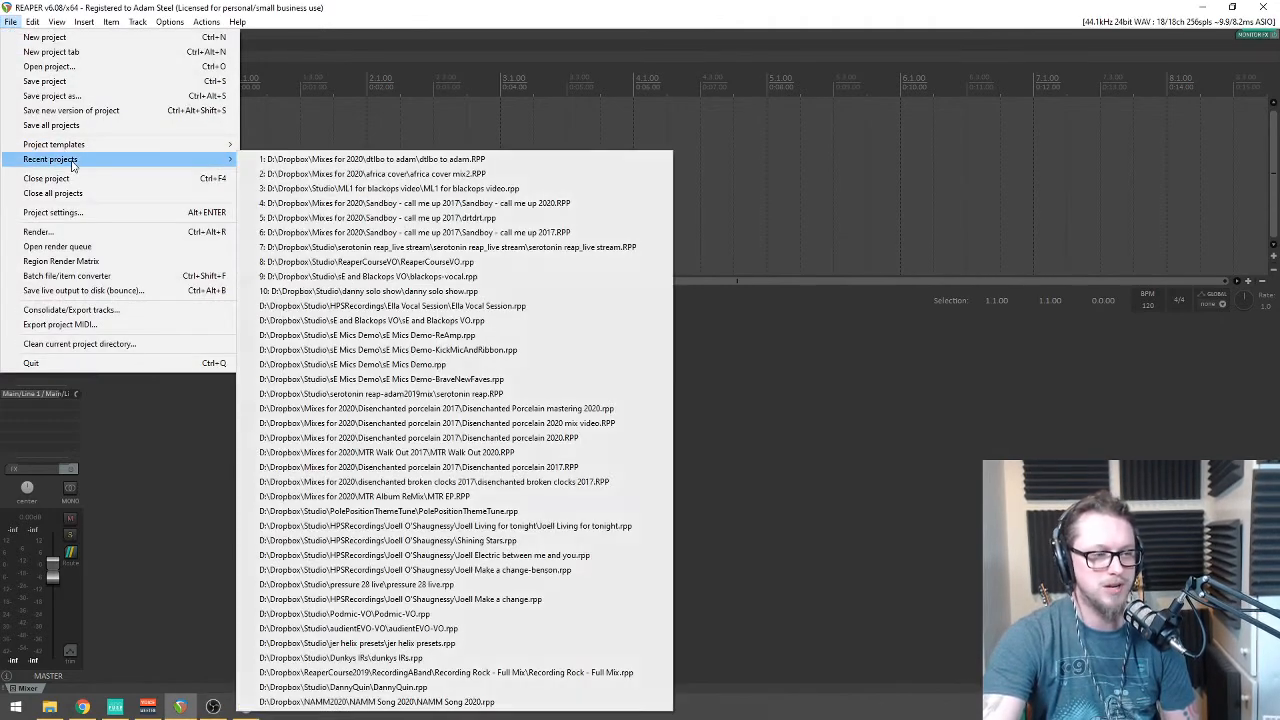
pyautogui.click(440, 160)
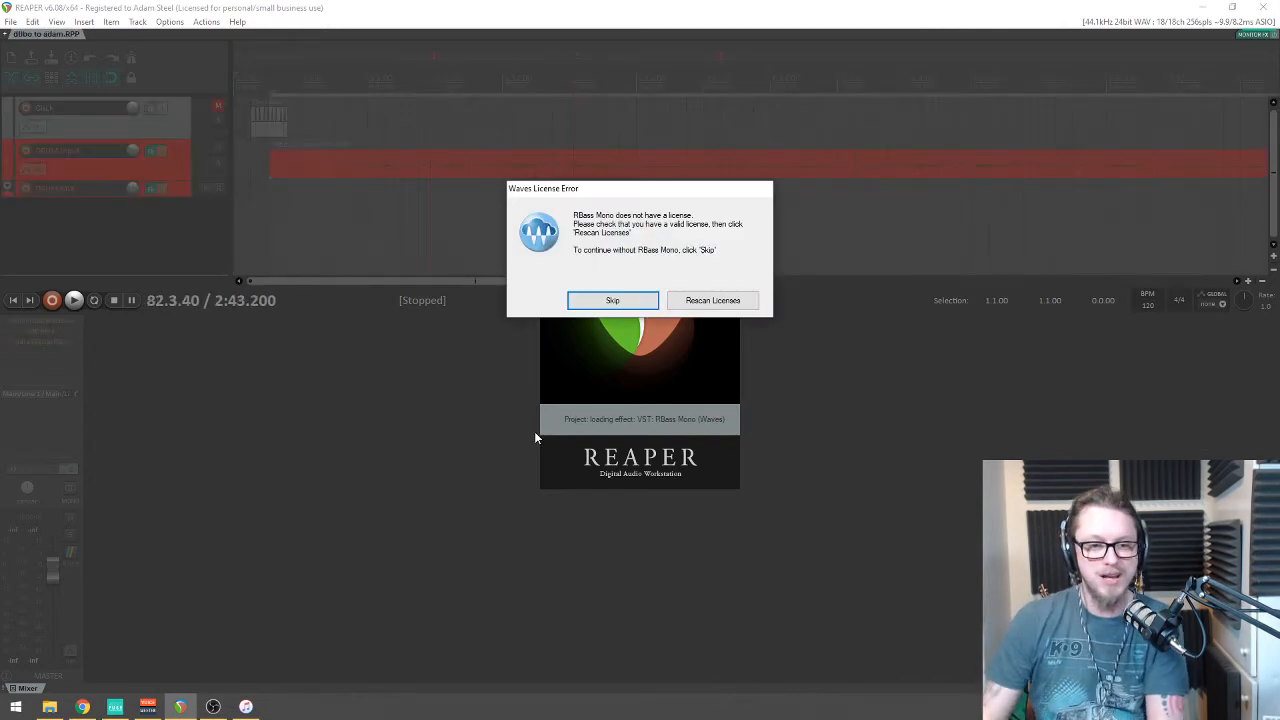
pyautogui.click(606, 300)
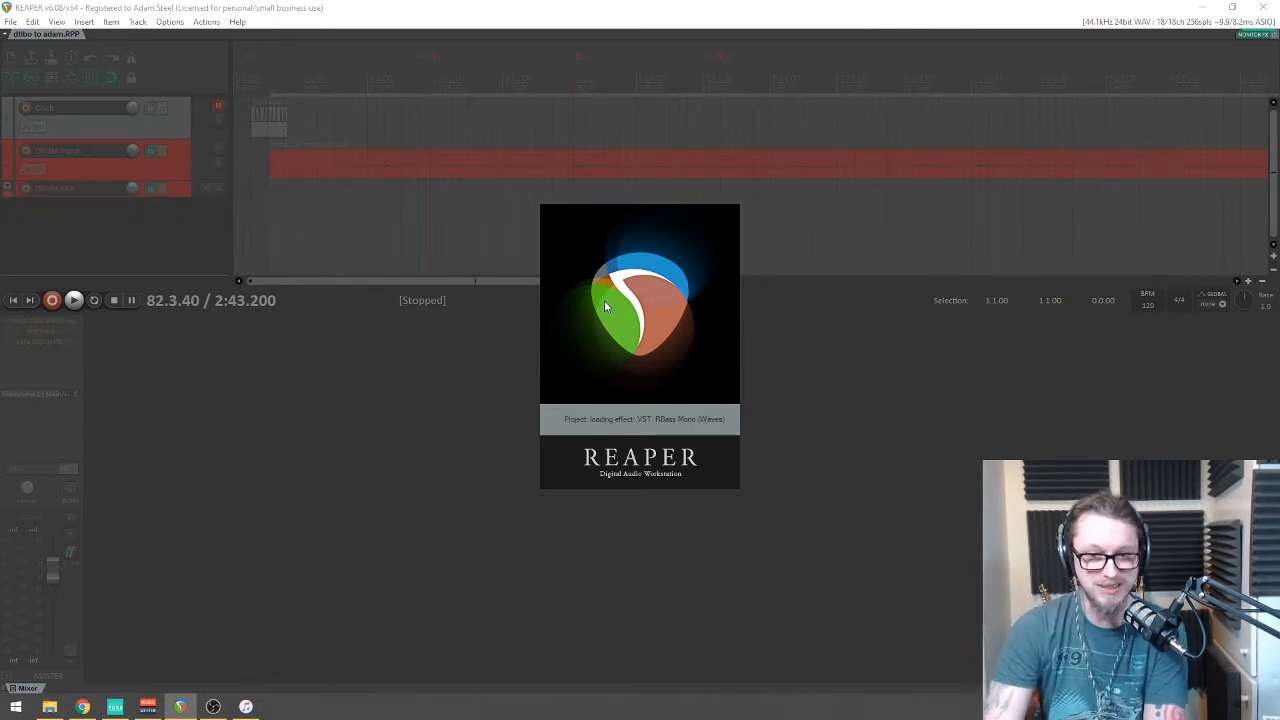
pyautogui.click(606, 301)
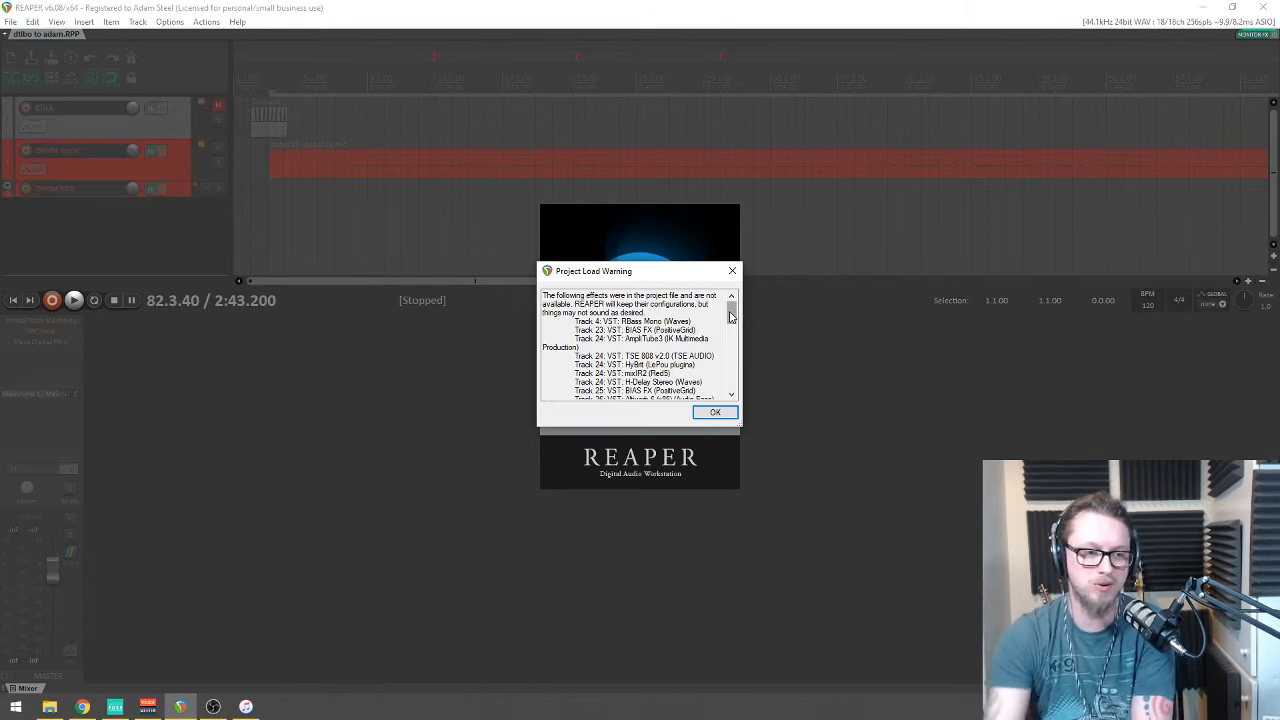
pyautogui.moveTo(730, 316)
pyautogui.mouseDown()
pyautogui.moveTo(733, 381)
pyautogui.moveTo(738, 313)
pyautogui.mouseUp()
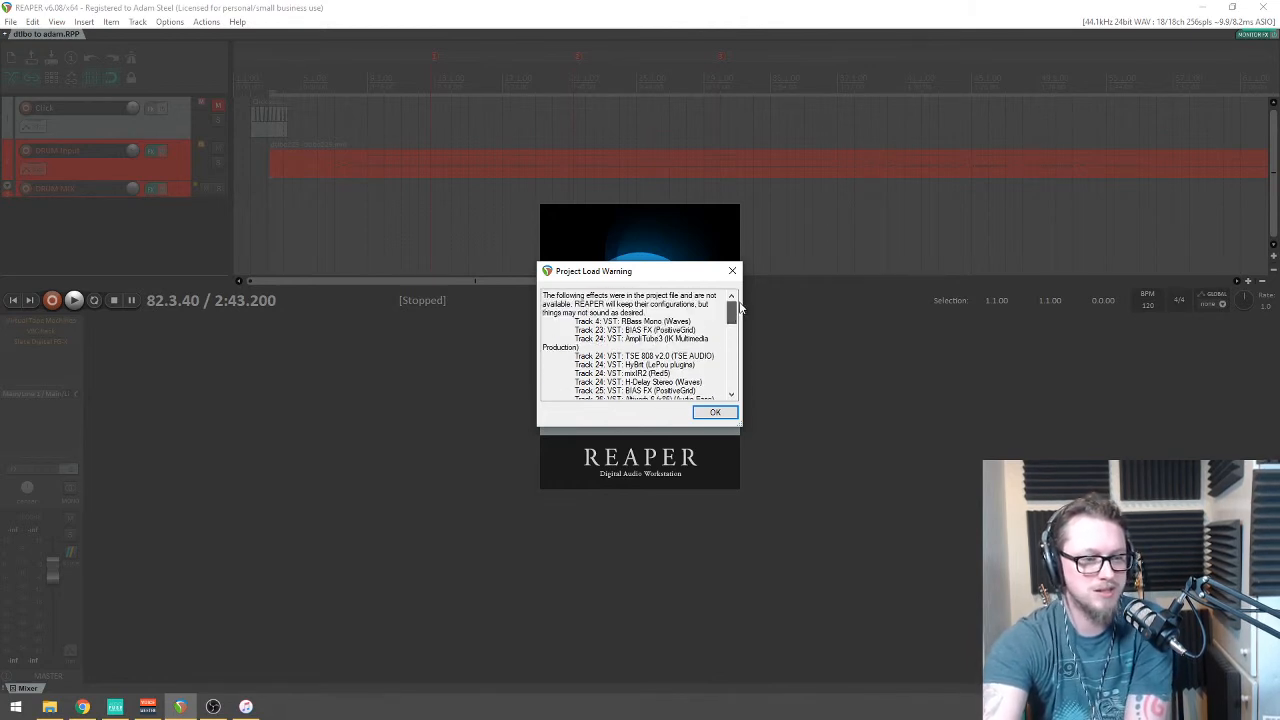
pyautogui.click(713, 414)
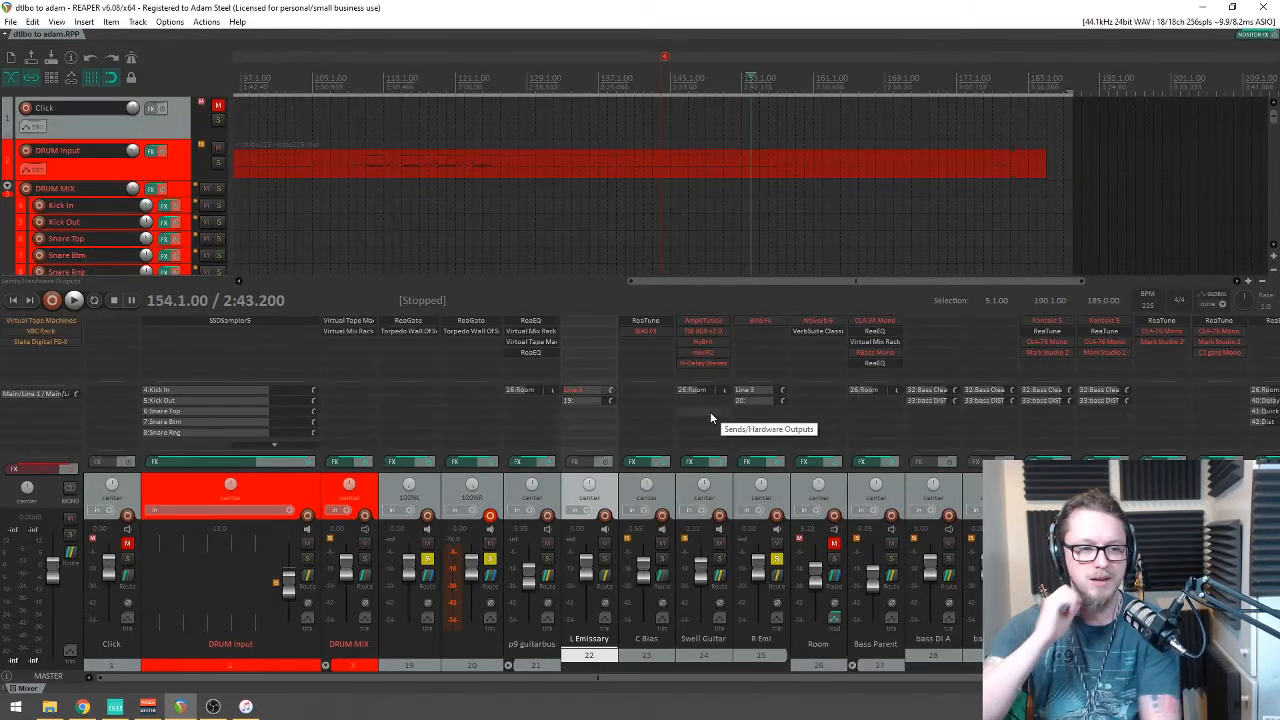
# Step: Enable the master track's FX chain and remove its Virtual Tape Machines, VBC Rack and Slate Digital FG-X plug-ins
pyautogui.hotkey('ctrl', 'pagedown')
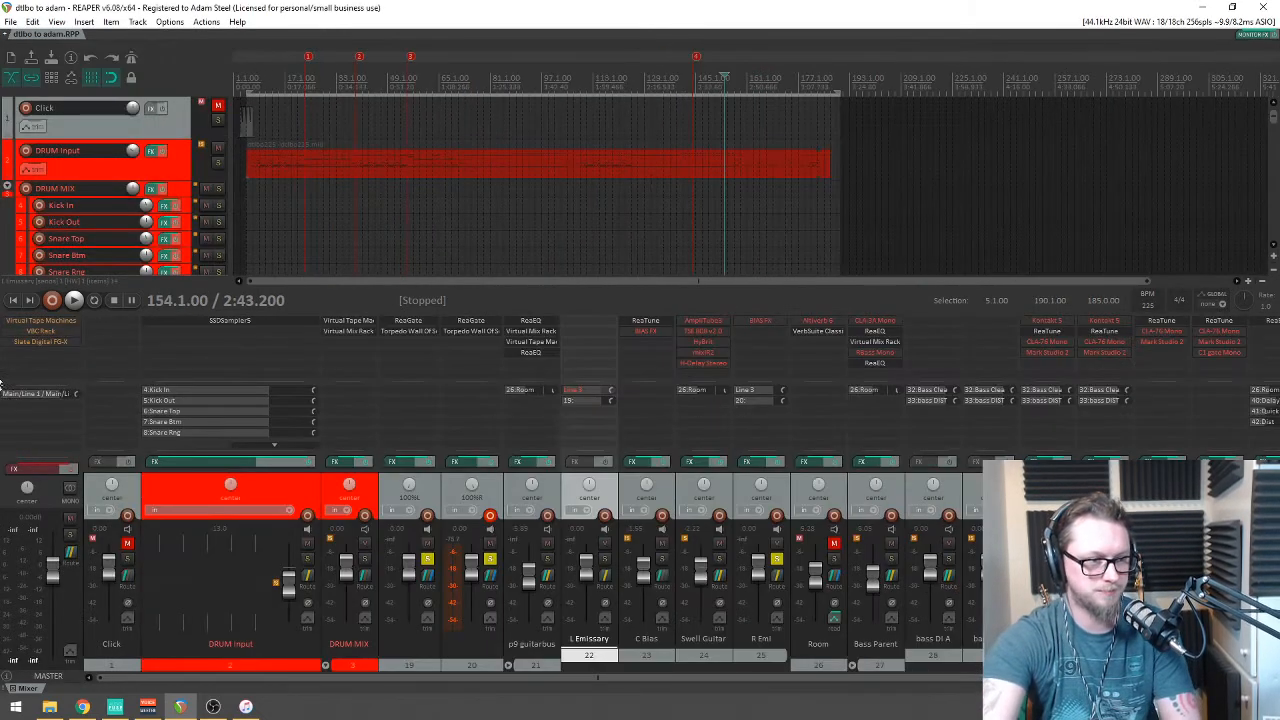
pyautogui.click(62, 469)
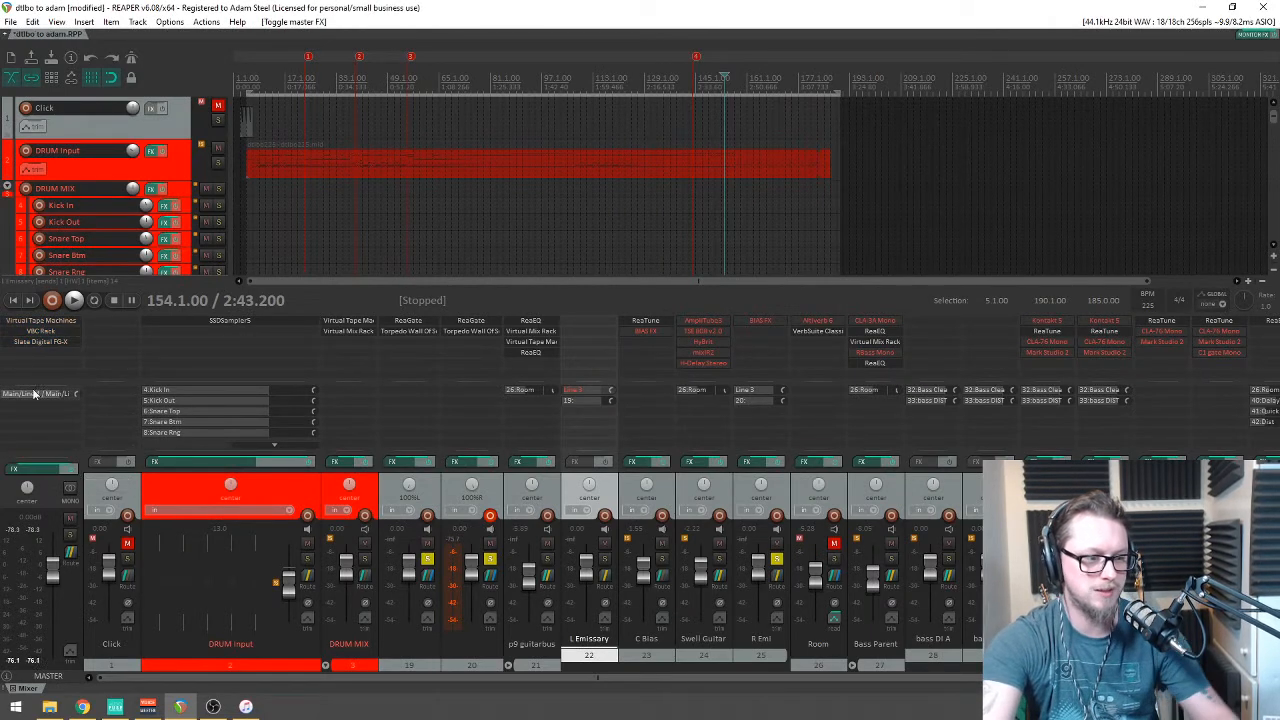
pyautogui.click(53, 349)
pyautogui.press('Delete')
pyautogui.press('Delete')
pyautogui.press('Delete')
# Step: Add the 8-channel ReaStream (Cockos) plug-in to the master track, filtering the plug-in list for "stre"
pyautogui.doubleClick(53, 326)
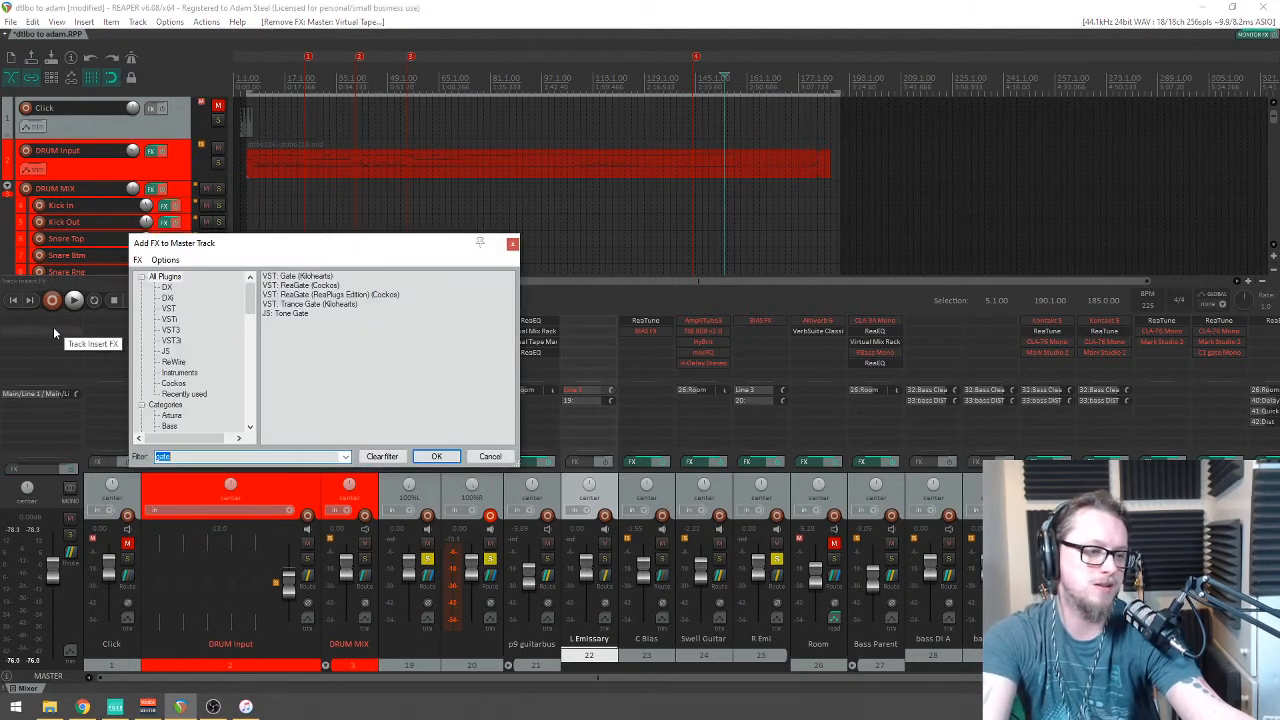
pyautogui.write('stre')
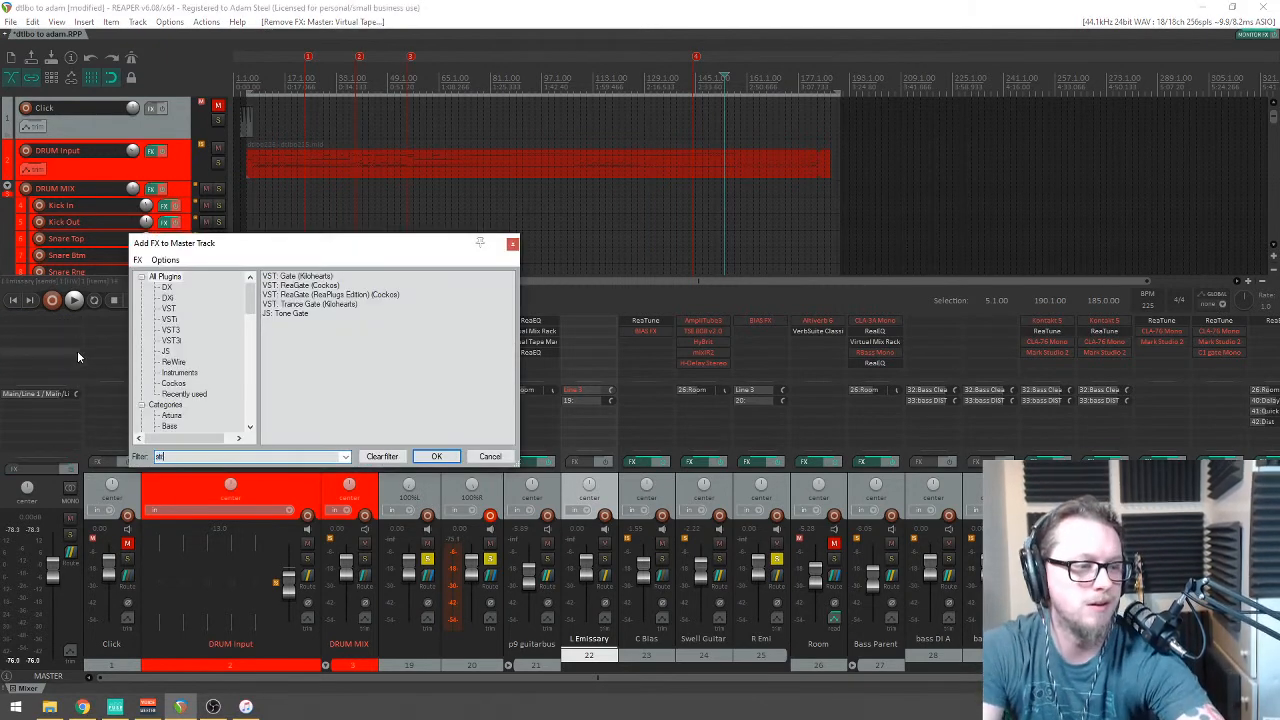
pyautogui.click(290, 286)
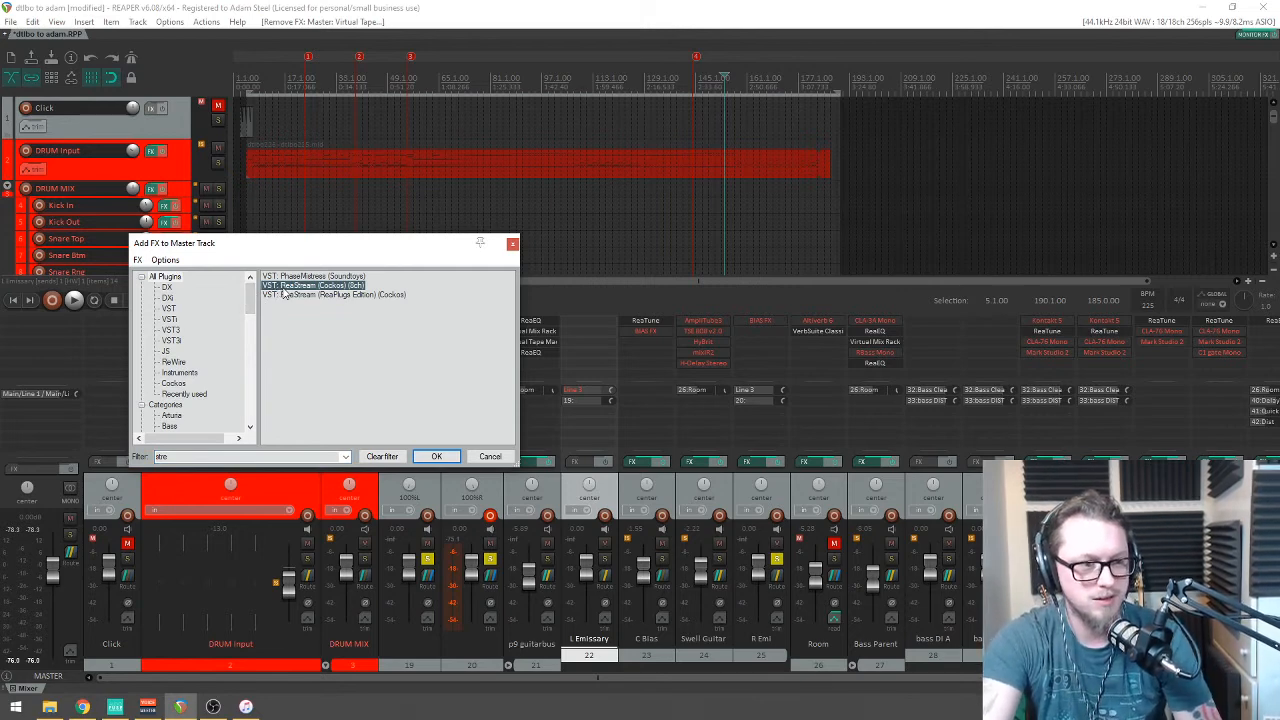
pyautogui.press('Return')
# Step: Set the master's ReaStream to send audio/MIDI to local broadcast and move its window clear of the track list
pyautogui.click(34, 118)
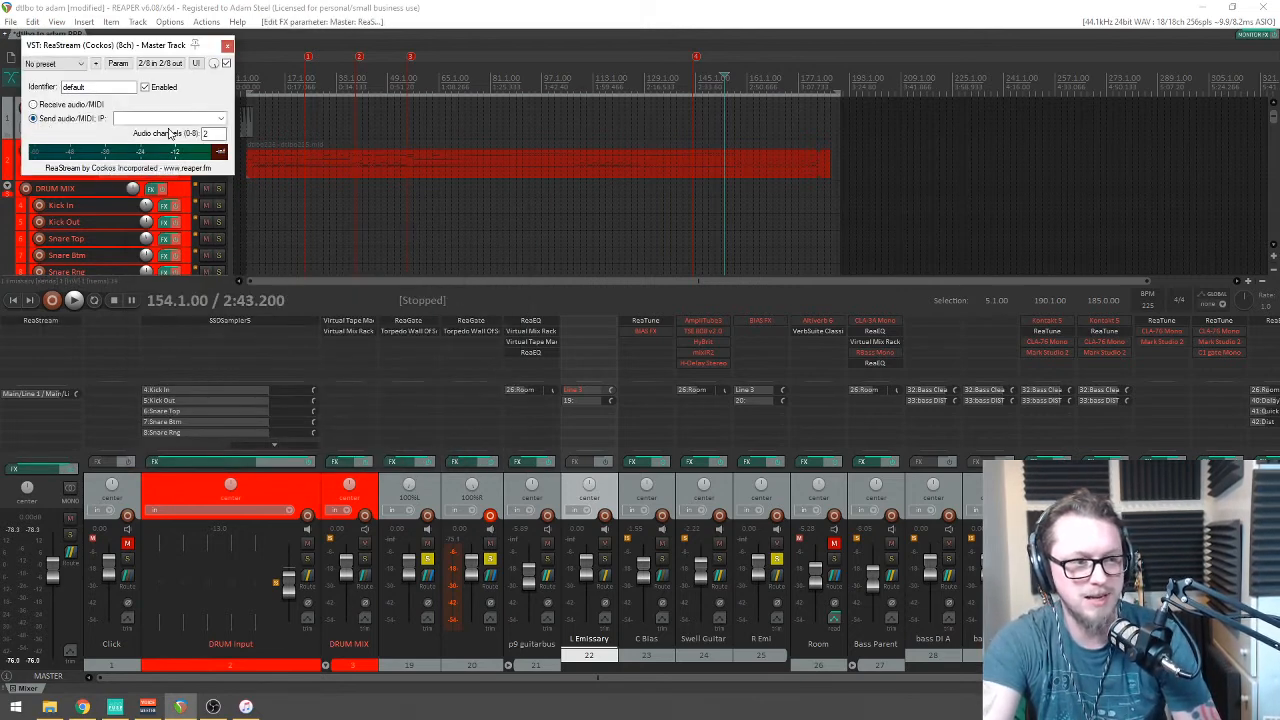
pyautogui.click(221, 118)
pyautogui.click(140, 140)
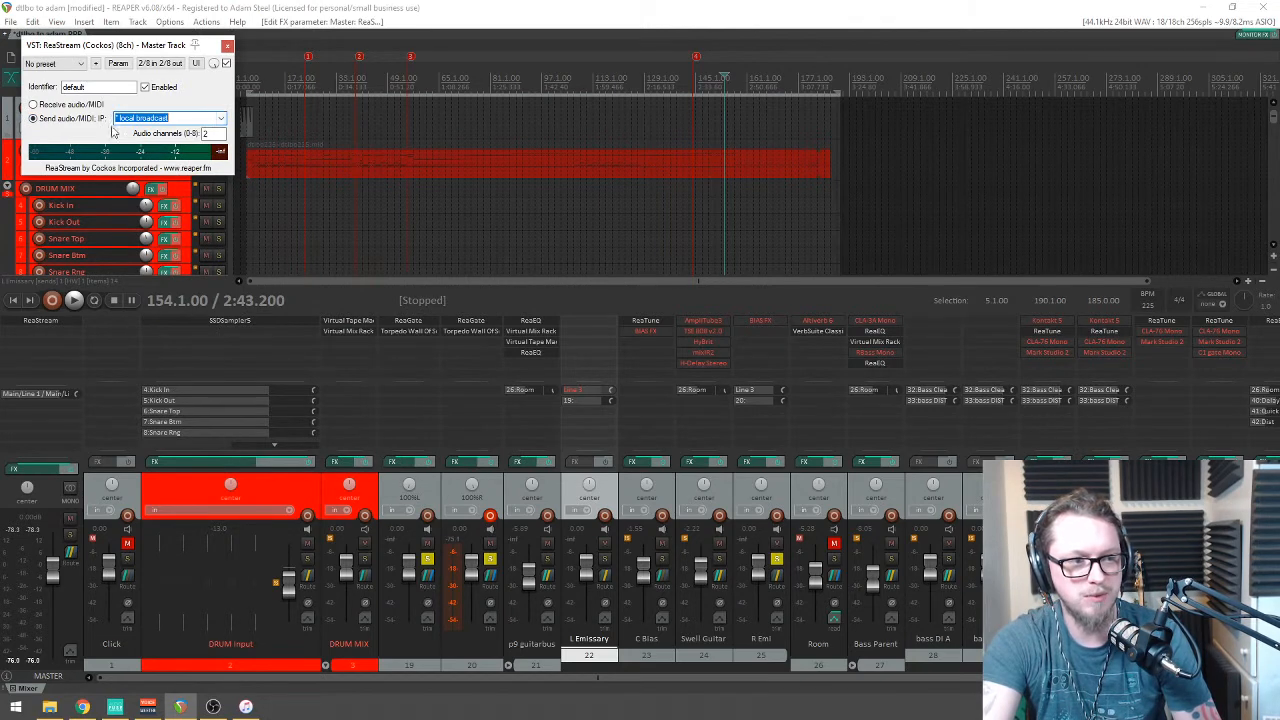
pyautogui.moveTo(177, 46); pyautogui.dragTo(313, 192)
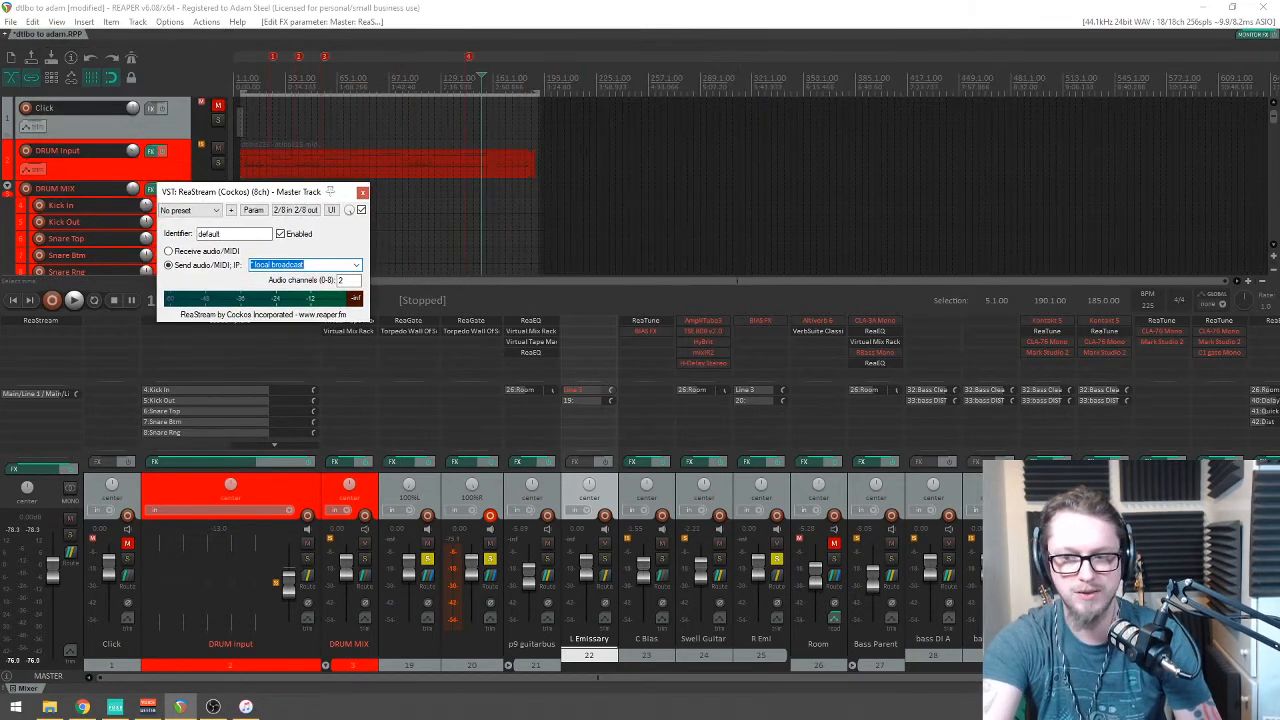
# Step: Place the edit cursor at bar 23 and play a short passage to check the signal through ReaStream
pyautogui.click(270, 150)
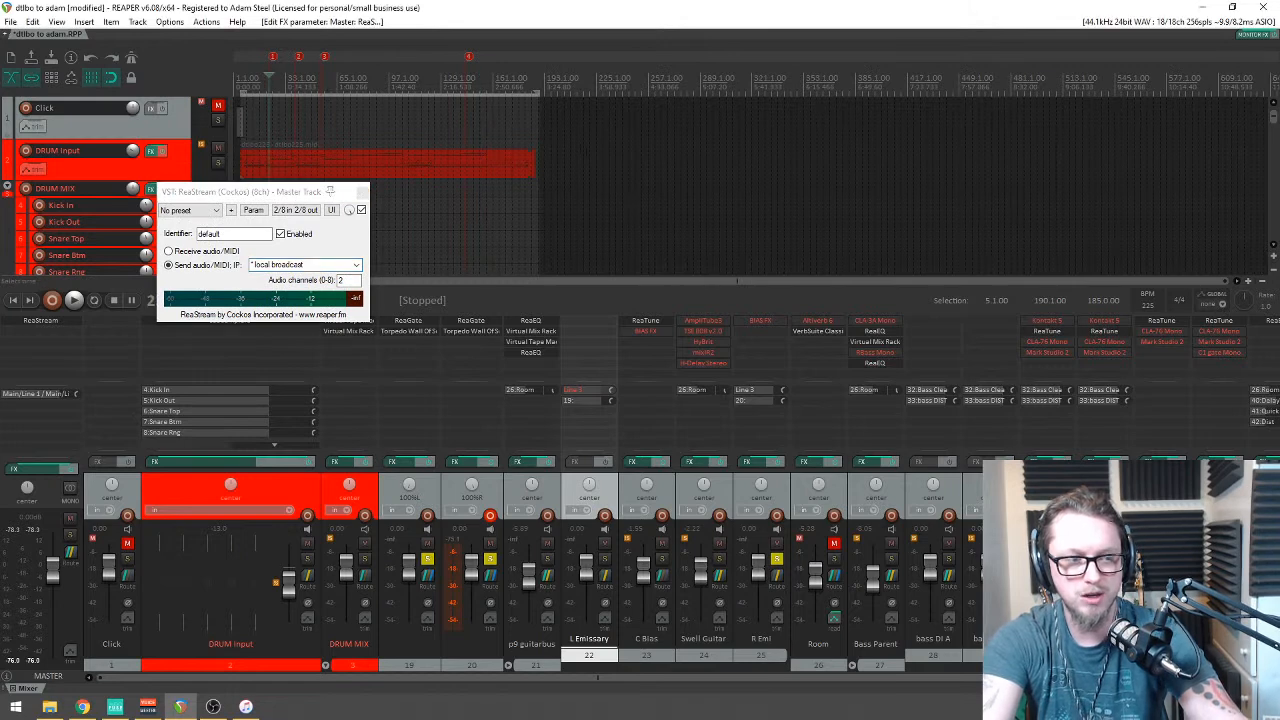
pyautogui.scroll(3, 572, 150)
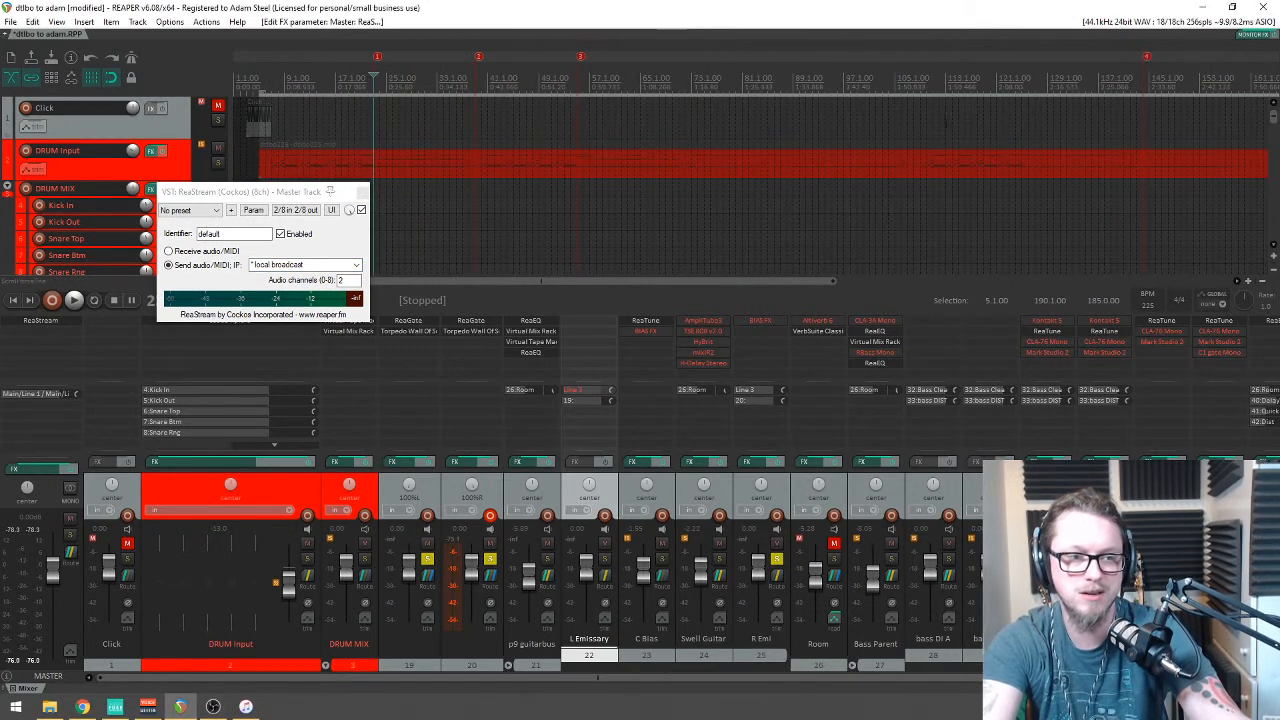
pyautogui.press('space')
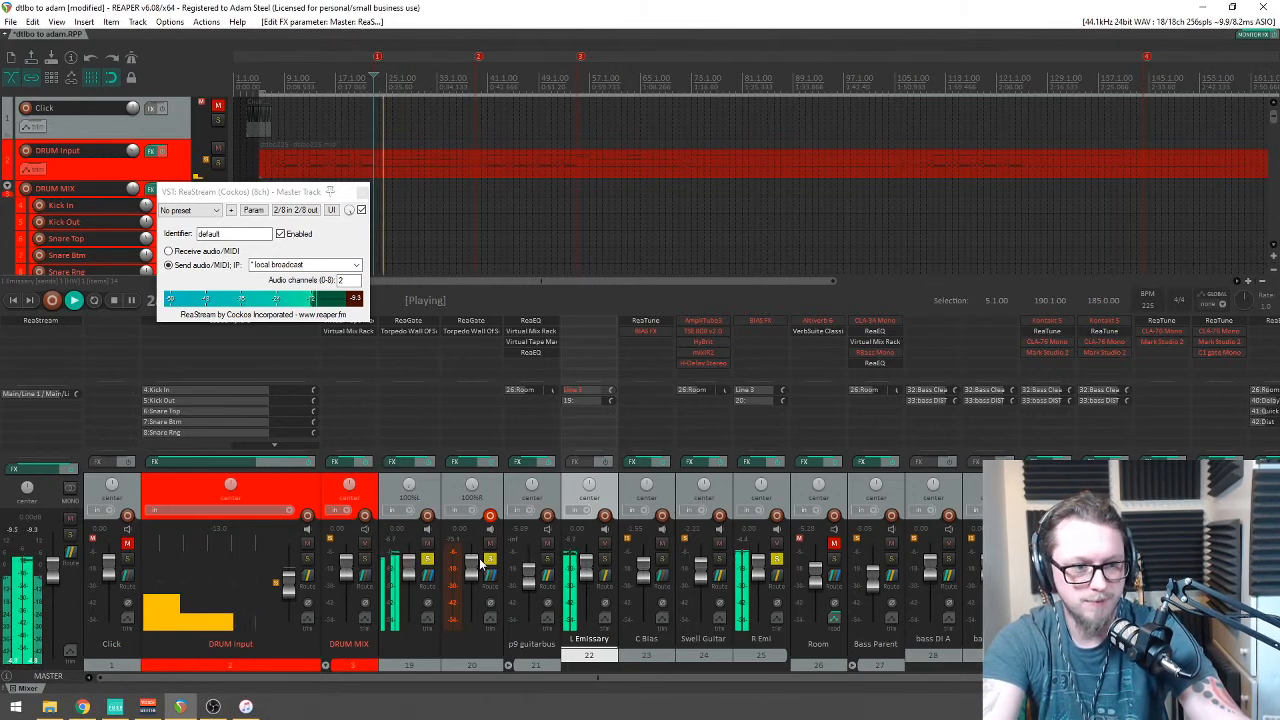
pyautogui.press('space')
# Step: Delete the two unnamed tracks 19 and 20
pyautogui.click(476, 475)
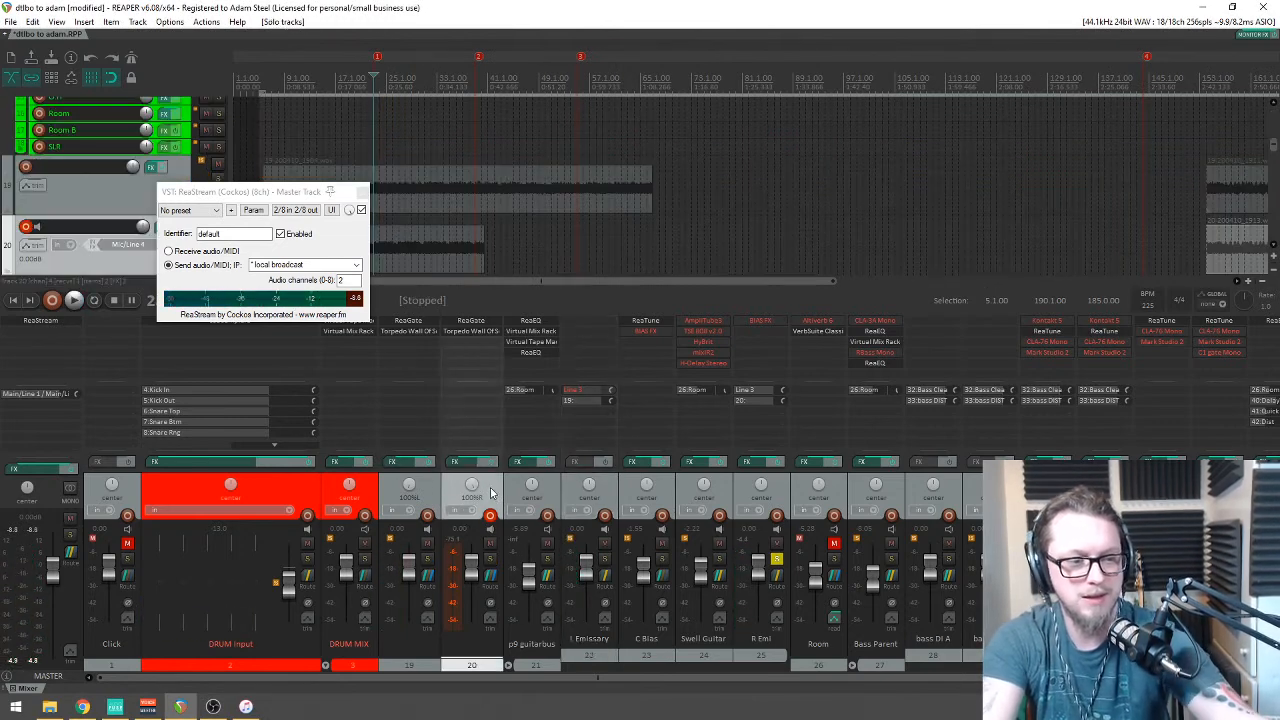
pyautogui.keyDown('ctrl'); pyautogui.click(426, 491); pyautogui.keyUp('ctrl')
pyautogui.press('Delete')
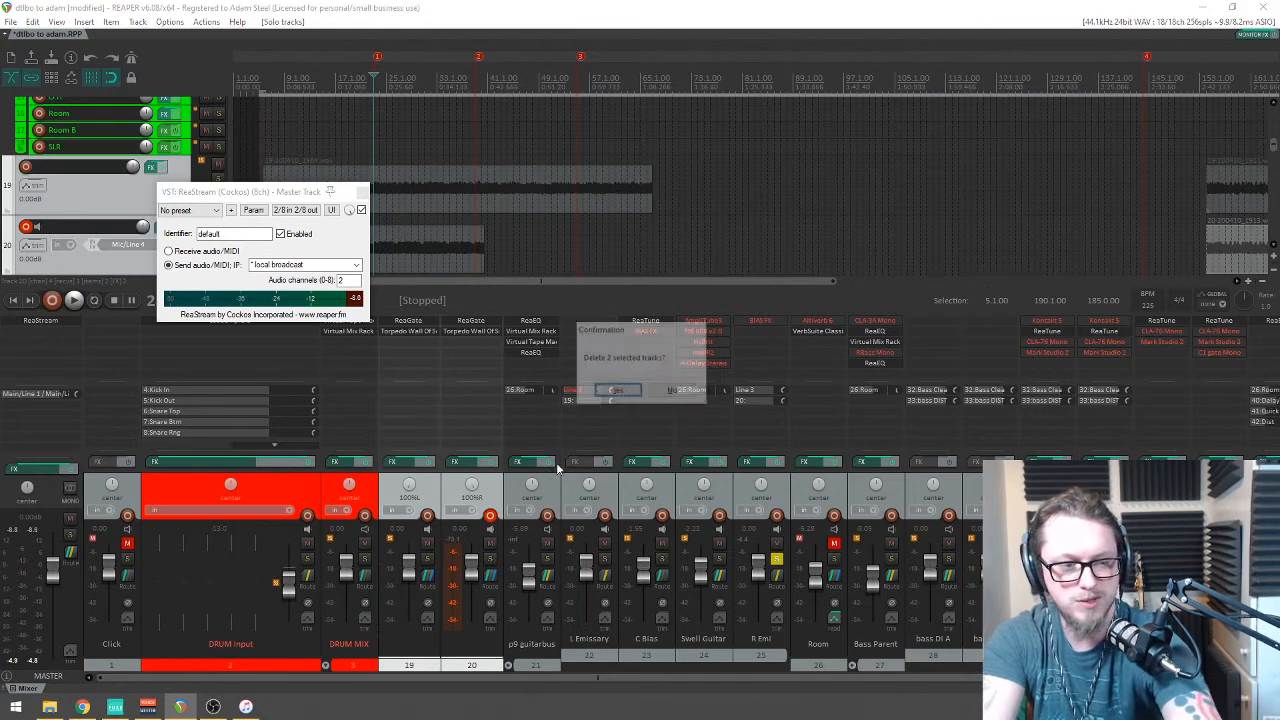
pyautogui.press('Return')
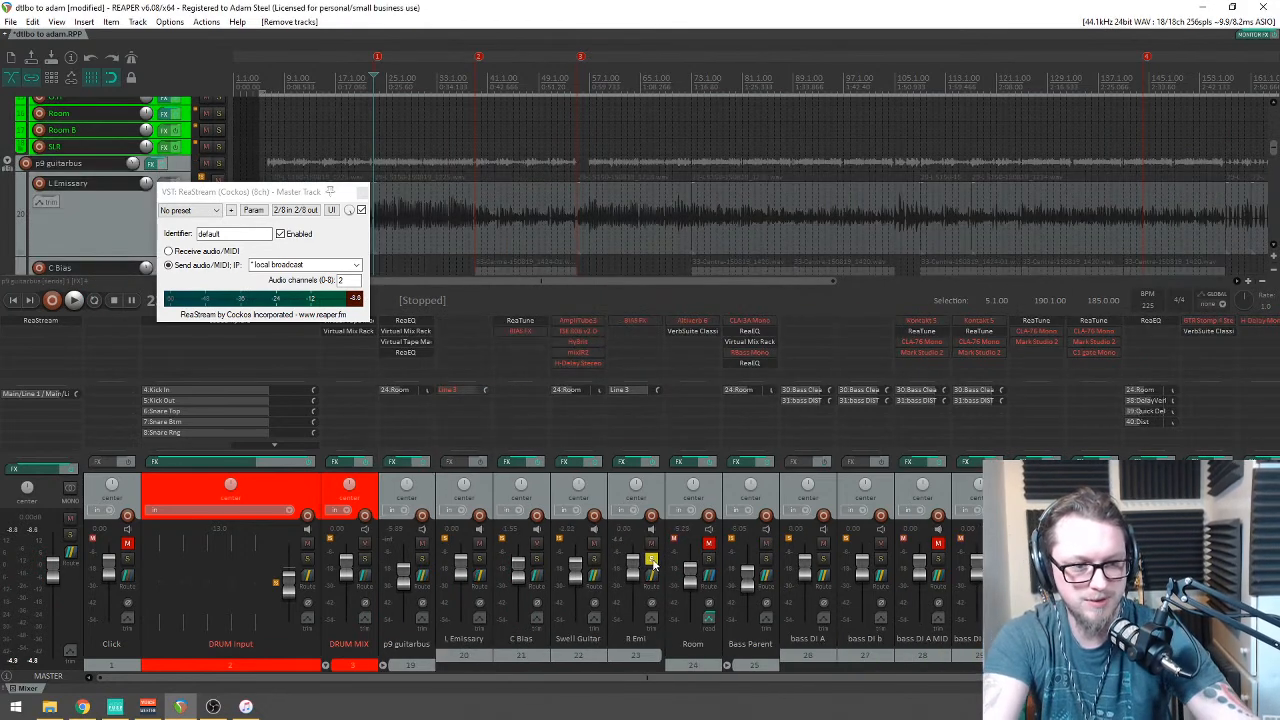
# Step: Unsolo R Emi and pan it 100% right, with L Emissary panned 100% left and its master send toggled
pyautogui.click(652, 564)
pyautogui.moveTo(638, 487); pyautogui.dragTo(638, 430)
pyautogui.moveTo(463, 485); pyautogui.dragTo(479, 533)
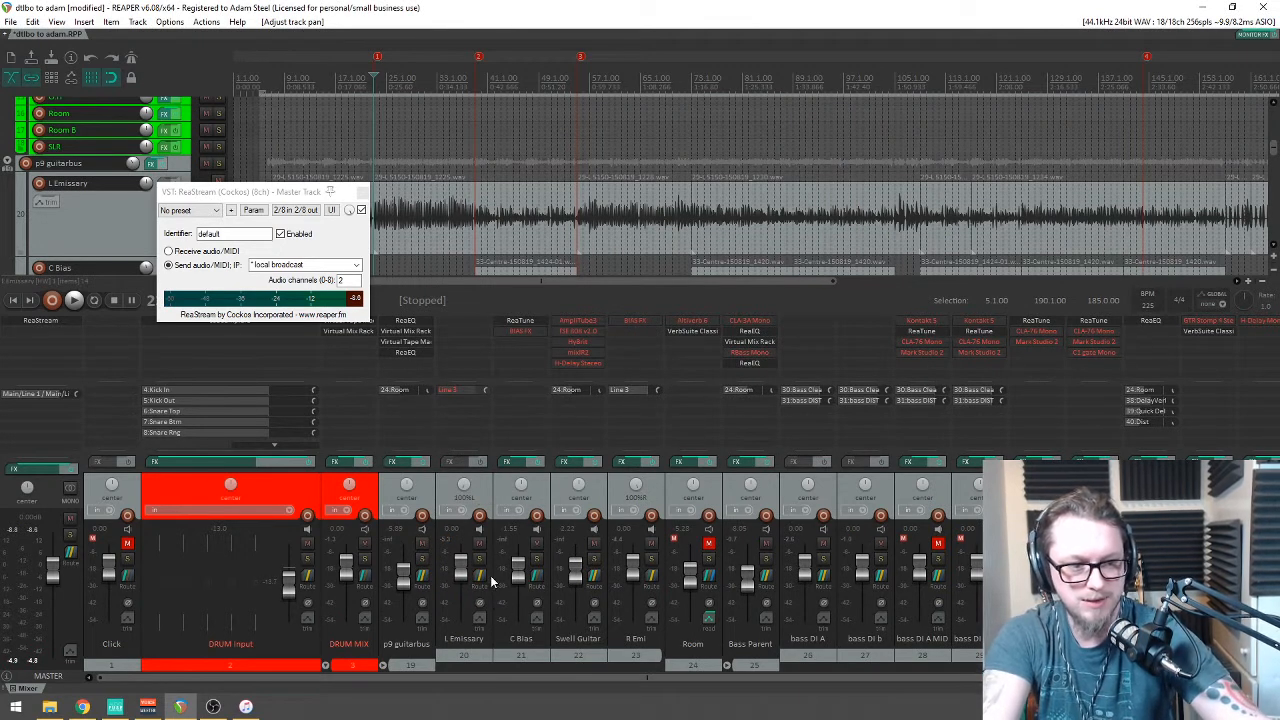
pyautogui.click(480, 582)
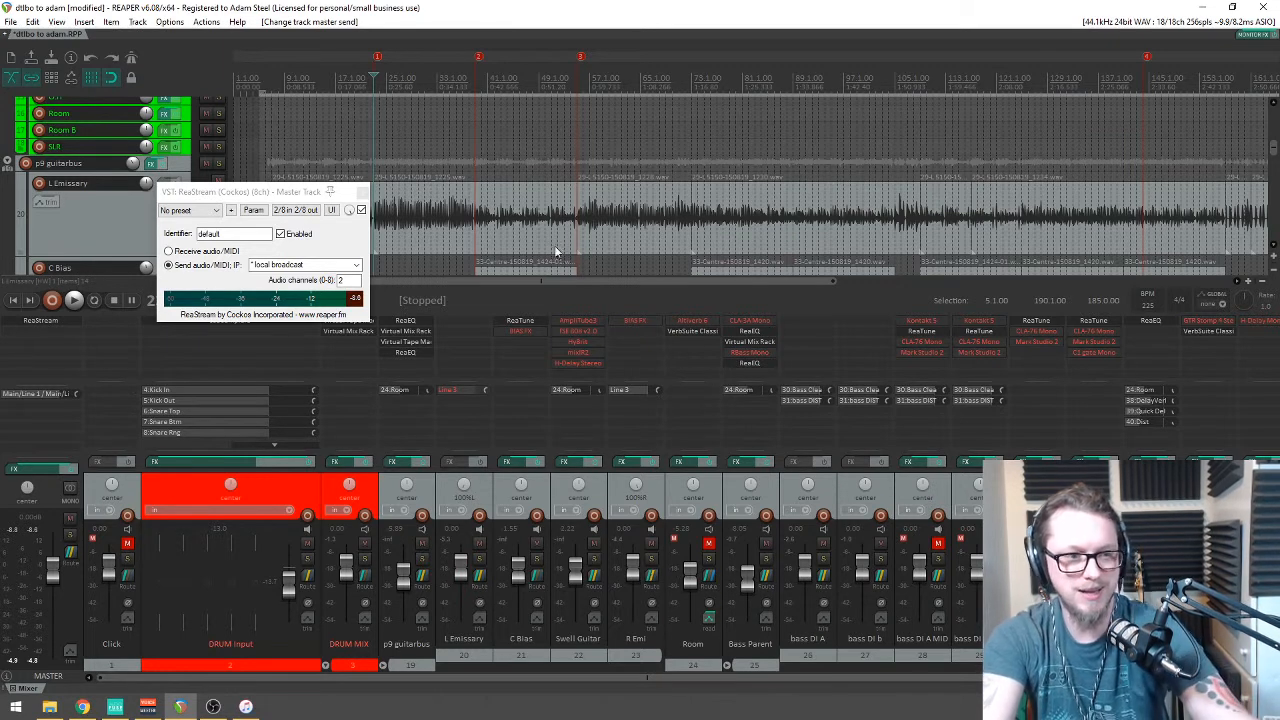
# Step: Close the ReaStream window and listen to the song from bar 23 while looking over the arrangement down to the vocal tracks
pyautogui.click(355, 192)
pyautogui.click(363, 193)
pyautogui.press('space')
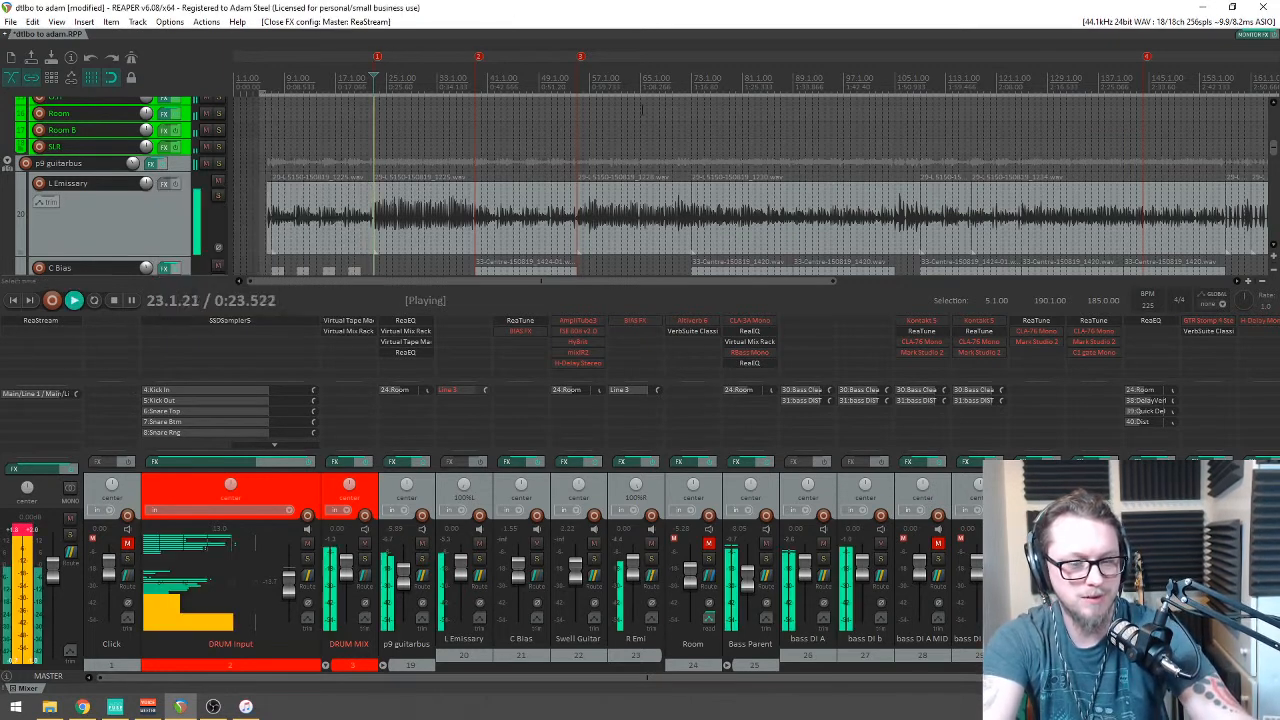
pyautogui.scroll(-2, 753, 117)
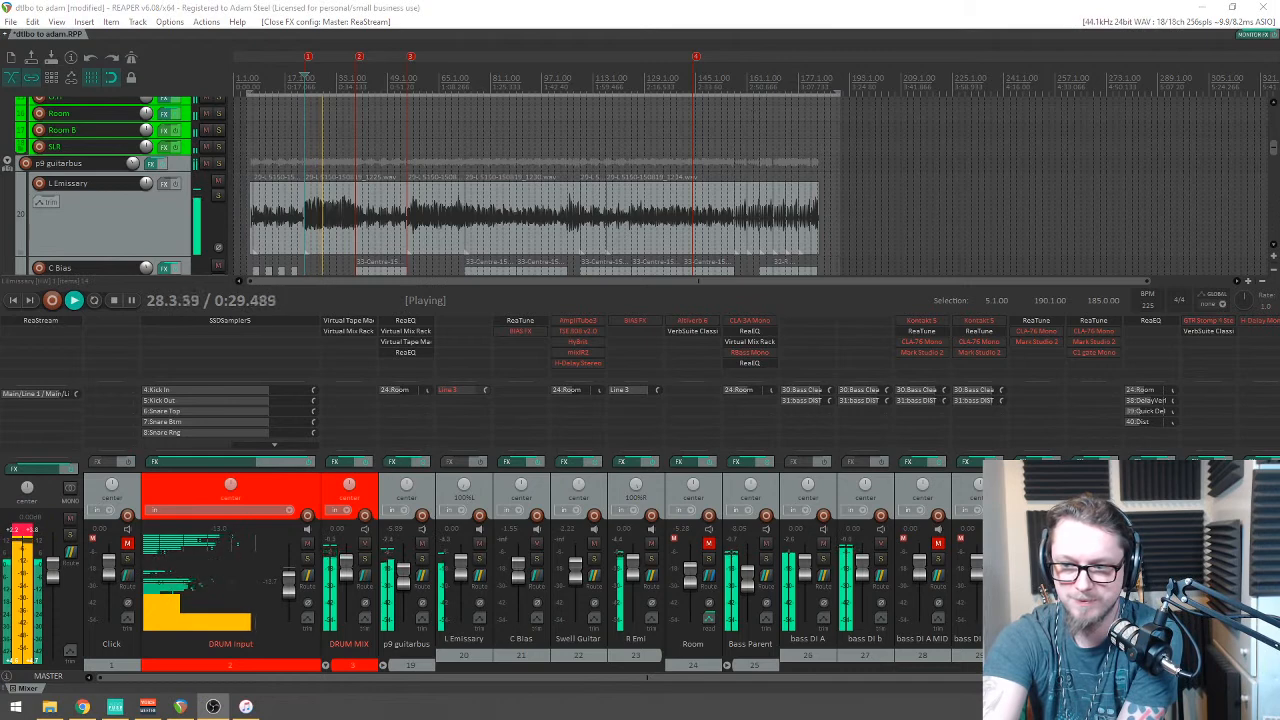
pyautogui.scroll(-2, 597, 137)
pyautogui.scroll(2, 597, 137)
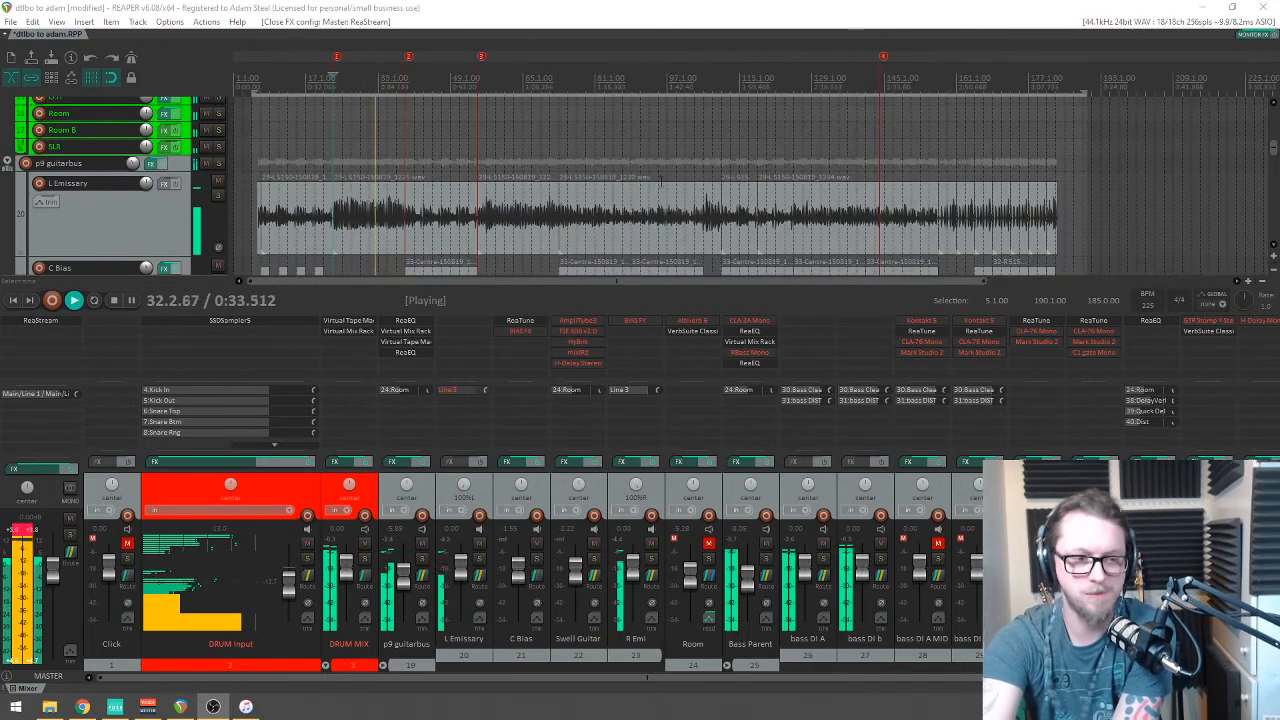
pyautogui.scroll(-1, 660, 190)
pyautogui.moveTo(1273, 148); pyautogui.dragTo(1262, 214)
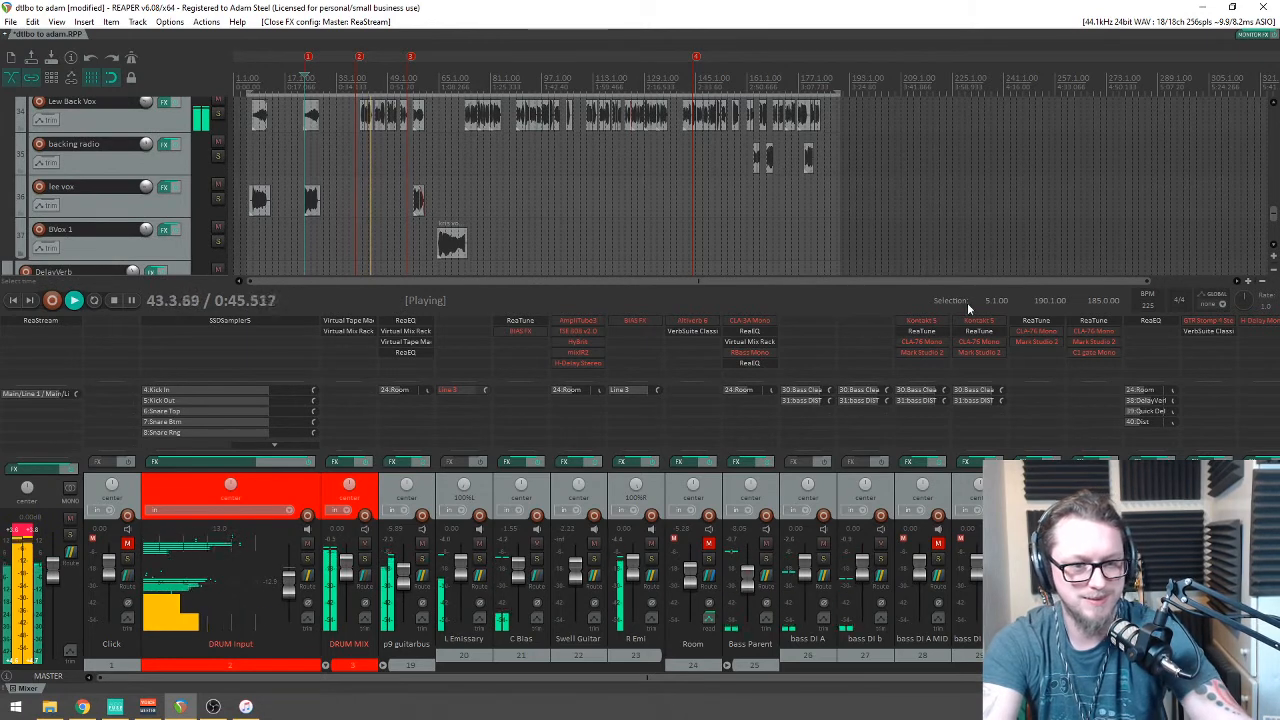
pyautogui.press('space')
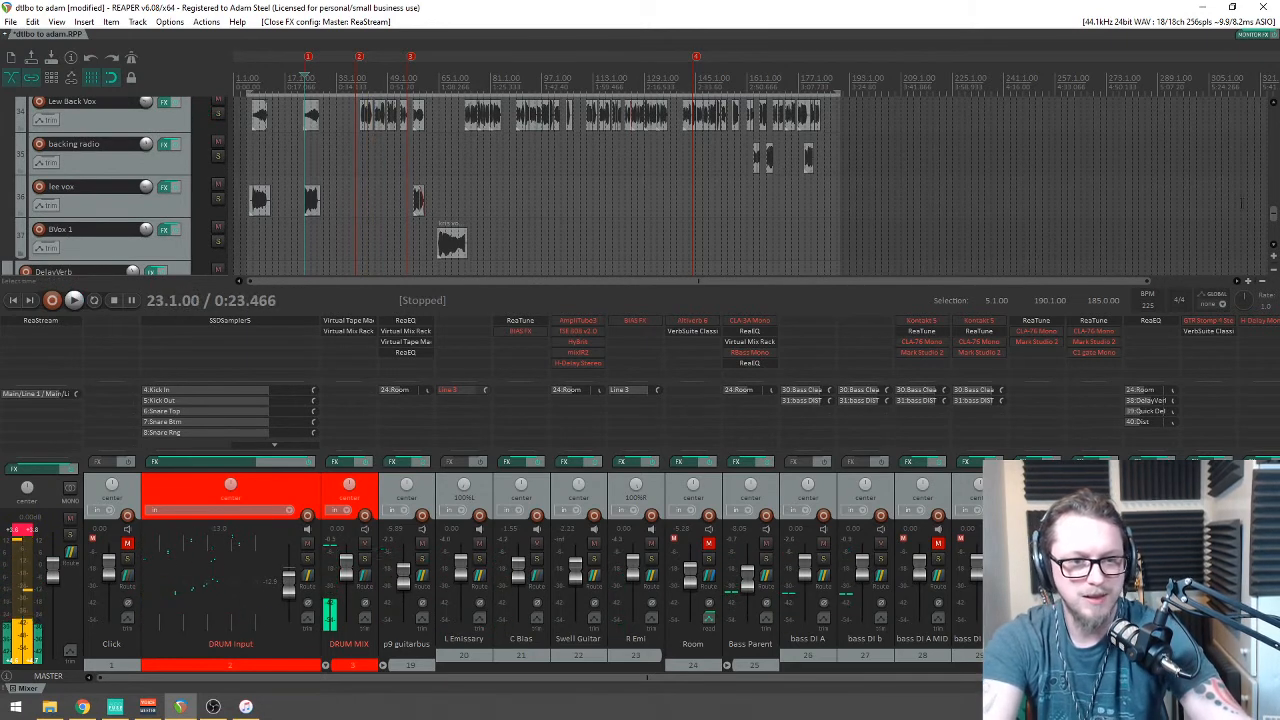
pyautogui.moveTo(1273, 215); pyautogui.dragTo(1273, 207)
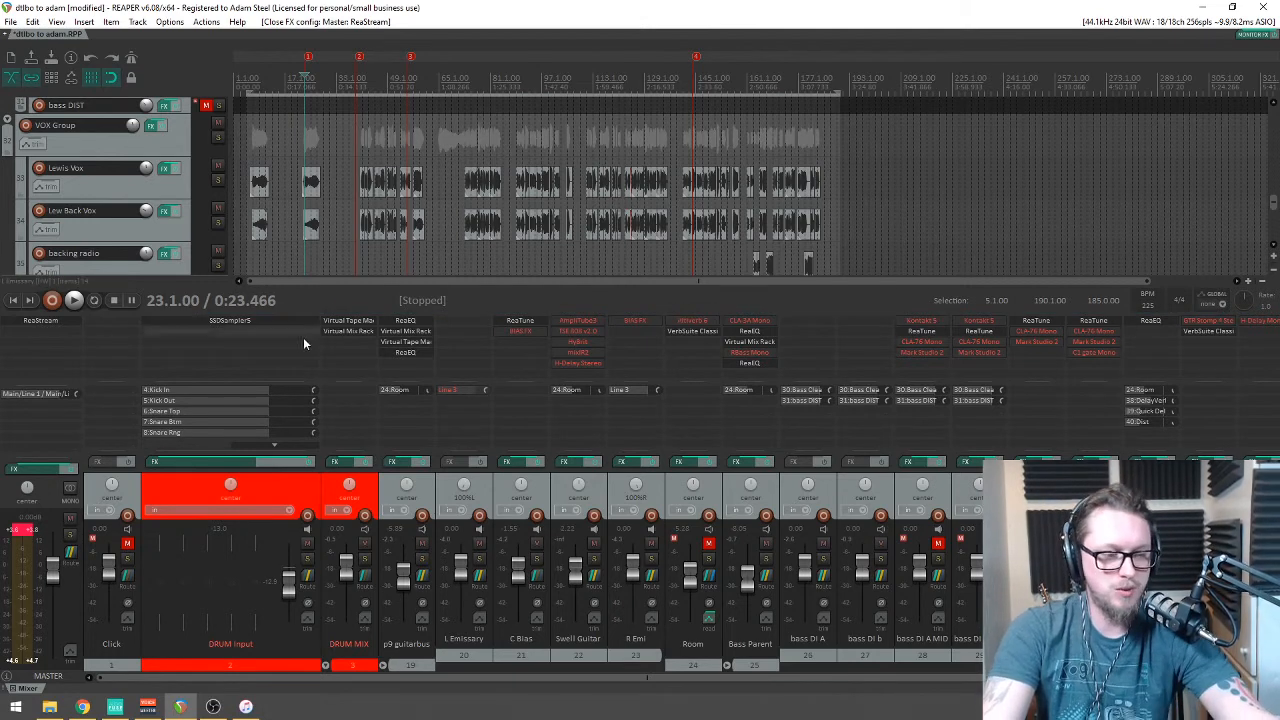
# Step: Remove all plug-ins from the DRUM MIX and p9 guitarbus tracks
pyautogui.keyDown('alt'); pyautogui.click(348, 323); pyautogui.keyUp('alt')
pyautogui.keyDown('alt'); pyautogui.click(350, 320); pyautogui.keyUp('alt')
pyautogui.keyDown('alt'); pyautogui.click(393, 322); pyautogui.keyUp('alt')
pyautogui.keyDown('alt'); pyautogui.click(395, 321); pyautogui.keyUp('alt')
pyautogui.keyDown('alt'); pyautogui.click(395, 321); pyautogui.keyUp('alt')
pyautogui.keyDown('alt'); pyautogui.click(398, 322); pyautogui.keyUp('alt')
# Step: Remove all plug-ins from the C Bias, Swell Guitar and R Emi guitar tracks
pyautogui.keyDown('alt'); pyautogui.click(524, 320); pyautogui.keyUp('alt')
pyautogui.keyDown('alt'); pyautogui.click(524, 320); pyautogui.keyUp('alt')
pyautogui.keyDown('alt'); pyautogui.click(588, 322); pyautogui.keyUp('alt')
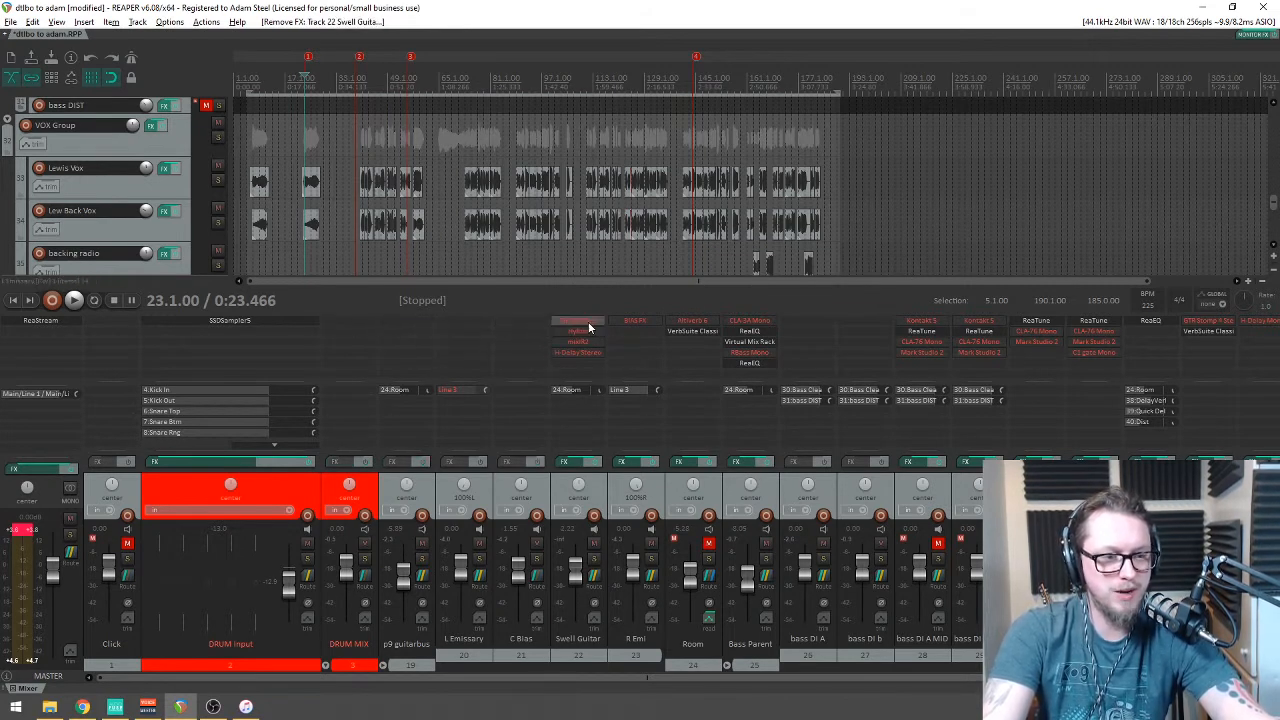
pyautogui.keyDown('alt'); pyautogui.click(584, 325); pyautogui.keyUp('alt')
pyautogui.keyDown('alt'); pyautogui.click(582, 320); pyautogui.keyUp('alt')
pyautogui.keyDown('alt'); pyautogui.click(640, 321); pyautogui.keyUp('alt')
# Step: Remove the Altiverb plug-in from the Room track and every plug-in from the Bass Parent track
pyautogui.keyDown('alt'); pyautogui.click(694, 321); pyautogui.keyUp('alt')
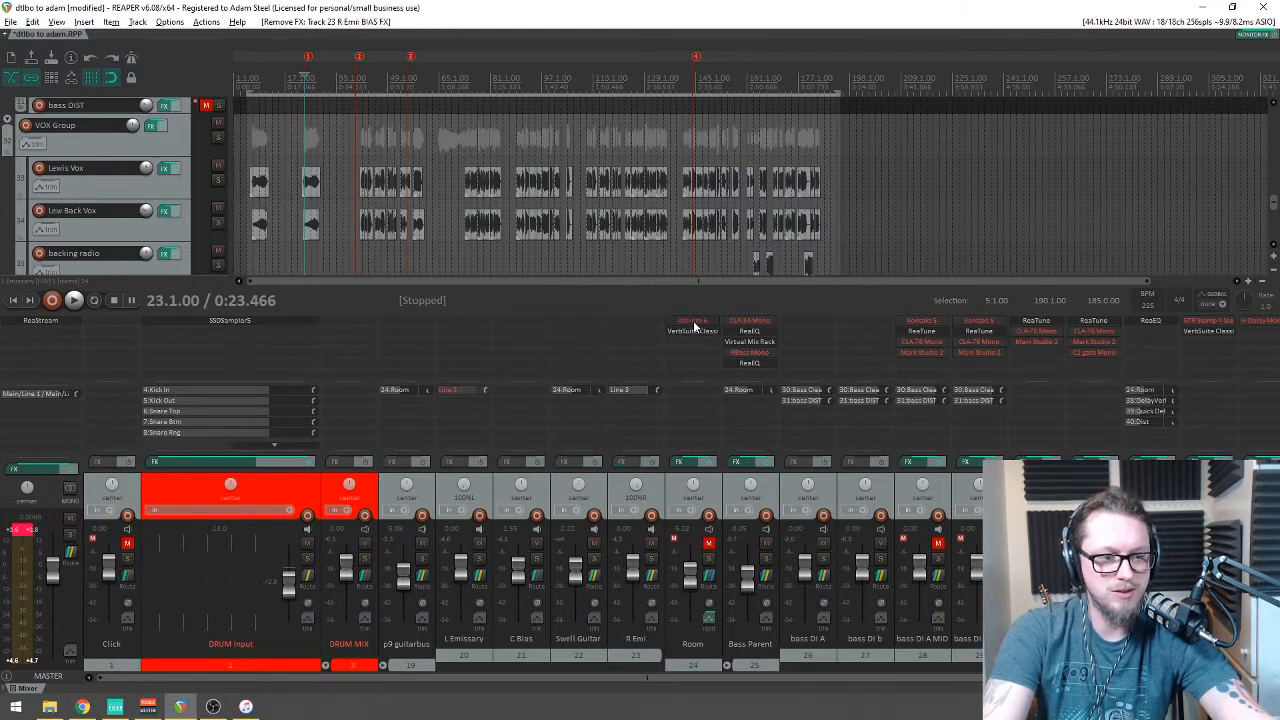
pyautogui.keyDown('alt'); pyautogui.click(745, 321); pyautogui.keyUp('alt')
pyautogui.keyDown('alt'); pyautogui.click(748, 322); pyautogui.keyUp('alt')
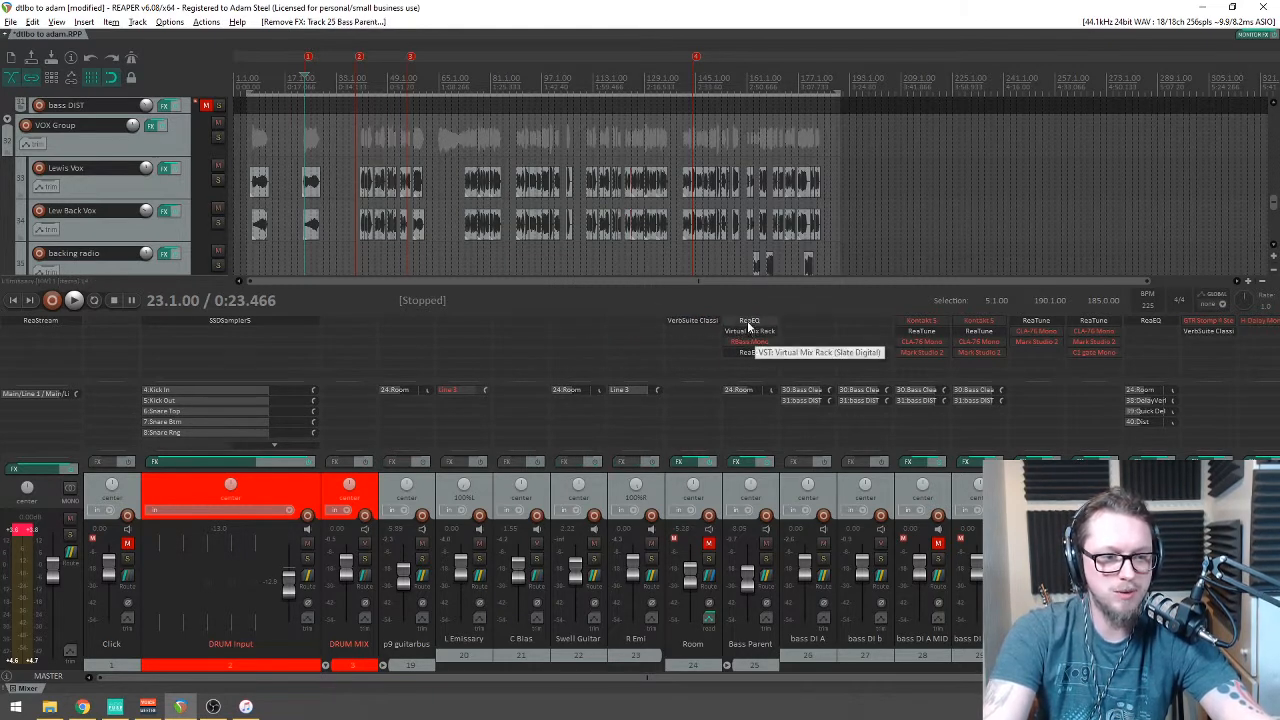
pyautogui.keyDown('alt'); pyautogui.click(748, 321); pyautogui.keyUp('alt')
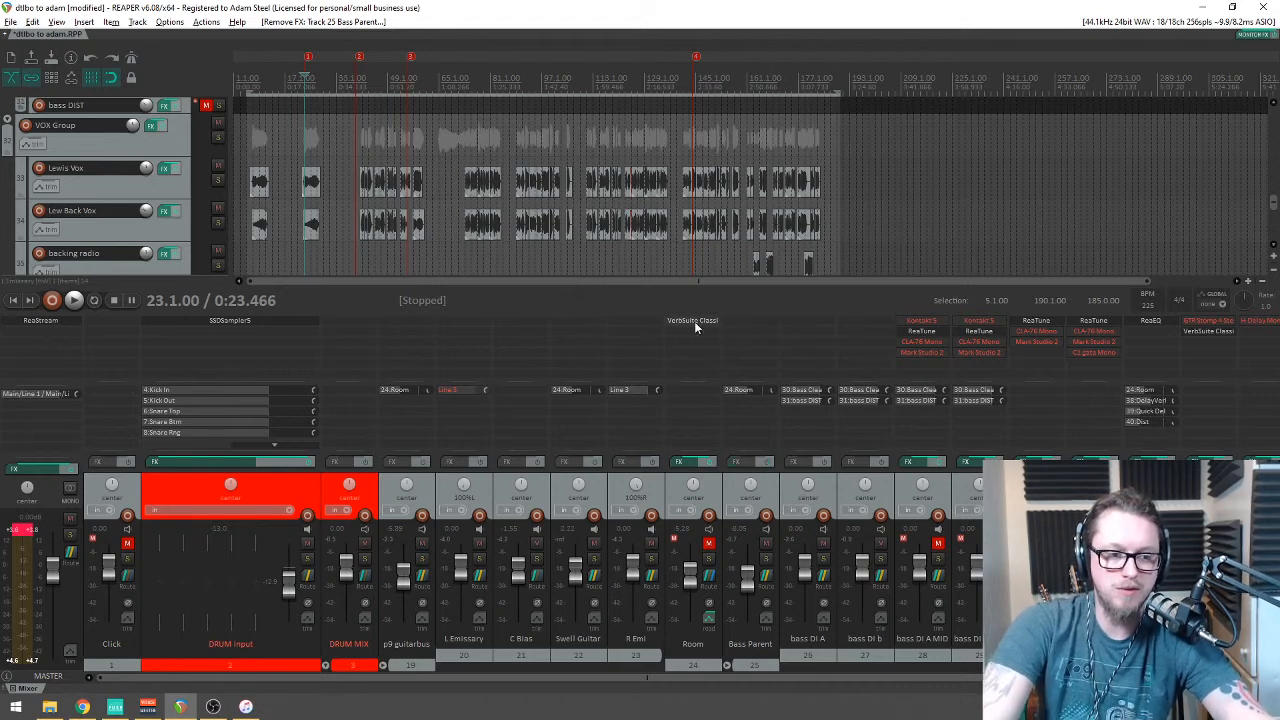
# Step: Remove all plug-ins, including Kontakt 5, ReaTune, CLA-76 and Mark Studio 2, from bass DI A MID and bass DI B MID
pyautogui.moveTo(741, 681); pyautogui.dragTo(822, 684)
pyautogui.keyDown('alt'); pyautogui.click(849, 321); pyautogui.keyUp('alt')
pyautogui.keyDown('alt'); pyautogui.click(855, 321); pyautogui.keyUp('alt')
pyautogui.keyDown('alt'); pyautogui.click(855, 321); pyautogui.keyUp('alt')
pyautogui.keyDown('alt'); pyautogui.click(855, 321); pyautogui.keyUp('alt')
pyautogui.keyDown('alt'); pyautogui.click(908, 321); pyautogui.keyUp('alt')
pyautogui.keyDown('alt'); pyautogui.click(908, 322); pyautogui.keyUp('alt')
pyautogui.keyDown('alt'); pyautogui.click(908, 322); pyautogui.keyUp('alt')
pyautogui.keyDown('alt'); pyautogui.click(908, 322); pyautogui.keyUp('alt')
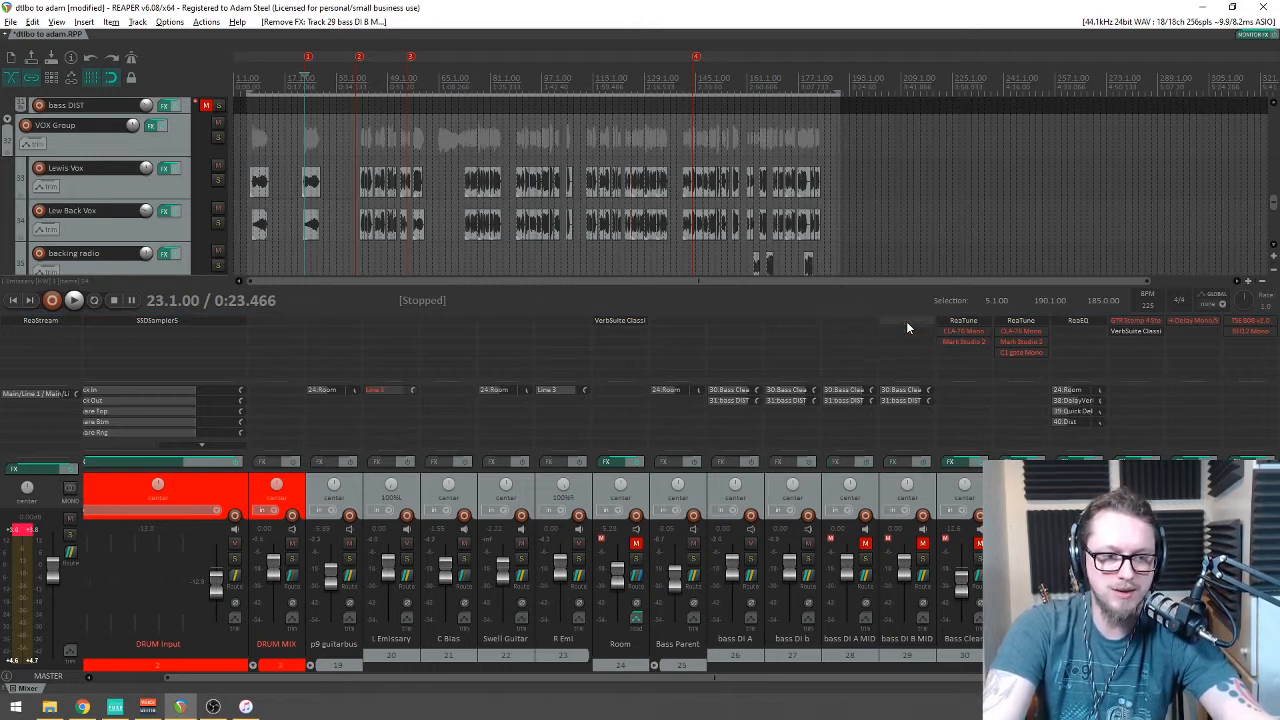
# Step: Remove all plug-ins from the Bass Clean and bass DIST tracks
pyautogui.keyDown('alt'); pyautogui.click(951, 326); pyautogui.keyUp('alt')
pyautogui.keyDown('alt'); pyautogui.click(951, 326); pyautogui.keyUp('alt')
pyautogui.keyDown('alt'); pyautogui.click(951, 326); pyautogui.keyUp('alt')
pyautogui.keyDown('alt'); pyautogui.click(1009, 327); pyautogui.keyUp('alt')
pyautogui.keyDown('alt'); pyautogui.click(1009, 327); pyautogui.keyUp('alt')
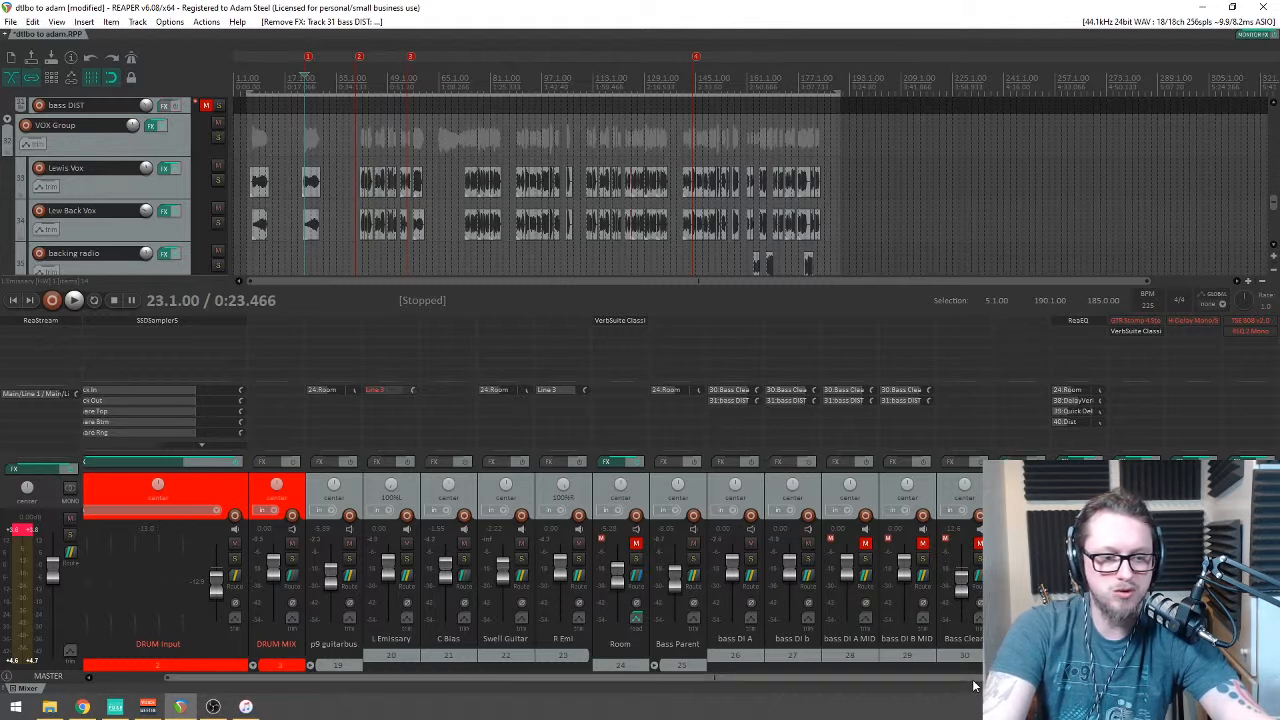
# Step: Remove all plug-ins from the VOX Group, DelayVerb, Quick Delay and Dist tracks
pyautogui.keyDown('alt'); pyautogui.click(1095, 321); pyautogui.keyUp('alt')
pyautogui.keyDown('alt'); pyautogui.click(1125, 321); pyautogui.keyUp('alt')
pyautogui.keyDown('alt'); pyautogui.click(1125, 321); pyautogui.keyUp('alt')
pyautogui.keyDown('alt'); pyautogui.click(1173, 322); pyautogui.keyUp('alt')
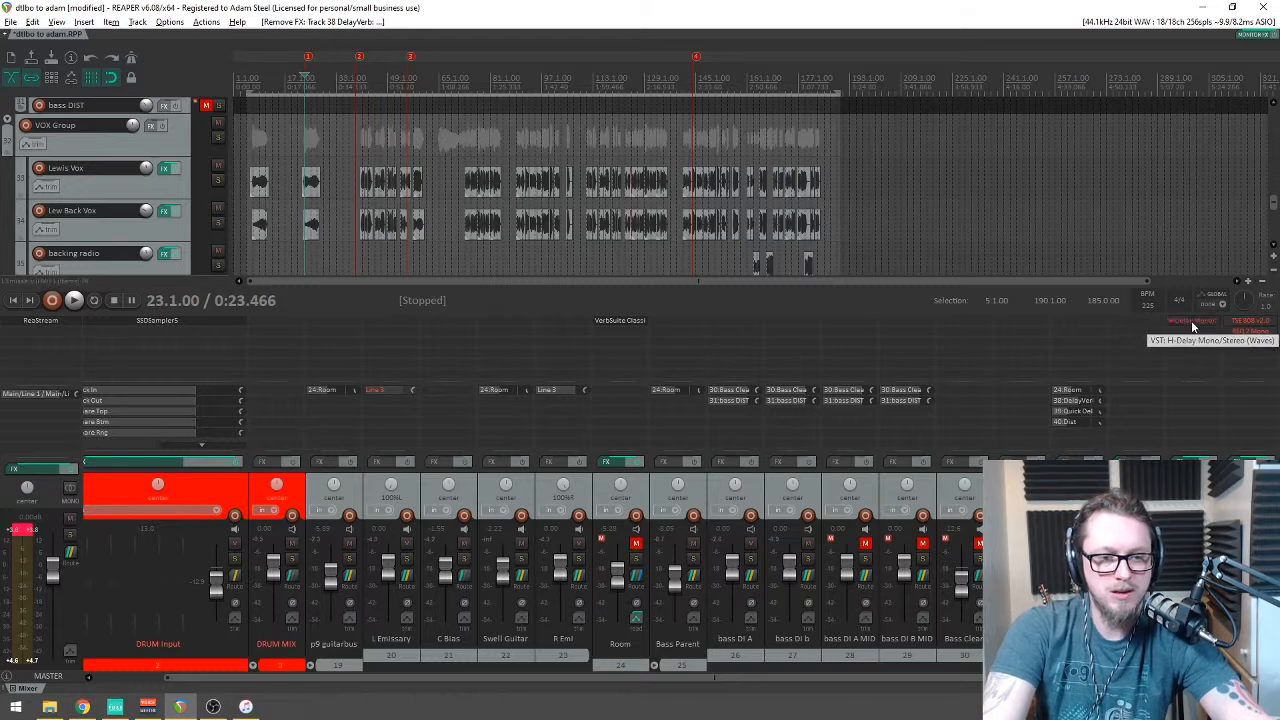
pyautogui.keyDown('alt'); pyautogui.click(1244, 322); pyautogui.keyUp('alt')
pyautogui.keyDown('alt'); pyautogui.click(1245, 323); pyautogui.keyUp('alt')
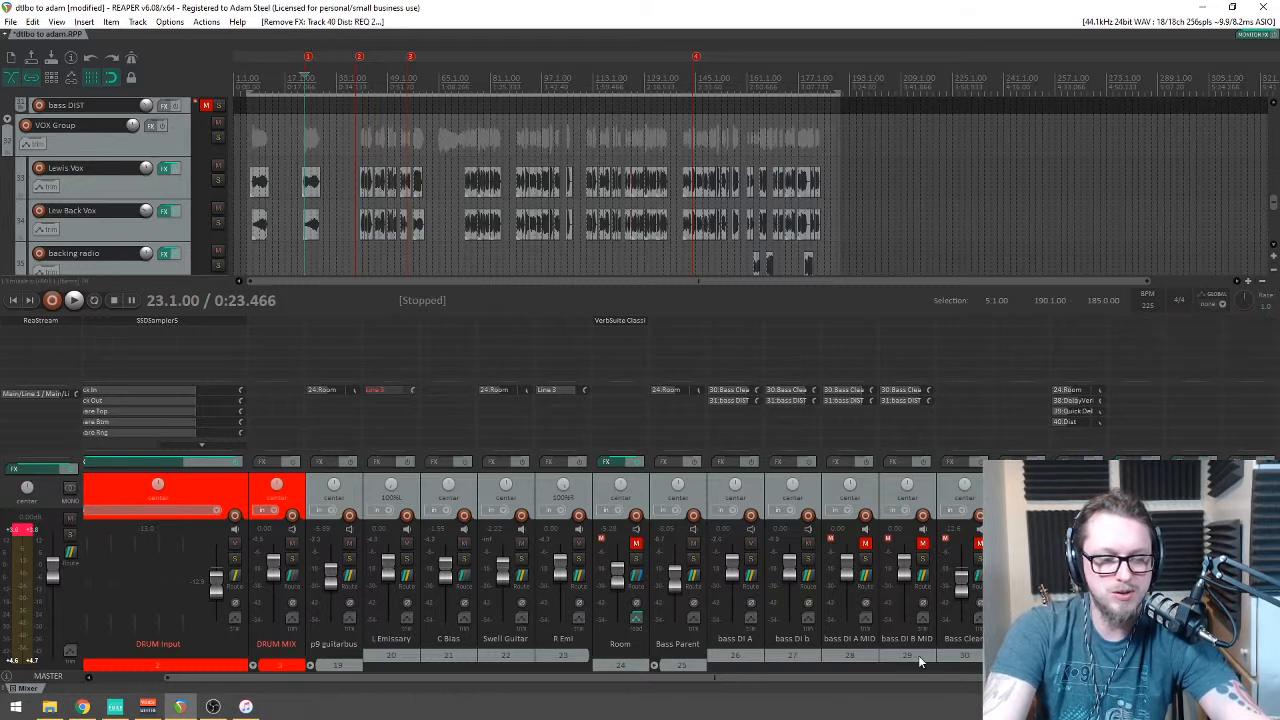
# Step: Delete the Click track and move the Bass Parent folder to directly after DRUM MIX
pyautogui.click(960, 658)
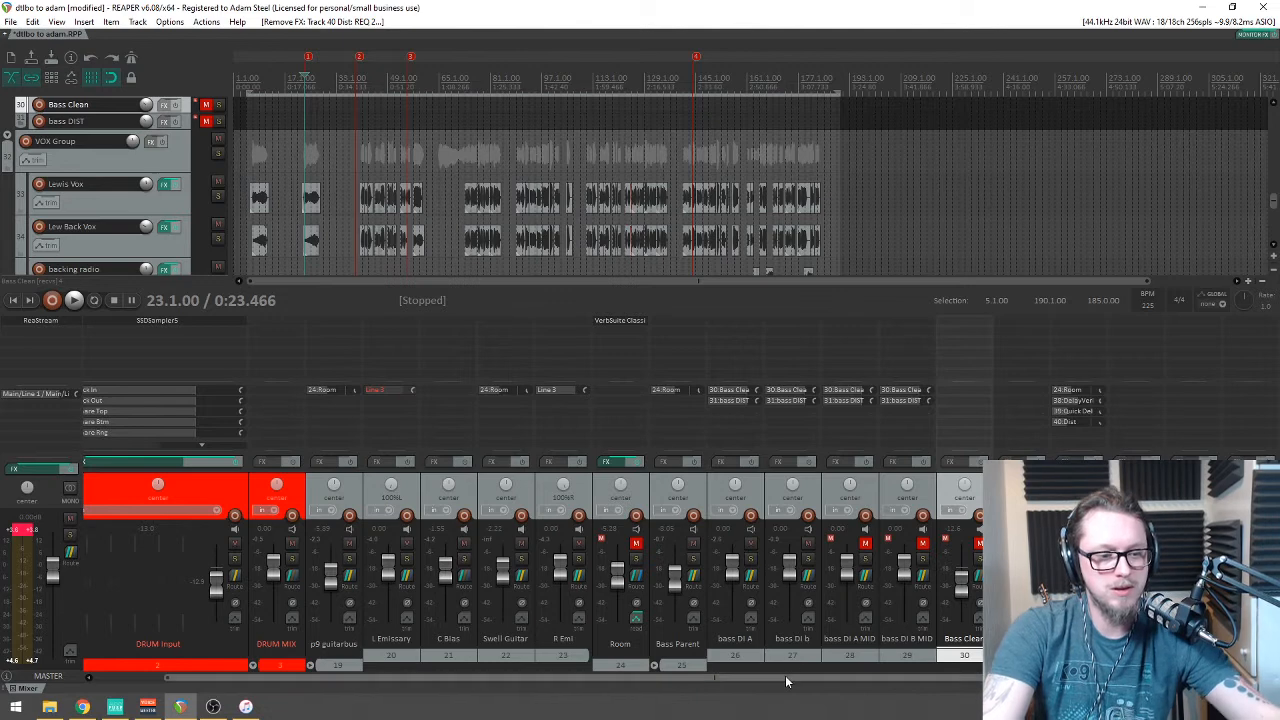
pyautogui.hscroll(-1, 785, 680)
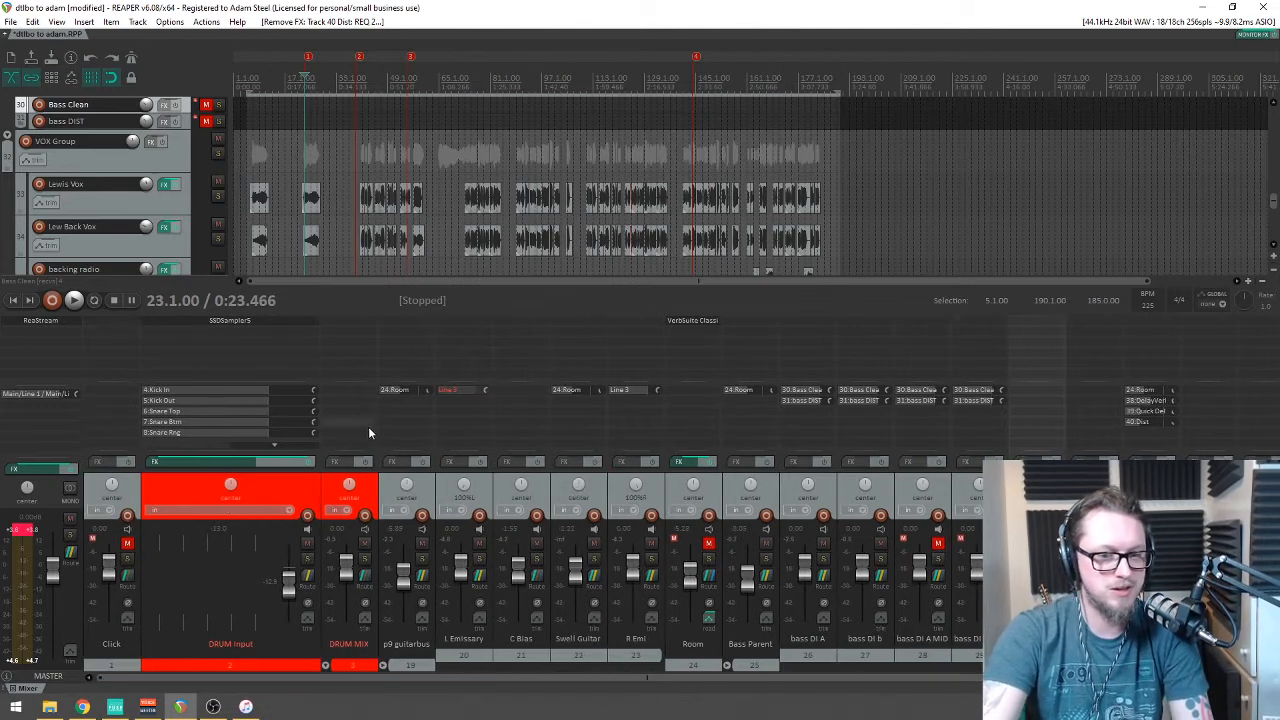
pyautogui.click(128, 488)
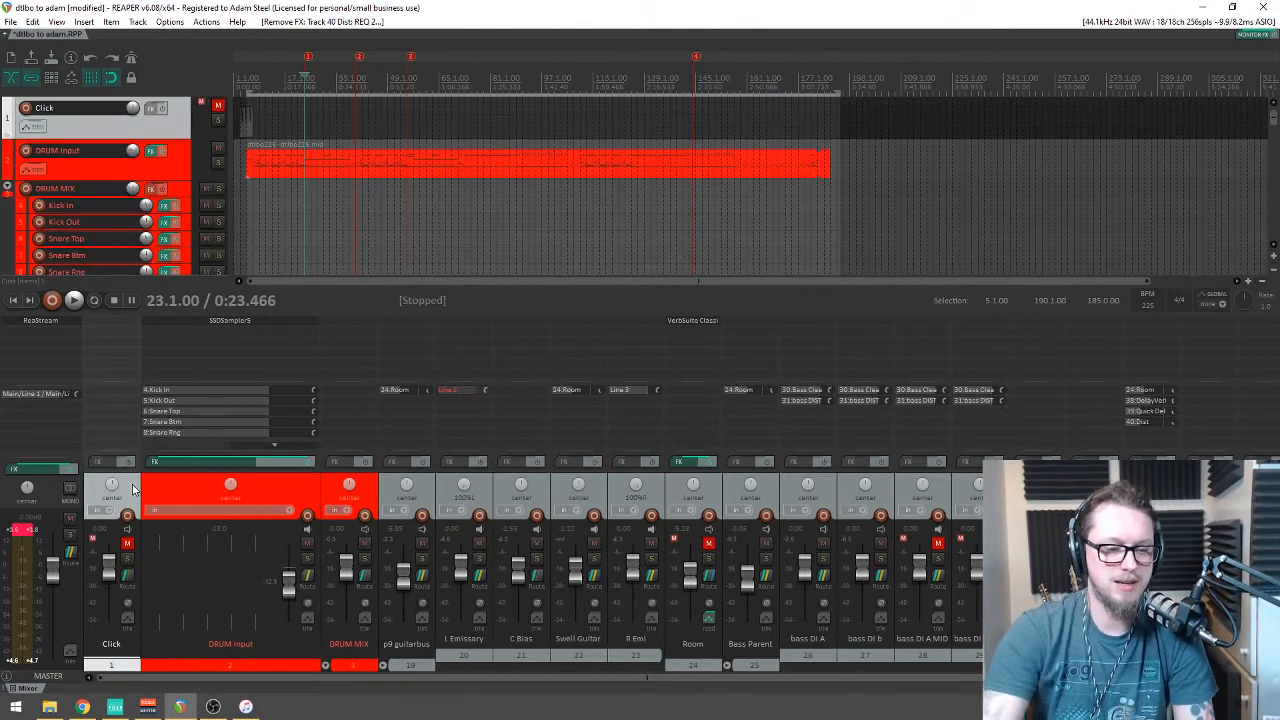
pyautogui.press('Delete')
pyautogui.press('Return')
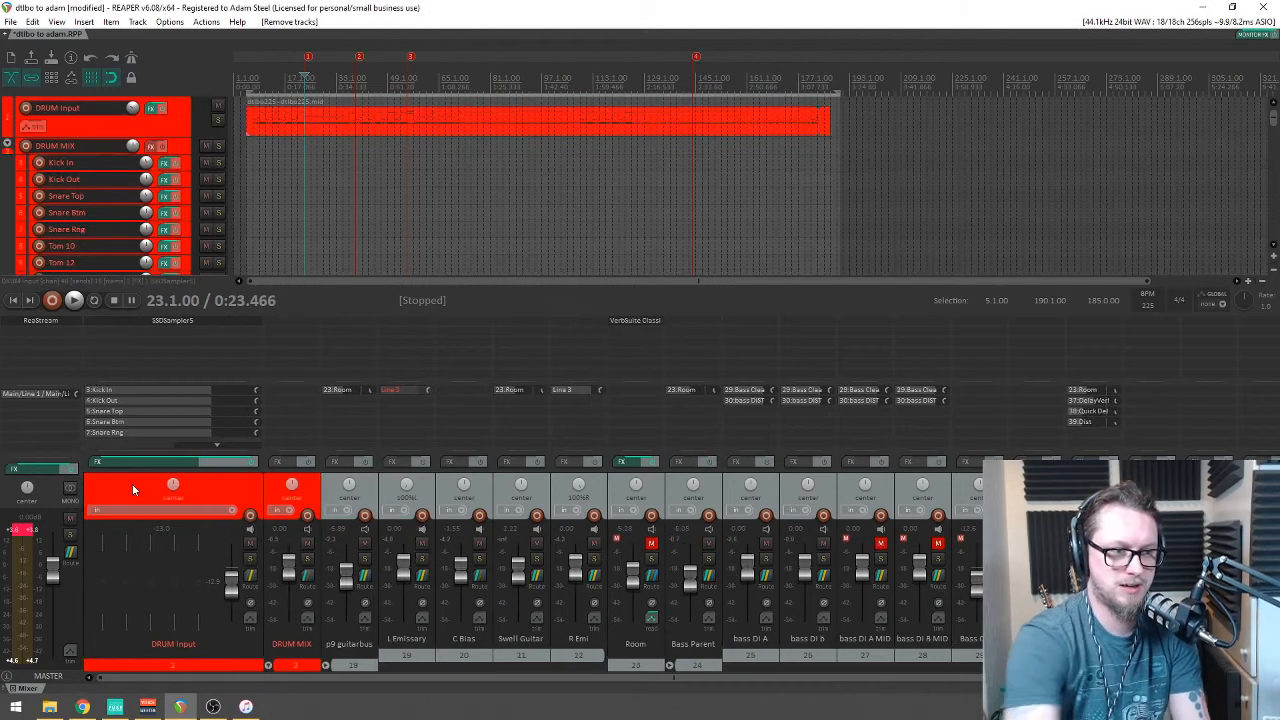
pyautogui.click(701, 490)
pyautogui.moveTo(332, 498); pyautogui.dragTo(334, 499)
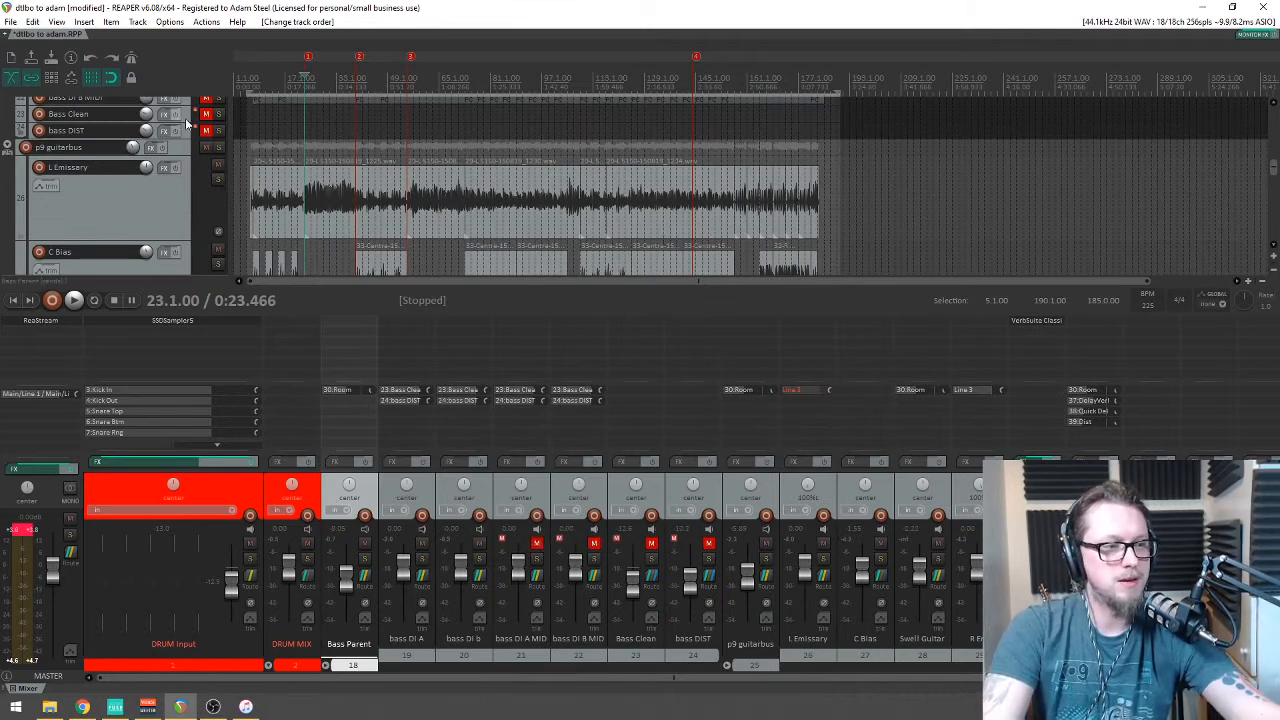
# Step: Delete the Bass Clean and bass DIST tracks
pyautogui.scroll(3, 1272, 171)
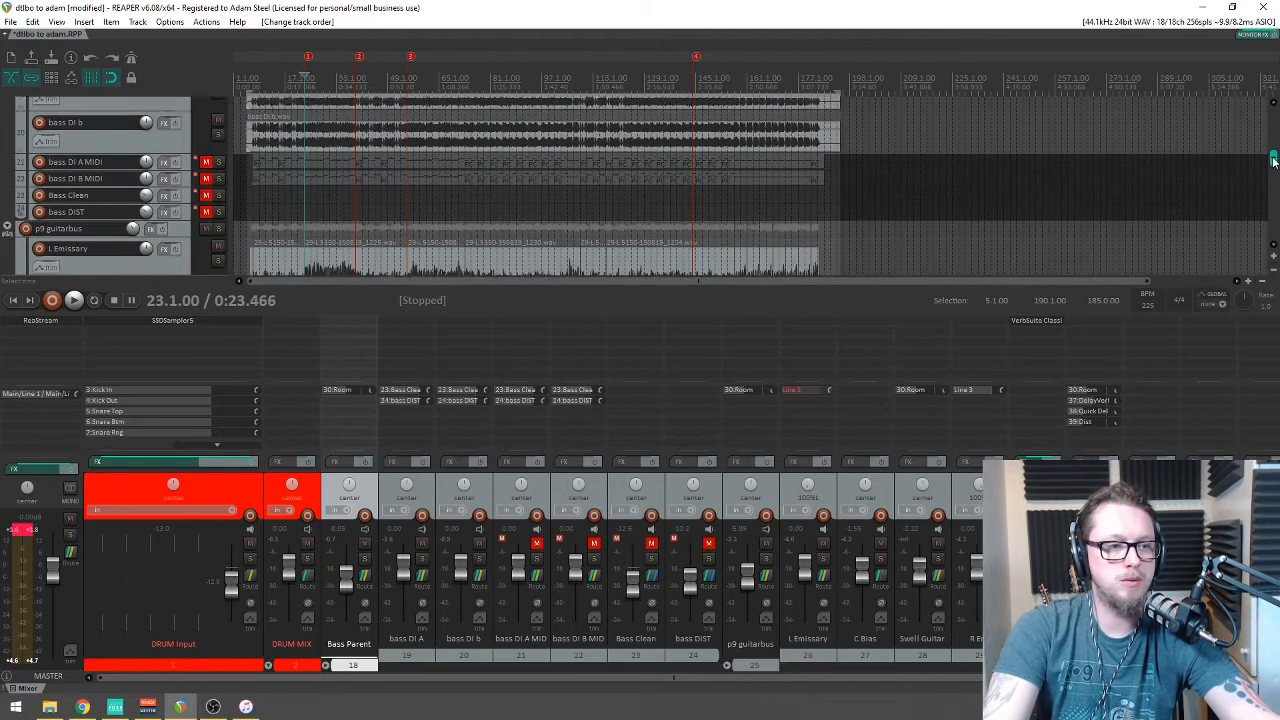
pyautogui.click(193, 185)
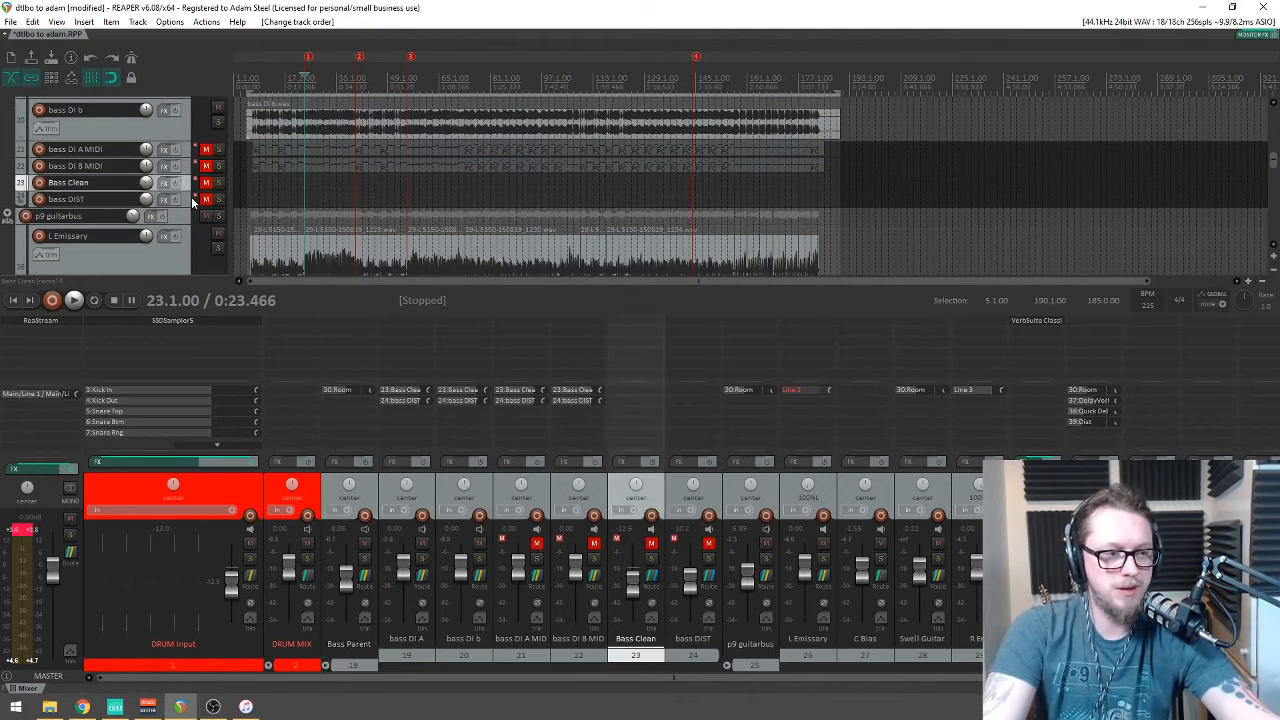
pyautogui.keyDown('ctrl'); pyautogui.click(193, 203); pyautogui.keyUp('ctrl')
pyautogui.press('Delete')
pyautogui.press('Return')
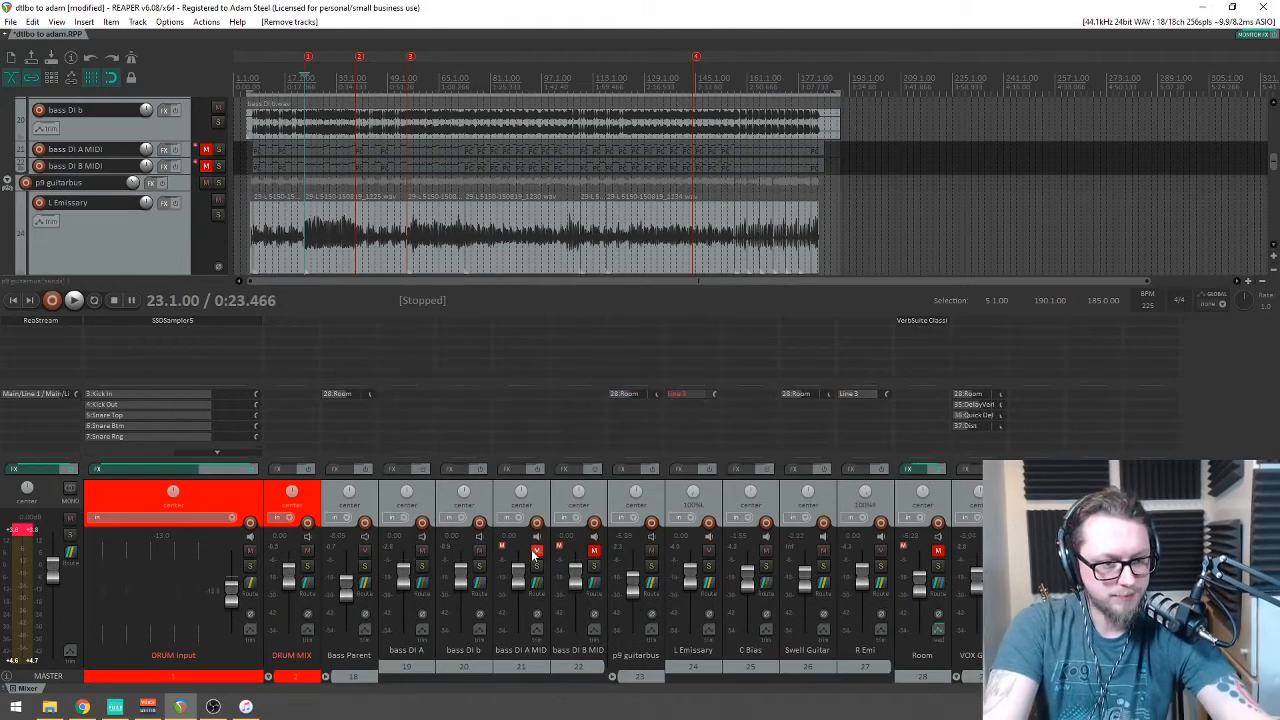
# Step: Delete the bass DI A MIDI and bass DI B MIDI tracks
pyautogui.click(182, 149)
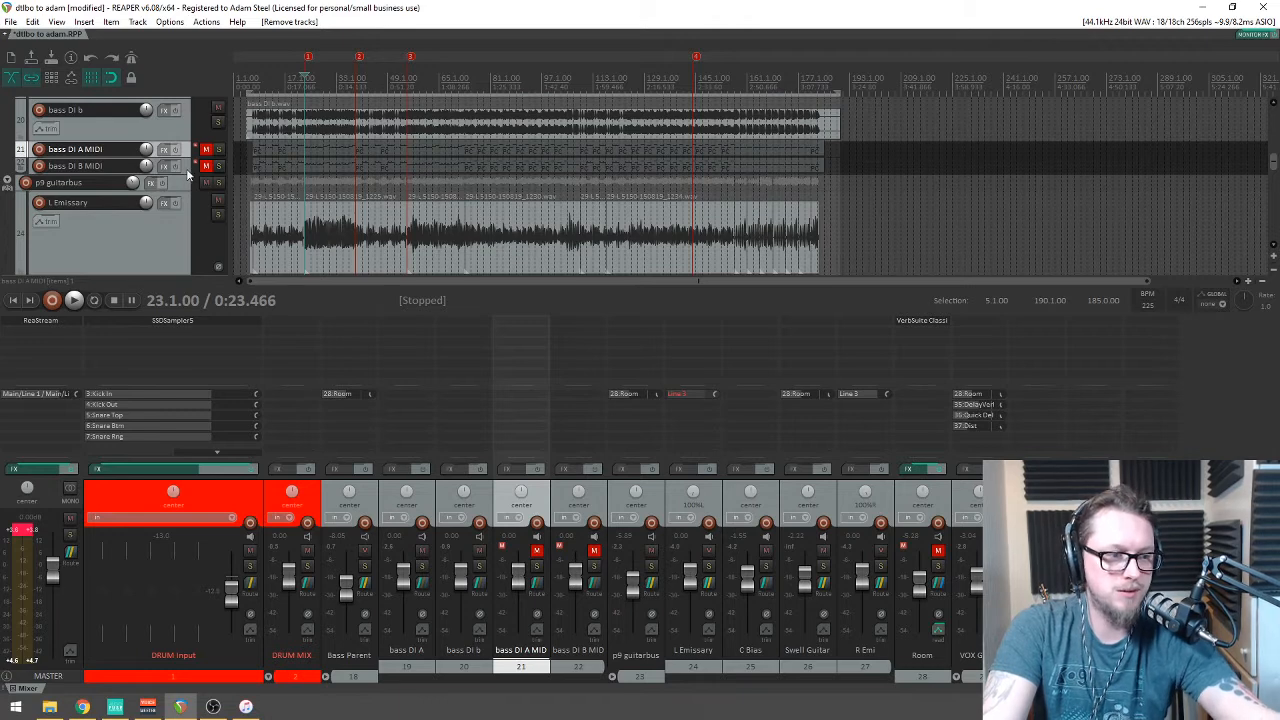
pyautogui.keyDown('shift'); pyautogui.click(186, 168); pyautogui.keyUp('shift')
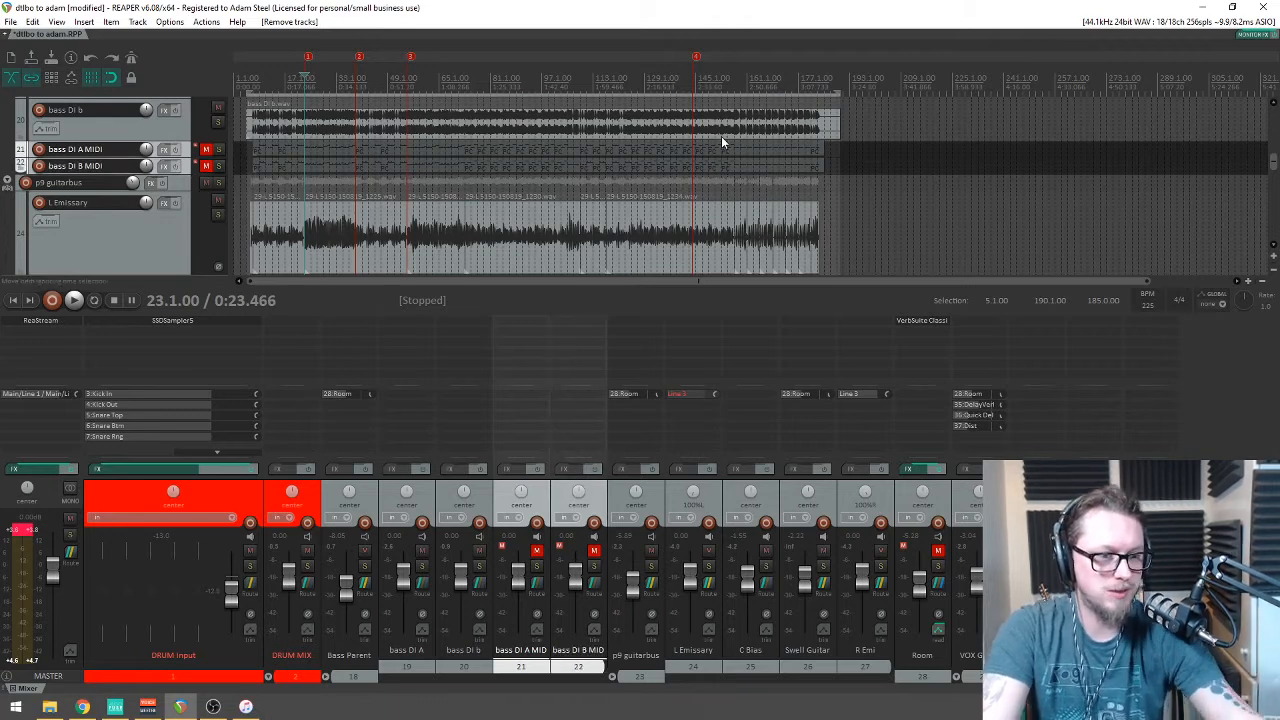
pyautogui.press('Delete')
pyautogui.press('Return')
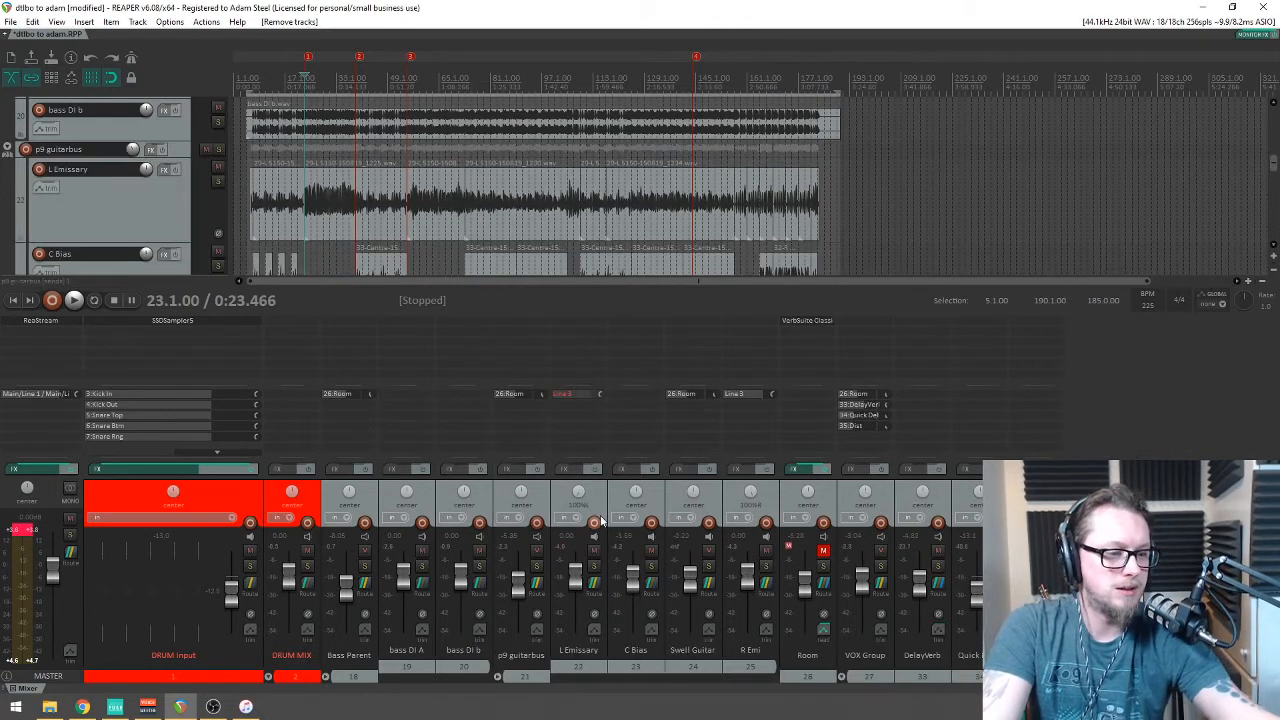
# Step: Remove the Room sends from Bass Parent and Swell Guitar and the hardware sends from R Emi and L Emissary, and move Room after Dist
pyautogui.click(545, 490)
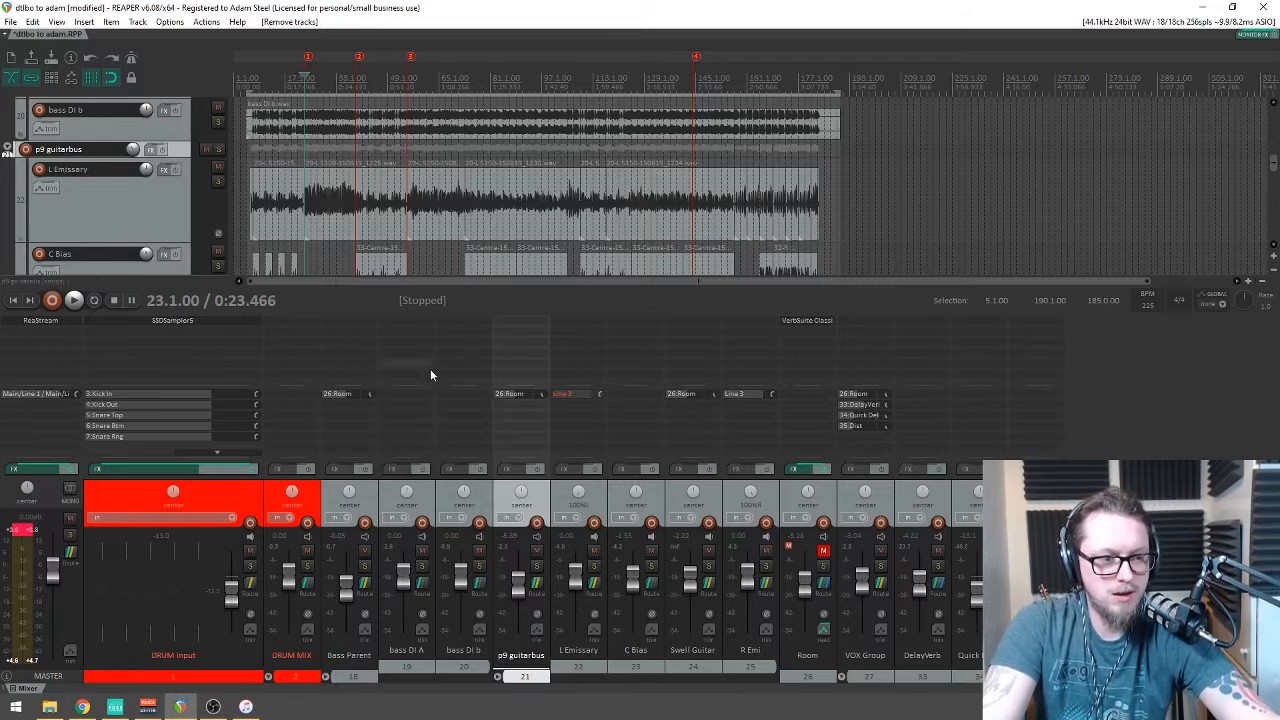
pyautogui.keyDown('alt'); pyautogui.click(339, 394); pyautogui.keyUp('alt')
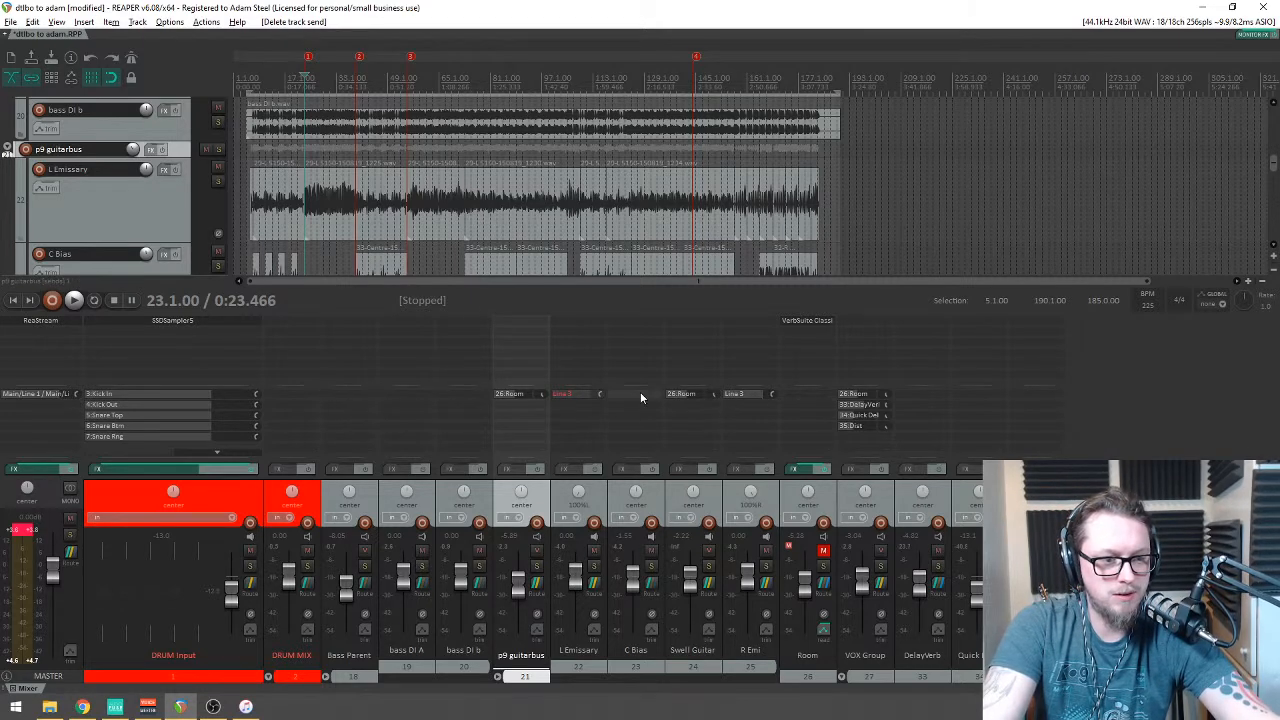
pyautogui.keyDown('alt'); pyautogui.click(672, 394); pyautogui.keyUp('alt')
pyautogui.keyDown('alt'); pyautogui.click(750, 394); pyautogui.keyUp('alt')
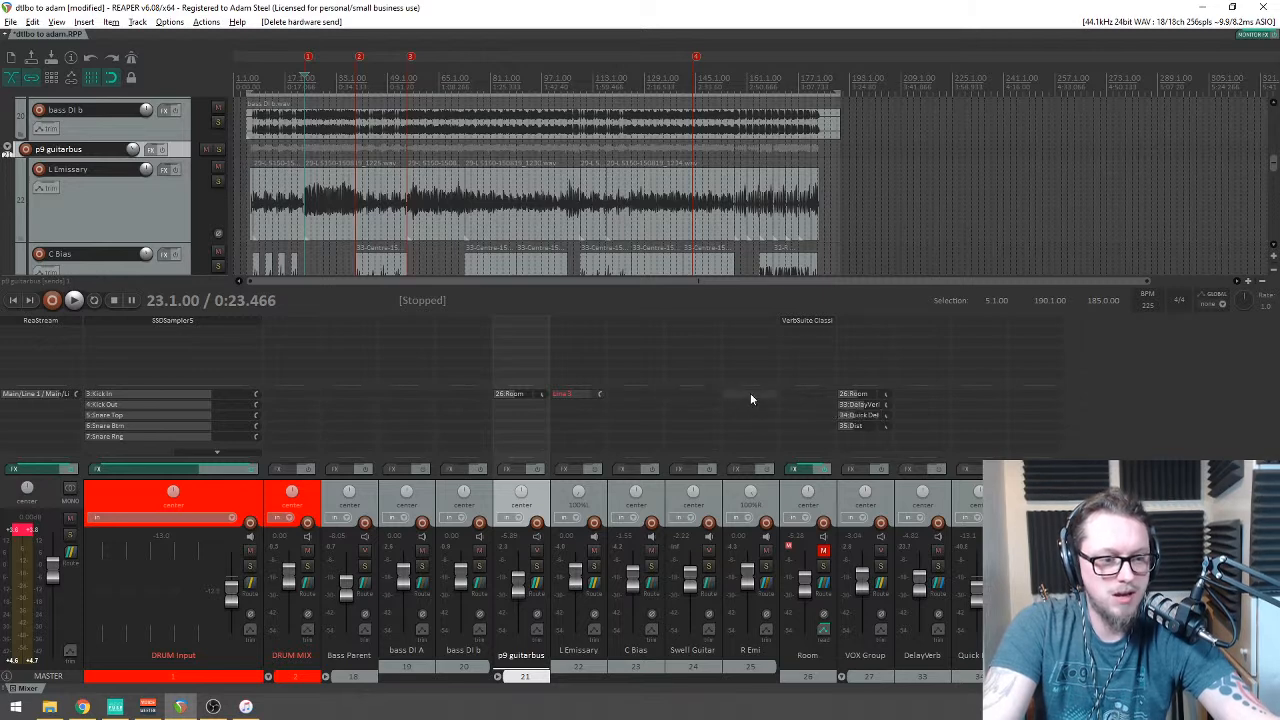
pyautogui.keyDown('alt'); pyautogui.click(571, 391); pyautogui.keyUp('alt')
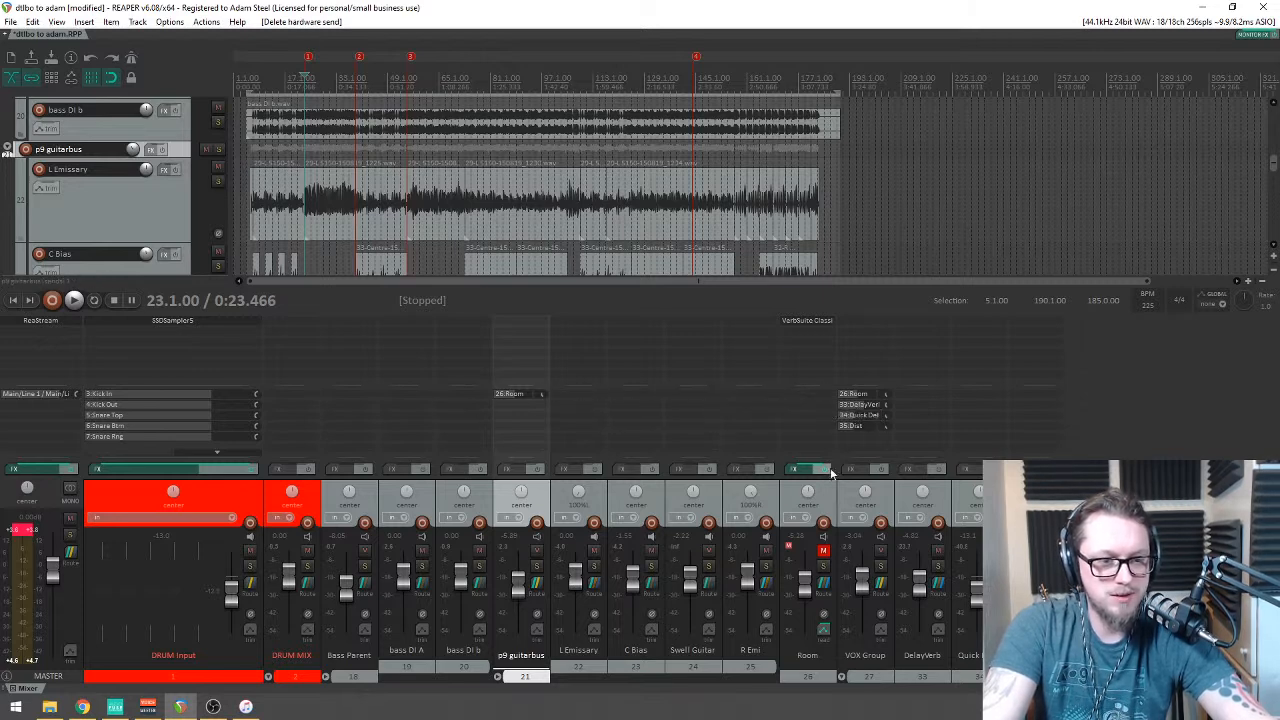
pyautogui.moveTo(831, 482); pyautogui.dragTo(1037, 482)
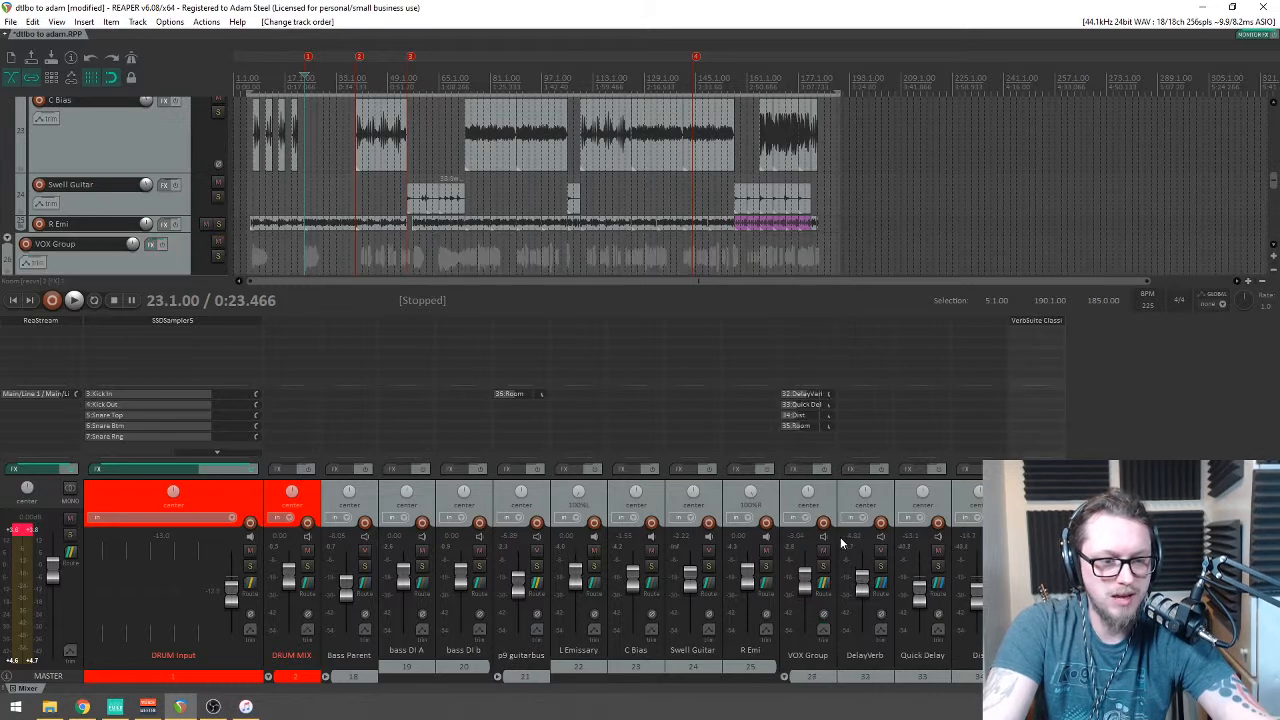
# Step: Show VOX Group's child tracks in the mixer and remove all their plug-ins, including those on Lewis Vox, Lew Back Vox and backing radio
pyautogui.click(826, 498)
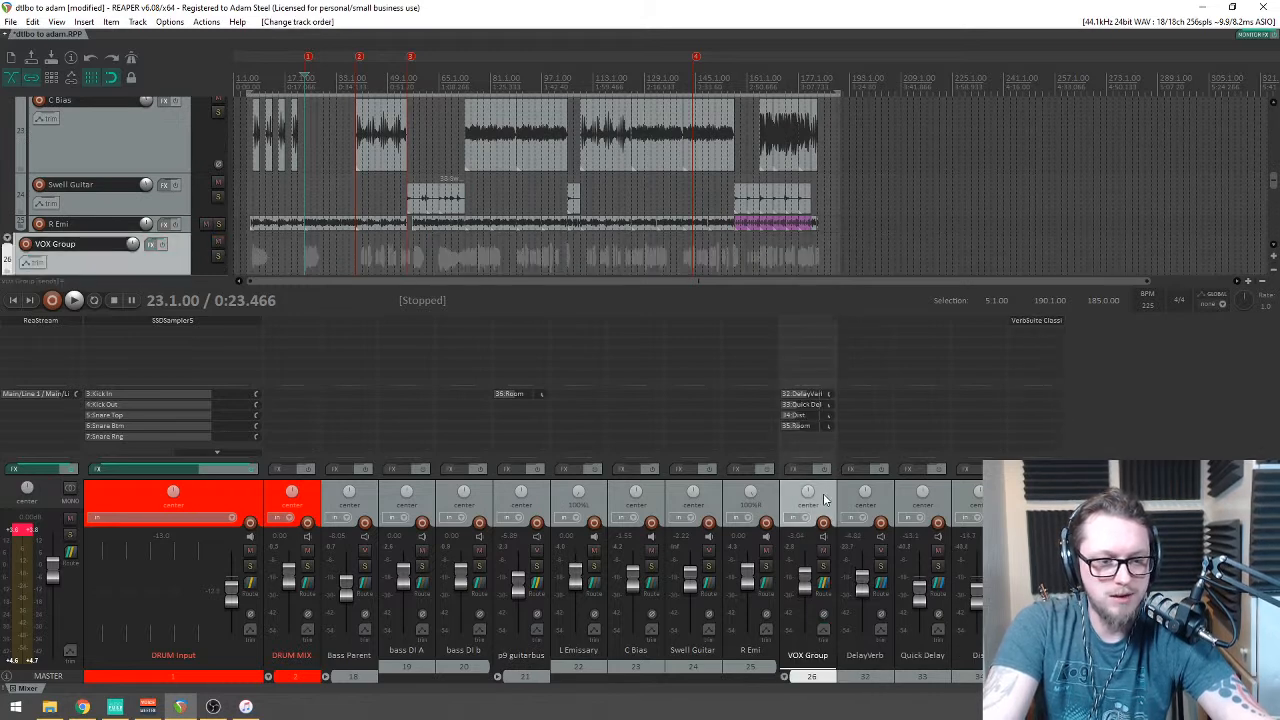
pyautogui.click(785, 679)
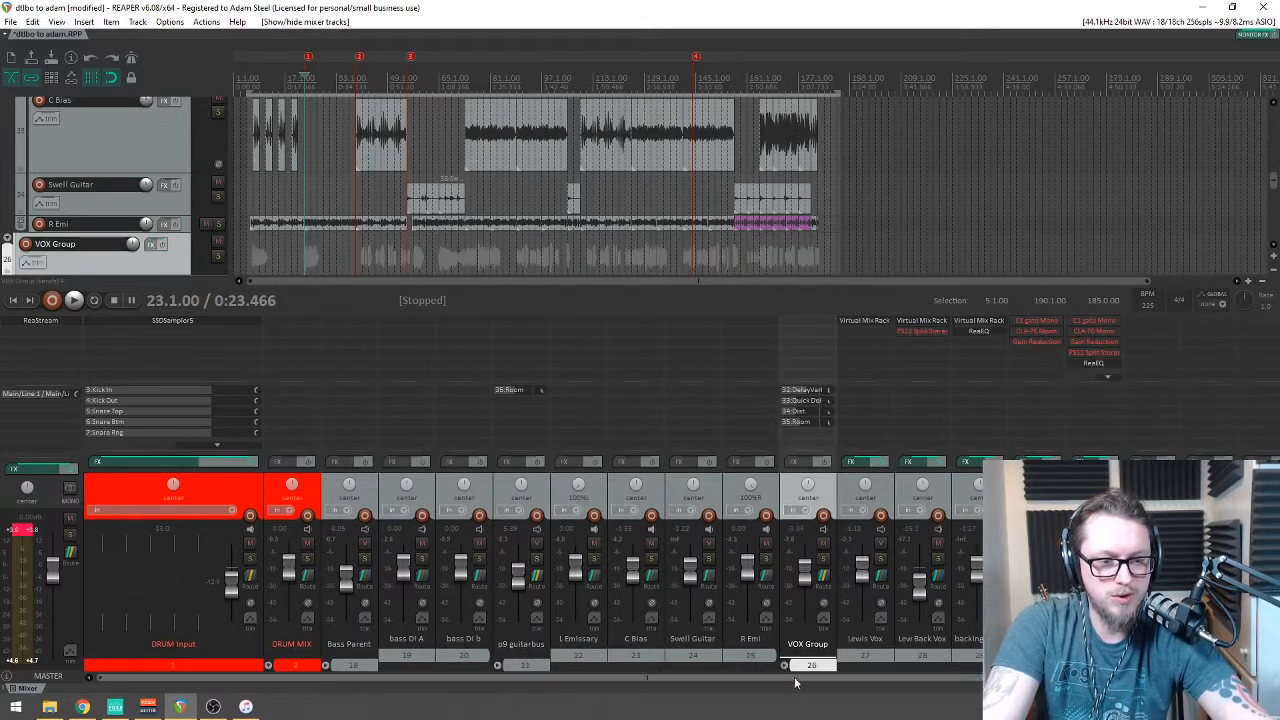
pyautogui.keyDown('alt'); pyautogui.click(863, 320); pyautogui.keyUp('alt')
pyautogui.keyDown('alt'); pyautogui.click(928, 321); pyautogui.keyUp('alt')
pyautogui.keyDown('alt'); pyautogui.click(985, 321); pyautogui.keyUp('alt')
pyautogui.keyDown('alt'); pyautogui.click(985, 321); pyautogui.keyUp('alt')
pyautogui.keyDown('alt'); pyautogui.click(1036, 321); pyautogui.keyUp('alt')
pyautogui.keyDown('alt'); pyautogui.click(1036, 321); pyautogui.keyUp('alt')
pyautogui.keyDown('alt'); pyautogui.click(1036, 321); pyautogui.keyUp('alt')
pyautogui.keyDown('alt'); pyautogui.click(1082, 322); pyautogui.keyUp('alt')
pyautogui.keyDown('alt'); pyautogui.click(1083, 322); pyautogui.keyUp('alt')
pyautogui.keyDown('alt'); pyautogui.click(1084, 322); pyautogui.keyUp('alt')
pyautogui.keyDown('alt'); pyautogui.click(1087, 322); pyautogui.keyUp('alt')
pyautogui.keyDown('alt'); pyautogui.click(1086, 320); pyautogui.keyUp('alt')
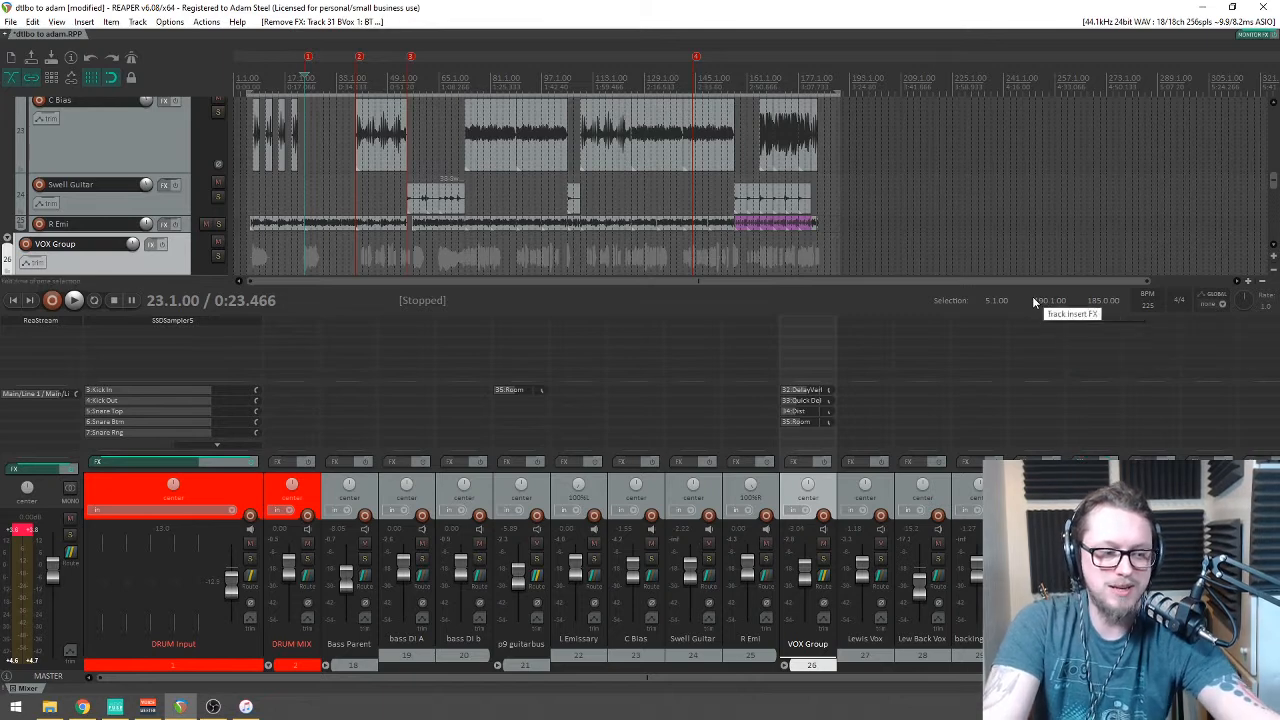
# Step: Play the stripped project from bar 23 to hear the raw mix and check its levels
pyautogui.scroll(2, 472, 76)
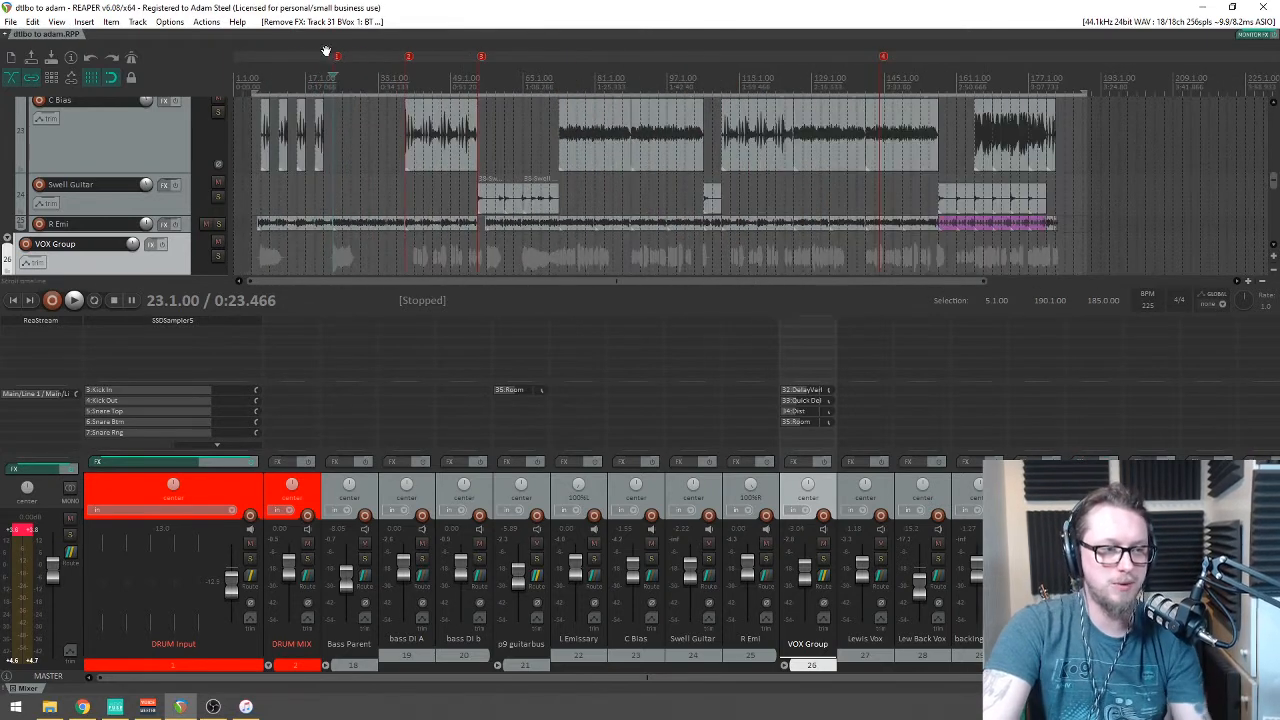
pyautogui.press('space')
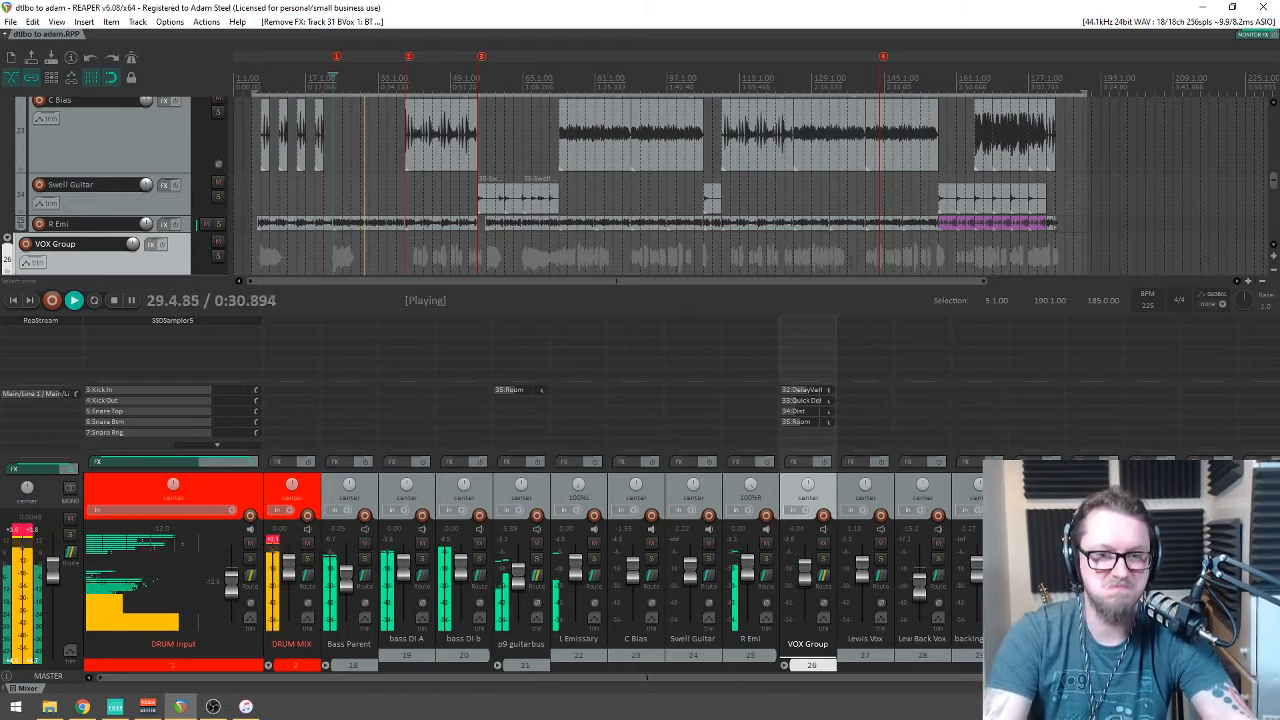
pyautogui.scroll(4, 715, 192)
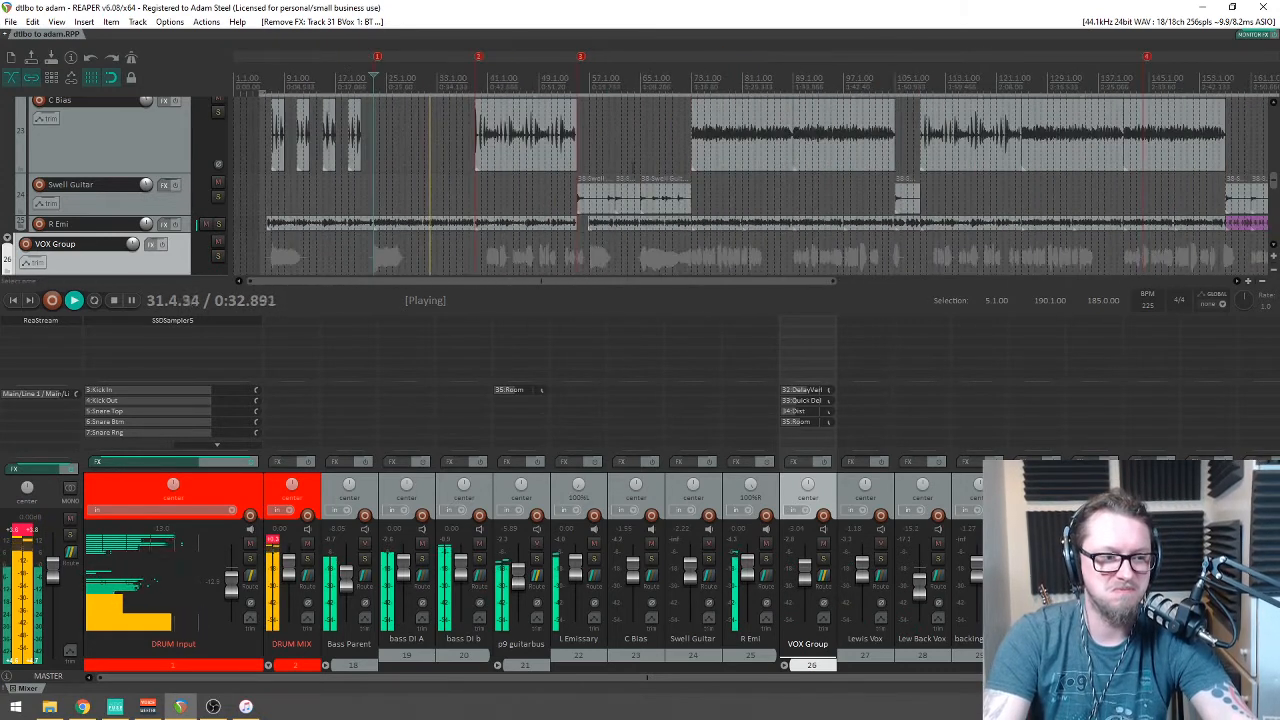
pyautogui.press('space')
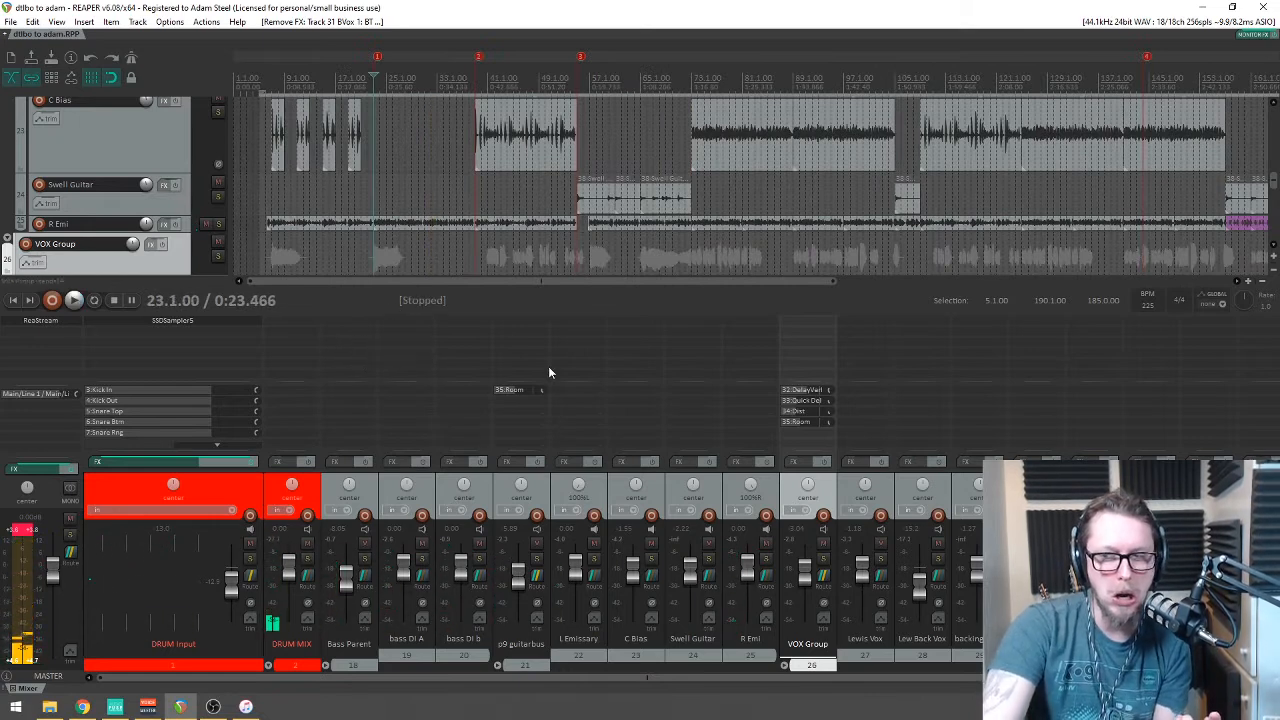
# Step: Add the VST3 True Iron (Kazrog) plug-in to the master track and place it ahead of ReaStream
pyautogui.doubleClick(40, 332)
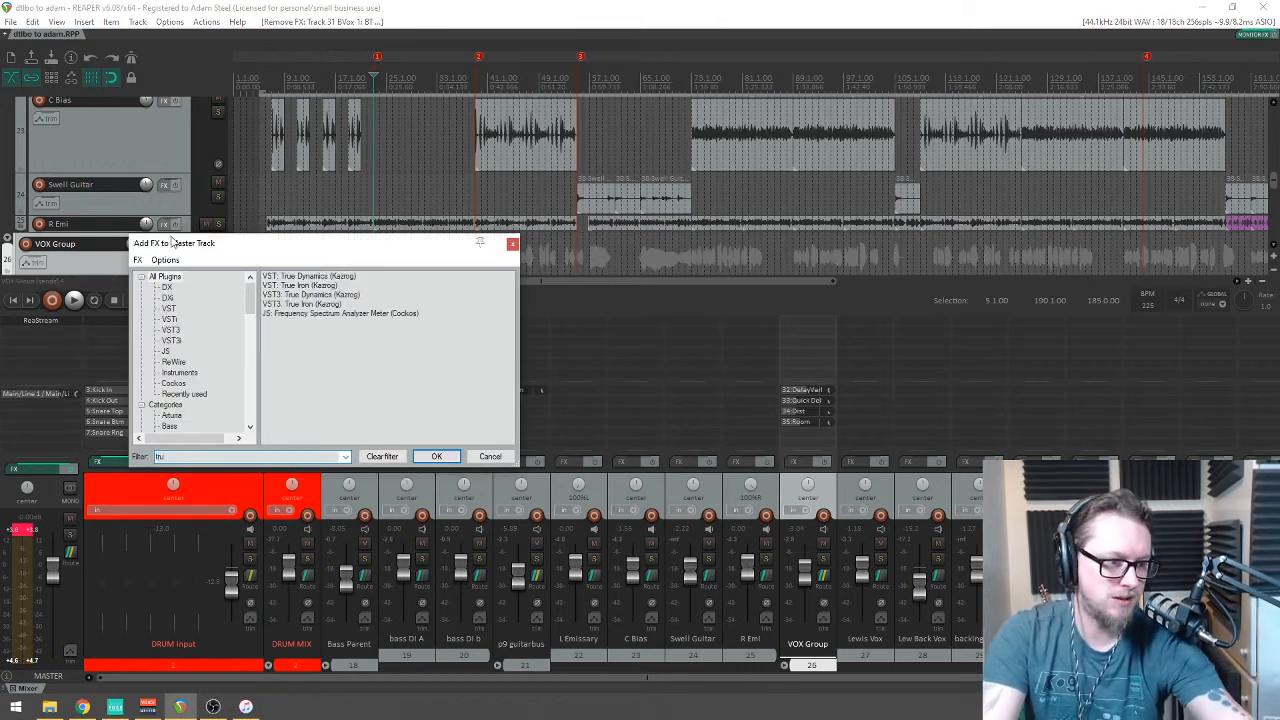
pyautogui.doubleClick(296, 305)
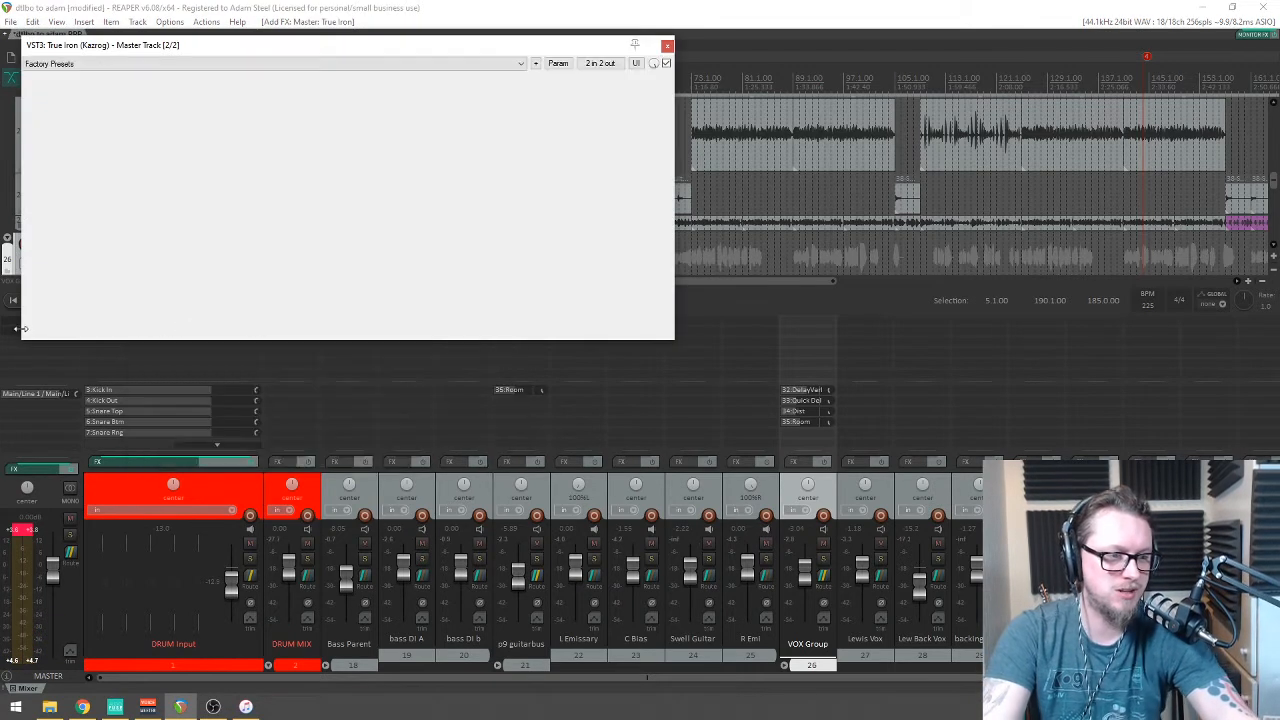
pyautogui.moveTo(213, 86); pyautogui.dragTo(218, 88)
pyautogui.moveTo(40, 331); pyautogui.dragTo(40, 318)
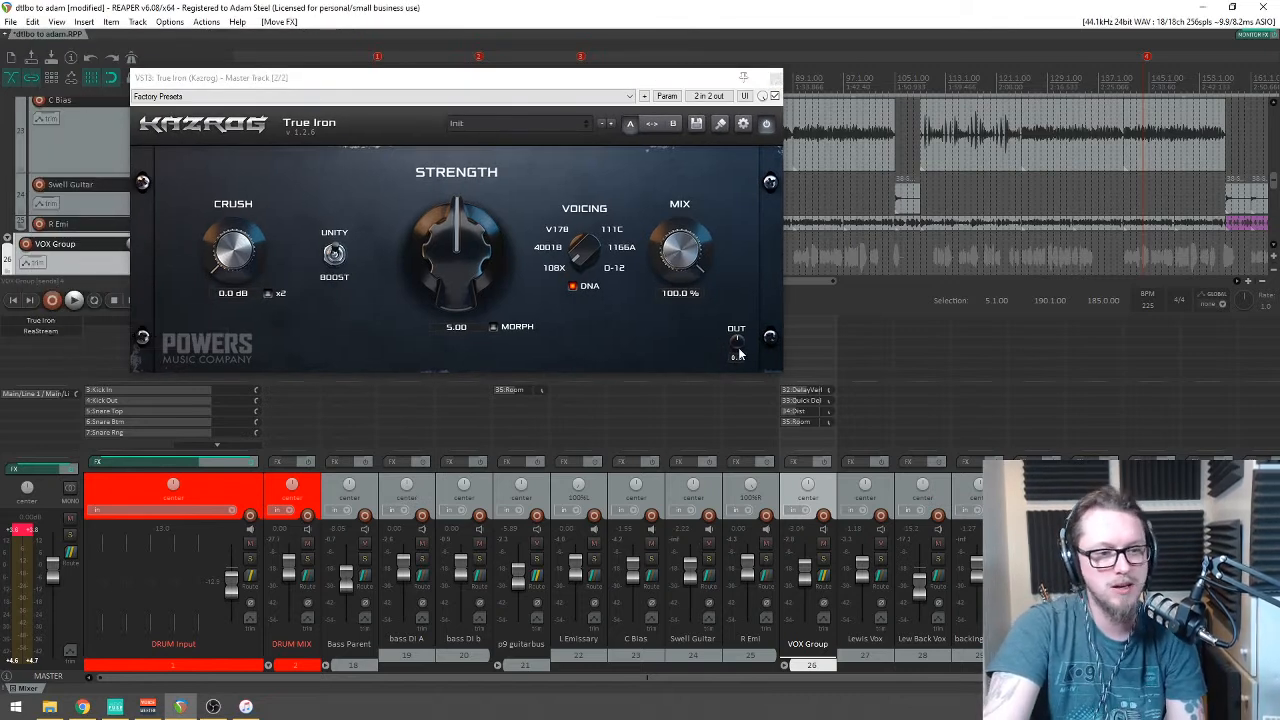
# Step: Set True Iron's output to -6.0 and its strength to 6.50, with Morph enabled
pyautogui.moveTo(738, 352); pyautogui.dragTo(731, 386)
pyautogui.moveTo(718, 458); pyautogui.dragTo(718, 458)
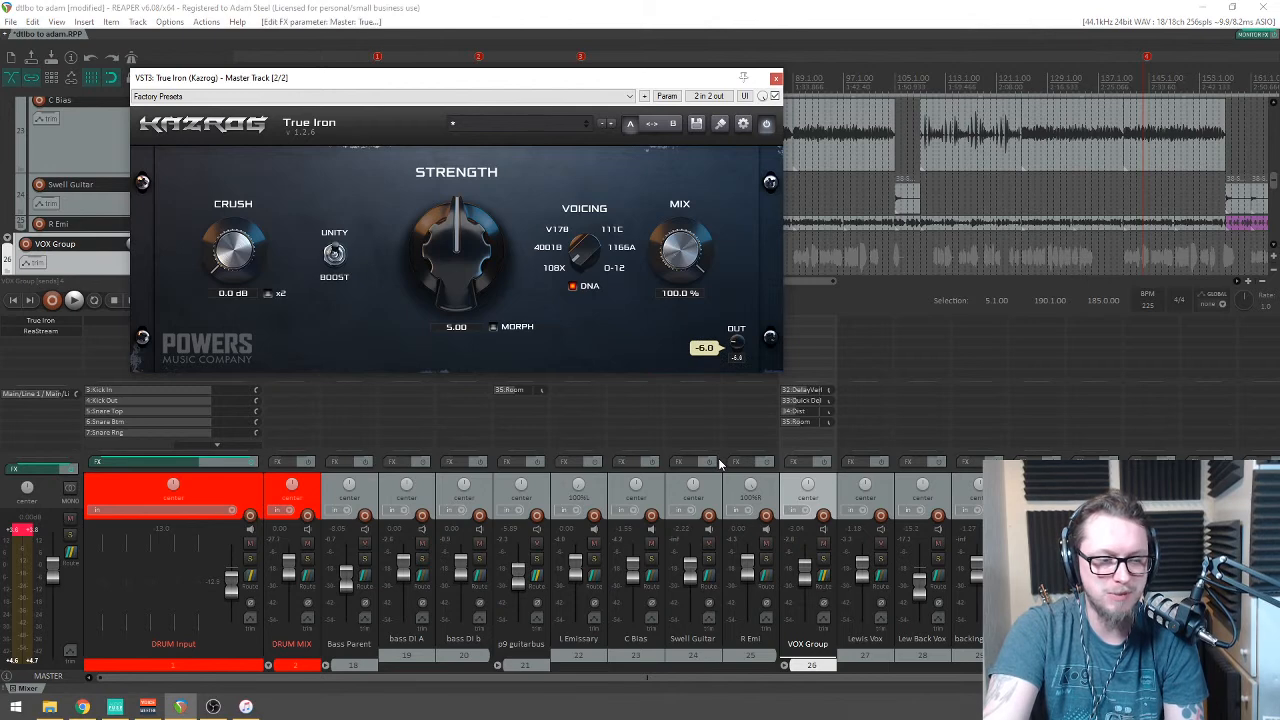
pyautogui.press('space')
pyautogui.hotkey('alt', 'Tab')
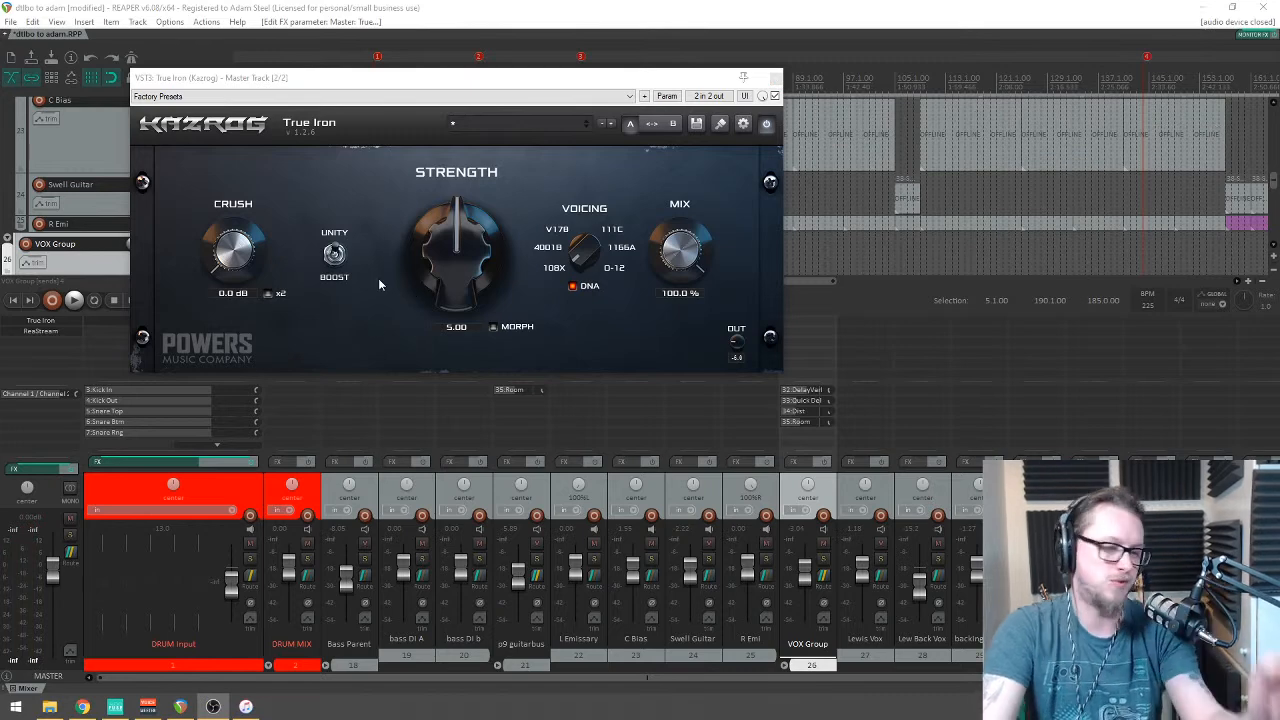
pyautogui.moveTo(471, 286); pyautogui.dragTo(487, 312)
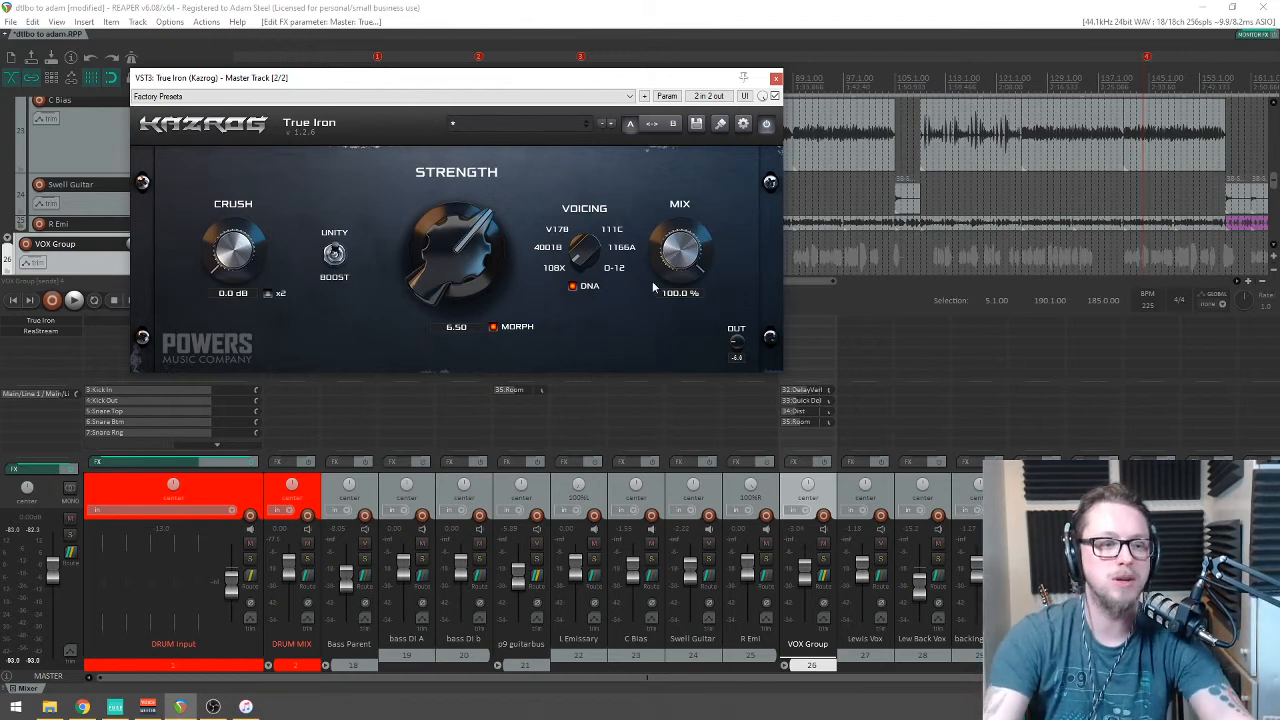
# Step: Play the mix through True Iron from bar 23 and close the plug-in window
pyautogui.press('space')
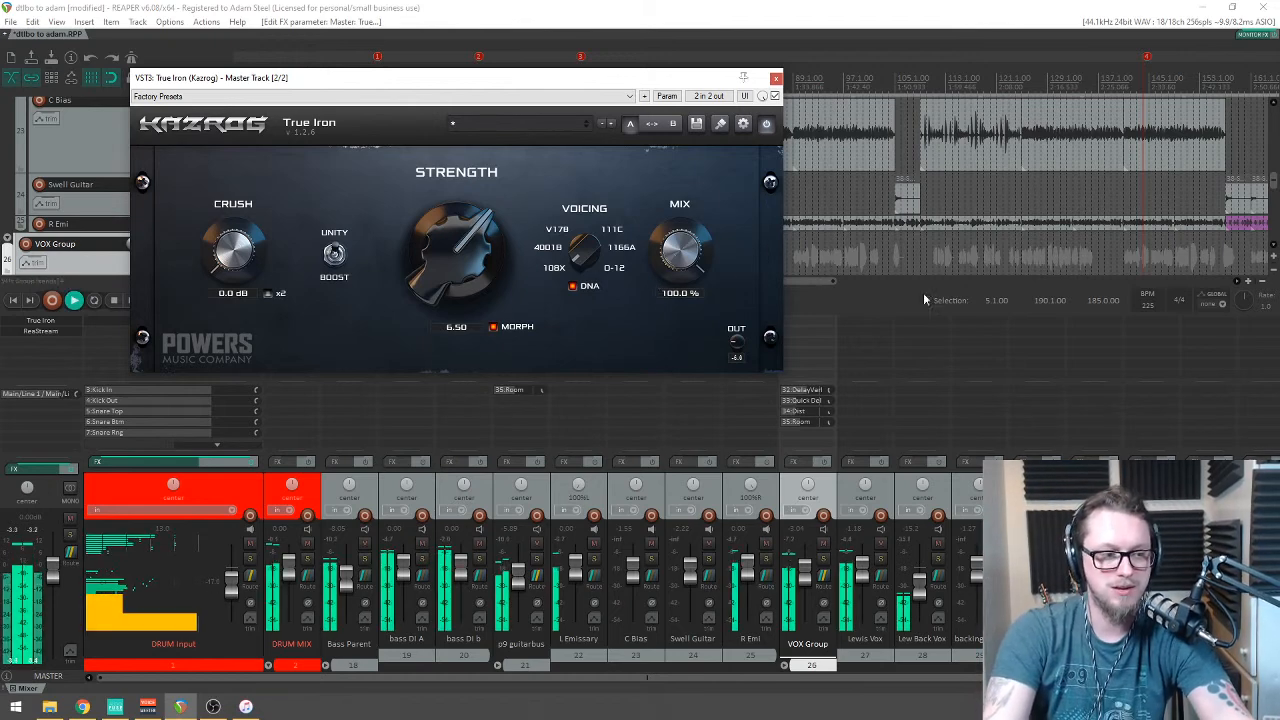
pyautogui.hotkey('alt', 'Tab')
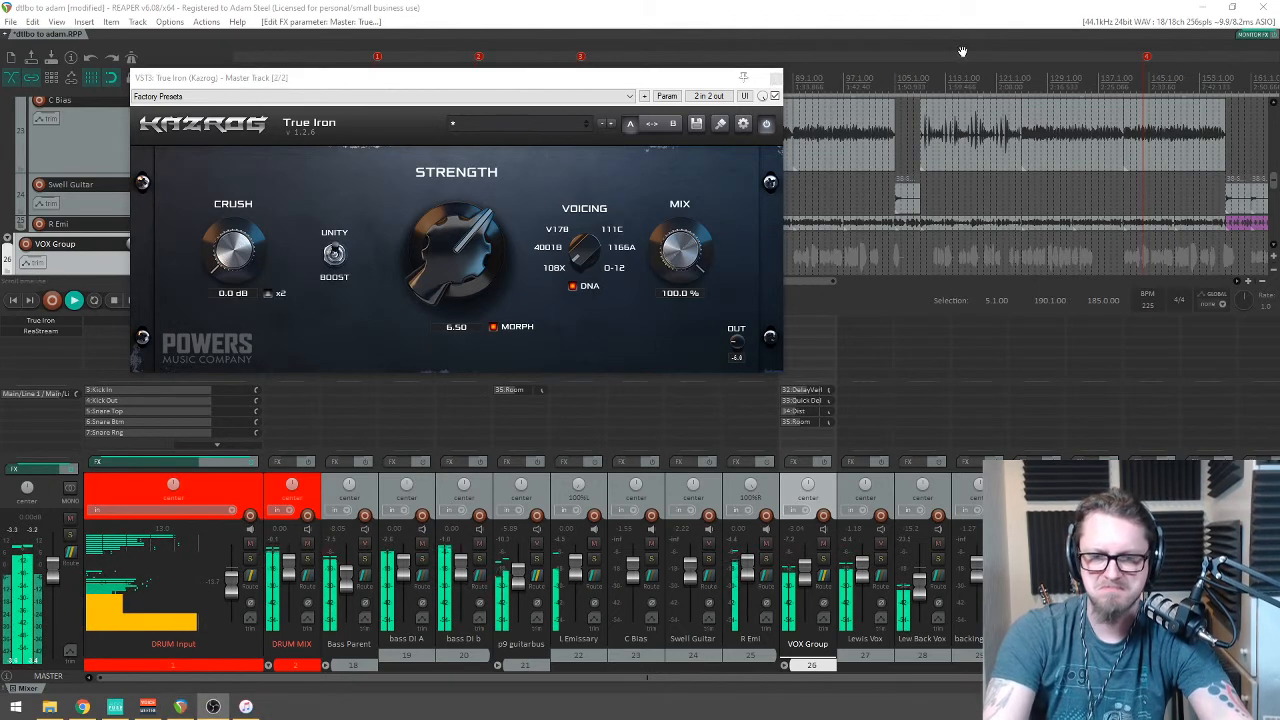
pyautogui.click(775, 79)
pyautogui.press('space')
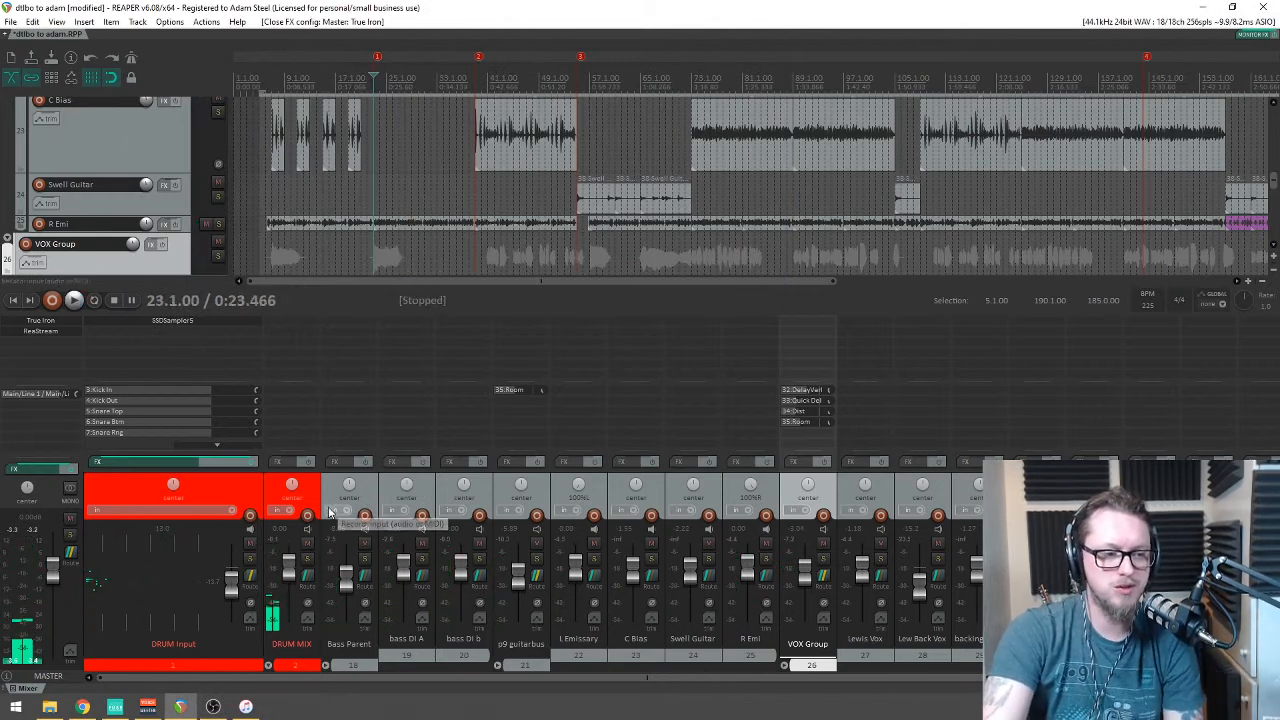
pyautogui.click(296, 488)
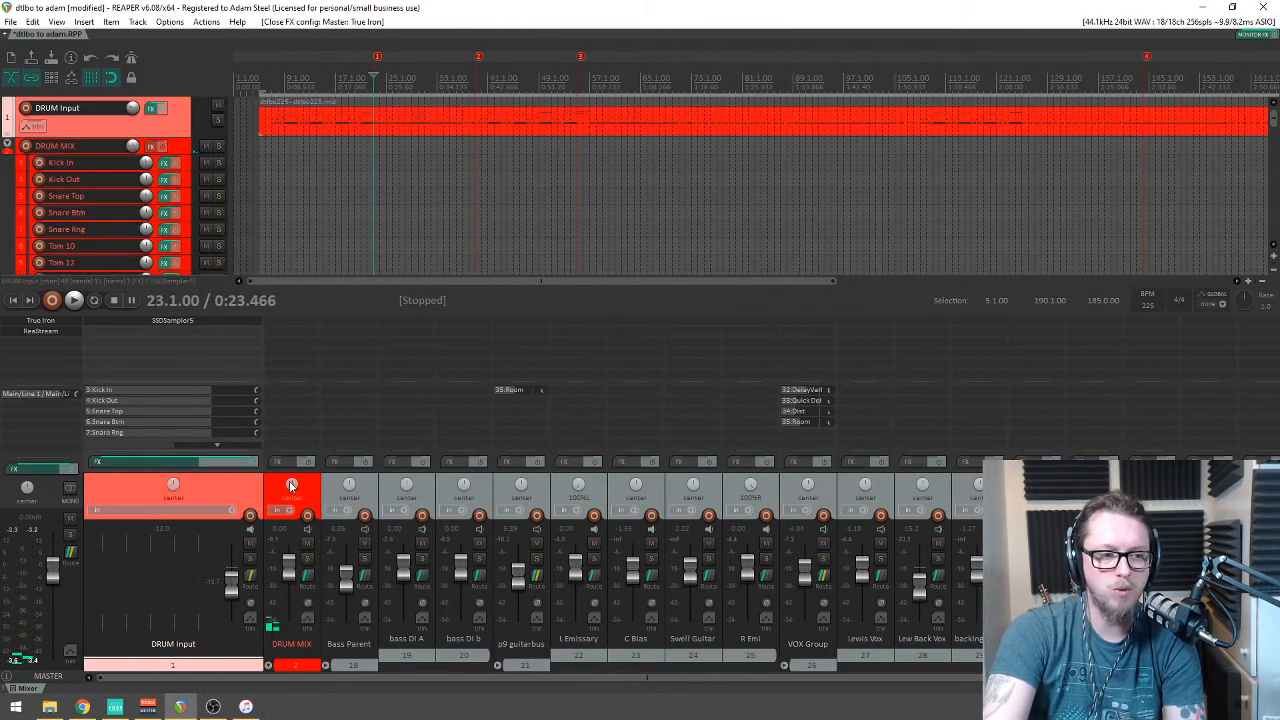
# Step: Look through the DRUM Input track's list of sends and check the full length of the arrangement
pyautogui.click(240, 488)
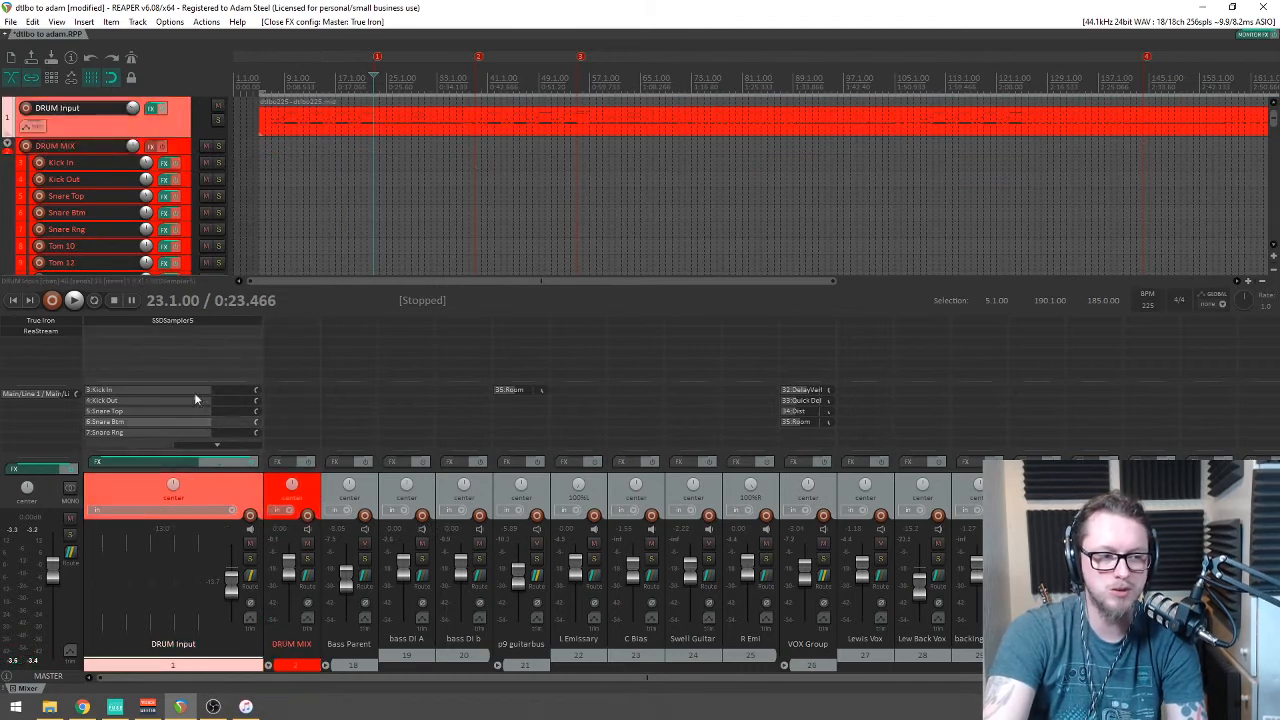
pyautogui.scroll(-4, 138, 406)
pyautogui.scroll(4, 138, 406)
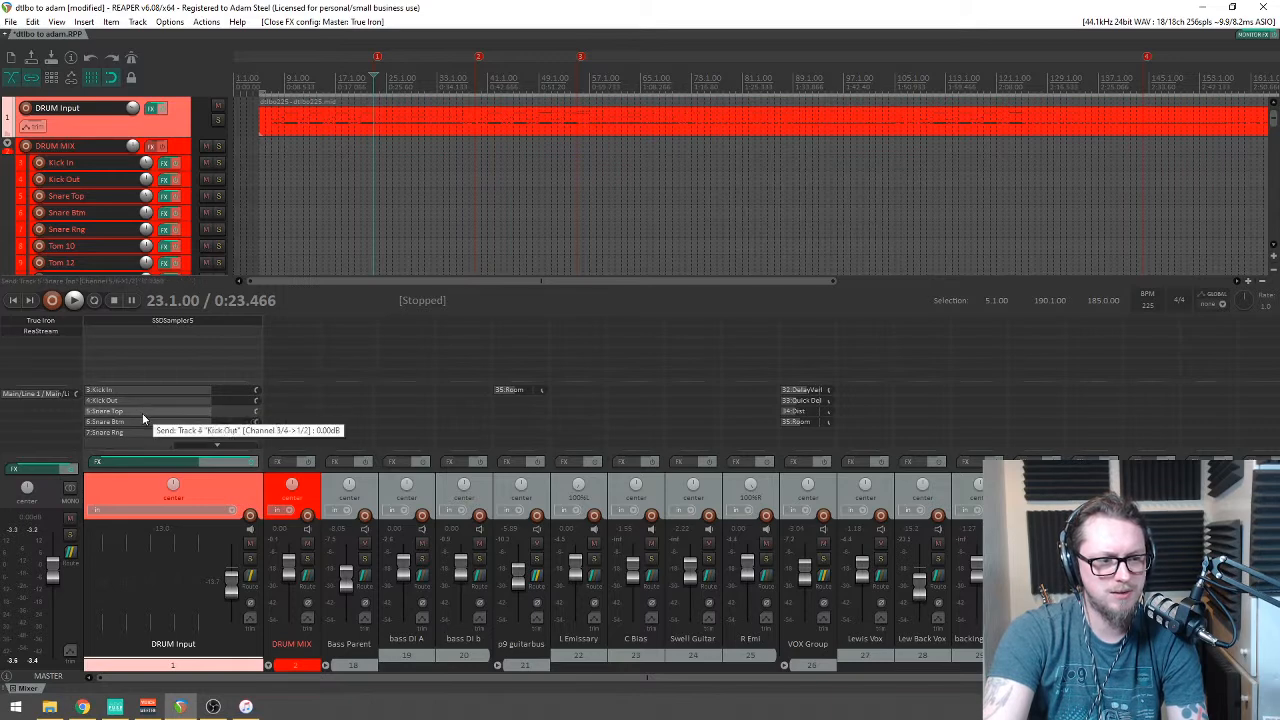
pyautogui.scroll(-4, 138, 430)
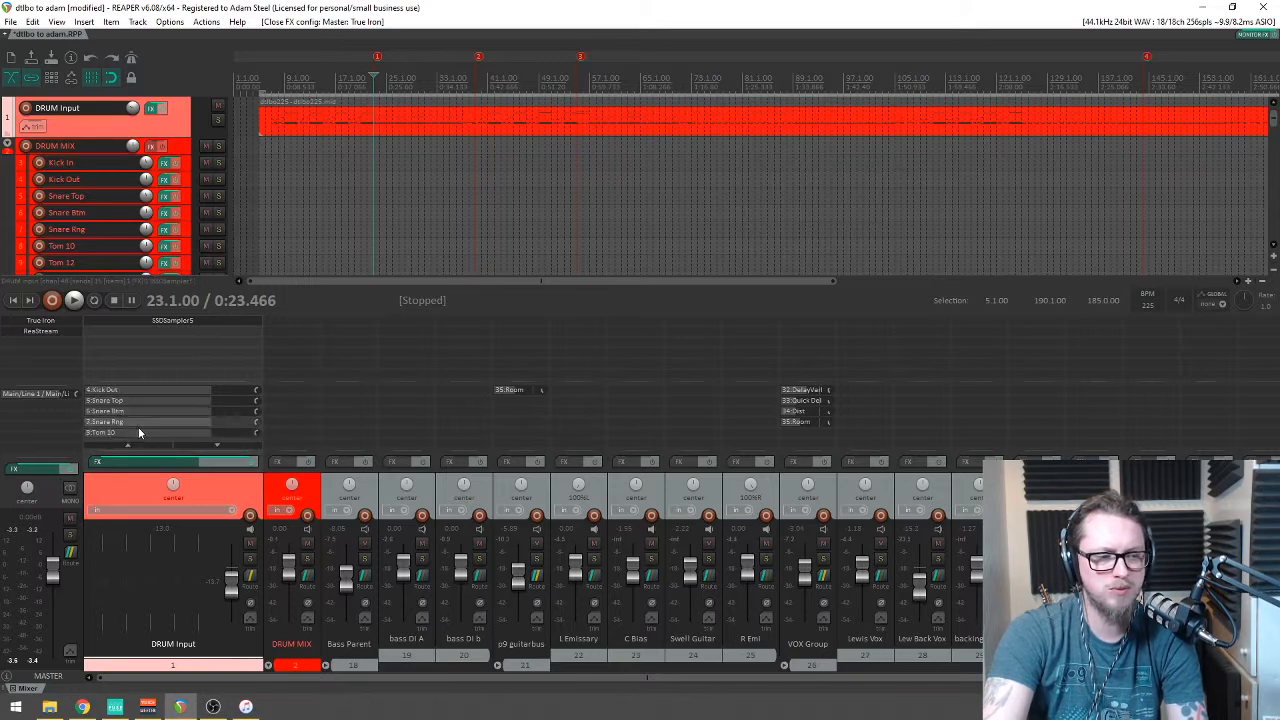
pyautogui.scroll(4, 136, 430)
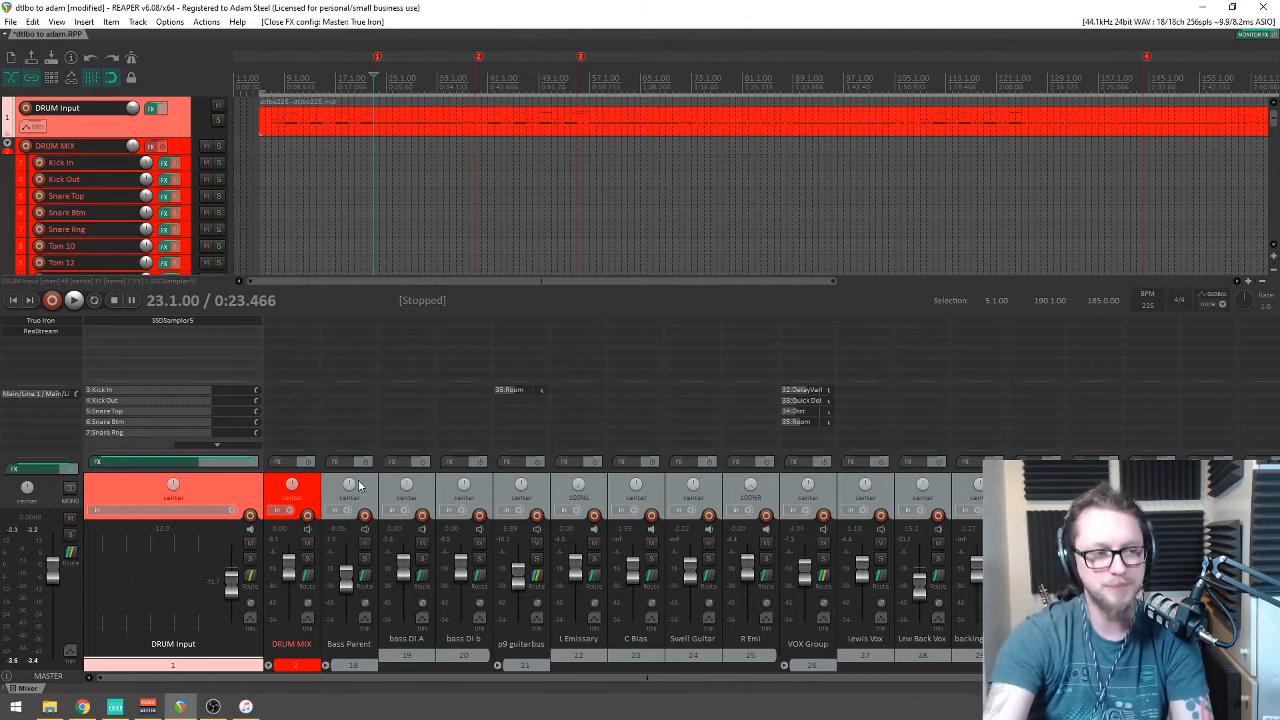
pyautogui.scroll(-6, 474, 196)
pyautogui.scroll(4, 474, 196)
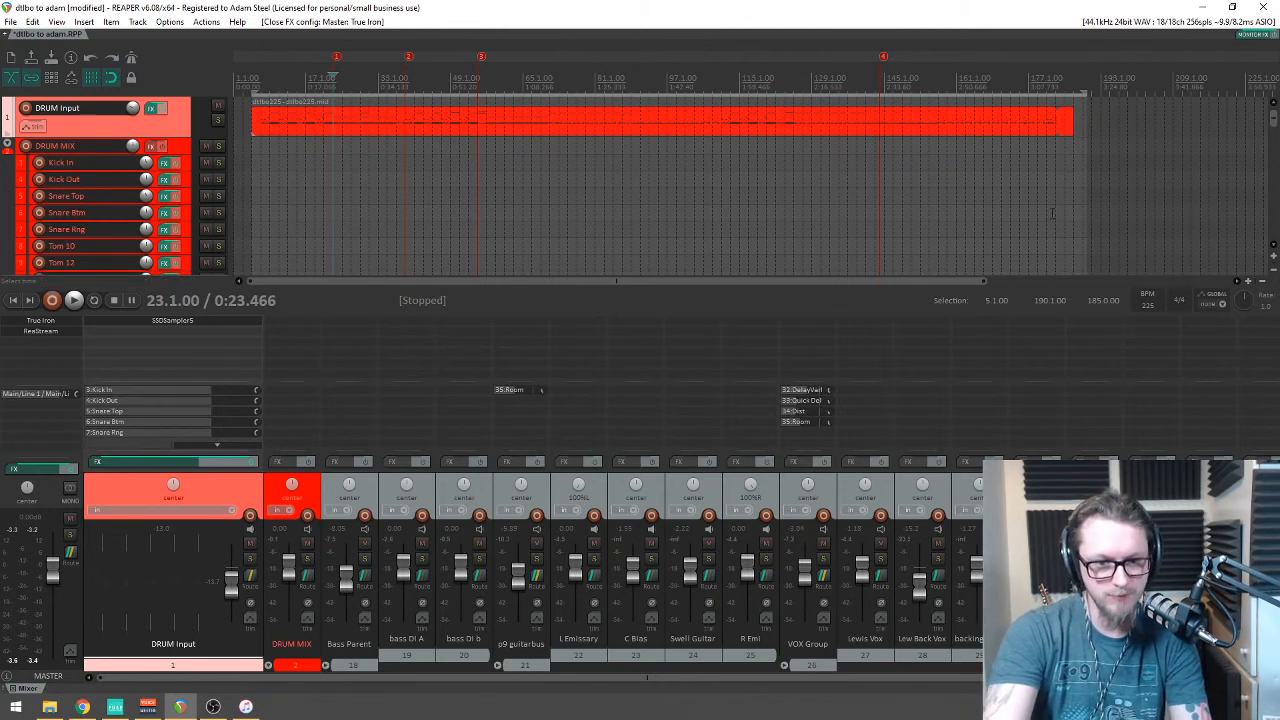
pyautogui.scroll(-2, 914, 126)
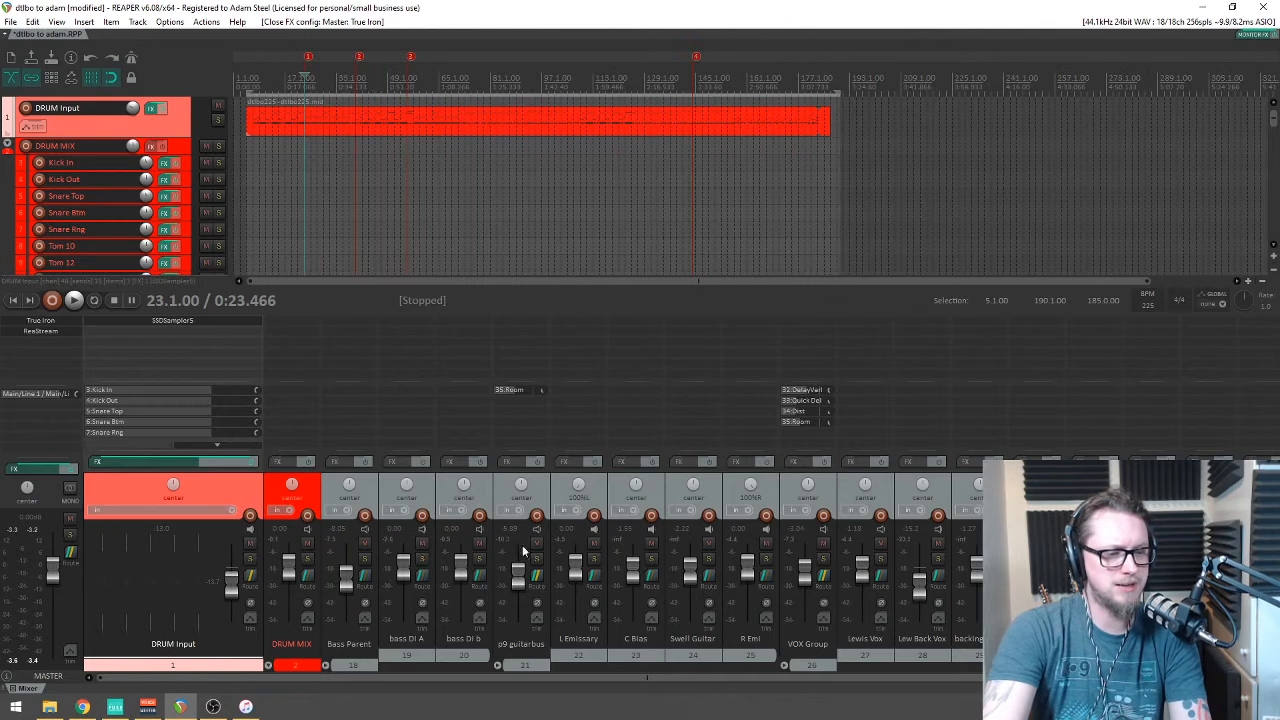
# Step: Solo the Bass Parent track and play it from bar 23 to hear both bass DIs together
pyautogui.click(364, 558)
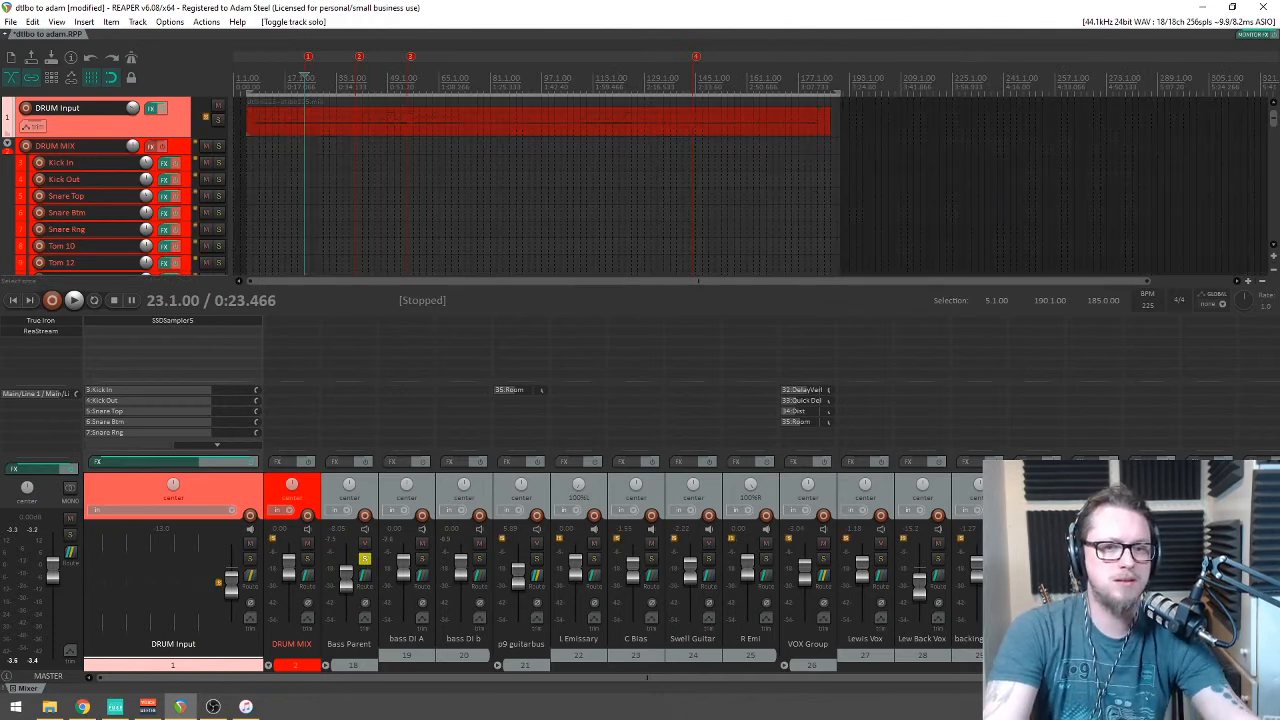
pyautogui.moveTo(1274, 121); pyautogui.dragTo(1274, 150)
pyautogui.press('space')
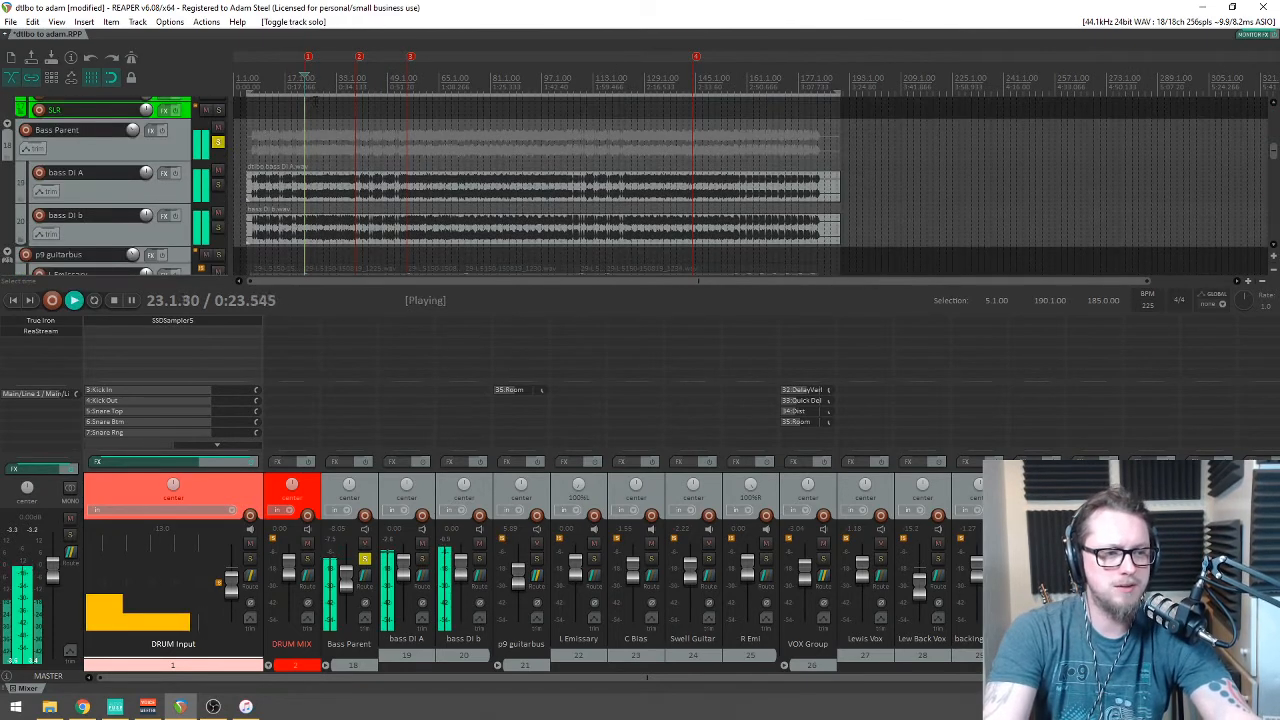
pyautogui.scroll(4, 495, 180)
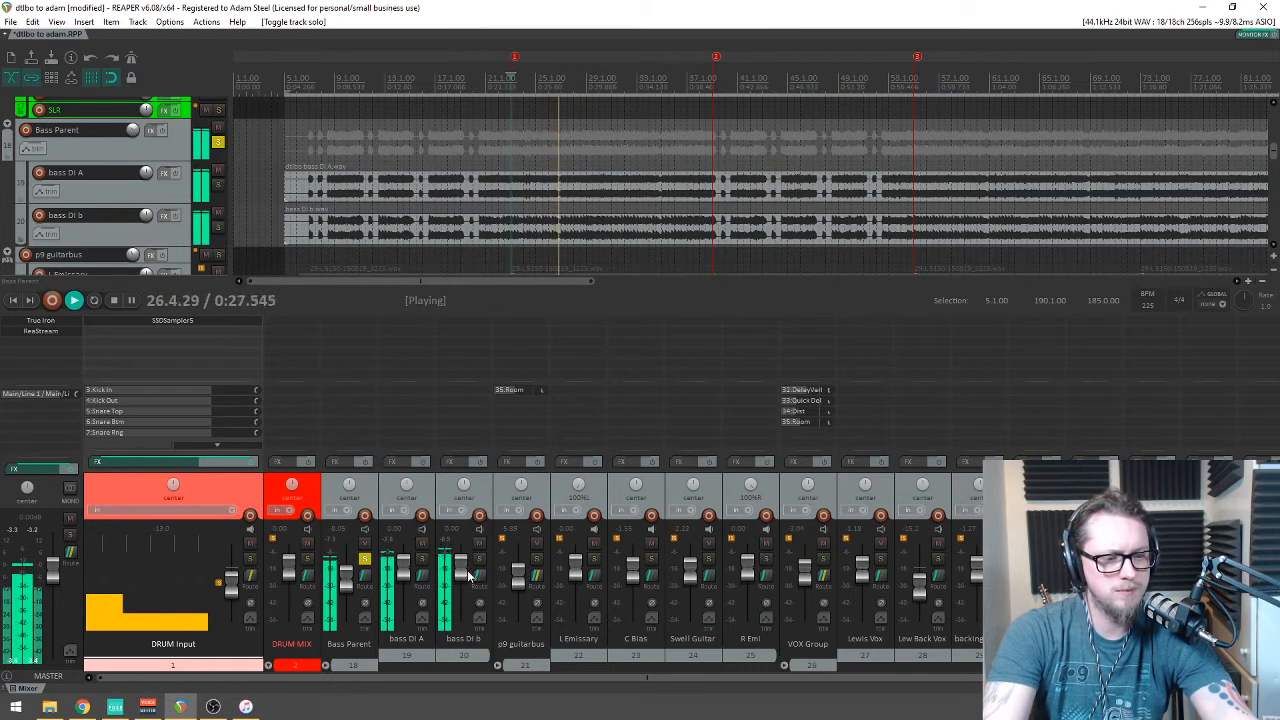
pyautogui.press('space')
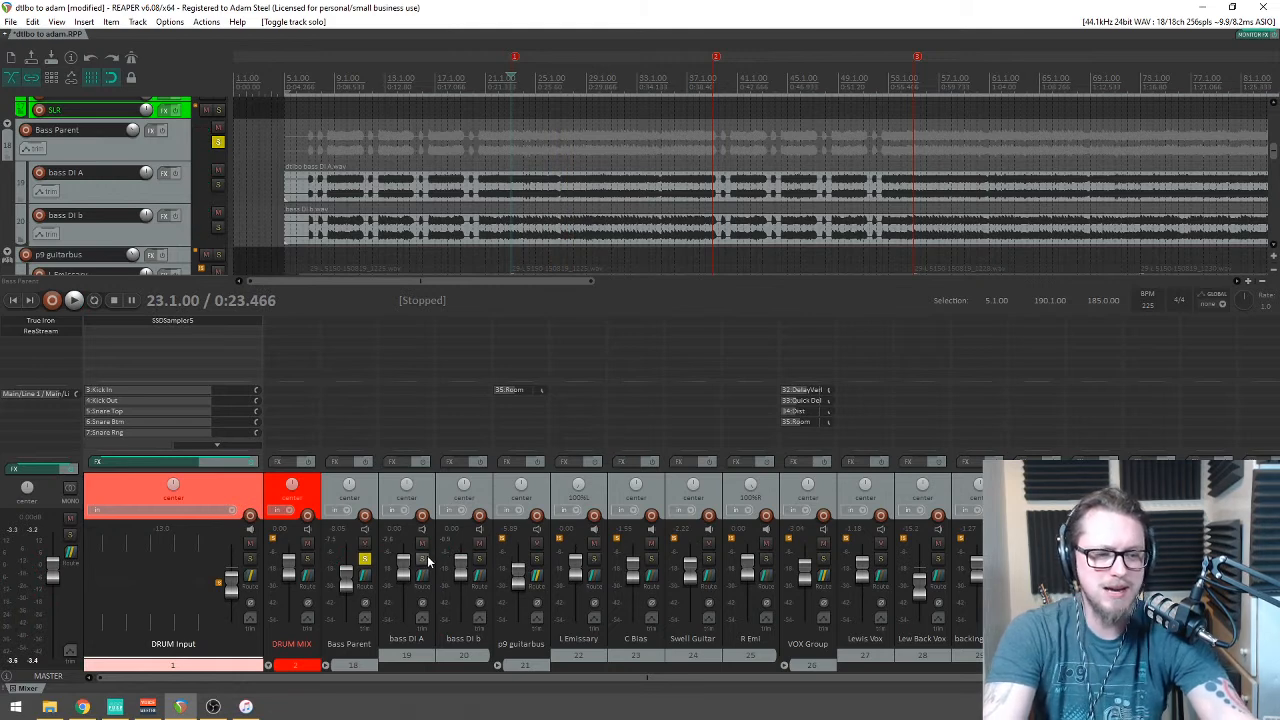
# Step: Solo bass DI A and bass DI b in turn to compare them, clearing each track's solo after listening
pyautogui.click(424, 560)
pyautogui.press('space')
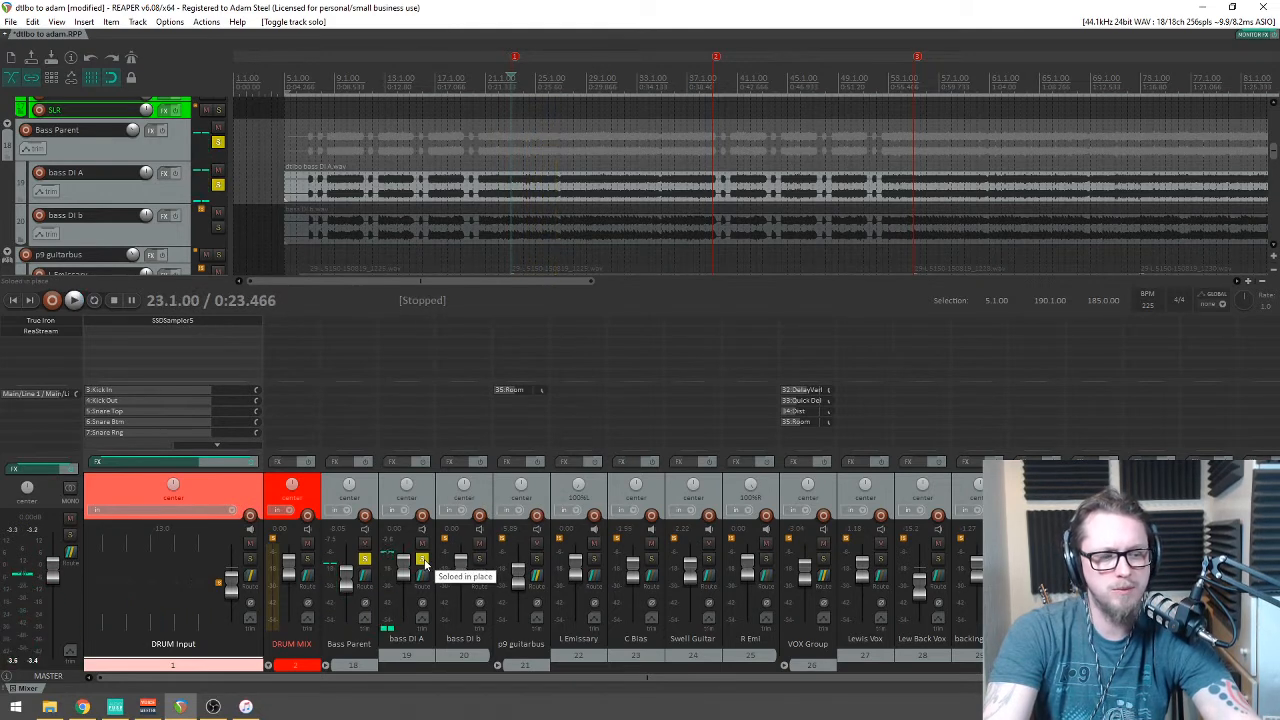
pyautogui.click(424, 560)
pyautogui.click(479, 558)
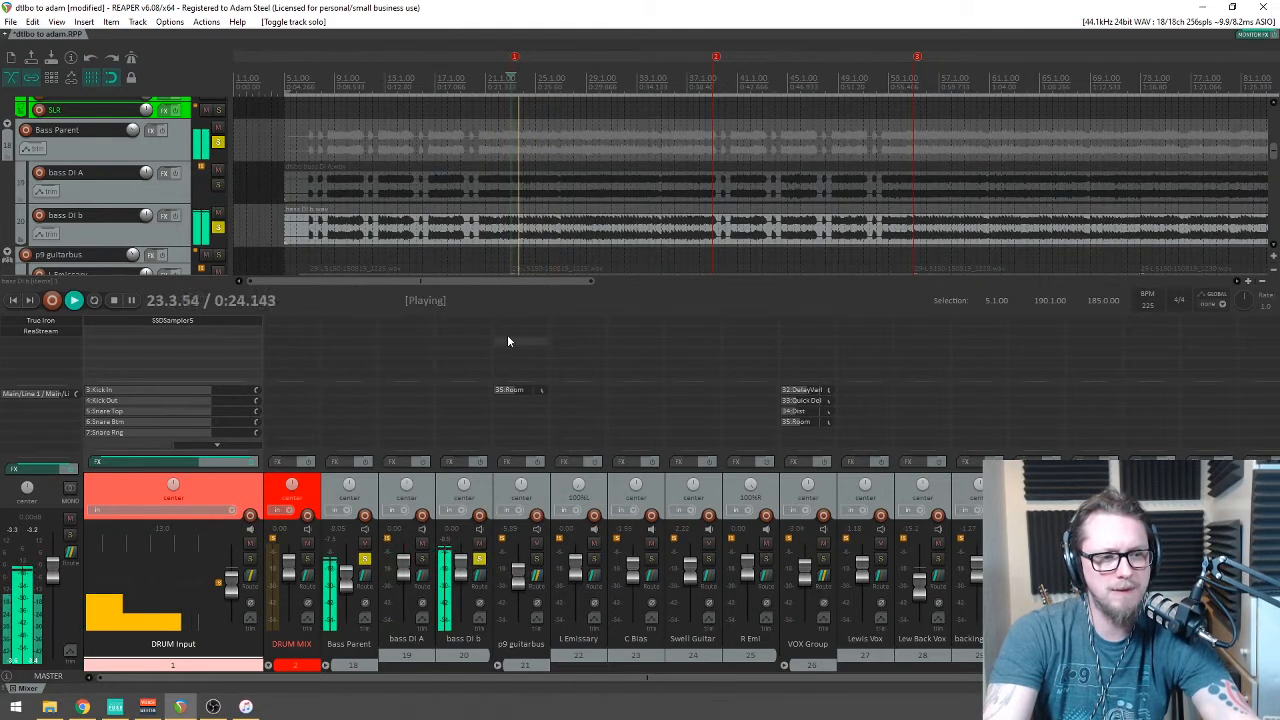
pyautogui.press('space')
pyautogui.click(480, 560)
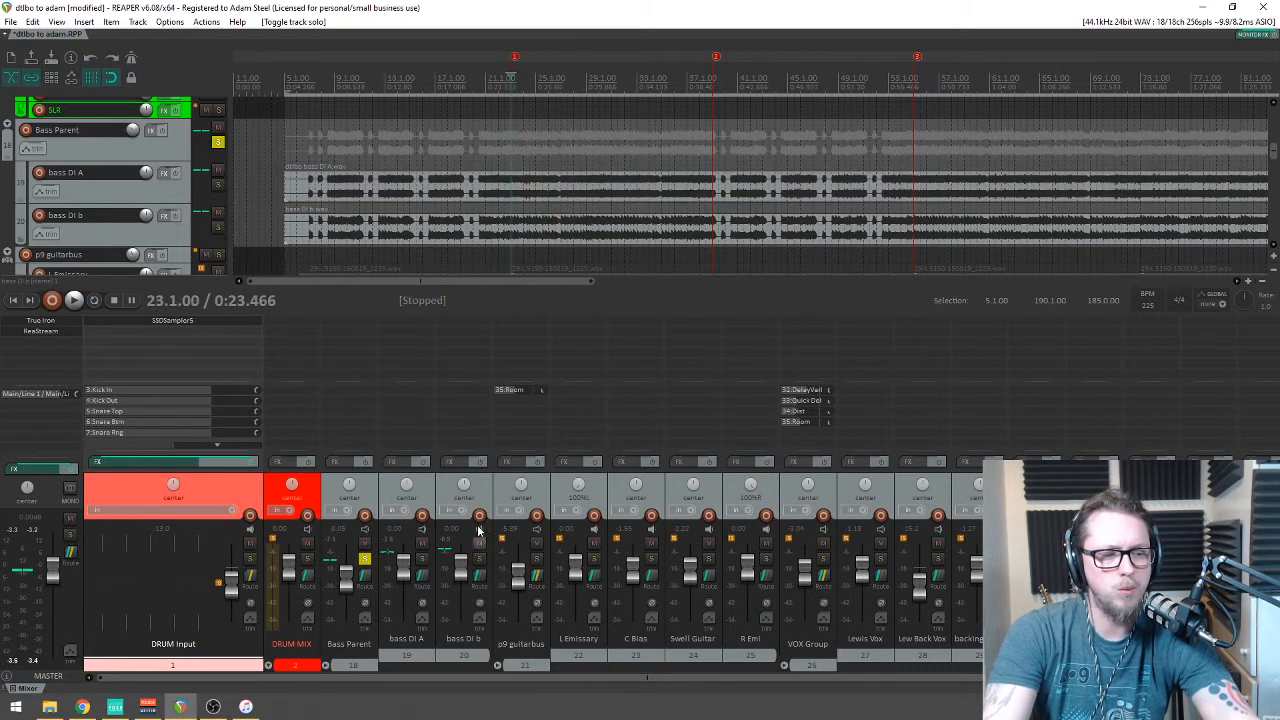
# Step: Delete the bass DI b track and confirm its removal
pyautogui.click(486, 481)
pyautogui.press('Delete')
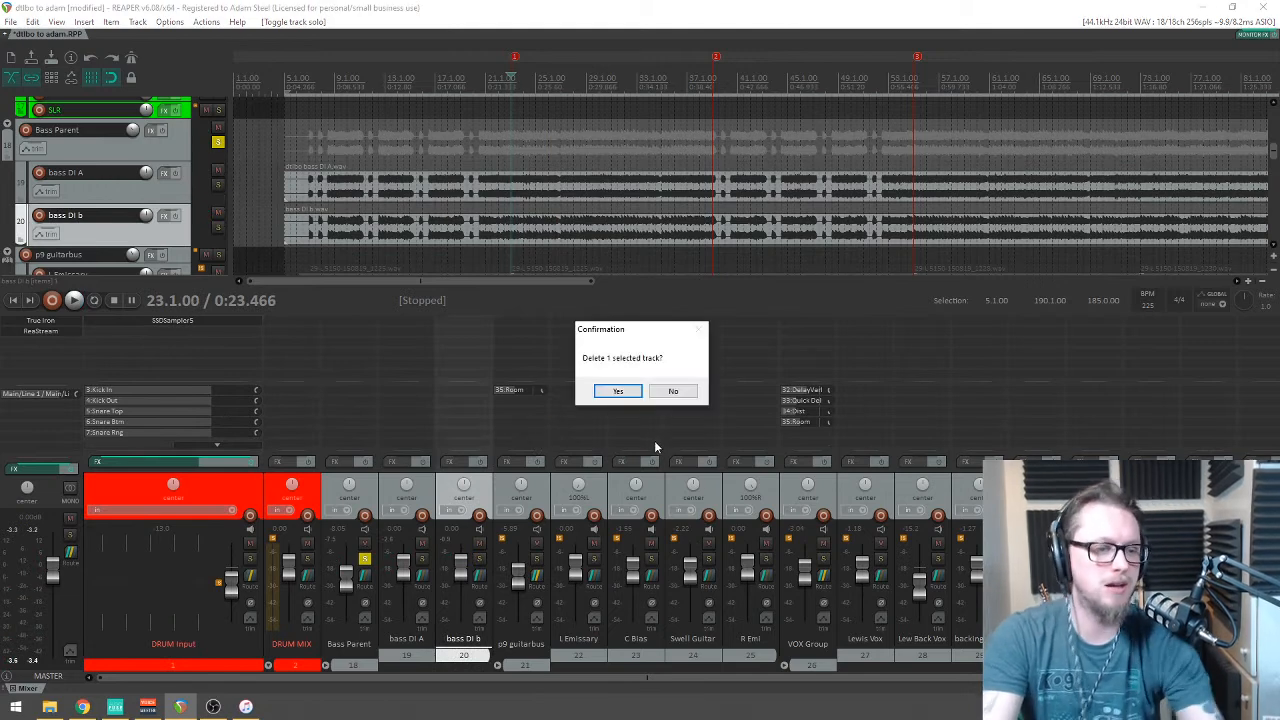
pyautogui.click(609, 389)
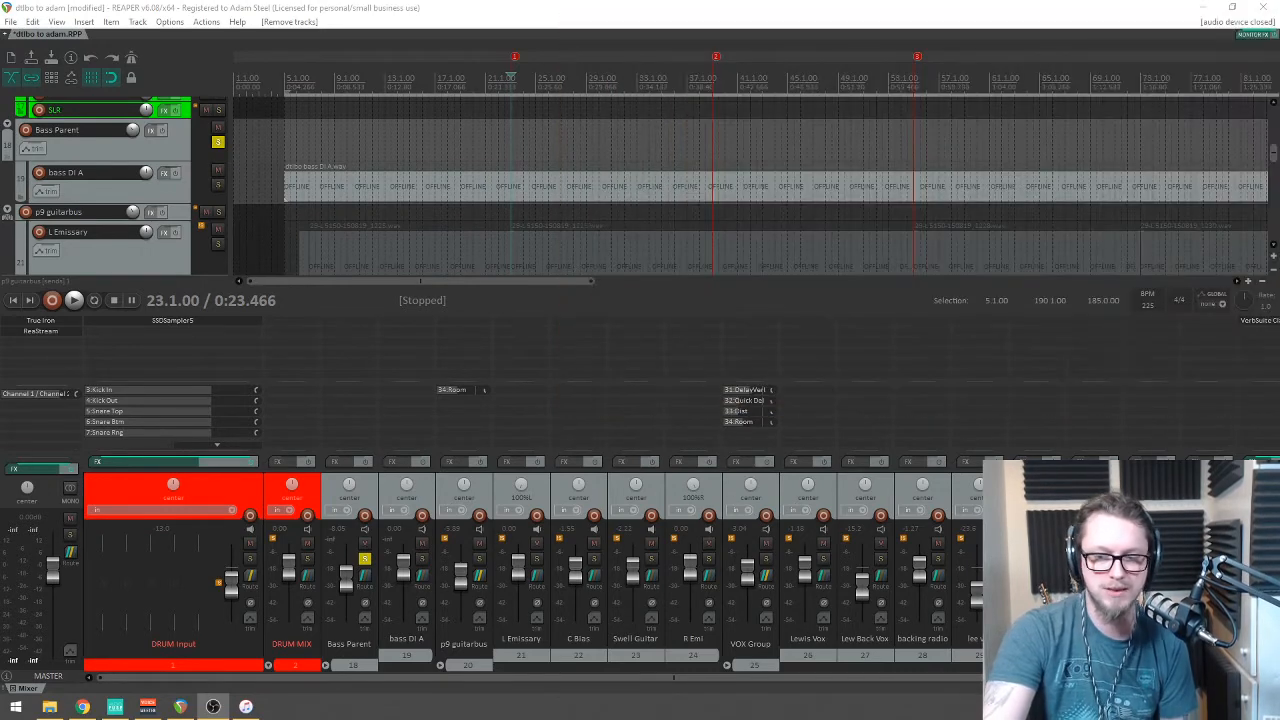
# Step: Solo p9 guitarbus in place of Bass Parent and play from bar 23 while examining the guitar tracks' clips
pyautogui.click(478, 558)
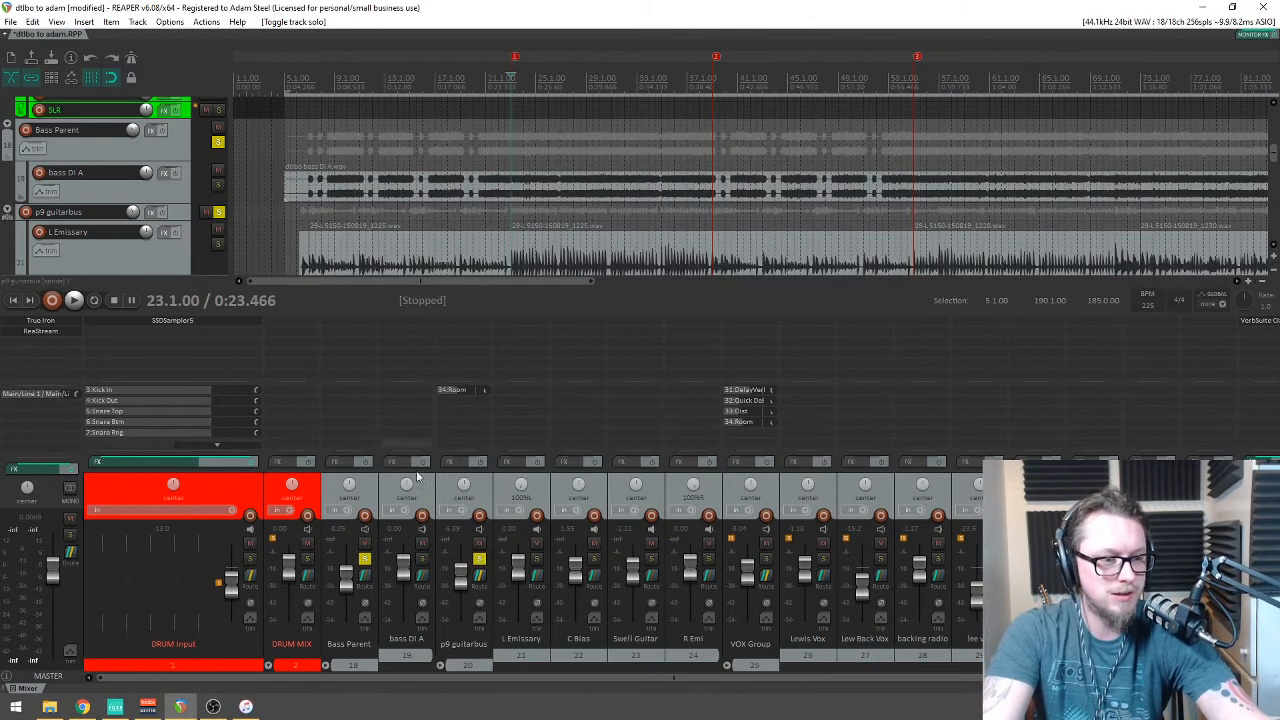
pyautogui.click(364, 558)
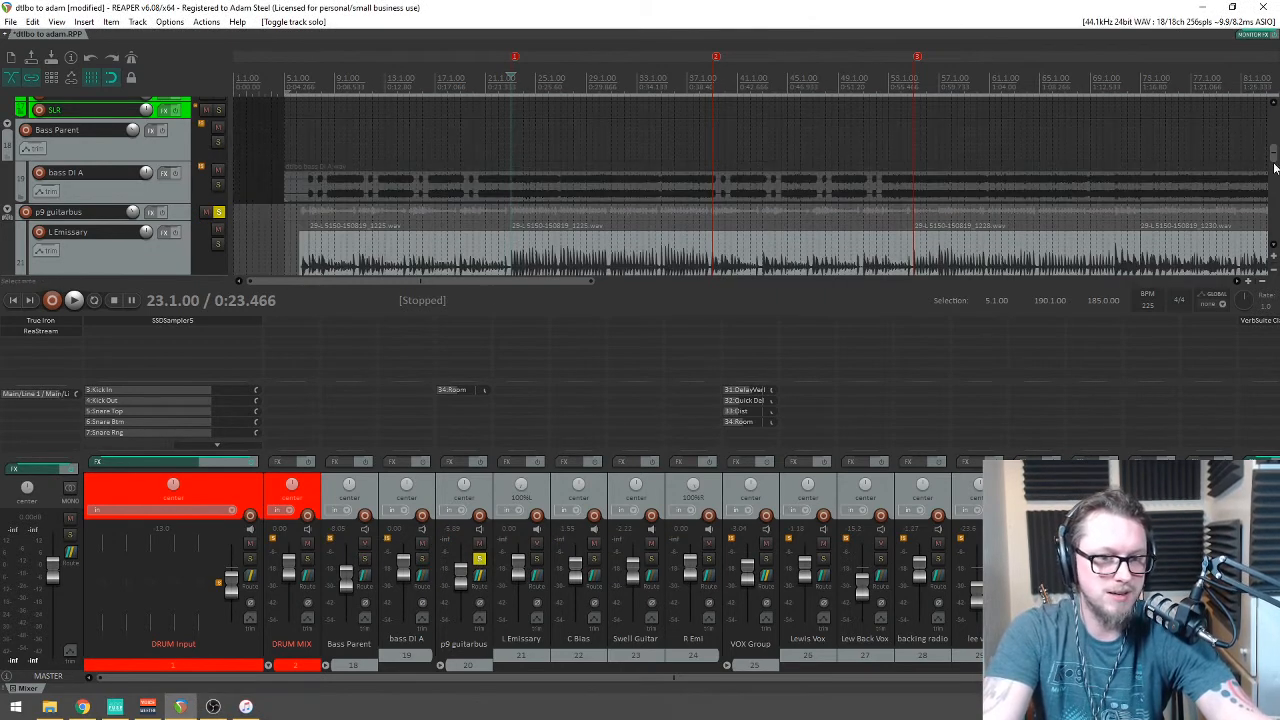
pyautogui.scroll(-2, 591, 149)
pyautogui.press('space')
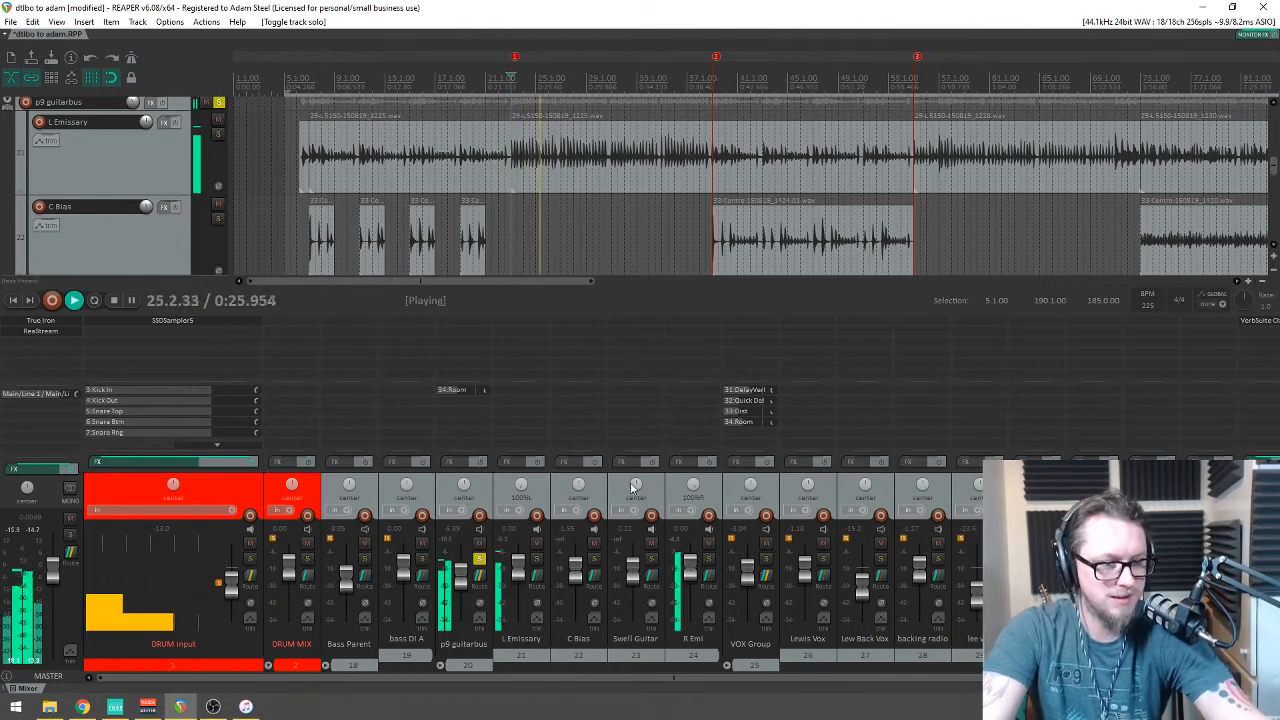
pyautogui.scroll(-2, 883, 162)
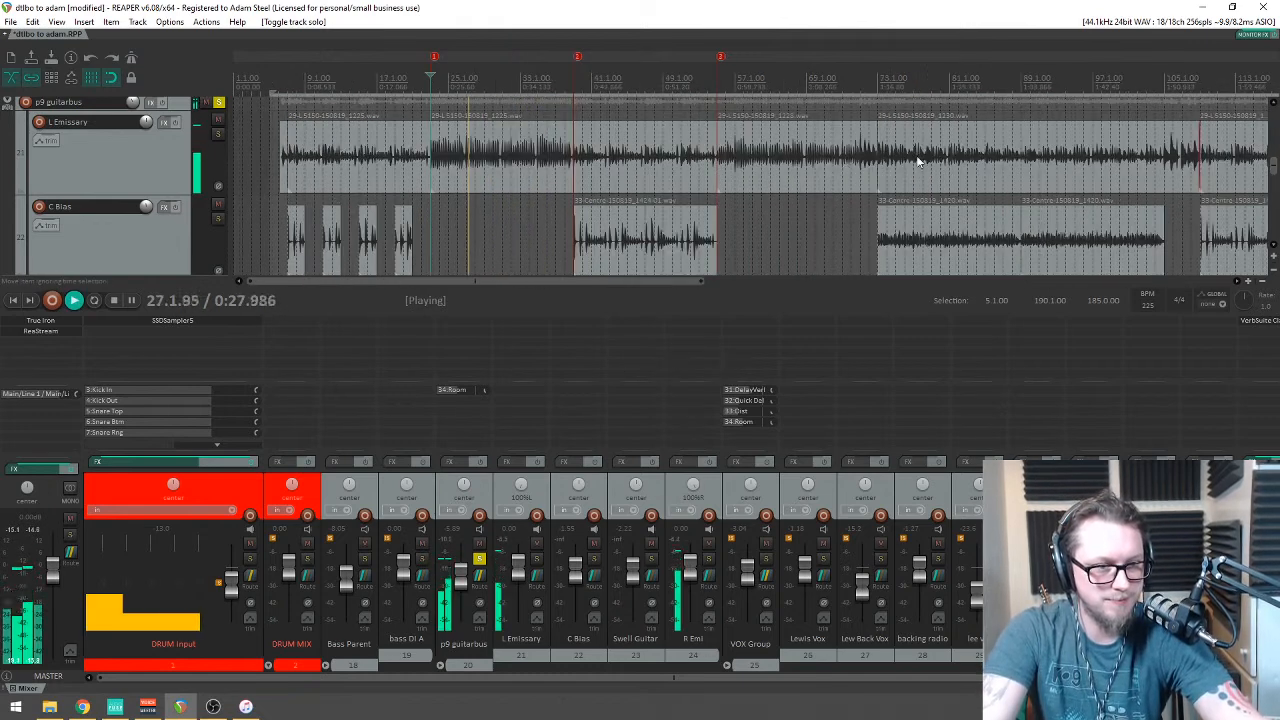
pyautogui.scroll(-2, 883, 162)
pyautogui.scroll(-1, 1273, 172)
pyautogui.scroll(2, 1273, 172)
pyautogui.scroll(3, 648, 47)
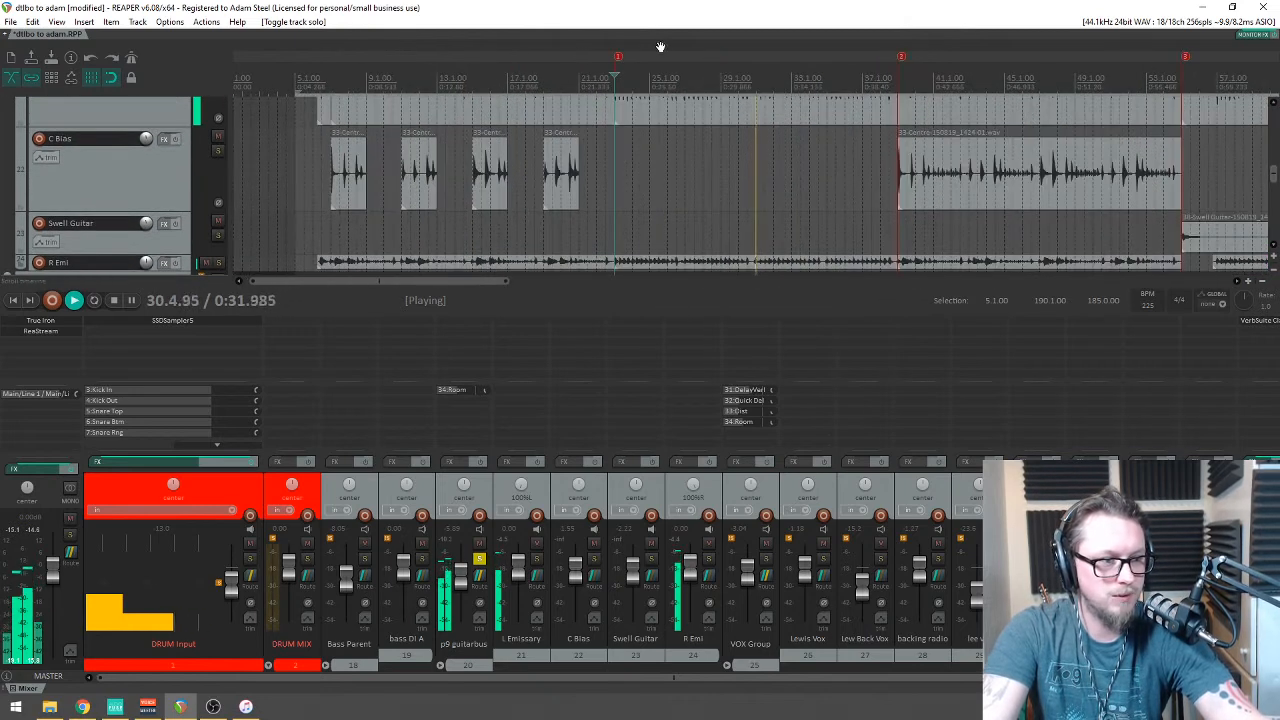
# Step: Stop playback and move the R Emi track between C Bias and Swell Guitar
pyautogui.press('space')
pyautogui.scroll(-2, 649, 120)
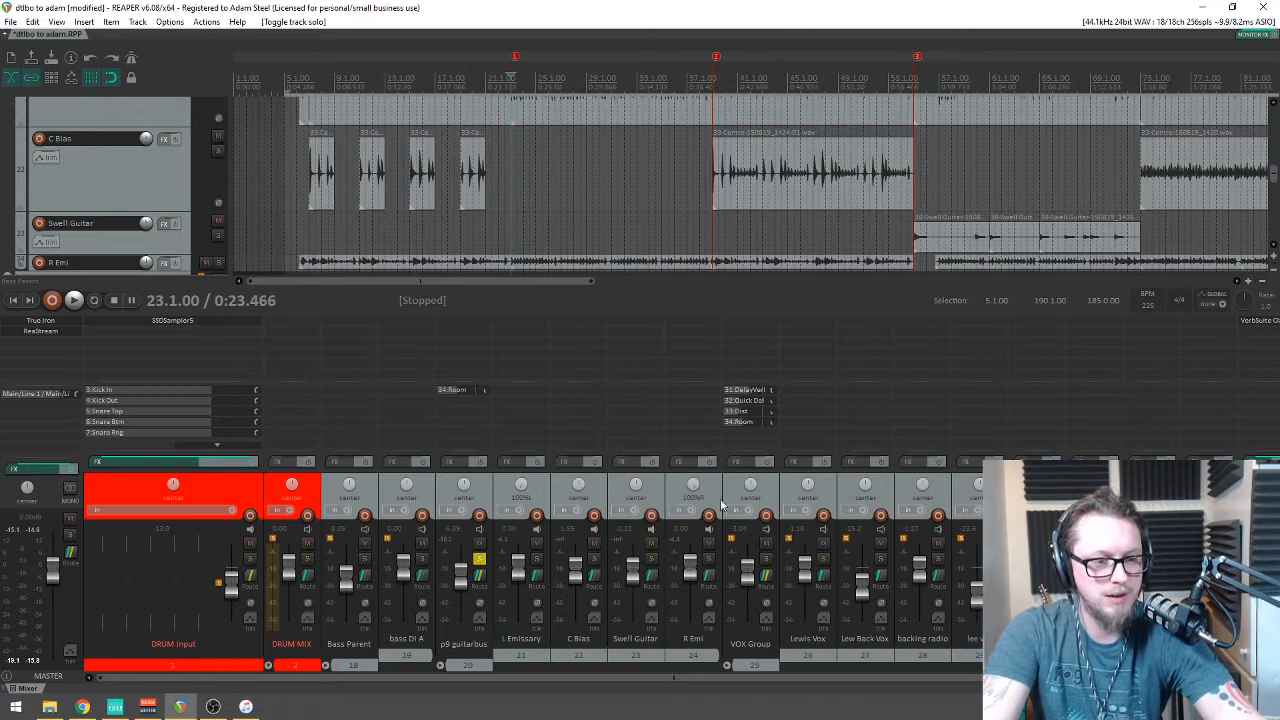
pyautogui.moveTo(716, 505); pyautogui.dragTo(607, 507)
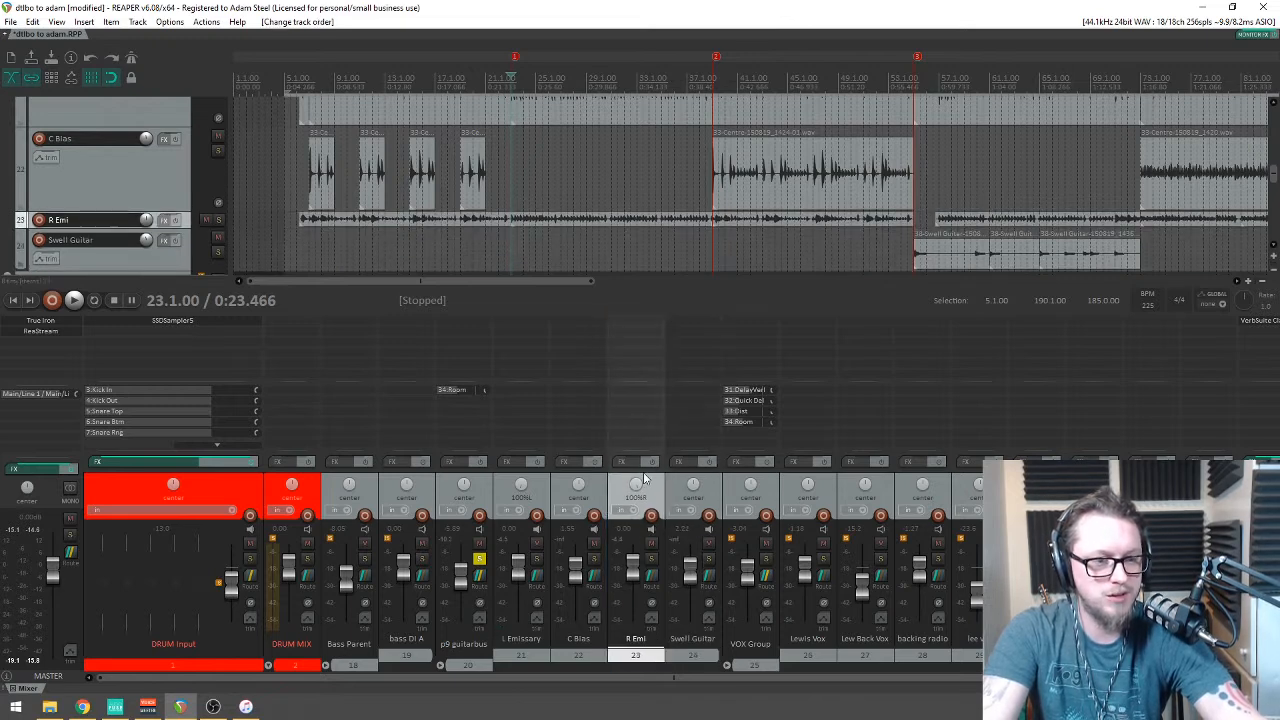
# Step: Play the guitar bus from just before bar 39 to hear how the C Bias part sits with the other guitars
pyautogui.click(713, 77)
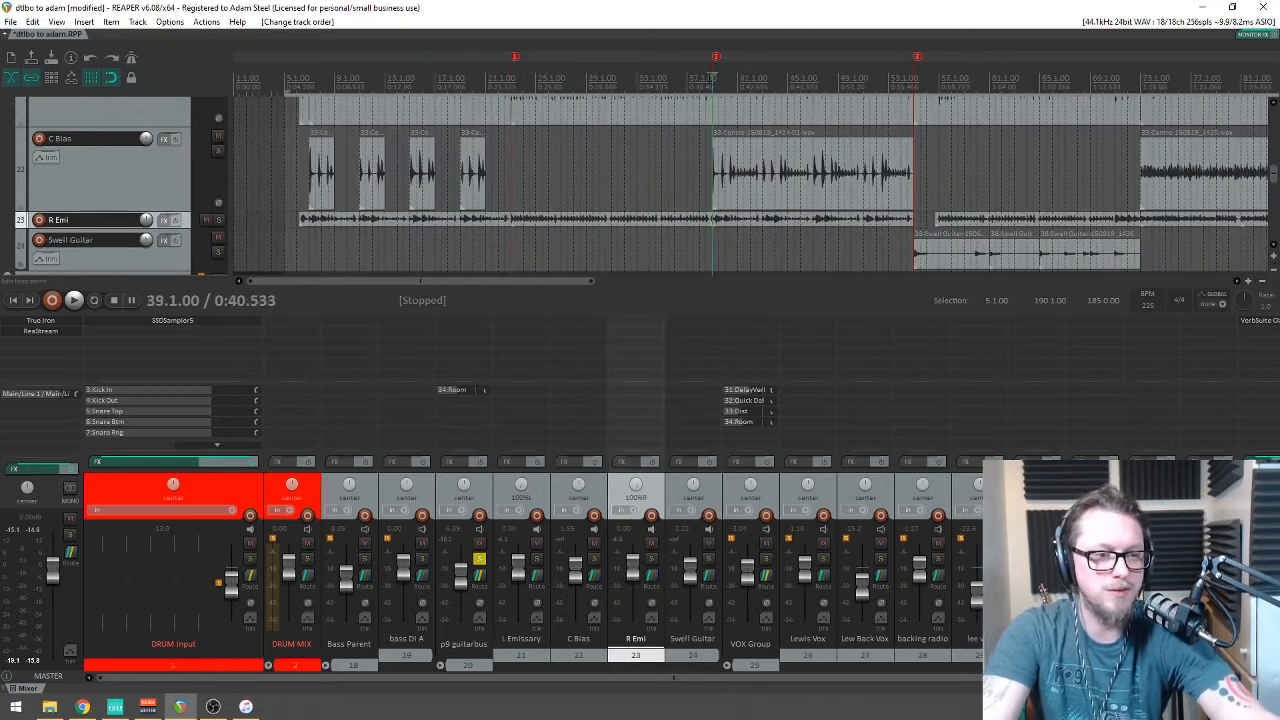
pyautogui.doubleClick(708, 79)
pyautogui.scroll(4, 716, 150)
pyautogui.press('space')
pyautogui.scroll(-3, 742, 182)
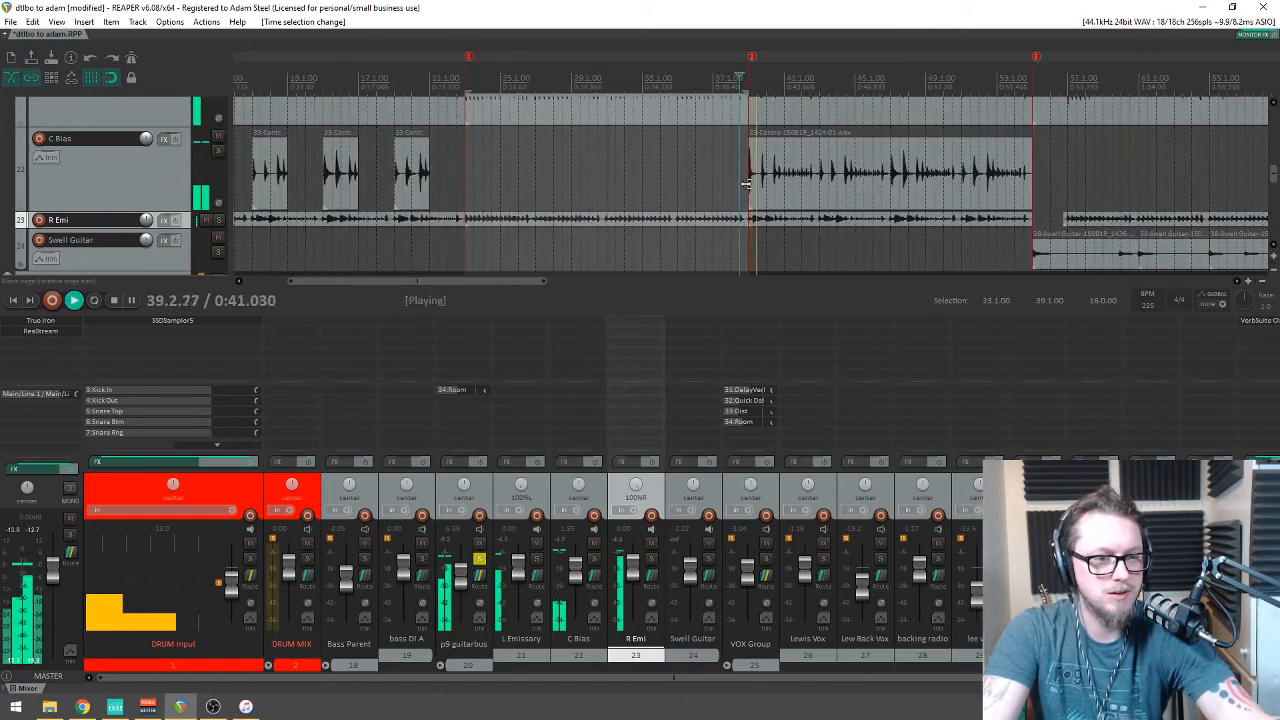
pyautogui.scroll(2, 720, 170)
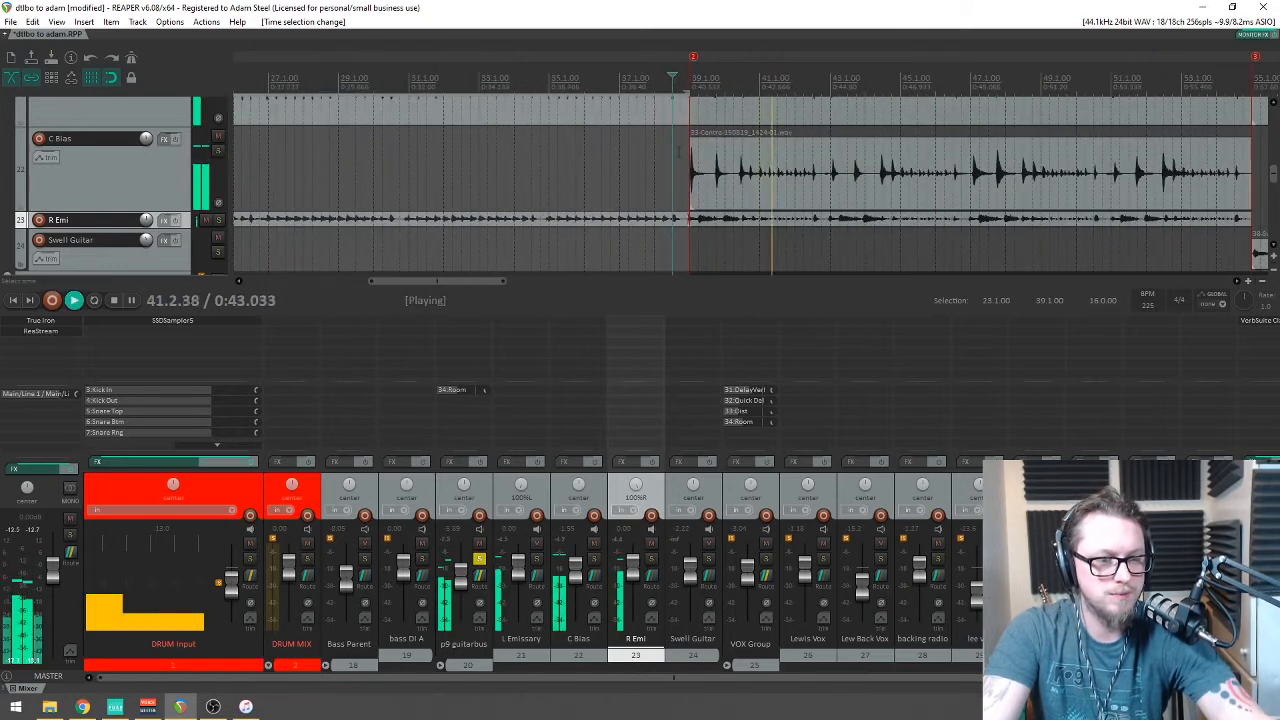
pyautogui.scroll(1, 680, 160)
pyautogui.scroll(-1, 687, 172)
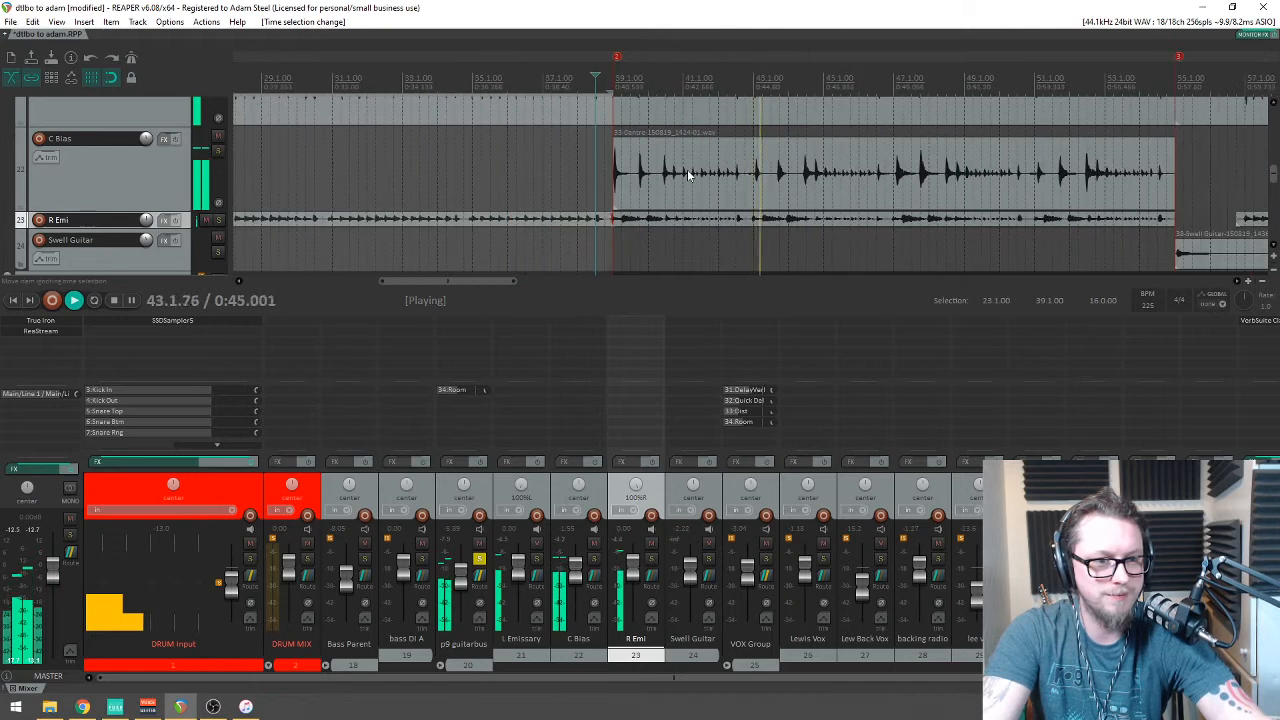
pyautogui.scroll(-1, 704, 189)
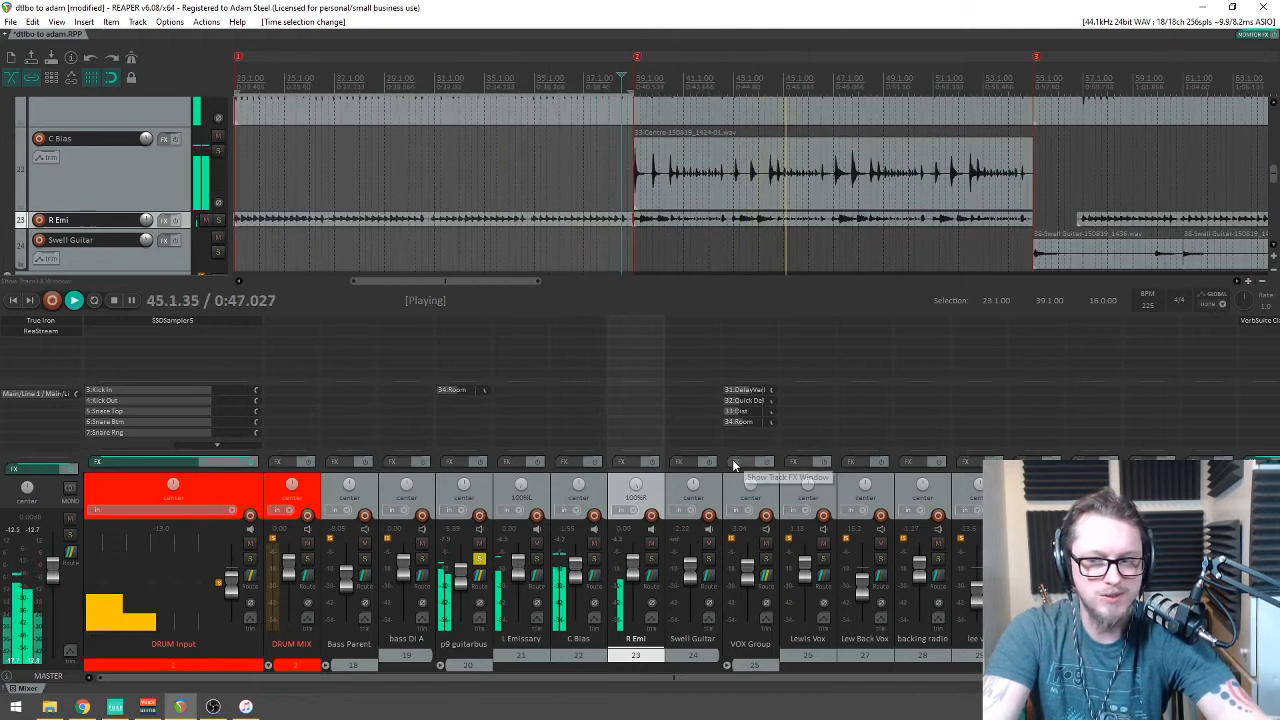
pyautogui.press('space')
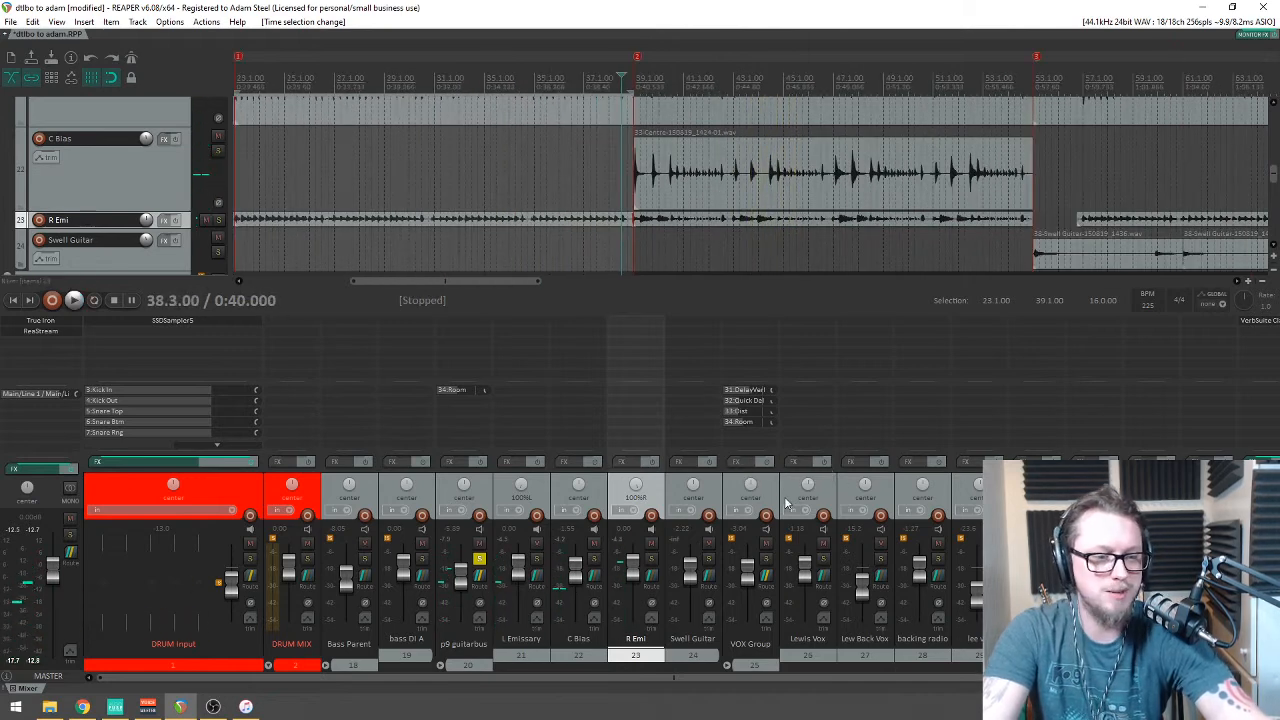
# Step: Solo the Swell Guitar track and look over where its clips sit in the arrangement
pyautogui.click(707, 558)
pyautogui.scroll(-4, 723, 224)
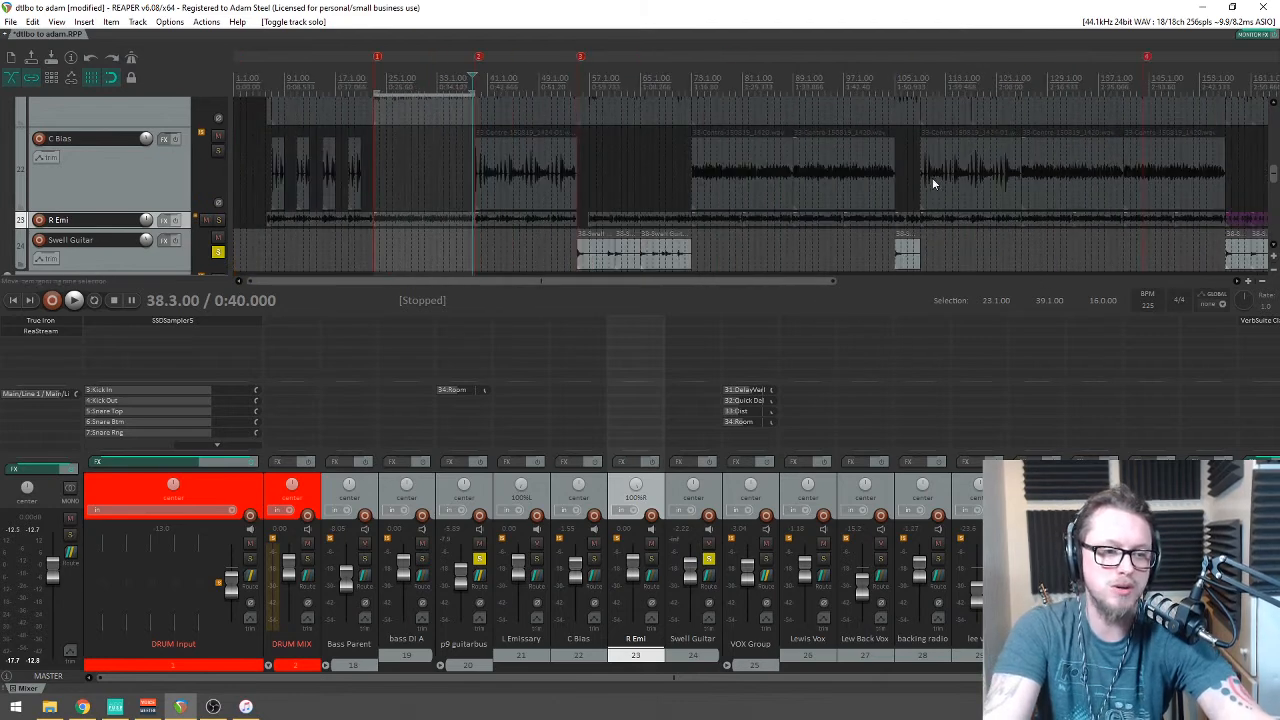
pyautogui.scroll(3, 930, 180)
pyautogui.click(912, 179)
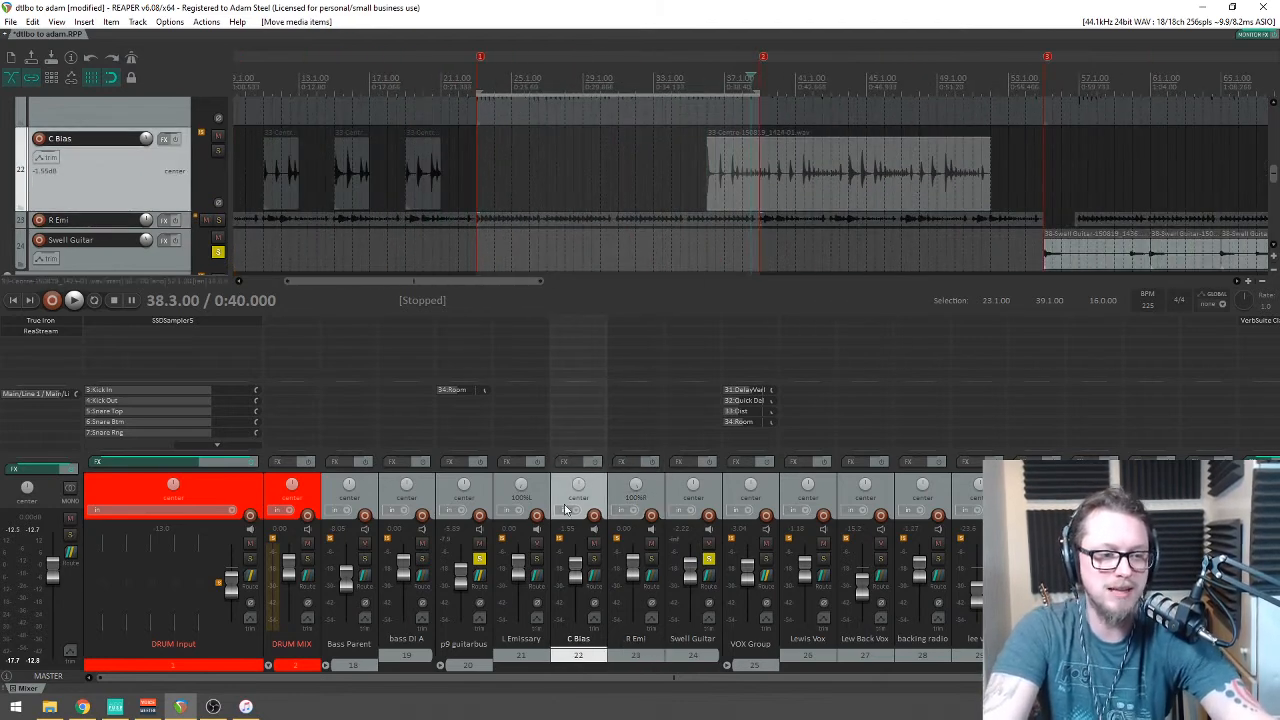
# Step: Reset the pan of the L Emissary and R Emi tracks to center
pyautogui.click(530, 490)
pyautogui.doubleClick(521, 485)
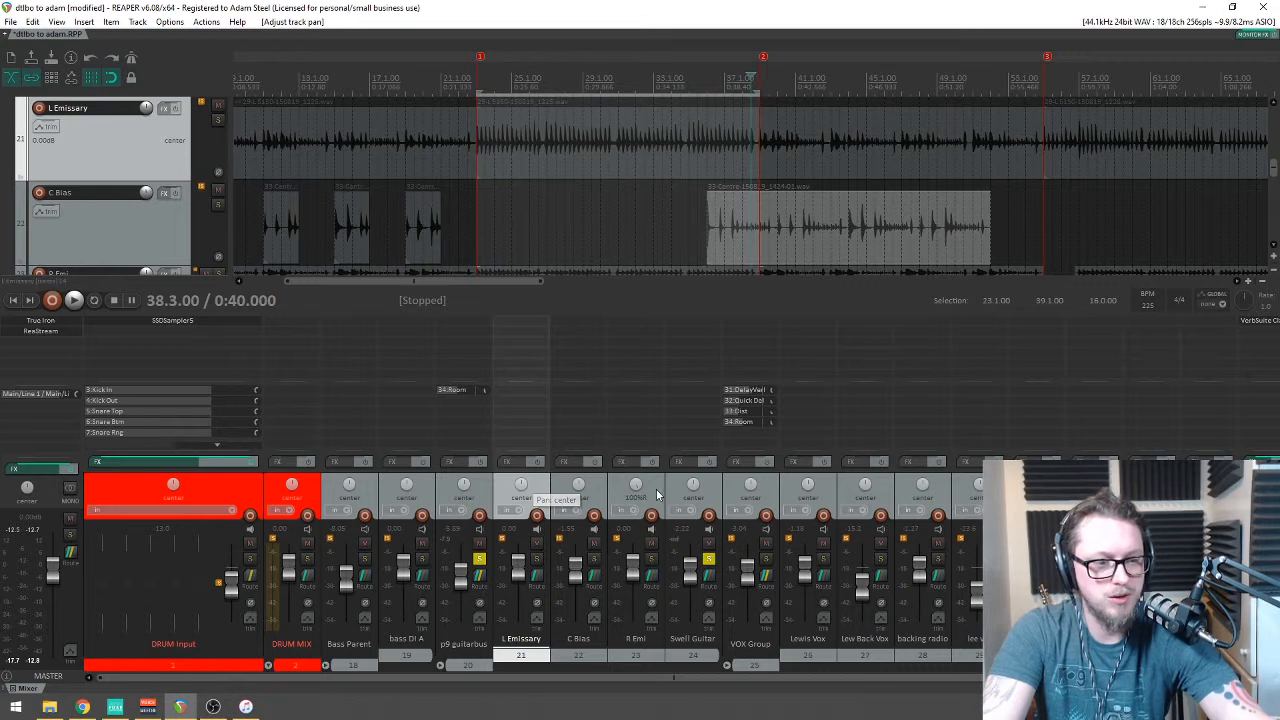
pyautogui.doubleClick(636, 486)
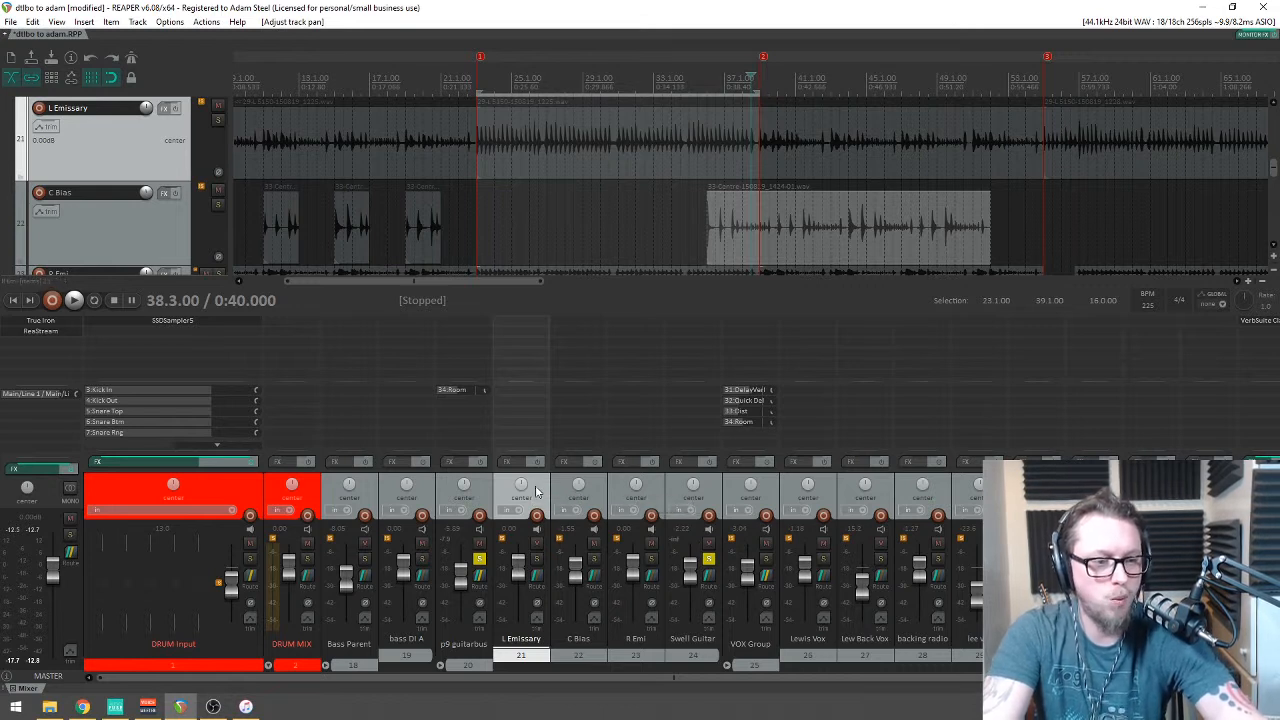
# Step: Mute C Bias and R Emi and clear Swell Guitar's solo to play L Emissary on its own
pyautogui.click(594, 543)
pyautogui.click(651, 543)
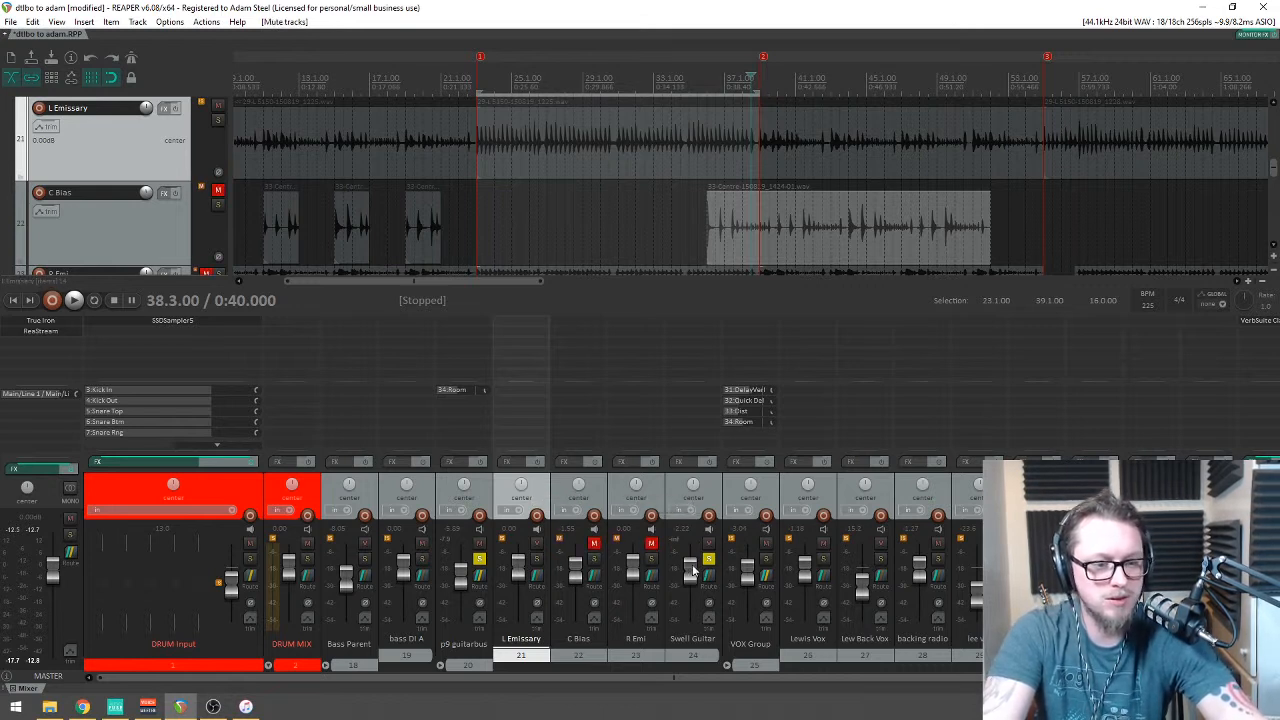
pyautogui.click(708, 558)
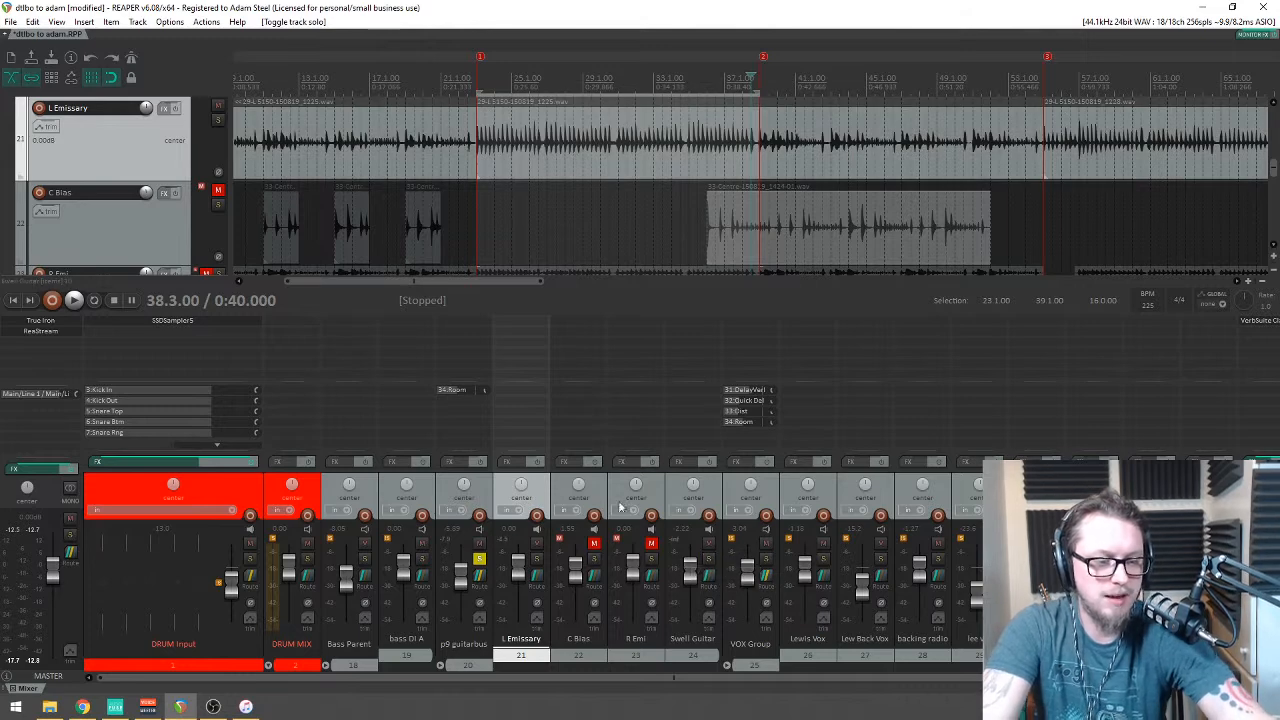
pyautogui.press('space')
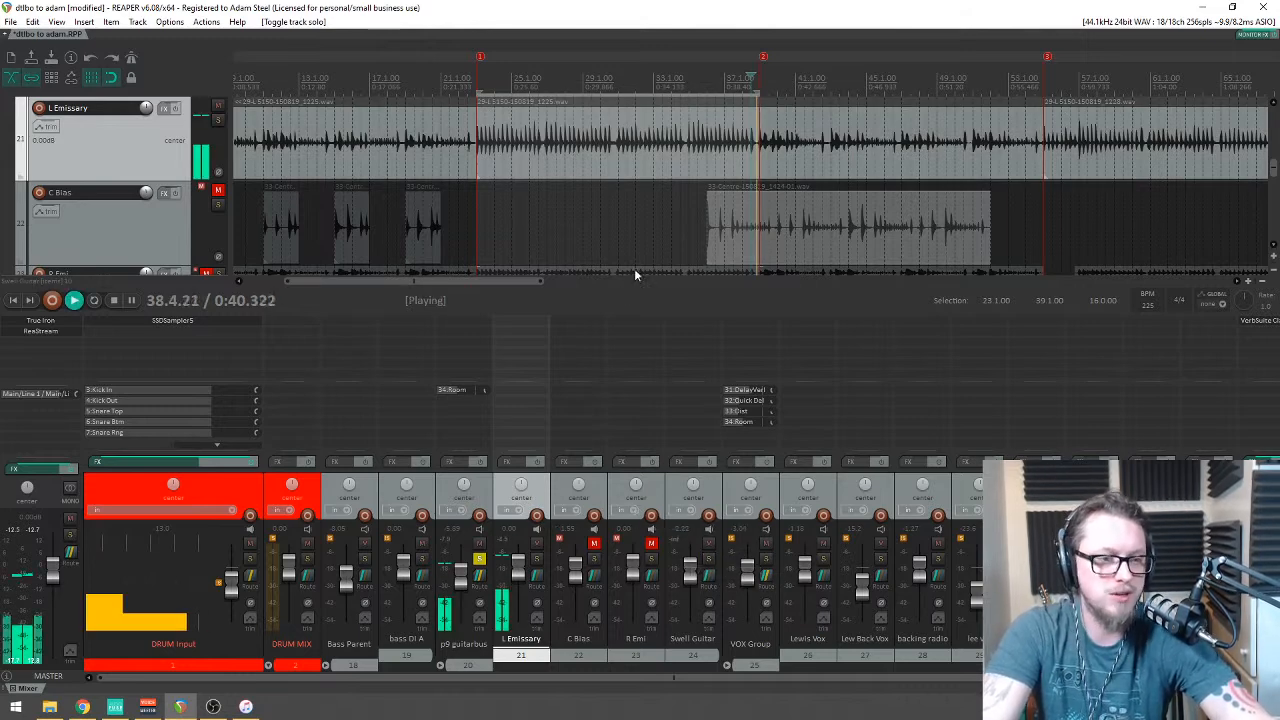
# Step: Look over the L Emissary and C Bias clips across the arrangement while L Emissary plays, and stop playback
pyautogui.scroll(-2, 625, 287)
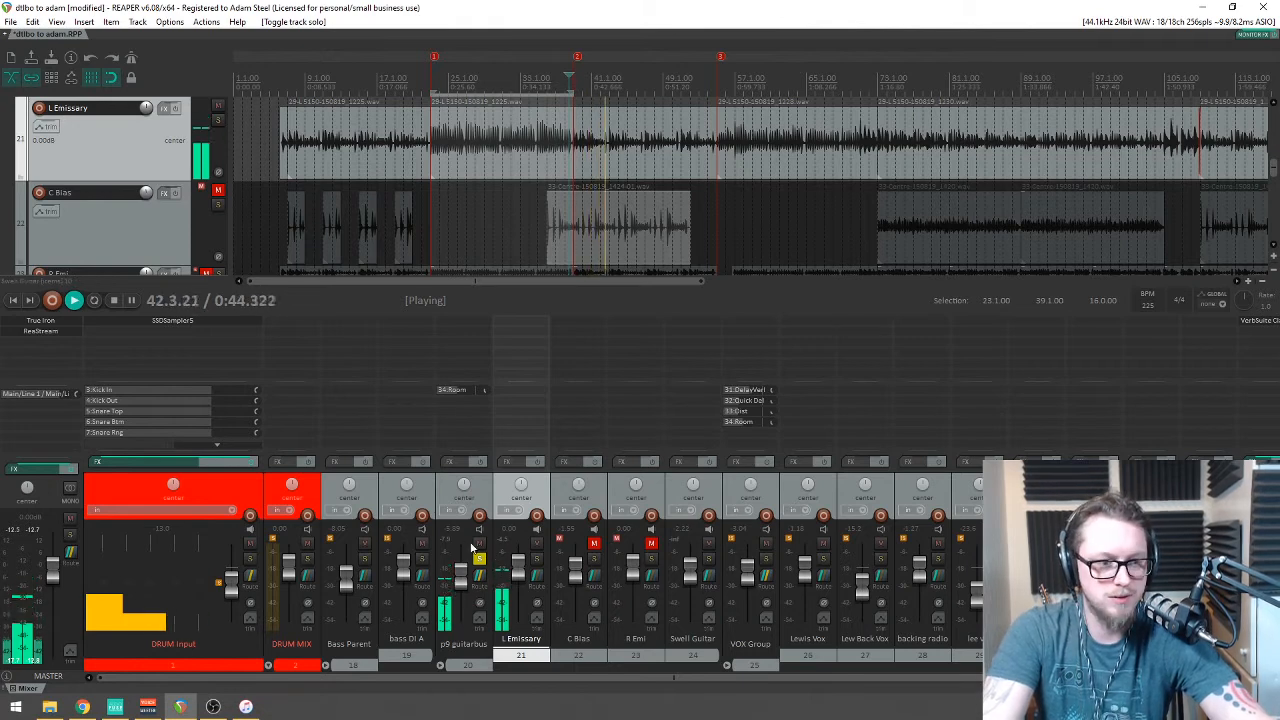
pyautogui.scroll(-1, 634, 137)
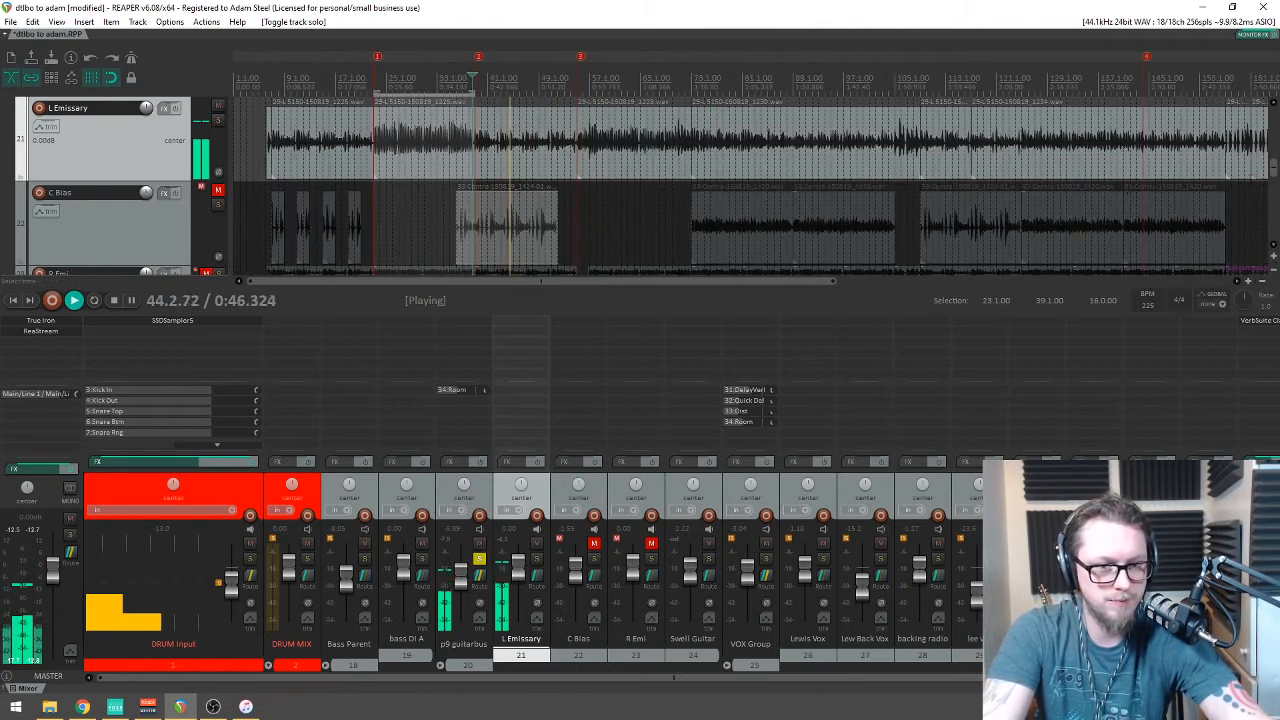
pyautogui.scroll(3, 750, 186)
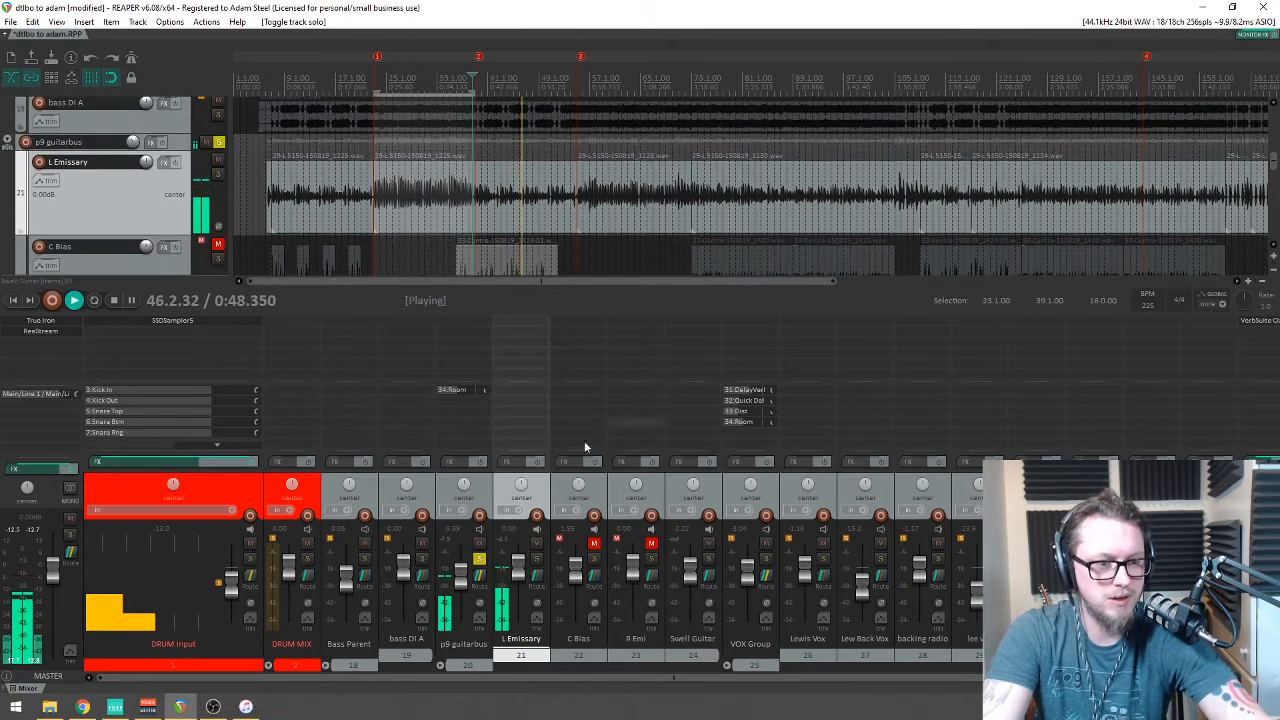
pyautogui.press('space')
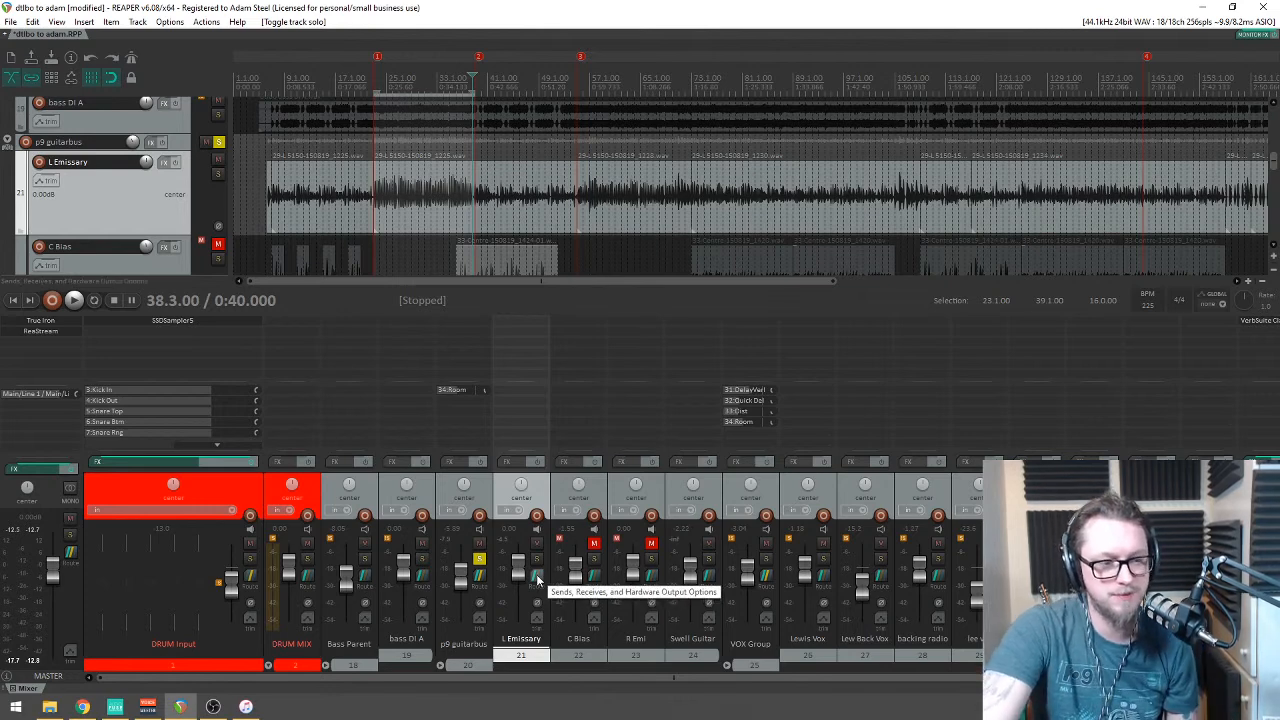
# Step: Turn off the L Emissary track's parent send and route the track to the mono hardware output Line 3
pyautogui.click(537, 578)
pyautogui.moveTo(634, 521); pyautogui.dragTo(591, 382)
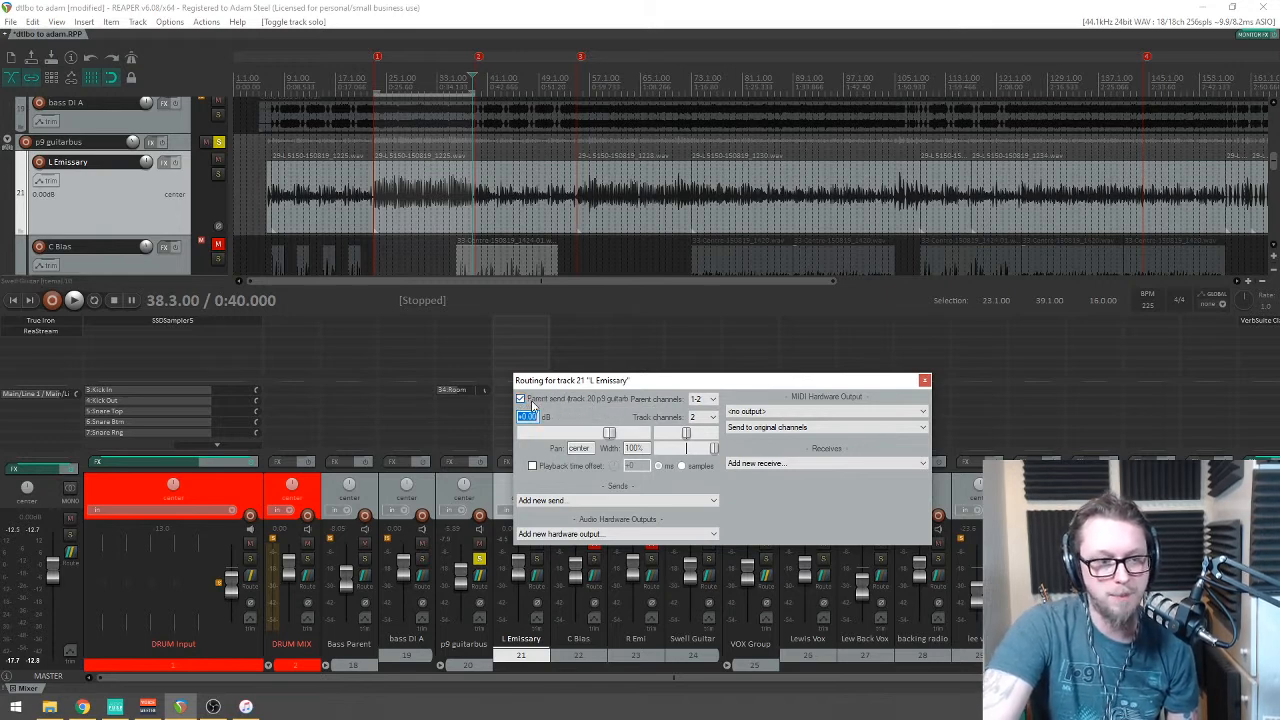
pyautogui.click(520, 401)
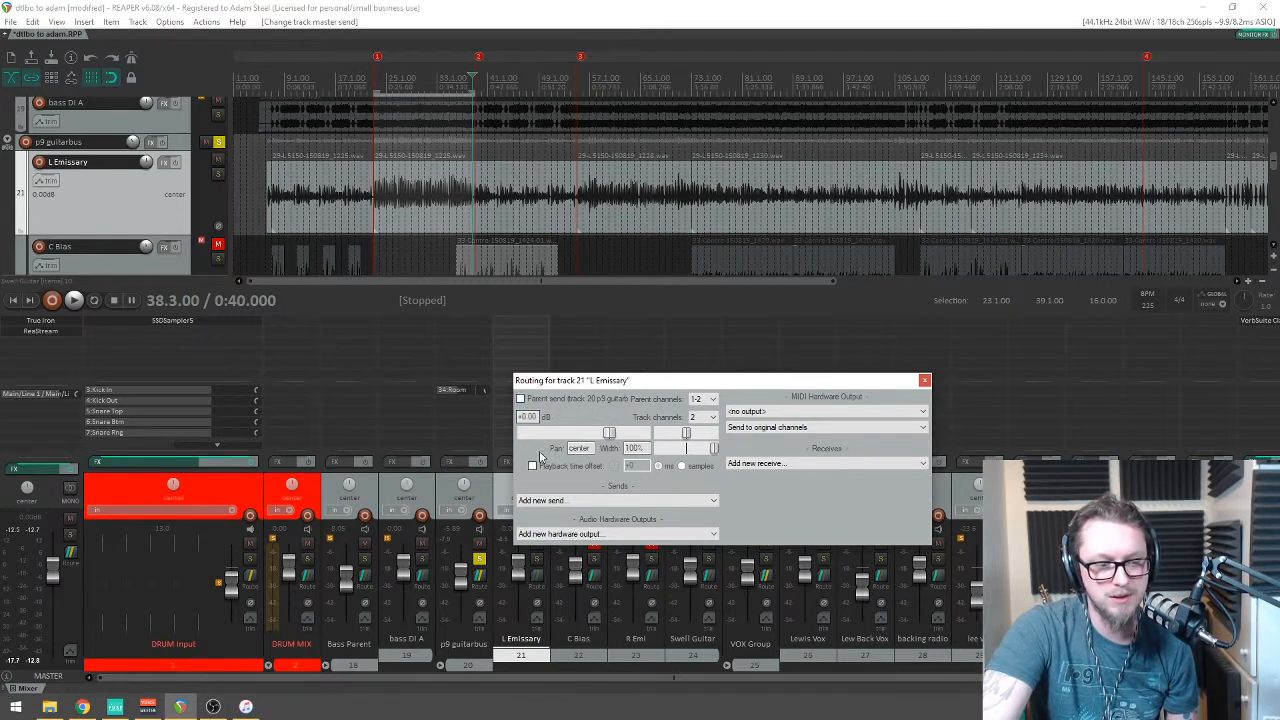
pyautogui.click(572, 534)
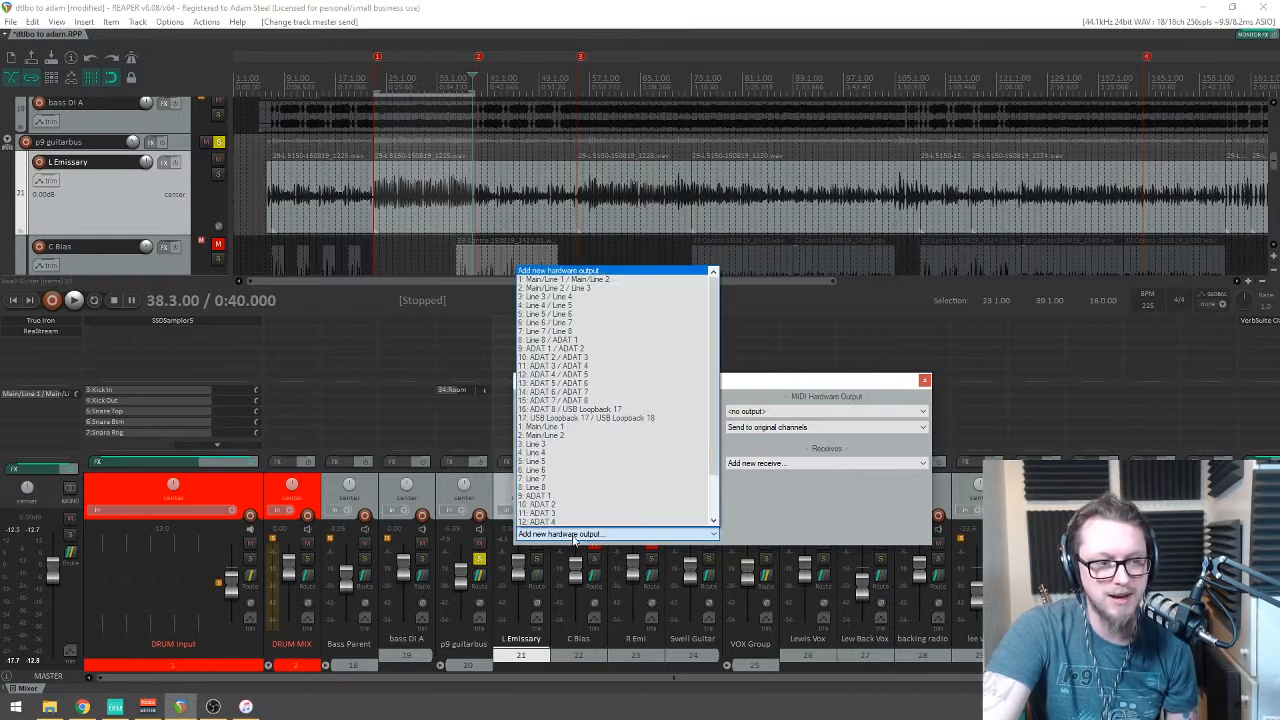
pyautogui.click(540, 450)
pyautogui.moveTo(627, 378); pyautogui.dragTo(741, 303)
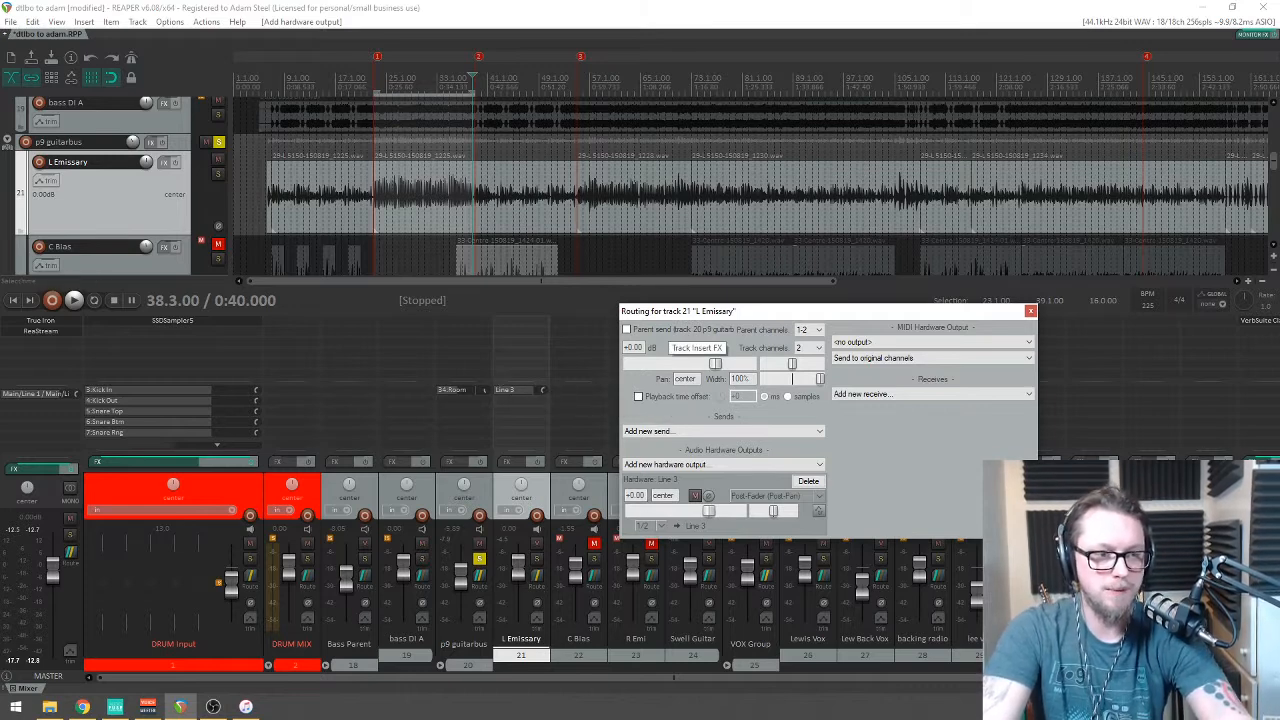
# Step: Play L Emissary briefly to test its hardware output, and close its routing window
pyautogui.press('space')
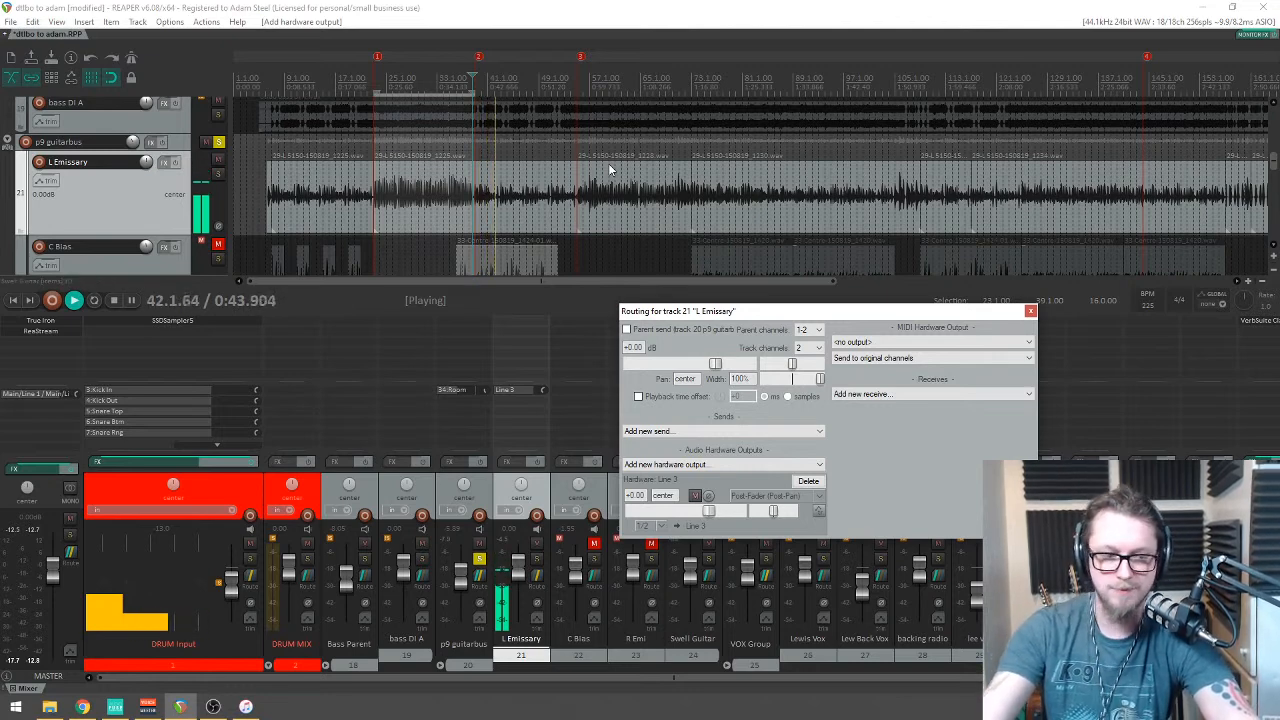
pyautogui.press('space')
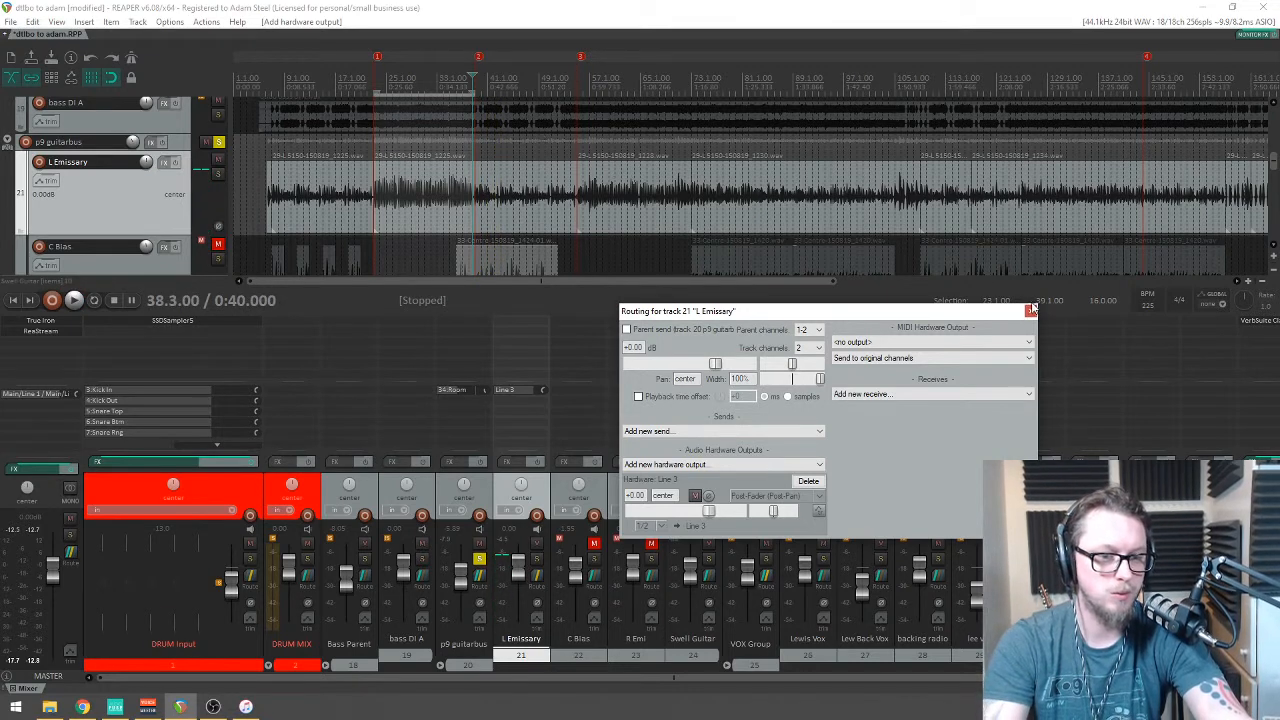
pyautogui.click(1031, 311)
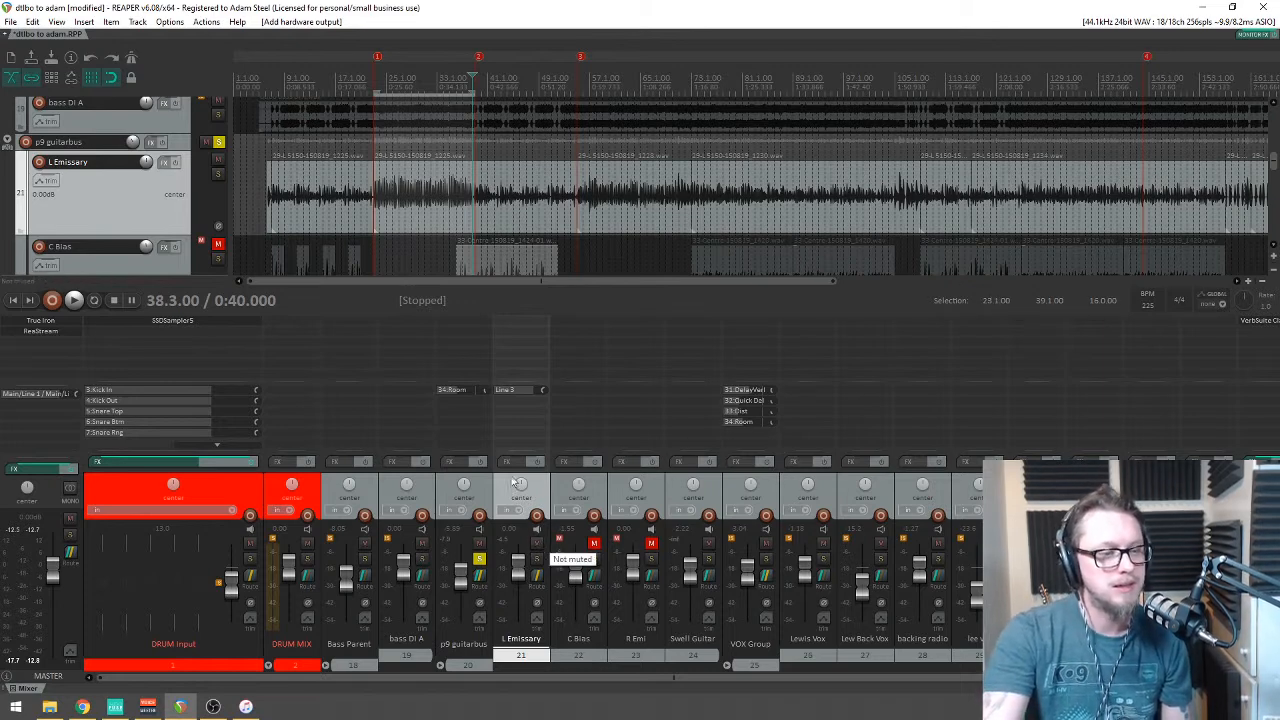
# Step: Add four empty tracks between Swell Guitar and the VOX Group
pyautogui.doubleClick(712, 503)
pyautogui.hotkey('ctrl', 't')
pyautogui.hotkey('ctrl', 't')
pyautogui.hotkey('ctrl', 't')
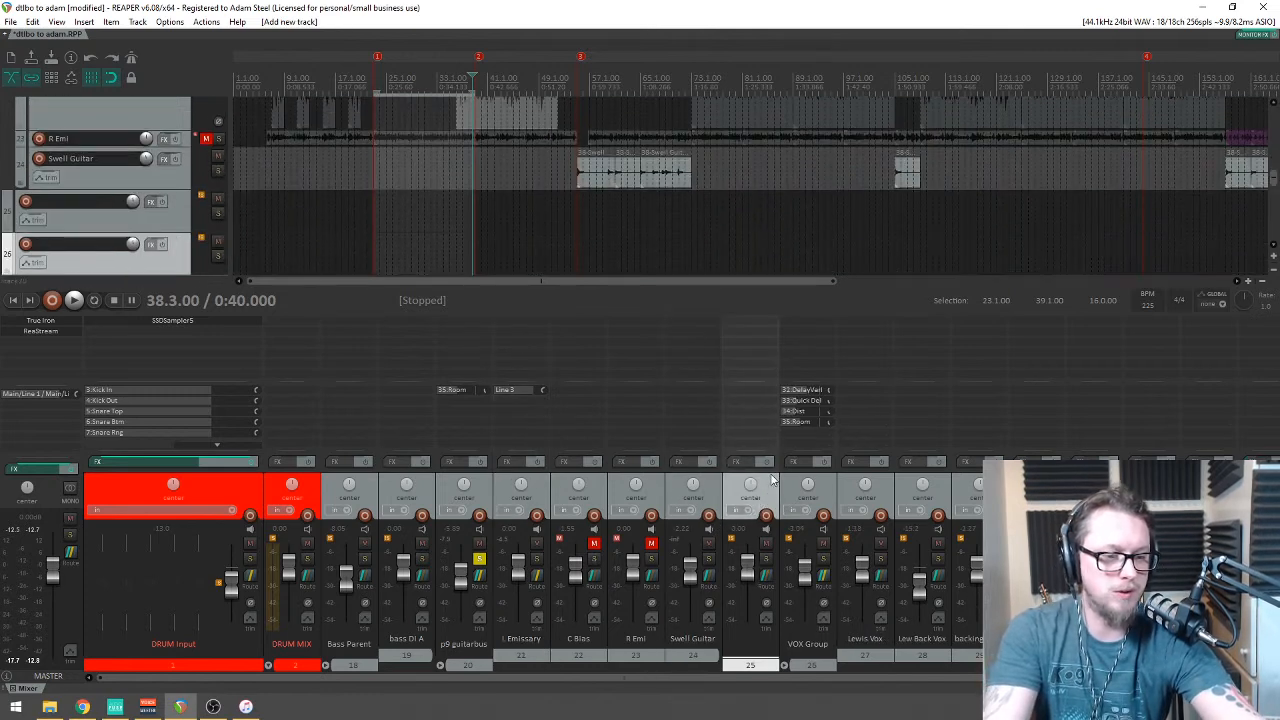
# Step: Name the second of the new empty tracks RhyL
pyautogui.doubleClick(808, 647)
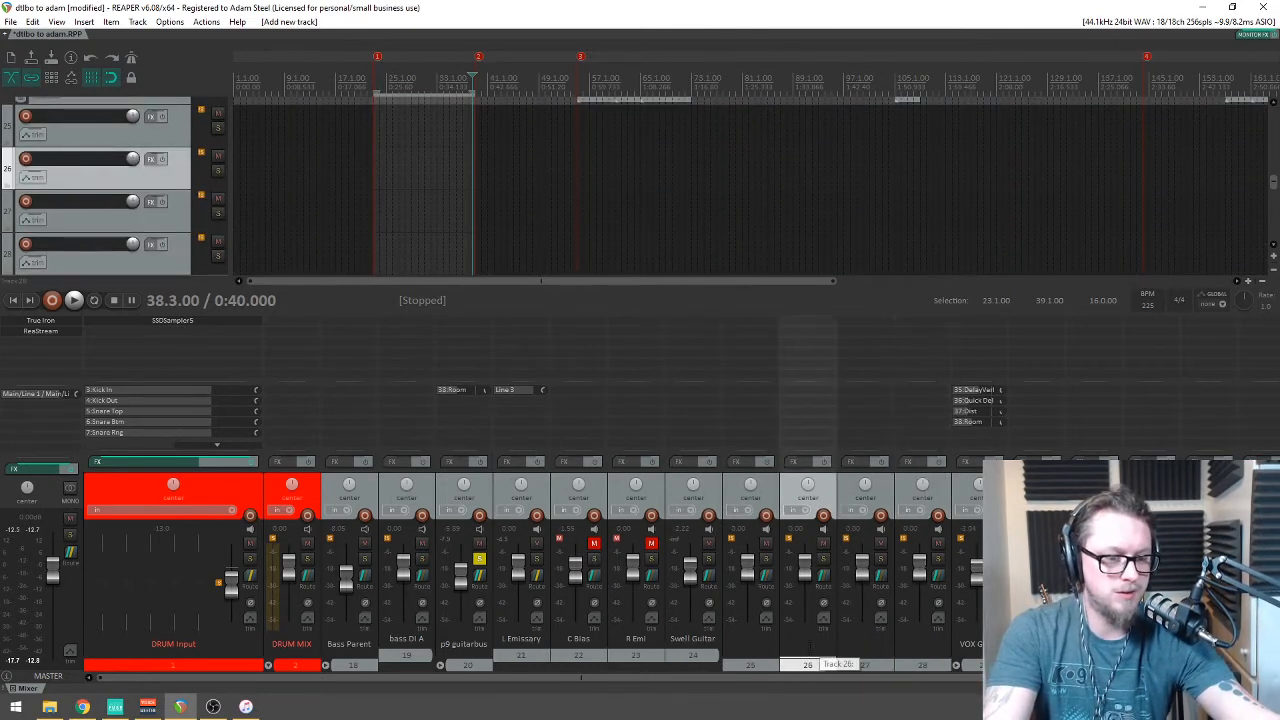
pyautogui.write('Rhy')
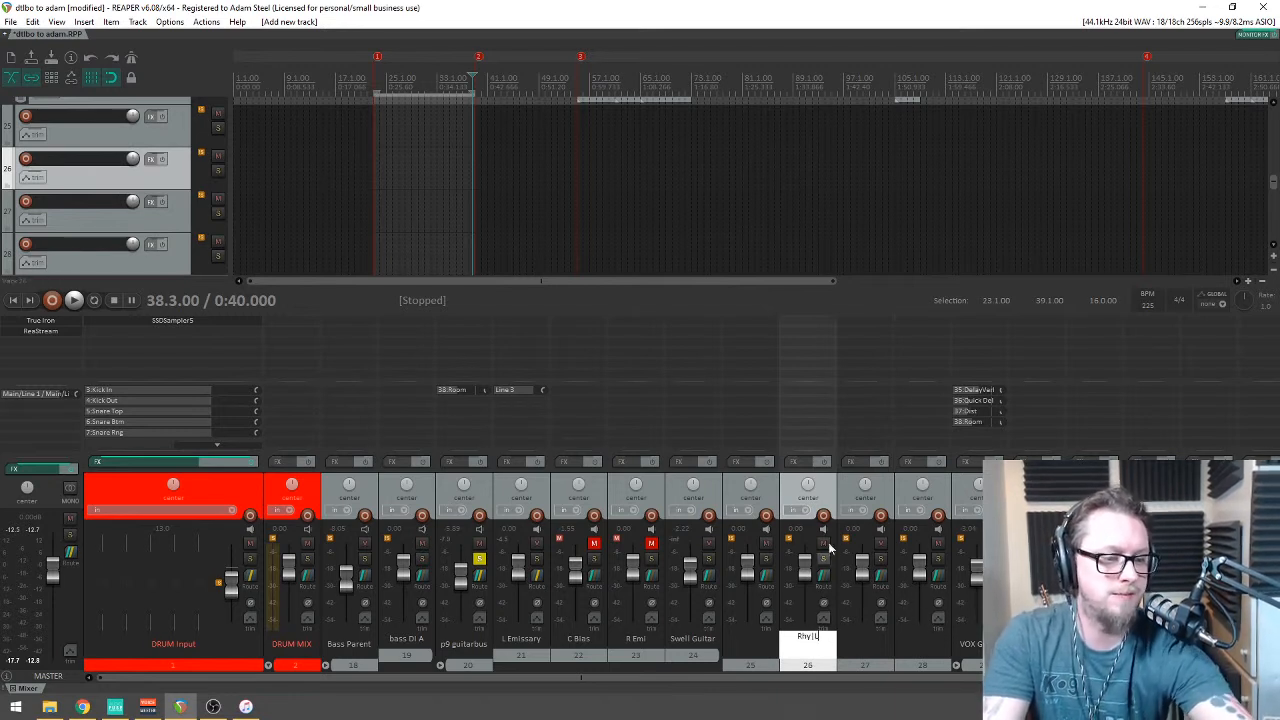
pyautogui.write('L')
pyautogui.press('Return')
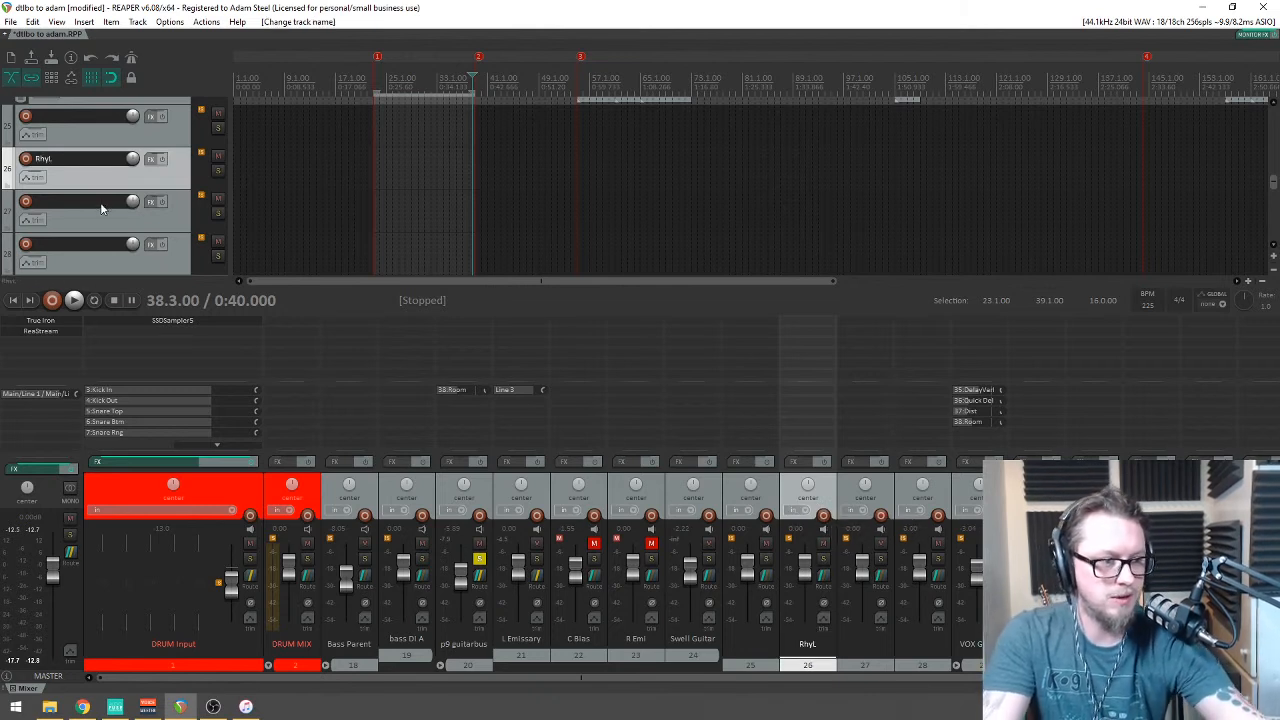
# Step: Nest RhyL and the two unnamed tracks below it under the first new track, and name that parent GTR BUS
pyautogui.keyDown('shift'); pyautogui.click(138, 262); pyautogui.keyUp('shift')
pyautogui.moveTo(138, 262); pyautogui.dragTo(126, 132)
pyautogui.doubleClick(91, 113)
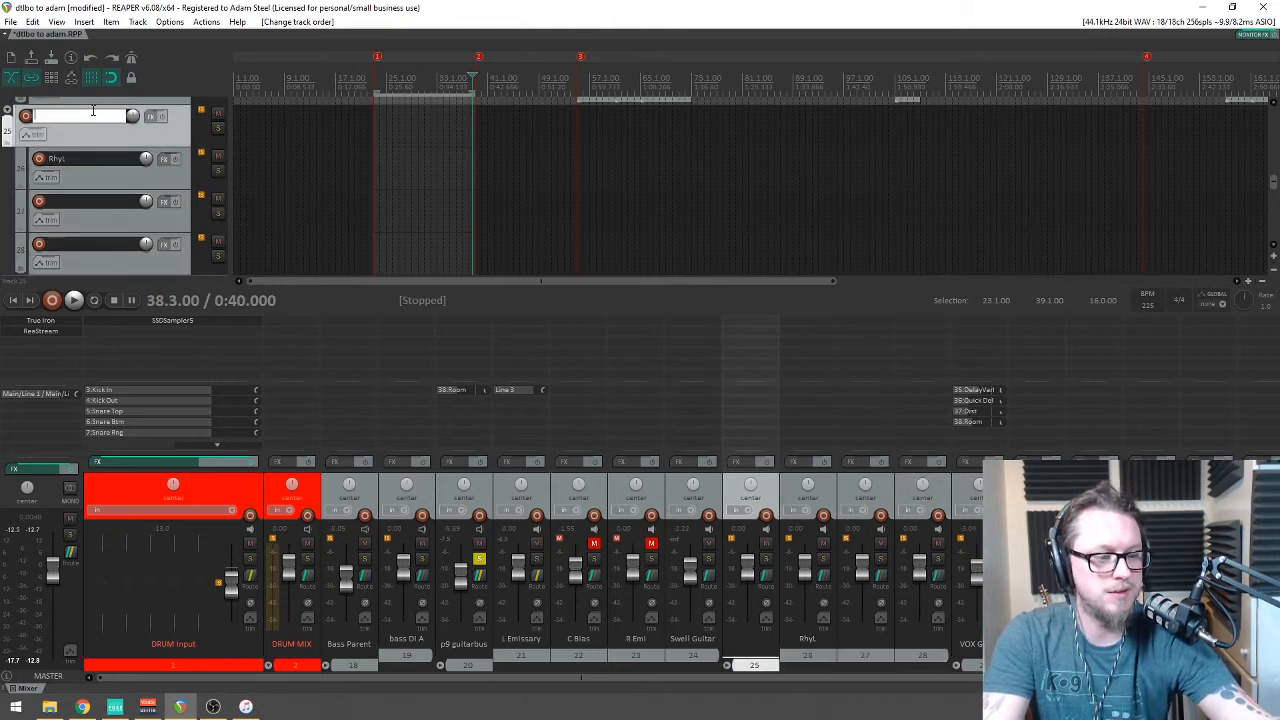
pyautogui.write('GTR BUS')
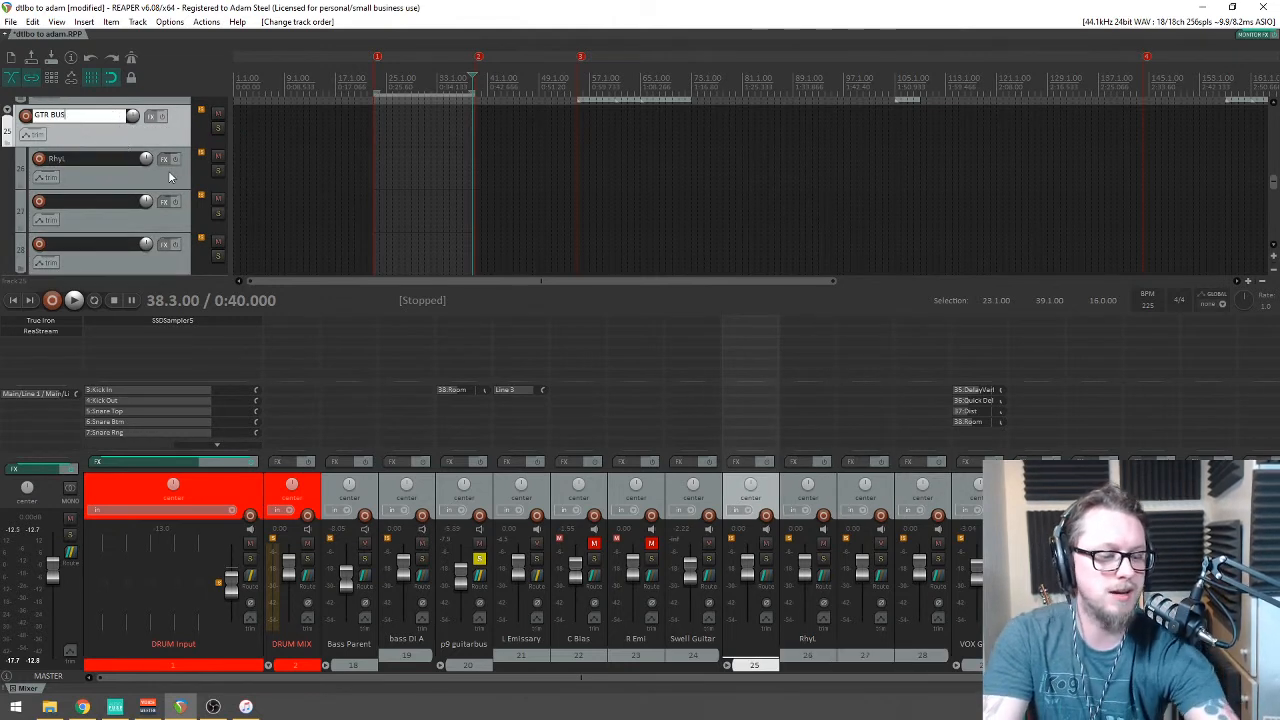
pyautogui.press('Return')
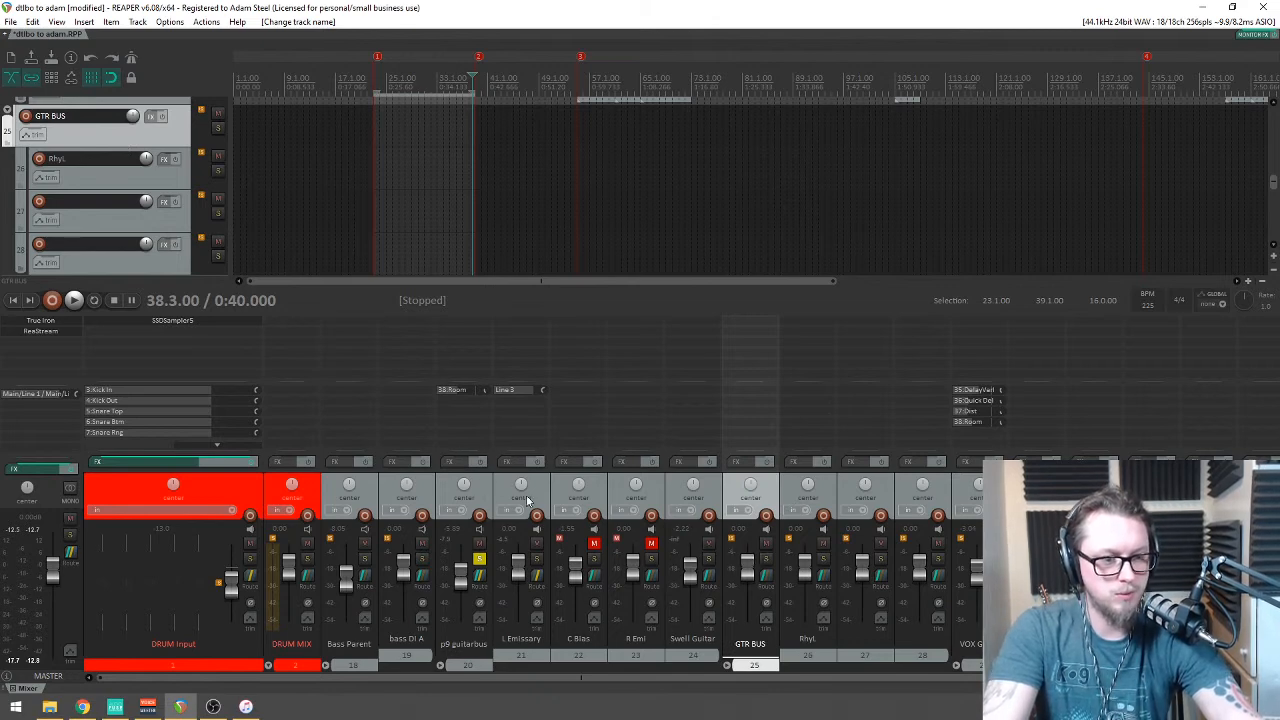
# Step: Rename the L Emissary track GtrL DI and move it into the GTR BUS folder above RhyL
pyautogui.click(517, 652)
pyautogui.doubleClick(517, 645)
pyautogui.write('Gtr')
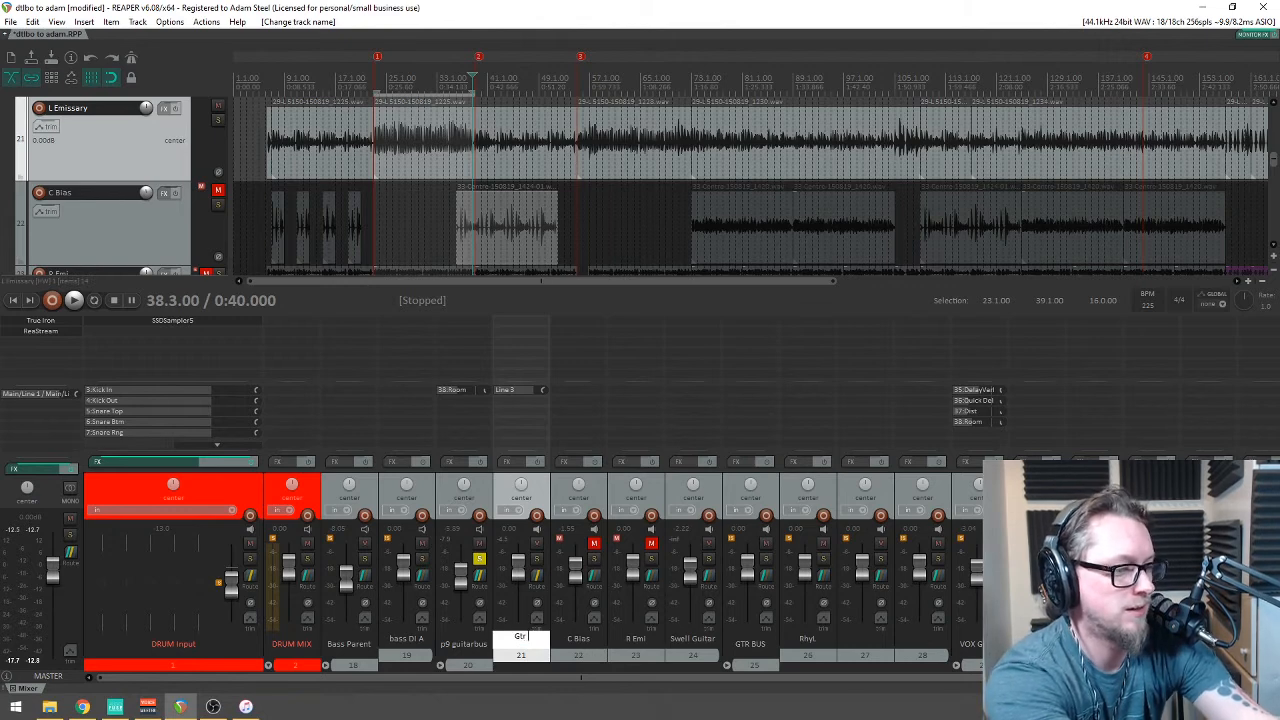
pyautogui.write('l')
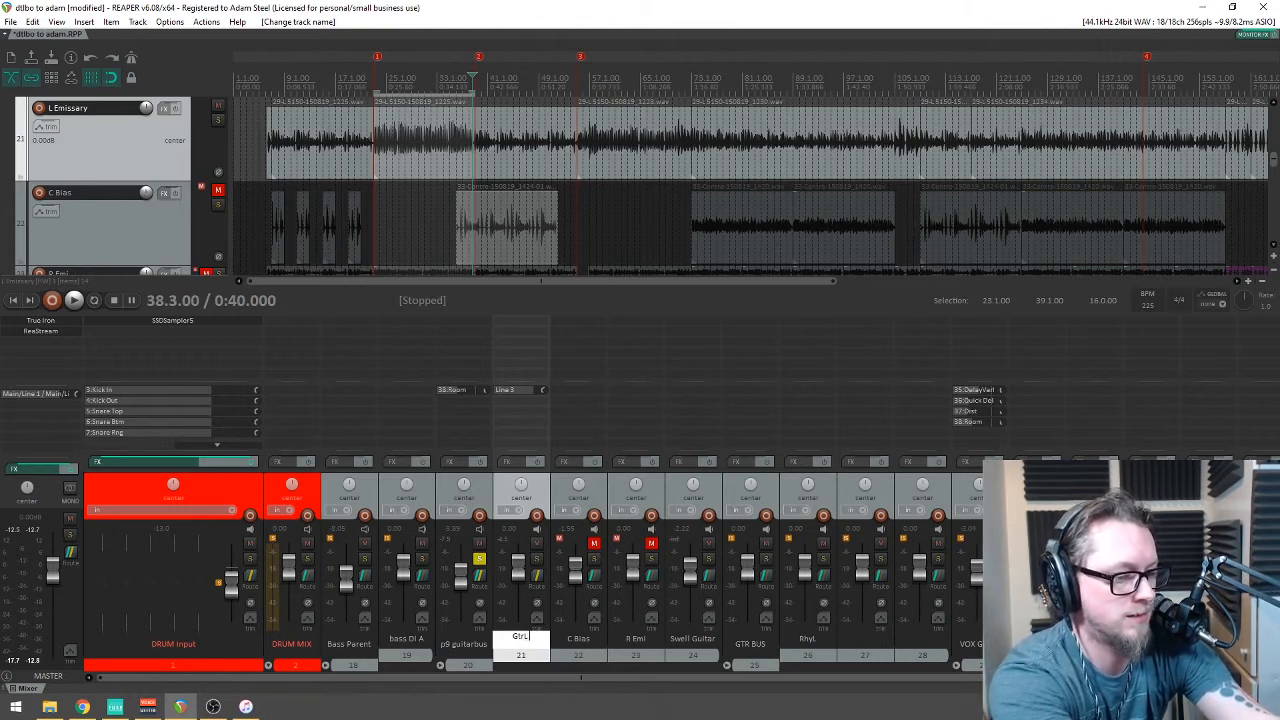
pyautogui.write(' DI')
pyautogui.press('Return')
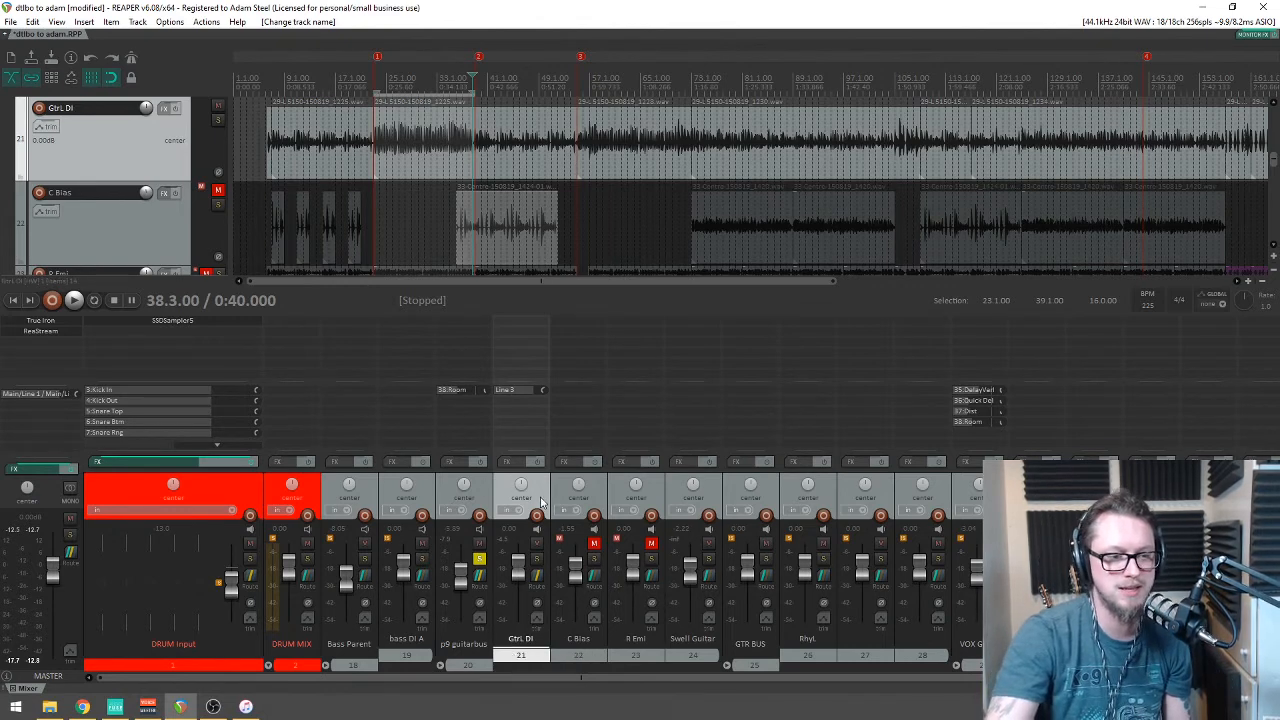
pyautogui.moveTo(545, 490); pyautogui.dragTo(785, 528)
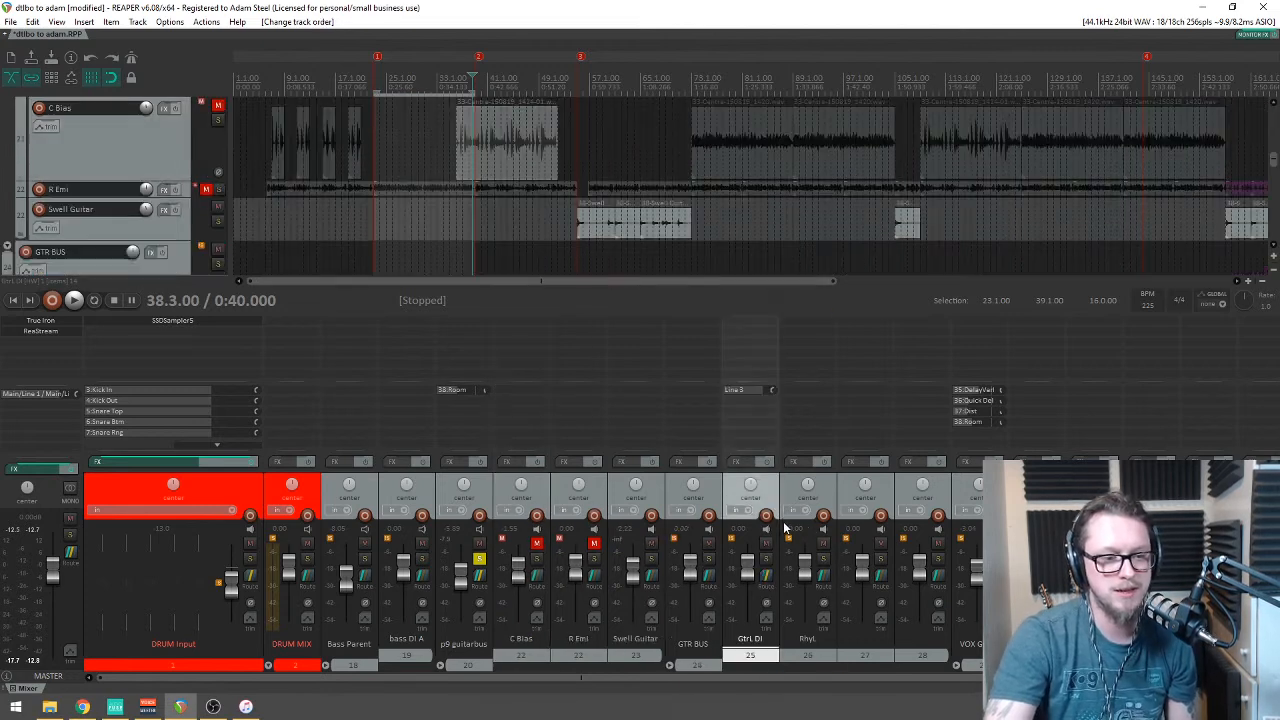
# Step: Clear the p9 guitarbus solo, solo GTR BUS instead, and play briefly to check the GtrL DI signal
pyautogui.click(769, 572)
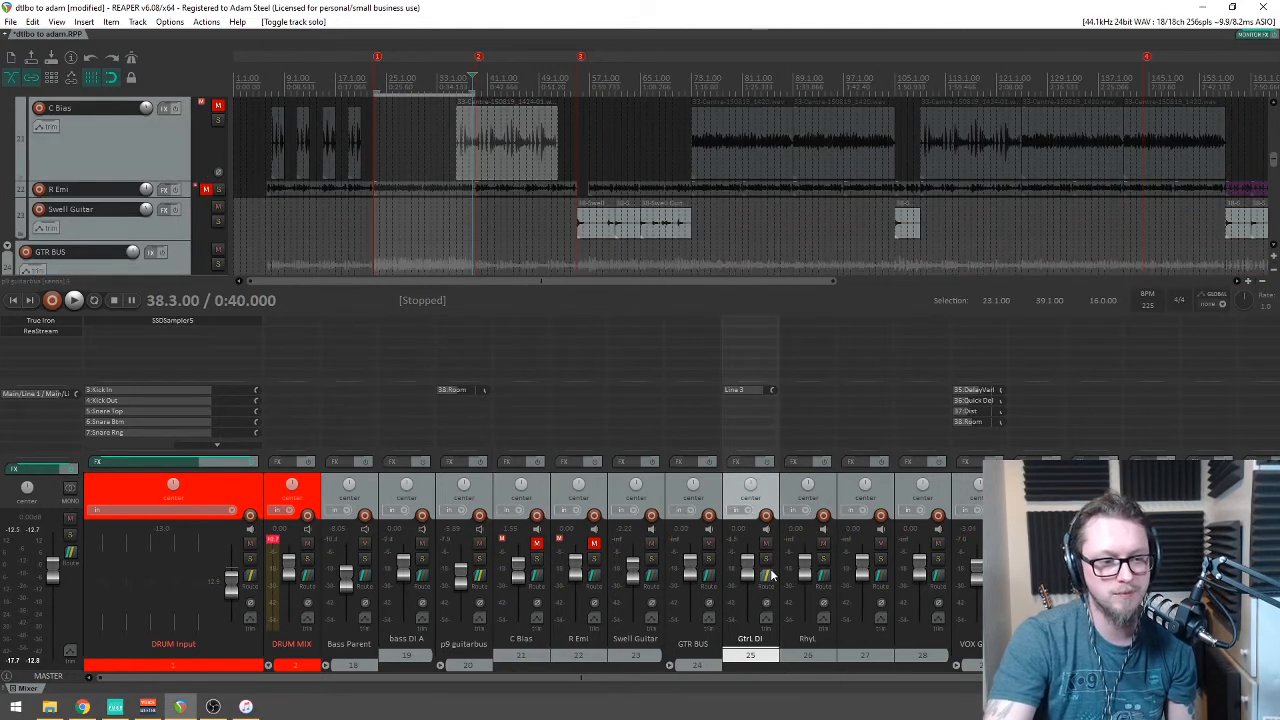
pyautogui.click(709, 559)
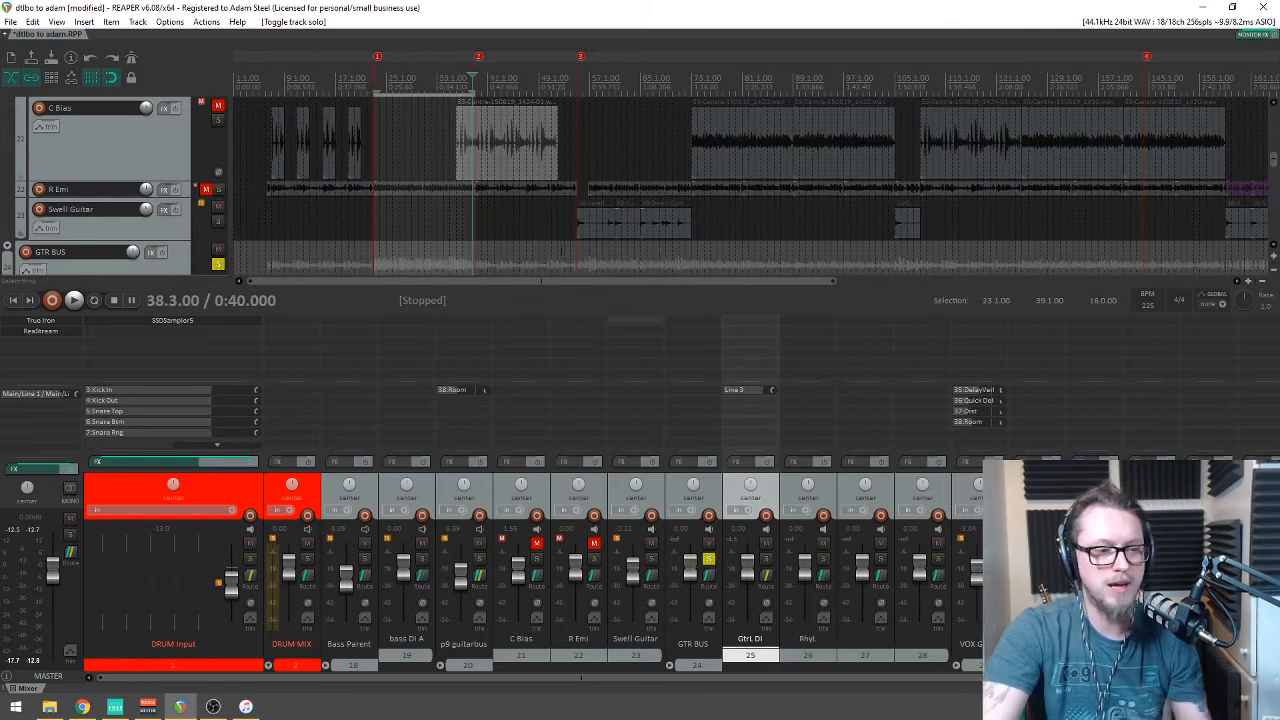
pyautogui.press('space')
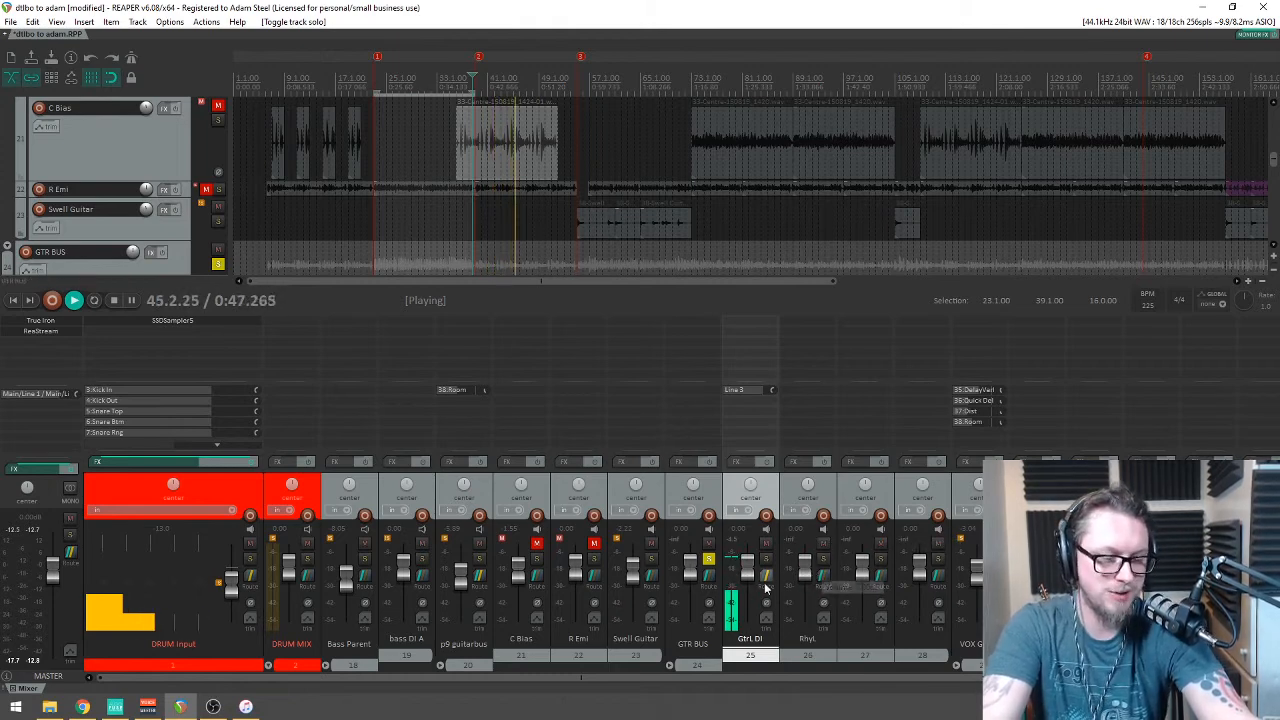
pyautogui.press('space')
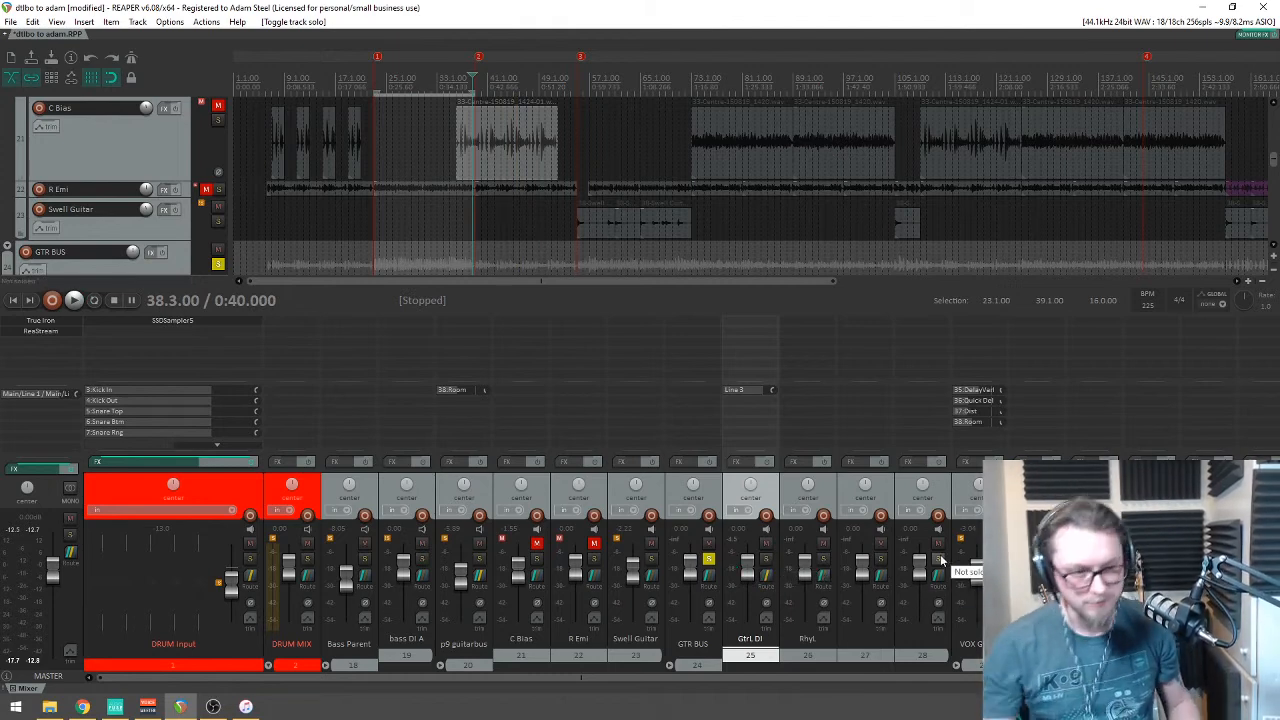
# Step: Arm the RhyL track for recording and set its mono input to Mic/Line 4
pyautogui.moveTo(1274, 160); pyautogui.dragTo(1276, 180)
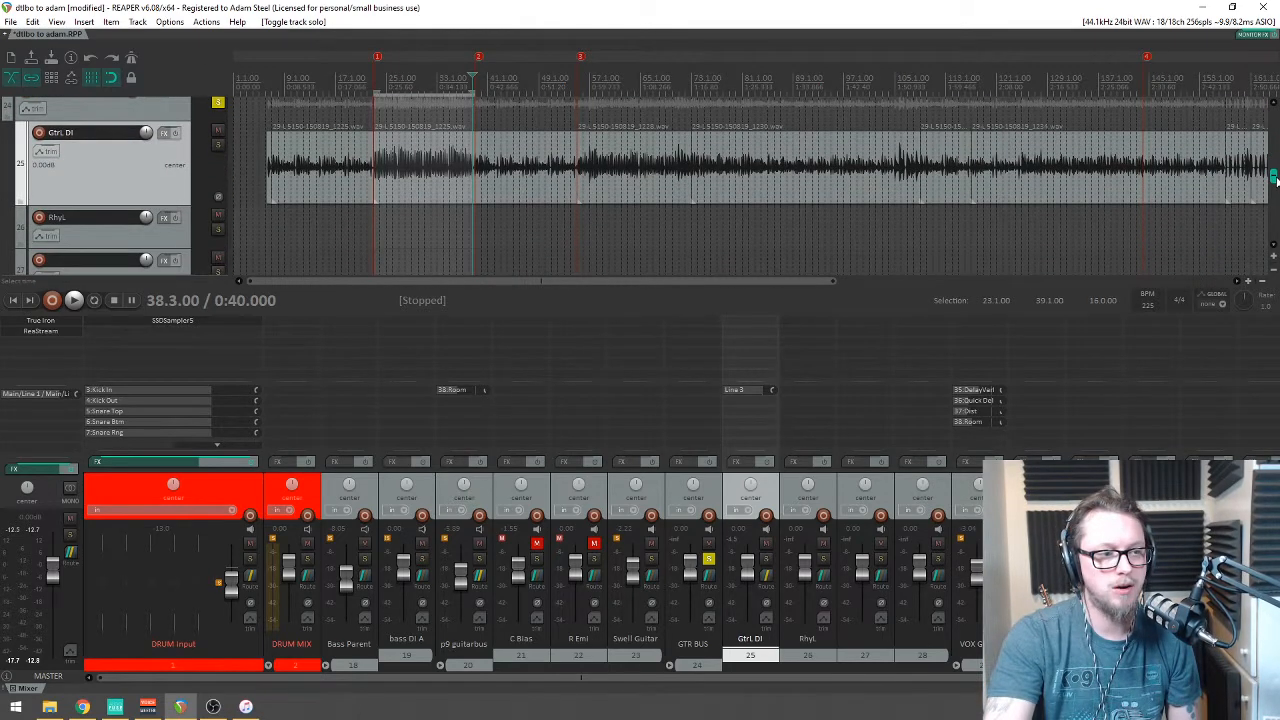
pyautogui.click(40, 217)
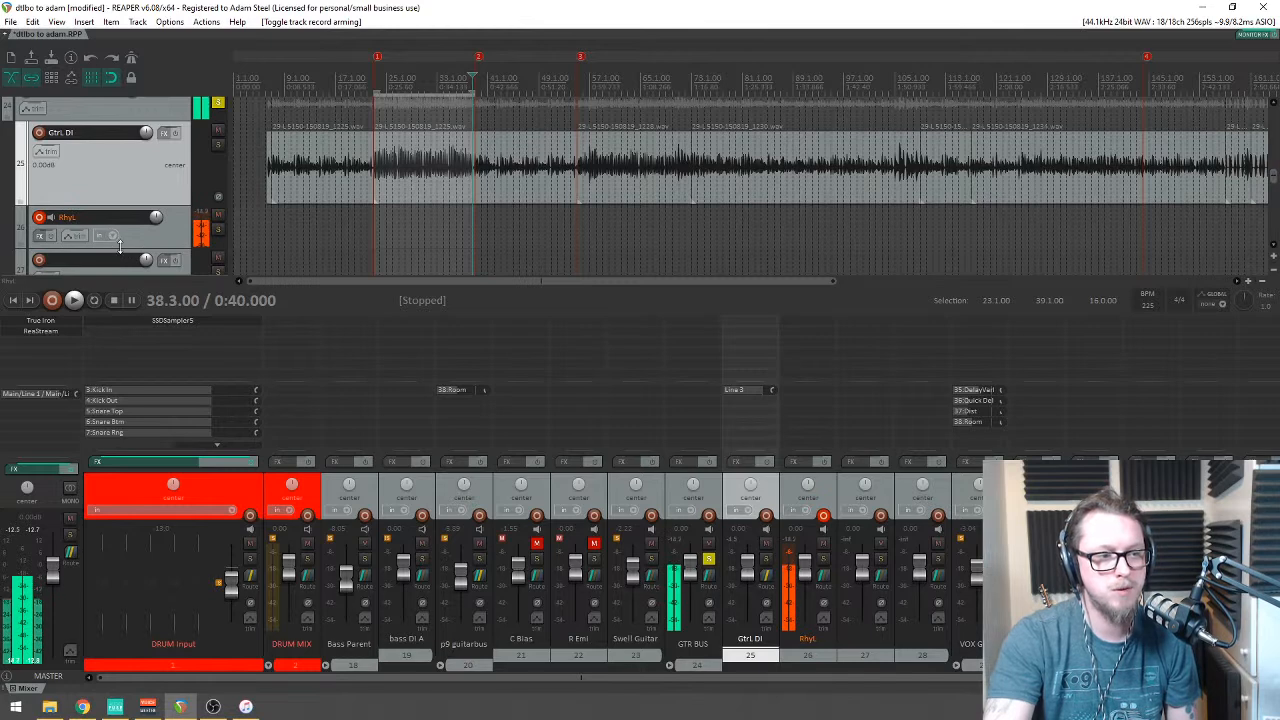
pyautogui.moveTo(120, 254); pyautogui.dragTo(120, 262)
pyautogui.click(100, 253)
pyautogui.moveTo(165, 264)
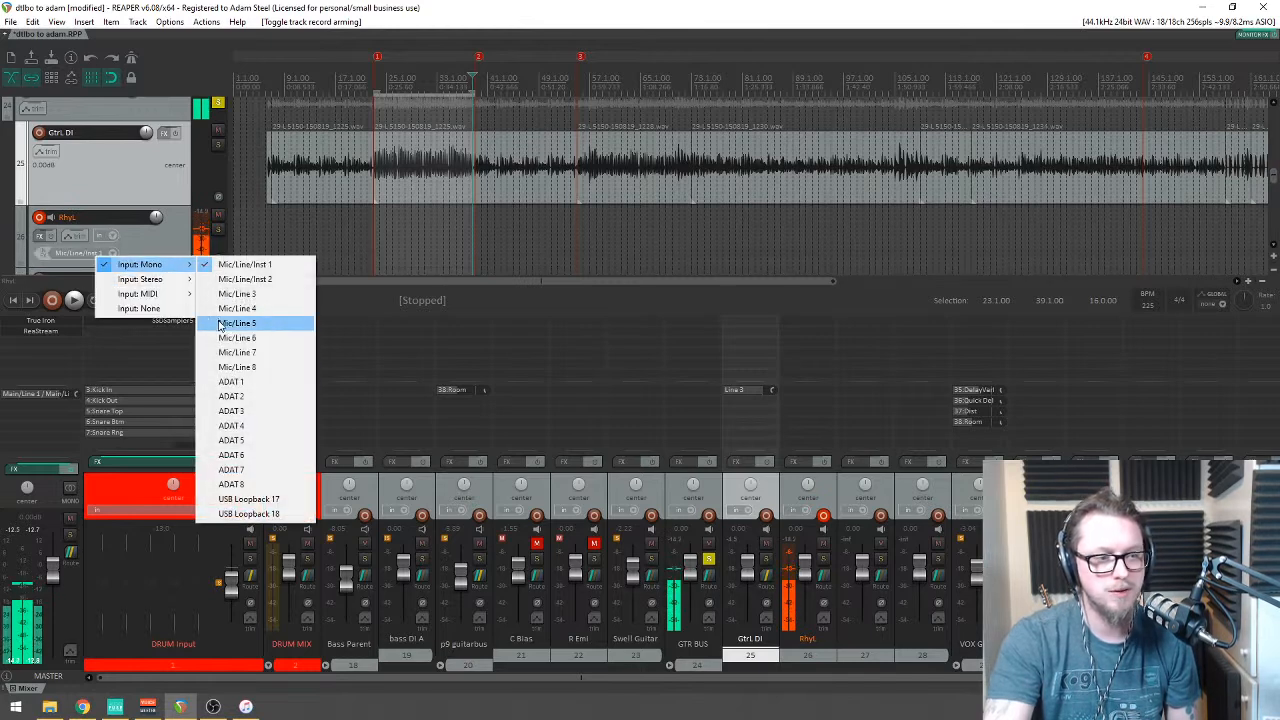
pyautogui.click(224, 309)
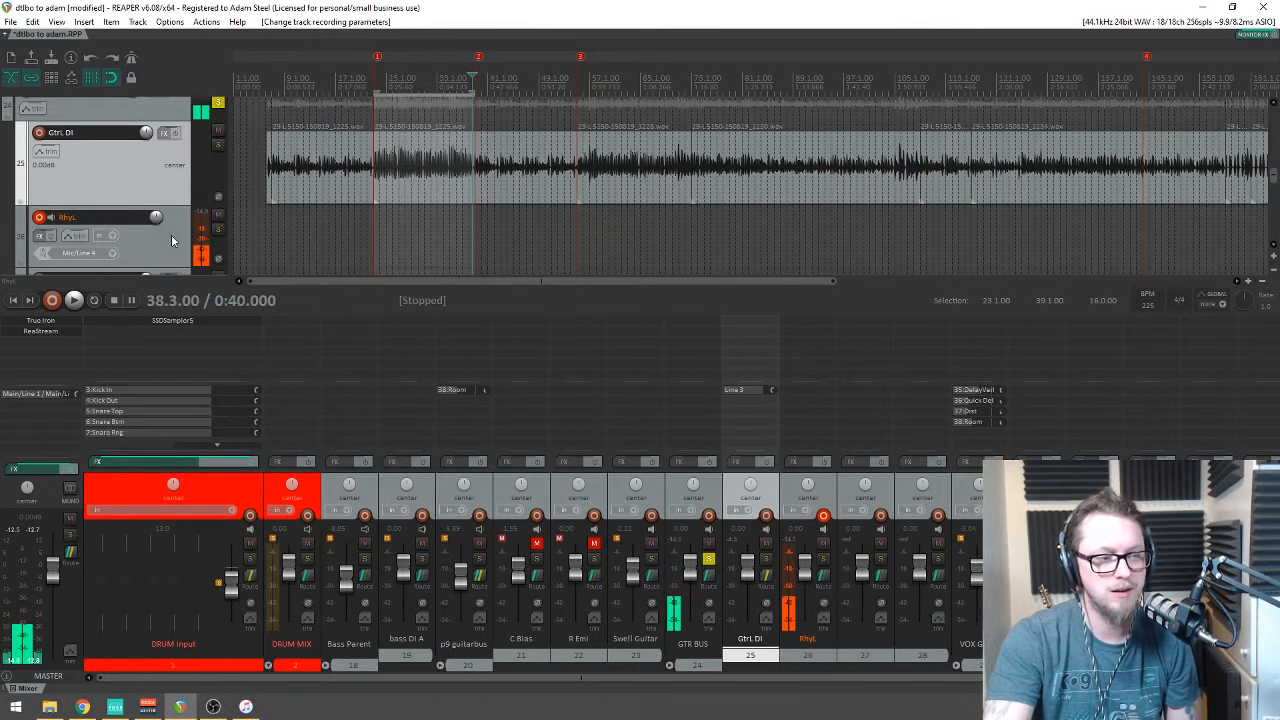
# Step: Play from bar 25 to check the signal returning on the armed RhyL track
pyautogui.click(418, 130)
pyautogui.press('space')
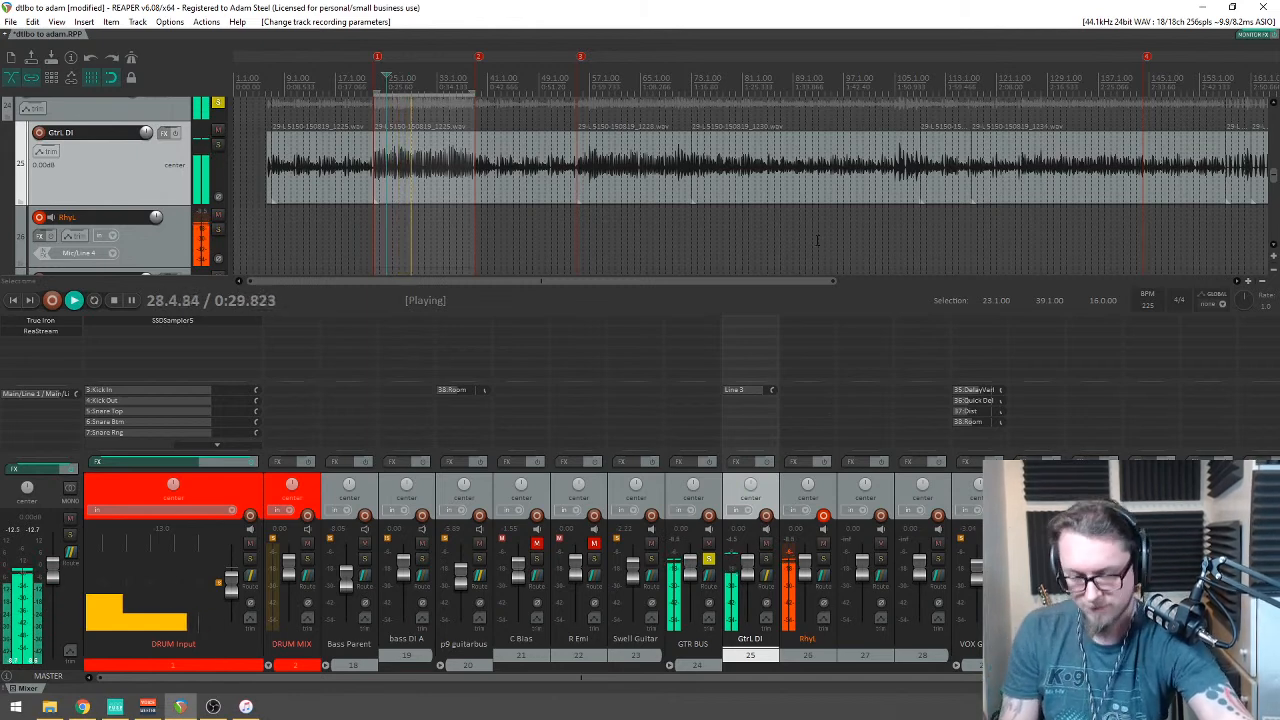
pyautogui.press('space')
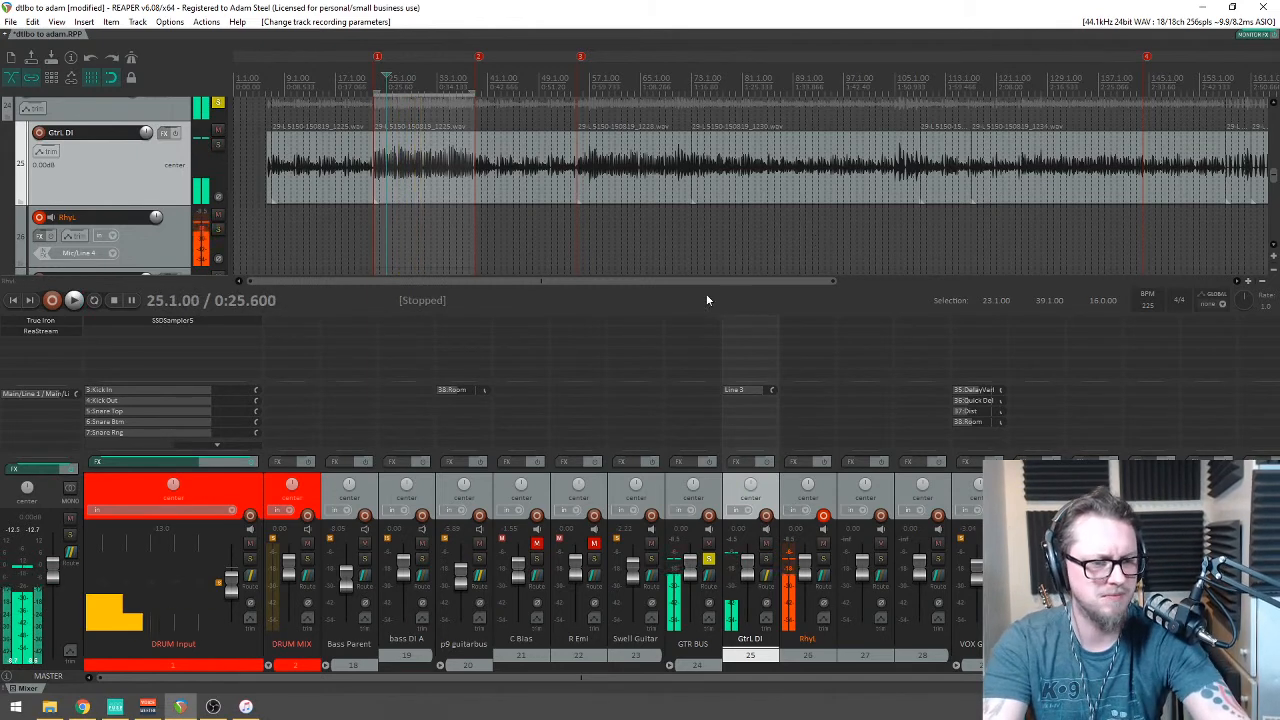
# Step: Add the Torpedo Wall Of Sound plug-in to the RhyL track
pyautogui.doubleClick(799, 325)
pyautogui.write('wa')
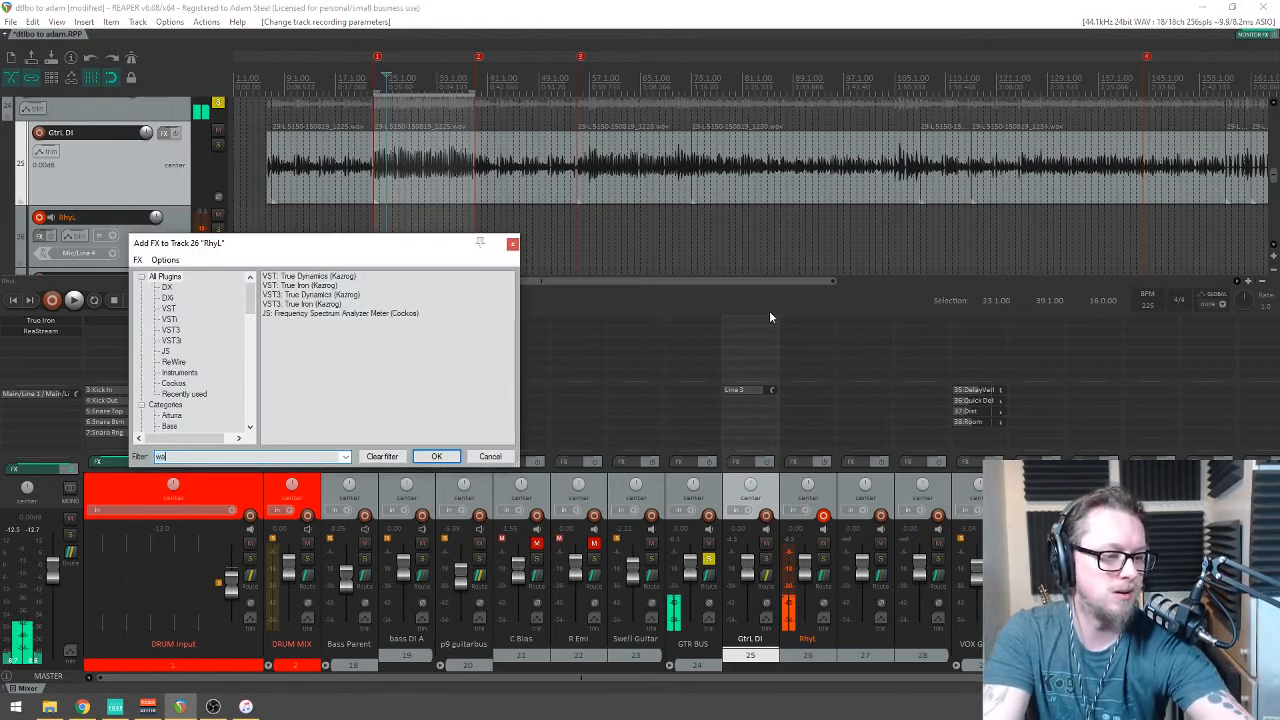
pyautogui.write('ll')
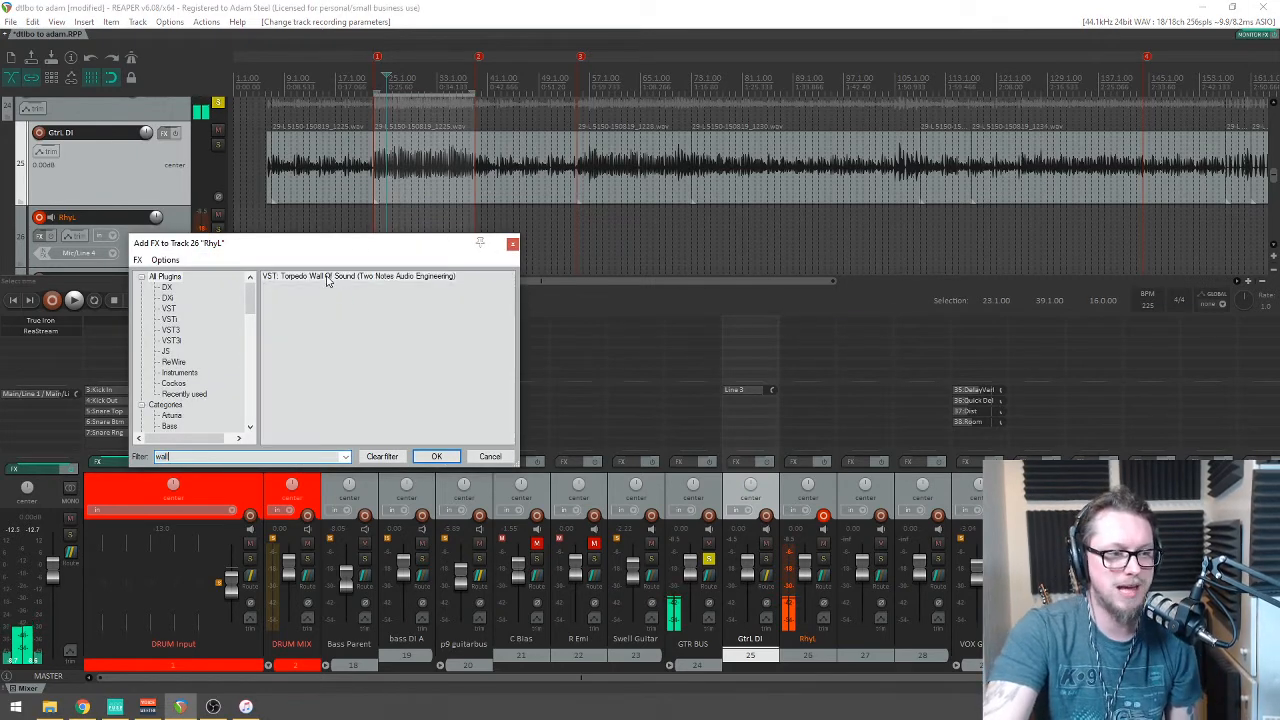
pyautogui.doubleClick(326, 277)
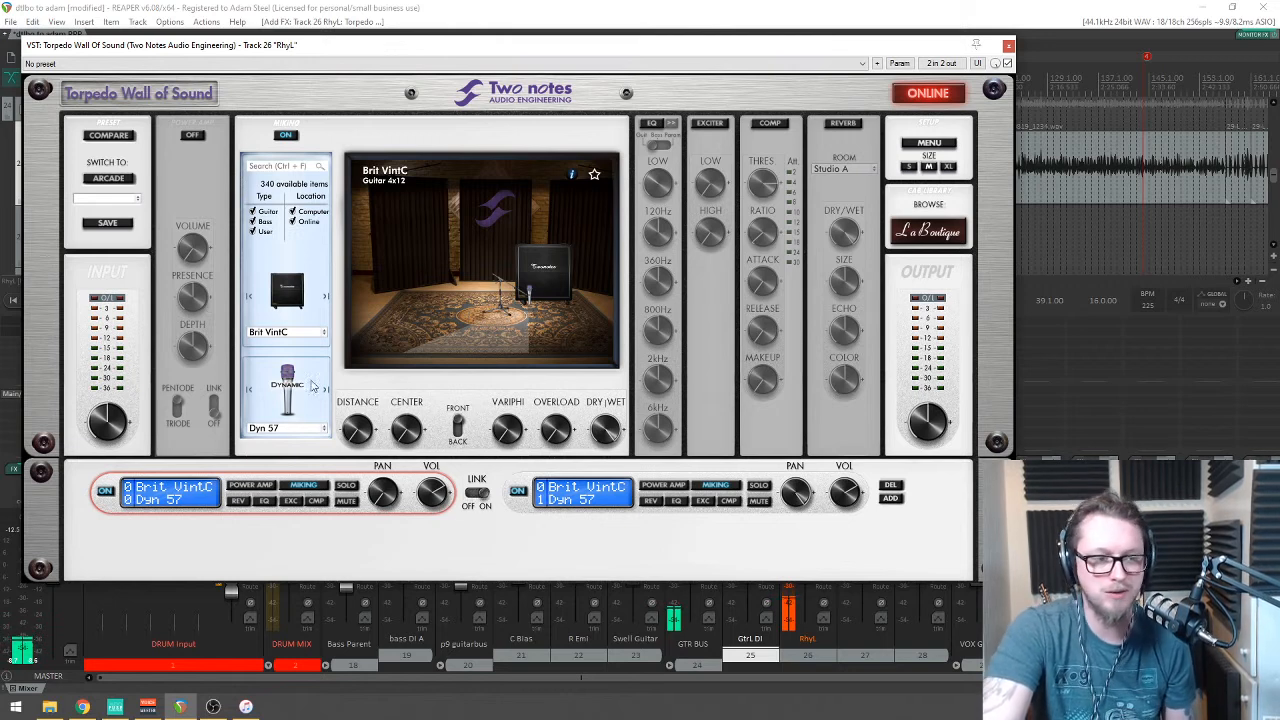
# Step: Load the GodsBrit 4x12 guitar cabinet into the first miking slots of Torpedo Wall of Sound
pyautogui.click(280, 334)
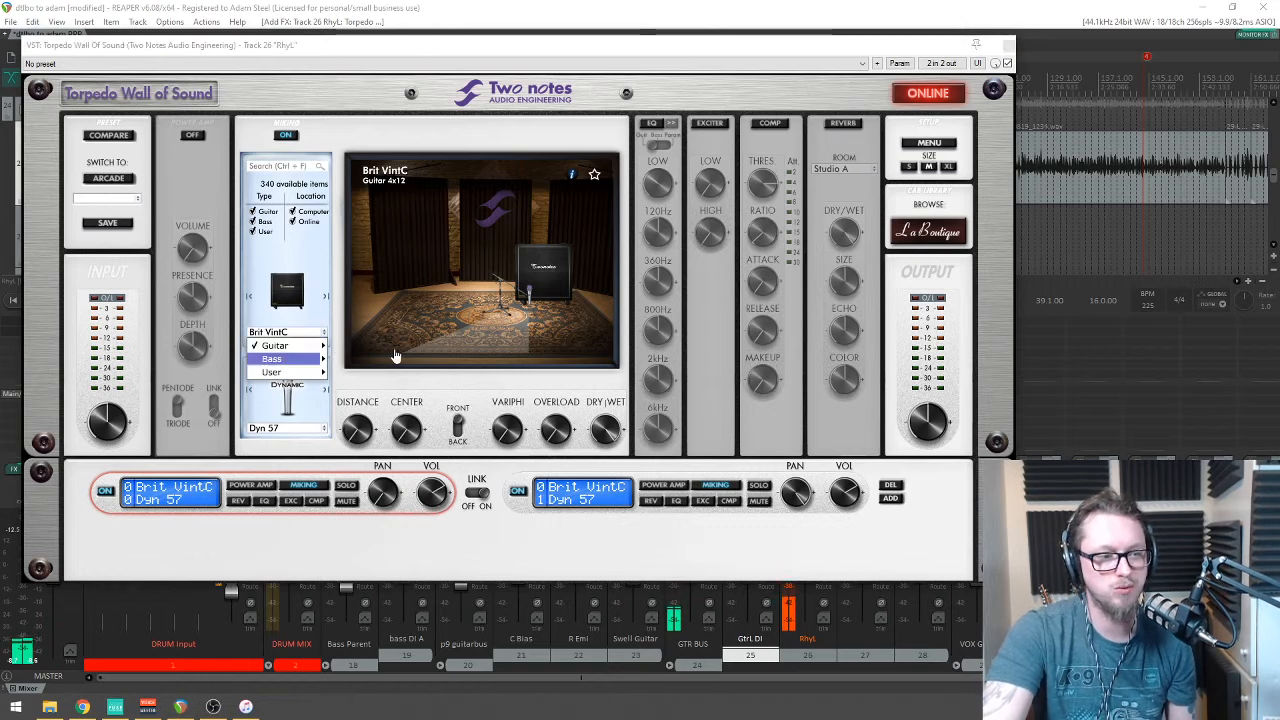
pyautogui.moveTo(293, 350)
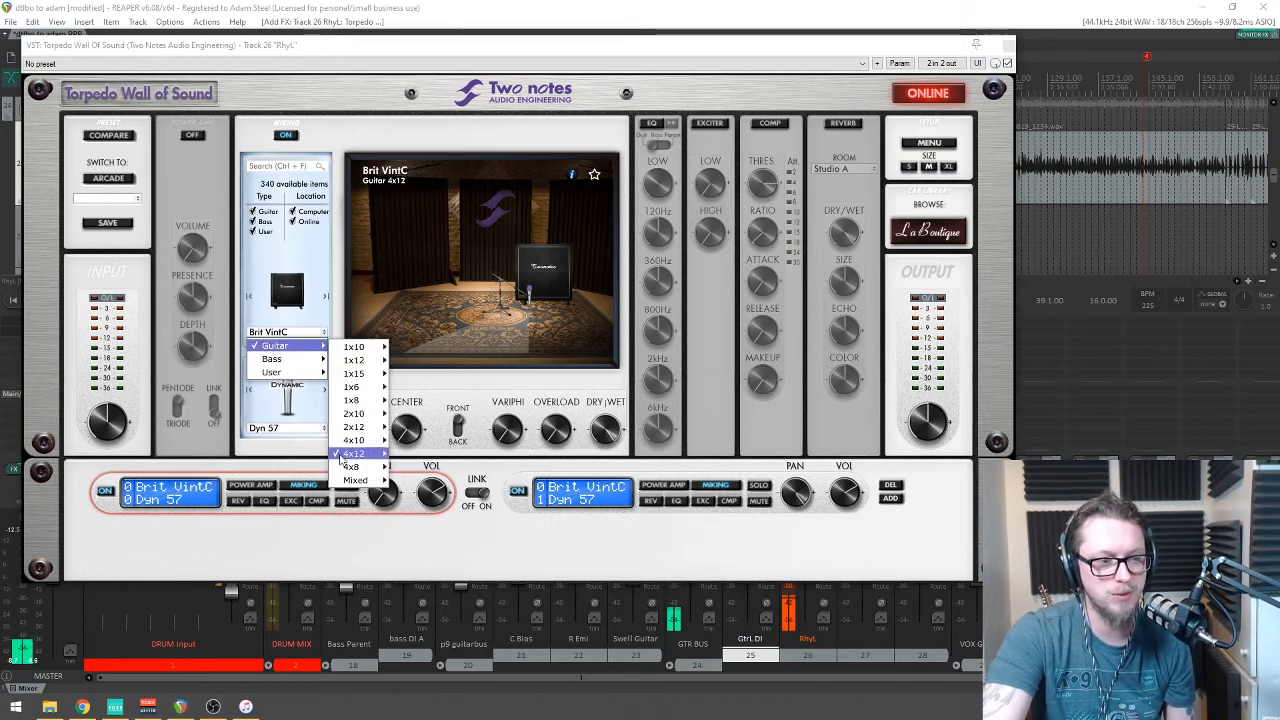
pyautogui.moveTo(350, 453)
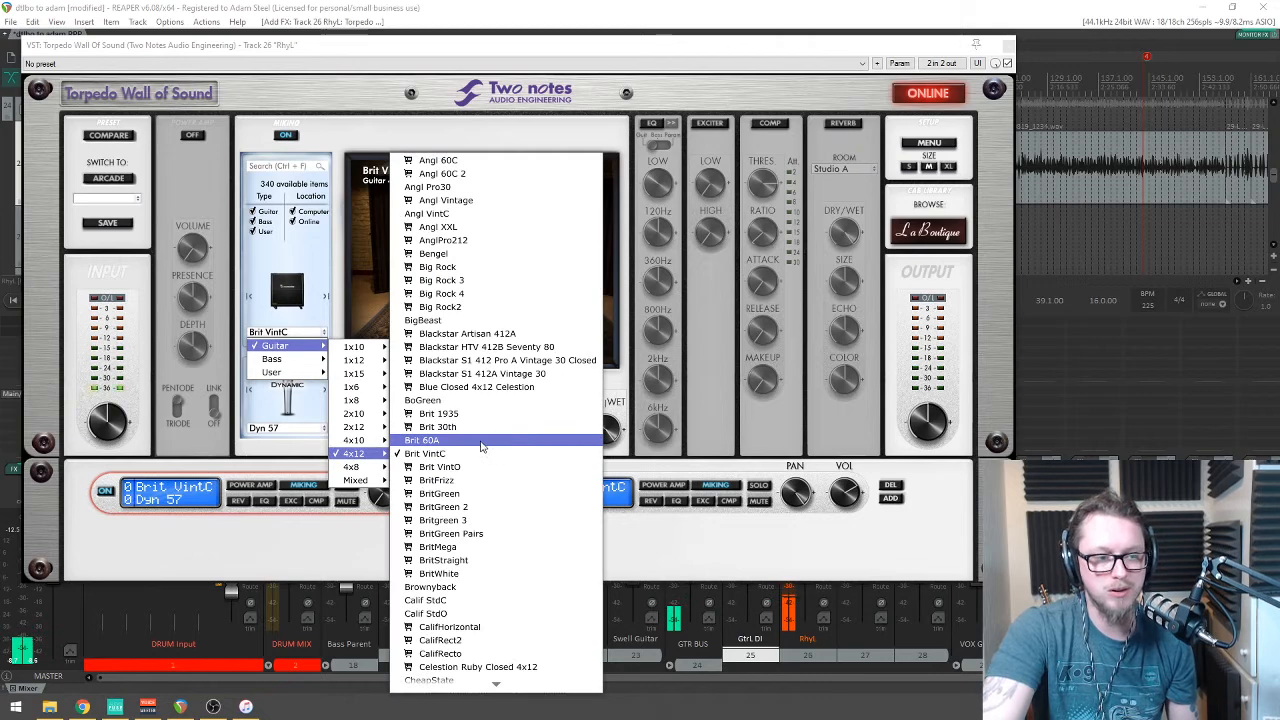
pyautogui.scroll(-5, 478, 525)
pyautogui.scroll(-7, 478, 525)
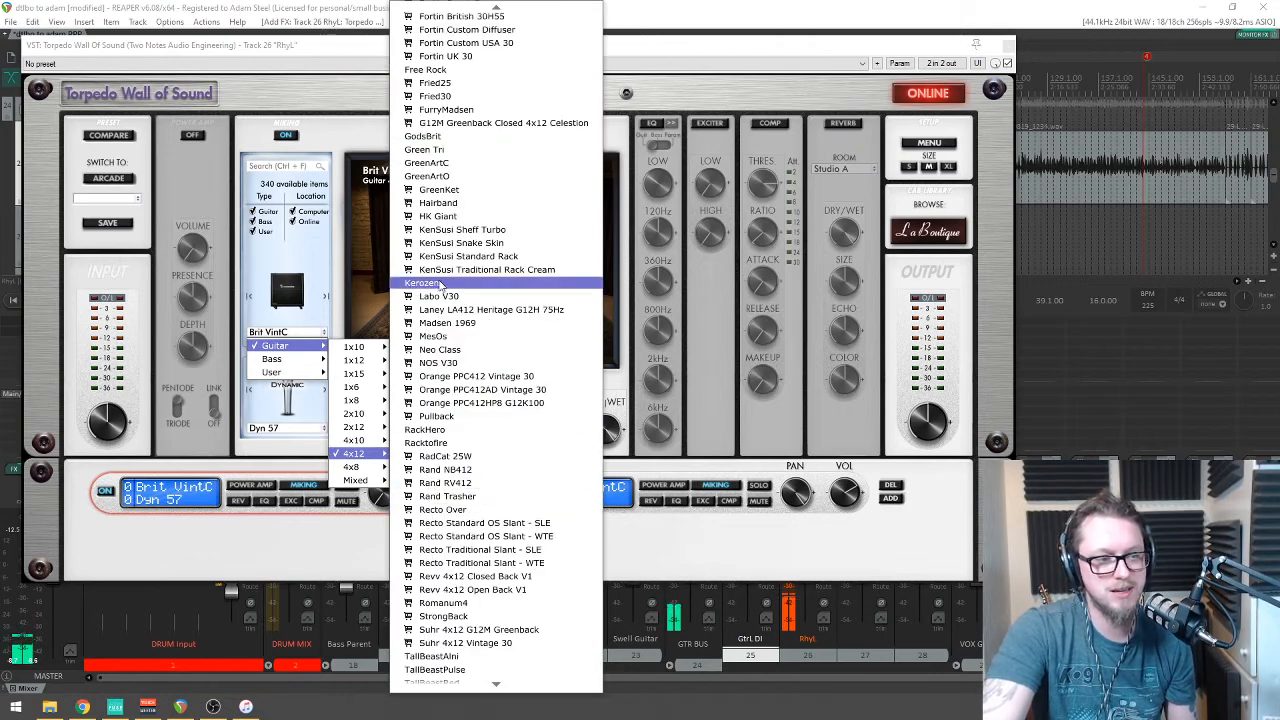
pyautogui.click(437, 137)
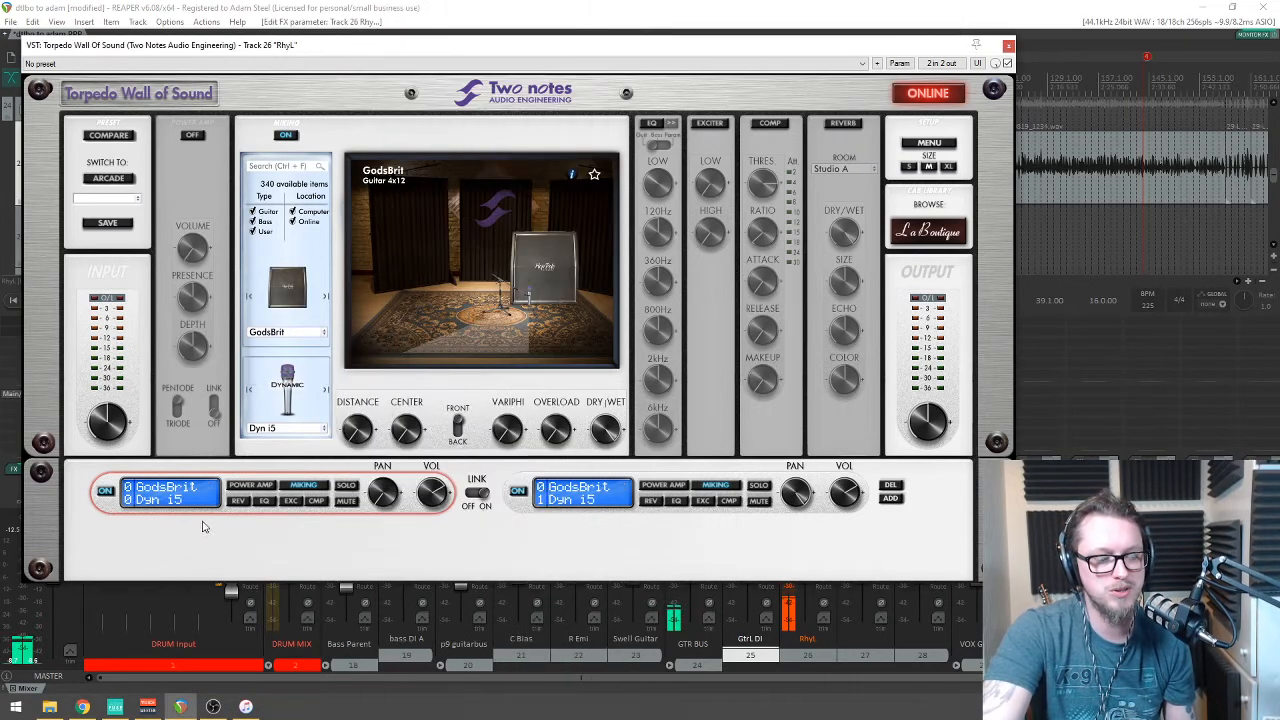
# Step: Set the GodsBrit cabinet's microphone to Dyn 57 and play the project to hear it
pyautogui.moveTo(555, 430)
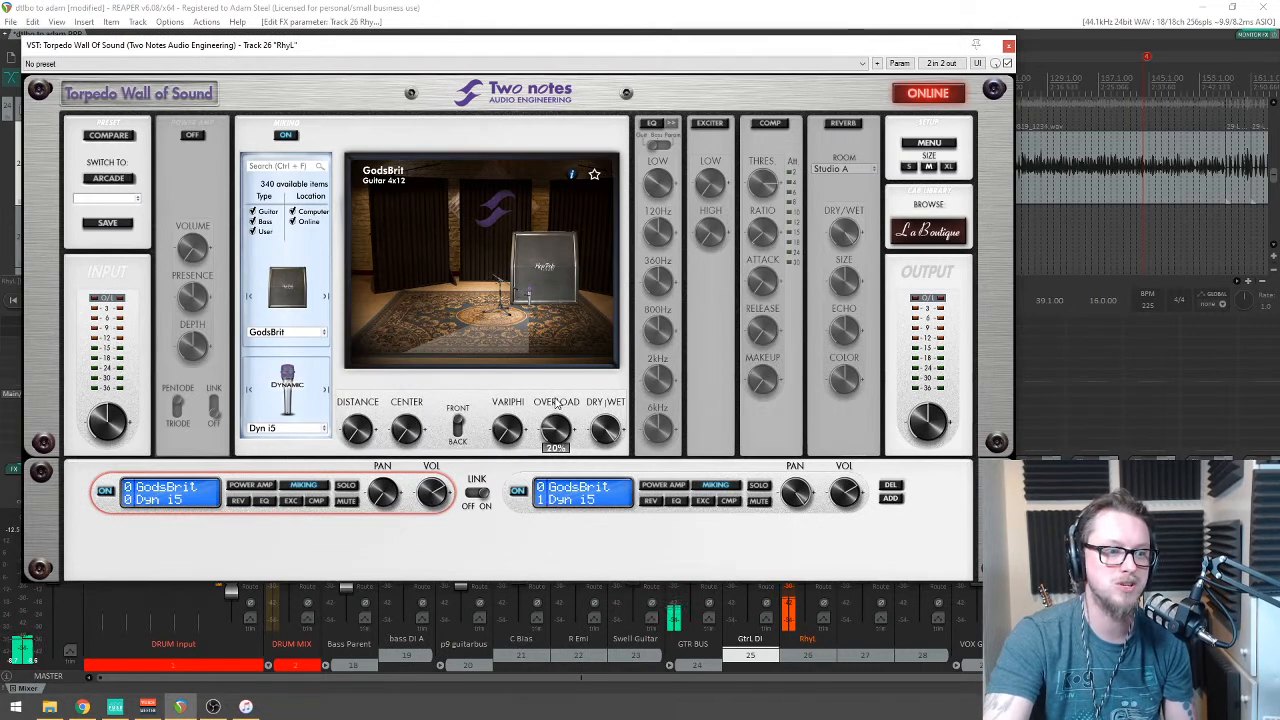
pyautogui.click(281, 428)
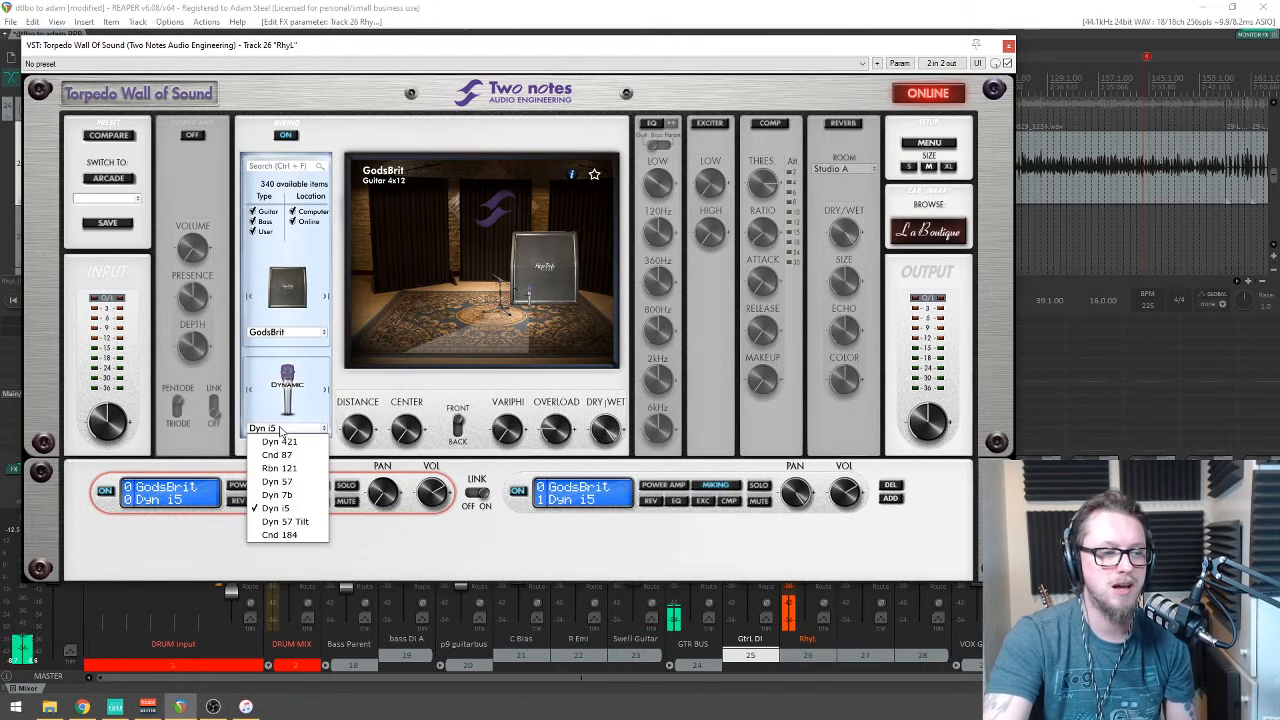
pyautogui.click(277, 481)
pyautogui.moveTo(412, 424)
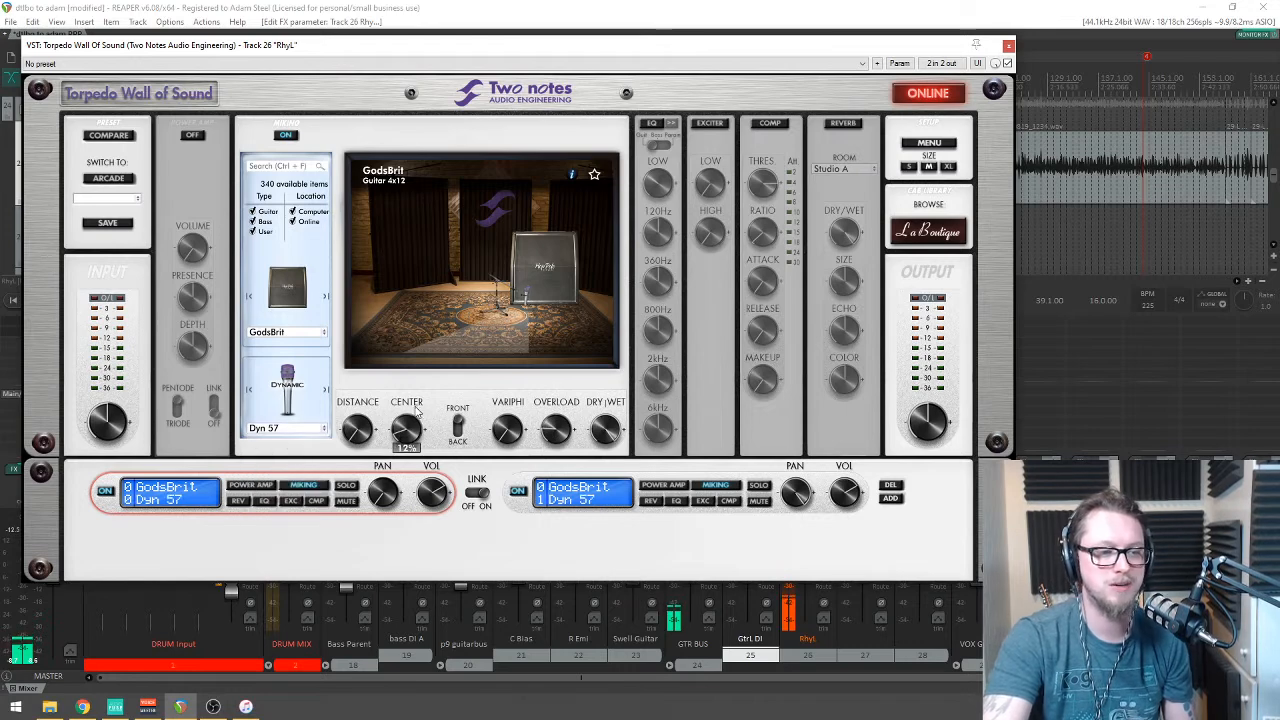
pyautogui.moveTo(591, 42); pyautogui.dragTo(686, 179)
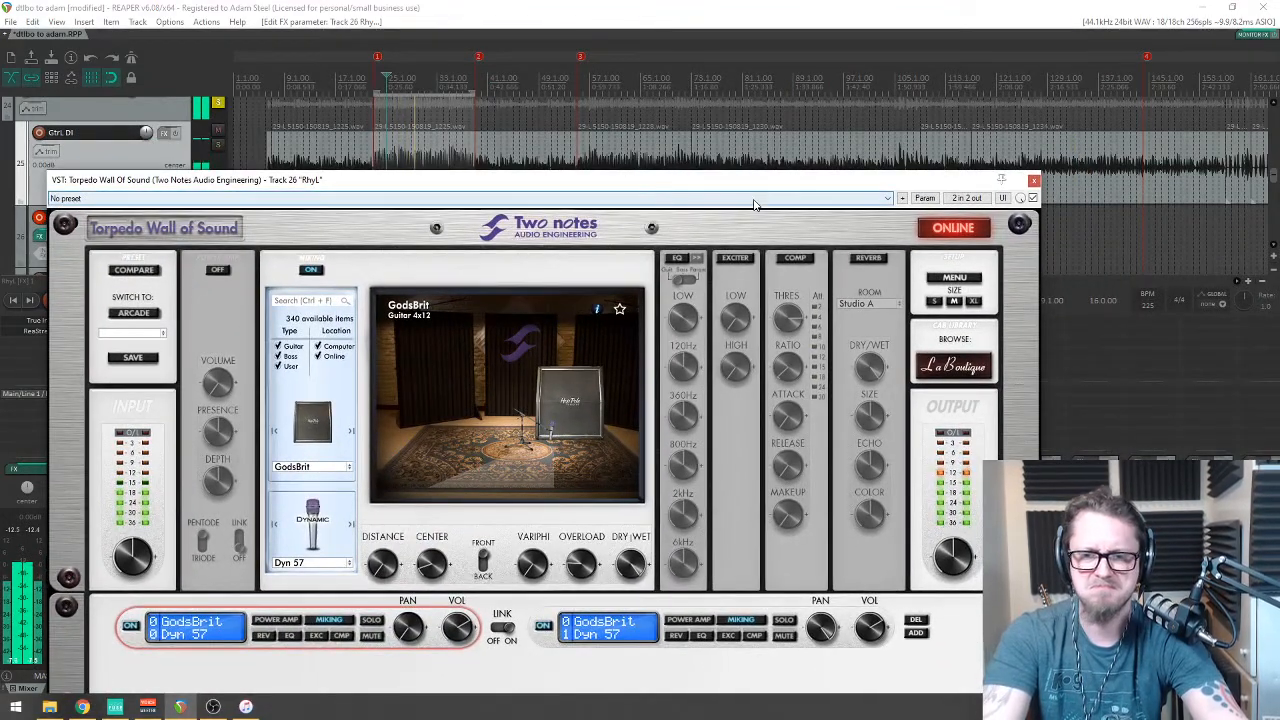
pyautogui.moveTo(493, 180); pyautogui.dragTo(538, 76)
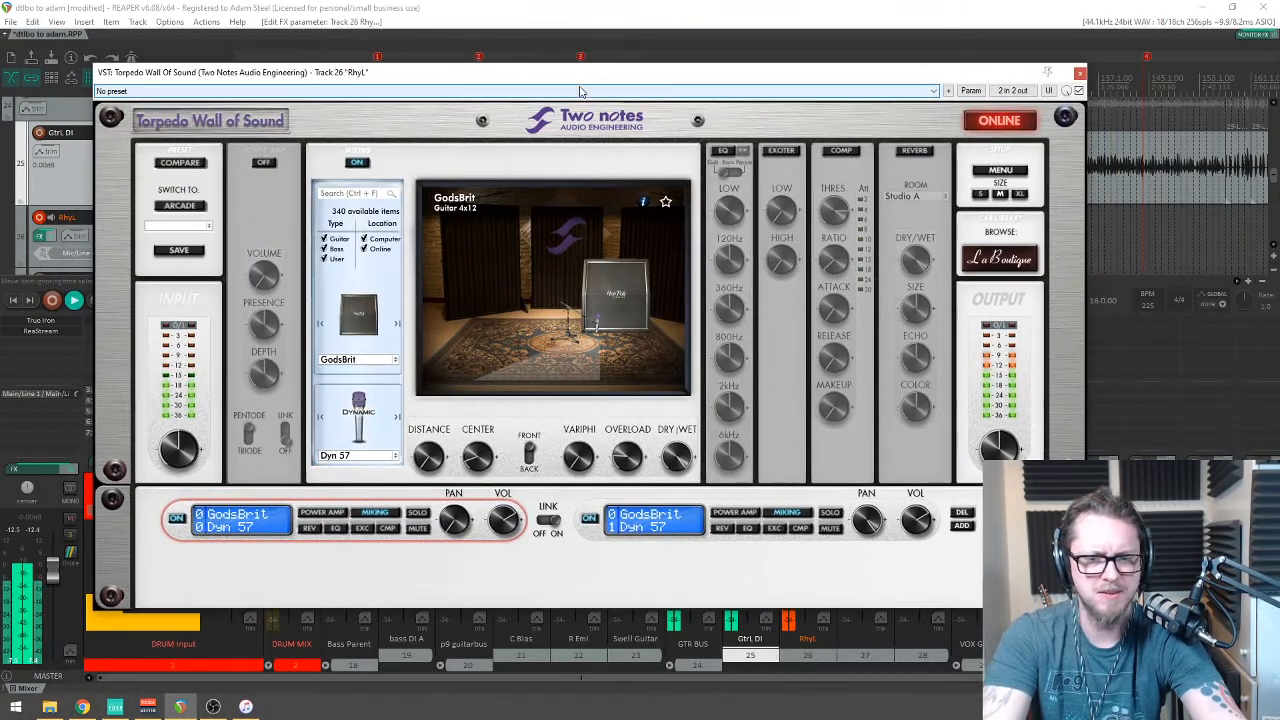
# Step: Add a second pair of miking slots and load the BigBeast 4x12 guitar cabinet into it
pyautogui.click(961, 526)
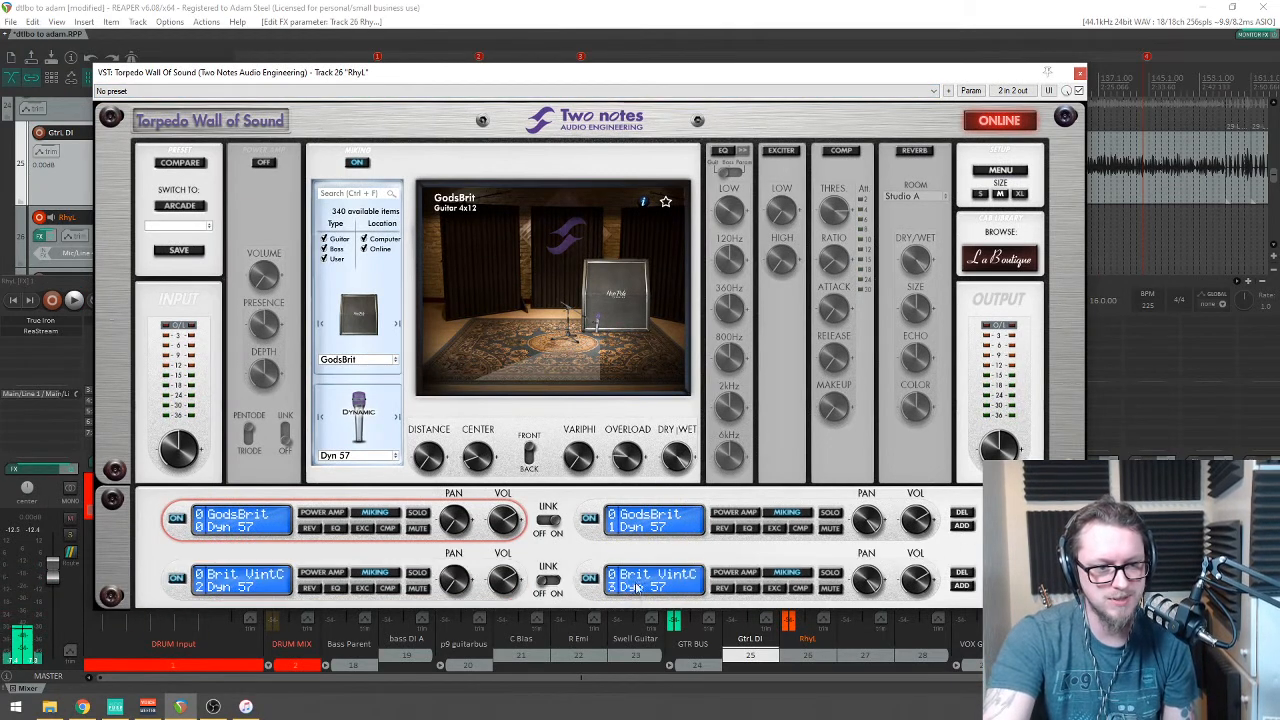
pyautogui.click(262, 577)
pyautogui.click(362, 360)
pyautogui.moveTo(364, 384)
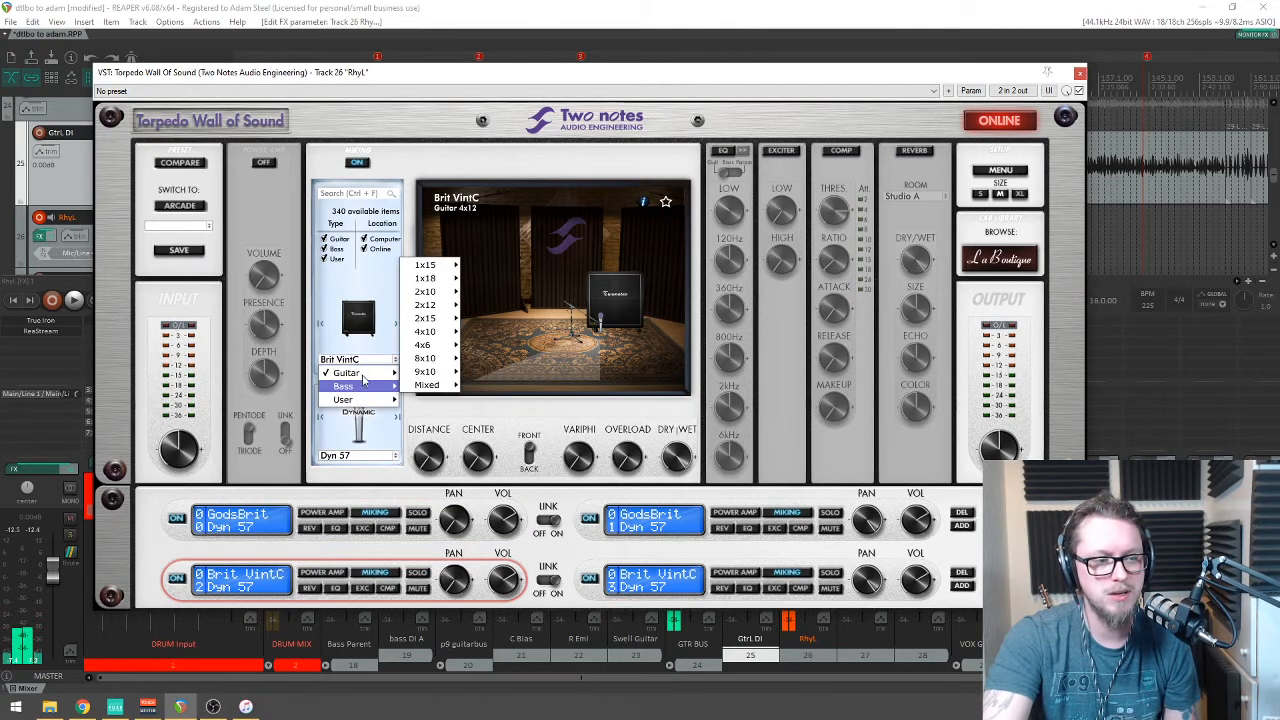
pyautogui.moveTo(426, 344)
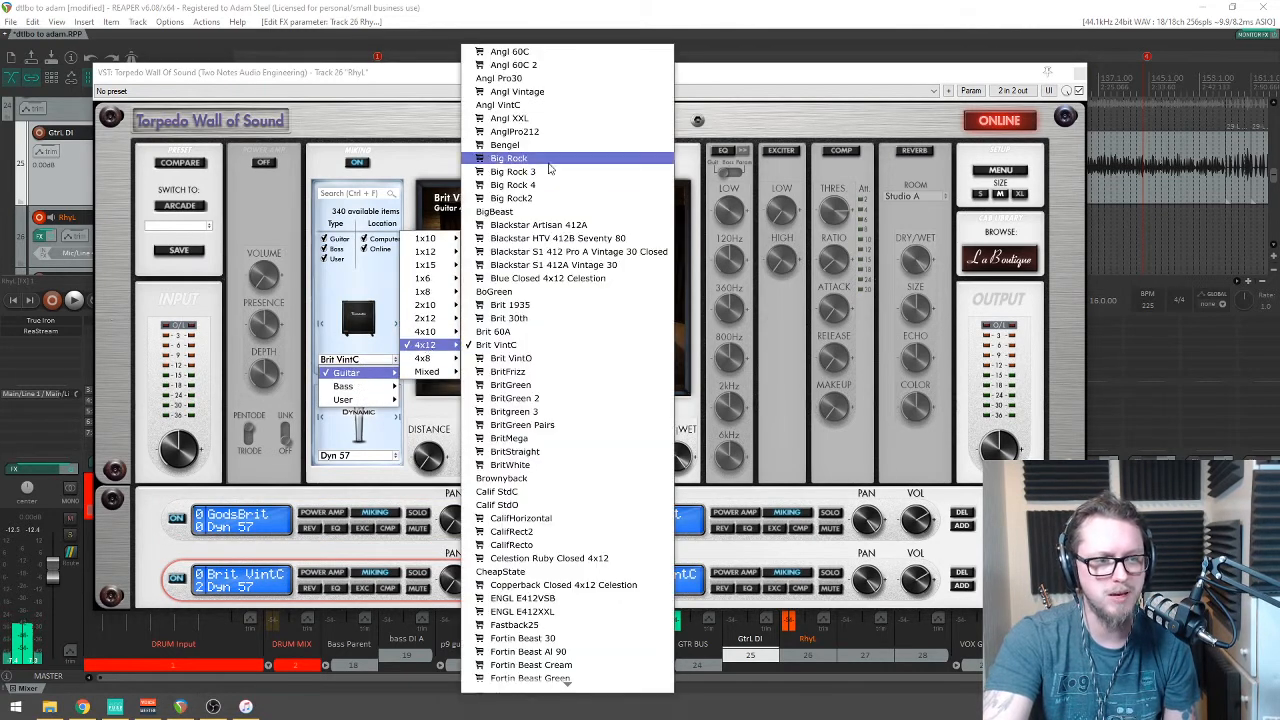
pyautogui.click(505, 211)
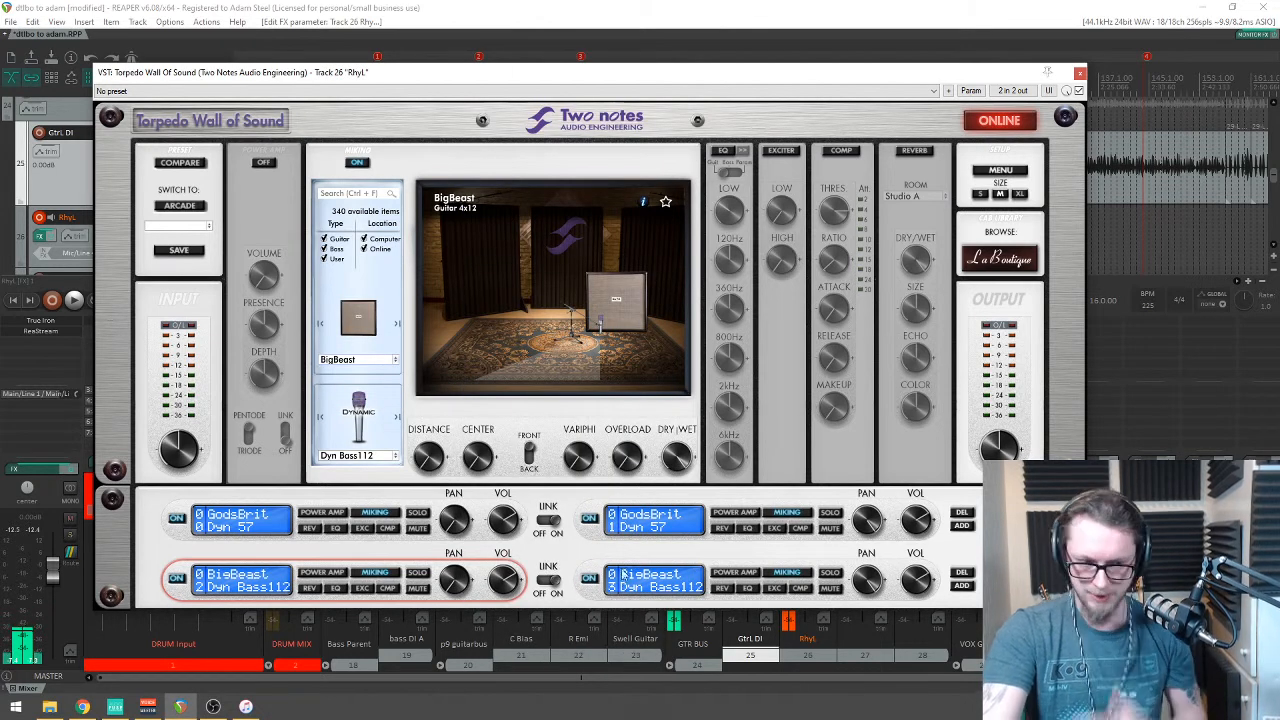
# Step: Adjust the Center mic position of the BigBeast cabinet and play the project to hear the cabinet blend
pyautogui.moveTo(472, 466); pyautogui.dragTo(485, 437)
pyautogui.moveTo(634, 449)
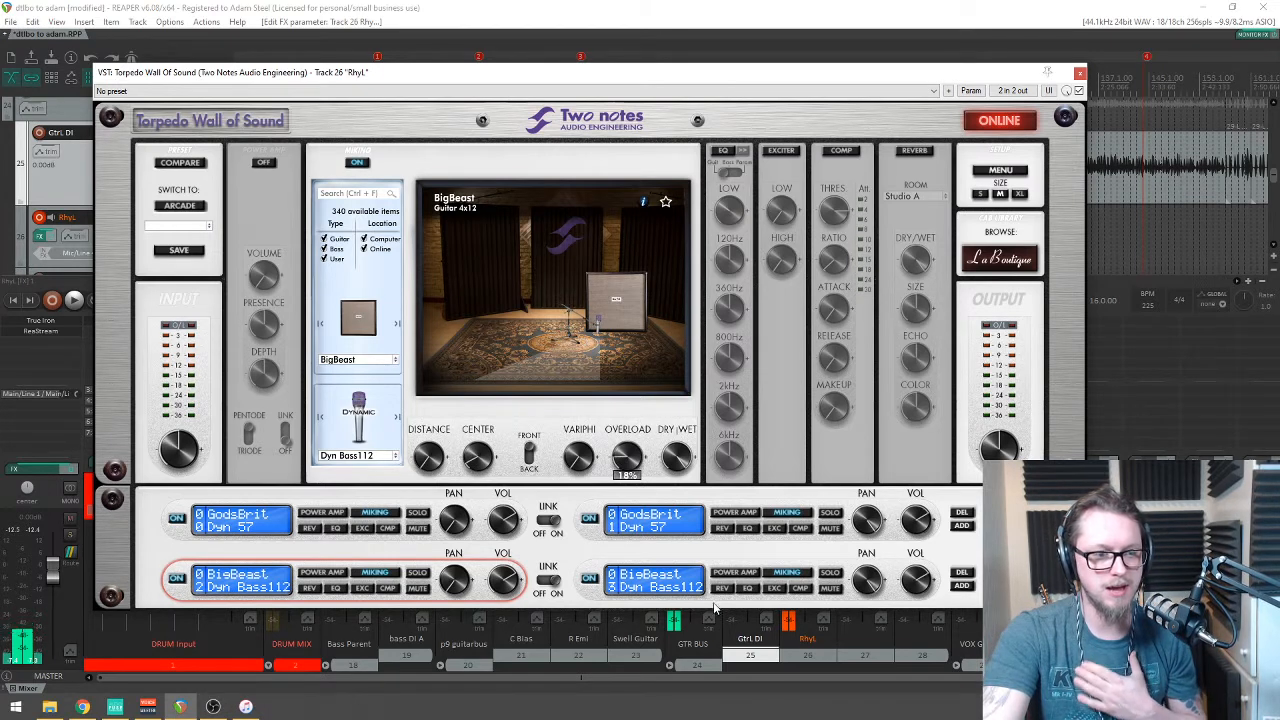
pyautogui.click(674, 592)
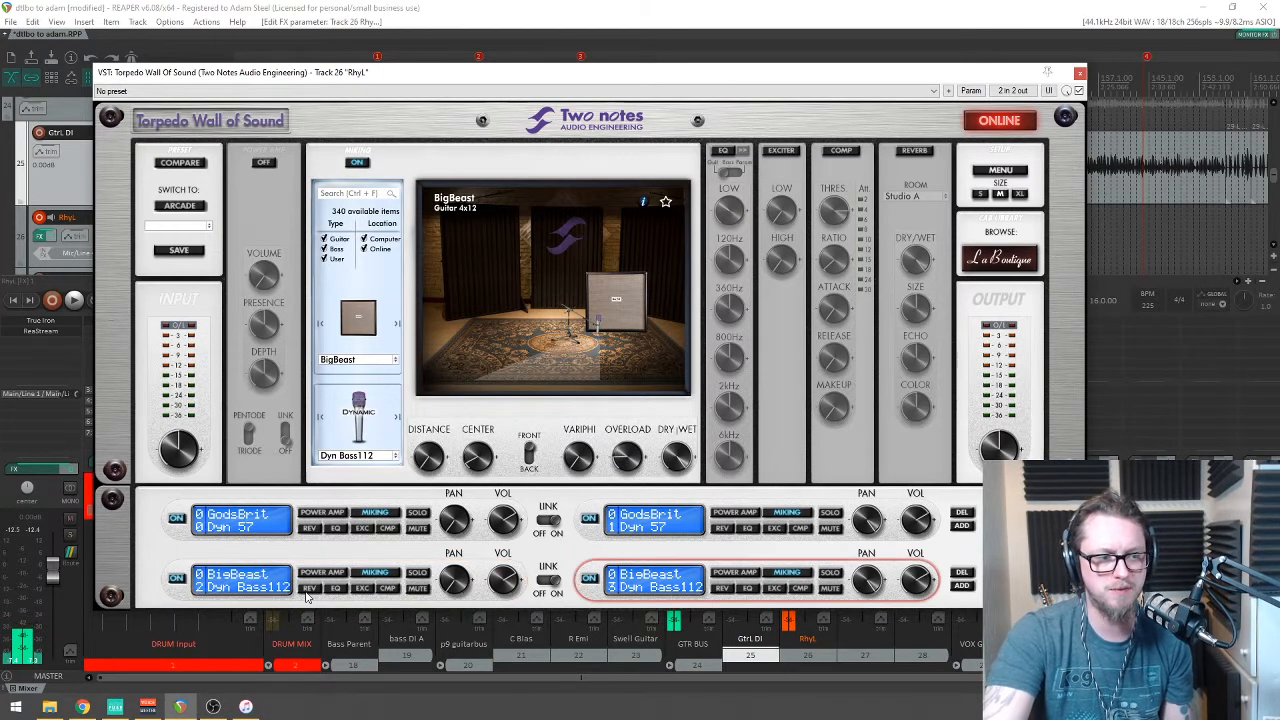
pyautogui.click(240, 595)
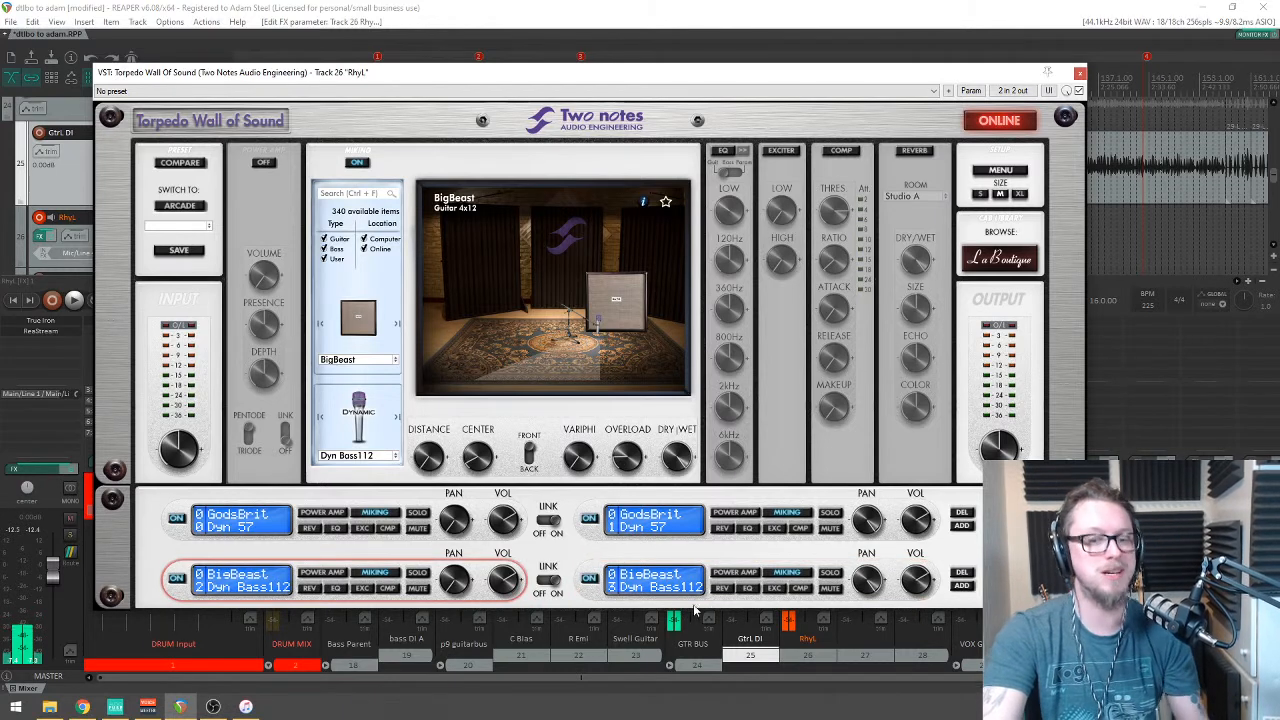
pyautogui.press('space')
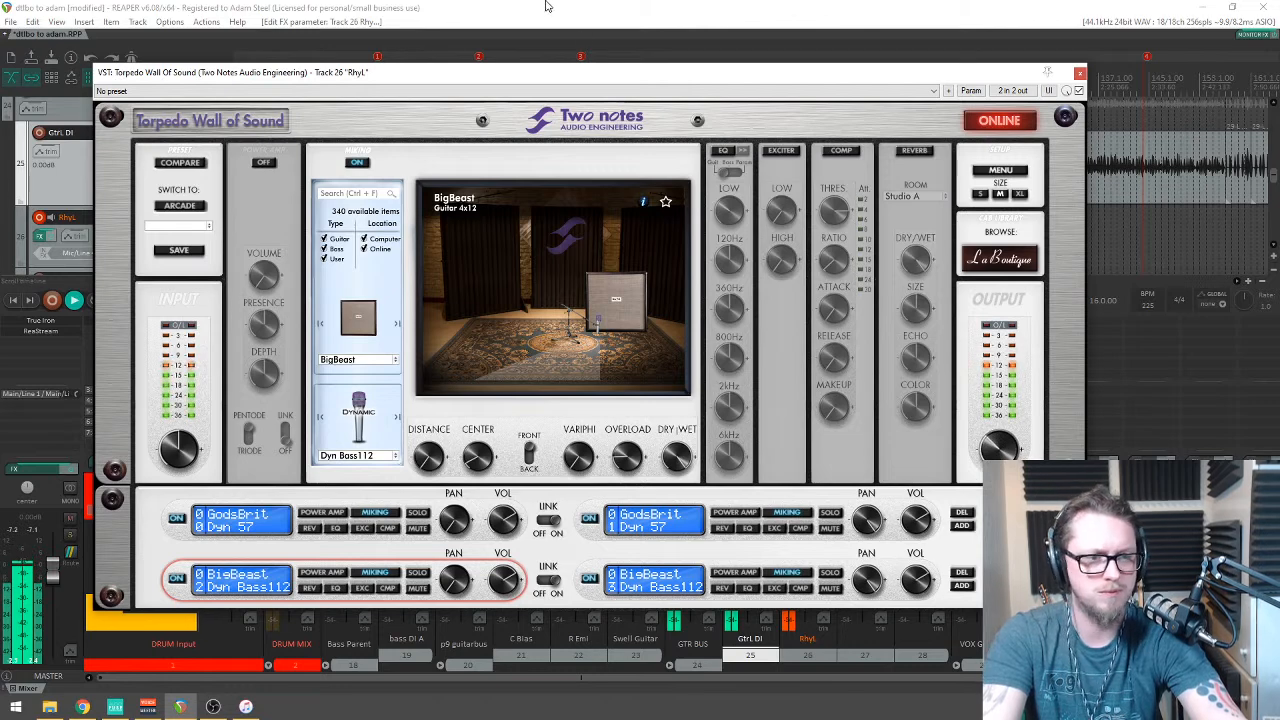
# Step: Close the Torpedo Wall of Sound window and play the project from bar 40
pyautogui.moveTo(542, 85); pyautogui.dragTo(512, 108)
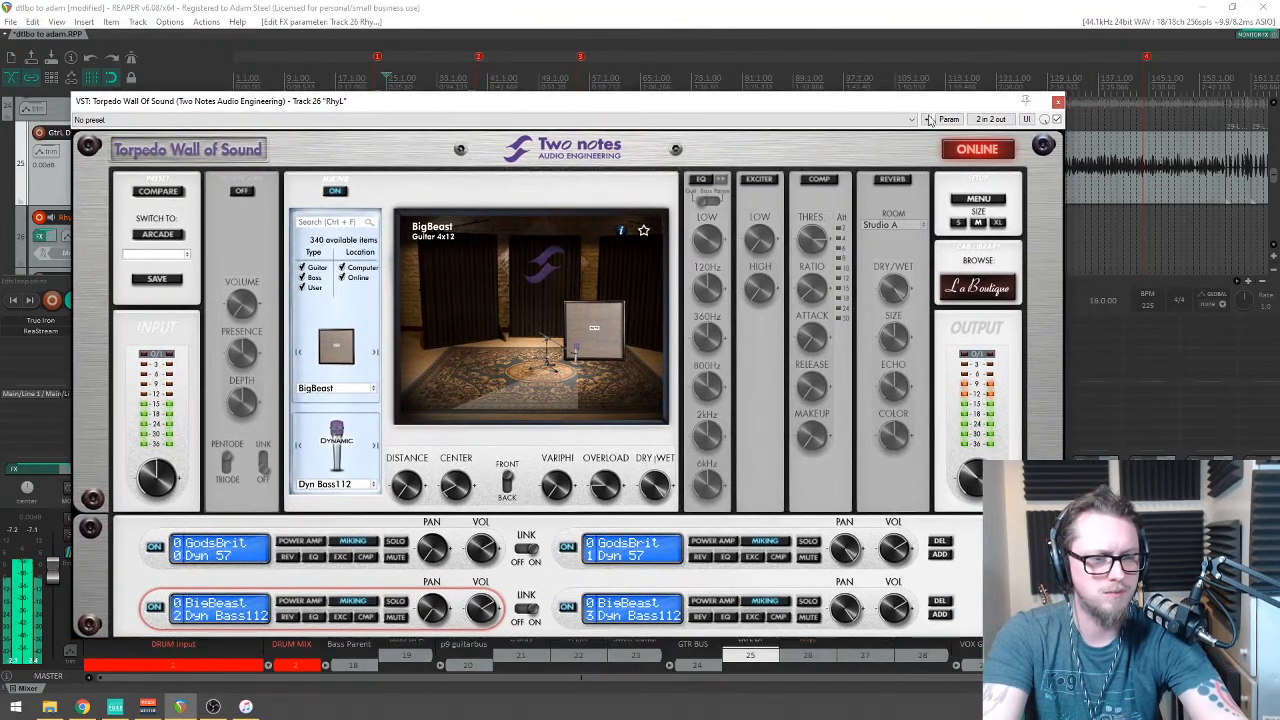
pyautogui.click(1071, 107)
pyautogui.click(474, 90)
pyautogui.press('space')
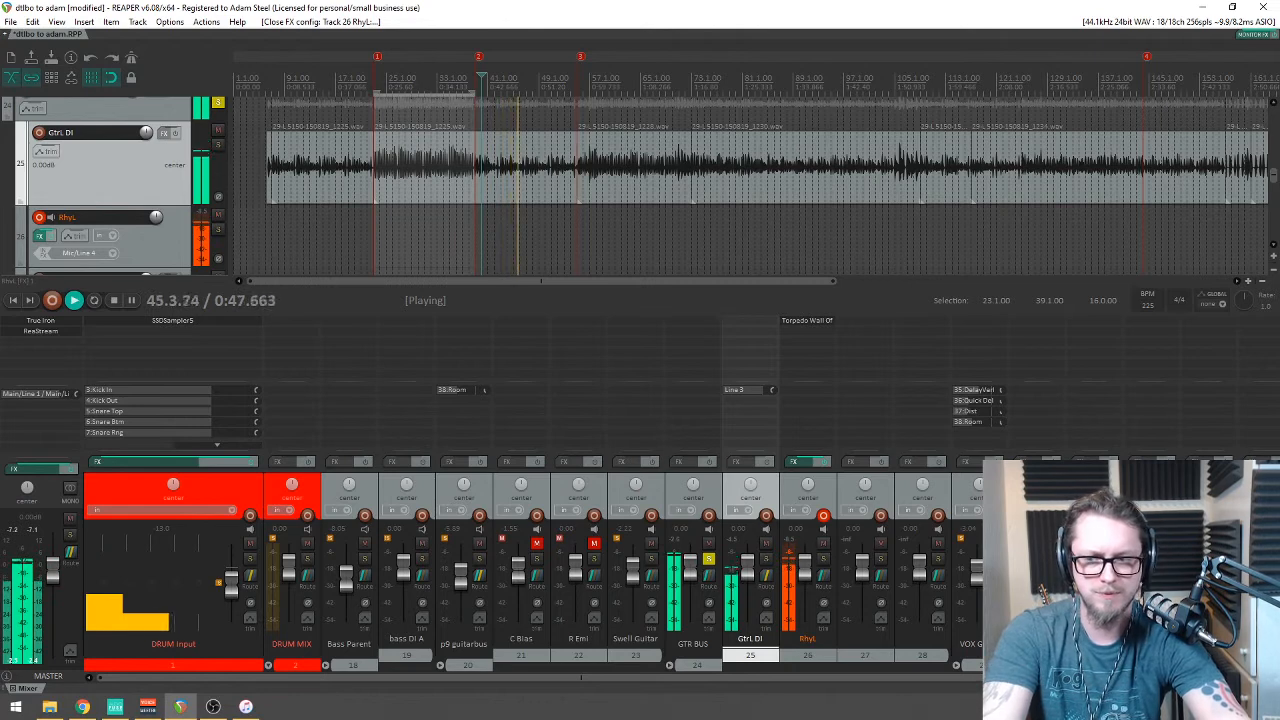
# Step: Play the passage from bar 40 repeatedly, stopping between passes, to audition tone settings on the Marshall JCM 800
pyautogui.press('space')
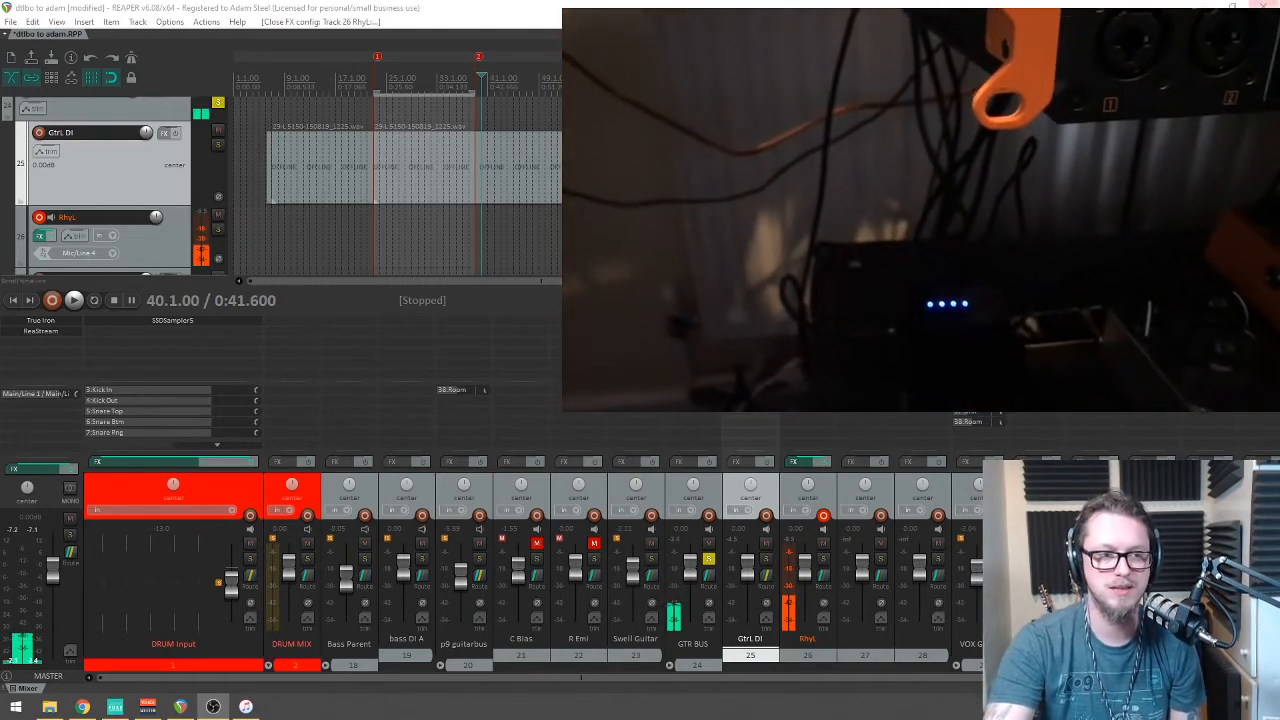
pyautogui.press('space')
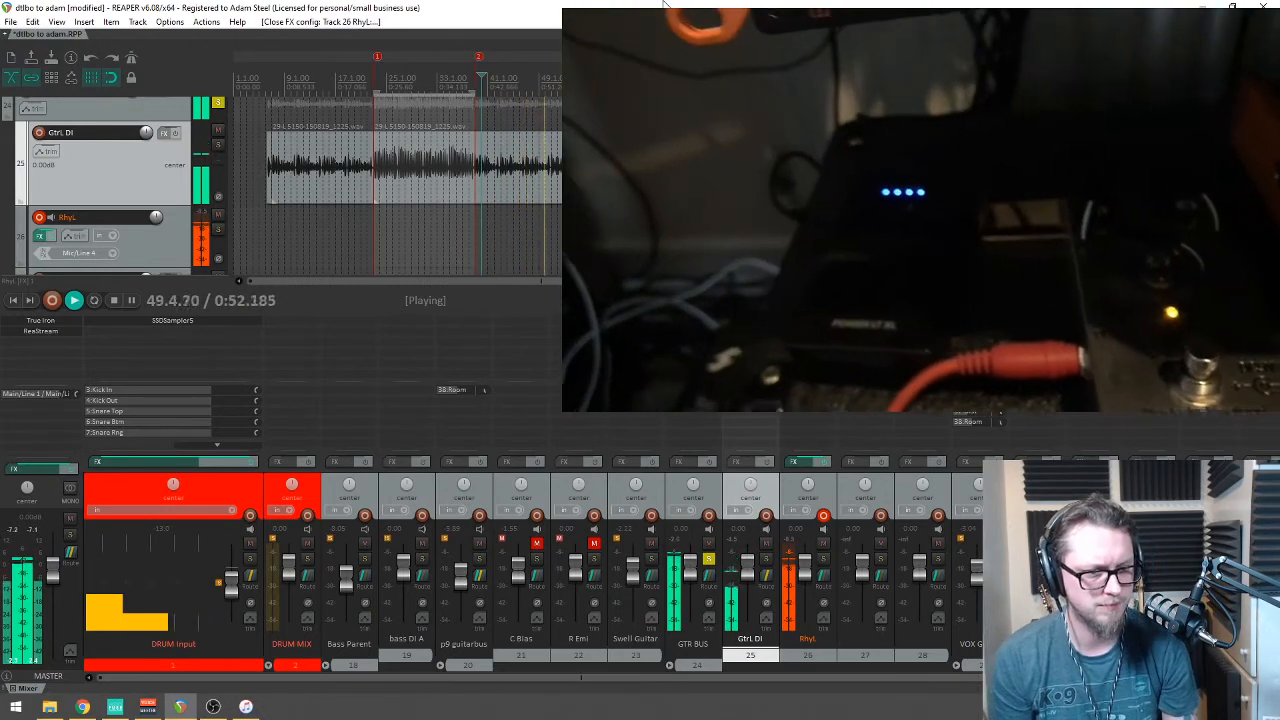
pyautogui.press('space')
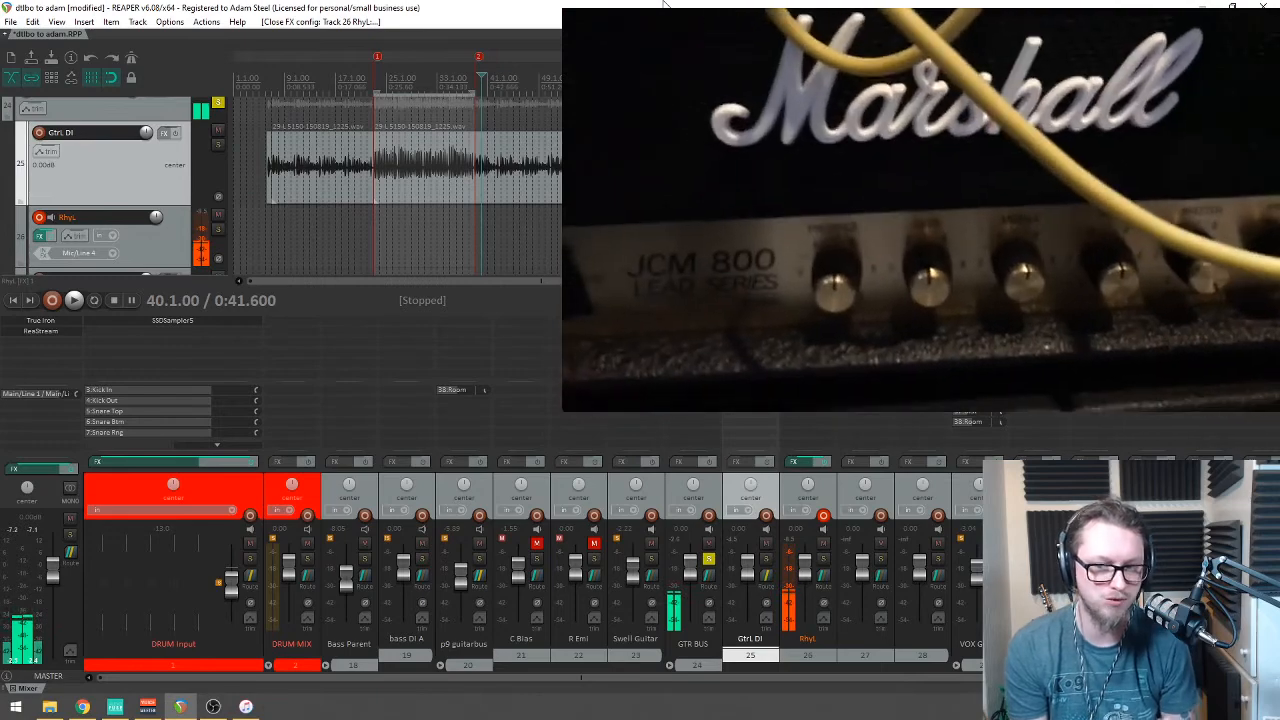
pyautogui.press('space')
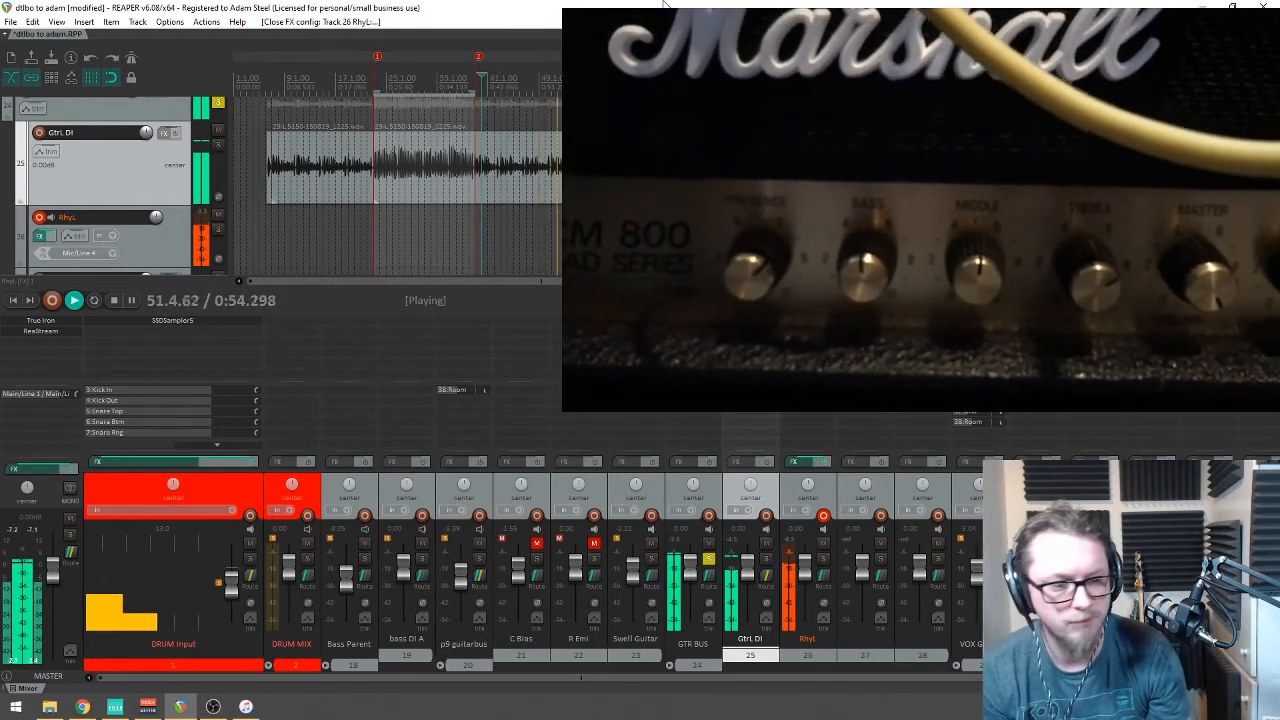
pyautogui.press('space')
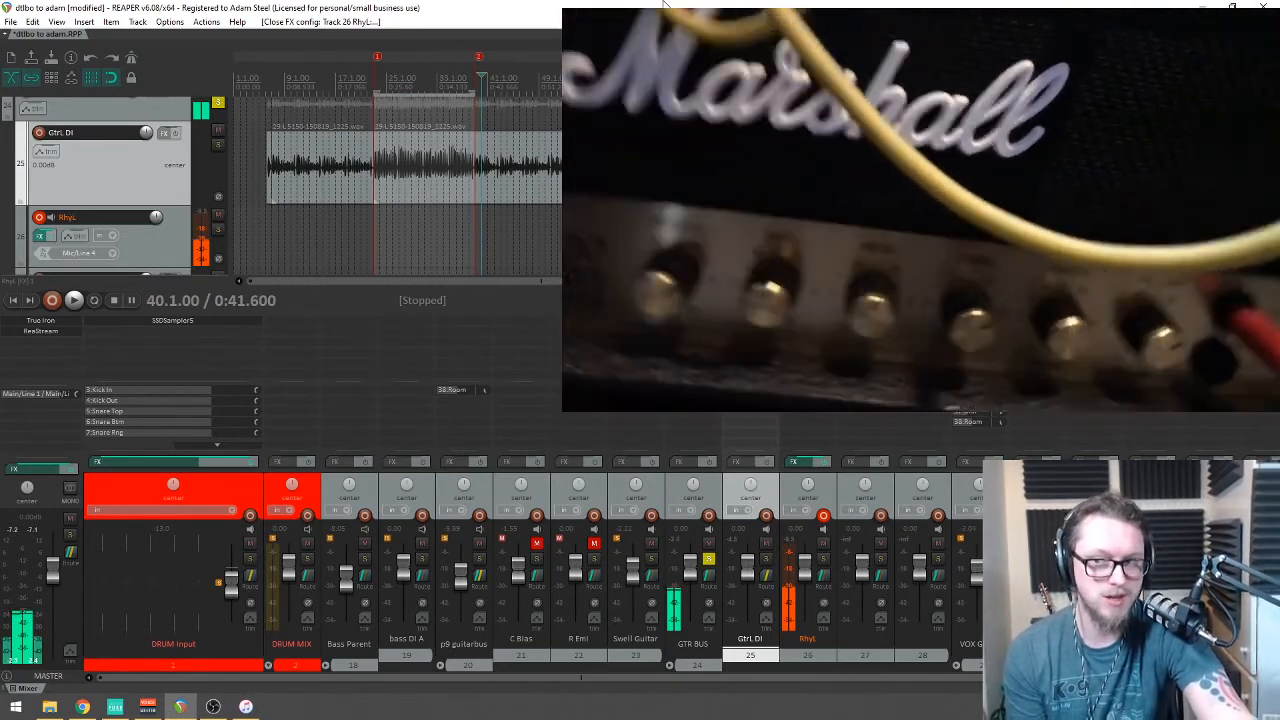
pyautogui.press('space')
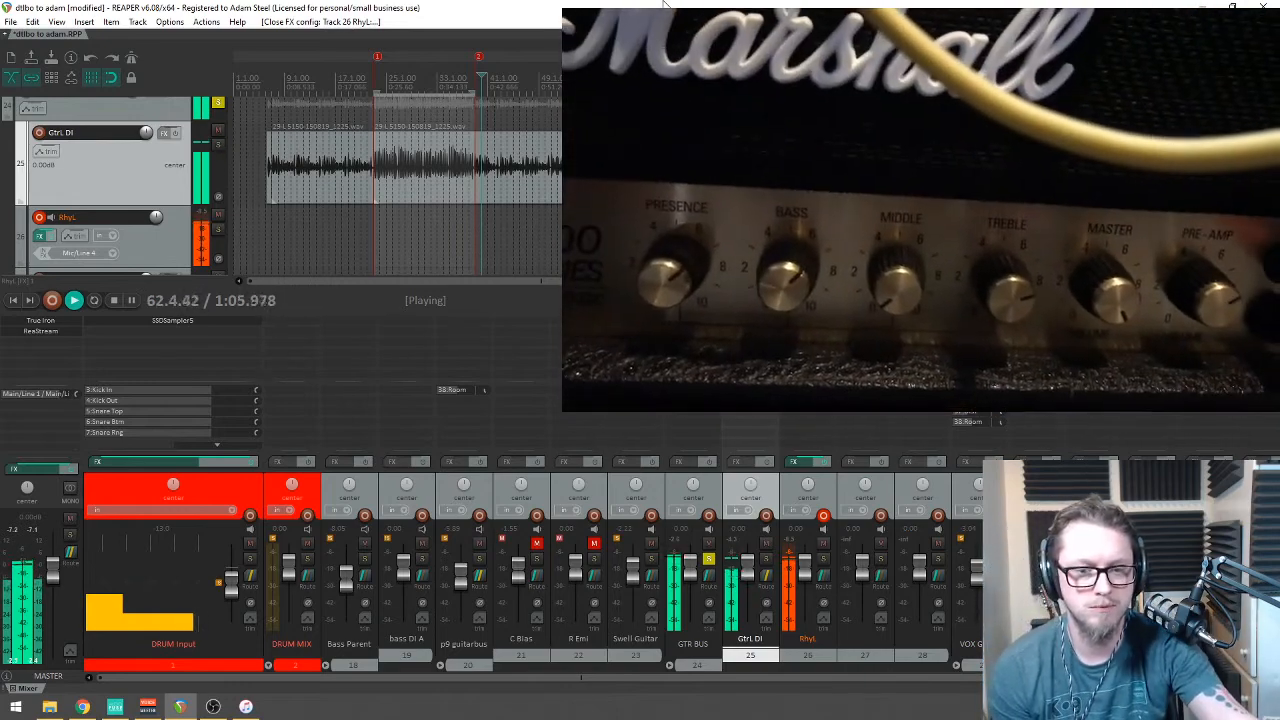
pyautogui.press('space')
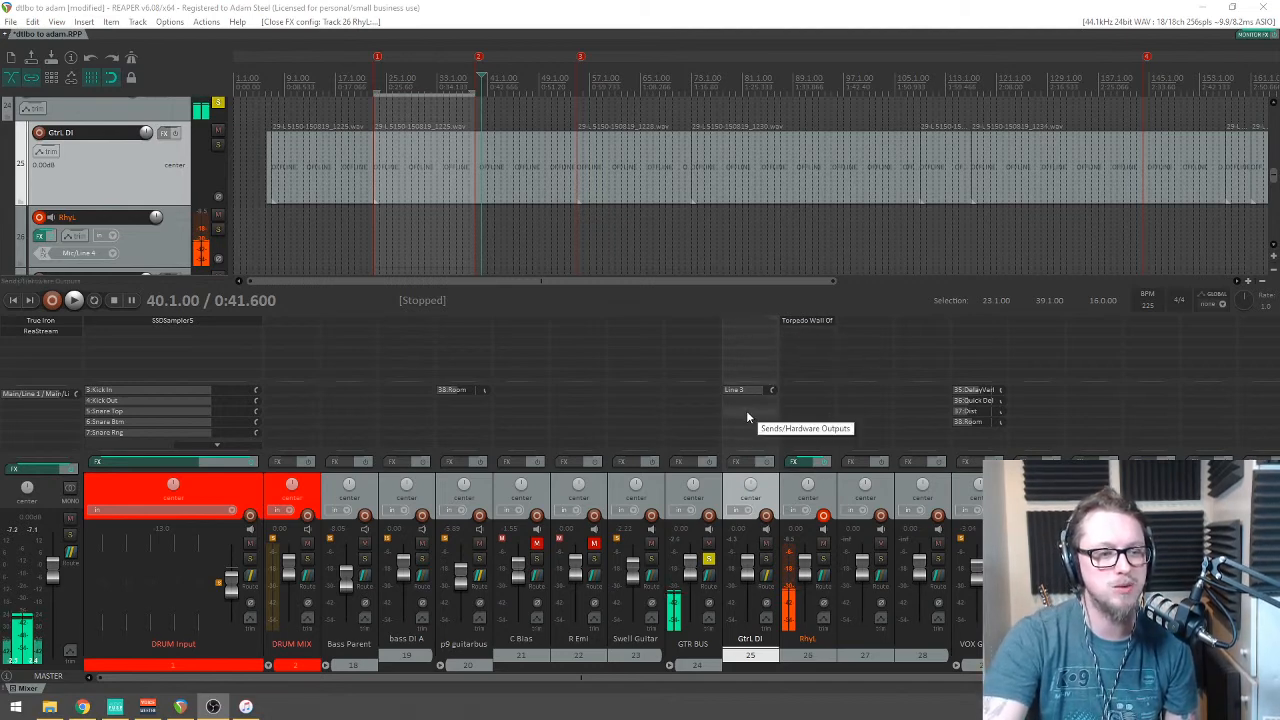
pyautogui.click(512, 163)
pyautogui.scroll(-3, 494, 170)
pyautogui.scroll(2, 494, 170)
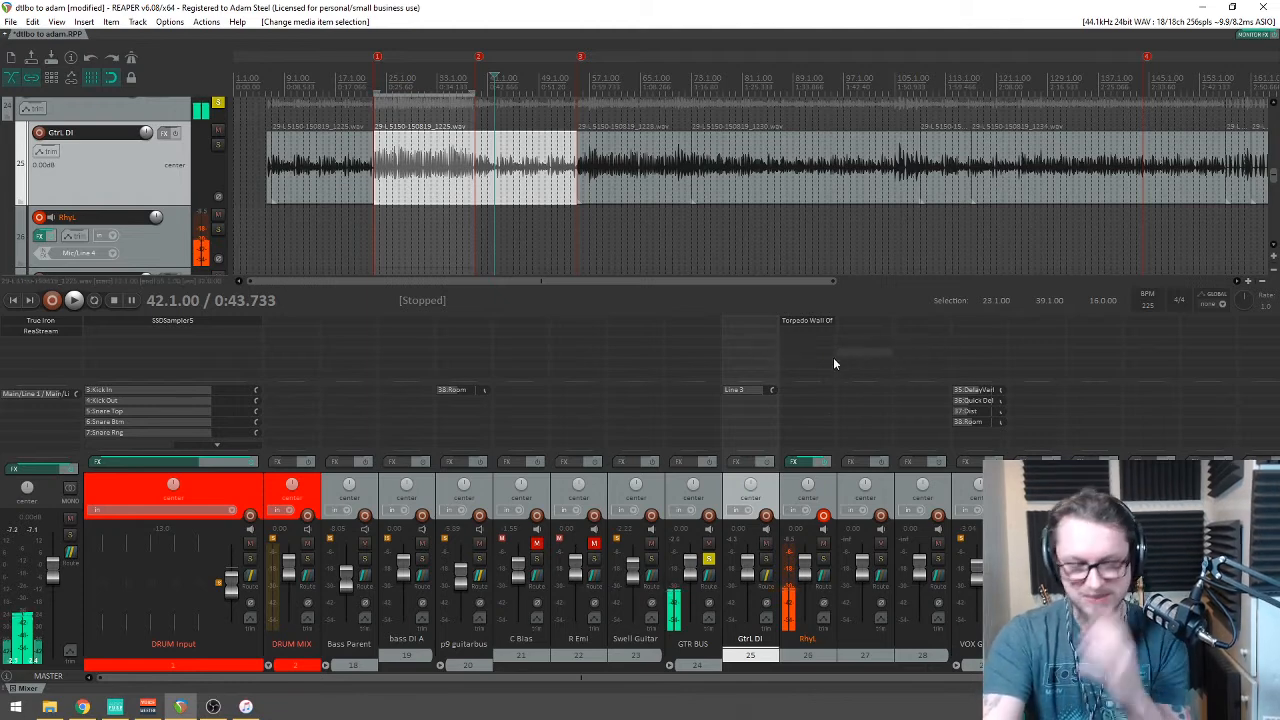
# Step: Add the Cockos ReaGate plug-in to the RhyL track, ahead of Torpedo Wall of Sound in the effects chain
pyautogui.doubleClick(790, 336)
pyautogui.write('gayr')
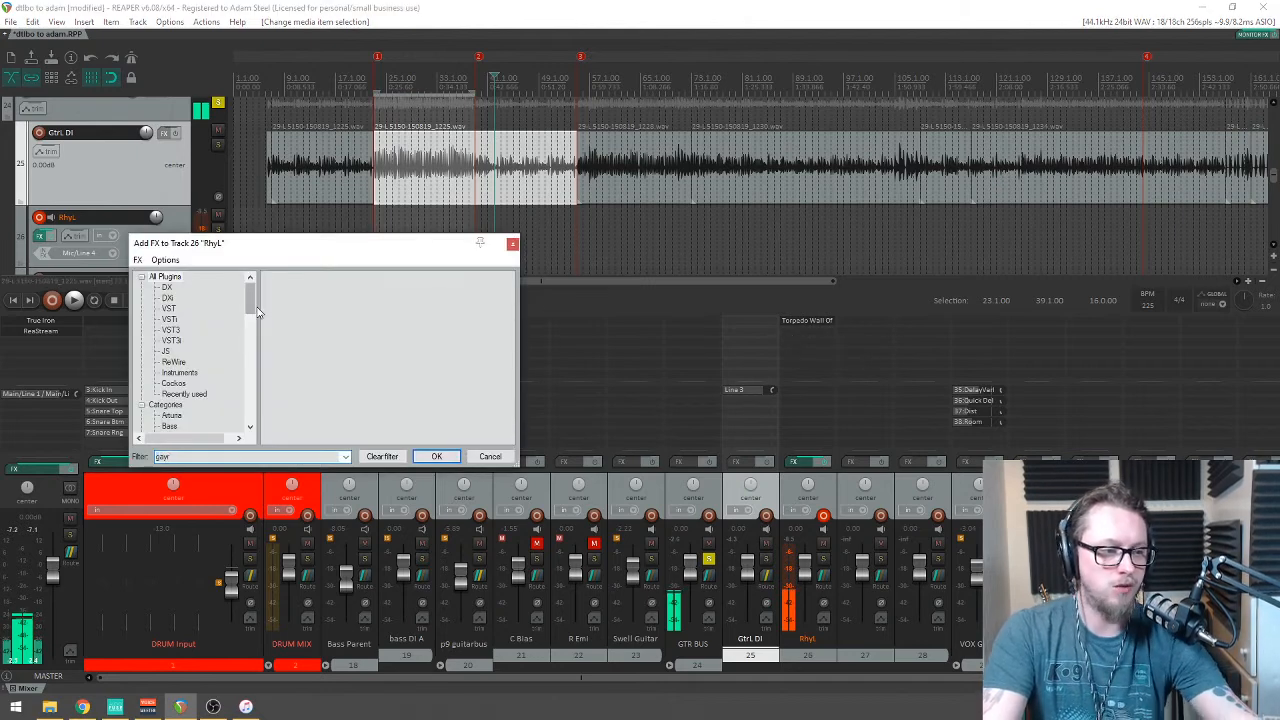
pyautogui.press('BackSpace')
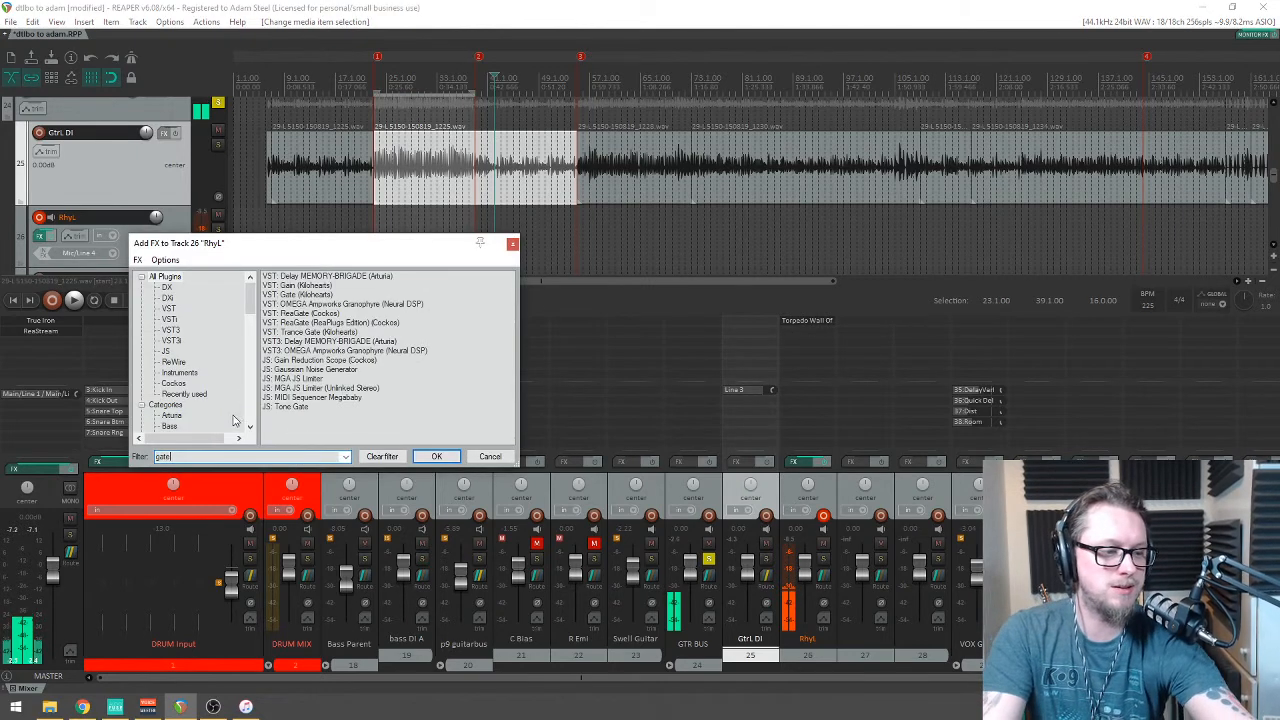
pyautogui.write('te')
pyautogui.doubleClick(285, 290)
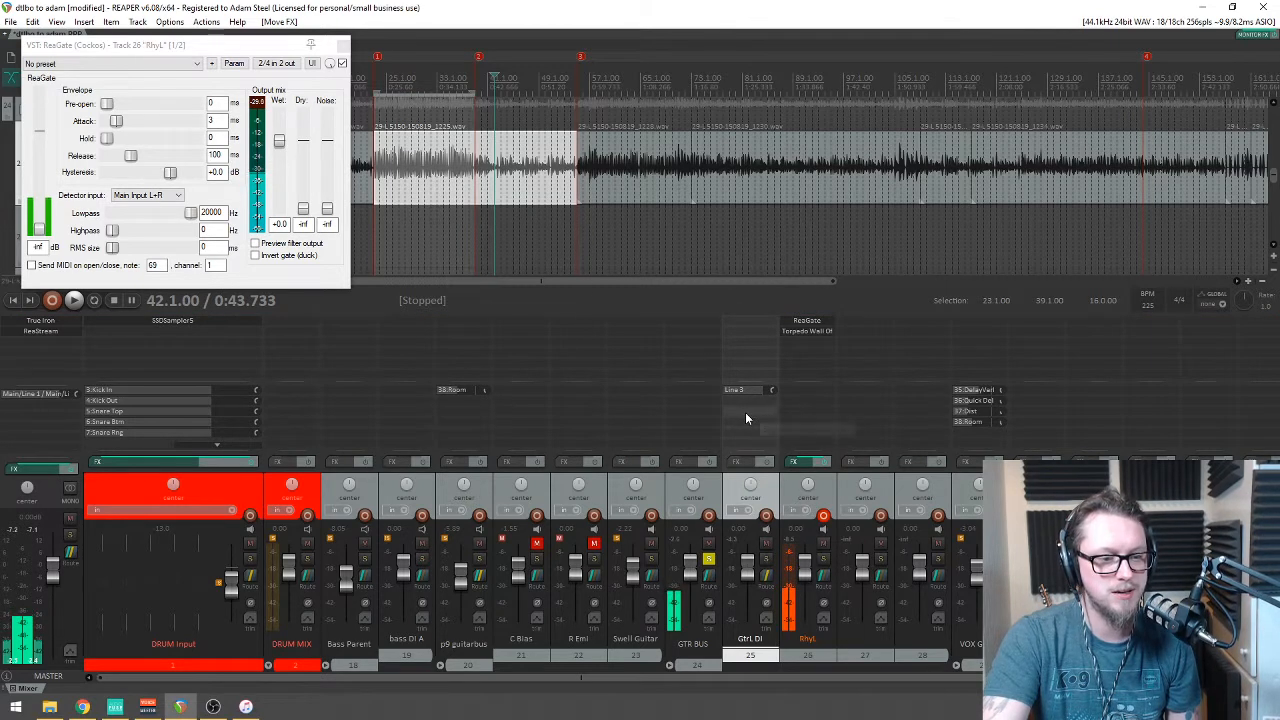
# Step: Create a send from GtrL DI to RhyL and route it to new receiving channels 3/4
pyautogui.moveTo(746, 418); pyautogui.dragTo(806, 372)
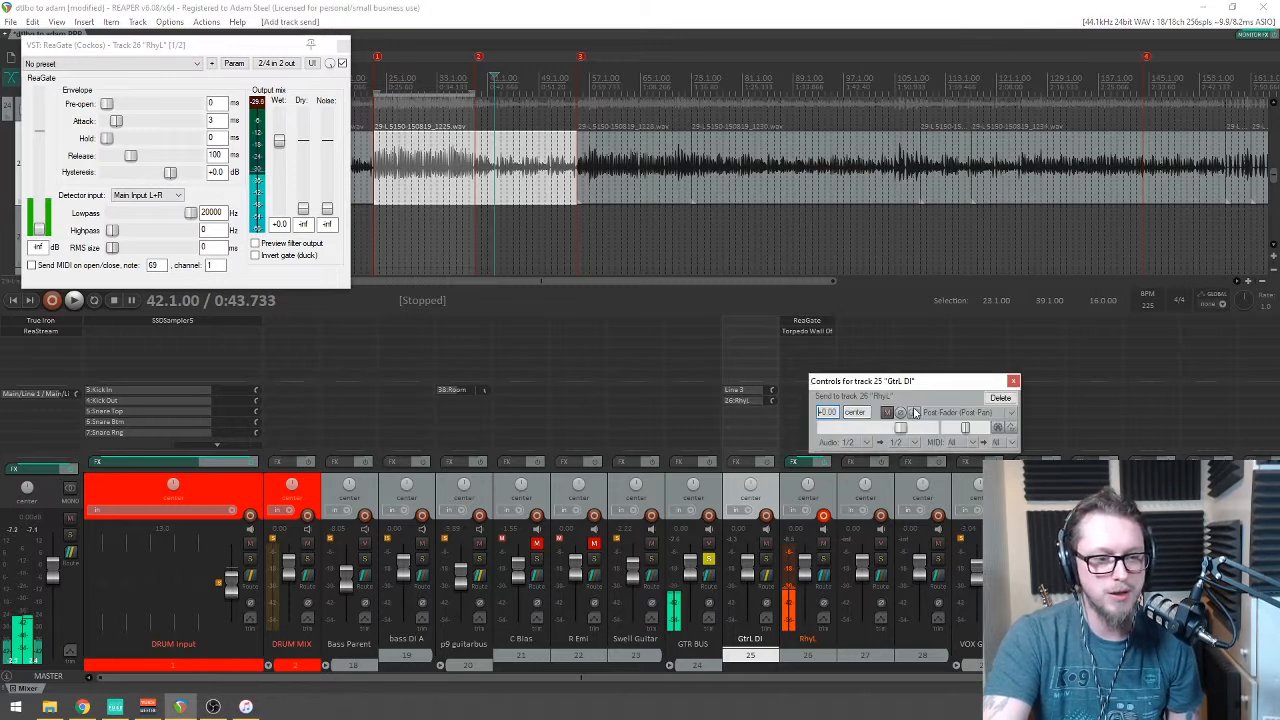
pyautogui.click(913, 442)
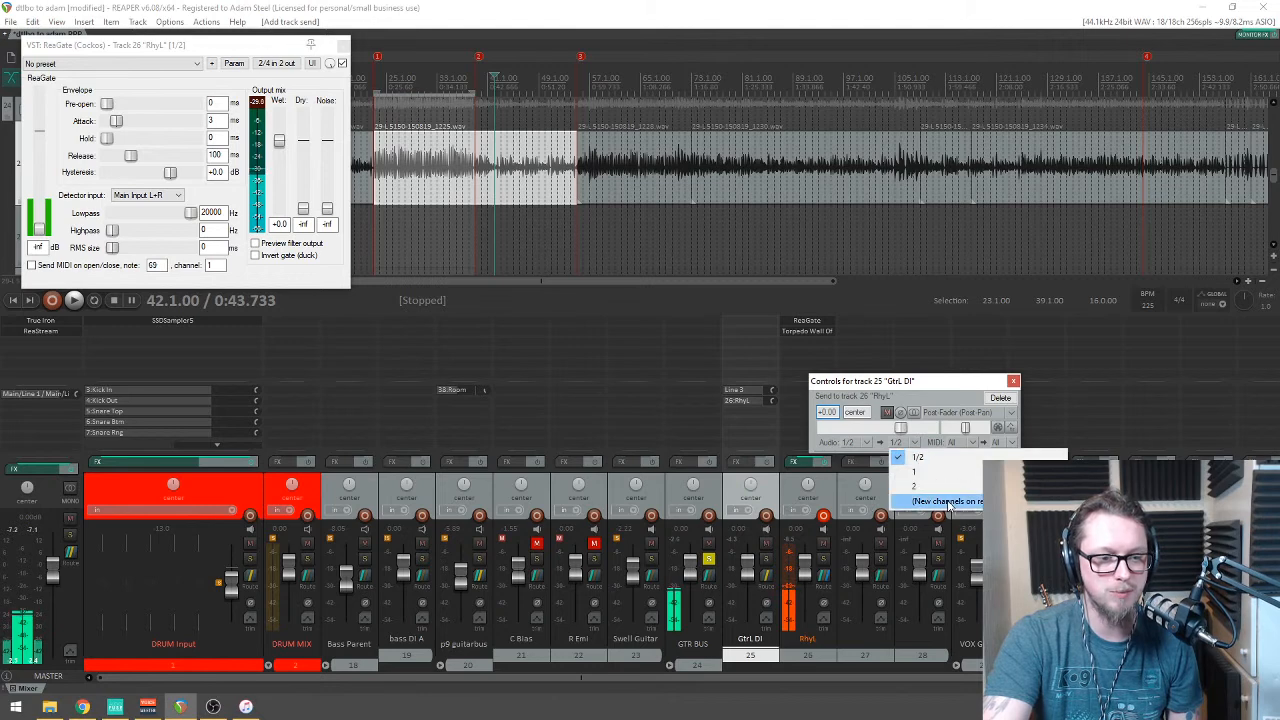
pyautogui.click(945, 501)
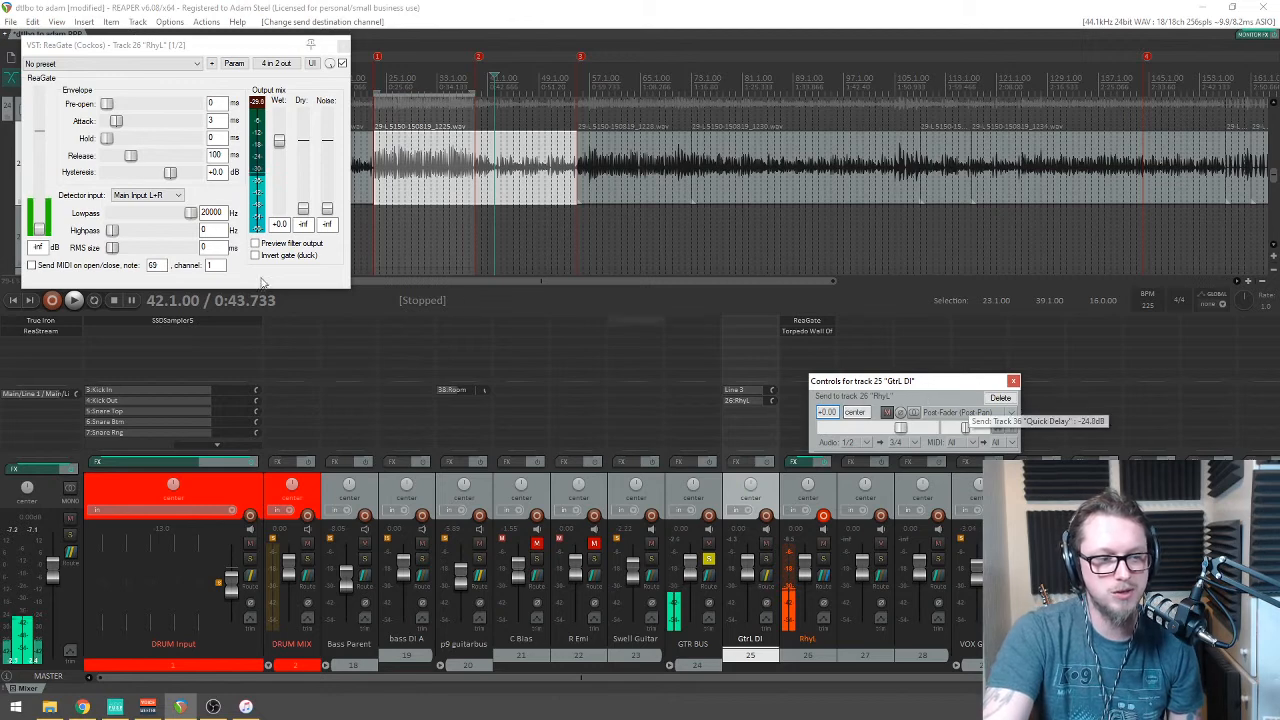
# Step: Set ReaGate's detector input on the RhyL track to Auxiliary Input L+R
pyautogui.click(147, 195)
pyautogui.click(135, 216)
pyautogui.moveTo(133, 47); pyautogui.dragTo(387, 207)
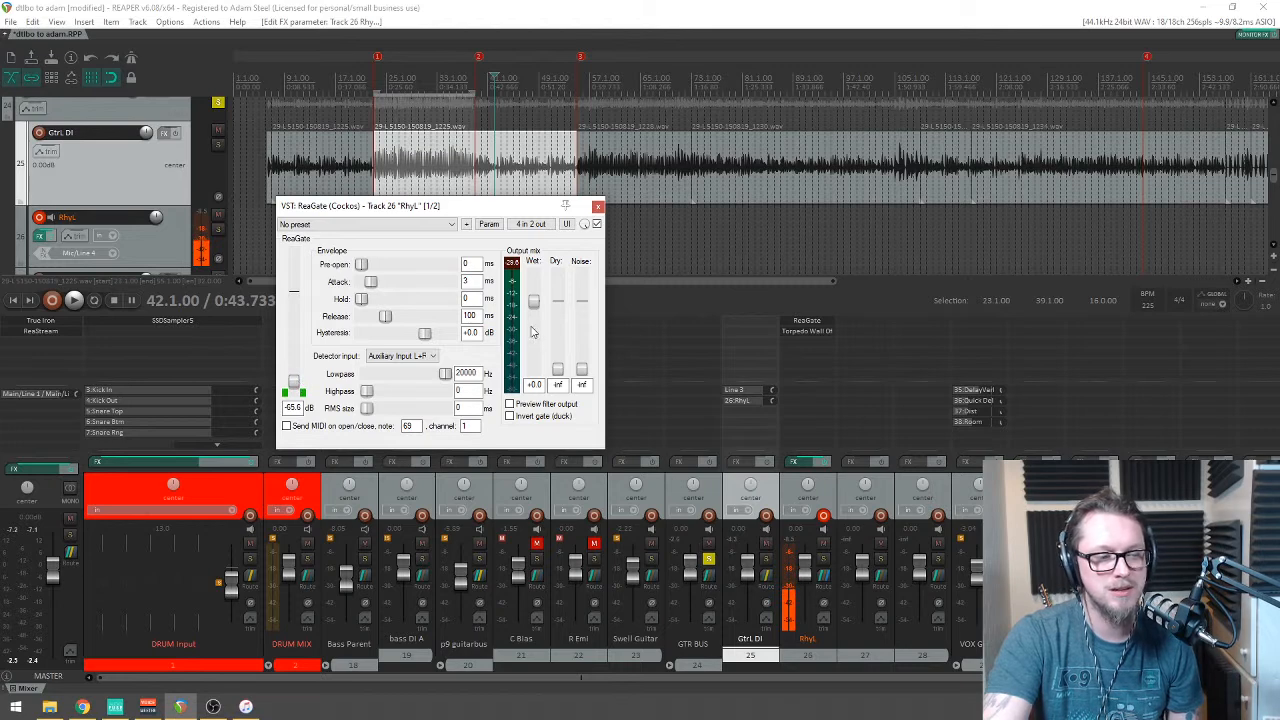
# Step: Play the passage from bar 42 with ReaGate active on RhyL, then stop playback
pyautogui.moveTo(493, 207); pyautogui.dragTo(551, 234)
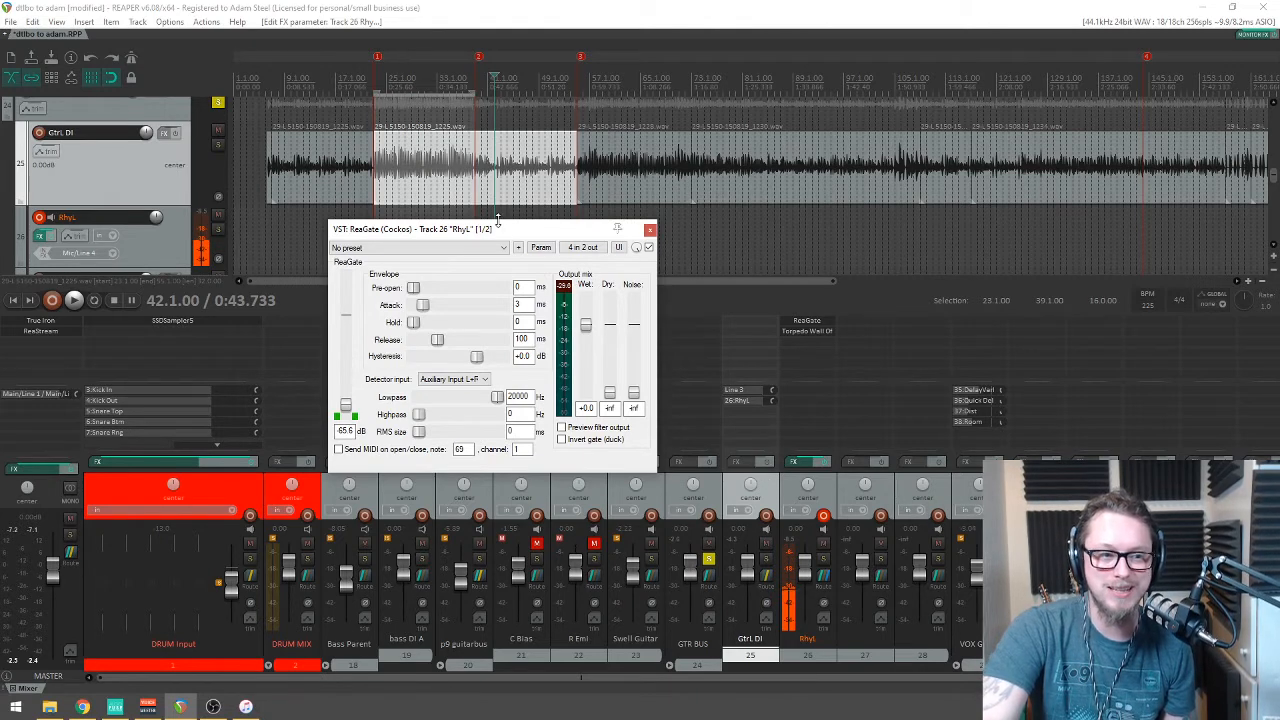
pyautogui.click(520, 7)
pyautogui.press('space')
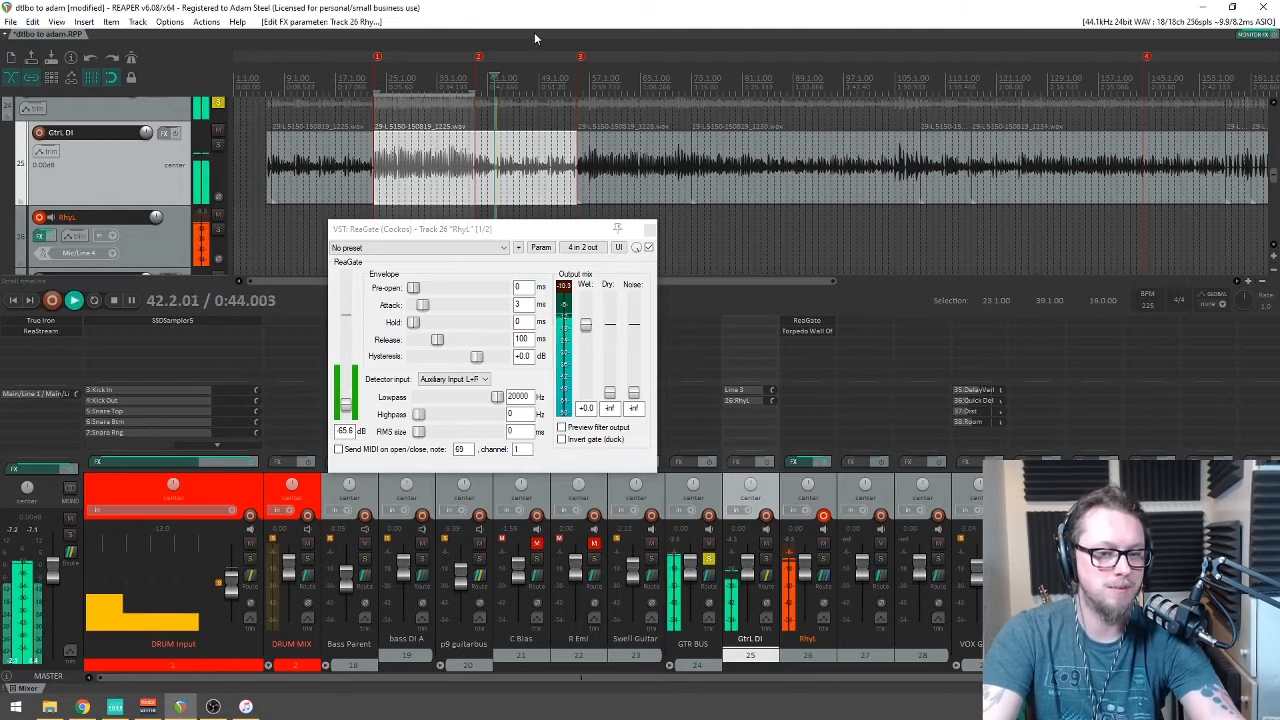
pyautogui.scroll(4, 505, 172)
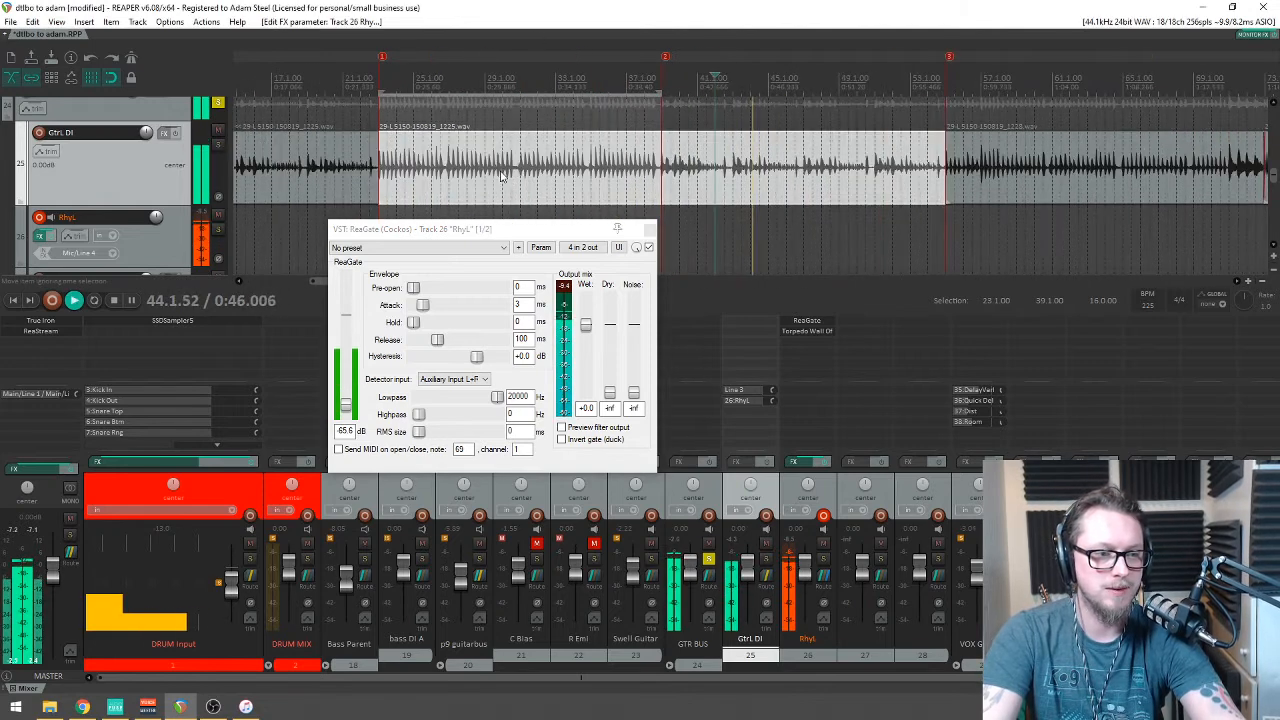
pyautogui.press('space')
pyautogui.scroll(-3, 503, 175)
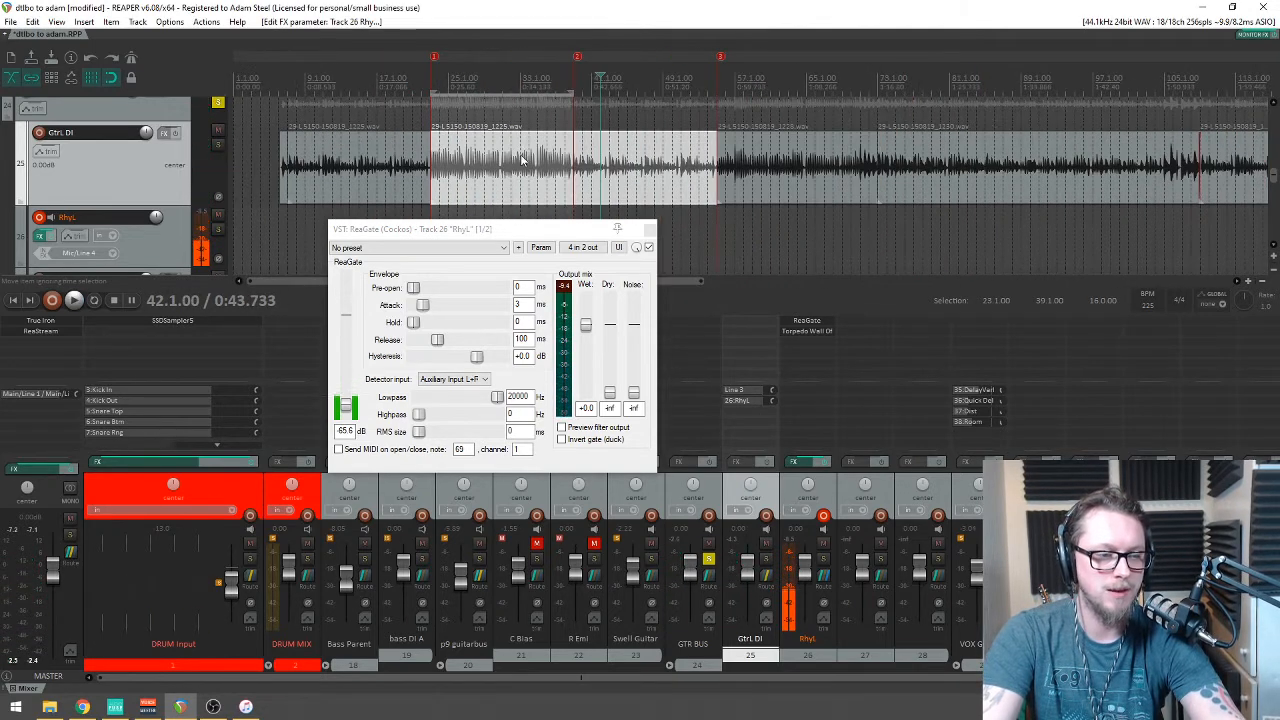
# Step: Bypass ReaGate on RhyL and play the staccato section from 156.4.00 to hear it ungated, then stop
pyautogui.scroll(-3, 520, 160)
pyautogui.click(767, 78)
pyautogui.scroll(6, 767, 80)
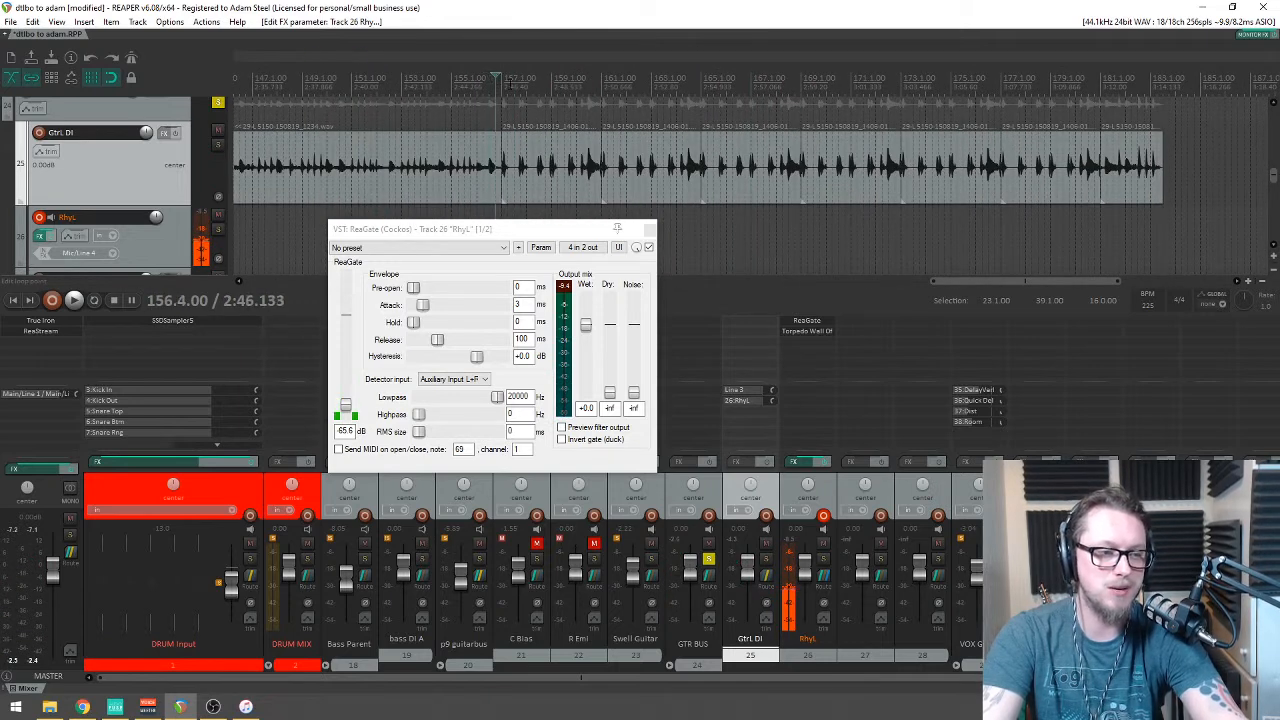
pyautogui.keyDown('shift'); pyautogui.click(806, 321); pyautogui.keyUp('shift')
pyautogui.scroll(2, 640, 150)
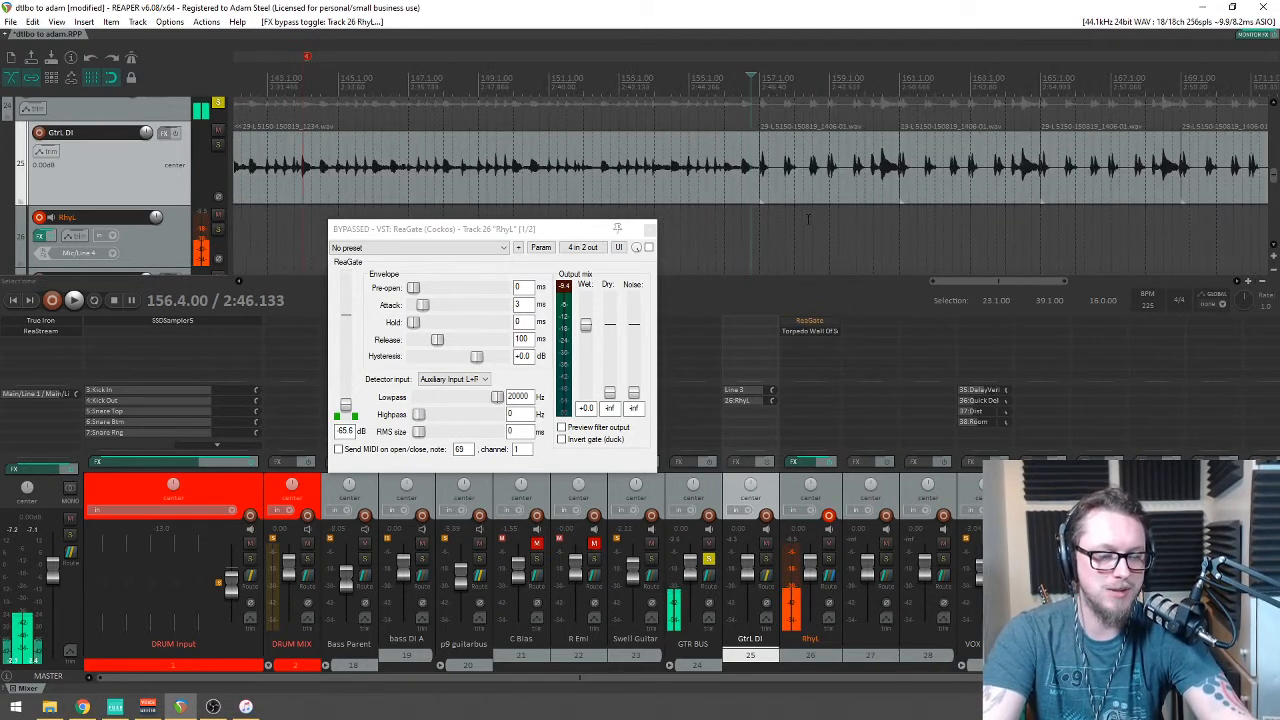
pyautogui.scroll(1, 800, 216)
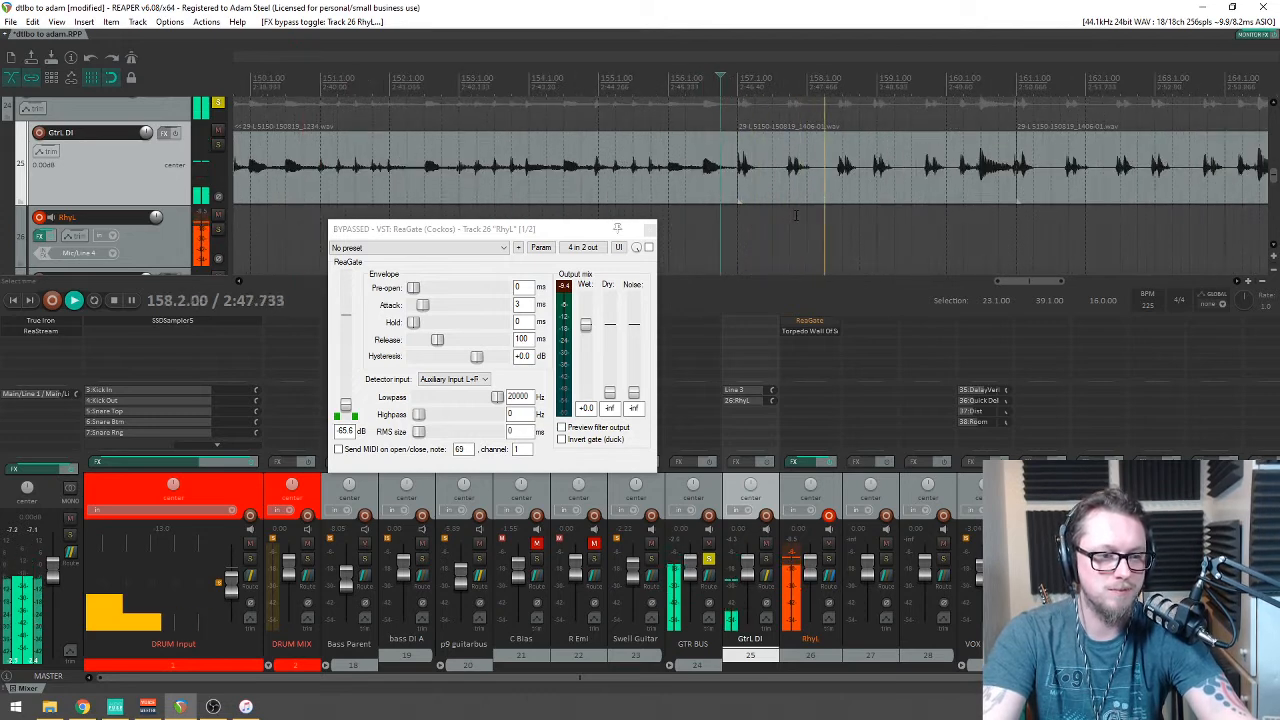
pyautogui.scroll(-1, 770, 235)
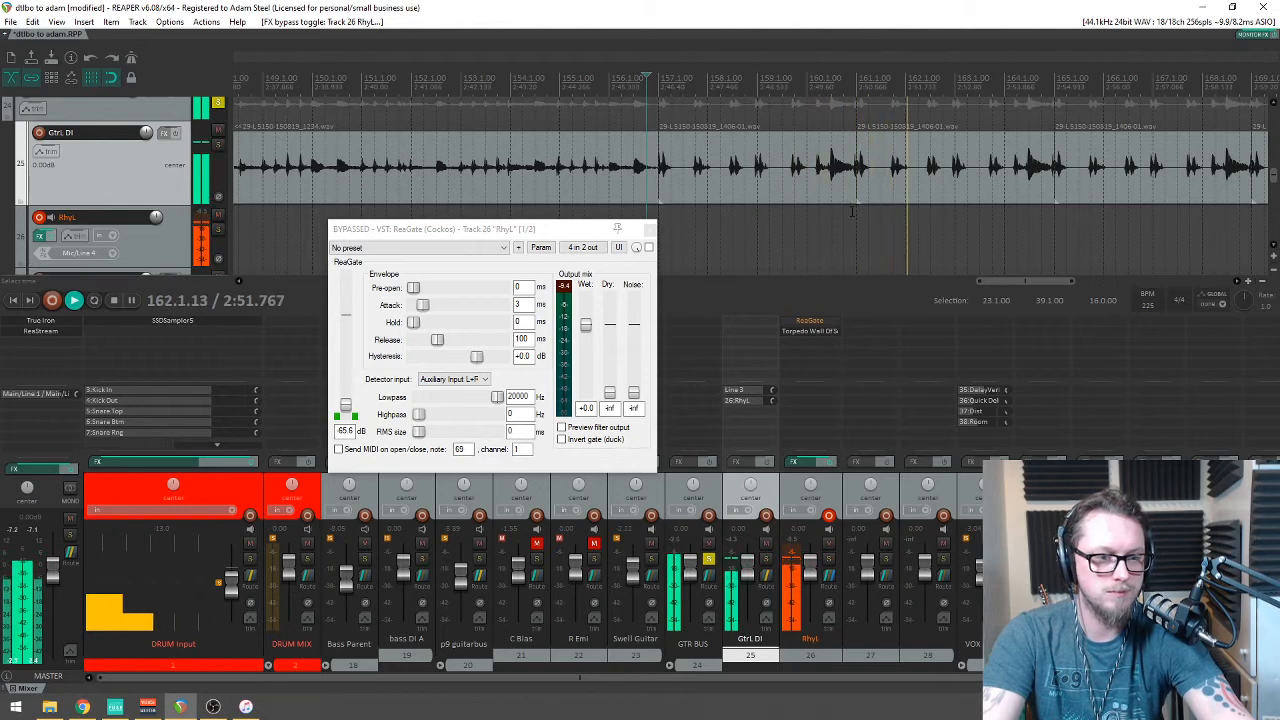
pyautogui.press('space')
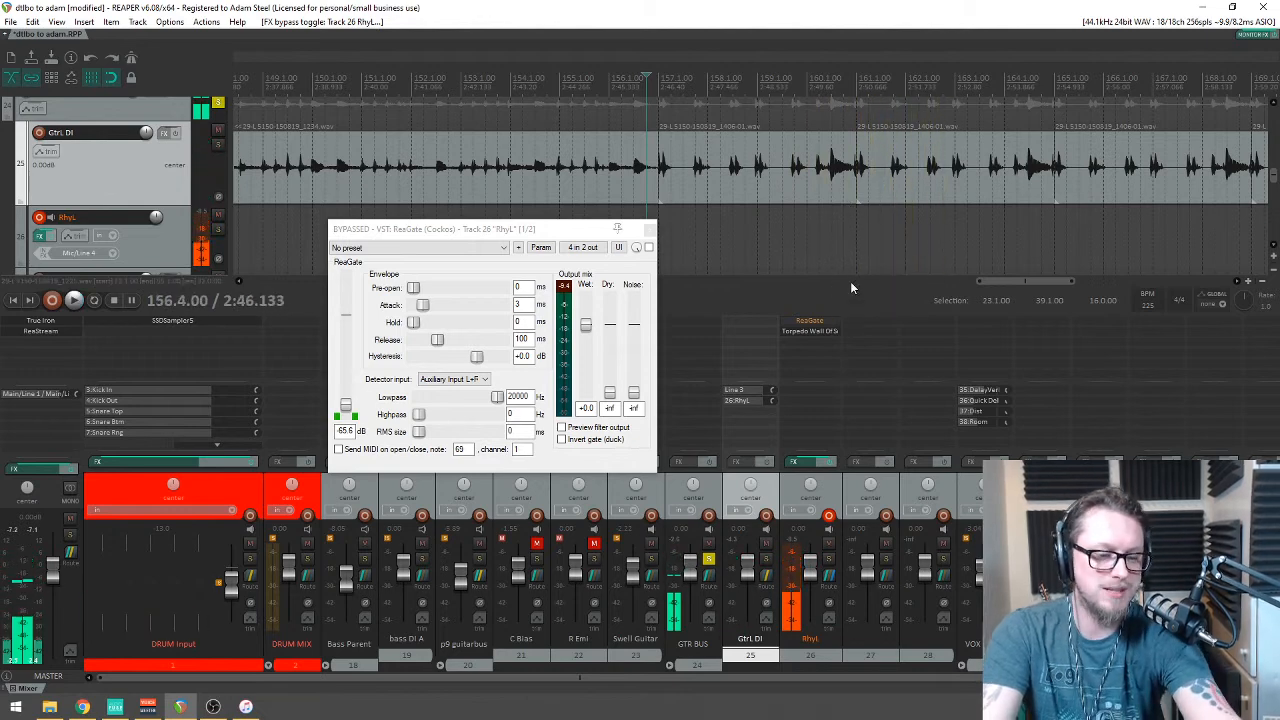
# Step: Re-enable ReaGate on RhyL and raise its threshold to -46.0 dB while auditioning the staccato section
pyautogui.keyDown('shift'); pyautogui.click(812, 322); pyautogui.keyUp('shift')
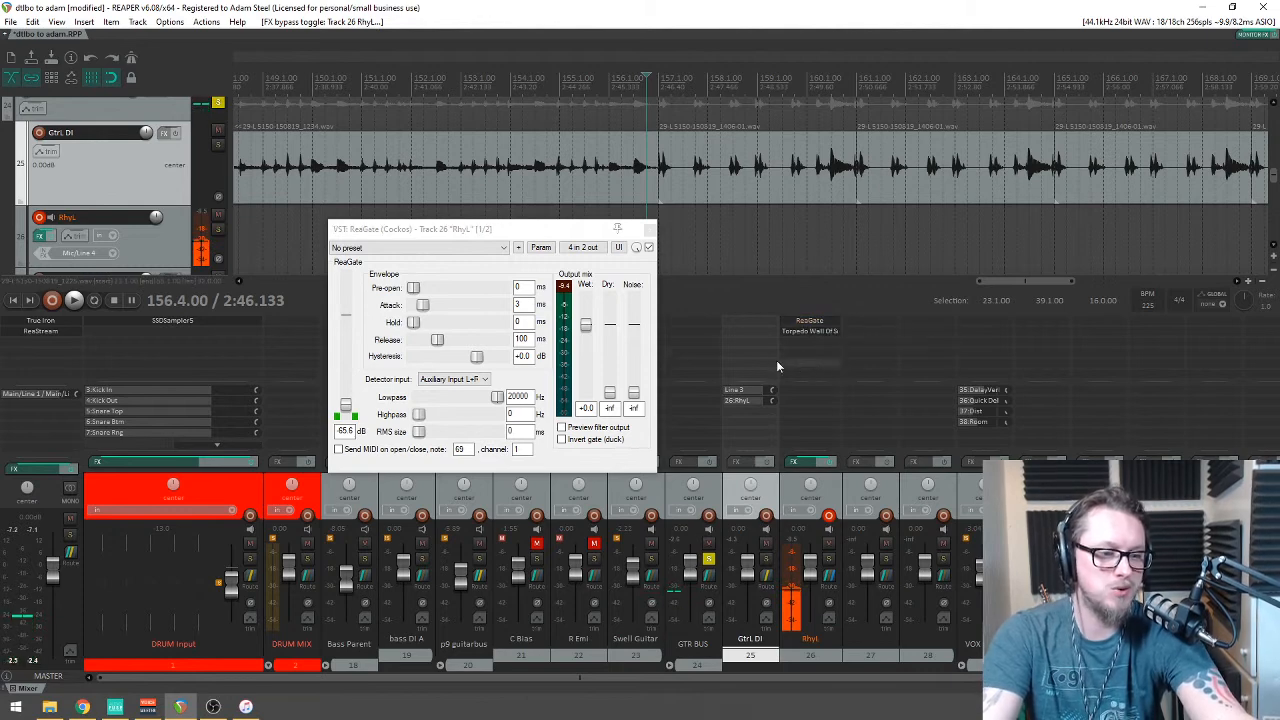
pyautogui.press('space')
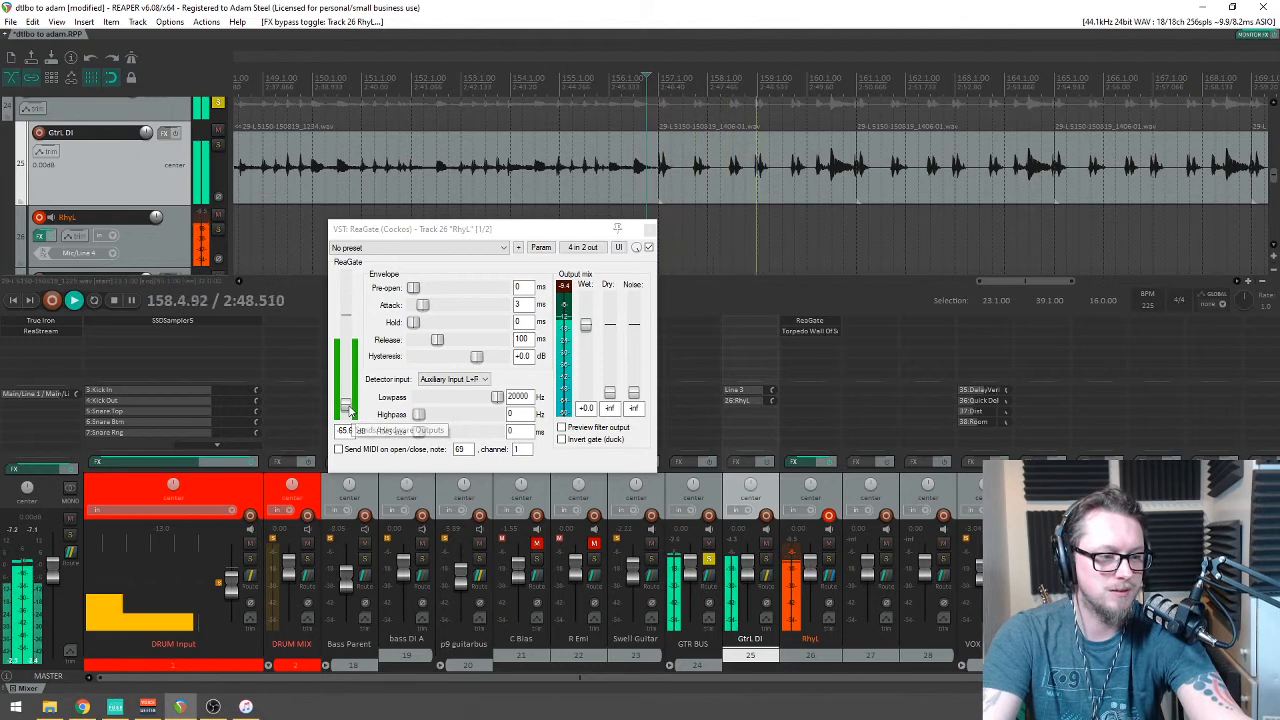
pyautogui.press('space')
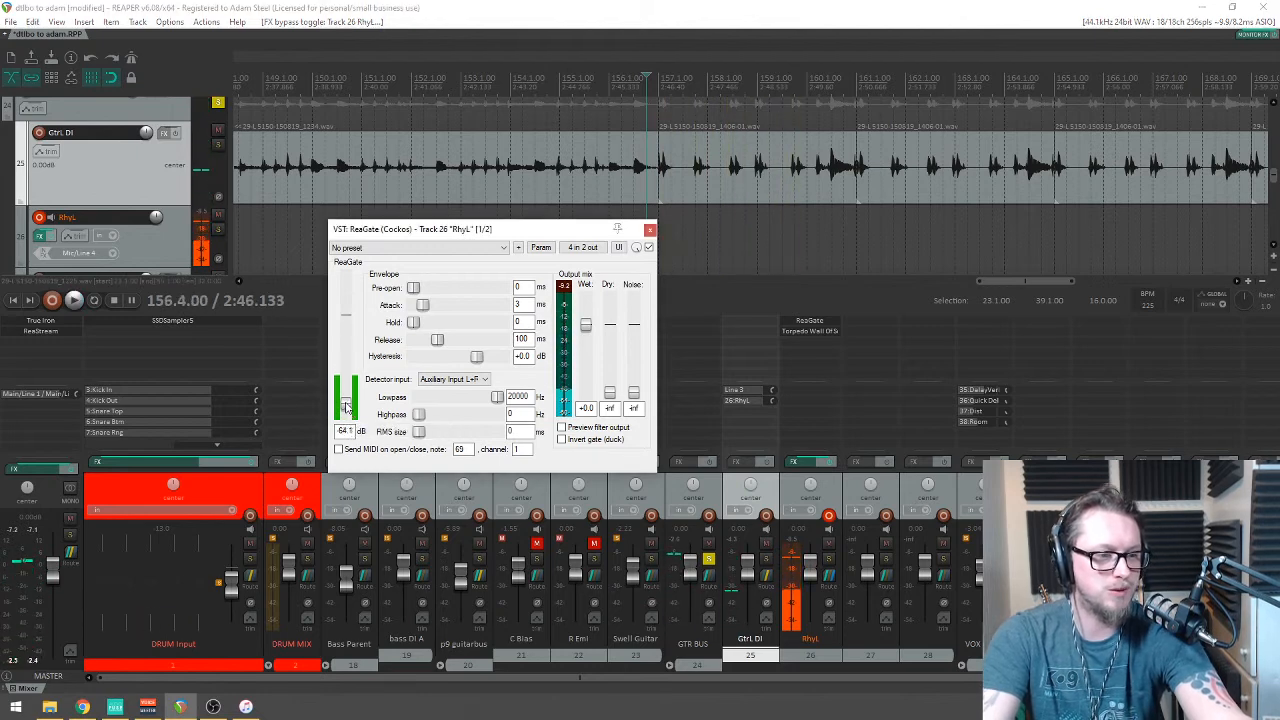
pyautogui.scroll(1, 348, 399)
pyautogui.press('space')
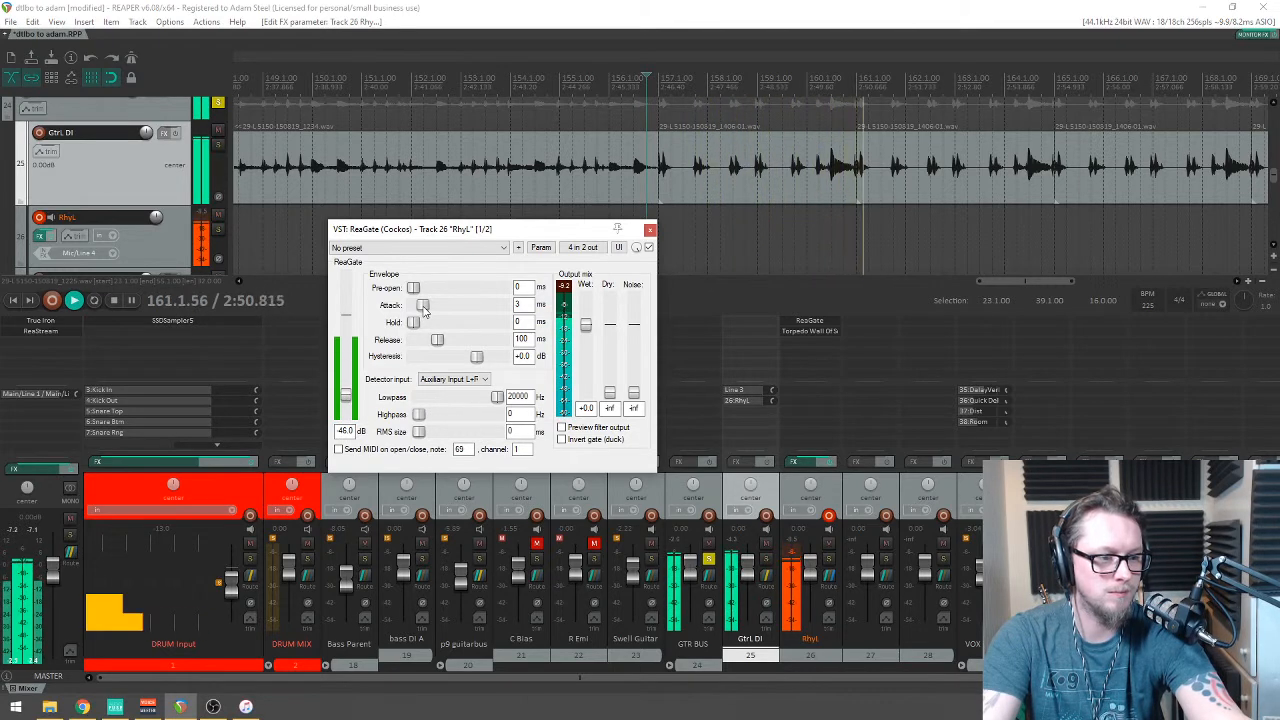
# Step: Set ReaGate's attack to 1 ms, hold to 29 ms, release to 52 ms and detector highpass to 261 Hz
pyautogui.press('space')
pyautogui.moveTo(422, 313); pyautogui.dragTo(417, 310)
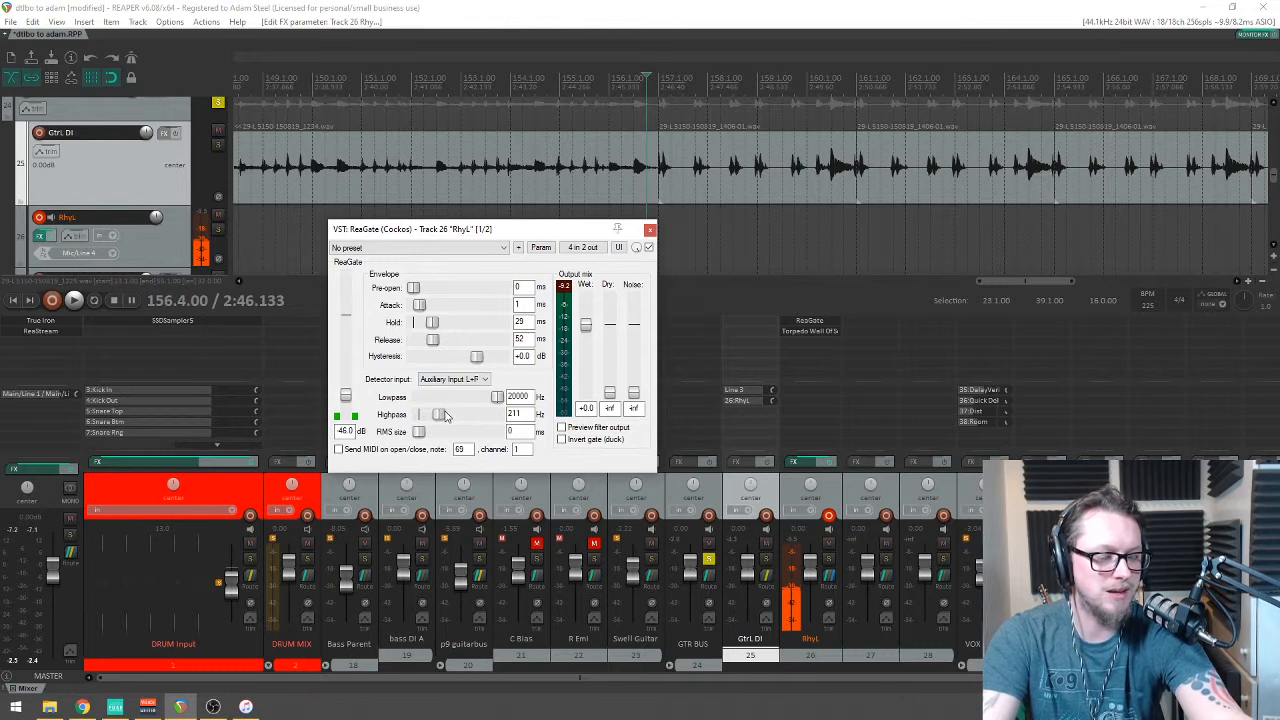
pyautogui.press('space')
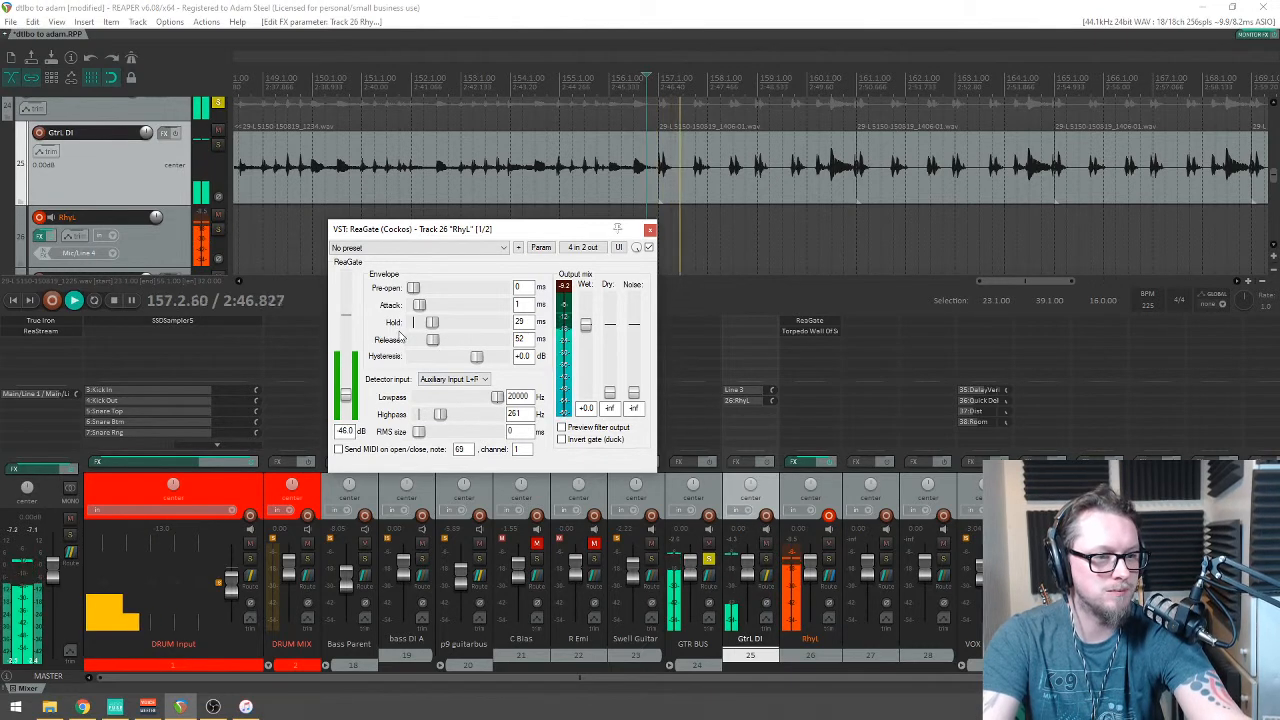
# Step: Reduce ReaGate's attack to 0 ms during playback, then stop the transport
pyautogui.moveTo(464, 233); pyautogui.dragTo(494, 254)
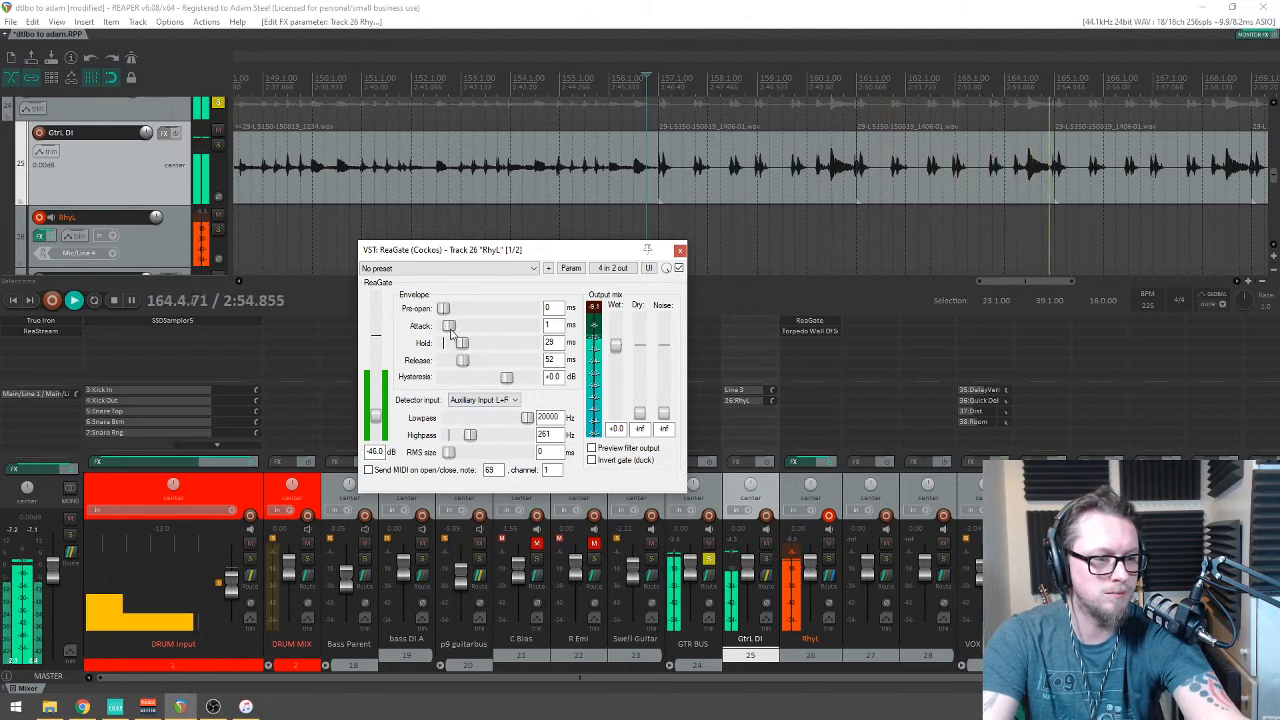
pyautogui.moveTo(449, 325); pyautogui.dragTo(446, 326)
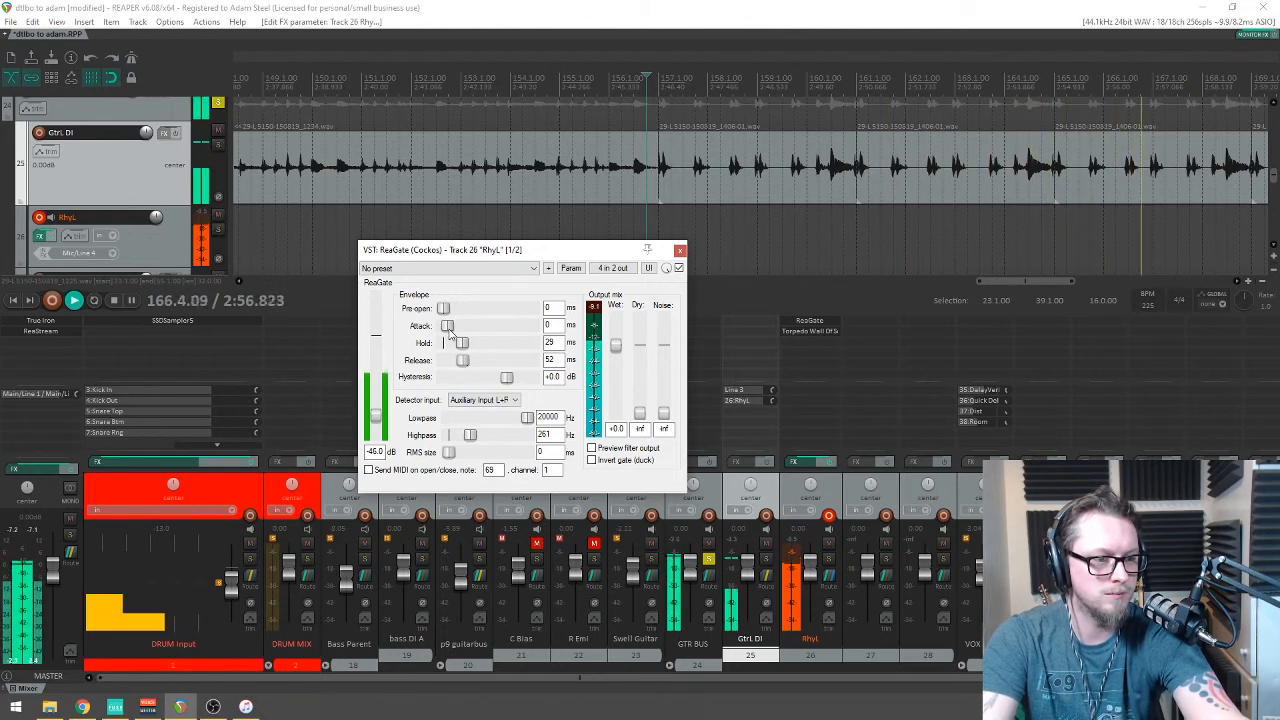
pyautogui.scroll(-2, 847, 256)
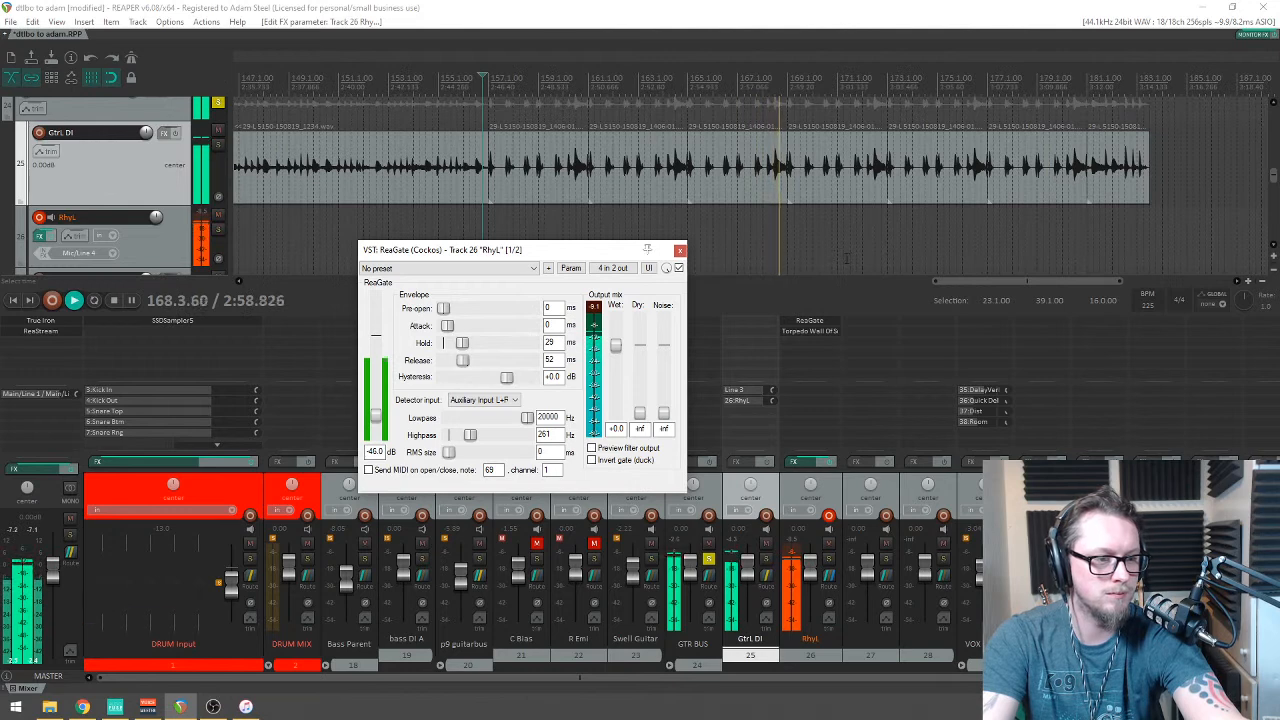
pyautogui.press('space')
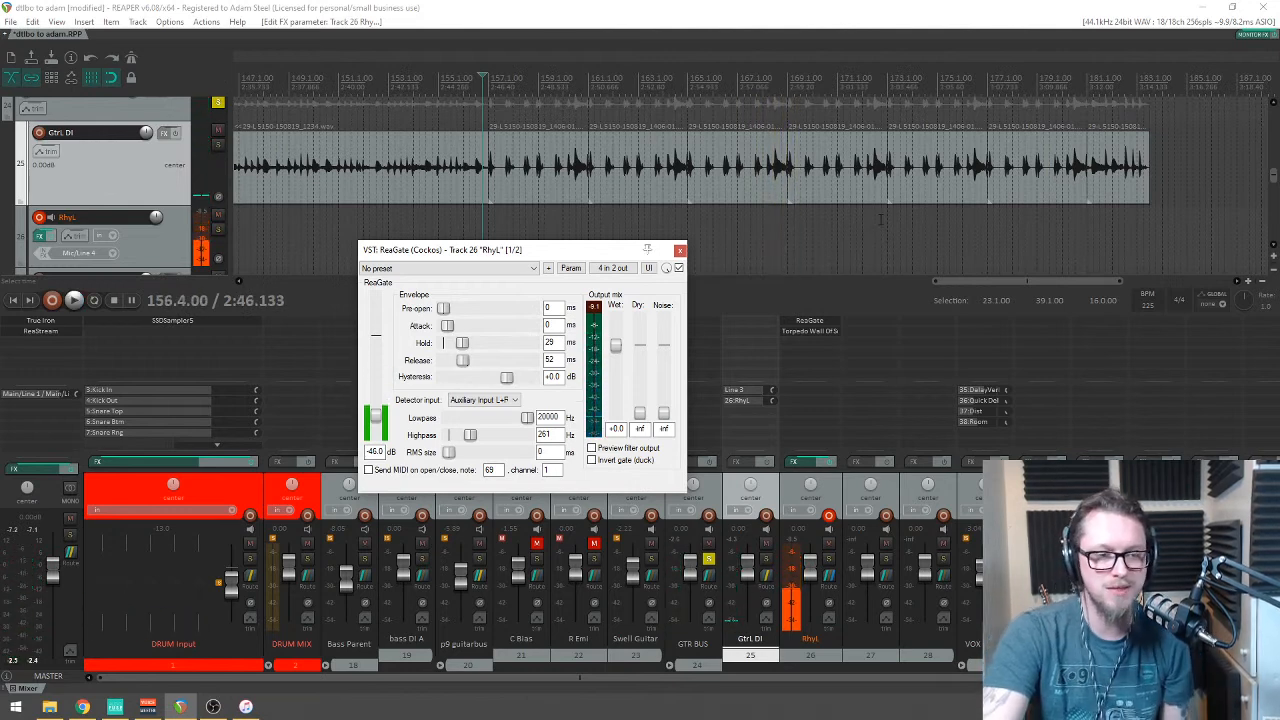
# Step: Place the edit cursor at 6.1.00, just ahead of the first GtrL DI item, and save the project
pyautogui.scroll(-5, 880, 218)
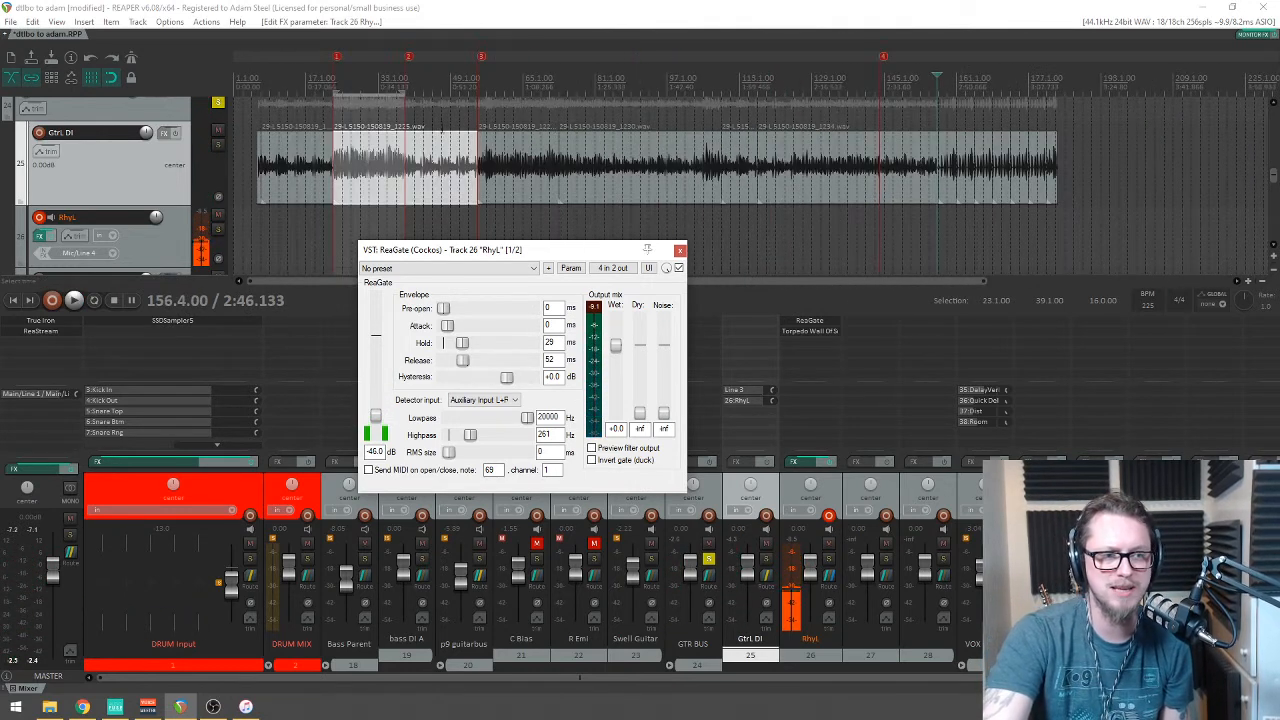
pyautogui.click(274, 78)
pyautogui.scroll(4, 445, 77)
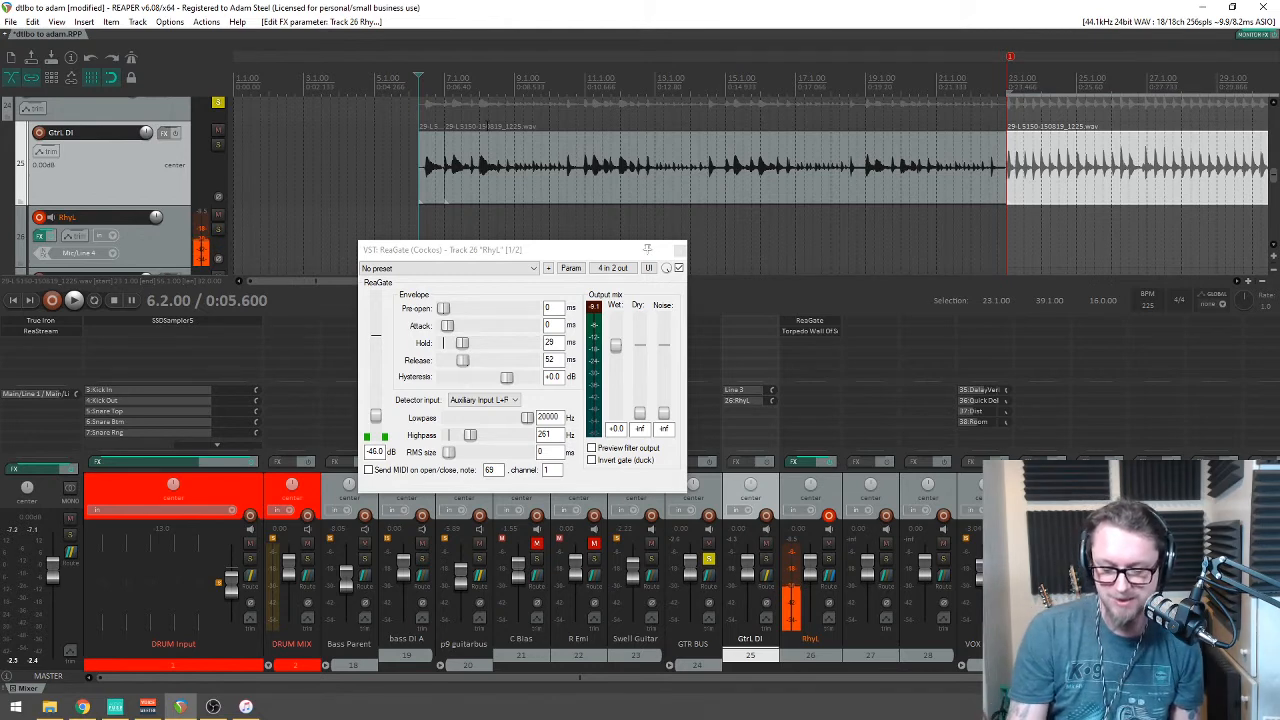
pyautogui.click(410, 89)
pyautogui.scroll(3, 552, 137)
pyautogui.scroll(-3, 600, 137)
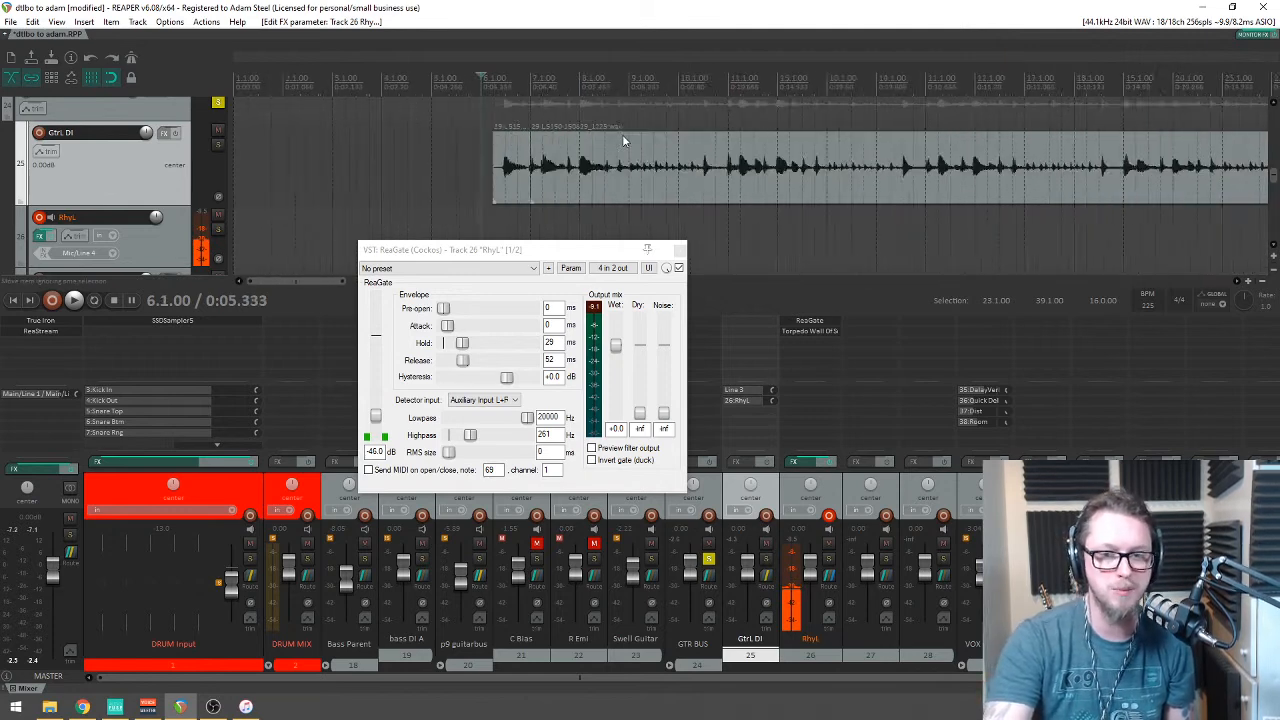
pyautogui.scroll(3, 626, 134)
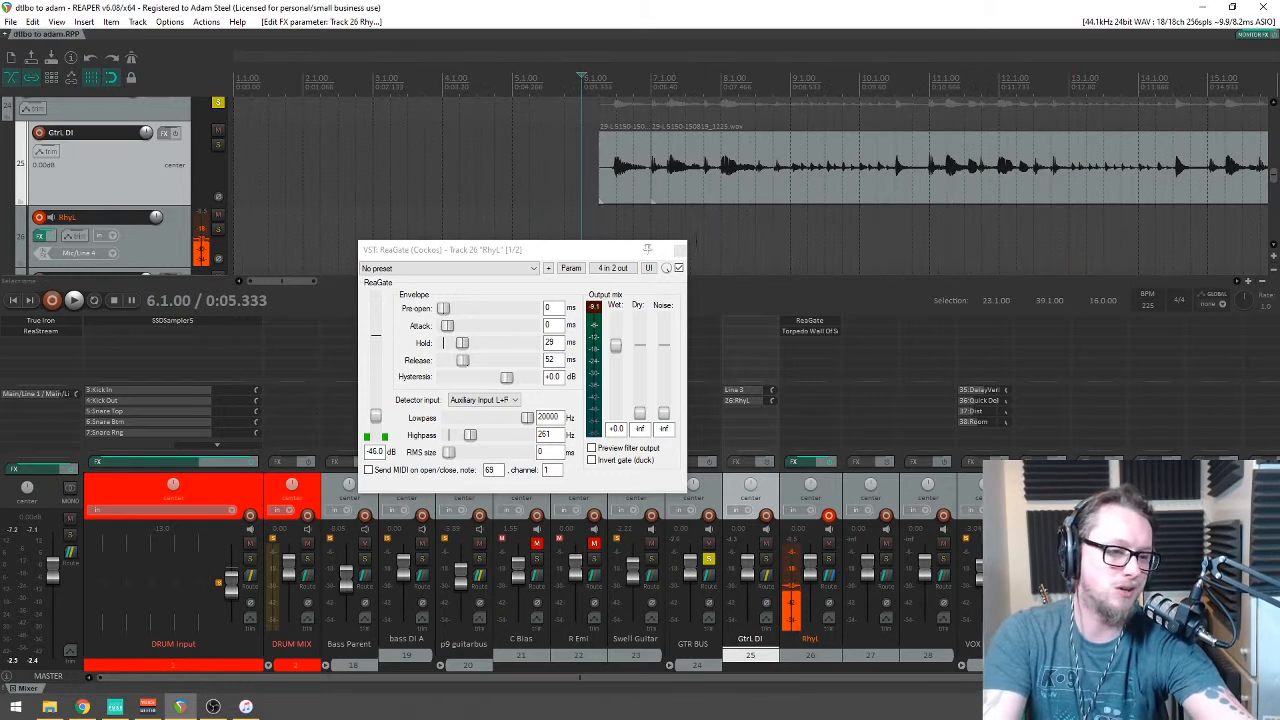
# Step: Close the ReaGate window and start recording the reamped guitar onto RhyL from bar 6
pyautogui.click(680, 250)
pyautogui.scroll(-8, 670, 235)
pyautogui.hotkey('ctrl', 'r')
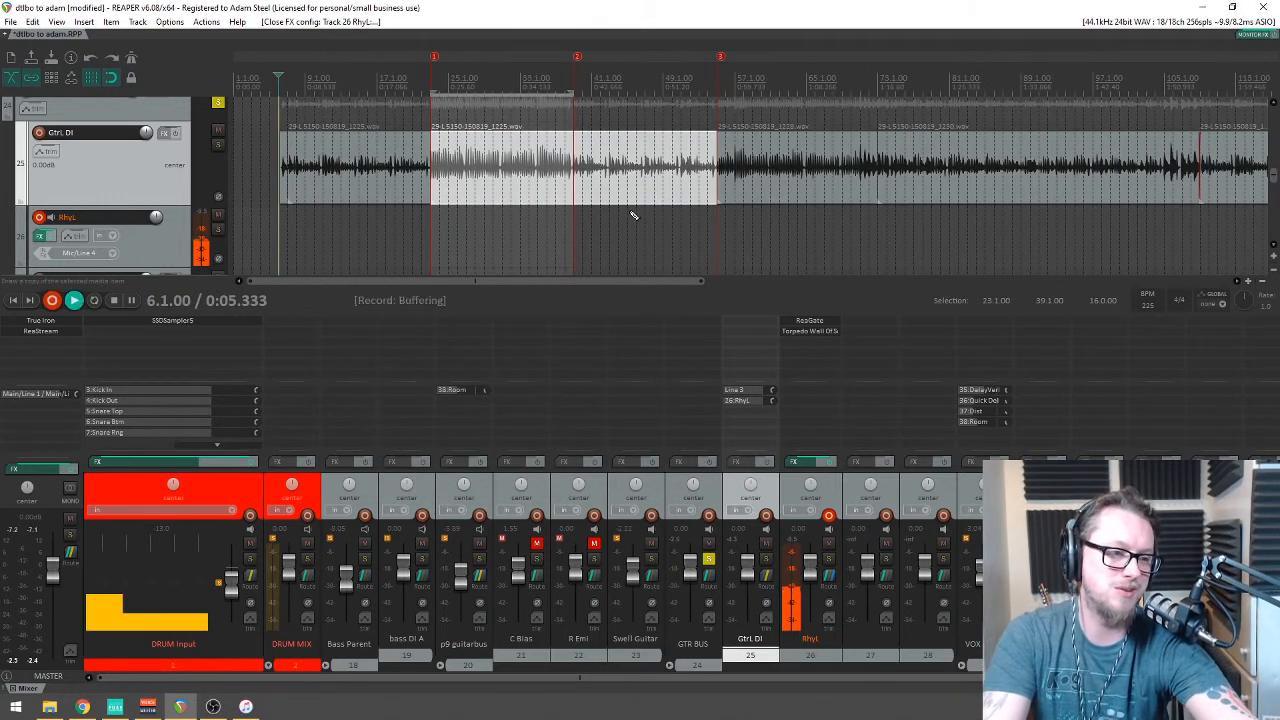
pyautogui.scroll(8, 575, 214)
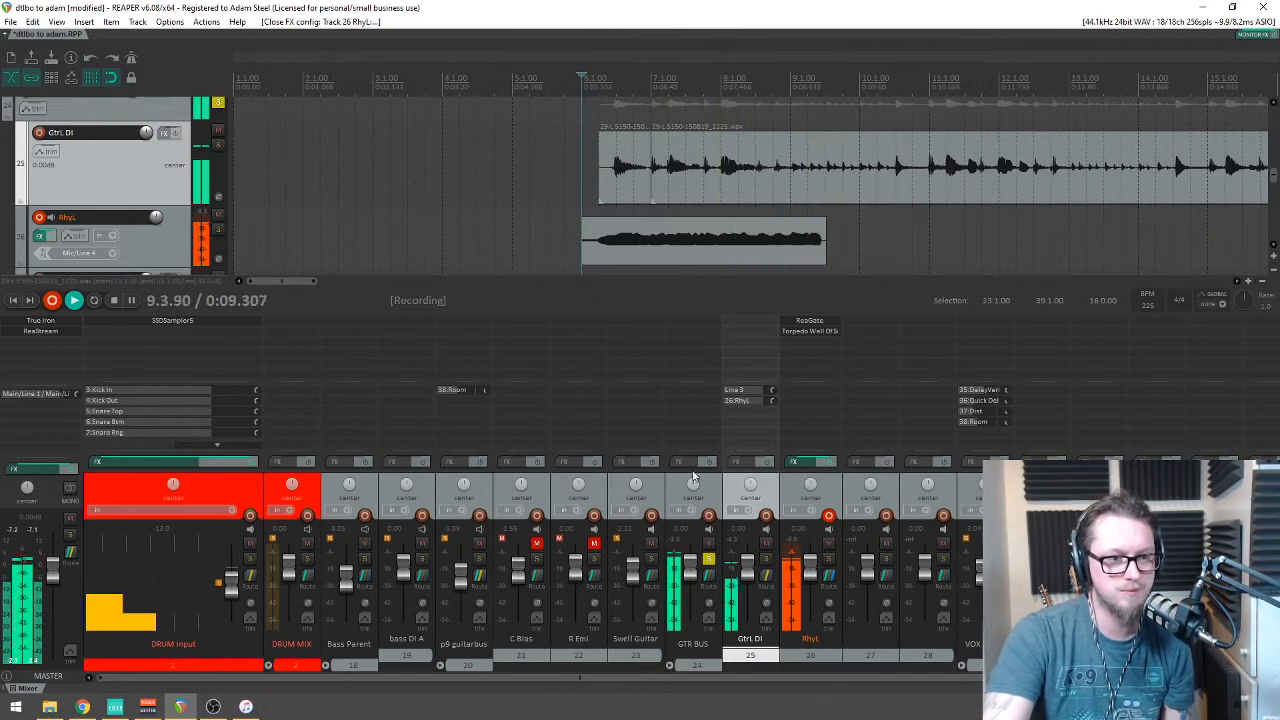
# Step: While recording, set ReaGate's threshold to -64.1 dB, highpass to 187 Hz, hysteresis to +4.6 dB, hold to 19 ms and release to 55 ms
pyautogui.click(814, 321)
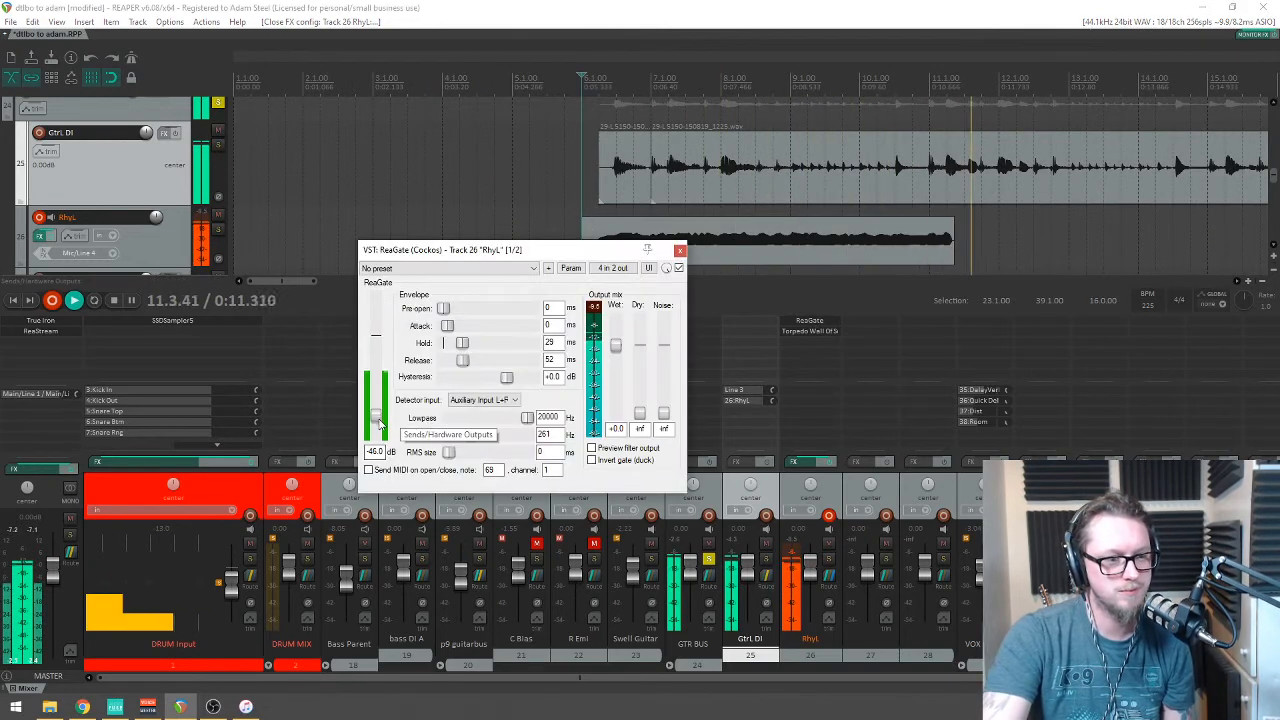
pyautogui.moveTo(471, 436); pyautogui.dragTo(465, 440)
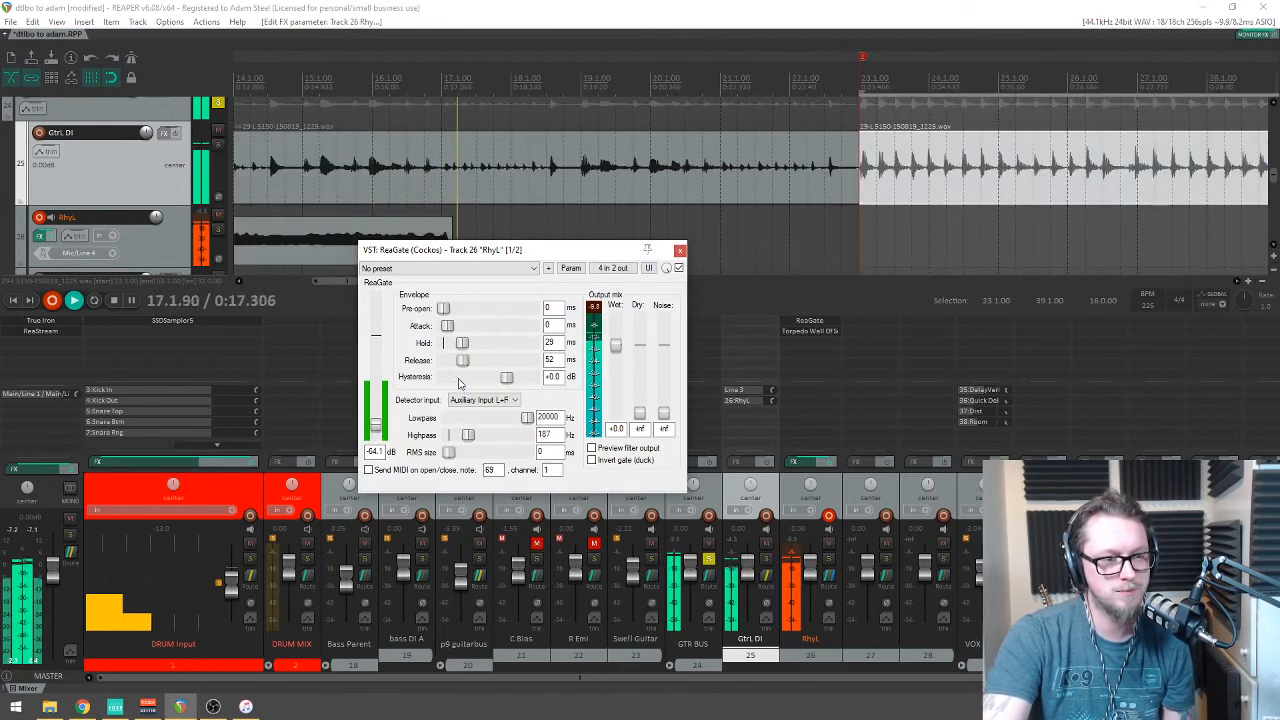
pyautogui.moveTo(506, 377); pyautogui.dragTo(462, 365)
pyautogui.moveTo(505, 257); pyautogui.dragTo(505, 282)
pyautogui.scroll(-3, 598, 228)
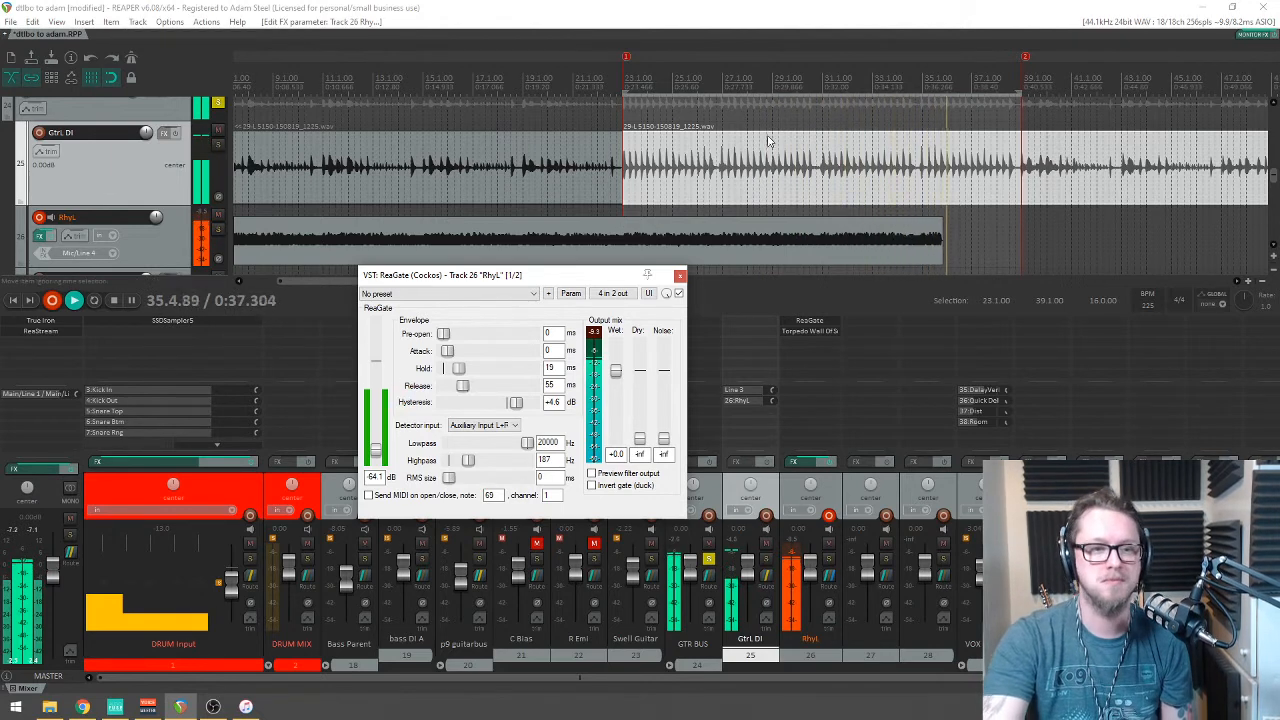
# Step: In Torpedo Wall of Sound on RhyL, change the first GodsBrit cabinet's microphone to Dyn i5
pyautogui.click(820, 330)
pyautogui.moveTo(507, 112); pyautogui.dragTo(524, 81)
pyautogui.click(590, 590)
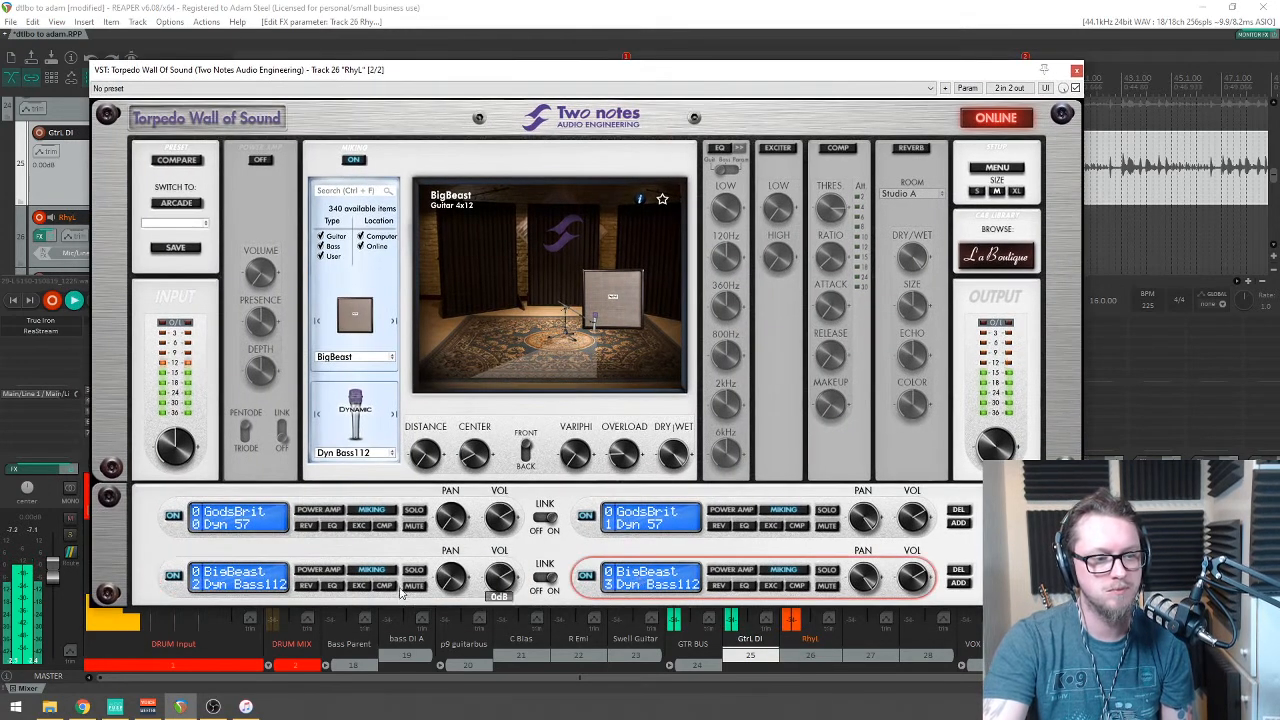
pyautogui.click(252, 581)
pyautogui.click(237, 524)
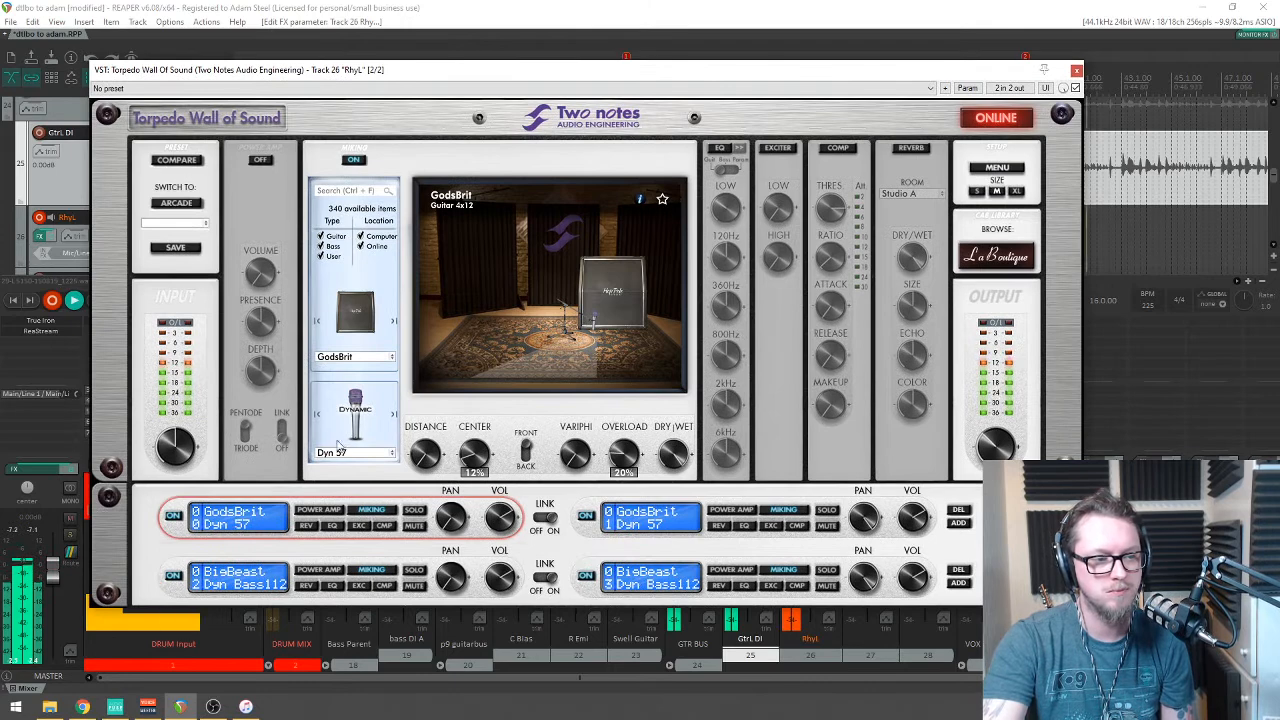
pyautogui.click(343, 452)
pyautogui.click(323, 533)
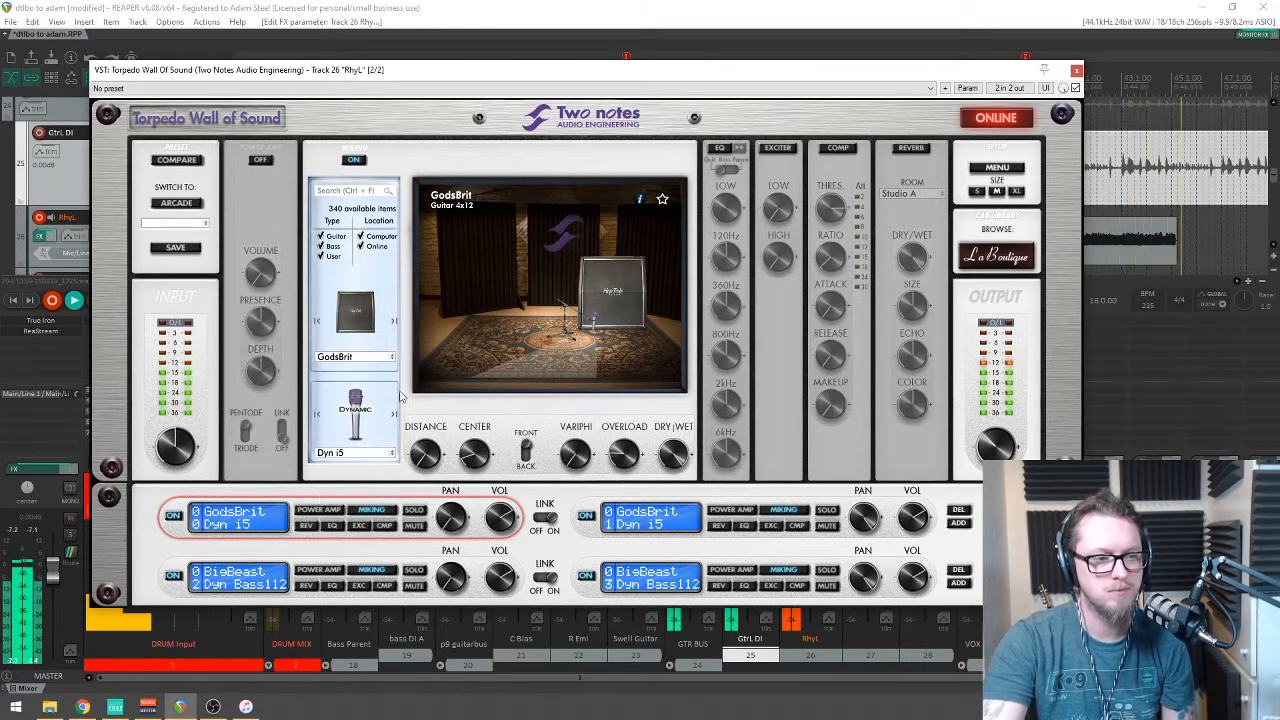
# Step: Set ReaGate's detector highpass to 163 Hz, close Torpedo Wall of Sound, and bypass ReaGate during the recording
pyautogui.moveTo(525, 75); pyautogui.dragTo(580, 313)
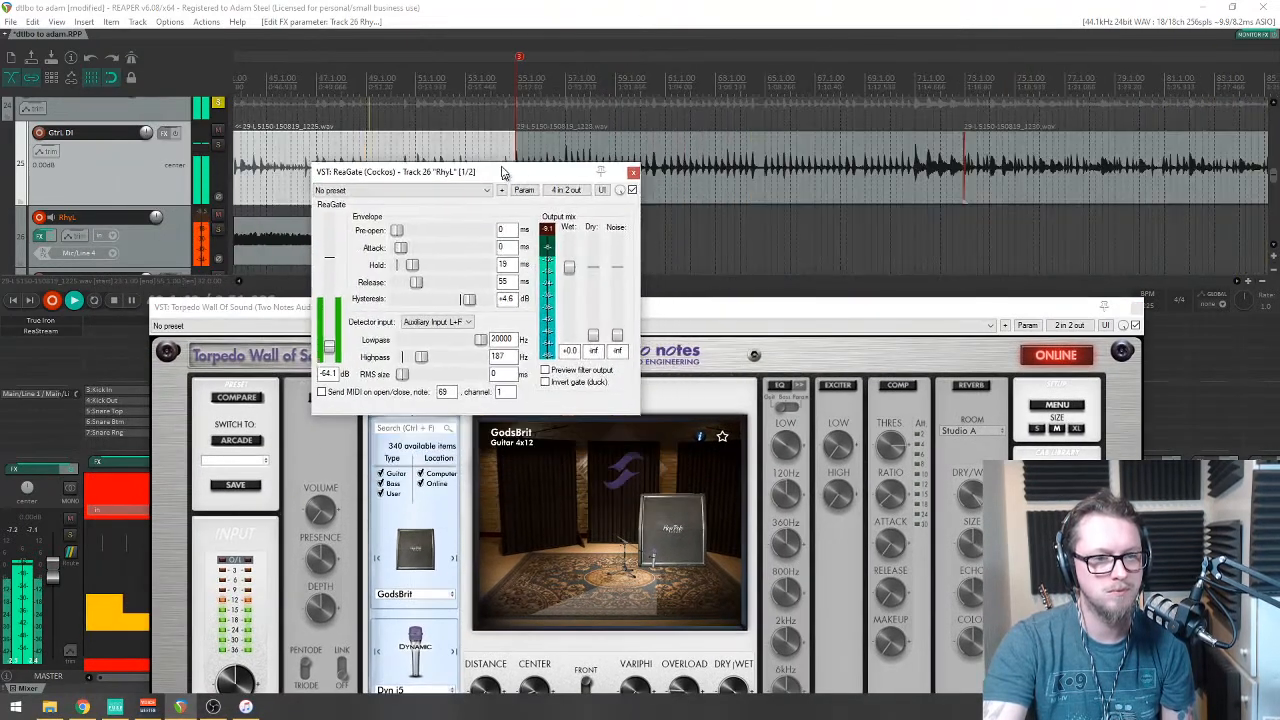
pyautogui.moveTo(417, 346); pyautogui.dragTo(417, 346)
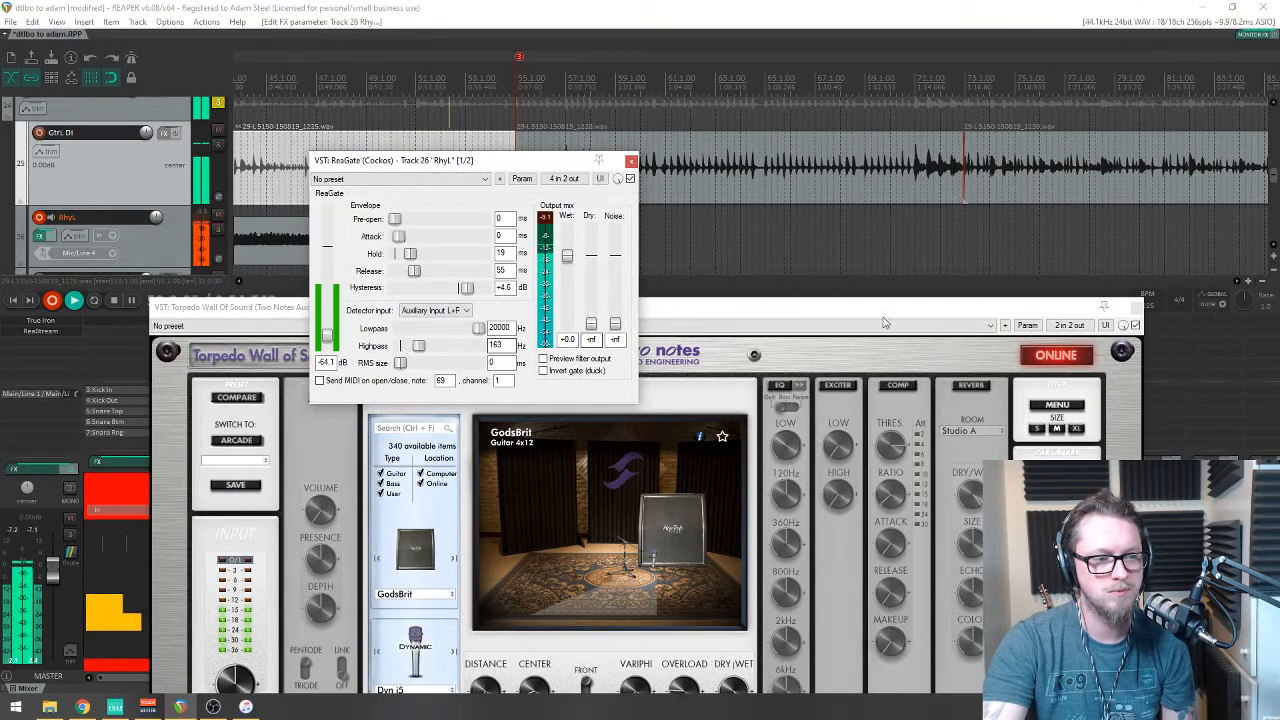
pyautogui.click(1136, 309)
pyautogui.moveTo(517, 164); pyautogui.dragTo(643, 219)
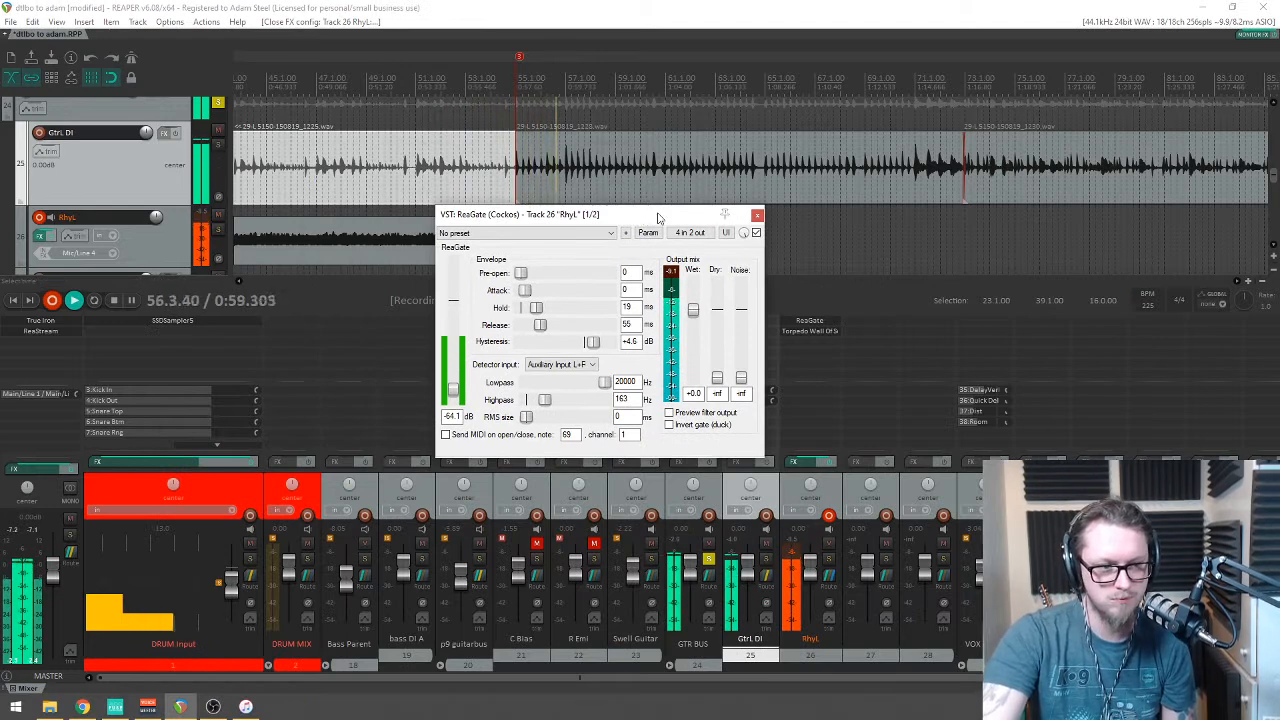
pyautogui.click(756, 232)
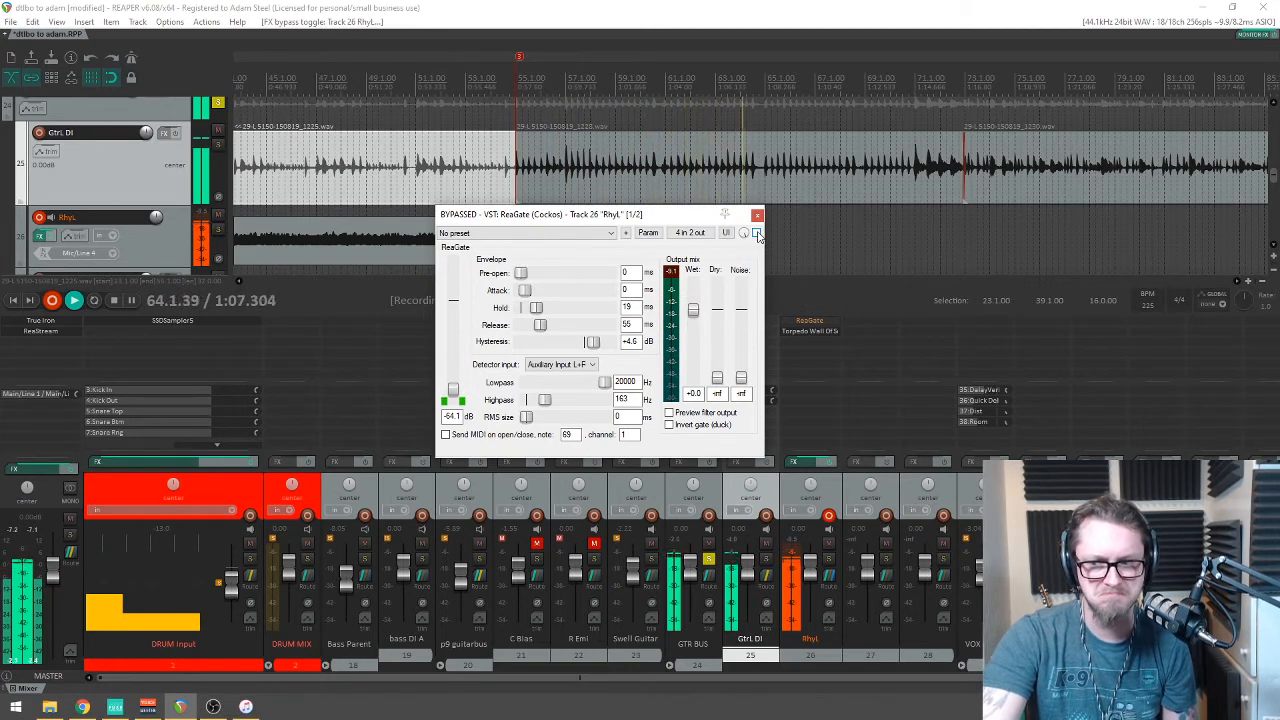
# Step: While the recording continues, lower the GTR BUS volume slightly and take ReaGate on RhyL out of bypass
pyautogui.moveTo(608, 214); pyautogui.dragTo(411, 206)
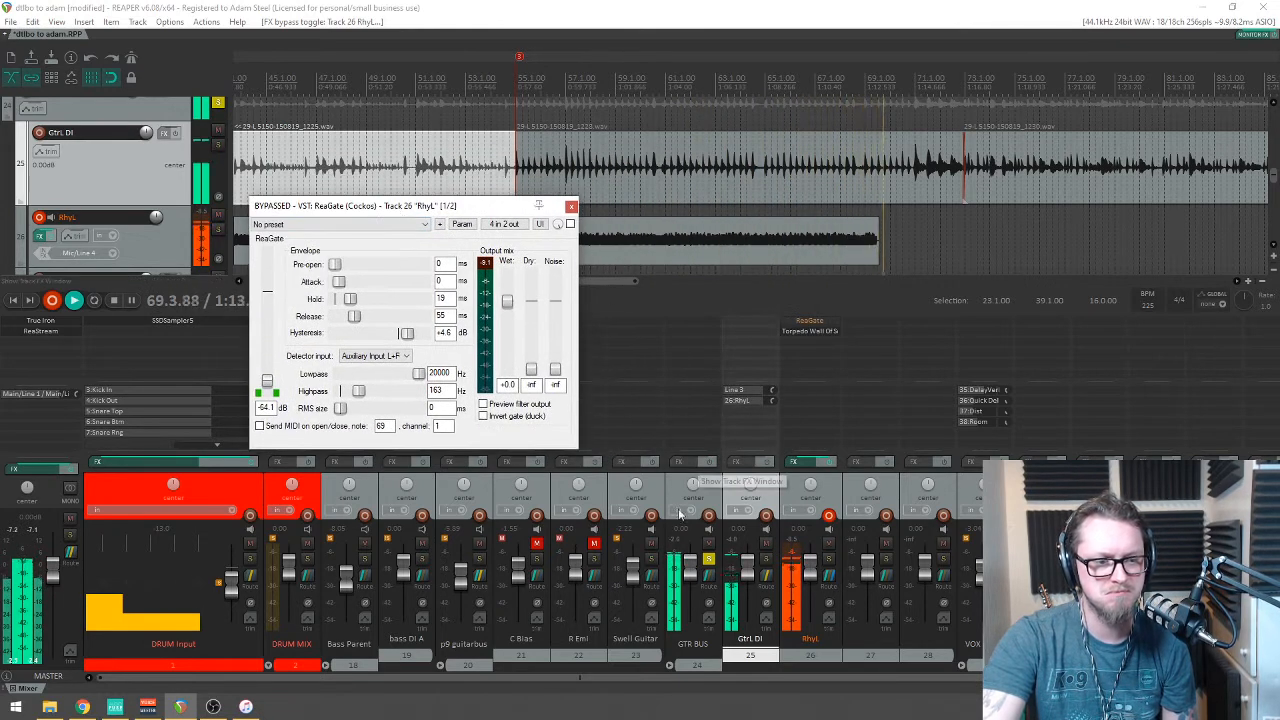
pyautogui.moveTo(690, 566); pyautogui.dragTo(693, 576)
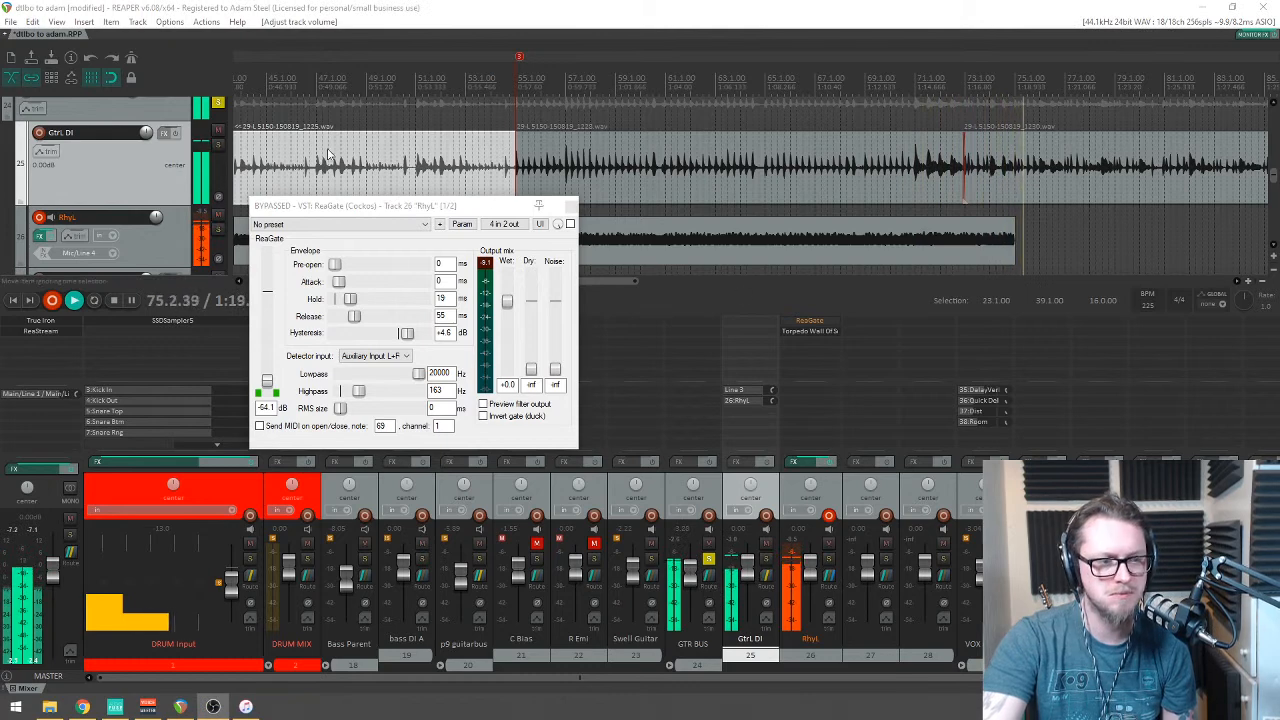
pyautogui.moveTo(435, 205); pyautogui.dragTo(640, 258)
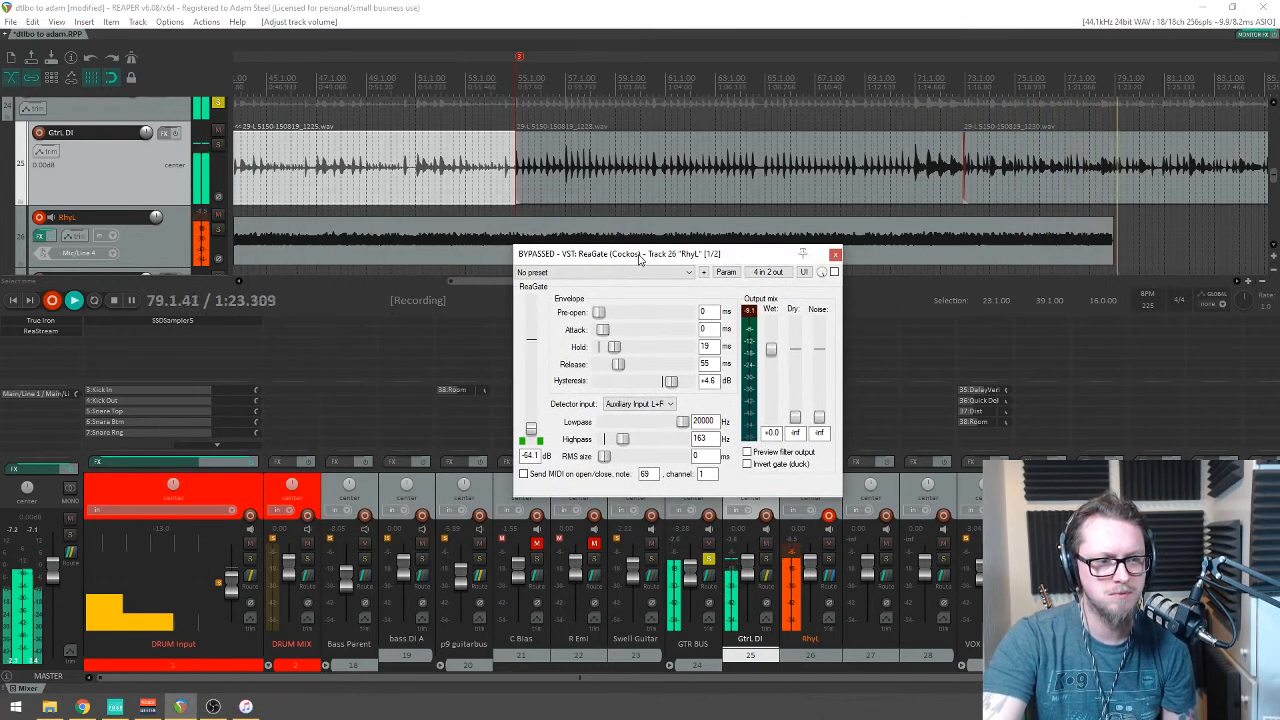
pyautogui.click(834, 271)
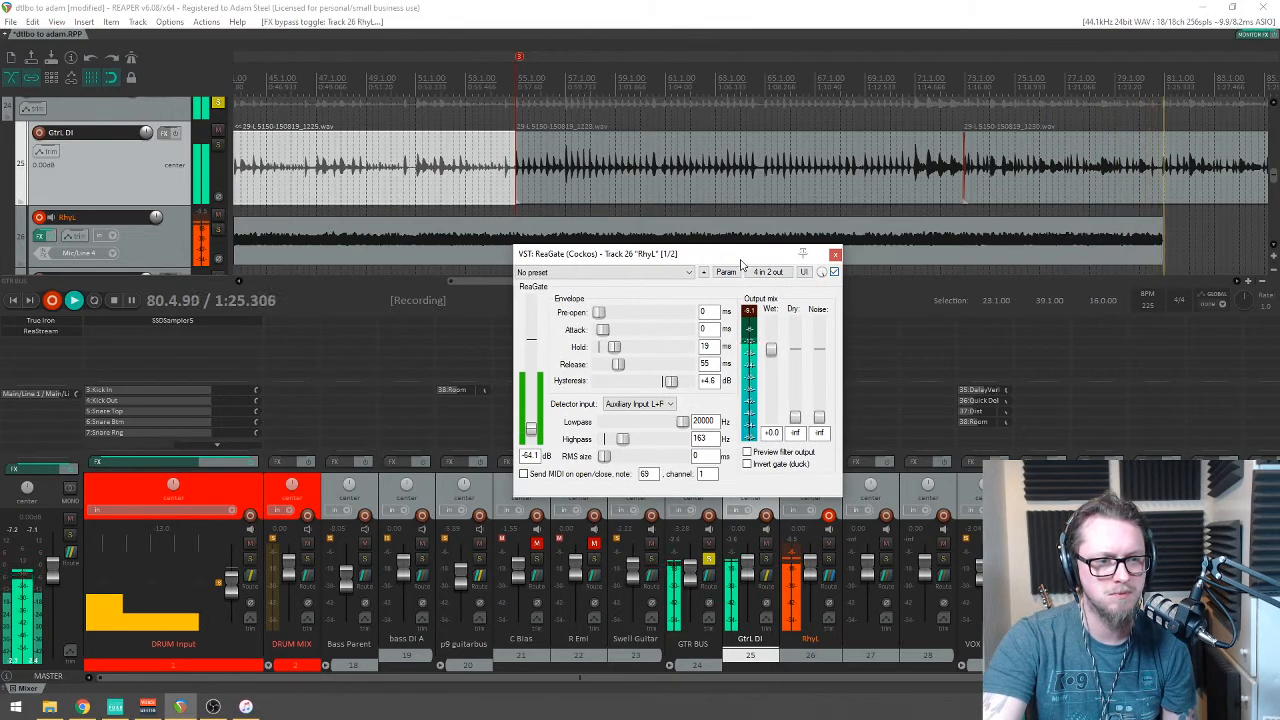
pyautogui.moveTo(740, 262); pyautogui.dragTo(662, 262)
pyautogui.scroll(-4, 913, 181)
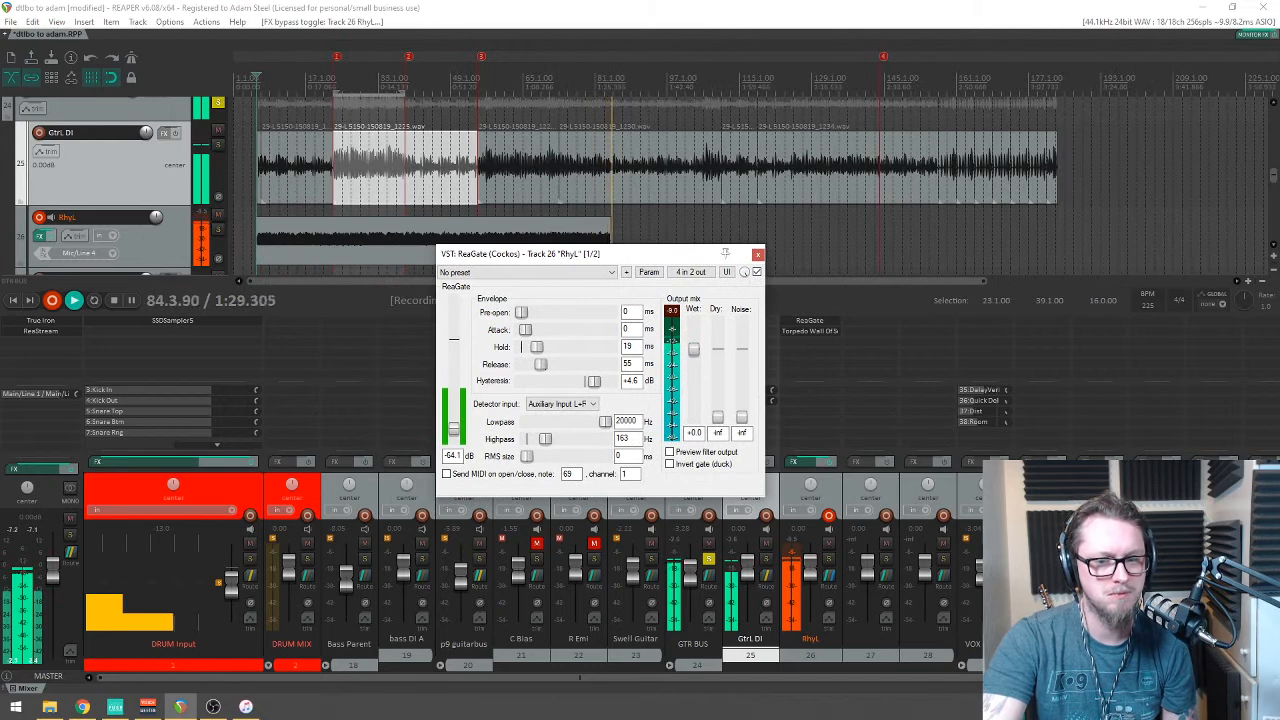
# Step: Let the RhyL recording run past the end of the Gtrl DI part, and stop it around bar 184
pyautogui.hotkey('alt', 'Tab')
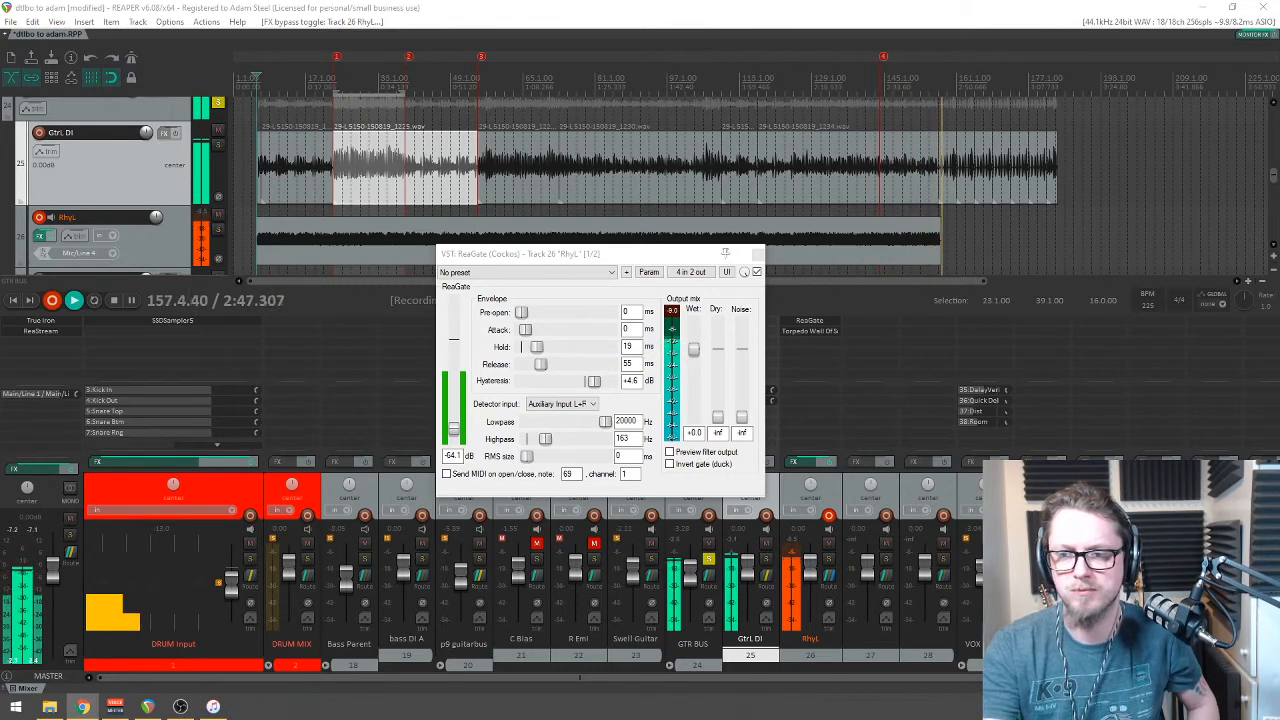
pyautogui.scroll(5, 831, 191)
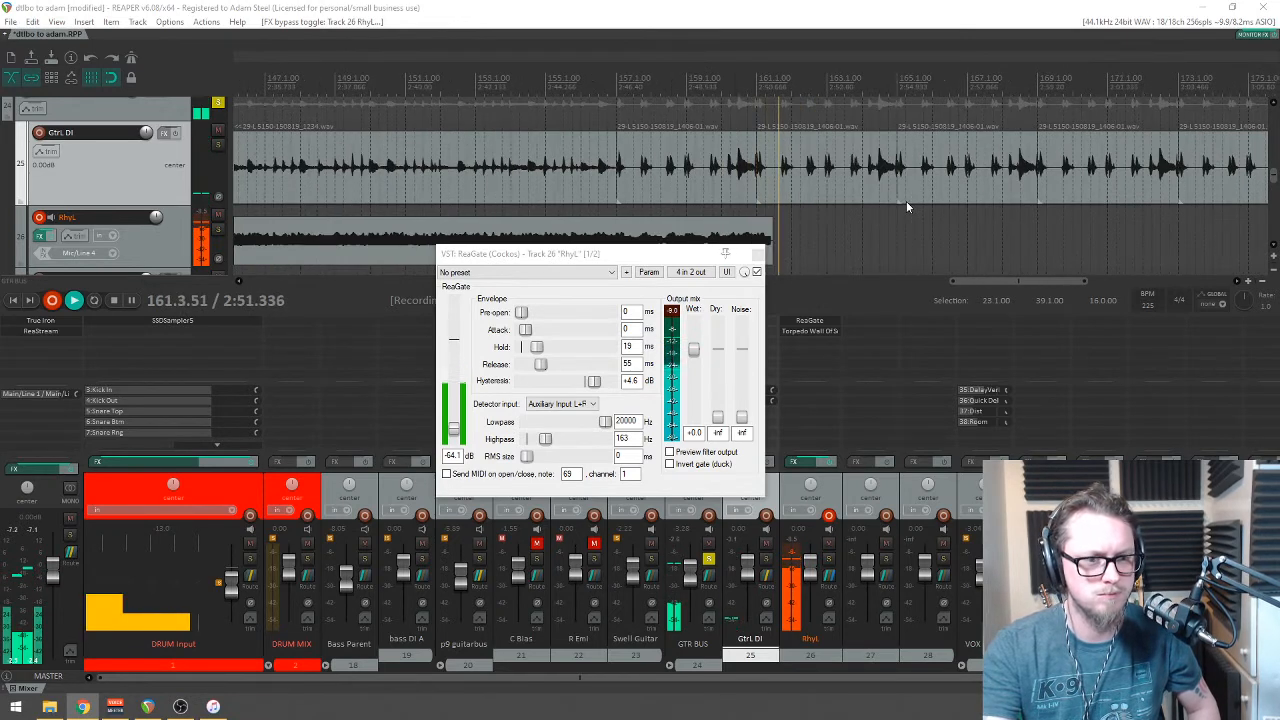
pyautogui.scroll(2, 945, 212)
pyautogui.scroll(-3, 945, 212)
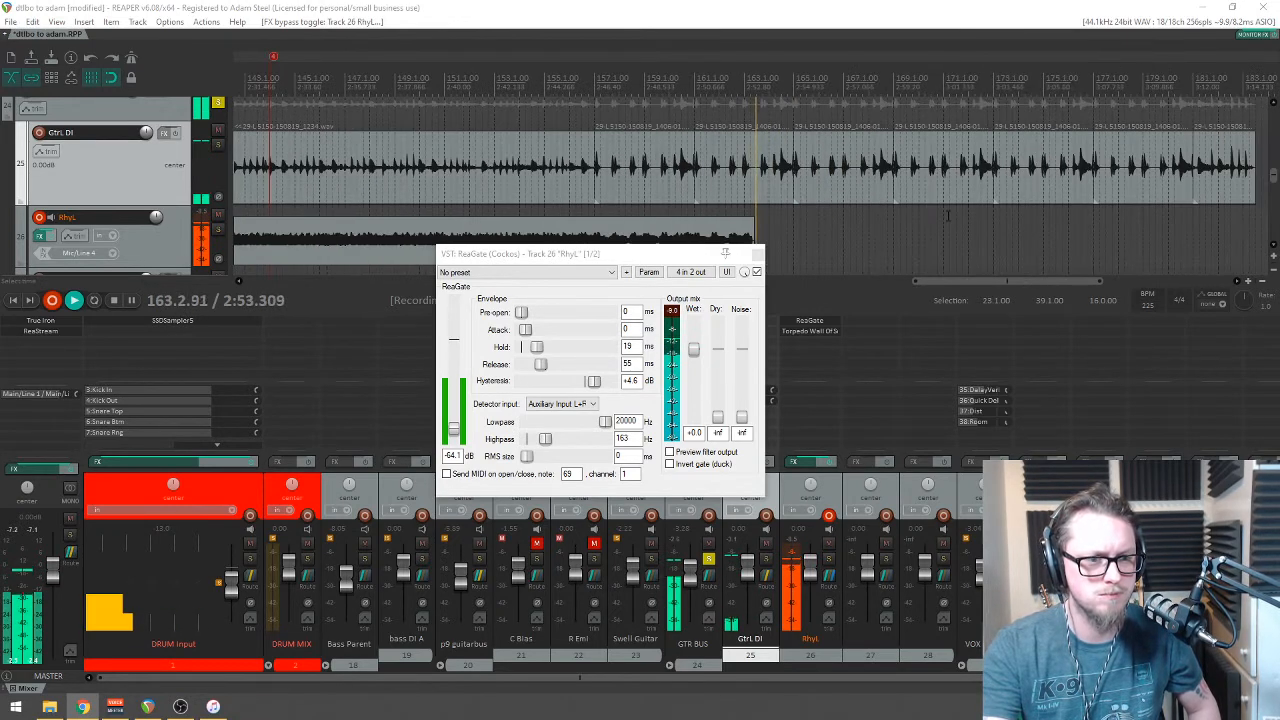
pyautogui.moveTo(669, 261); pyautogui.dragTo(631, 289)
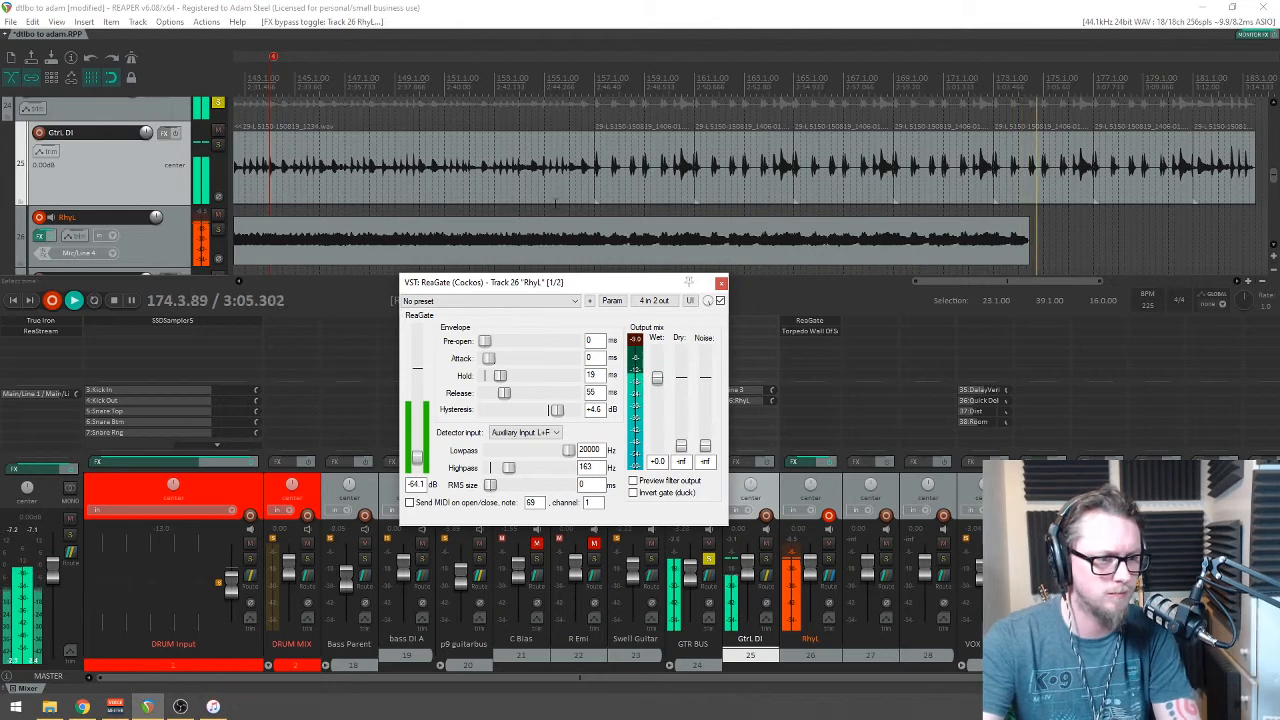
pyautogui.moveTo(521, 285); pyautogui.dragTo(377, 299)
pyautogui.scroll(3, 545, 186)
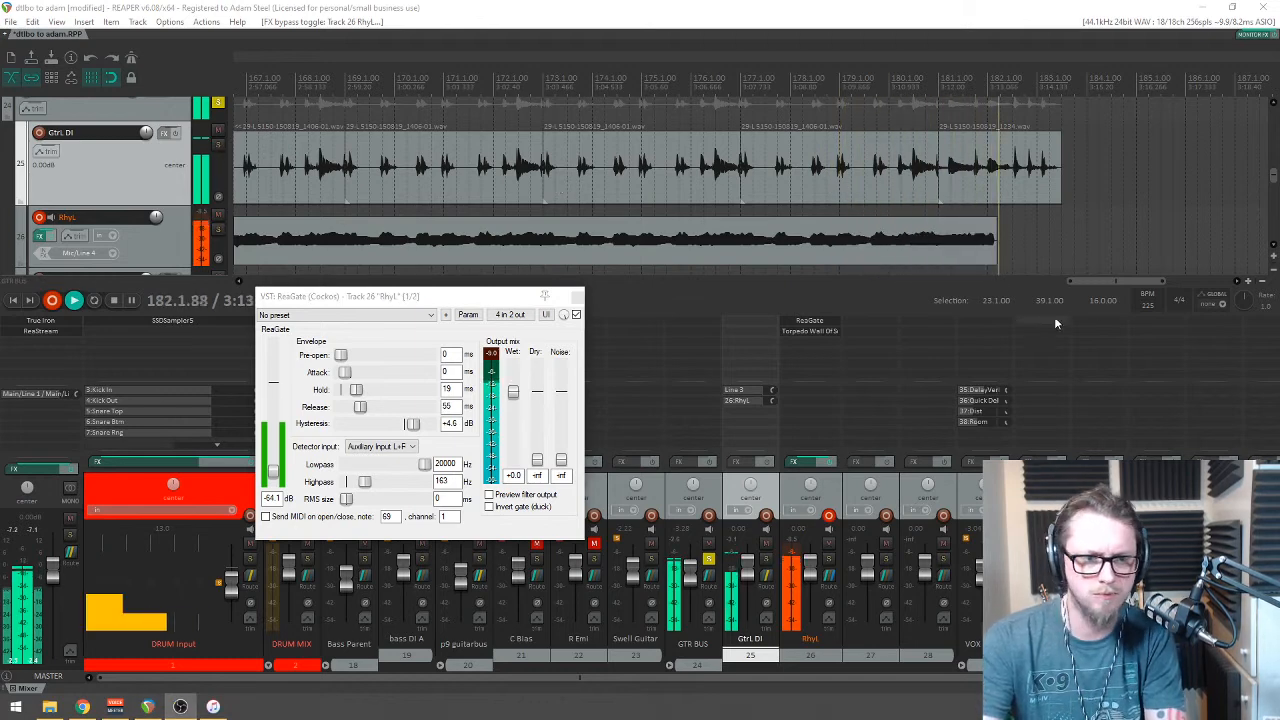
pyautogui.scroll(3, 849, 146)
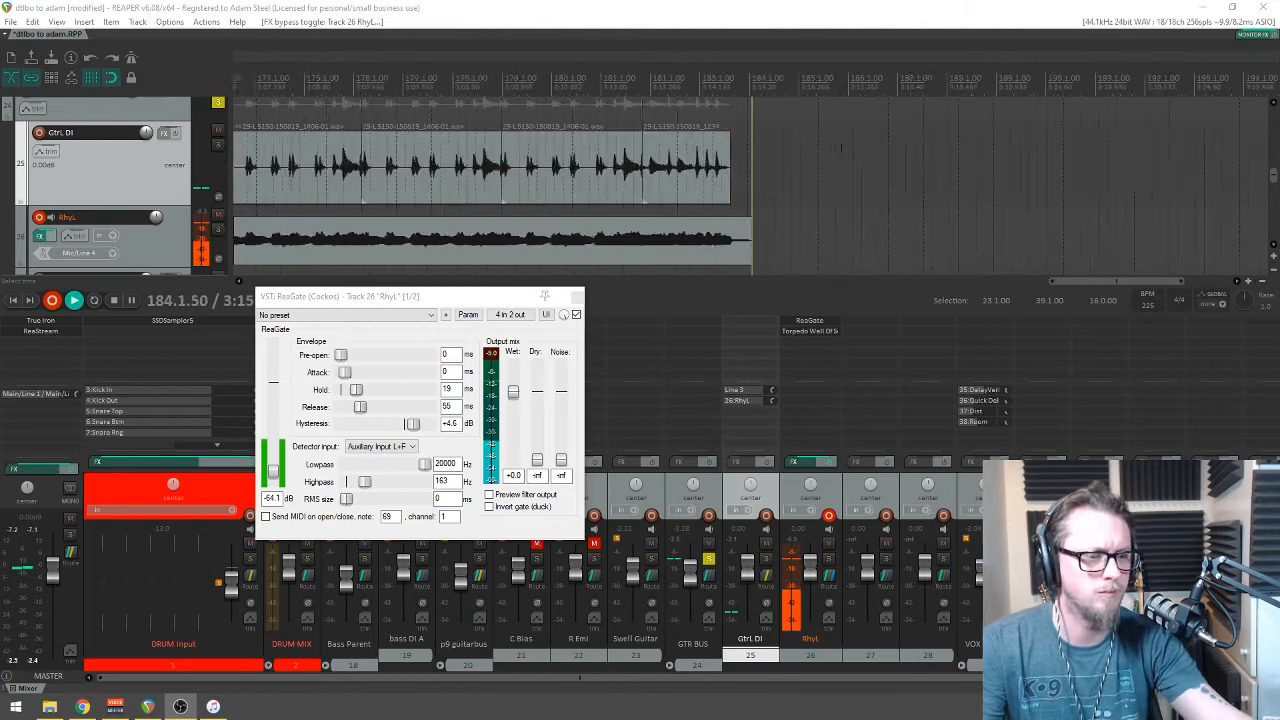
pyautogui.press('space')
pyautogui.scroll(-10, 659, 97)
pyautogui.scroll(-3, 635, 118)
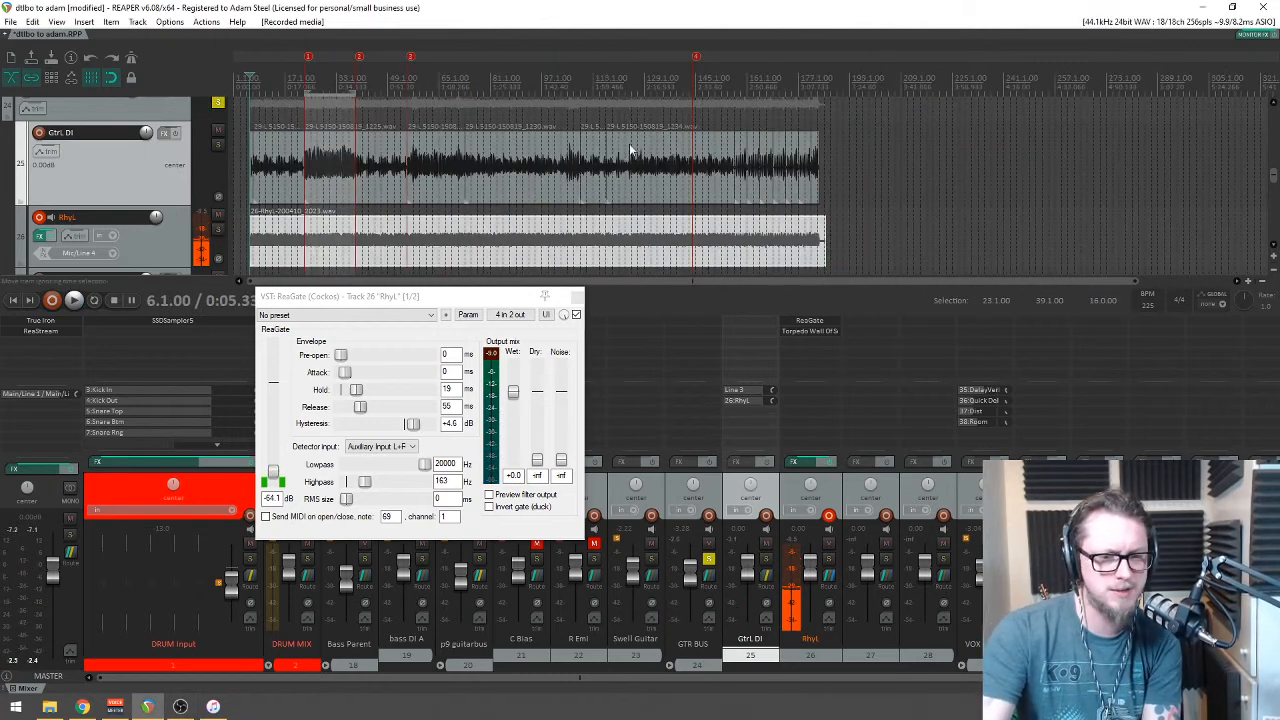
# Step: Disarm RhyL and play back the recorded take from bar 69
pyautogui.click(466, 70)
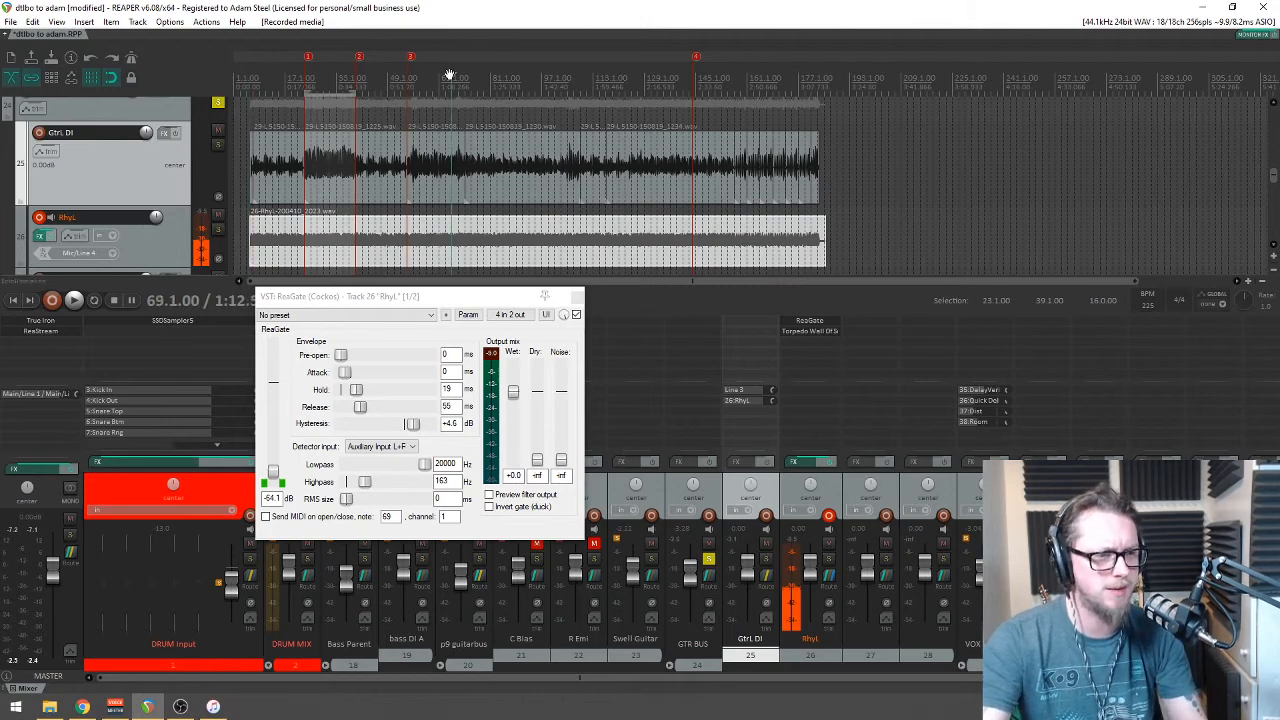
pyautogui.scroll(5, 466, 70)
pyautogui.scroll(-4, 540, 176)
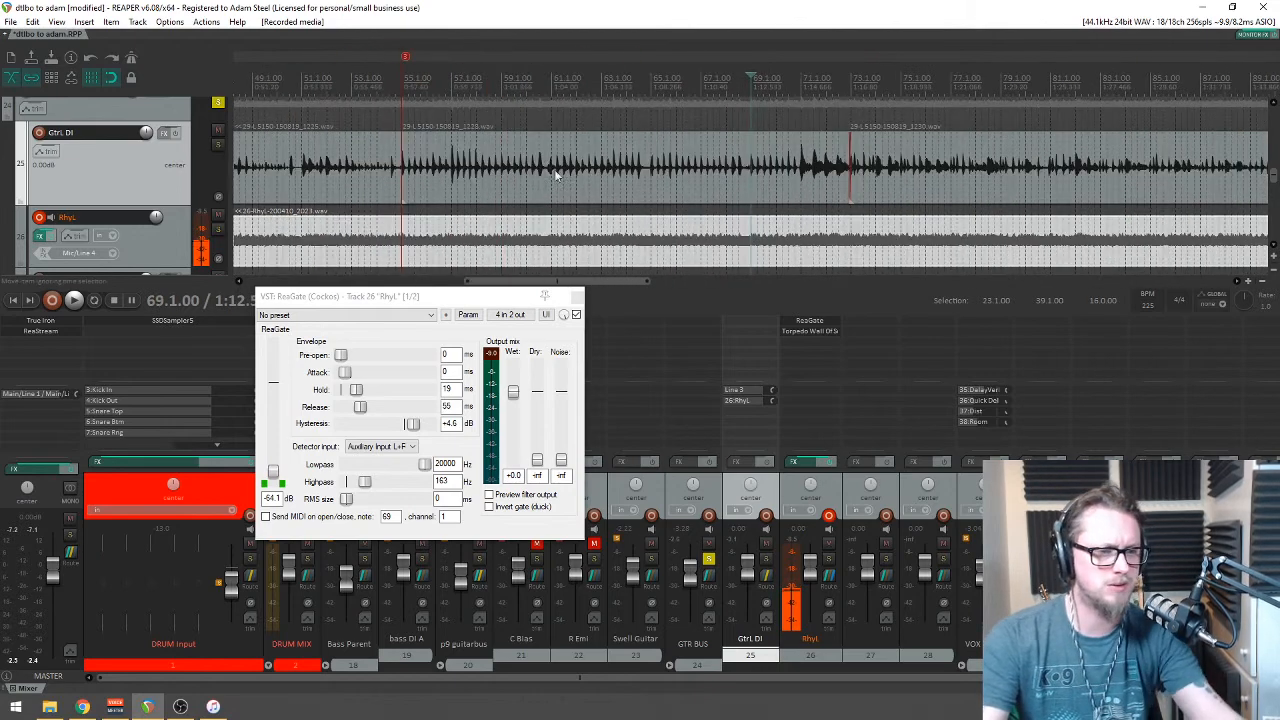
pyautogui.click(39, 216)
pyautogui.scroll(2, 572, 181)
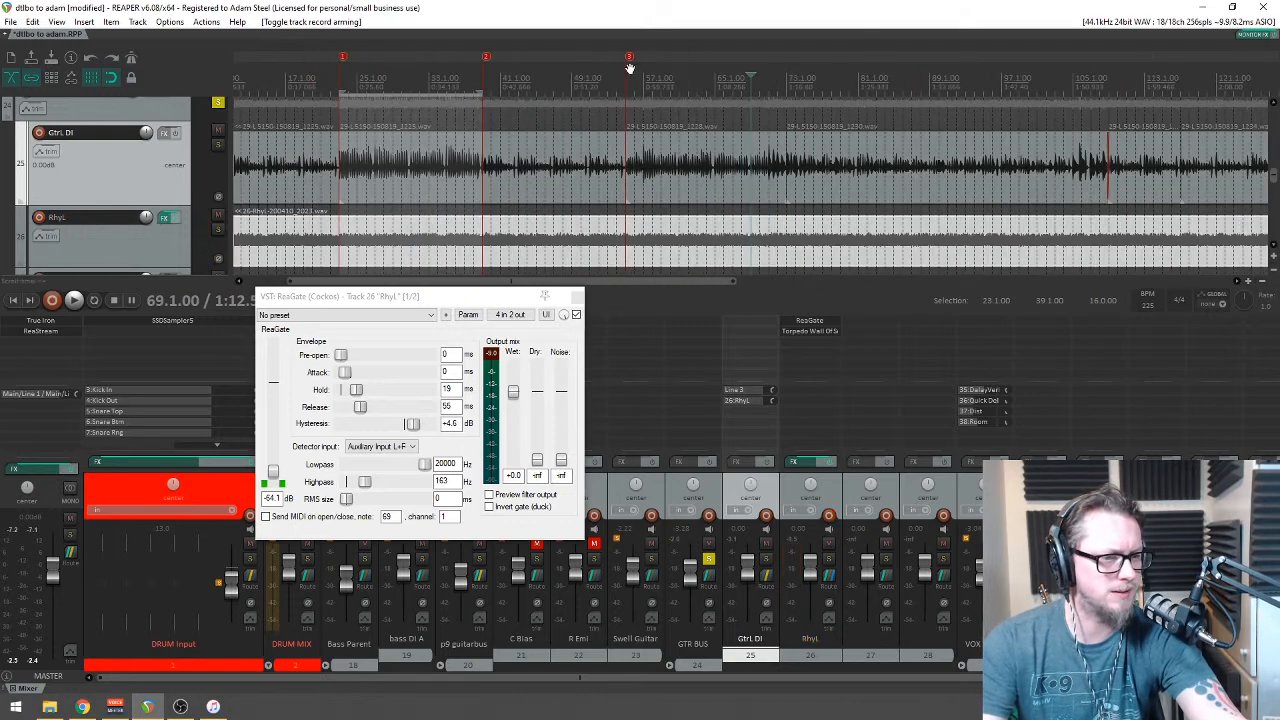
pyautogui.press('space')
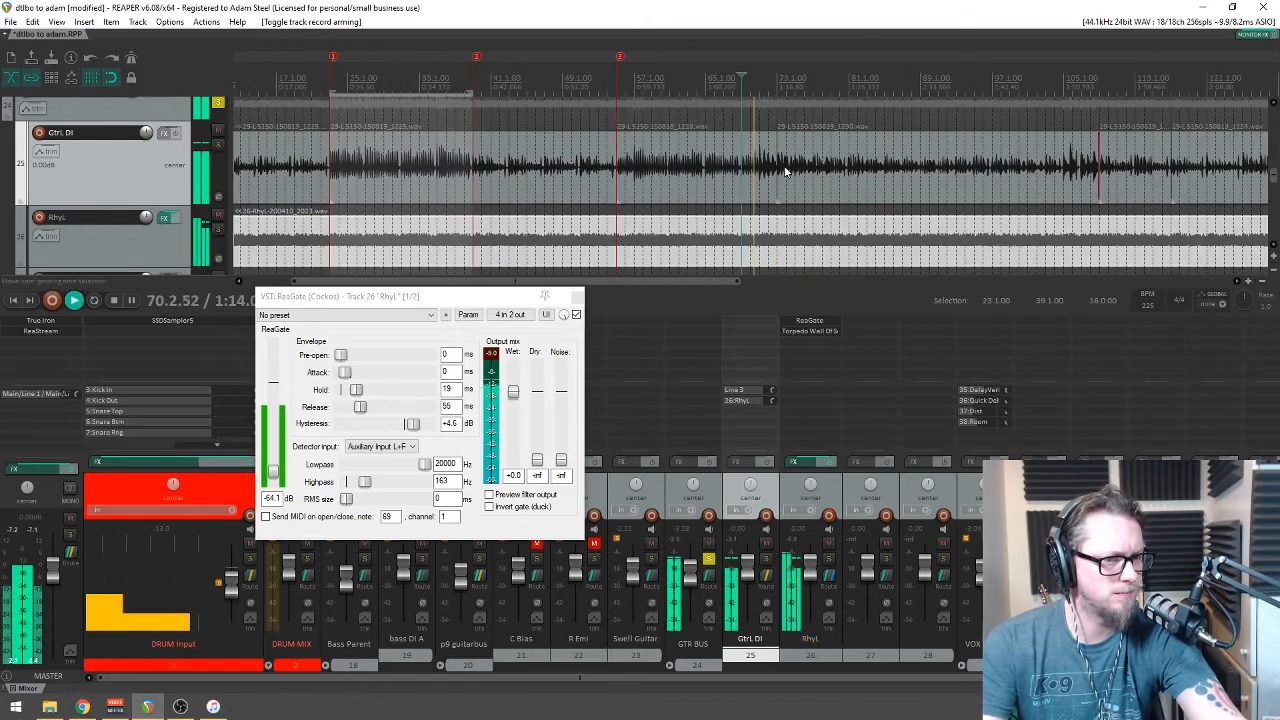
# Step: Examine the recorded RhyL waveform against the DI during playback, place the edit cursor at bar 90 and stop playback
pyautogui.scroll(4, 785, 172)
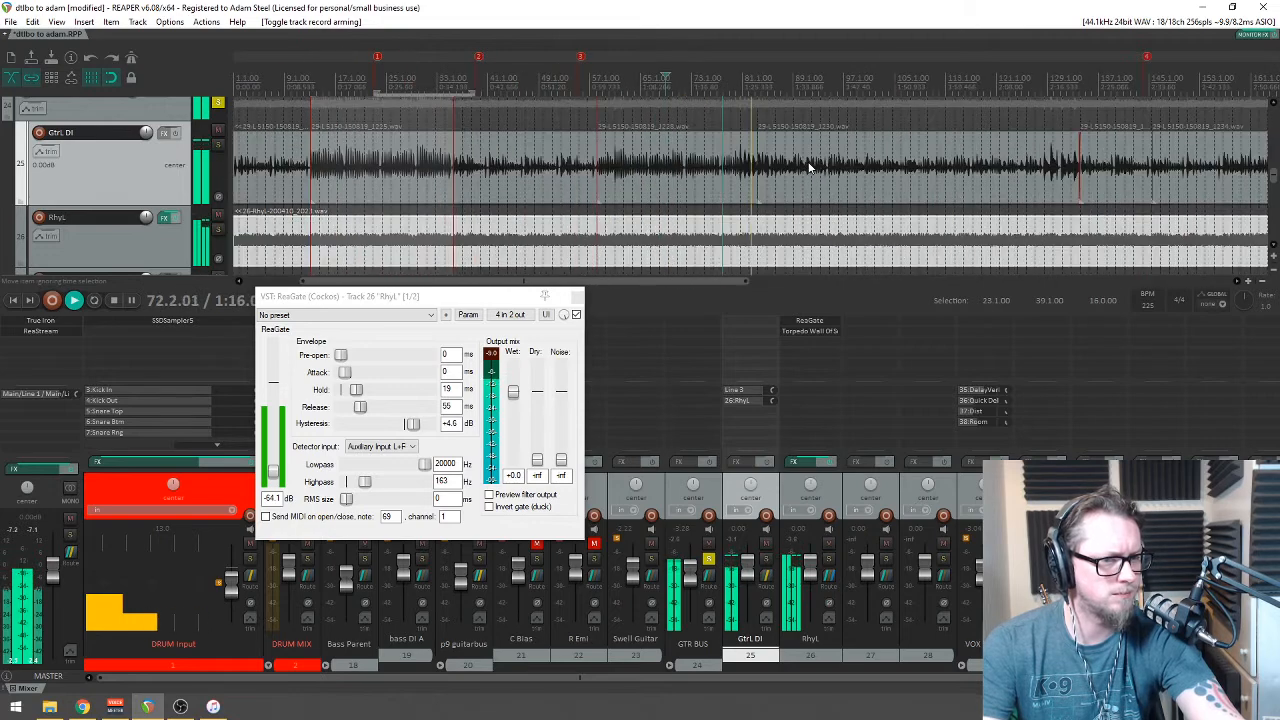
pyautogui.scroll(-2, 805, 185)
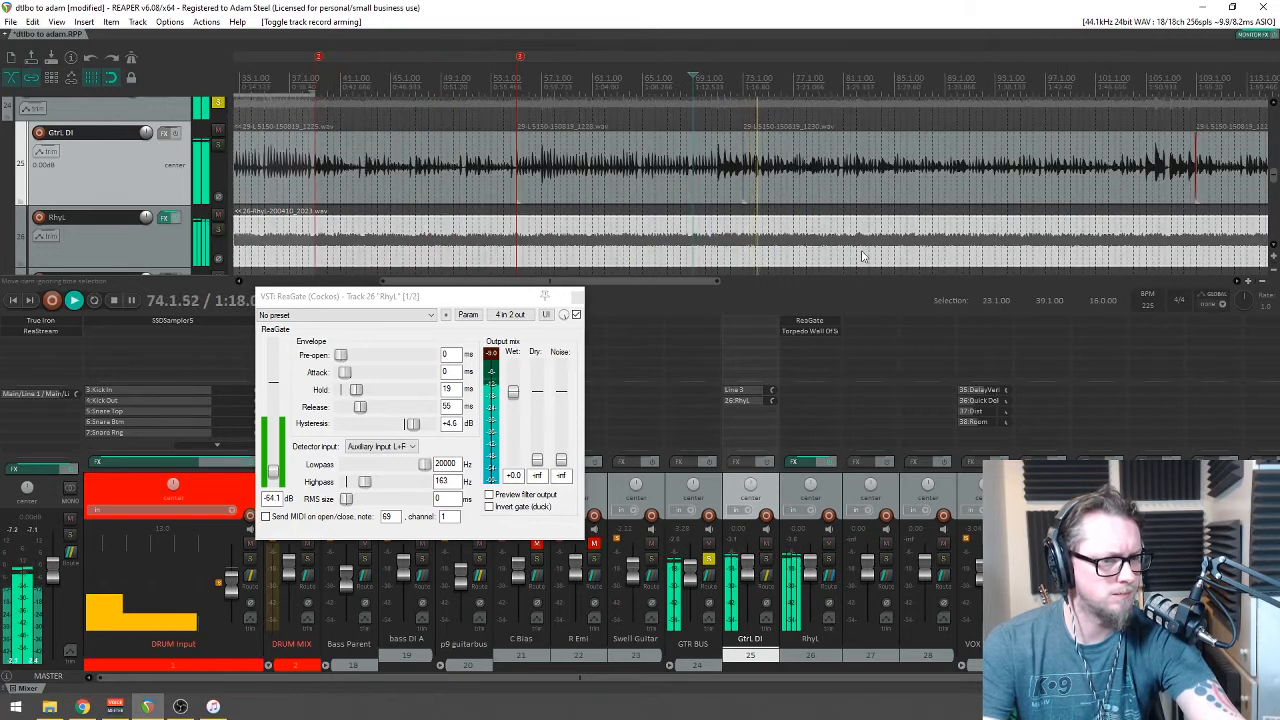
pyautogui.scroll(-2, 798, 250)
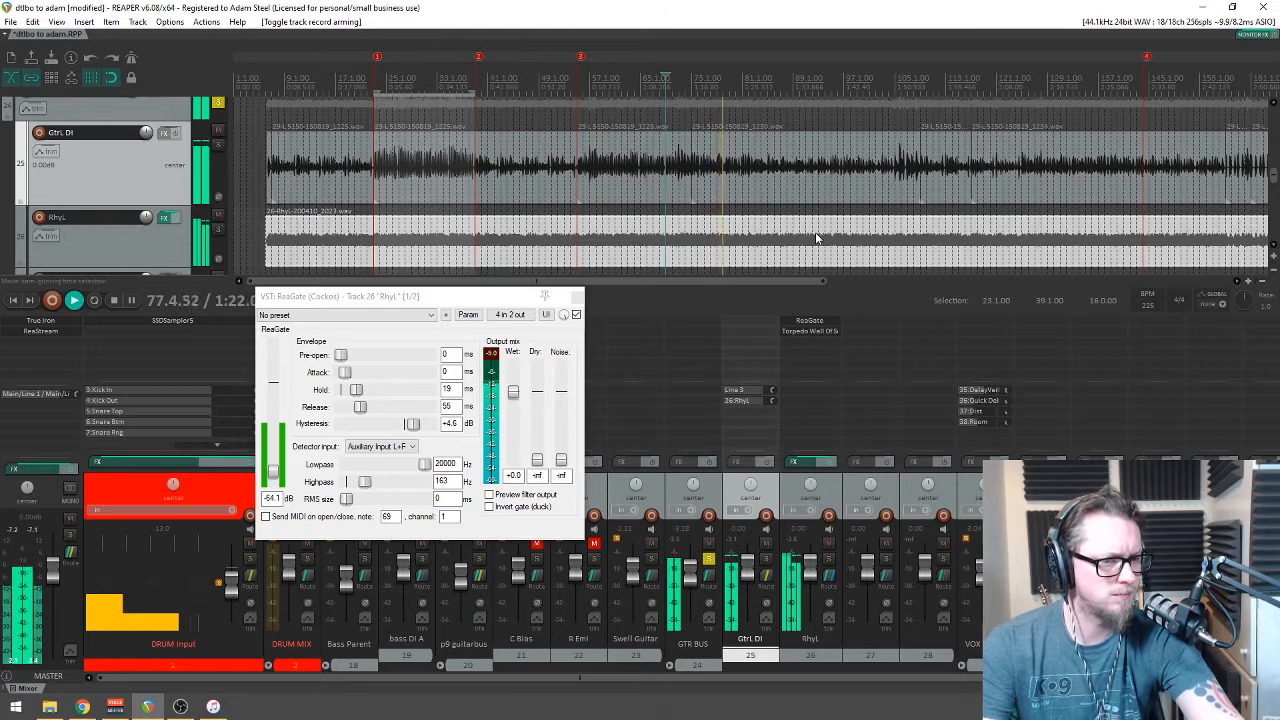
pyautogui.click(803, 240)
pyautogui.scroll(2, 800, 240)
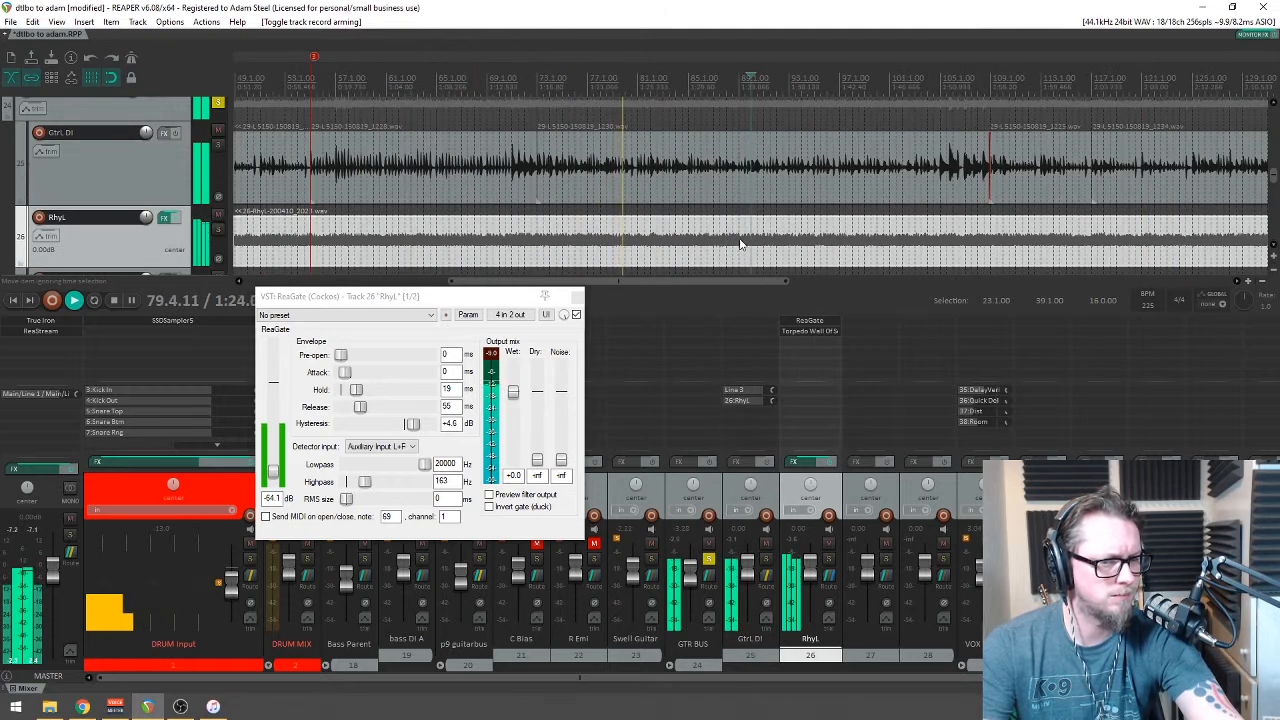
pyautogui.scroll(-2, 741, 244)
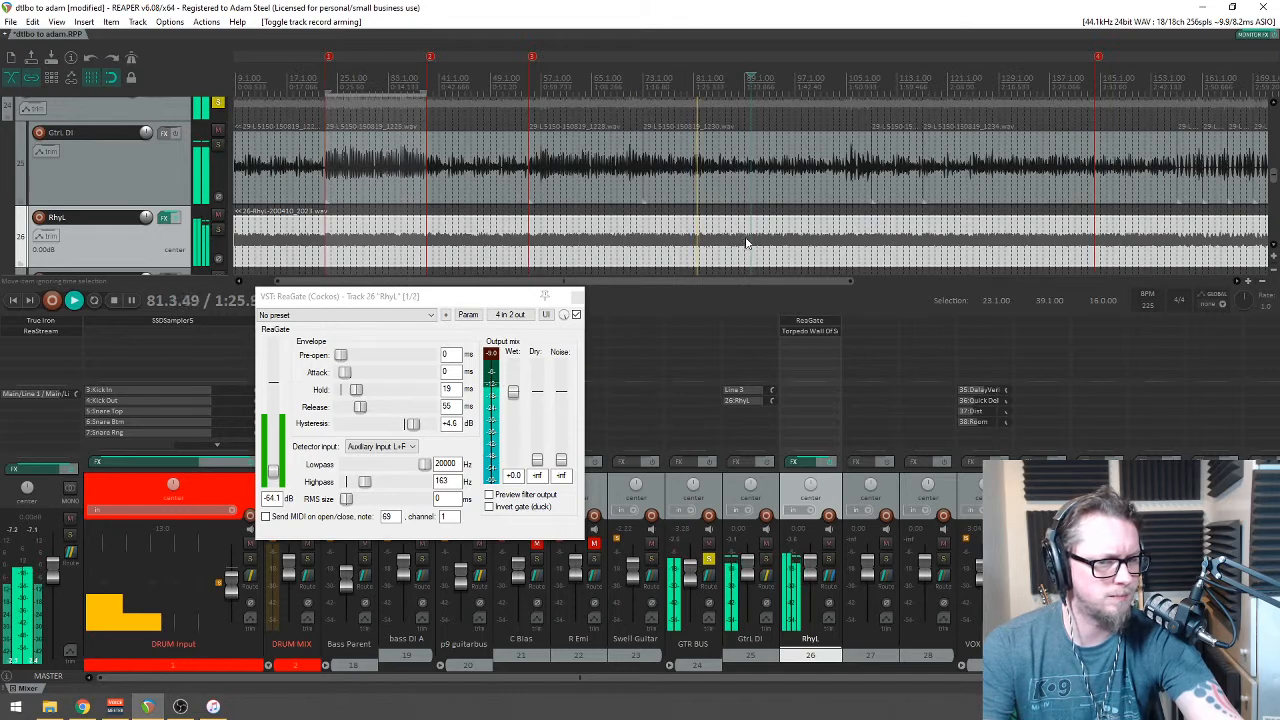
pyautogui.scroll(-3, 690, 226)
pyautogui.scroll(2, 690, 225)
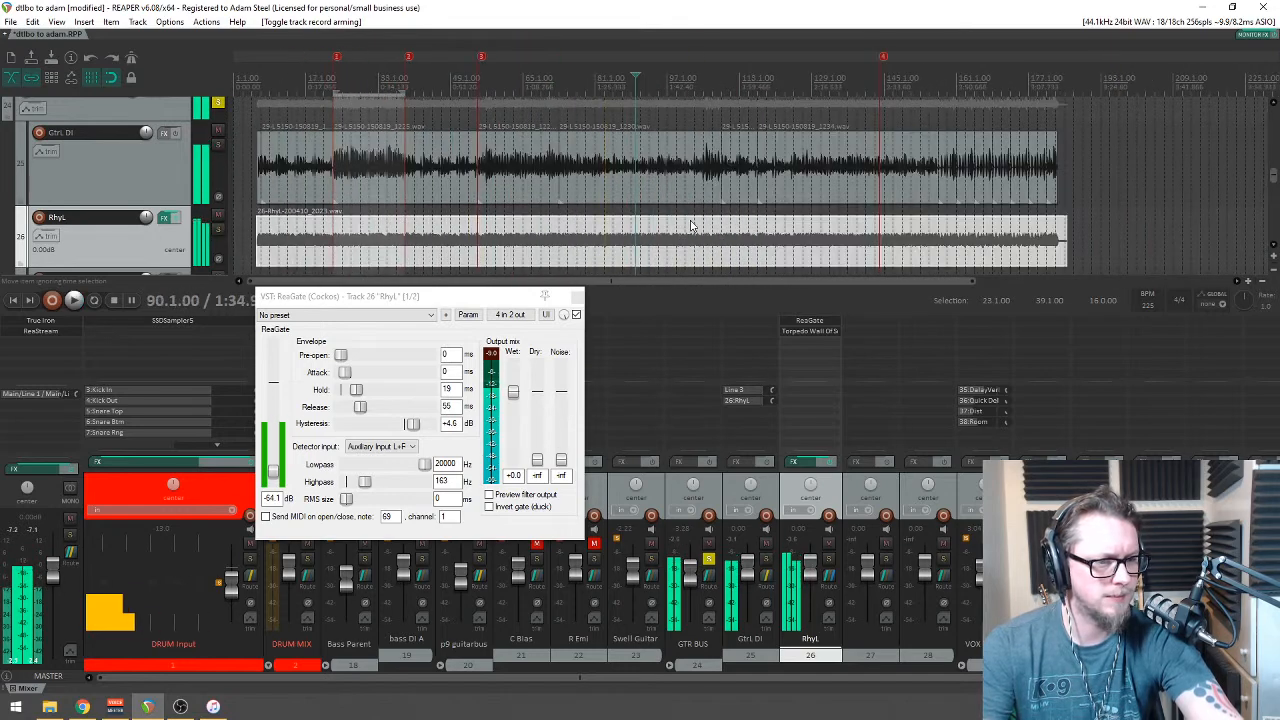
pyautogui.scroll(-2, 660, 225)
pyautogui.scroll(2, 631, 216)
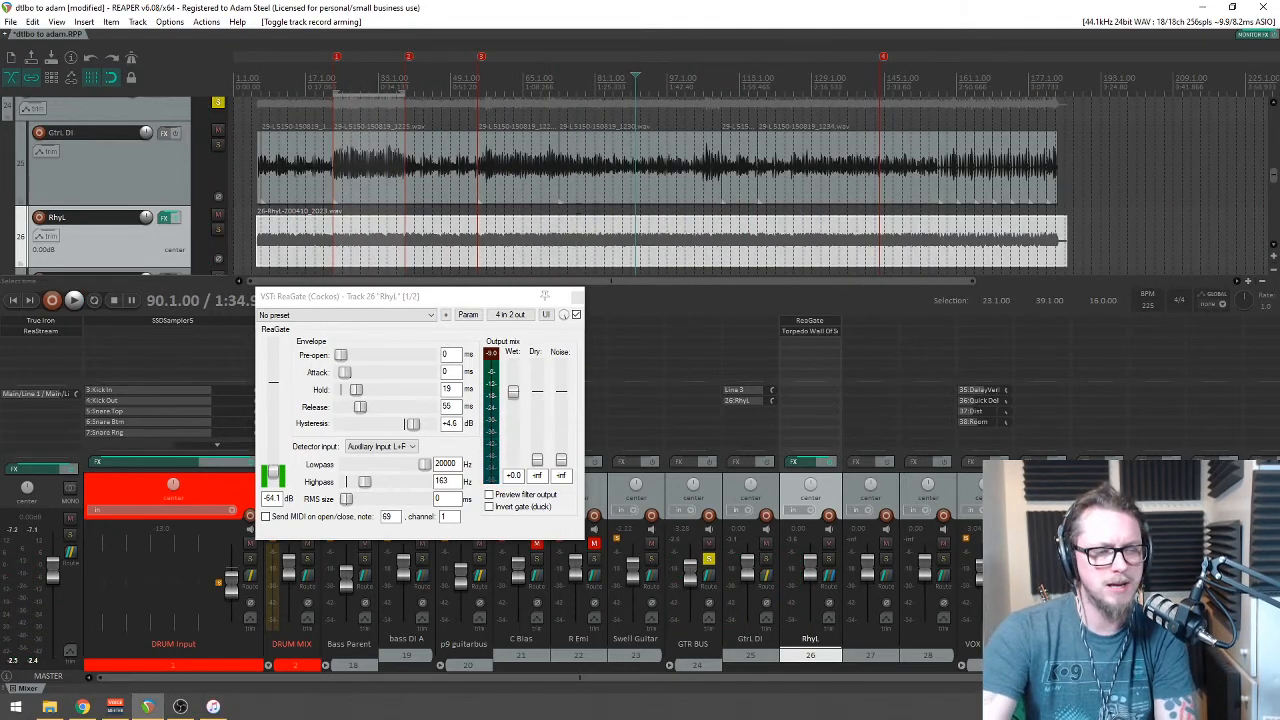
pyautogui.scroll(-1, 621, 214)
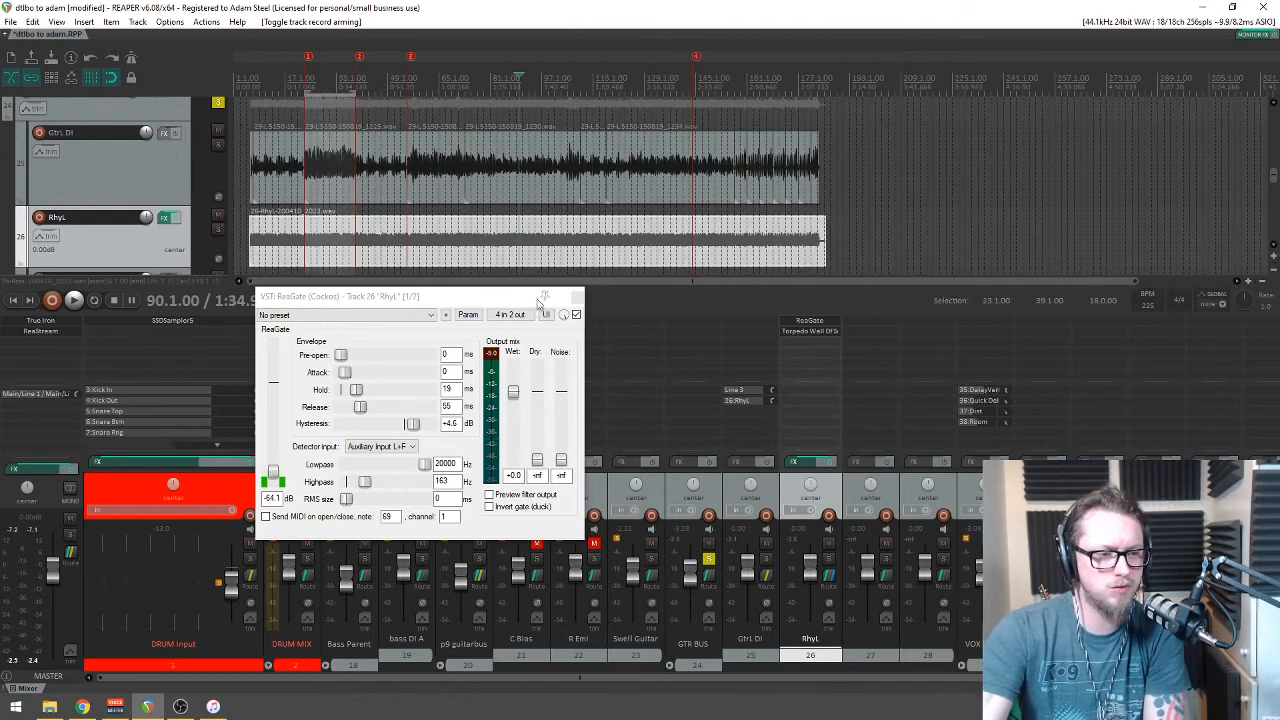
# Step: Close ReaGate and review the destination channels of the Gtrl DI send to RhyL, leaving them at 3/4
pyautogui.click(577, 296)
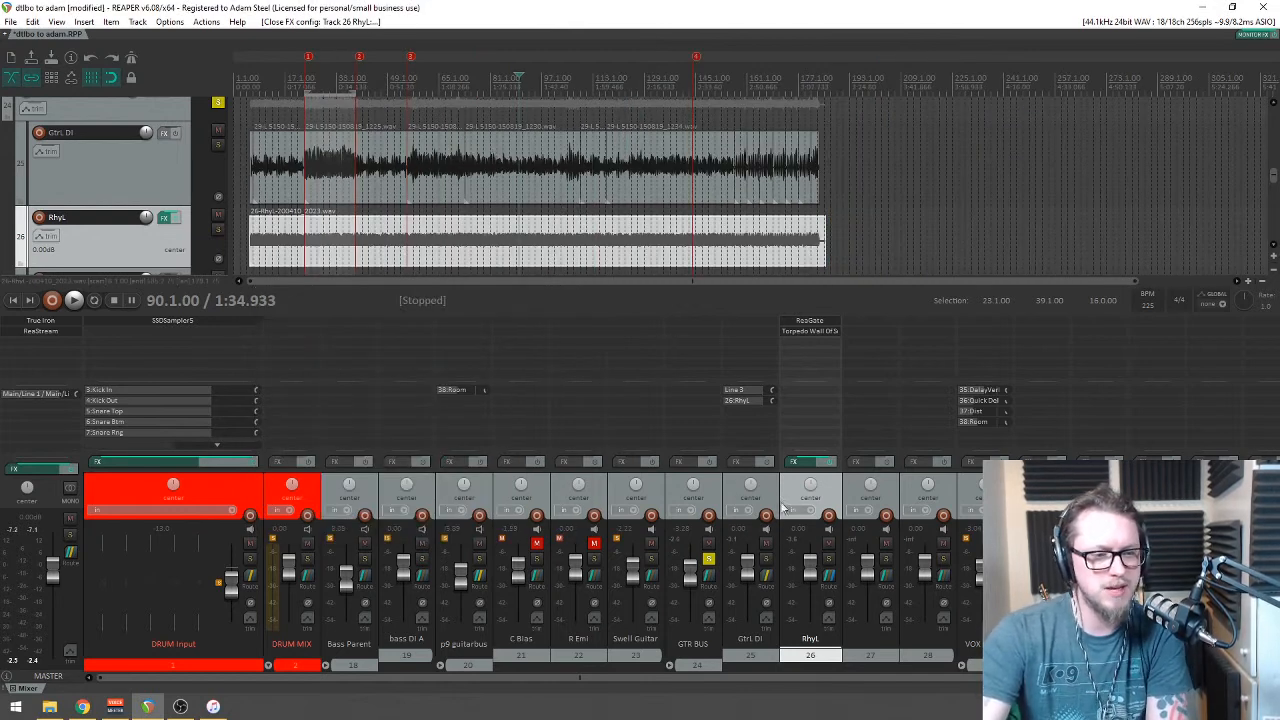
pyautogui.click(776, 488)
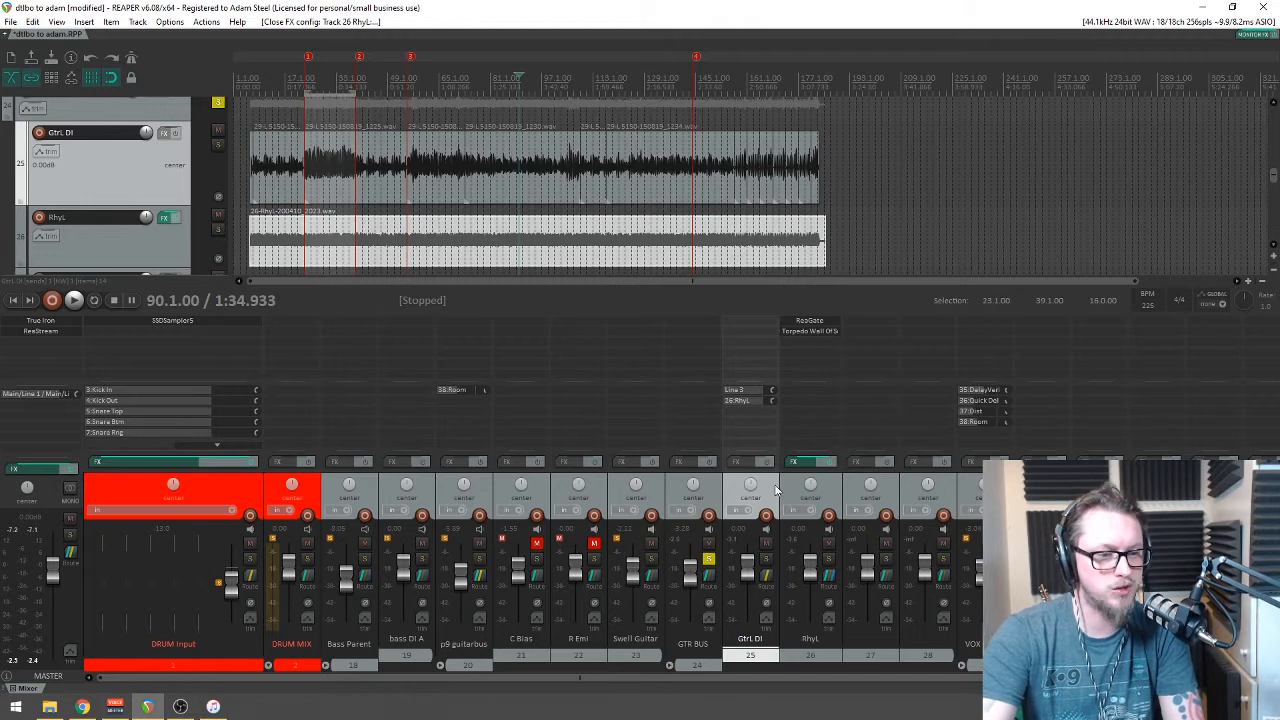
pyautogui.click(752, 400)
pyautogui.moveTo(802, 409); pyautogui.dragTo(711, 363)
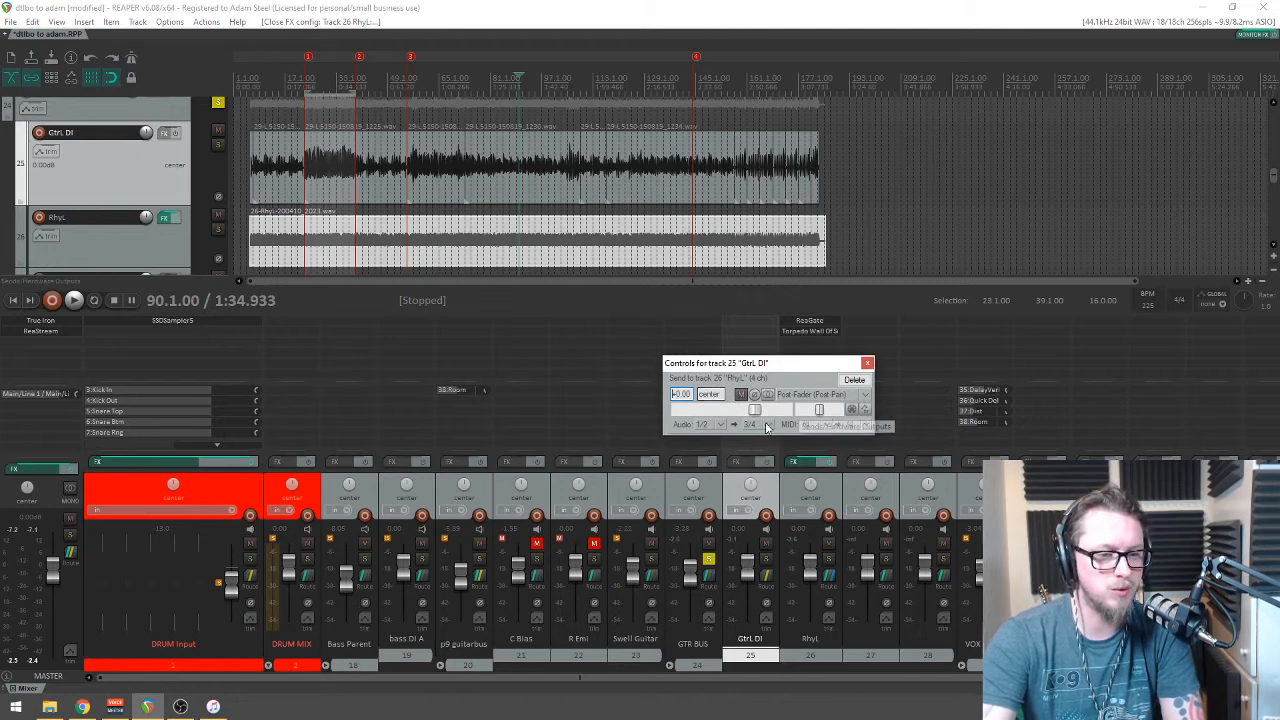
pyautogui.click(777, 428)
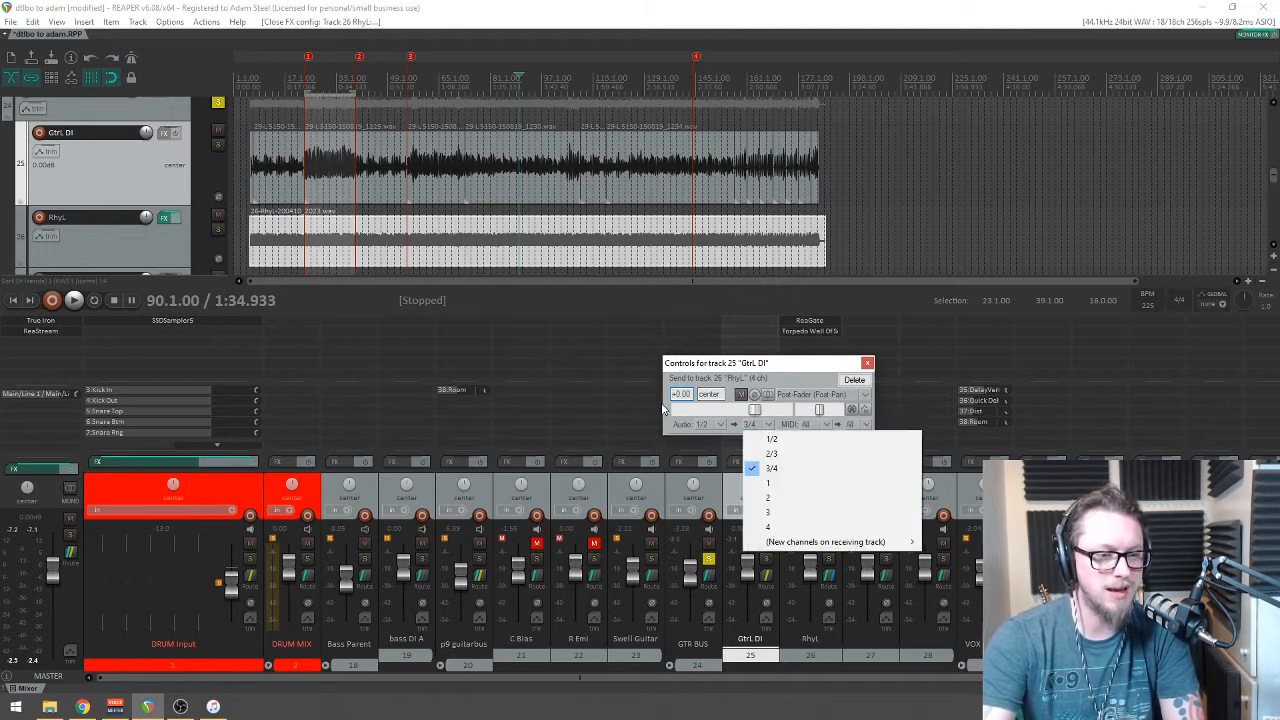
pyautogui.click(867, 363)
pyautogui.click(867, 363)
# Step: Reopen ReaGate on RhyL, review the detector input options while keeping Auxiliary Input L+R, and close the window
pyautogui.click(828, 494)
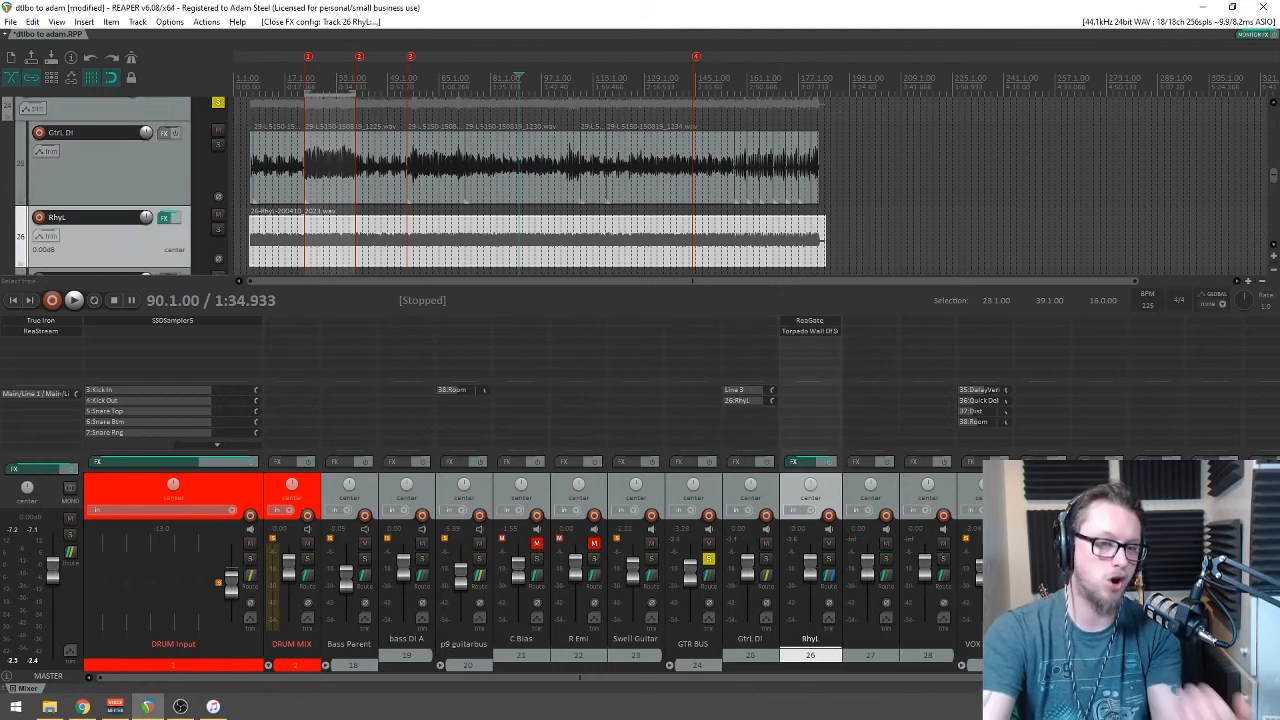
pyautogui.scroll(-1, 1273, 178)
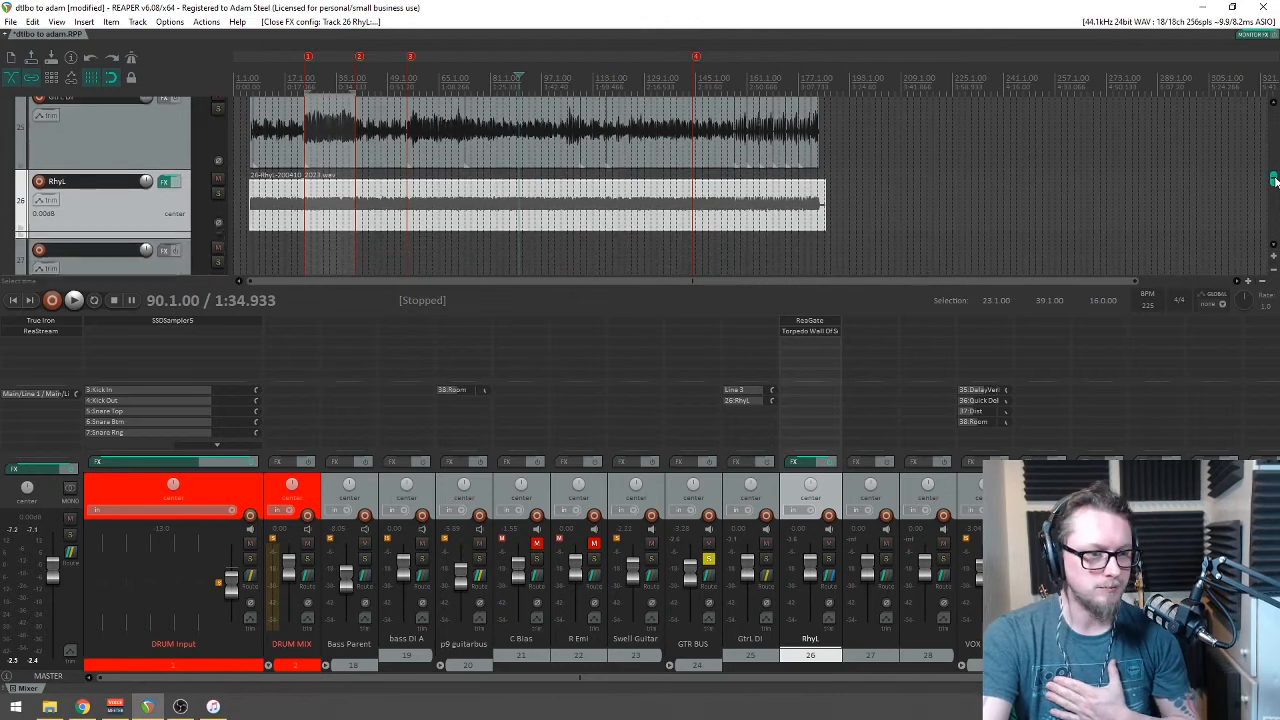
pyautogui.click(826, 321)
pyautogui.click(378, 447)
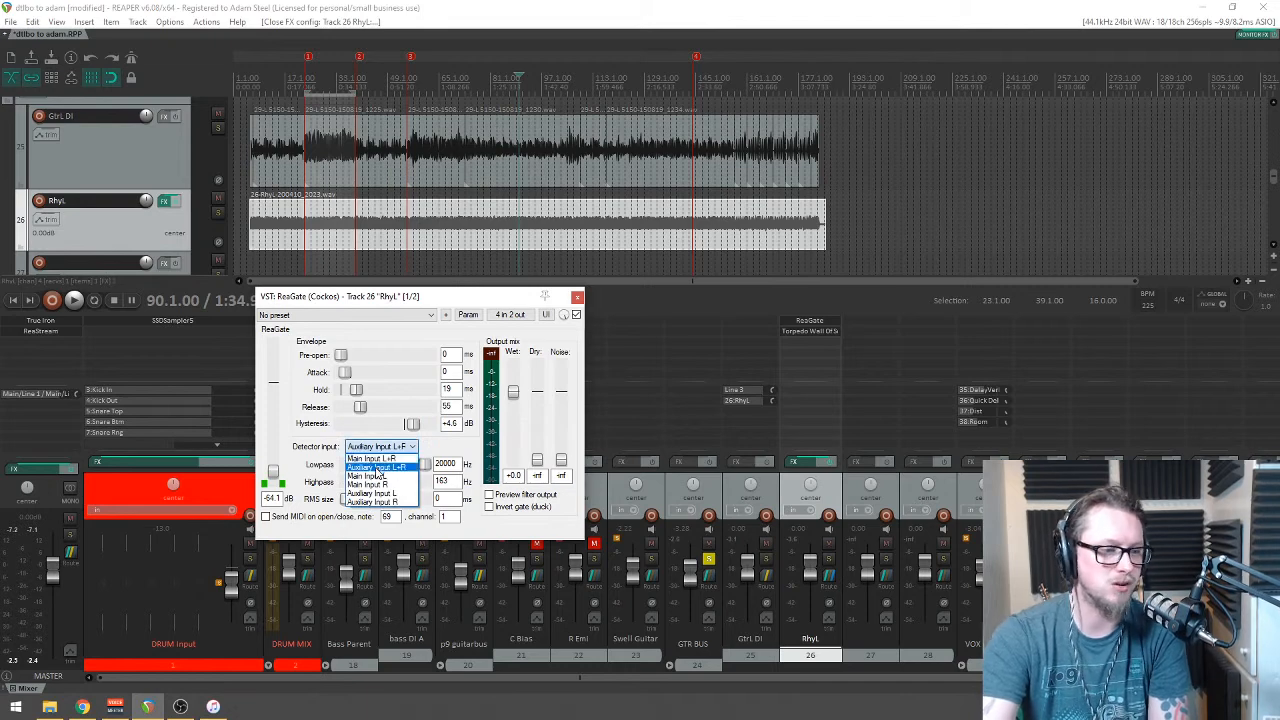
pyautogui.click(313, 453)
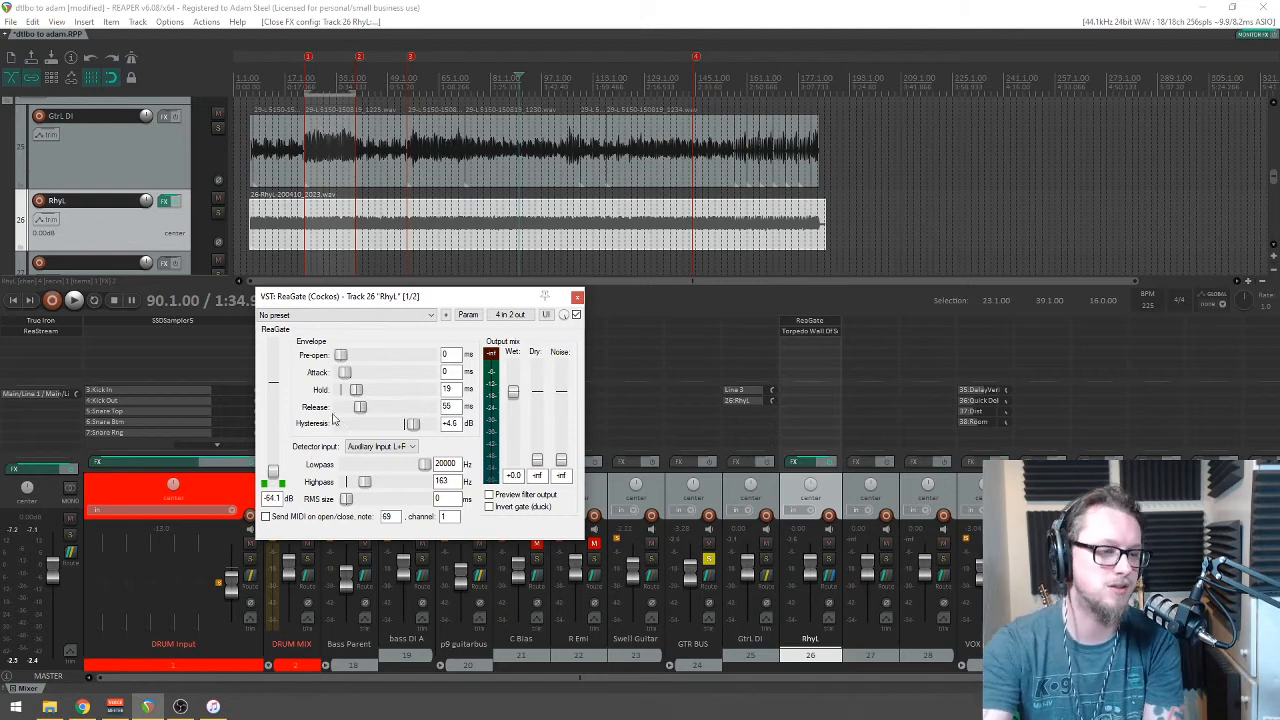
pyautogui.click(577, 299)
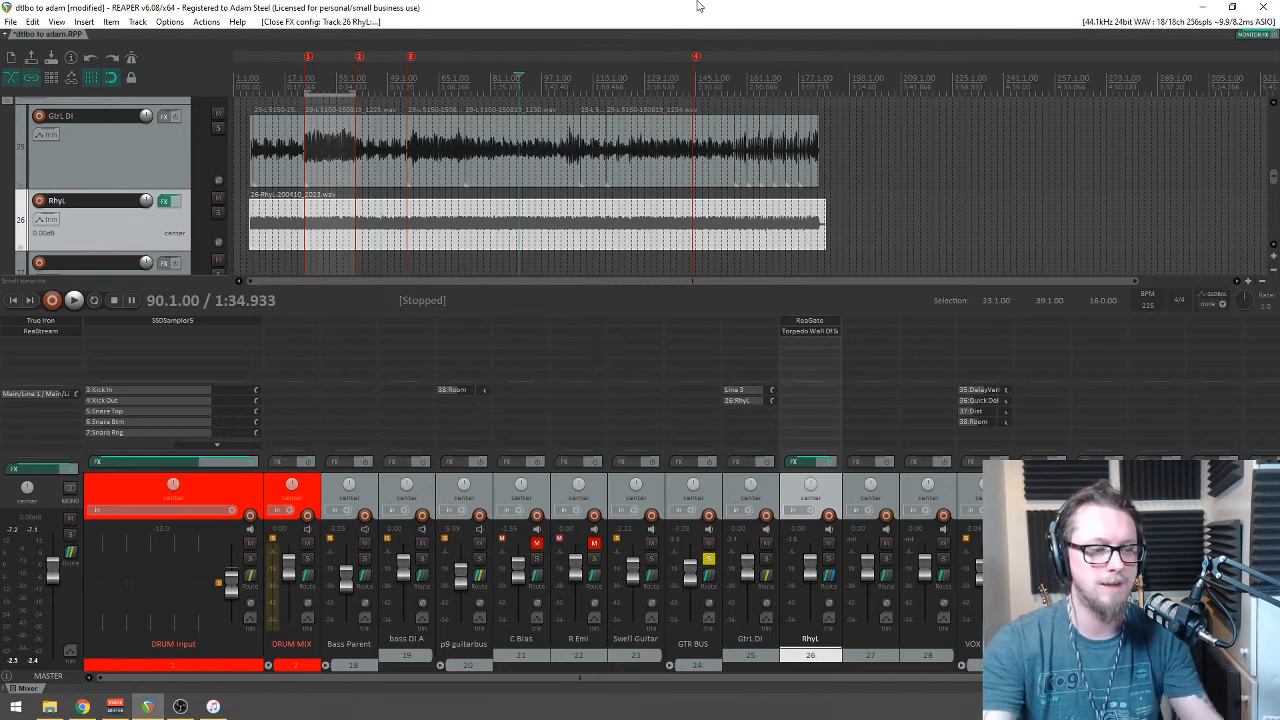
# Step: Show the Performance Meter and sort its track list by CPU use
pyautogui.hotkey('ctrl', 'alt', 'p')
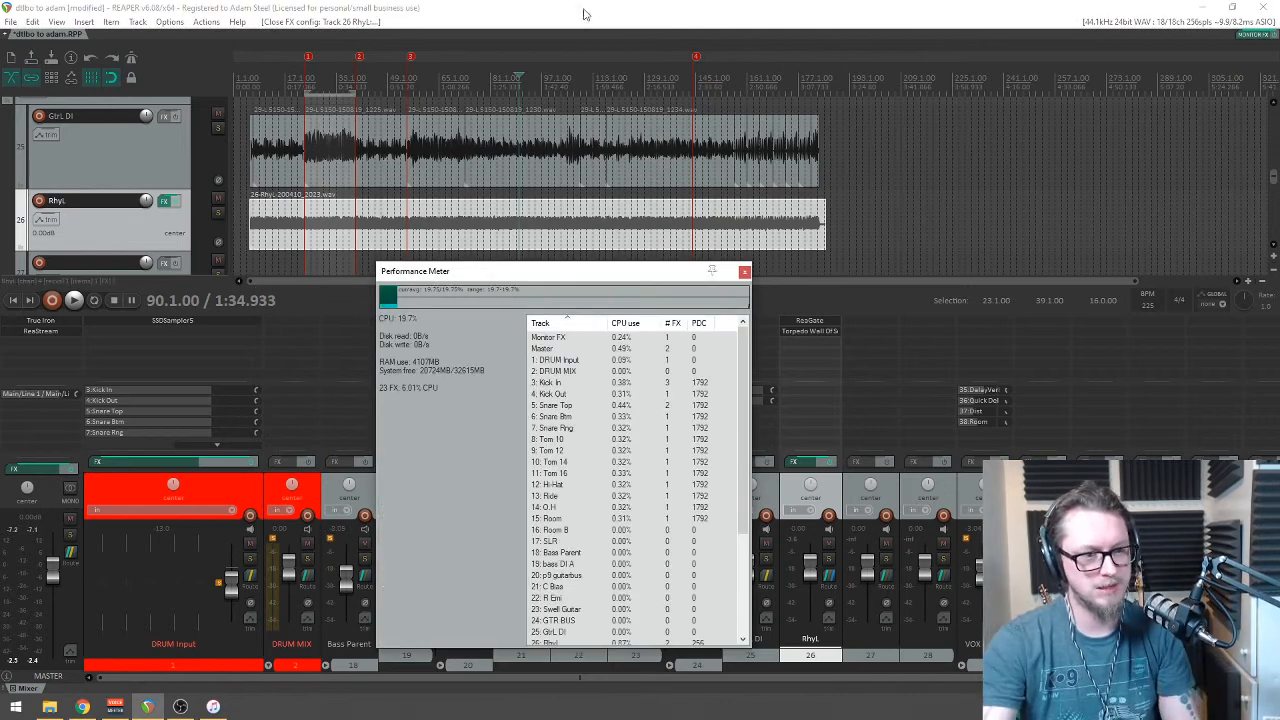
pyautogui.click(626, 323)
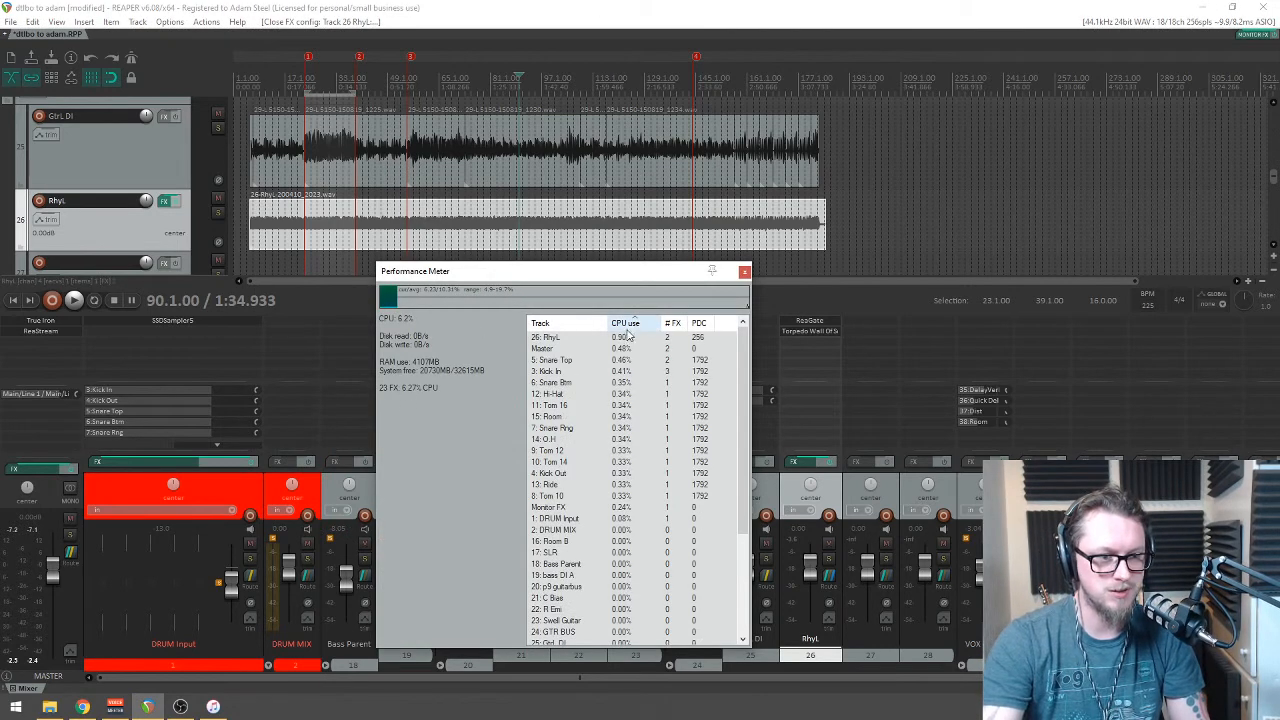
# Step: Close the Performance Meter and move the R Emi track to directly after RhyL
pyautogui.click(744, 271)
pyautogui.scroll(-3, 737, 270)
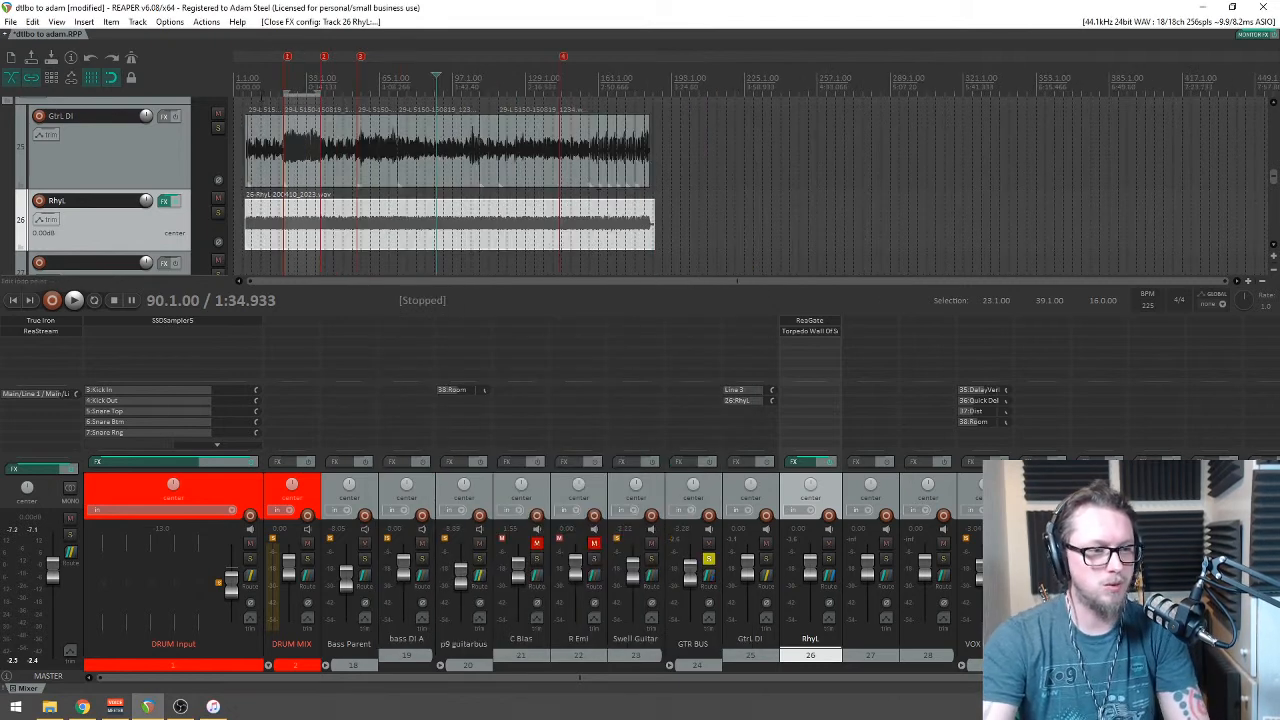
pyautogui.scroll(5, 812, 117)
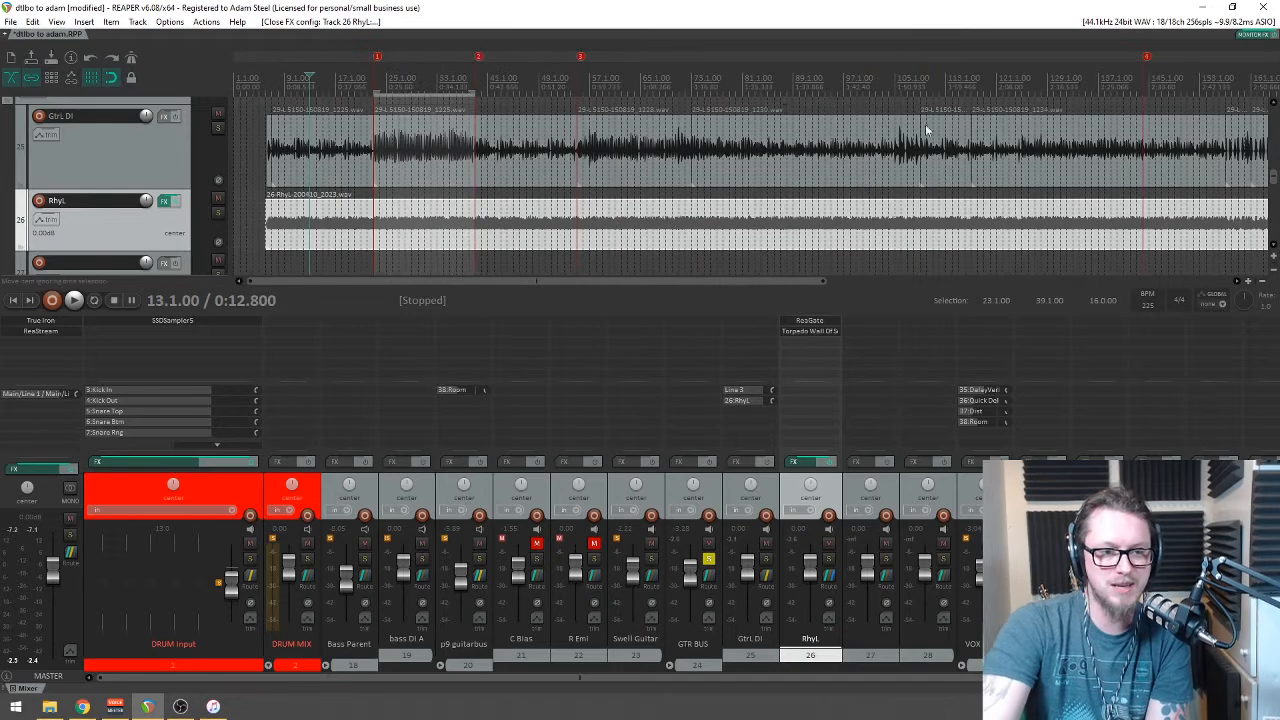
pyautogui.moveTo(1275, 183); pyautogui.dragTo(1274, 177)
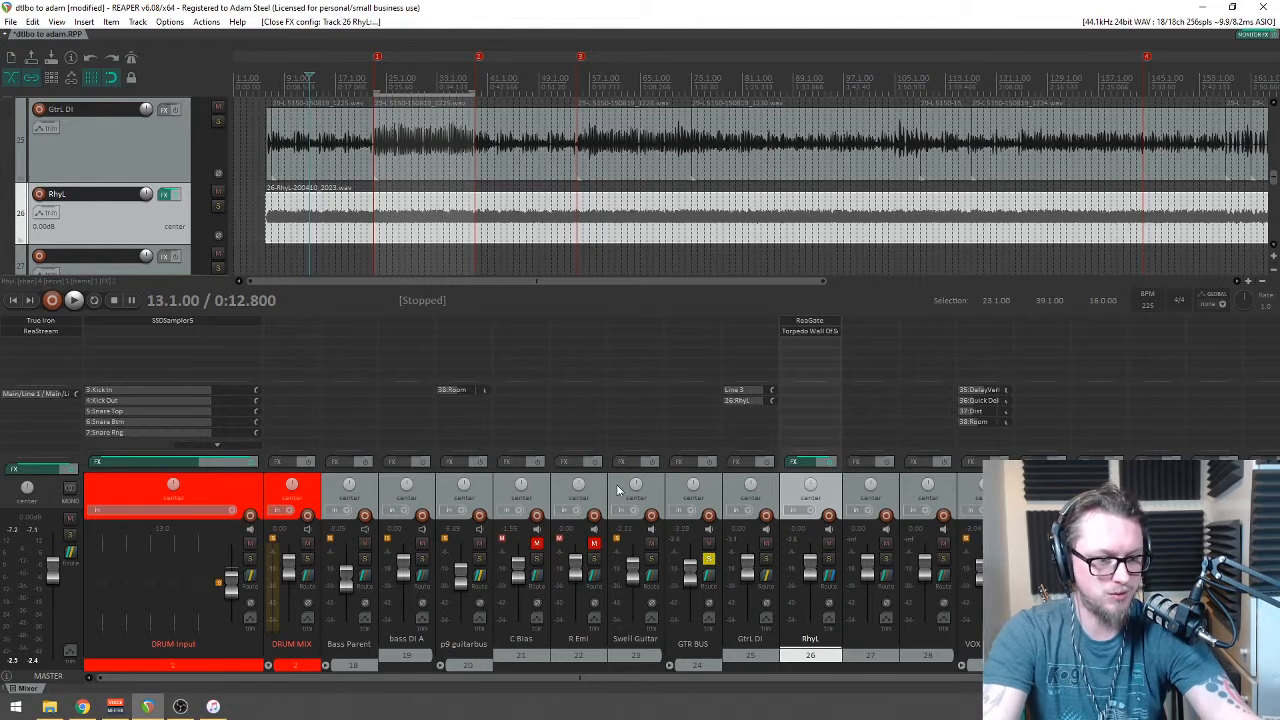
pyautogui.moveTo(604, 492); pyautogui.dragTo(843, 506)
# Step: Name the two tracks after RhyL Gtr R DI and Rhy R, and copy RhyL's ReaGate and Torpedo effects to Rhy R
pyautogui.doubleClick(812, 634)
pyautogui.write('Gtr')
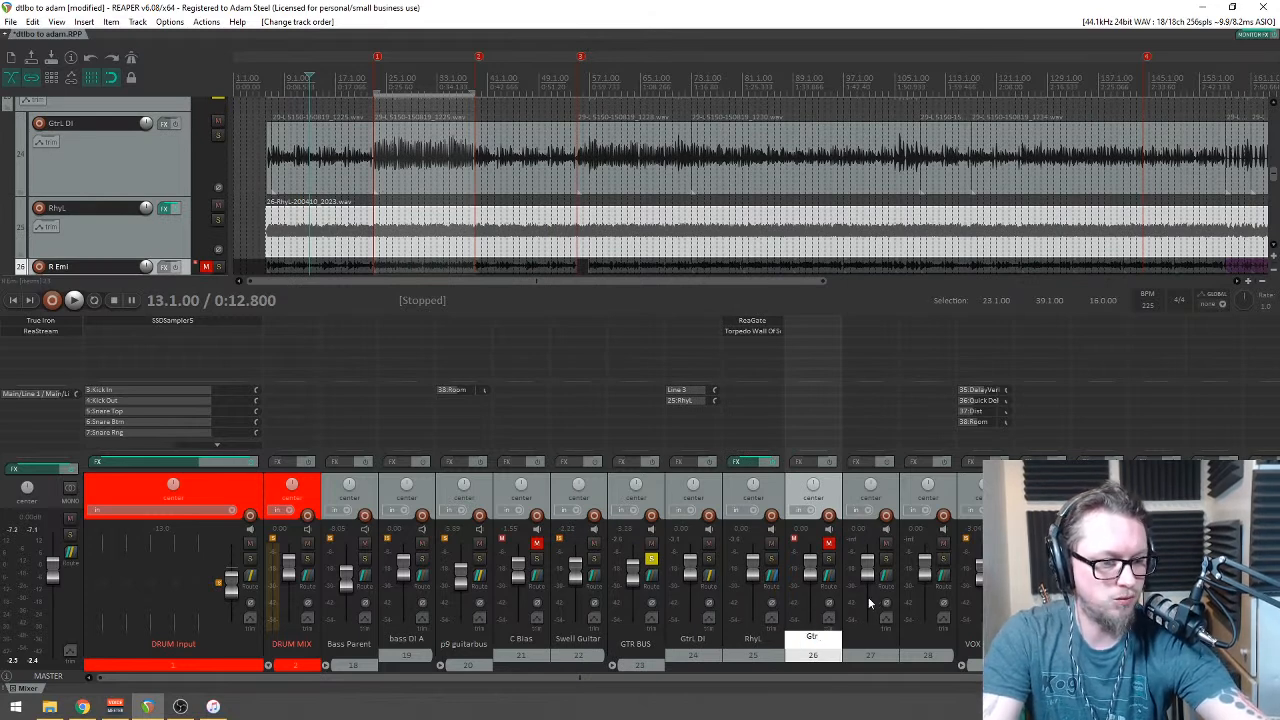
pyautogui.write(' R DI')
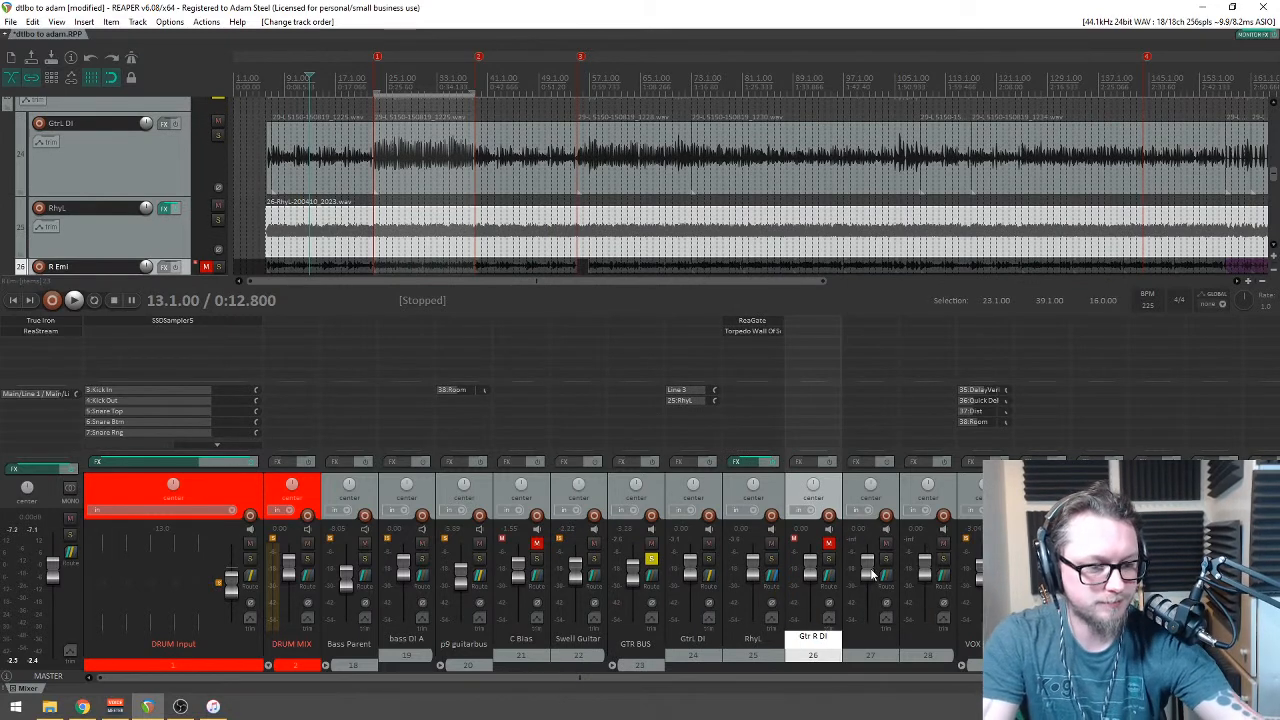
pyautogui.press('Tab')
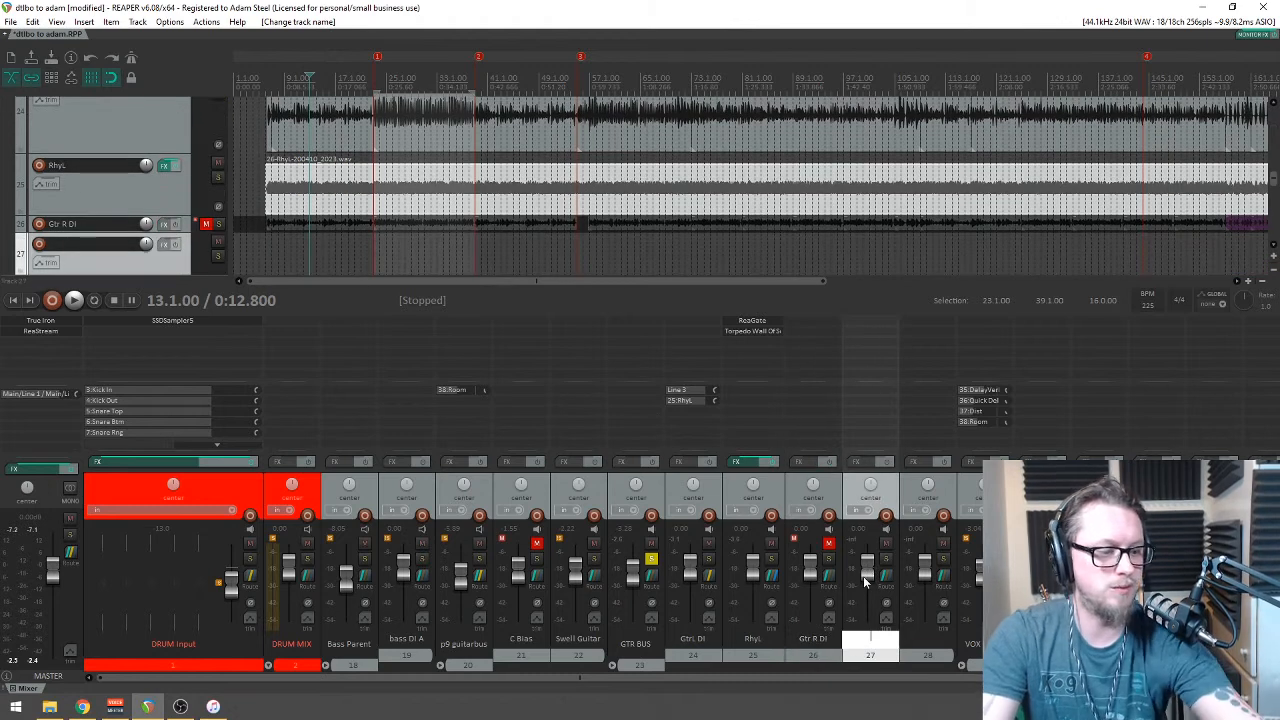
pyautogui.write('Rhy R')
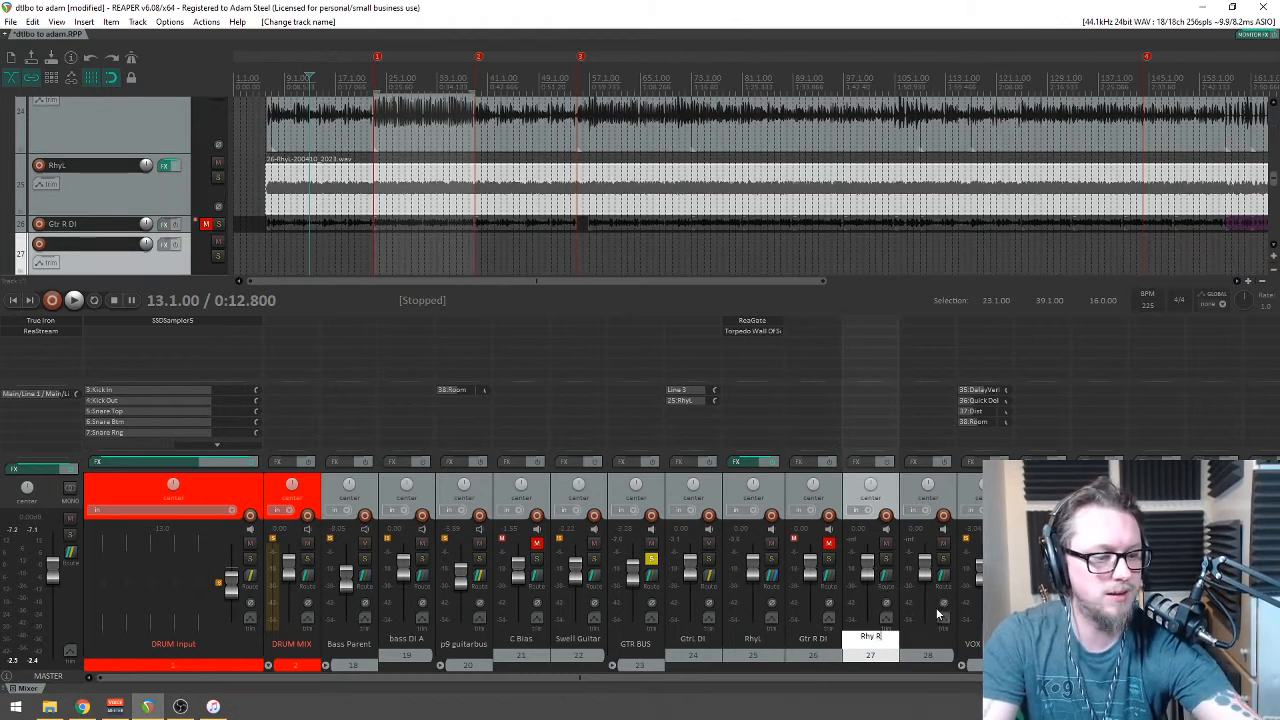
pyautogui.press('Return')
pyautogui.moveTo(854, 351); pyautogui.dragTo(855, 350)
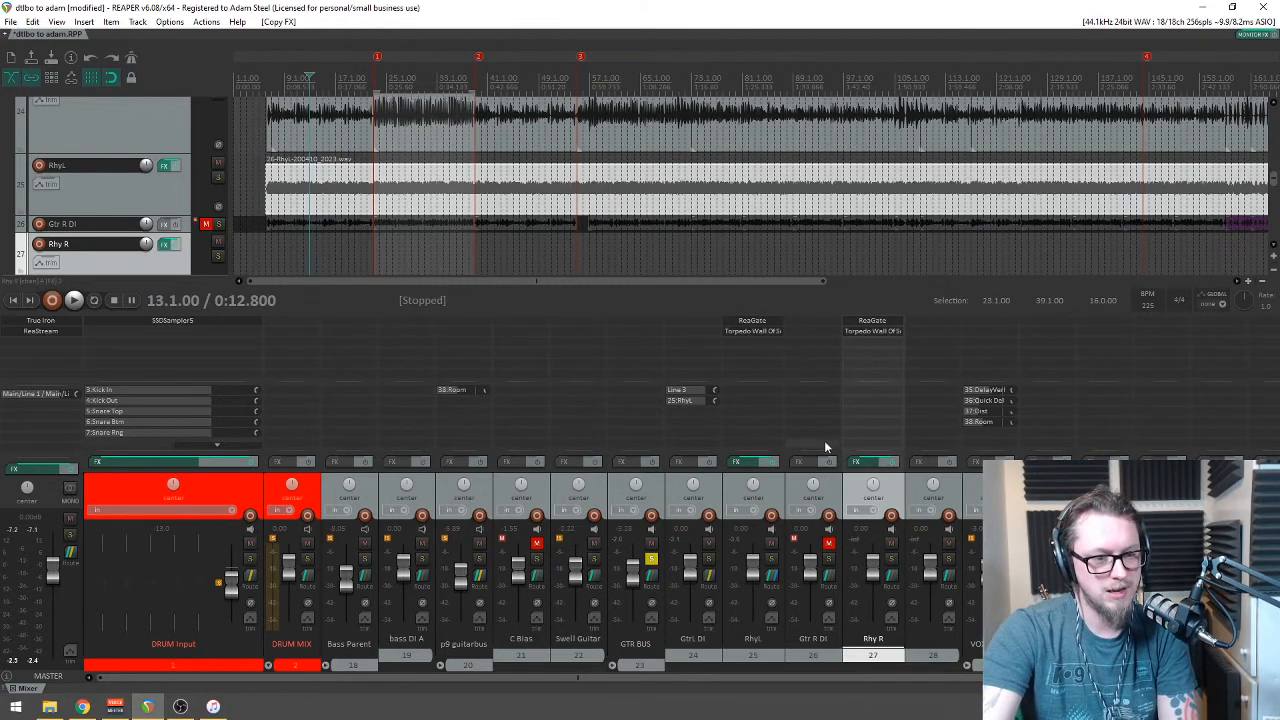
# Step: Mute the Line 3 hardware output of GtrL DI and duplicate it onto Gtr R DI as an unmuted output
pyautogui.keyDown('ctrl'); pyautogui.click(688, 391); pyautogui.keyUp('ctrl')
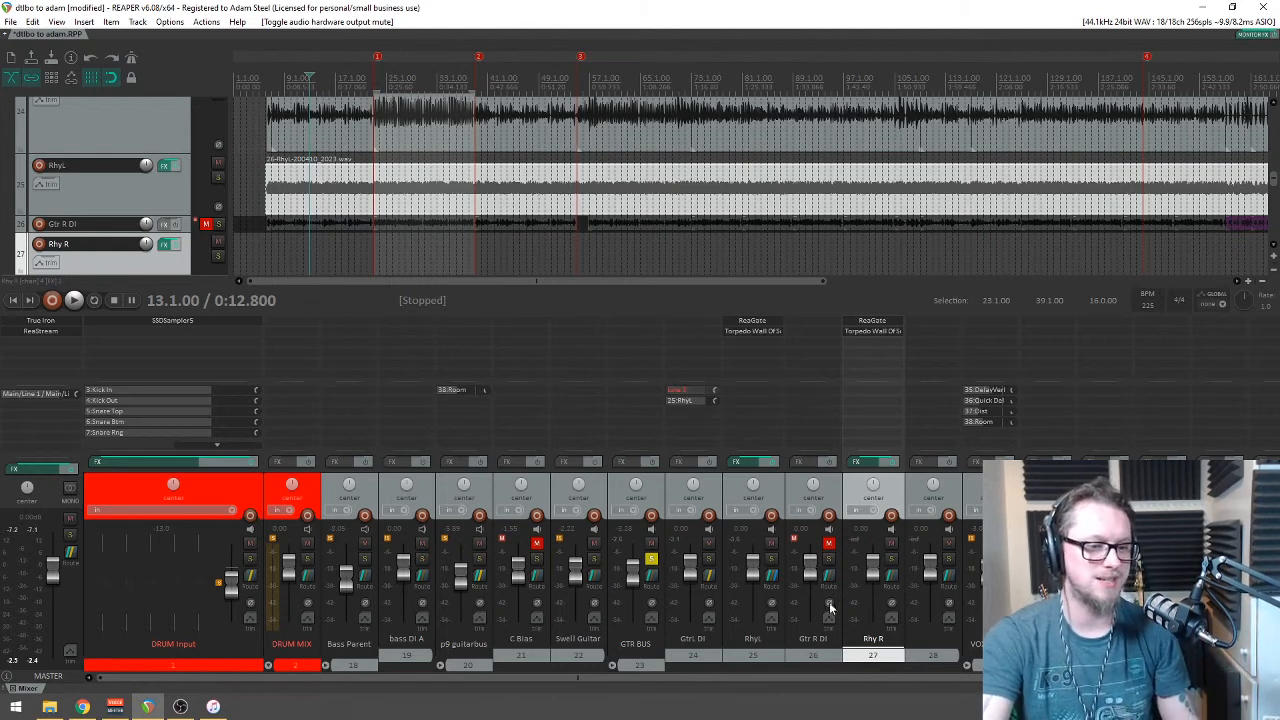
pyautogui.moveTo(812, 404); pyautogui.dragTo(800, 398)
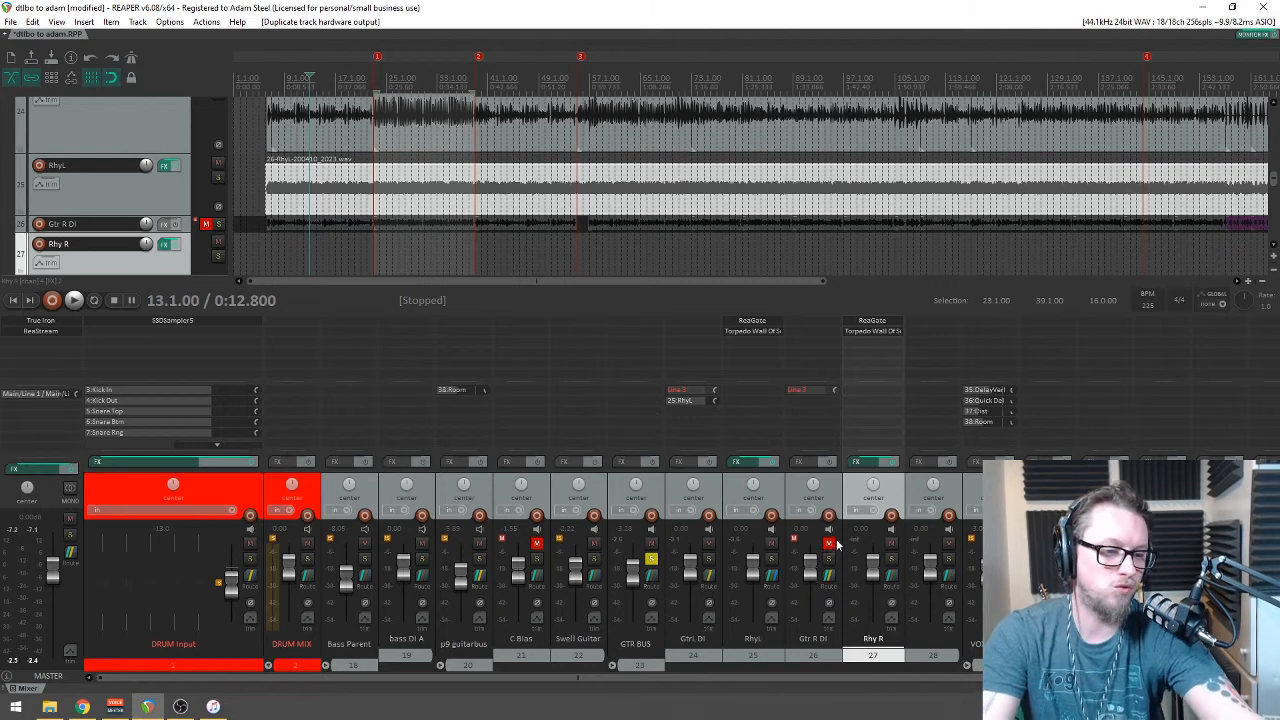
pyautogui.click(812, 391)
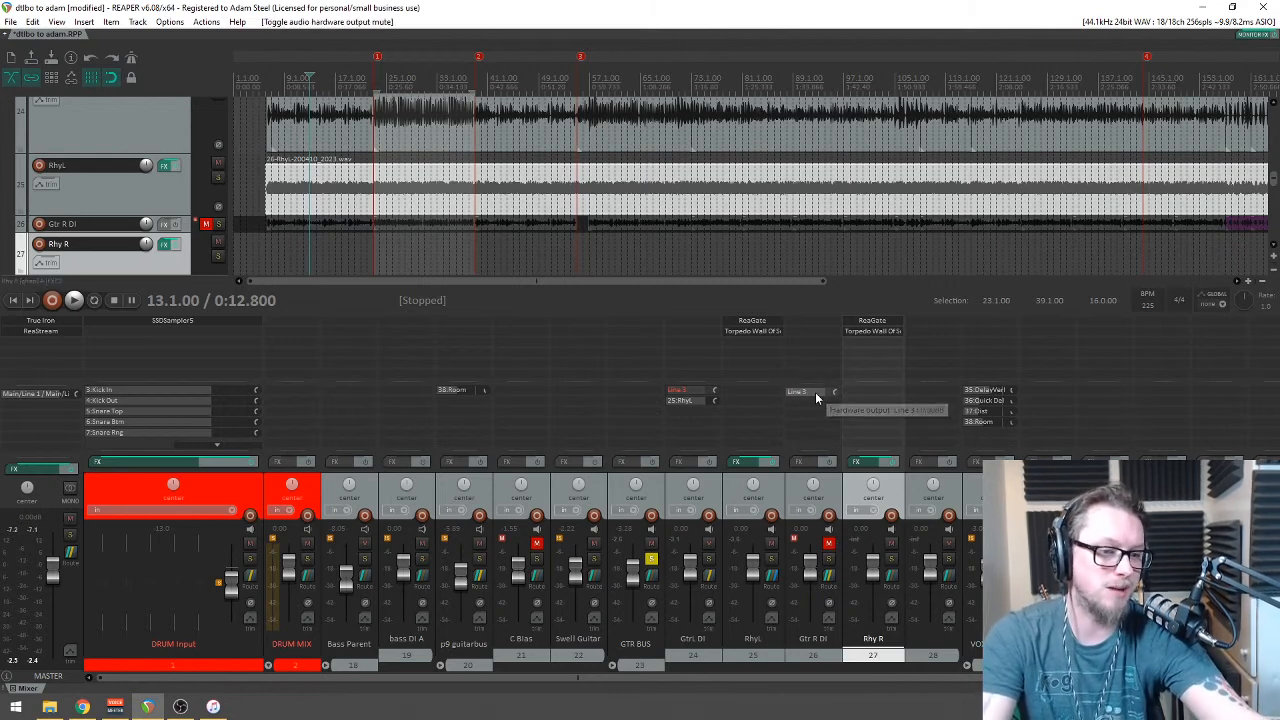
# Step: Unmute Gtr R DI and turn off its send to the master
pyautogui.click(829, 543)
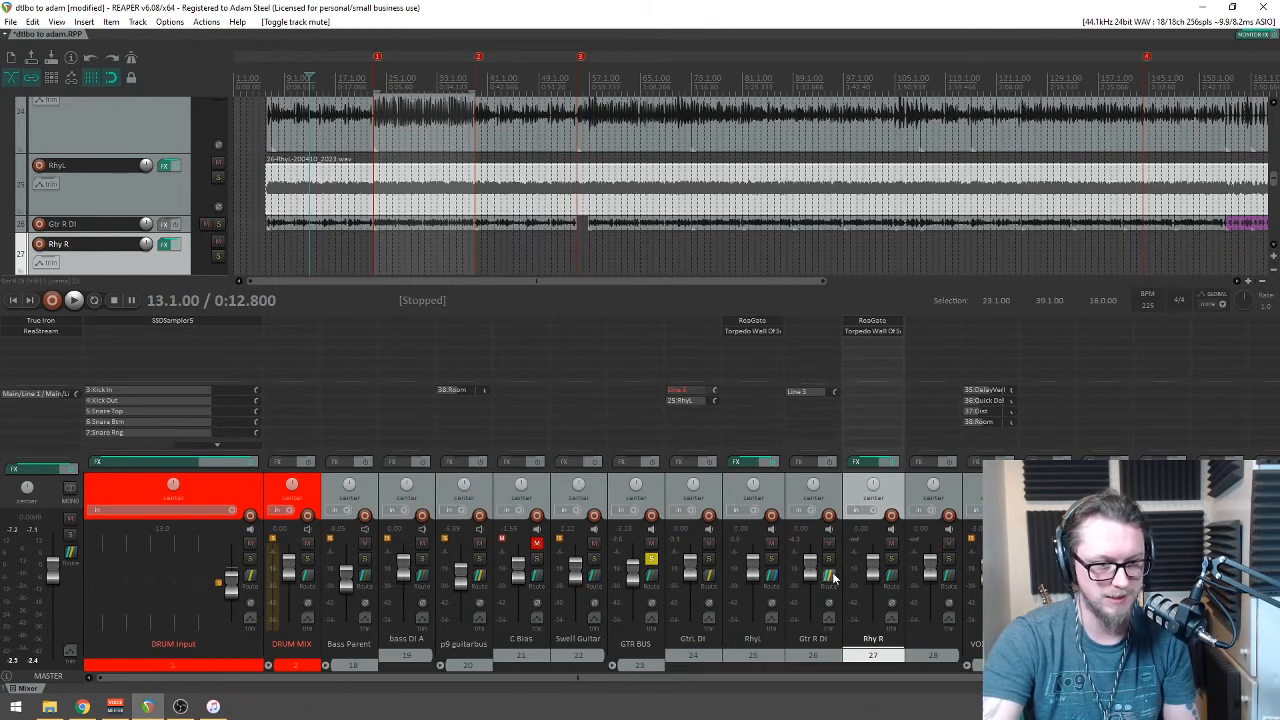
pyautogui.click(838, 580)
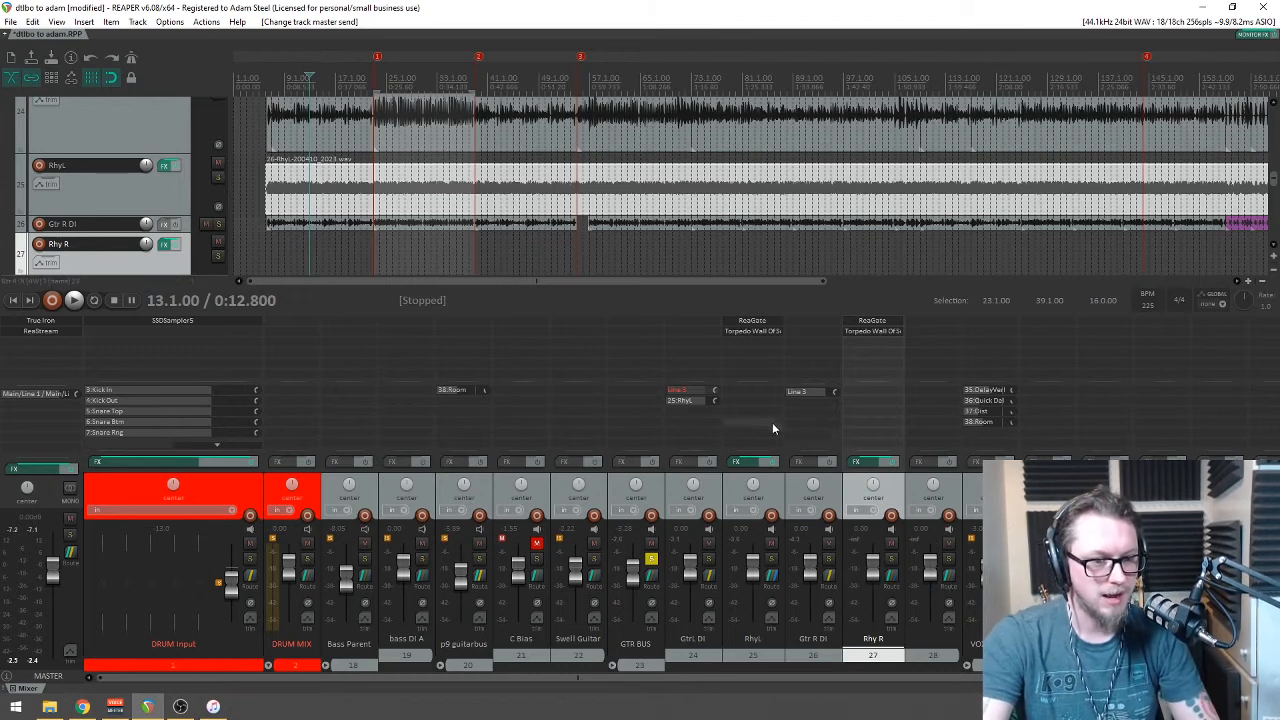
pyautogui.rightClick(880, 368)
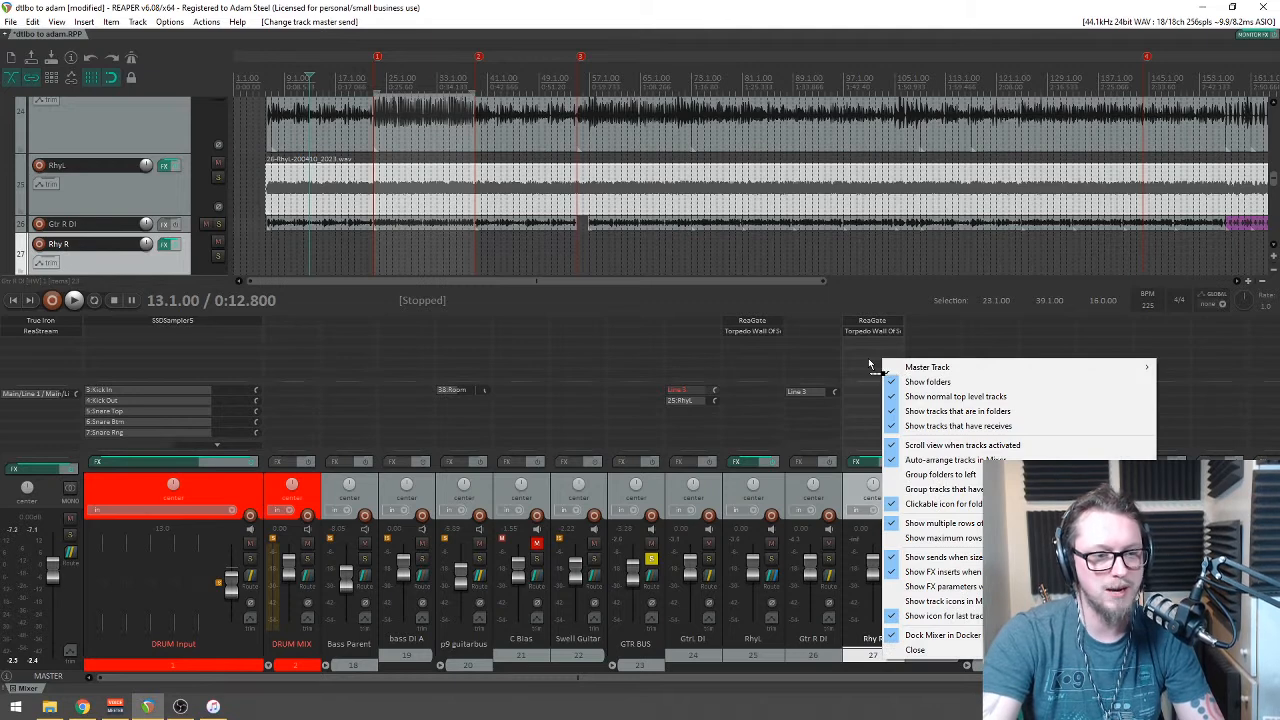
pyautogui.click(895, 366)
pyautogui.click(491, 456)
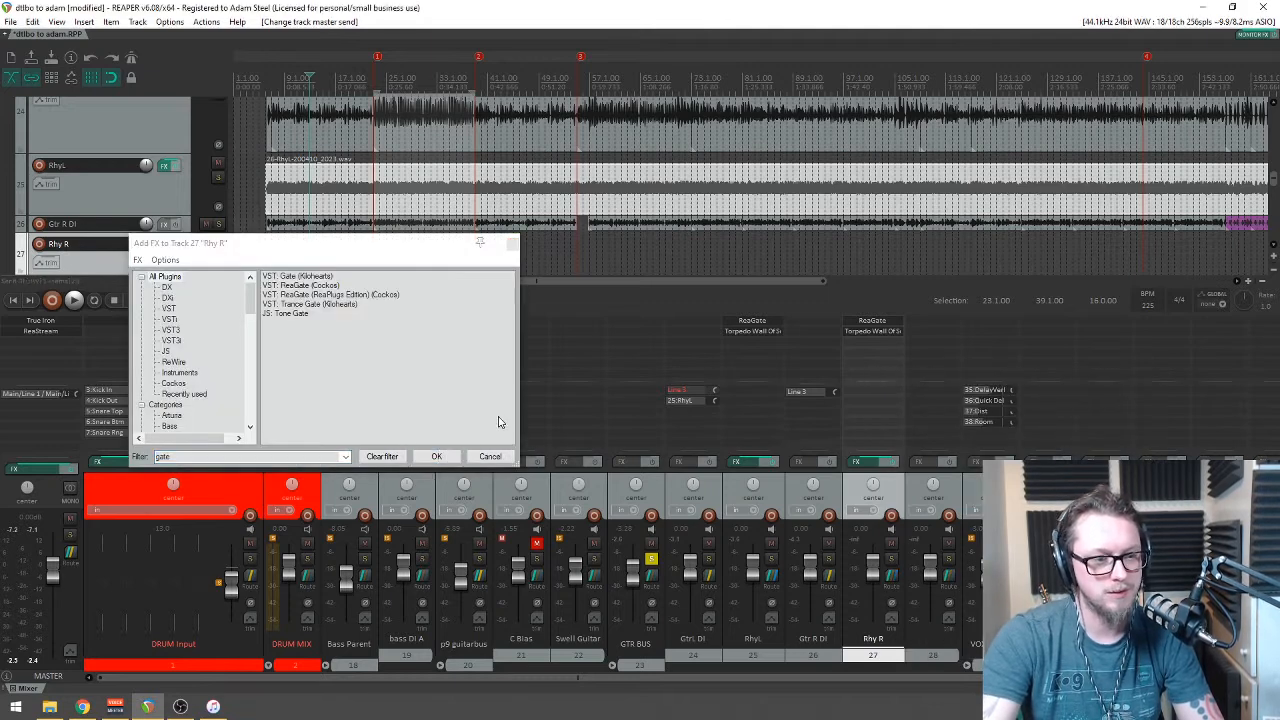
pyautogui.click(510, 244)
# Step: Create a send from Gtr R DI to Rhy R with audio going from channels 1/2 to 3/4
pyautogui.moveTo(835, 430); pyautogui.dragTo(880, 378)
pyautogui.click(975, 440)
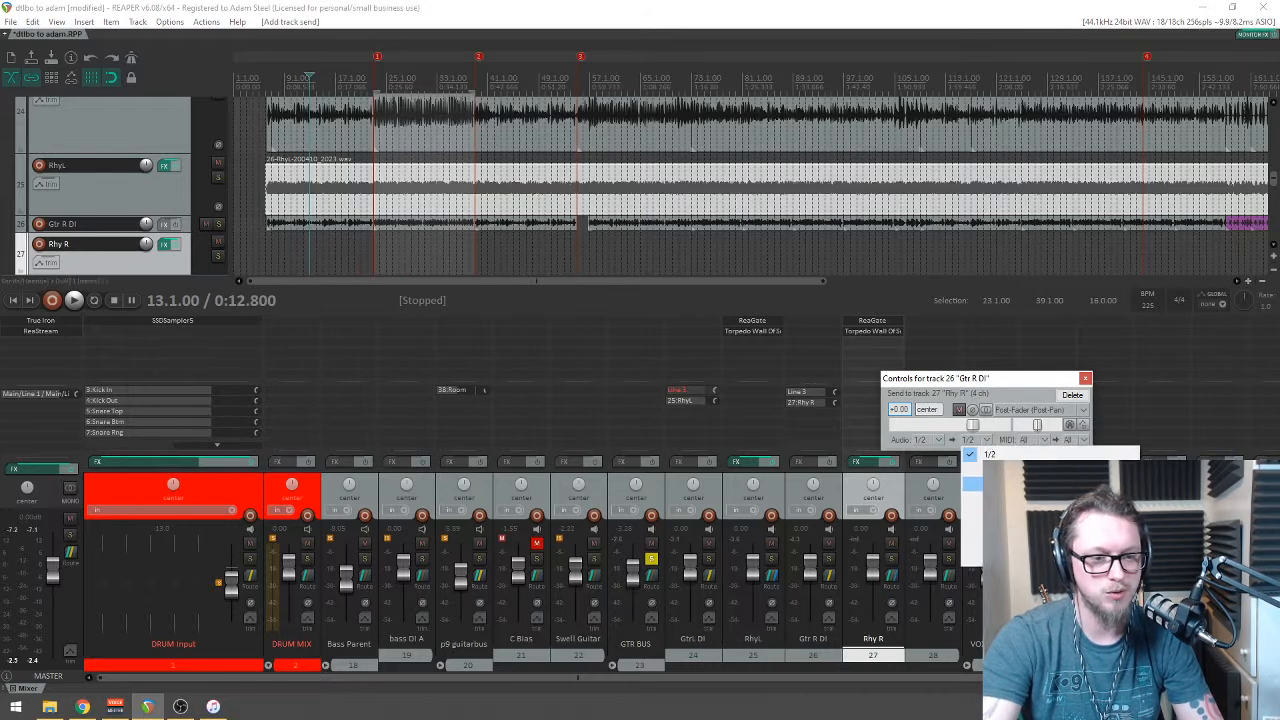
pyautogui.click(972, 492)
pyautogui.moveTo(946, 379); pyautogui.dragTo(831, 367)
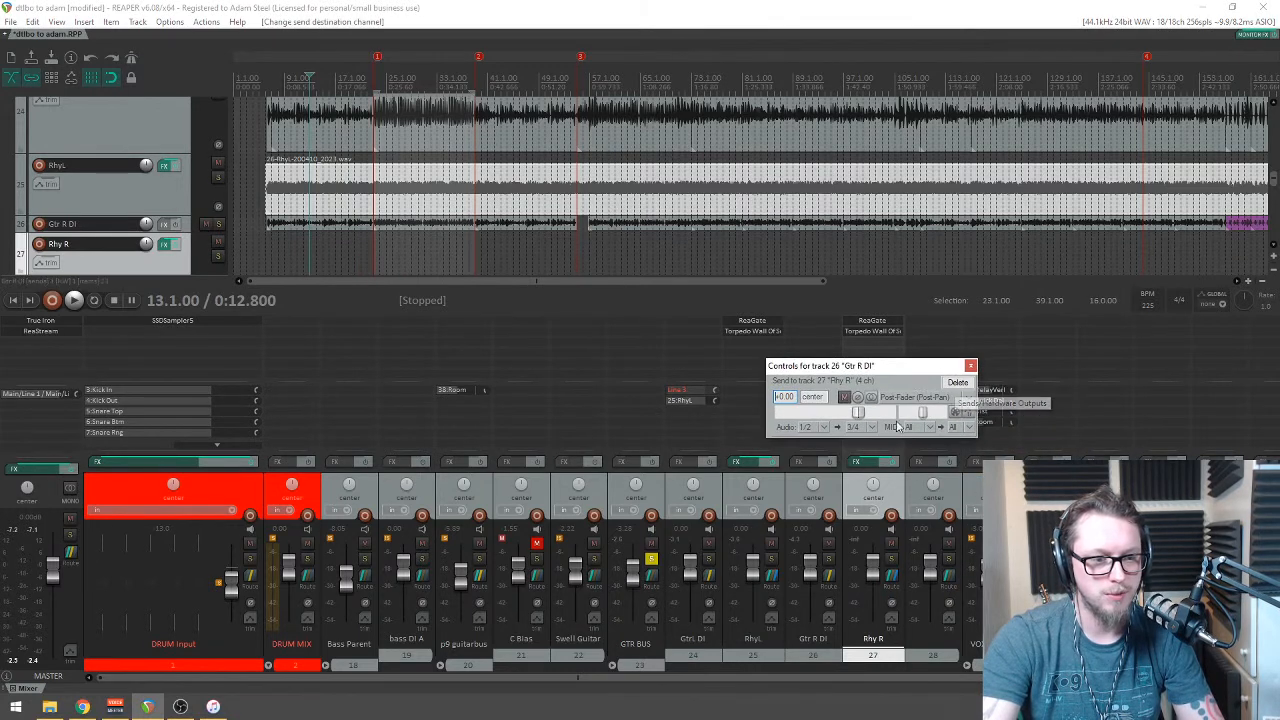
pyautogui.click(970, 366)
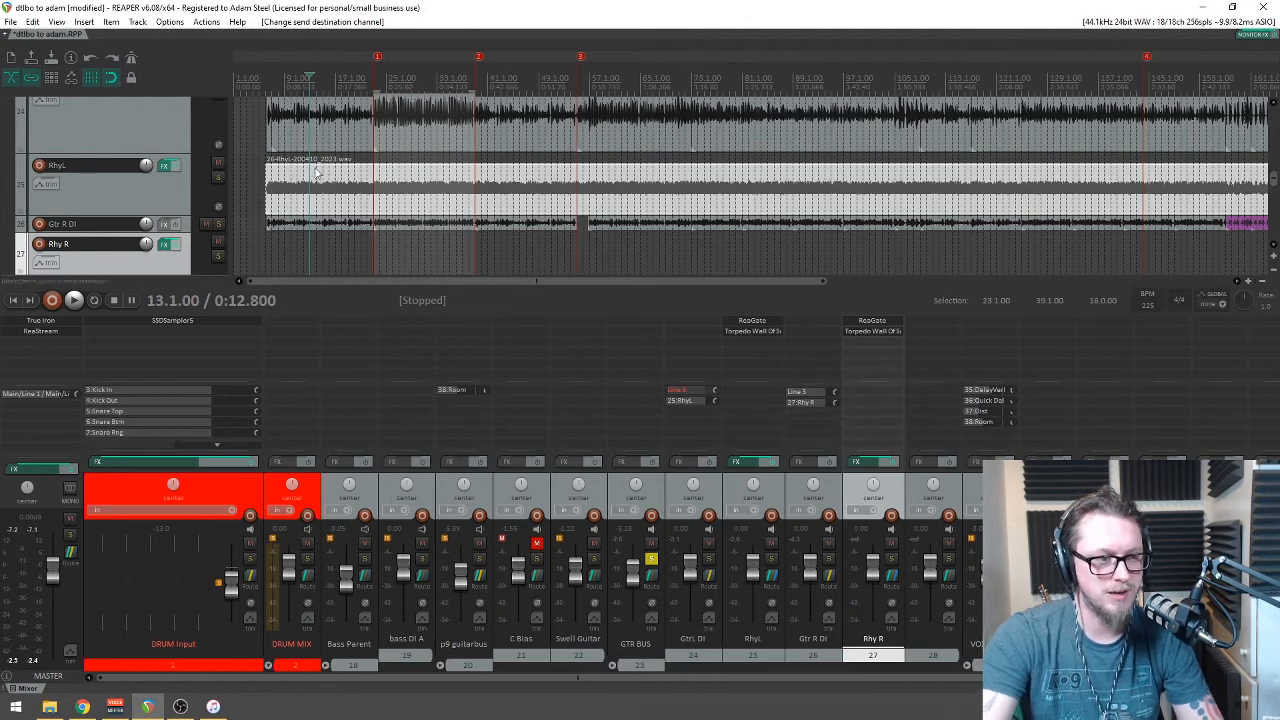
# Step: Arm Rhy R for recording and set its input to Mic/Line 4
pyautogui.click(39, 243)
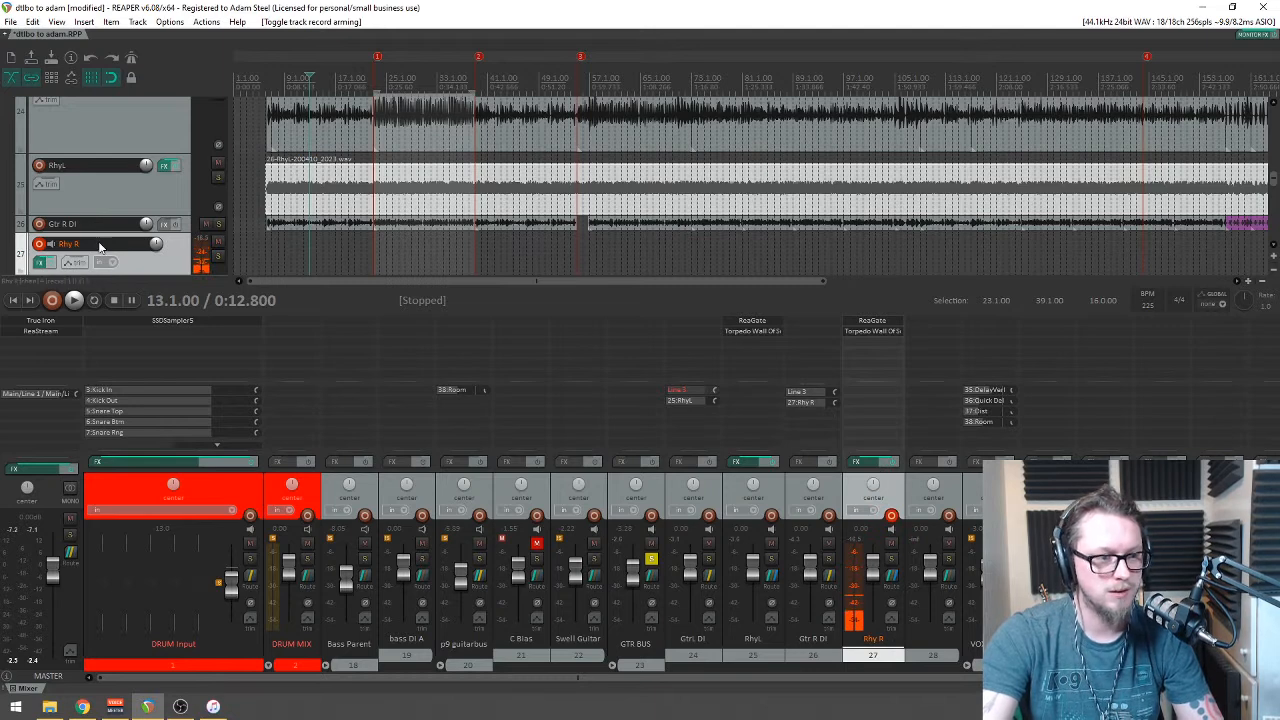
pyautogui.moveTo(1273, 179); pyautogui.dragTo(1273, 185)
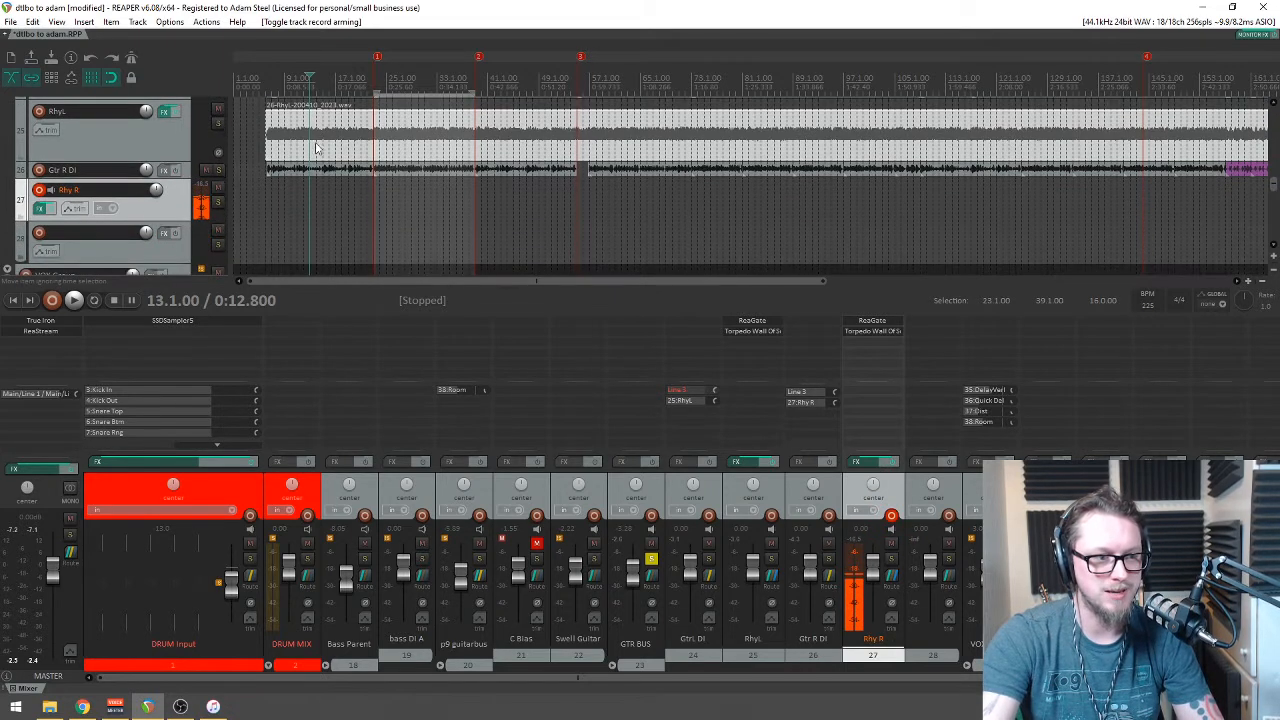
pyautogui.click(103, 226)
pyautogui.moveTo(150, 233)
pyautogui.click(255, 277)
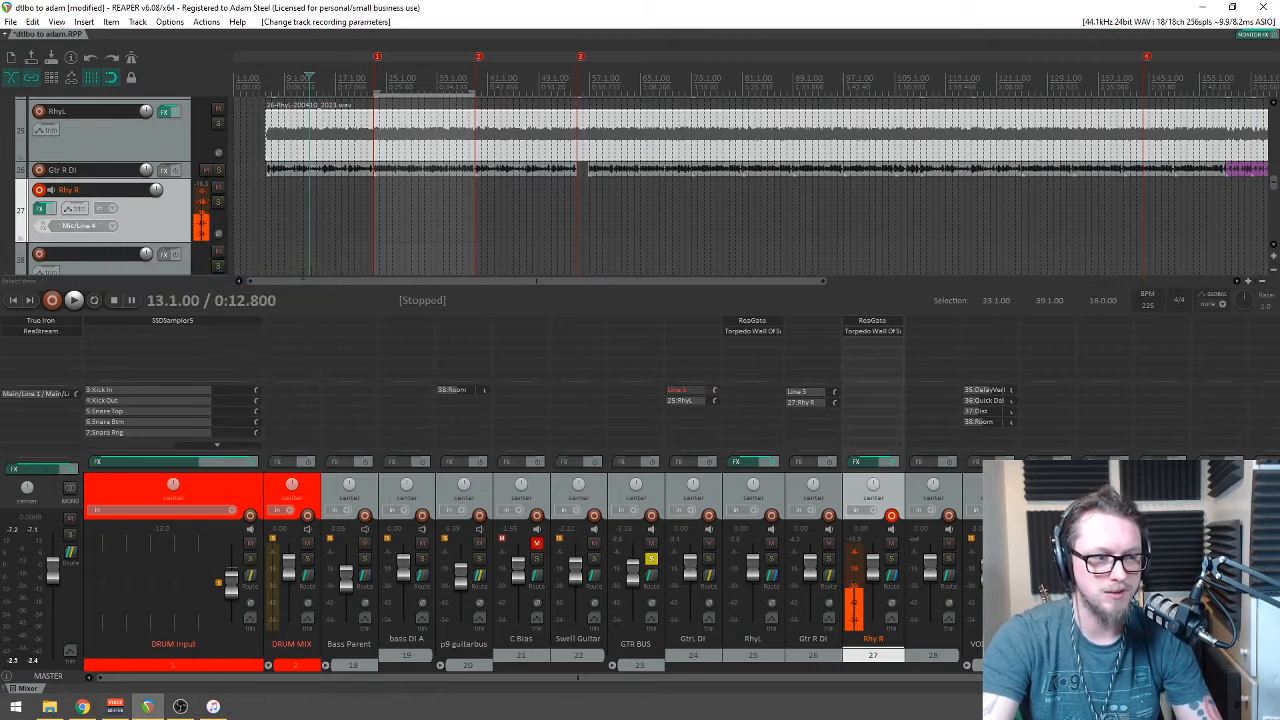
# Step: Play briefly from bar 13 to check the Rhy R signal, and pan Rhy R 100% right and RhyL 100% left
pyautogui.press('space')
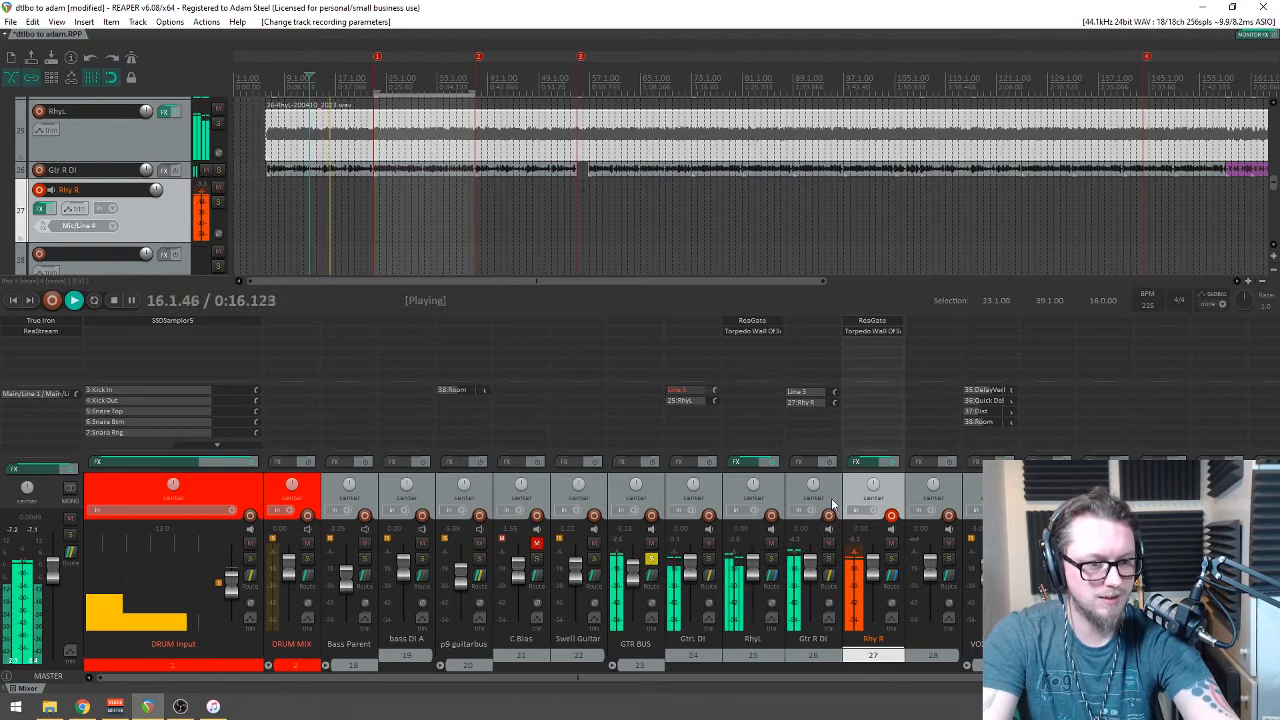
pyautogui.press('space')
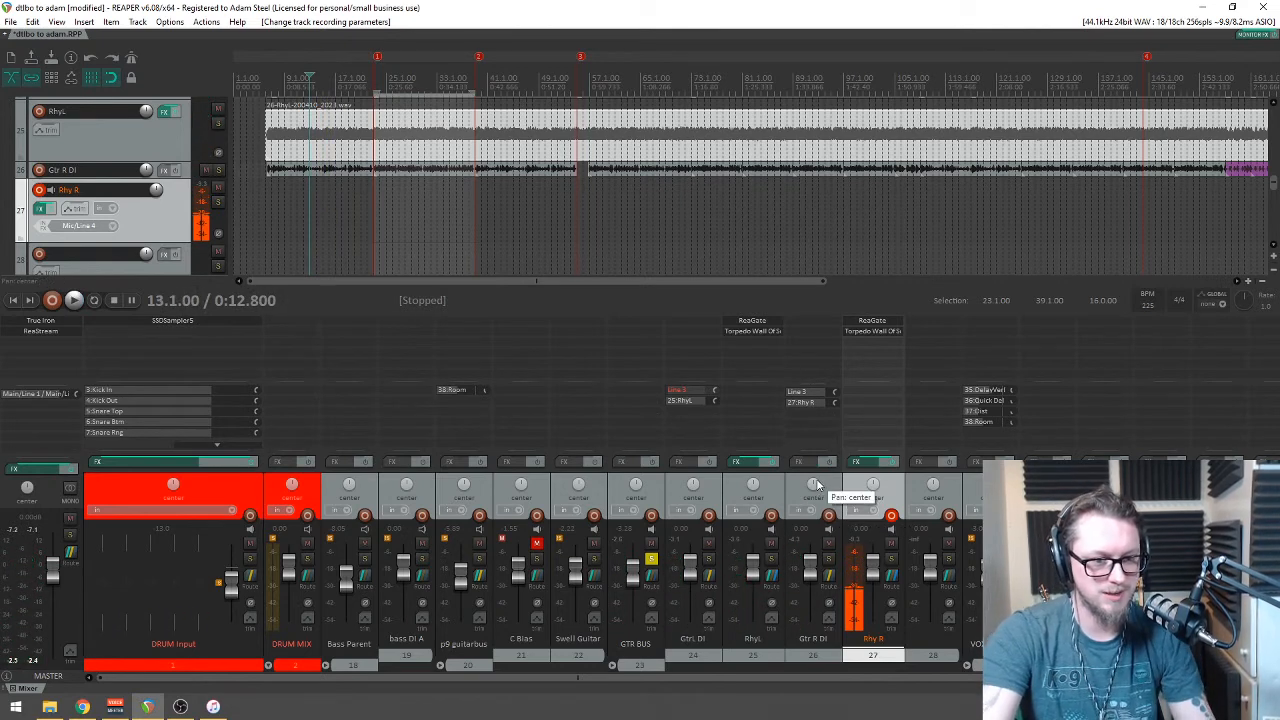
pyautogui.moveTo(856, 489); pyautogui.dragTo(860, 440)
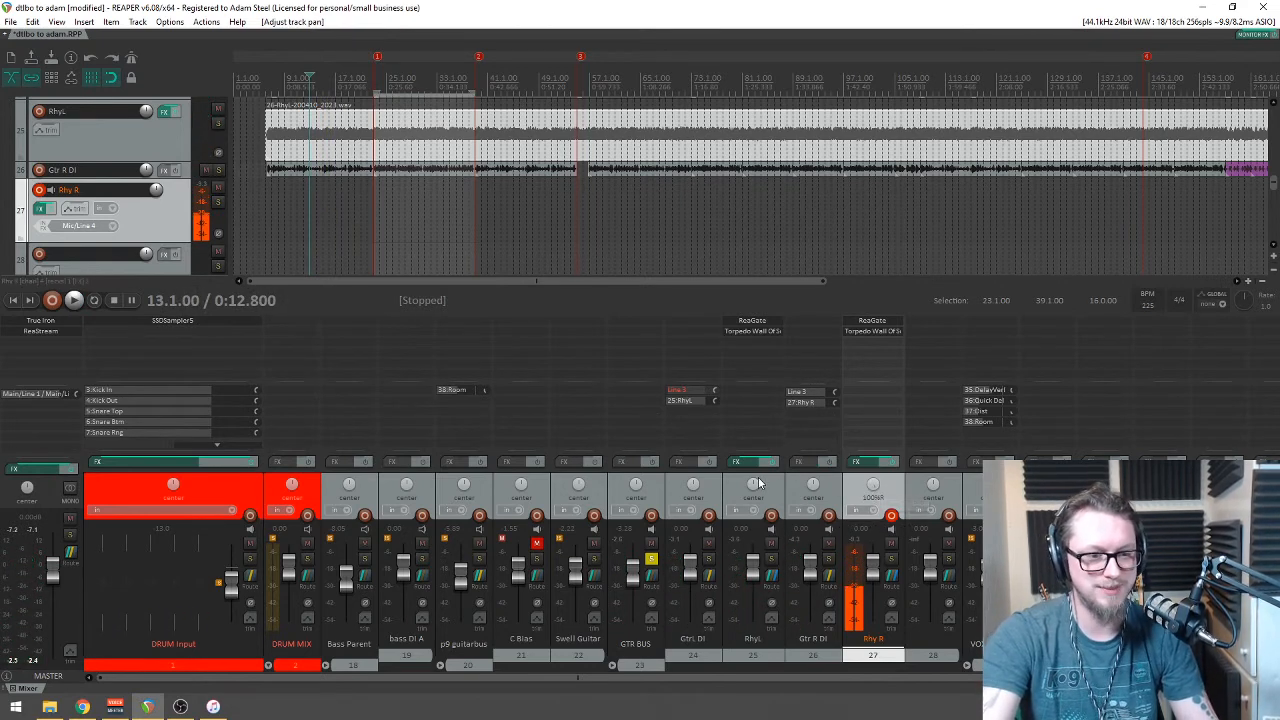
# Step: Play the hard-panned RhyL and Rhy R guitars together from bar 13 and listen to them, then stop playback
pyautogui.press('space')
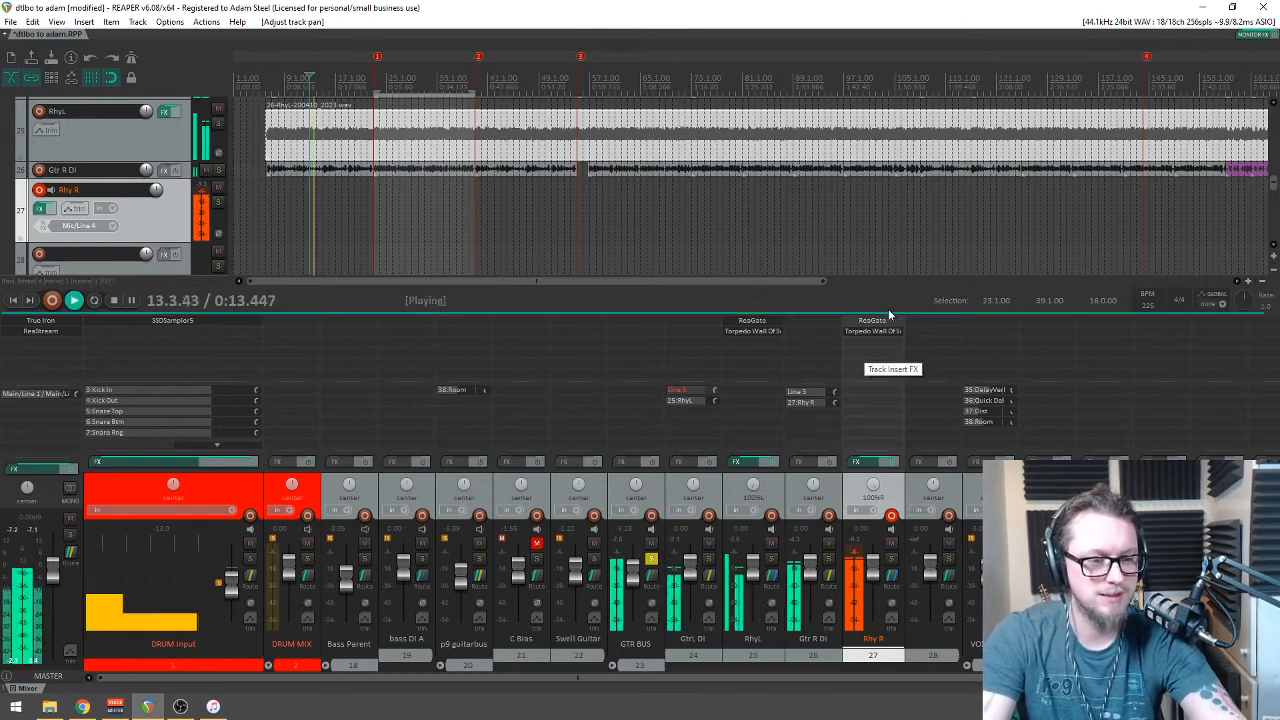
pyautogui.scroll(5, 752, 240)
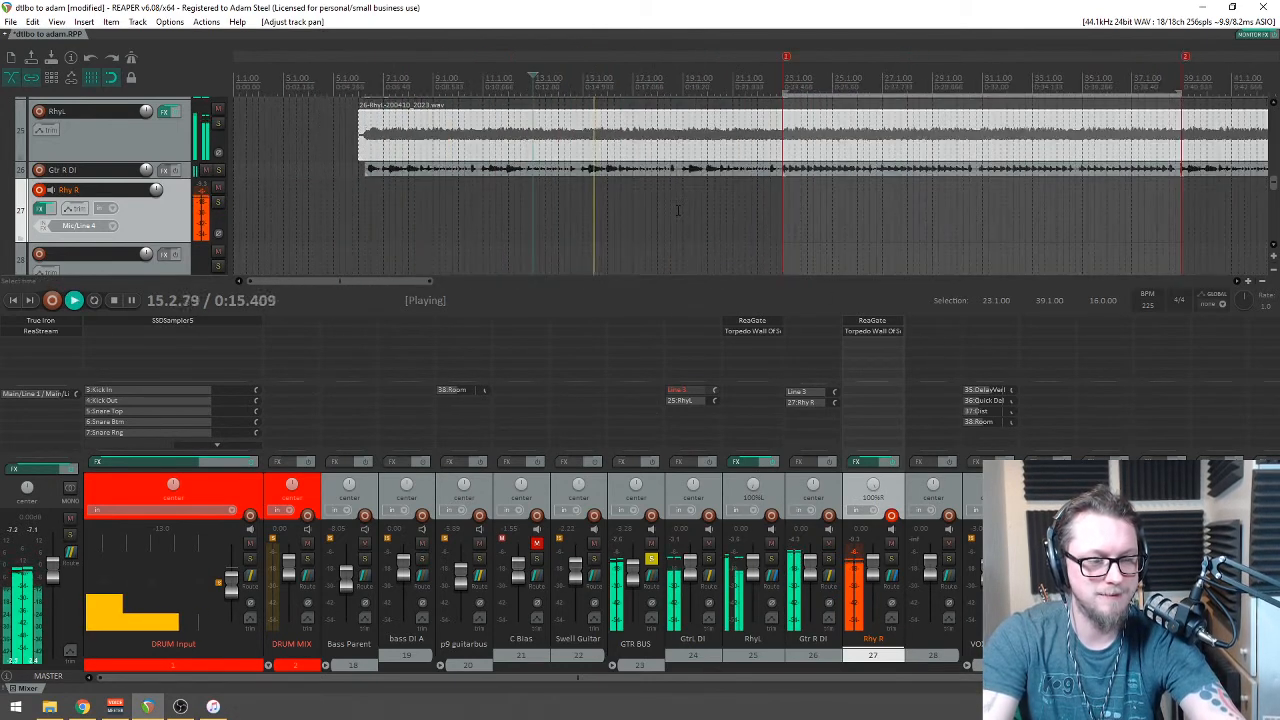
pyautogui.scroll(-3, 676, 213)
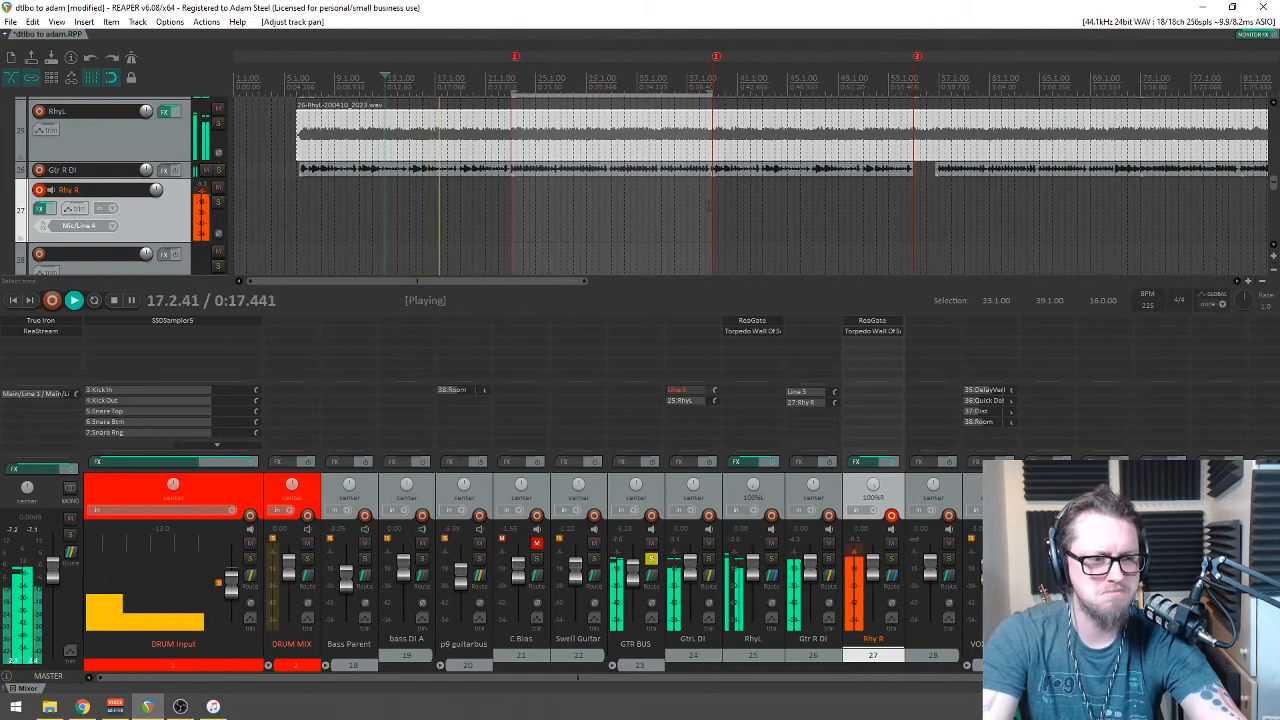
pyautogui.scroll(3, 764, 259)
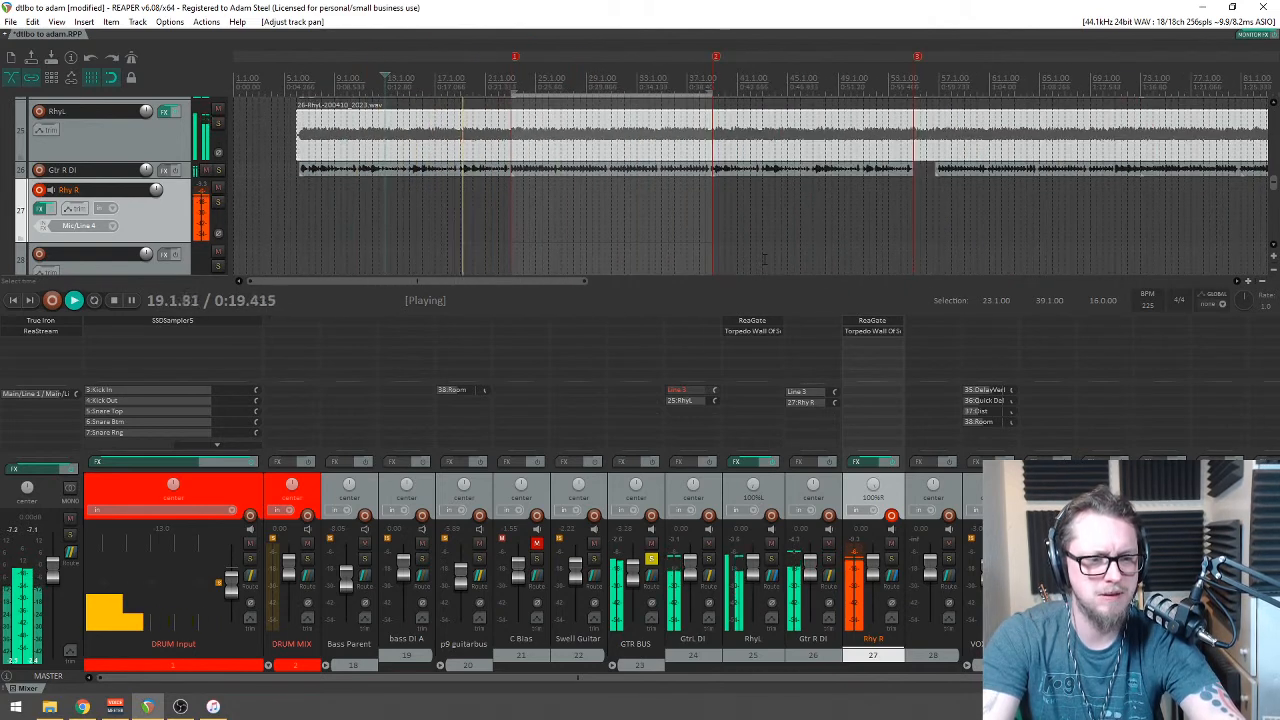
pyautogui.scroll(-2, 764, 259)
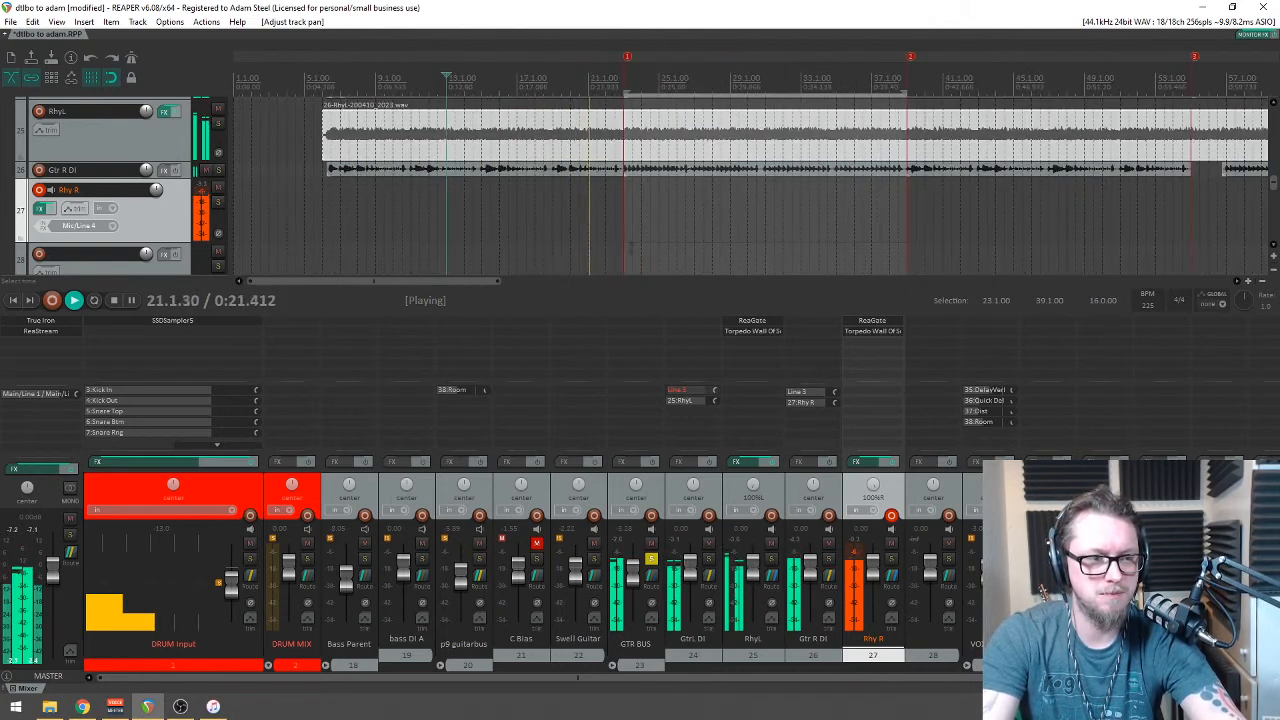
pyautogui.press('space')
# Step: Mute RhyL and GtrL DI and reset the pan of Rhy R to center
pyautogui.click(771, 543)
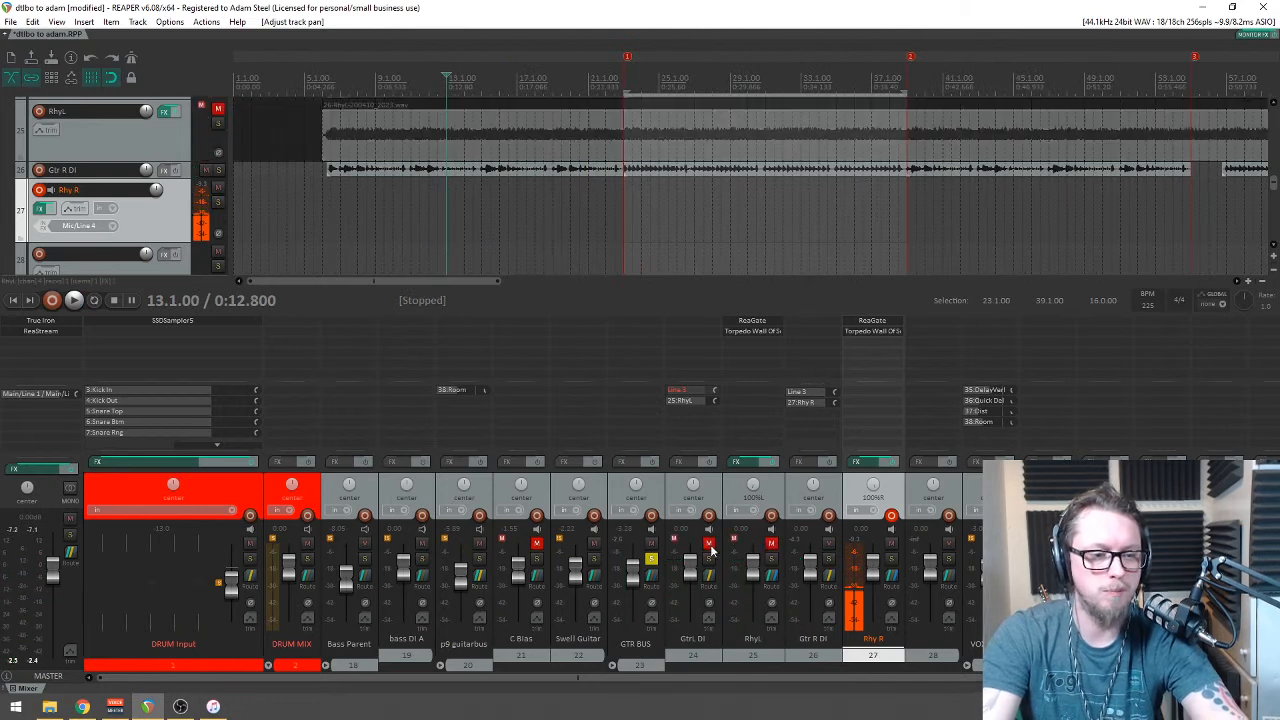
pyautogui.doubleClick(880, 488)
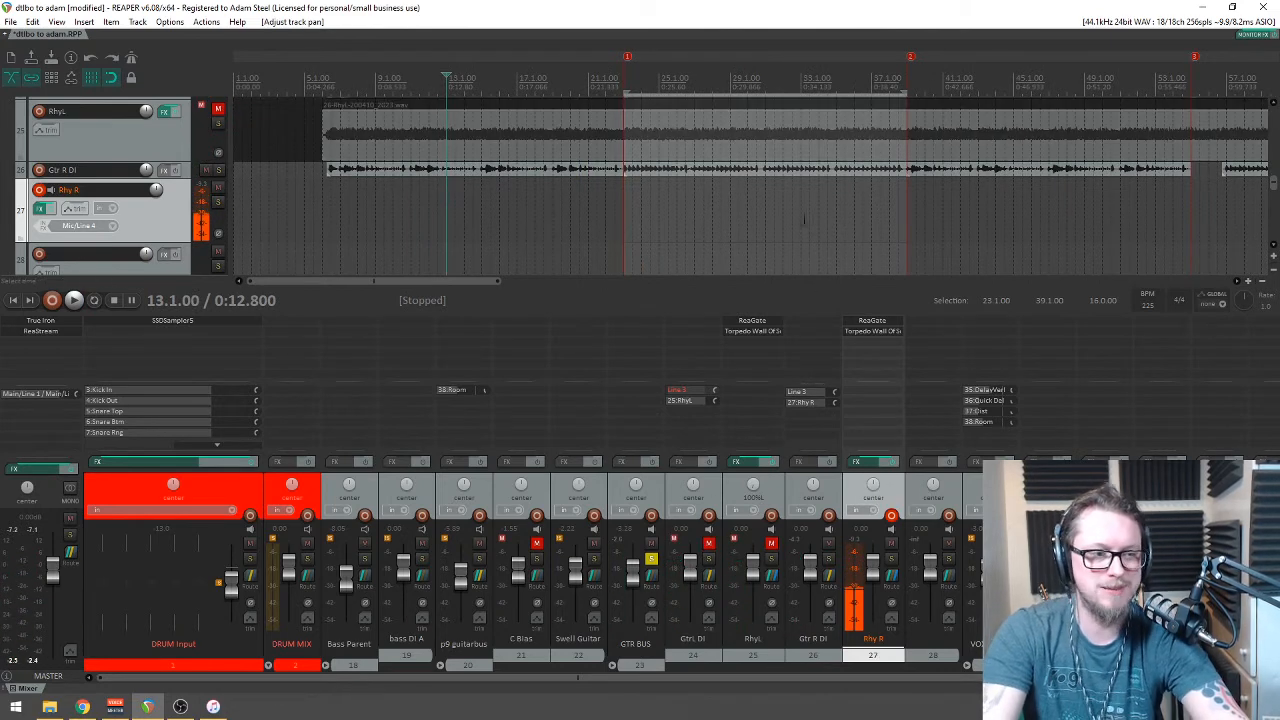
# Step: Listen to the reamped Rhy R signal from bar 13, stop playback and disarm the track
pyautogui.scroll(-2, 812, 218)
pyautogui.press('space')
pyautogui.scroll(5, 673, 220)
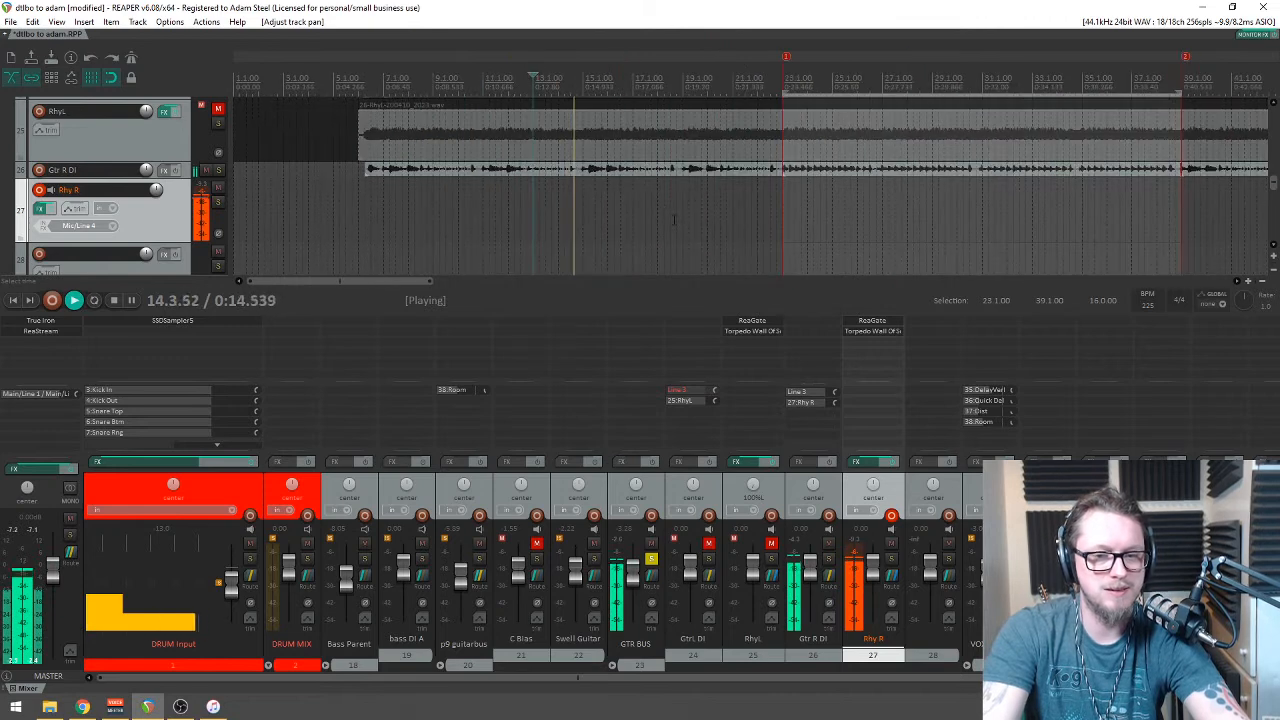
pyautogui.scroll(-1, 673, 220)
pyautogui.press('space')
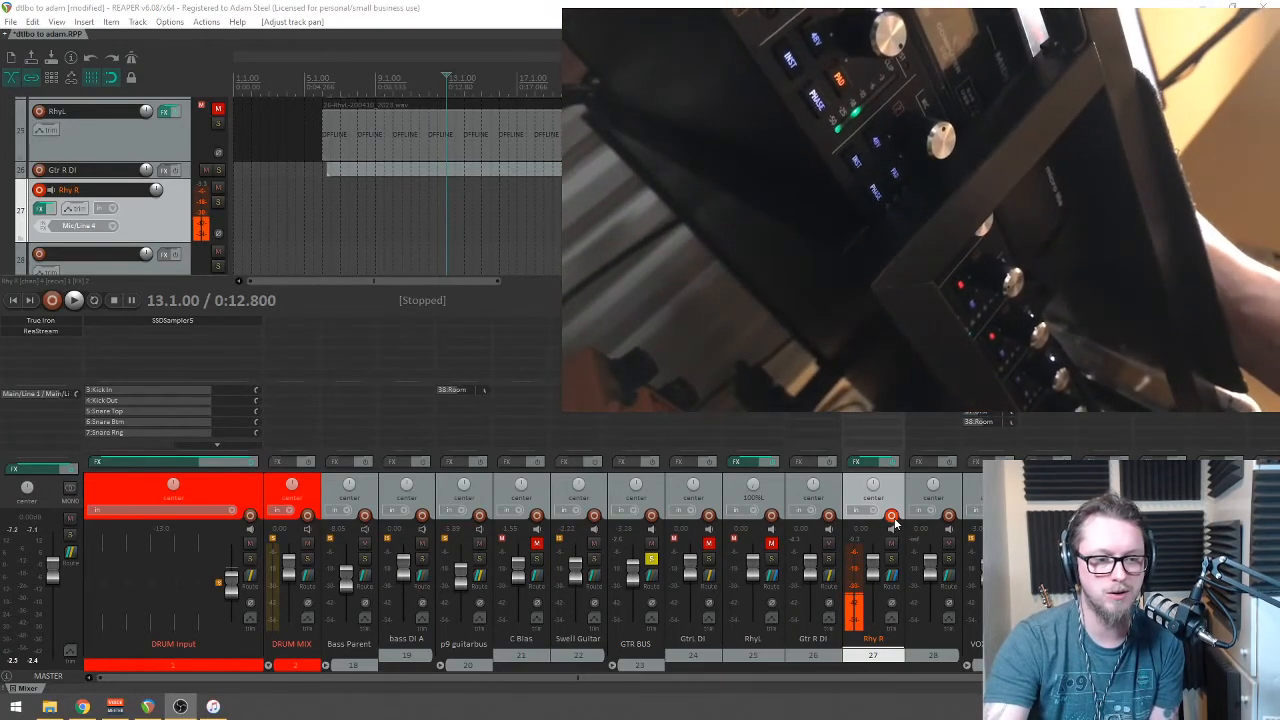
pyautogui.click(892, 517)
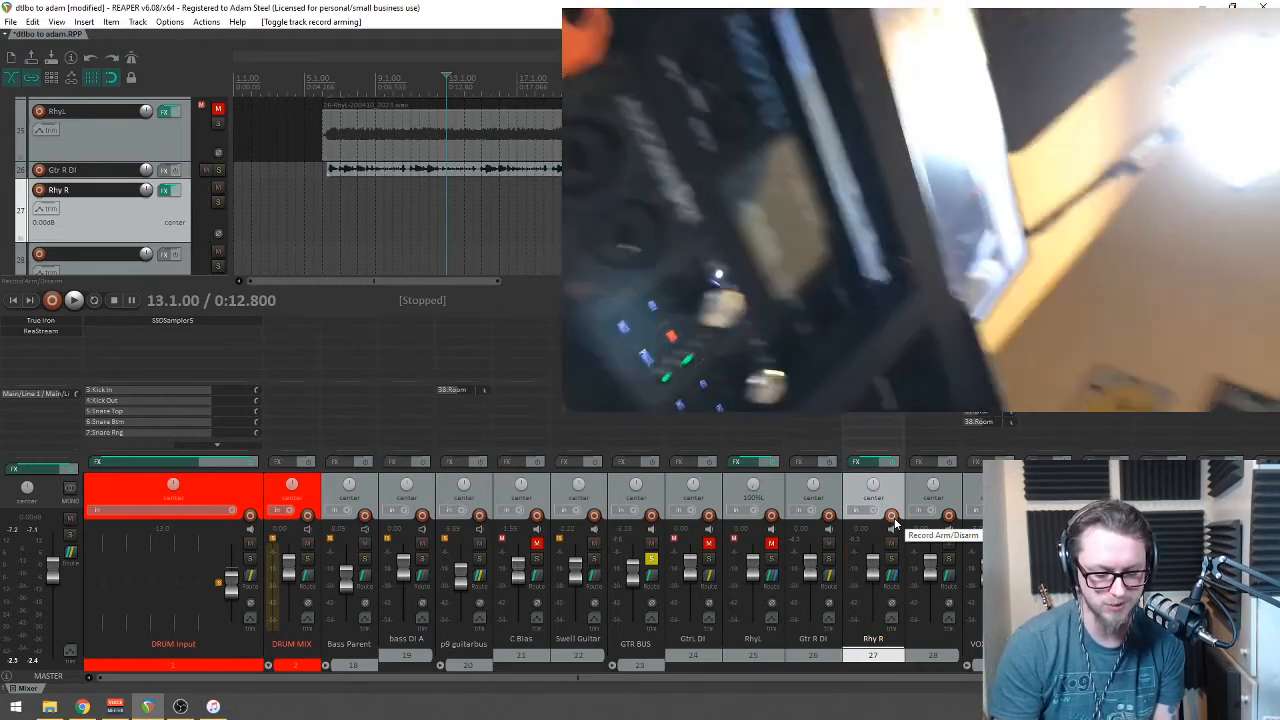
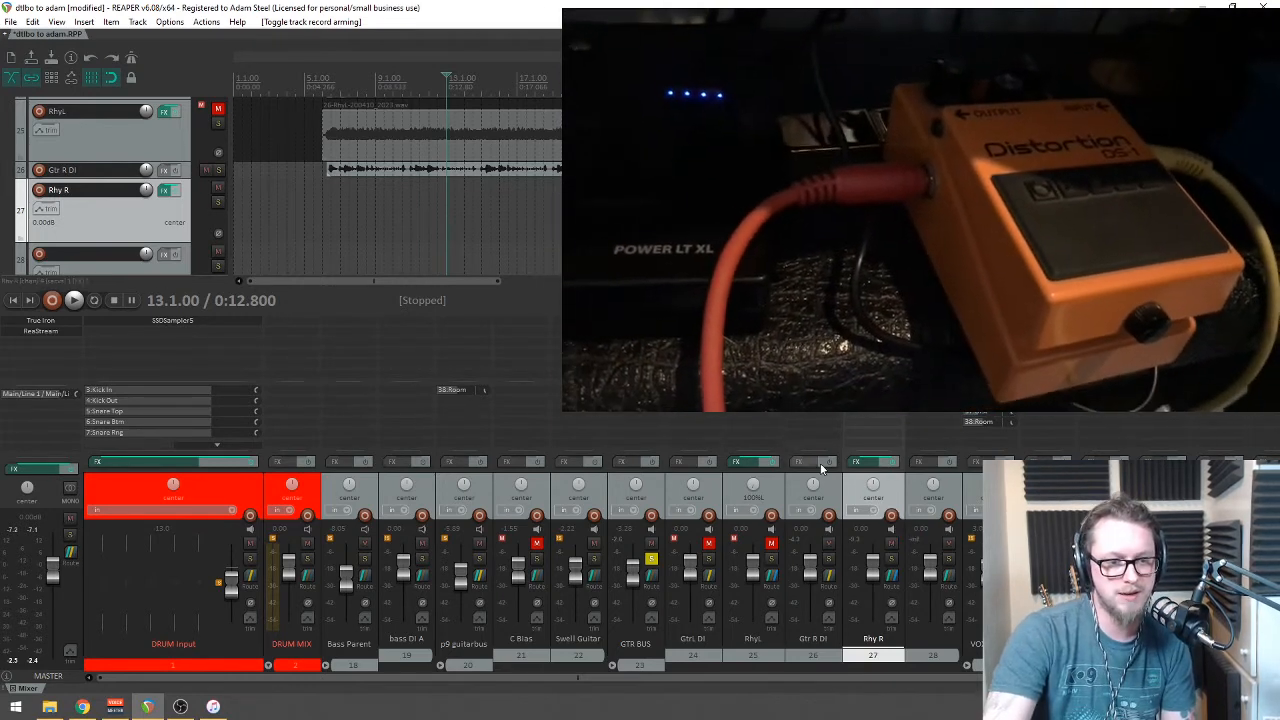
# Step: Arm Rhy R for recording, listen to its reamped signal from bar 13 and stop playback
pyautogui.click(891, 516)
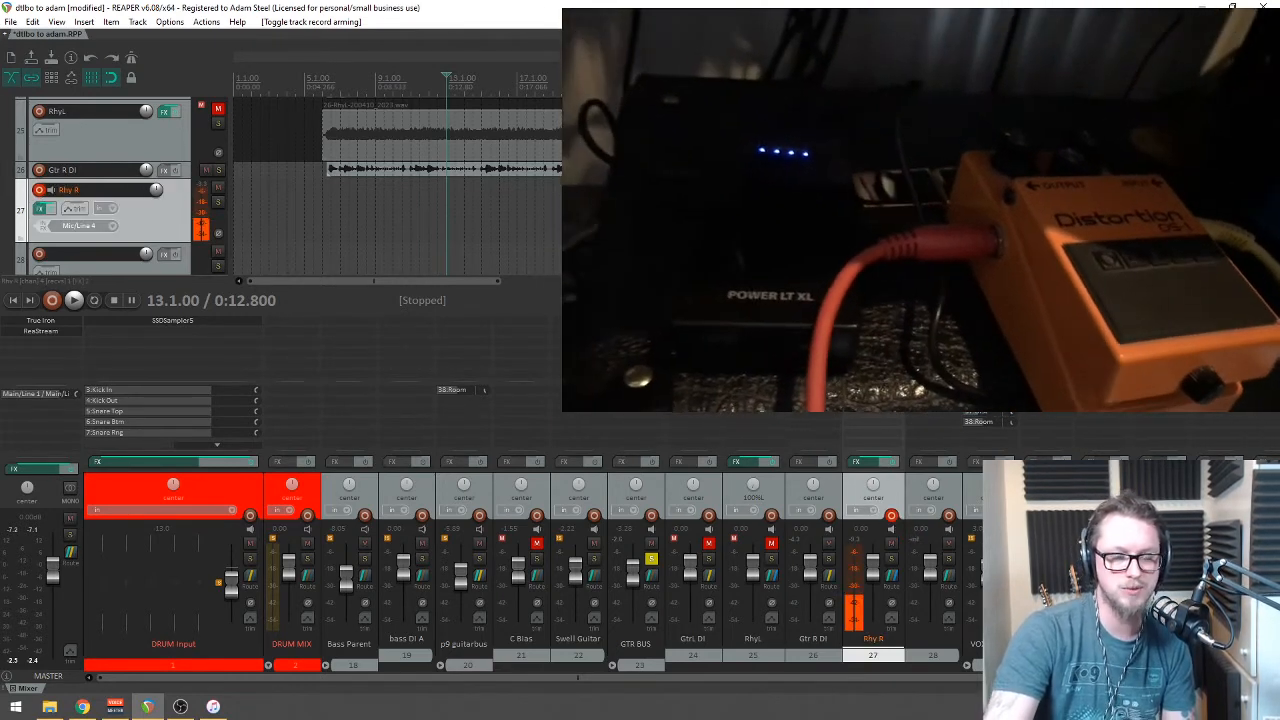
pyautogui.press('space')
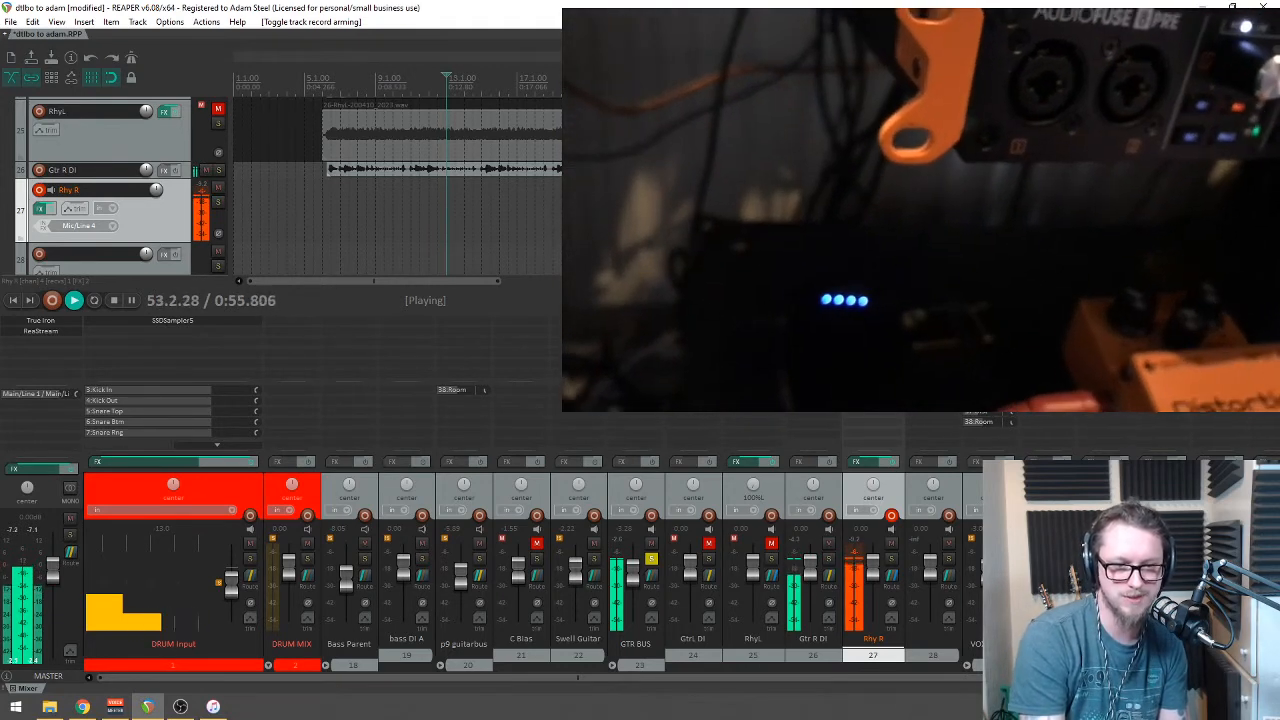
pyautogui.press('space')
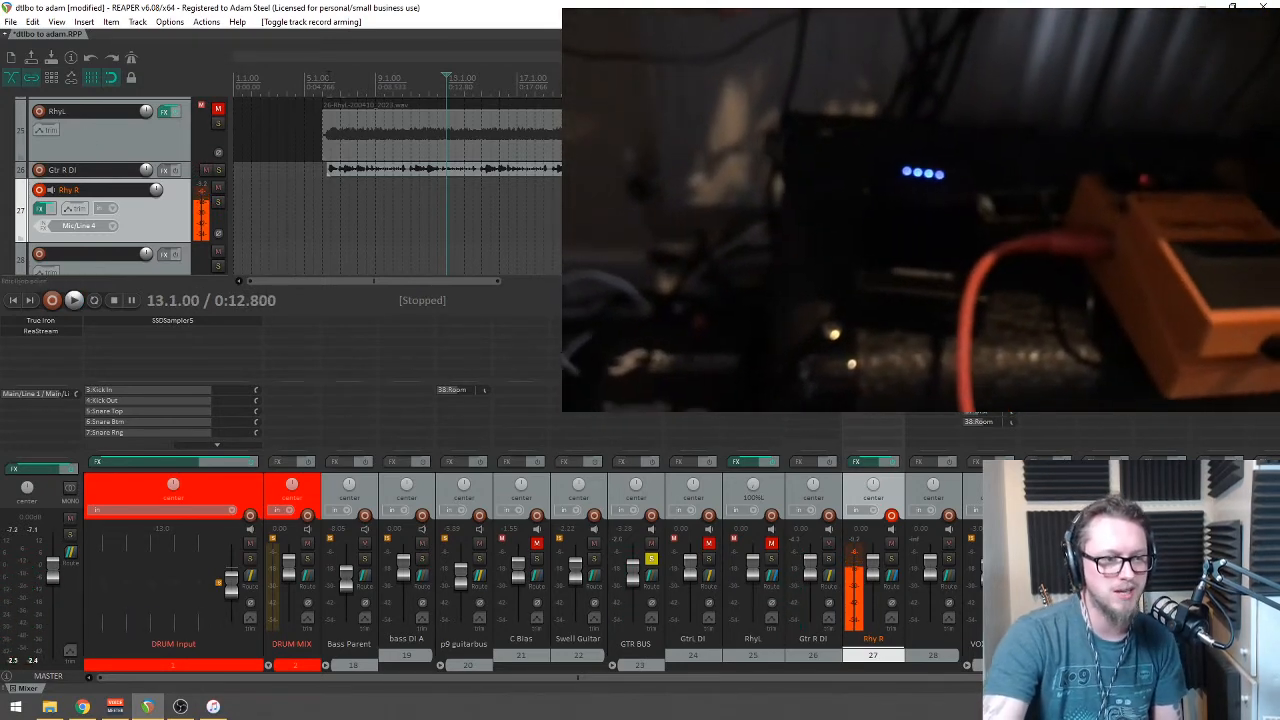
# Step: With playback stopped at 5.3.00, bypass ReaGate on Rhy R to hear the ungated noise, and re-enable the gate
pyautogui.click(330, 80)
pyautogui.click(313, 80)
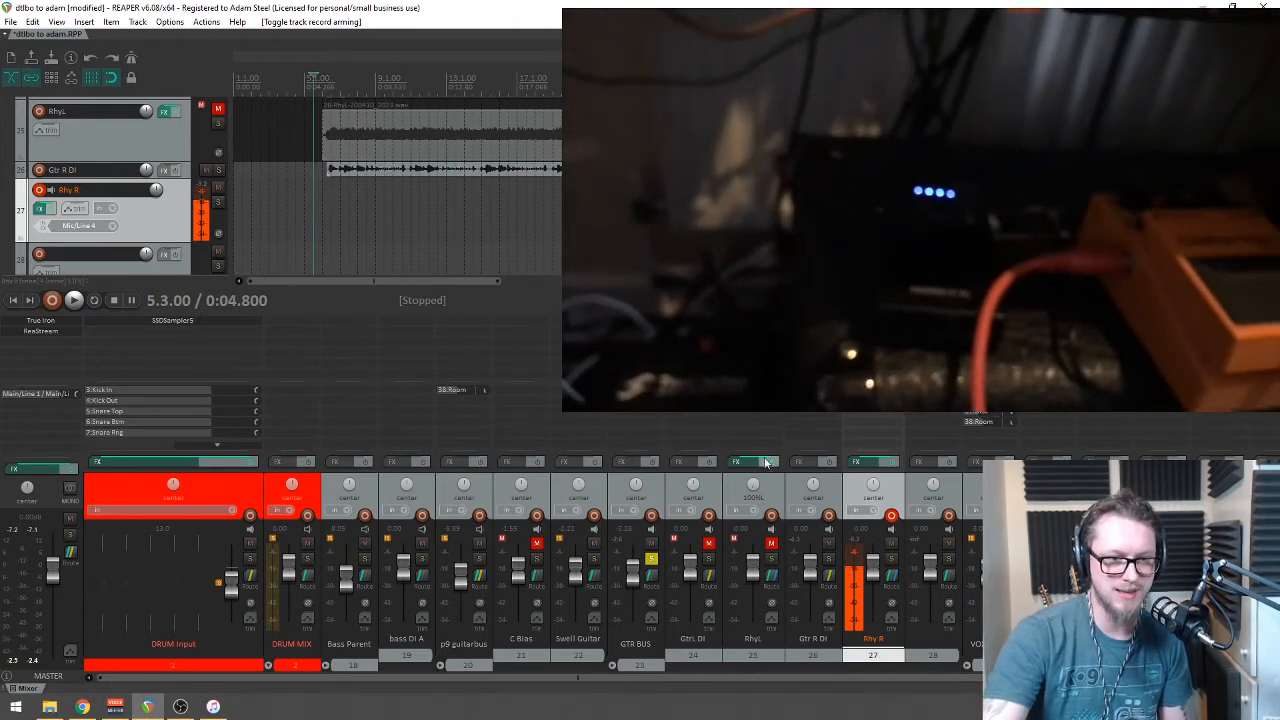
pyautogui.rightClick(850, 461)
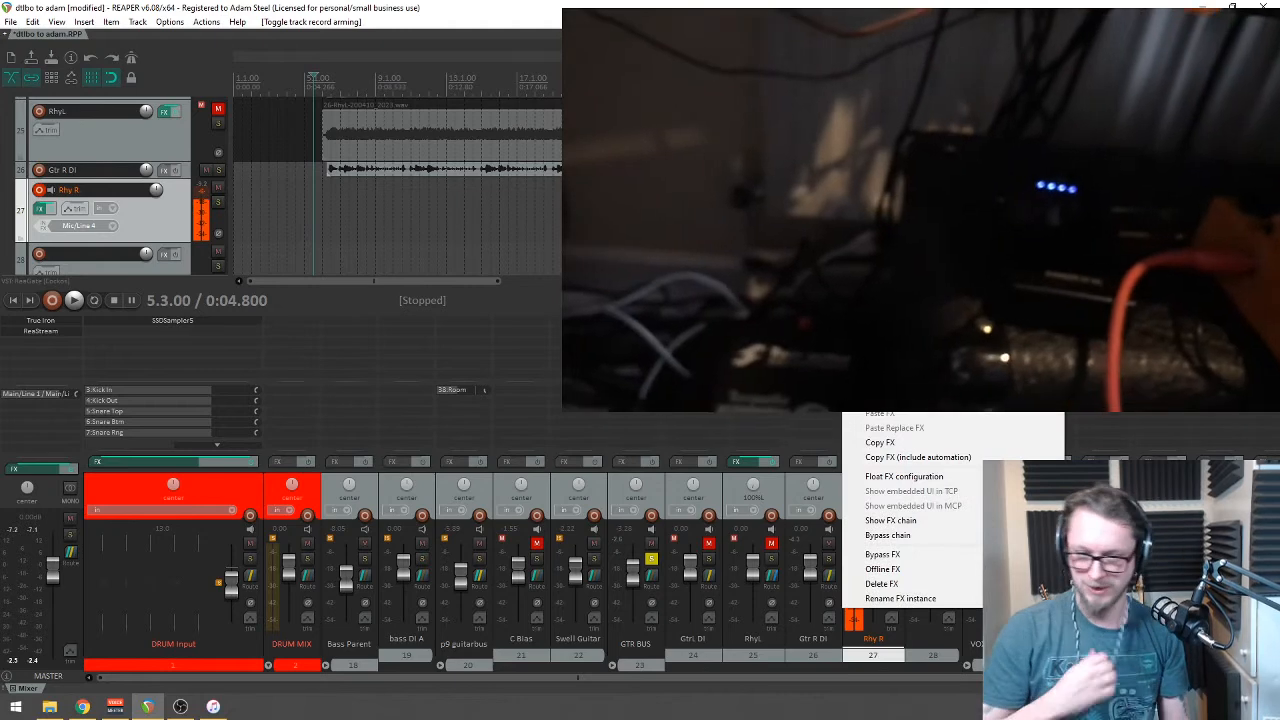
pyautogui.click(884, 554)
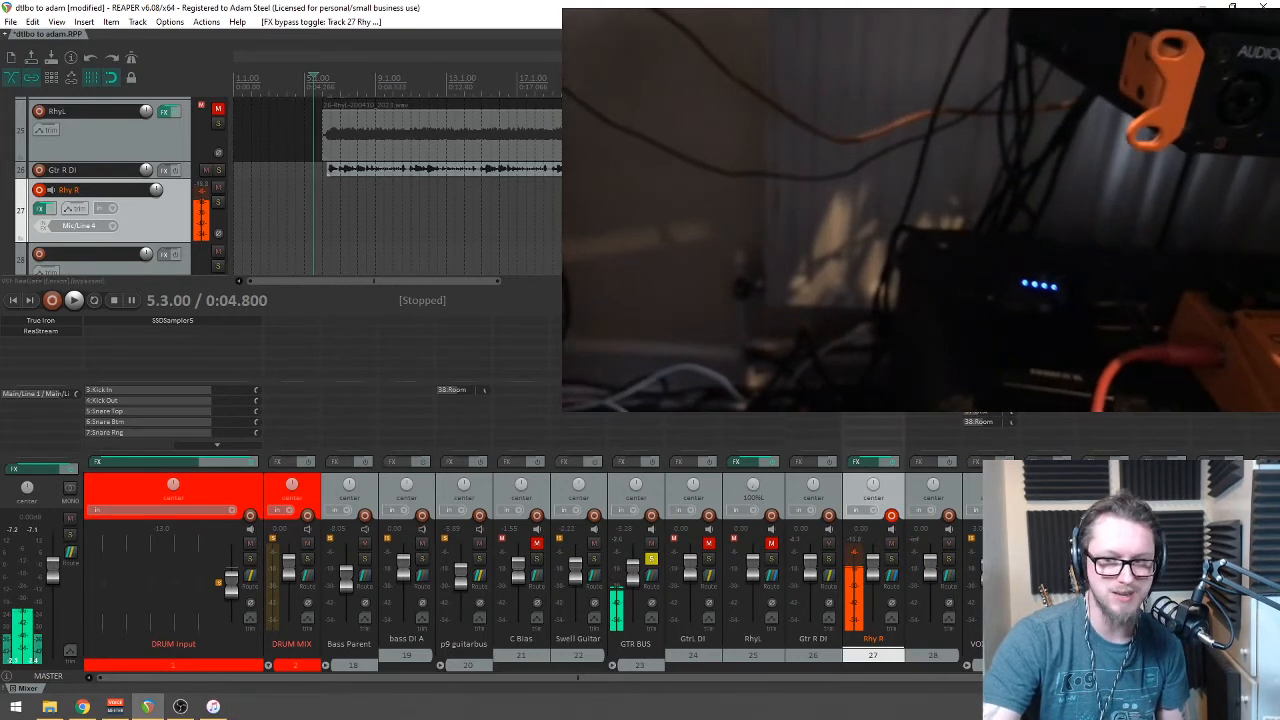
pyautogui.rightClick(850, 461)
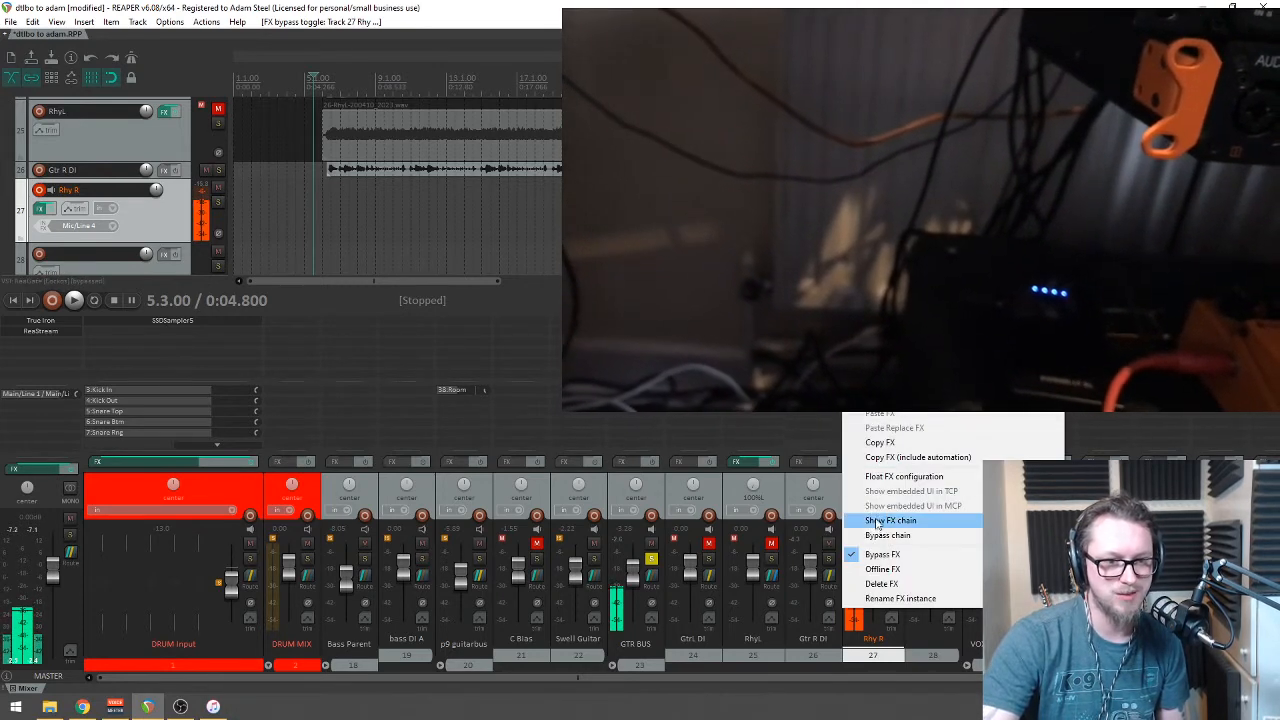
pyautogui.click(884, 555)
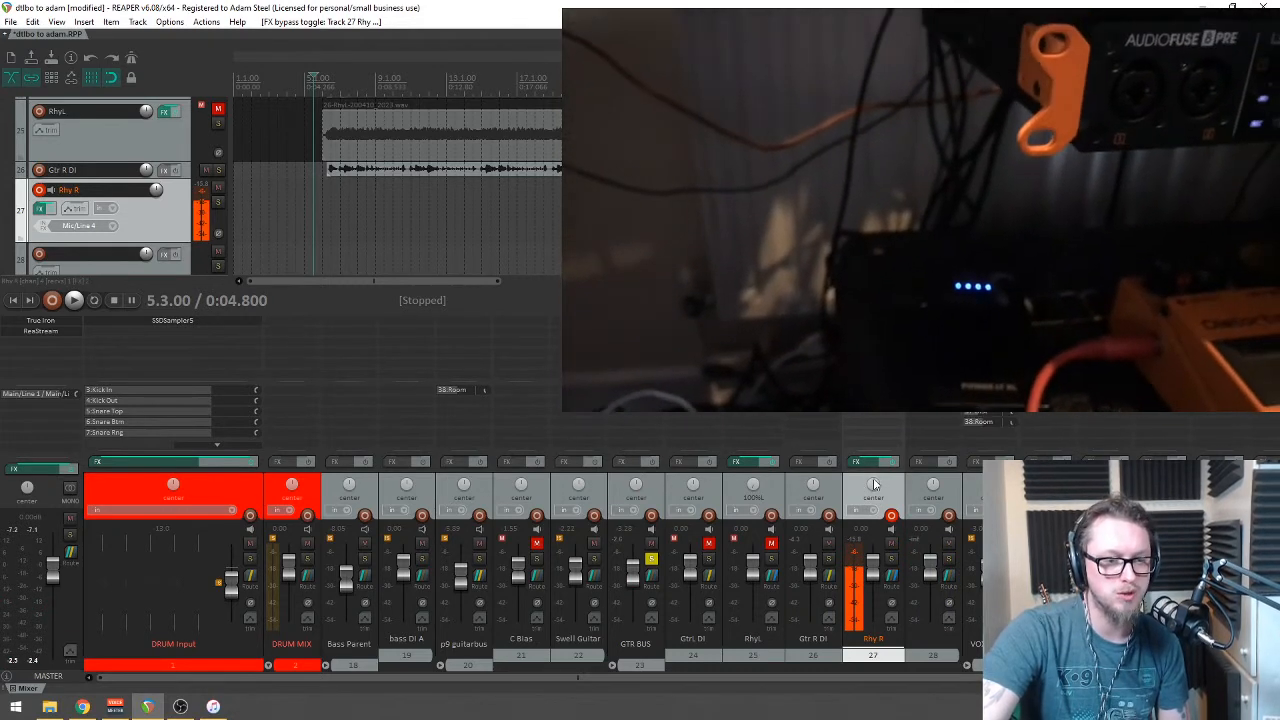
# Step: Pan Rhy R 100% right and place the edit cursor at 5.3.00, just before the guitars begin
pyautogui.moveTo(875, 485); pyautogui.dragTo(875, 300)
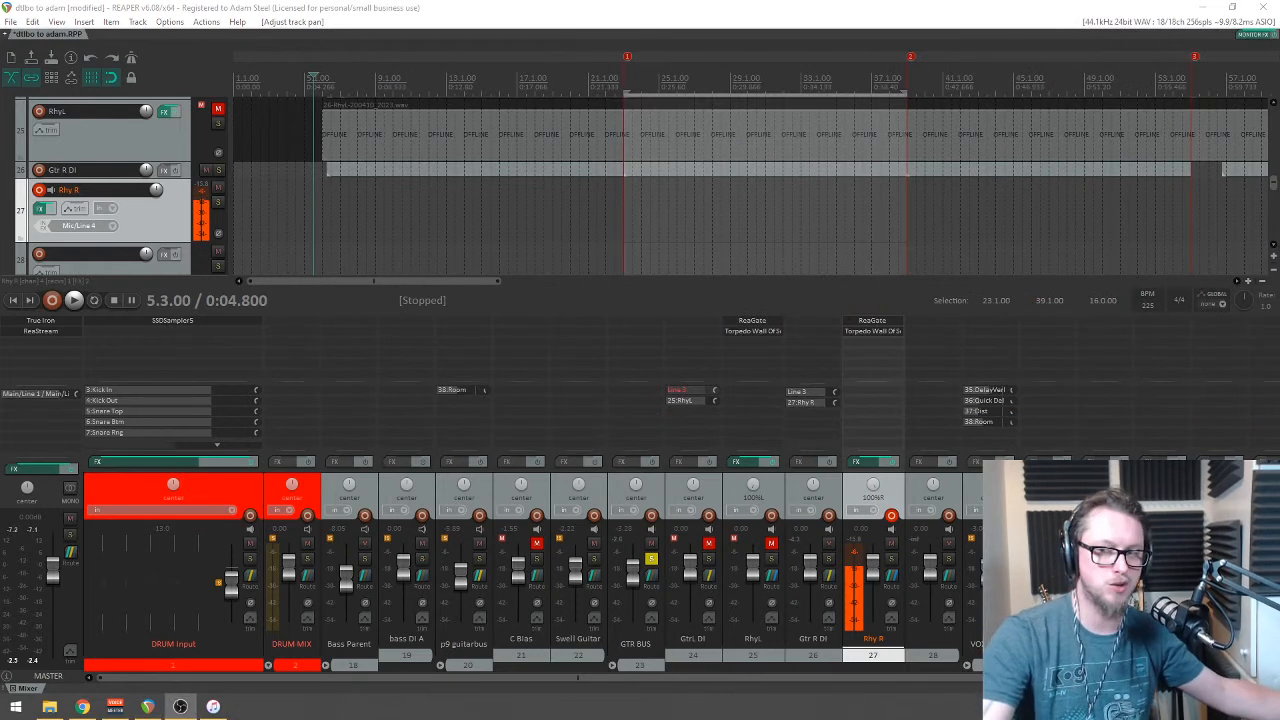
pyautogui.click(615, 84)
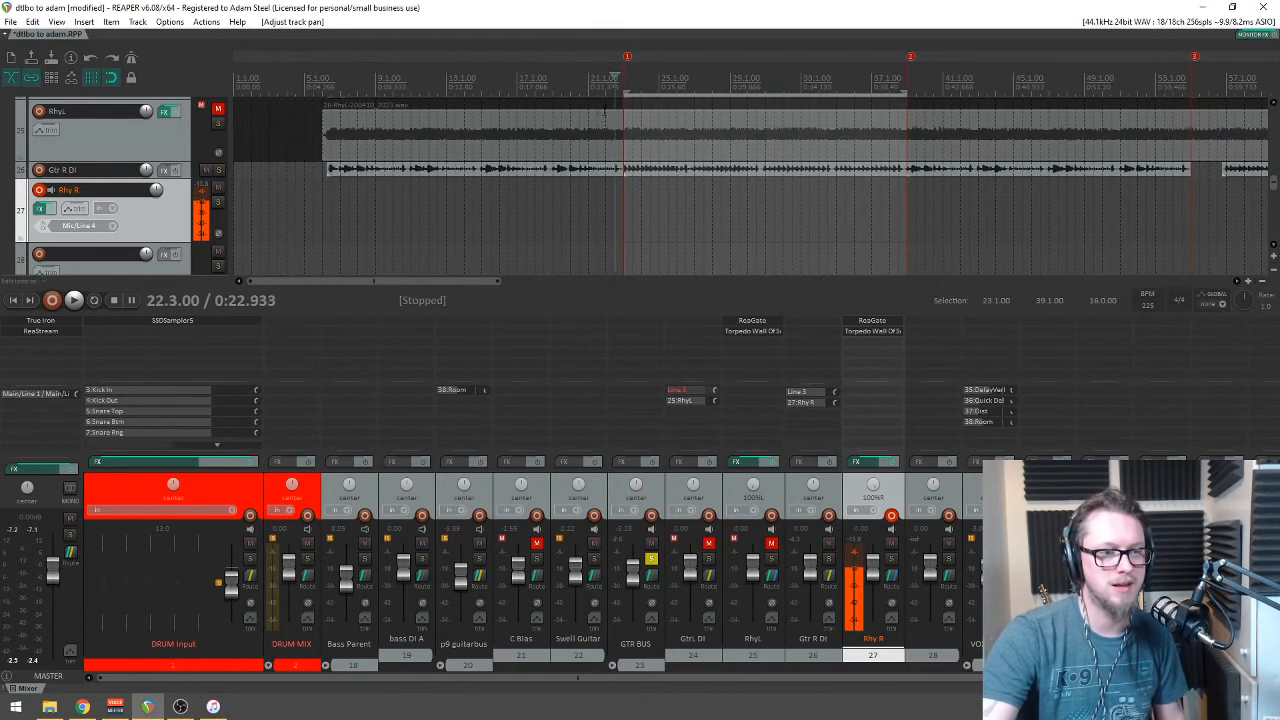
pyautogui.click(324, 78)
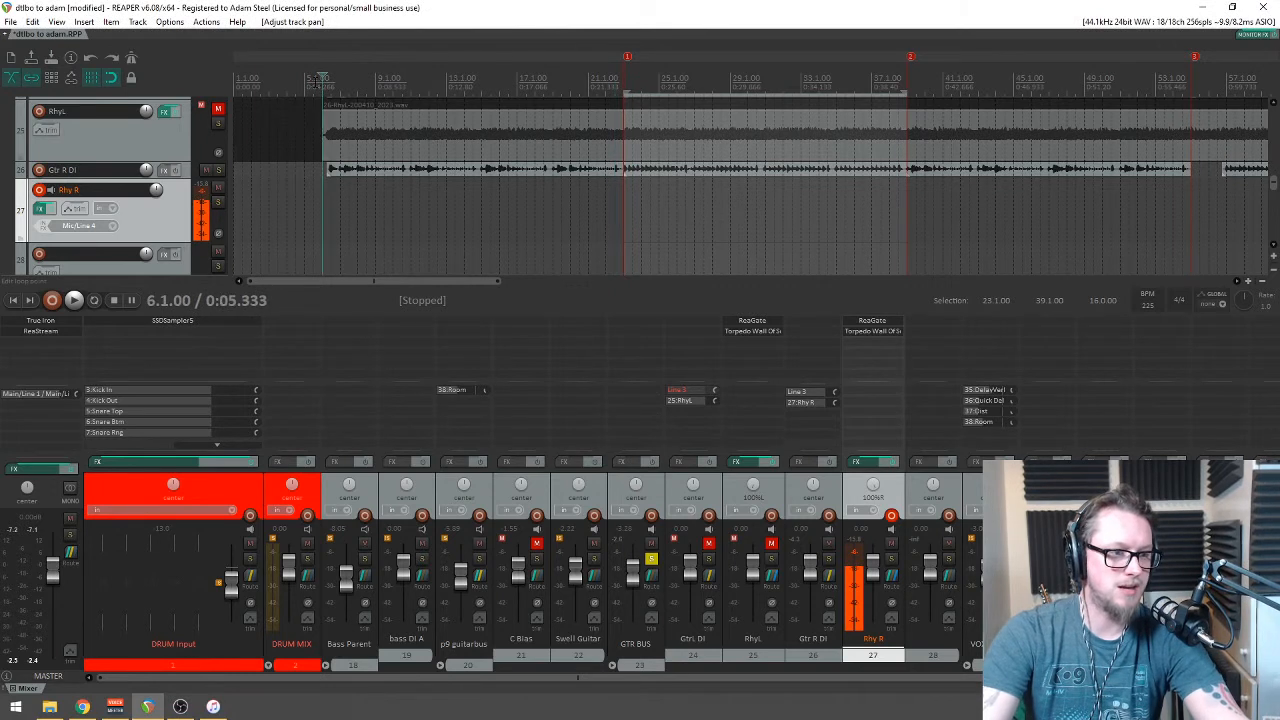
pyautogui.click(314, 79)
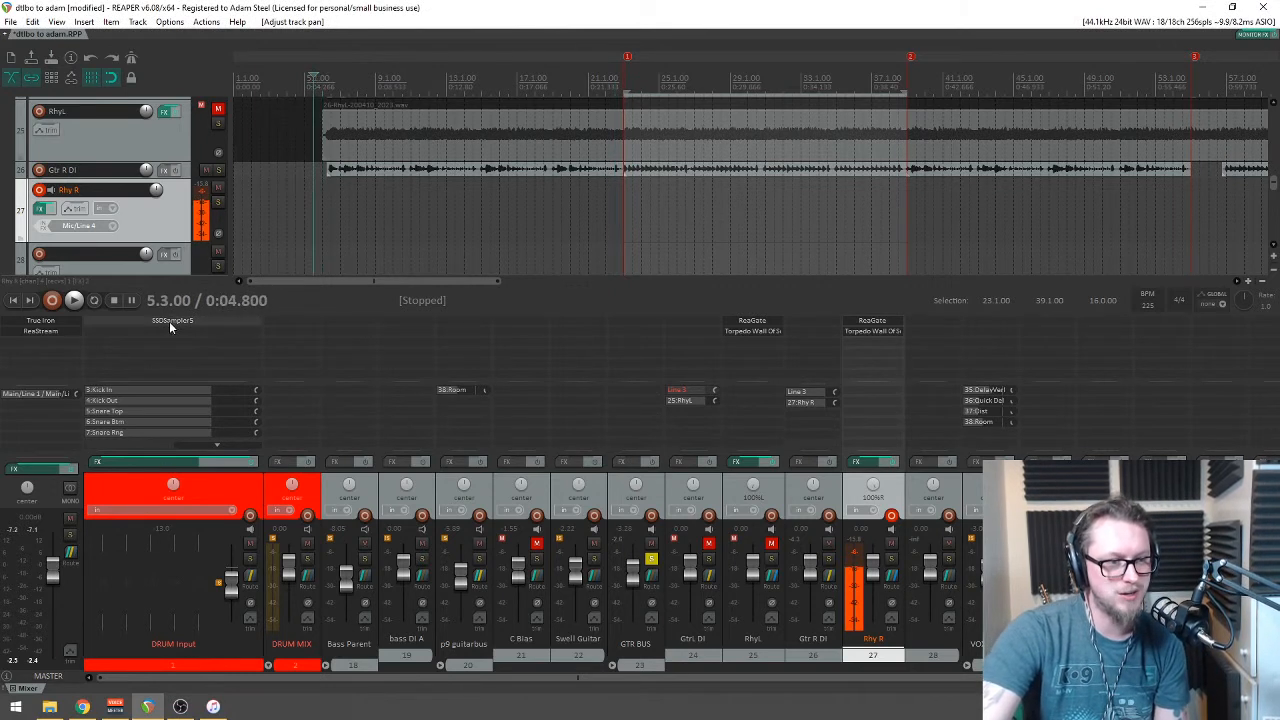
# Step: Record Rhy R from 5.3.00, unmuting RhyL and GtrL DI during the pass, and undo the recorded take
pyautogui.click(52, 300)
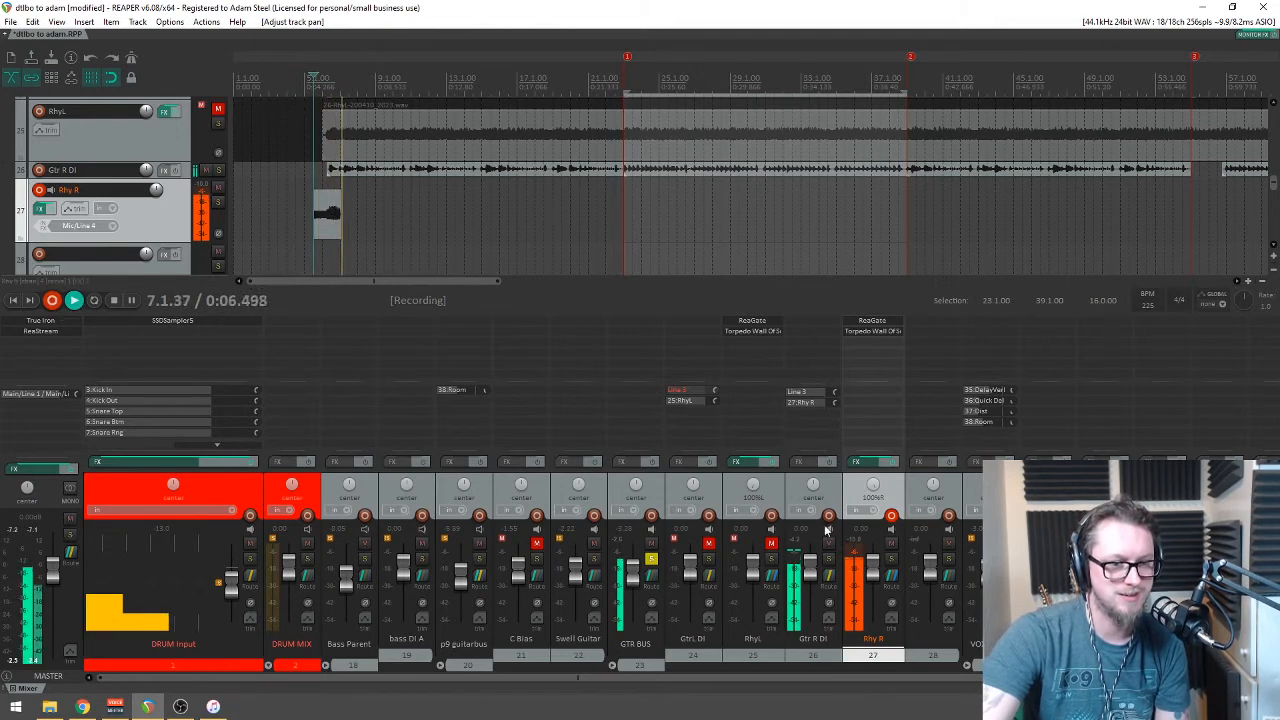
pyautogui.click(771, 543)
pyautogui.click(708, 543)
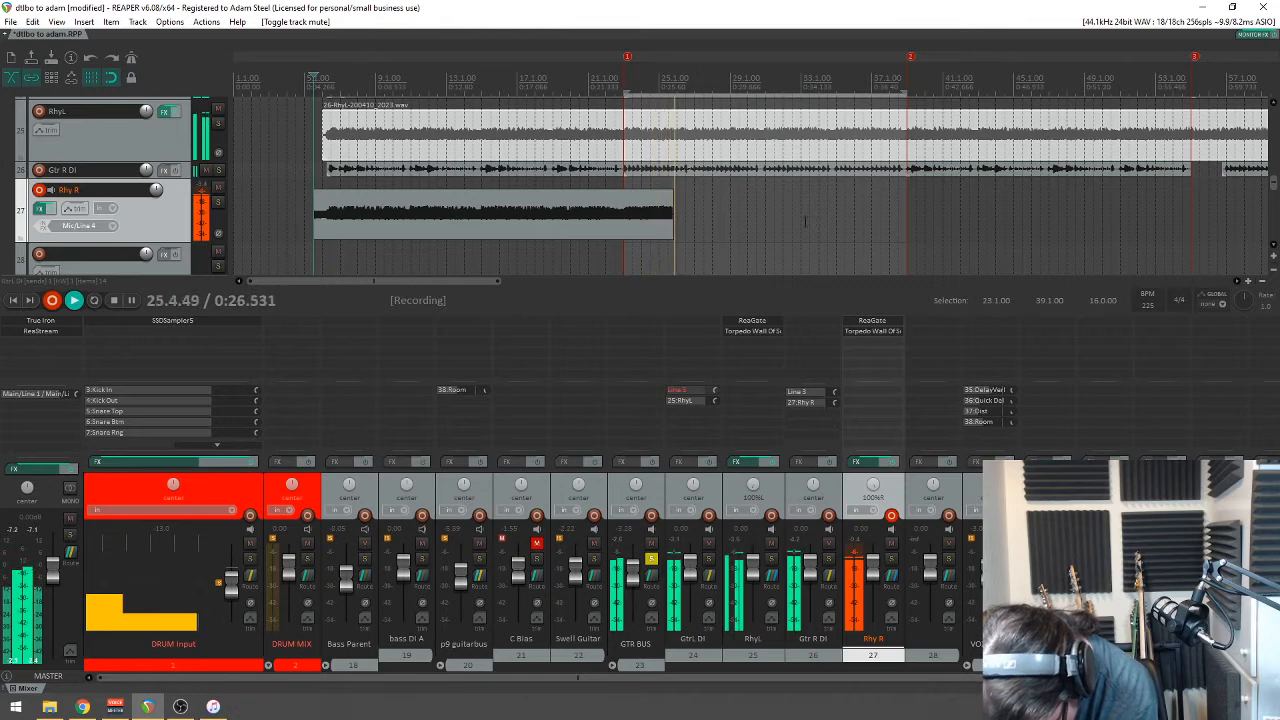
pyautogui.press('space')
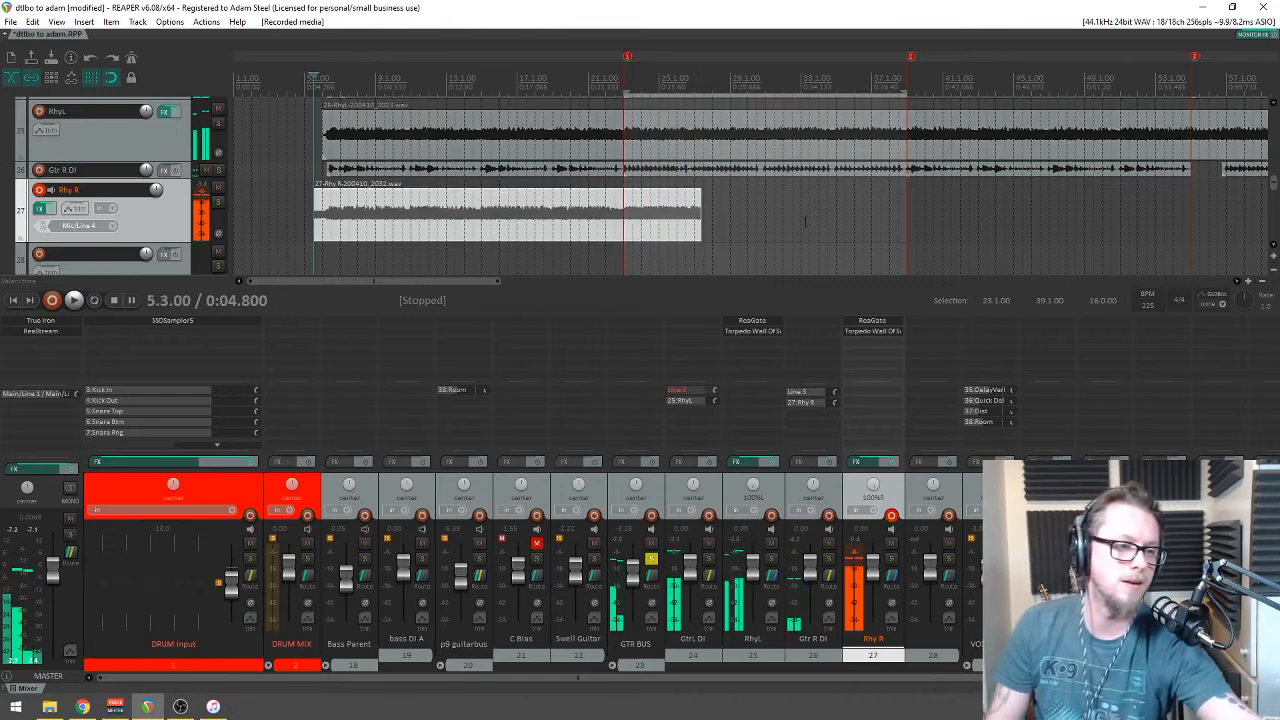
pyautogui.hotkey('ctrl', 'z')
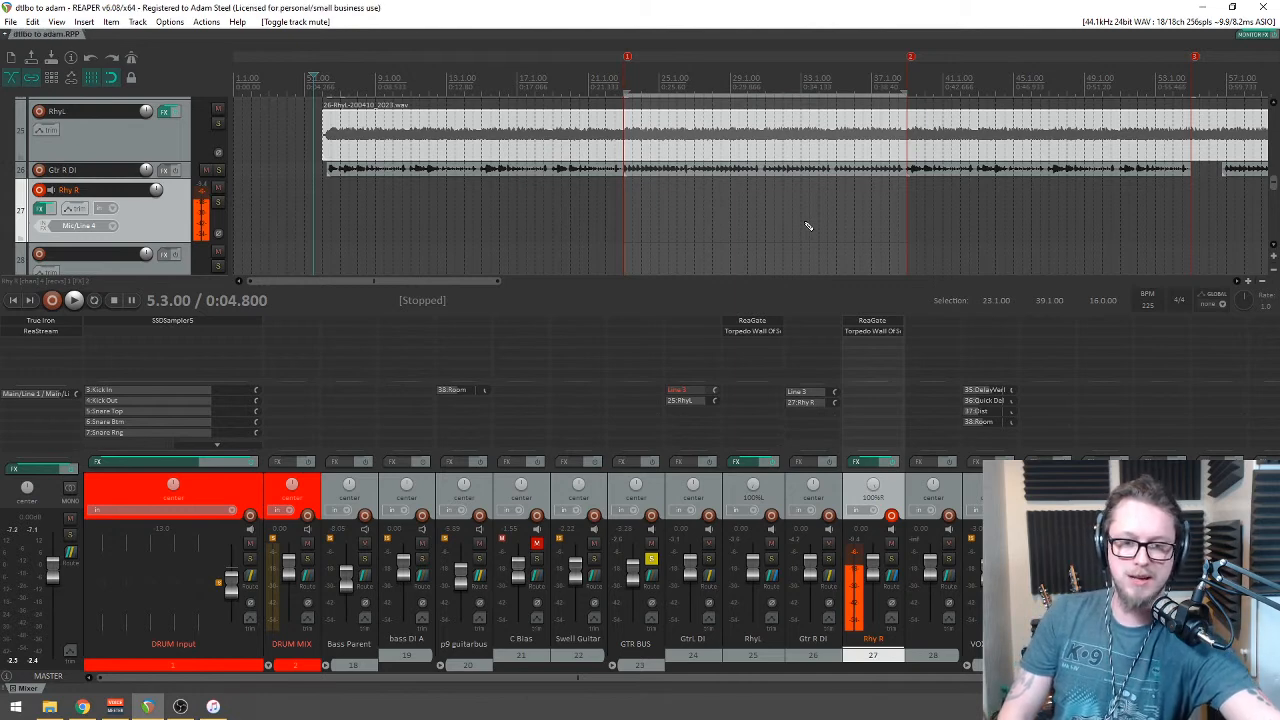
# Step: Start a new recording of the reamped Rhy R guitar from 5.3.00, with the whole song in view
pyautogui.hotkey('ctrl', 'r')
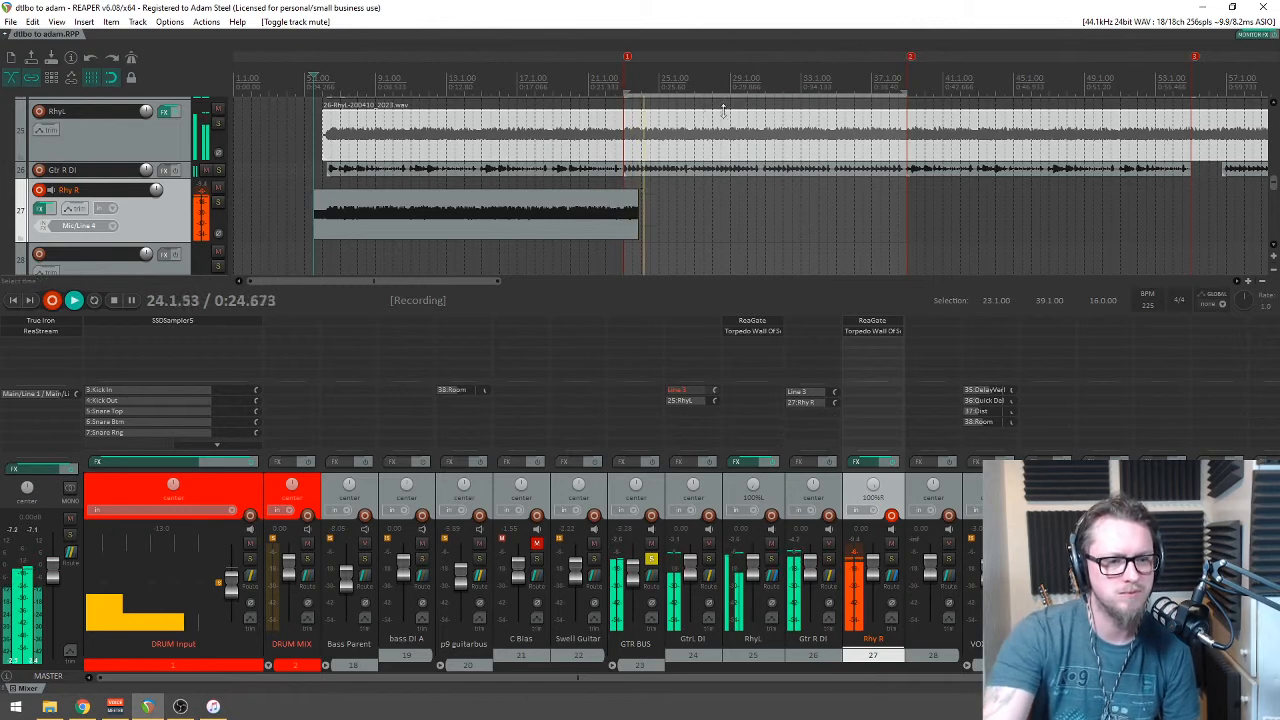
pyautogui.scroll(-1, 806, 210)
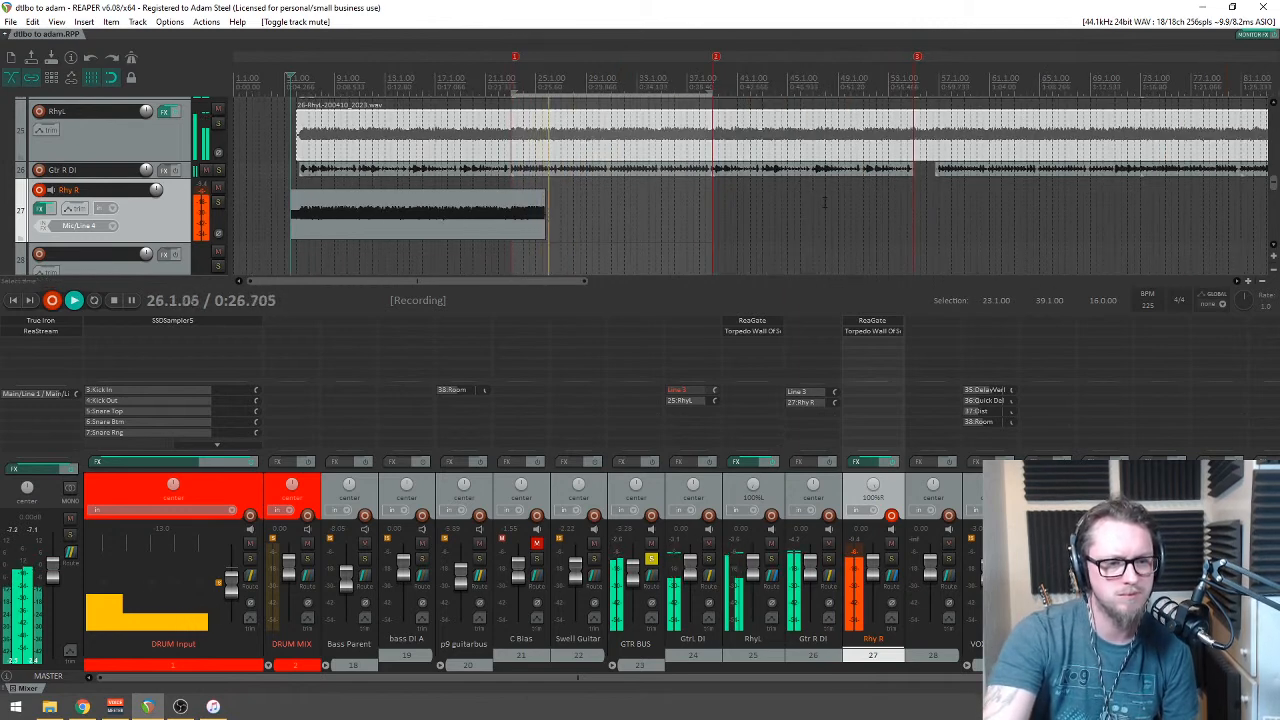
pyautogui.scroll(-1, 801, 185)
pyautogui.scroll(-1, 762, 220)
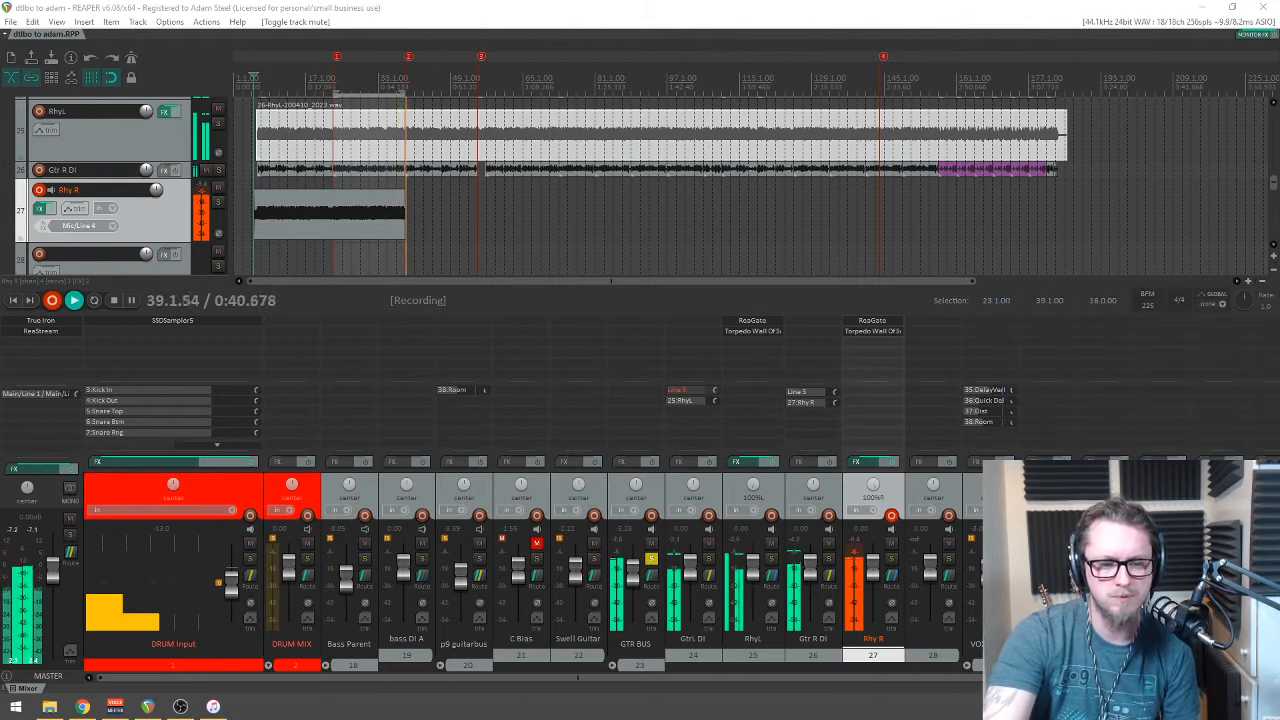
# Step: Open Task Manager to check the system load during recording and move its window off the REAPER session
pyautogui.click(791, 4)
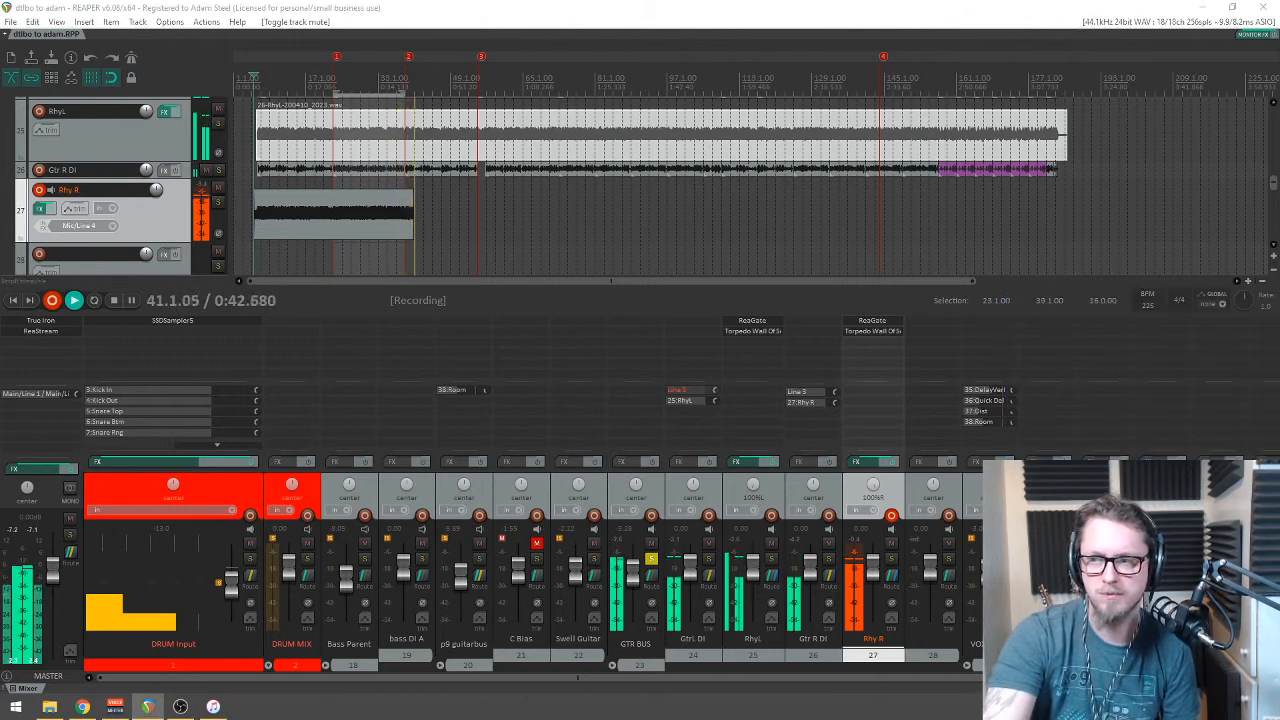
pyautogui.hotkey('ctrl', 'shift', 'Escape')
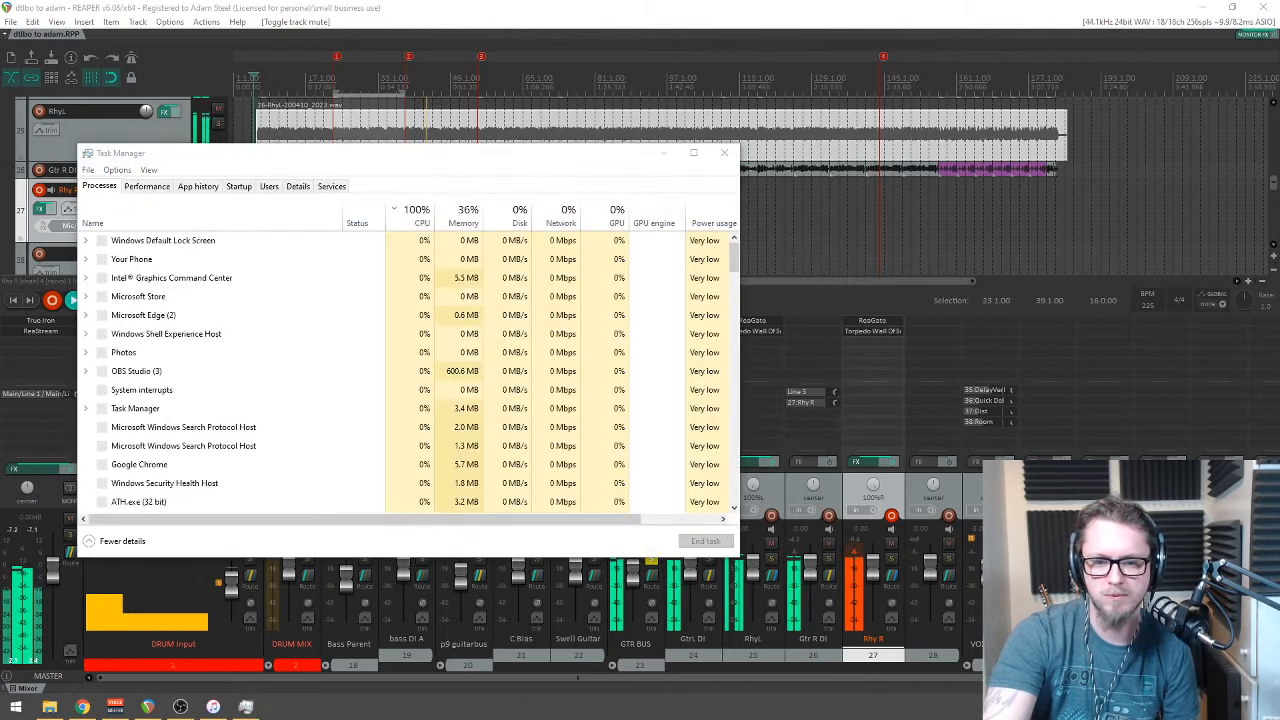
pyautogui.moveTo(580, 152); pyautogui.dragTo(1279, 215)
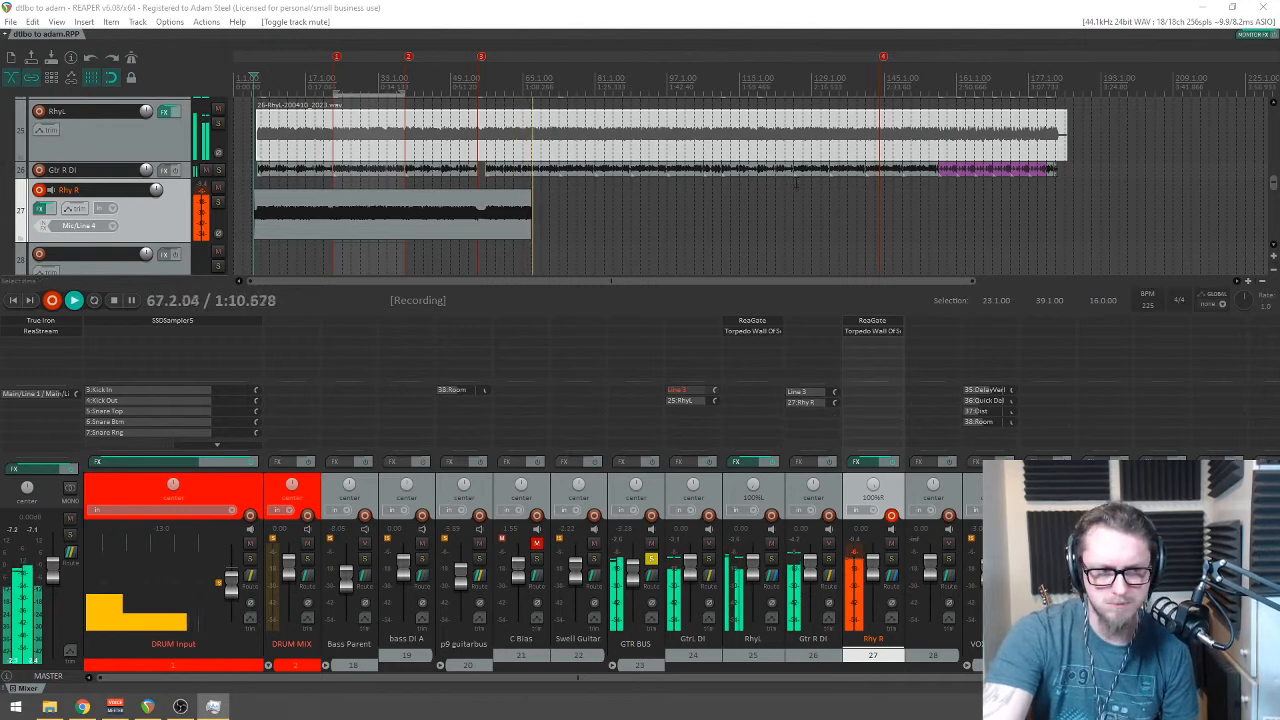
pyautogui.scroll(-4, 716, 196)
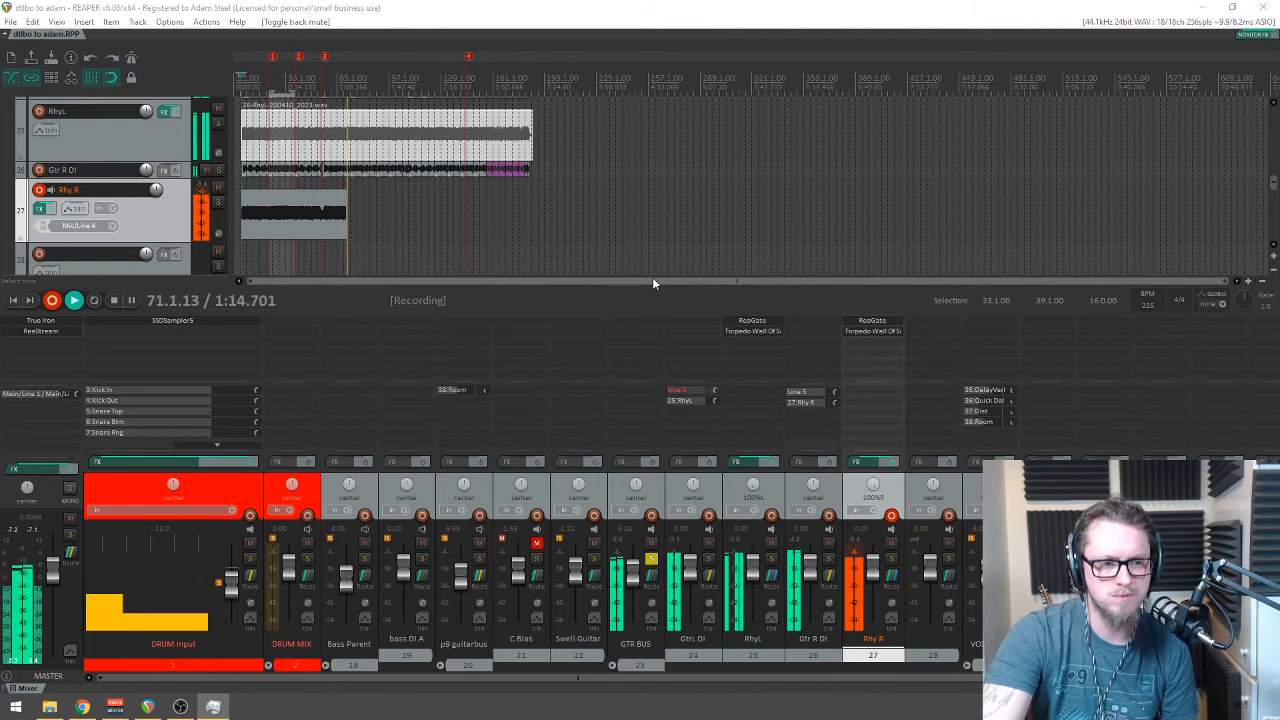
pyautogui.scroll(2, 607, 226)
pyautogui.scroll(1, 829, 194)
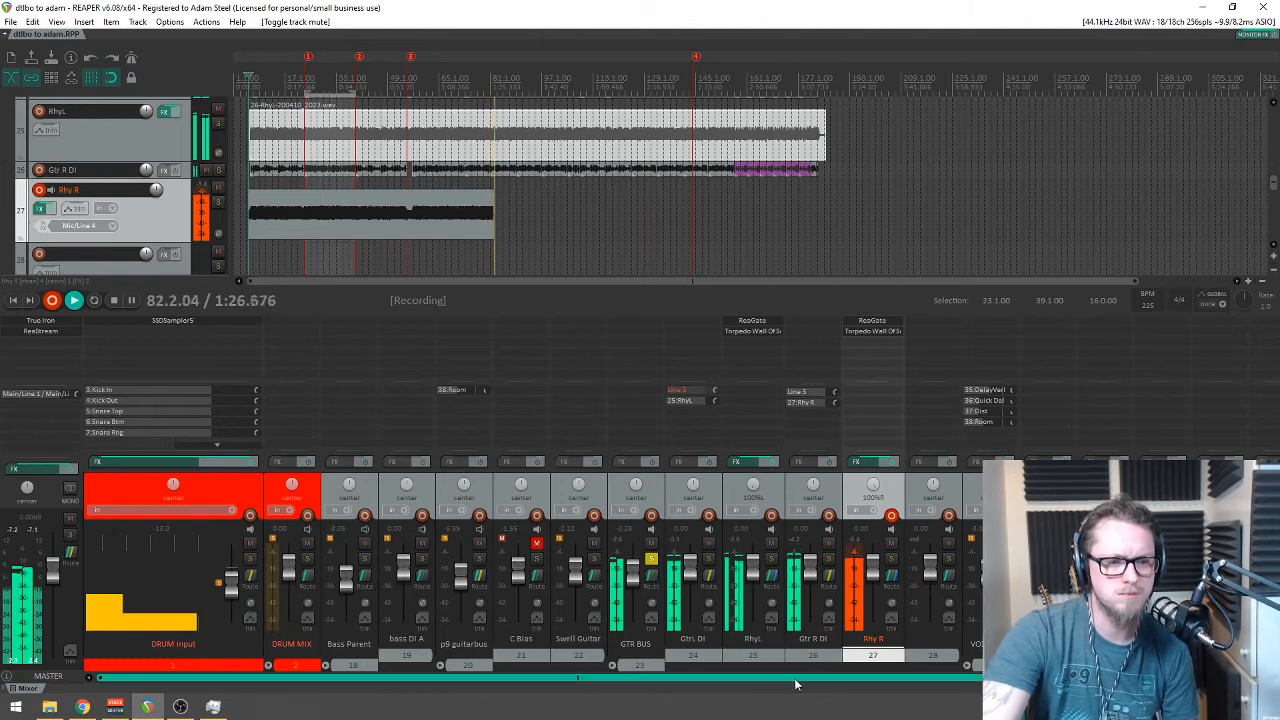
pyautogui.scroll(3, 514, 177)
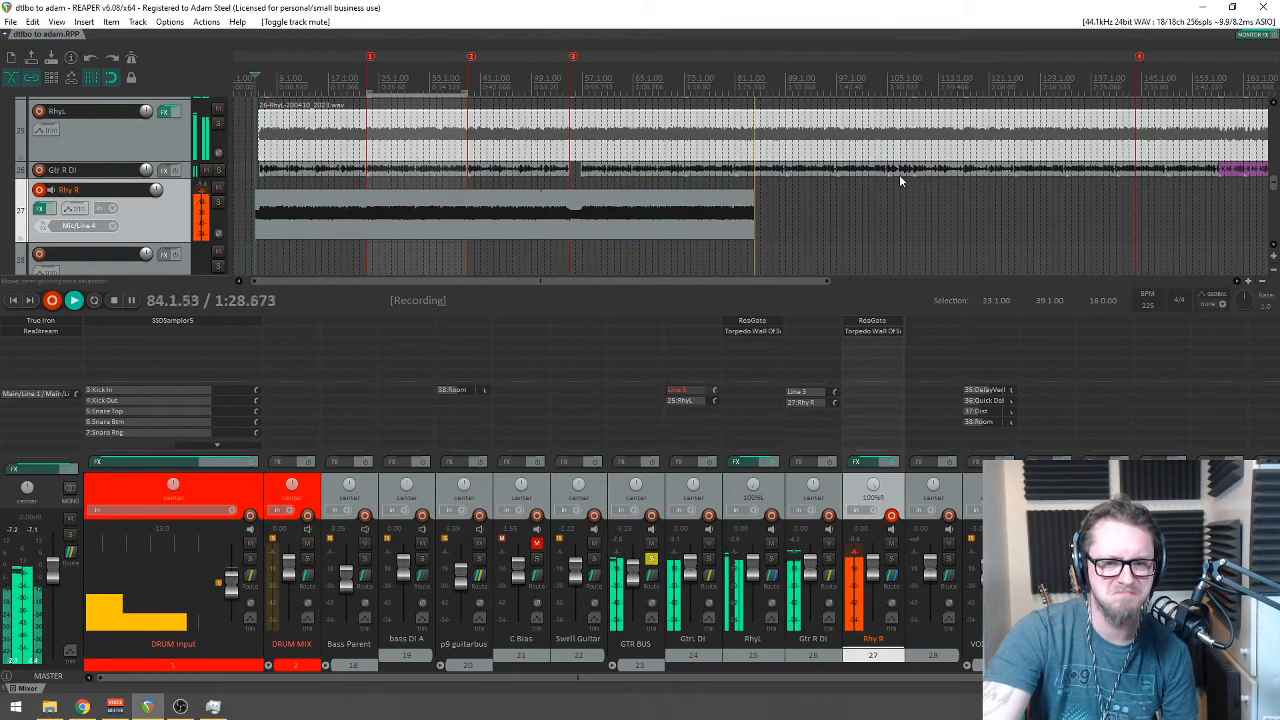
pyautogui.scroll(-3, 900, 172)
pyautogui.scroll(2, 886, 183)
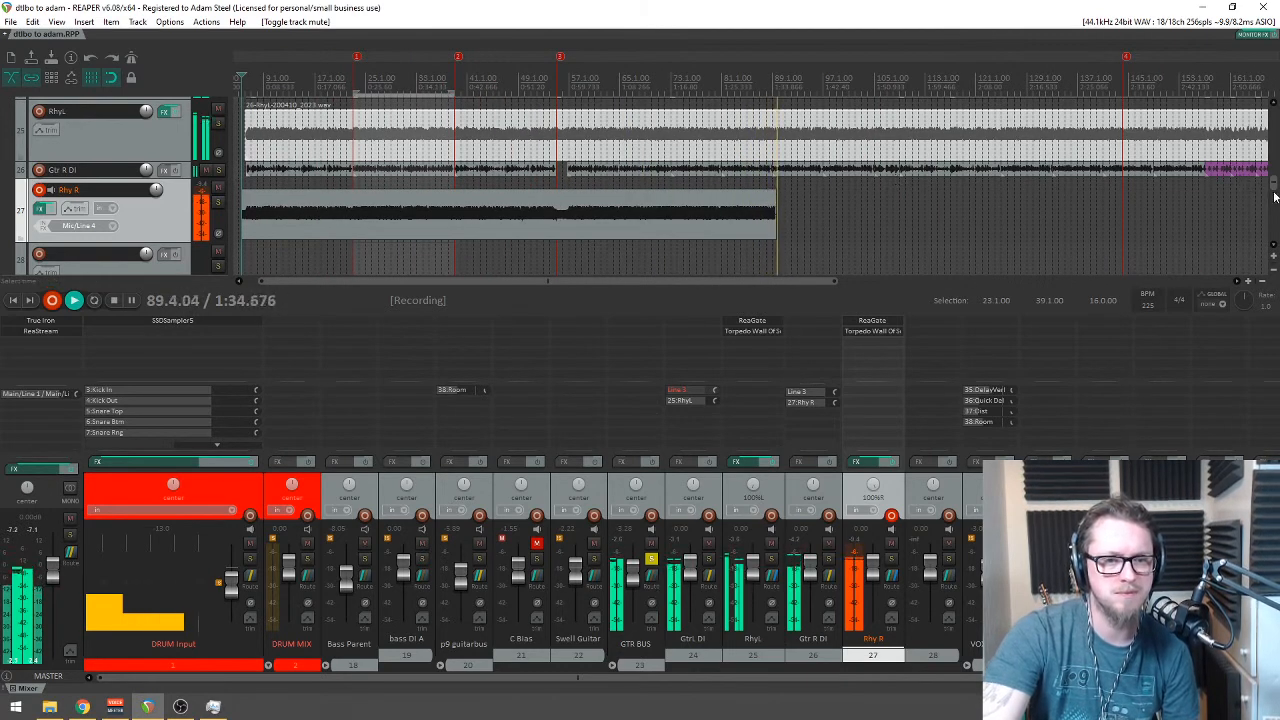
# Step: Move the C Bias track out of the p9 guitarbus folder to directly below Rhy R
pyautogui.moveTo(1272, 197); pyautogui.dragTo(1276, 165)
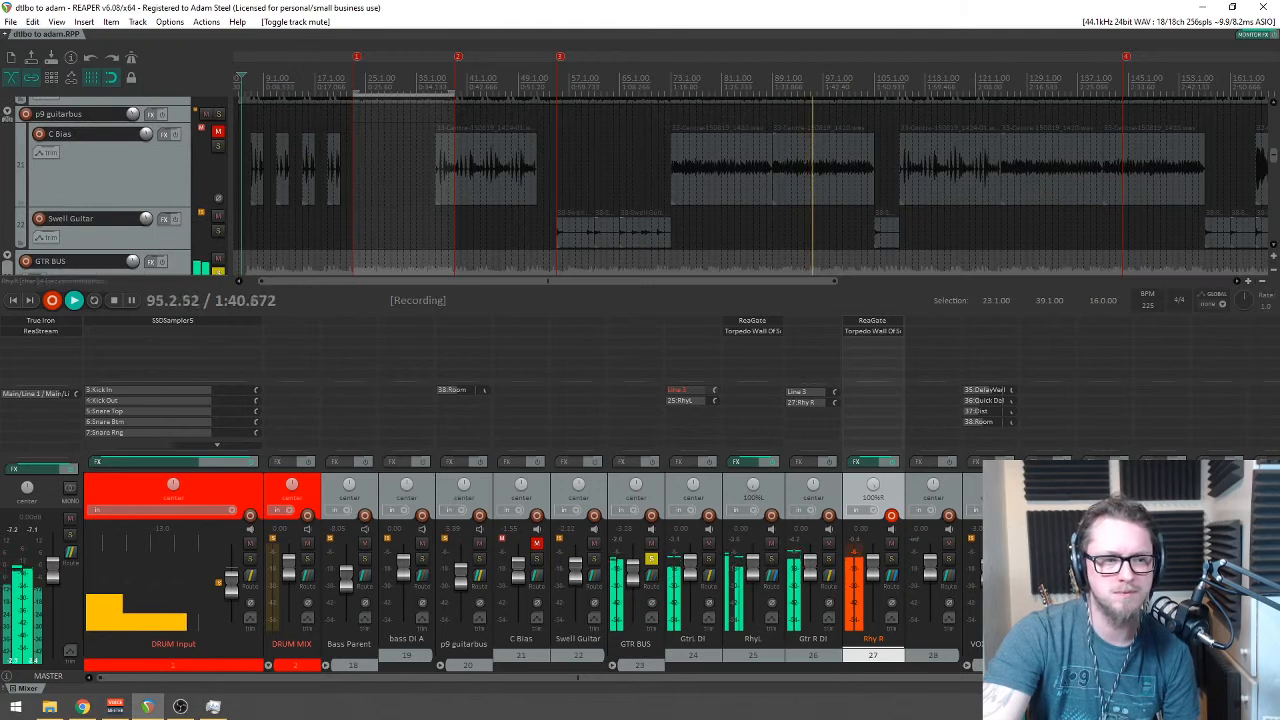
pyautogui.click(129, 172)
pyautogui.scroll(-4, 129, 200)
pyautogui.scroll(-3, 108, 190)
pyautogui.moveTo(108, 188); pyautogui.dragTo(110, 188)
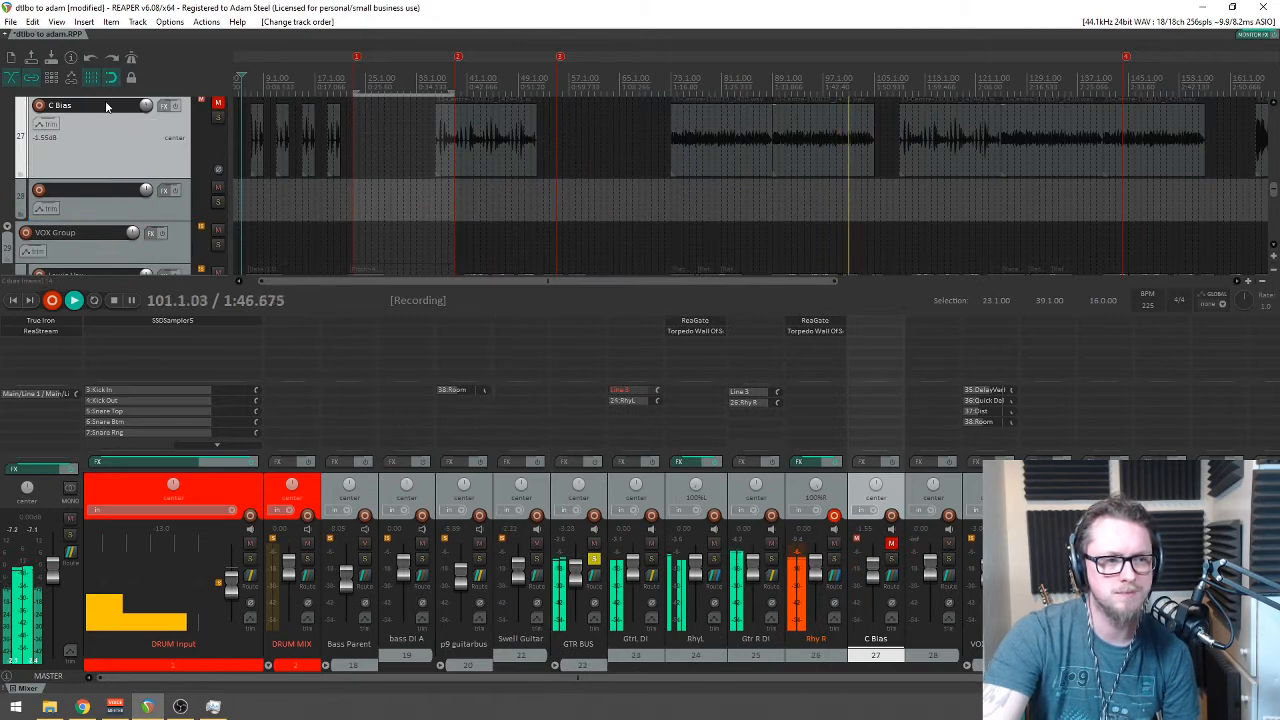
# Step: Rename the C Bias track as Gtr C DI
pyautogui.doubleClick(107, 105)
pyautogui.write('Gtr C DI')
pyautogui.press('Return')
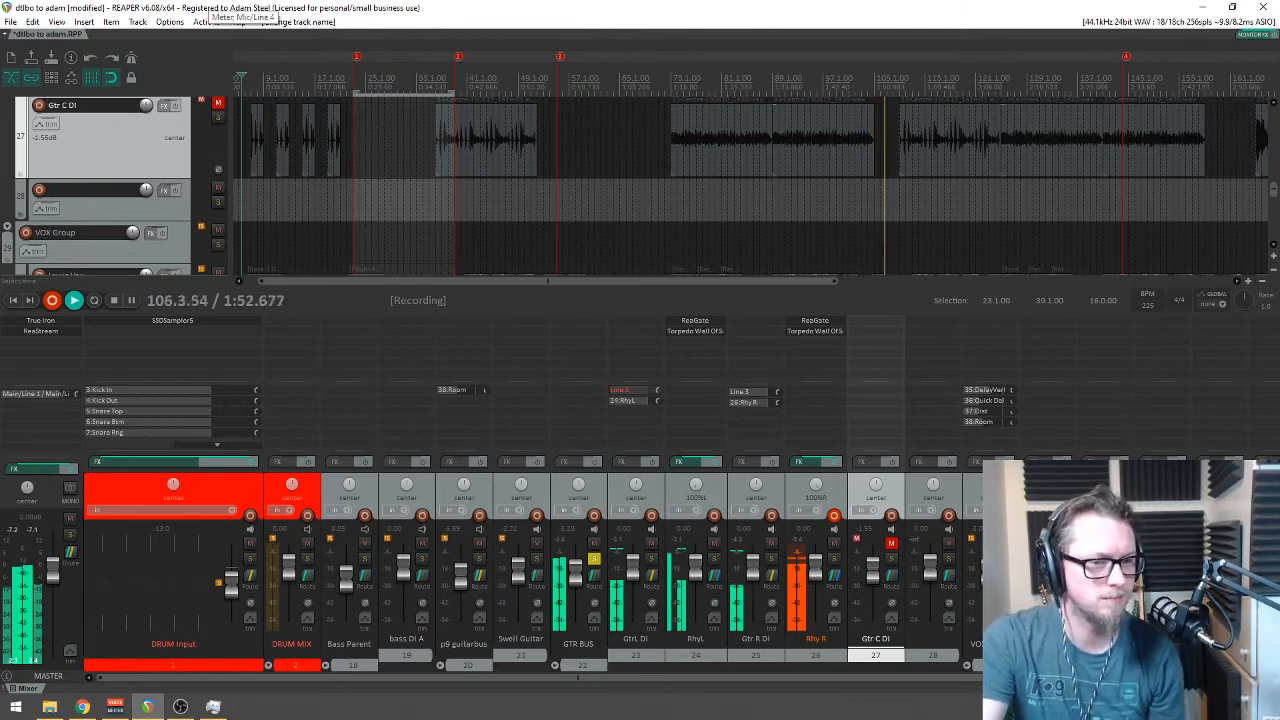
# Step: Let the Rhy R take record to the end of the song and stop recording past bar 185
pyautogui.scroll(3, 1274, 185)
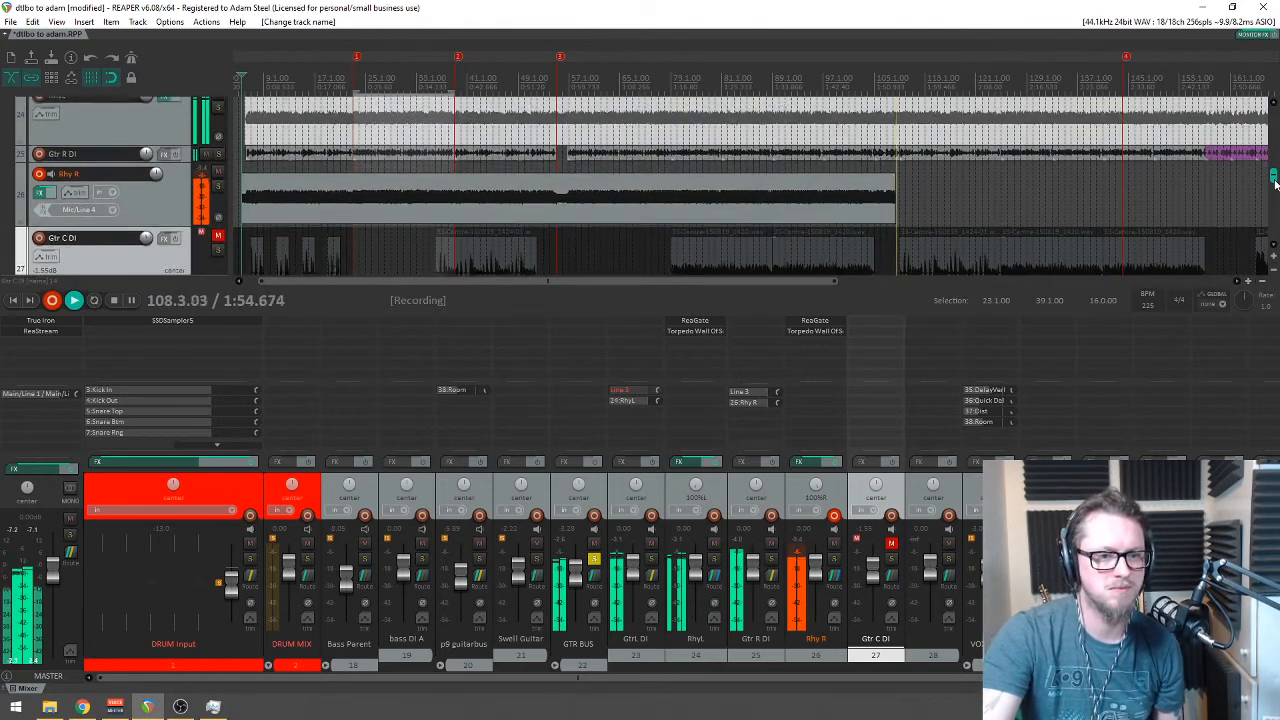
pyautogui.scroll(2, 1274, 185)
pyautogui.scroll(-2, 857, 187)
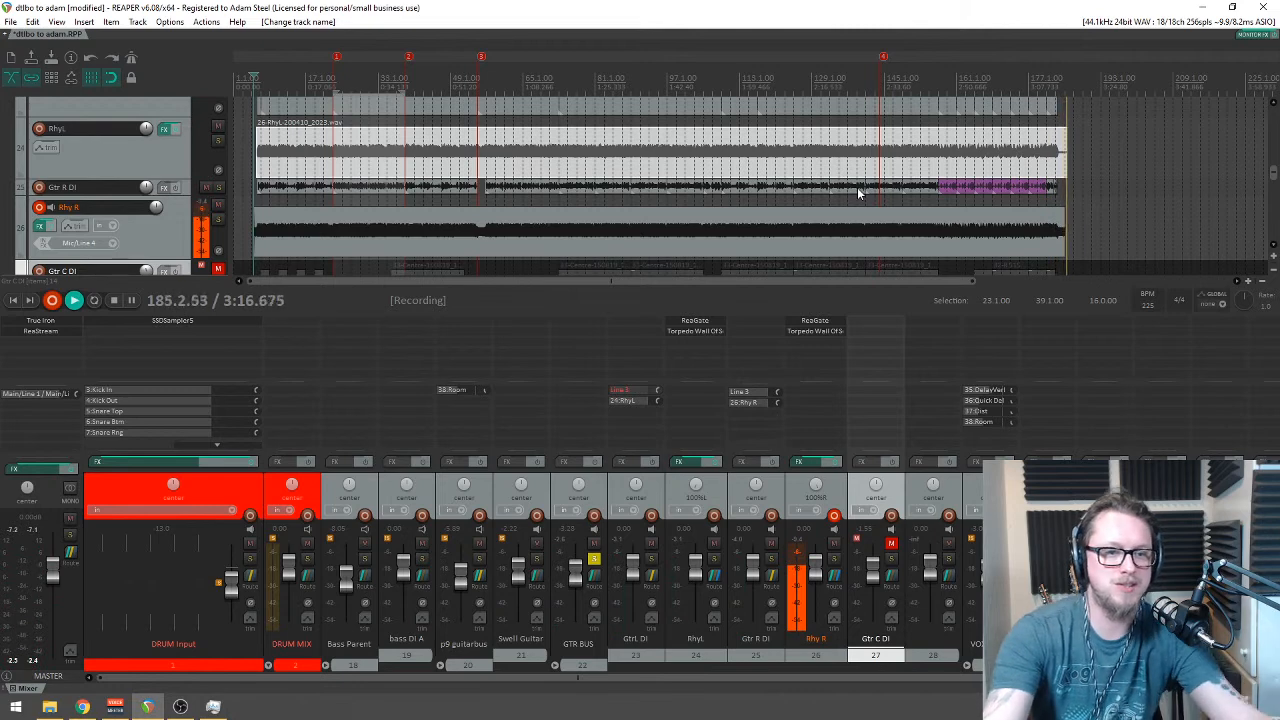
pyautogui.press('space')
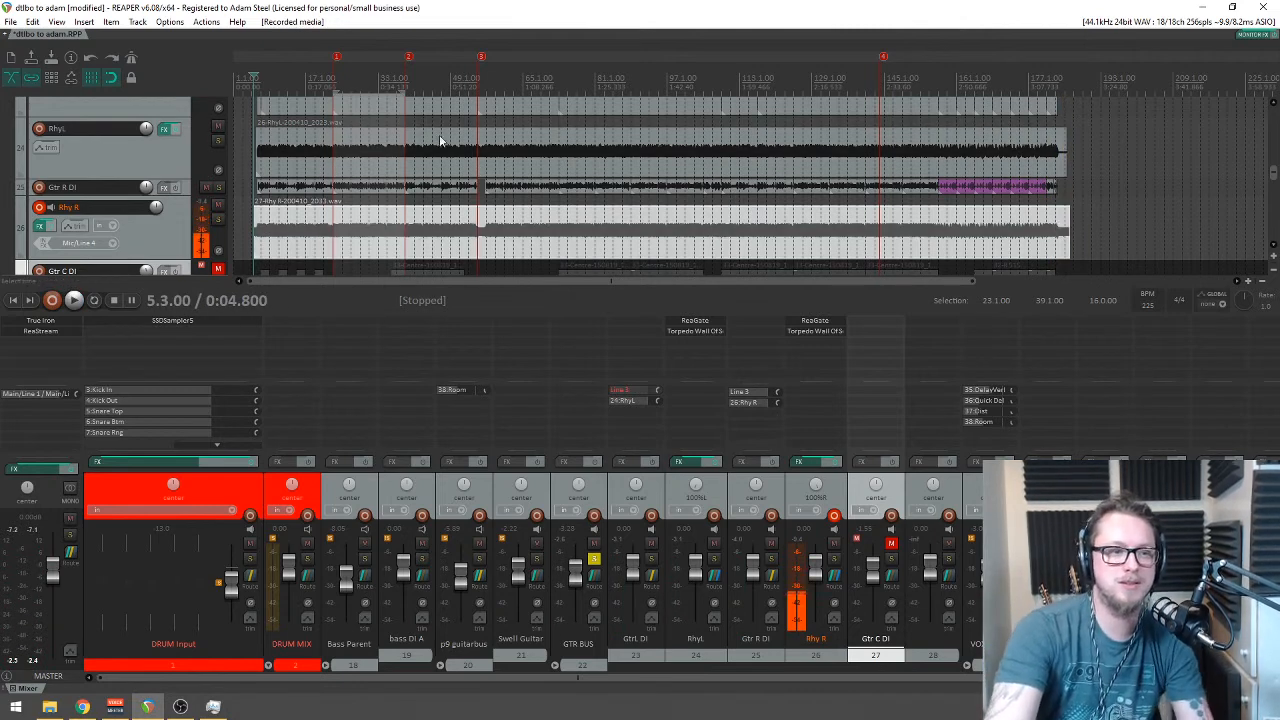
# Step: Place the edit cursor at 54.3.00 and examine the recorded Rhy R waveform against Gtr R DI around the gap at marker 3
pyautogui.scroll(5, 503, 171)
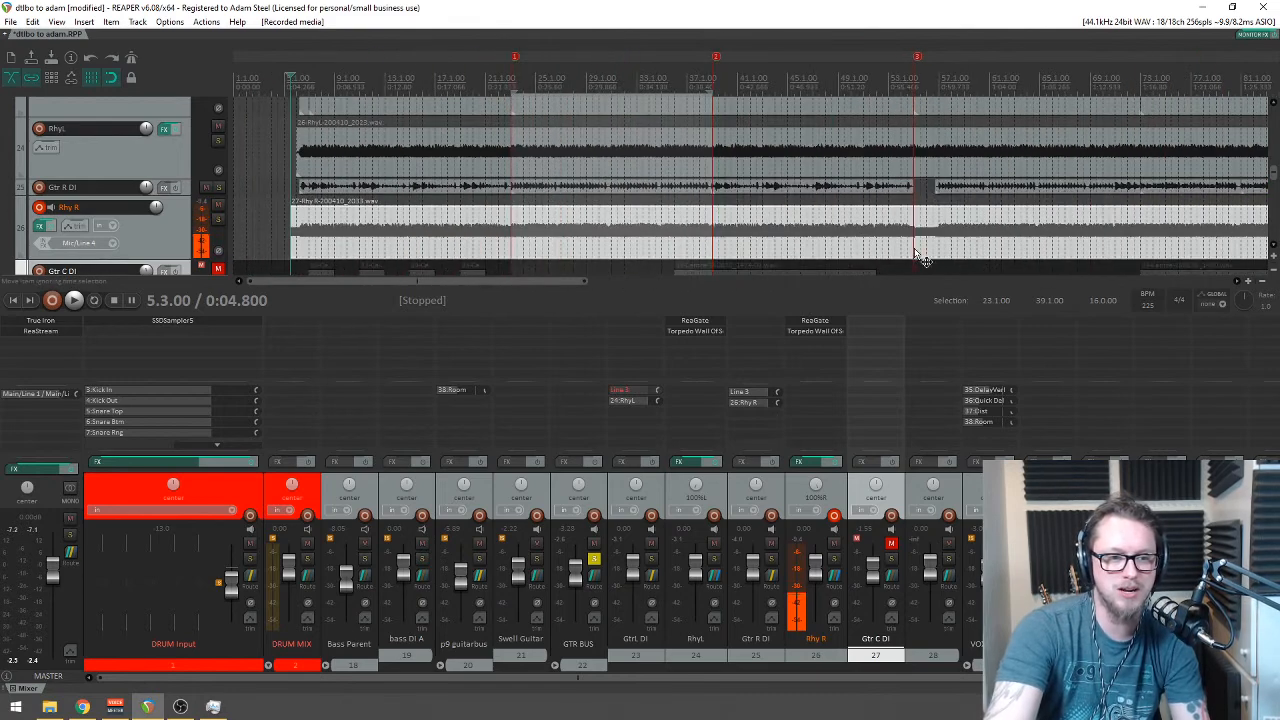
pyautogui.click(914, 252)
pyautogui.scroll(8, 905, 254)
pyautogui.scroll(-2, 745, 237)
pyautogui.scroll(-1, 707, 40)
pyautogui.click(726, 64)
pyautogui.scroll(2, 772, 107)
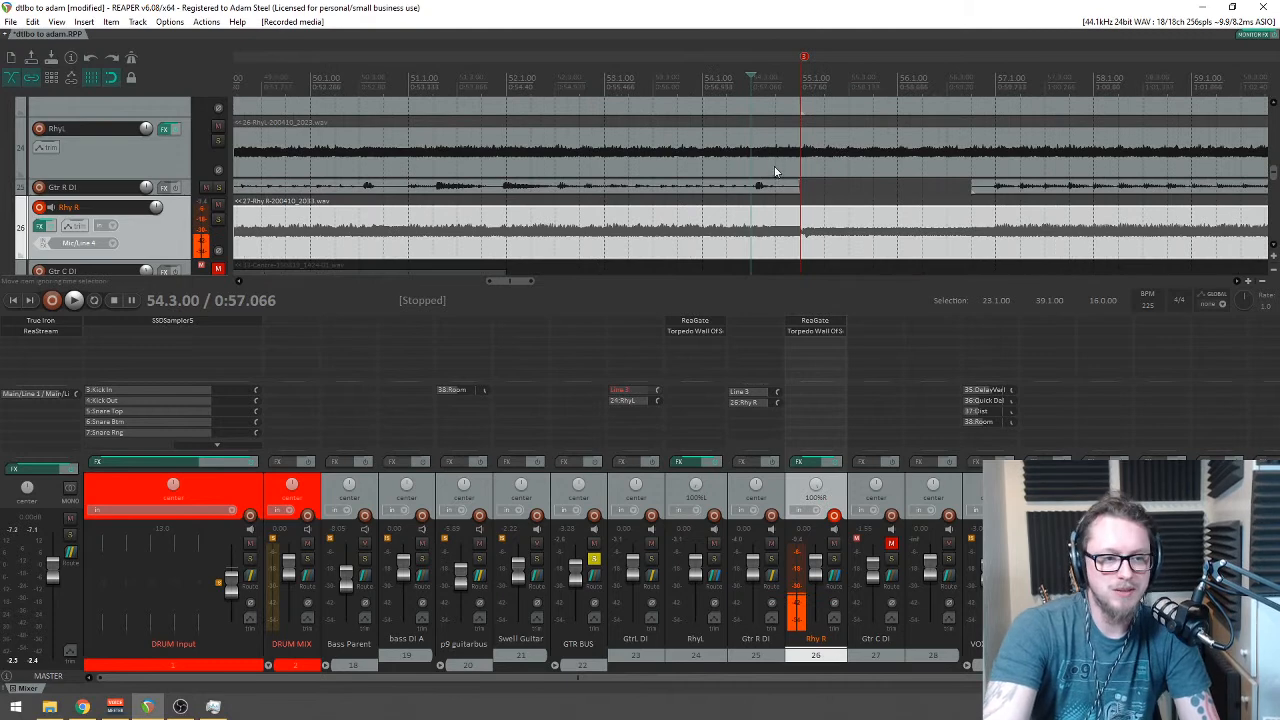
pyautogui.scroll(-2, 692, 188)
pyautogui.scroll(-2, 776, 173)
pyautogui.scroll(2, 770, 162)
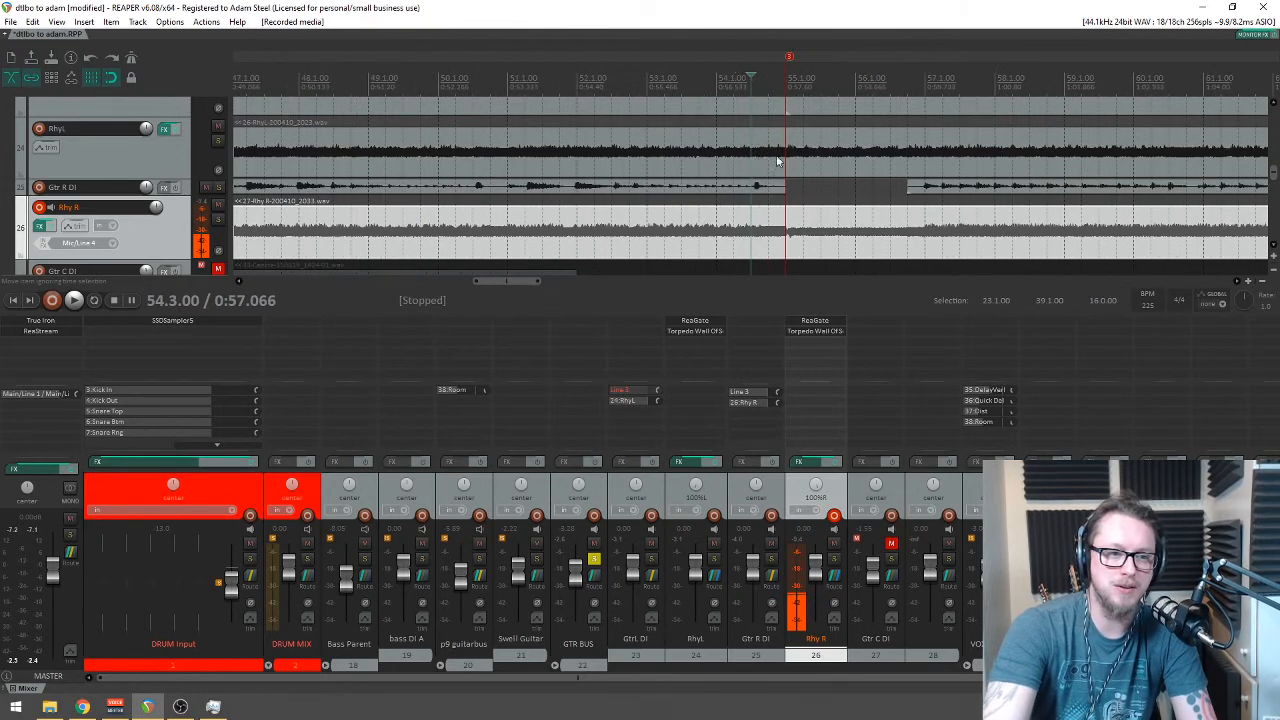
# Step: Disarm Rhy R, play its take back across the gap at marker 3, and return the edit cursor to 6.1.00
pyautogui.click(833, 516)
pyautogui.press('space')
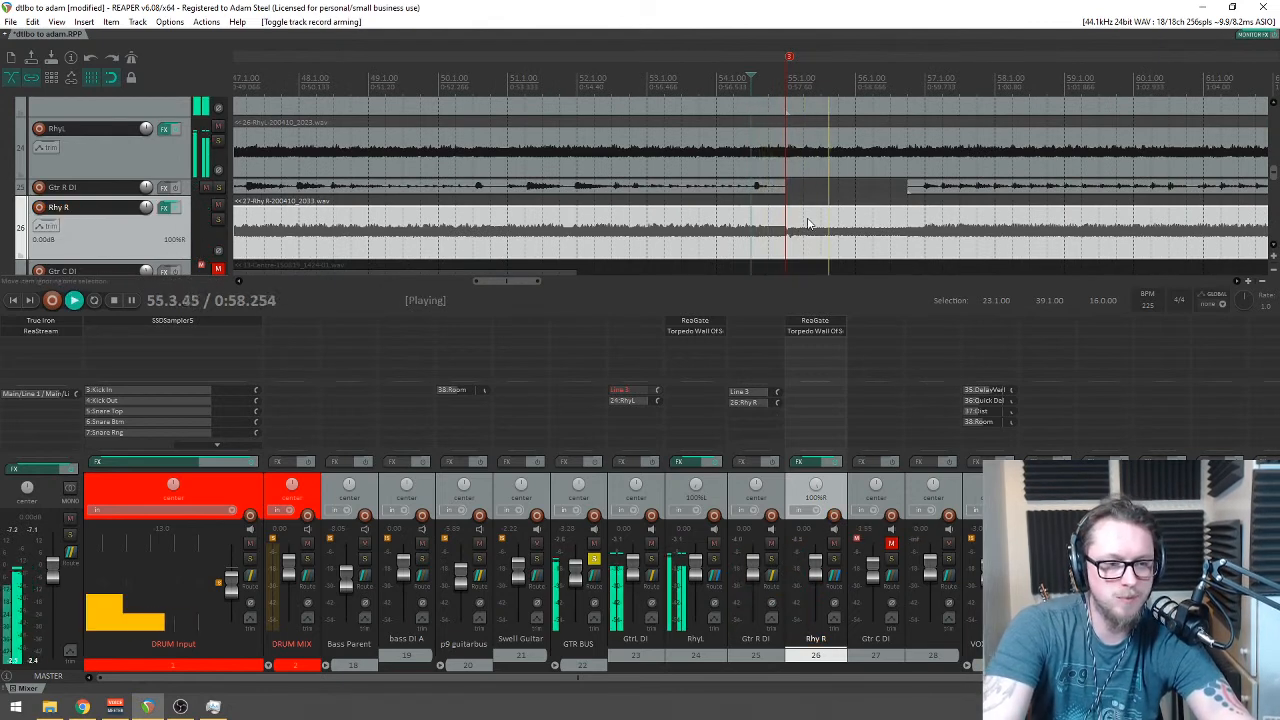
pyautogui.scroll(-3, 794, 194)
pyautogui.scroll(3, 785, 193)
pyautogui.scroll(-3, 775, 195)
pyautogui.press('space')
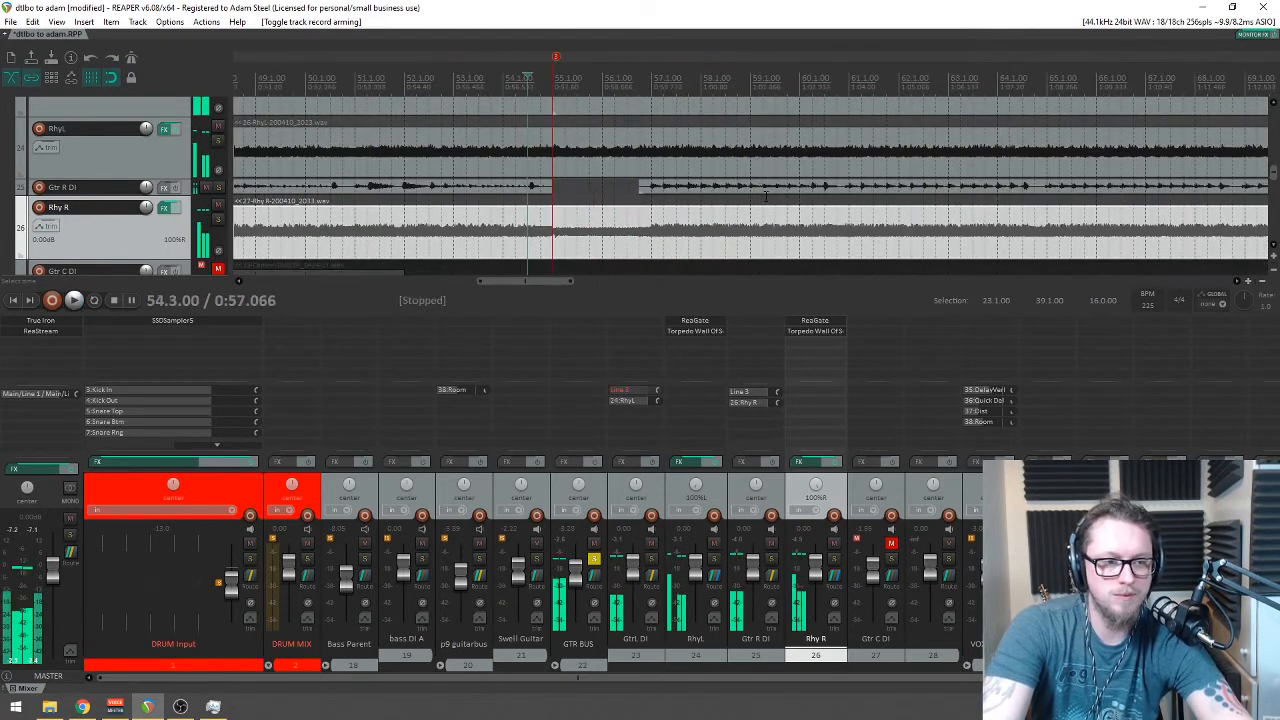
pyautogui.scroll(-6, 766, 195)
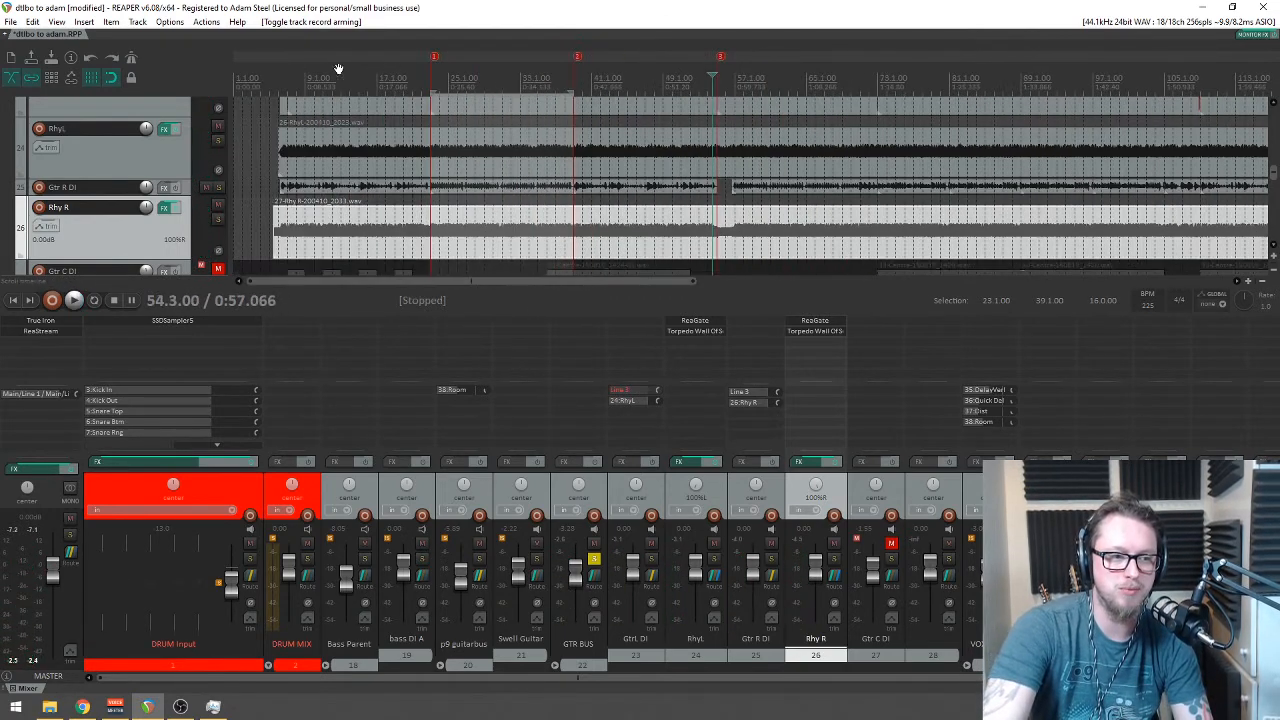
pyautogui.click(293, 101)
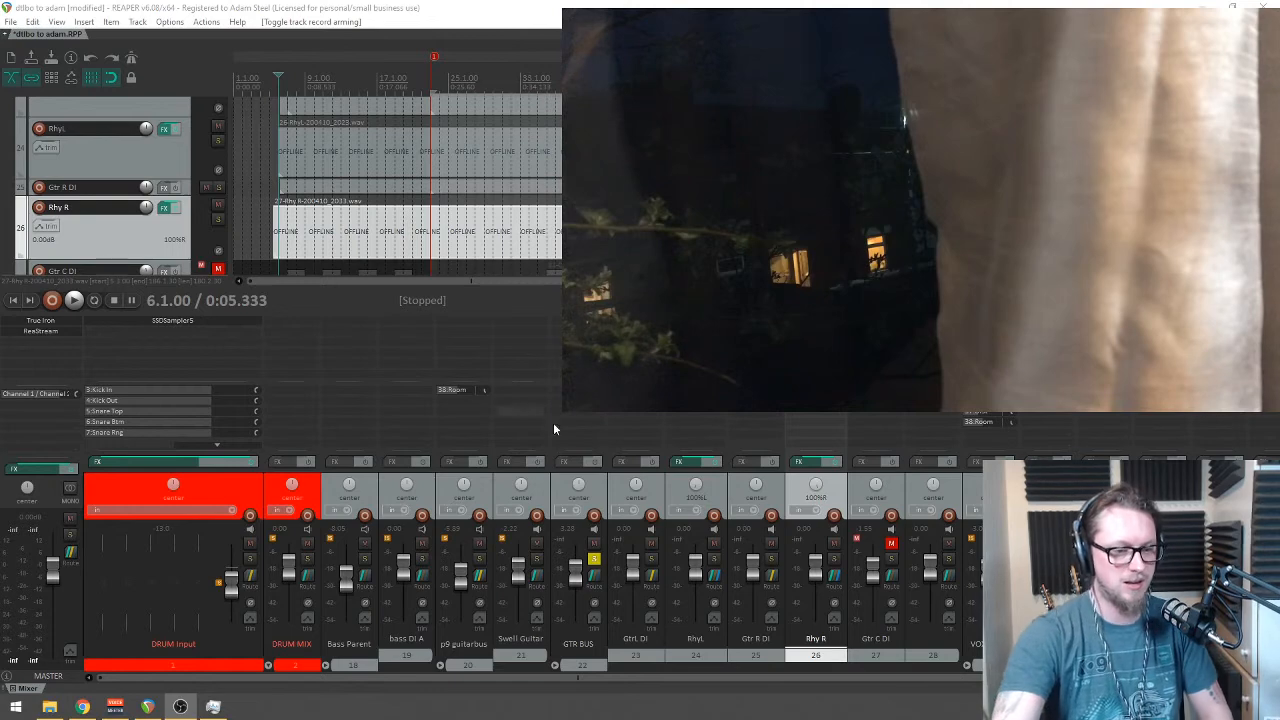
# Step: Name the empty track directly after Gtr C DI as Rhy C
pyautogui.click(898, 488)
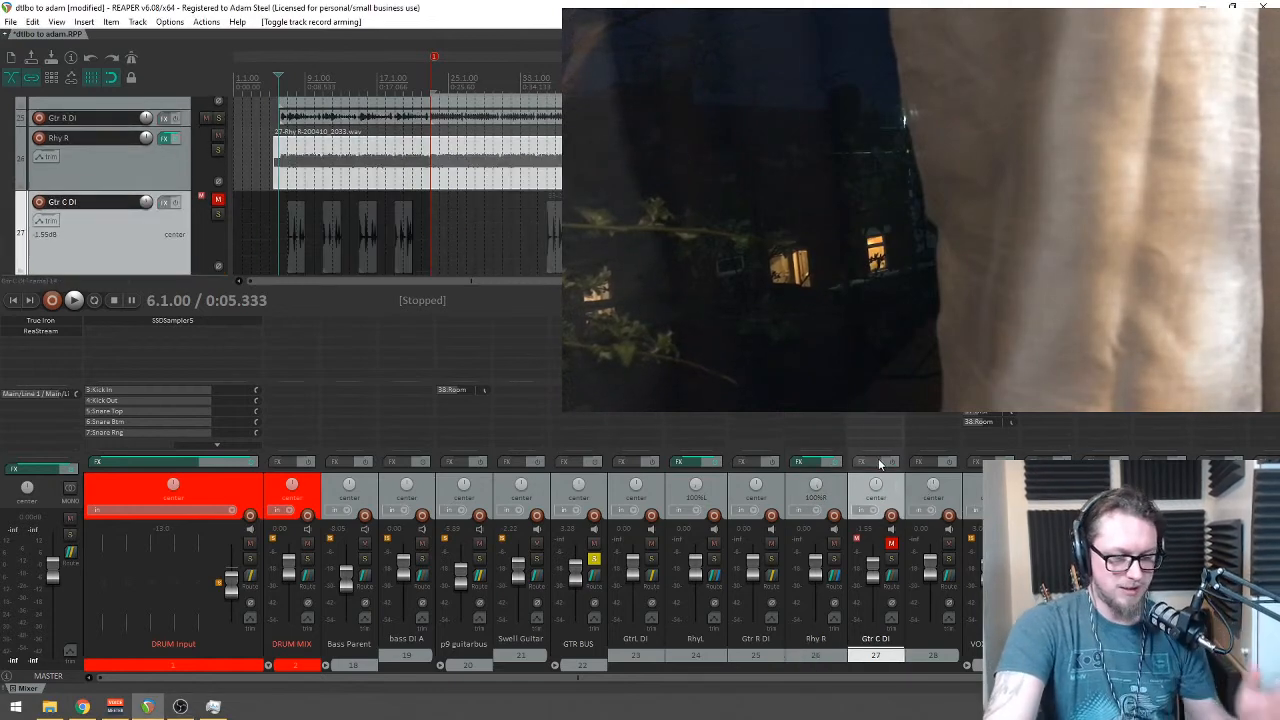
pyautogui.doubleClick(933, 640)
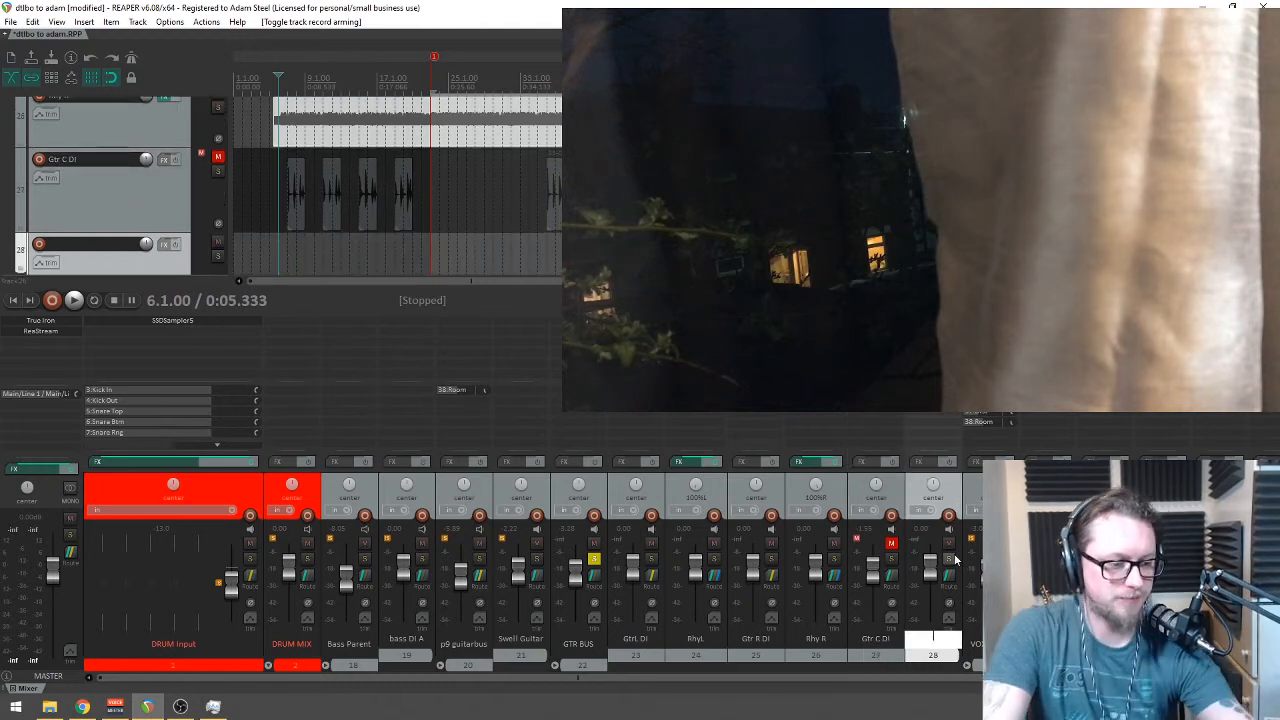
pyautogui.write('Rhy C')
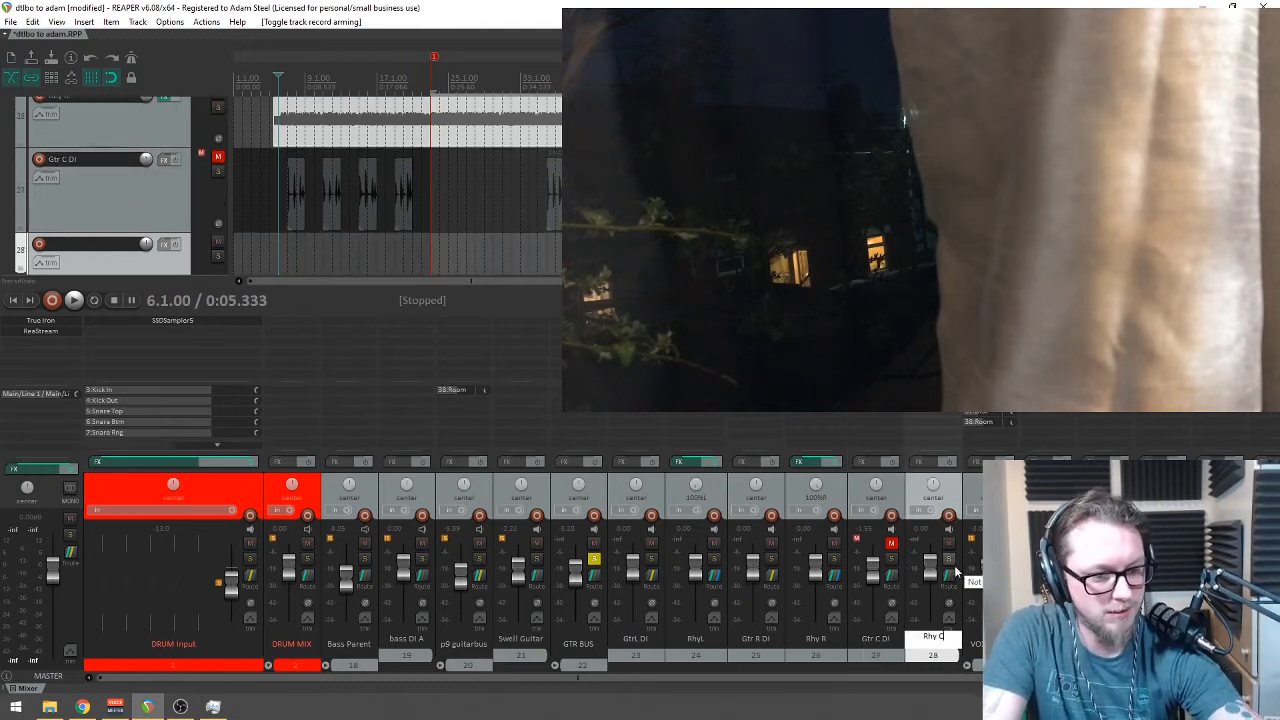
pyautogui.press('Return')
# Step: Mute the four left and right guitar tracks, unmute Gtr C DI, and play its part from bar 41
pyautogui.moveTo(834, 543); pyautogui.dragTo(672, 545)
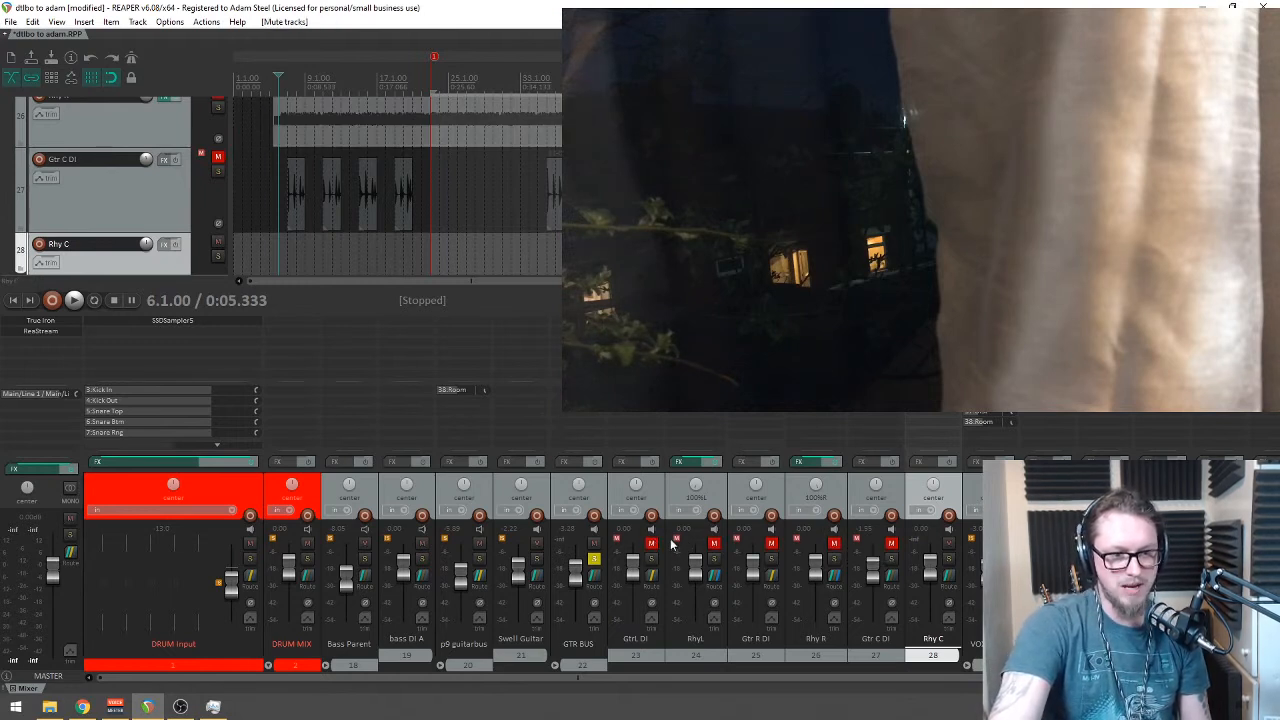
pyautogui.click(895, 502)
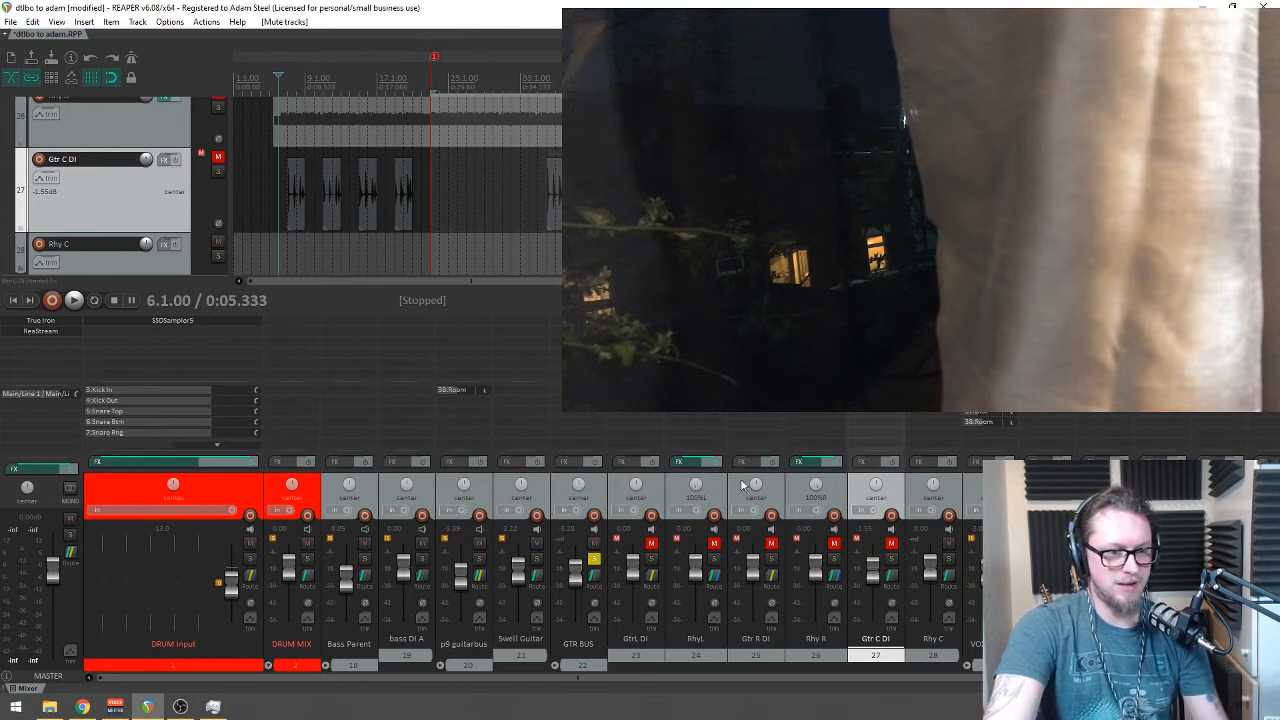
pyautogui.click(893, 545)
pyautogui.press('space')
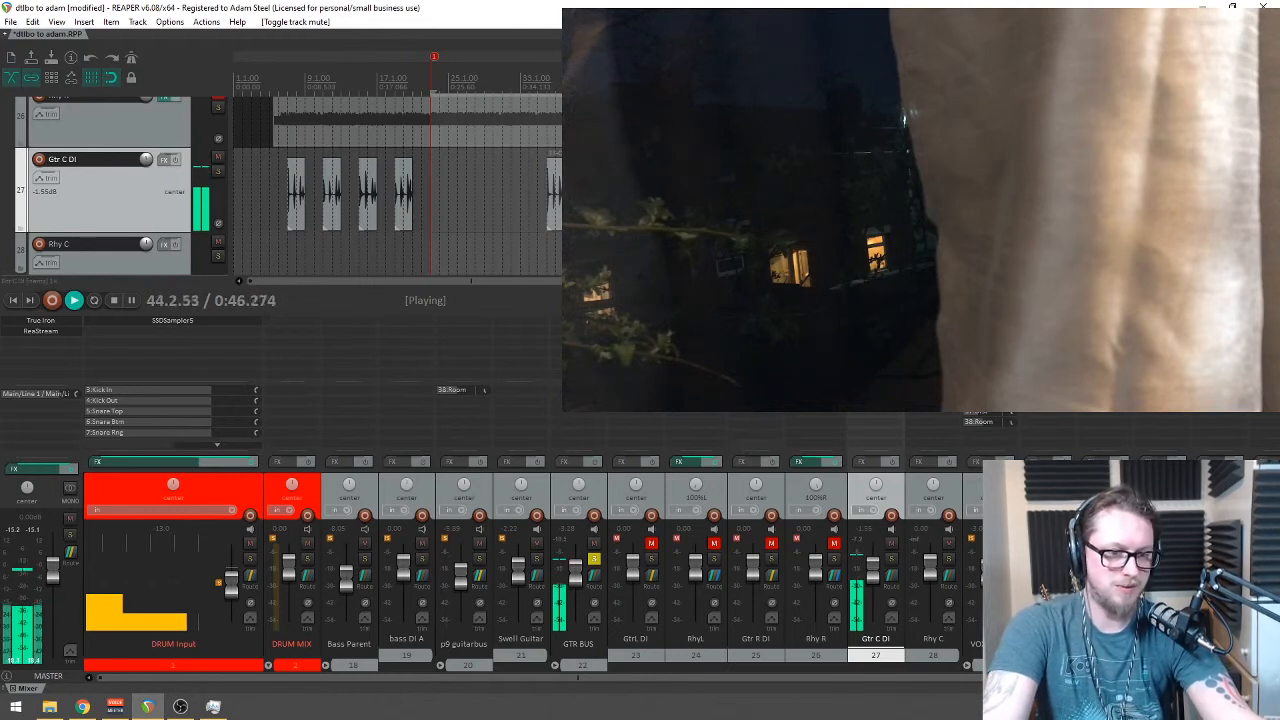
pyautogui.press('space')
# Step: Add a send from Gtr C DI to Rhy C on destination channels other than 1/2, and test it with brief playback
pyautogui.moveTo(164, 159); pyautogui.dragTo(170, 243)
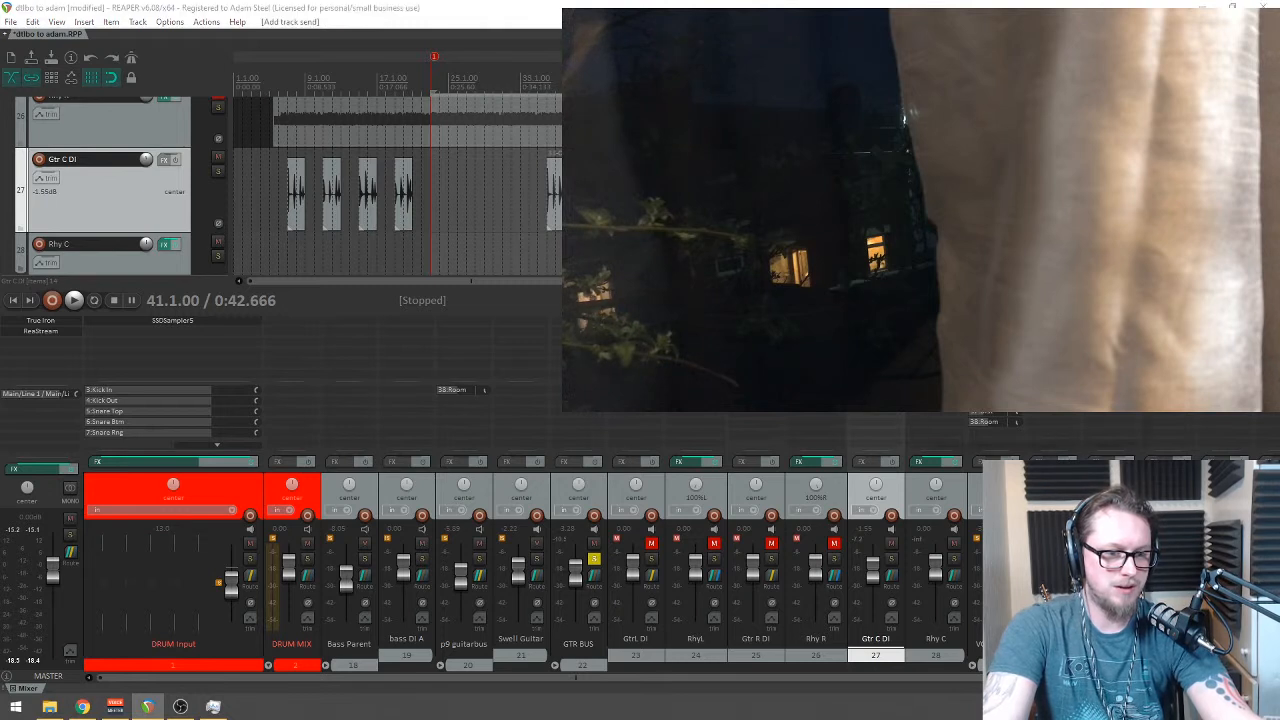
pyautogui.click(1020, 433)
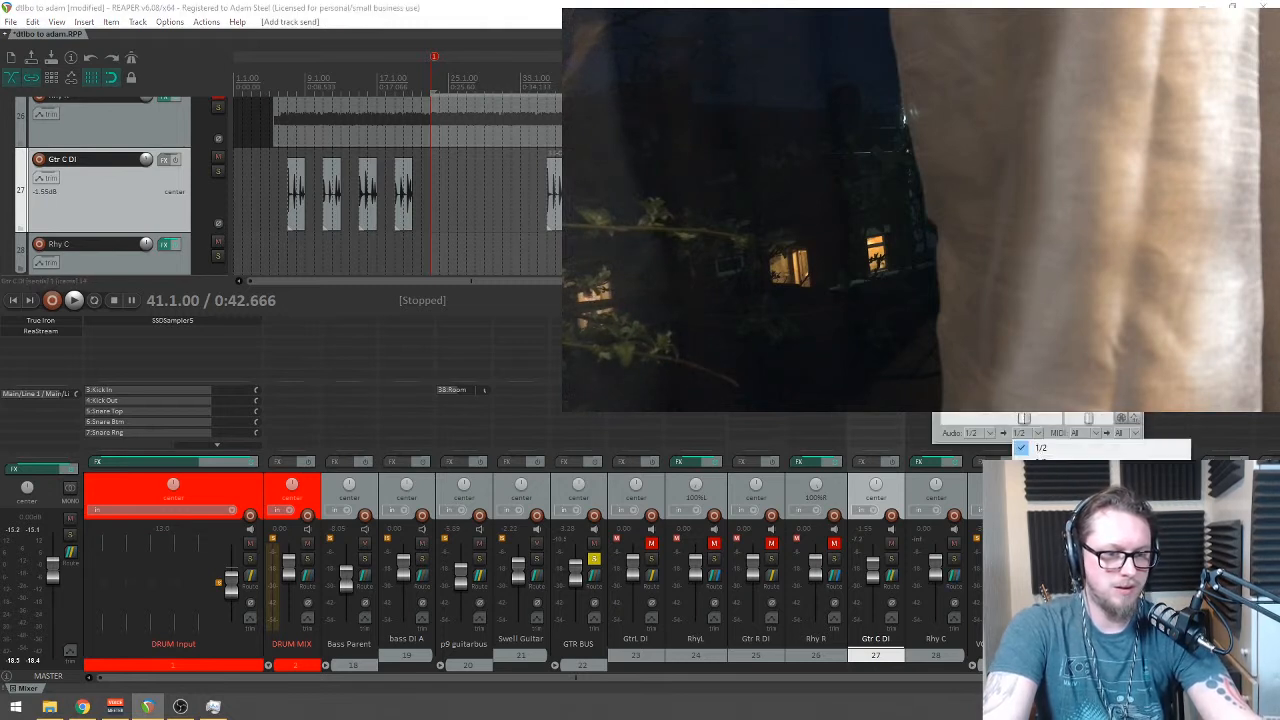
pyautogui.click(1040, 465)
pyautogui.press('space')
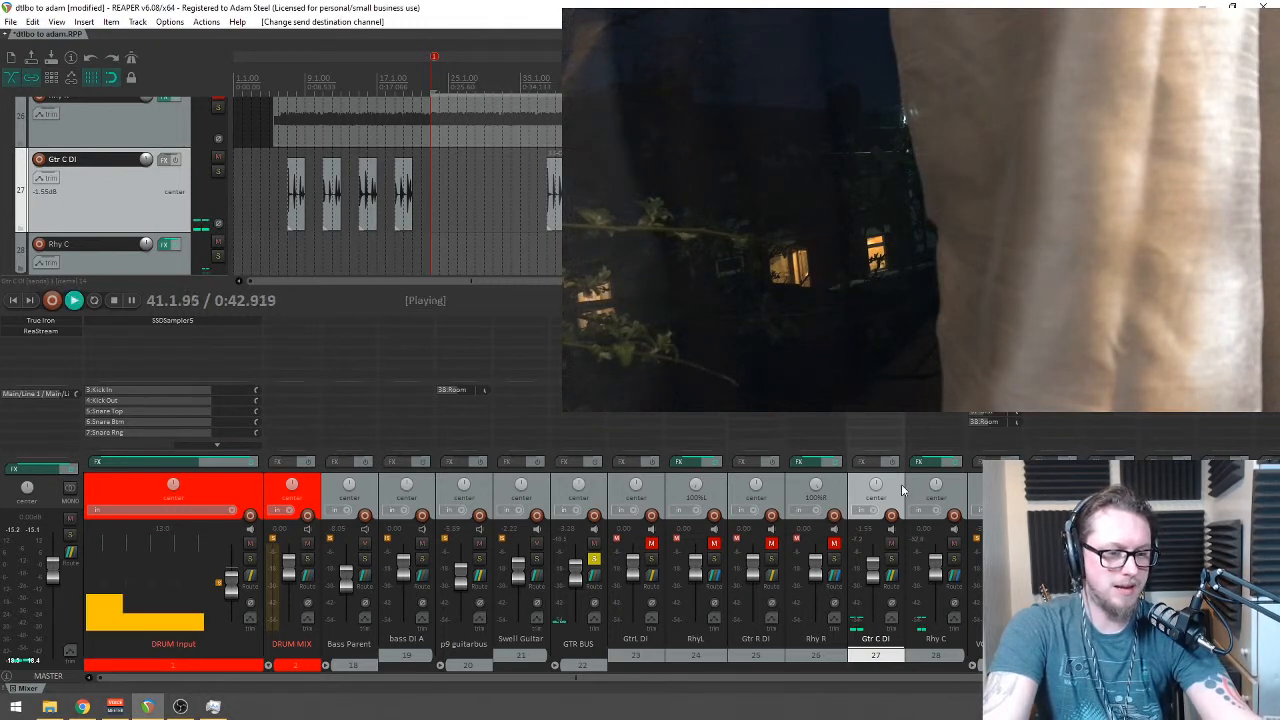
pyautogui.press('space')
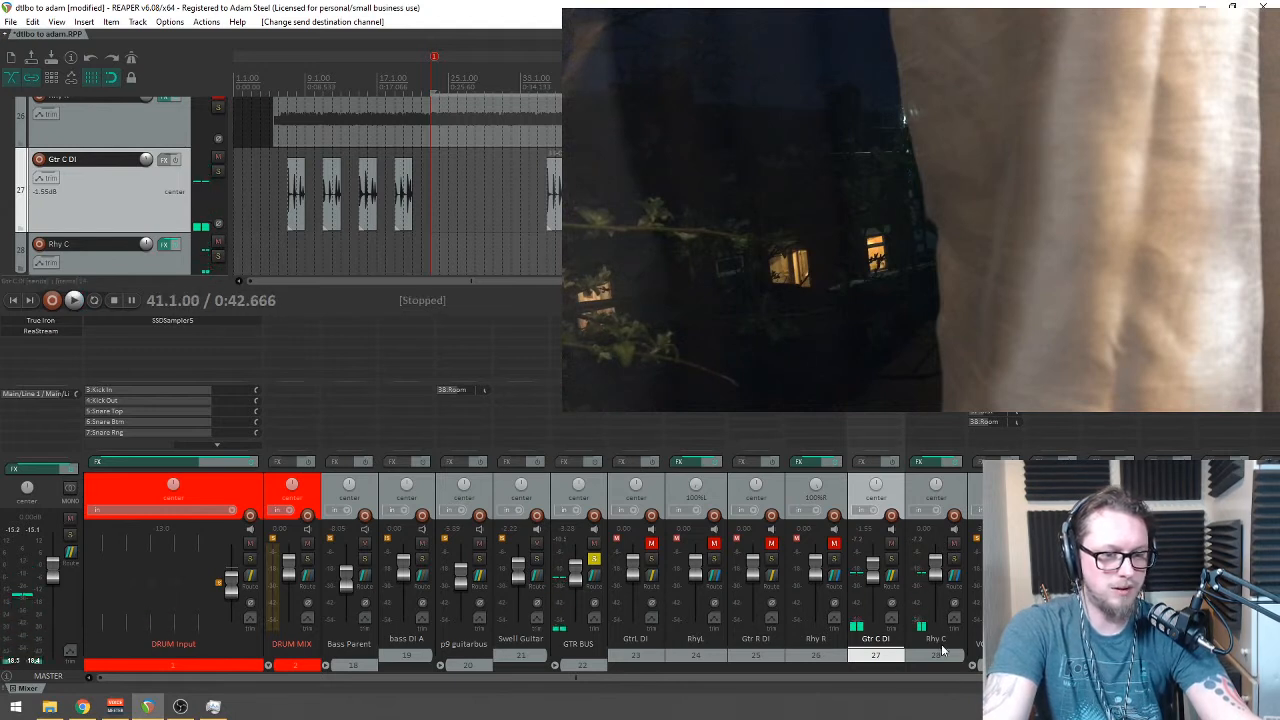
# Step: Arm Rhy C for recording and set its mono input to Mic/Line 4
pyautogui.click(39, 244)
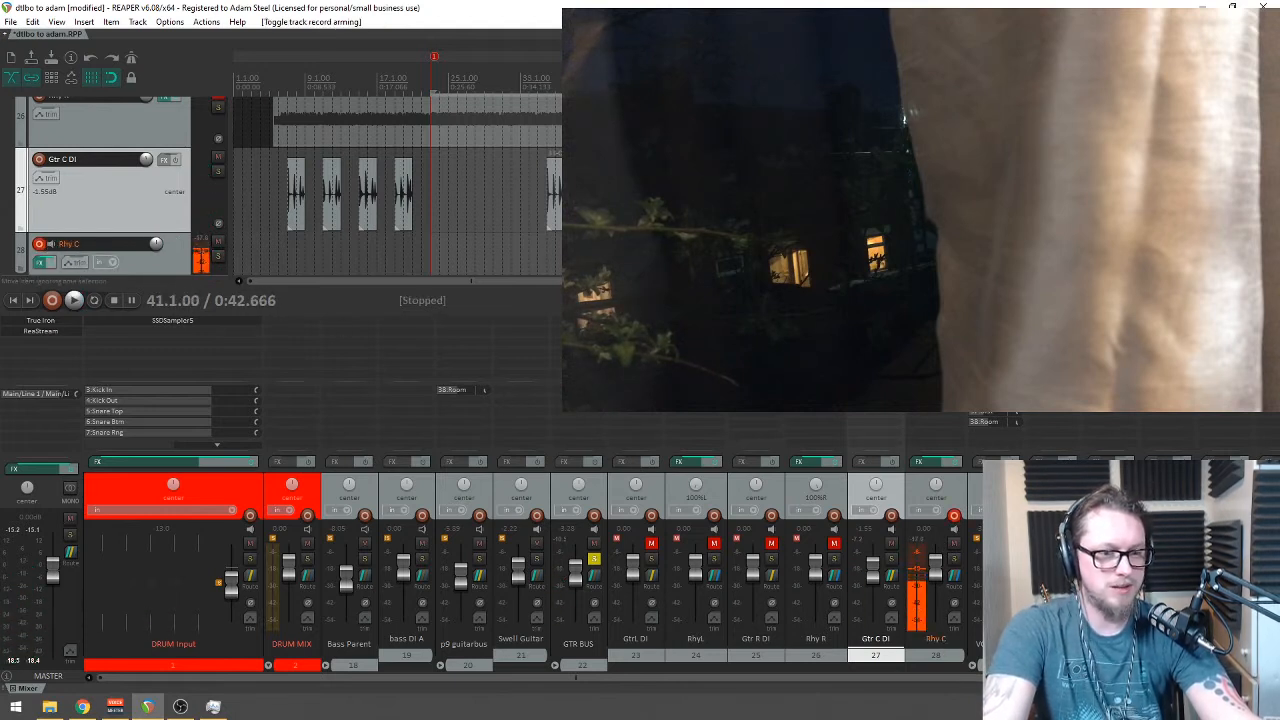
pyautogui.scroll(-1, 100, 200)
pyautogui.scroll(-1, 280, 190)
pyautogui.moveTo(122, 206); pyautogui.dragTo(119, 223)
pyautogui.click(97, 213)
pyautogui.moveTo(140, 214)
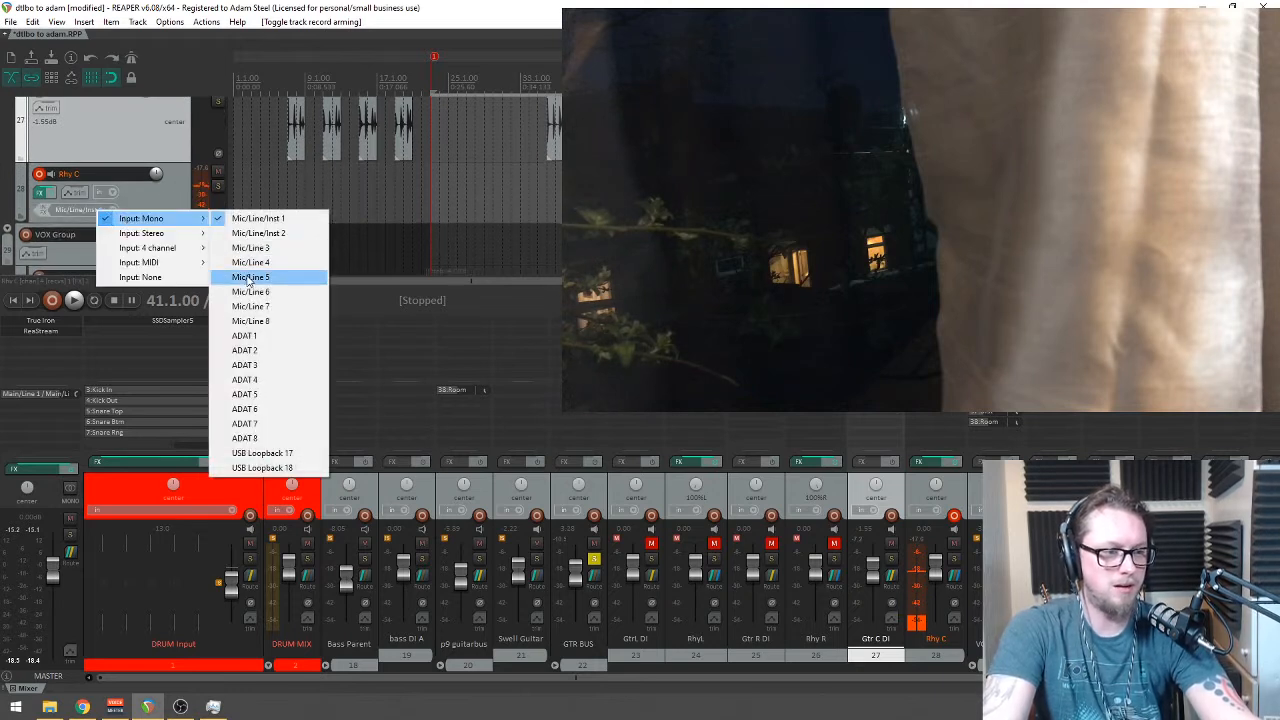
pyautogui.click(271, 260)
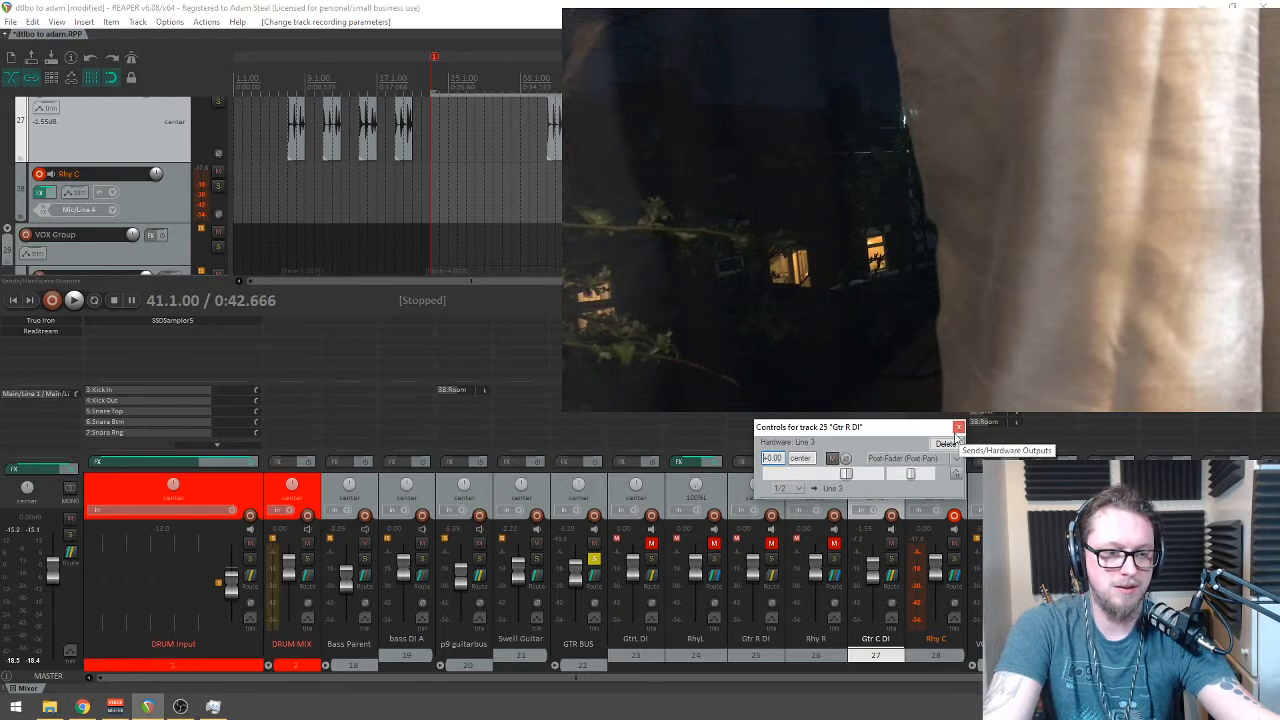
# Step: Route Gtr C DI to hardware output Line 3 instead of the master, with Gtr R DI's Line 3 output muted
pyautogui.moveTo(881, 414); pyautogui.dragTo(872, 424)
pyautogui.press('space')
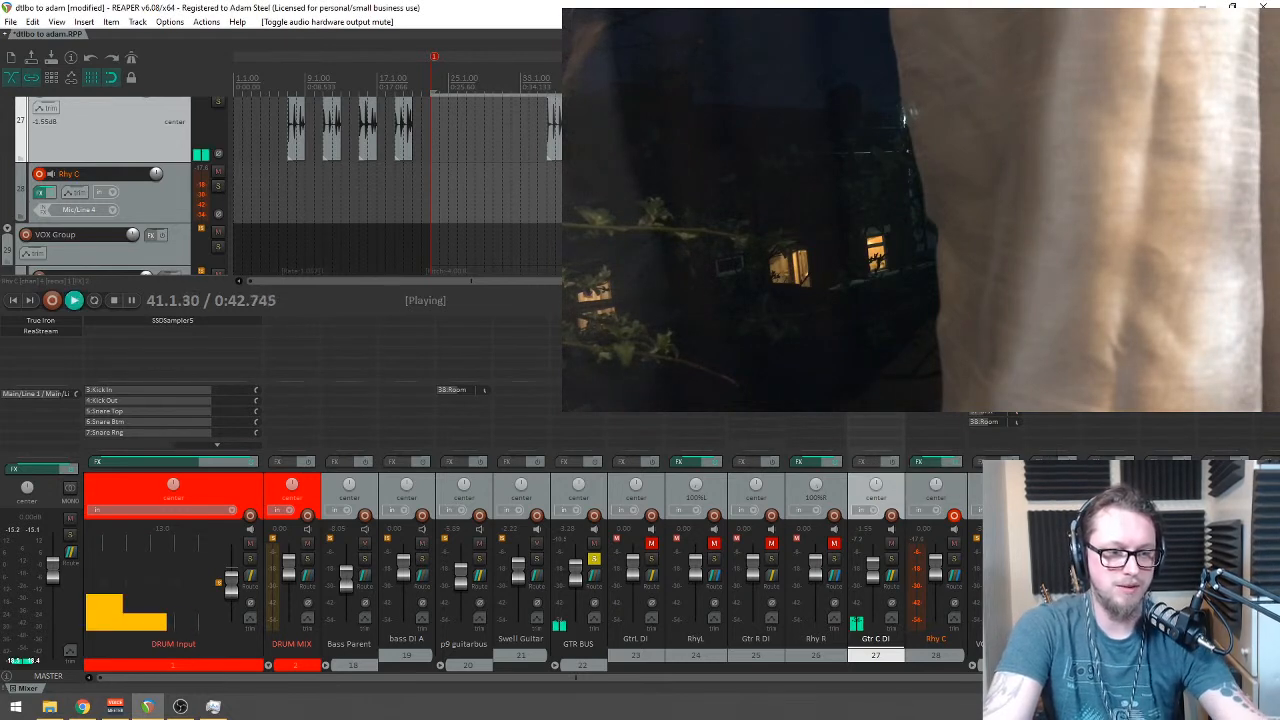
pyautogui.keyDown('alt'); pyautogui.click(893, 577); pyautogui.keyUp('alt')
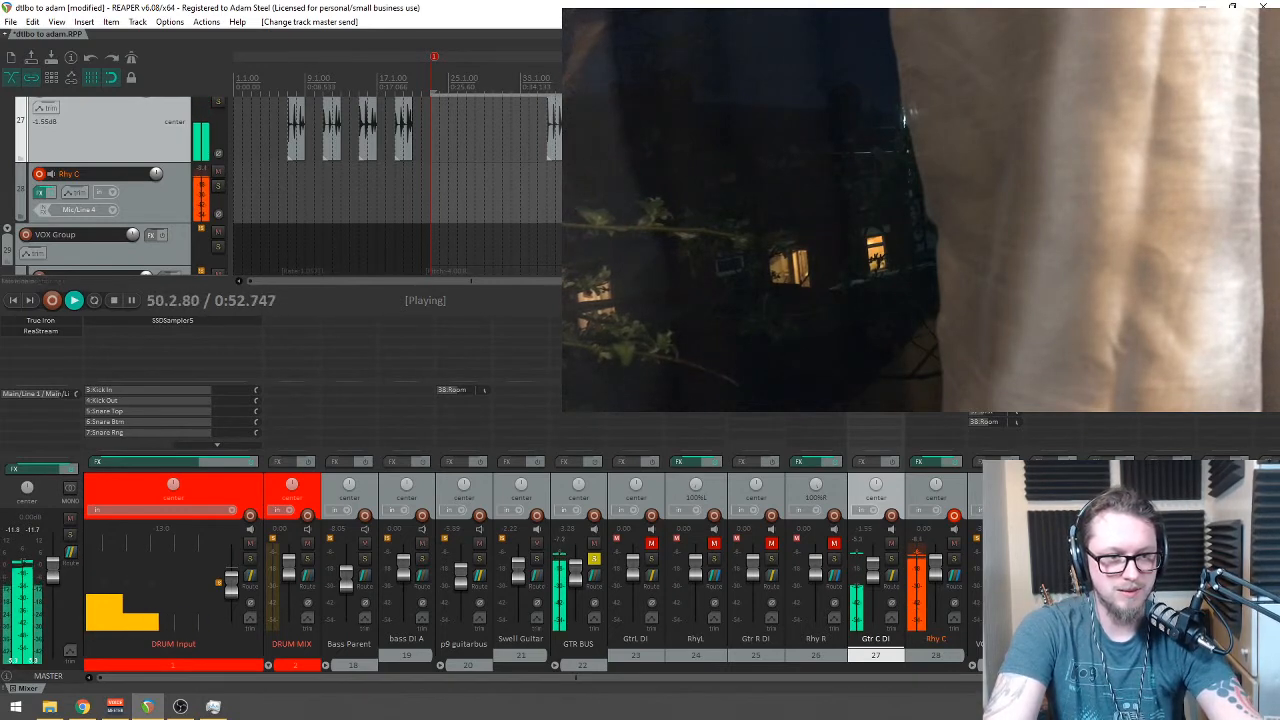
# Step: Audition the reamped Rhy C sound over the Gtr C DI clip that starts at bar 36
pyautogui.click(547, 80)
pyautogui.scroll(4, 547, 80)
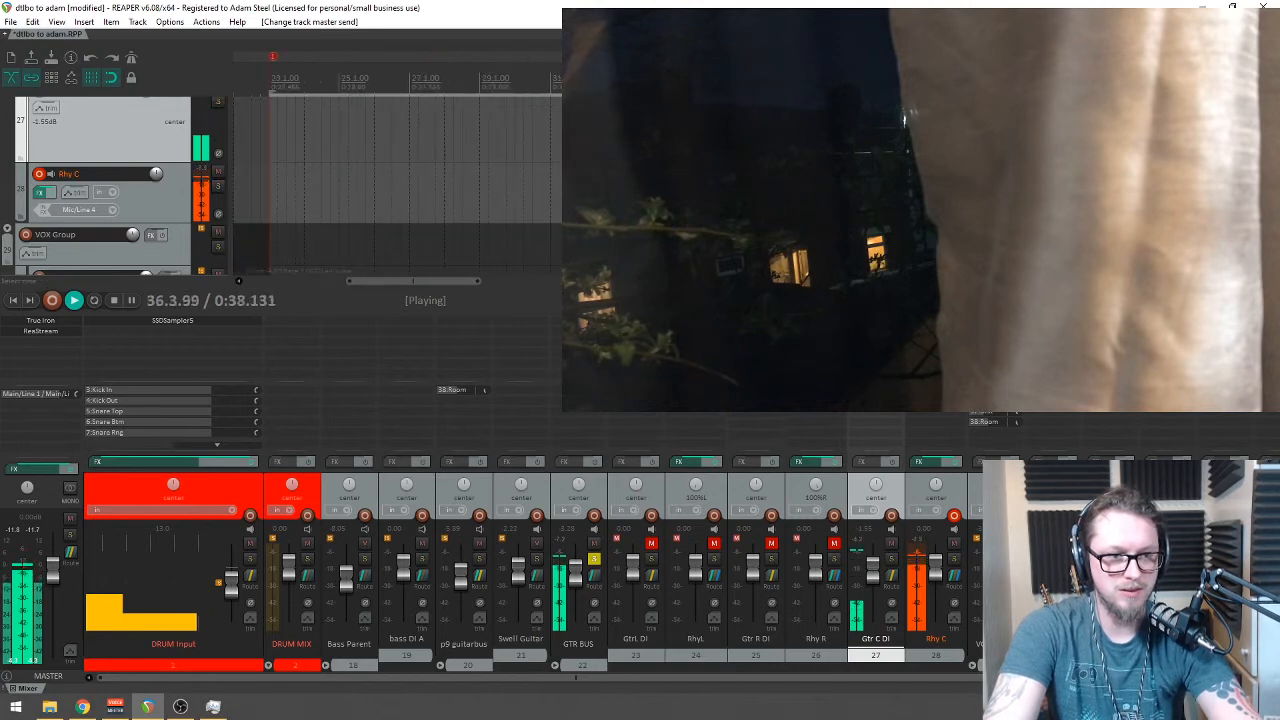
pyautogui.scroll(-1, 547, 80)
pyautogui.scroll(2, 280, 185)
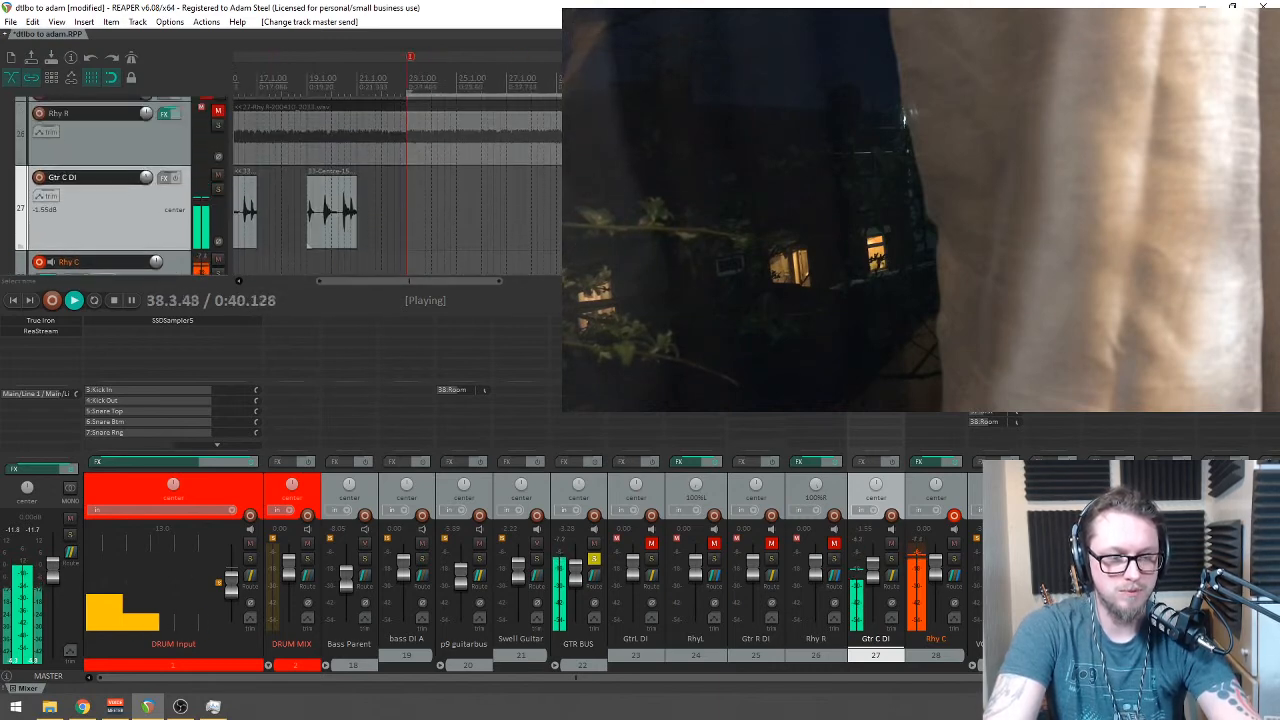
pyautogui.scroll(3, 340, 185)
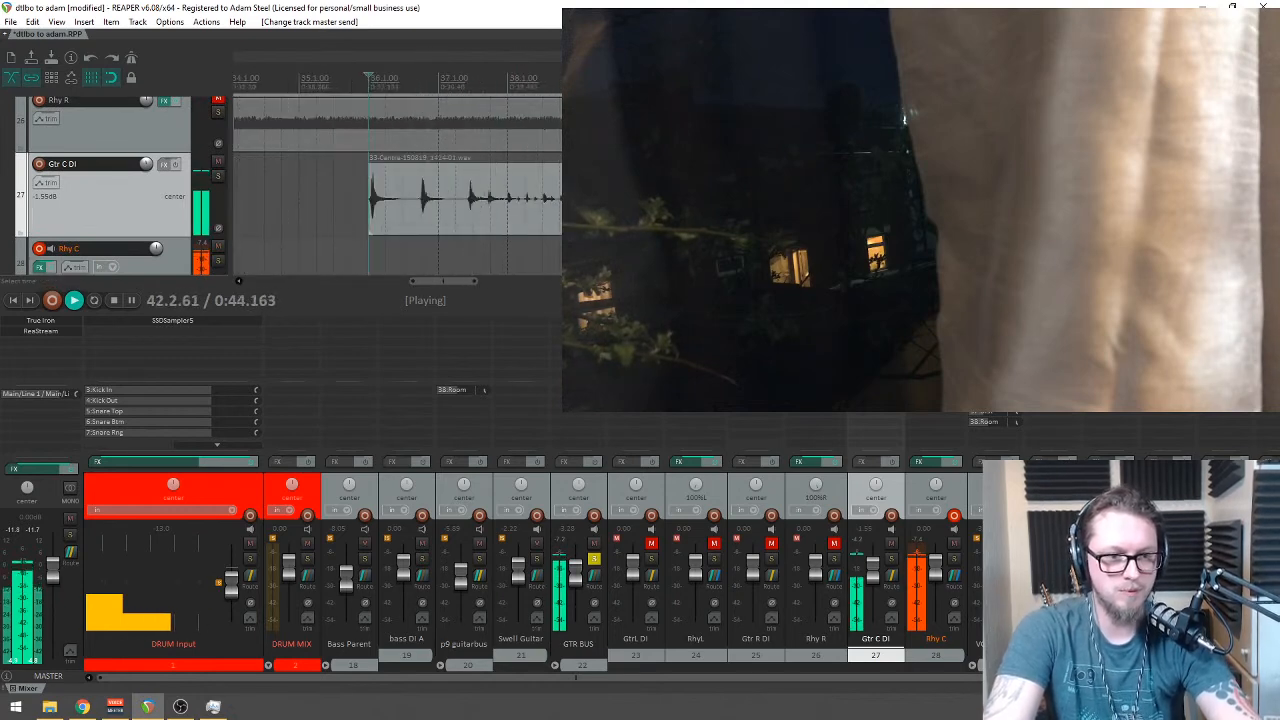
pyautogui.scroll(-5, 400, 185)
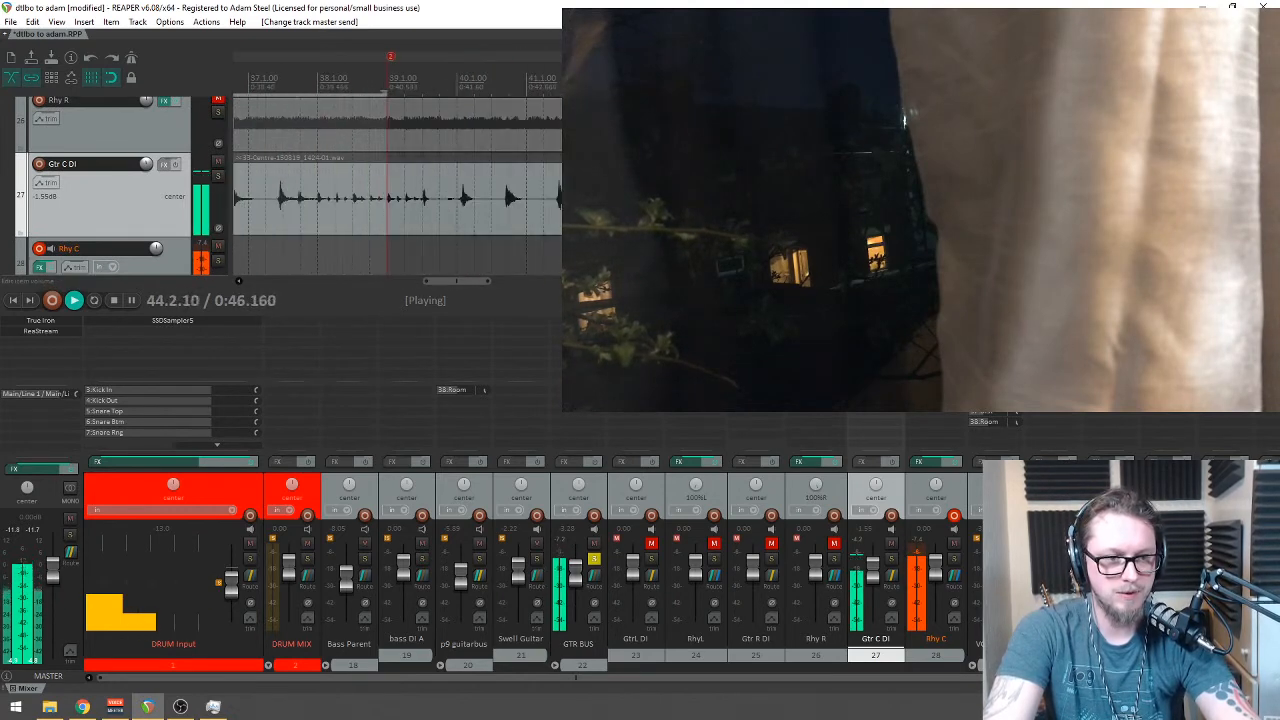
pyautogui.press('space')
pyautogui.scroll(-3, 400, 185)
pyautogui.press('End')
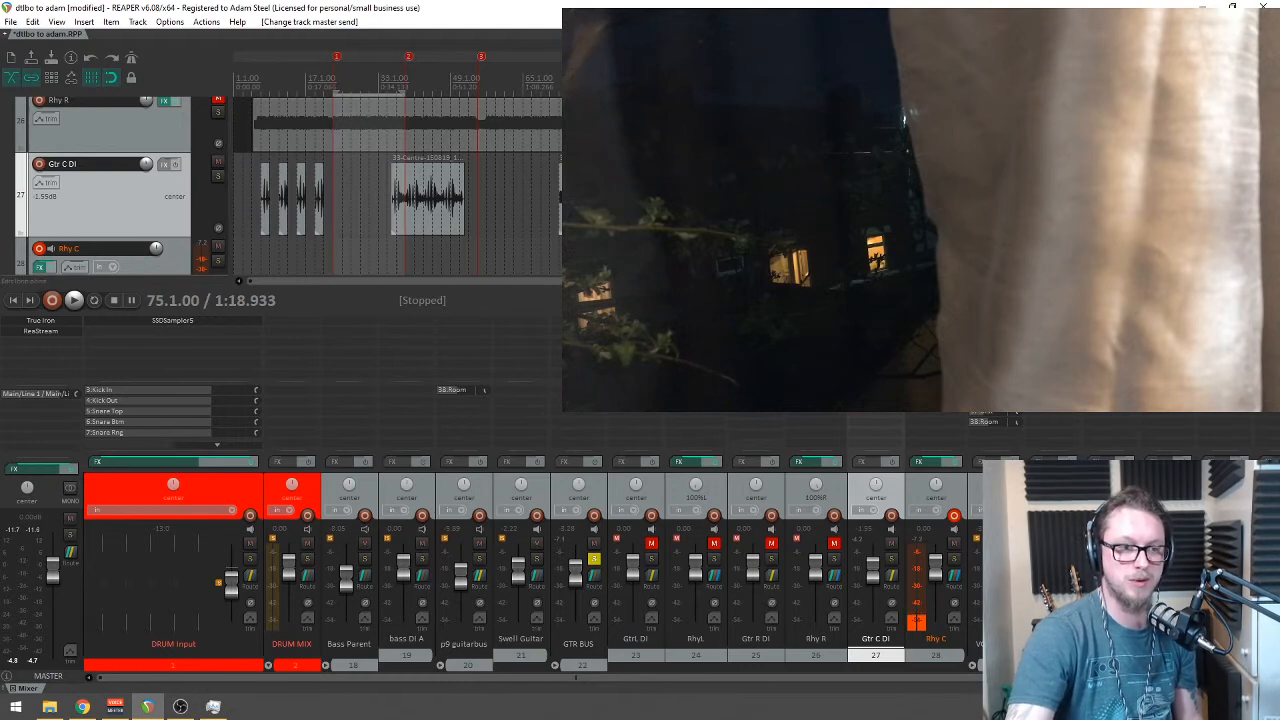
# Step: Audition the Rhy C reamp over the Gtr C DI clips around bars 109 and 74
pyautogui.press('space')
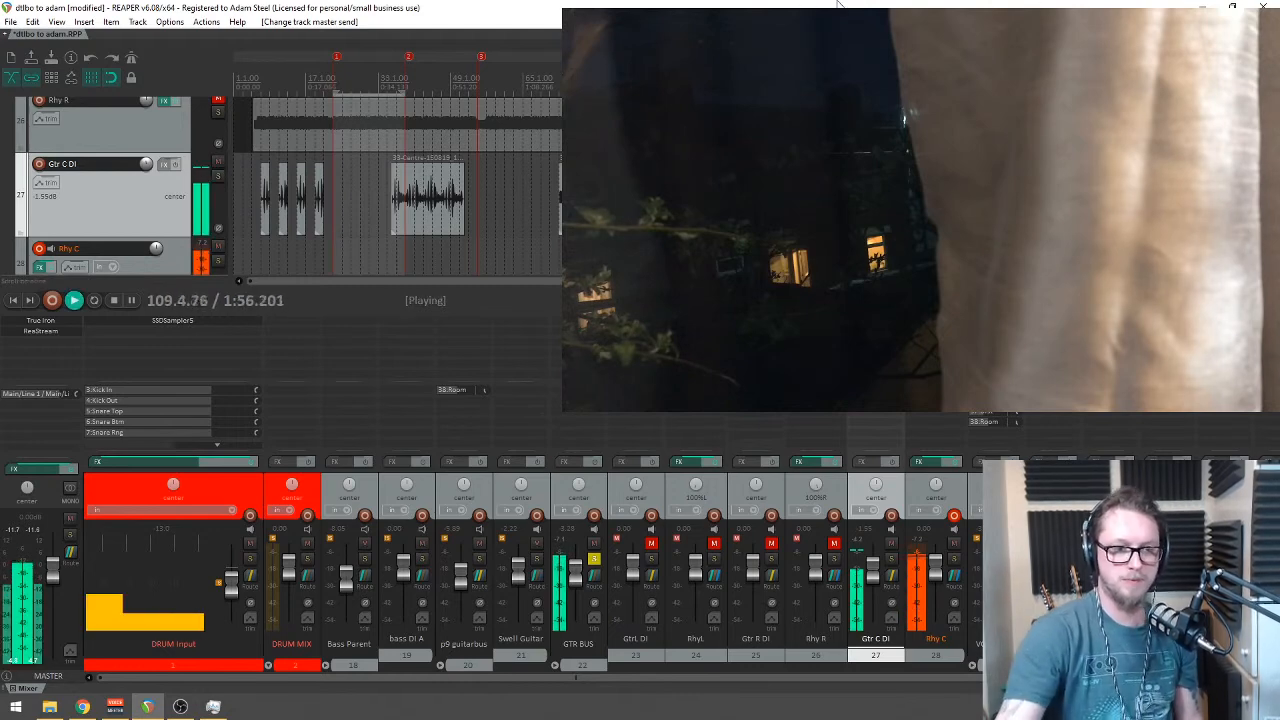
pyautogui.scroll(6, 780, 195)
pyautogui.scroll(-2, 397, 195)
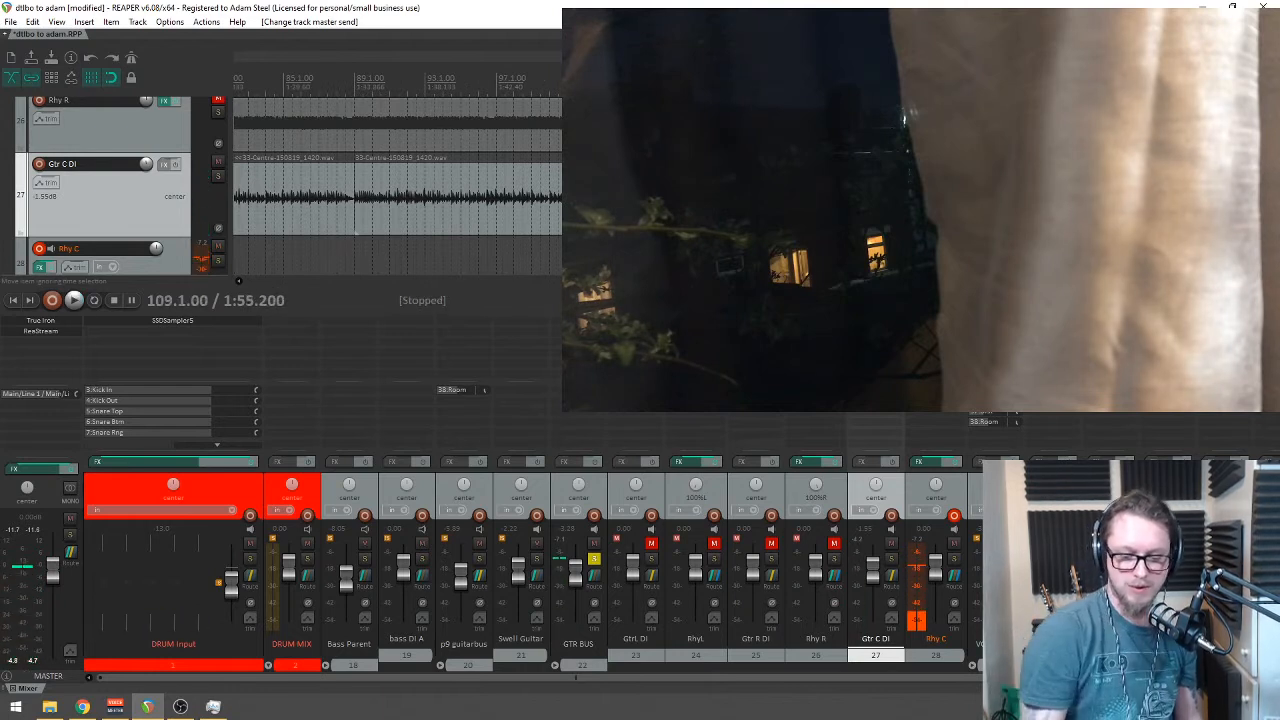
pyautogui.press('space')
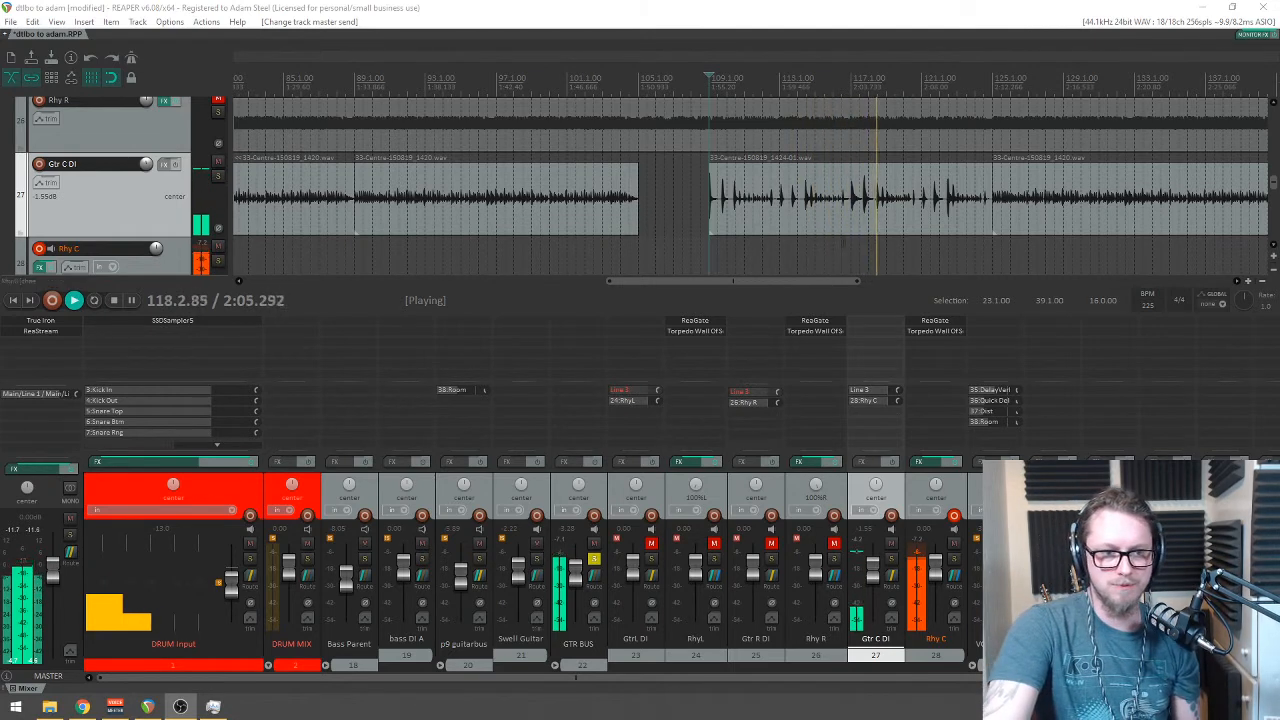
pyautogui.scroll(-4, 694, 137)
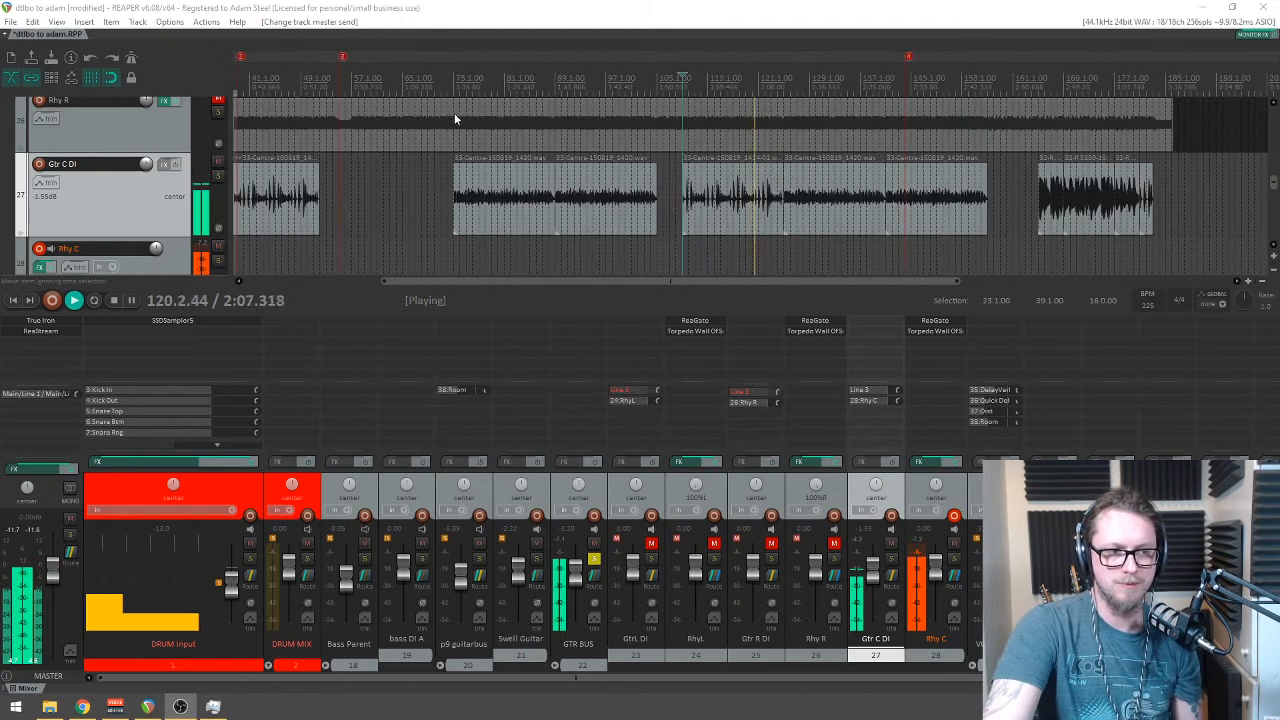
pyautogui.click(457, 75)
pyautogui.scroll(4, 711, 134)
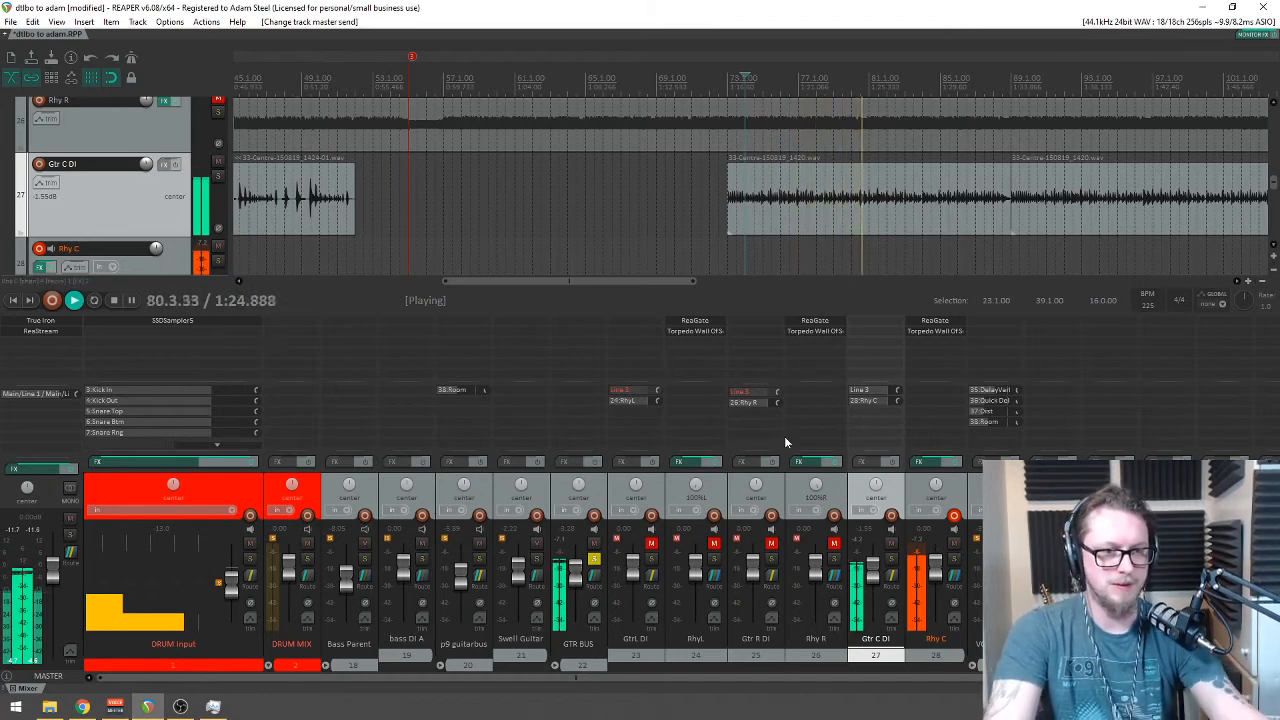
pyautogui.press('-')
pyautogui.press('space')
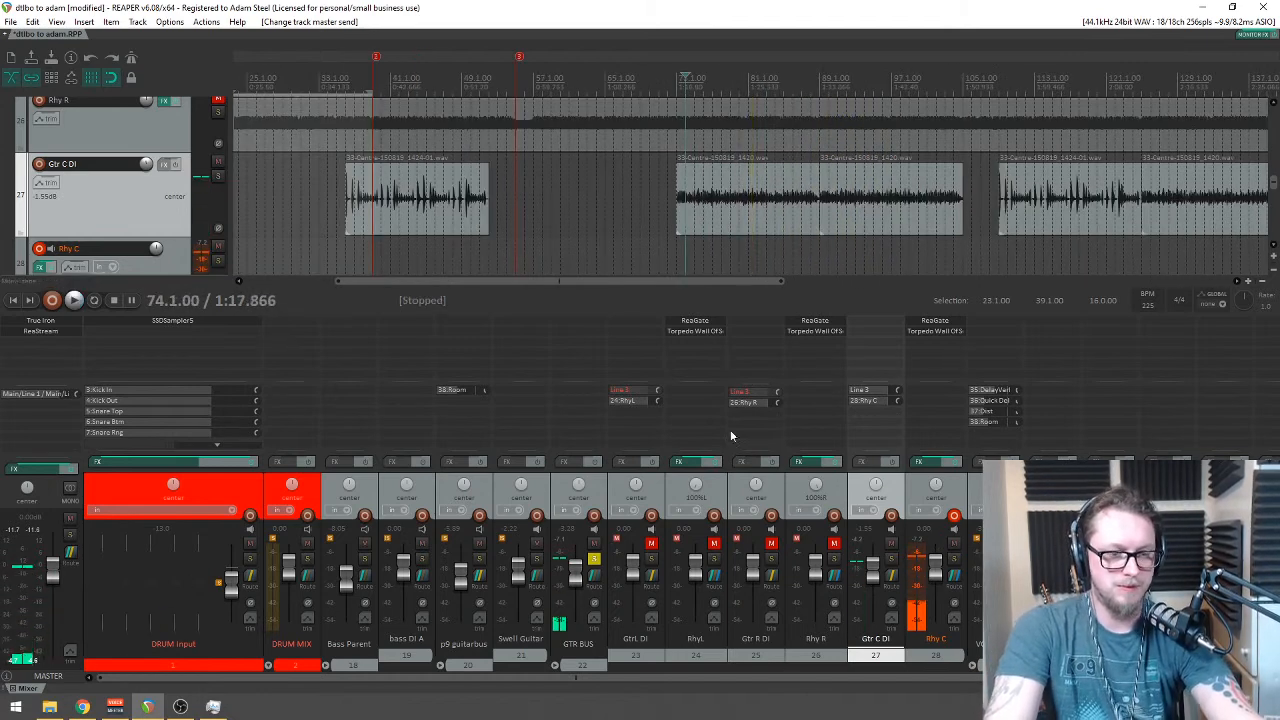
# Step: Unmute GtrL DI, RhyL, Gtr R DI and Rhy R, and play all the guitars together from bar 73
pyautogui.click(835, 545)
pyautogui.scroll(3, 662, 146)
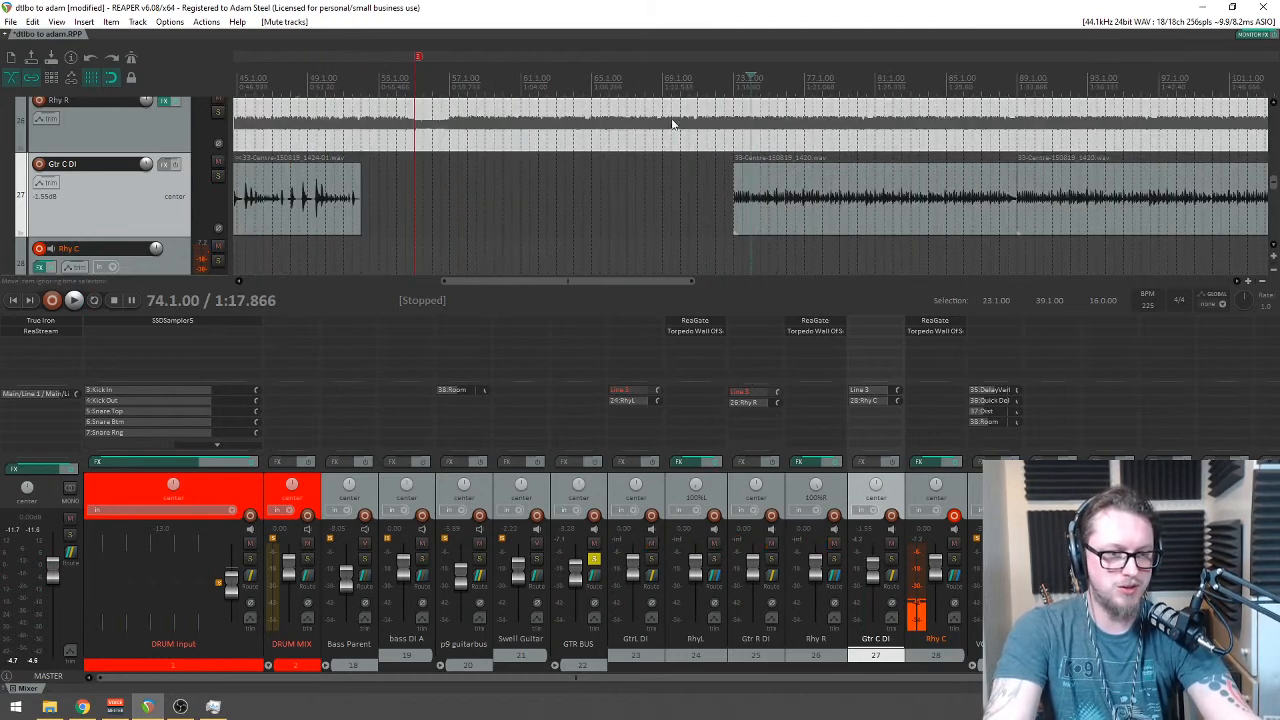
pyautogui.press('space')
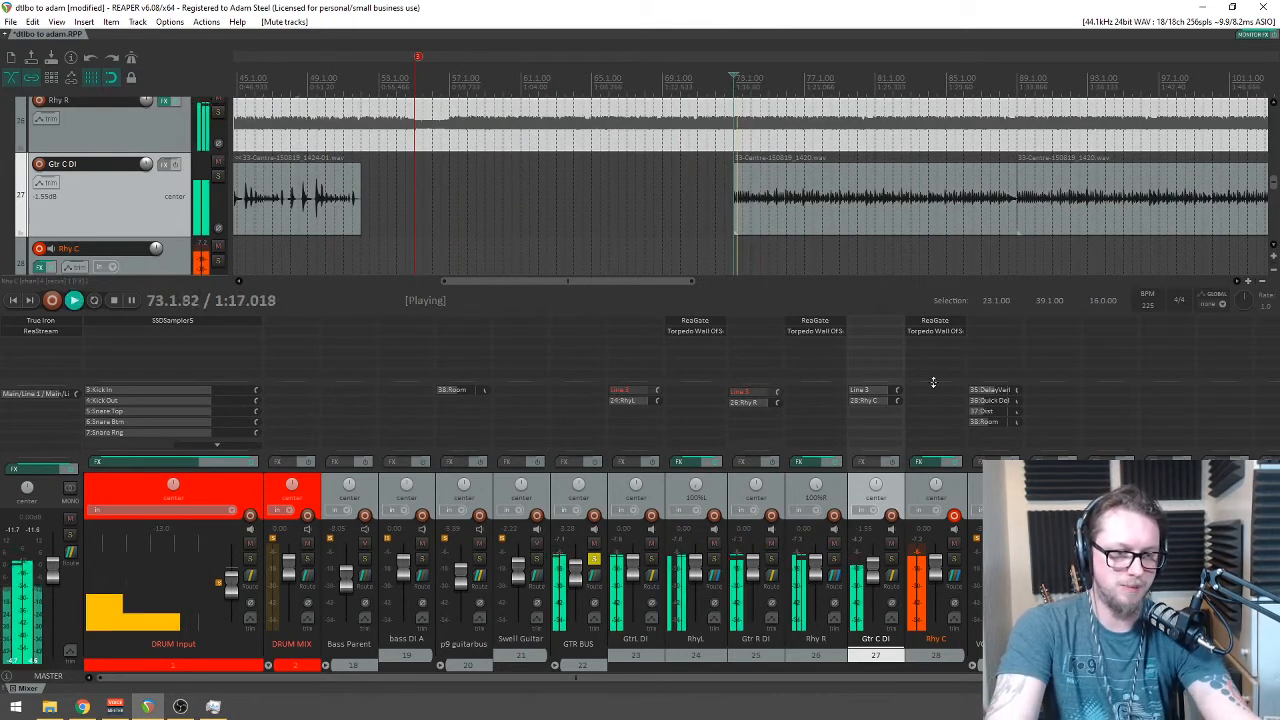
pyautogui.scroll(-3, 776, 232)
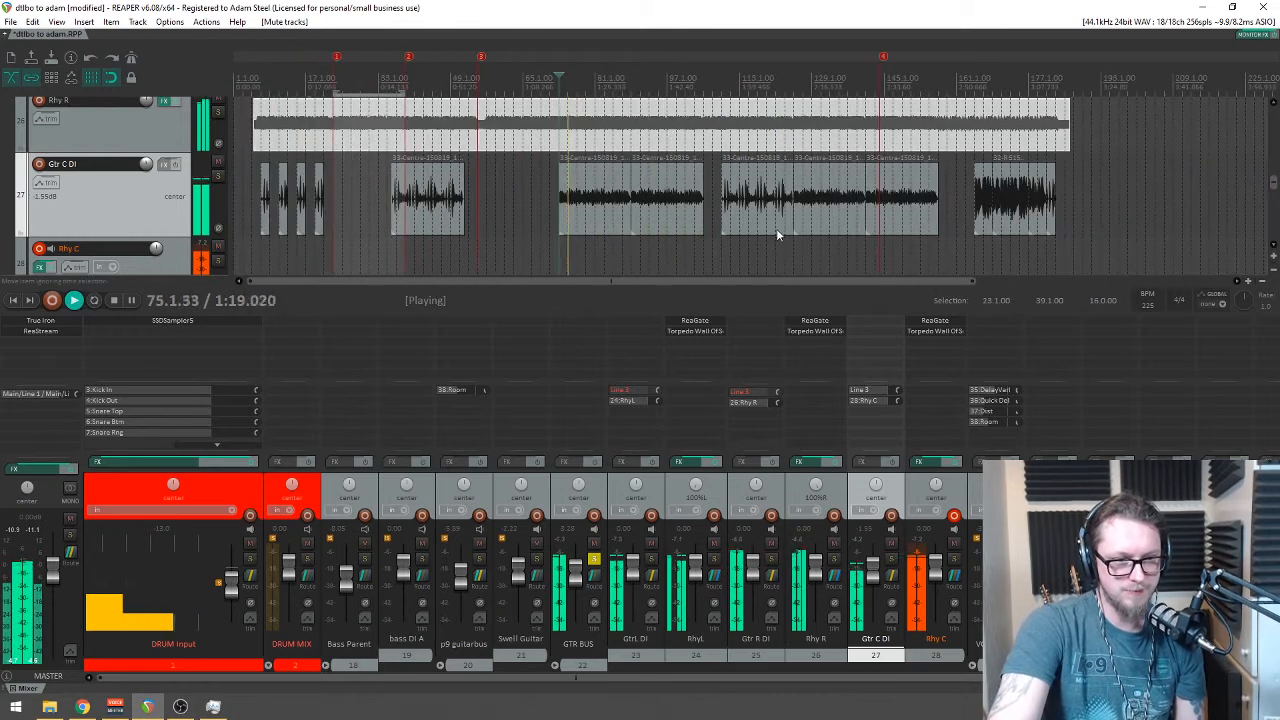
pyautogui.scroll(2, 770, 128)
pyautogui.scroll(2, 770, 128)
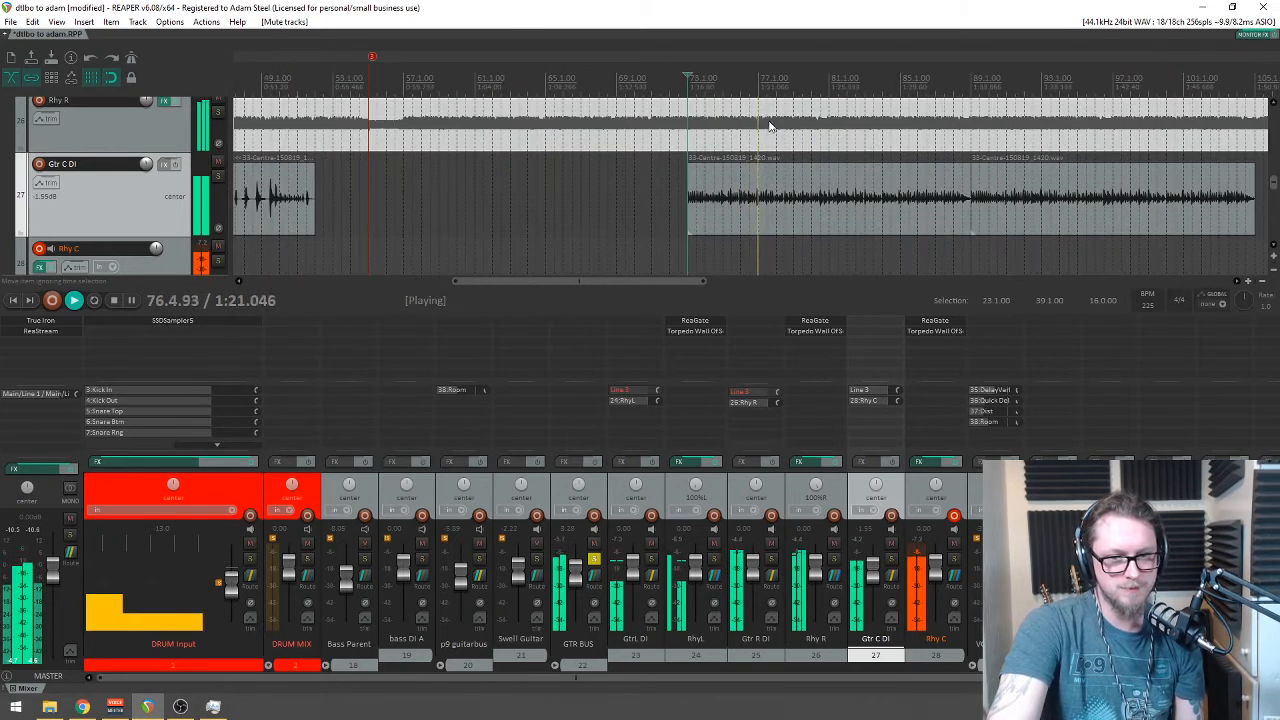
pyautogui.scroll(-1, 791, 120)
pyautogui.scroll(-2, 834, 109)
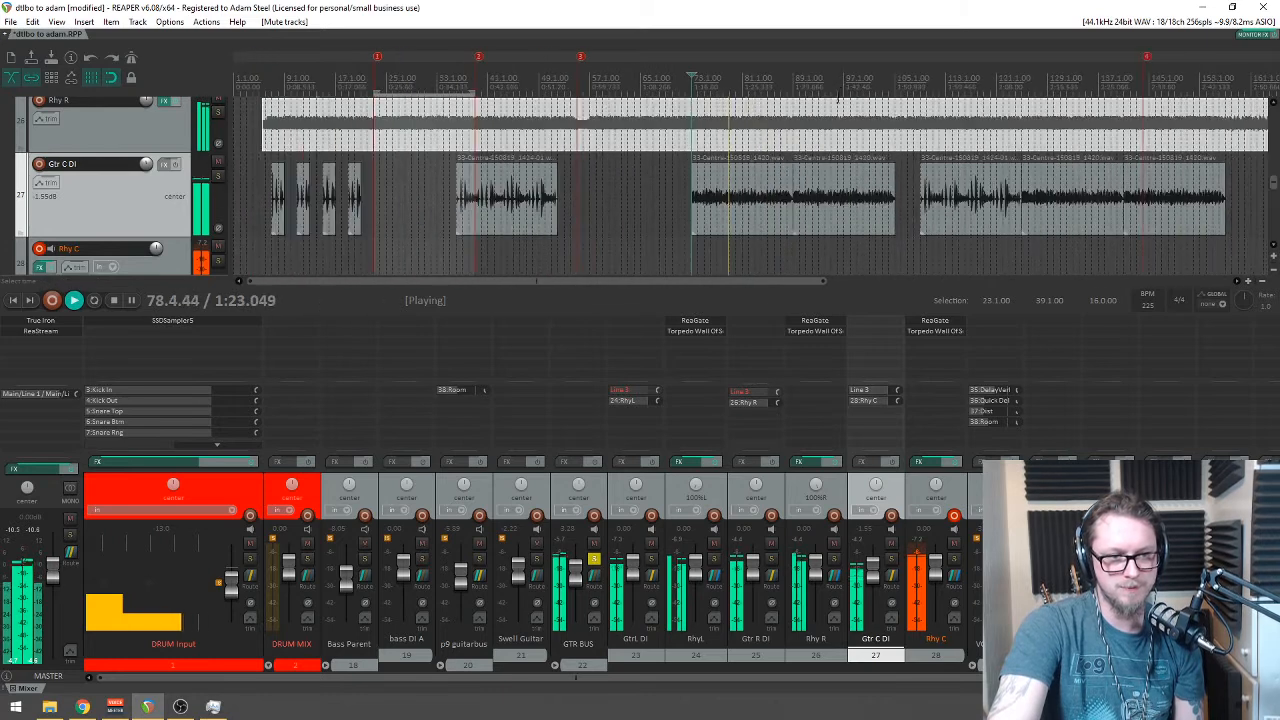
# Step: Play all the guitars together from bar 108 and stop playback
pyautogui.click(912, 78)
pyautogui.scroll(4, 890, 97)
pyautogui.scroll(1, 888, 97)
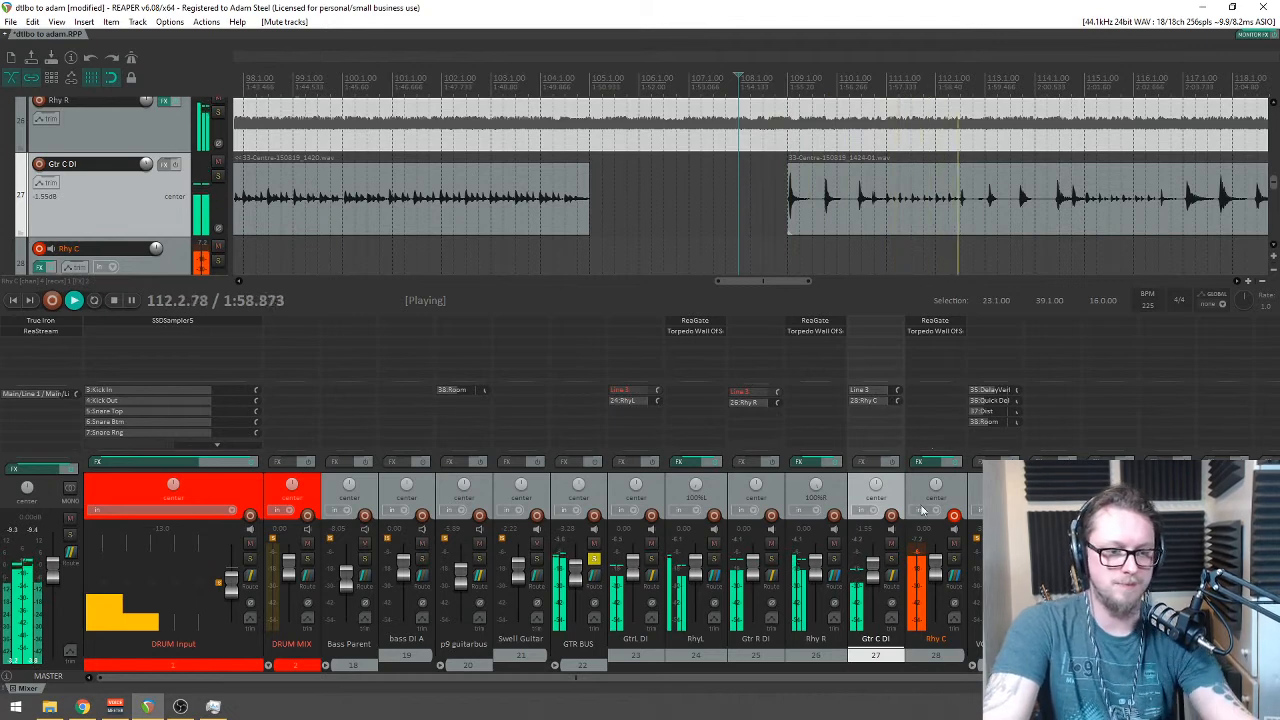
pyautogui.press('space')
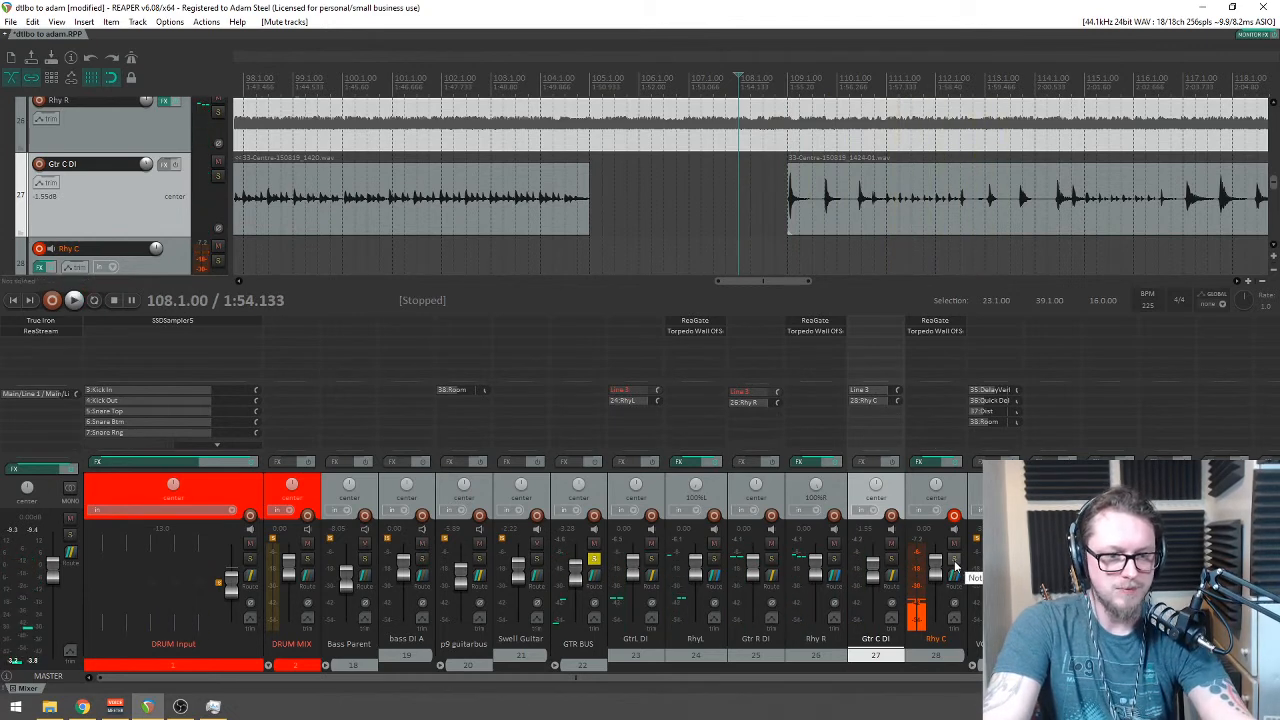
# Step: Solo Rhy C and Gtr C DI, mute RhyL, Gtr R DI and Rhy R, and open Rhy C's Torpedo Wall of Sound during playback
pyautogui.click(955, 562)
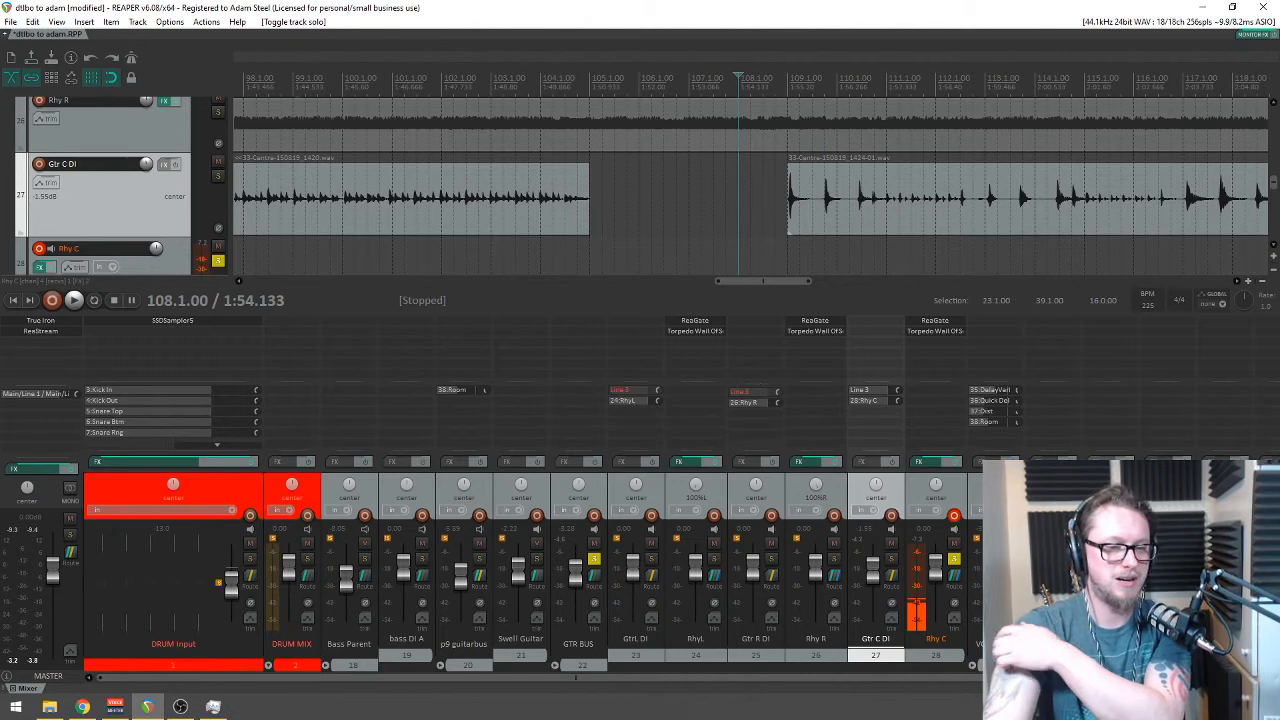
pyautogui.click(940, 331)
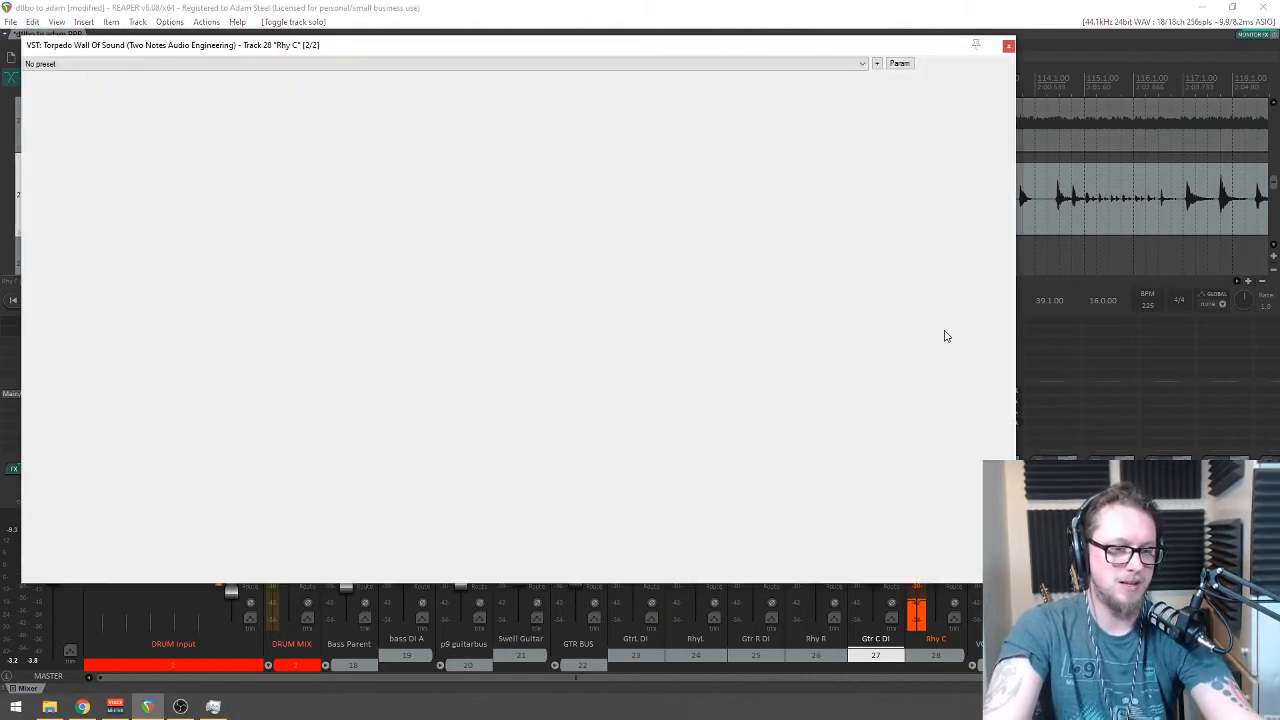
pyautogui.click(1009, 46)
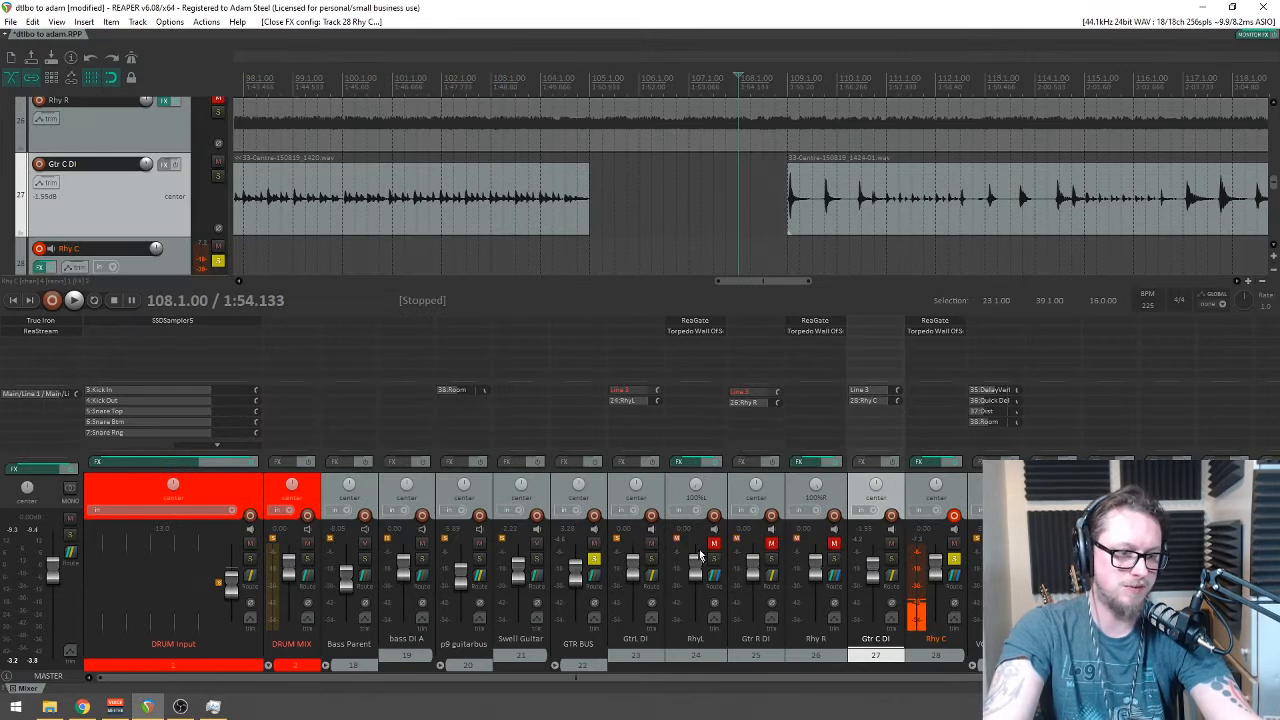
pyautogui.press('space')
pyautogui.click(928, 333)
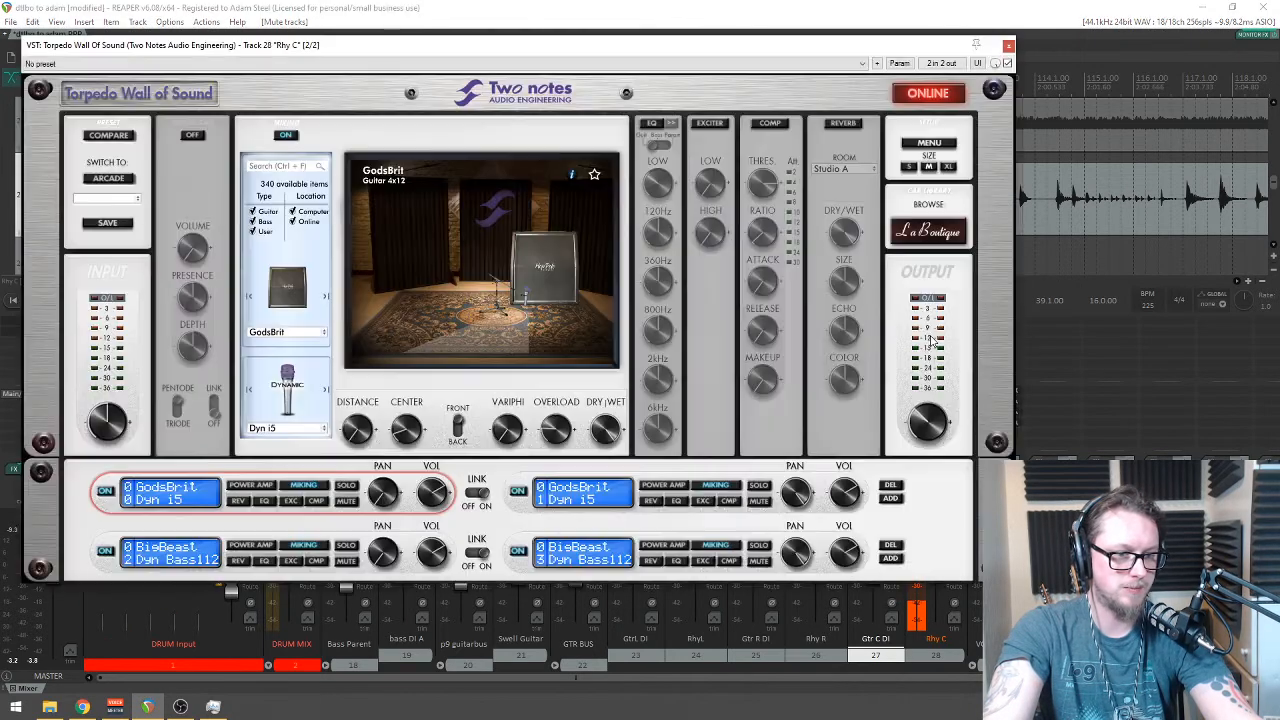
pyautogui.moveTo(544, 47); pyautogui.dragTo(307, 59)
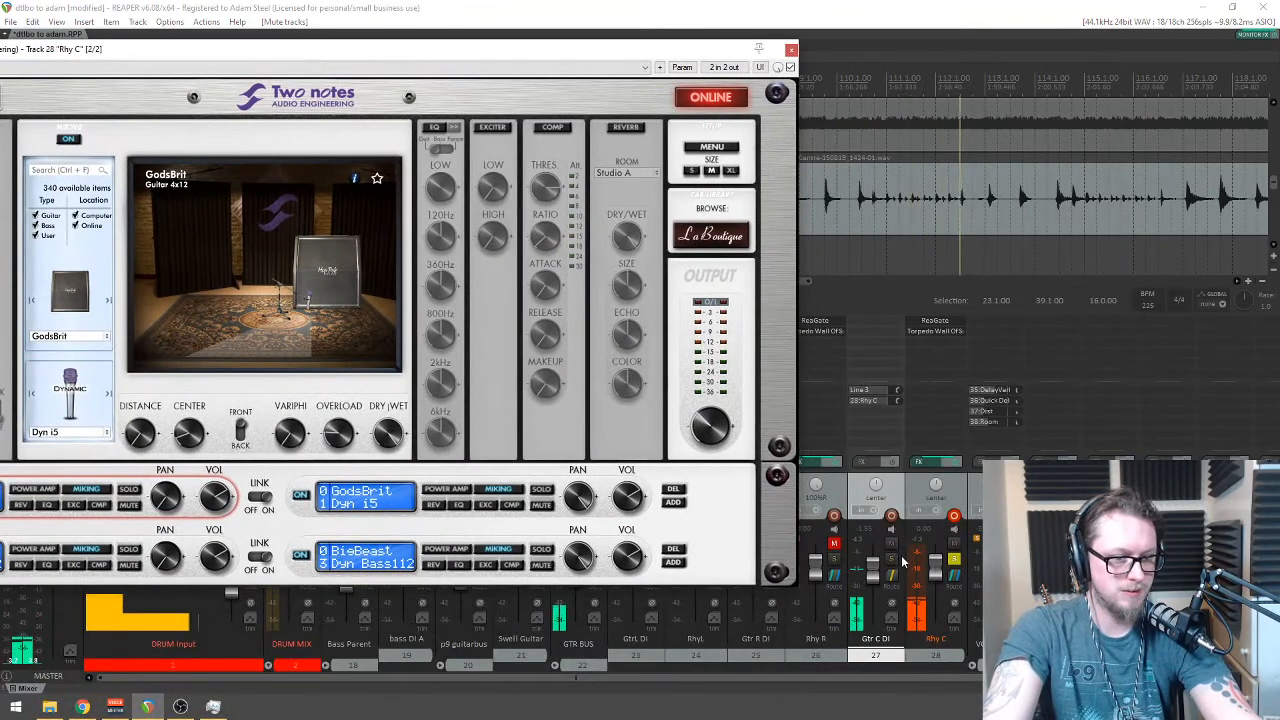
pyautogui.moveTo(523, 54); pyautogui.dragTo(462, 121)
# Step: Audition the final group of Gtr C DI clips from bar 165 through the Rhy C reamp
pyautogui.scroll(-2, 959, 193)
pyautogui.moveTo(595, 113); pyautogui.dragTo(709, 423)
pyautogui.scroll(-1, 934, 151)
pyautogui.click(983, 82)
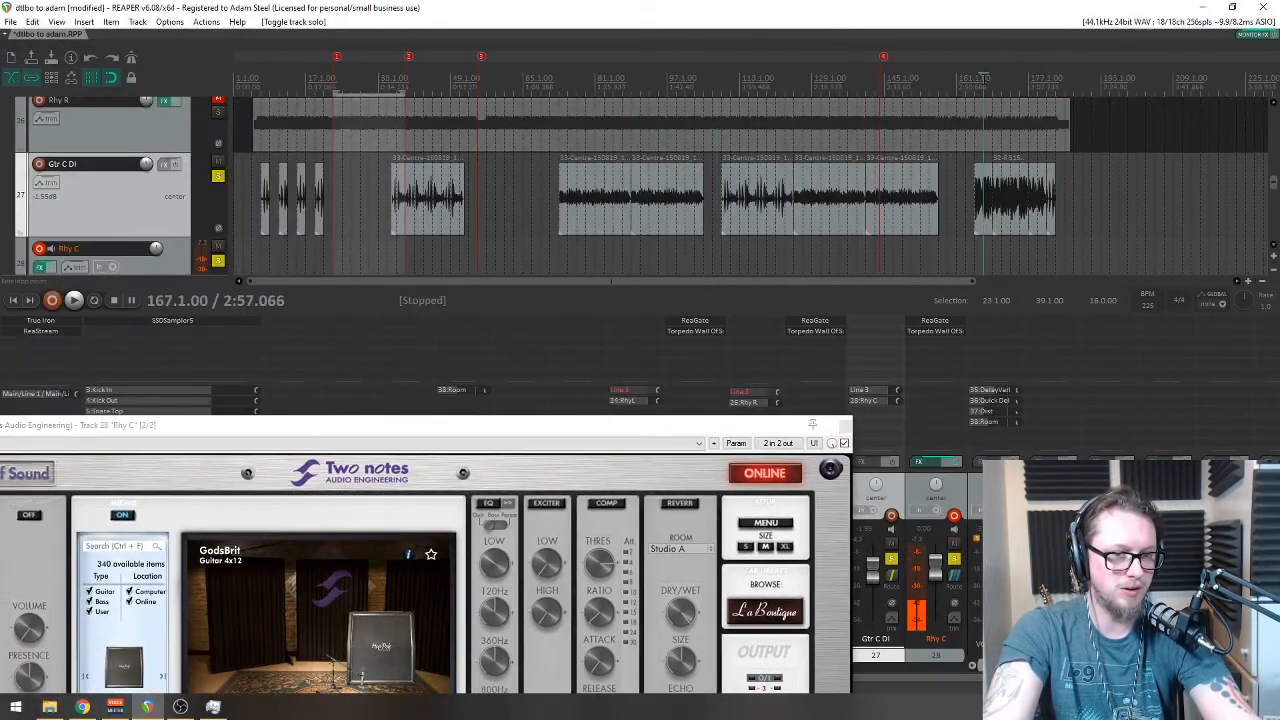
pyautogui.scroll(5, 980, 80)
pyautogui.press('space')
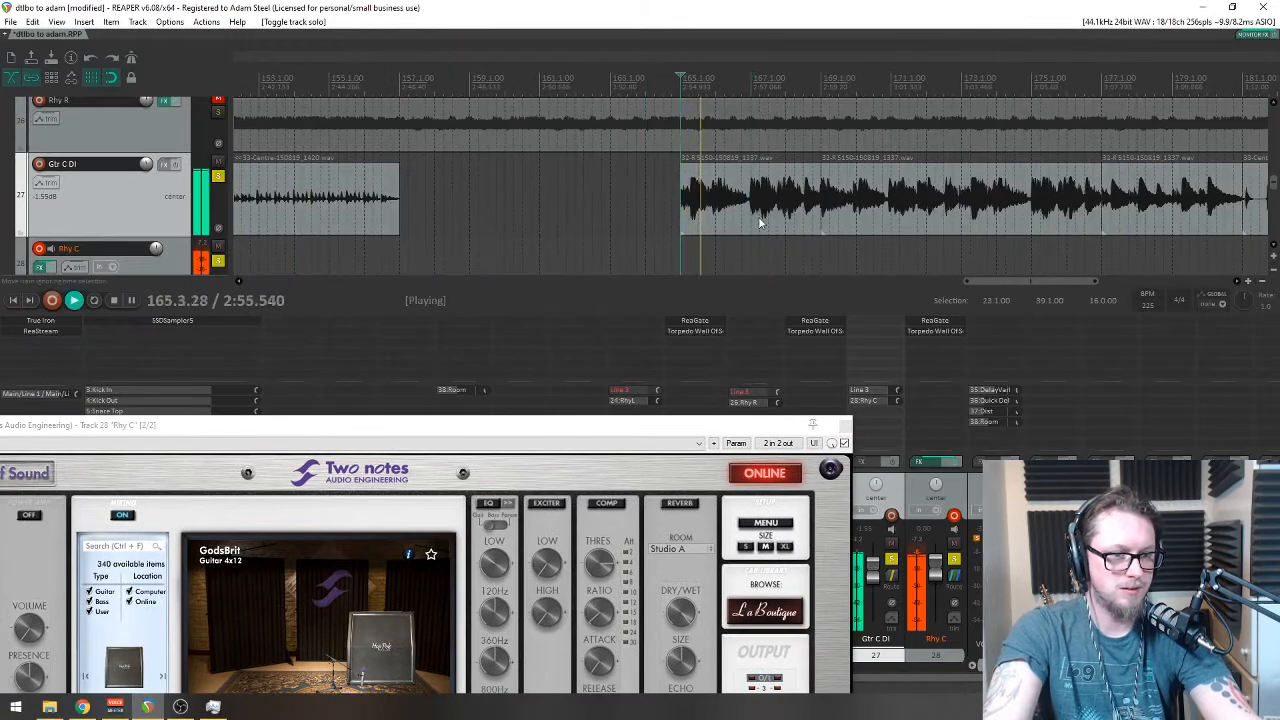
pyautogui.scroll(-3, 949, 222)
pyautogui.scroll(2, 949, 222)
pyautogui.moveTo(900, 170); pyautogui.dragTo(1077, 210)
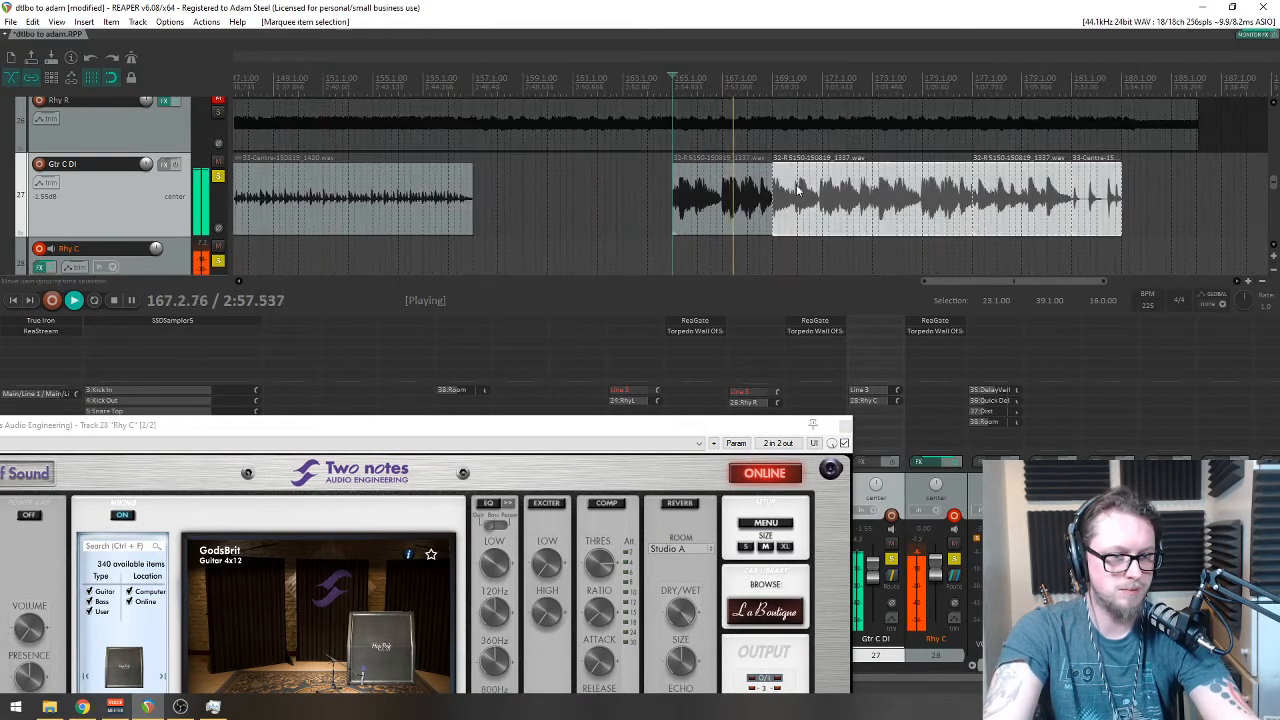
pyautogui.scroll(-4, 1077, 210)
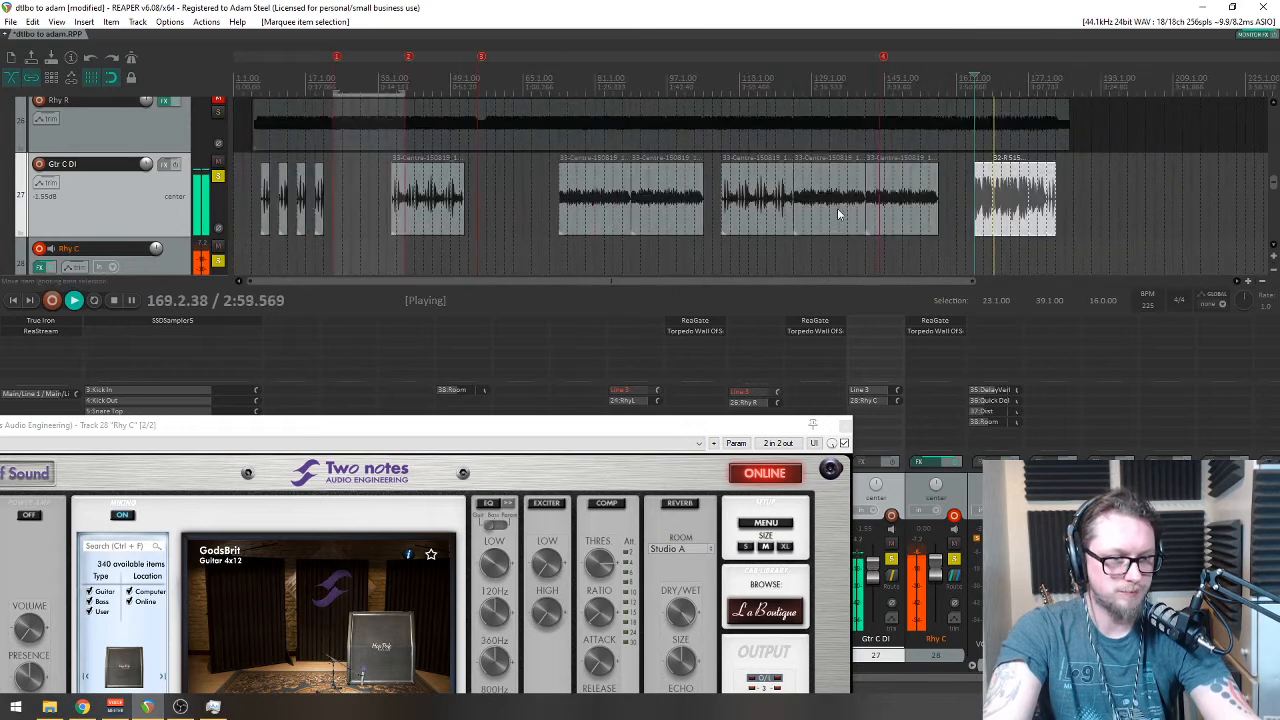
pyautogui.press('space')
# Step: Raise the item volume of all Gtr C DI clips before bar 165 by 5.22 dB and play the boosted clips
pyautogui.moveTo(575, 190); pyautogui.dragTo(196, 210)
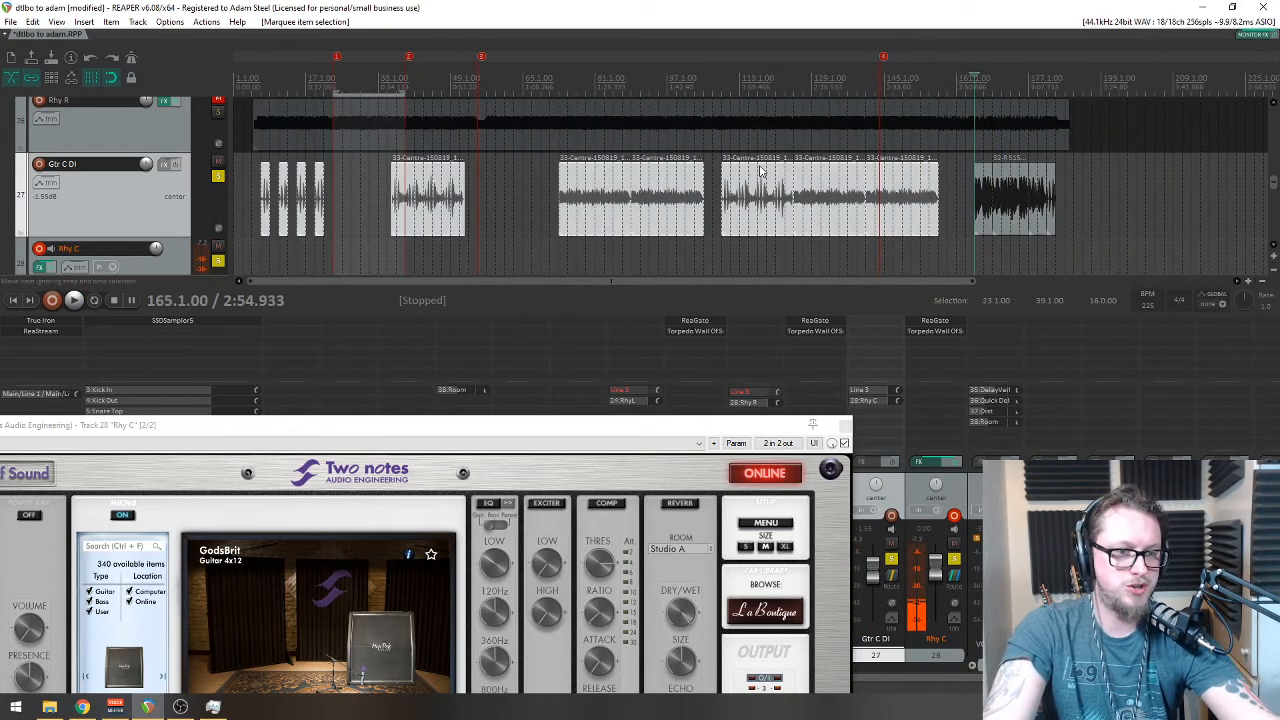
pyautogui.moveTo(760, 165); pyautogui.dragTo(765, 110)
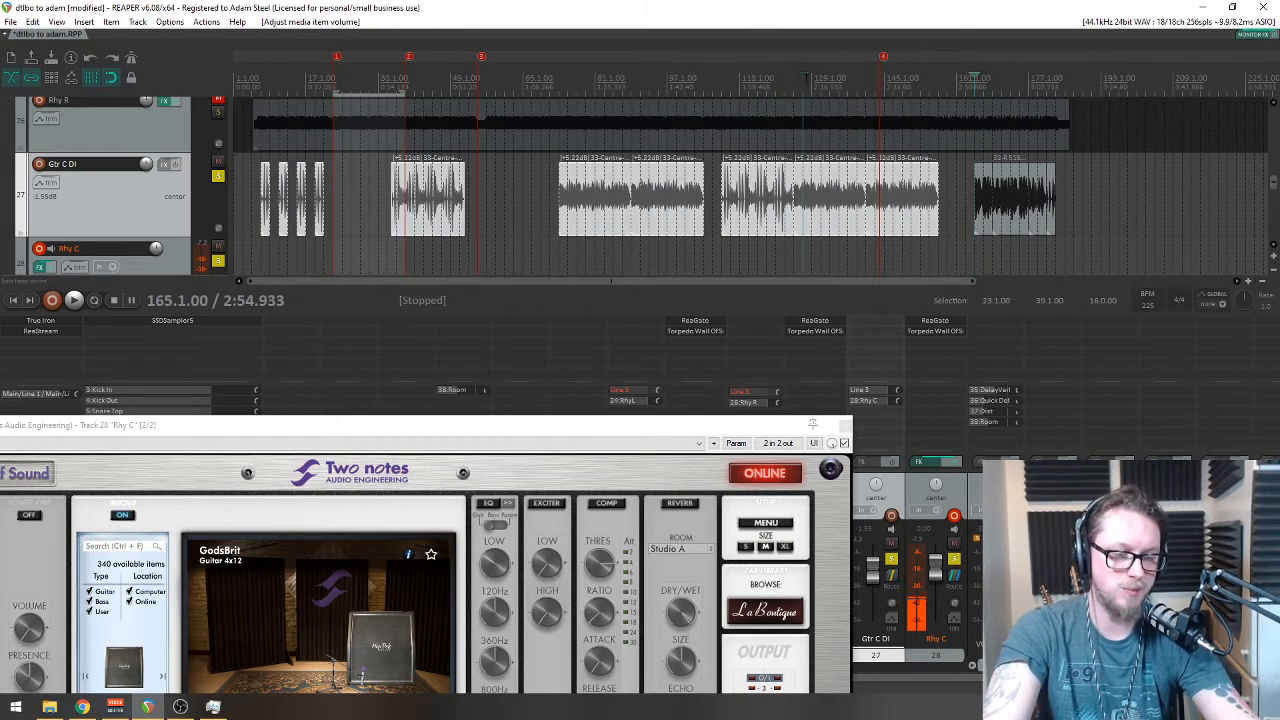
pyautogui.click(807, 75)
pyautogui.scroll(3, 807, 75)
pyautogui.press('space')
# Step: Switch off both BigBeast cabinet slots on Rhy C and set the GodsBrit microphone to Dyn 421
pyautogui.moveTo(670, 436); pyautogui.dragTo(853, 98)
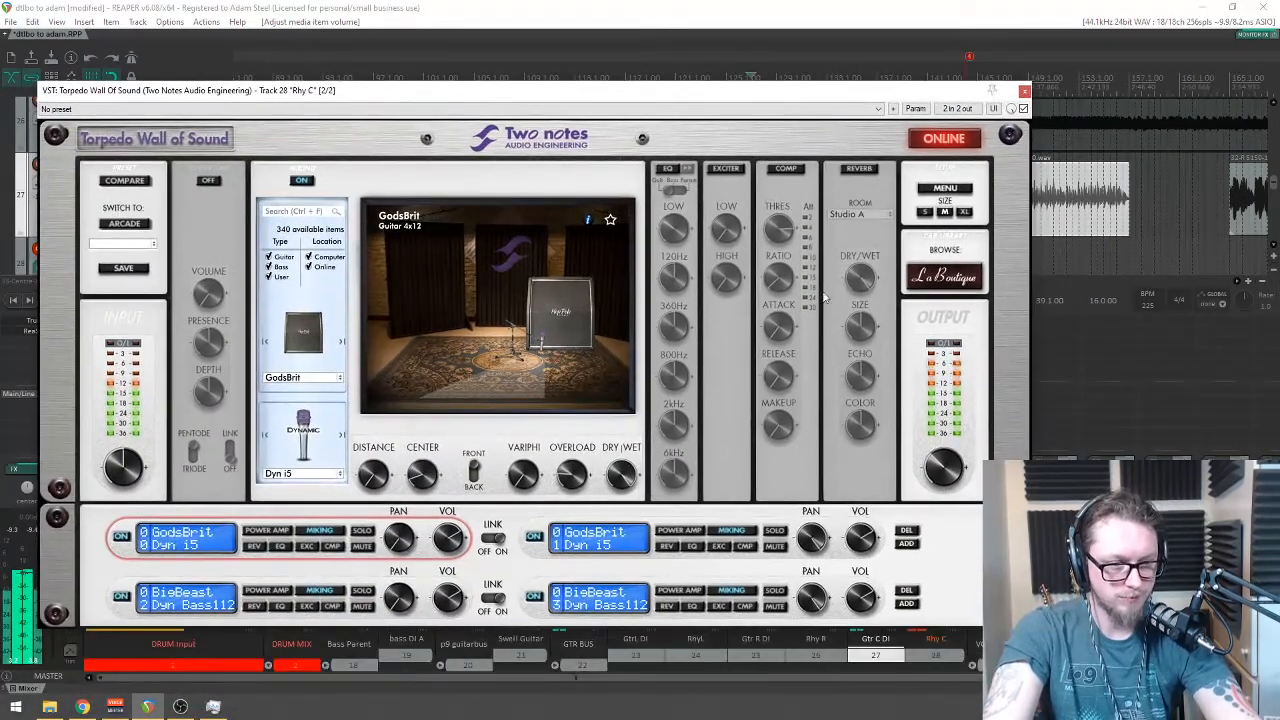
pyautogui.click(118, 597)
pyautogui.click(537, 598)
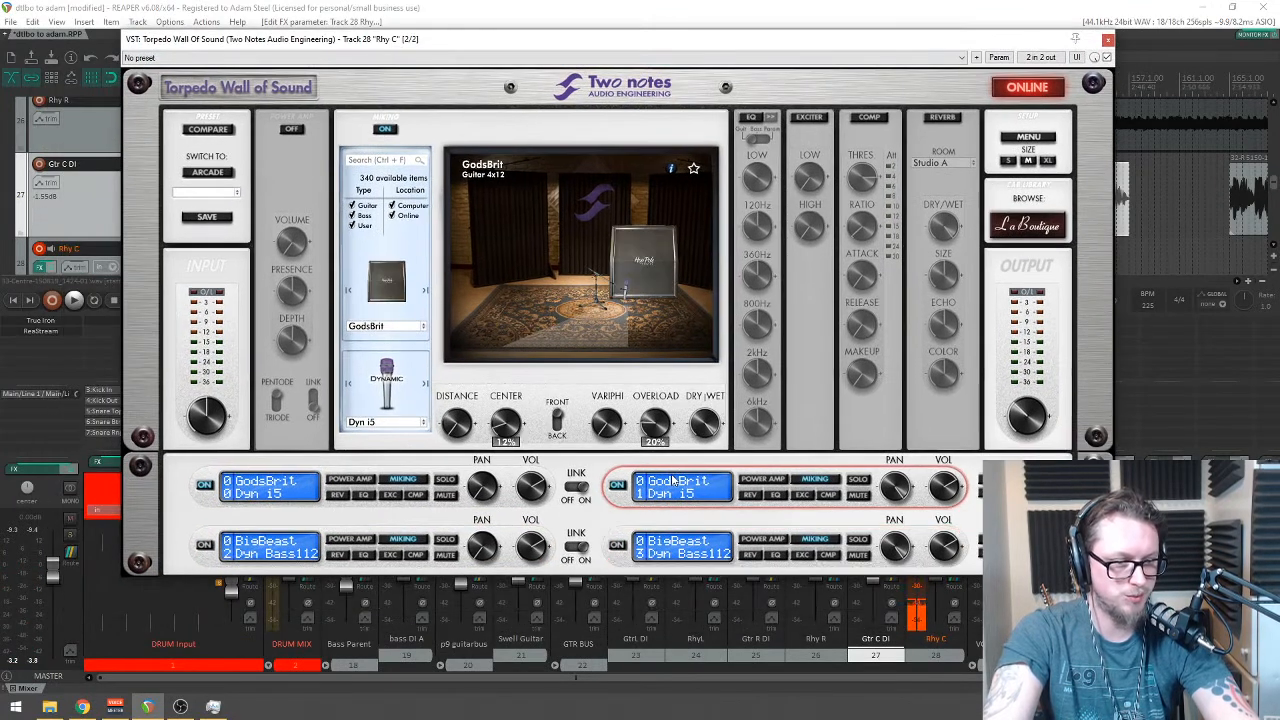
pyautogui.click(605, 500)
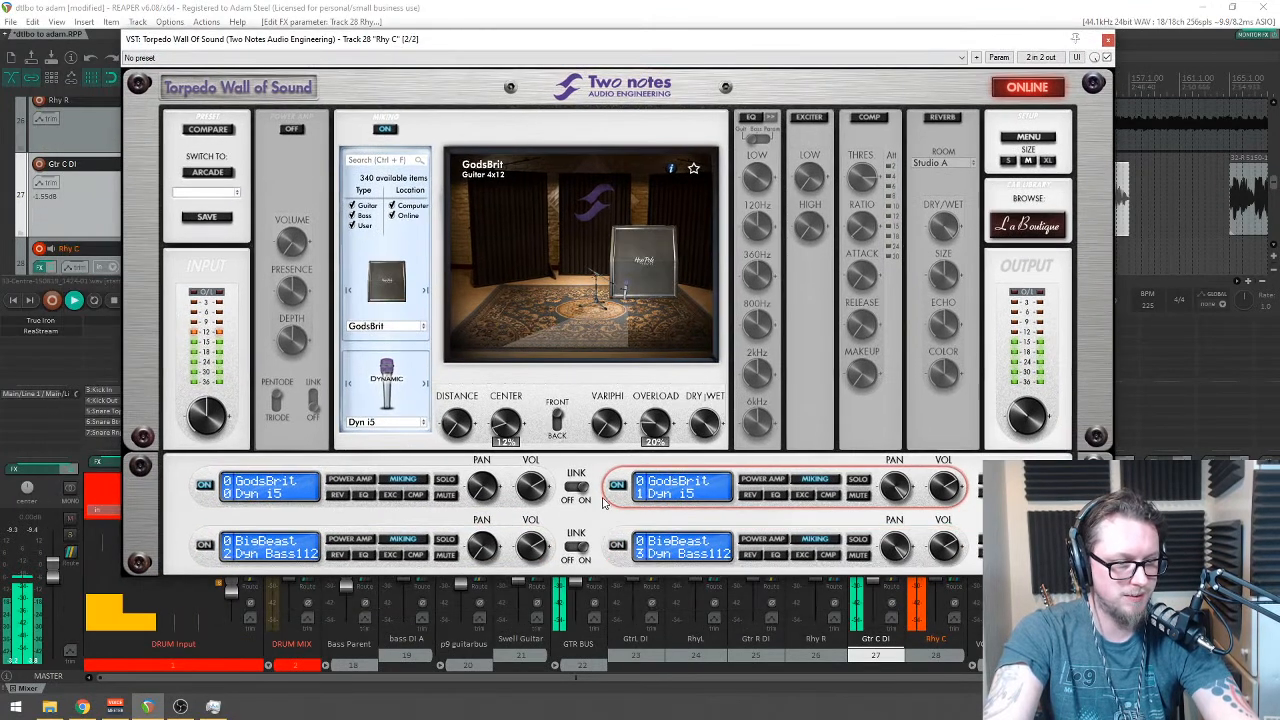
pyautogui.click(376, 428)
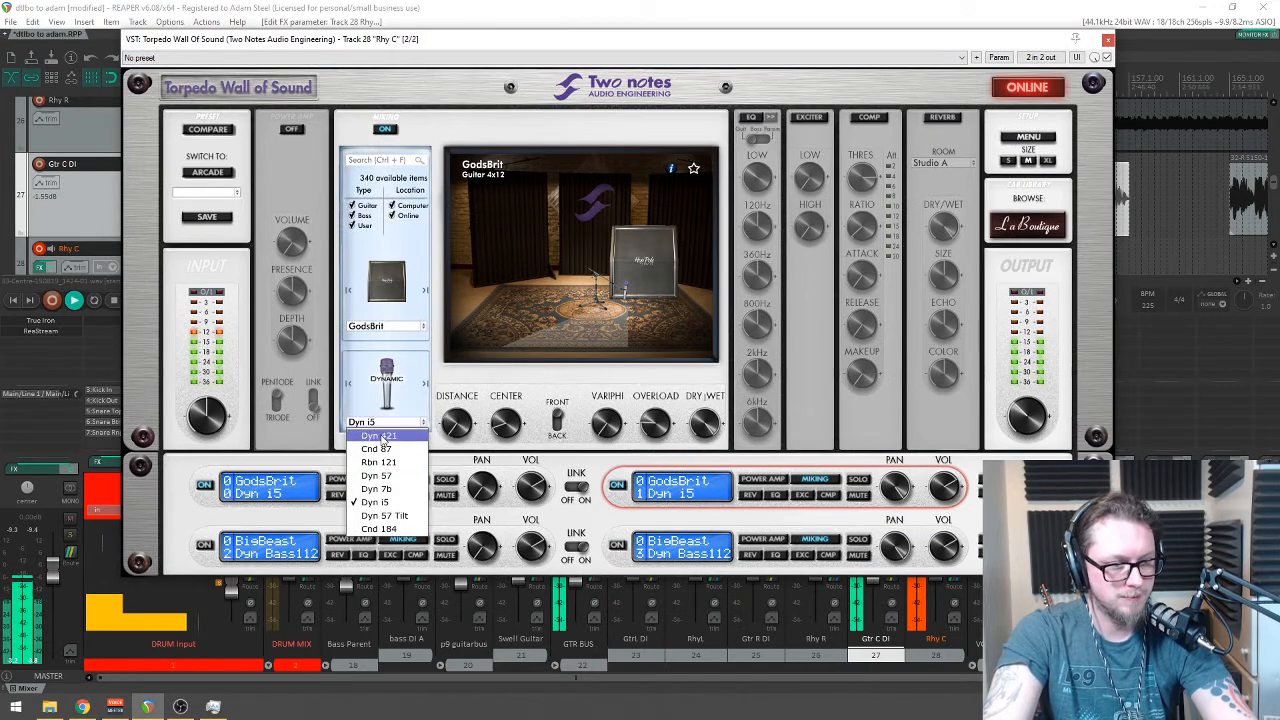
pyautogui.click(378, 438)
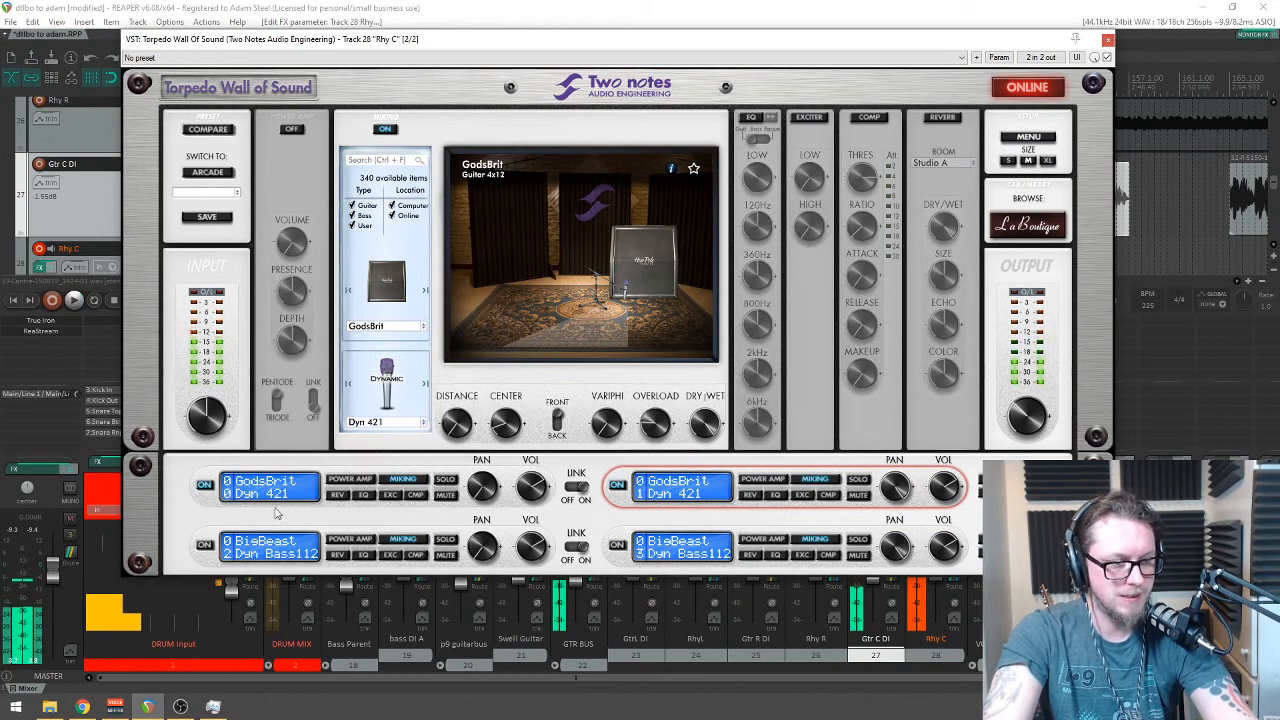
# Step: Enable both BigBeast Dyn Bass112 cabinet slots on Rhy C and switch off both GodsBrit slots
pyautogui.click(276, 552)
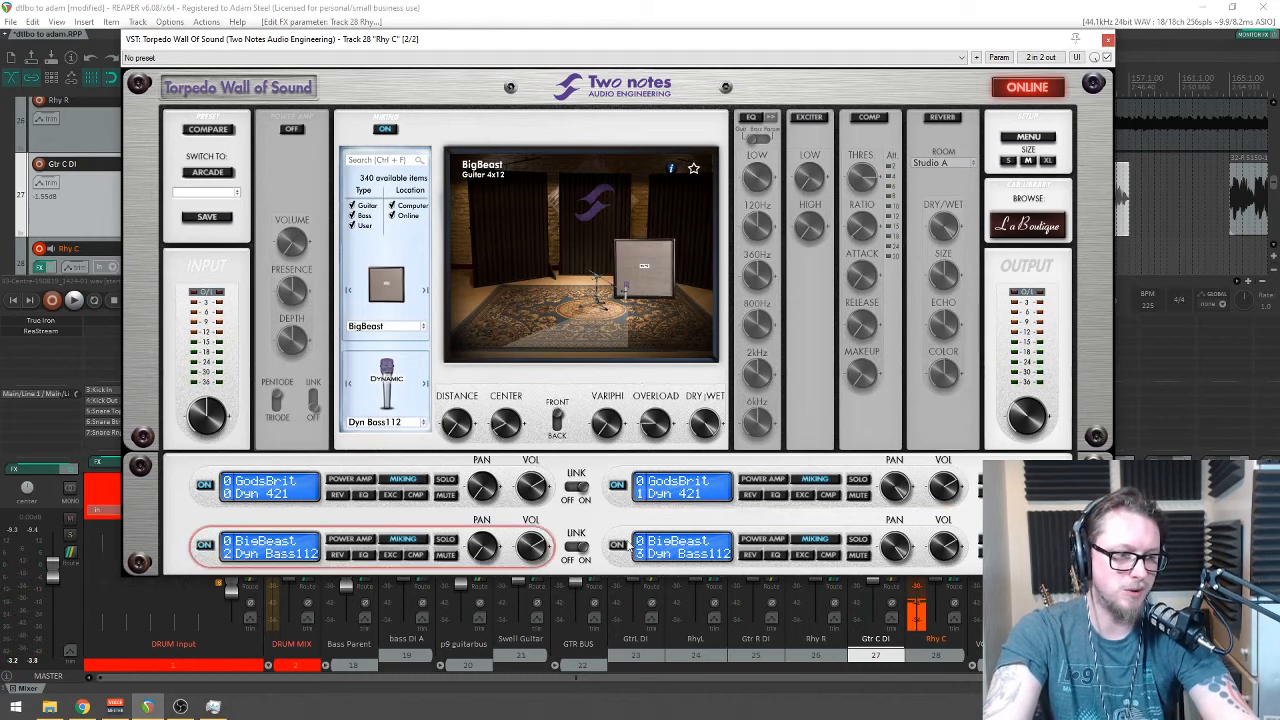
pyautogui.click(621, 545)
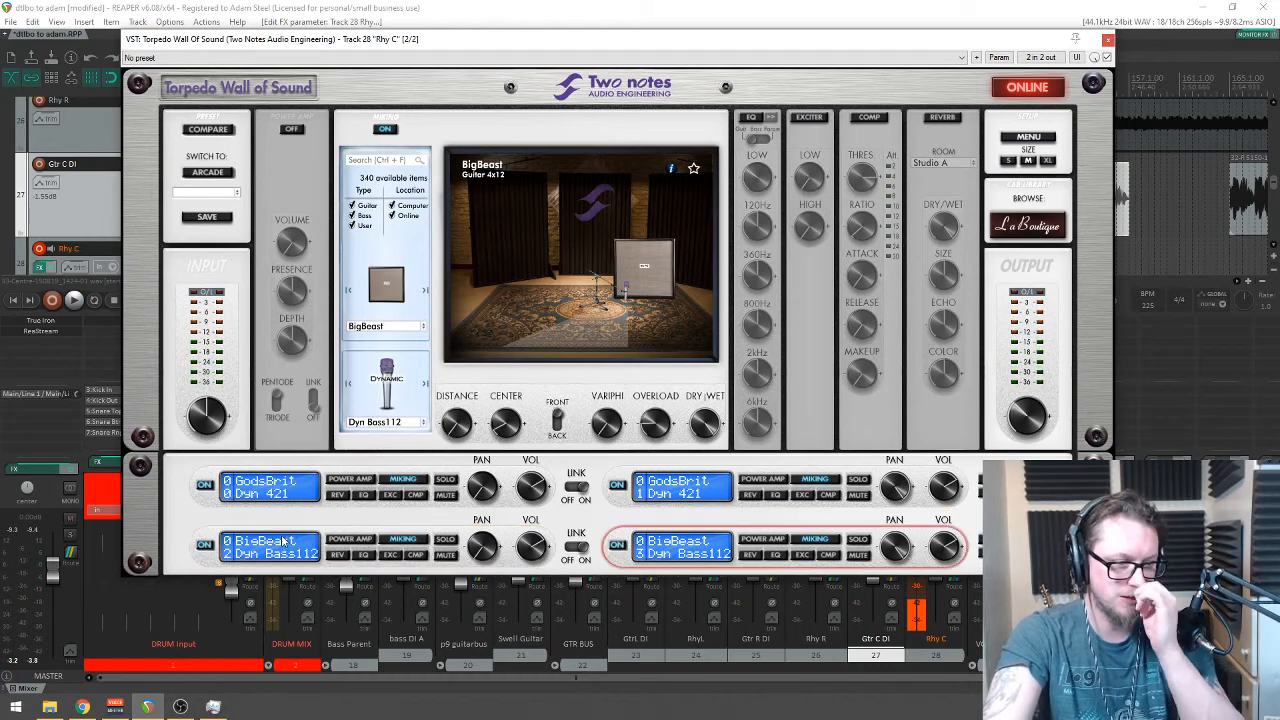
pyautogui.click(296, 494)
pyautogui.click(621, 487)
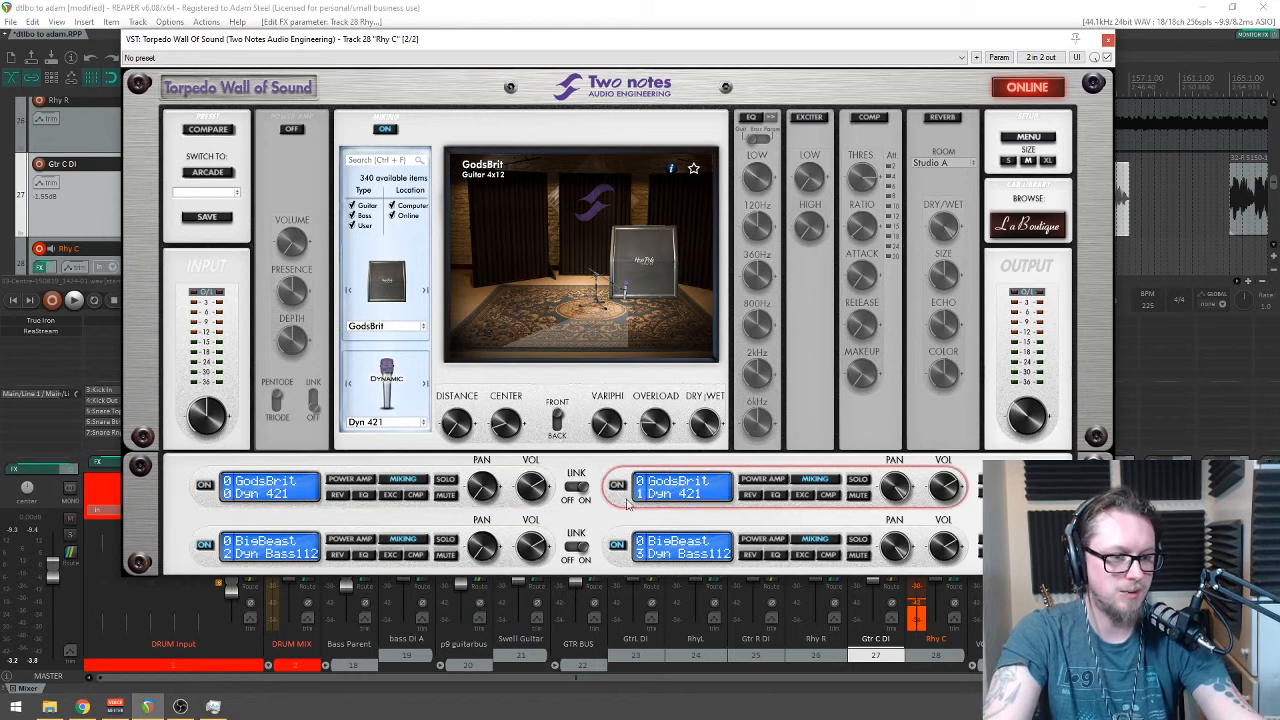
# Step: Try the Dyn 57 microphone on the BigBeast cabinet of the Rhy C track
pyautogui.click(683, 558)
pyautogui.click(373, 422)
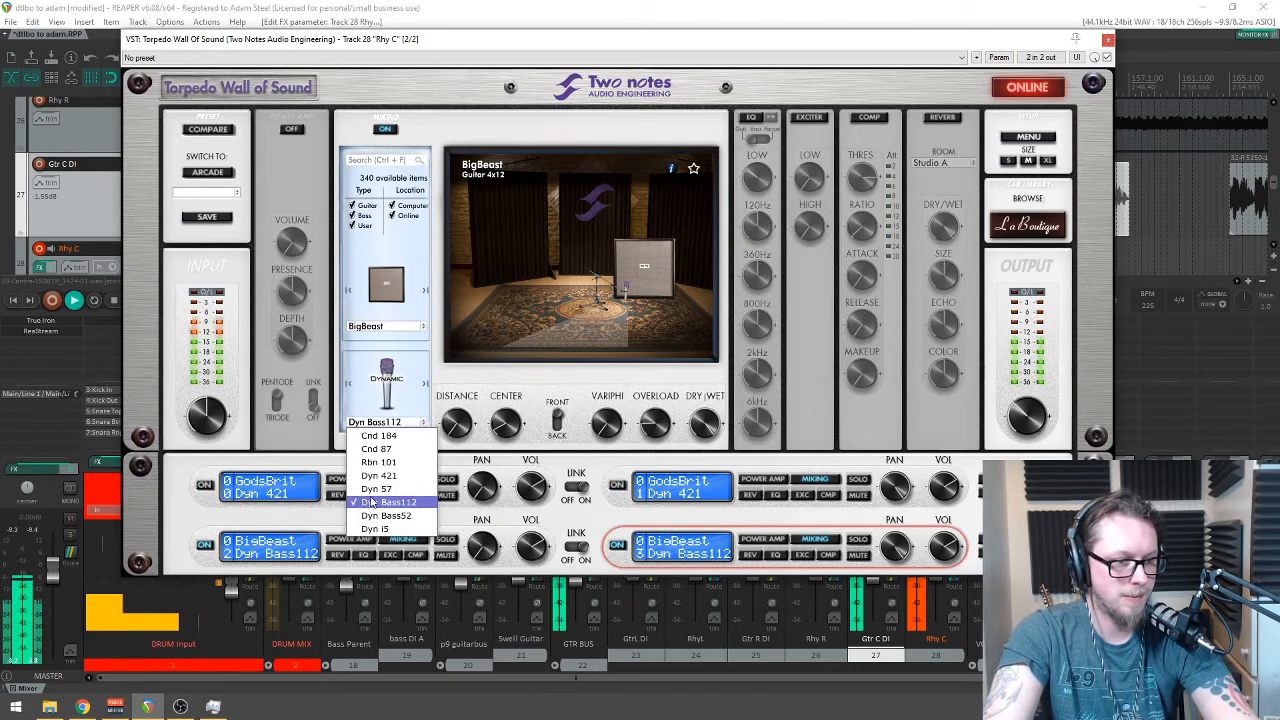
pyautogui.click(375, 489)
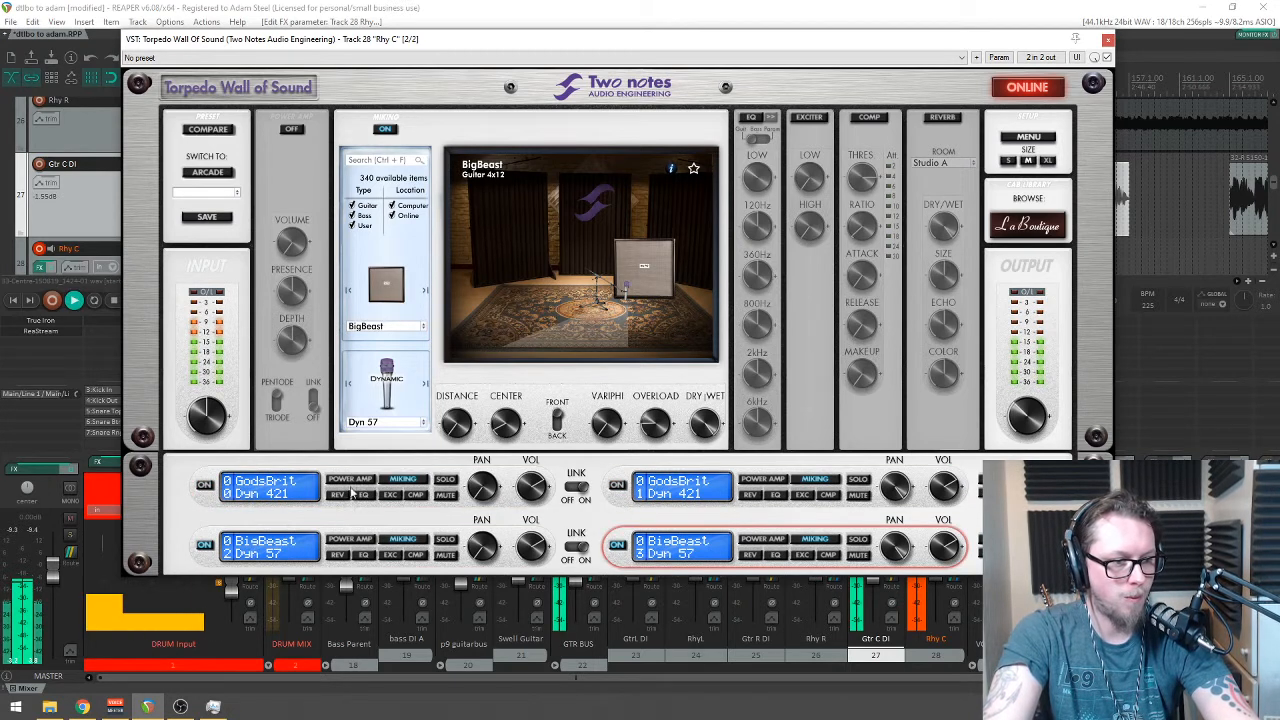
# Step: Compare the Cnd 87 and Cnd 184 microphones on the linked BigBeast cabinet slots and settle on Cnd 87
pyautogui.click(297, 546)
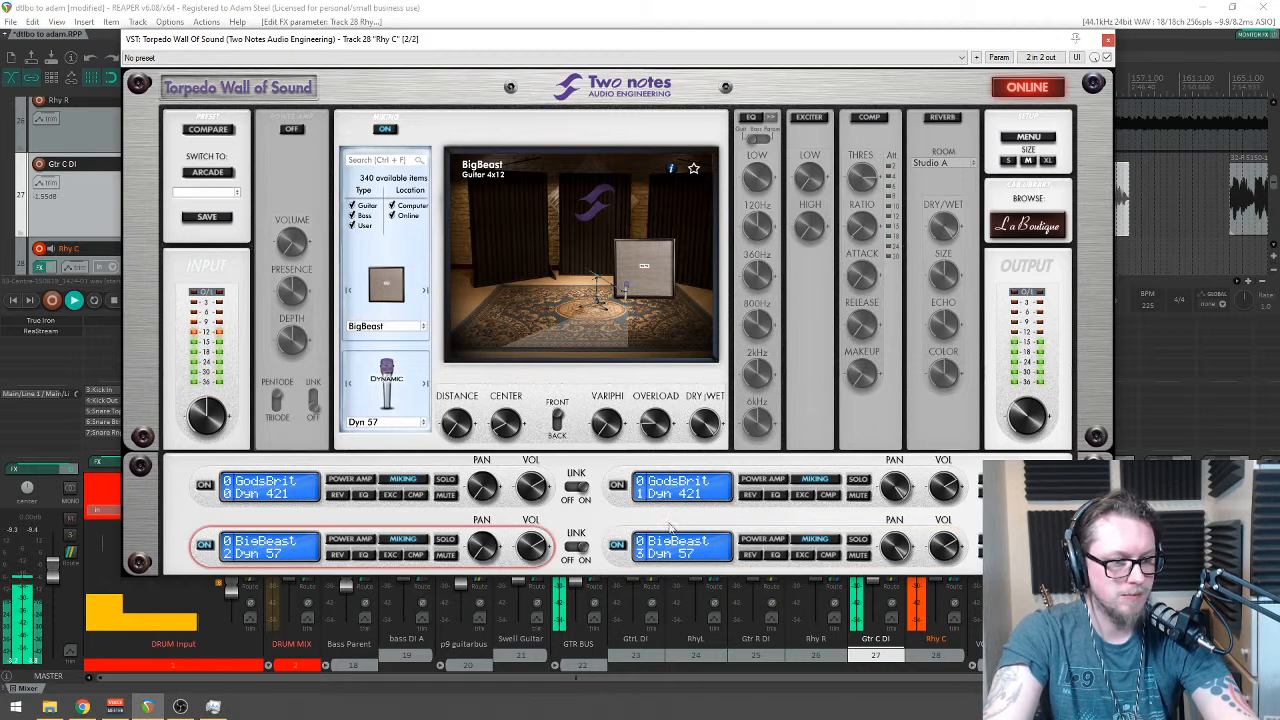
pyautogui.click(372, 421)
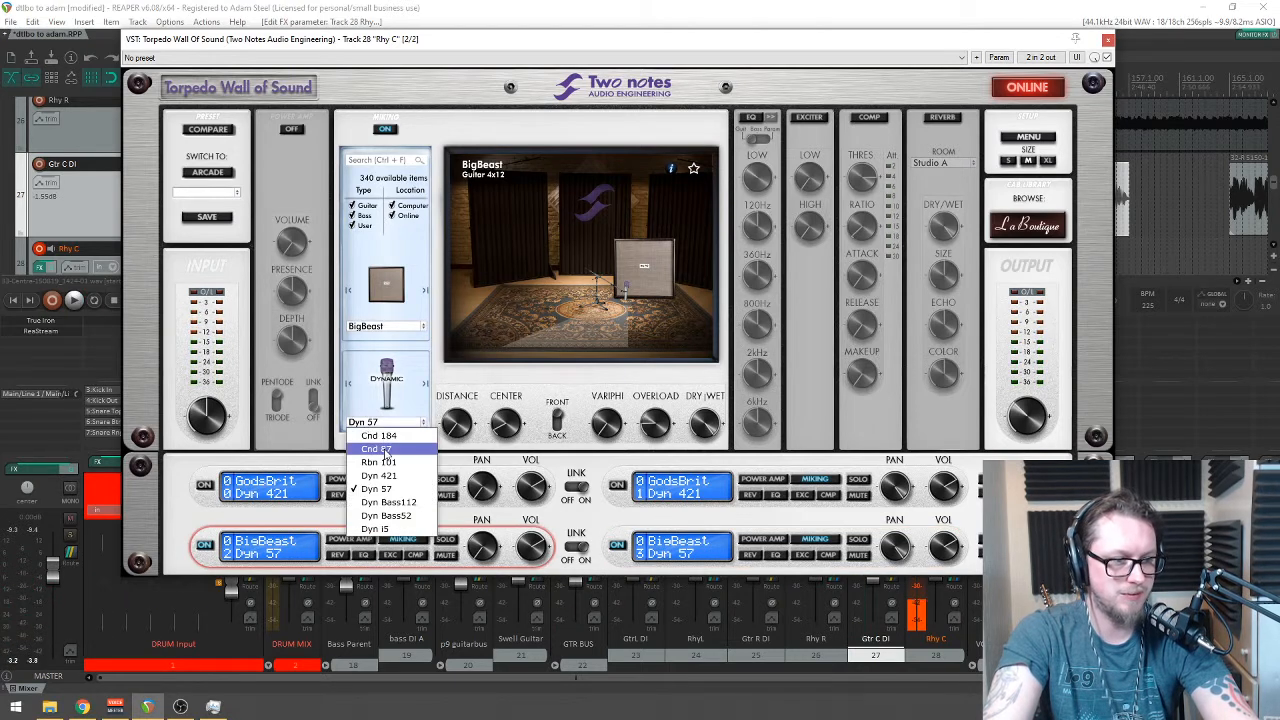
pyautogui.click(383, 450)
pyautogui.click(383, 424)
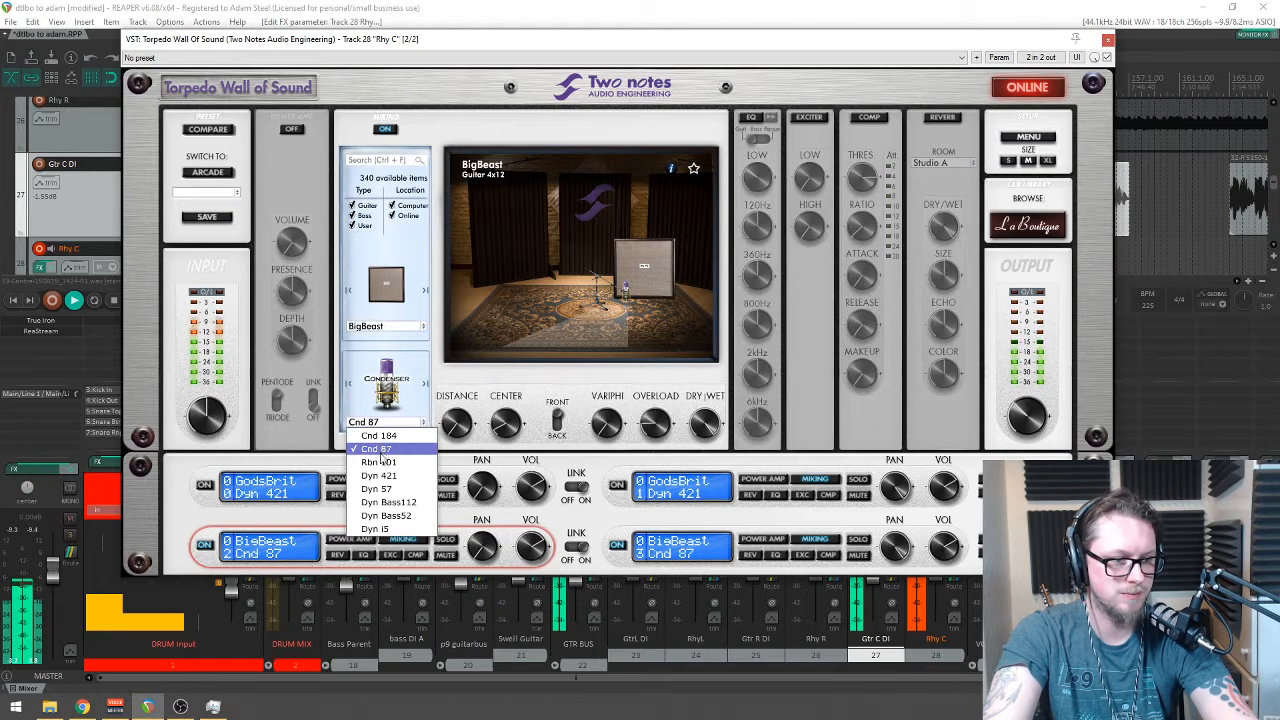
pyautogui.click(378, 436)
pyautogui.click(372, 422)
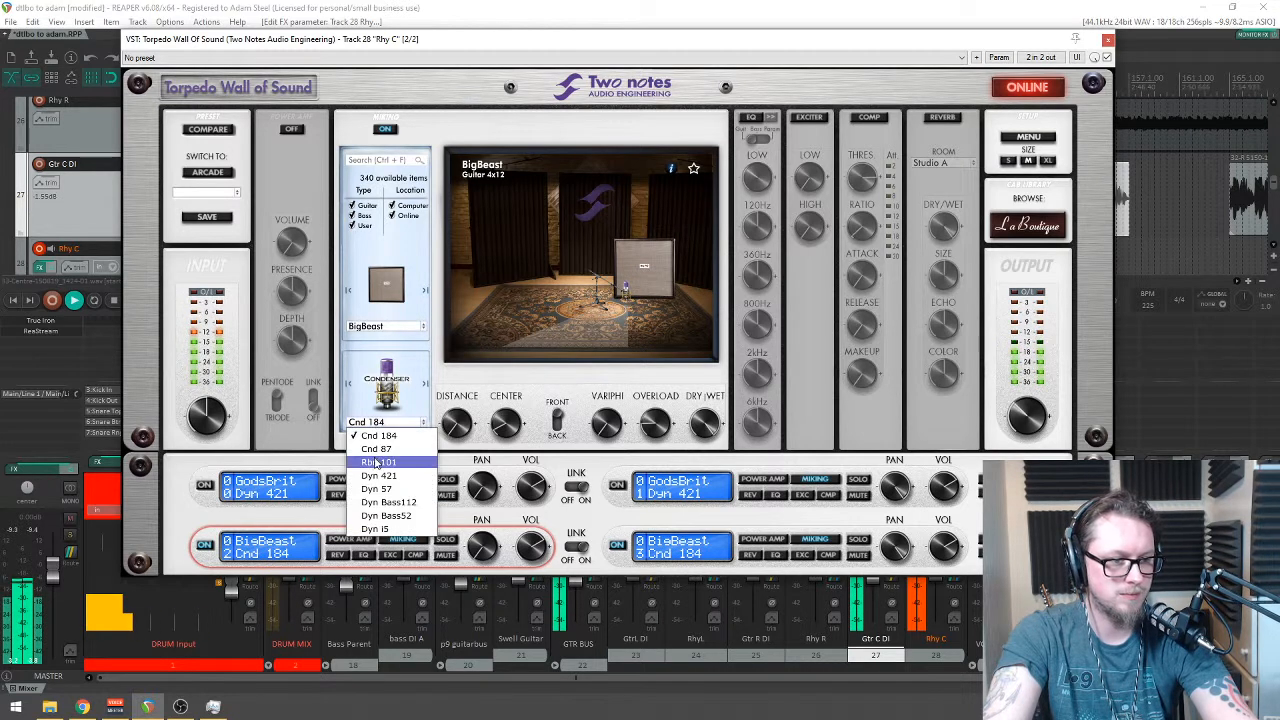
pyautogui.click(377, 450)
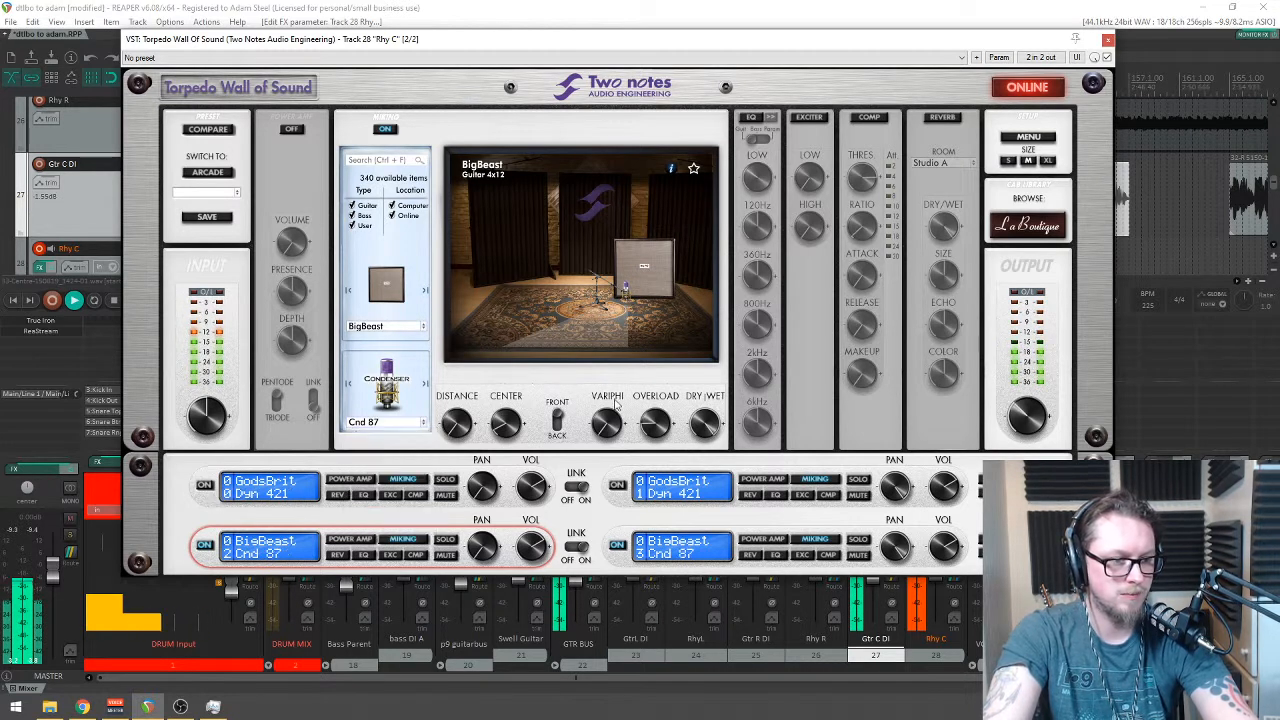
# Step: Select the first GodsBrit cabinet slot, audition the cabinet blend with playback, and close the Rhy C cabinet plug-in
pyautogui.click(630, 492)
pyautogui.click(262, 495)
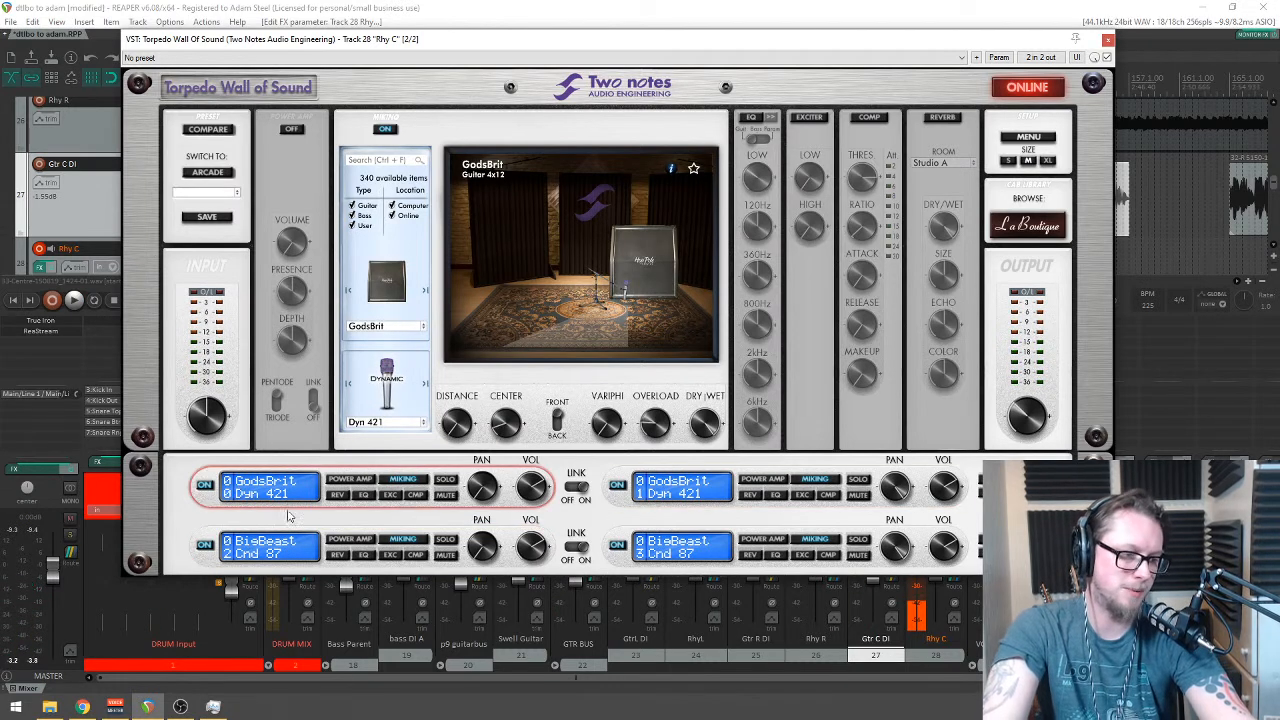
pyautogui.press('space')
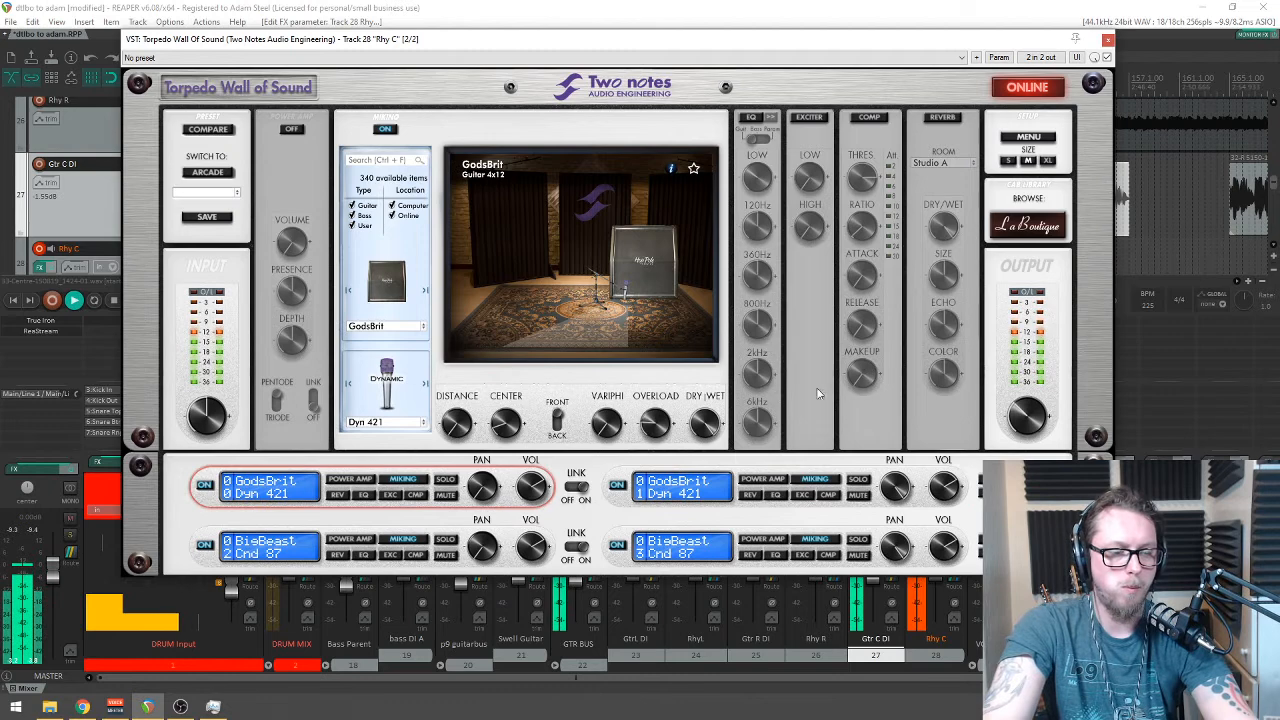
pyautogui.moveTo(930, 43); pyautogui.dragTo(935, 77)
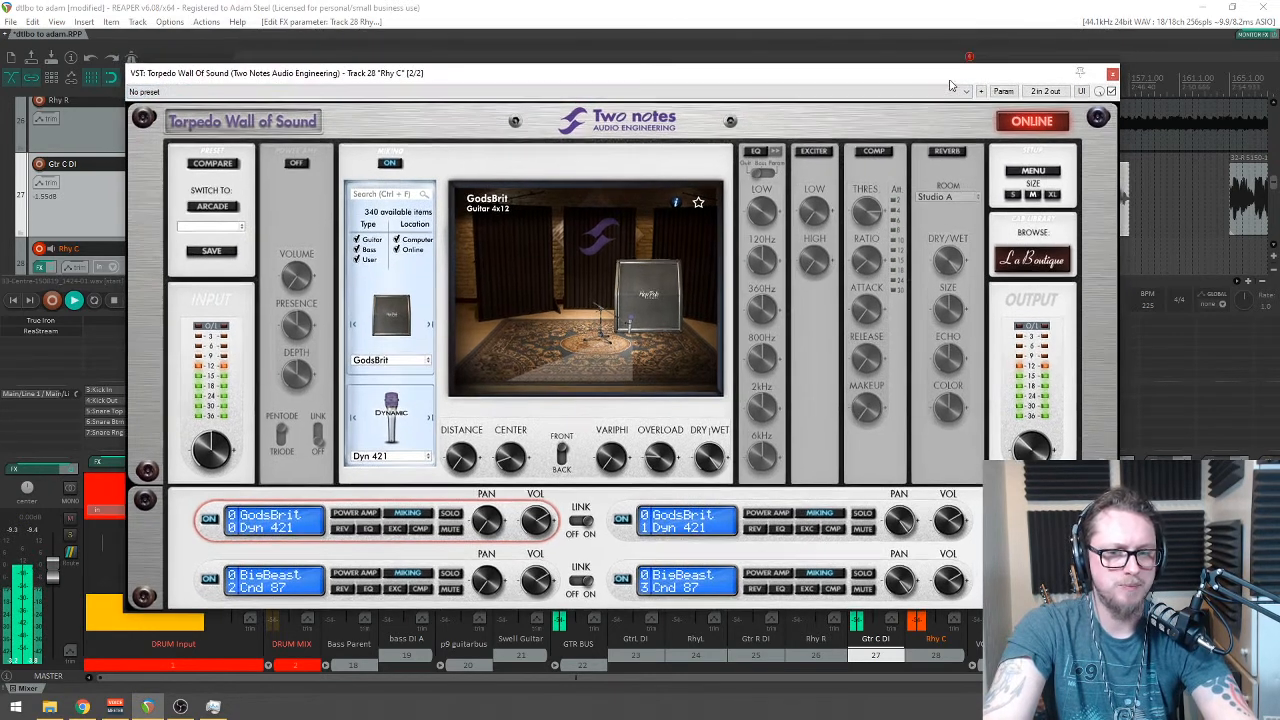
pyautogui.click(1113, 76)
pyautogui.press('space')
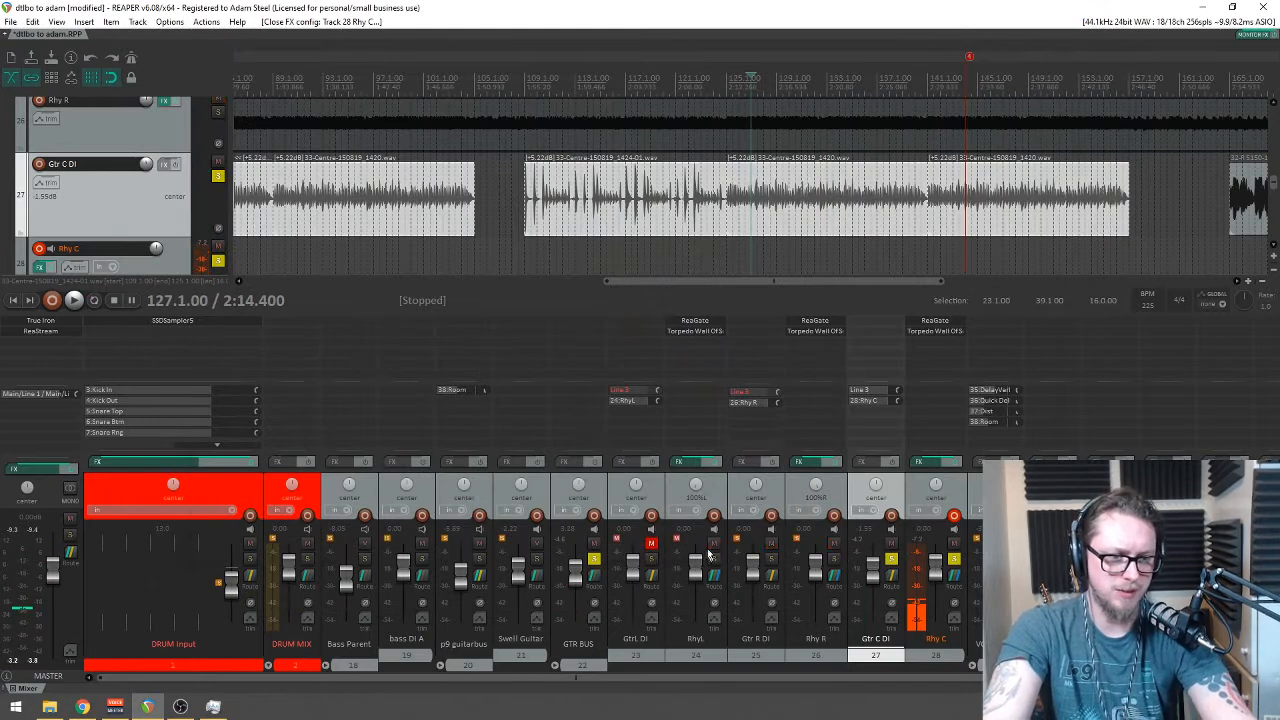
# Step: Play the left, right and centre guitars together and audition the song's last section from bar 165
pyautogui.press('space')
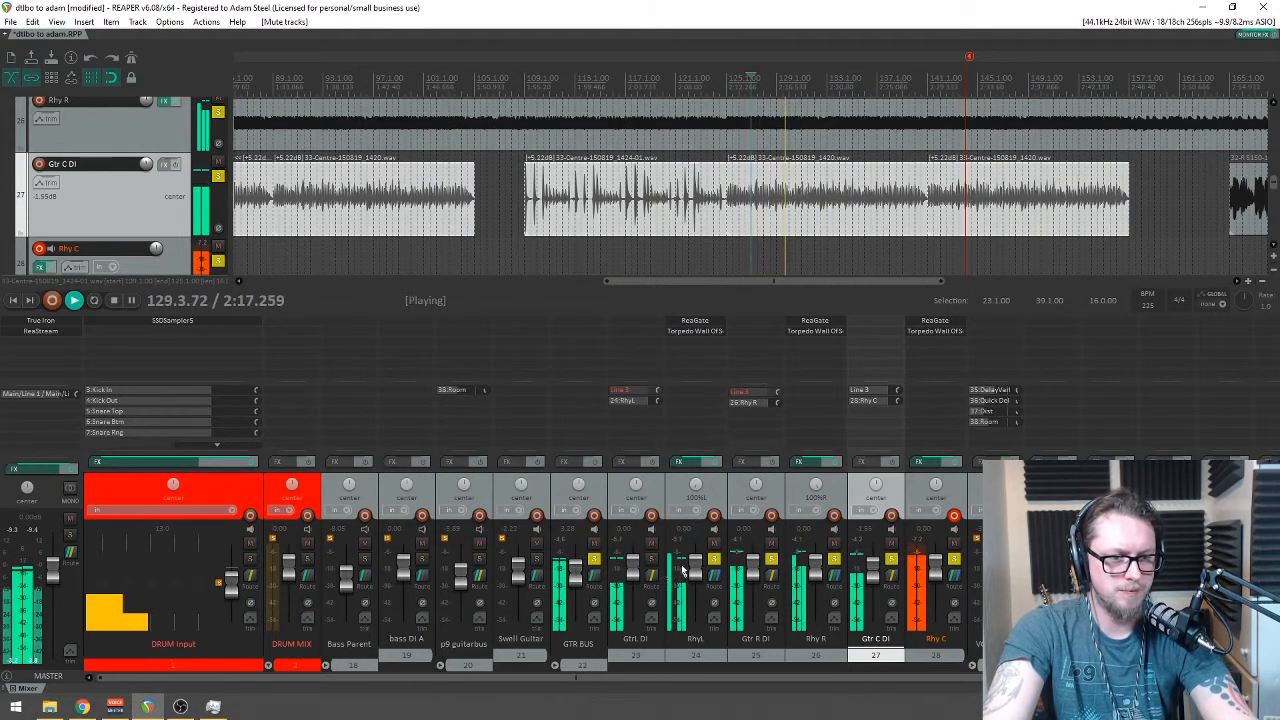
pyautogui.scroll(-2, 902, 112)
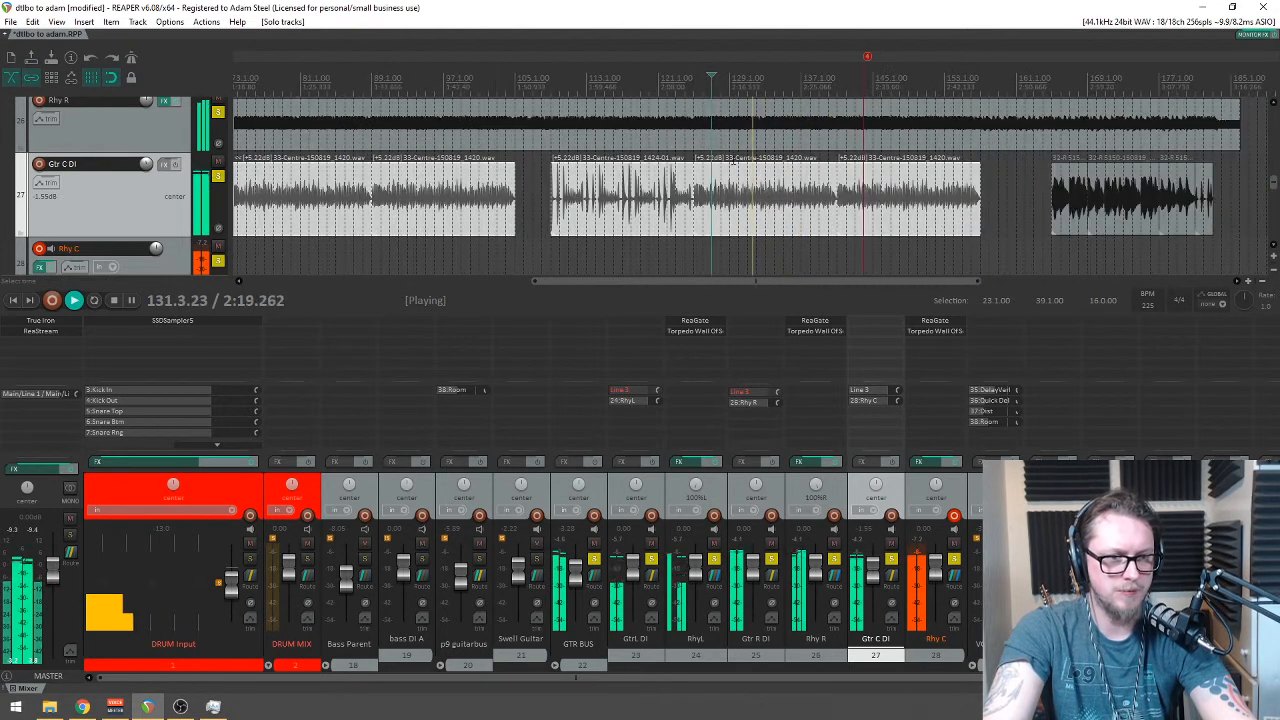
pyautogui.click(1053, 82)
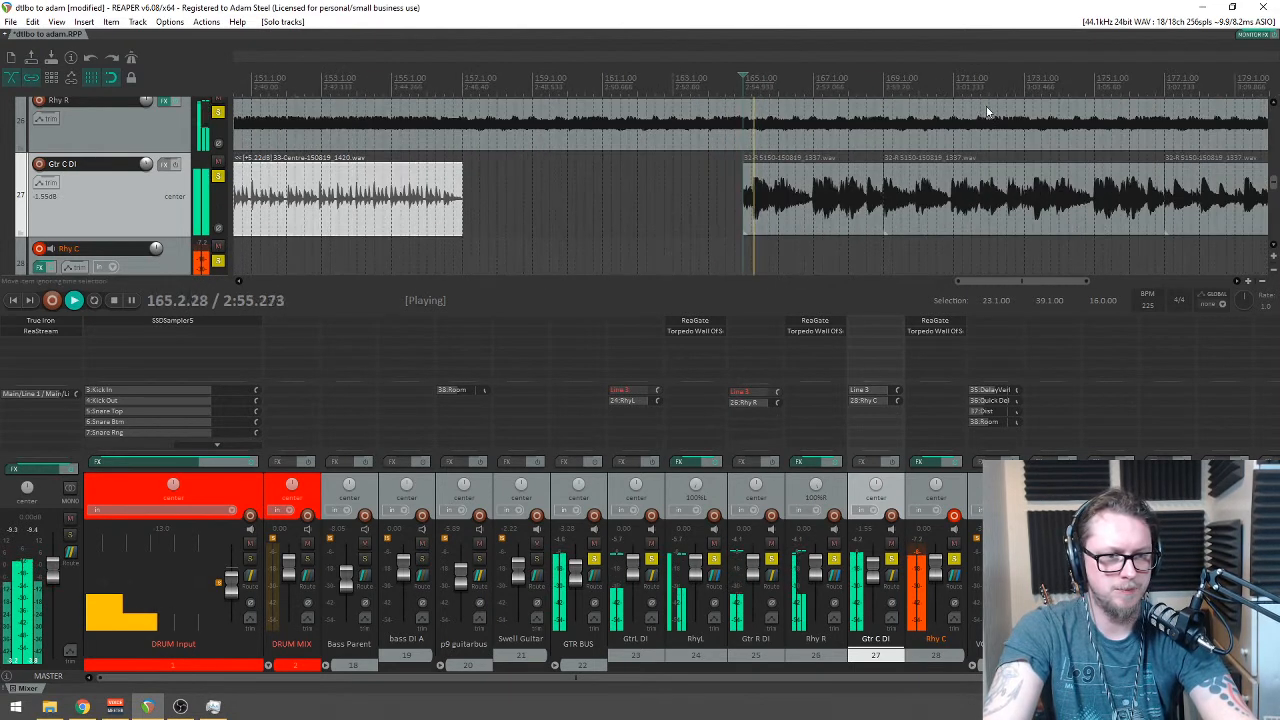
pyautogui.scroll(3, 657, 112)
pyautogui.scroll(-3, 650, 110)
pyautogui.scroll(3, 645, 110)
pyautogui.scroll(-6, 646, 110)
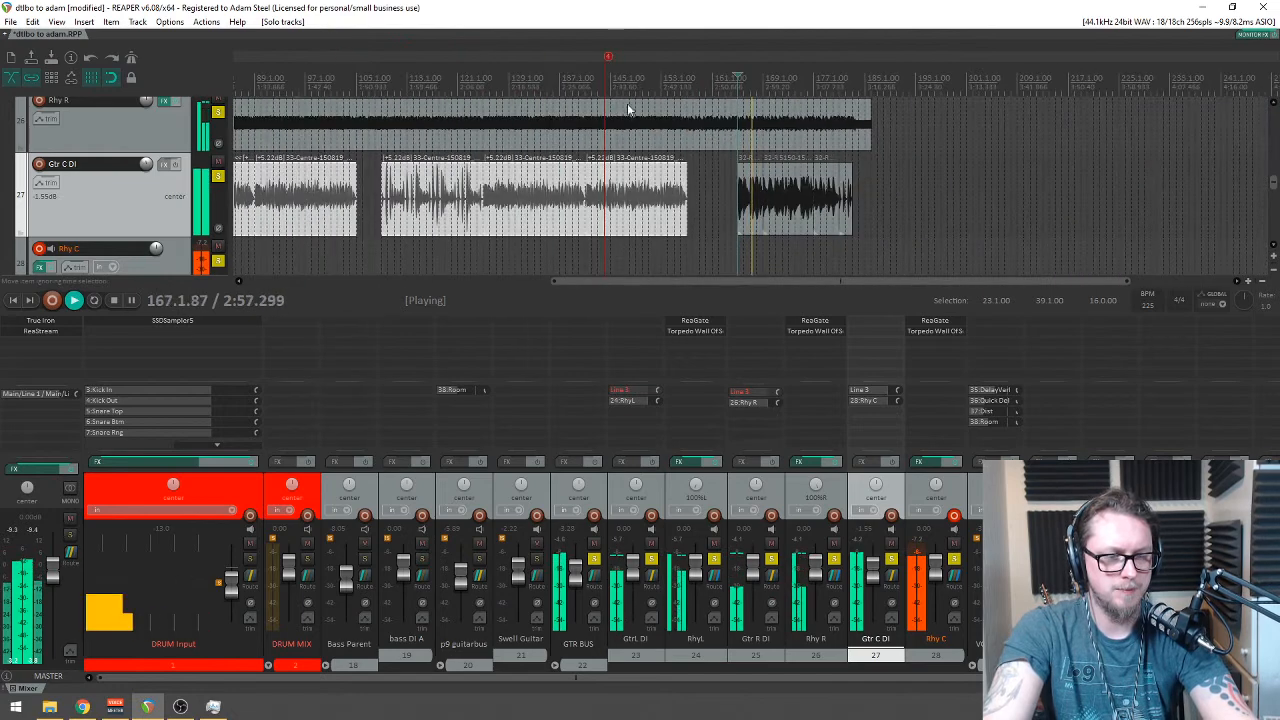
# Step: Listen to all the guitars together from bar 9 near the song's beginning and stop playback
pyautogui.click(252, 82)
pyautogui.scroll(7, 252, 110)
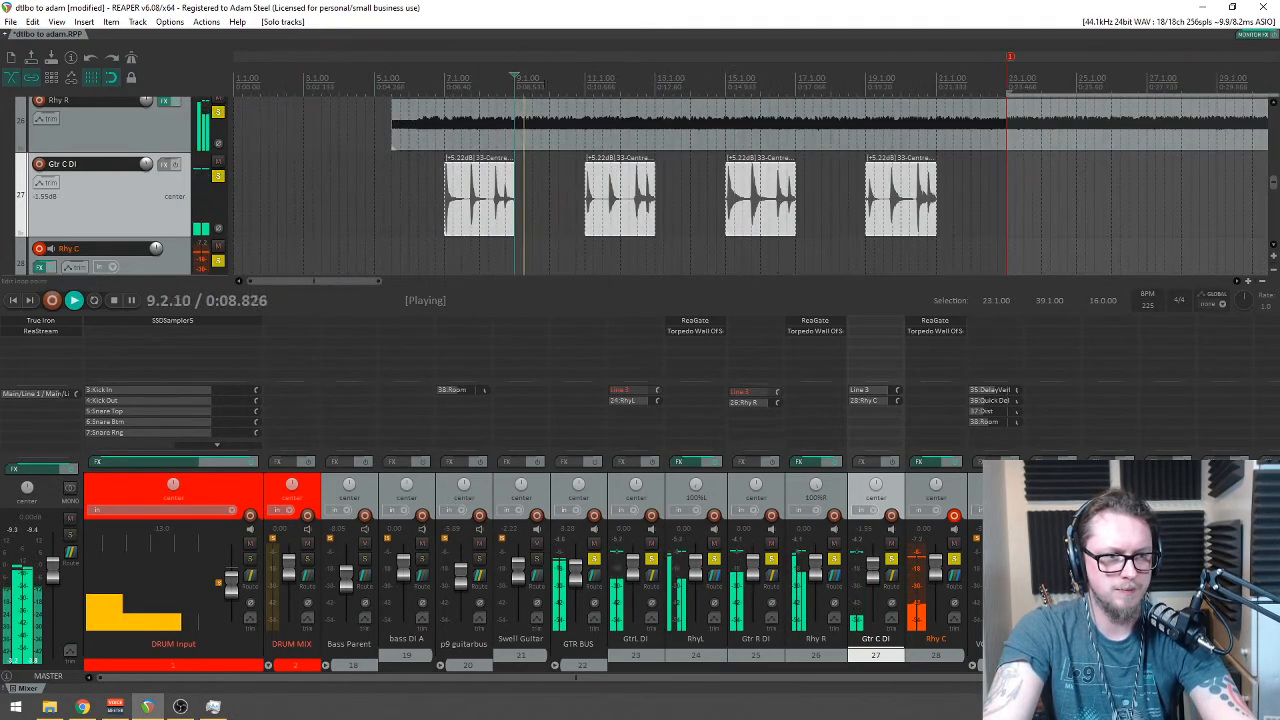
pyautogui.scroll(1, 240, 110)
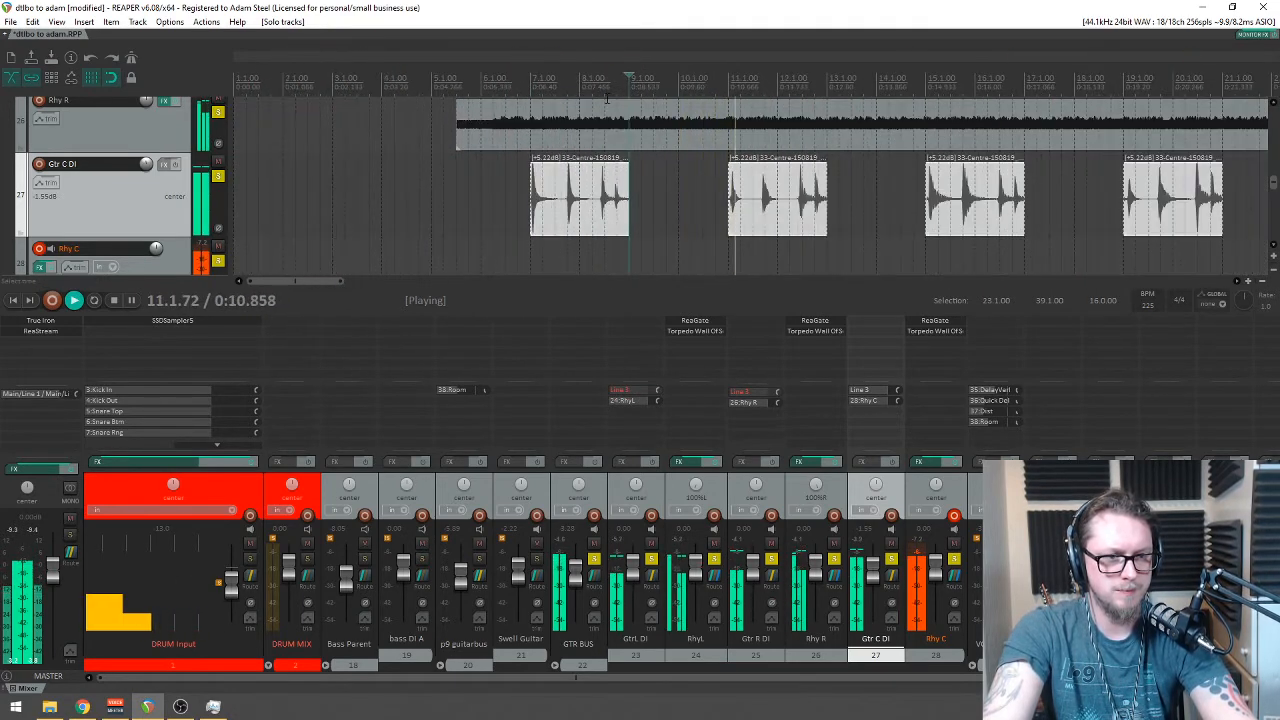
pyautogui.scroll(-3, 606, 98)
pyautogui.scroll(3, 606, 108)
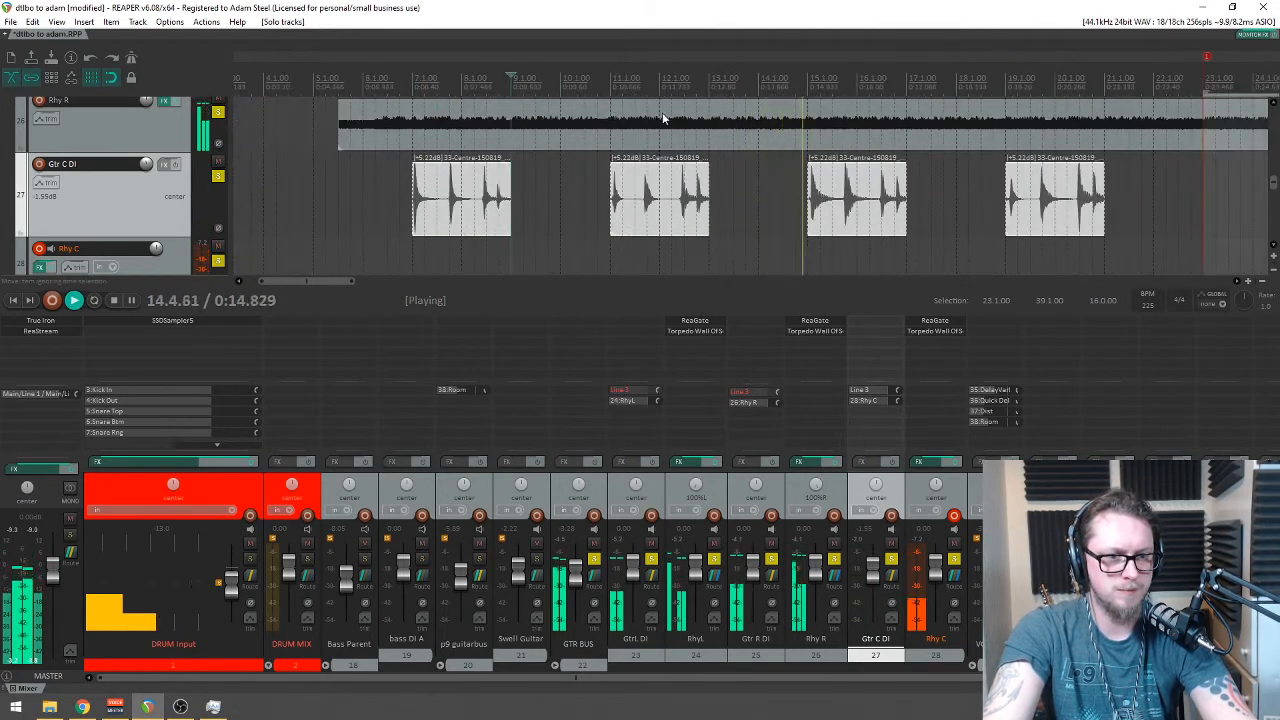
pyautogui.scroll(-2, 672, 116)
pyautogui.press('space')
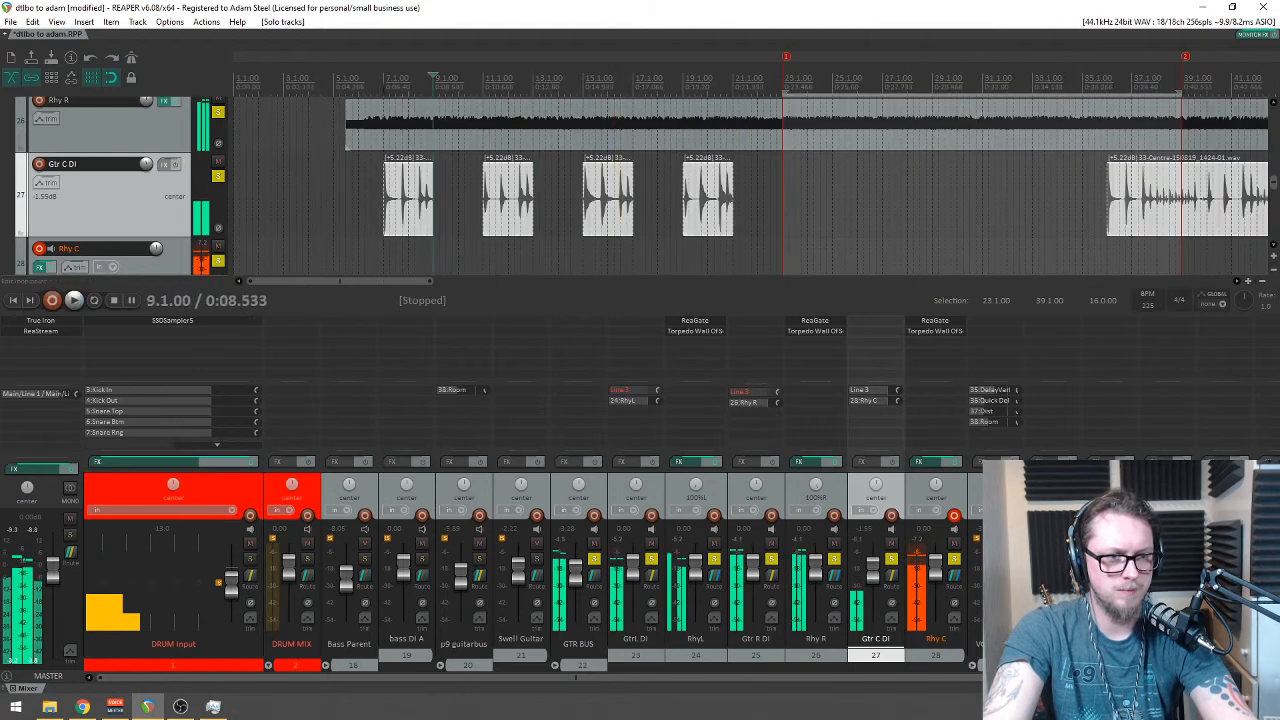
# Step: Place the edit cursor at 6.2.00, unsolo the left and right guitar tracks and GTR BUS, and audition the centre guitar alone
pyautogui.click(383, 79)
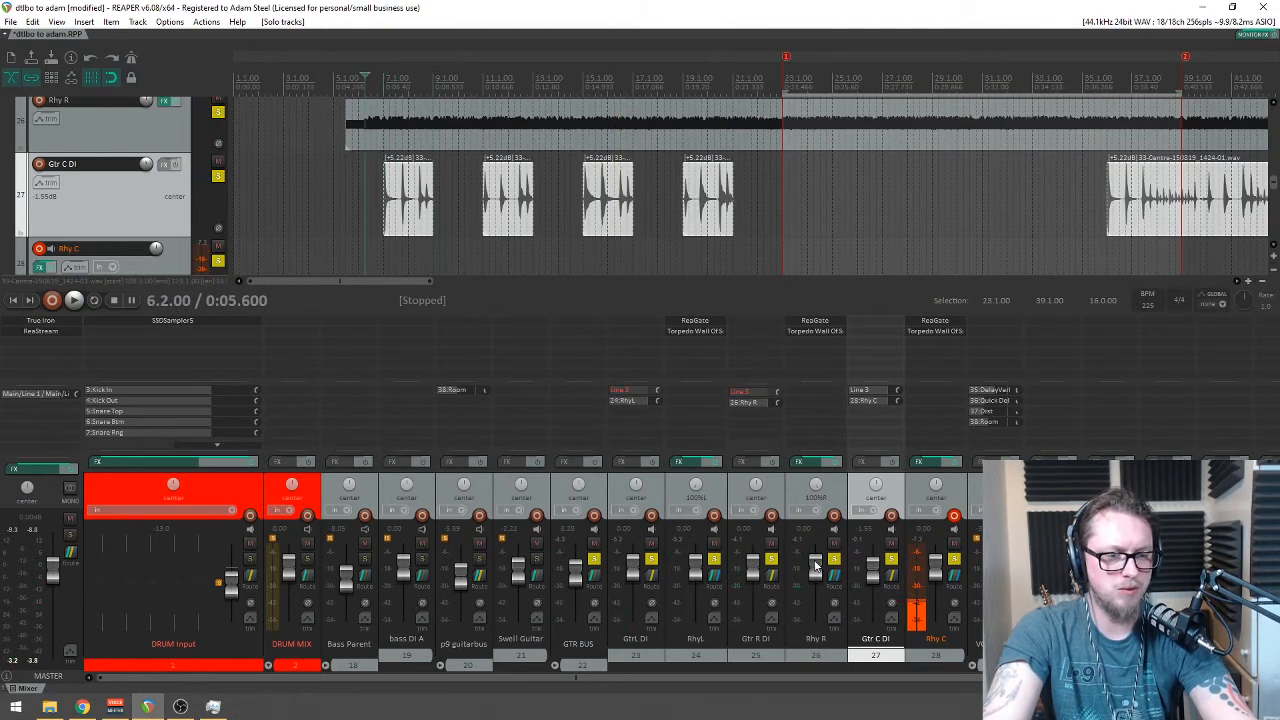
pyautogui.moveTo(822, 566); pyautogui.dragTo(593, 551)
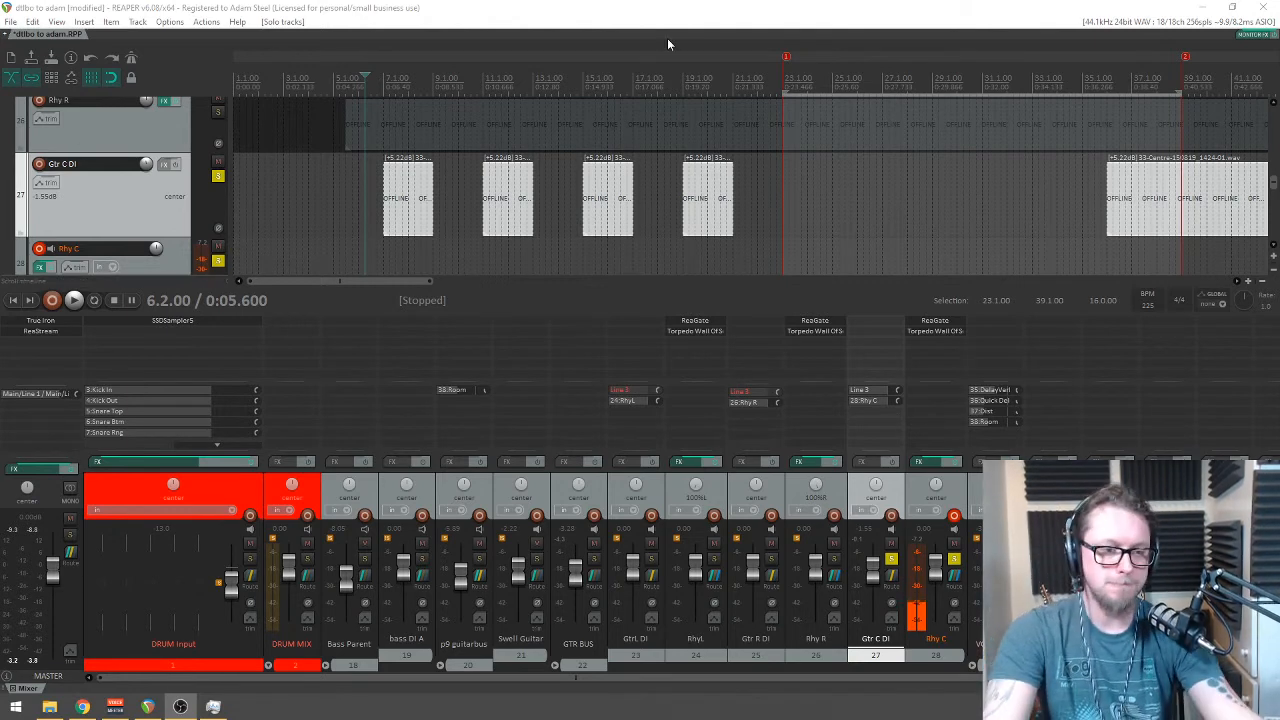
pyautogui.click(512, 32)
pyautogui.press('space')
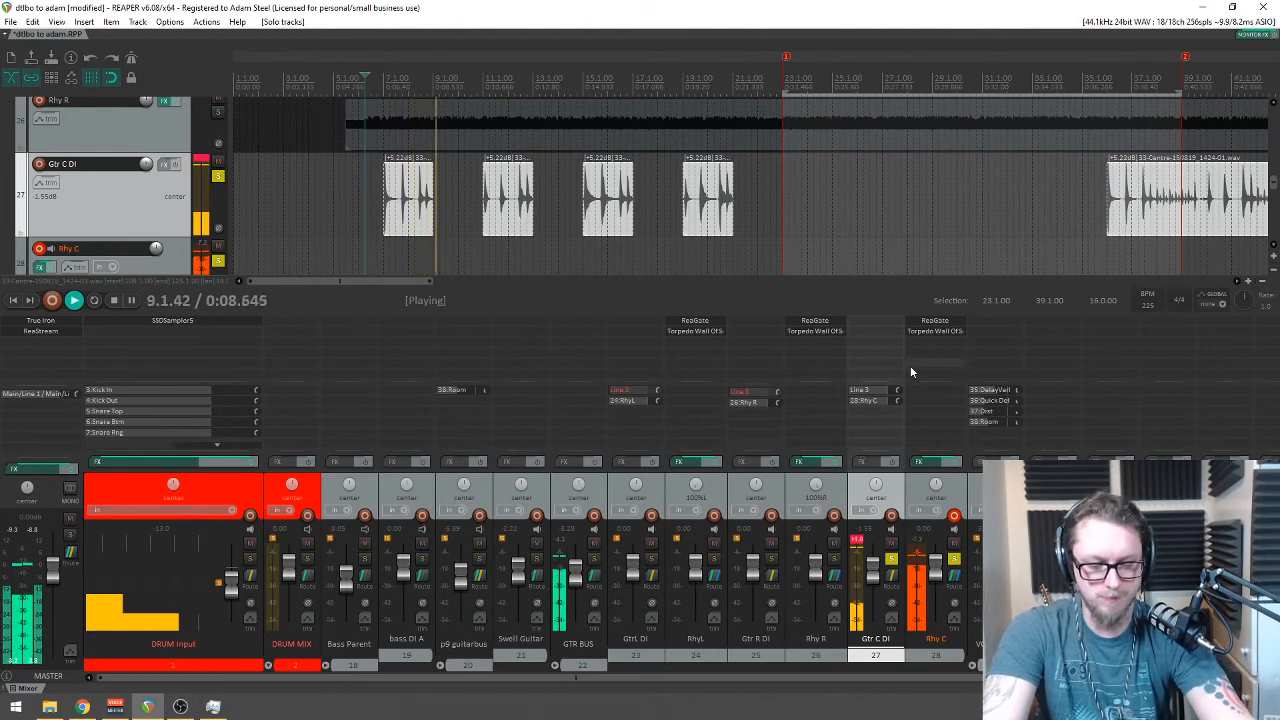
pyautogui.press('space')
pyautogui.press('space')
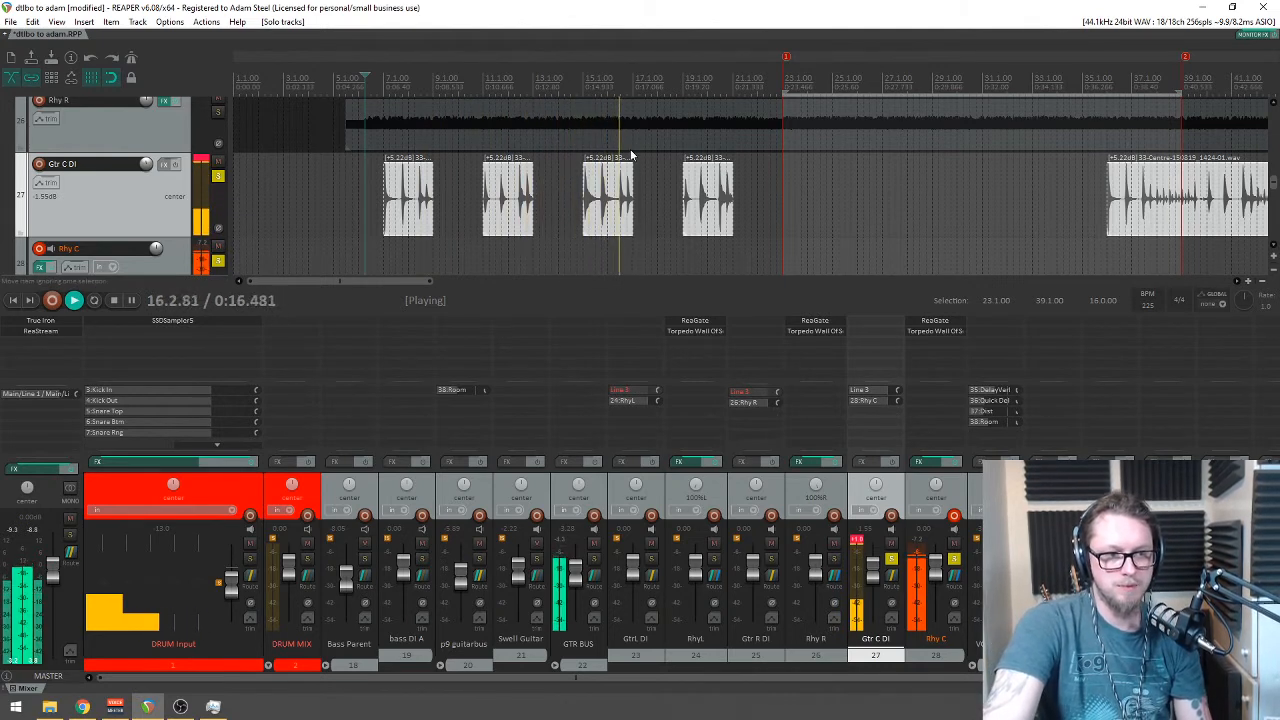
pyautogui.press('space')
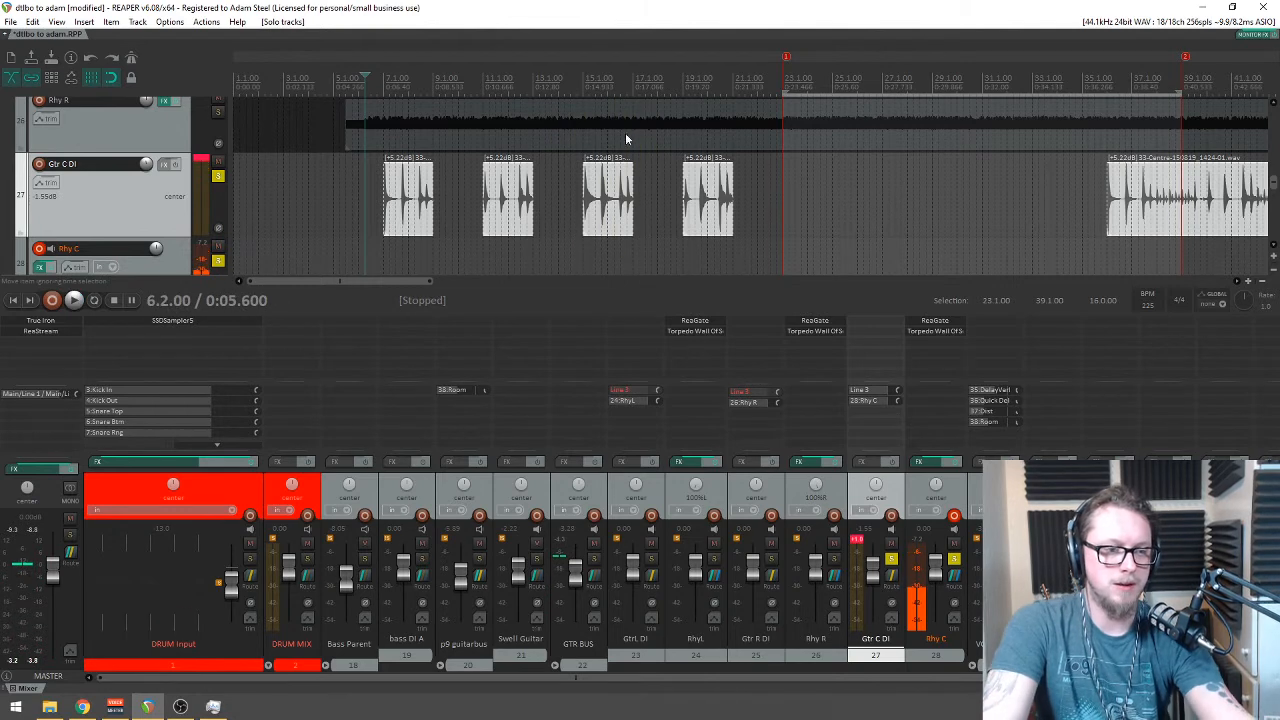
# Step: Extend the end of the fourth short clip on the Gtr C DI track to bar 23
pyautogui.click(714, 200)
pyautogui.press('space')
pyautogui.scroll(5, 743, 205)
pyautogui.press('space')
pyautogui.moveTo(843, 200); pyautogui.dragTo(868, 198)
pyautogui.press('space')
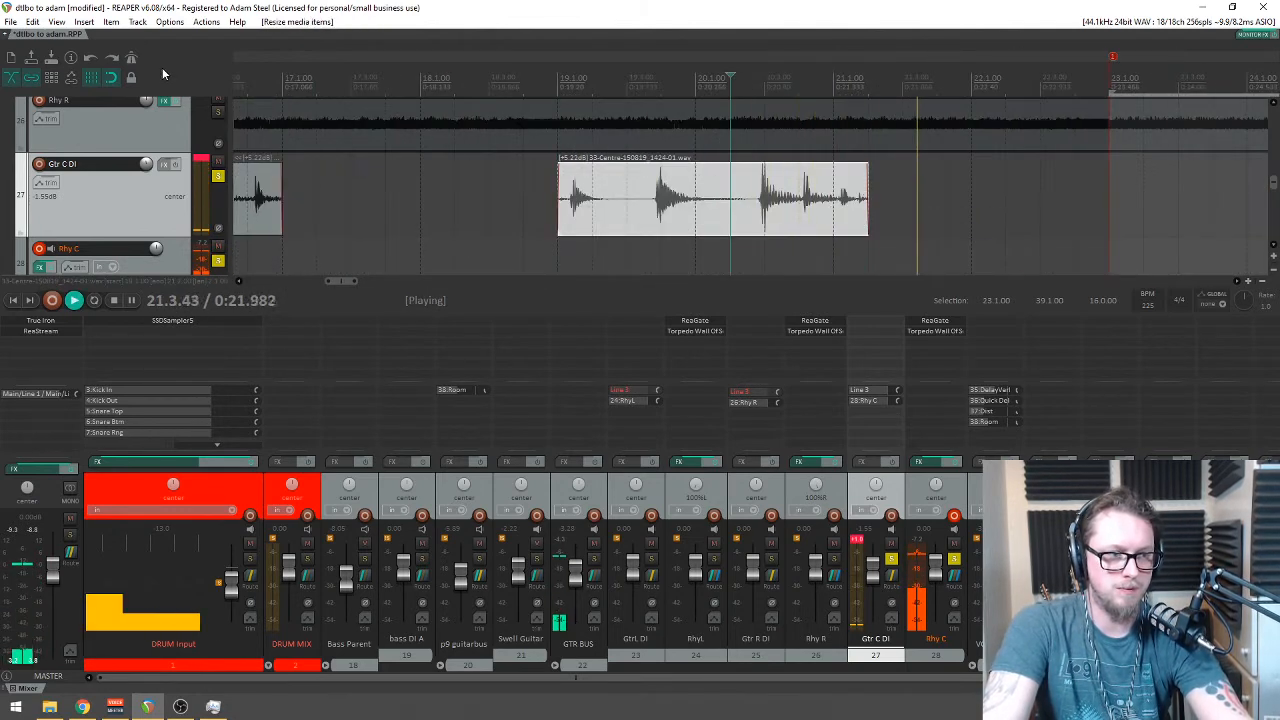
pyautogui.press('space')
pyautogui.scroll(-4, 747, 215)
pyautogui.moveTo(787, 222); pyautogui.dragTo(735, 228)
# Step: Play back the lengthened Gtr C DI clip to check how its ending sounds, and stop playback
pyautogui.press('space')
pyautogui.scroll(3, 831, 228)
pyautogui.press('space')
pyautogui.scroll(-5, 728, 206)
pyautogui.press('space')
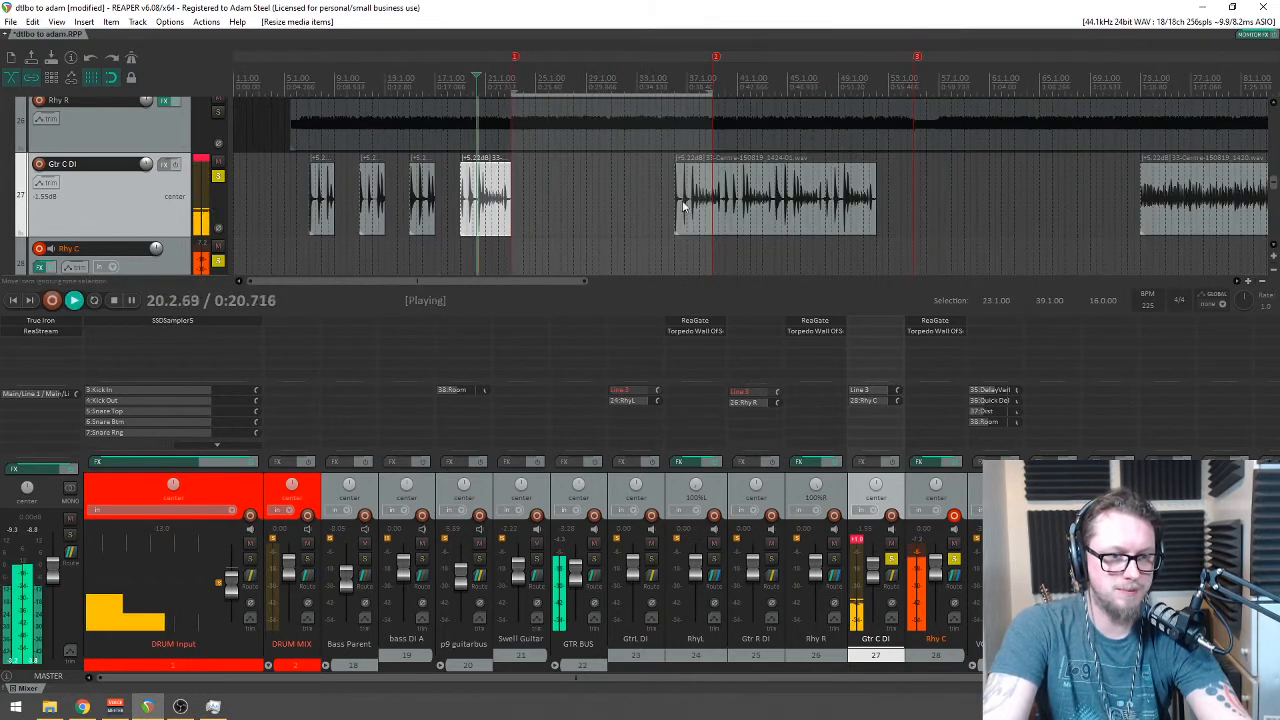
pyautogui.scroll(4, 700, 205)
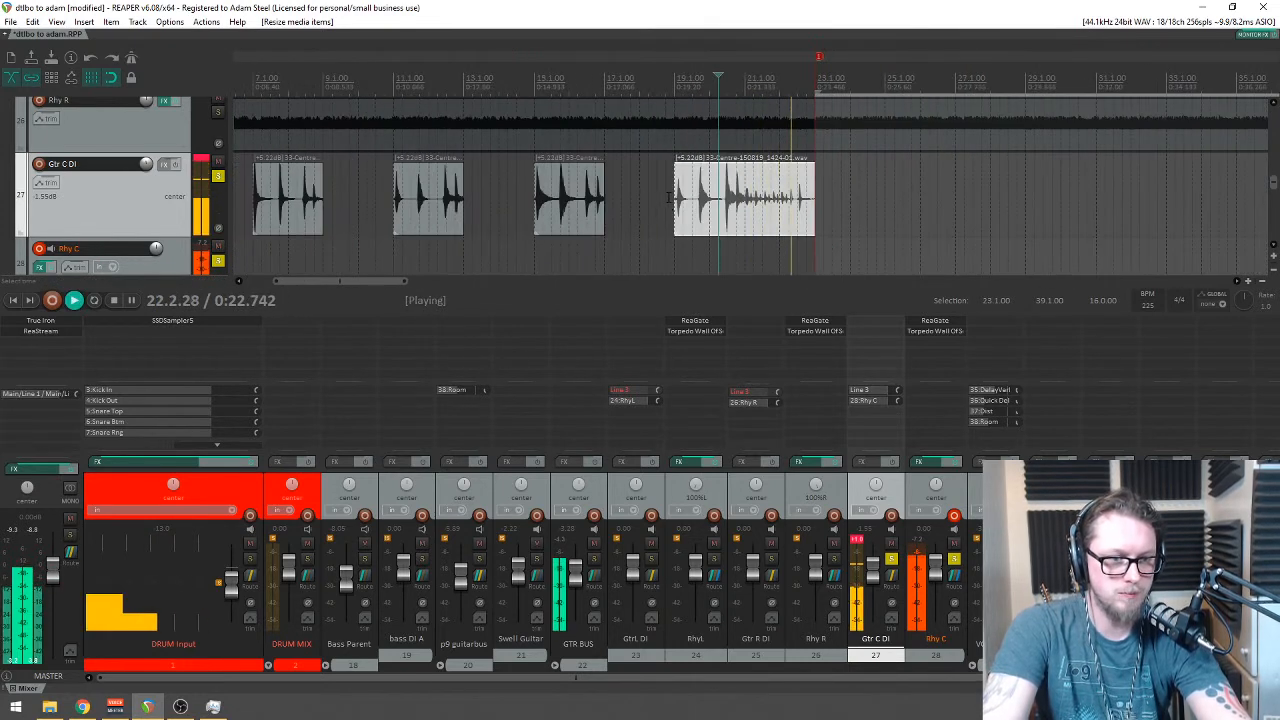
pyautogui.press('space')
pyautogui.scroll(-5, 732, 231)
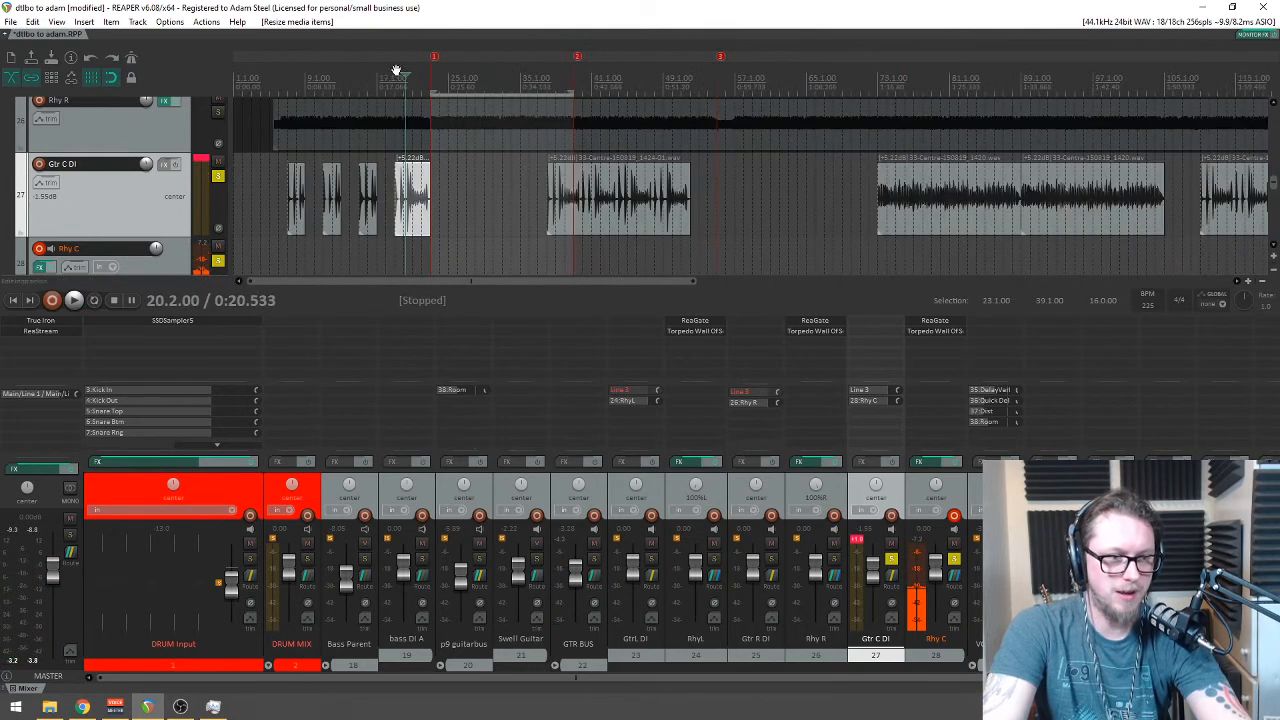
# Step: Record the reamped guitar onto the armed Rhy C track, starting from bar 7
pyautogui.click(288, 88)
pyautogui.scroll(5, 425, 120)
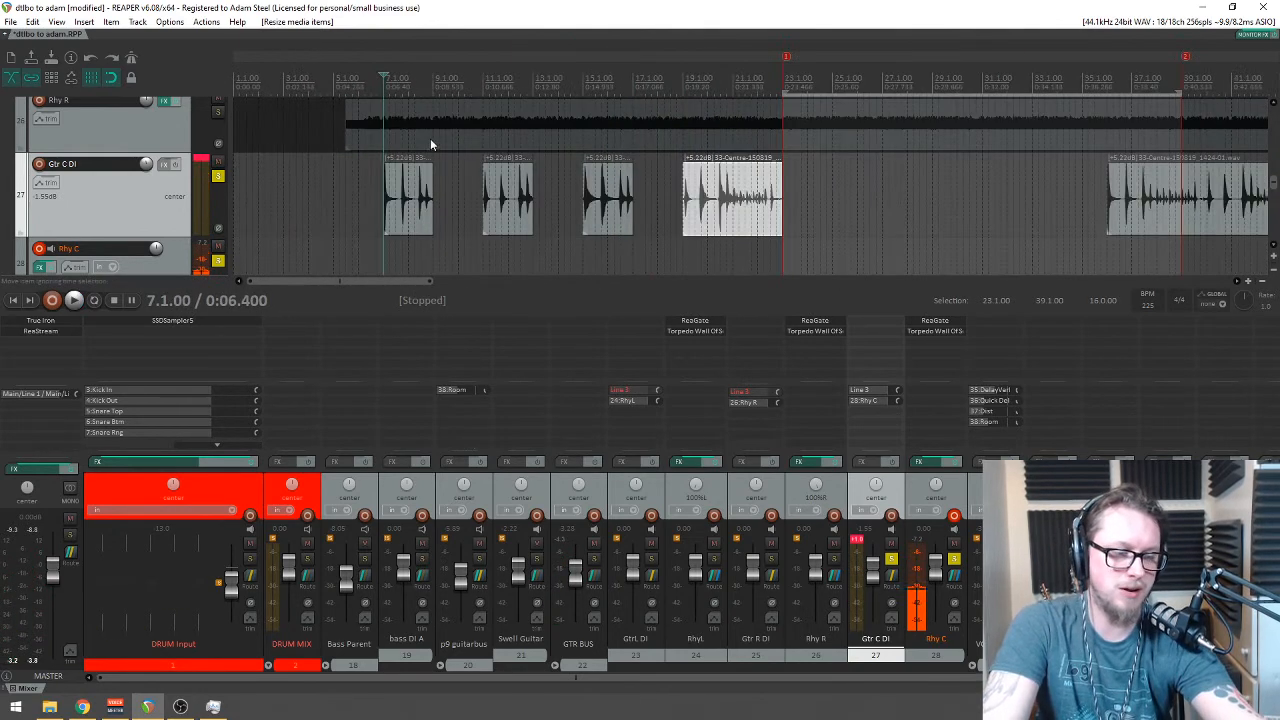
pyautogui.hotkey('ctrl', 'r')
pyautogui.scroll(4, 432, 148)
pyautogui.scroll(-2, 432, 148)
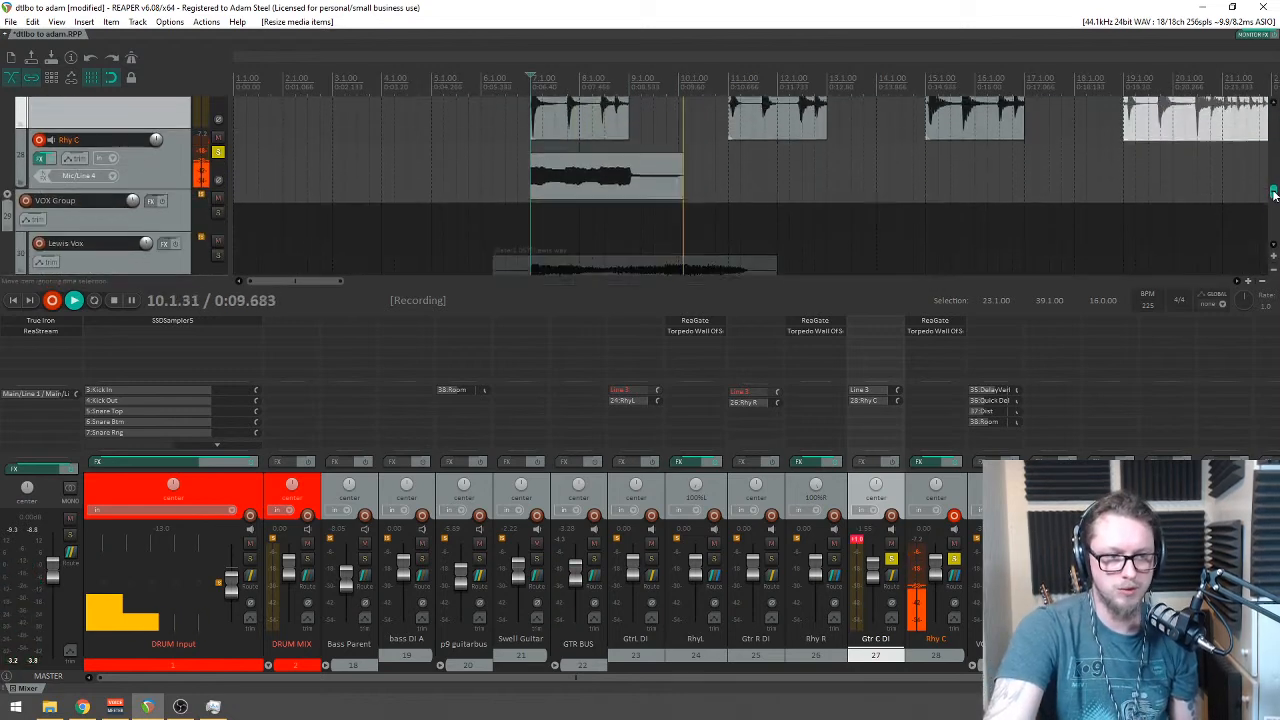
pyautogui.scroll(-2, 1273, 190)
pyautogui.scroll(-3, 737, 222)
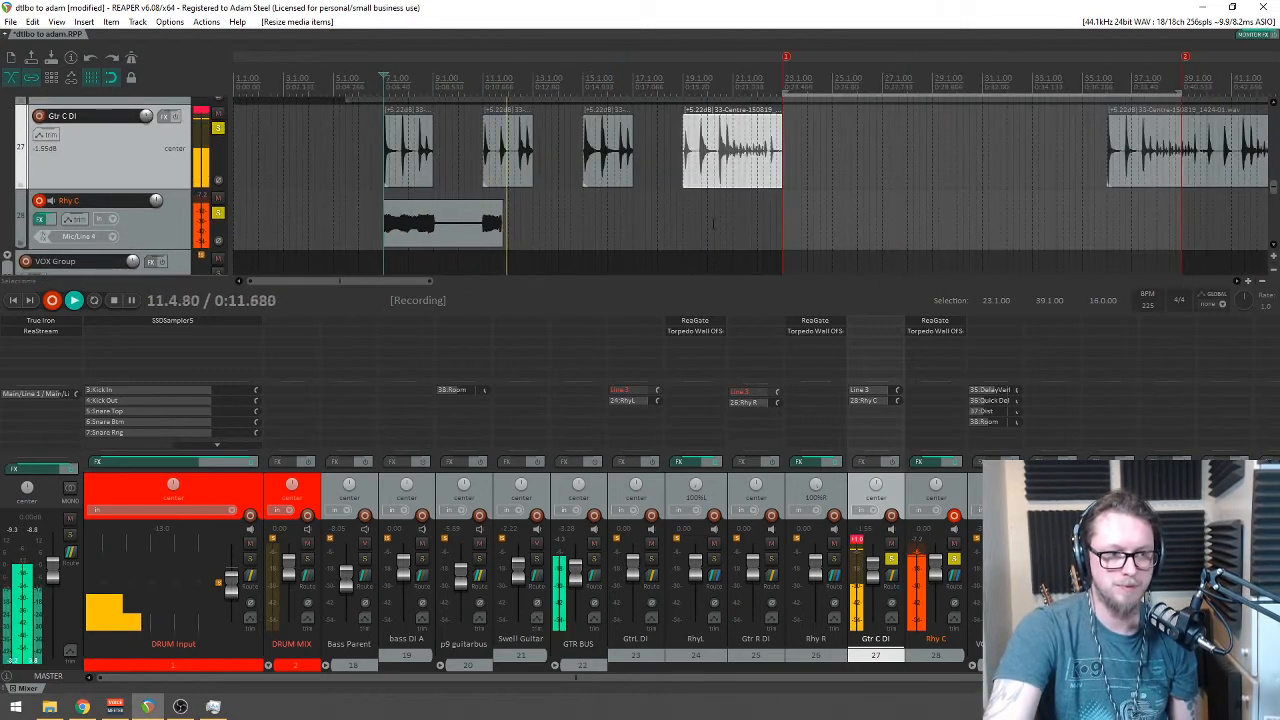
pyautogui.scroll(3, 737, 222)
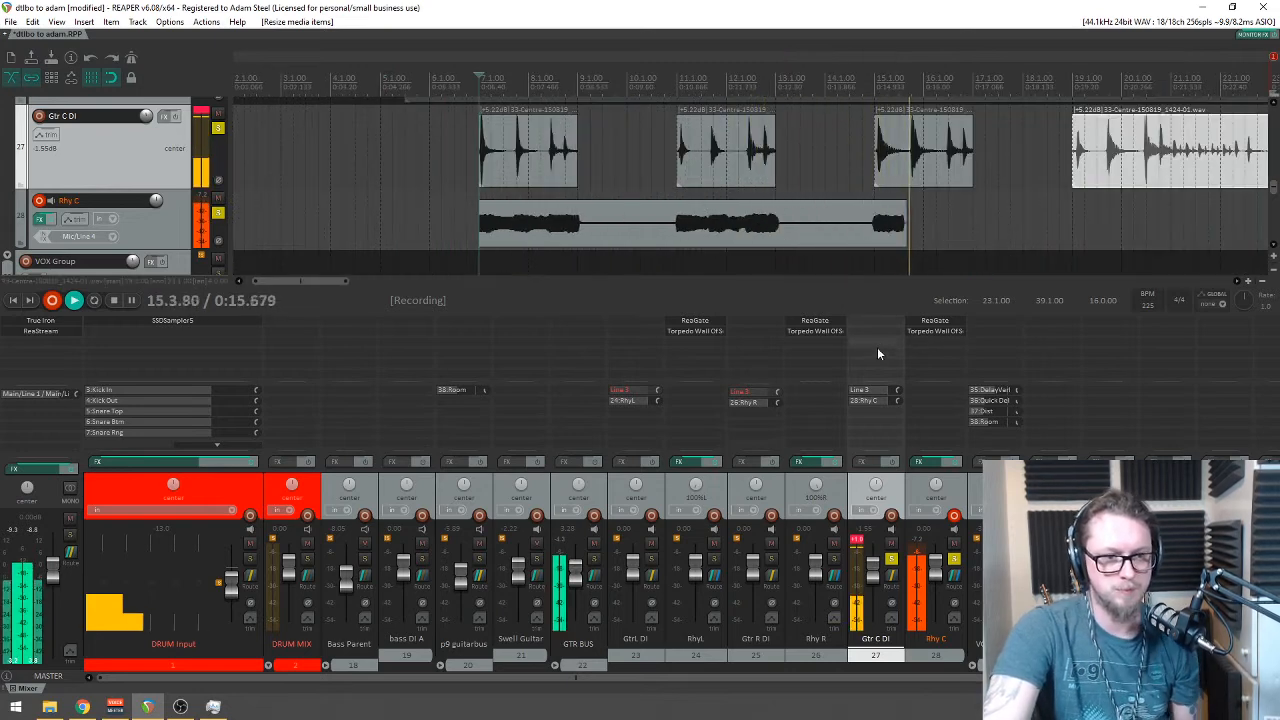
# Step: Lower the threshold of the ReaGate on Rhy C to -70.6 dB while recording continues
pyautogui.click(932, 322)
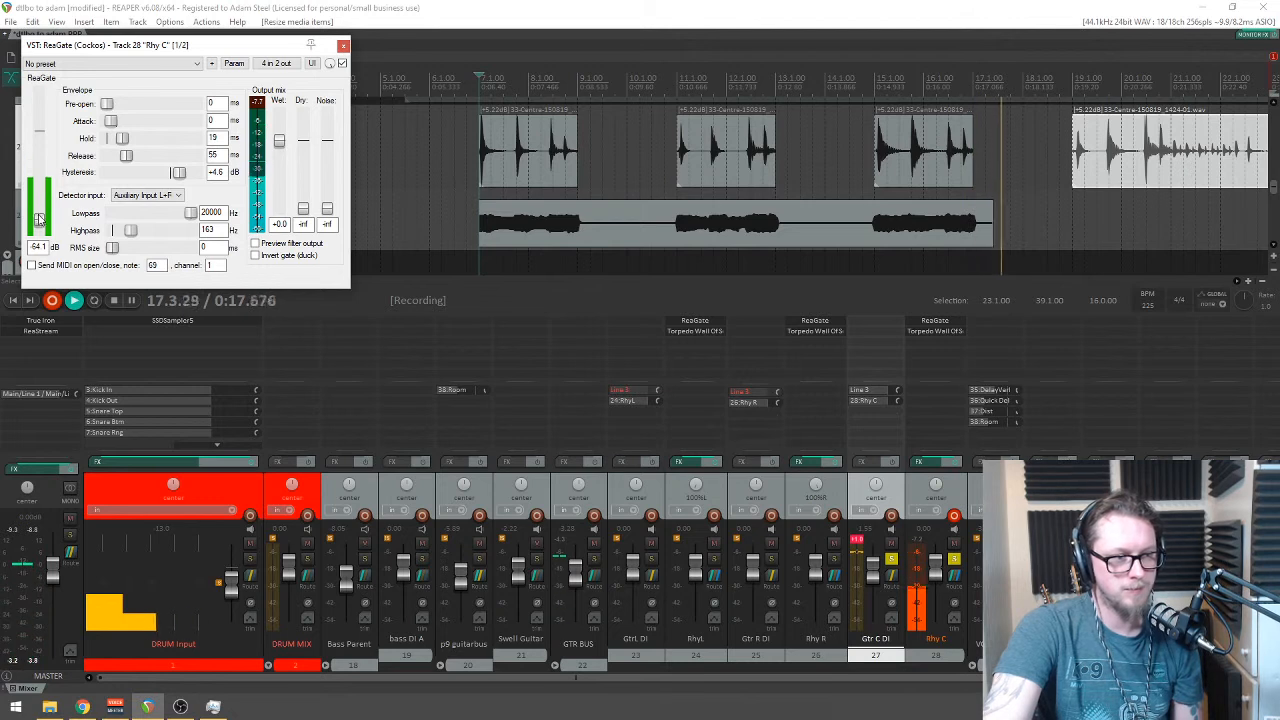
pyautogui.moveTo(38, 220); pyautogui.dragTo(40, 221)
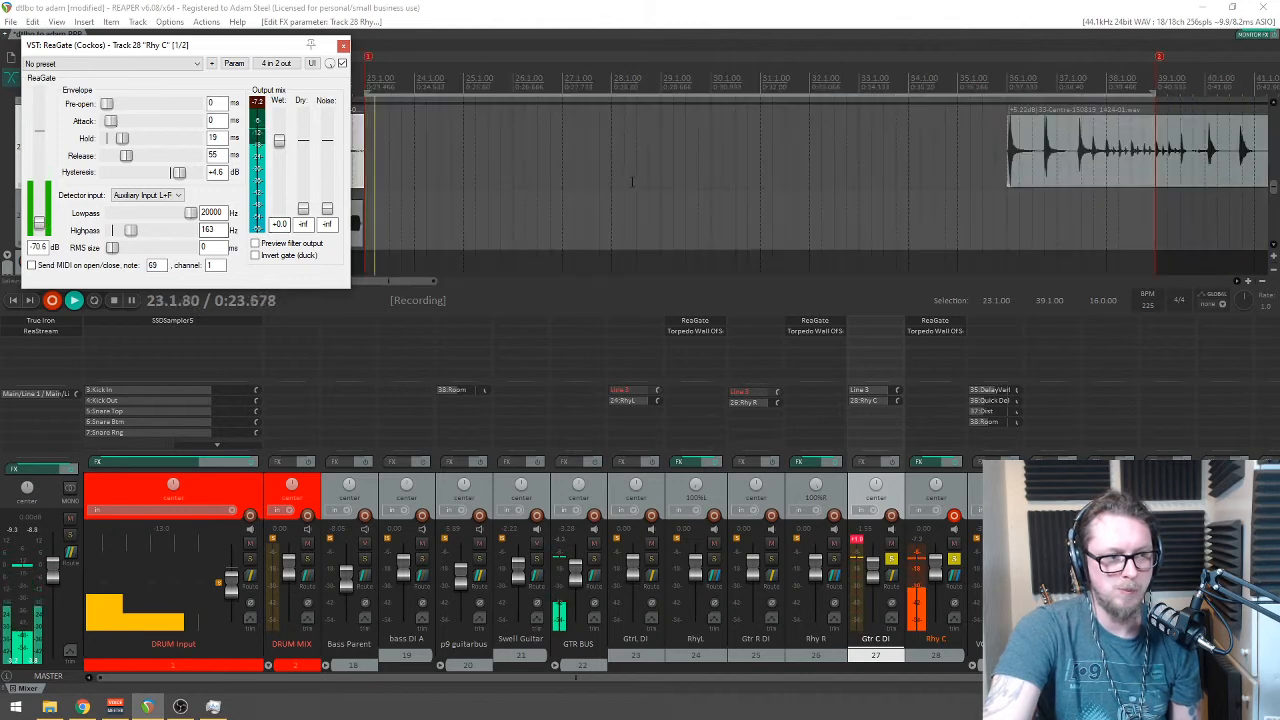
pyautogui.scroll(-3, 755, 184)
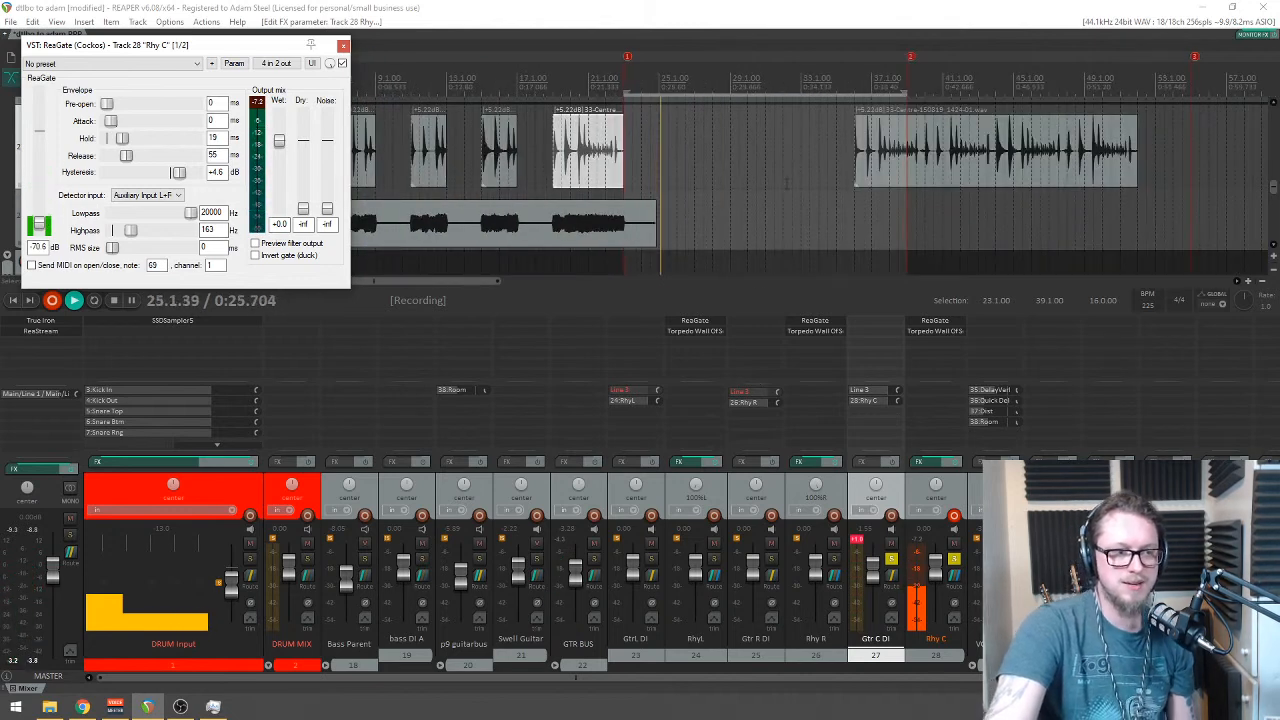
# Step: Move the ReaGate window down off the track area while recording onto Rhy C continues
pyautogui.scroll(3, 792, 181)
pyautogui.scroll(-2, 792, 181)
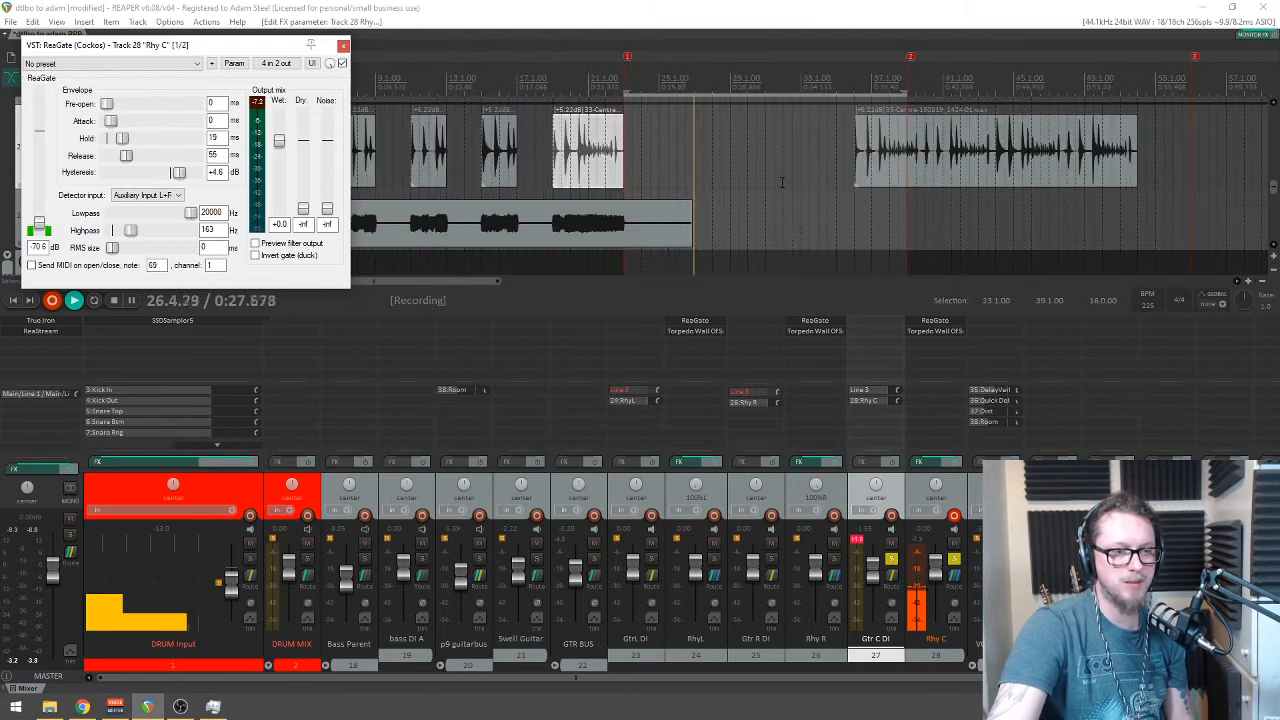
pyautogui.scroll(2, 1009, 178)
pyautogui.click(1009, 178)
pyautogui.scroll(2, 1009, 178)
pyautogui.scroll(-3, 870, 186)
pyautogui.scroll(-2, 700, 185)
pyautogui.scroll(-1, 708, 183)
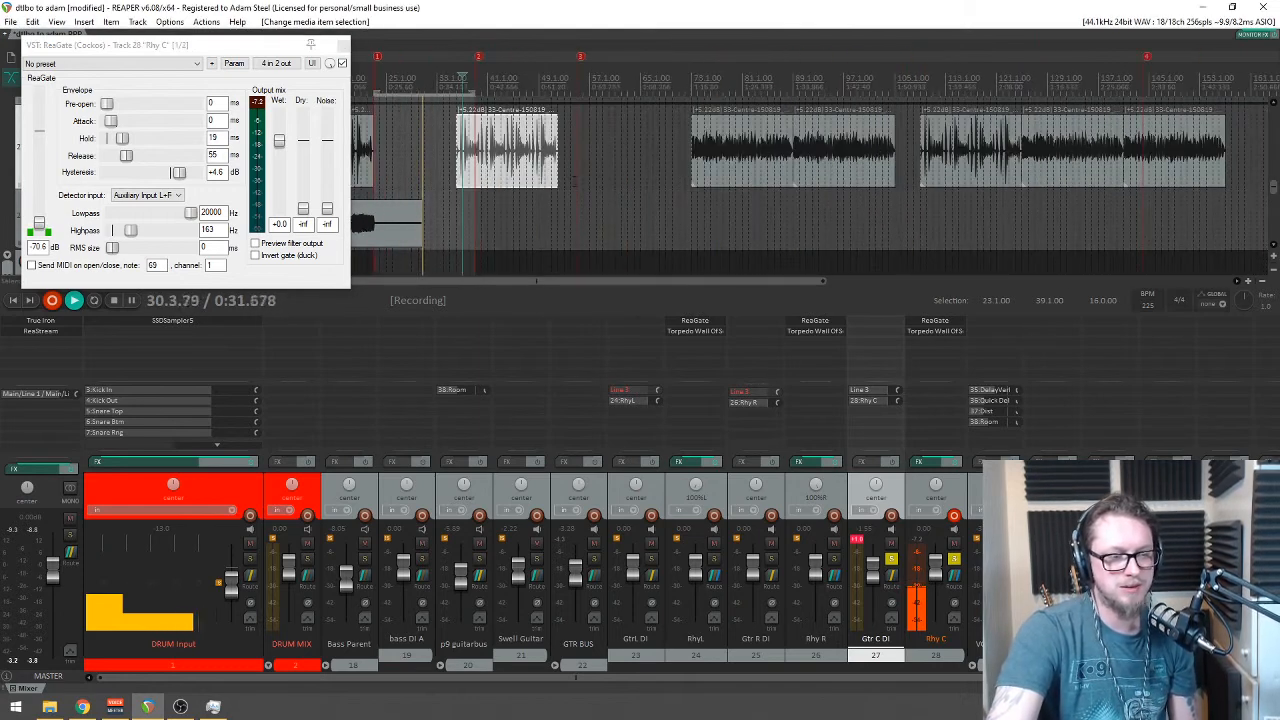
pyautogui.moveTo(292, 47); pyautogui.dragTo(365, 245)
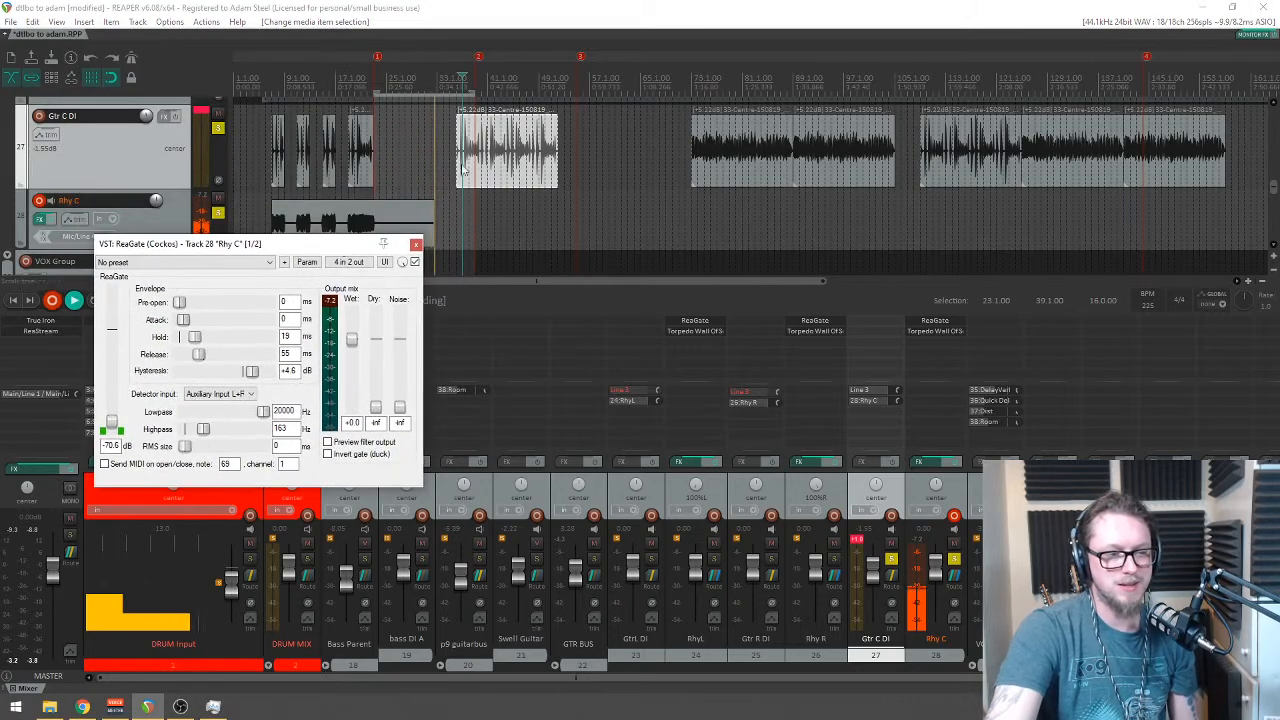
# Step: Monitor the Rhy C recording against the Gtr C DI clip spanning bars 36 to 52
pyautogui.scroll(3, 755, 160)
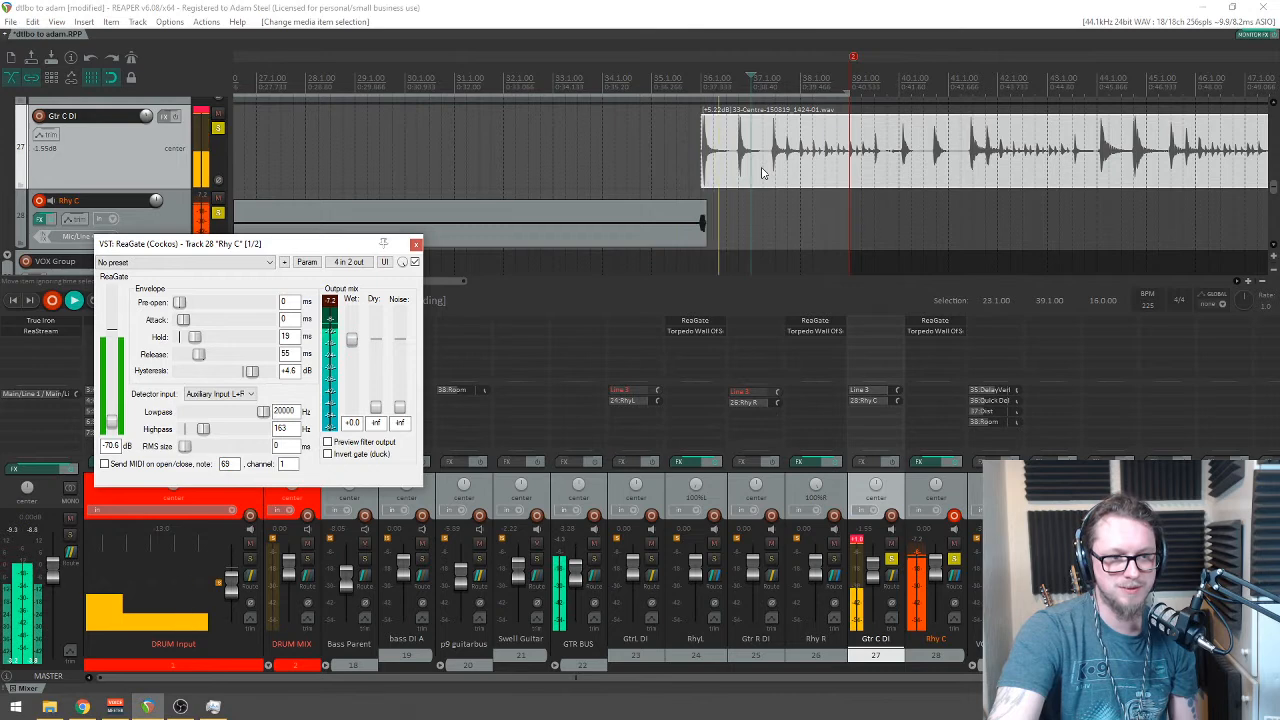
pyautogui.scroll(-3, 810, 197)
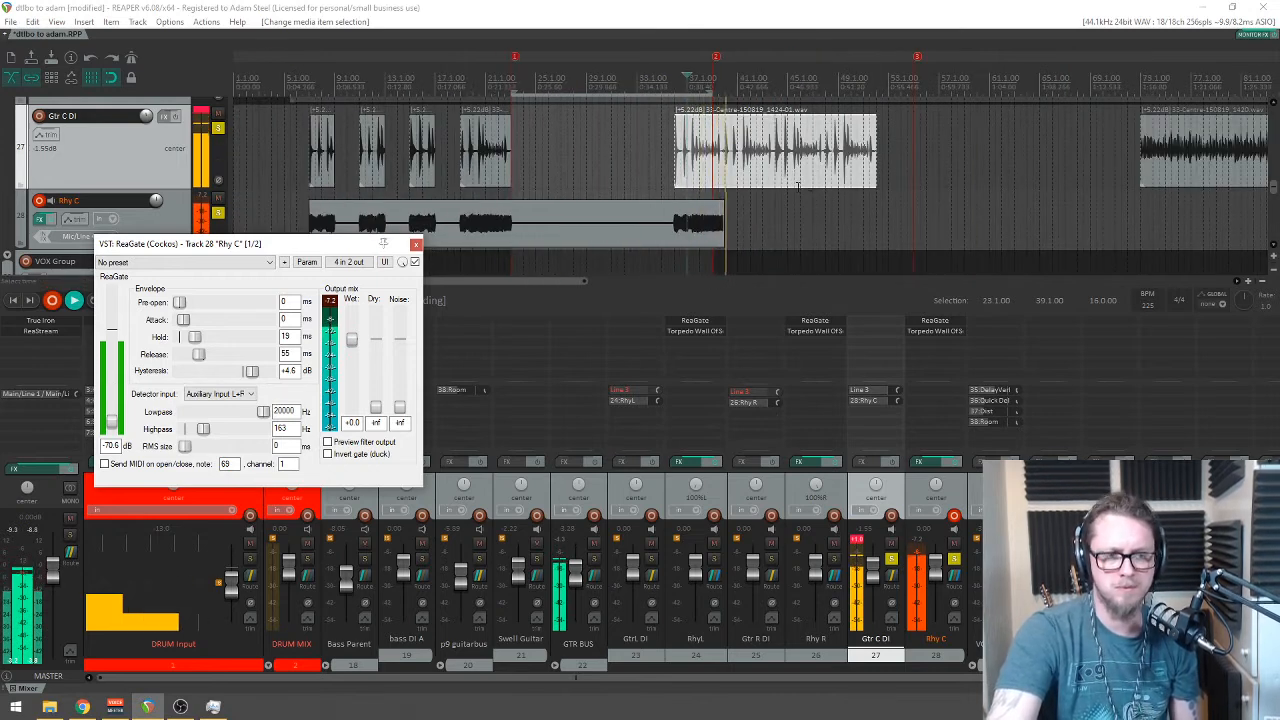
pyautogui.scroll(3, 838, 183)
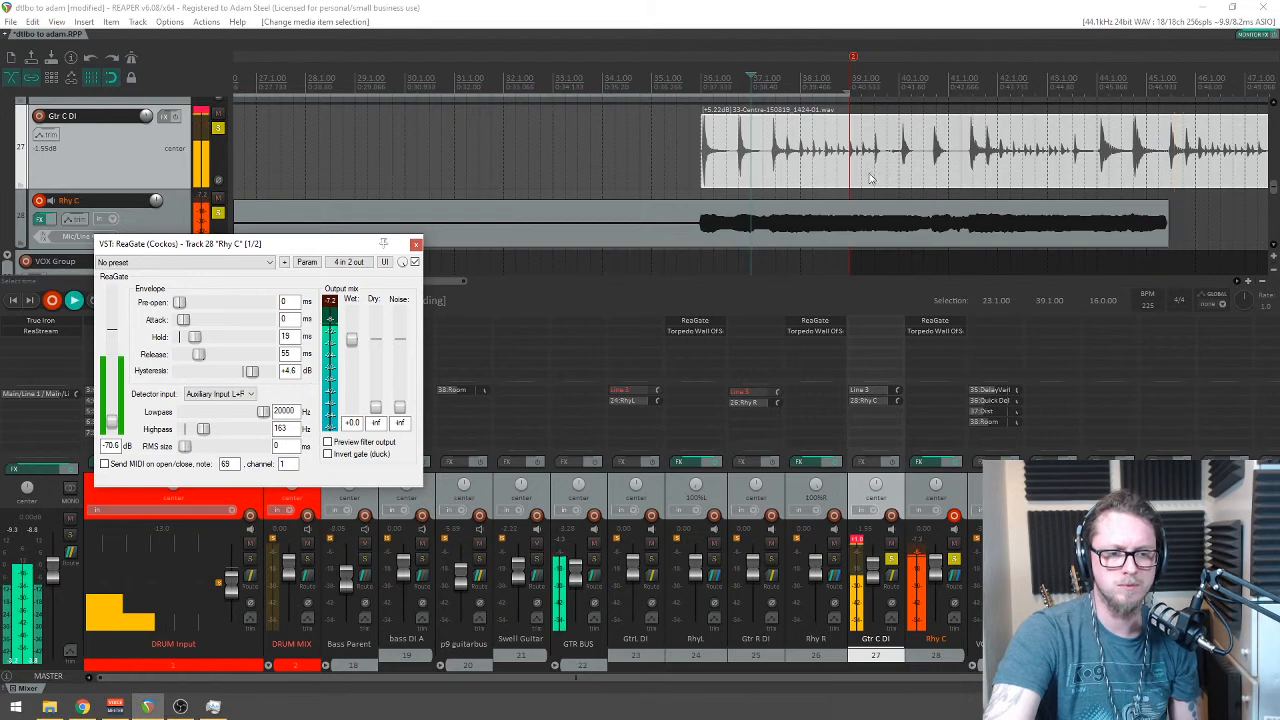
pyautogui.scroll(-1, 910, 165)
pyautogui.scroll(-2, 925, 163)
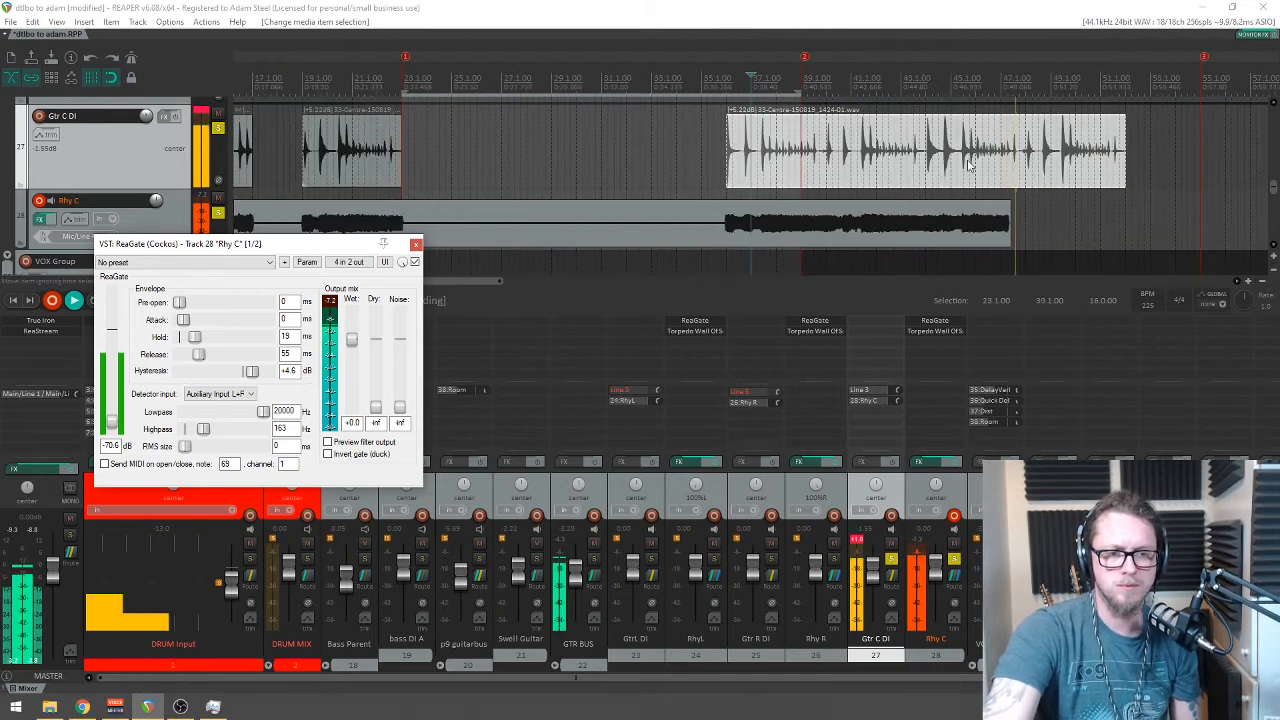
pyautogui.scroll(-3, 940, 164)
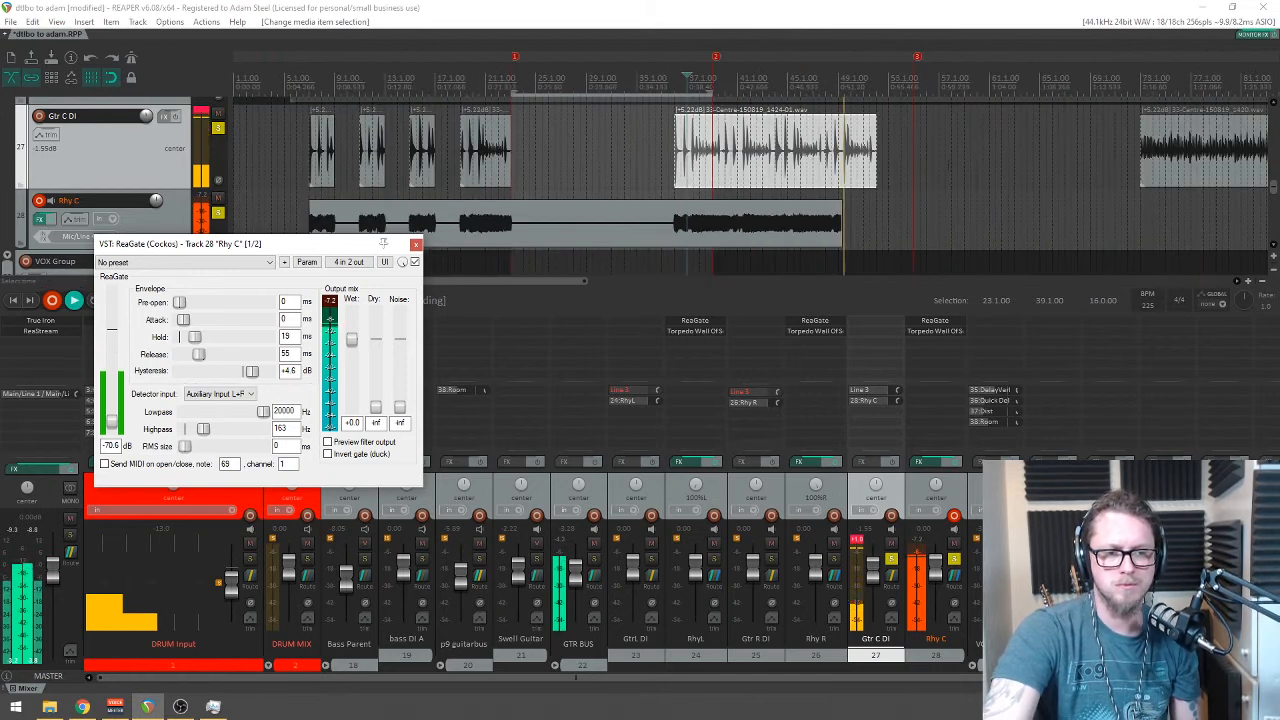
pyautogui.scroll(1, 940, 166)
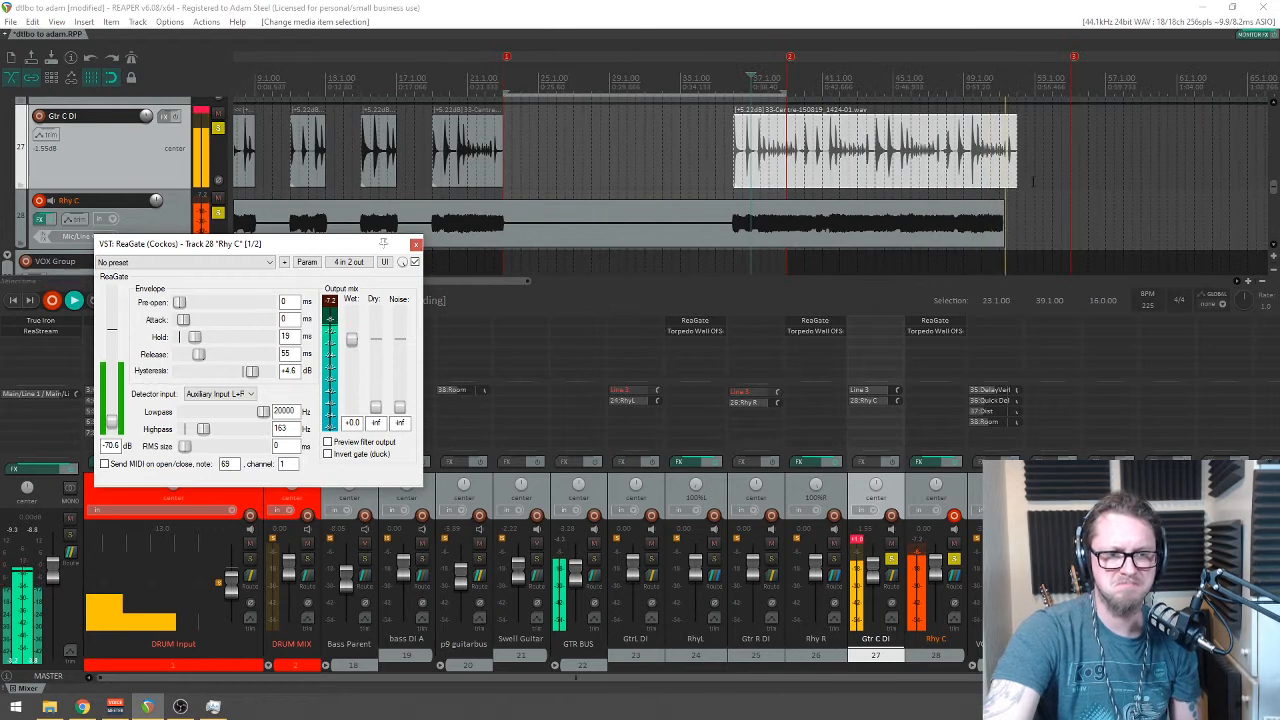
pyautogui.scroll(-1, 1038, 181)
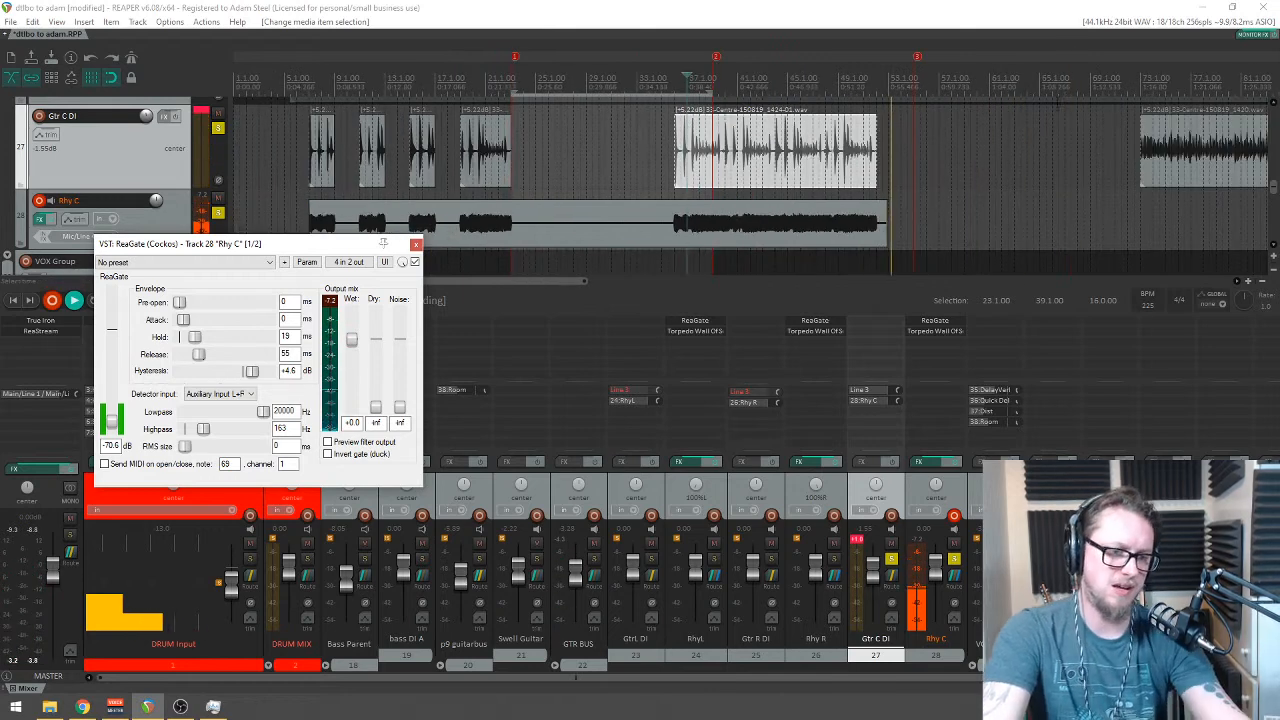
# Step: End the current take and record onto Rhy C again from about bar 72, just before the next Gtr C DI clip
pyautogui.click(1138, 80)
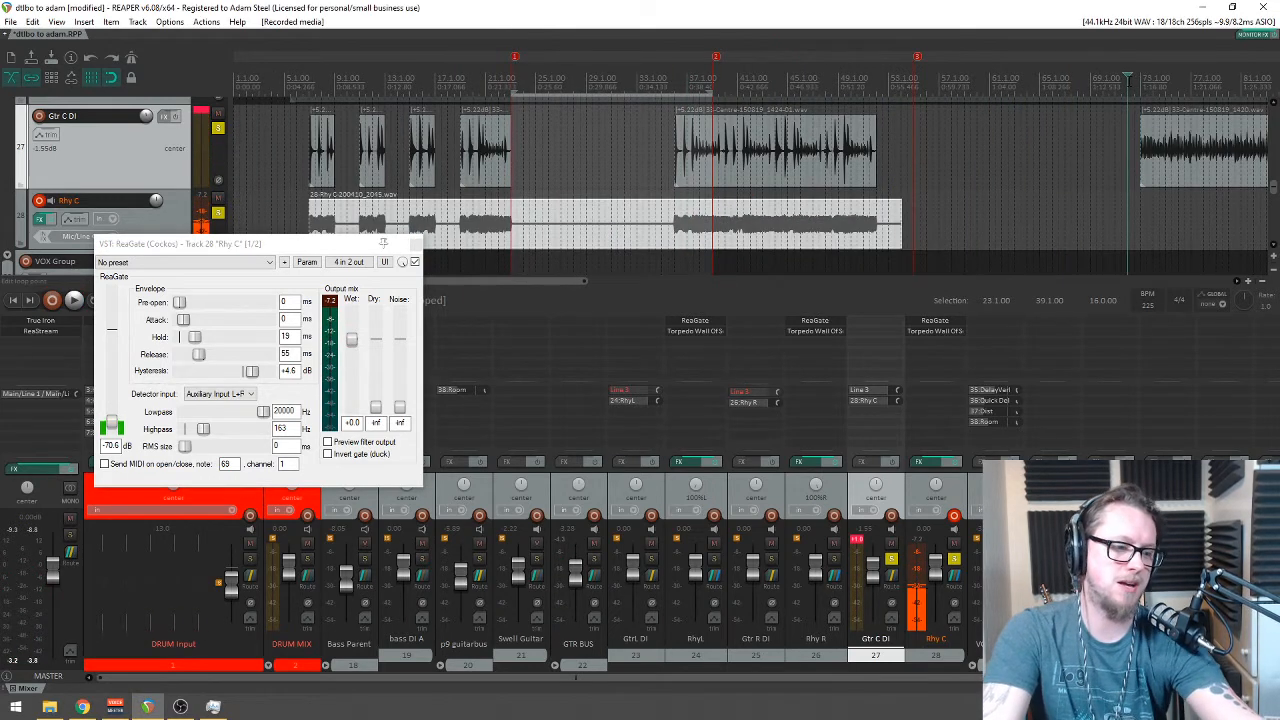
pyautogui.press('space')
pyautogui.scroll(1, 1032, 192)
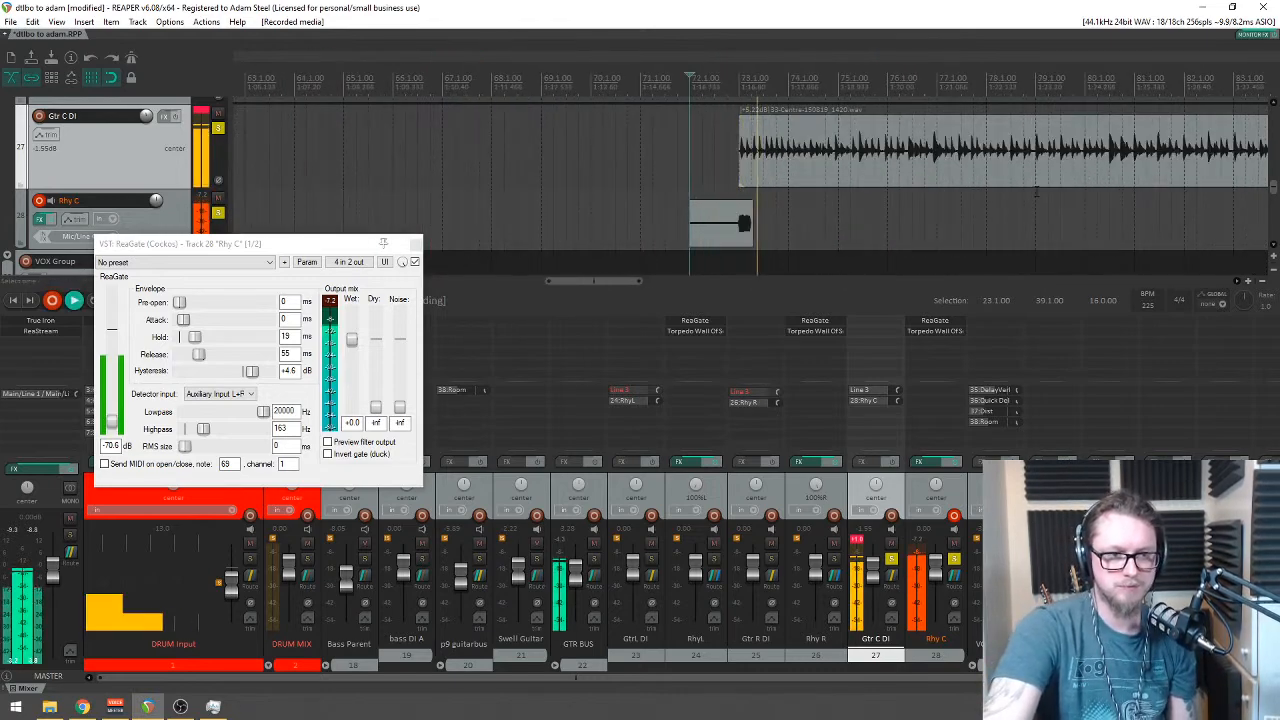
# Step: Monitor the Rhy C recording through the gap after bar 157 and into the final group of Gtr C DI clips
pyautogui.scroll(-1, 1013, 210)
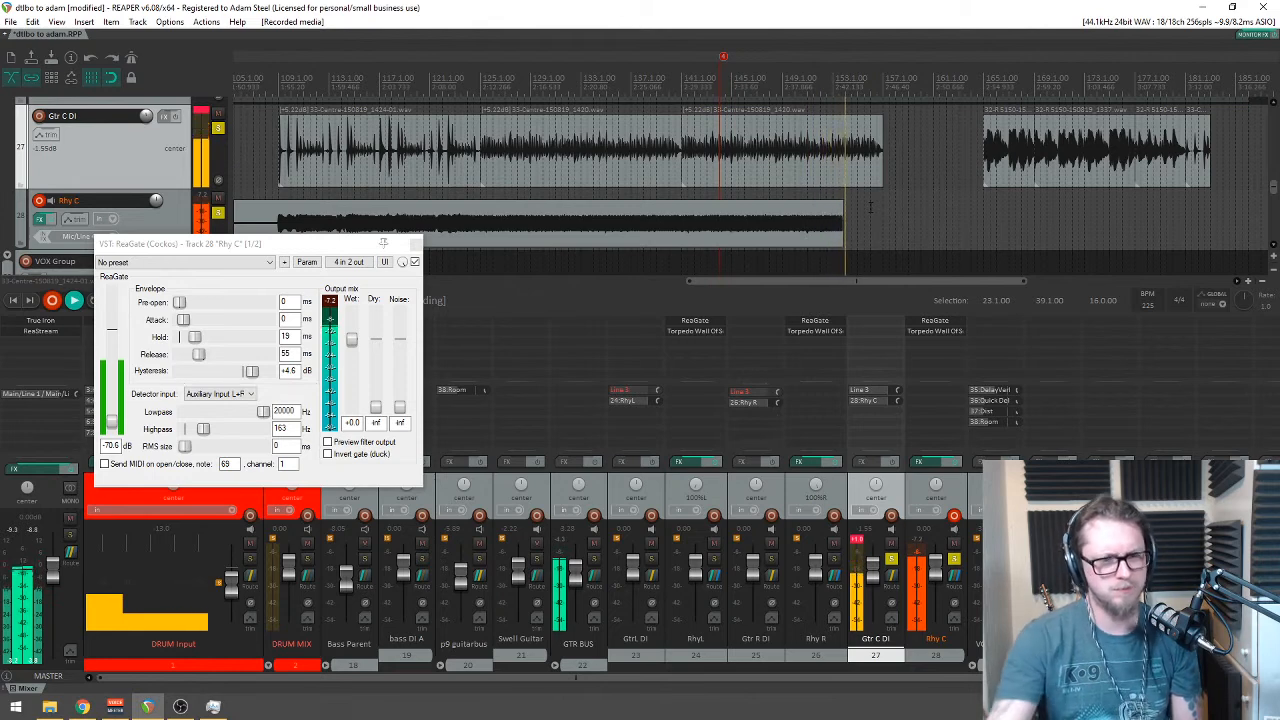
pyautogui.scroll(5, 876, 100)
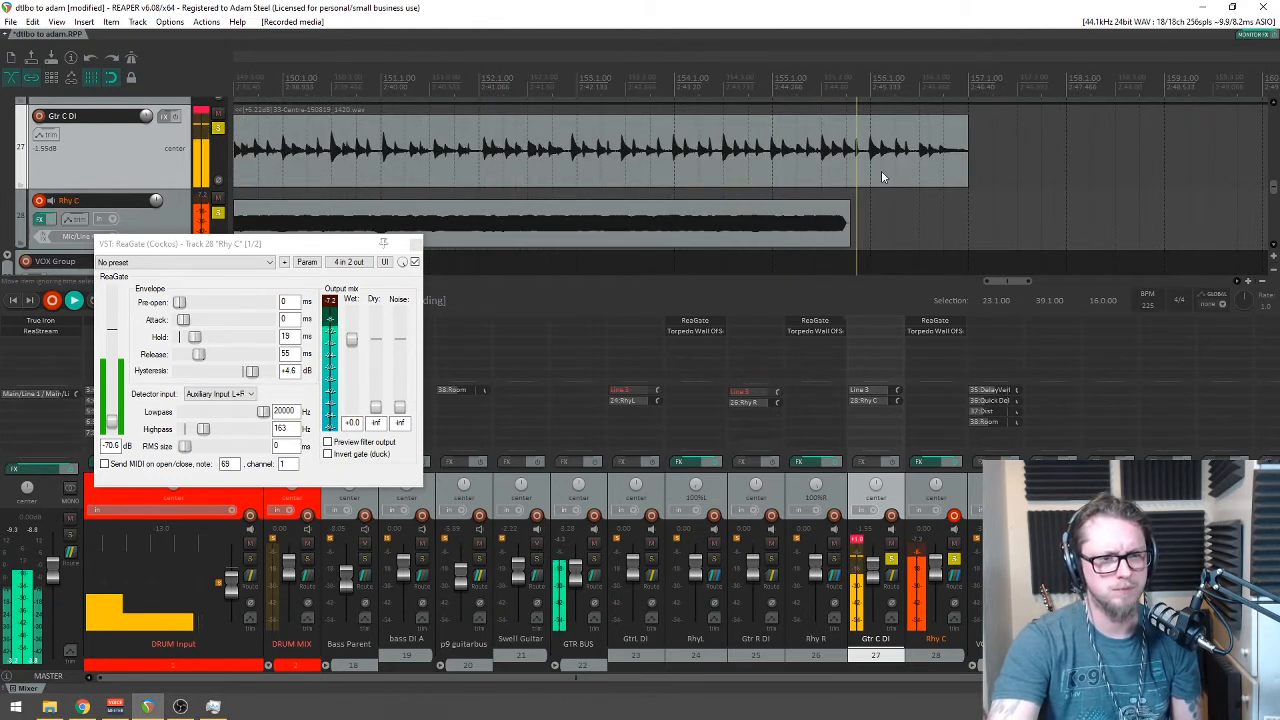
pyautogui.scroll(-5, 882, 176)
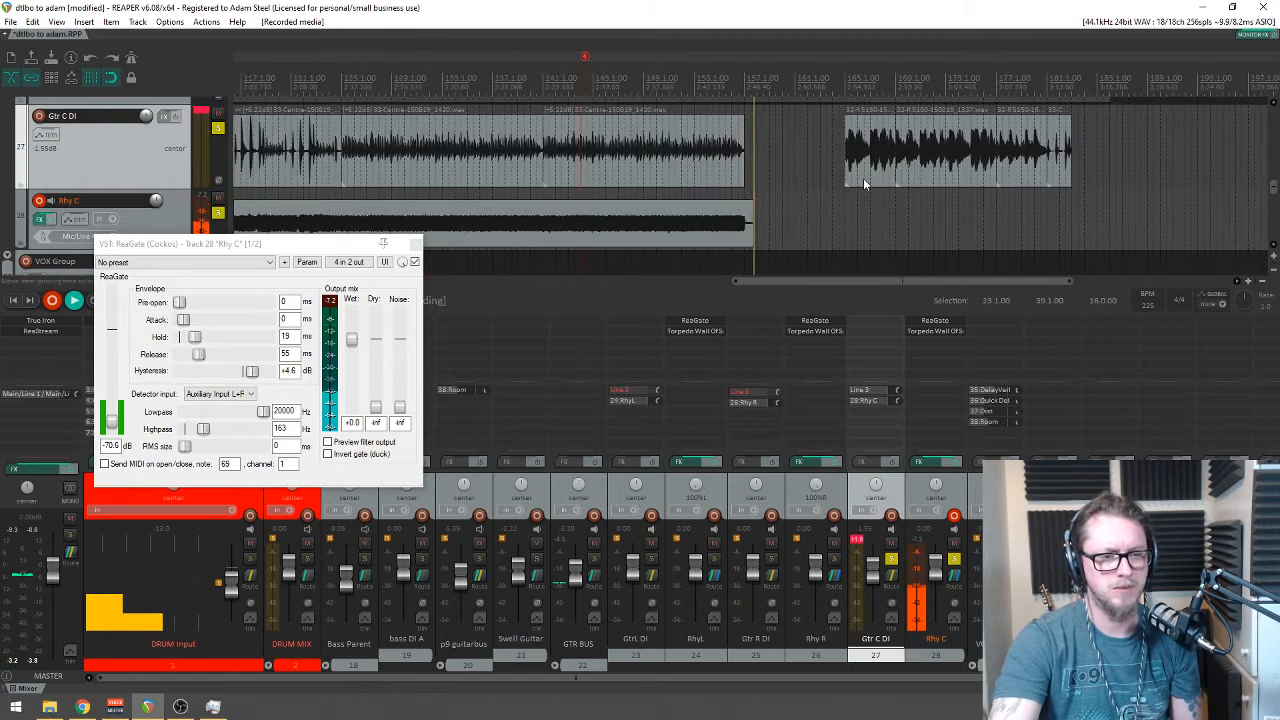
pyautogui.scroll(2, 865, 183)
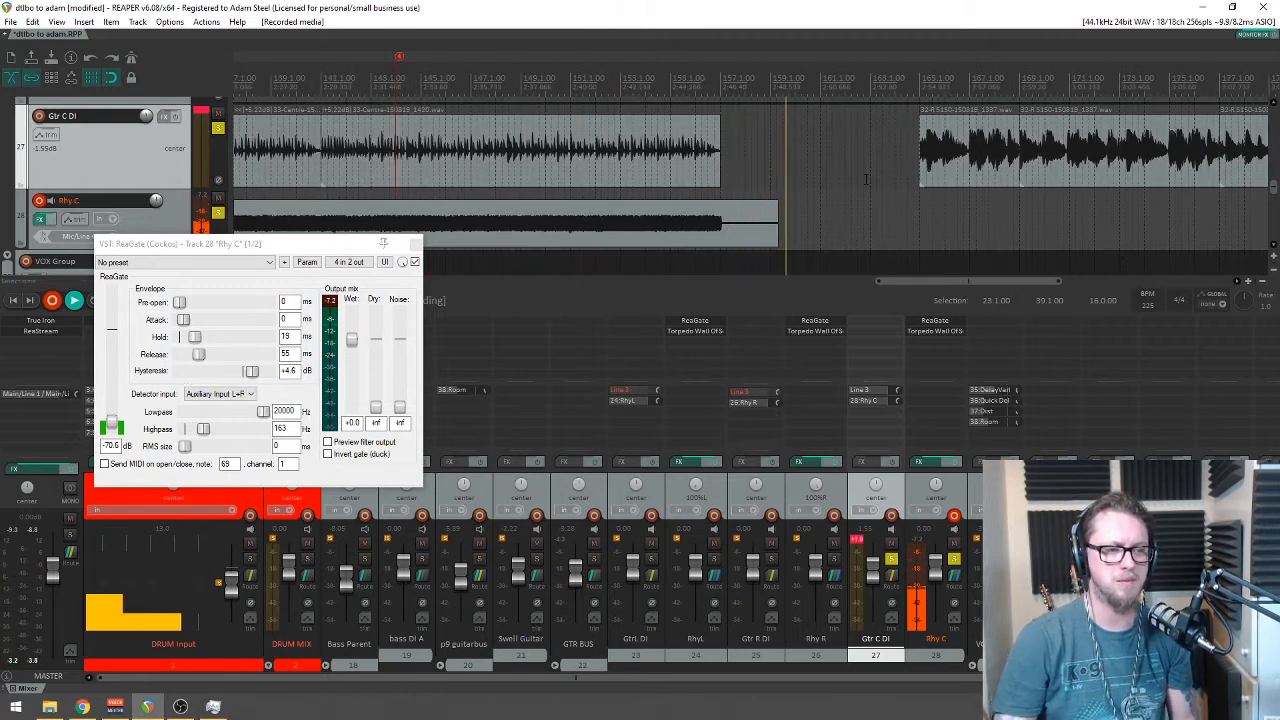
pyautogui.scroll(-3, 868, 180)
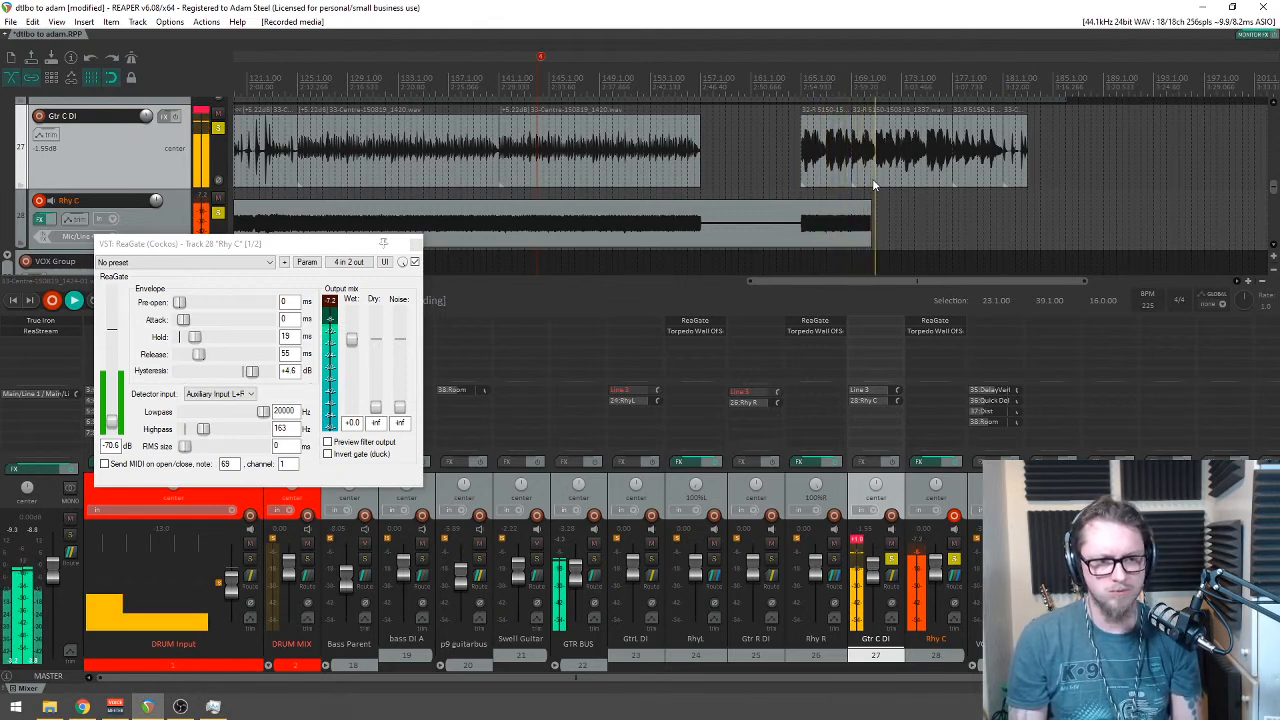
# Step: Fine-adjust the clip boundary at bar 169 on Gtr C DI with snapping off while recording continues
pyautogui.click(856, 154)
pyautogui.scroll(5, 856, 154)
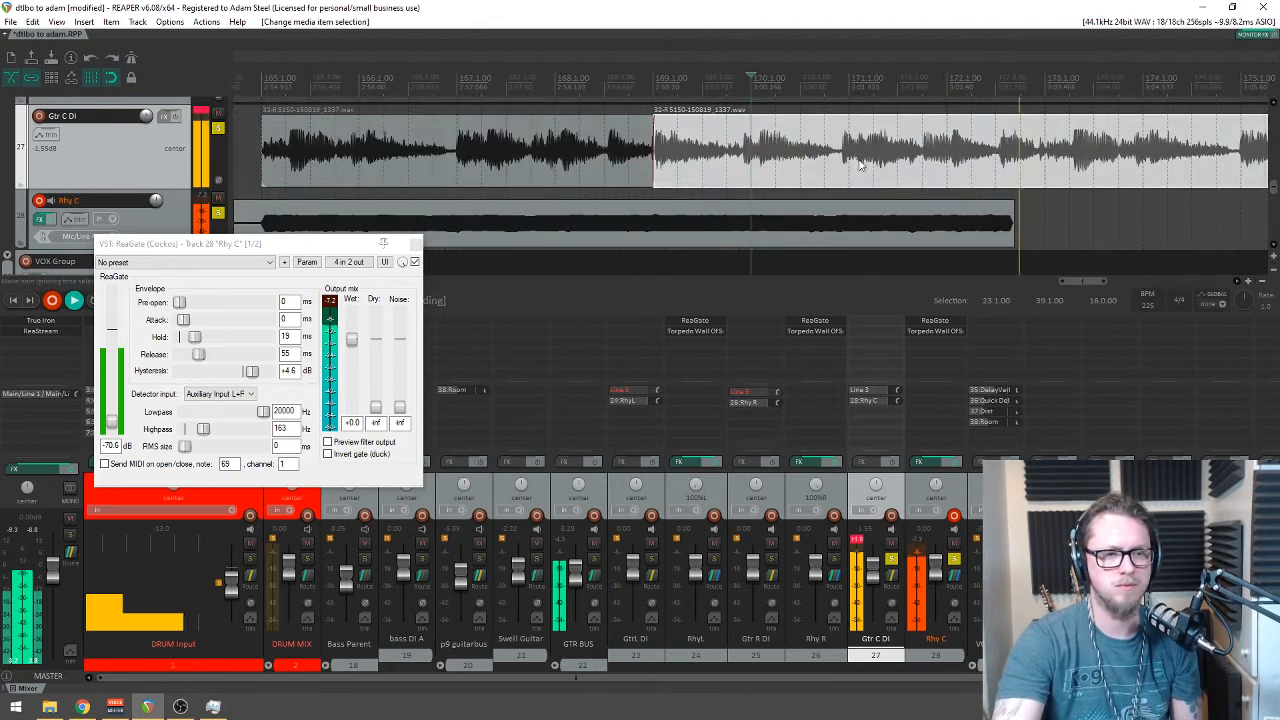
pyautogui.moveTo(476, 152); pyautogui.dragTo(478, 152)
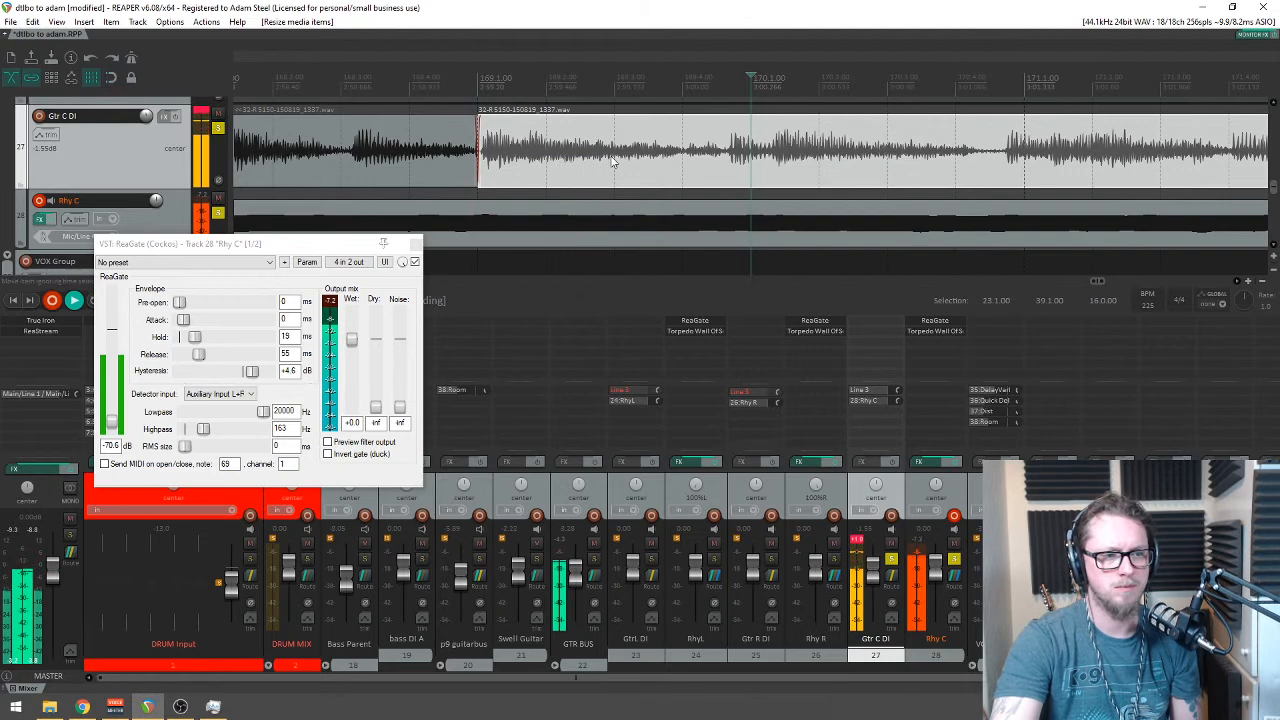
pyautogui.moveTo(481, 162); pyautogui.dragTo(483, 162)
pyautogui.scroll(-5, 812, 160)
pyautogui.scroll(-3, 970, 178)
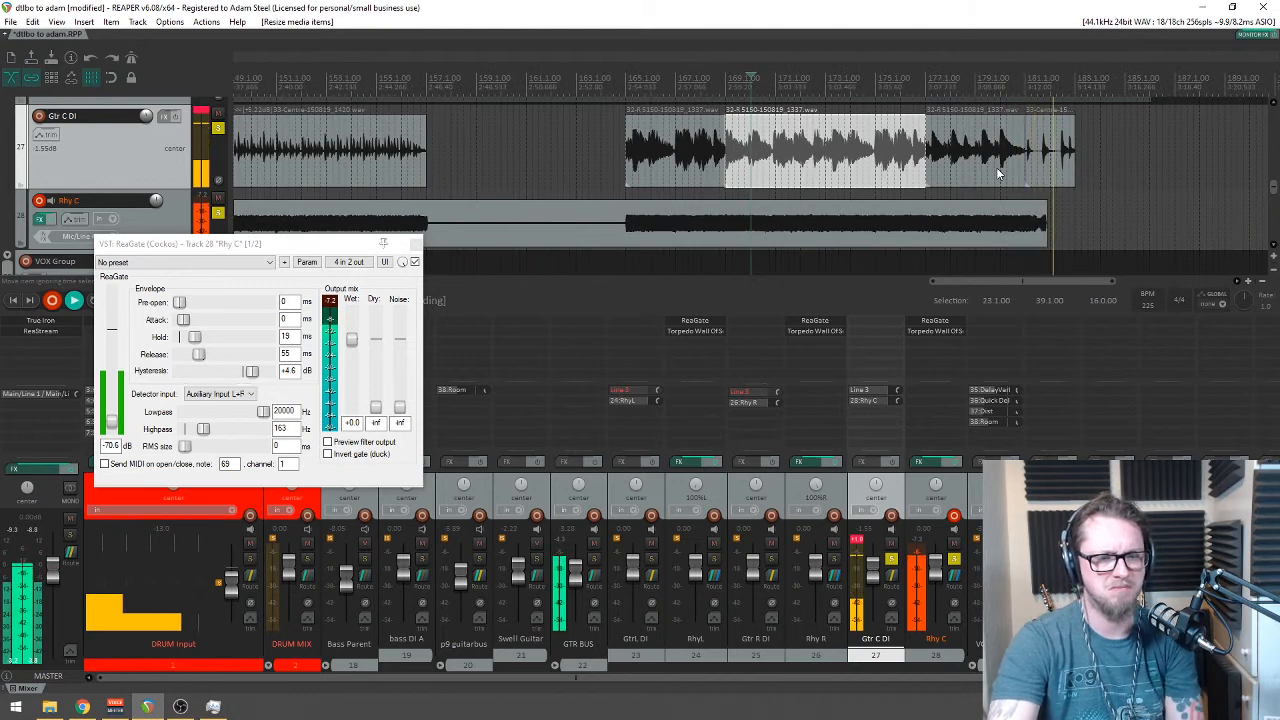
# Step: Stop recording onto Rhy C after the last Gtr C DI clip and close the ReaGate window
pyautogui.scroll(2, 980, 182)
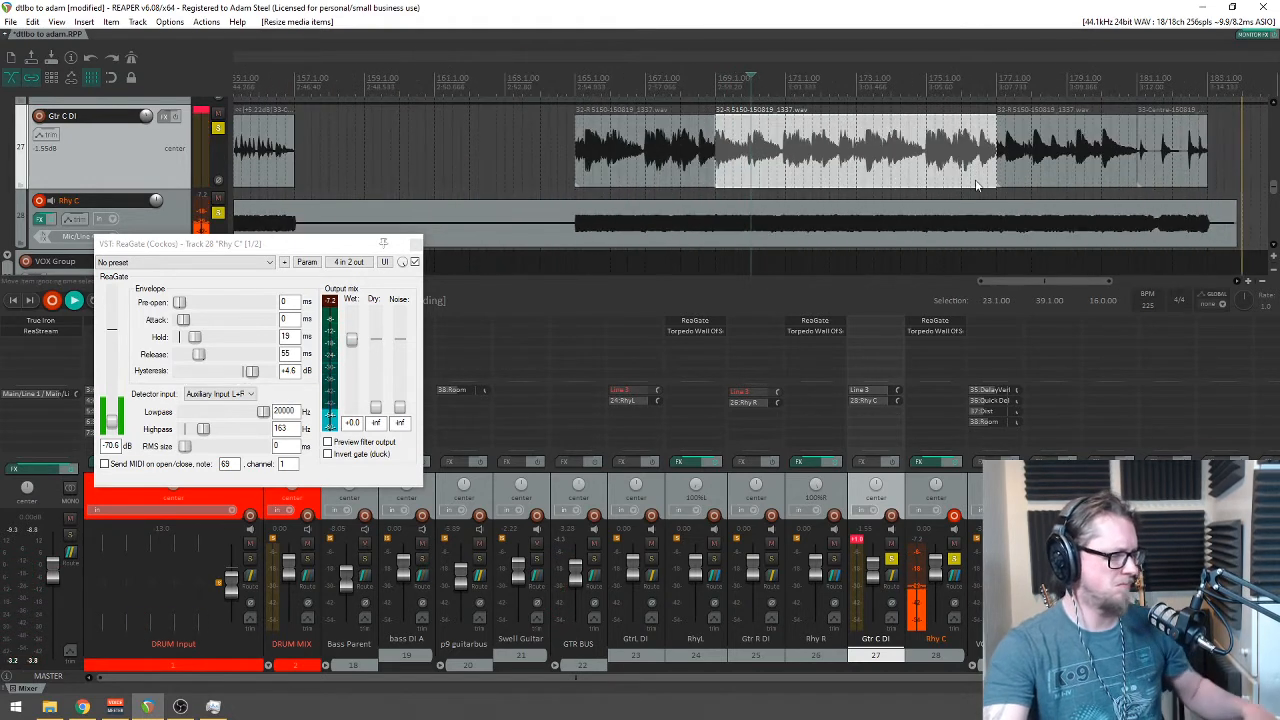
pyautogui.scroll(-6, 965, 240)
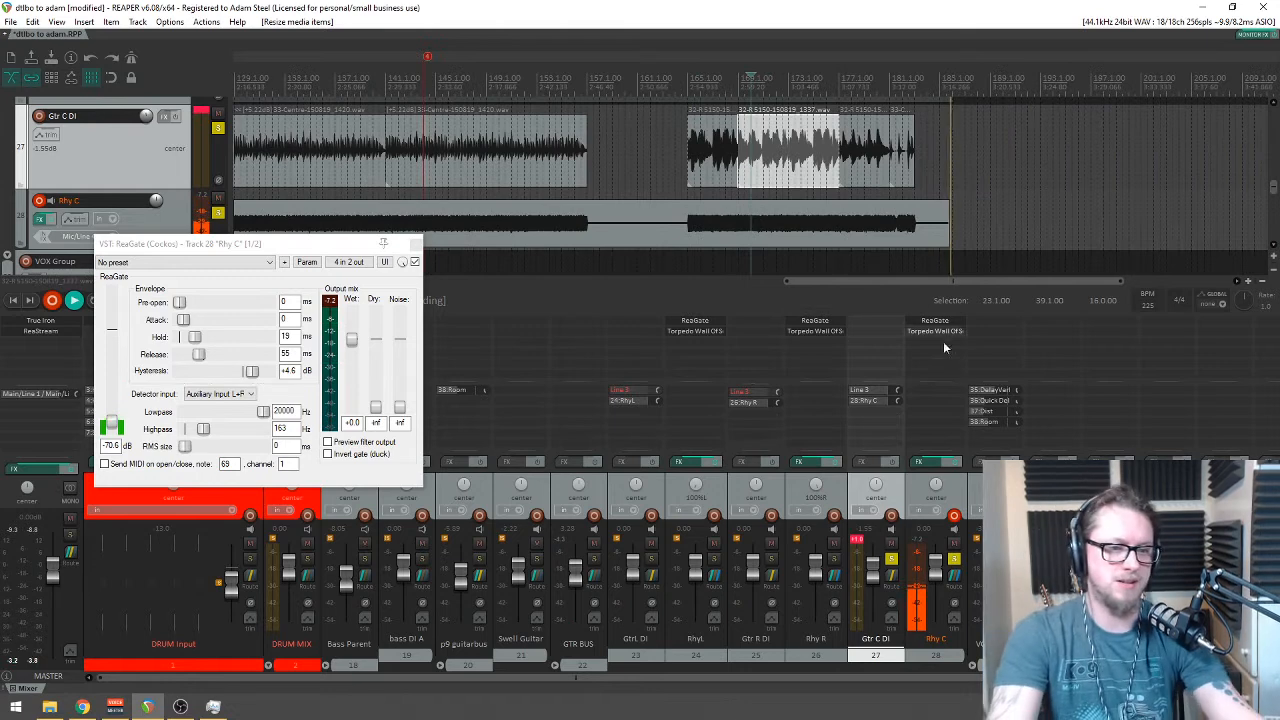
pyautogui.press('space')
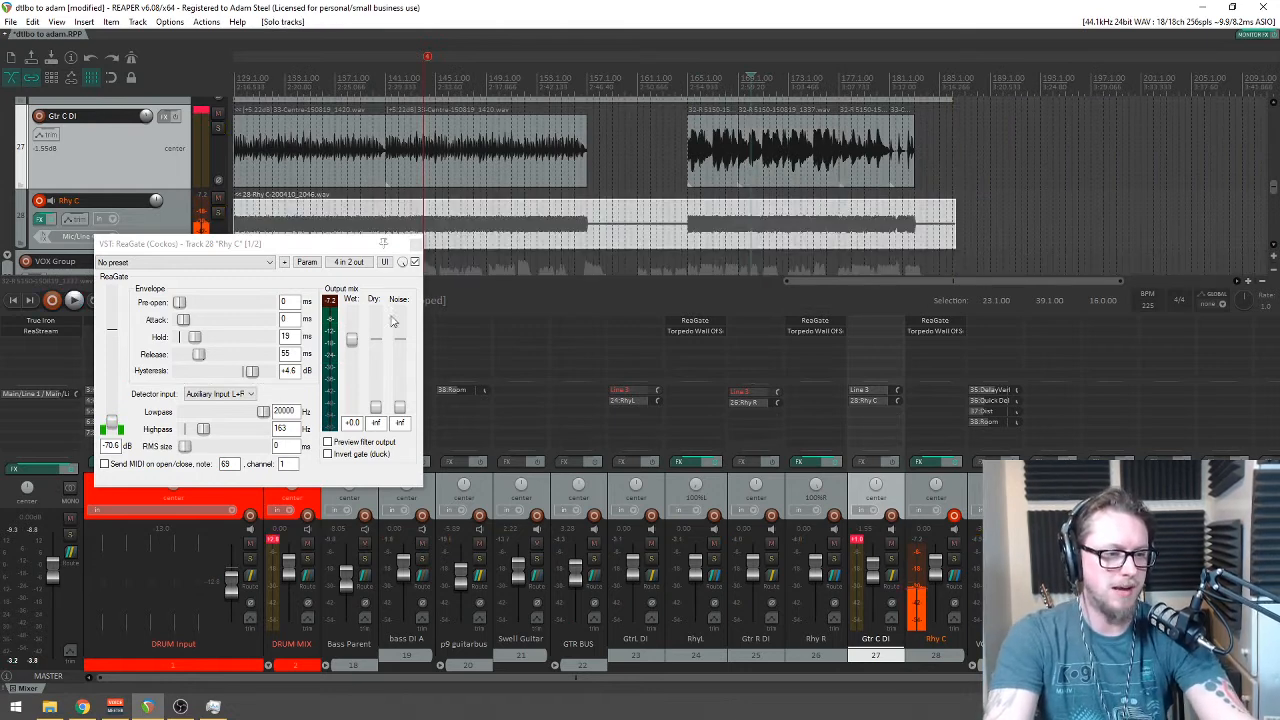
pyautogui.click(414, 245)
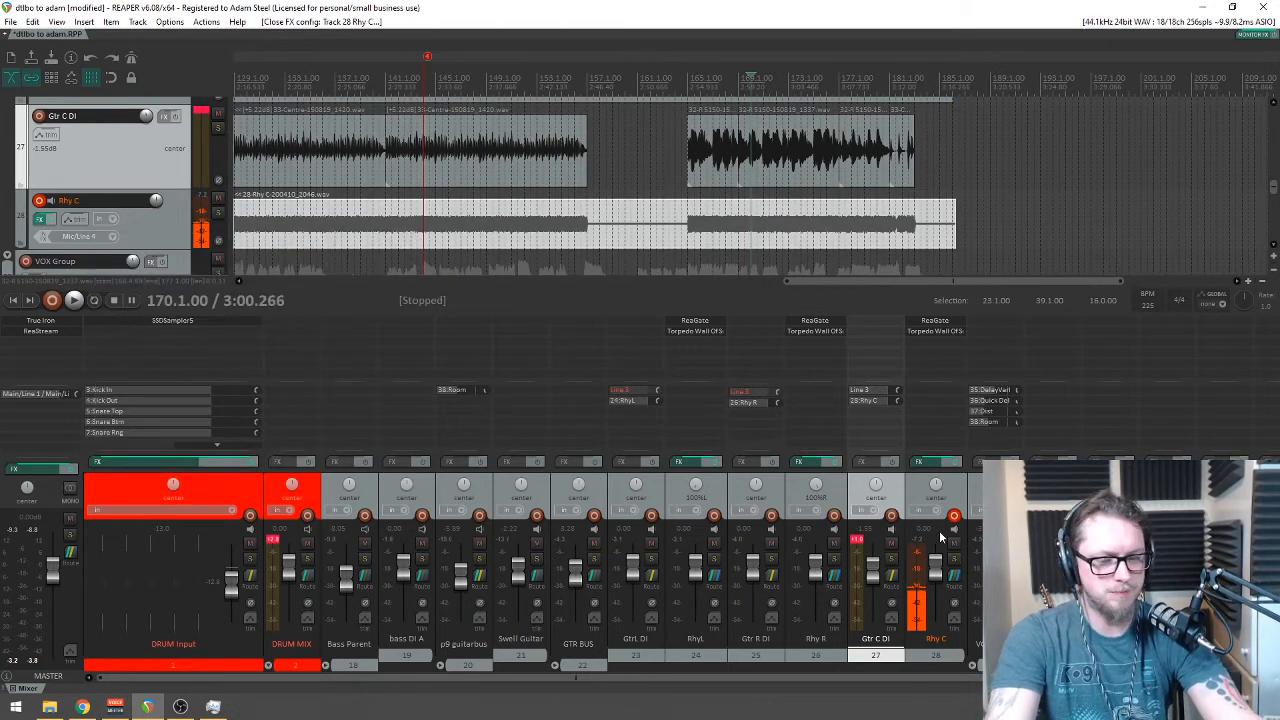
# Step: Disarm the Rhy C track and solo the GTR BUS
pyautogui.click(955, 519)
pyautogui.scroll(-4, 688, 143)
pyautogui.scroll(4, 1103, 150)
pyautogui.click(594, 559)
# Step: Play back from bar 170 and mute the Line 3 hardware output of Gtr C DI
pyautogui.press('space')
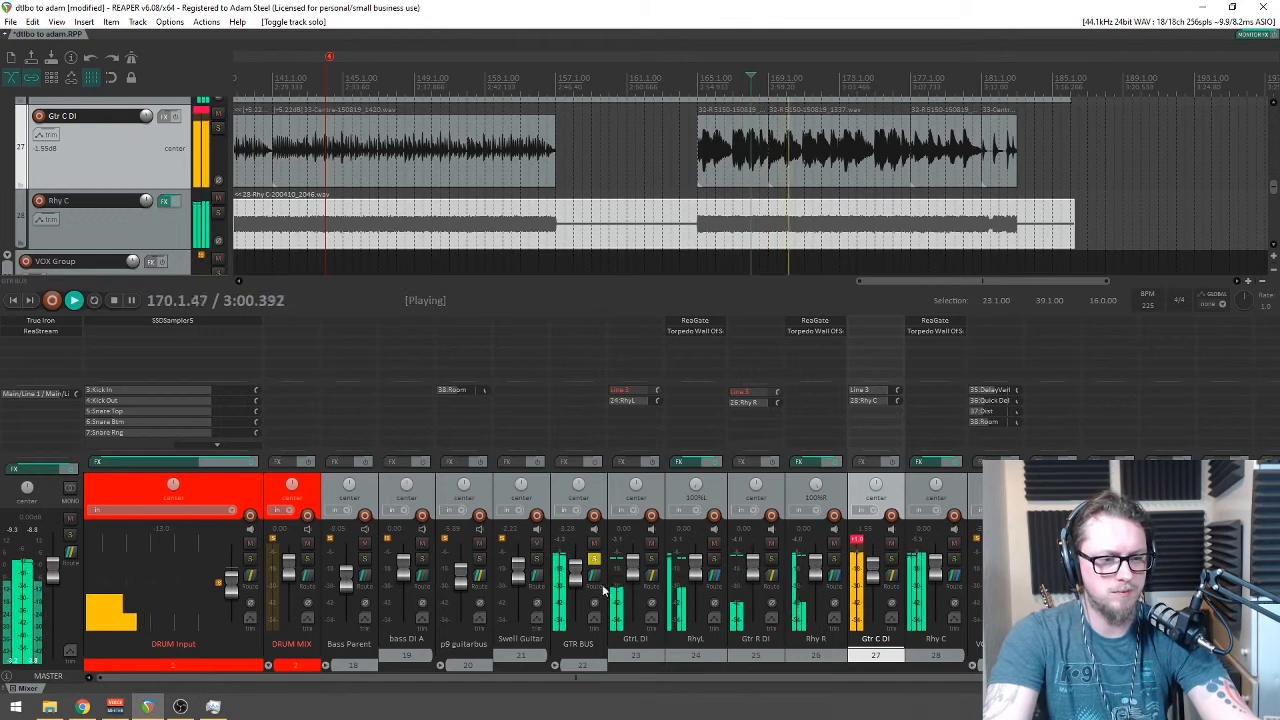
pyautogui.click(870, 393)
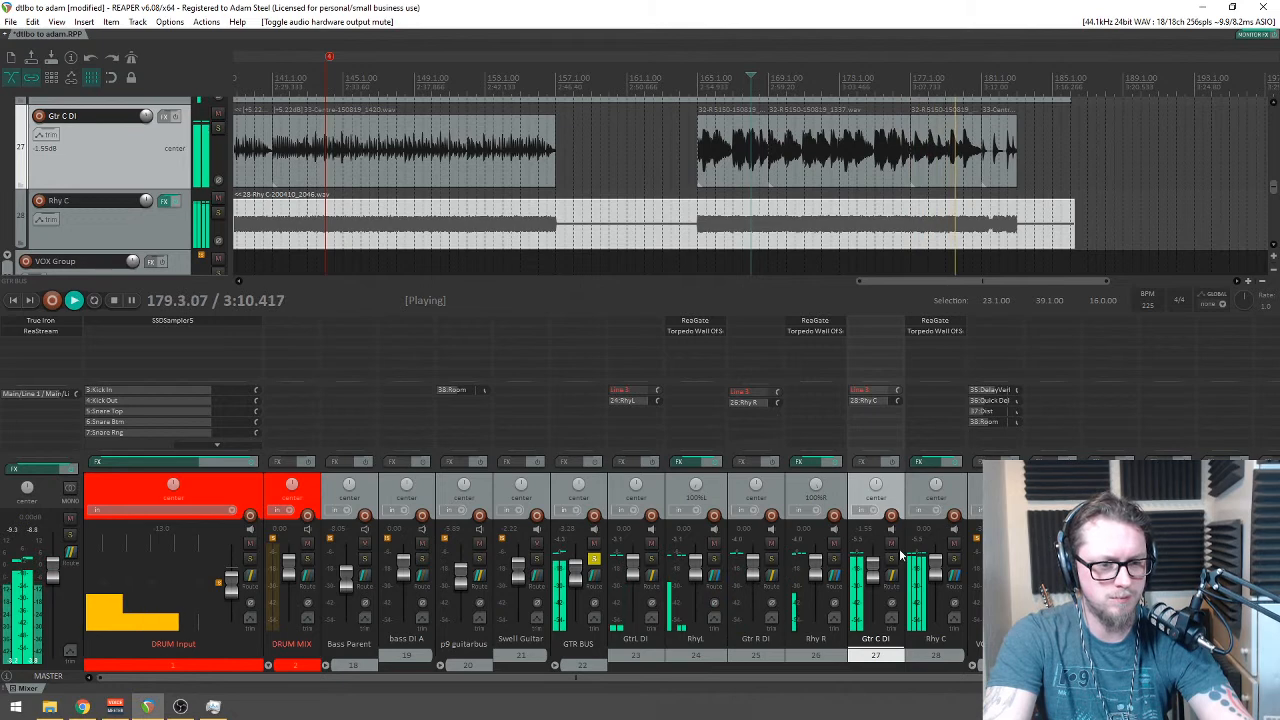
# Step: Trim the end of the Rhy C recording to just past bar 183 and replay the ending from about bar 180
pyautogui.scroll(5, 720, 232)
pyautogui.scroll(-2, 720, 232)
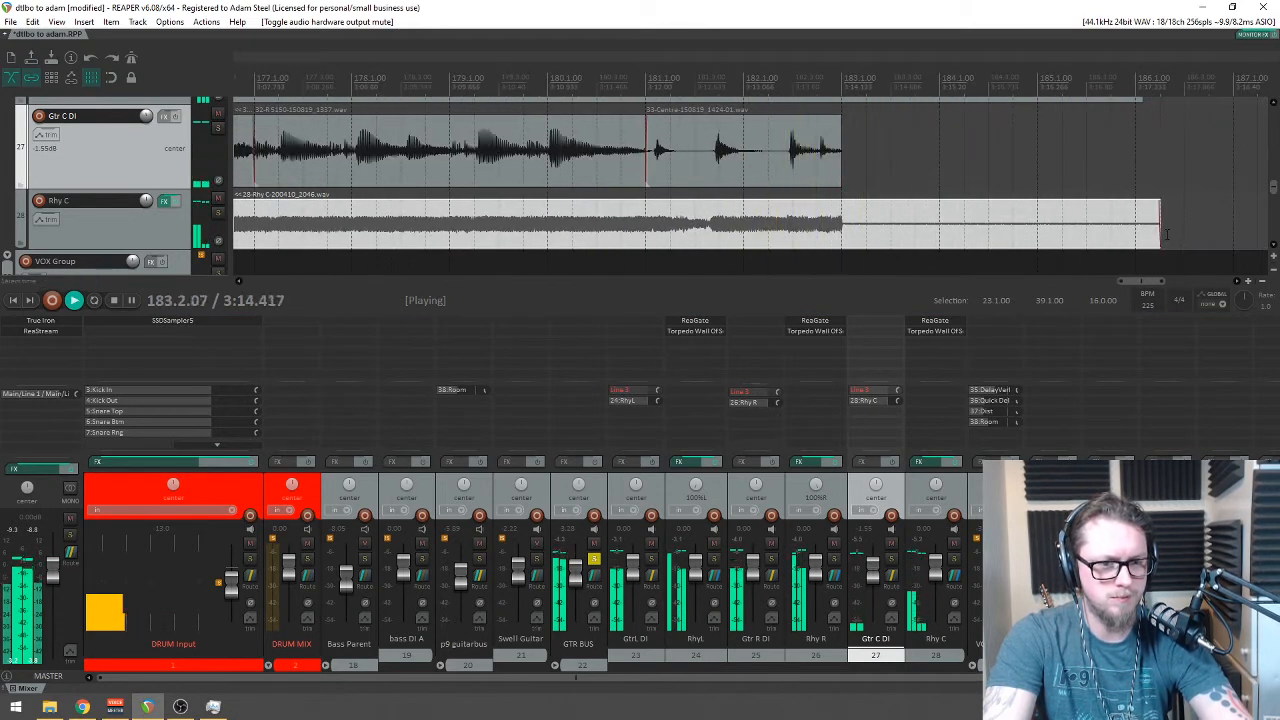
pyautogui.moveTo(1160, 235); pyautogui.dragTo(880, 232)
pyautogui.click(531, 88)
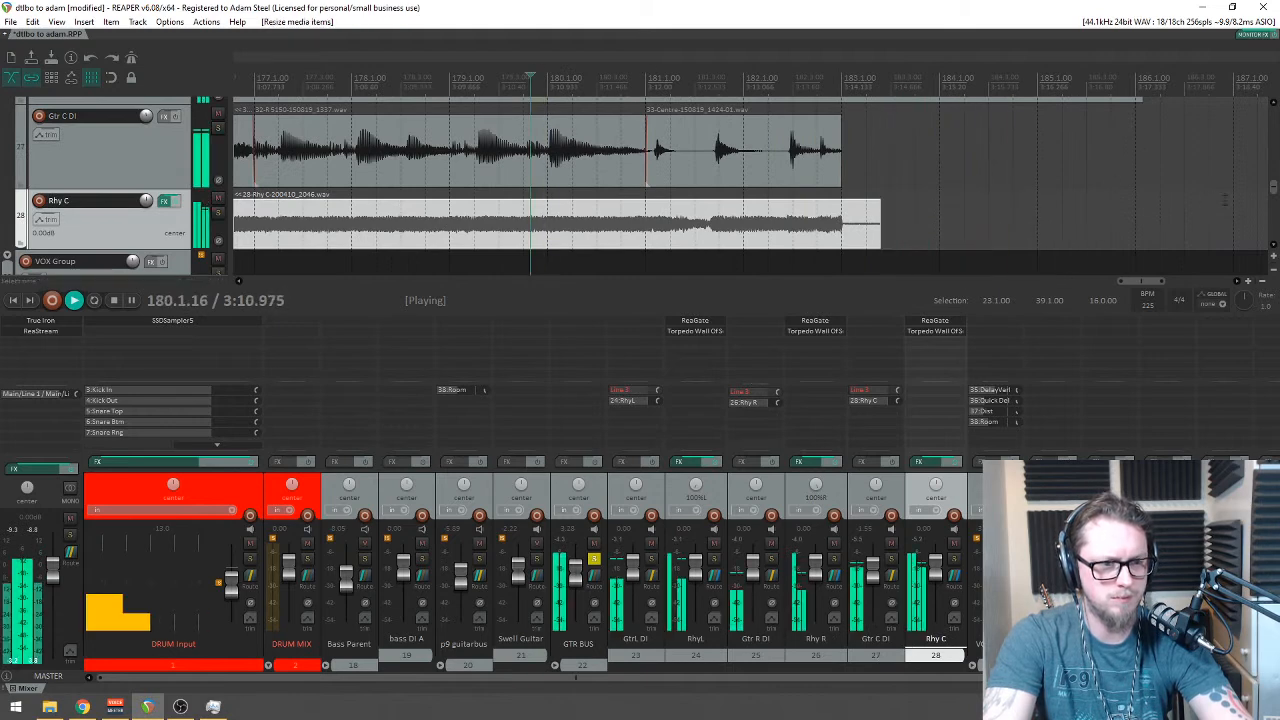
# Step: Play back the soloed guitar bus from bar 165 to check the closing section, and stop playback
pyautogui.moveTo(1273, 186); pyautogui.dragTo(1274, 183)
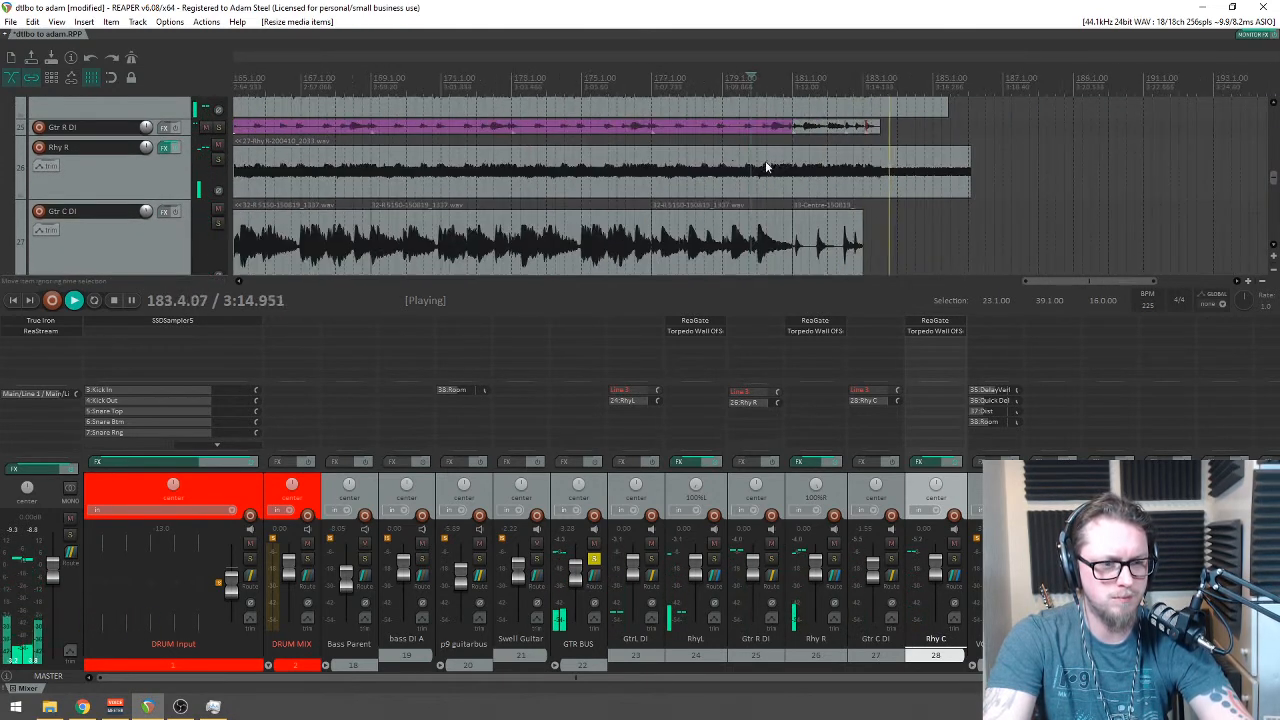
pyautogui.scroll(-3, 503, 69)
pyautogui.click(397, 58)
pyautogui.scroll(4, 577, 100)
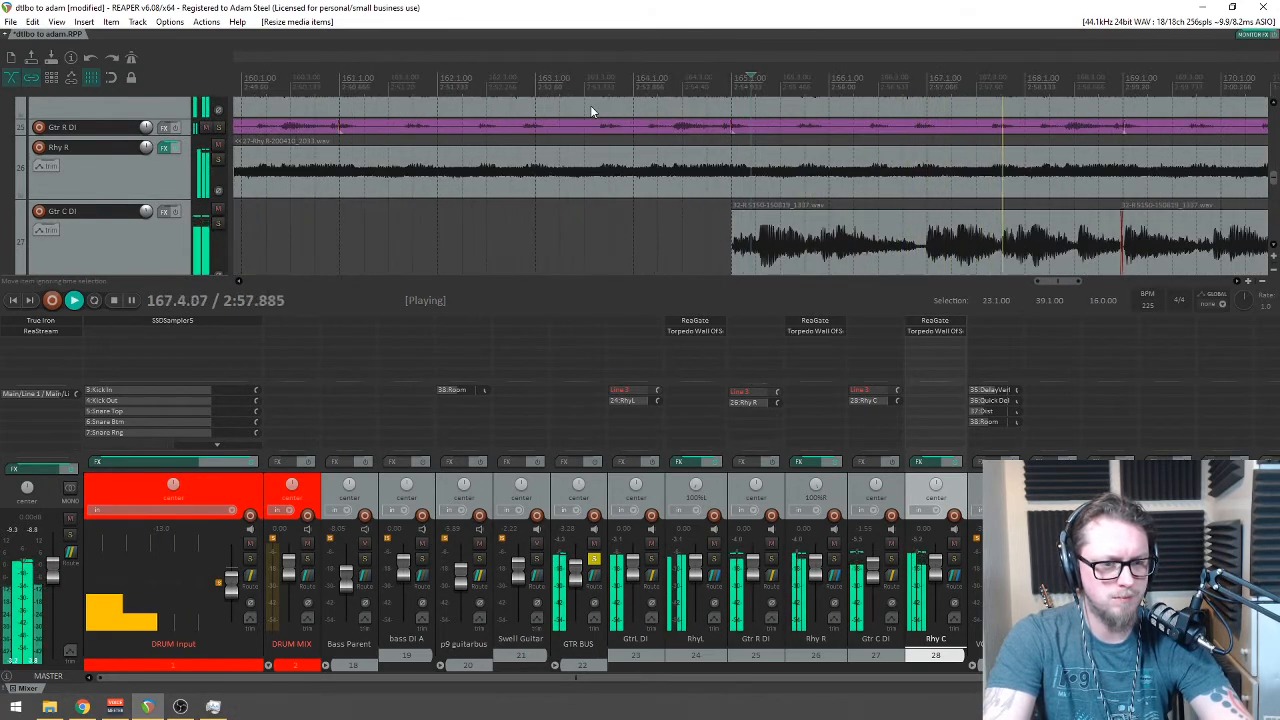
pyautogui.scroll(-2, 590, 108)
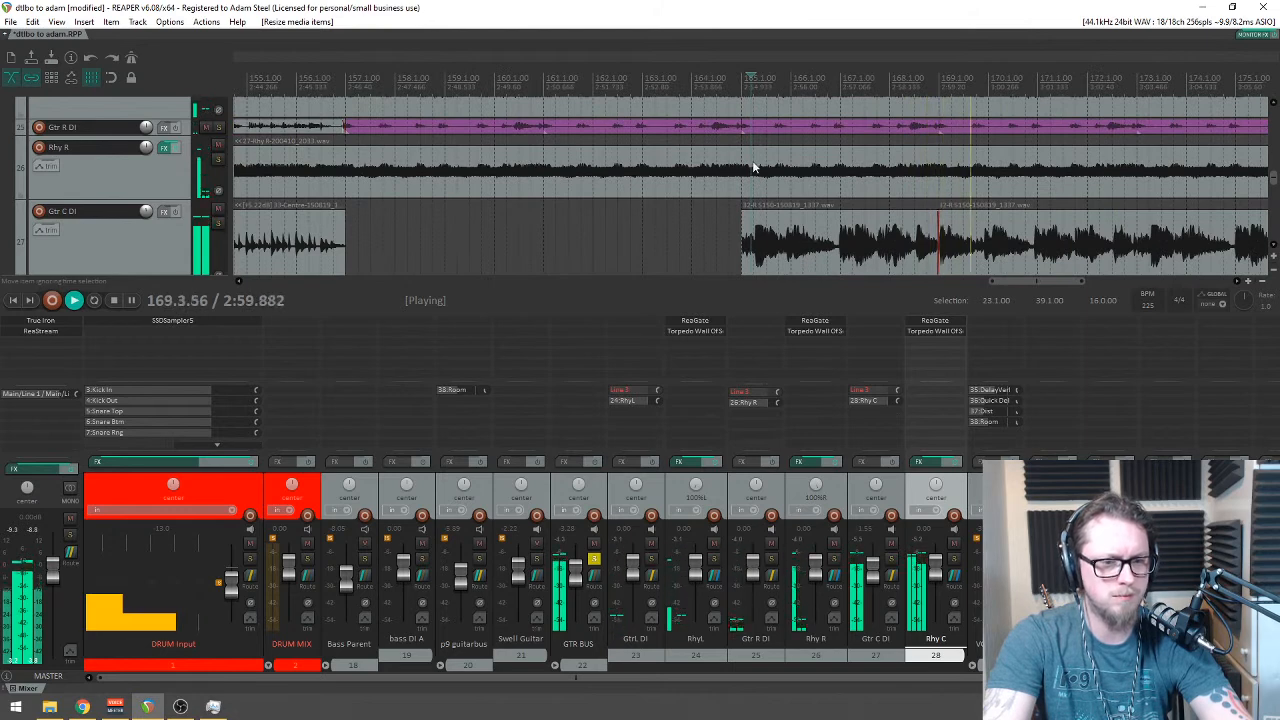
pyautogui.scroll(-2, 753, 170)
pyautogui.scroll(-1, 882, 258)
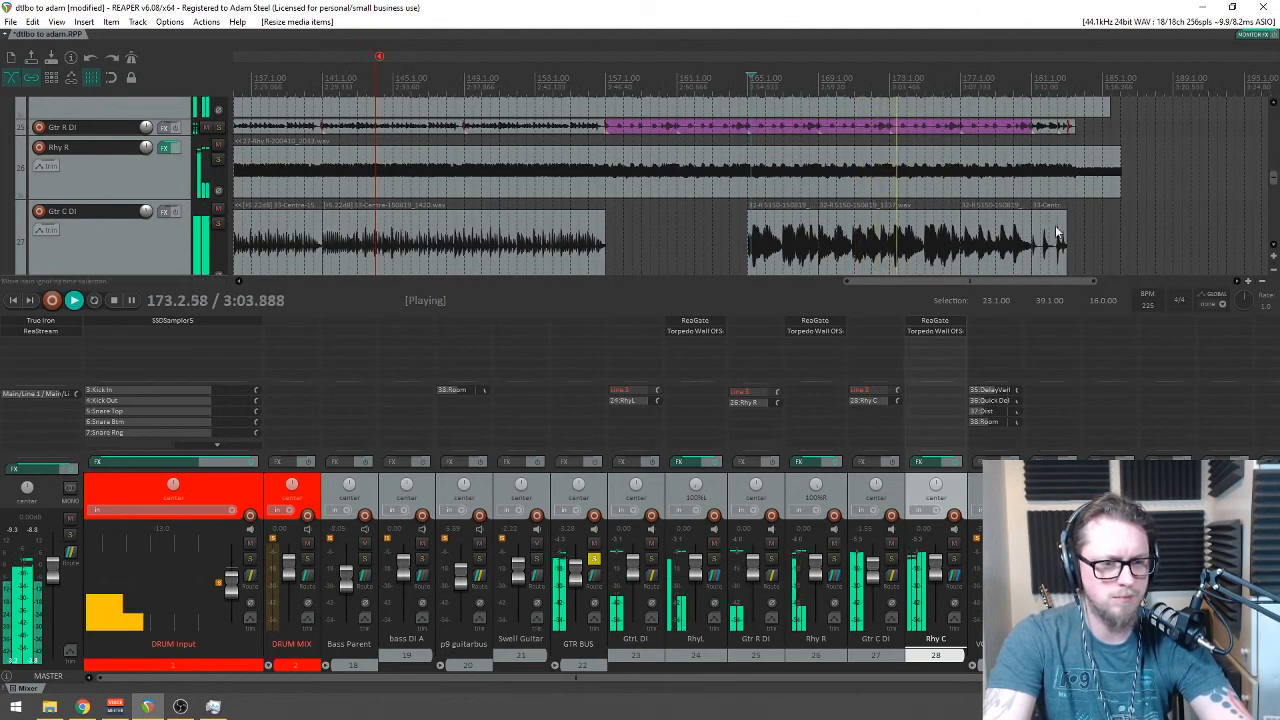
pyautogui.scroll(-2, 993, 224)
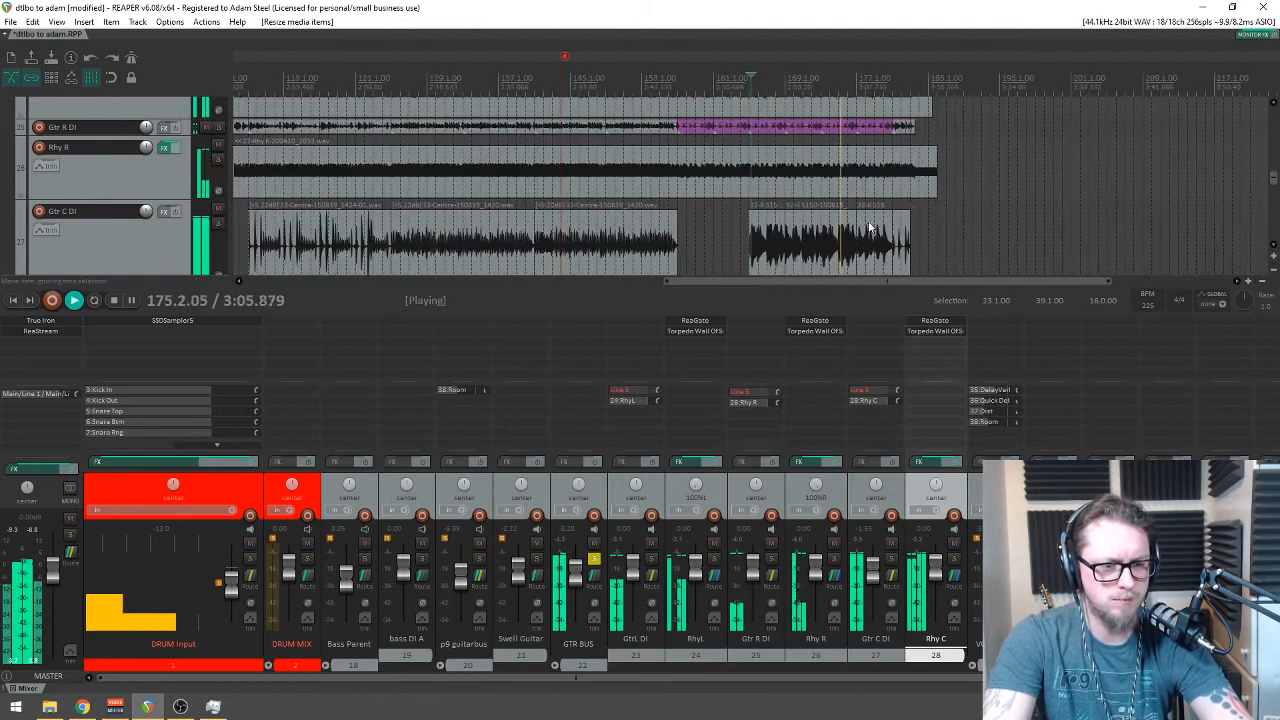
pyautogui.press('space')
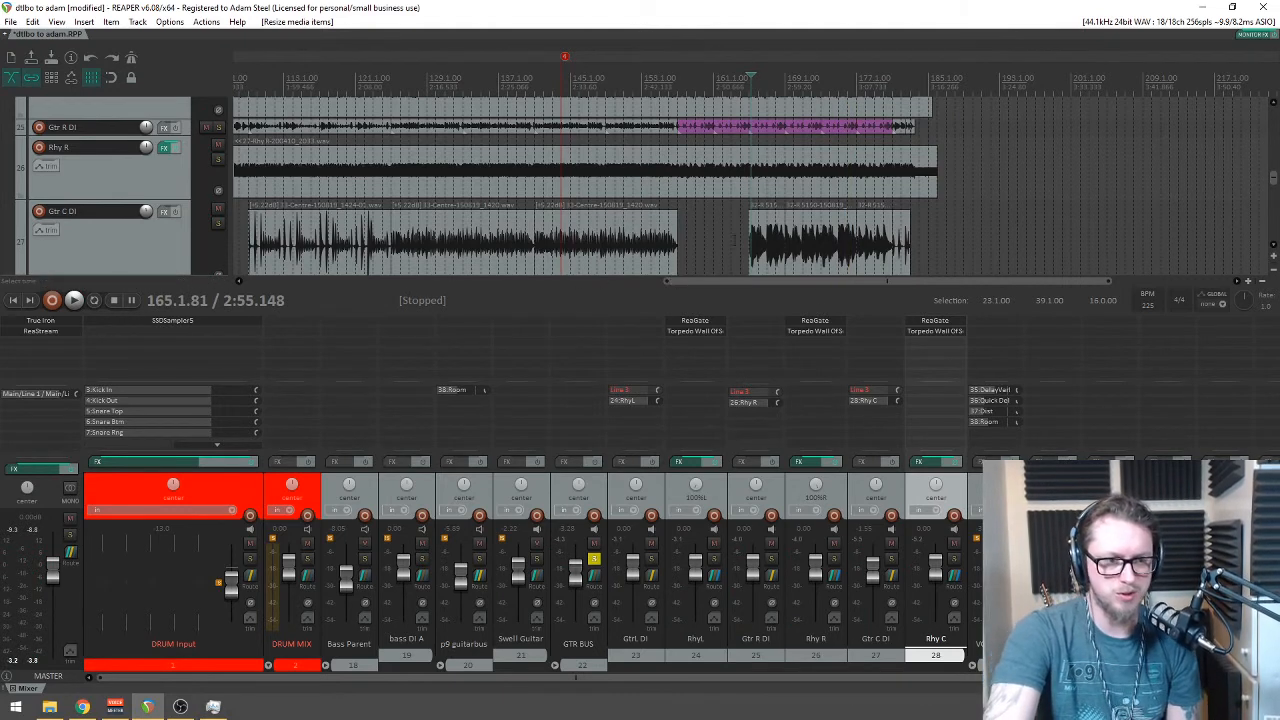
pyautogui.scroll(-1, 730, 250)
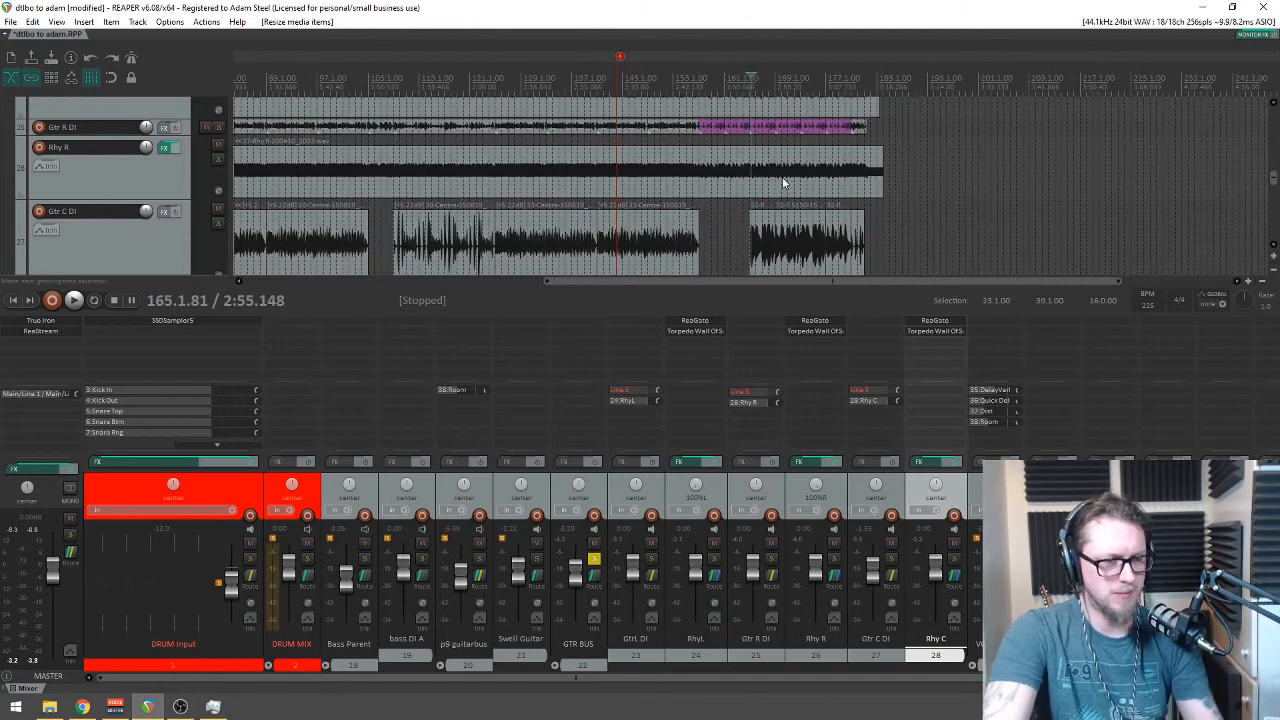
# Step: Replay the soloed guitar bus briefly from about bar 165, and return the edit cursor to about bar 8
pyautogui.scroll(-3, 757, 230)
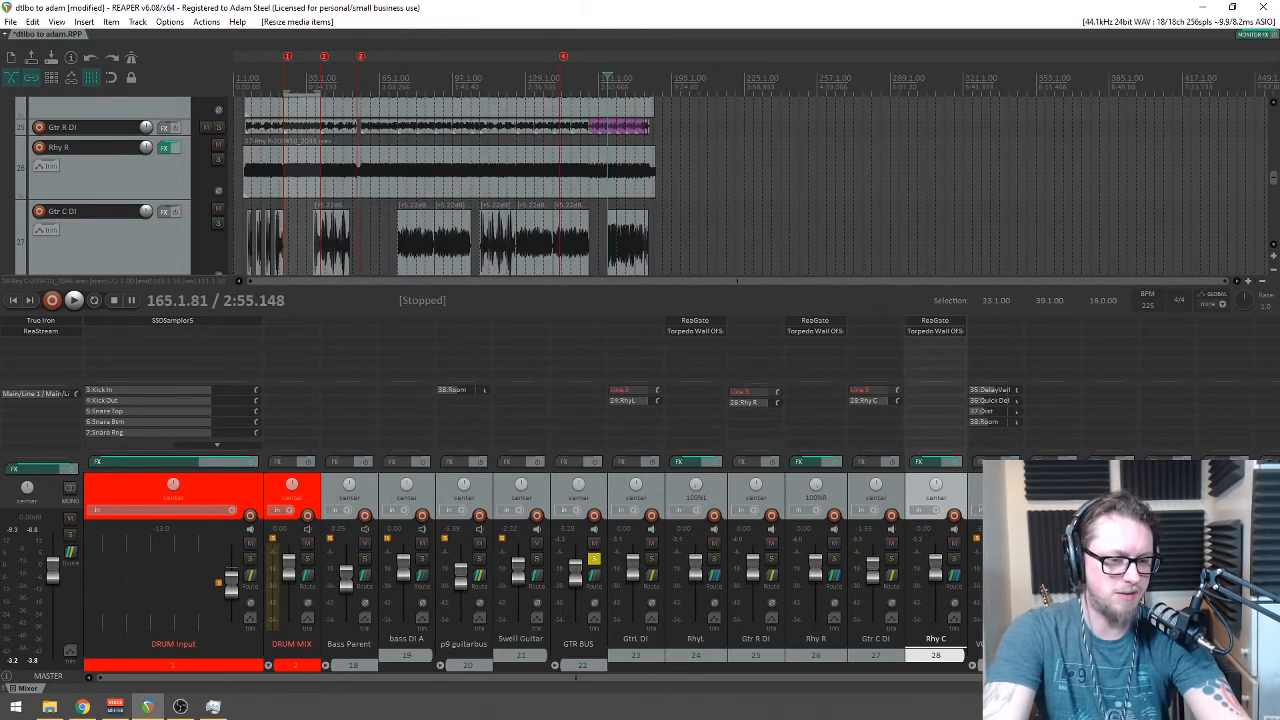
pyautogui.press('space')
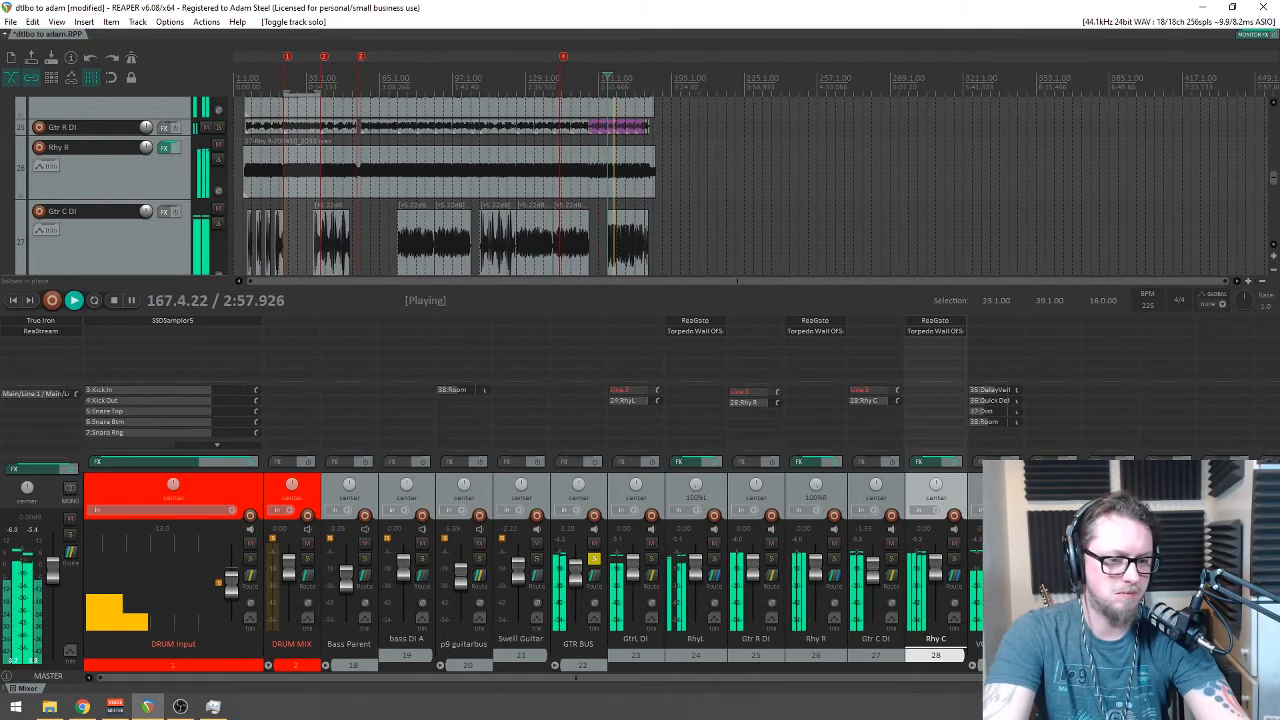
pyautogui.press('space')
pyautogui.scroll(3, 757, 230)
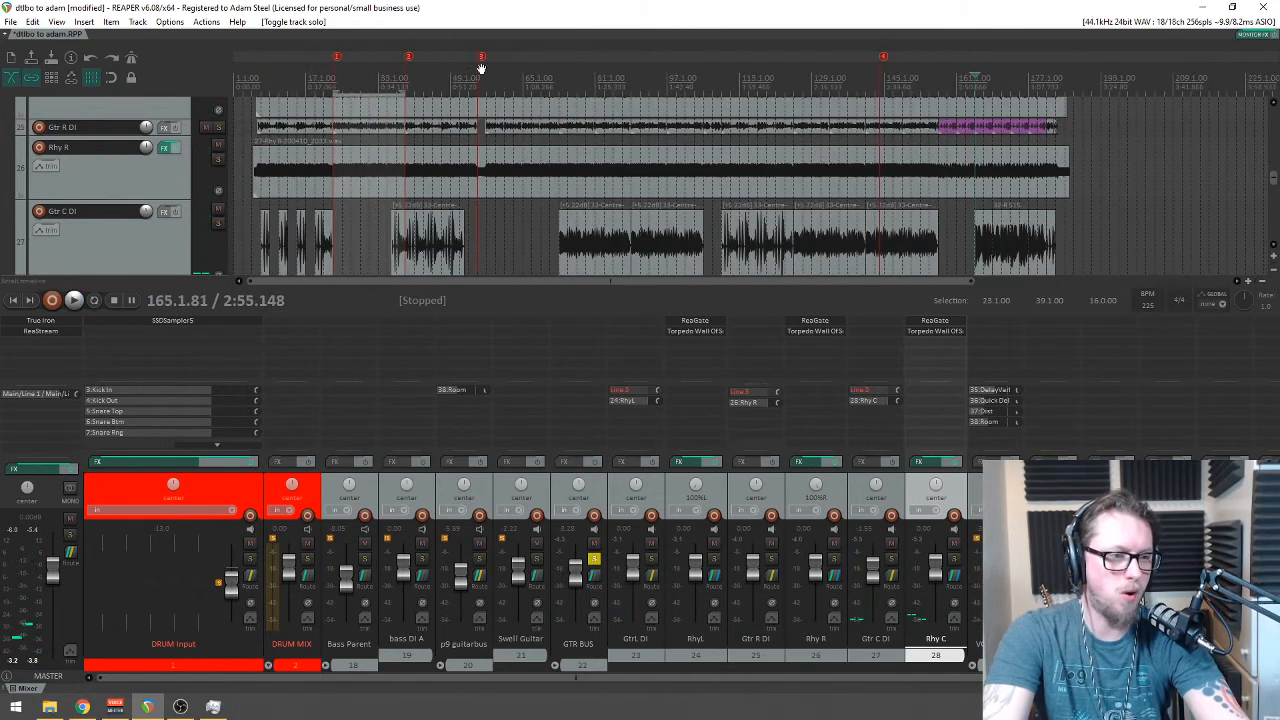
pyautogui.click(267, 78)
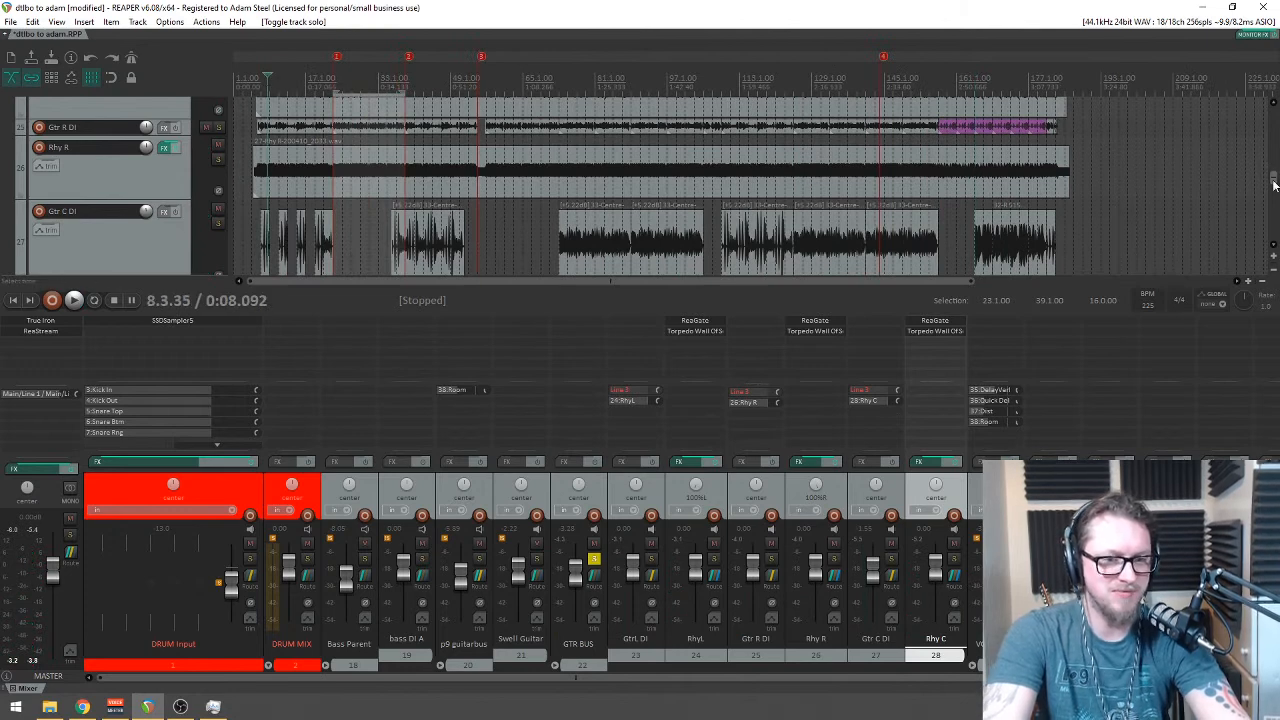
# Step: Move the Swell Guitar track directly below Rhy C, inside the GTR BUS folder
pyautogui.scroll(-3, 1275, 185)
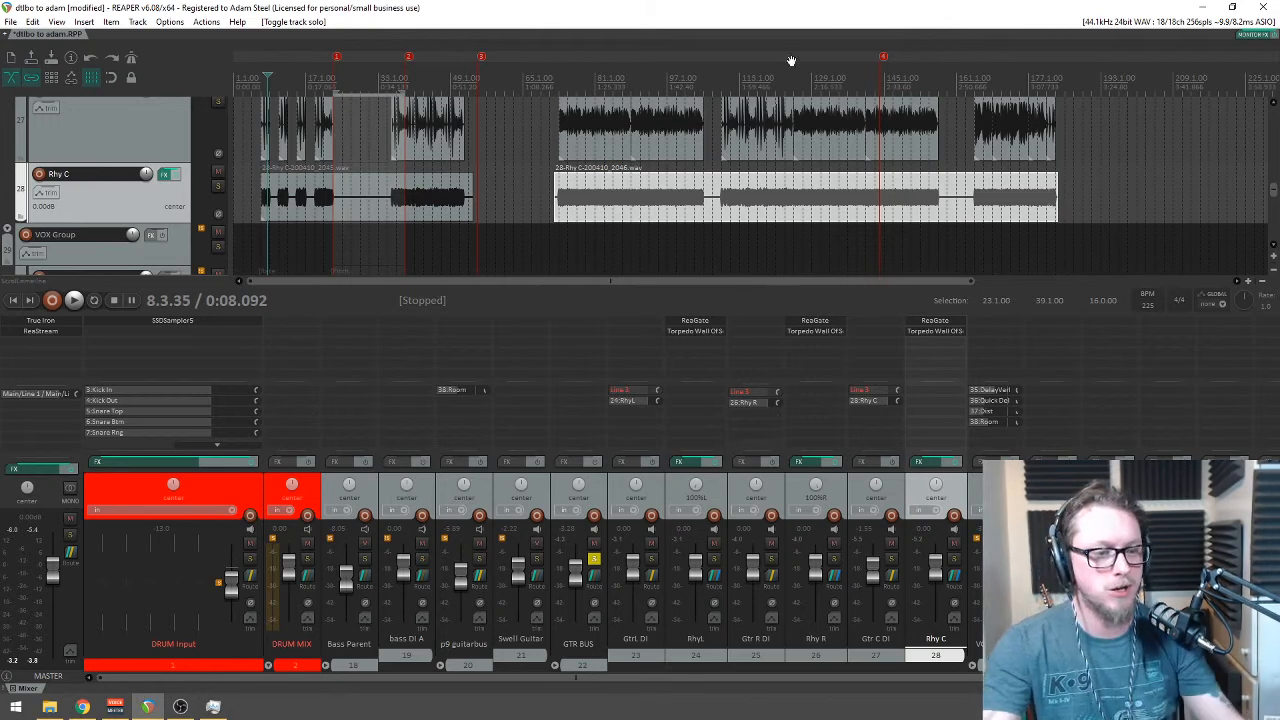
pyautogui.moveTo(1268, 187); pyautogui.dragTo(1274, 151)
pyautogui.moveTo(193, 208); pyautogui.dragTo(183, 162)
# Step: Solo the Swell Guitar track, listen to its clips from marker 3 near bar 55, and stop playback
pyautogui.click(485, 145)
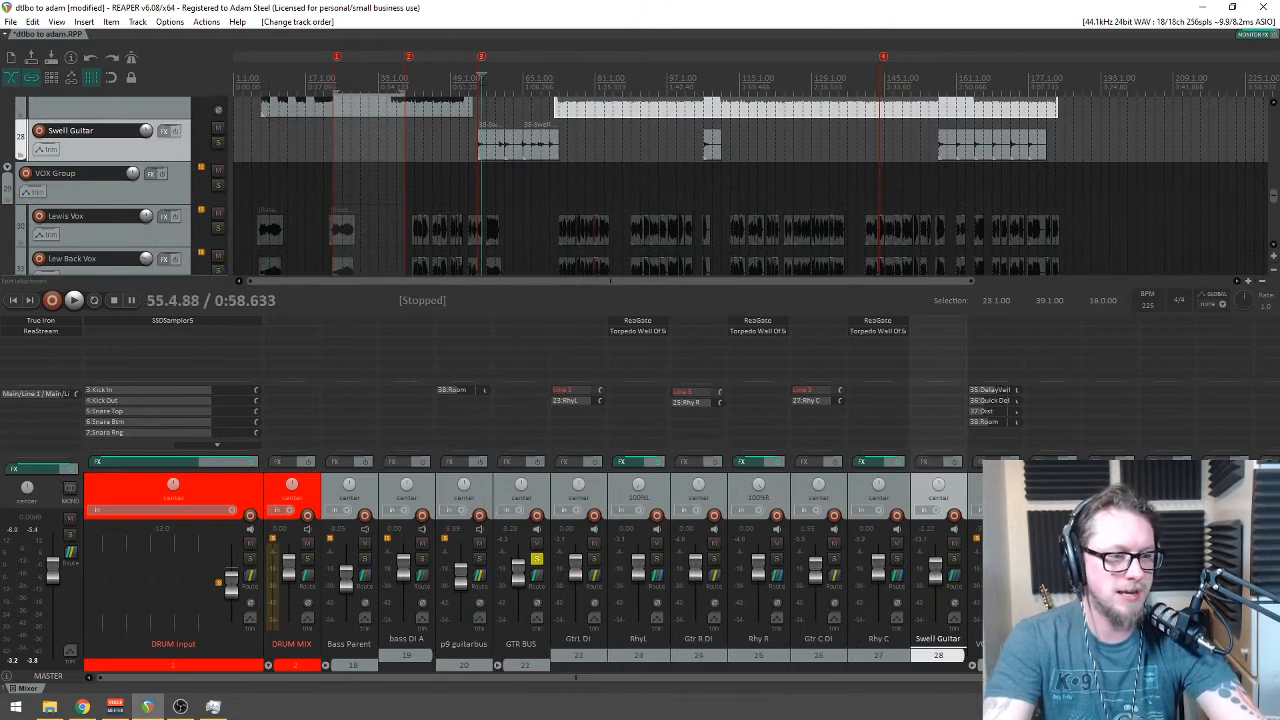
pyautogui.scroll(3, 485, 145)
pyautogui.click(218, 142)
pyautogui.scroll(3, 742, 62)
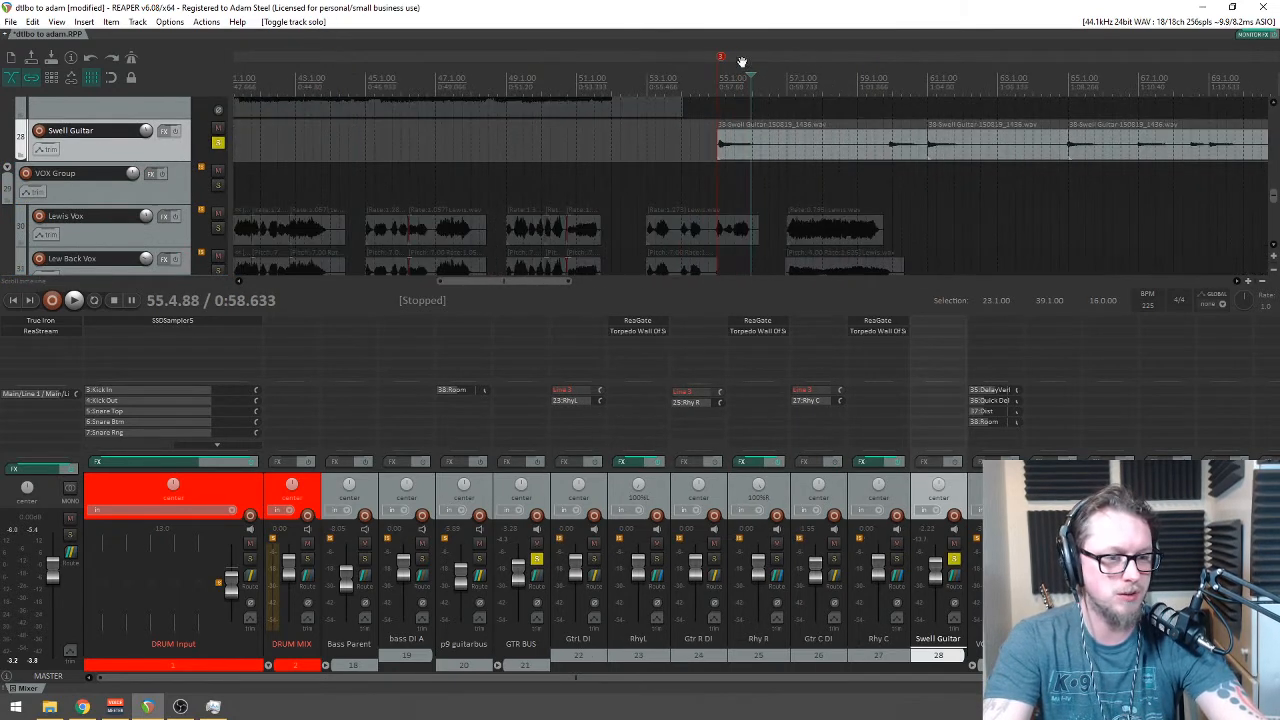
pyautogui.press('space')
pyautogui.scroll(-3, 742, 62)
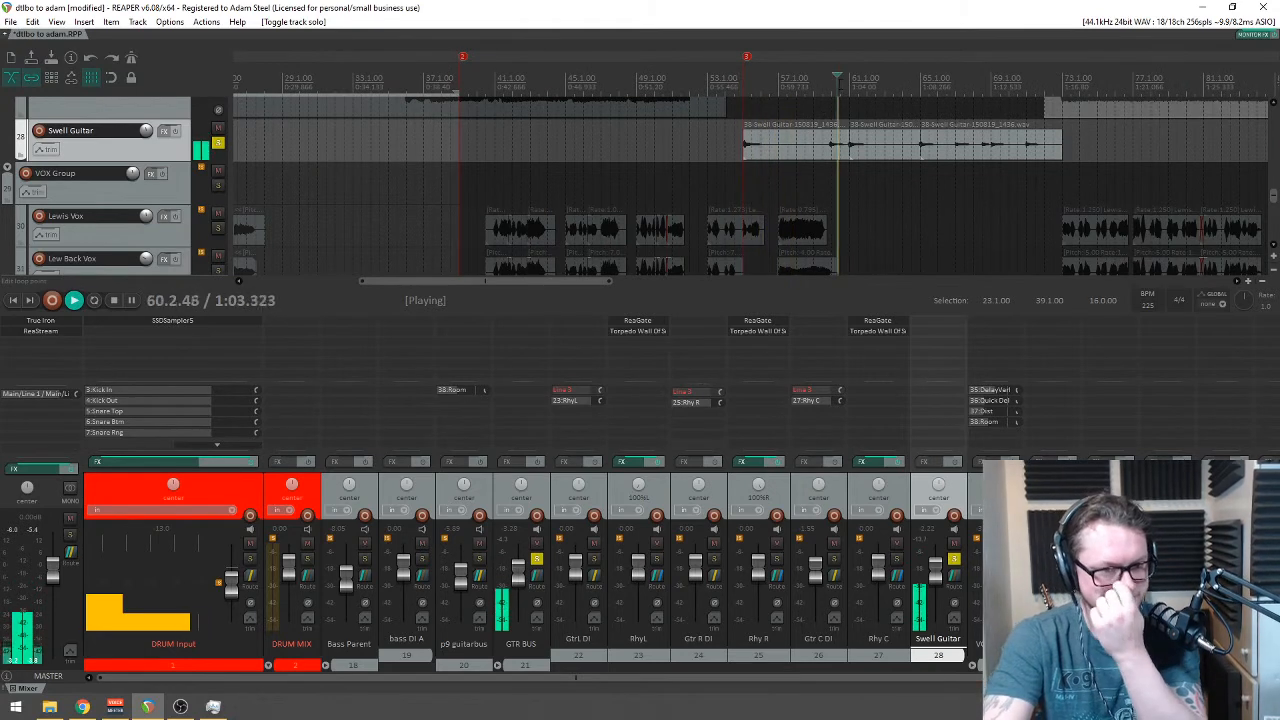
pyautogui.scroll(-5, 752, 108)
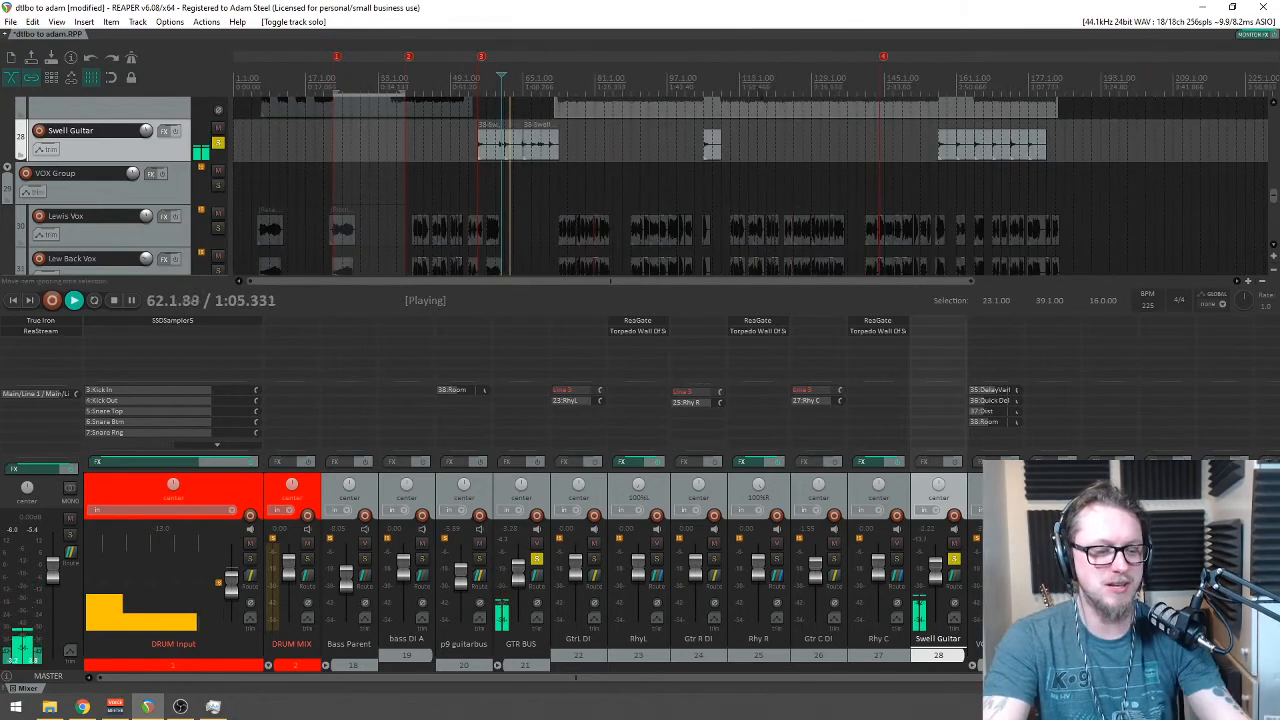
pyautogui.scroll(-2, 637, 112)
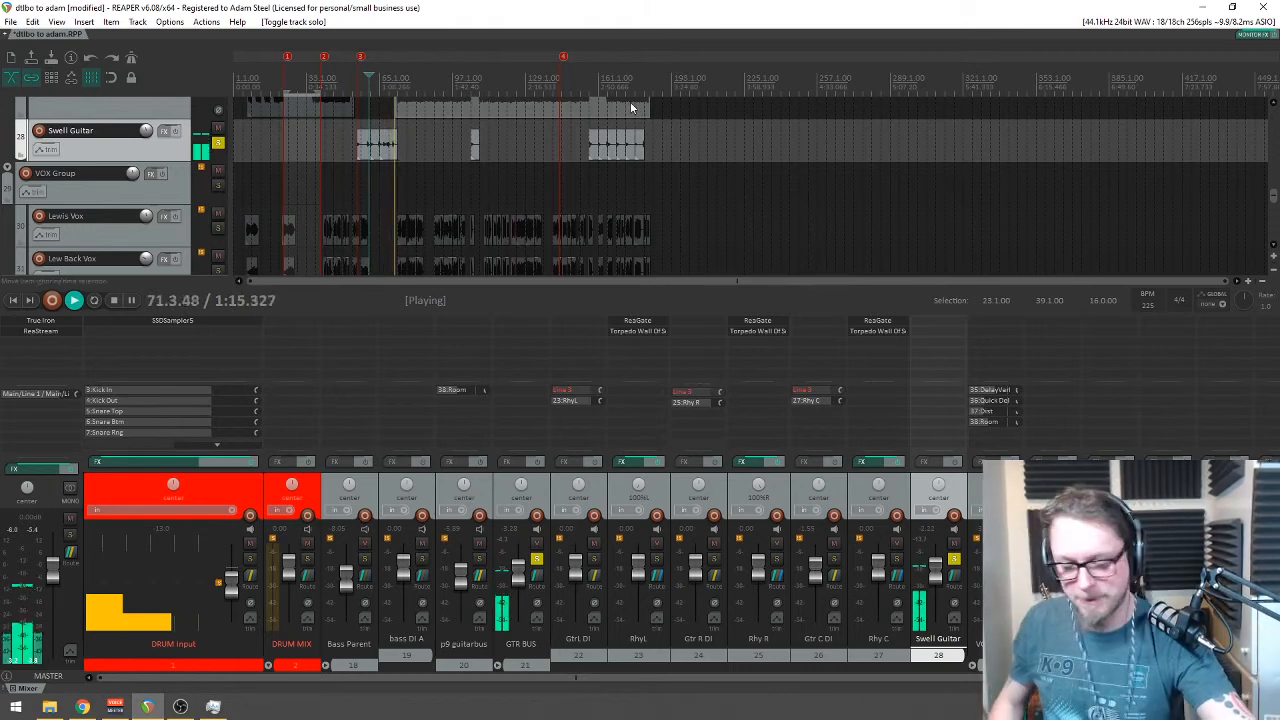
pyautogui.scroll(4, 635, 108)
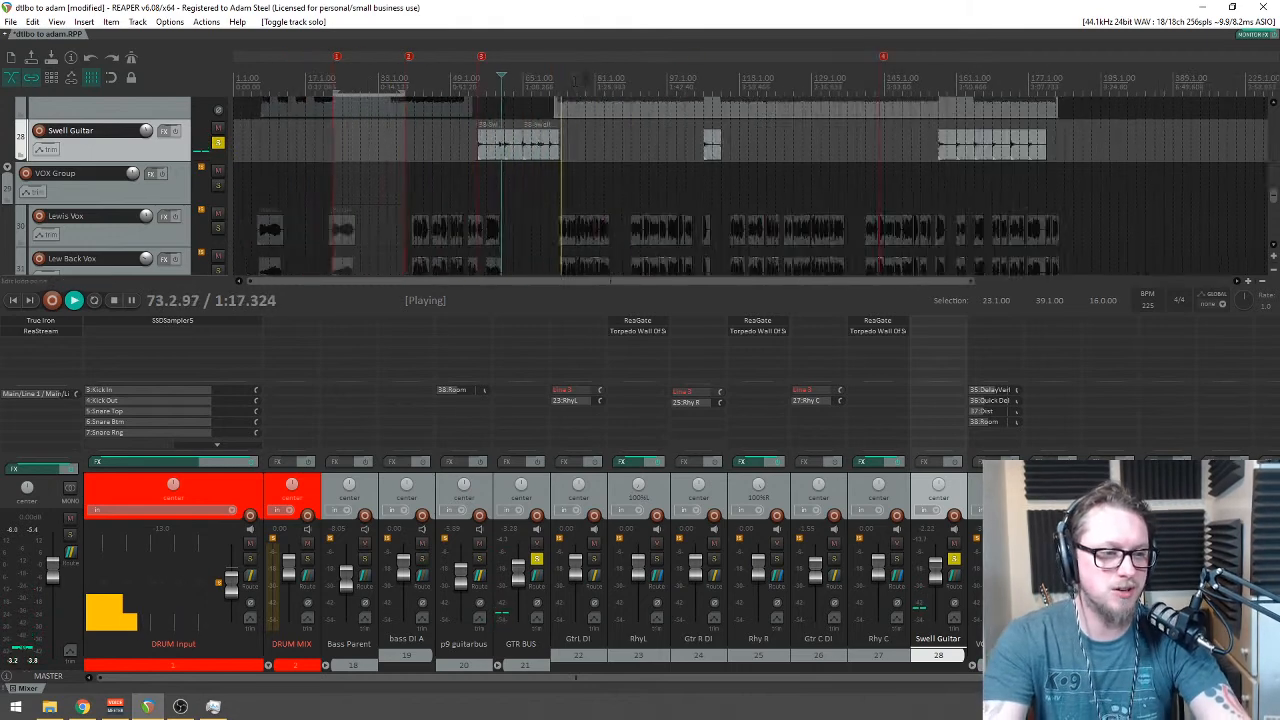
pyautogui.scroll(3, 635, 108)
pyautogui.press('space')
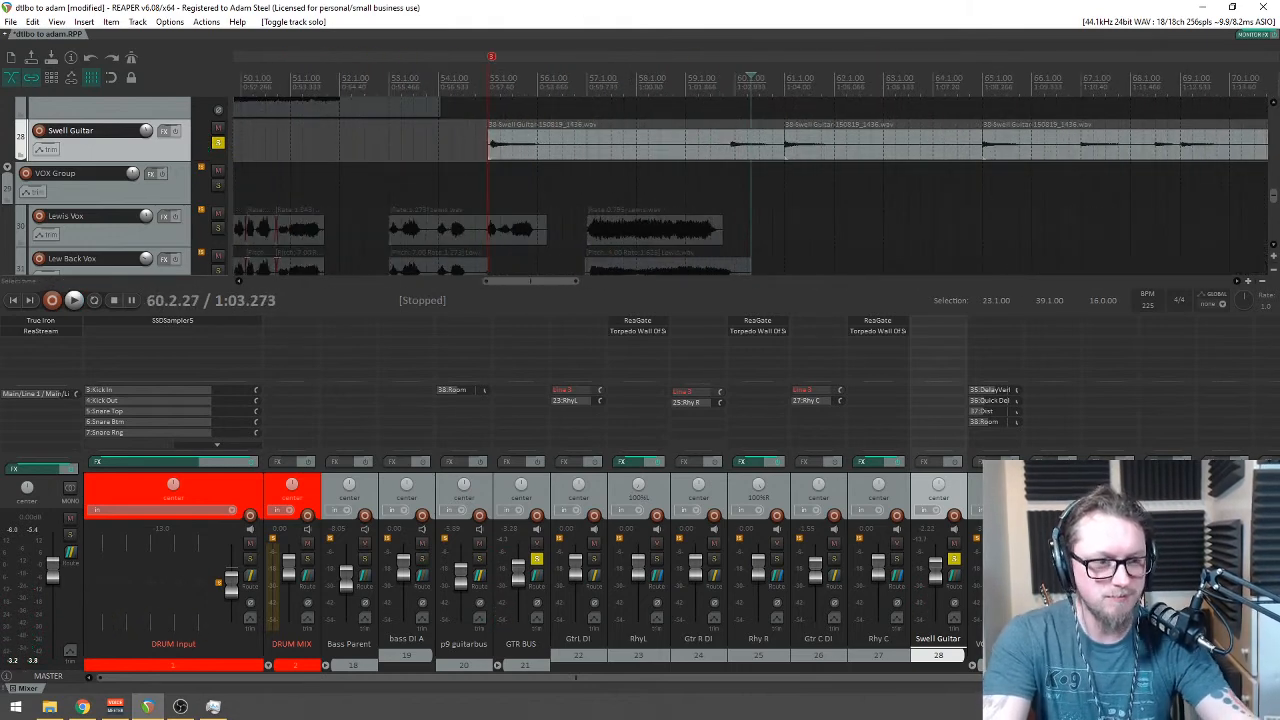
# Step: Add the Helix Native VST3 plug-in to the Swell Guitar track and position its window clear of the timeline
pyautogui.scroll(-1, 700, 180)
pyautogui.doubleClick(940, 337)
pyautogui.write('hel')
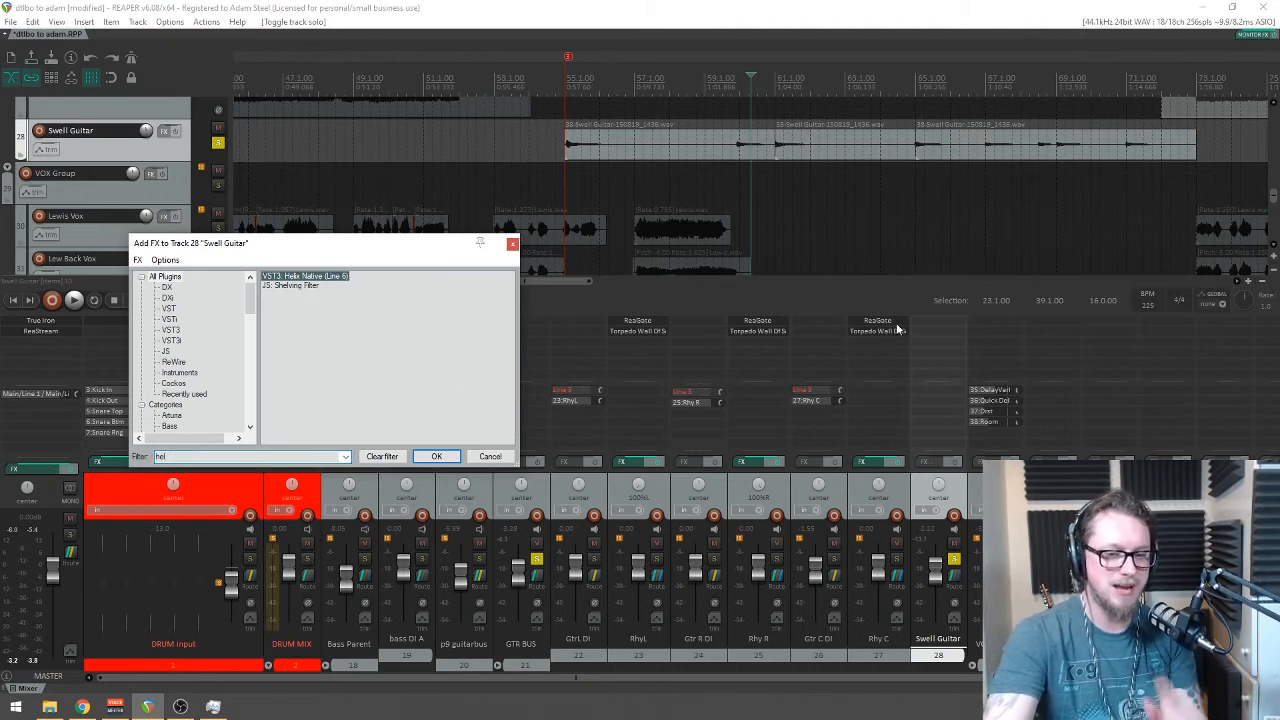
pyautogui.press('Return')
pyautogui.moveTo(404, 46); pyautogui.dragTo(527, 170)
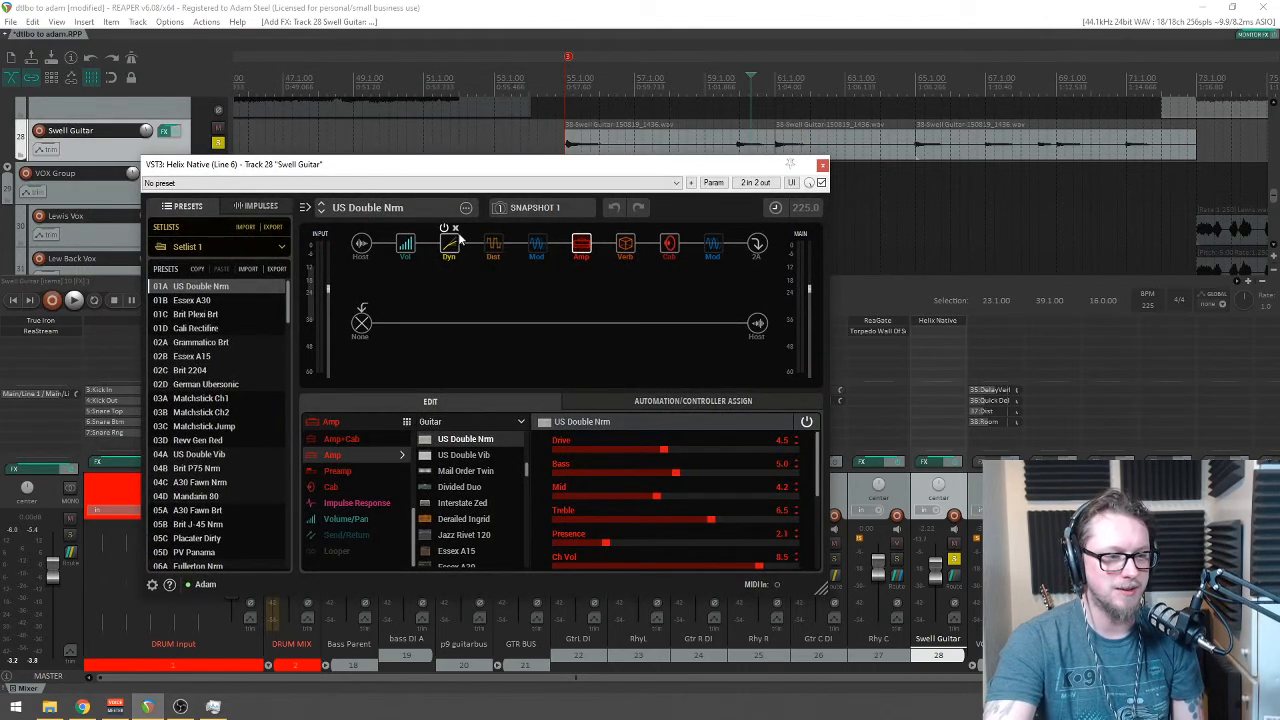
# Step: Remove the dynamics, distortion, first modulation, amp, reverb and cab blocks from the Helix Native signal chain
pyautogui.click(455, 229)
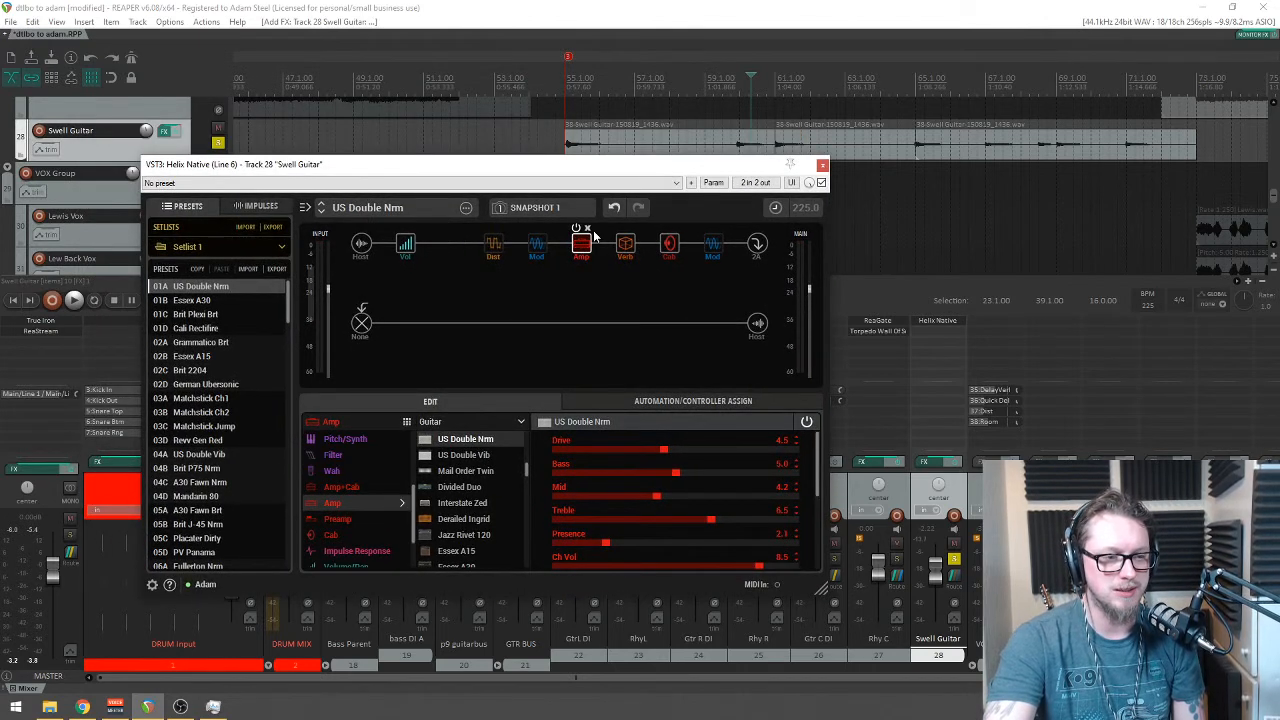
pyautogui.click(588, 229)
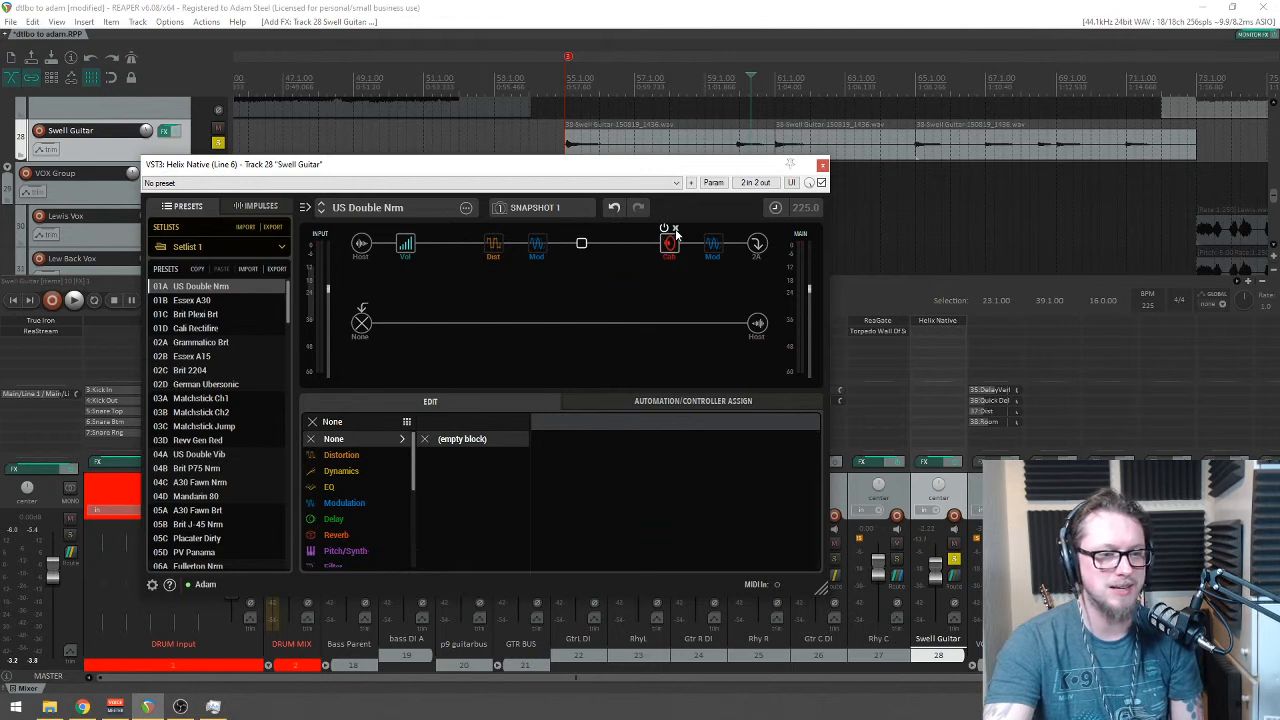
pyautogui.click(544, 228)
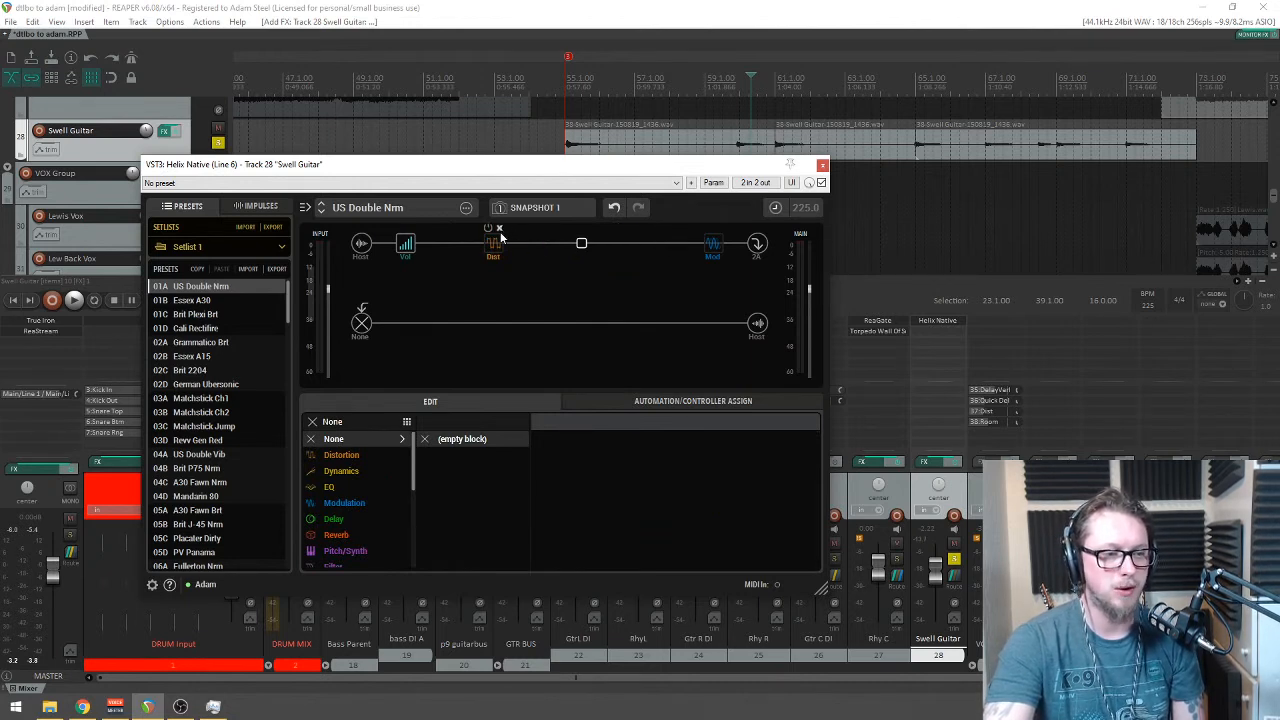
# Step: Add a mono Autoswell dynamics block in the empty slot and set its Attack to 796 ms while auditioning the part
pyautogui.click(341, 470)
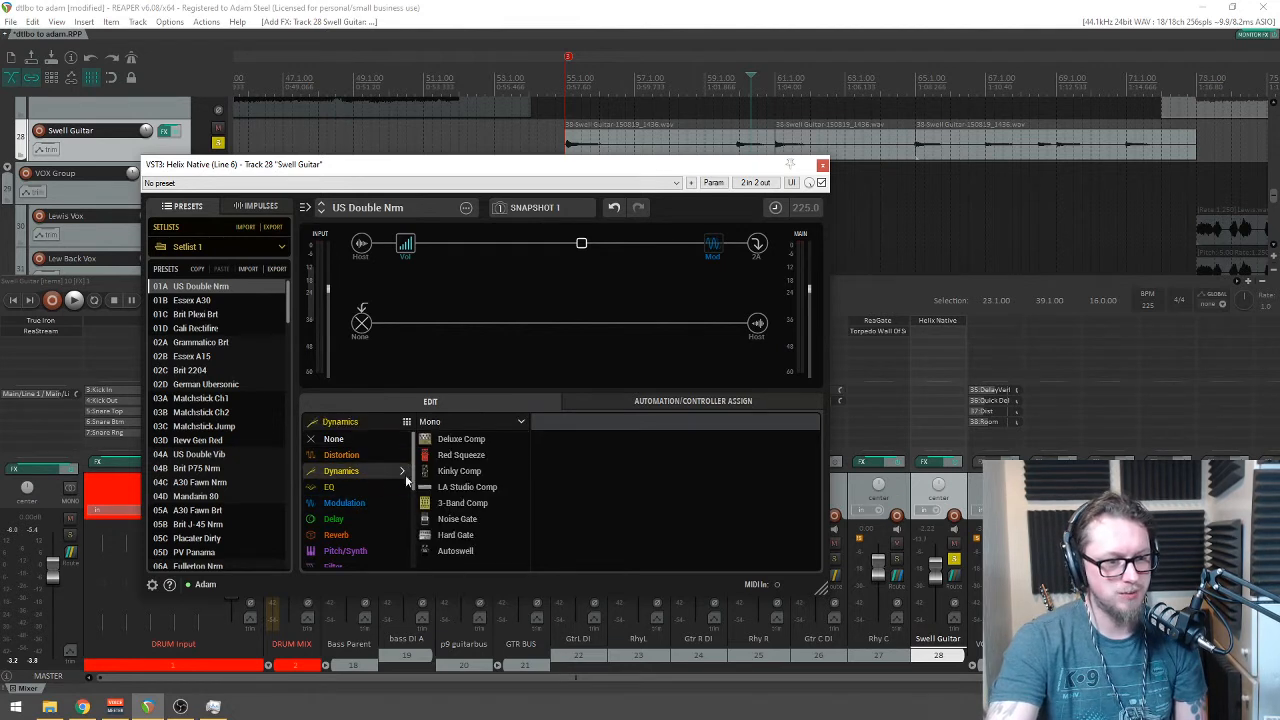
pyautogui.click(455, 550)
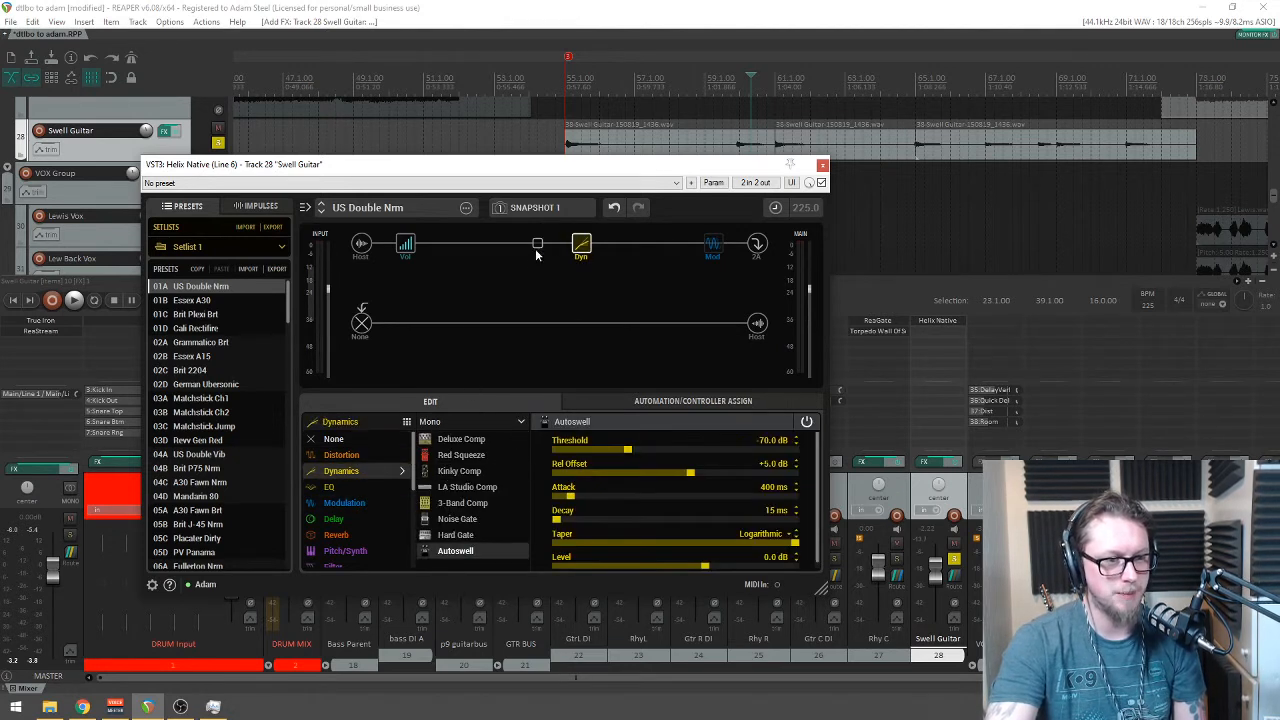
pyautogui.press('space')
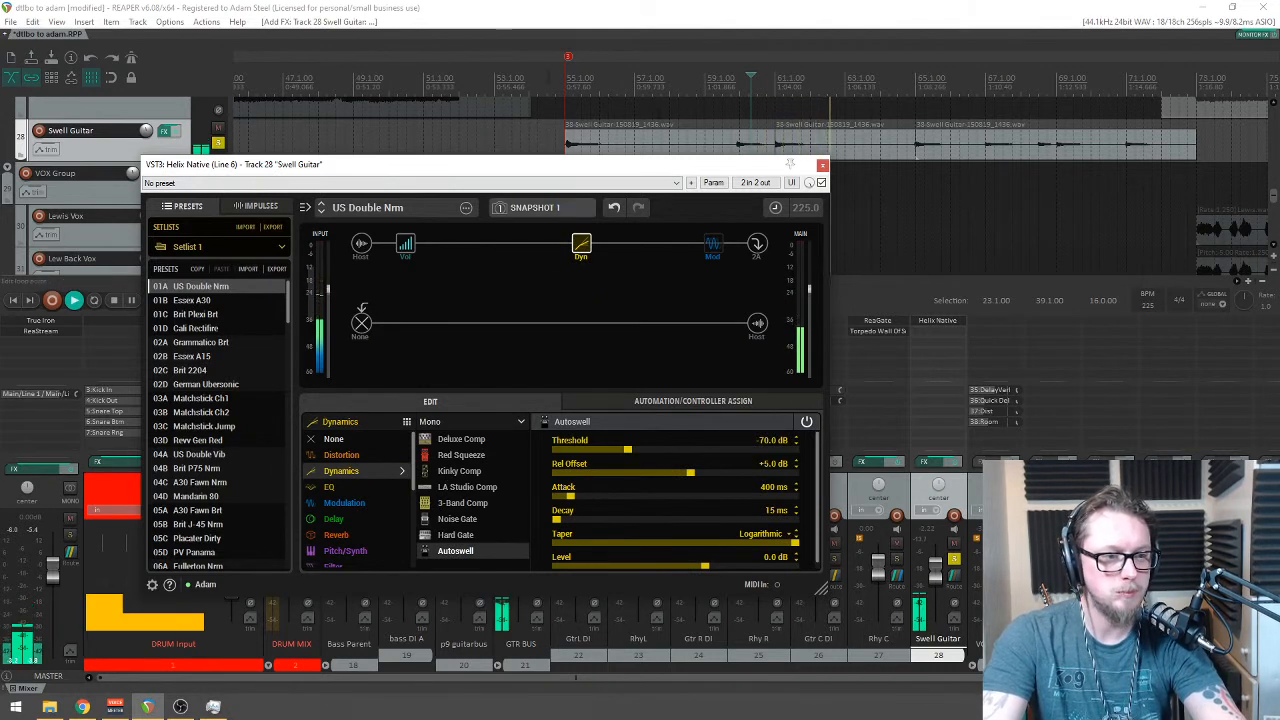
pyautogui.click(547, 75)
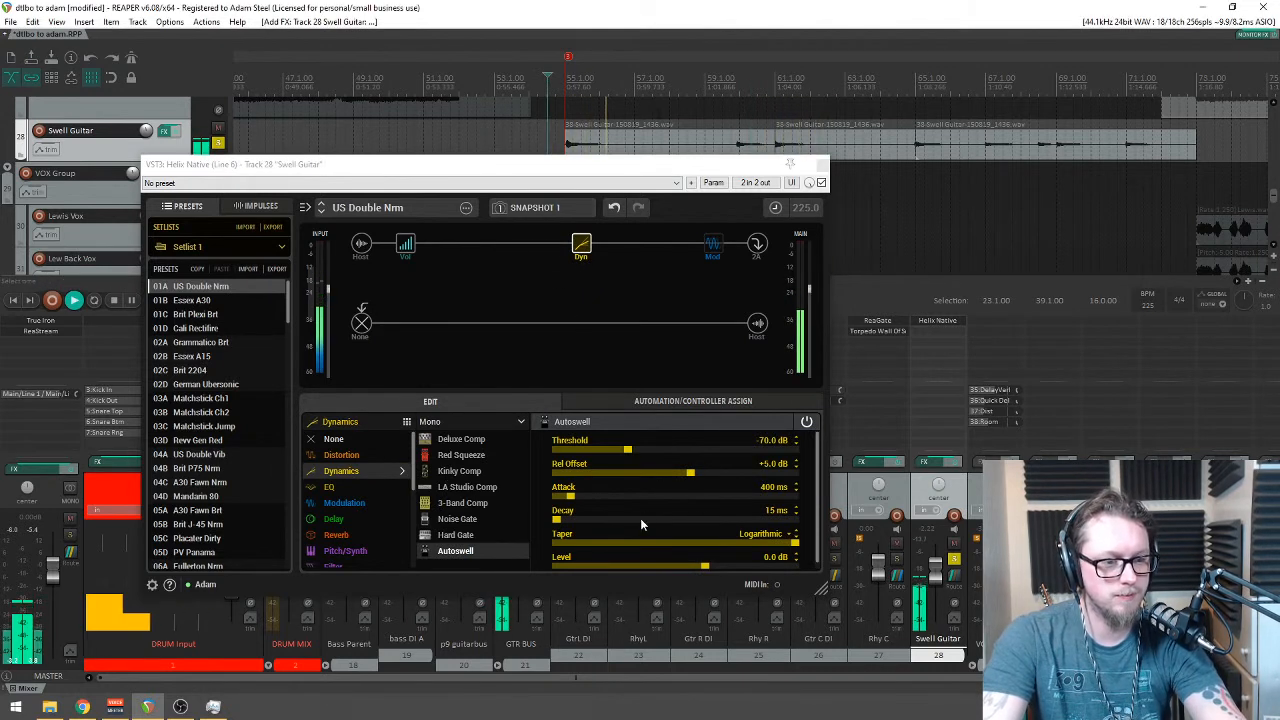
pyautogui.moveTo(570, 497); pyautogui.dragTo(582, 498)
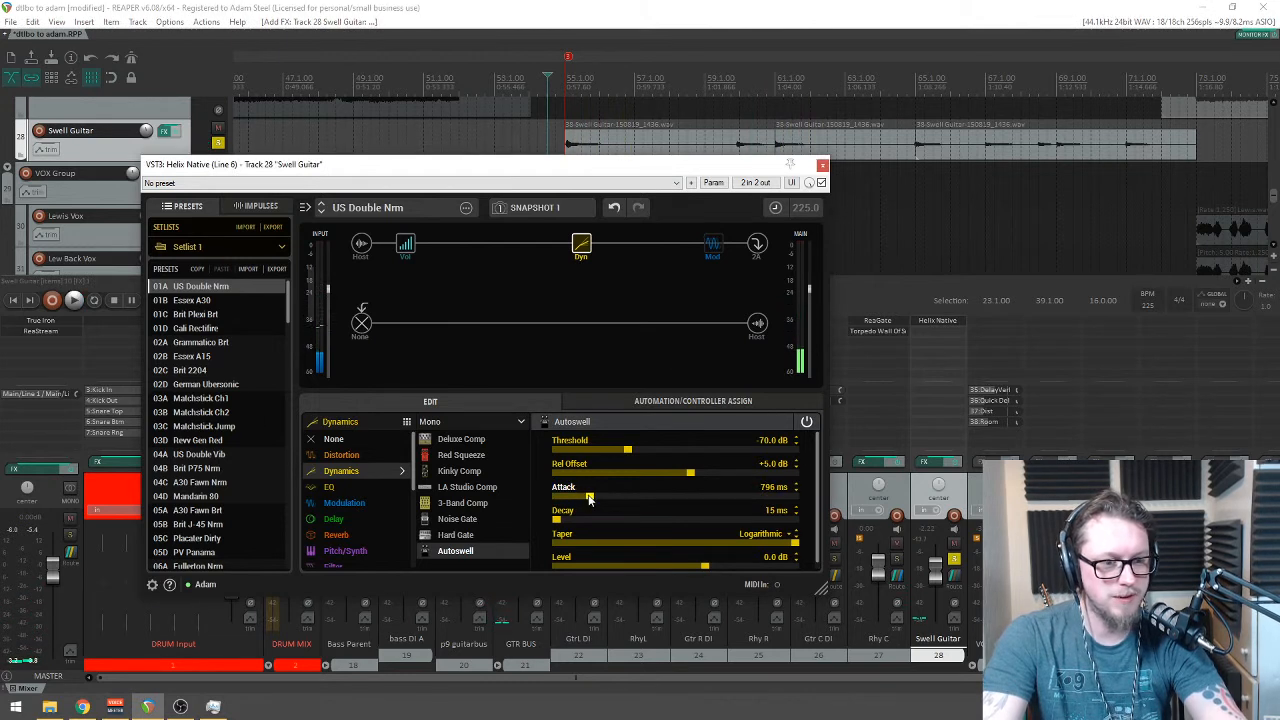
pyautogui.click(724, 82)
pyautogui.press('space')
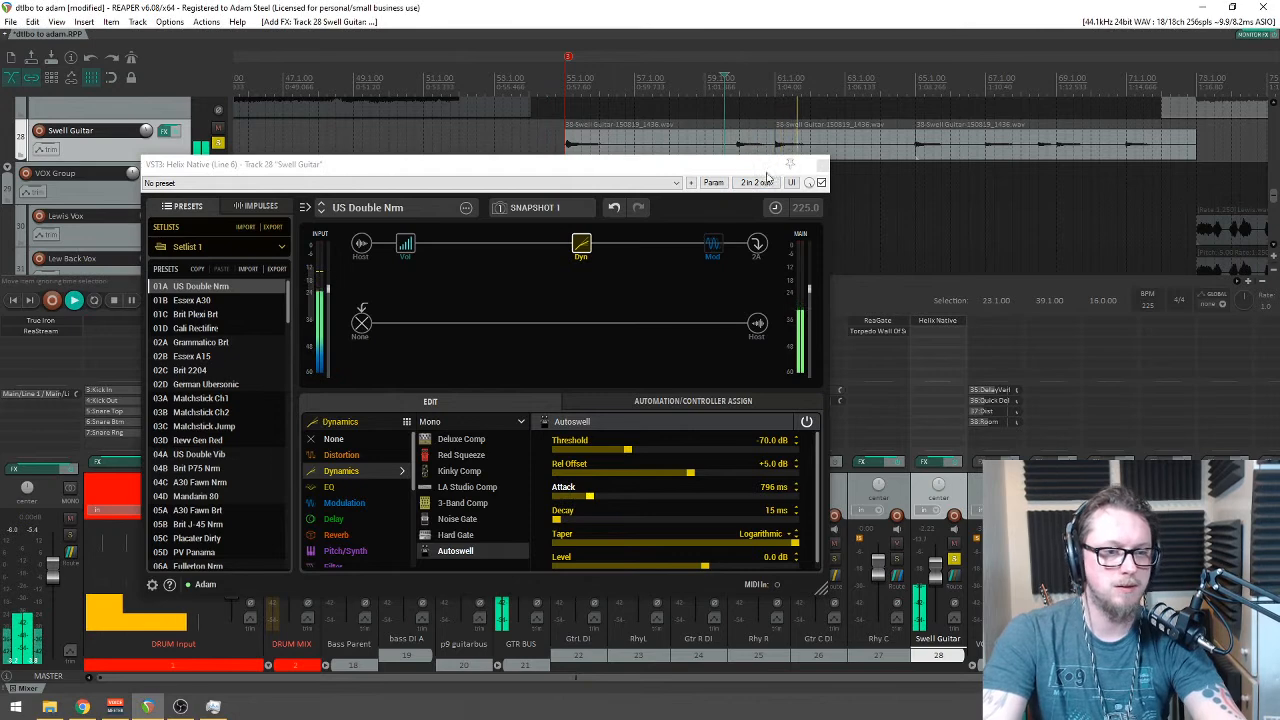
pyautogui.scroll(-8, 826, 158)
pyautogui.press('space')
# Step: Raise the volume of the Swell Guitar clips by 10.1 dB and replay them from marker 3
pyautogui.moveTo(1067, 141); pyautogui.dragTo(412, 158)
pyautogui.moveTo(497, 135); pyautogui.dragTo(497, 108)
pyautogui.scroll(5, 497, 108)
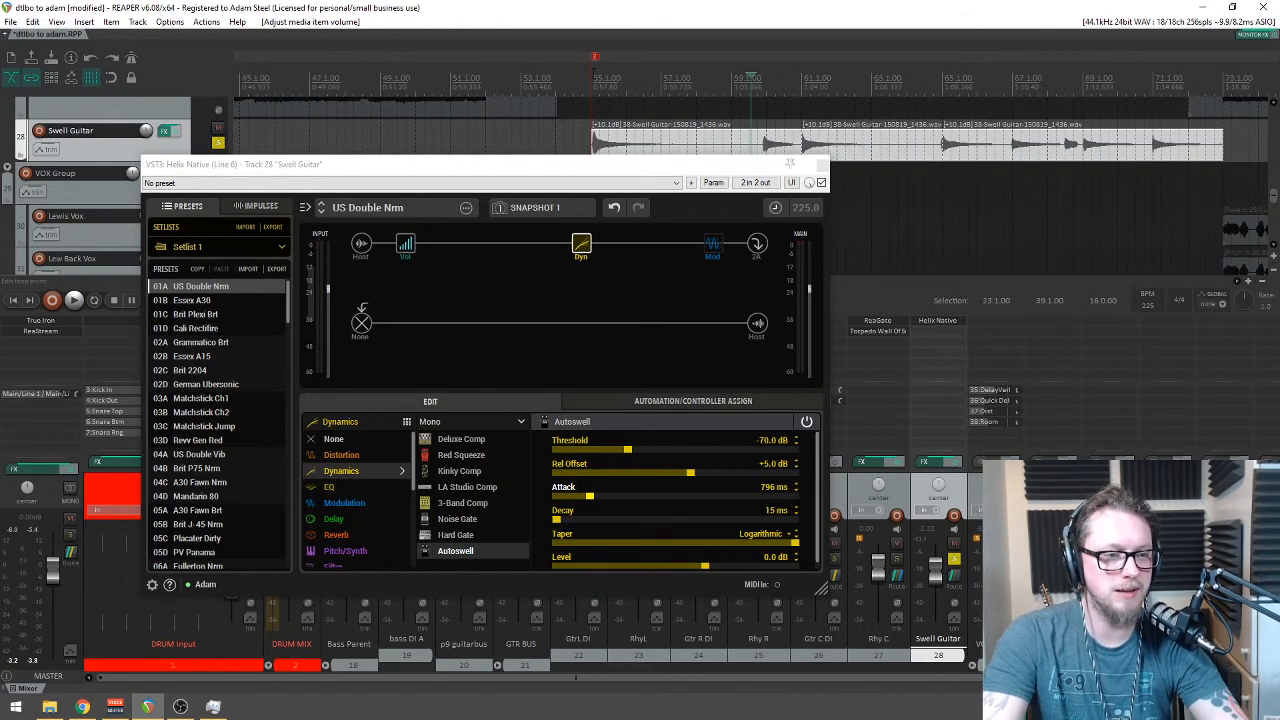
pyautogui.click(595, 64)
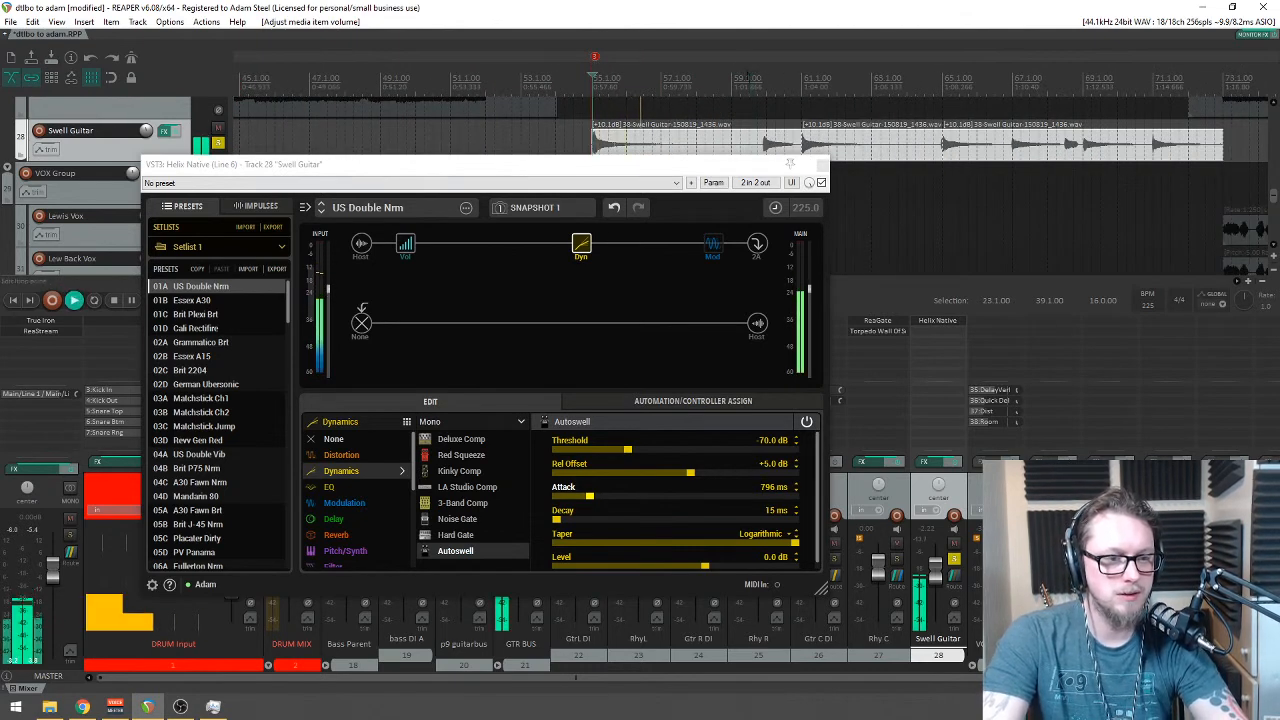
# Step: Move the plug-in window clear of the clips, set the Autoswell Threshold to -52.0 dB and play back from before bar 60
pyautogui.moveTo(726, 166); pyautogui.dragTo(658, 163)
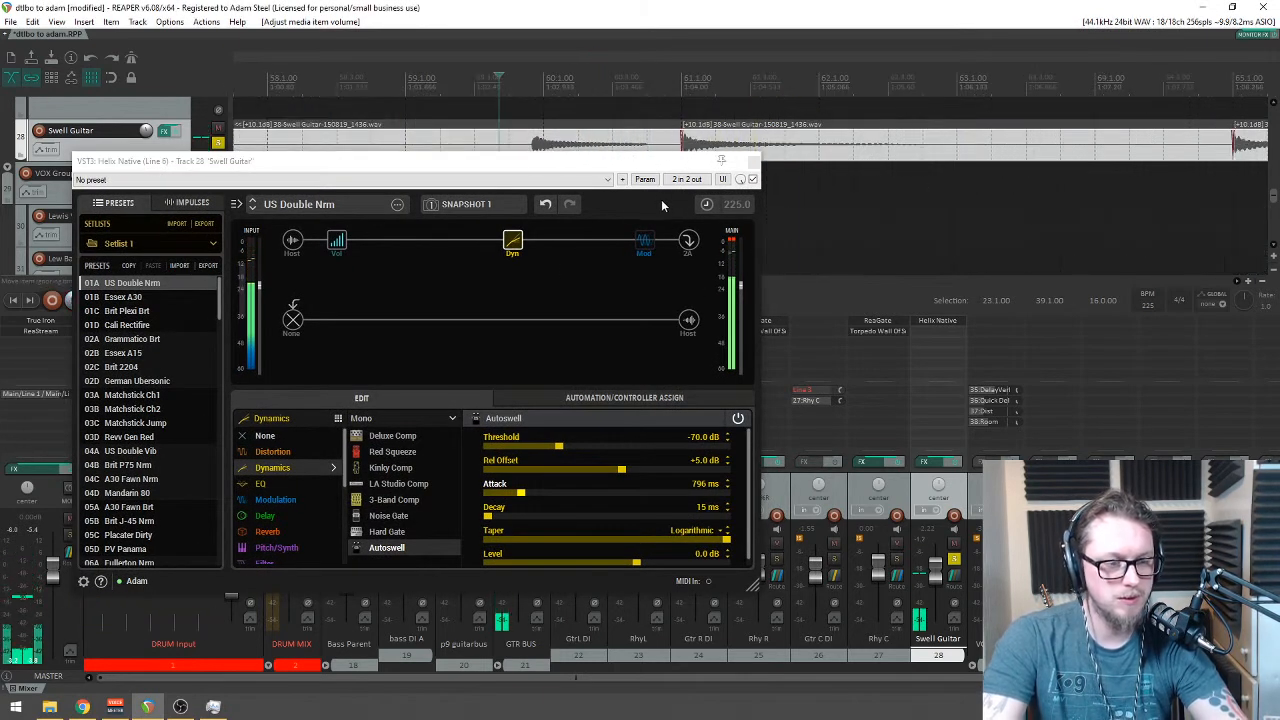
pyautogui.moveTo(658, 162); pyautogui.dragTo(667, 192)
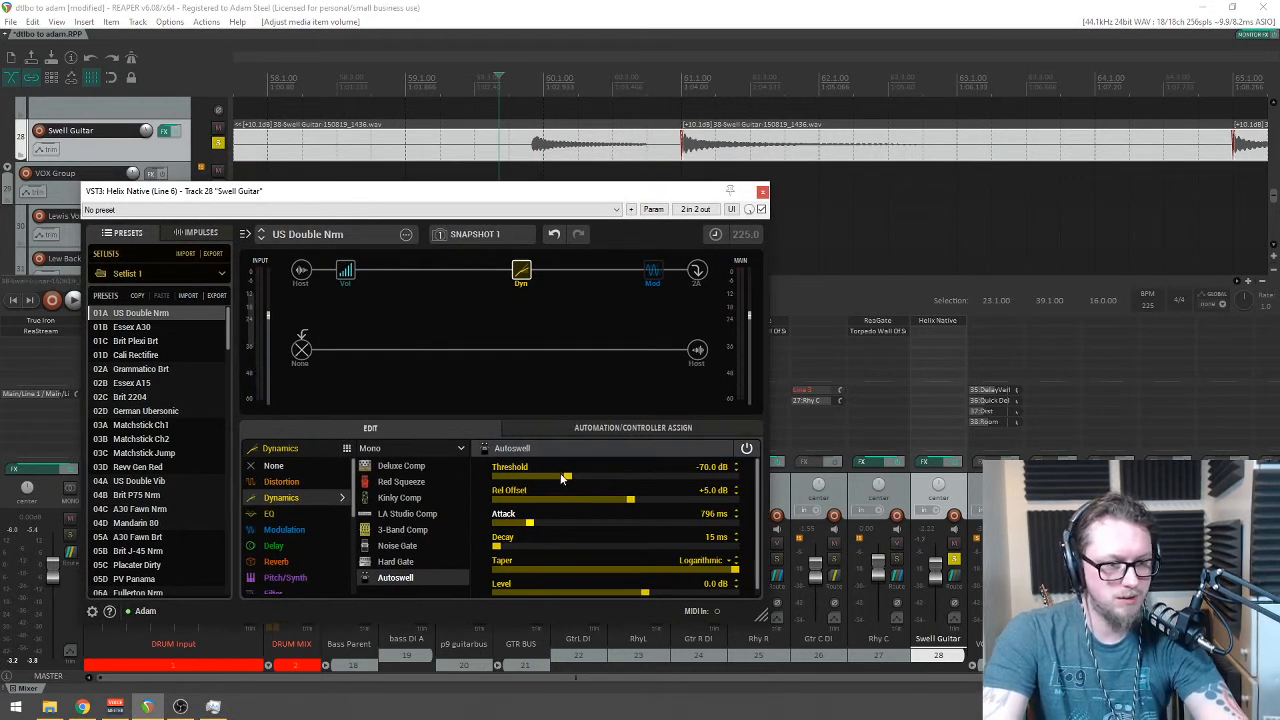
pyautogui.scroll(2, 607, 482)
pyautogui.press('space')
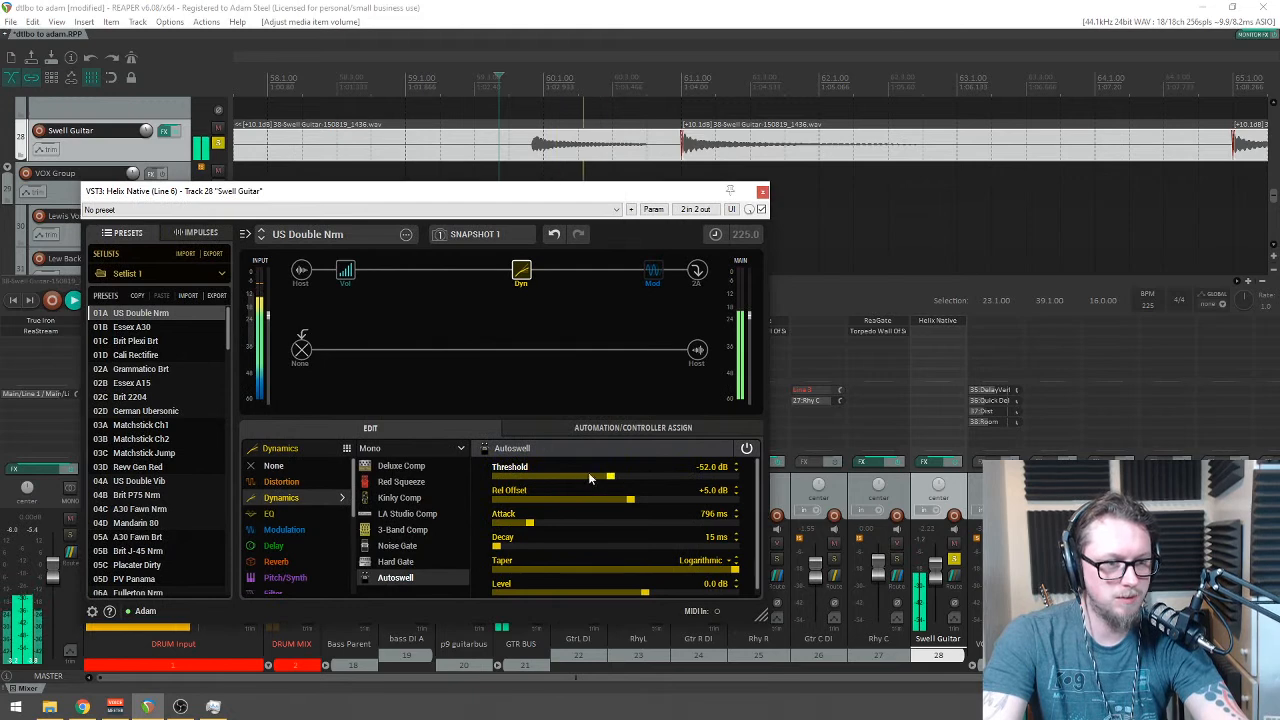
# Step: Listen through the rest of the swell section and add a short fade-out to the Swell Guitar clip ending at bar 73
pyautogui.scroll(-3, 700, 140)
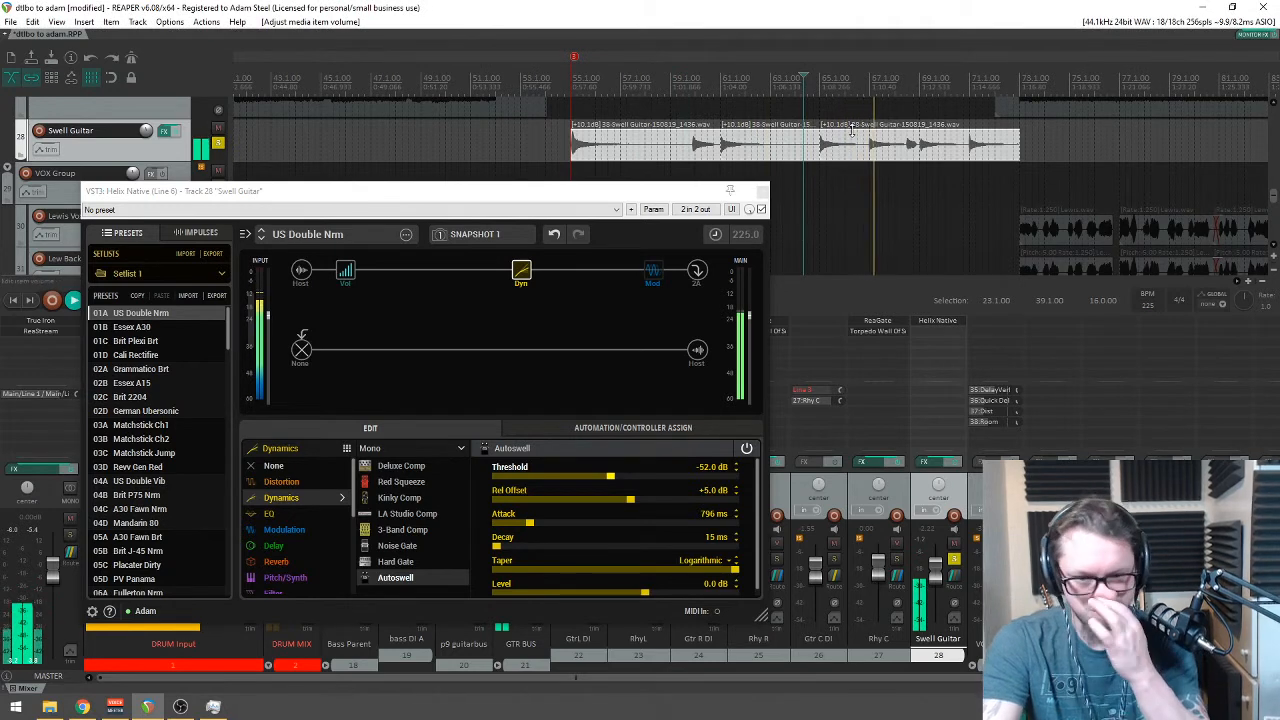
pyautogui.scroll(-2, 823, 154)
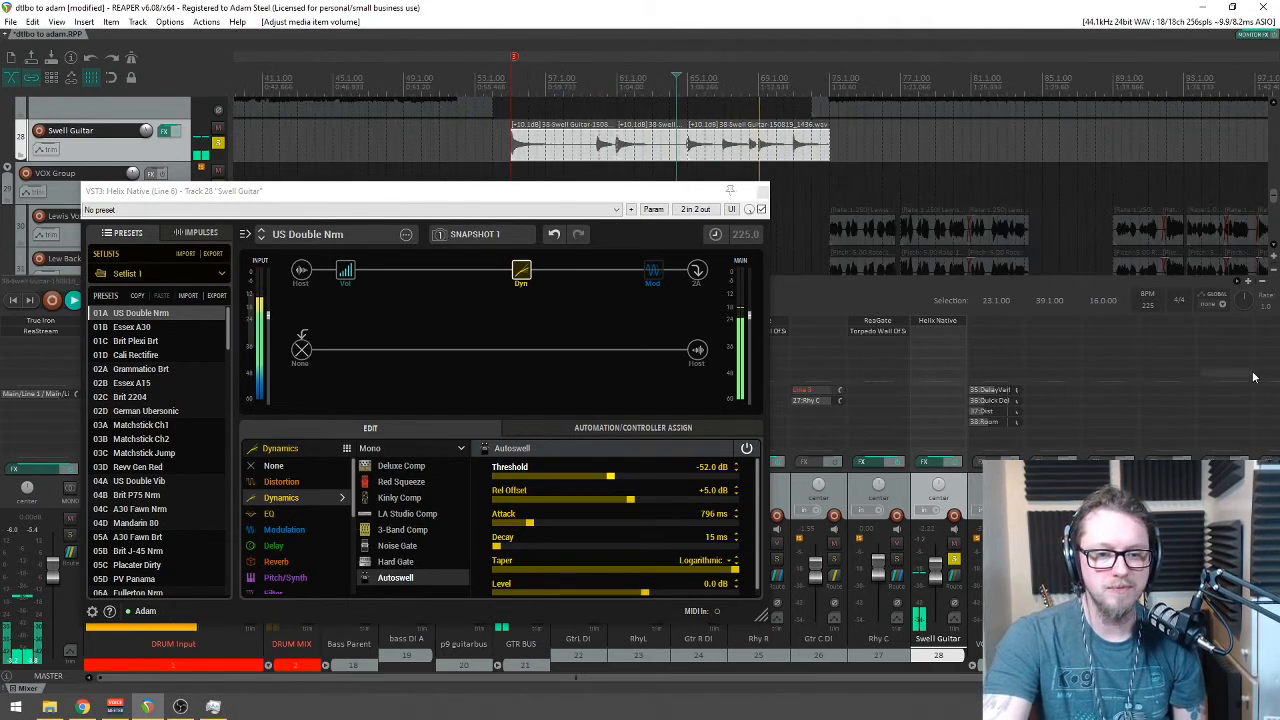
pyautogui.scroll(-2, 823, 154)
pyautogui.scroll(2, 823, 154)
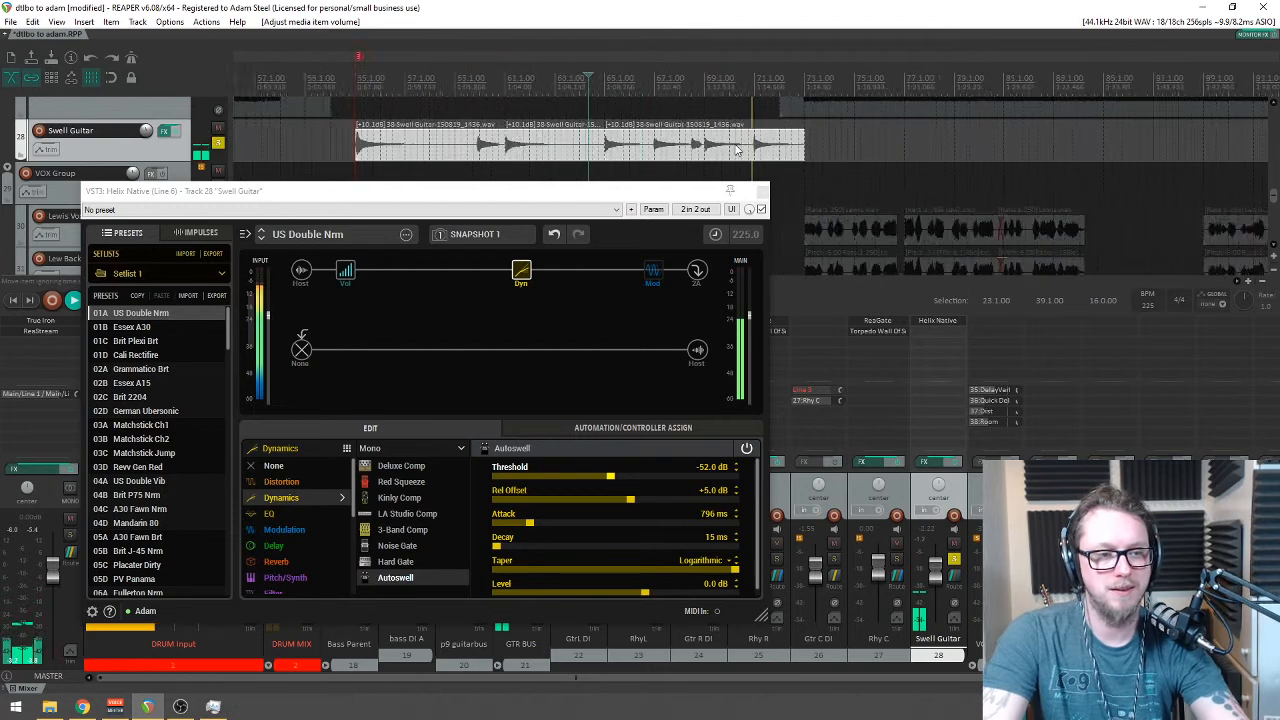
pyautogui.scroll(1, 766, 114)
pyautogui.scroll(1, 777, 143)
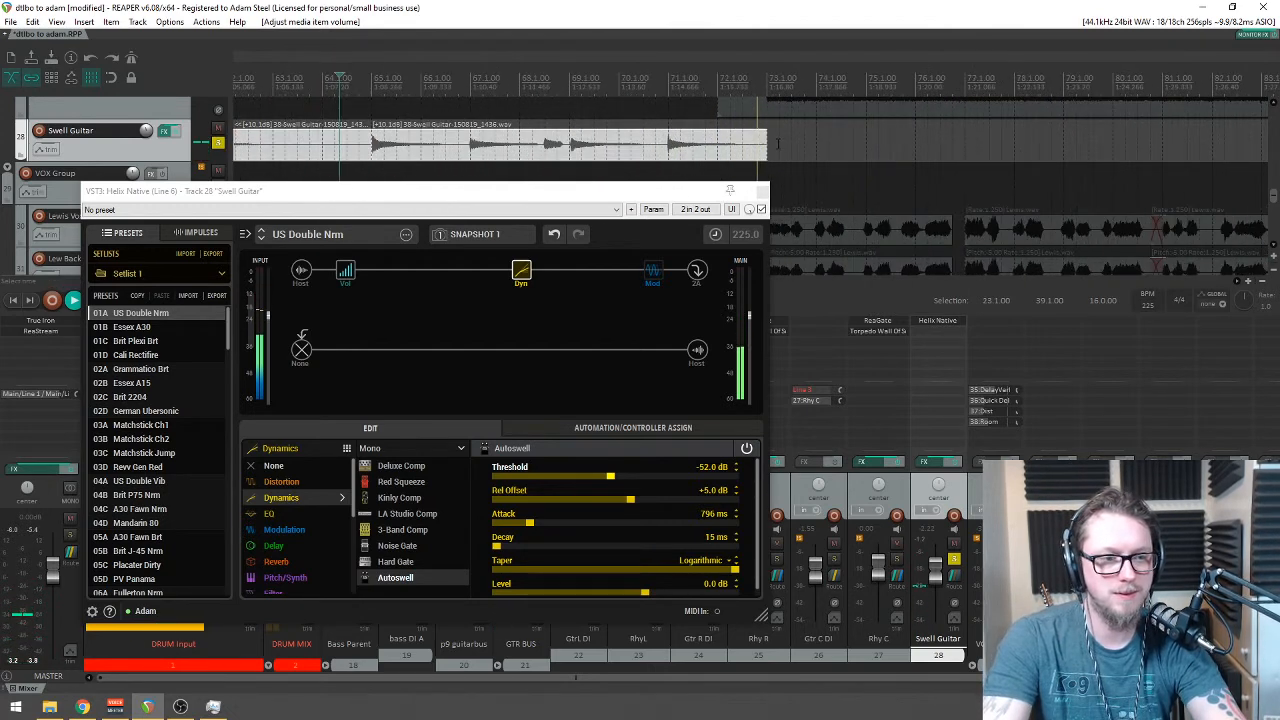
pyautogui.moveTo(769, 133); pyautogui.dragTo(787, 145)
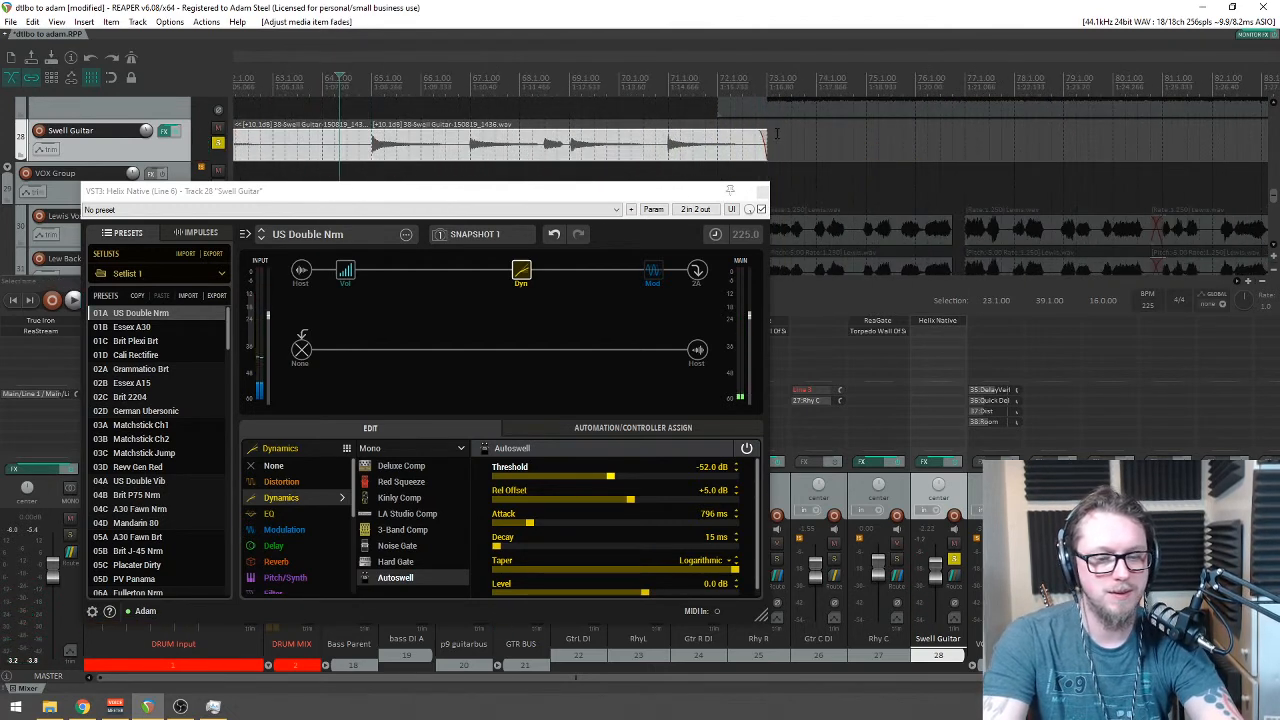
pyautogui.scroll(-1, 787, 145)
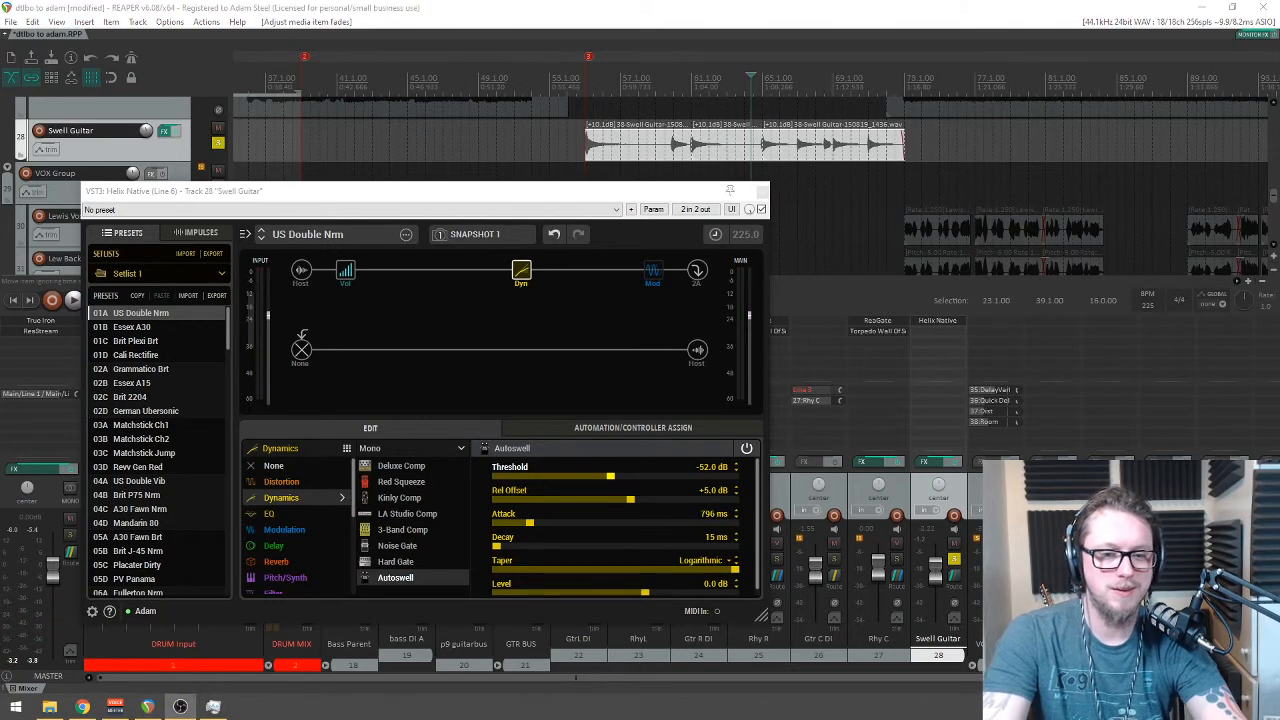
pyautogui.click(180, 706)
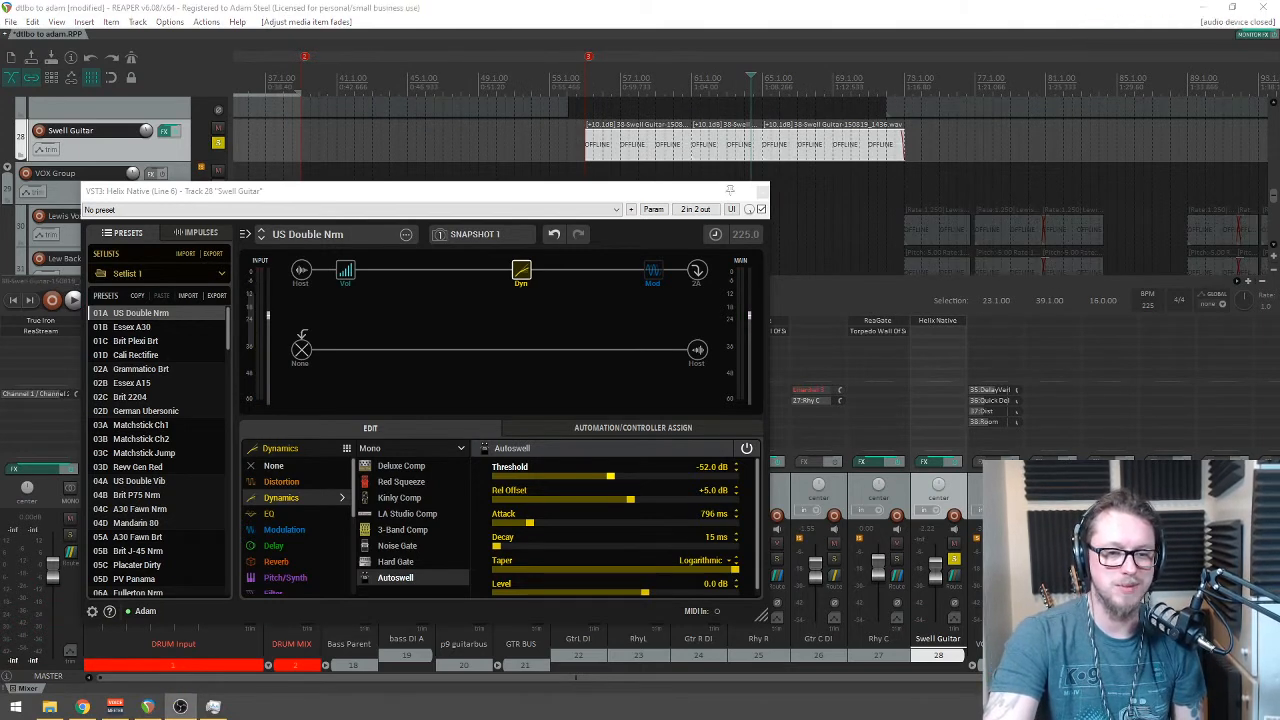
# Step: Trim the start edge of the first Swell Guitar clip at marker 3
pyautogui.click(636, 211)
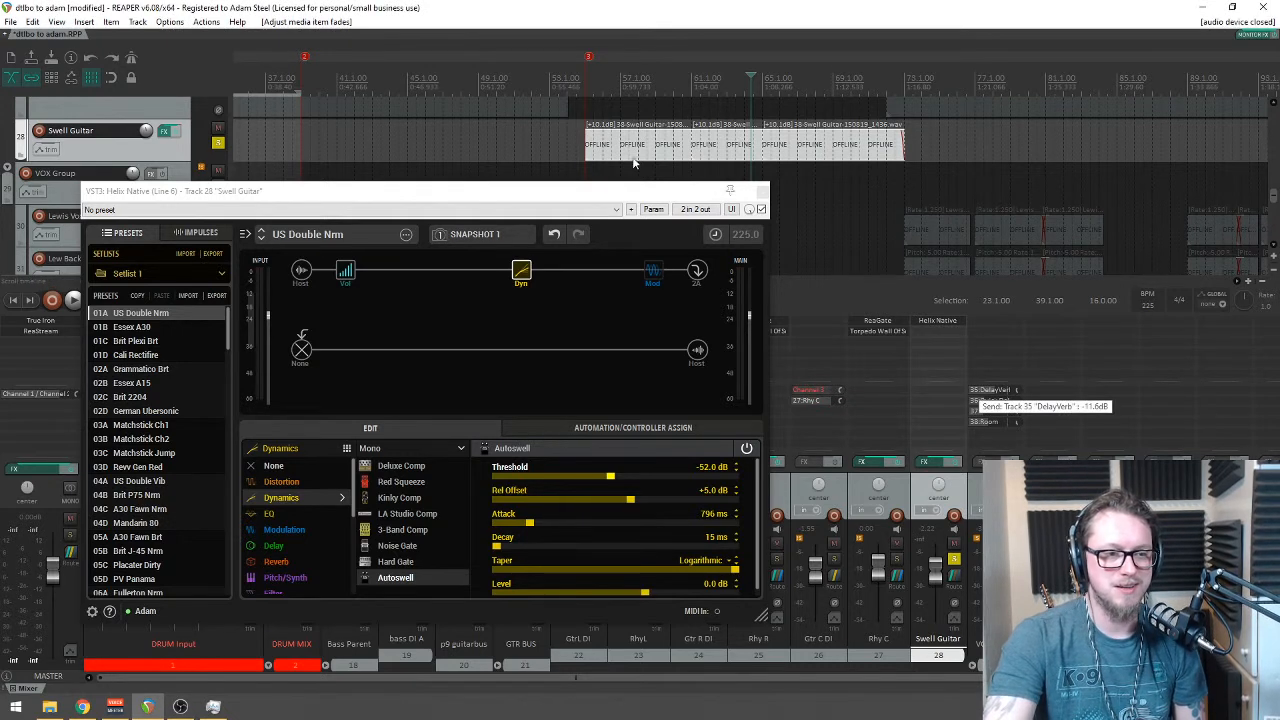
pyautogui.scroll(5, 568, 140)
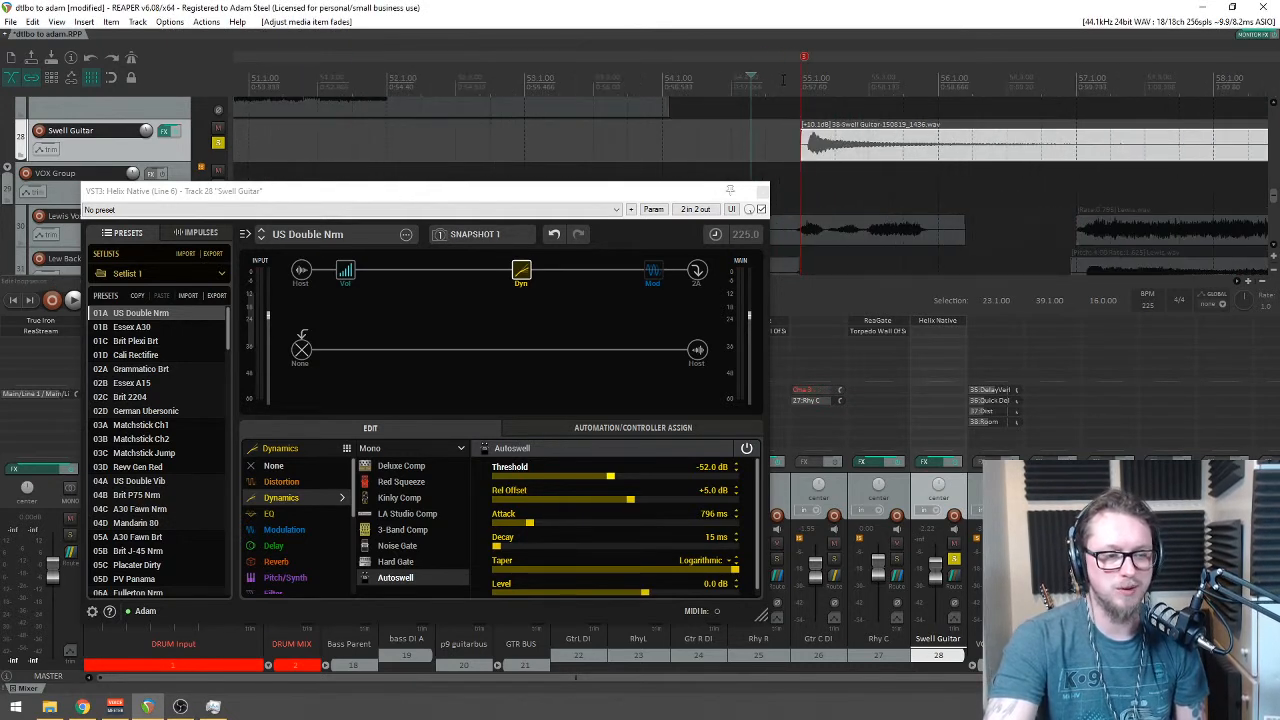
pyautogui.scroll(5, 903, 160)
pyautogui.moveTo(862, 148); pyautogui.dragTo(895, 150)
pyautogui.scroll(-5, 895, 150)
pyautogui.scroll(-4, 890, 152)
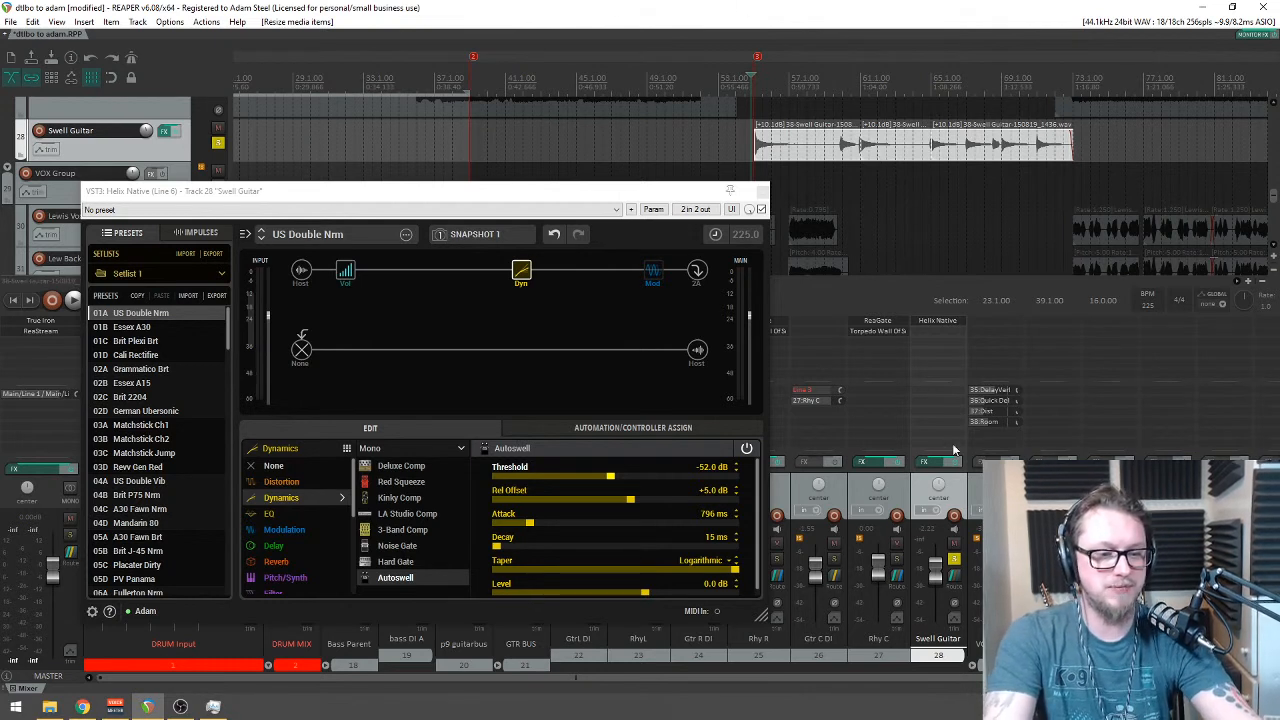
# Step: Add a new track below Swell Guitar, close Helix Native and copy Rhy C's ReaGate and Torpedo Wall of Sound effects onto it
pyautogui.hotkey('ctrl', 't')
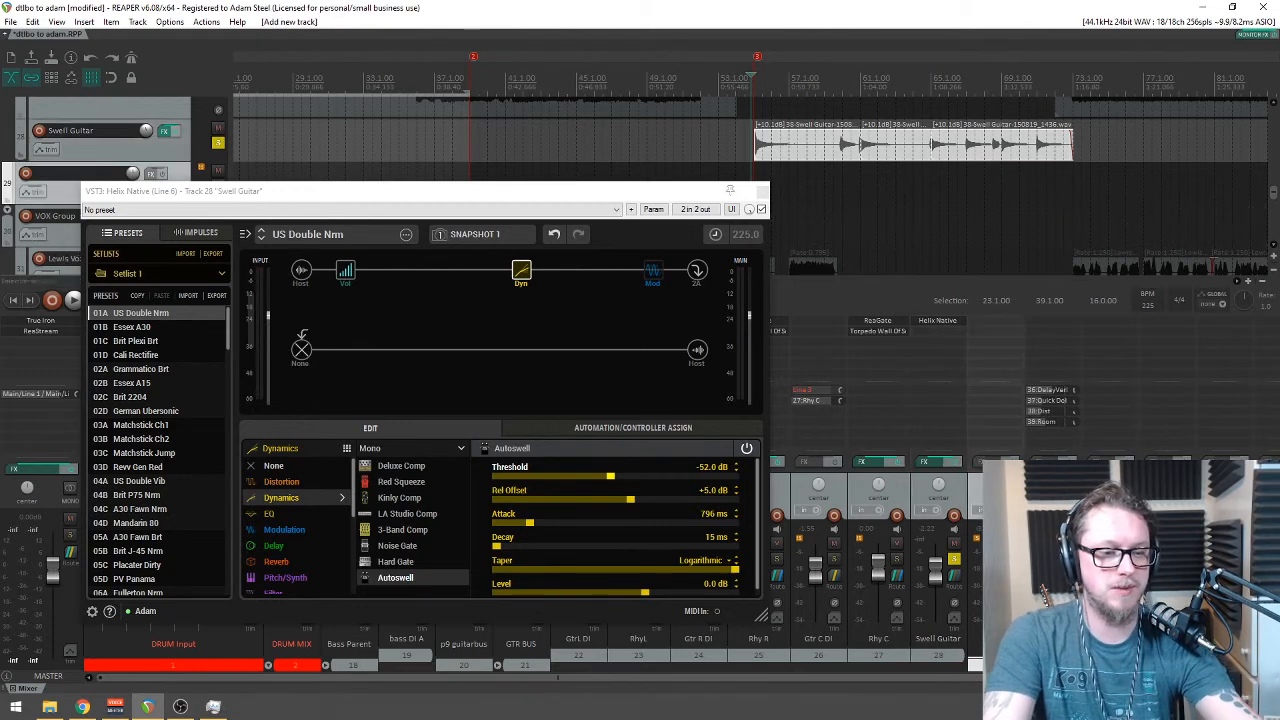
pyautogui.click(762, 192)
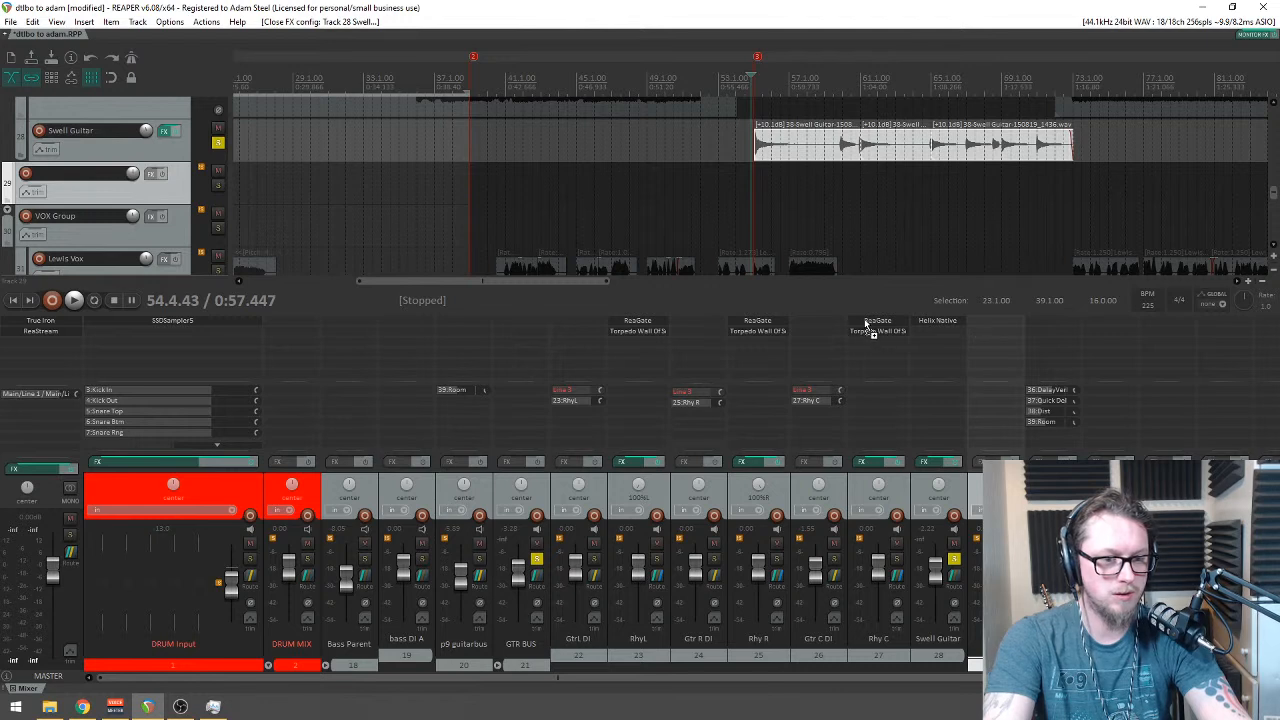
pyautogui.moveTo(954, 330); pyautogui.dragTo(997, 328)
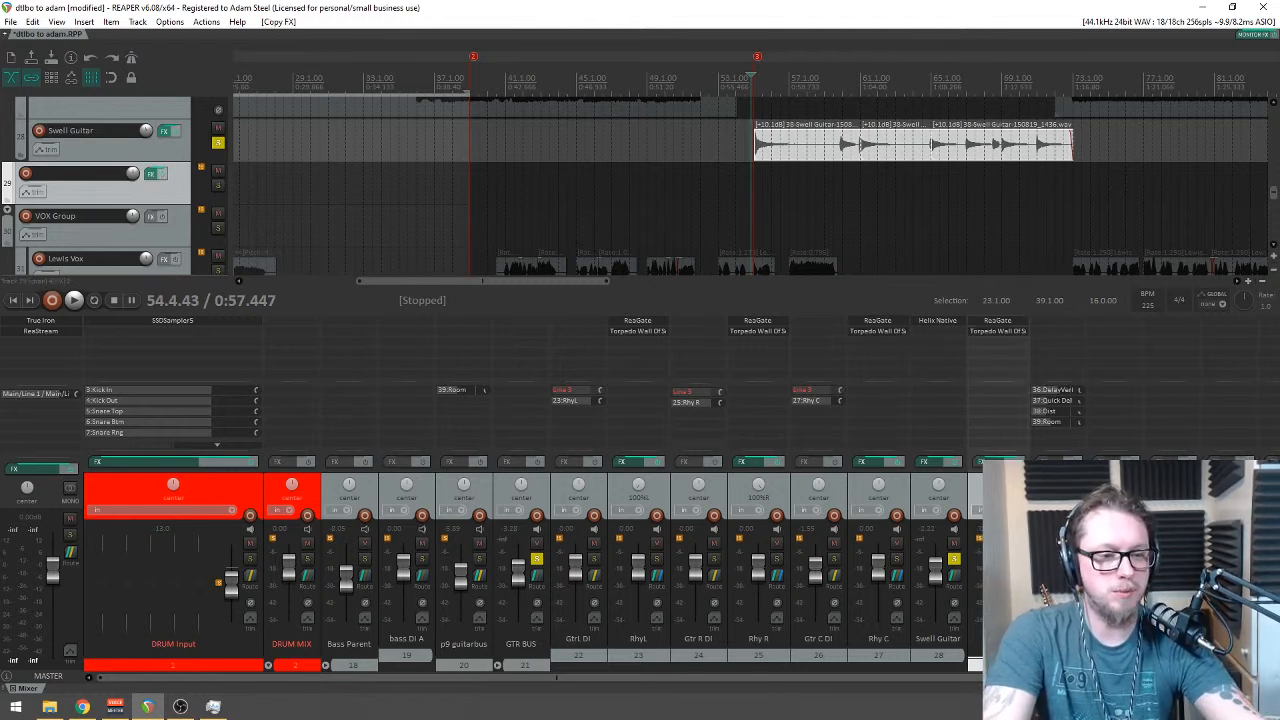
# Step: Record-arm the new track, place it inside the guitar bus folder beneath Swell Guitar and solo it
pyautogui.click(26, 173)
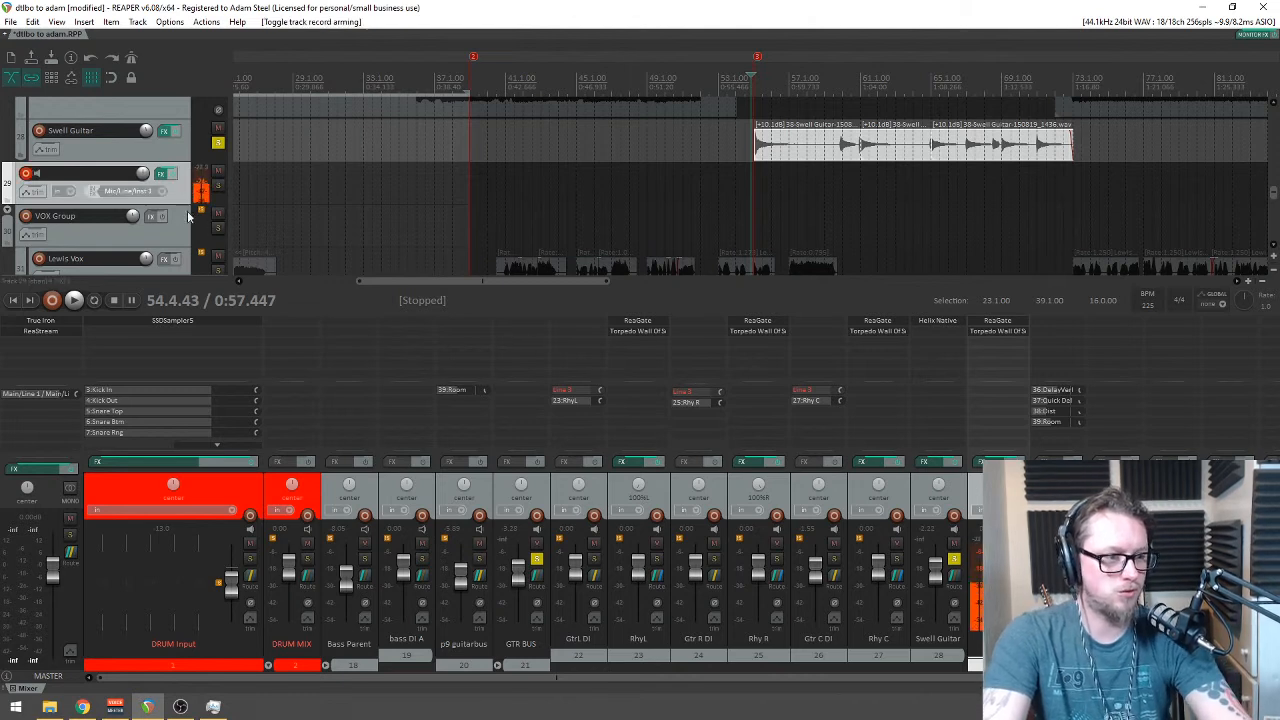
pyautogui.moveTo(174, 192)
pyautogui.mouseDown()
pyautogui.moveTo(190, 174)
pyautogui.moveTo(165, 188)
pyautogui.mouseUp()
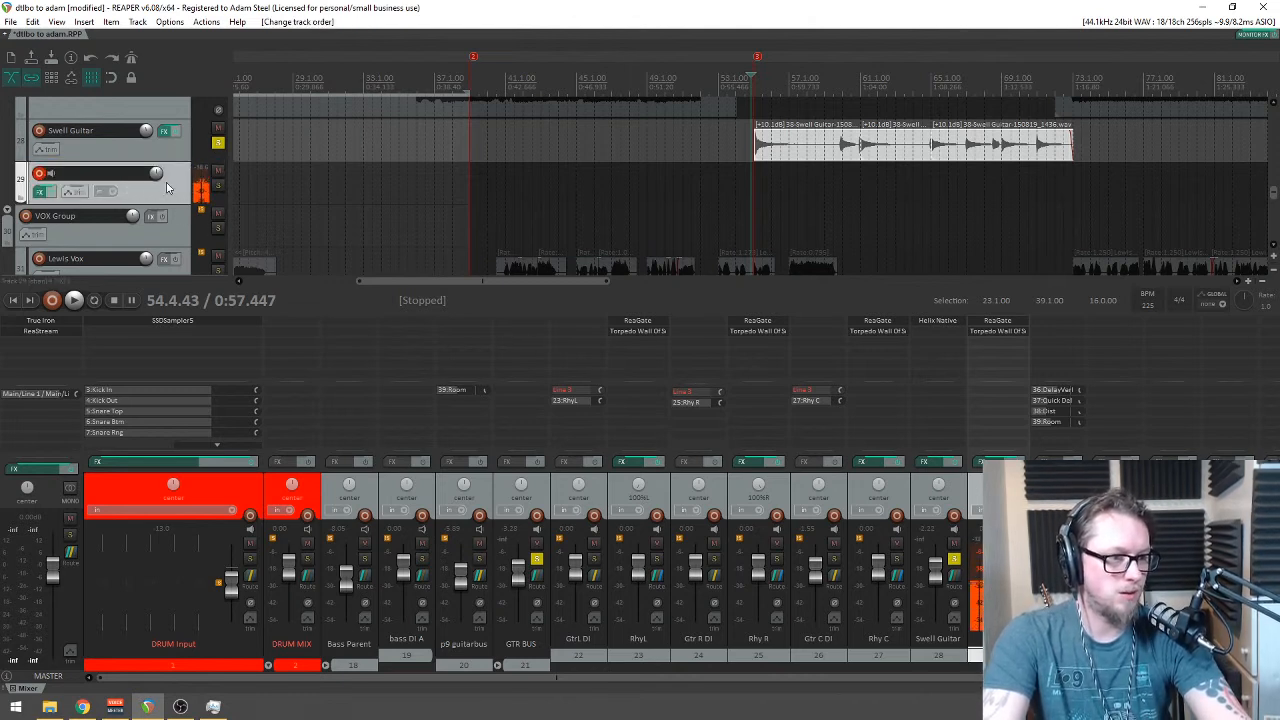
pyautogui.click(218, 188)
# Step: Keep the new track recording its input and set its mono input to Mic/Line 4
pyautogui.rightClick(114, 190)
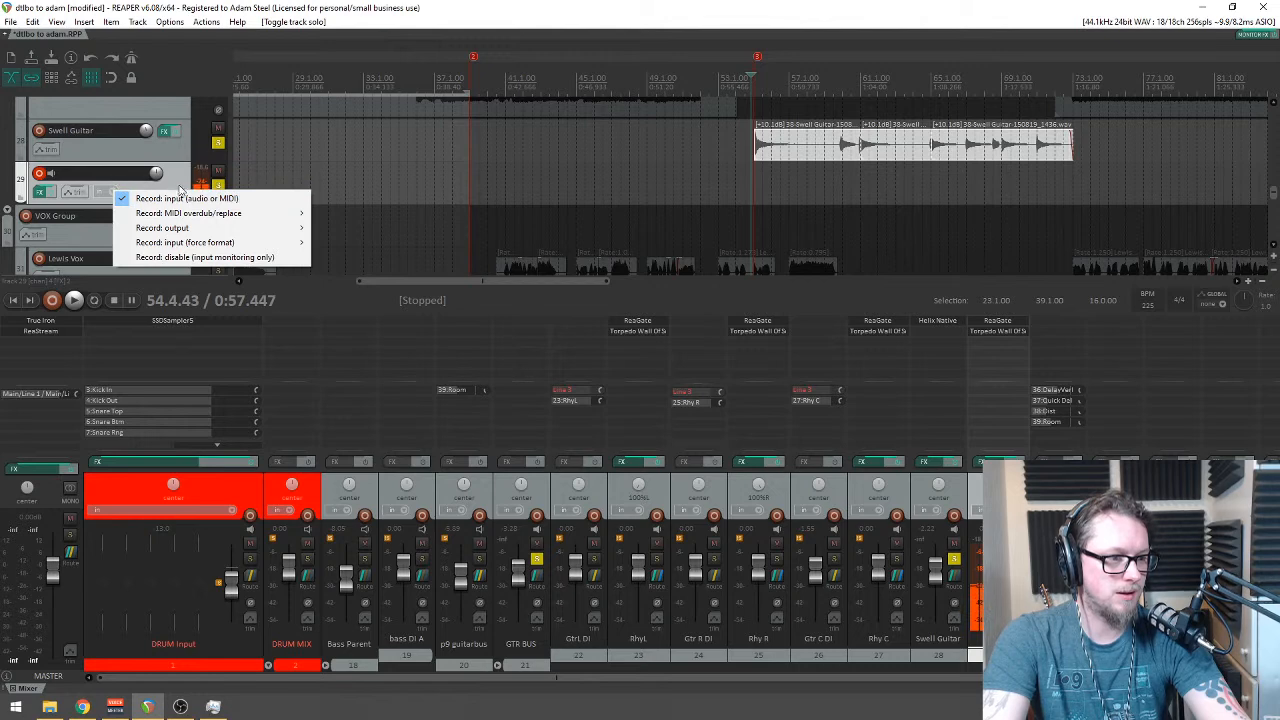
pyautogui.click(155, 200)
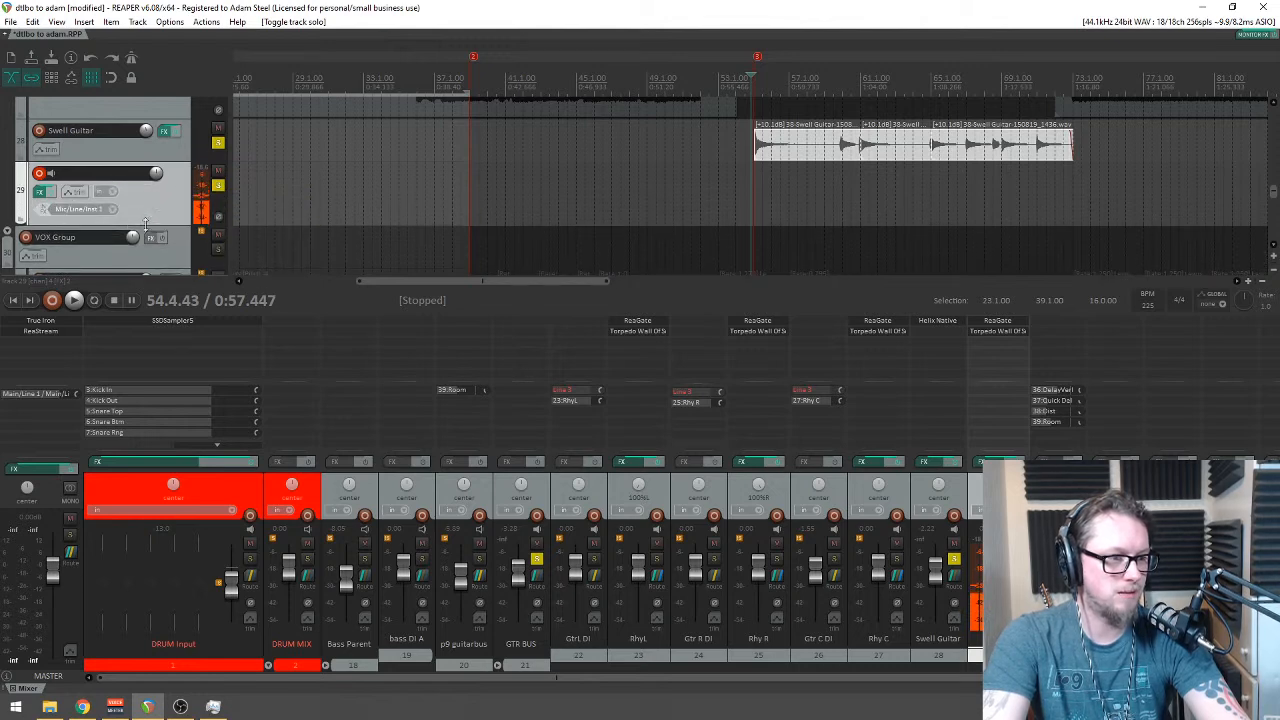
pyautogui.click(113, 211)
pyautogui.moveTo(116, 216)
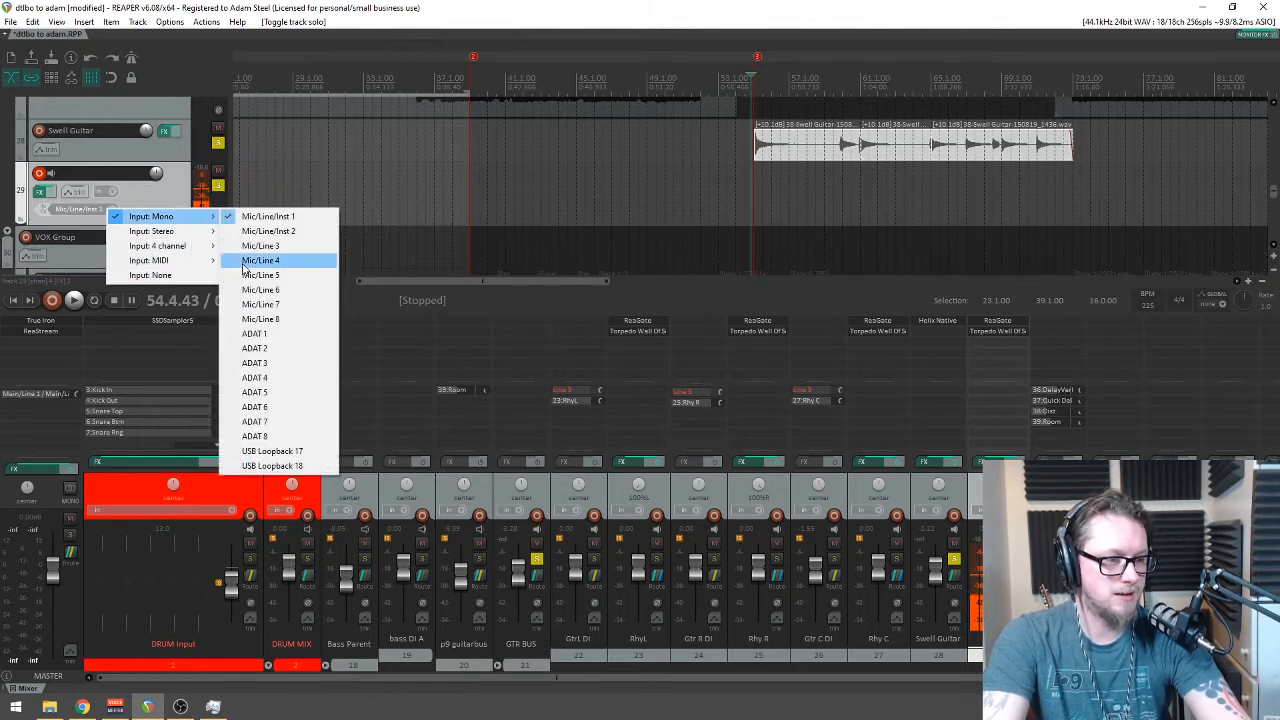
pyautogui.click(248, 271)
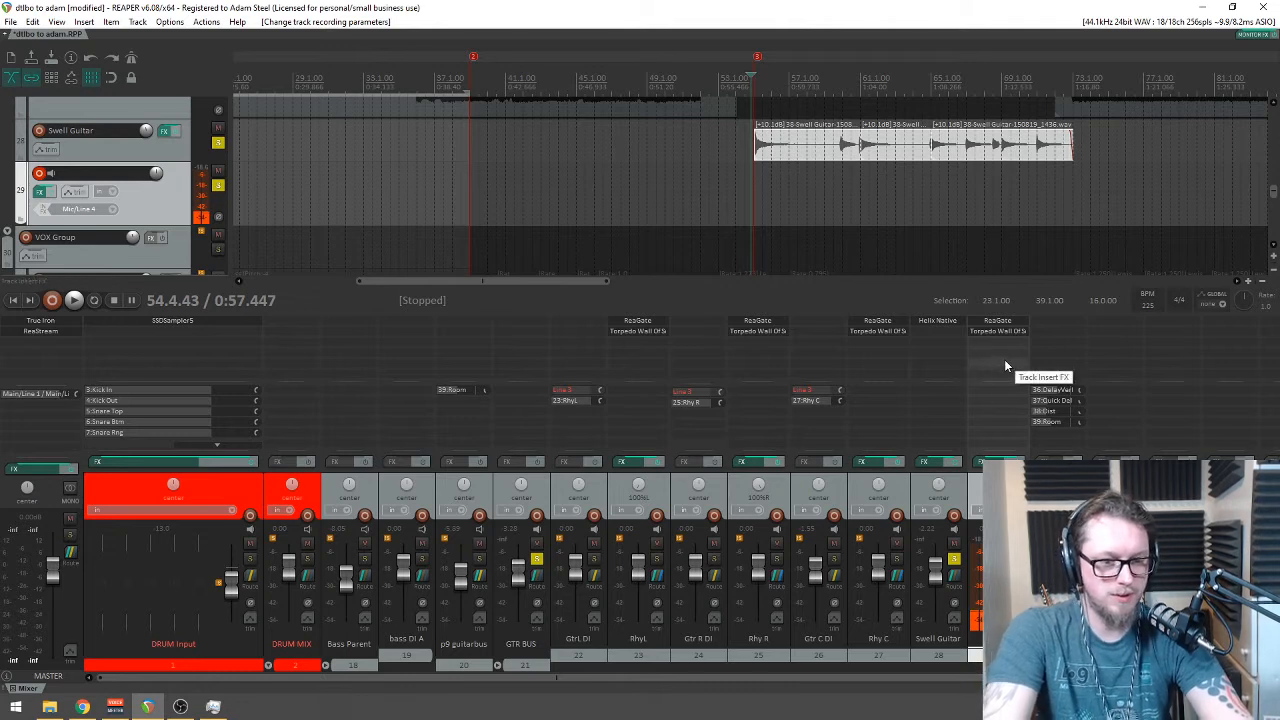
# Step: Copy Gtr C DI's Line 3 hardware output to Swell Guitar and add a send from Swell Guitar to the new track 29
pyautogui.press('space')
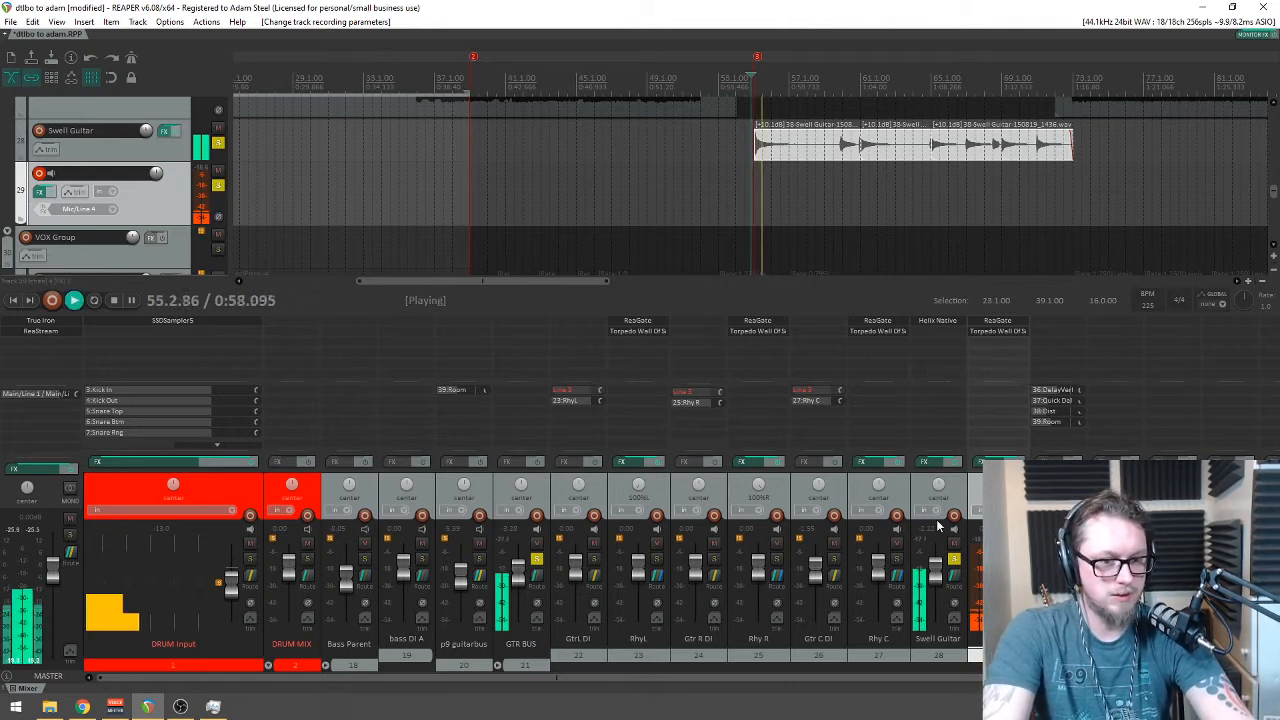
pyautogui.press('space')
pyautogui.moveTo(950, 405); pyautogui.dragTo(948, 403)
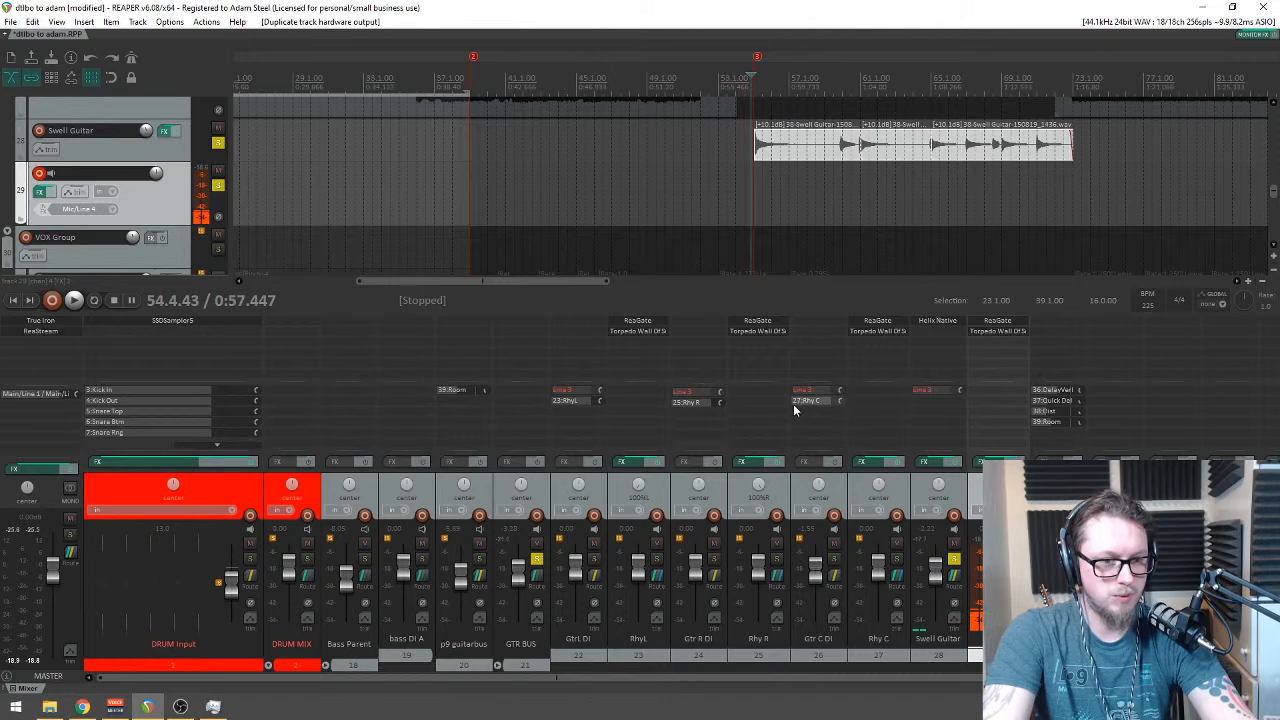
pyautogui.click(800, 401)
pyautogui.click(1001, 413)
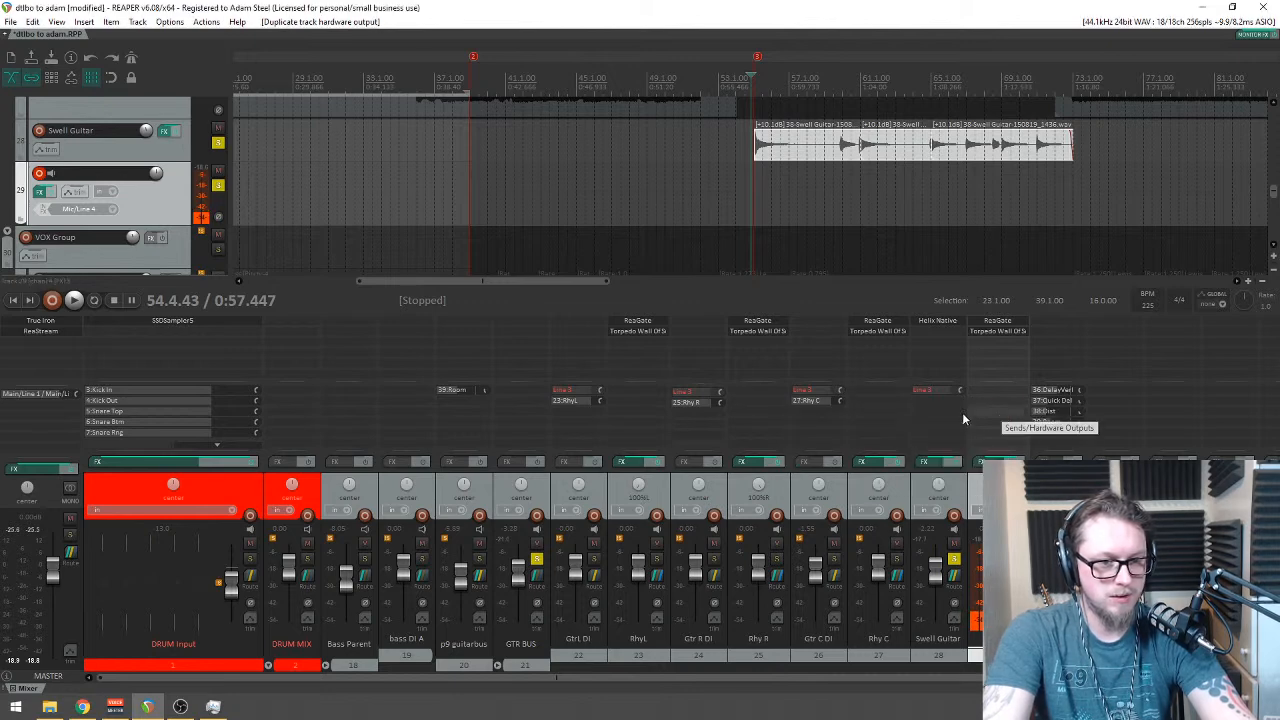
pyautogui.click(960, 400)
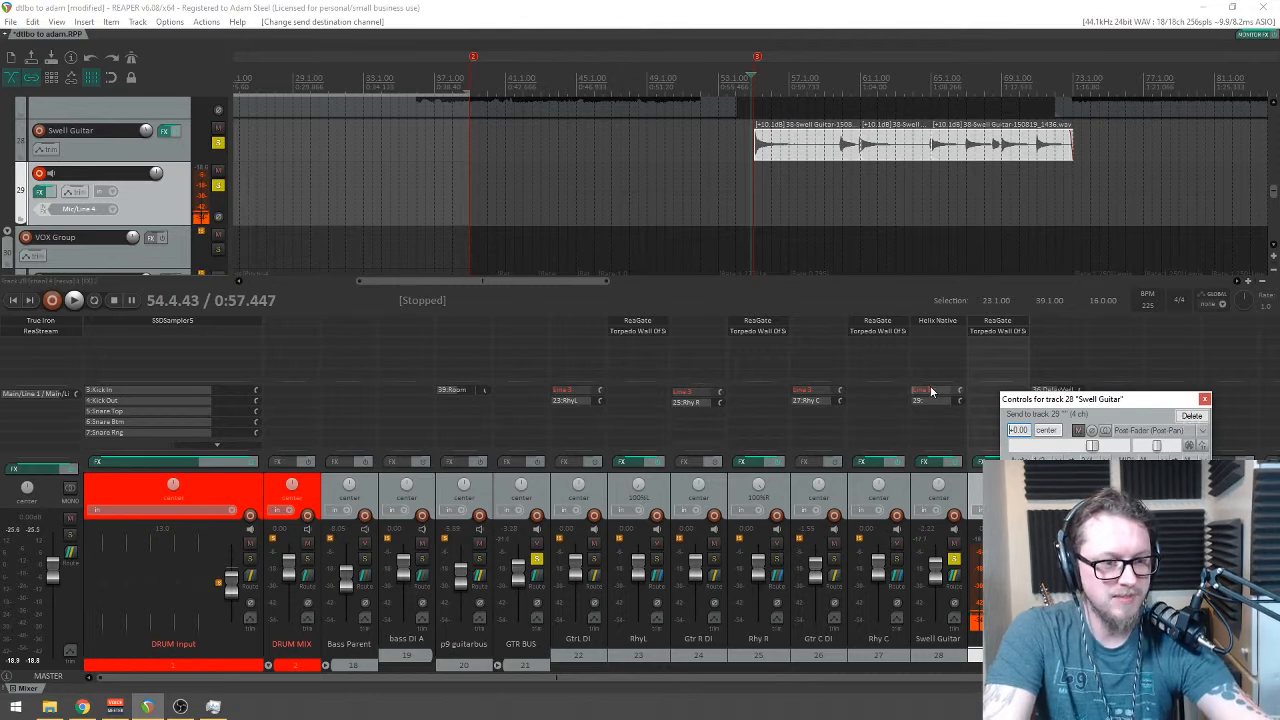
# Step: Unmute Swell Guitar's Line 3 output and listen to the reamped swells from marker 3 to past bar 61
pyautogui.press('space')
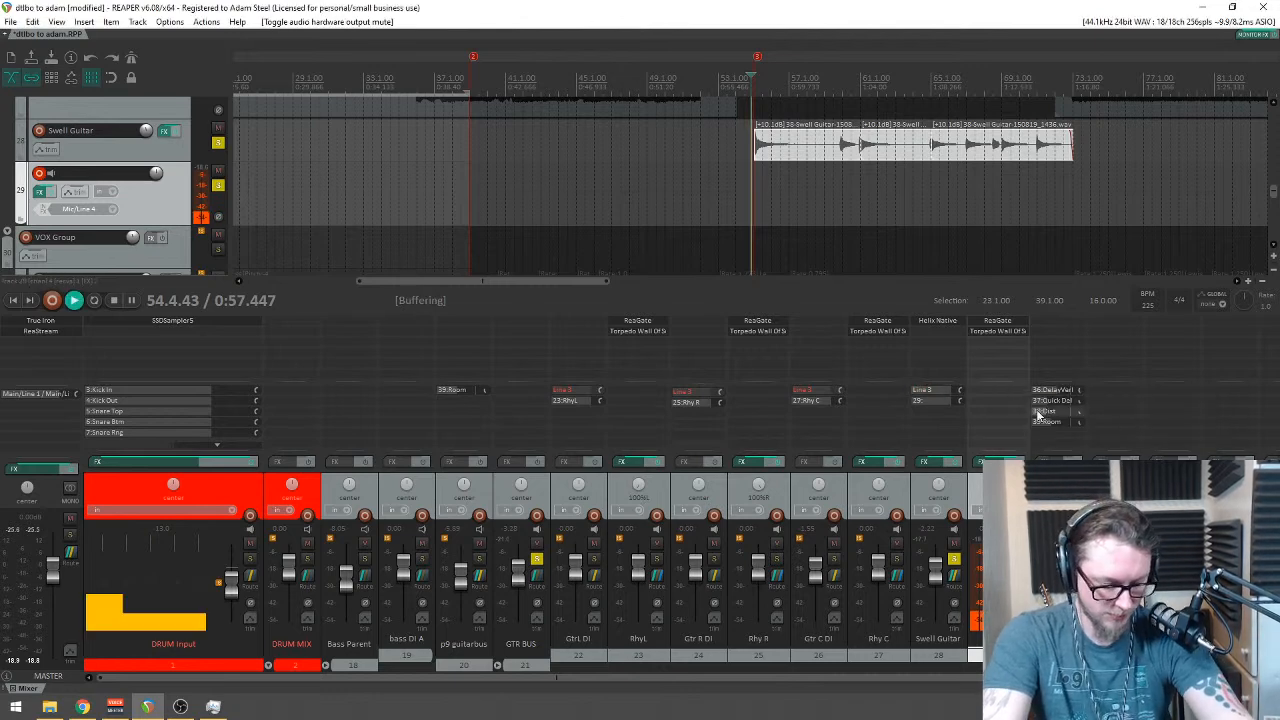
pyautogui.scroll(3, 861, 180)
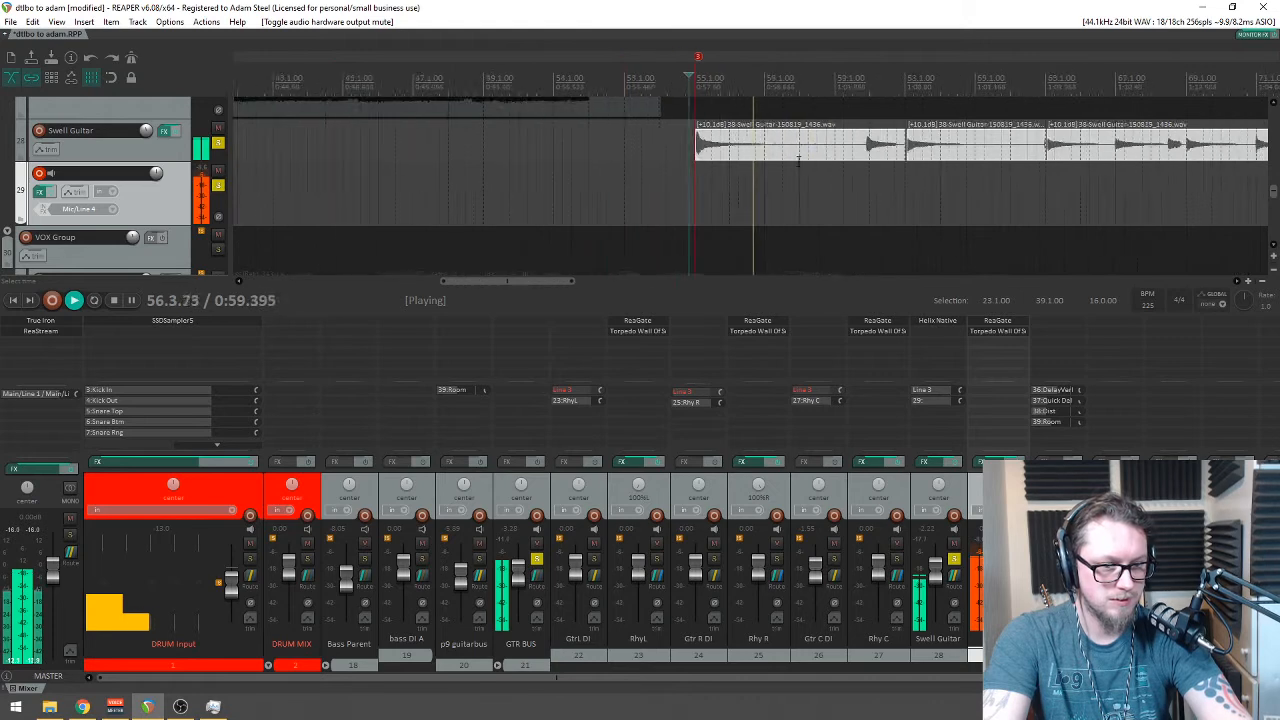
pyautogui.scroll(2, 861, 203)
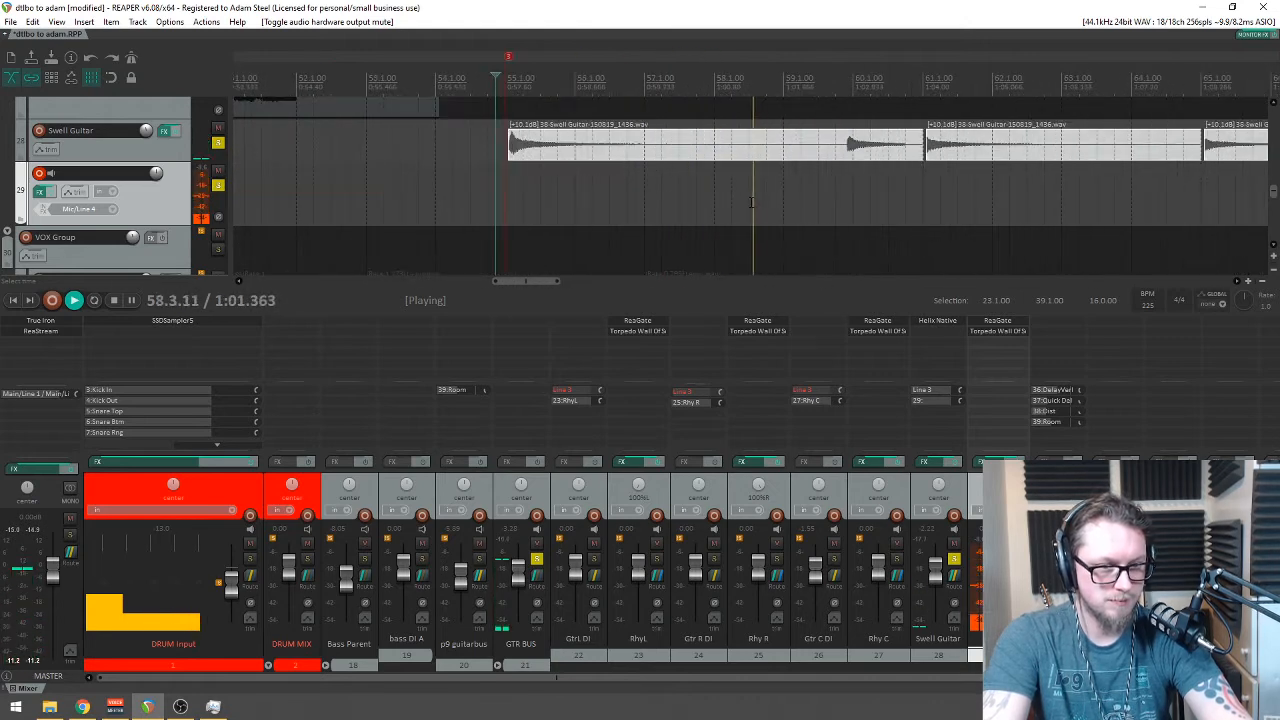
pyautogui.scroll(2, 800, 200)
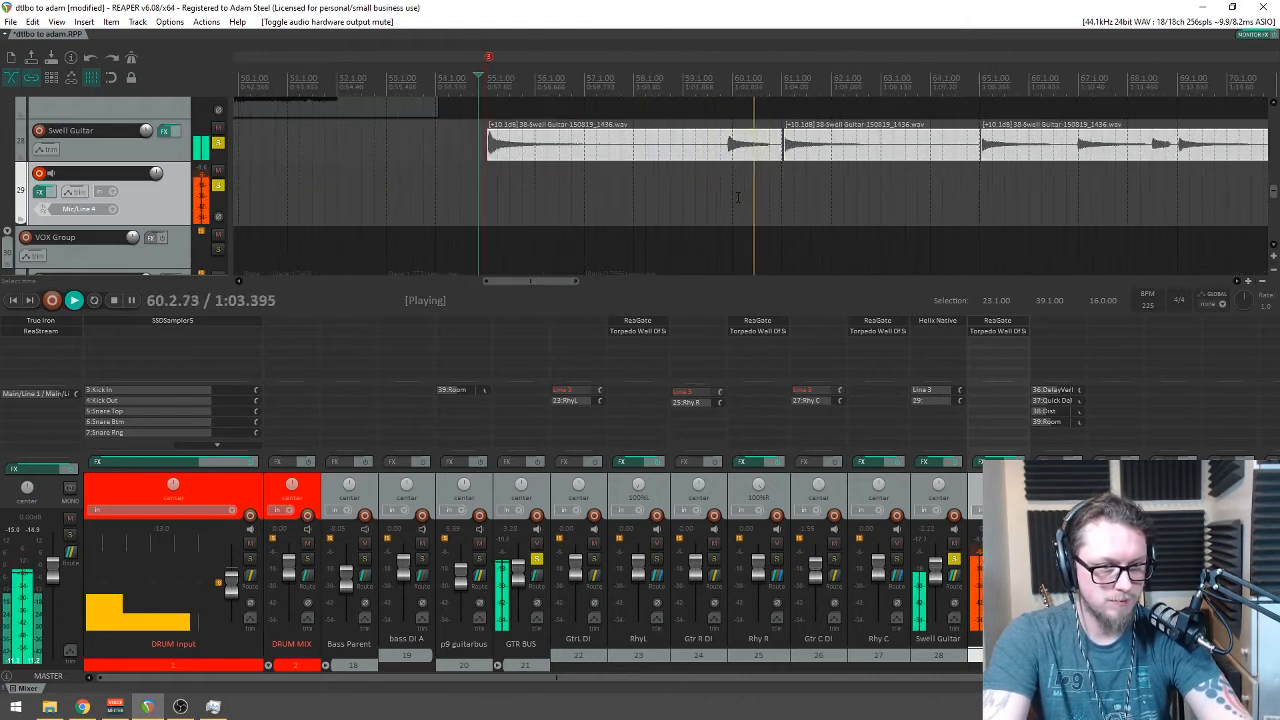
pyautogui.scroll(2, 735, 195)
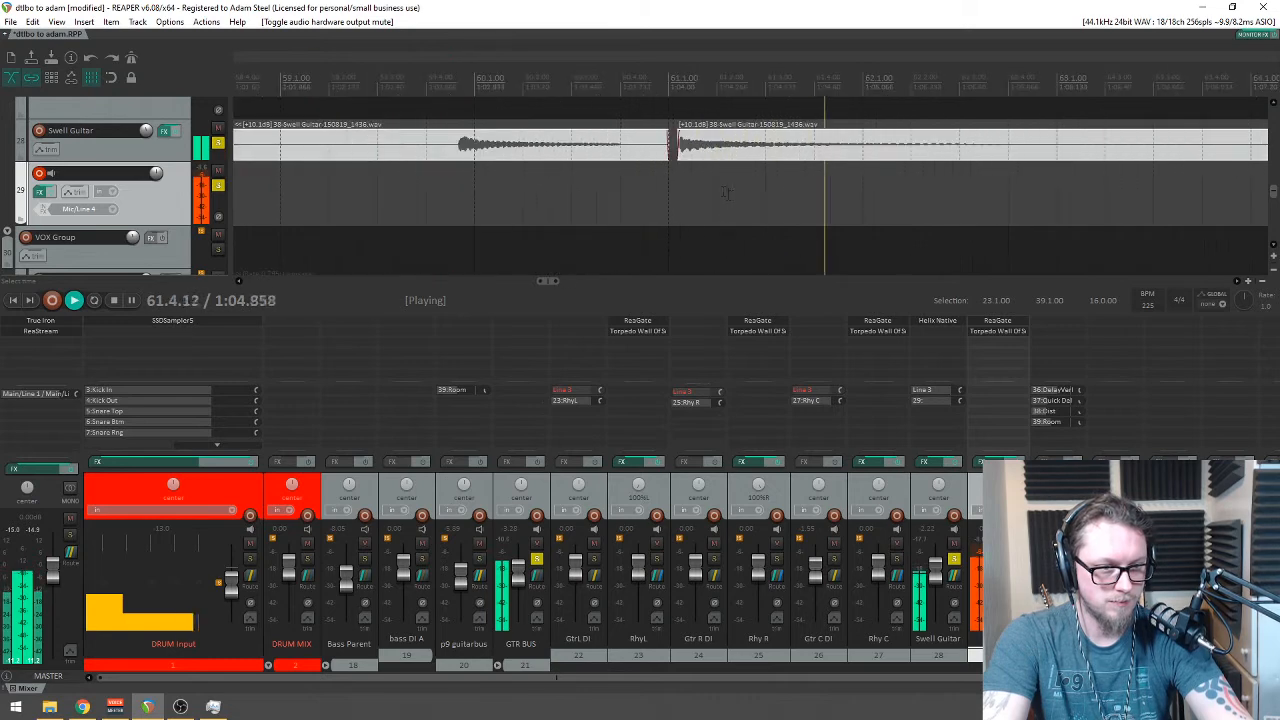
# Step: Extend the start of the Swell Guitar clip at bar 61 slightly earlier to overlap the previous clip, and replay the join
pyautogui.press('space')
pyautogui.click(680, 150)
pyautogui.moveTo(680, 150); pyautogui.dragTo(664, 150)
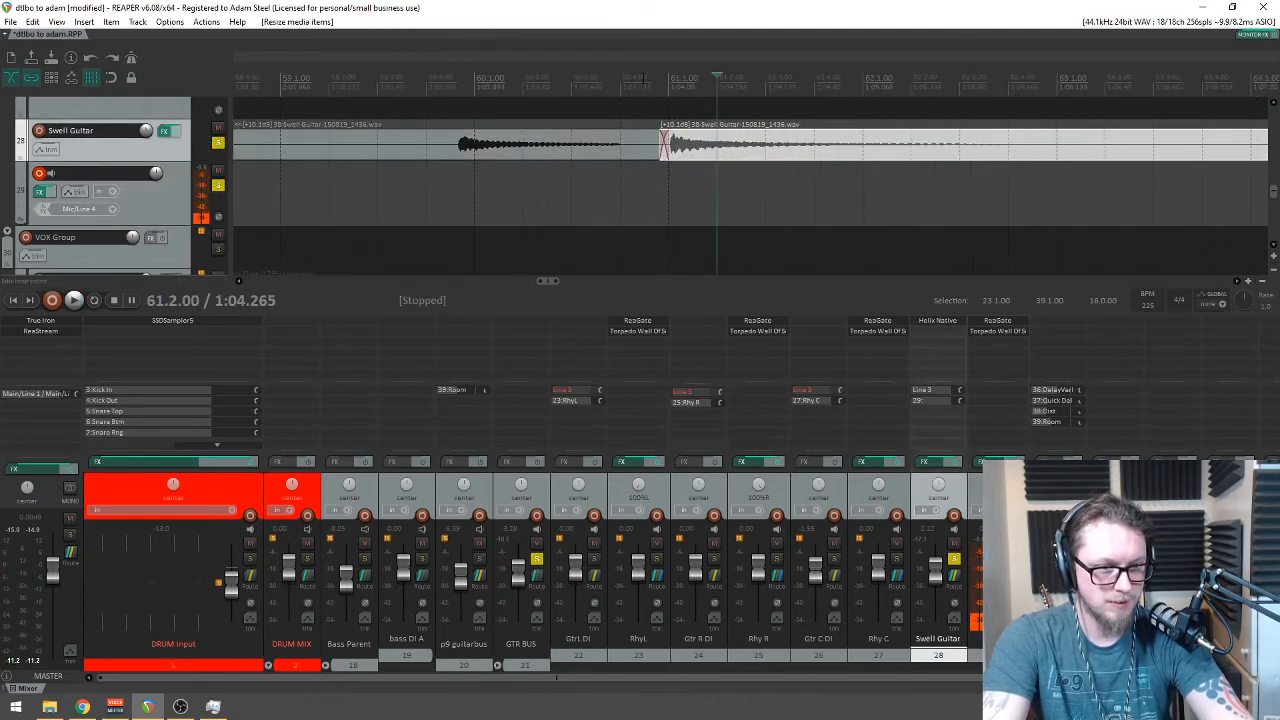
pyautogui.press('space')
pyautogui.scroll(-2, 779, 220)
pyautogui.press('space')
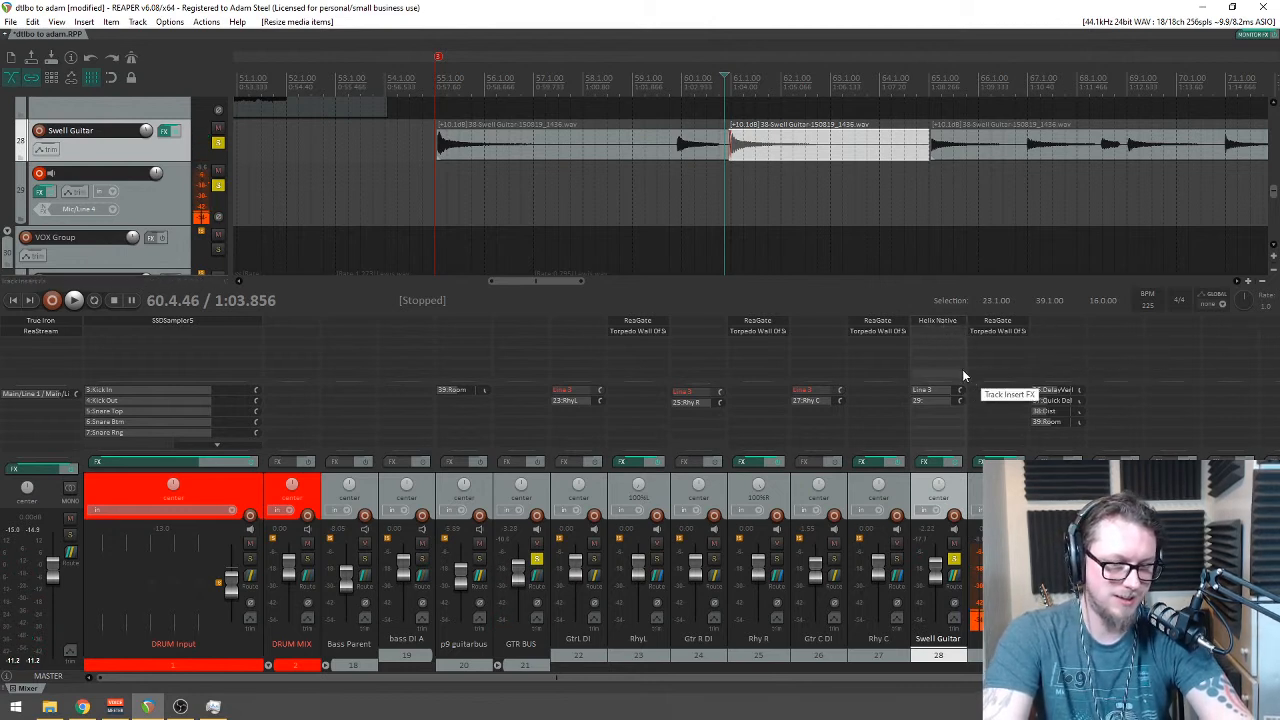
# Step: Play the swells from marker 3, reopen Swell Guitar's Helix Native and set the Autoswell Attack to 1.560 s
pyautogui.press('space')
pyautogui.click(438, 56)
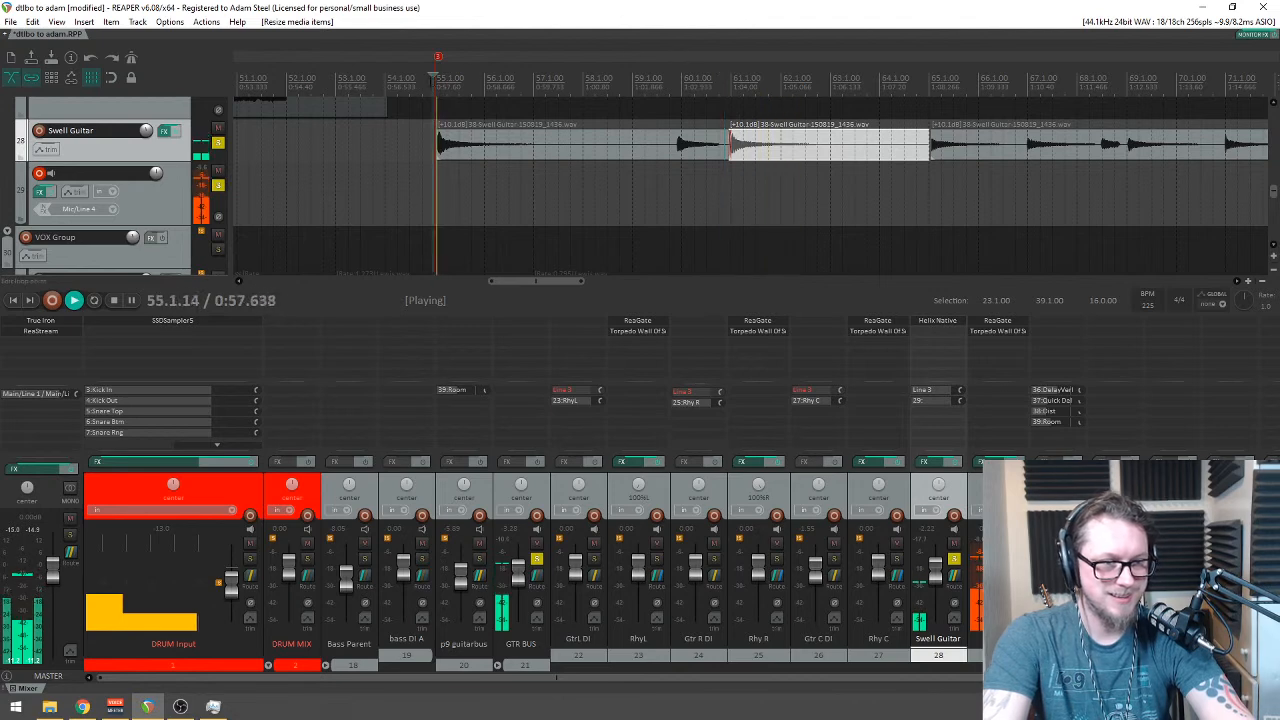
pyautogui.press('space')
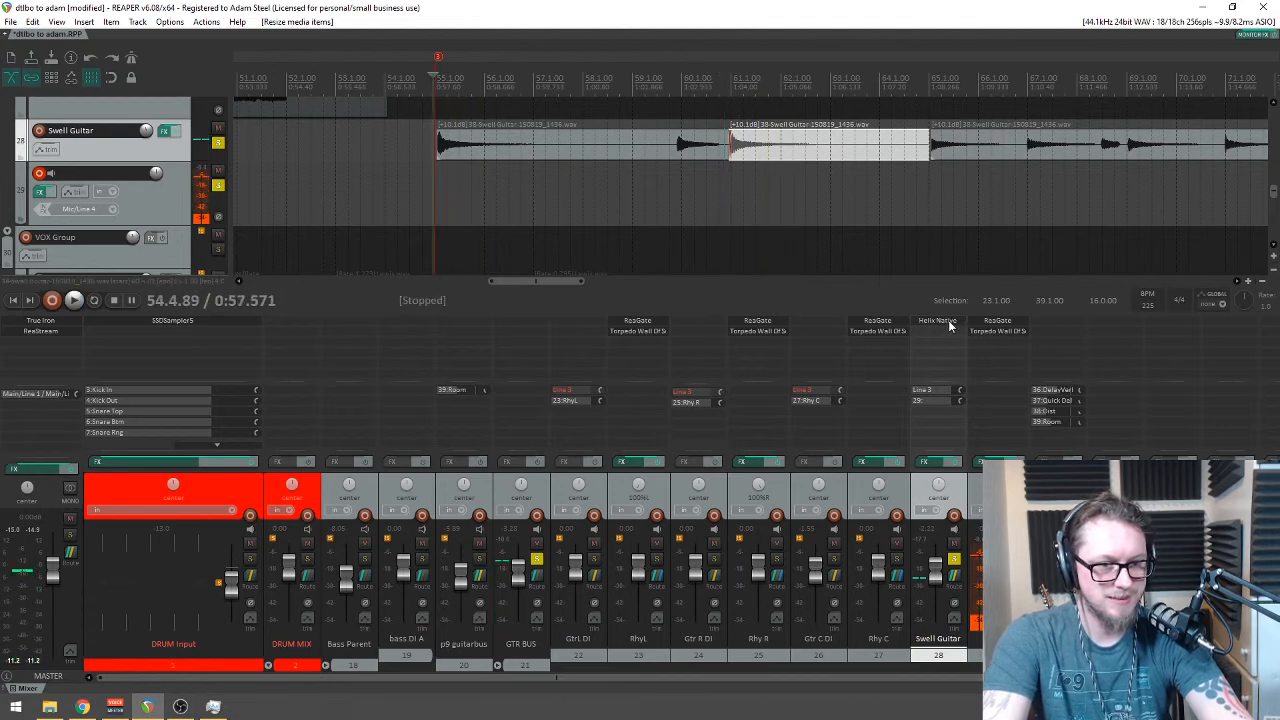
pyautogui.click(920, 330)
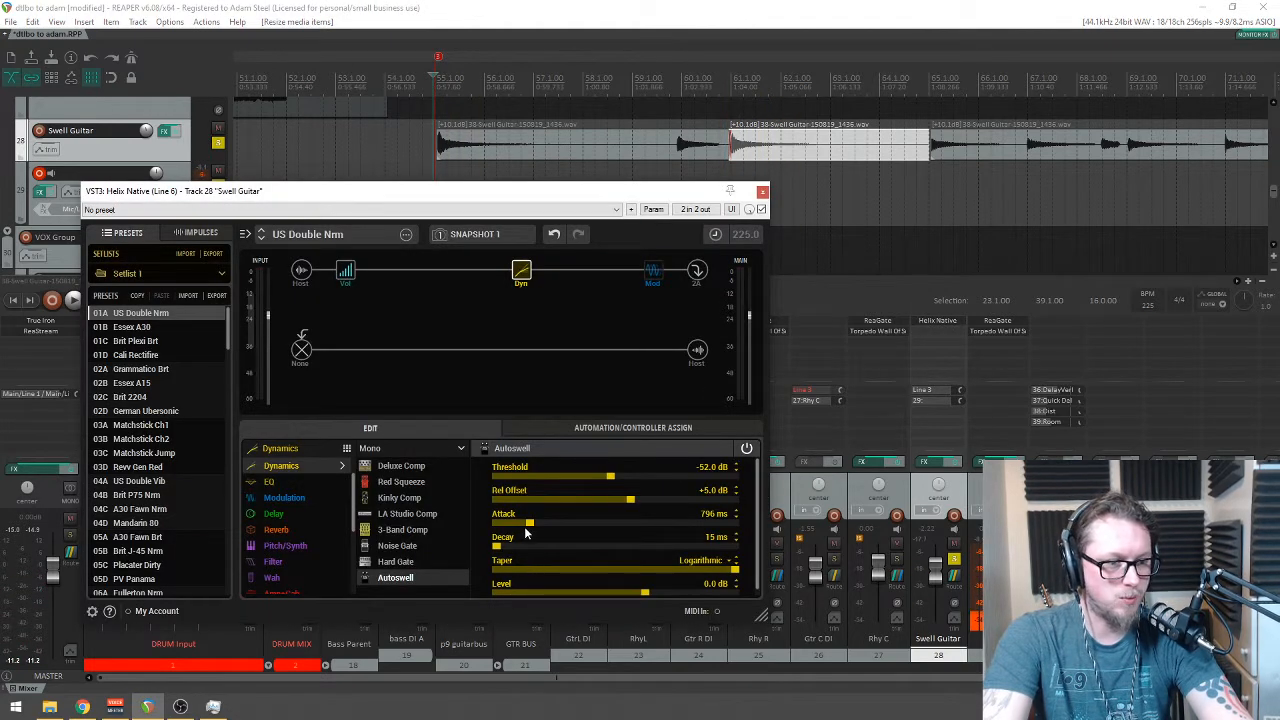
pyautogui.press('space')
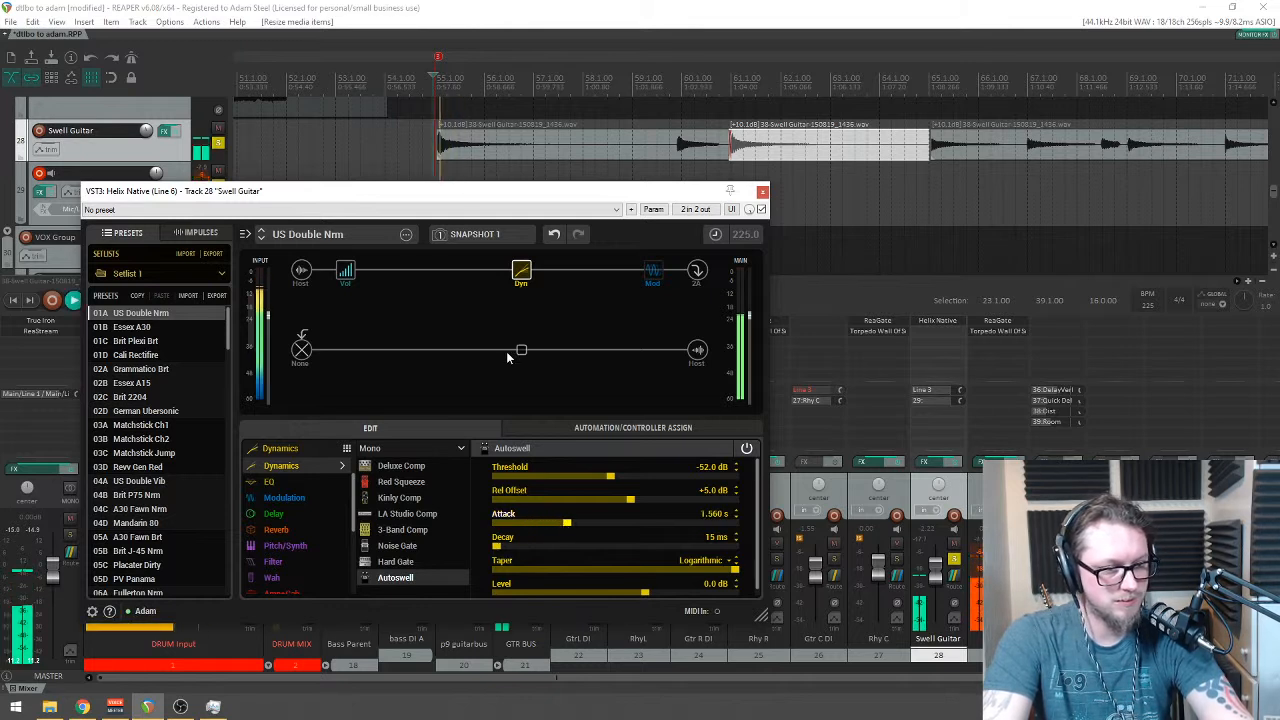
# Step: Move the plug-in window clear of the clips, replay the swells from bar 54 and close Helix Native
pyautogui.moveTo(487, 191); pyautogui.dragTo(645, 217)
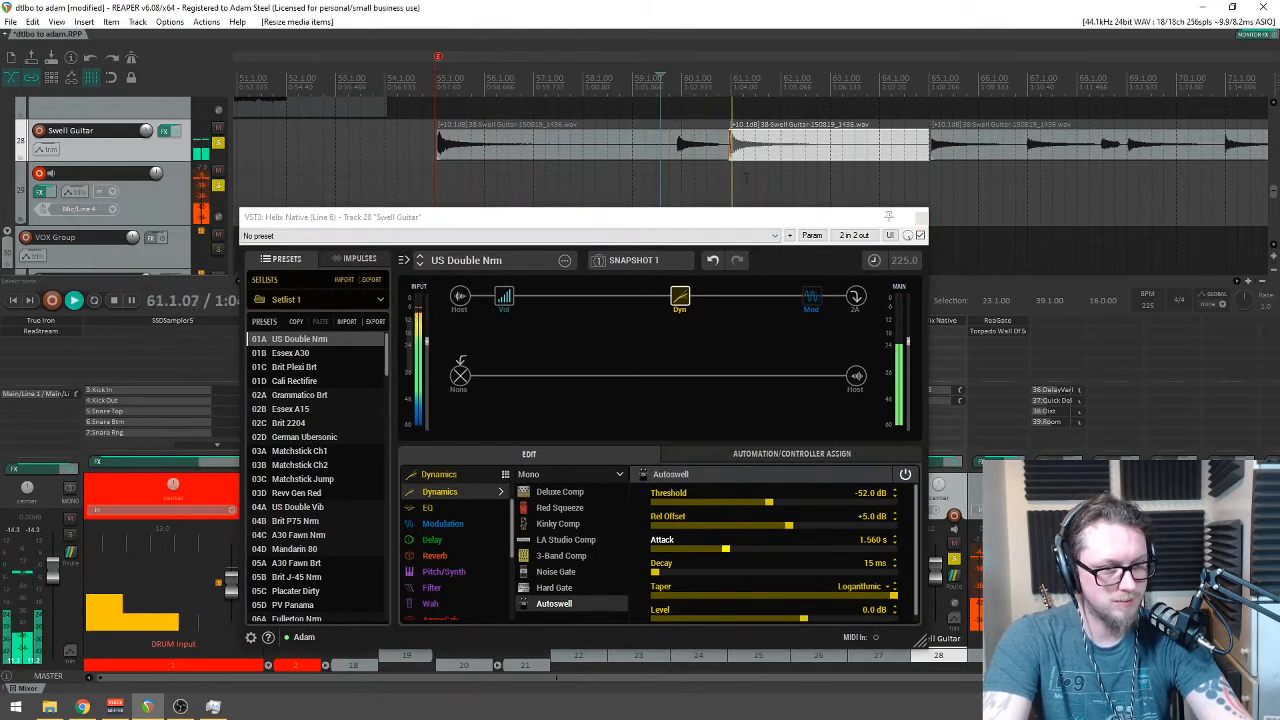
pyautogui.click(399, 50)
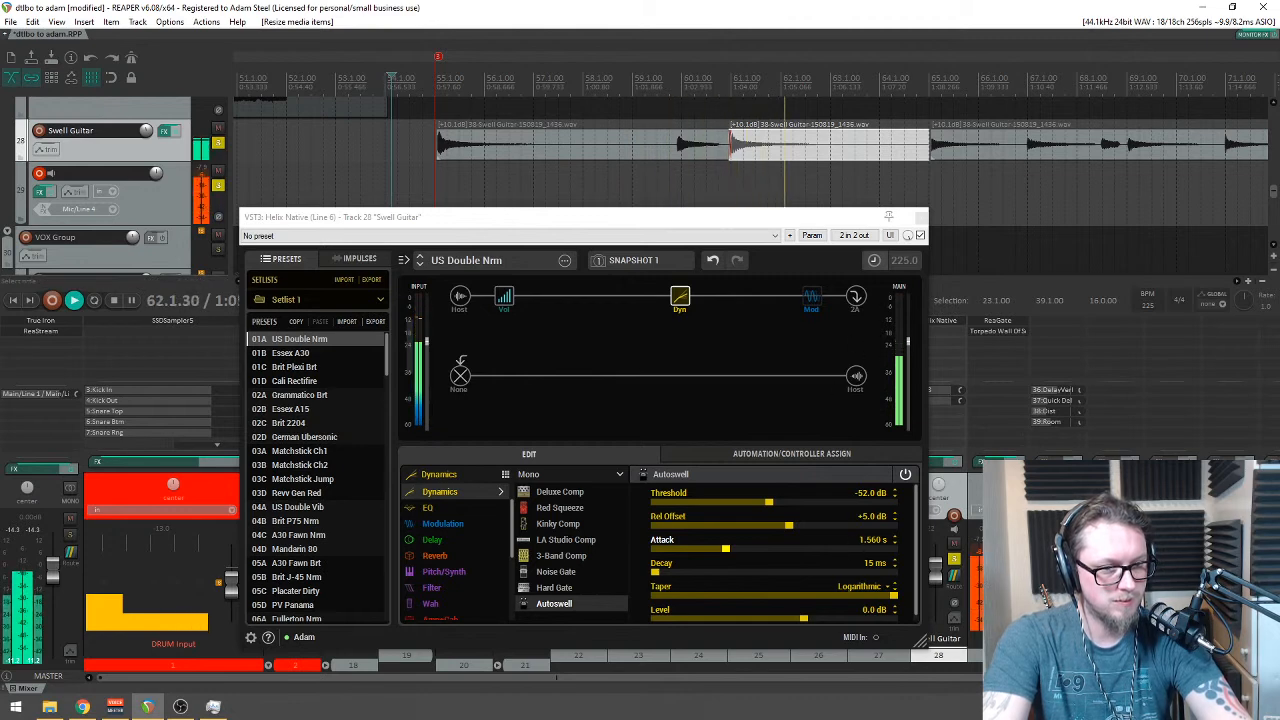
pyautogui.press('space')
pyautogui.click(918, 218)
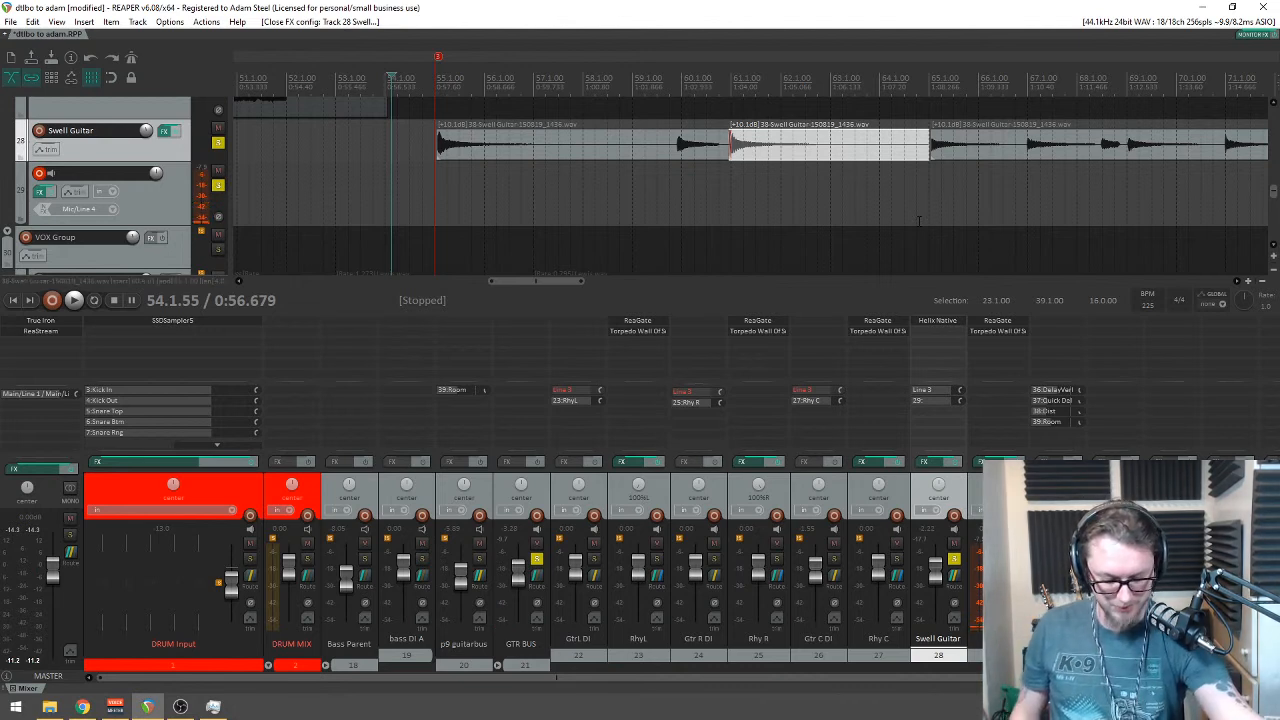
# Step: Audition the reamped swell section repeatedly from bar 54 to judge the amp tone
pyautogui.press('space')
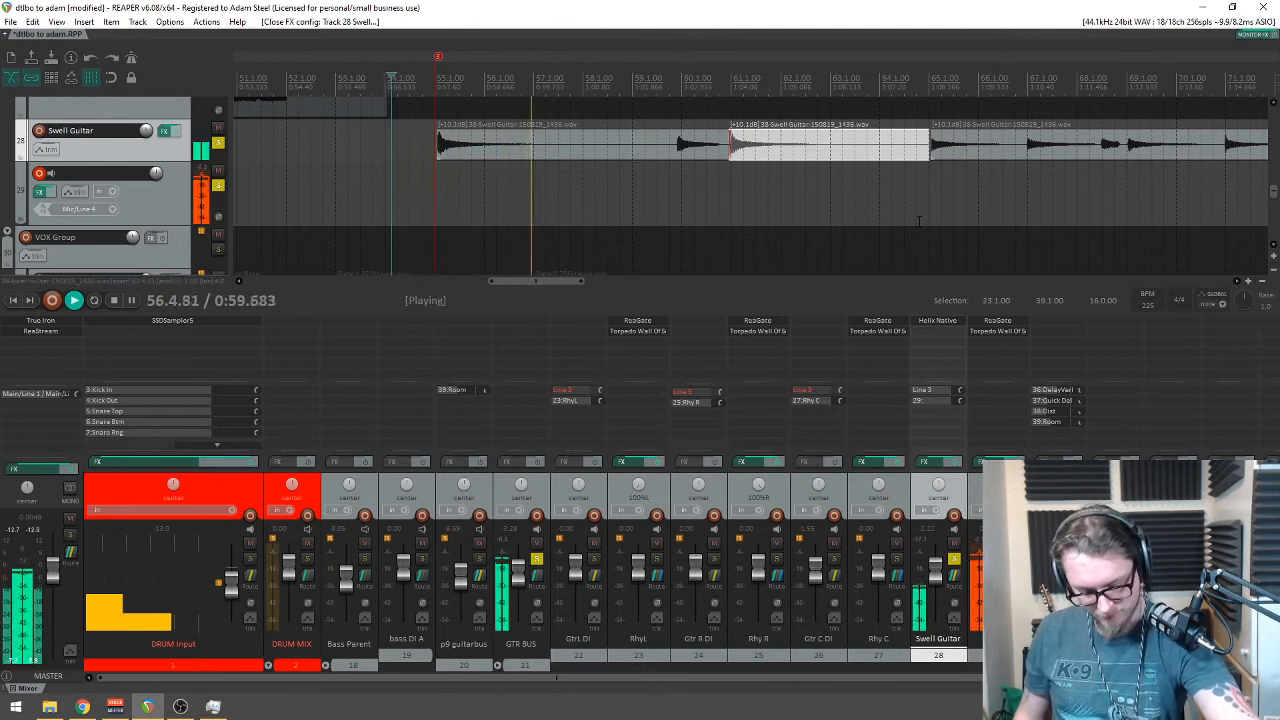
pyautogui.press('space')
pyautogui.press('space')
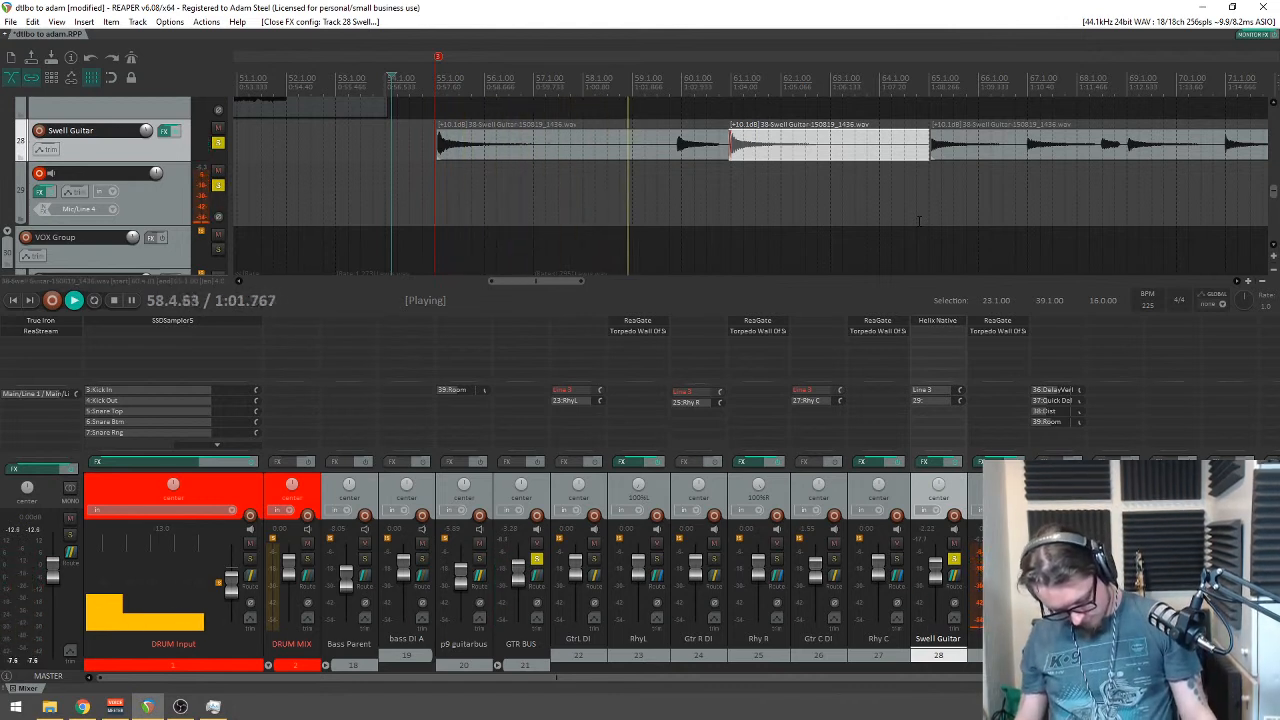
pyautogui.press('space')
pyautogui.press('space')
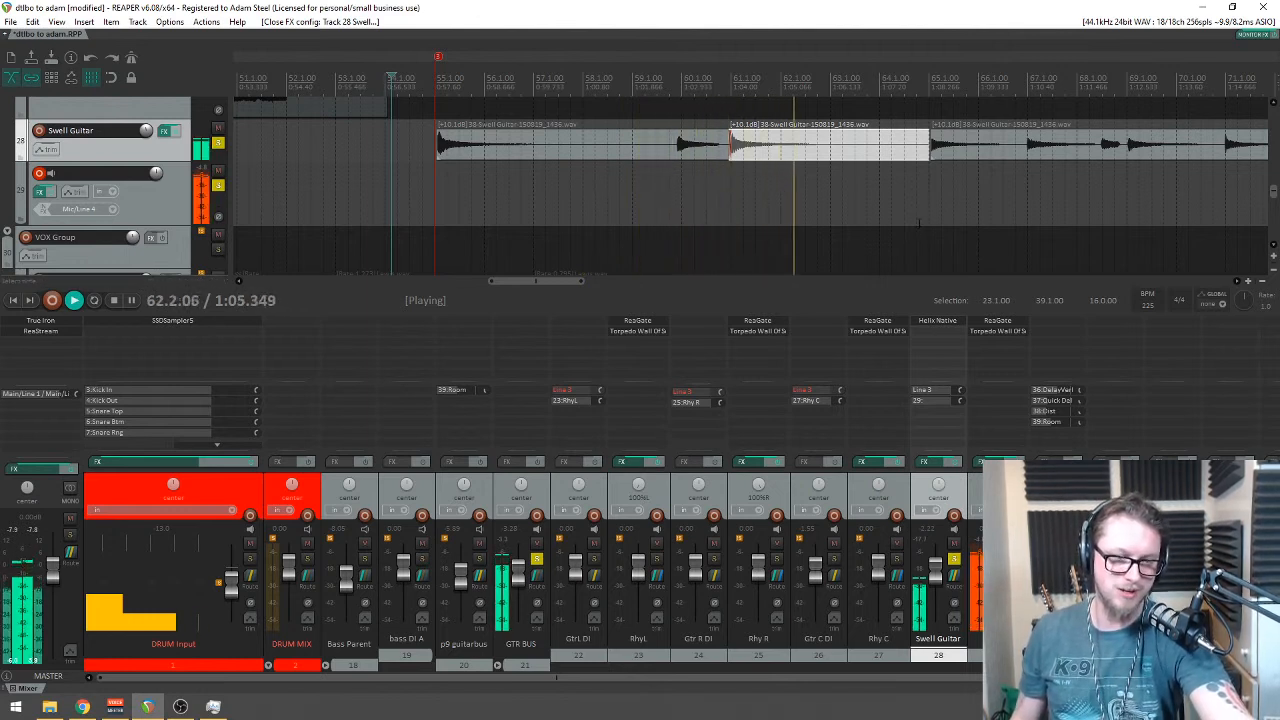
pyautogui.press('space')
pyautogui.press('space')
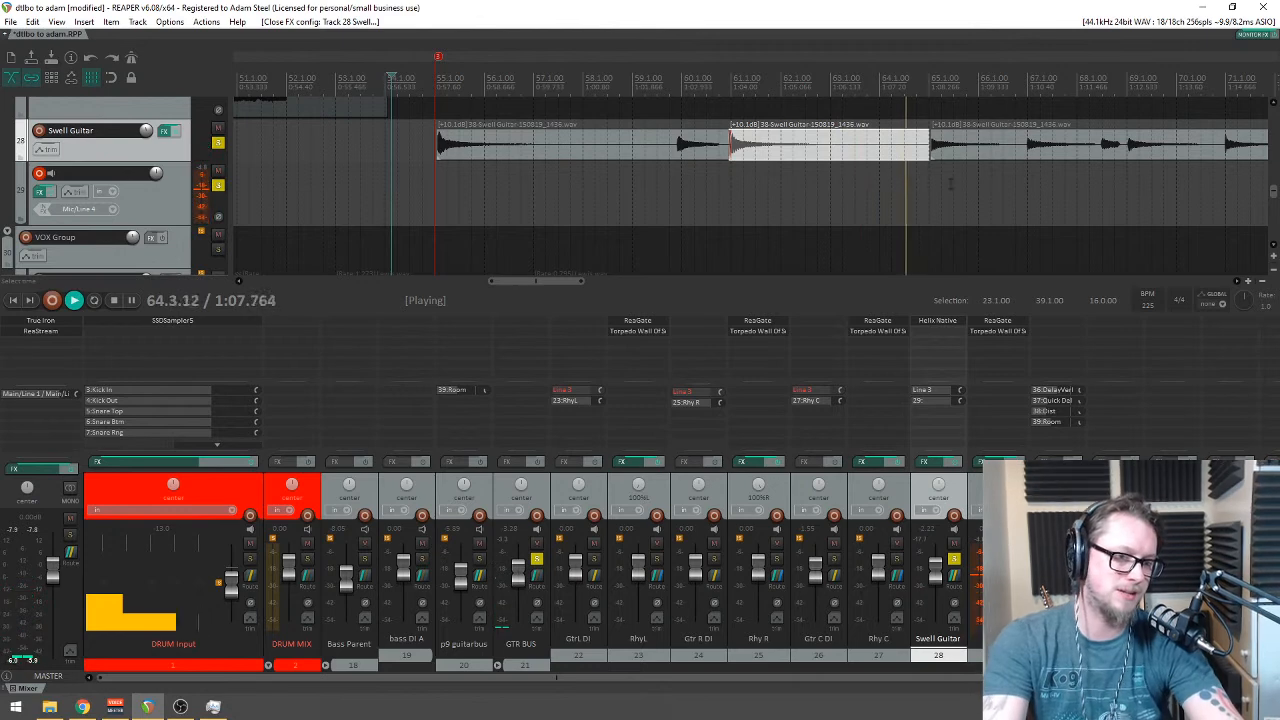
pyautogui.press('space')
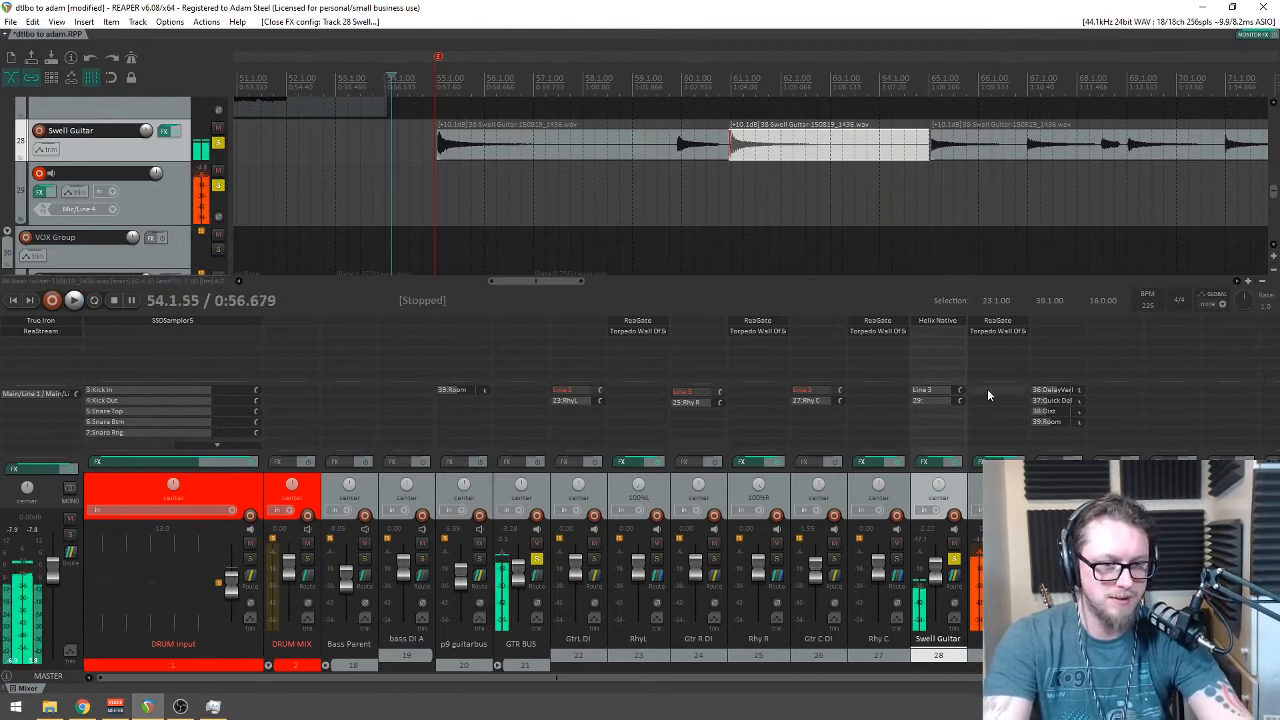
# Step: Add the Soundtoys EchoBoy plug-in after the existing effects on track 29 and move its window clear of the clips
pyautogui.doubleClick(990, 341)
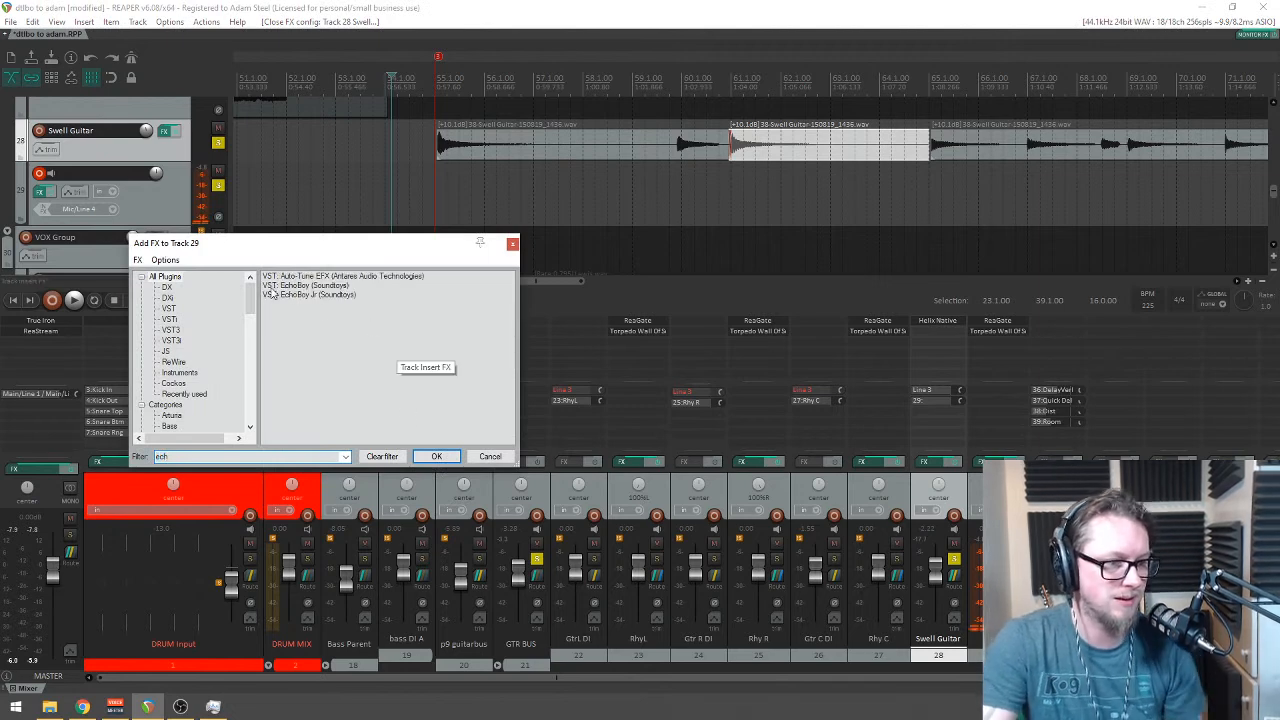
pyautogui.click(295, 286)
pyautogui.press('Return')
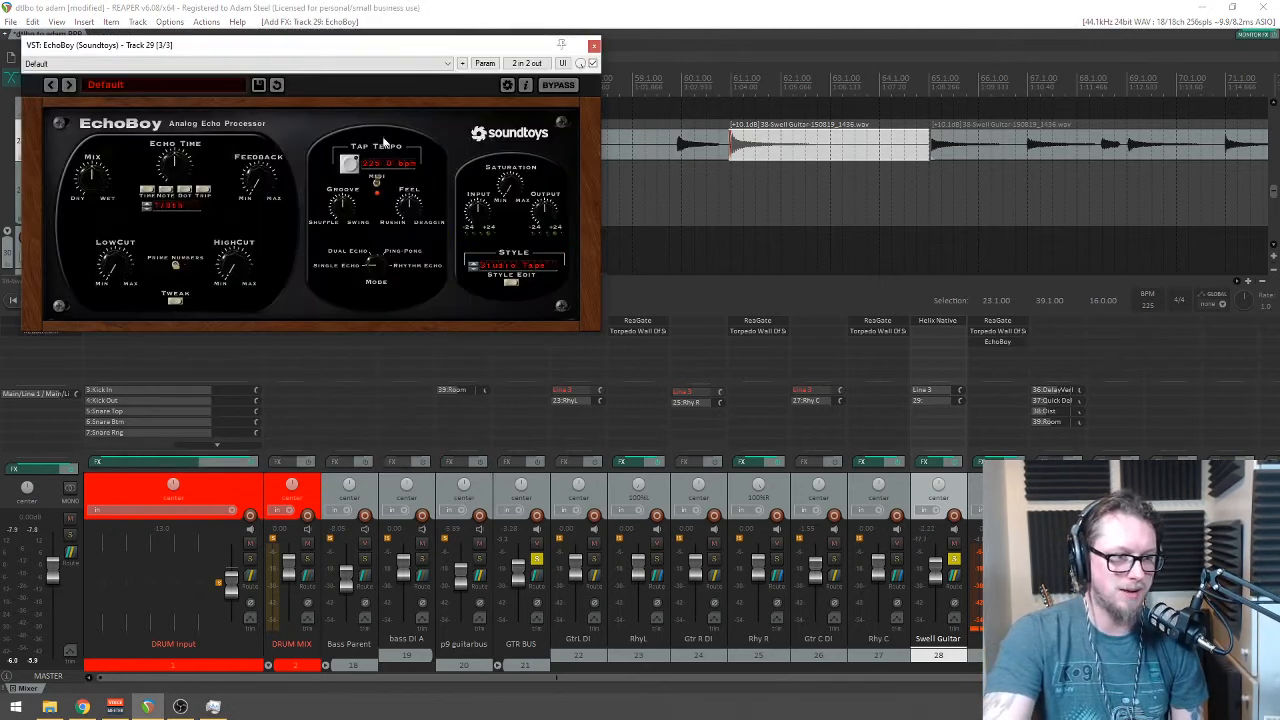
pyautogui.moveTo(331, 45); pyautogui.dragTo(507, 199)
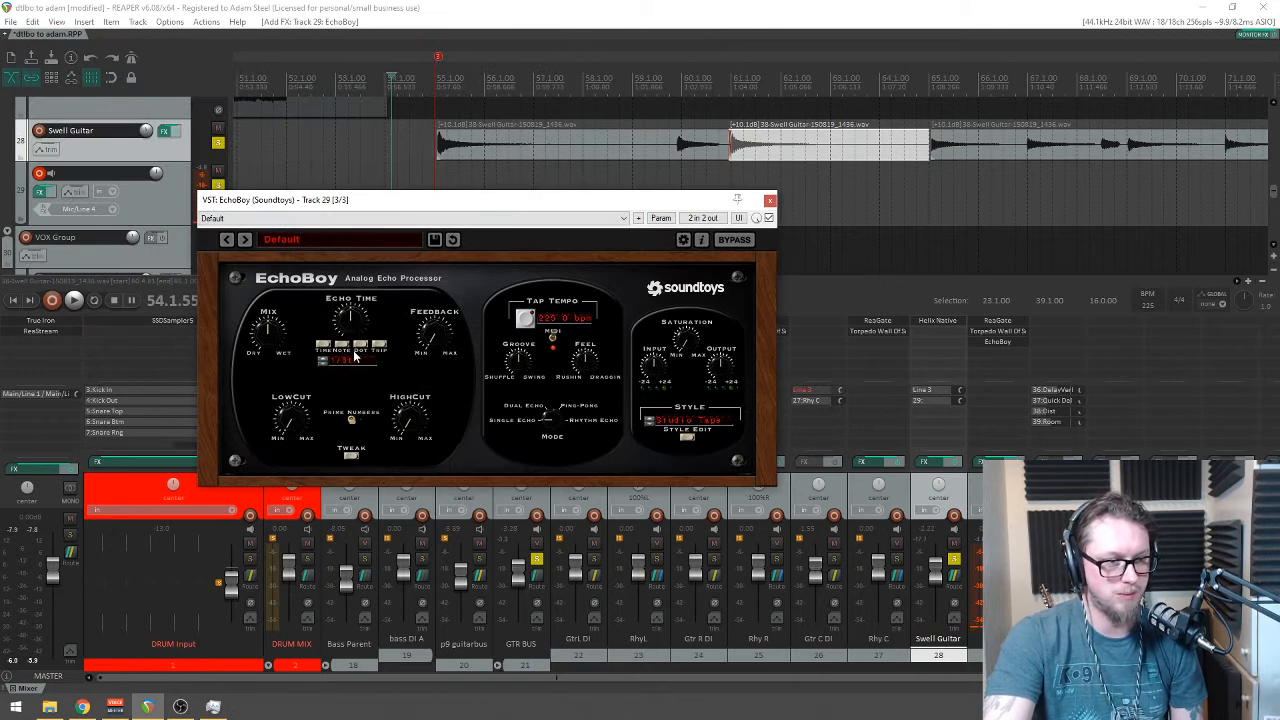
# Step: Switch EchoBoy to Ping-Pong mode with 1/4 note Ping and Pong times, audition the swells and close the plug-in
pyautogui.moveTo(547, 397); pyautogui.dragTo(559, 366)
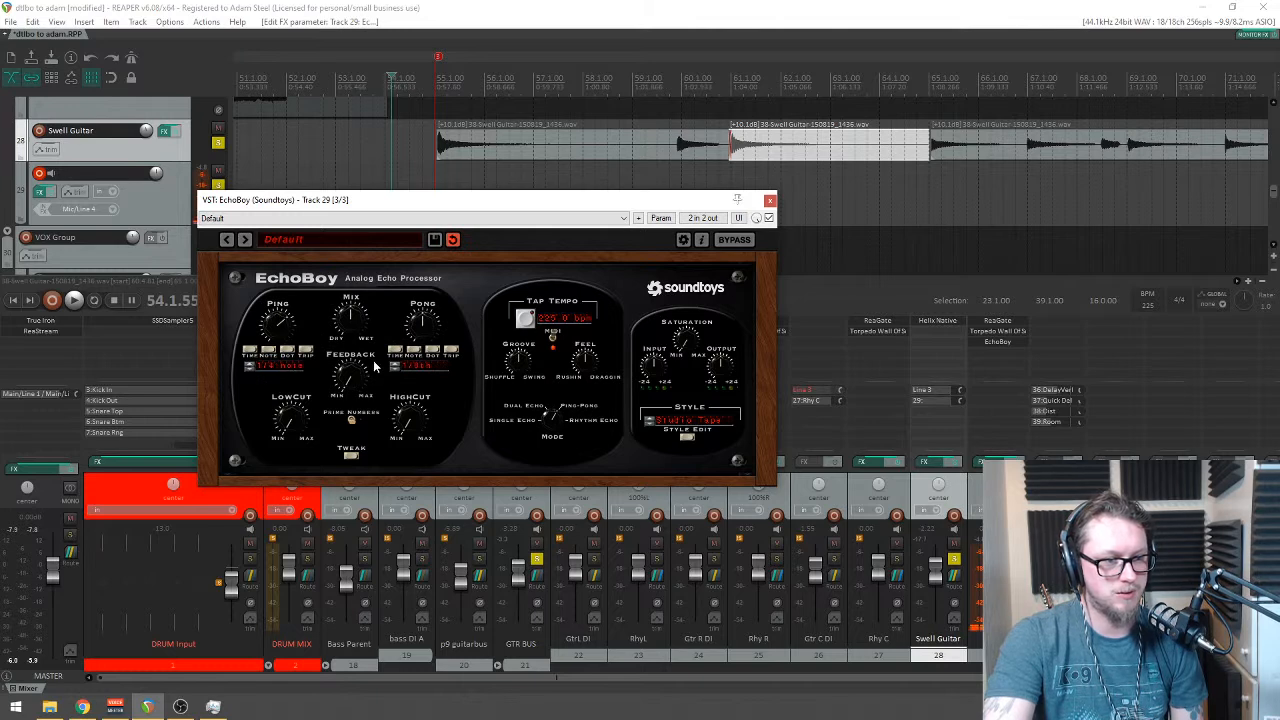
pyautogui.press('space')
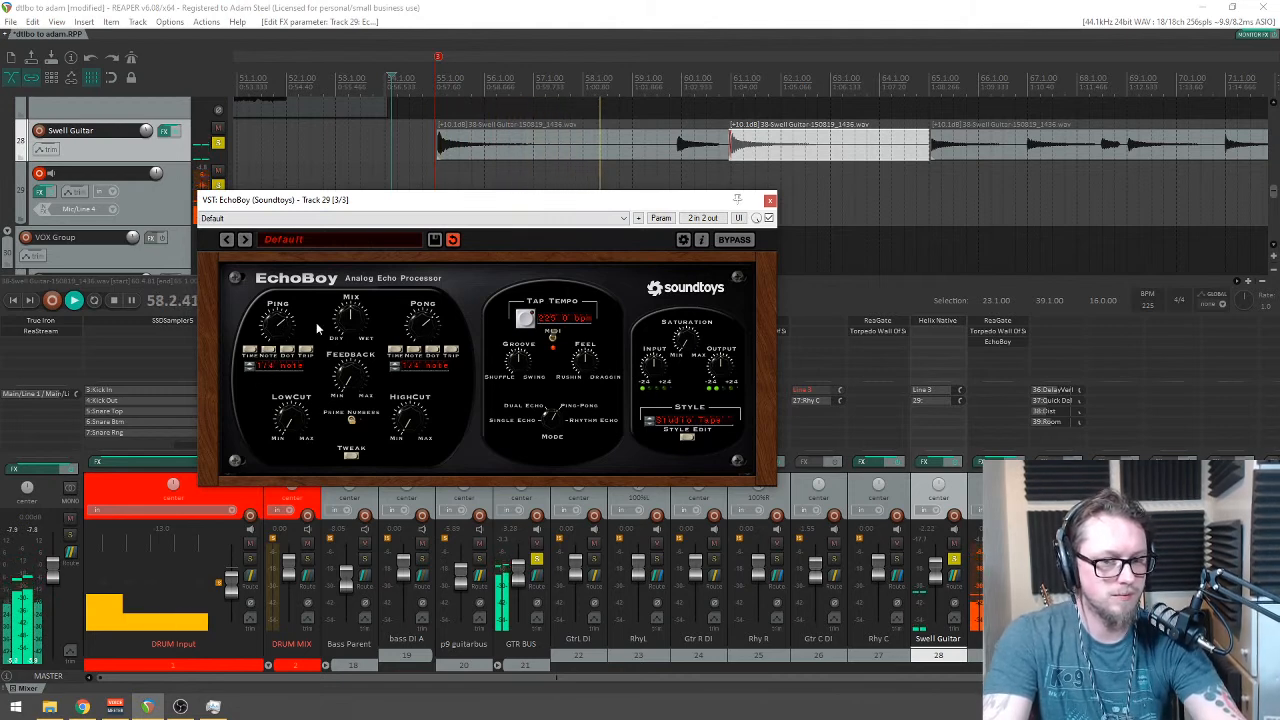
pyautogui.click(252, 368)
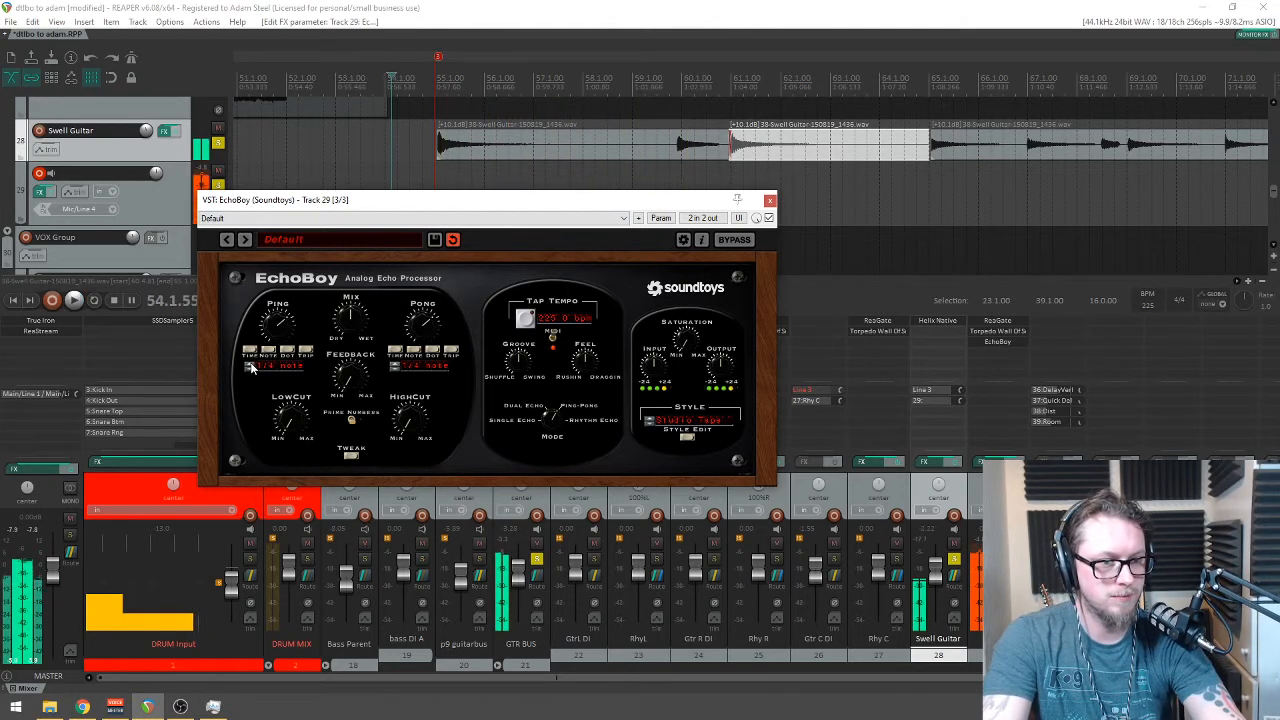
pyautogui.click(769, 201)
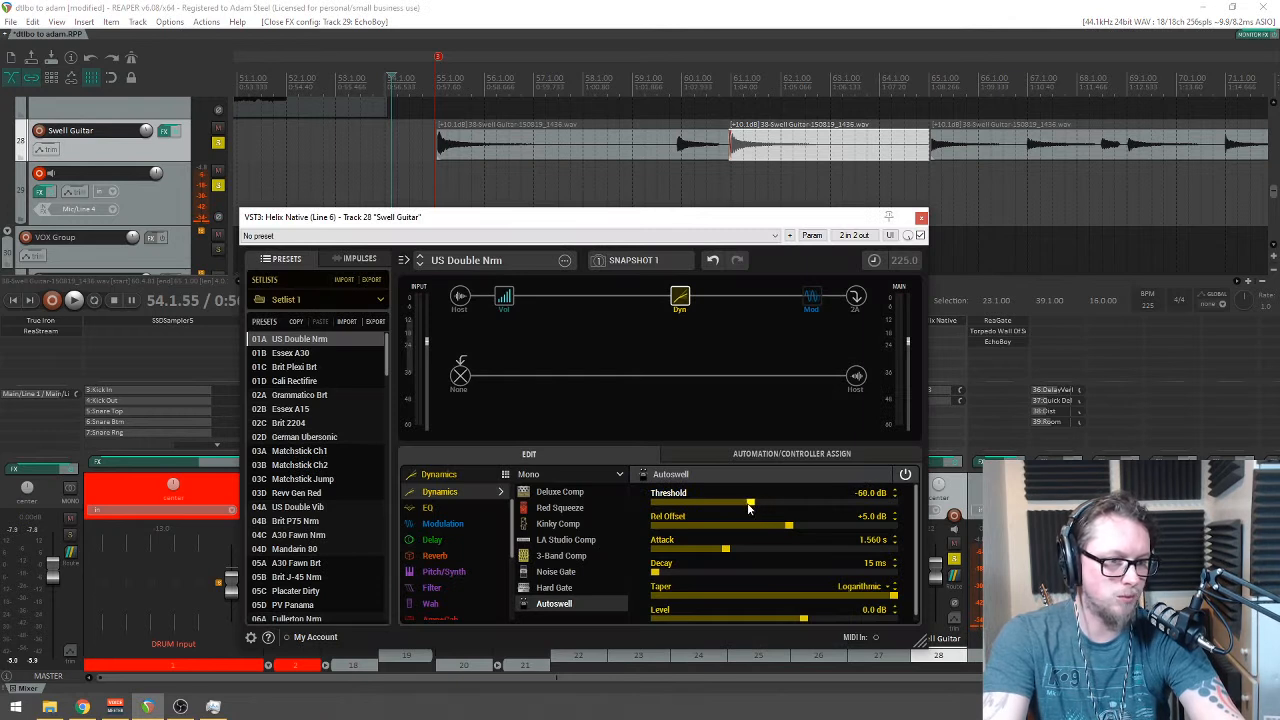
# Step: Set the Autoswell Threshold to -59.0 dB in Swell Guitar's Helix Native, play through the swells, and return the cursor to bar 53
pyautogui.press('space')
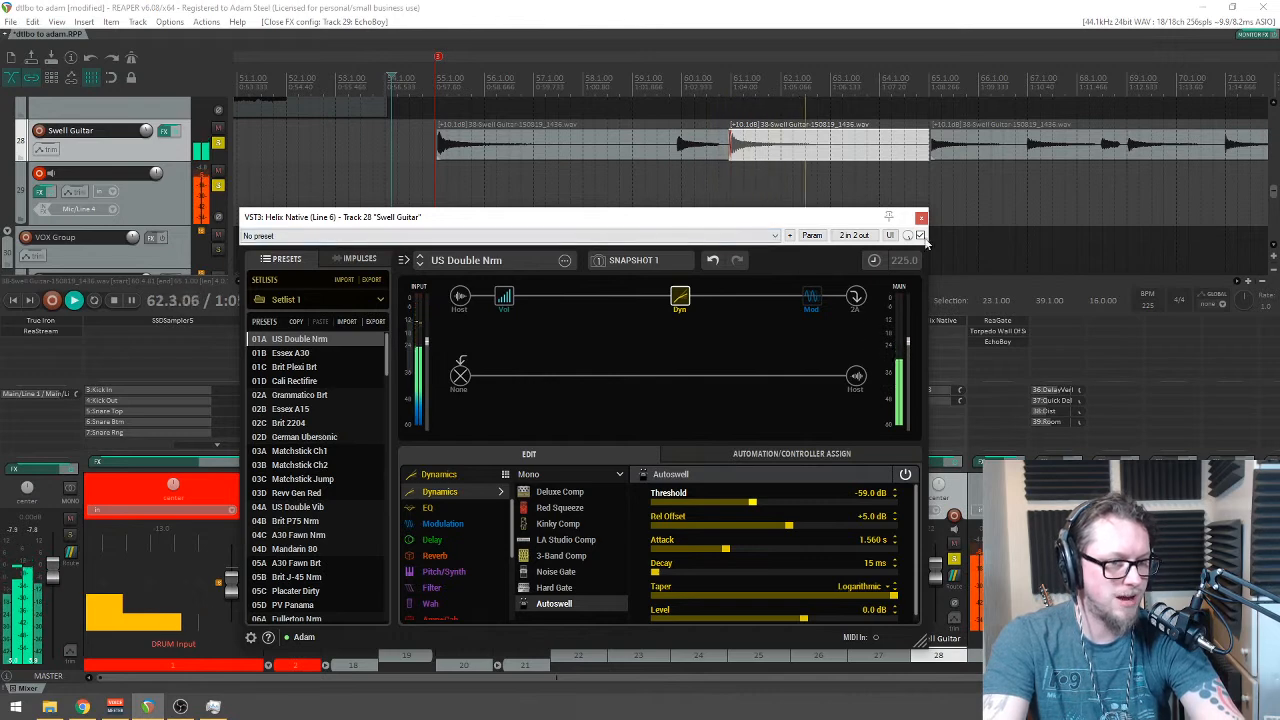
pyautogui.click(921, 219)
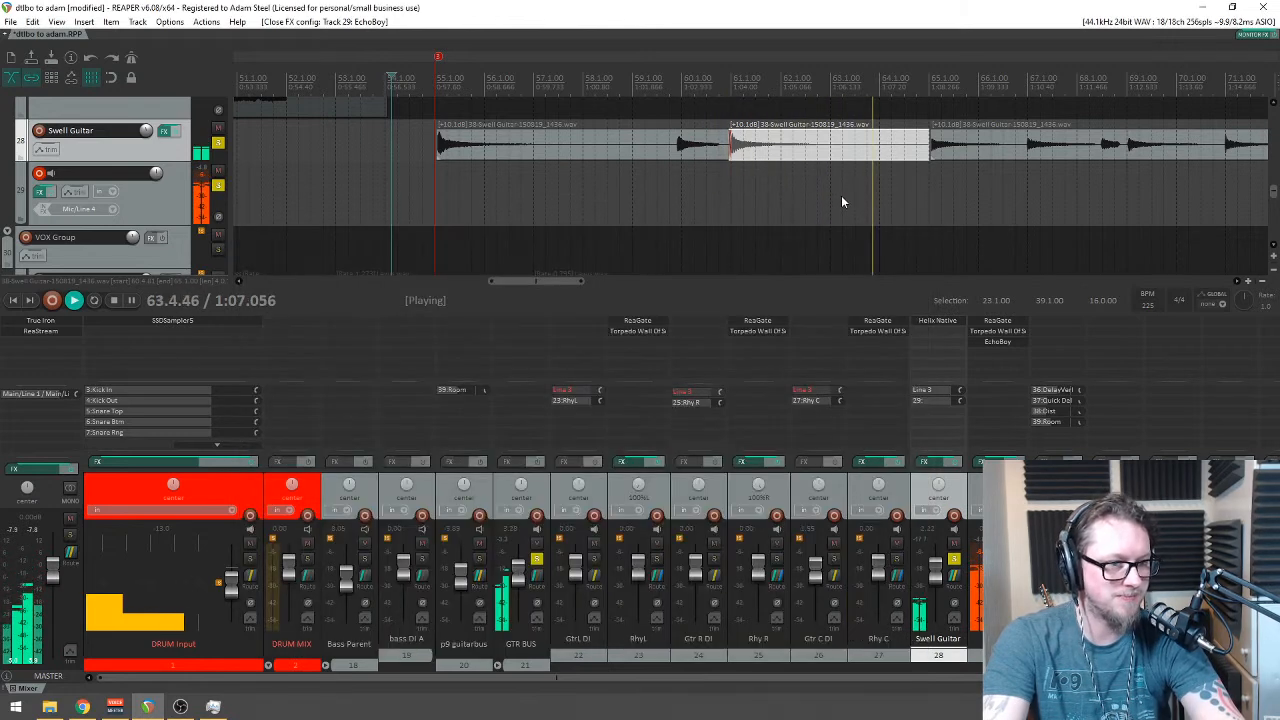
pyautogui.scroll(-4, 709, 174)
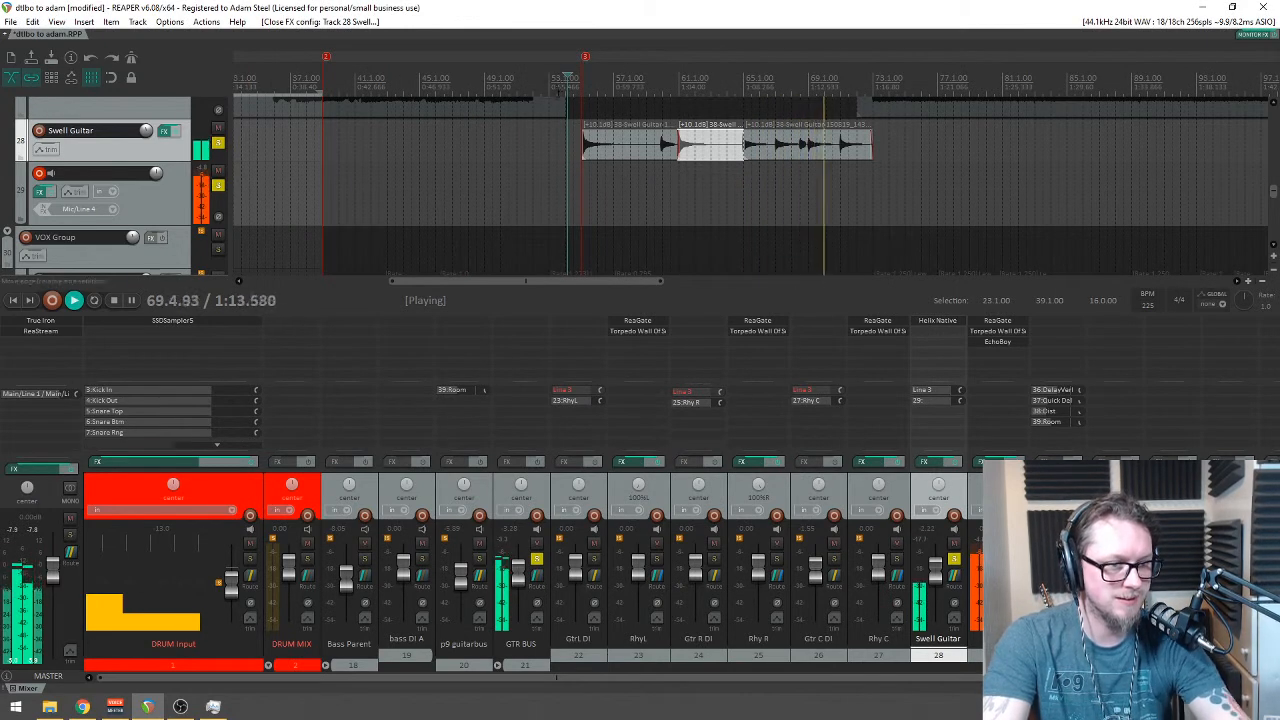
pyautogui.press('space')
pyautogui.click(561, 82)
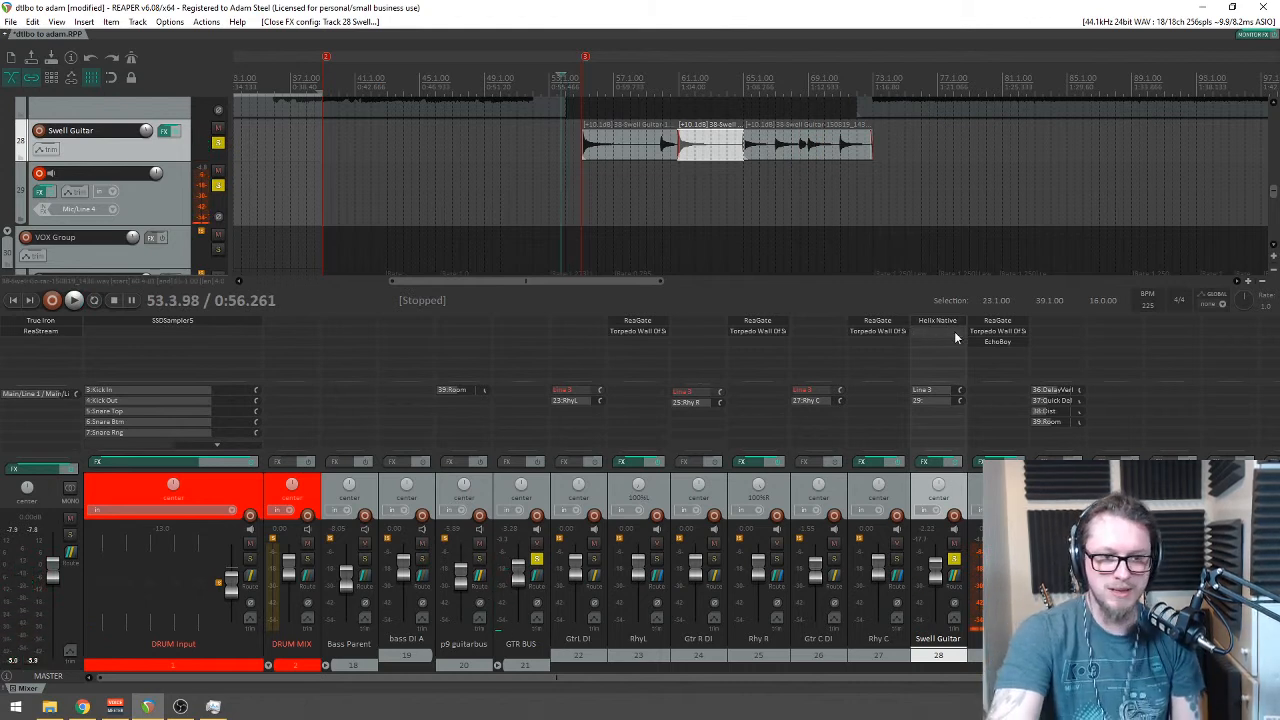
# Step: Try Swell Guitar's Line 3 hardware output in Pre-FX mode and play from just before marker 3
pyautogui.click(928, 390)
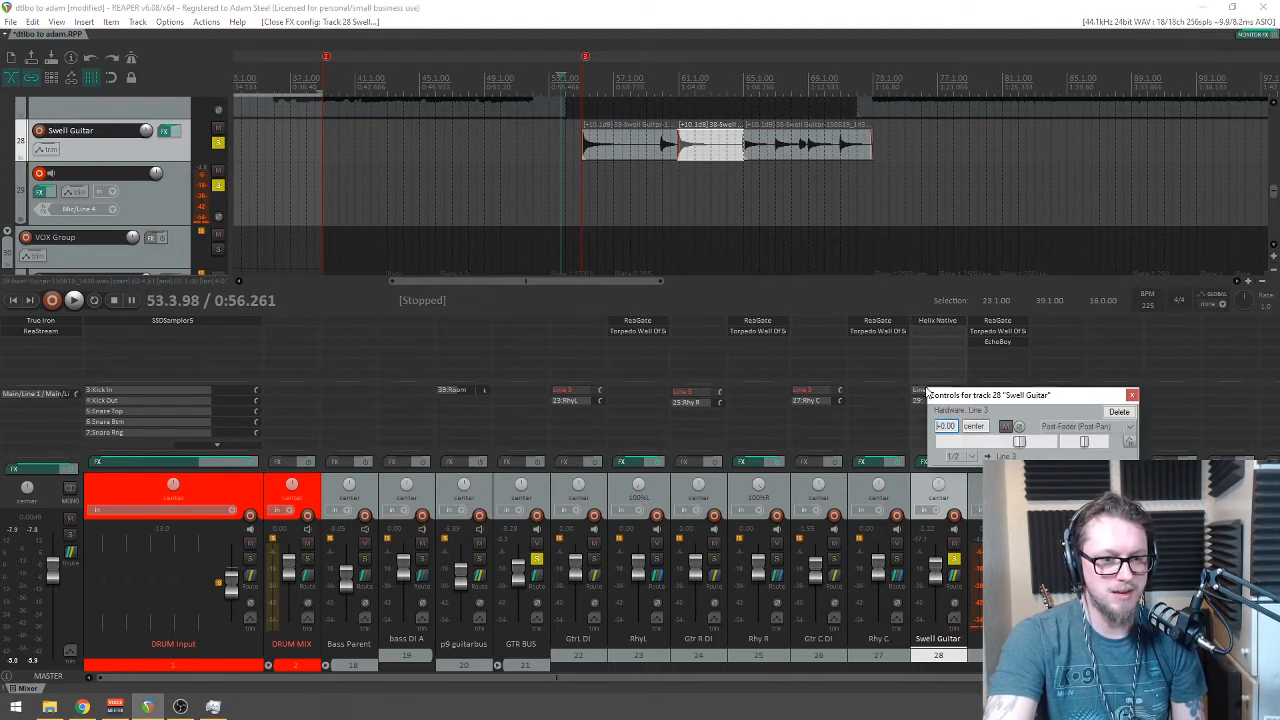
pyautogui.click(1130, 428)
pyautogui.click(1100, 471)
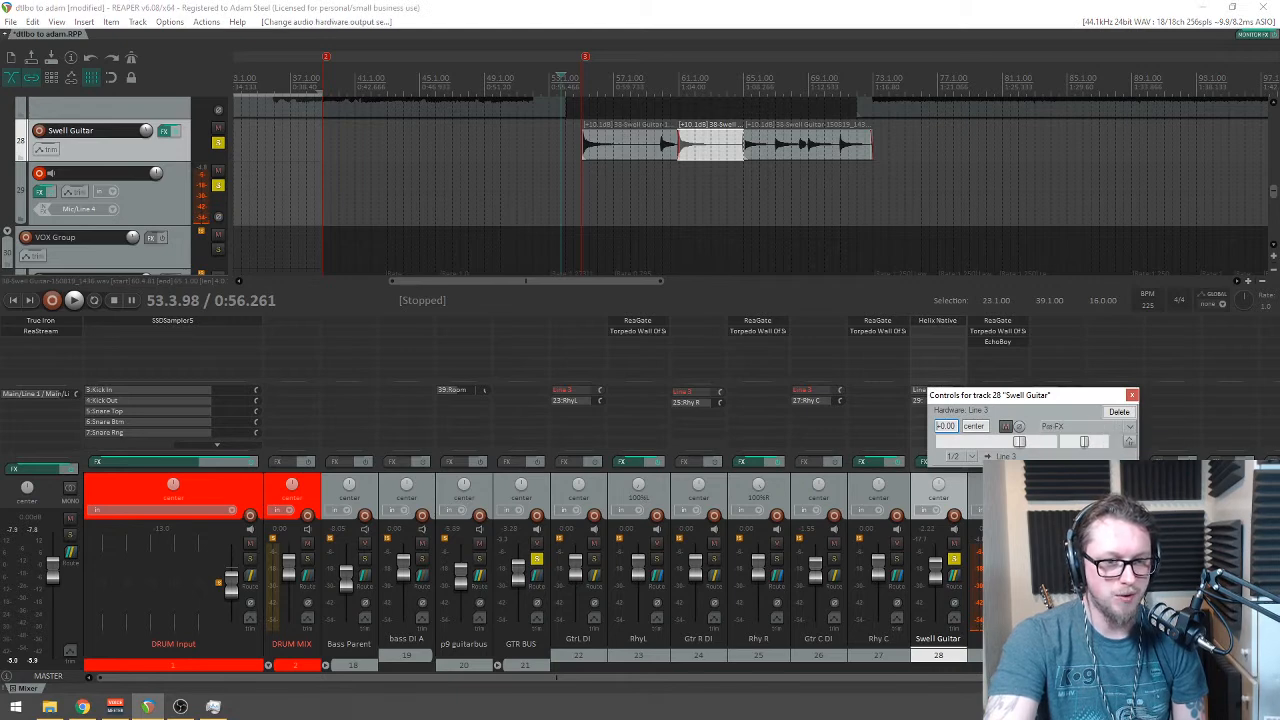
pyautogui.moveTo(1015, 400); pyautogui.dragTo(976, 421)
pyautogui.click(1095, 416)
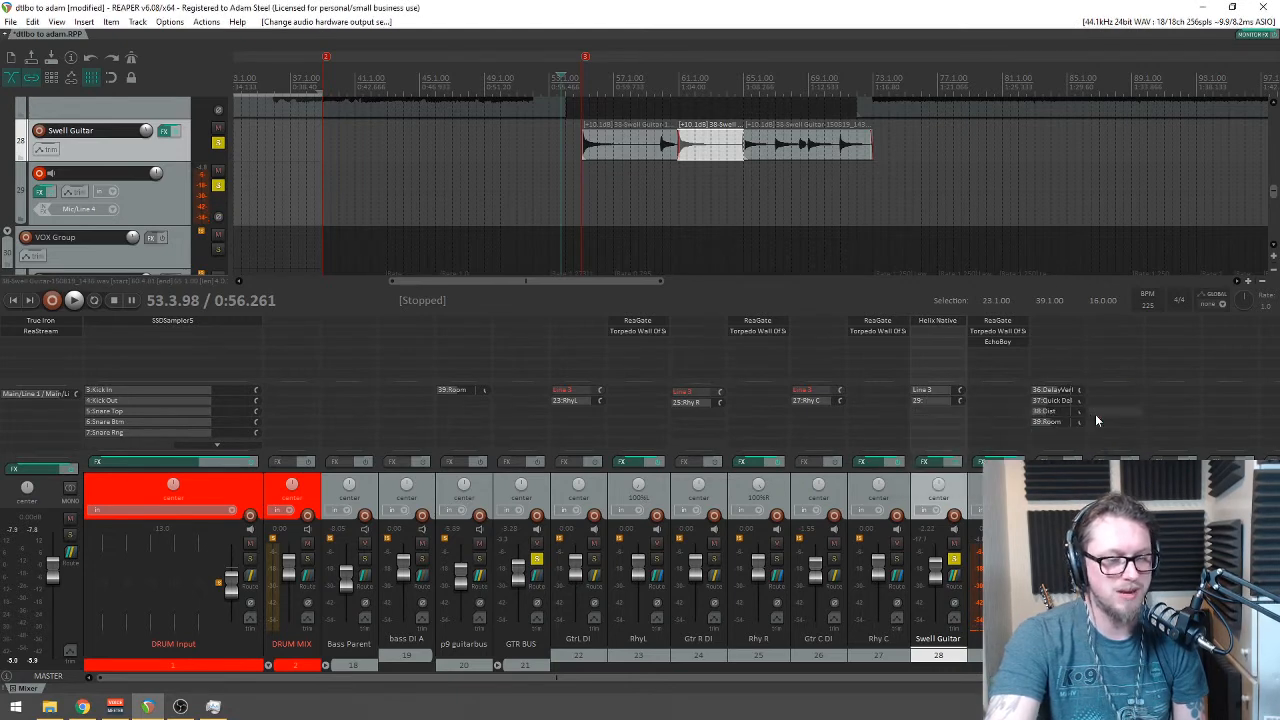
pyautogui.scroll(4, 727, 157)
pyautogui.press('space')
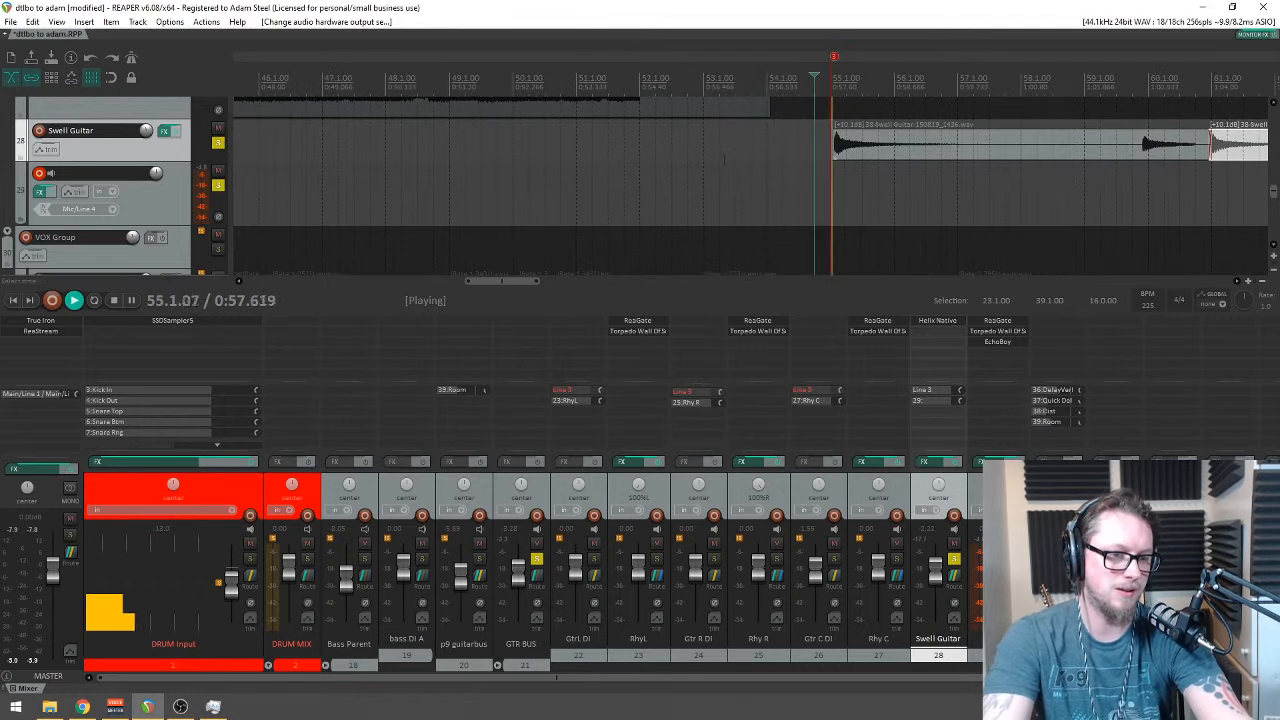
pyautogui.press('space')
# Step: Return Swell Guitar's Line 3 hardware output to Post-Fader (Post-Pan) and close its controls
pyautogui.click(943, 390)
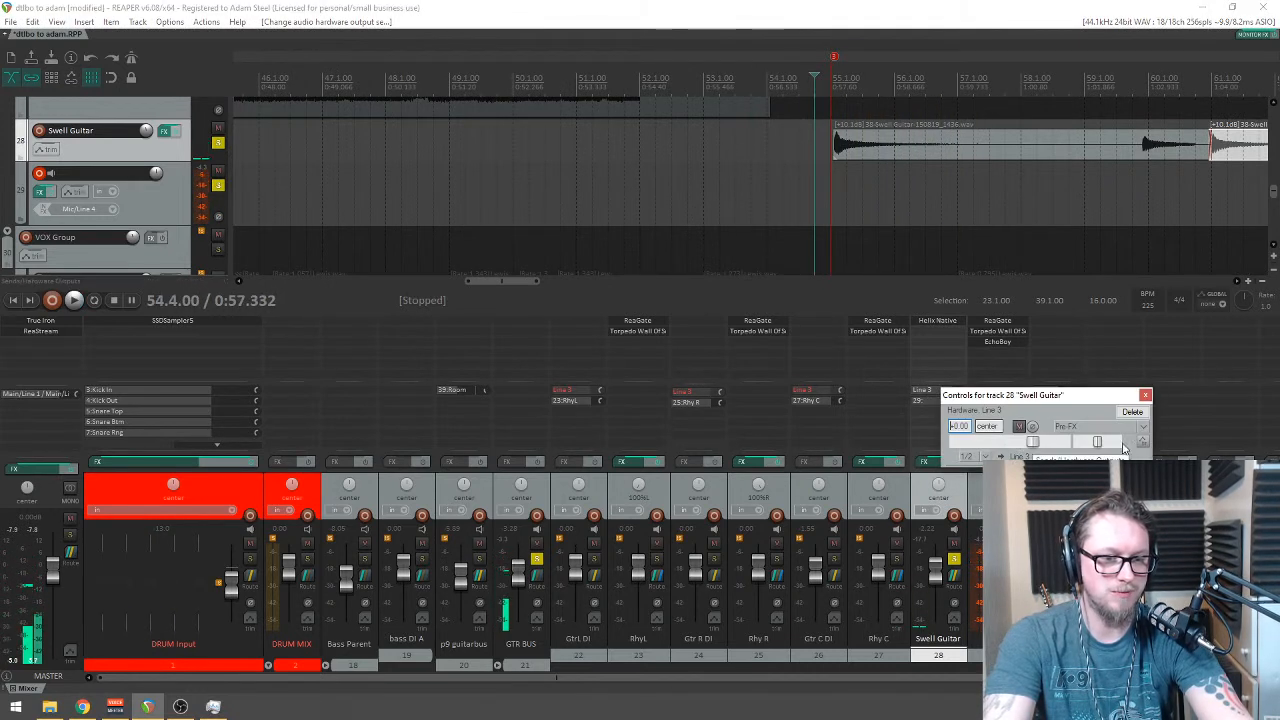
pyautogui.click(1100, 427)
pyautogui.click(1112, 444)
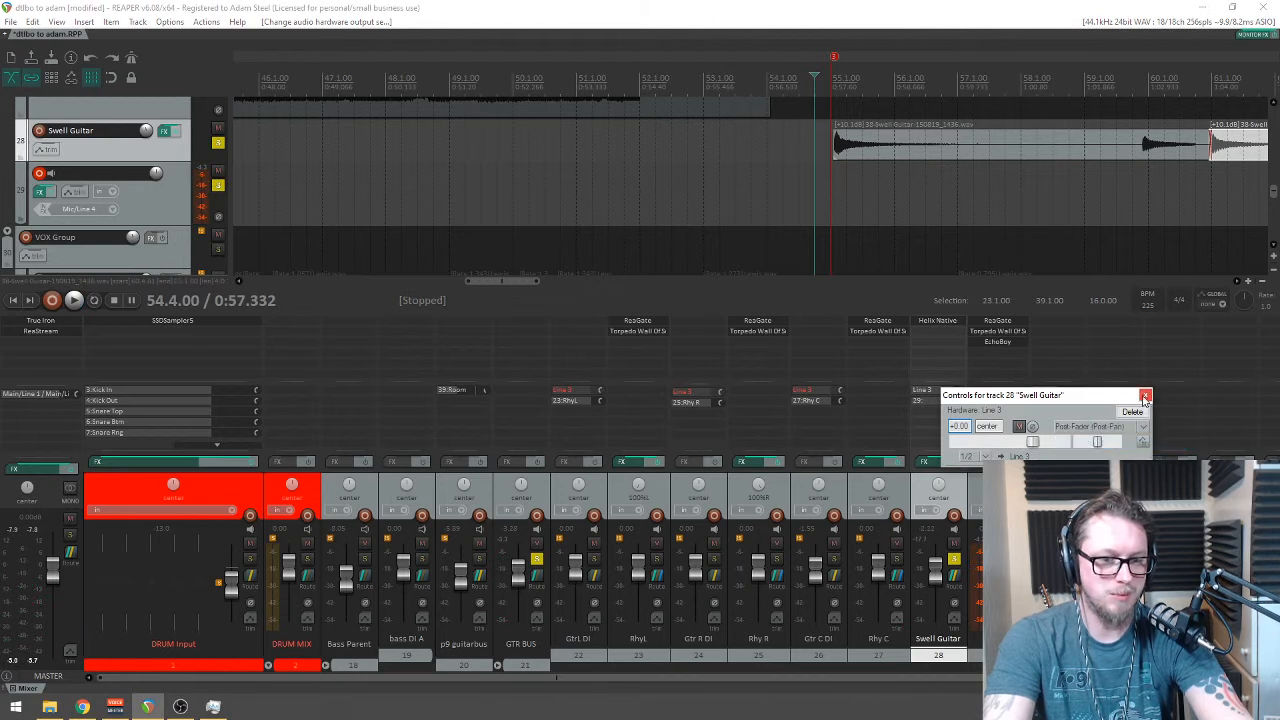
pyautogui.click(1145, 396)
# Step: Change the mode of Swell Guitar's send to track 29, and place the cursor at bar 54 after a brief playback
pyautogui.click(928, 400)
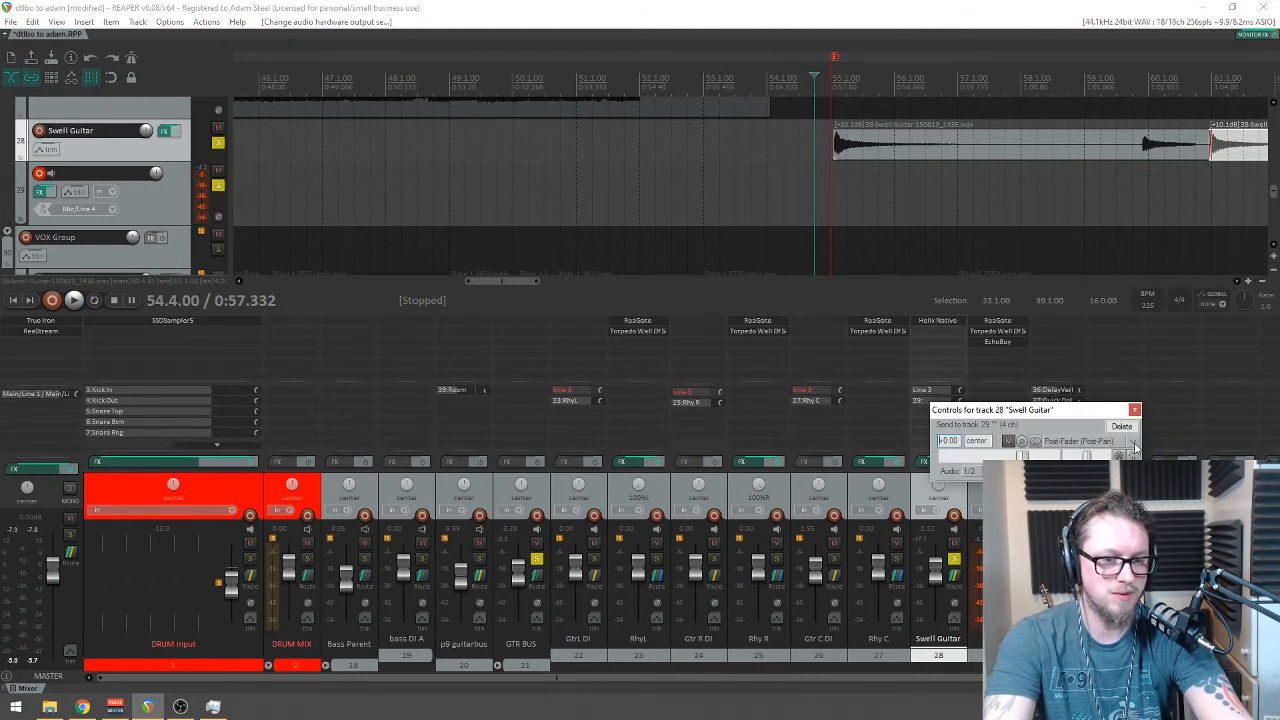
pyautogui.click(1100, 456)
pyautogui.click(1134, 410)
pyautogui.press('space')
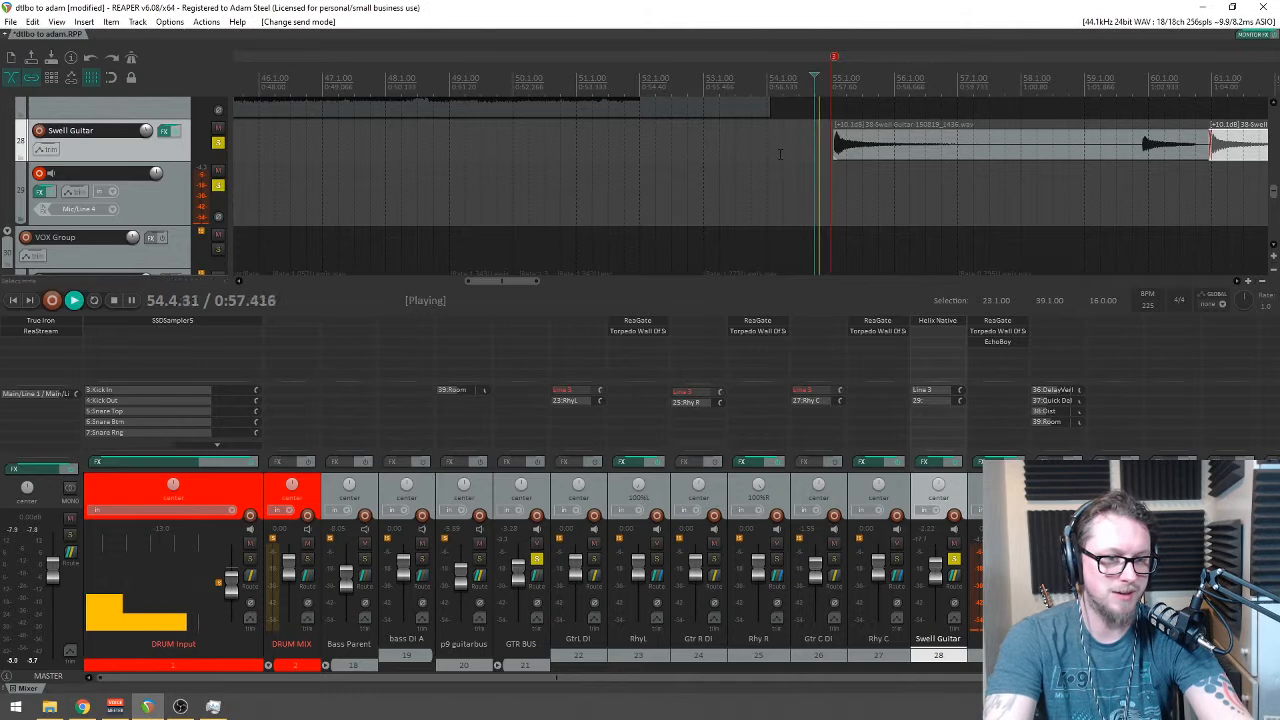
pyautogui.click(762, 153)
pyautogui.press('space')
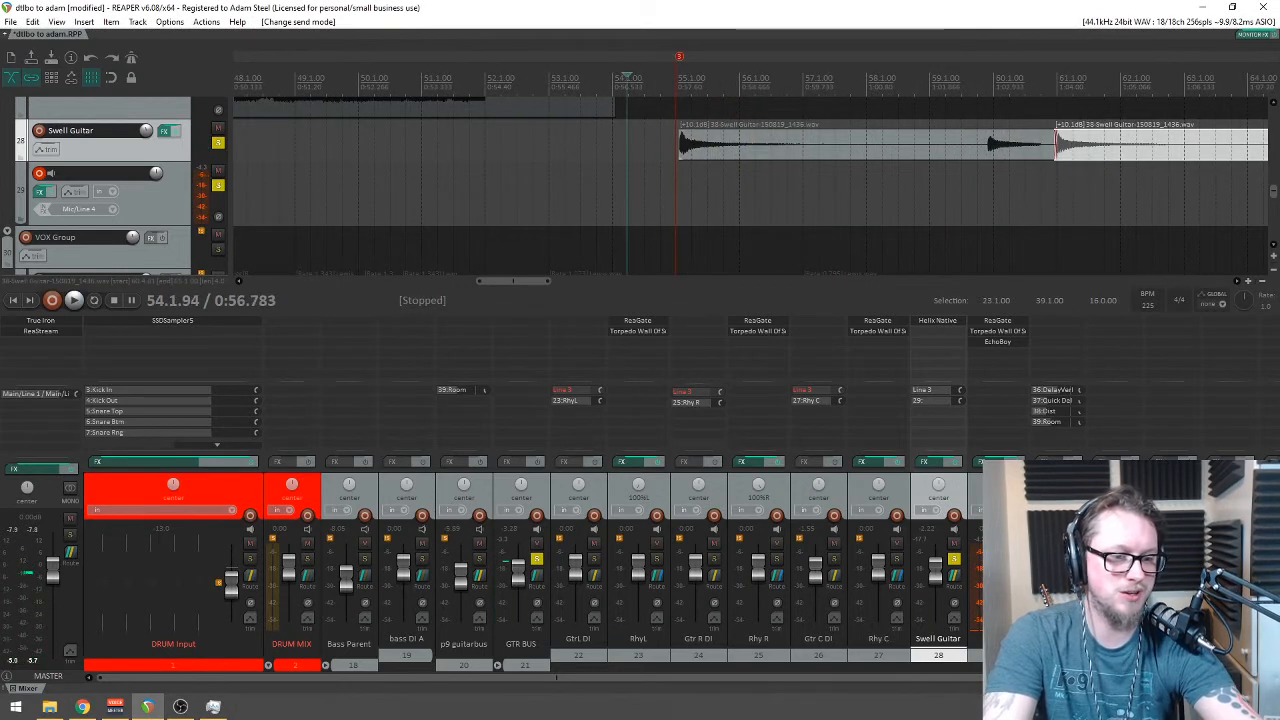
# Step: Unsolo Swell Guitar and track 29, and record the reamped swells on track 29 from bar 54 until past bar 73
pyautogui.click(953, 559)
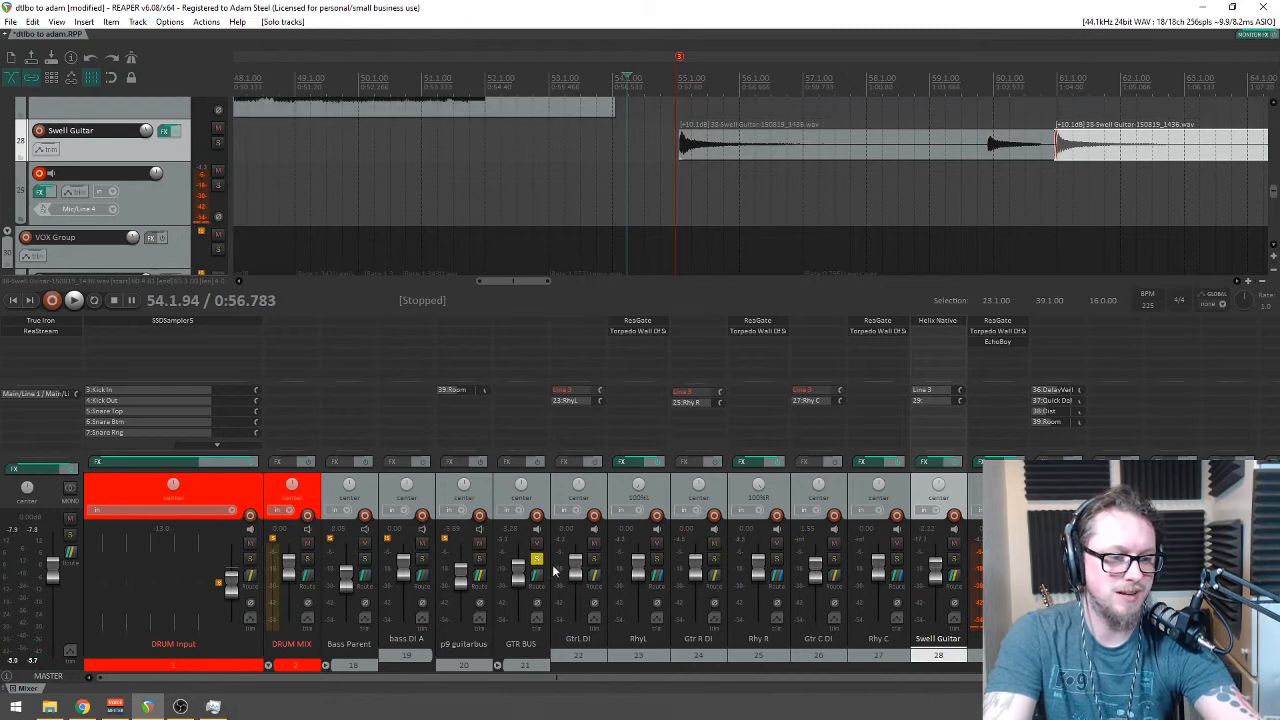
pyautogui.hotkey('ctrl', 'r')
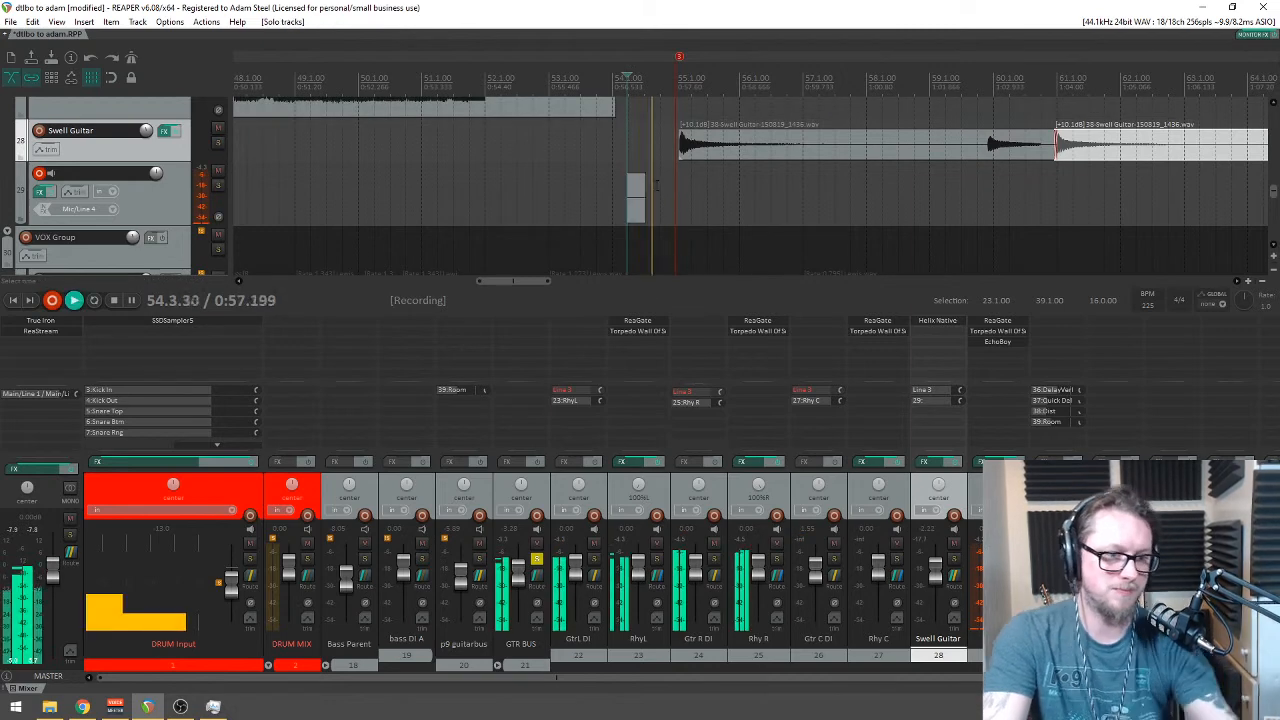
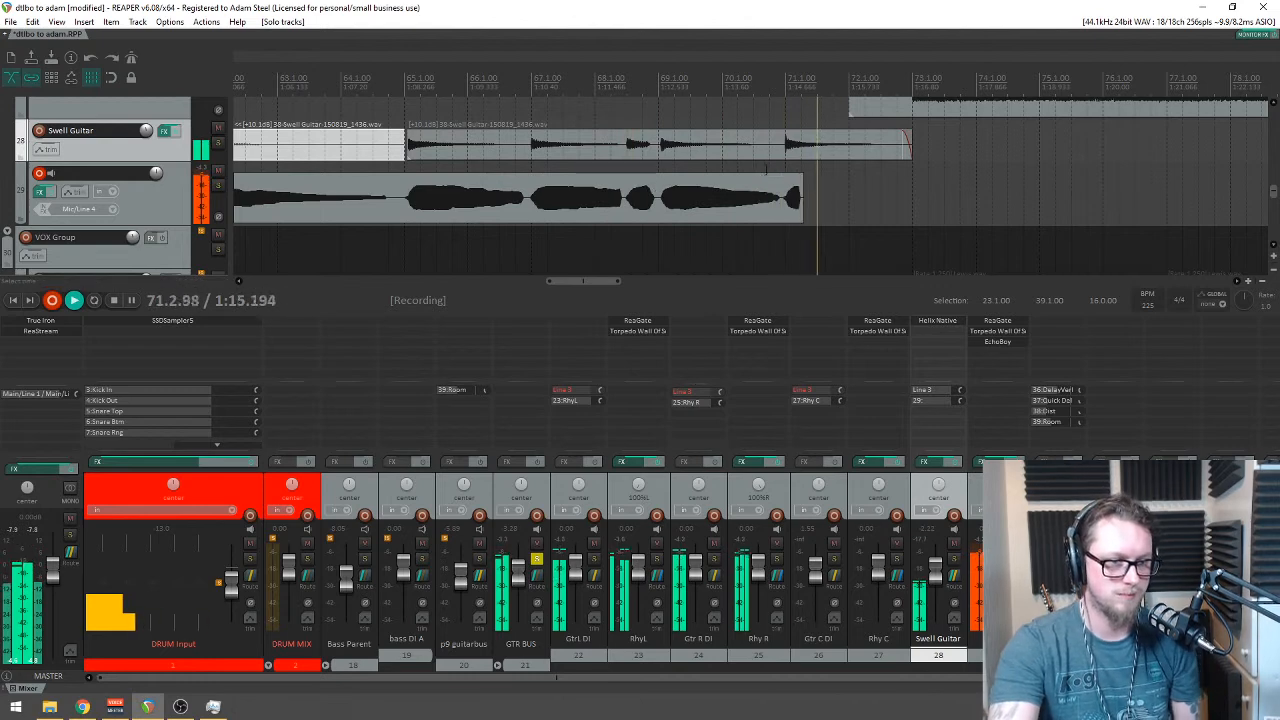
pyautogui.scroll(-3, 768, 175)
pyautogui.scroll(2, 768, 175)
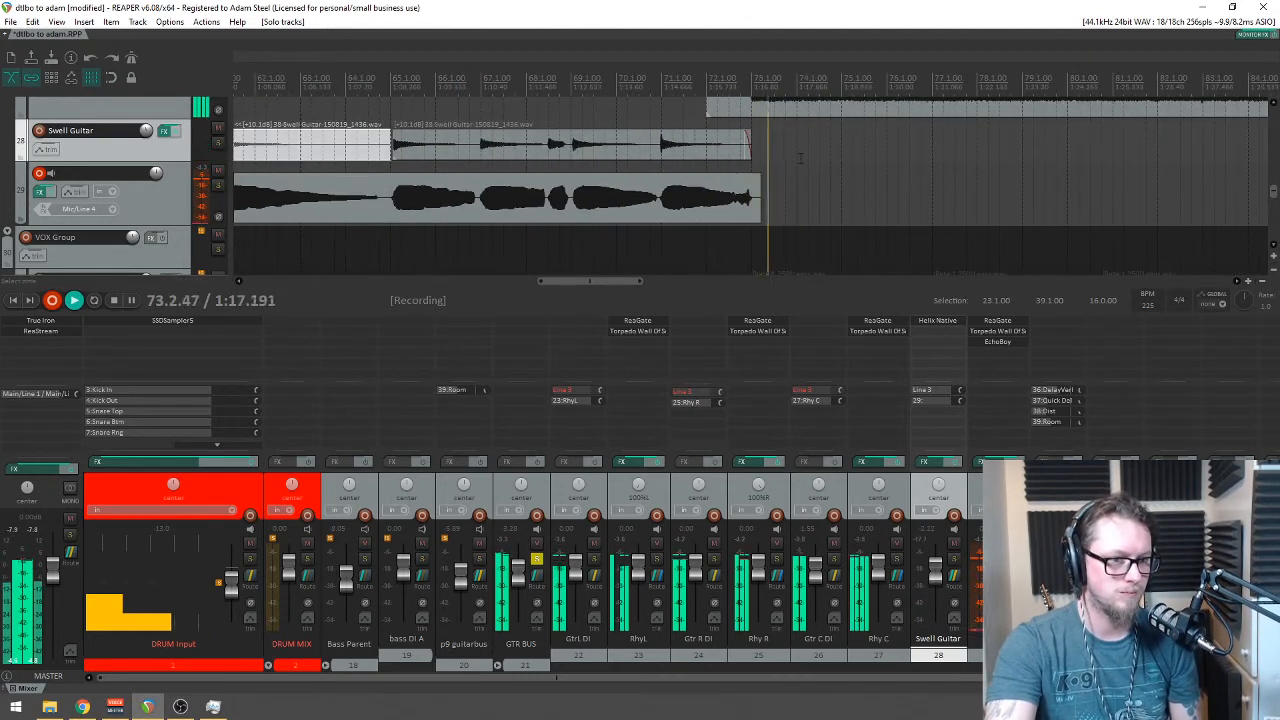
pyautogui.scroll(-5, 789, 152)
pyautogui.press('space')
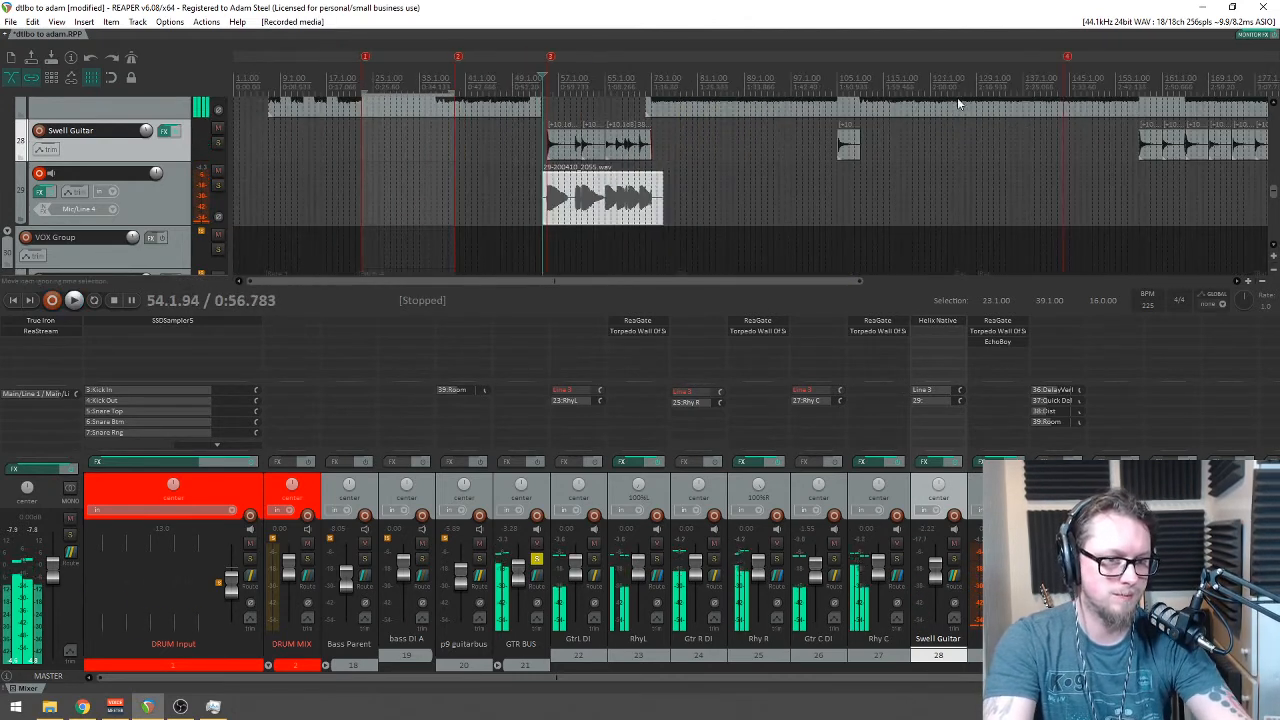
# Step: Record the single reamped swell on track 29 from bar 104 until about bar 114
pyautogui.scroll(4, 836, 165)
pyautogui.hotkey('ctrl', 'r')
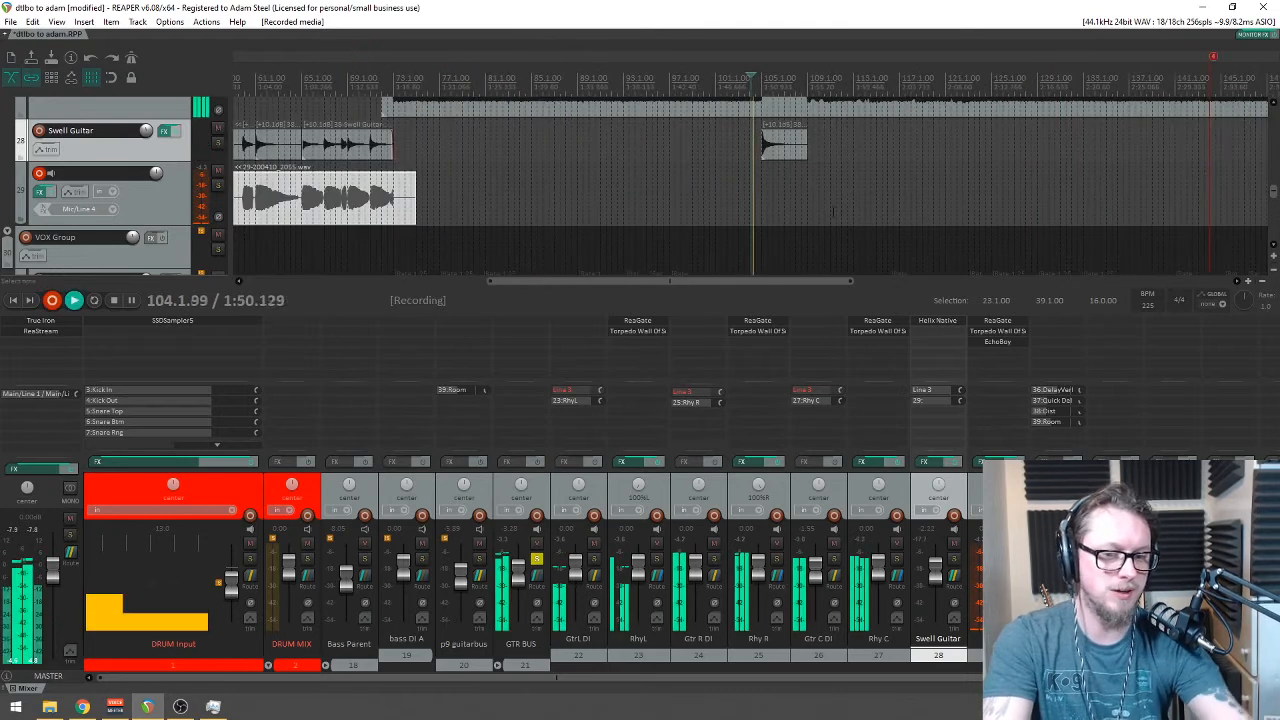
pyautogui.scroll(-1, 817, 220)
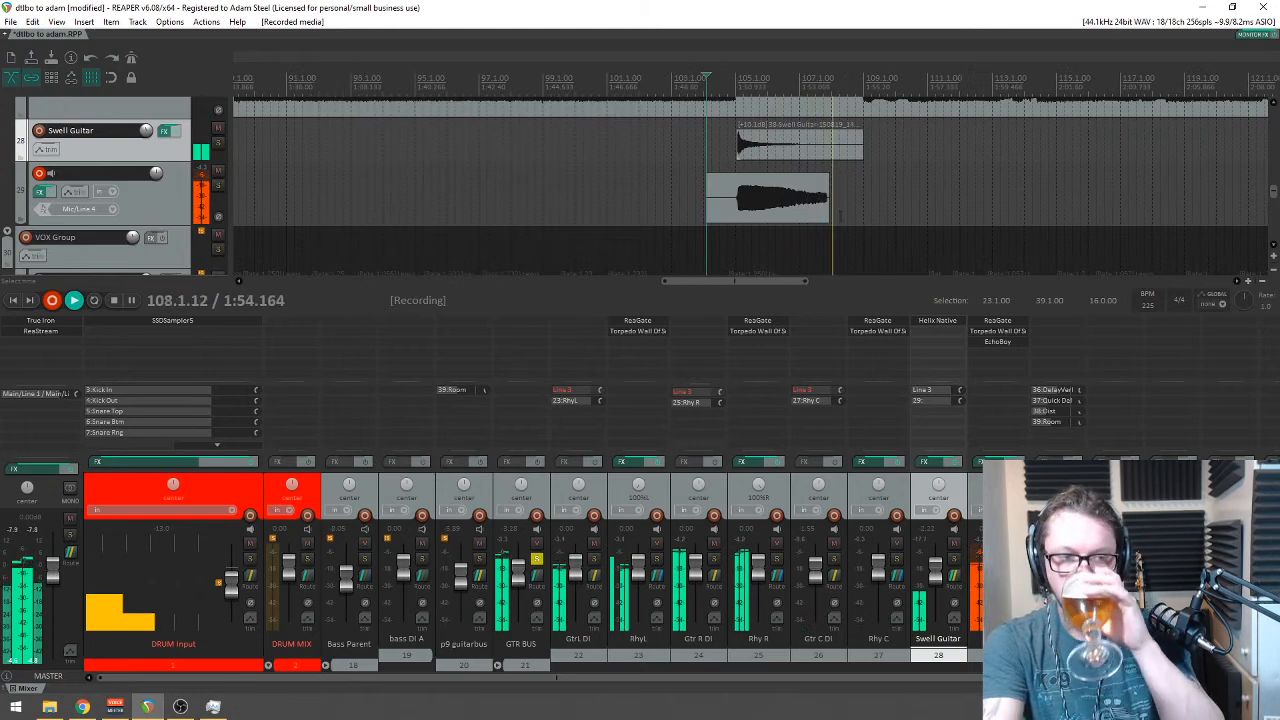
pyautogui.scroll(-1, 838, 214)
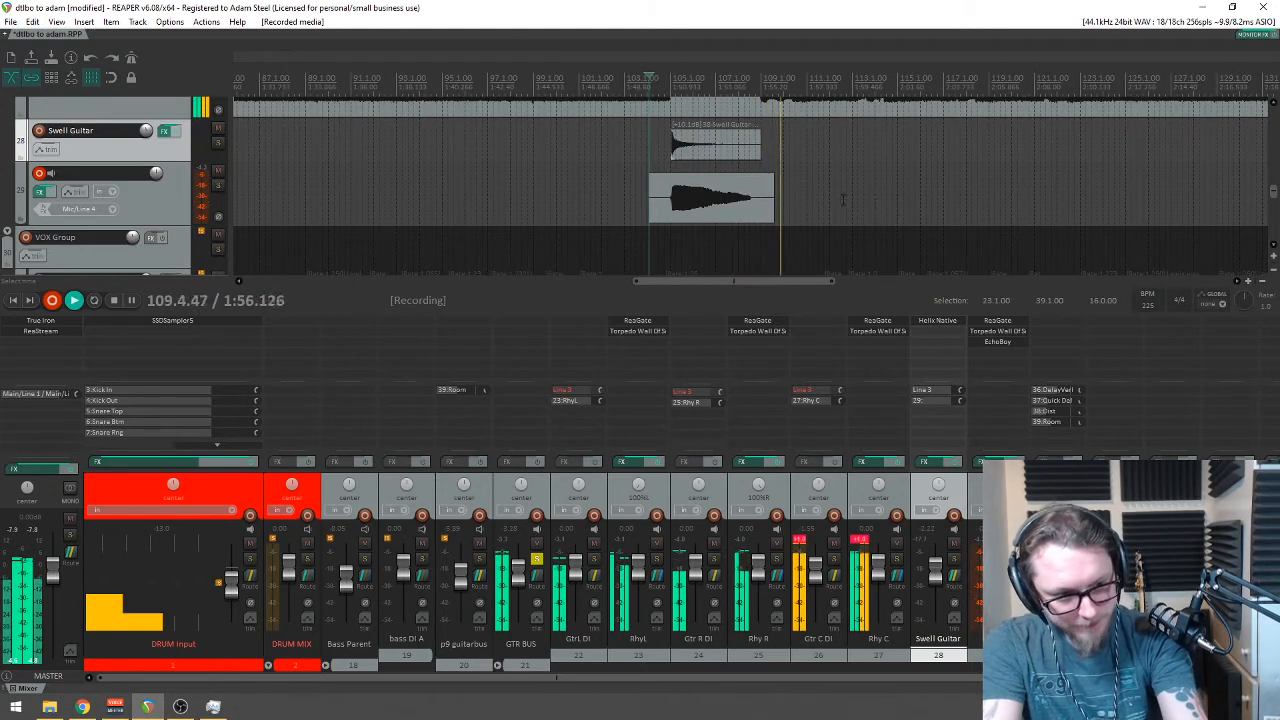
pyautogui.scroll(-1, 808, 176)
pyautogui.scroll(-2, 823, 184)
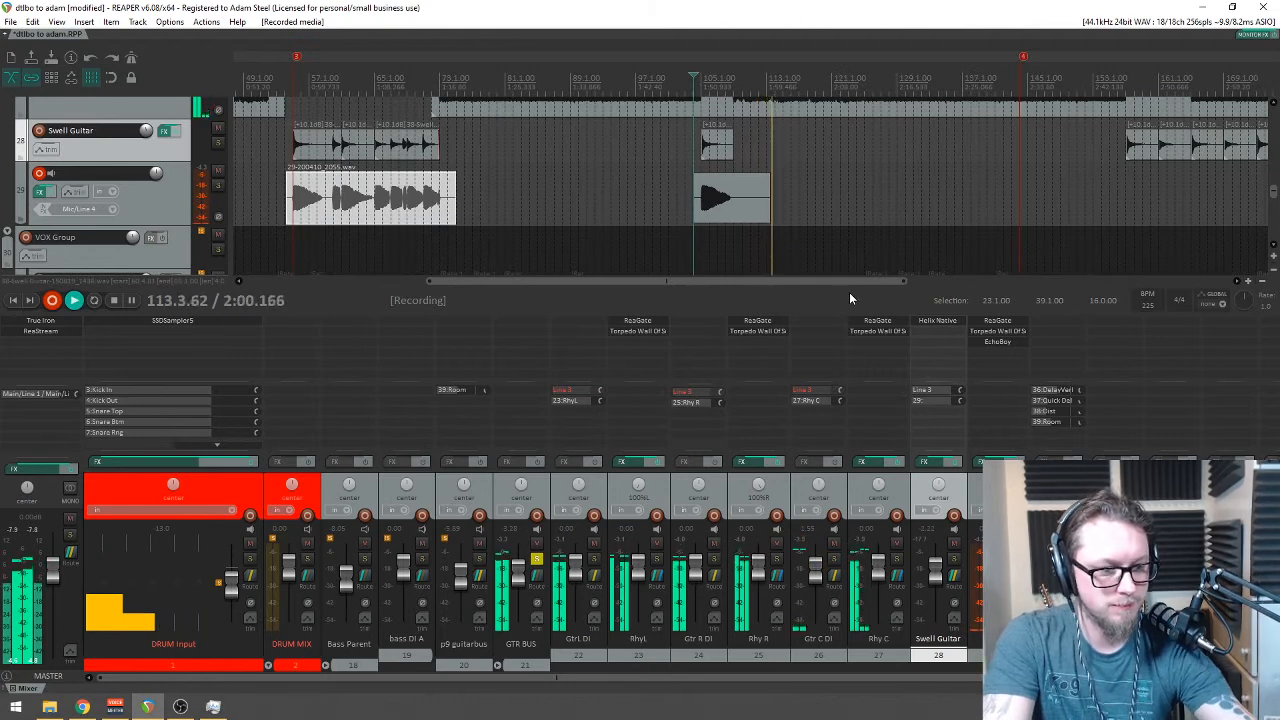
pyautogui.hotkey('ctrl', 'r')
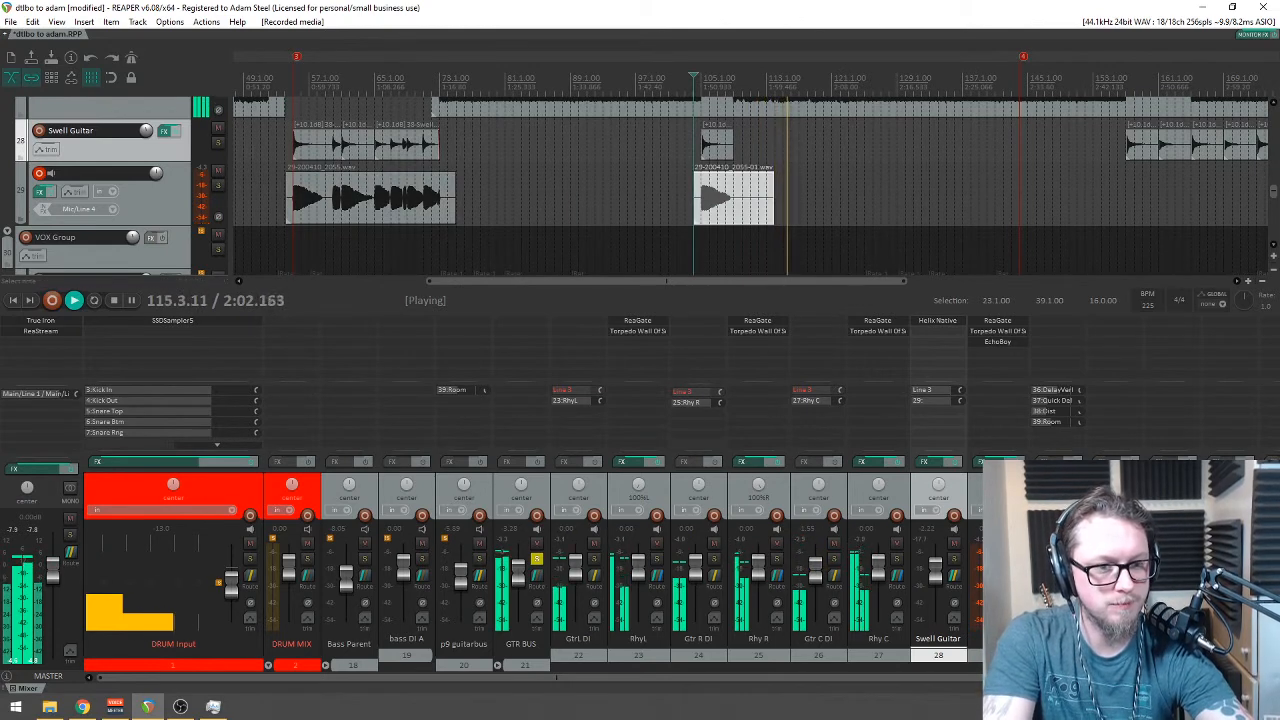
# Step: Record the last section of reamped swells on track 29 from the end of bar 155 until about bar 181
pyautogui.click(1117, 85)
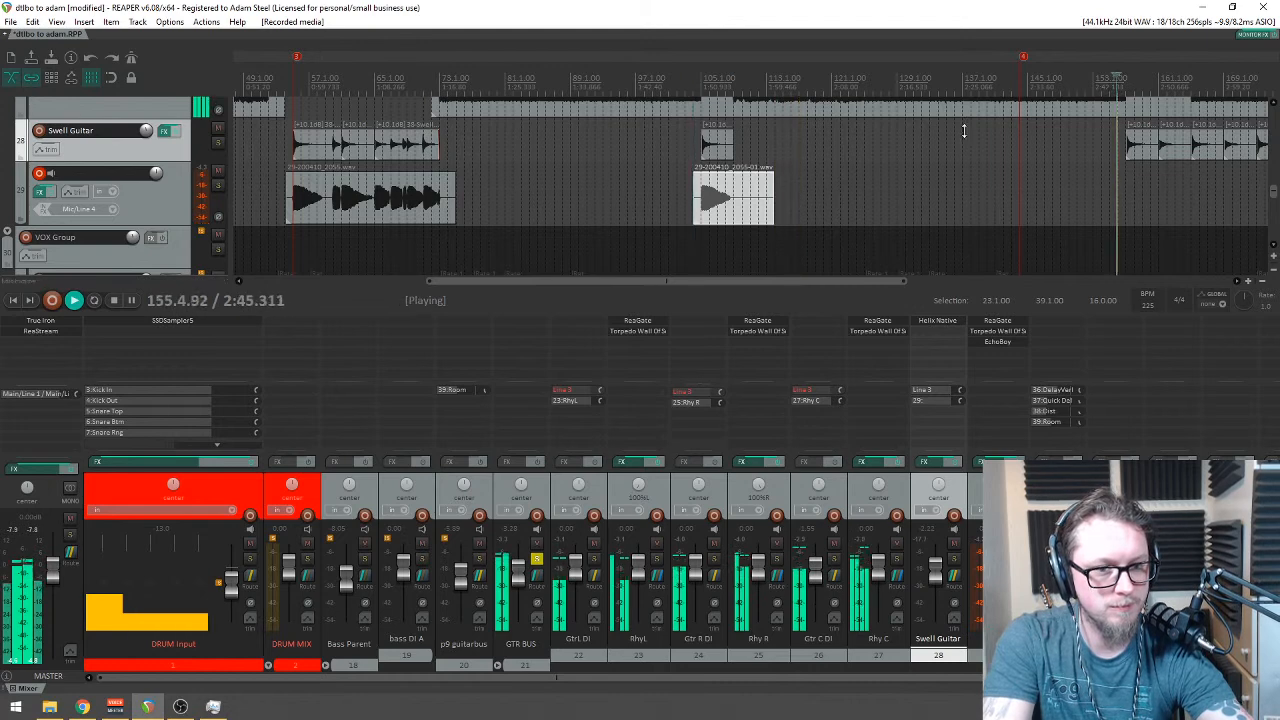
pyautogui.scroll(6, 1117, 90)
pyautogui.press('space')
pyautogui.hotkey('ctrl', 'r')
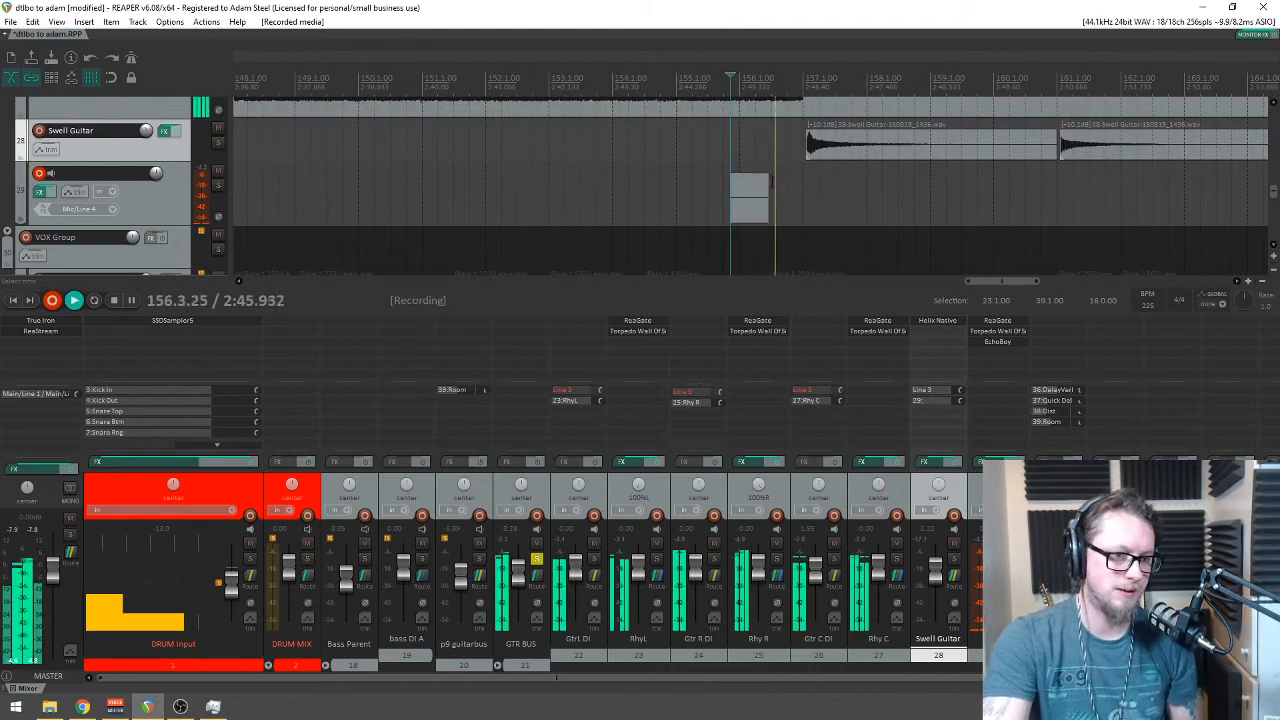
pyautogui.scroll(-2, 795, 196)
pyautogui.scroll(-2, 800, 200)
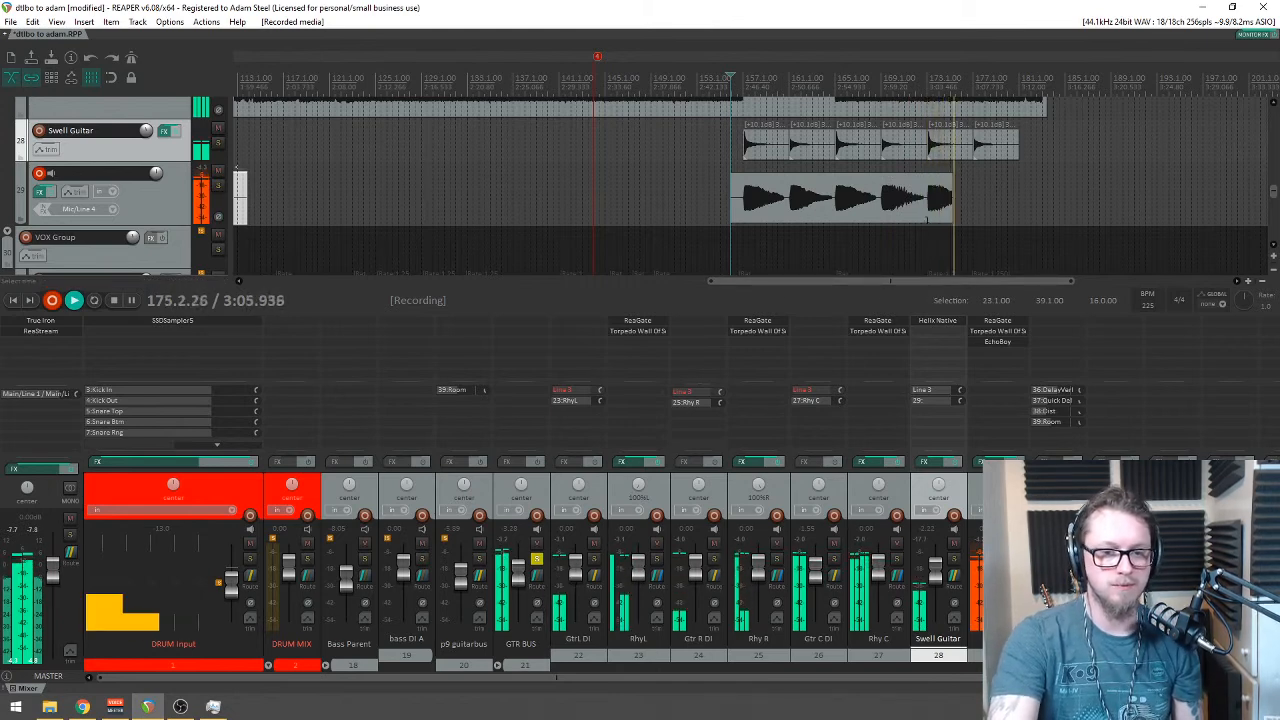
pyautogui.scroll(5, 940, 210)
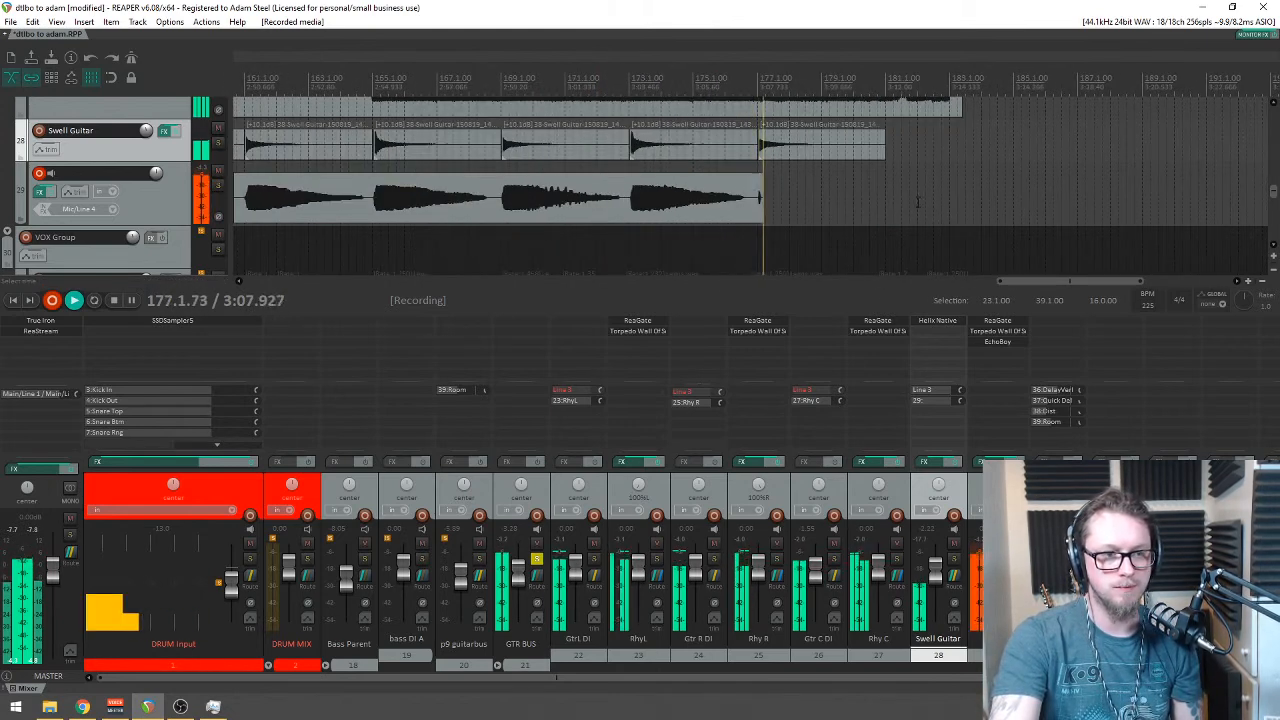
pyautogui.scroll(-5, 890, 188)
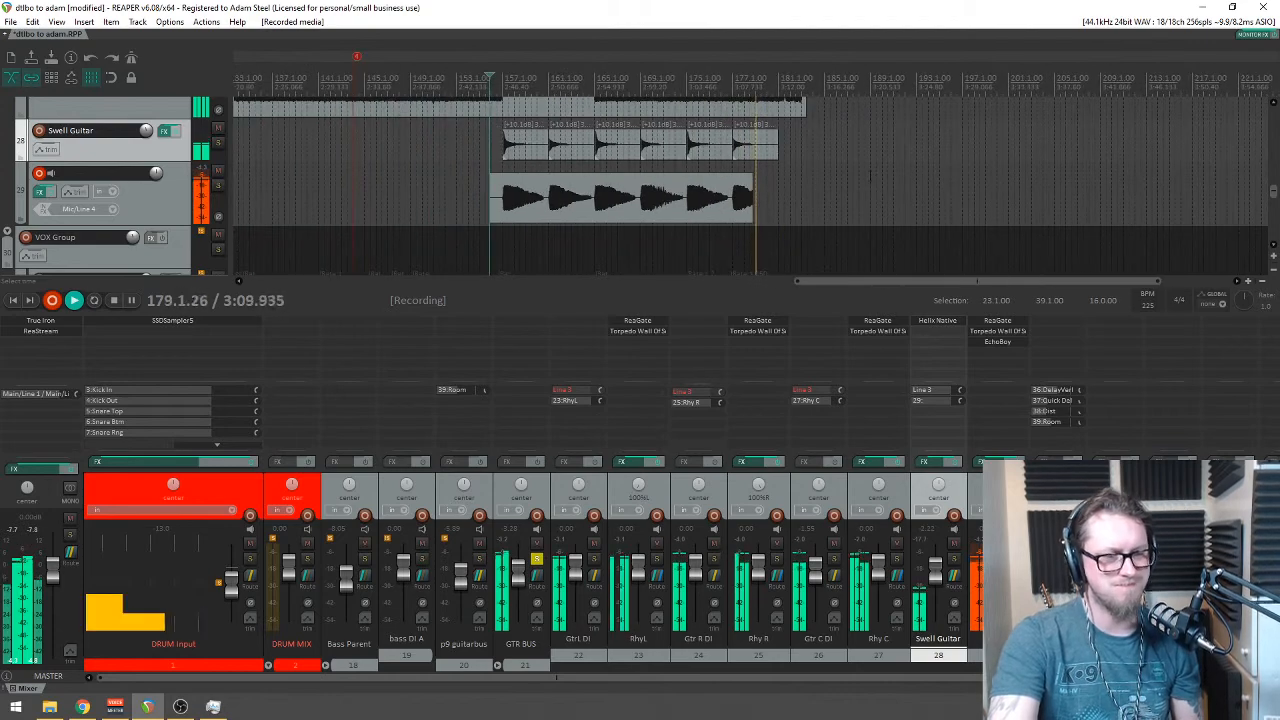
pyautogui.scroll(5, 868, 176)
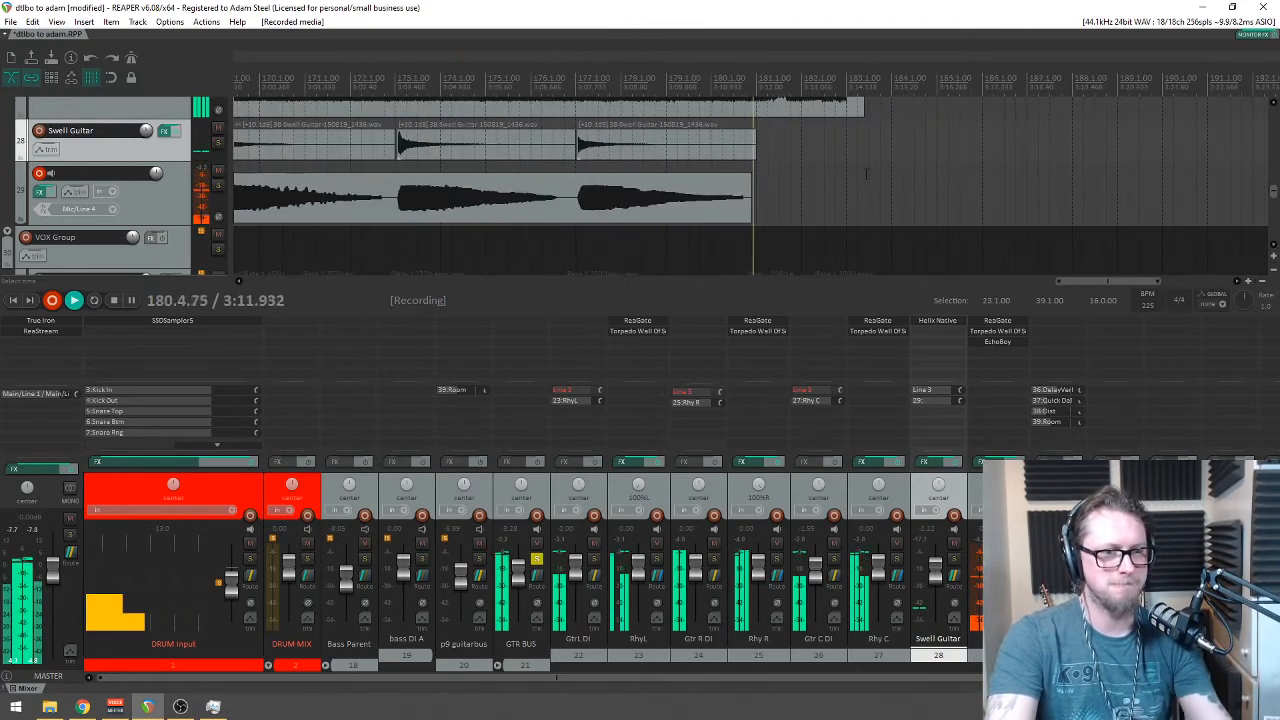
pyautogui.press('space')
# Step: Save the project and disarm track 29
pyautogui.scroll(-3, 805, 175)
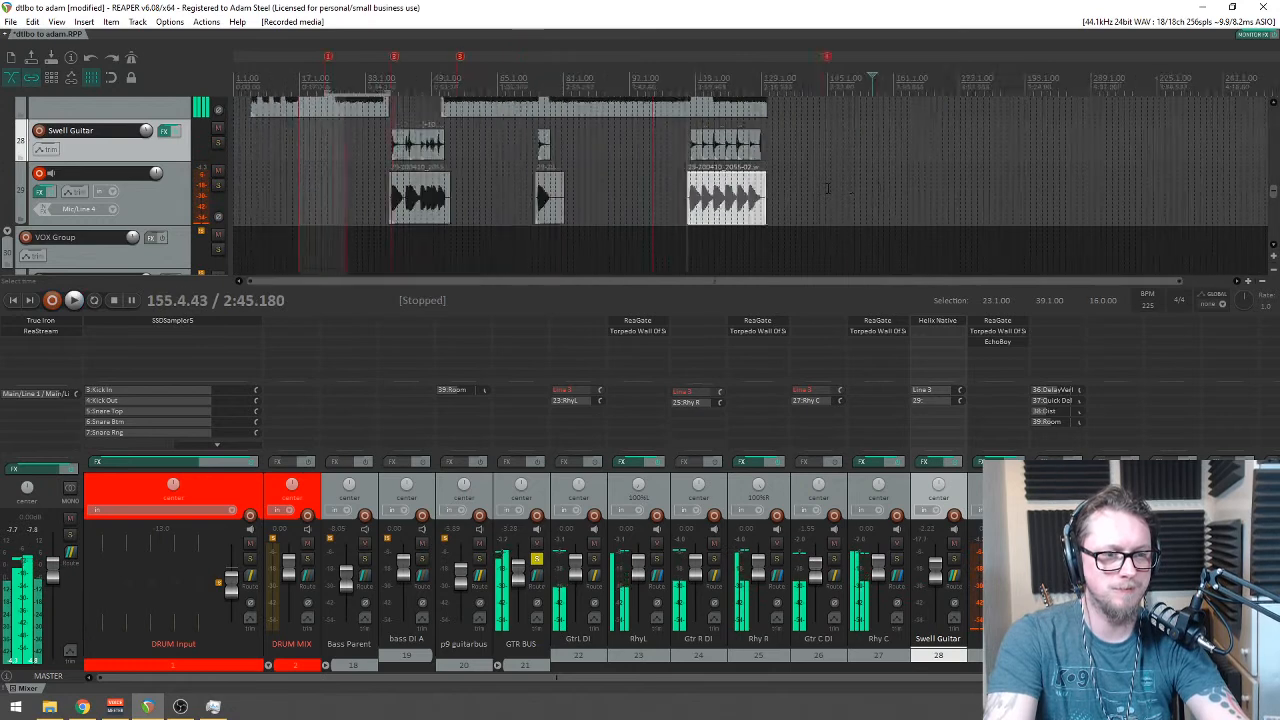
pyautogui.hotkey('ctrl', 's')
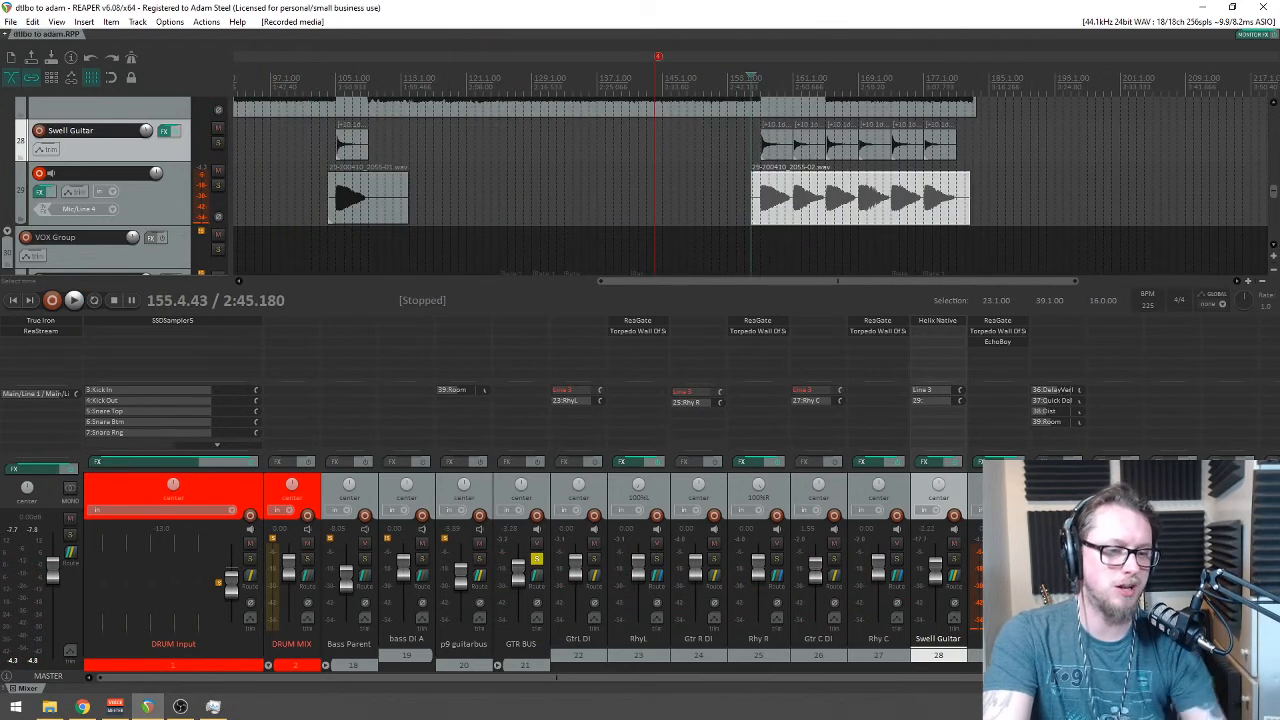
pyautogui.press('F9')
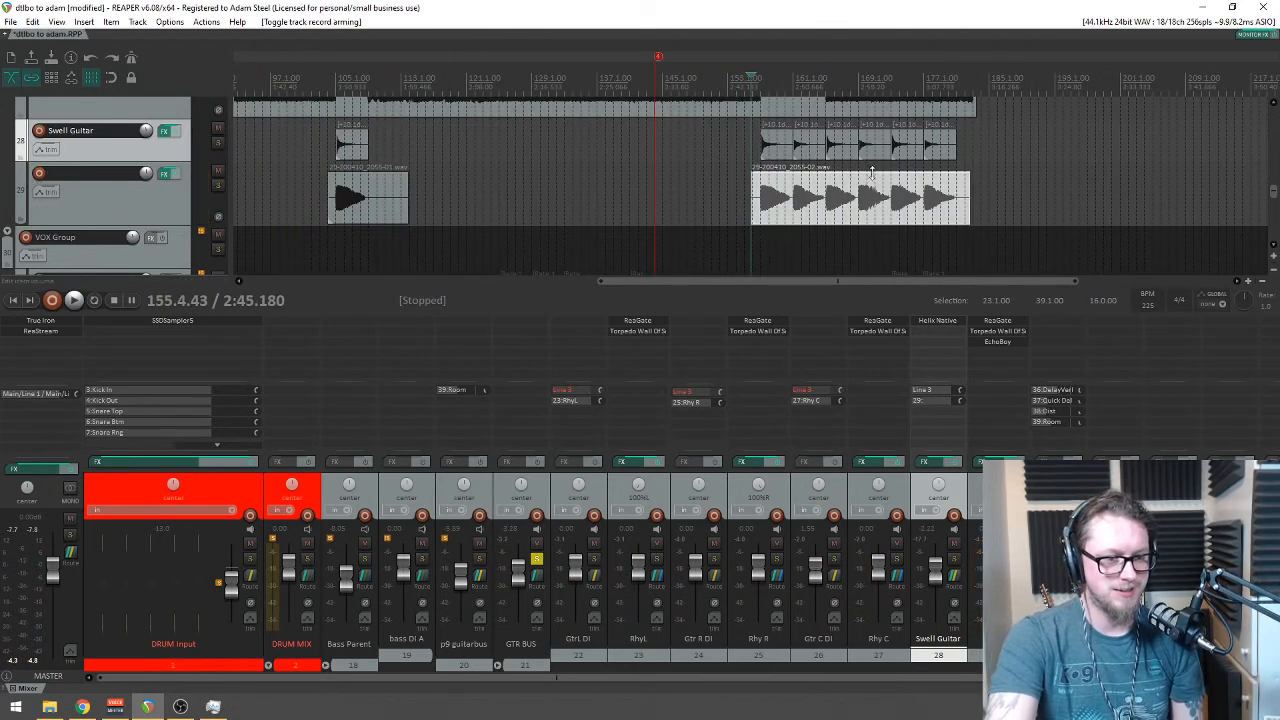
pyautogui.scroll(-2, 880, 200)
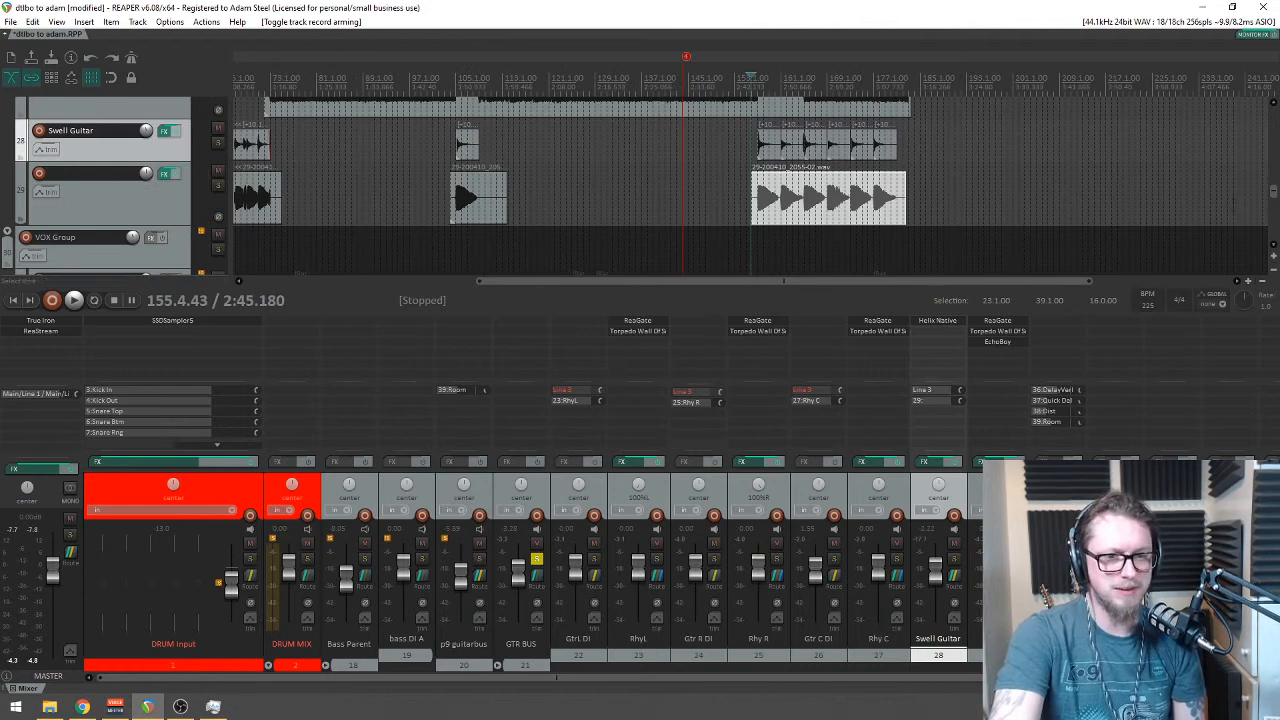
# Step: Solo Rhy C and play back its recorded take from about bar 143 for roughly ten bars
pyautogui.moveTo(1273, 199); pyautogui.dragTo(1274, 185)
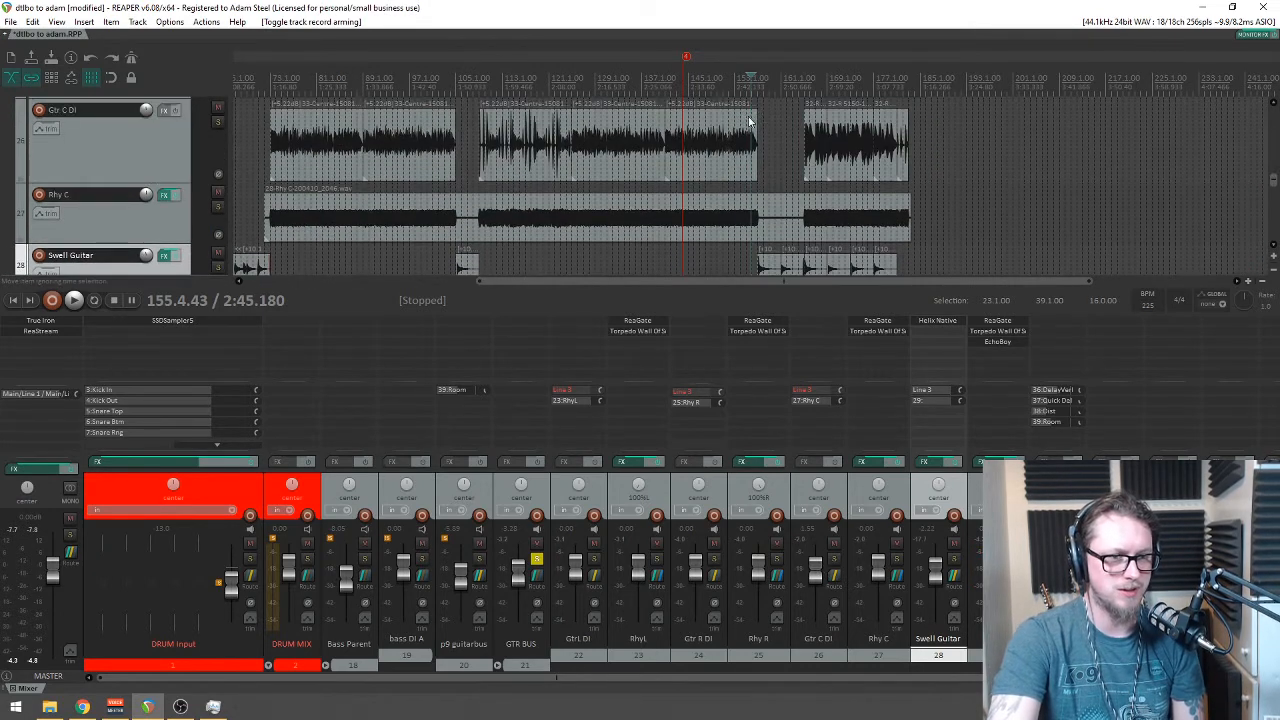
pyautogui.click(216, 207)
pyautogui.press('space')
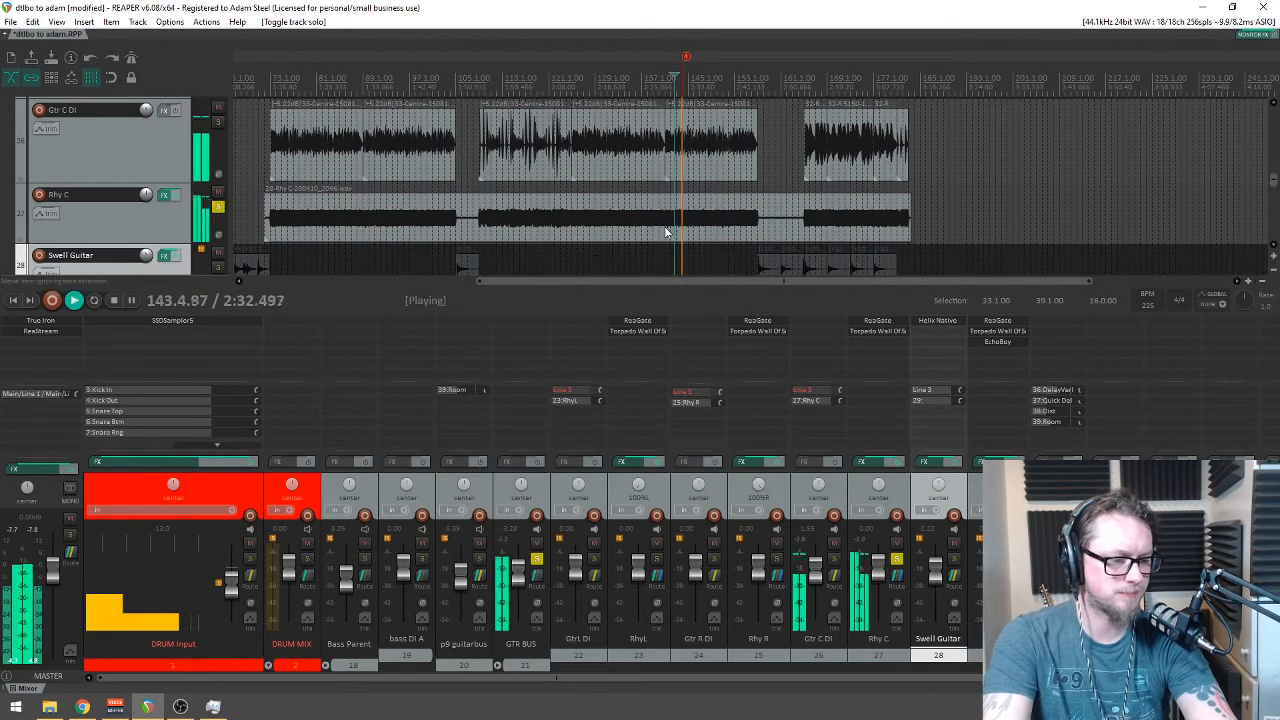
pyautogui.scroll(6, 672, 224)
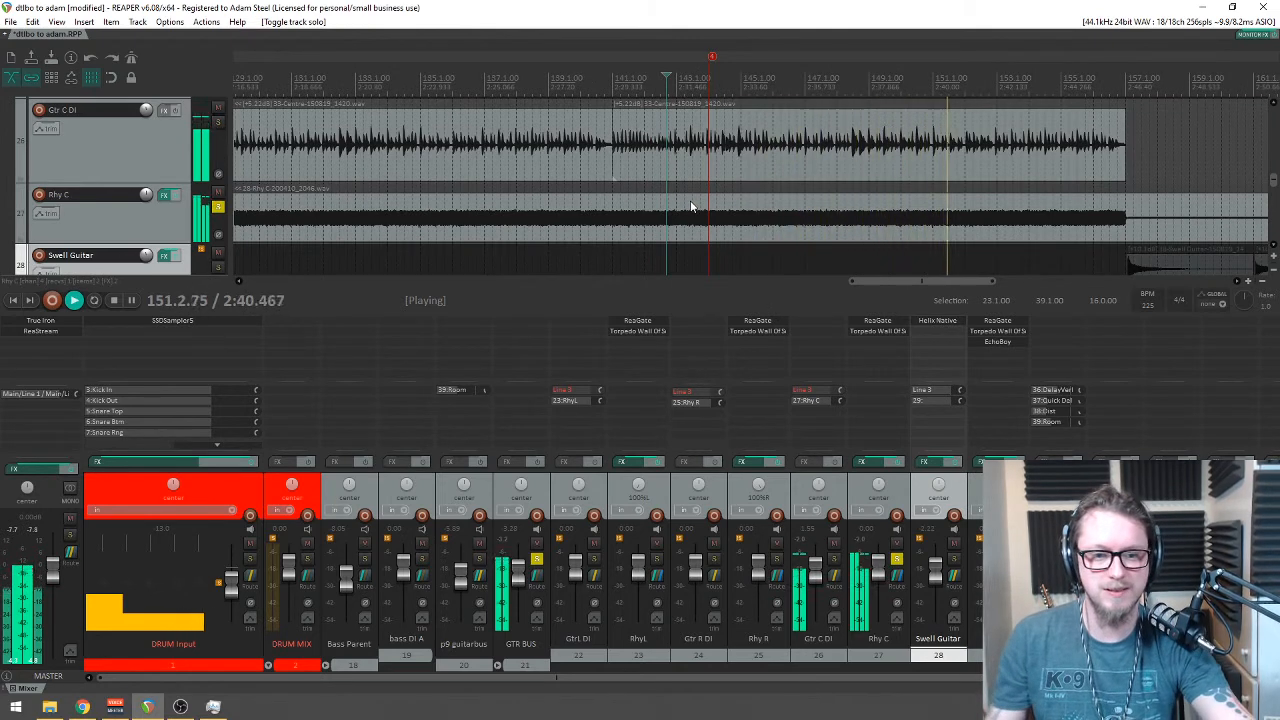
pyautogui.scroll(-6, 690, 207)
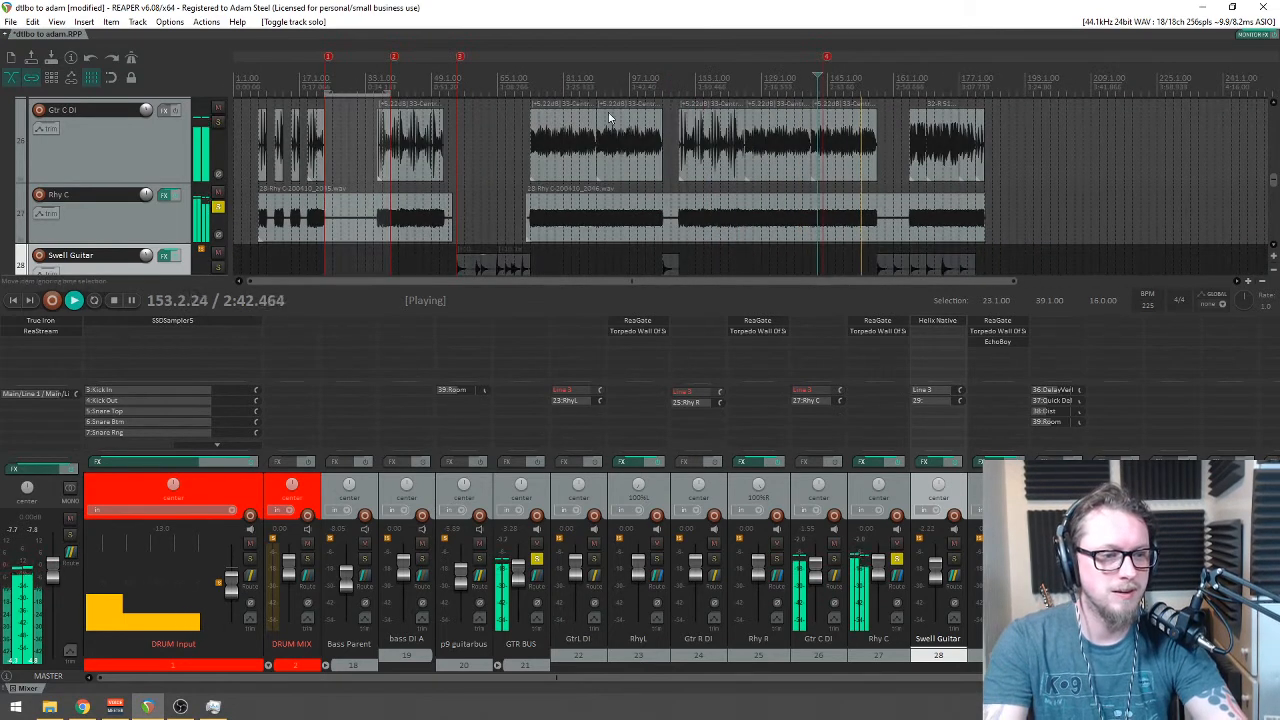
pyautogui.press('space')
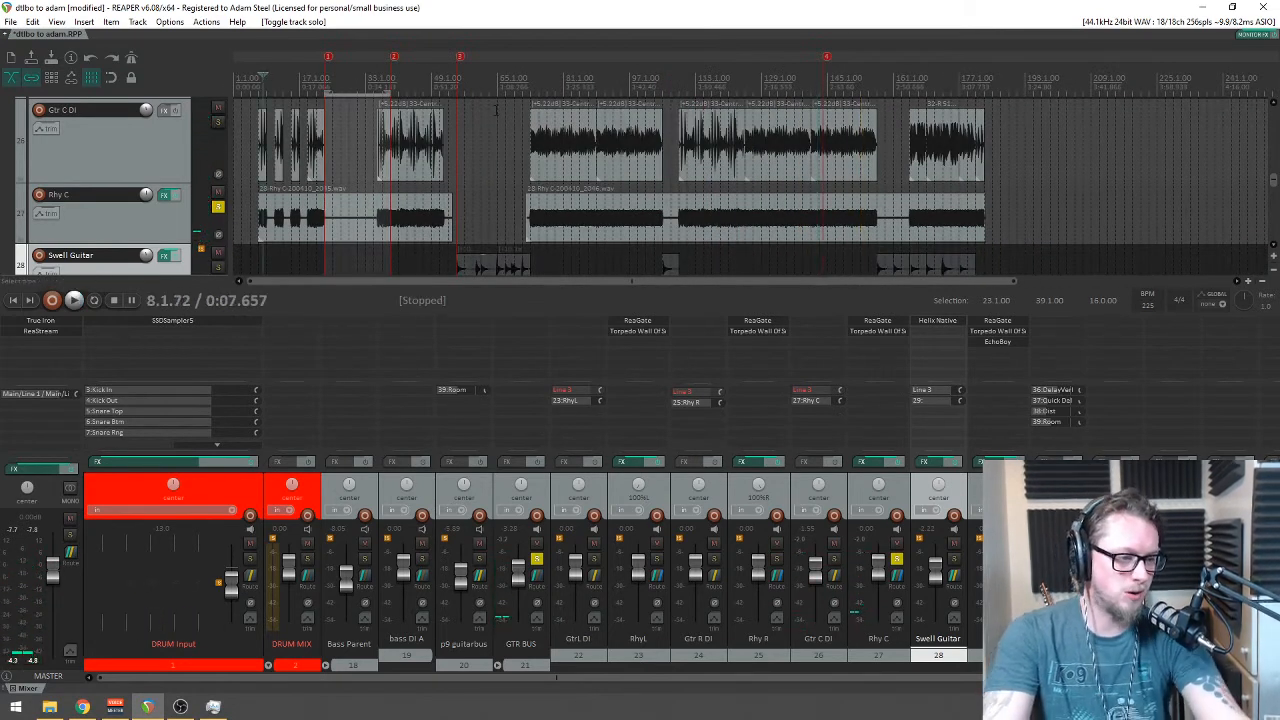
# Step: Arm Gtr C DI, and switch the active Line 3 hardware output from Swell Guitar to Gtr C DI using their mutes
pyautogui.click(40, 110)
pyautogui.click(925, 392)
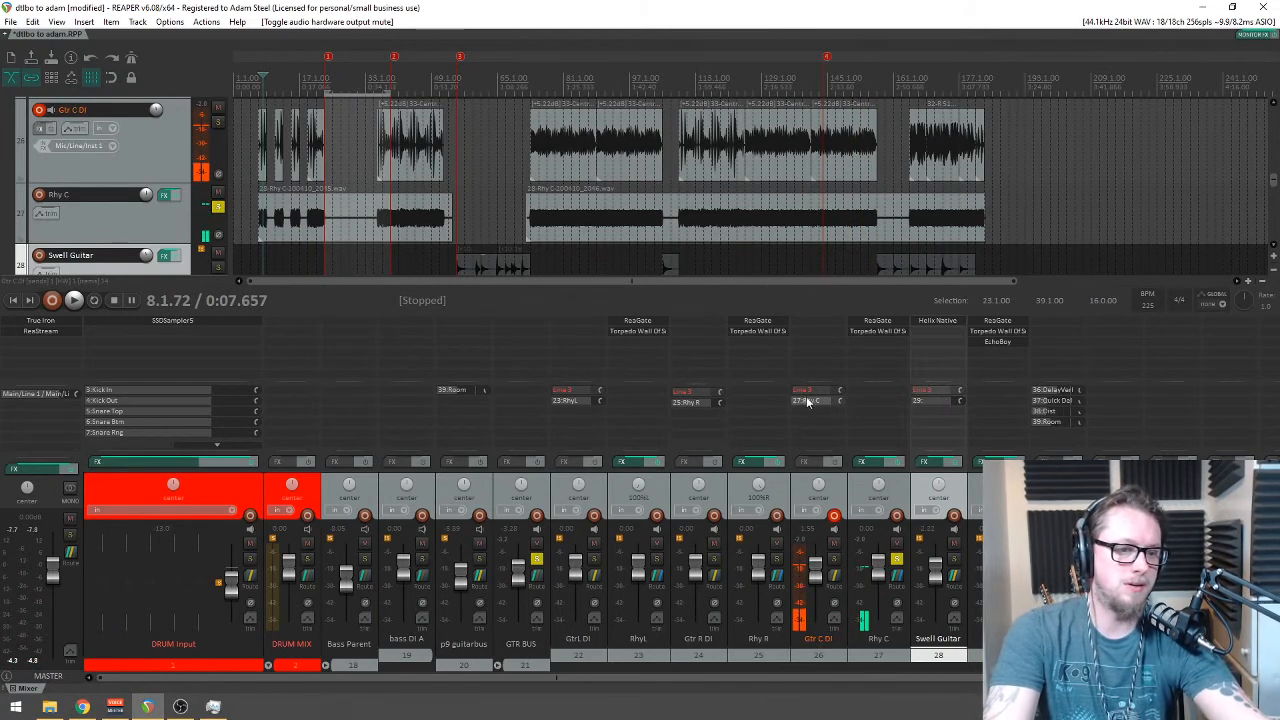
pyautogui.scroll(-2, 622, 217)
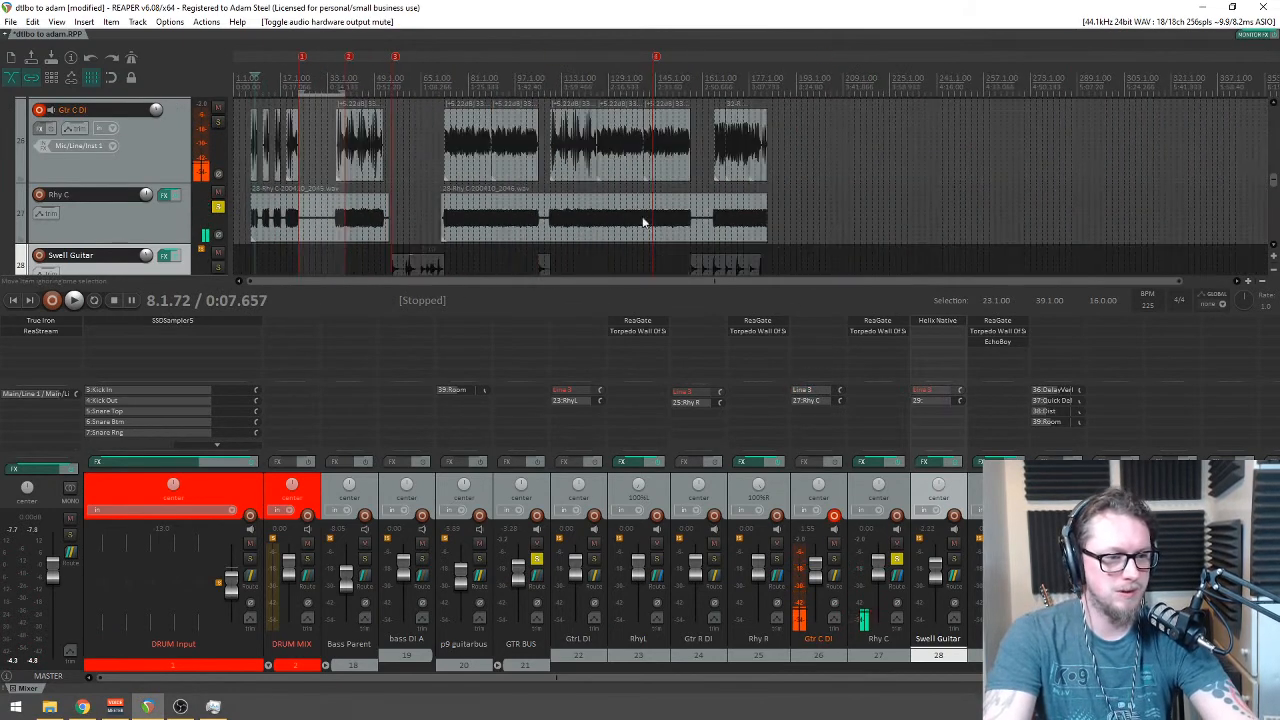
# Step: Delete the existing recorded takes on Rhy C
pyautogui.doubleClick(403, 201)
pyautogui.press('Delete')
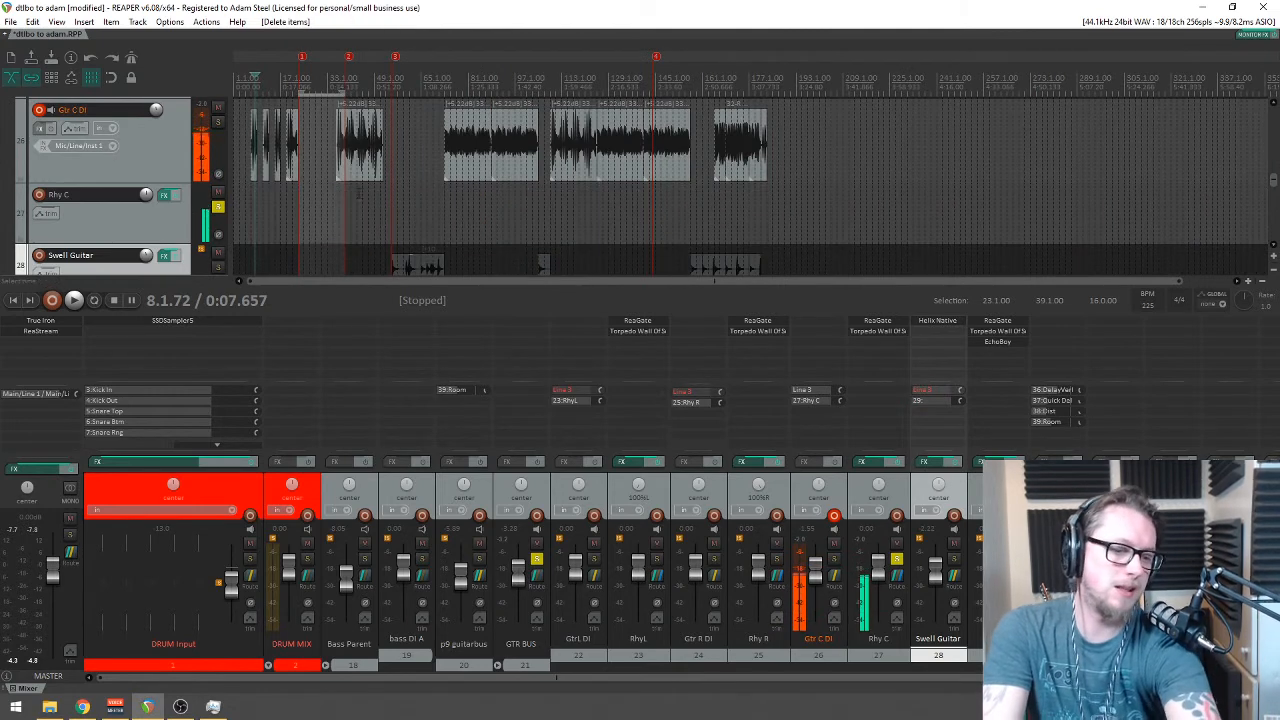
# Step: Solo Gtr C DI alongside Rhy C and start playback from just before bar 7
pyautogui.scroll(2, 403, 201)
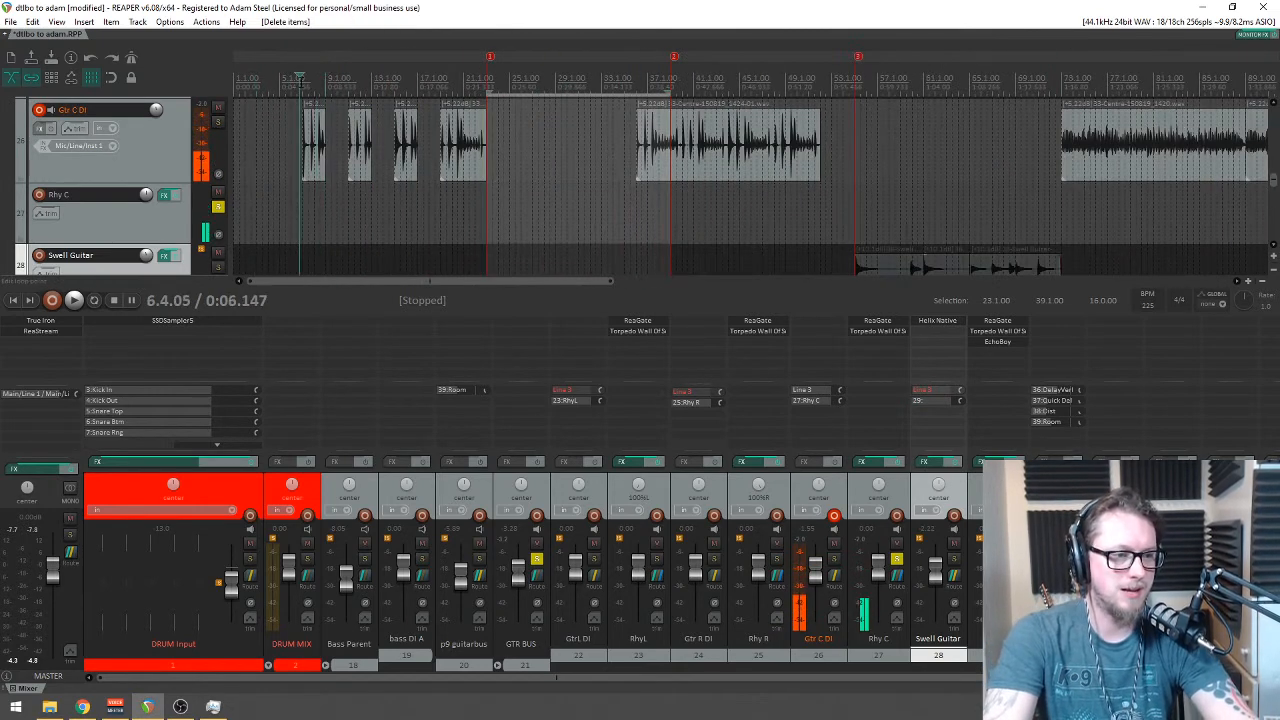
pyautogui.press('=')
pyautogui.click(835, 559)
pyautogui.press('space')
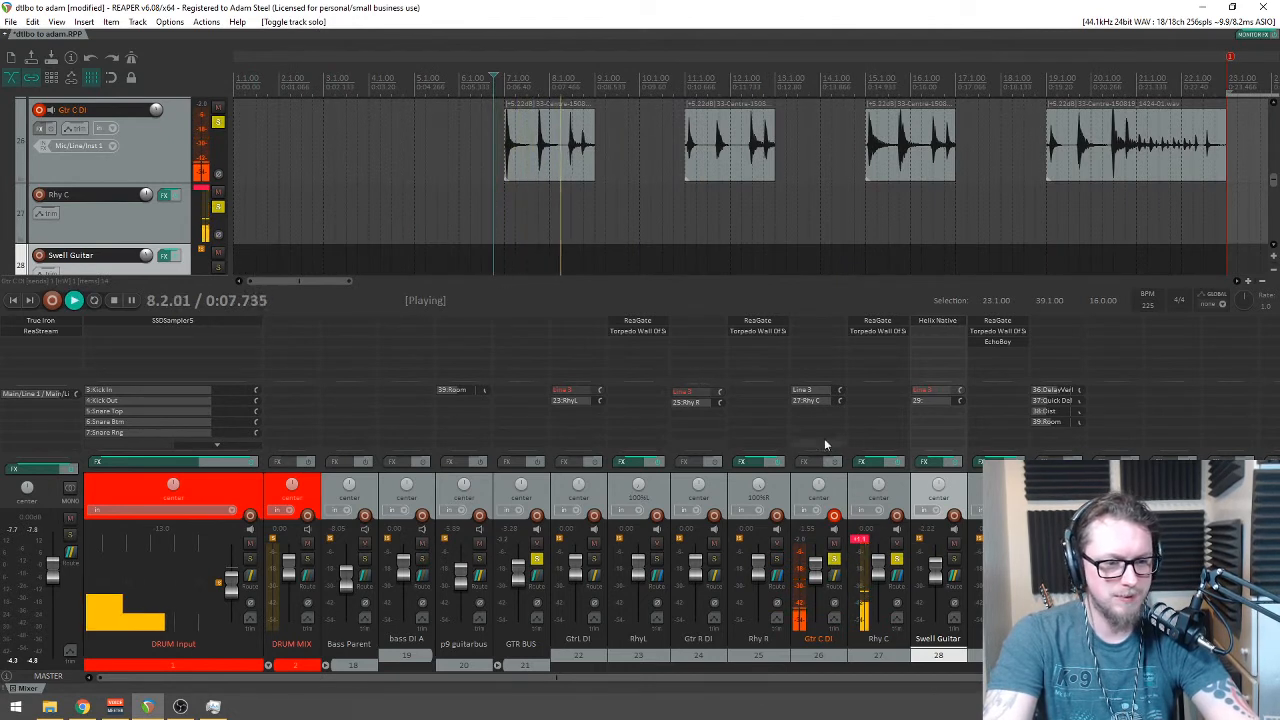
# Step: Audition the opening riff repeatedly from just before bar 7, toggling Rhy C's solo to check its signal against Gtr C DI
pyautogui.press('space')
pyautogui.click(896, 559)
pyautogui.press('space')
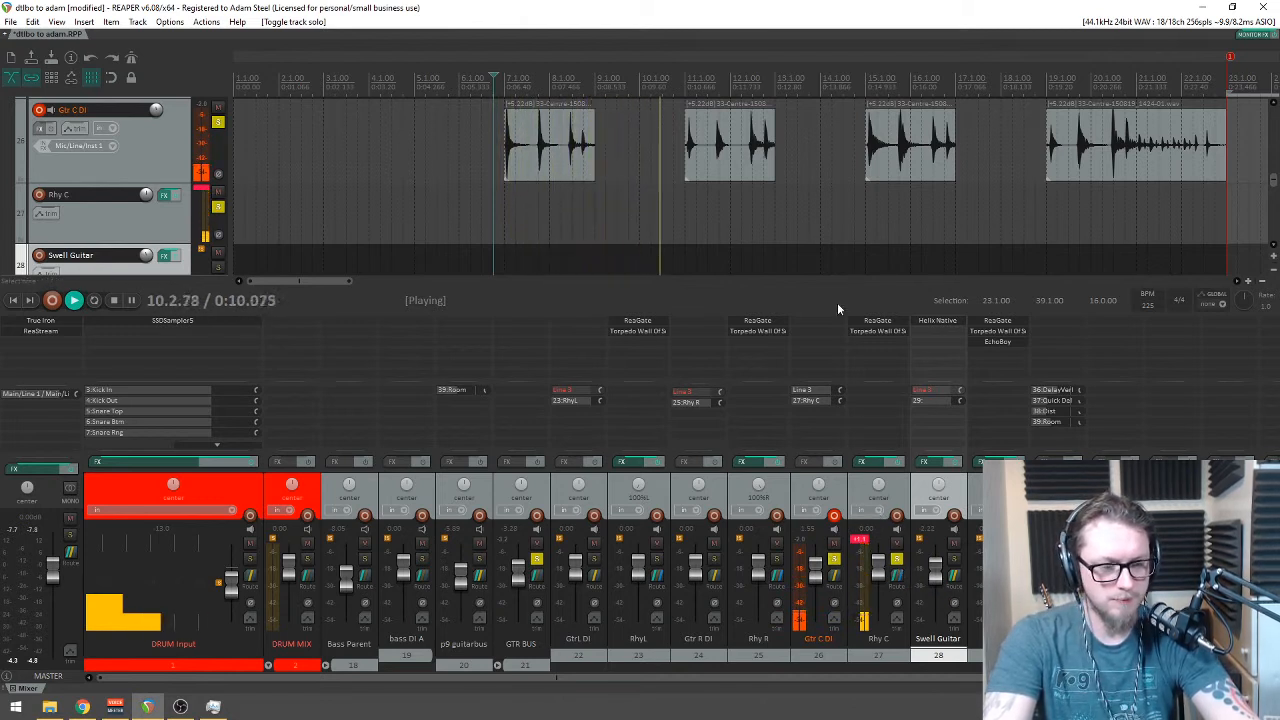
pyautogui.press('space')
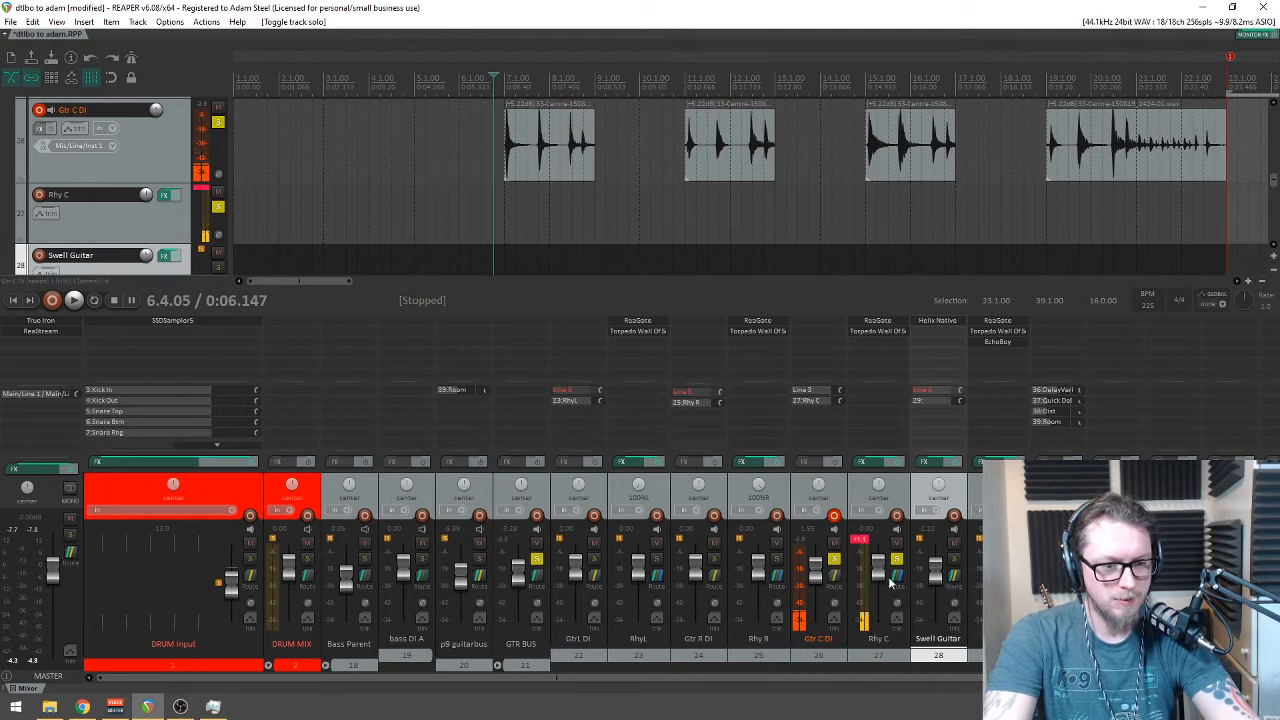
pyautogui.press('space')
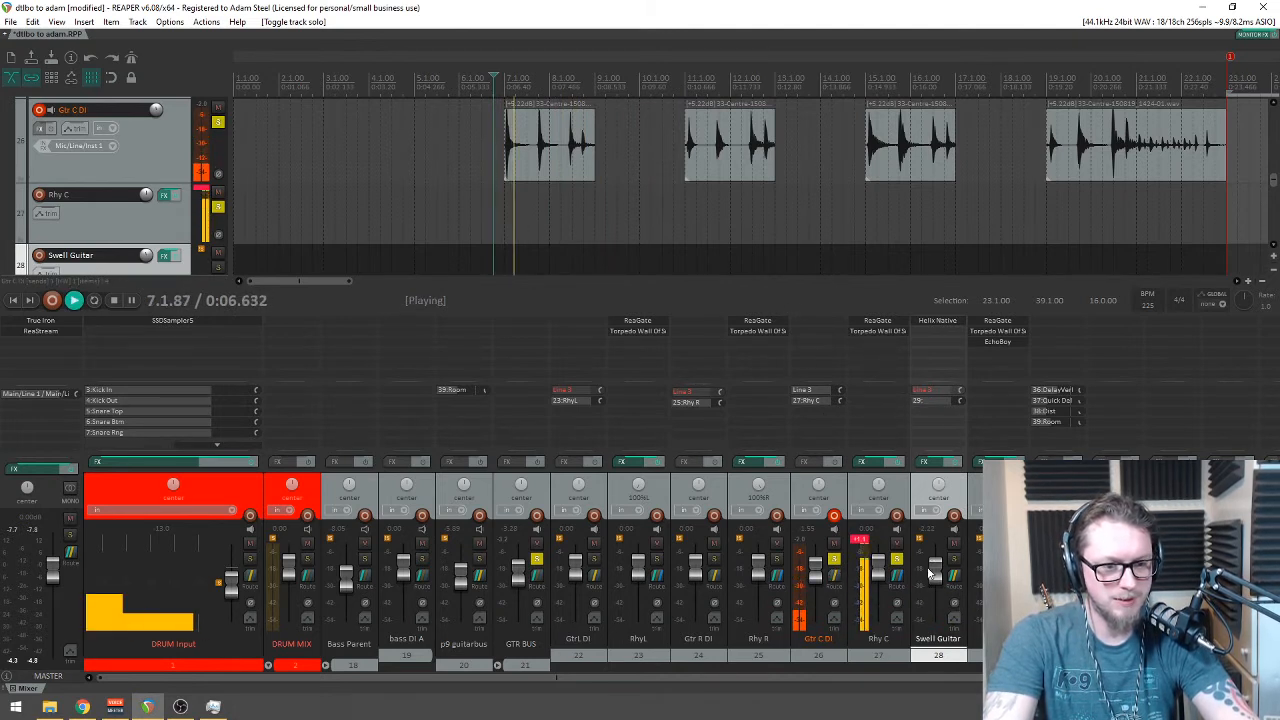
pyautogui.press('space')
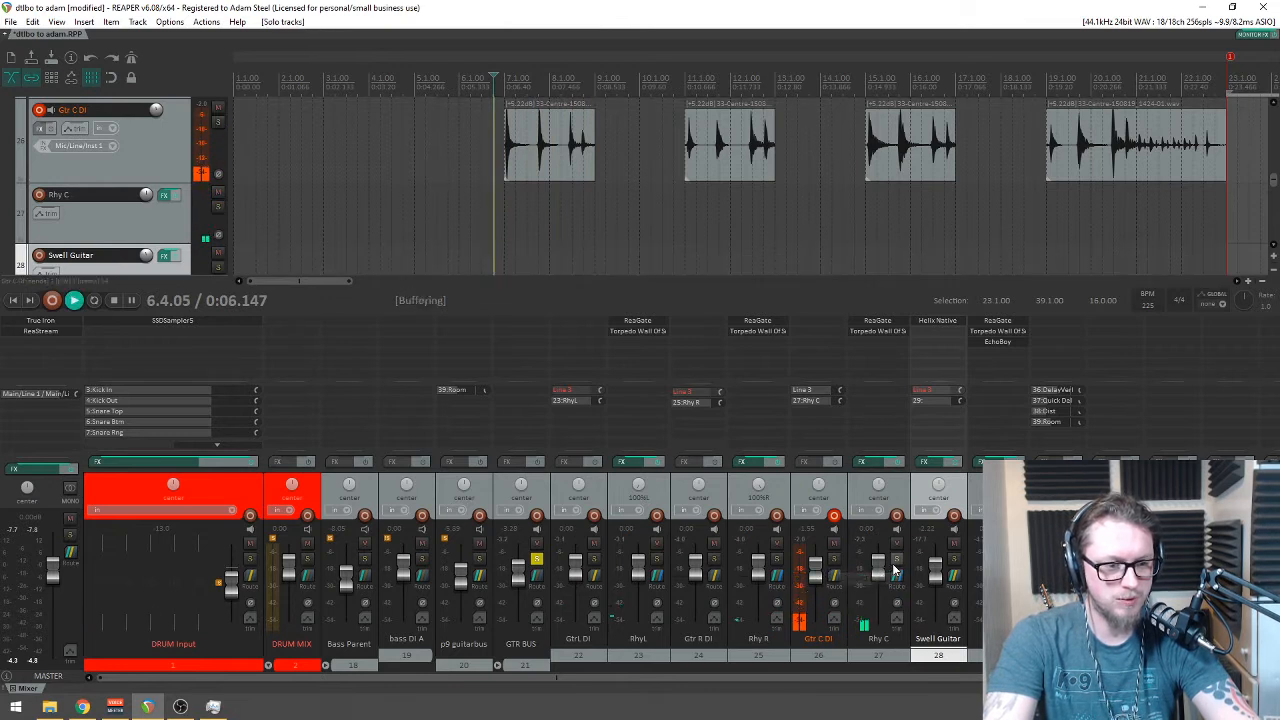
pyautogui.click(896, 560)
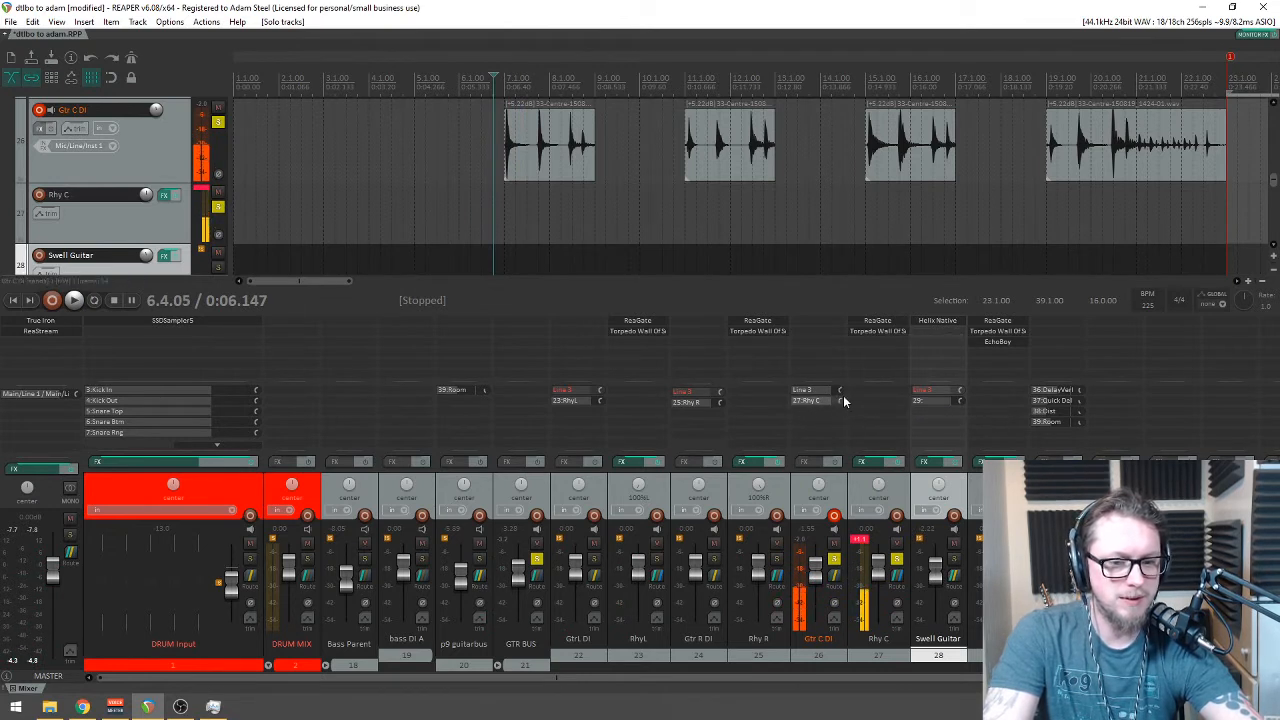
pyautogui.press('space')
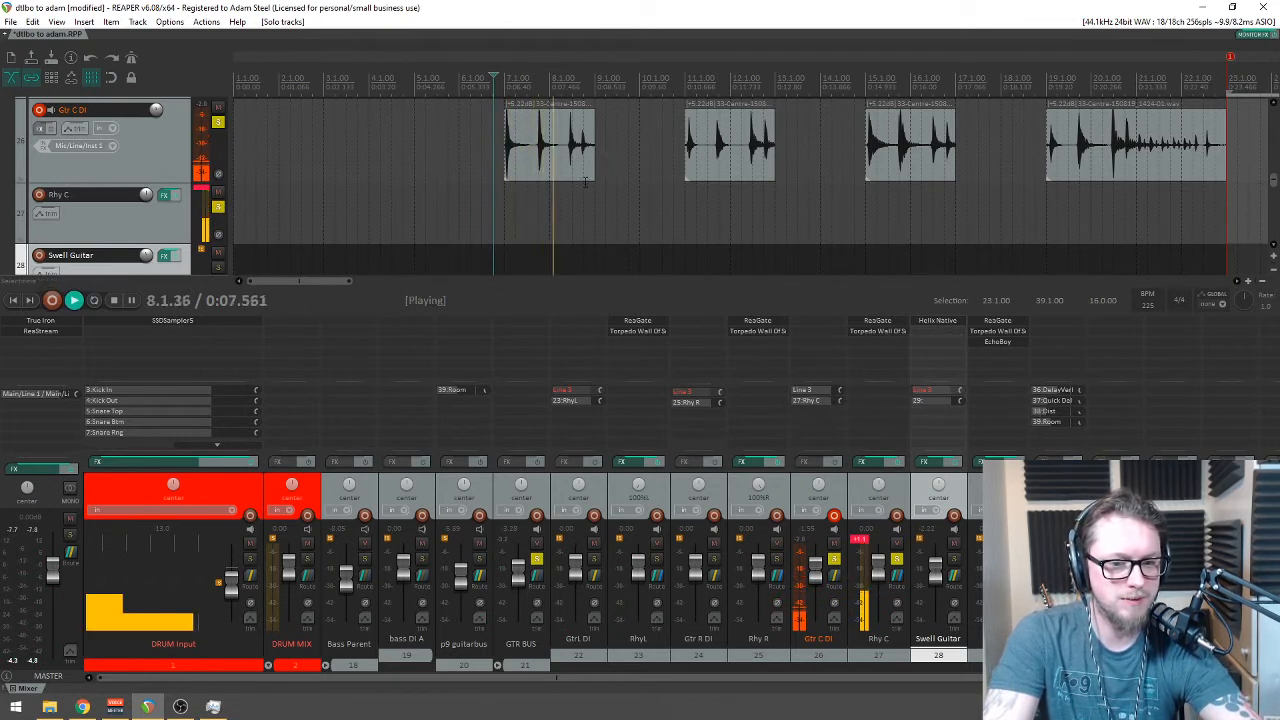
pyautogui.press('space')
pyautogui.press('space')
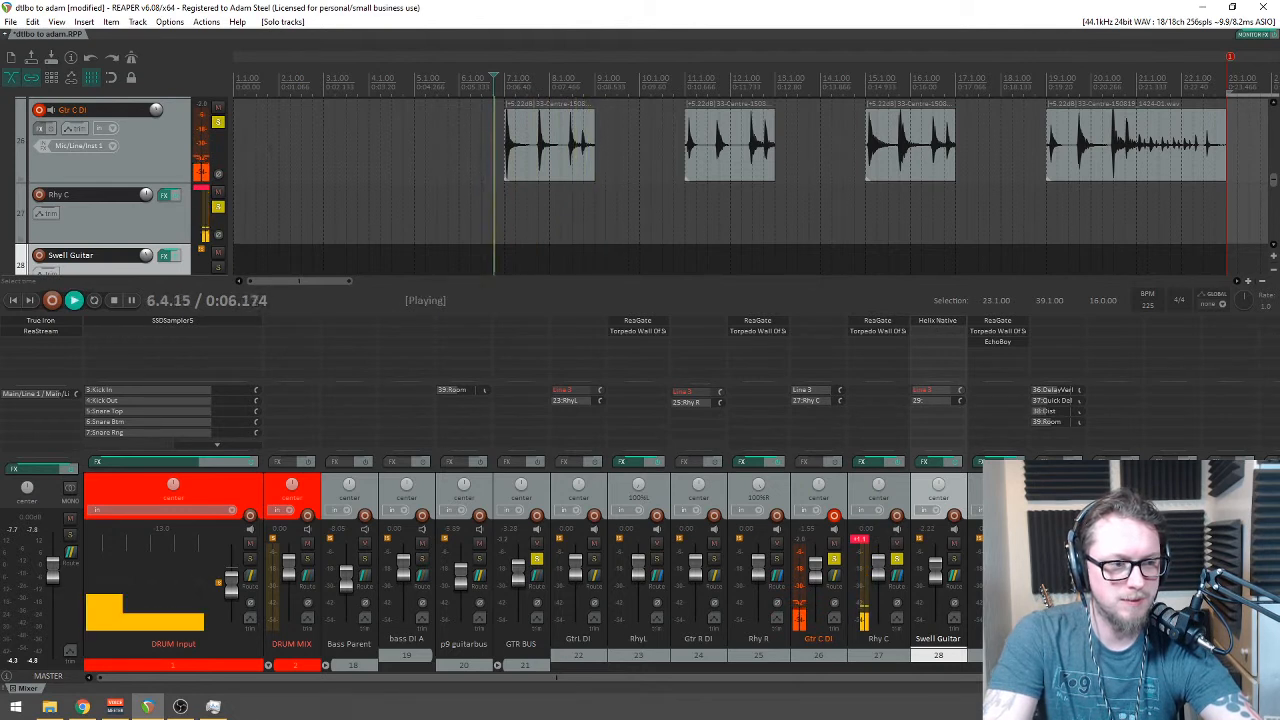
pyautogui.press('space')
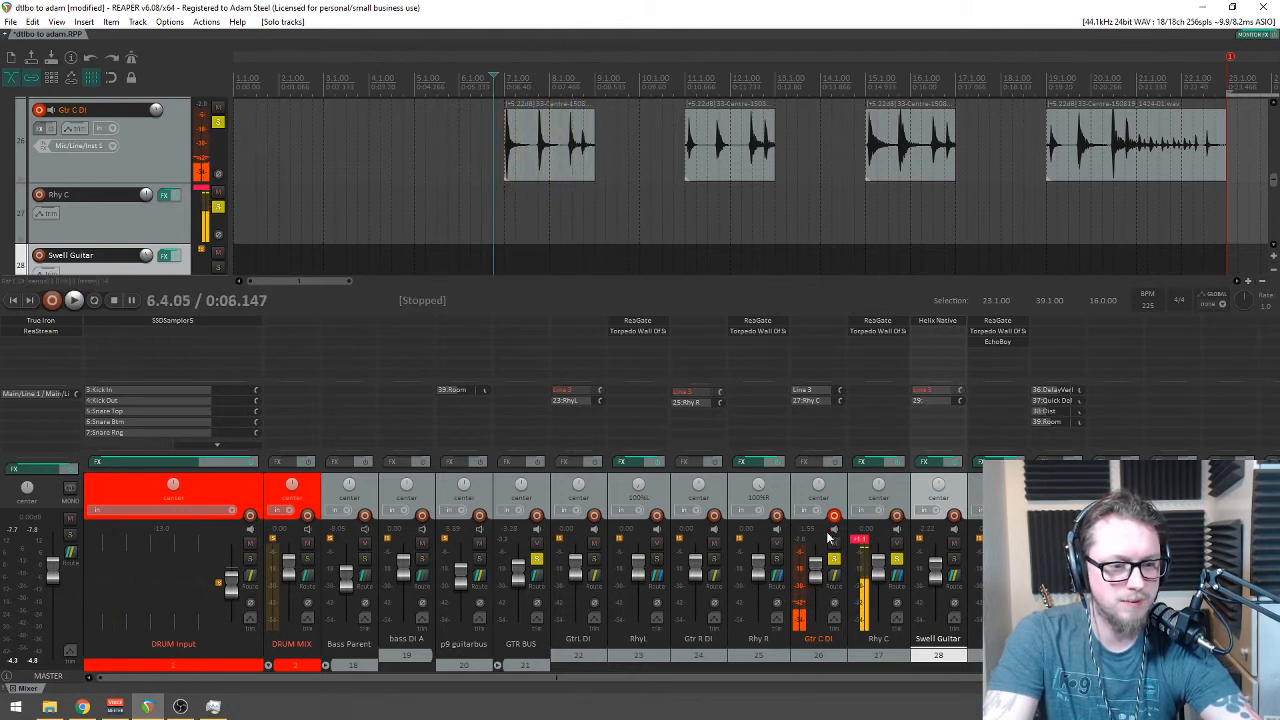
# Step: Disarm Gtr C DI, arm Rhy C instead, and play the opening riff through it from just before bar 7
pyautogui.click(834, 516)
pyautogui.click(897, 516)
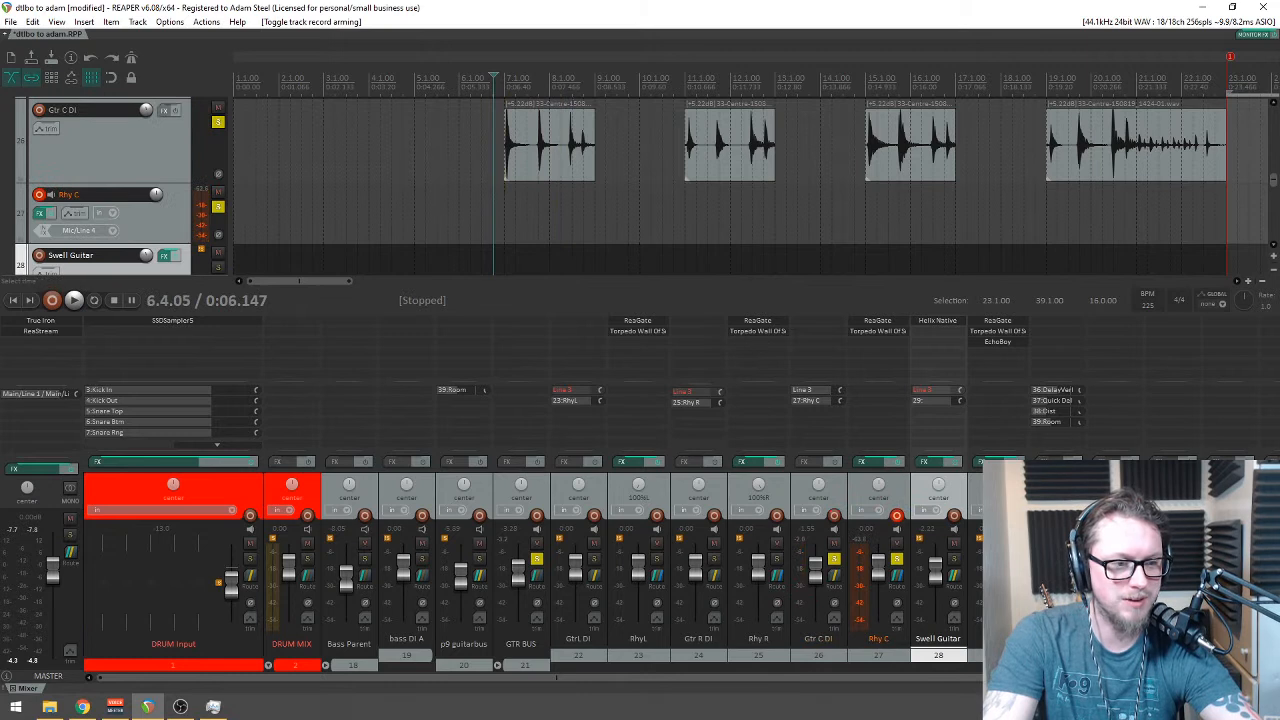
pyautogui.press('space')
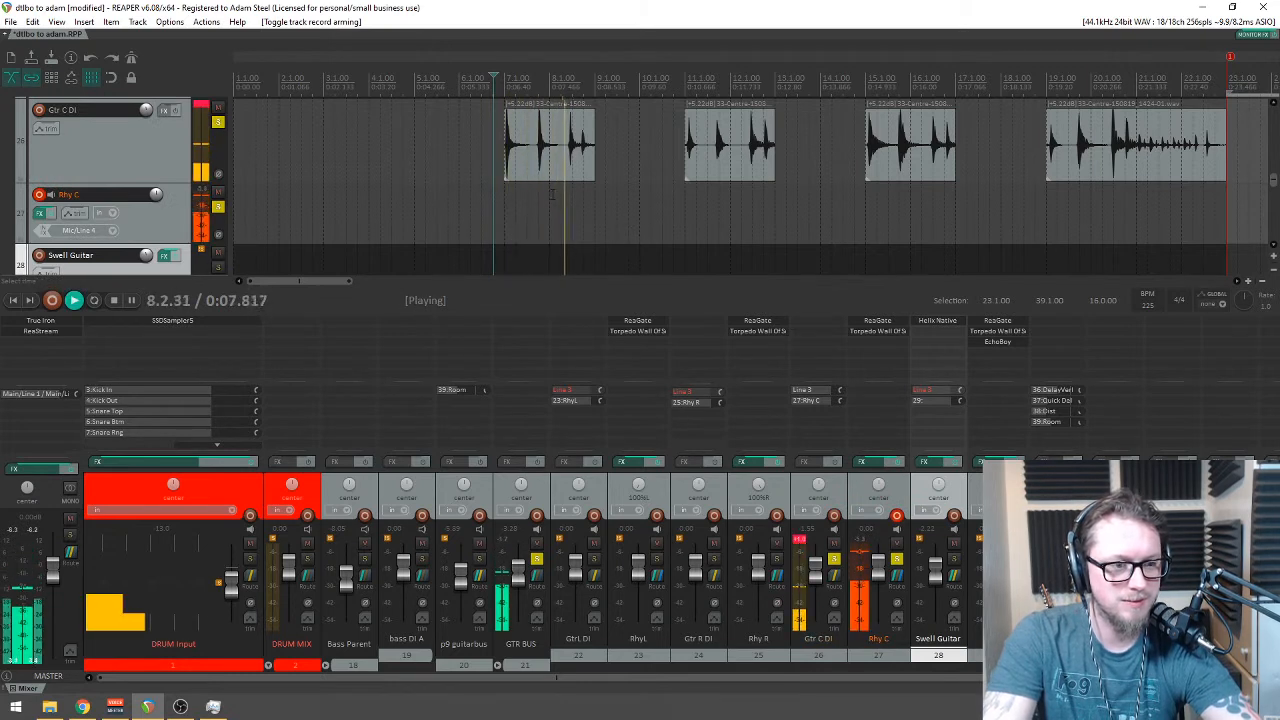
pyautogui.press('space')
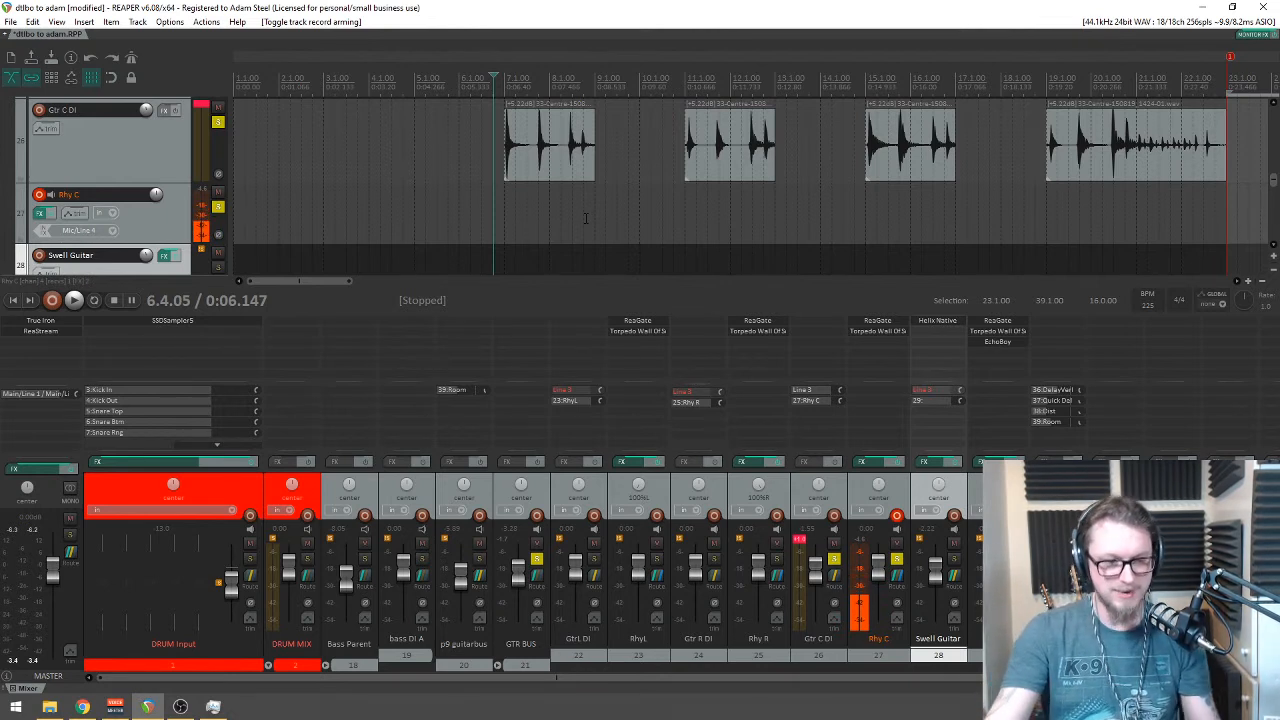
# Step: Replay the opening riff repeatedly from just before bar 7 to check the reamped tone on Rhy C
pyautogui.press('space')
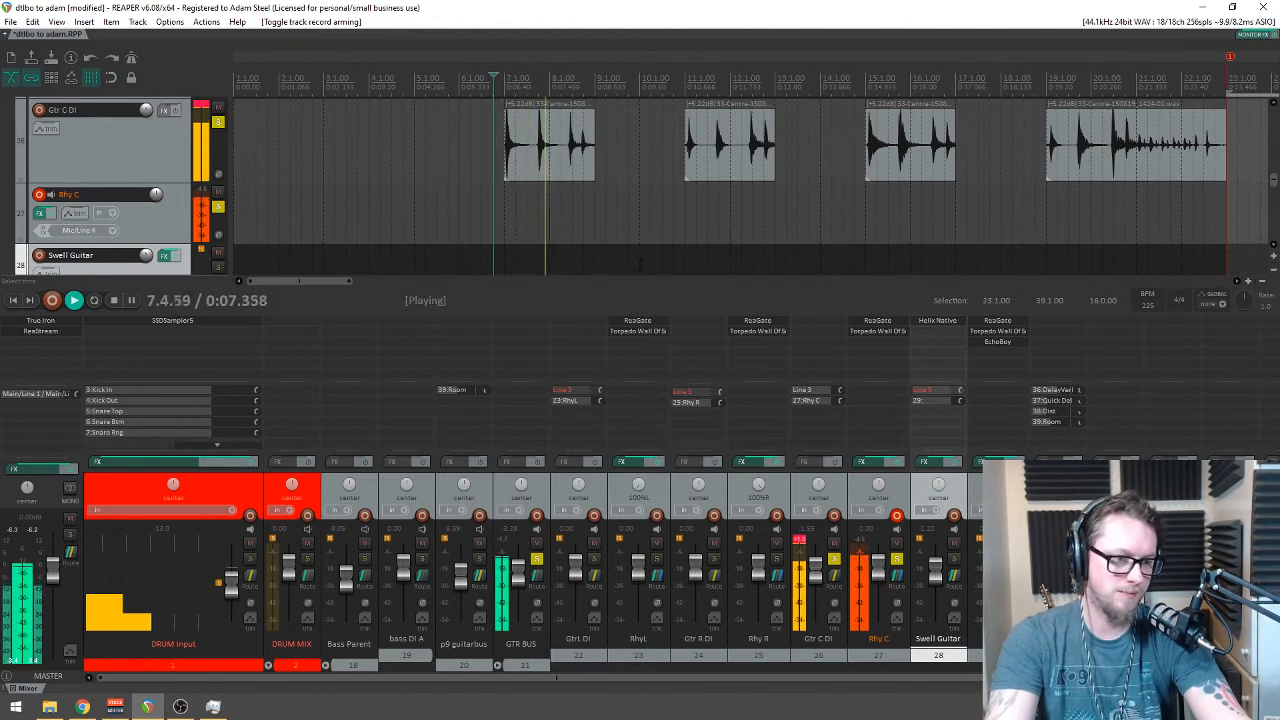
pyautogui.press('space')
pyautogui.press('space')
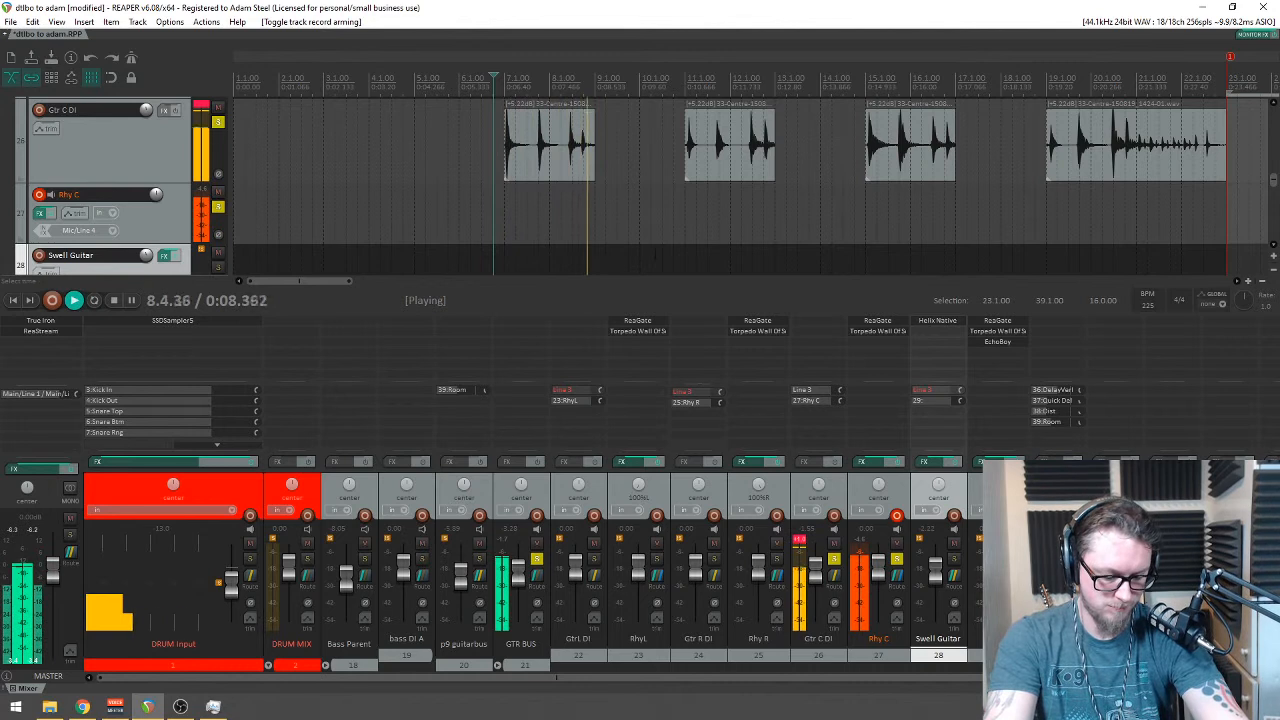
pyautogui.press('space')
pyautogui.press('space')
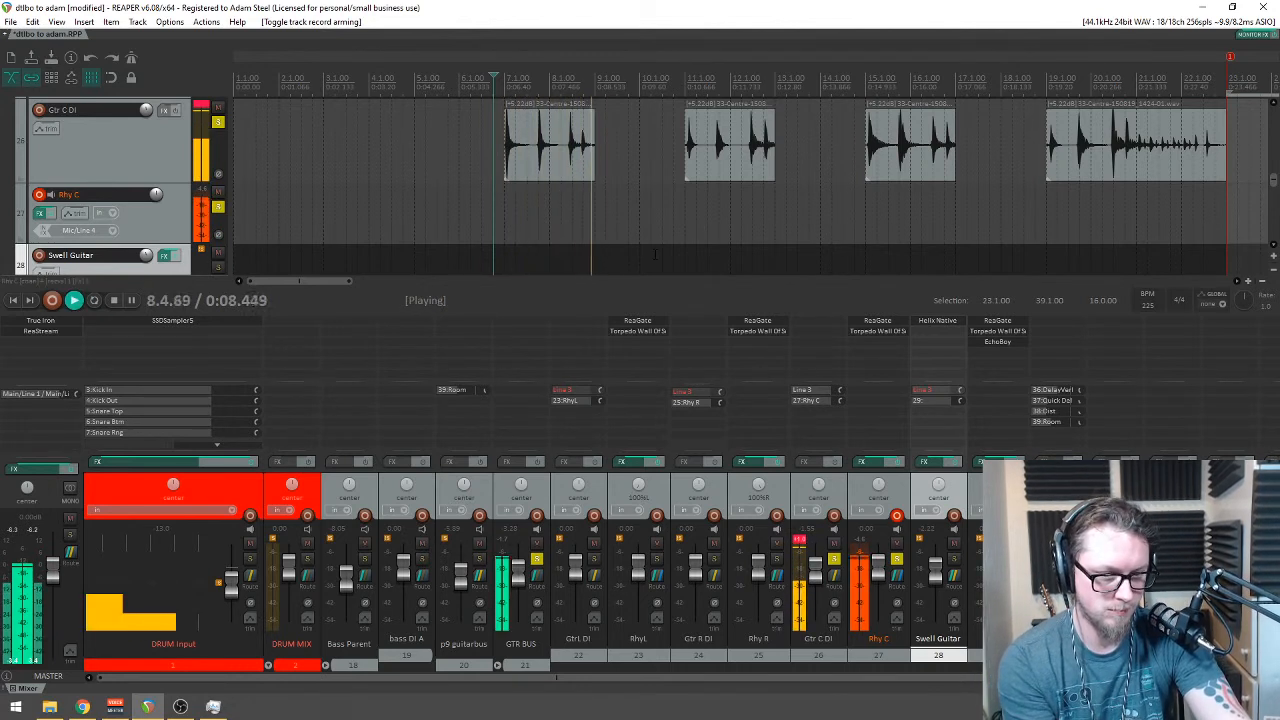
pyautogui.press('space')
pyautogui.press('space')
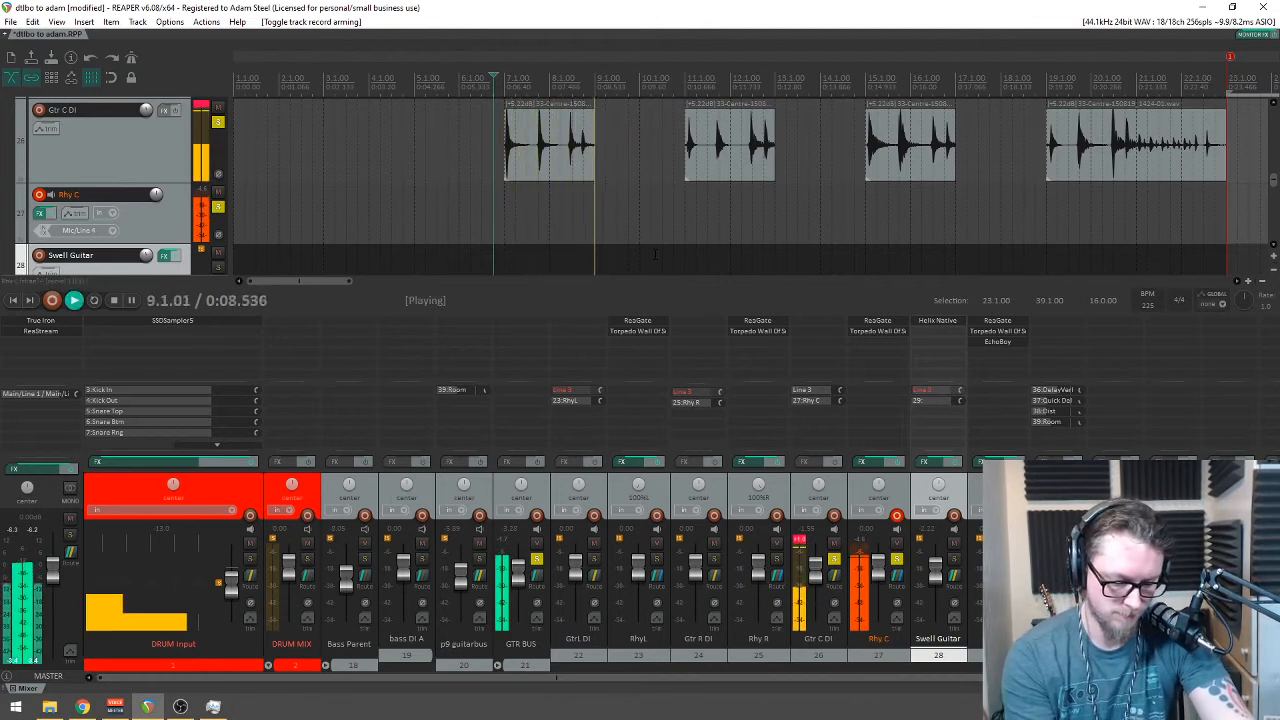
pyautogui.press('space')
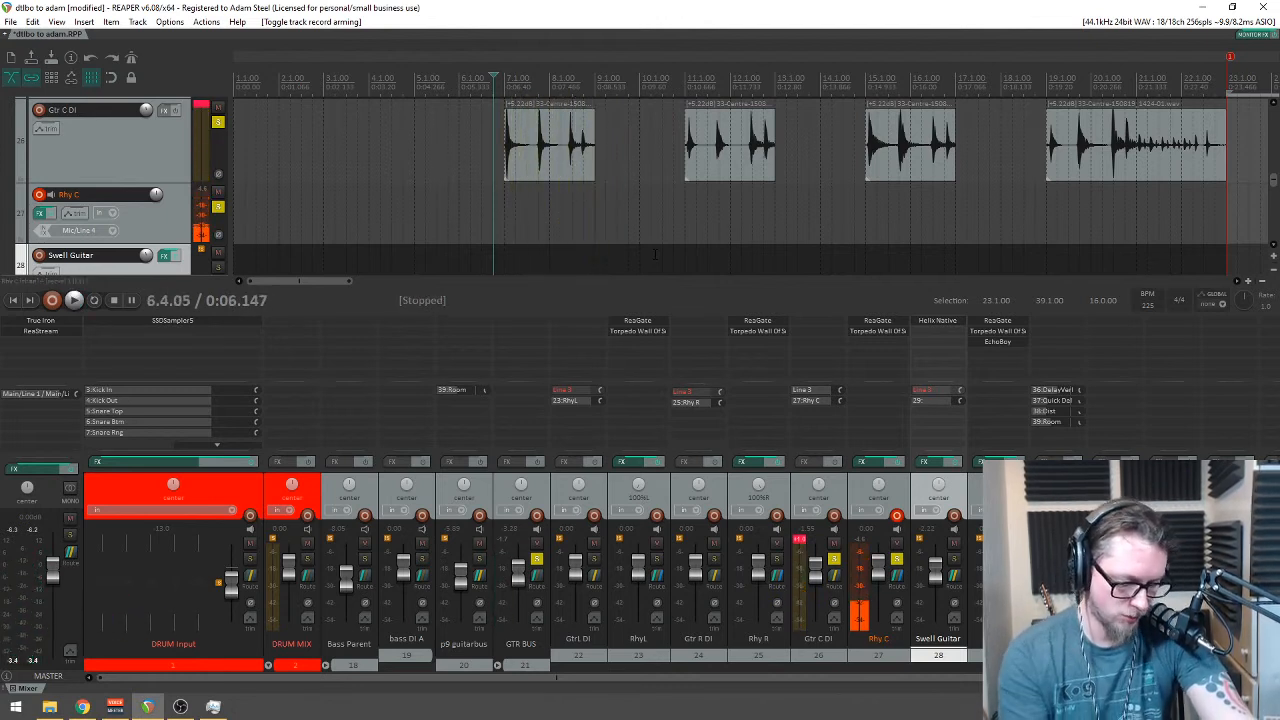
pyautogui.press('space')
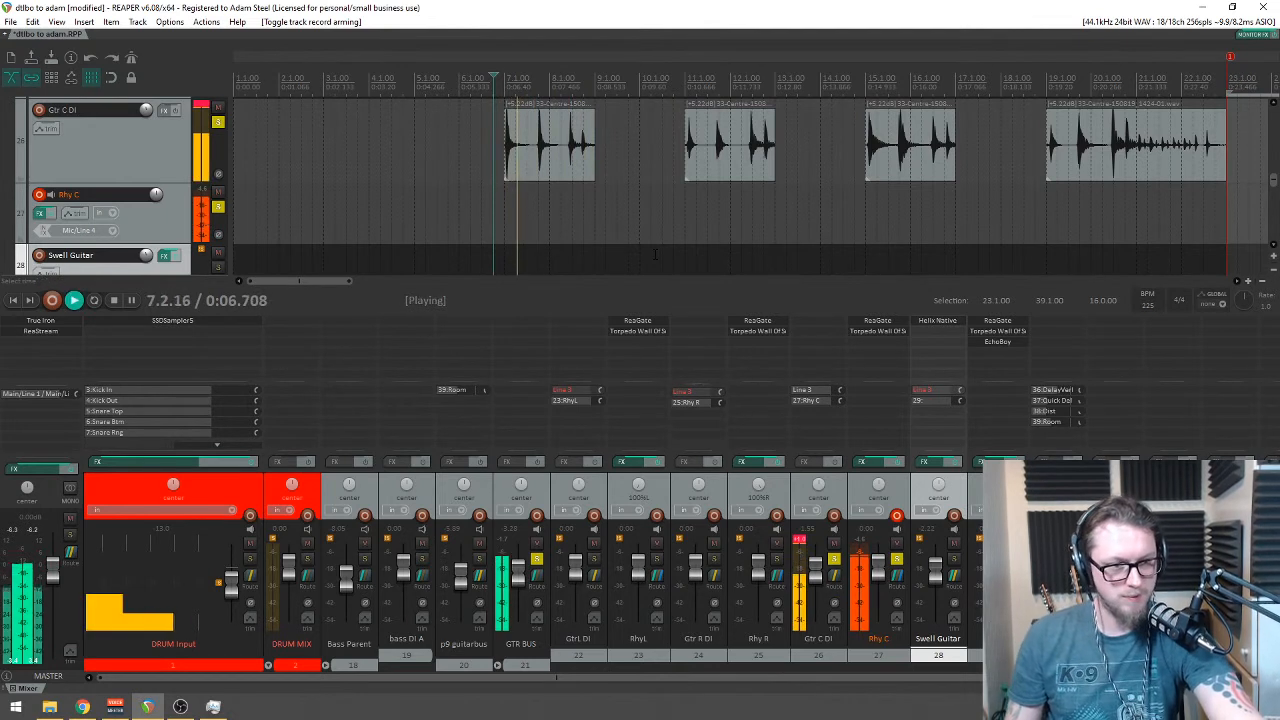
pyautogui.press('space')
pyautogui.press('space')
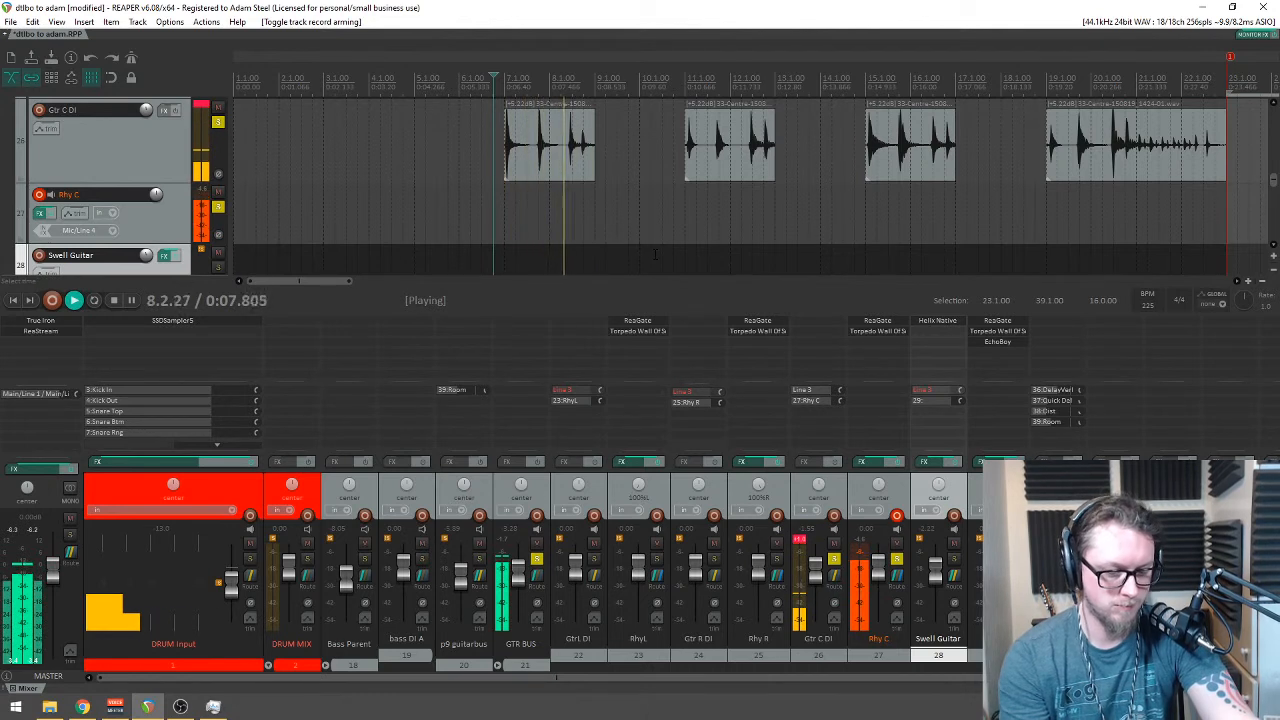
pyautogui.press('space')
pyautogui.press('space')
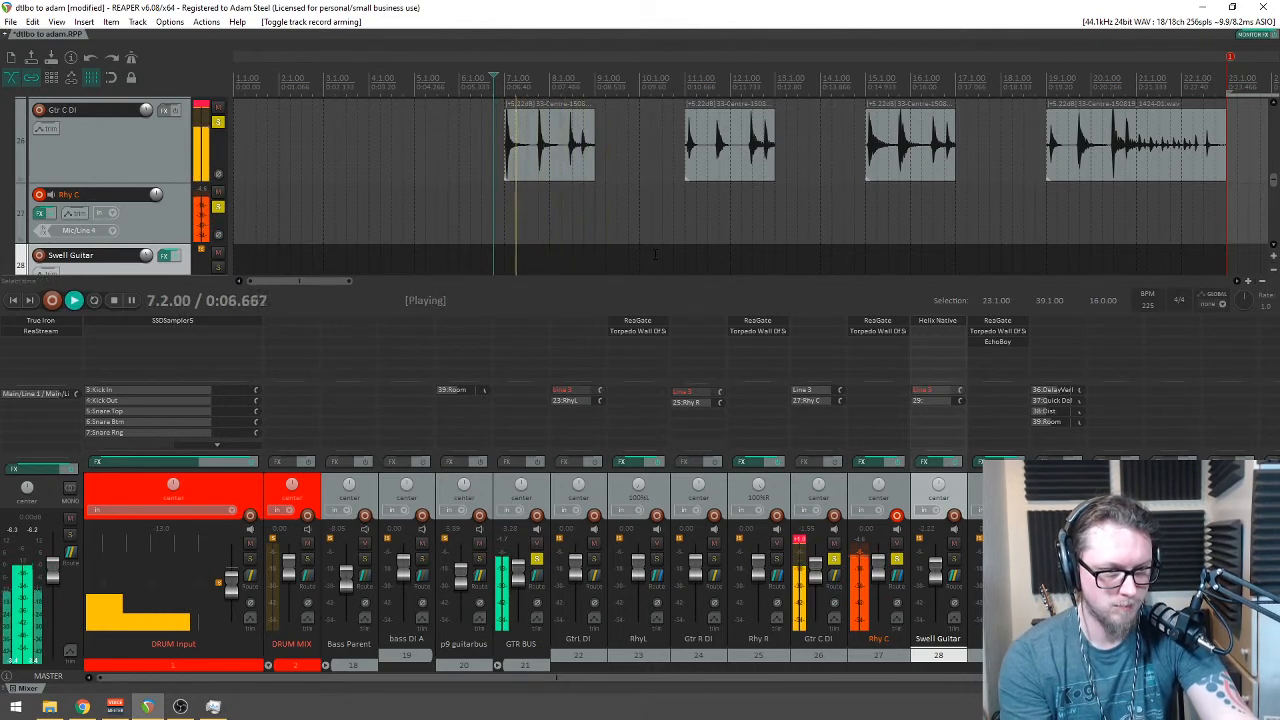
pyautogui.press('space')
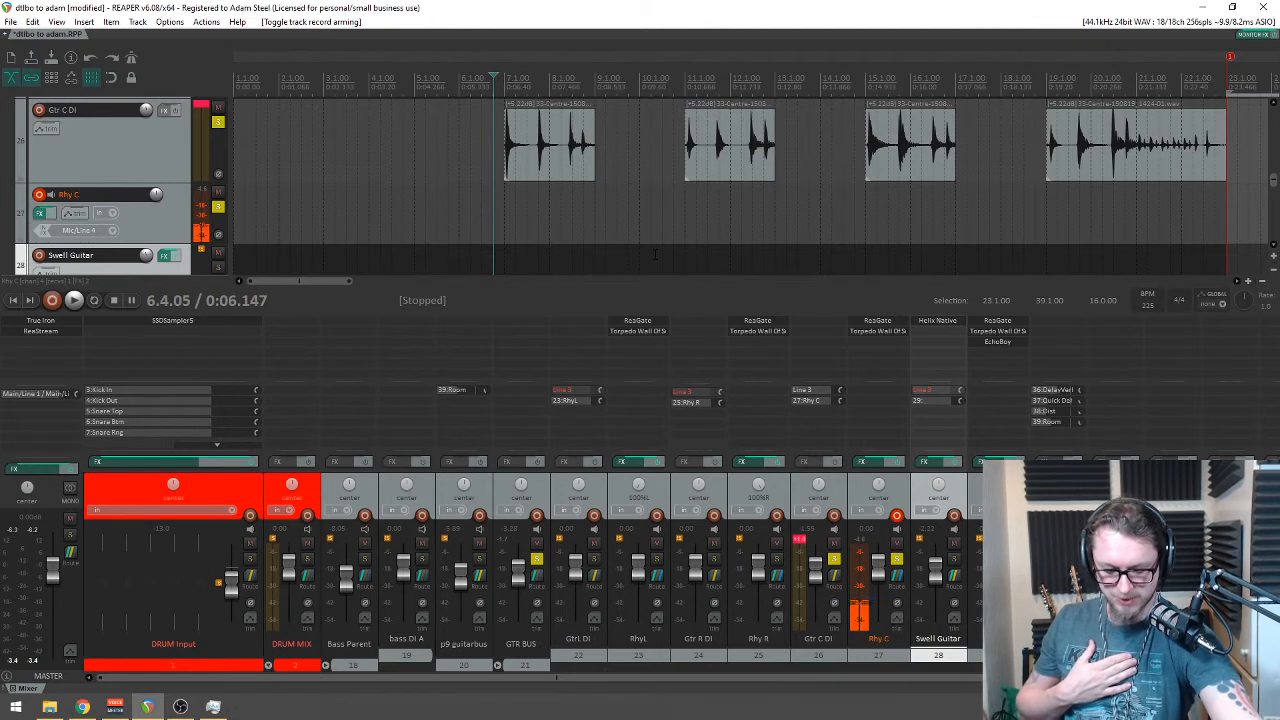
pyautogui.press('space')
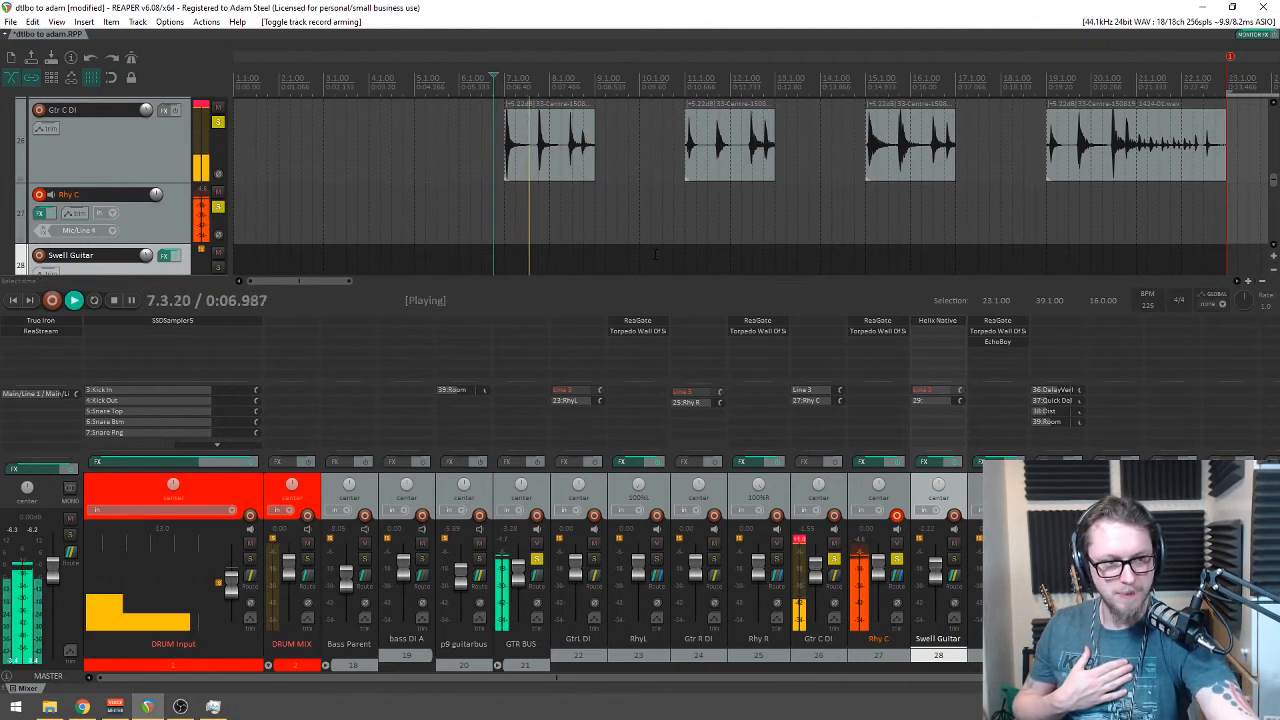
pyautogui.press('space')
pyautogui.press('space')
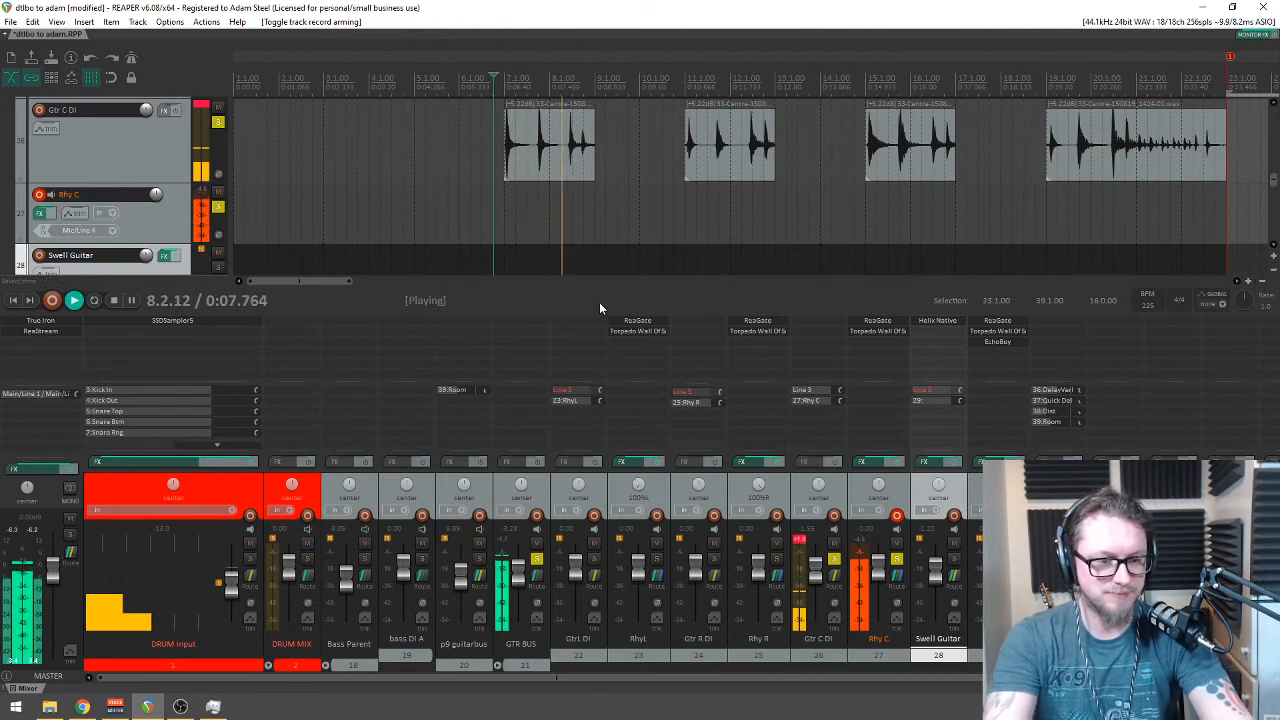
pyautogui.press('space')
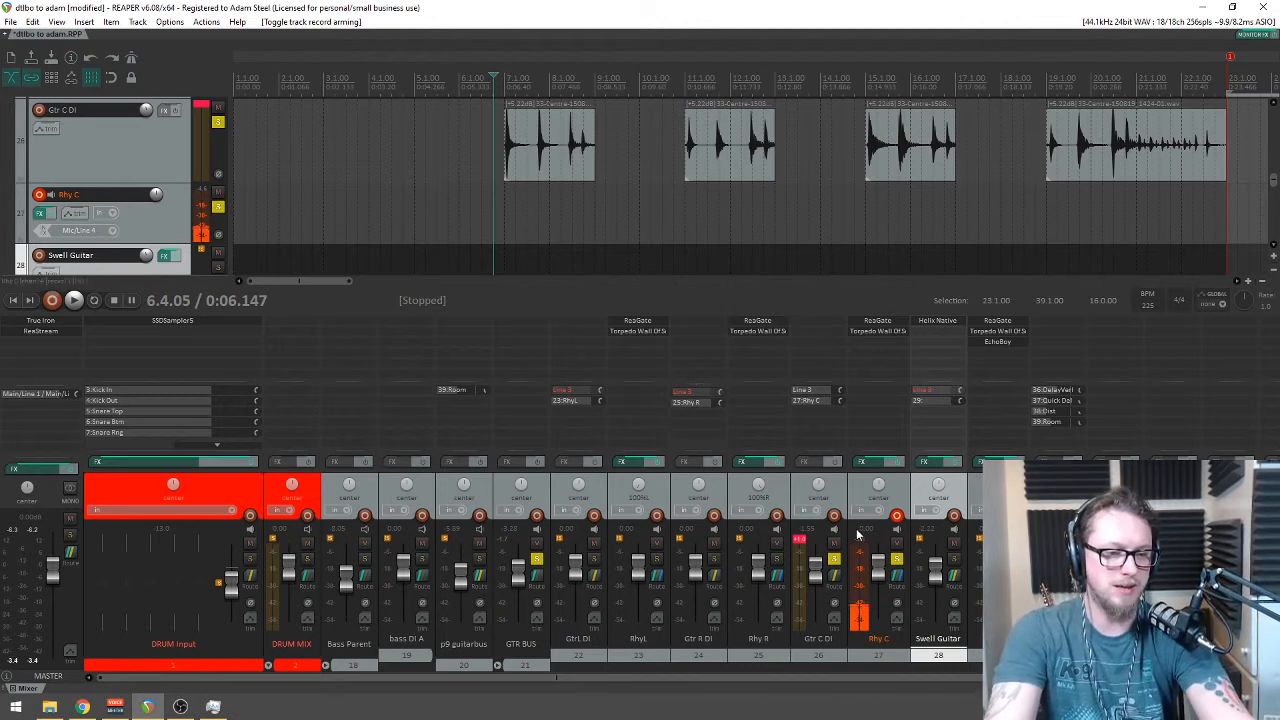
pyautogui.press('space')
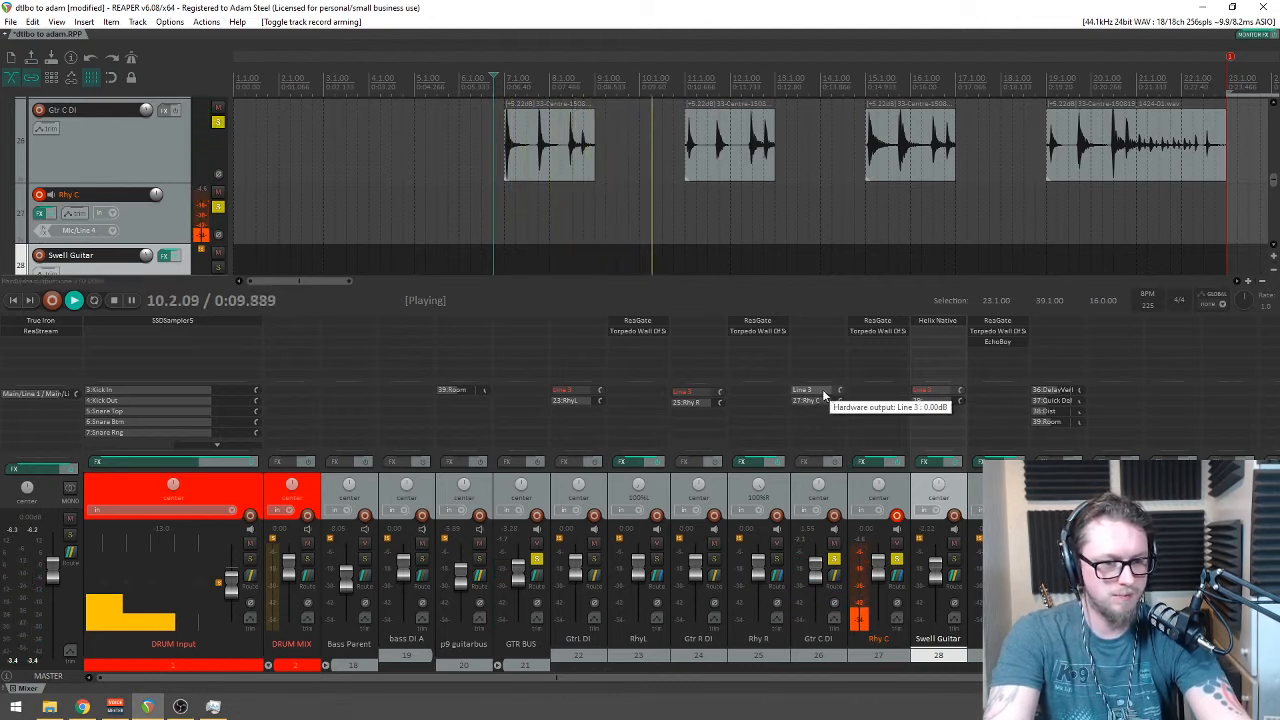
pyautogui.press('space')
pyautogui.press('space')
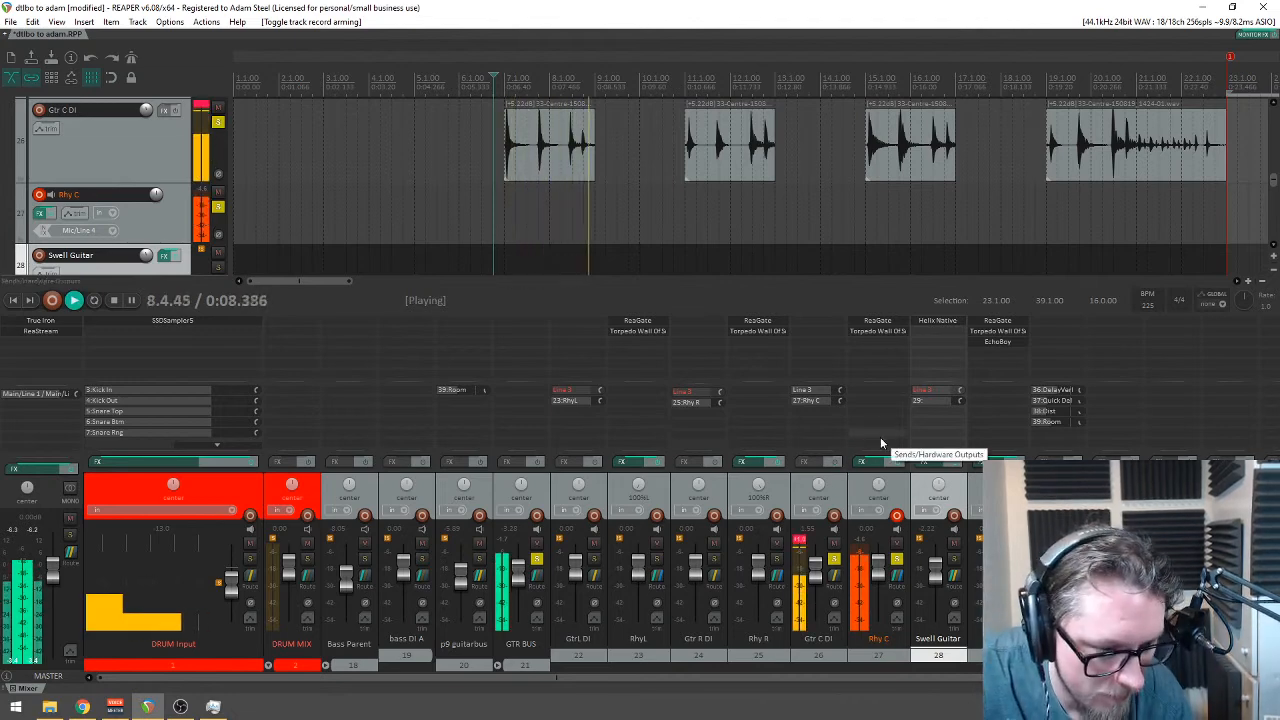
pyautogui.press('space')
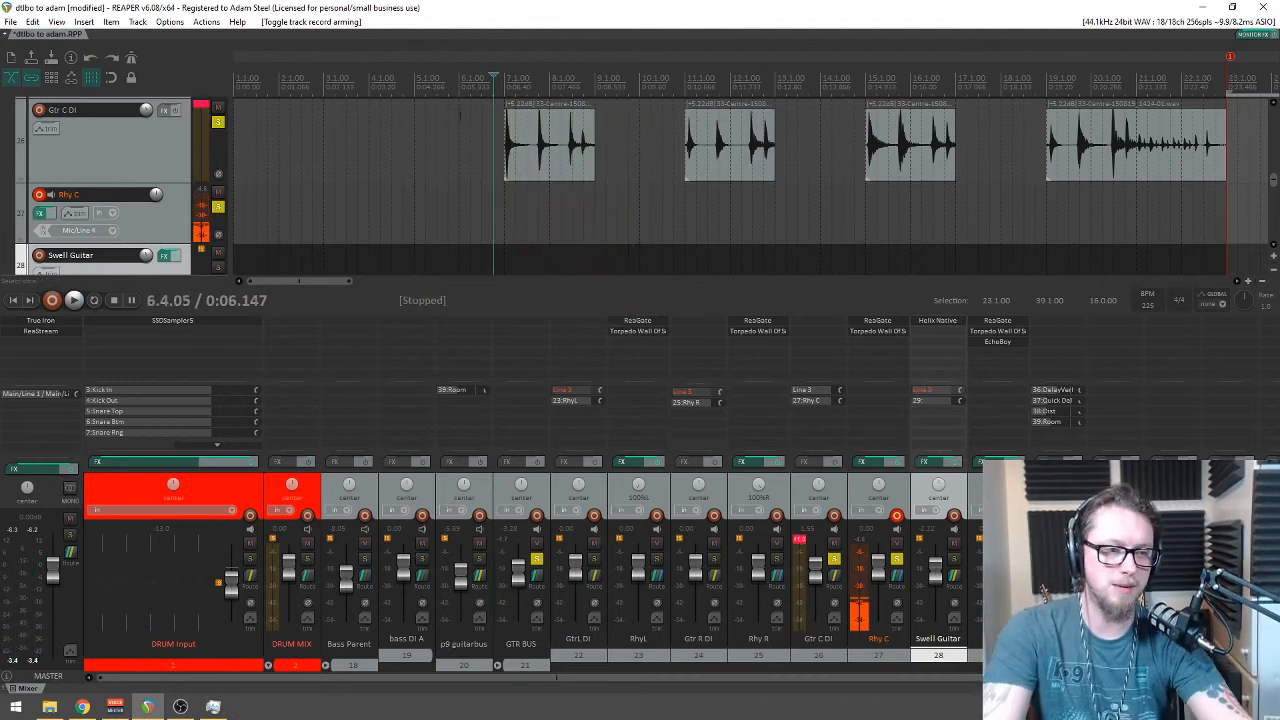
pyautogui.scroll(-1, 533, 136)
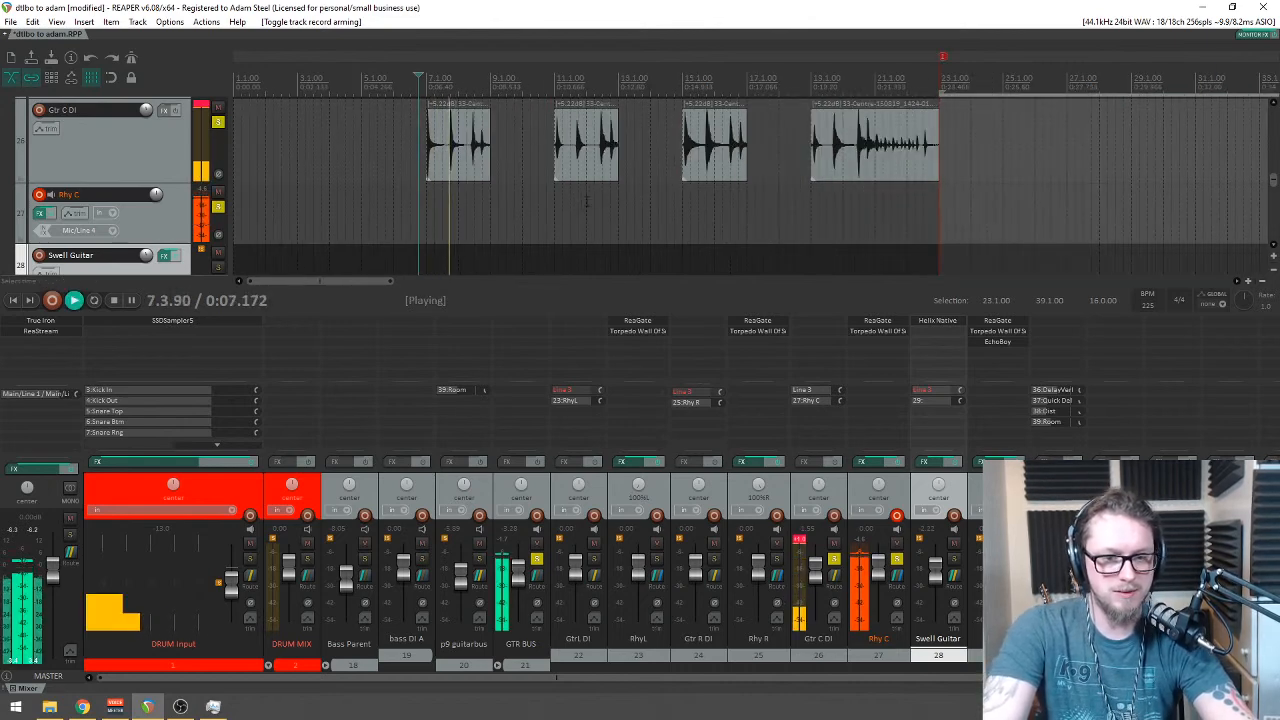
pyautogui.press('space')
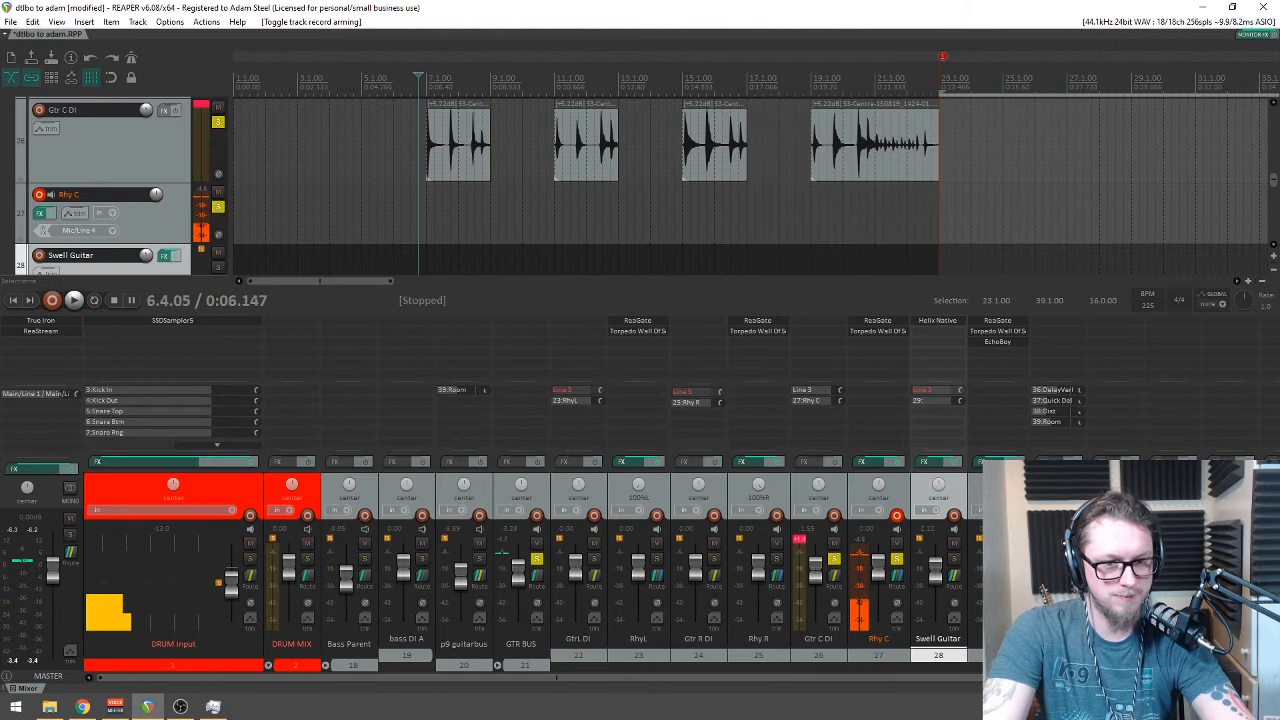
# Step: Record the reamped opening riffs onto Rhy C from just before bar 7 to past bar 23, soloing the left and right guitar tracks too
pyautogui.scroll(-3, 590, 164)
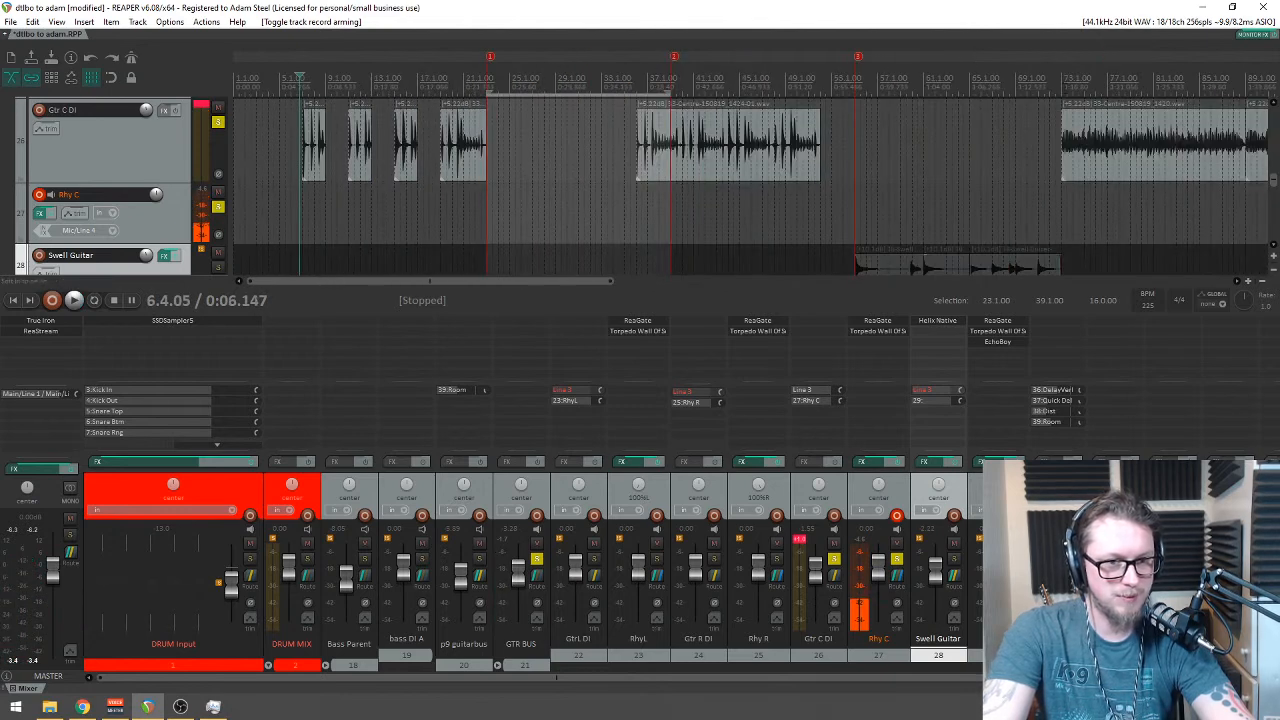
pyautogui.scroll(5, 620, 110)
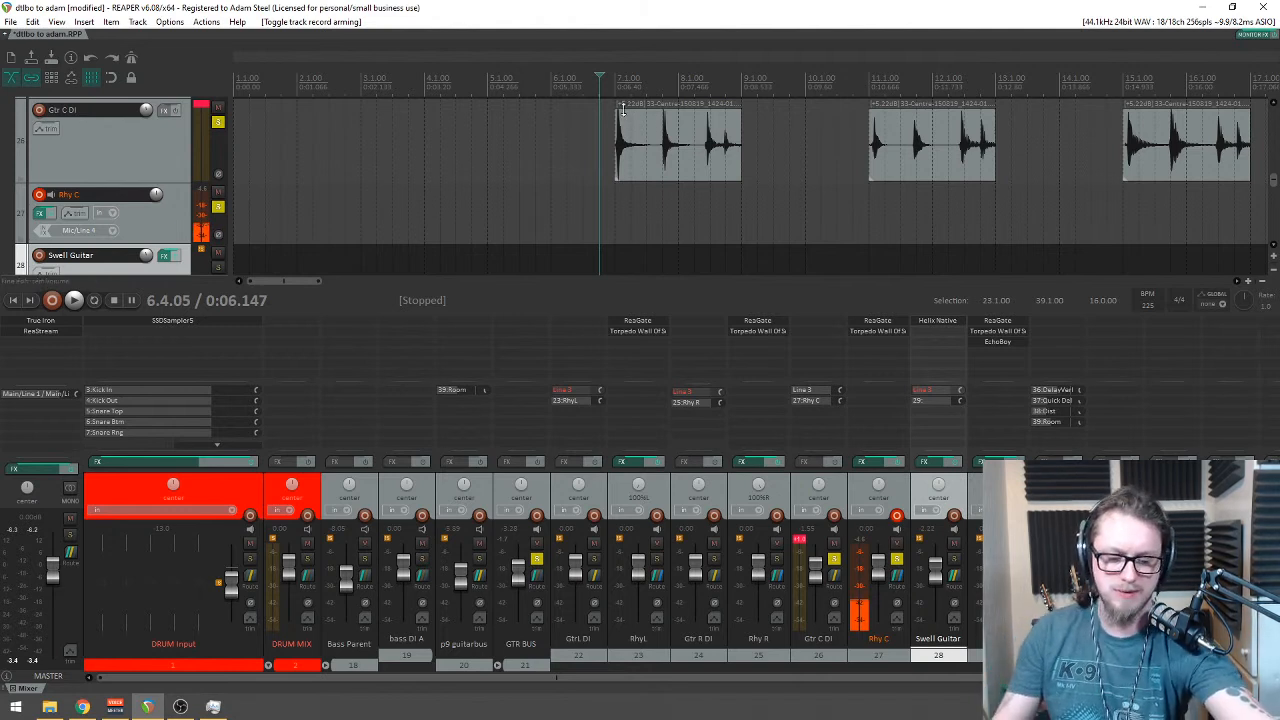
pyautogui.hotkey('ctrl', 'r')
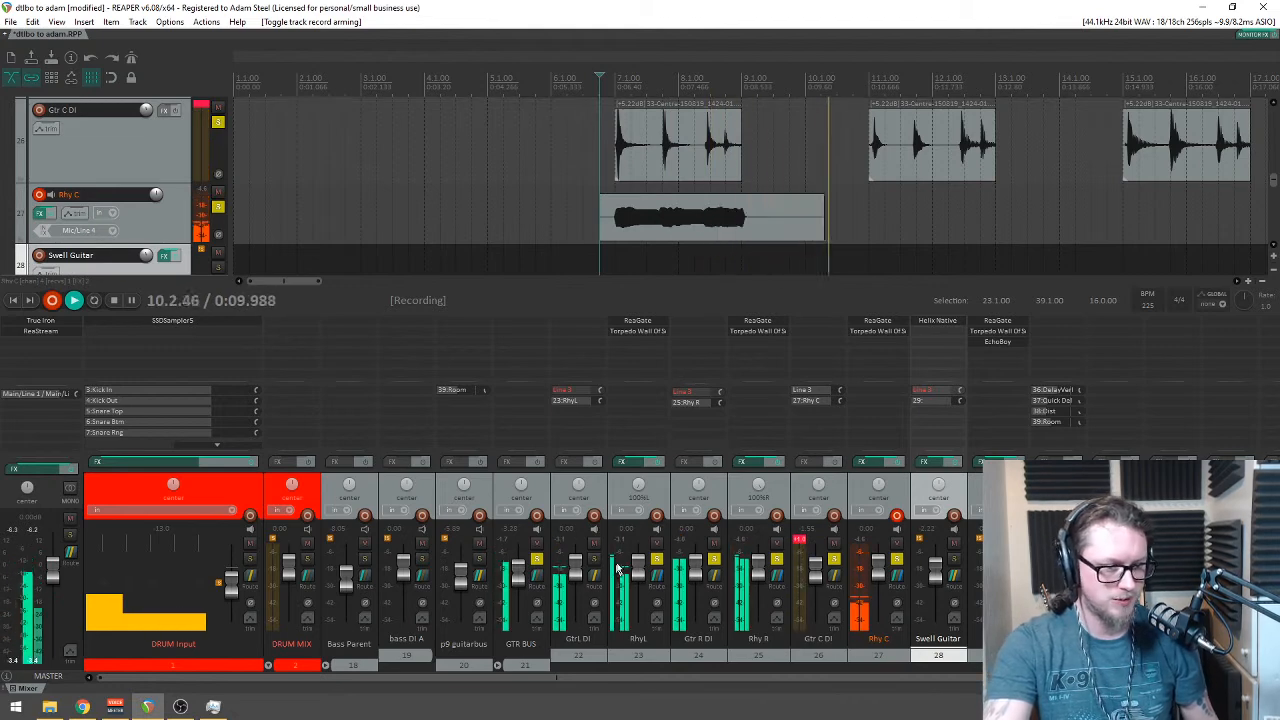
pyautogui.hscroll(3, 853, 183)
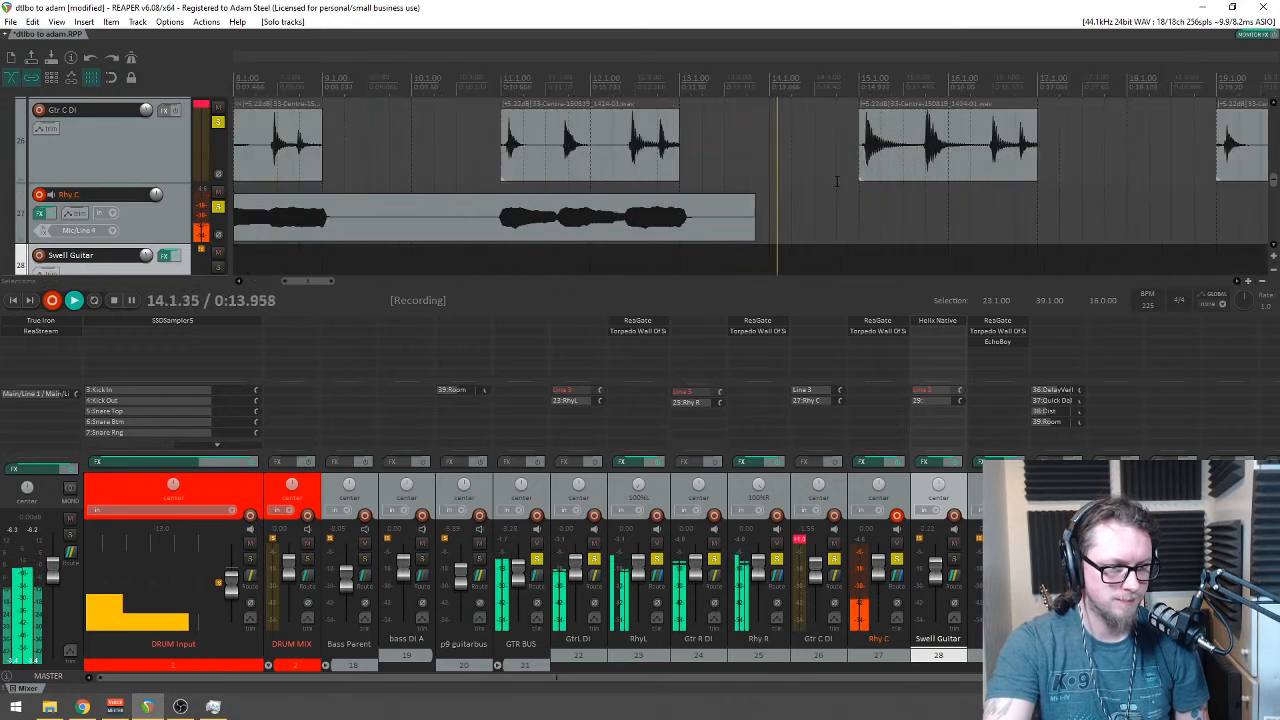
pyautogui.hscroll(2, 837, 181)
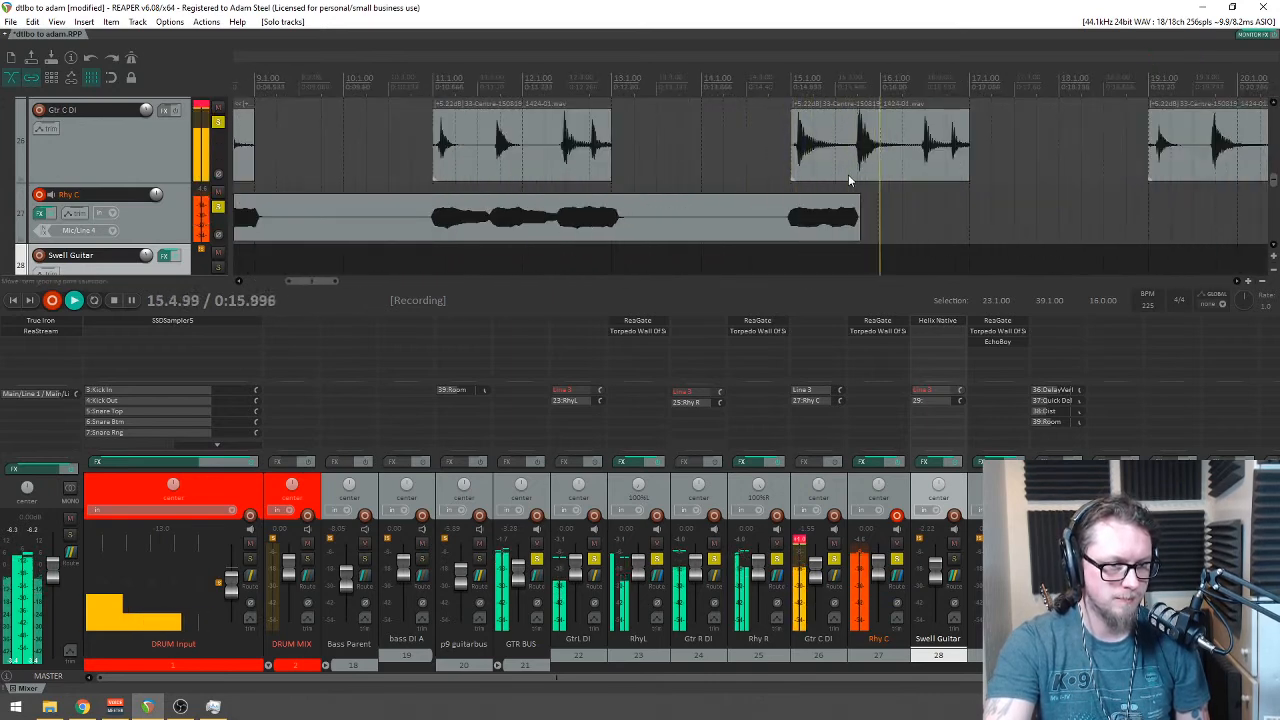
pyautogui.scroll(-2, 848, 174)
pyautogui.scroll(-3, 840, 175)
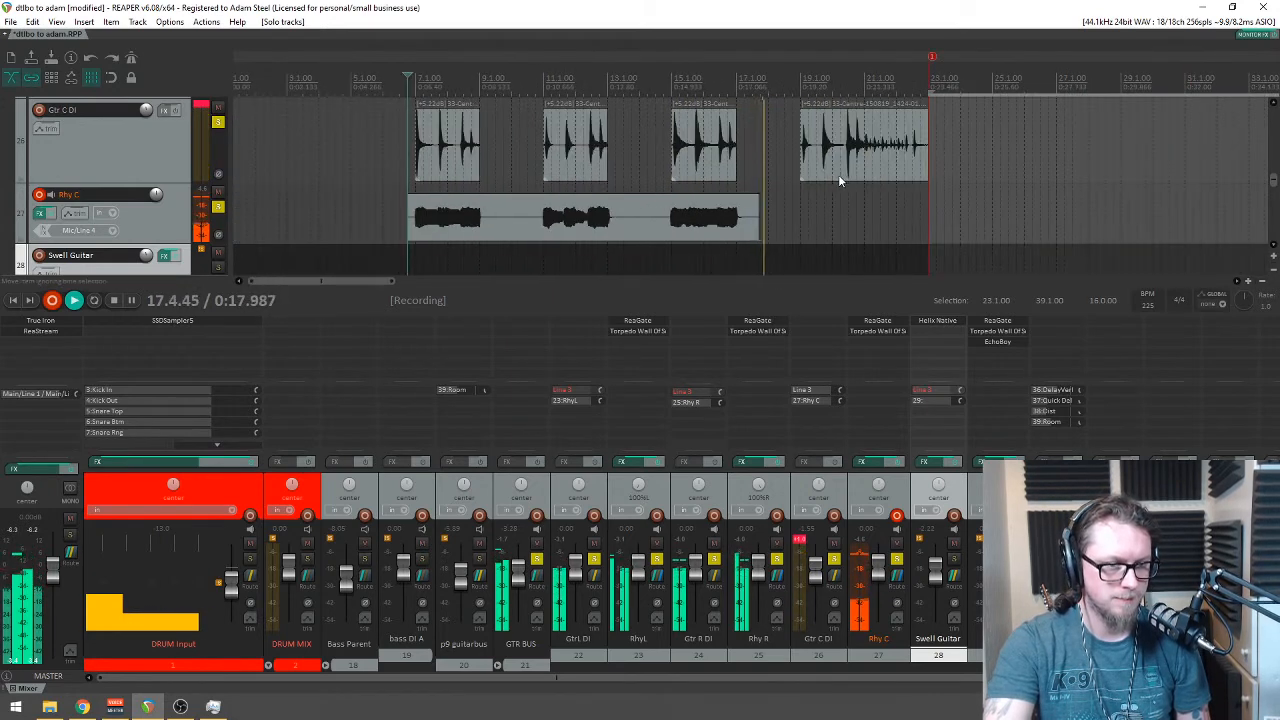
pyautogui.scroll(2, 839, 175)
pyautogui.scroll(-2, 852, 167)
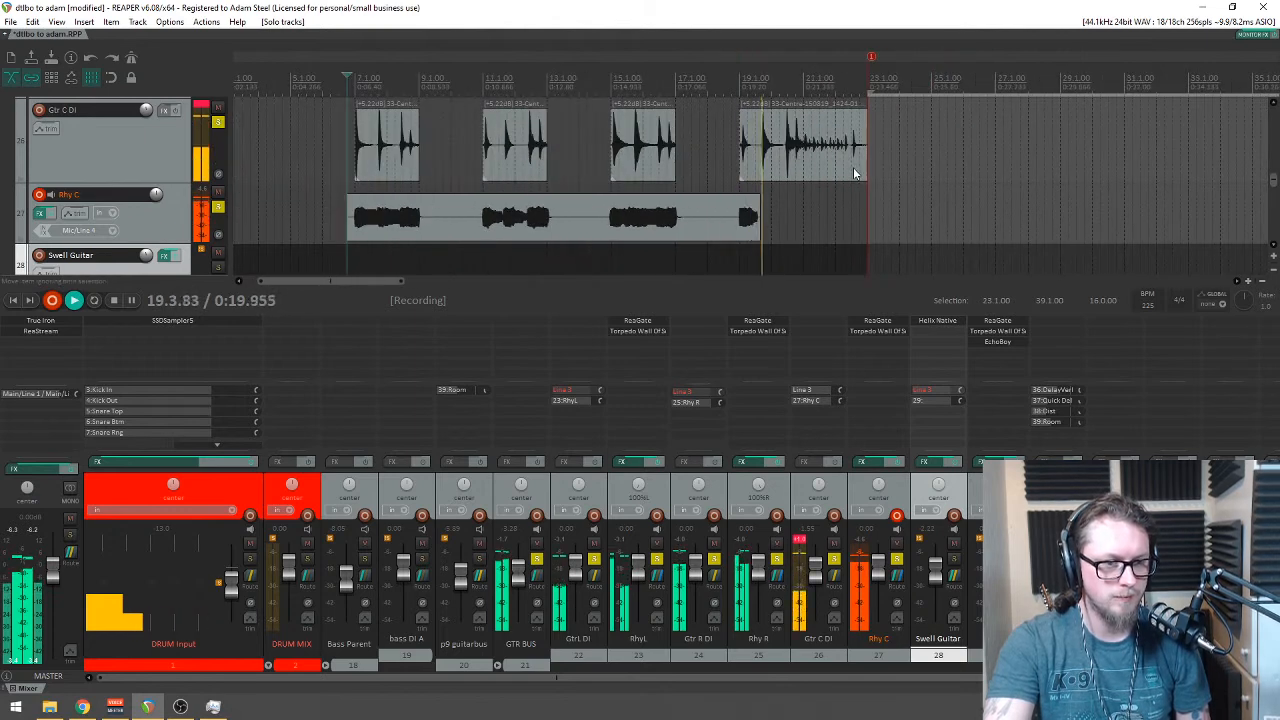
pyautogui.scroll(4, 853, 167)
pyautogui.scroll(-3, 852, 168)
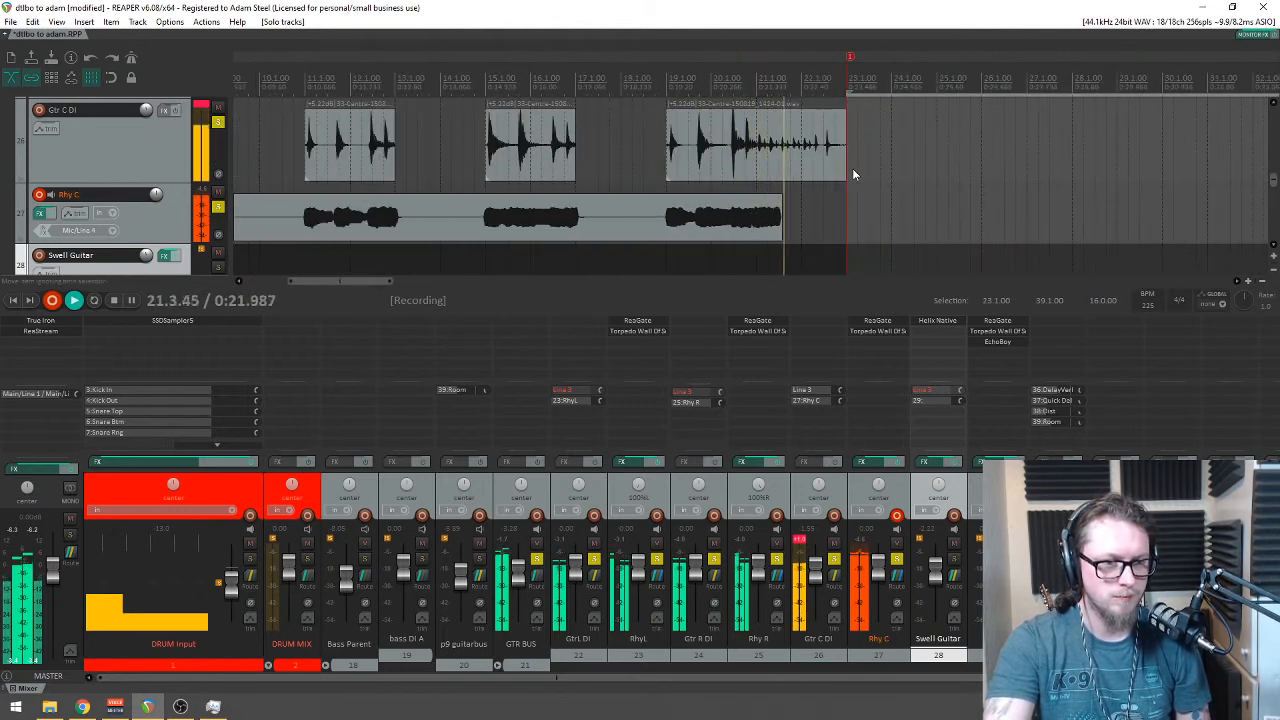
pyautogui.scroll(1, 852, 168)
pyautogui.scroll(-4, 846, 170)
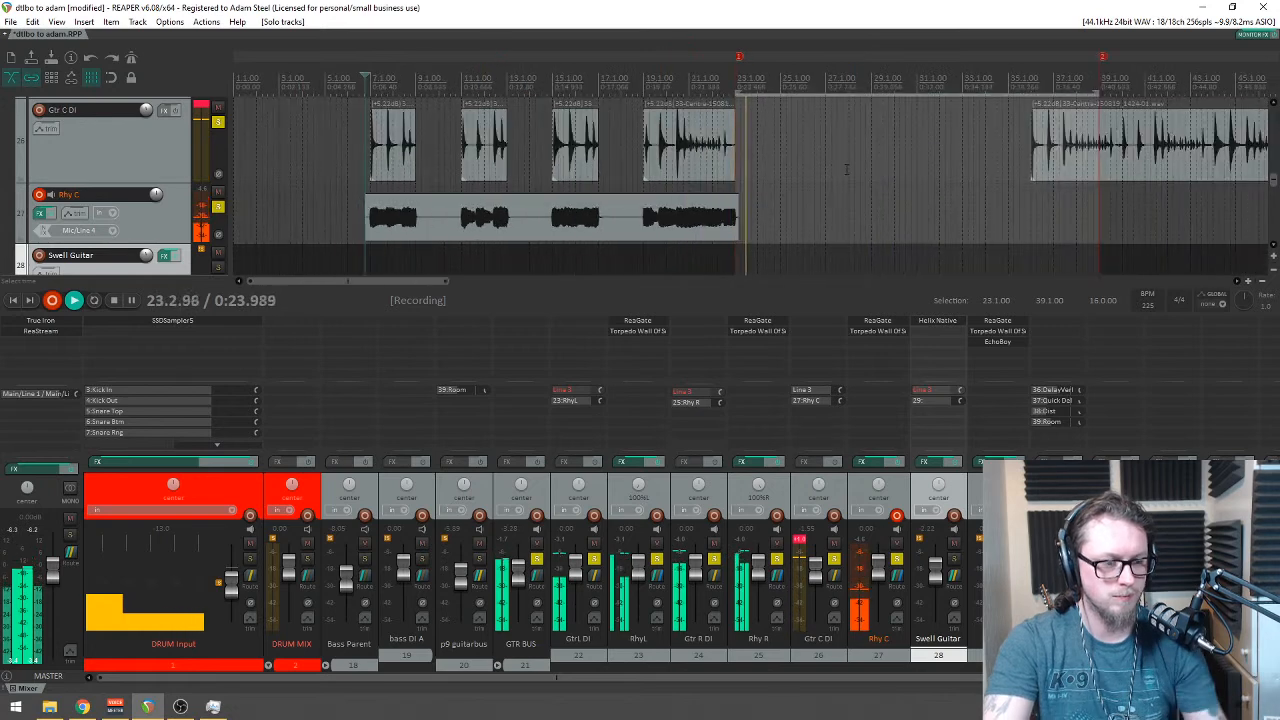
pyautogui.press('space')
# Step: Record the next Gtr C DI section onto Rhy C, starting shortly before bar 36 and stopping around bar 55
pyautogui.scroll(2, 977, 152)
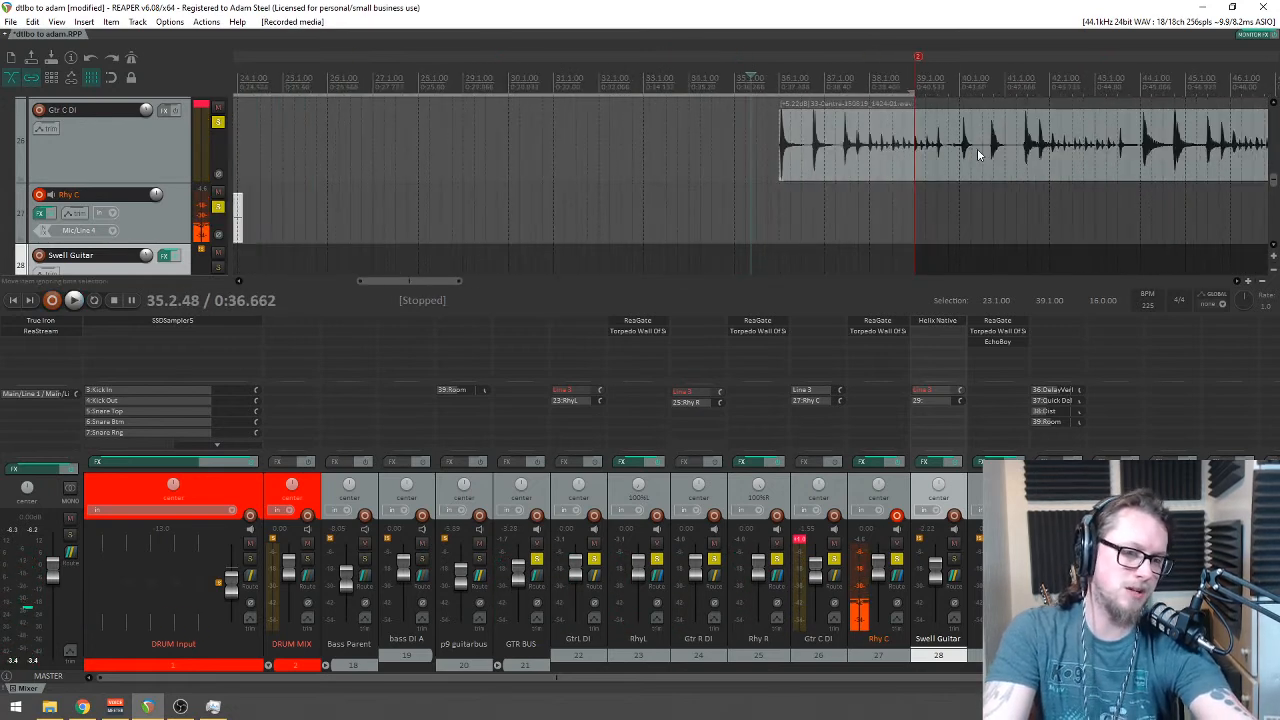
pyautogui.scroll(3, 835, 148)
pyautogui.hotkey('ctrl', 'r')
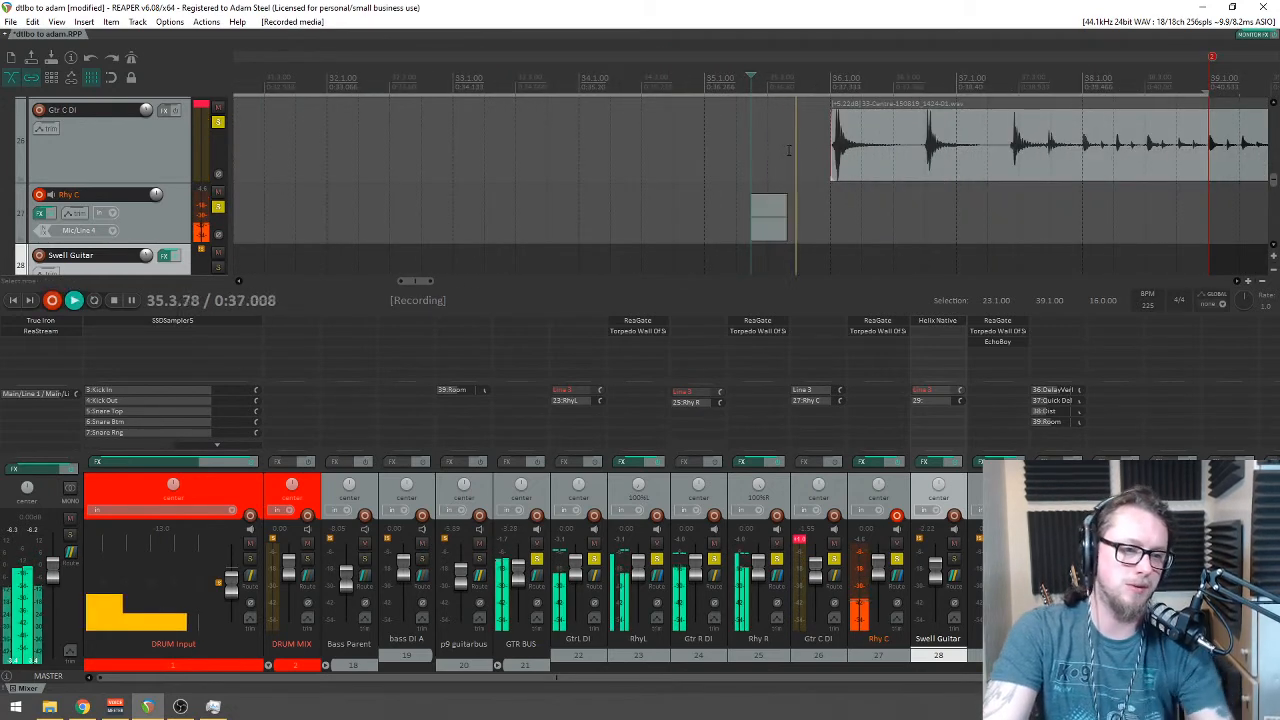
pyautogui.scroll(-3, 841, 167)
pyautogui.scroll(2, 835, 166)
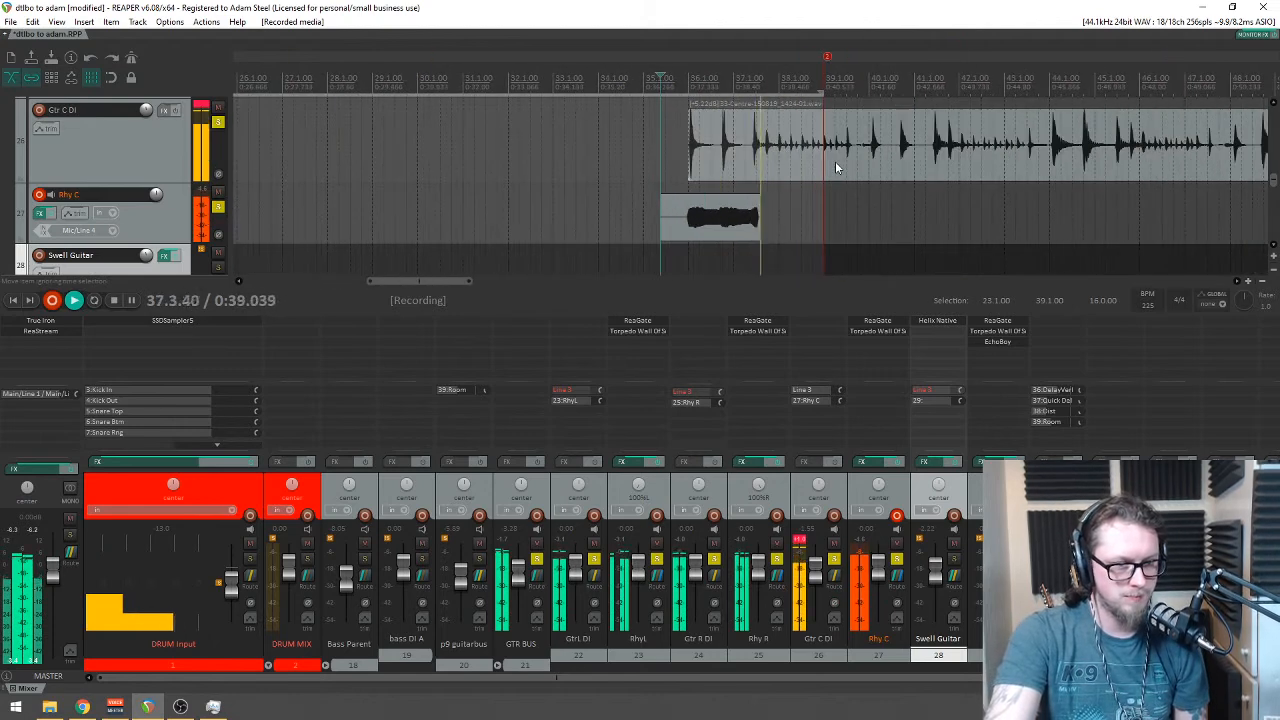
pyautogui.scroll(-2, 835, 166)
pyautogui.scroll(2, 835, 166)
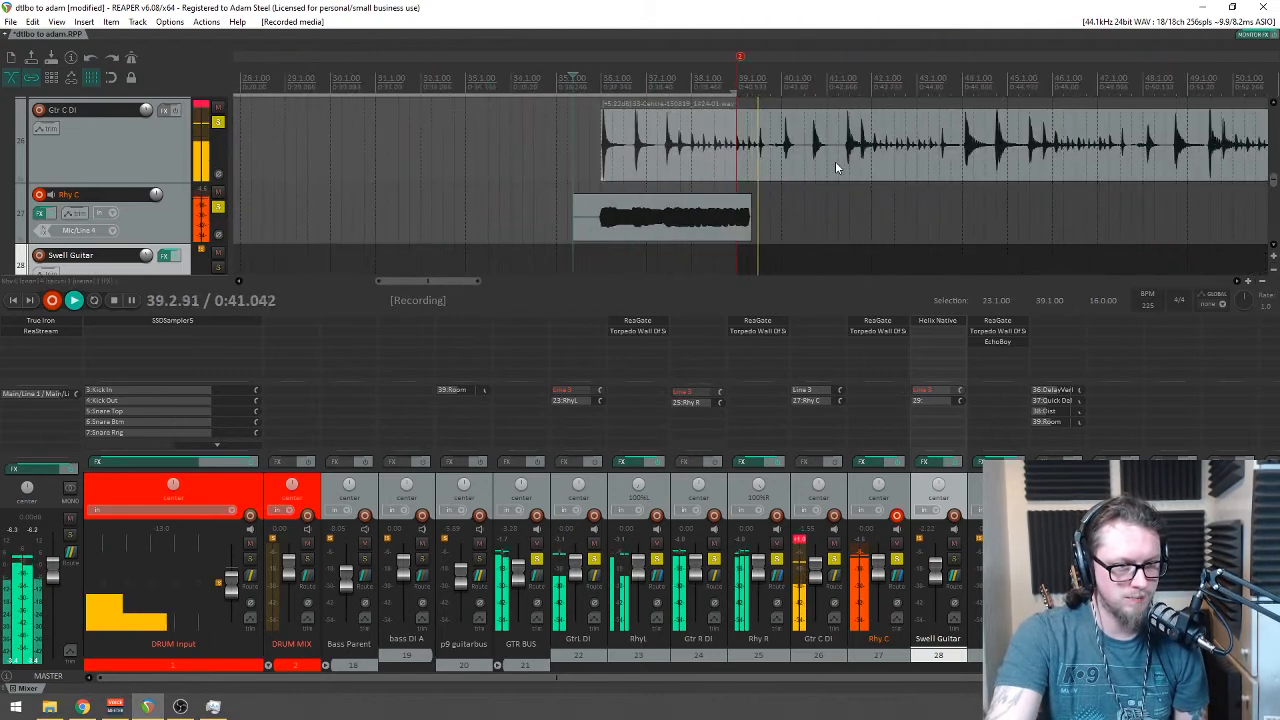
pyautogui.scroll(2, 835, 161)
pyautogui.scroll(-3, 835, 161)
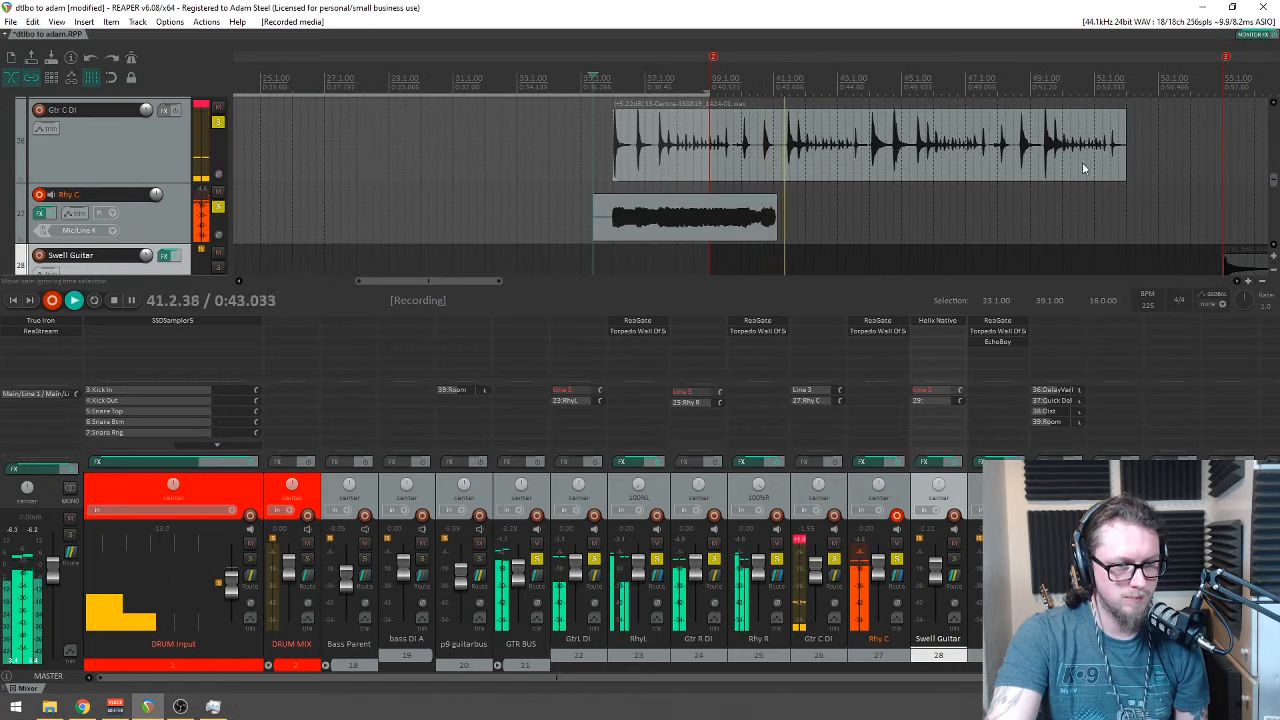
pyautogui.moveTo(1275, 187)
pyautogui.mouseDown()
pyautogui.moveTo(1275, 168)
pyautogui.moveTo(1275, 182)
pyautogui.mouseUp()
pyautogui.scroll(-2, 786, 262)
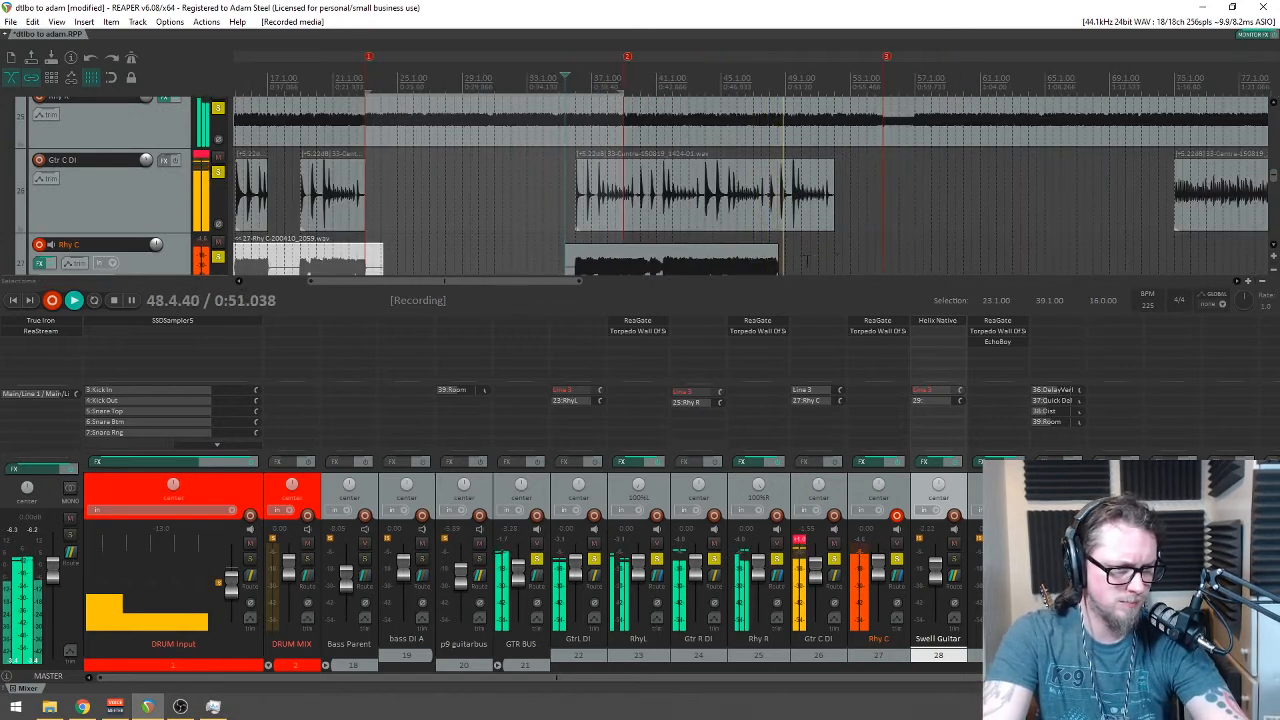
pyautogui.scroll(3, 731, 206)
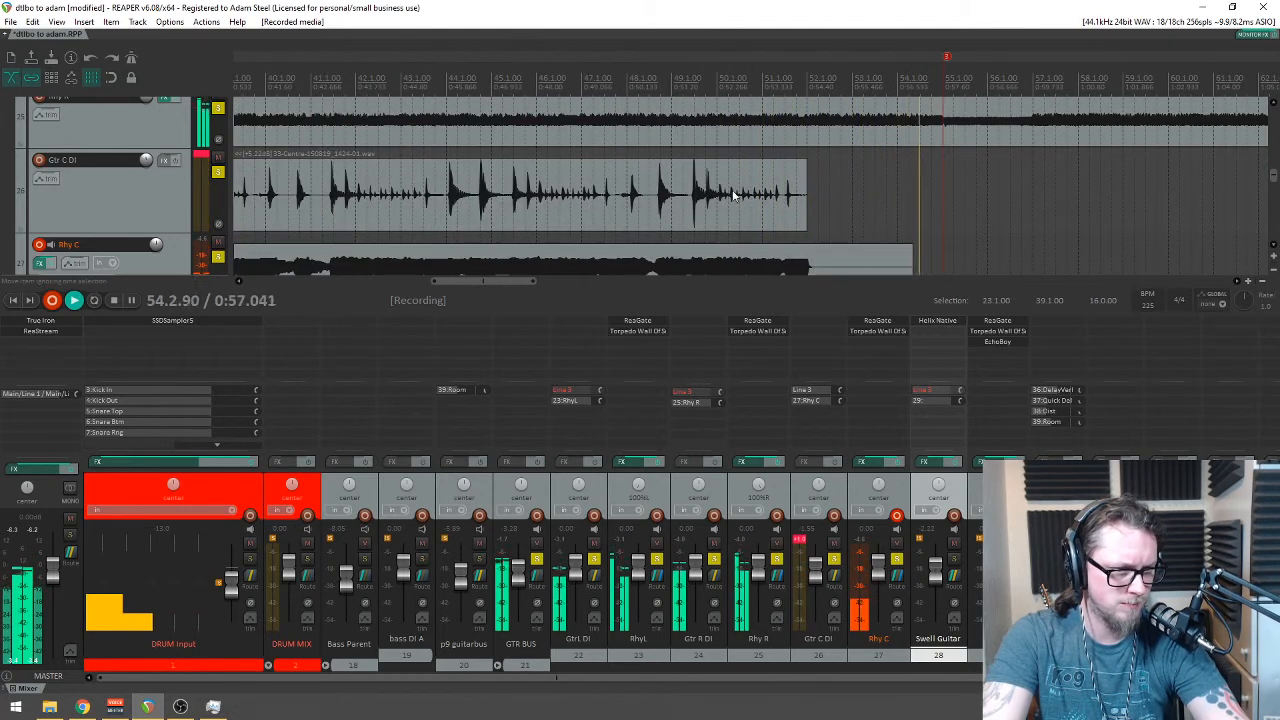
pyautogui.press('space')
# Step: Move the Gtr C DI item later so it spans bars 39 to 55, and delete the mistimed Rhy C take beneath it
pyautogui.moveTo(750, 200); pyautogui.dragTo(866, 206)
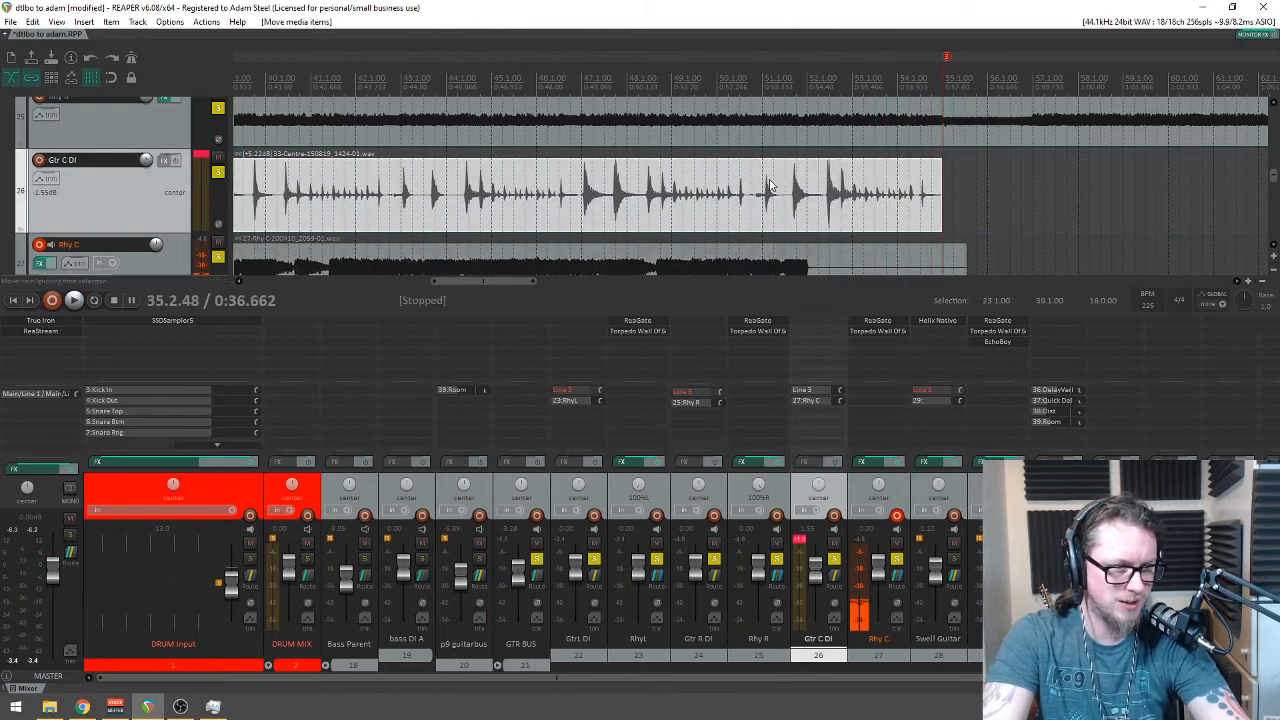
pyautogui.hscroll(-5, 654, 125)
pyautogui.click(800, 262)
pyautogui.scroll(-1, 800, 262)
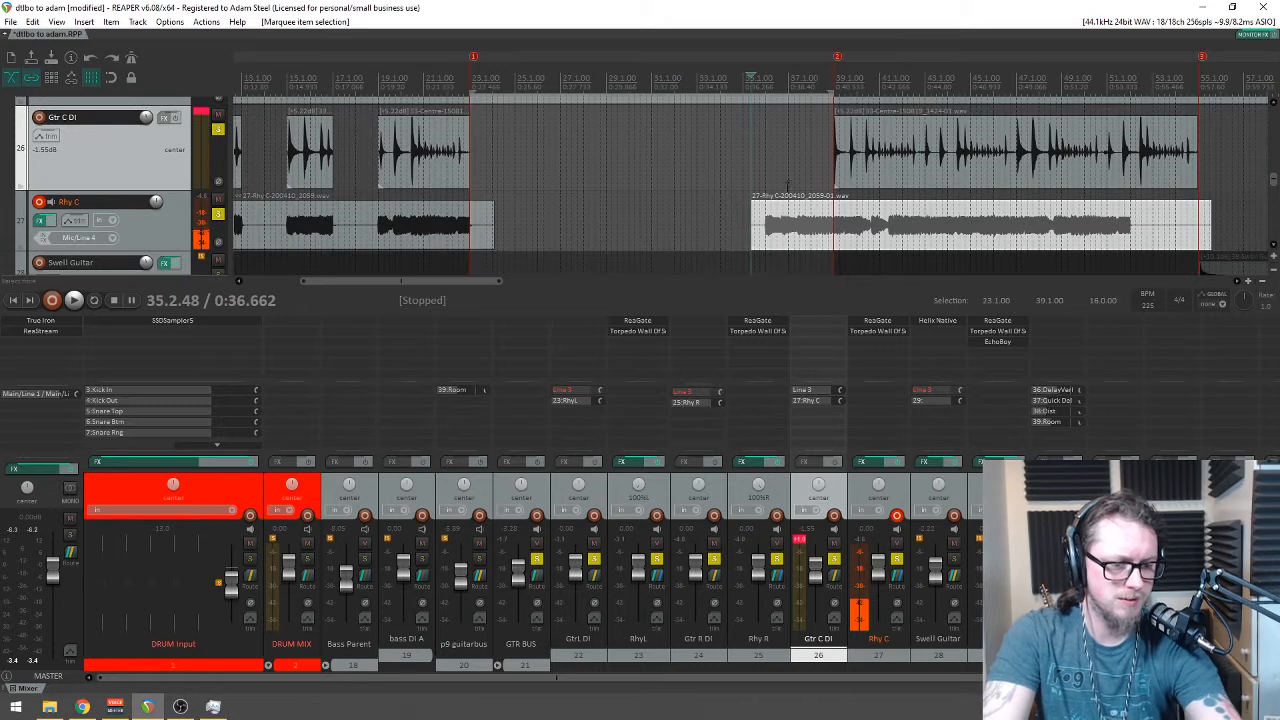
pyautogui.press('Delete')
# Step: Play the moved Gtr C DI item from about bar 37 and again from bar 39 to check its timing
pyautogui.click(790, 70)
pyautogui.scroll(6, 958, 148)
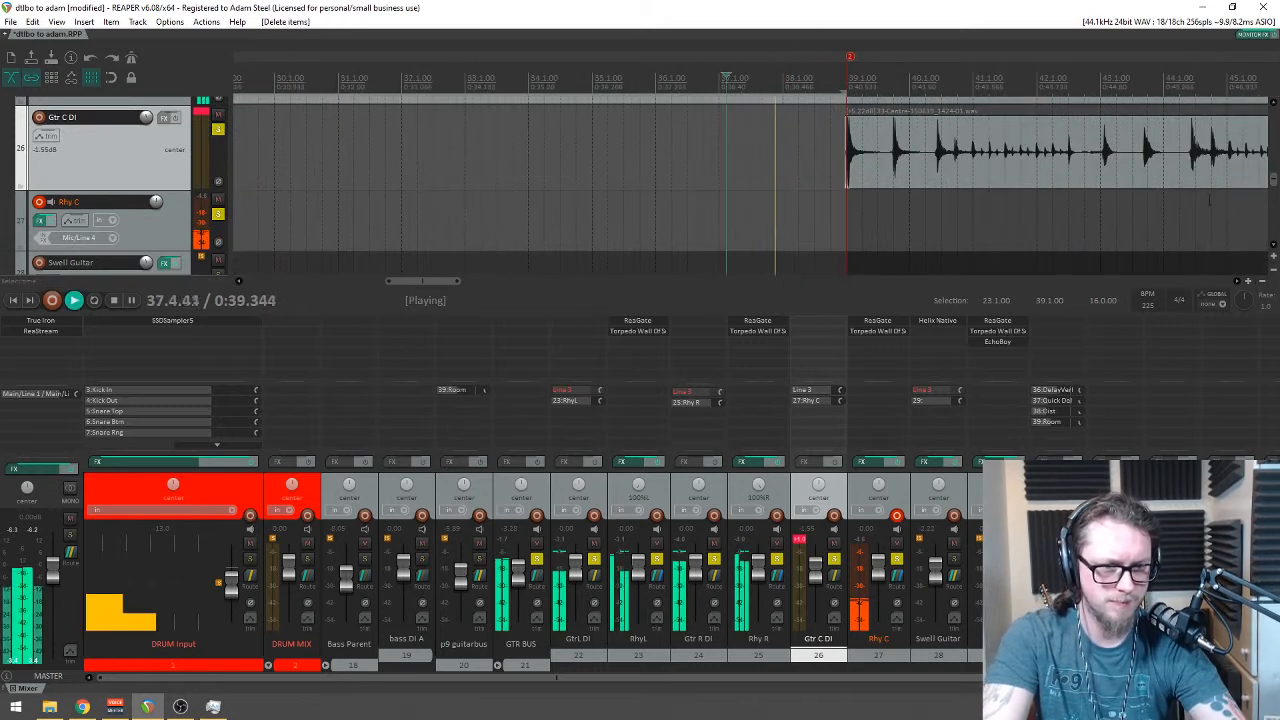
pyautogui.scroll(-3, 605, 107)
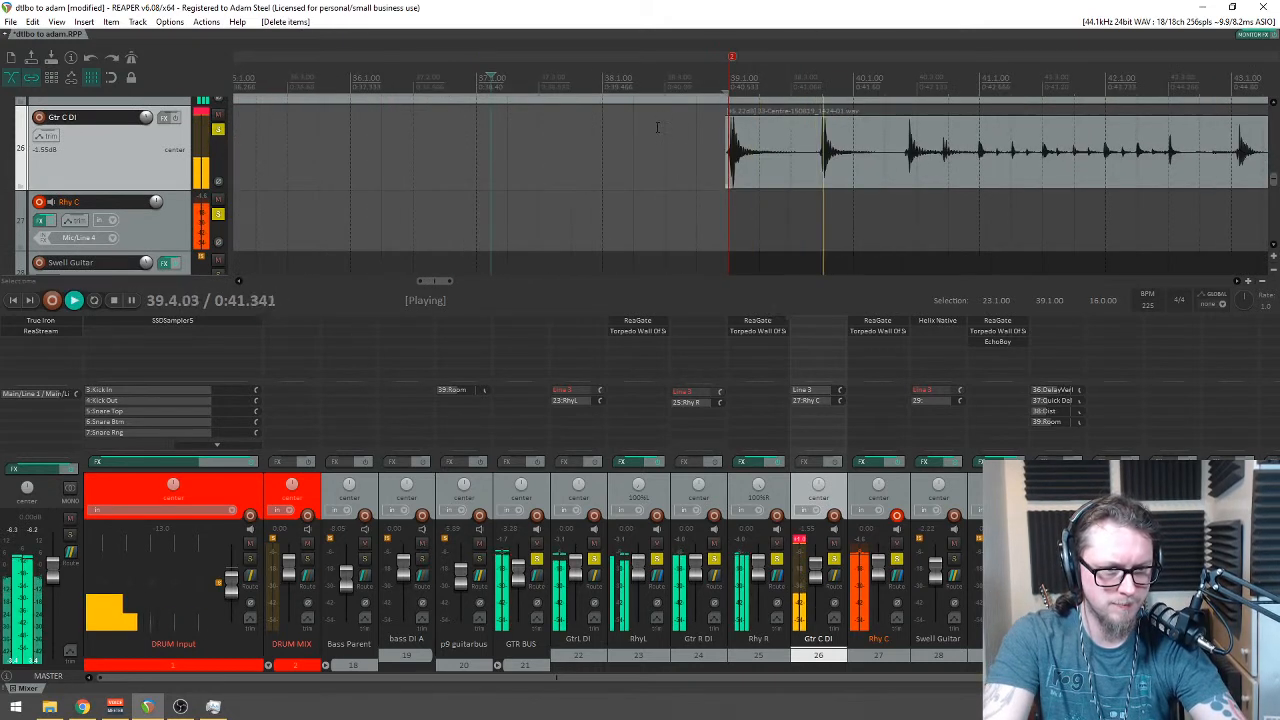
pyautogui.scroll(-2, 605, 107)
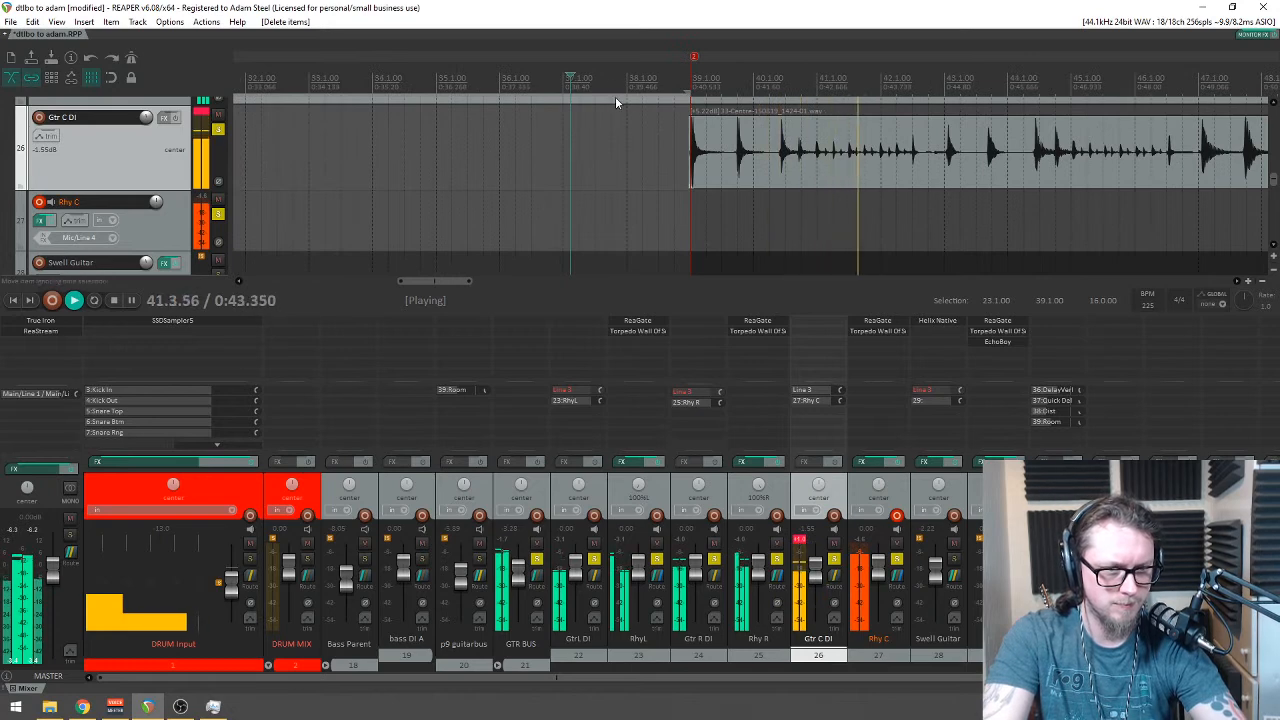
pyautogui.scroll(1, 1274, 180)
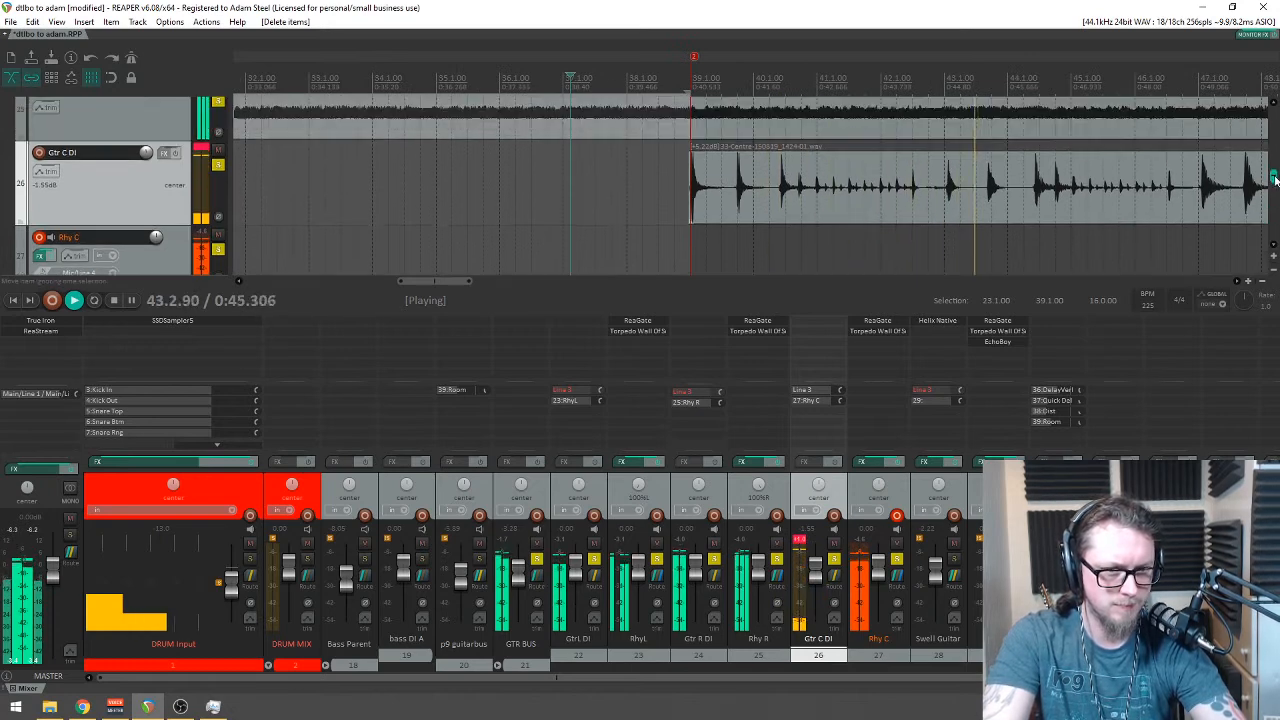
pyautogui.press('space')
pyautogui.press('space')
pyautogui.click(745, 68)
pyautogui.scroll(5, 754, 85)
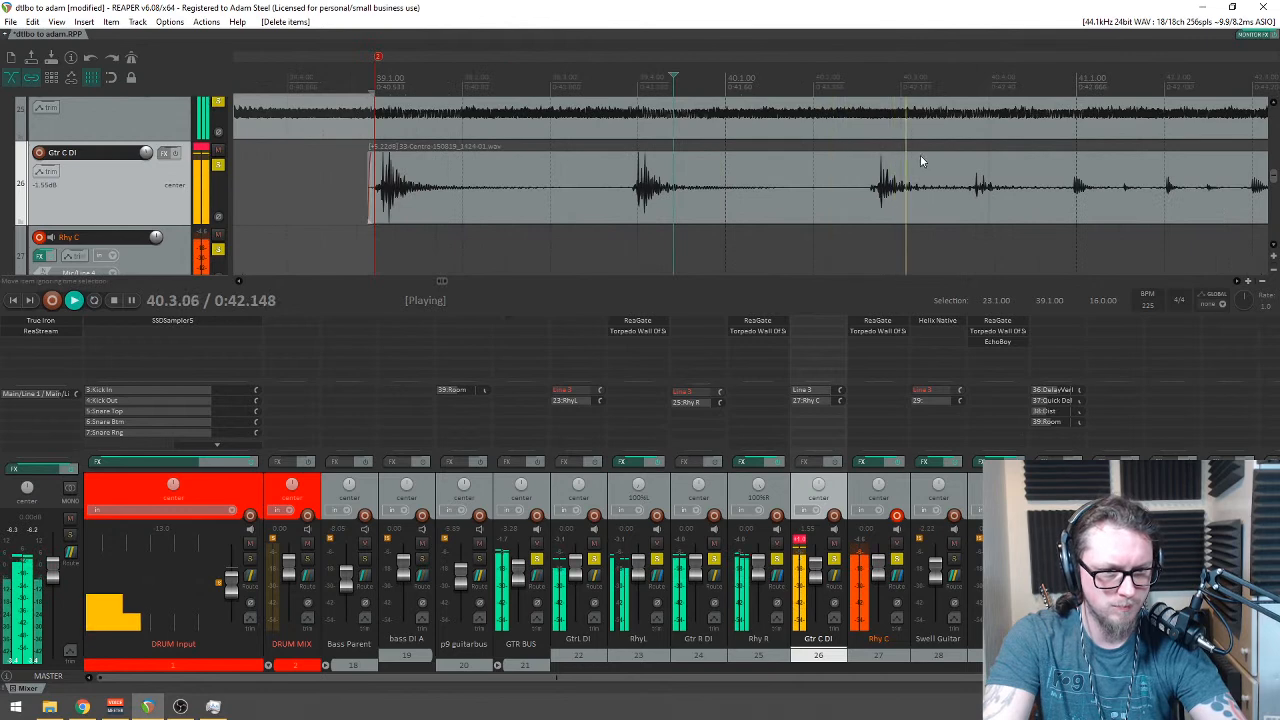
# Step: Nudge the Gtr C DI item at bar 39 slightly, replay it to check the timing, and save the project
pyautogui.scroll(-2, 894, 183)
pyautogui.press('space')
pyautogui.moveTo(771, 185)
pyautogui.mouseDown()
pyautogui.moveTo(749, 194)
pyautogui.moveTo(759, 197)
pyautogui.mouseUp()
pyautogui.press('space')
pyautogui.scroll(-3, 782, 196)
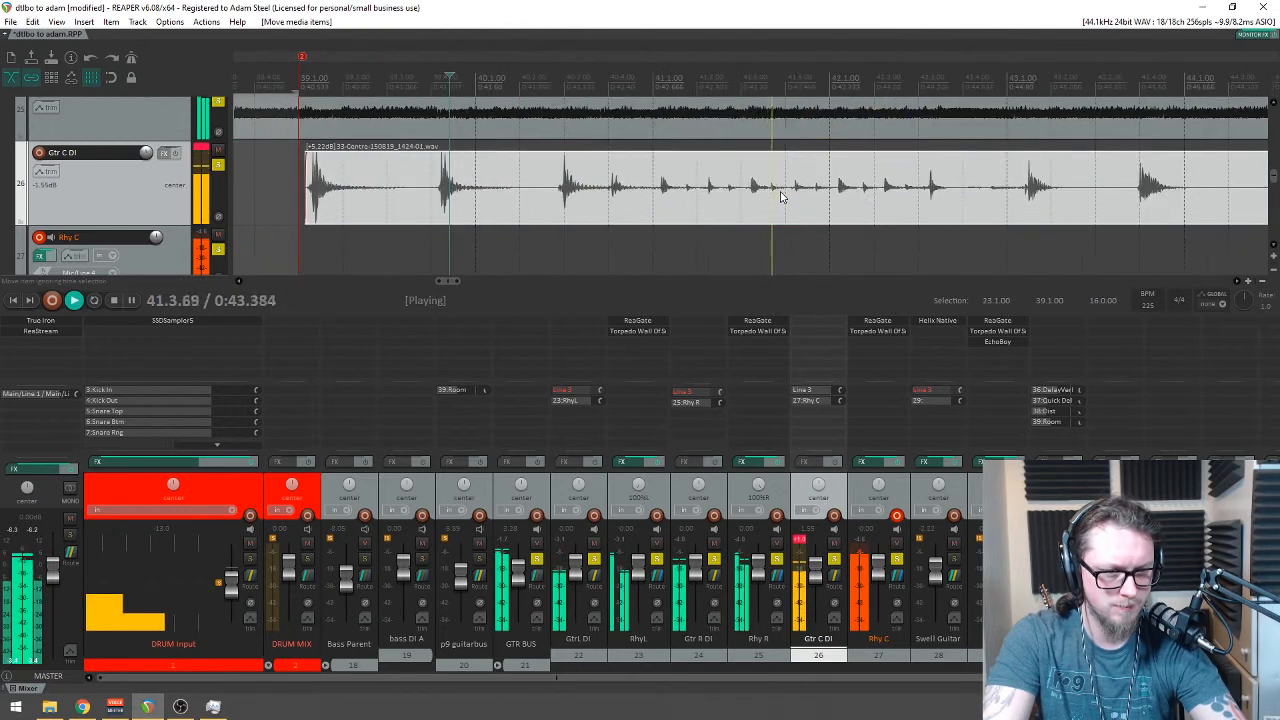
pyautogui.scroll(-3, 753, 200)
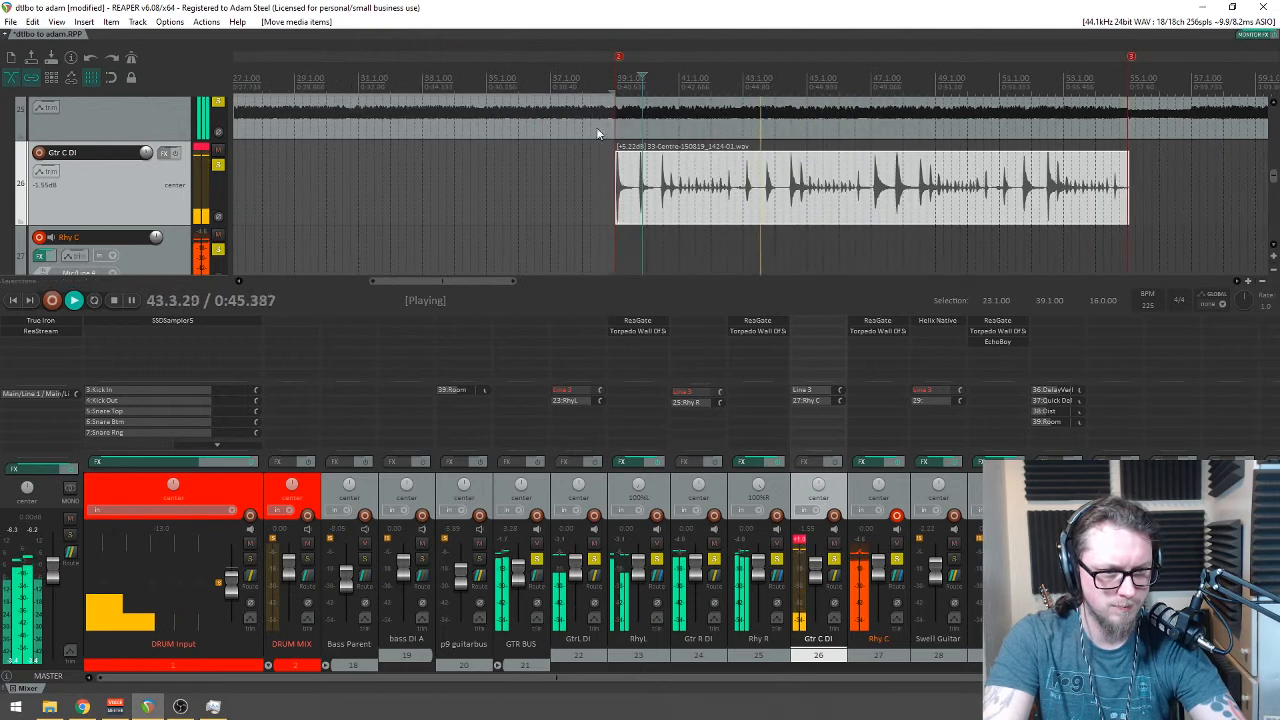
pyautogui.scroll(4, 711, 200)
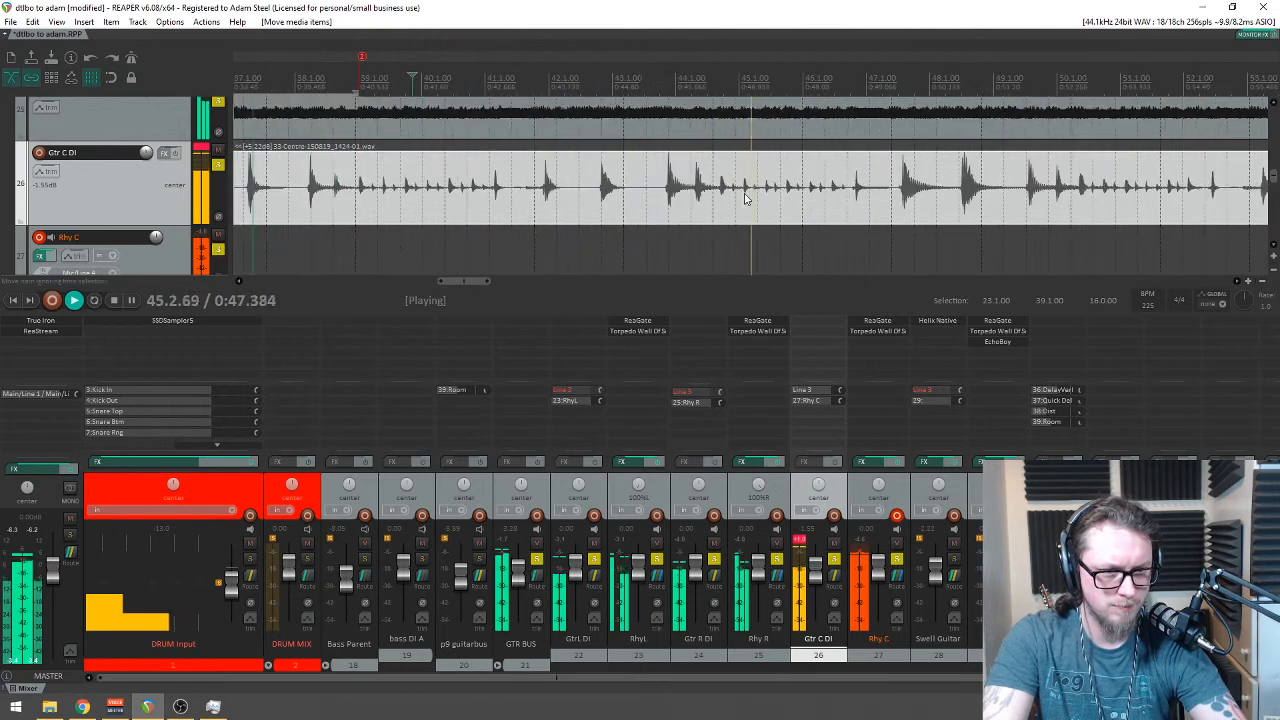
pyautogui.scroll(-4, 680, 207)
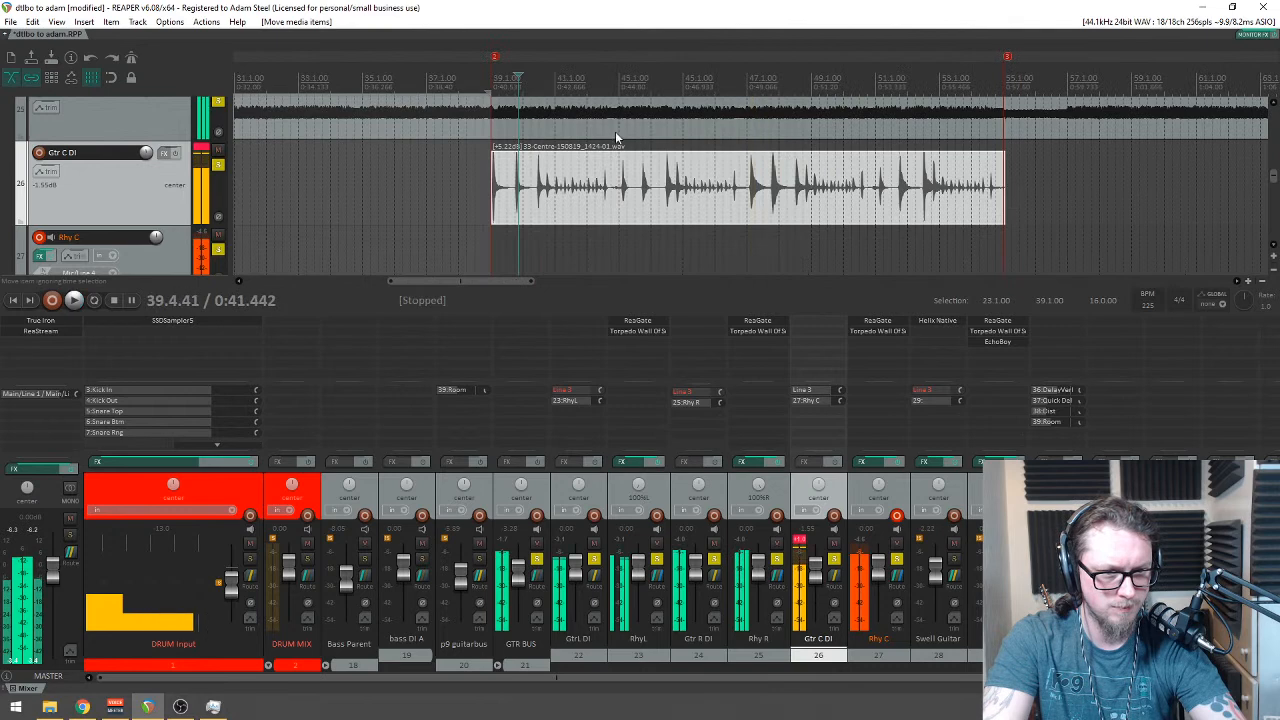
pyautogui.press('space')
pyautogui.hotkey('ctrl', 's')
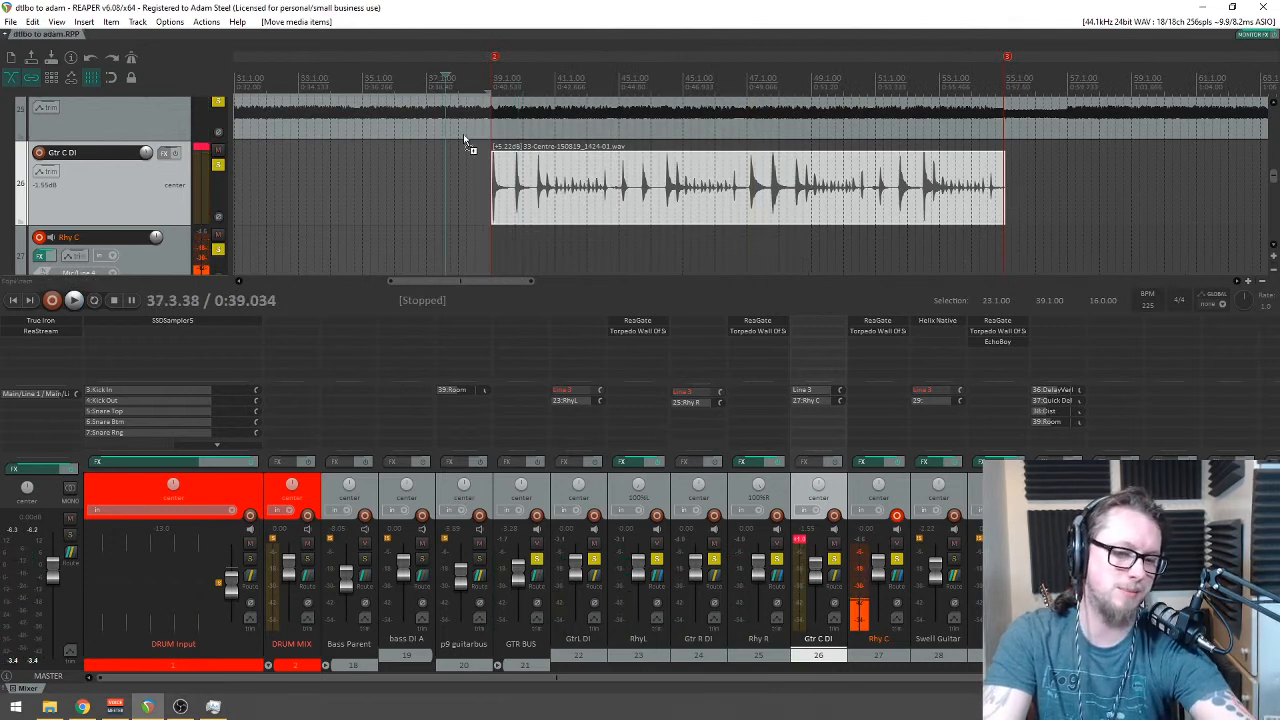
# Step: Record the repositioned Gtr C DI section onto Rhy C from about bar 37 to past bar 55
pyautogui.hotkey('ctrl', 'r')
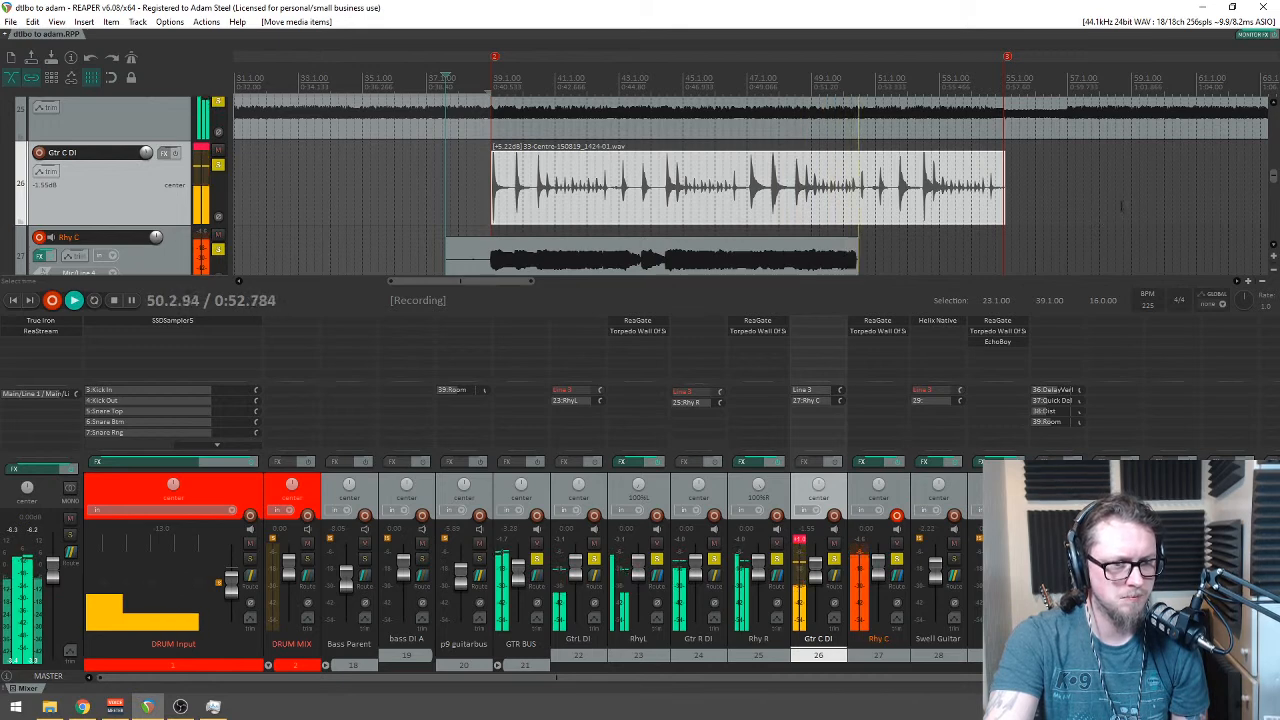
pyautogui.scroll(-2, 1121, 205)
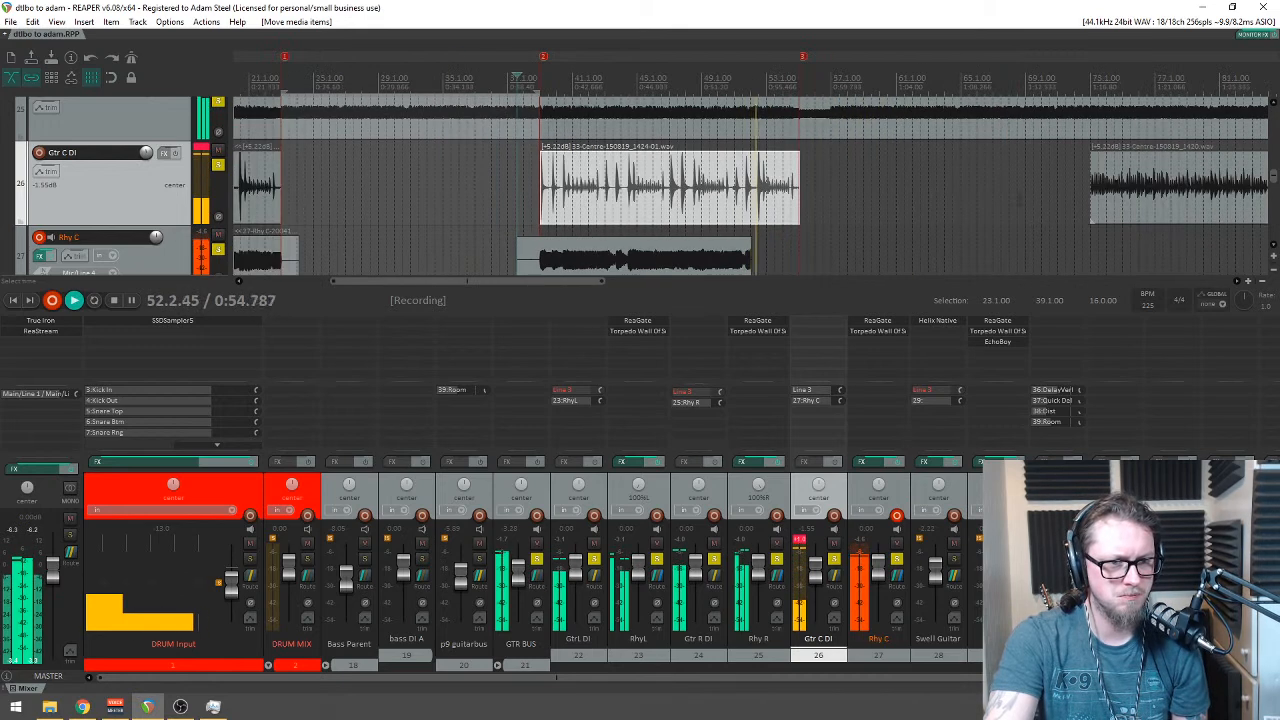
pyautogui.scroll(3, 1005, 200)
pyautogui.scroll(-1, 1005, 200)
pyautogui.scroll(-2, 710, 205)
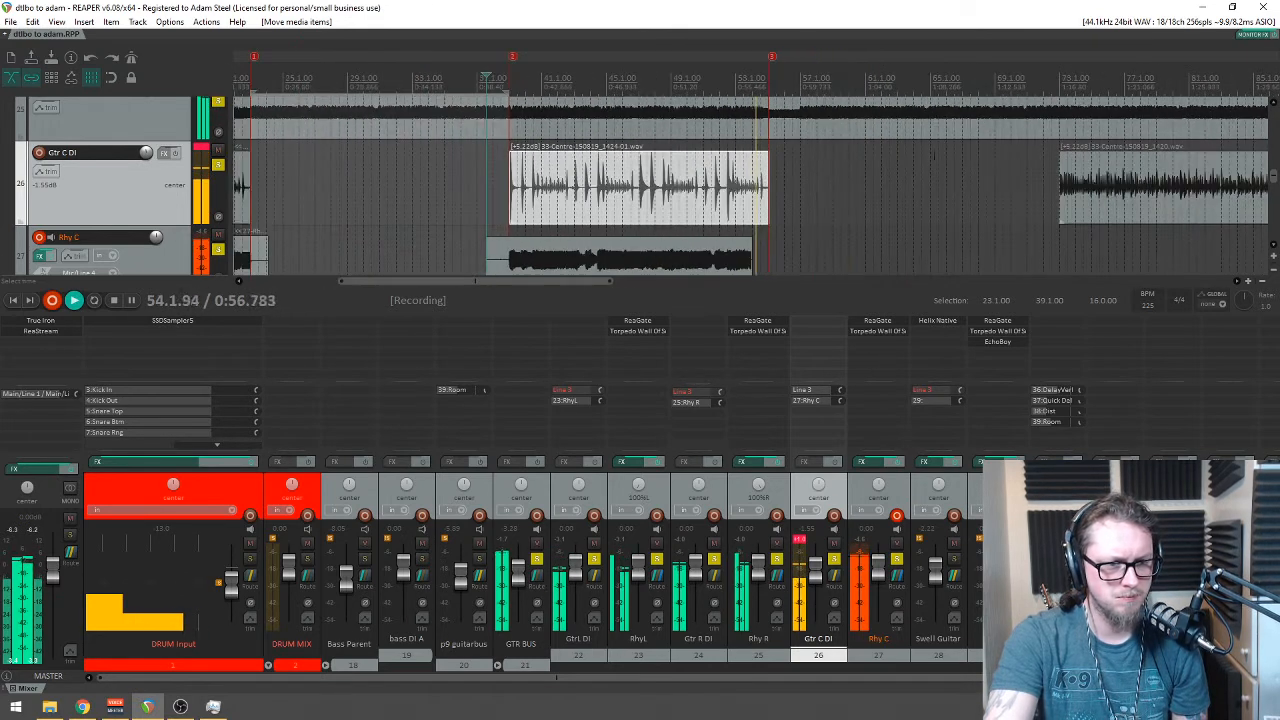
pyautogui.scroll(2, 780, 215)
pyautogui.press('space')
pyautogui.scroll(-2, 800, 217)
pyautogui.click(710, 150)
# Step: Start recording the next Gtr C DI section onto Rhy C from bar 72, just ahead of its first item
pyautogui.scroll(1, 705, 155)
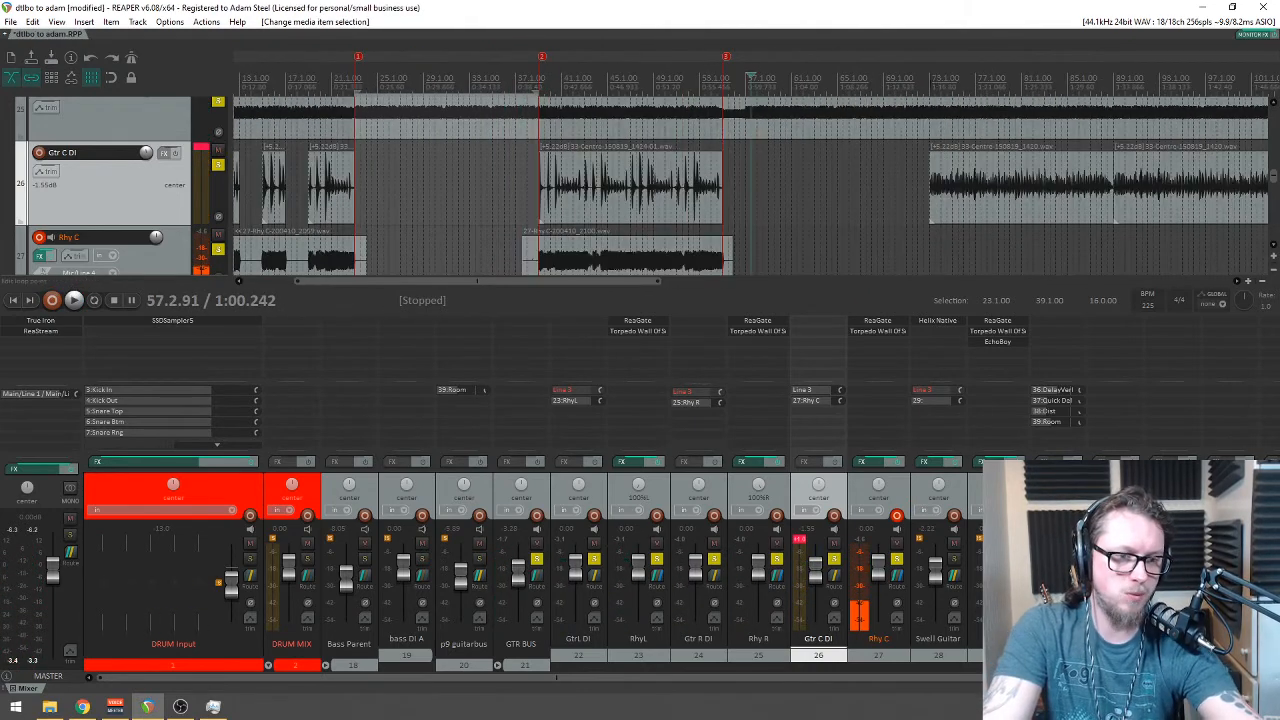
pyautogui.scroll(-2, 720, 161)
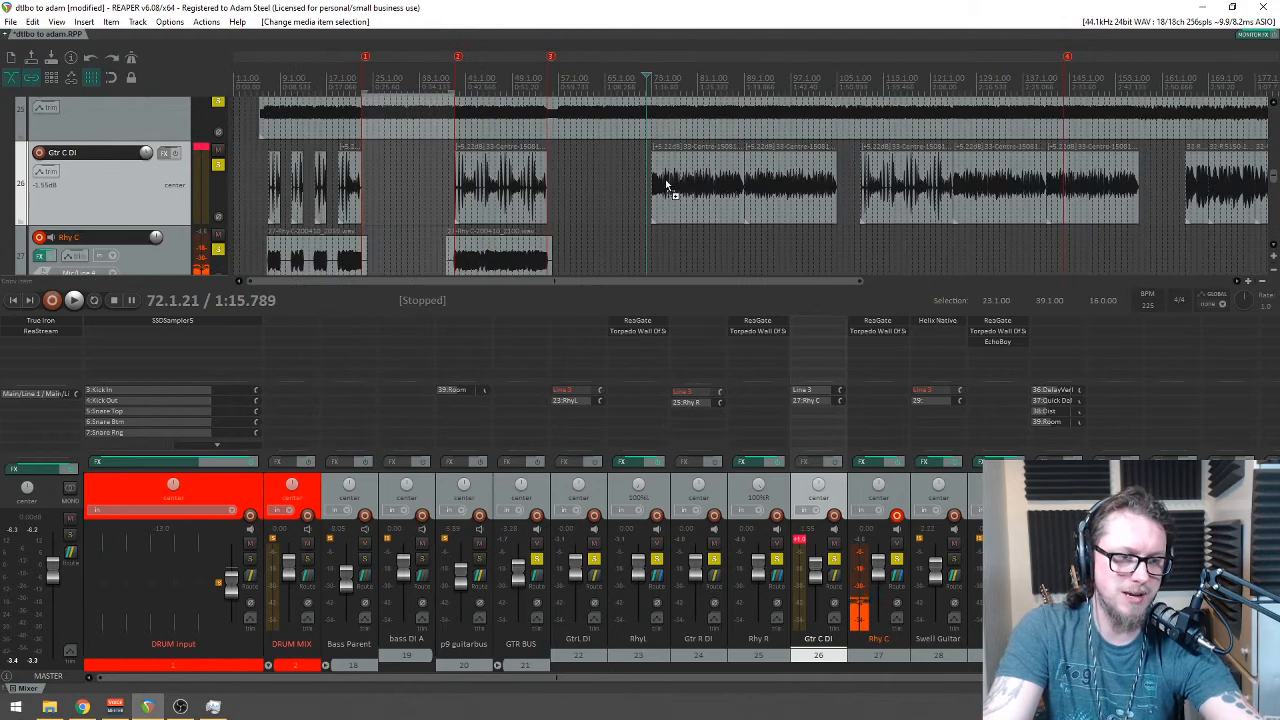
pyautogui.scroll(4, 684, 185)
pyautogui.hotkey('ctrl', 'r')
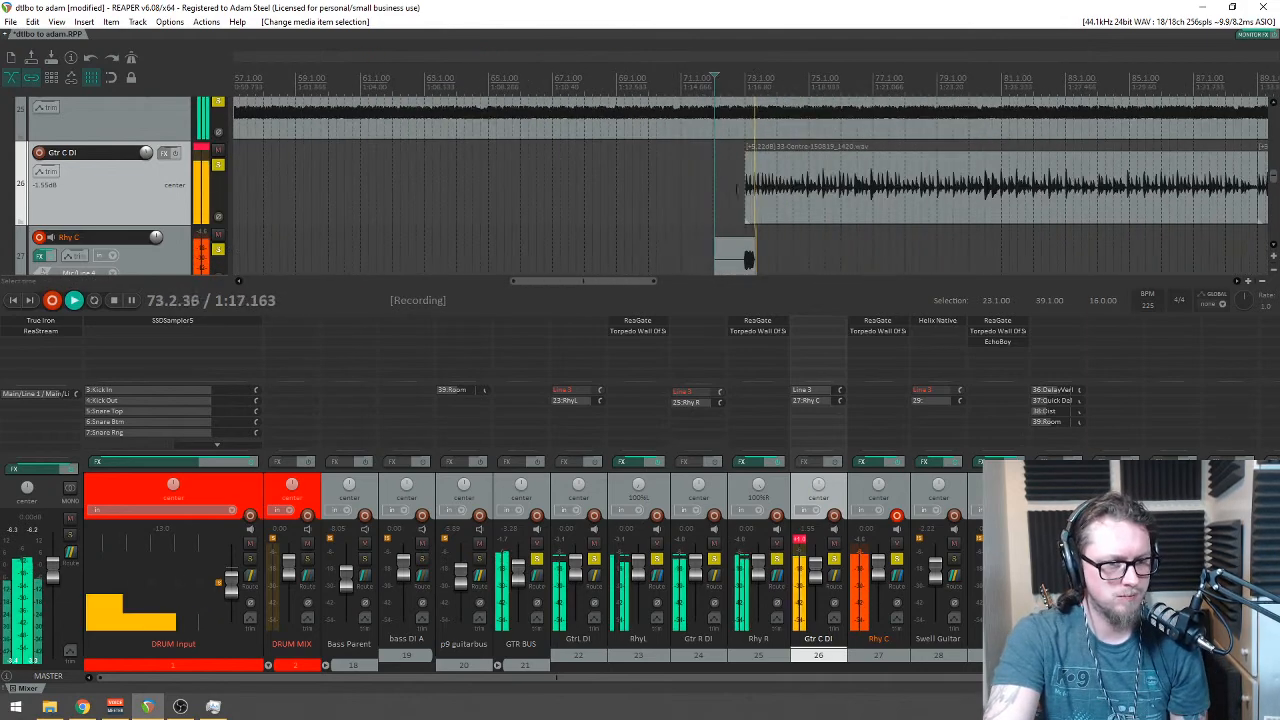
pyautogui.scroll(-1, 742, 189)
pyautogui.scroll(-1, 728, 189)
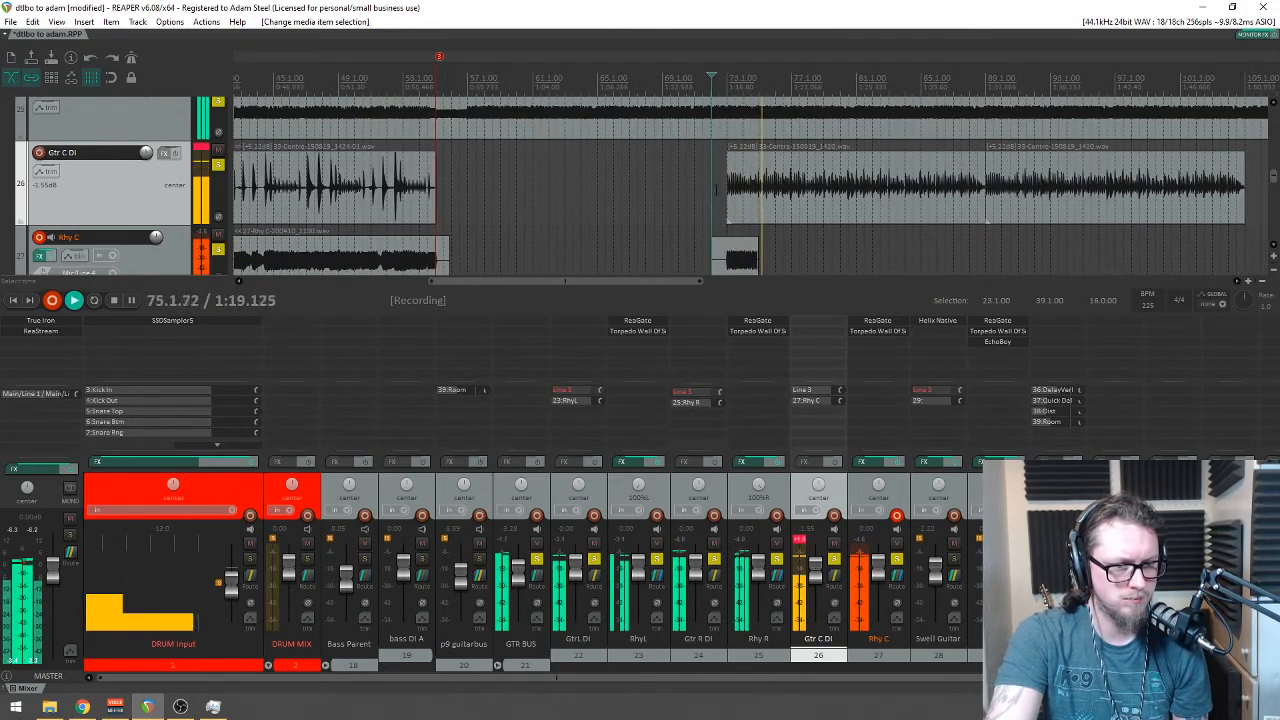
pyautogui.scroll(3, 716, 190)
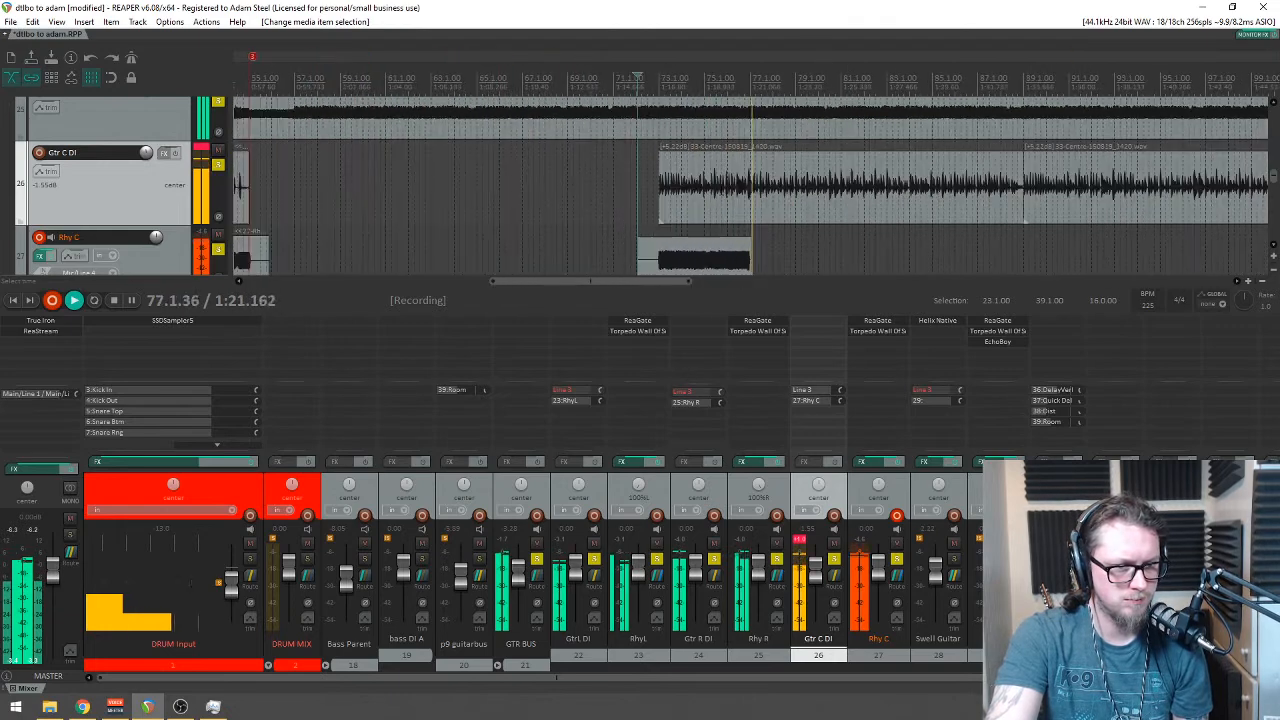
pyautogui.scroll(-3, 731, 181)
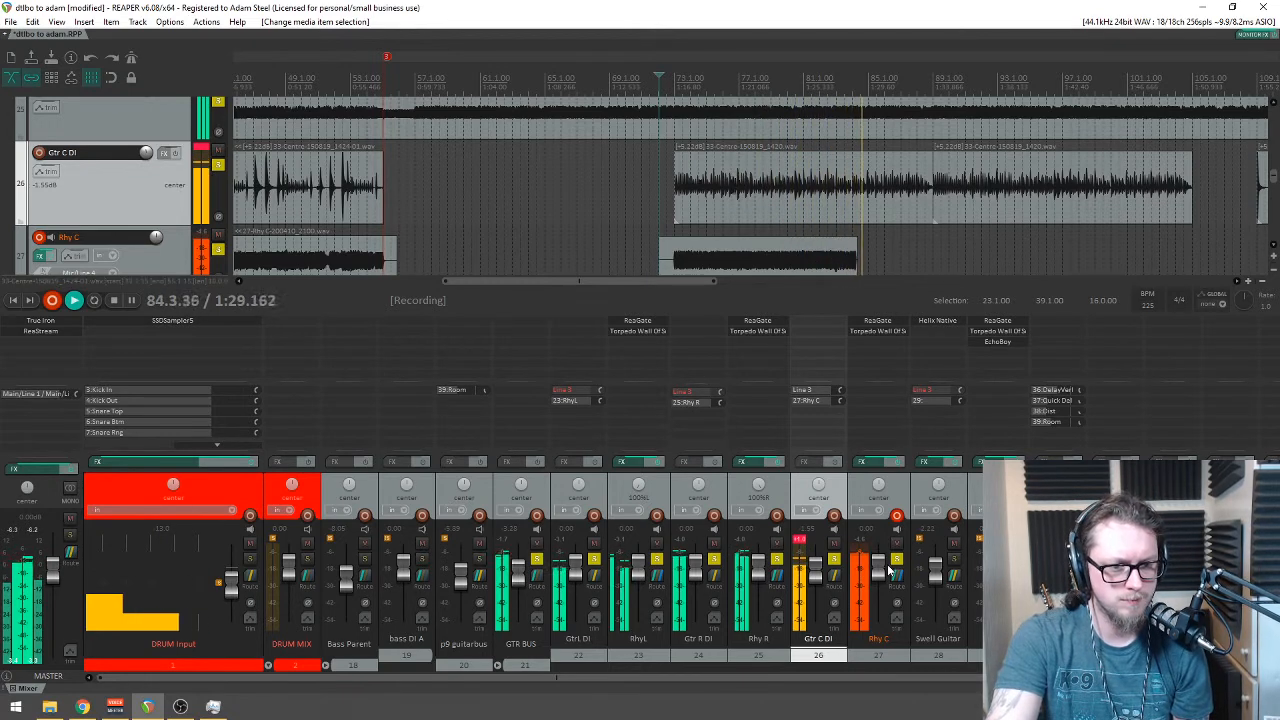
# Step: Set the Rhy C volume to -1.89 dB while recording on through the Gtr C DI items to past bar 105
pyautogui.moveTo(883, 572); pyautogui.dragTo(885, 575)
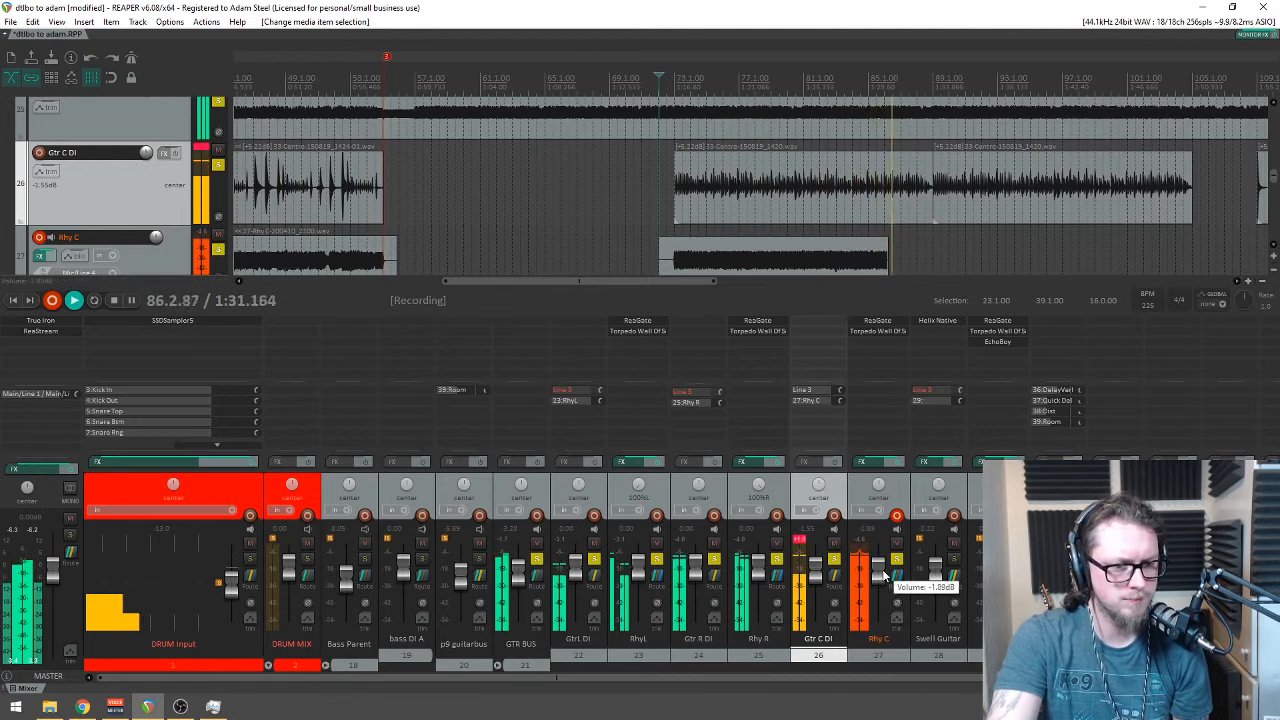
pyautogui.scroll(5, 863, 218)
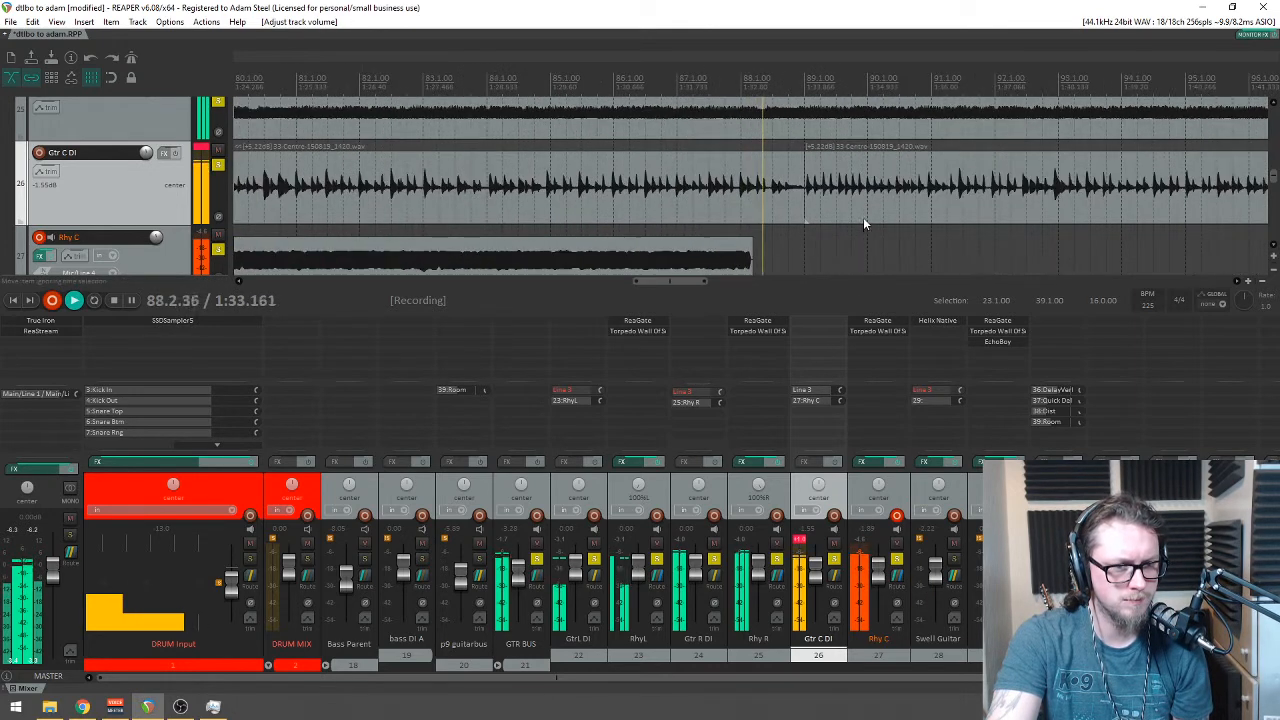
pyautogui.scroll(-1, 860, 214)
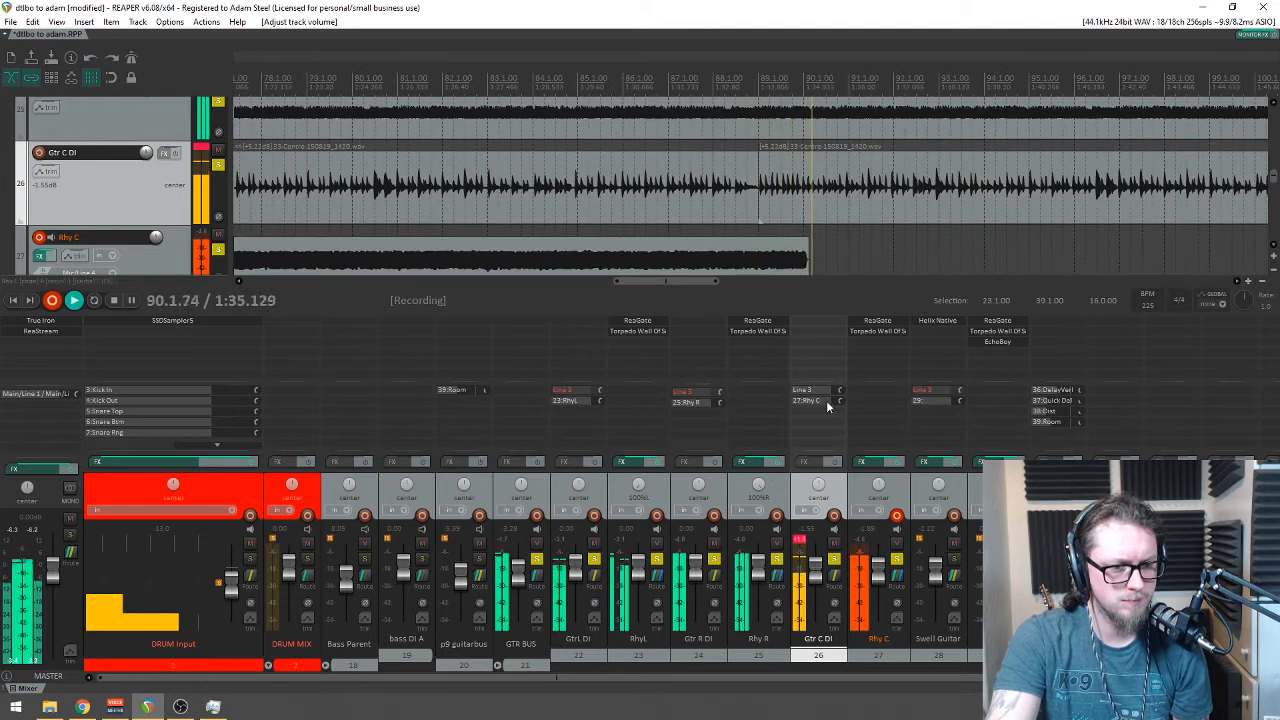
pyautogui.scroll(-3, 820, 168)
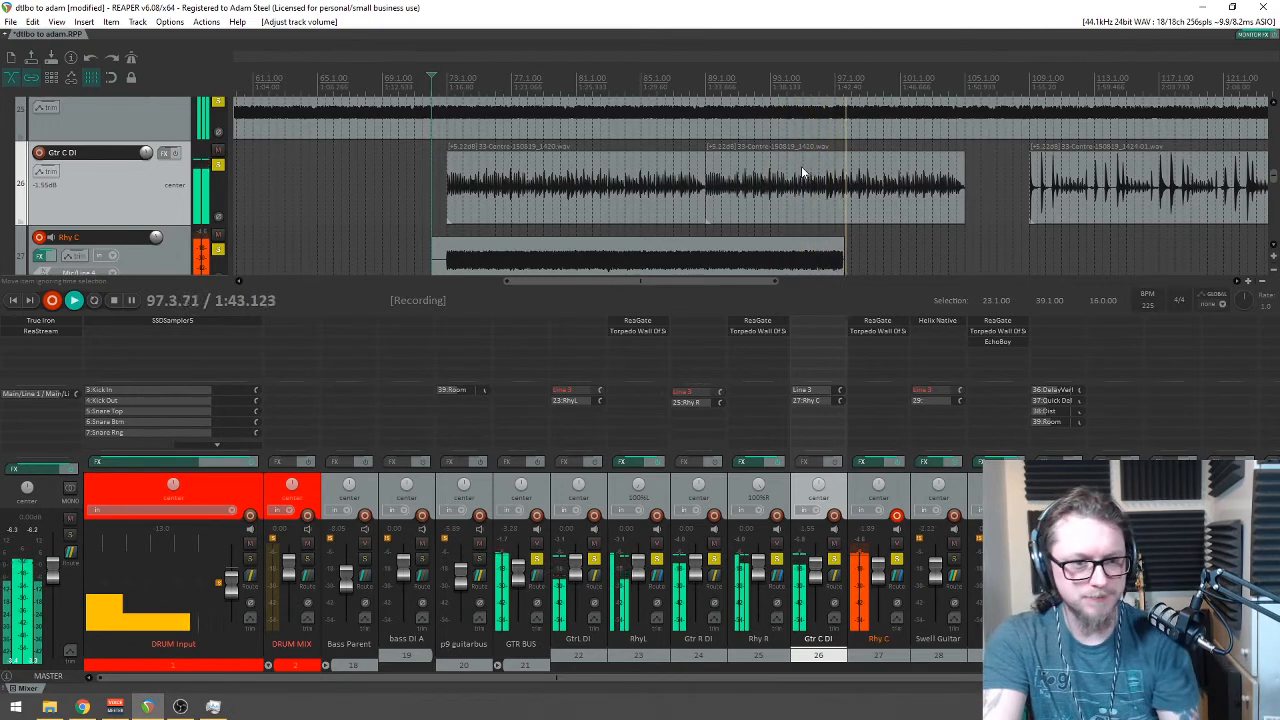
pyautogui.scroll(1, 788, 188)
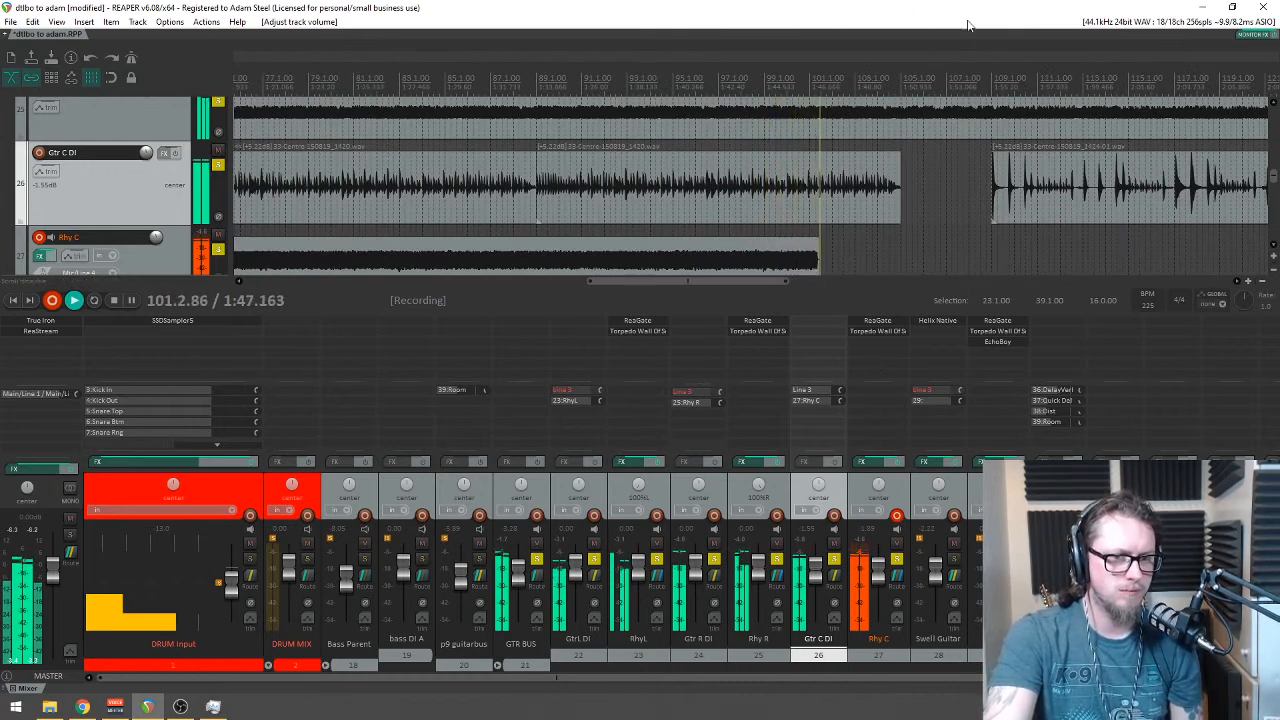
pyautogui.scroll(3, 971, 212)
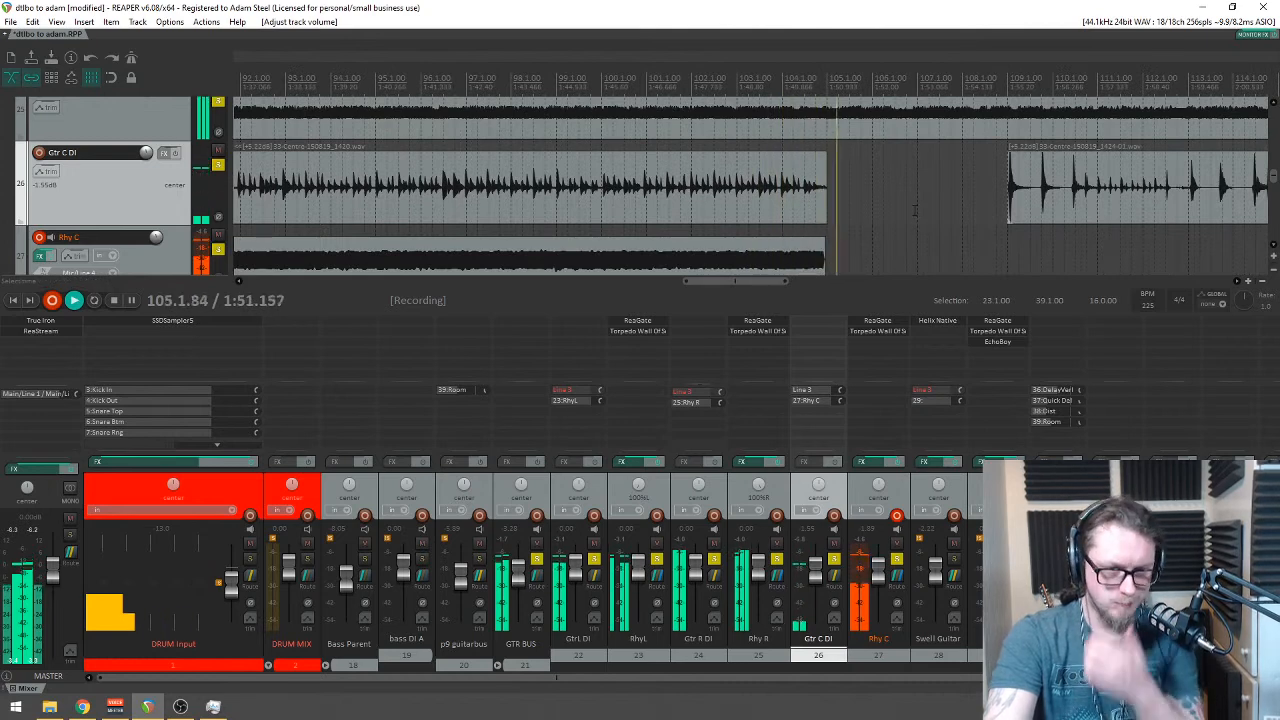
pyautogui.scroll(2, 856, 194)
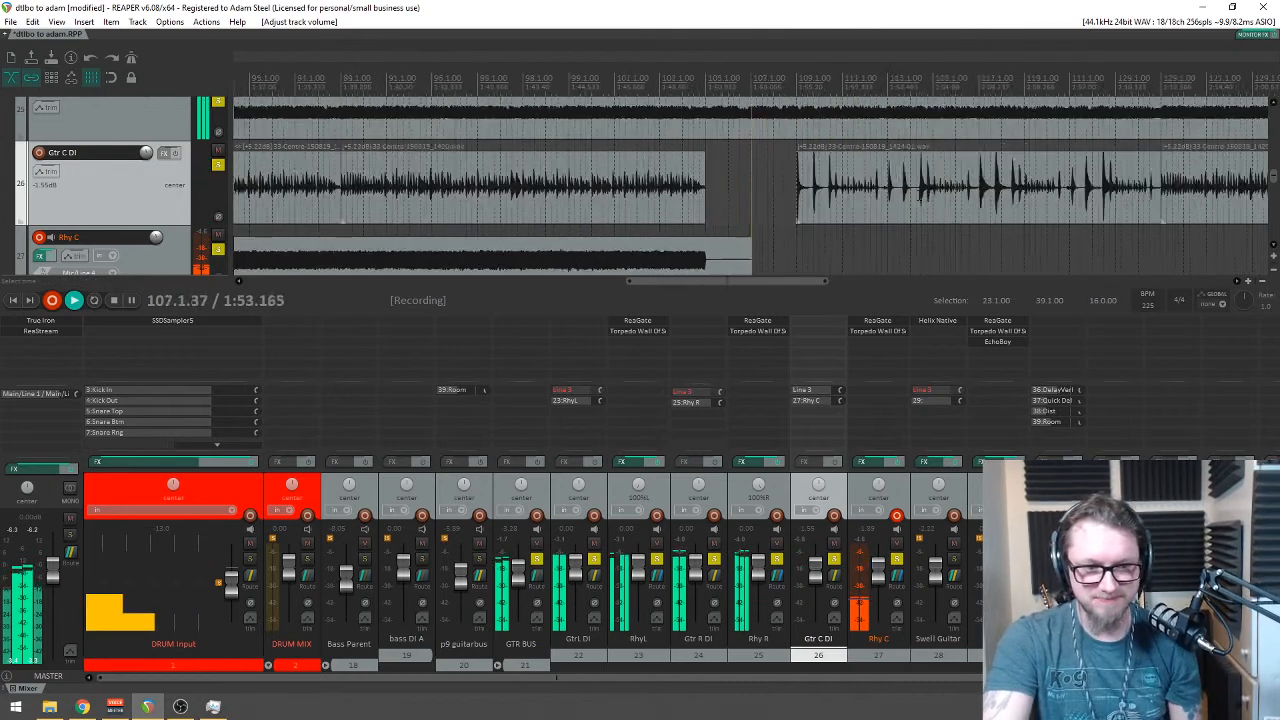
# Step: Keep recording the Gtr C DI items onto Rhy C from about bar 107 to past bar 133
pyautogui.scroll(-2, 760, 193)
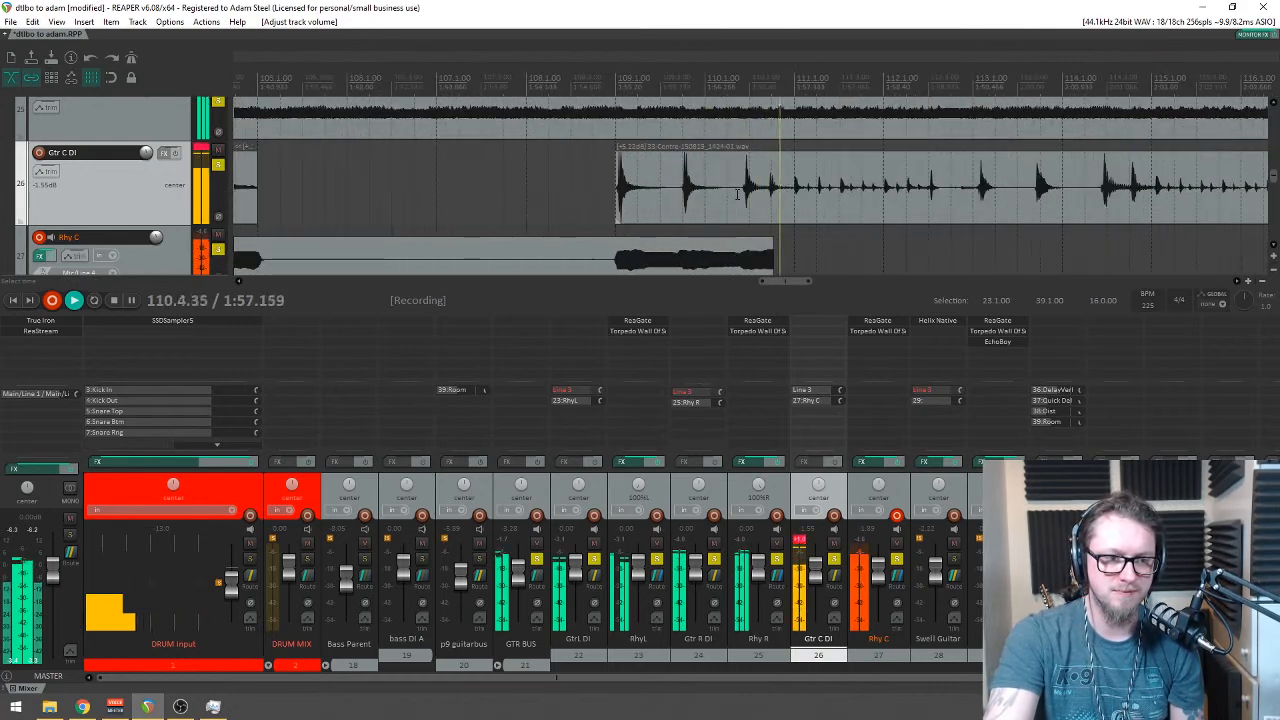
pyautogui.scroll(-2, 736, 195)
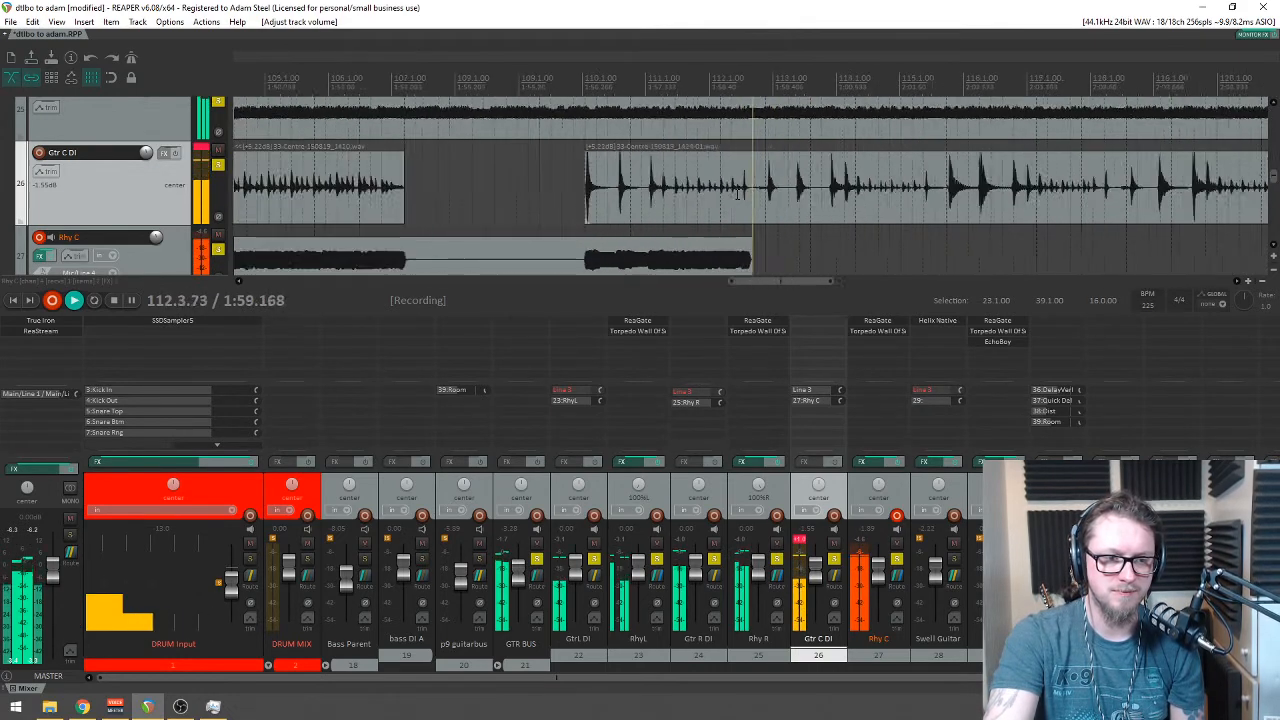
pyautogui.scroll(3, 735, 197)
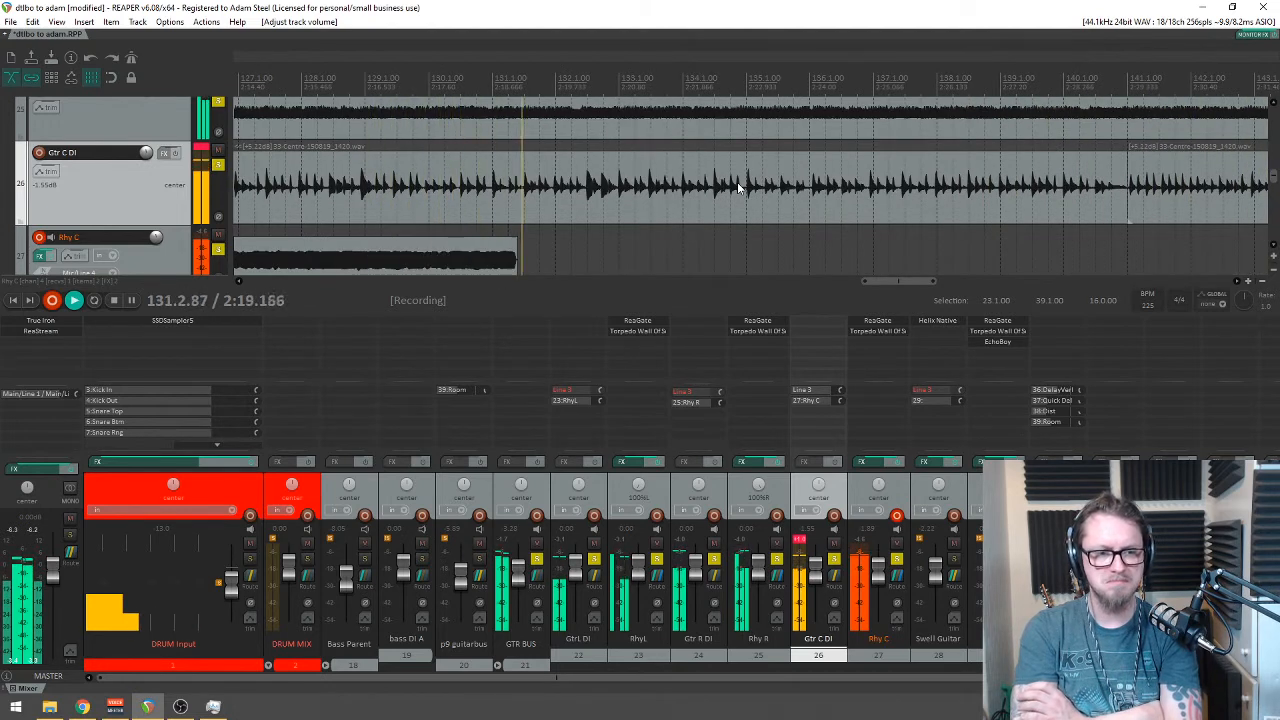
pyautogui.press('m')
pyautogui.scroll(-3, 790, 190)
pyautogui.scroll(-3, 790, 190)
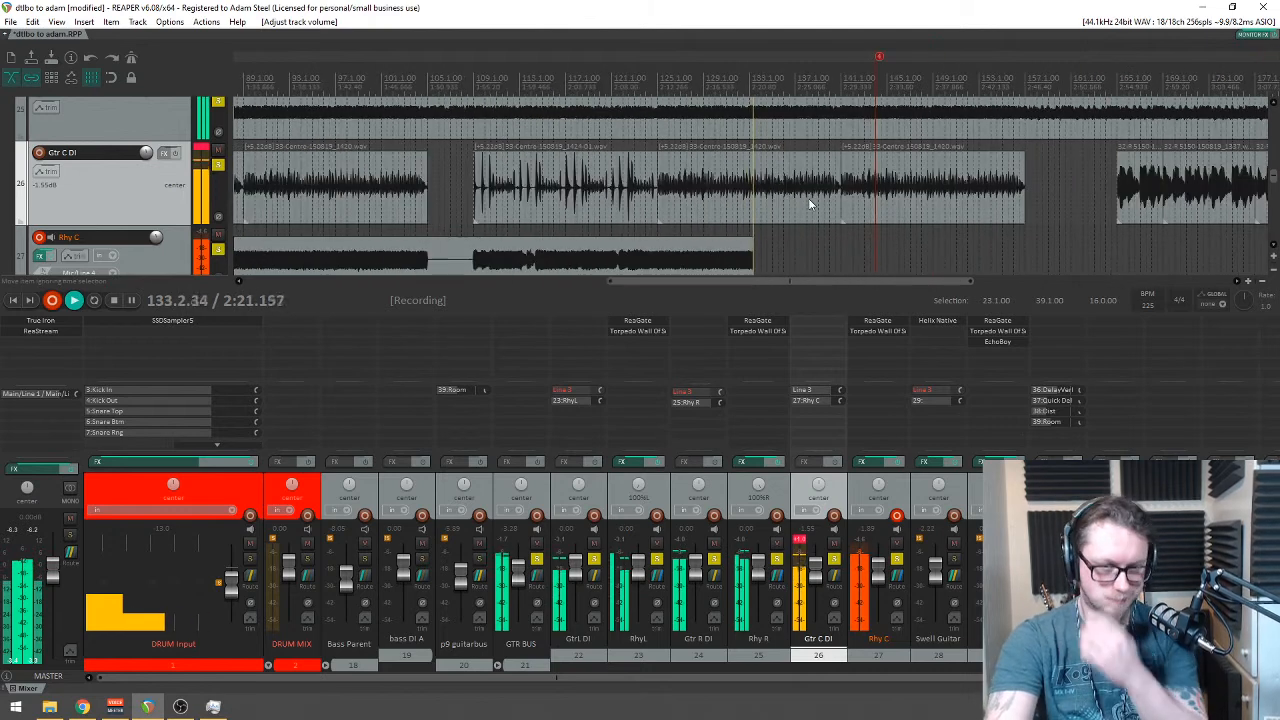
# Step: Record the remaining Gtr C DI items onto Rhy C to past bar 183 and stop the recording
pyautogui.scroll(3, 846, 213)
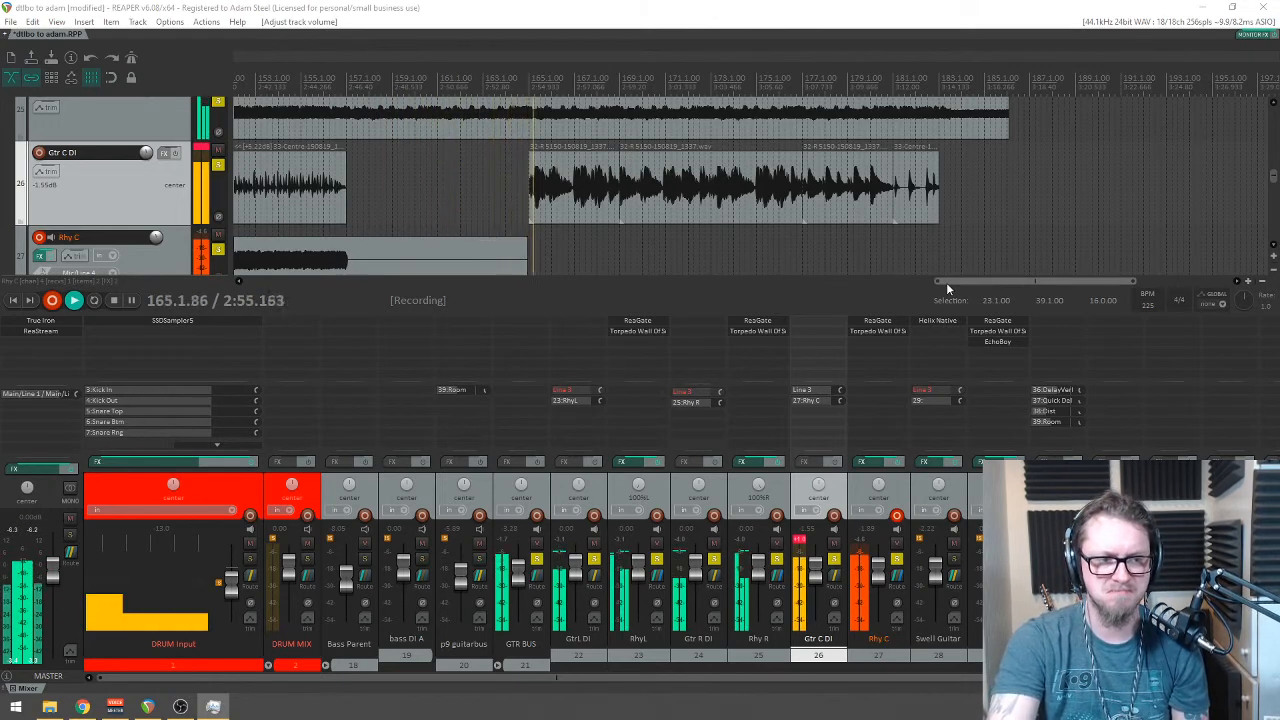
pyautogui.scroll(4, 770, 200)
pyautogui.scroll(-5, 710, 185)
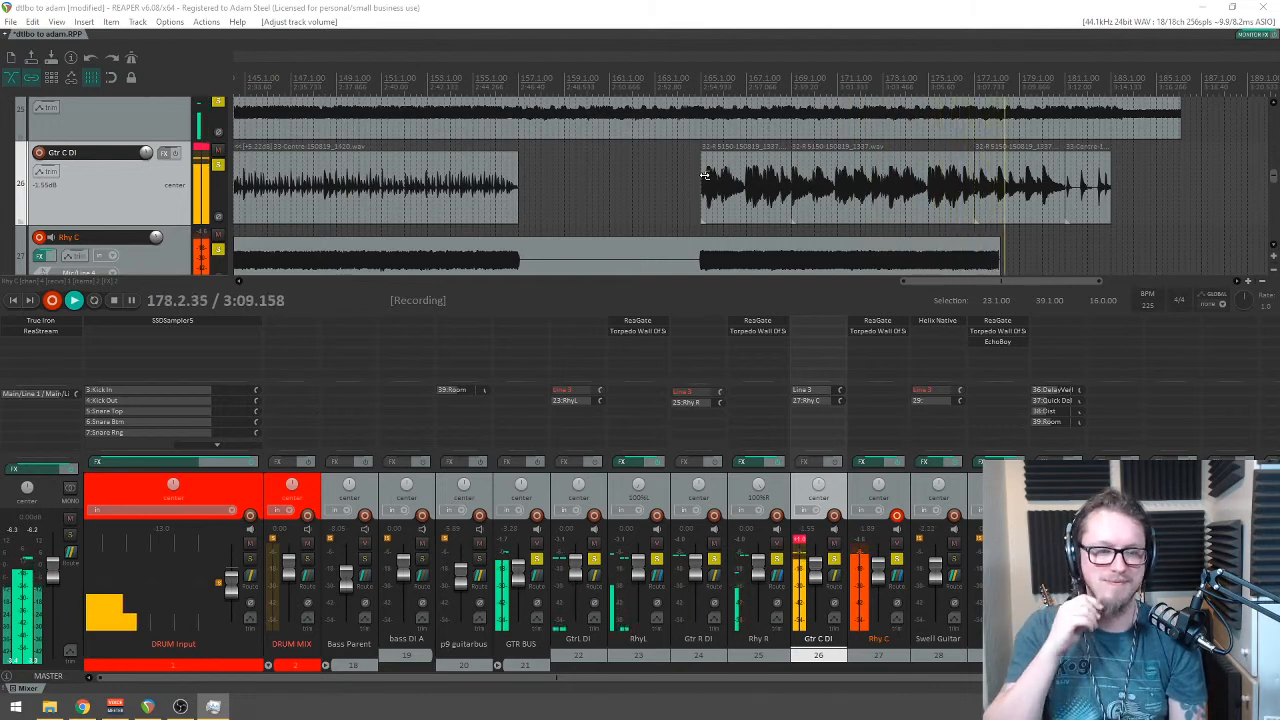
pyautogui.scroll(3, 703, 160)
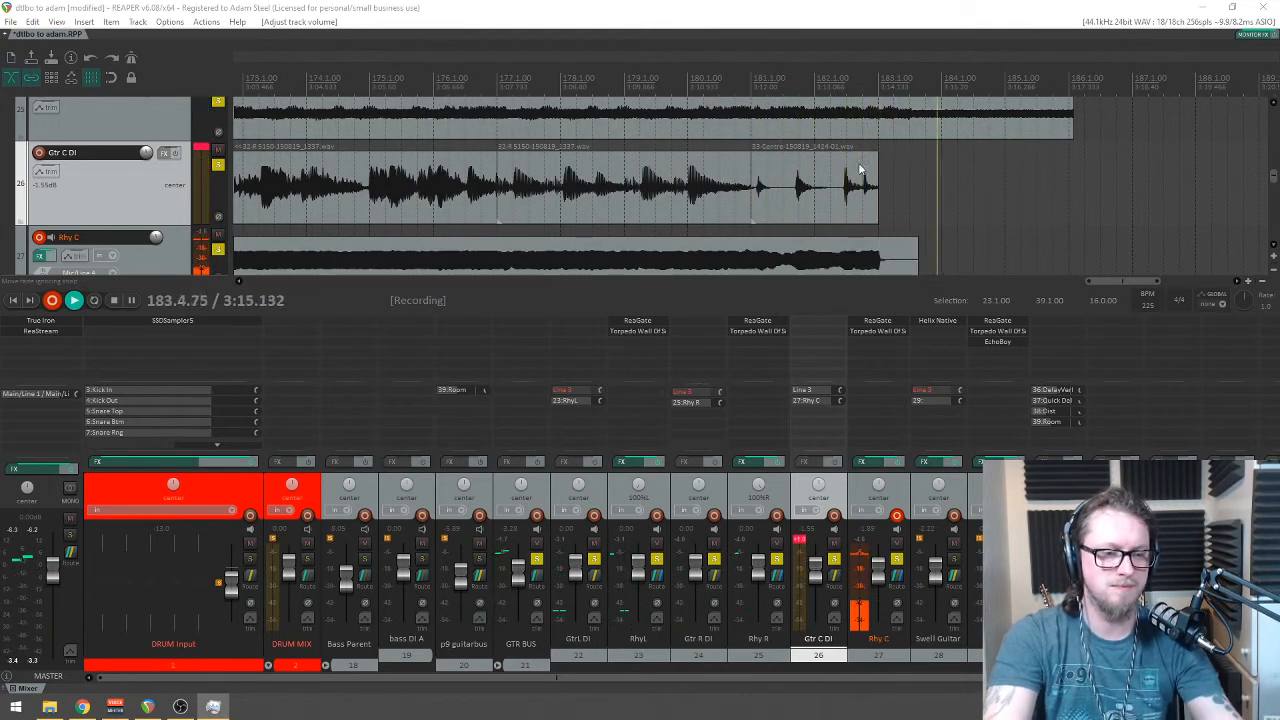
pyautogui.scroll(-3, 424, 205)
pyautogui.press('space')
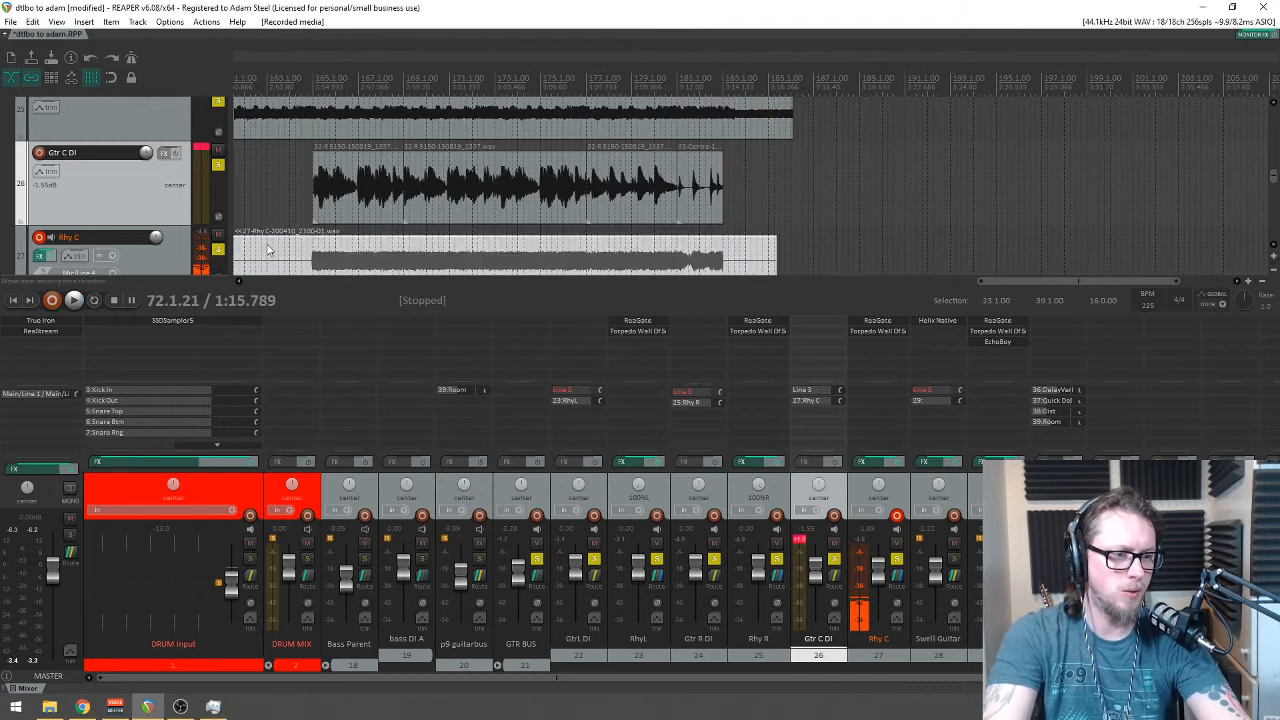
# Step: Split the new Rhy C take in the silence before bar 165 and trim away the empty stretch between about bars 159 and 163
pyautogui.click(280, 259)
pyautogui.press('s')
pyautogui.scroll(-1, 508, 177)
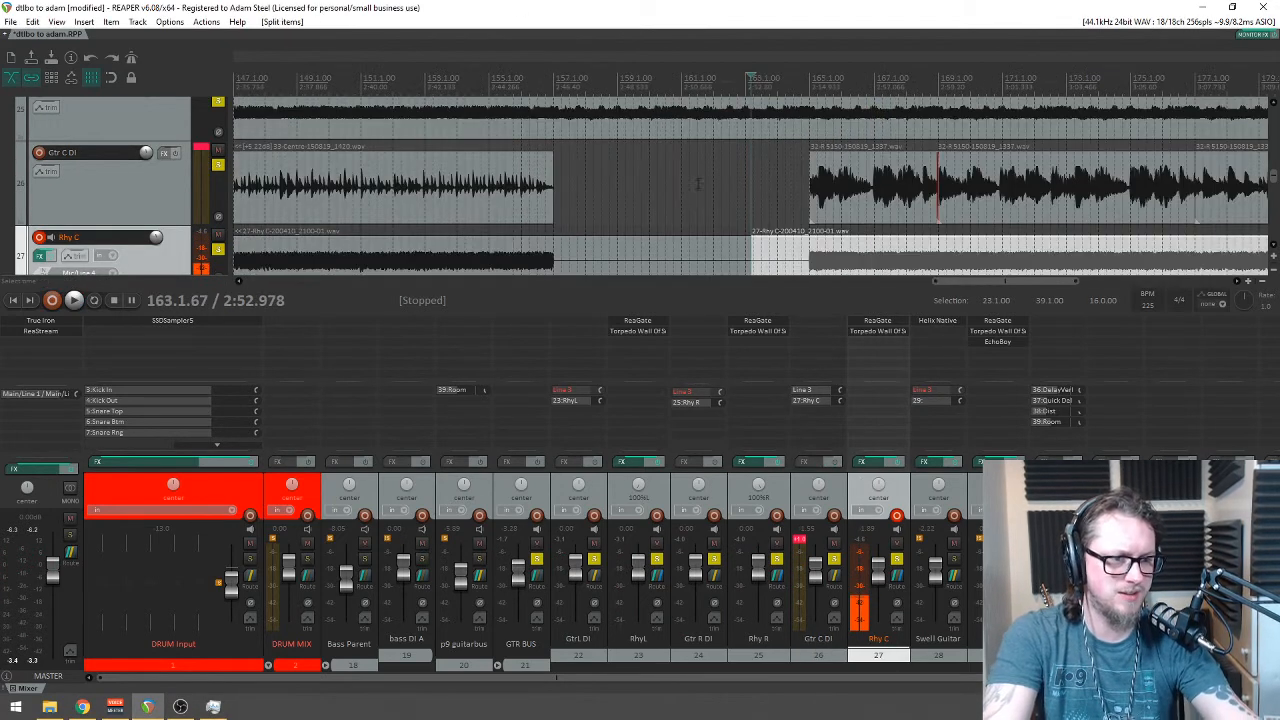
pyautogui.scroll(-2, 880, 222)
pyautogui.moveTo(745, 256); pyautogui.dragTo(752, 256)
# Step: Disarm Rhy C for recording and play its closing take from bar 165
pyautogui.press('space')
pyautogui.scroll(4, 786, 110)
pyautogui.scroll(-2, 754, 130)
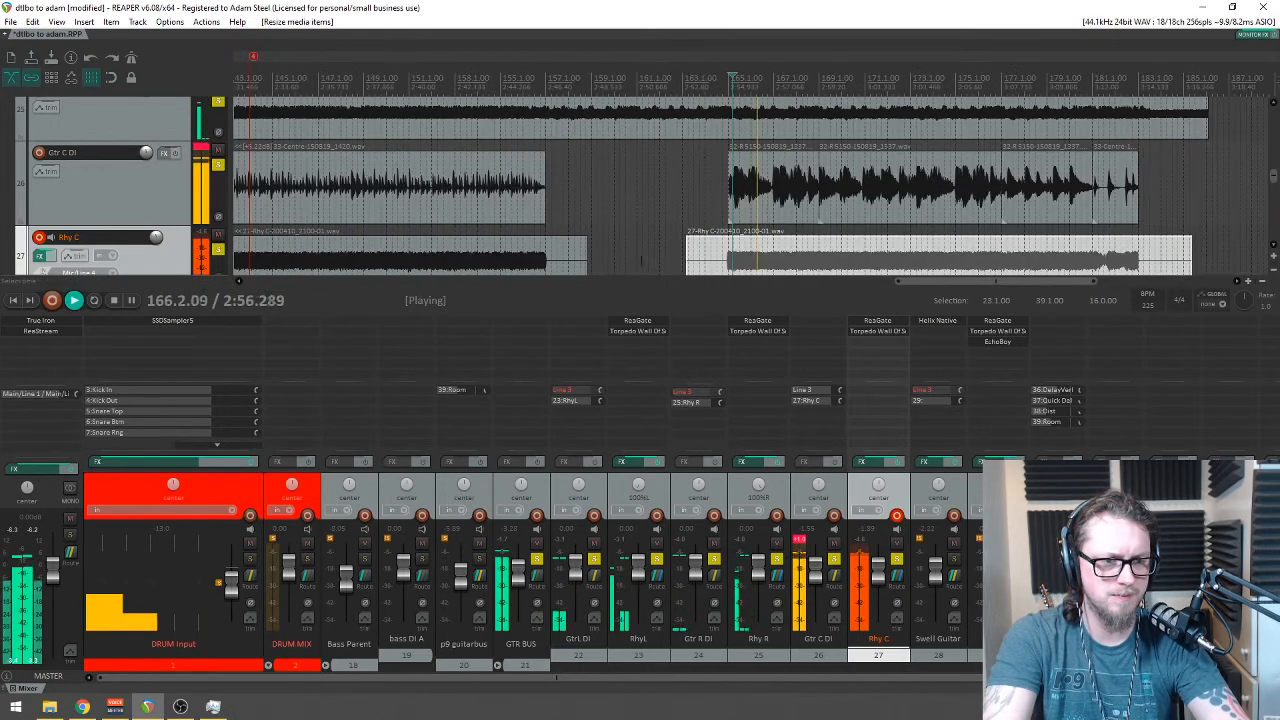
pyautogui.press('space')
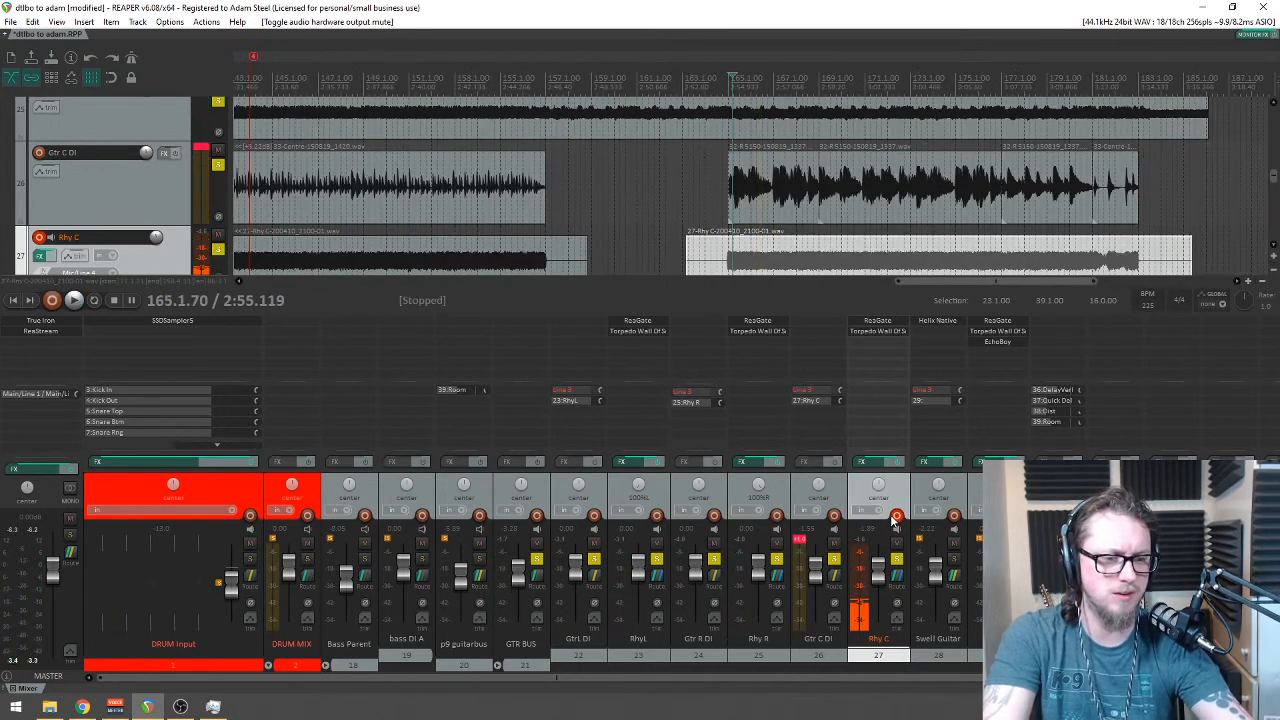
pyautogui.click(896, 516)
pyautogui.press('space')
pyautogui.scroll(3, 983, 232)
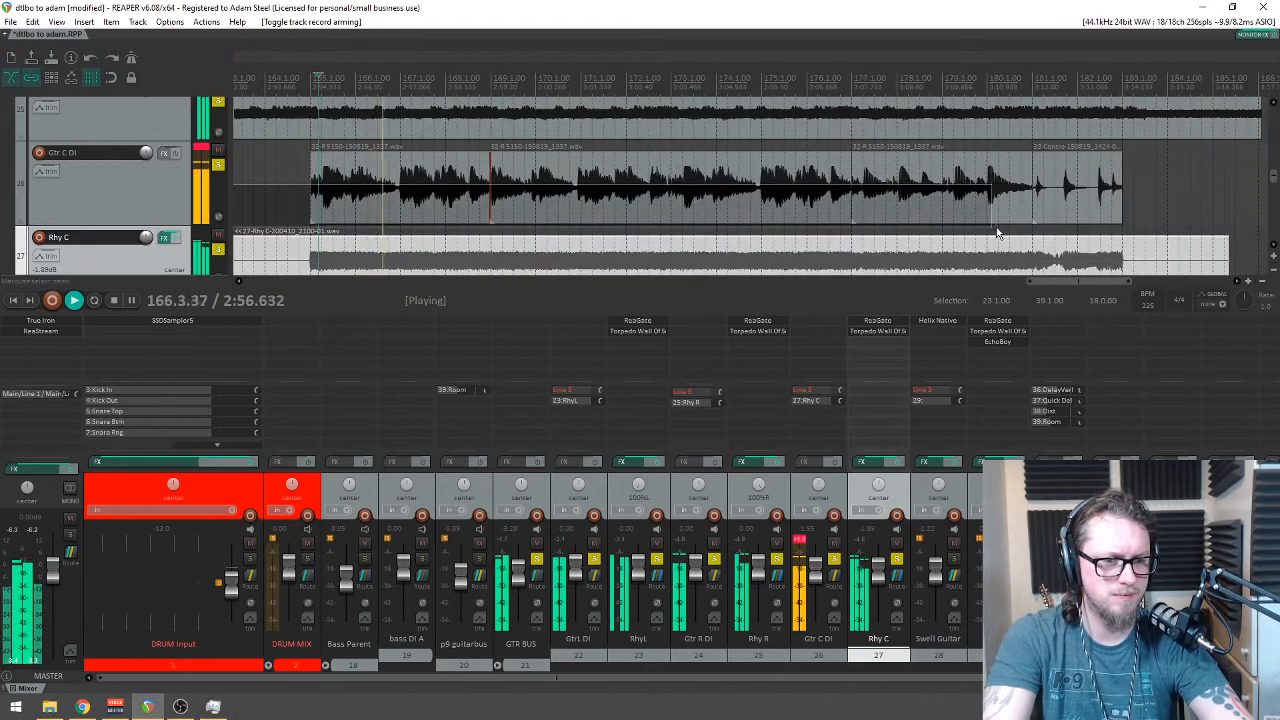
# Step: Select the closing Gtr C DI and Rhy C items together and nudge them into time, replaying from bar 180
pyautogui.moveTo(1168, 260); pyautogui.dragTo(909, 228)
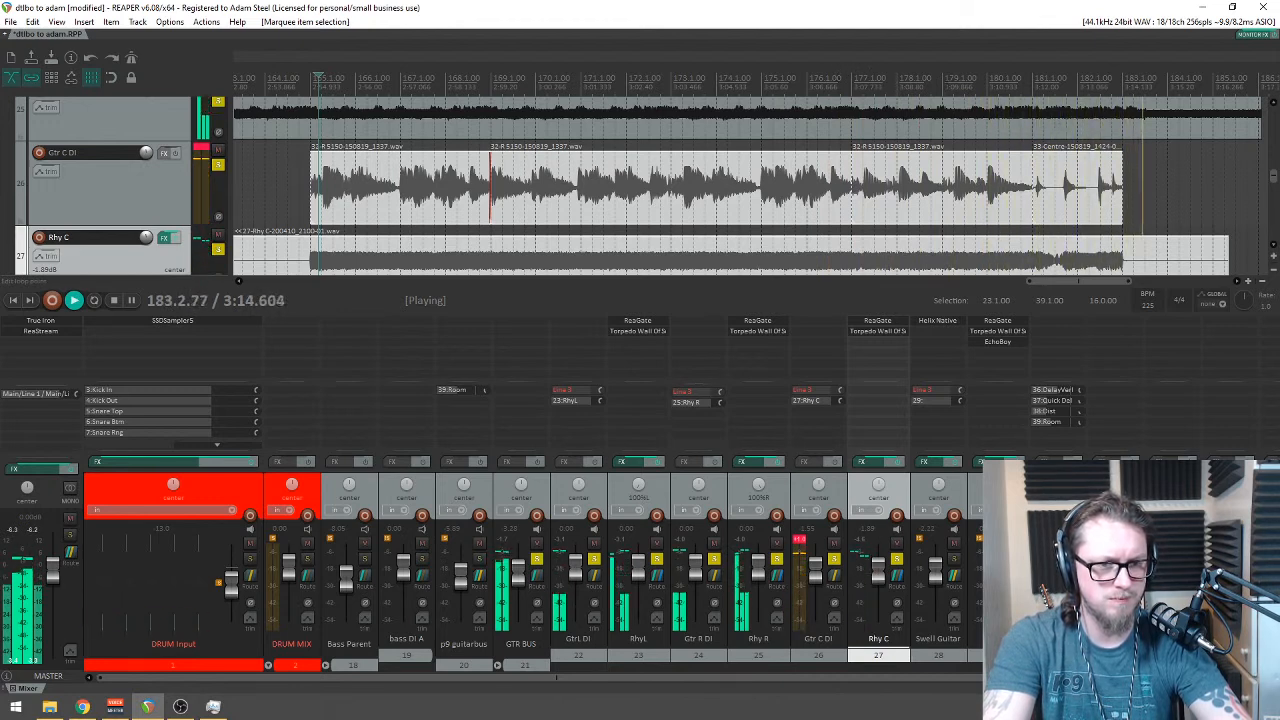
pyautogui.click(997, 78)
pyautogui.scroll(3, 982, 108)
pyautogui.moveTo(811, 192); pyautogui.dragTo(844, 192)
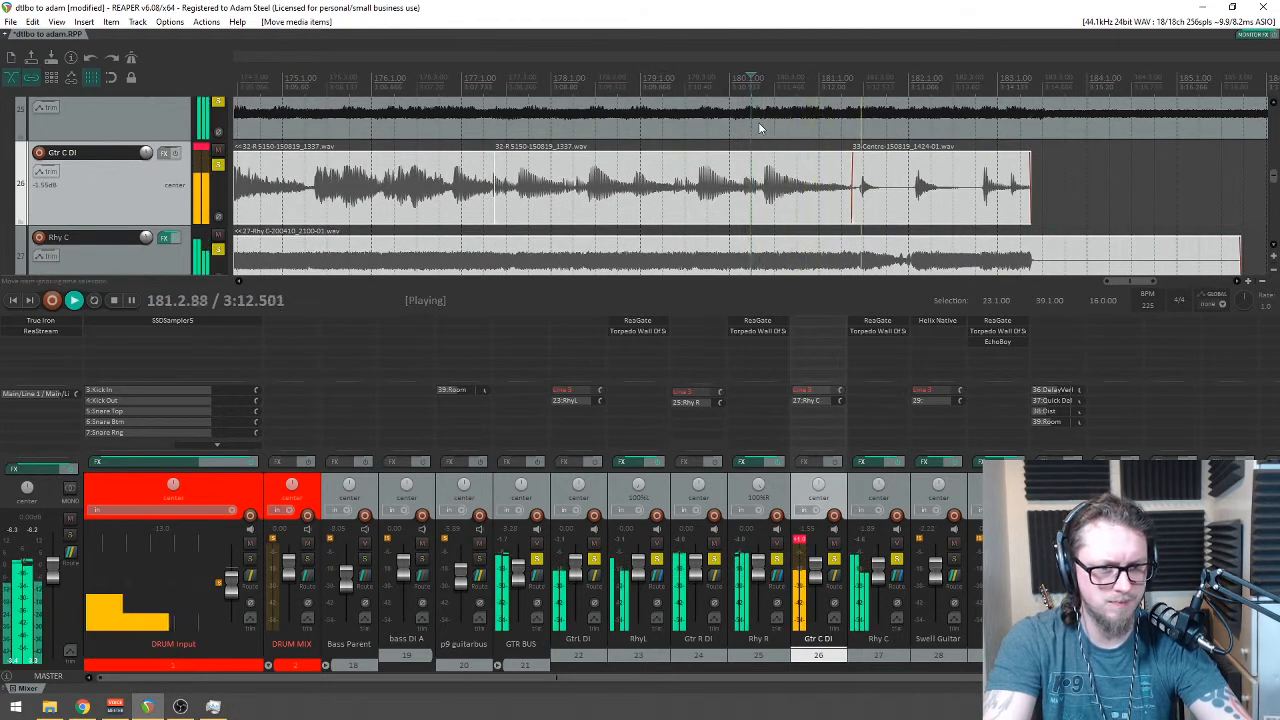
pyautogui.moveTo(879, 198); pyautogui.dragTo(884, 199)
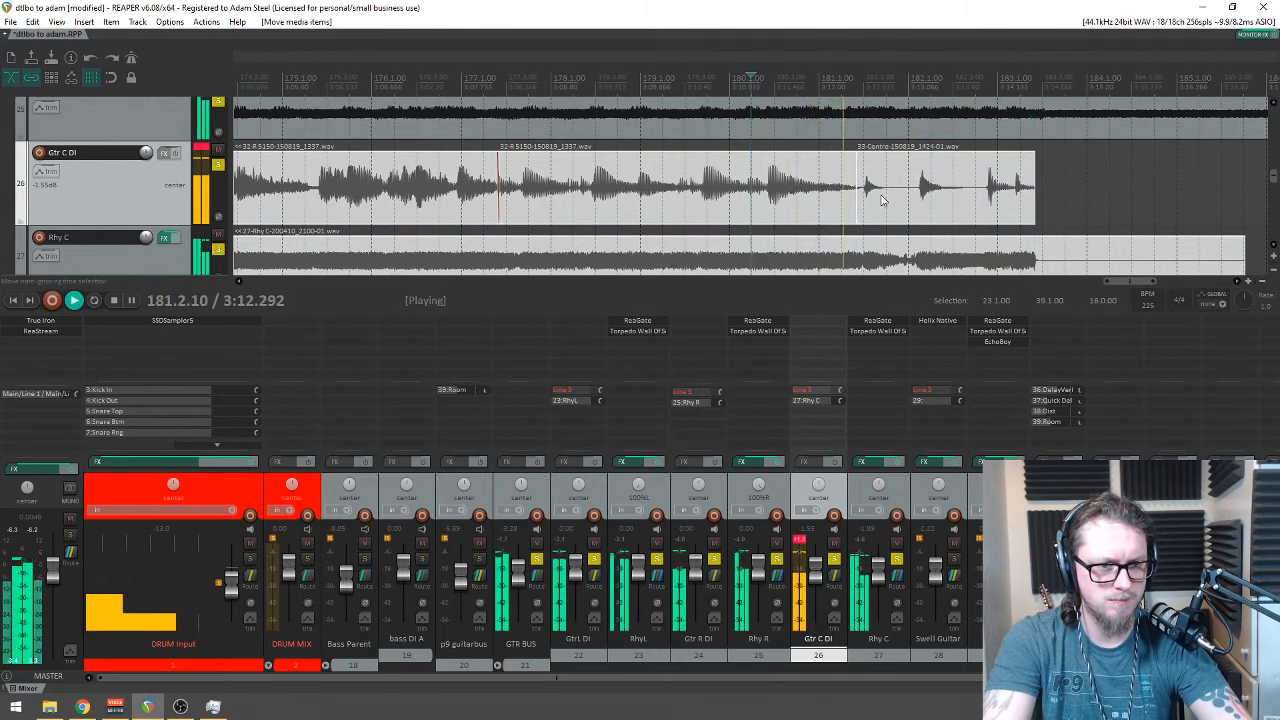
pyautogui.moveTo(915, 200); pyautogui.dragTo(879, 198)
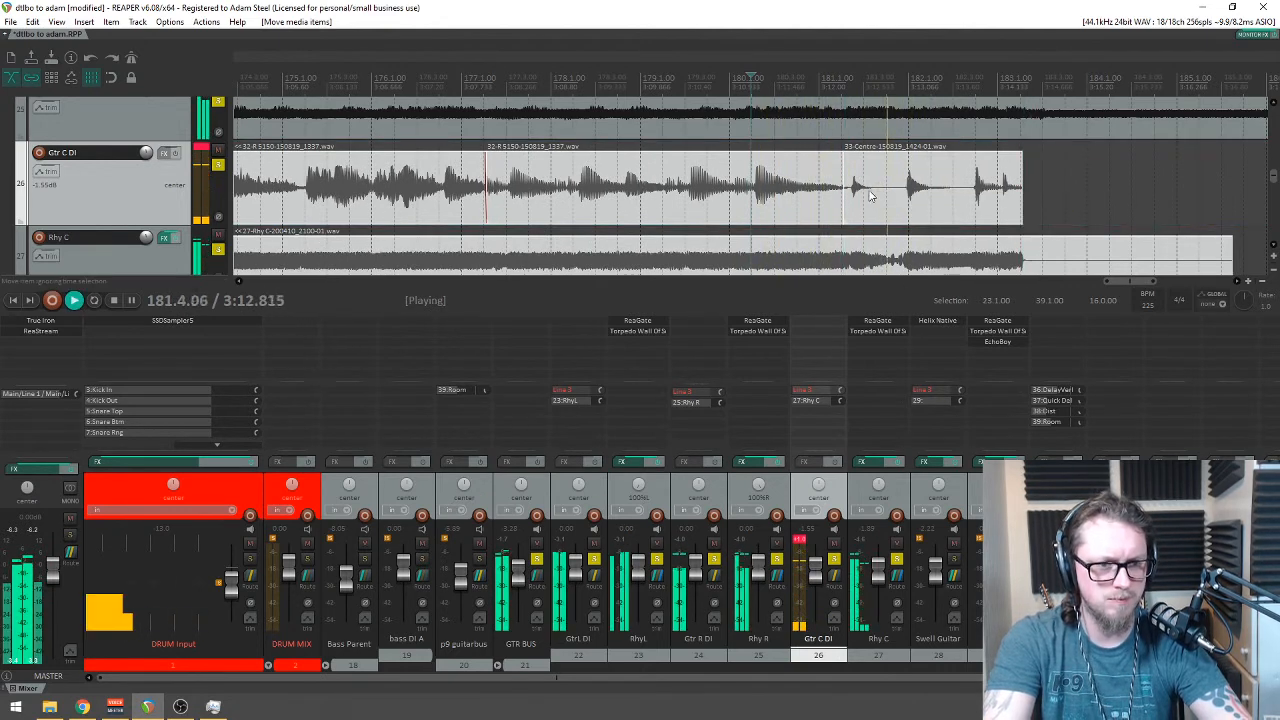
# Step: Replay the nudged closing section from bars 165 and 167 to check its timing against the other guitars
pyautogui.scroll(-4, 870, 197)
pyautogui.scroll(-2, 868, 197)
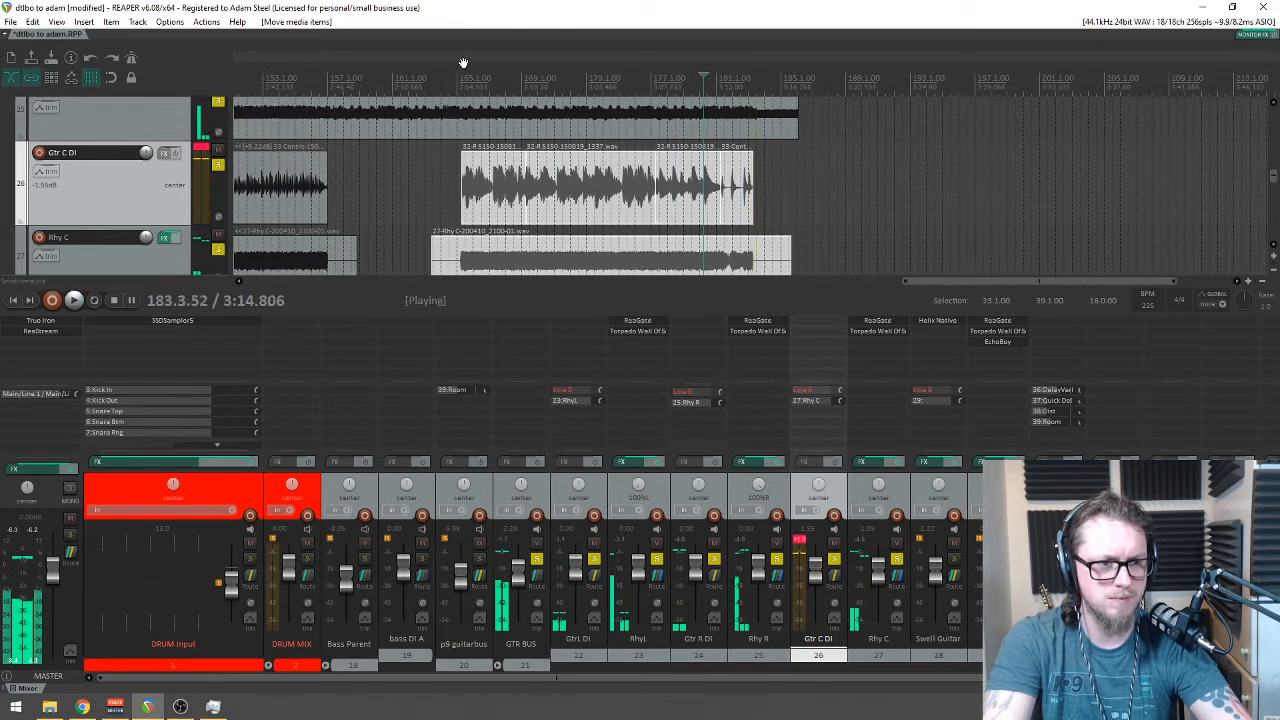
pyautogui.press('space')
pyautogui.scroll(3, 750, 180)
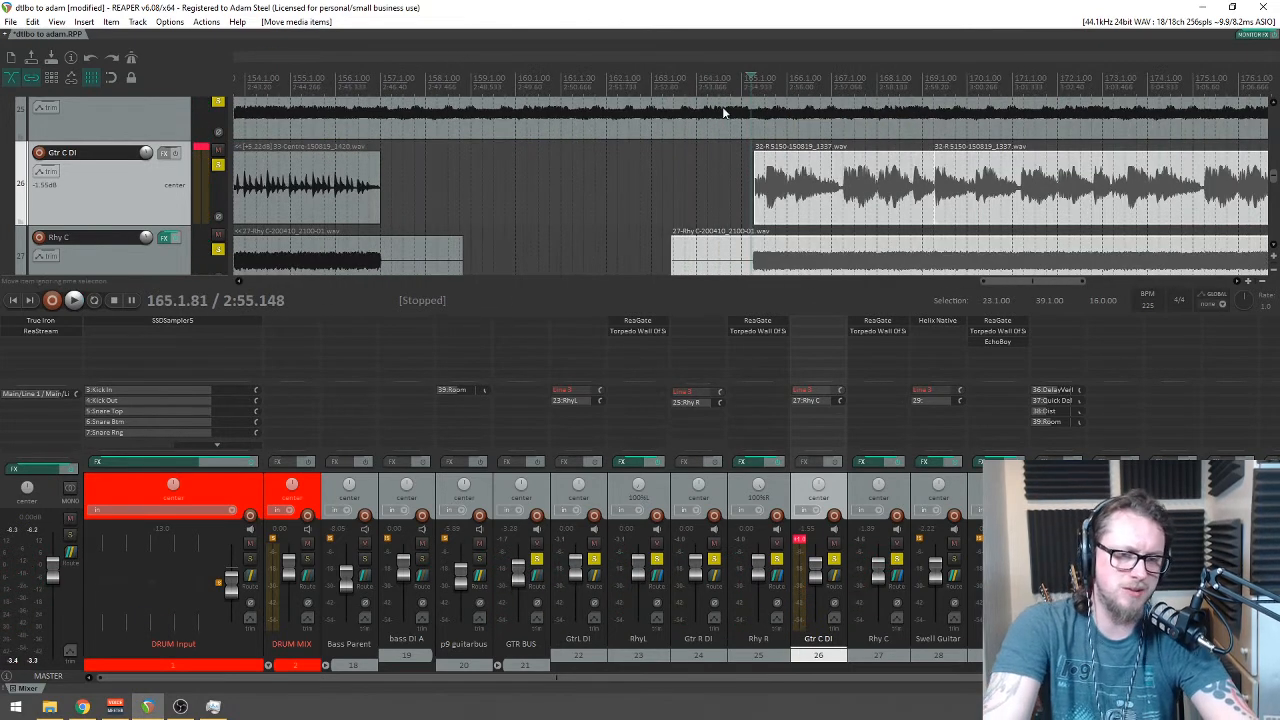
pyautogui.press('space')
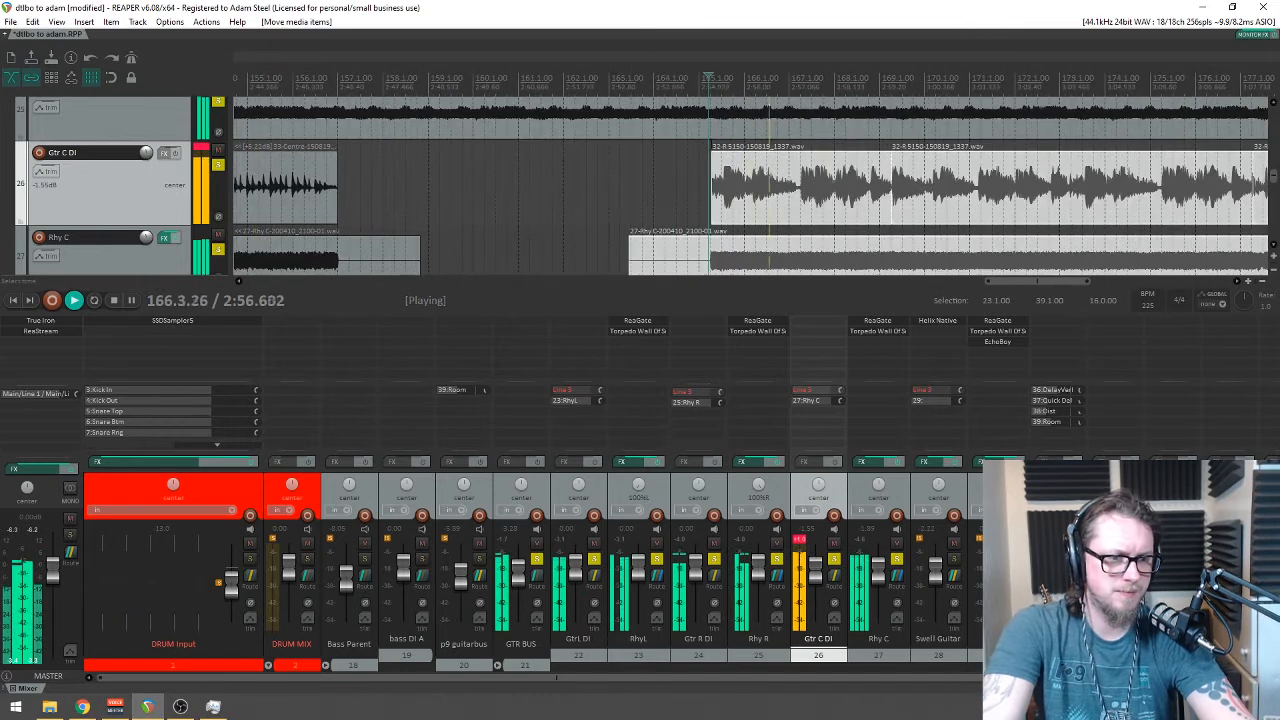
pyautogui.scroll(2, 790, 204)
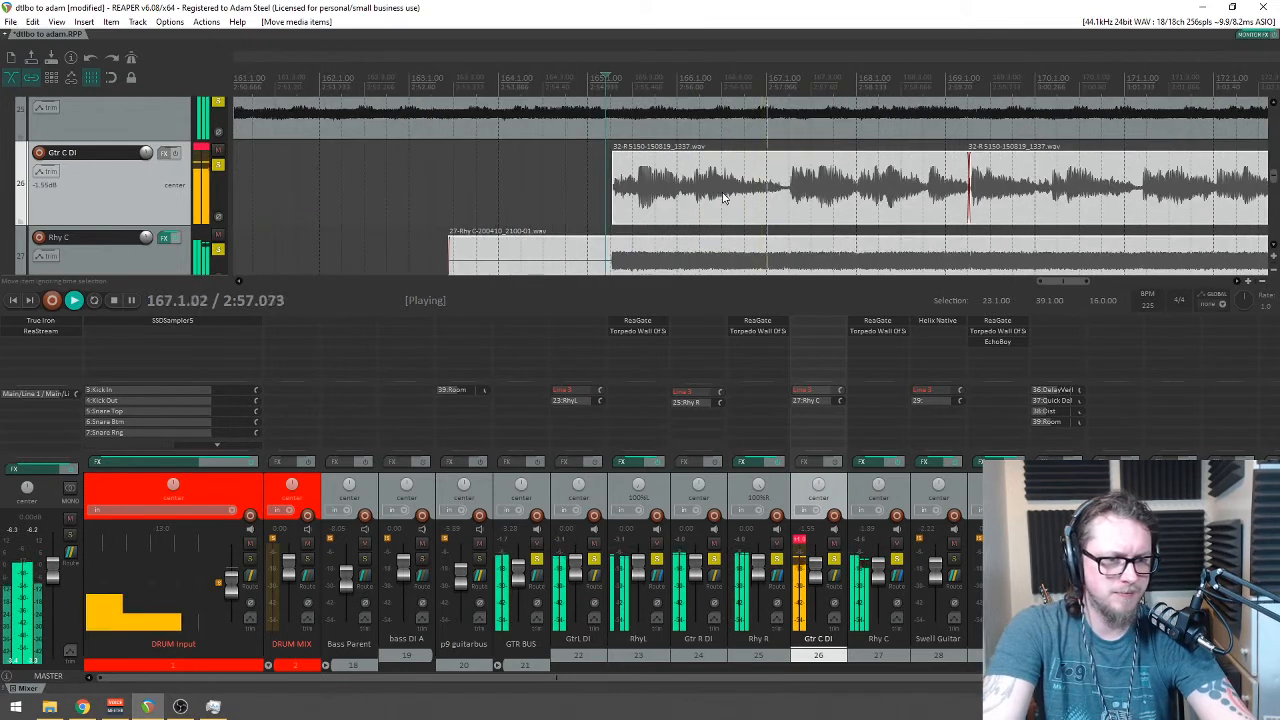
pyautogui.click(790, 204)
pyautogui.scroll(-4, 693, 200)
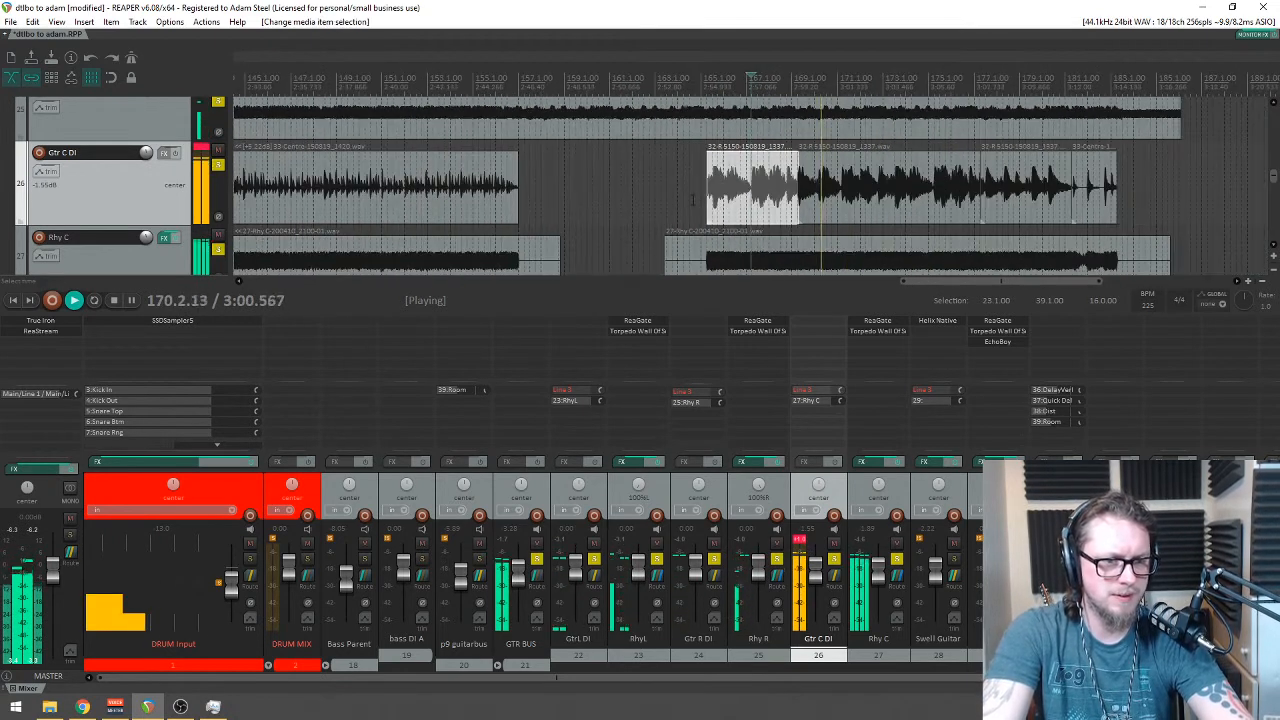
pyautogui.scroll(-2, 860, 207)
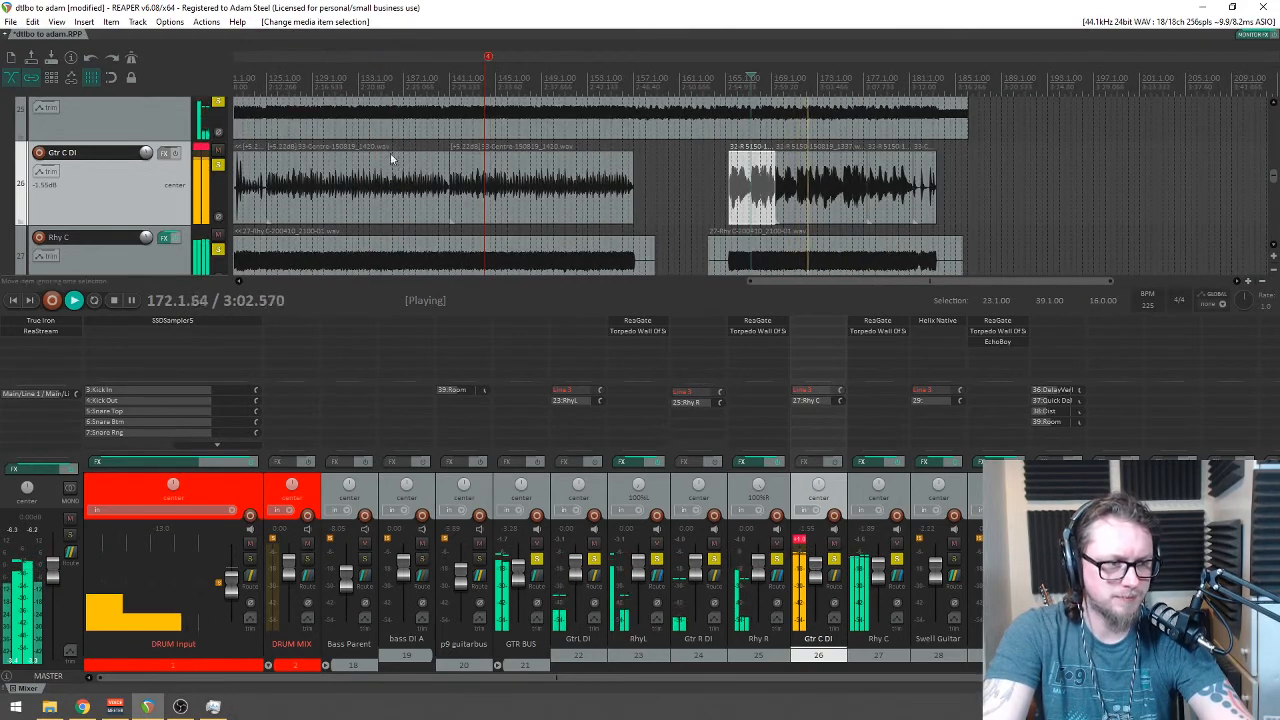
pyautogui.scroll(2, 762, 258)
pyautogui.scroll(-2, 762, 258)
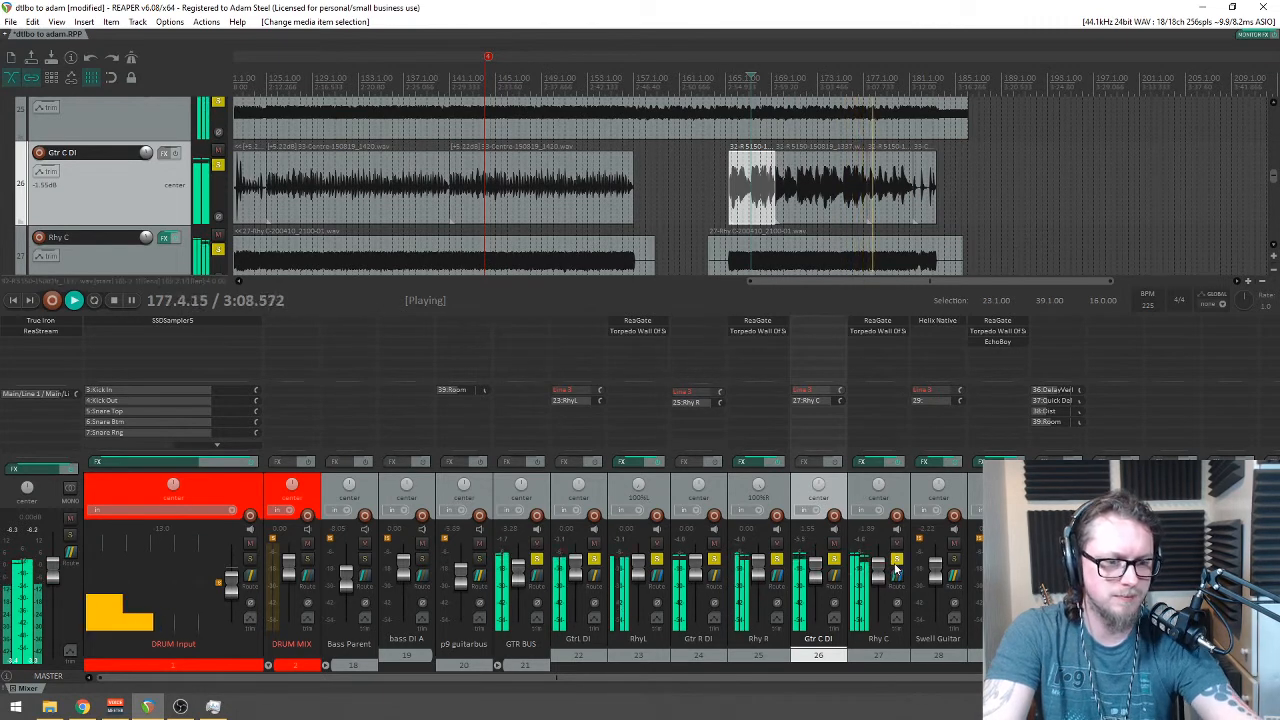
# Step: Solo Rhy C alone to hear its ending, and trim the closing take's end to about bar 184
pyautogui.click(896, 560)
pyautogui.scroll(2, 962, 176)
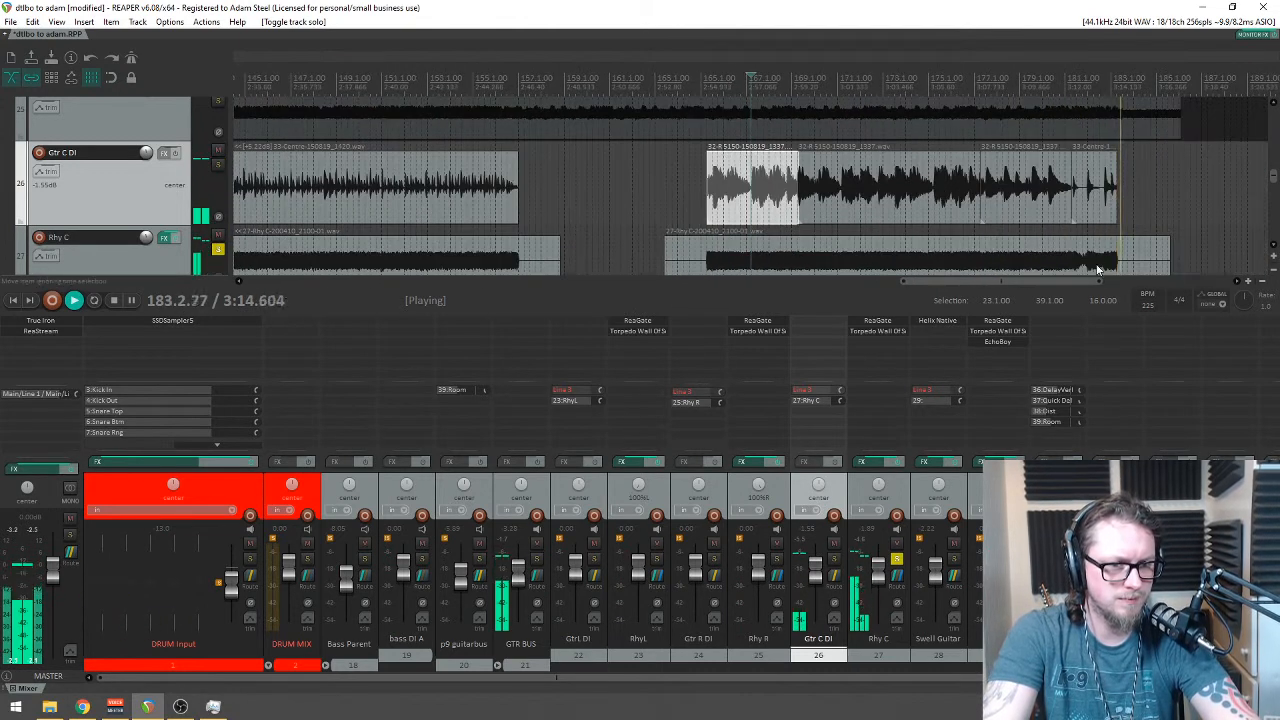
pyautogui.press('space')
pyautogui.click(1097, 263)
pyautogui.moveTo(1169, 262); pyautogui.dragTo(1132, 268)
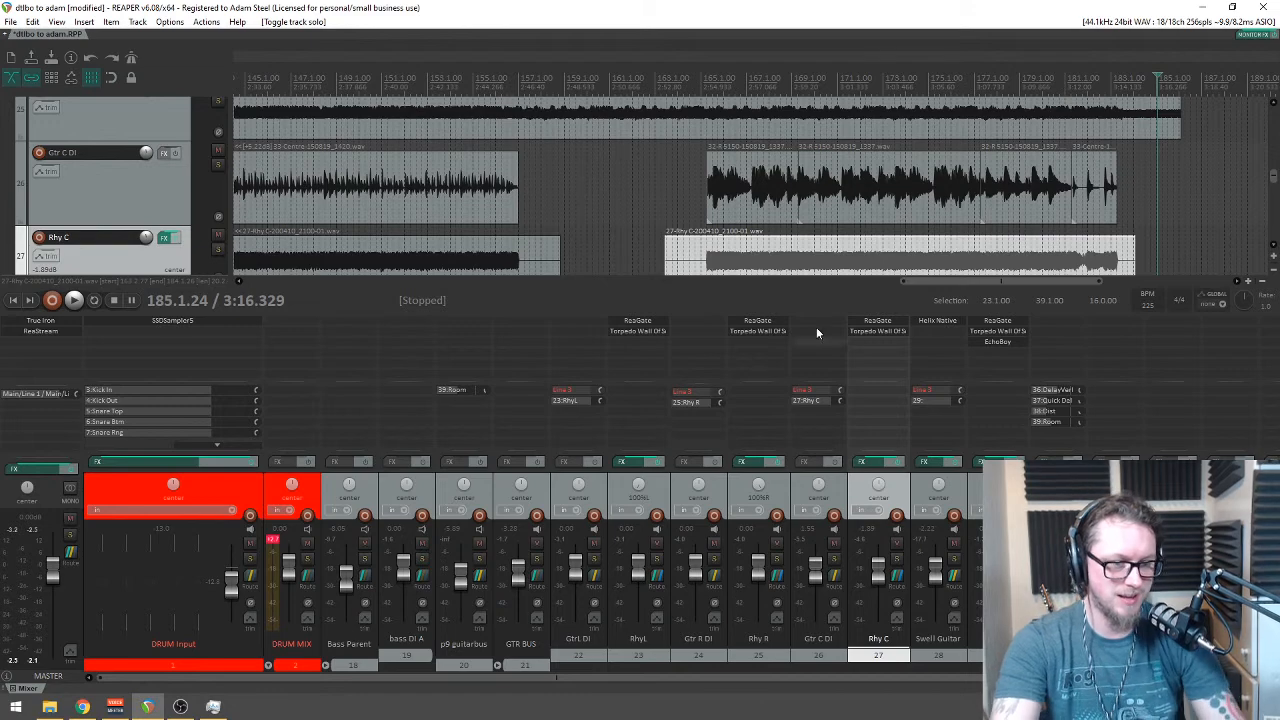
# Step: Name the unnamed track 29 below Swell Guitar "Swell Guit"
pyautogui.scroll(-8, 818, 217)
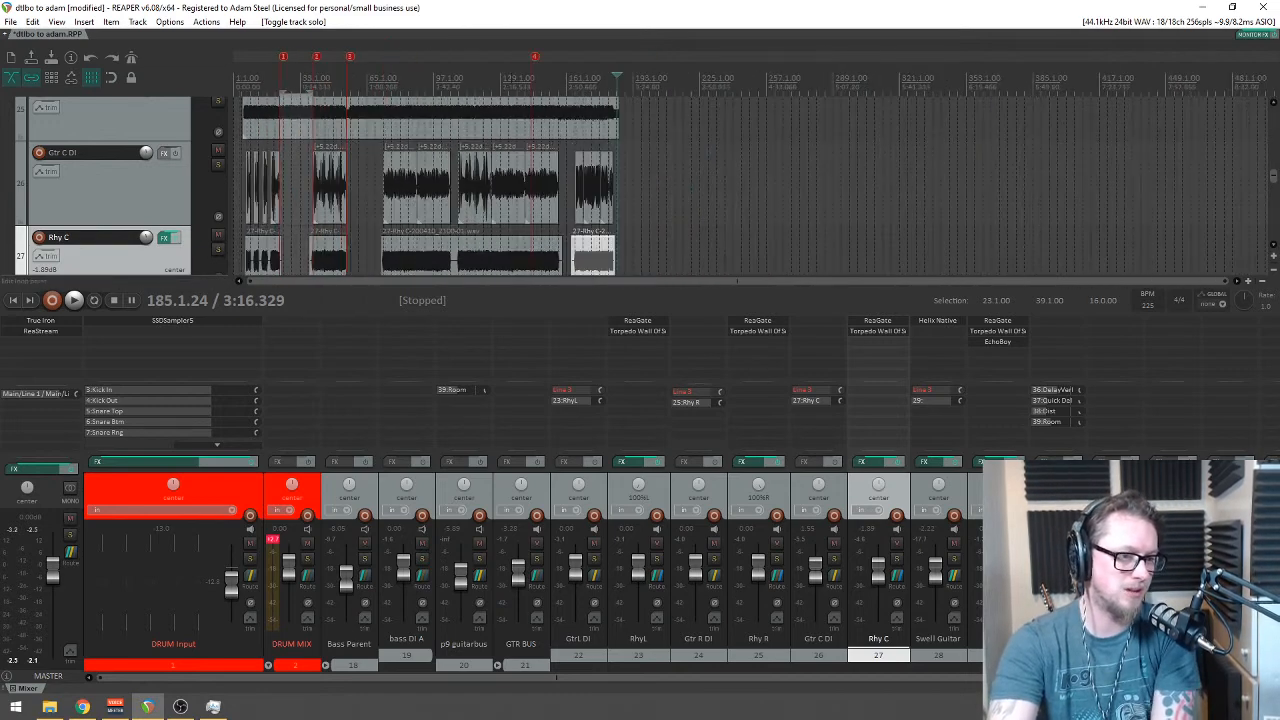
pyautogui.scroll(-1, 489, 122)
pyautogui.click(373, 115)
pyautogui.scroll(3, 489, 122)
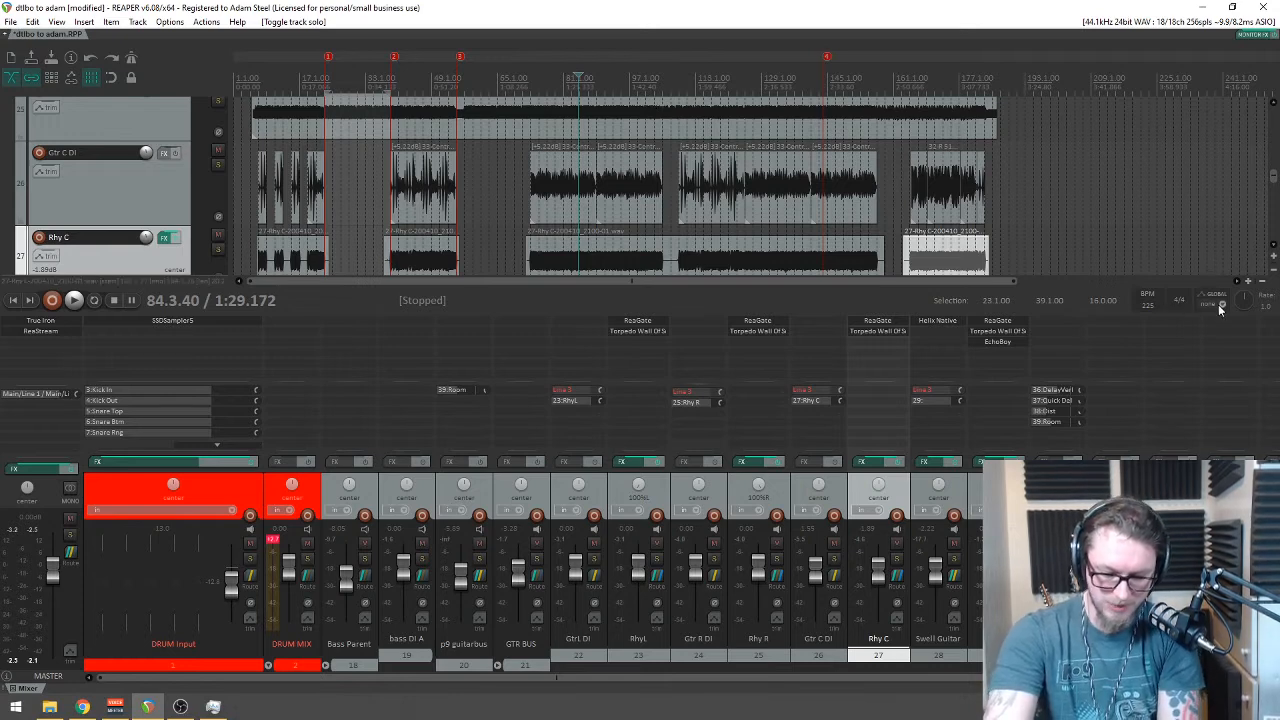
pyautogui.moveTo(1273, 177)
pyautogui.mouseDown()
pyautogui.moveTo(1273, 120)
pyautogui.moveTo(1273, 183)
pyautogui.mouseUp()
pyautogui.scroll(-2, 596, 198)
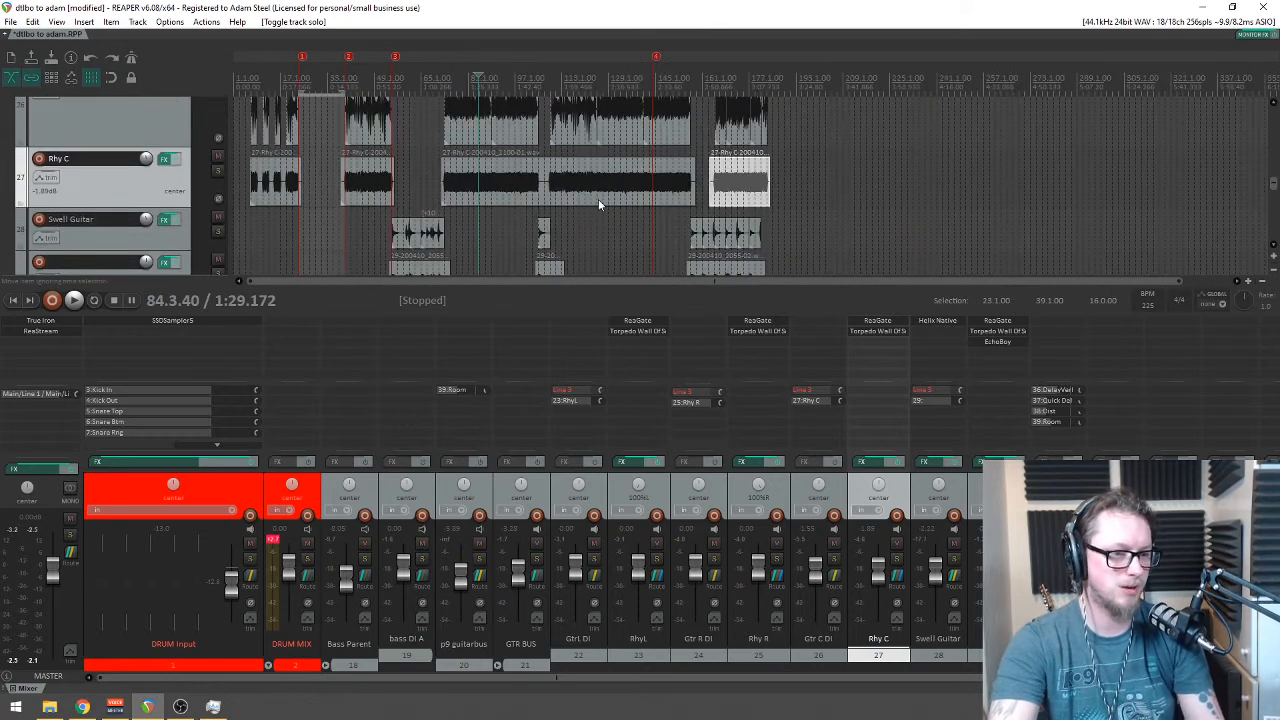
pyautogui.scroll(-4, 590, 188)
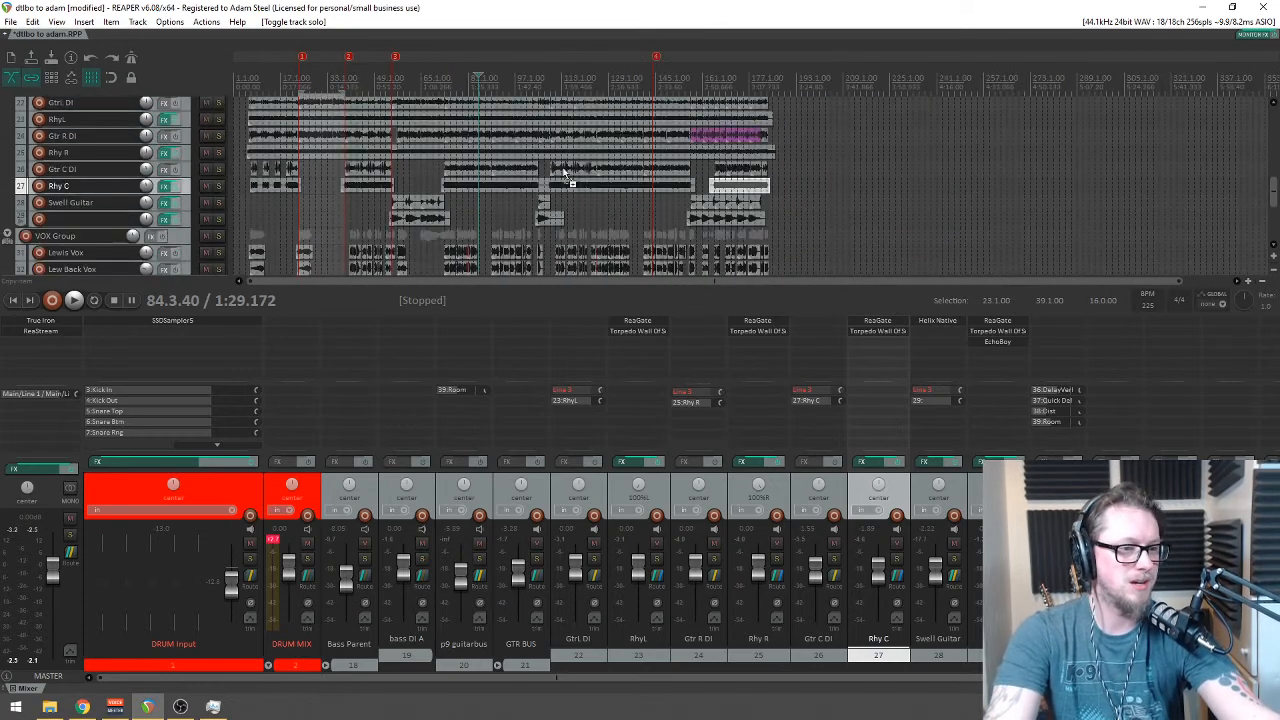
pyautogui.doubleClick(70, 219)
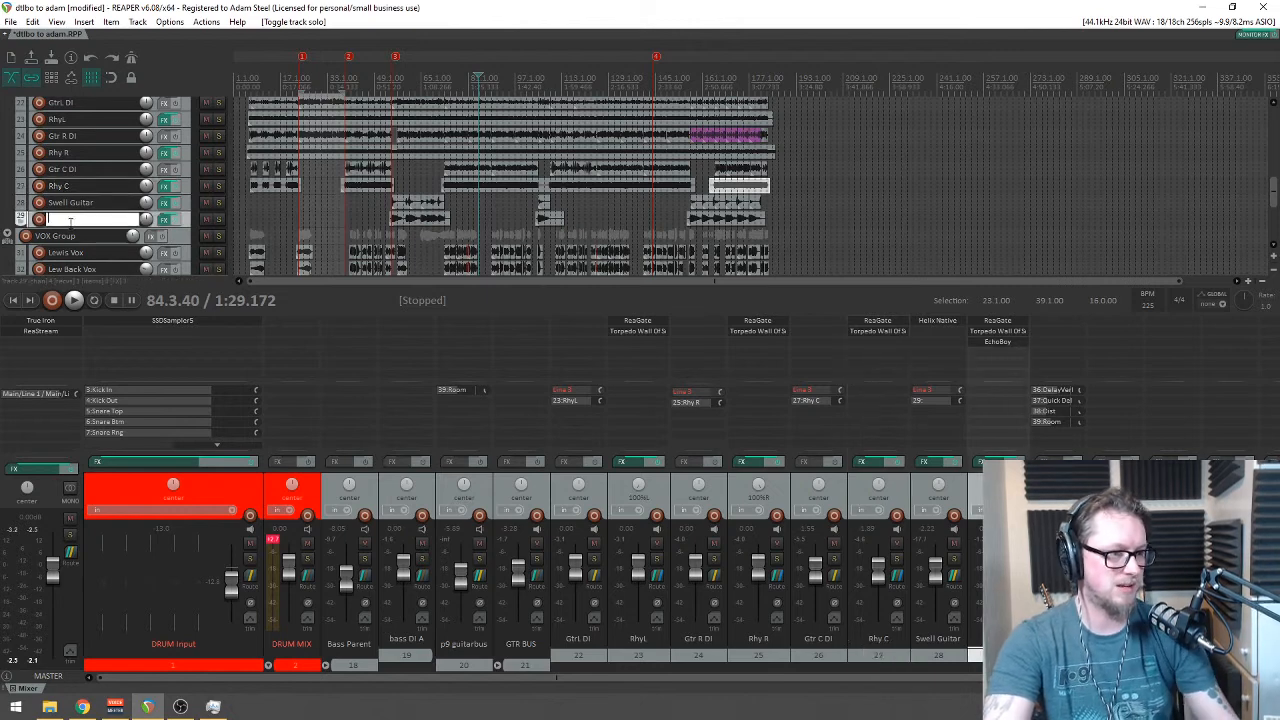
pyautogui.write('Swell')
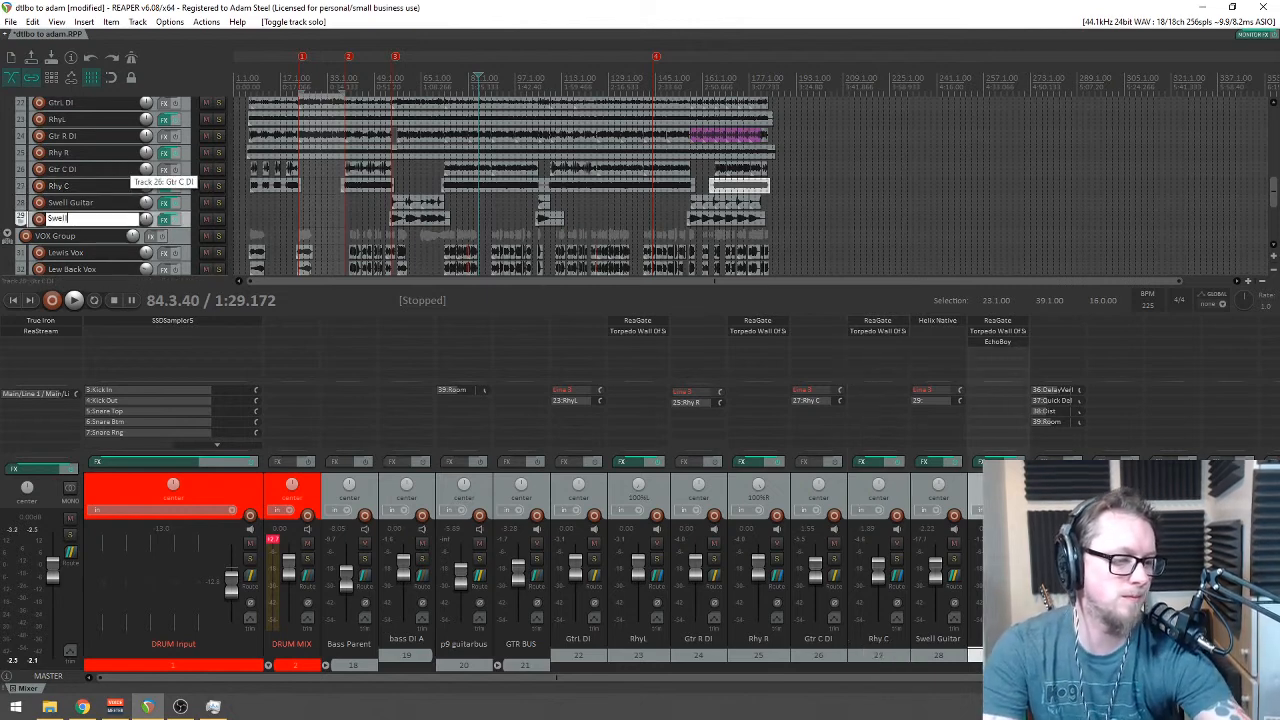
pyautogui.write(' Guit')
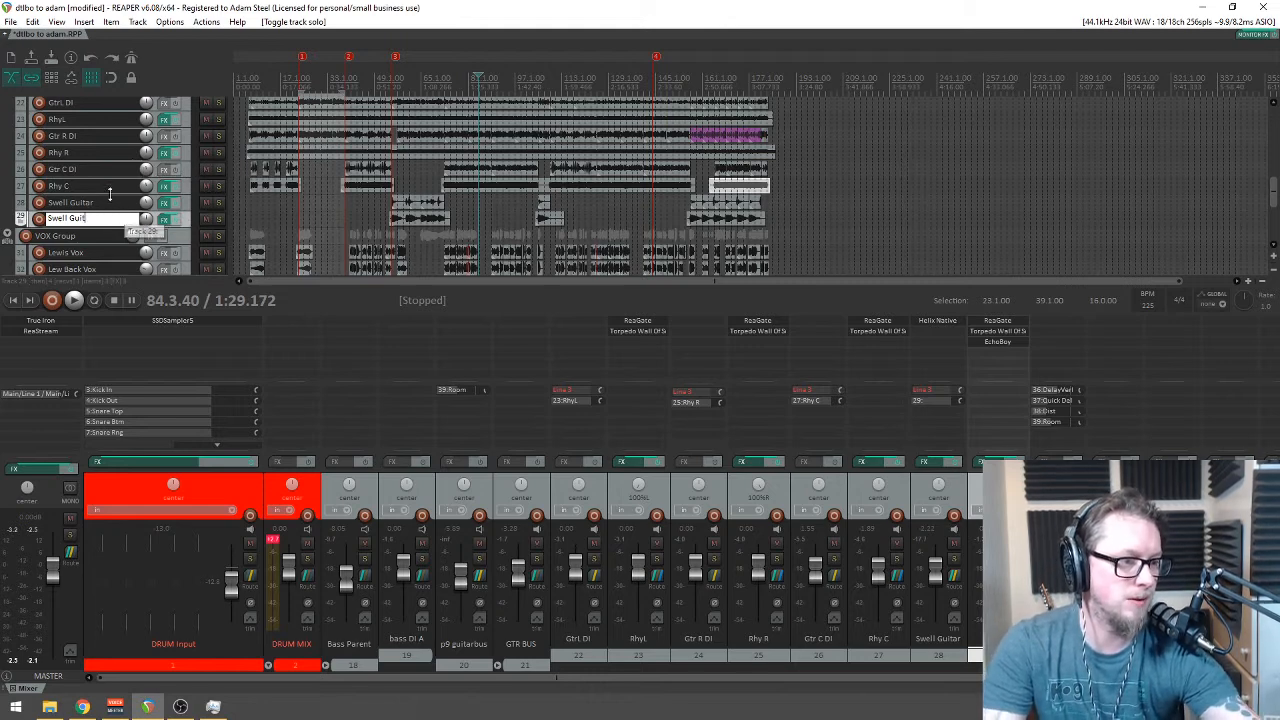
# Step: Rename track 28 as "Swell Guitar DI" and switch away from REAPER
pyautogui.click(115, 210)
pyautogui.doubleClick(117, 204)
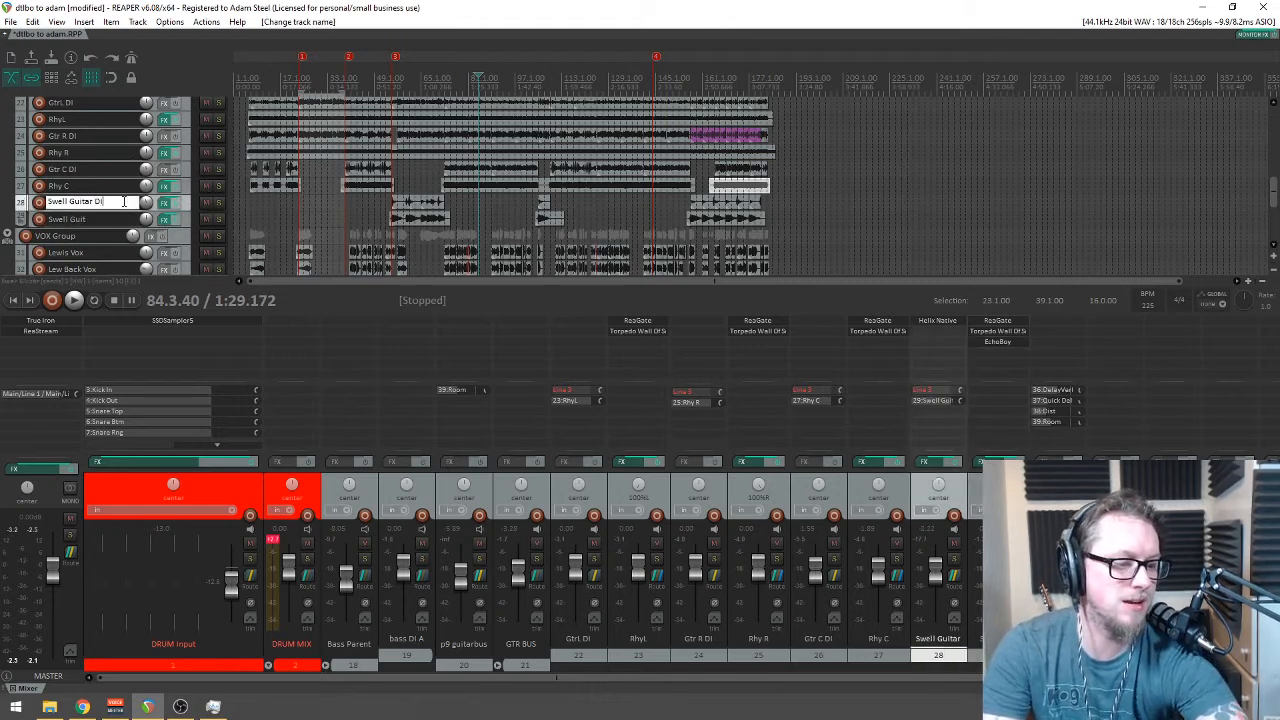
pyautogui.write('DI')
pyautogui.press('Return')
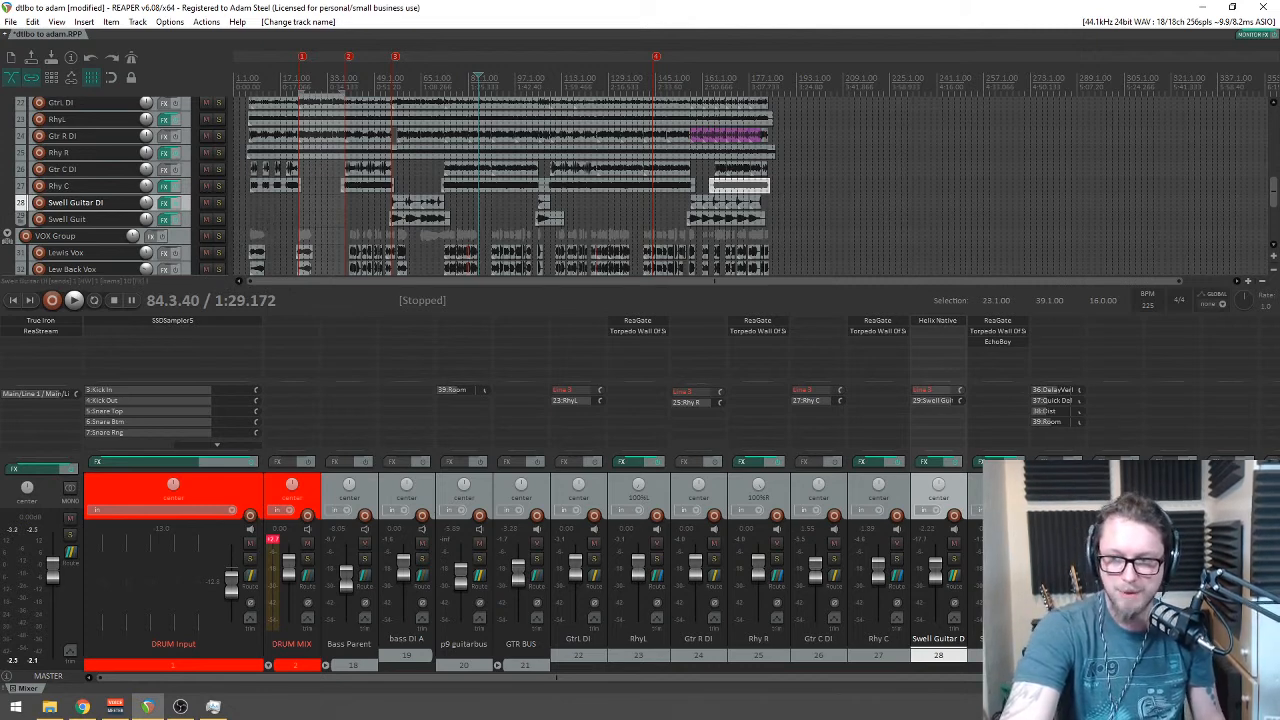
pyautogui.hotkey('alt', 'Tab')
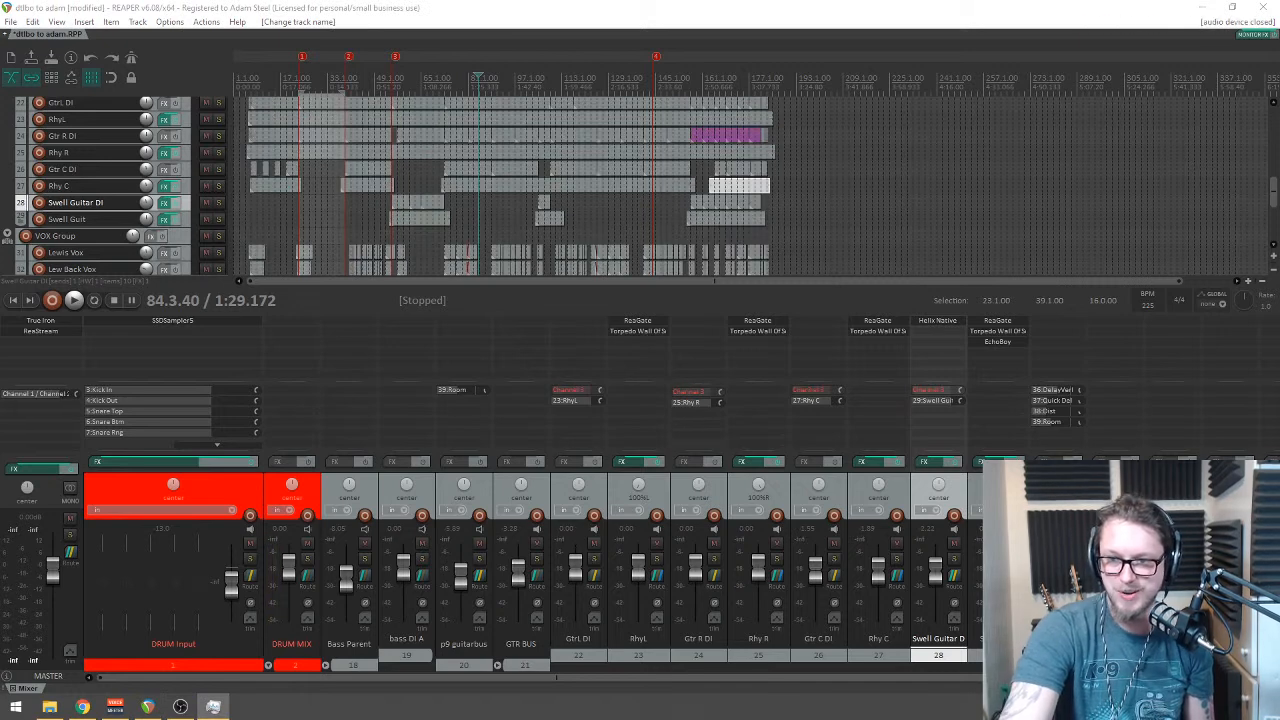
# Step: Return to REAPER, solo the bass DI A track and play it from about bar 9
pyautogui.hotkey('alt', 'Tab')
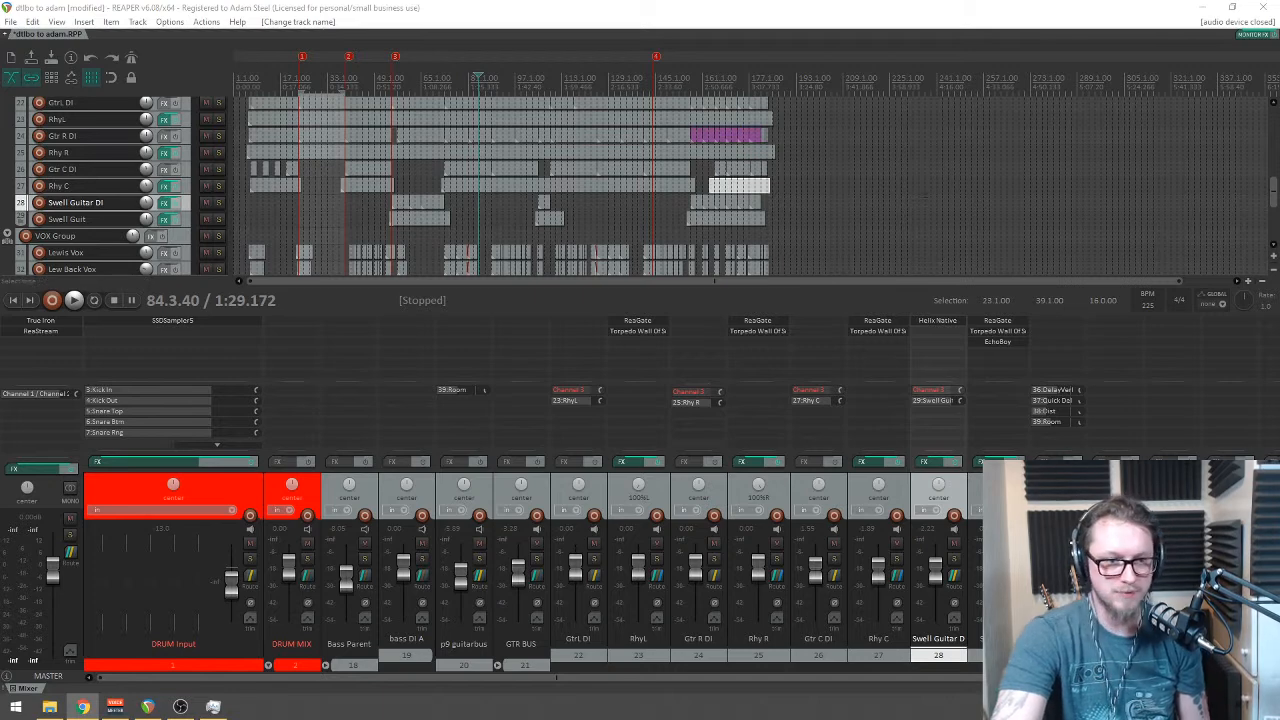
pyautogui.moveTo(1273, 203); pyautogui.dragTo(1275, 175)
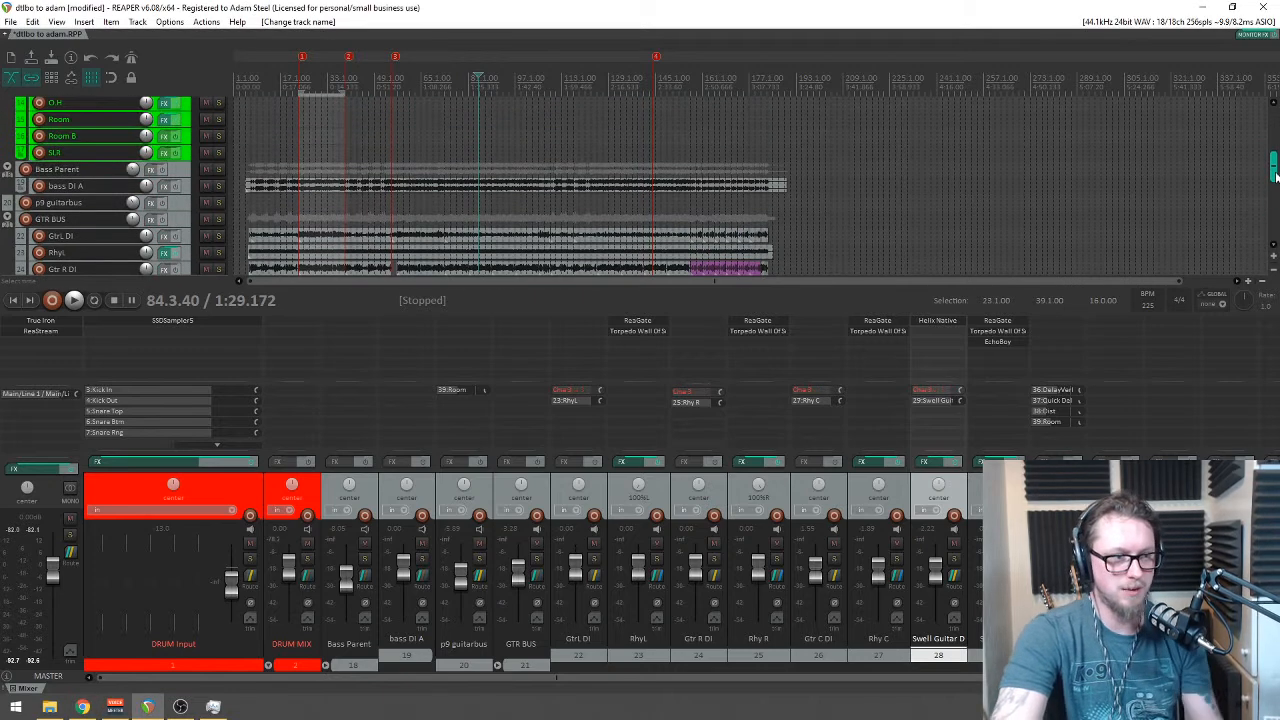
pyautogui.press('Home')
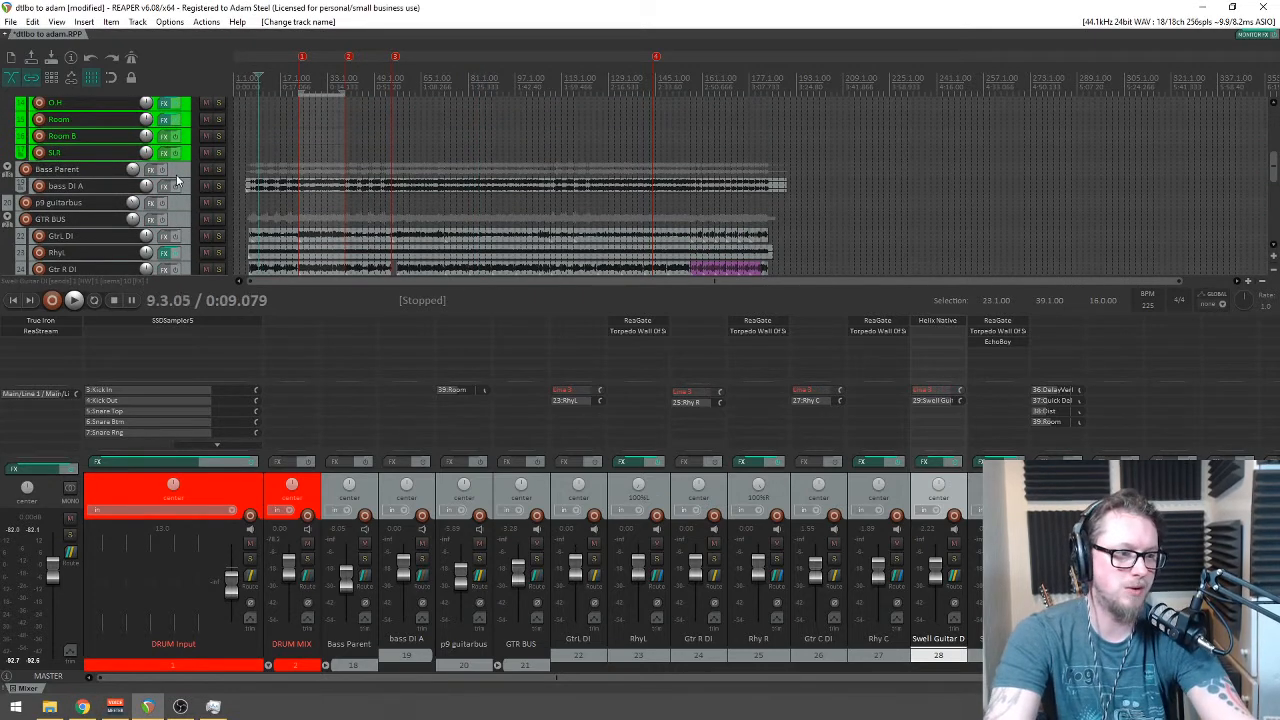
pyautogui.click(219, 186)
pyautogui.press('space')
pyautogui.scroll(5, 750, 180)
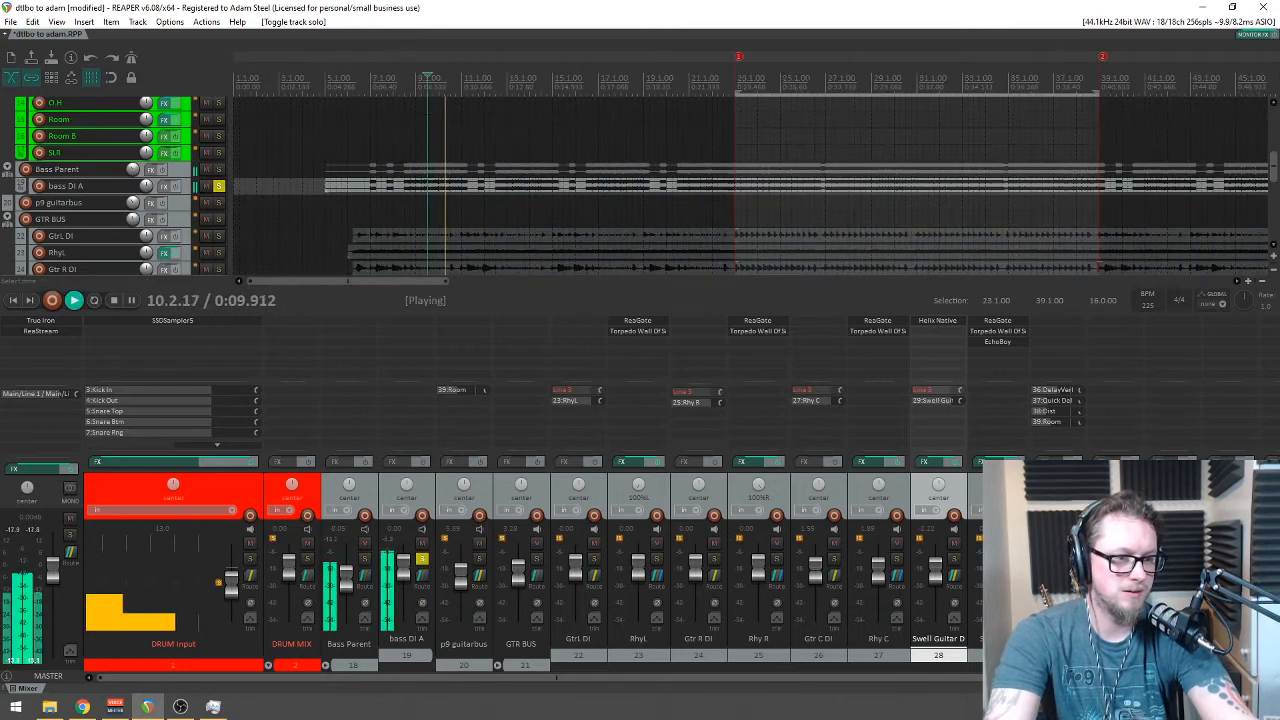
pyautogui.scroll(-2, 750, 180)
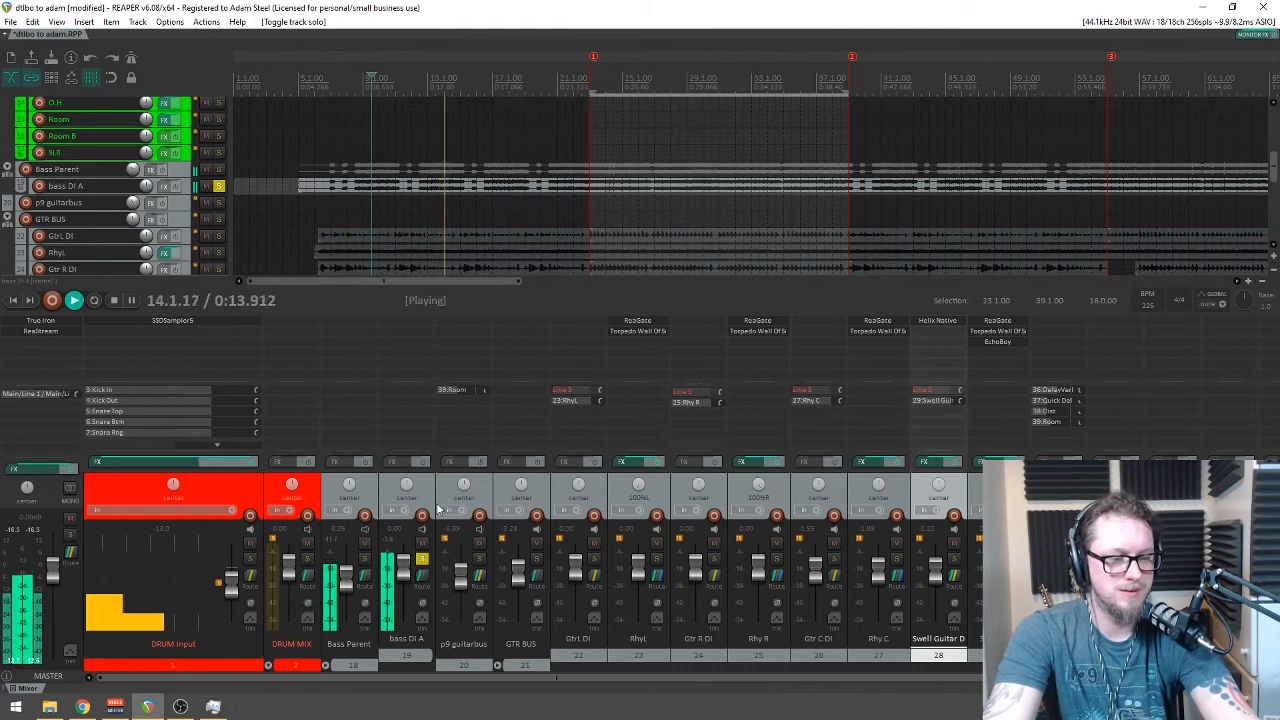
pyautogui.press('space')
# Step: Add two tracks directly below bass DI A and name the first one "Le Bass"
pyautogui.click(430, 494)
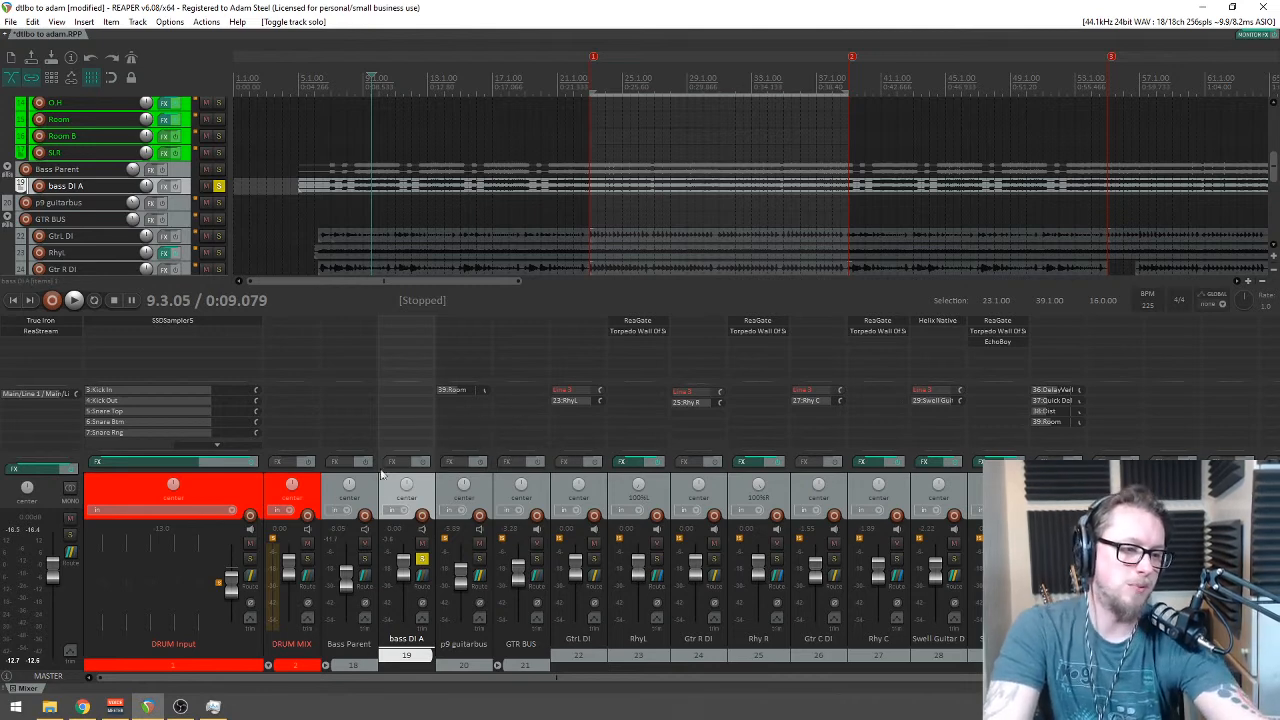
pyautogui.hotkey('ctrl', 't')
pyautogui.hotkey('ctrl', 't')
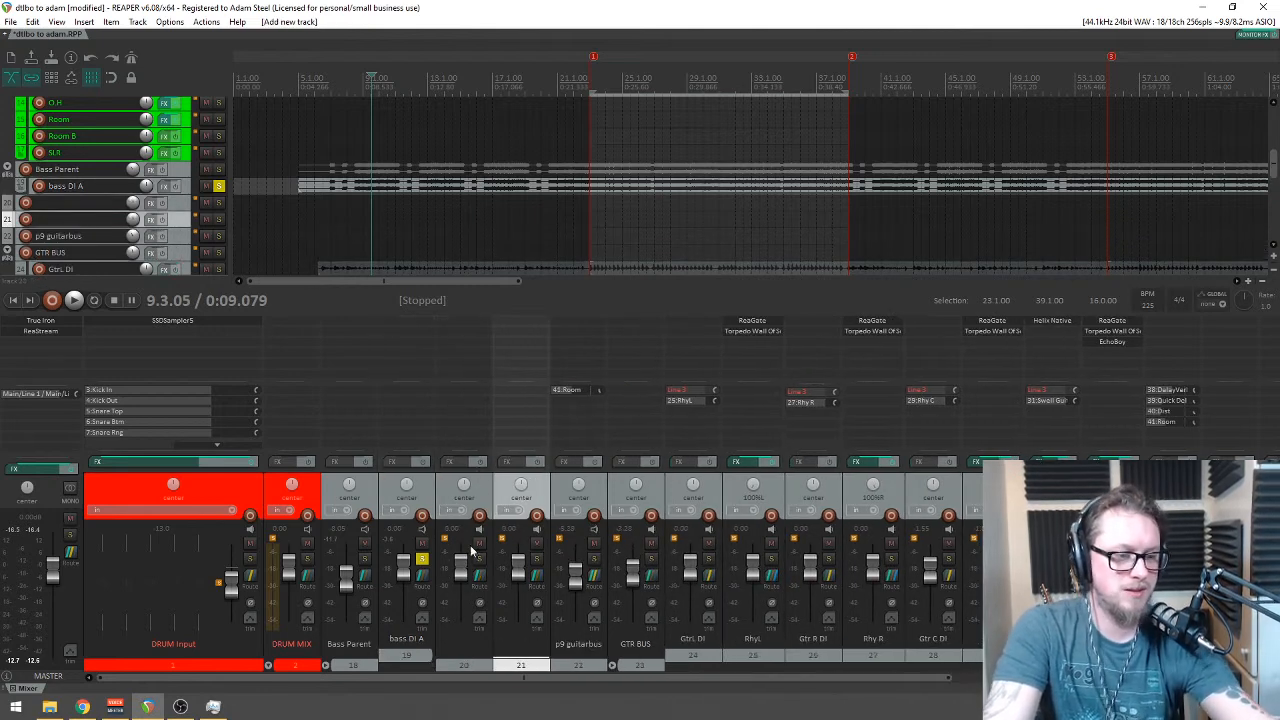
pyautogui.doubleClick(452, 650)
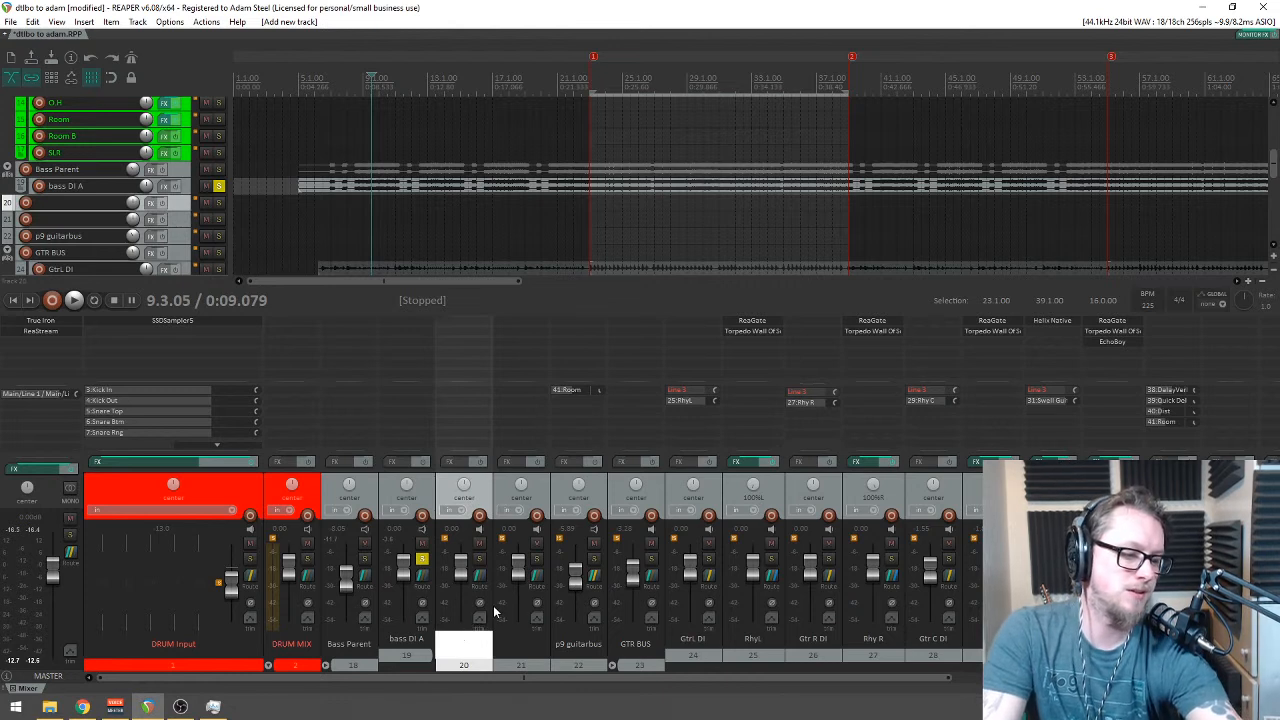
pyautogui.write('Le')
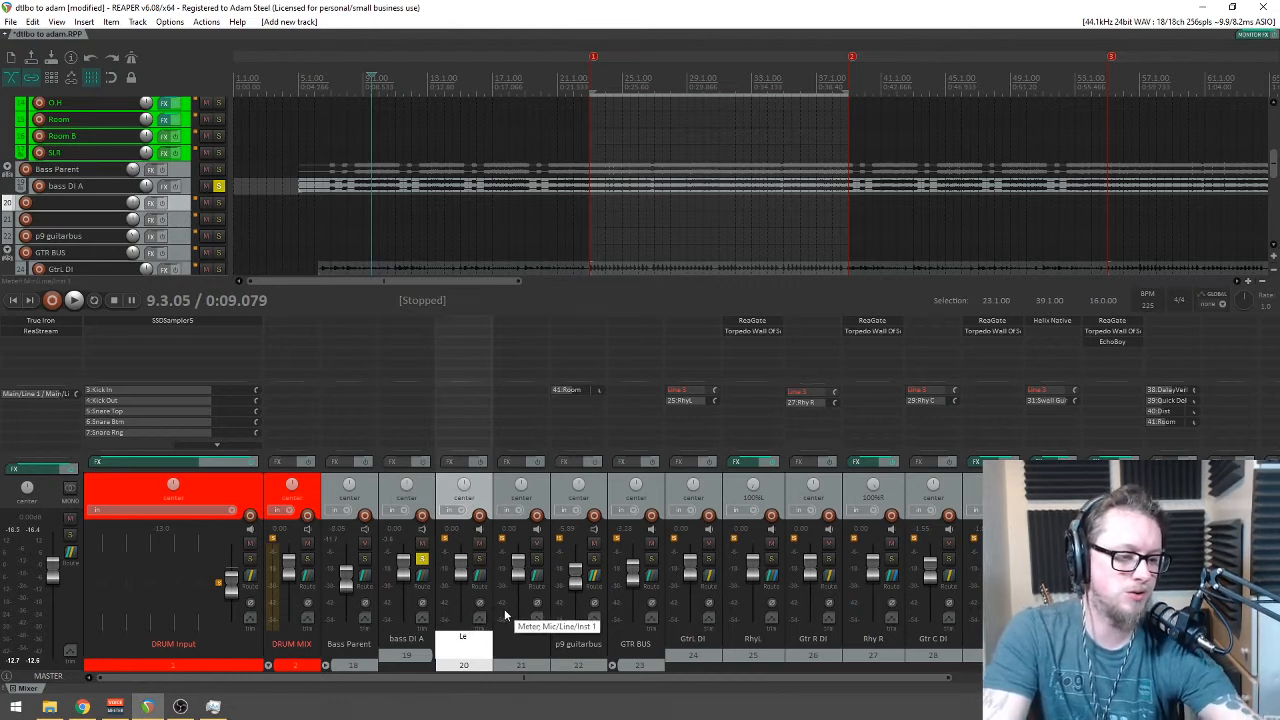
pyautogui.write(' S')
pyautogui.write('ass')
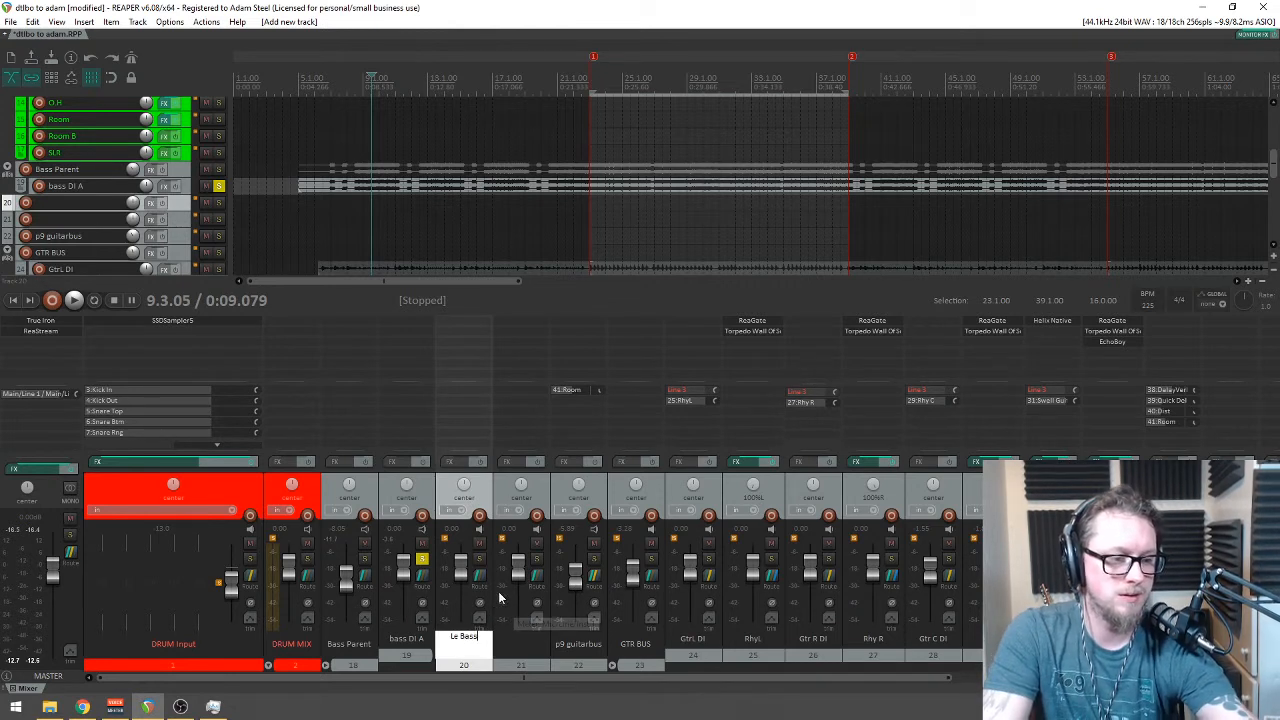
pyautogui.press('Return')
# Step: Place the edit cursor near bar 6 and enlarge the bass DI A track so its waveform is readable
pyautogui.click(323, 86)
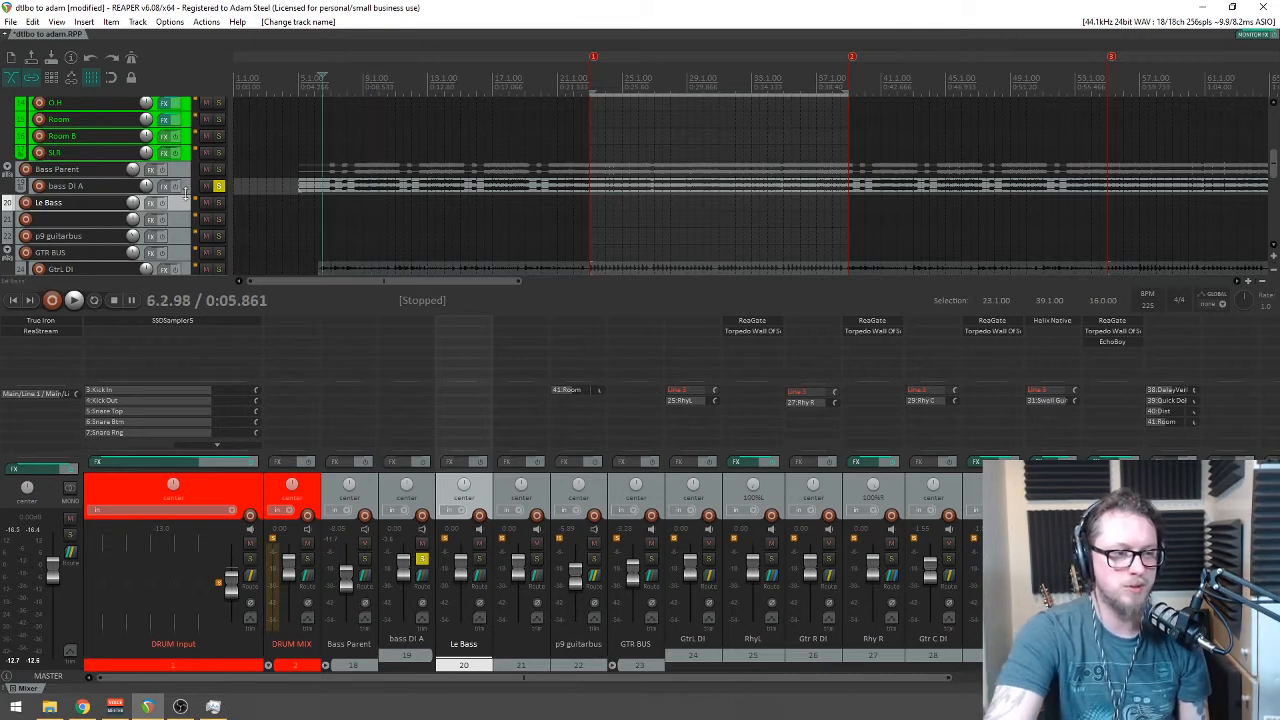
pyautogui.moveTo(183, 195); pyautogui.dragTo(346, 237)
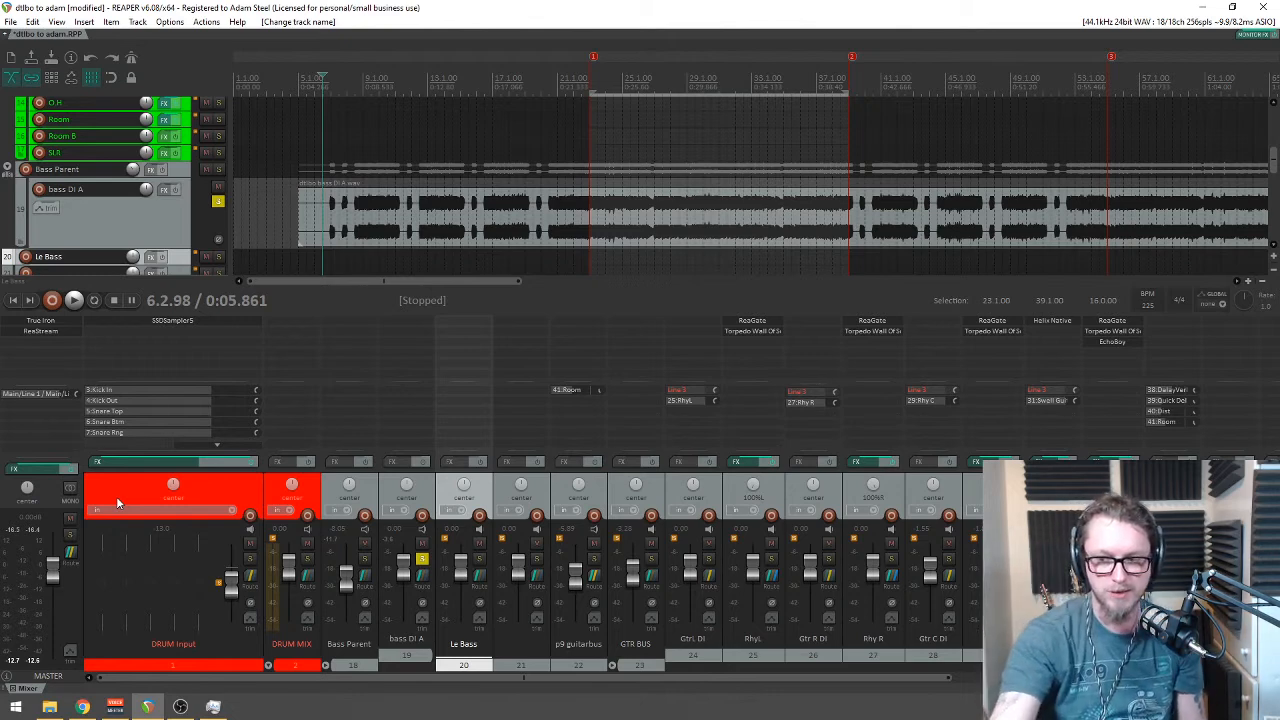
pyautogui.hotkey('alt', 'Tab')
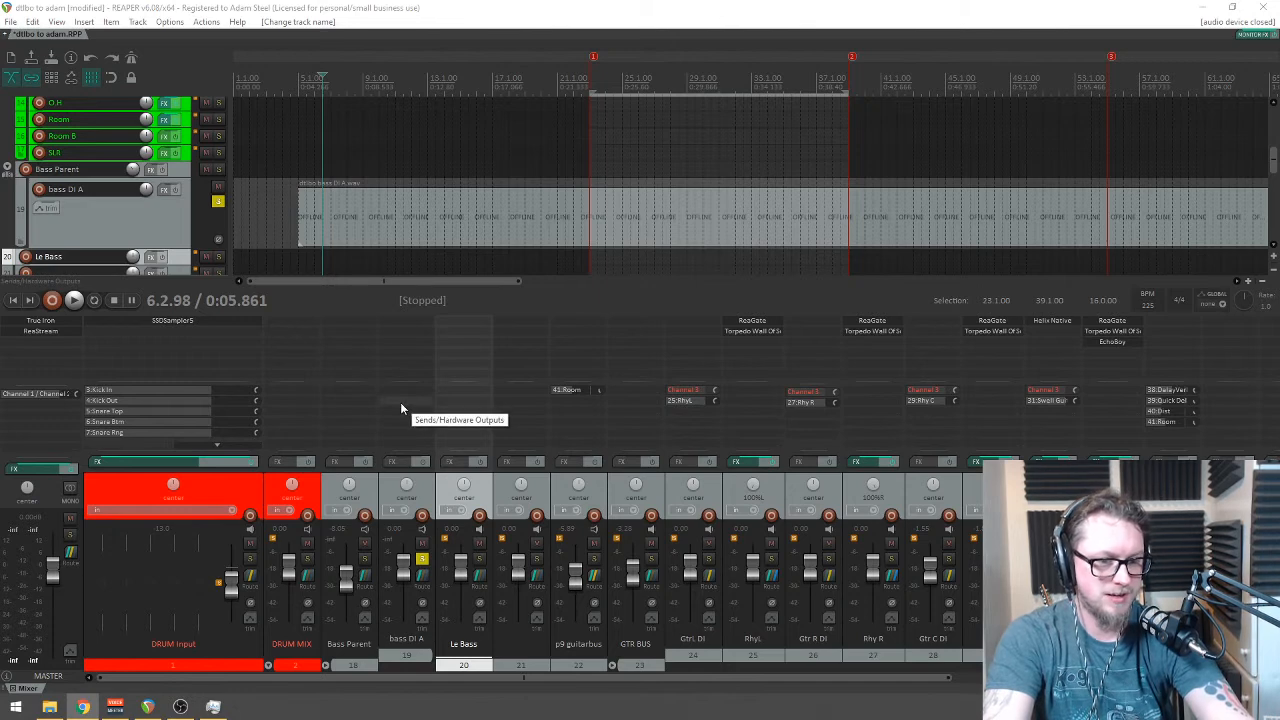
pyautogui.click(436, 441)
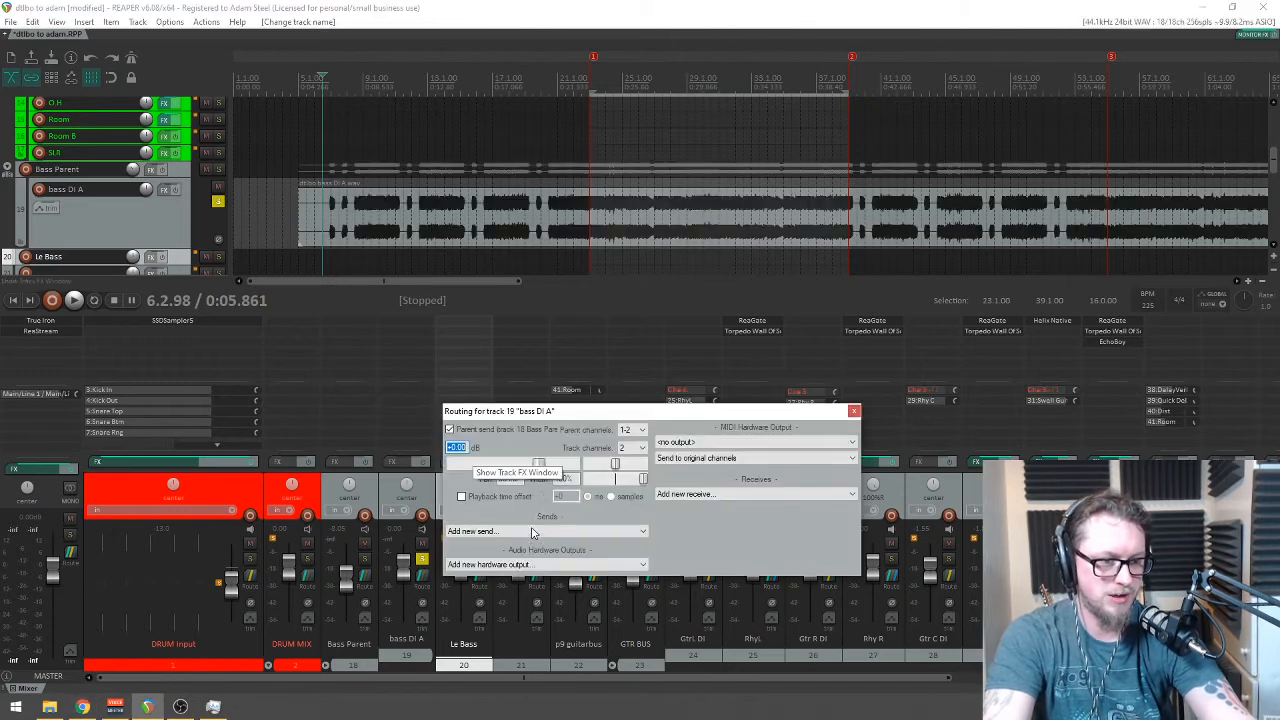
pyautogui.click(490, 564)
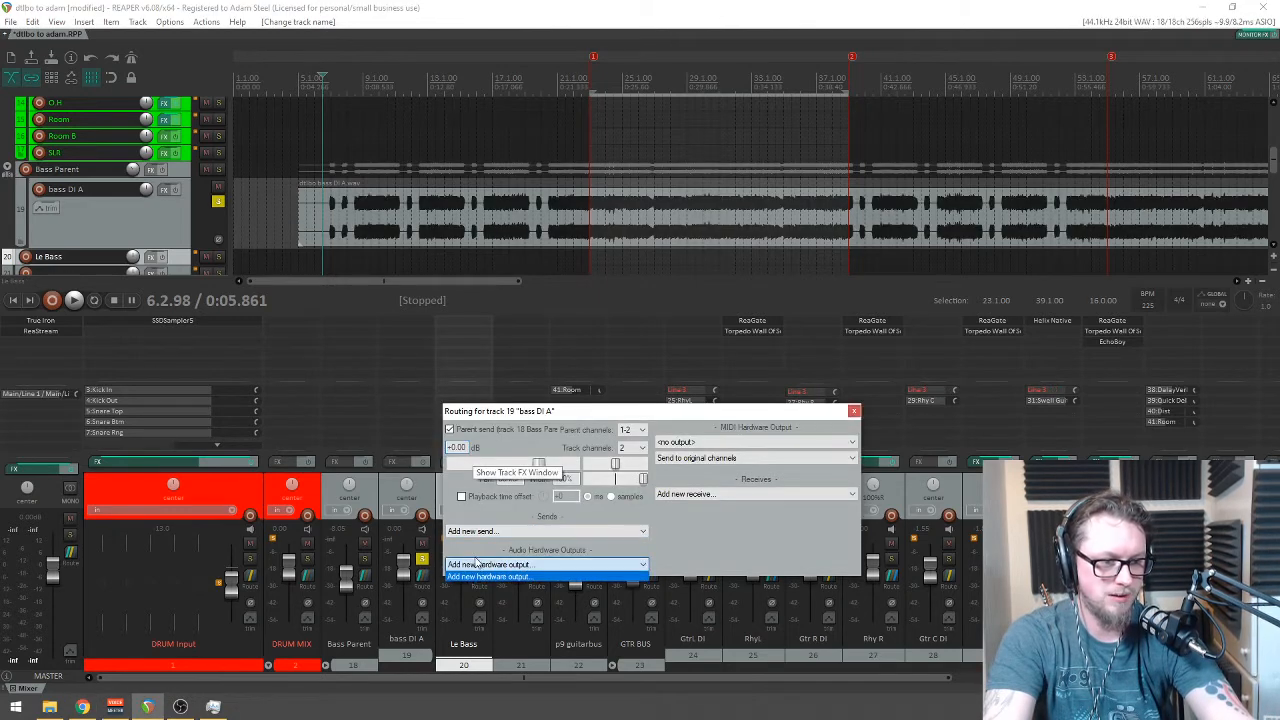
pyautogui.click(489, 576)
pyautogui.press('space')
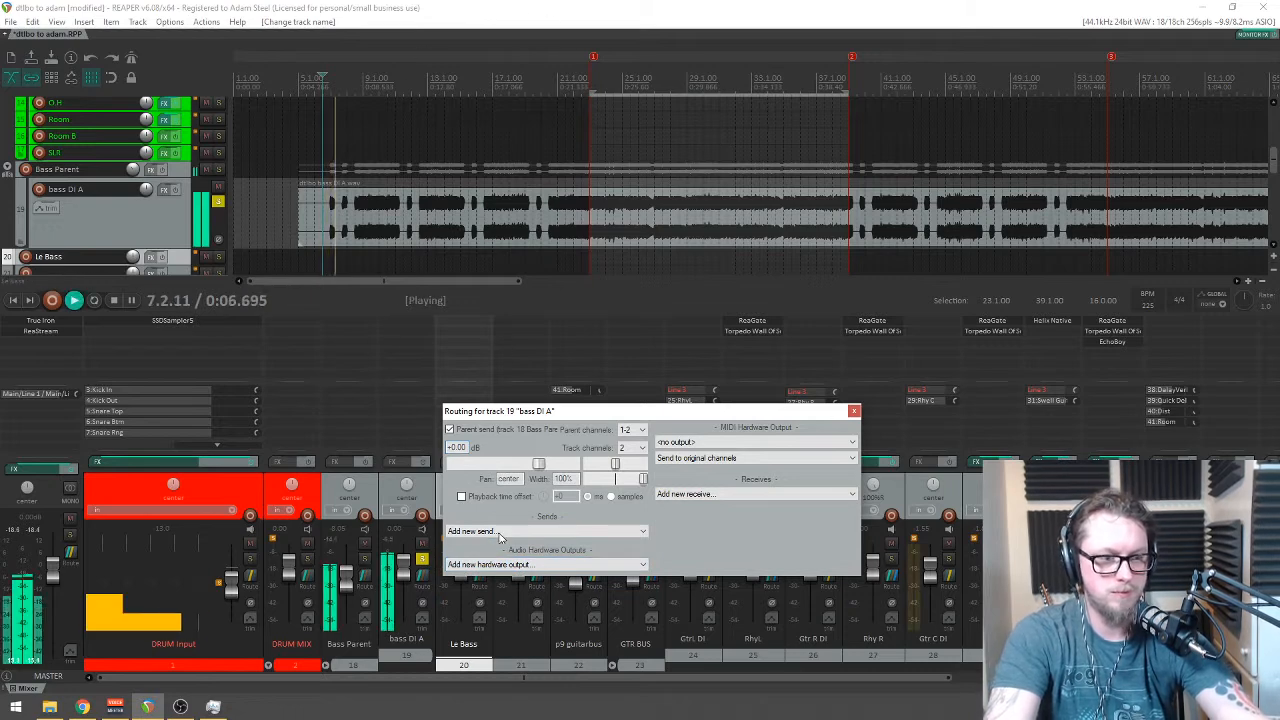
pyautogui.press('space')
pyautogui.click(853, 410)
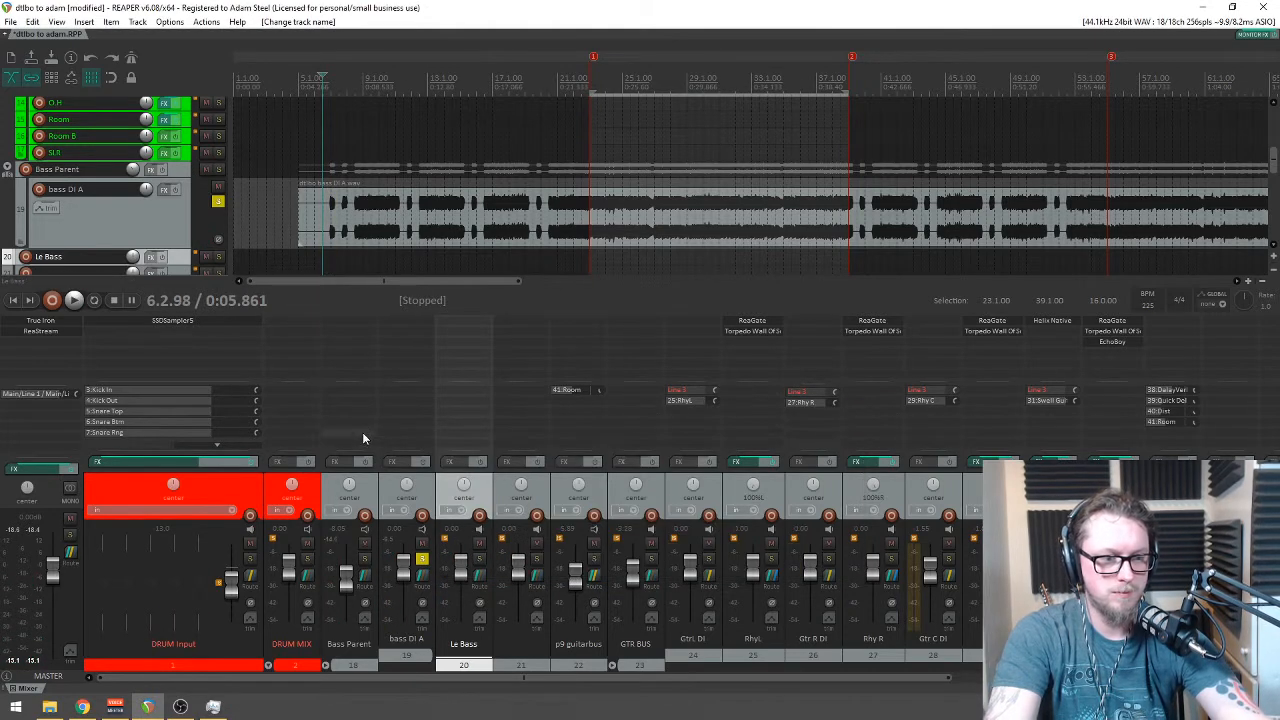
# Step: Route bass DI A to the Line 3 hardware output and start playback to feed the outboard gear
pyautogui.click(420, 400)
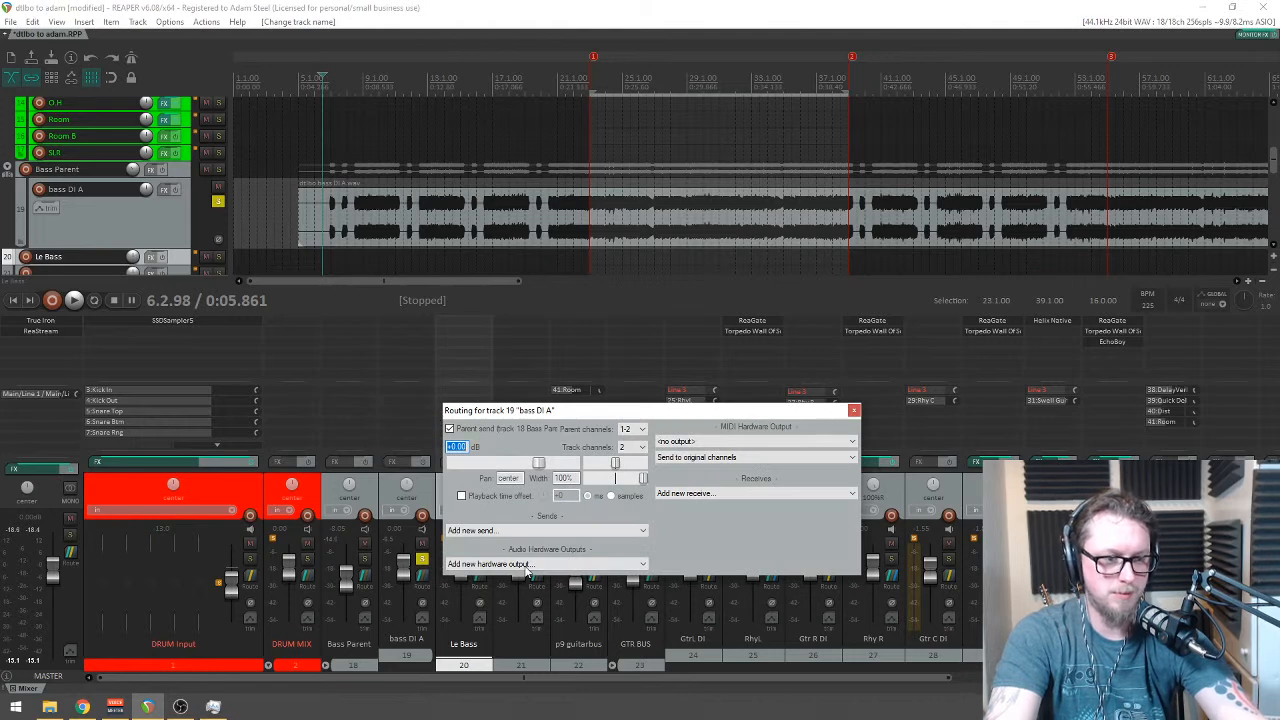
pyautogui.click(527, 564)
pyautogui.click(463, 490)
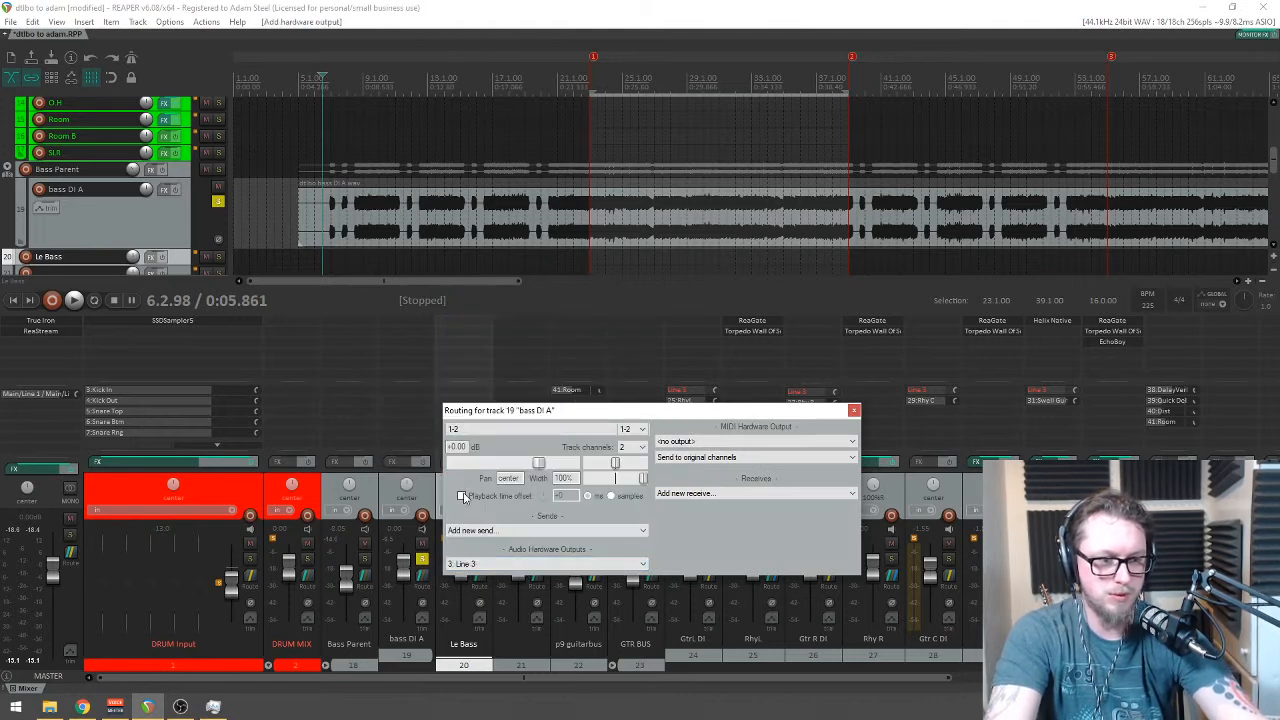
pyautogui.press('space')
pyautogui.press('Escape')
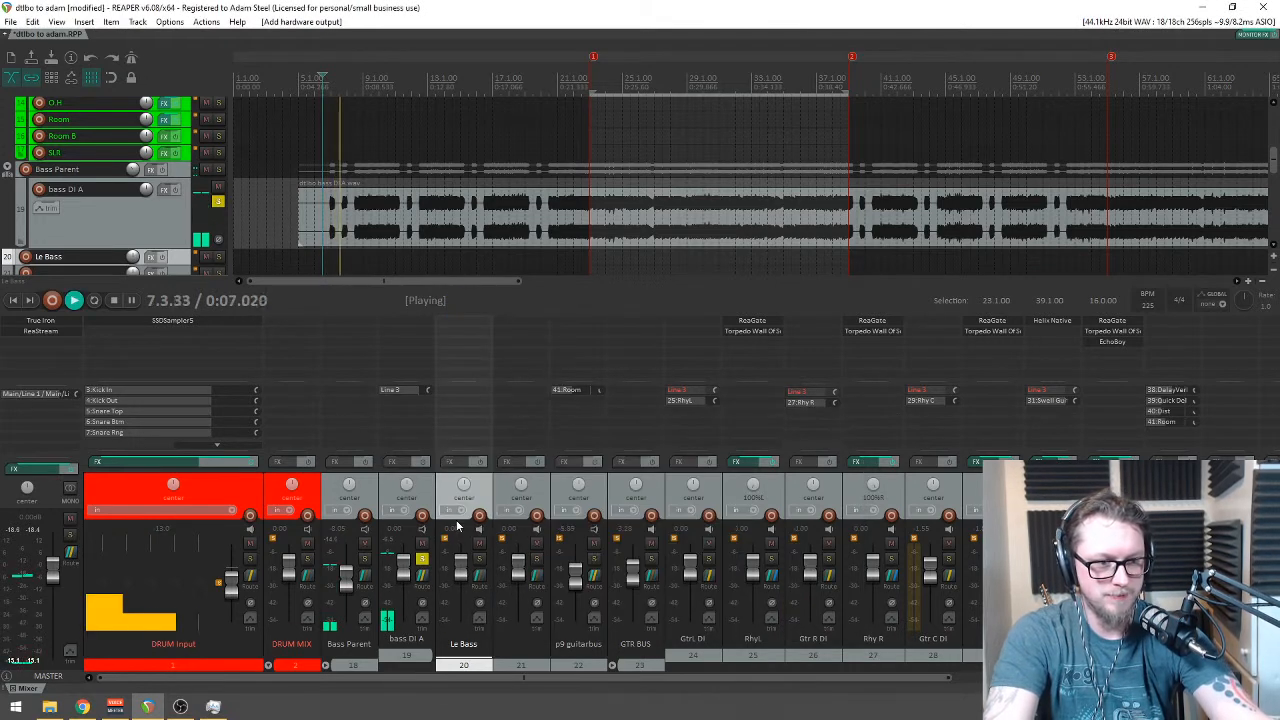
# Step: Arm the Le Bass track for recording, stop playback, and set its mono input to Mic/Line 6
pyautogui.click(26, 260)
pyautogui.press('space')
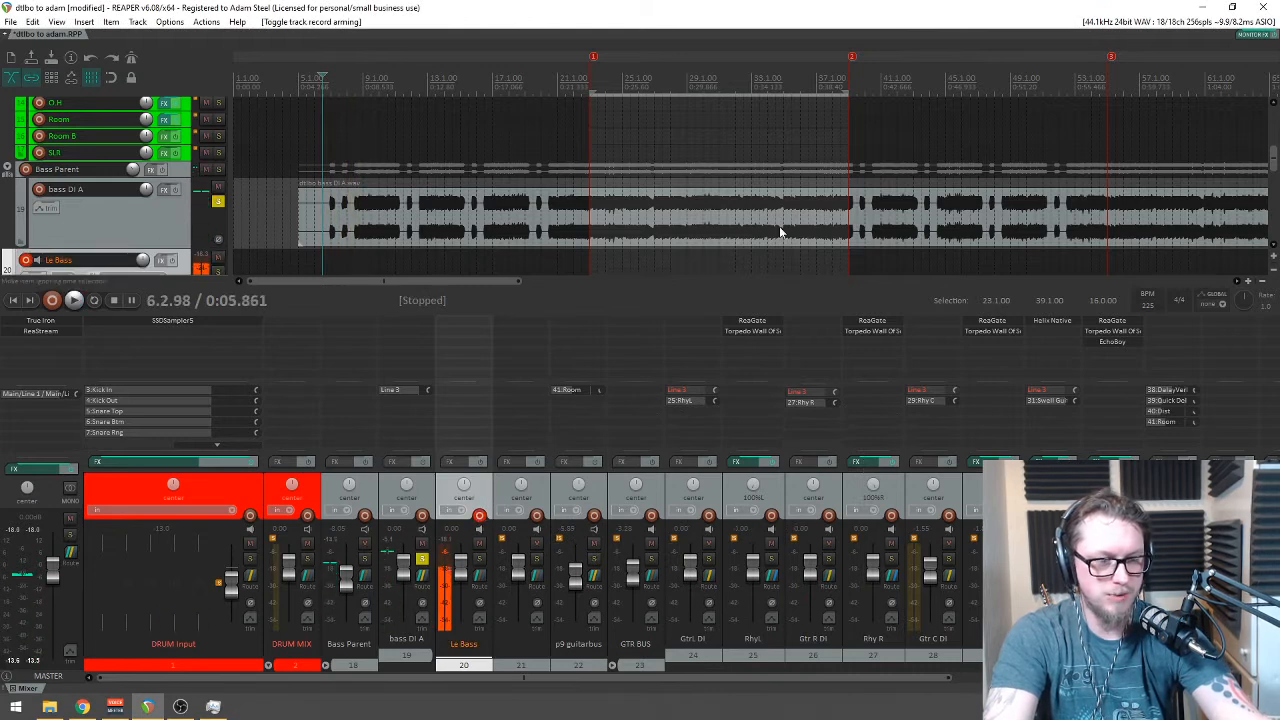
pyautogui.scroll(-3, 699, 233)
pyautogui.click(152, 211)
pyautogui.moveTo(200, 222)
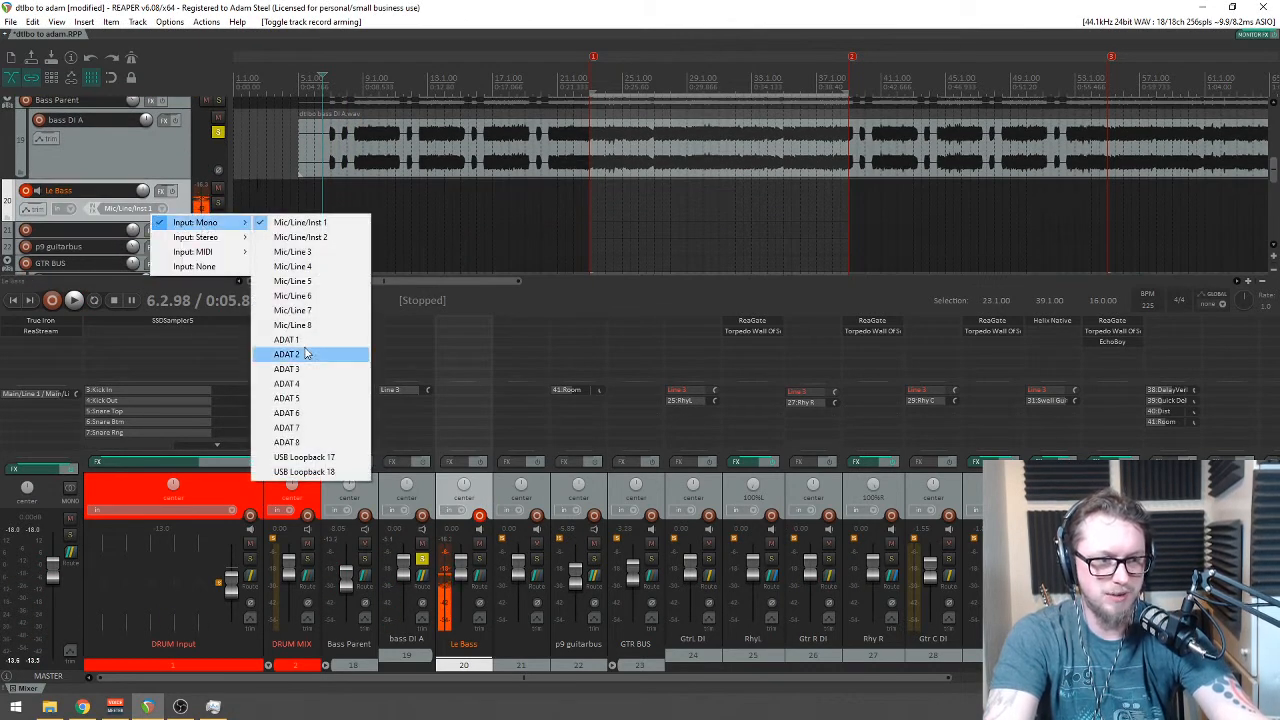
pyautogui.click(292, 296)
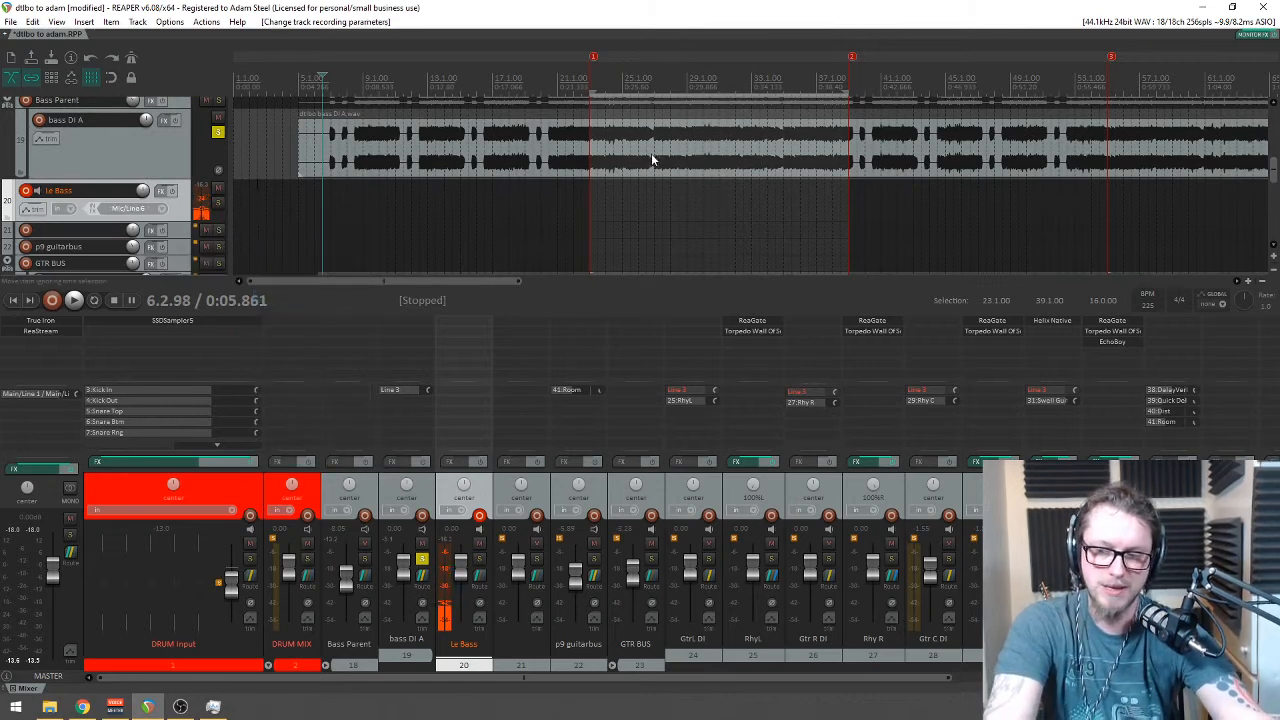
# Step: Play bass DI A from bar 6 to check the Le Bass input, and disable bass DI A's parent send
pyautogui.press('space')
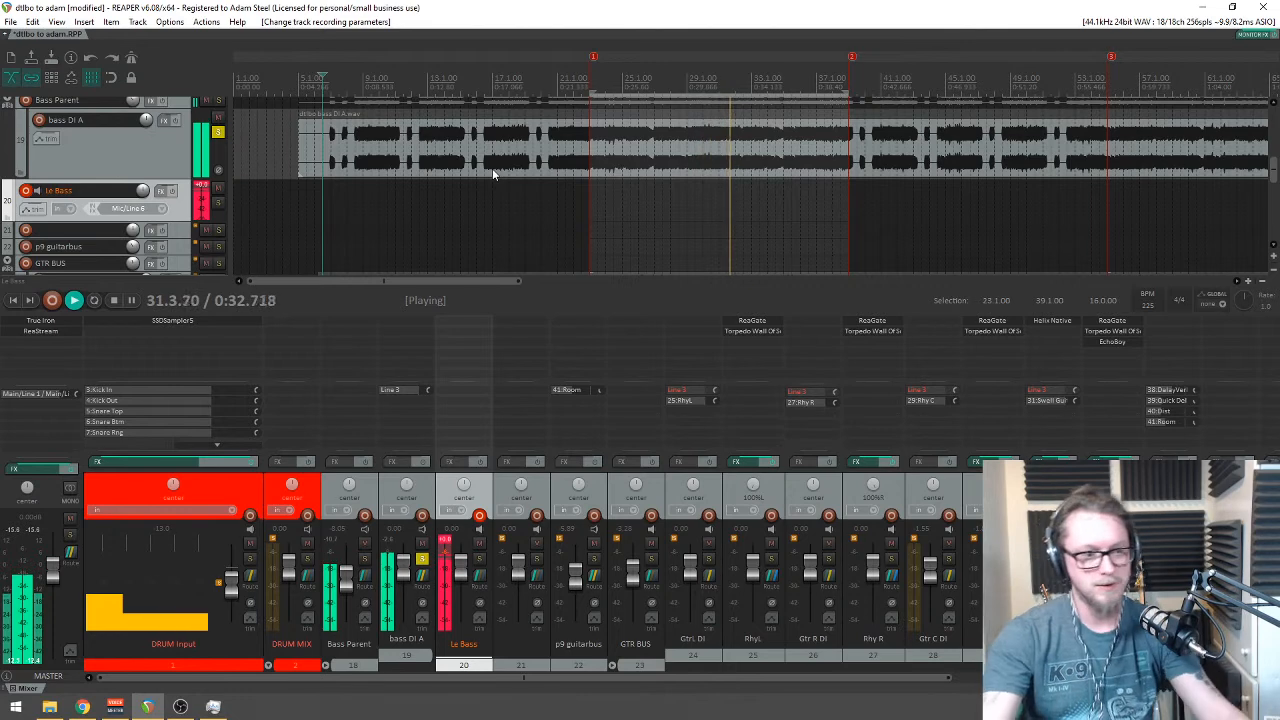
pyautogui.press('space')
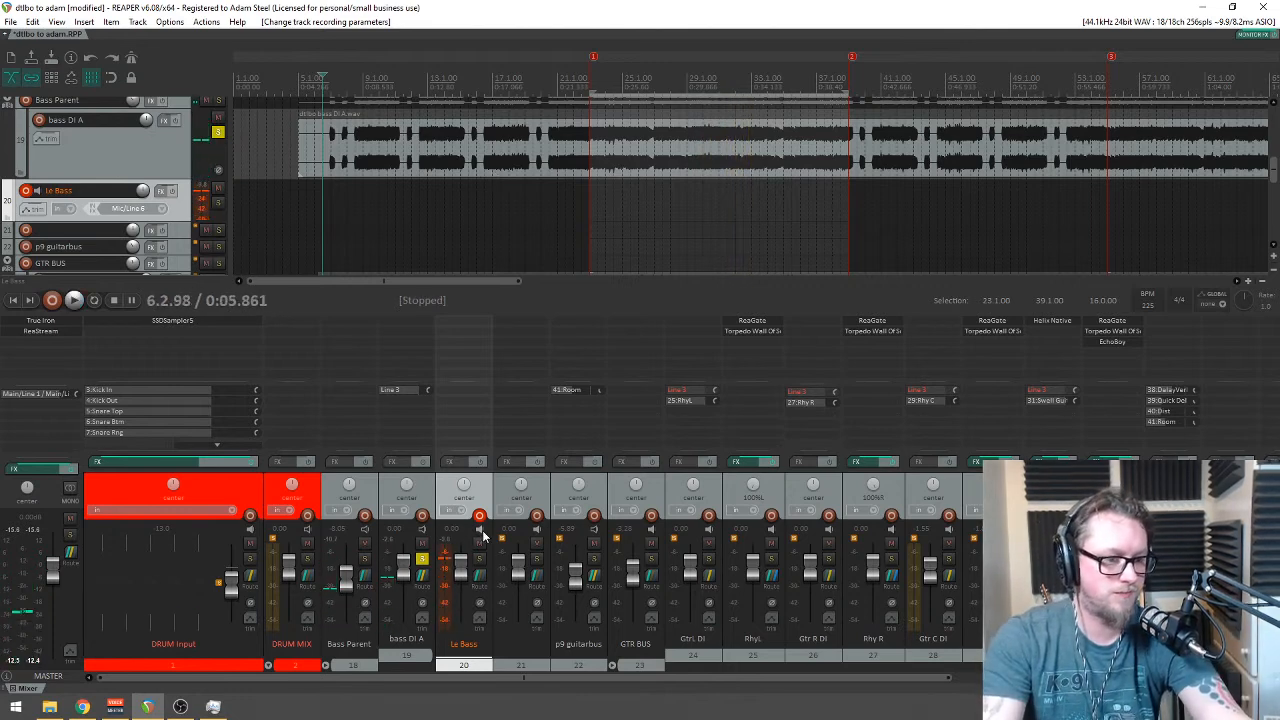
pyautogui.click(424, 577)
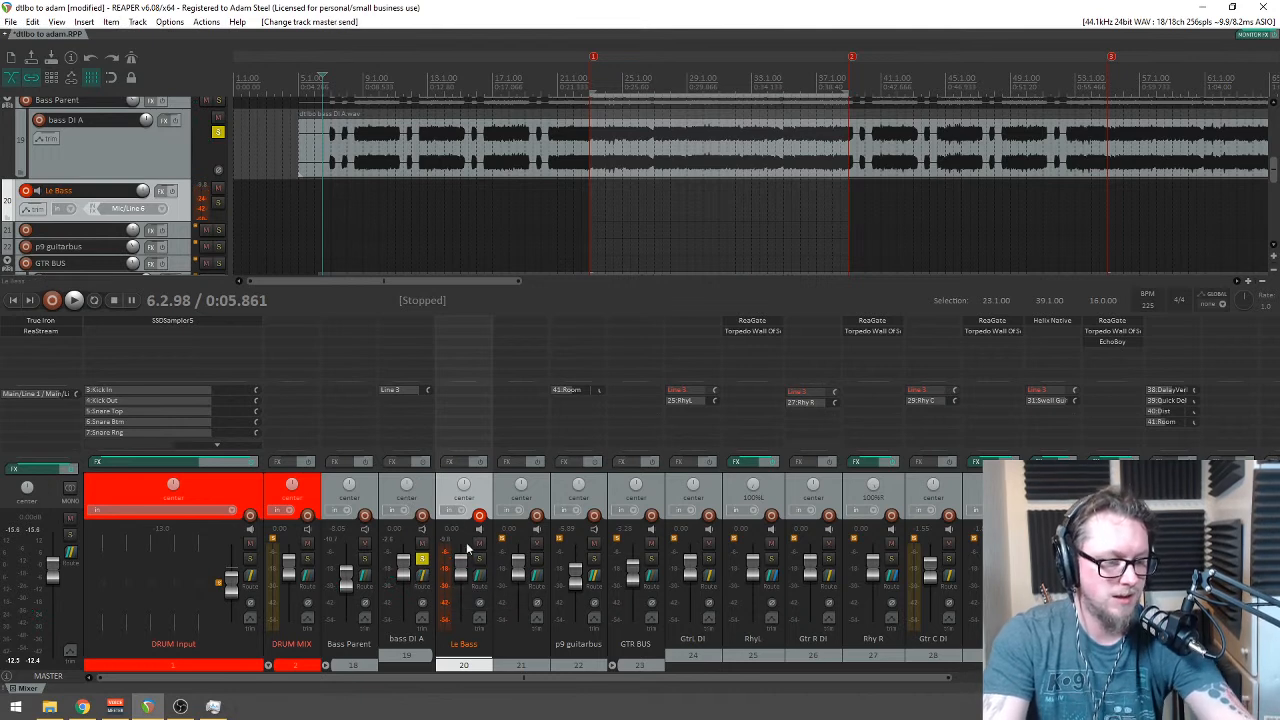
# Step: Solo Le Bass during playback to monitor the returned bass signal, and stop playback
pyautogui.press('space')
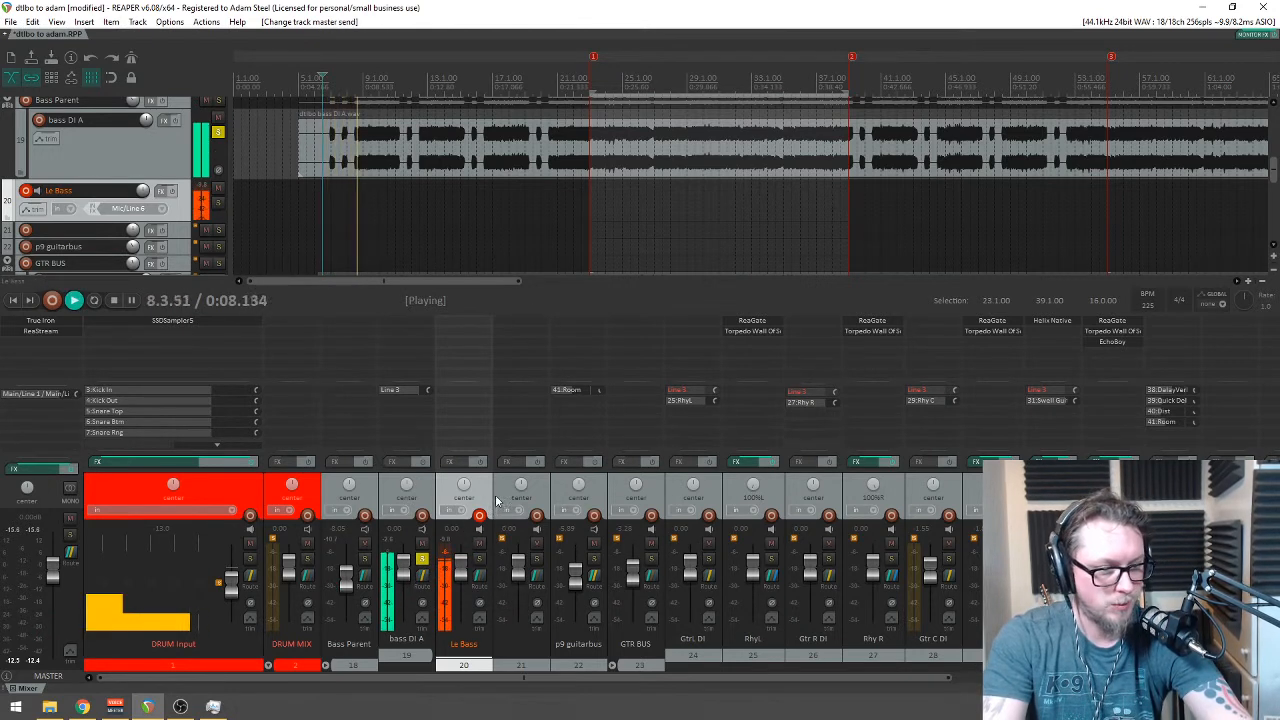
pyautogui.click(480, 558)
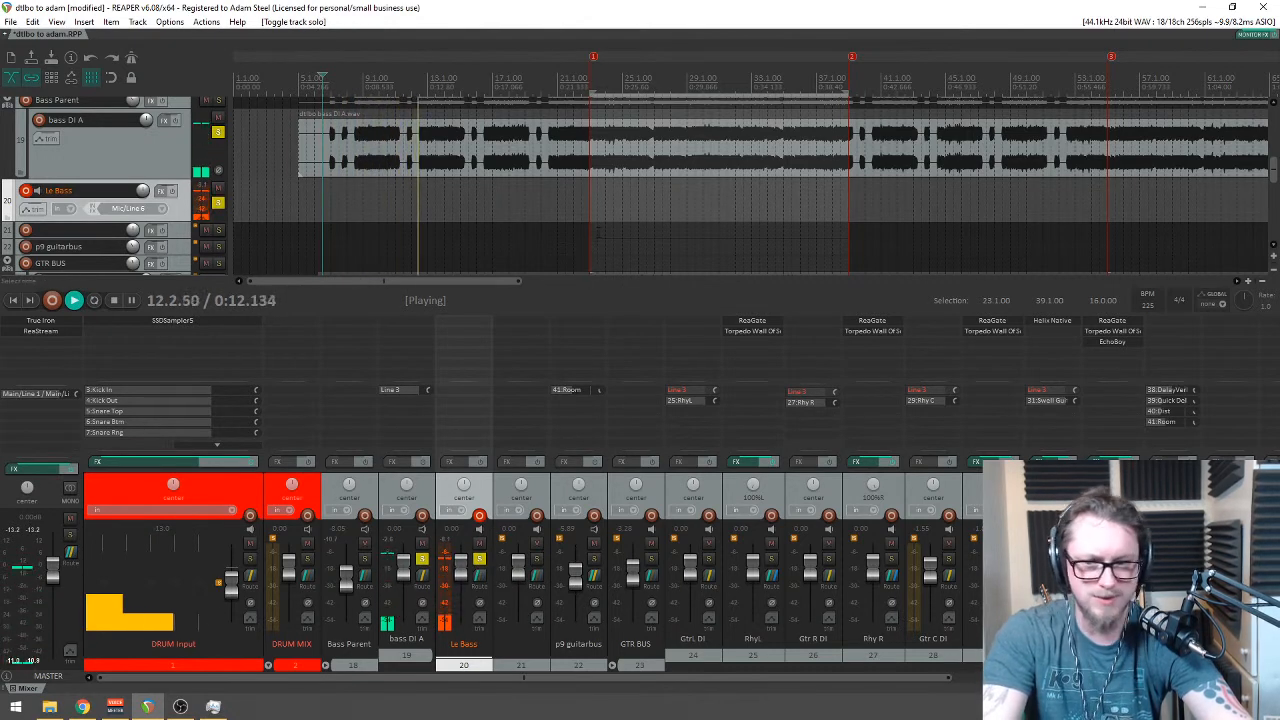
pyautogui.scroll(-3, 530, 212)
pyautogui.scroll(5, 555, 132)
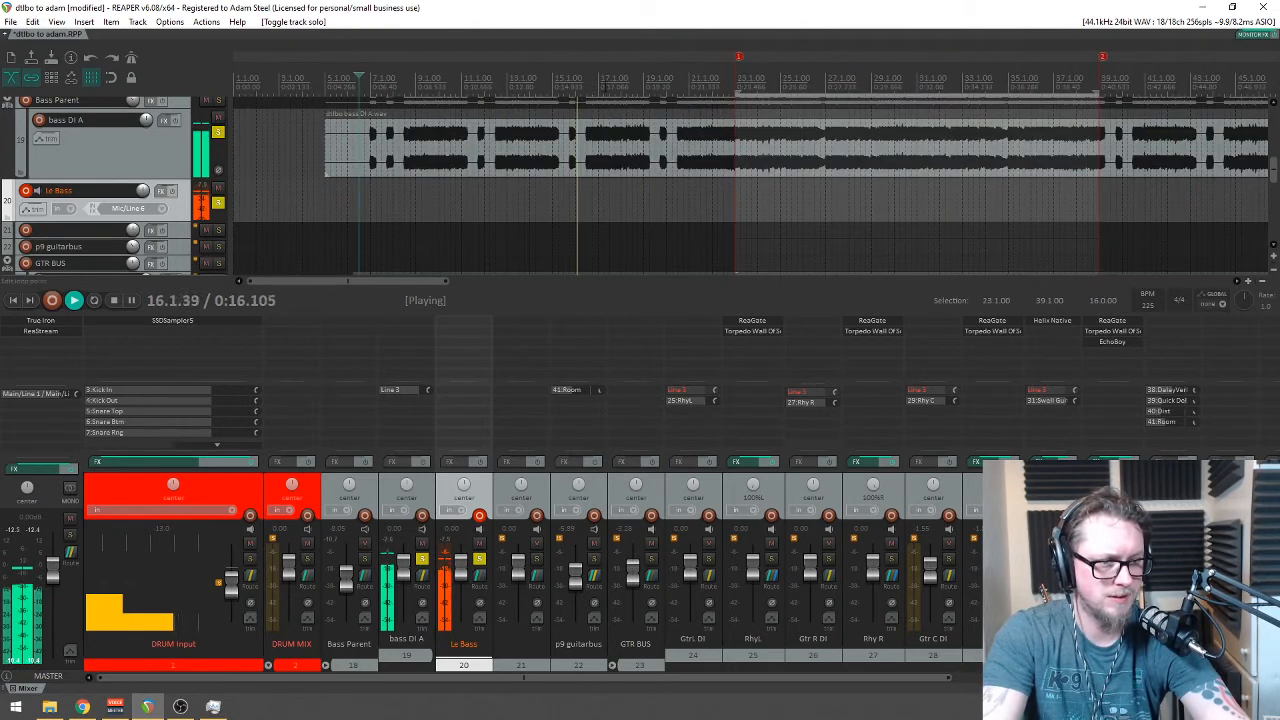
pyautogui.press('-')
pyautogui.press('space')
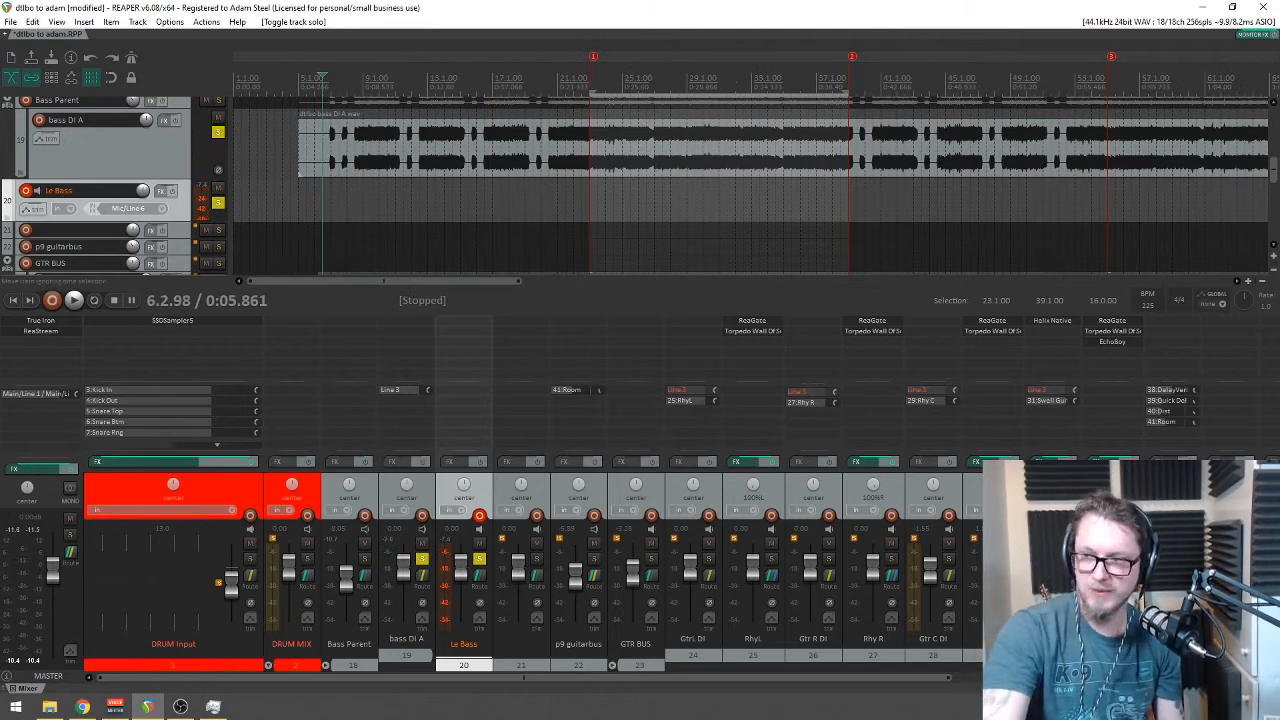
# Step: Switch briefly to OBS and back, and replay the bass from bar 6 repeatedly to audition the Le Bass pedal's return level
pyautogui.click(180, 706)
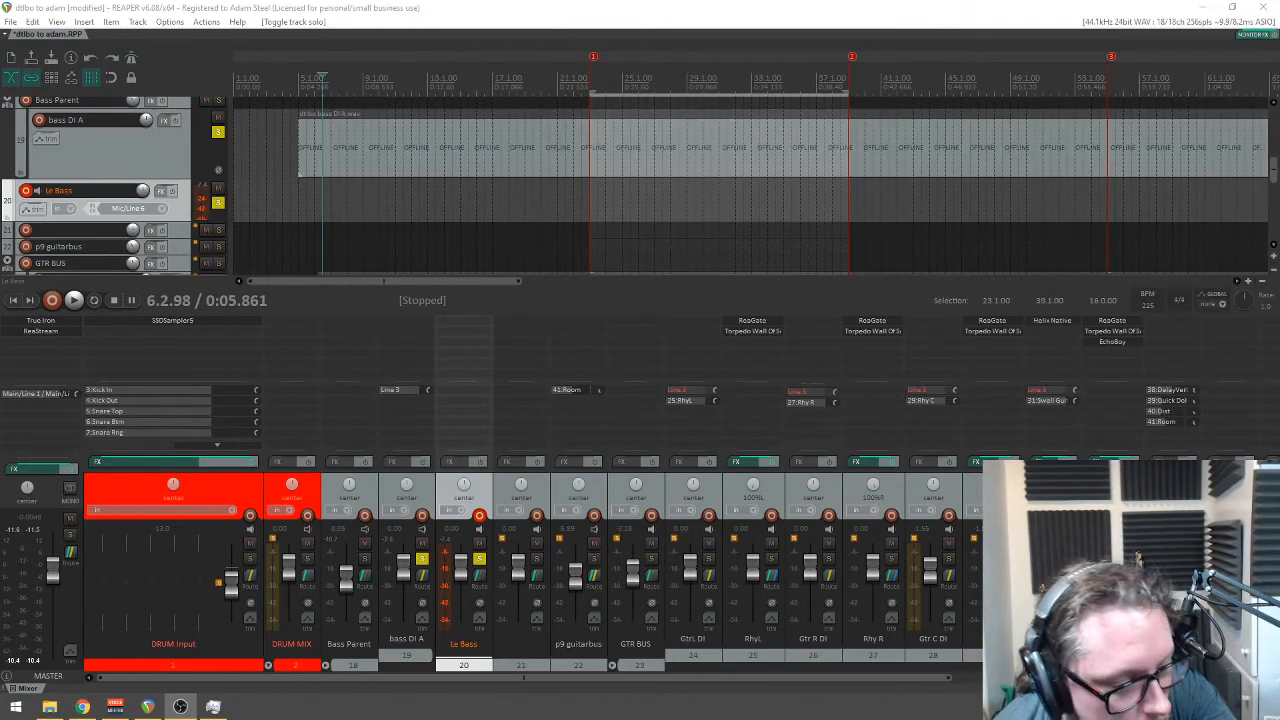
pyautogui.hotkey('alt', 'Tab')
pyautogui.press('space')
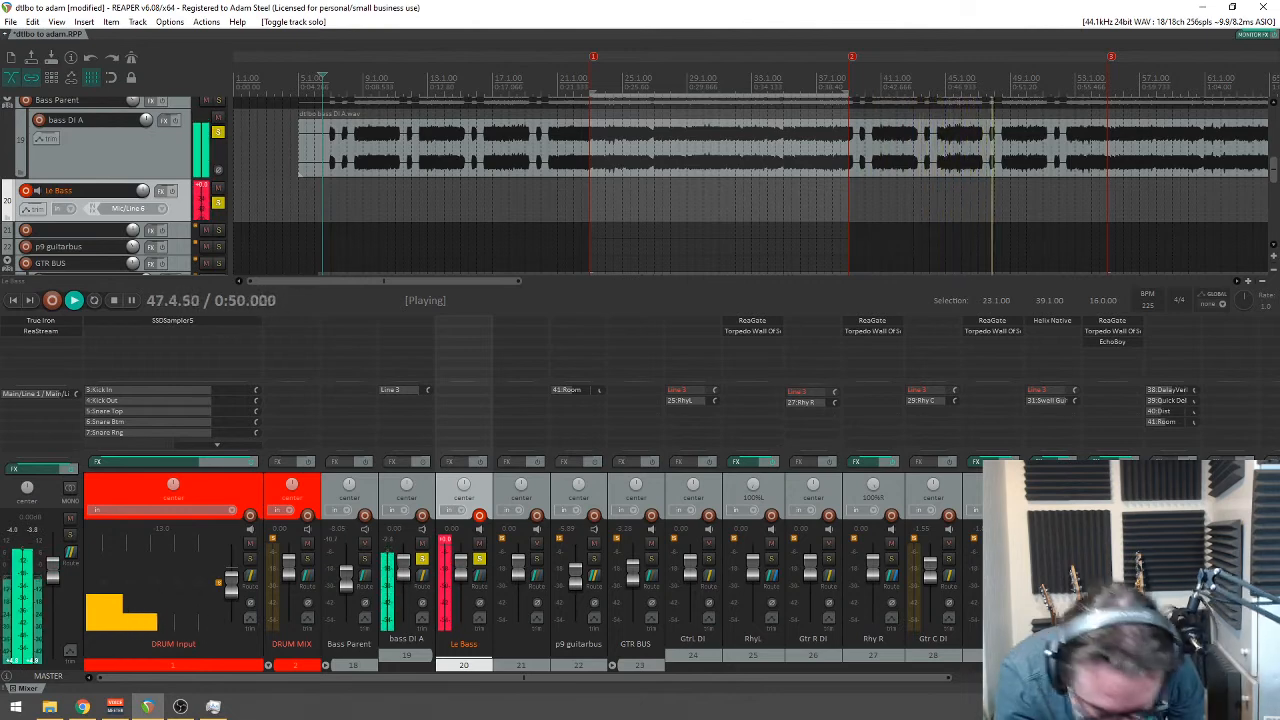
pyautogui.press('space')
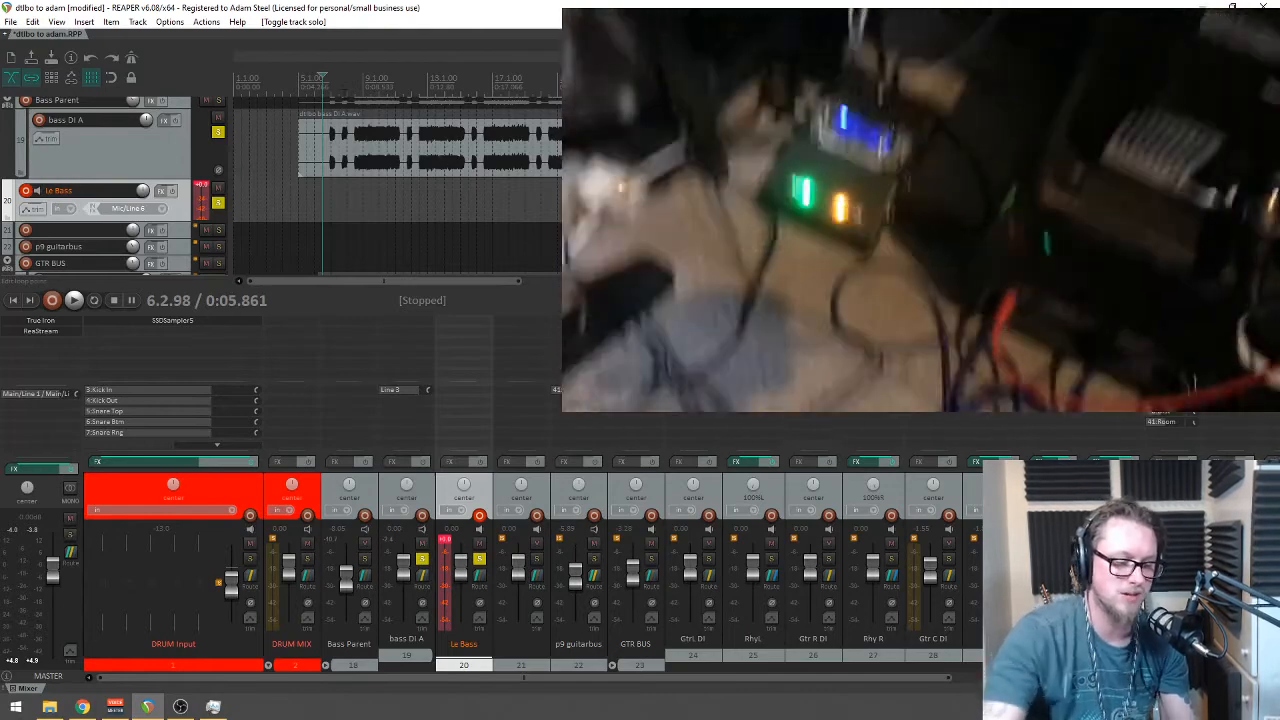
pyautogui.press('space')
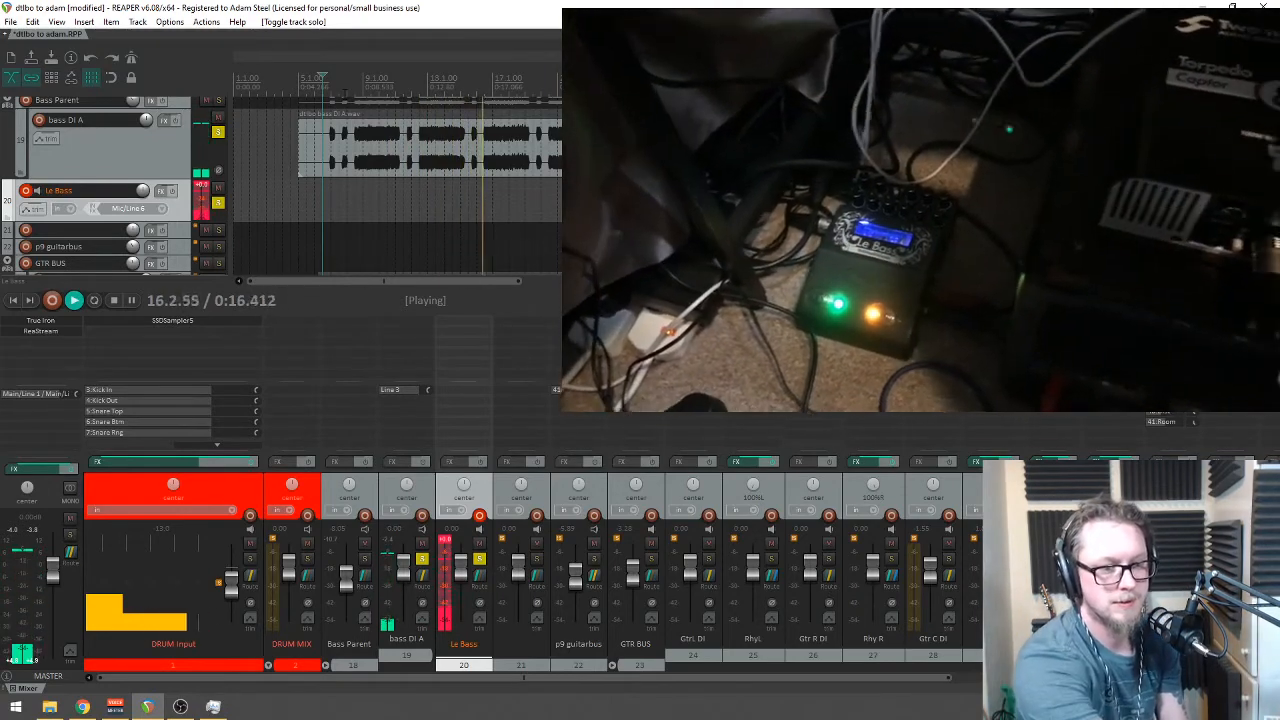
pyautogui.press('space')
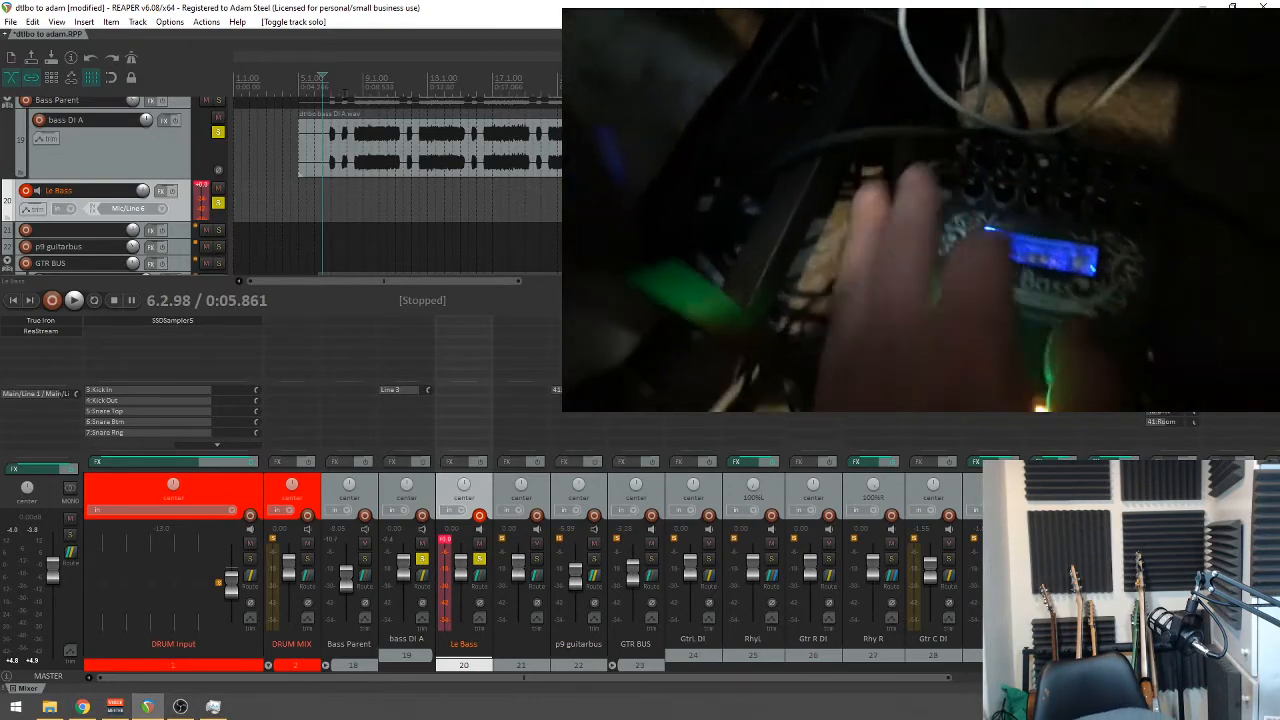
# Step: Play the bass from bar 6 to test the adjusted pedal level, stop playback, and switch away from the pedal camera view
pyautogui.press('space')
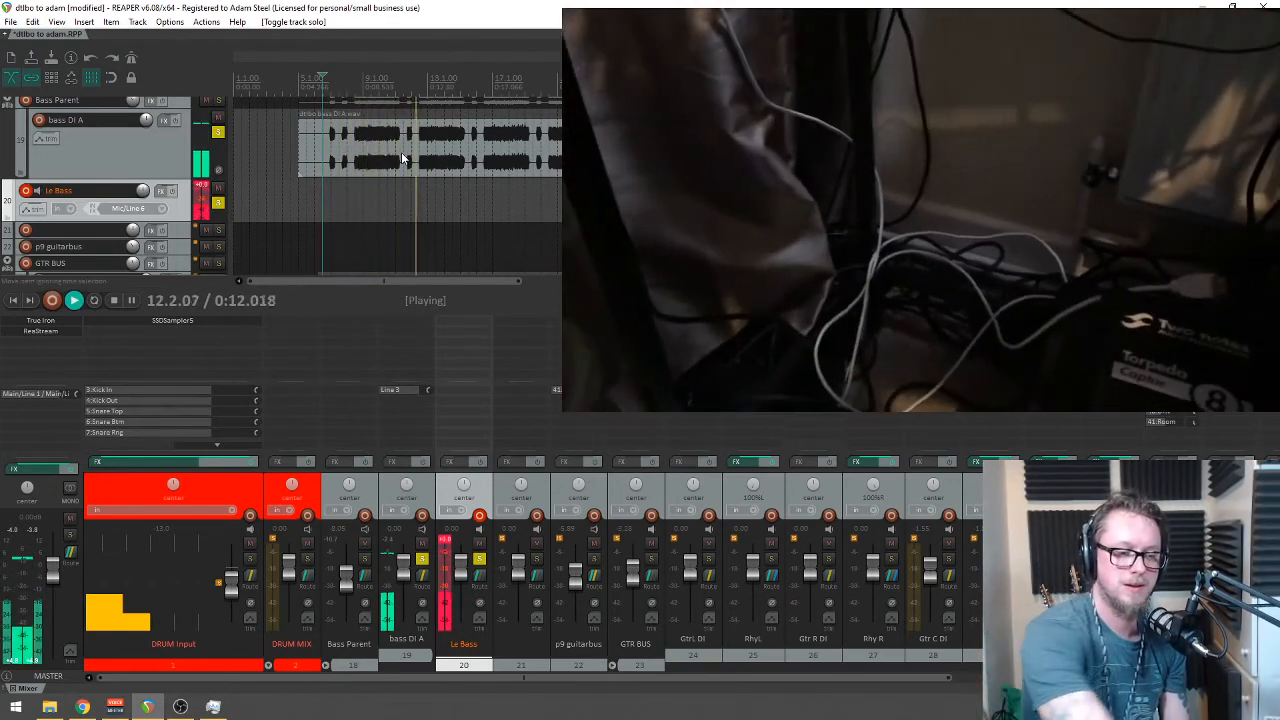
pyautogui.press('space')
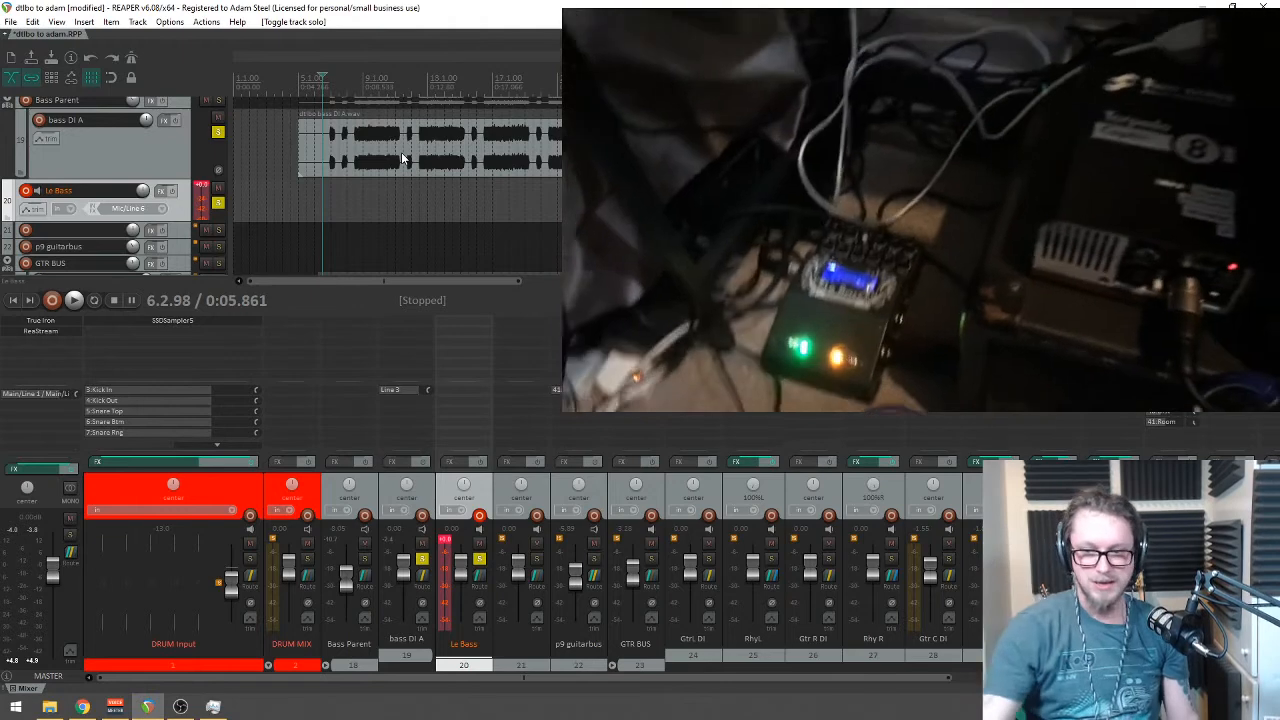
pyautogui.hotkey('alt', 'Tab')
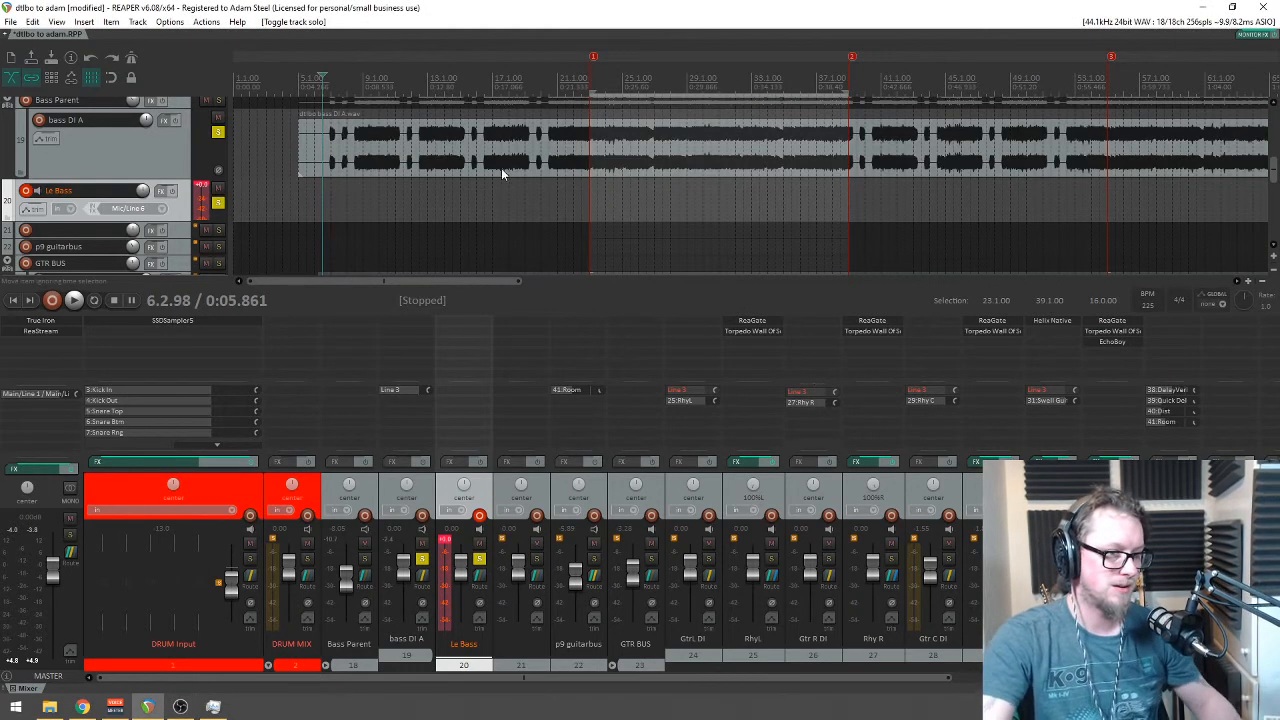
# Step: Replay bass DI A from bar 6 to check the Le Bass input level against clipping, and stop playback
pyautogui.press('space')
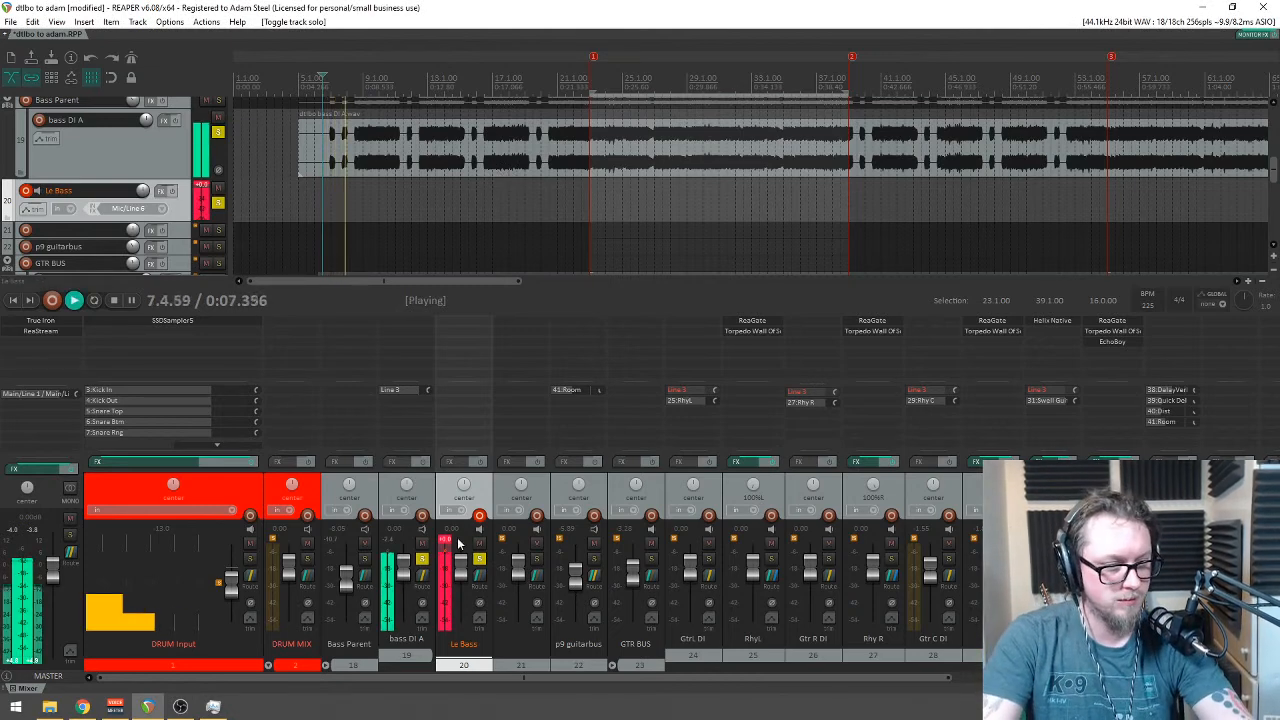
pyautogui.moveTo(481, 566)
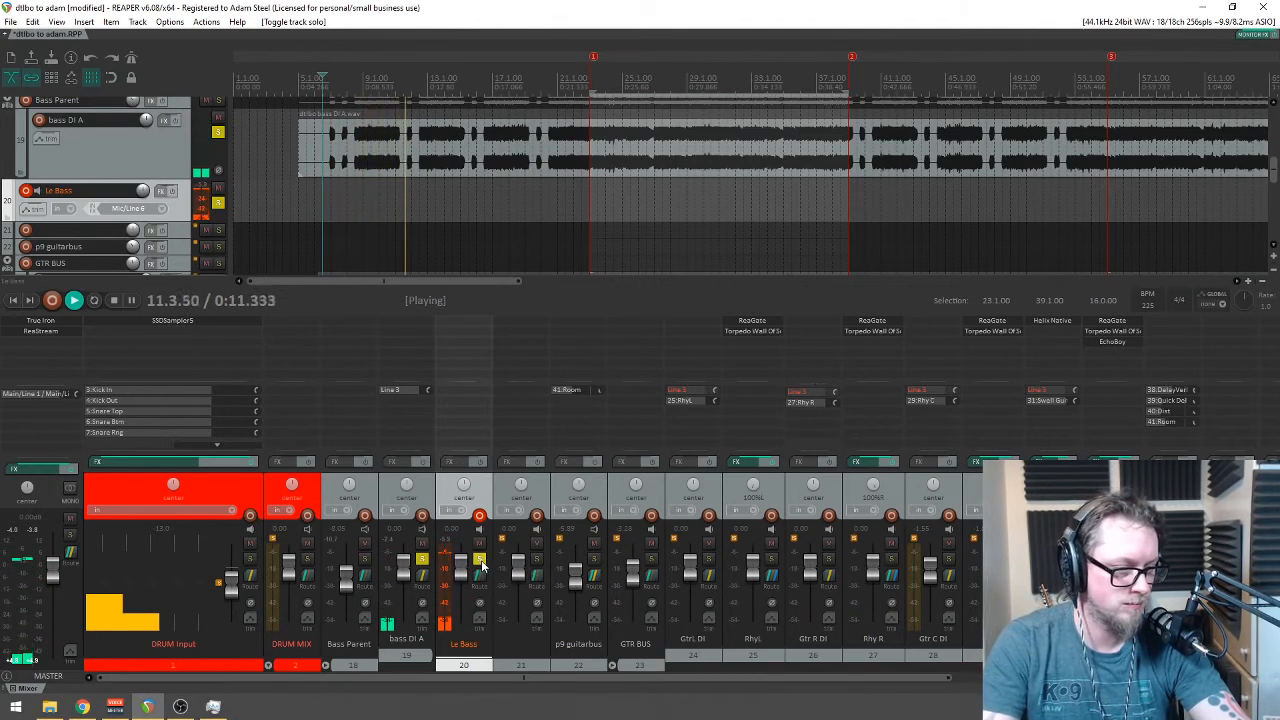
pyautogui.scroll(-3, 505, 150)
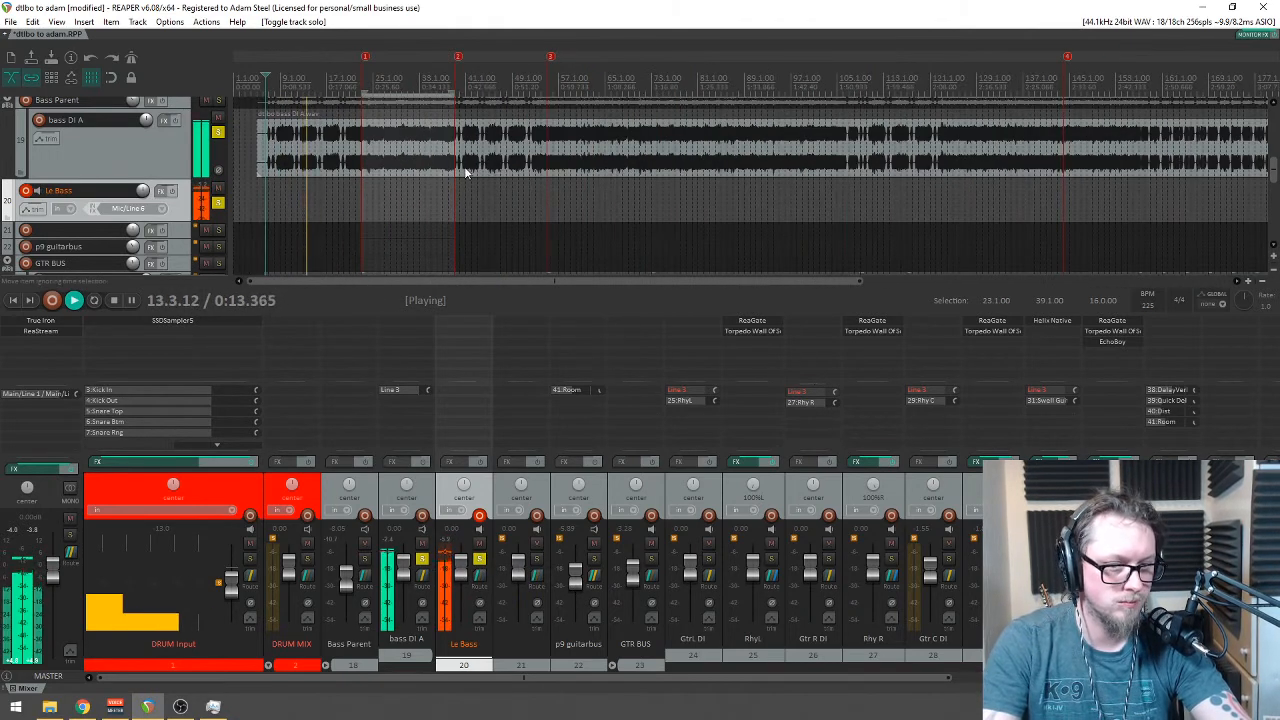
pyautogui.scroll(2, 420, 118)
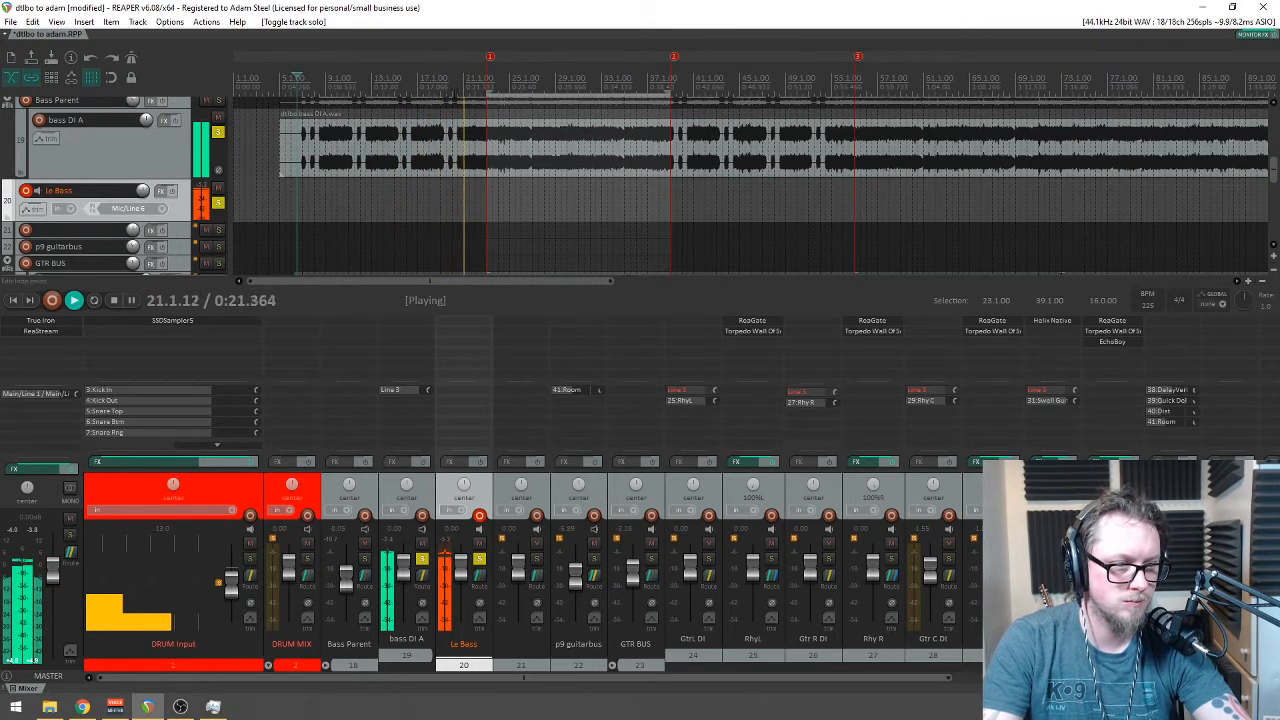
pyautogui.scroll(-2, 300, 160)
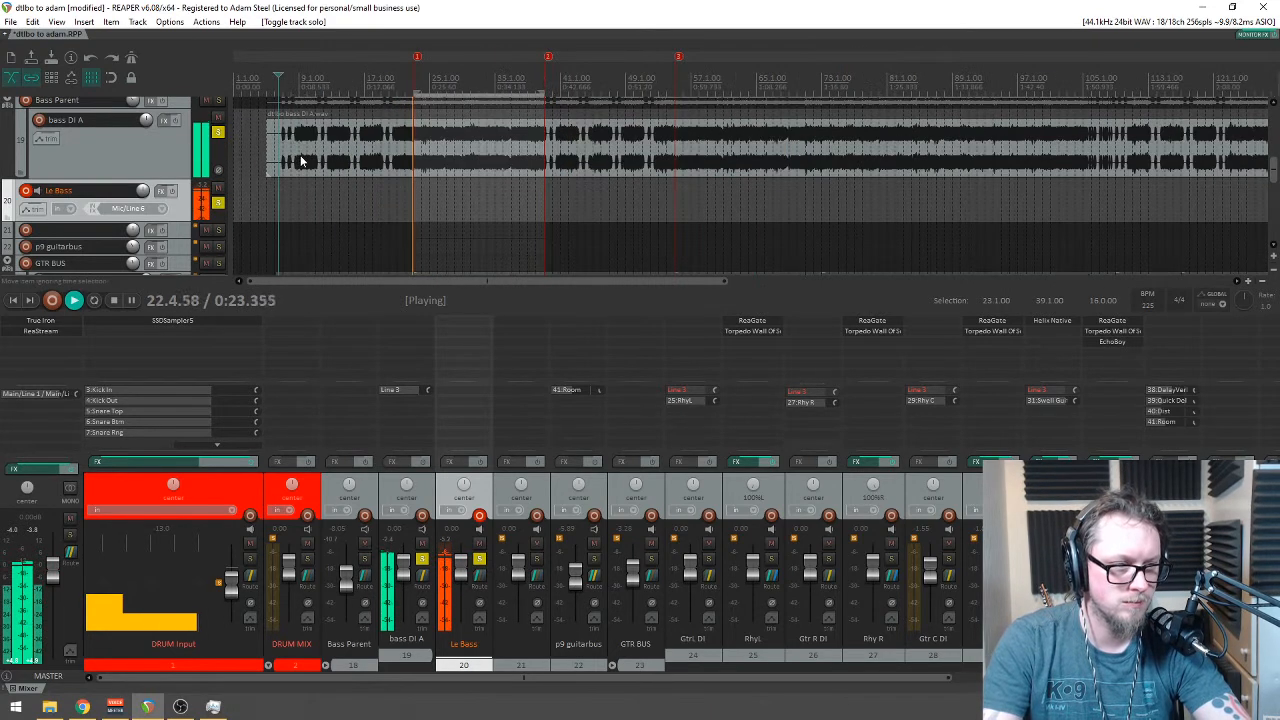
pyautogui.scroll(-2, 318, 160)
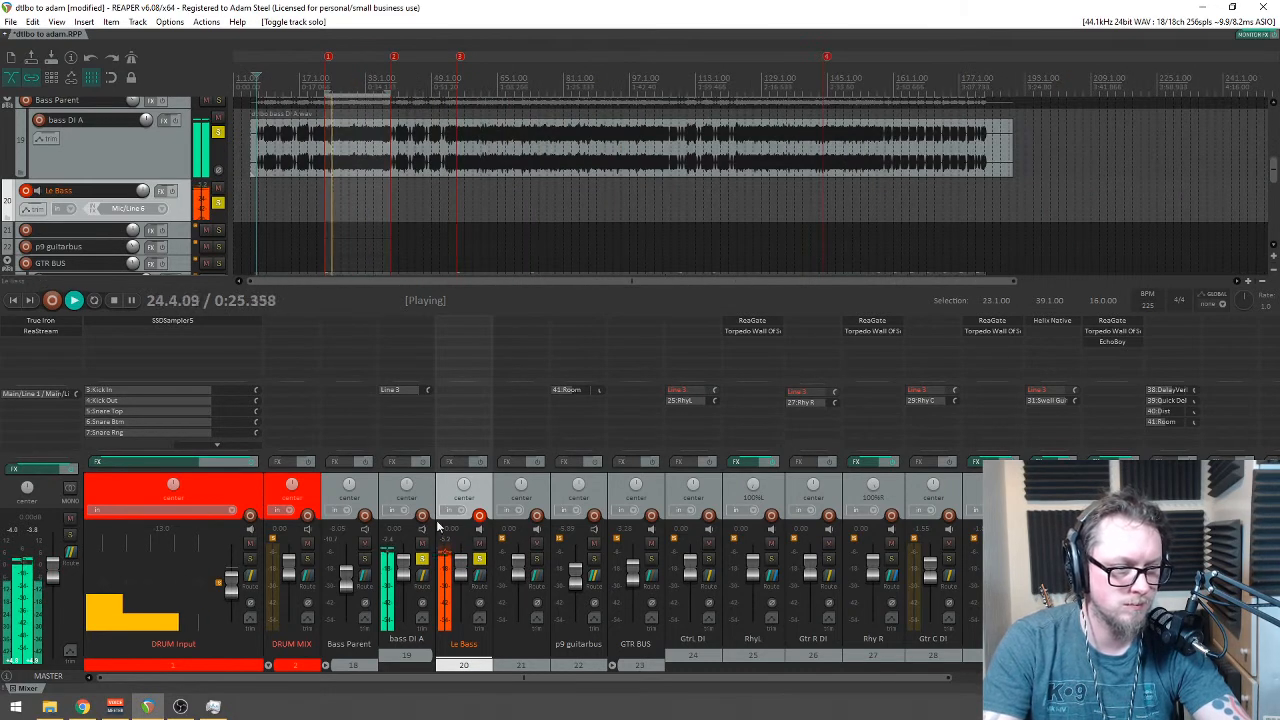
pyautogui.press('space')
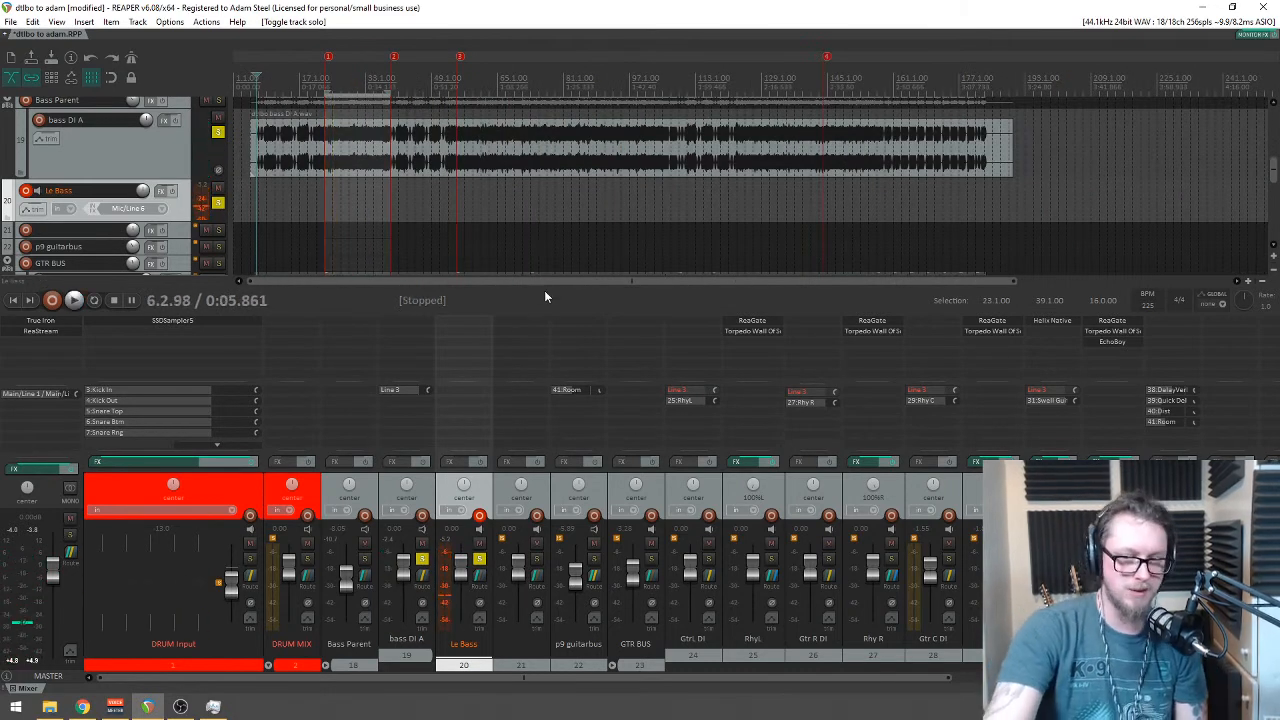
pyautogui.scroll(-2, 544, 200)
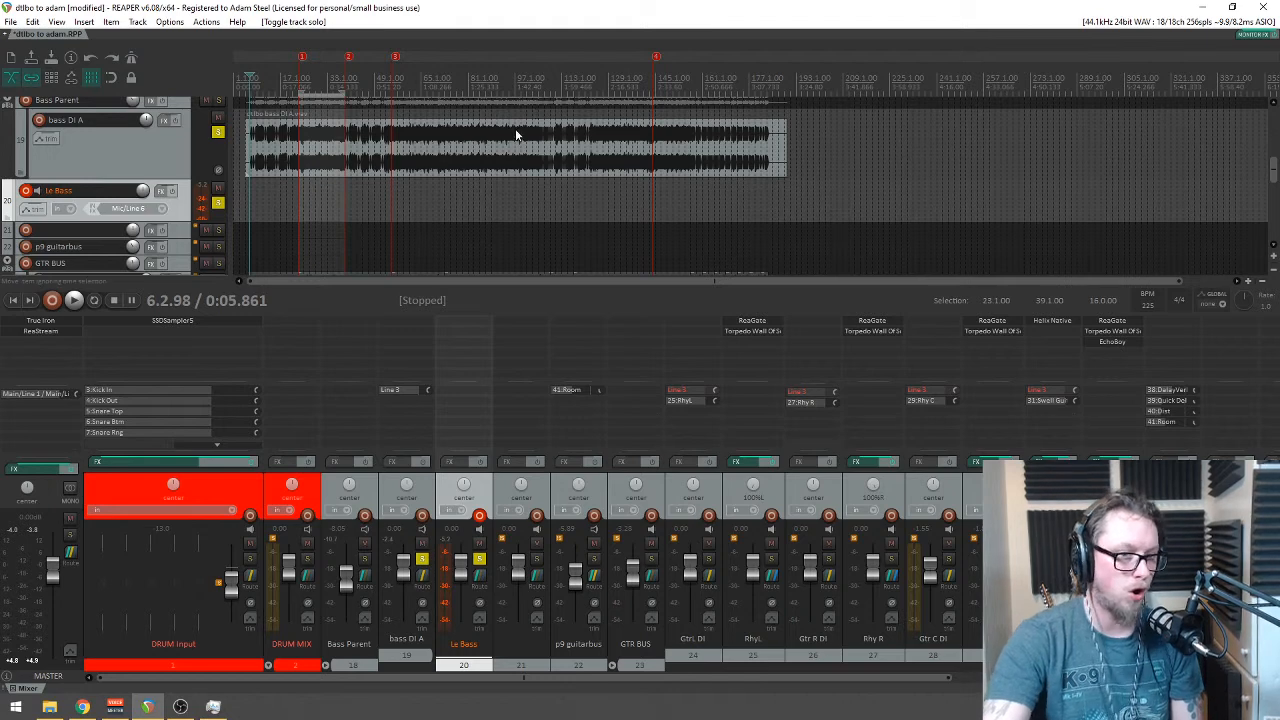
# Step: Start recording the reamped bass onto Le Bass from bar 6, and lower that track's volume to about -5.23 dB
pyautogui.scroll(4, 515, 133)
pyautogui.hotkey('ctrl', 'r')
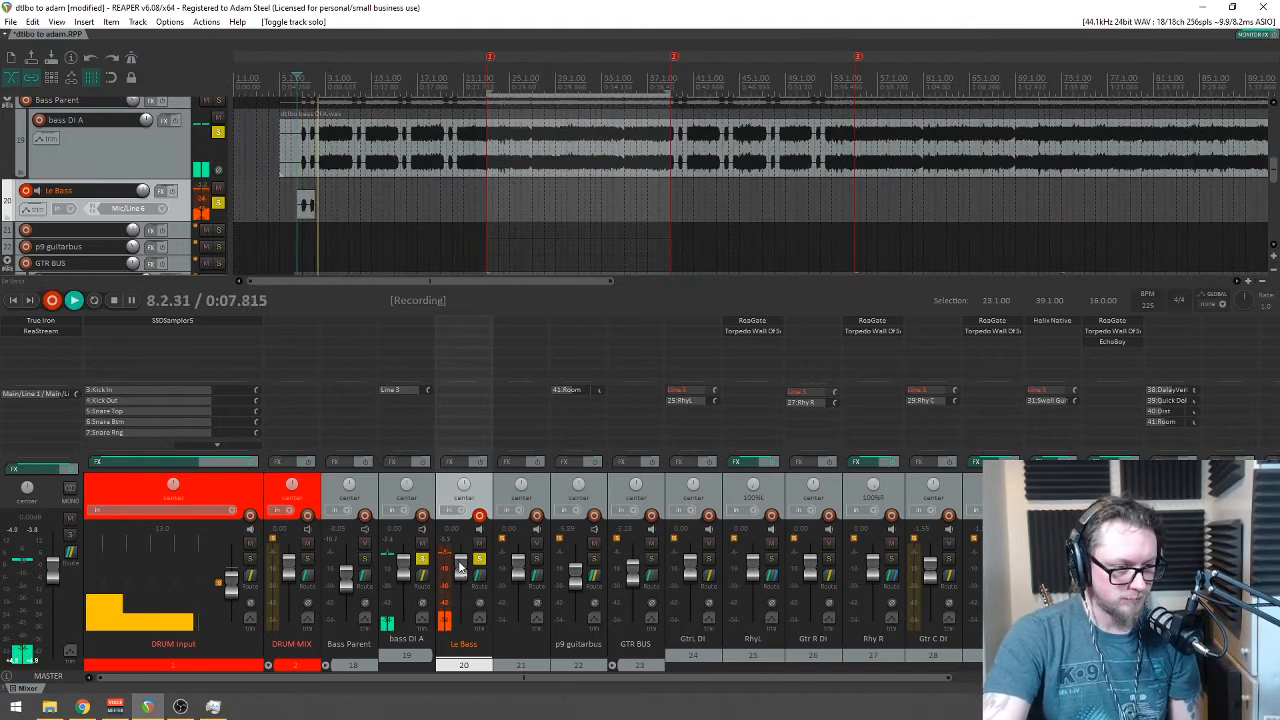
pyautogui.moveTo(461, 572); pyautogui.dragTo(461, 575)
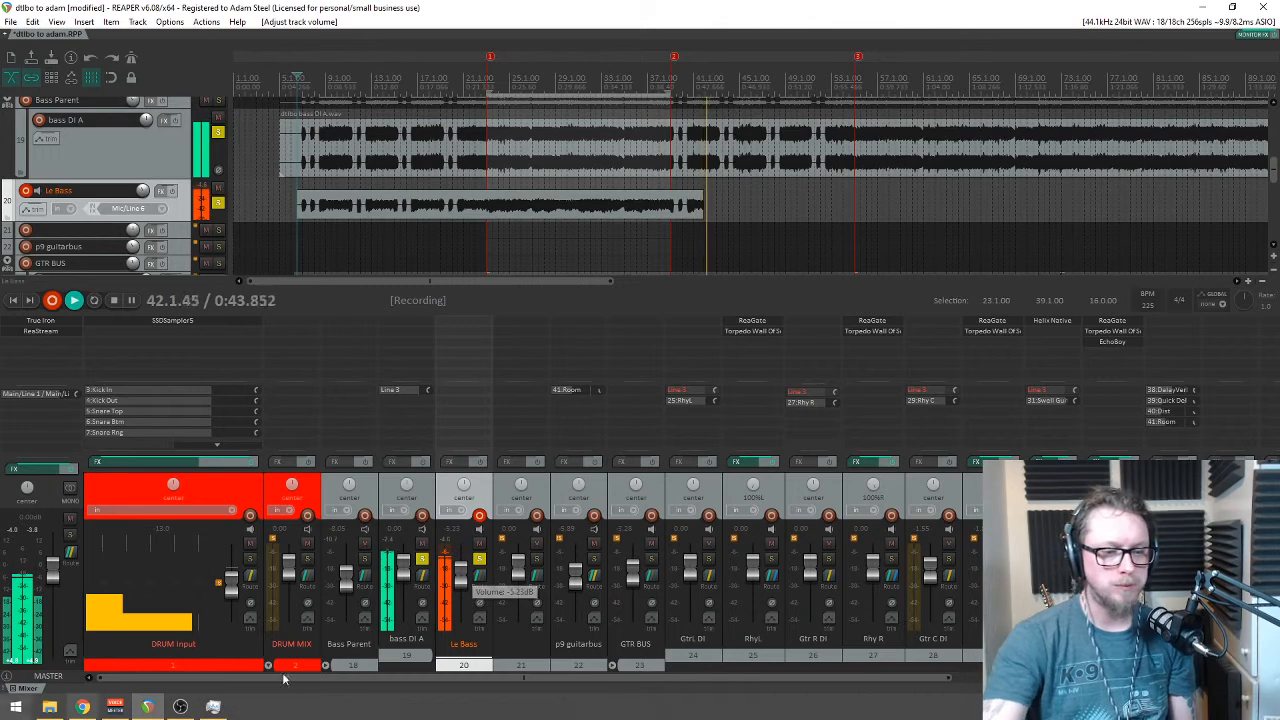
# Step: Solo GTR BUS alongside the bass during recording, and set the Le Bass volume to -1.89 dB
pyautogui.click(652, 560)
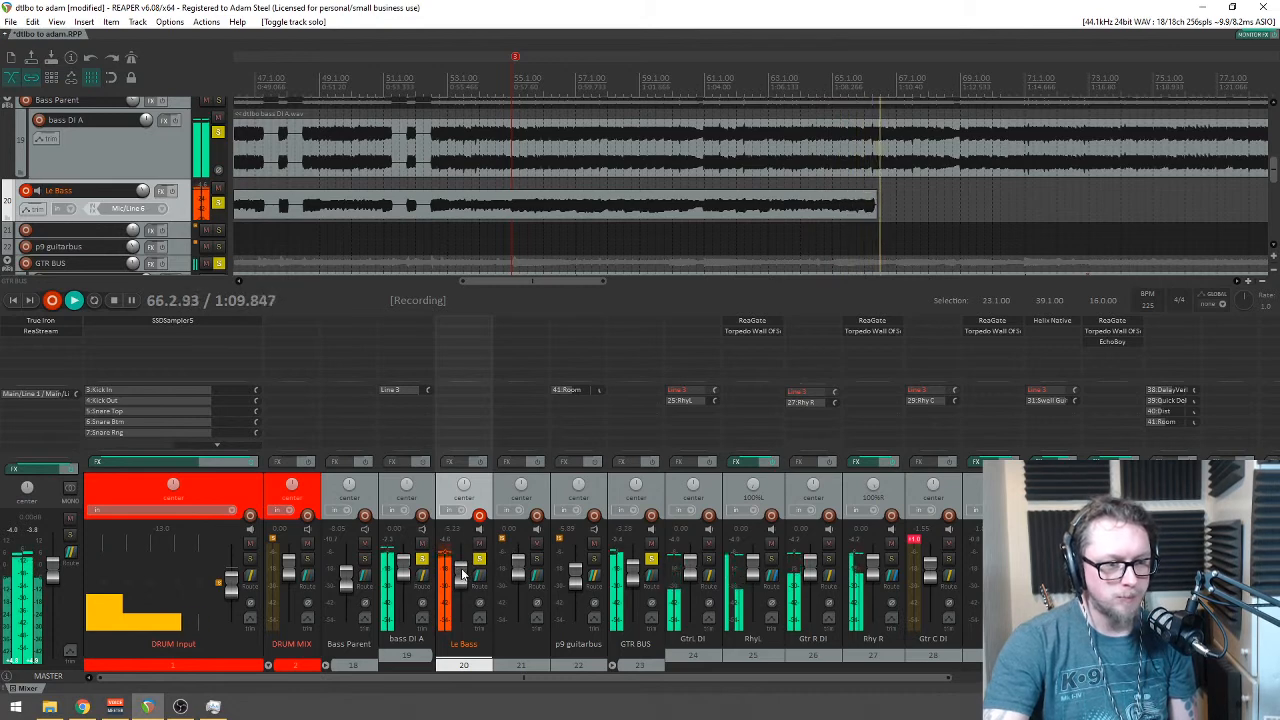
pyautogui.moveTo(461, 583); pyautogui.dragTo(461, 579)
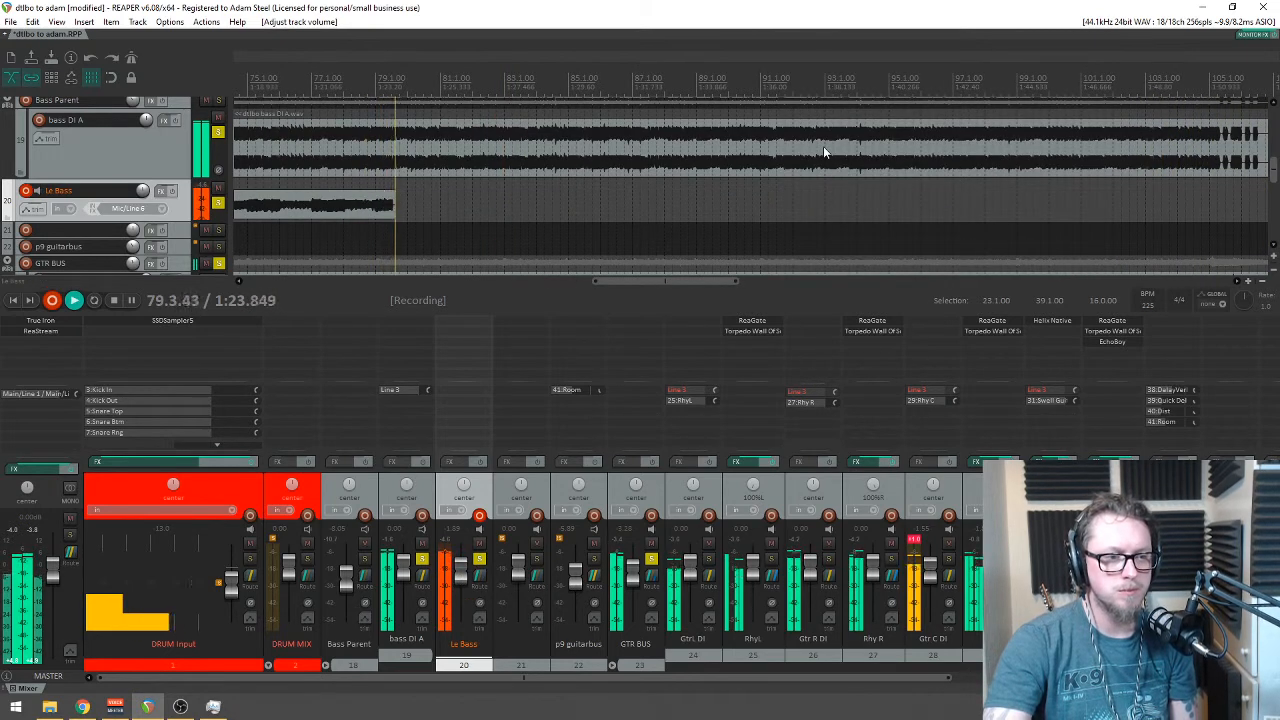
# Step: Continue the Le Bass recording through the final notes of bass DI A, and stop and keep the take
pyautogui.scroll(-5, 823, 146)
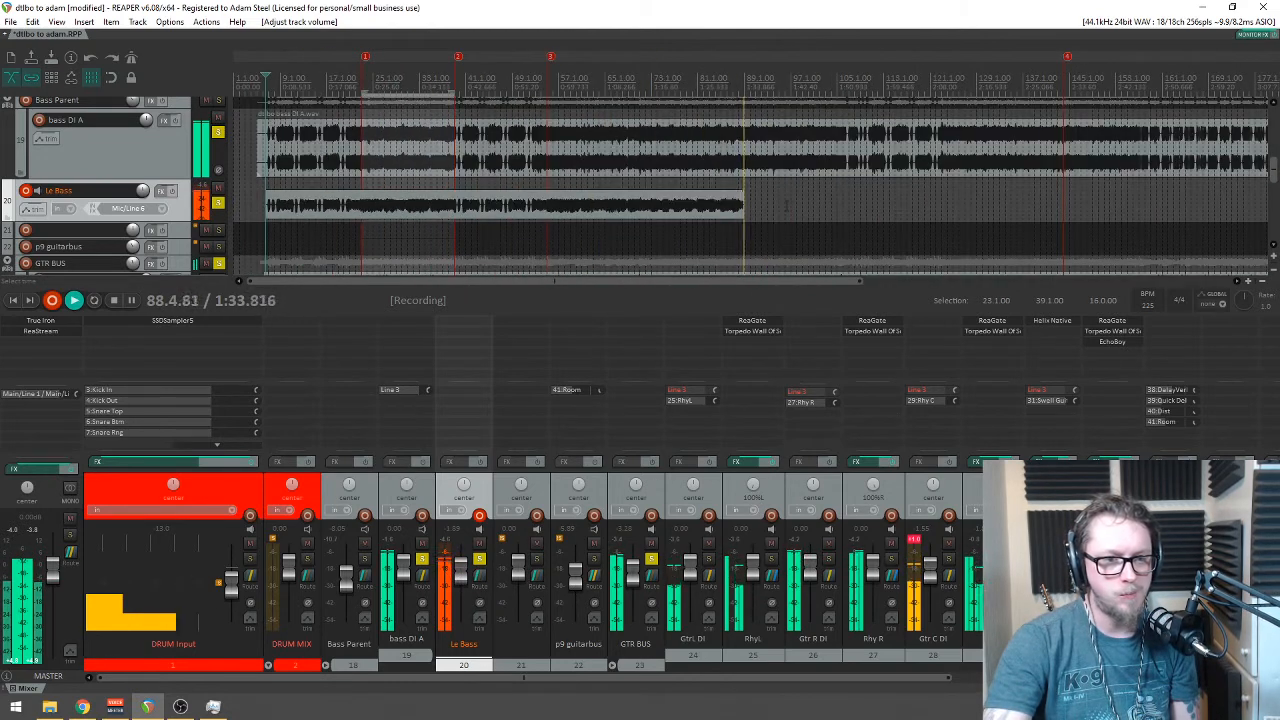
pyautogui.scroll(2, 740, 285)
pyautogui.moveTo(737, 286); pyautogui.dragTo(770, 287)
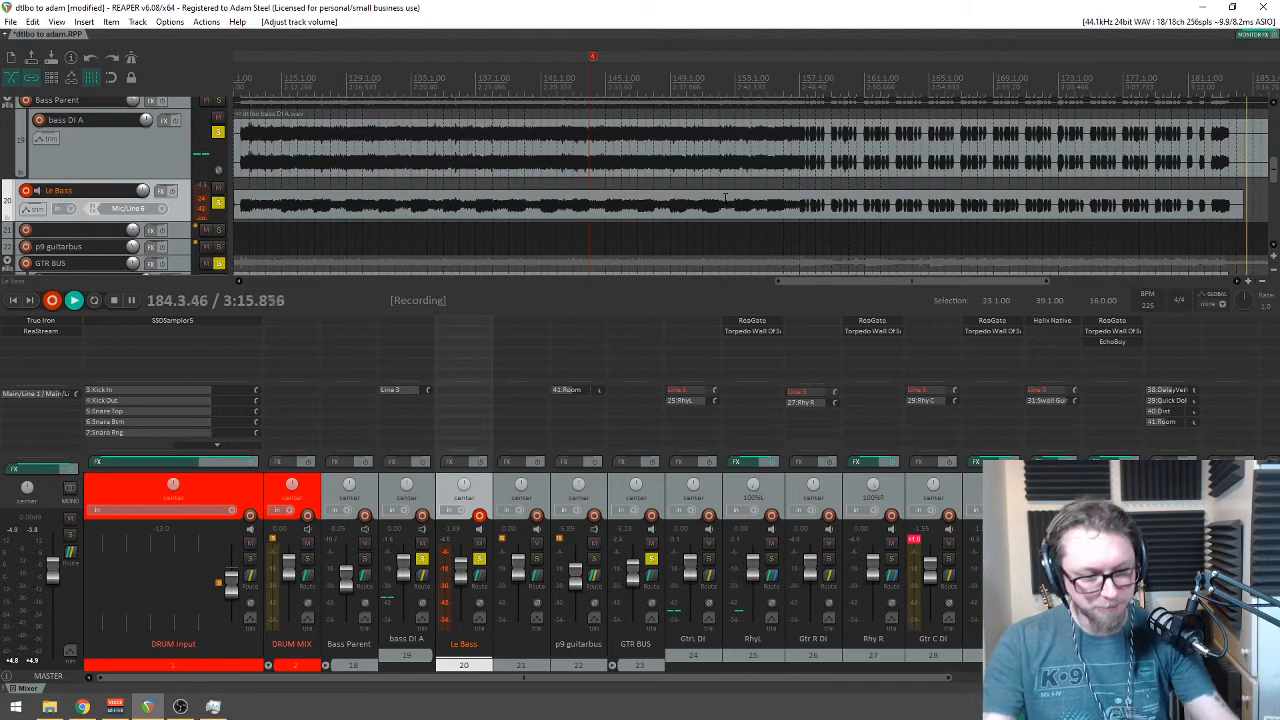
pyautogui.press('space')
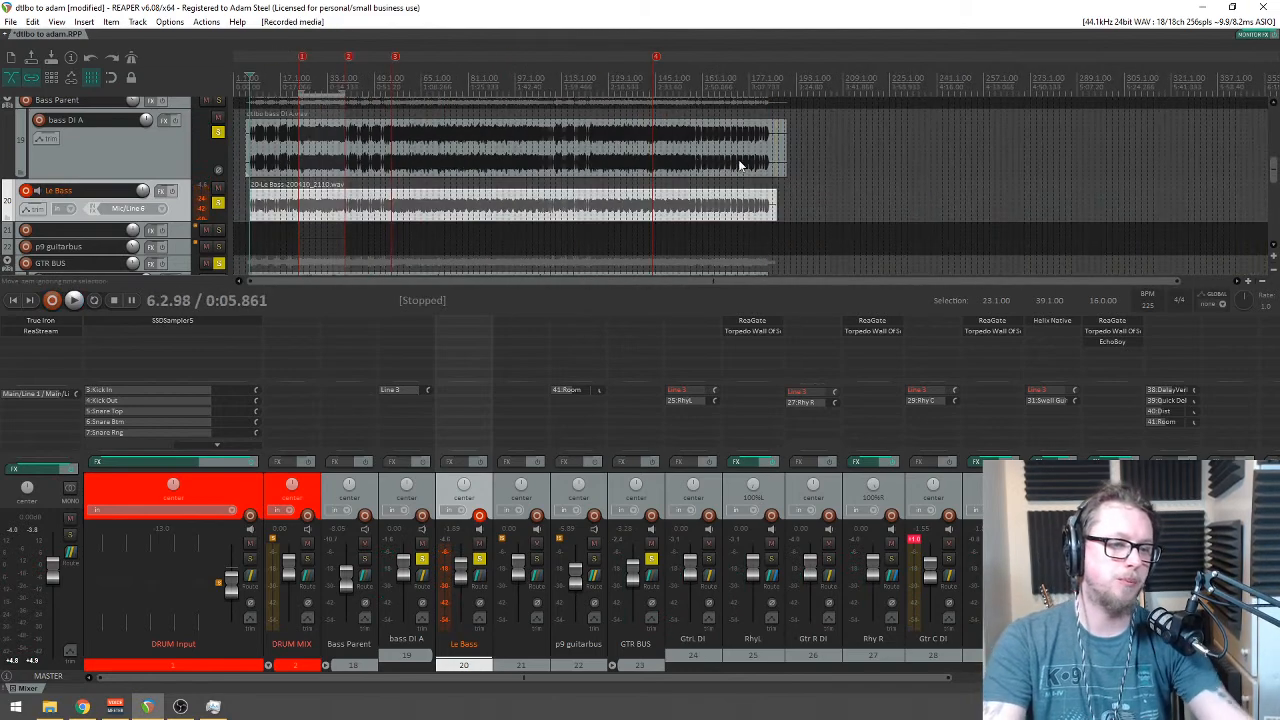
# Step: Disarm Le Bass and move it into the Bass Parent folder directly below bass DI A, with a taller track lane
pyautogui.scroll(8, 560, 160)
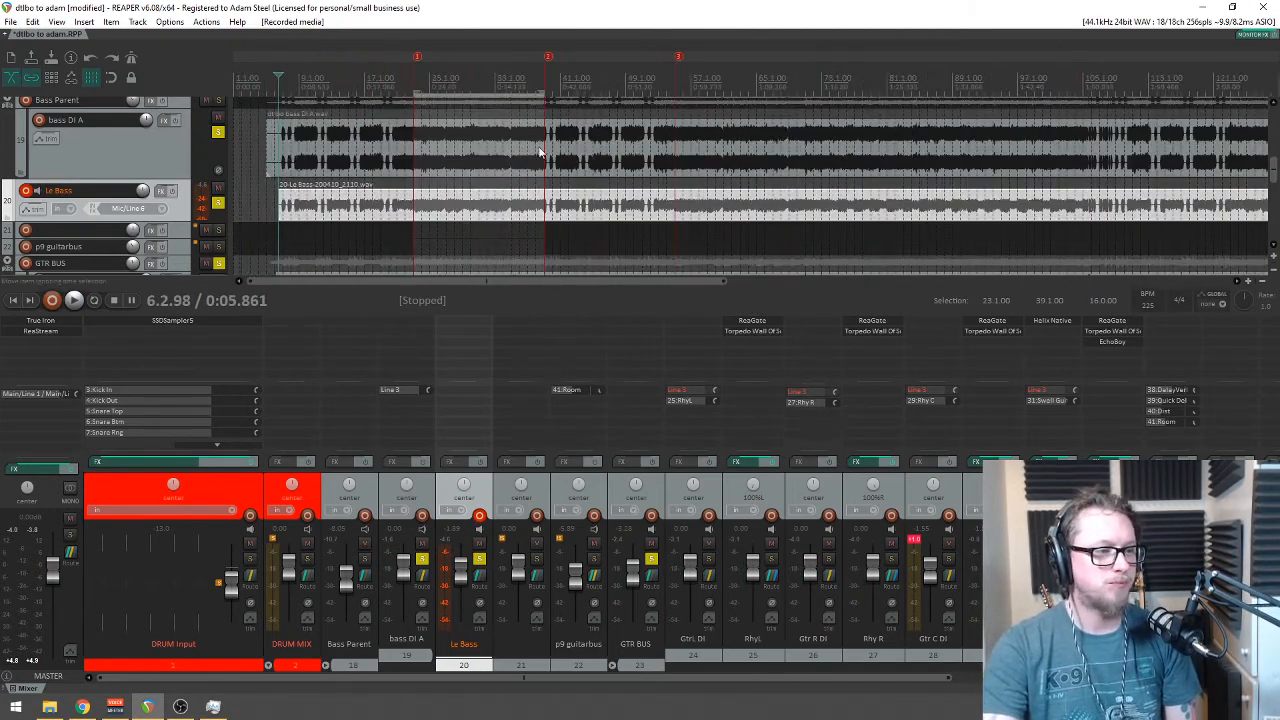
pyautogui.scroll(7, 330, 168)
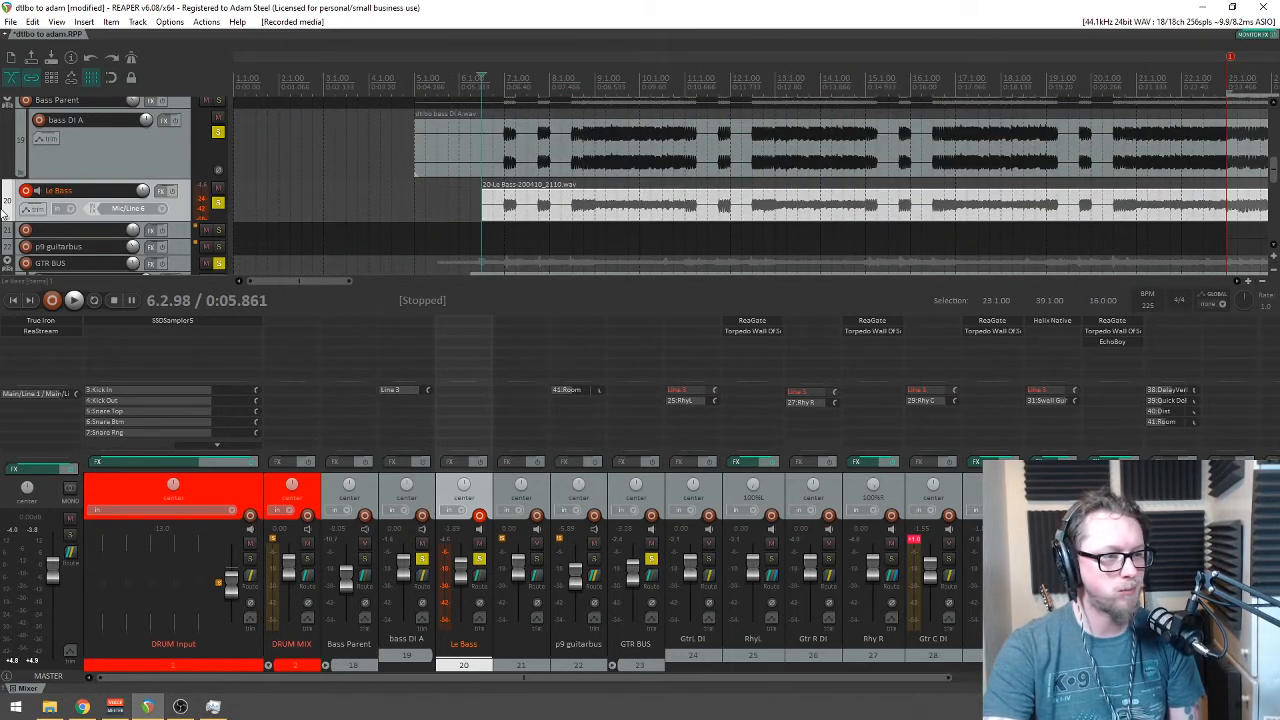
pyautogui.click(25, 191)
pyautogui.moveTo(180, 188); pyautogui.dragTo(381, 172)
pyautogui.keyDown('ctrl'); pyautogui.scroll(3, 190, 195); pyautogui.keyUp('ctrl')
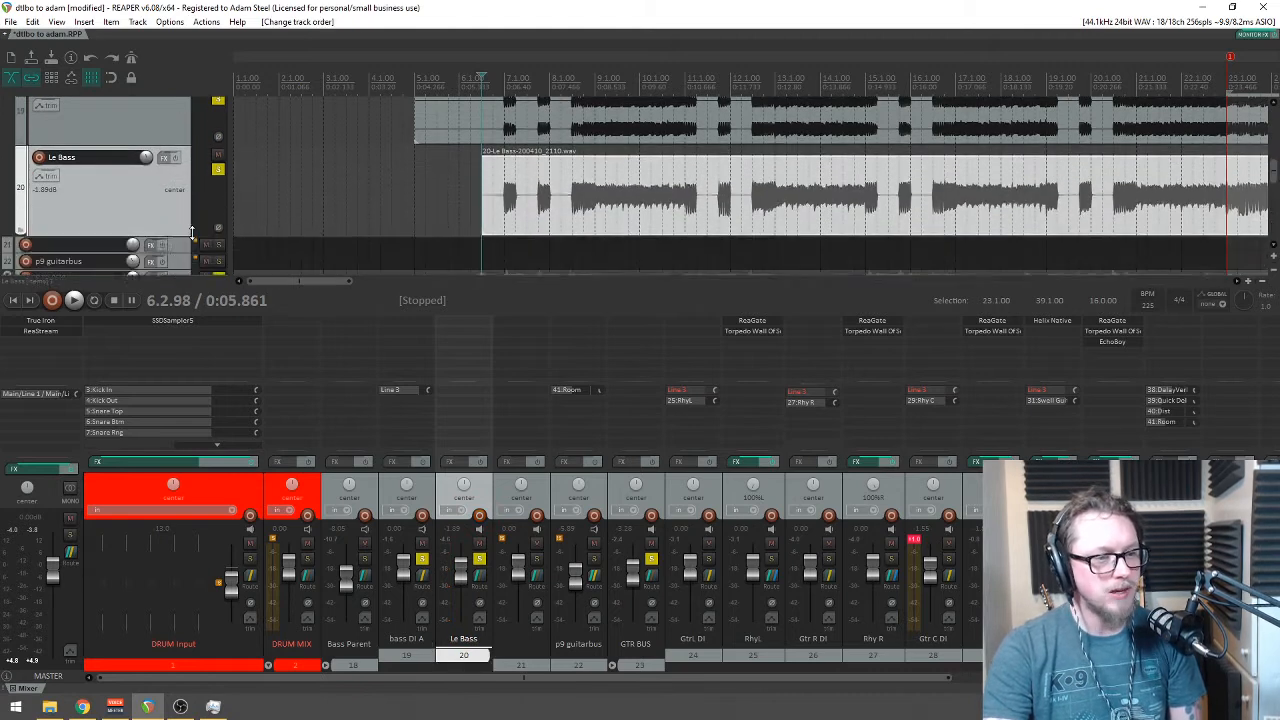
# Step: Unsolo bass DI A and audition the recorded take from bar 25, narrowing the solo to Le Bass alone
pyautogui.scroll(-3, 483, 180)
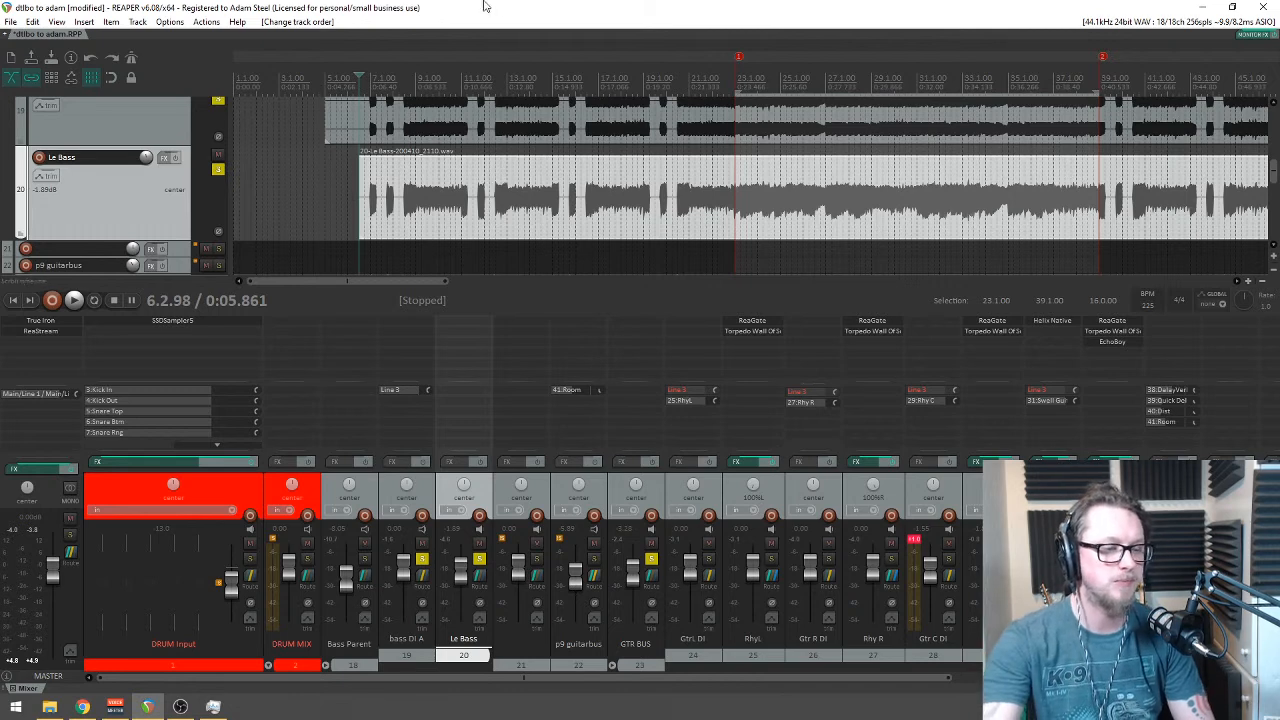
pyautogui.click(422, 558)
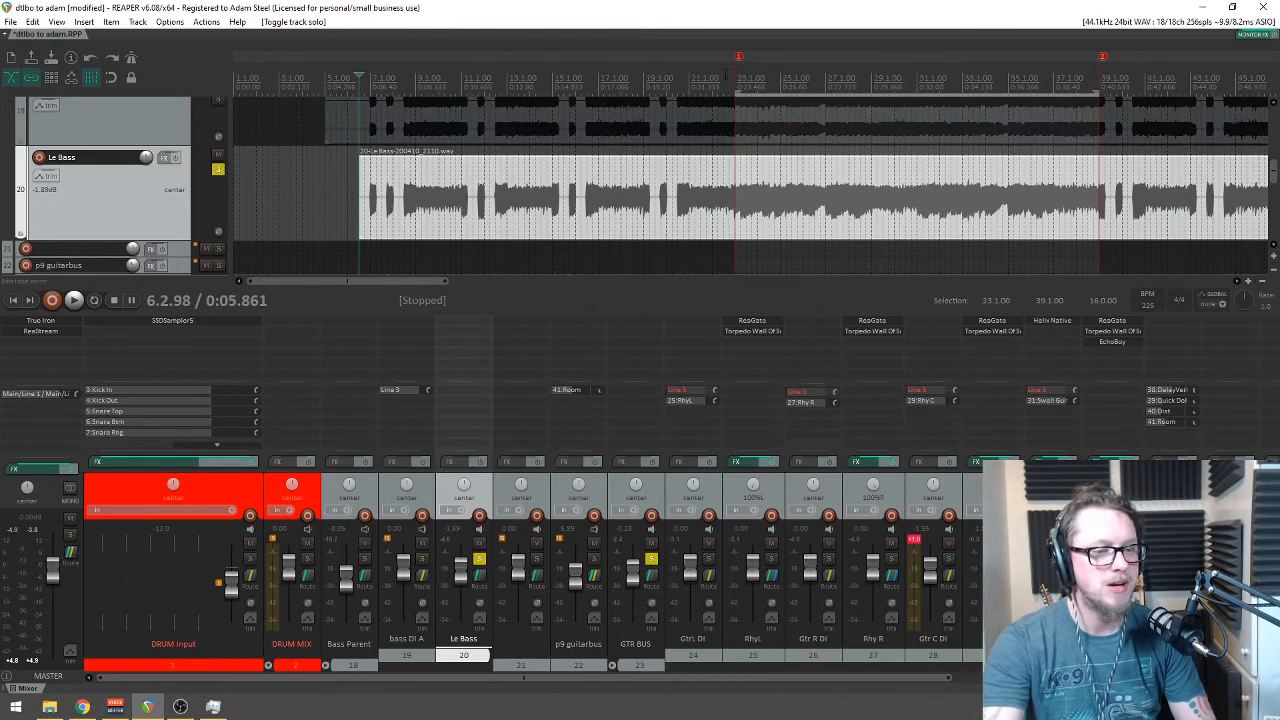
pyautogui.scroll(-3, 704, 113)
pyautogui.click(510, 115)
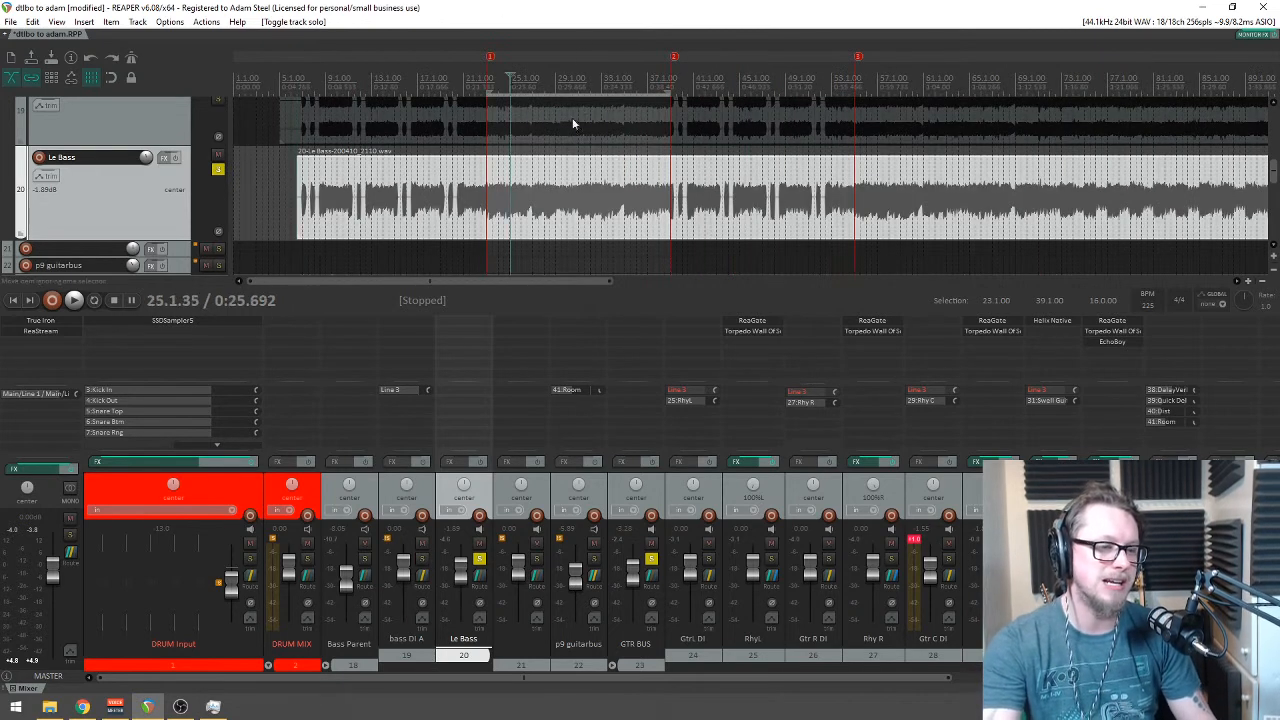
pyautogui.press('space')
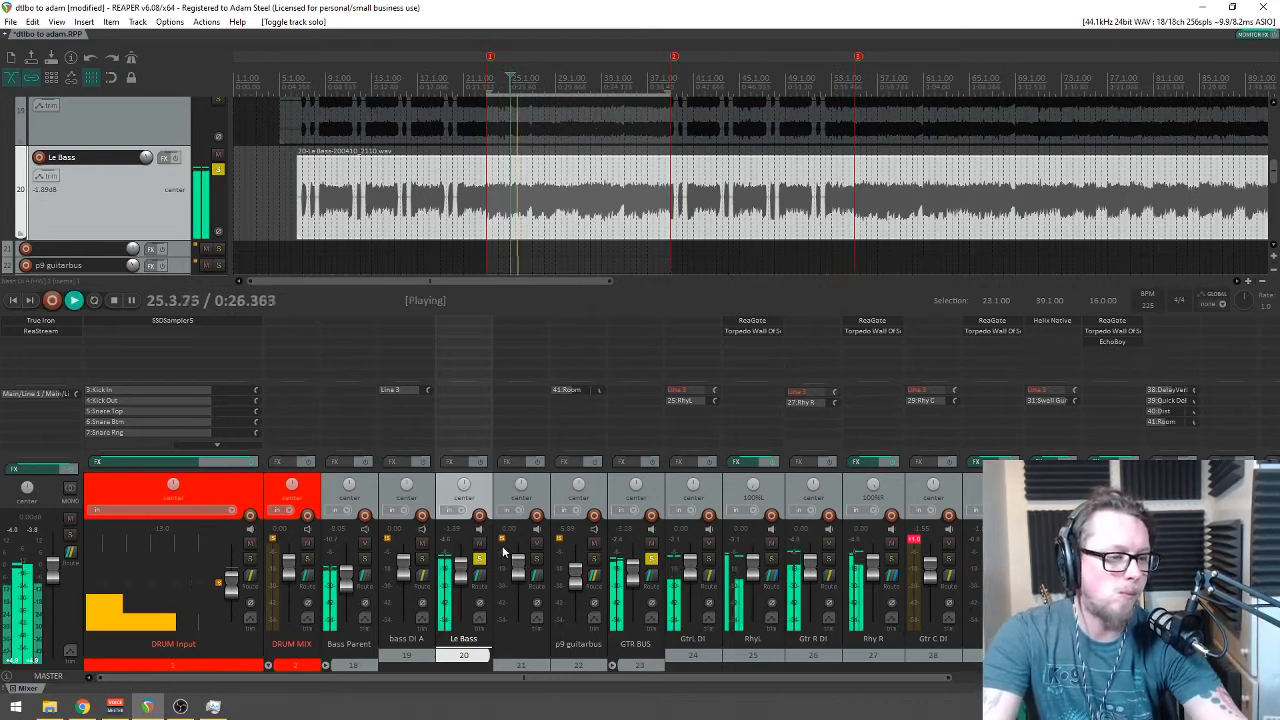
pyautogui.keyDown('ctrl'); pyautogui.click(481, 559); pyautogui.keyUp('ctrl')
pyautogui.click(481, 559)
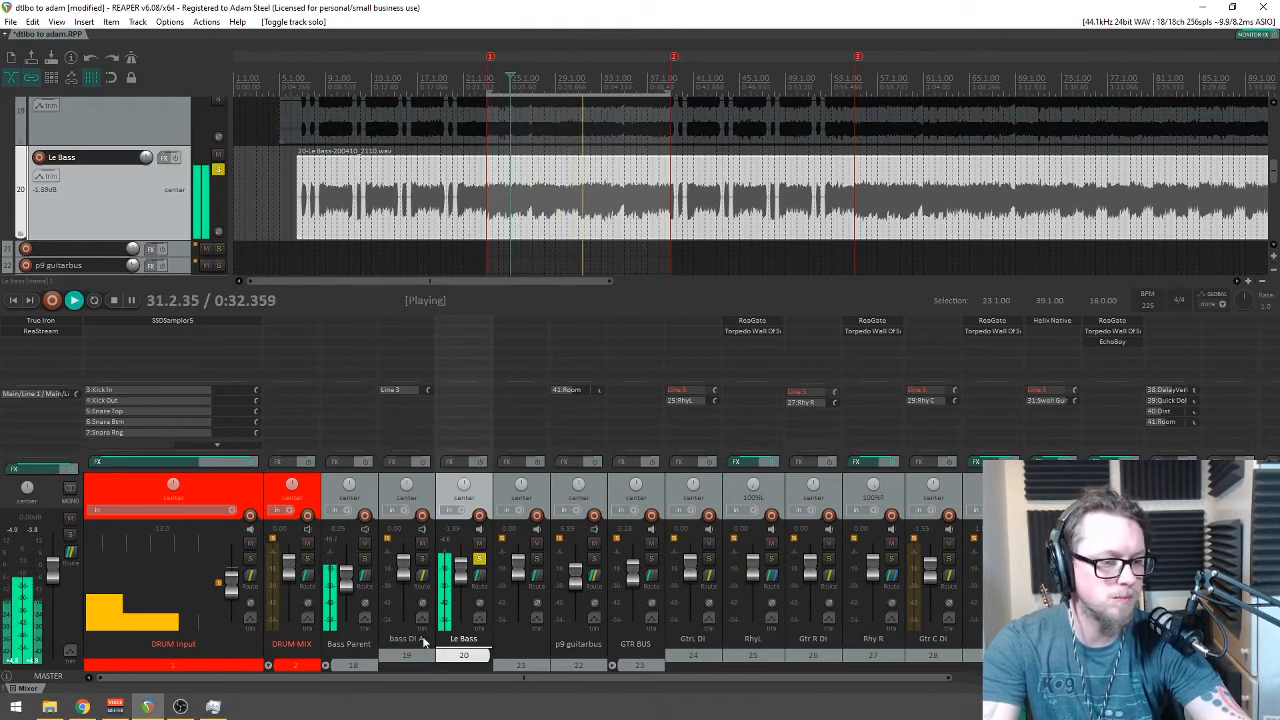
# Step: Rename the Bass Parent track to Bass Grp
pyautogui.doubleClick(348, 638)
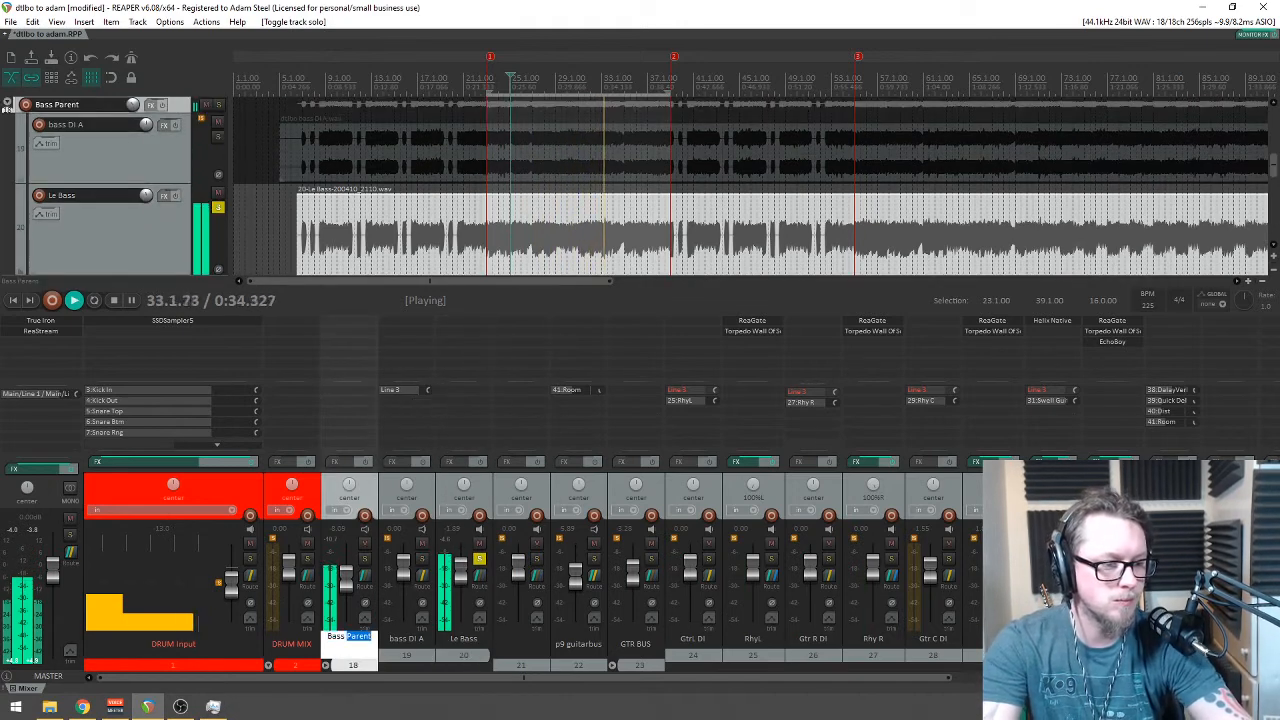
pyautogui.write('Bass Gtp')
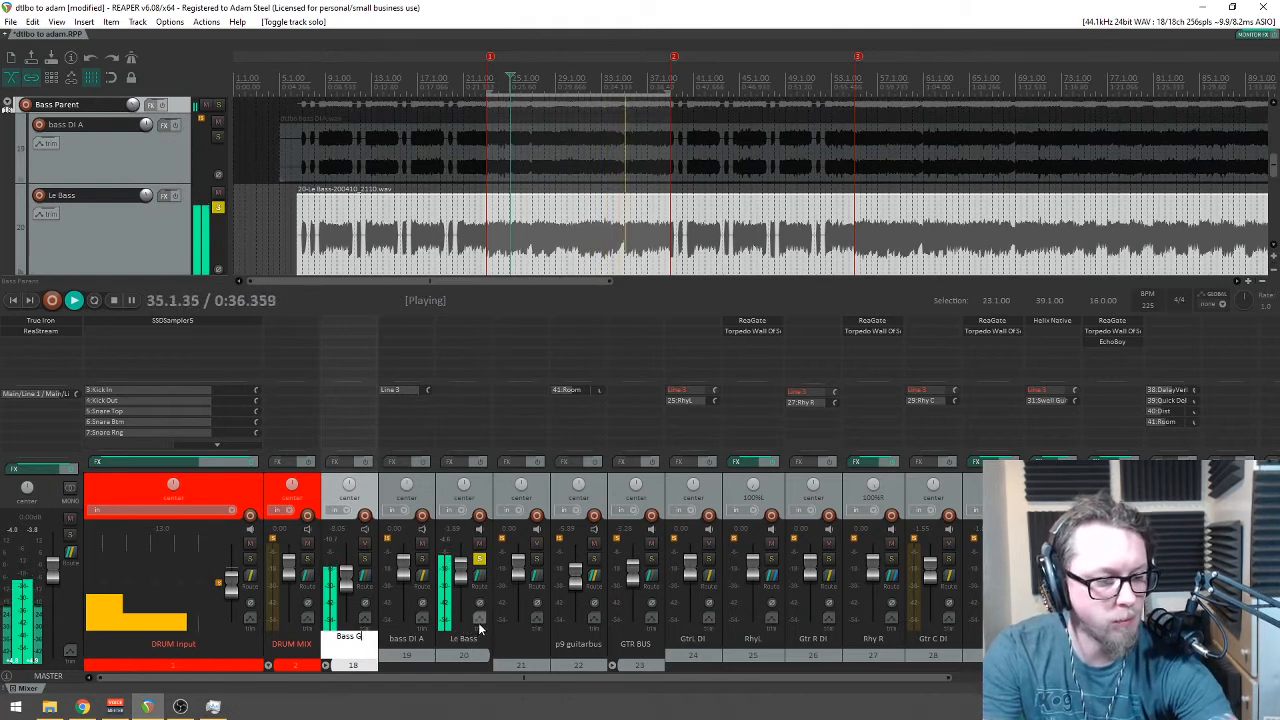
pyautogui.press('Return')
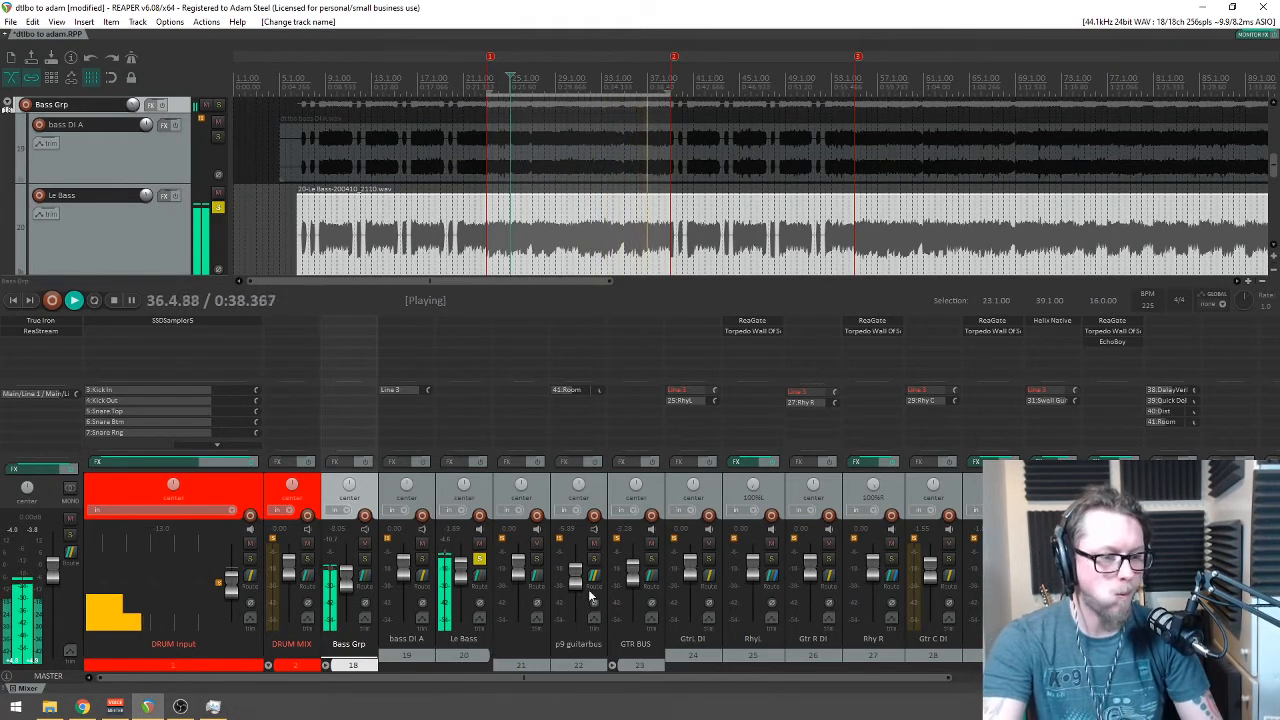
# Step: Stop playback, and delete the unnamed track 21 together with the p9 guitarbus track
pyautogui.click(546, 487)
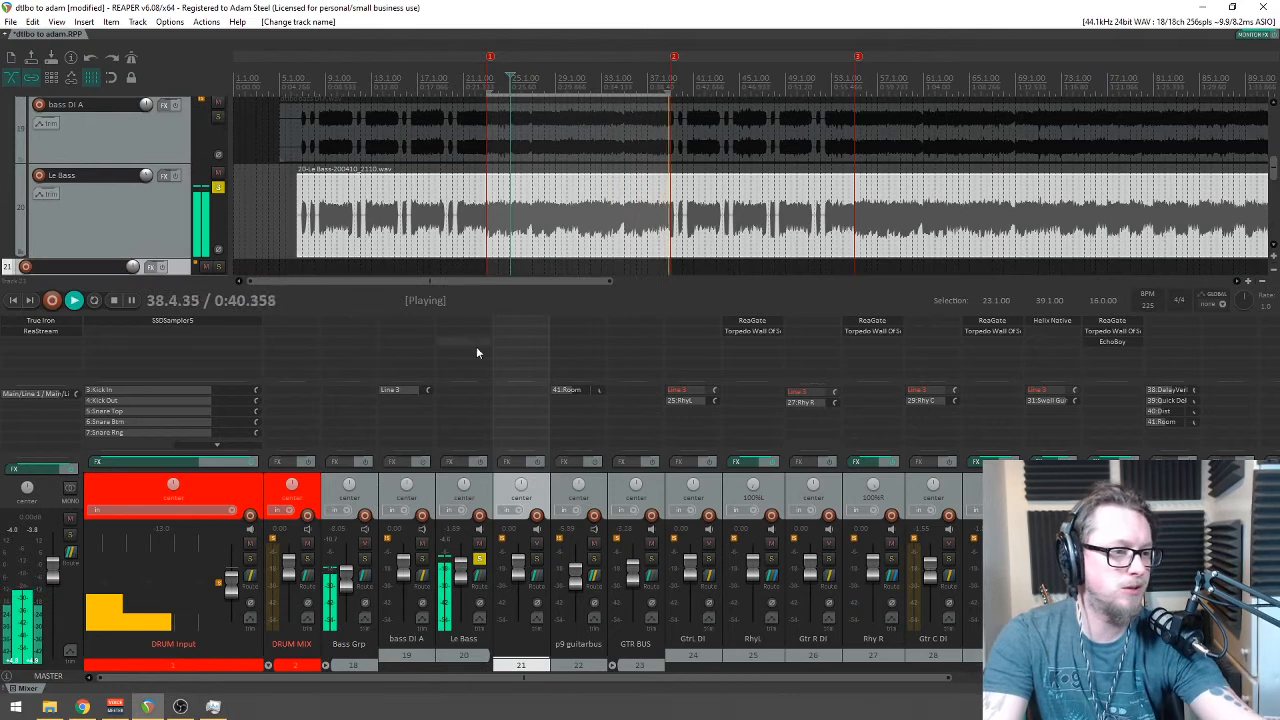
pyautogui.press('space')
pyautogui.click(600, 489)
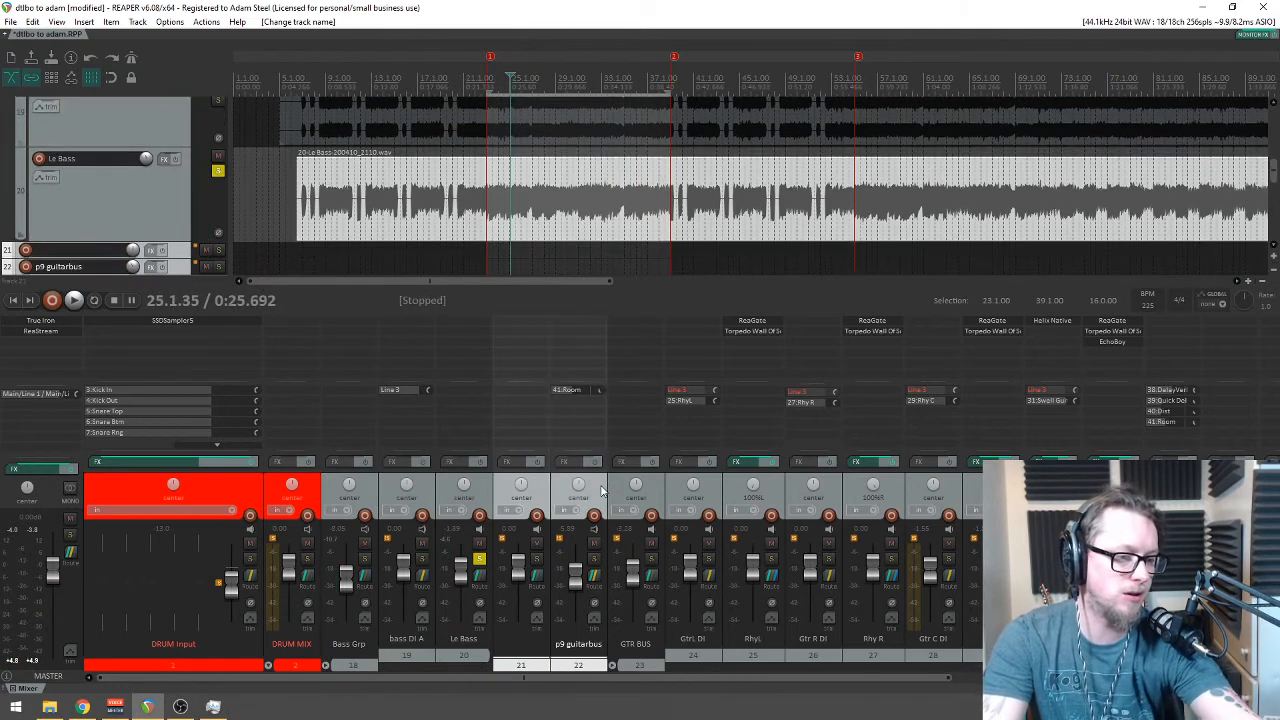
pyautogui.press('Delete')
pyautogui.click(625, 397)
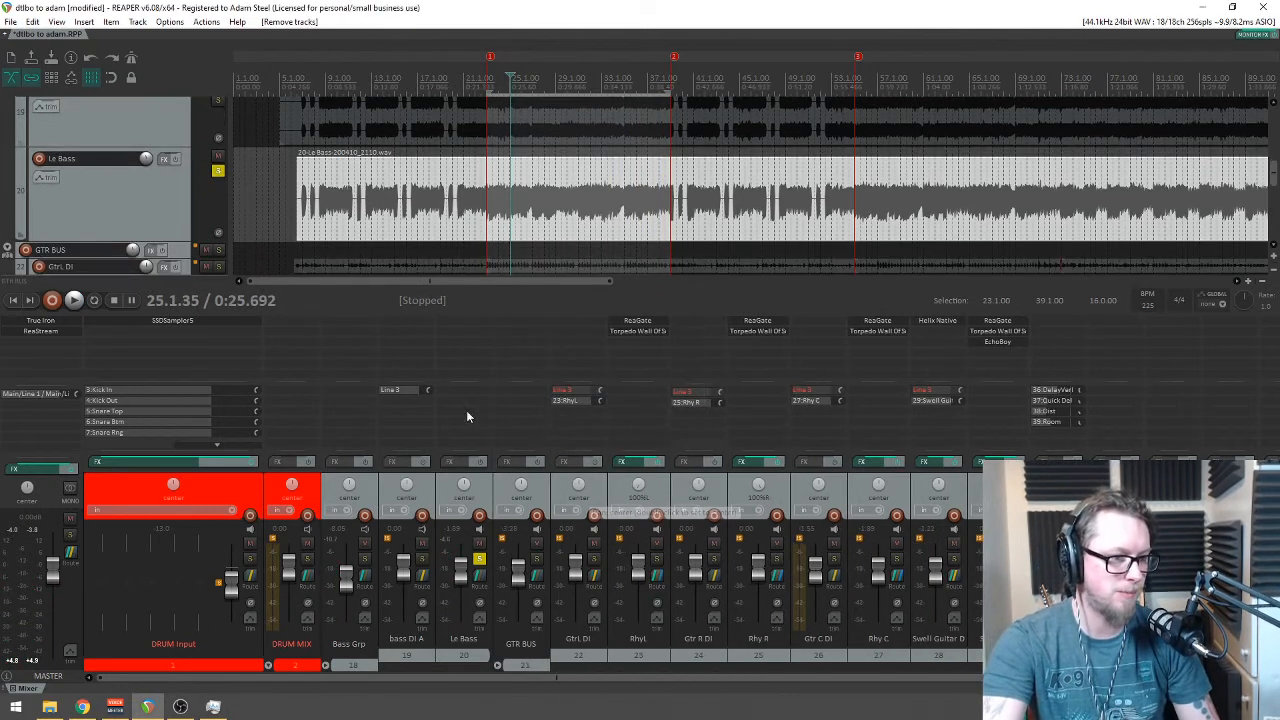
# Step: Look over the mixer tracks as far as VOX Group, and select the DRUM MIX track
pyautogui.hscroll(6, 580, 692)
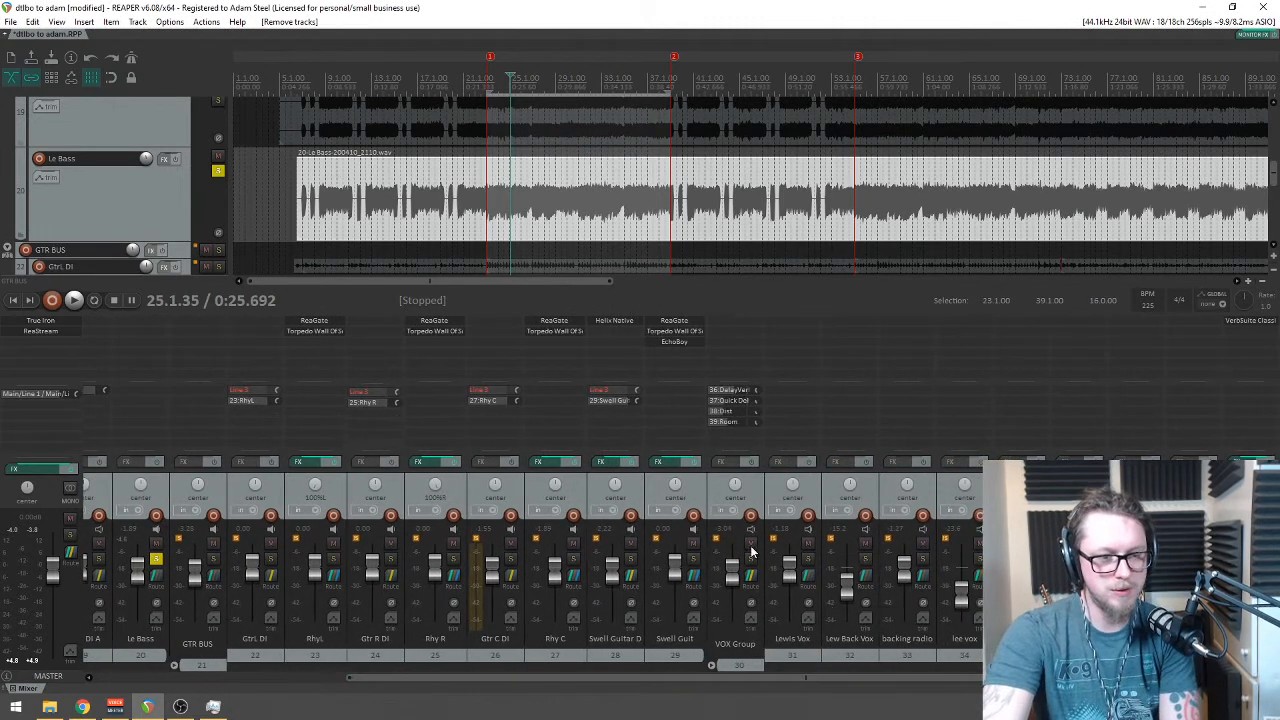
pyautogui.click(750, 484)
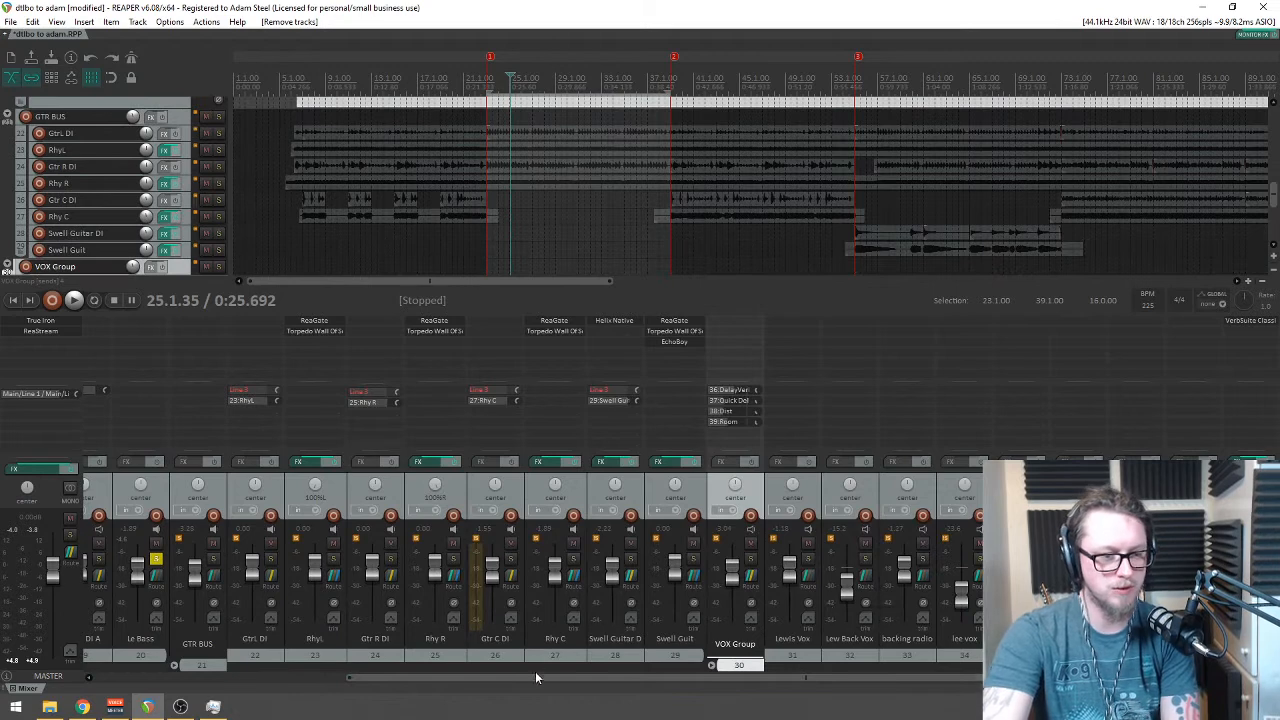
pyautogui.hscroll(-4, 452, 674)
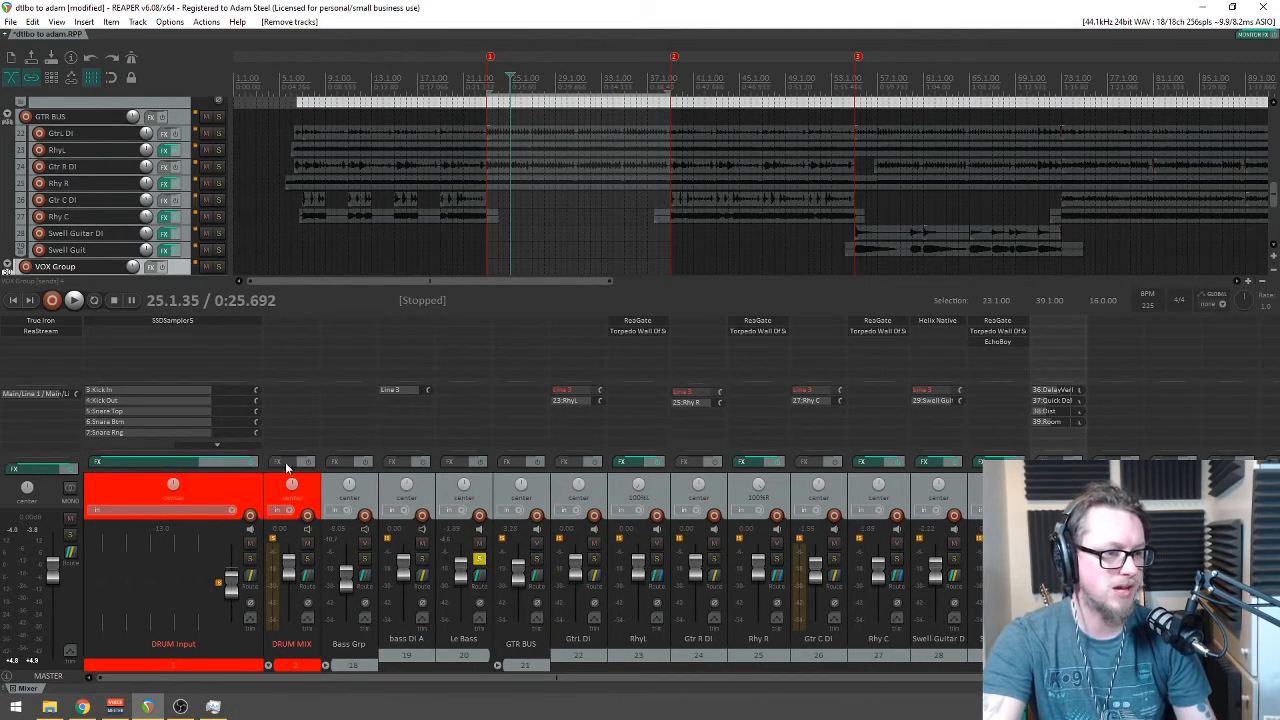
pyautogui.click(280, 447)
# Step: Save the project
pyautogui.click(137, 21)
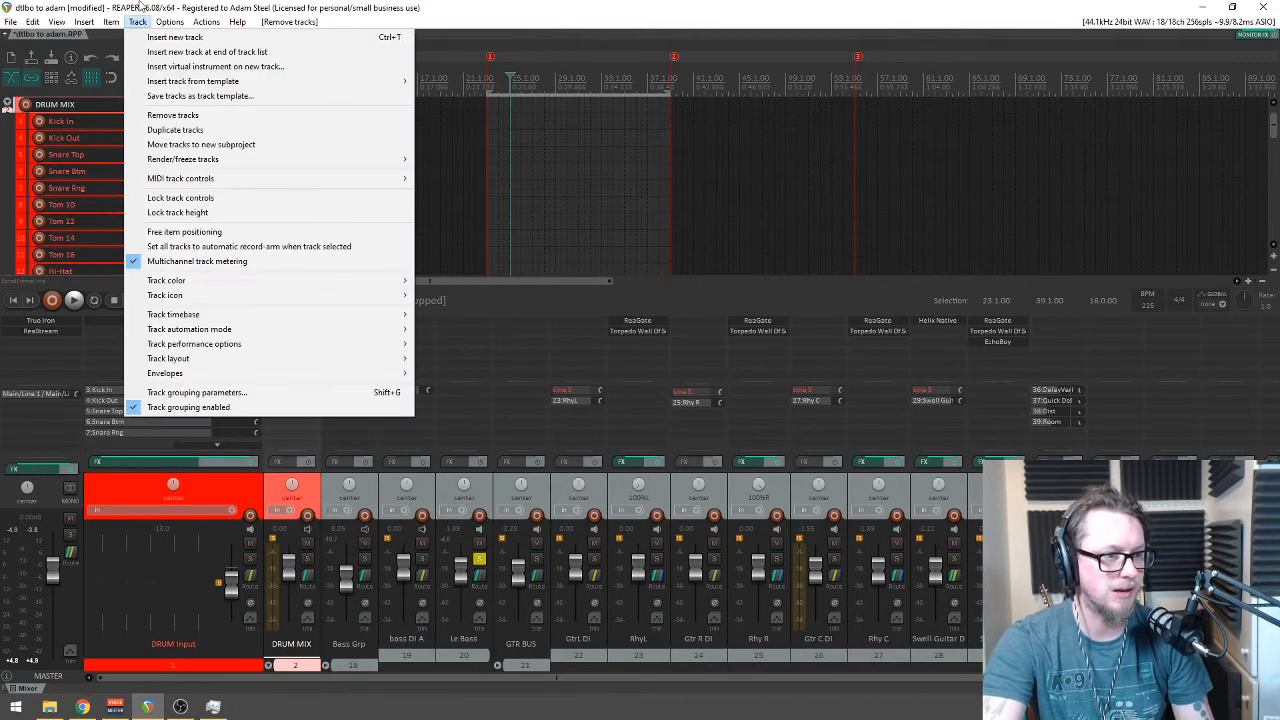
pyautogui.click(135, 5)
pyautogui.click(10, 21)
pyautogui.click(6, 24)
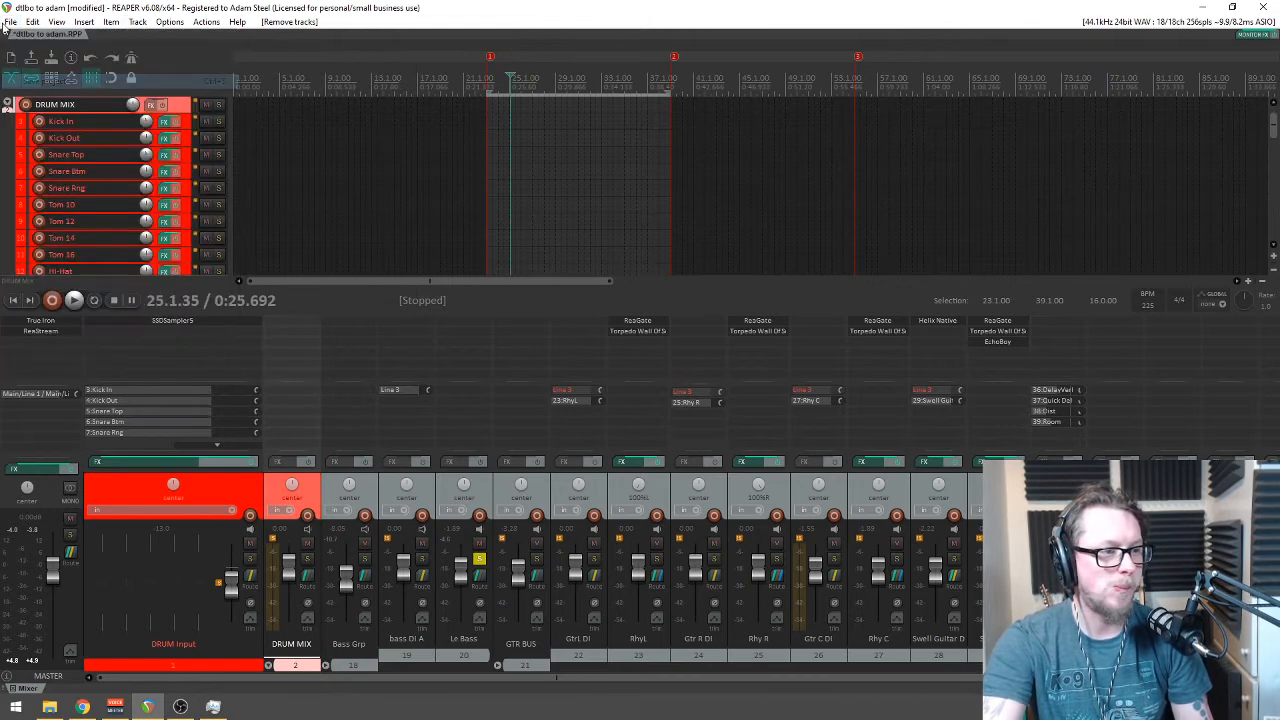
# Step: Open the recent project serotonin reap_live stream.rpp in a new project tab
pyautogui.click(8, 23)
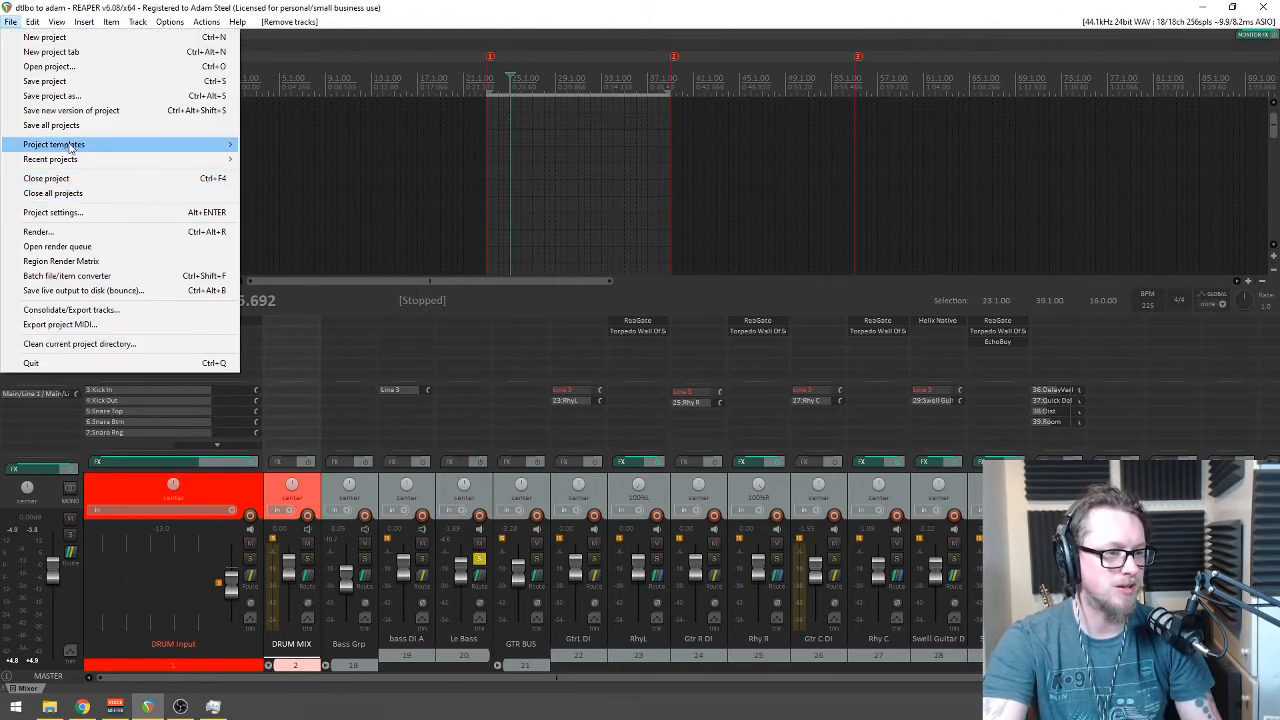
pyautogui.click(47, 52)
pyautogui.click(10, 21)
pyautogui.moveTo(137, 149)
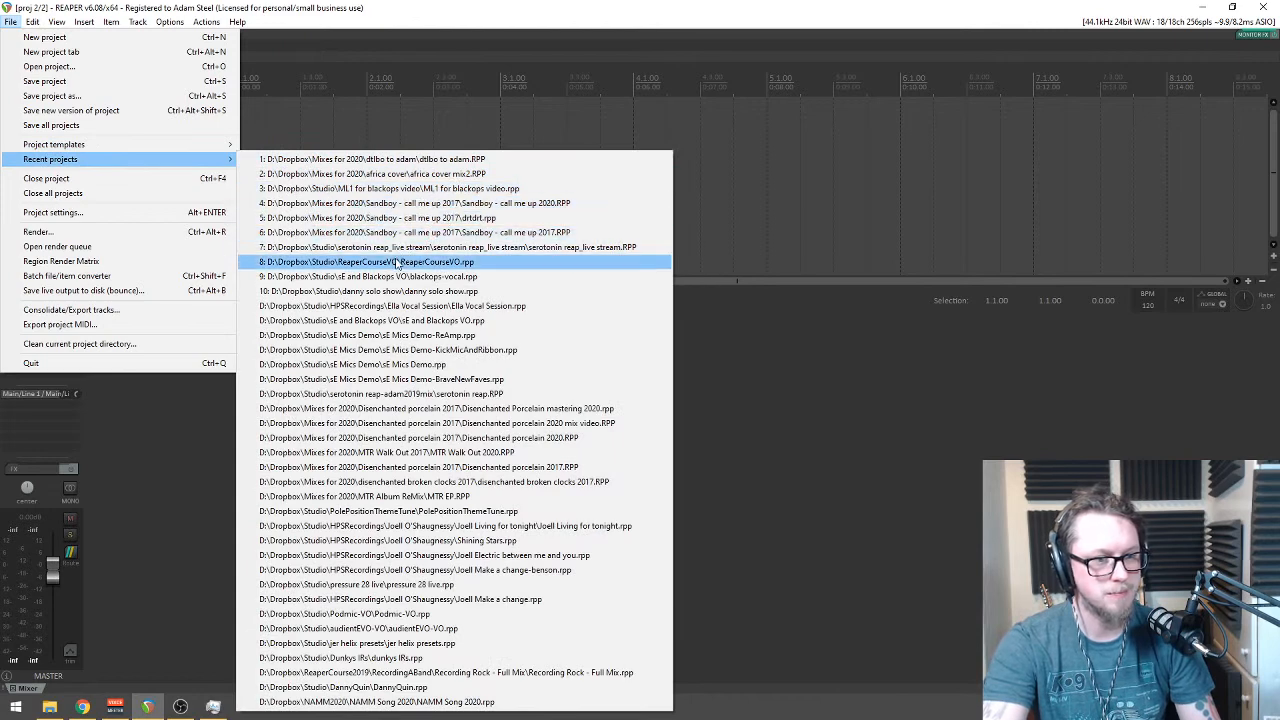
pyautogui.click(427, 248)
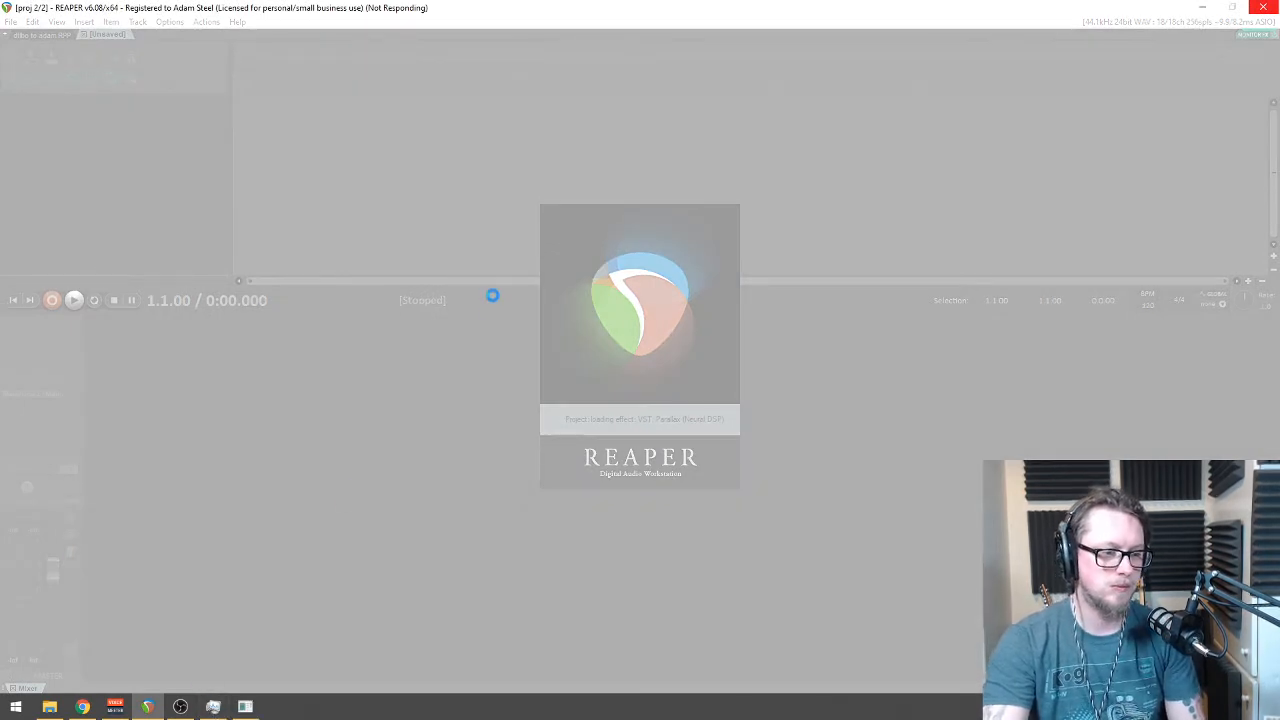
# Step: Bring up the Parallax software activation window and exit it without activating the plugin
pyautogui.click(245, 707)
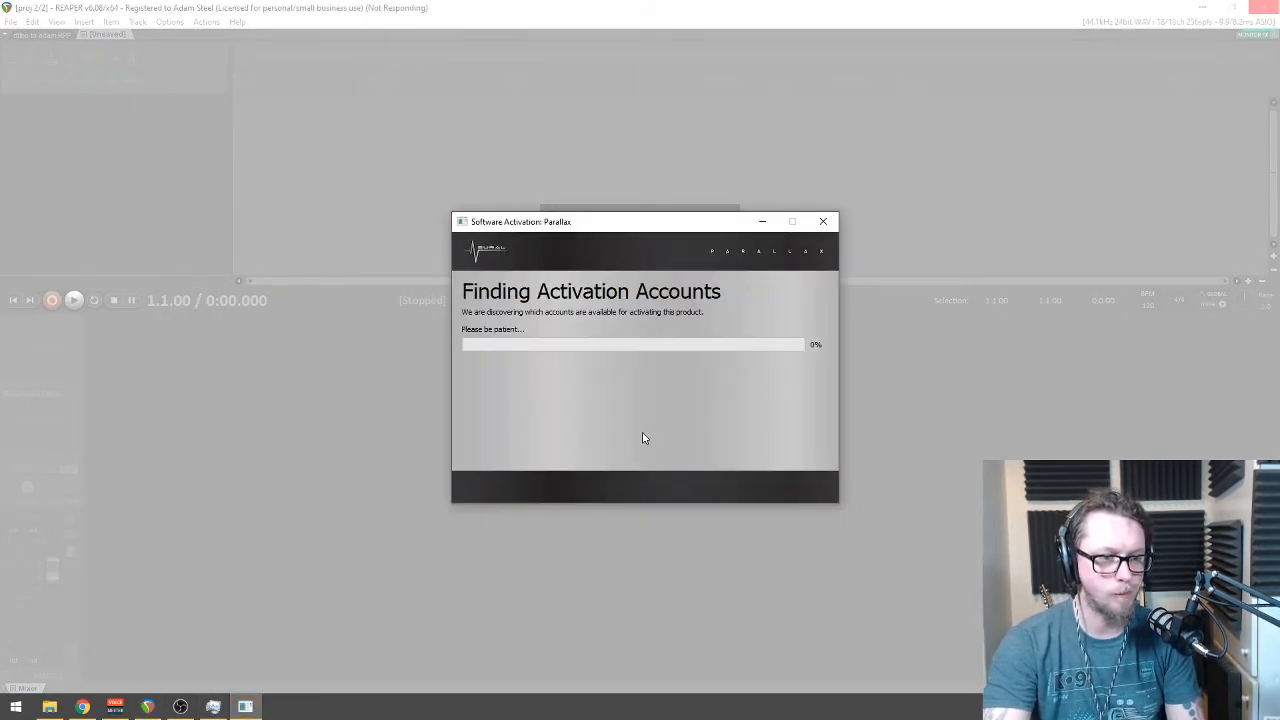
pyautogui.click(805, 488)
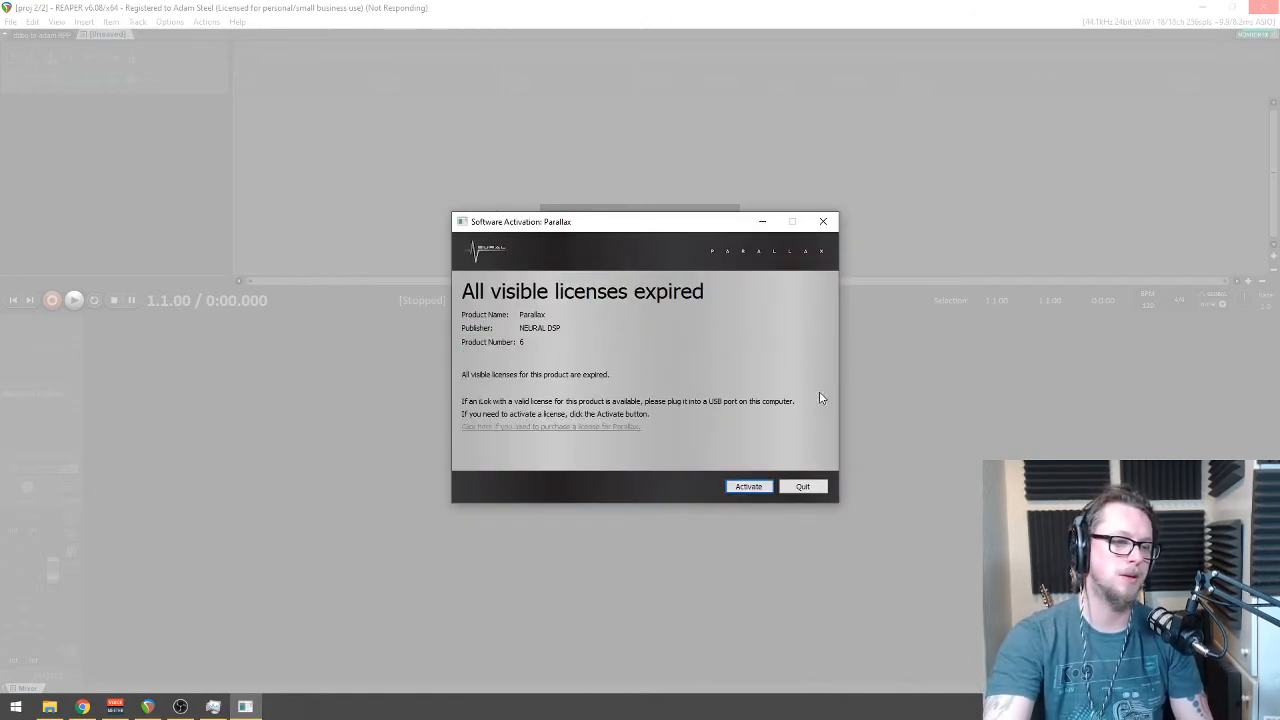
pyautogui.click(810, 487)
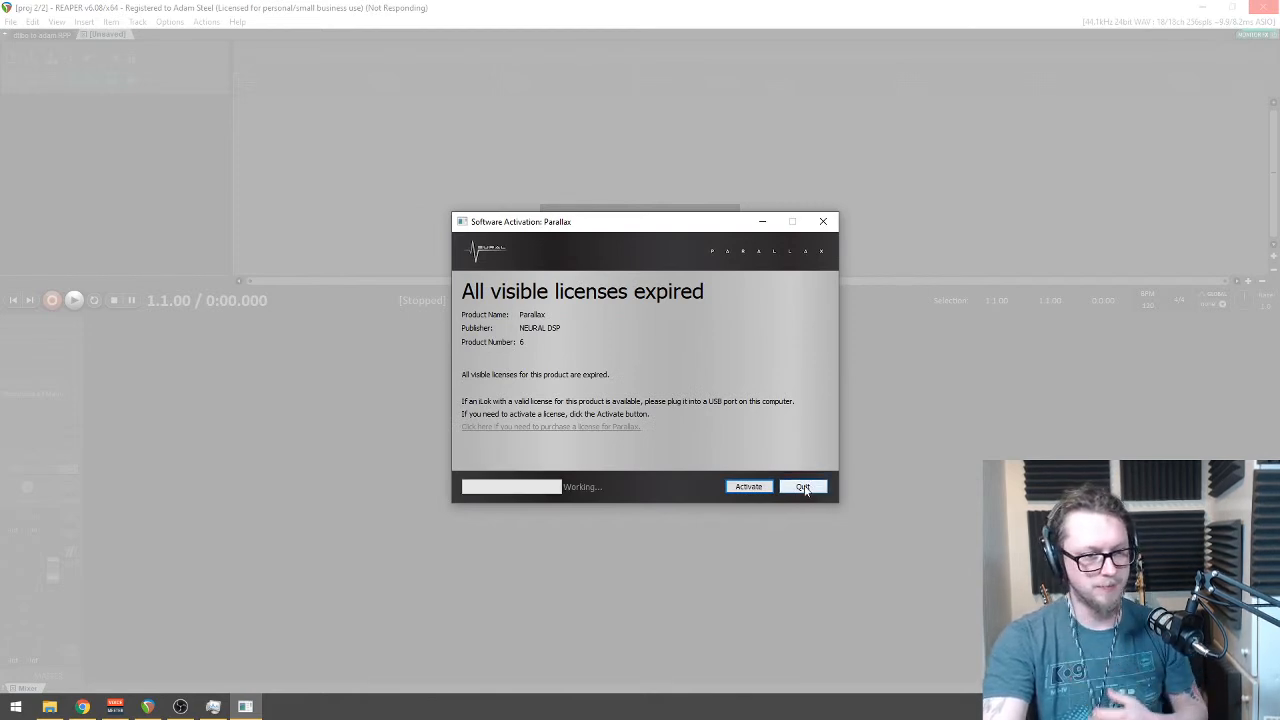
pyautogui.click(805, 487)
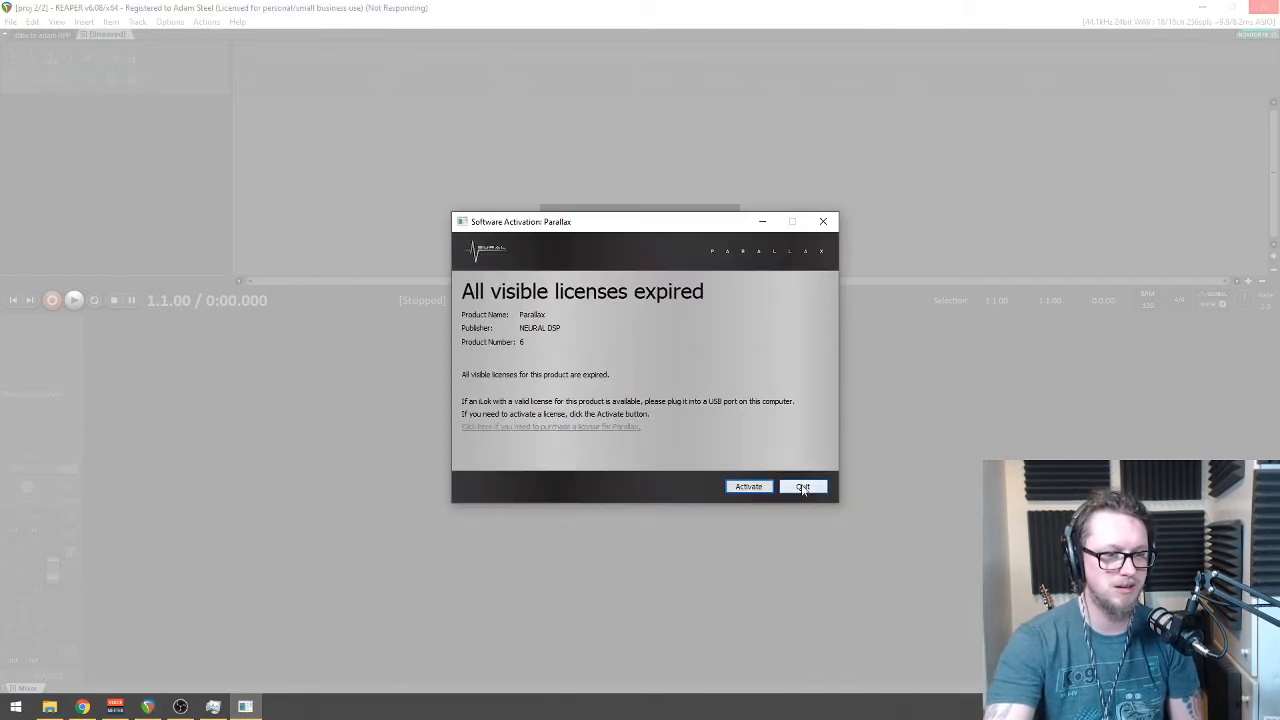
pyautogui.click(803, 487)
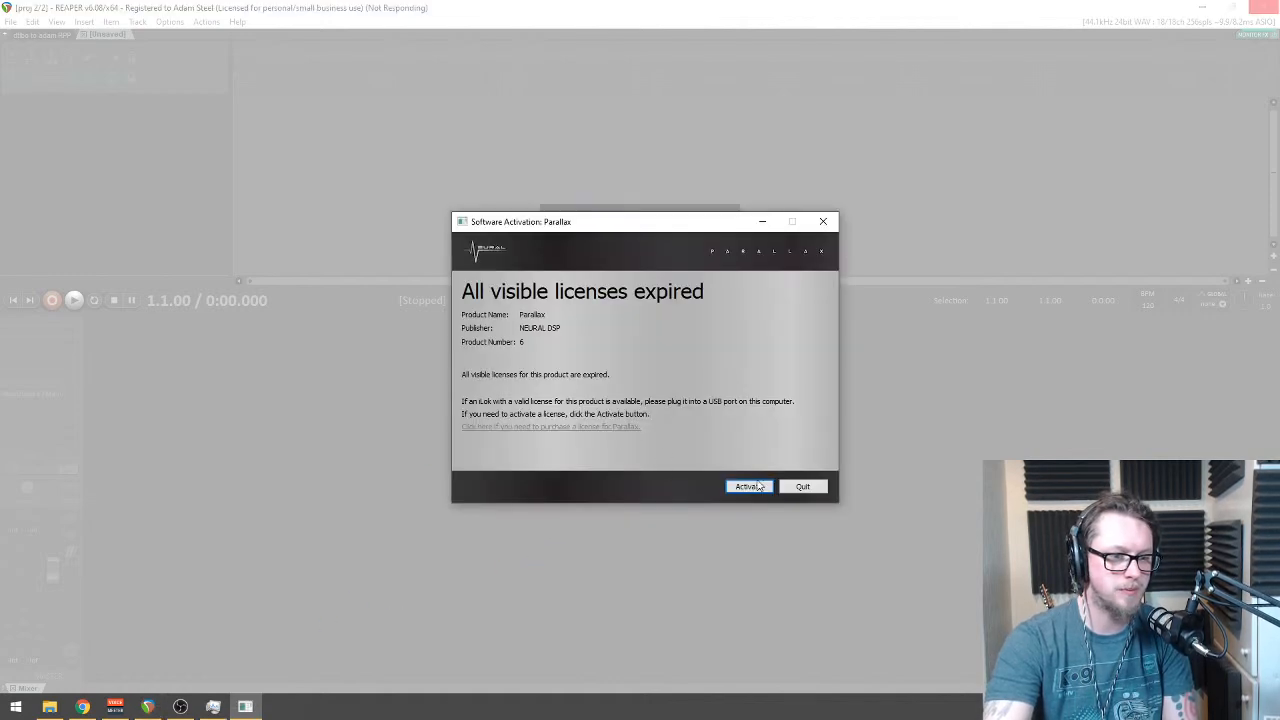
pyautogui.click(805, 488)
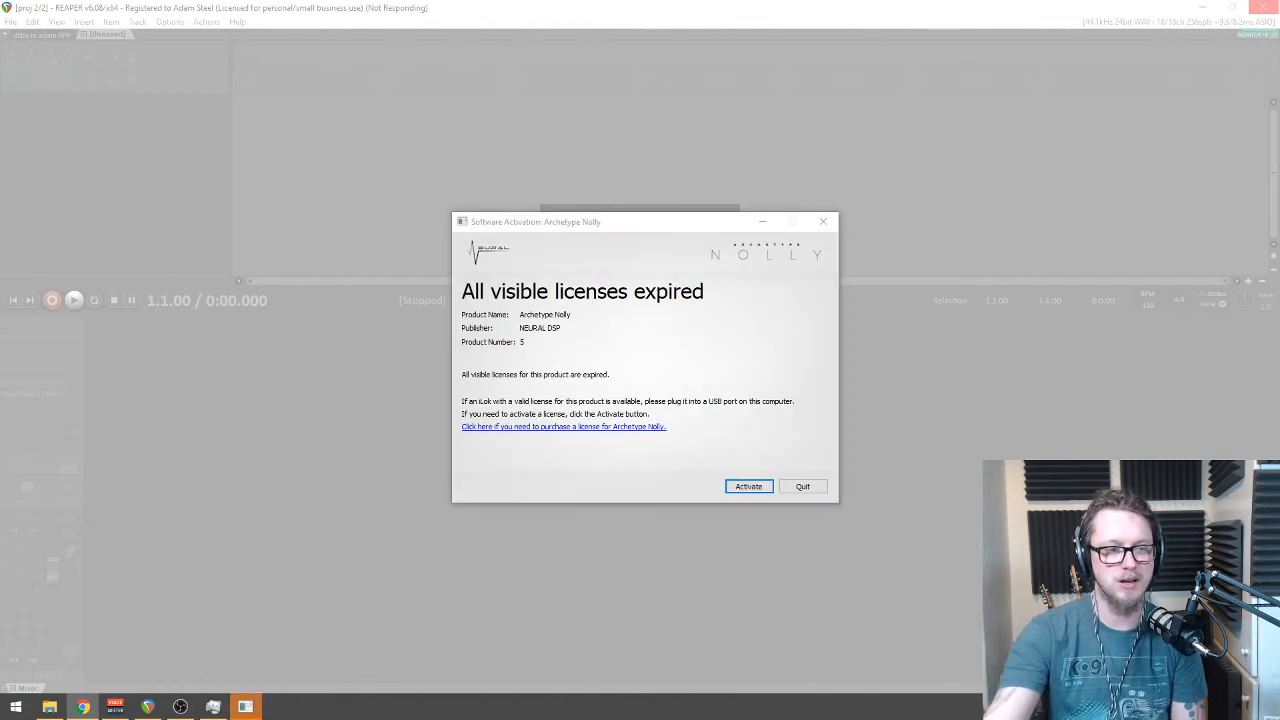
# Step: Exit the Archetype Nolly activation window without activating the plugin
pyautogui.click(803, 487)
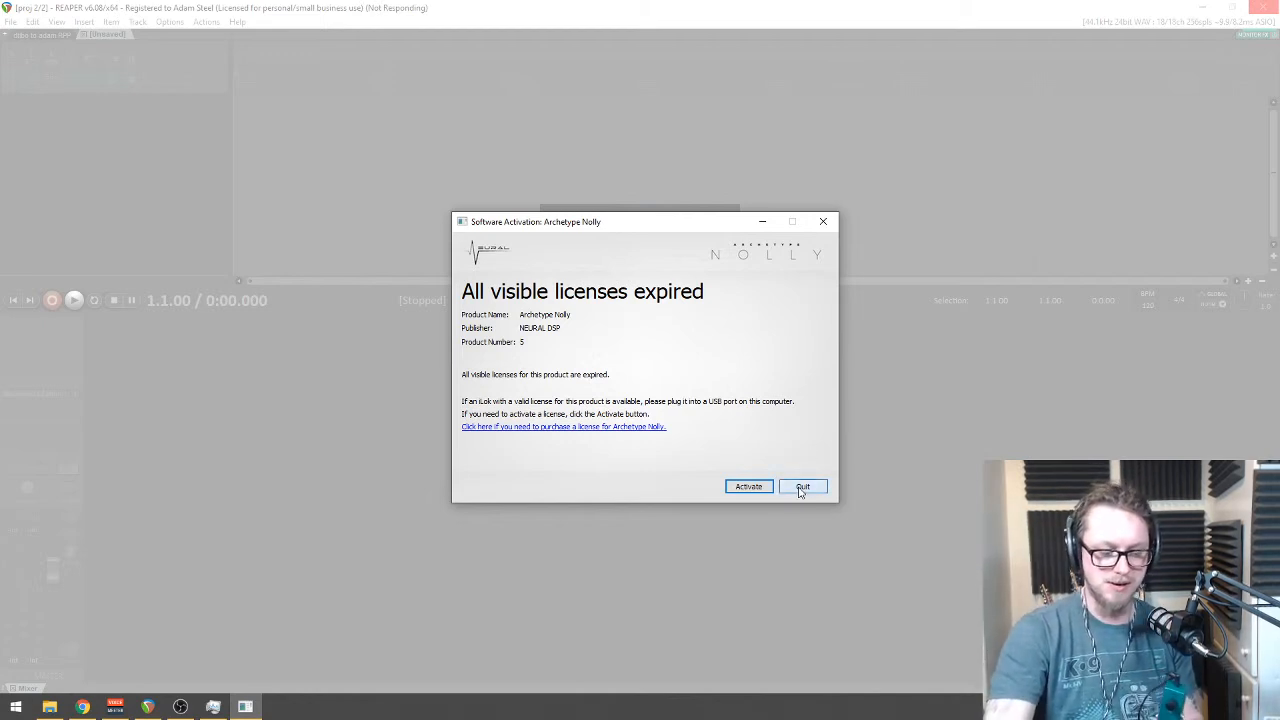
pyautogui.click(800, 488)
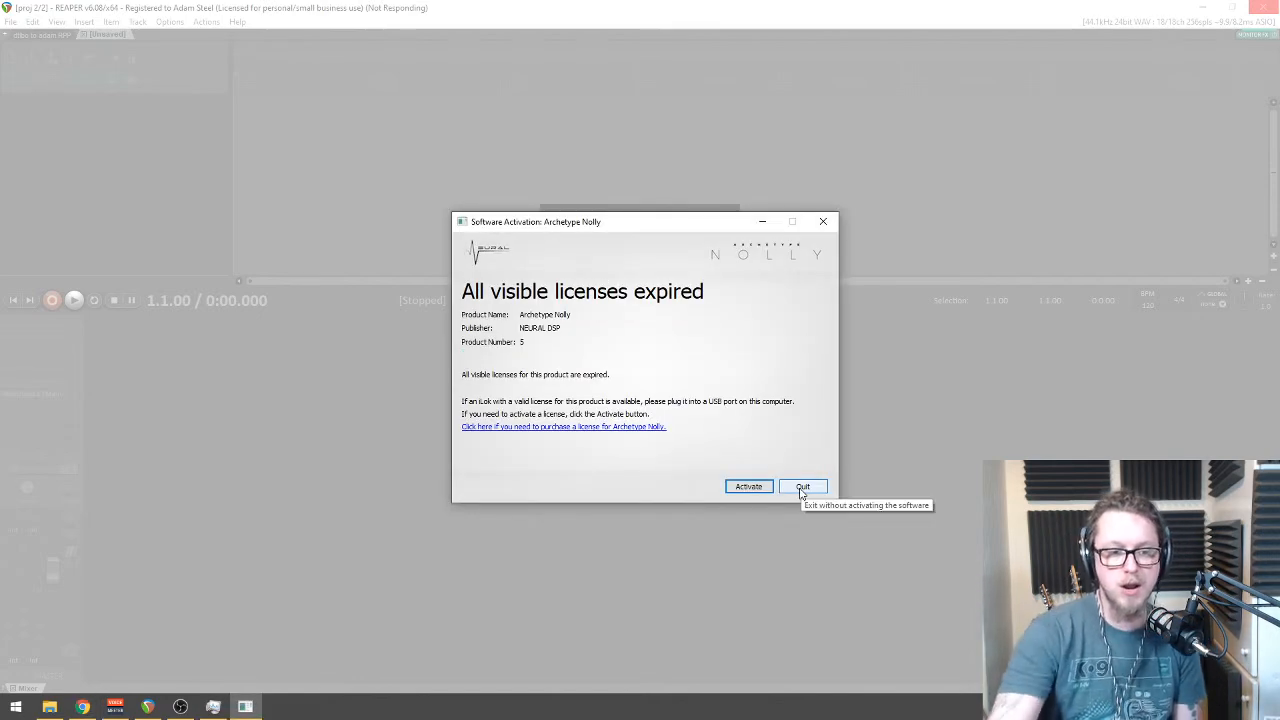
pyautogui.click(803, 487)
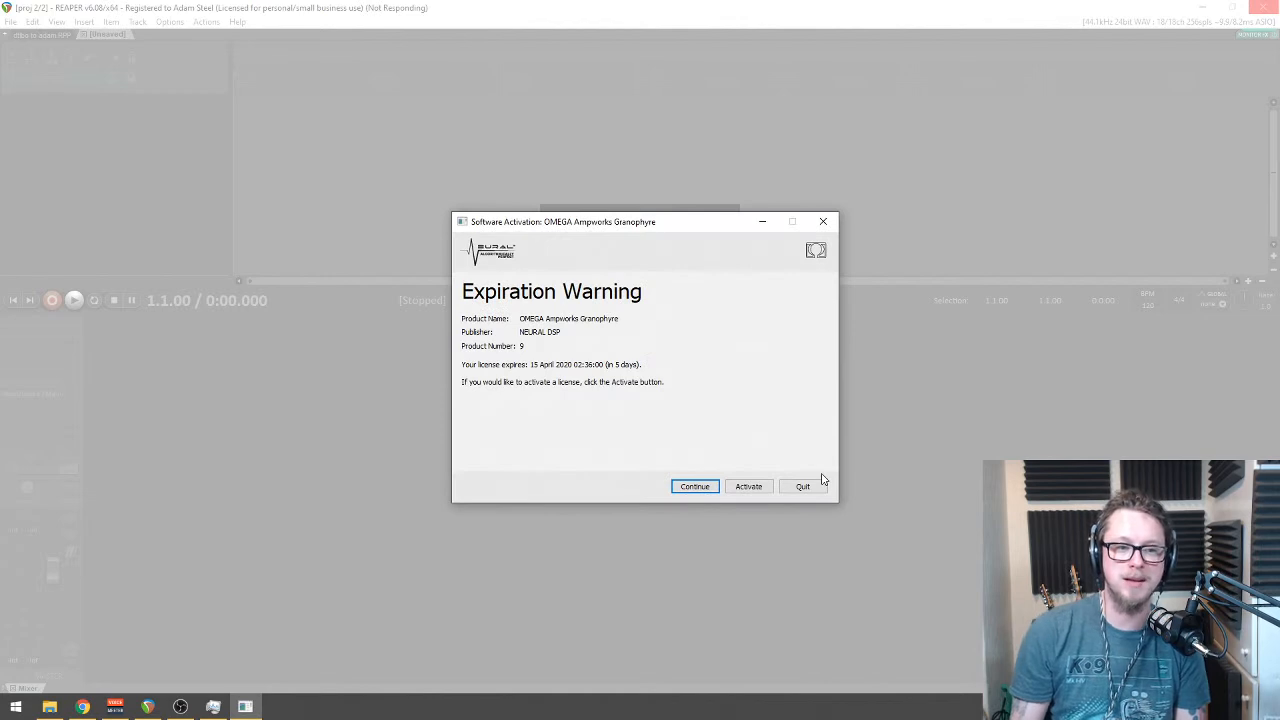
# Step: Continue with the OMEGA Ampworks Granophyre license, skip the Waves license check and acknowledge the unavailable effects to finish loading the project
pyautogui.click(694, 486)
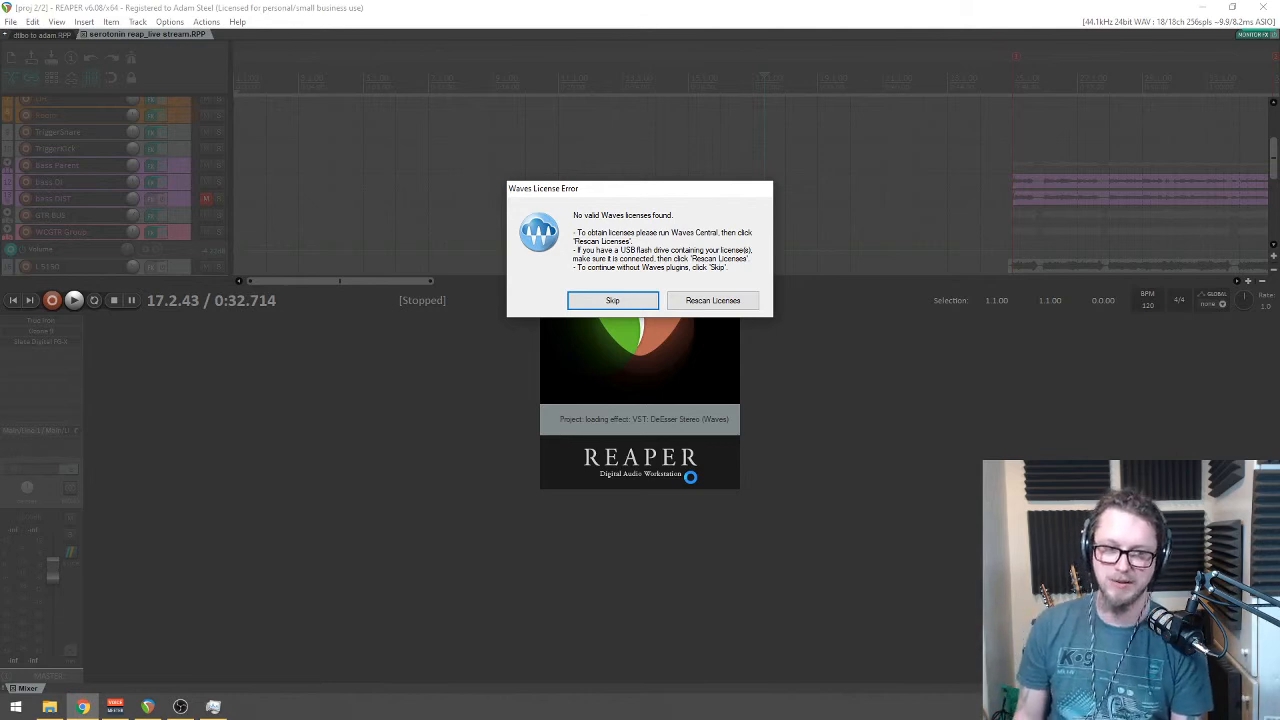
pyautogui.click(640, 302)
pyautogui.click(650, 300)
pyautogui.click(650, 300)
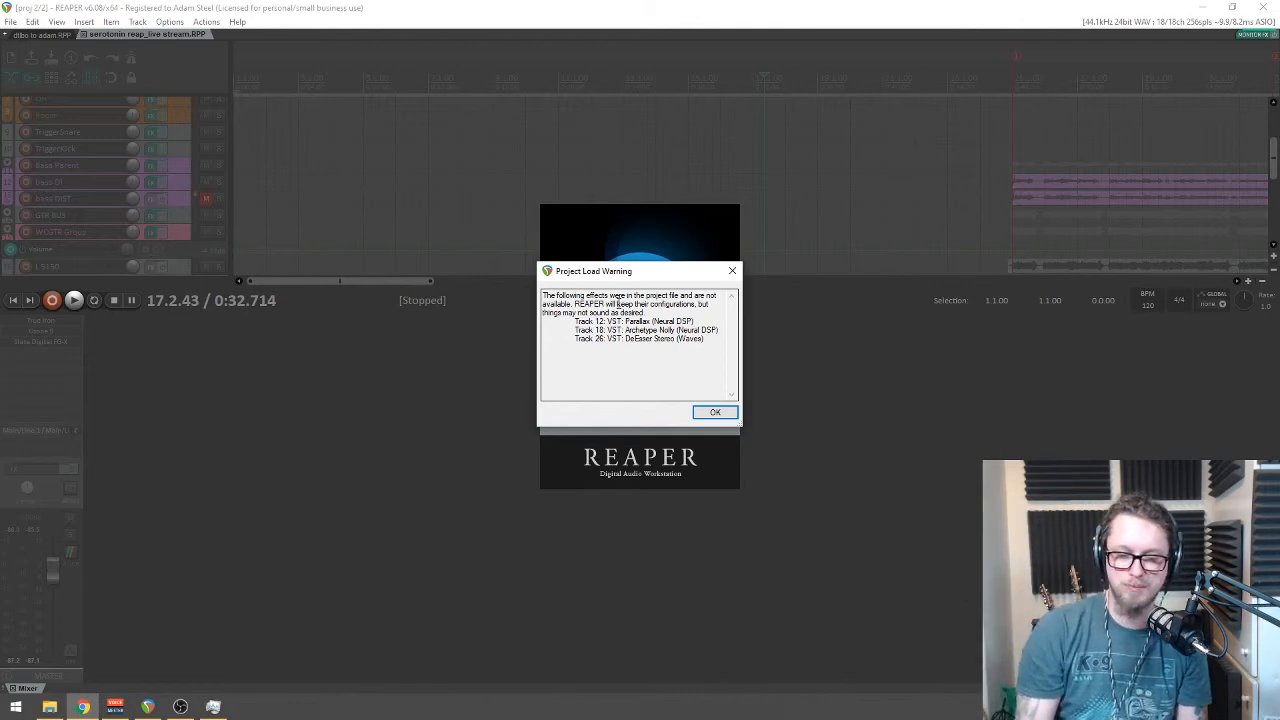
pyautogui.click(715, 412)
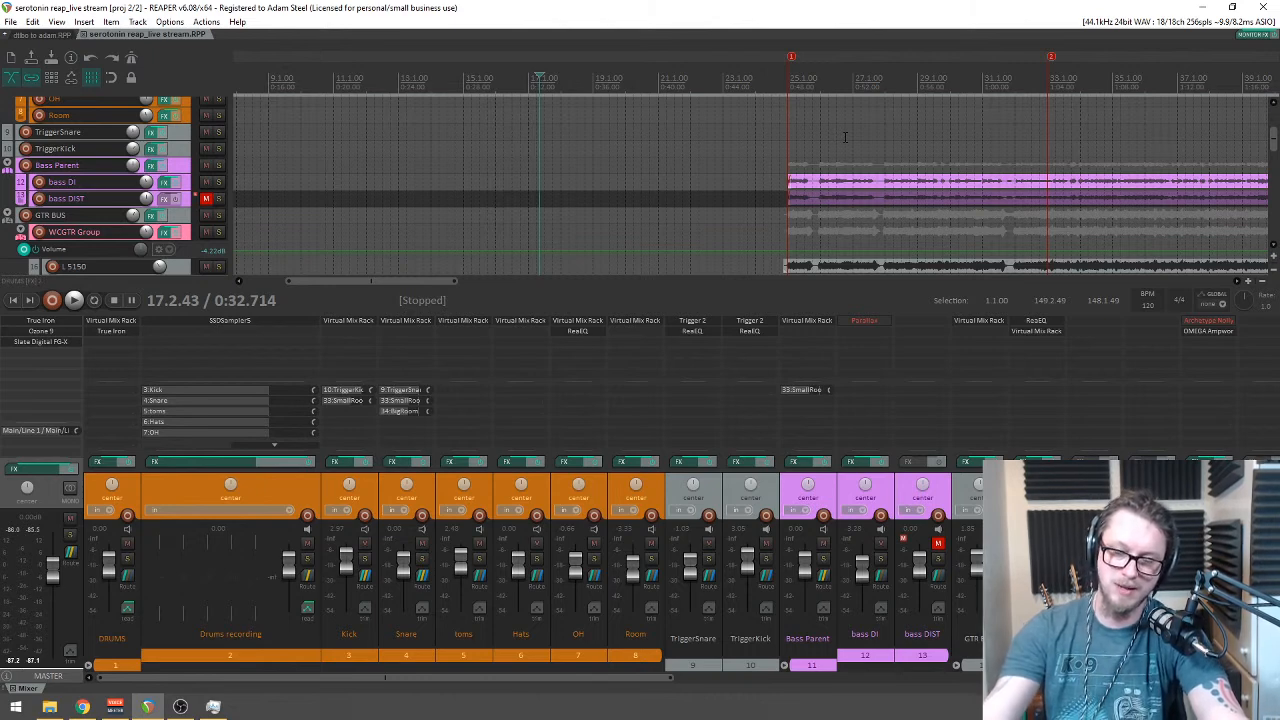
# Step: Select all tracks from the DRUMS folder through TriggerKick
pyautogui.click(845, 137)
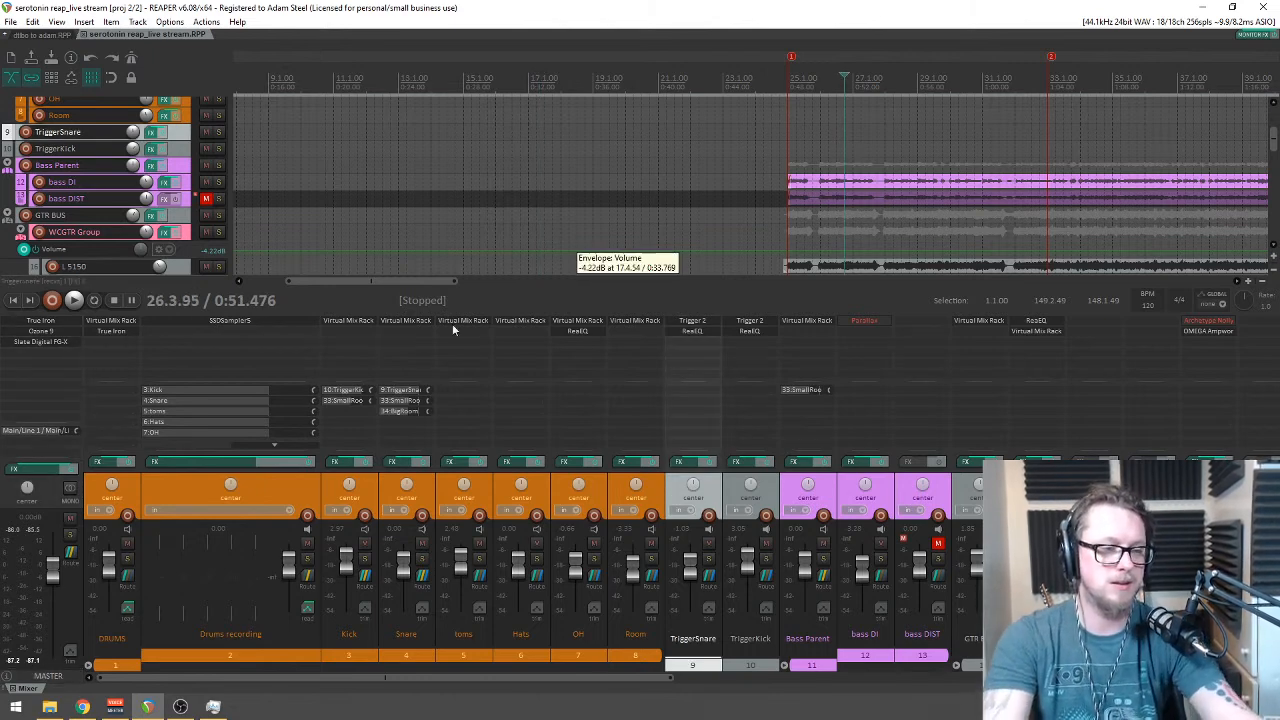
pyautogui.click(138, 480)
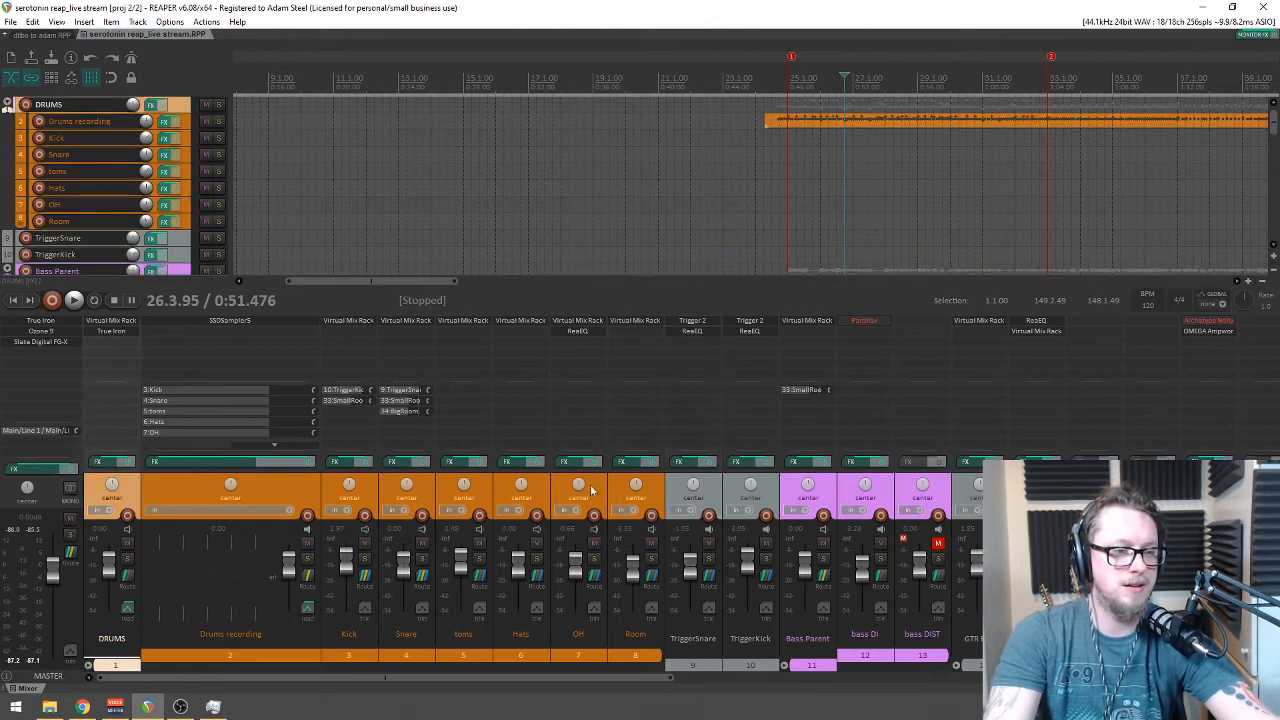
pyautogui.keyDown('shift'); pyautogui.click(662, 500); pyautogui.keyUp('shift')
pyautogui.keyDown('shift'); pyautogui.click(764, 490); pyautogui.keyUp('shift')
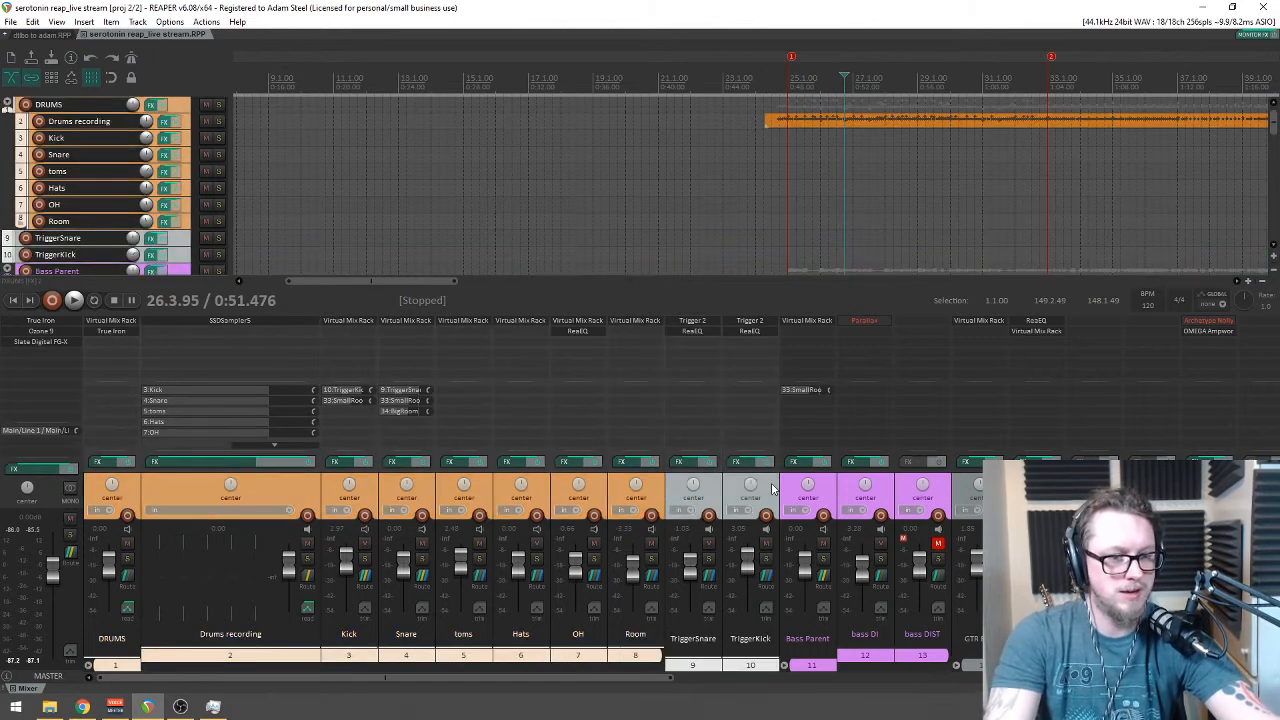
# Step: Add the FX GRP folder and its DelayVerb, Quick Delay, SmallRoom, BigRoom and EpicPlate tracks to the selection and copy them all
pyautogui.moveTo(519, 680); pyautogui.dragTo(824, 680)
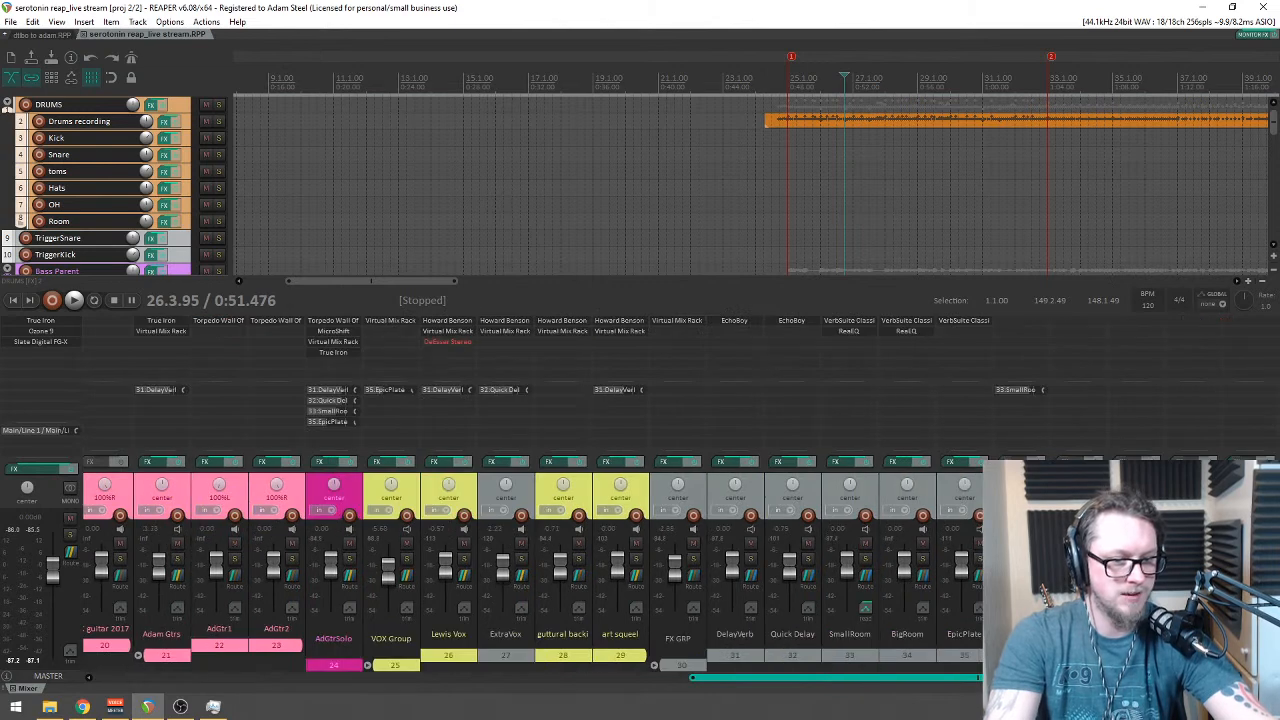
pyautogui.click(695, 490)
pyautogui.click(755, 490)
pyautogui.click(816, 490)
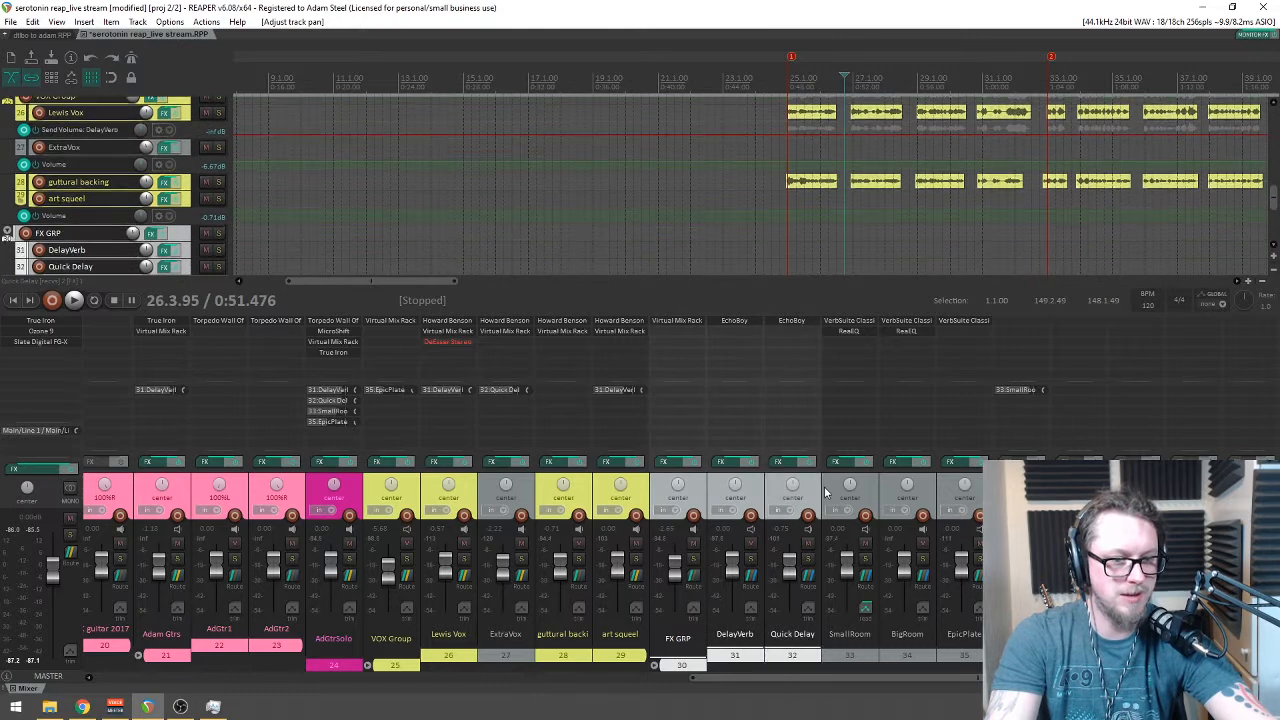
pyautogui.click(848, 490)
pyautogui.click(900, 492)
pyautogui.click(950, 496)
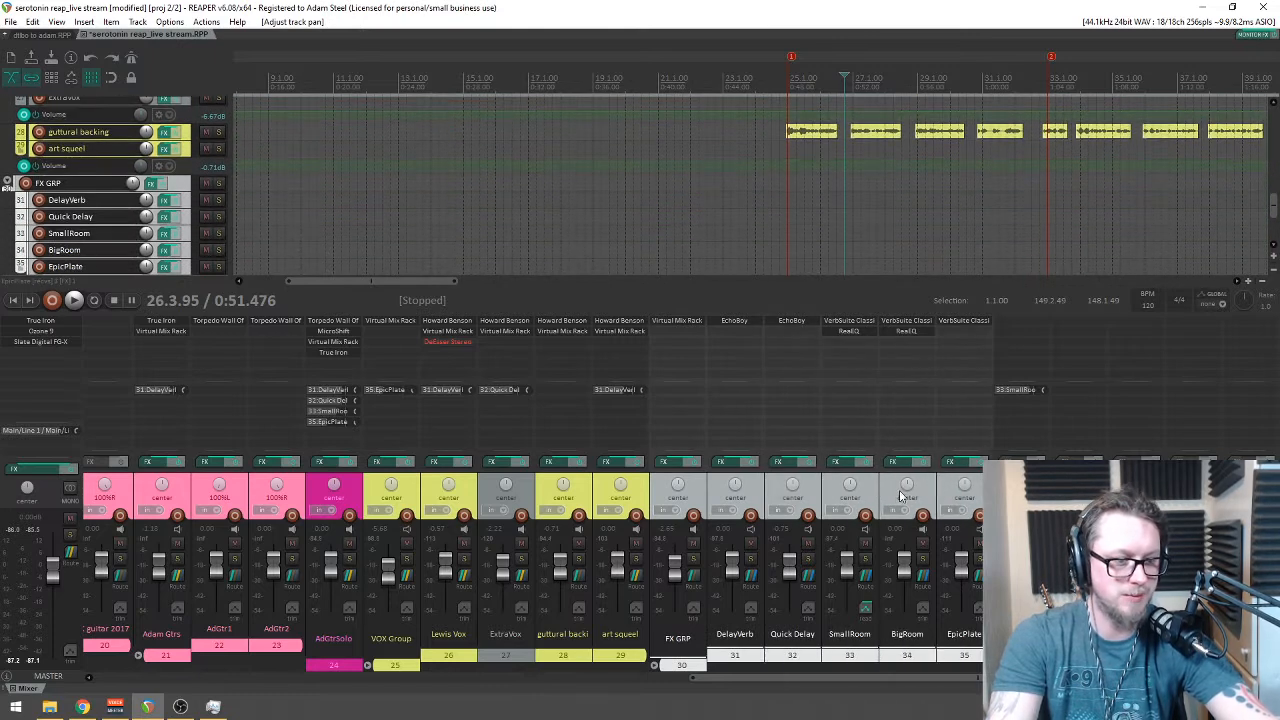
# Step: Paste the copied drum and FX tracks into the original mix project and move them above DRUM Input, outside the DRUM MIX folder
pyautogui.click(40, 36)
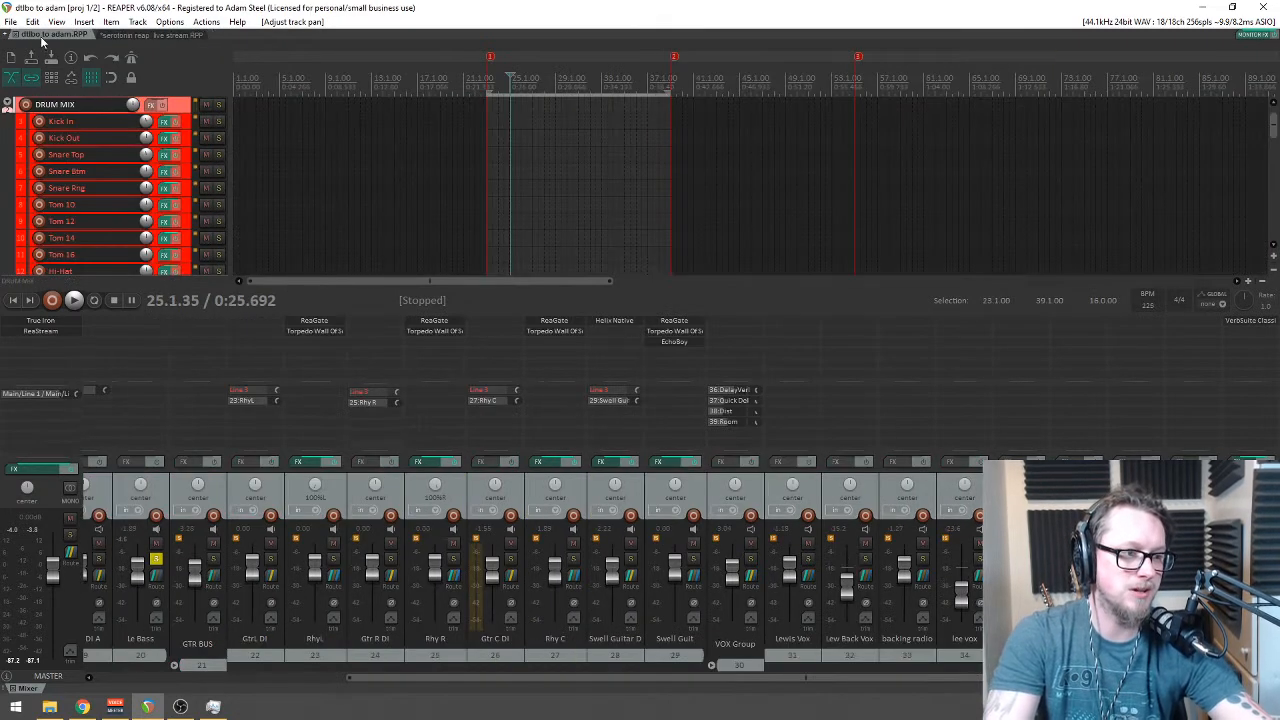
pyautogui.hscroll(-3, 286, 432)
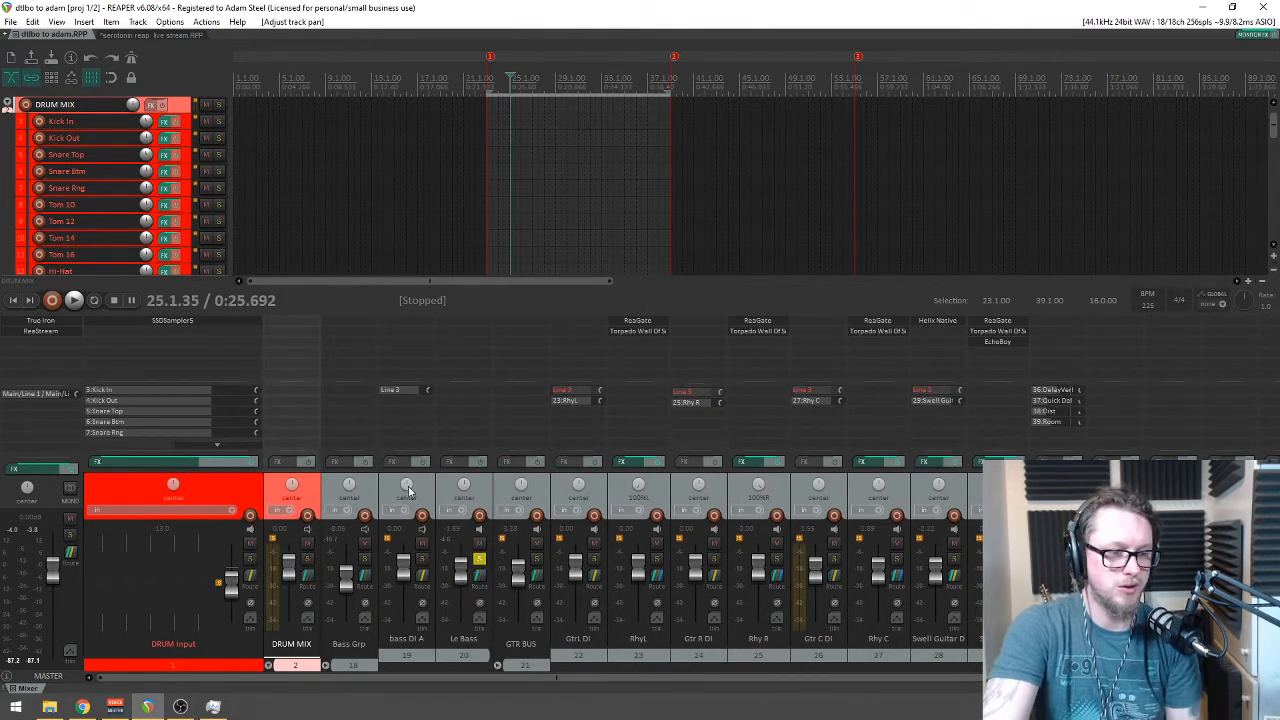
pyautogui.hotkey('ctrl', 'v')
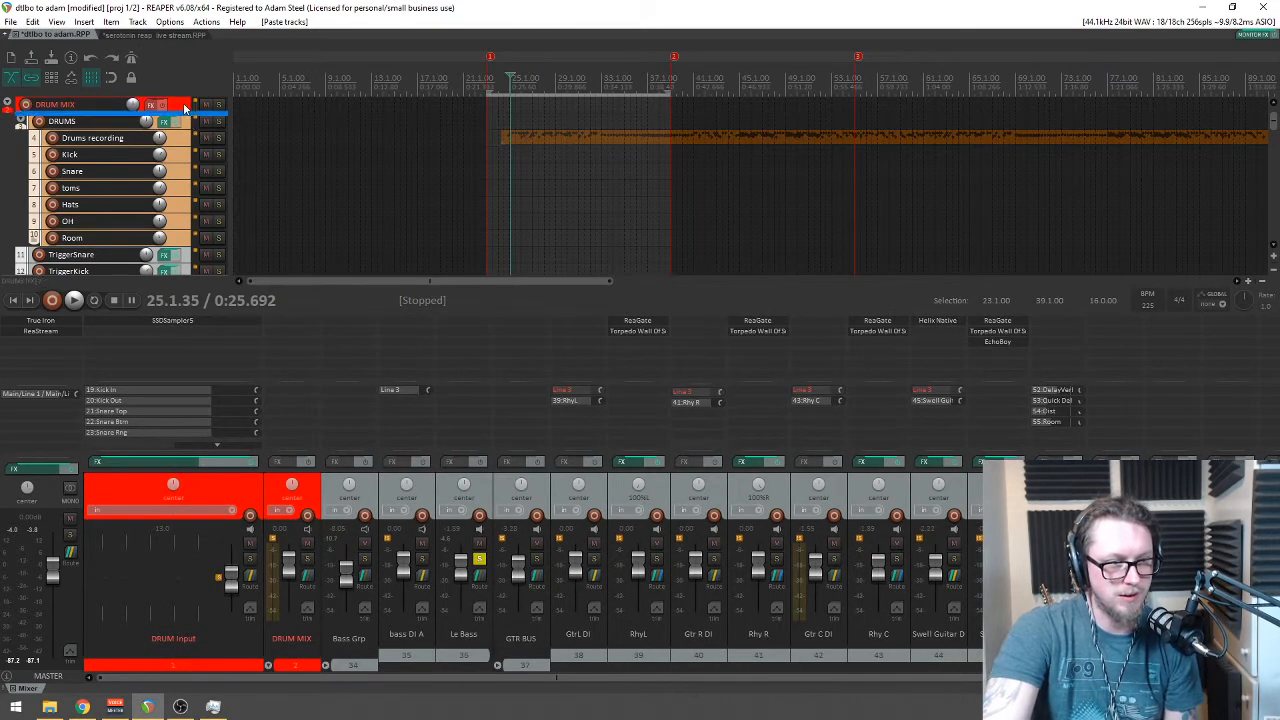
pyautogui.scroll(1, 190, 115)
pyautogui.moveTo(178, 97); pyautogui.dragTo(213, 160)
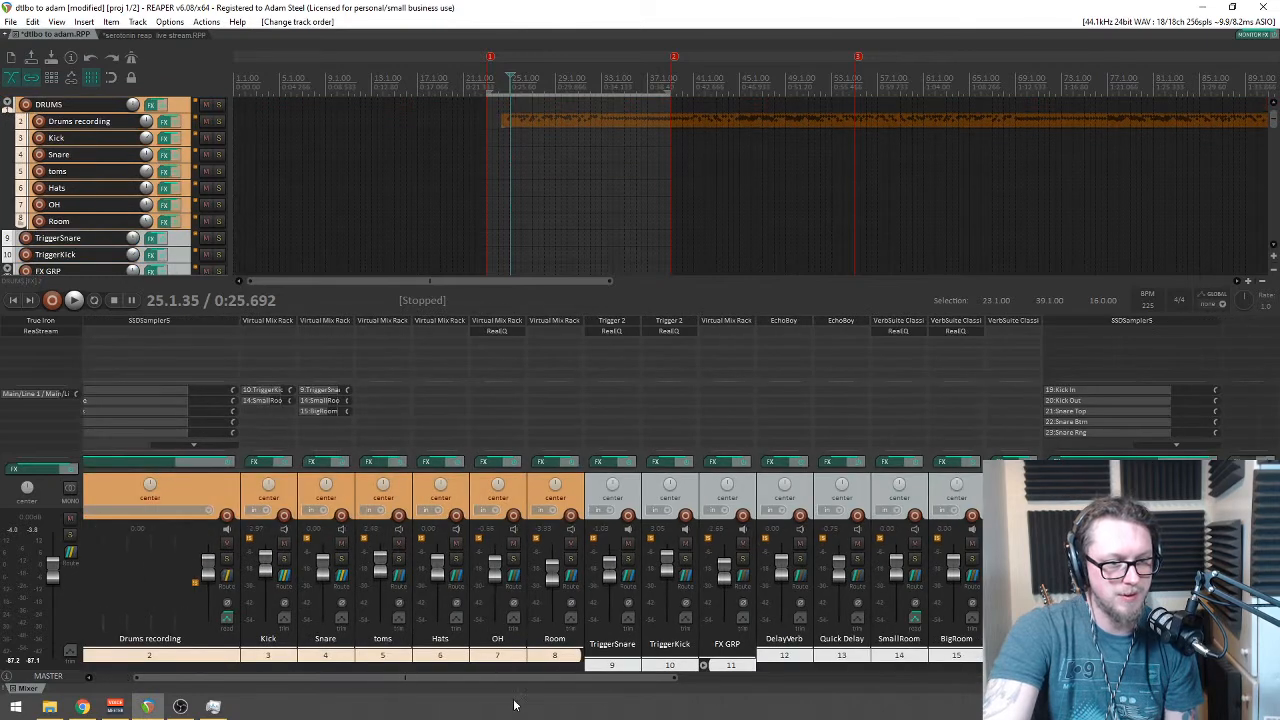
# Step: Move the FX GRP folder and its effect tracks to the end of the project, after the Room track
pyautogui.click(747, 482)
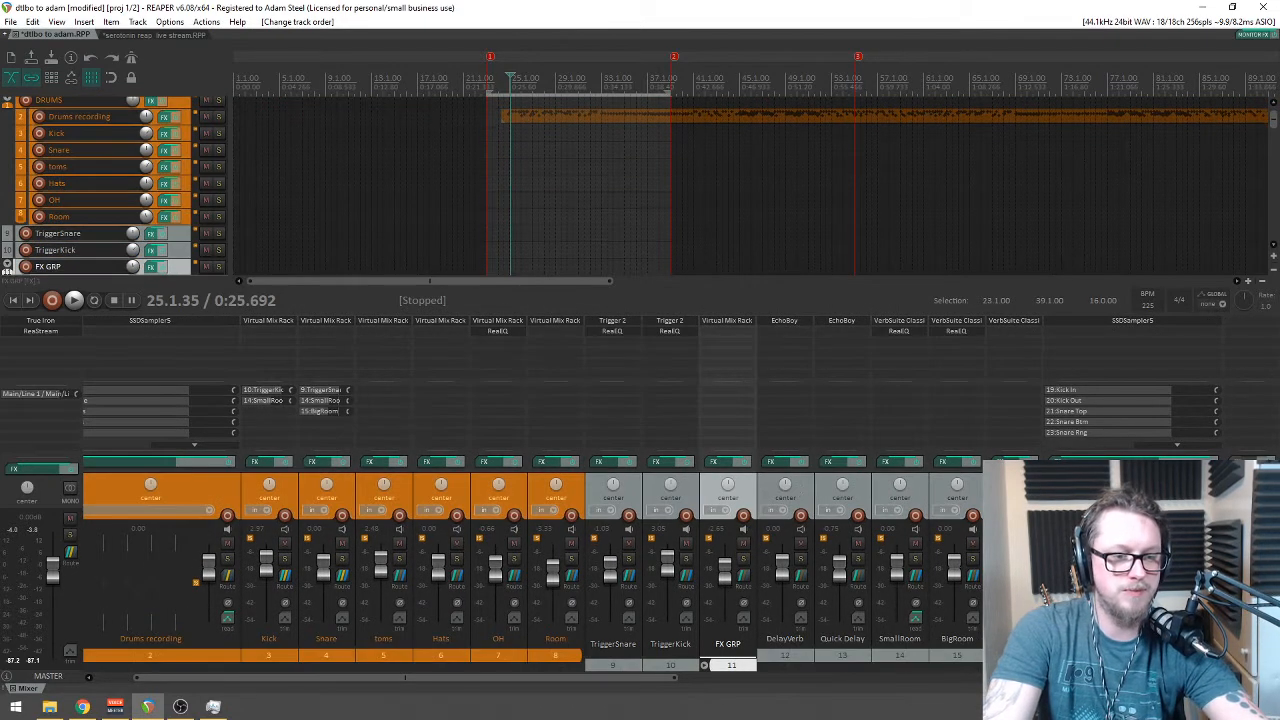
pyautogui.keyDown('shift'); pyautogui.click(1002, 492); pyautogui.keyUp('shift')
pyautogui.moveTo(600, 678); pyautogui.dragTo(703, 678)
pyautogui.moveTo(1262, 492)
pyautogui.mouseDown()
pyautogui.moveTo(1050, 492)
pyautogui.moveTo(1267, 492)
pyautogui.mouseUp()
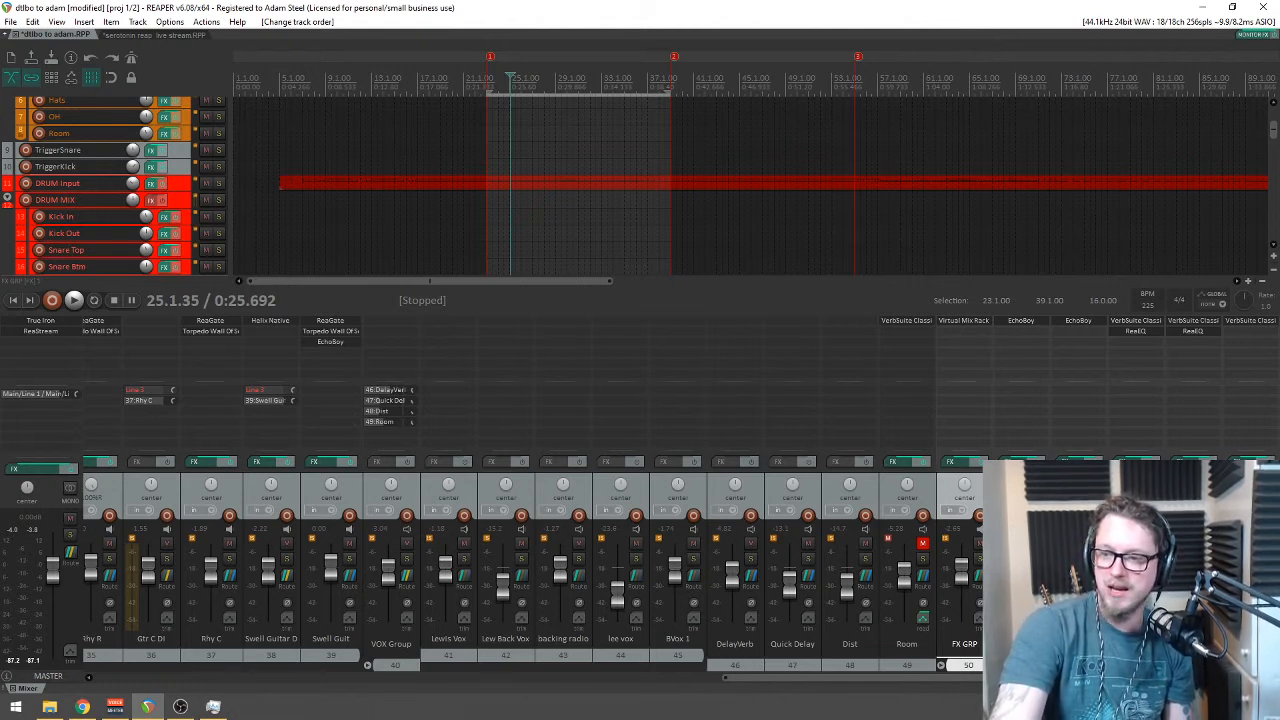
# Step: Delete the project's old DelayVerb, Quick Delay, Dist and Room tracks that sit before FX GRP
pyautogui.hotkey('alt', 'Tab')
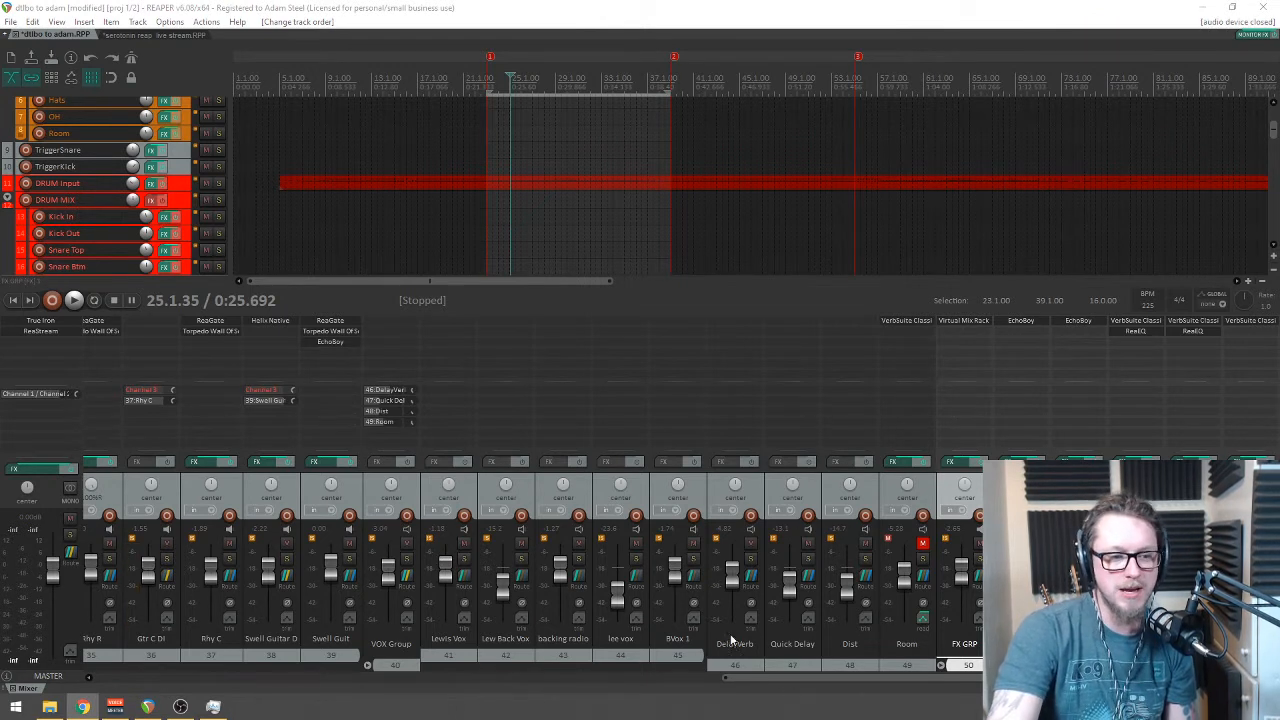
pyautogui.click(752, 680)
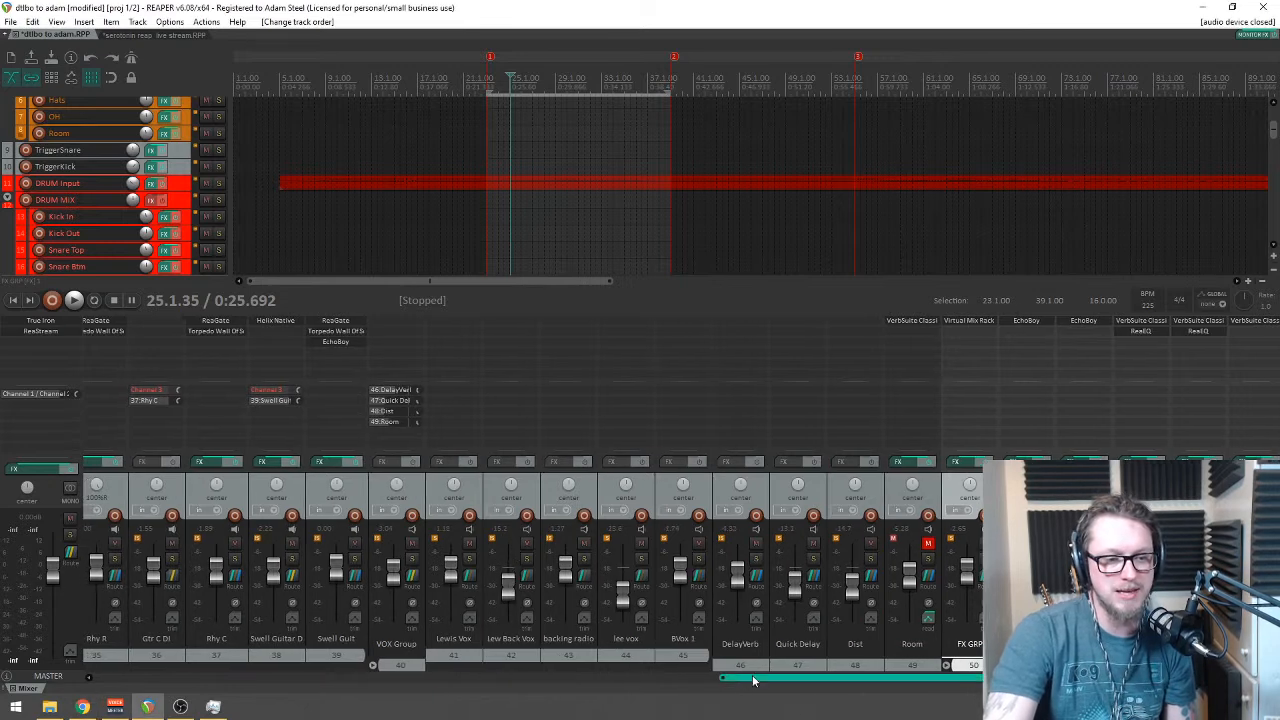
pyautogui.click(918, 513)
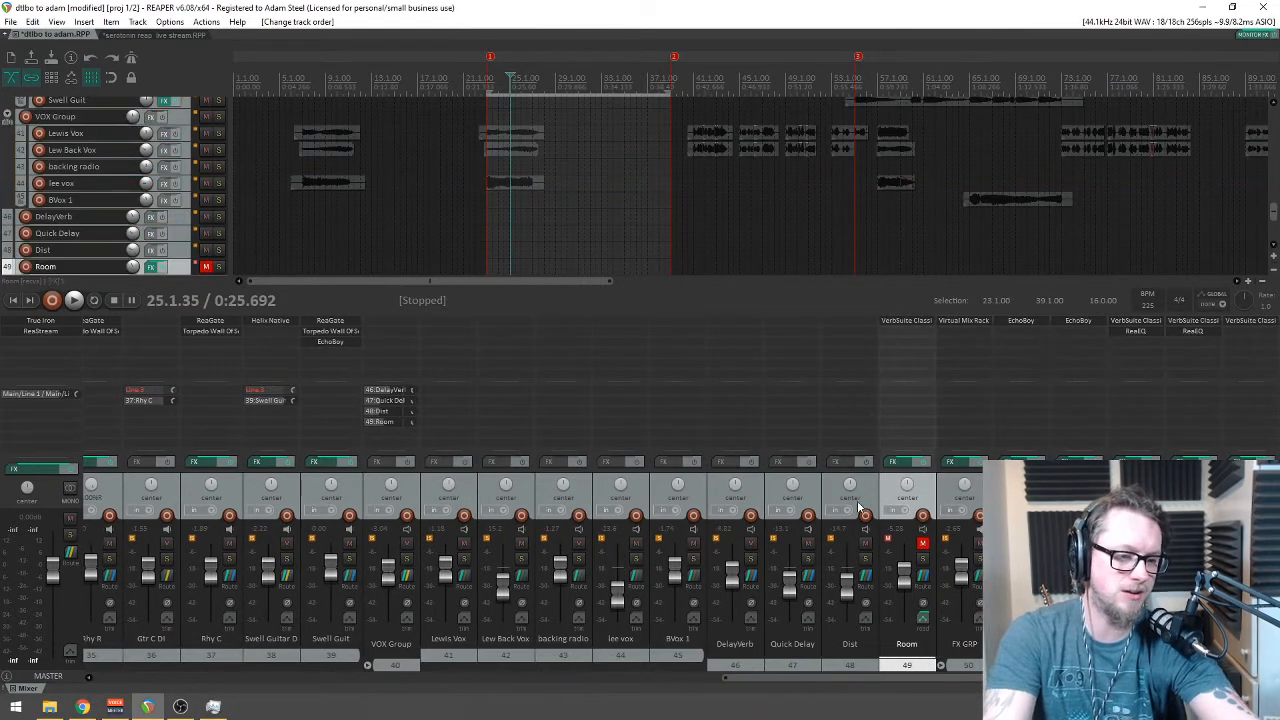
pyautogui.keyDown('shift'); pyautogui.click(745, 485); pyautogui.keyUp('shift')
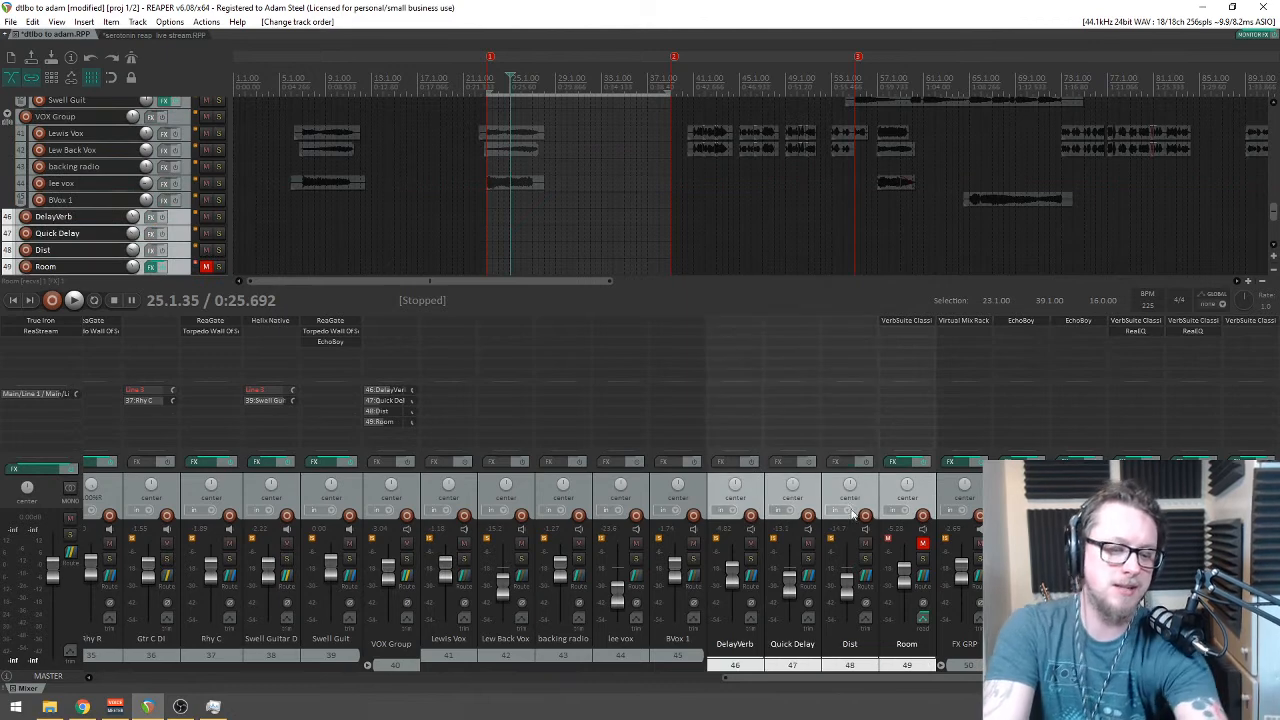
pyautogui.press('Delete')
pyautogui.click(617, 391)
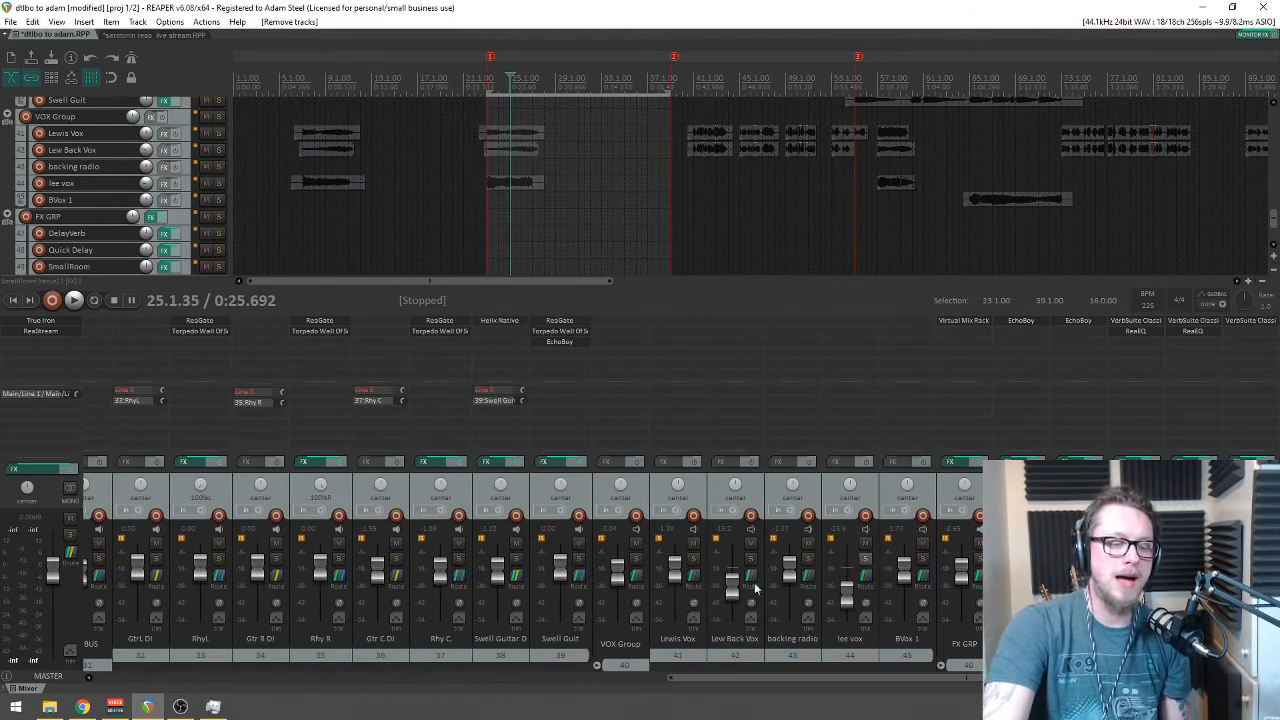
# Step: Delete the old DRUM MIX folder together with its child drum tracks, keeping DRUM Input
pyautogui.moveTo(765, 678); pyautogui.dragTo(195, 678)
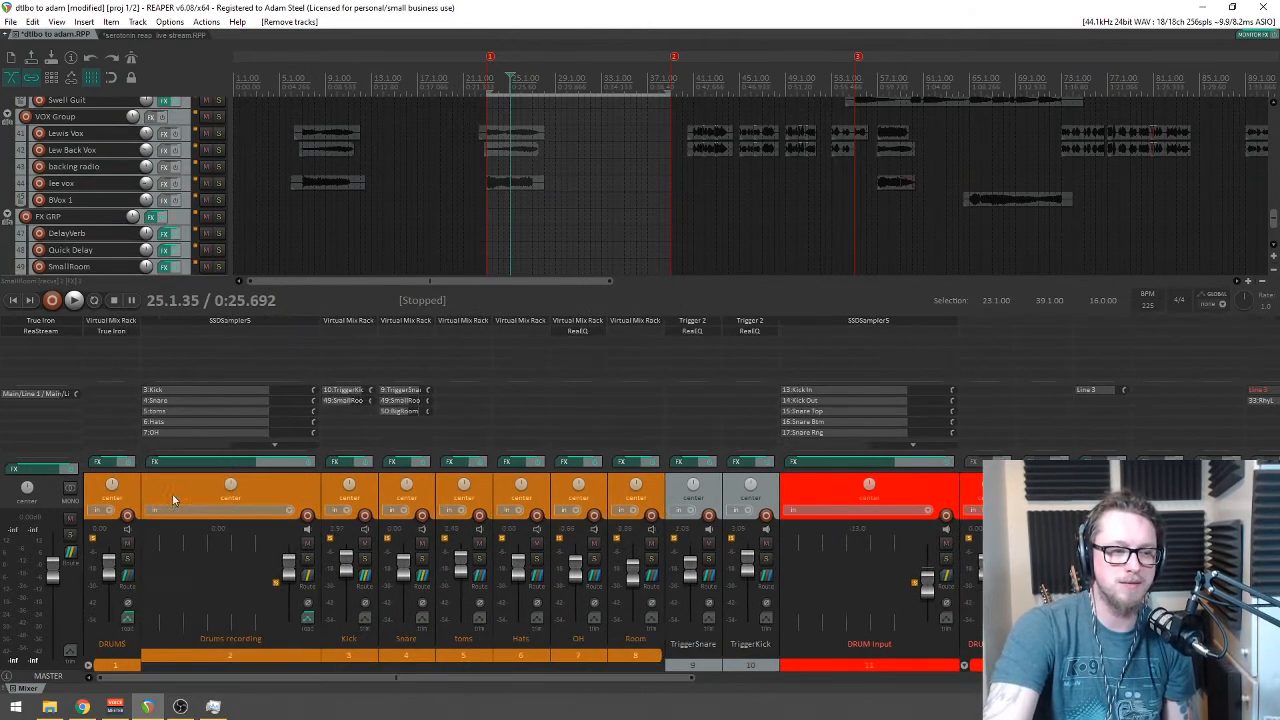
pyautogui.moveTo(1272, 214); pyautogui.dragTo(1272, 128)
pyautogui.click(190, 224)
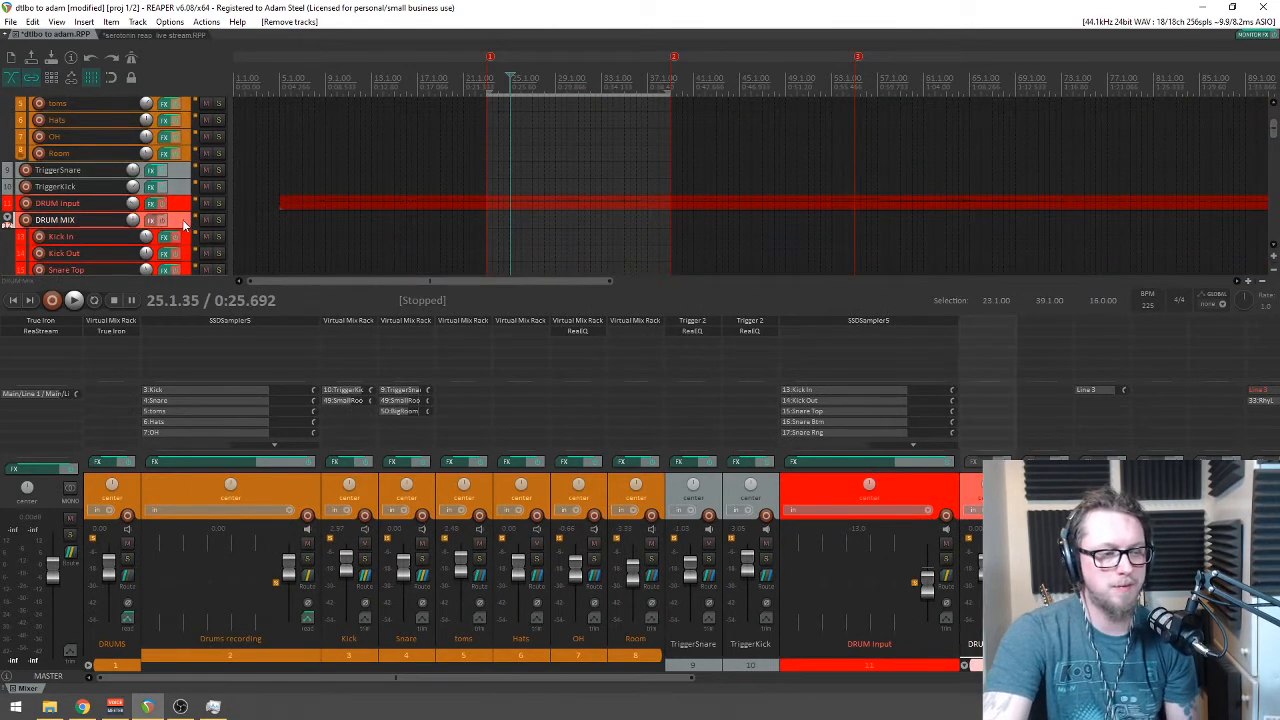
pyautogui.press('Delete')
pyautogui.press('Escape')
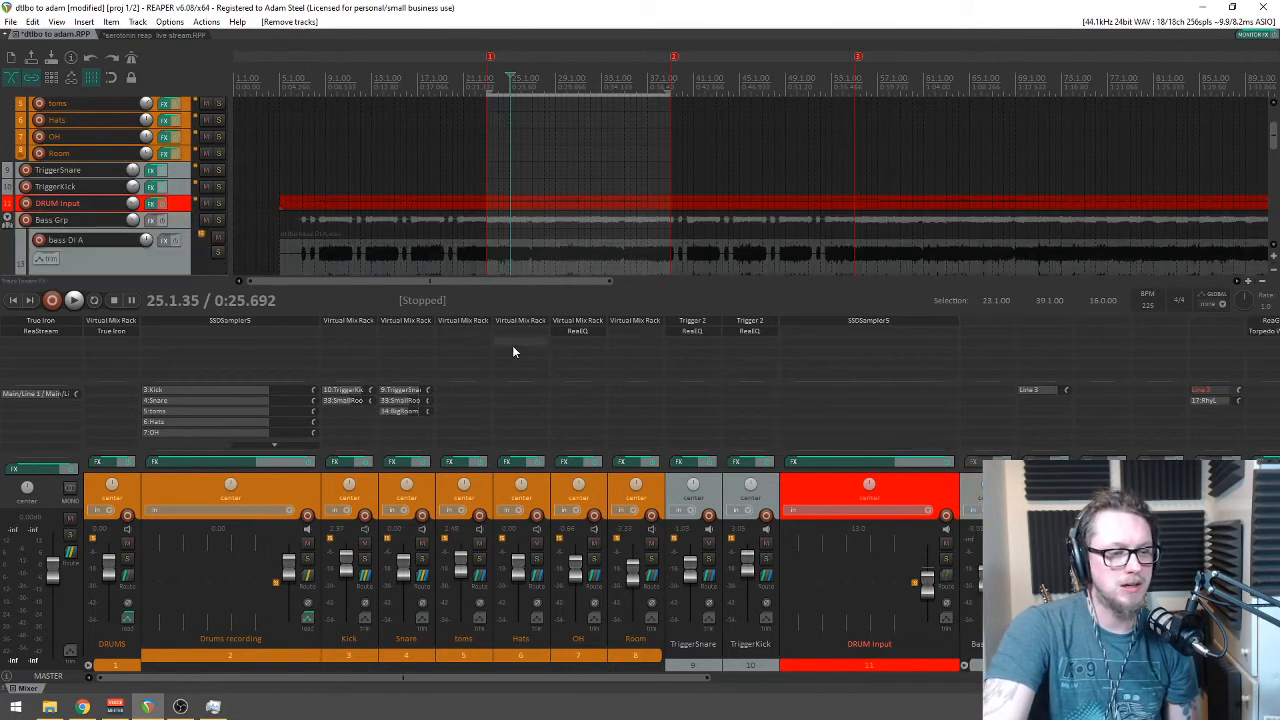
# Step: Place DRUM Input inside the DRUMS folder, delete the old Drums recording item, and move the DRUM Input MIDI item onto Drums recording
pyautogui.moveTo(197, 218); pyautogui.dragTo(165, 117)
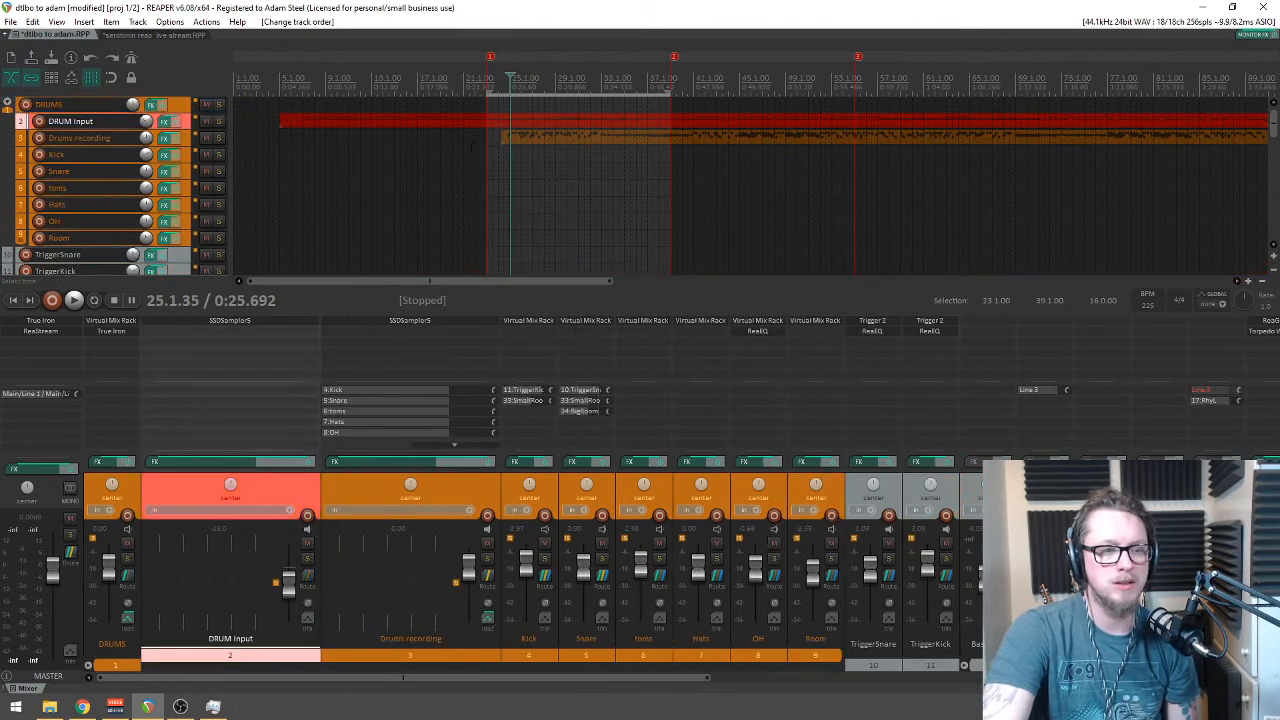
pyautogui.scroll(-3, 780, 113)
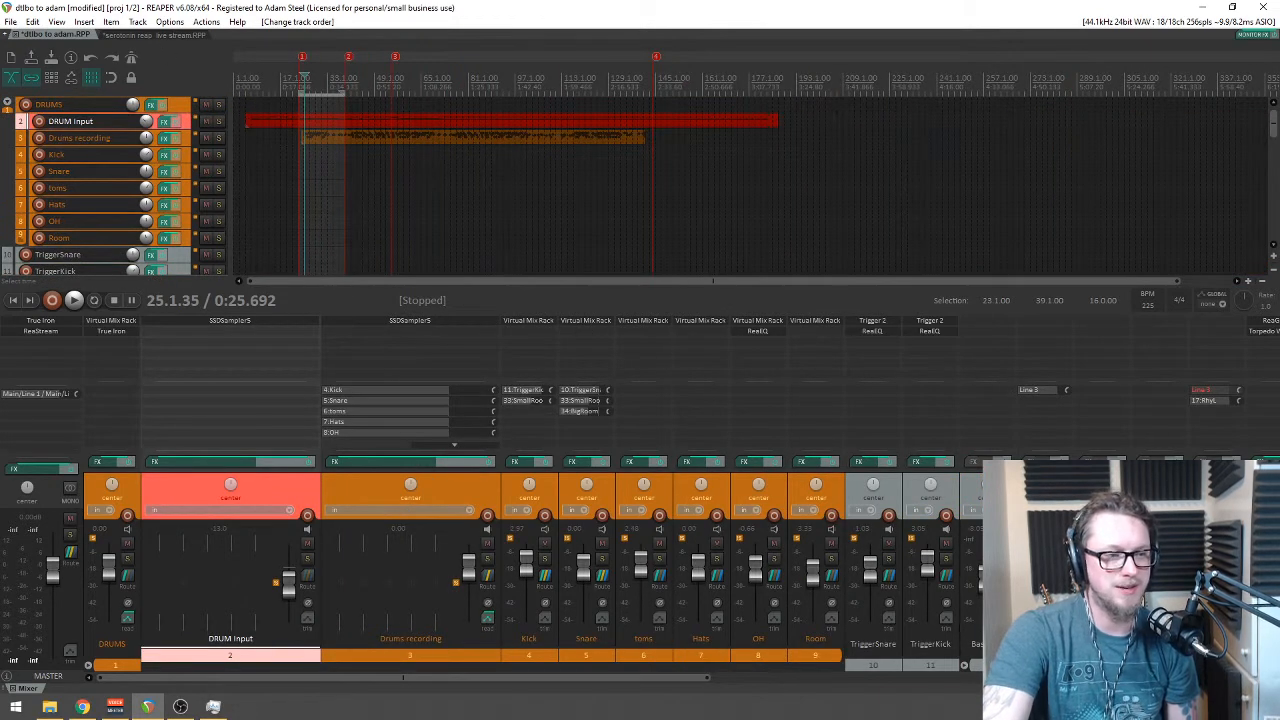
pyautogui.click(419, 136)
pyautogui.press('Delete')
pyautogui.moveTo(425, 112); pyautogui.dragTo(421, 153)
# Step: Delete the emptied DRUM Input track from the DRUMS folder
pyautogui.click(187, 128)
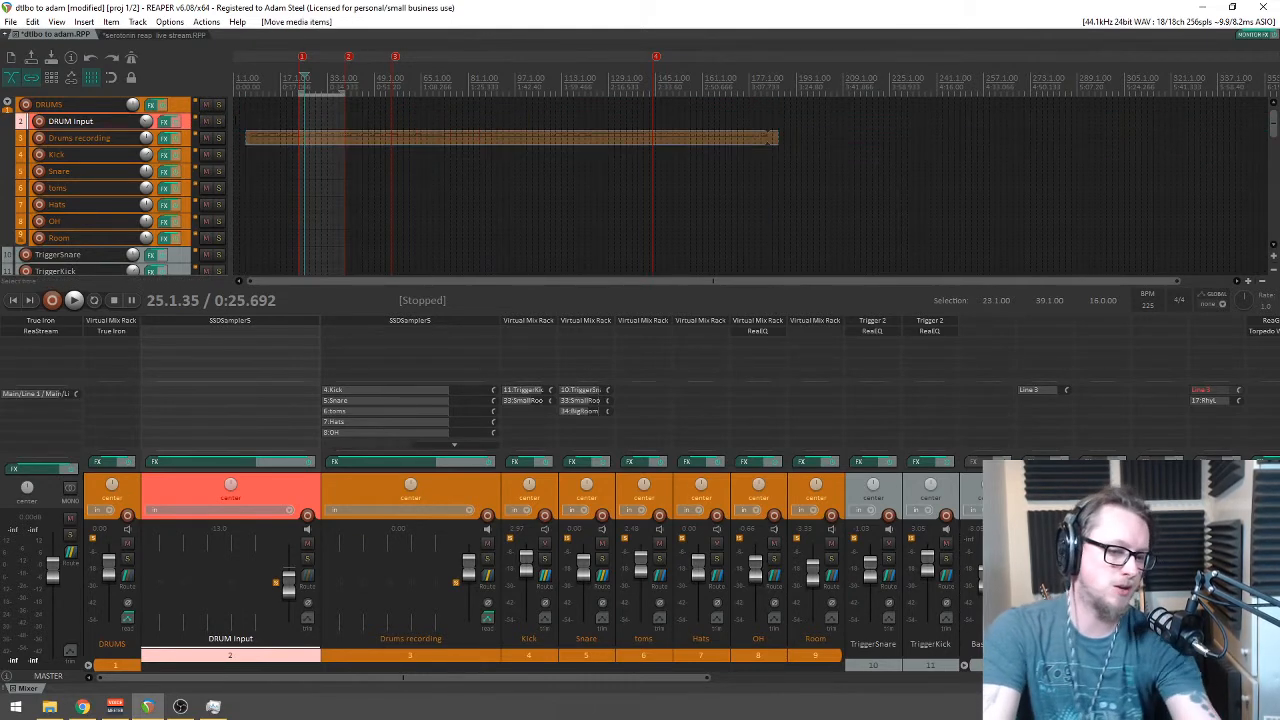
pyautogui.press('Delete')
pyautogui.click(623, 390)
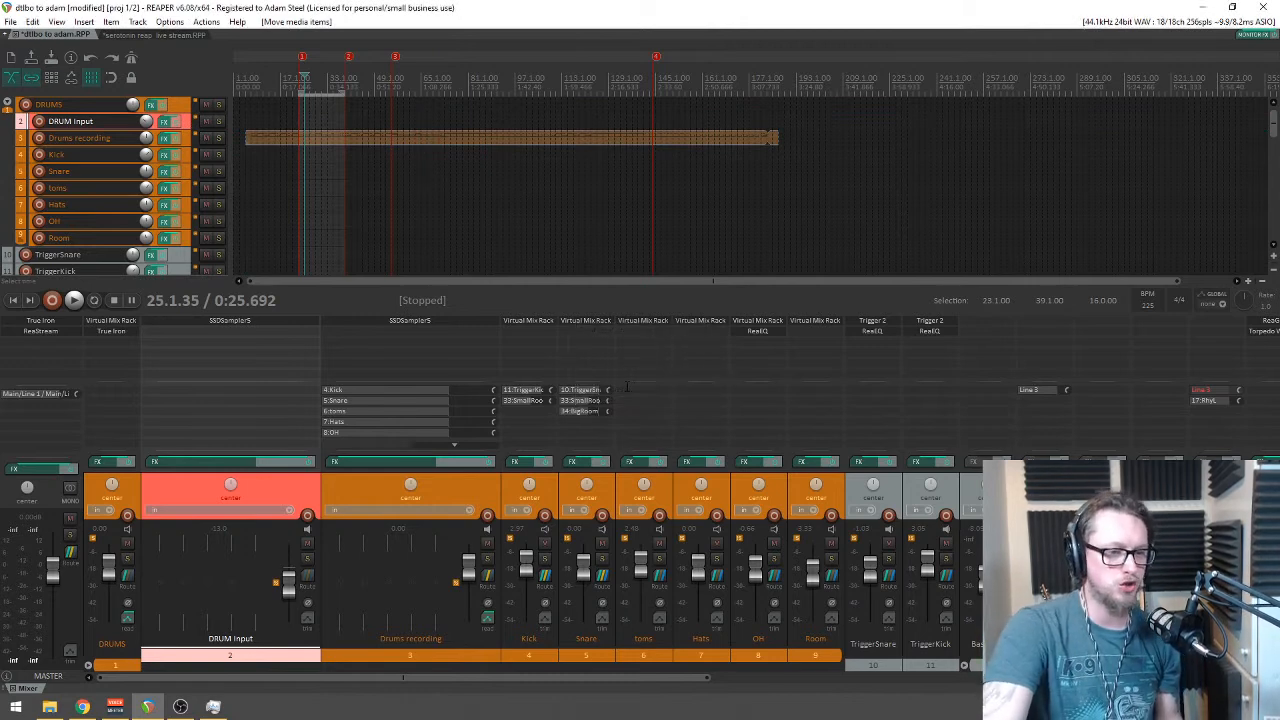
pyautogui.scroll(-2, 327, 180)
pyautogui.scroll(2, 327, 180)
# Step: Solo the DRUMS folder and play the song from the start of the drum item, around bar 5
pyautogui.click(327, 90)
pyautogui.scroll(2, 327, 180)
pyautogui.click(316, 80)
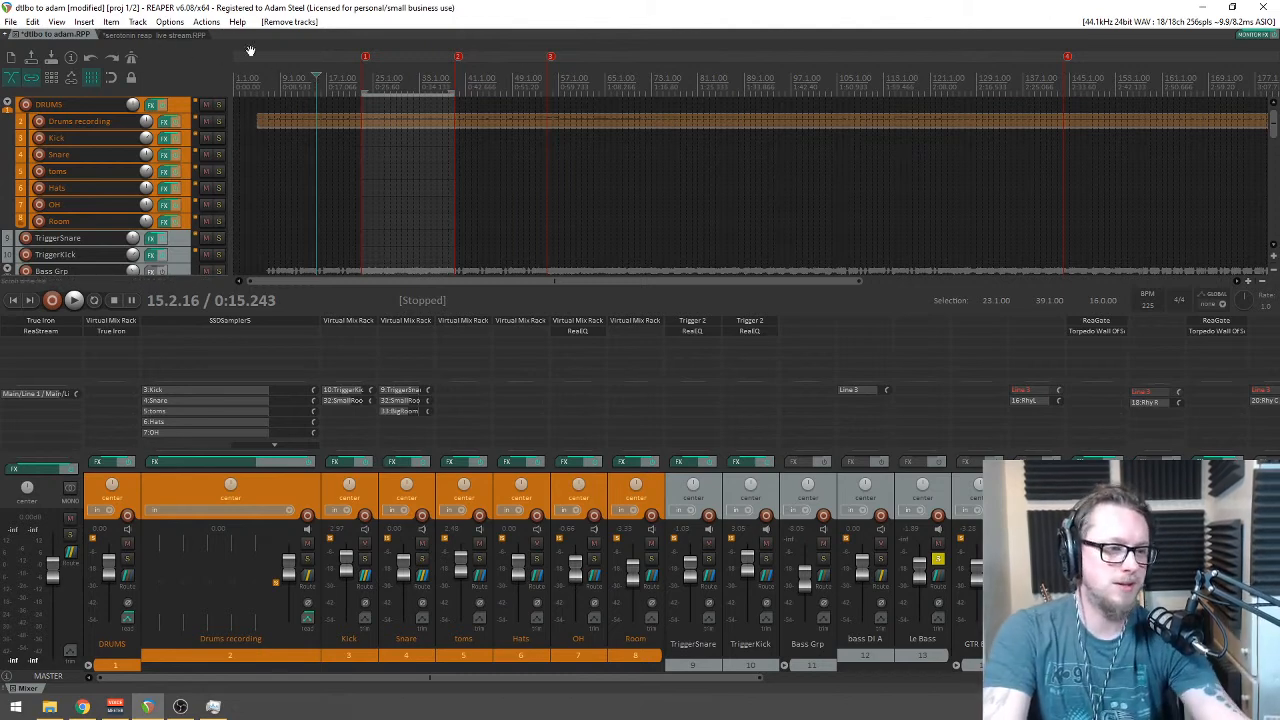
pyautogui.click(128, 557)
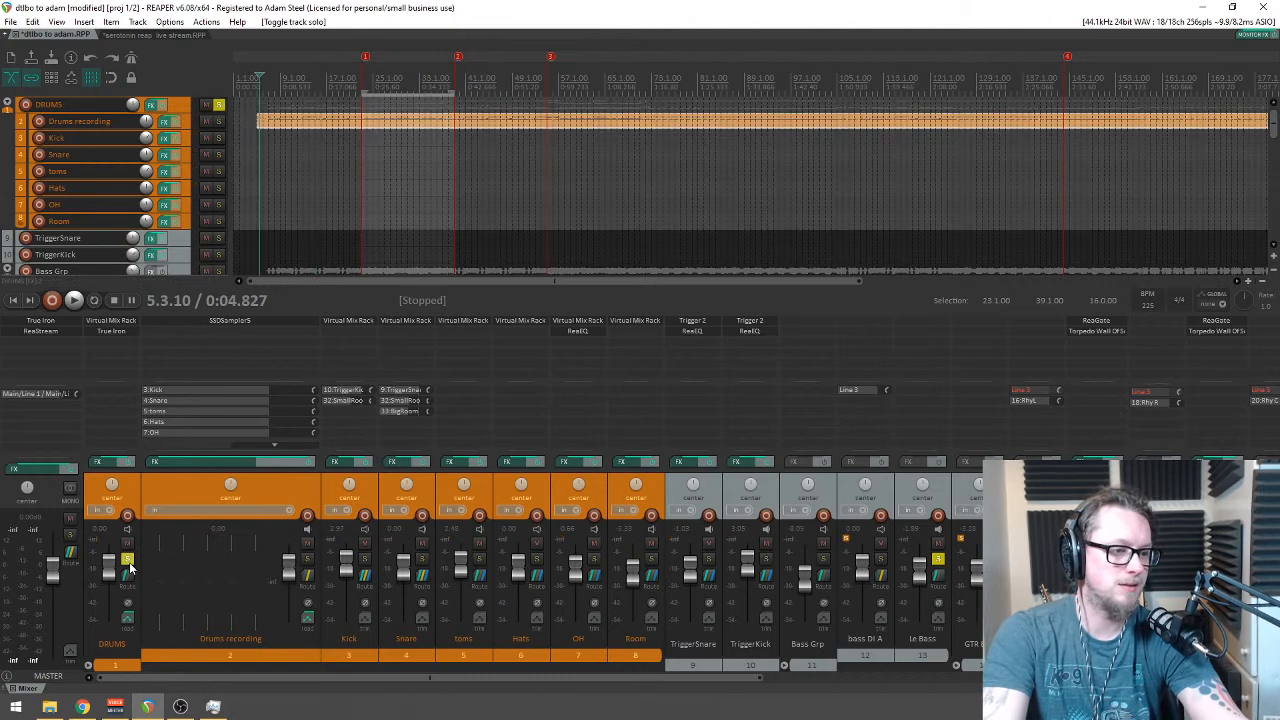
pyautogui.press('space')
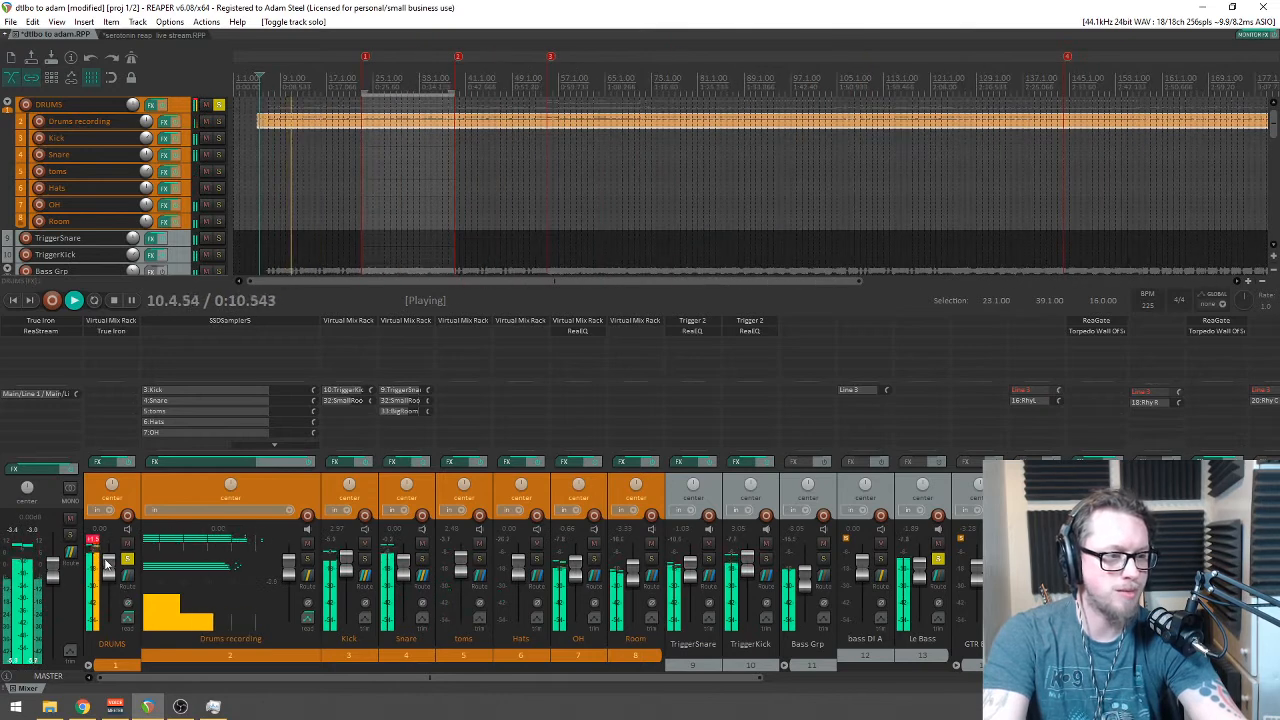
pyautogui.scroll(2, 390, 165)
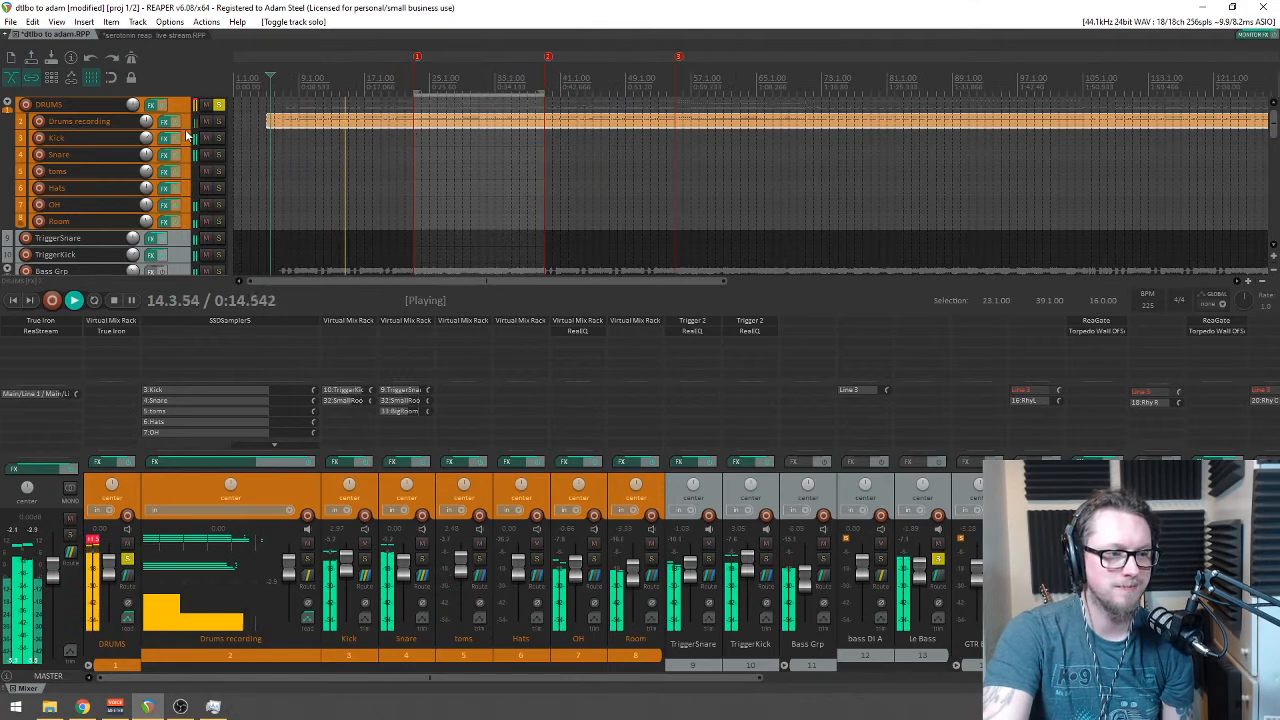
# Step: Enlarge the Drums recording track and inspect its dtlbo225 MIDI take in the MIDI editor
pyautogui.click(353, 121)
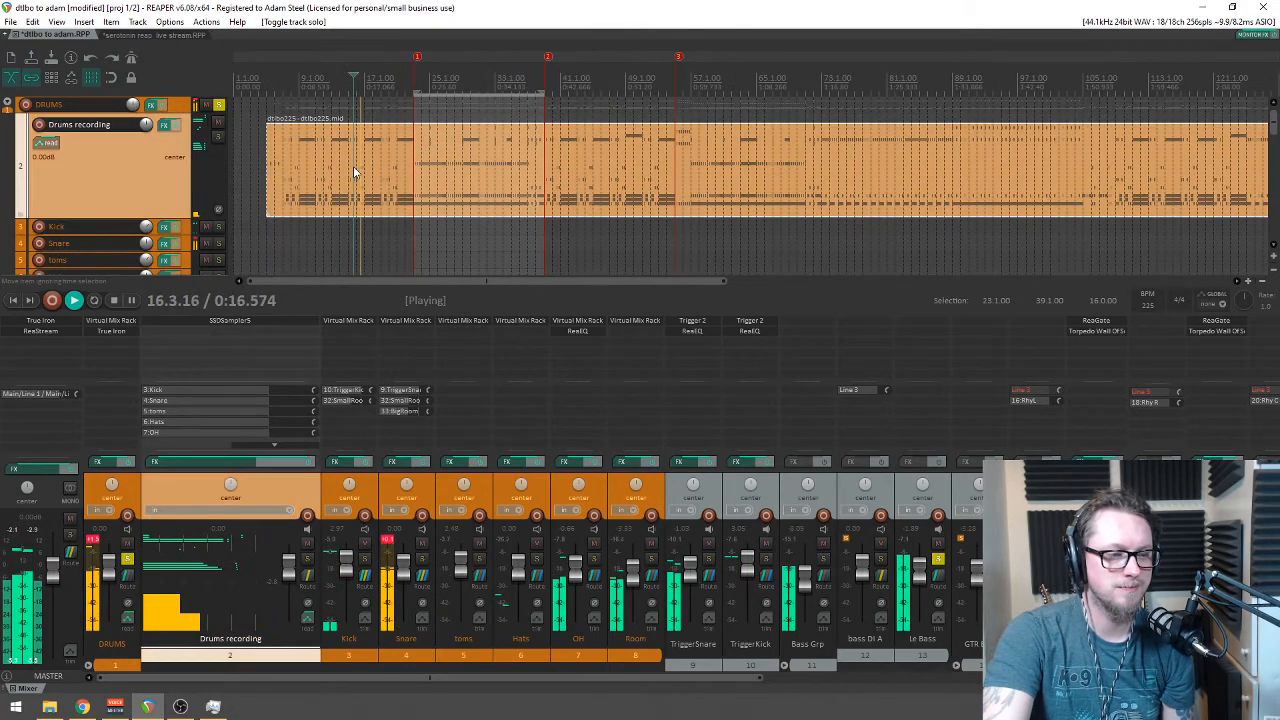
pyautogui.doubleClick(452, 168)
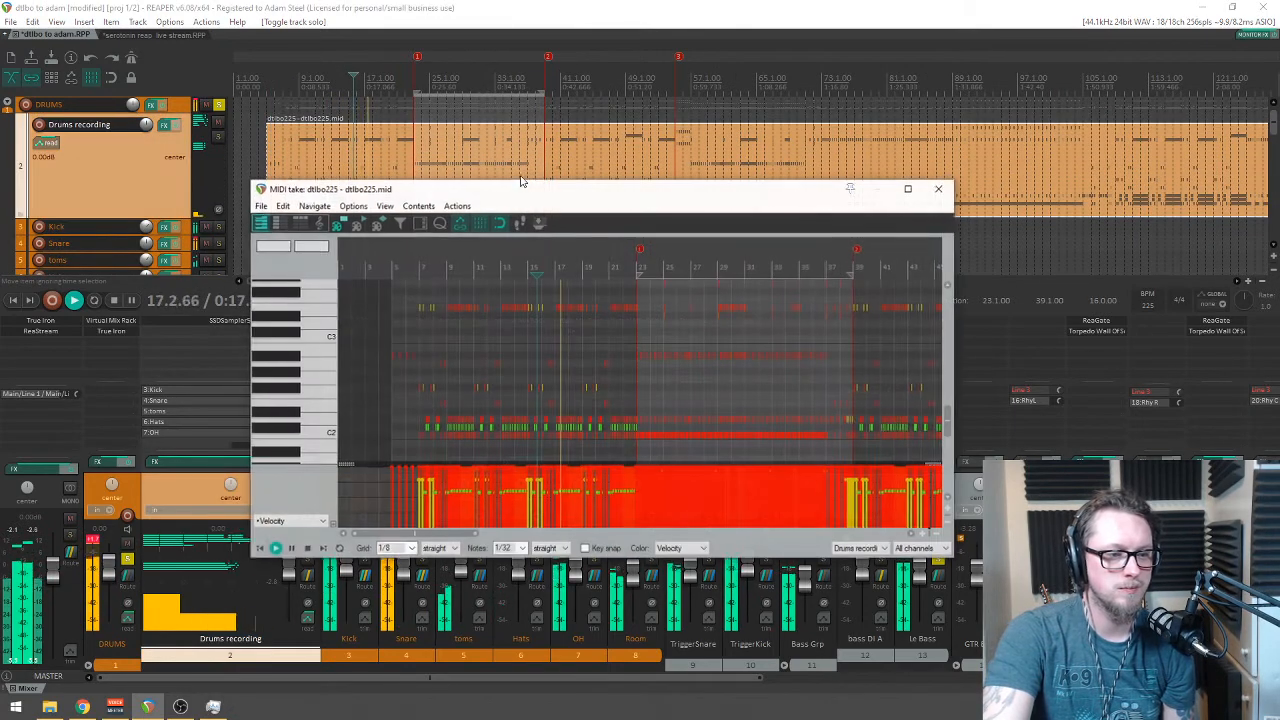
pyautogui.click(941, 188)
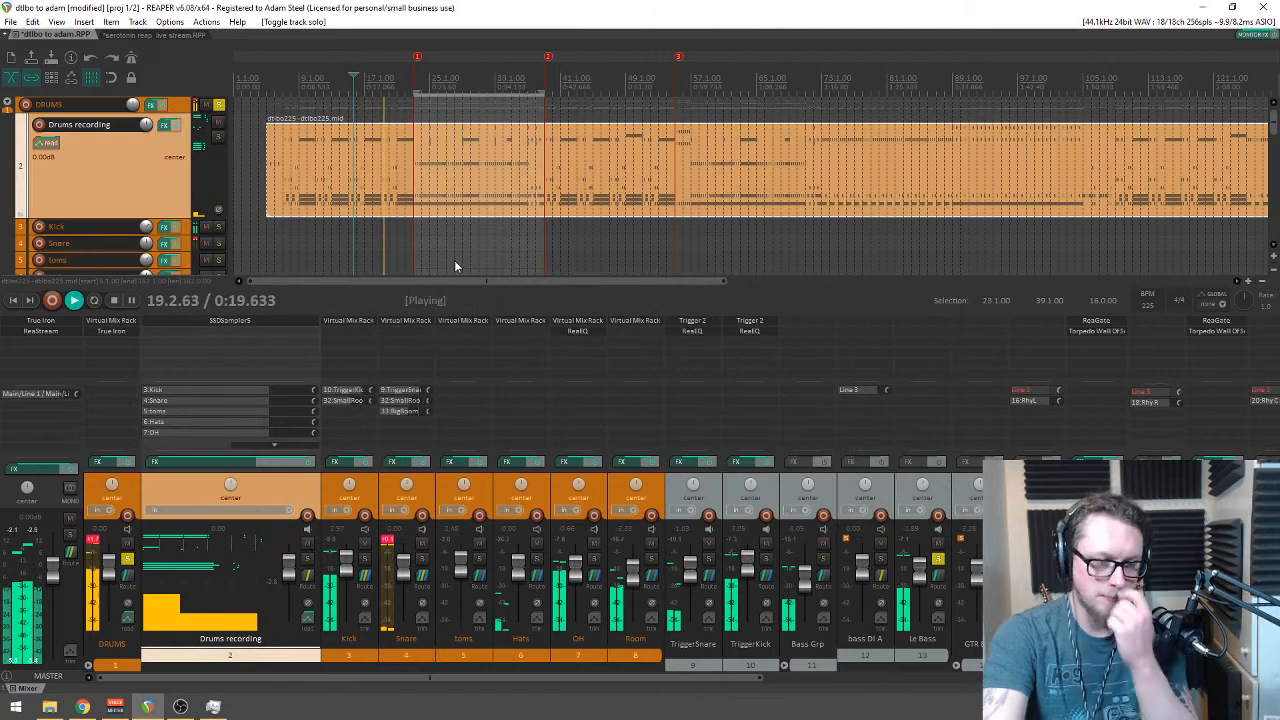
# Step: Check the SSDSampler5 kit on Drums recording during playback and set the Le Bass track's volume to 0 dB
pyautogui.hotkey('shift', 'f')
pyautogui.moveTo(545, 144); pyautogui.dragTo(327, 111)
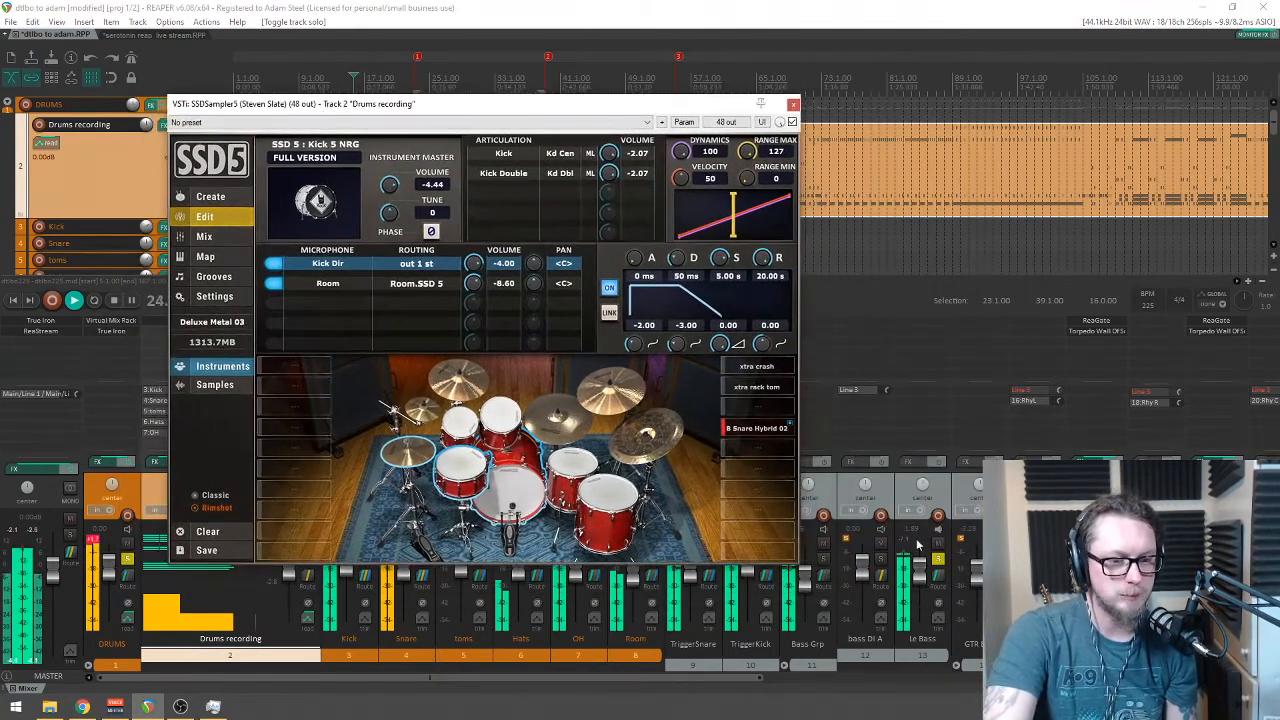
pyautogui.click(914, 351)
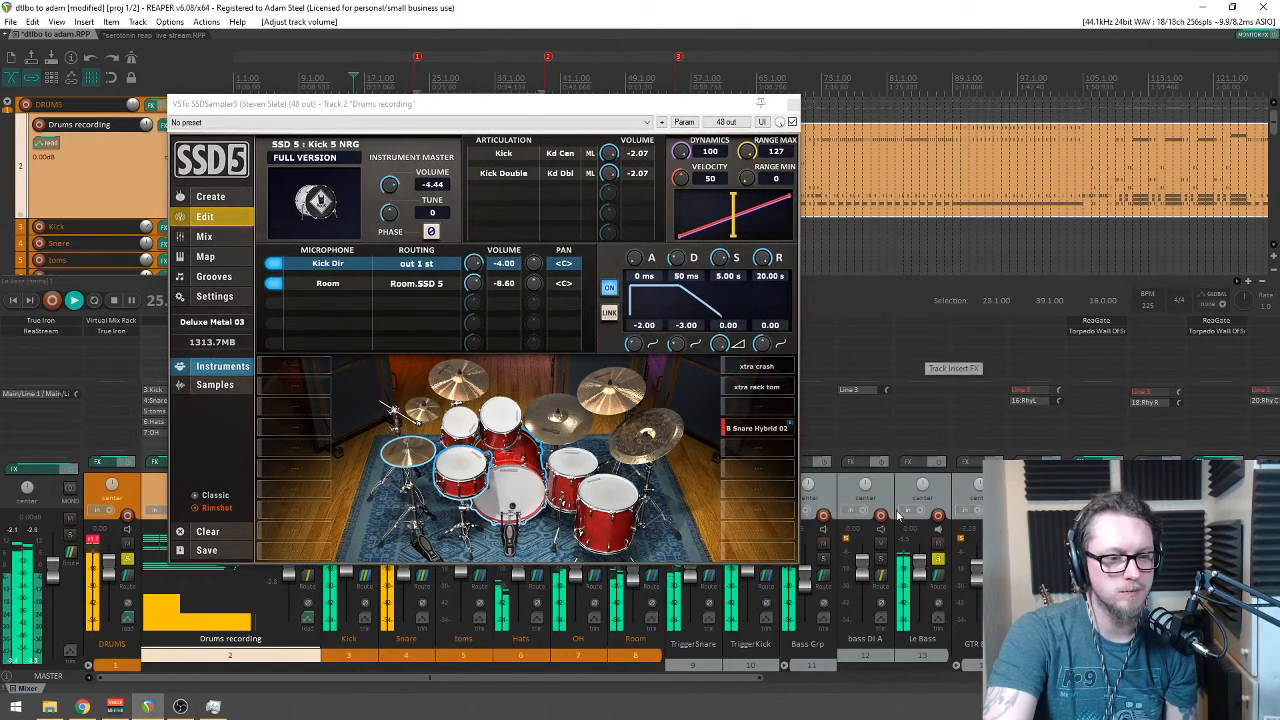
pyautogui.moveTo(594, 113); pyautogui.dragTo(698, 156)
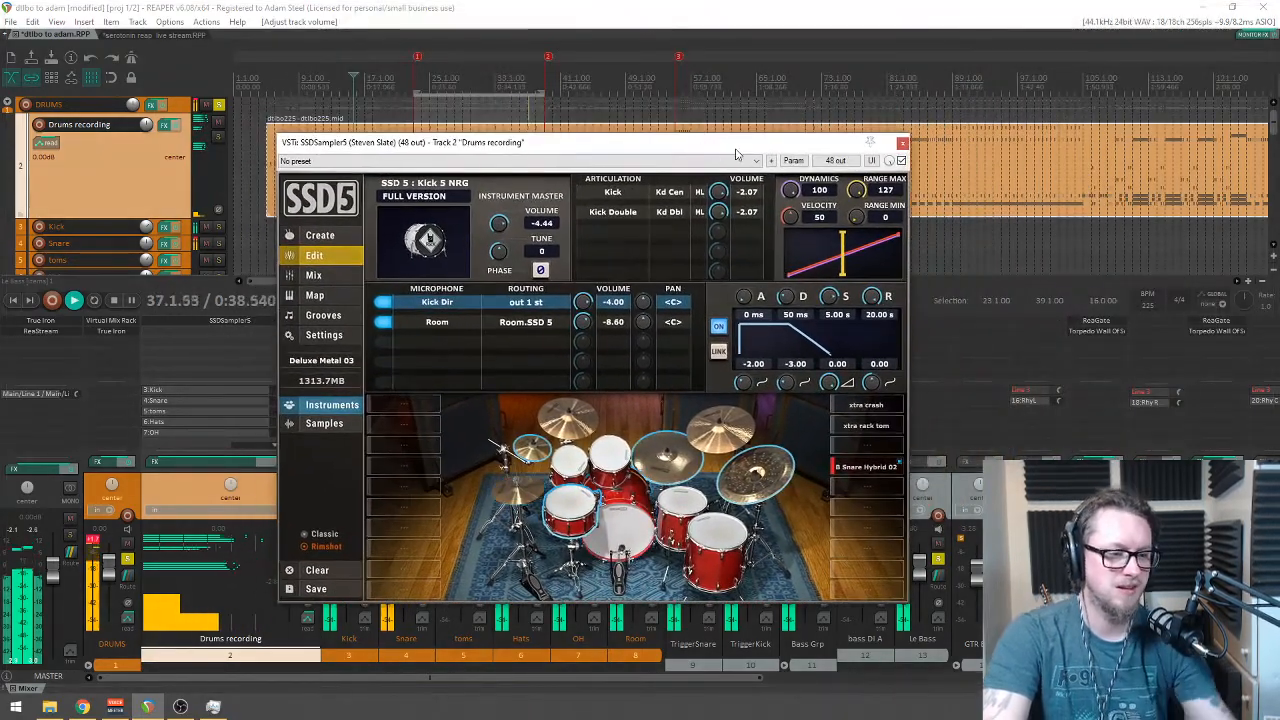
pyautogui.click(902, 143)
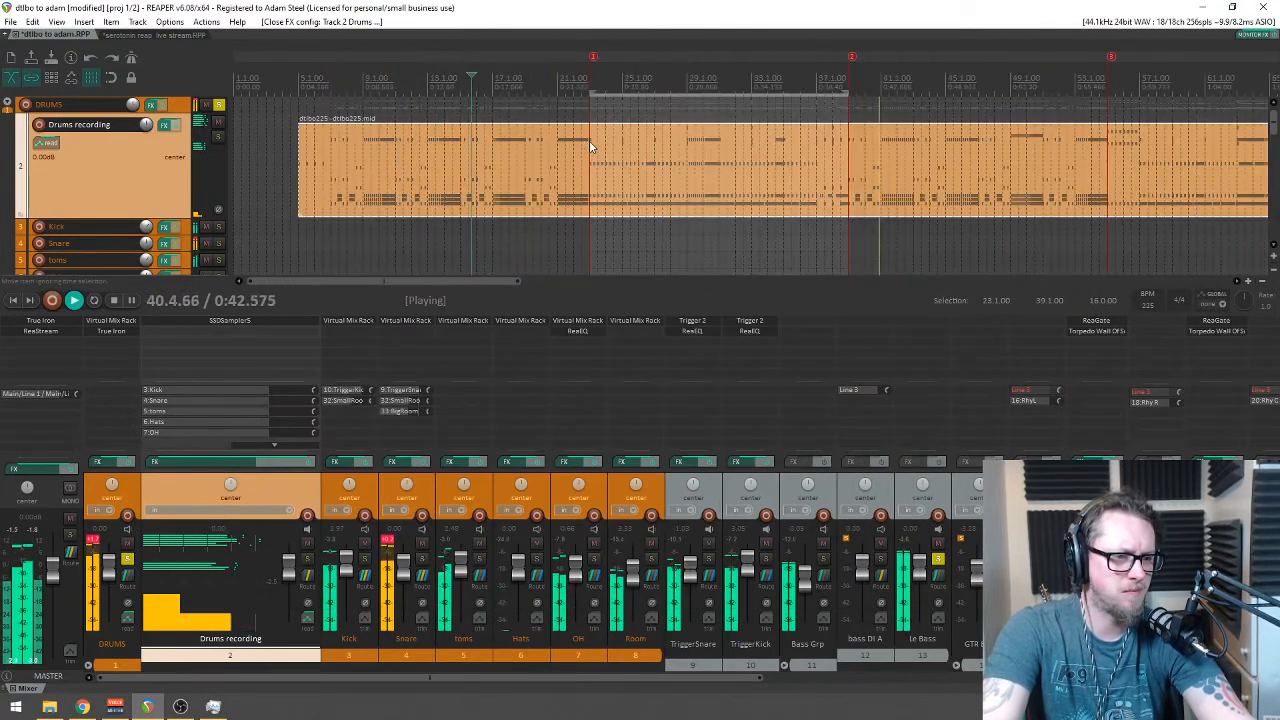
pyautogui.press('space')
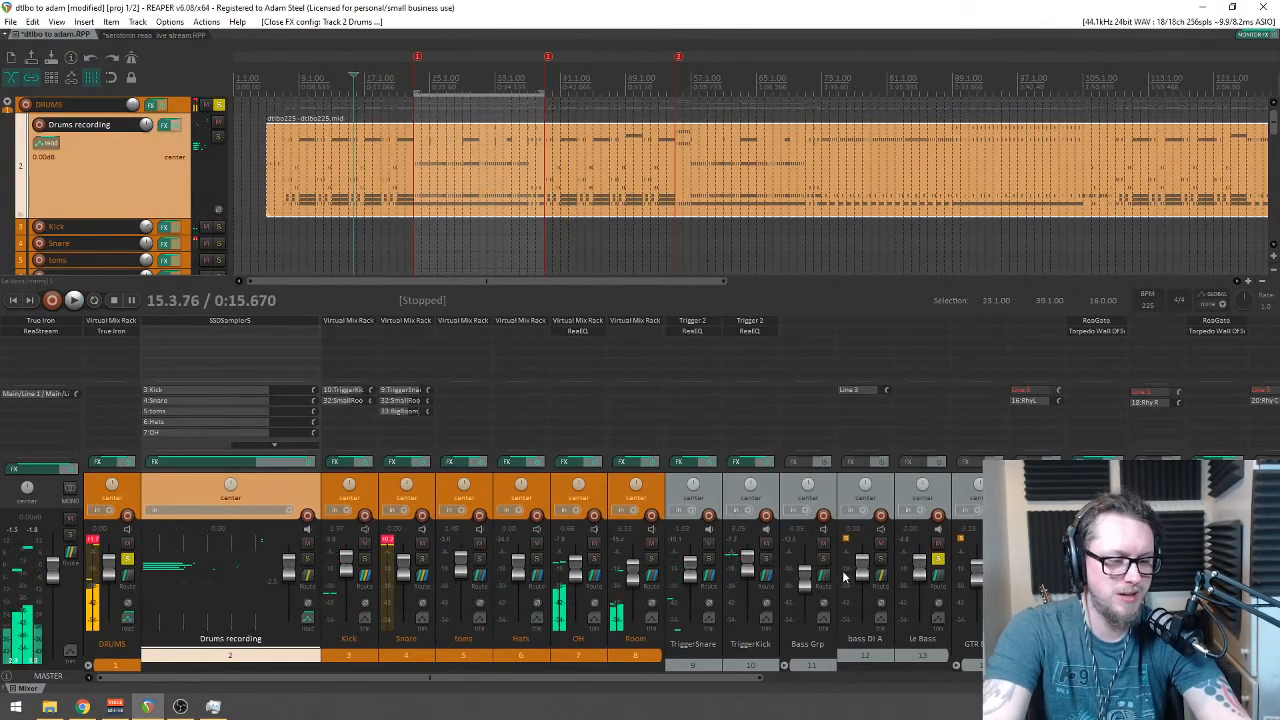
# Step: Raise the Bass Grp volume to -0.47 dB and check it against the drums during playback
pyautogui.doubleClick(814, 587)
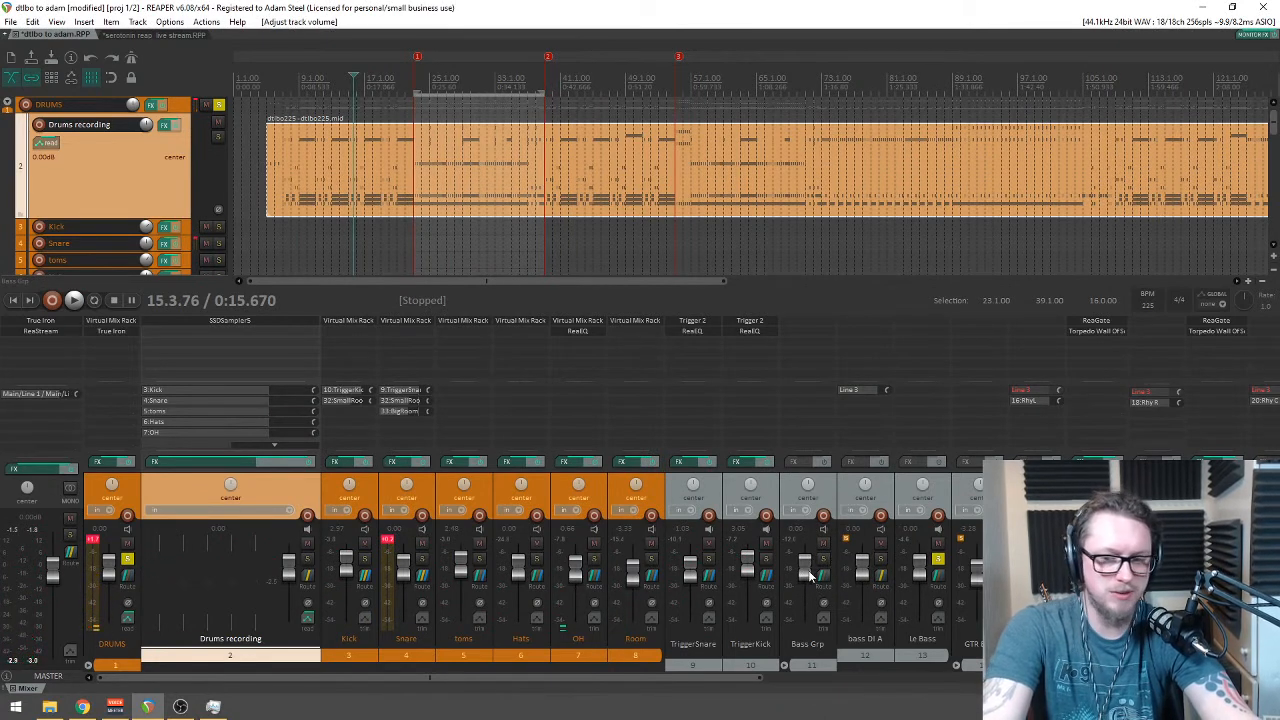
pyautogui.press('space')
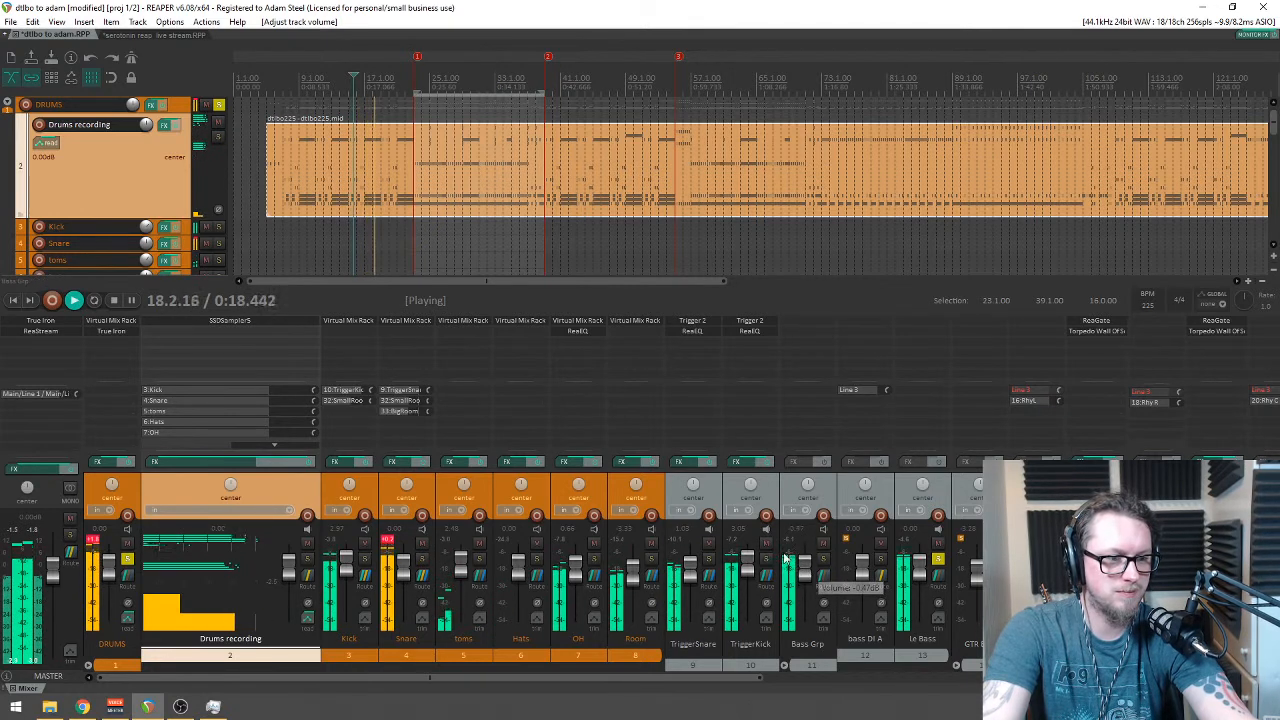
pyautogui.scroll(2, 549, 215)
pyautogui.scroll(1, 614, 175)
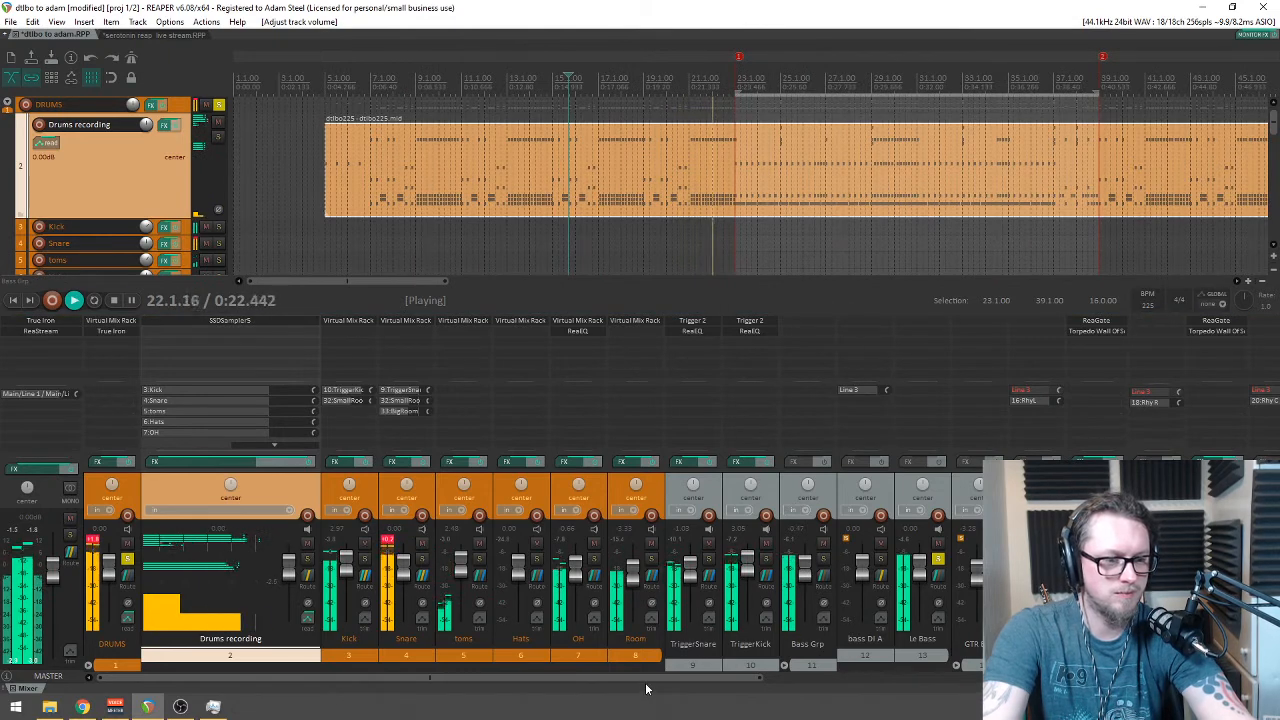
pyautogui.press('space')
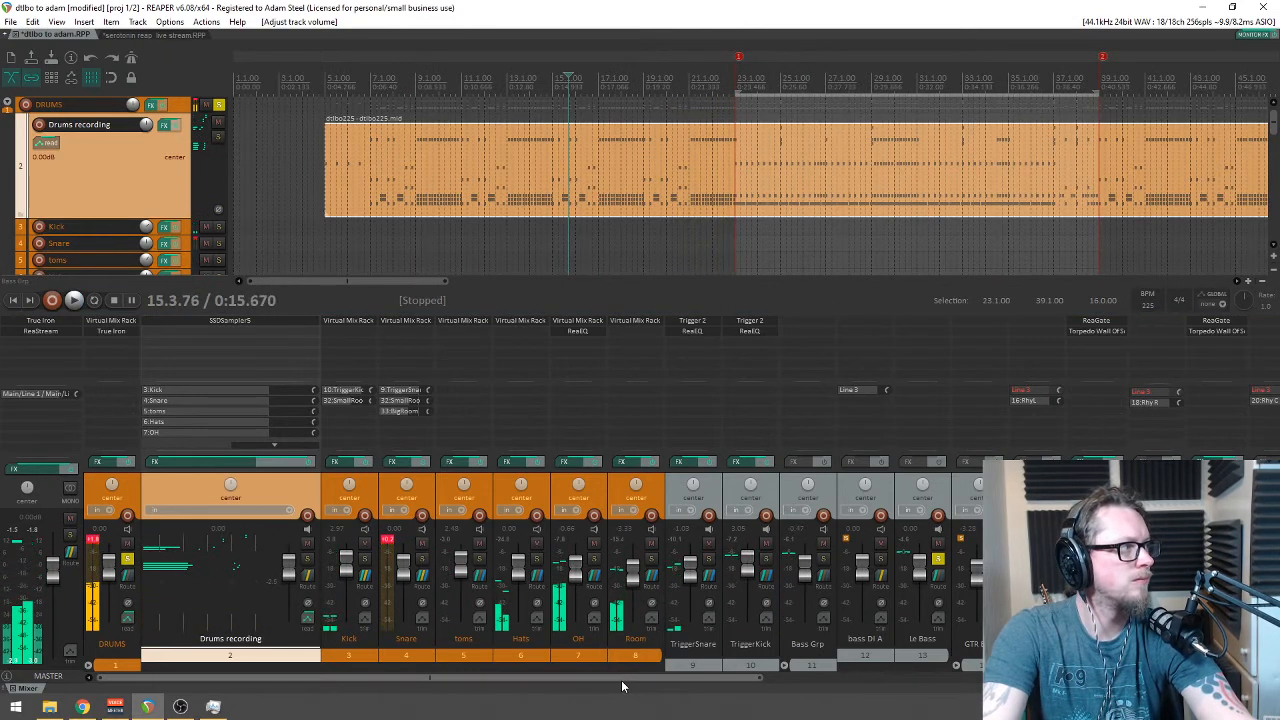
# Step: Hide the Bass Grp child tracks in the mixer and add a send from Bass Grp to SmallRoom
pyautogui.moveTo(640, 686); pyautogui.dragTo(820, 662)
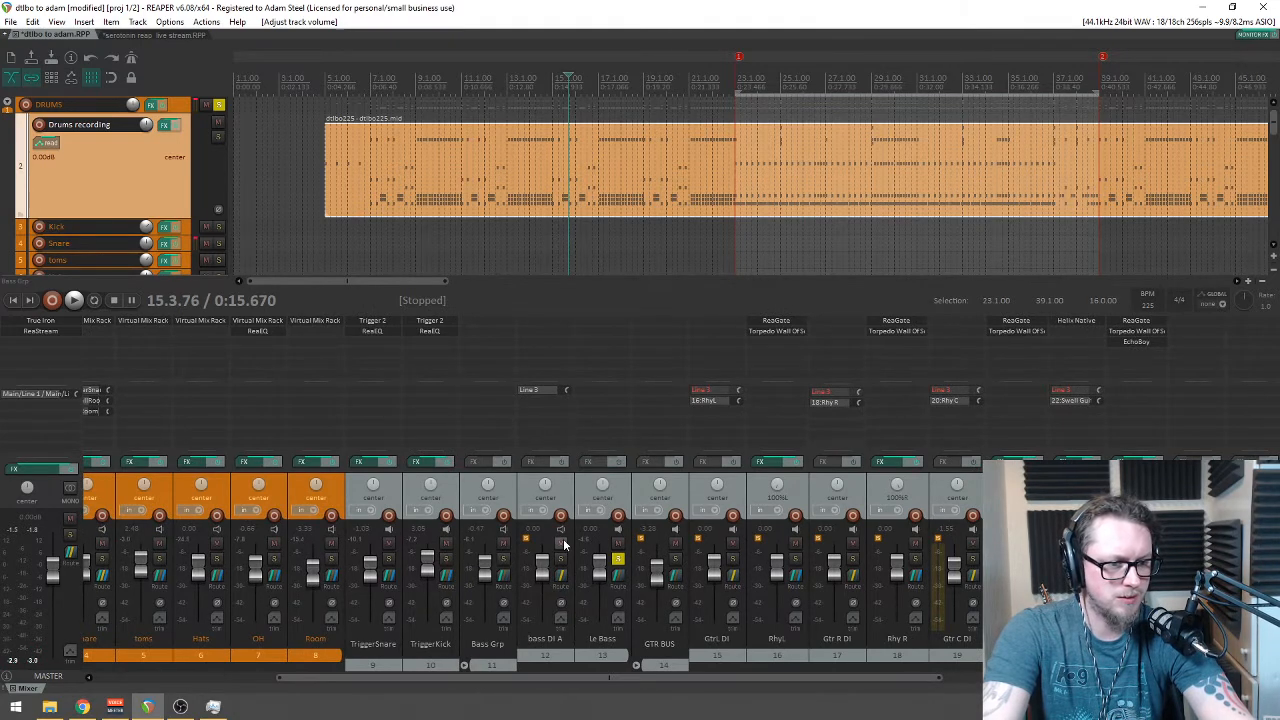
pyautogui.click(464, 666)
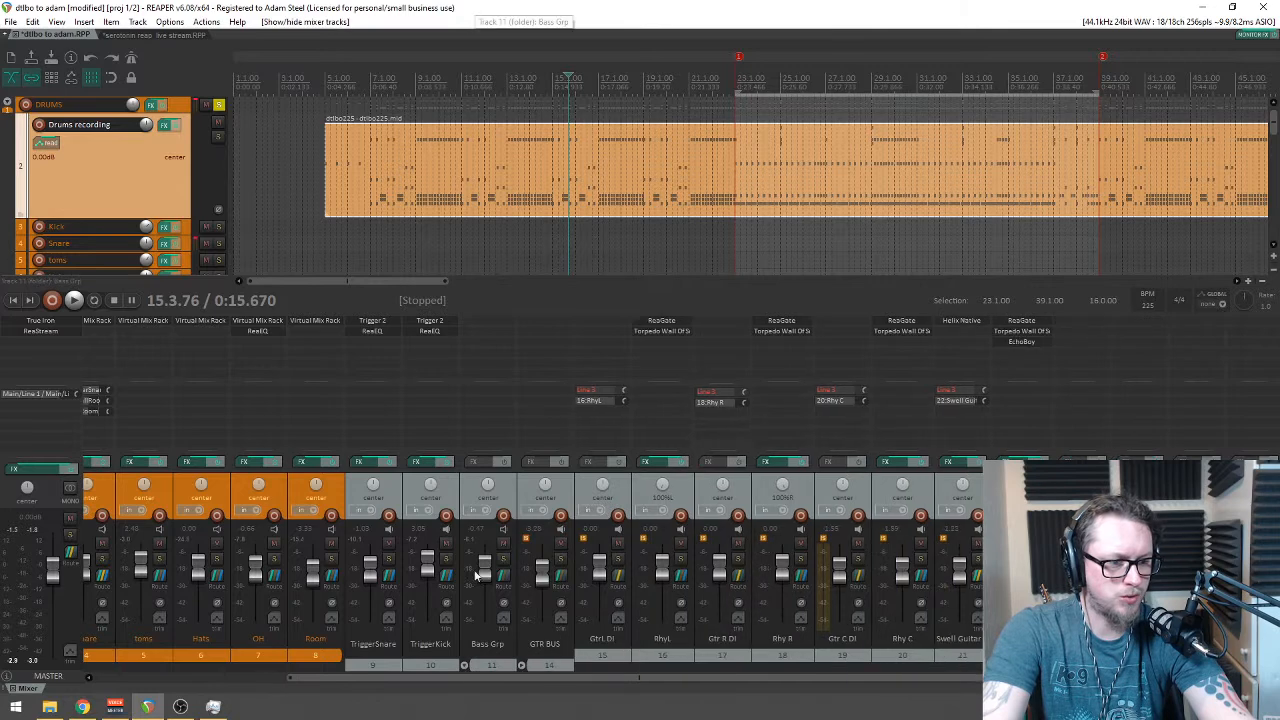
pyautogui.hscroll(8, 1189, 455)
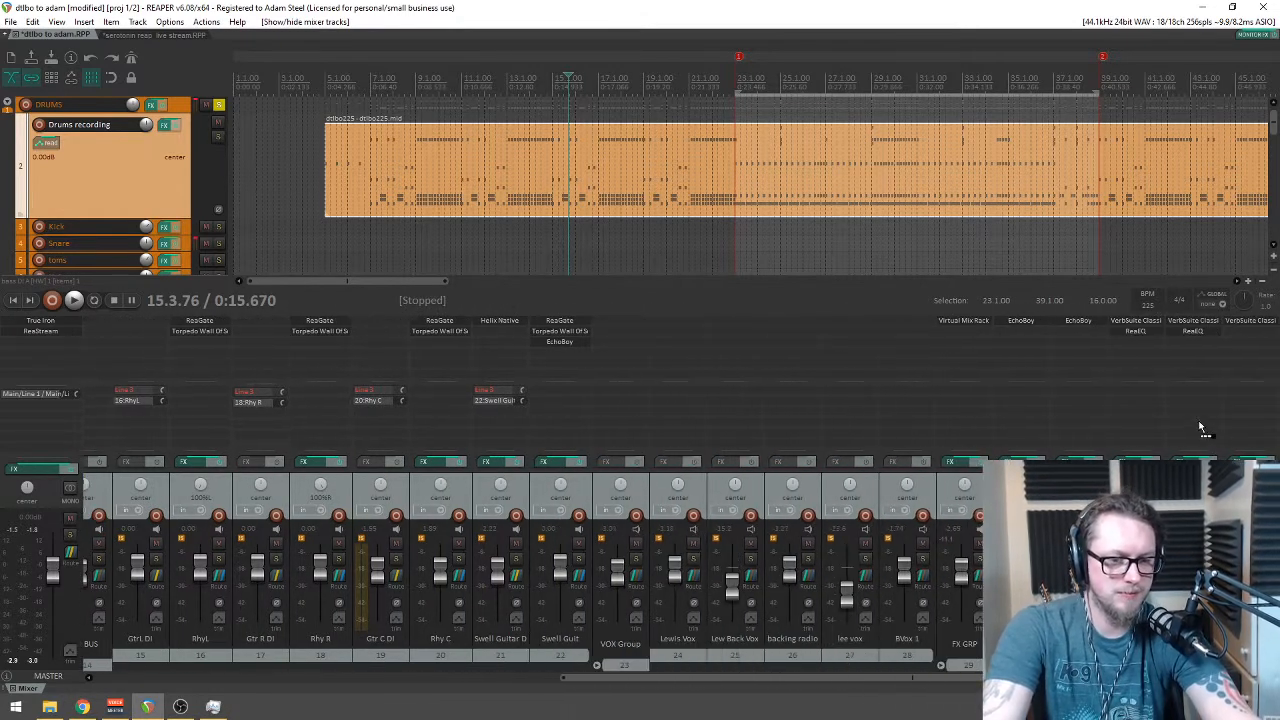
pyautogui.hscroll(-2, 1136, 418)
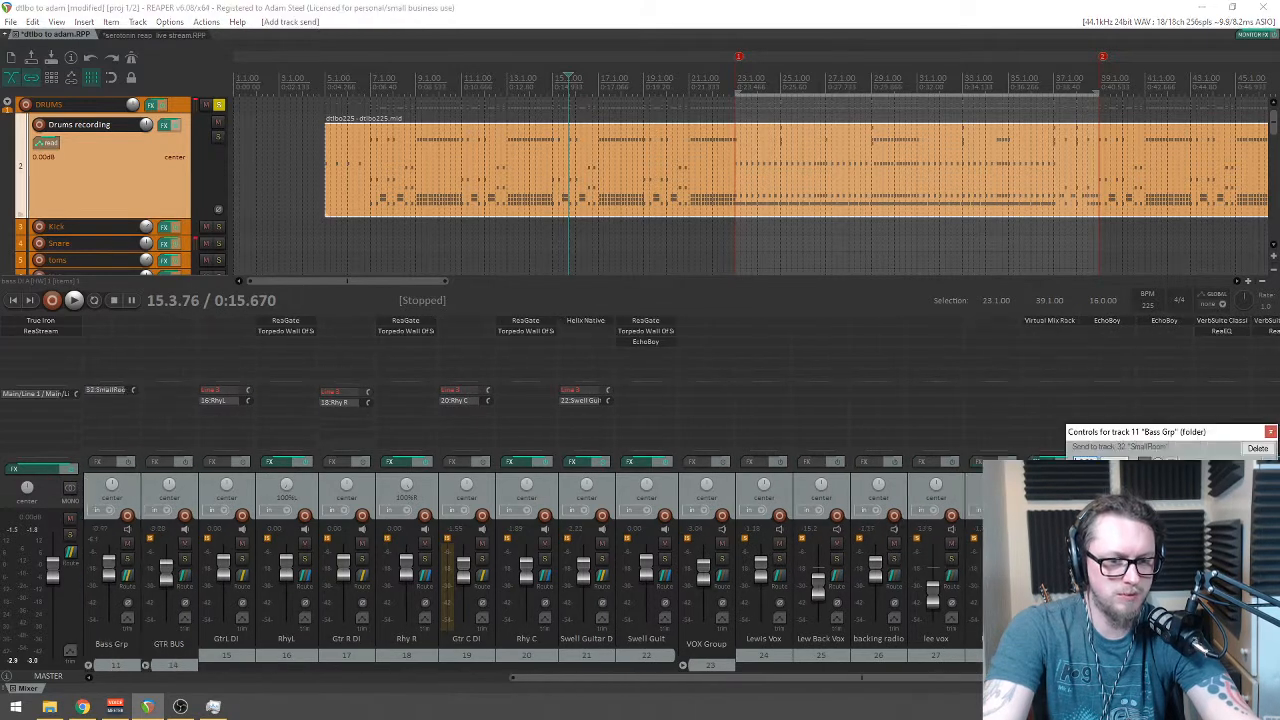
# Step: Adjust the envelope automation settings of the SmallRoom track
pyautogui.click(1235, 618)
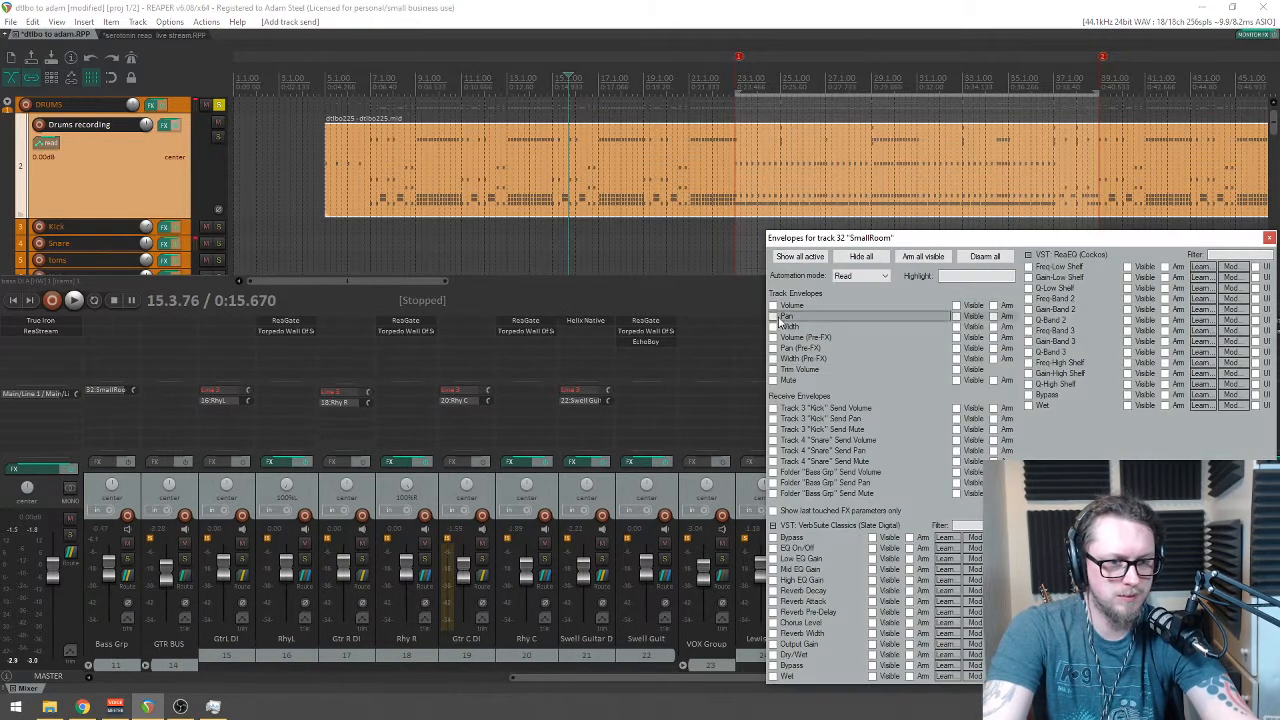
pyautogui.click(860, 276)
pyautogui.click(852, 316)
pyautogui.click(1269, 237)
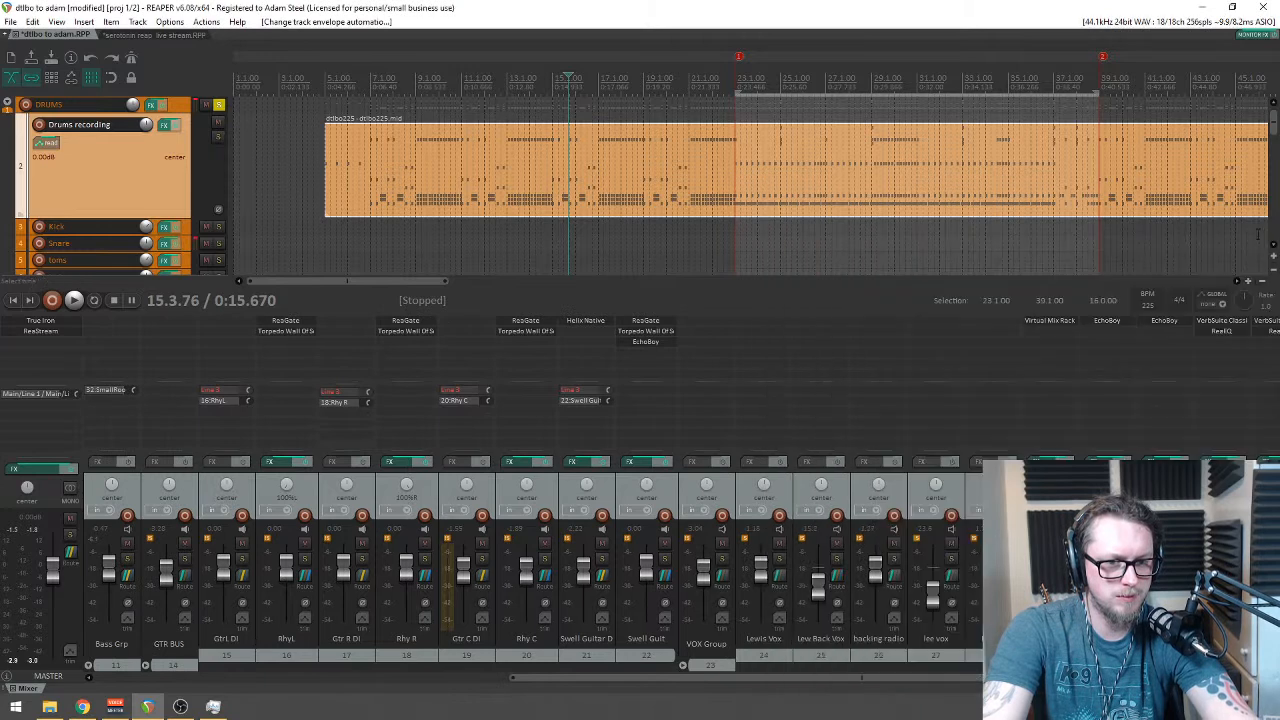
# Step: Adjust the level of the Bass Grp send to SmallRoom while the drums and bass play
pyautogui.press('space')
pyautogui.hscroll(-5, 660, 682)
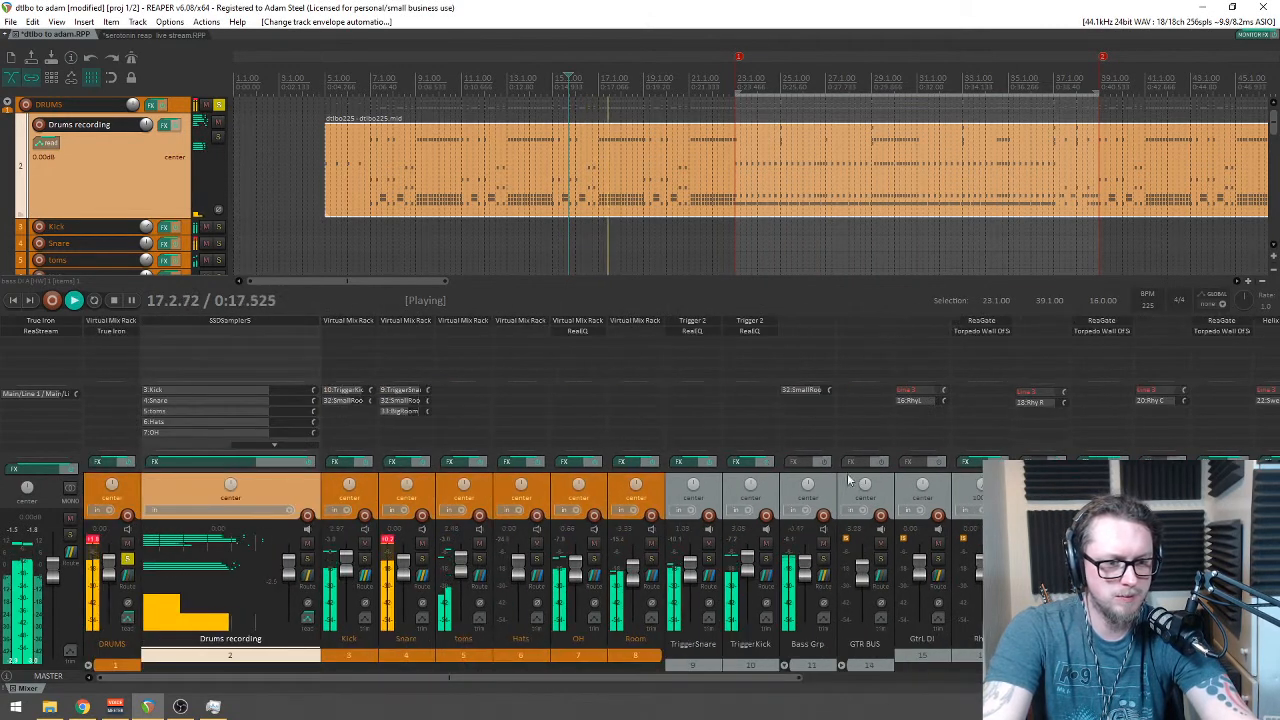
pyautogui.moveTo(830, 394); pyautogui.dragTo(830, 390)
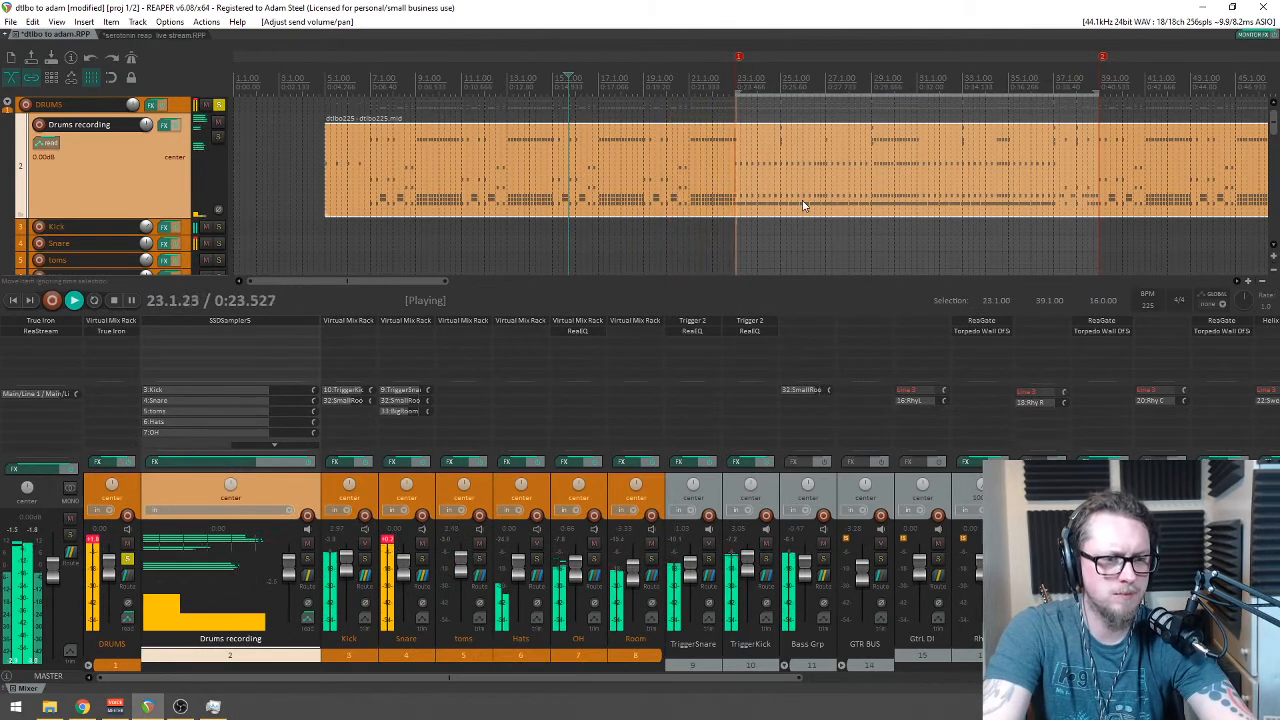
# Step: Open the Drums recording MIDI take at marker 1 and show its piano roll notes as Diamonds (drum mode)
pyautogui.click(742, 205)
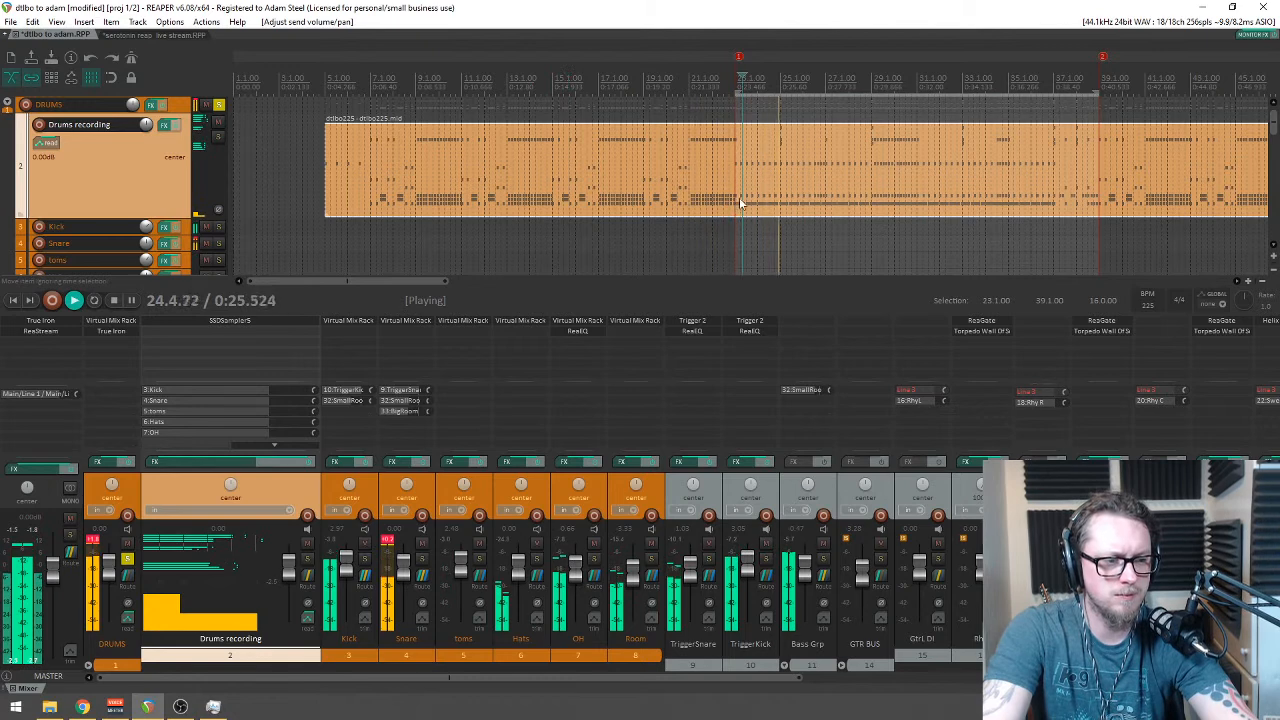
pyautogui.doubleClick(736, 195)
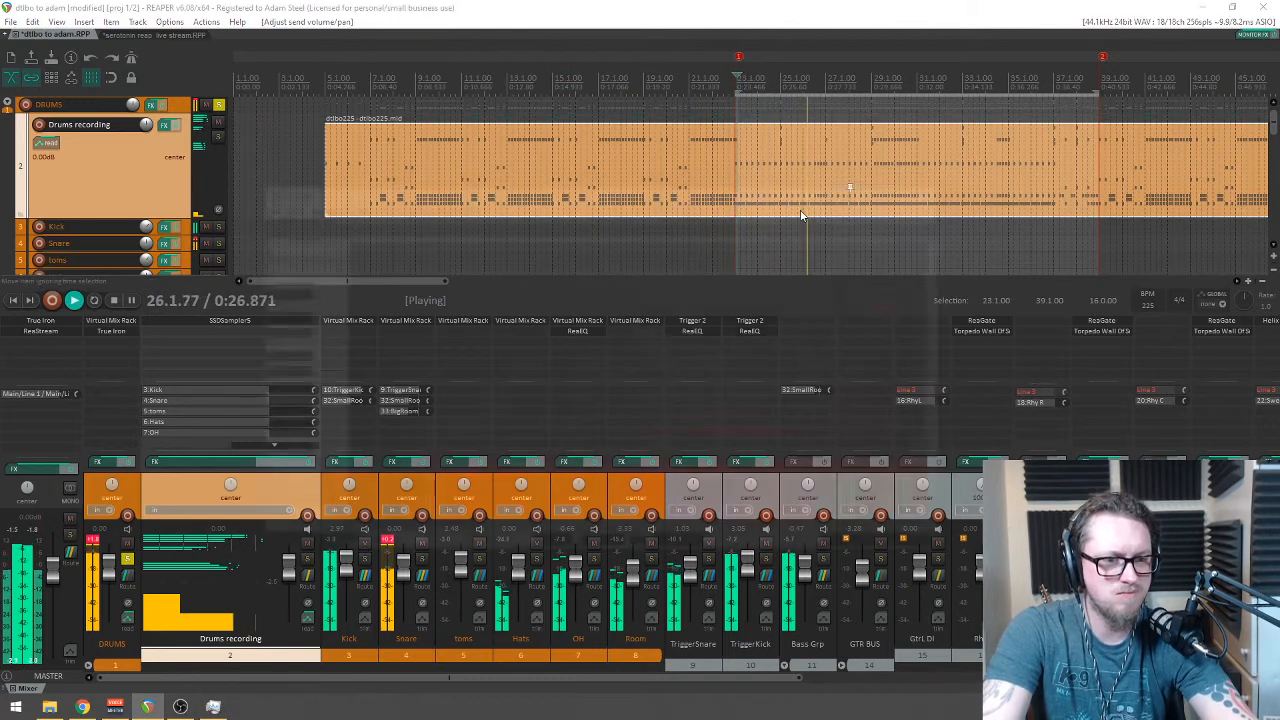
pyautogui.click(384, 206)
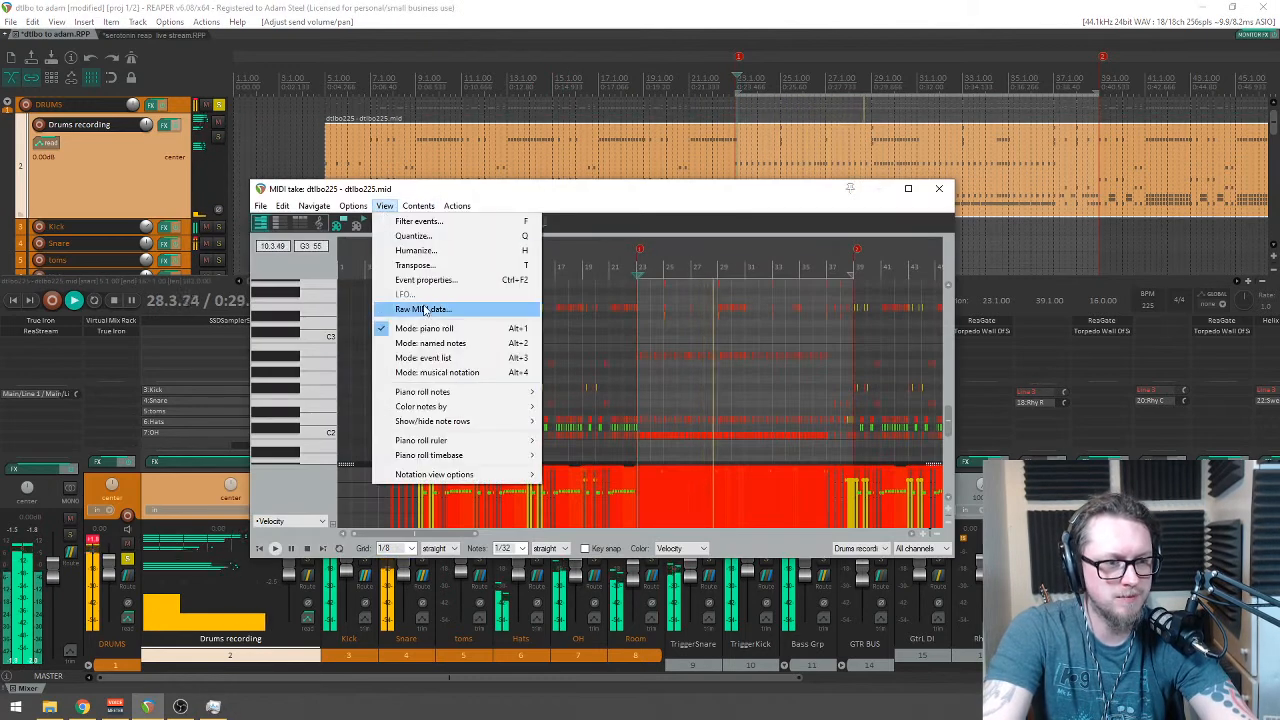
pyautogui.moveTo(474, 391)
pyautogui.click(600, 406)
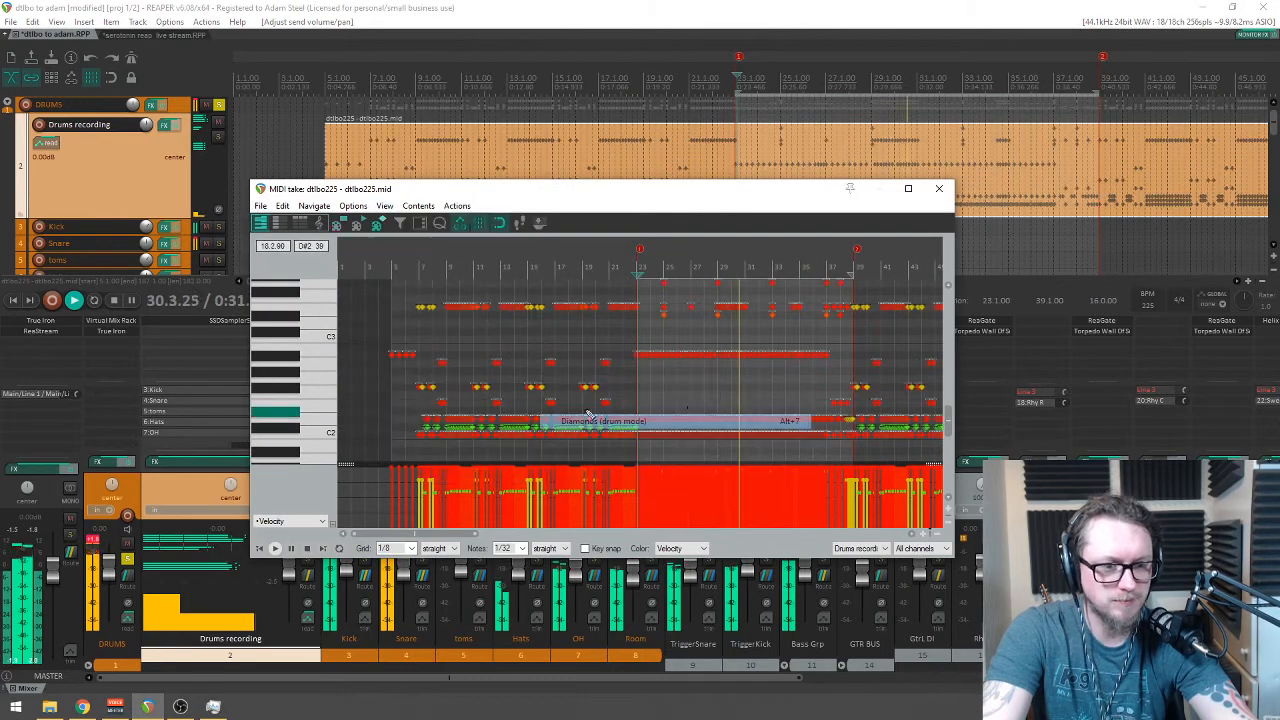
# Step: Enlarge the MIDI editor and examine the drum notes around bars 23 to 55 during playback
pyautogui.moveTo(955, 557); pyautogui.dragTo(1200, 658)
pyautogui.scroll(3, 833, 434)
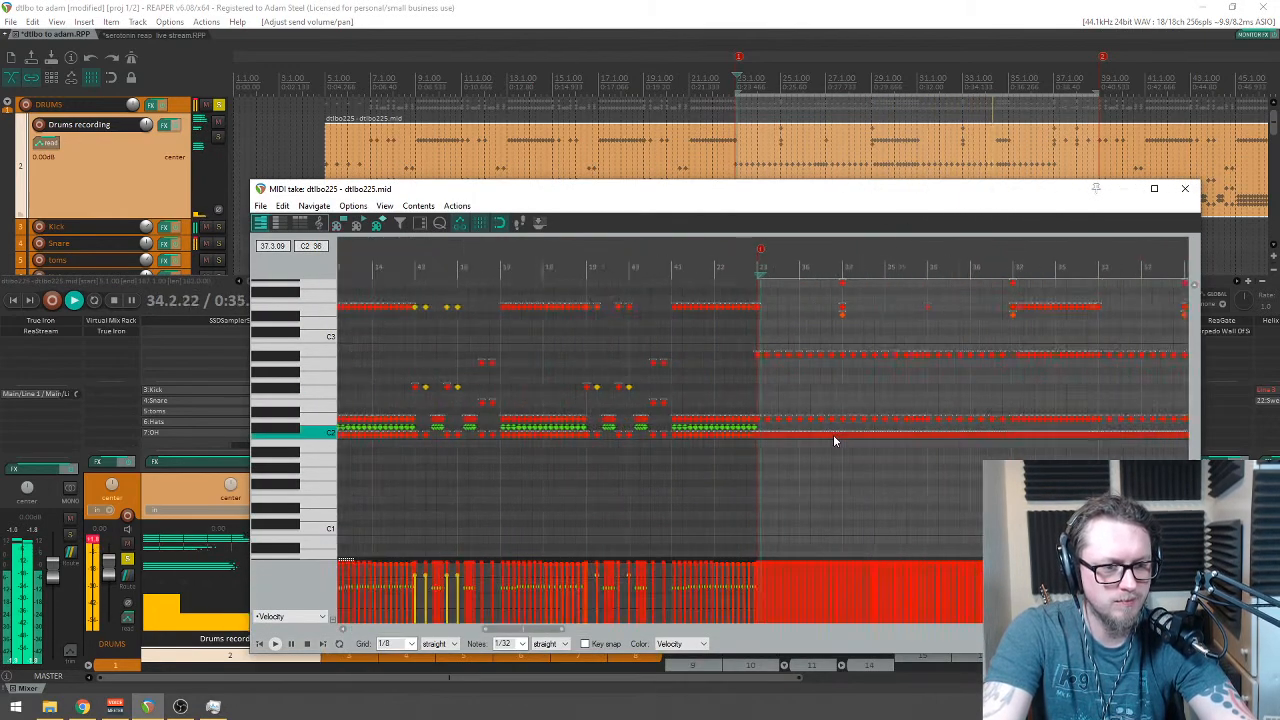
pyautogui.scroll(2, 700, 415)
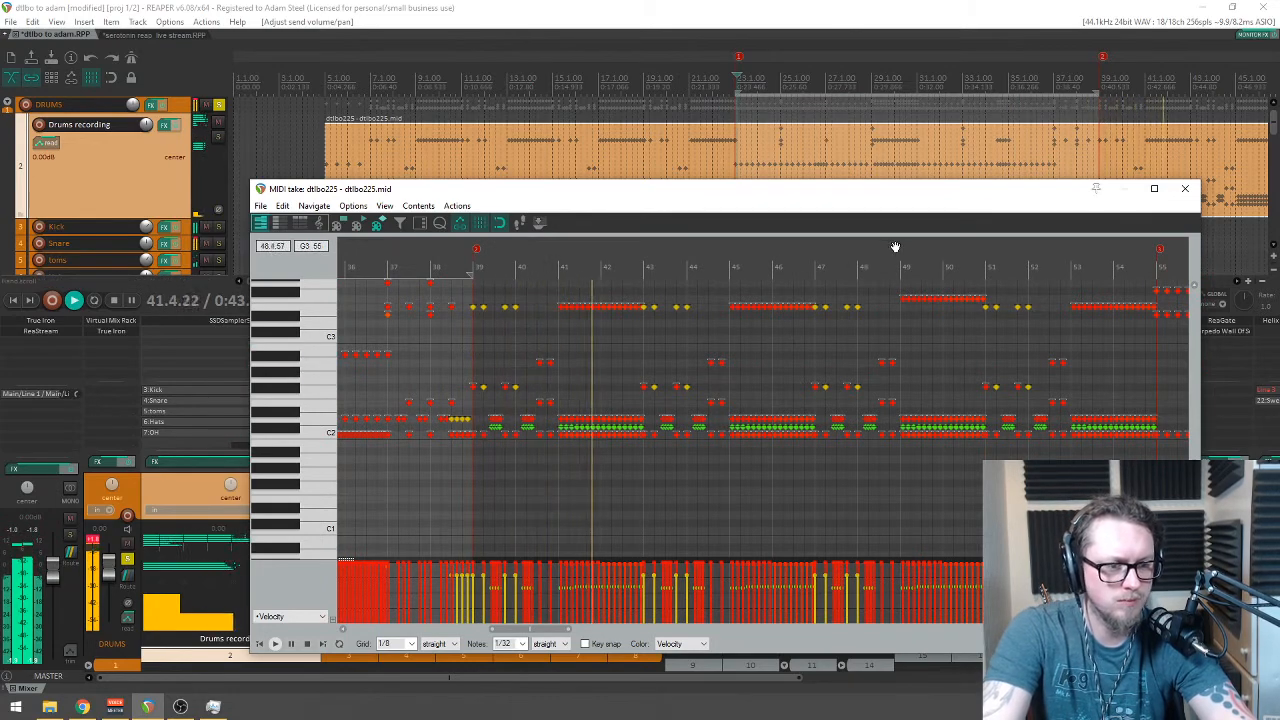
pyautogui.click(1186, 188)
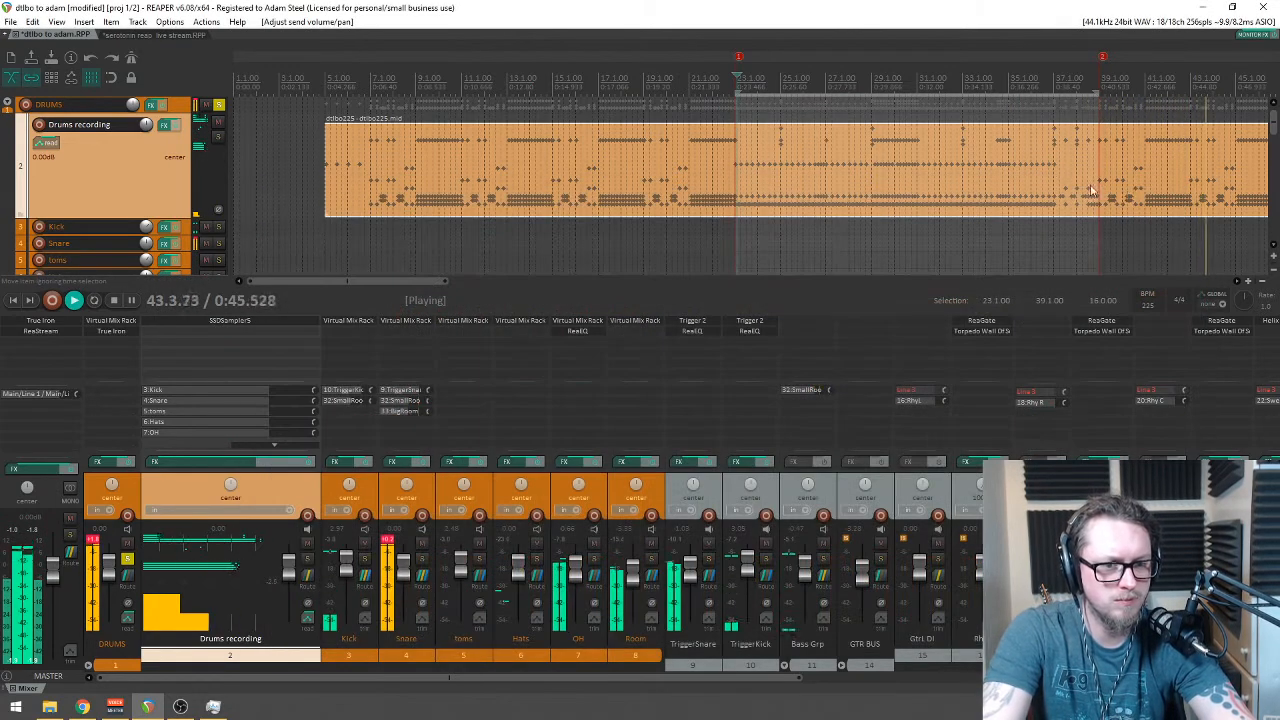
# Step: Examine the Drums recording MIDI notes around the markers, stop playback and place the edit cursor near bar 37
pyautogui.scroll(-5, 675, 192)
pyautogui.scroll(3, 690, 188)
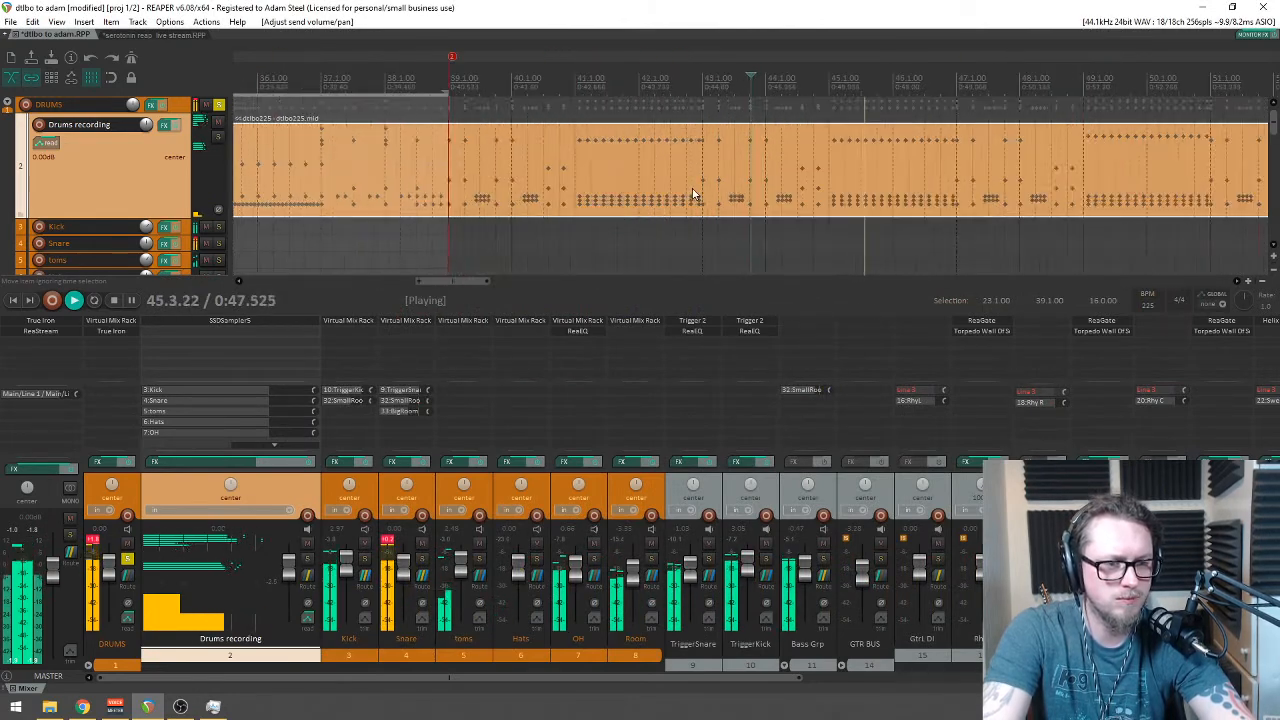
pyautogui.press('space')
pyautogui.scroll(-2, 719, 193)
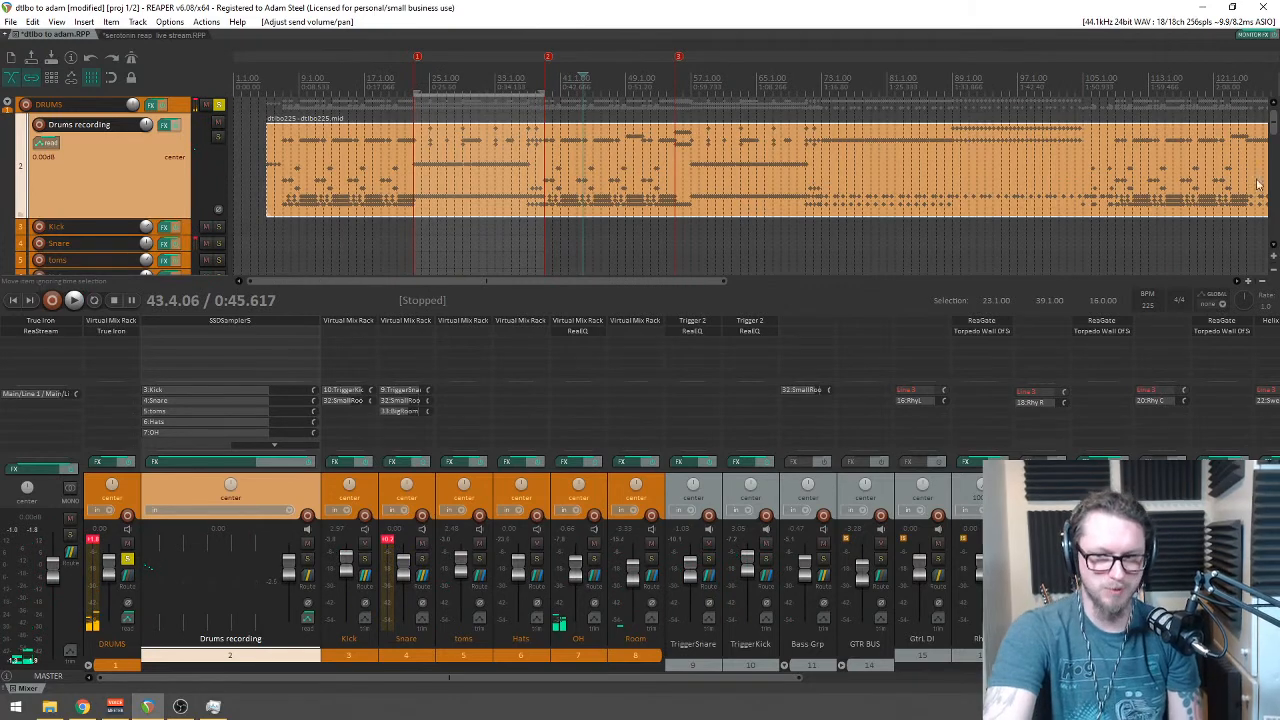
pyautogui.click(530, 163)
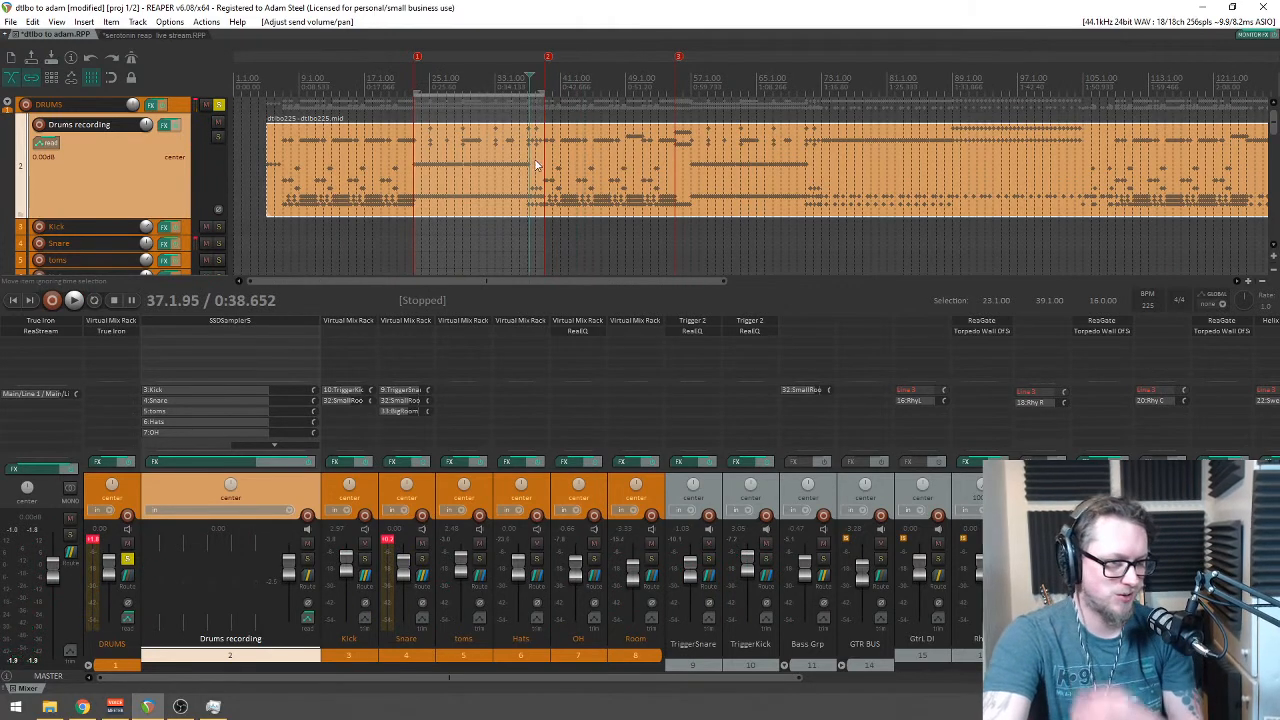
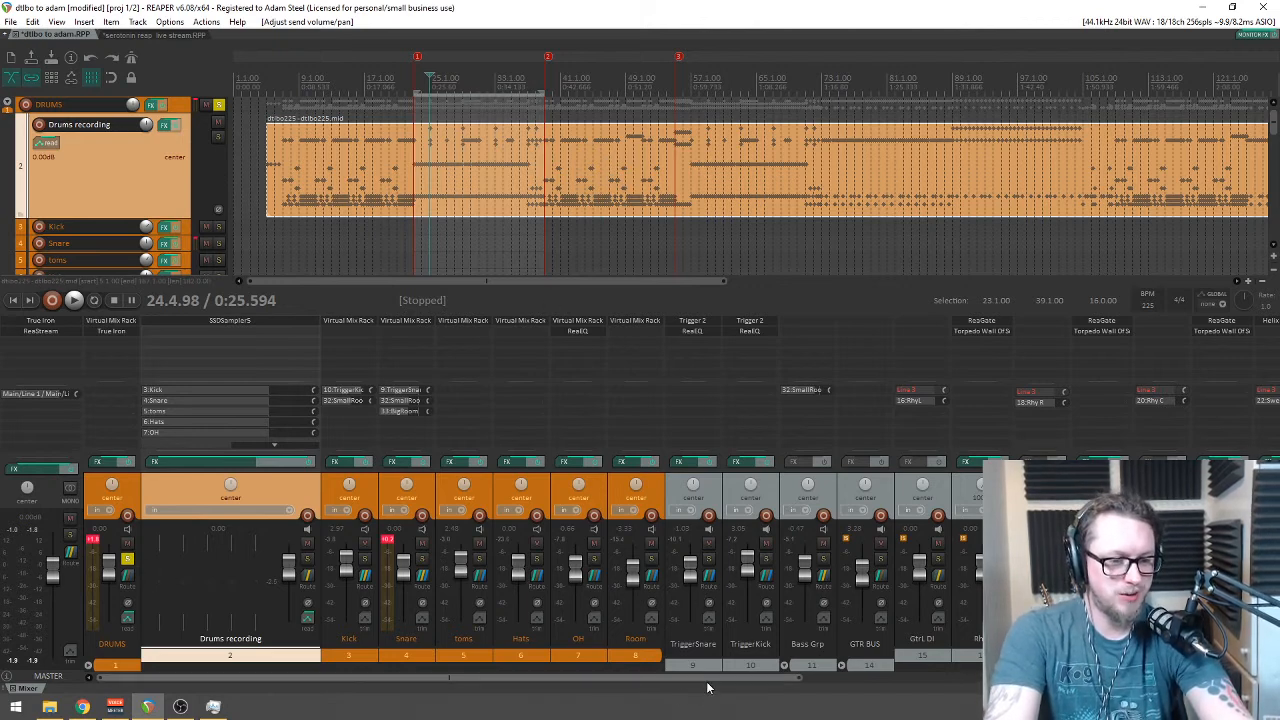
# Step: Solo the Bass Grp track during playback and insert the Virtual Mix Rack plugin on it
pyautogui.moveTo(690, 678); pyautogui.dragTo(764, 678)
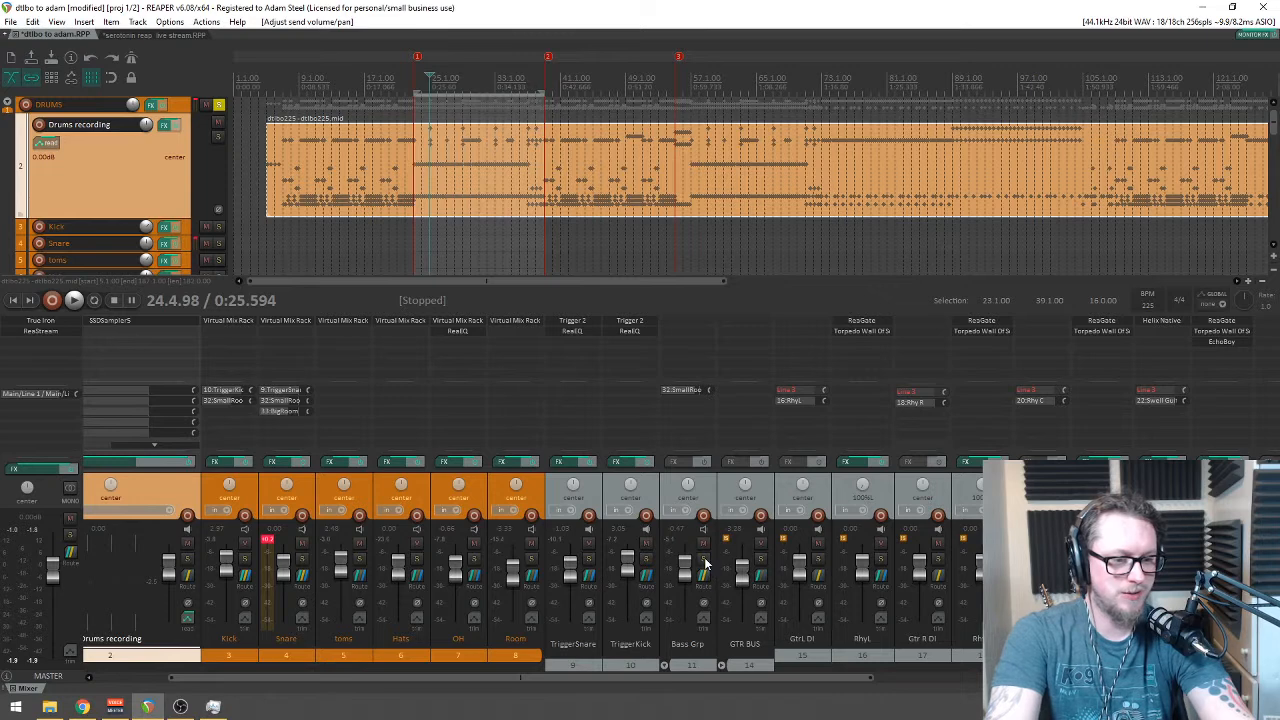
pyautogui.press('space')
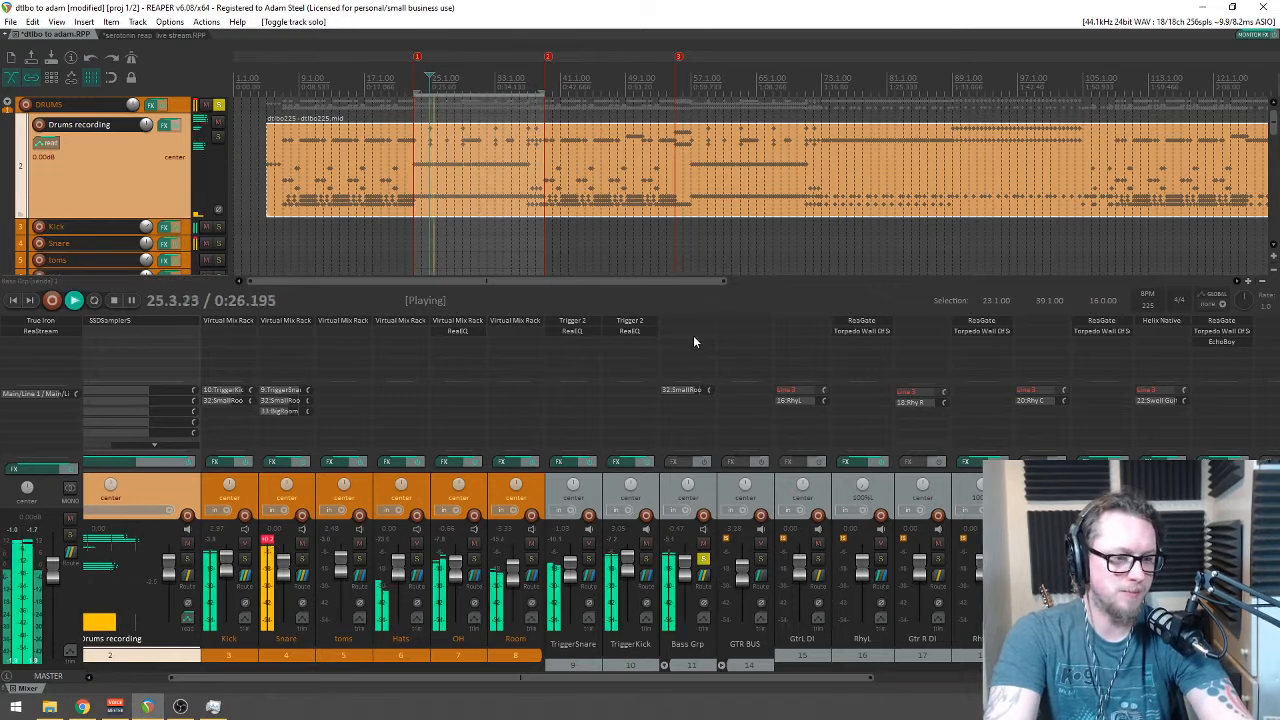
pyautogui.click(693, 335)
pyautogui.write('mix')
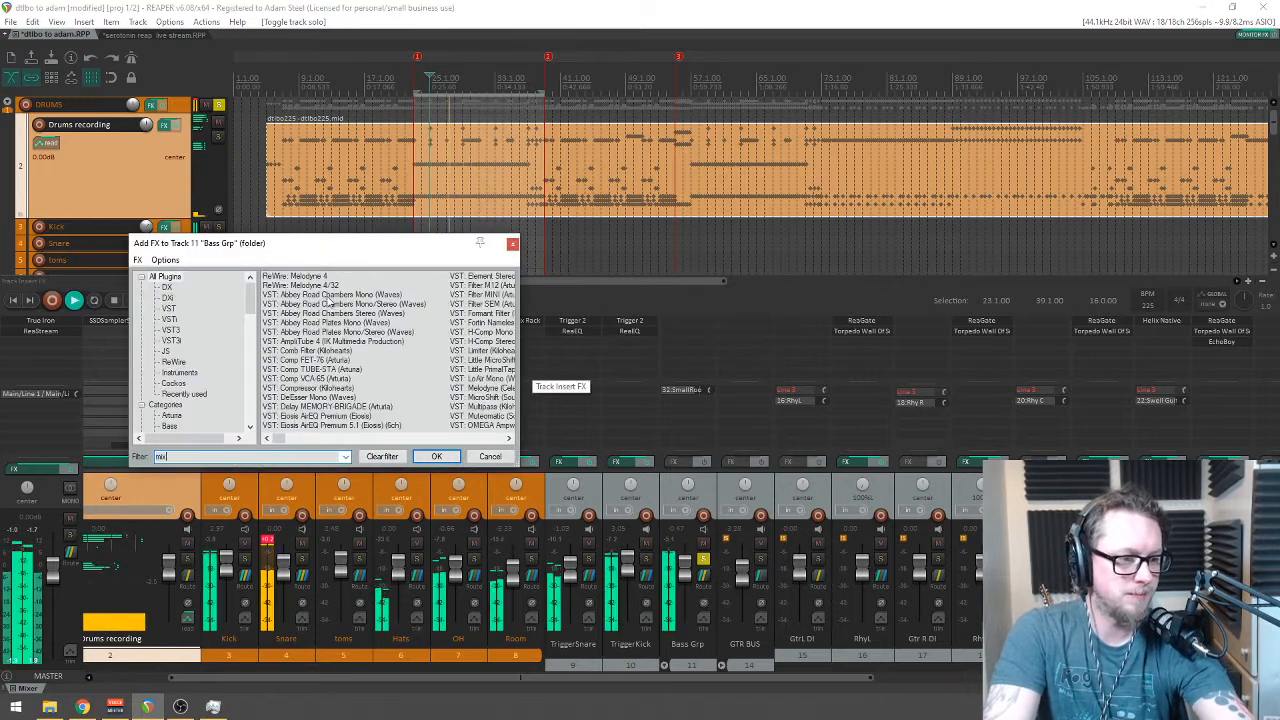
pyautogui.doubleClick(308, 278)
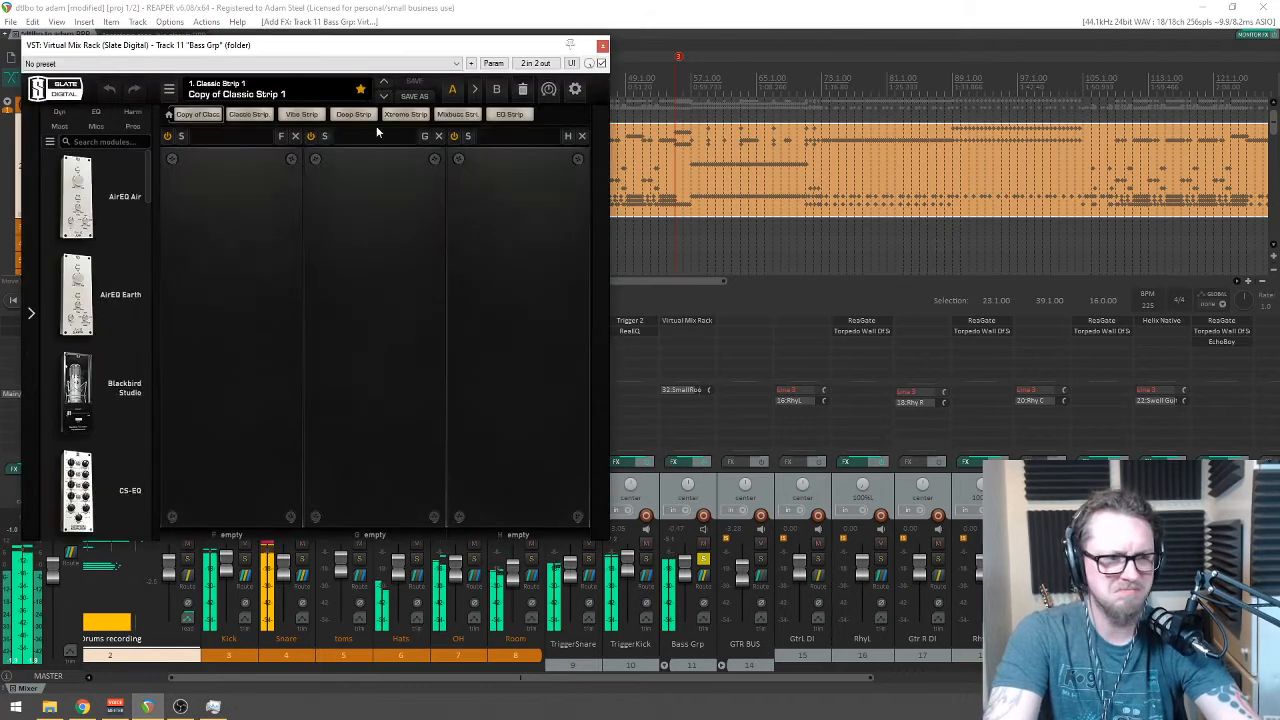
# Step: Load the FG-Stress compressor module into the Bass Grp rack
pyautogui.scroll(-10, 78, 316)
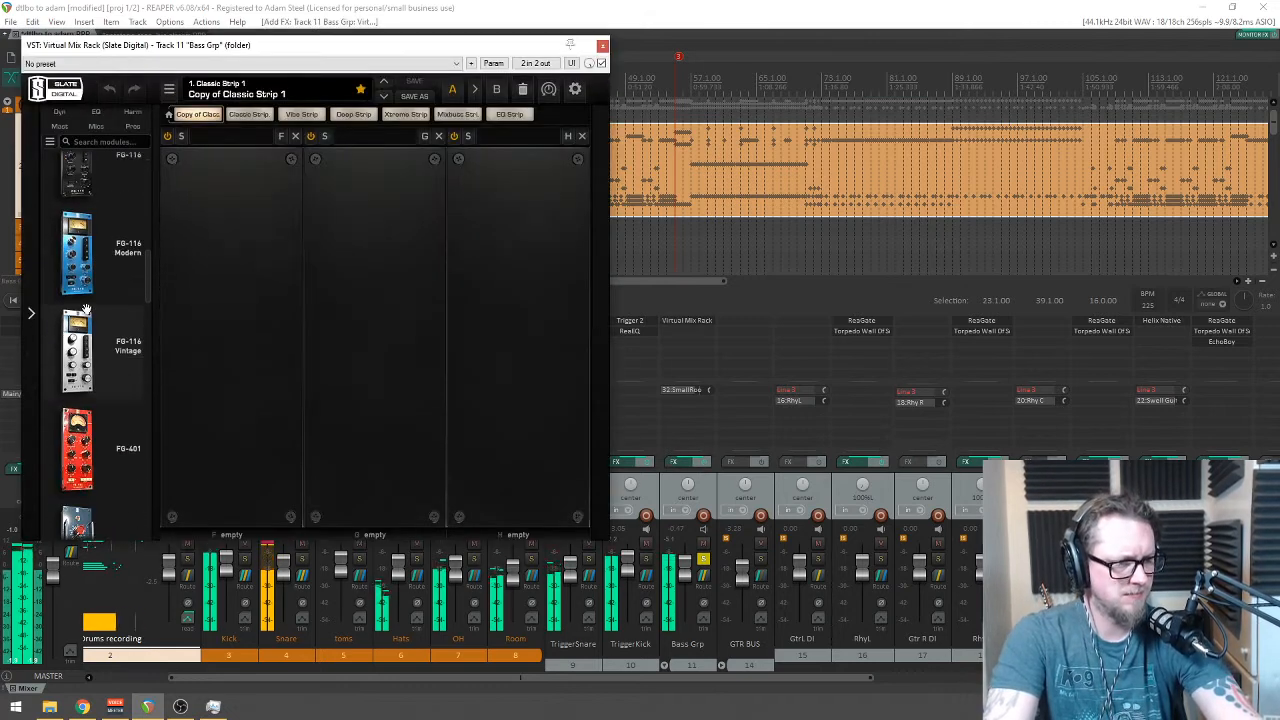
pyautogui.scroll(-10, 78, 316)
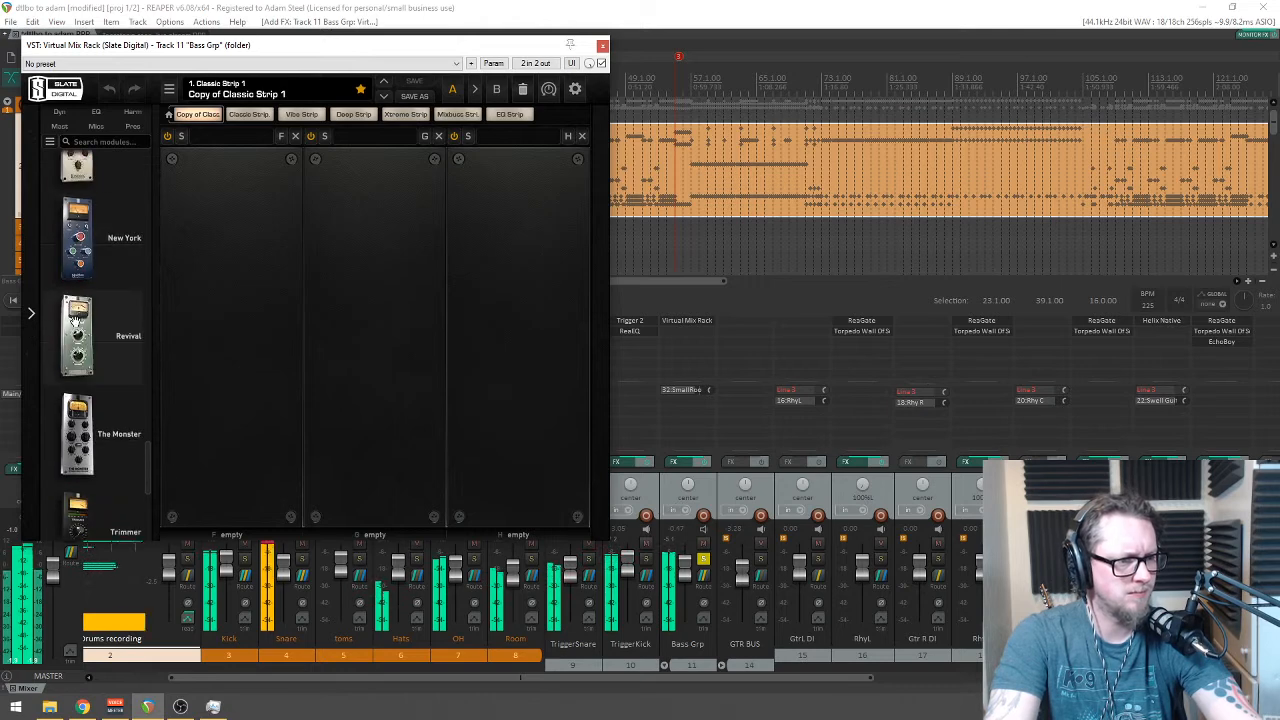
pyautogui.scroll(8, 62, 349)
pyautogui.moveTo(77, 470); pyautogui.dragTo(373, 280)
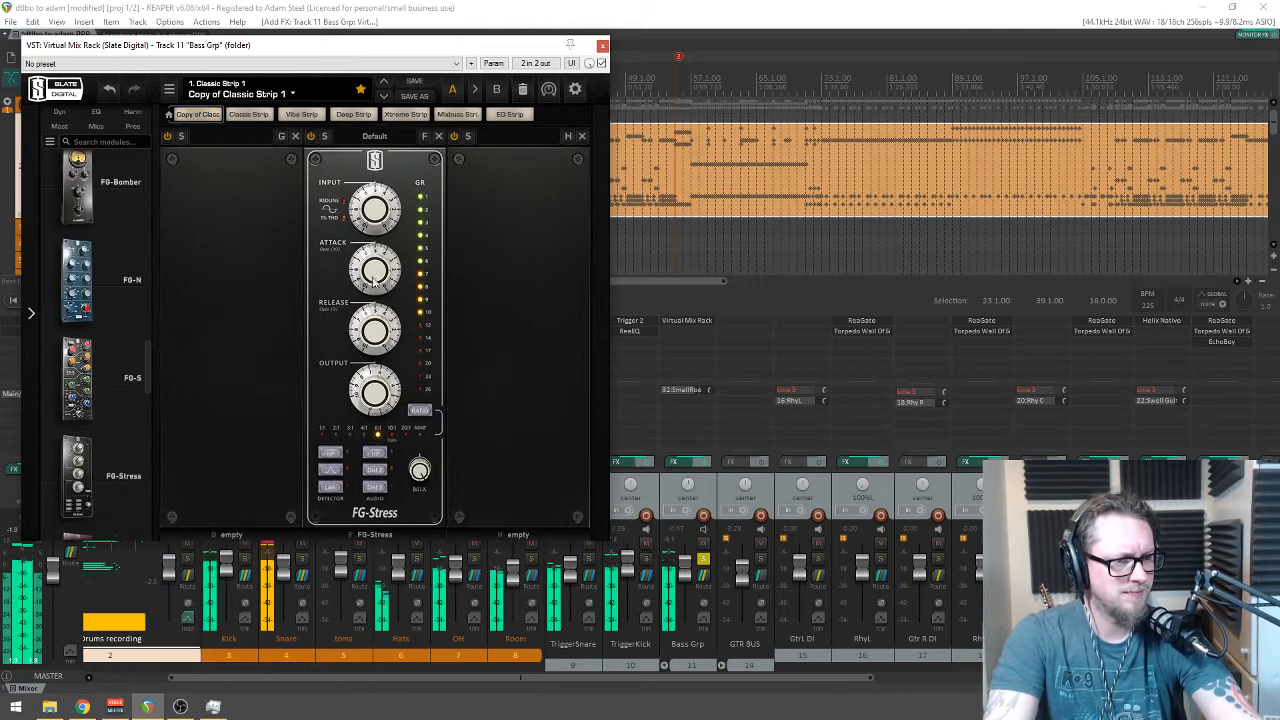
# Step: Set FG-Stress to a 3:1 ratio with input 5.70 and output 6.00, and enable the detector's high-pass option
pyautogui.click(419, 412)
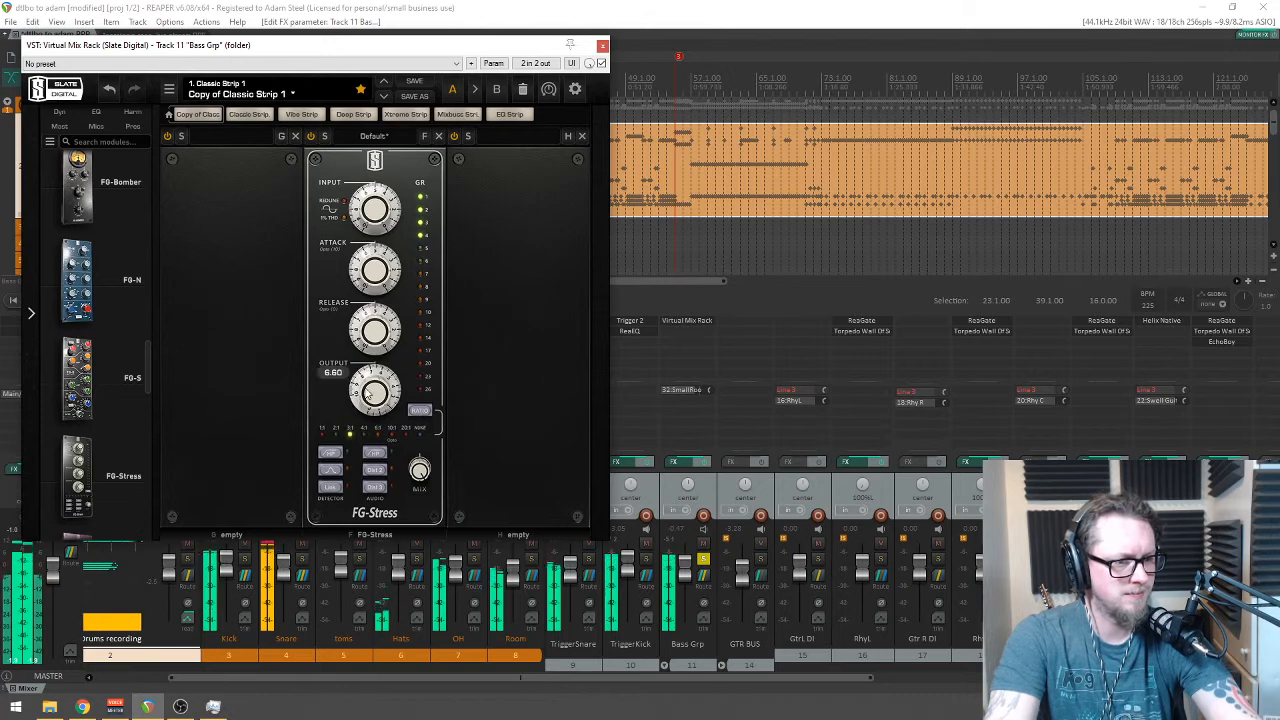
pyautogui.moveTo(370, 207)
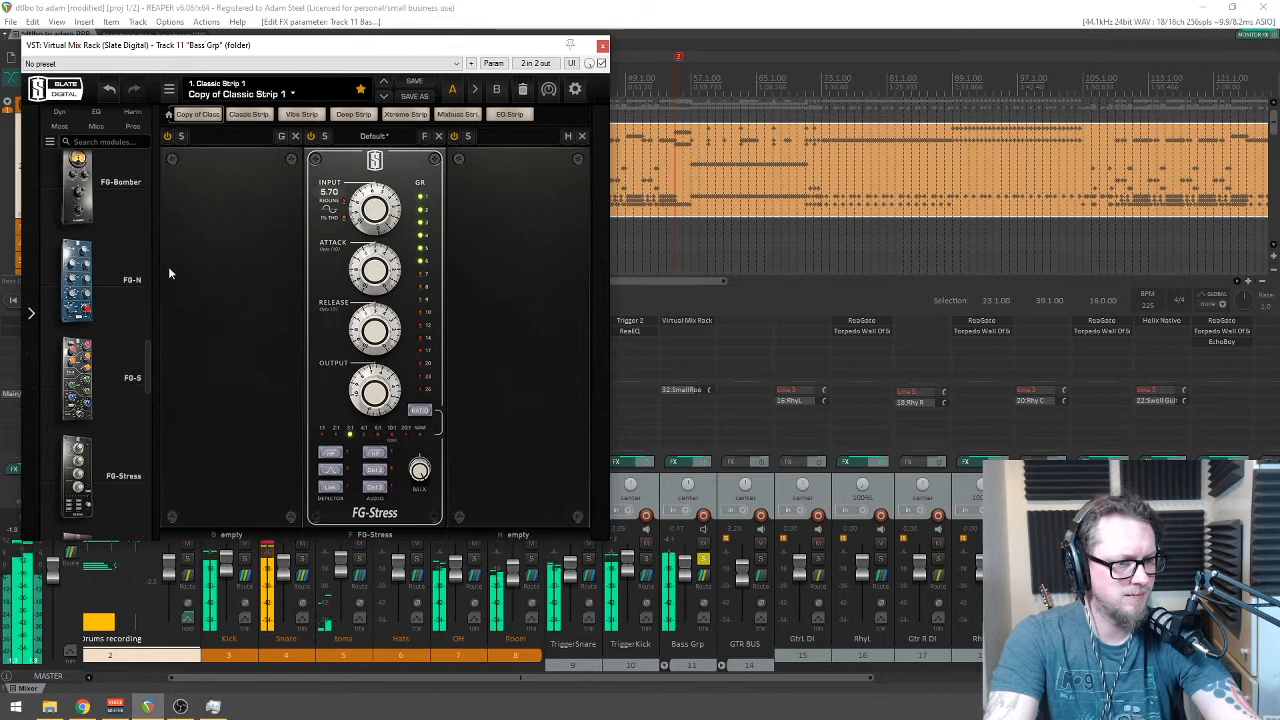
pyautogui.click(327, 456)
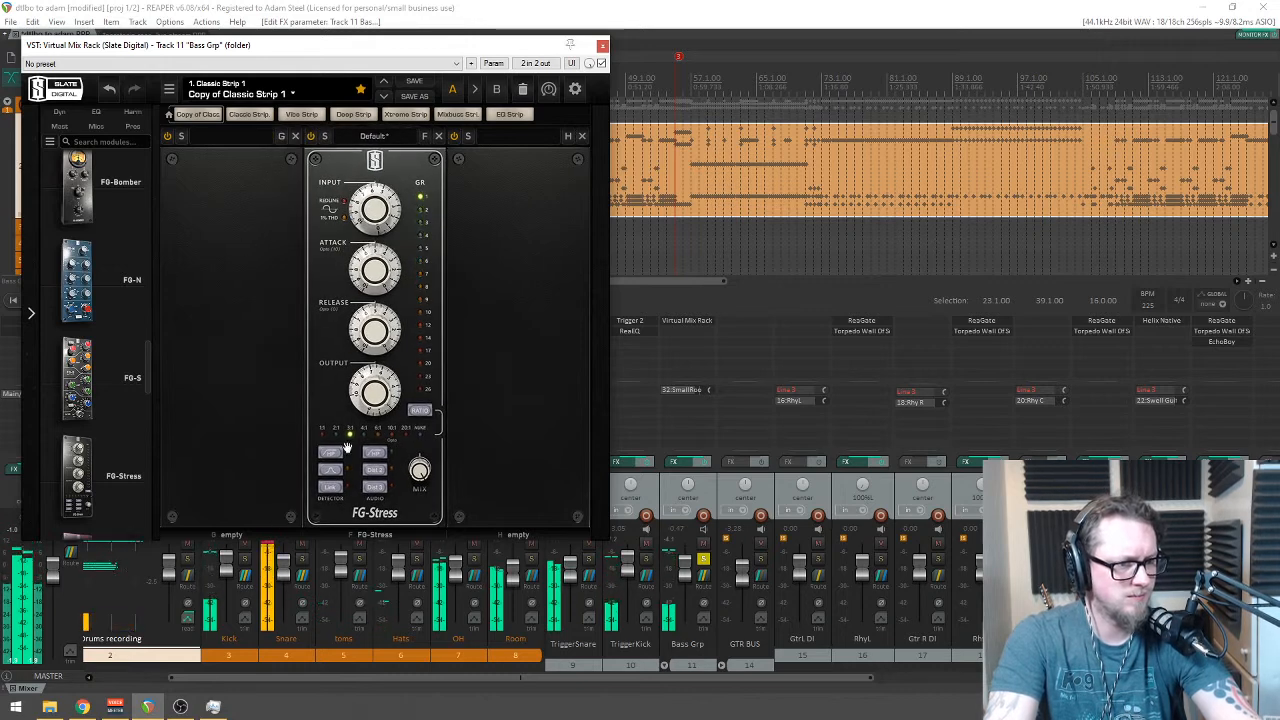
pyautogui.moveTo(370, 394)
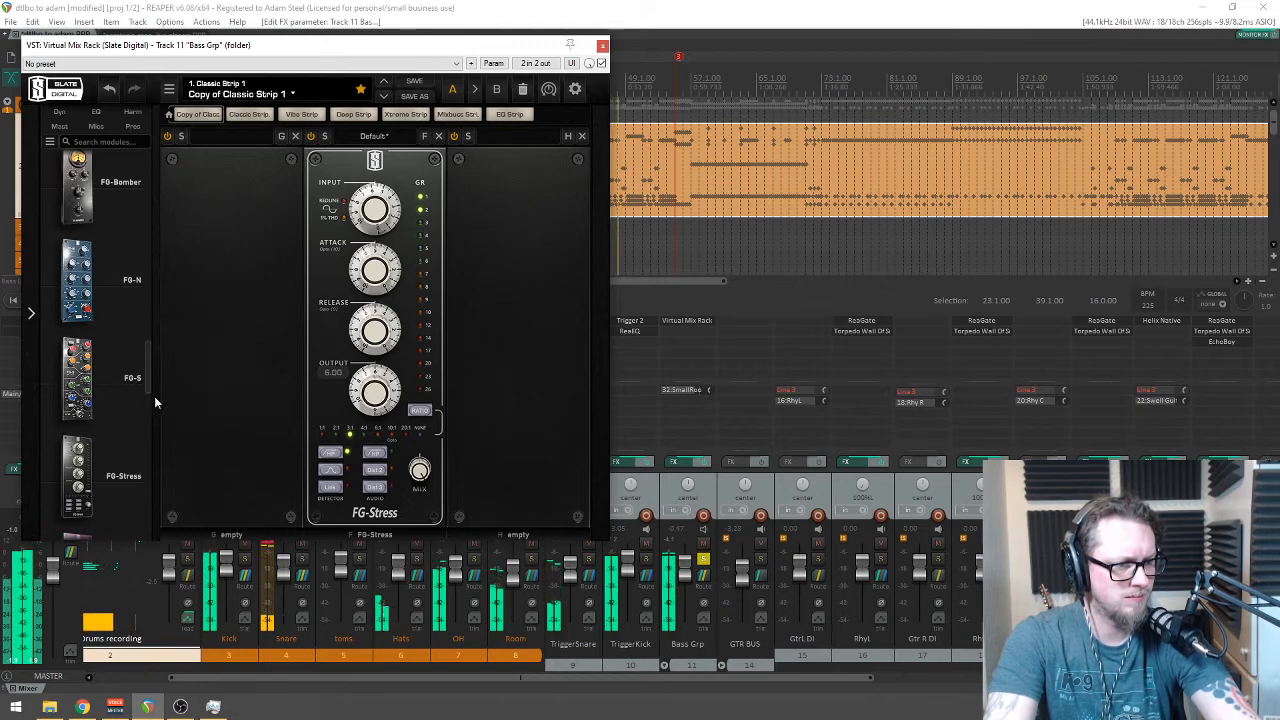
# Step: Add an FG-S EQ ahead of FG-Stress with HMF gain at -1.31 dB and HF gain at +1.97 dB
pyautogui.moveTo(424, 195); pyautogui.dragTo(280, 195)
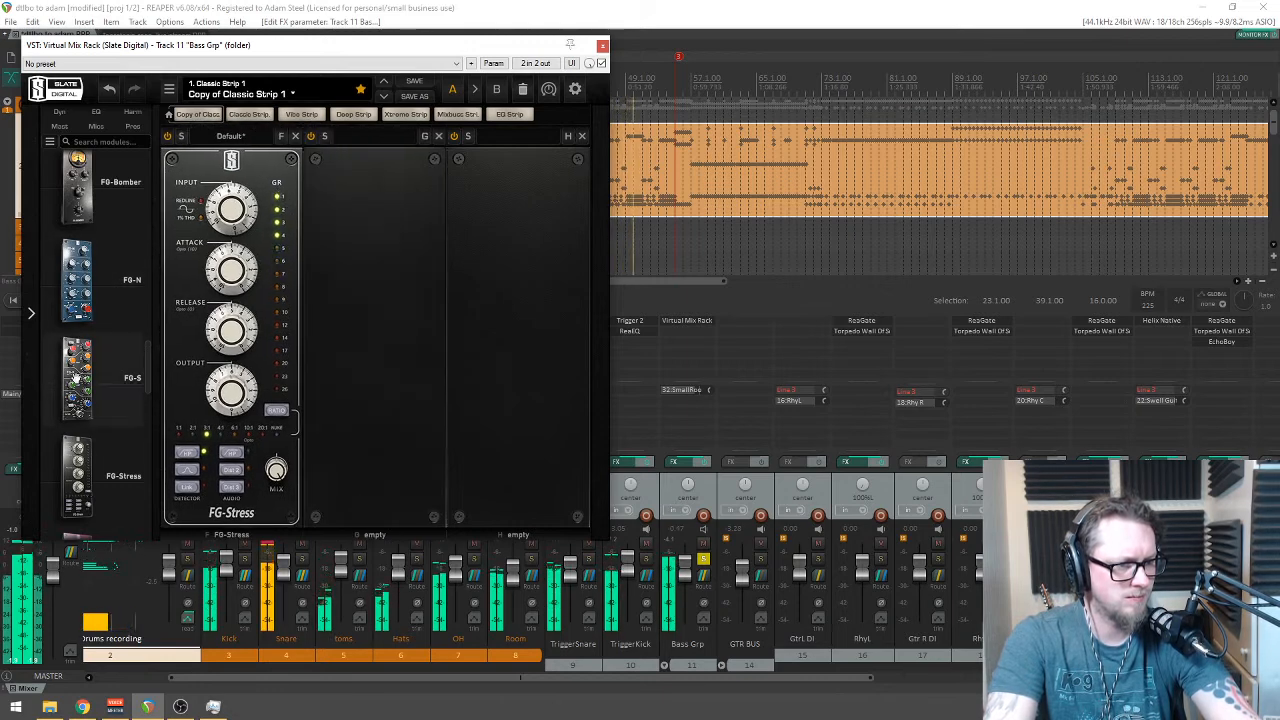
pyautogui.scroll(1, 150, 375)
pyautogui.moveTo(128, 400); pyautogui.dragTo(225, 320)
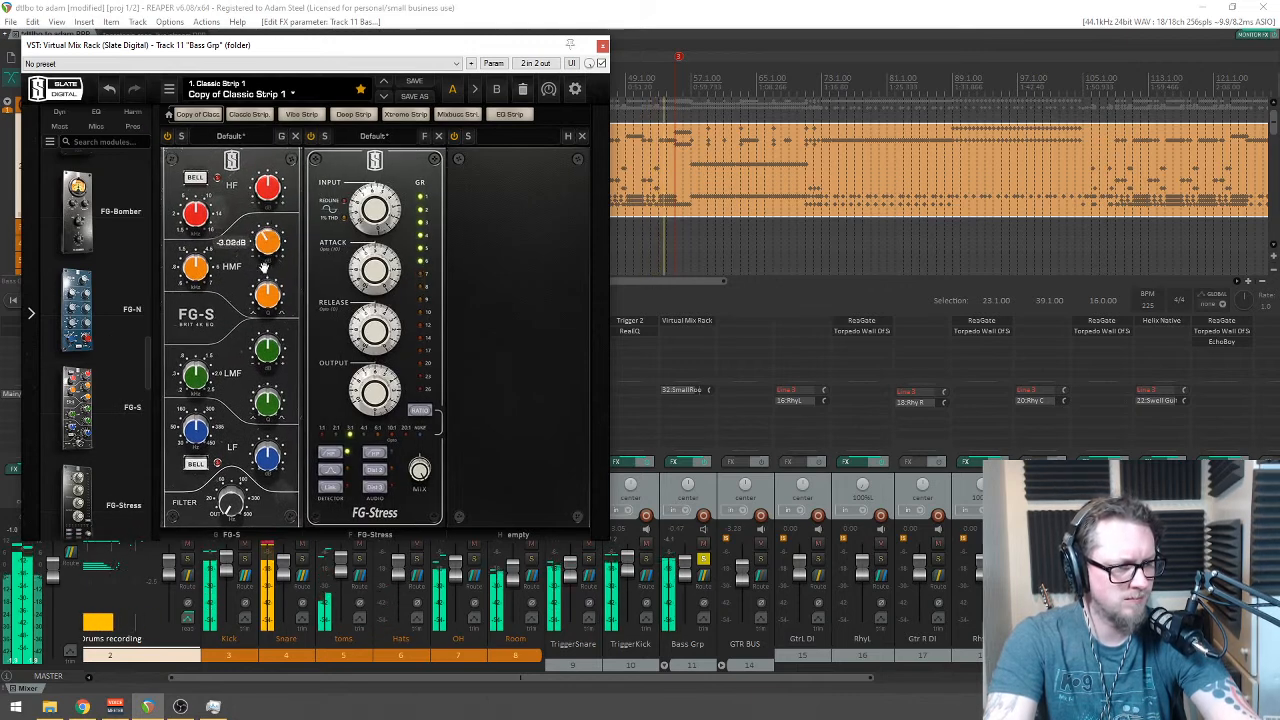
pyautogui.moveTo(268, 265); pyautogui.dragTo(268, 260)
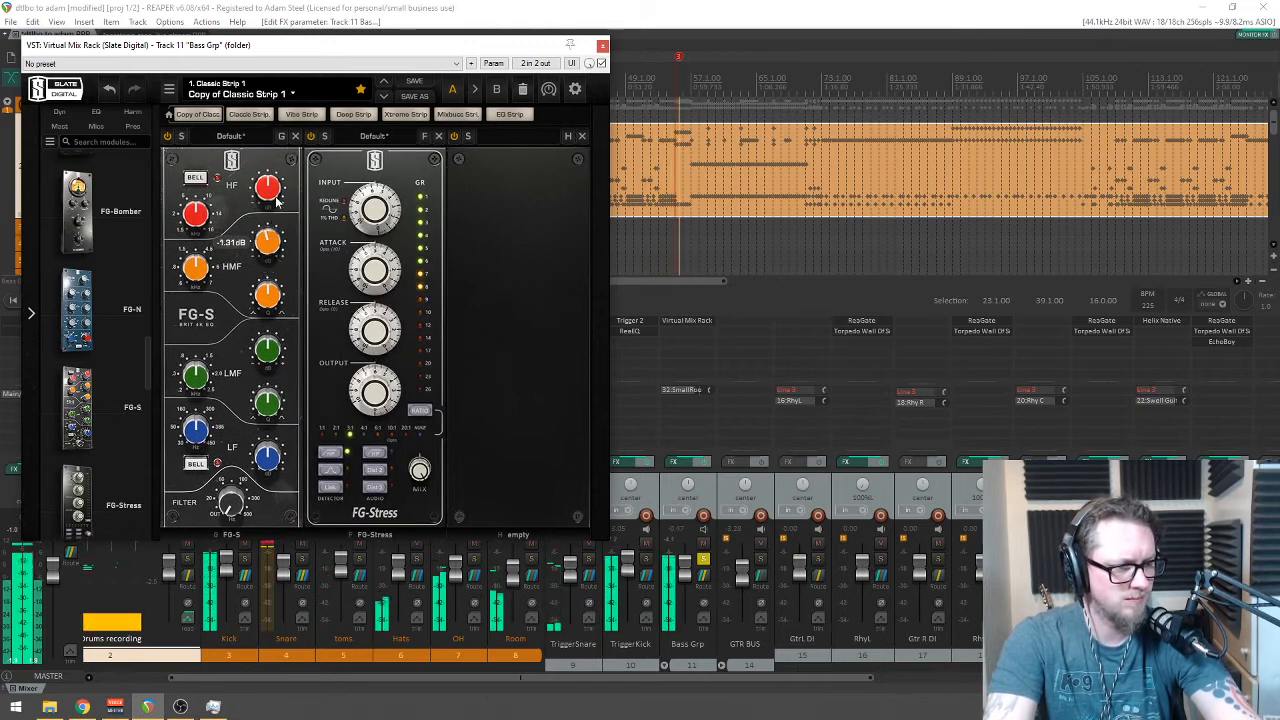
pyautogui.moveTo(283, 183); pyautogui.dragTo(325, 210)
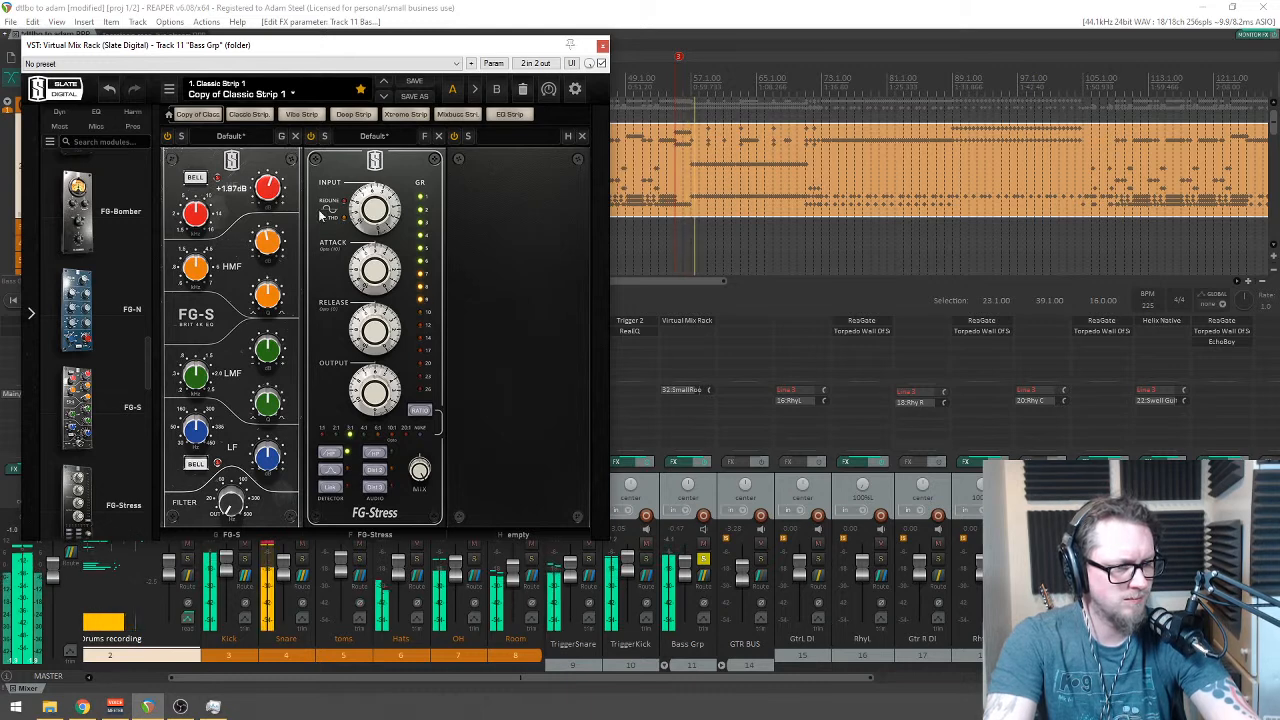
# Step: Add the New York module after FG-Stress with saturation at 7.16, and enable the FG-Stress detector's mid-emphasis option
pyautogui.moveTo(148, 366); pyautogui.dragTo(144, 447)
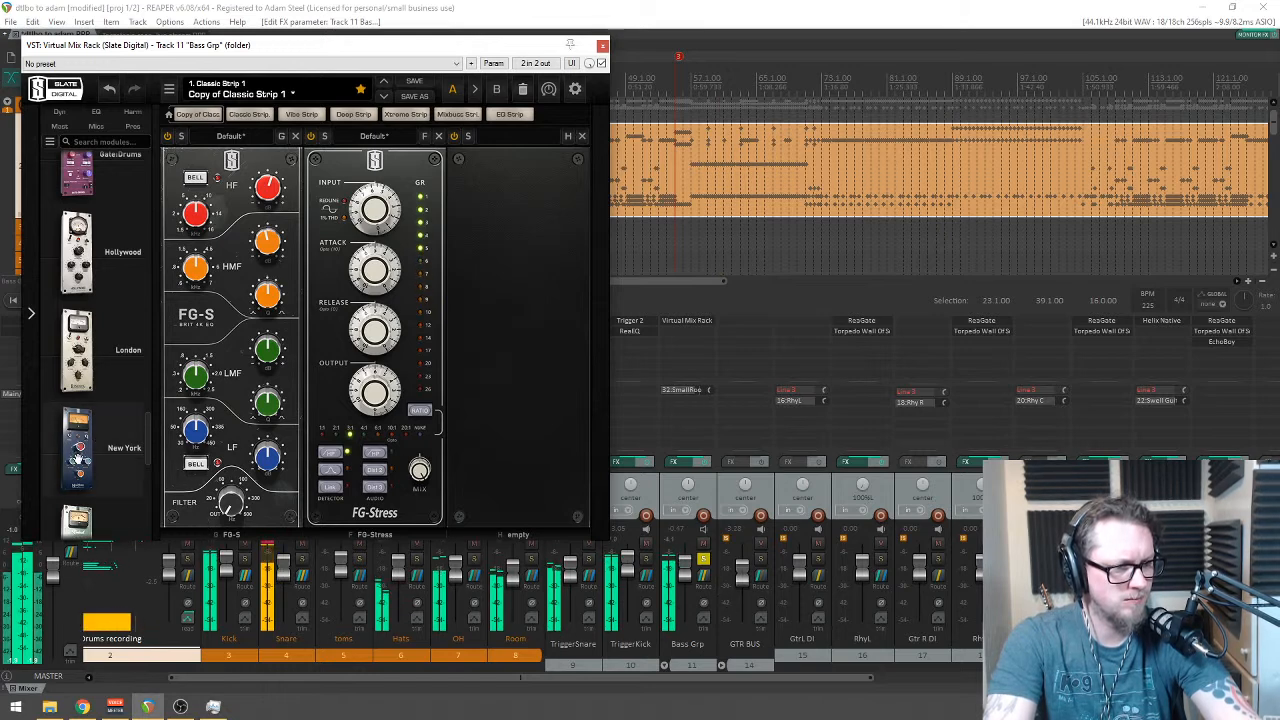
pyautogui.moveTo(90, 440); pyautogui.dragTo(516, 362)
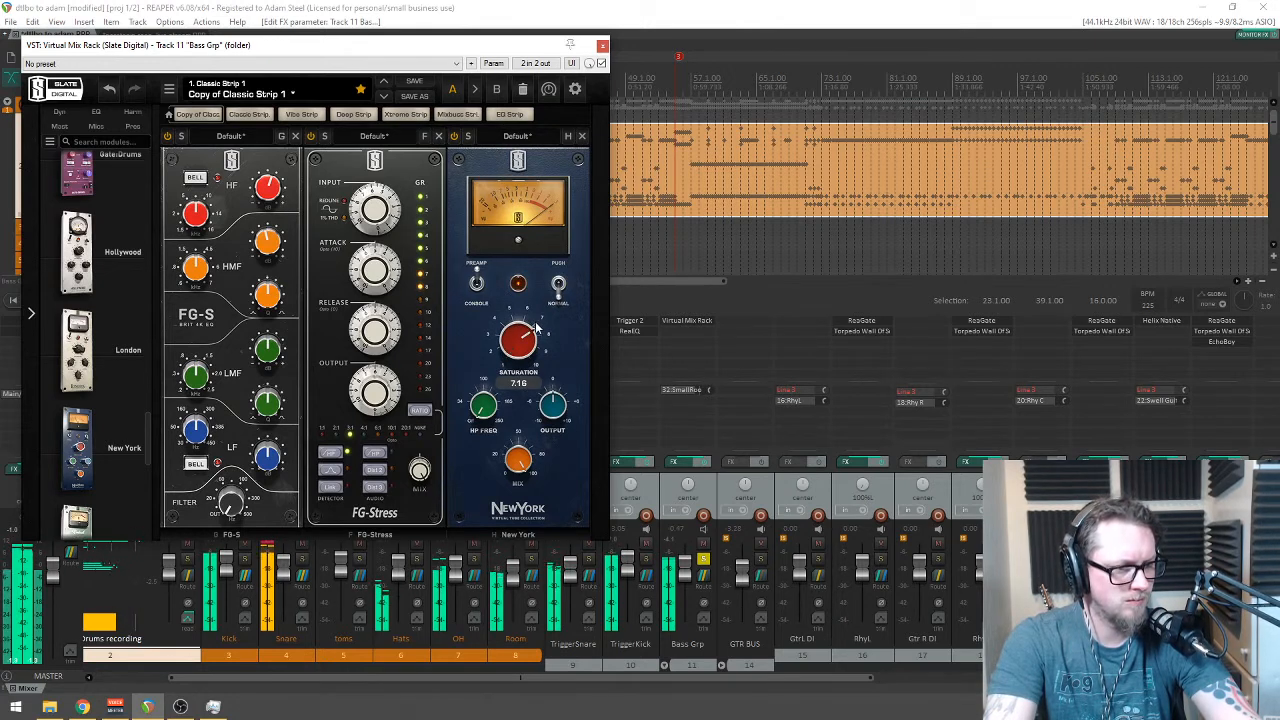
pyautogui.moveTo(417, 45); pyautogui.dragTo(465, 64)
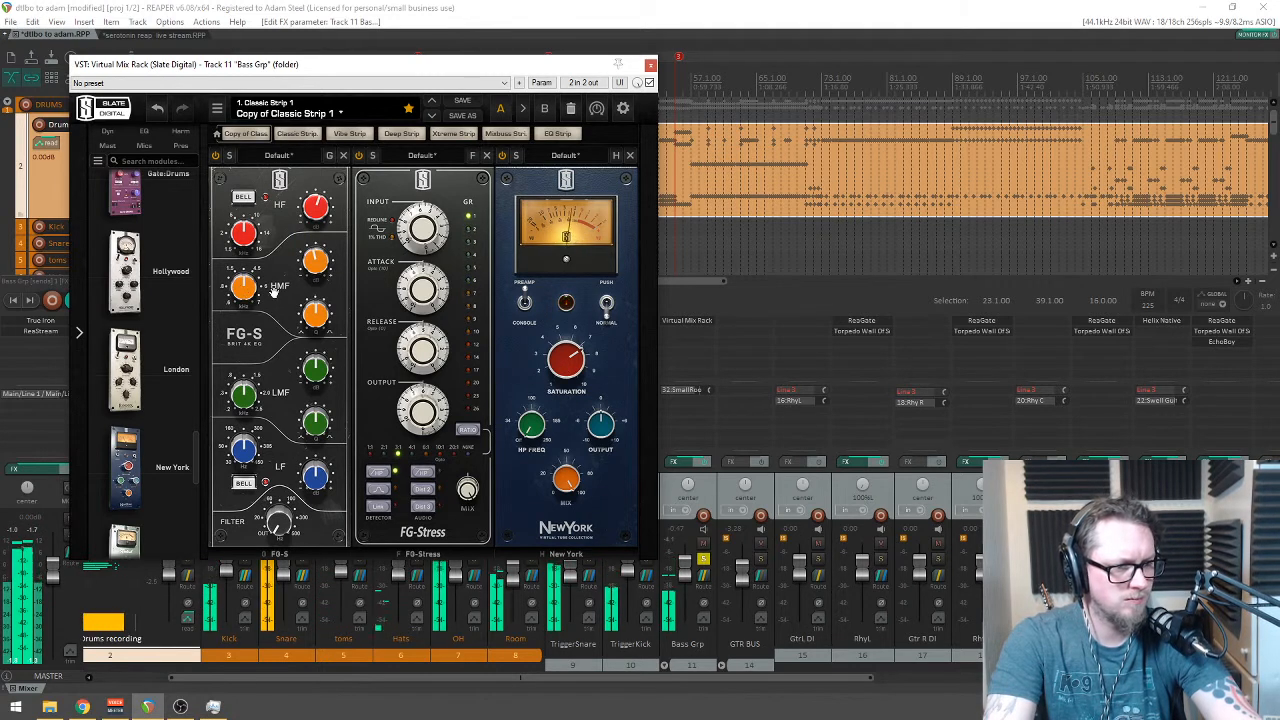
pyautogui.click(378, 489)
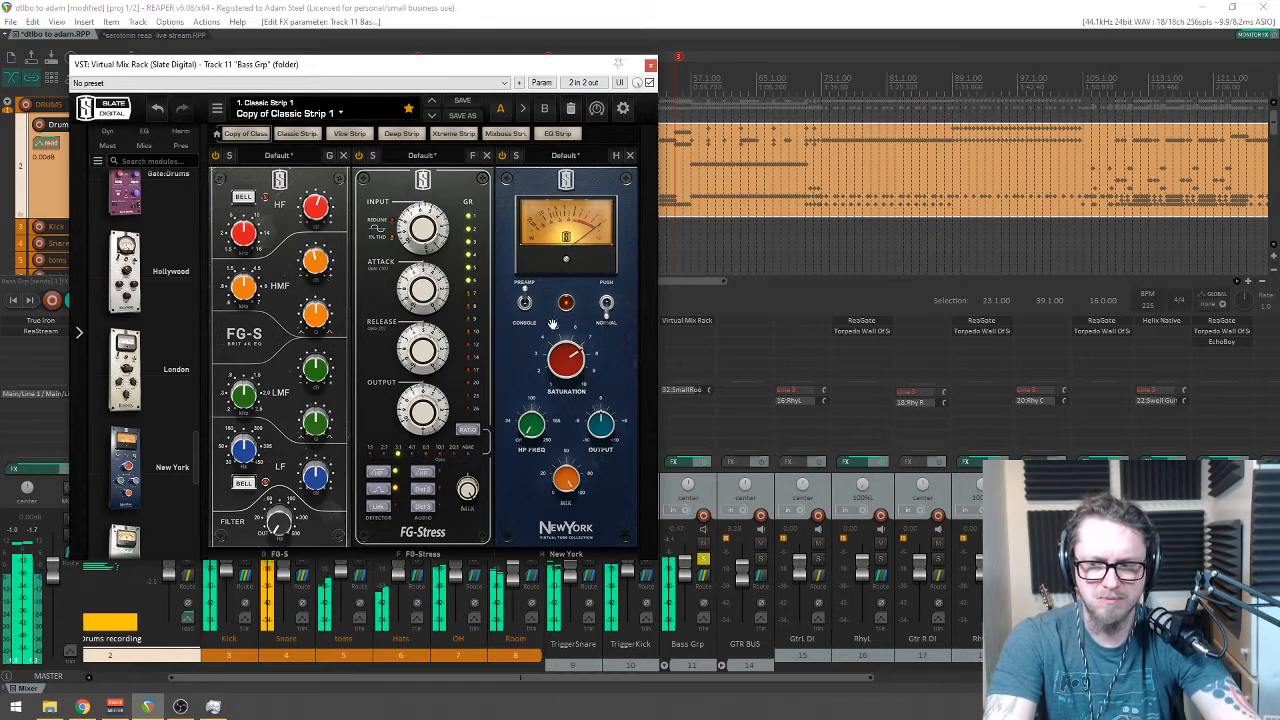
# Step: Add a second FG-S EQ after New York, adjust its HMF band and set its HF gain to +2.99 dB
pyautogui.moveTo(197, 457); pyautogui.dragTo(224, 380)
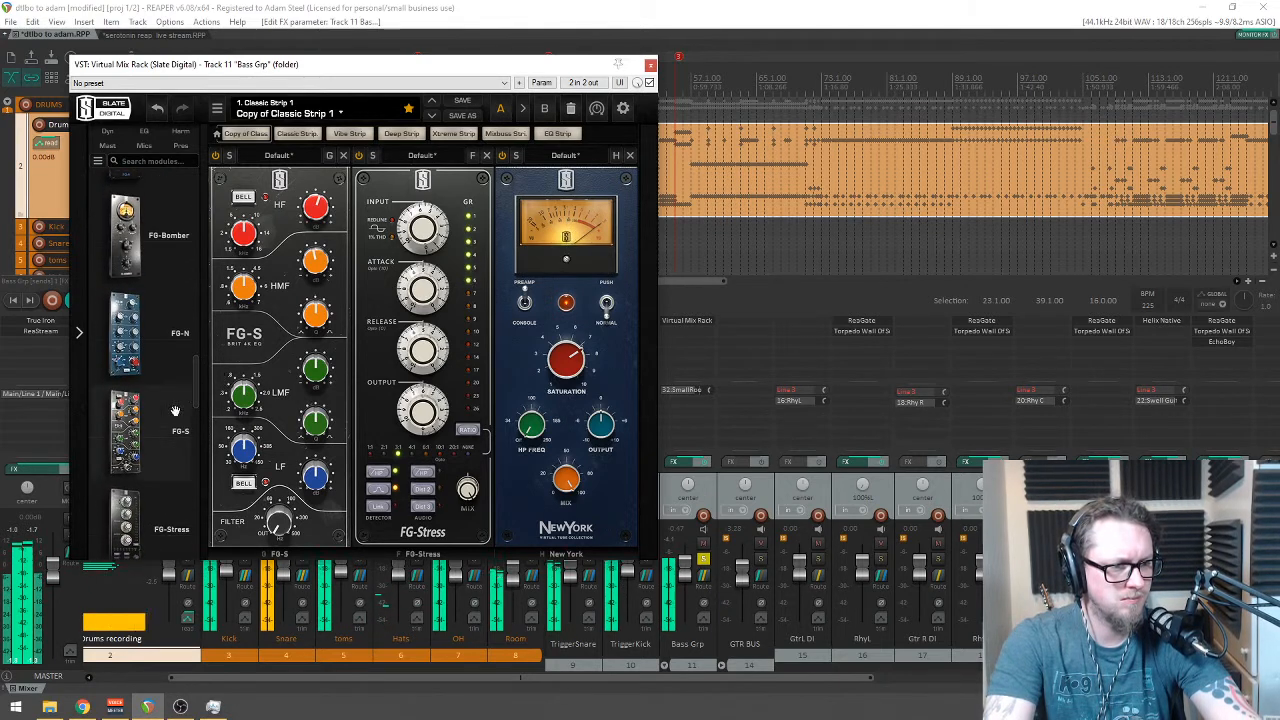
pyautogui.moveTo(130, 432); pyautogui.dragTo(711, 325)
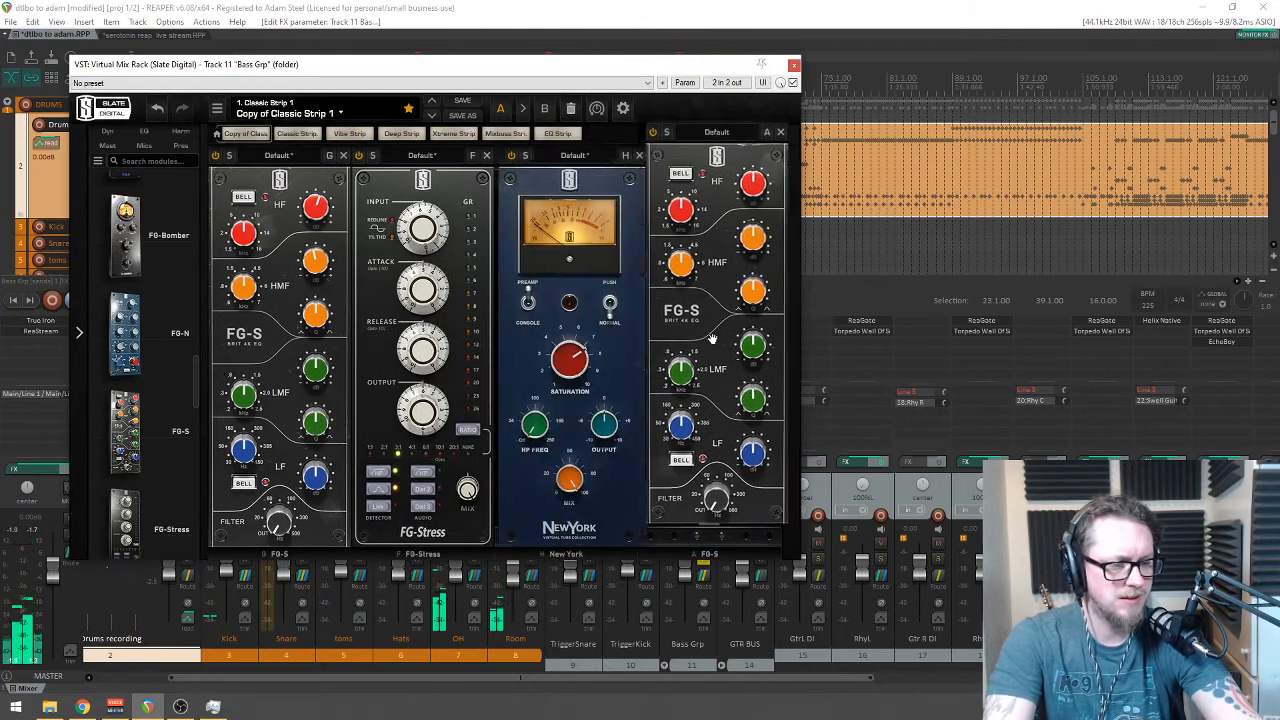
pyautogui.moveTo(757, 277); pyautogui.dragTo(705, 270)
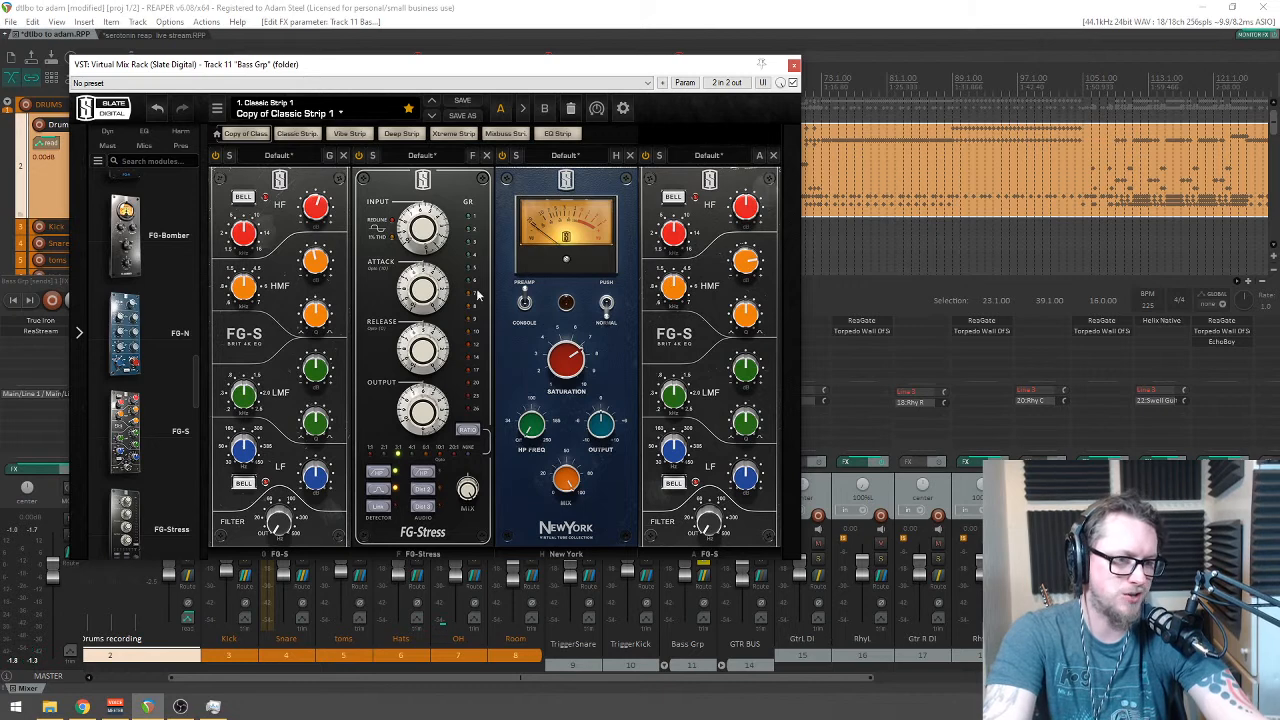
pyautogui.moveTo(674, 288); pyautogui.dragTo(675, 316)
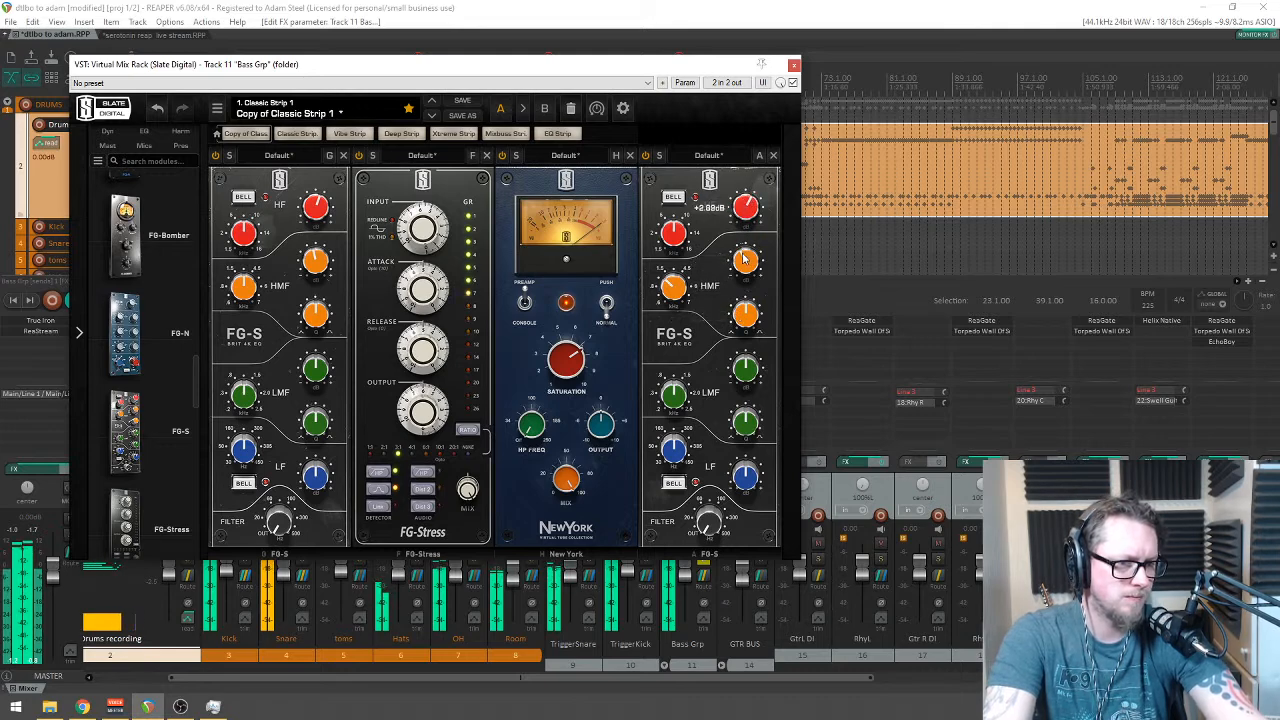
# Step: Replay from bar 16 and retune the second FG-S's HMF frequency, cutting that band's gain to -5.91 dB
pyautogui.moveTo(636, 70); pyautogui.dragTo(803, 338)
pyautogui.click(360, 180)
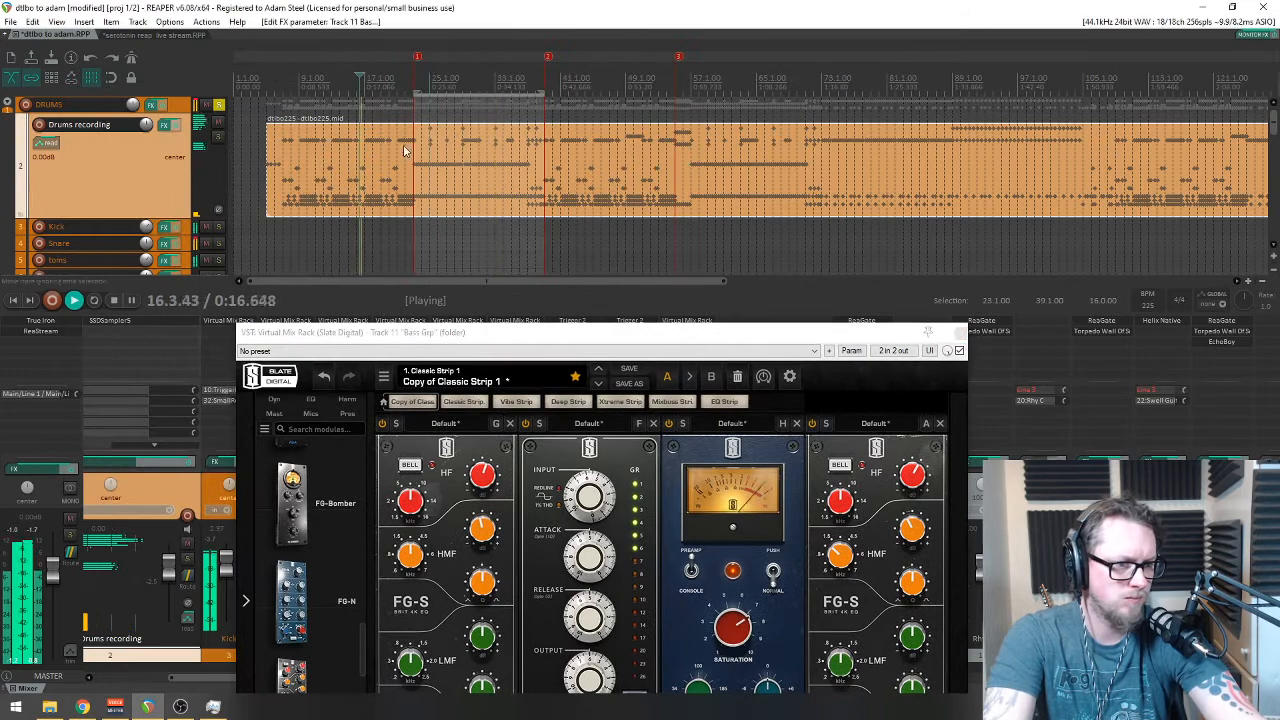
pyautogui.moveTo(559, 332); pyautogui.dragTo(552, 136)
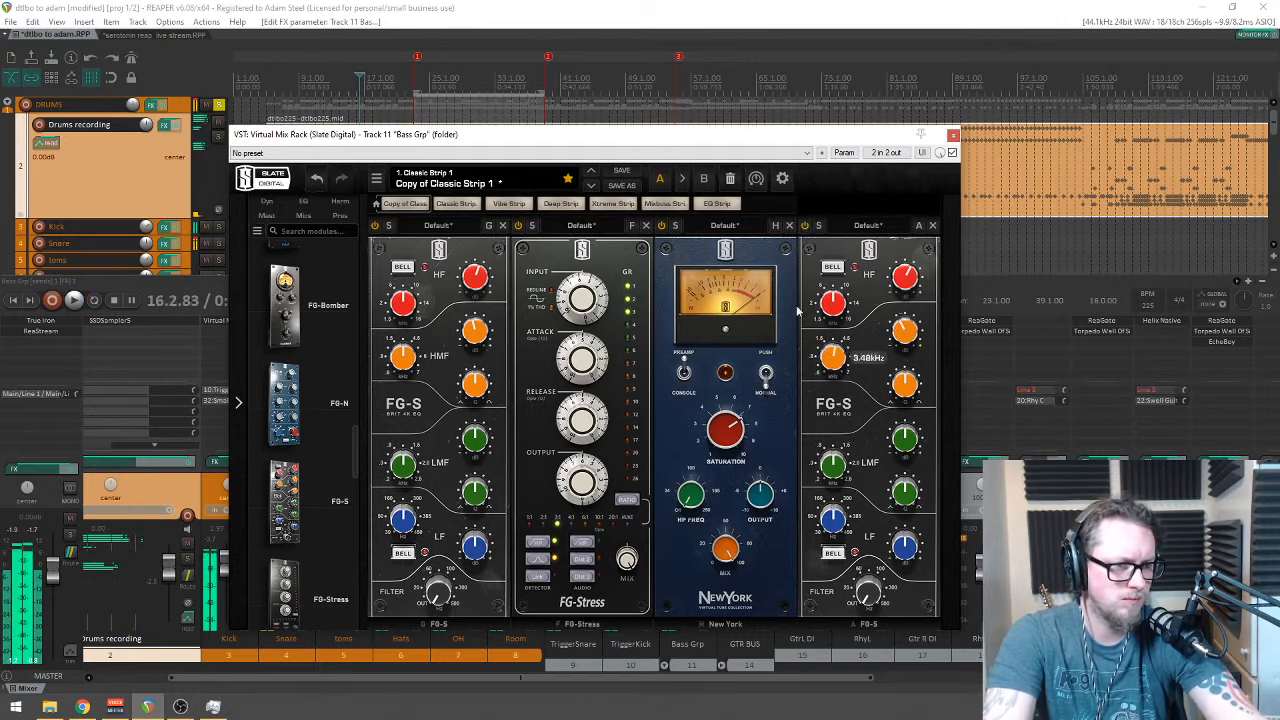
pyautogui.moveTo(848, 366); pyautogui.dragTo(826, 404)
pyautogui.moveTo(905, 328); pyautogui.dragTo(896, 354)
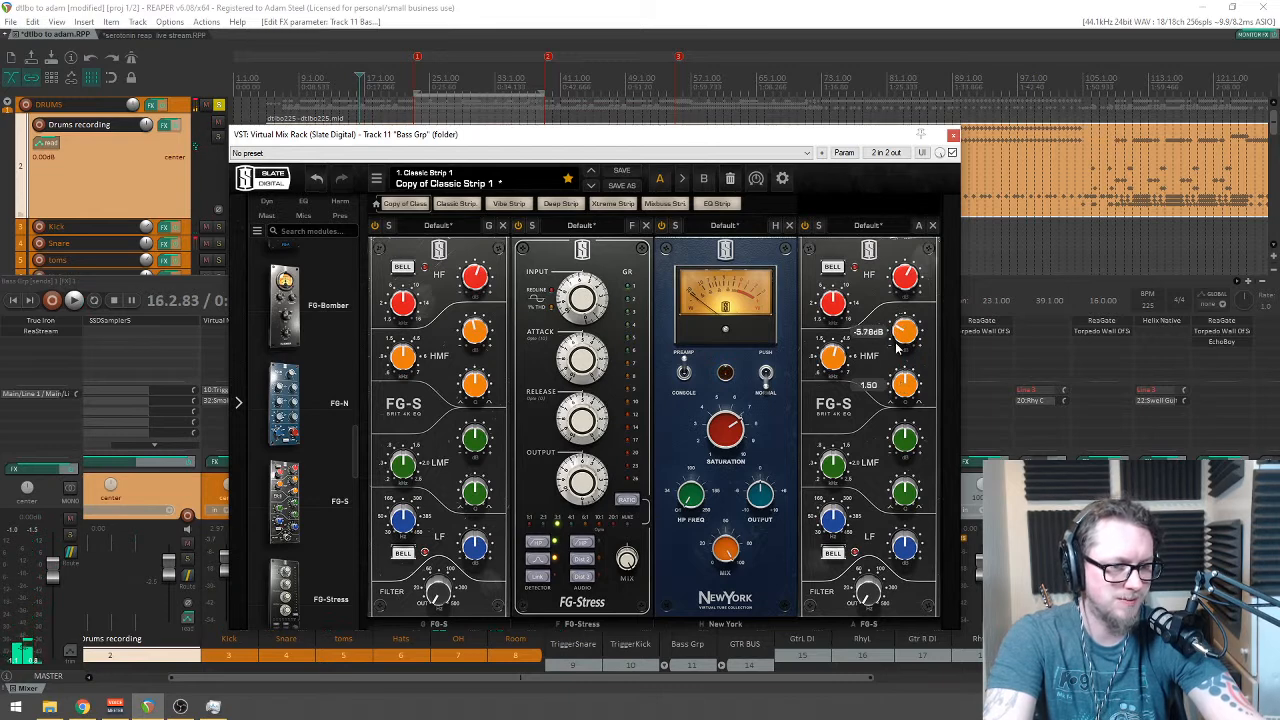
pyautogui.press('space')
pyautogui.scroll(-2, 905, 343)
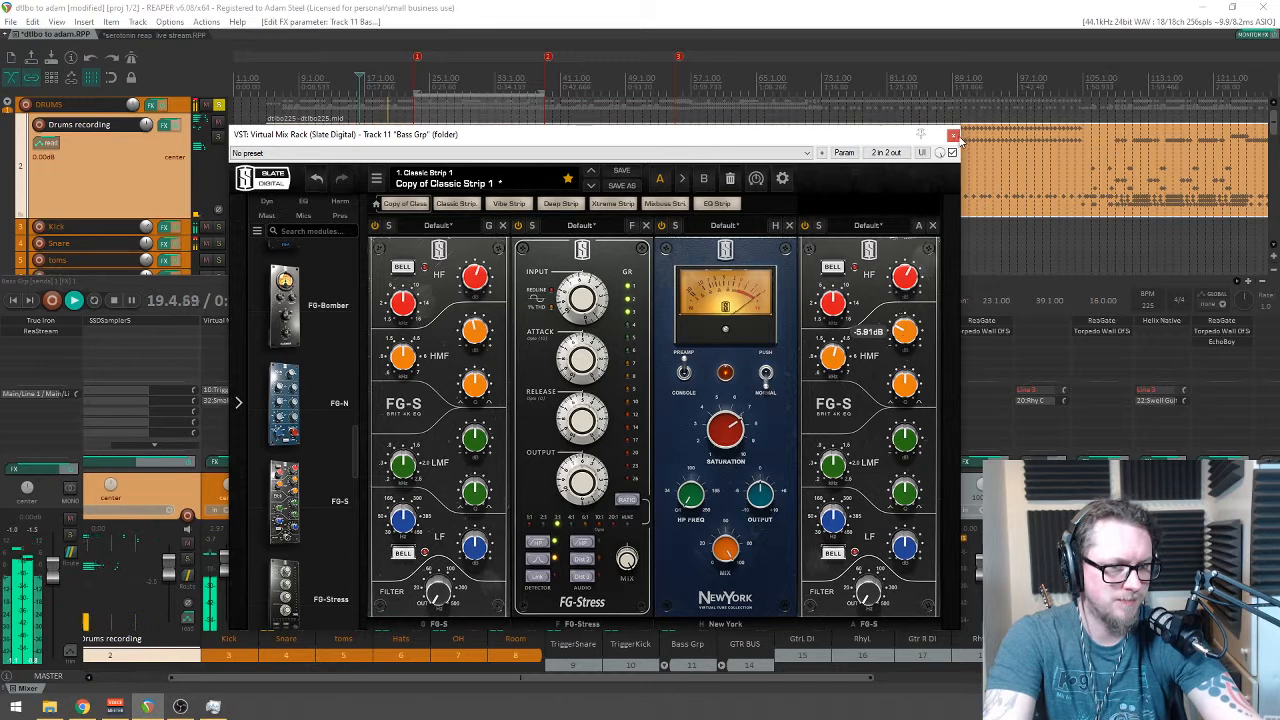
# Step: Boost the LF gain on the second FG-S and raise the first FG-S's HF gain to +6.30 dB
pyautogui.scroll(2, 907, 337)
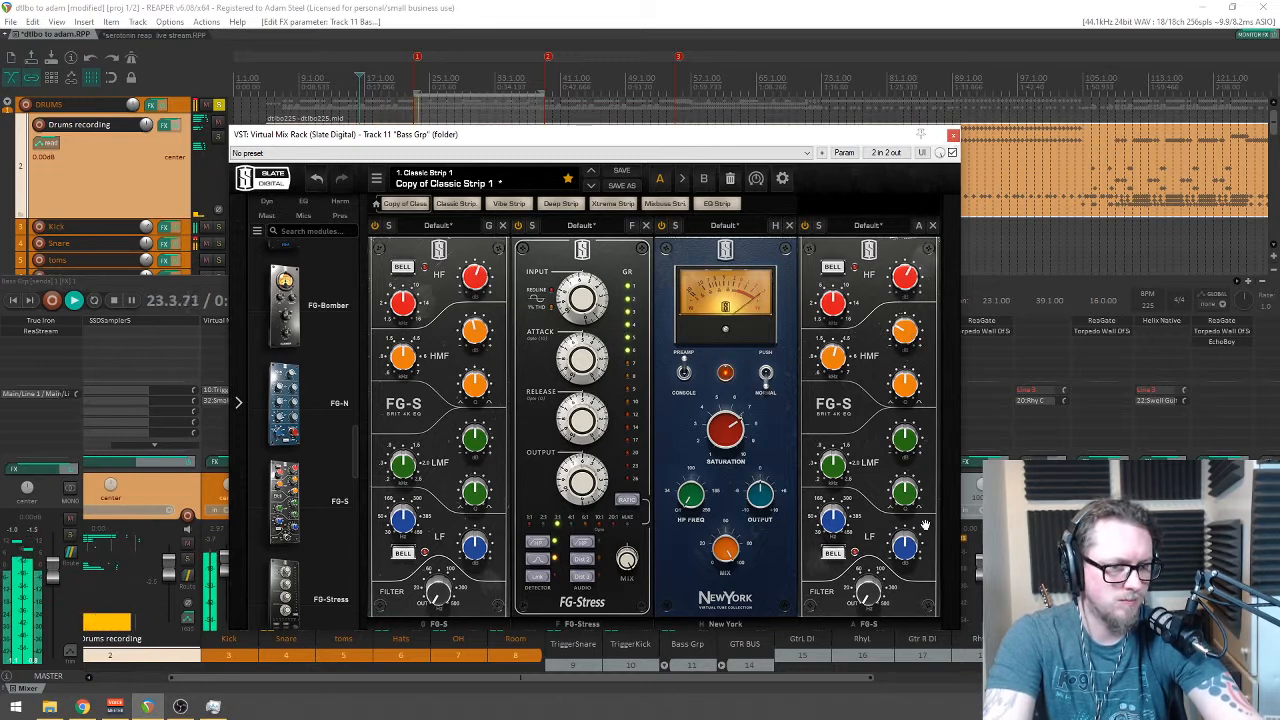
pyautogui.scroll(2, 902, 544)
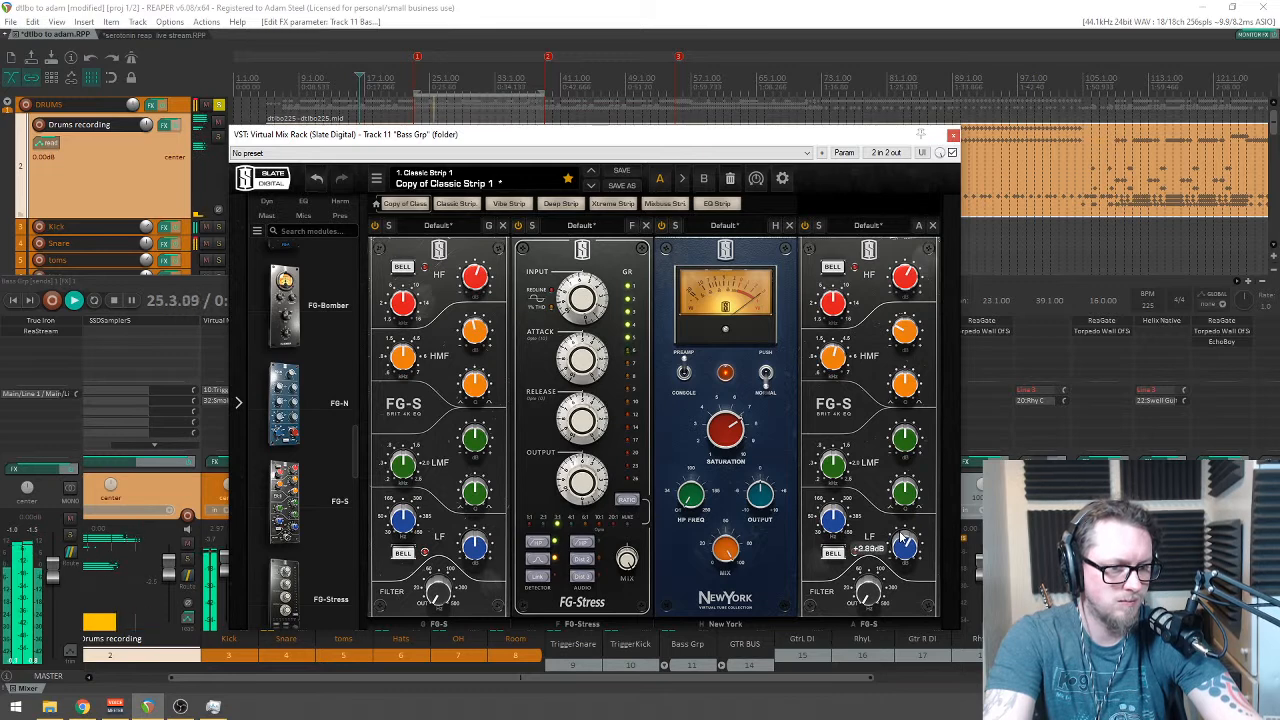
pyautogui.scroll(2, 902, 278)
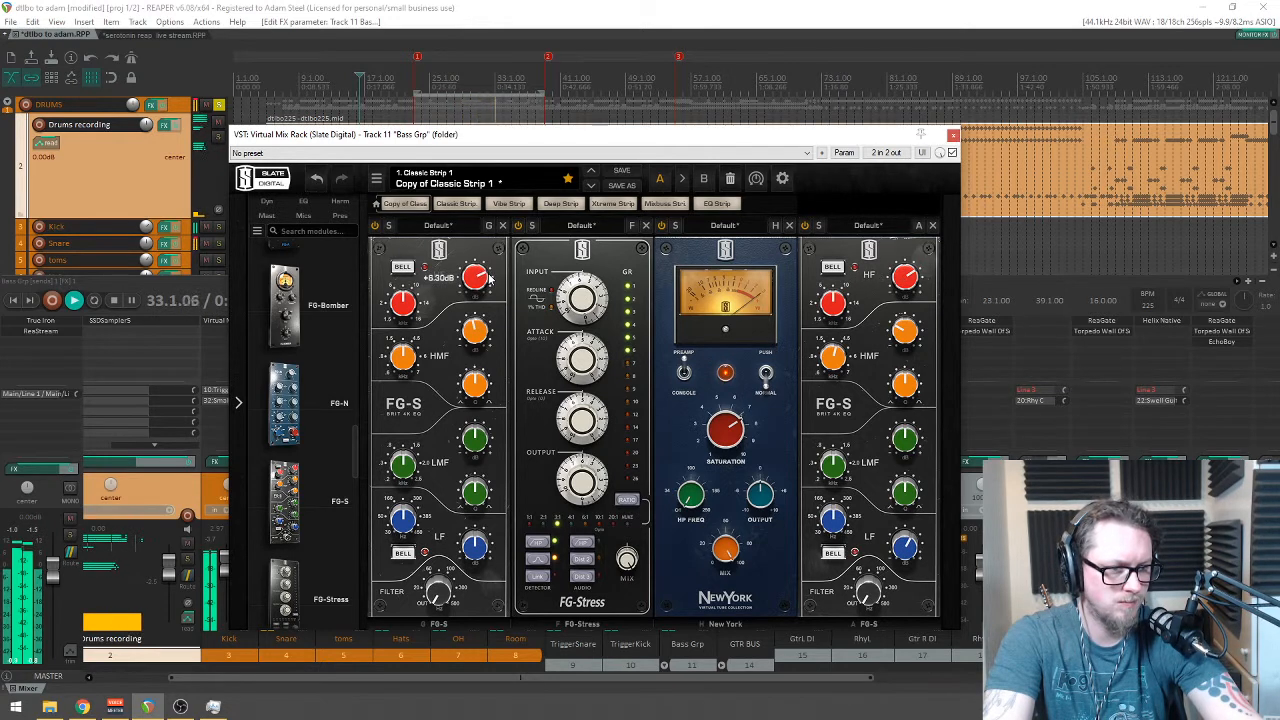
pyautogui.moveTo(491, 140)
pyautogui.mouseDown()
pyautogui.moveTo(505, 190)
pyautogui.moveTo(493, 165)
pyautogui.mouseUp()
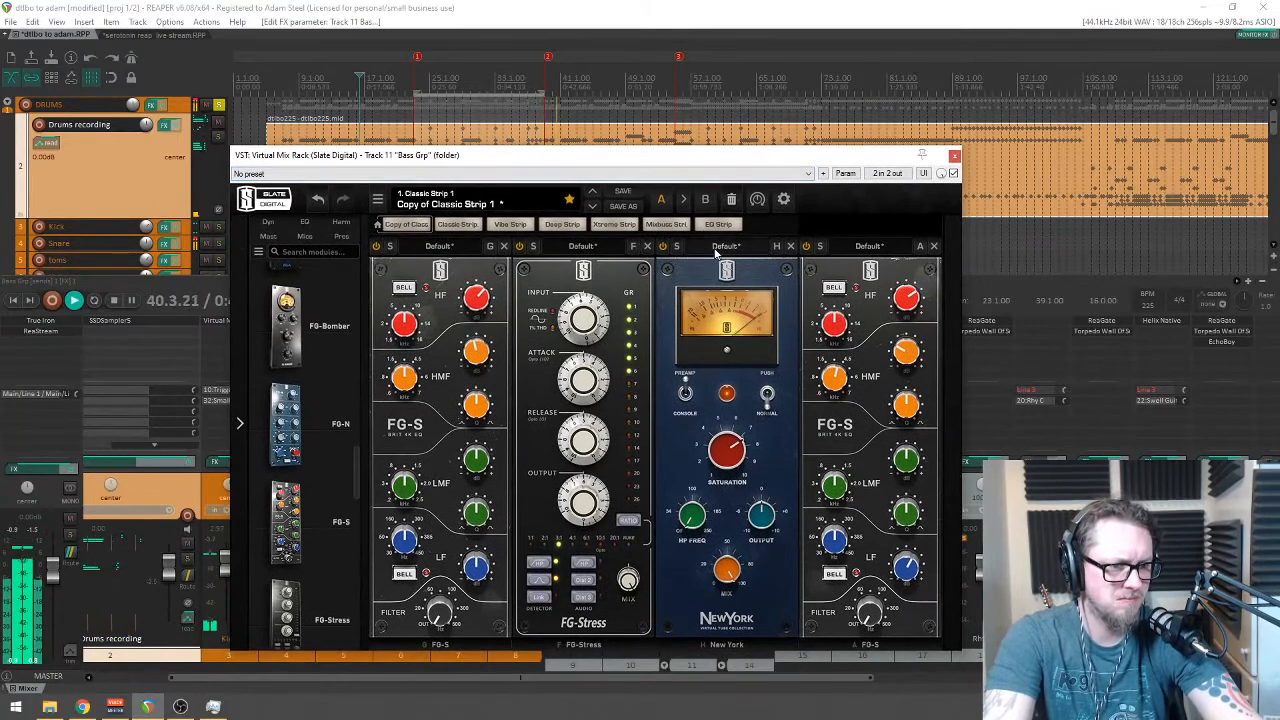
# Step: Compare the bass group's Virtual Mix Rack bypassed and active, and set the New York saturation to 6.64
pyautogui.click(953, 174)
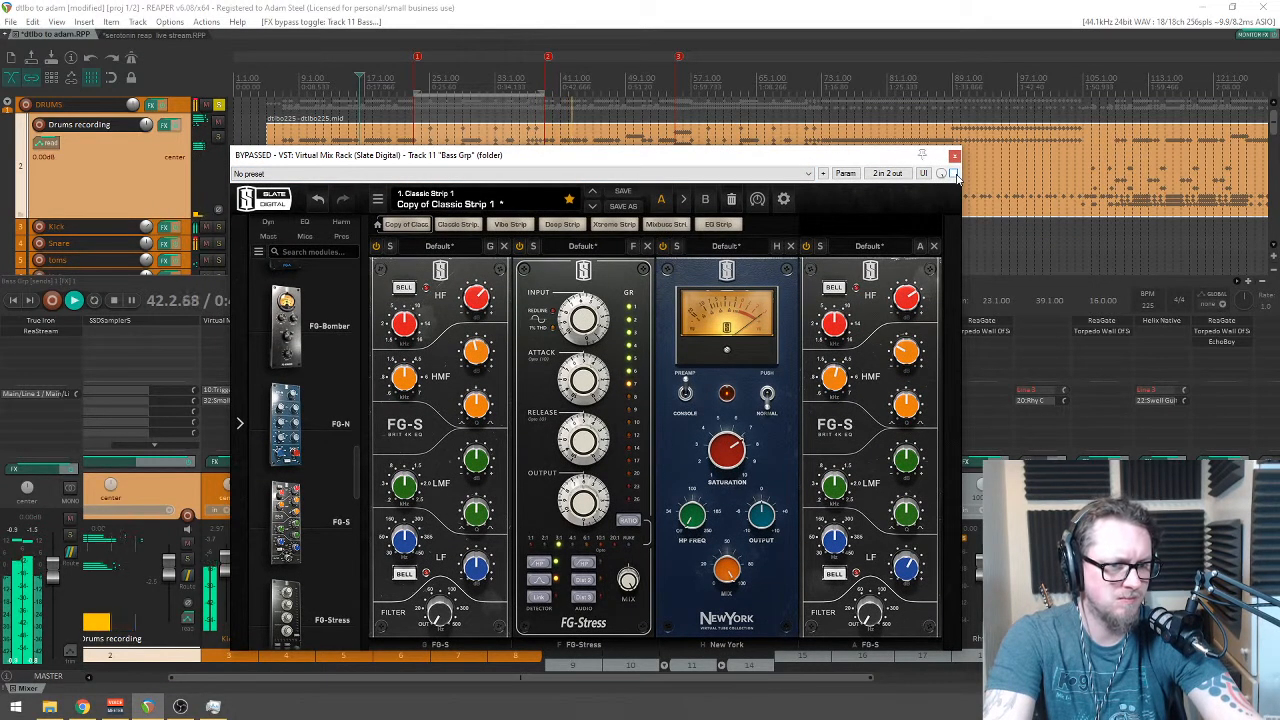
pyautogui.click(953, 174)
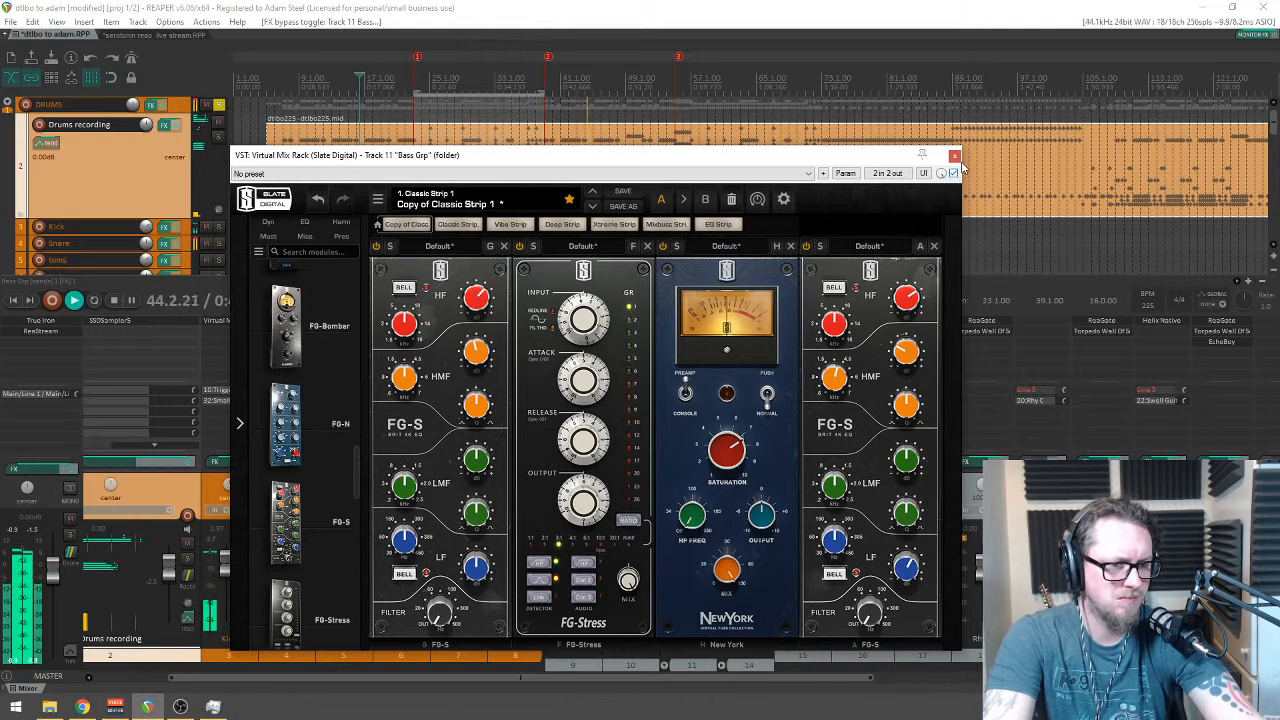
pyautogui.moveTo(742, 430); pyautogui.dragTo(742, 414)
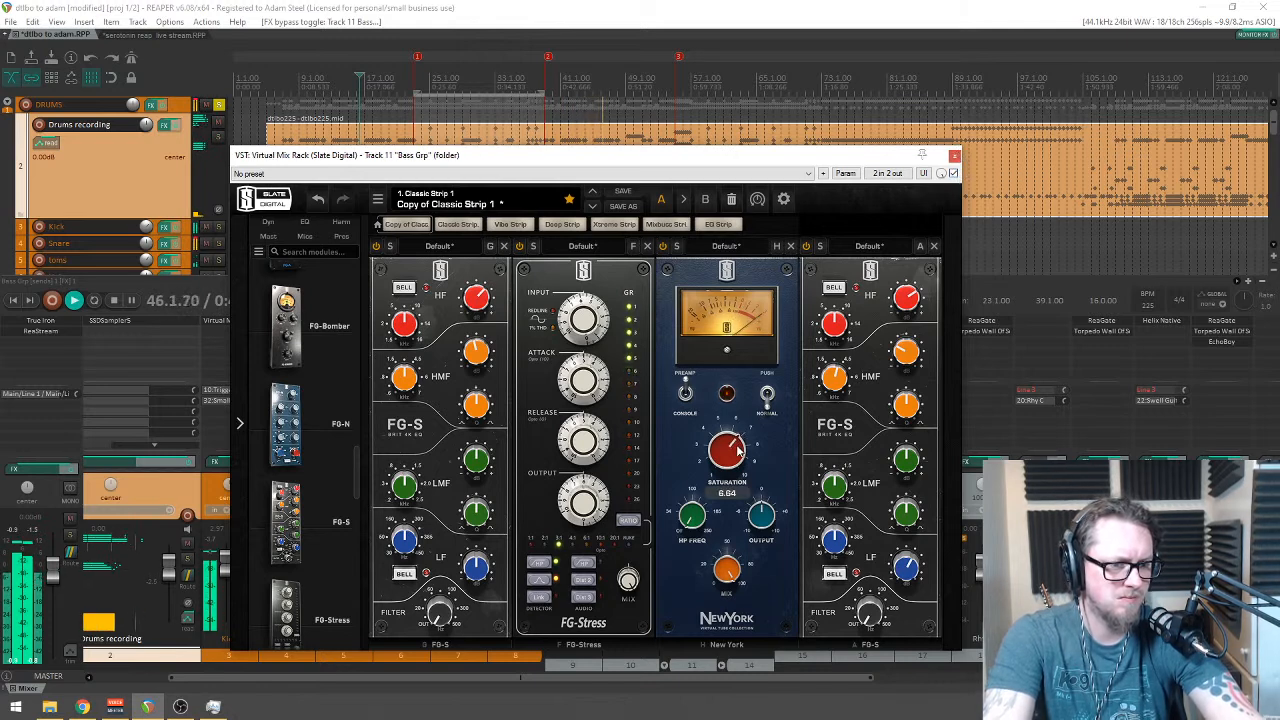
pyautogui.click(954, 155)
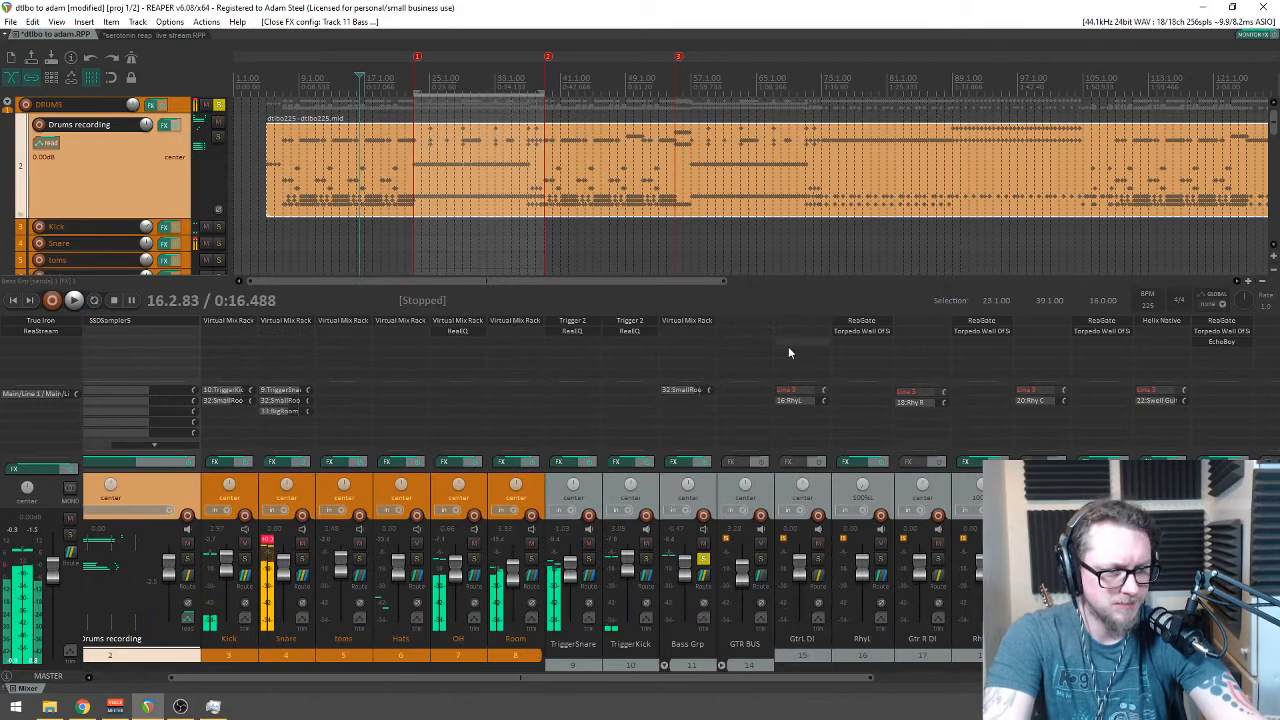
pyautogui.click(687, 320)
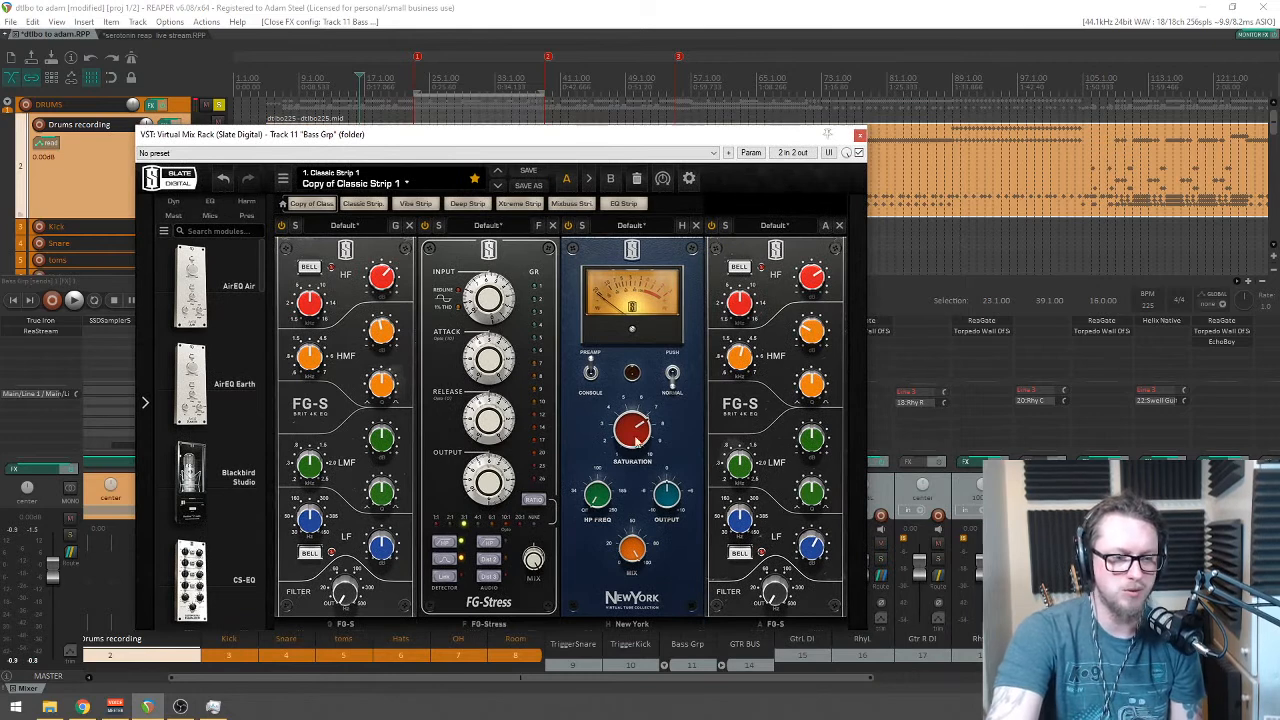
pyautogui.click(859, 135)
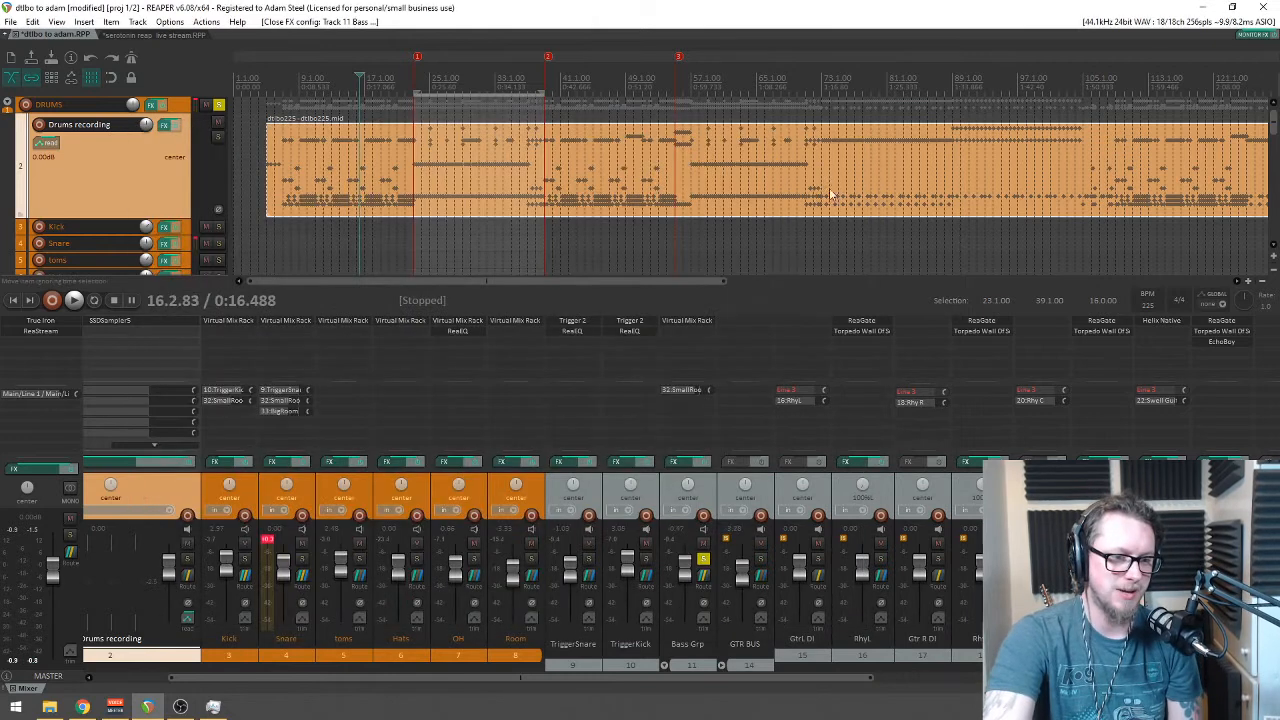
# Step: Add the Kazrog True Dynamics compressor after Virtual Mix Rack on the Bass Grp track
pyautogui.doubleClick(685, 343)
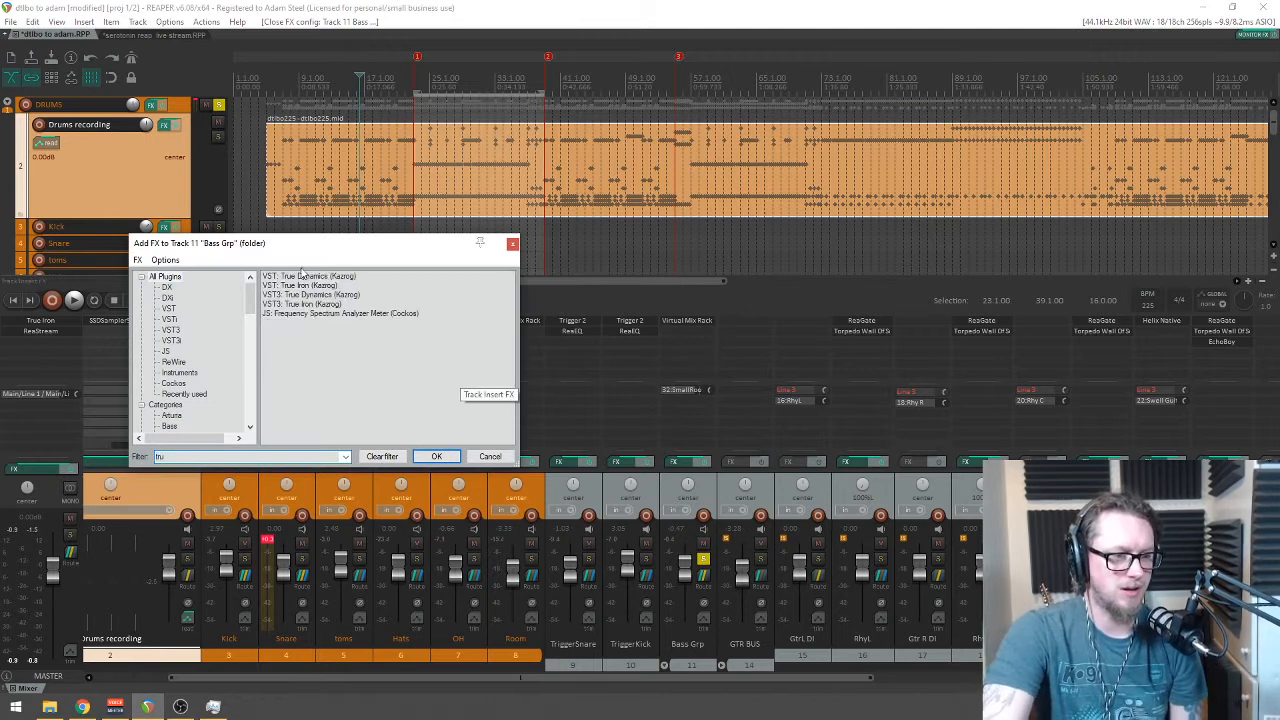
pyautogui.doubleClick(287, 276)
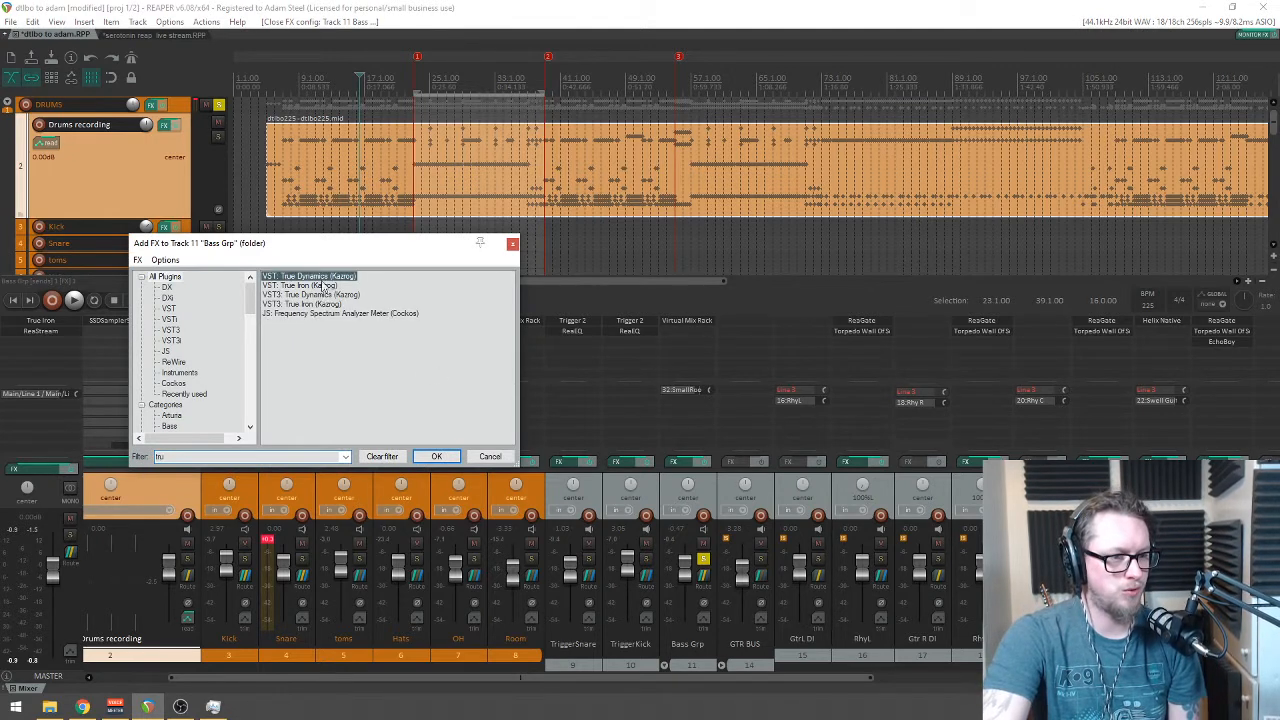
pyautogui.moveTo(379, 46); pyautogui.dragTo(680, 192)
pyautogui.click(766, 457)
# Step: During playback, set True Dynamics' gain reduction to 13.1 dB and its output level to 1.0 dB
pyautogui.press('space')
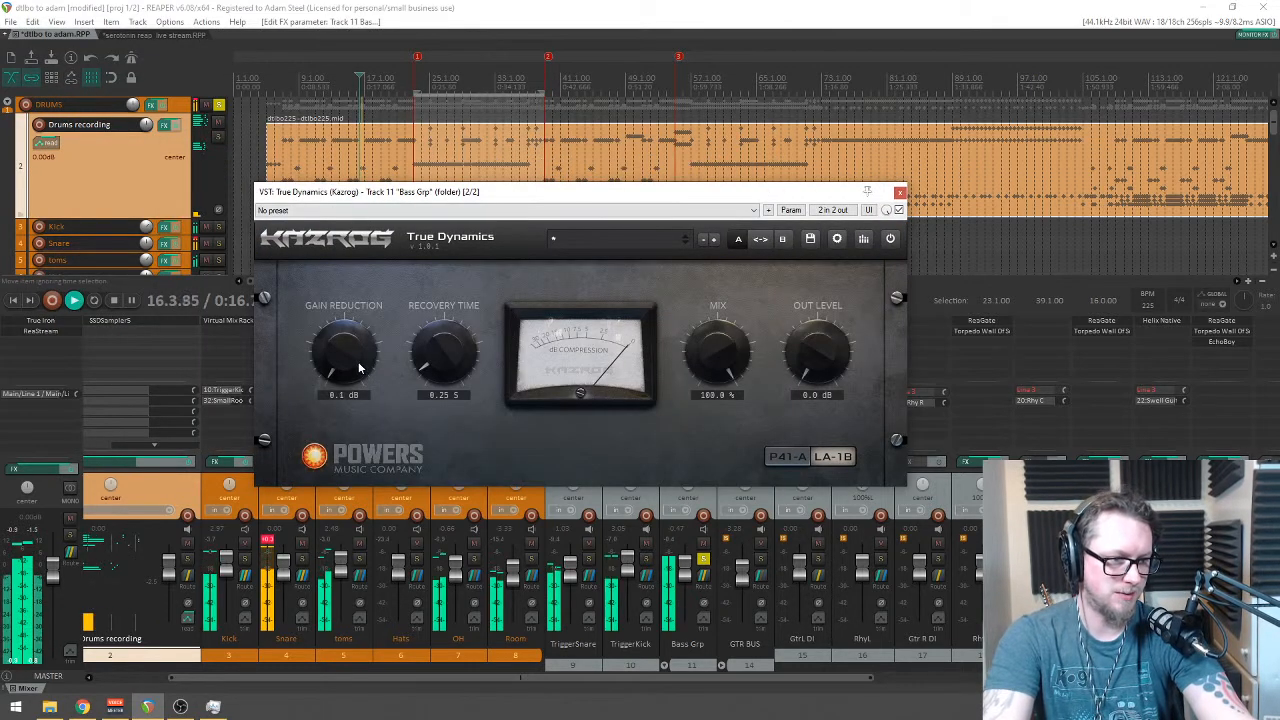
pyautogui.moveTo(352, 352); pyautogui.dragTo(371, 289)
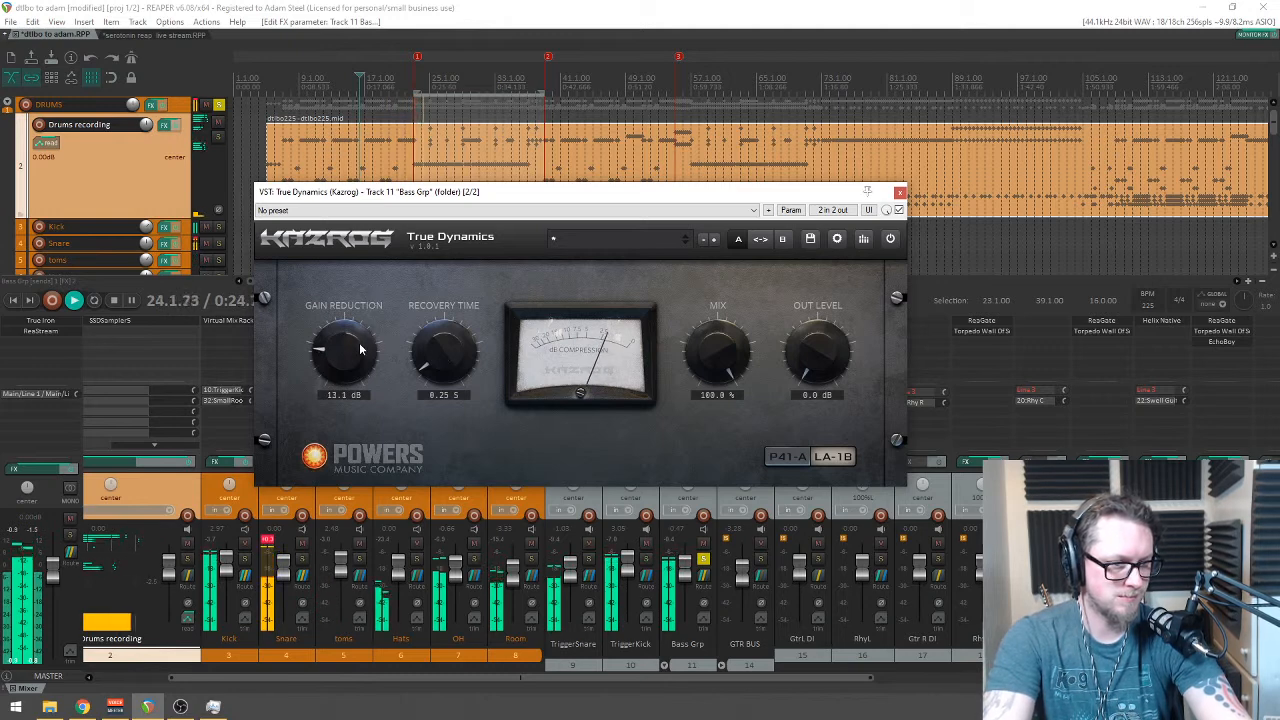
pyautogui.moveTo(846, 377); pyautogui.dragTo(846, 373)
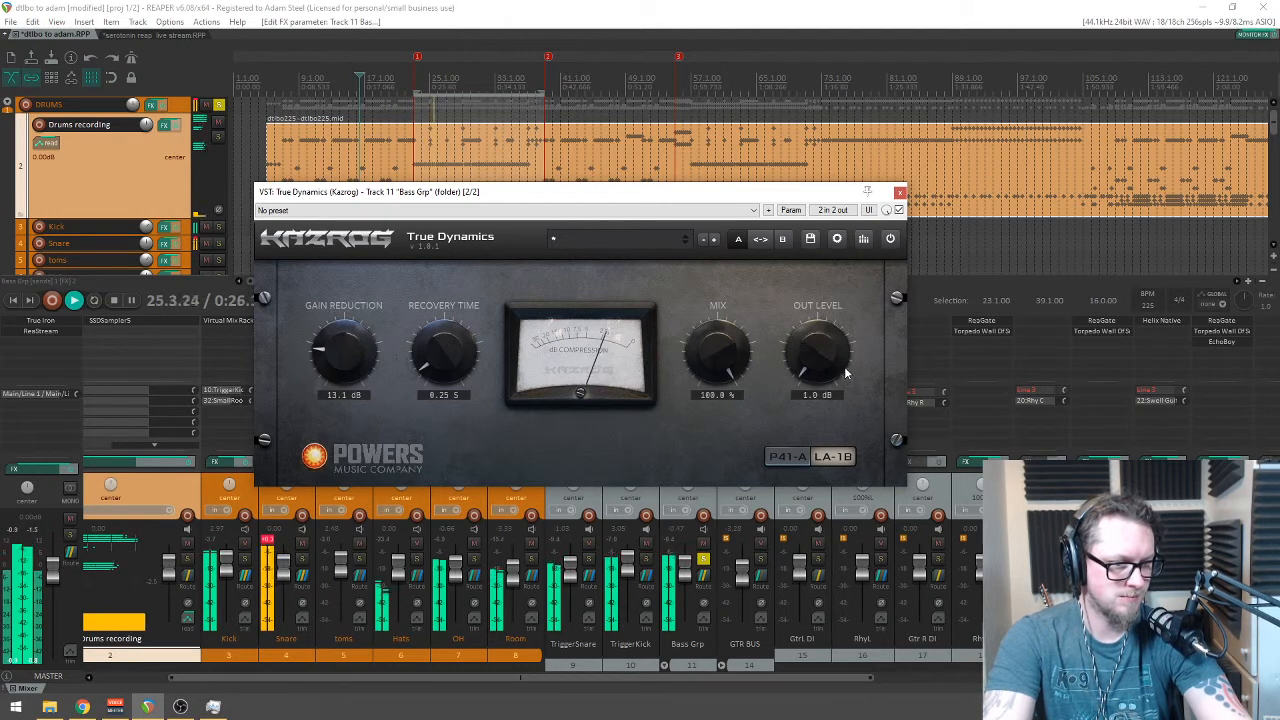
pyautogui.click(899, 192)
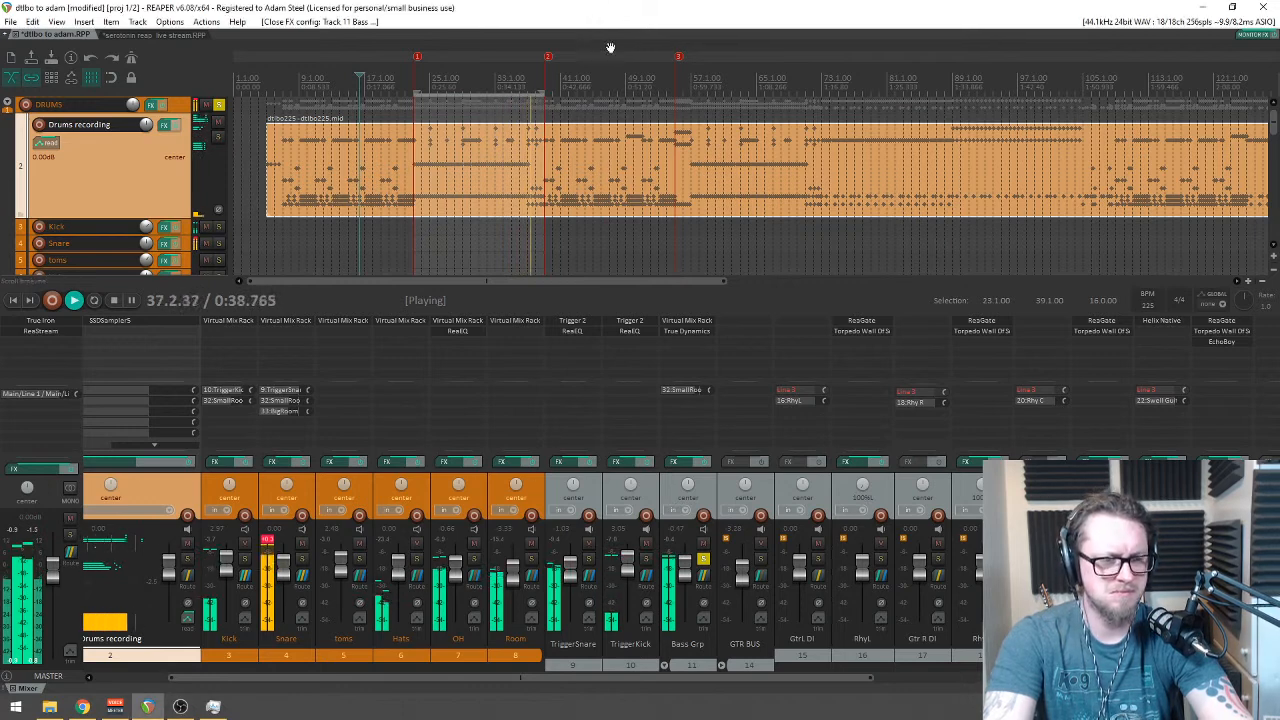
# Step: Audition the GTR BUS soloed with the bass and drums, clear all solos, and replay the full mix with GTR BUS selected
pyautogui.click(760, 558)
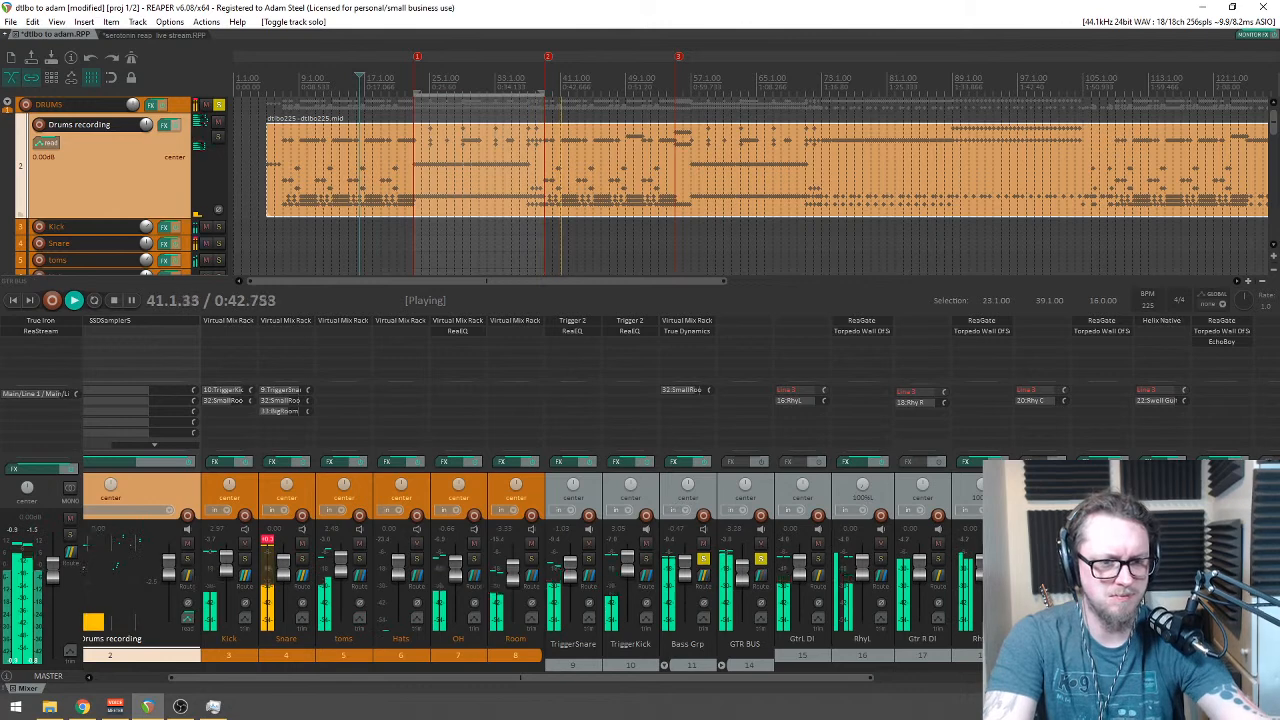
pyautogui.press('space')
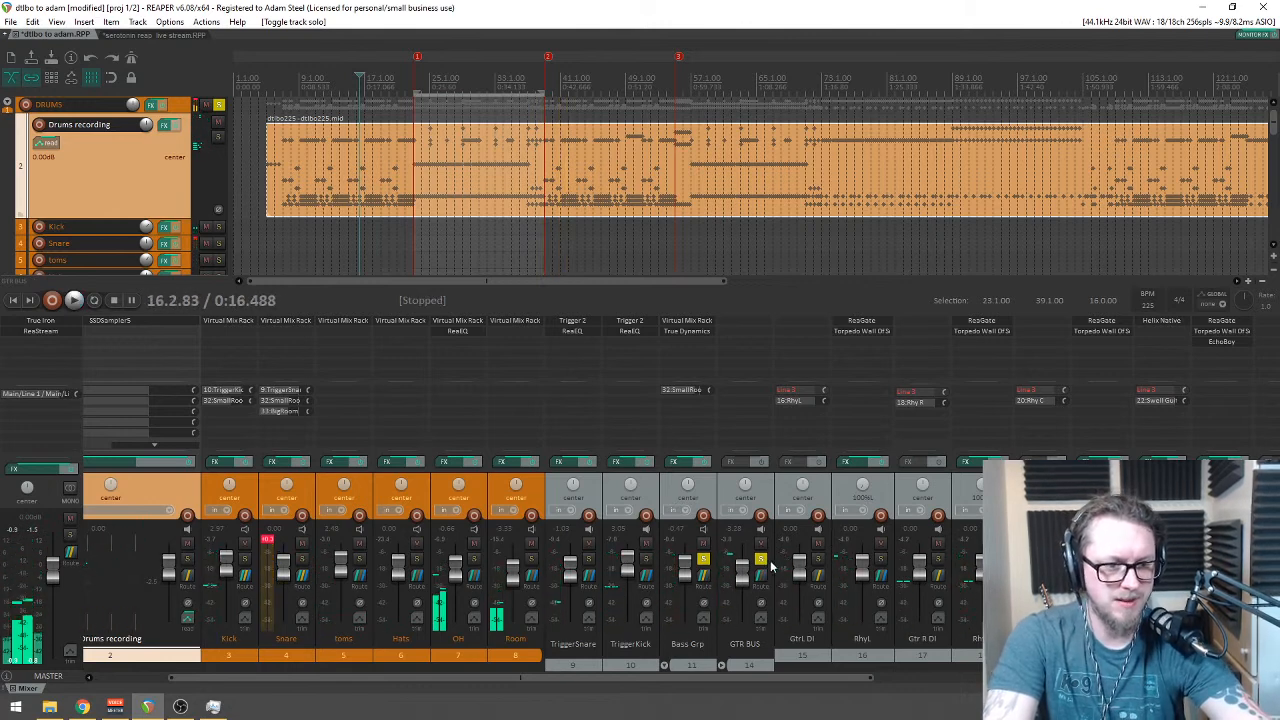
pyautogui.click(760, 558)
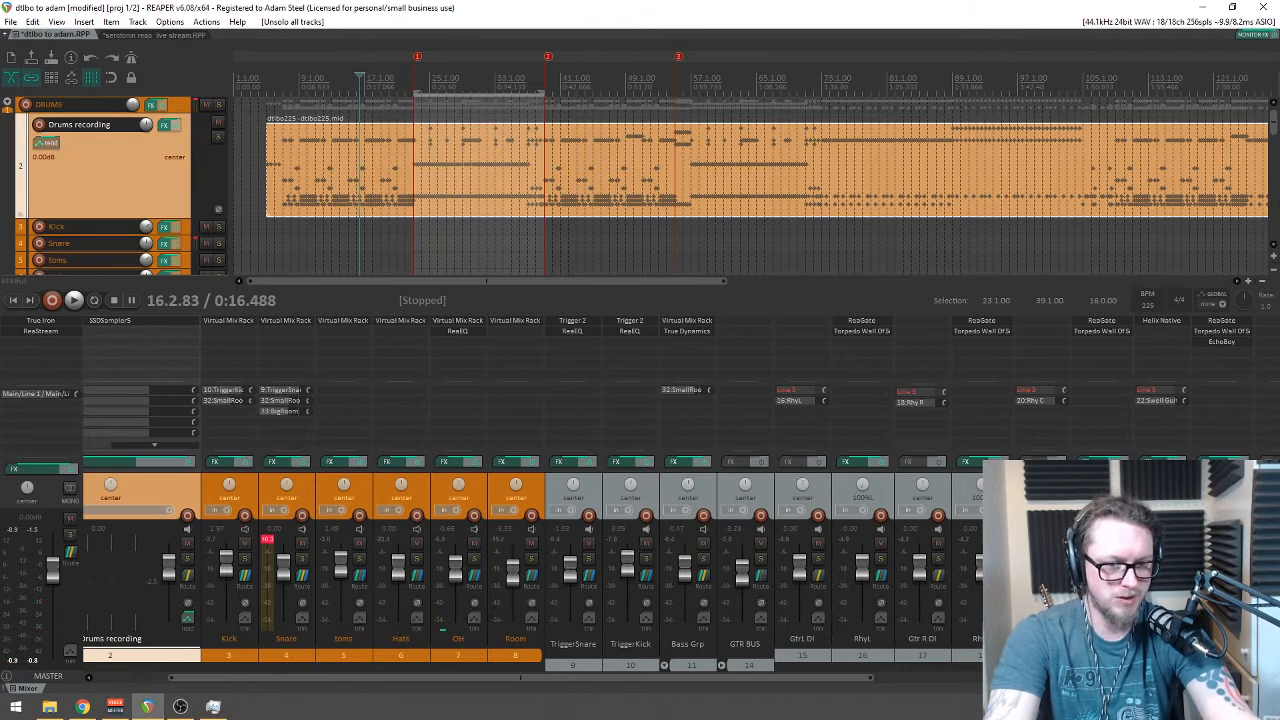
pyautogui.click(770, 480)
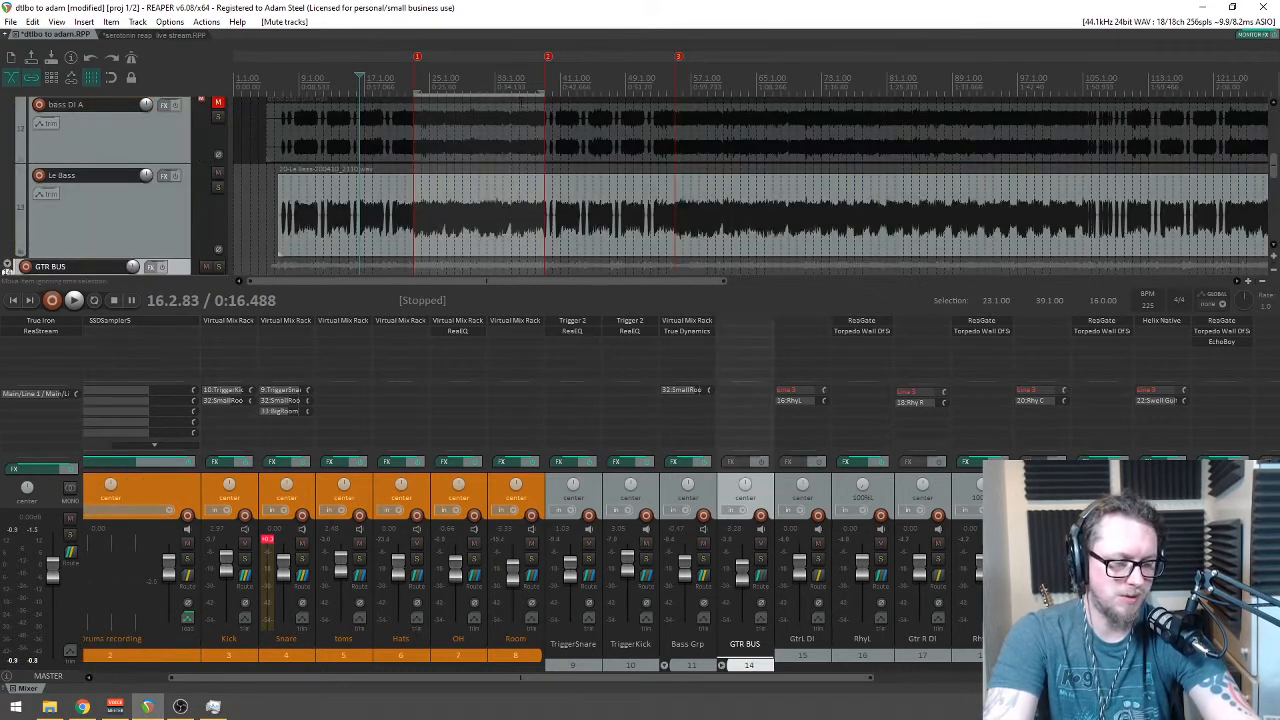
pyautogui.press('space')
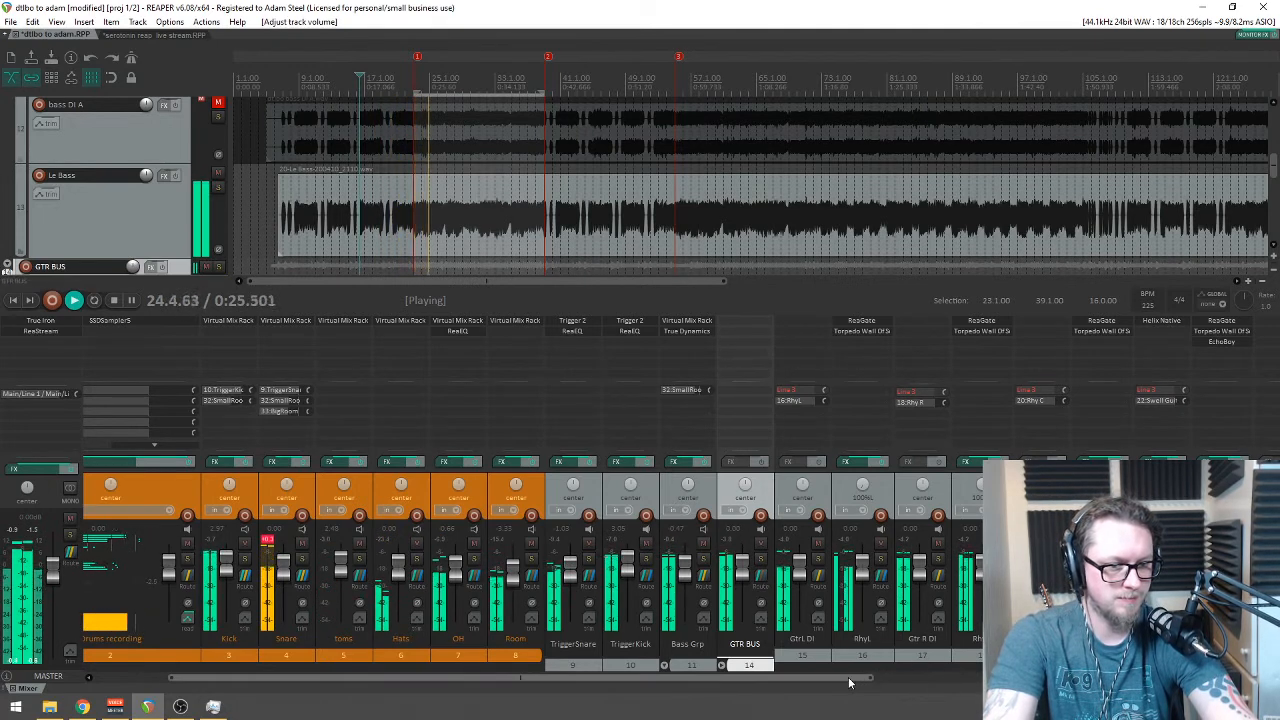
# Step: Mute the centre rhythm guitar track Rhy C during playback and stop the transport
pyautogui.hscroll(3, 851, 682)
pyautogui.click(947, 543)
pyautogui.moveTo(882, 679); pyautogui.dragTo(766, 655)
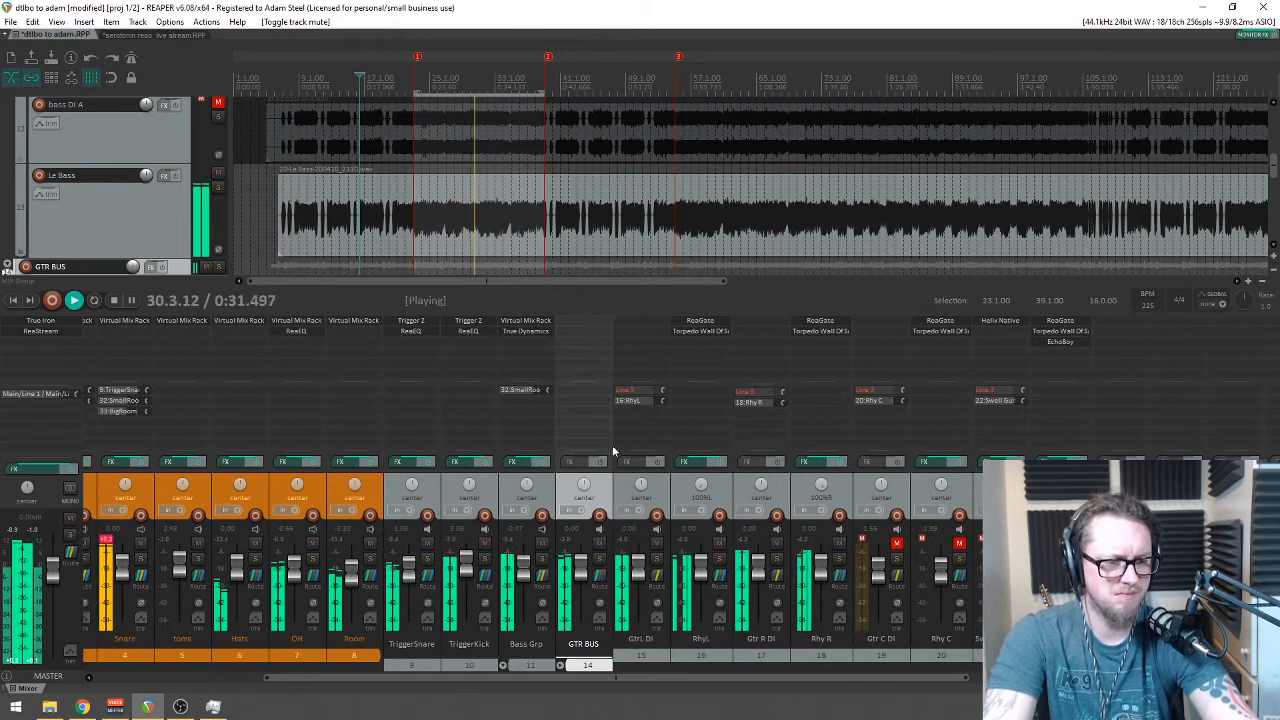
pyautogui.press('space')
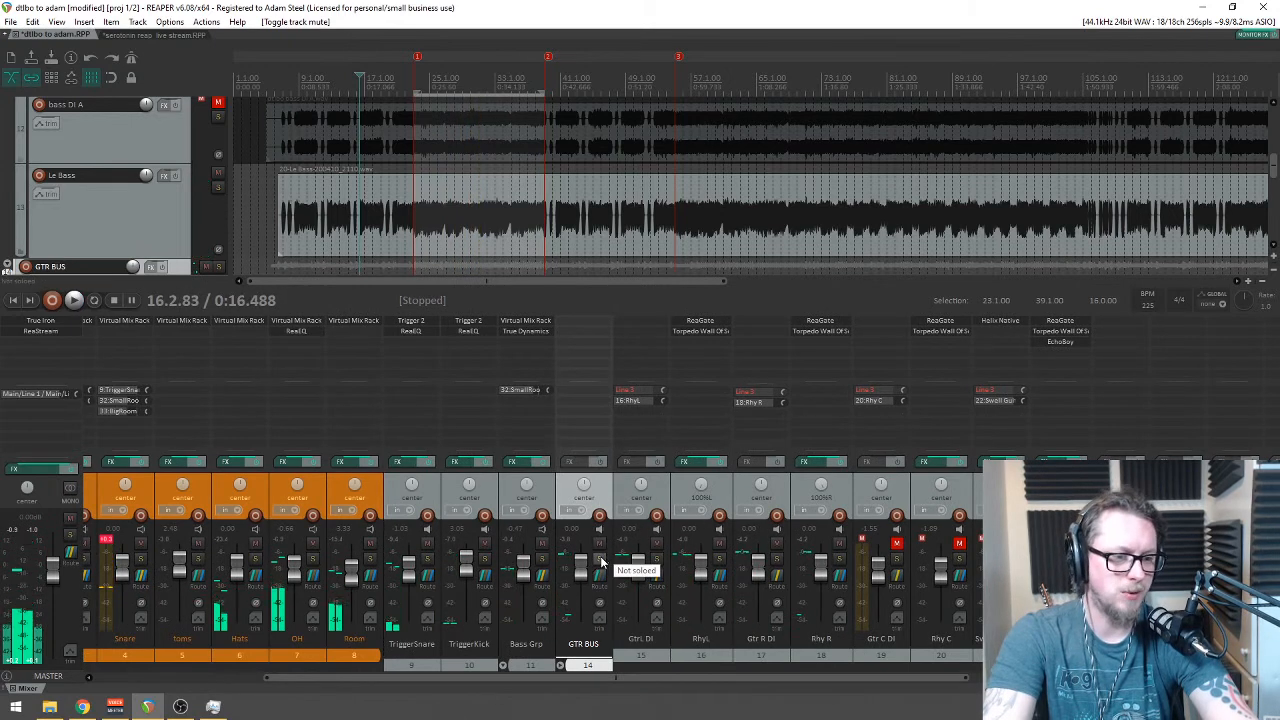
# Step: Solo the GTR BUS and insert the VST3 version of Virtual Mix Rack on it
pyautogui.click(600, 561)
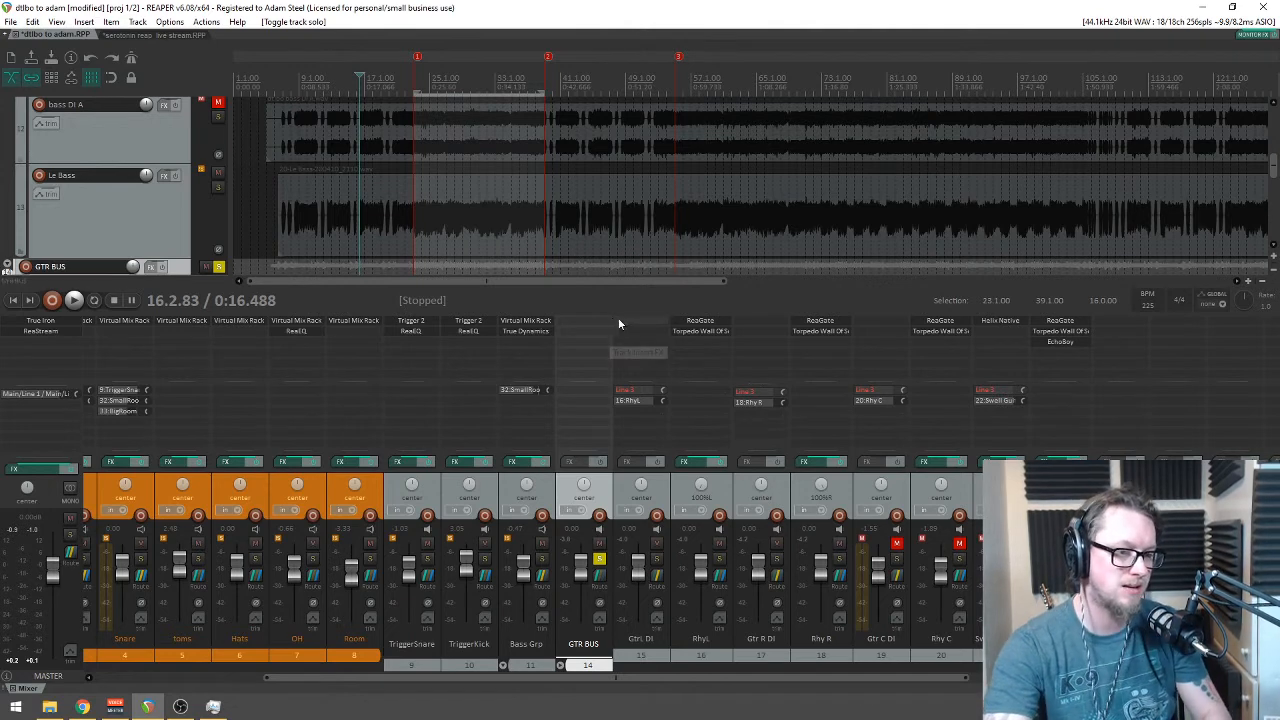
pyautogui.click(586, 322)
pyautogui.write('mi')
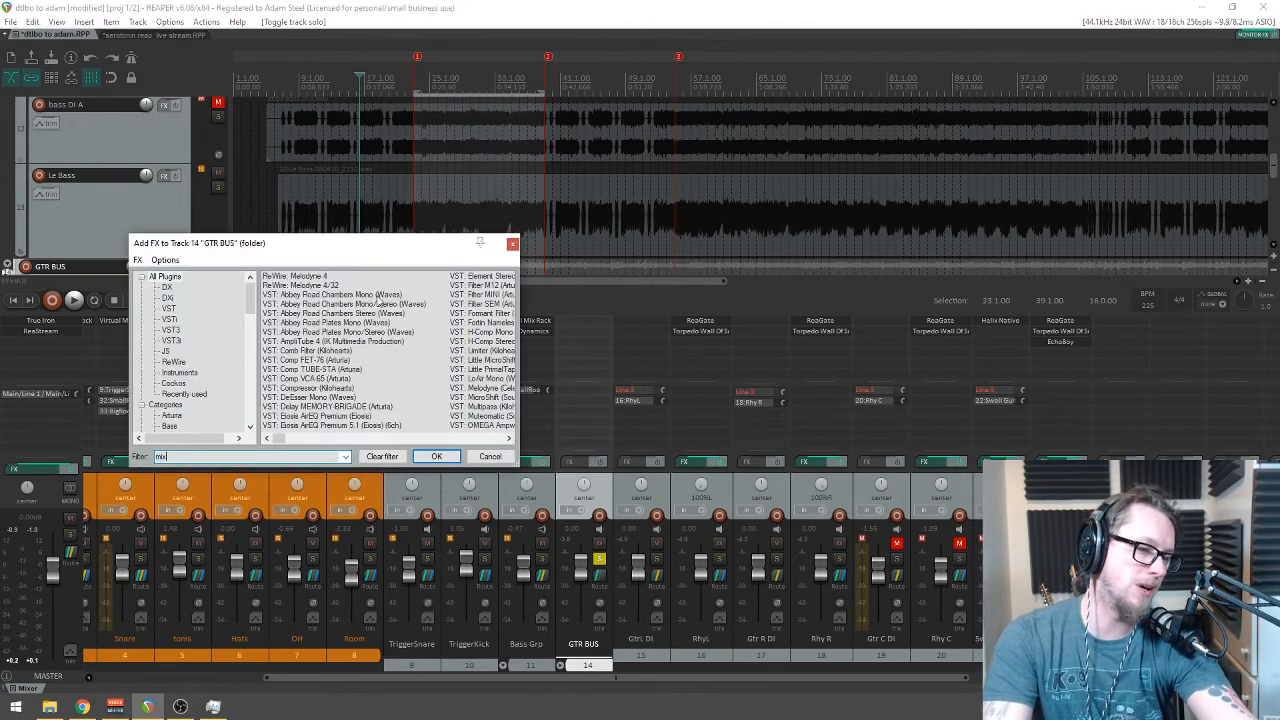
pyautogui.write('x')
pyautogui.click(298, 285)
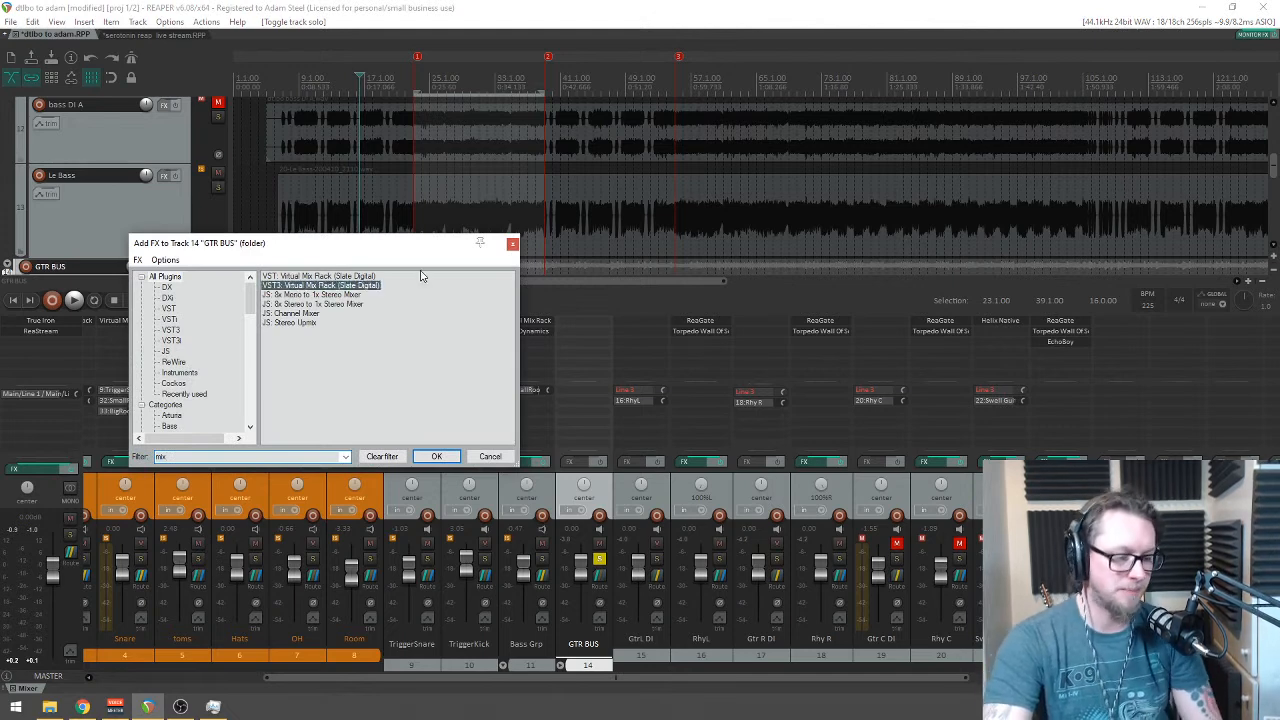
pyautogui.doubleClick(366, 285)
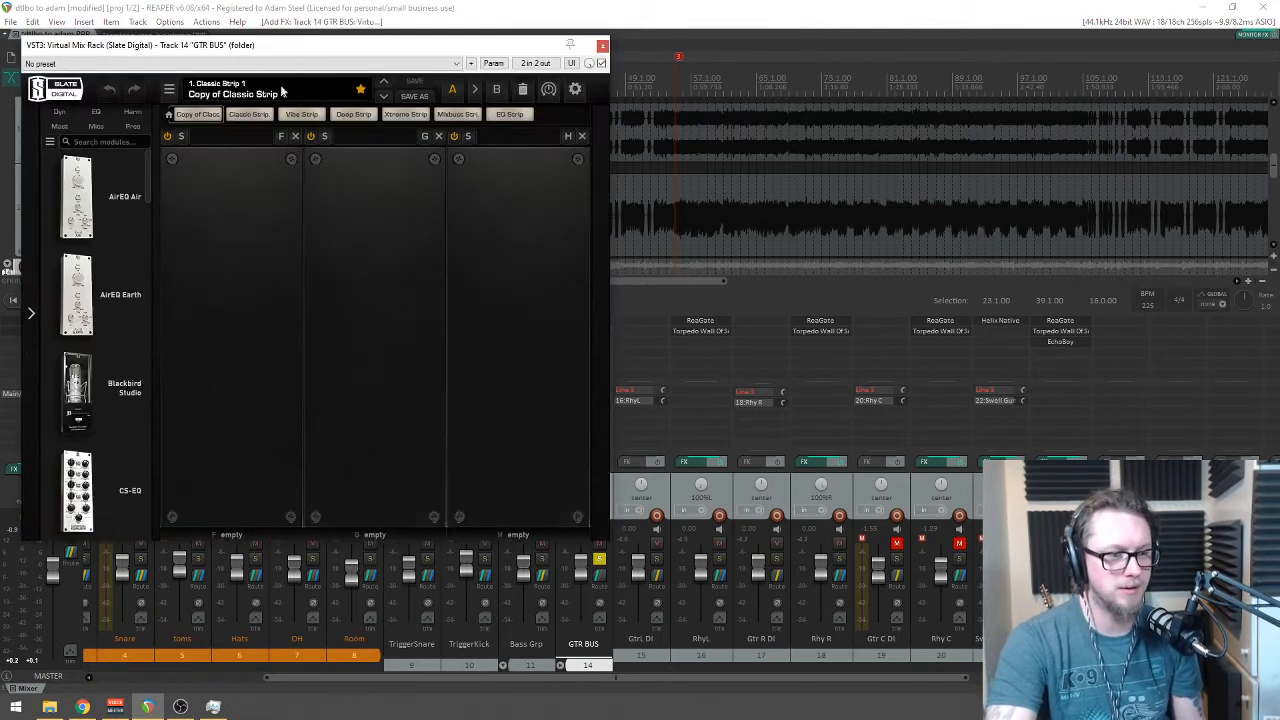
# Step: Load an FG-S EQ module into the first slot of the GTR BUS rack
pyautogui.moveTo(312, 45); pyautogui.dragTo(484, 79)
pyautogui.scroll(-5, 269, 365)
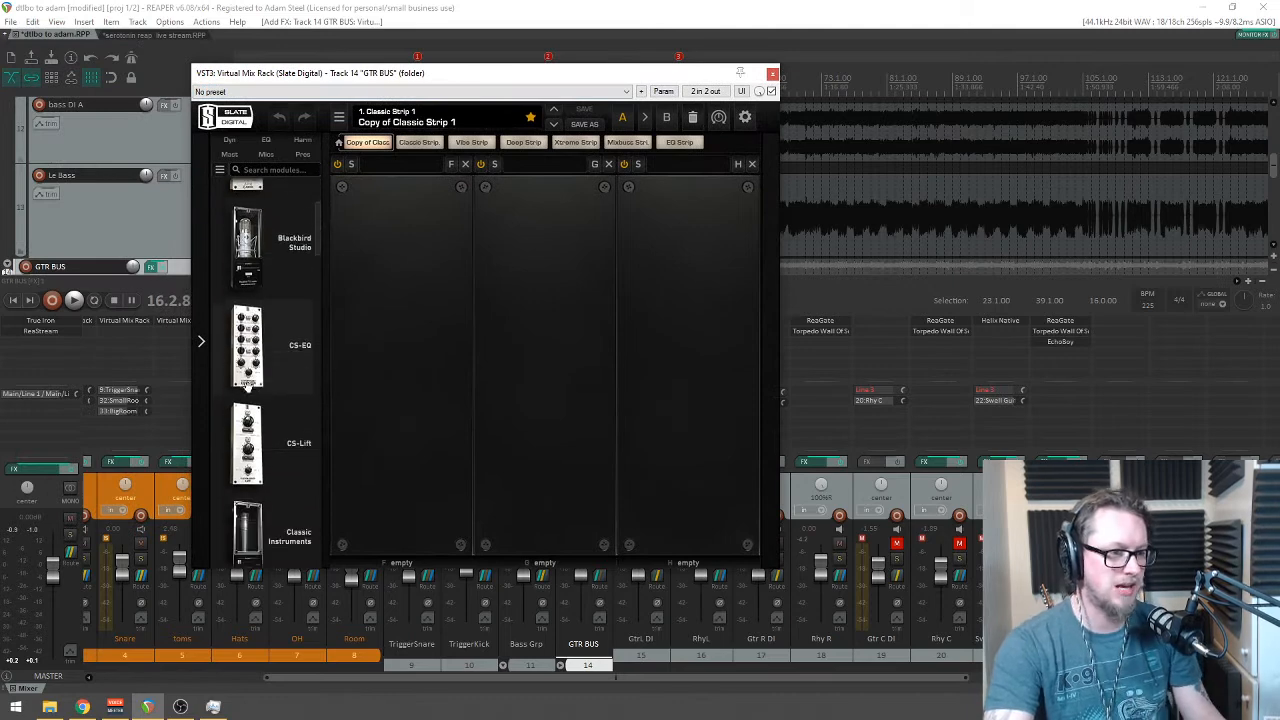
pyautogui.scroll(-1, 269, 365)
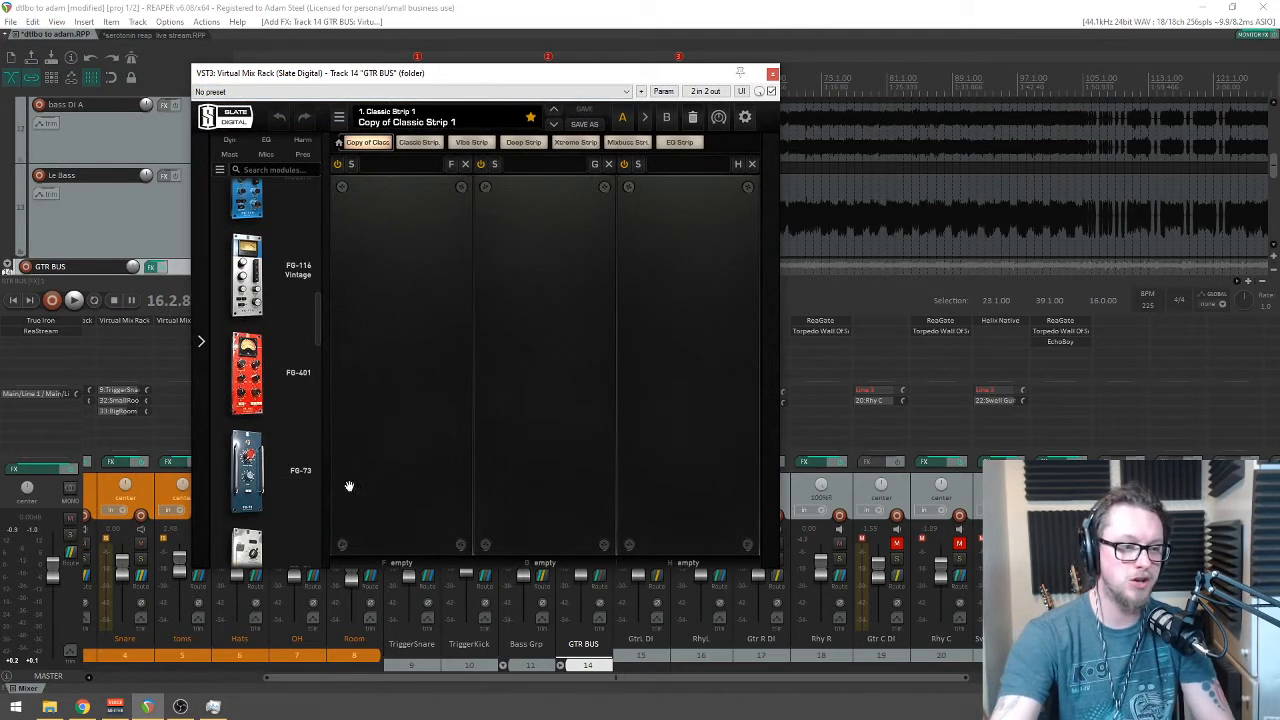
pyautogui.scroll(-5, 308, 453)
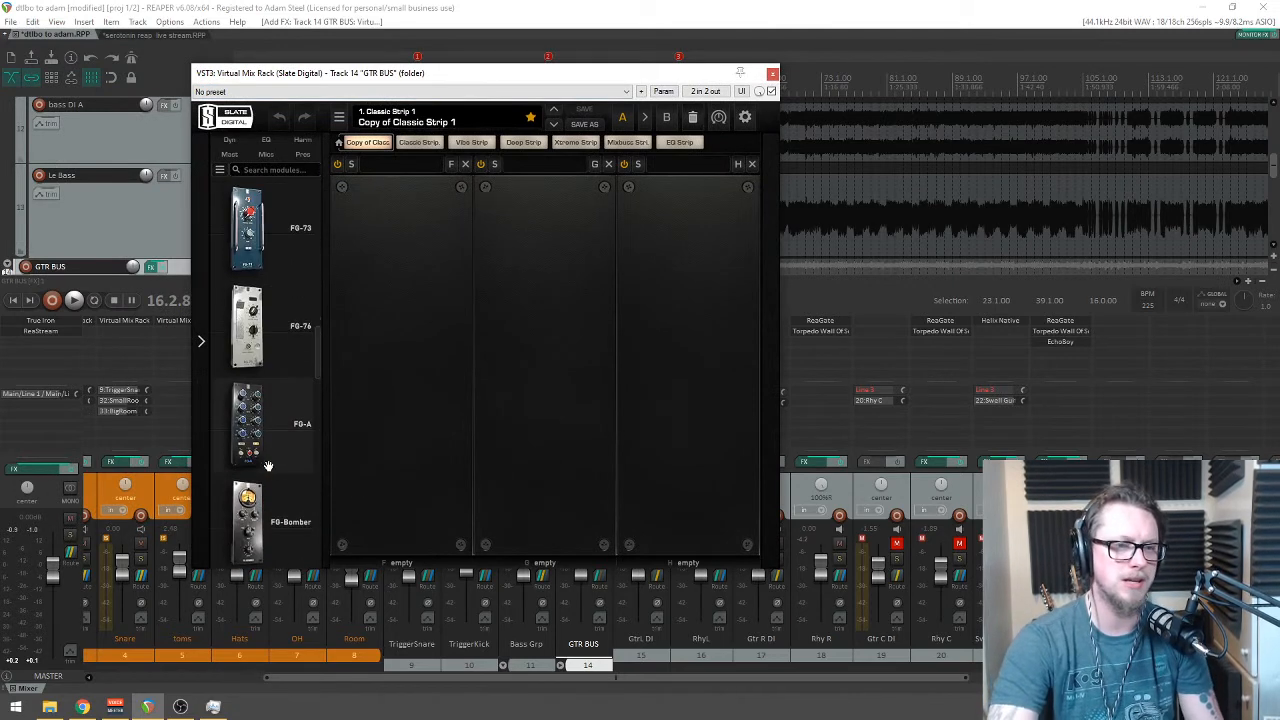
pyautogui.moveTo(268, 466)
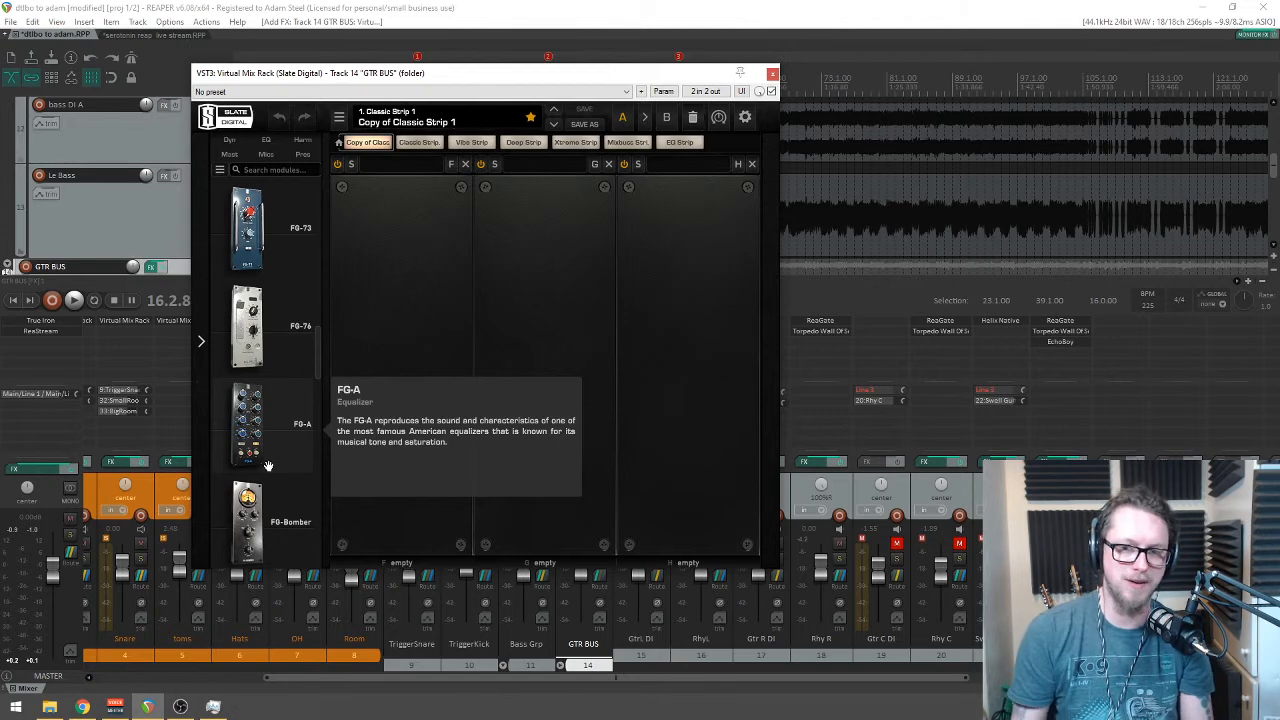
pyautogui.scroll(-6, 268, 466)
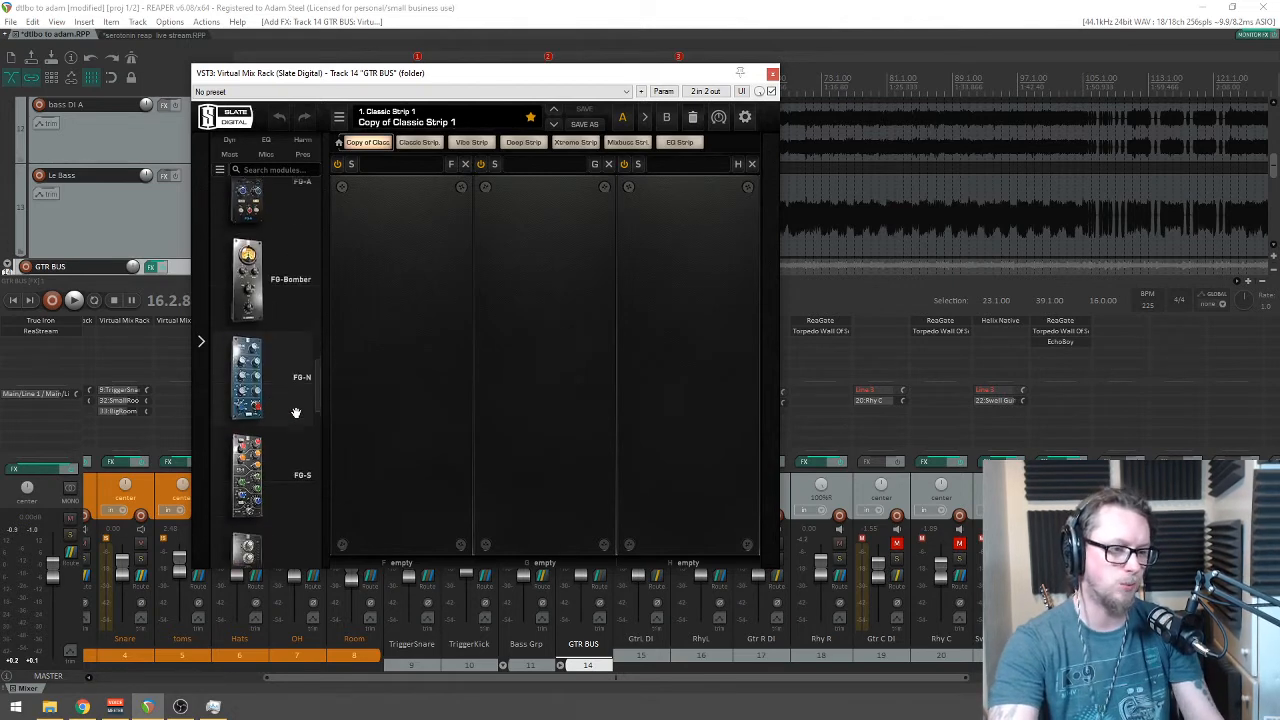
pyautogui.moveTo(247, 267); pyautogui.dragTo(420, 340)
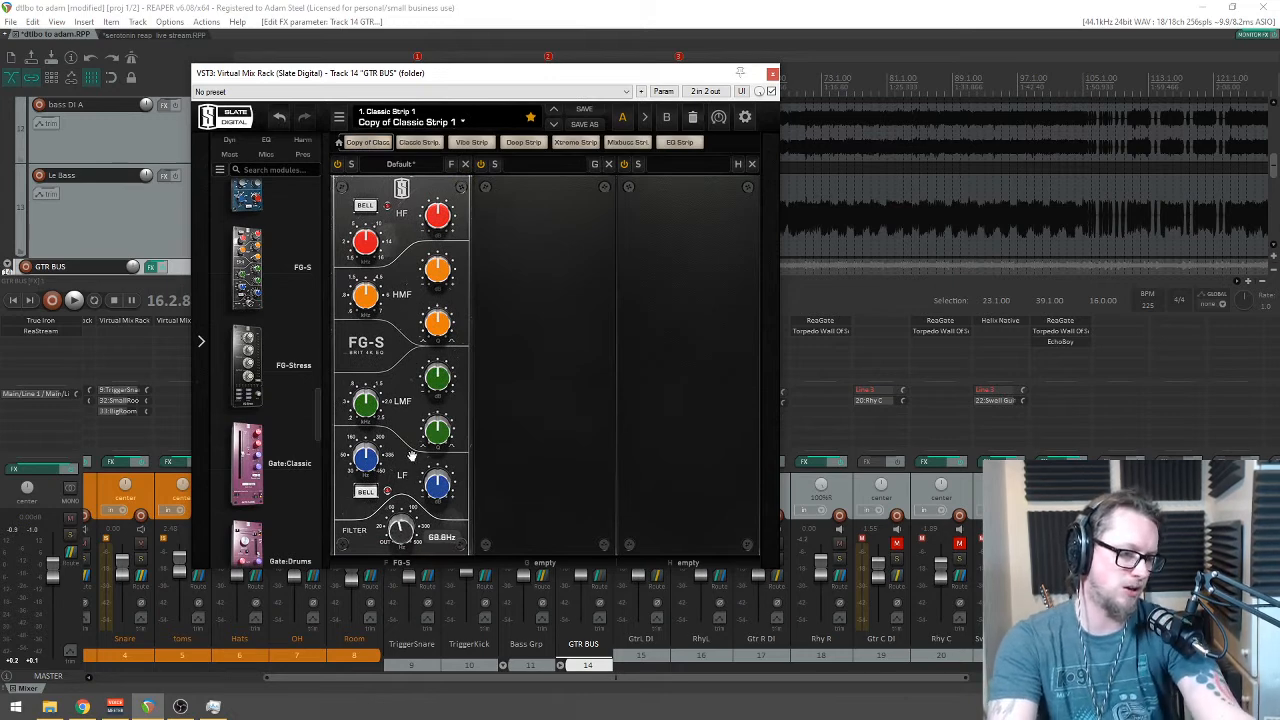
# Step: Play the soloed guitars while raising the FG-S low-cut filter frequency and slightly boosting its HF gain
pyautogui.press('space')
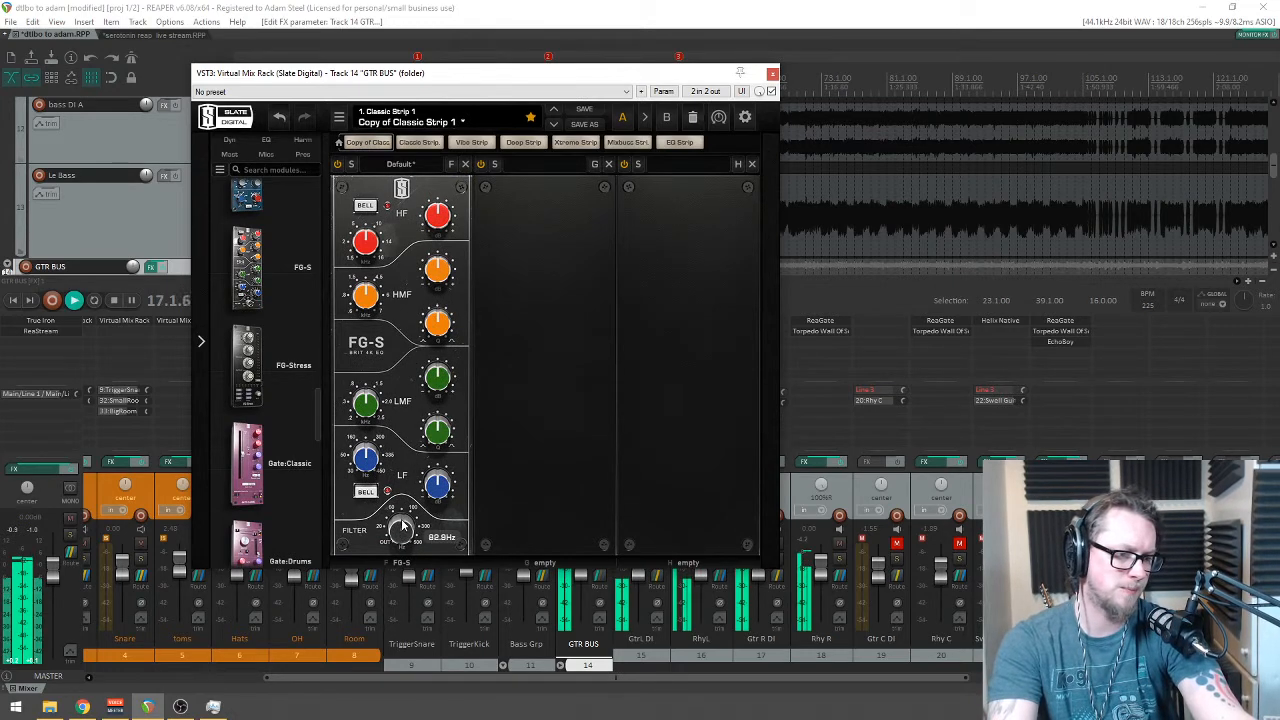
pyautogui.moveTo(401, 526); pyautogui.dragTo(407, 515)
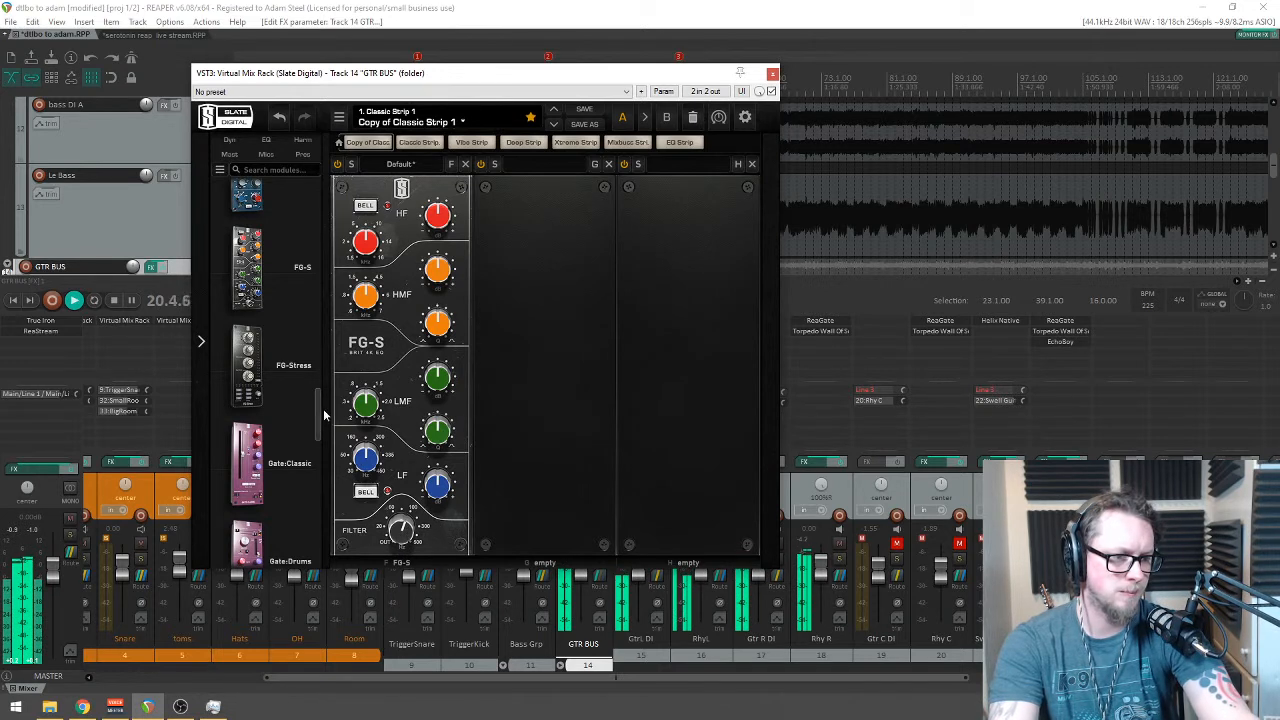
pyautogui.moveTo(441, 216); pyautogui.dragTo(441, 222)
# Step: Load an FG-N EQ module into the second rack slot after FG-S
pyautogui.scroll(3, 321, 430)
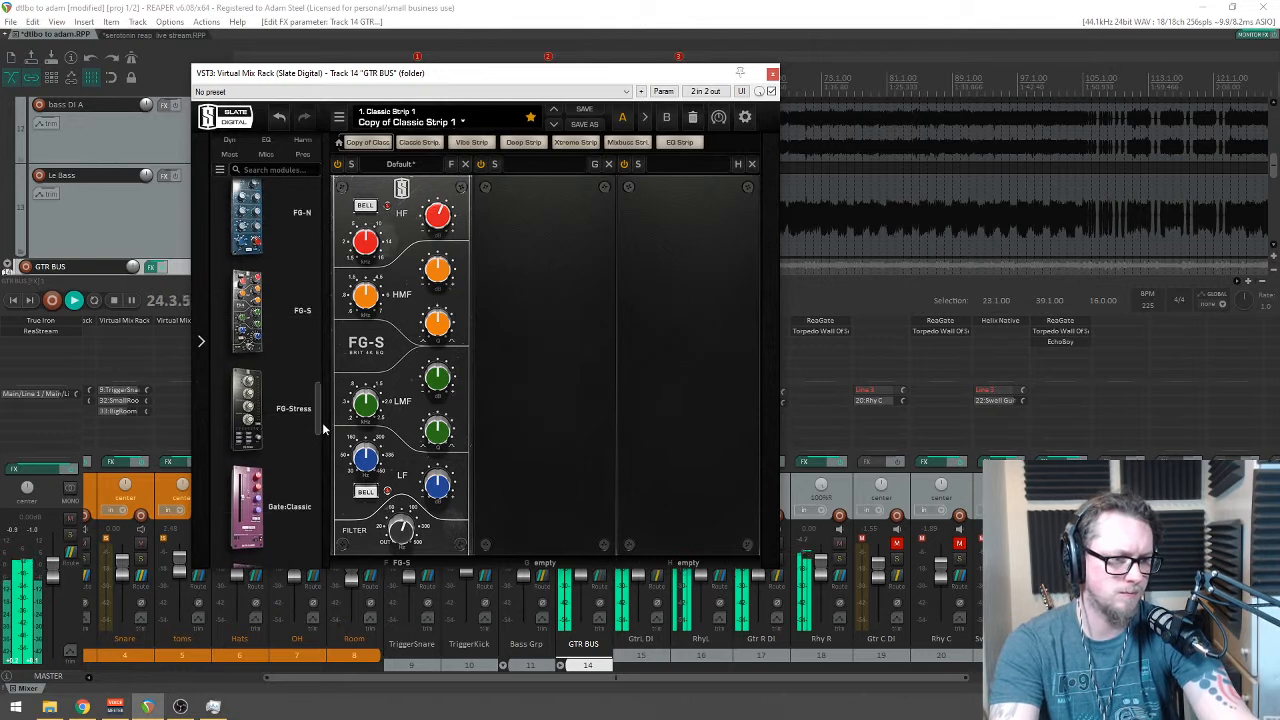
pyautogui.scroll(-3, 329, 360)
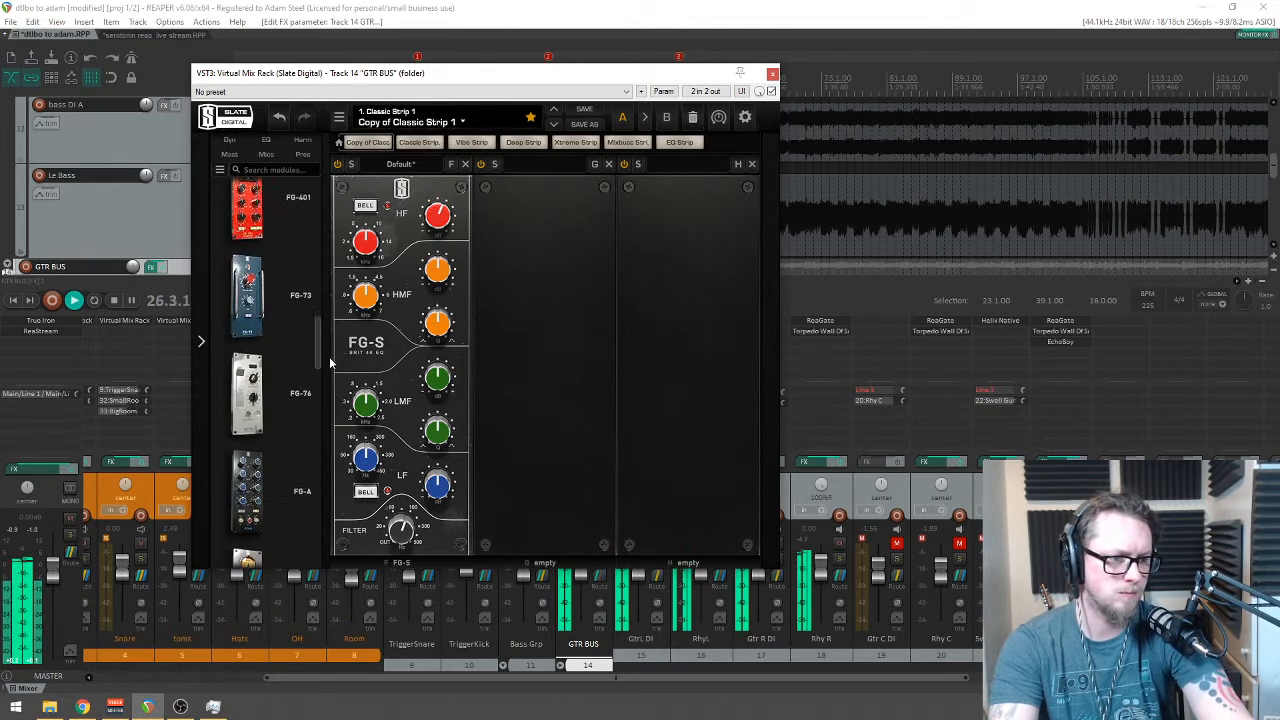
pyautogui.scroll(2, 328, 410)
pyautogui.scroll(-5, 329, 412)
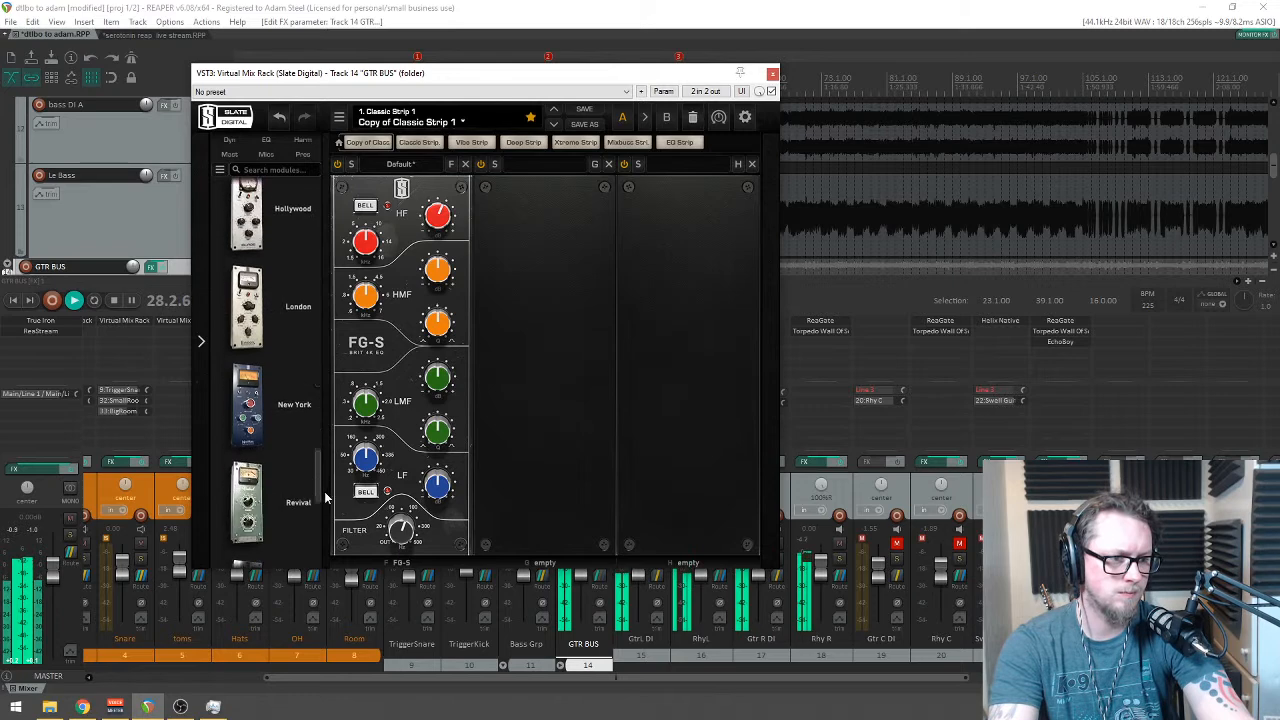
pyautogui.moveTo(320, 332); pyautogui.dragTo(565, 232)
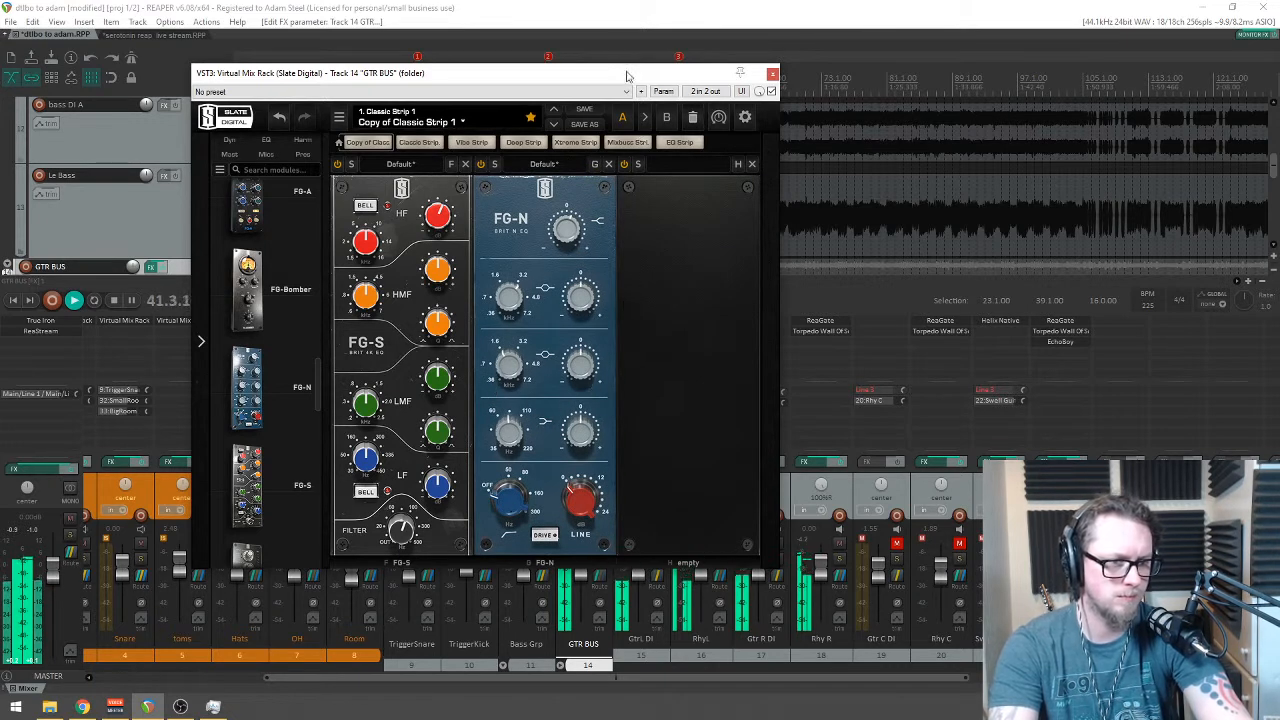
# Step: Audition the soloed guitars through FG-S and FG-N, comparing the GTR BUS rack bypassed and enabled
pyautogui.moveTo(603, 86); pyautogui.dragTo(652, 86)
pyautogui.moveTo(631, 368)
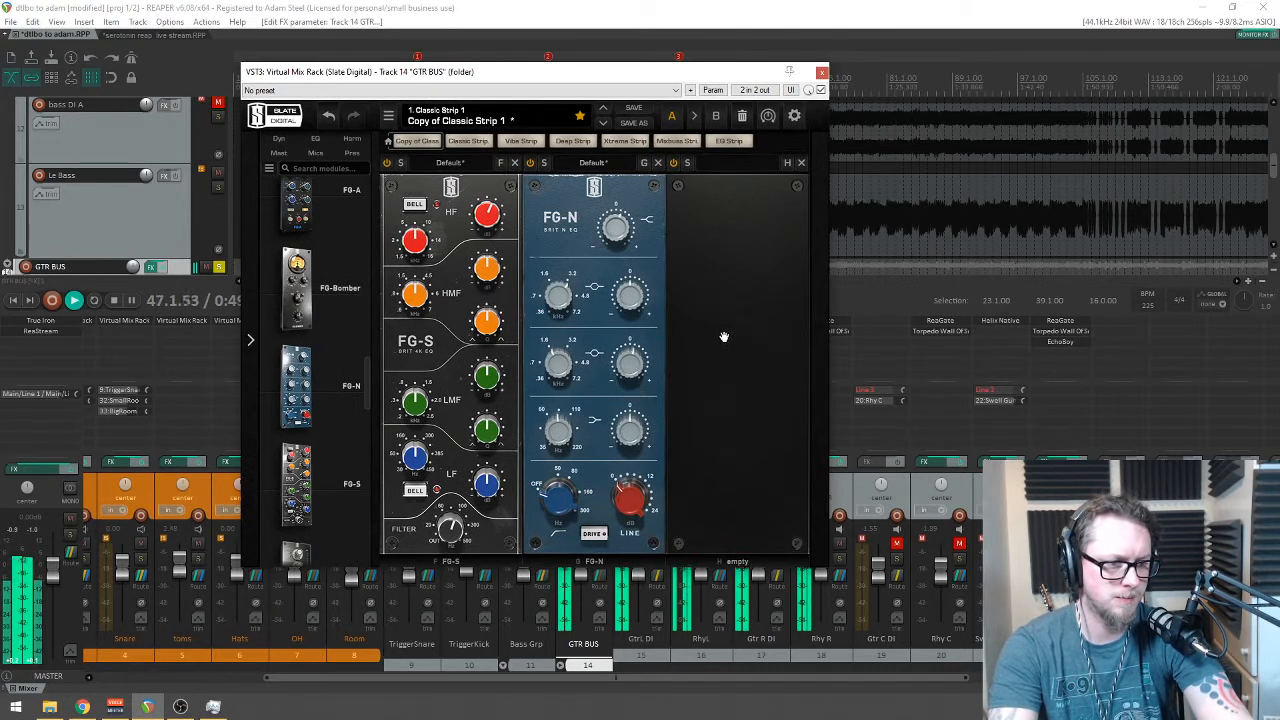
pyautogui.press('space')
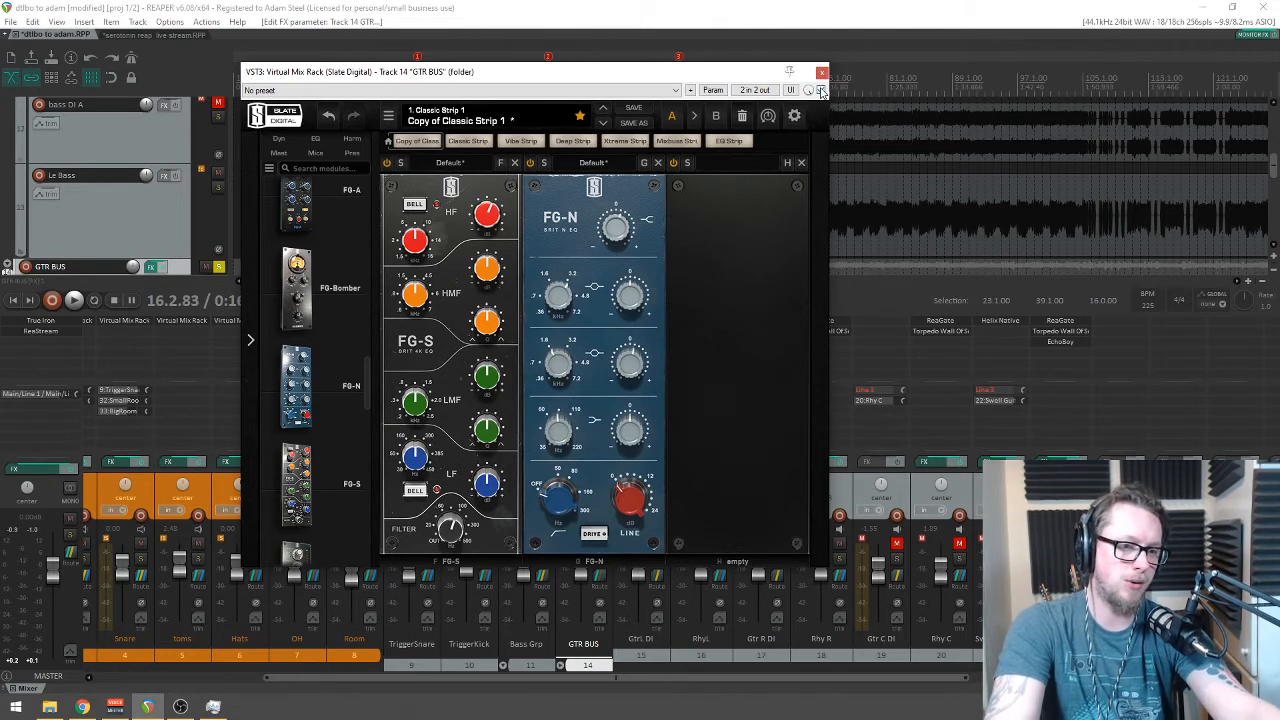
pyautogui.click(821, 91)
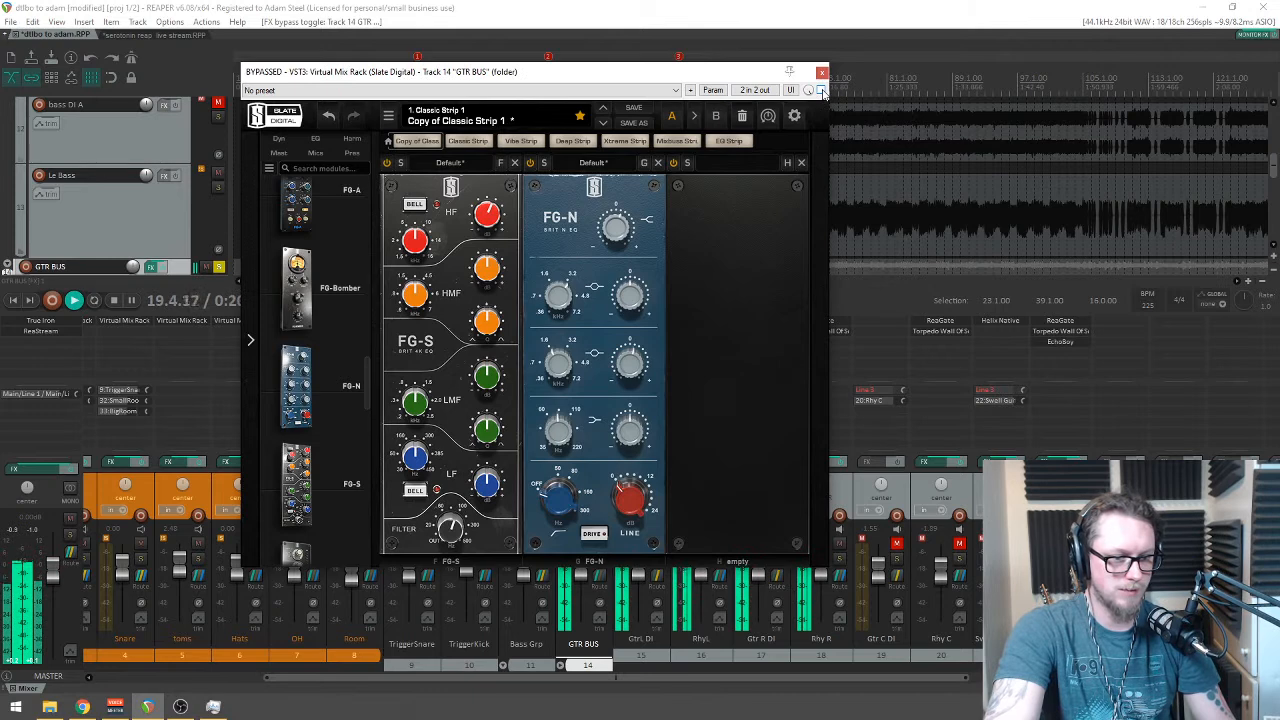
pyautogui.click(821, 91)
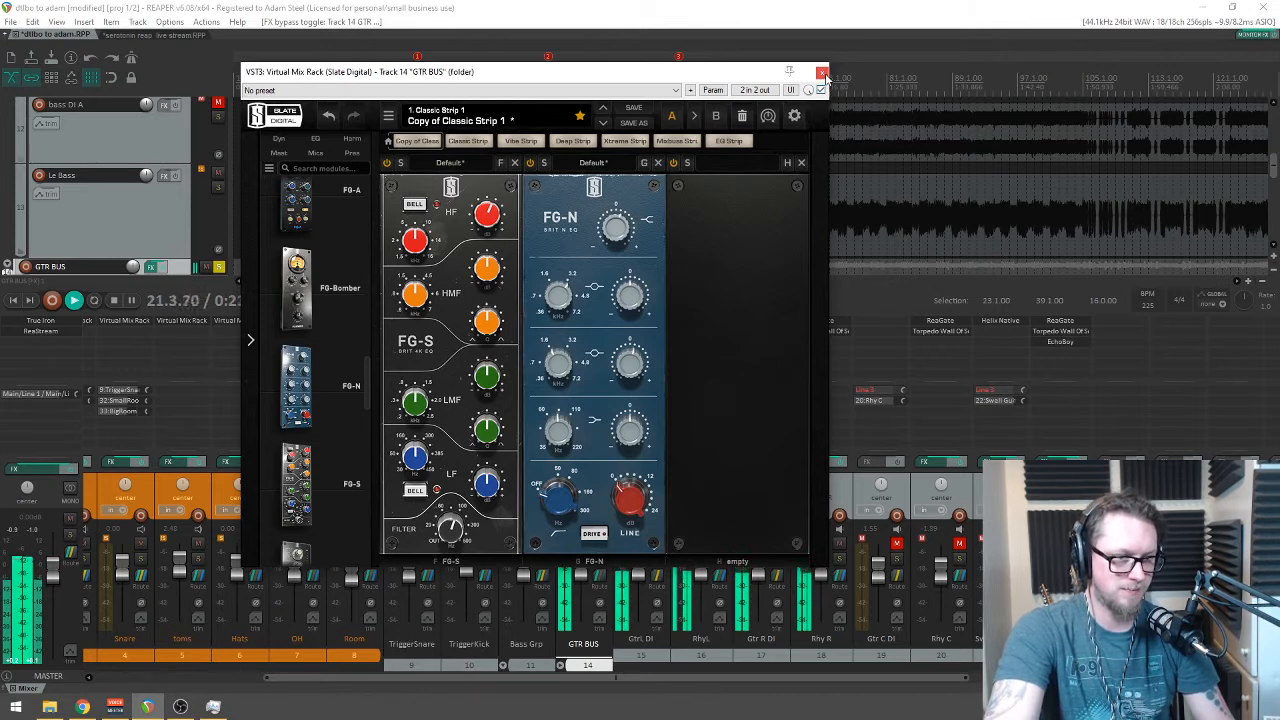
pyautogui.click(822, 73)
# Step: Unsolo the GTR BUS and set the gain of FG-N's second mid band to +2.36 dB while the full mix plays
pyautogui.press('space')
pyautogui.click(598, 559)
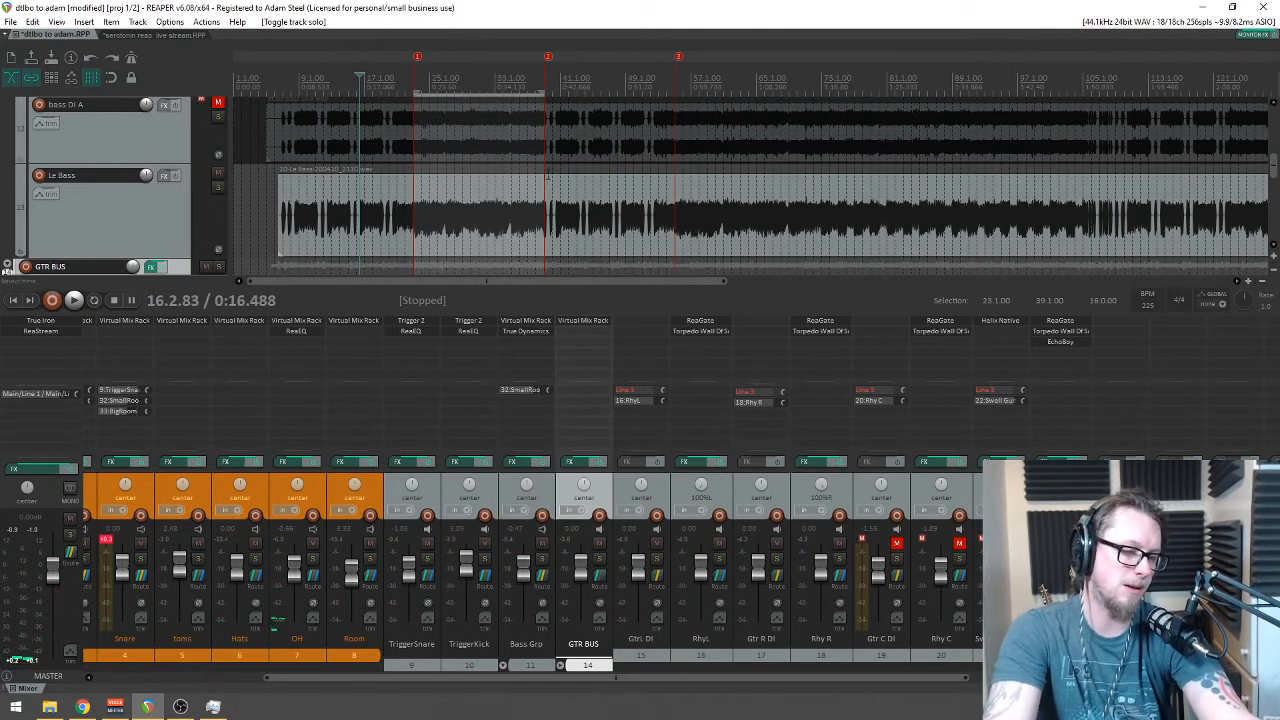
pyautogui.press('space')
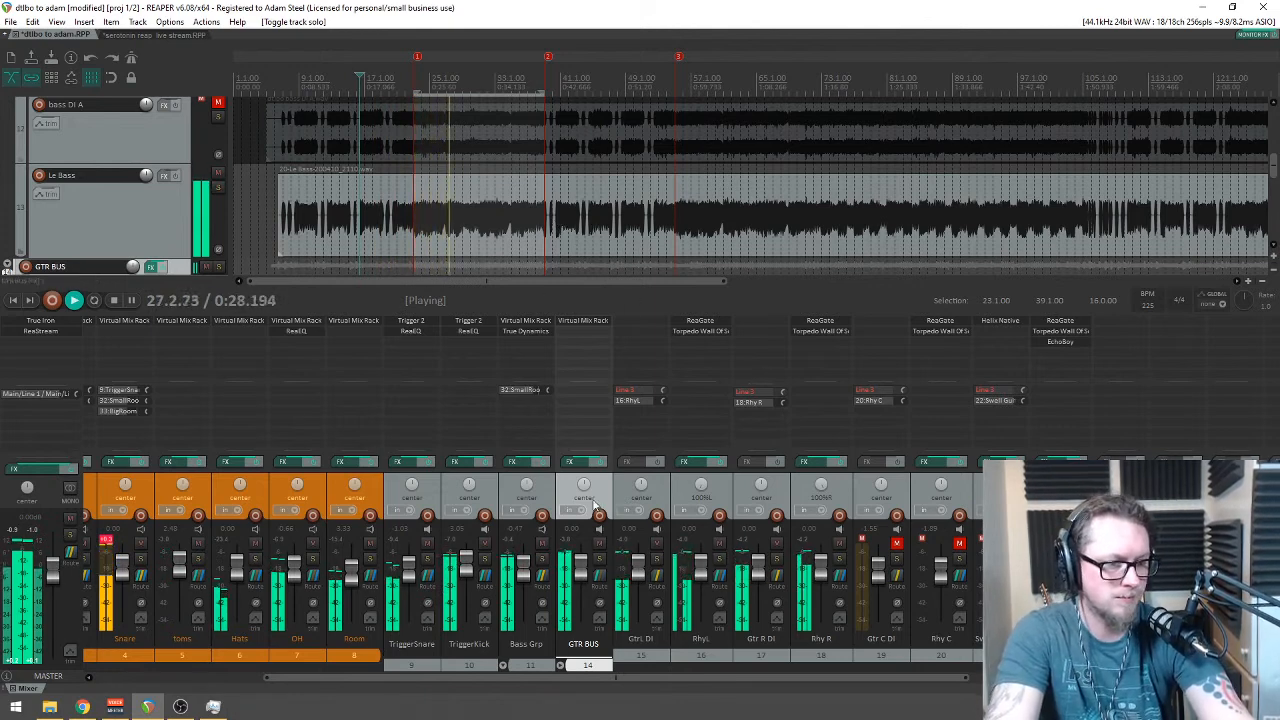
pyautogui.click(584, 322)
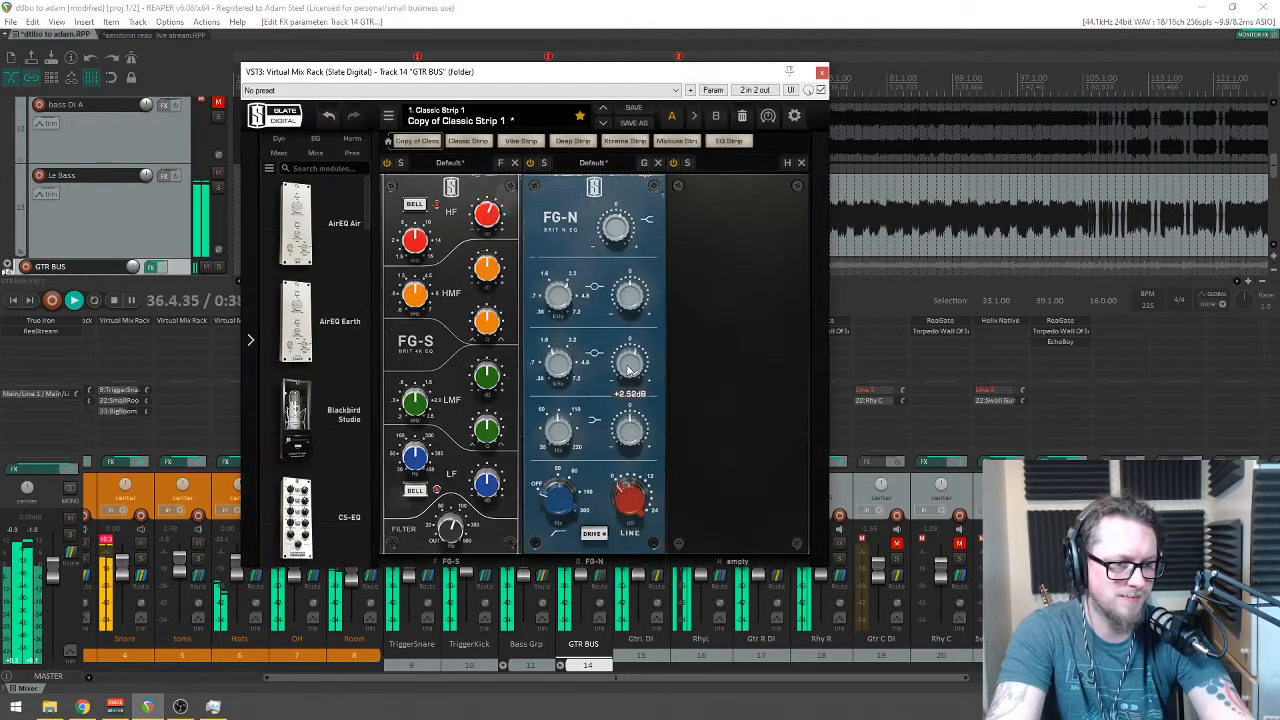
pyautogui.scroll(-1, 628, 370)
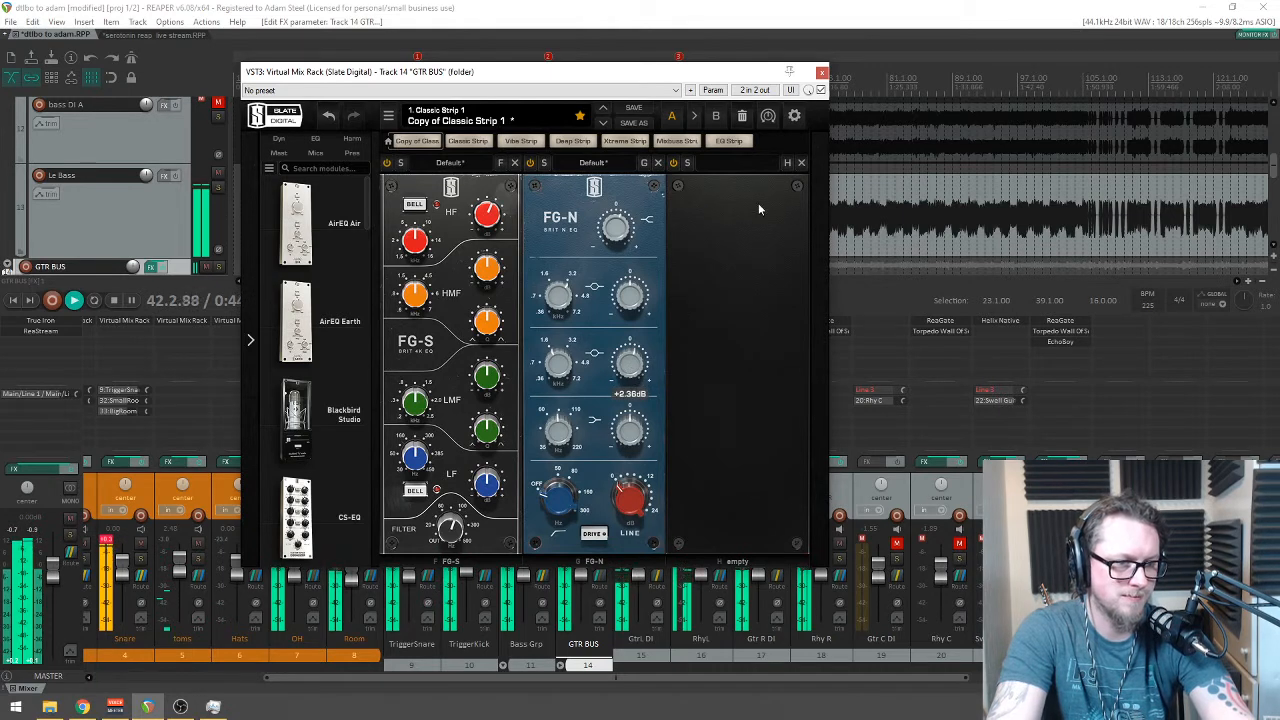
pyautogui.click(821, 72)
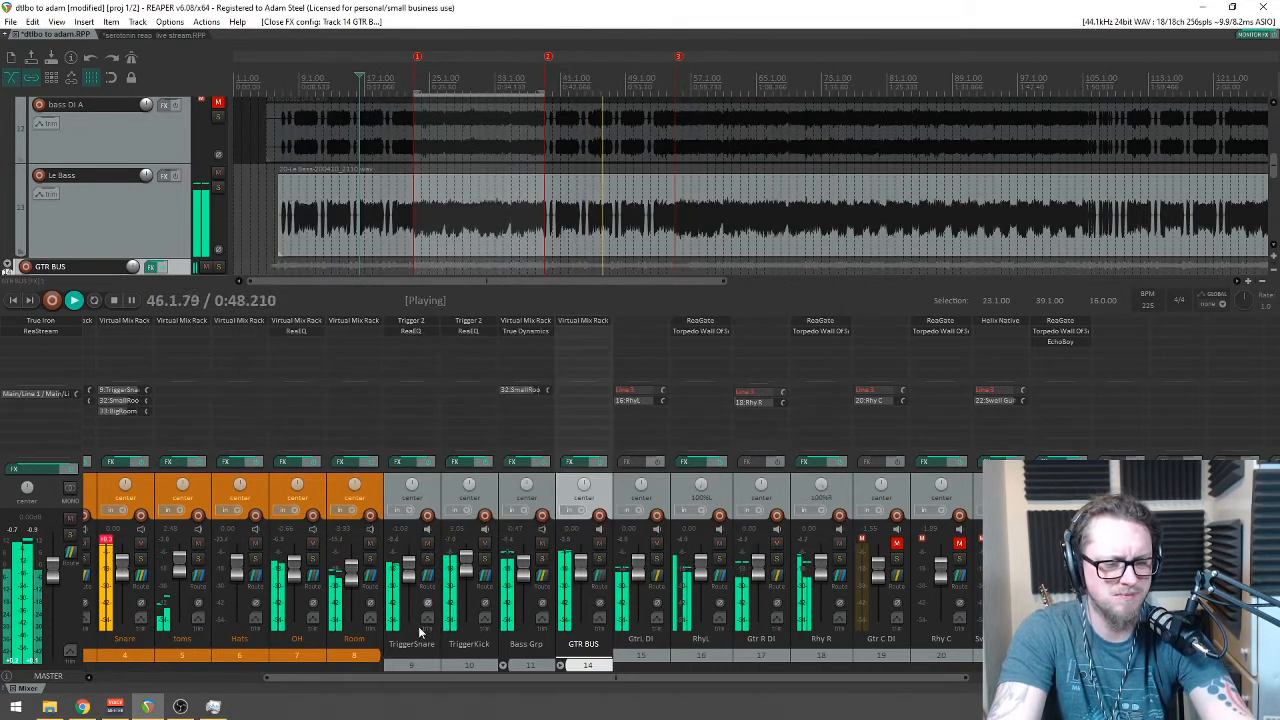
# Step: Unmute the Swell Guitar DI and Swell Guit tracks and play the mix from just before marker 3
pyautogui.moveTo(613, 683); pyautogui.dragTo(448, 682)
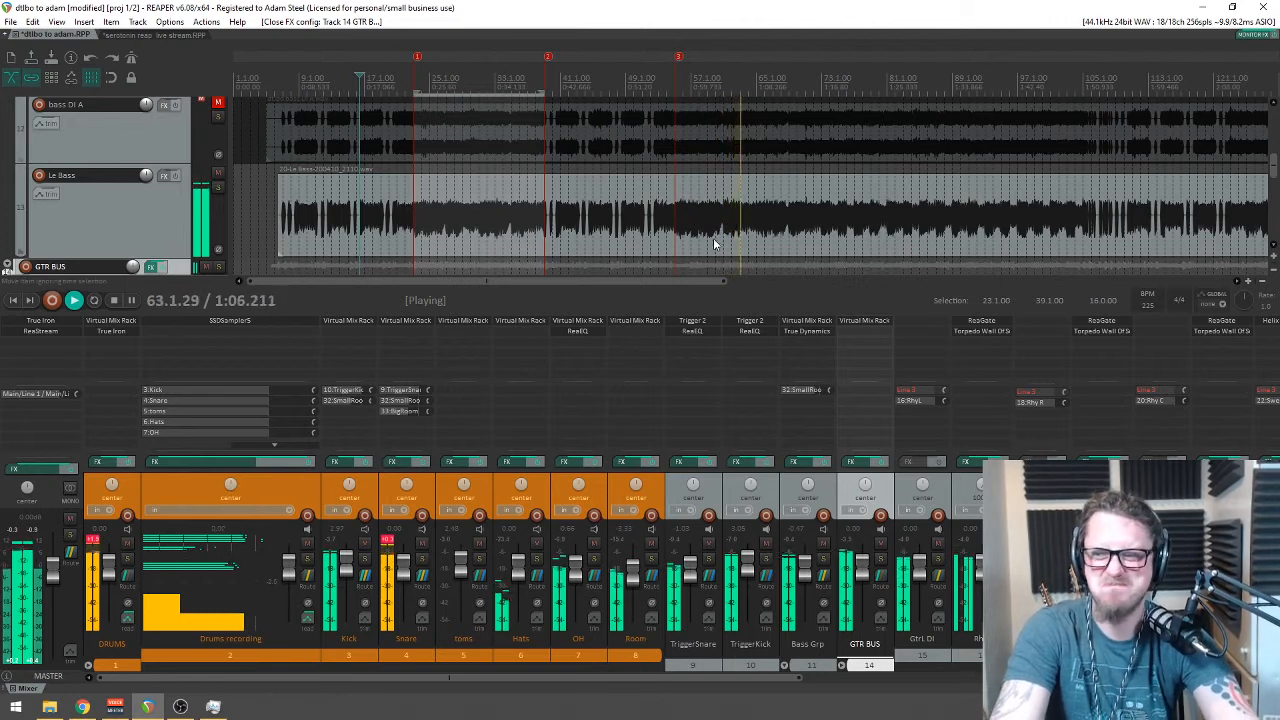
pyautogui.scroll(-2, 823, 110)
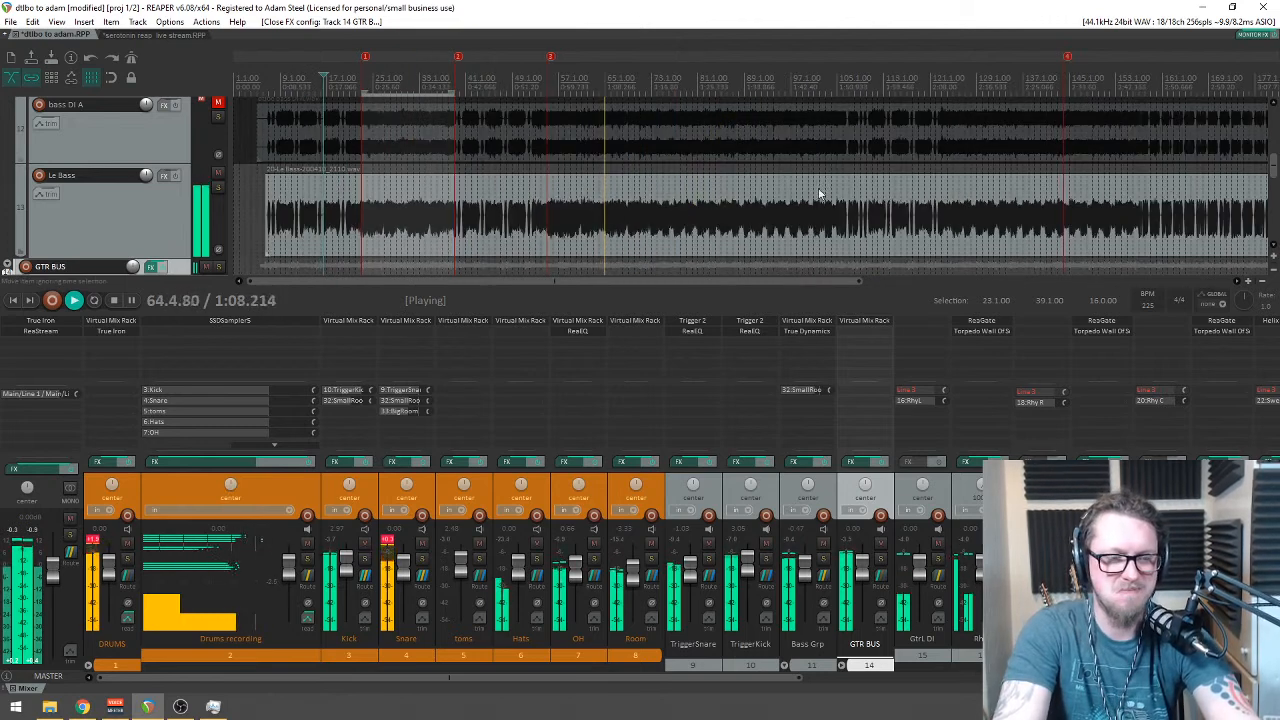
pyautogui.moveTo(1274, 160); pyautogui.dragTo(1274, 182)
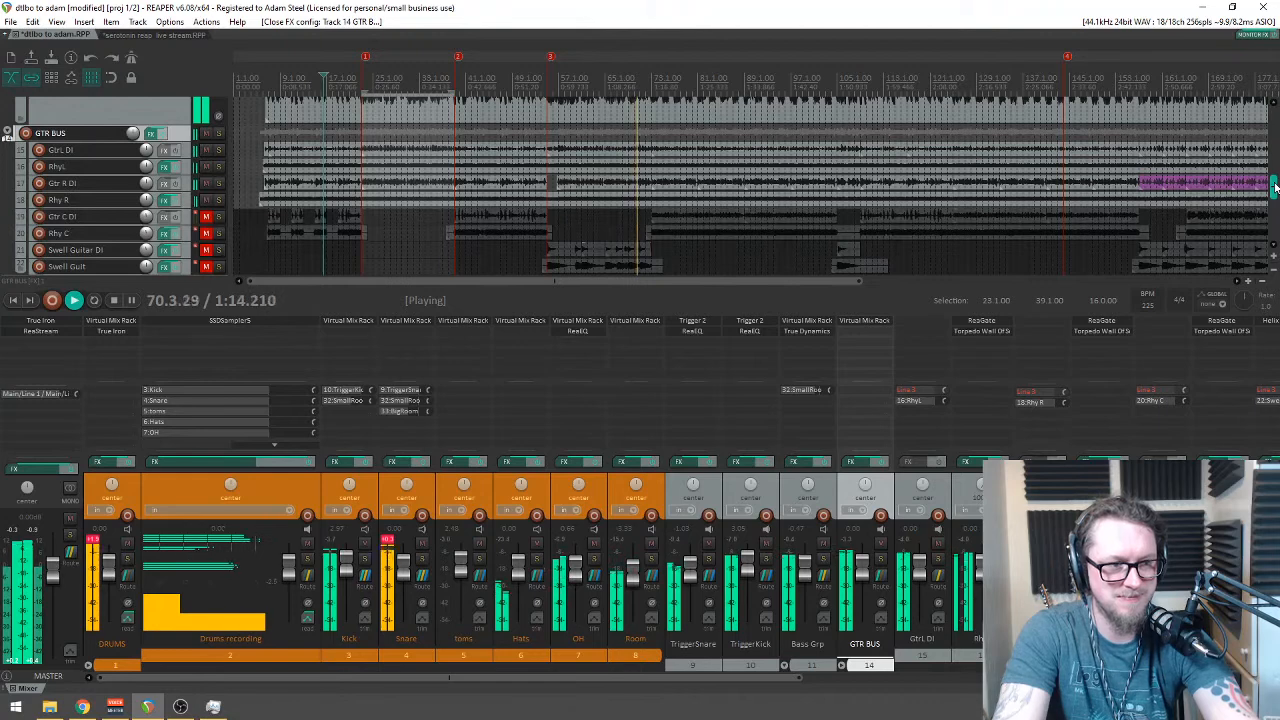
pyautogui.click(547, 167)
pyautogui.press('space')
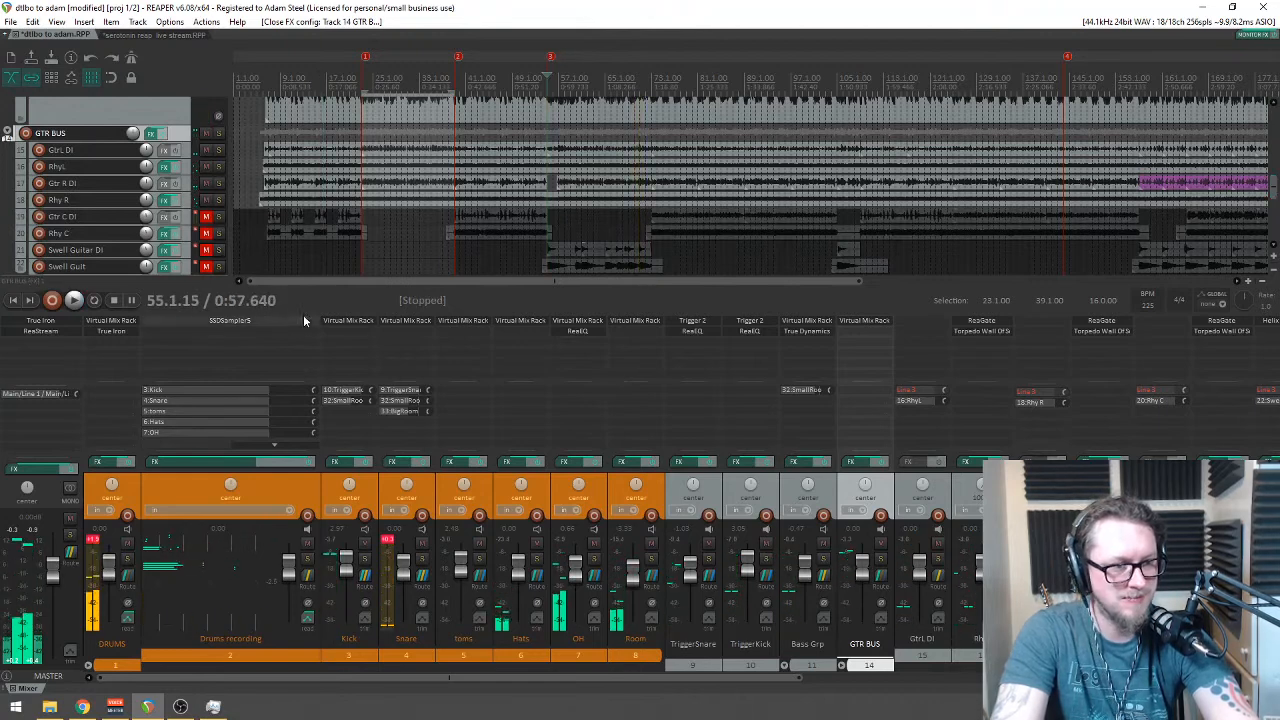
pyautogui.moveTo(206, 254); pyautogui.dragTo(206, 266)
pyautogui.click(548, 74)
pyautogui.click(536, 74)
pyautogui.press('space')
pyautogui.scroll(5, 610, 160)
pyautogui.scroll(-5, 615, 167)
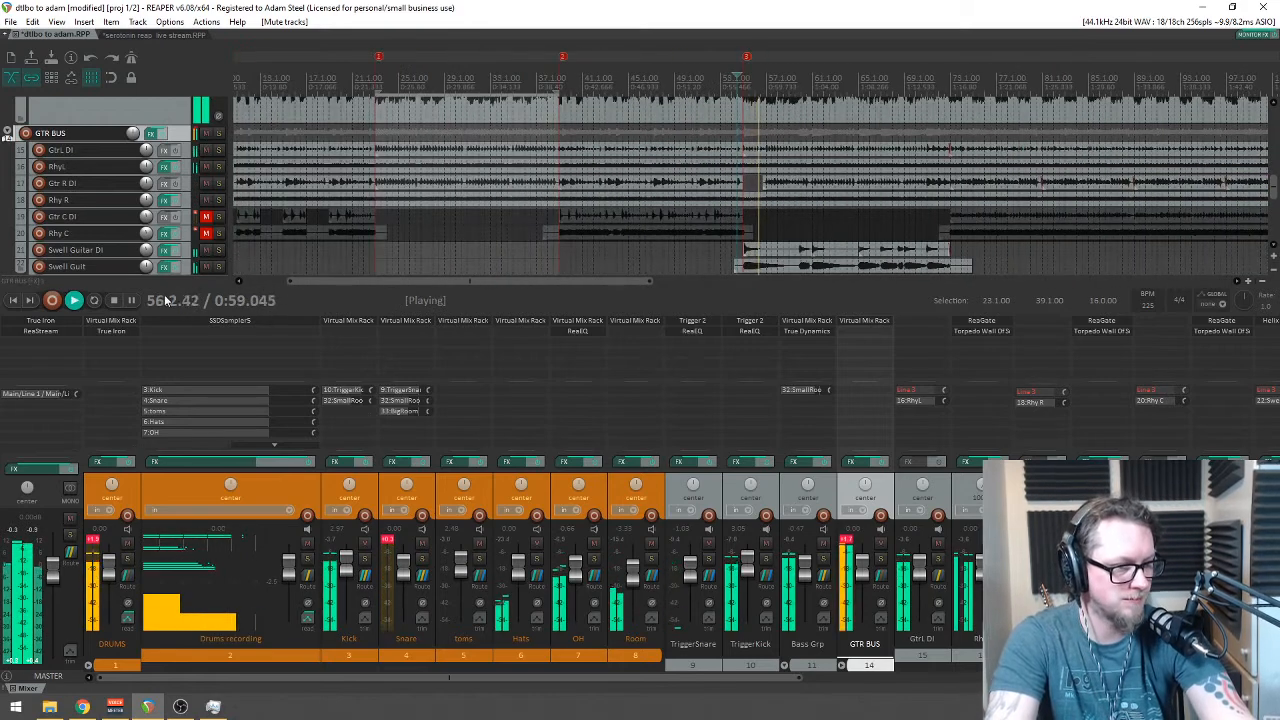
# Step: Lower the Swell Guit track's volume to -4.77 dB and stop playback
pyautogui.hscroll(4, 838, 688)
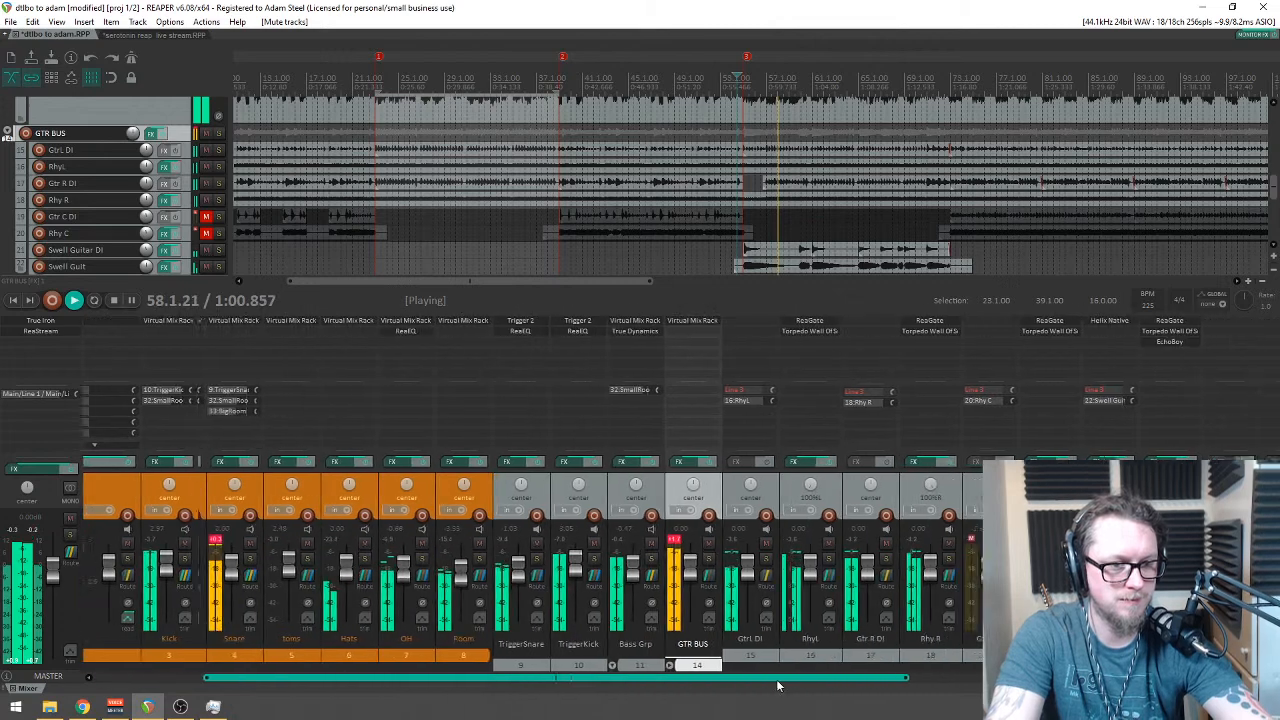
pyautogui.hscroll(2, 838, 688)
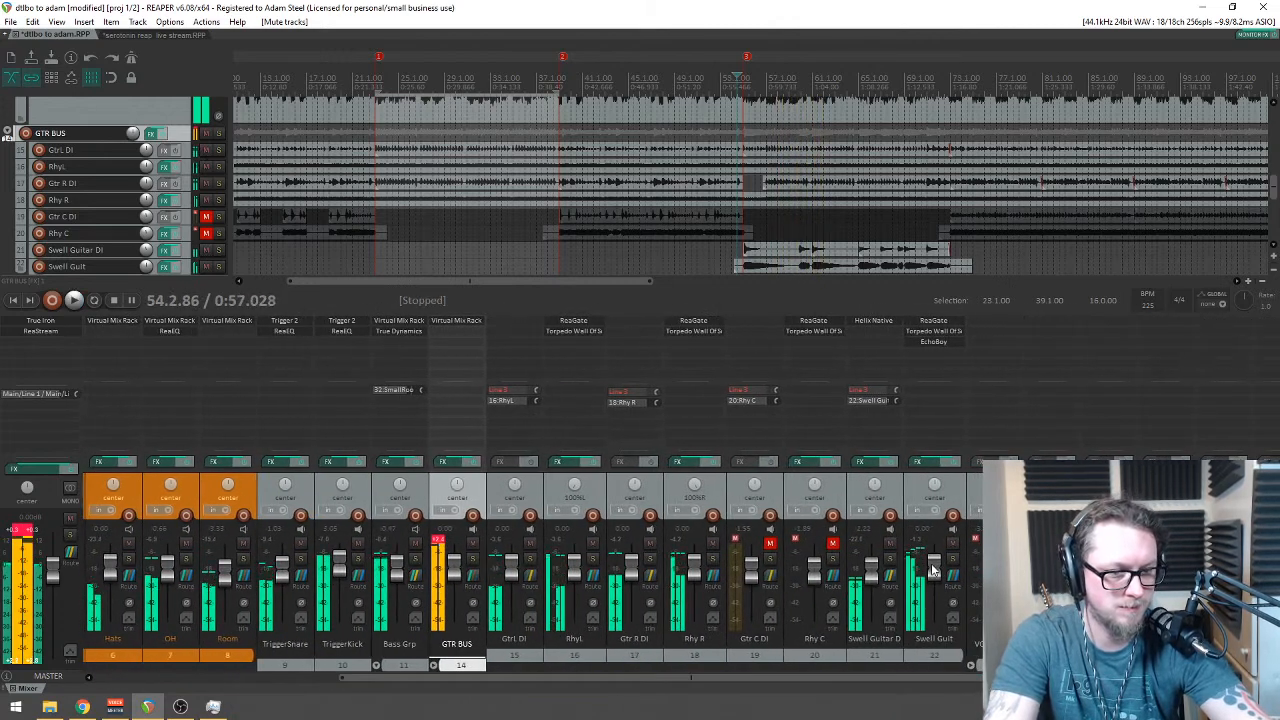
pyautogui.press('space')
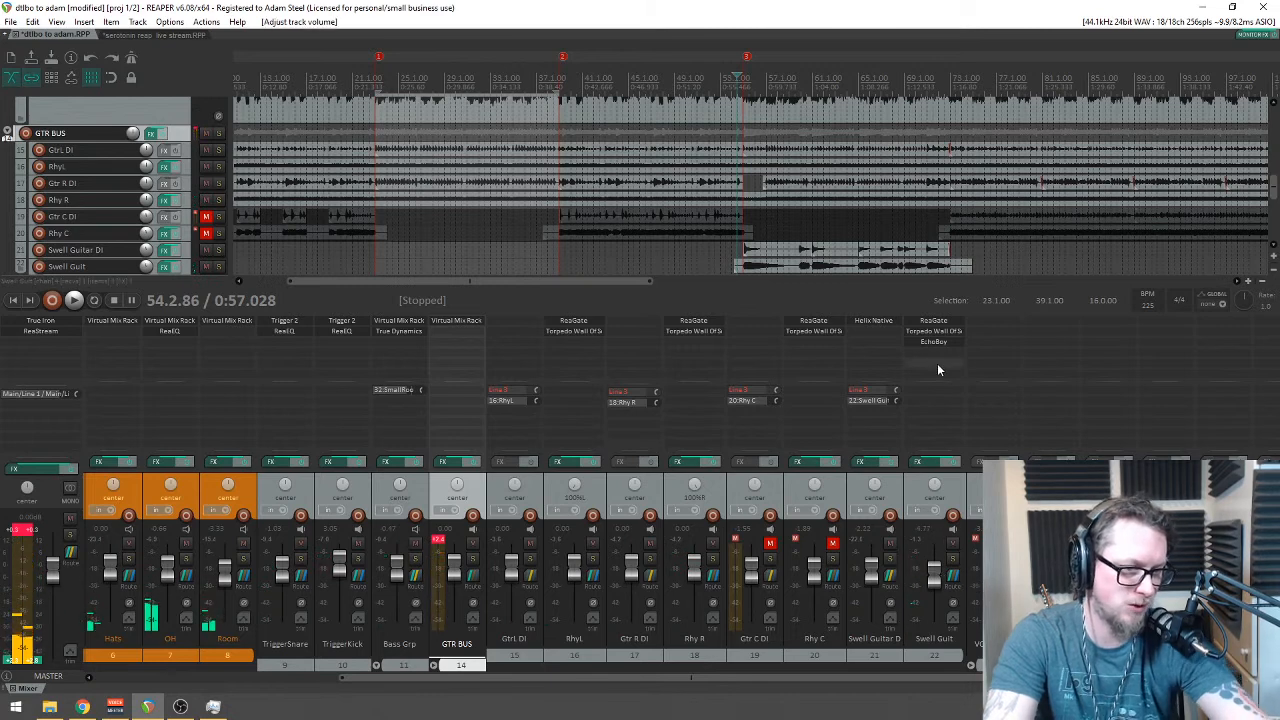
# Step: Insert the VST version of Virtual Mix Rack after EchoBoy on the Swell Guit track
pyautogui.click(930, 359)
pyautogui.write('mix')
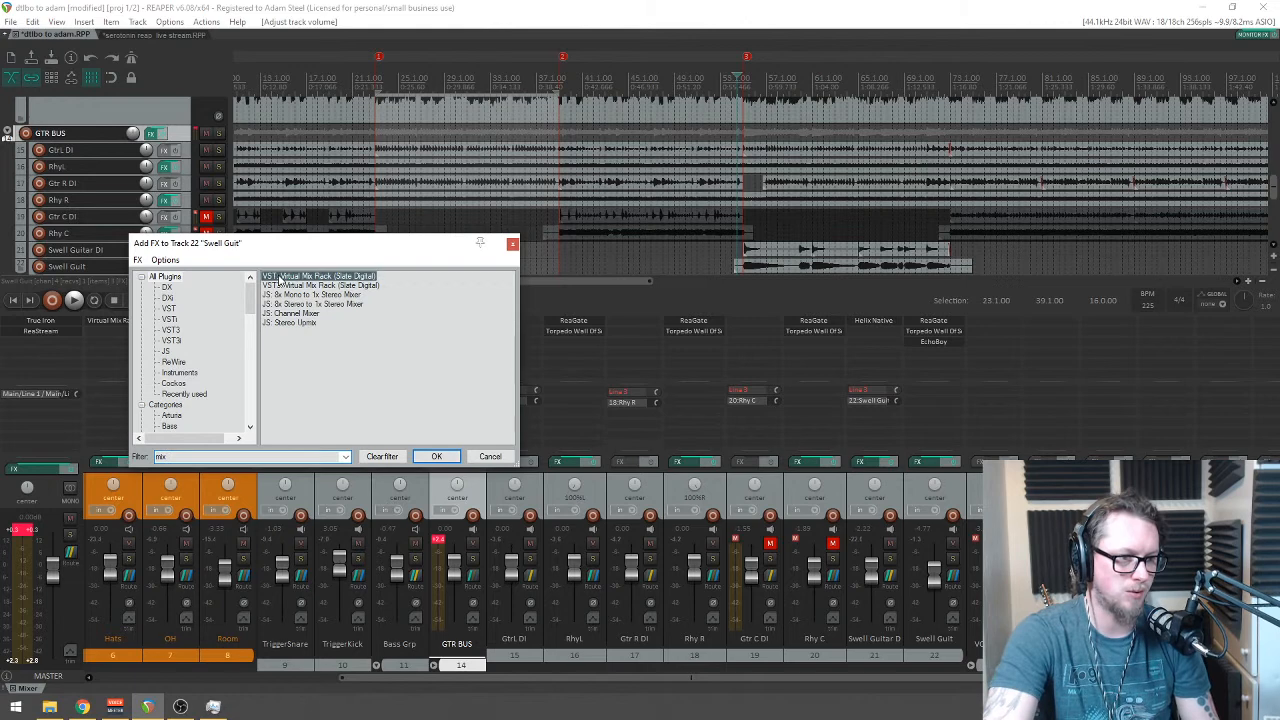
pyautogui.doubleClick(280, 279)
# Step: Load FG-S into the middle slot of the Swell Guit rack, raise its low-cut filter, and lower its LMF frequency and gain
pyautogui.scroll(-10, 110, 284)
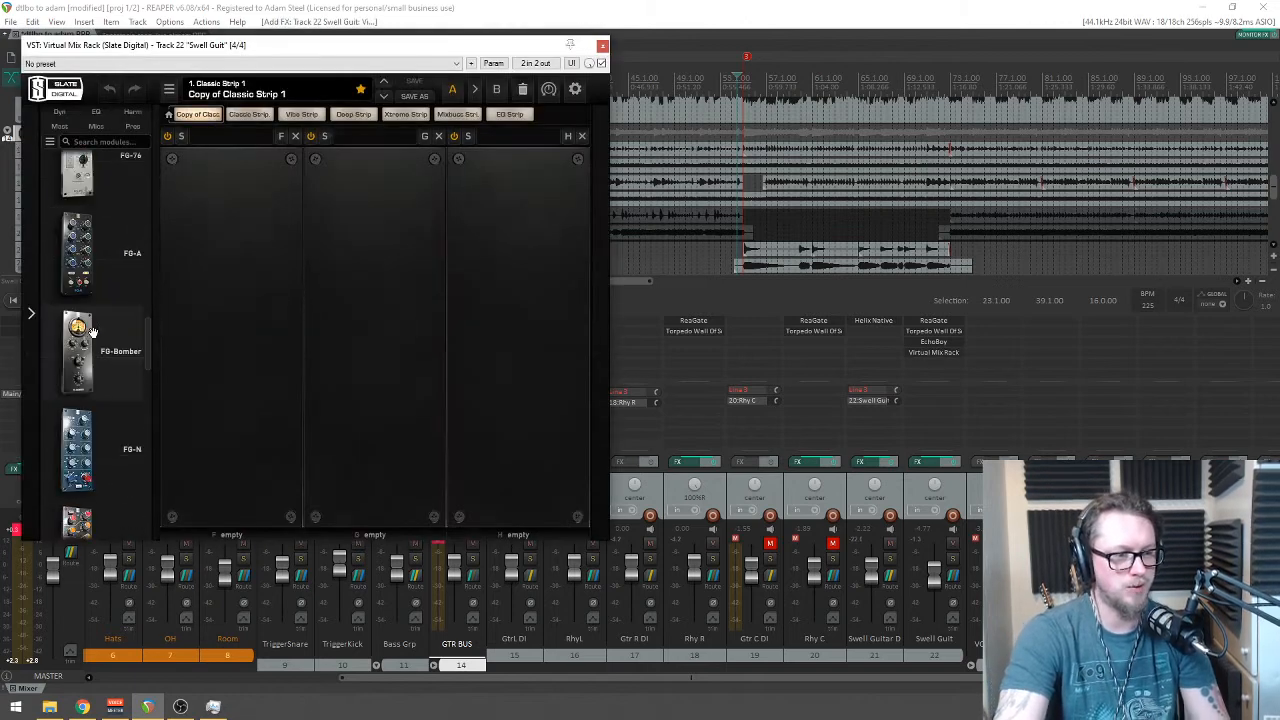
pyautogui.scroll(-5, 90, 300)
pyautogui.scroll(2, 90, 300)
pyautogui.moveTo(90, 275); pyautogui.dragTo(378, 289)
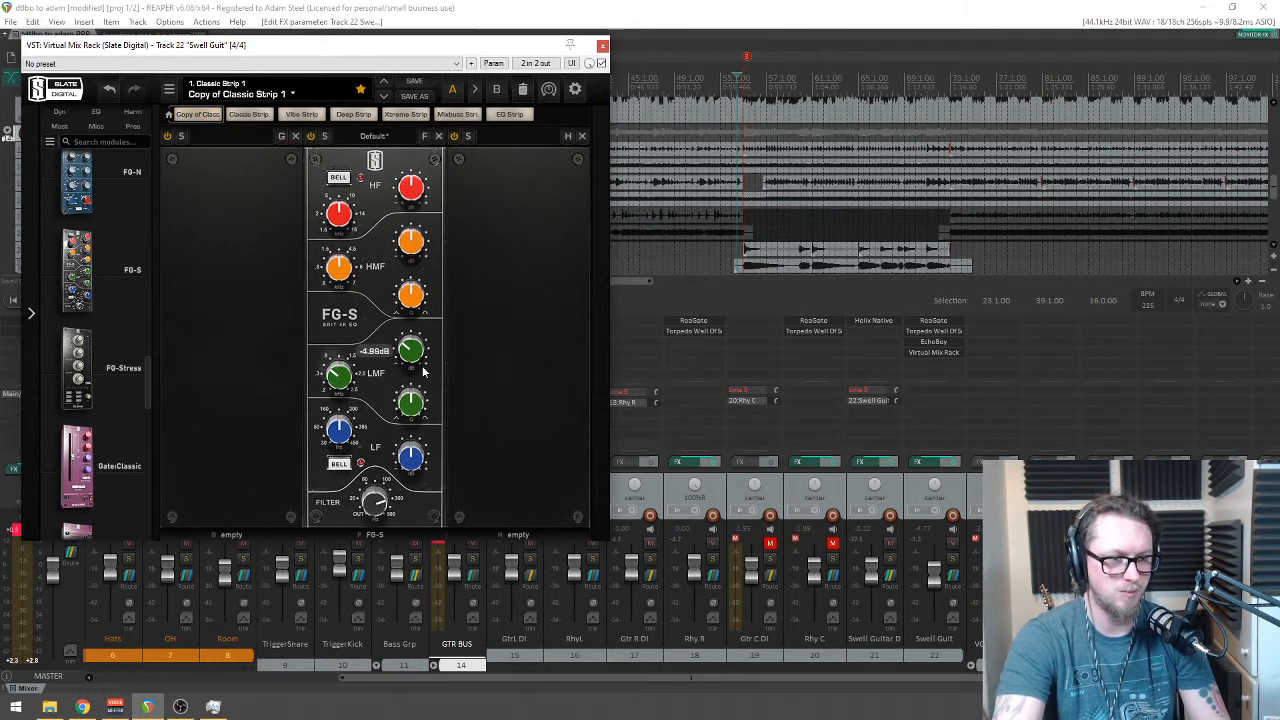
pyautogui.press('space')
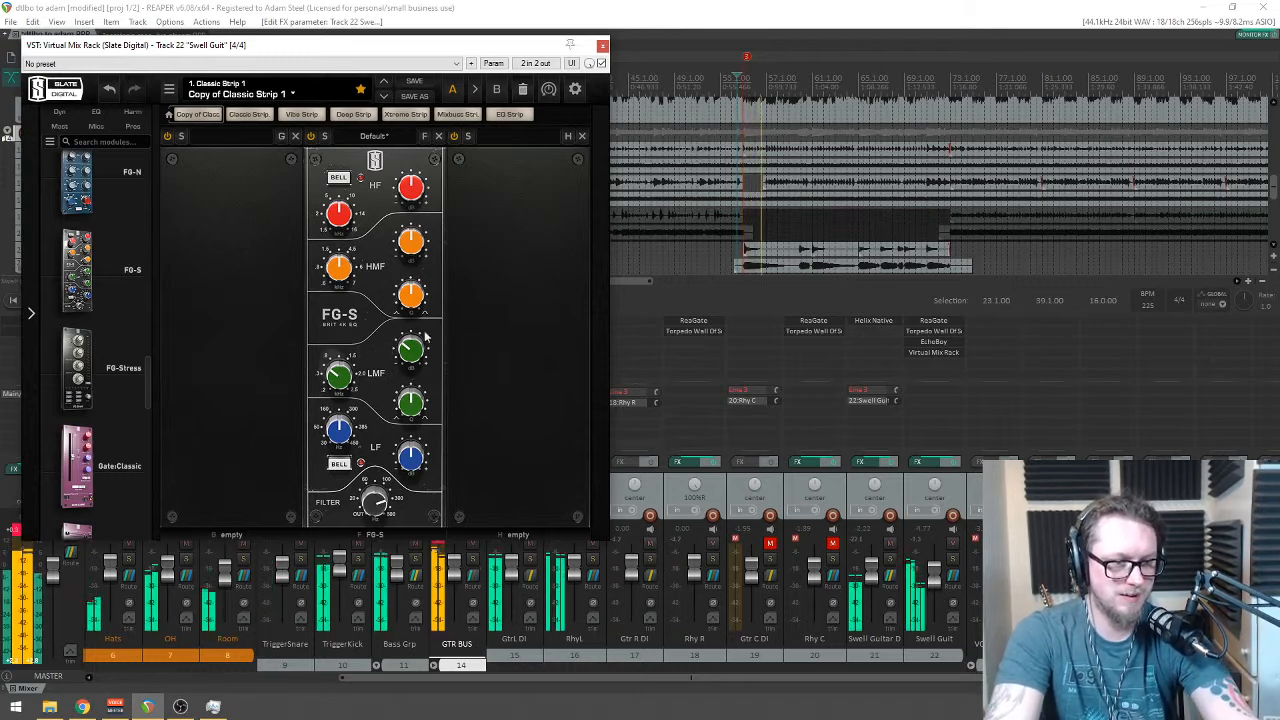
pyautogui.moveTo(418, 368)
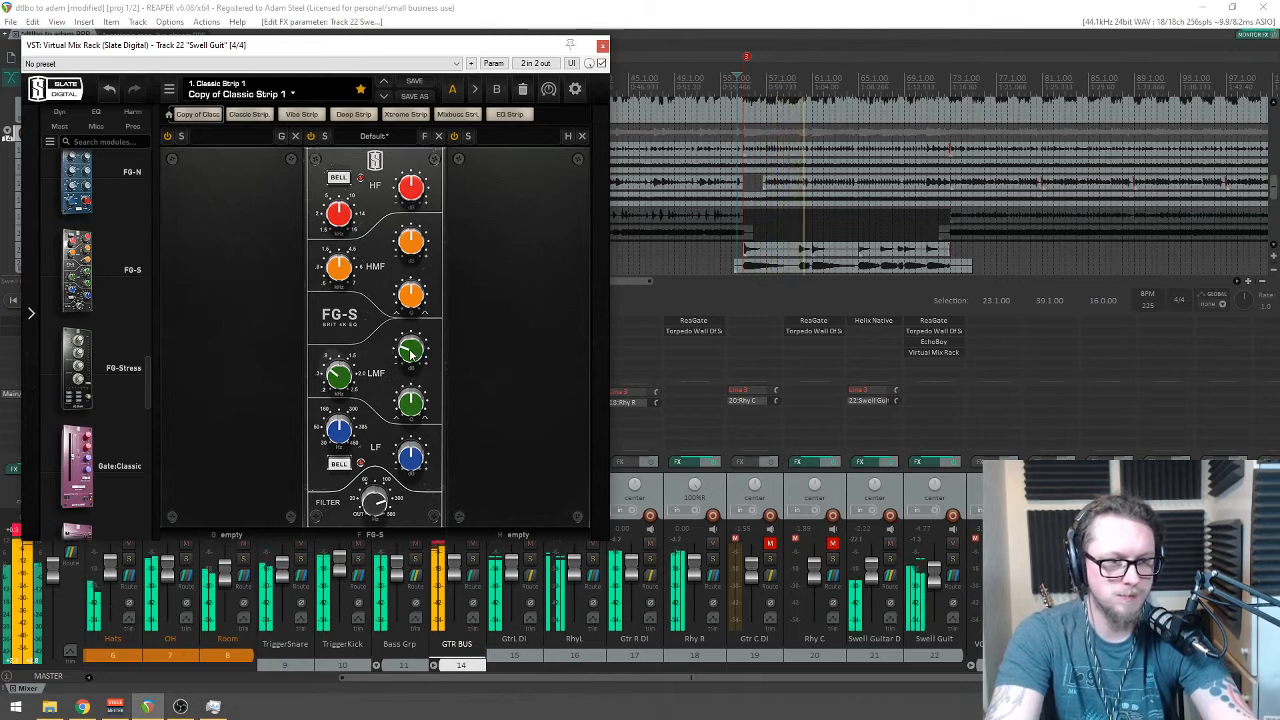
# Step: Check the EchoBoy settings on the Swell Guit track and close both of its plugin windows
pyautogui.click(912, 342)
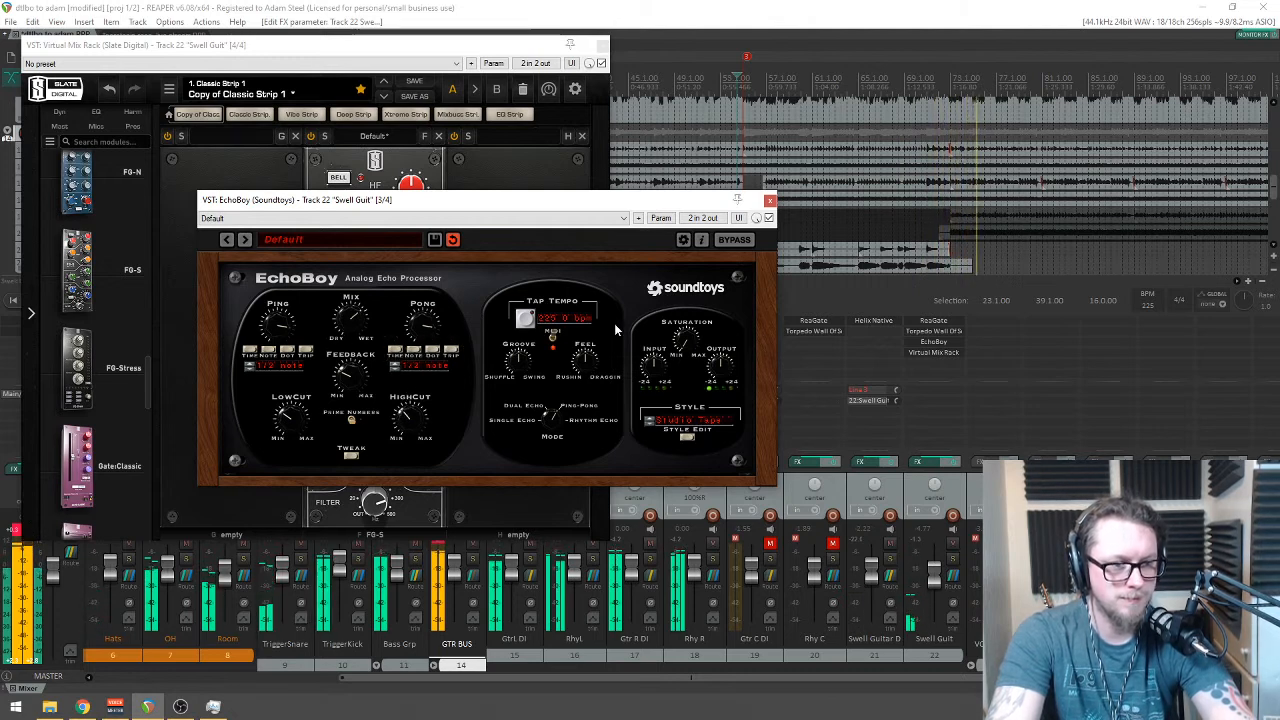
pyautogui.click(770, 201)
pyautogui.click(601, 45)
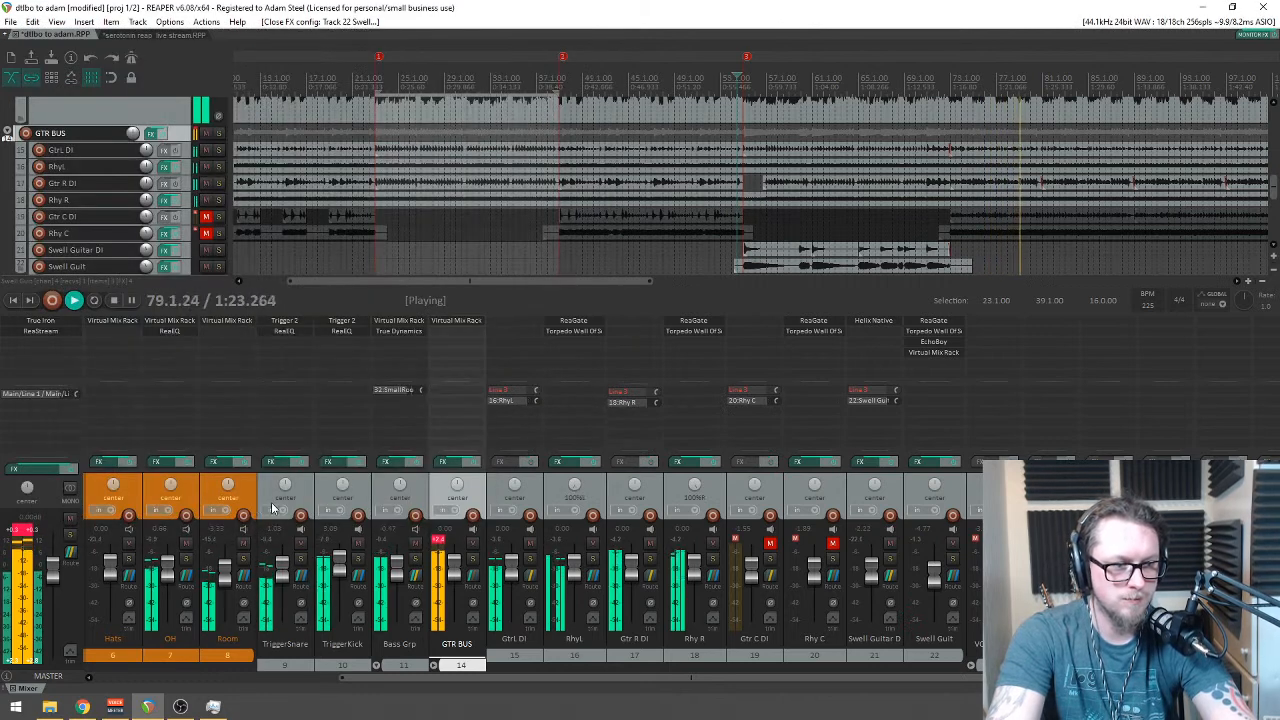
# Step: Replay the mix from bar 31, and lower the Bass Grp and GTR BUS volumes together, bringing GTR BUS to -1.89 dB
pyautogui.moveTo(515, 677); pyautogui.dragTo(90, 665)
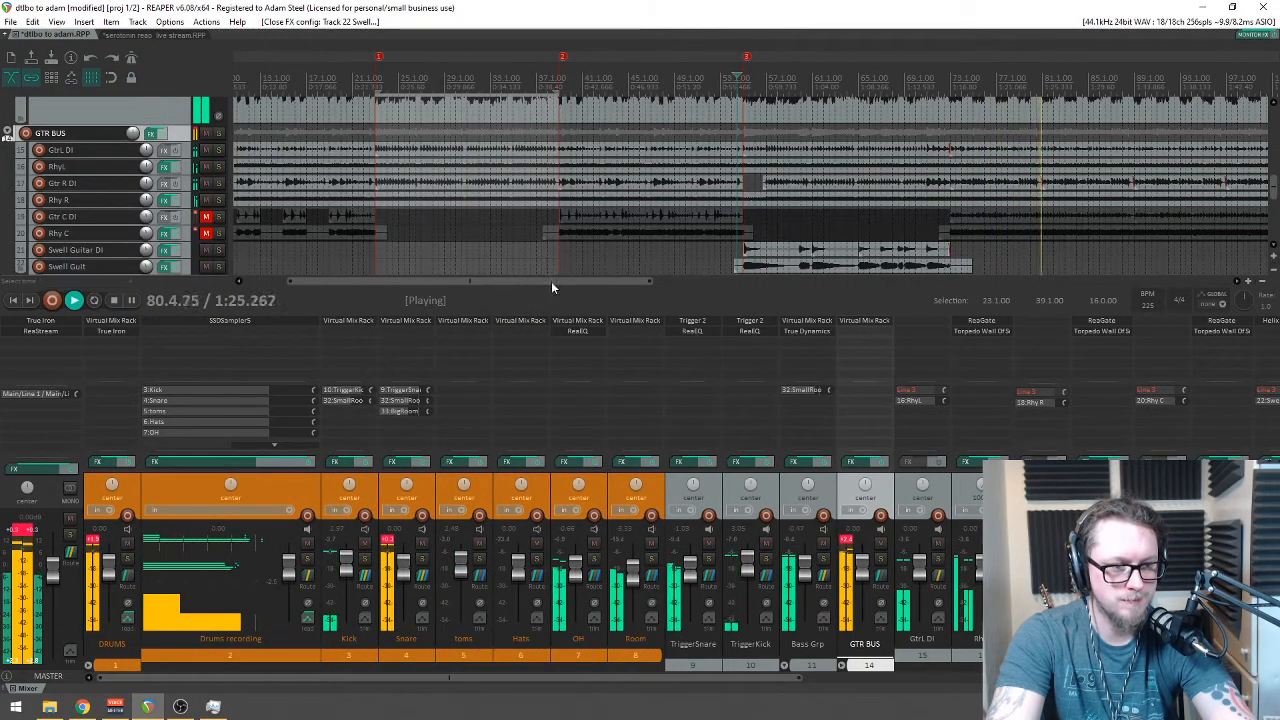
pyautogui.click(470, 80)
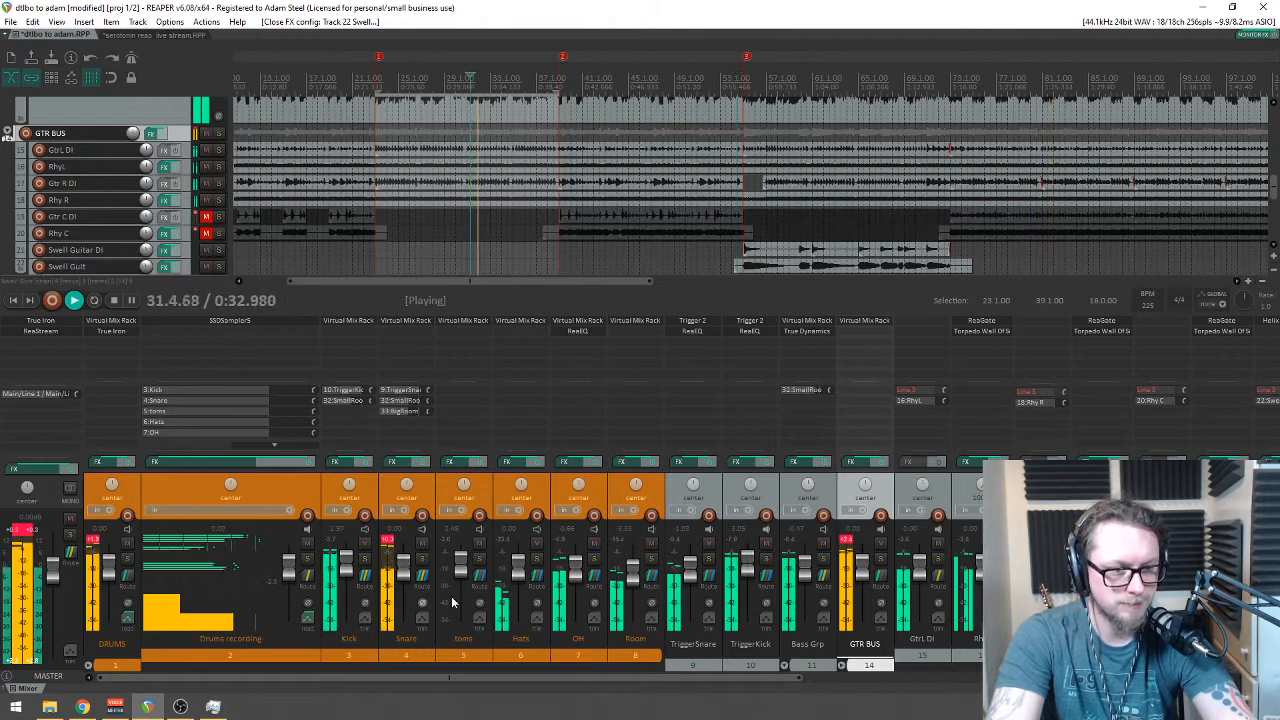
pyautogui.press('space')
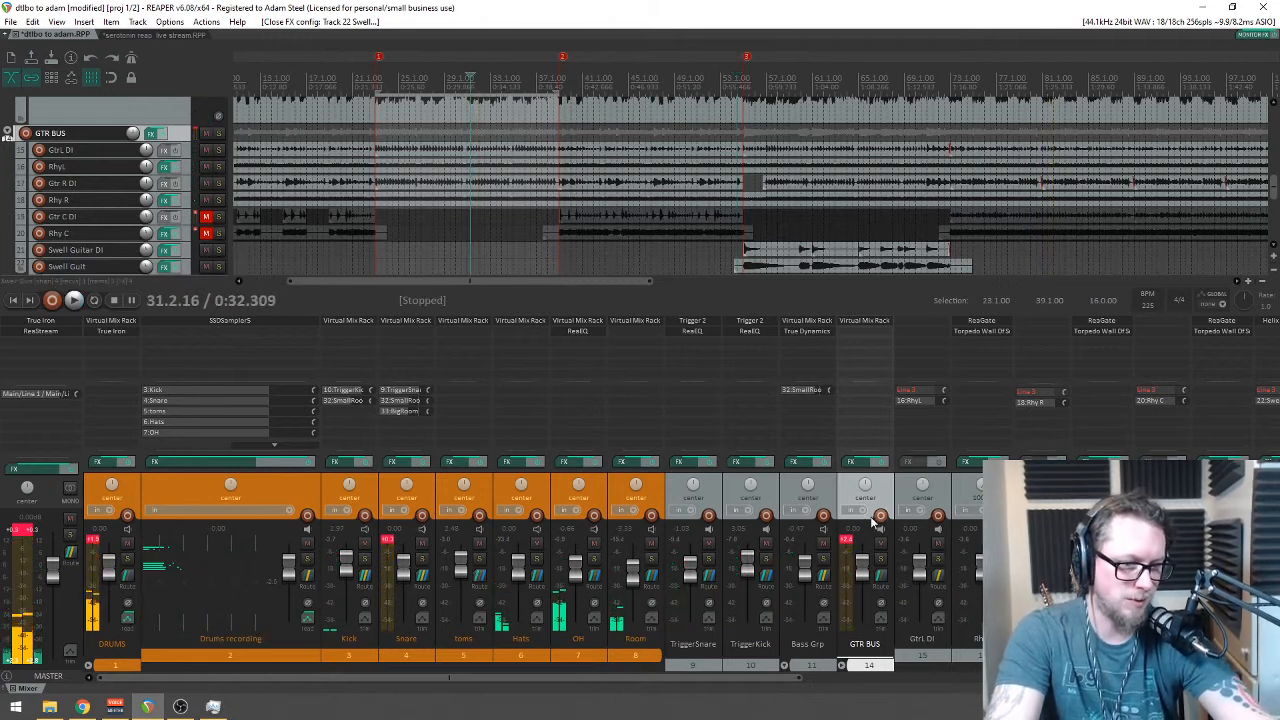
pyautogui.click(829, 489)
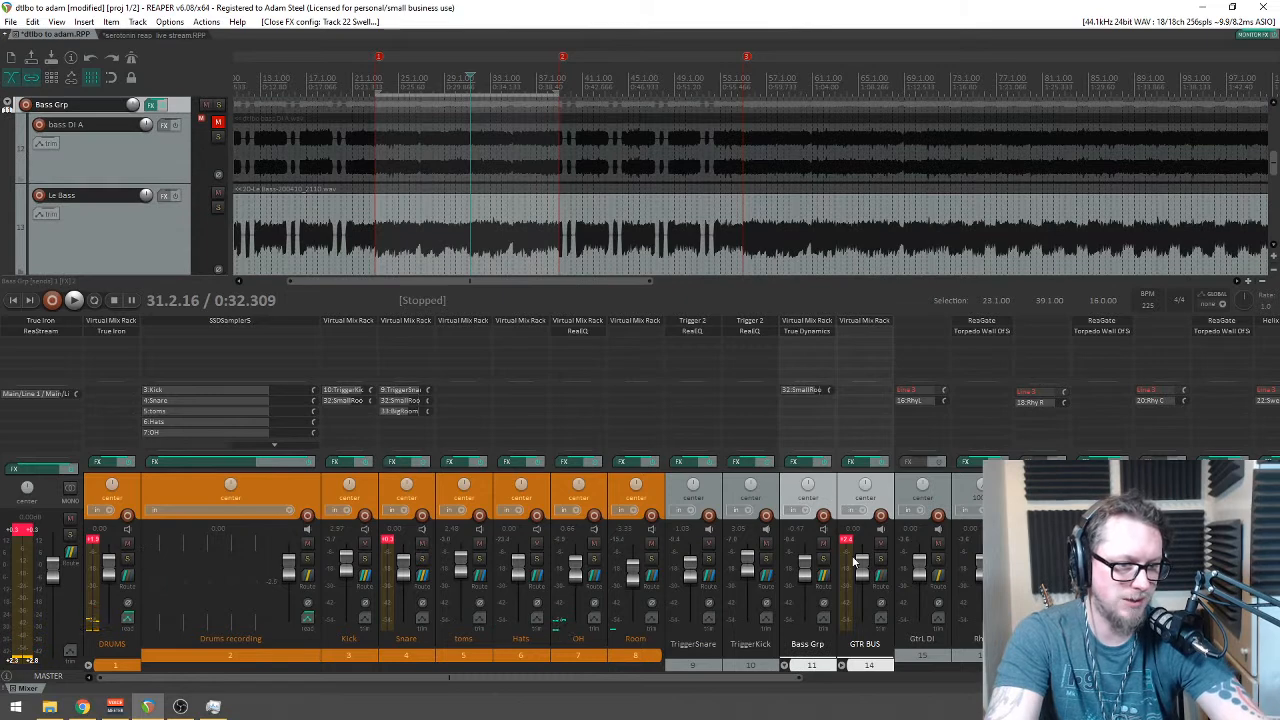
pyautogui.scroll(-3, 863, 565)
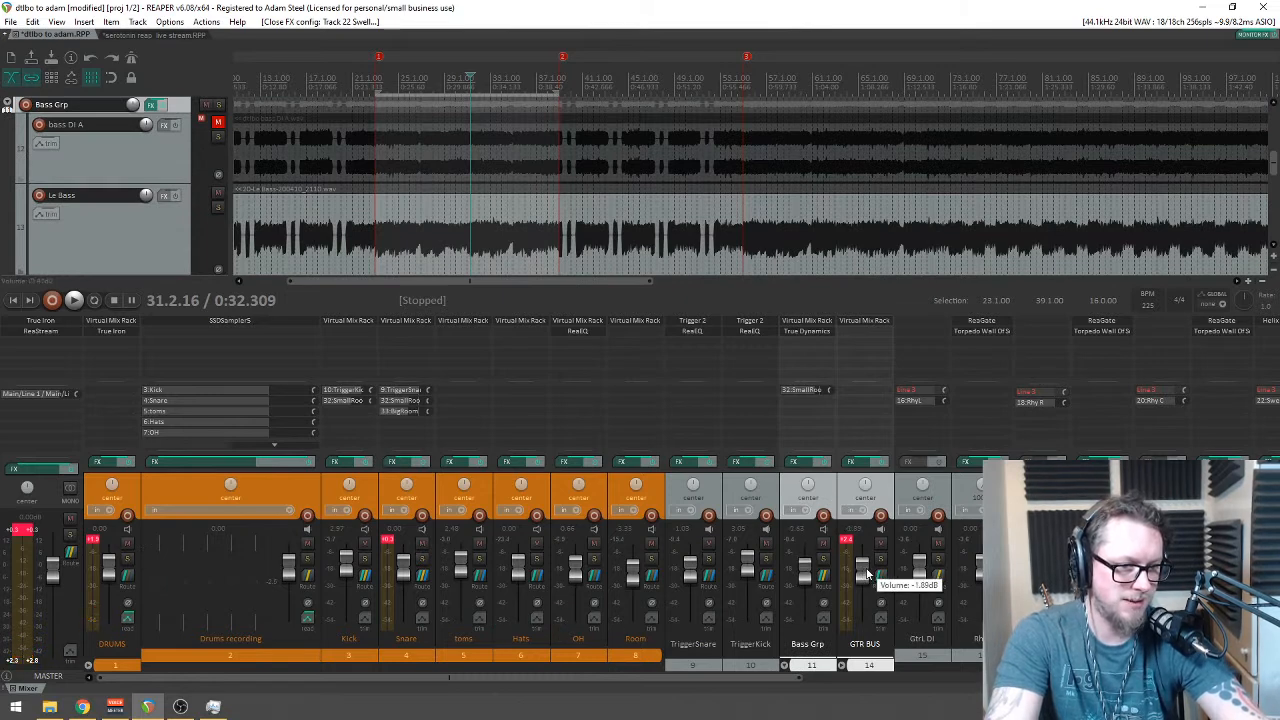
# Step: Audition the Kick soloed and within the full mix, playing from about bar 26
pyautogui.click(365, 559)
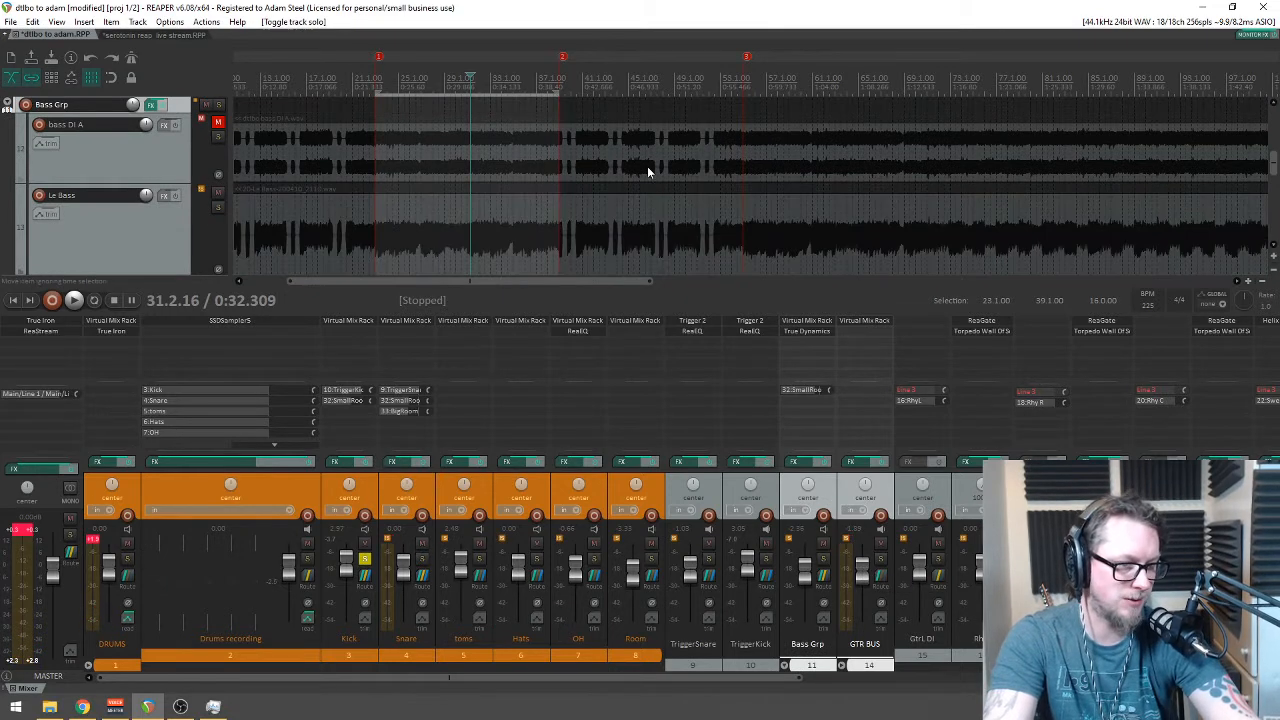
pyautogui.press('space')
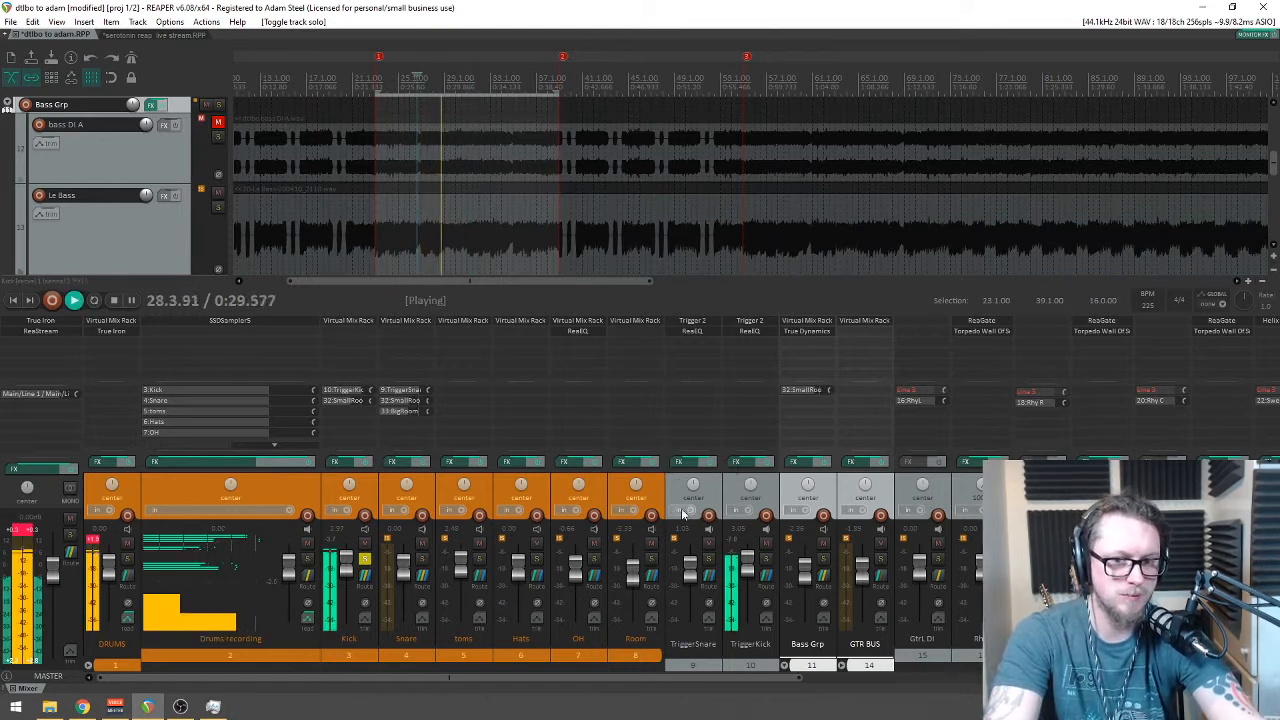
pyautogui.press('space')
pyautogui.press('space')
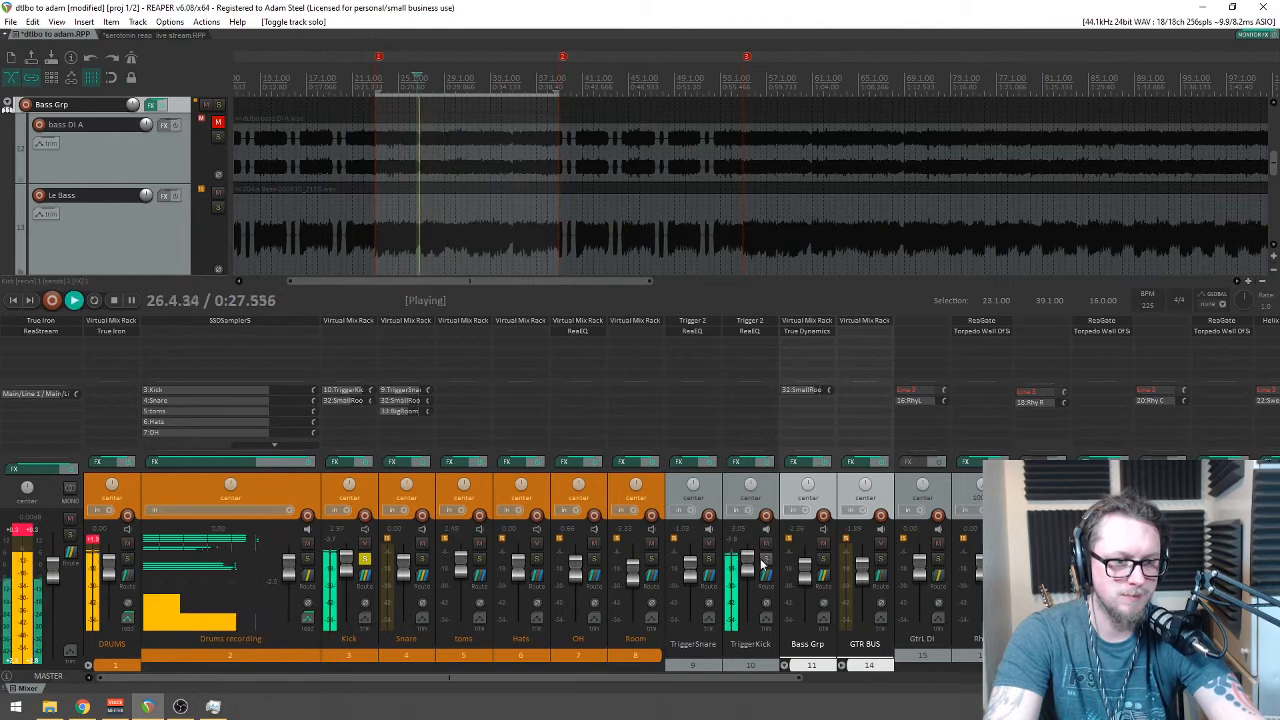
pyautogui.press('space')
pyautogui.press('space')
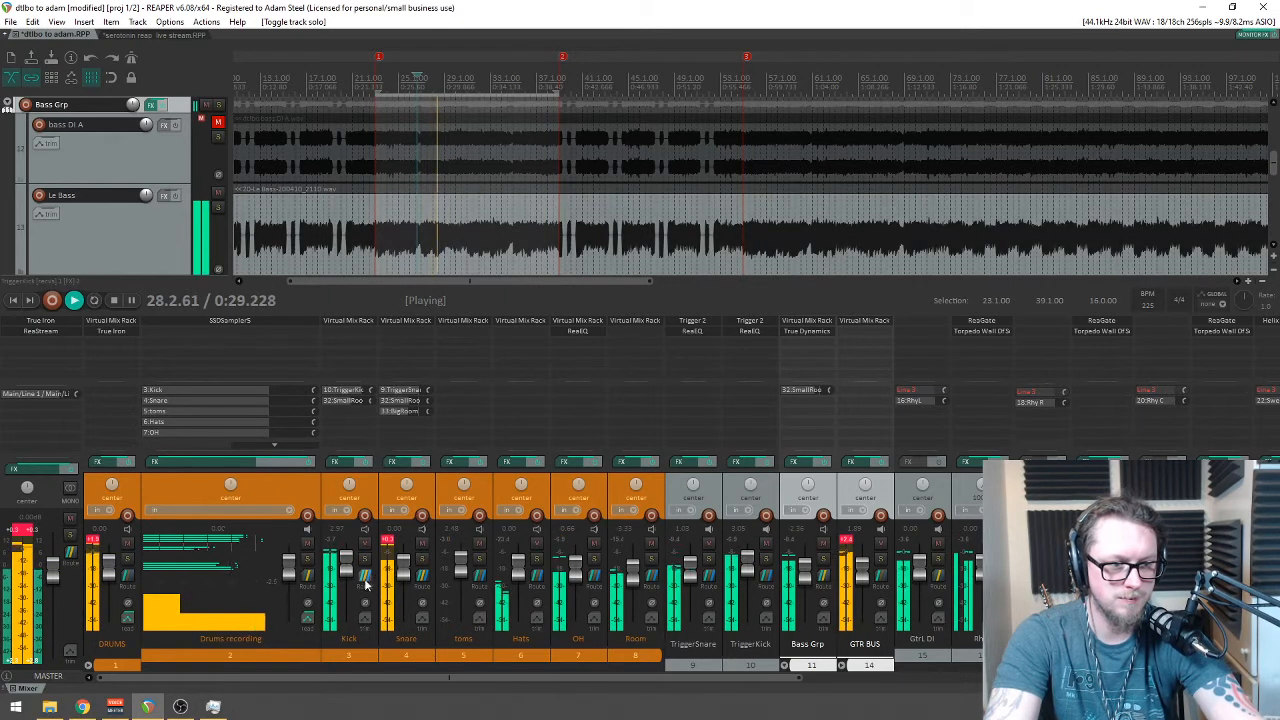
# Step: Solo the Kick, open its Virtual Mix Rack, and set the FG-N low-cut filter to about 47 Hz during playback
pyautogui.press('space')
pyautogui.press('space')
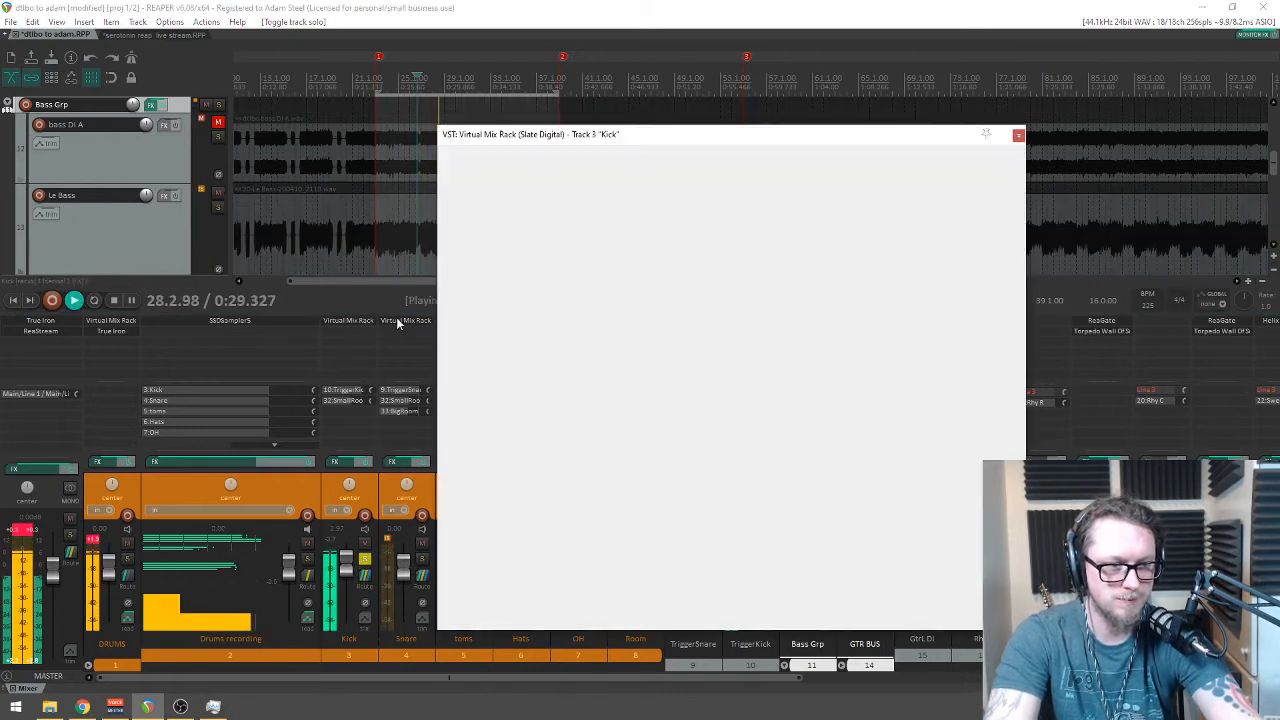
pyautogui.click(358, 320)
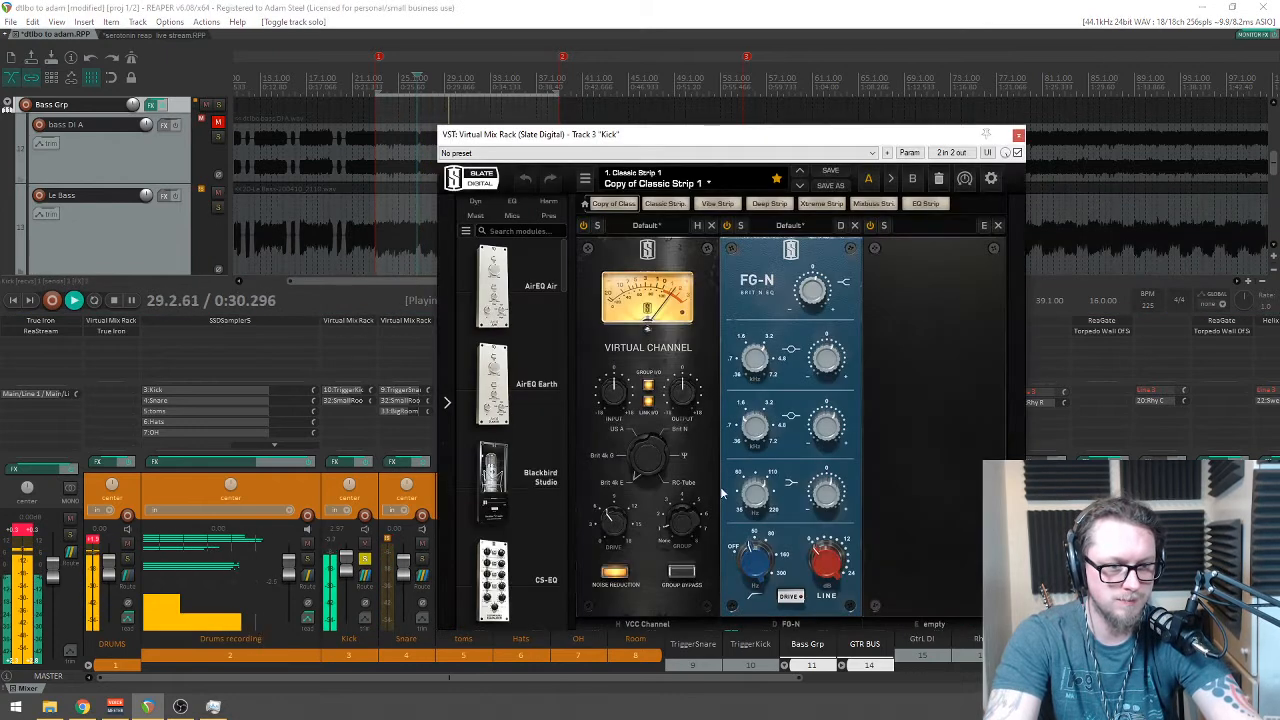
pyautogui.moveTo(748, 520); pyautogui.dragTo(745, 450)
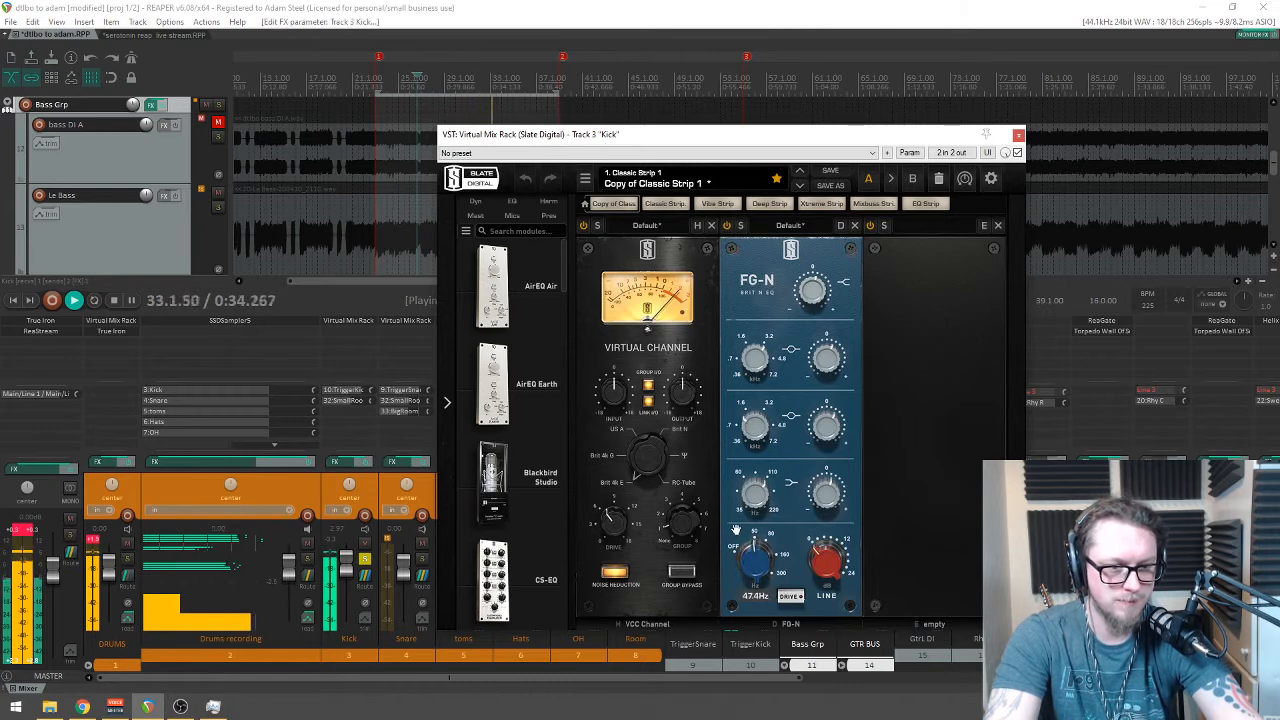
pyautogui.press('space')
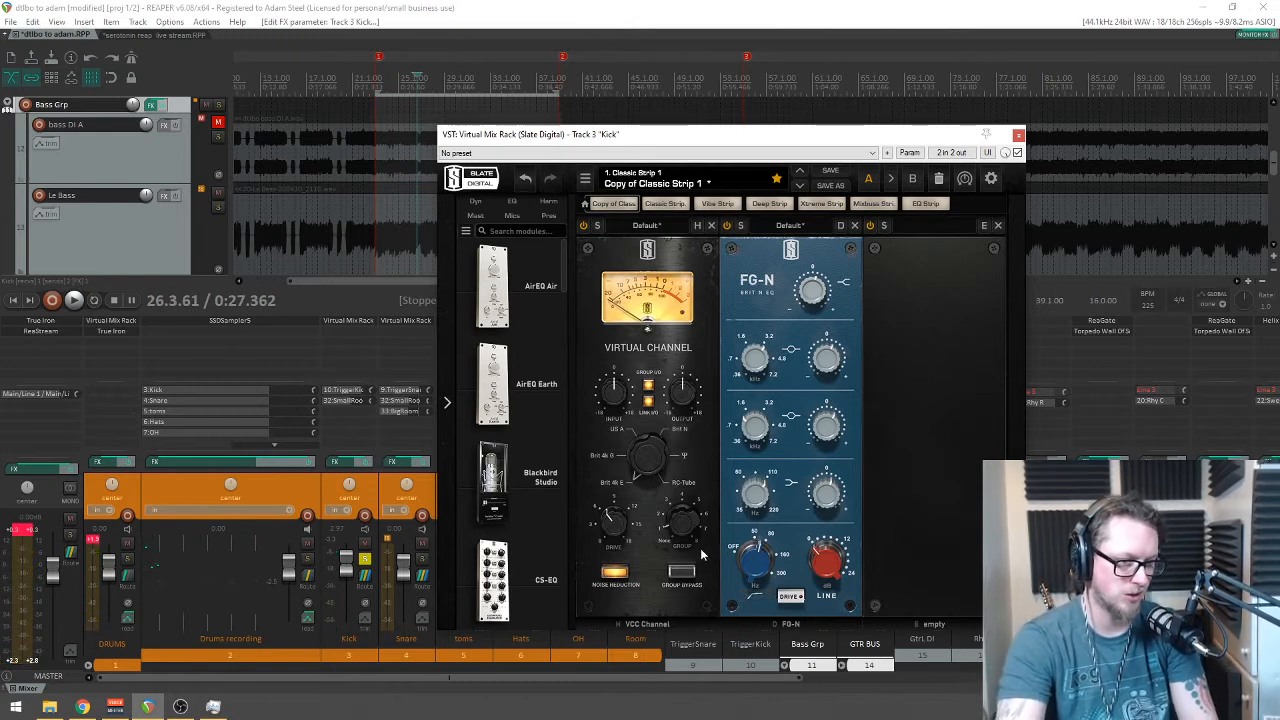
# Step: Check the FG-N low-band gain against the soloed Kick, then unsolo the track and close its rack
pyautogui.moveTo(757, 552)
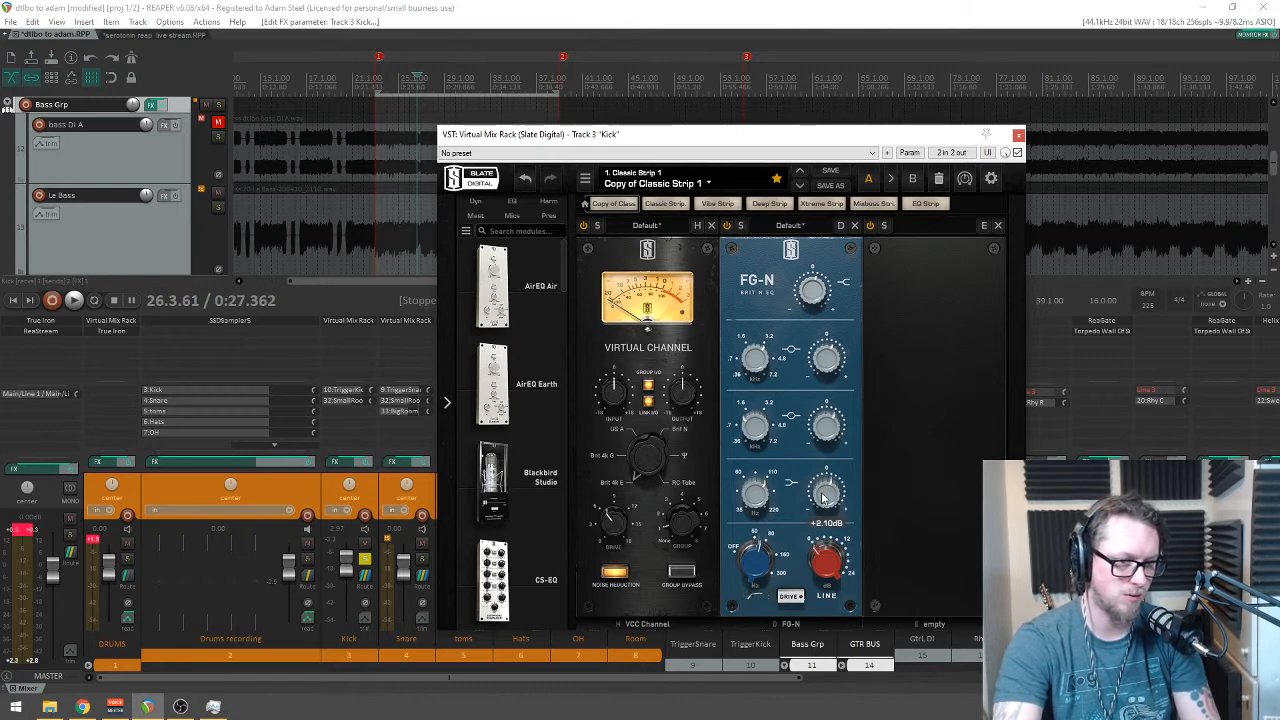
pyautogui.press('space')
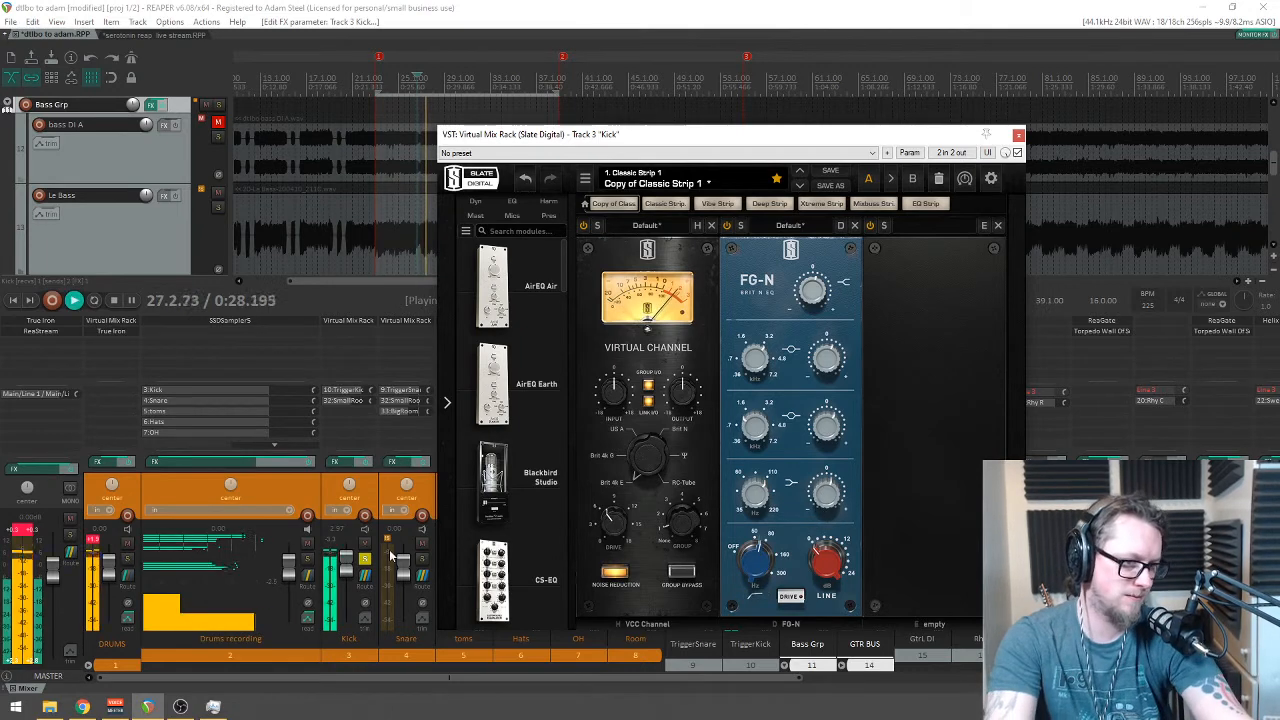
pyautogui.press('space')
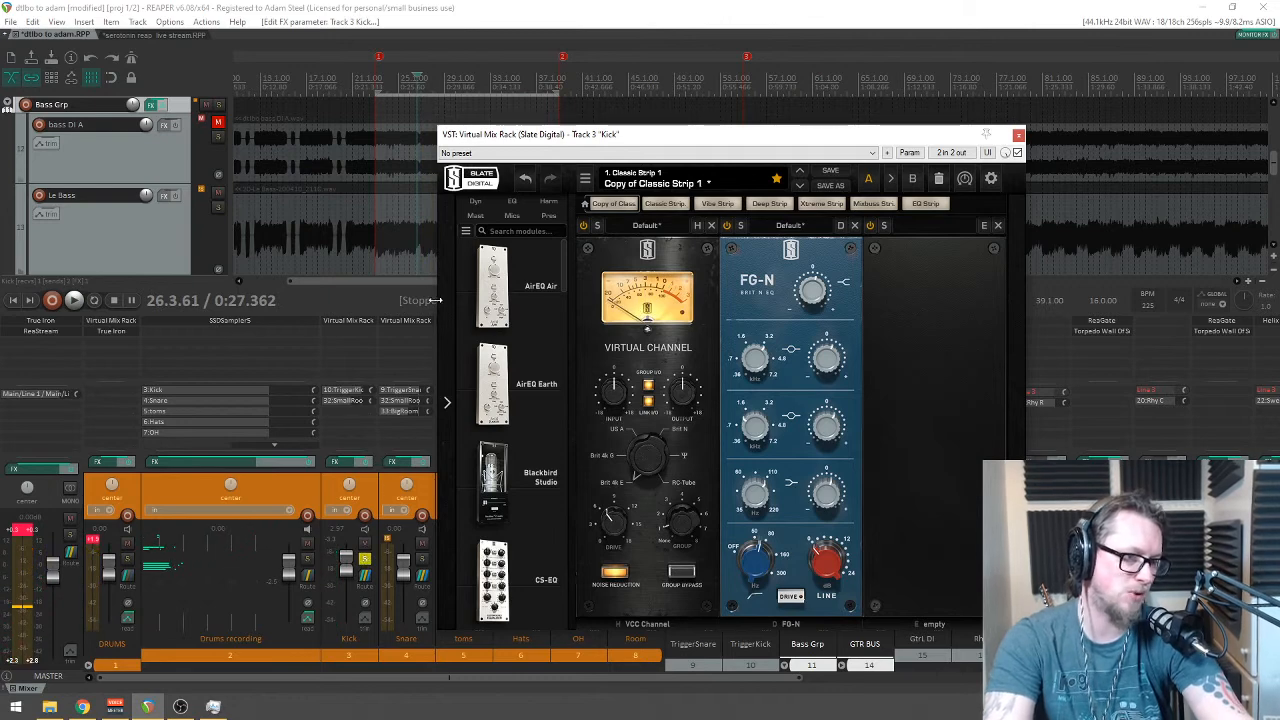
pyautogui.click(364, 561)
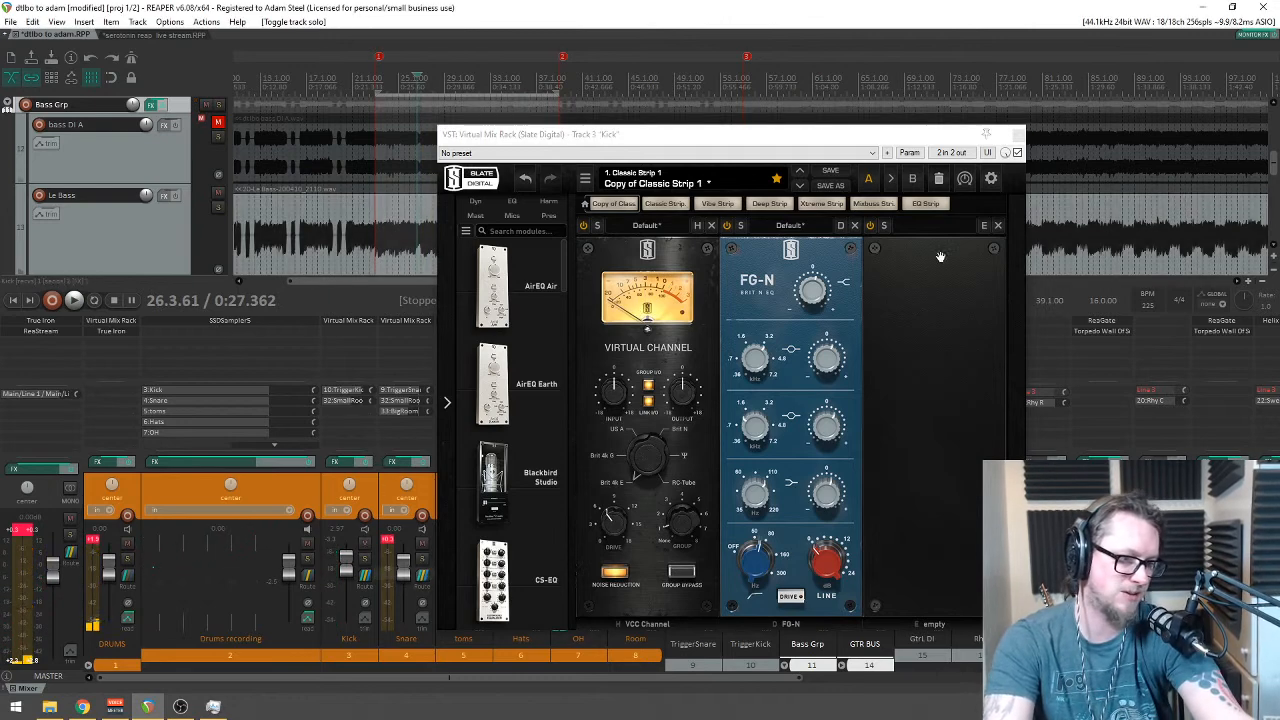
pyautogui.click(1017, 133)
# Step: Replay the full mix from about bar 26 and set only the GTR BUS volume to -2.41 dB
pyautogui.press('space')
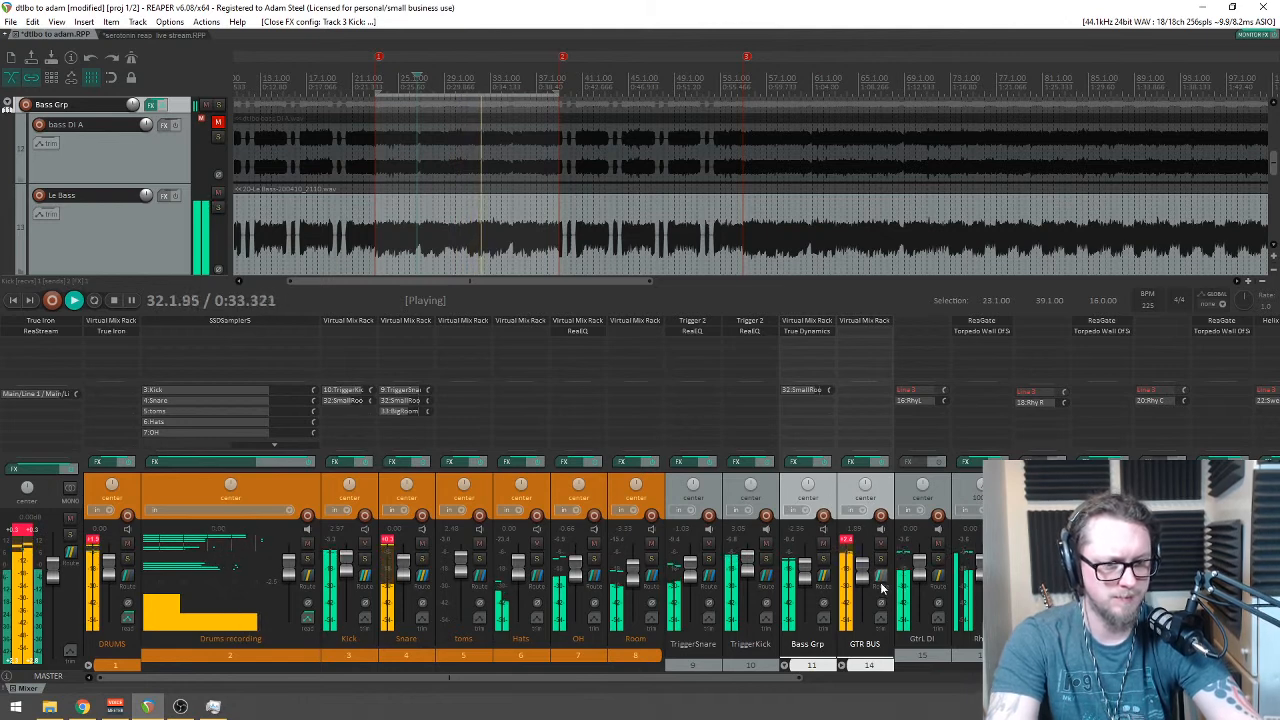
pyautogui.moveTo(857, 557); pyautogui.dragTo(866, 578)
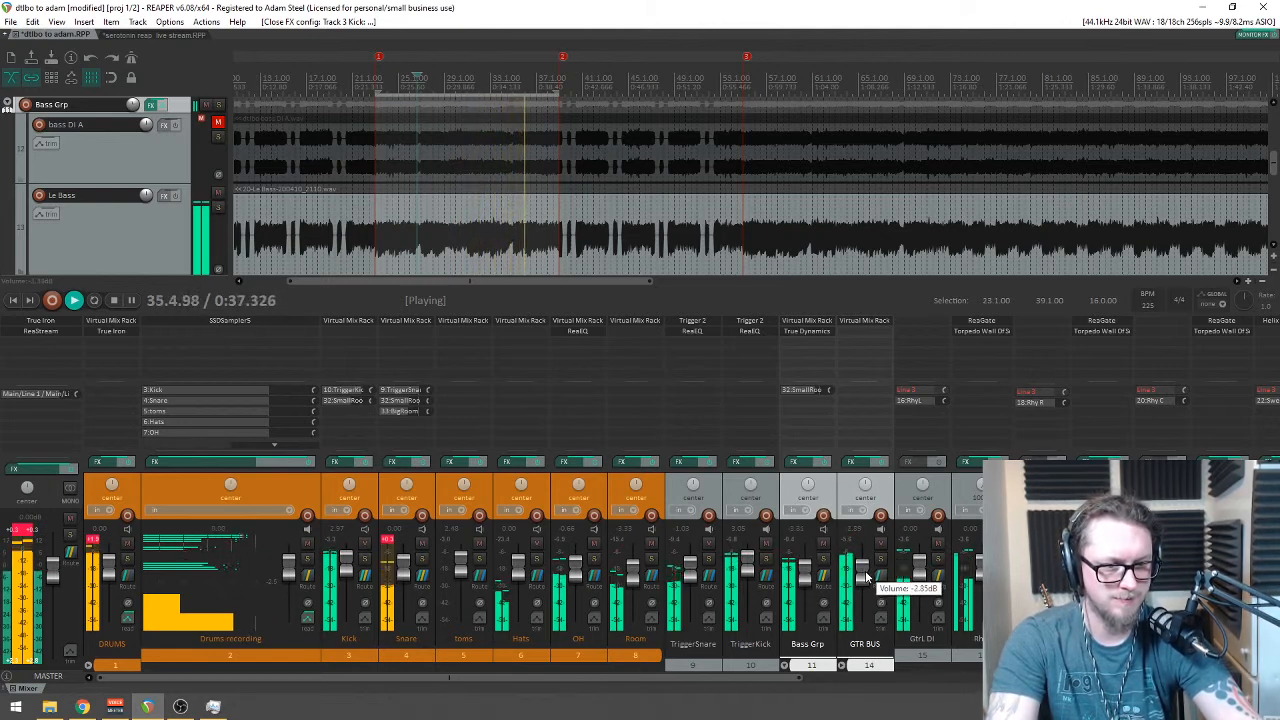
pyautogui.scroll(3, 865, 571)
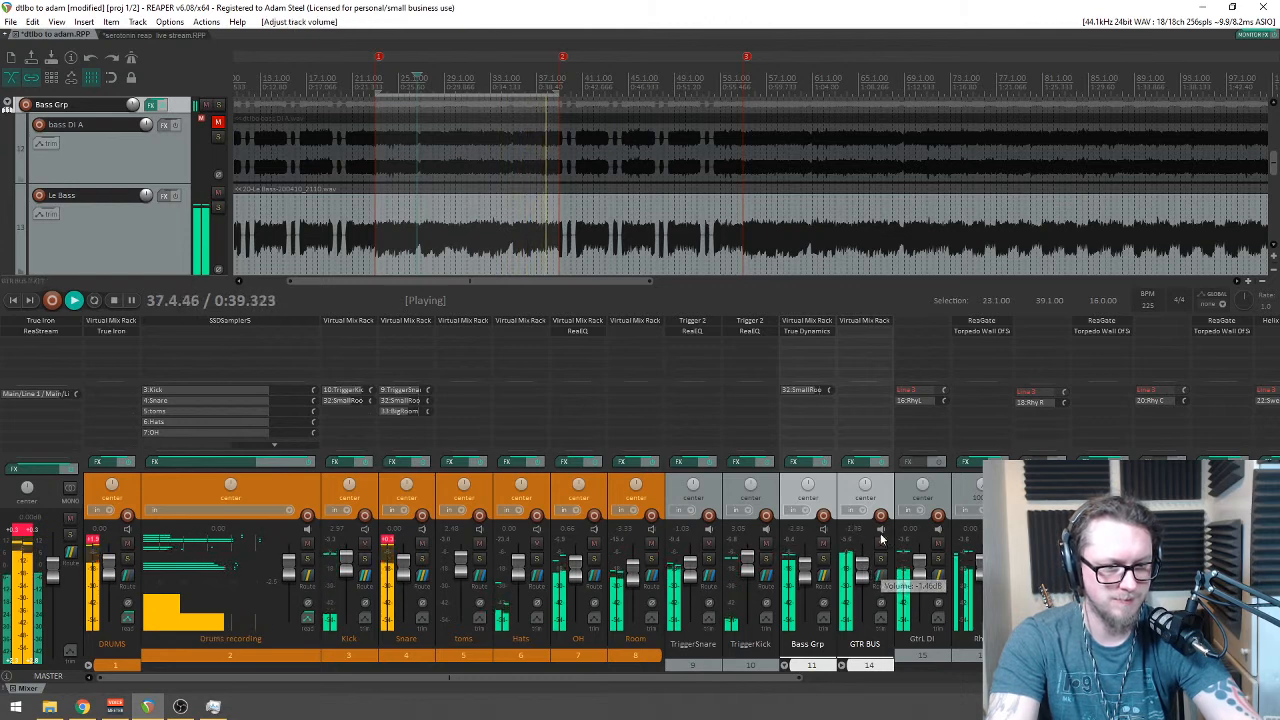
pyautogui.click(885, 500)
pyautogui.moveTo(863, 570)
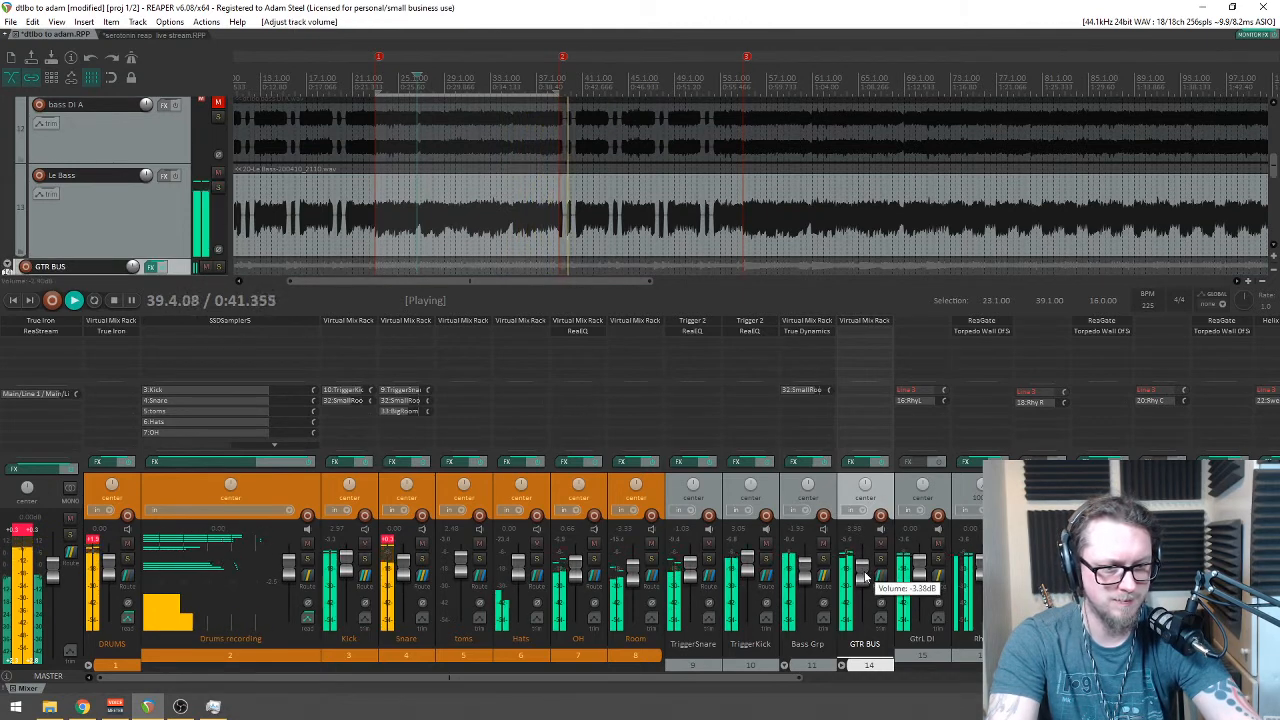
pyautogui.scroll(3, 865, 571)
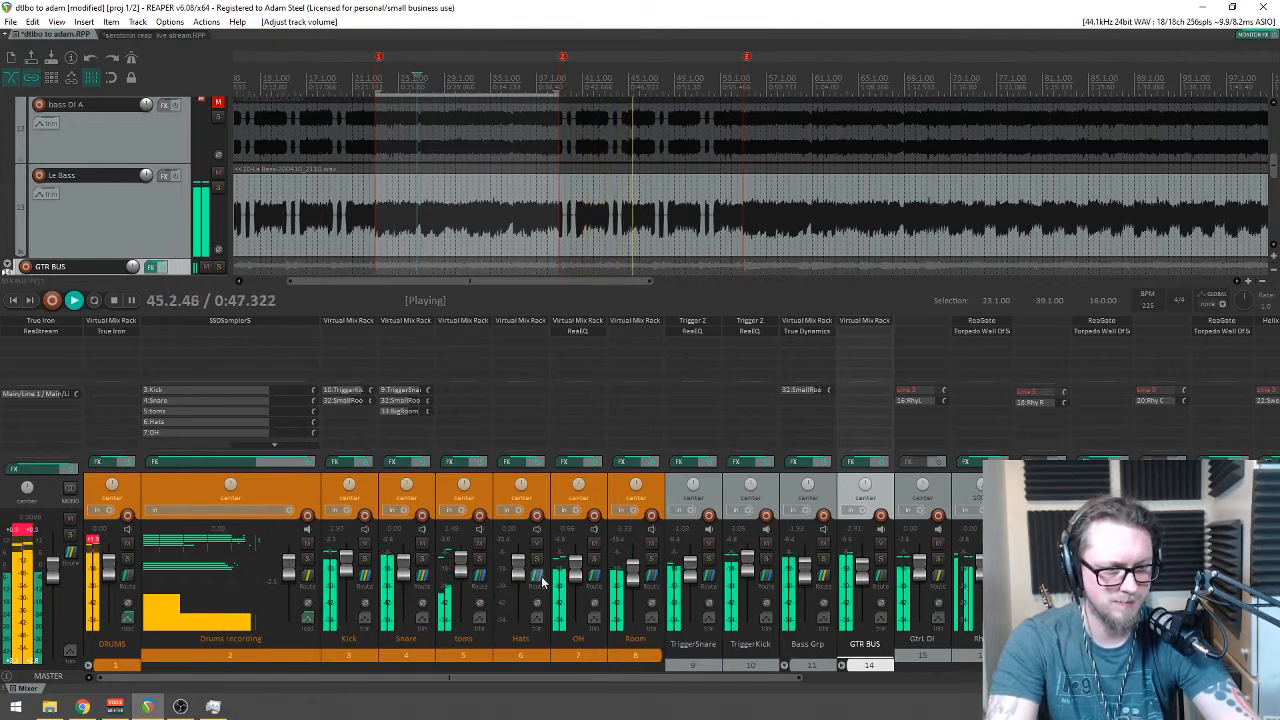
# Step: Audition the Room and OH tracks soloed, first individually and then together, playing from about bar 26
pyautogui.click(651, 560)
pyautogui.click(651, 560)
pyautogui.click(651, 560)
pyautogui.press('space')
pyautogui.press('space')
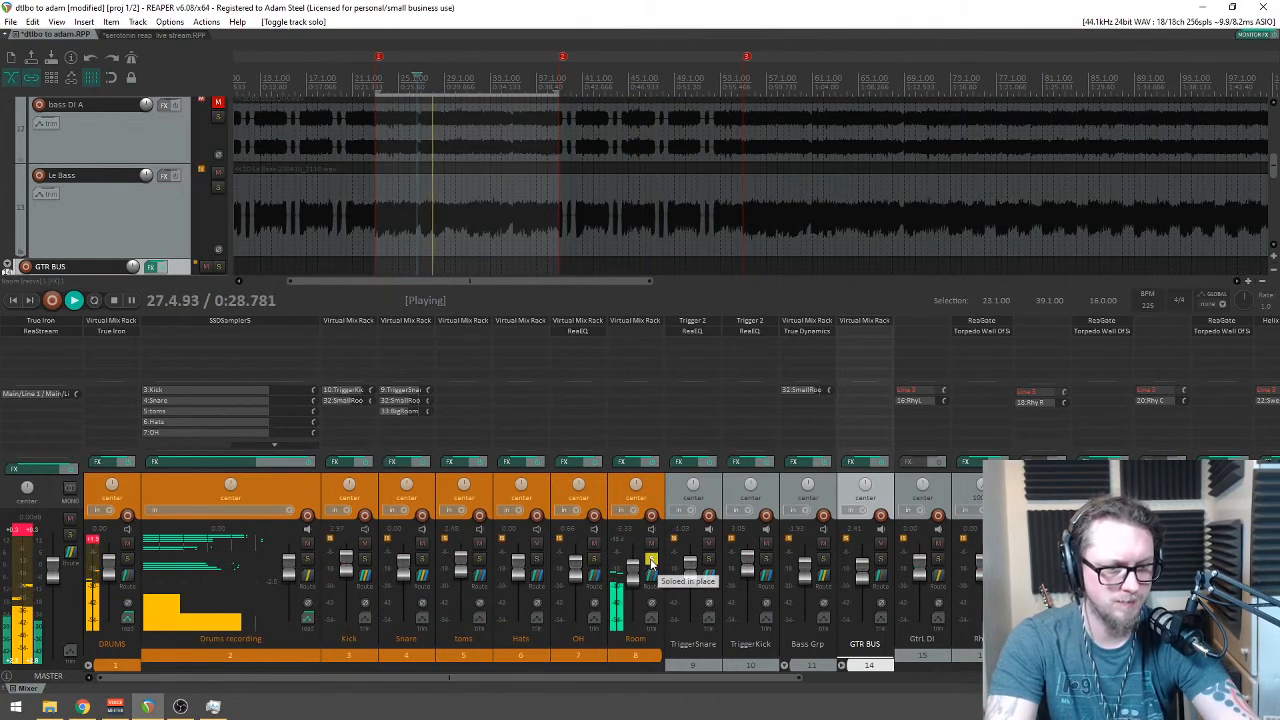
pyautogui.click(651, 560)
pyautogui.click(594, 560)
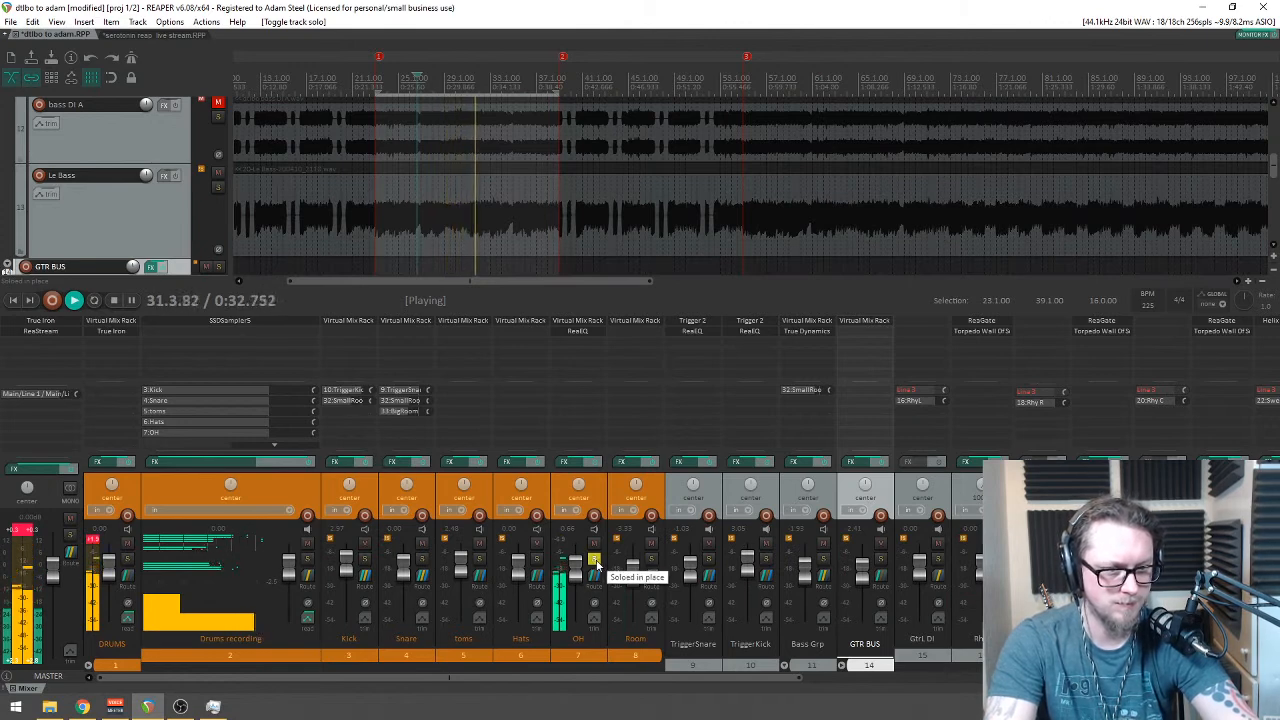
pyautogui.click(594, 560)
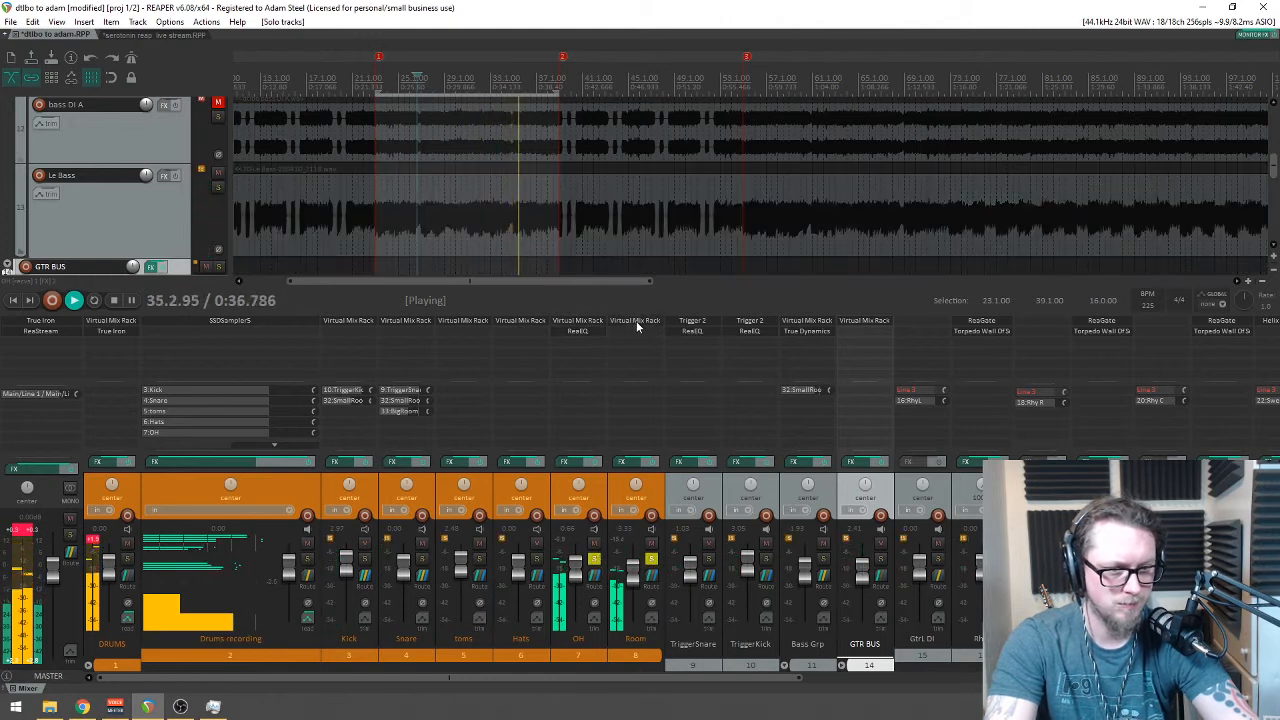
# Step: Check the Room track's Virtual Mix Rack, then adjust the LMF gain of the OH track's CS-EQ and close both racks
pyautogui.click(636, 321)
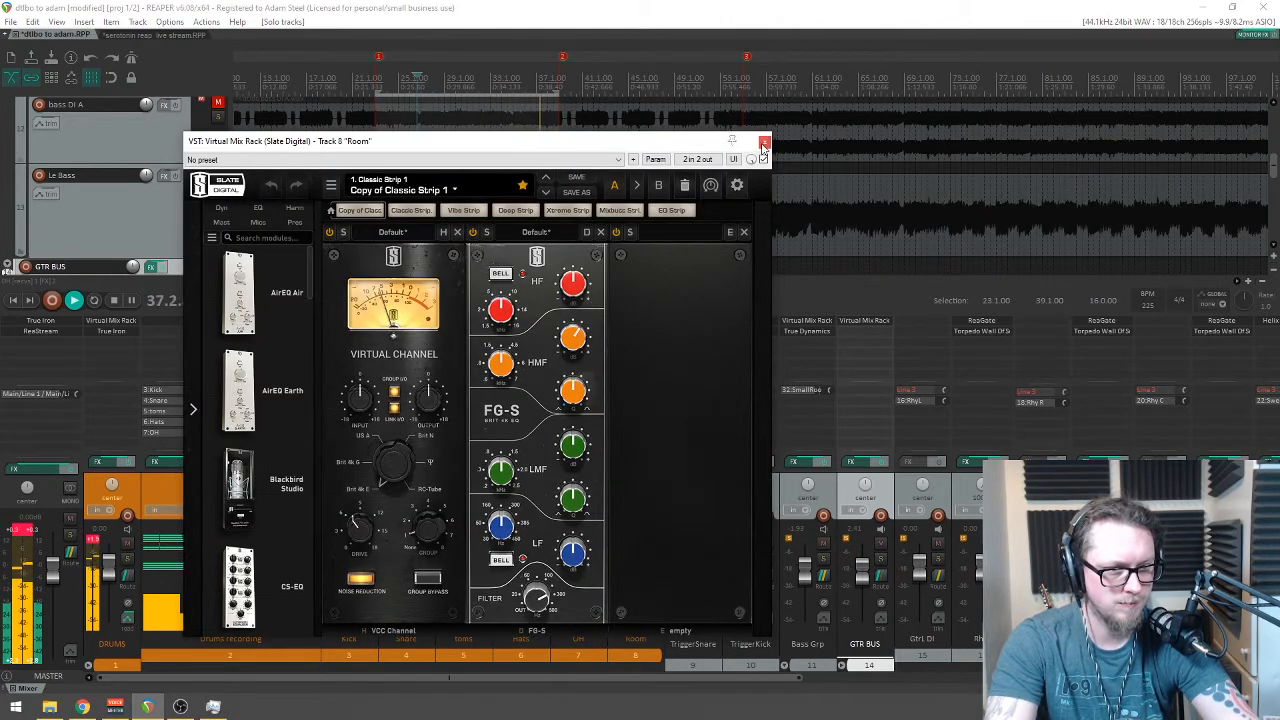
pyautogui.click(764, 143)
pyautogui.click(629, 318)
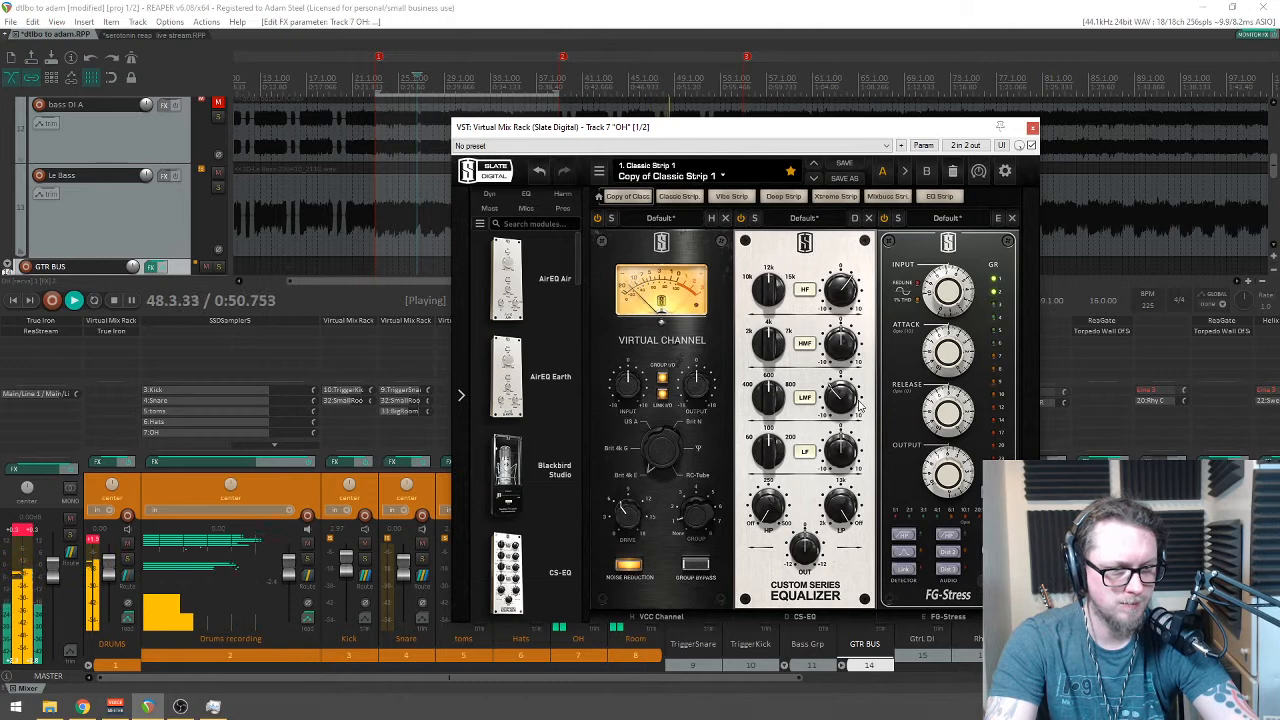
pyautogui.click(1032, 127)
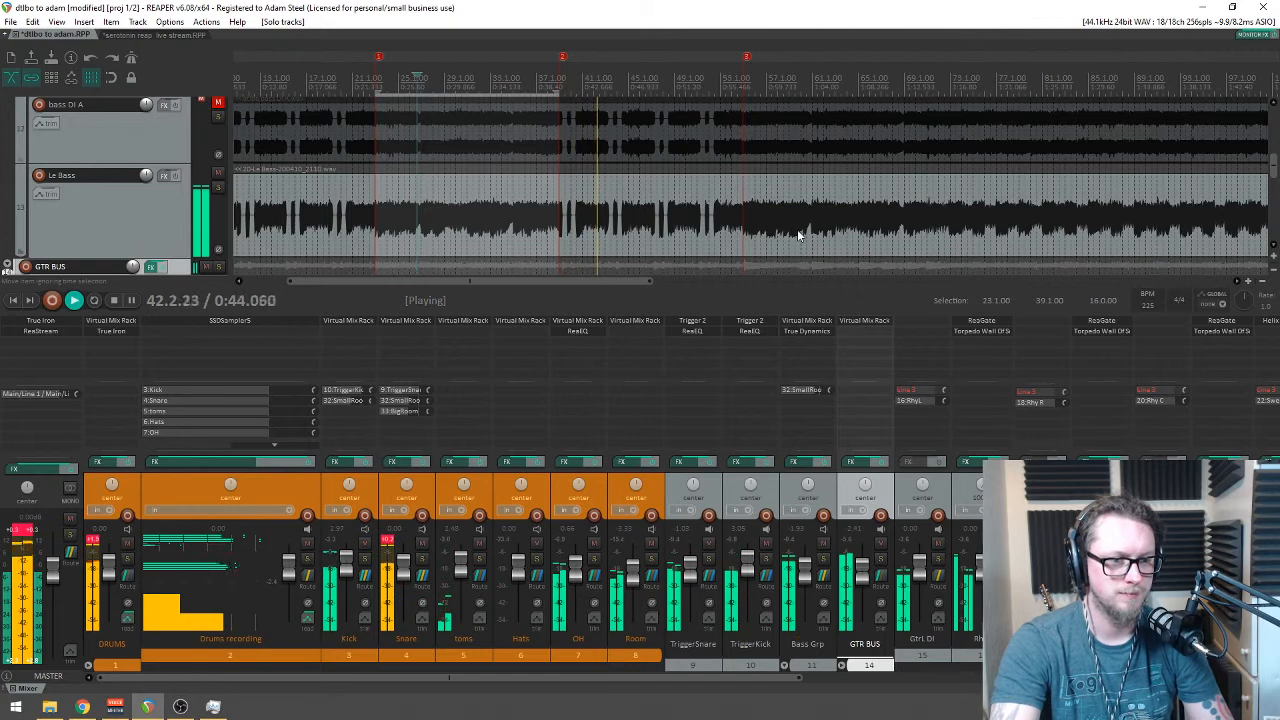
# Step: Listen to the full mix into the section after marker 3 and raise the GTR BUS volume to about -1.9 dB
pyautogui.scroll(-2, 797, 229)
pyautogui.scroll(-1, 796, 236)
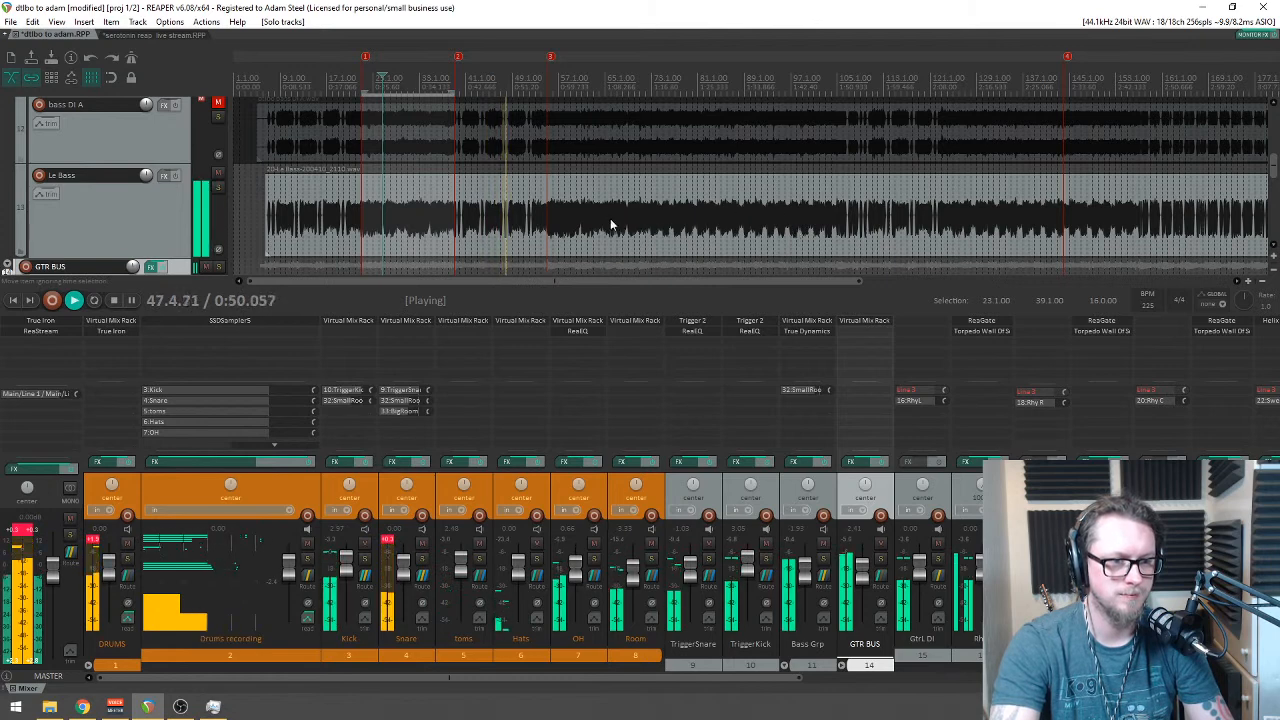
pyautogui.scroll(-1, 638, 226)
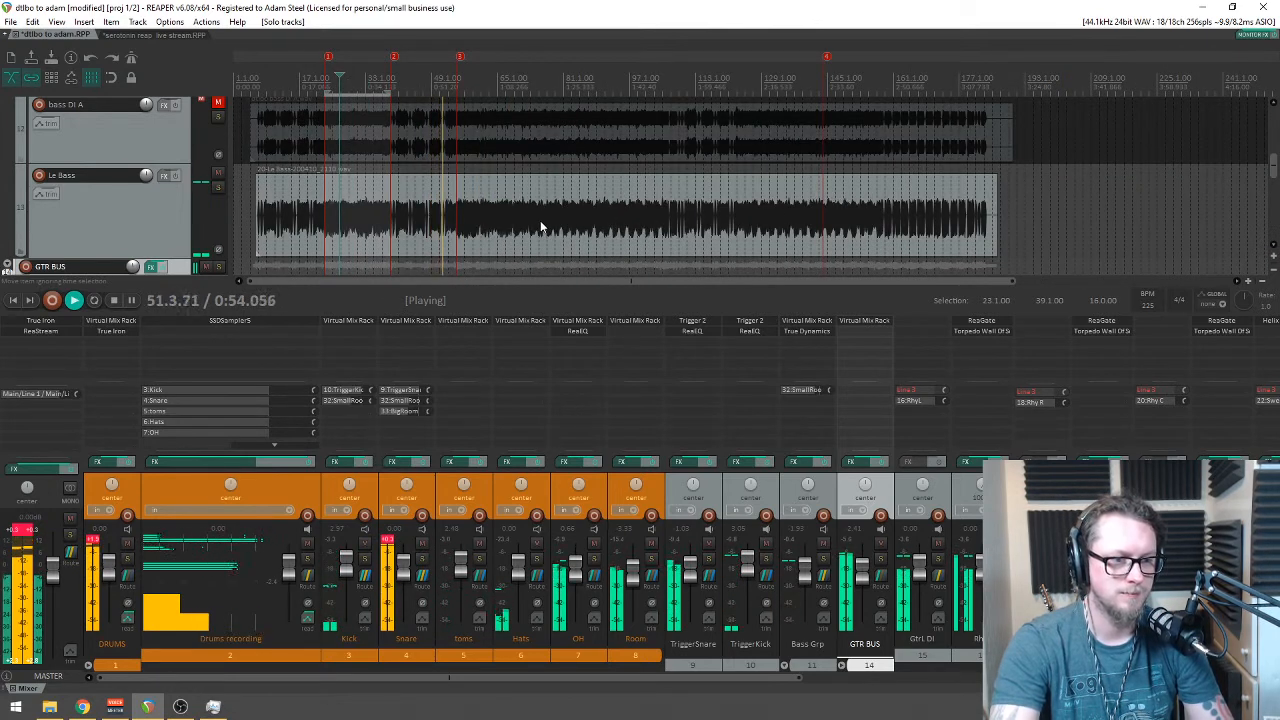
pyautogui.click(868, 575)
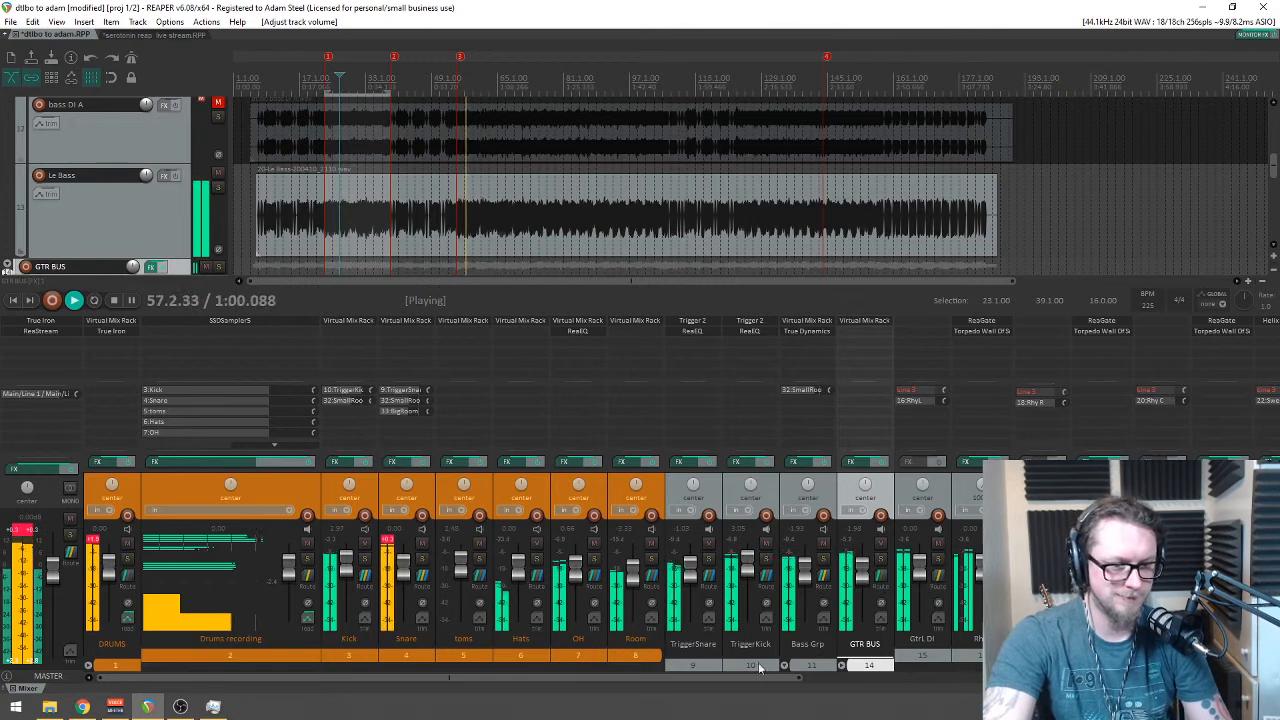
# Step: Solo the Gtr C DI and Rhy C tracks and play them from about bar 73
pyautogui.moveTo(775, 688); pyautogui.dragTo(1013, 688)
pyautogui.press('space')
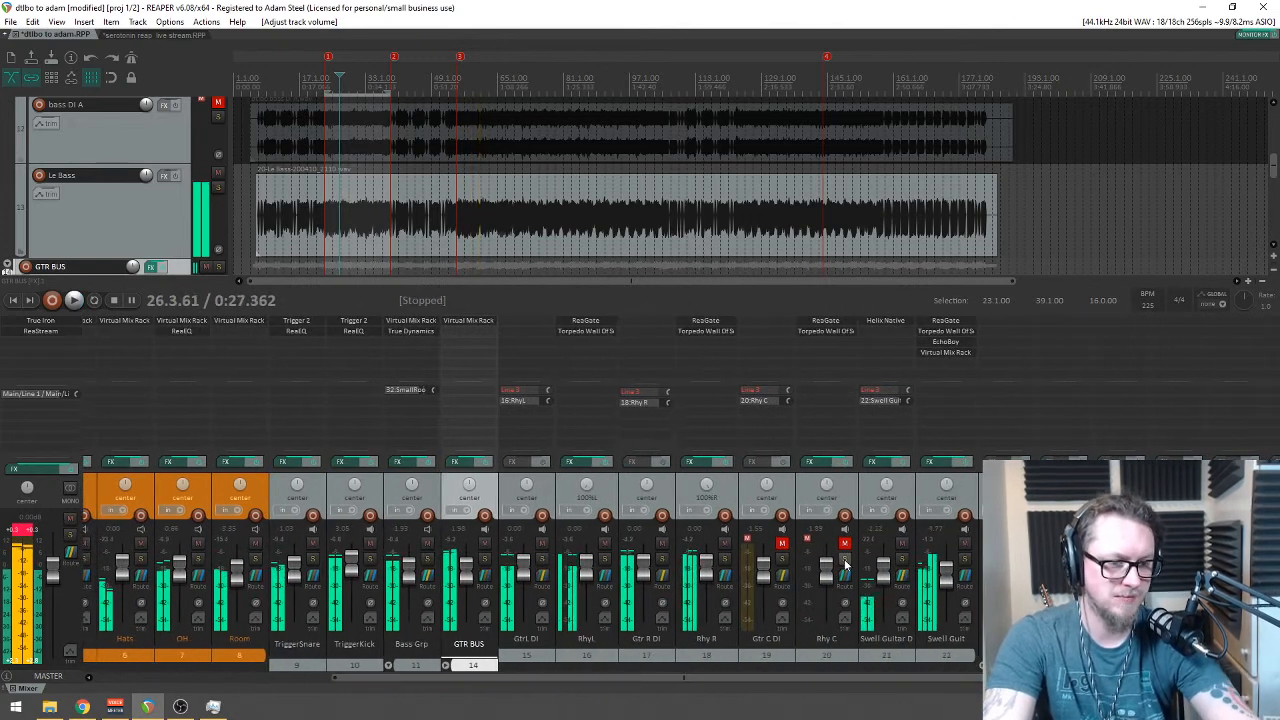
pyautogui.click(845, 559)
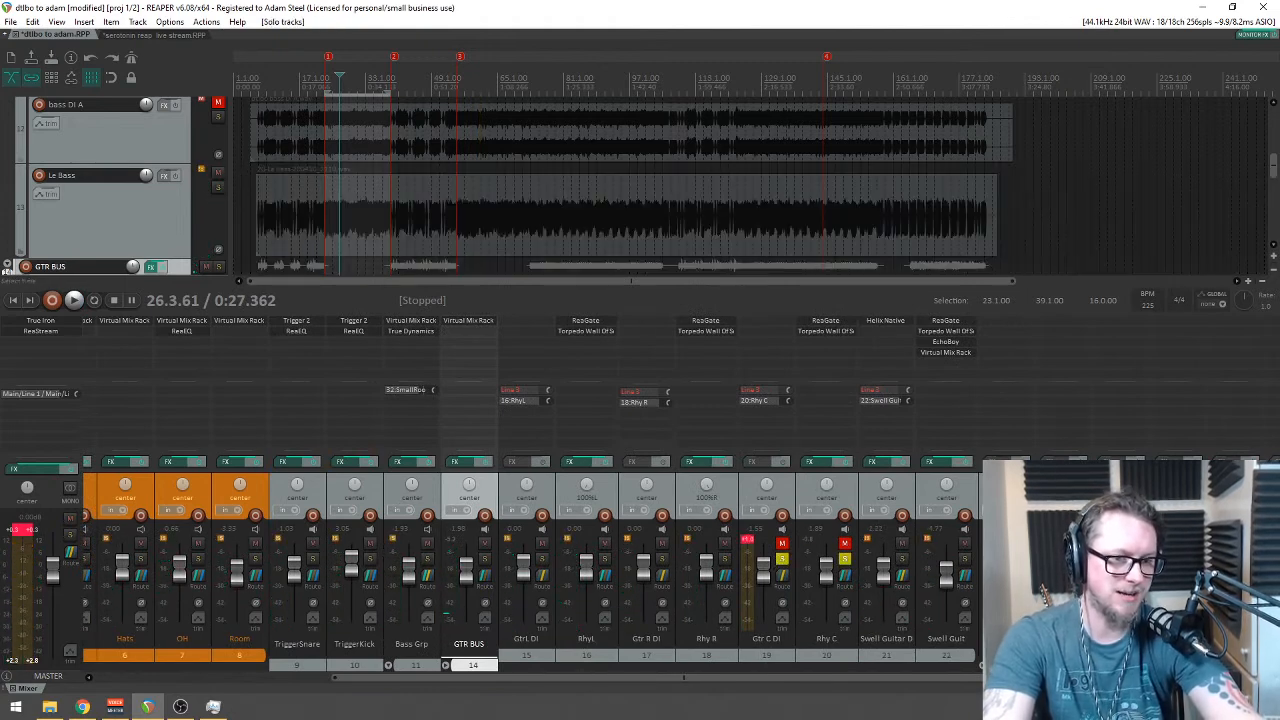
pyautogui.moveTo(1275, 172); pyautogui.dragTo(1271, 202)
pyautogui.click(534, 79)
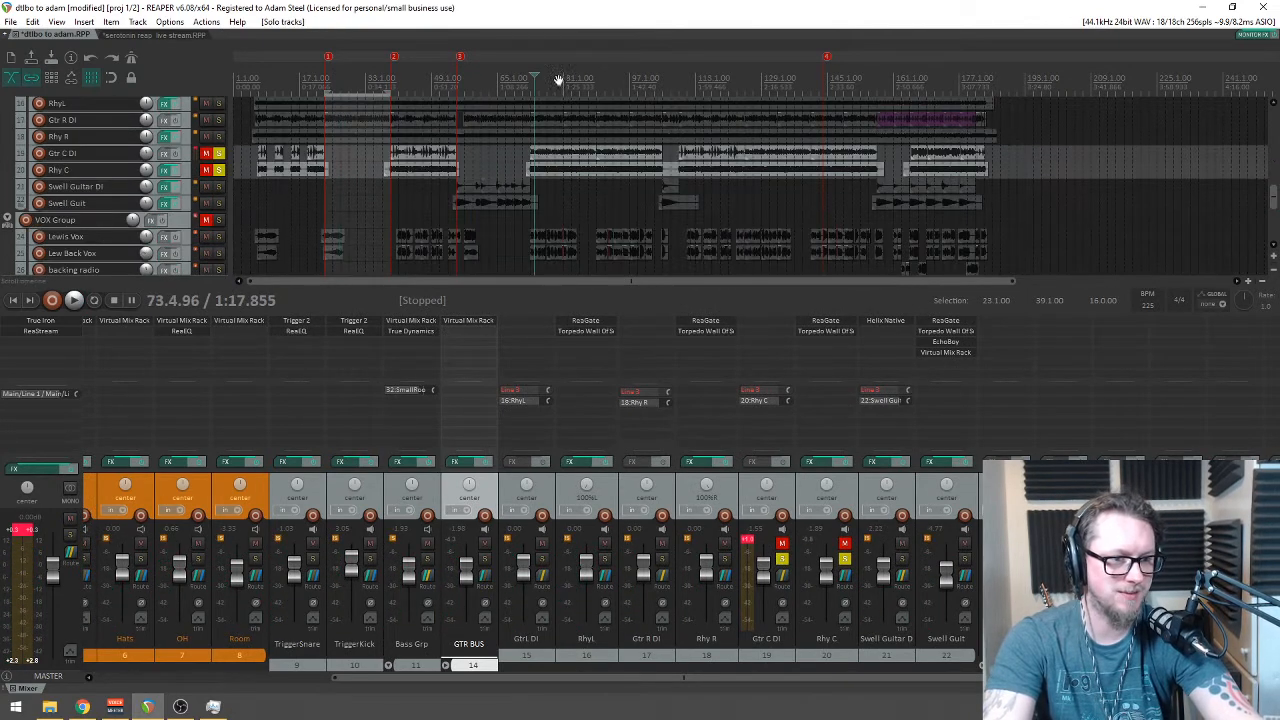
pyautogui.press('space')
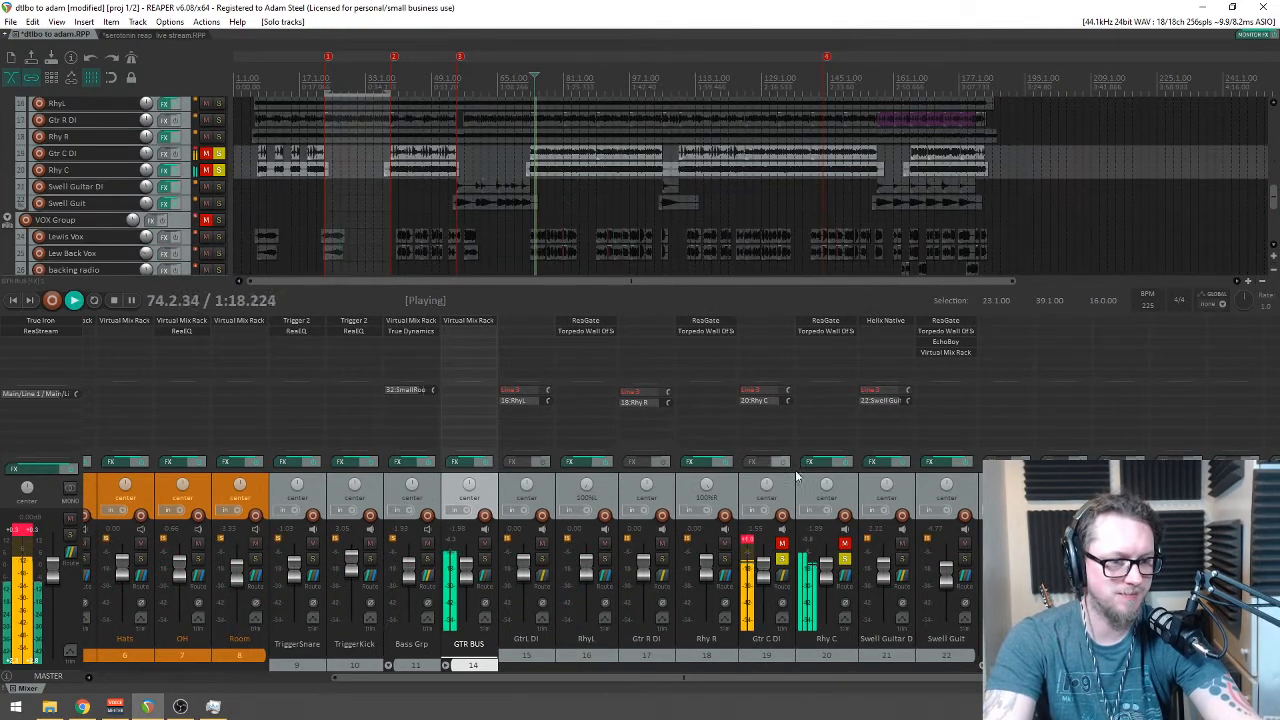
# Step: Add the VST3 Howard Benson Vocals plugin to Rhy C and turn off its Vocals, EQ, Echo and Space sections
pyautogui.doubleClick(826, 341)
pyautogui.write('hew')
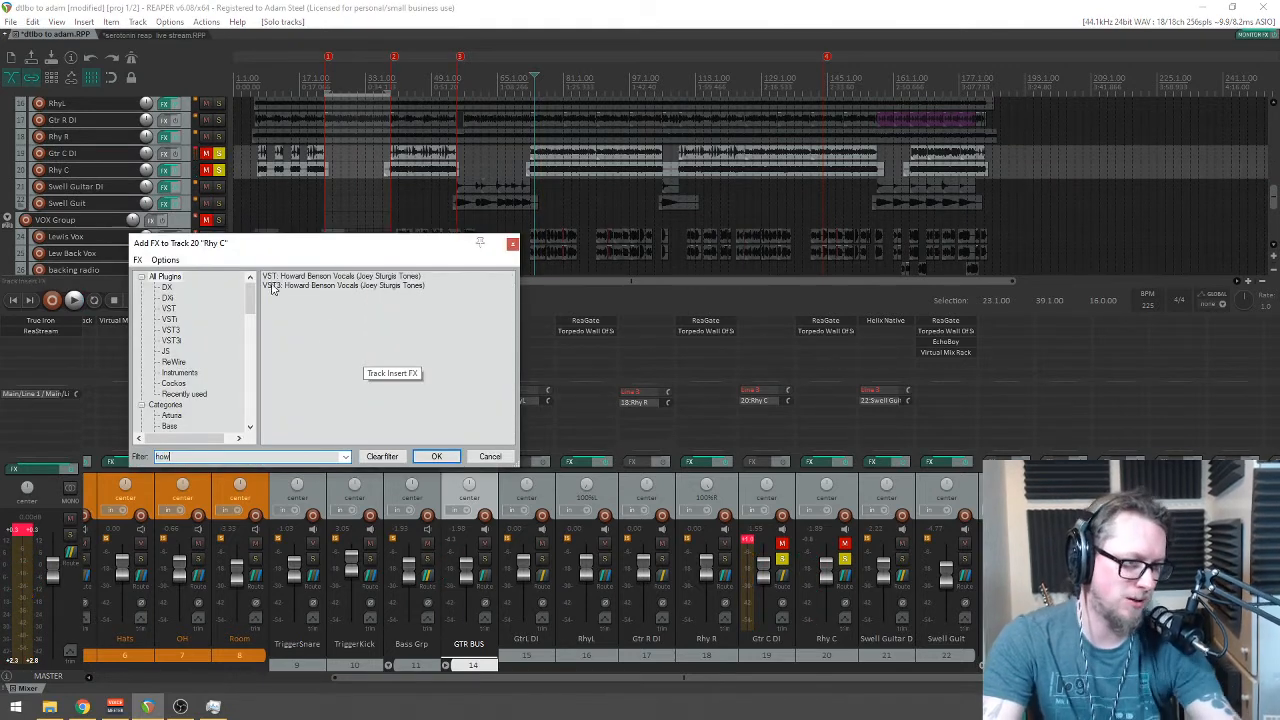
pyautogui.click(297, 287)
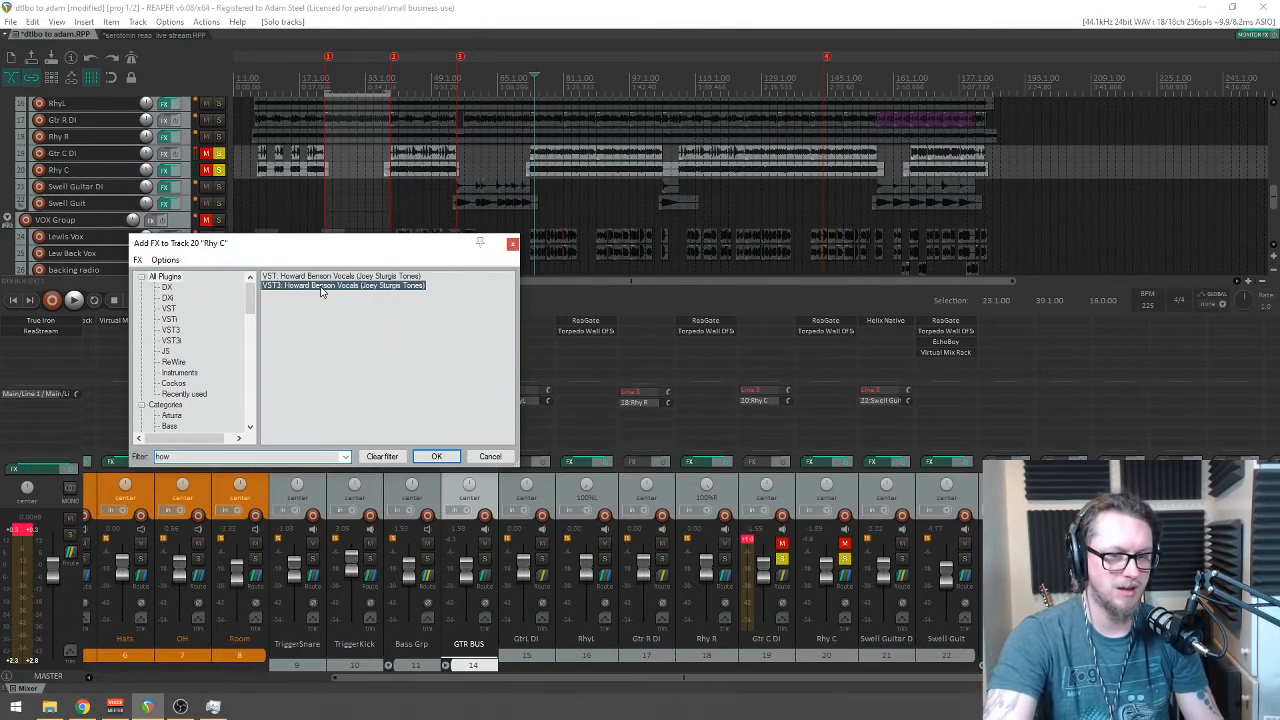
pyautogui.press('Return')
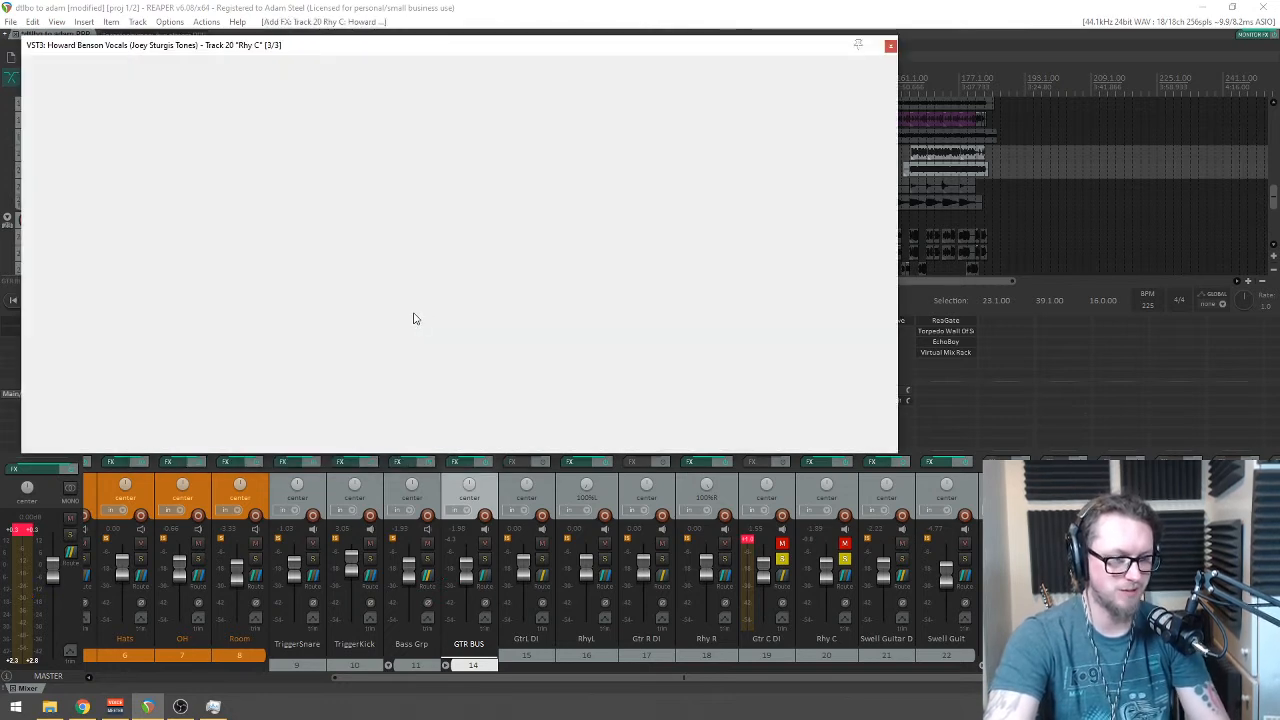
pyautogui.moveTo(346, 23); pyautogui.dragTo(440, 139)
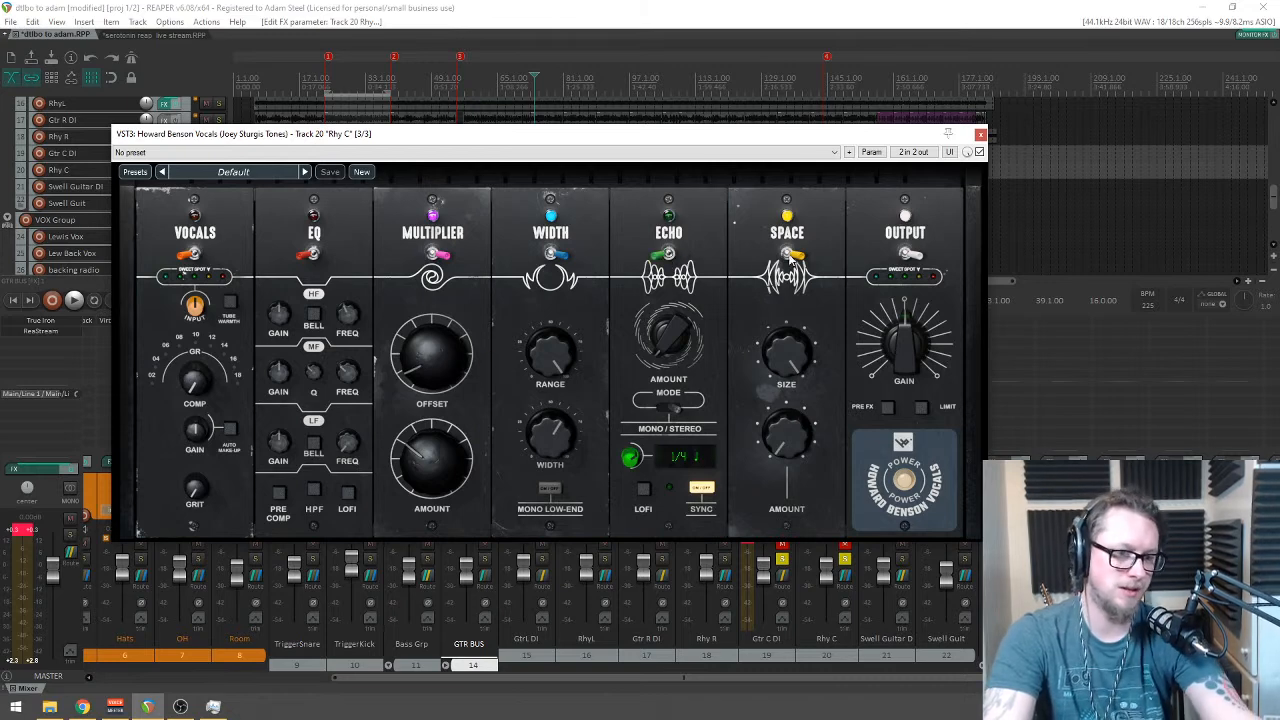
pyautogui.moveTo(668, 140); pyautogui.dragTo(744, 139)
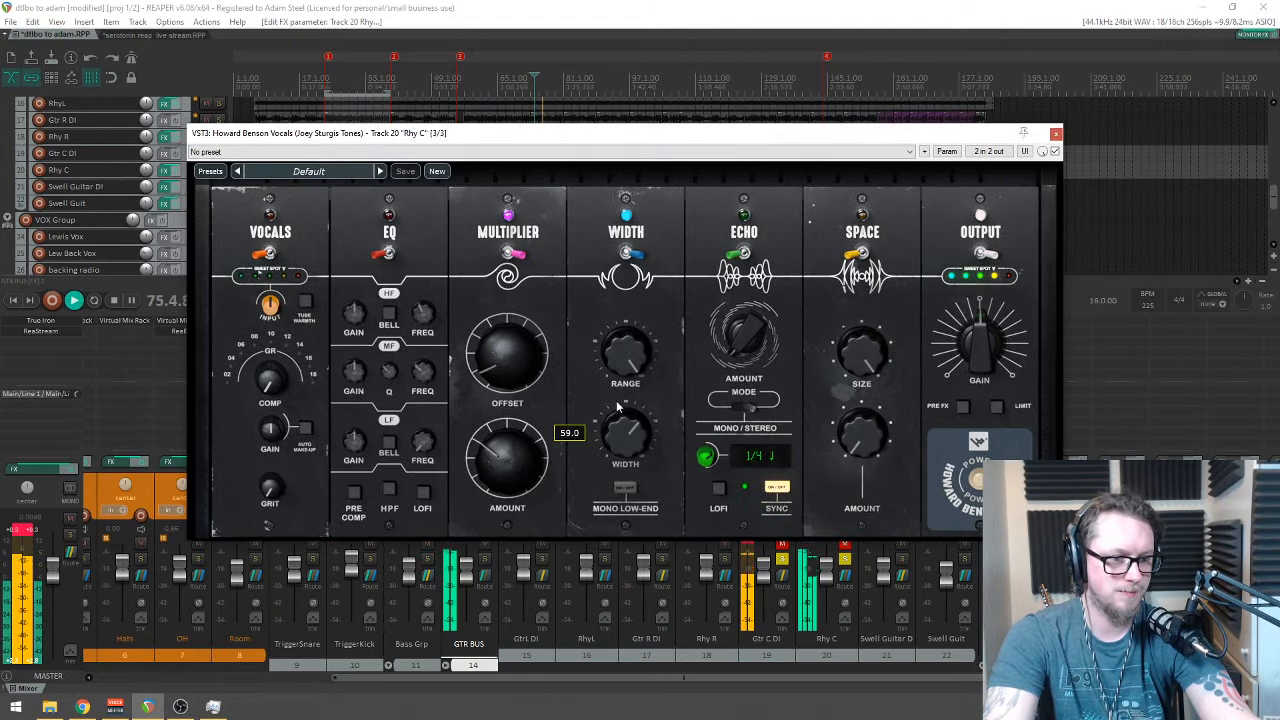
# Step: Adjust the Width section's range and width, raise the Multiplier amount, and lower the output gain in Howard Benson Vocals
pyautogui.moveTo(624, 384); pyautogui.dragTo(622, 399)
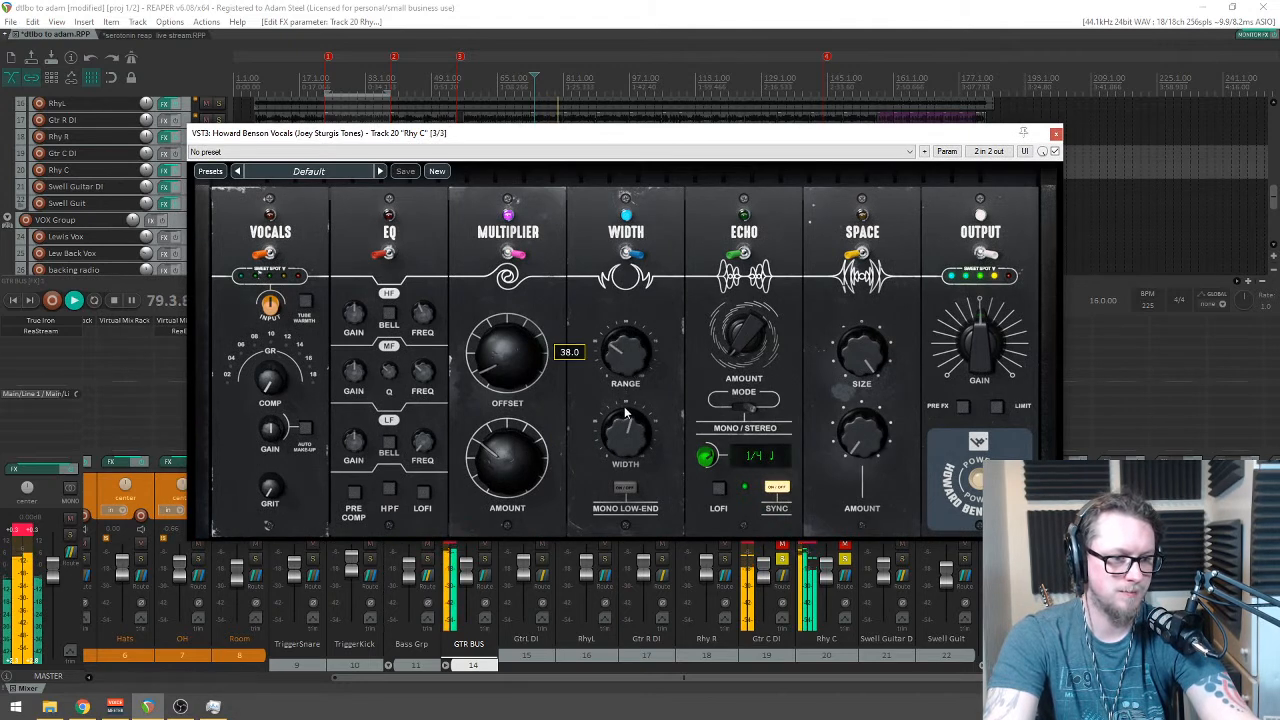
pyautogui.moveTo(631, 448)
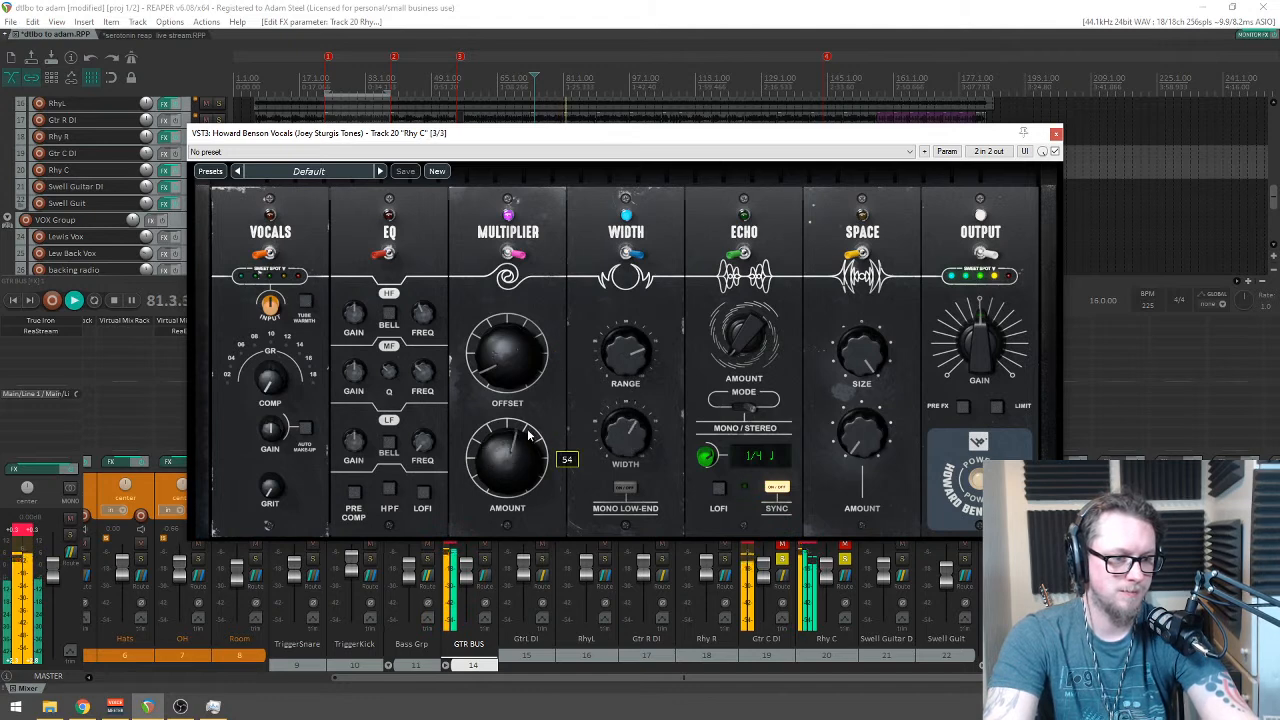
pyautogui.moveTo(941, 372); pyautogui.dragTo(962, 350)
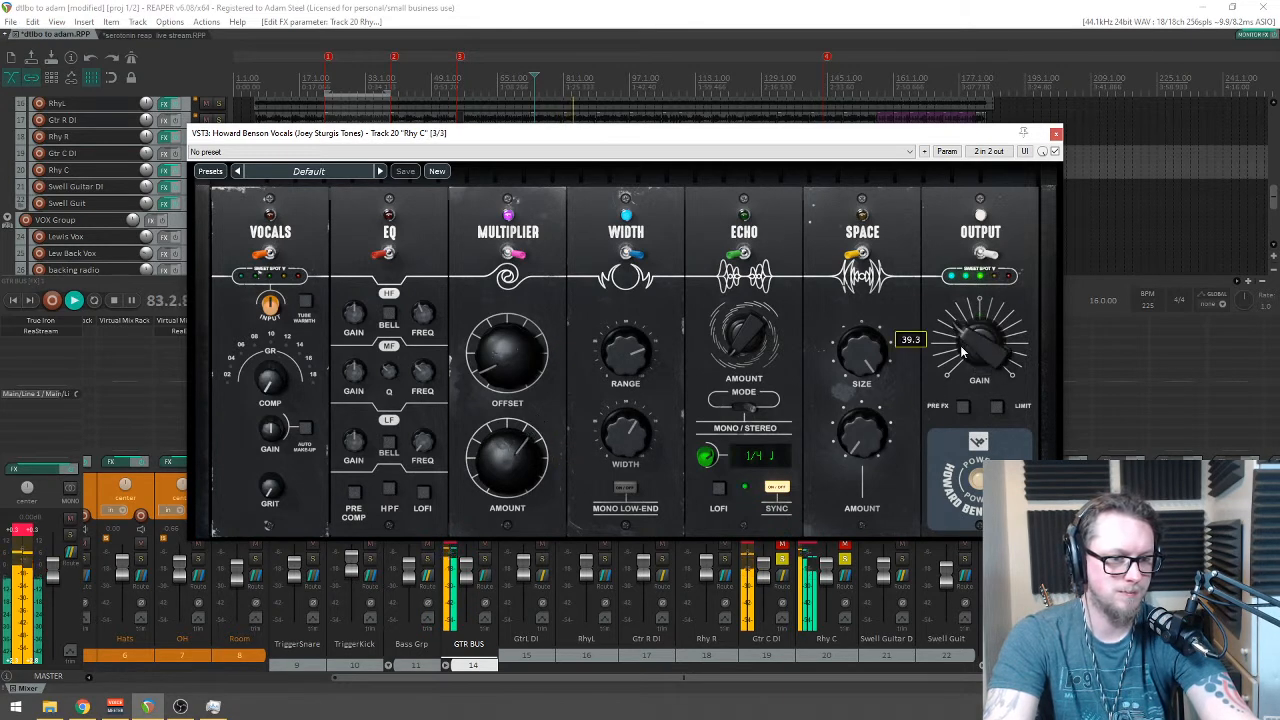
# Step: Stop playback and also solo the Gtr L DI, RhyL, Gtr R DI and Rhy R tracks alongside the centre guitar
pyautogui.moveTo(843, 138); pyautogui.dragTo(1279, 43)
pyautogui.press('space')
pyautogui.moveTo(731, 565); pyautogui.dragTo(548, 562)
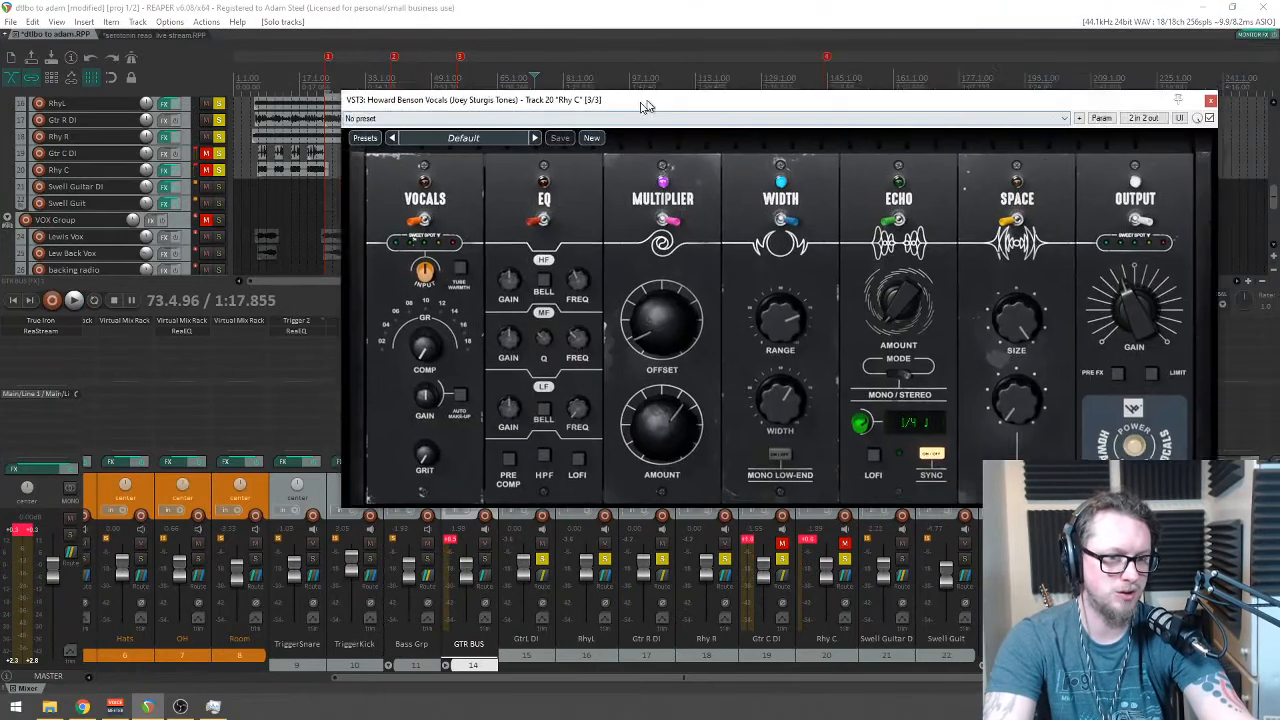
# Step: Play the soloed guitars from about bar 73 and fine-tune the output gain in Howard Benson Vocals
pyautogui.moveTo(1050, 40); pyautogui.dragTo(656, 106)
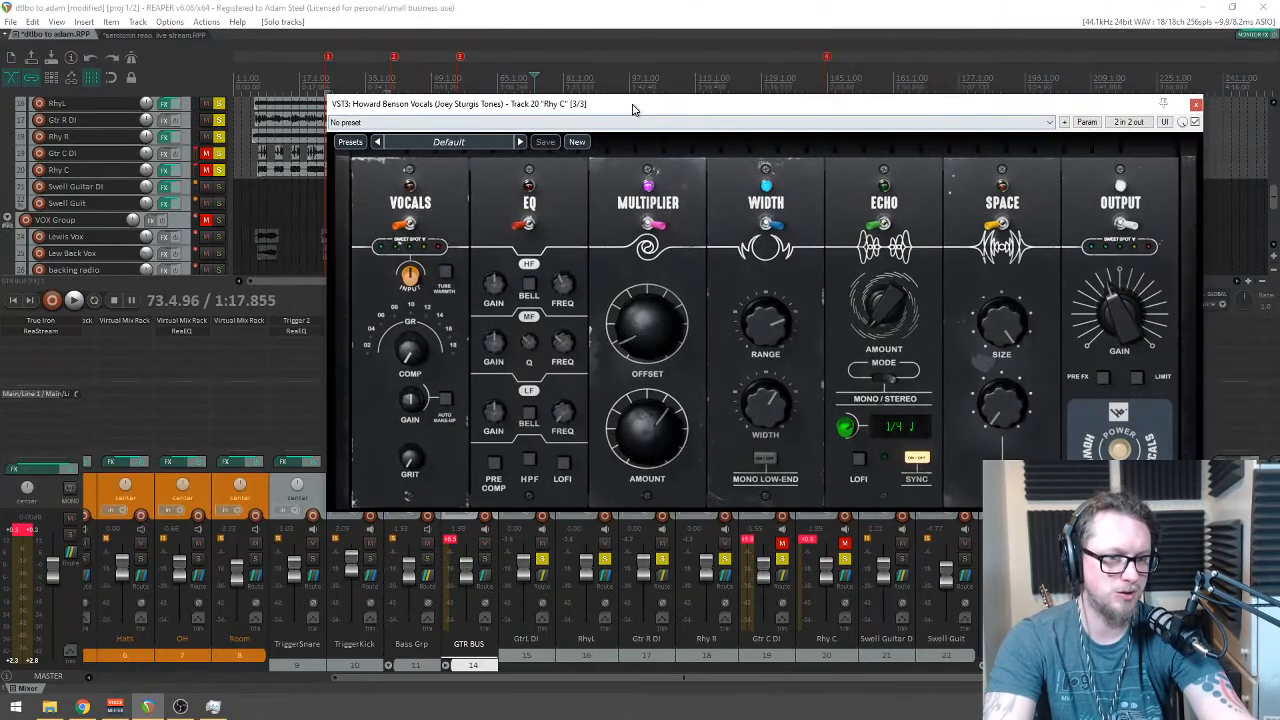
pyautogui.press('space')
pyautogui.moveTo(1118, 353); pyautogui.dragTo(1120, 328)
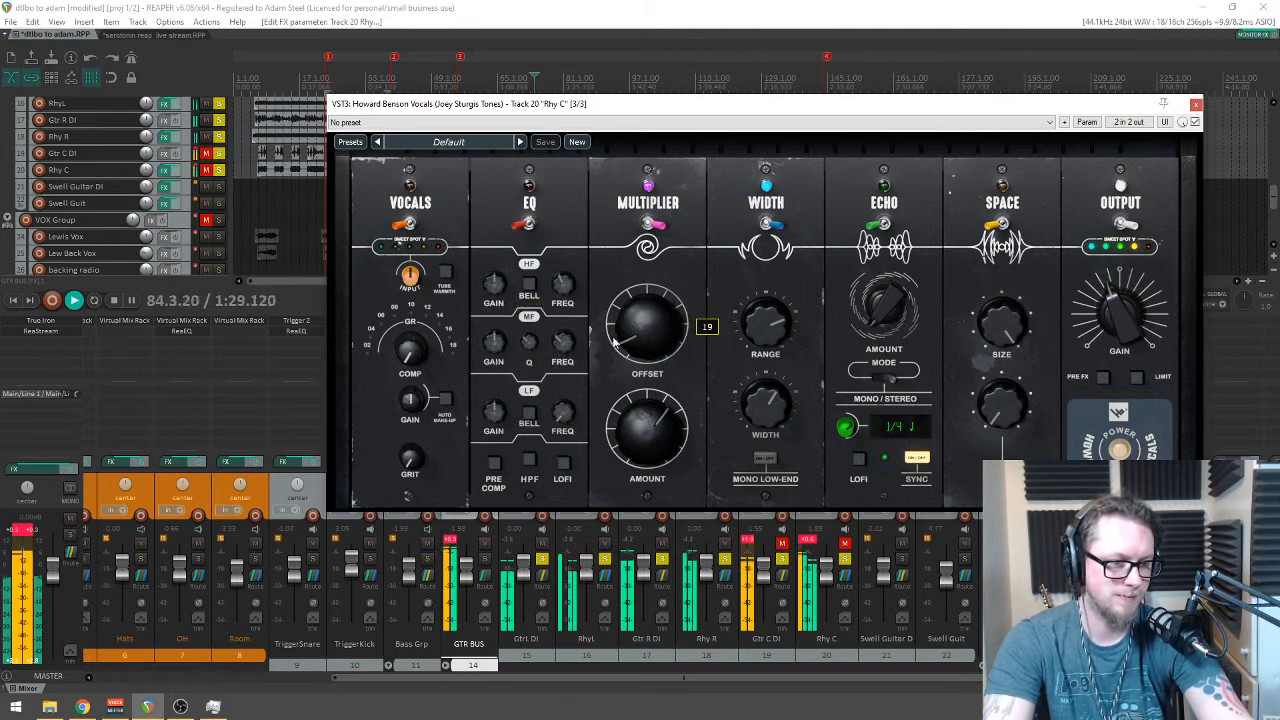
pyautogui.moveTo(960, 112); pyautogui.dragTo(900, 245)
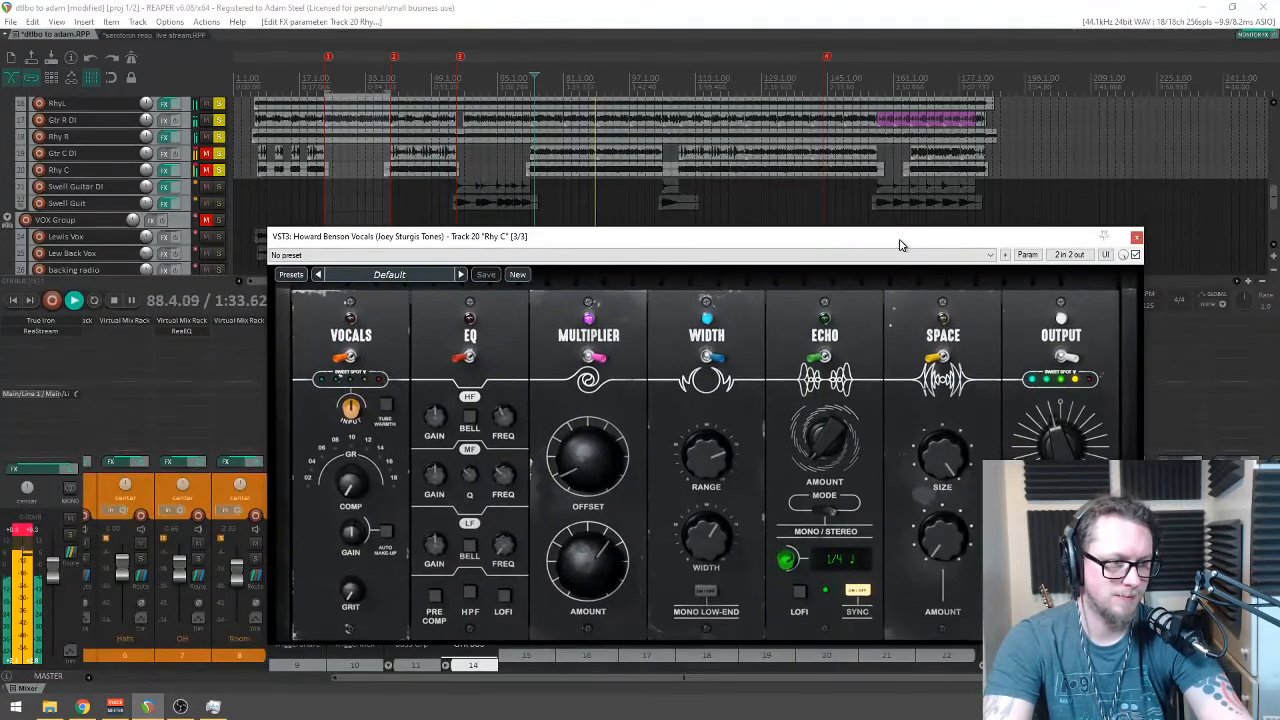
# Step: Play the soloed guitars from about bar 110 and again from bar 108, checking the output gain in Howard Benson Vocals
pyautogui.click(686, 82)
pyautogui.scroll(3, 686, 82)
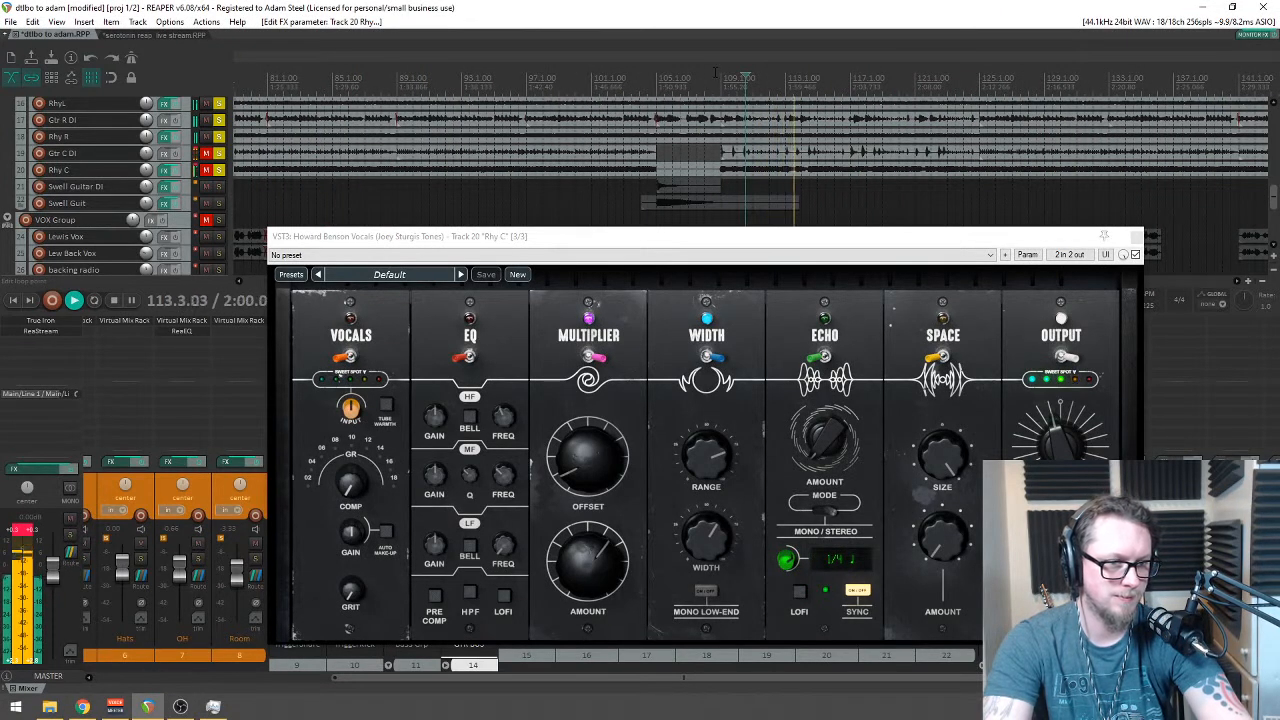
pyautogui.moveTo(1053, 404)
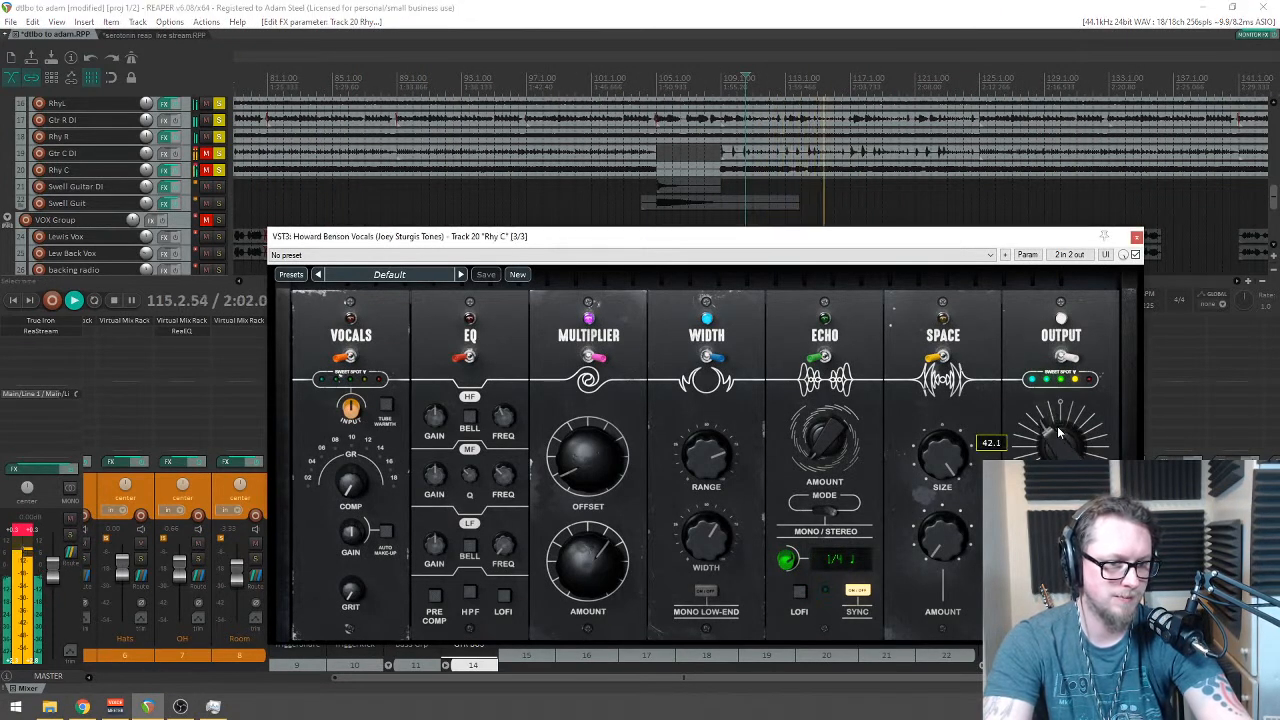
pyautogui.scroll(2, 1057, 426)
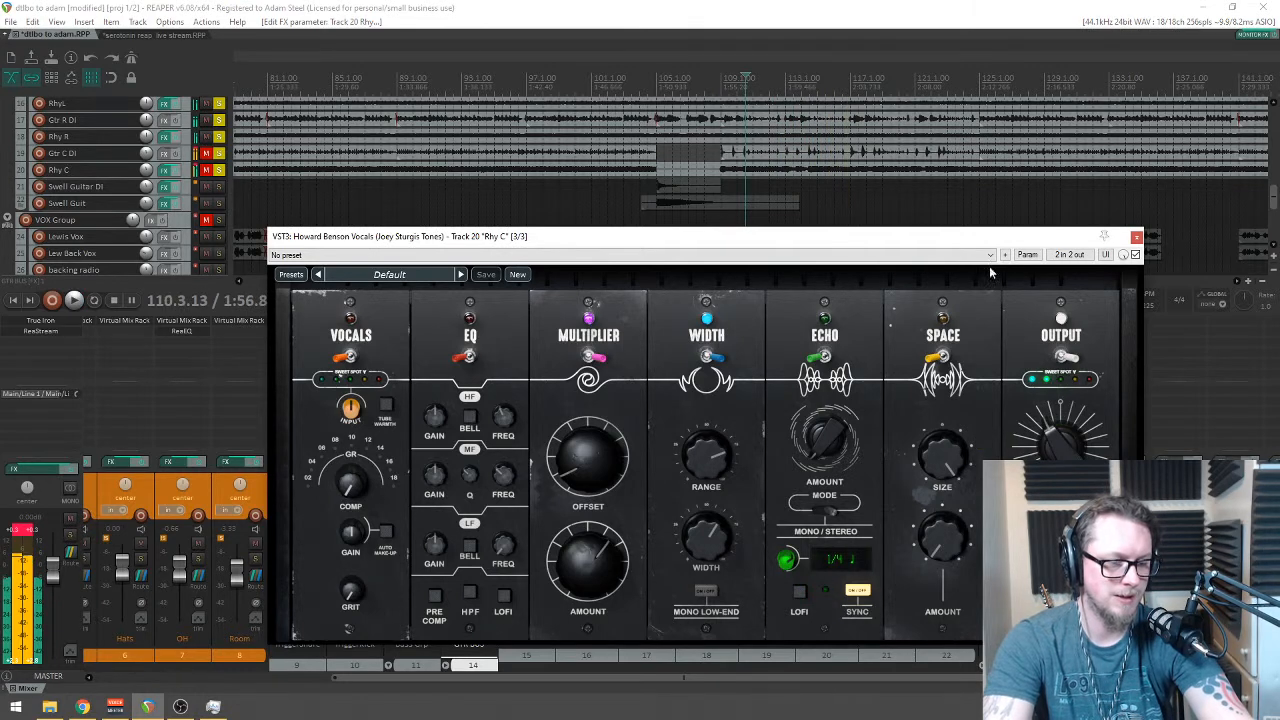
pyautogui.click(705, 70)
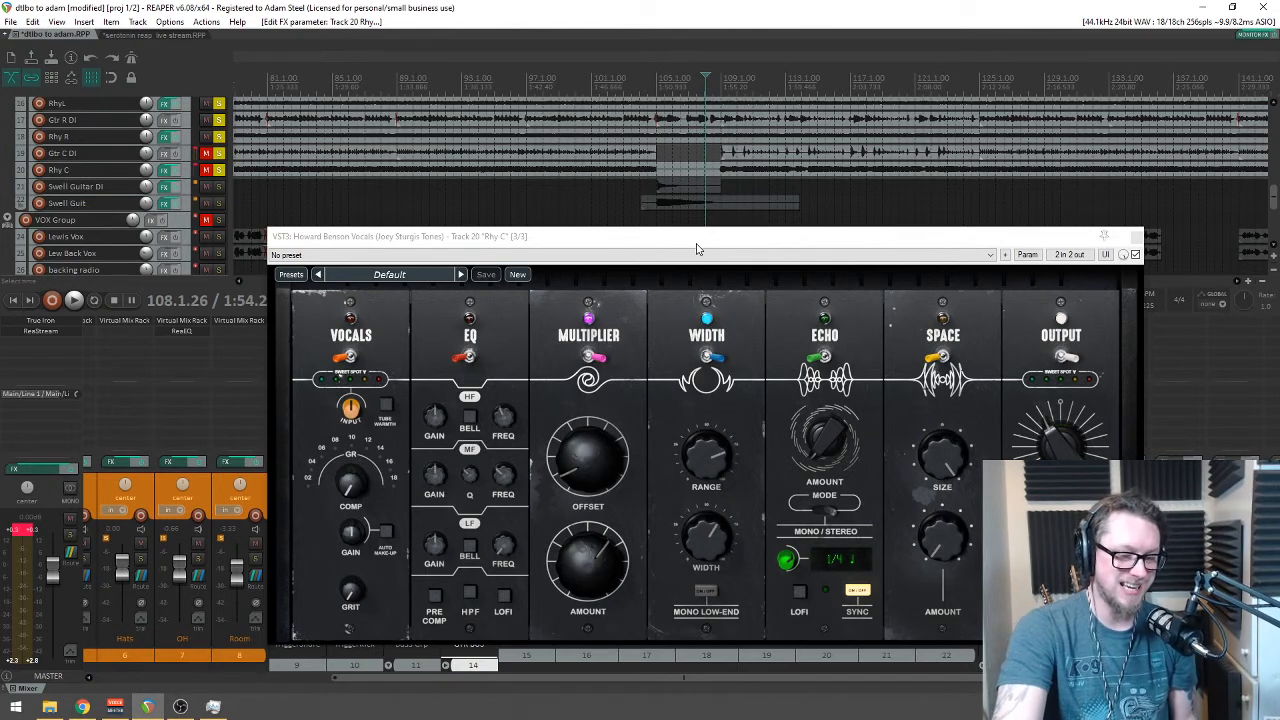
pyautogui.press('space')
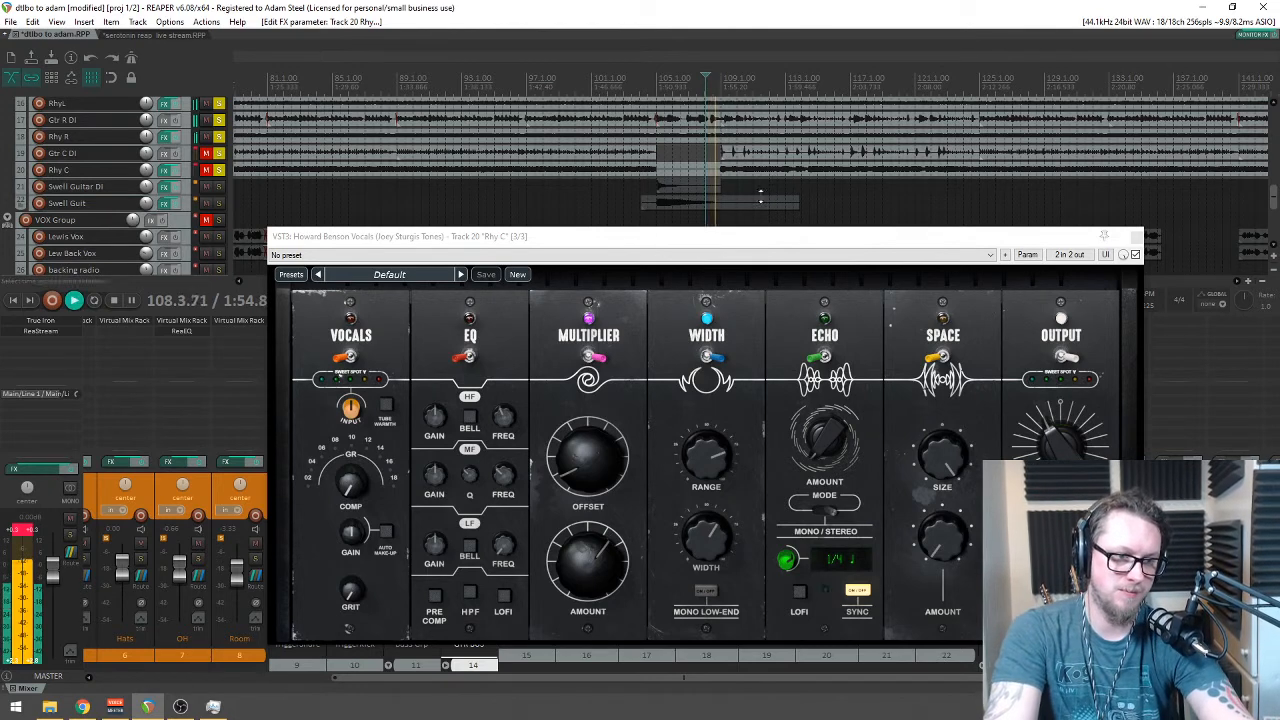
pyautogui.moveTo(1037, 405)
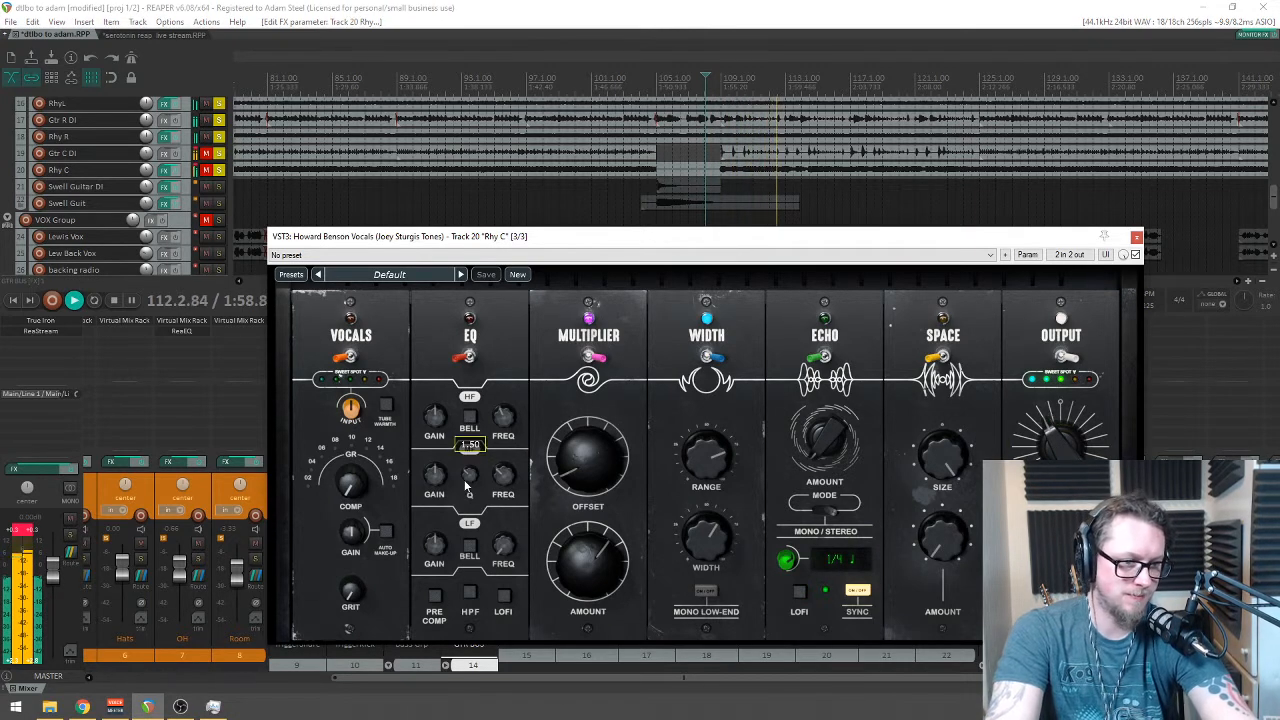
# Step: Turn on the plugin's EQ section with its HPF enabled, check it in playback and close the Rhy C plugin window
pyautogui.click(464, 360)
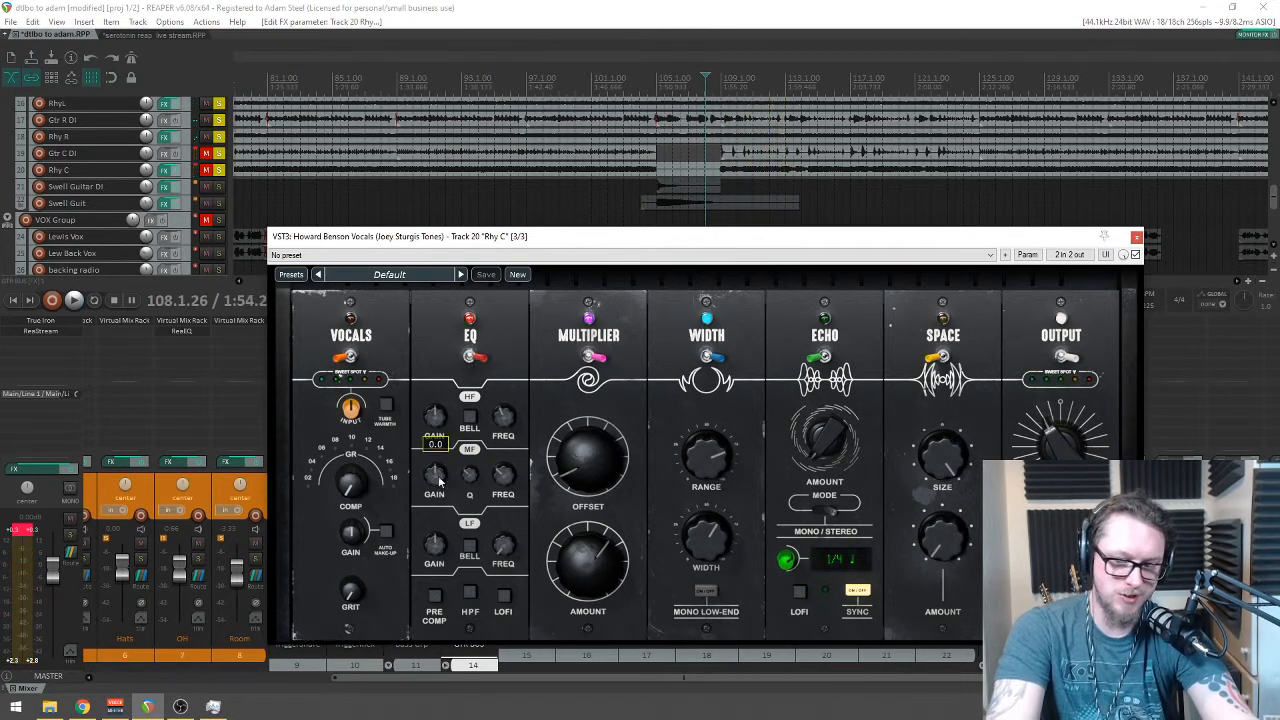
pyautogui.moveTo(438, 491)
pyautogui.press('space')
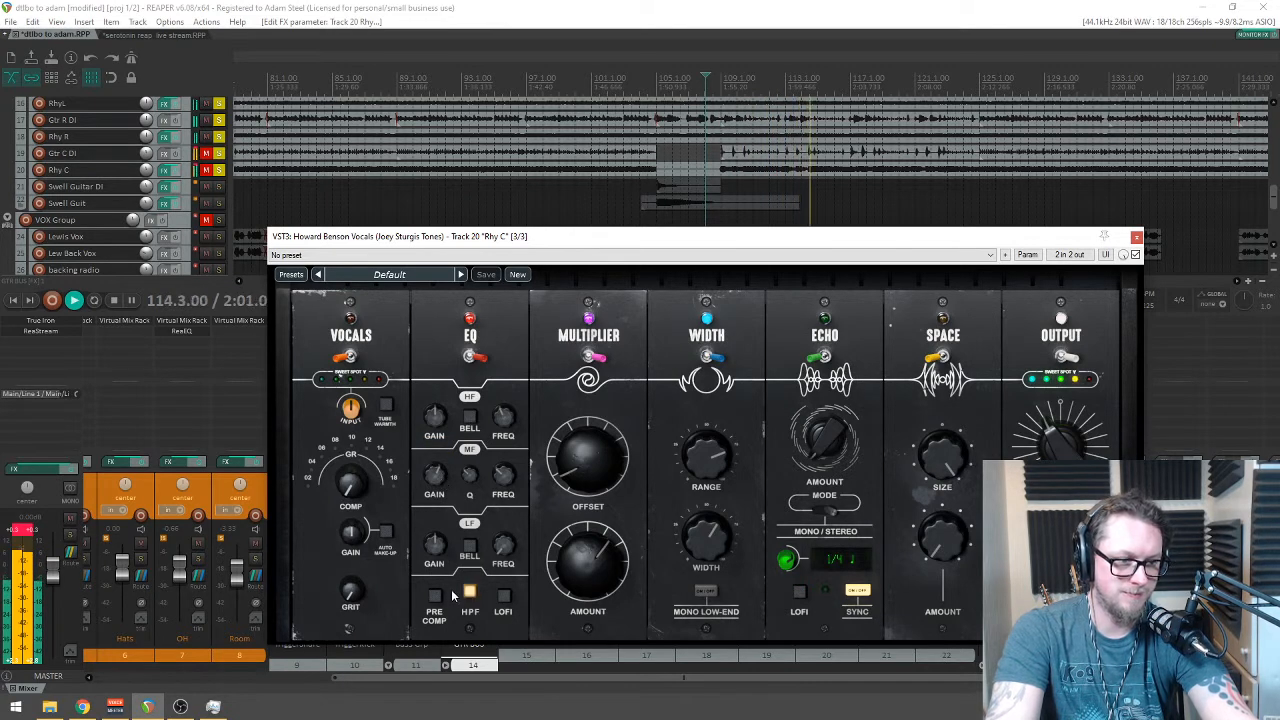
pyautogui.moveTo(644, 237); pyautogui.dragTo(587, 223)
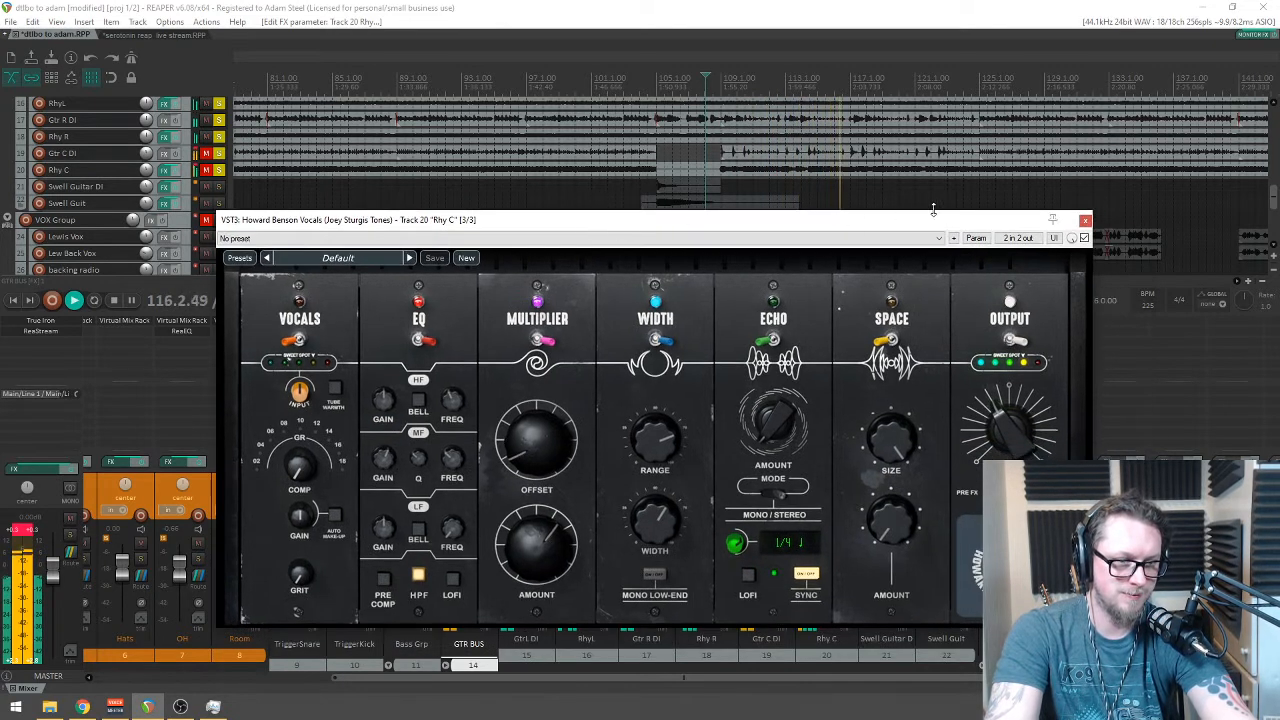
pyautogui.click(1085, 220)
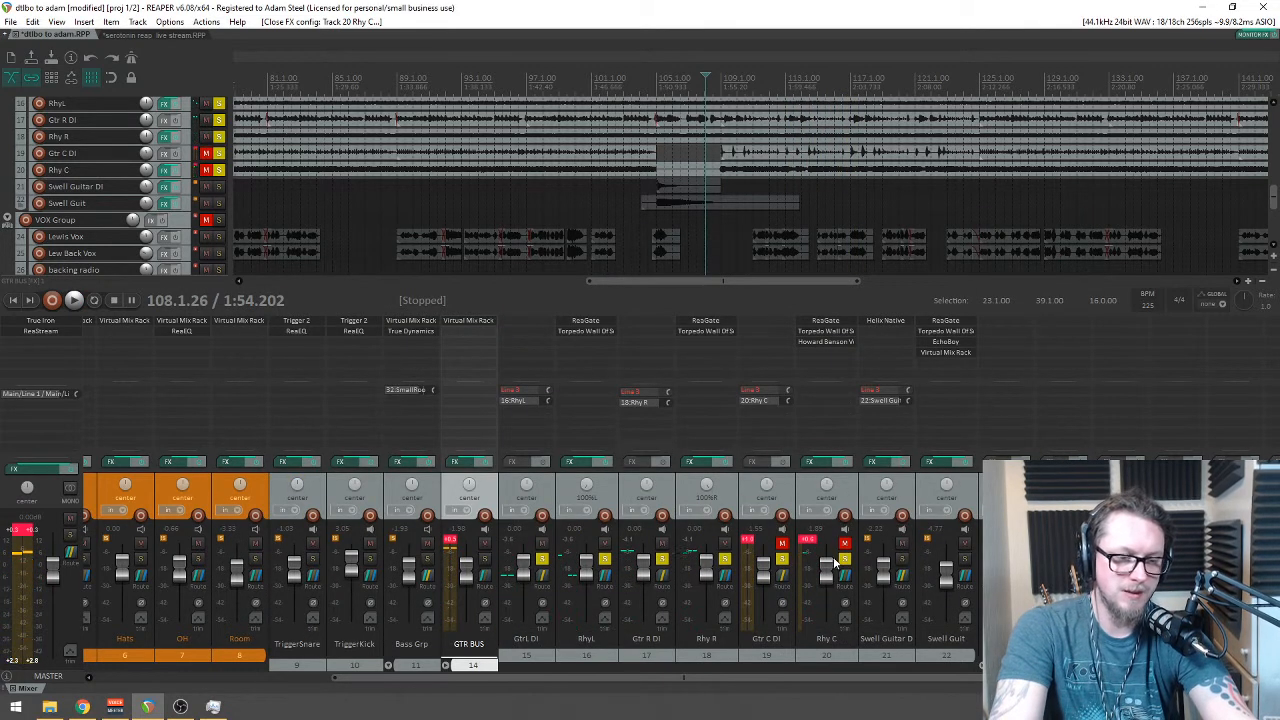
# Step: Unmute Gtr C DI and Rhy C and clear the solos on all guitar tracks
pyautogui.click(790, 568)
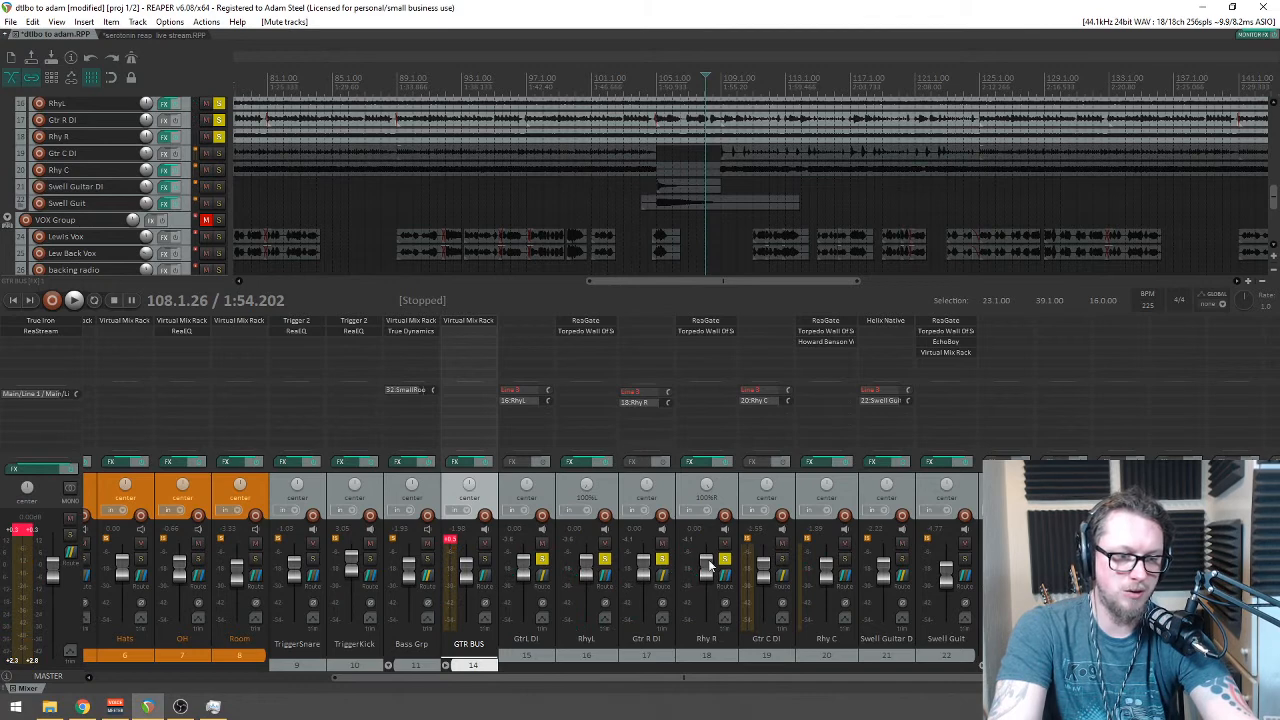
pyautogui.moveTo(725, 560); pyautogui.dragTo(545, 546)
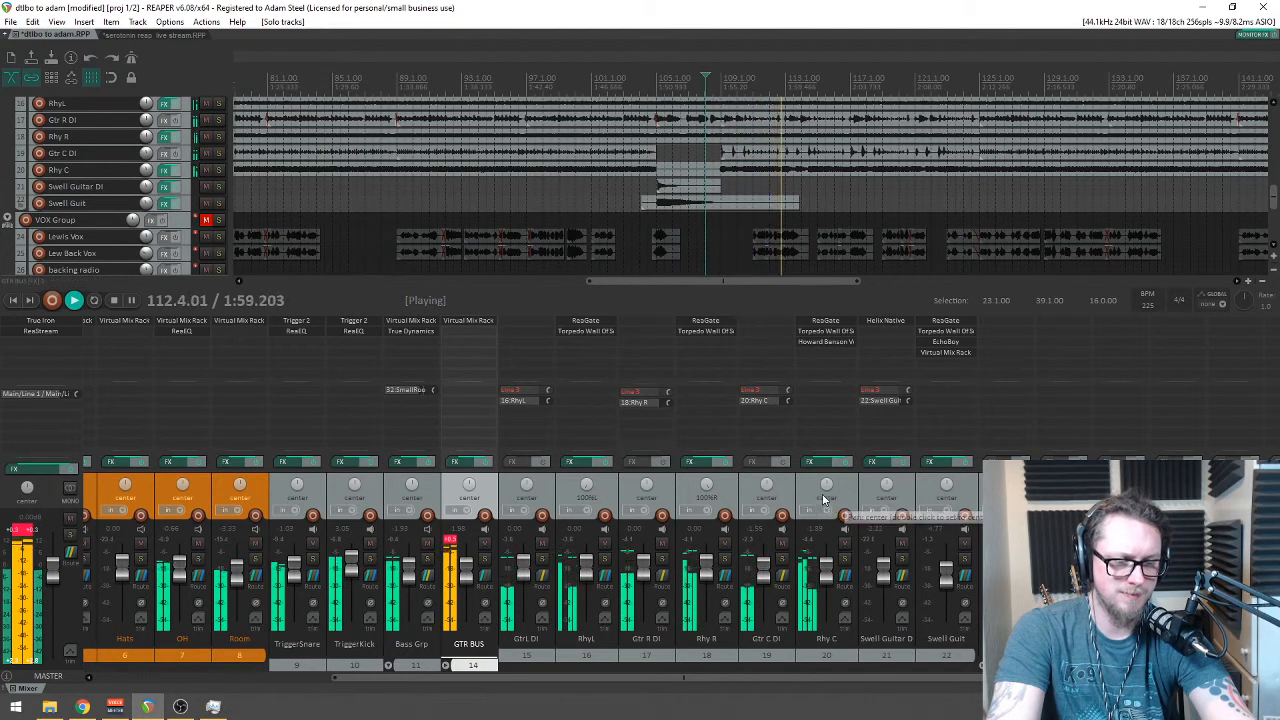
# Step: Listen to the DRUMS group on its own during playback, then return to the full mix
pyautogui.moveTo(701, 679); pyautogui.dragTo(389, 679)
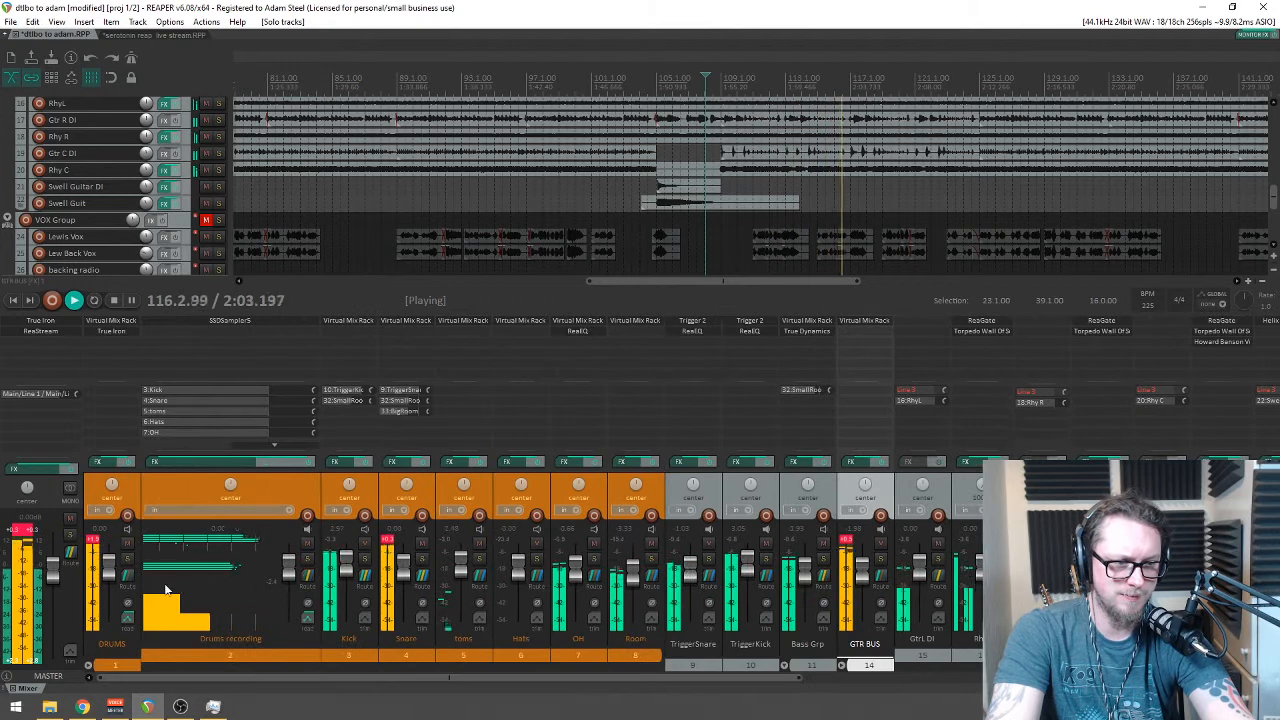
pyautogui.click(128, 561)
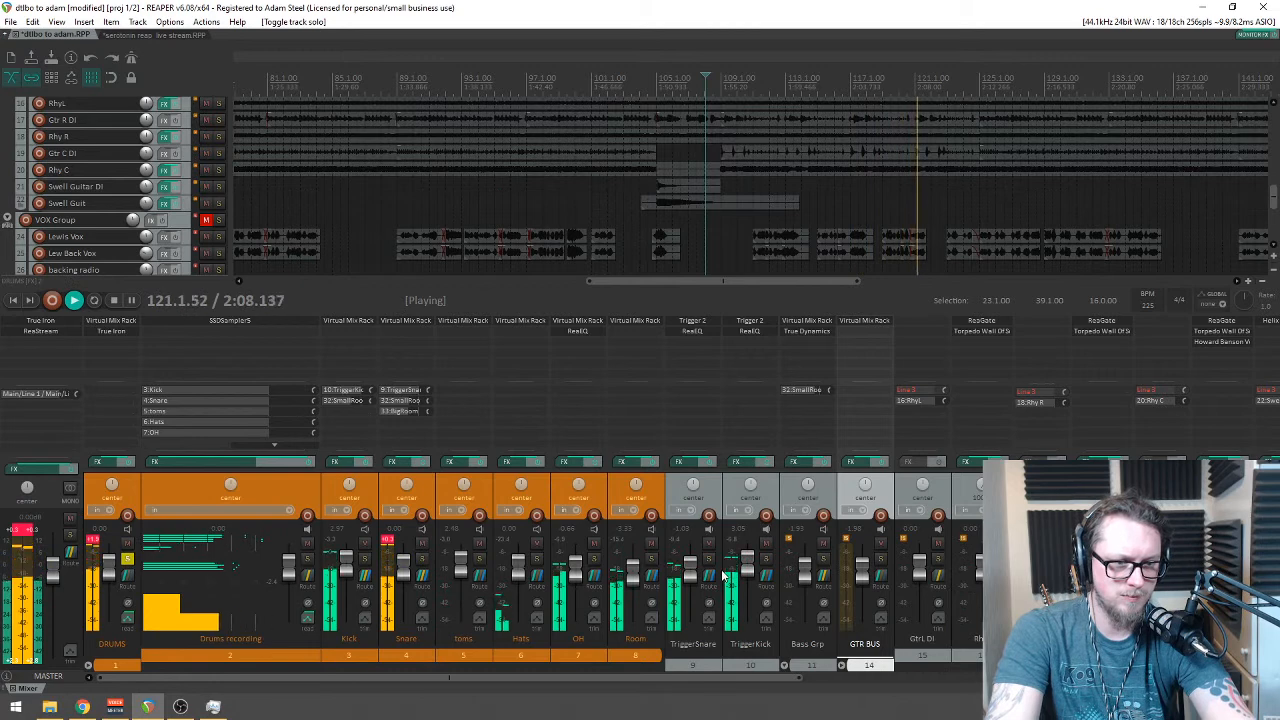
pyautogui.click(127, 560)
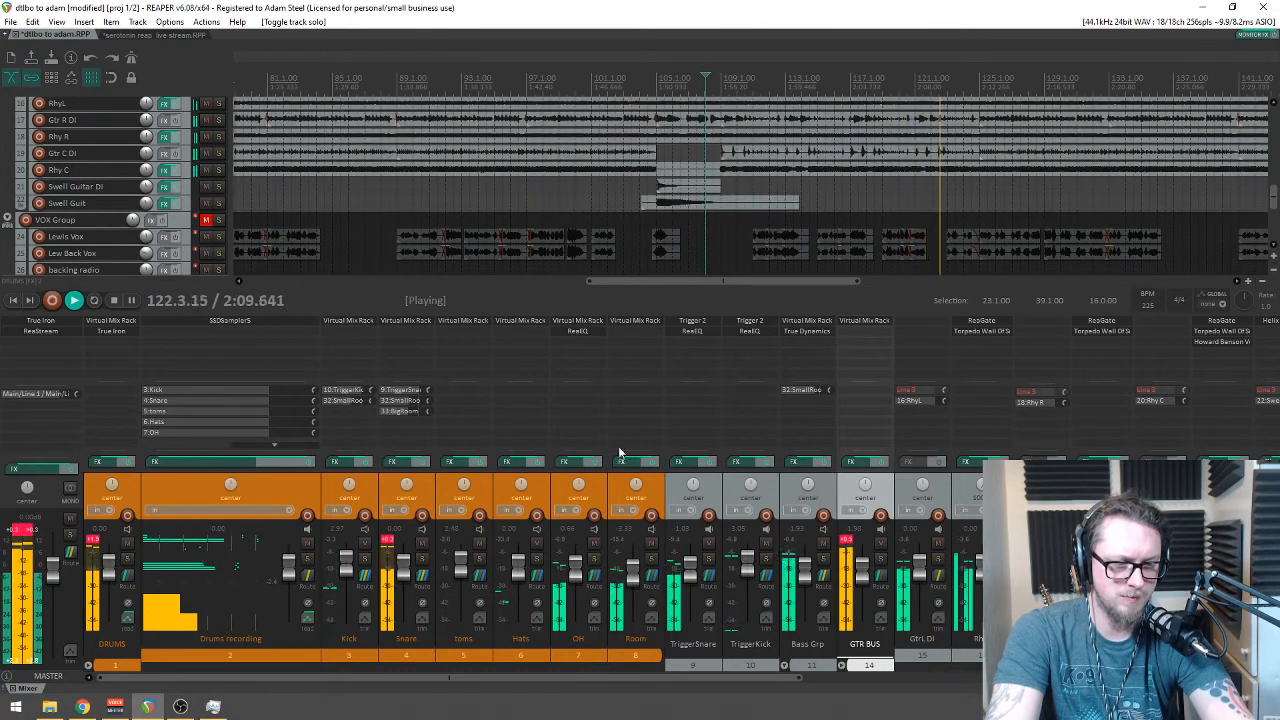
# Step: Solo Bass Grp, stop playback and add the Cockos ReaEQ plugin to the group
pyautogui.click(823, 561)
pyautogui.press('space')
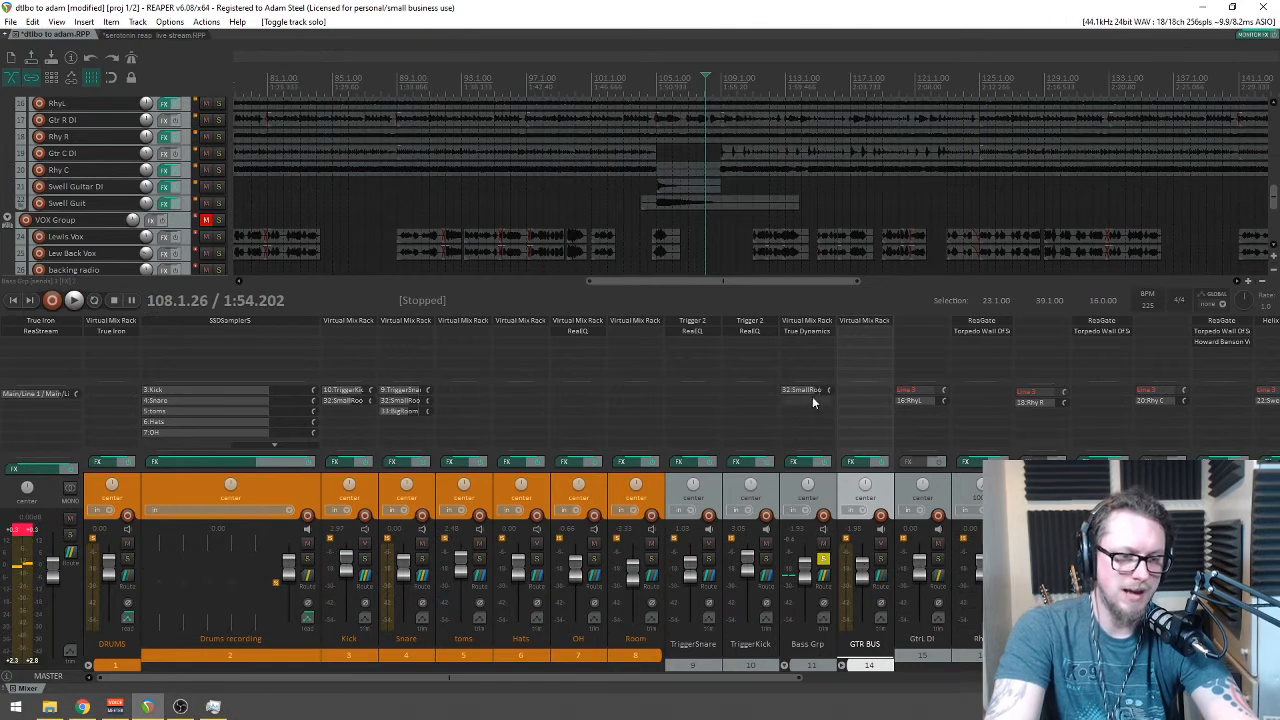
pyautogui.doubleClick(812, 346)
pyautogui.write('eq')
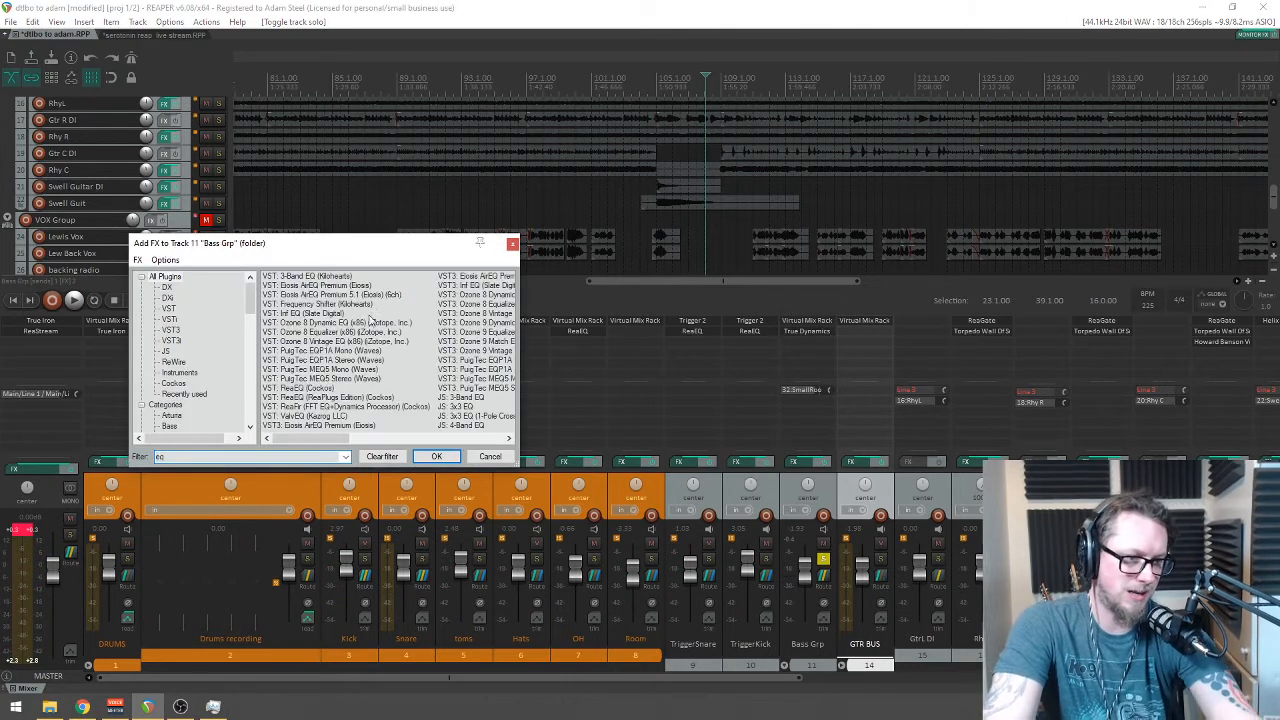
pyautogui.doubleClick(296, 389)
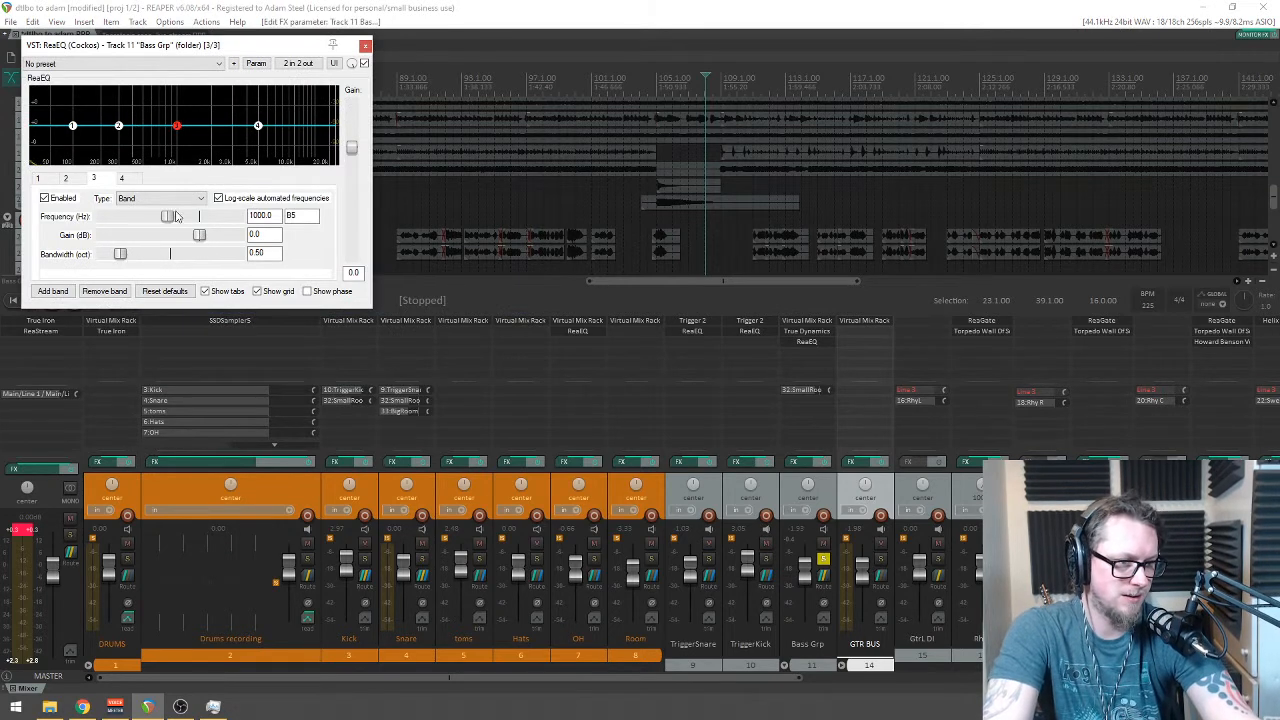
# Step: Cut band 3 of the bass EQ by 7.8 dB at 10411 Hz with 0.22 octave bandwidth, and unsolo Bass Grp
pyautogui.press('space')
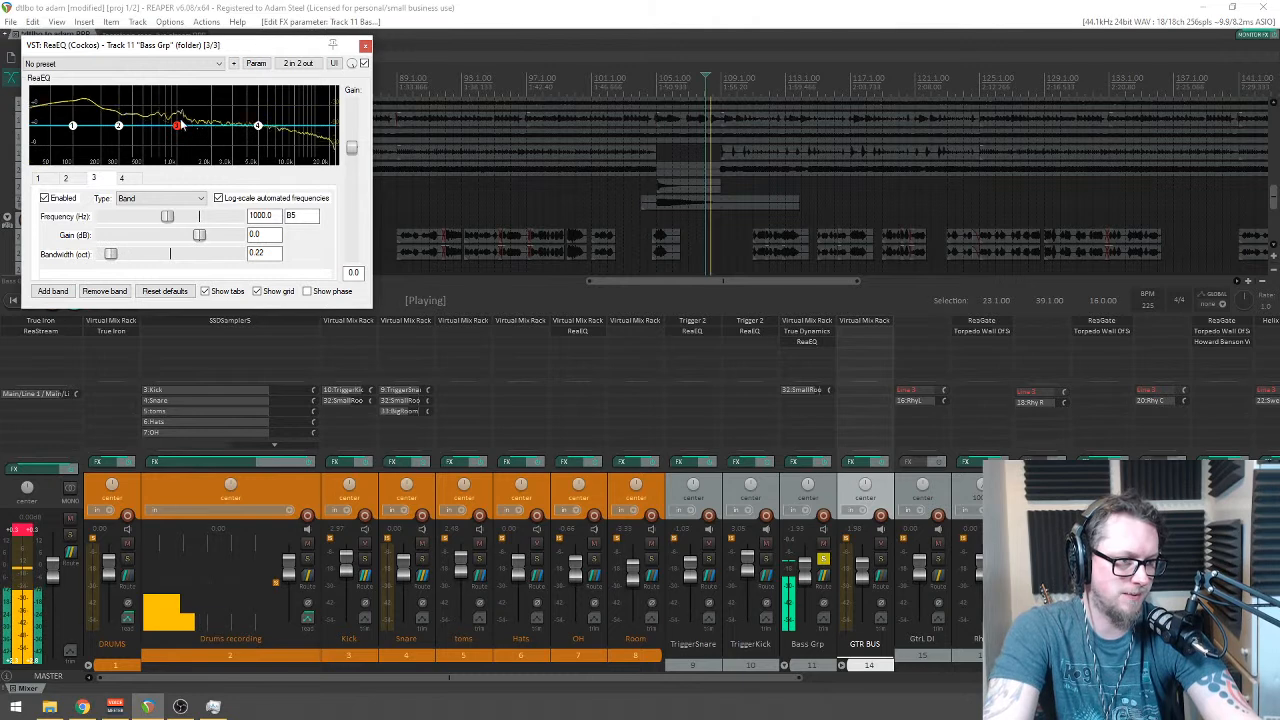
pyautogui.moveTo(177, 125); pyautogui.dragTo(296, 155)
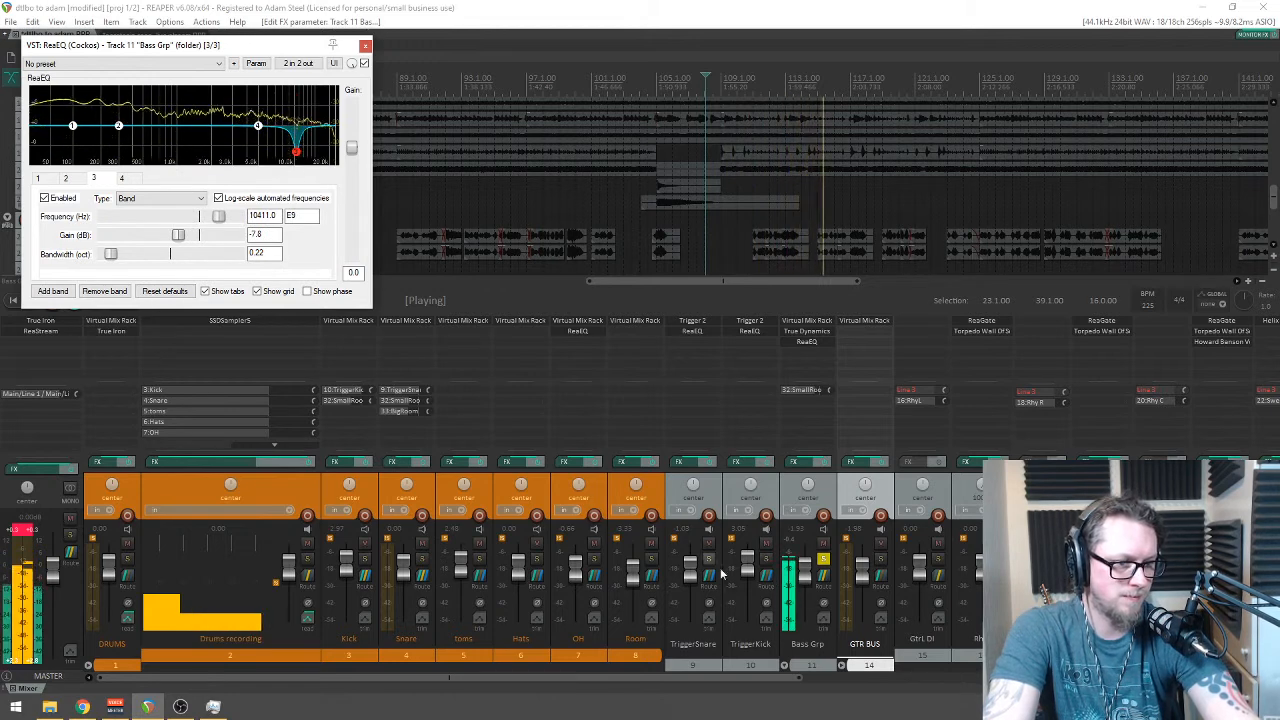
pyautogui.click(822, 559)
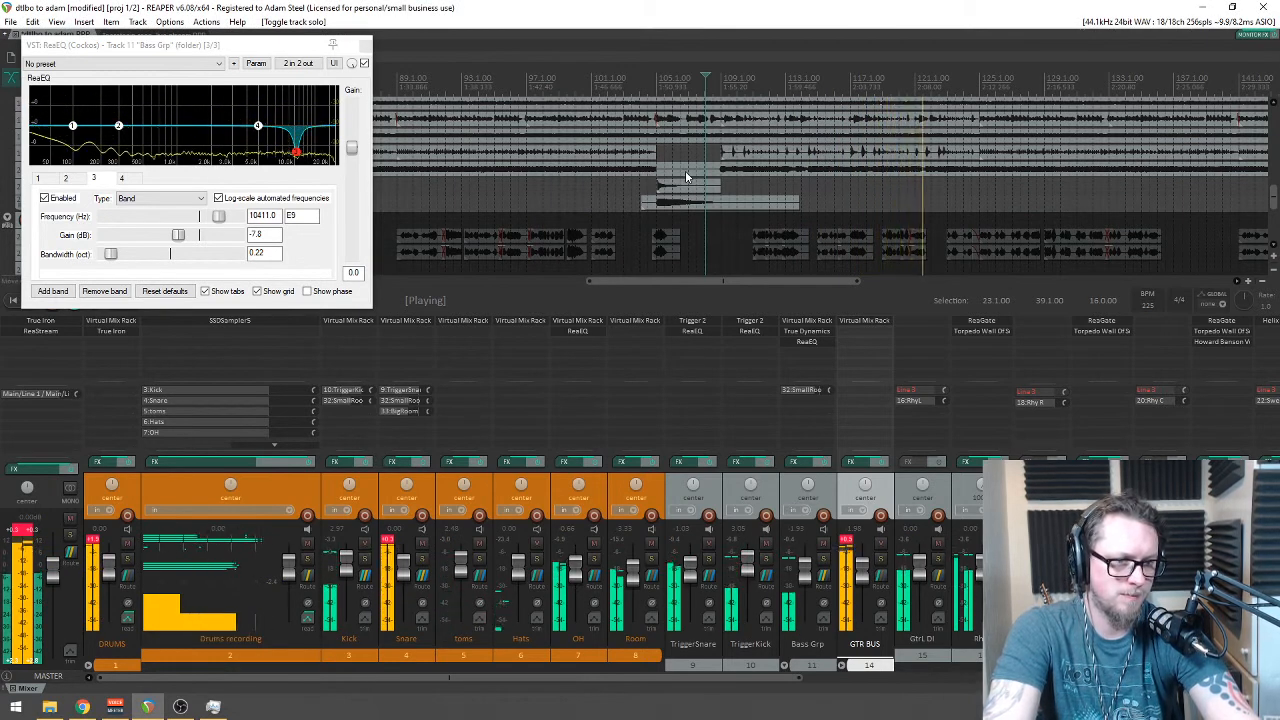
# Step: Boost band 2 of the bass EQ by 1.4 dB at about 1553 Hz and close ReaEQ
pyautogui.moveTo(258, 128)
pyautogui.moveTo(258, 128); pyautogui.dragTo(203, 126)
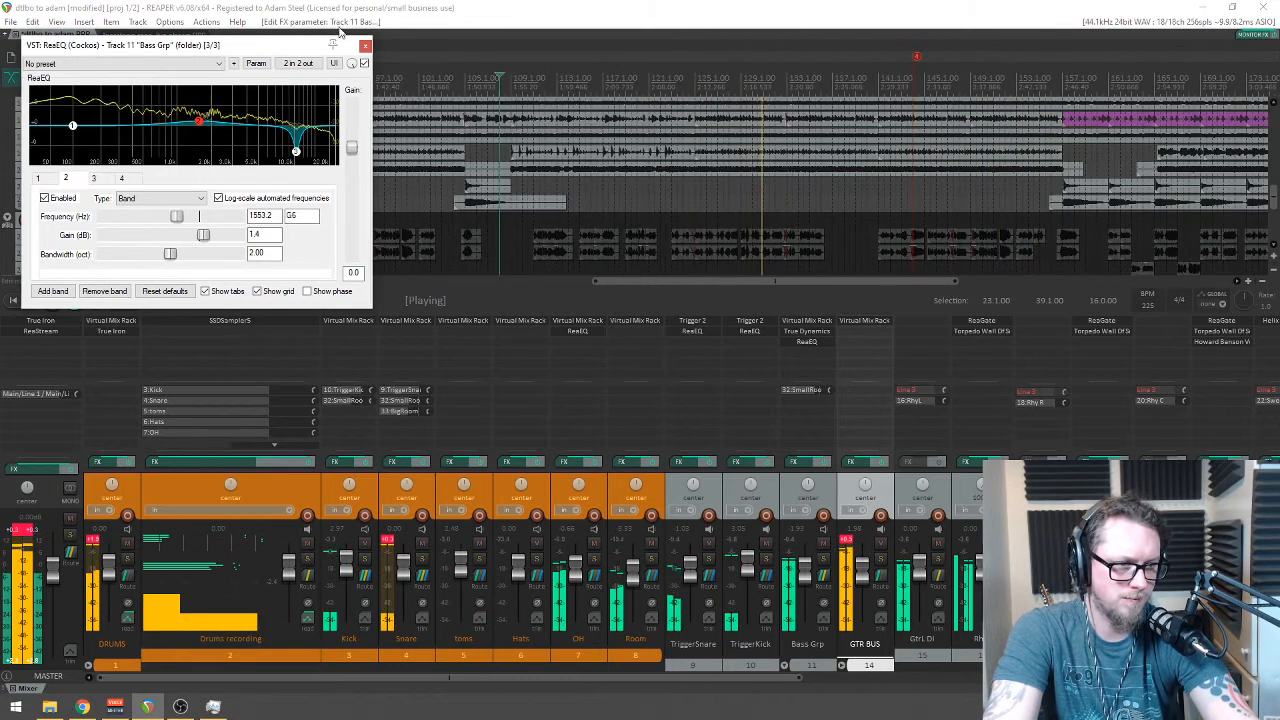
pyautogui.click(366, 45)
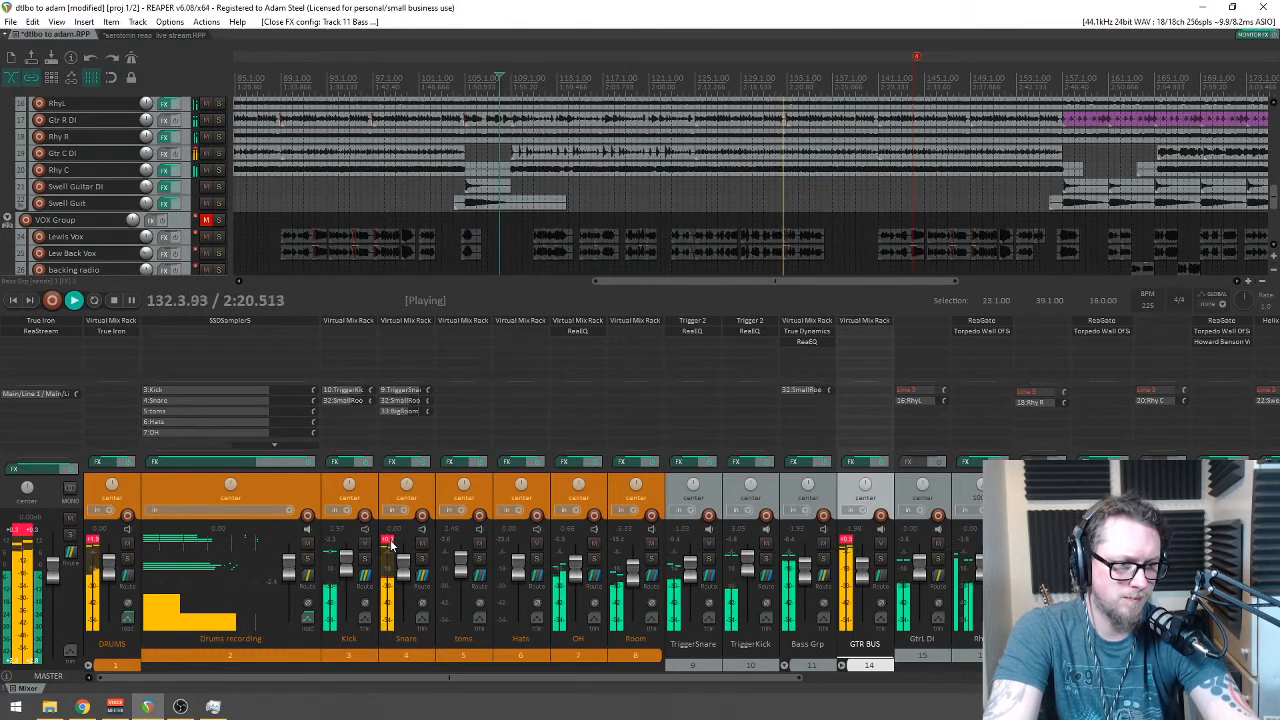
# Step: Set the Kick volume to about +2.21 dB and rebalance the Bass Grp and GTR BUS levels during playback
pyautogui.click(351, 570)
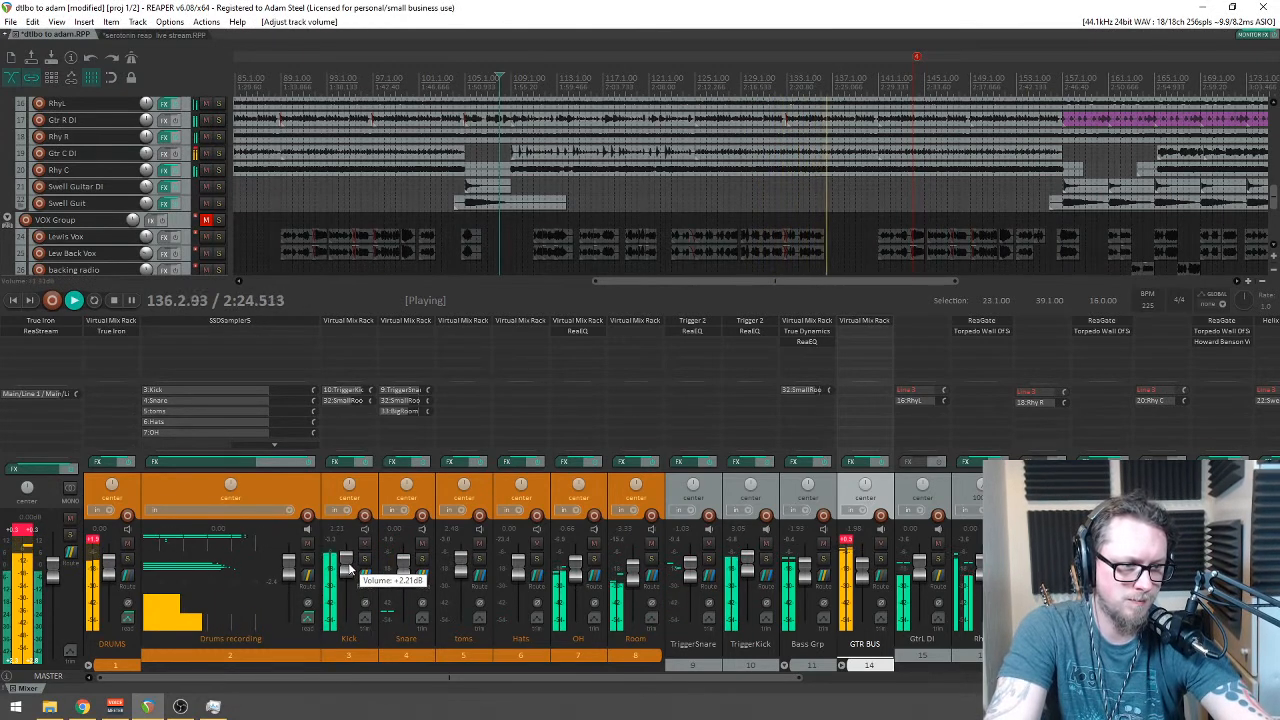
pyautogui.click(826, 517)
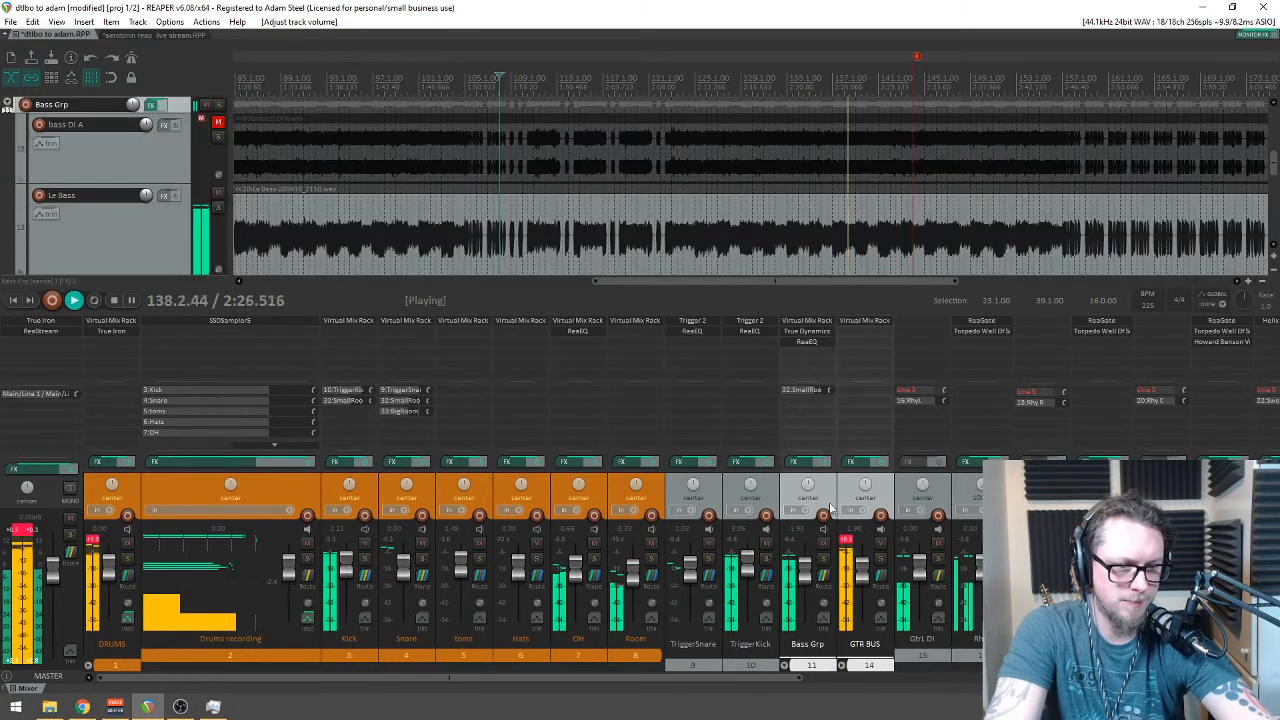
pyautogui.moveTo(863, 570); pyautogui.dragTo(870, 572)
pyautogui.click(888, 498)
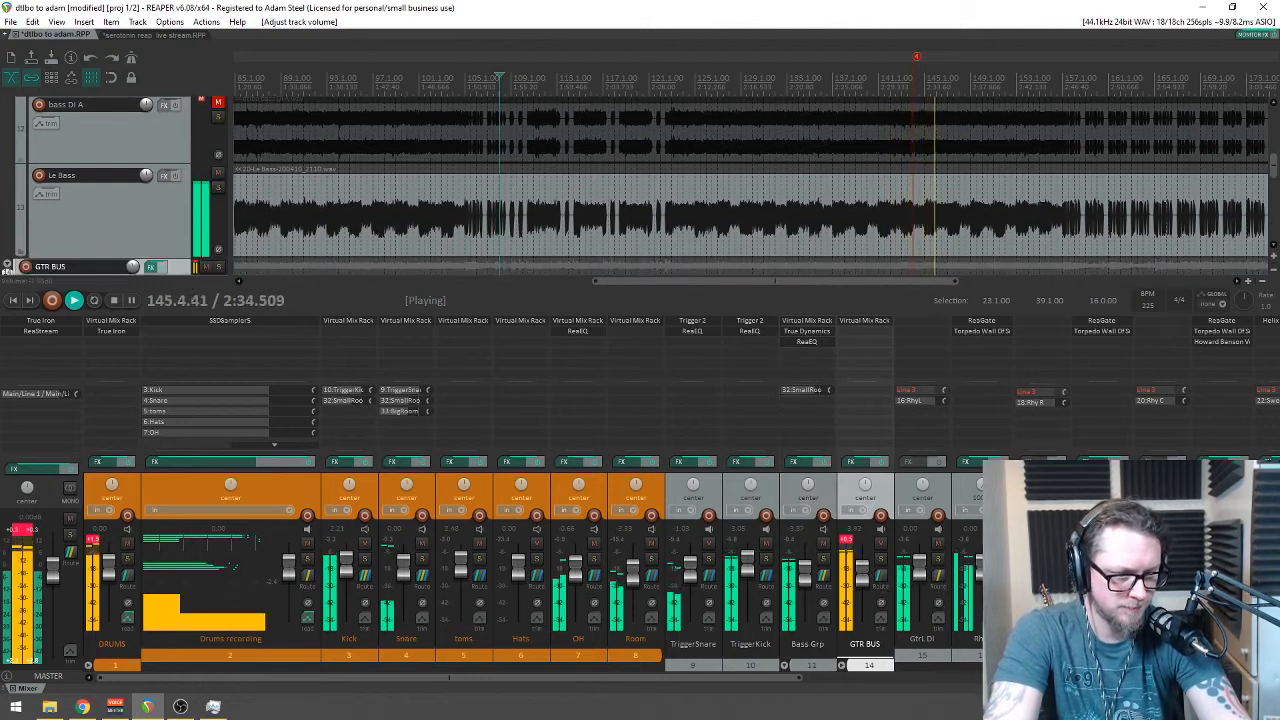
pyautogui.moveTo(1274, 170); pyautogui.dragTo(1274, 182)
pyautogui.moveTo(864, 579)
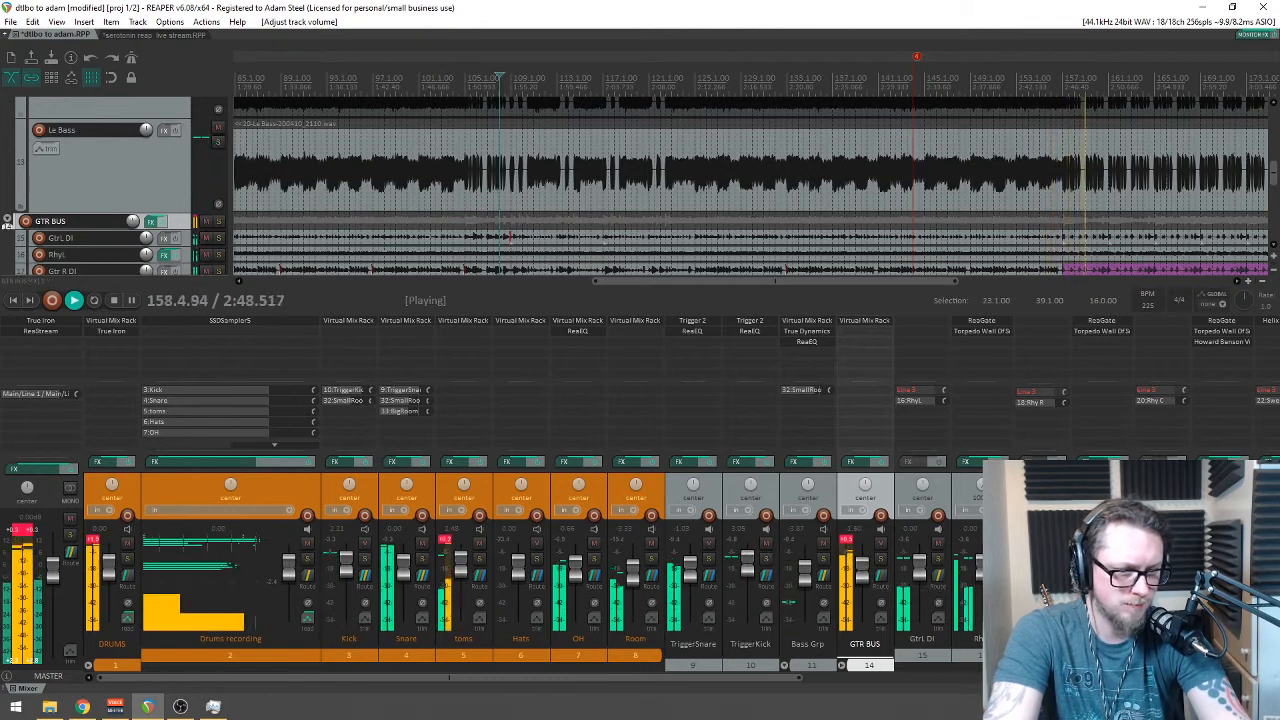
# Step: Lower the Gtr C DI volume and set the Rhy C volume to -3.33 dB
pyautogui.hscroll(5, 870, 686)
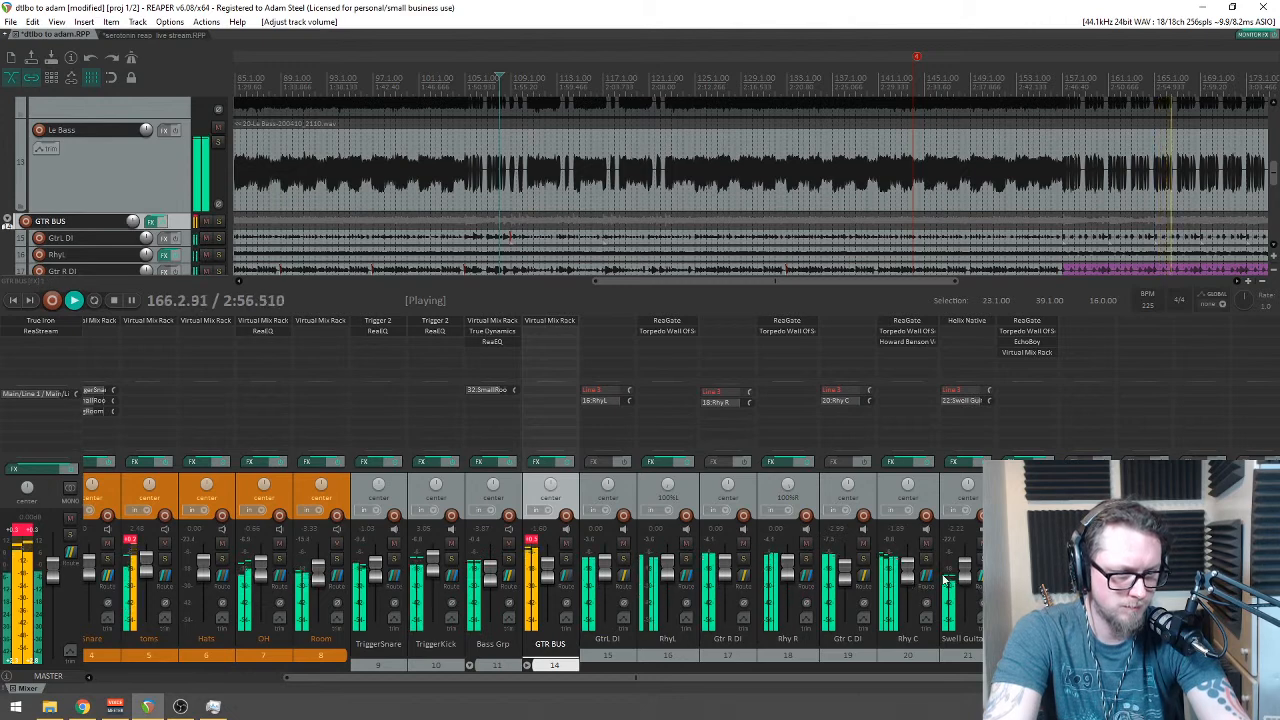
pyautogui.moveTo(912, 578)
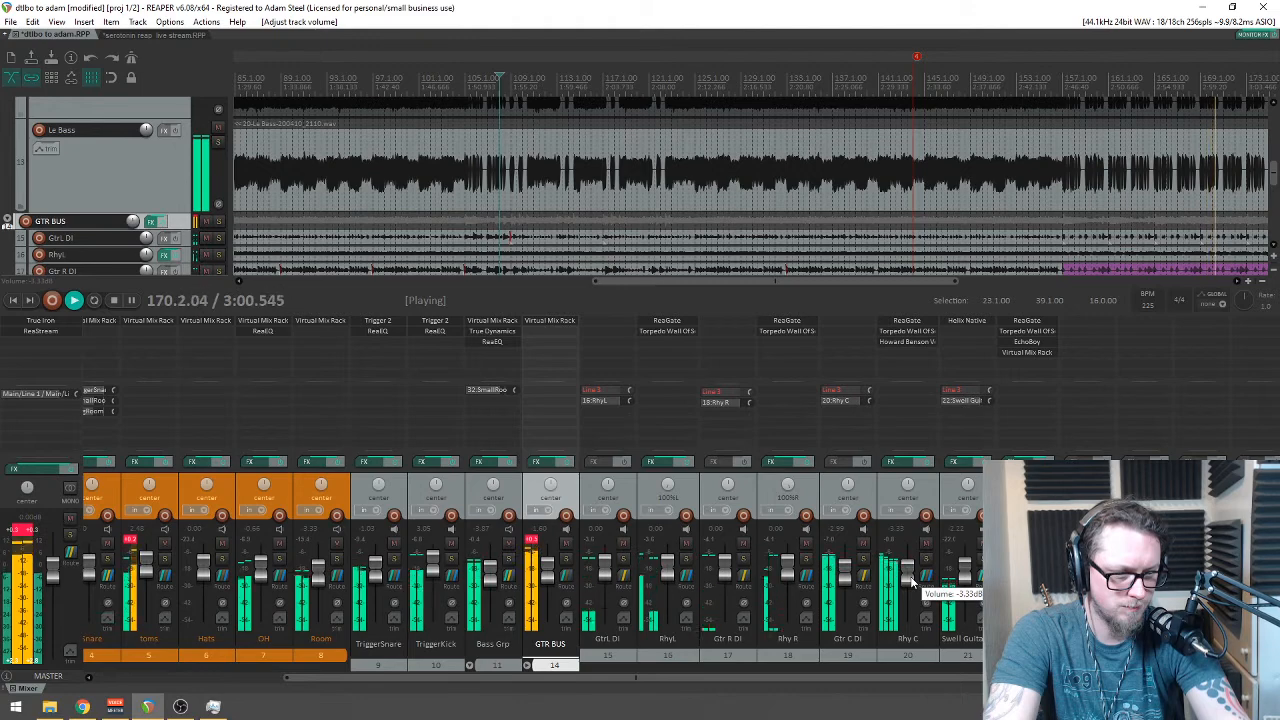
# Step: Trim the end of the RhyL item back to about bar 185 at the end of the song
pyautogui.hscroll(8, 929, 679)
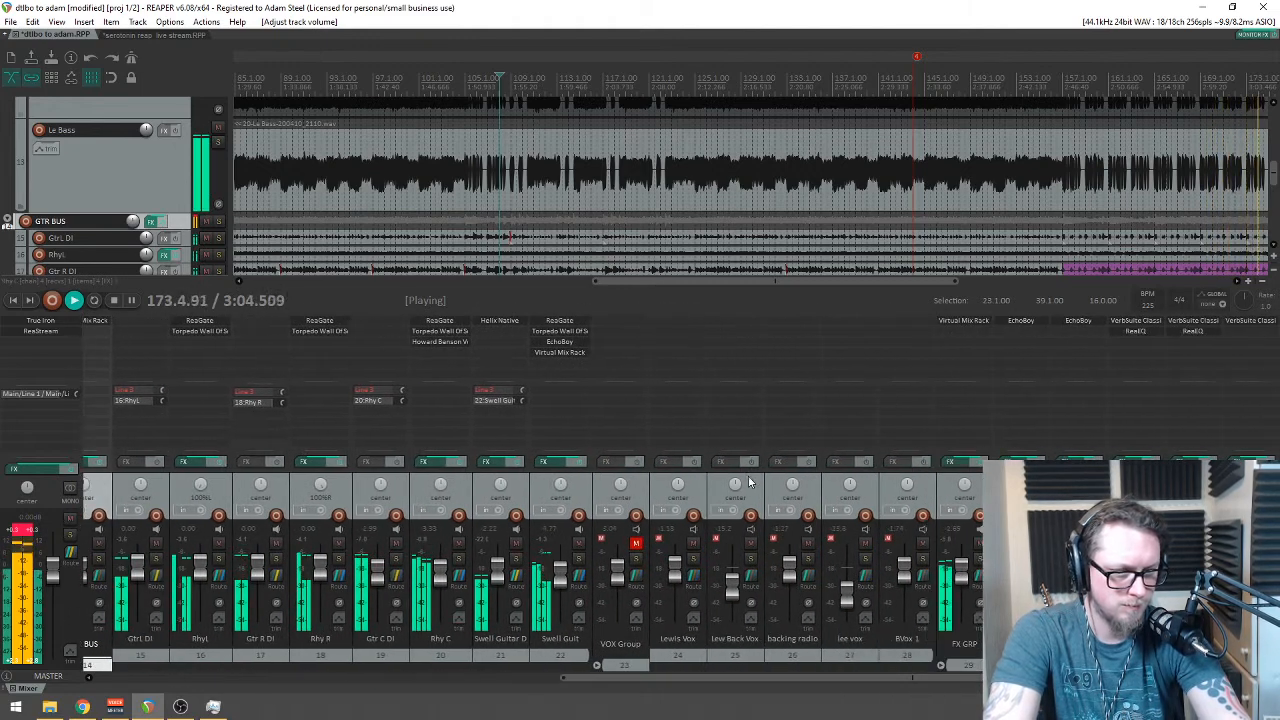
pyautogui.scroll(-2, 844, 288)
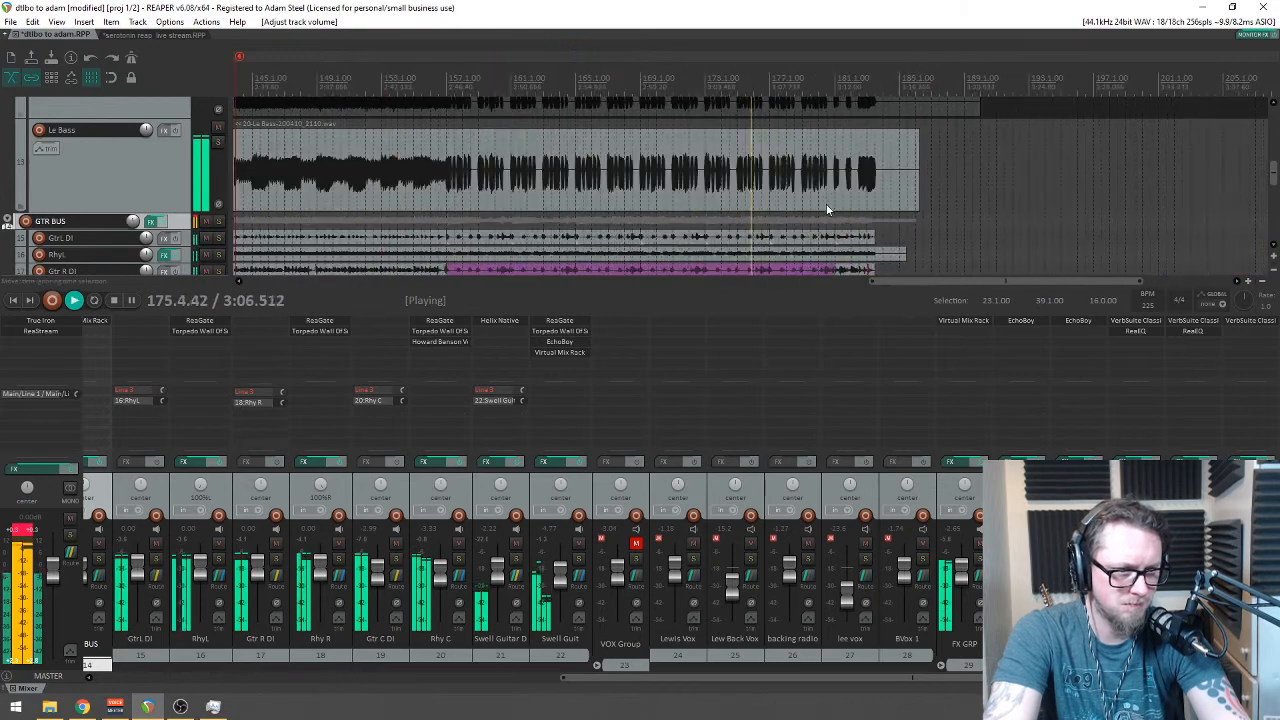
pyautogui.scroll(4, 856, 209)
pyautogui.moveTo(966, 256); pyautogui.dragTo(930, 261)
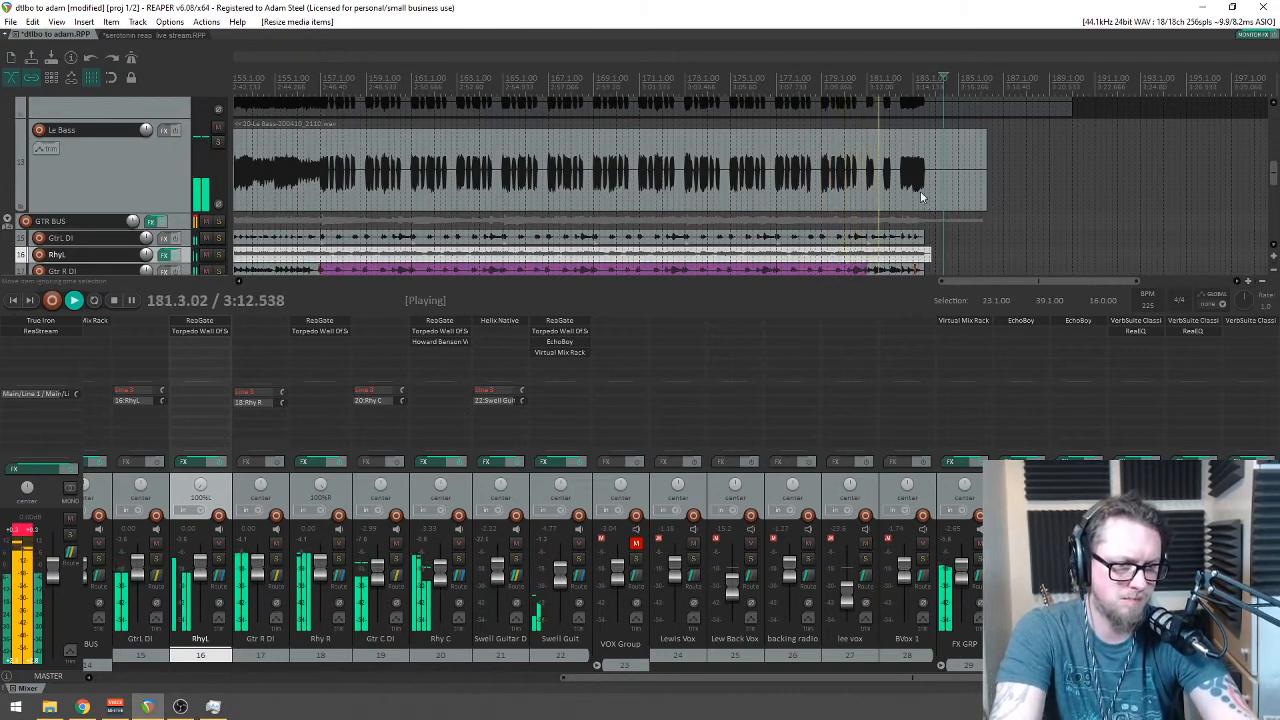
# Step: Check the end of the song, then play it again from about bar 5
pyautogui.scroll(-4, 905, 200)
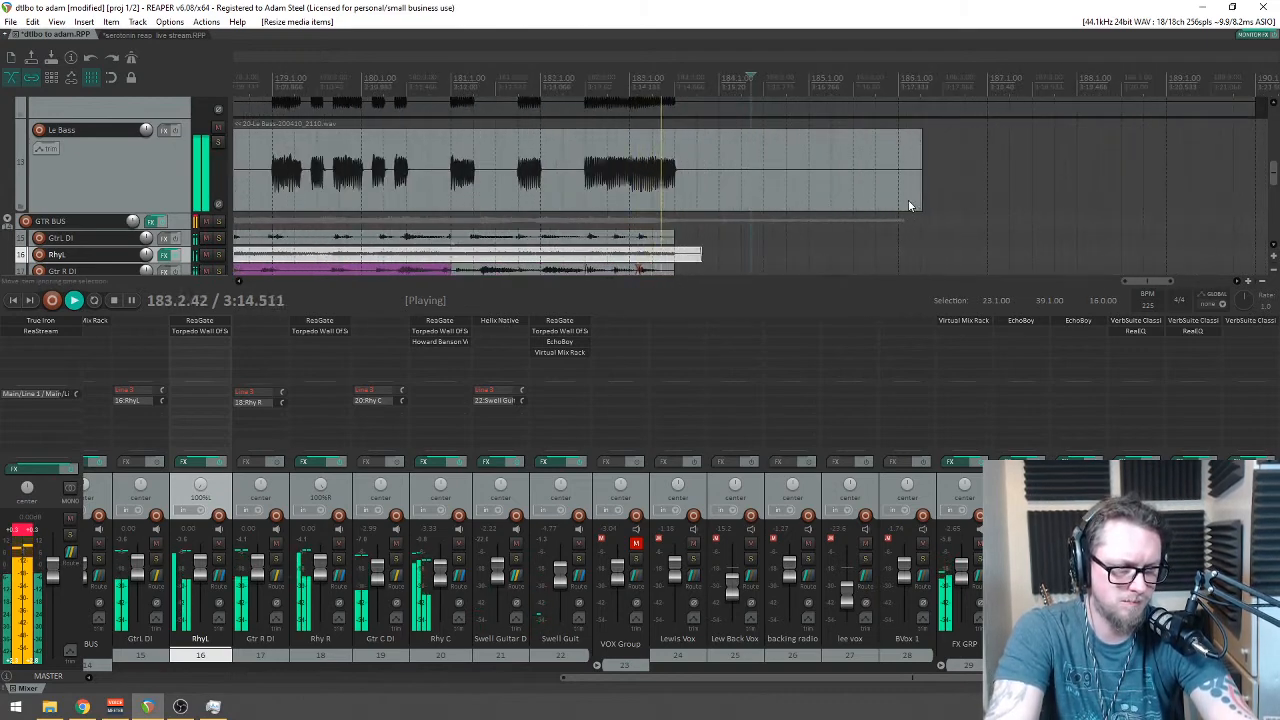
pyautogui.scroll(-5, 518, 141)
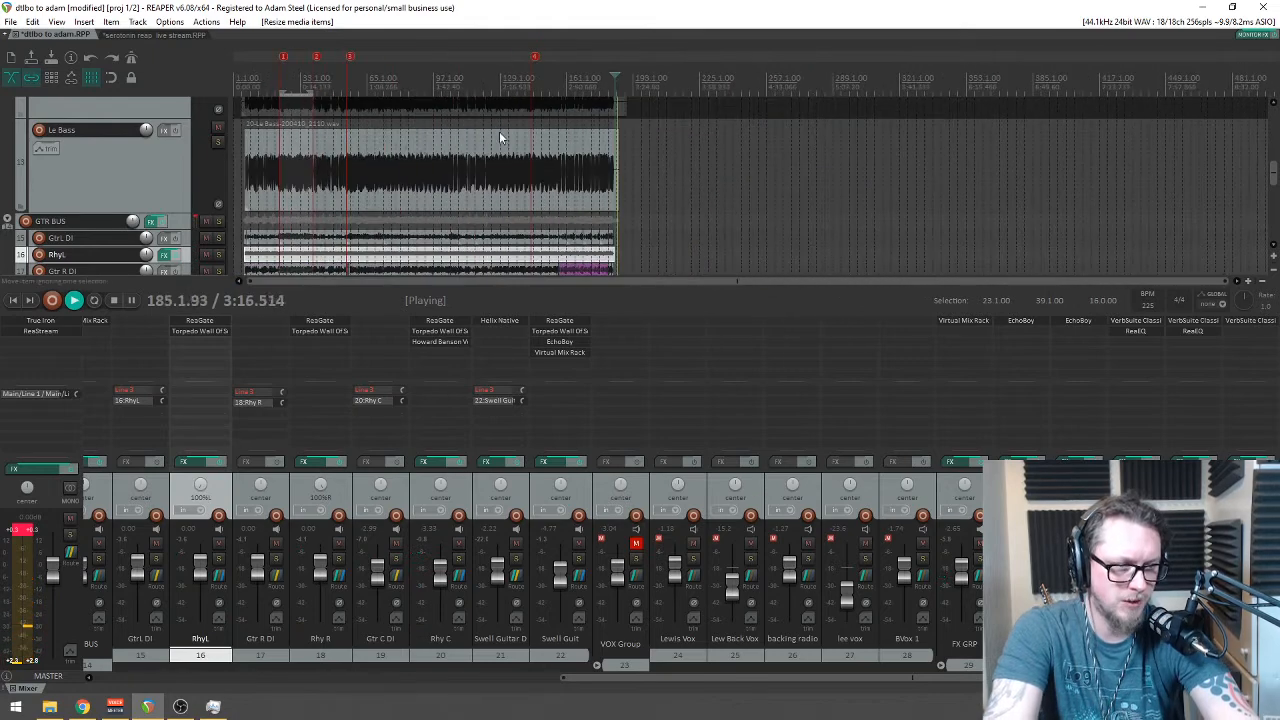
pyautogui.scroll(8, 390, 77)
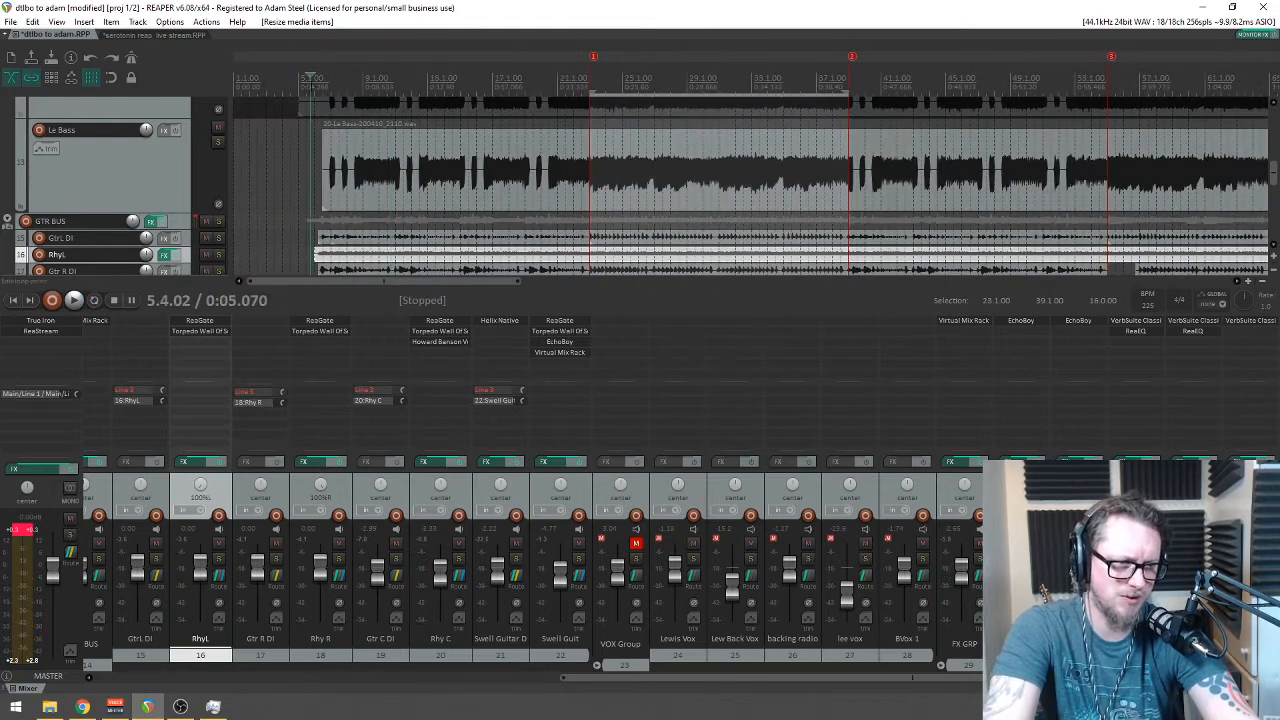
pyautogui.press('space')
pyautogui.scroll(5, 629, 203)
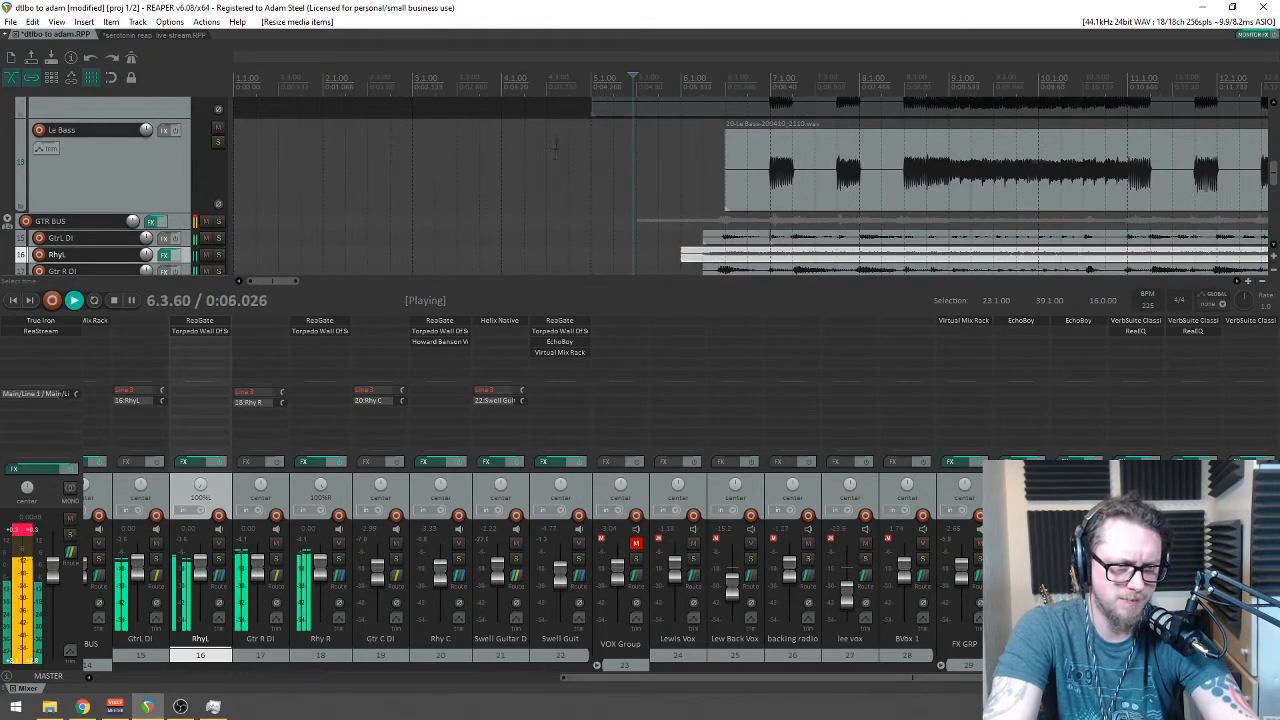
pyautogui.scroll(-4, 629, 203)
pyautogui.scroll(5, 628, 196)
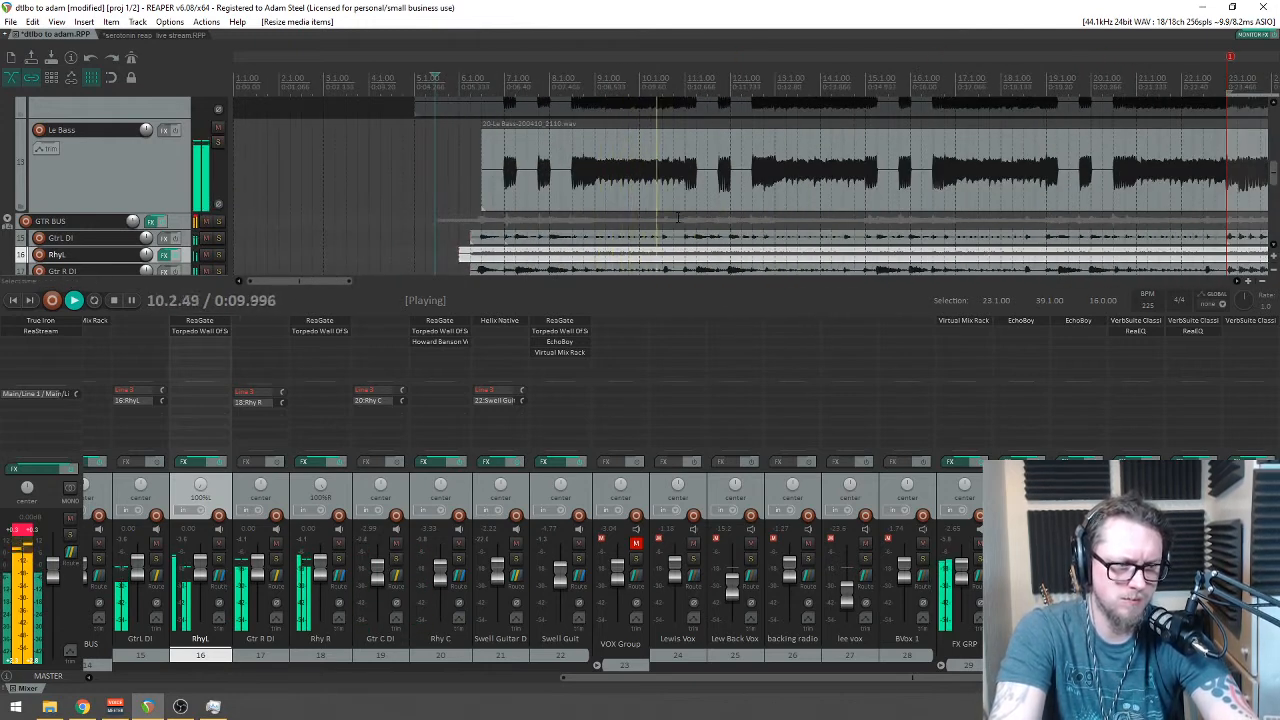
# Step: Audition the drums by briefly muting Bass Grp, then soloing the Room and OH tracks in turn
pyautogui.click(186, 679)
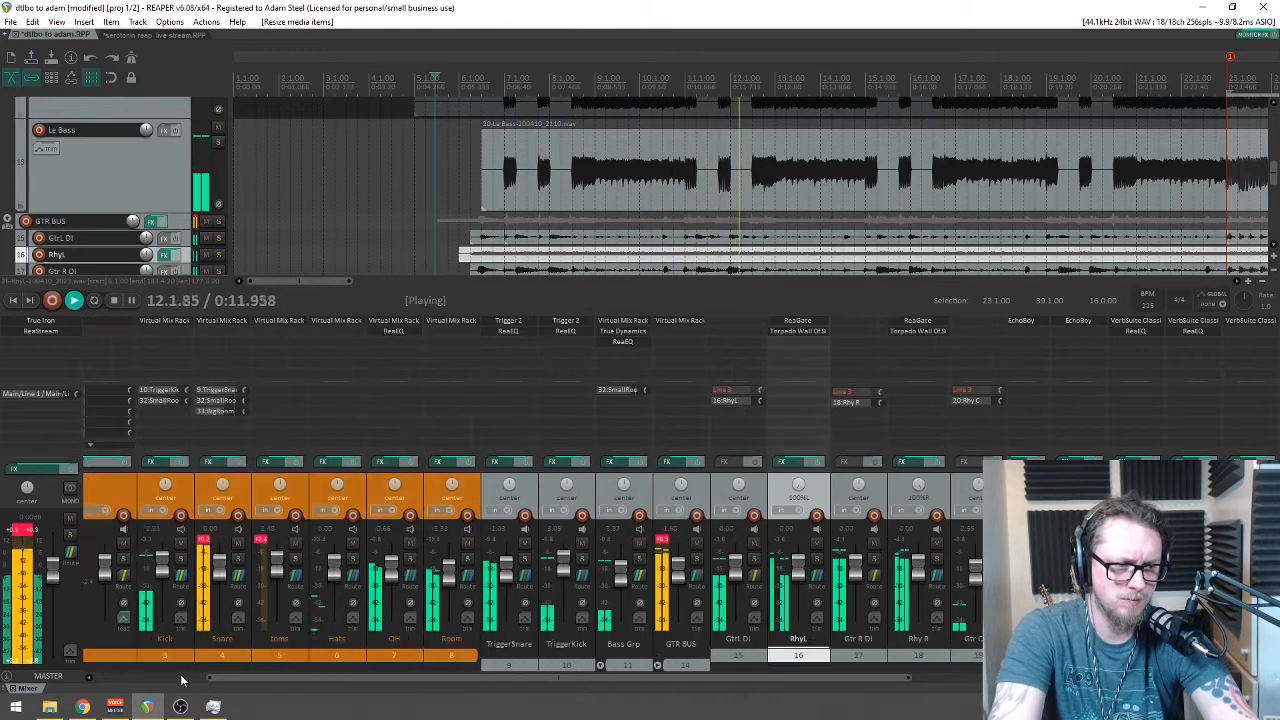
pyautogui.click(160, 683)
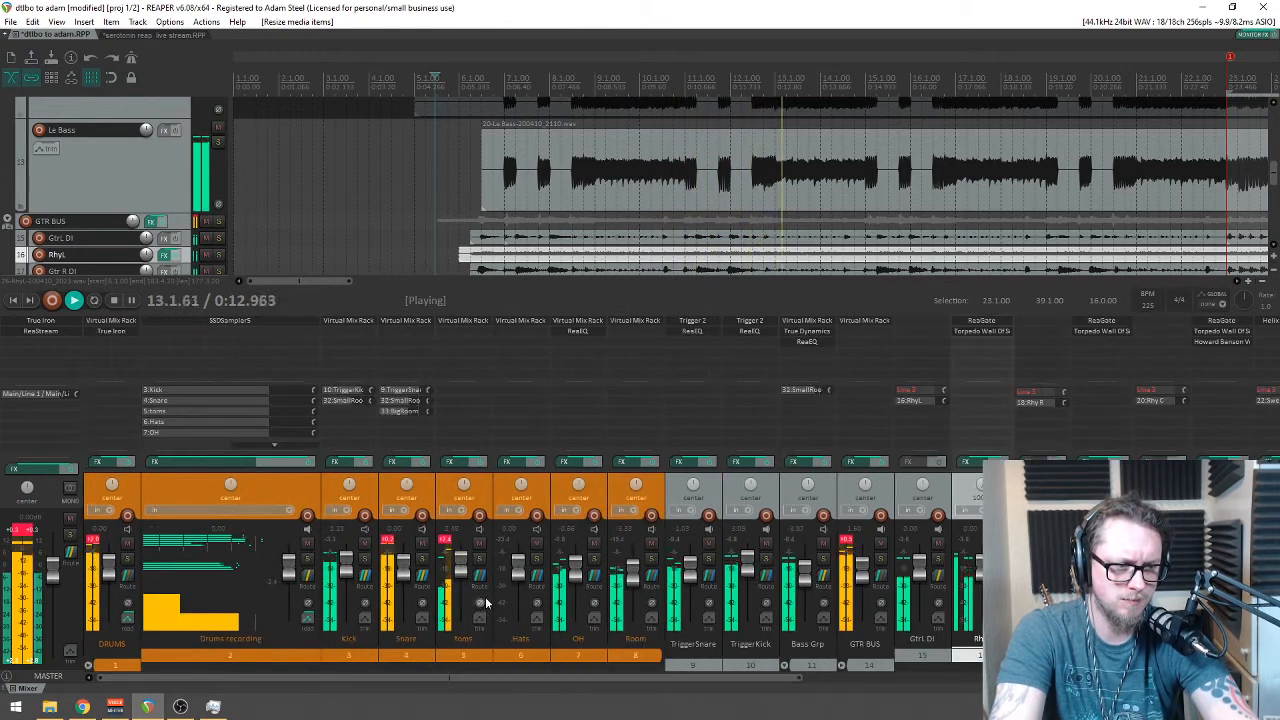
pyautogui.click(824, 546)
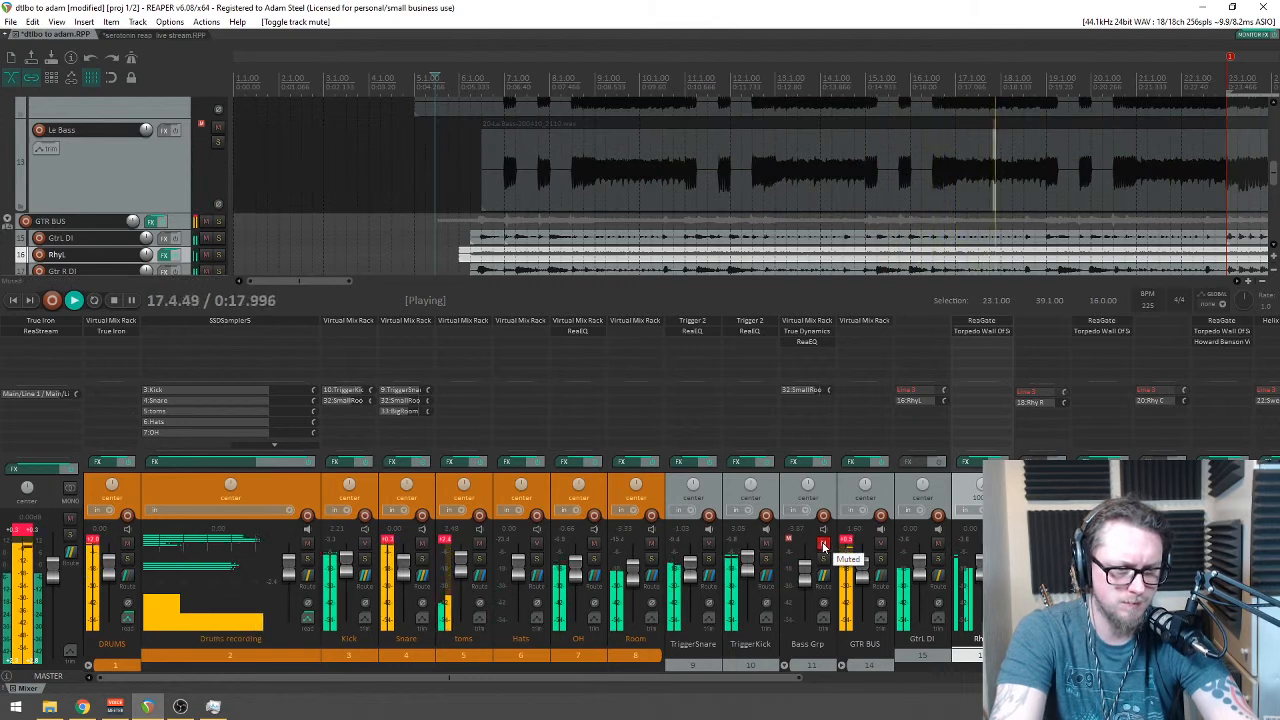
pyautogui.click(824, 546)
pyautogui.click(651, 561)
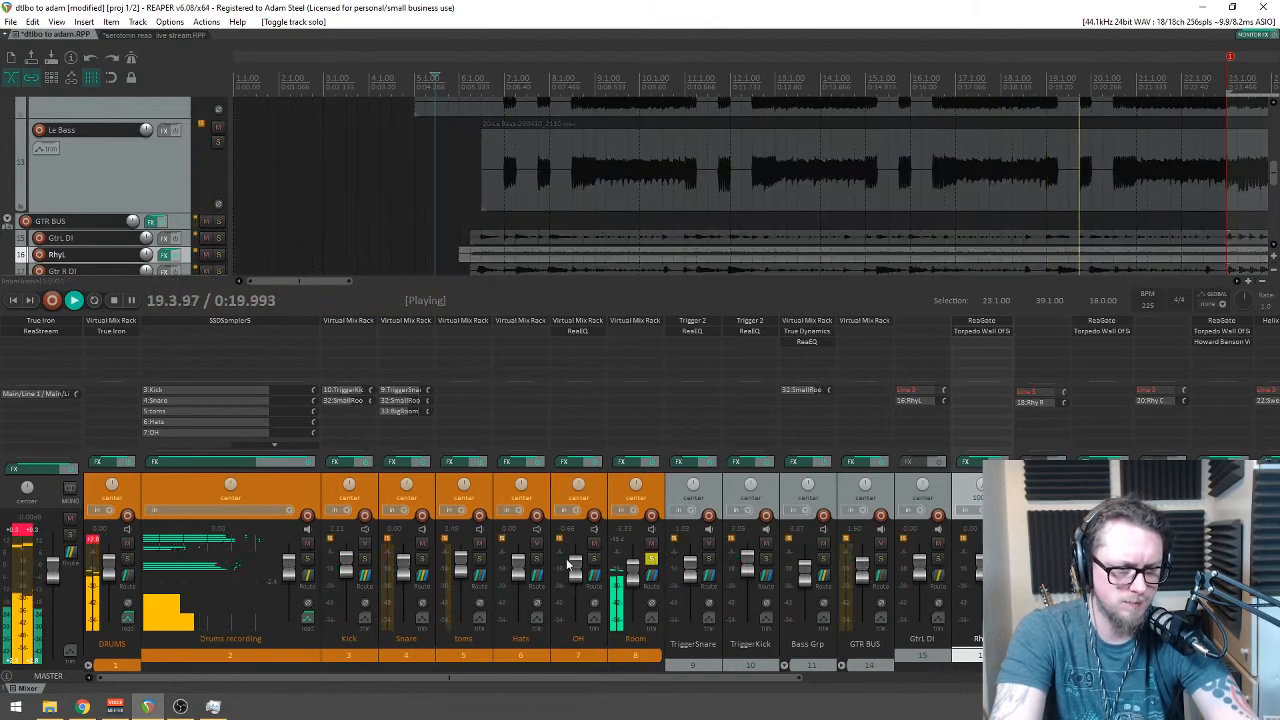
pyautogui.click(651, 561)
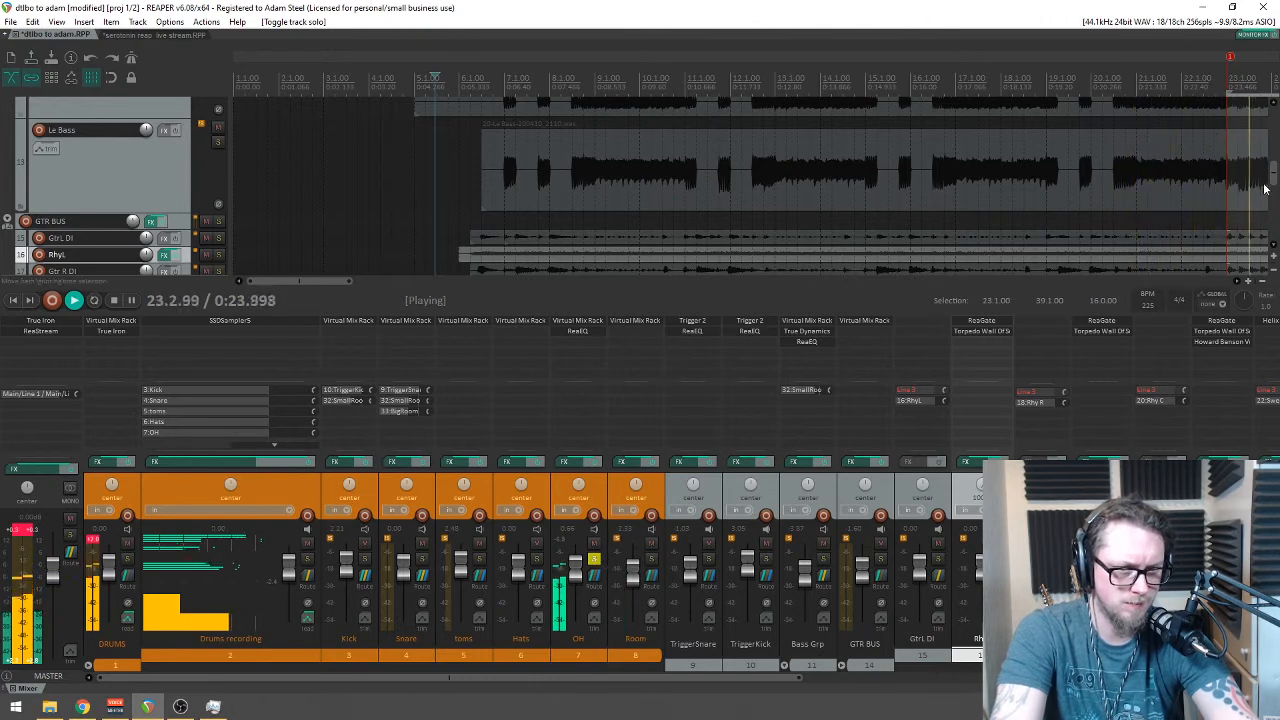
# Step: Examine the drum notes of the MIDI item on the Drums recording track, then close the MIDI editor
pyautogui.scroll(10, 1262, 189)
pyautogui.doubleClick(778, 188)
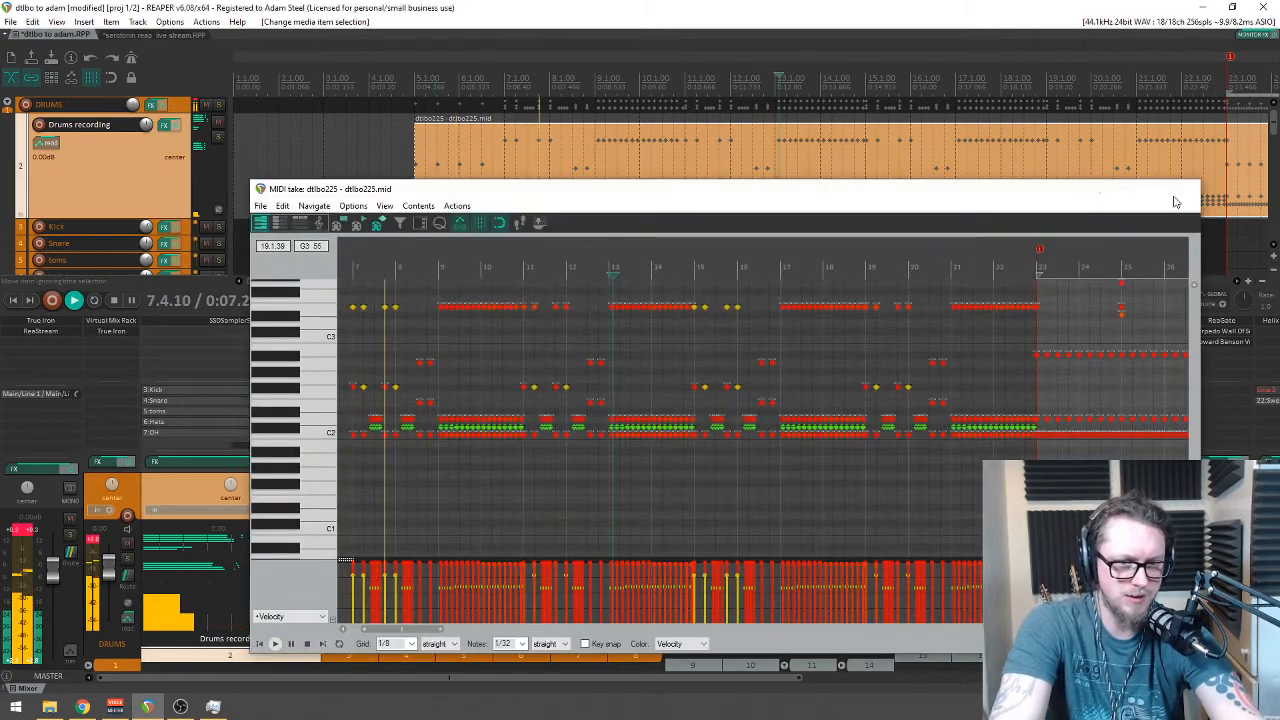
pyautogui.click(1185, 188)
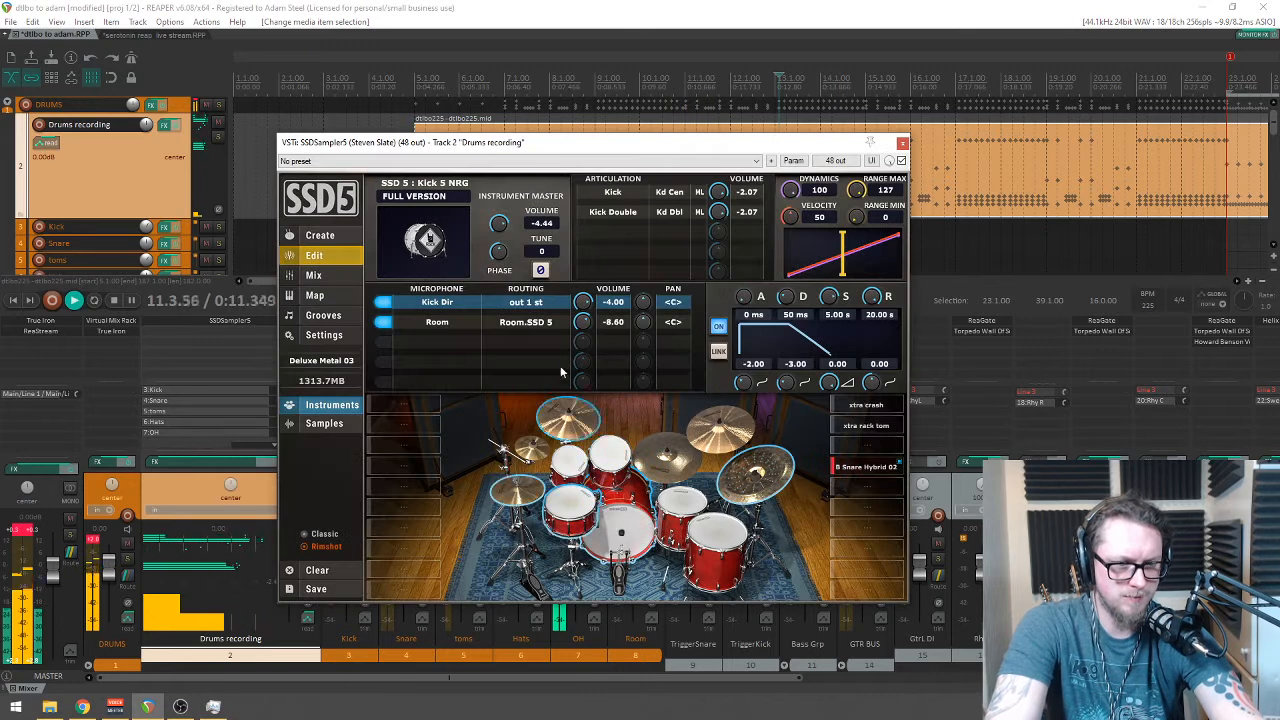
# Step: Replace the kit's 22 VTG china cymbal in SSDSampler5 with the 22 CST china from the SSD 5 Deluxe 1 library
pyautogui.click(765, 492)
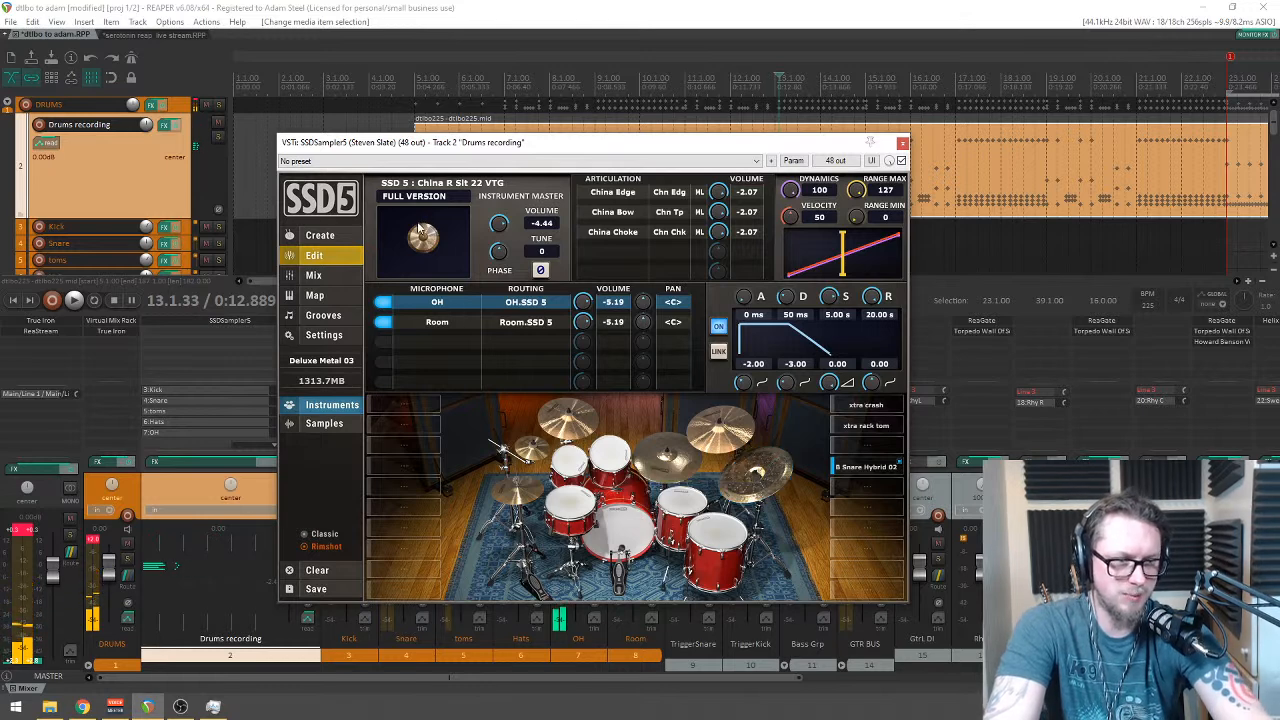
pyautogui.click(320, 238)
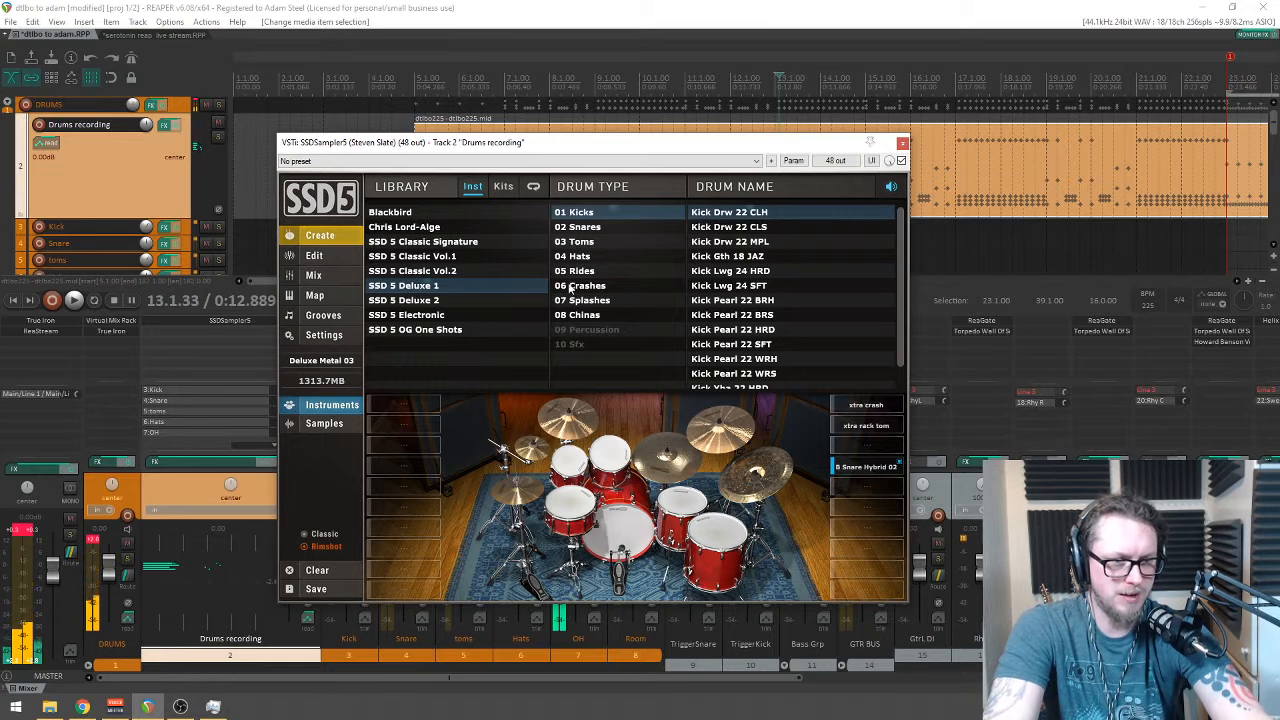
pyautogui.click(585, 316)
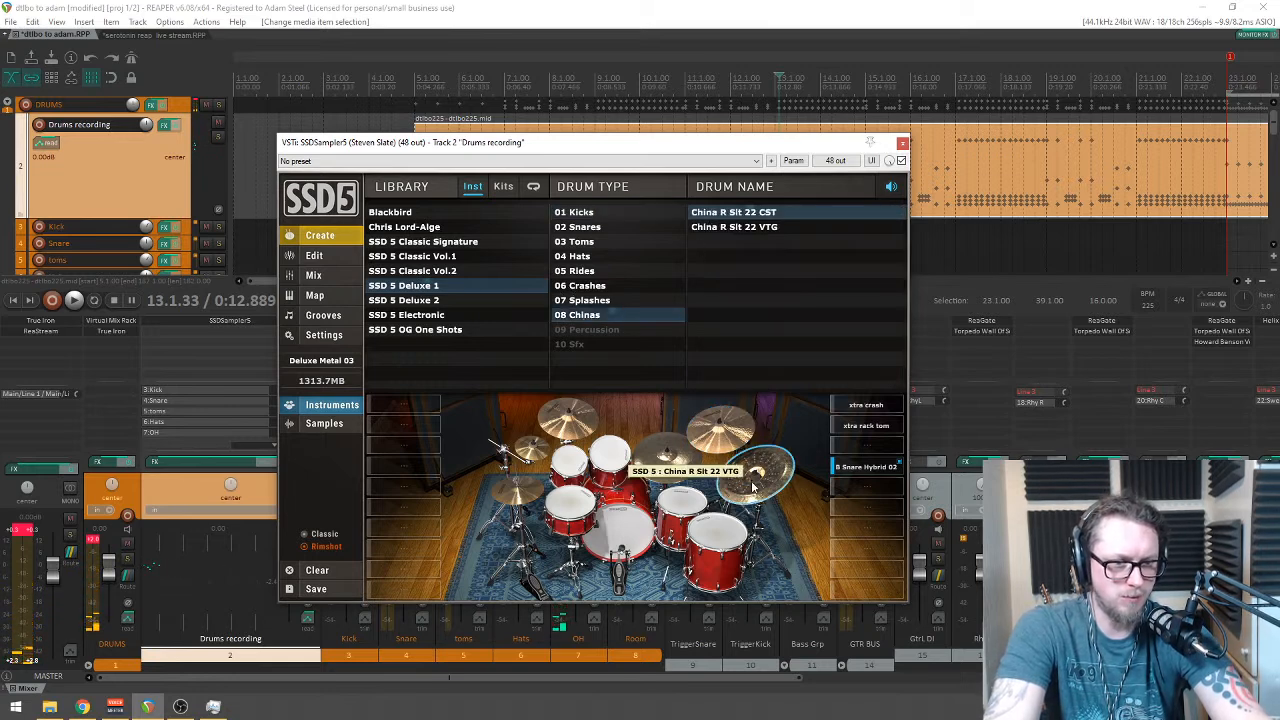
pyautogui.click(693, 232)
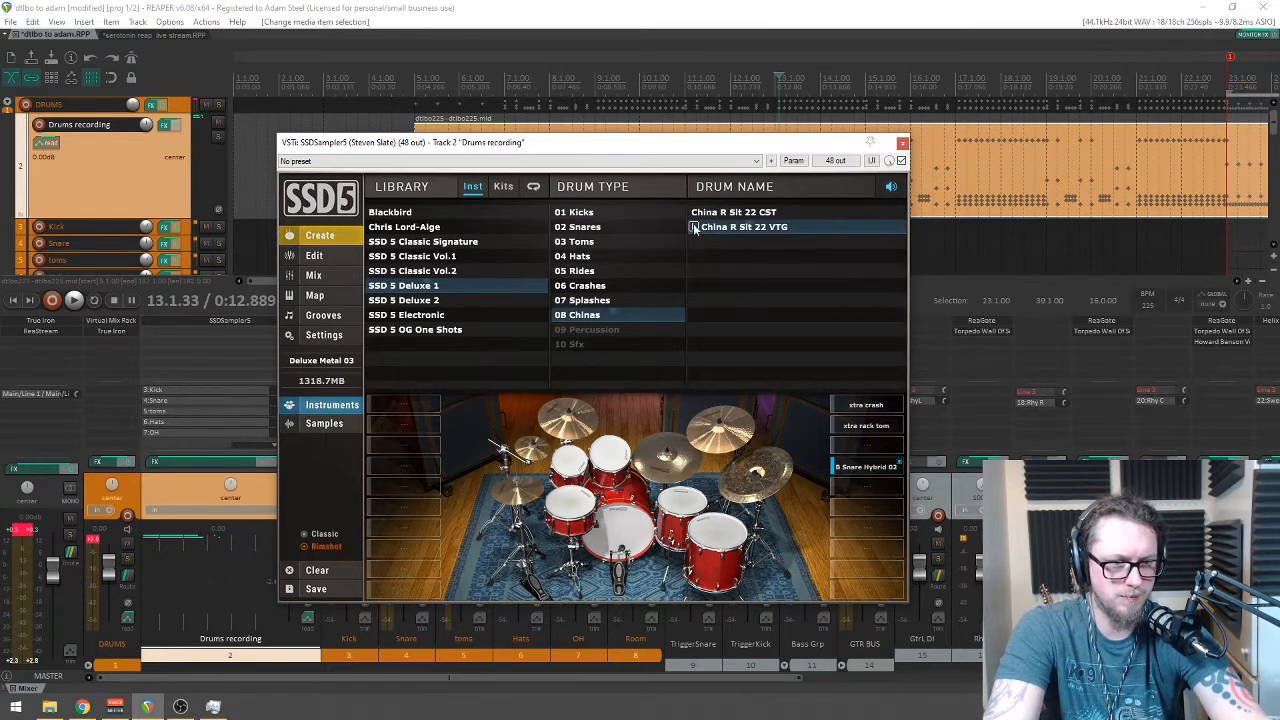
pyautogui.click(695, 213)
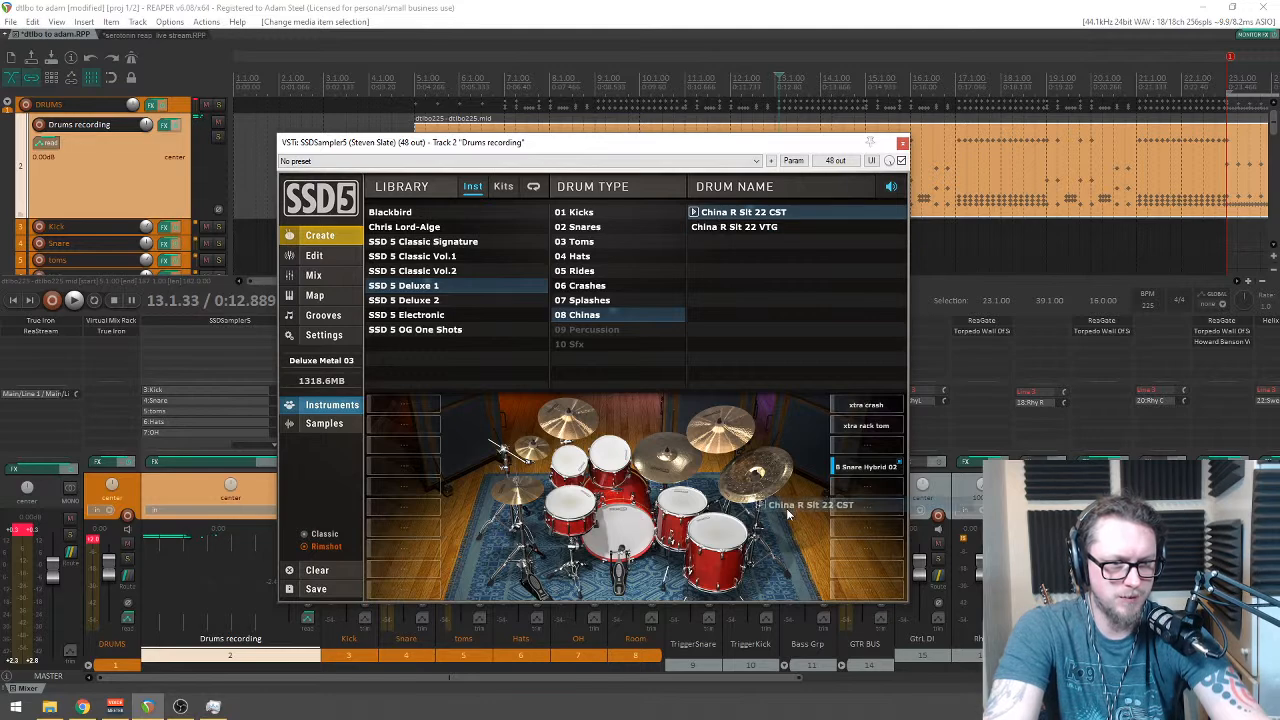
# Step: Browse the china cymbals in the SSD 5 Deluxe 2 library, then close the drum sampler
pyautogui.moveTo(595, 142); pyautogui.dragTo(720, 134)
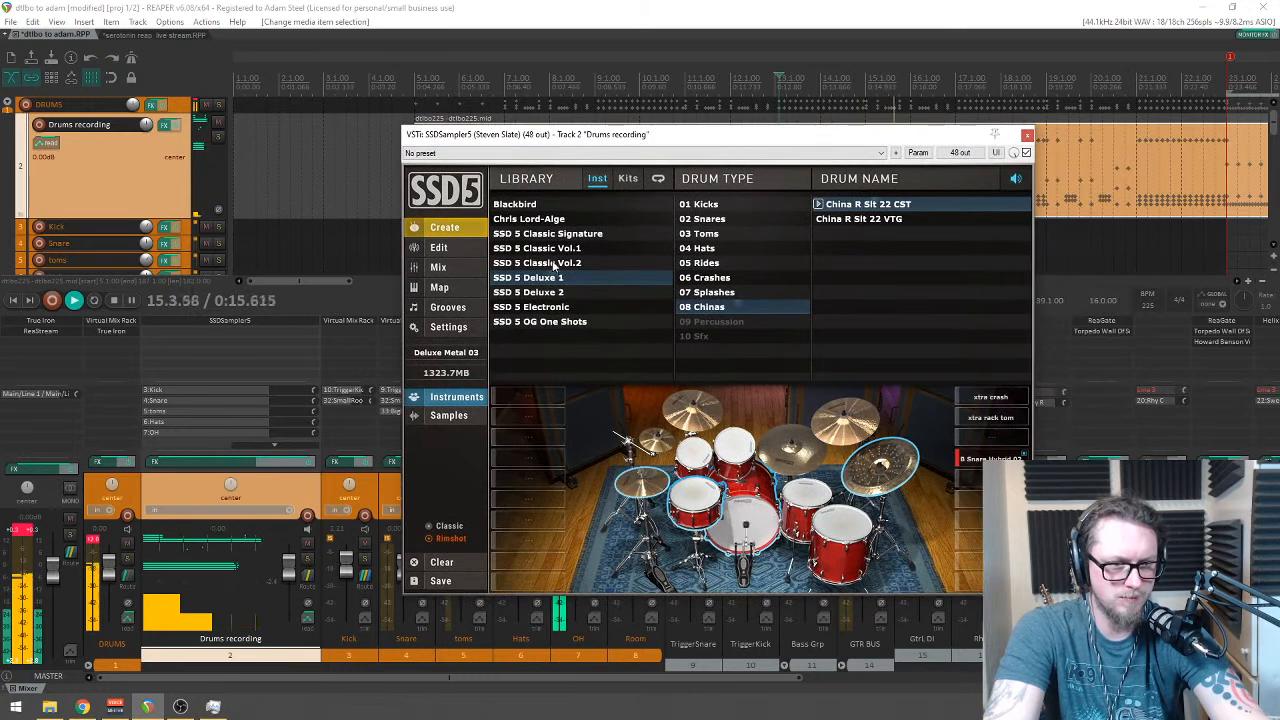
pyautogui.click(552, 294)
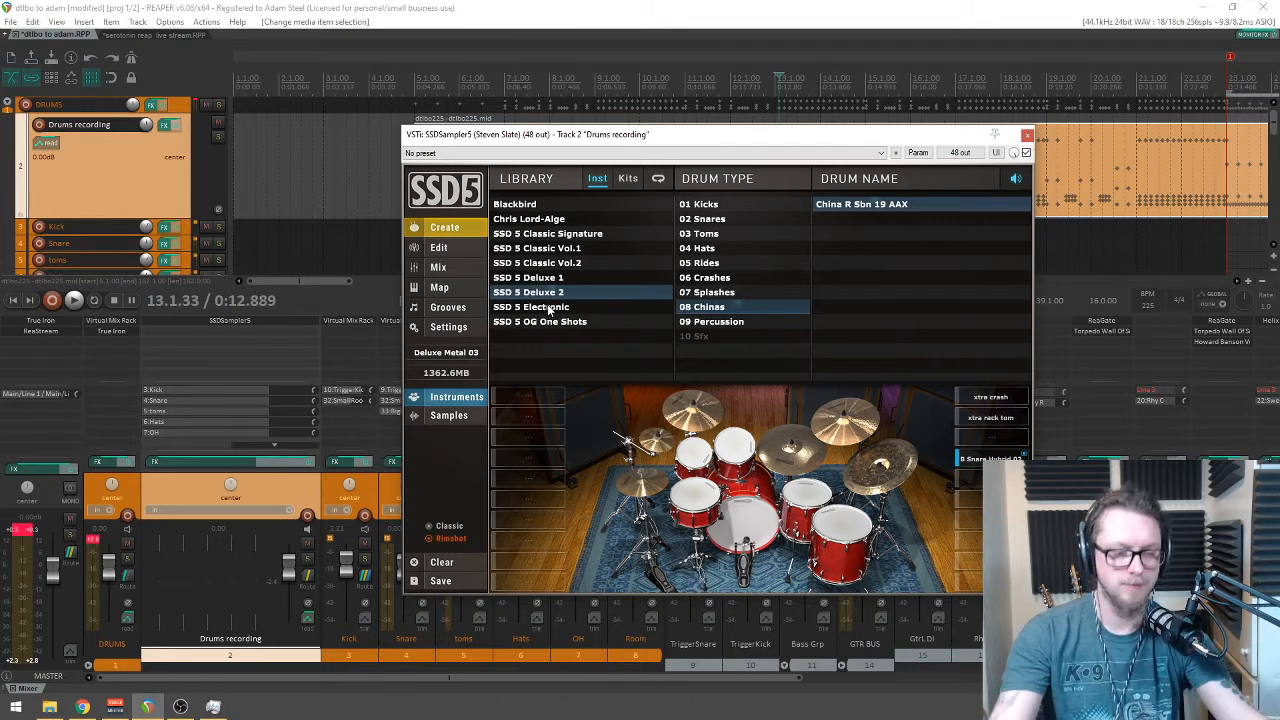
pyautogui.click(1027, 134)
# Step: Clear the OH solo, audition the full mix and return the edit cursor to just before bar 5
pyautogui.click(558, 494)
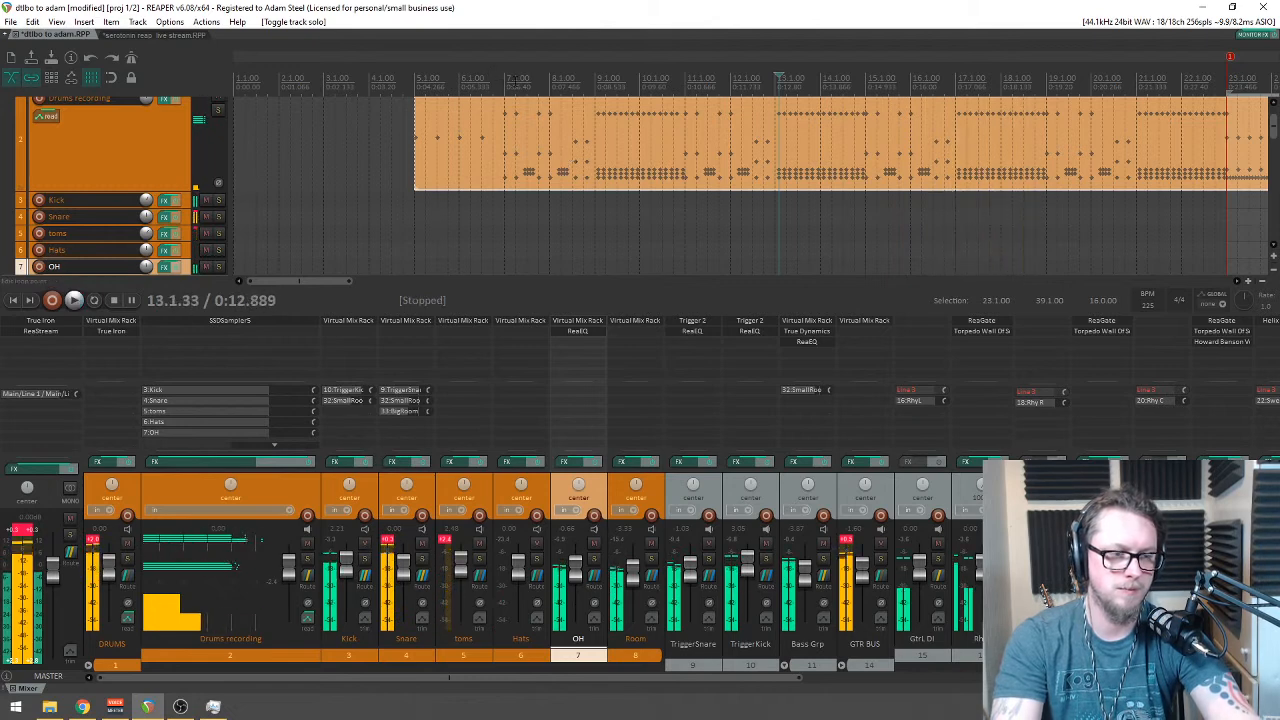
pyautogui.press('space')
pyautogui.click(410, 77)
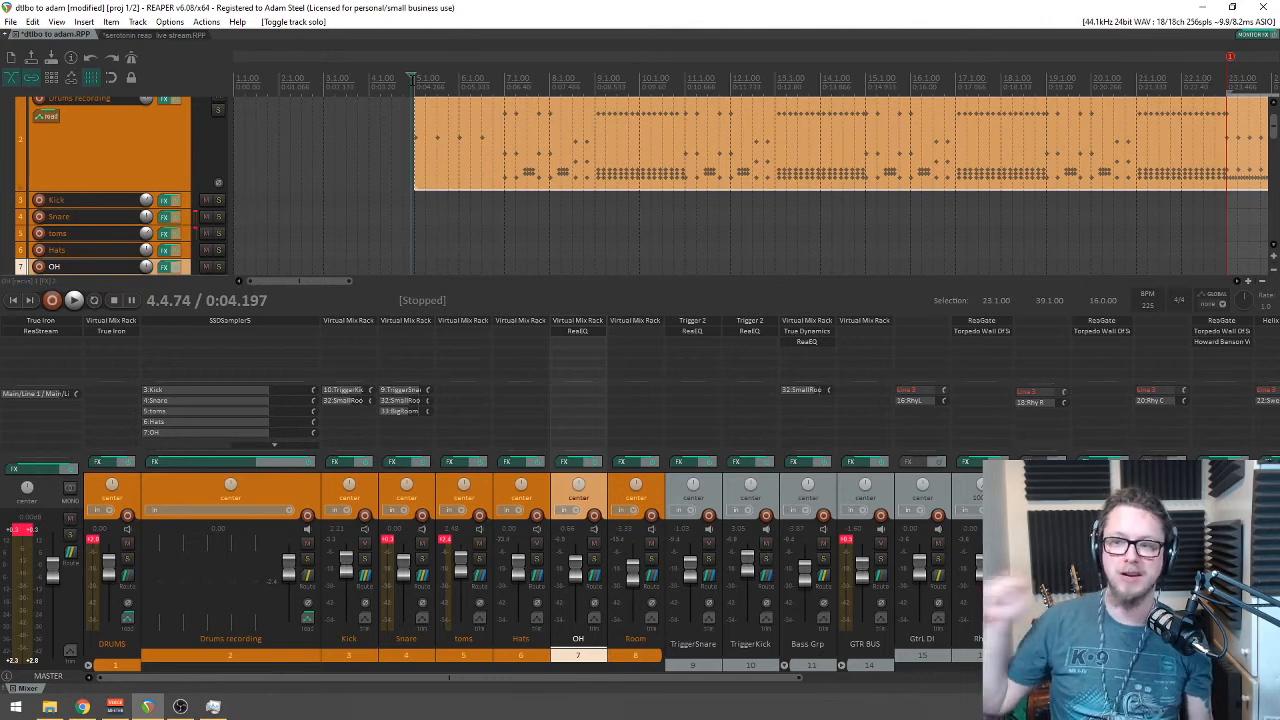
# Step: Open the Drums recording MIDI item and select all the notes on the E3 row across the song
pyautogui.doubleClick(638, 131)
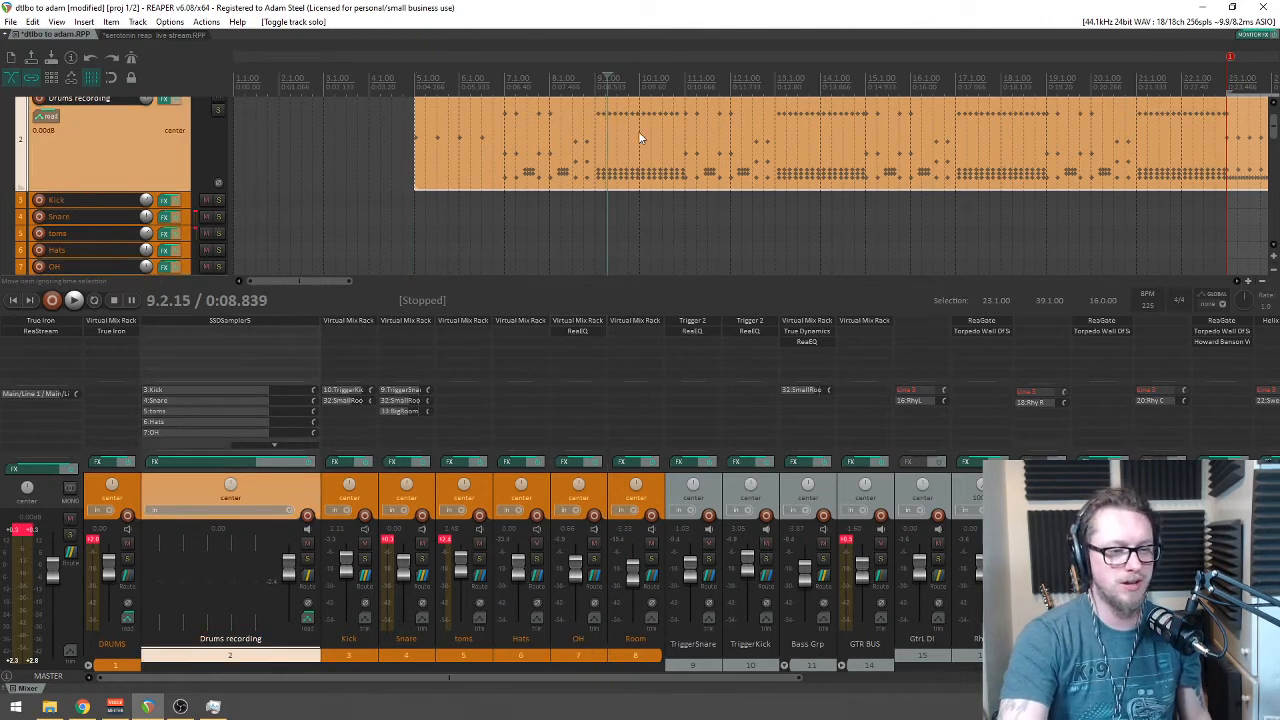
pyautogui.scroll(3, 528, 253)
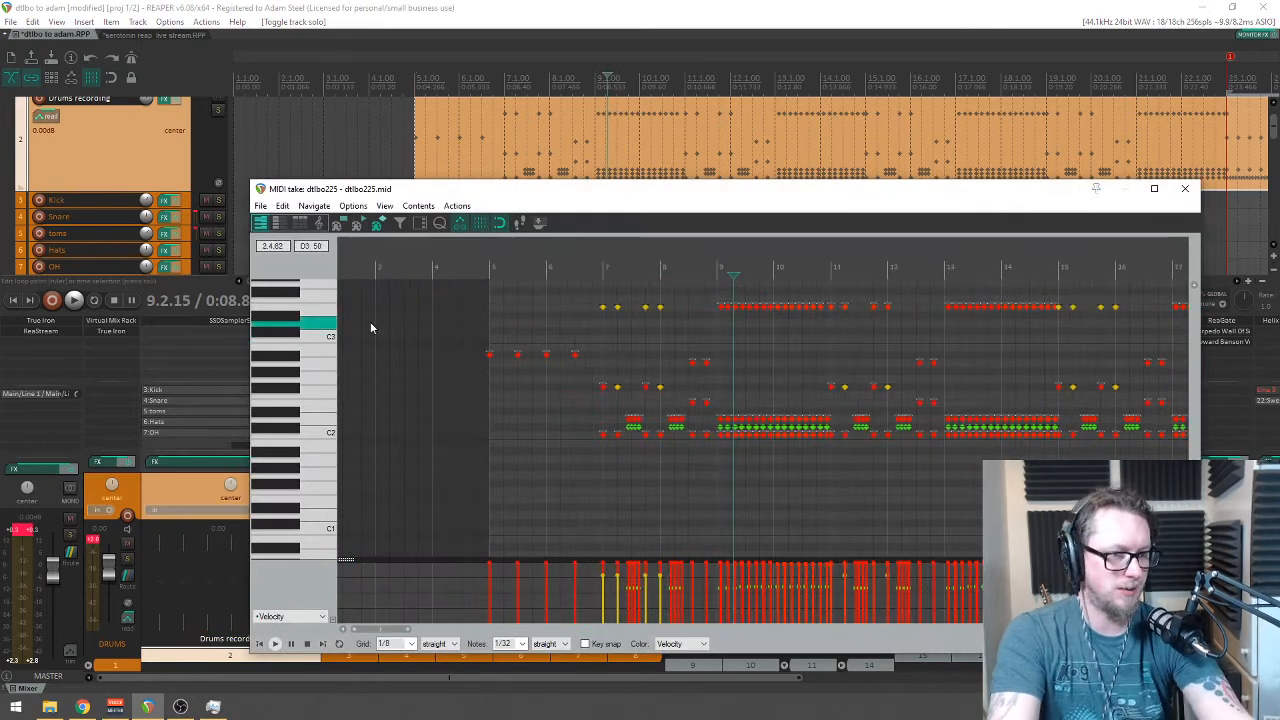
pyautogui.click(331, 307)
pyautogui.scroll(-4, 640, 300)
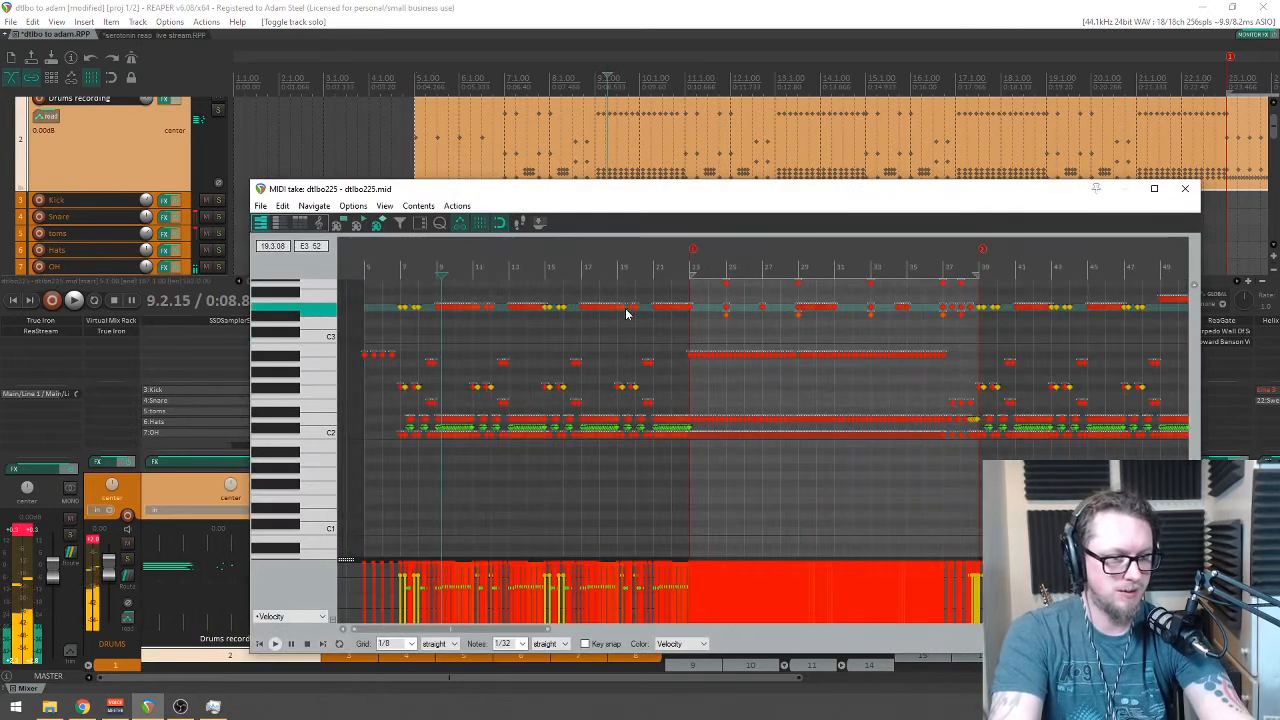
pyautogui.scroll(-5, 433, 297)
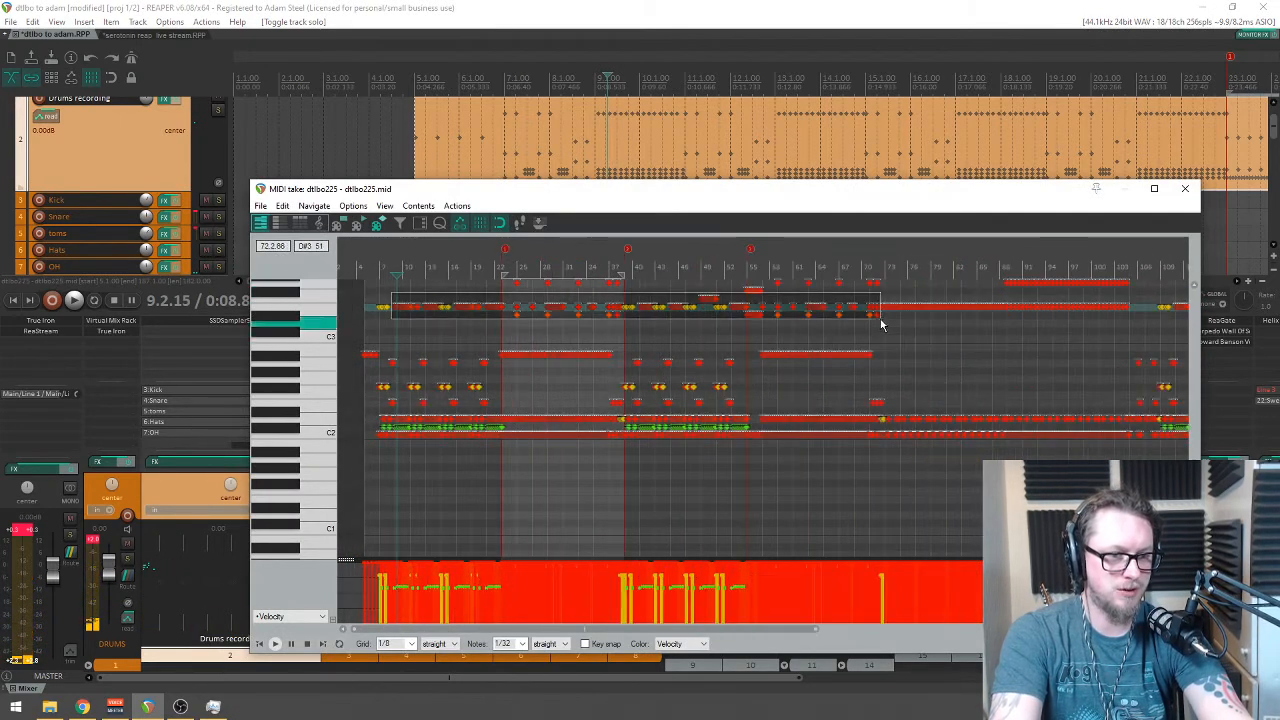
pyautogui.scroll(-3, 538, 305)
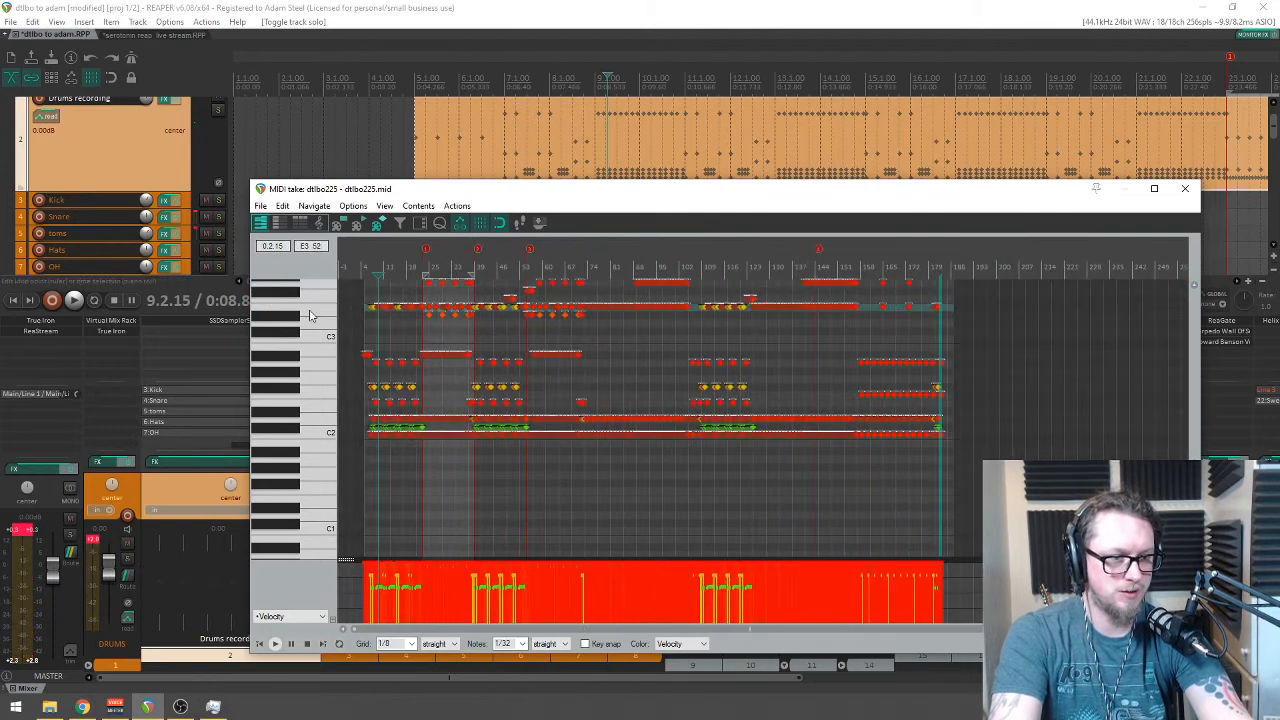
pyautogui.click(309, 310)
pyautogui.scroll(3, 640, 400)
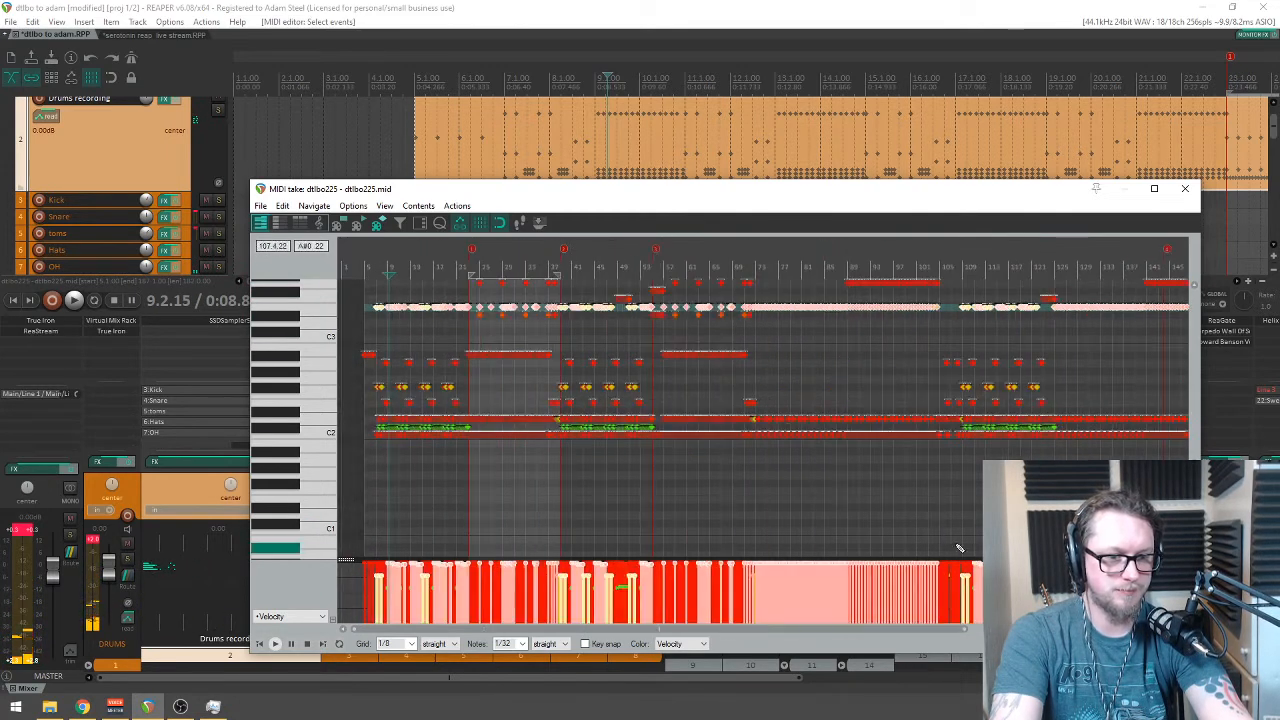
# Step: Lower the velocities of the selected E3 notes to about 115 and humanize their velocity by 19%
pyautogui.moveTo(826, 584); pyautogui.dragTo(826, 588)
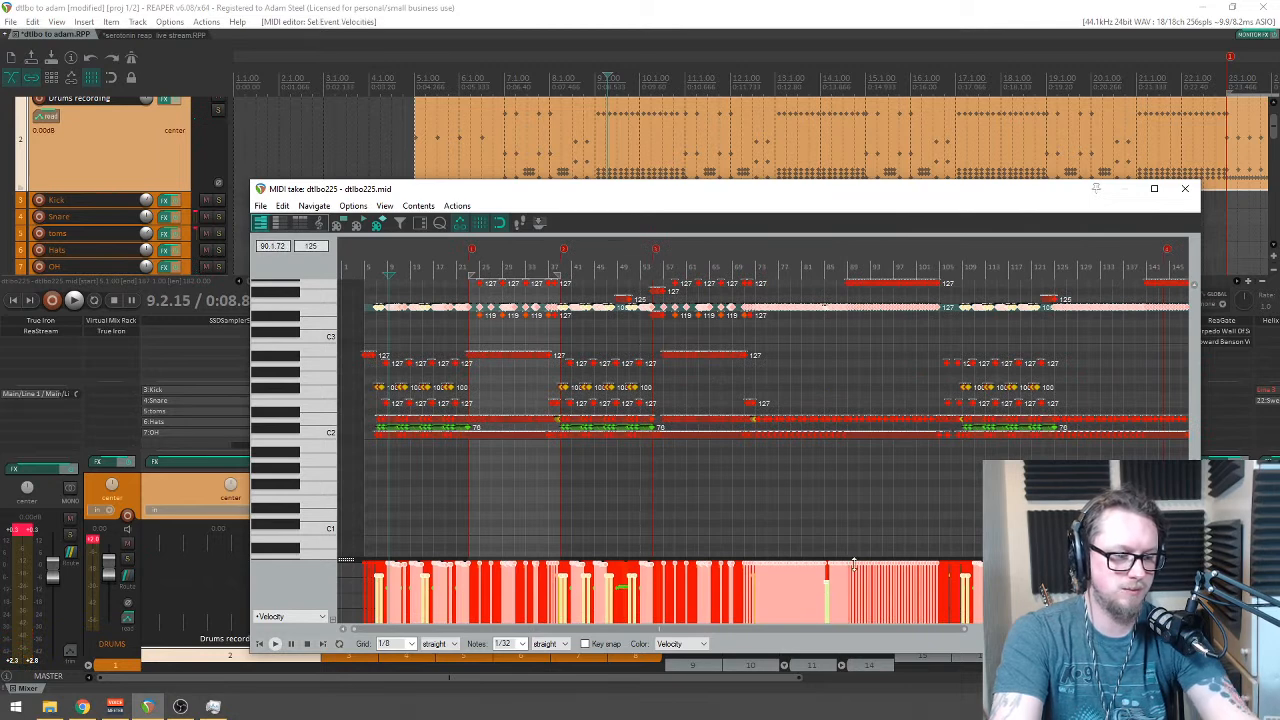
pyautogui.click(772, 577)
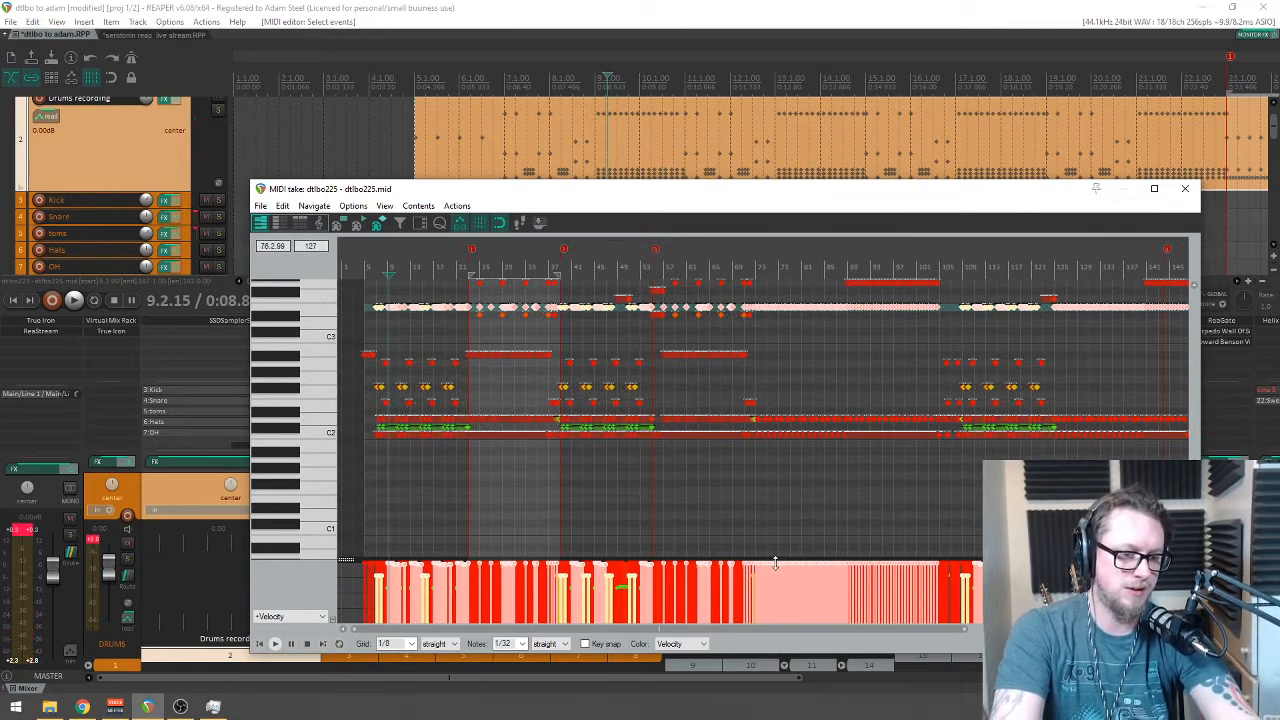
pyautogui.moveTo(776, 563); pyautogui.dragTo(778, 568)
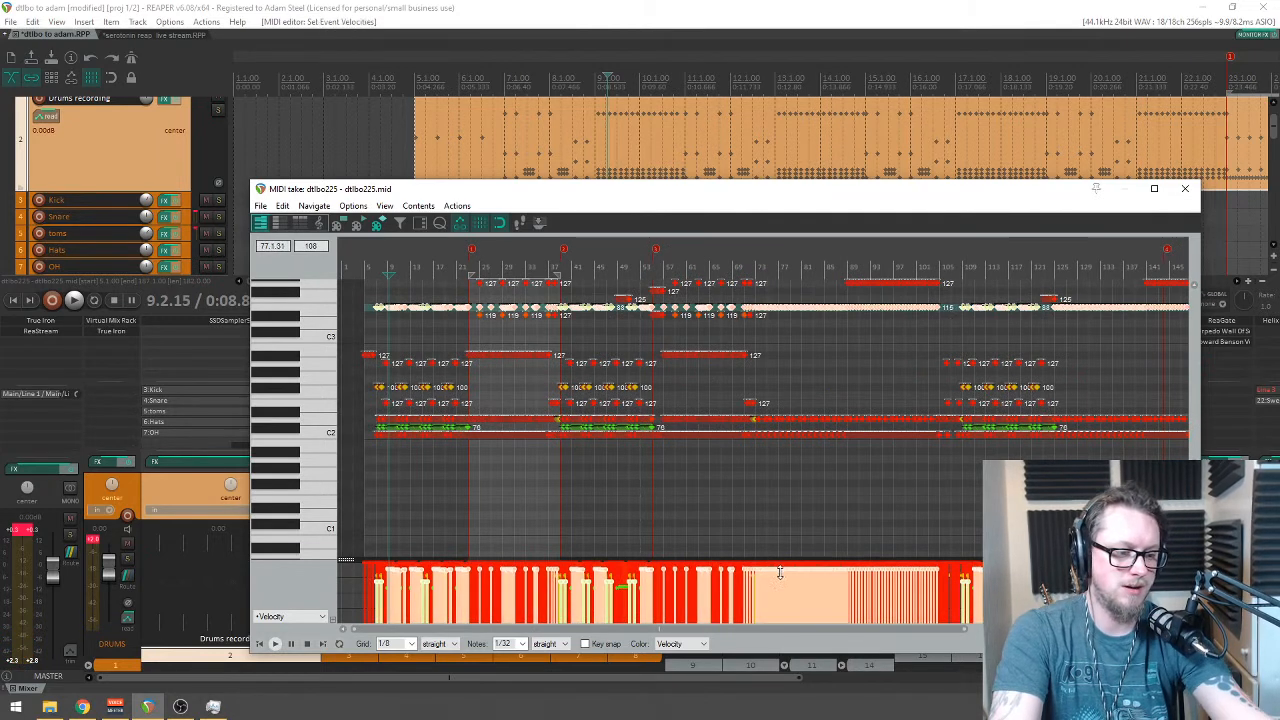
pyautogui.press('h')
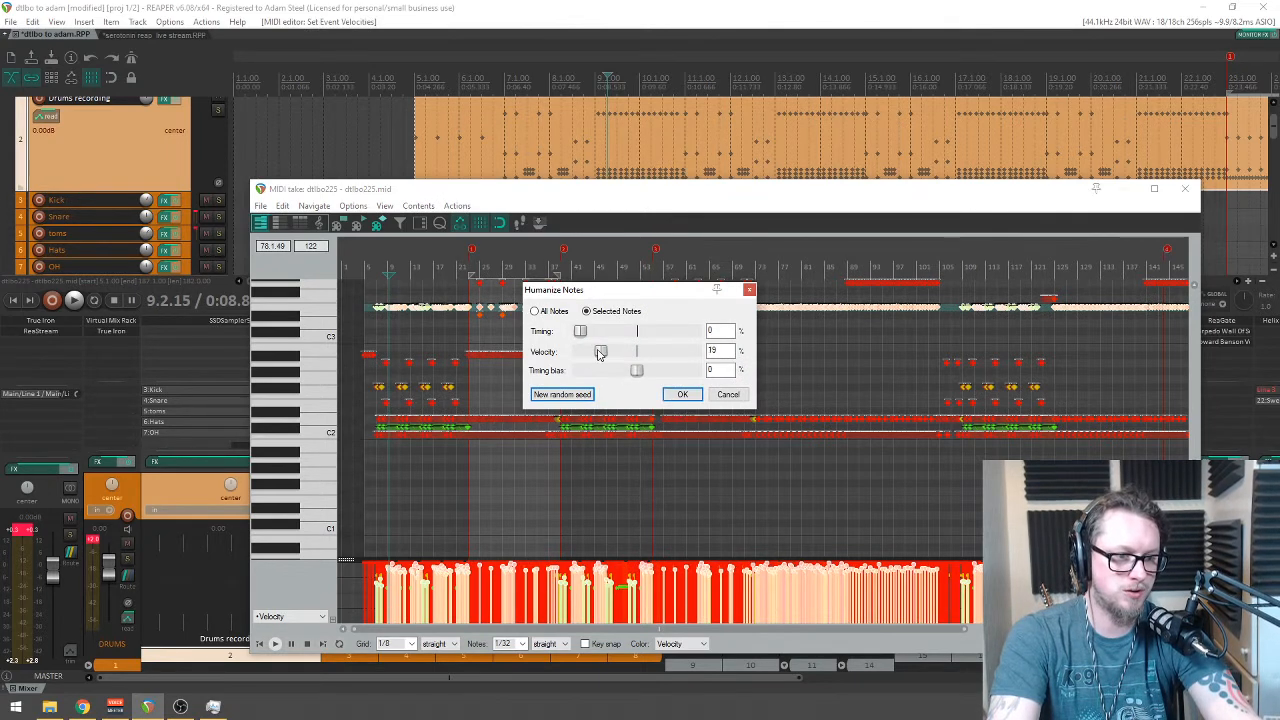
pyautogui.click(682, 394)
# Step: Play back the humanized notes, close the MIDI editor and solo the DRUMS bus
pyautogui.scroll(5, 669, 397)
pyautogui.press('space')
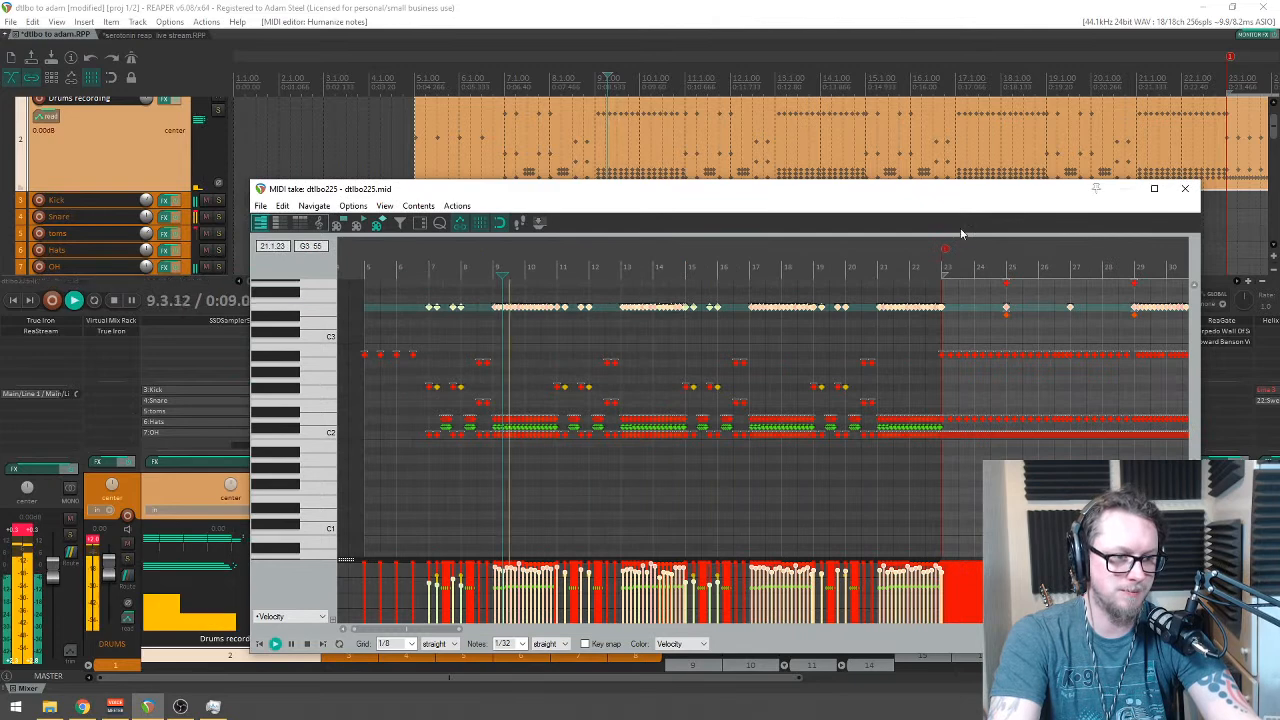
pyautogui.click(1187, 197)
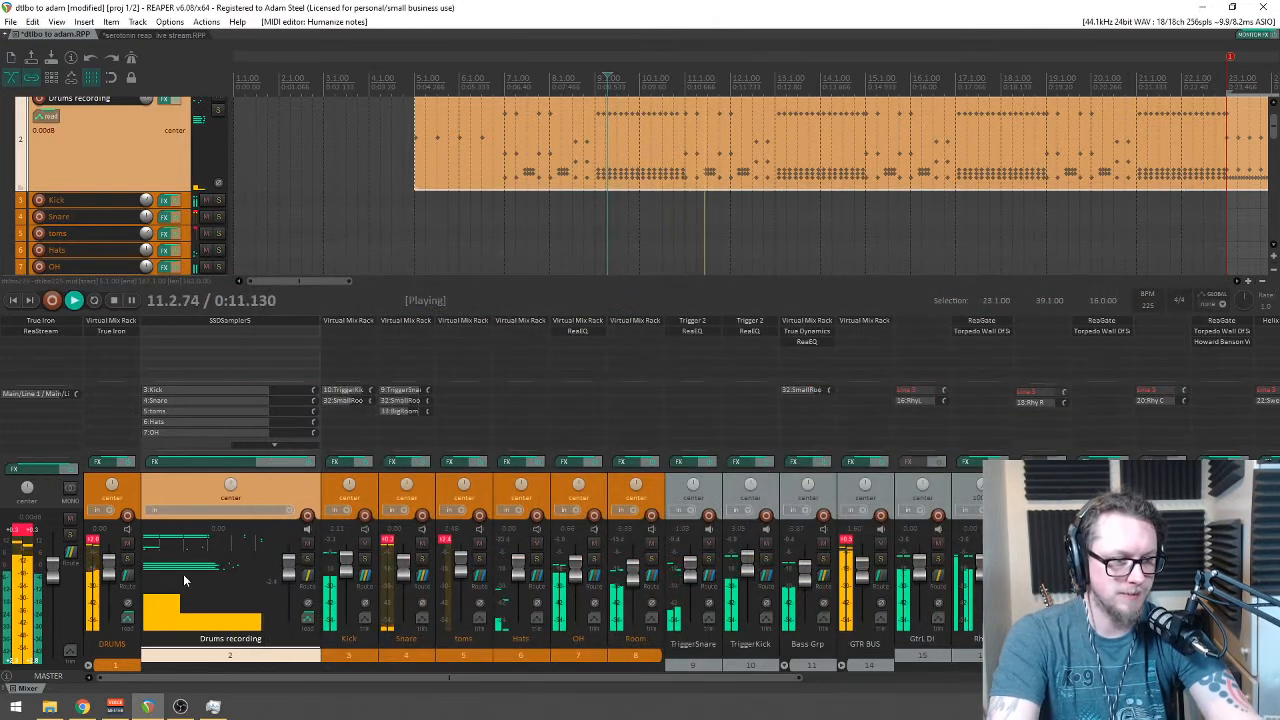
pyautogui.click(128, 560)
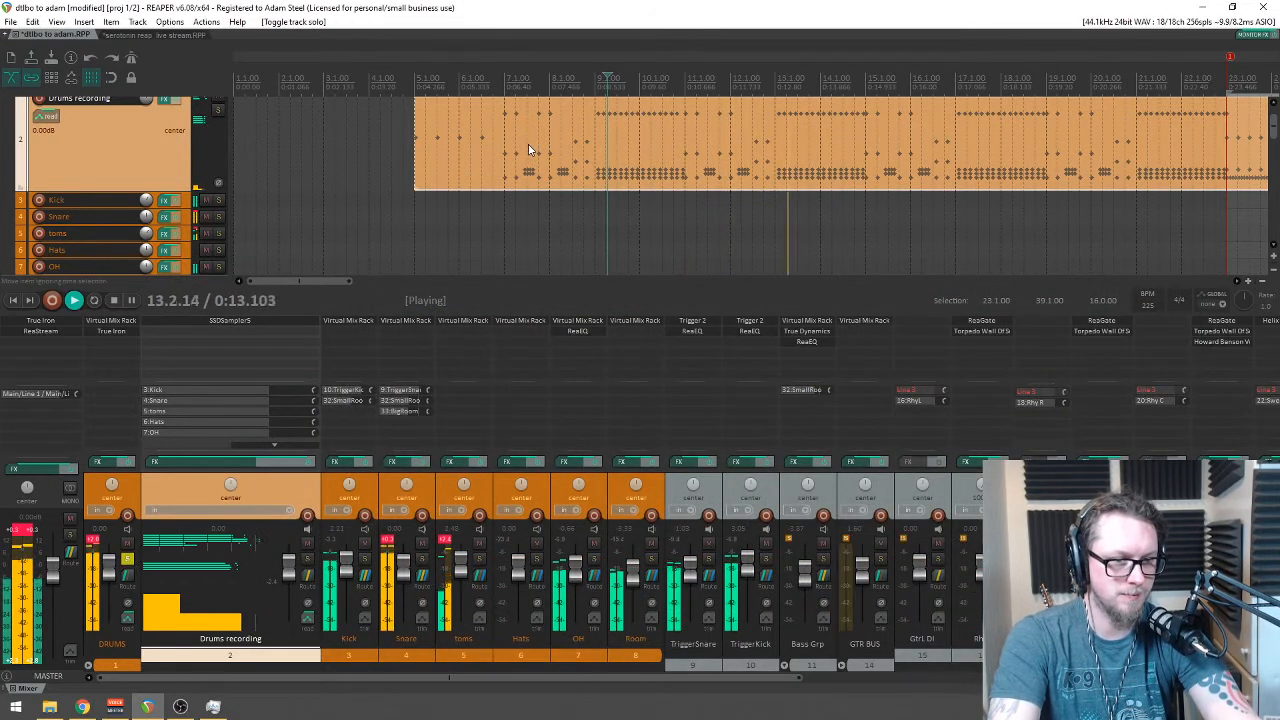
# Step: Stop playback, reopen the Drums recording MIDI item and select all the notes on the D2 row across the song
pyautogui.press('space')
pyautogui.doubleClick(650, 164)
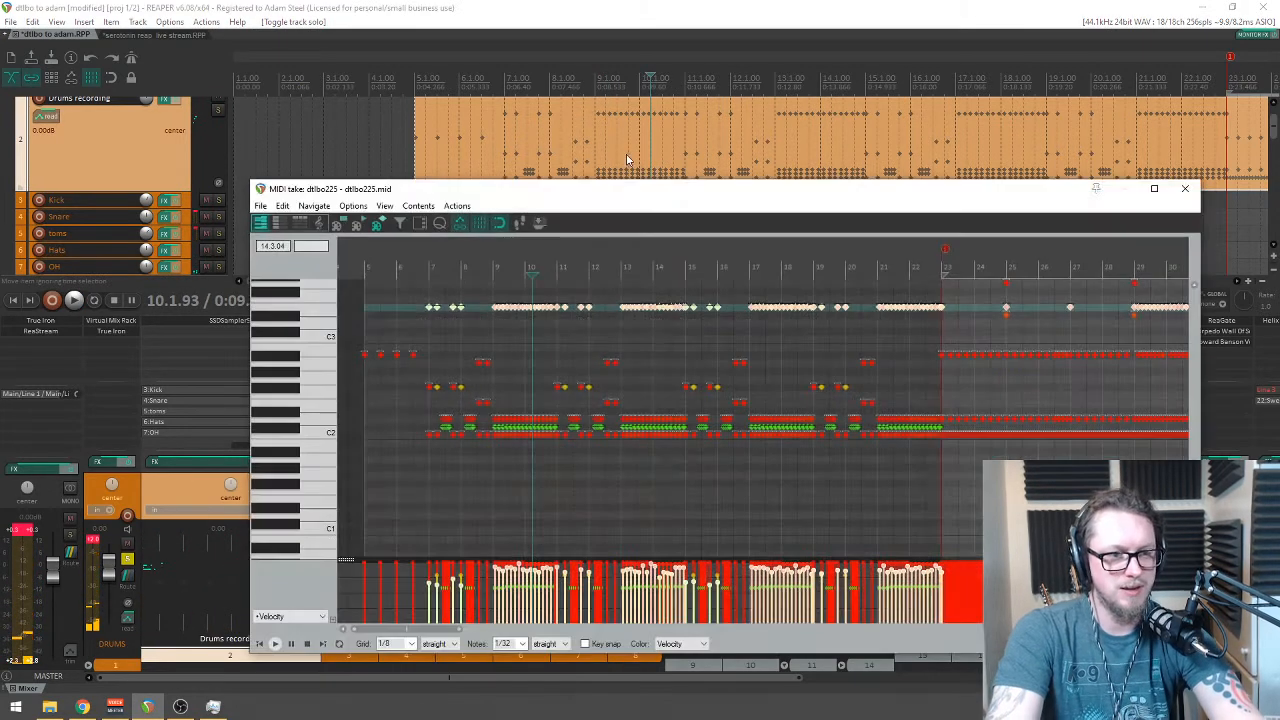
pyautogui.scroll(-6, 670, 440)
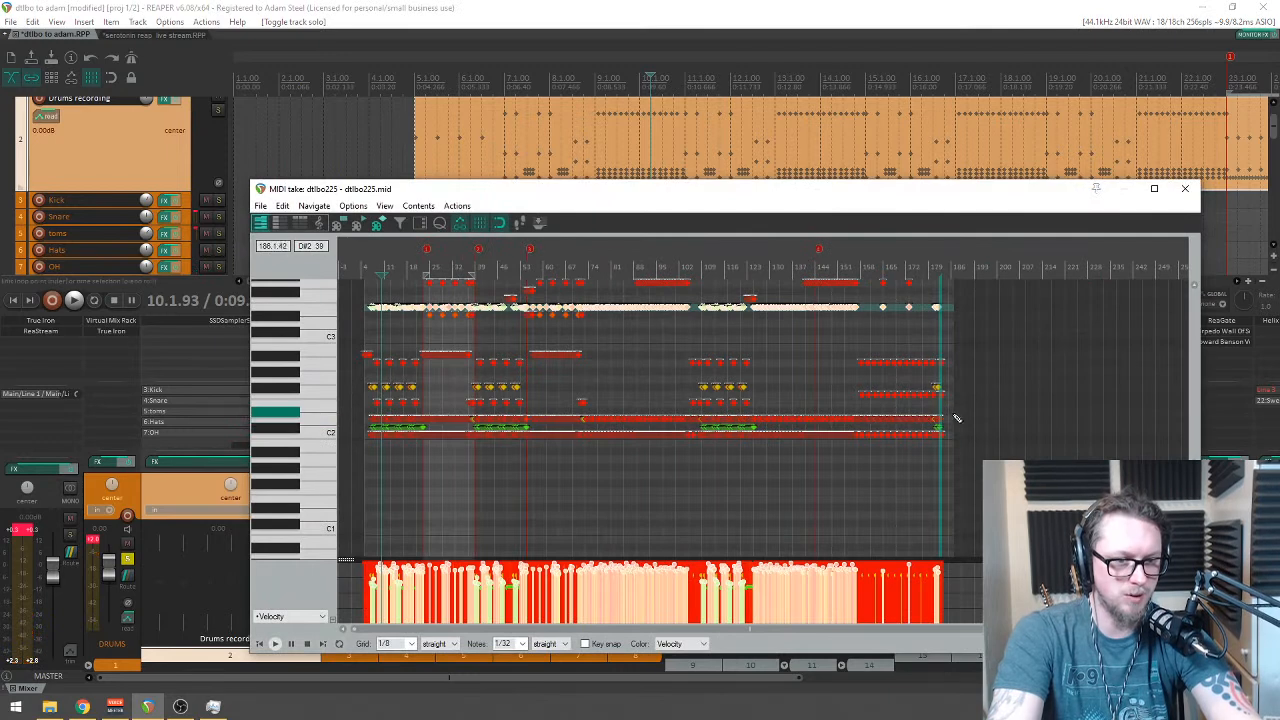
pyautogui.click(316, 420)
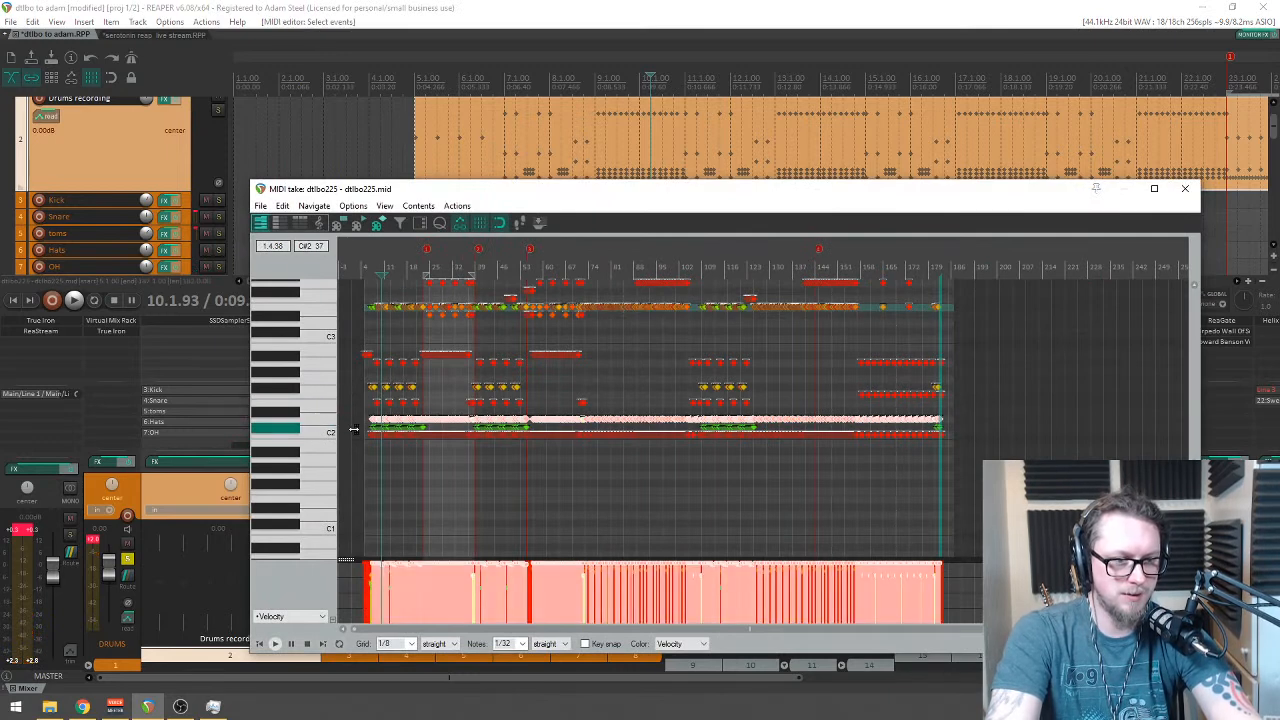
# Step: Slightly lower the velocities of the selected D2 notes and humanize their velocity by 19%
pyautogui.scroll(5, 676, 540)
pyautogui.moveTo(697, 566); pyautogui.dragTo(702, 570)
pyautogui.press('h')
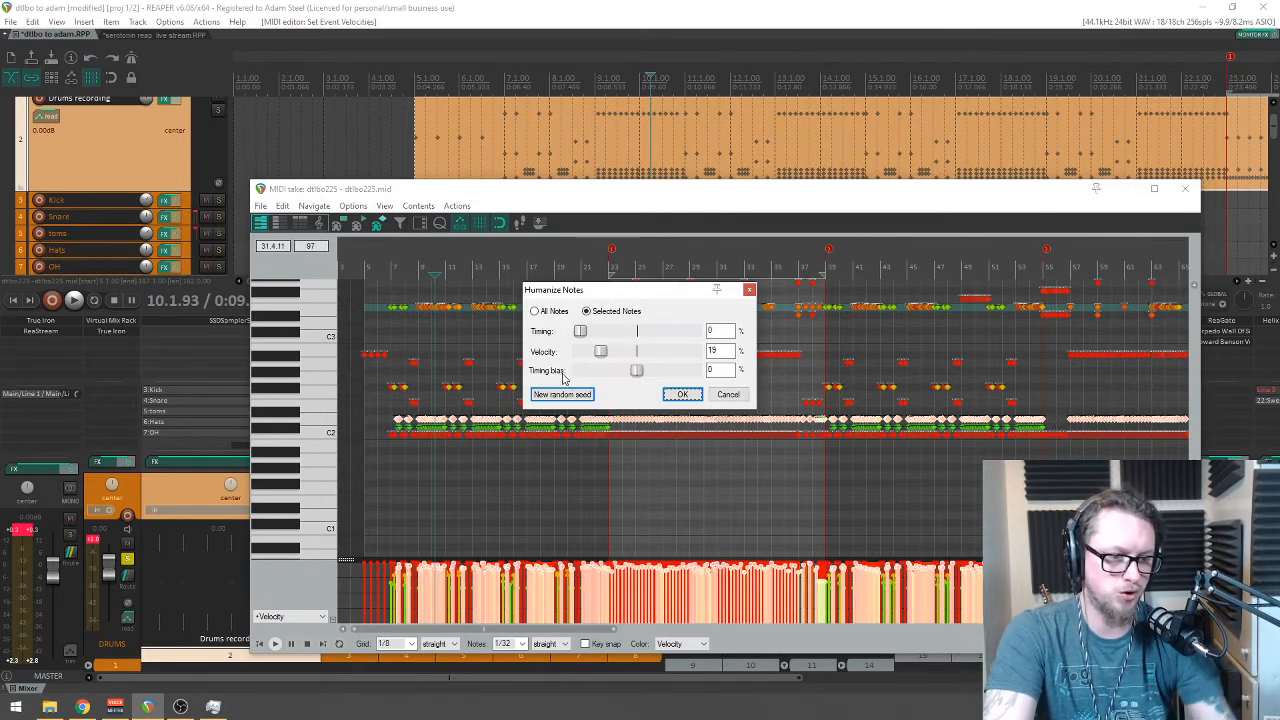
pyautogui.click(681, 394)
# Step: Play back the humanized D2 notes from around bar 9 with the drums soloed
pyautogui.scroll(4, 457, 300)
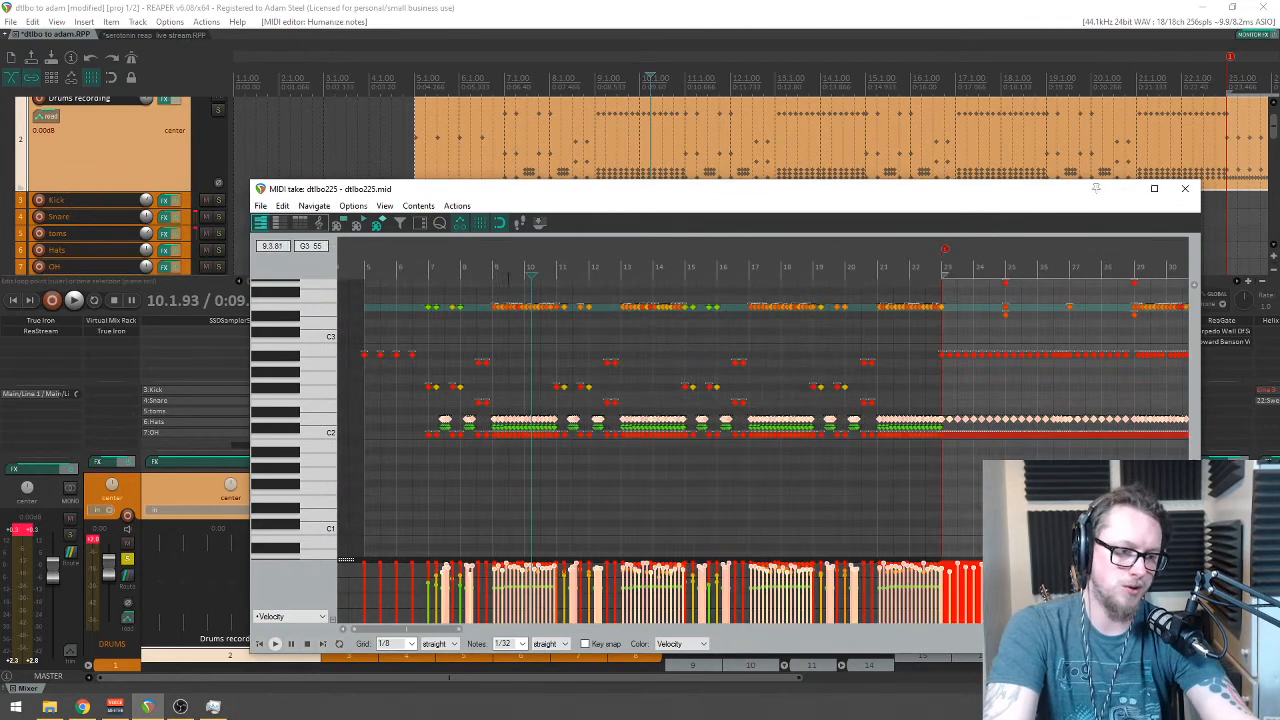
pyautogui.press('space')
pyautogui.scroll(3, 690, 390)
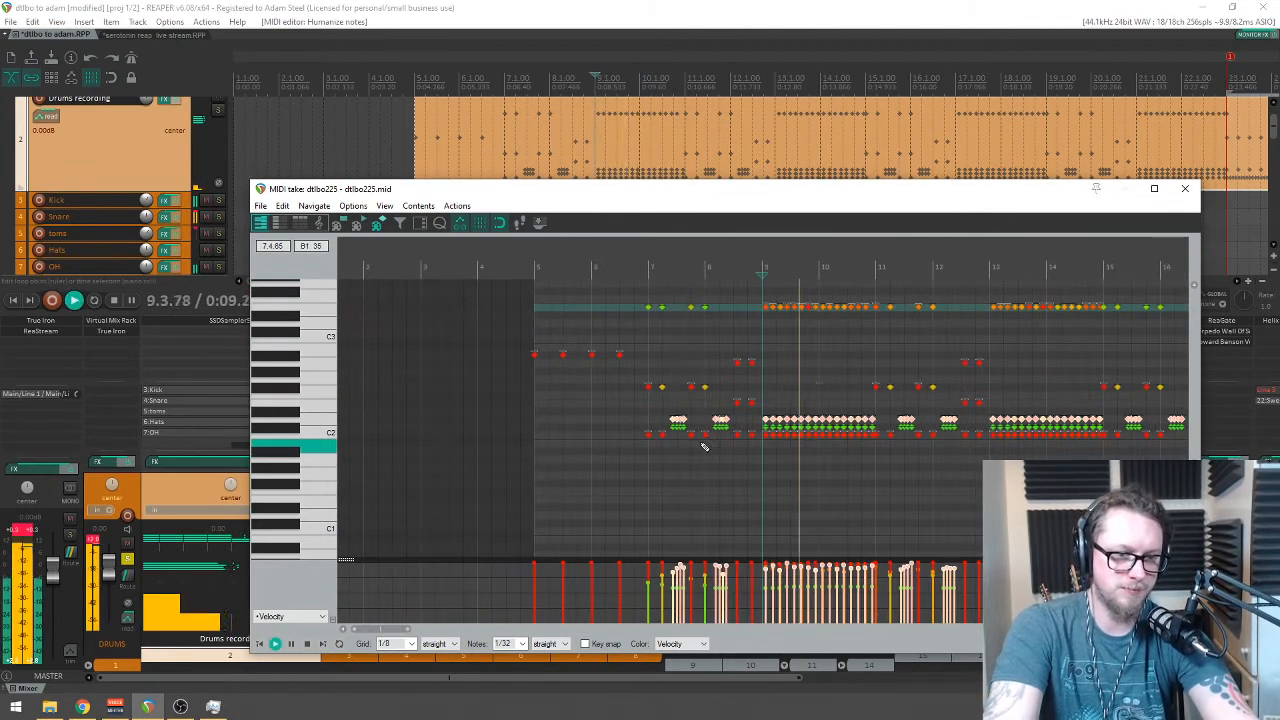
pyautogui.scroll(-5, 704, 432)
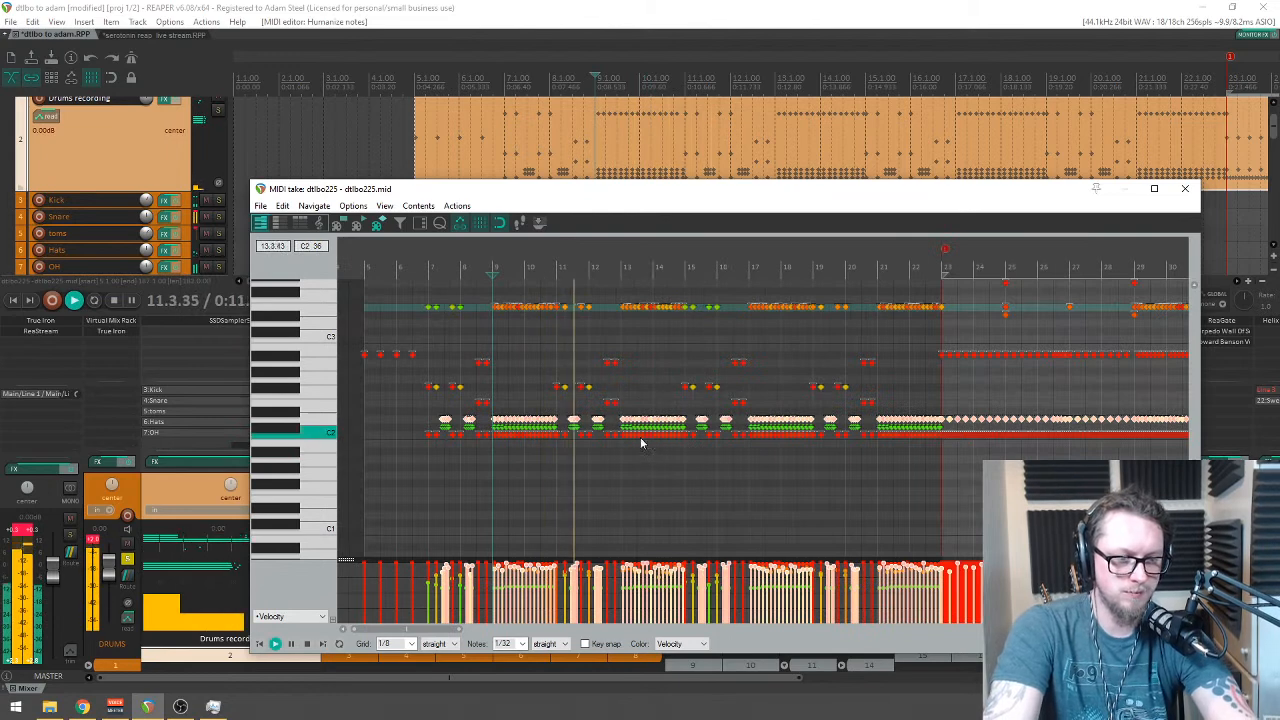
pyautogui.scroll(-2, 536, 484)
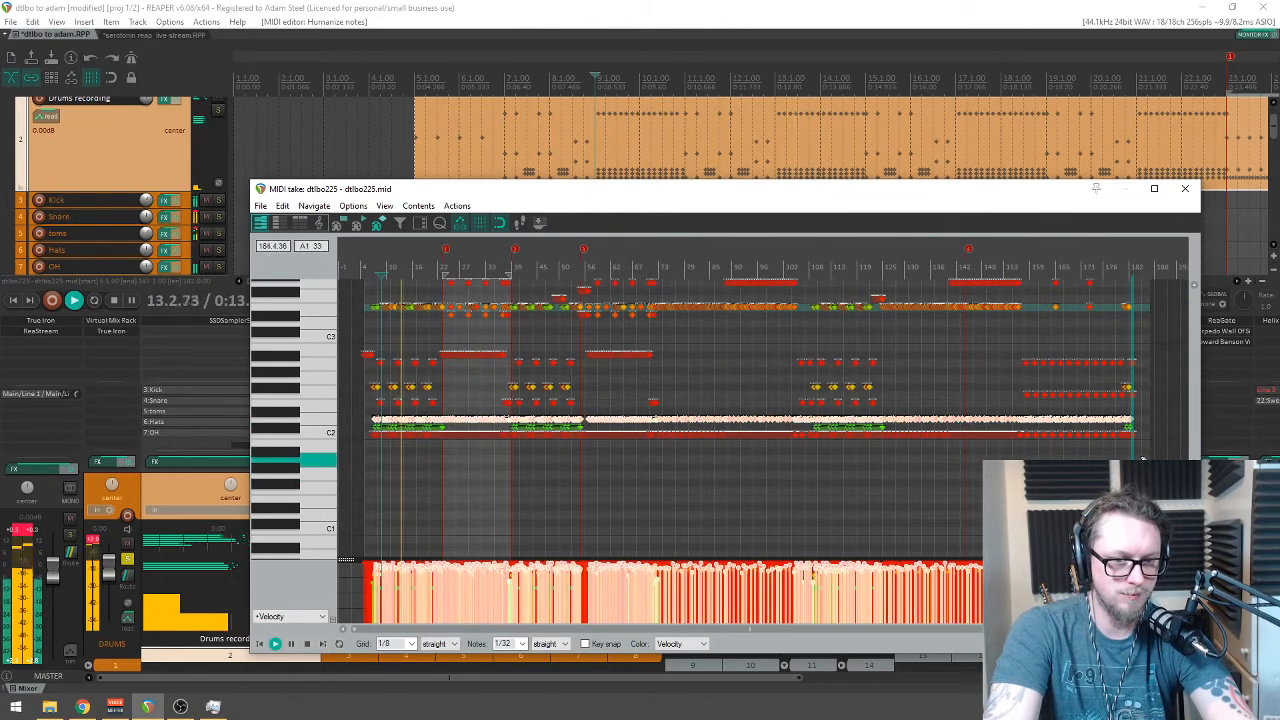
# Step: Select all the notes on the C2 row, slightly lower their velocities and humanize them with the same settings
pyautogui.click(290, 435)
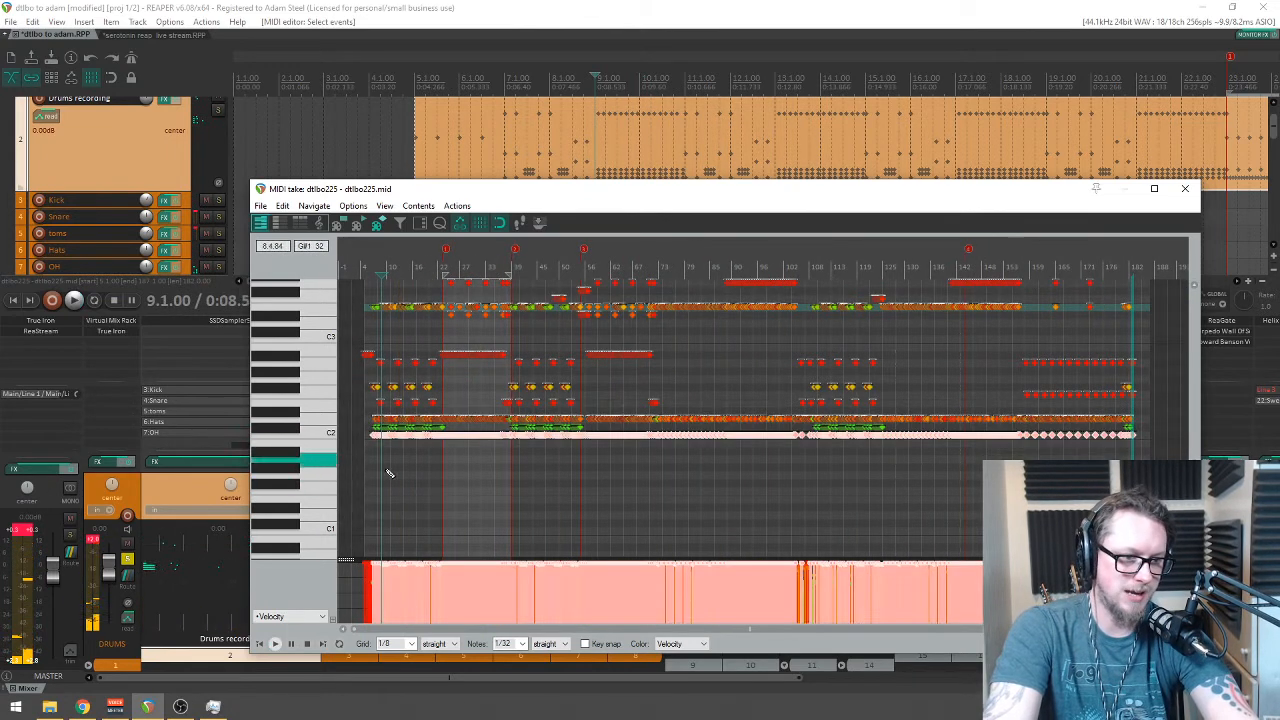
pyautogui.moveTo(633, 566); pyautogui.dragTo(627, 567)
pyautogui.press('h')
pyautogui.click(681, 394)
# Step: Audition the humanized C2 notes from just before bar 23
pyautogui.scroll(3, 599, 256)
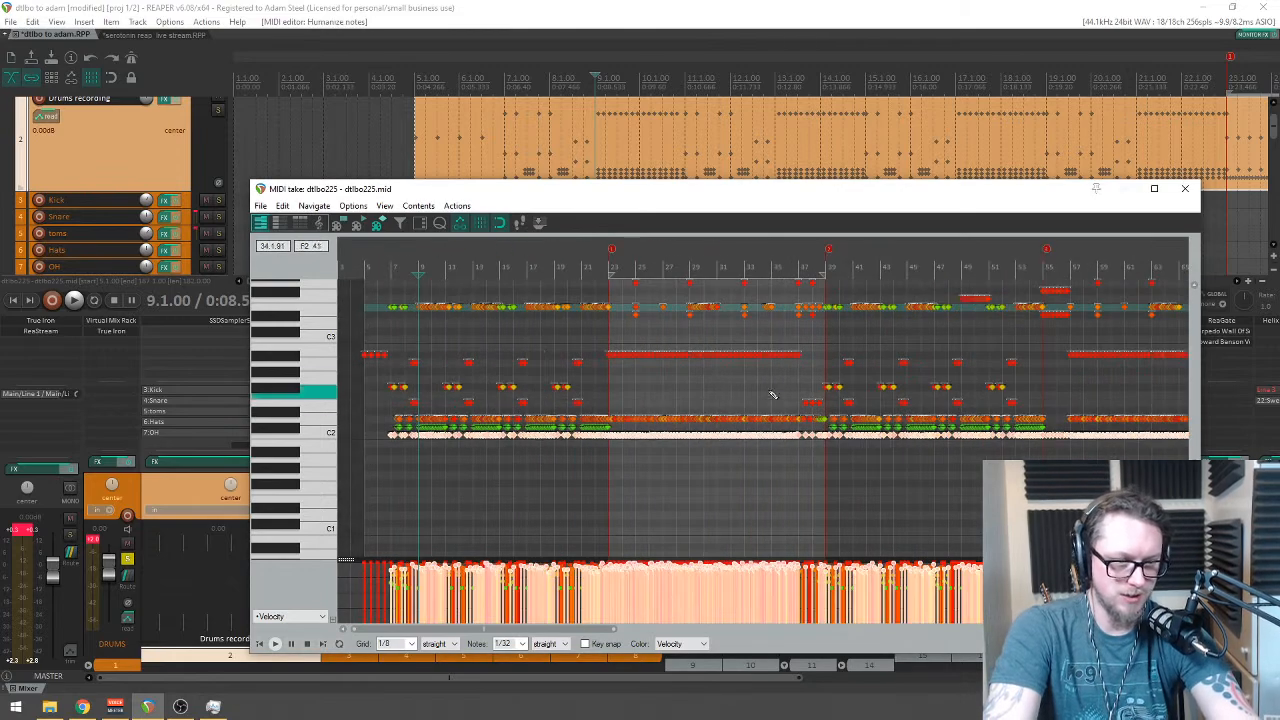
pyautogui.click(619, 266)
pyautogui.scroll(3, 619, 266)
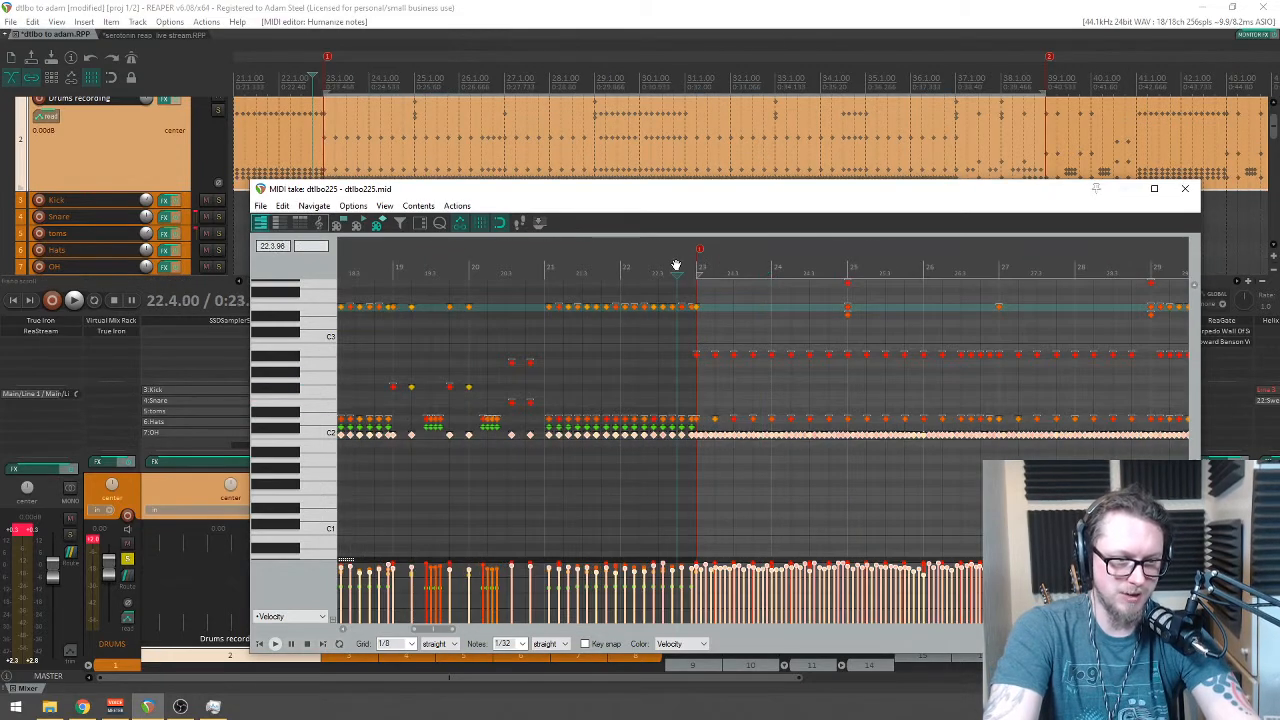
pyautogui.press('space')
pyautogui.scroll(-3, 790, 510)
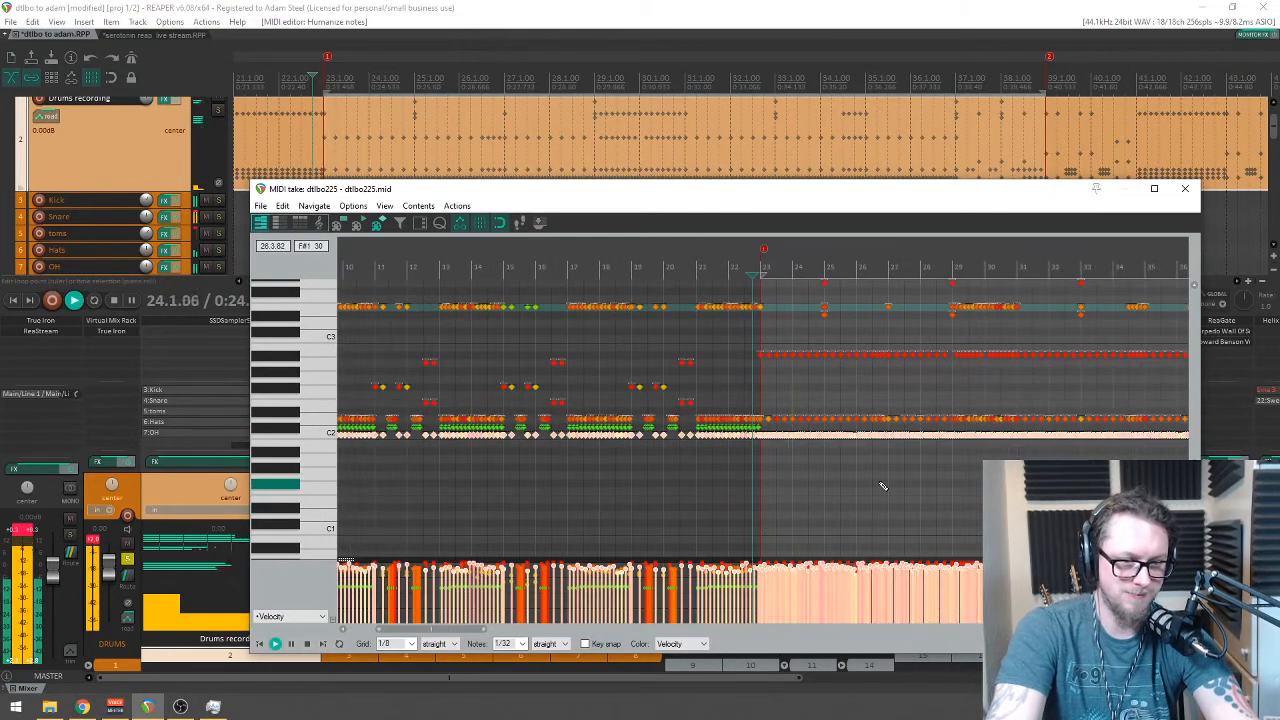
pyautogui.scroll(-2, 871, 524)
pyautogui.press('space')
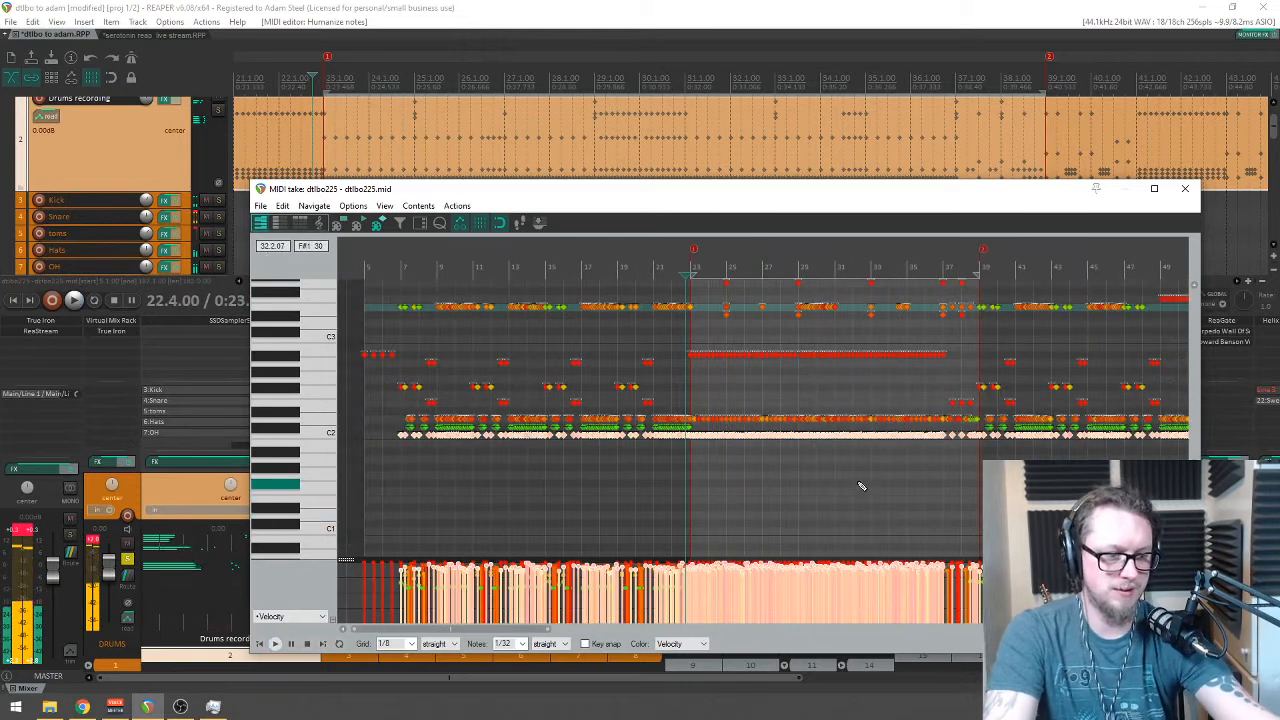
# Step: Undo the humanizing of the C2 notes and play the same passage for comparison
pyautogui.click(857, 487)
pyautogui.scroll(3, 760, 410)
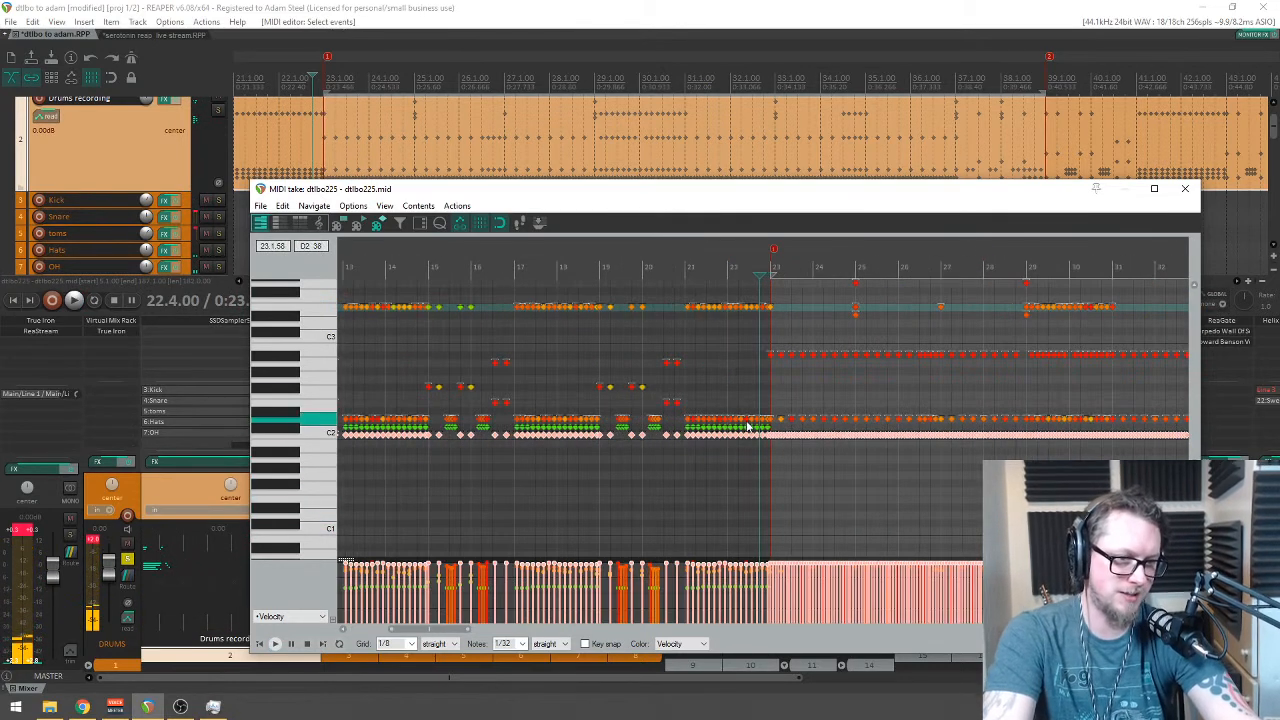
pyautogui.press('space')
pyautogui.scroll(-2, 795, 501)
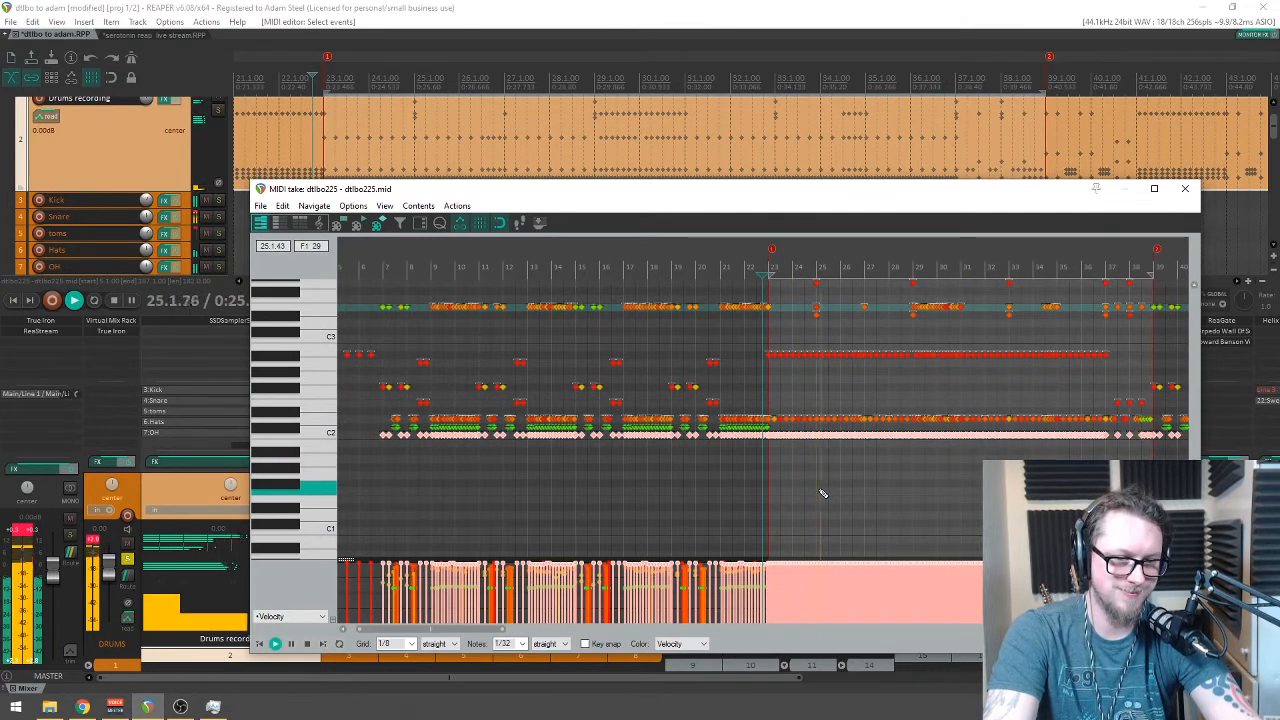
pyautogui.press('space')
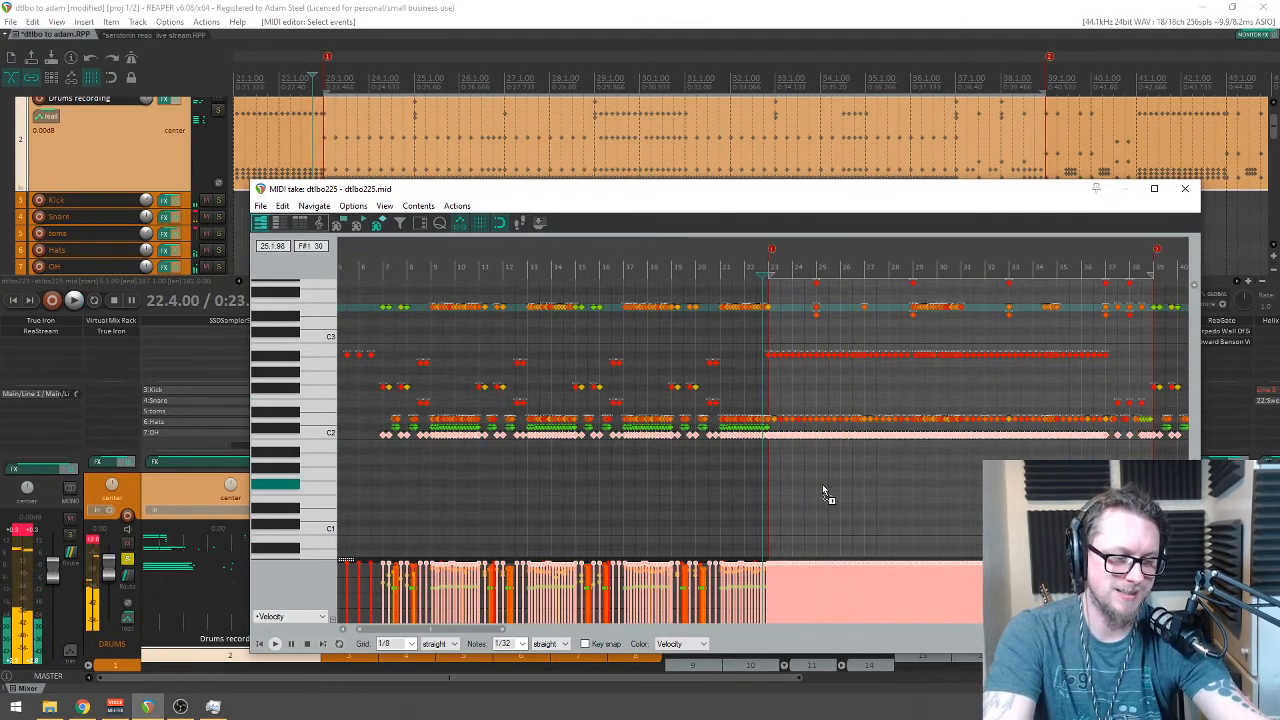
# Step: Restore the humanized velocities of the D2 and C2 notes and play the passage before bar 23 again
pyautogui.press('h')
pyautogui.hotkey('ctrl', 'z')
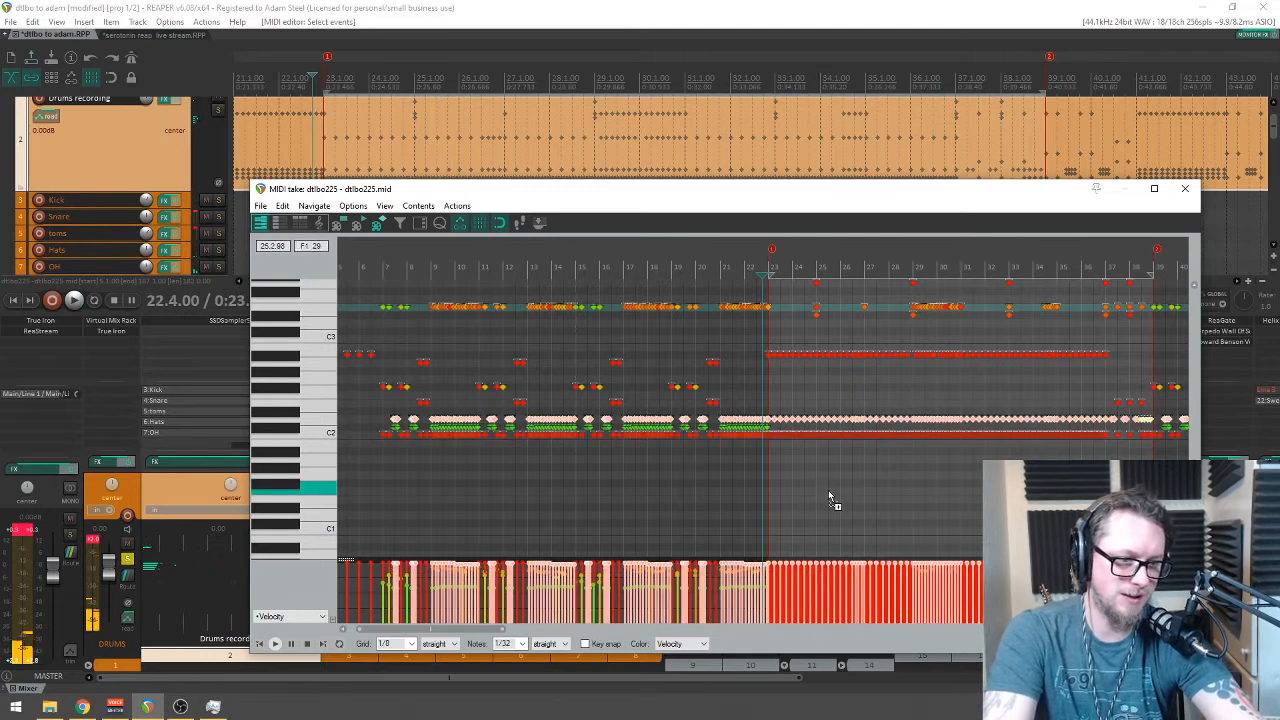
pyautogui.hotkey('ctrl', 'a')
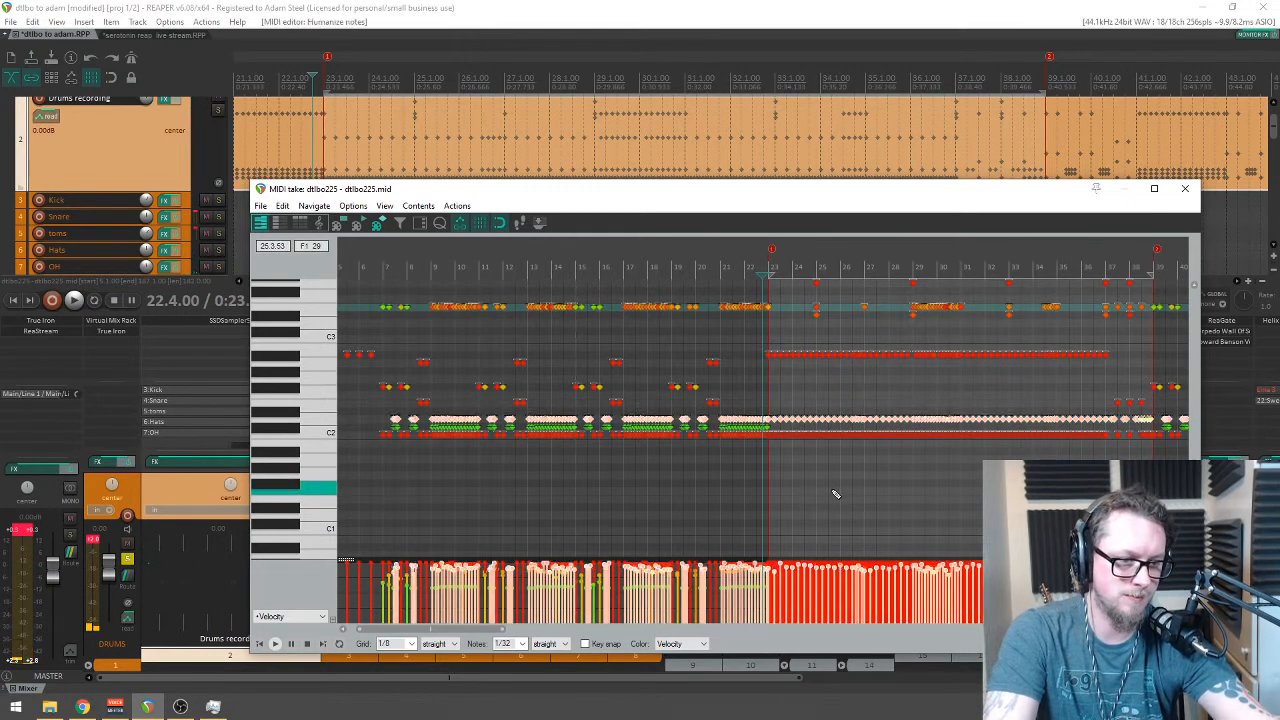
pyautogui.press('h')
pyautogui.press('space')
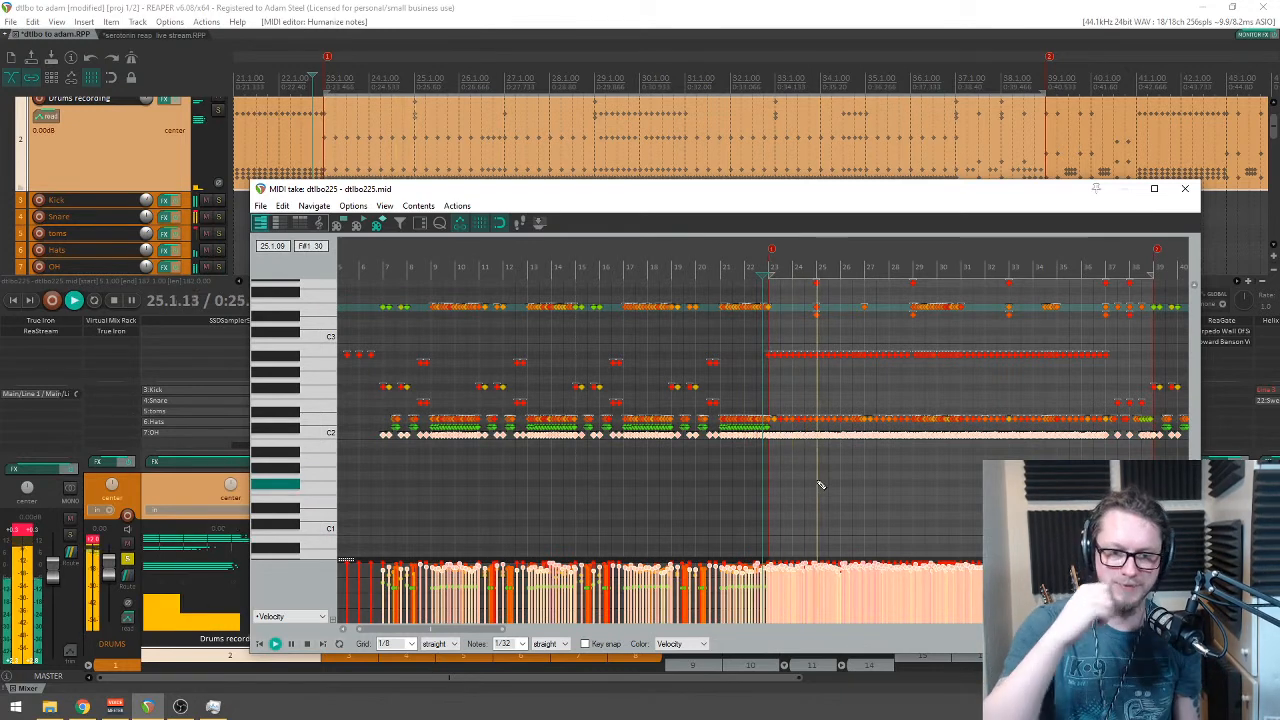
pyautogui.press('space')
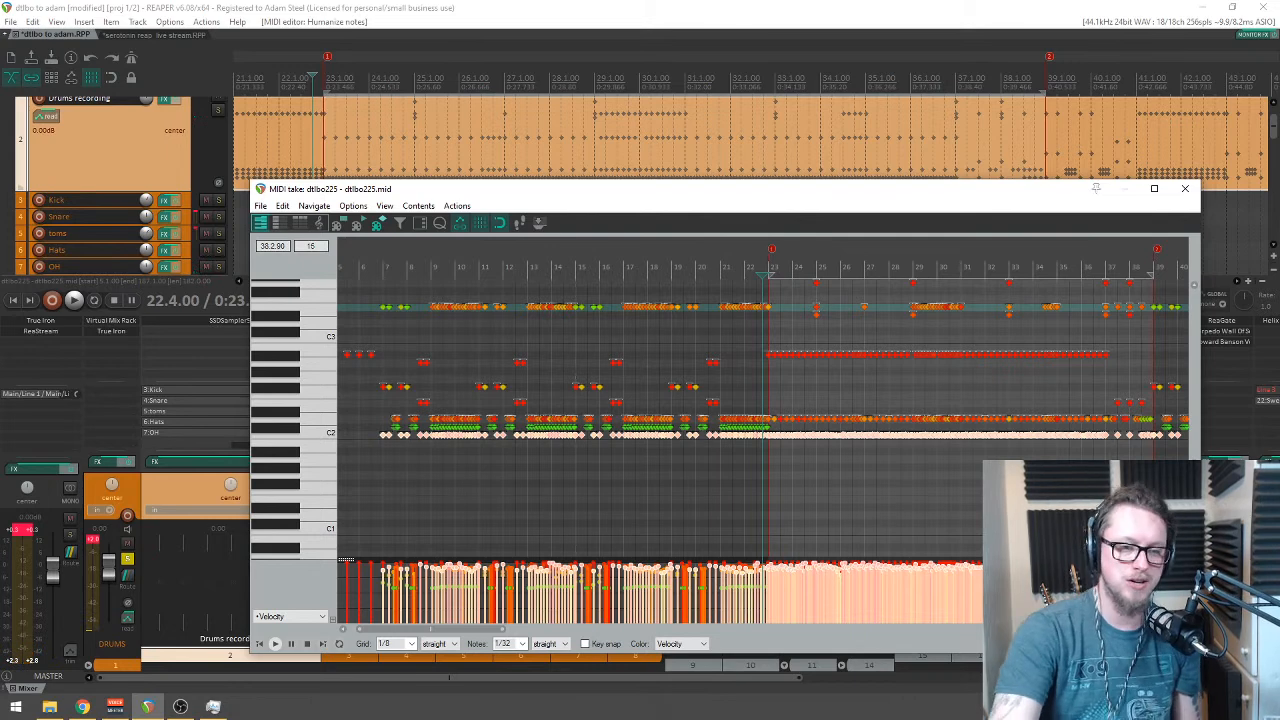
# Step: Close the MIDI editor and audition the soloed drums from just before bar 82
pyautogui.scroll(-10, 874, 446)
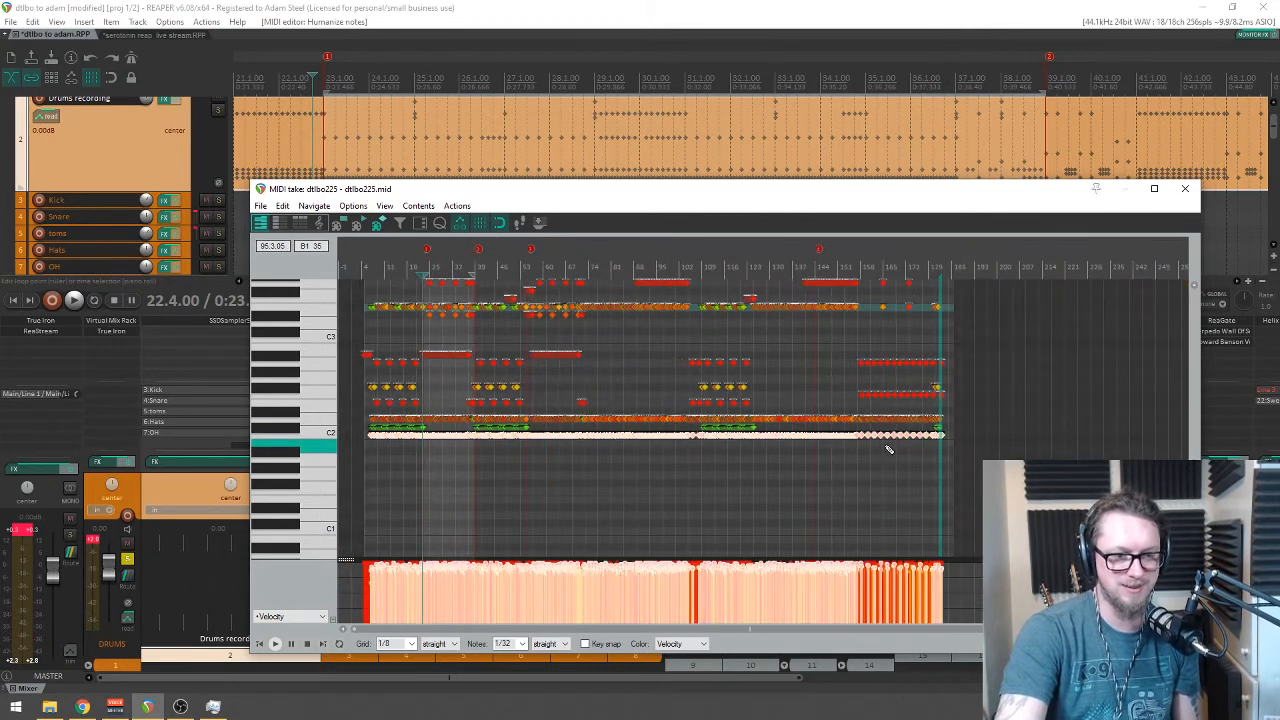
pyautogui.click(614, 252)
pyautogui.click(1185, 188)
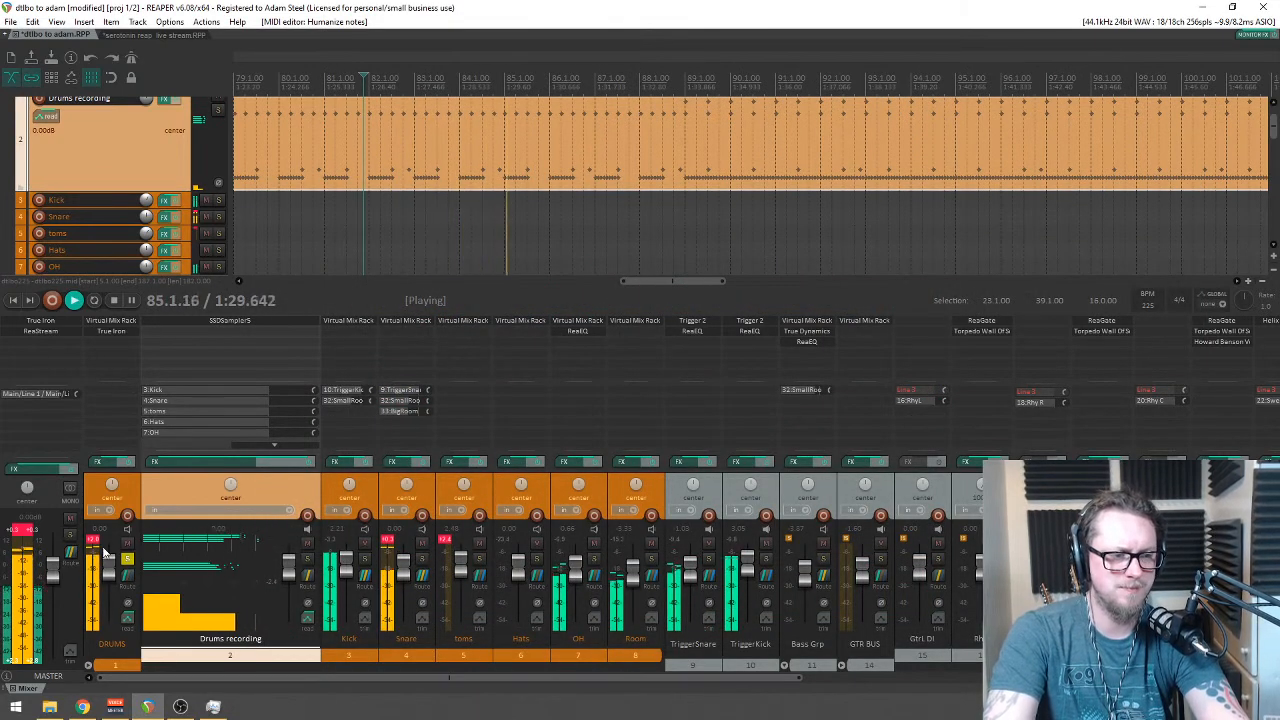
pyautogui.scroll(-1, 647, 197)
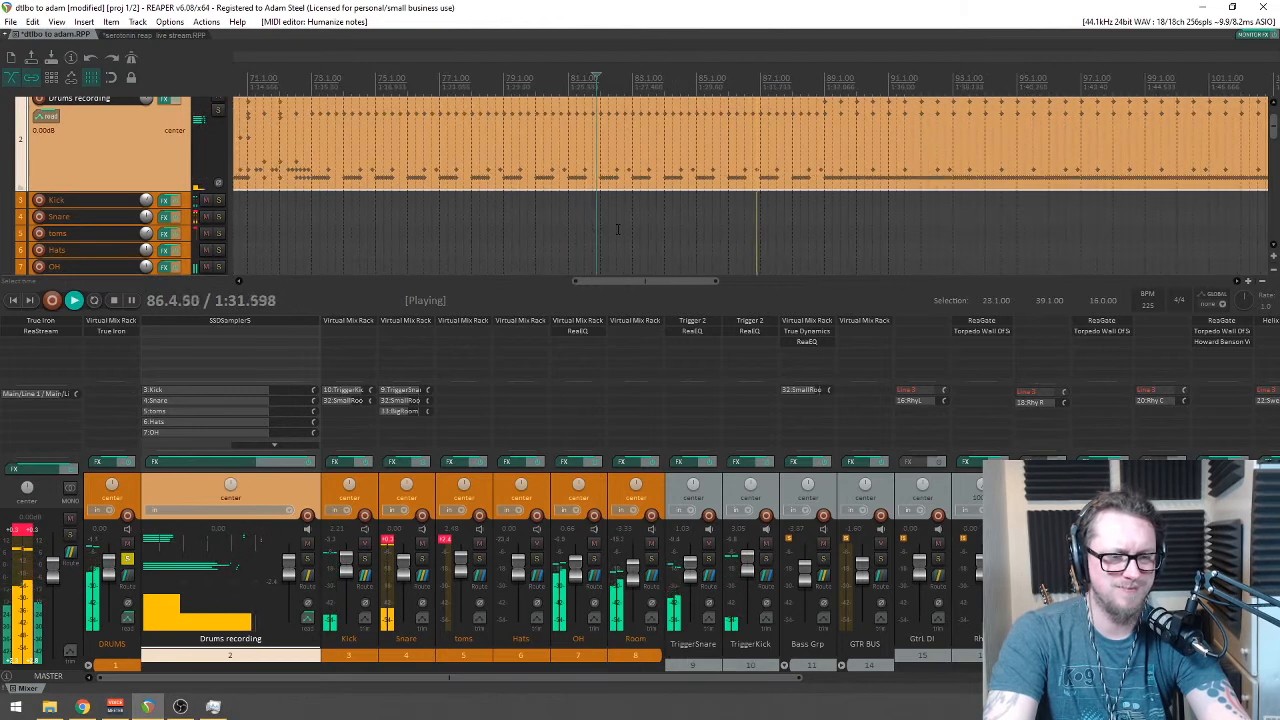
pyautogui.press('space')
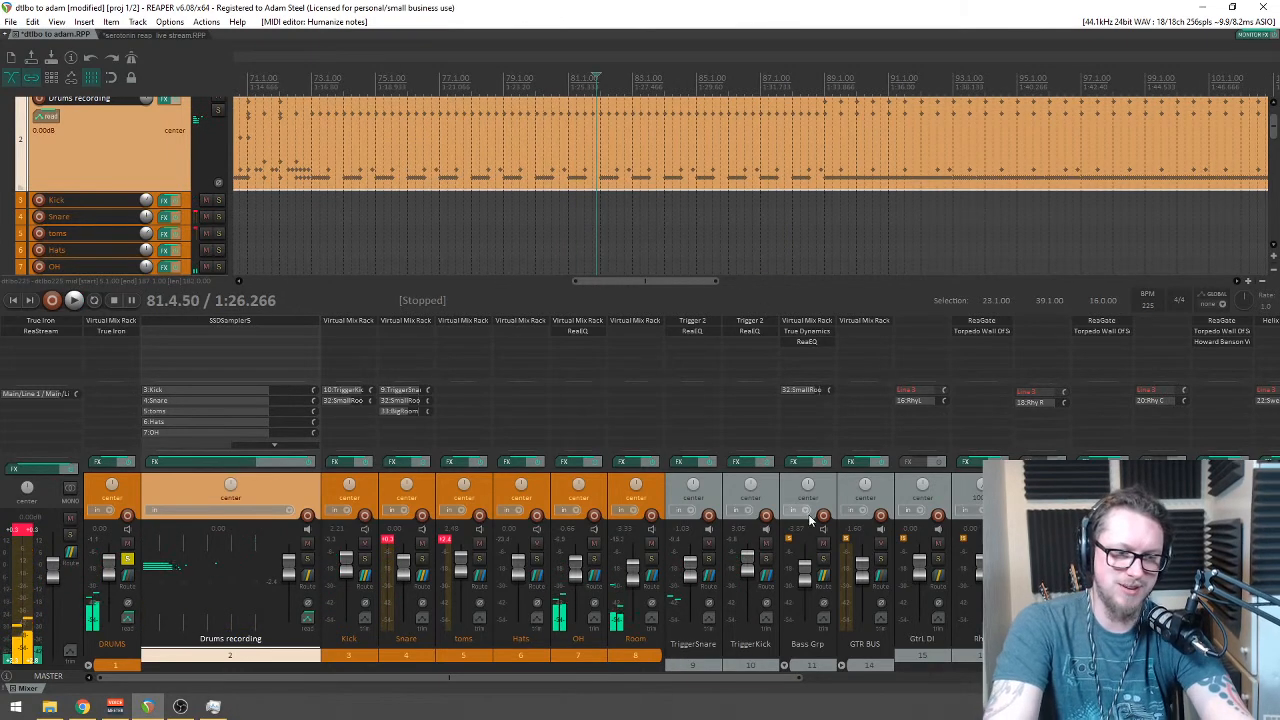
# Step: Clear the DRUMS solo, play the full mix and lower the GTR BUS volume to about -5.53 dB
pyautogui.click(127, 558)
pyautogui.press('space')
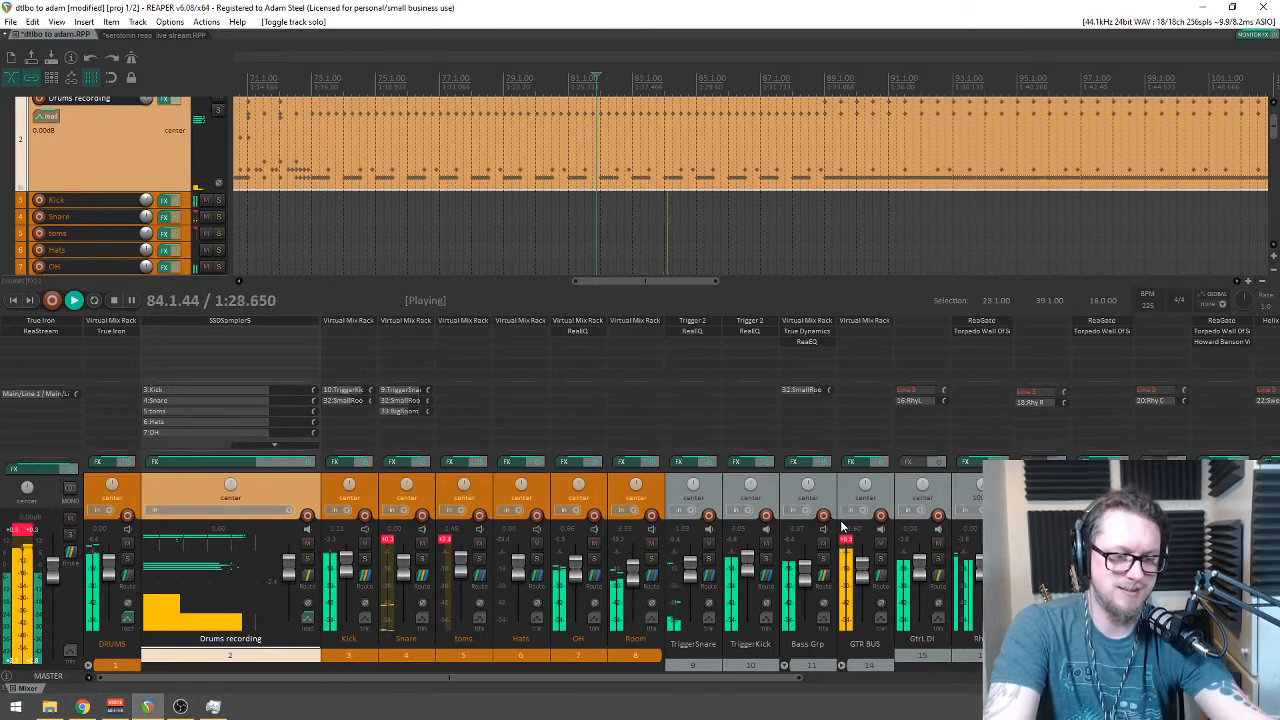
pyautogui.click(880, 543)
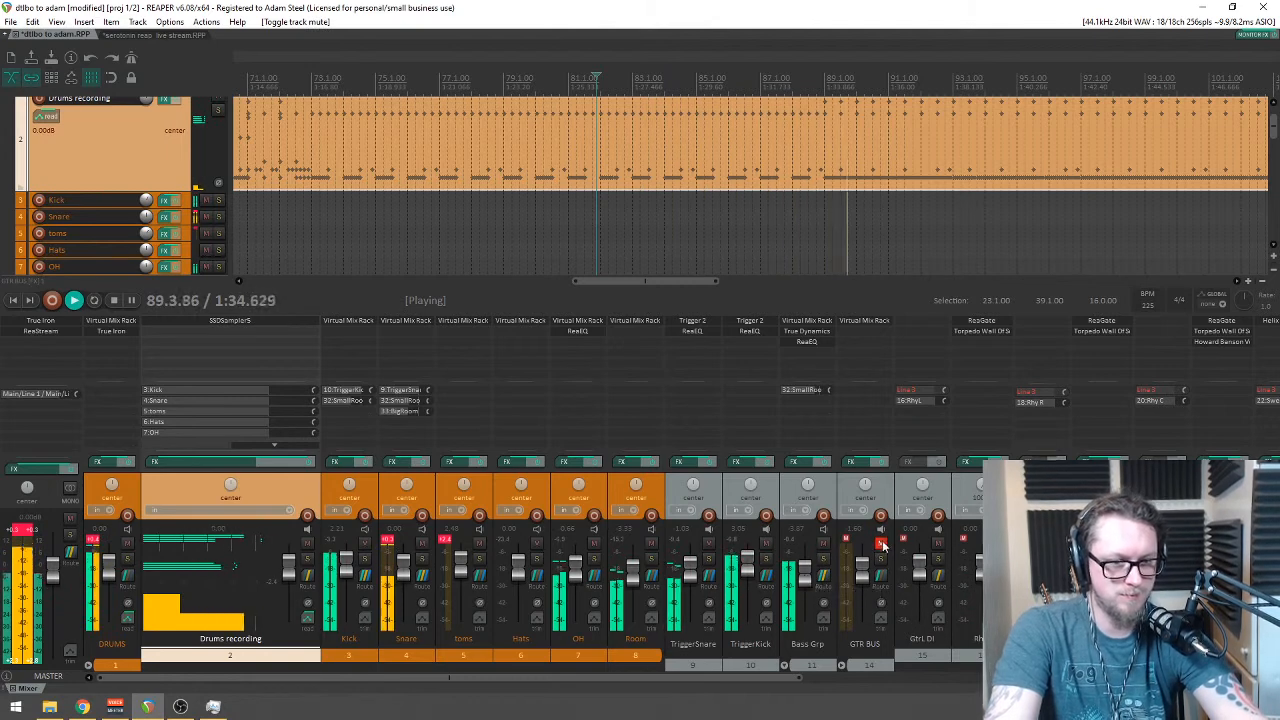
pyautogui.click(857, 580)
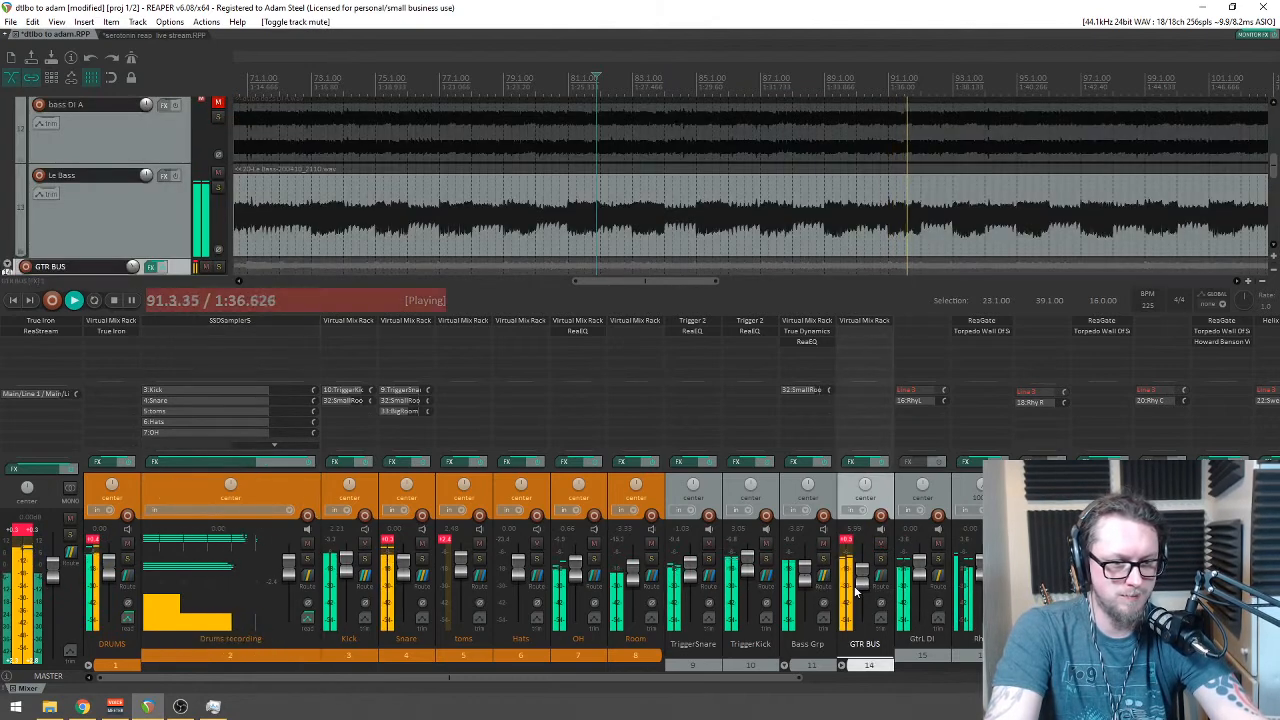
pyautogui.moveTo(865, 590); pyautogui.dragTo(863, 581)
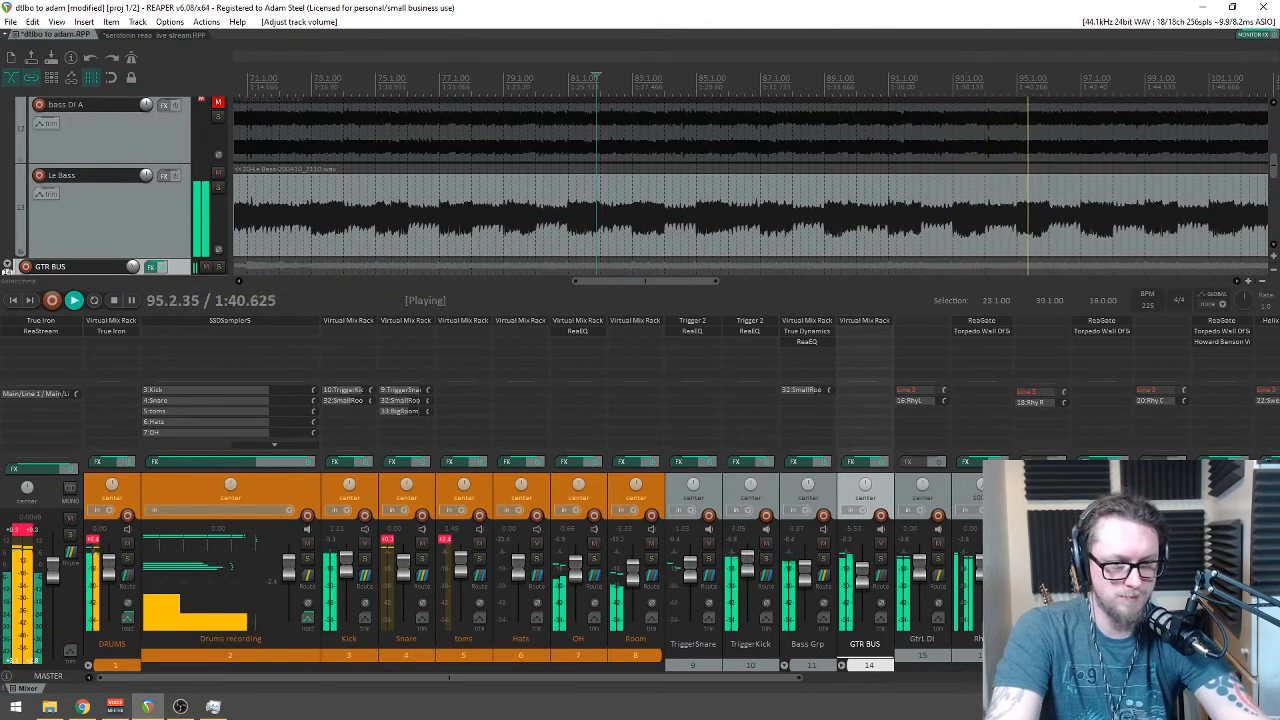
# Step: Mute the Gtr C DI and Rhy C tracks and set the GTR BUS volume to -3.09 dB
pyautogui.scroll(-3, 1273, 177)
pyautogui.scroll(-2, 1273, 177)
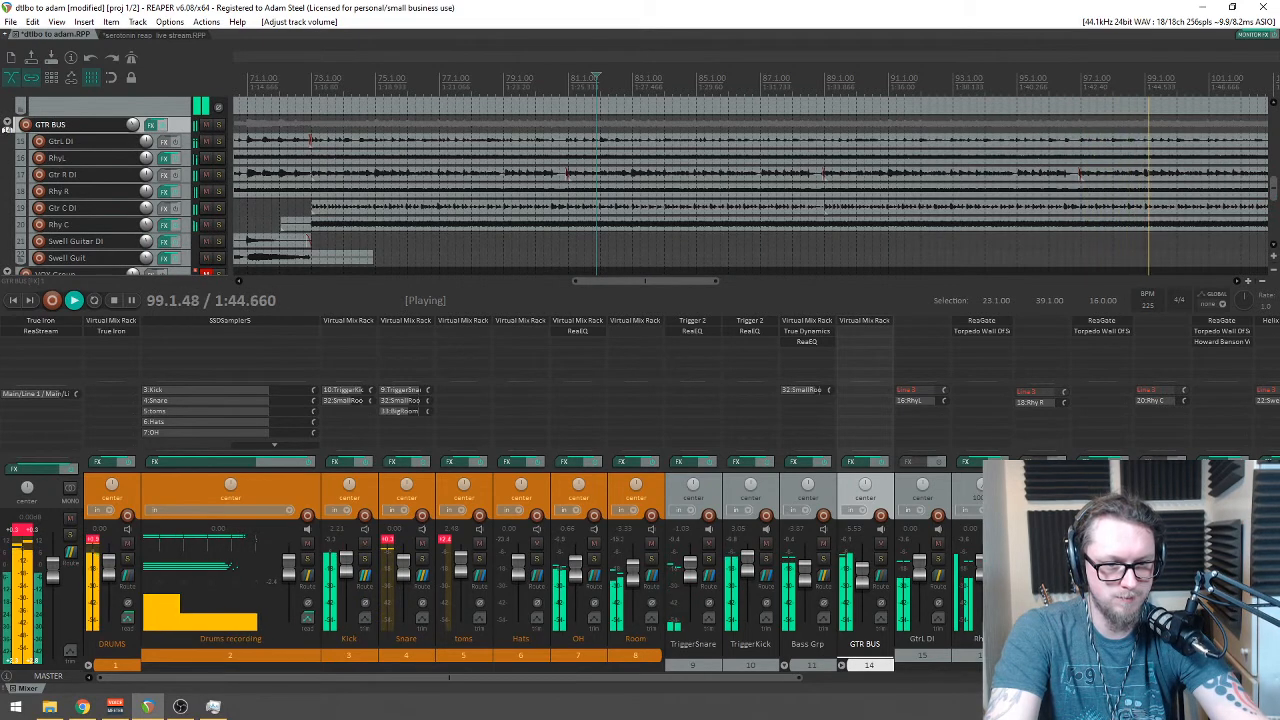
pyautogui.press('F5')
pyautogui.scroll(-6, 722, 235)
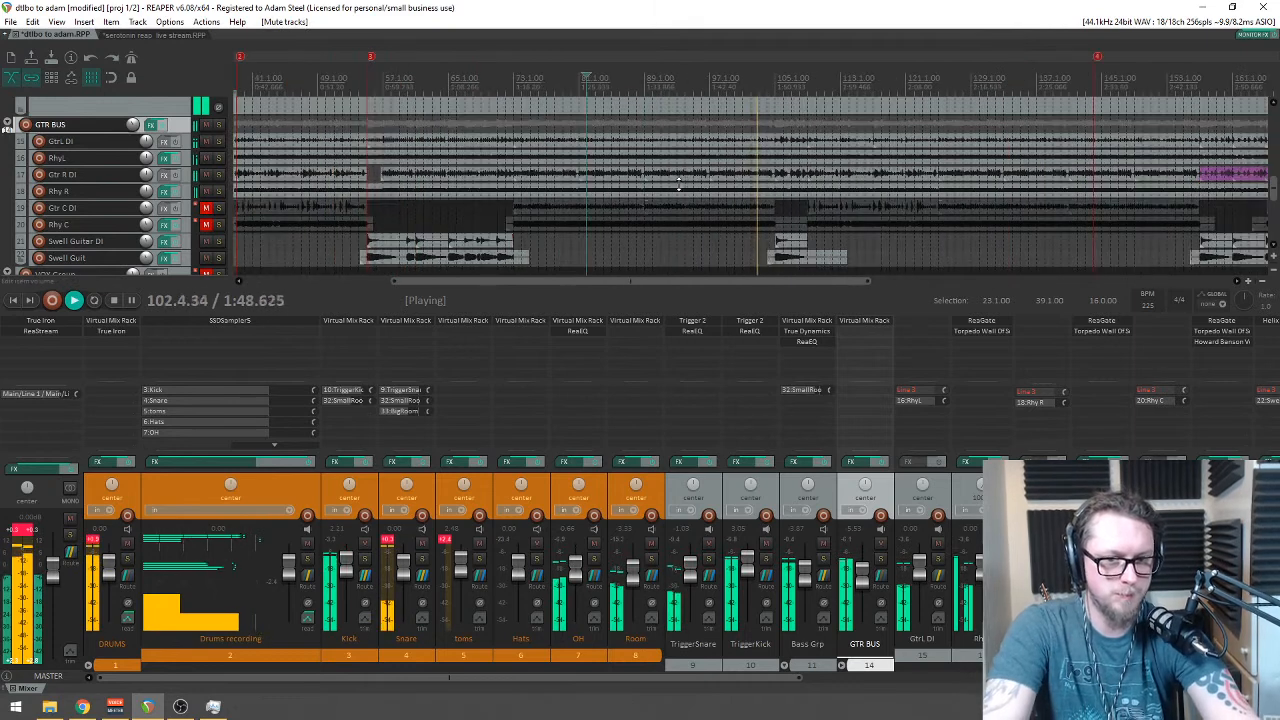
pyautogui.moveTo(864, 580); pyautogui.dragTo(864, 573)
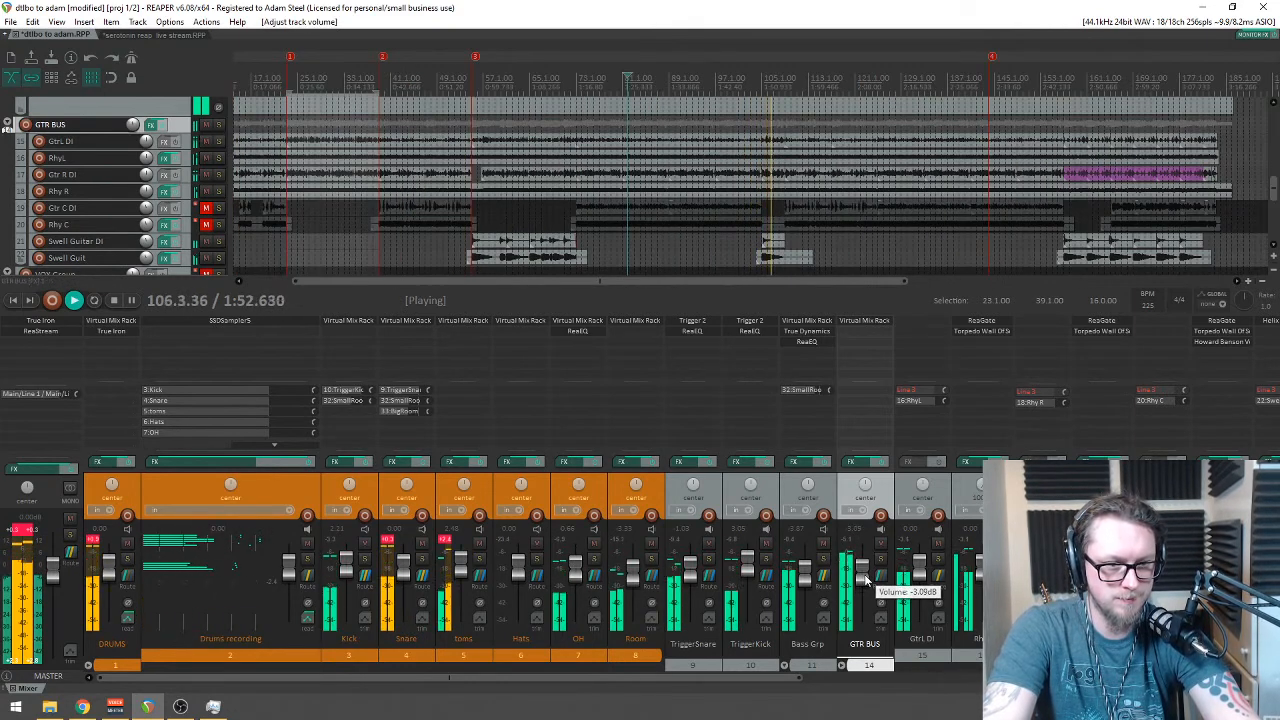
# Step: Listen to the full mix past bar 108, stop playback and save the project
pyautogui.scroll(3, 733, 162)
pyautogui.scroll(5, 733, 162)
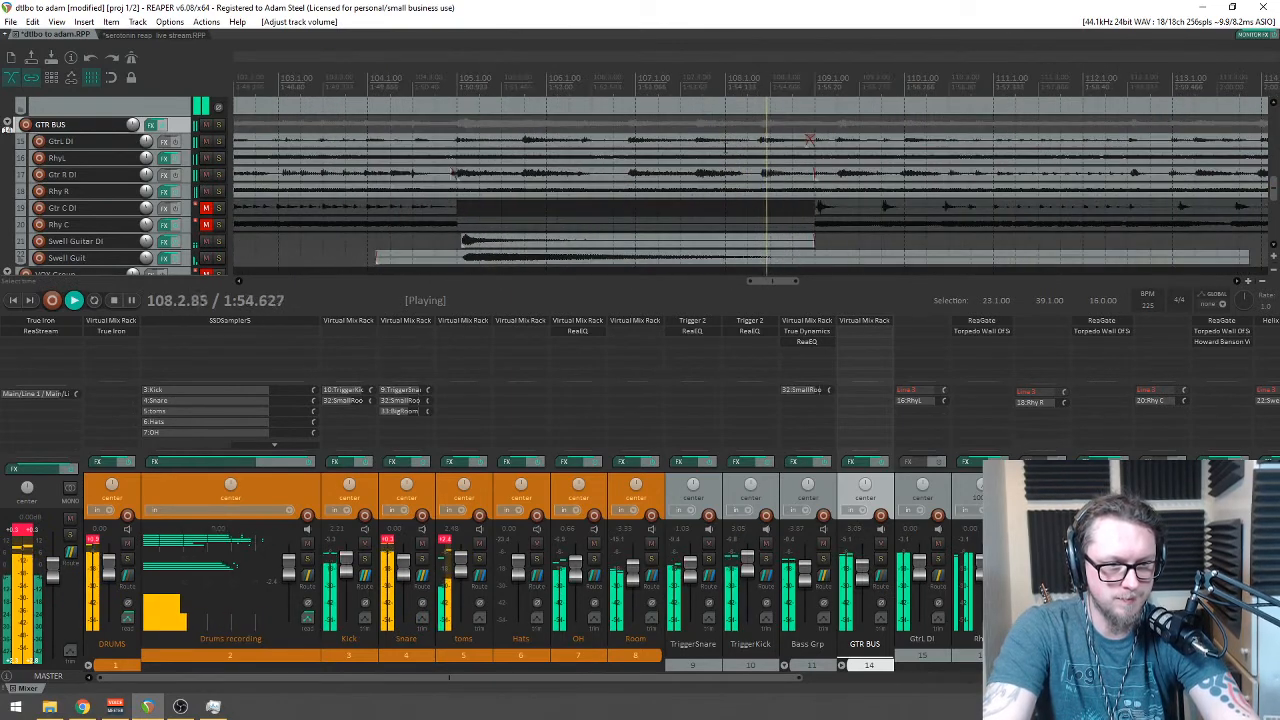
pyautogui.scroll(-8, 722, 162)
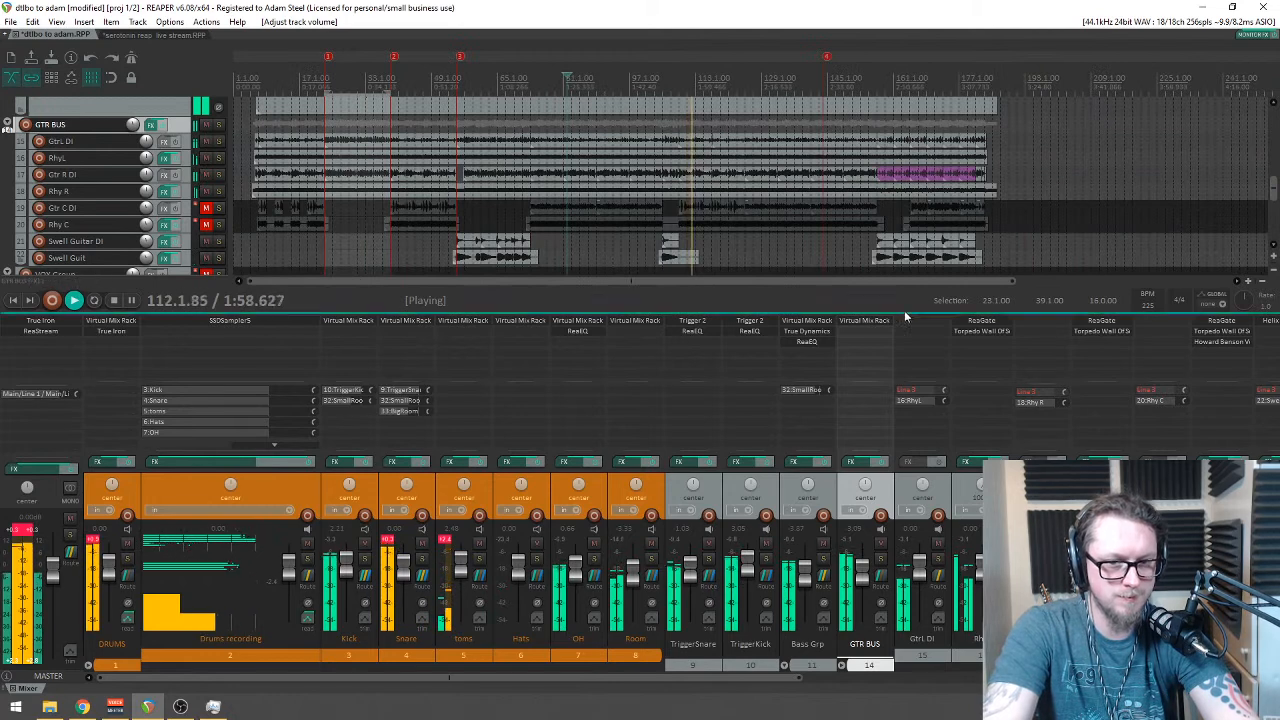
pyautogui.press('space')
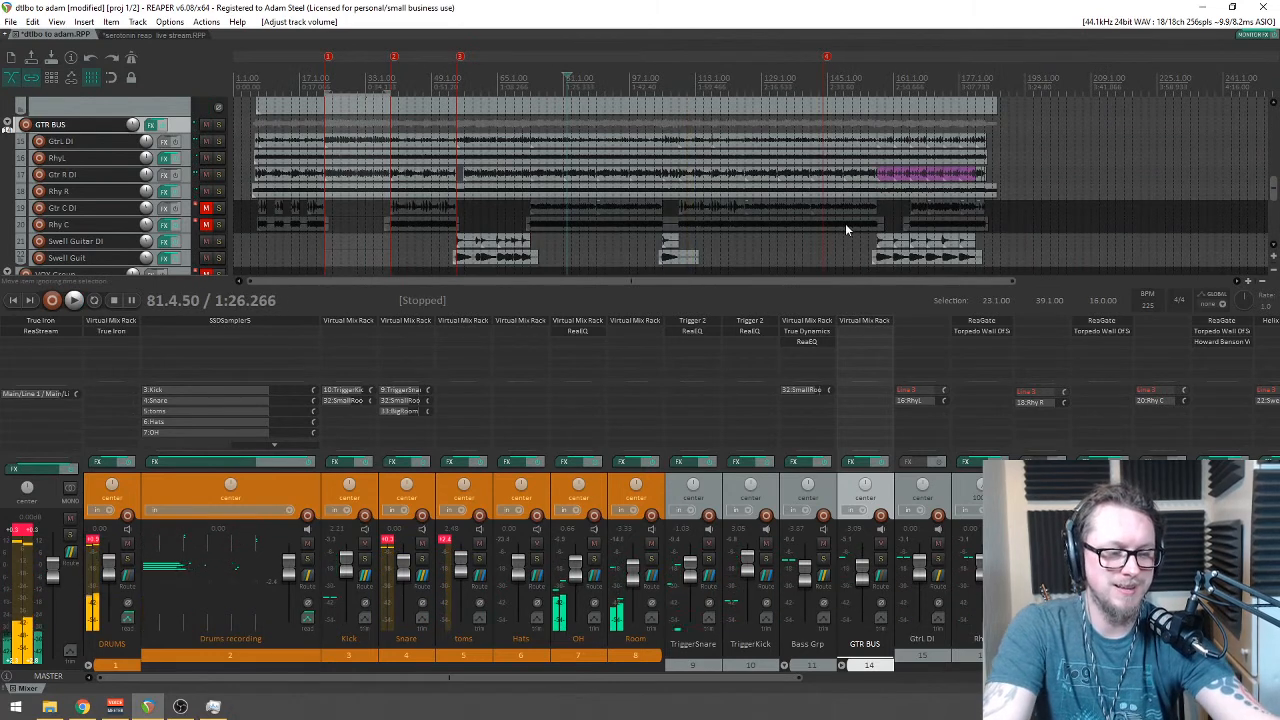
pyautogui.hotkey('ctrl', 's')
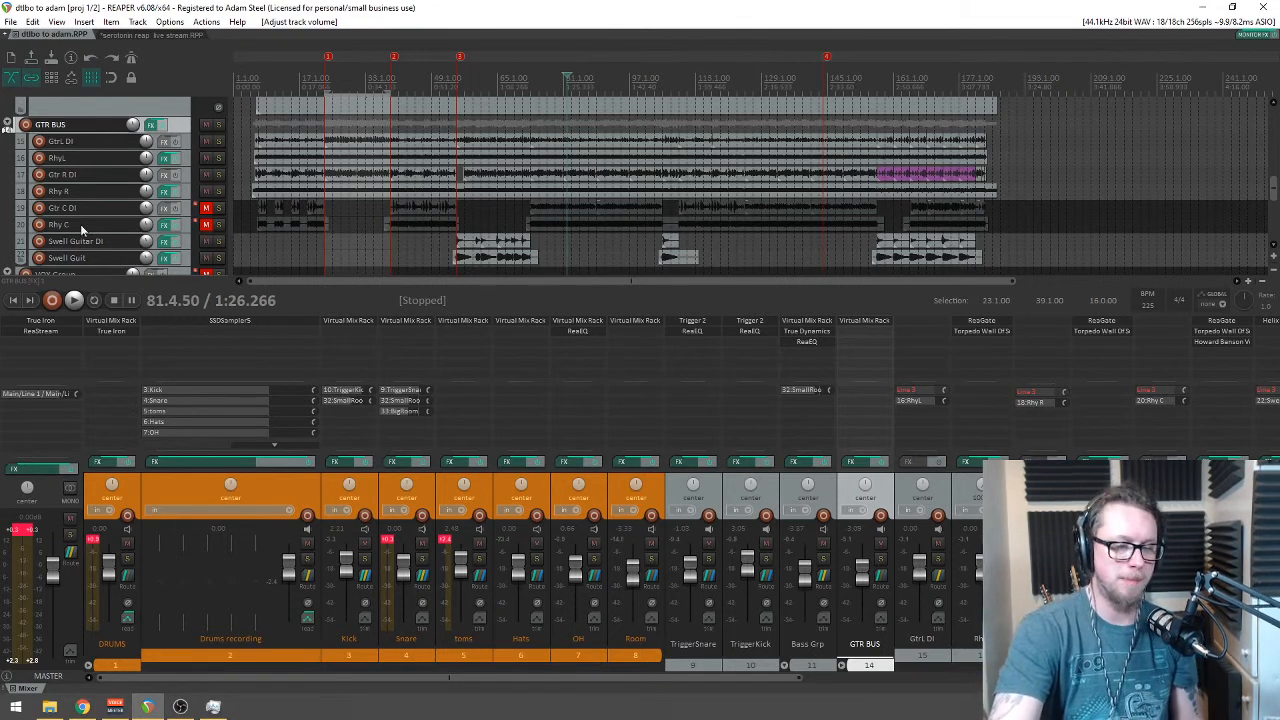
# Step: Play the full mix from about bar 62 while reviewing the bass, drum, guitar and vocal tracks and their mixer channels
pyautogui.moveTo(1273, 190); pyautogui.dragTo(1273, 161)
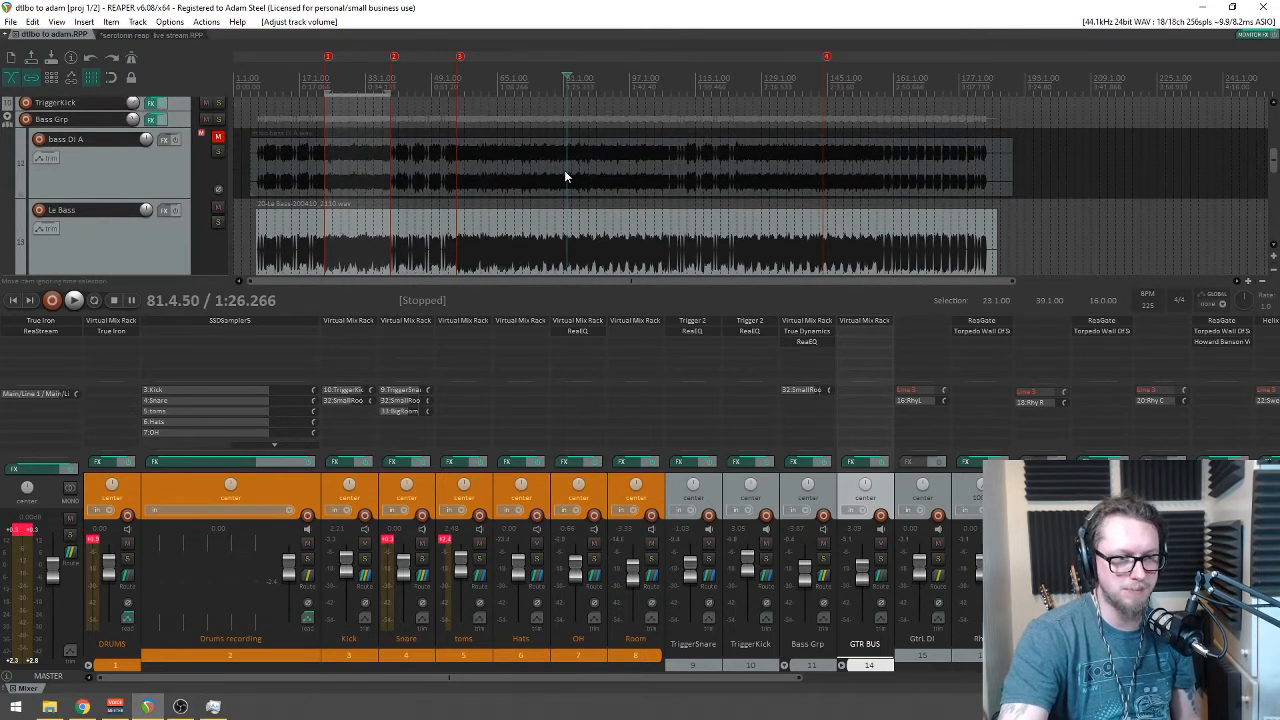
pyautogui.click(487, 182)
pyautogui.scroll(4, 503, 177)
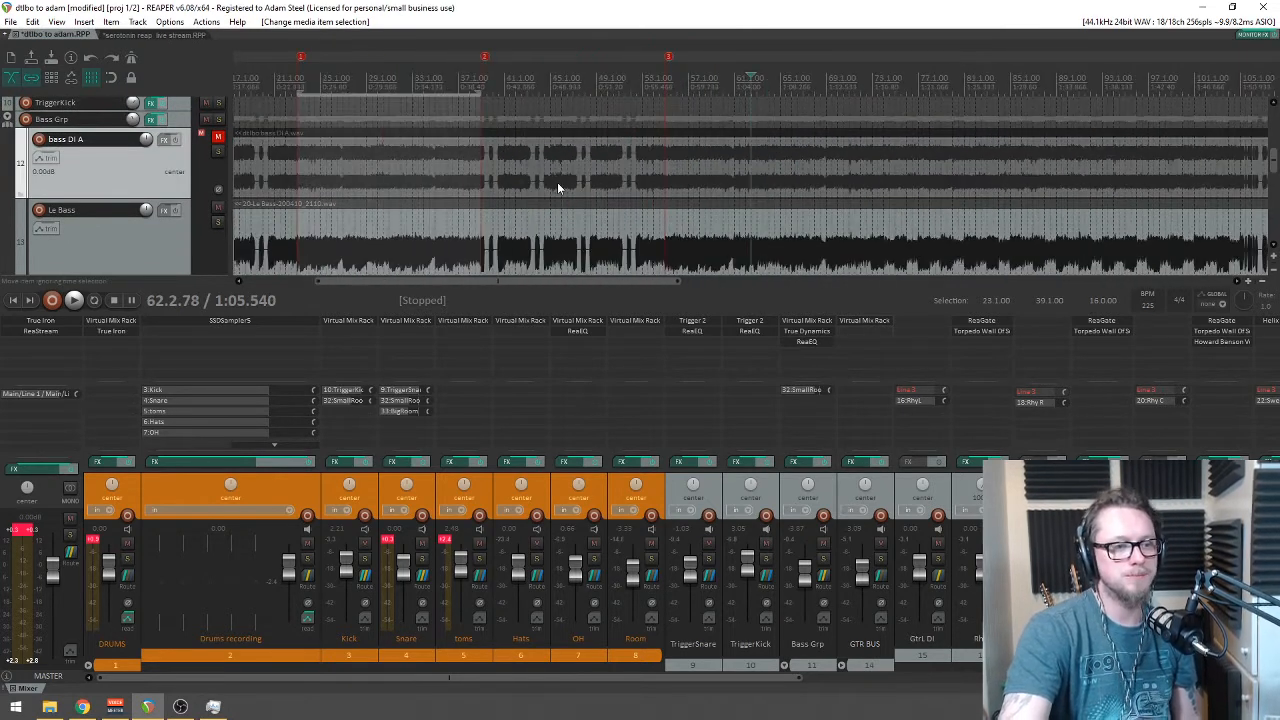
pyautogui.scroll(-2, 677, 158)
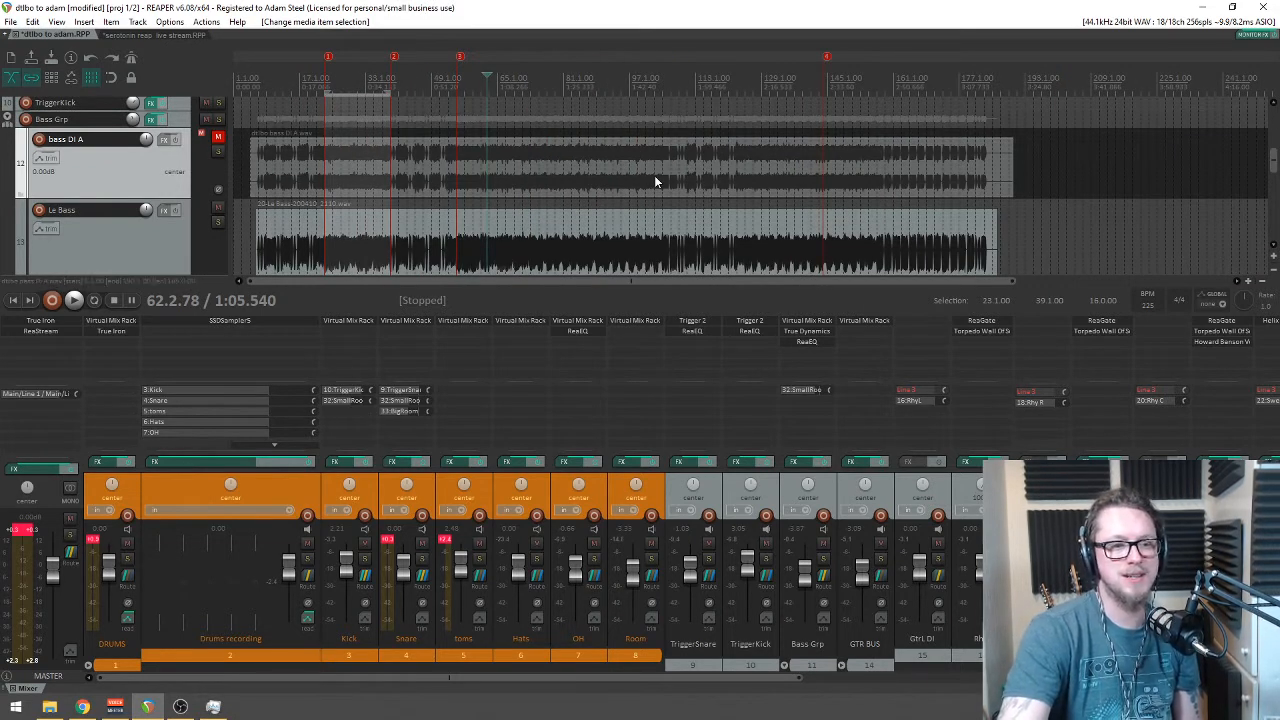
pyautogui.scroll(-2, 665, 190)
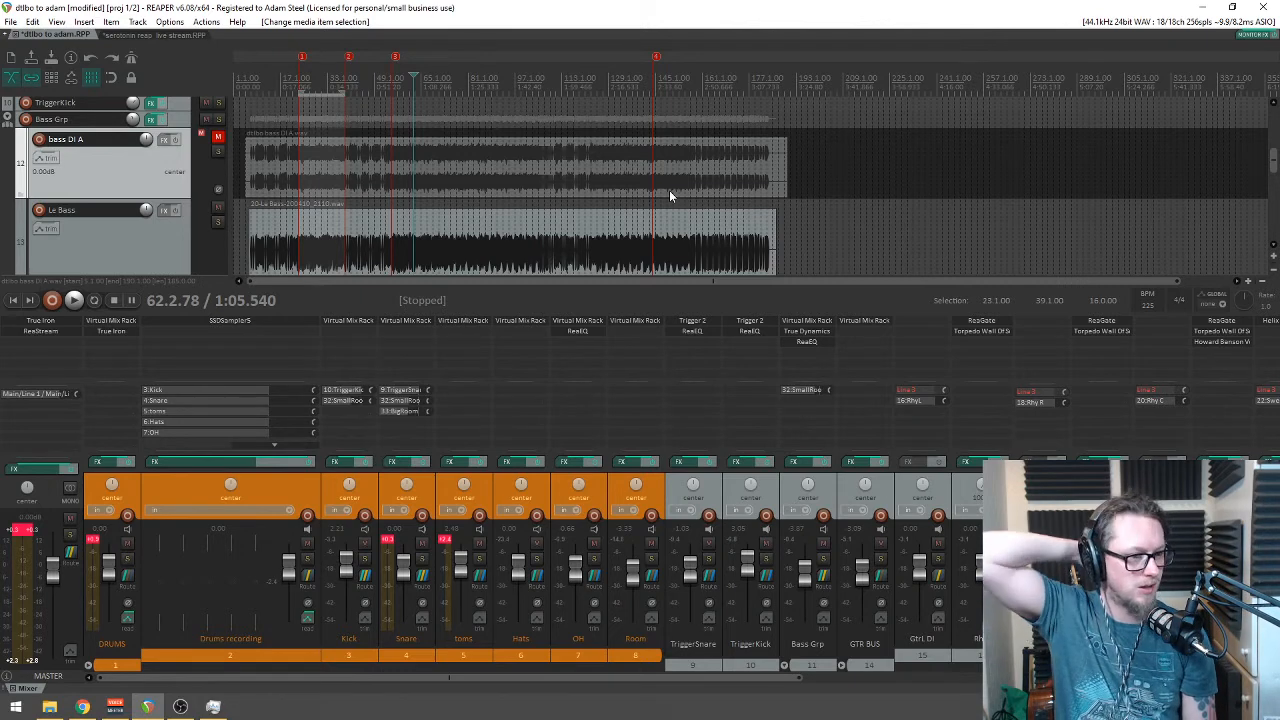
pyautogui.press('space')
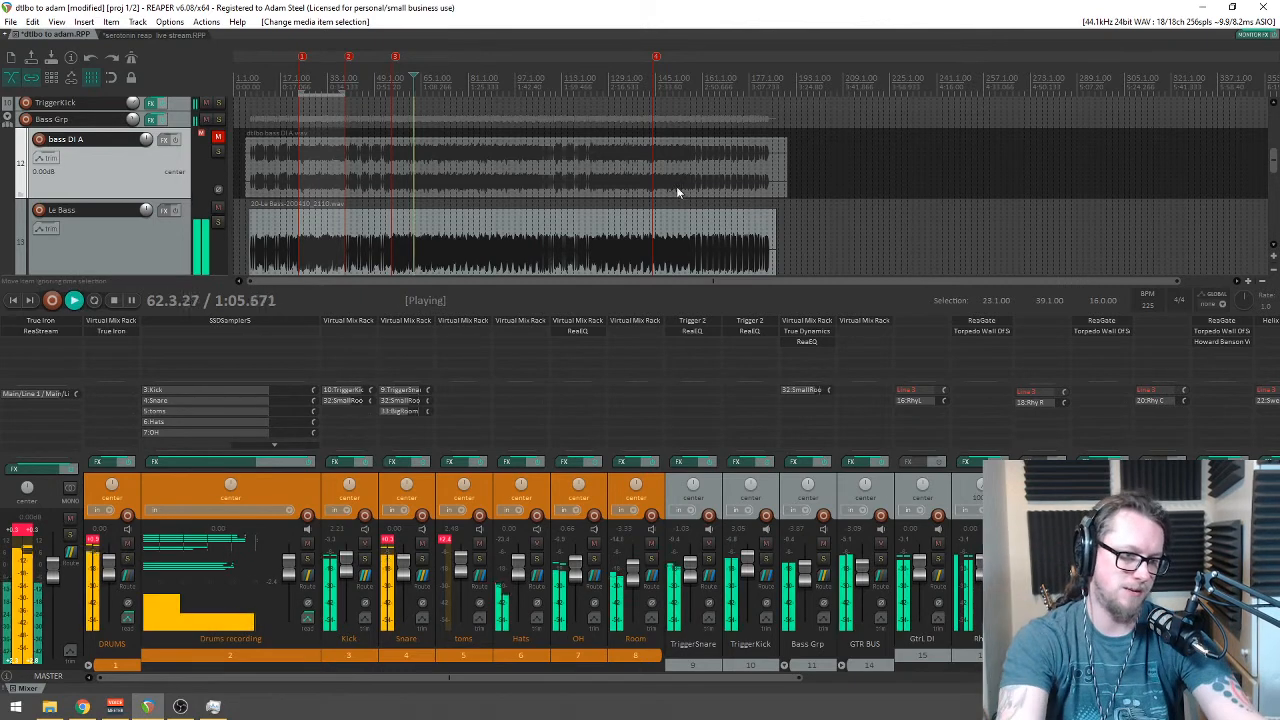
pyautogui.moveTo(691, 680)
pyautogui.mouseDown()
pyautogui.moveTo(714, 688)
pyautogui.moveTo(674, 685)
pyautogui.mouseUp()
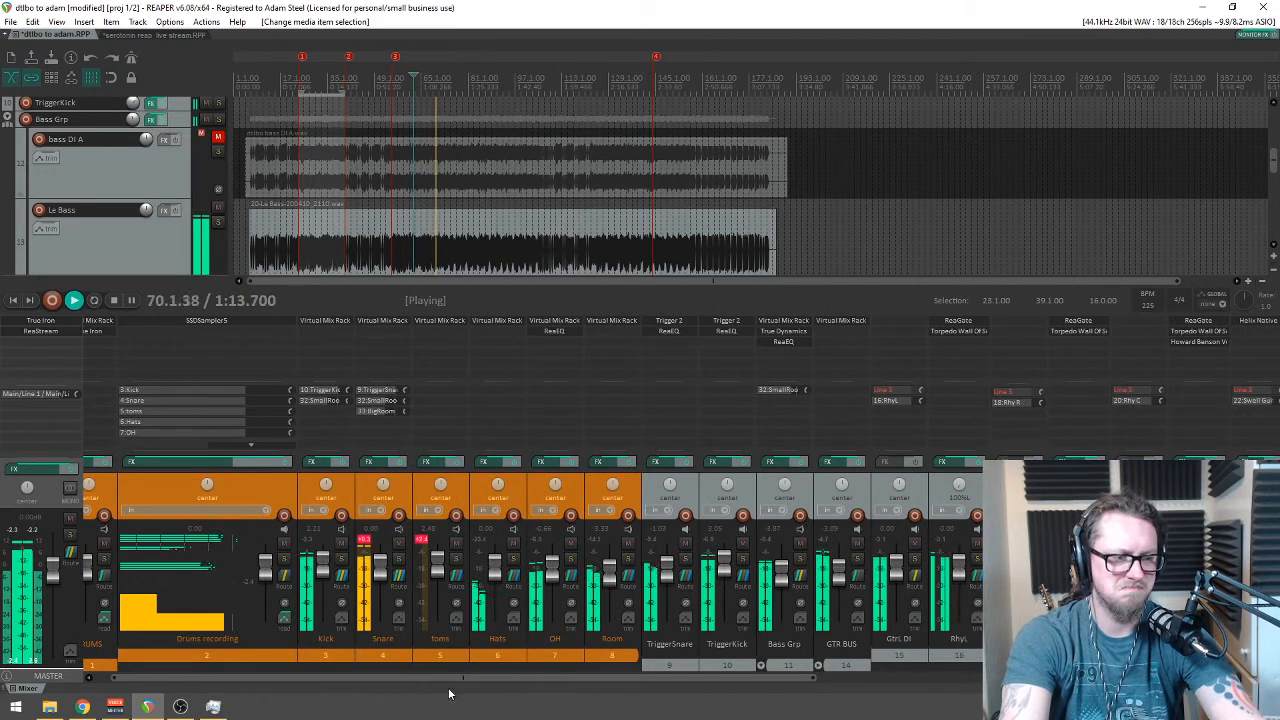
pyautogui.moveTo(466, 686); pyautogui.dragTo(394, 686)
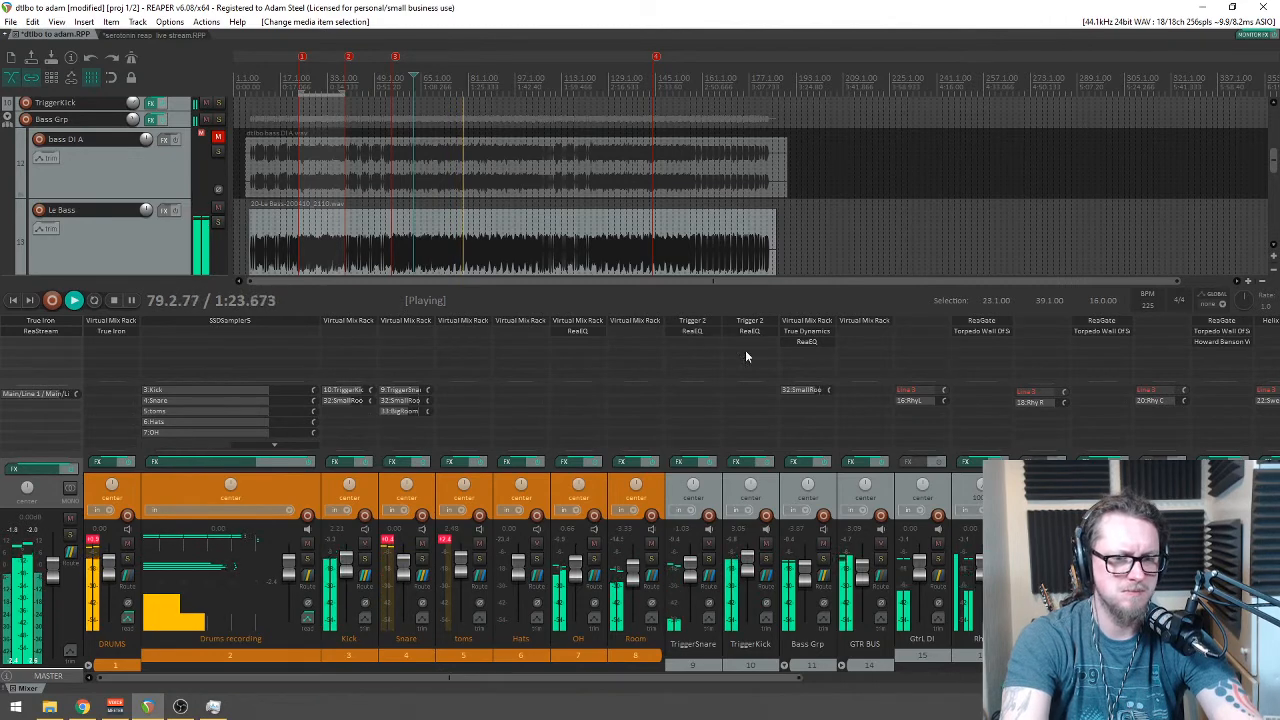
pyautogui.moveTo(615, 677); pyautogui.dragTo(940, 712)
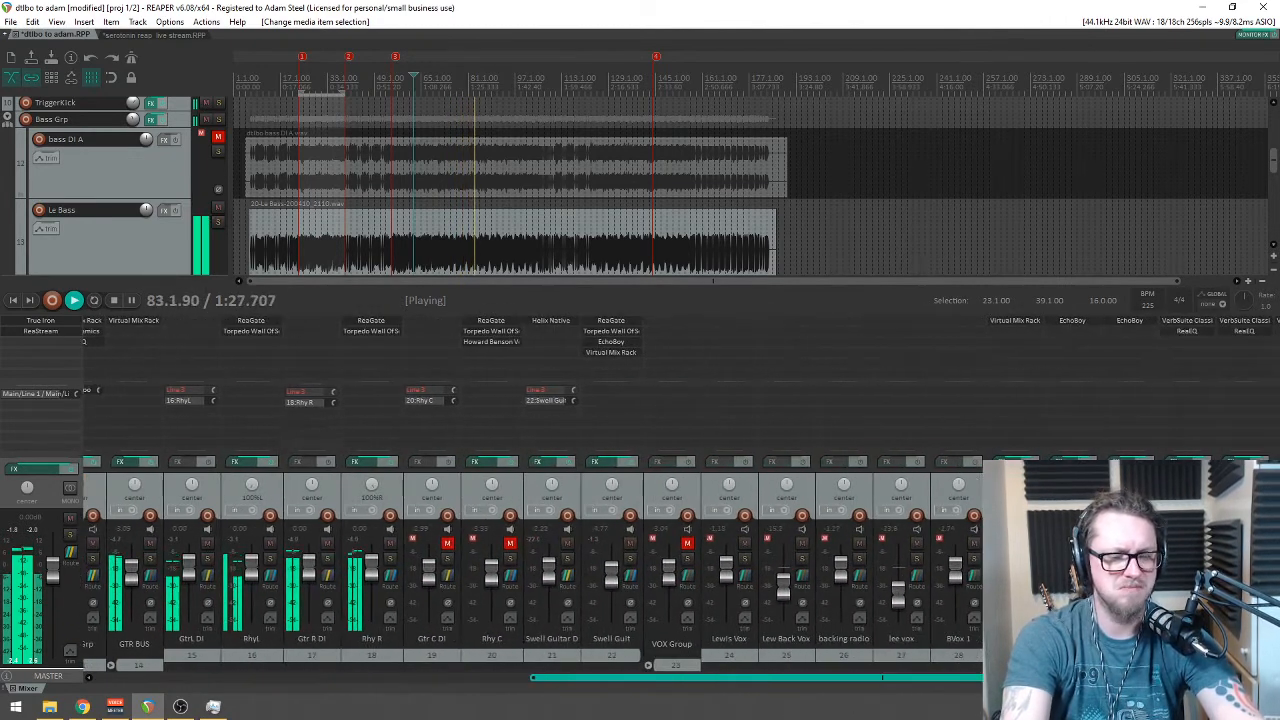
pyautogui.moveTo(1272, 160); pyautogui.dragTo(1272, 200)
pyautogui.press('space')
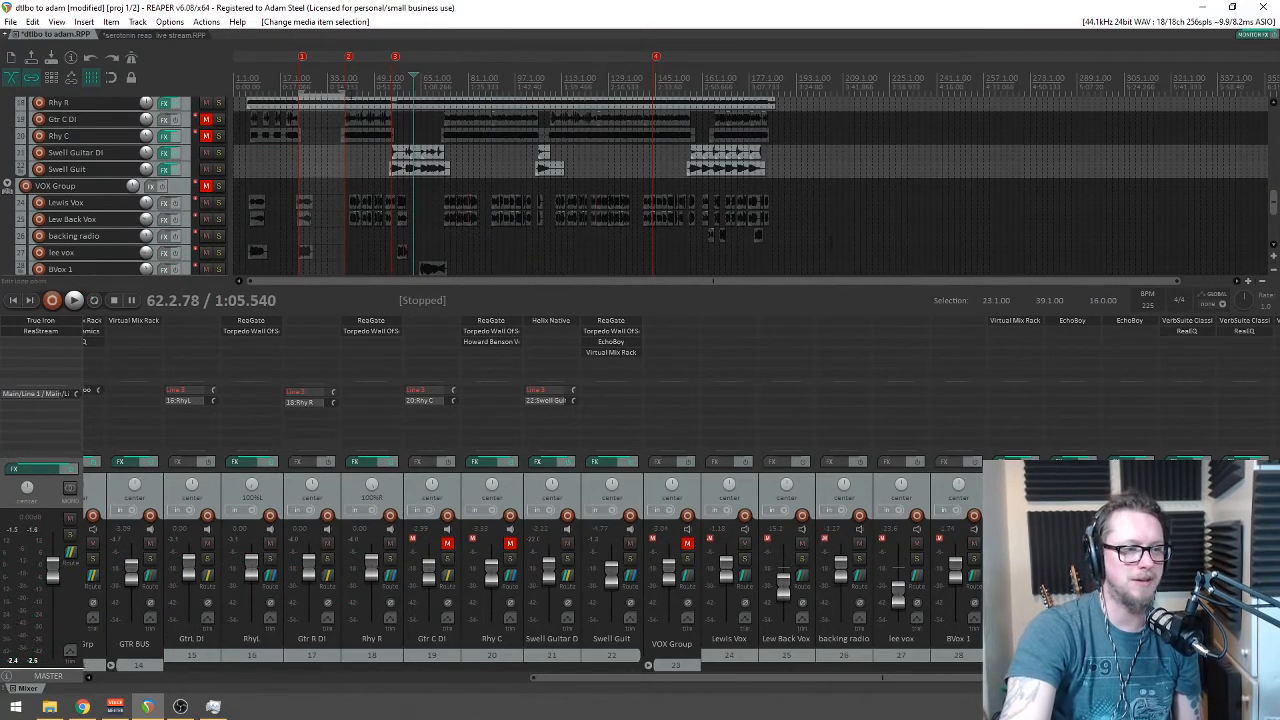
# Step: Set the playback position to about bar 7 in the intro and listen to the mix there
pyautogui.moveTo(414, 77); pyautogui.dragTo(362, 78)
pyautogui.click(258, 141)
pyautogui.scroll(6, 258, 141)
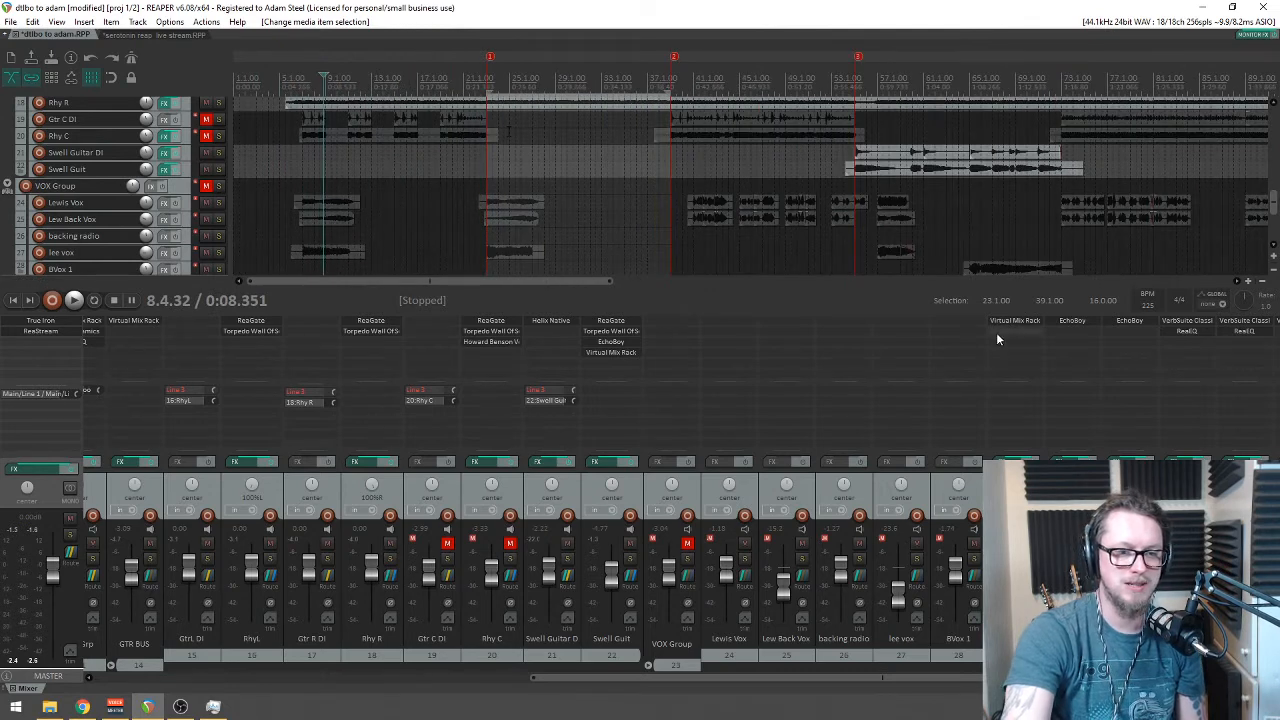
pyautogui.click(308, 79)
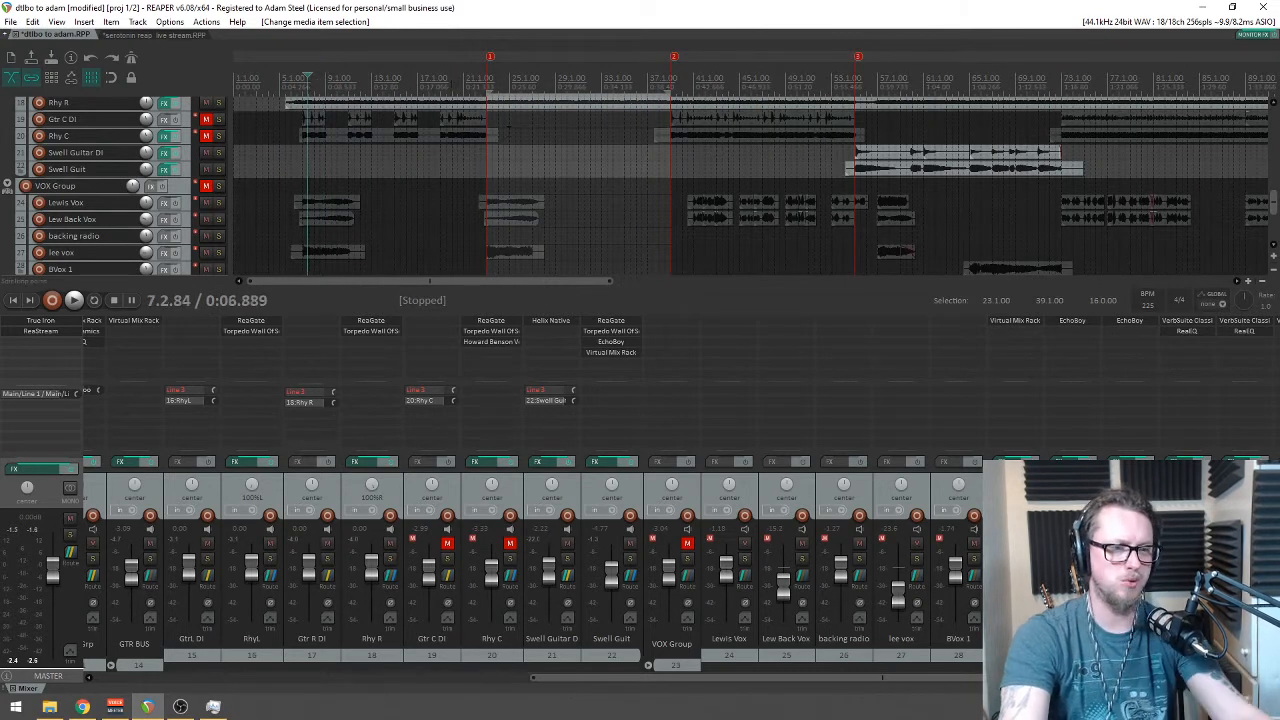
pyautogui.press('space')
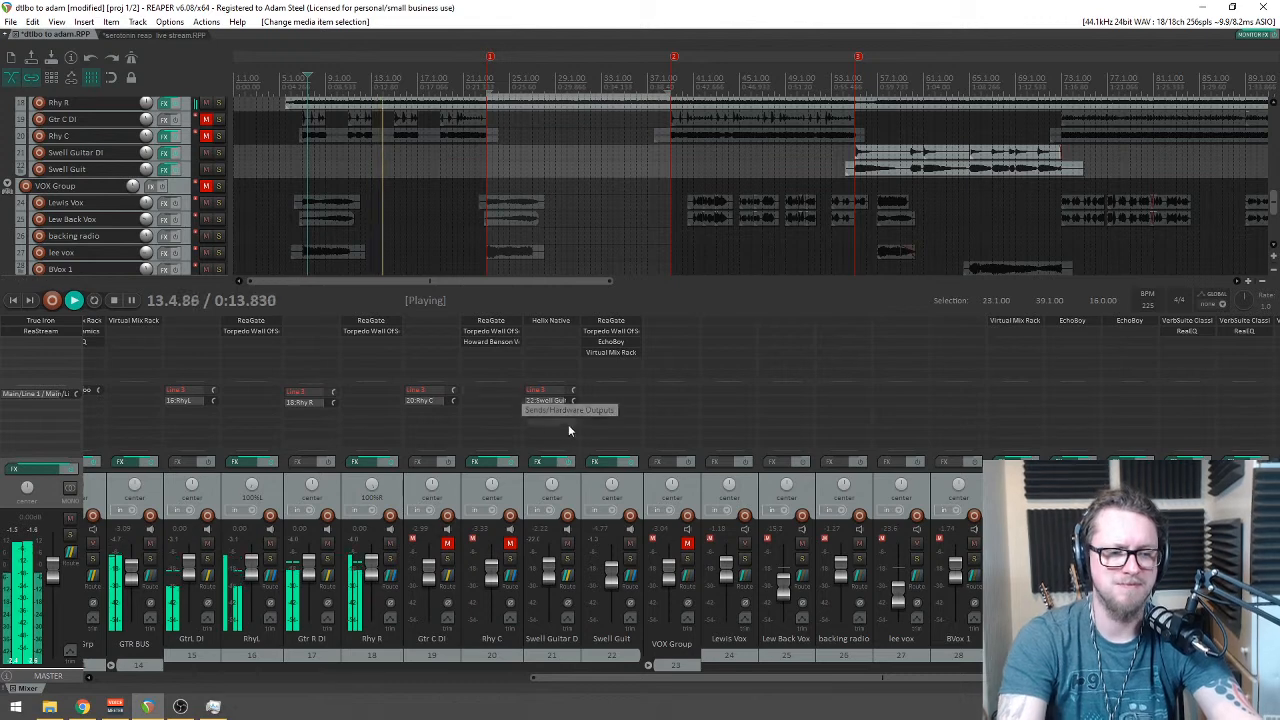
pyautogui.press('space')
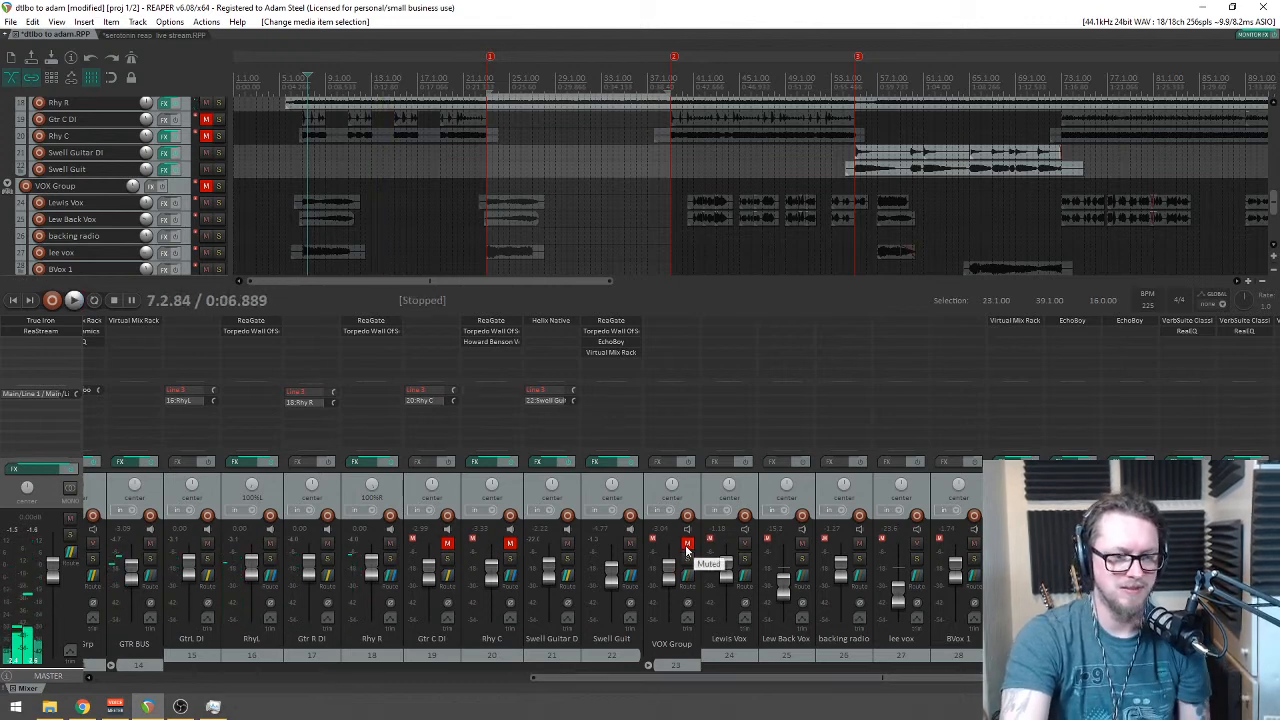
# Step: Unmute and solo the VOX Group, and audition the intro vocals from about bar 7
pyautogui.click(686, 560)
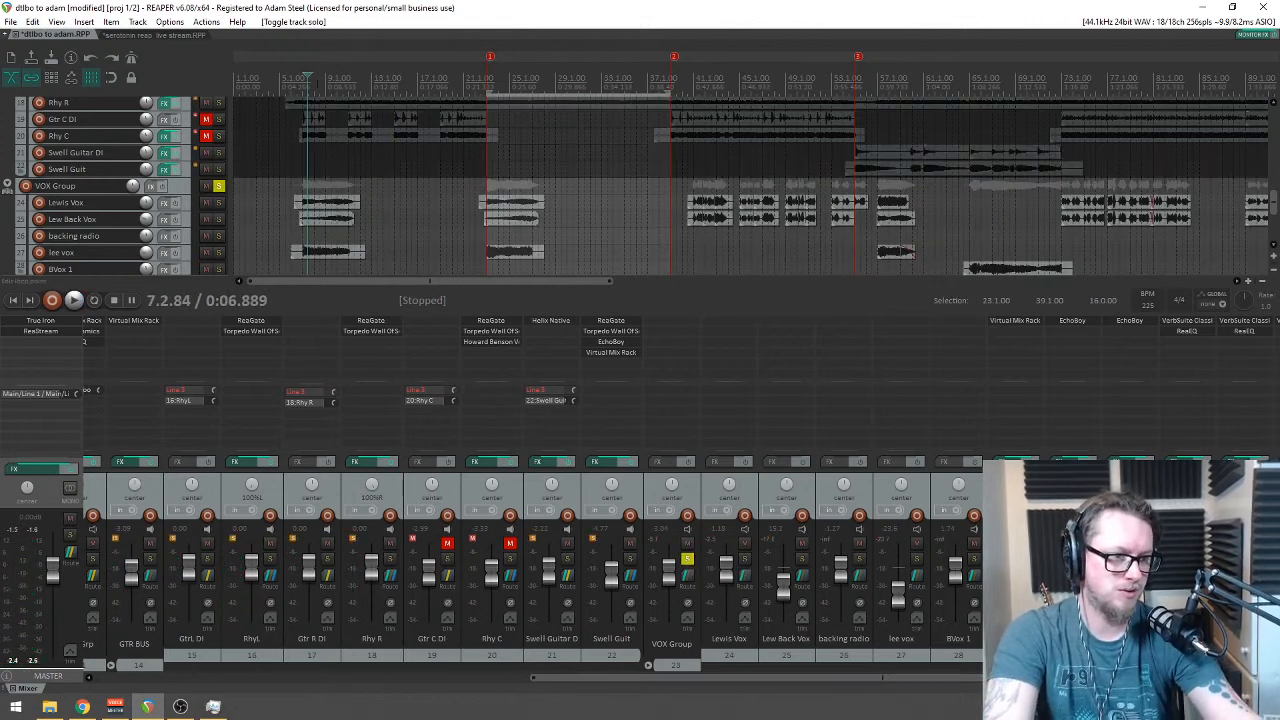
pyautogui.click(74, 298)
pyautogui.scroll(3, 462, 187)
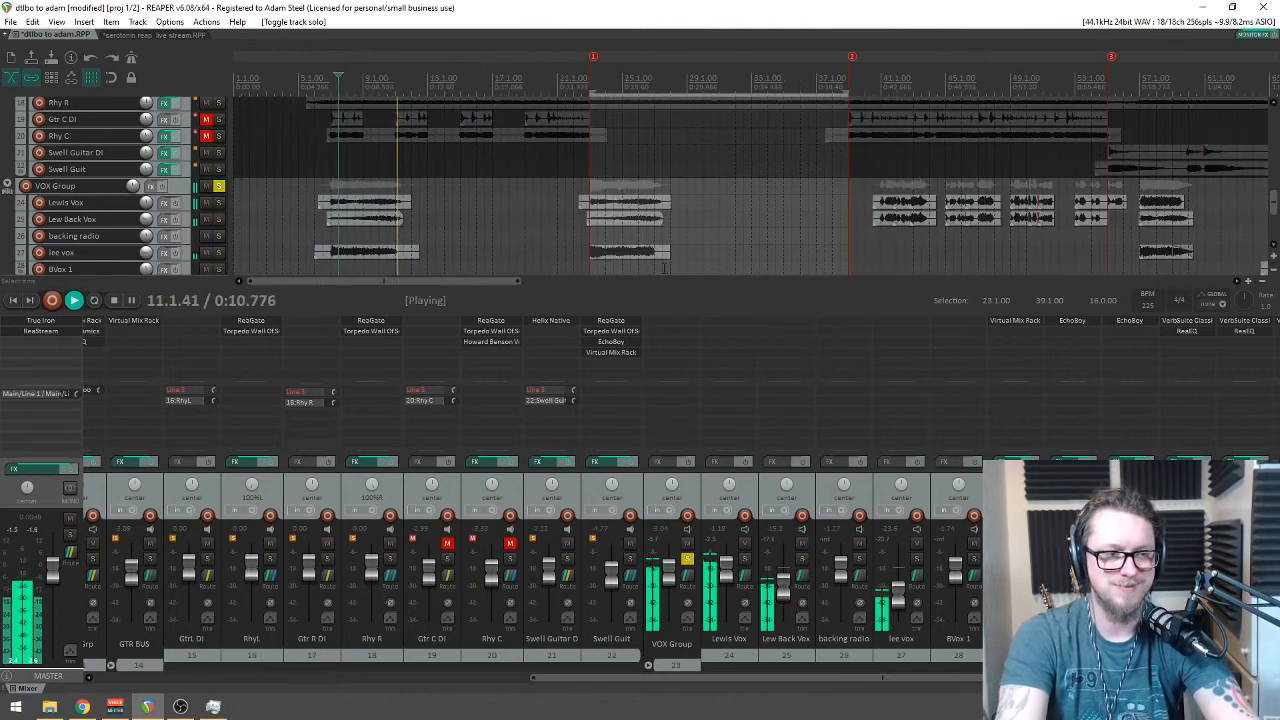
pyautogui.press('space')
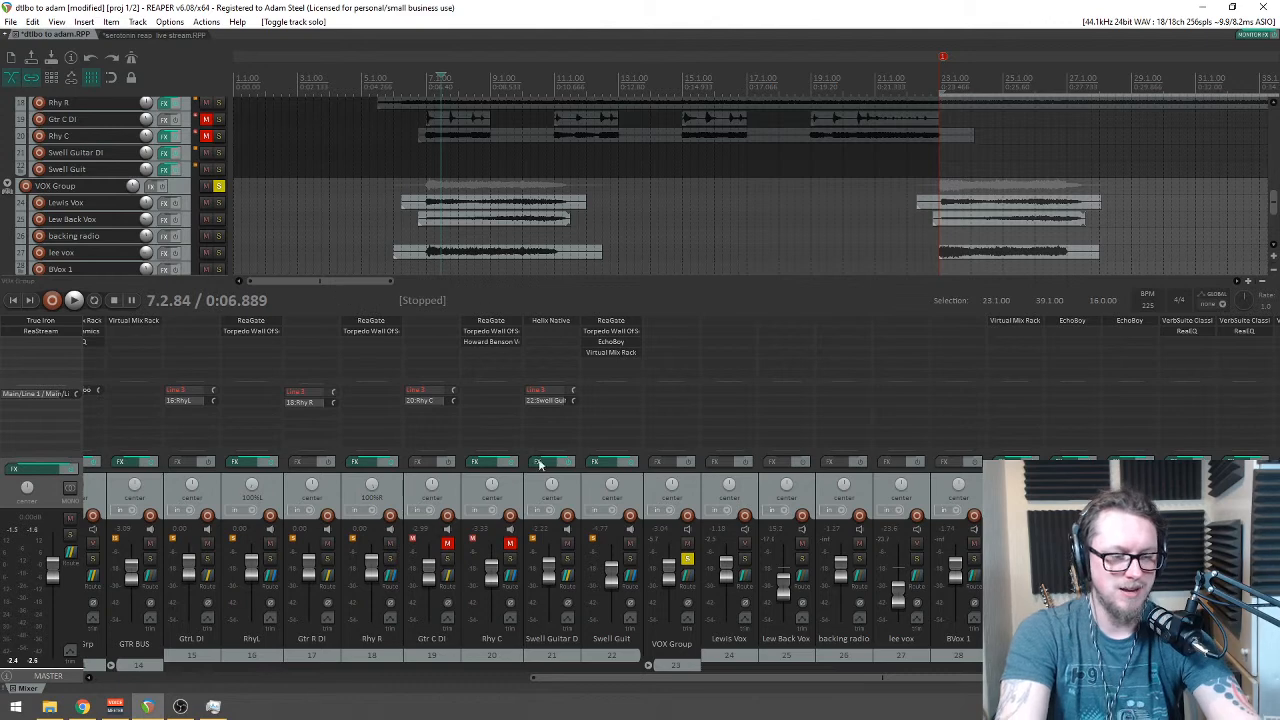
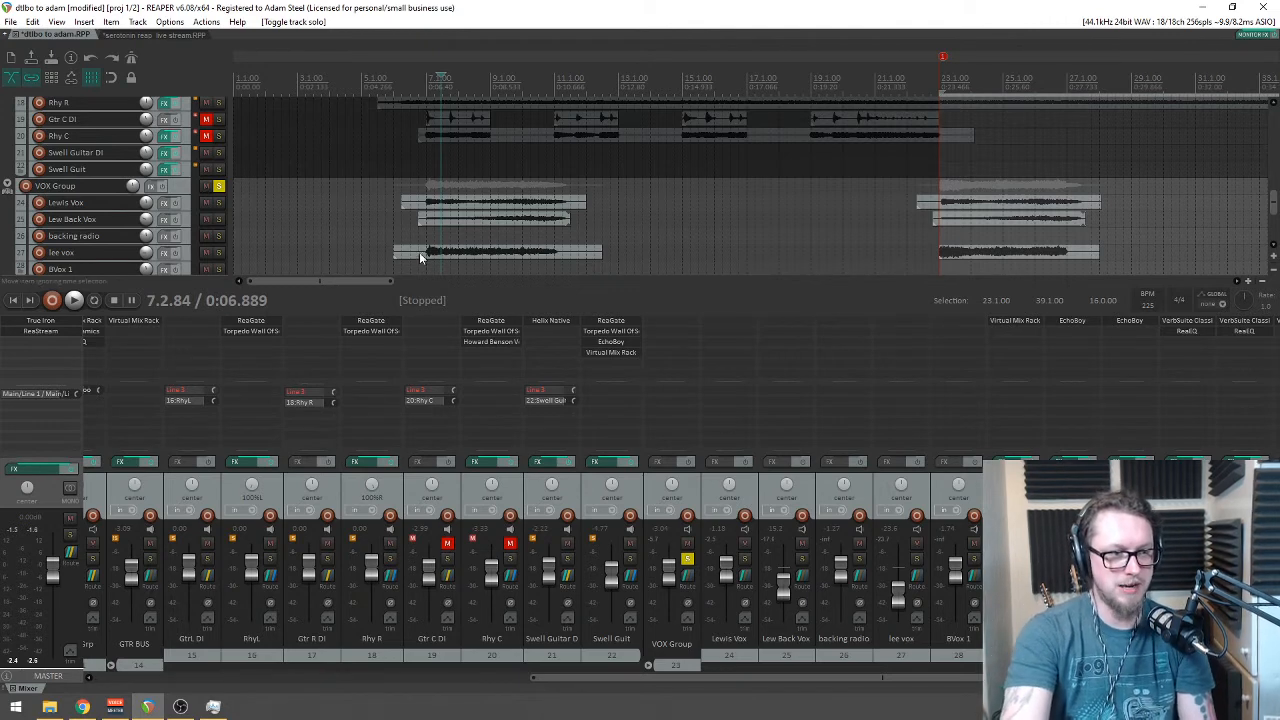
# Step: Solo the lead vocal track inside the VOX Group and audition it from bar 7
pyautogui.click(219, 202)
pyautogui.click(428, 80)
pyautogui.press('space')
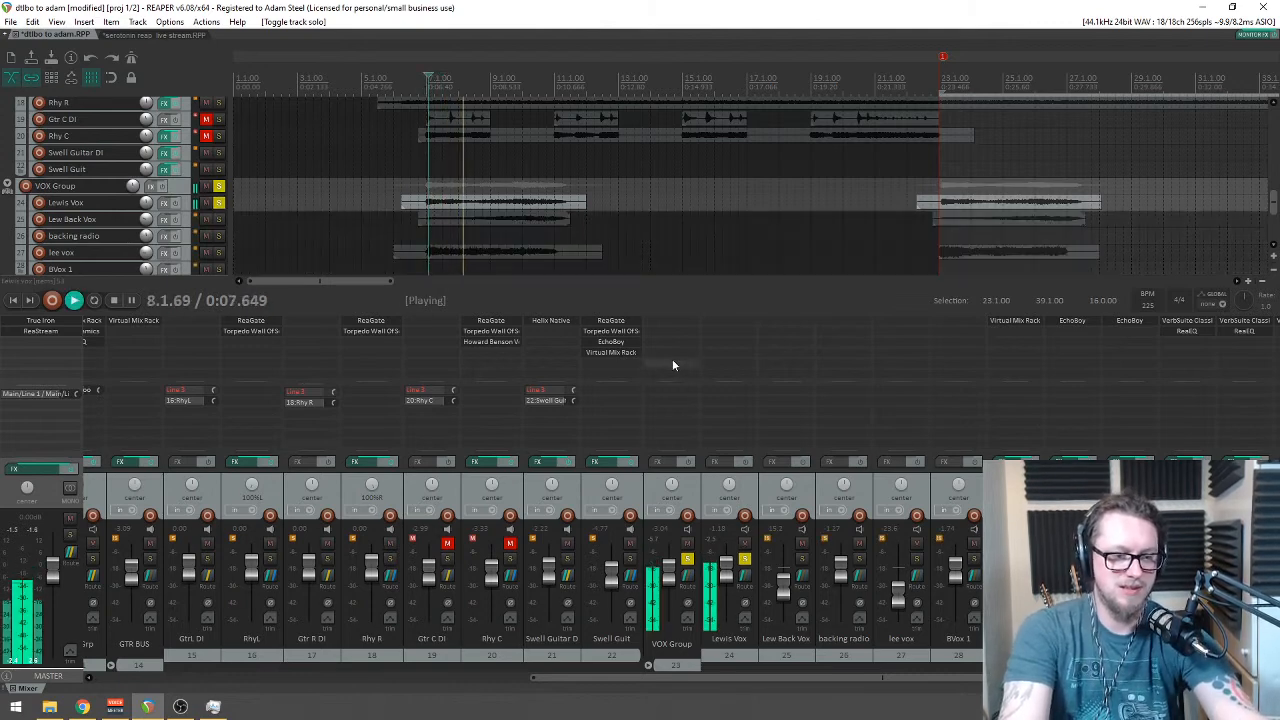
# Step: In the serotonin reap_live stream project, copy the Howard Benson Vocals and Virtual Mix Rack plugins from the lead vocal track
pyautogui.click(160, 34)
pyautogui.moveTo(730, 677); pyautogui.dragTo(905, 677)
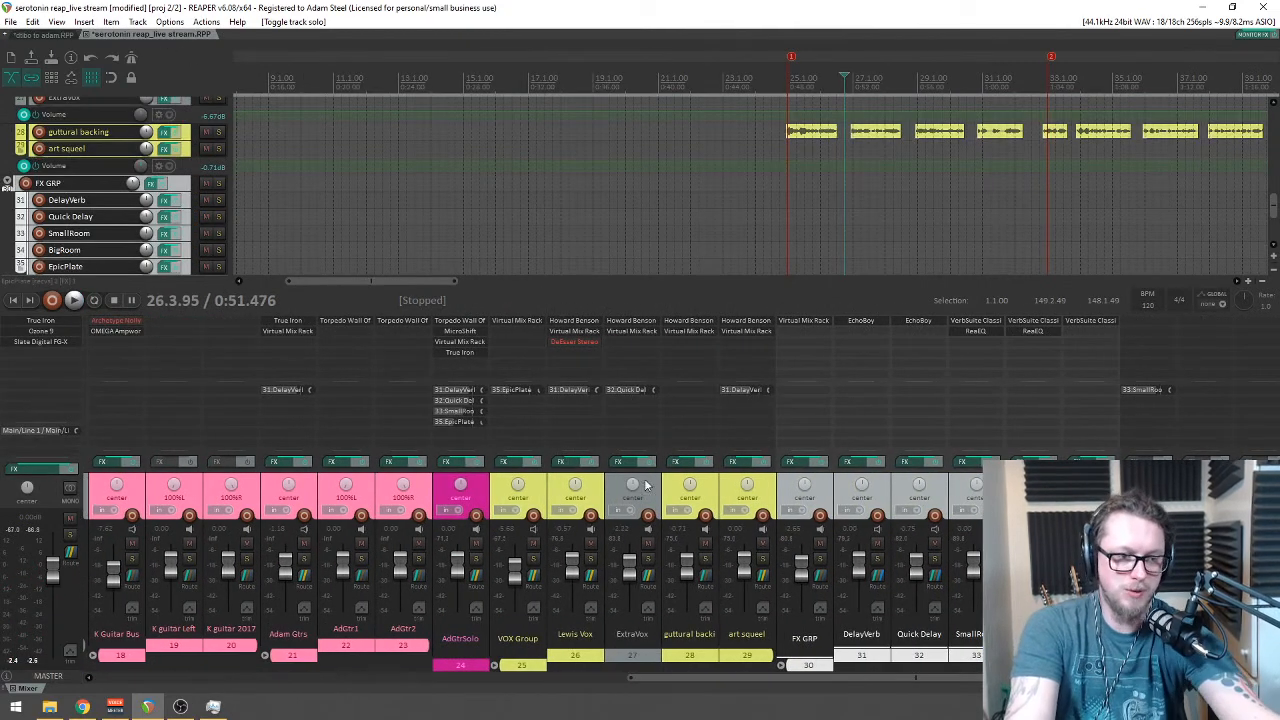
pyautogui.click(585, 461)
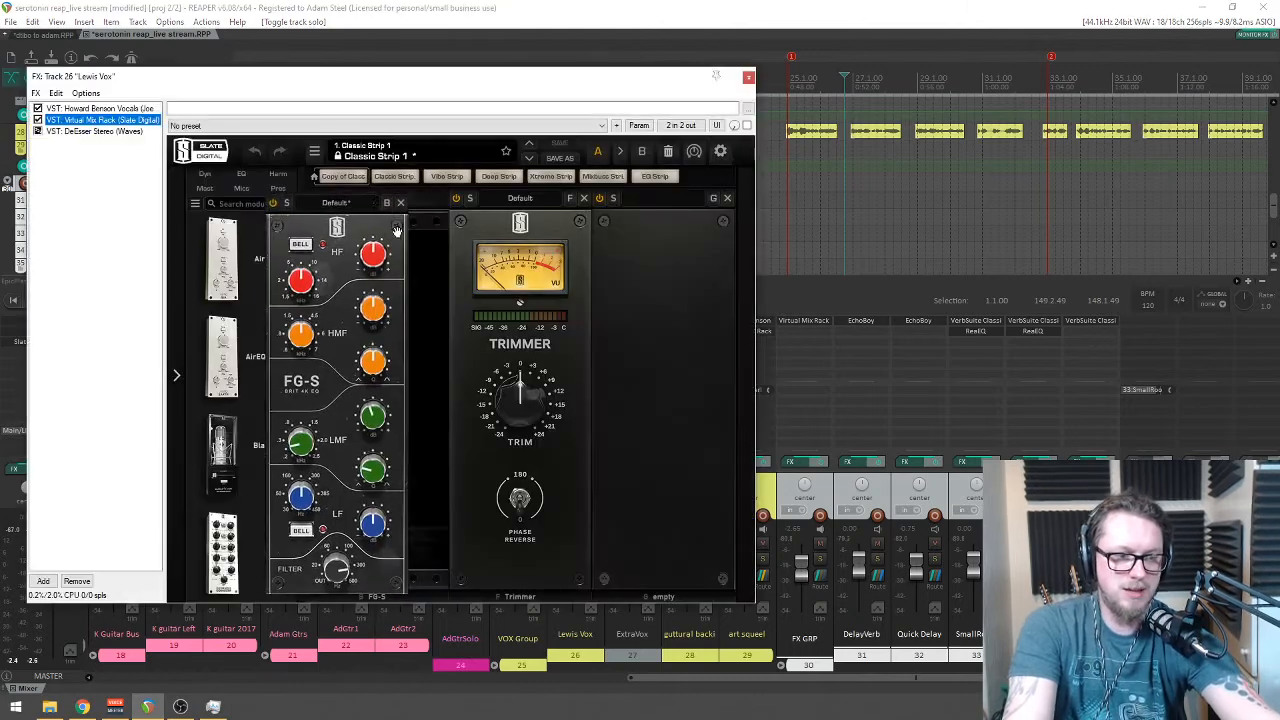
pyautogui.click(103, 108)
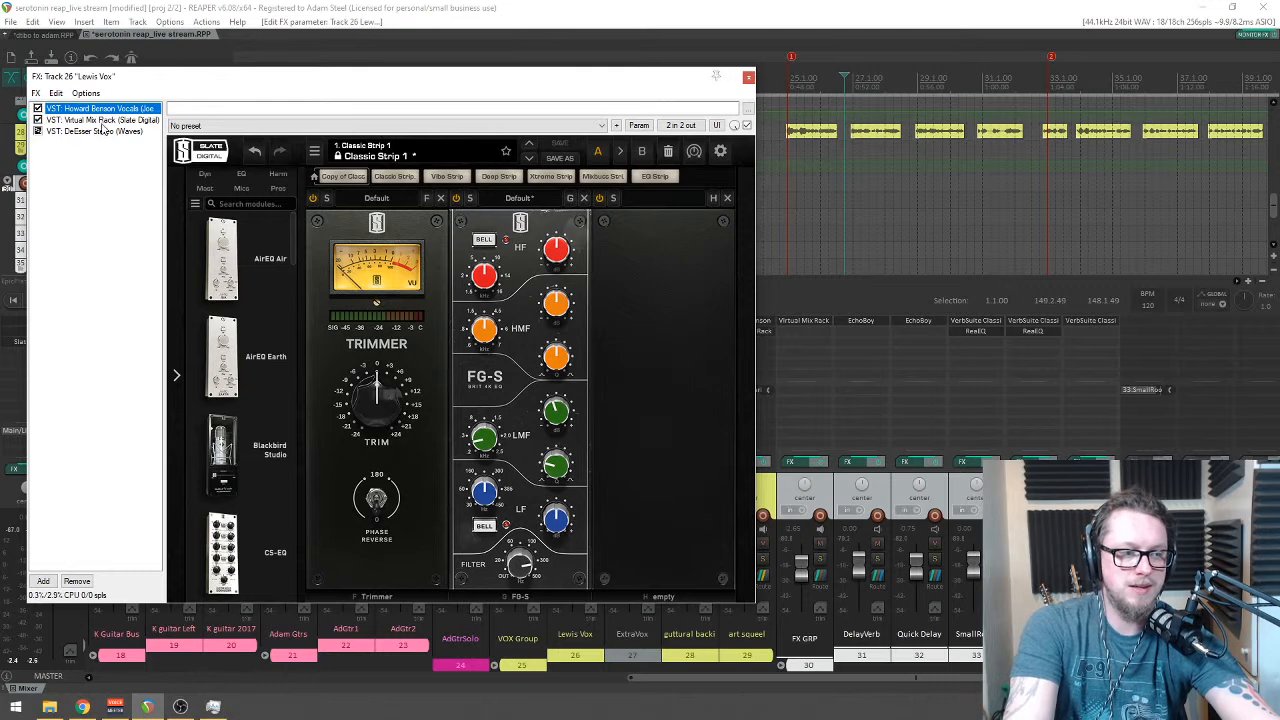
pyautogui.click(88, 120)
pyautogui.keyDown('shift'); pyautogui.click(90, 108); pyautogui.keyUp('shift')
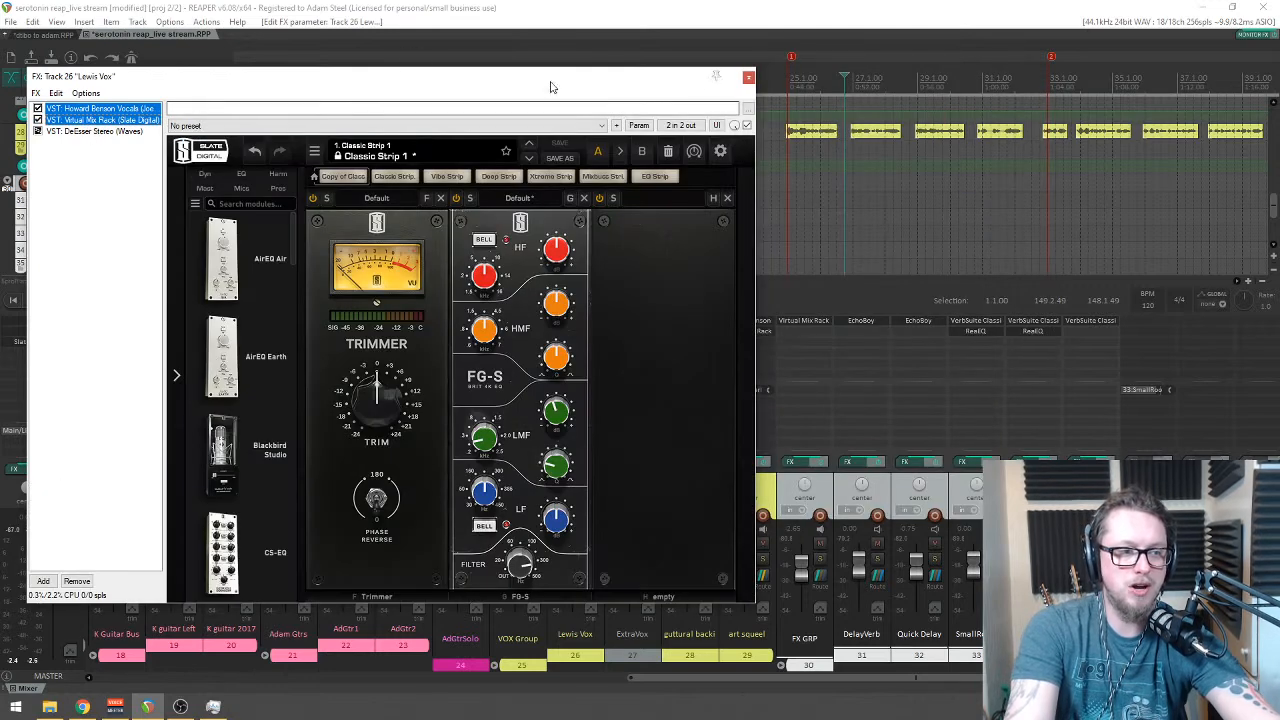
pyautogui.click(750, 79)
# Step: Paste the copied vocal plugins onto the lead vocal track in the dtlbo to adam project
pyautogui.click(52, 37)
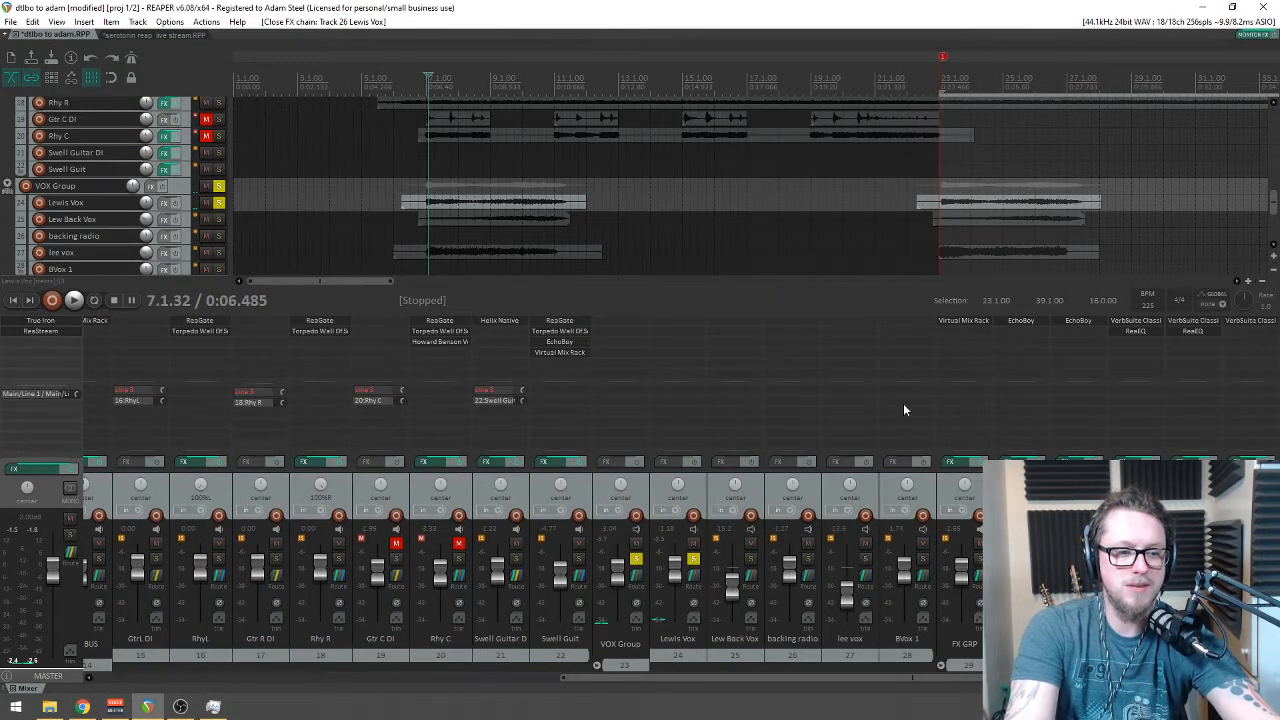
pyautogui.rightClick(682, 334)
pyautogui.click(699, 428)
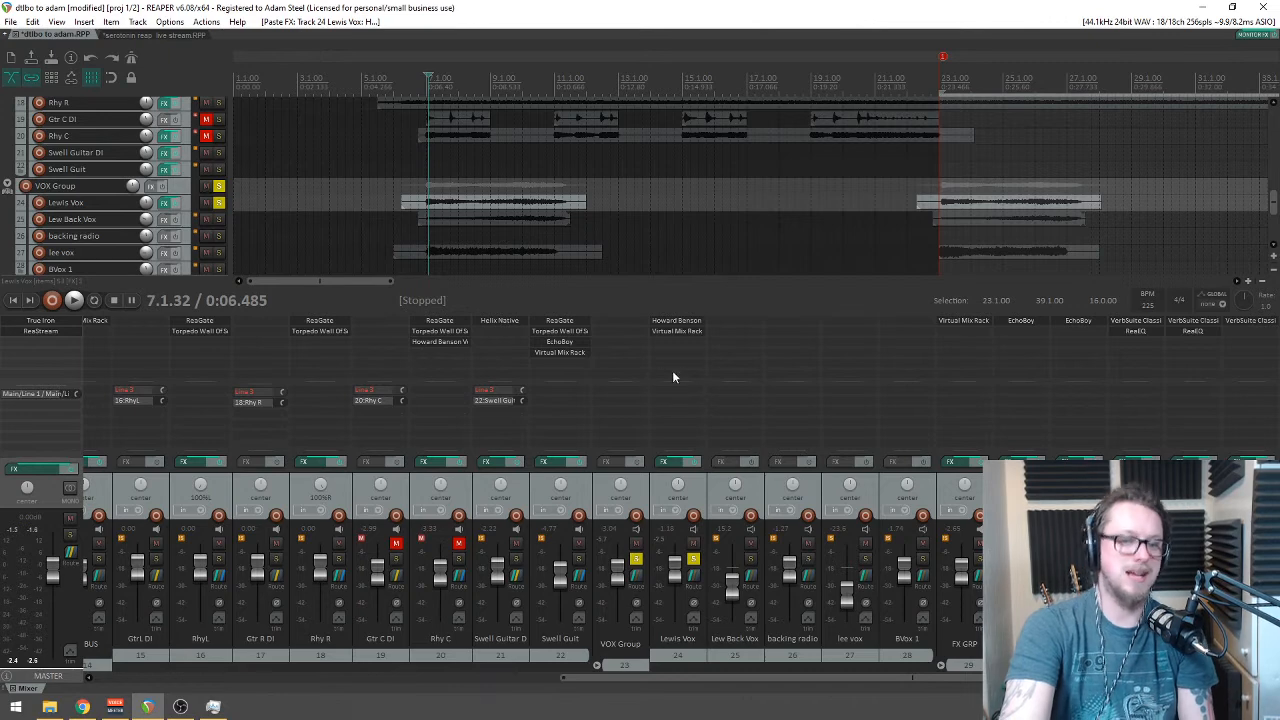
# Step: Audition the soloed lead vocal through the pasted plugins, replaying from just before bar 7
pyautogui.press('space')
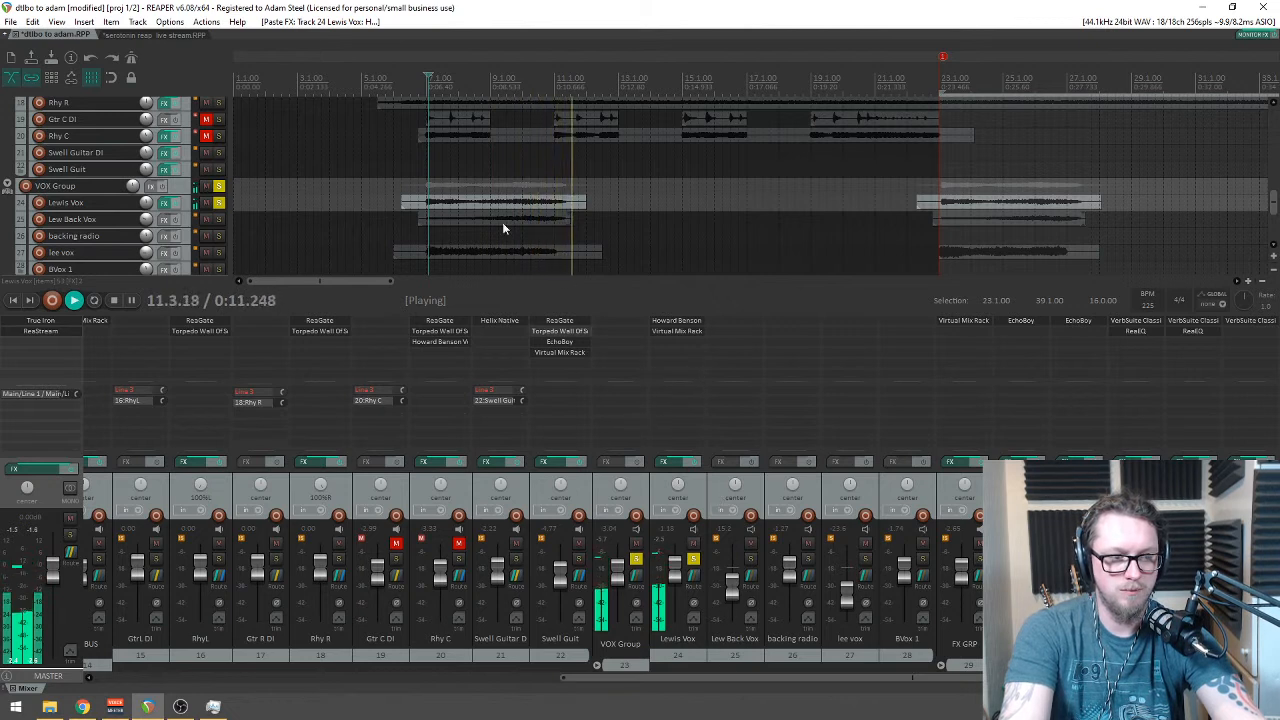
pyautogui.press('space')
pyautogui.press('space')
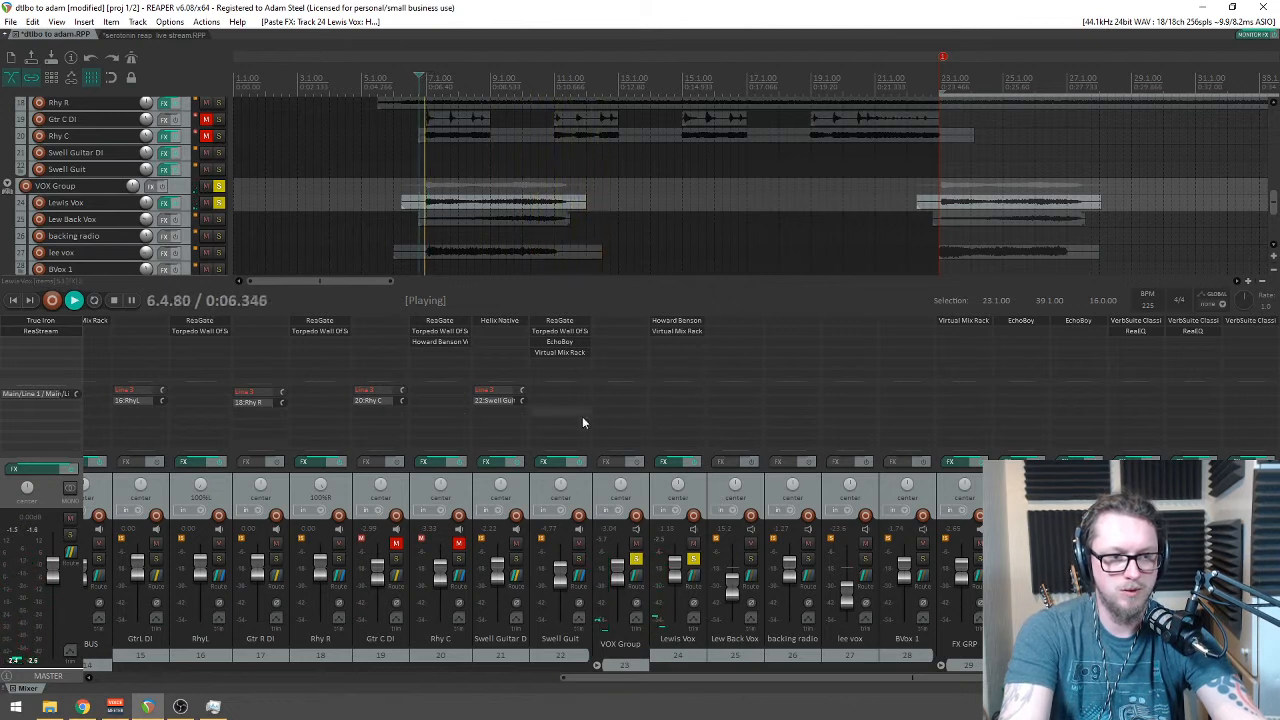
# Step: Clear the vocal solos and listen to the full mix from bar 7, then from about bar 22
pyautogui.click(694, 560)
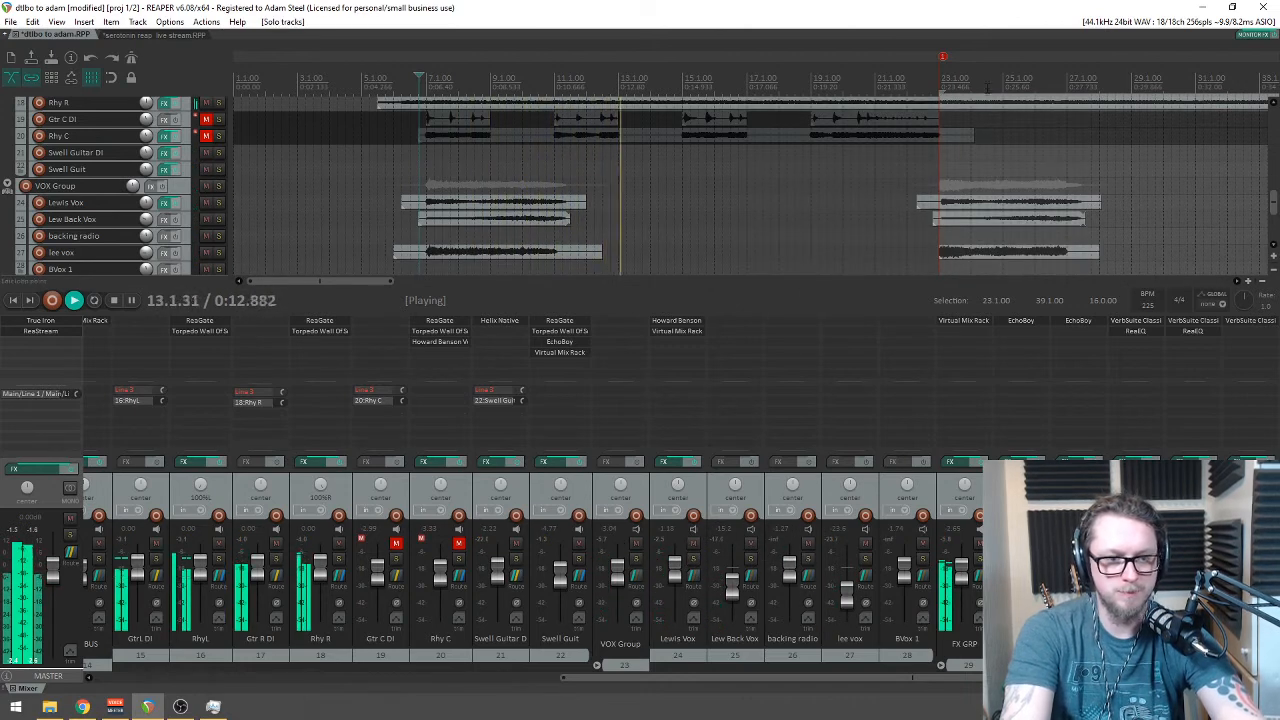
pyautogui.click(919, 113)
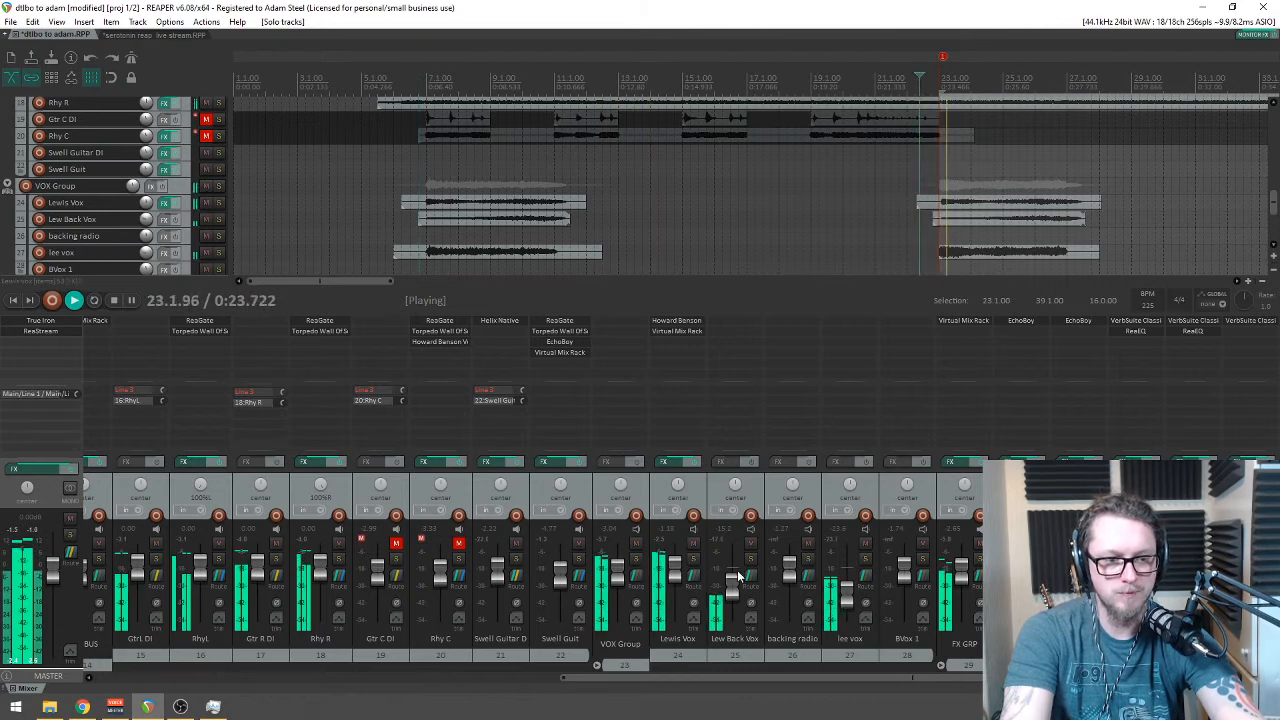
pyautogui.press('-')
pyautogui.press('-')
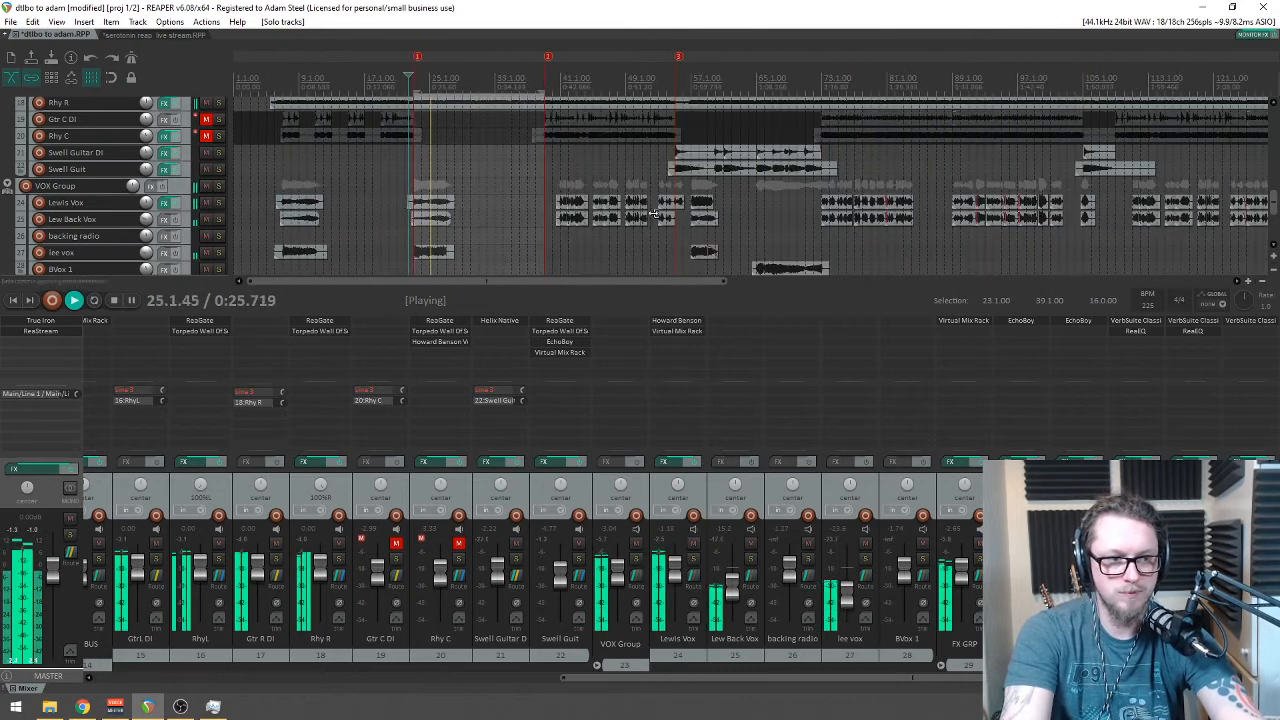
pyautogui.scroll(4, 628, 206)
pyautogui.scroll(-2, 628, 206)
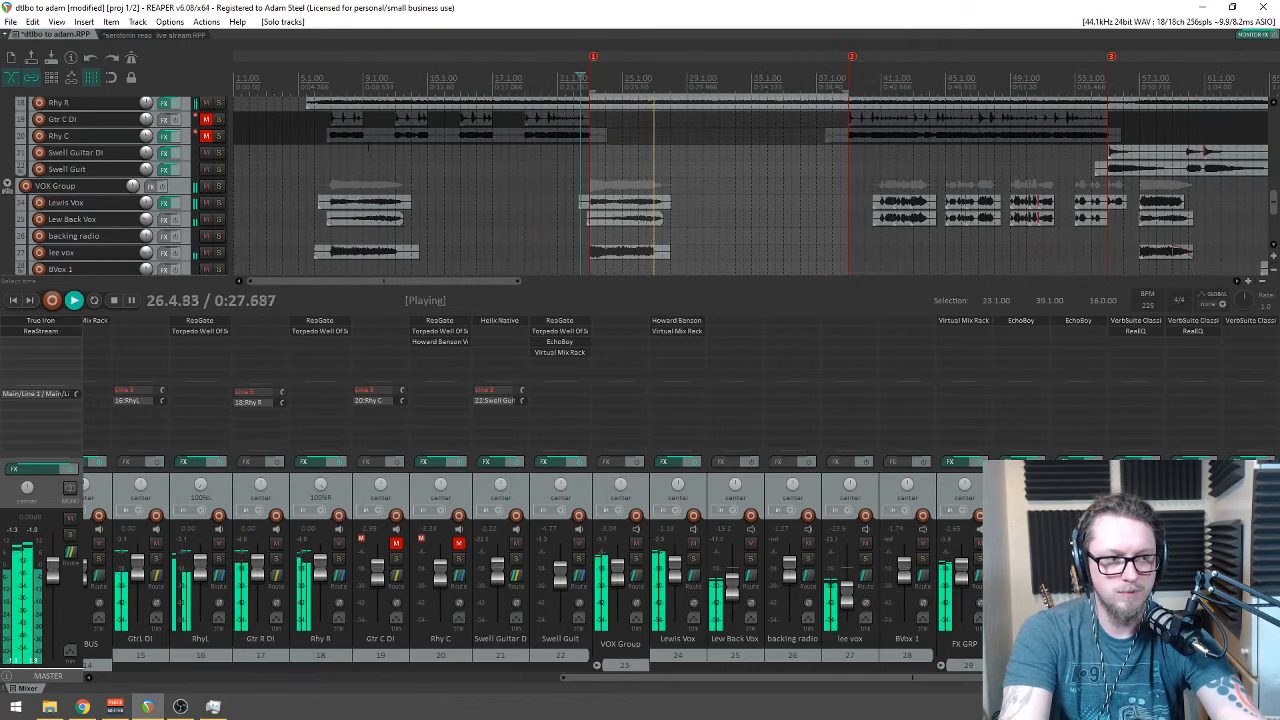
pyautogui.press('space')
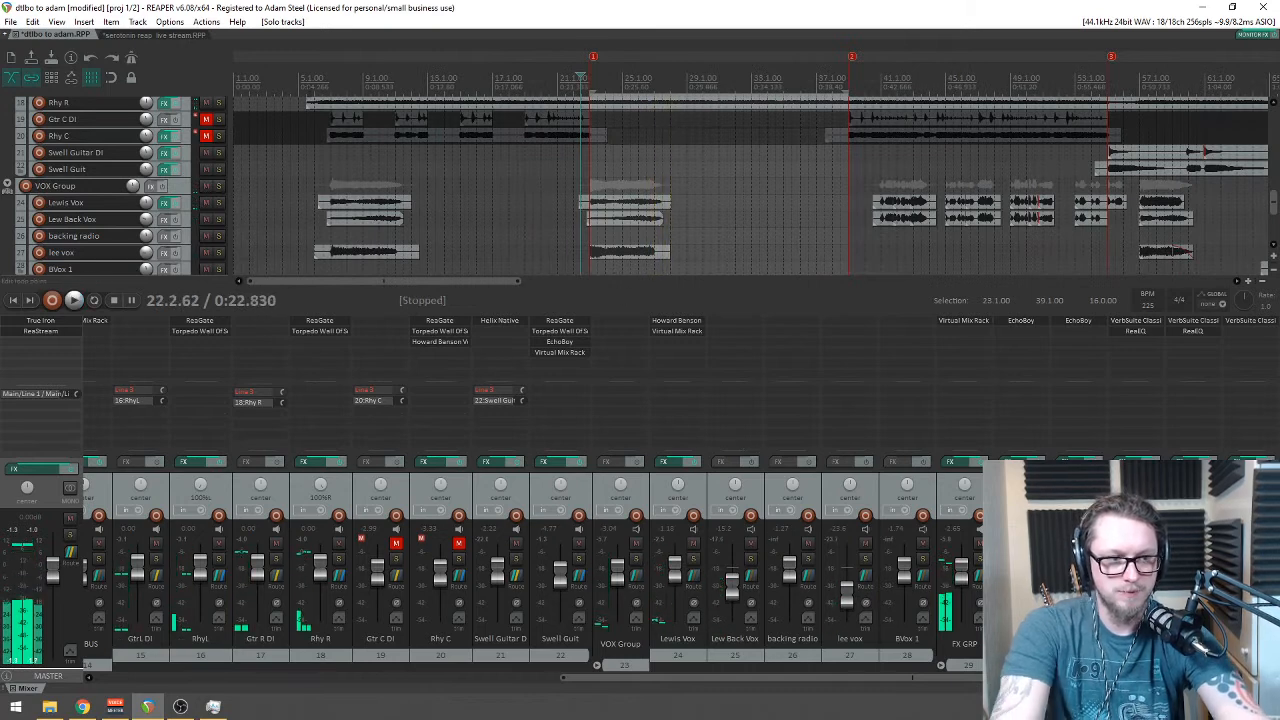
# Step: Copy the lead vocal's plugins to the neighbouring backing vocal track 25, and move the backing radio track below BVox 1
pyautogui.moveTo(677, 320); pyautogui.dragTo(733, 340)
pyautogui.press('-')
pyautogui.press('-')
pyautogui.press('-')
pyautogui.press('-')
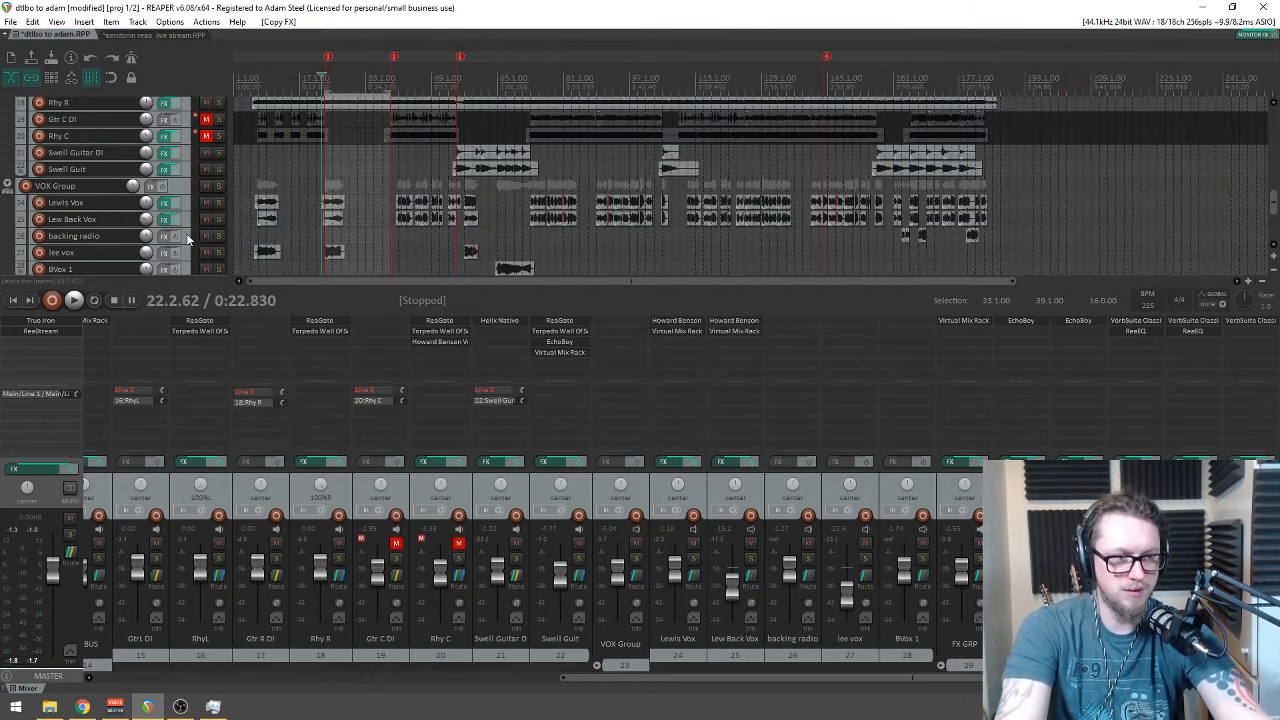
pyautogui.moveTo(190, 238); pyautogui.dragTo(199, 213)
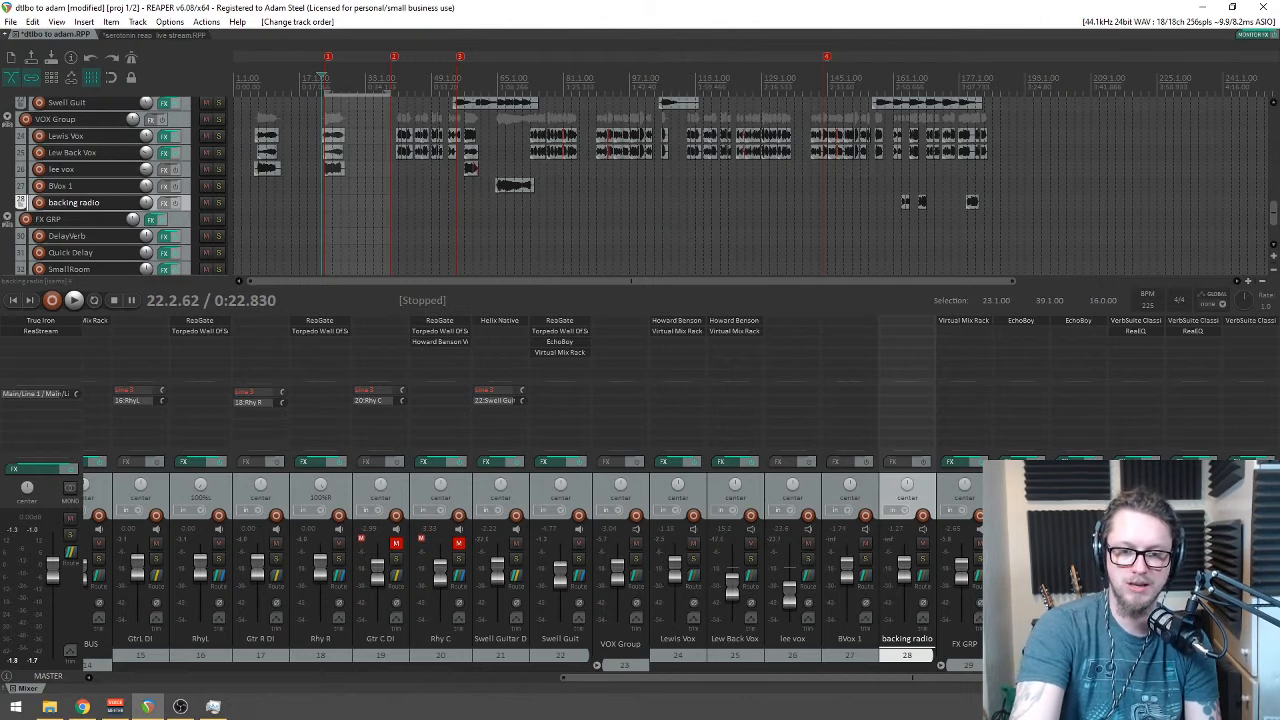
# Step: Rename vocal tracks 24 to 27 with placeholder names in one continuous pass
pyautogui.doubleClick(680, 640)
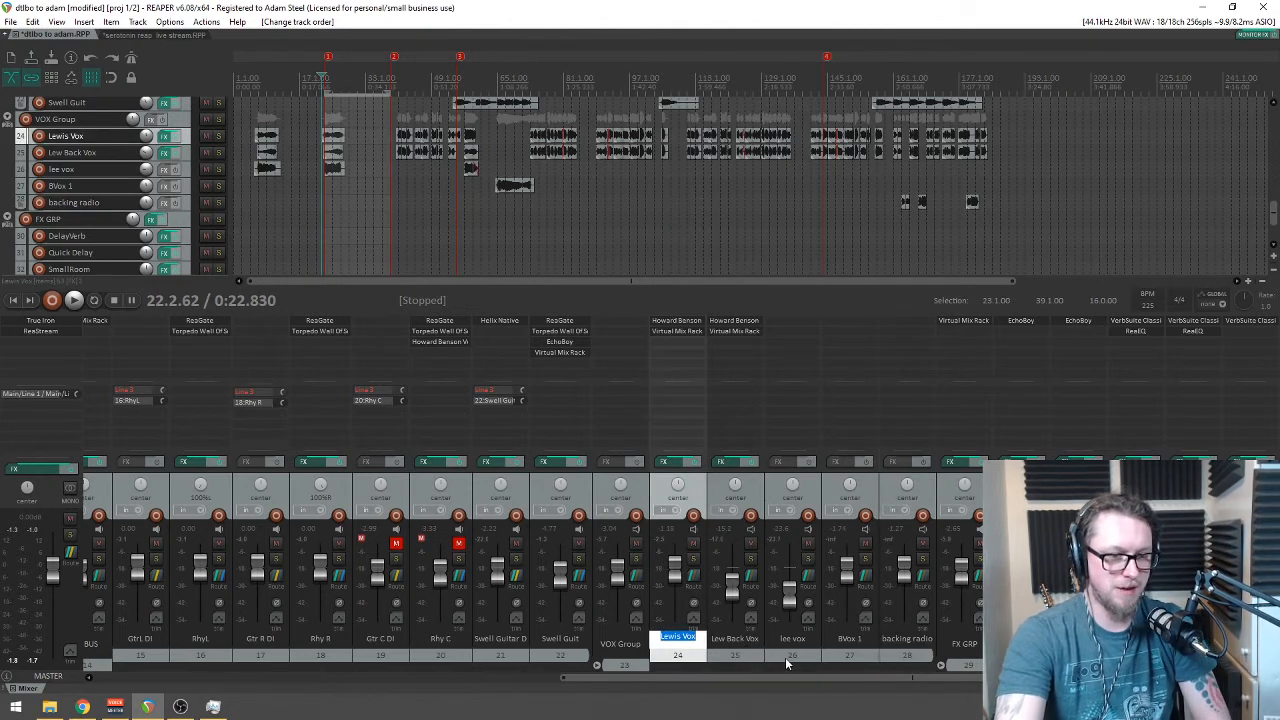
pyautogui.write('cvncvbnvbn')
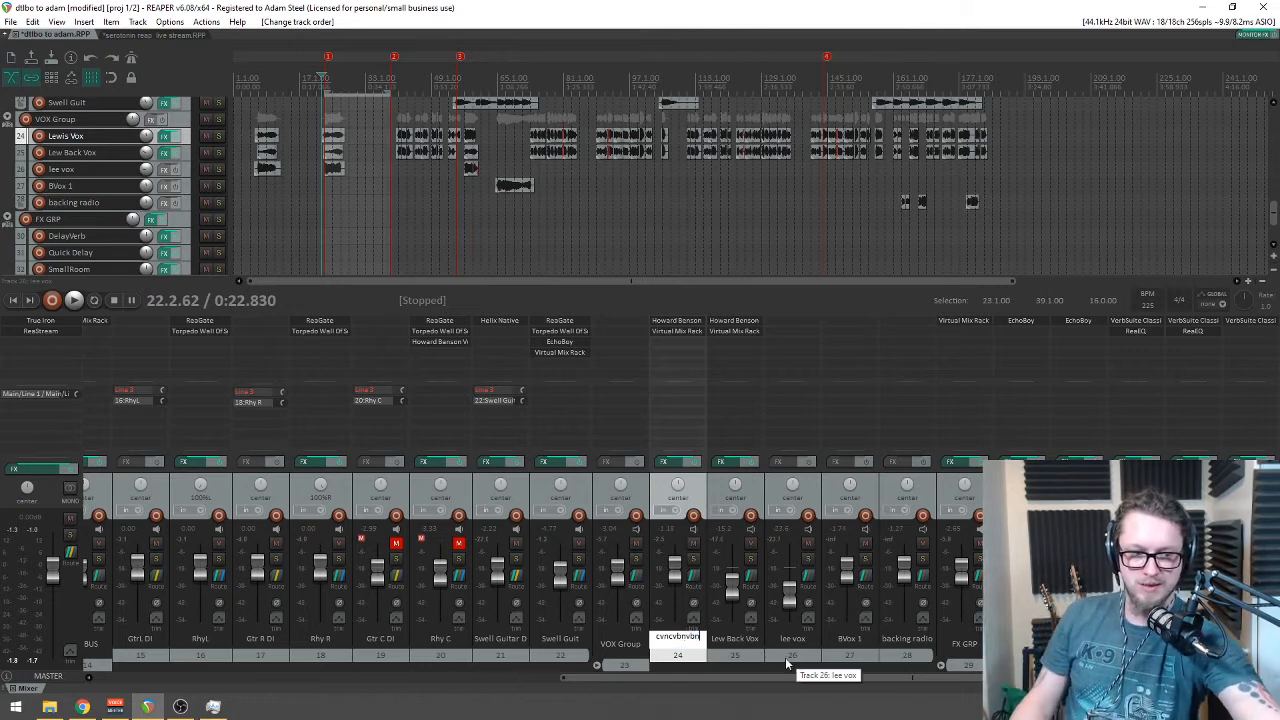
pyautogui.press('Tab')
pyautogui.write('bnbnm')
pyautogui.press('Tab')
pyautogui.write('qvnmvnm')
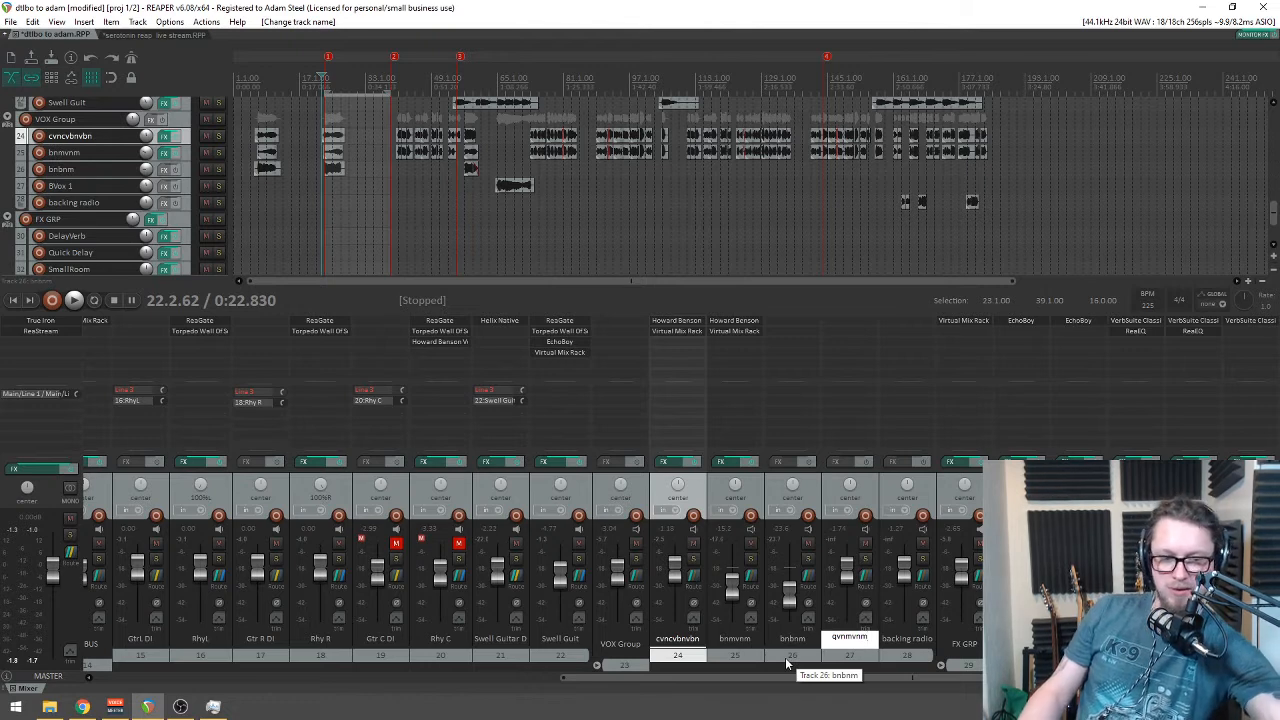
pyautogui.press('Return')
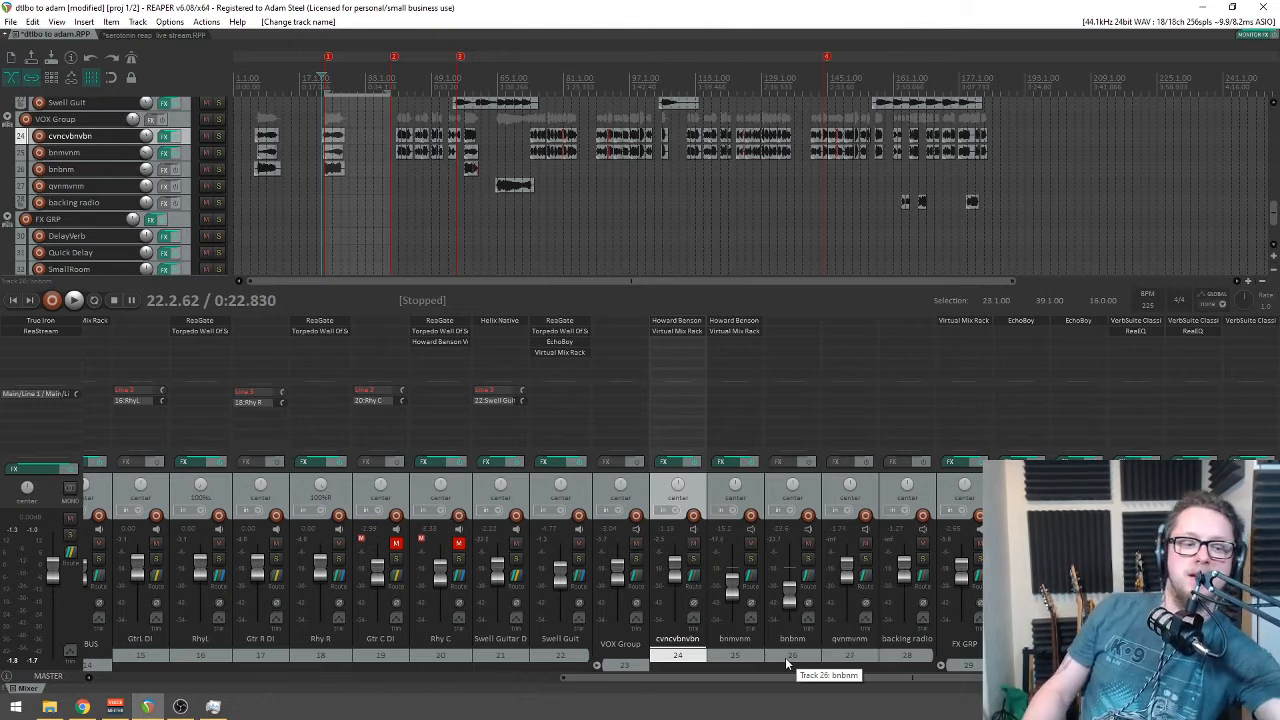
# Step: Undo the placeholder renames of the vocal tracks and leave the lead vocal's name as it is
pyautogui.hotkey('ctrl', 'z')
pyautogui.hotkey('ctrl', 'z')
pyautogui.hotkey('ctrl', 'z')
pyautogui.hotkey('ctrl', 'z')
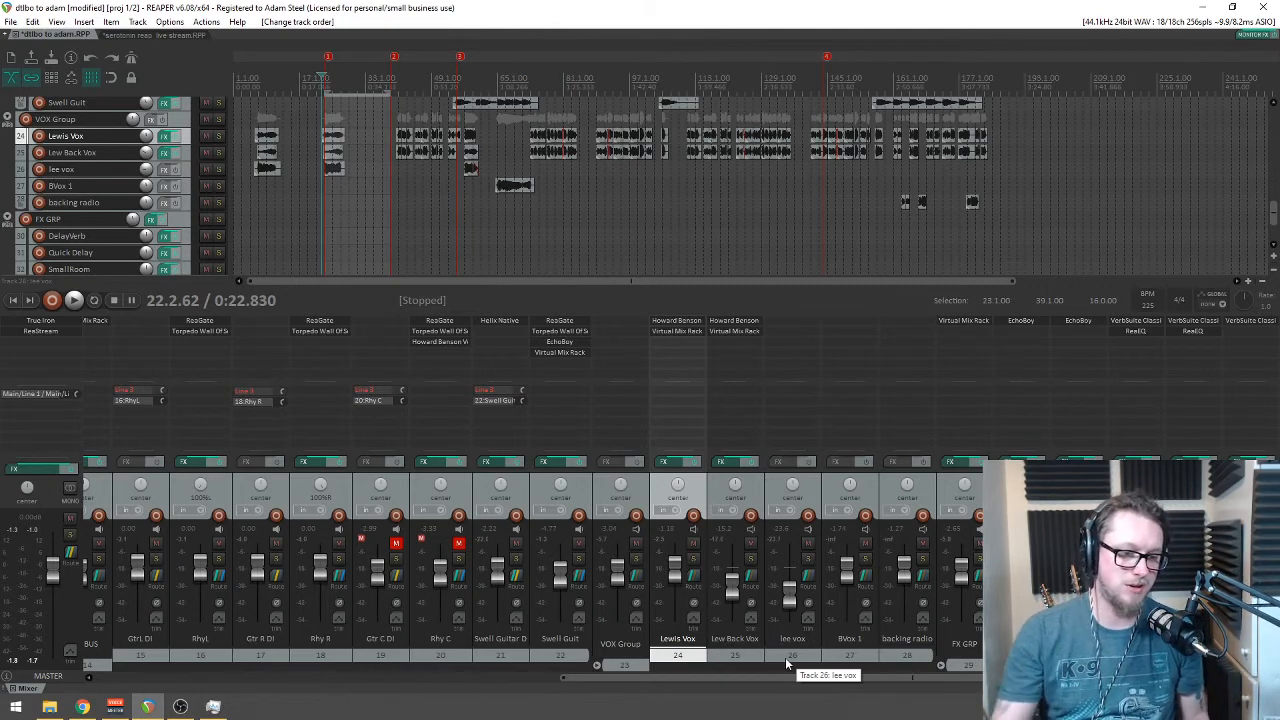
pyautogui.doubleClick(675, 640)
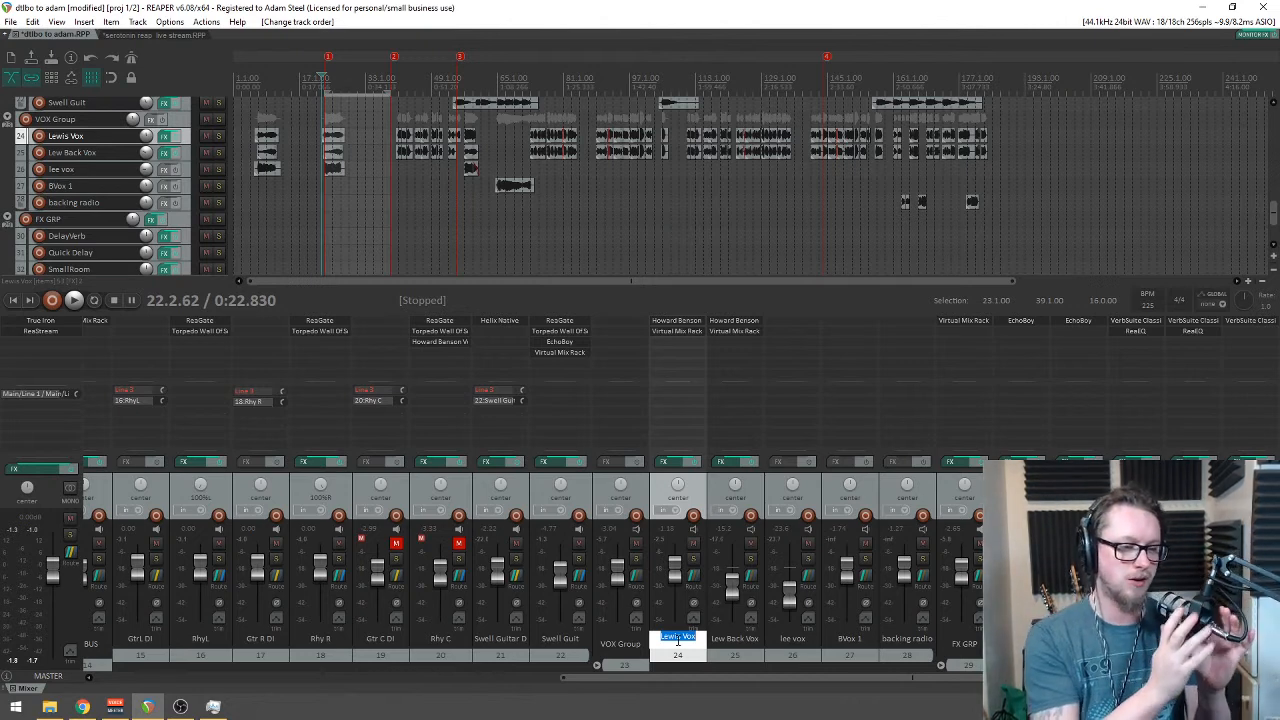
# Step: Solo backing vocal track 25, play it from bar 7, open its Howard Benson Vocals plugin and raise the track volume
pyautogui.click(751, 558)
pyautogui.press('=')
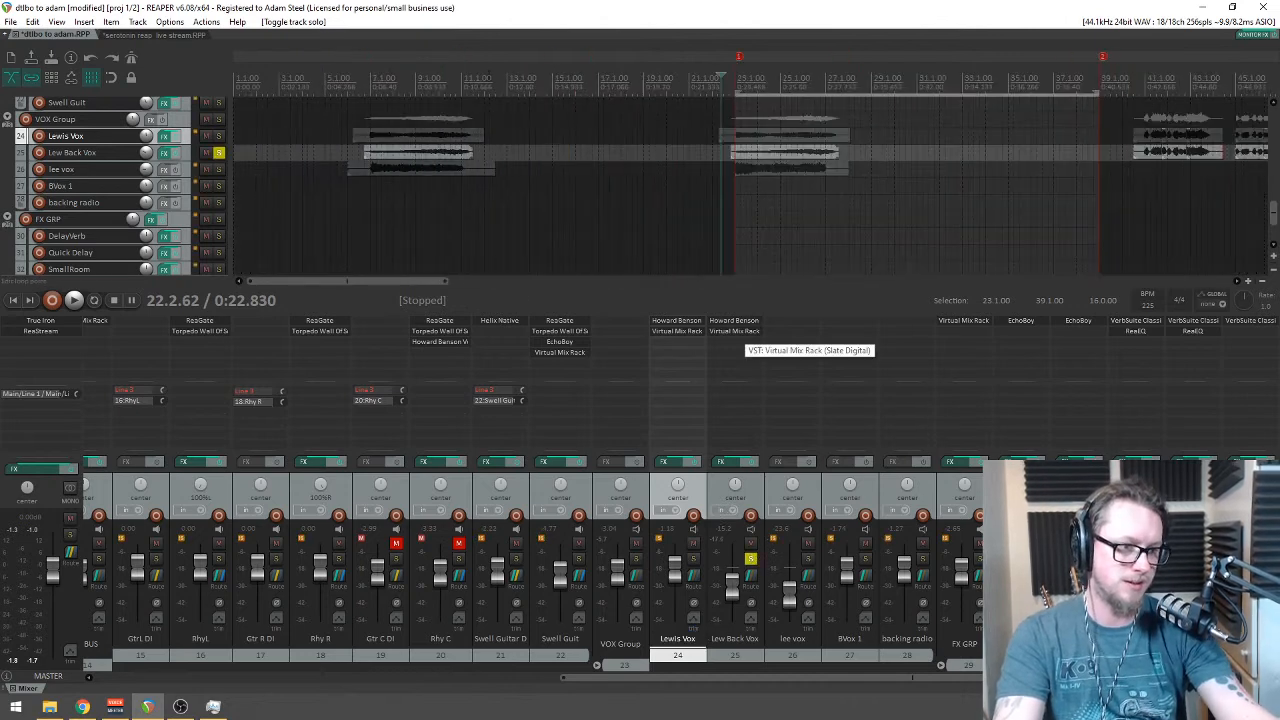
pyautogui.press('space')
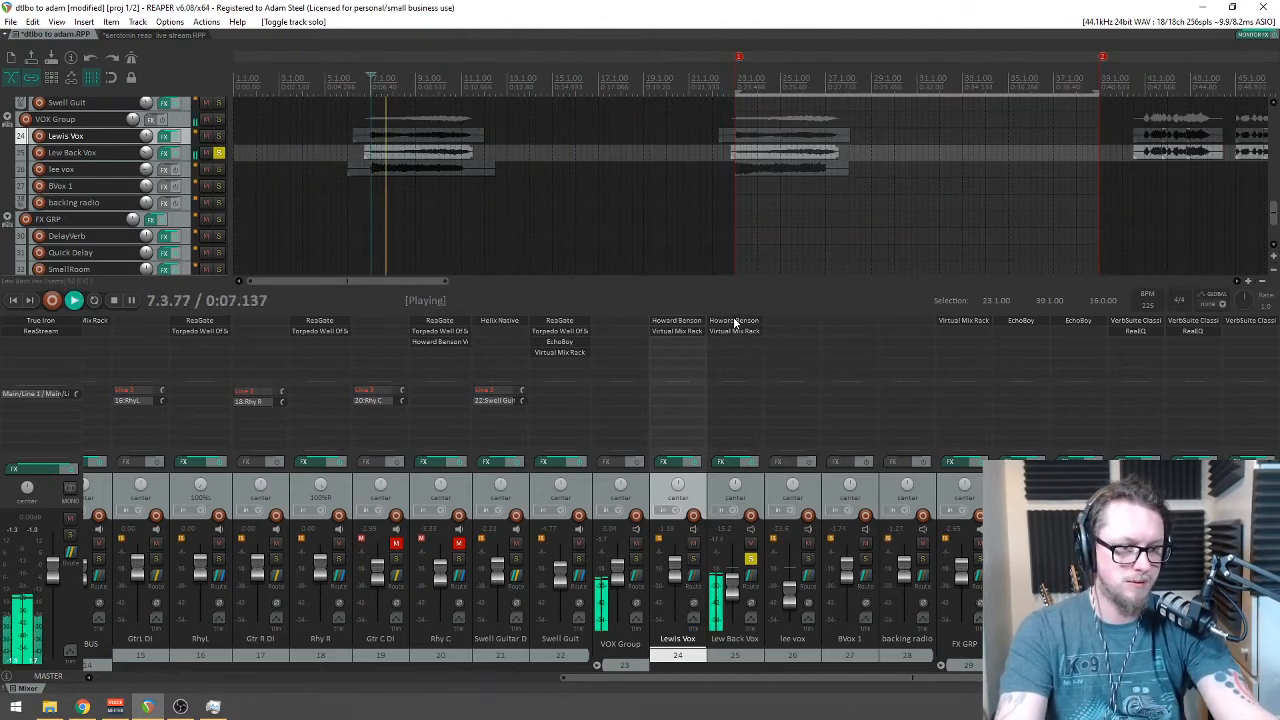
pyautogui.press('f')
pyautogui.moveTo(728, 590); pyautogui.dragTo(730, 584)
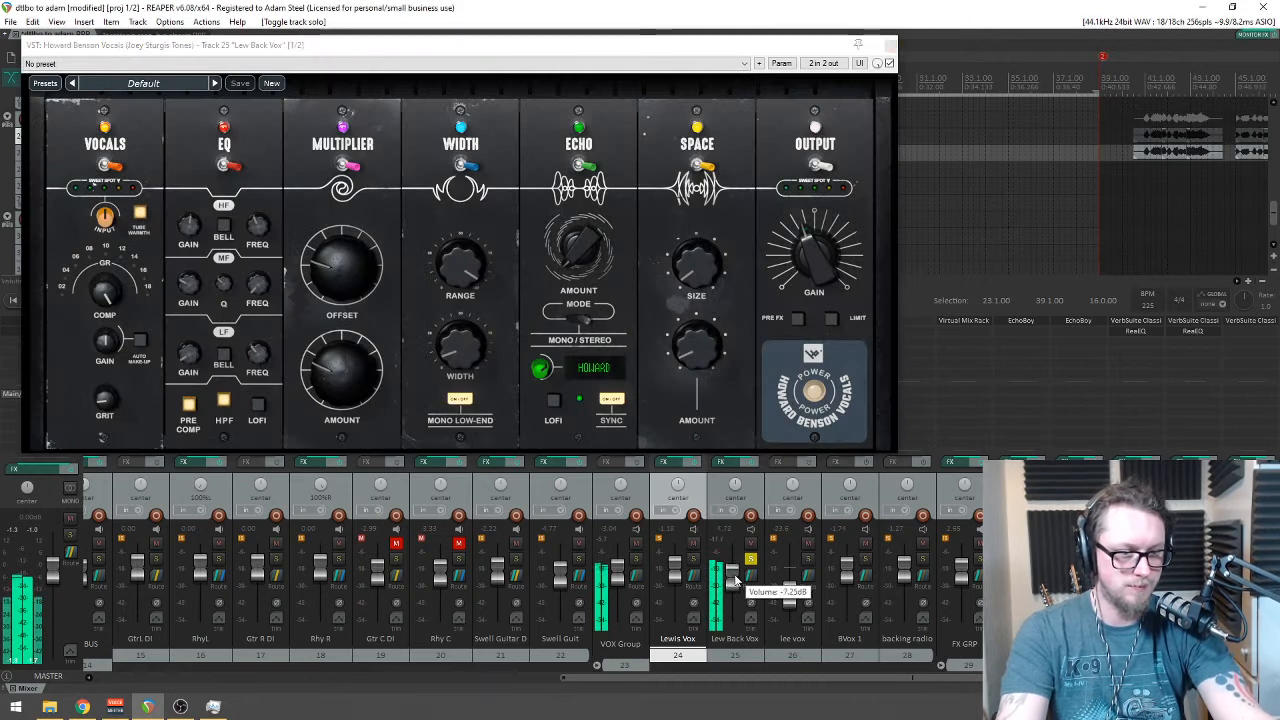
# Step: Turn up the Multiplier amount and set the Width to 70 in Howard Benson Vocals on backing vocal track 25
pyautogui.click(358, 375)
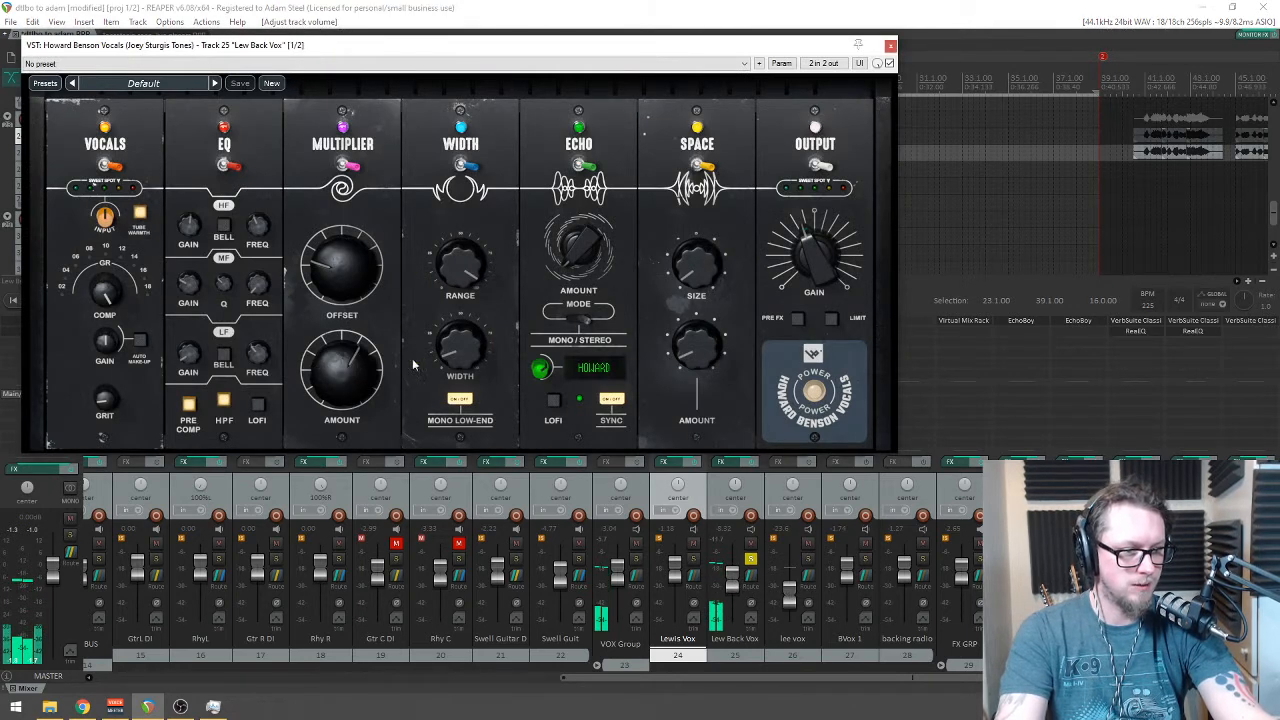
pyautogui.scroll(3, 464, 346)
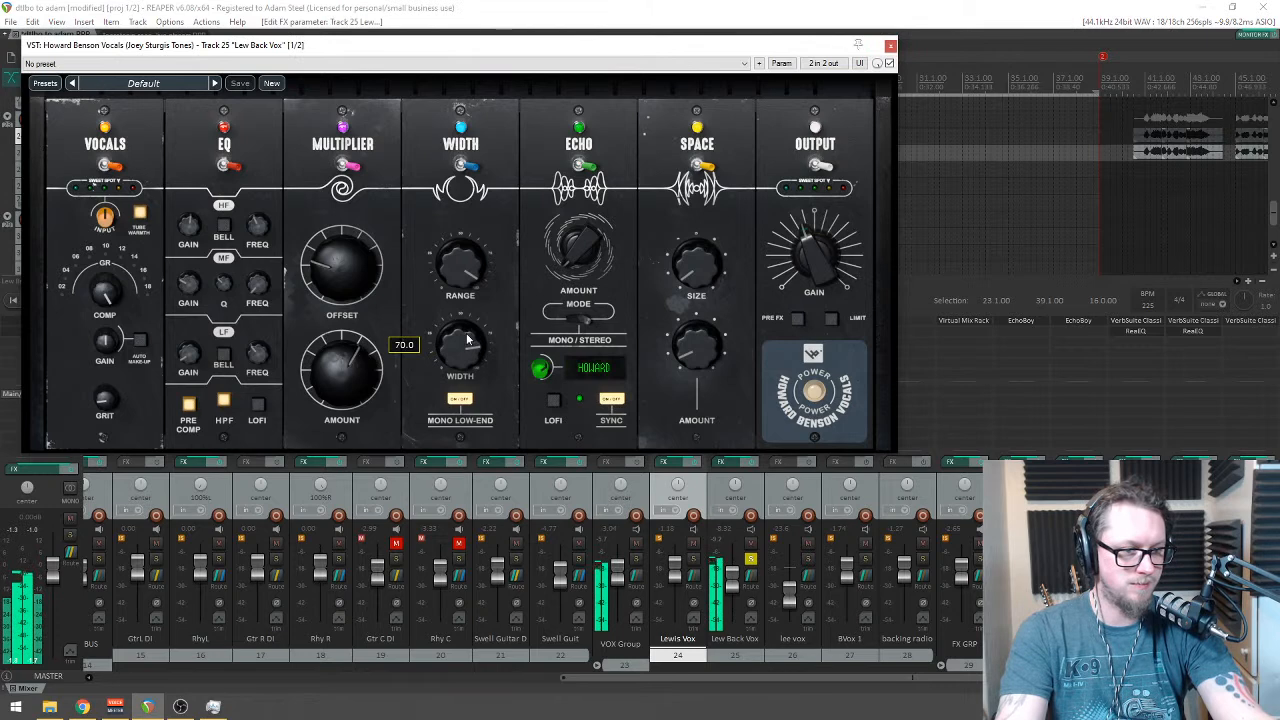
pyautogui.click(890, 45)
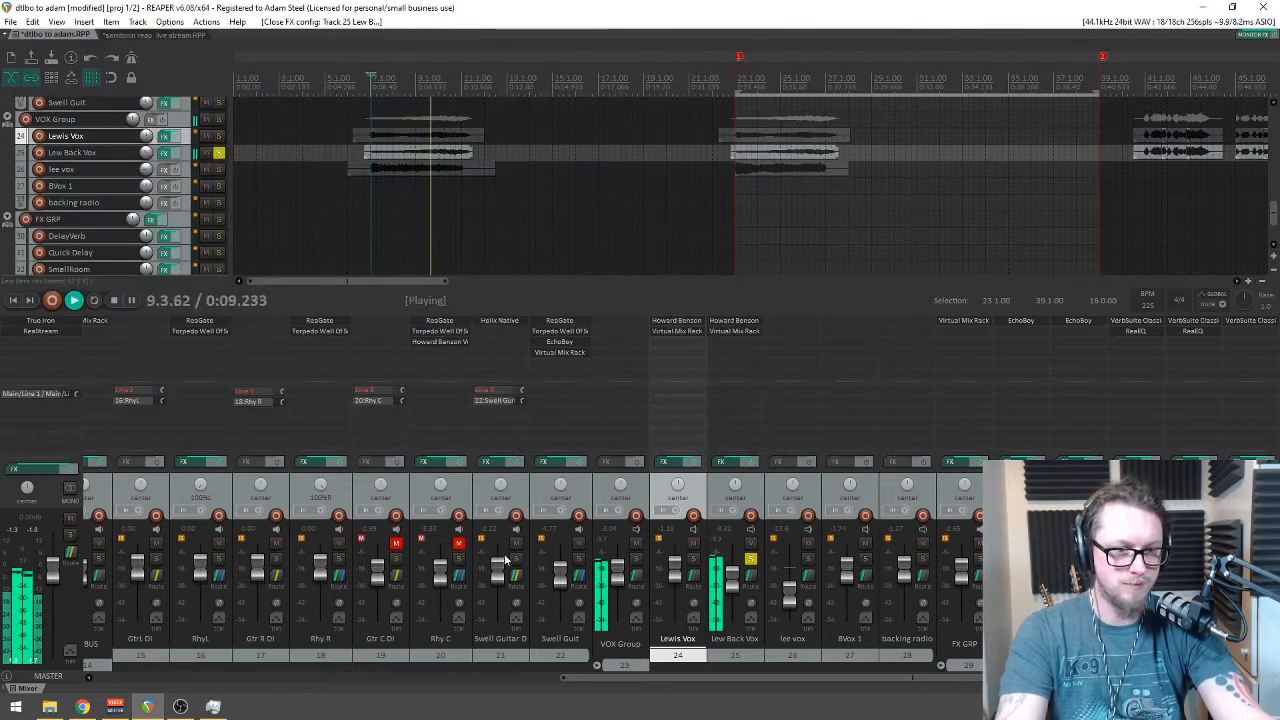
pyautogui.press('space')
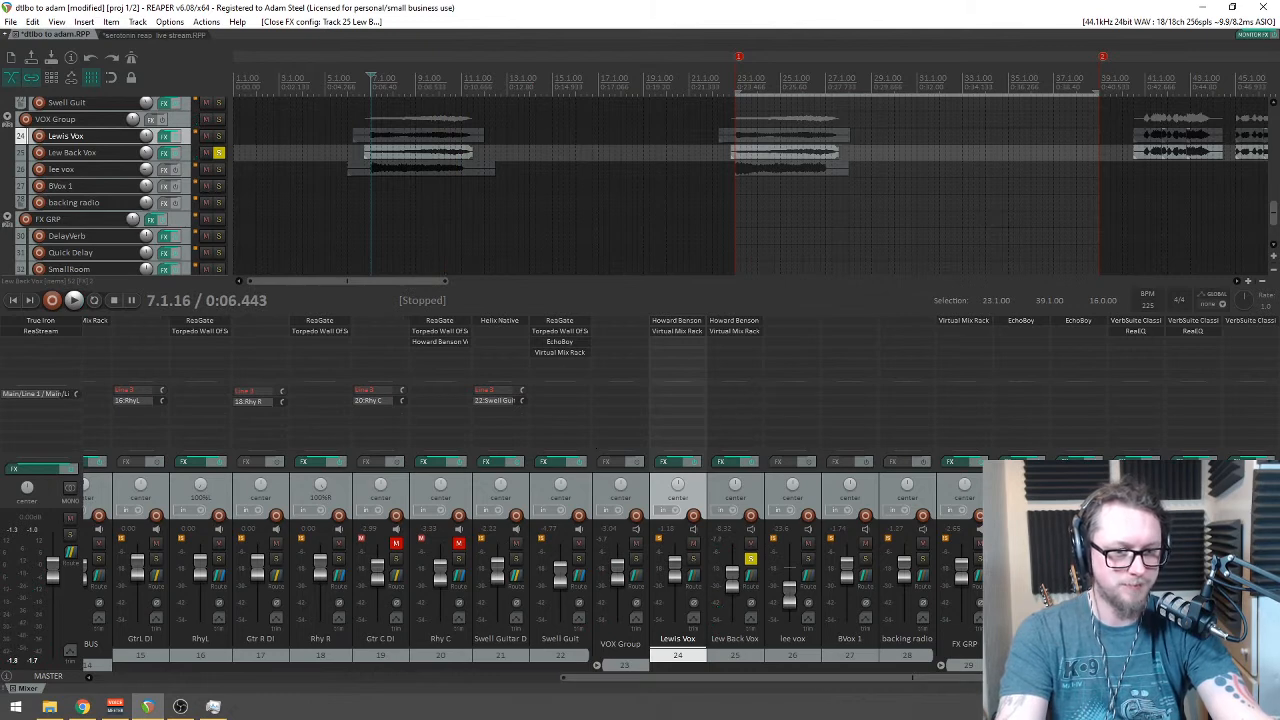
# Step: Solo the Quick Delay track, add a send to it from backing vocal track 25, and adjust the send level
pyautogui.click(1094, 558)
pyautogui.moveTo(734, 430); pyautogui.dragTo(1092, 415)
pyautogui.press('space')
pyautogui.moveTo(759, 389); pyautogui.dragTo(729, 407)
pyautogui.press('space')
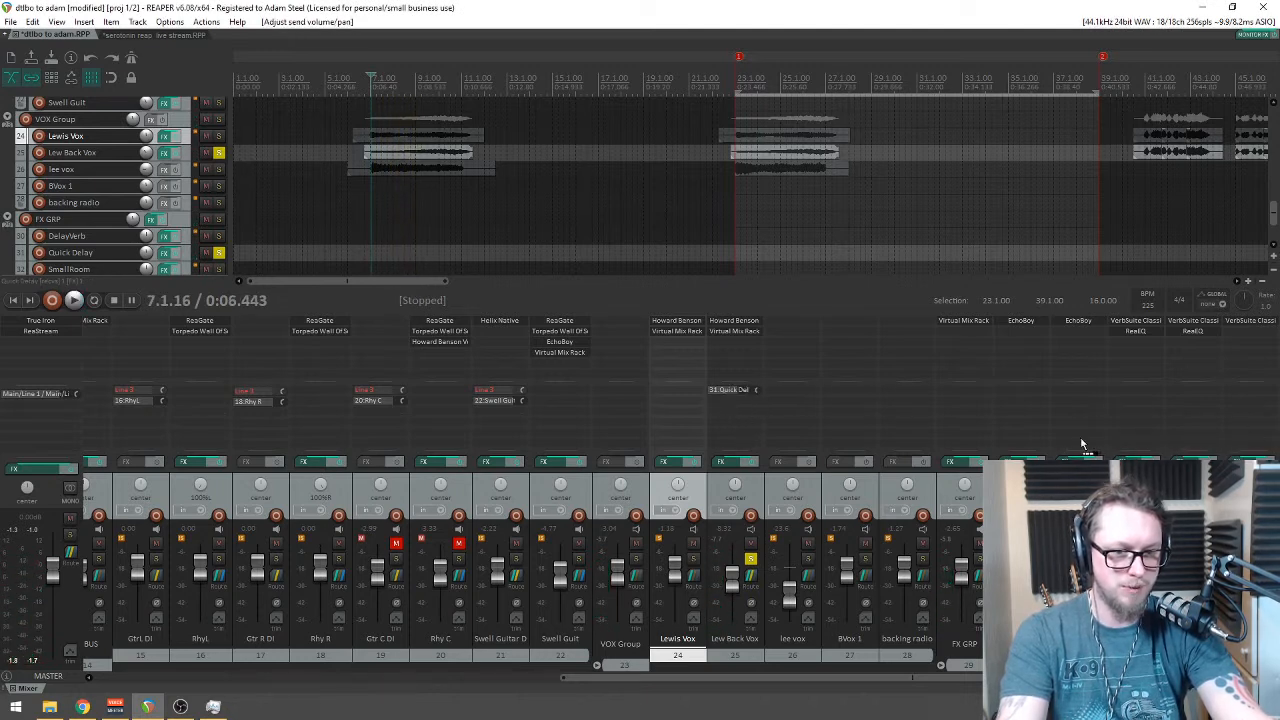
# Step: Add a send from backing vocal track 25 to DelayVerb and adjust its level during playback
pyautogui.moveTo(1013, 423); pyautogui.dragTo(1022, 418)
pyautogui.press('space')
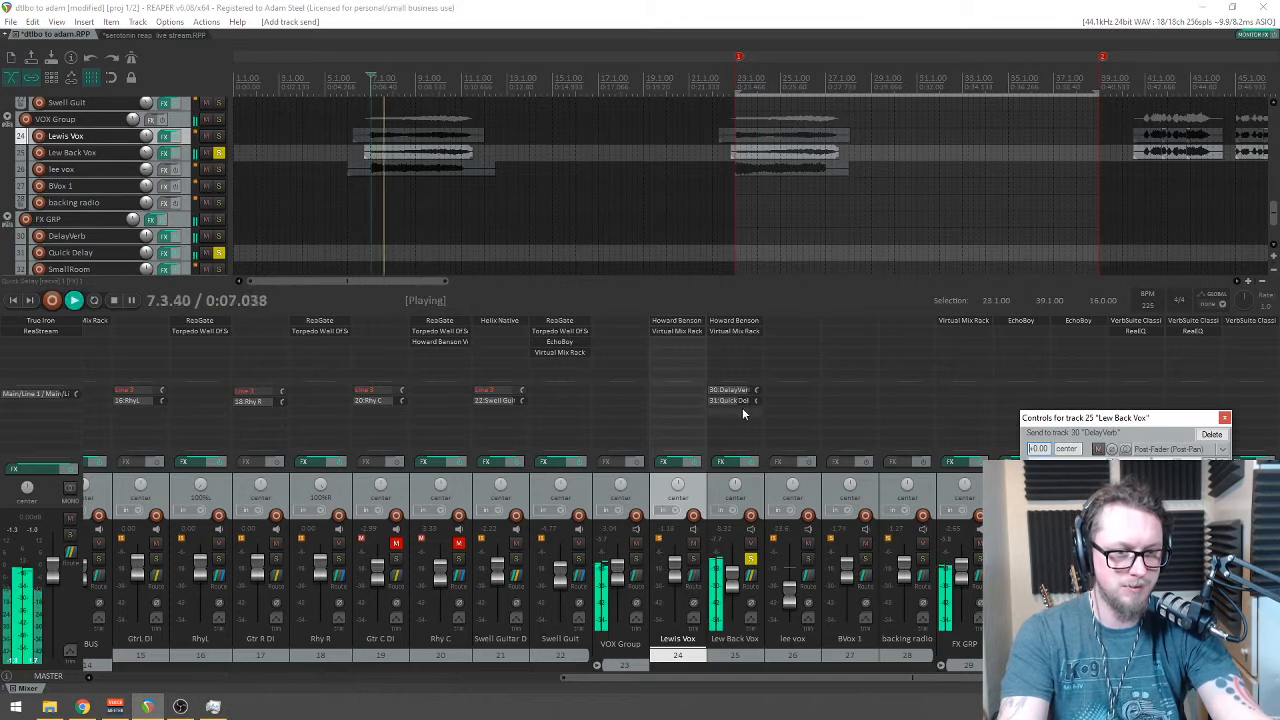
pyautogui.moveTo(762, 392); pyautogui.dragTo(769, 392)
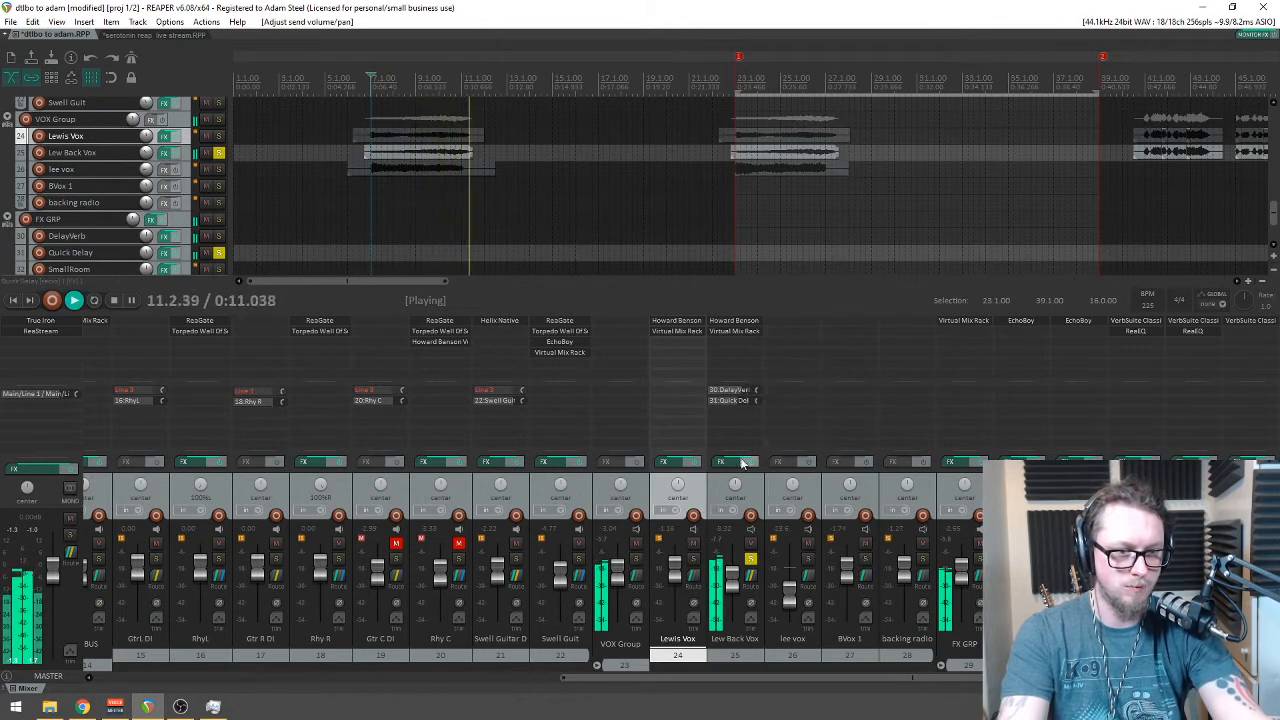
# Step: Solo the lead vocal alongside backing vocal track 25 and lower the backing vocal to about -10 dB during playback
pyautogui.press('space')
pyautogui.click(694, 560)
pyautogui.press('space')
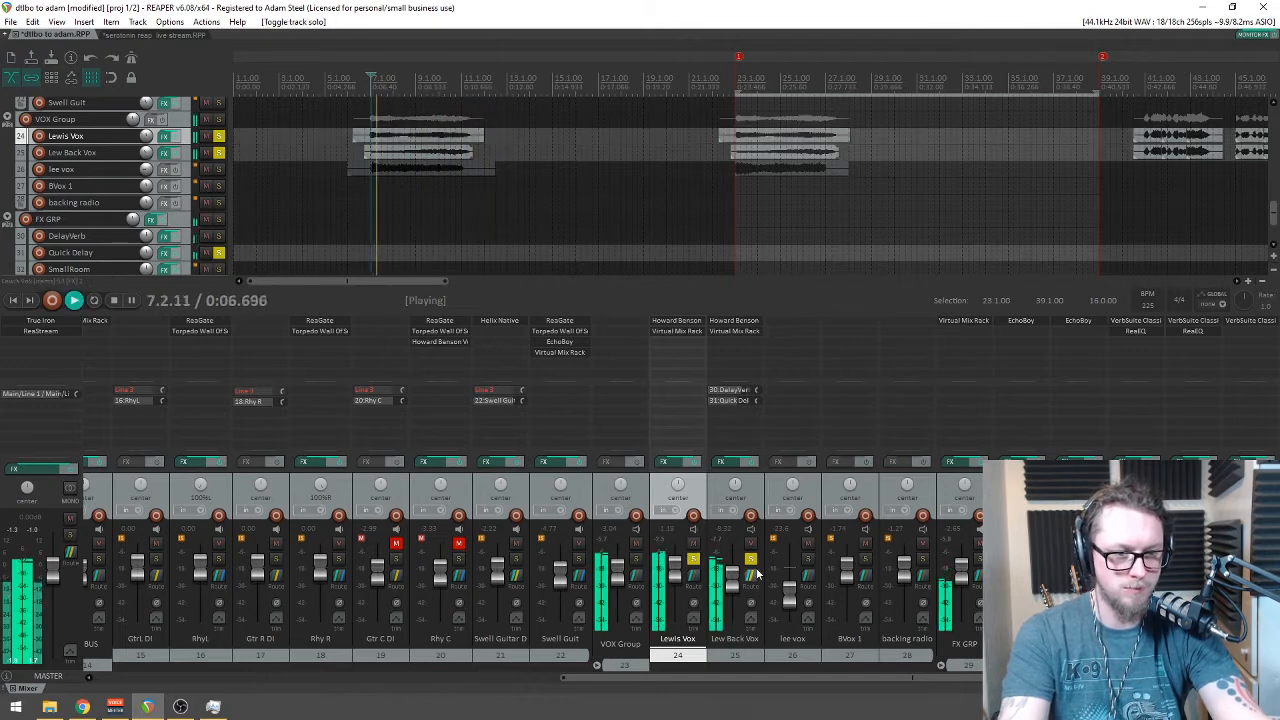
pyautogui.moveTo(735, 588)
pyautogui.moveTo(735, 588); pyautogui.dragTo(716, 570)
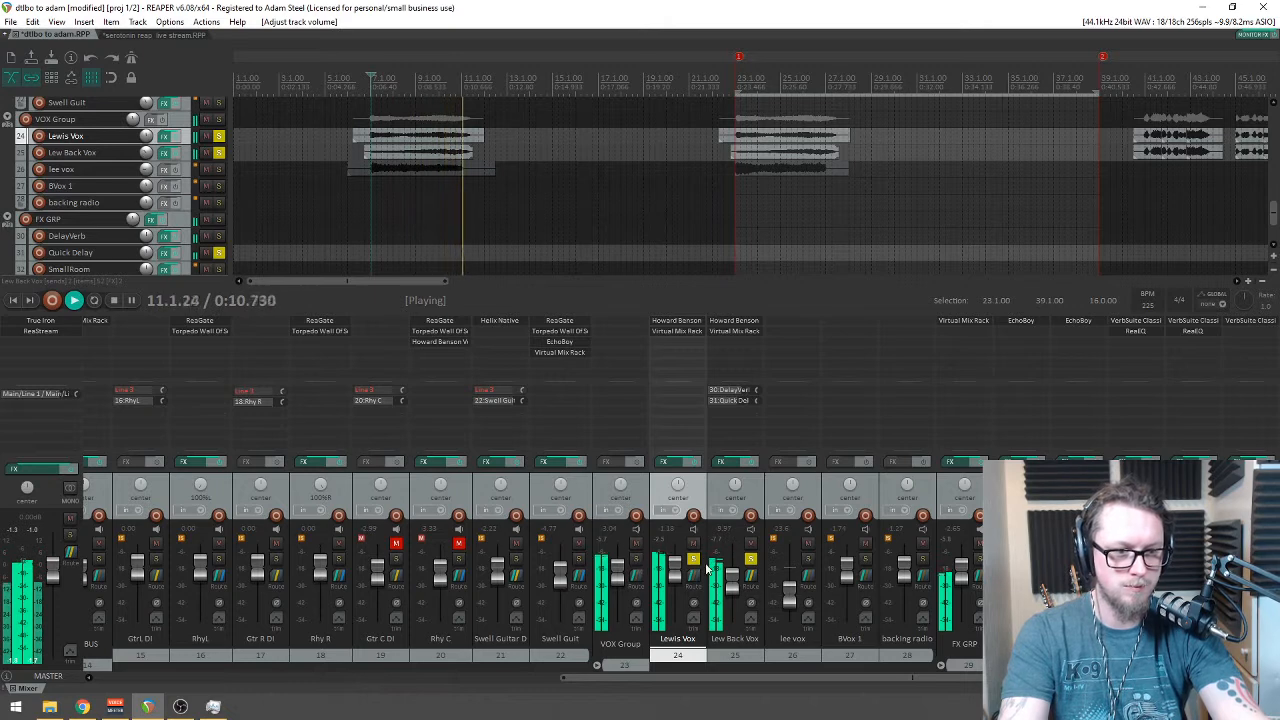
# Step: Clear the track solos and listen to the full mix from bar 7
pyautogui.click(694, 560)
pyautogui.press('space')
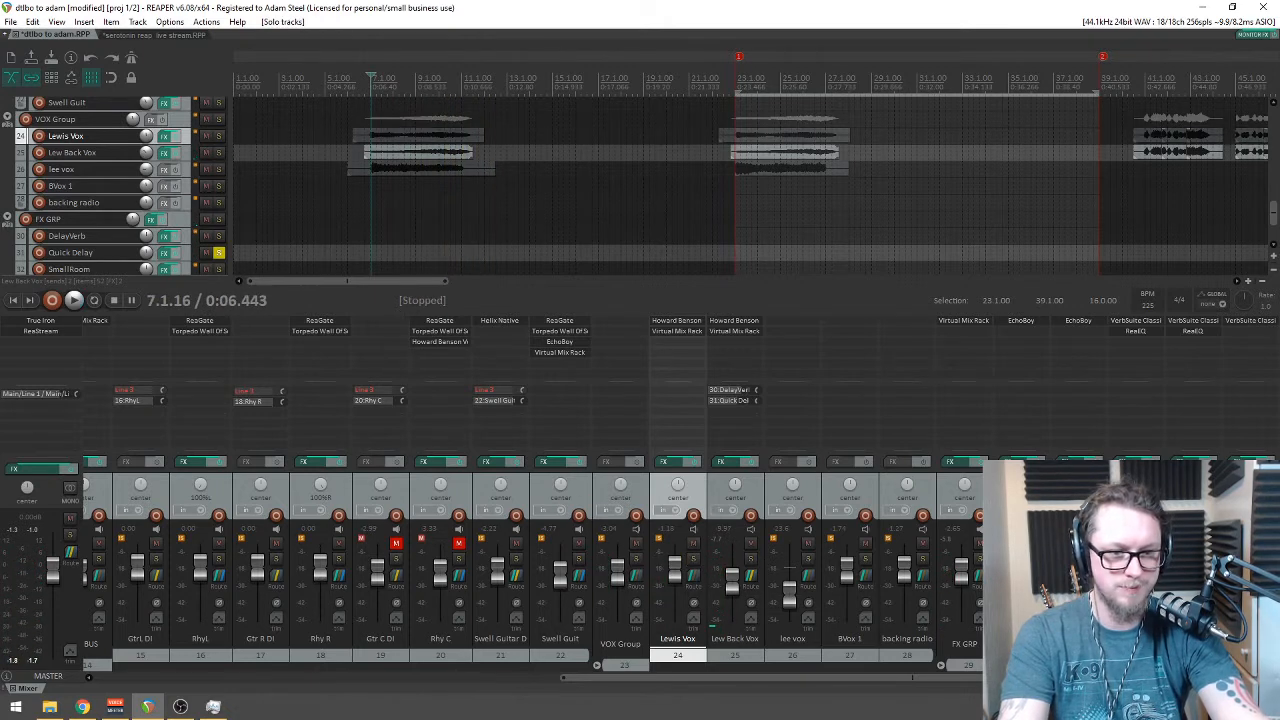
pyautogui.press('space')
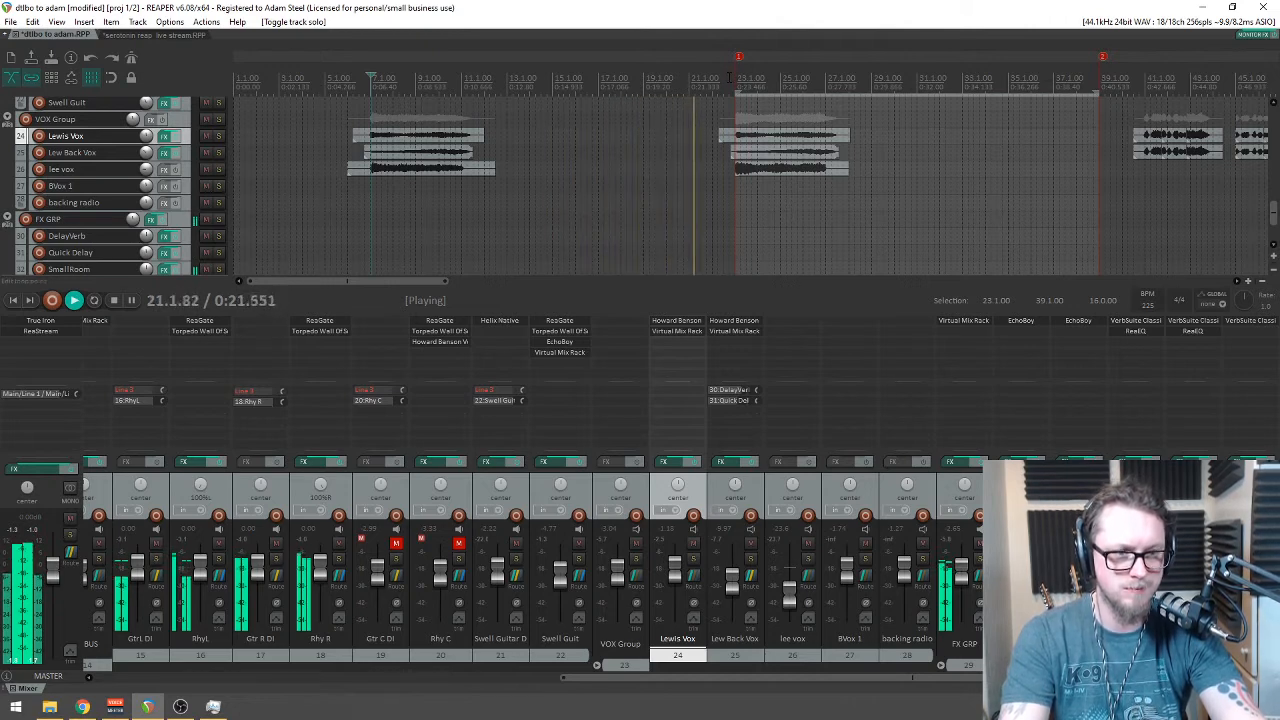
# Step: Trim the start of the lead vocal item near the bar 23 marker
pyautogui.scroll(3, 699, 136)
pyautogui.moveTo(741, 136); pyautogui.dragTo(762, 136)
pyautogui.scroll(-4, 800, 140)
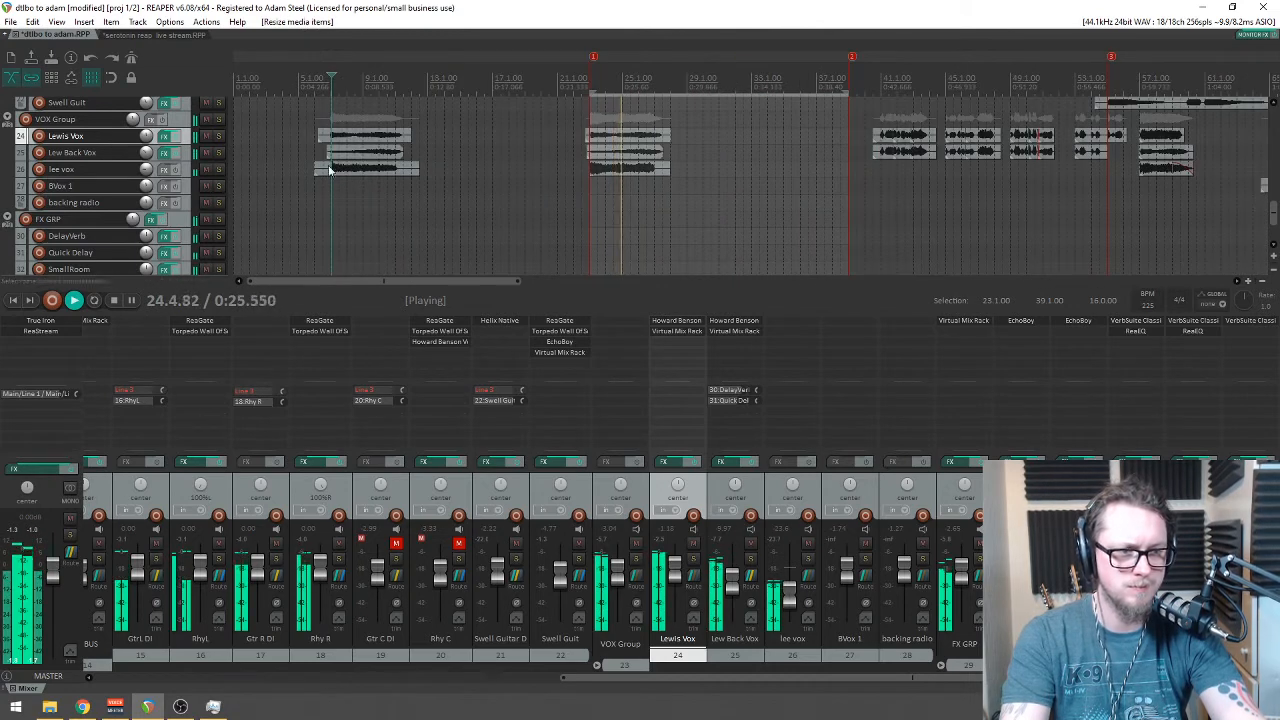
# Step: Solo vocal track 26, raise its volume, and copy the Howard Benson Vocals plugin onto it from track 25
pyautogui.click(219, 170)
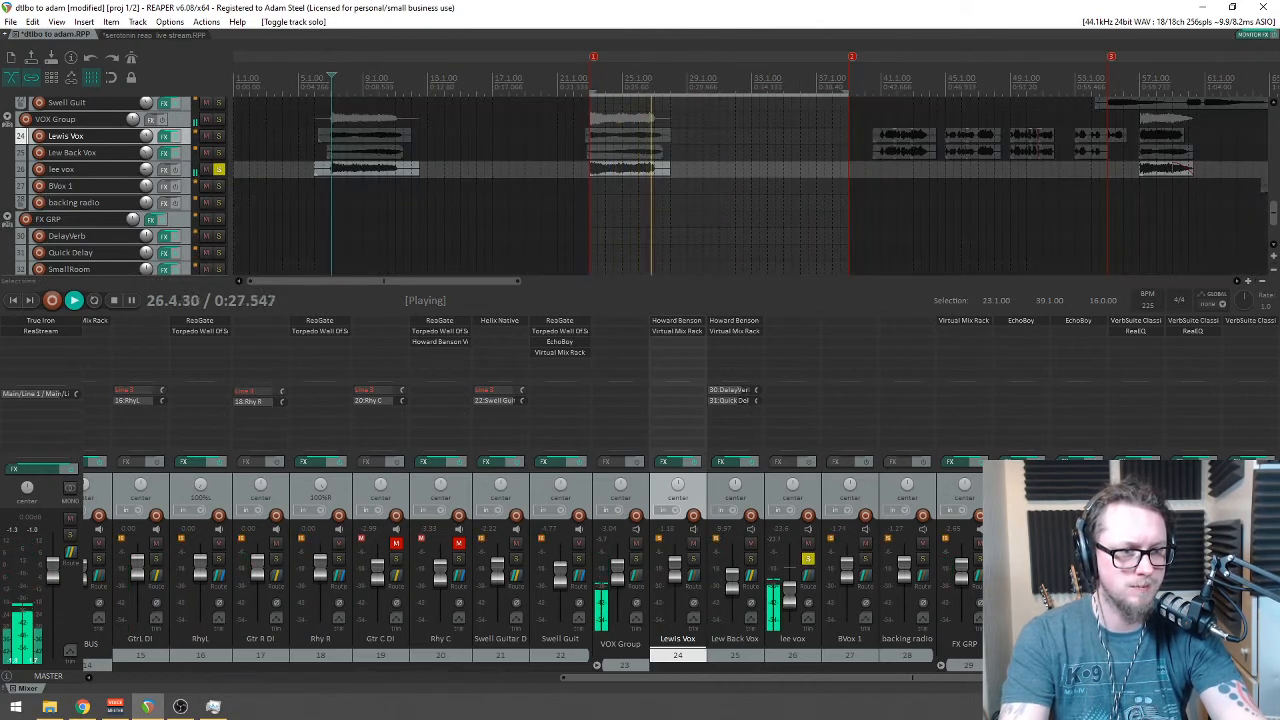
pyautogui.press('space')
pyautogui.moveTo(794, 594); pyautogui.dragTo(796, 586)
pyautogui.press('space')
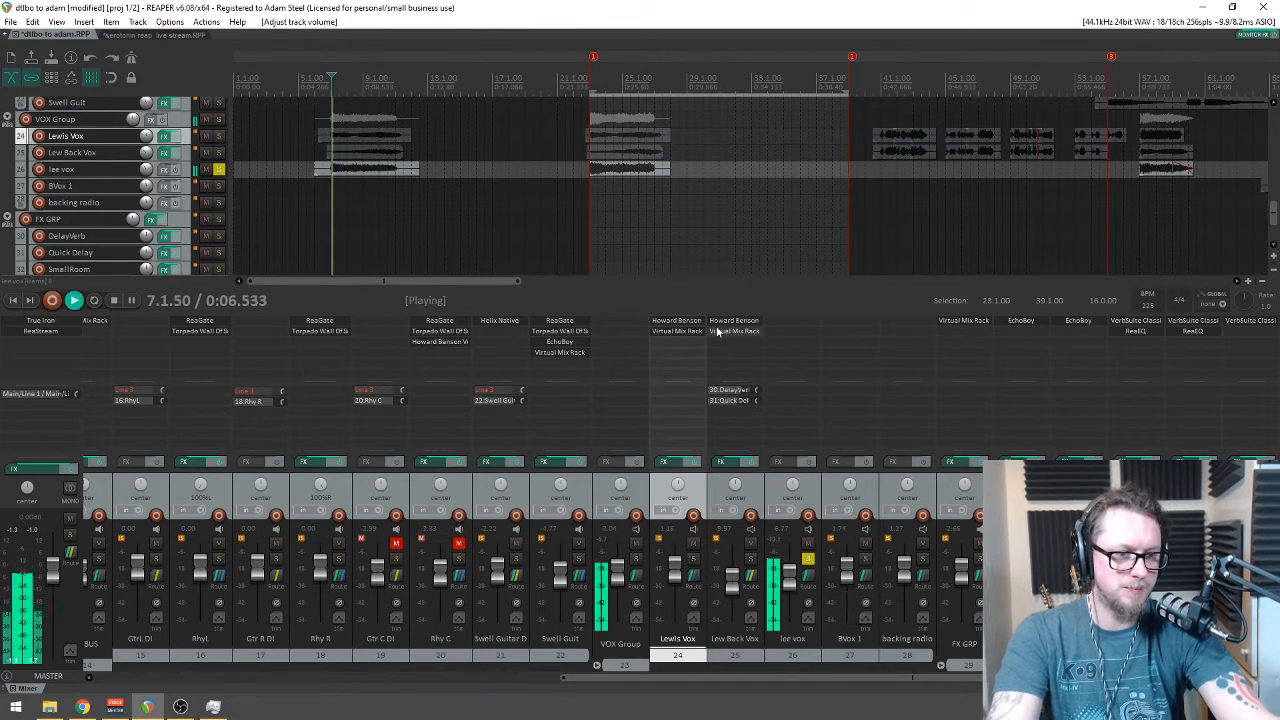
pyautogui.moveTo(723, 322); pyautogui.dragTo(790, 322)
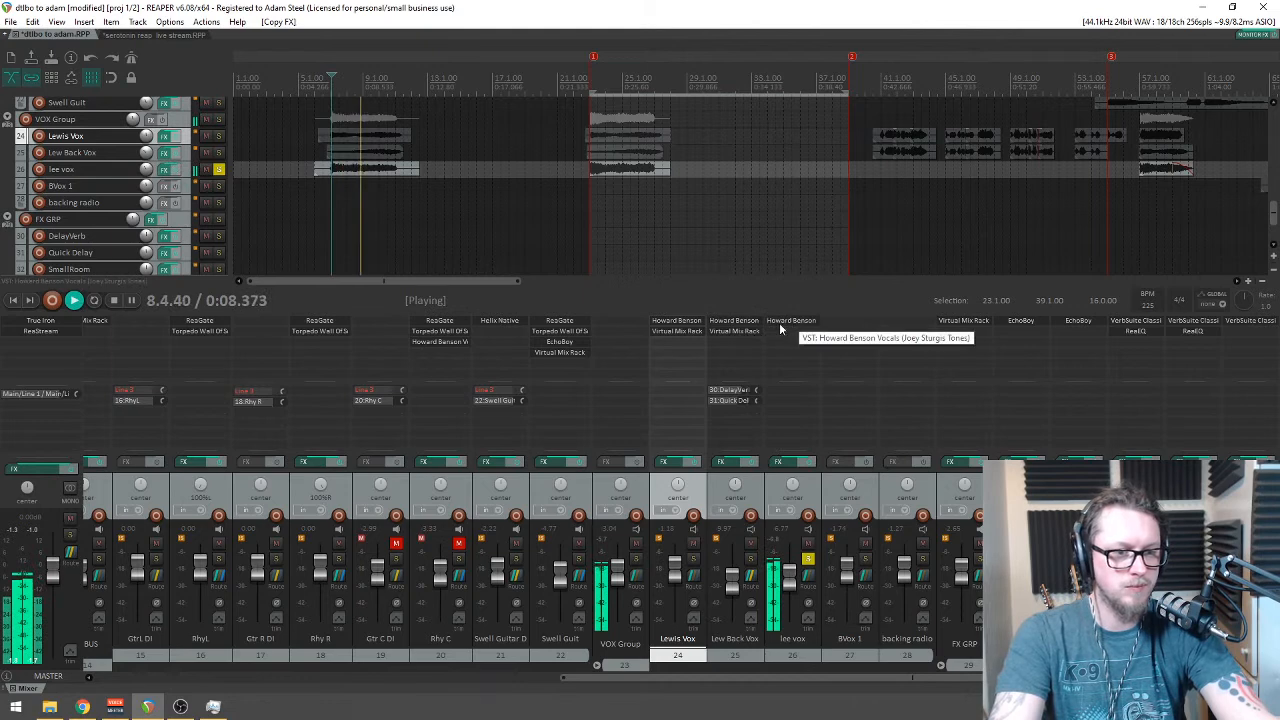
# Step: Adjust grit and multiplier amount in lee vox's Howard Benson Vocals, with width at 41.0 and echo amount at 25.6
pyautogui.doubleClick(791, 329)
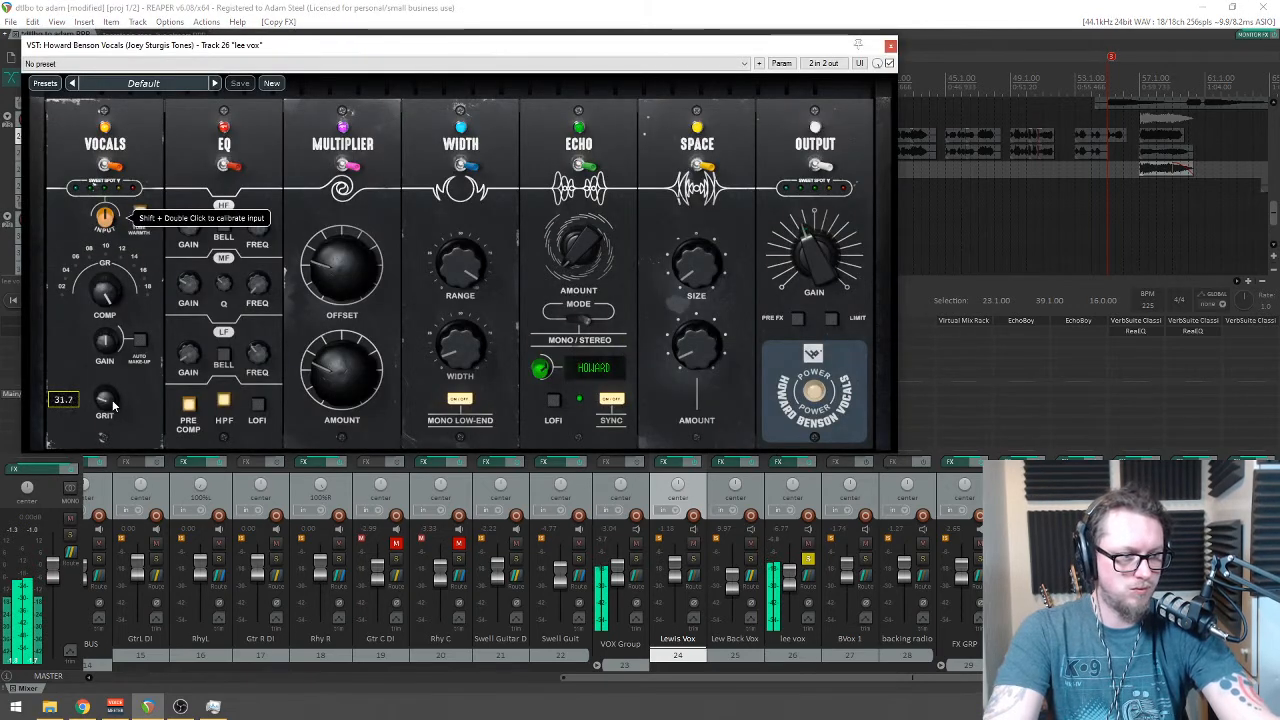
pyautogui.moveTo(209, 43); pyautogui.dragTo(370, 228)
pyautogui.scroll(-5, 370, 226)
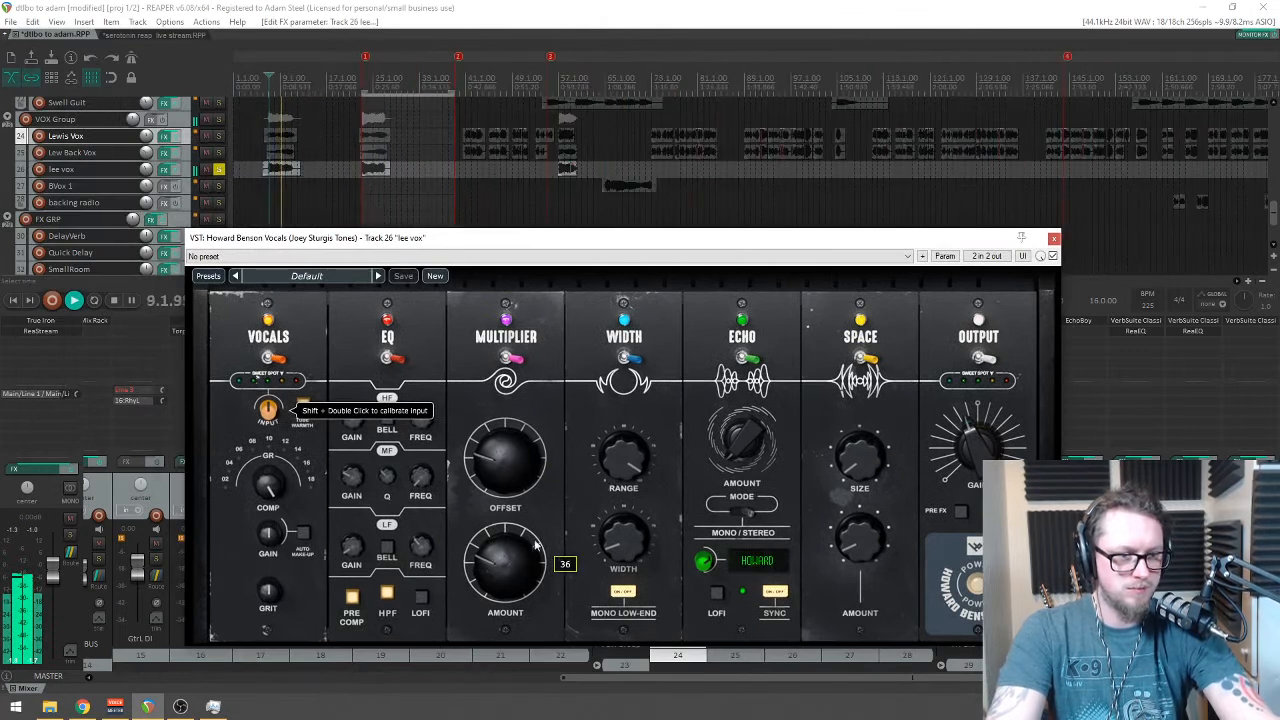
pyautogui.moveTo(612, 538)
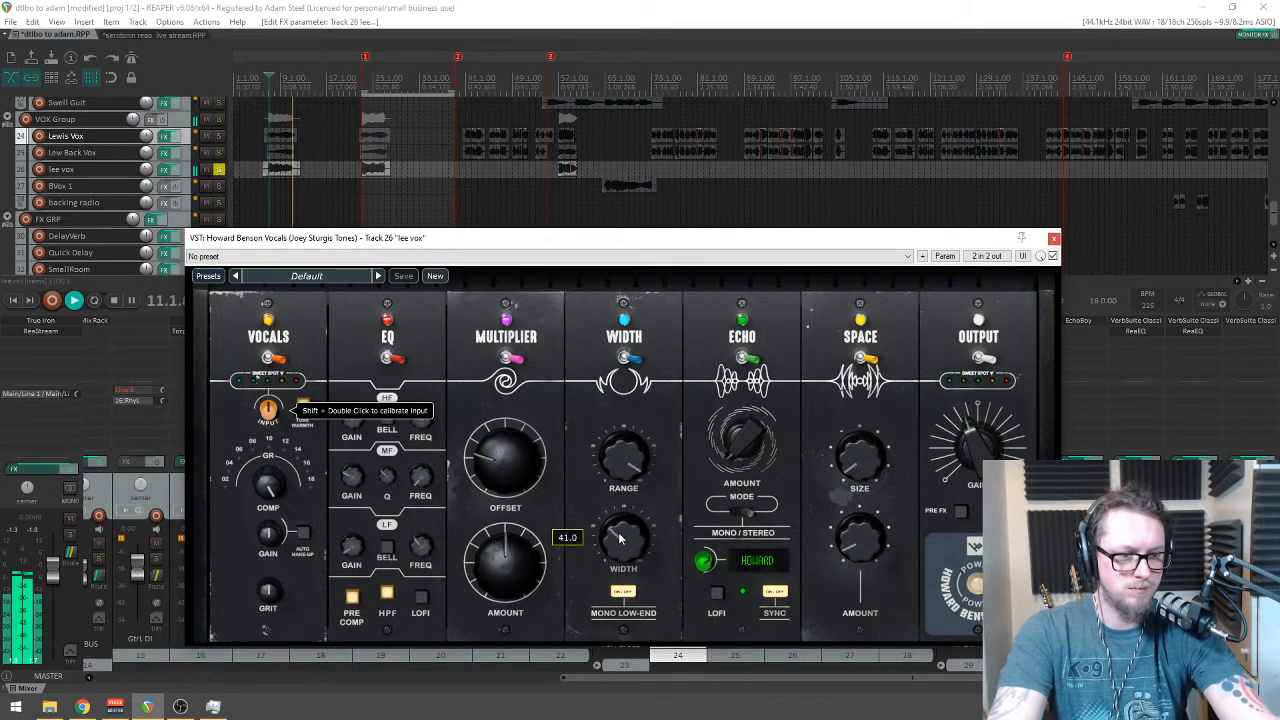
pyautogui.moveTo(750, 418)
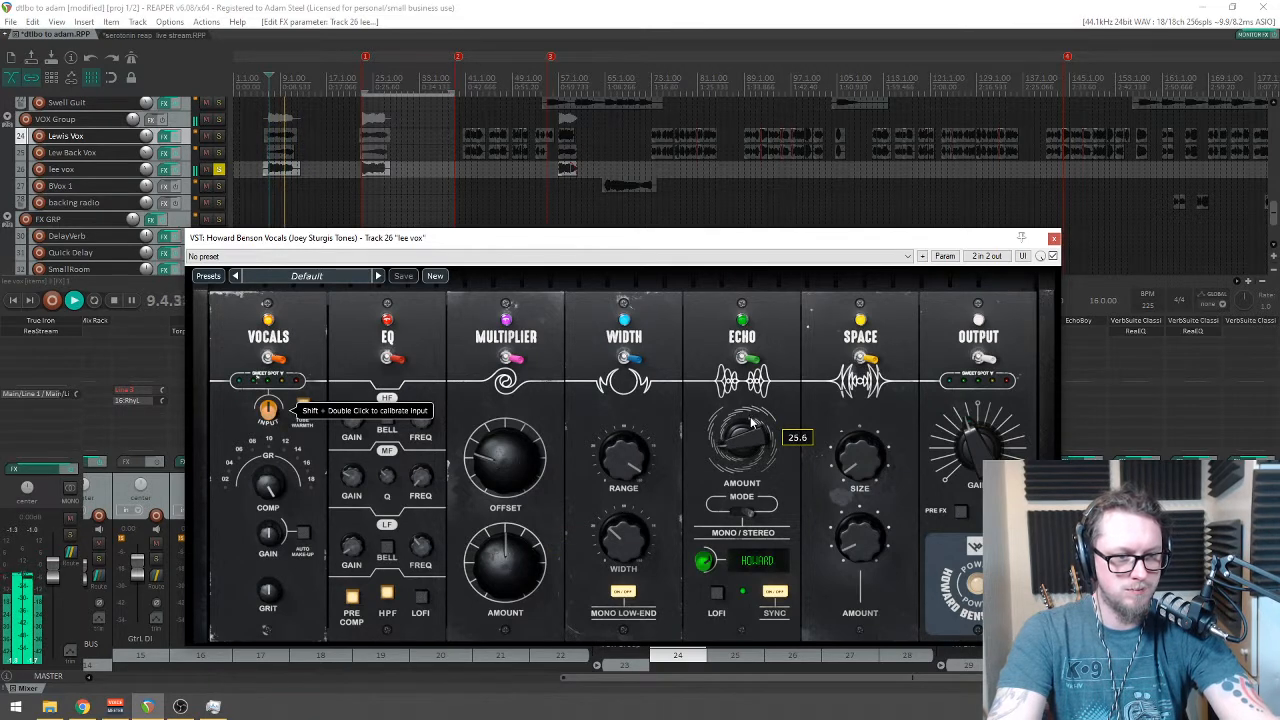
pyautogui.moveTo(345, 484)
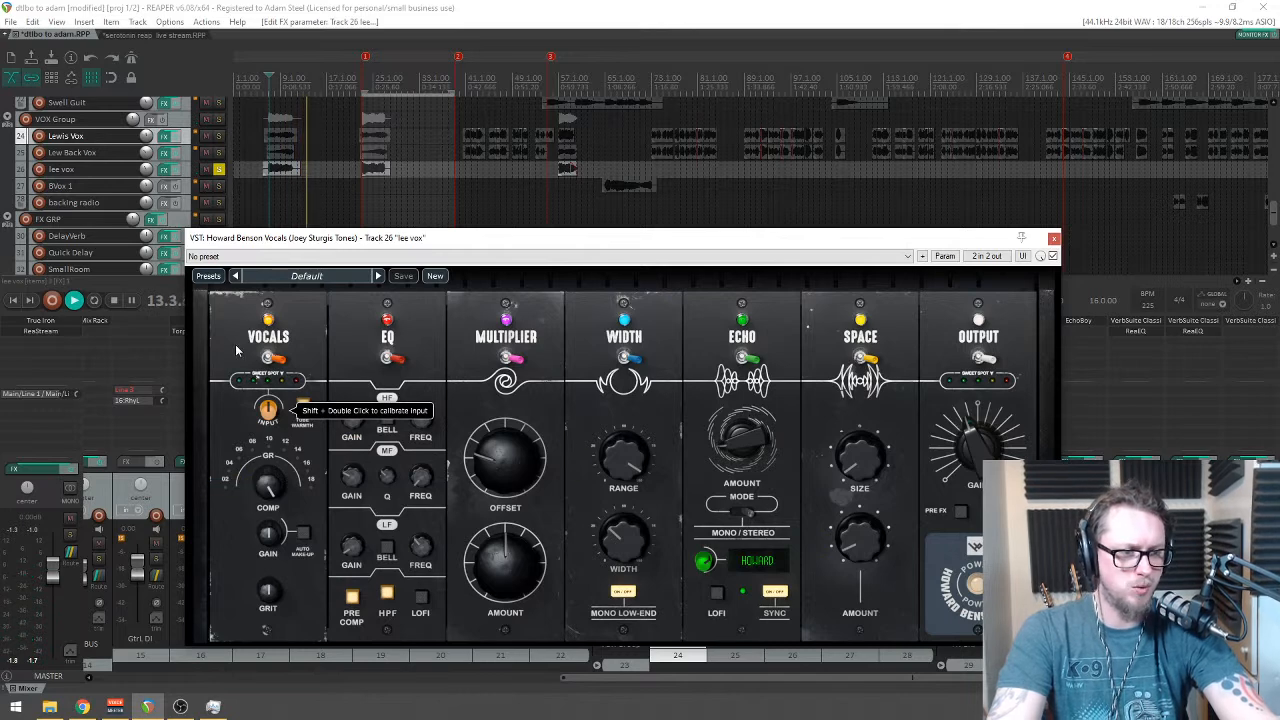
pyautogui.click(1054, 238)
# Step: Inspect the Virtual Mix Rack effect on the Lew Back Vox track and restart playback
pyautogui.press('space')
pyautogui.click(737, 331)
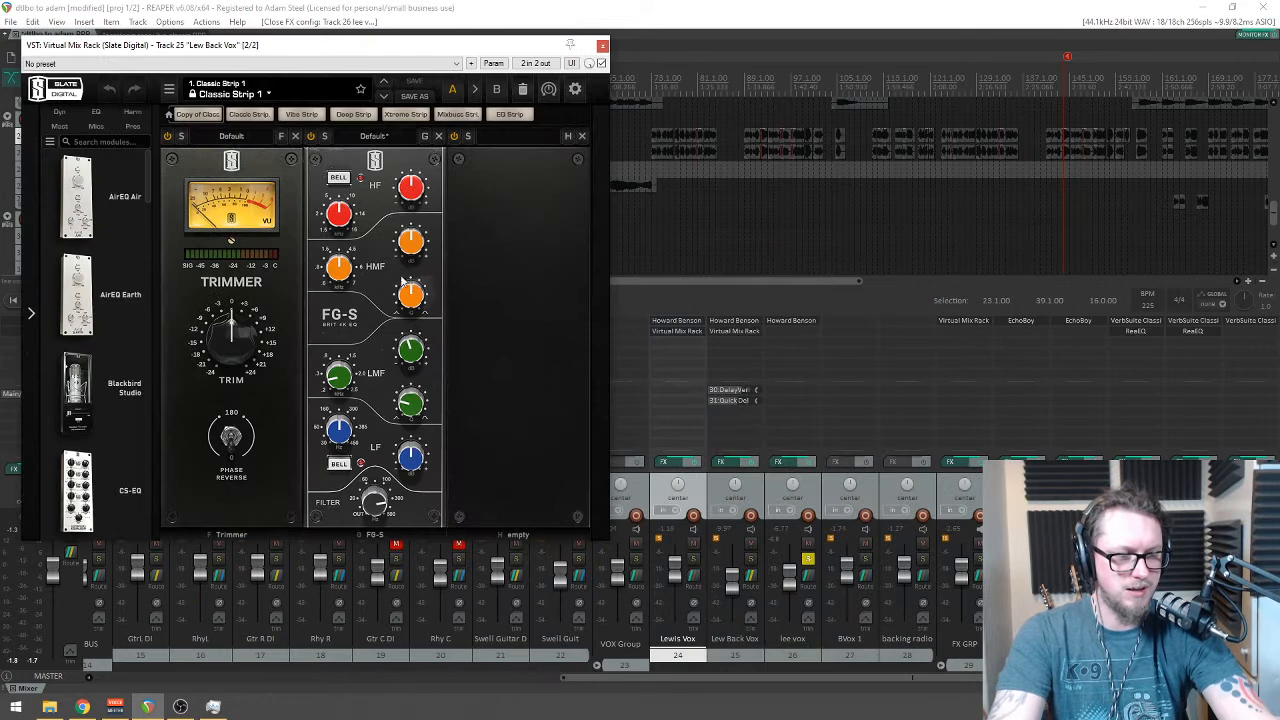
pyautogui.press('space')
pyautogui.click(602, 45)
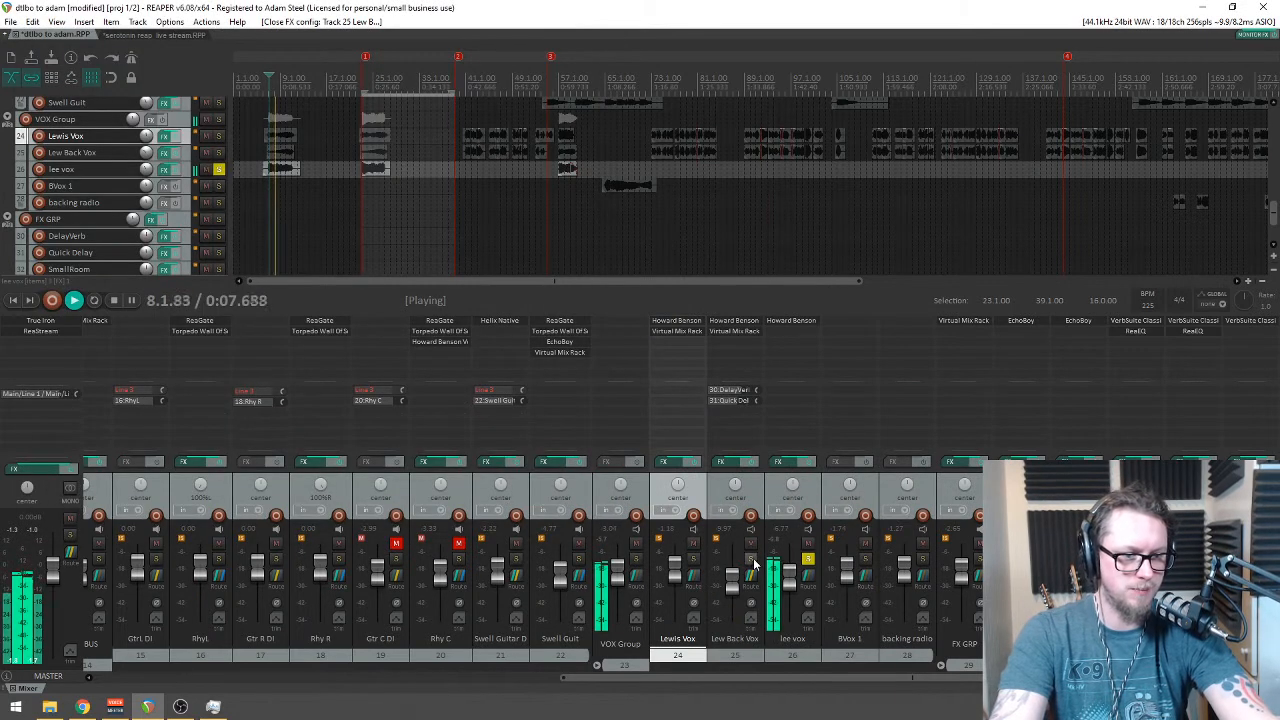
# Step: Audition Lewis Vox and Lew Back Vox soloed alongside lee vox, and clear all three solos
pyautogui.click(691, 560)
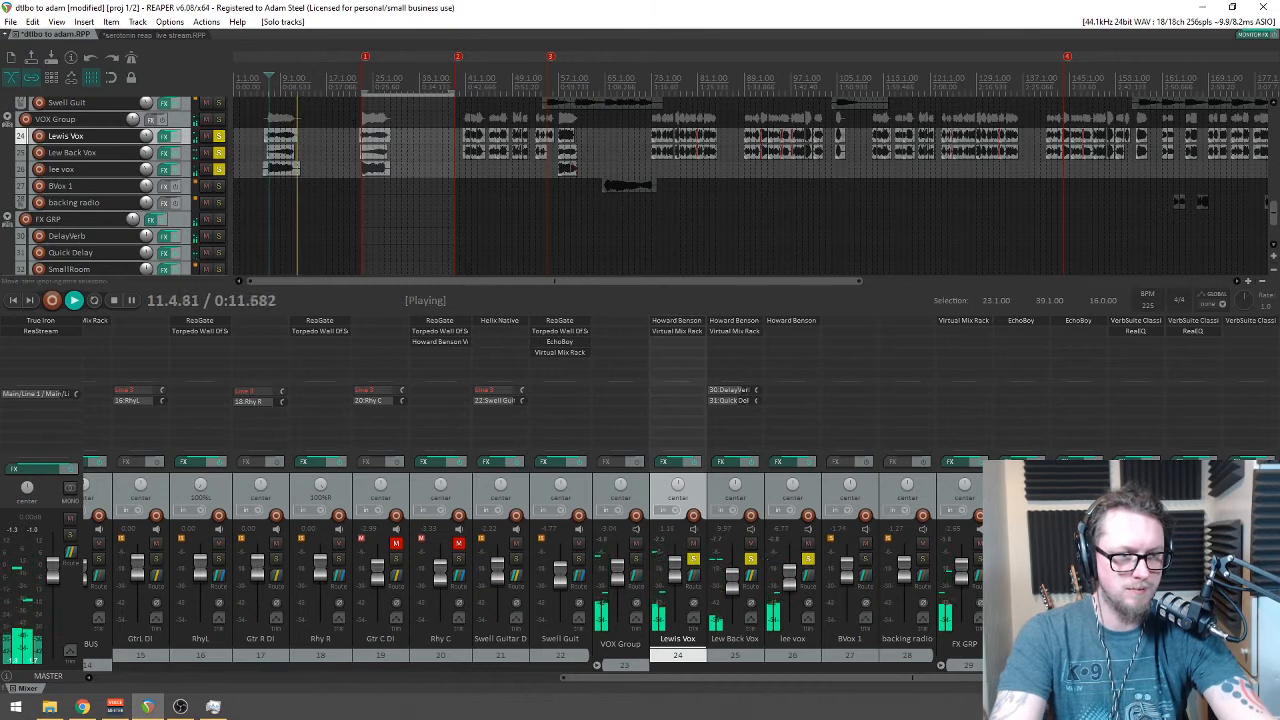
pyautogui.press('space')
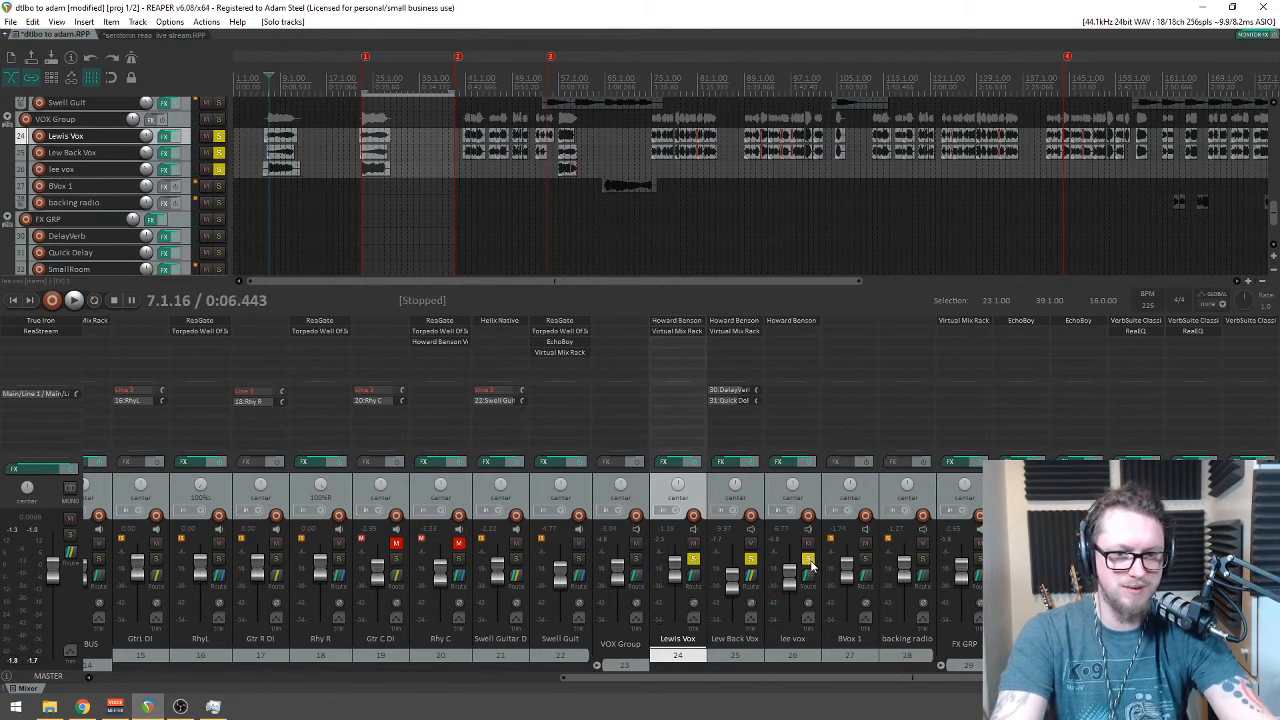
pyautogui.moveTo(811, 563); pyautogui.dragTo(750, 563)
pyautogui.press('space')
pyautogui.click(693, 561)
# Step: Trim the end of the first lee vox clip slightly shorter
pyautogui.scroll(5, 548, 187)
pyautogui.moveTo(601, 171); pyautogui.dragTo(570, 171)
# Step: Listen to the vocals in the full mix from the intro into the verse after marker 2
pyautogui.scroll(-2, 835, 176)
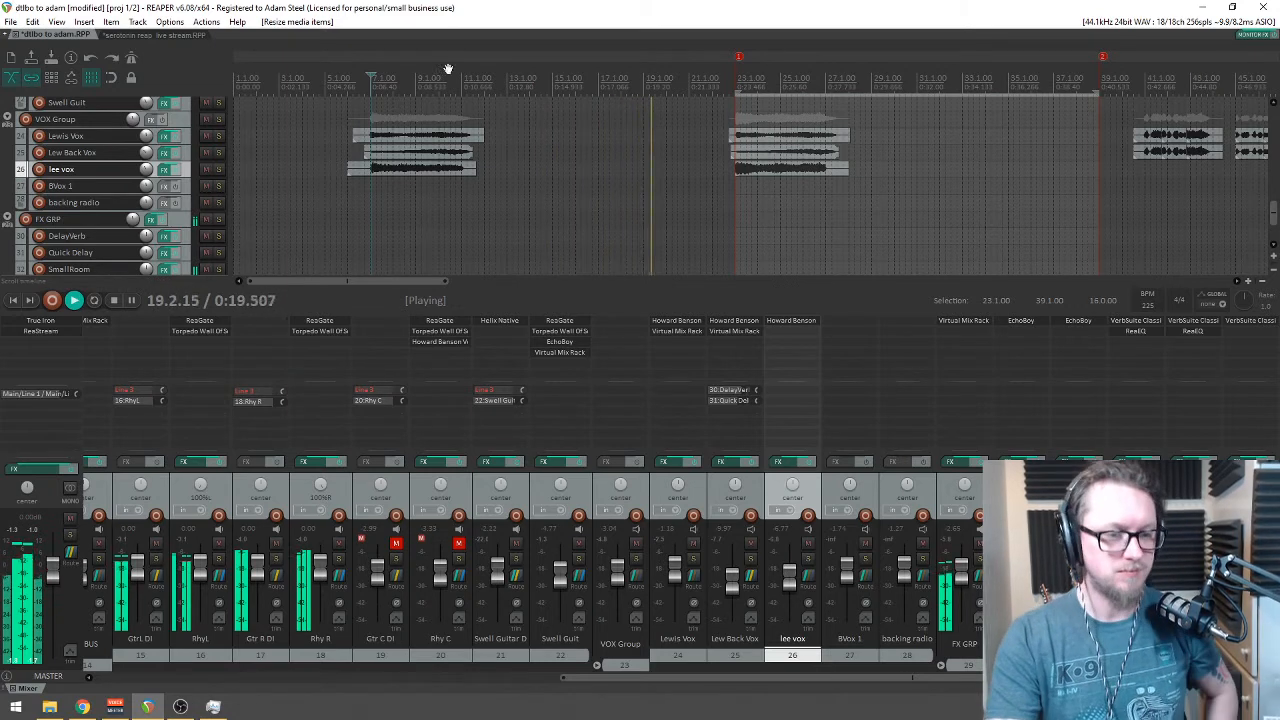
pyautogui.scroll(-2, 708, 154)
pyautogui.scroll(2, 708, 154)
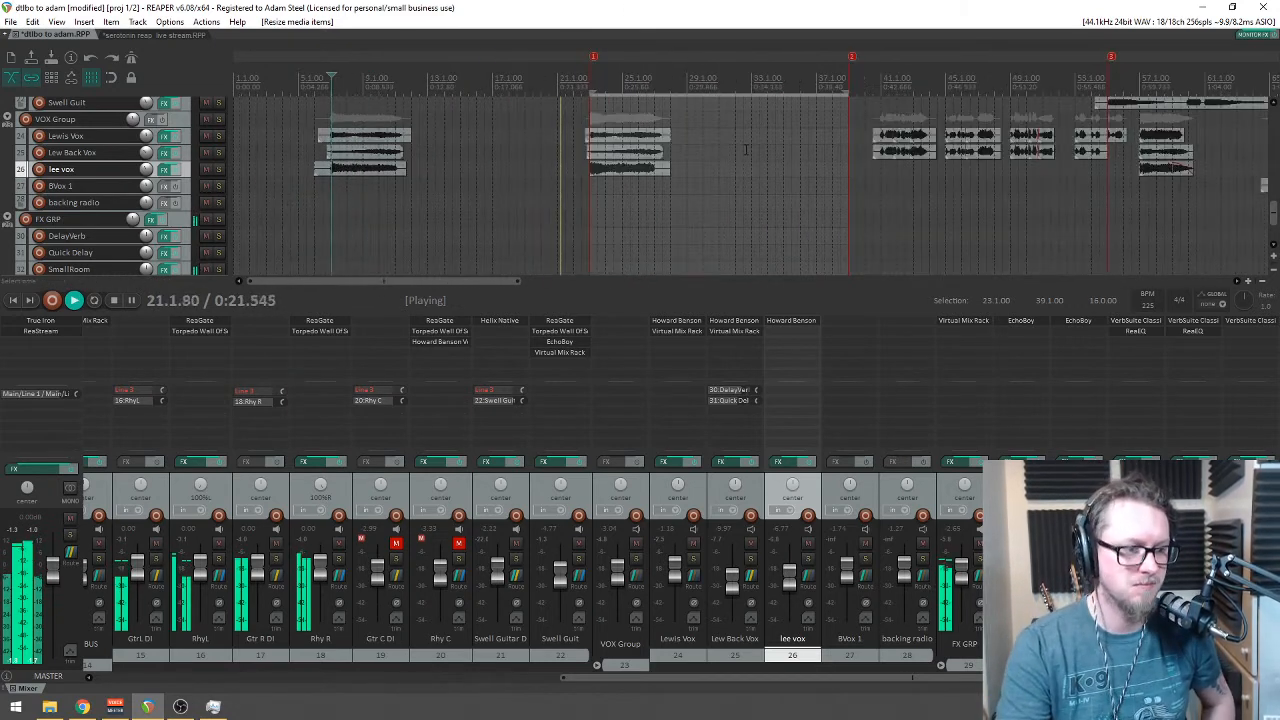
pyautogui.scroll(2, 790, 163)
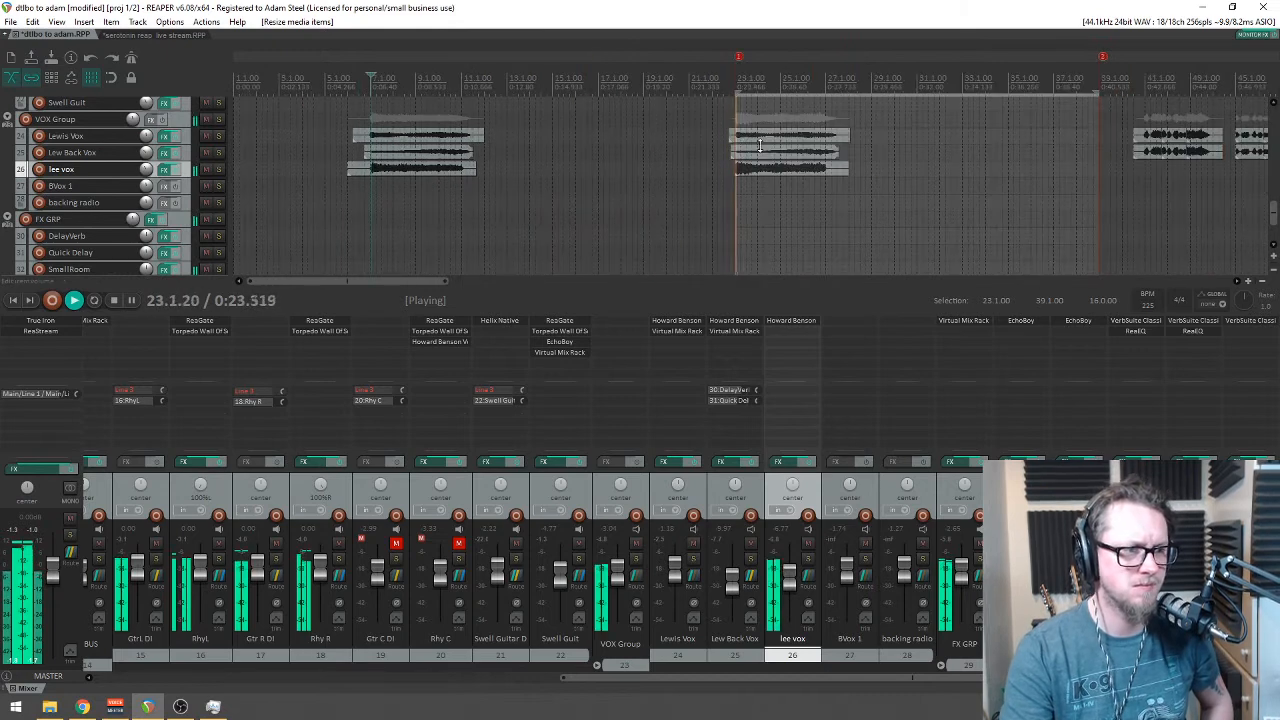
pyautogui.scroll(-2, 863, 172)
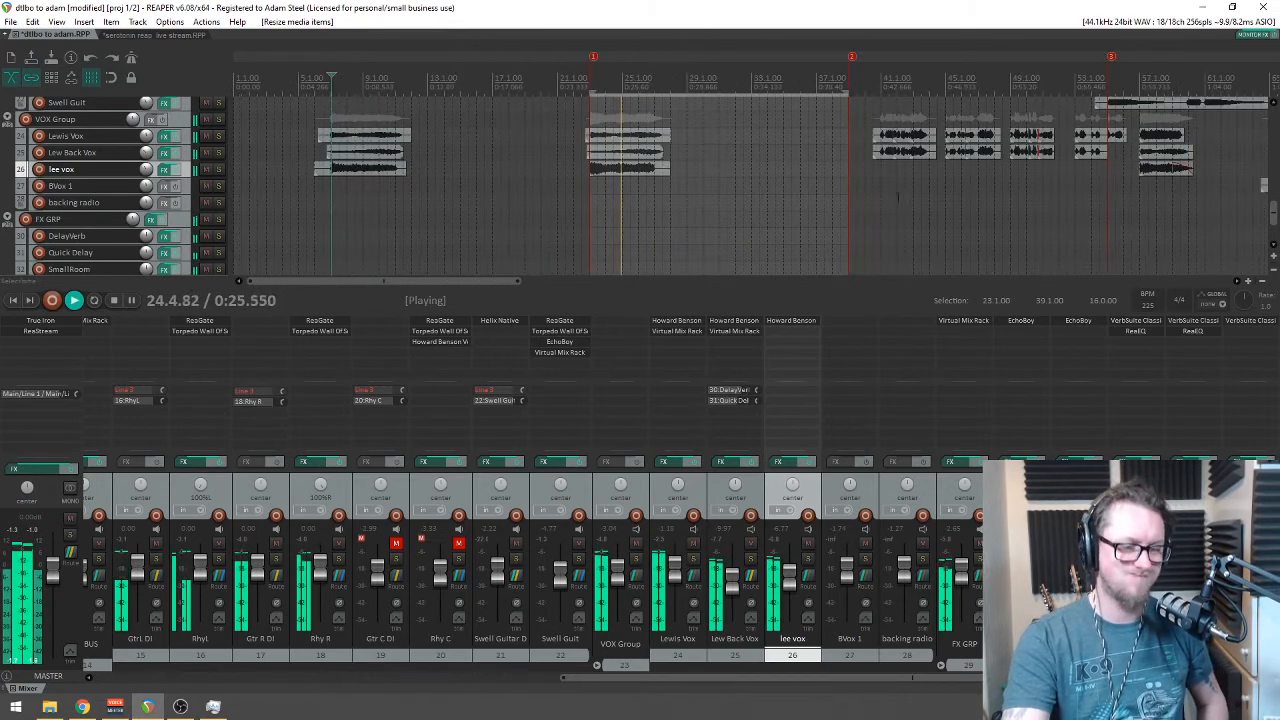
pyautogui.scroll(2, 860, 185)
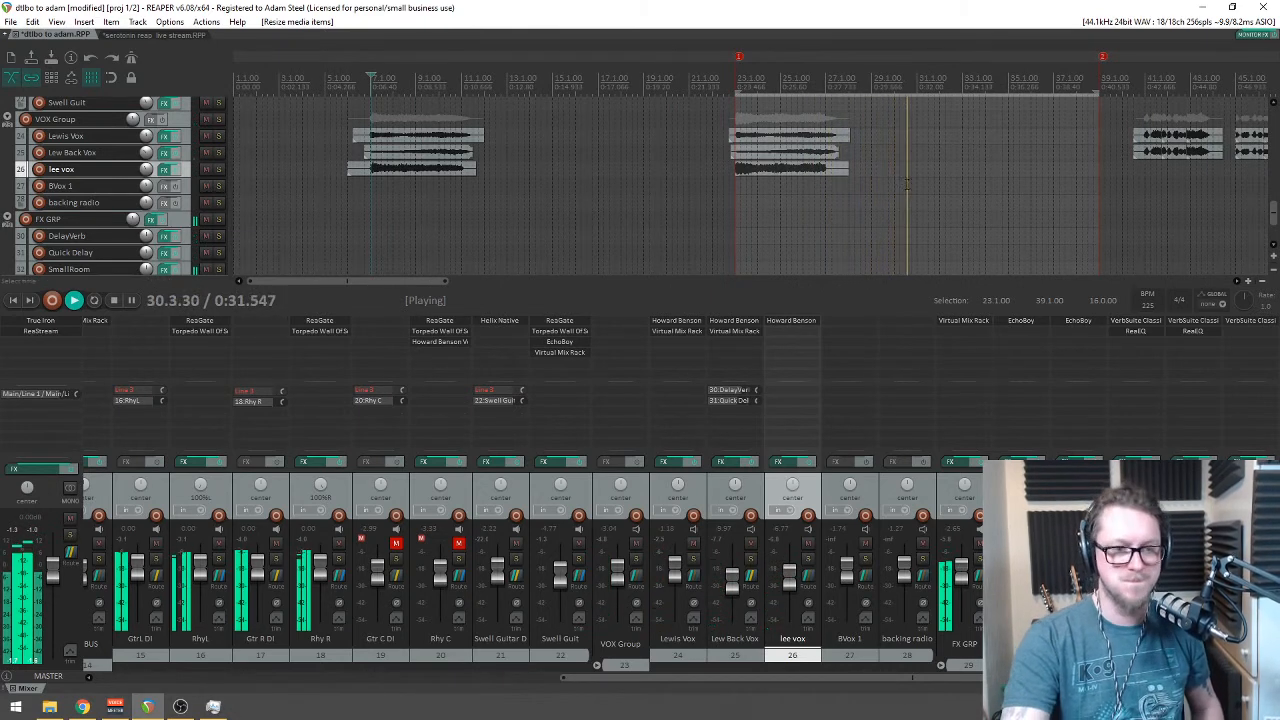
pyautogui.scroll(-2, 1053, 170)
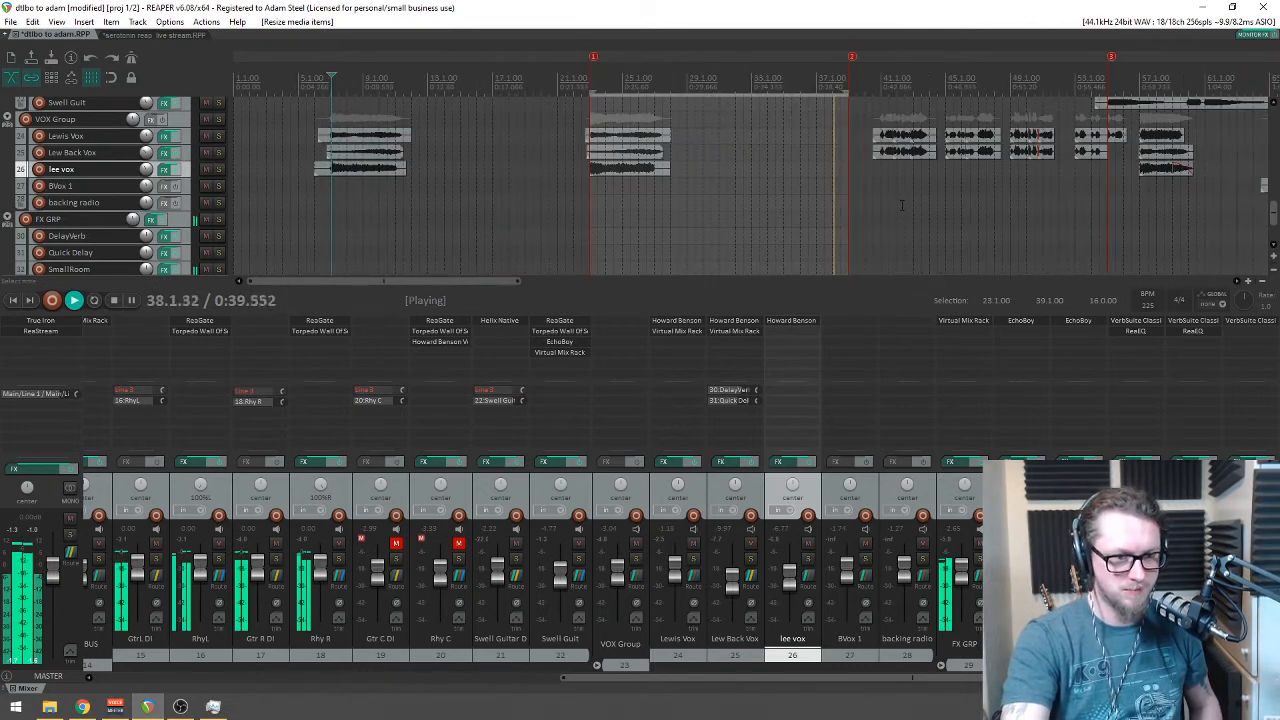
pyautogui.scroll(2, 915, 218)
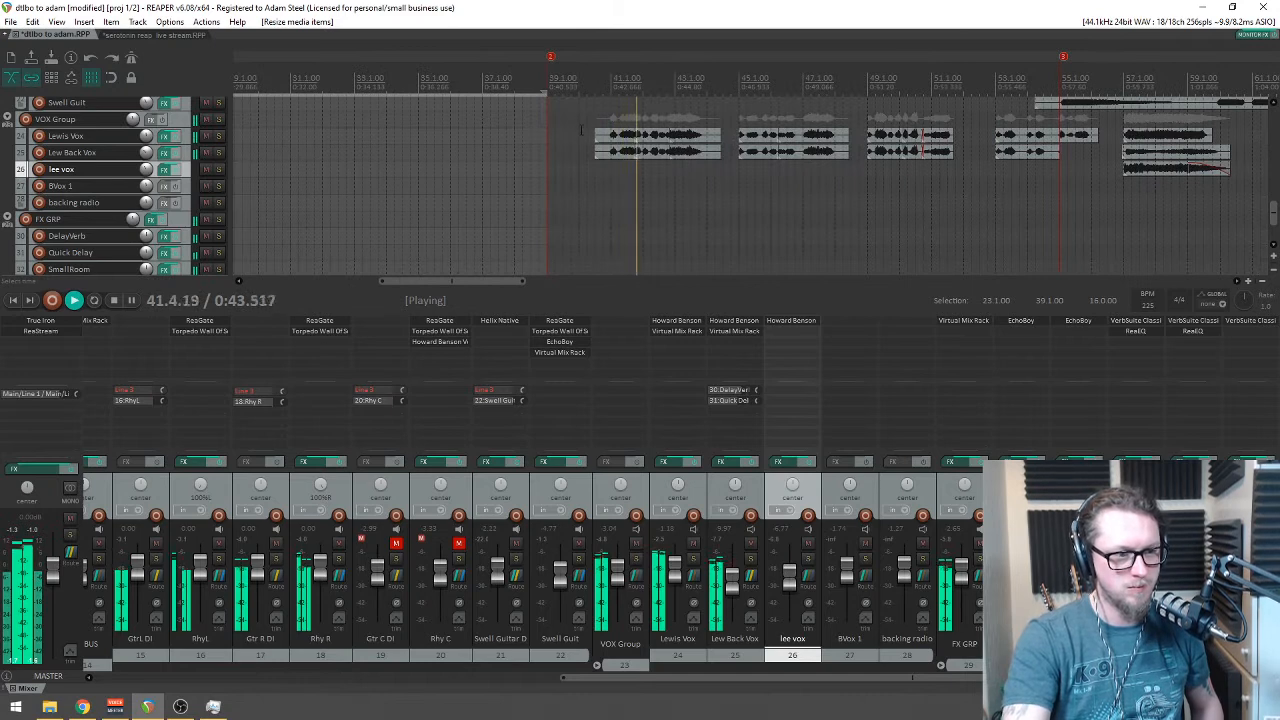
# Step: Show the VOX Group's volume envelope, enlarge its lane, and add points just after marker 2
pyautogui.click(196, 120)
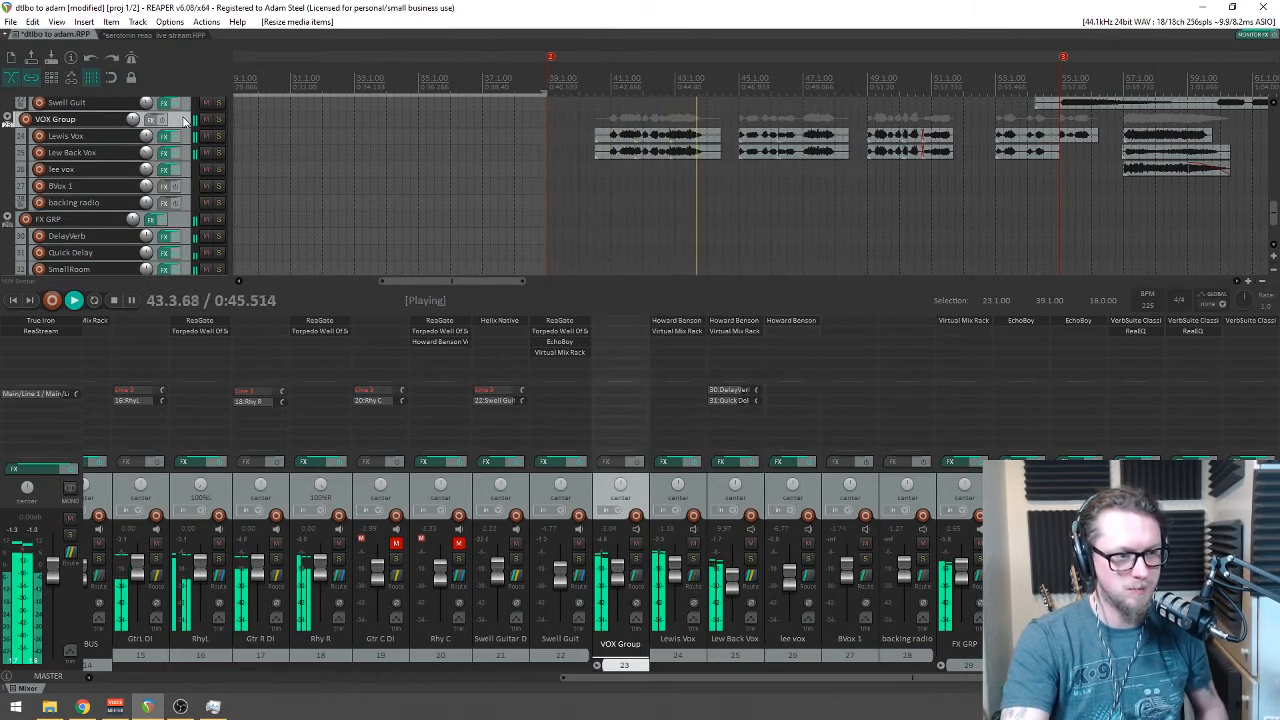
pyautogui.press('v')
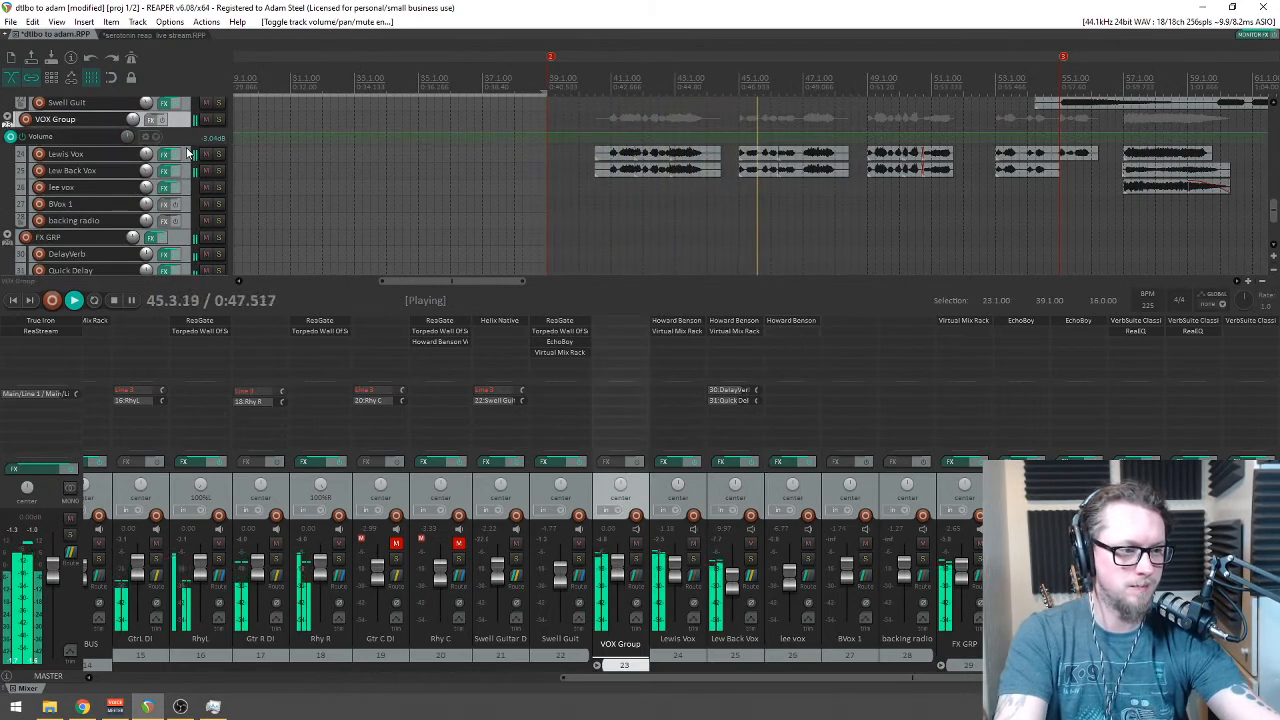
pyautogui.click(185, 154)
pyautogui.moveTo(191, 137); pyautogui.dragTo(443, 220)
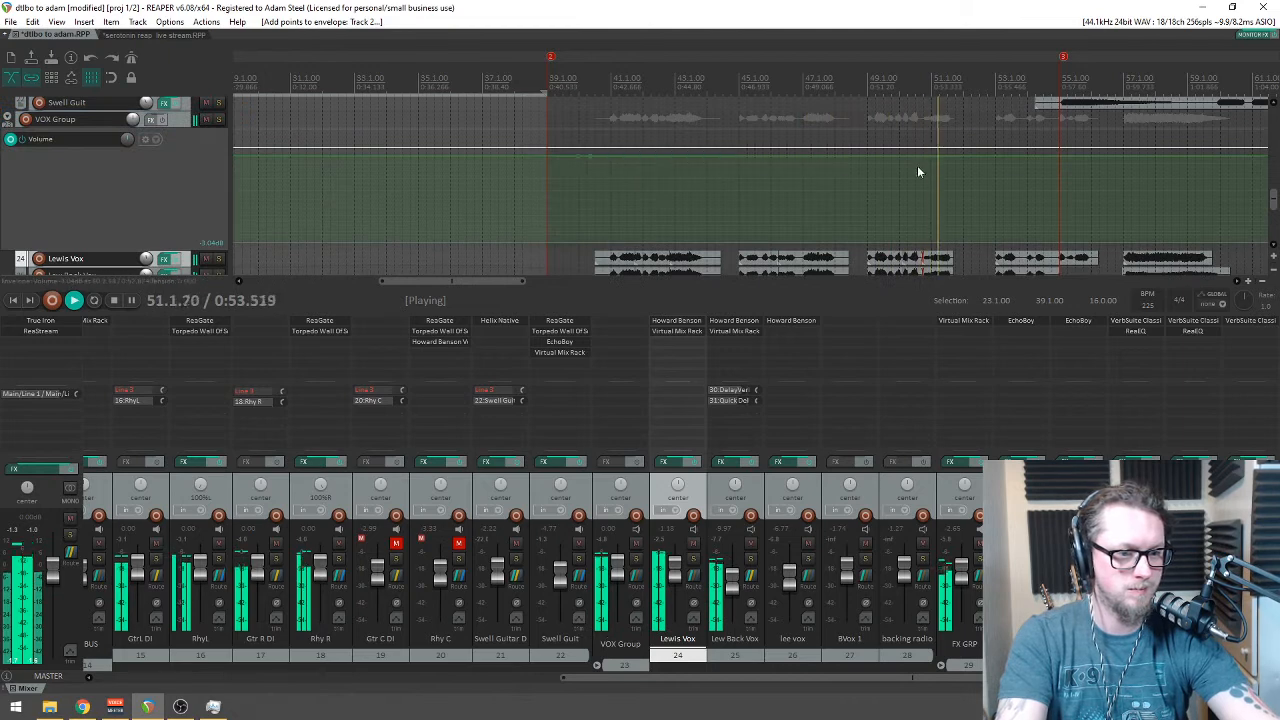
# Step: Add envelope points just after marker 3 and raise the VOX Group volume across the verse to about -1.84 dB
pyautogui.scroll(-2, 930, 168)
pyautogui.scroll(-2, 988, 173)
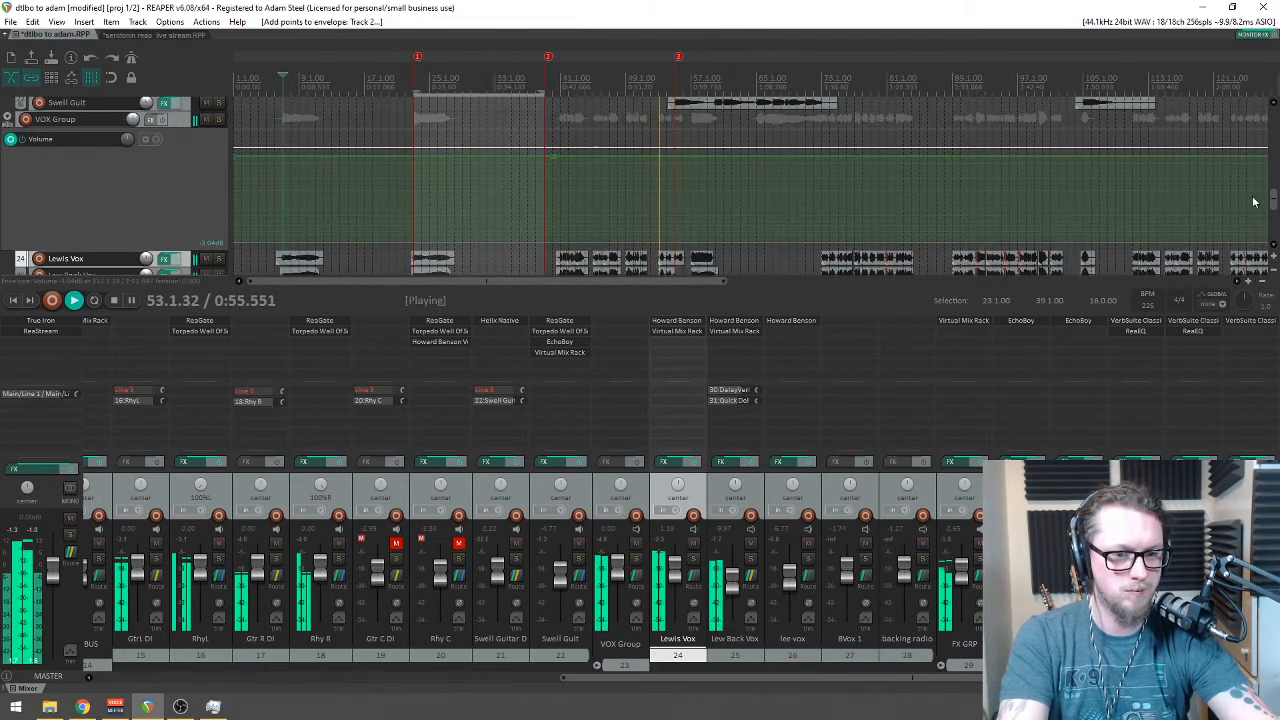
pyautogui.scroll(-2, 1274, 205)
pyautogui.scroll(2, 966, 195)
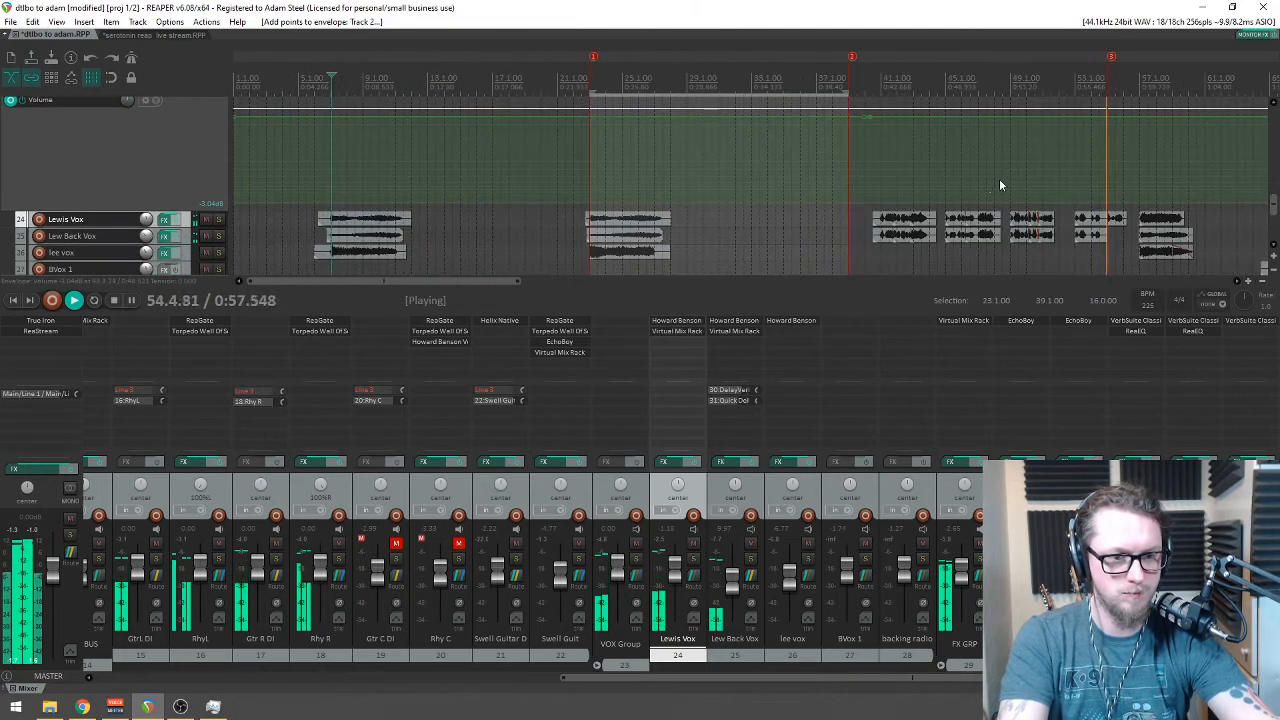
pyautogui.scroll(2, 897, 132)
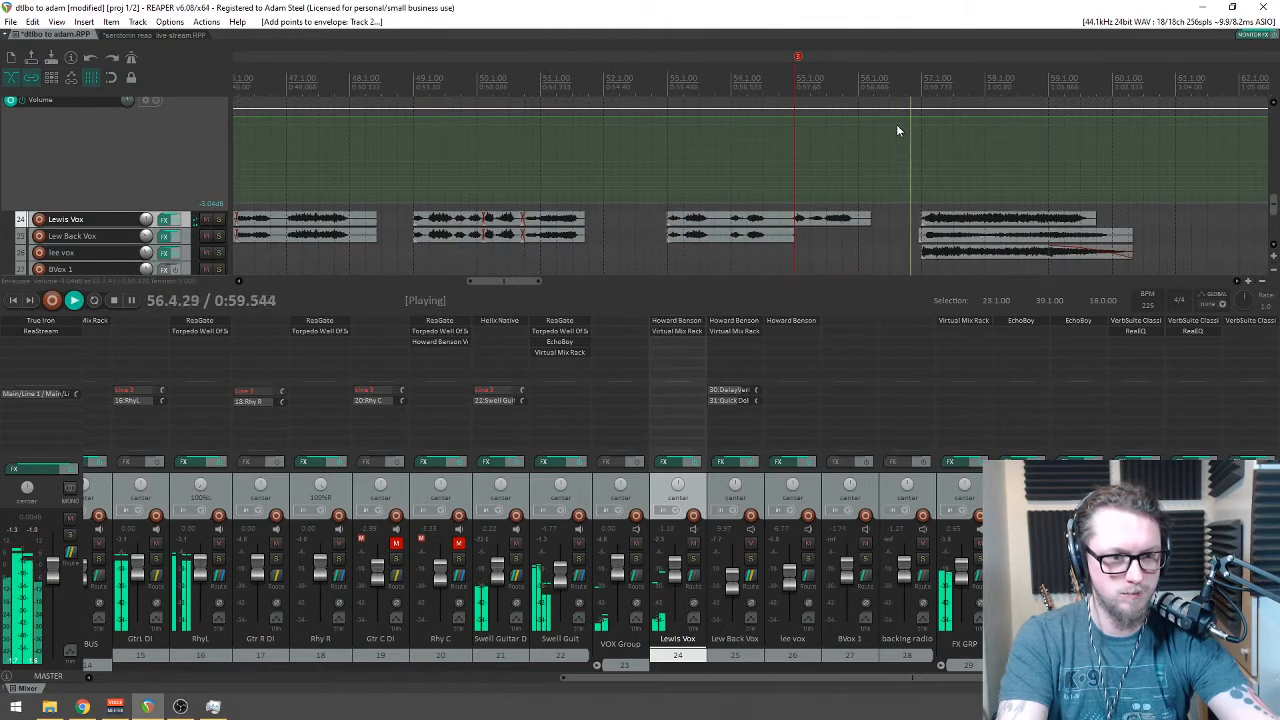
pyautogui.scroll(-4, 800, 140)
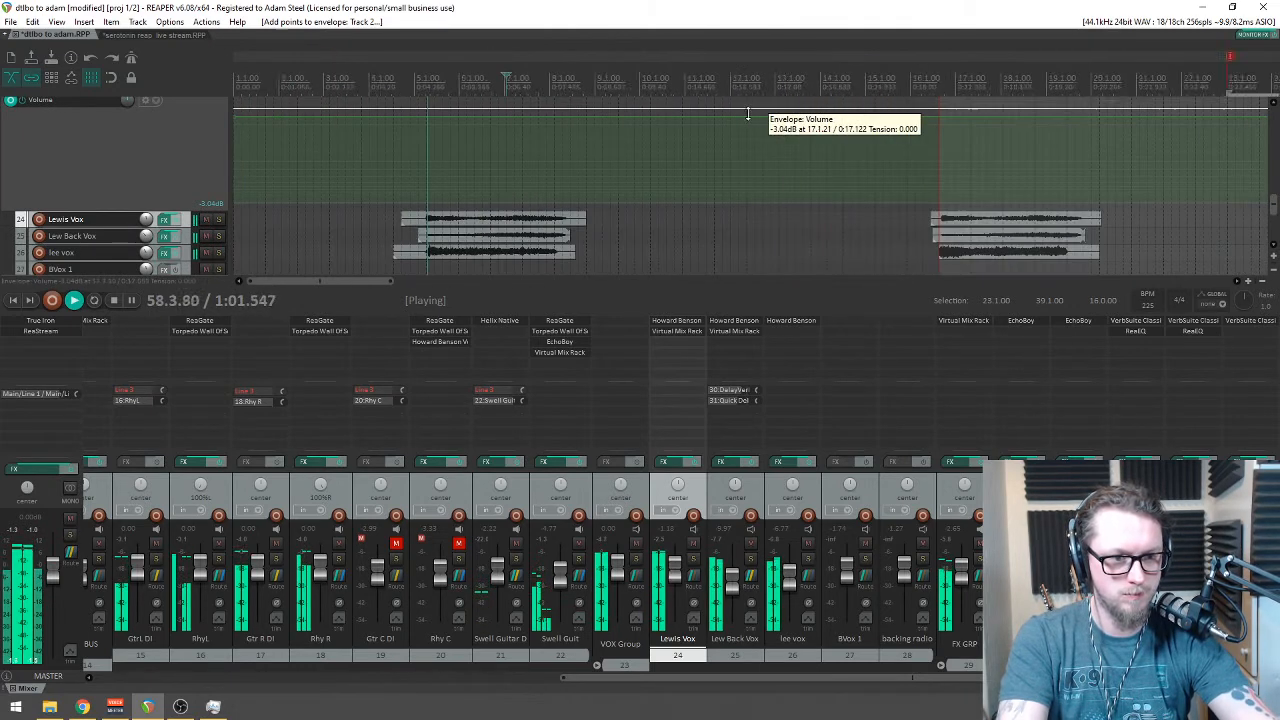
pyautogui.scroll(-2, 803, 138)
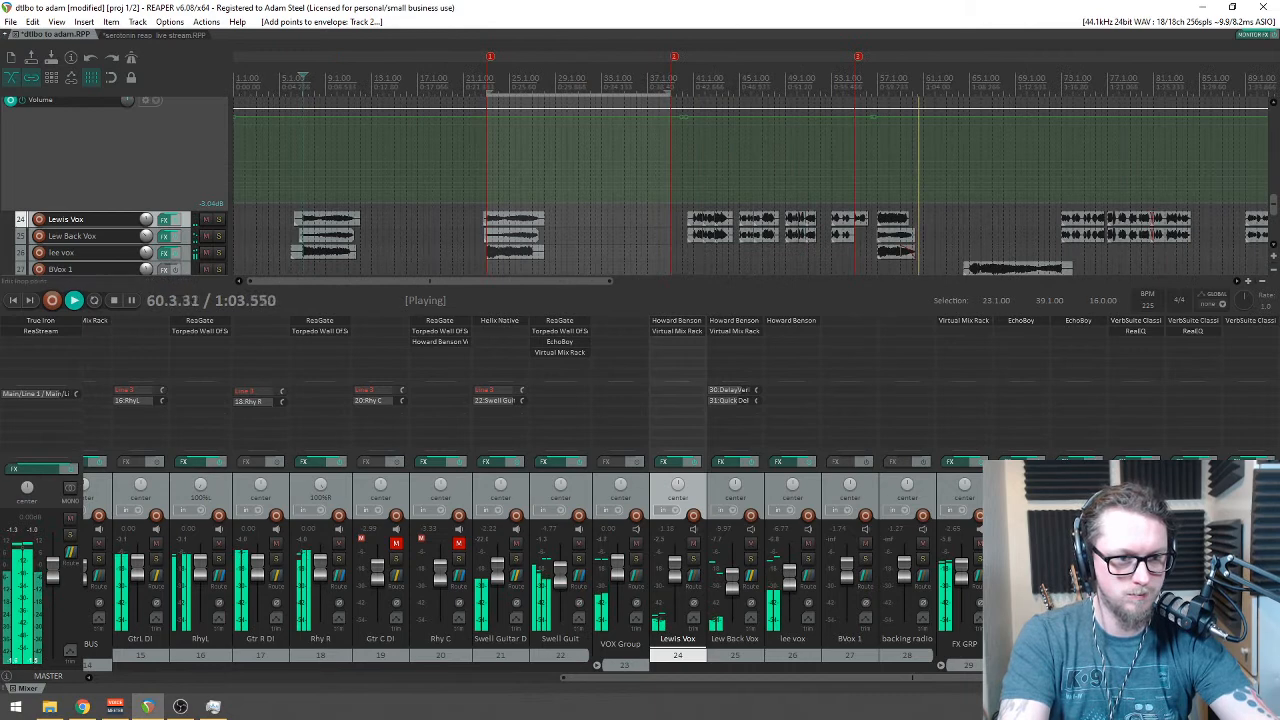
pyautogui.press('space')
pyautogui.moveTo(725, 122); pyautogui.dragTo(746, 116)
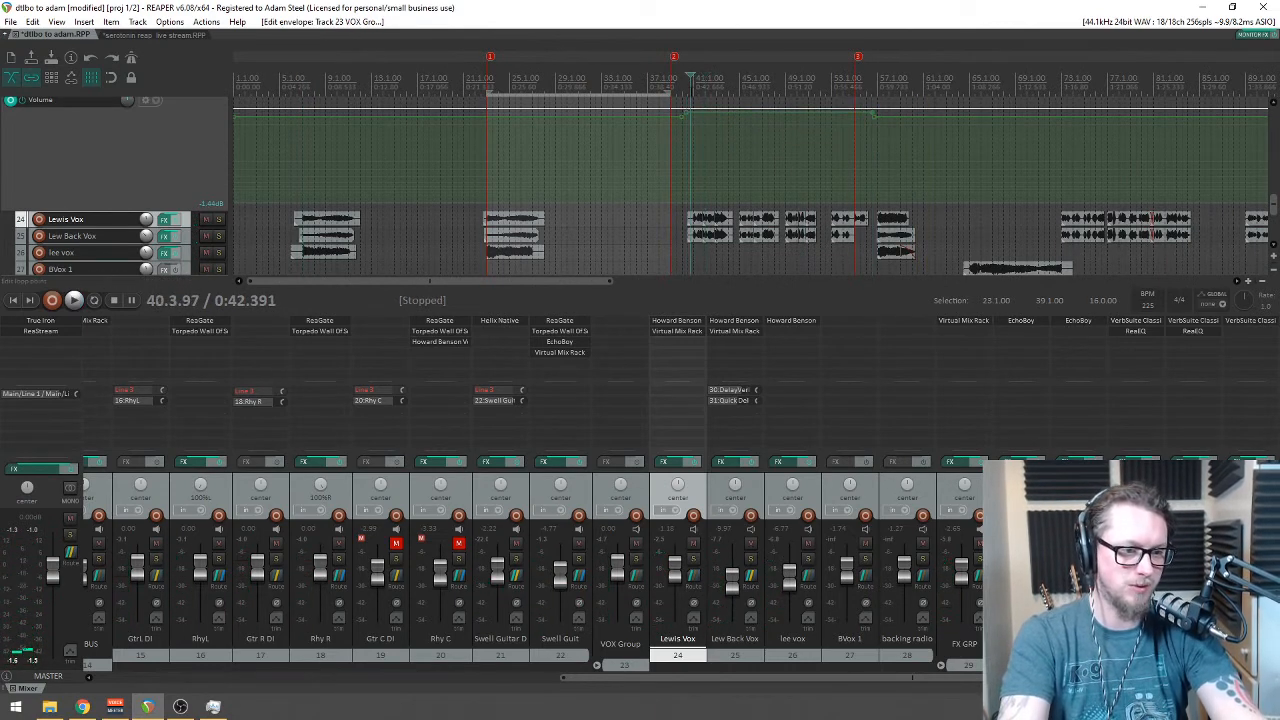
# Step: Play back the verse from bar 40 to review the raised VOX Group level against the mix
pyautogui.press('space')
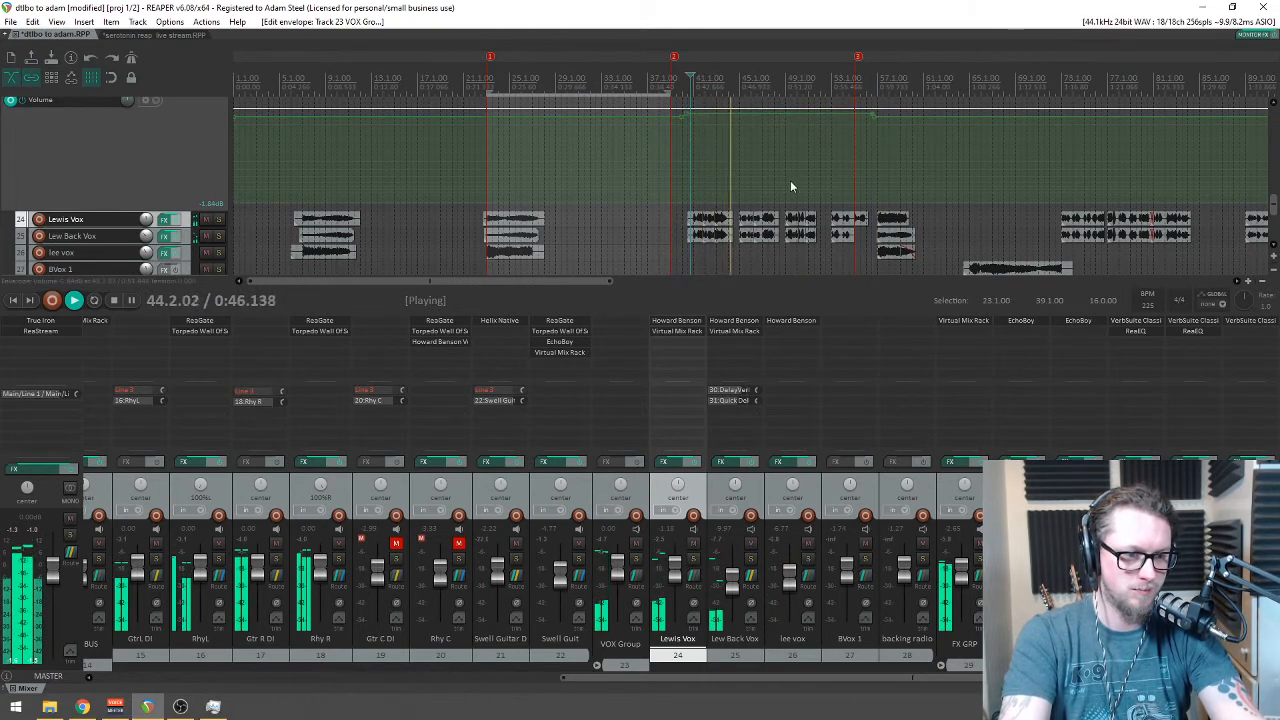
pyautogui.scroll(1, 780, 184)
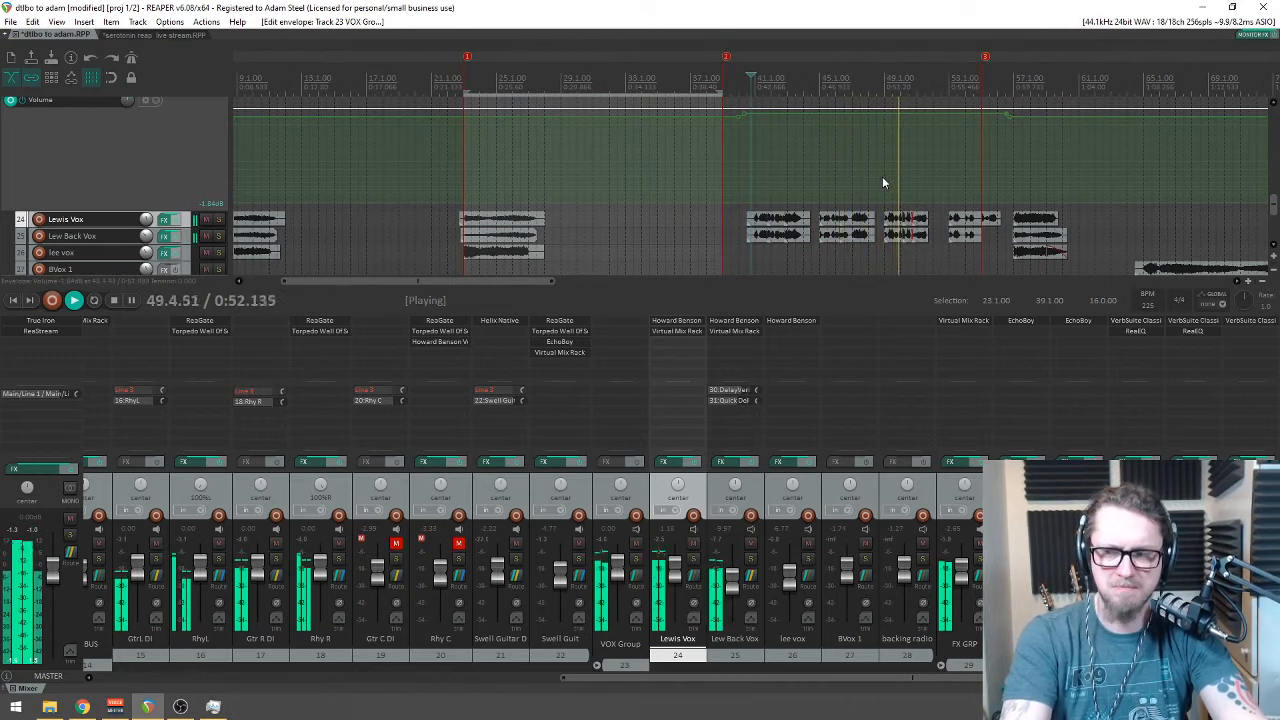
pyautogui.scroll(2, 885, 178)
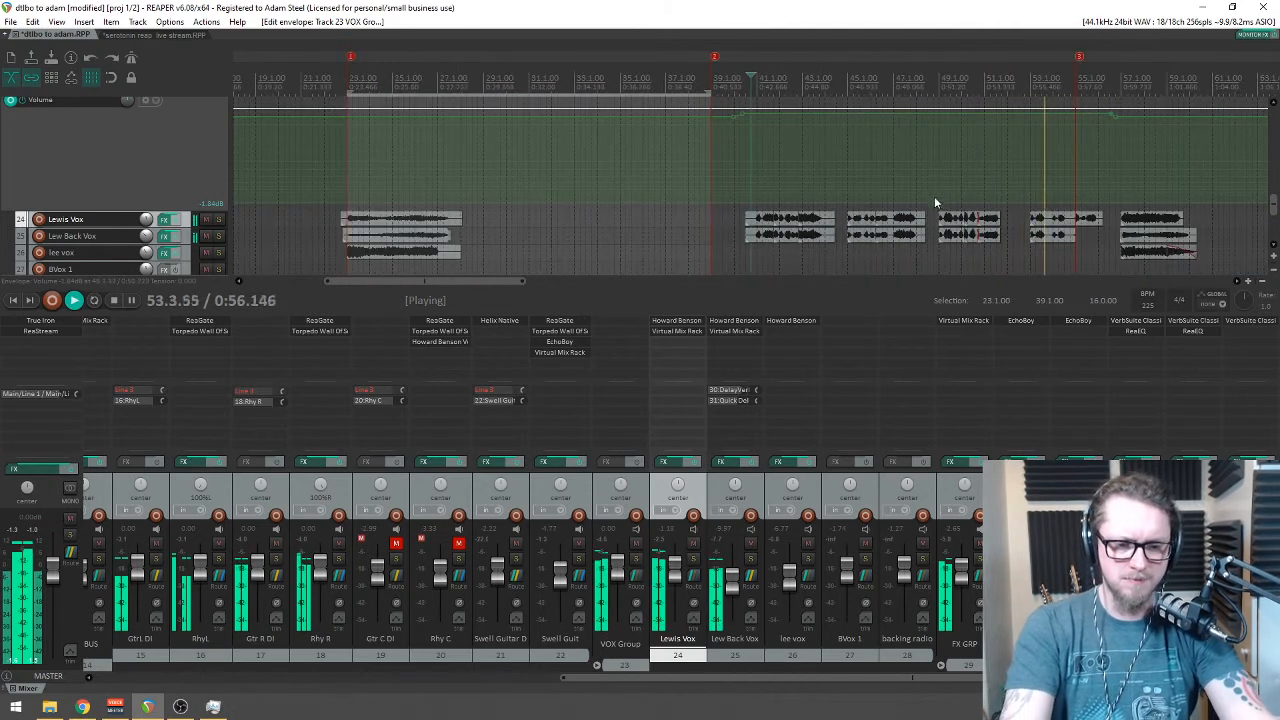
pyautogui.scroll(-2, 933, 244)
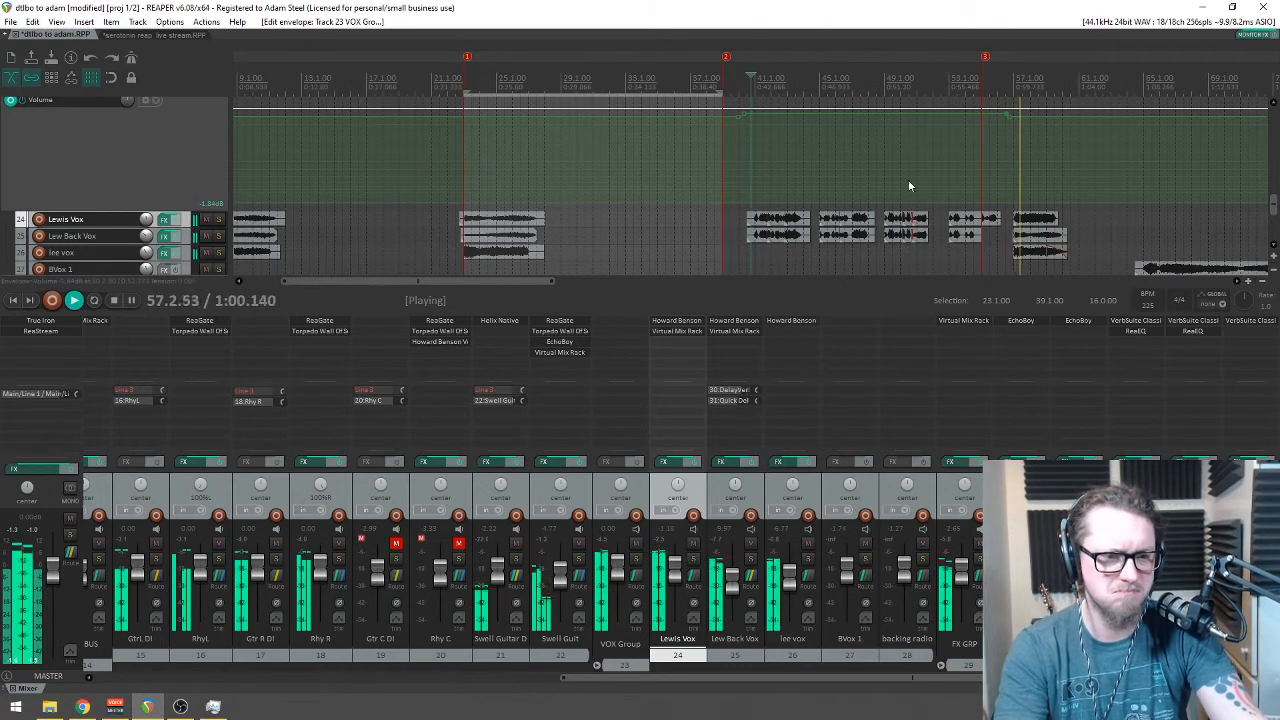
pyautogui.scroll(2, 1014, 184)
pyautogui.scroll(-2, 1045, 185)
pyautogui.moveTo(1106, 192); pyautogui.dragTo(890, 128)
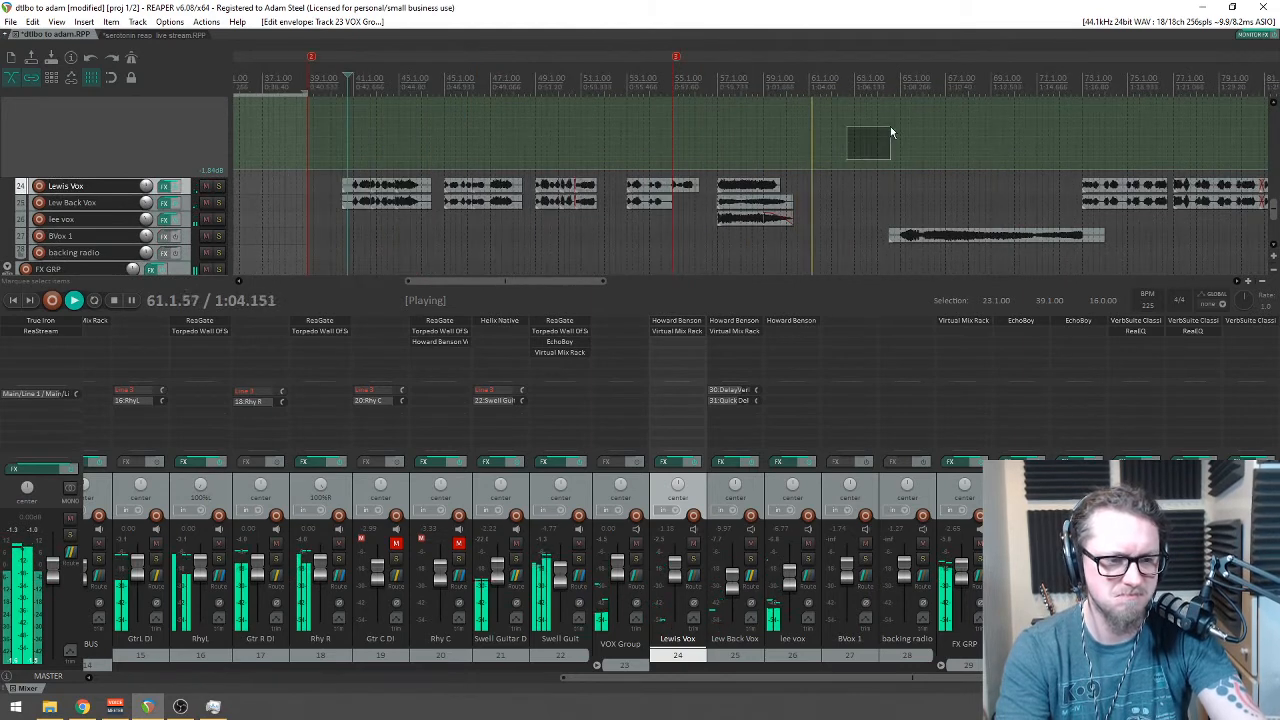
# Step: Copy the Howard Benson Vocals and Virtual Mix Rack effects onto BVox 1 and audition its clip from bar 64
pyautogui.moveTo(1272, 213); pyautogui.dragTo(1275, 210)
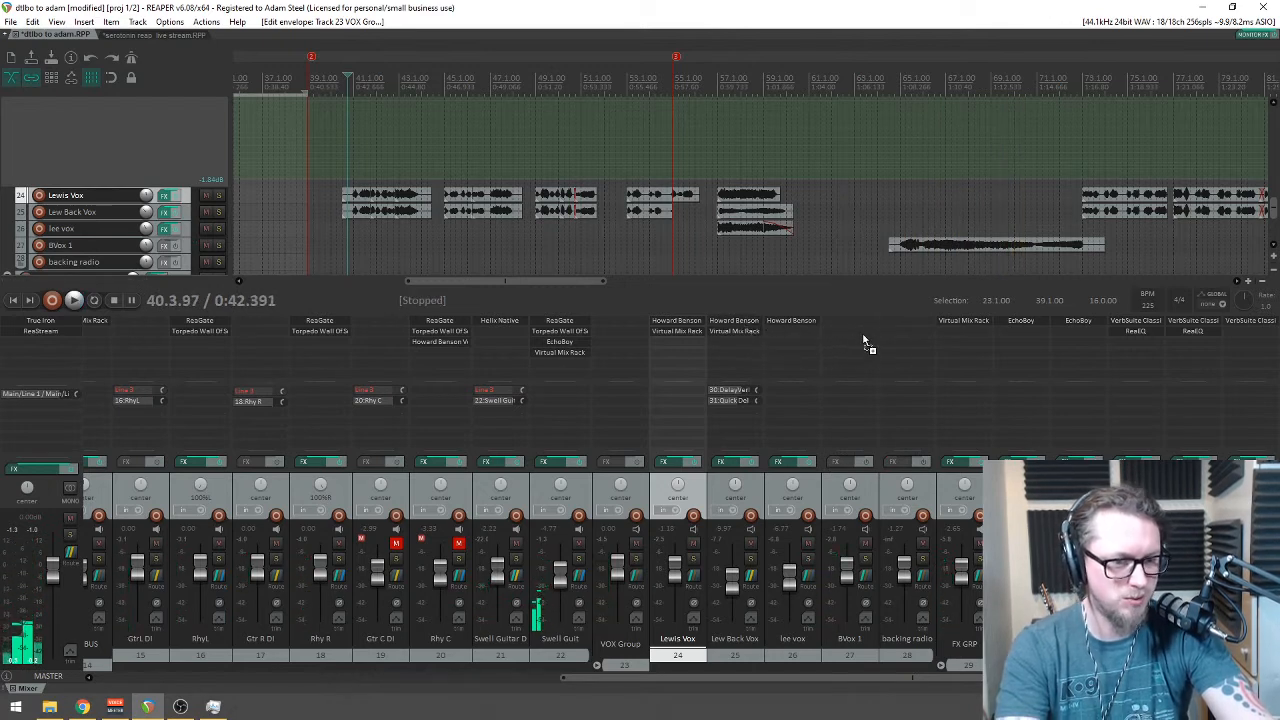
pyautogui.scroll(-8, 889, 279)
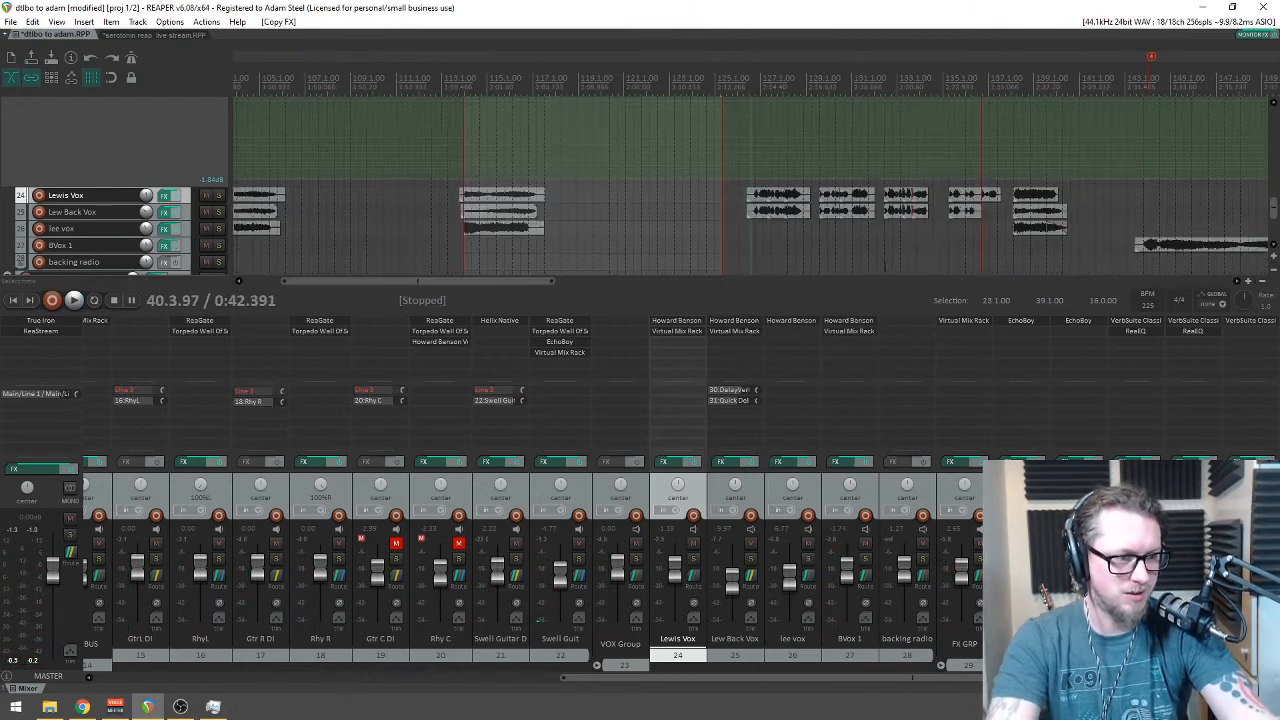
pyautogui.scroll(3, 657, 134)
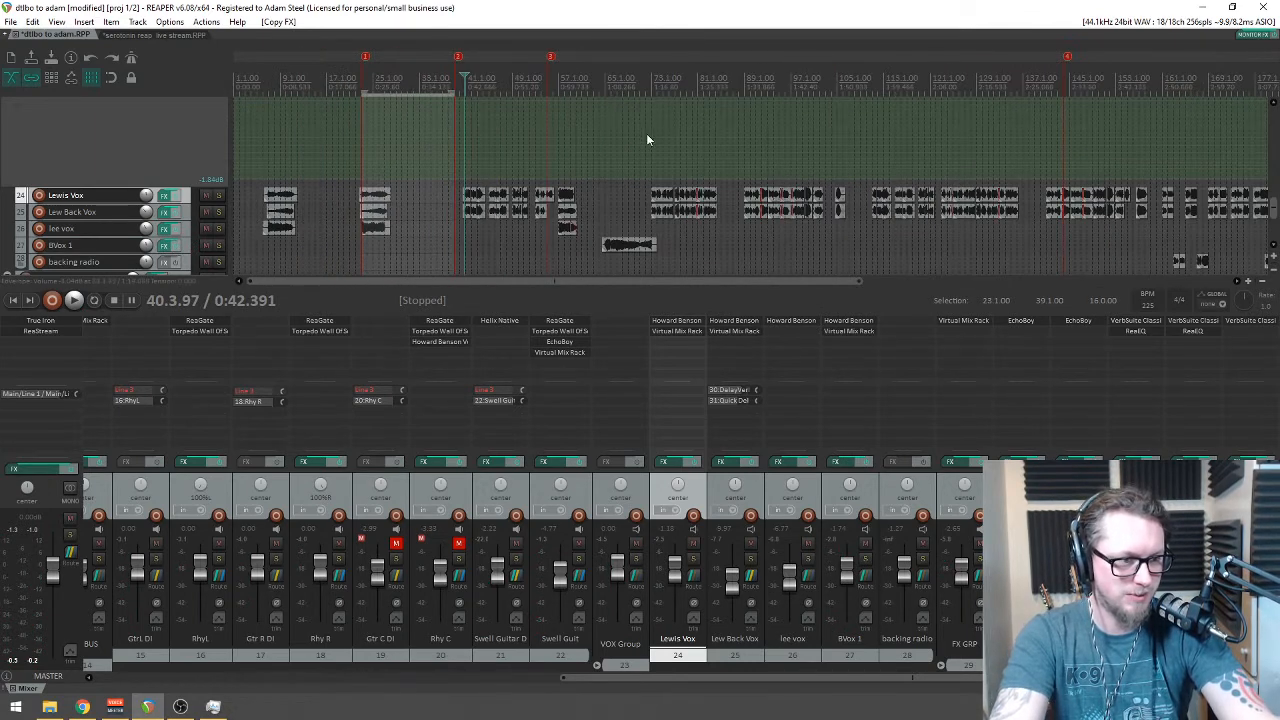
pyautogui.click(600, 101)
pyautogui.scroll(3, 625, 100)
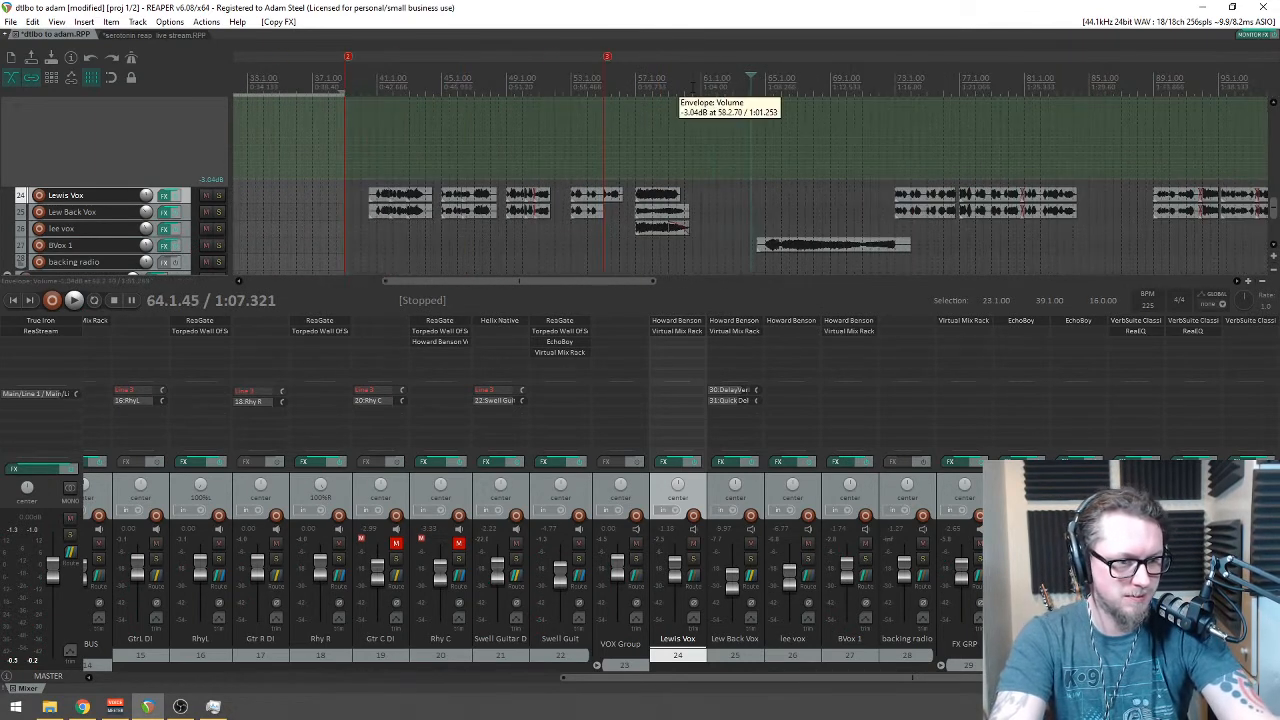
pyautogui.press('space')
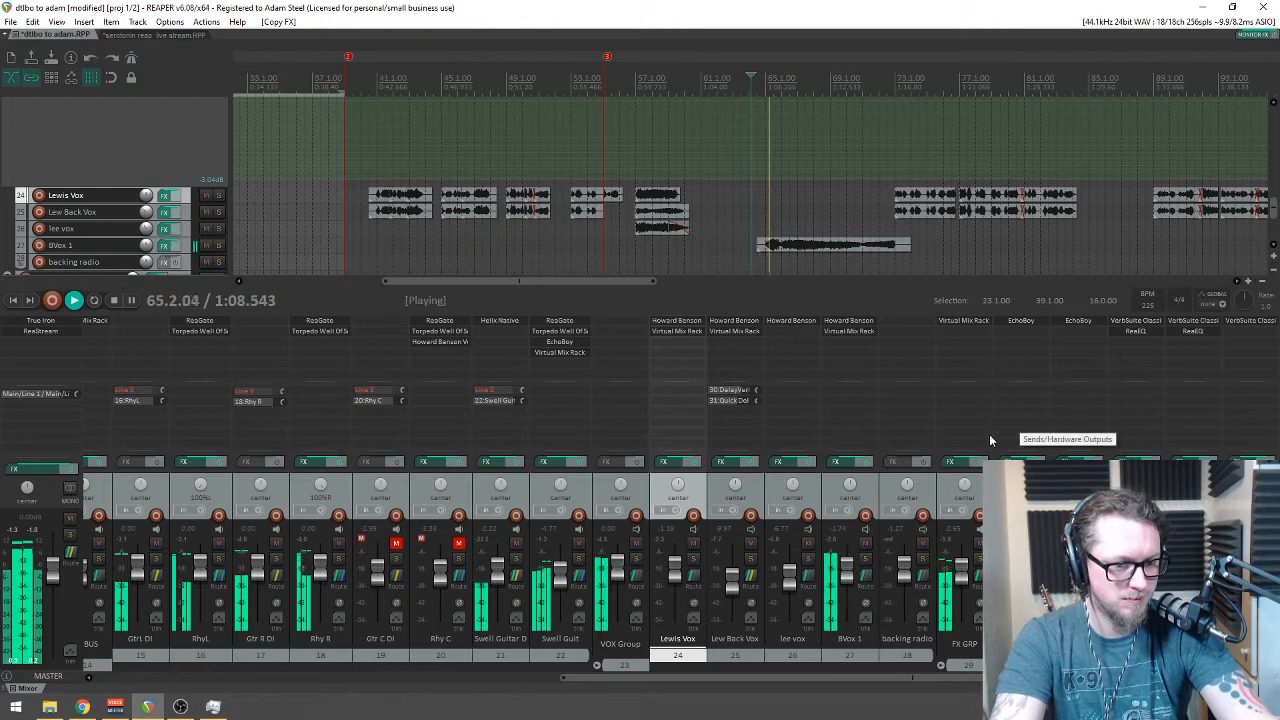
# Step: Duplicate the DelayVerb send onto BVox 1, adjust its send level and lower the track's volume against the mix
pyautogui.press('space')
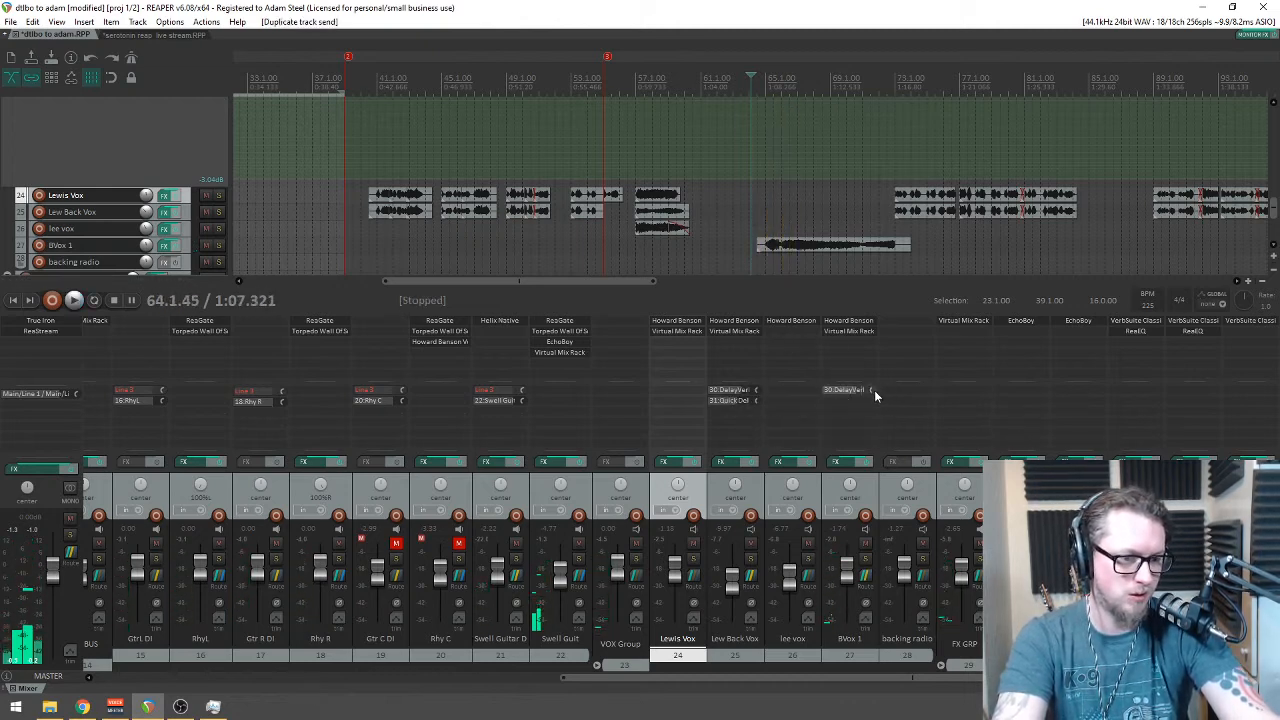
pyautogui.moveTo(872, 389); pyautogui.dragTo(872, 378)
pyautogui.press('space')
pyautogui.moveTo(846, 565); pyautogui.dragTo(855, 590)
pyautogui.press('space')
pyautogui.press('space')
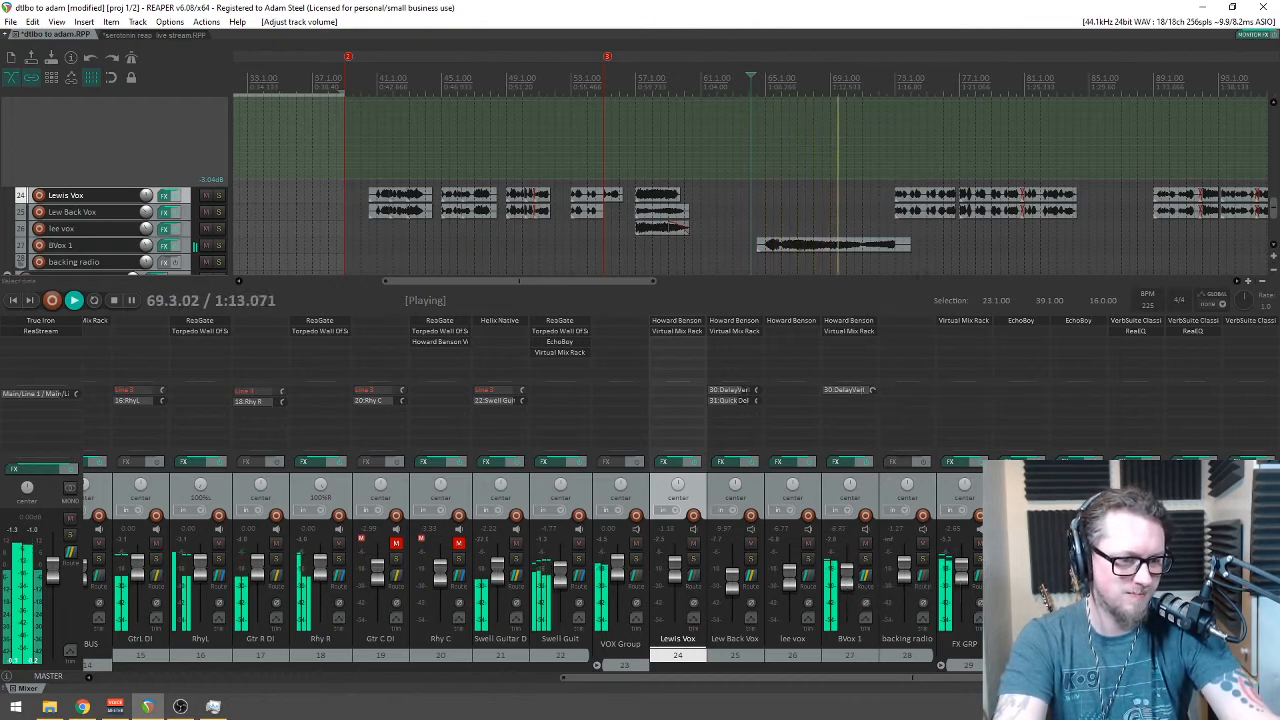
# Step: Add VOX Group volume envelope points around bar 72, just before the next lead vocal clips, and raise the level from there on
pyautogui.scroll(4, 940, 245)
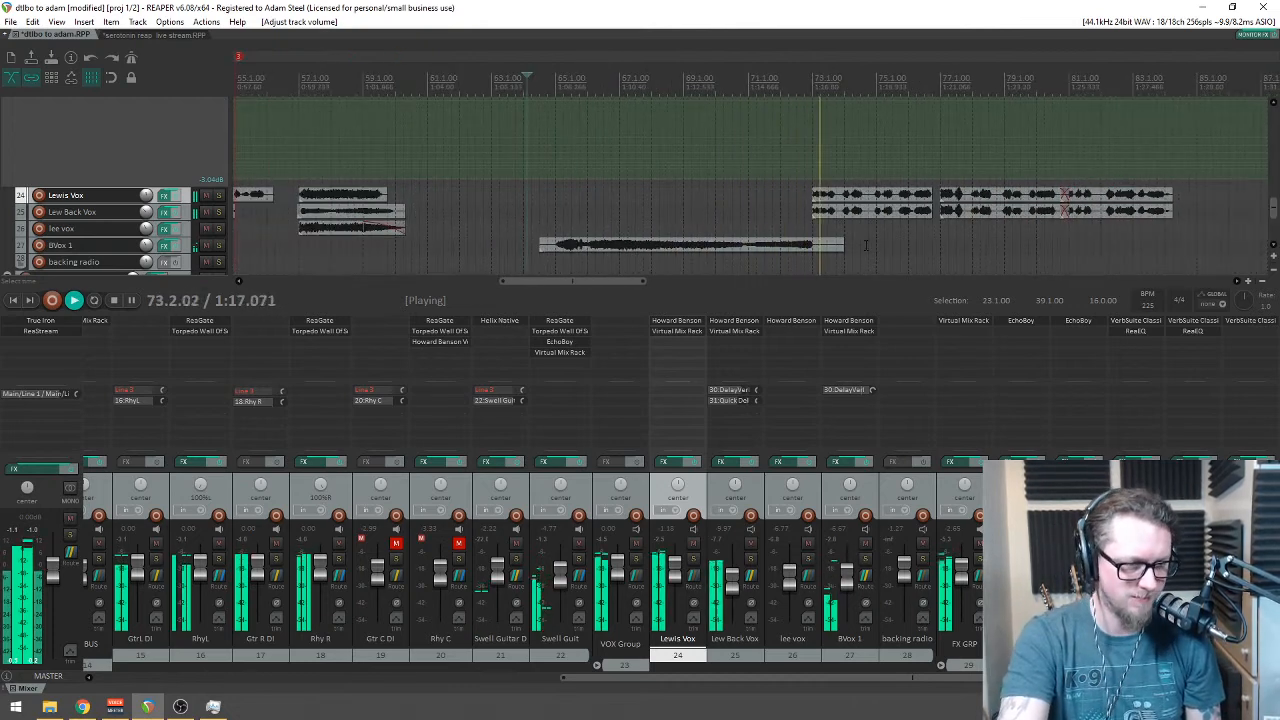
pyautogui.scroll(-2, 866, 244)
pyautogui.moveTo(1274, 214); pyautogui.dragTo(1275, 207)
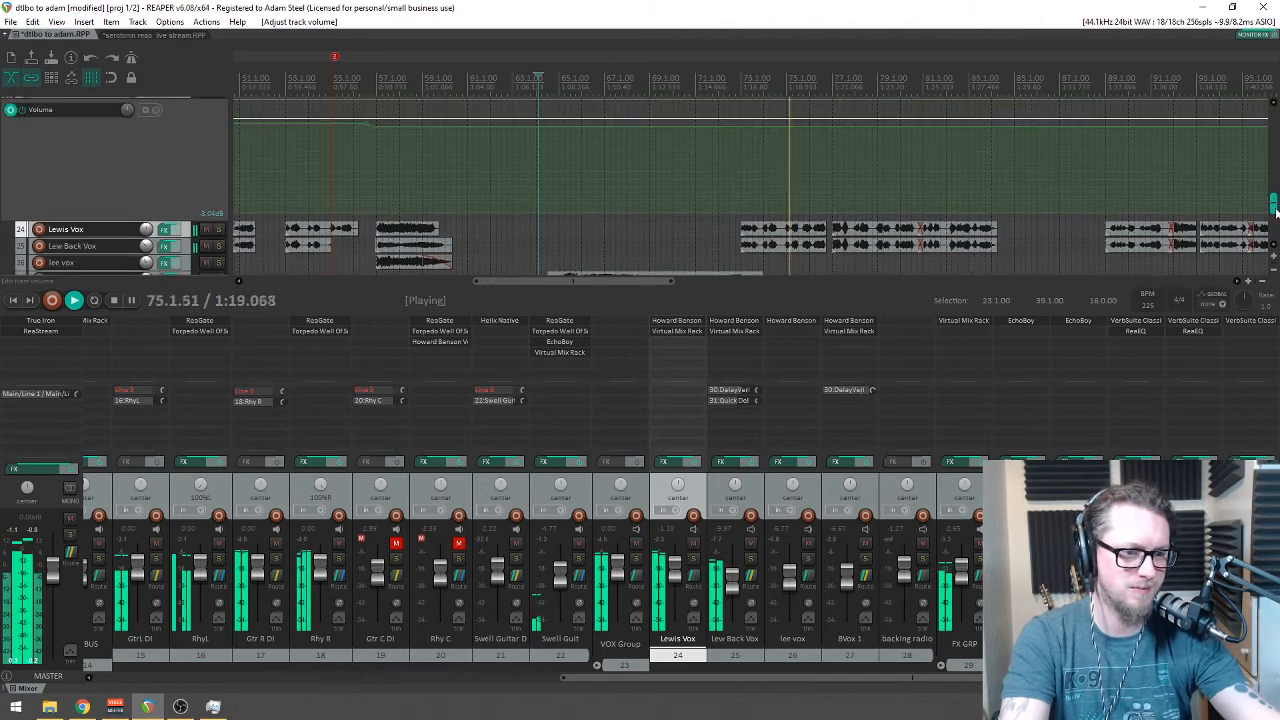
pyautogui.click(731, 129)
pyautogui.moveTo(731, 129); pyautogui.dragTo(760, 121)
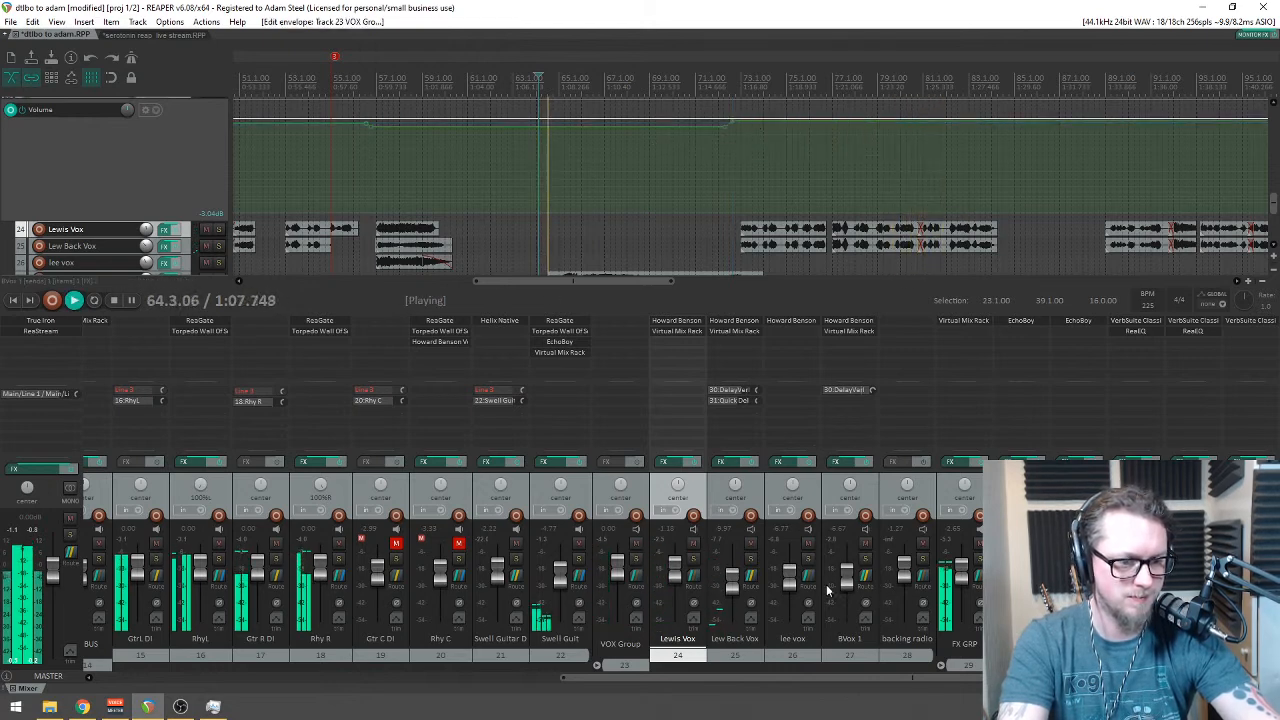
# Step: Rebalance BVox 1 by adjusting its volume and DelayVerb send, and set the Space amount in Howard Benson Vocals to about 31.1
pyautogui.scroll(-2, 853, 585)
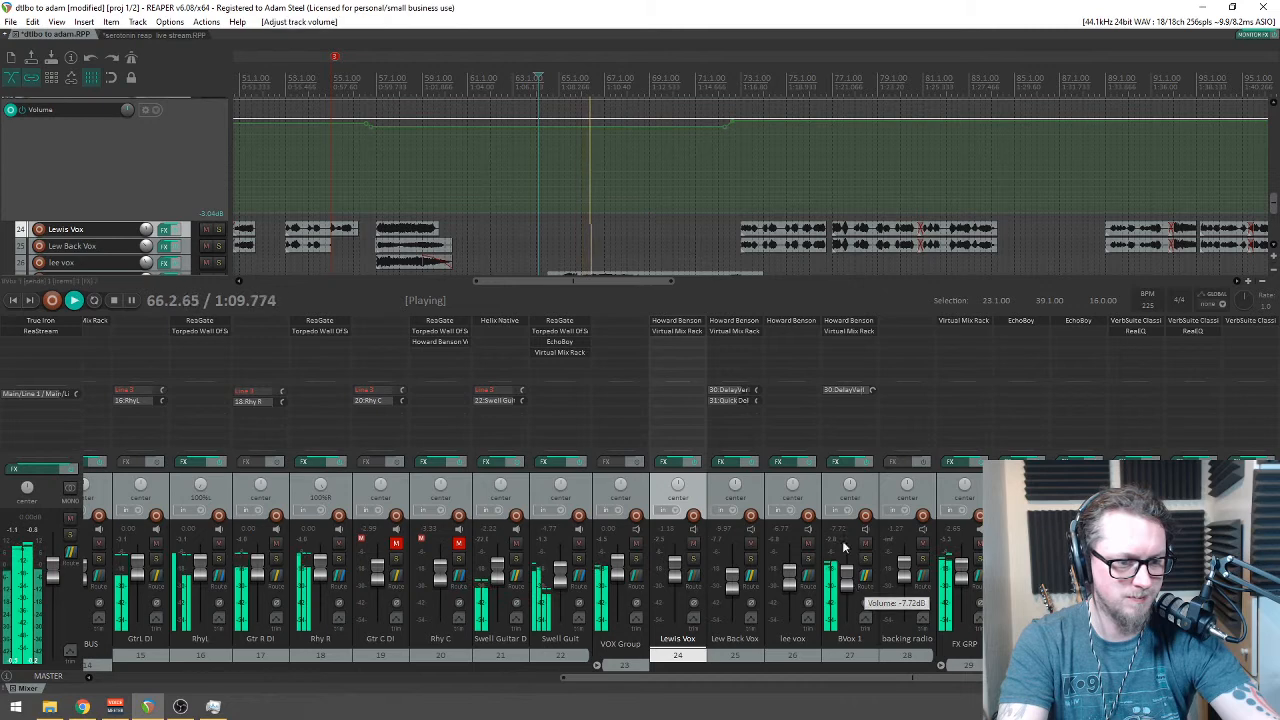
pyautogui.scroll(2, 876, 396)
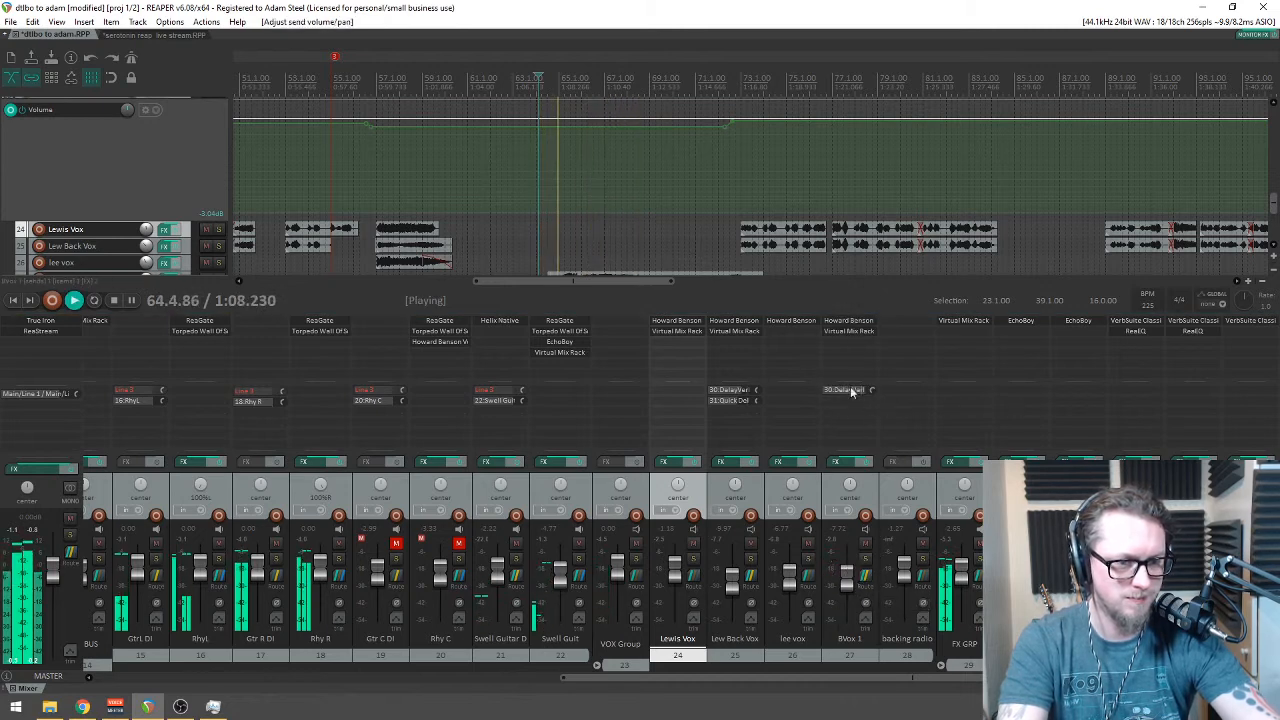
pyautogui.click(848, 320)
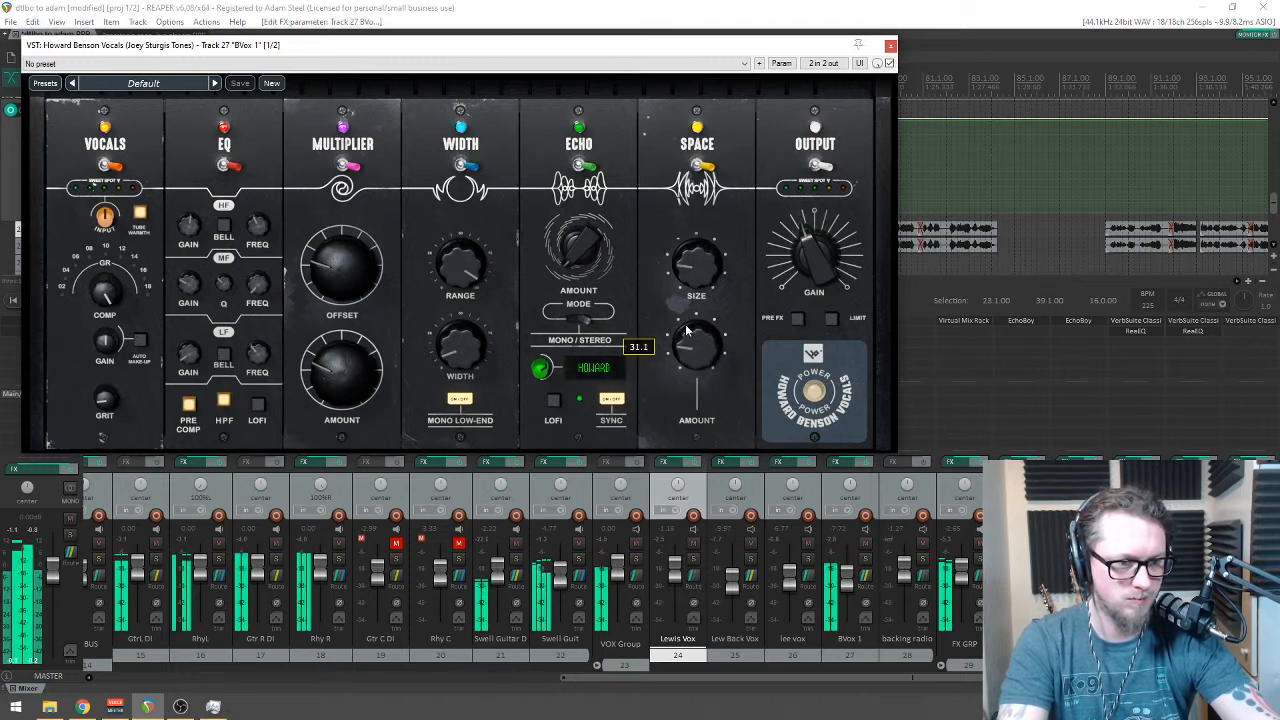
pyautogui.click(890, 47)
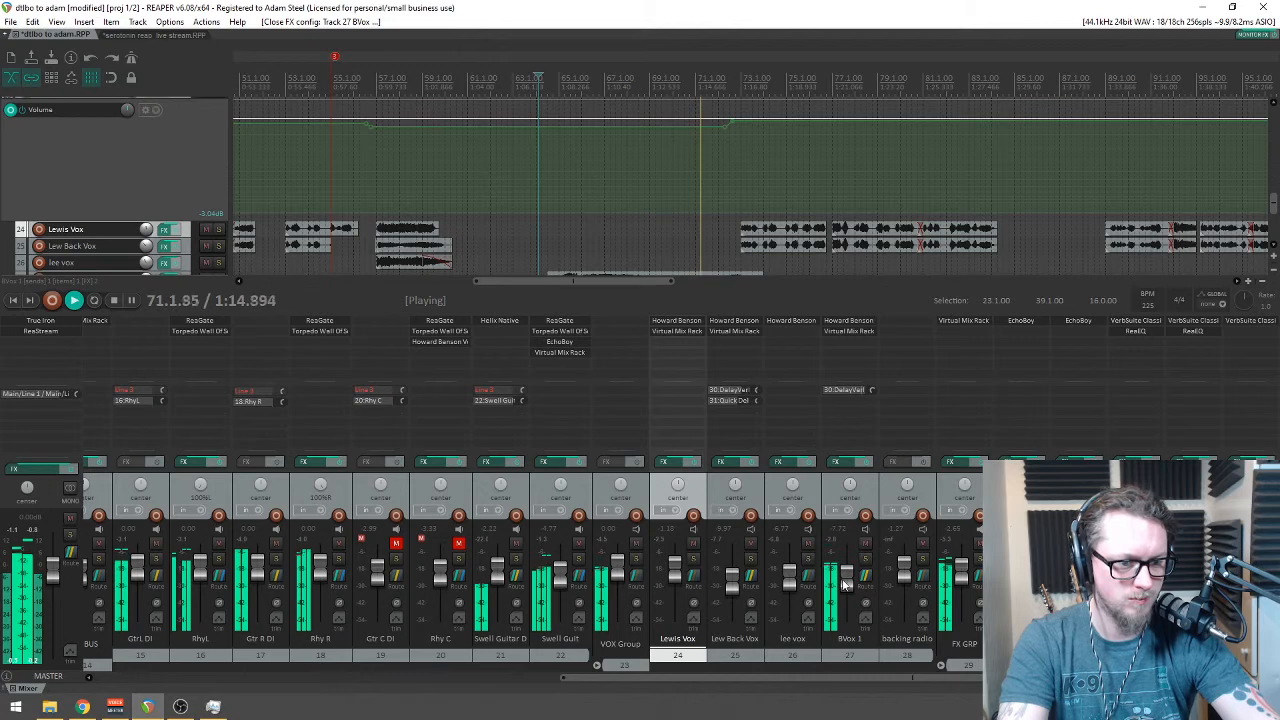
pyautogui.click(846, 583)
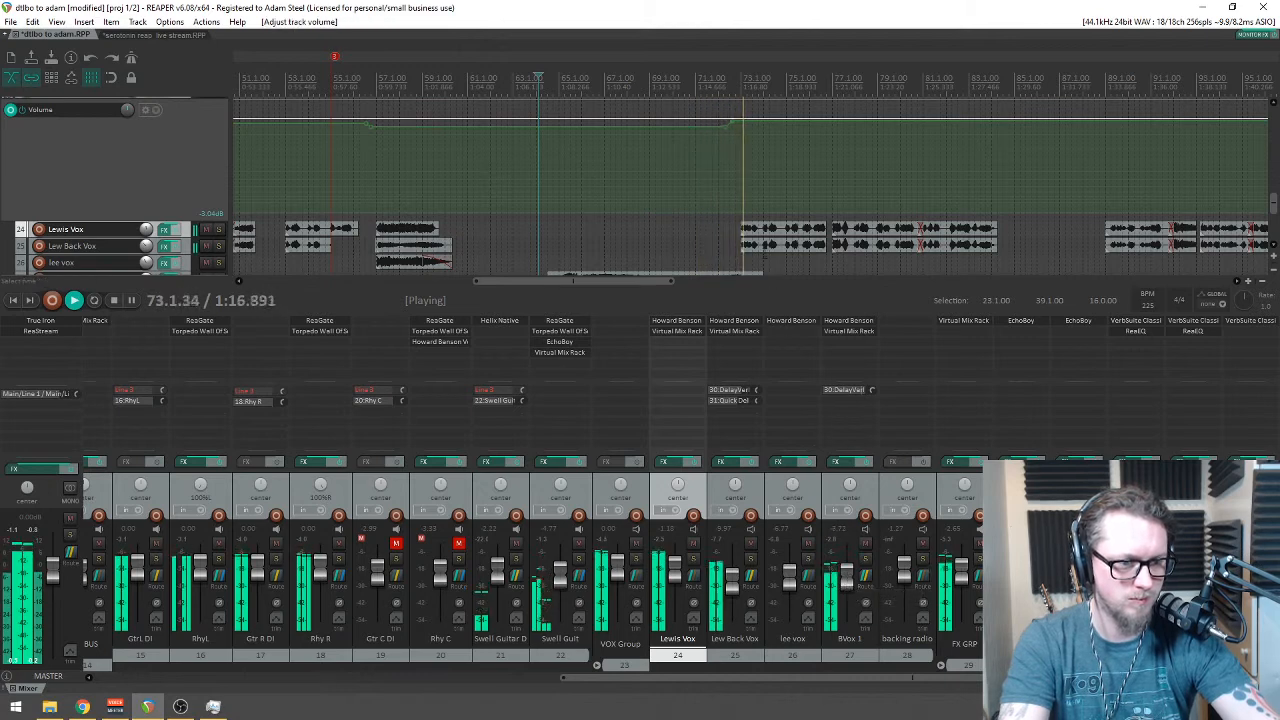
# Step: Raise the Snare track's volume to about +2.17 dB while the song plays
pyautogui.scroll(-4, 920, 200)
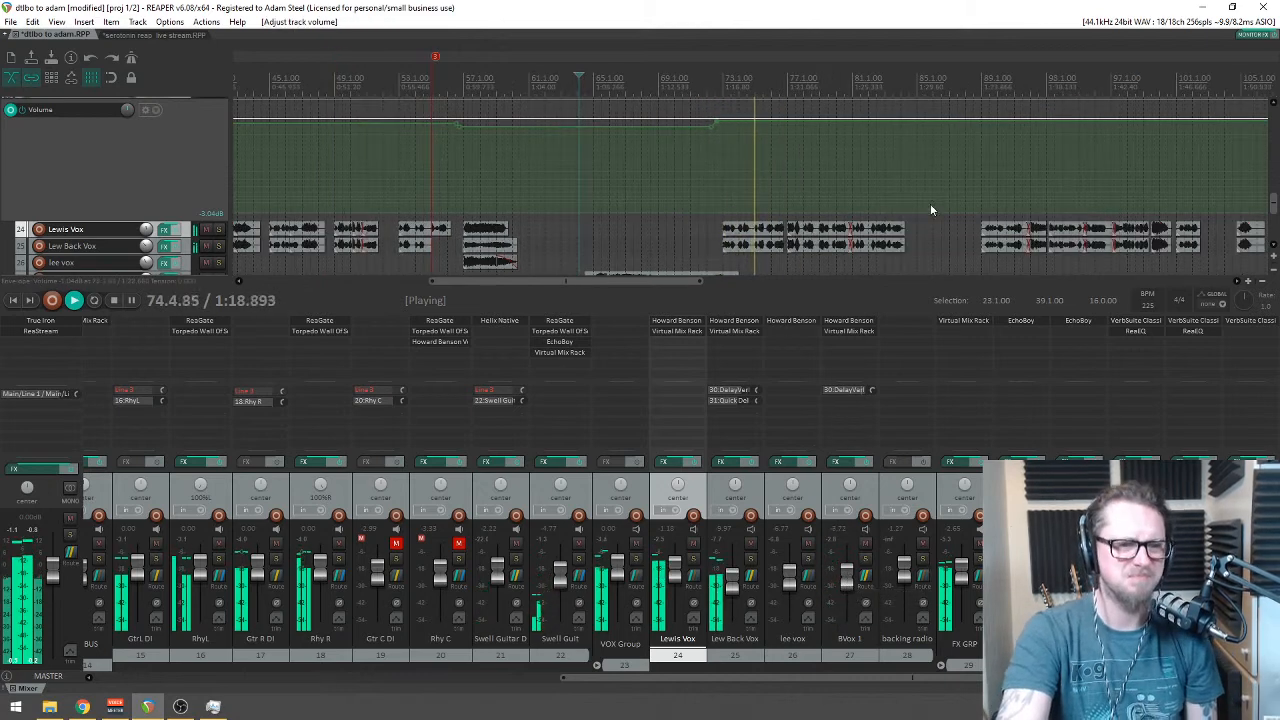
pyautogui.click(165, 680)
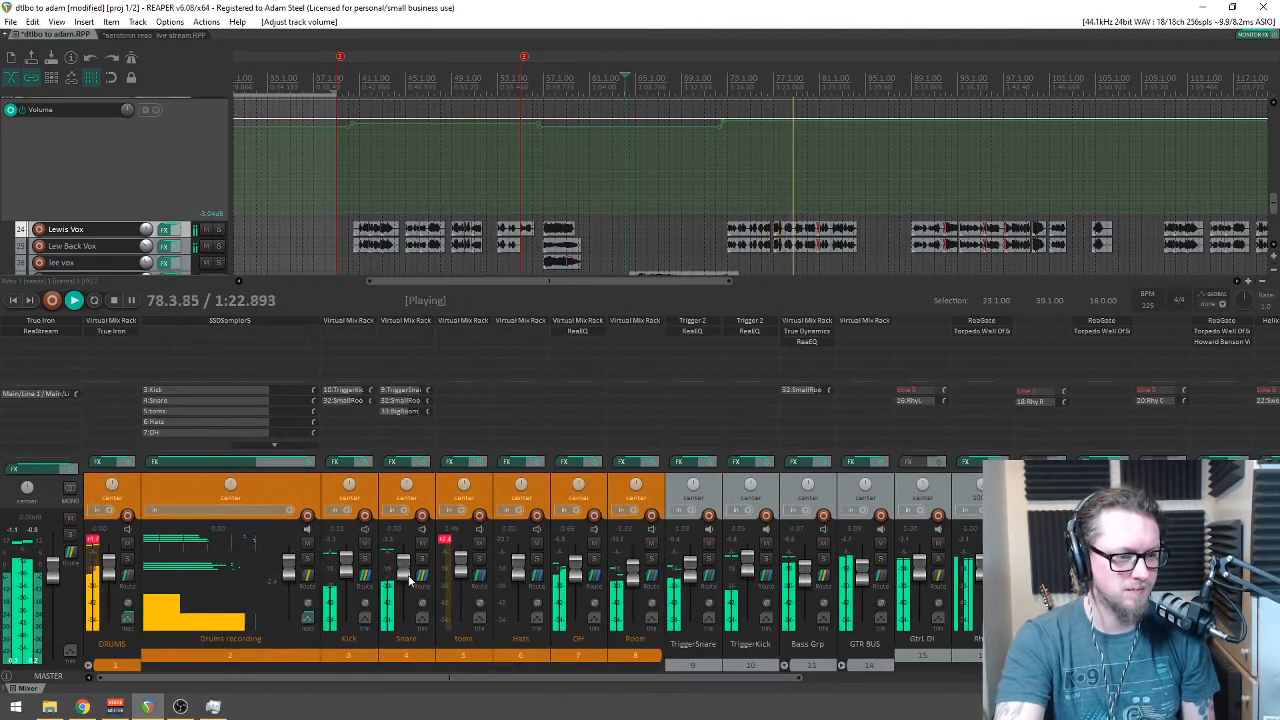
pyautogui.moveTo(410, 573)
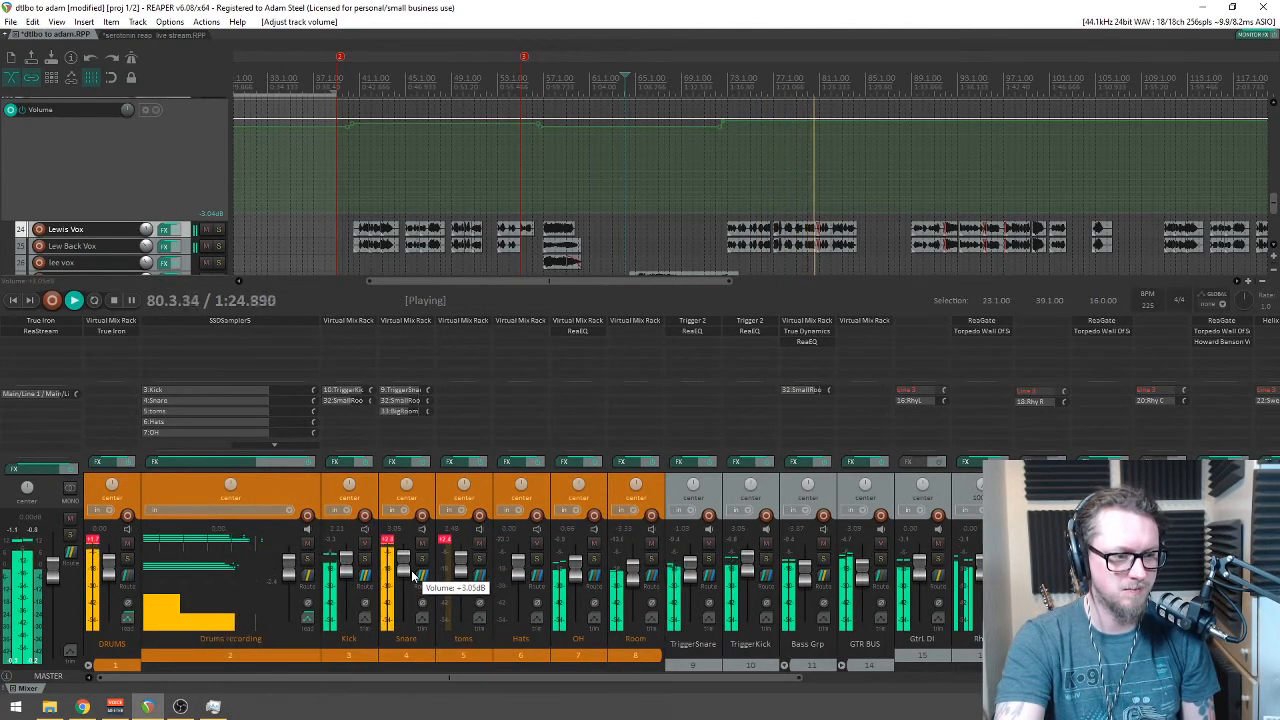
pyautogui.click(411, 570)
# Step: Trim the end of the short Lewis Vox and Lew Back Vox clips to just before bar 106
pyautogui.scroll(6, 408, 573)
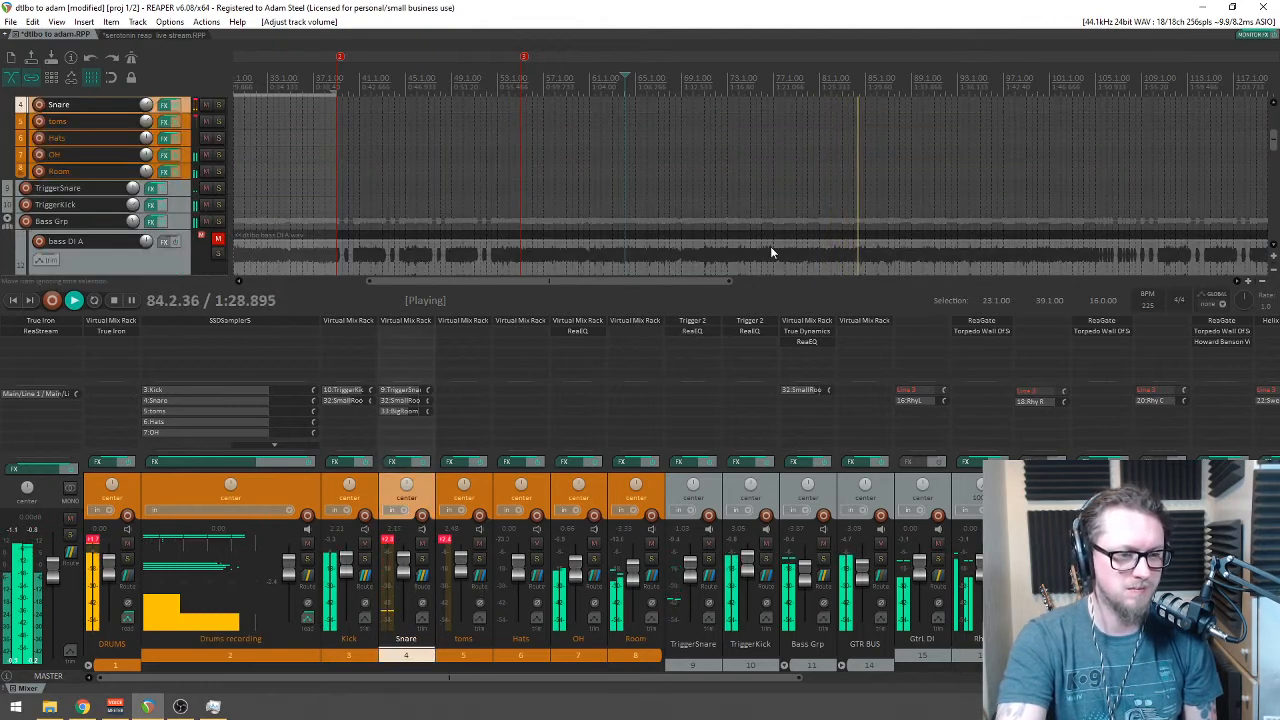
pyautogui.scroll(-2, 771, 251)
pyautogui.moveTo(1274, 143); pyautogui.dragTo(1274, 205)
pyautogui.scroll(-2, 820, 188)
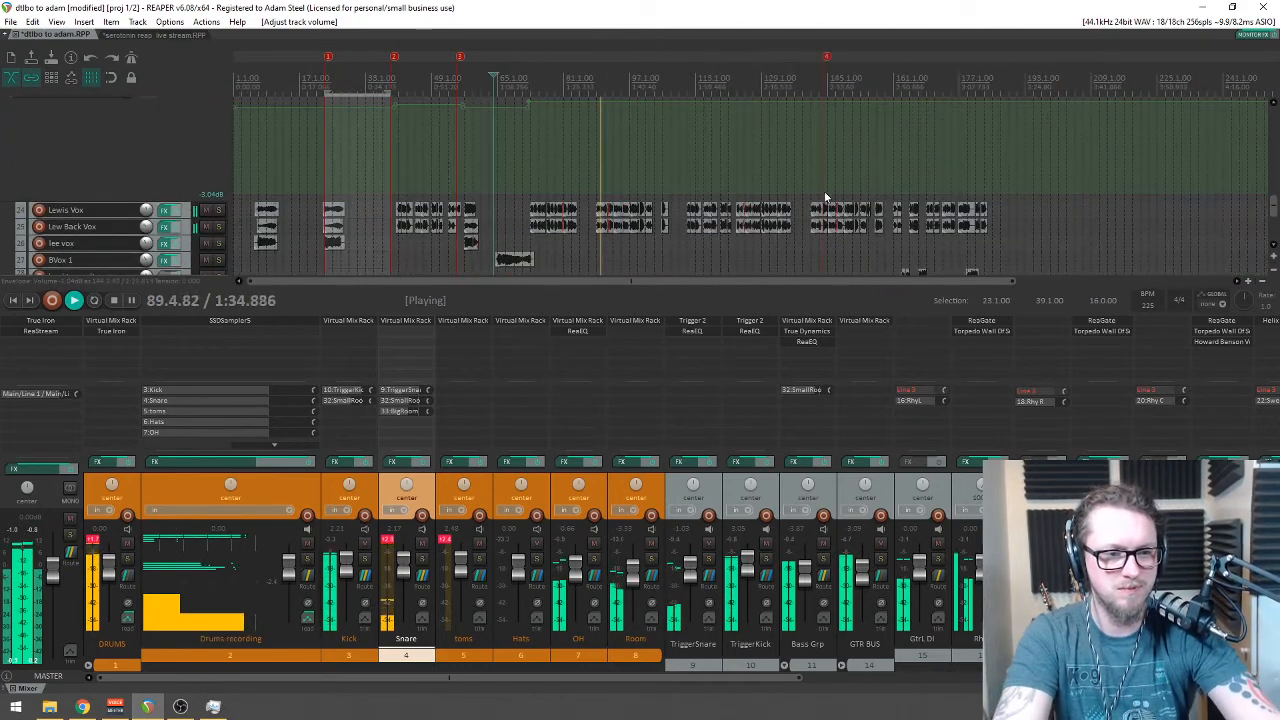
pyautogui.moveTo(1274, 203); pyautogui.dragTo(1275, 219)
pyautogui.scroll(-2, 965, 185)
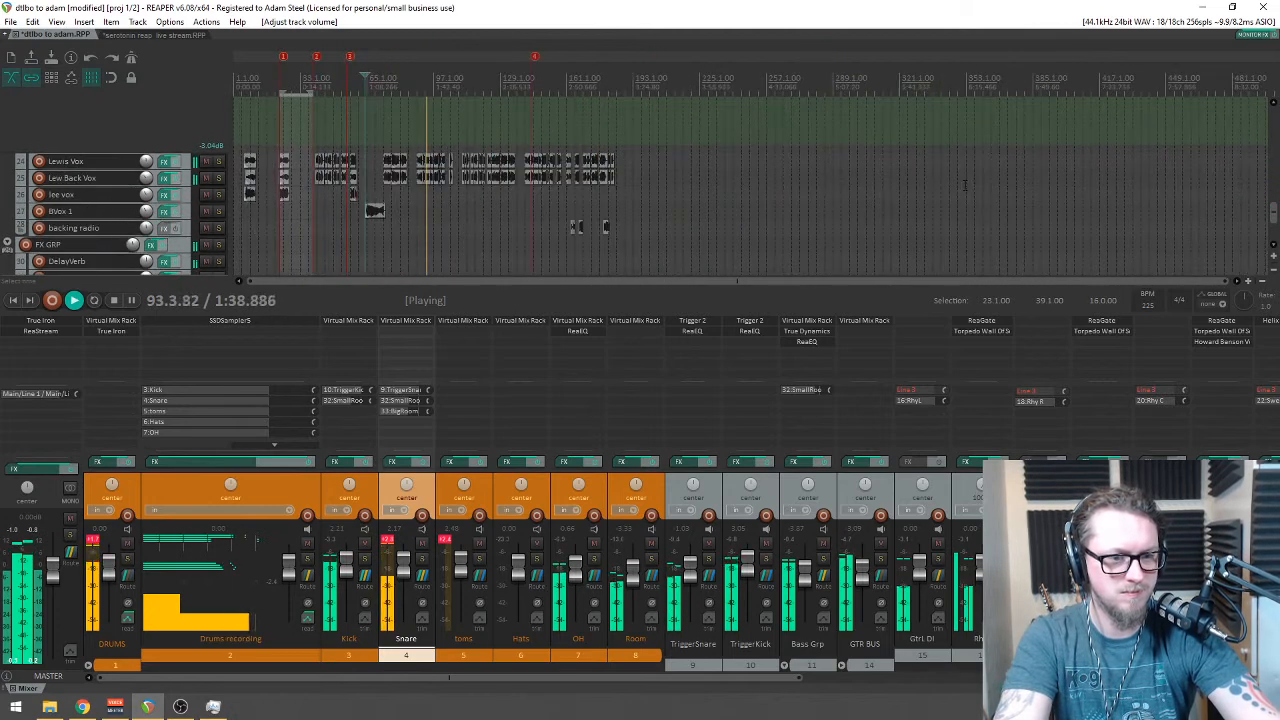
pyautogui.scroll(3, 865, 175)
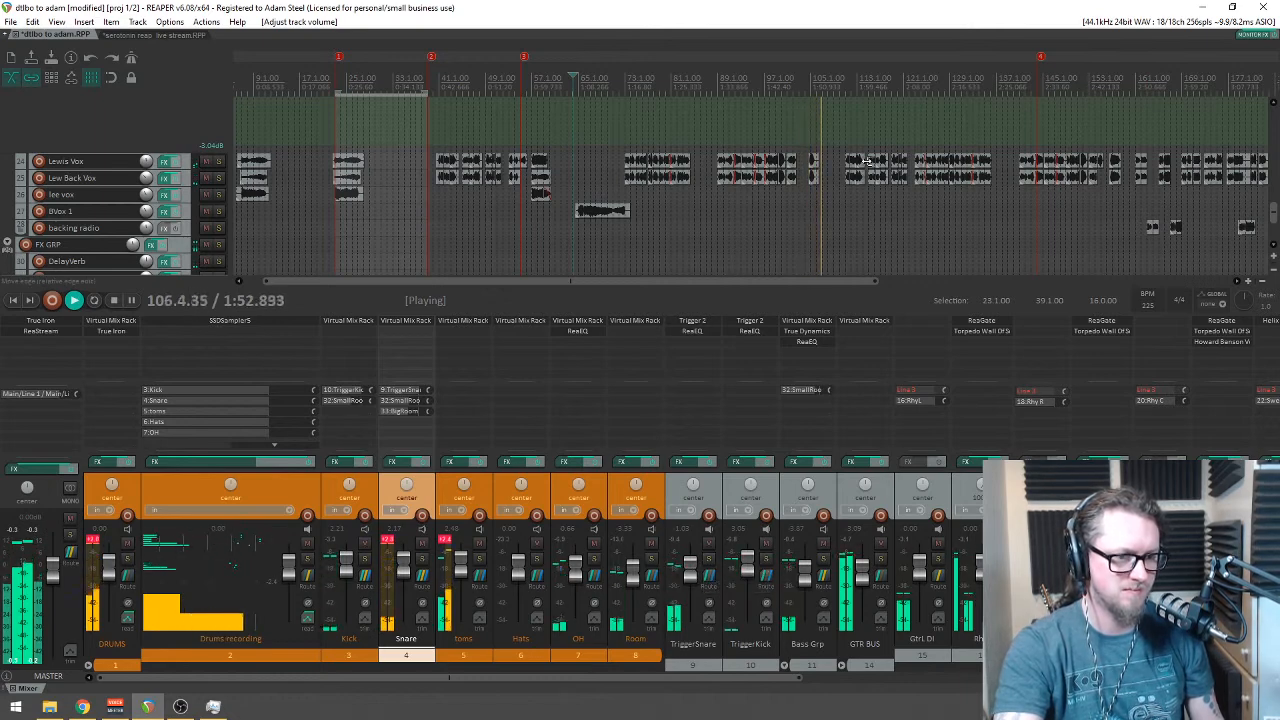
pyautogui.scroll(2, 835, 170)
pyautogui.scroll(3, 835, 170)
pyautogui.moveTo(644, 189); pyautogui.dragTo(674, 163)
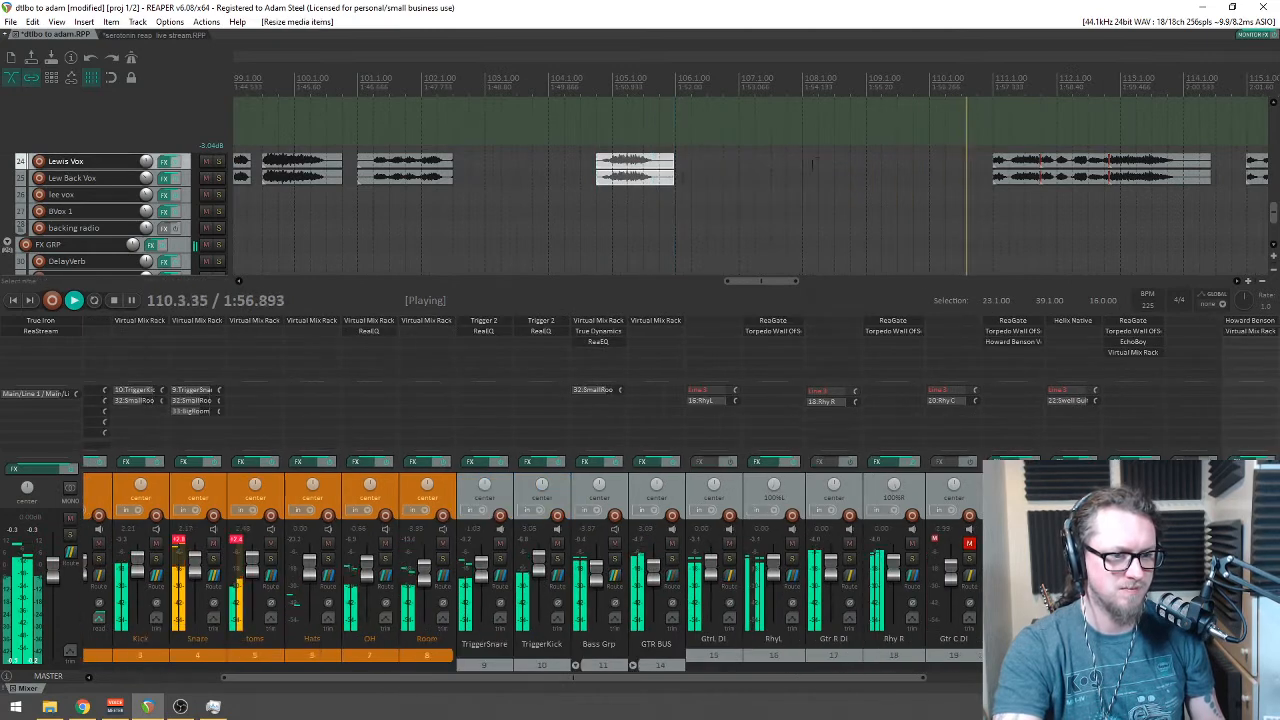
# Step: Play through the song to about bar 168, reviewing the remaining lead vocal, swell guitar and backing radio clips
pyautogui.scroll(-5, 944, 205)
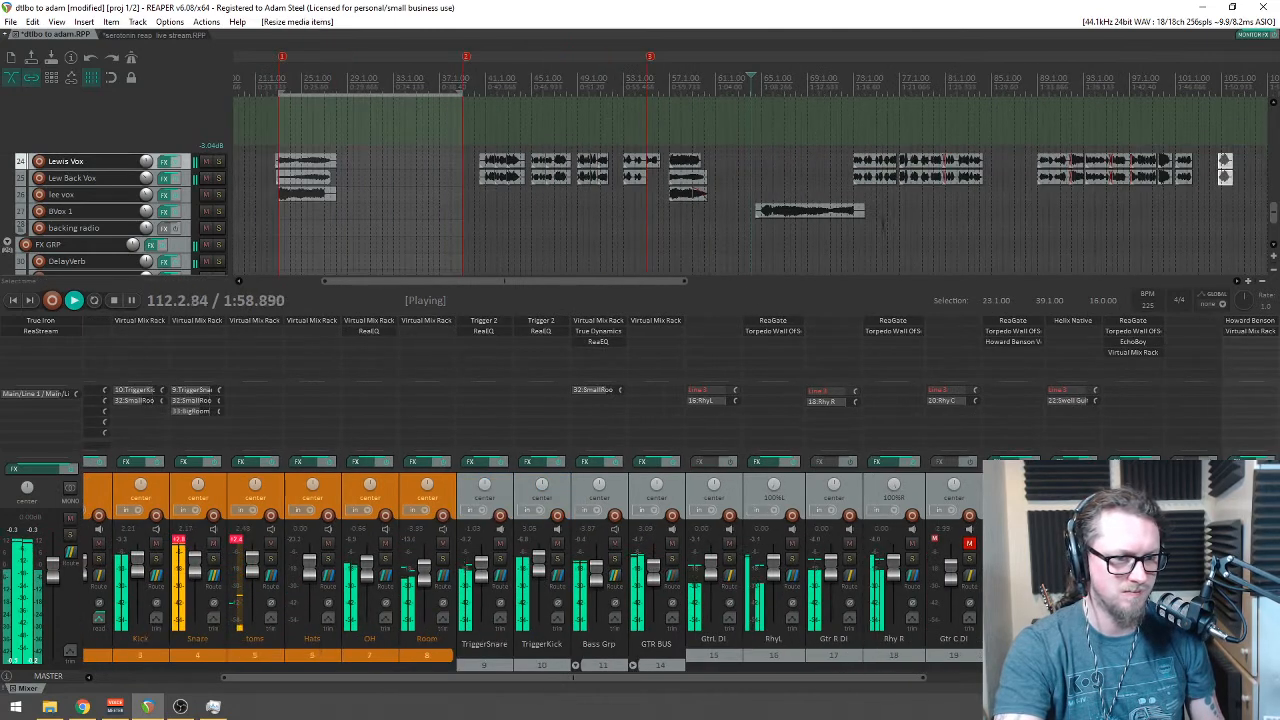
pyautogui.moveTo(627, 285); pyautogui.dragTo(960, 303)
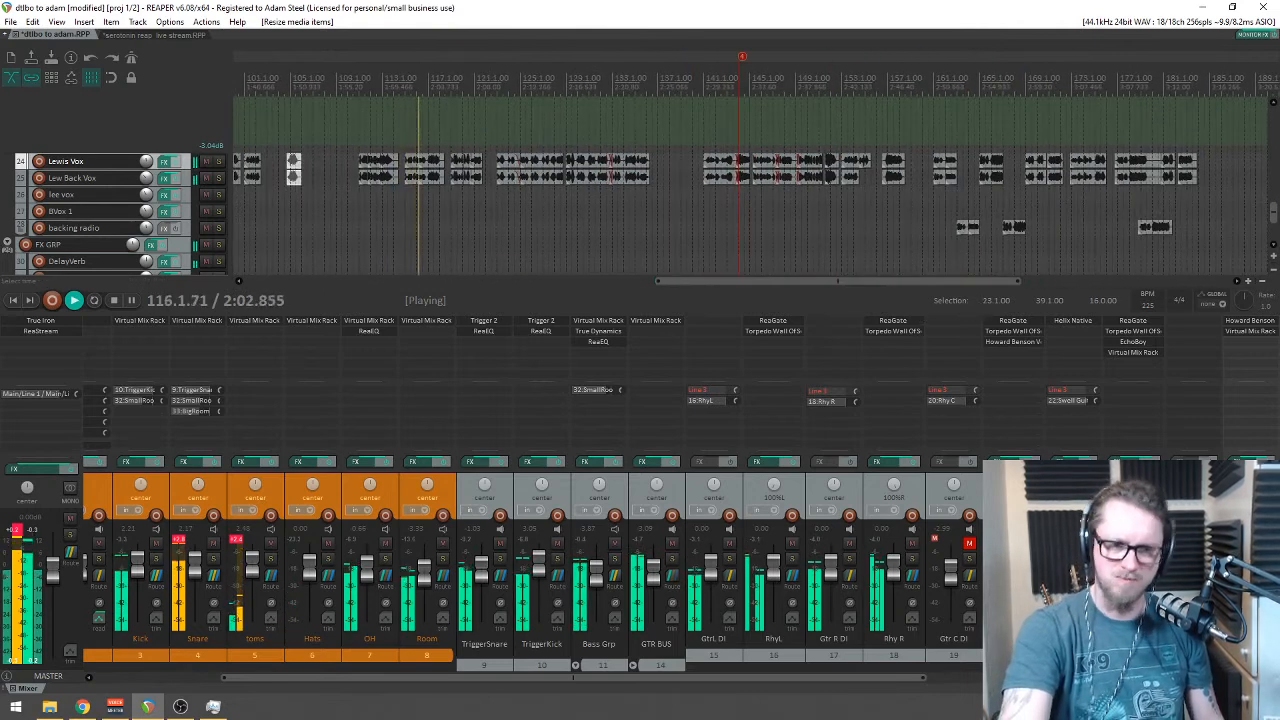
pyautogui.scroll(-2, 1273, 212)
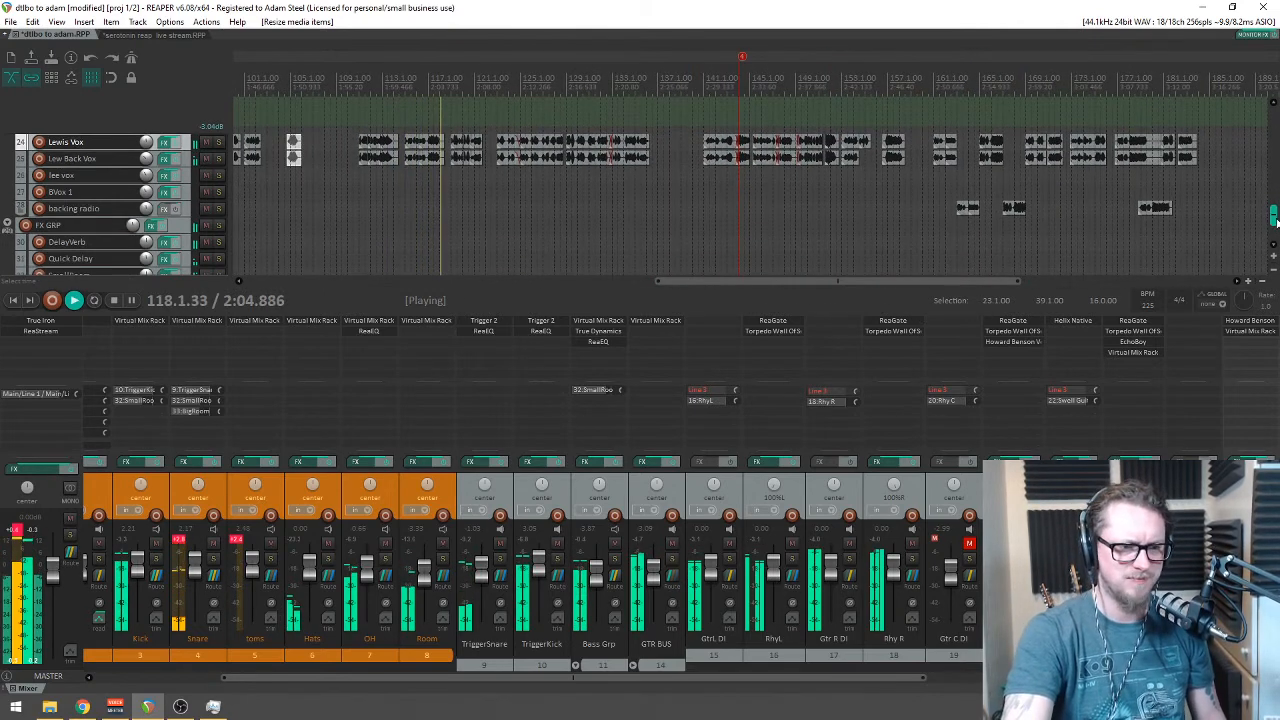
pyautogui.scroll(-2, 1273, 215)
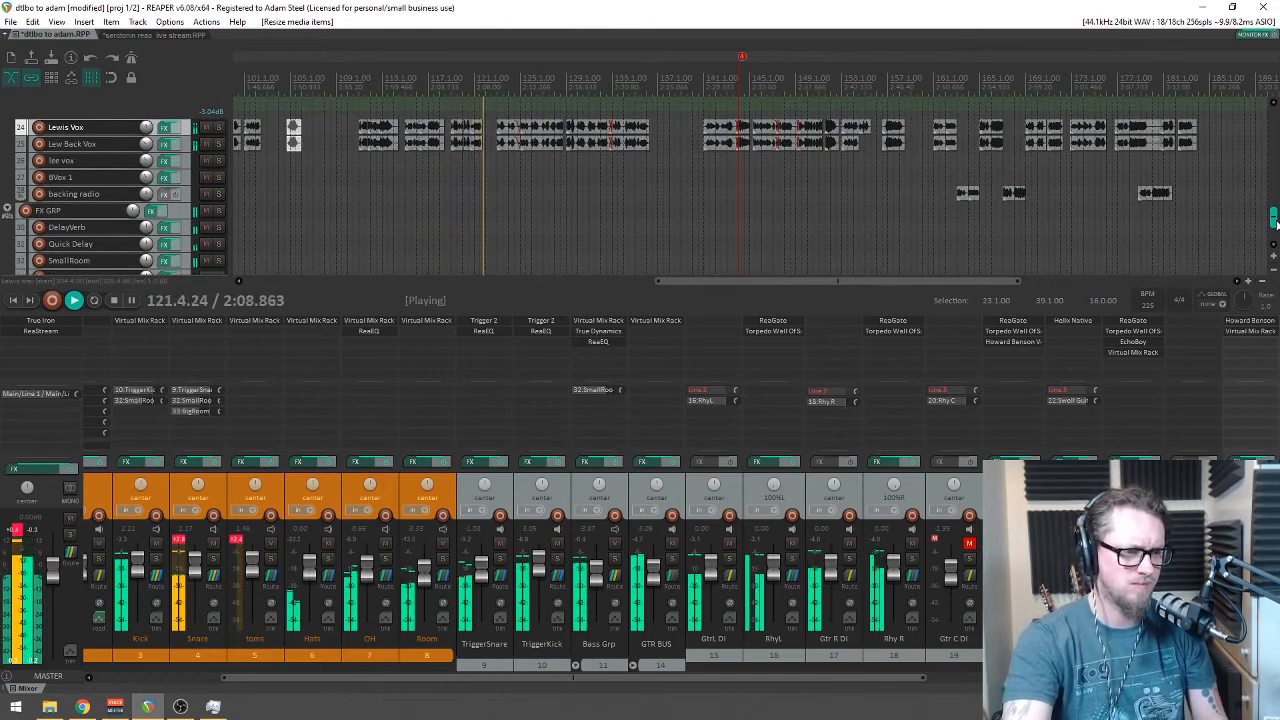
pyautogui.scroll(-2, 1275, 225)
pyautogui.scroll(4, 1275, 225)
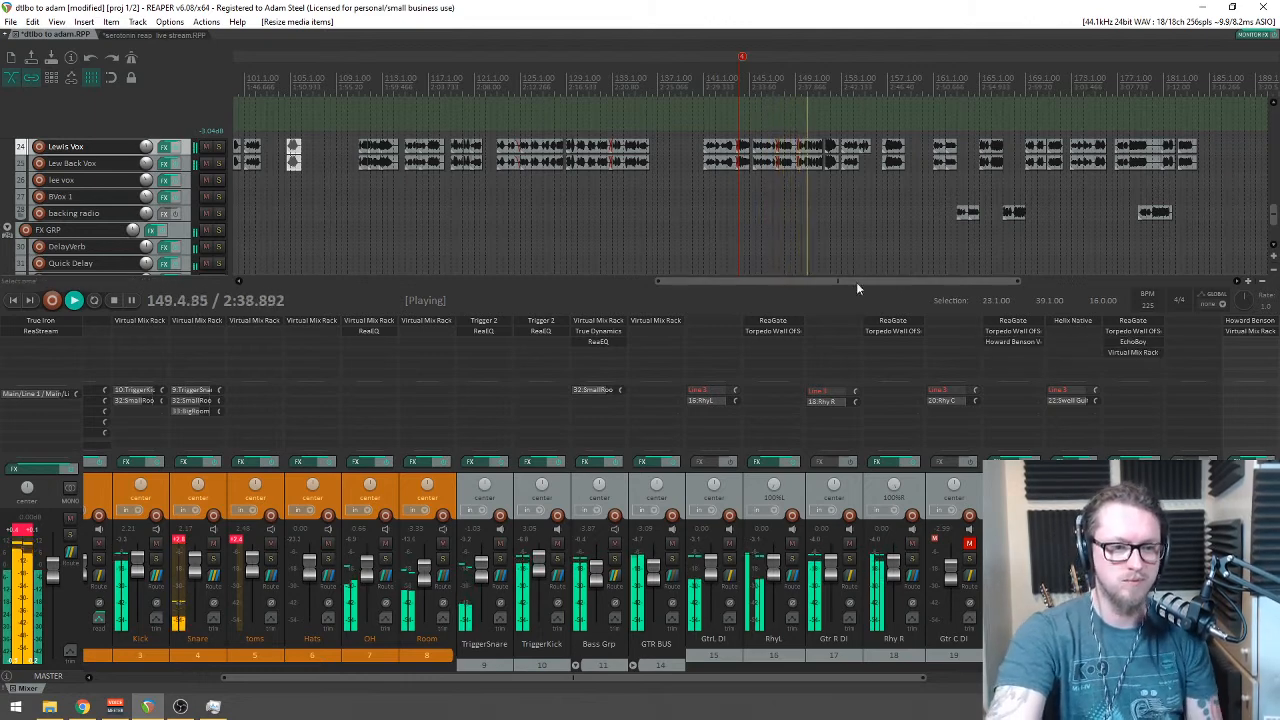
pyautogui.scroll(-1, 784, 265)
pyautogui.moveTo(690, 282); pyautogui.dragTo(1025, 276)
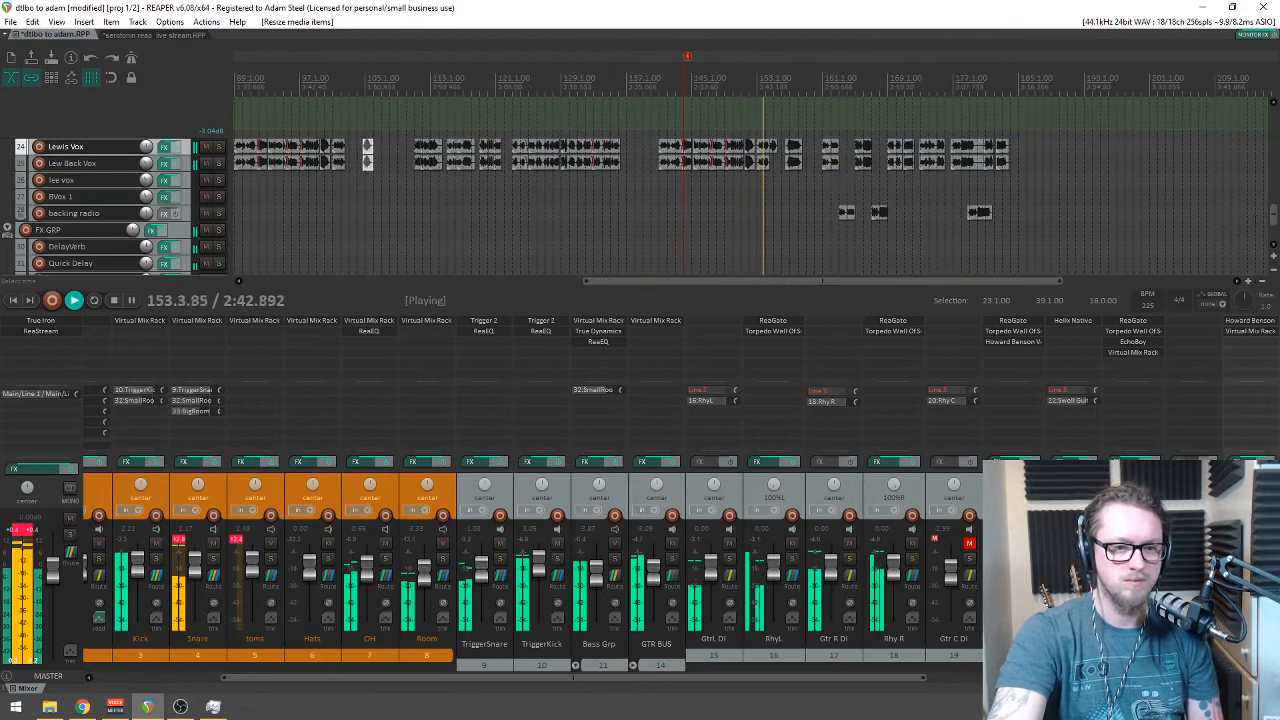
pyautogui.moveTo(1273, 215); pyautogui.dragTo(1273, 188)
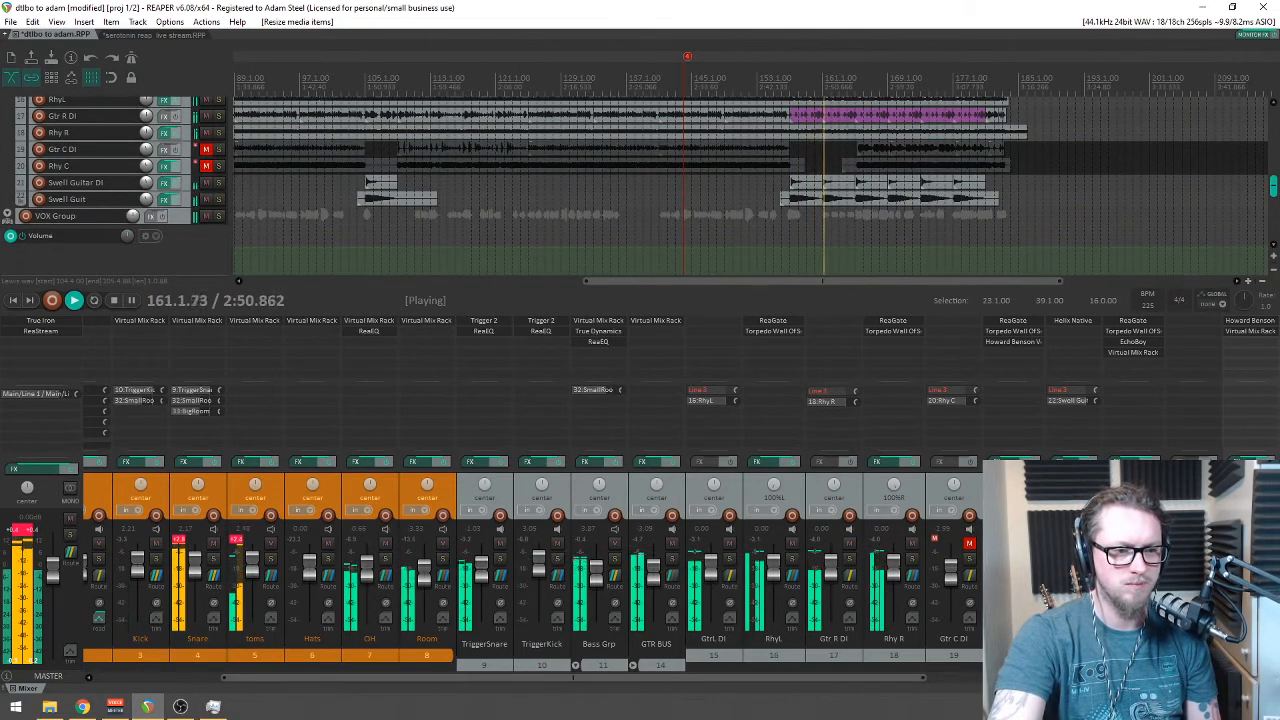
pyautogui.scroll(-4, 750, 185)
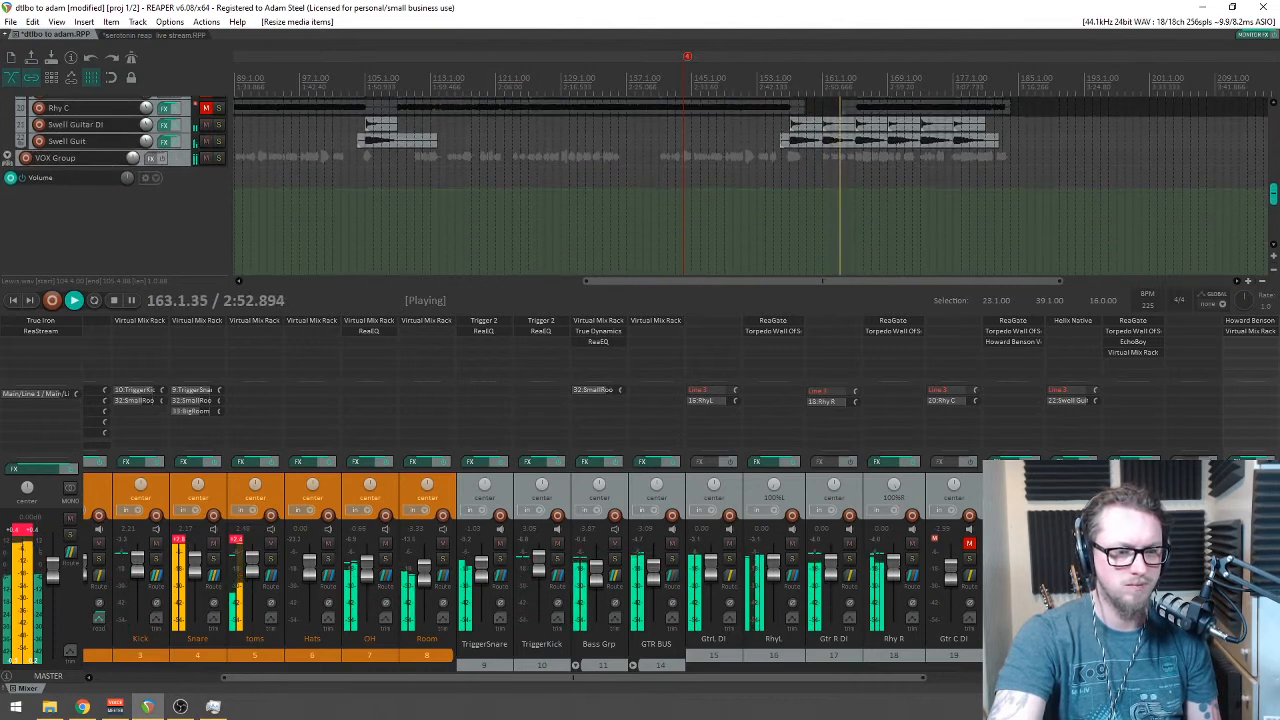
pyautogui.scroll(-8, 750, 185)
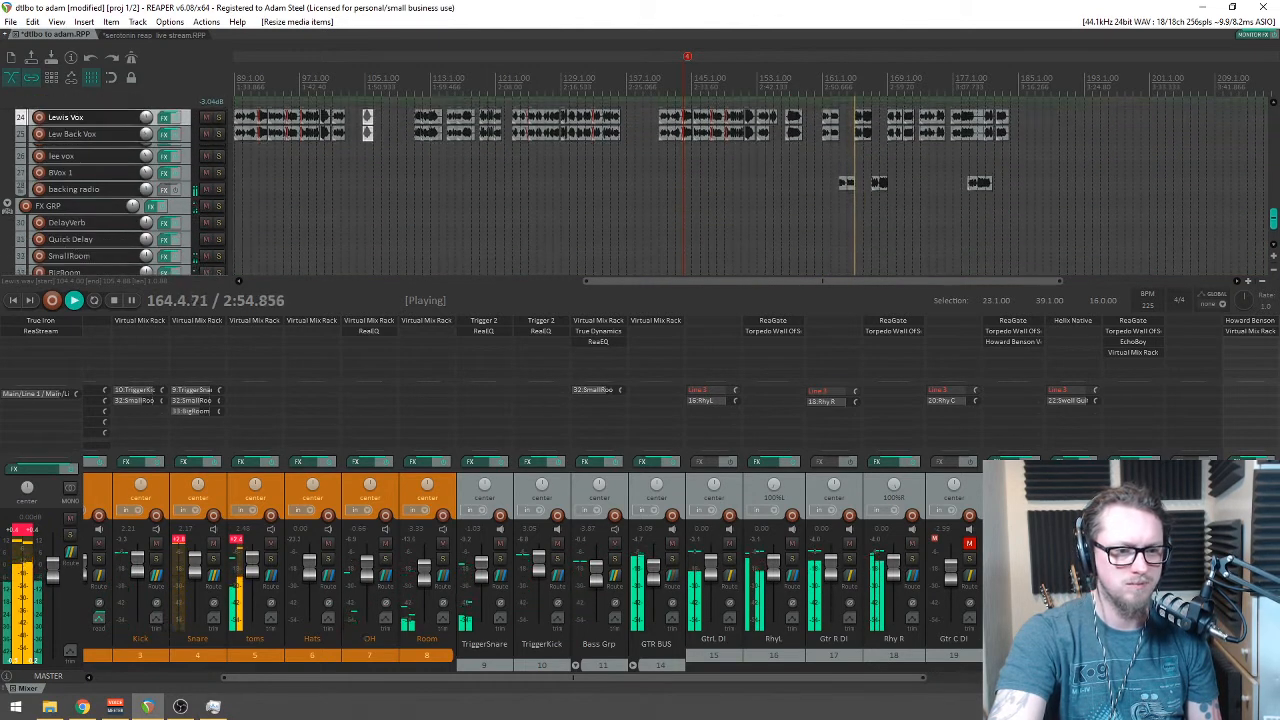
pyautogui.scroll(3, 750, 185)
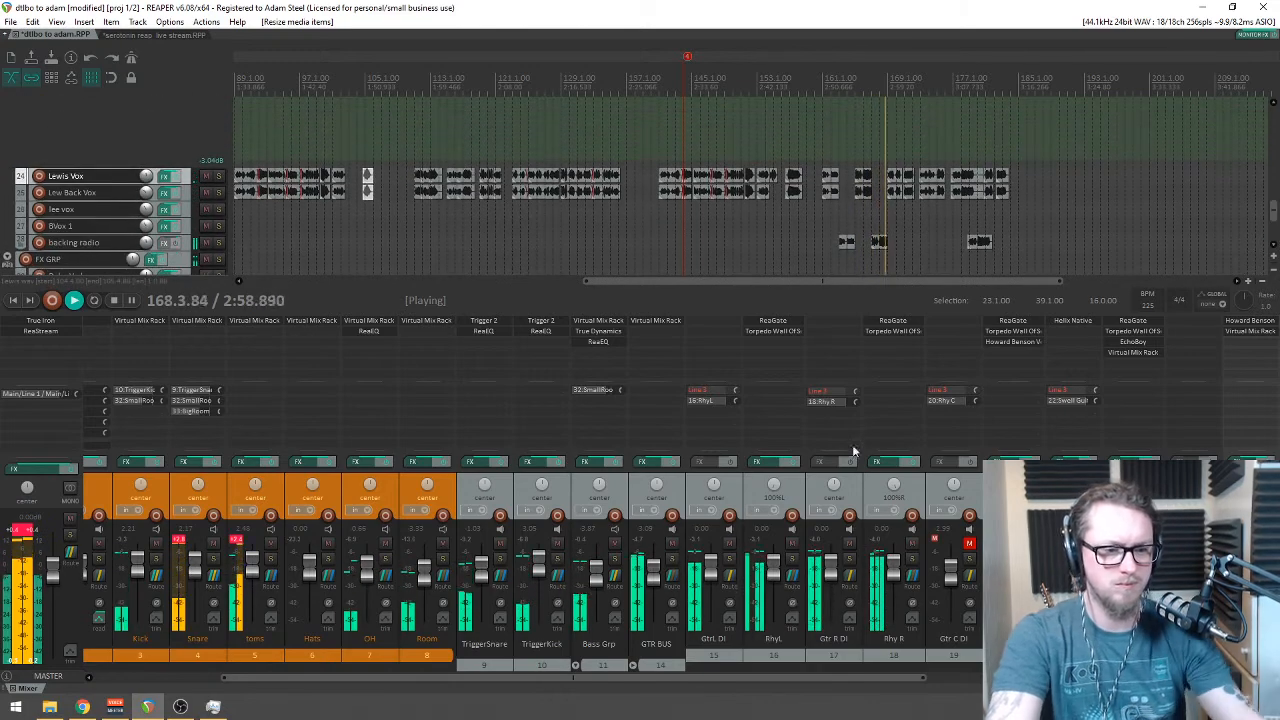
# Step: Copy the Howard Benson Vocals and Virtual Mix Rack effects onto backing radio, then solo the track and audition it from bar 162
pyautogui.hscroll(5, 700, 677)
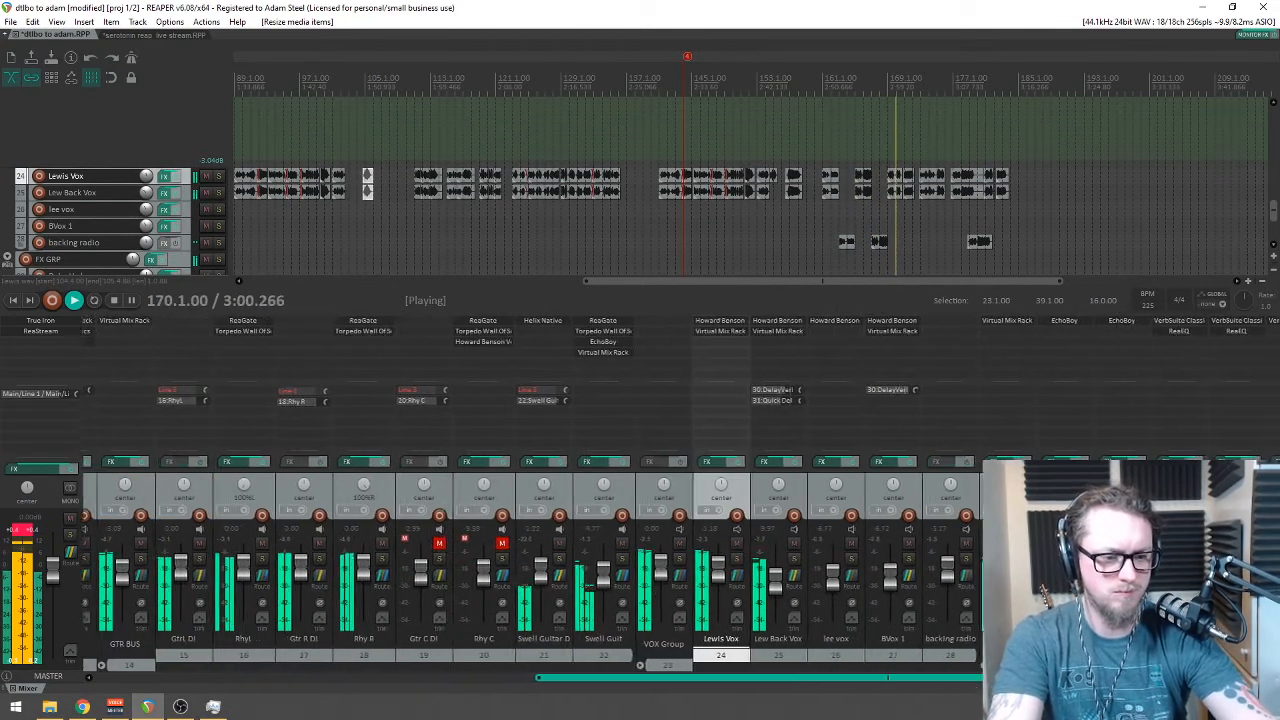
pyautogui.press('space')
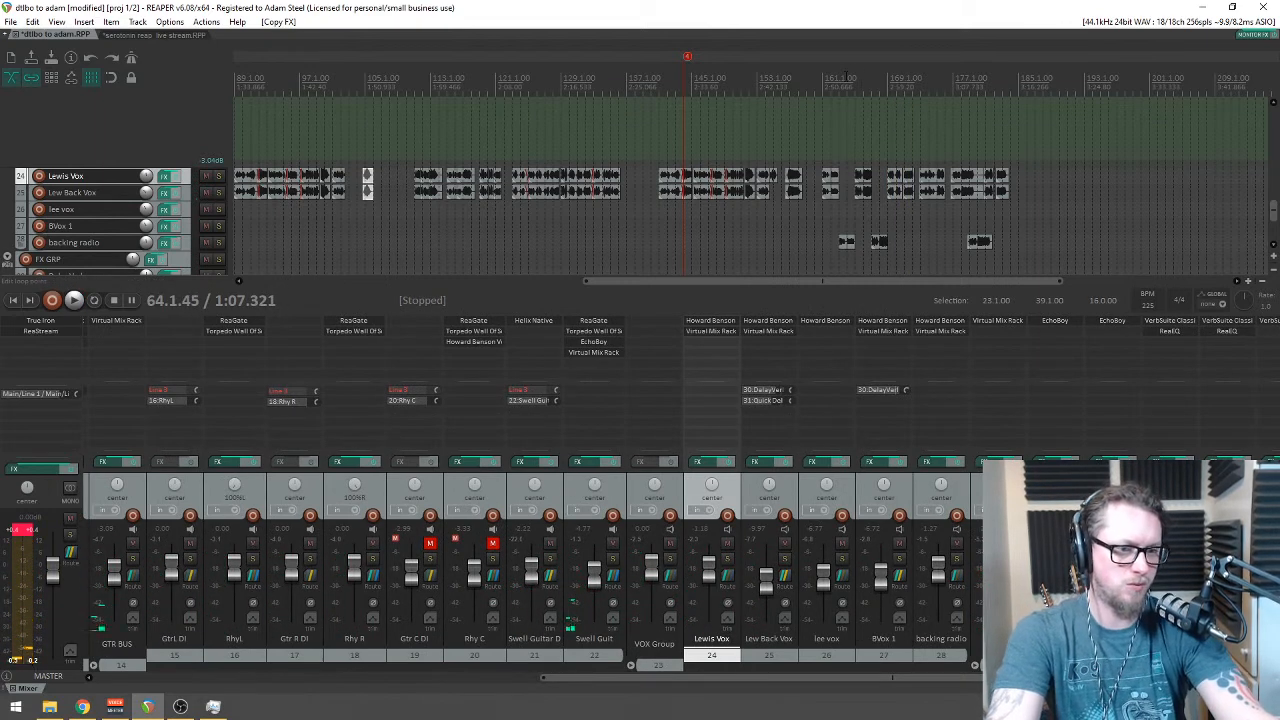
pyautogui.click(843, 165)
pyautogui.scroll(5, 725, 162)
pyautogui.click(682, 212)
pyautogui.click(957, 560)
pyautogui.press('space')
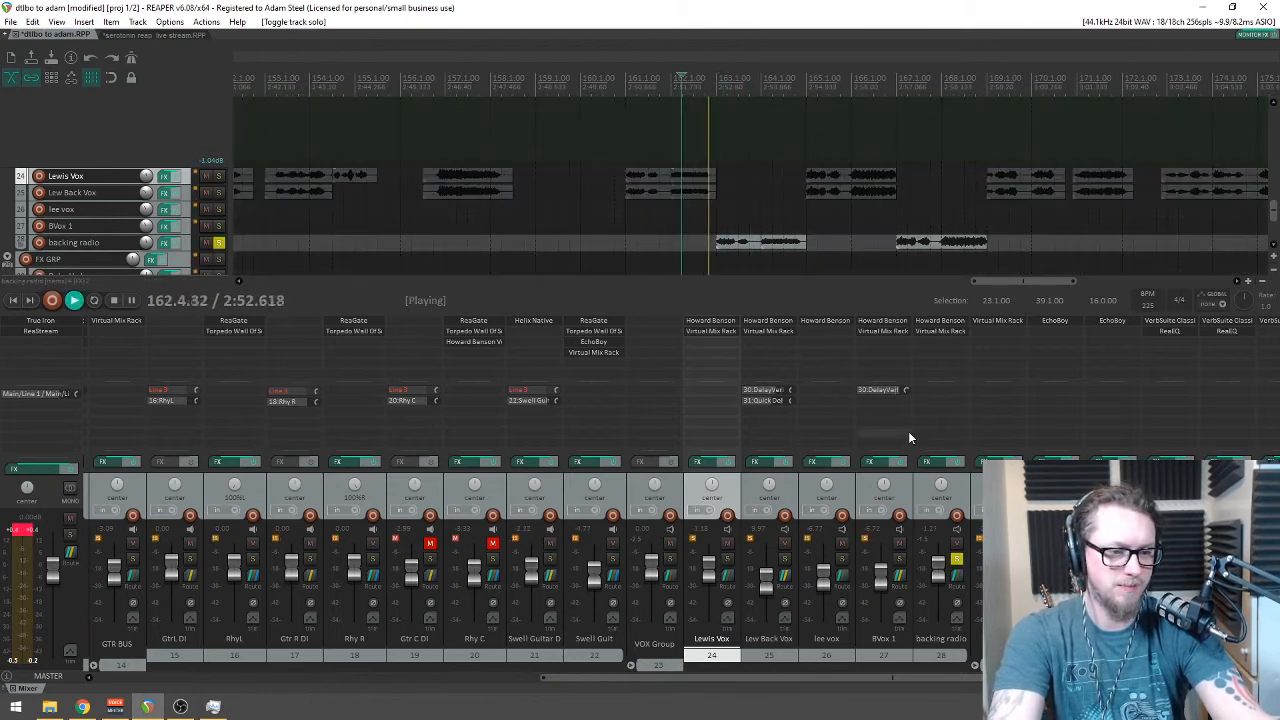
pyautogui.press('space')
# Step: In backing radio's Howard Benson Vocals, reduce the Echo amount, enable the EQ's LOFI and raise the Grit, then audition the result
pyautogui.click(940, 321)
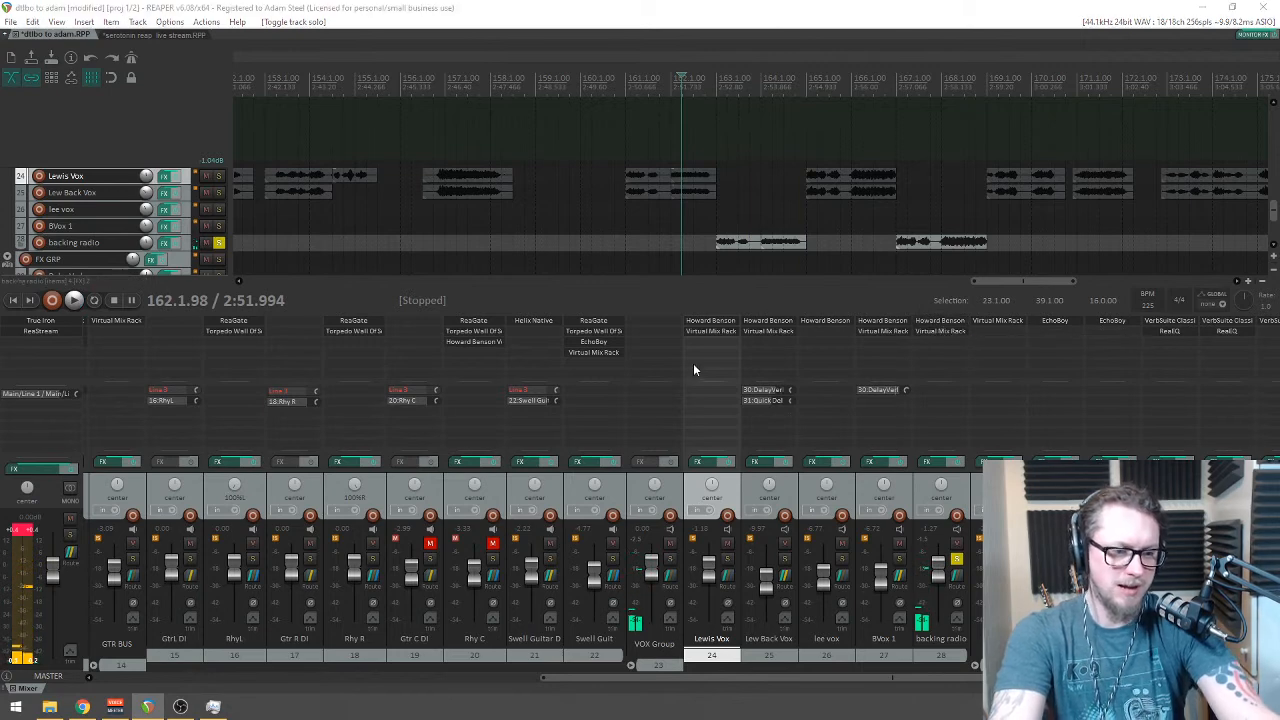
pyautogui.moveTo(586, 242)
pyautogui.mouseDown()
pyautogui.moveTo(594, 282)
pyautogui.moveTo(590, 256)
pyautogui.mouseUp()
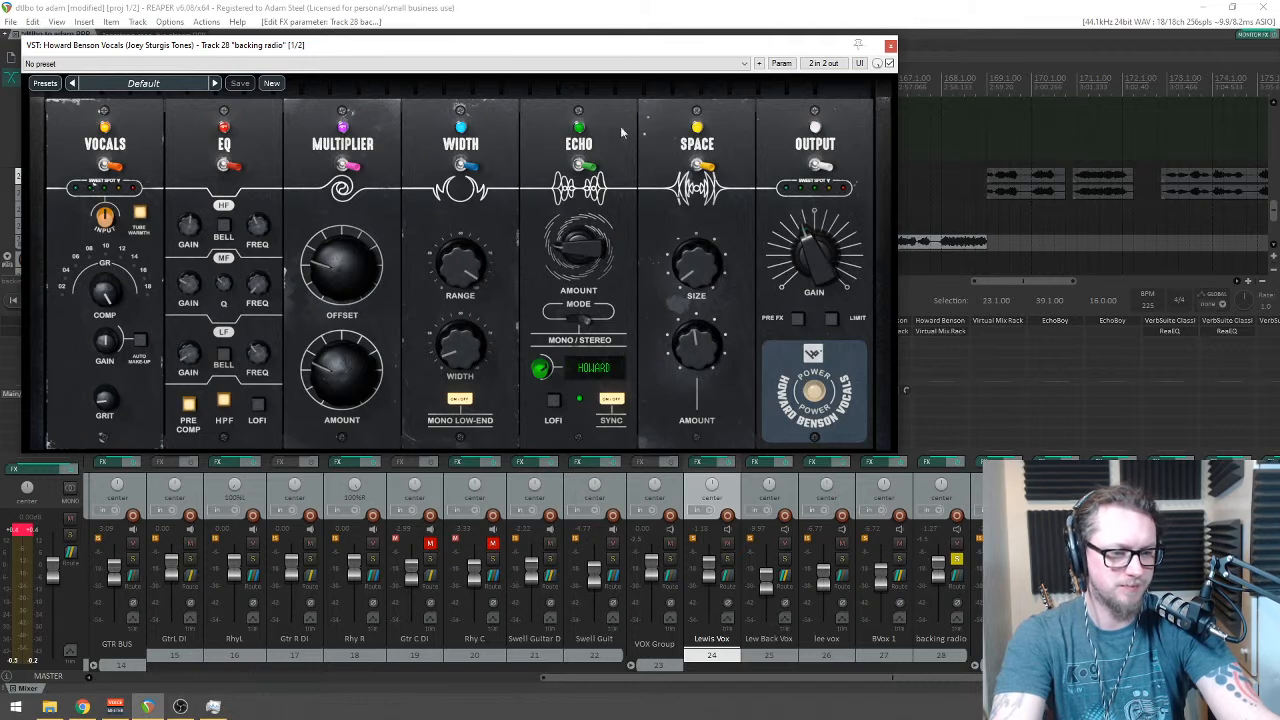
pyautogui.moveTo(624, 49); pyautogui.dragTo(749, 120)
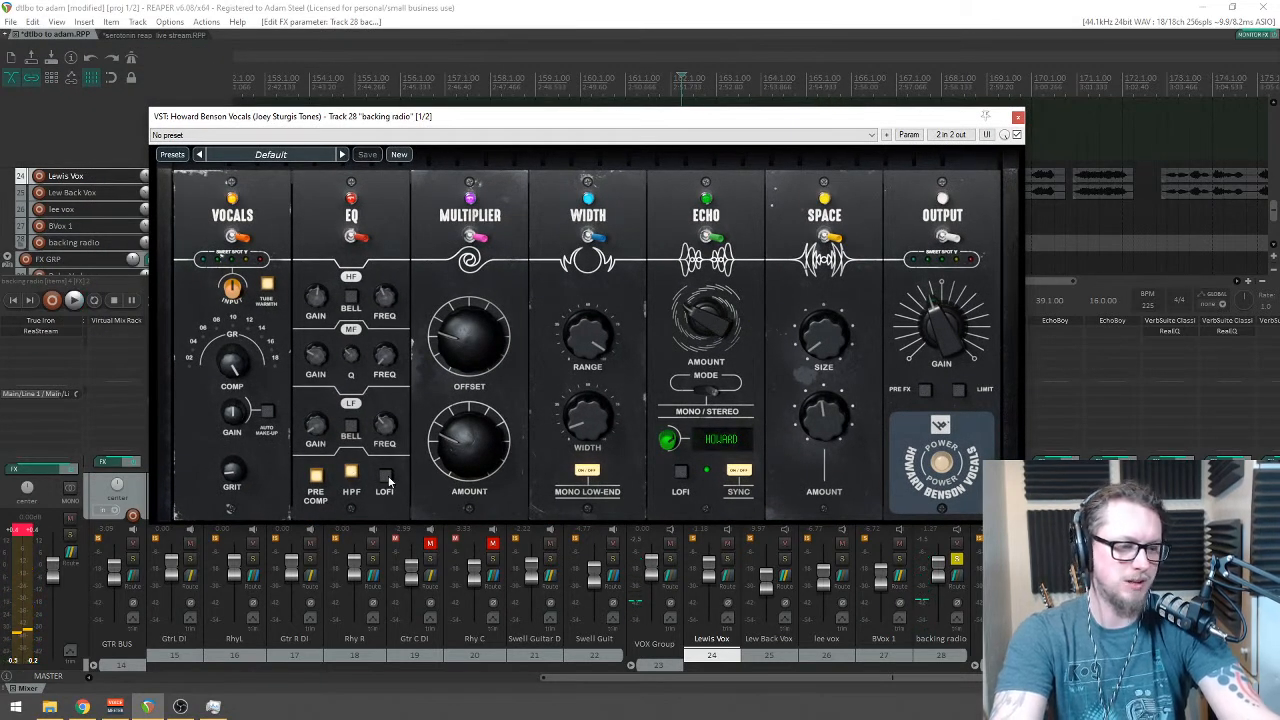
pyautogui.moveTo(237, 483)
pyautogui.press('space')
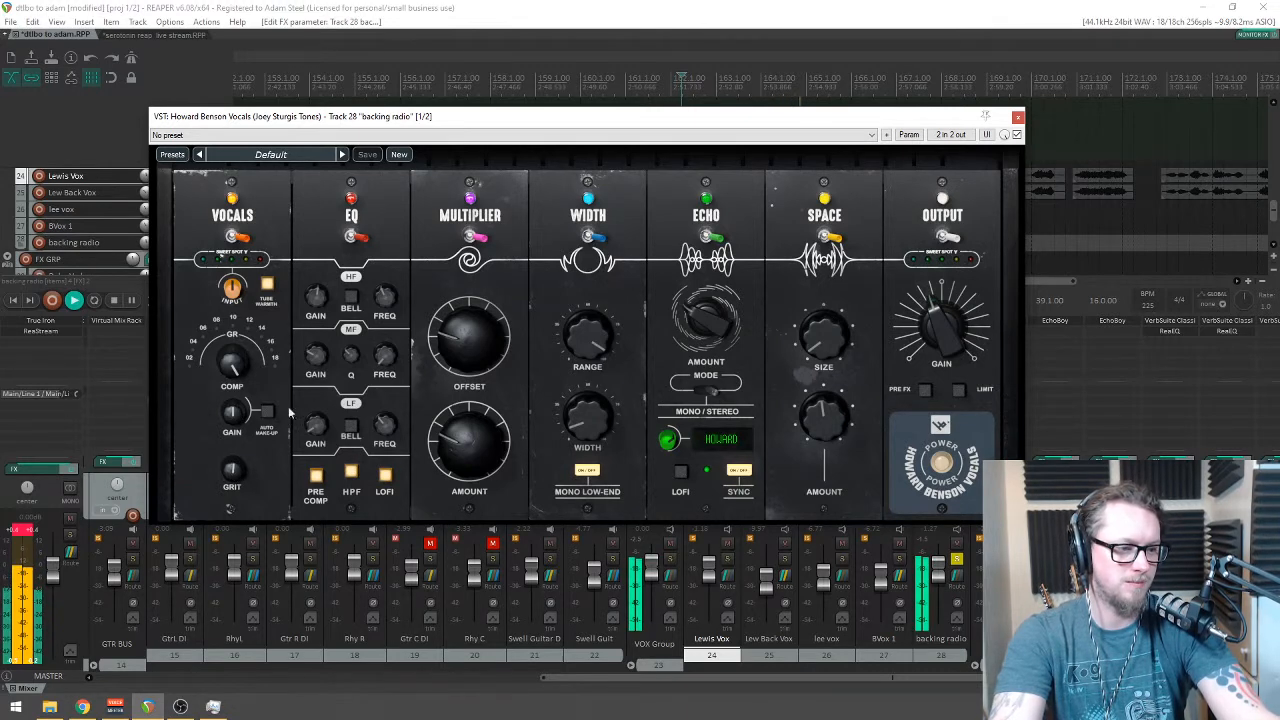
# Step: Stop auditioning backing radio, close its Howard Benson Vocals window, unsolo the track, and save the project with the cursor near bar 160
pyautogui.moveTo(316, 356)
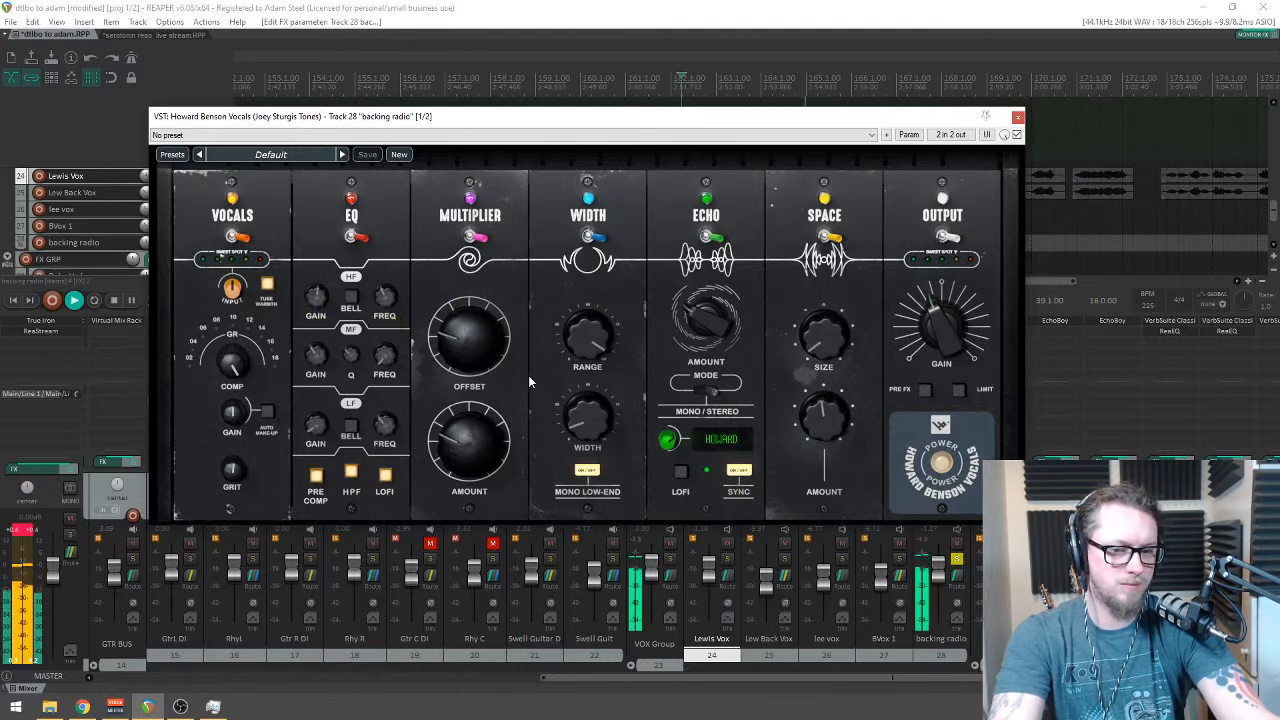
pyautogui.press('space')
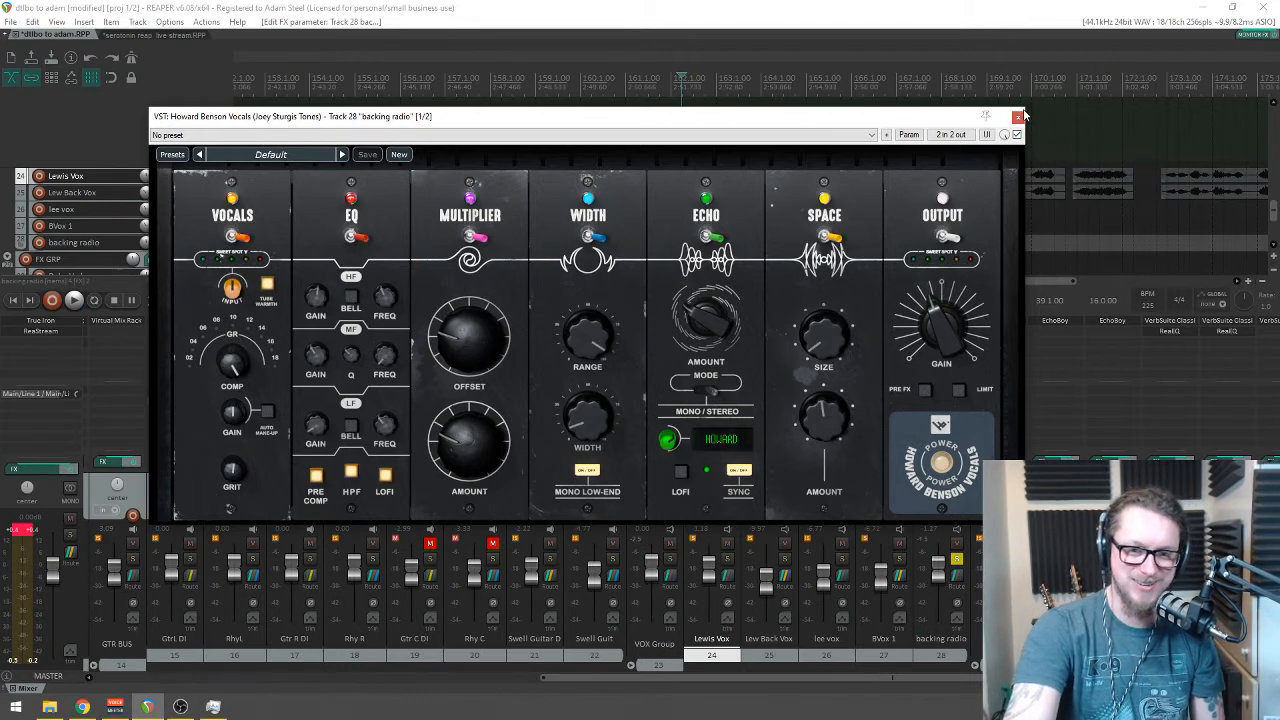
pyautogui.click(1018, 117)
pyautogui.scroll(-2, 857, 106)
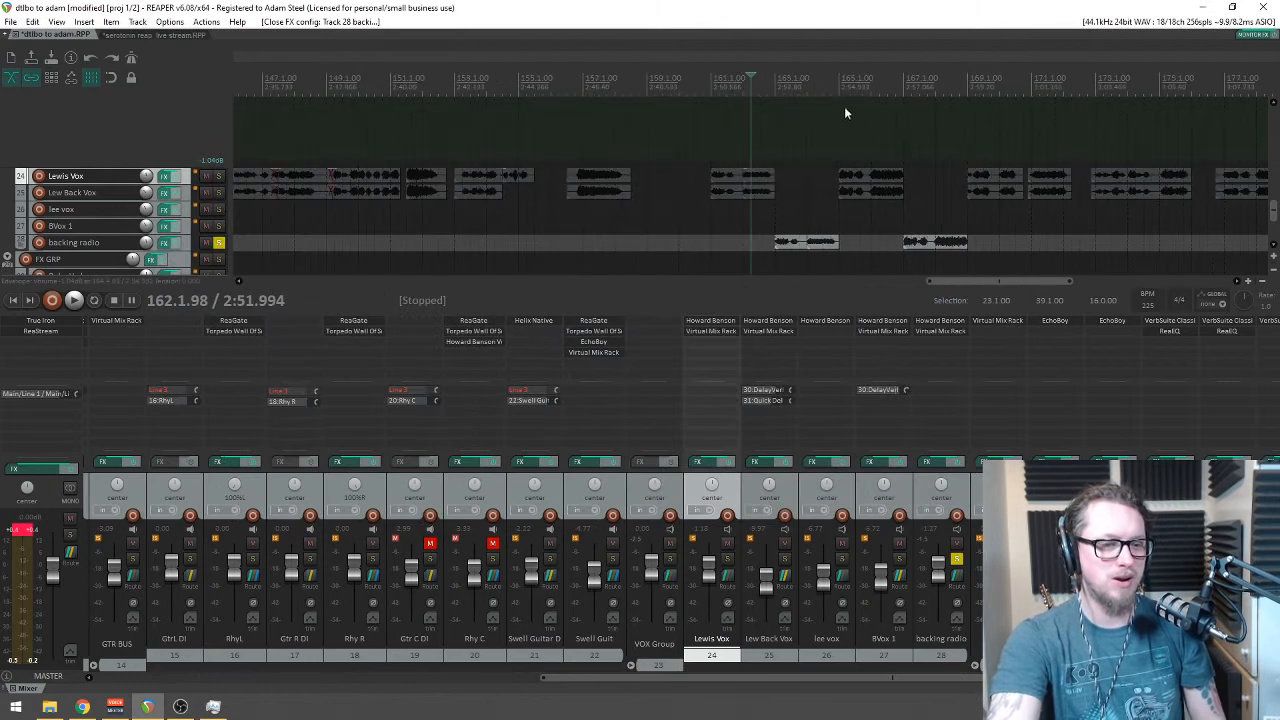
pyautogui.click(957, 558)
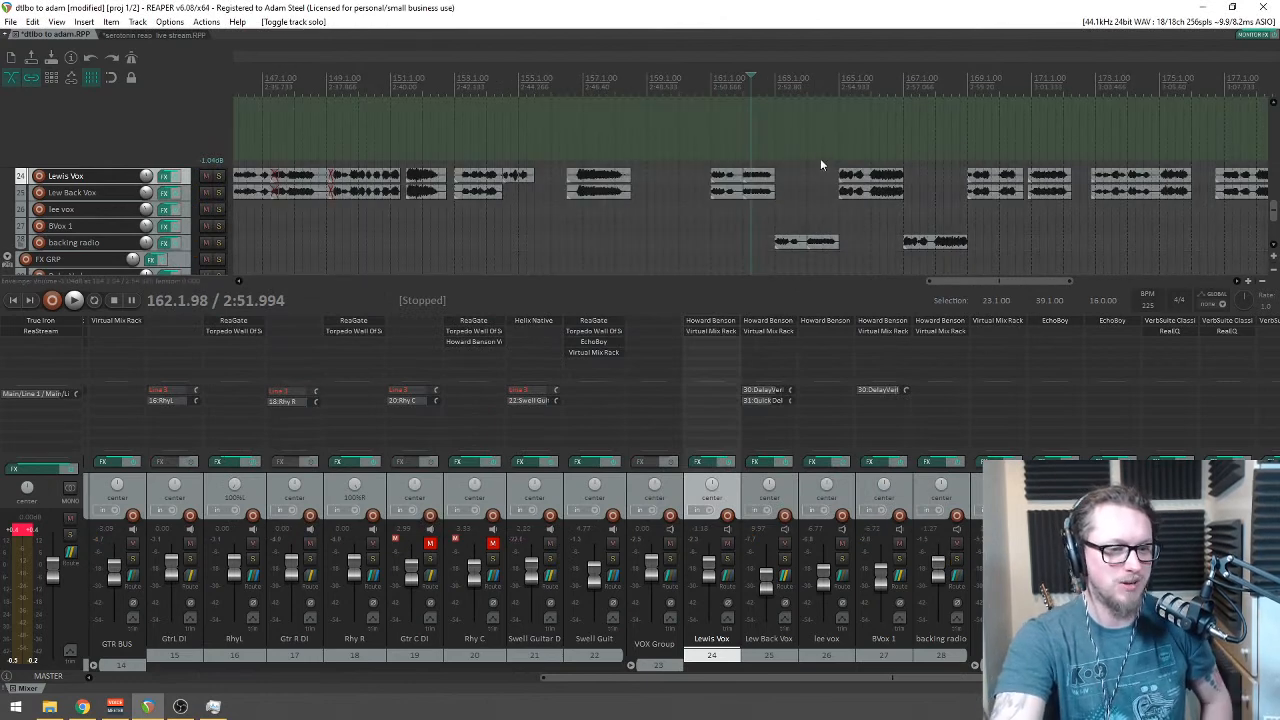
pyautogui.click(701, 82)
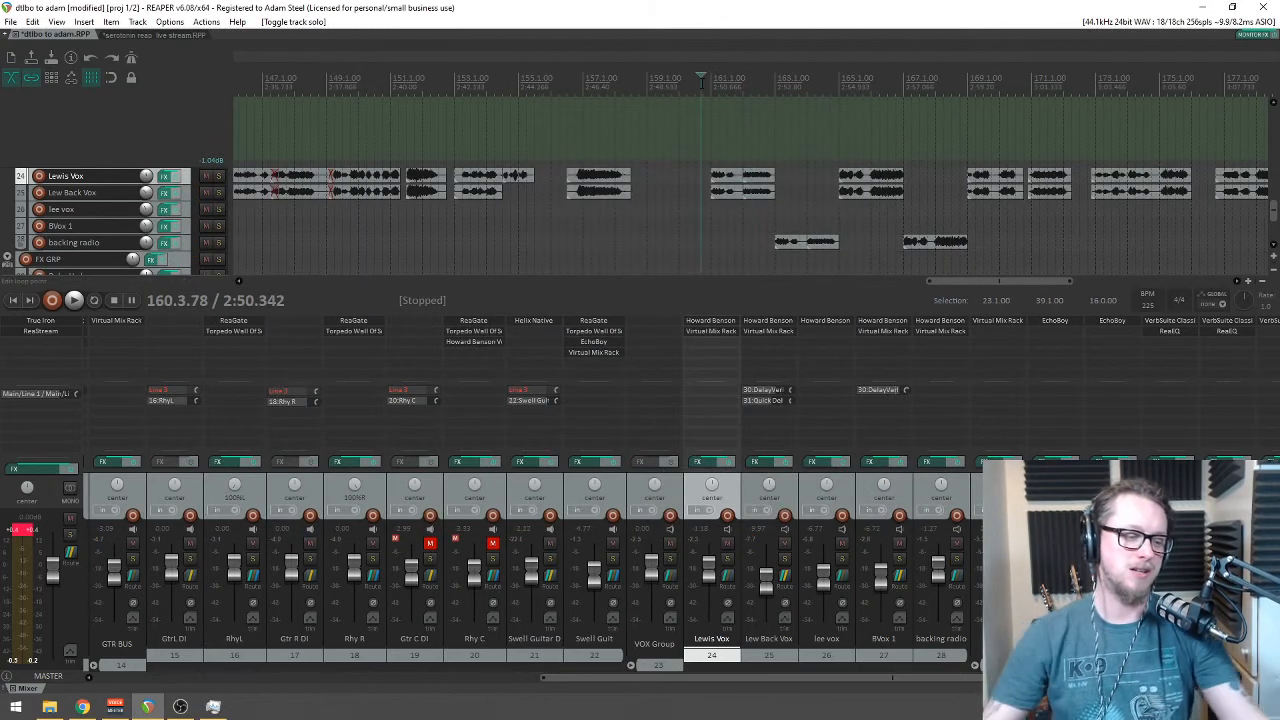
pyautogui.hotkey('ctrl', 's')
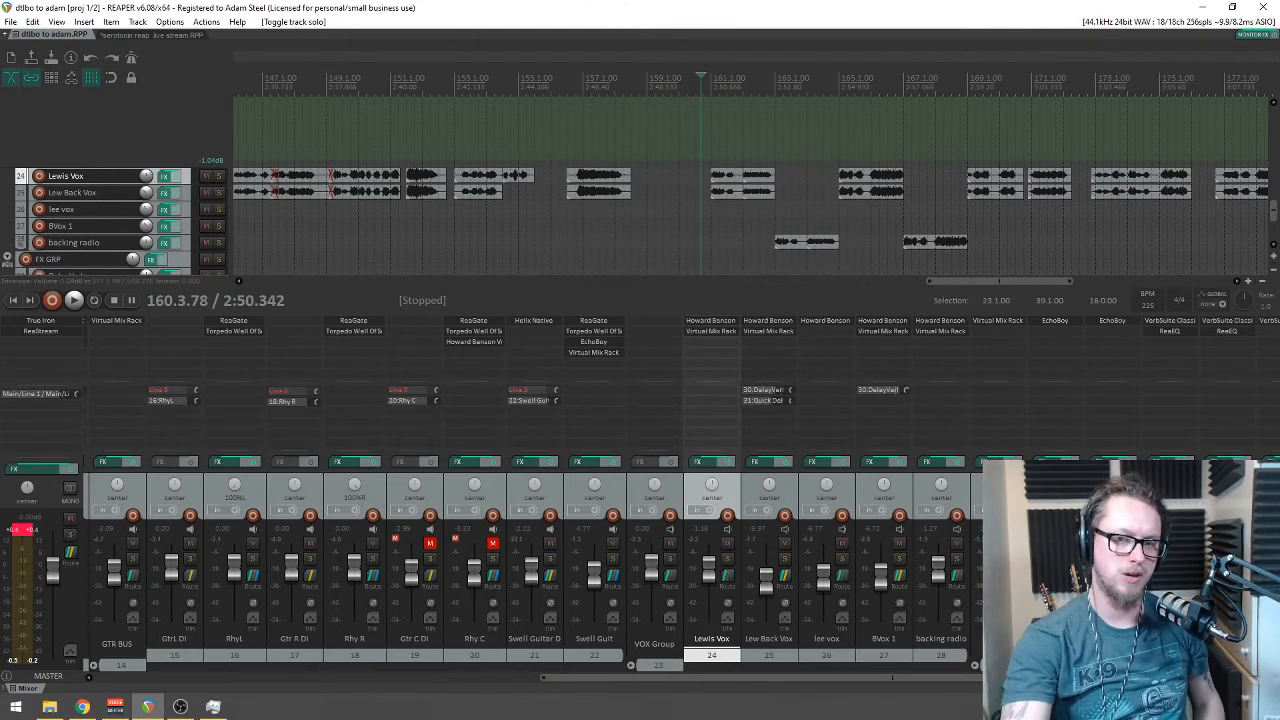
# Step: Play the full mix from bar 161 through the song's ending, checking the backing radio clips against the lead vocals
pyautogui.hotkey('alt', 'Tab')
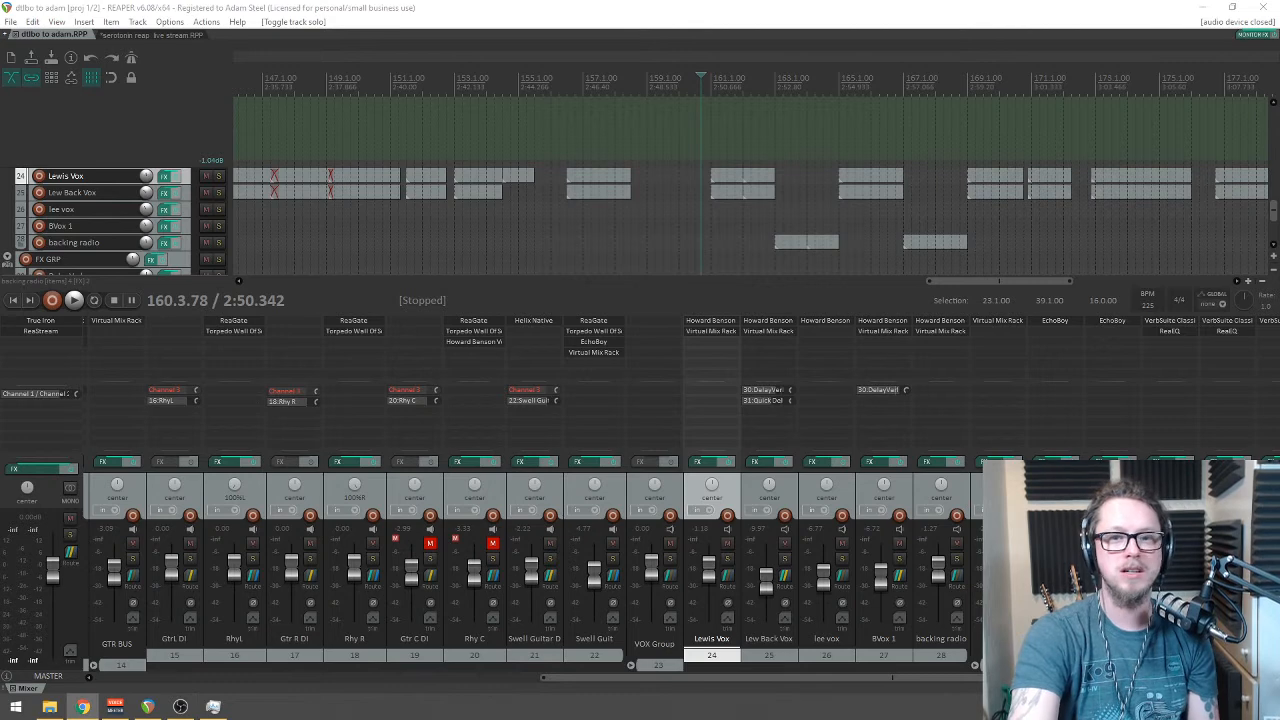
pyautogui.click(760, 8)
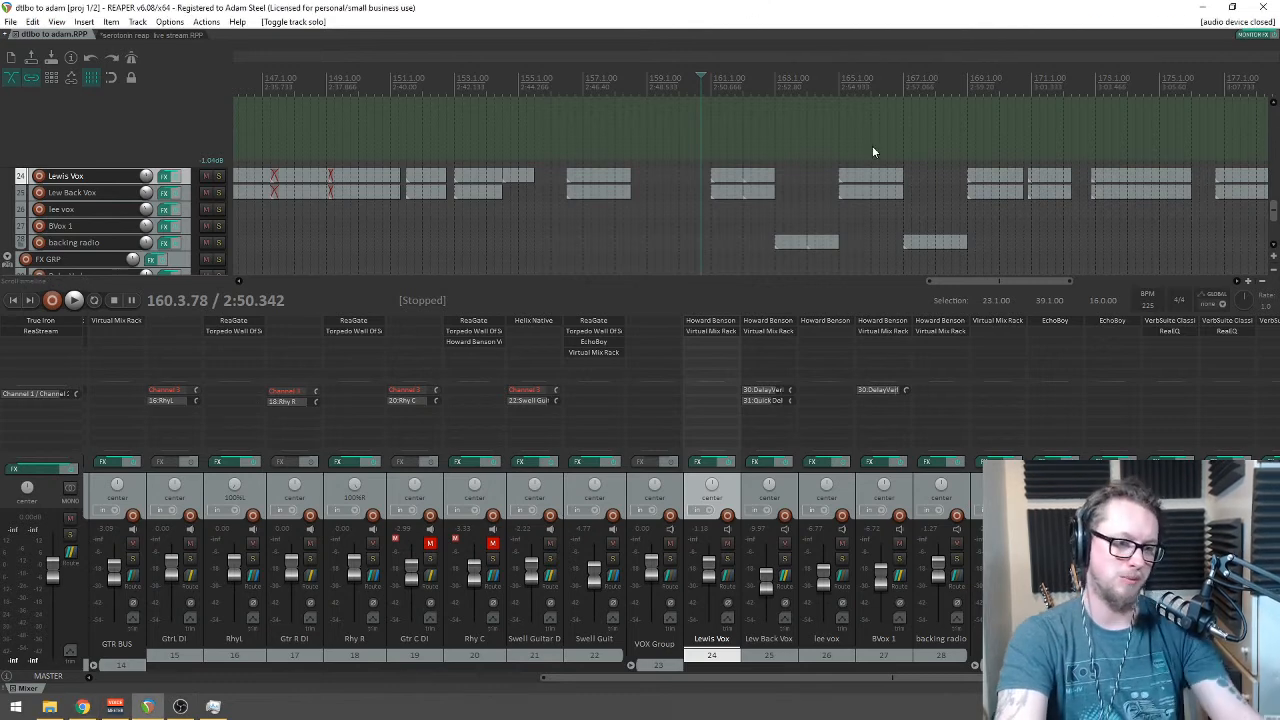
pyautogui.scroll(-2, 866, 163)
pyautogui.click(800, 75)
pyautogui.scroll(3, 800, 75)
pyautogui.click(692, 80)
pyautogui.click(670, 80)
pyautogui.press('space')
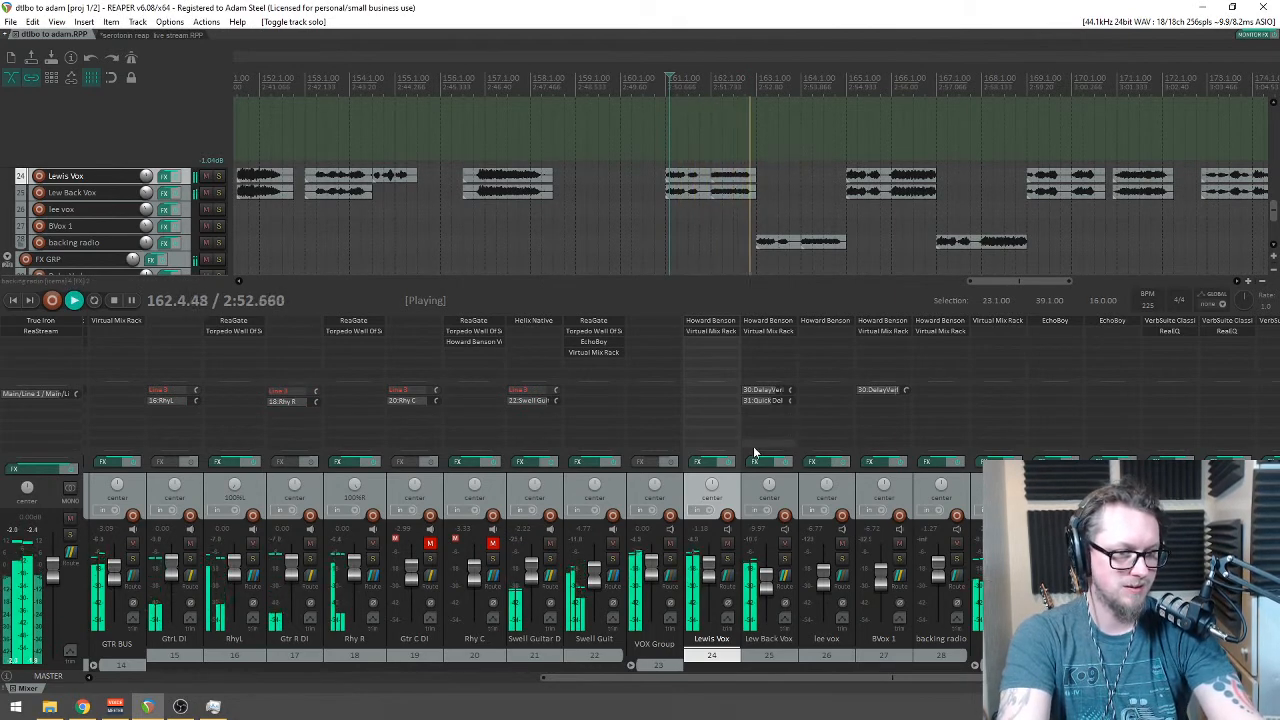
pyautogui.hscroll(1, 790, 678)
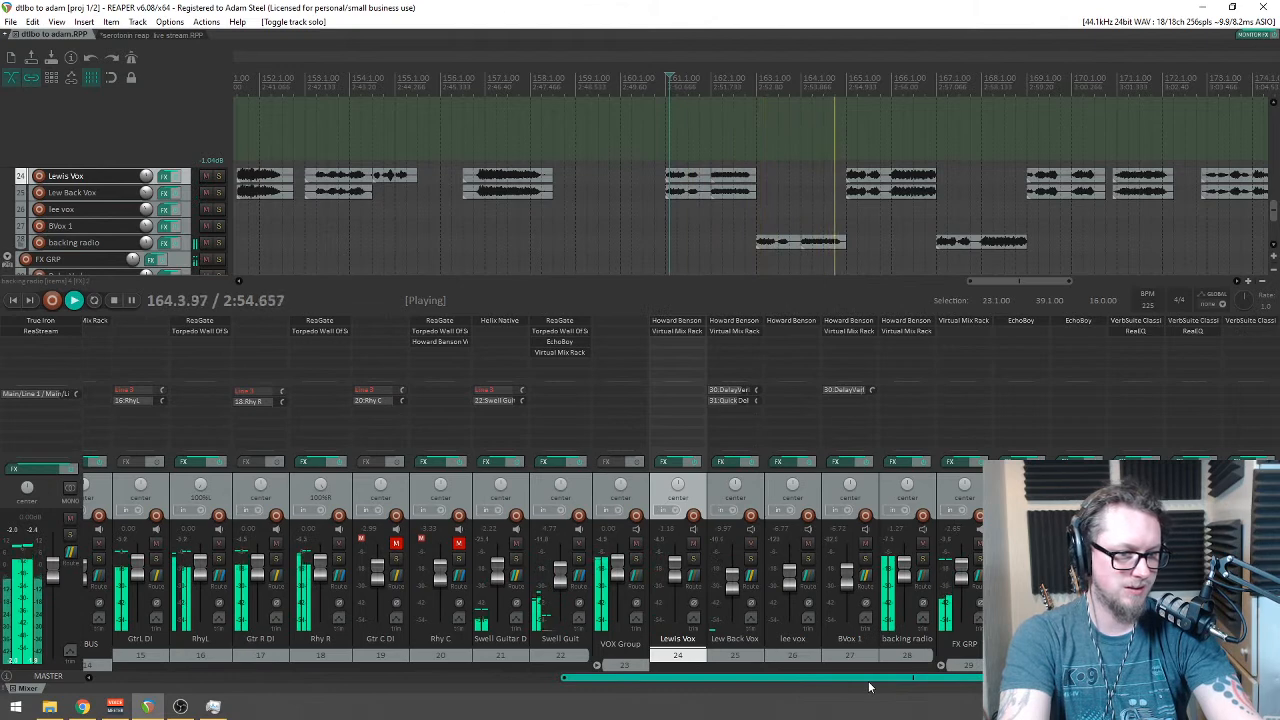
pyautogui.scroll(-3, 845, 197)
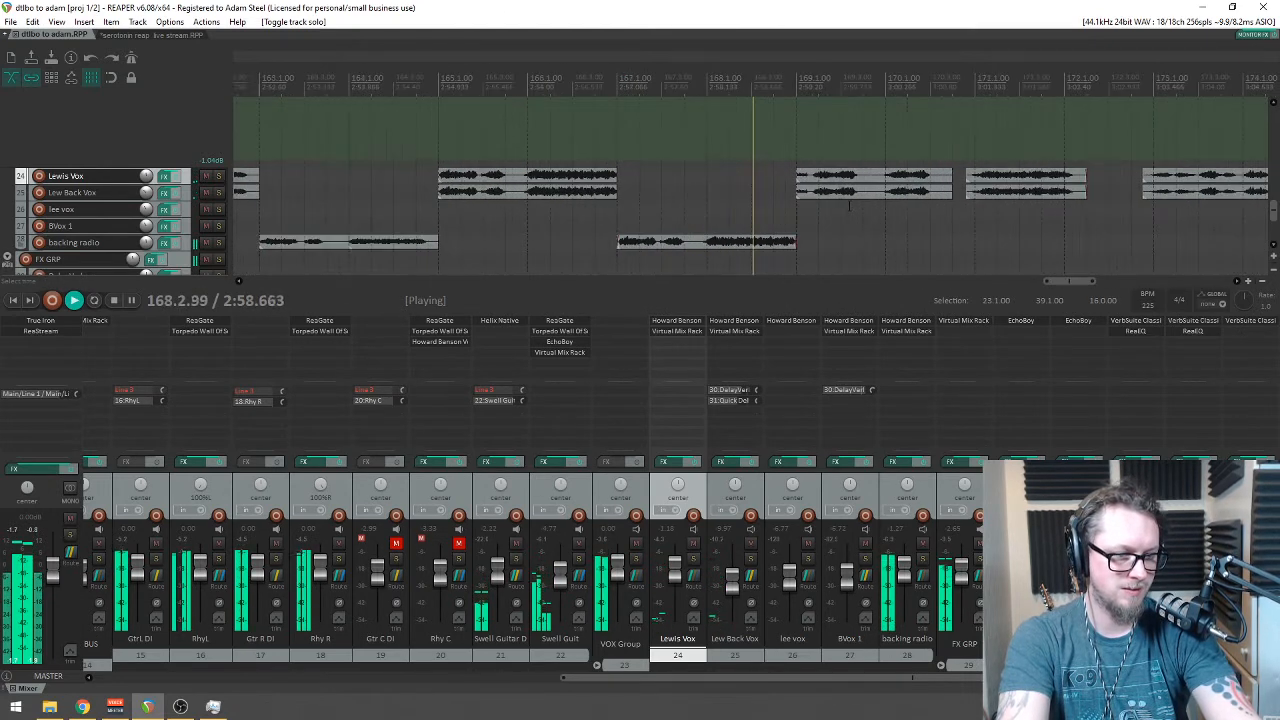
pyautogui.scroll(3, 849, 207)
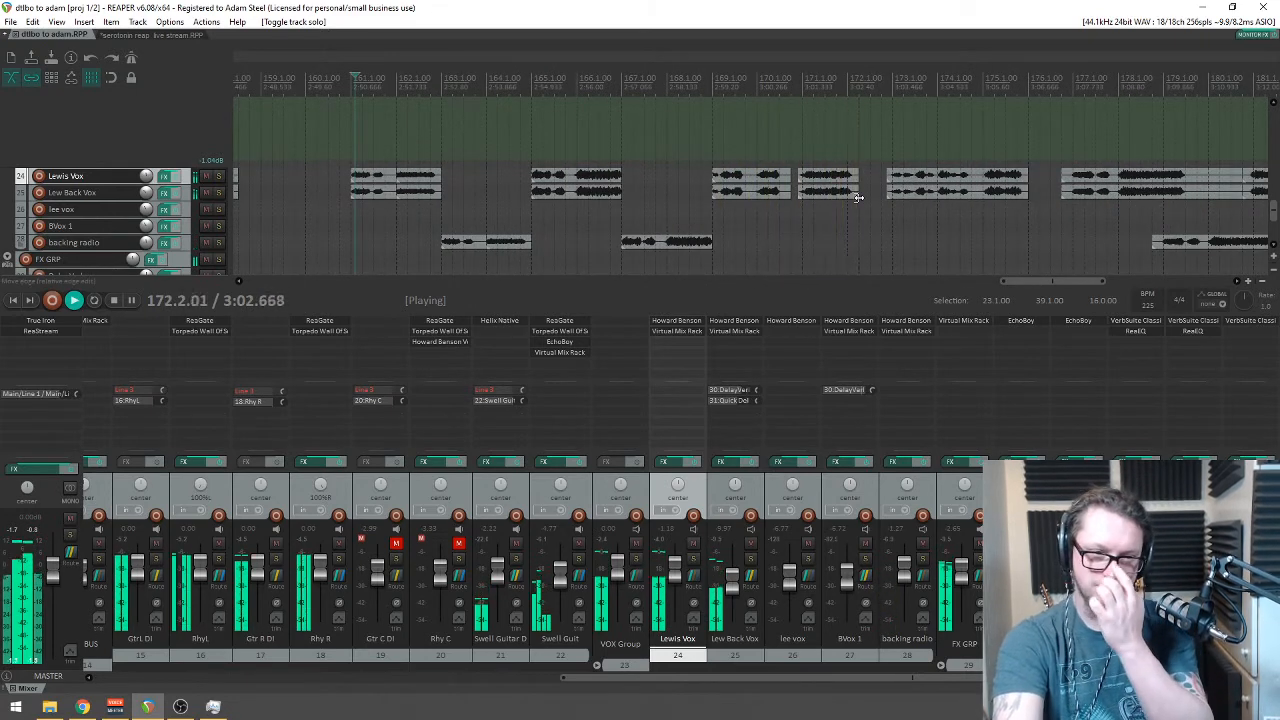
pyautogui.scroll(-2, 864, 213)
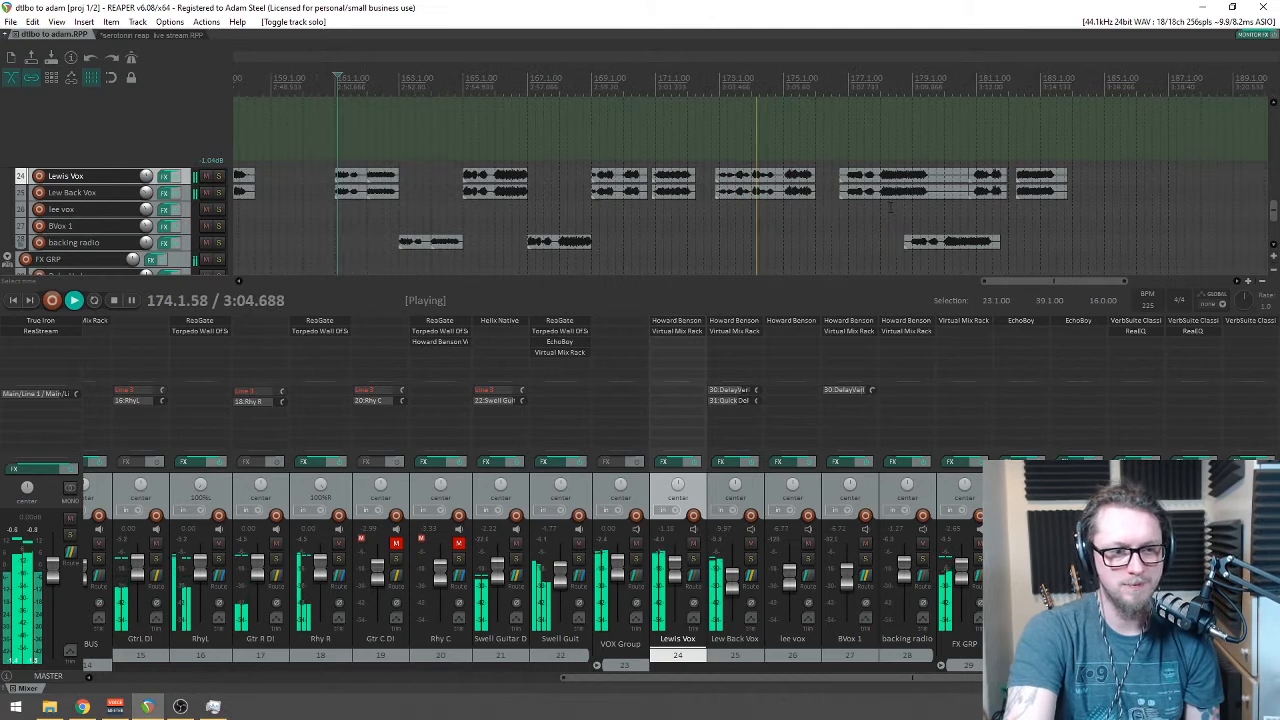
pyautogui.scroll(-1, 886, 210)
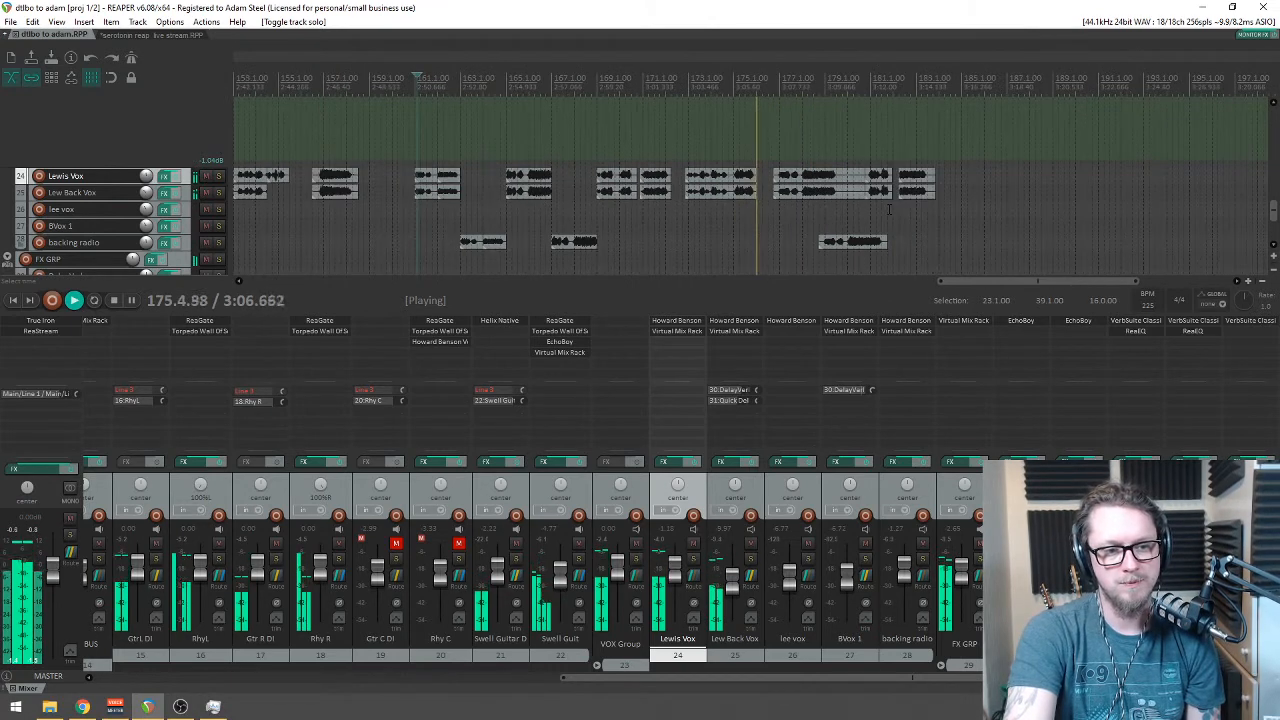
pyautogui.scroll(3, 884, 213)
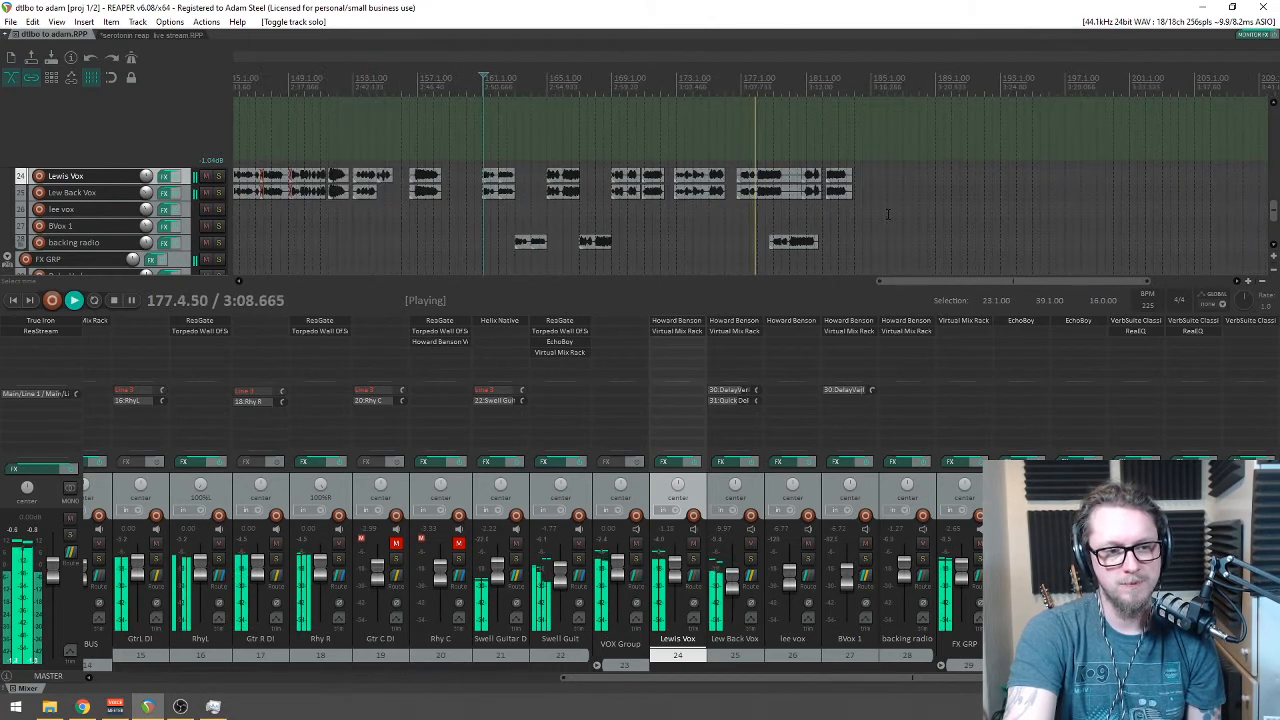
pyautogui.scroll(1, 1273, 210)
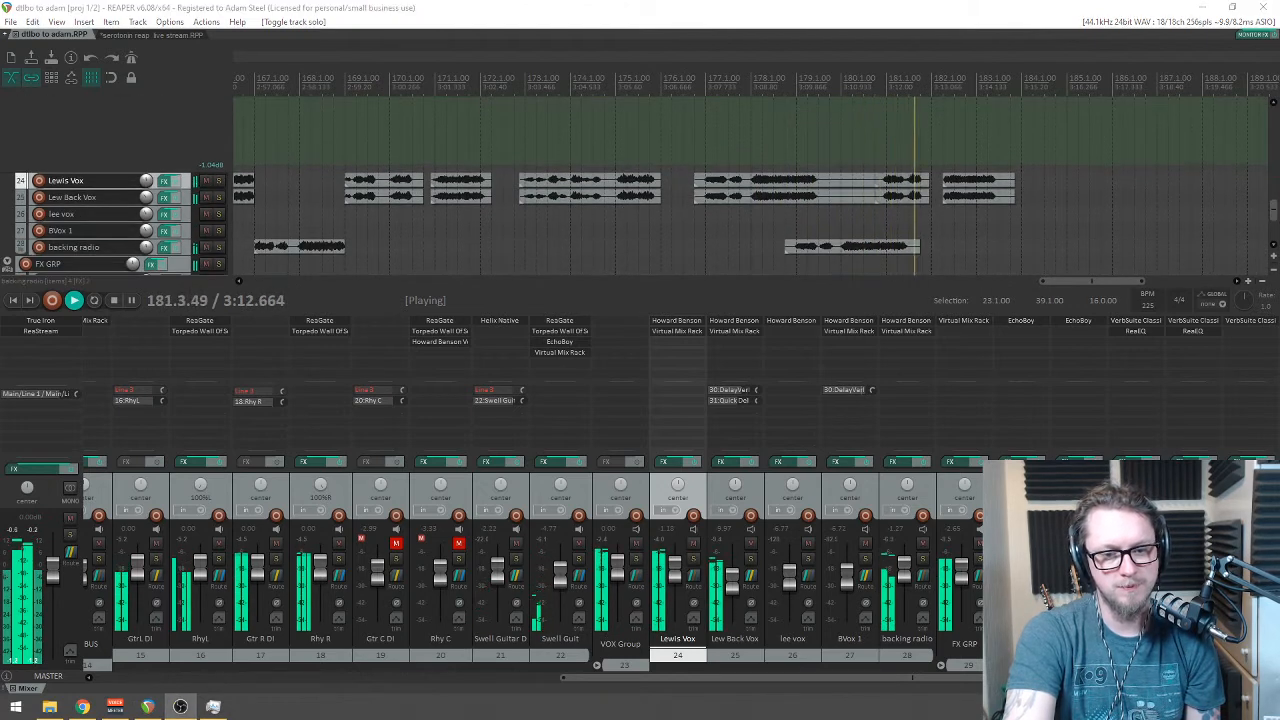
pyautogui.moveTo(1273, 207)
pyautogui.mouseDown()
pyautogui.moveTo(1272, 150)
pyautogui.moveTo(1272, 170)
pyautogui.mouseUp()
pyautogui.scroll(-1, 700, 180)
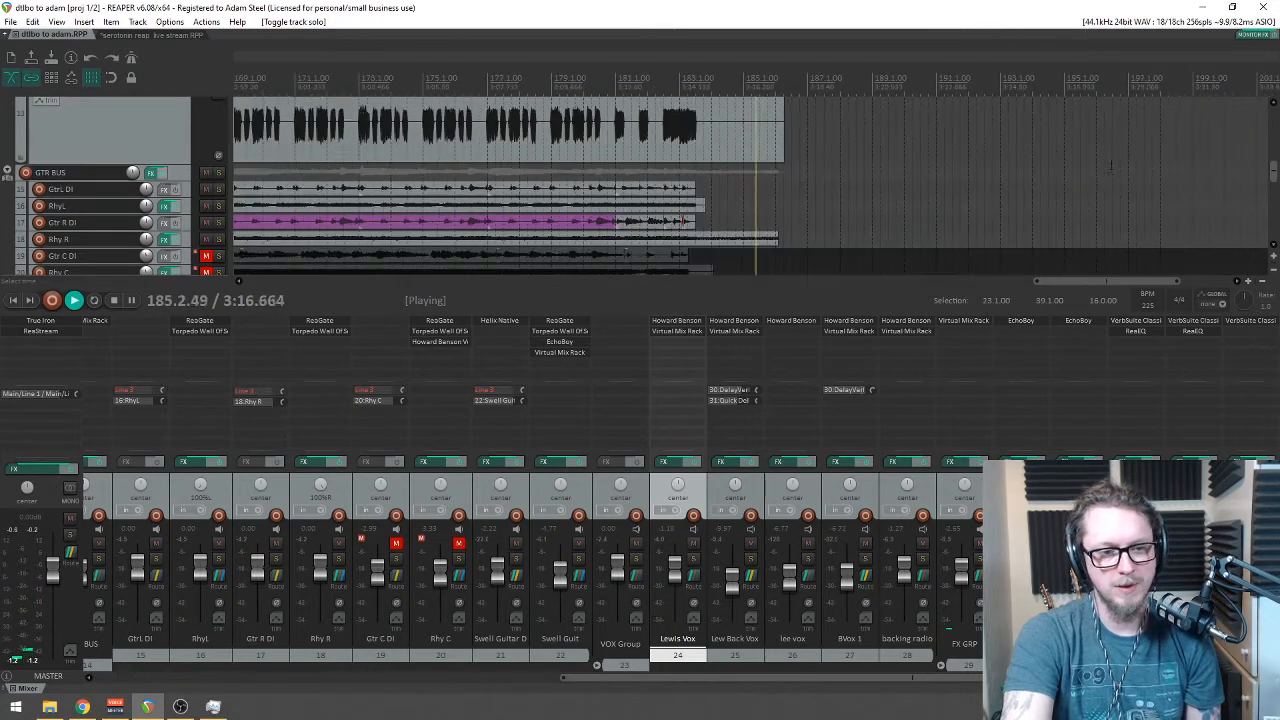
# Step: Set the time selection over the whole song, from 4.4.34 to 186.4.96, and audition the mix from bar 5
pyautogui.moveTo(808, 136)
pyautogui.mouseDown()
pyautogui.moveTo(251, 143)
pyautogui.moveTo(255, 130)
pyautogui.moveTo(250, 143)
pyautogui.moveTo(272, 143)
pyautogui.mouseUp()
pyautogui.scroll(-3, 251, 143)
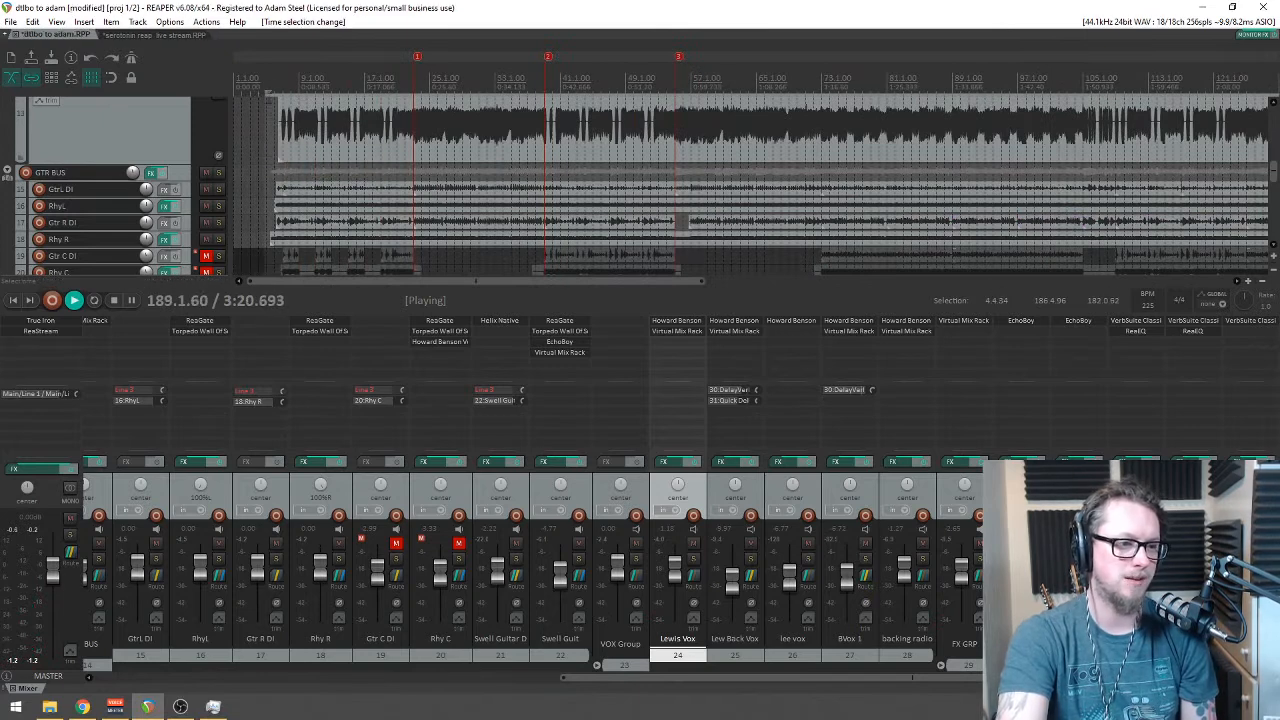
pyautogui.scroll(5, 448, 60)
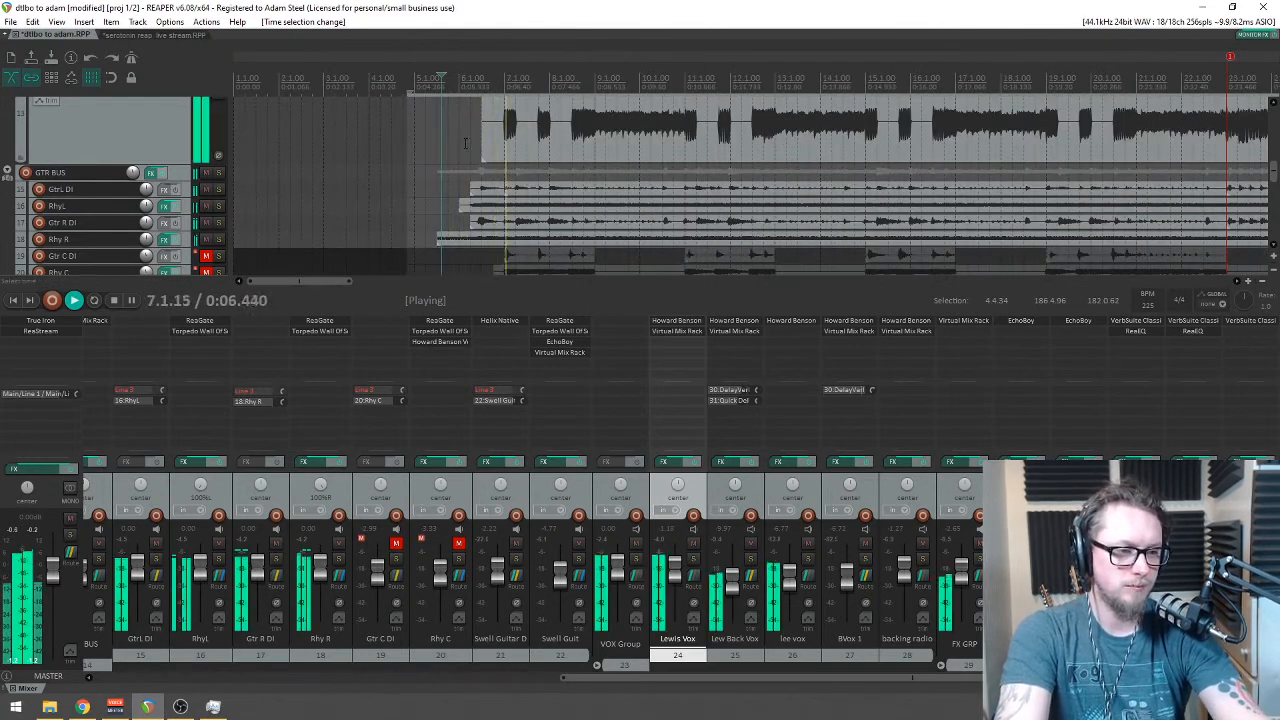
pyautogui.scroll(-3, 571, 214)
pyautogui.scroll(-3, 633, 204)
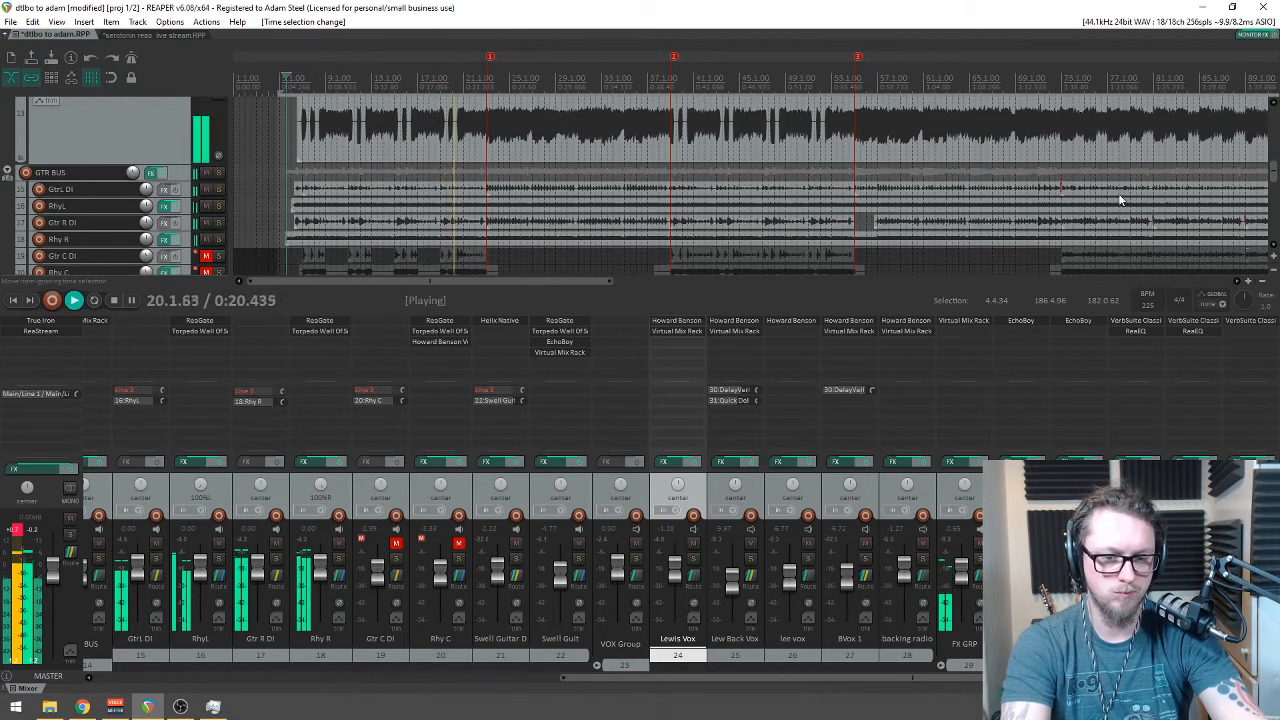
pyautogui.press('space')
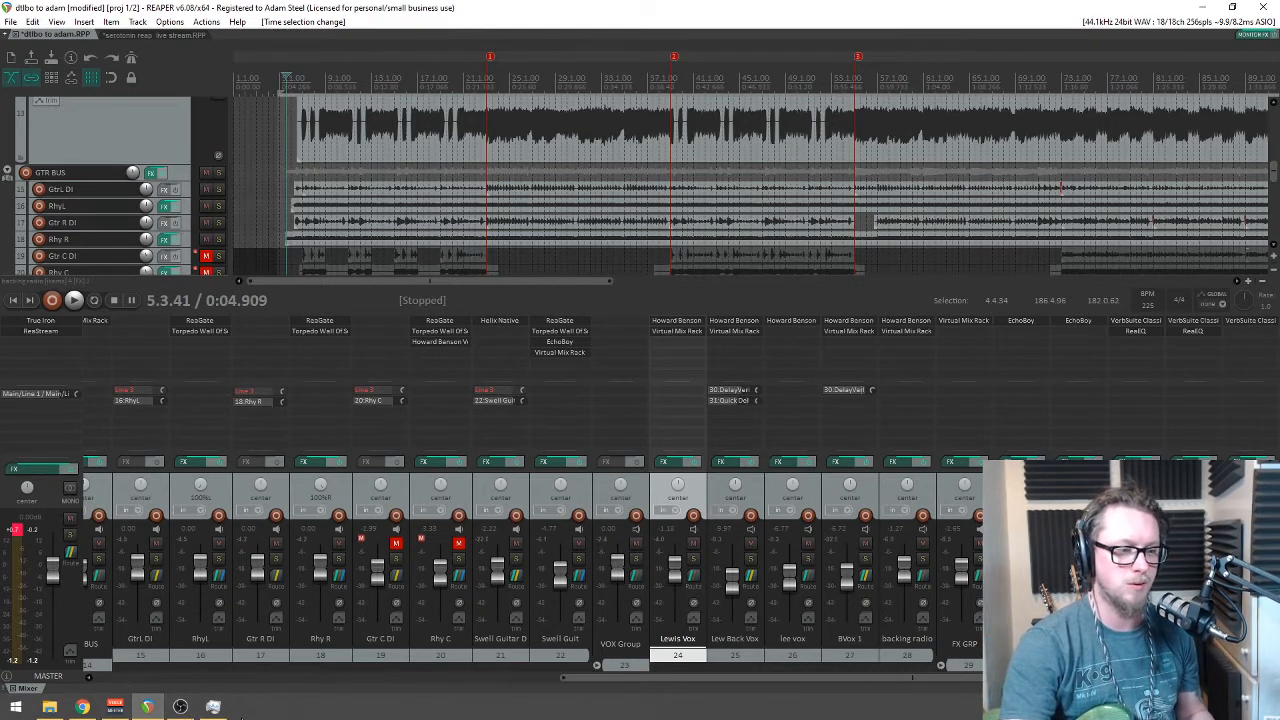
# Step: Switch to AudioFuse Control Center, set the Analog 3-4 output source to Analog In 3-4, and move its window off the project
pyautogui.press('super')
pyautogui.write('au')
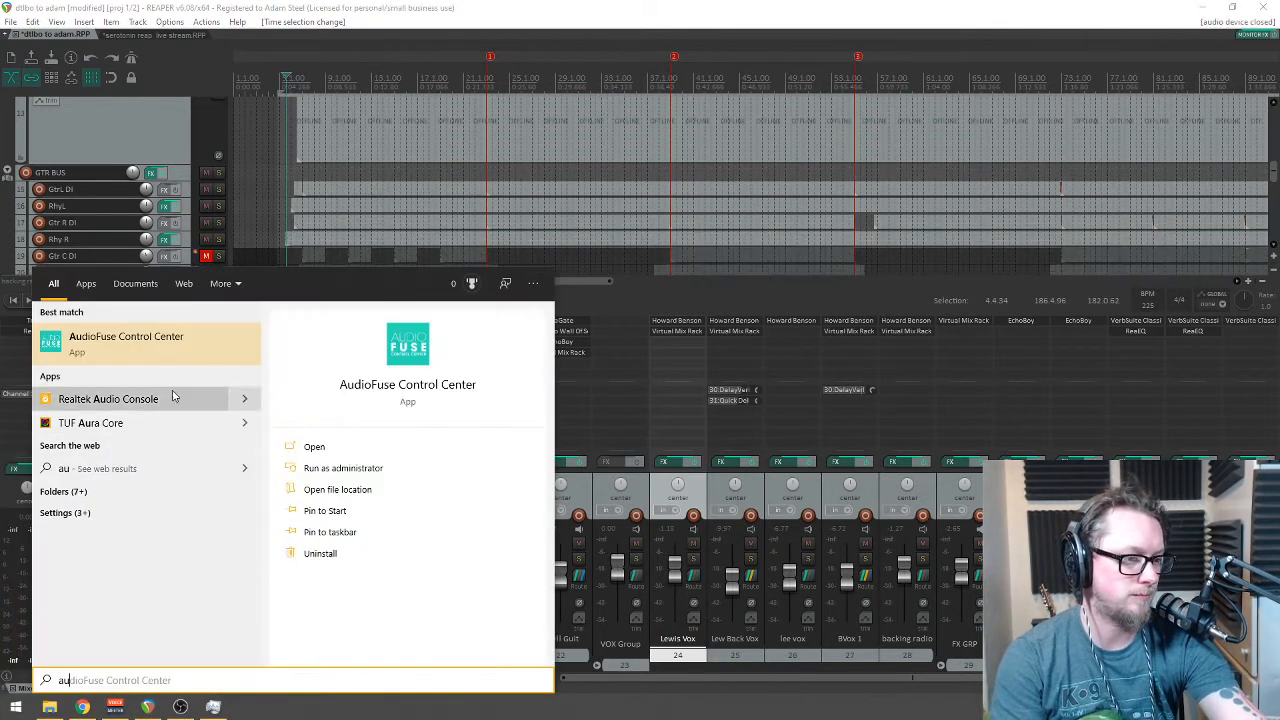
pyautogui.press('Return')
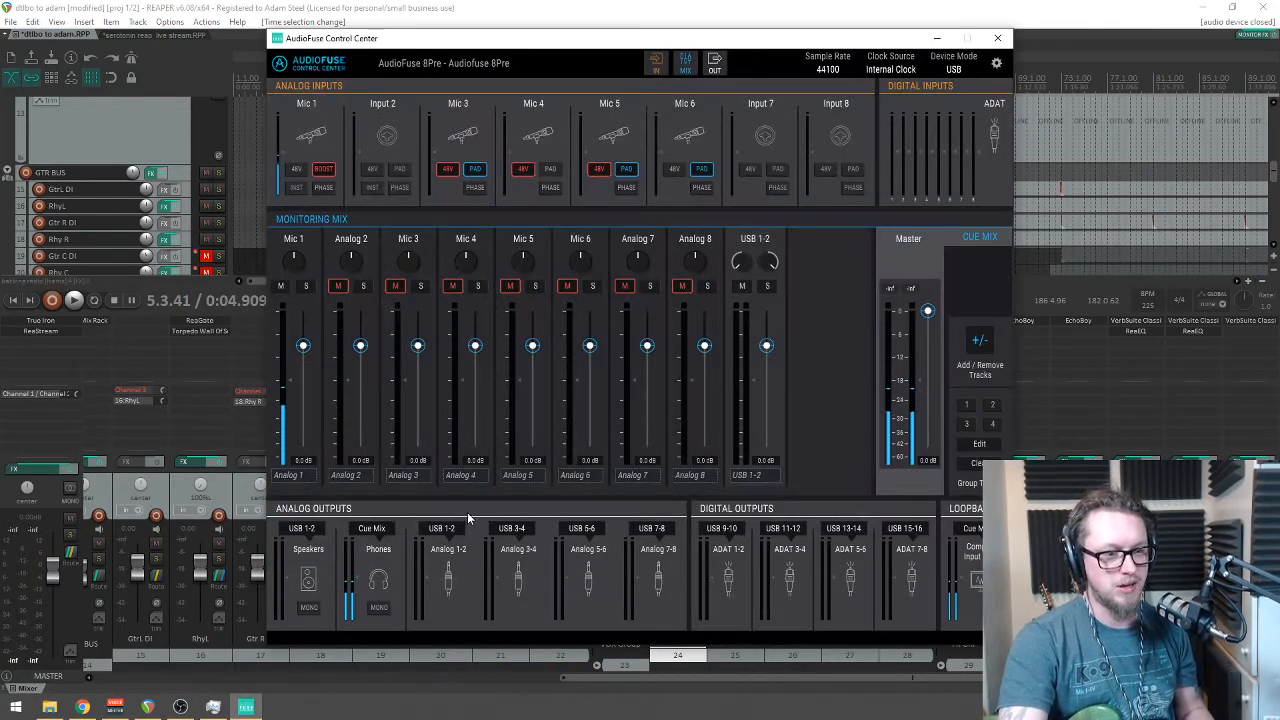
pyautogui.click(508, 530)
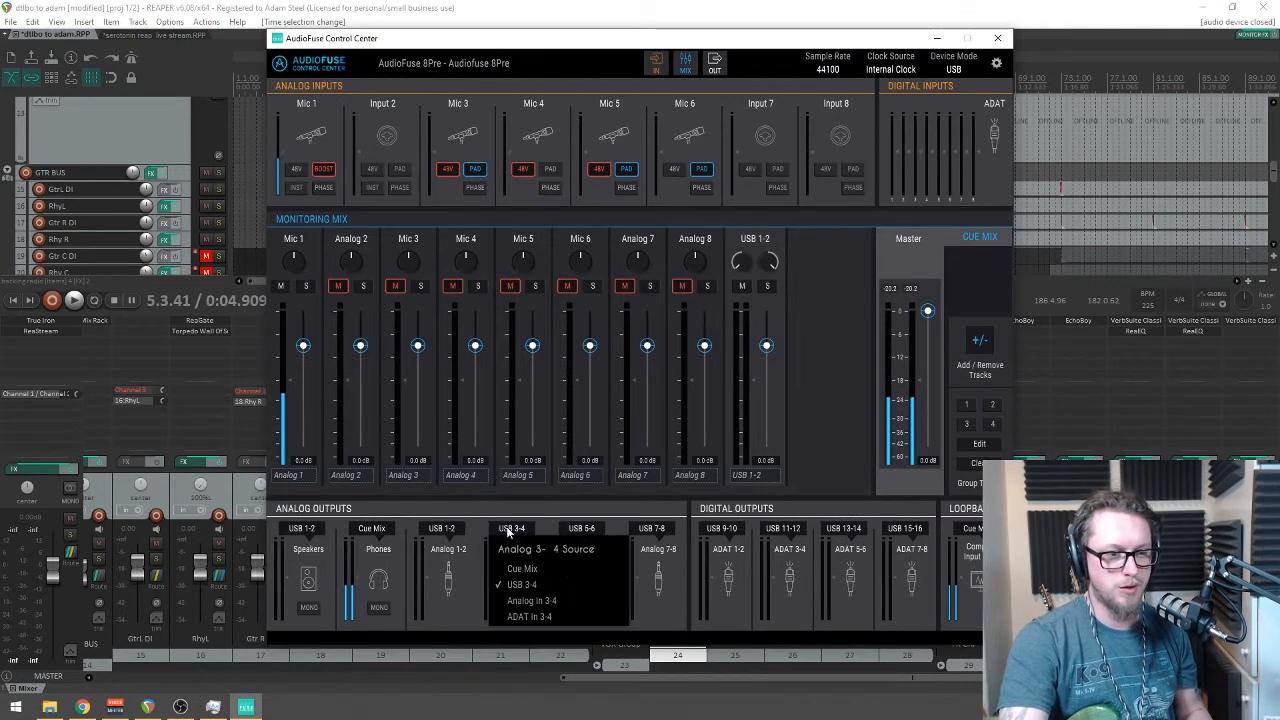
pyautogui.click(533, 601)
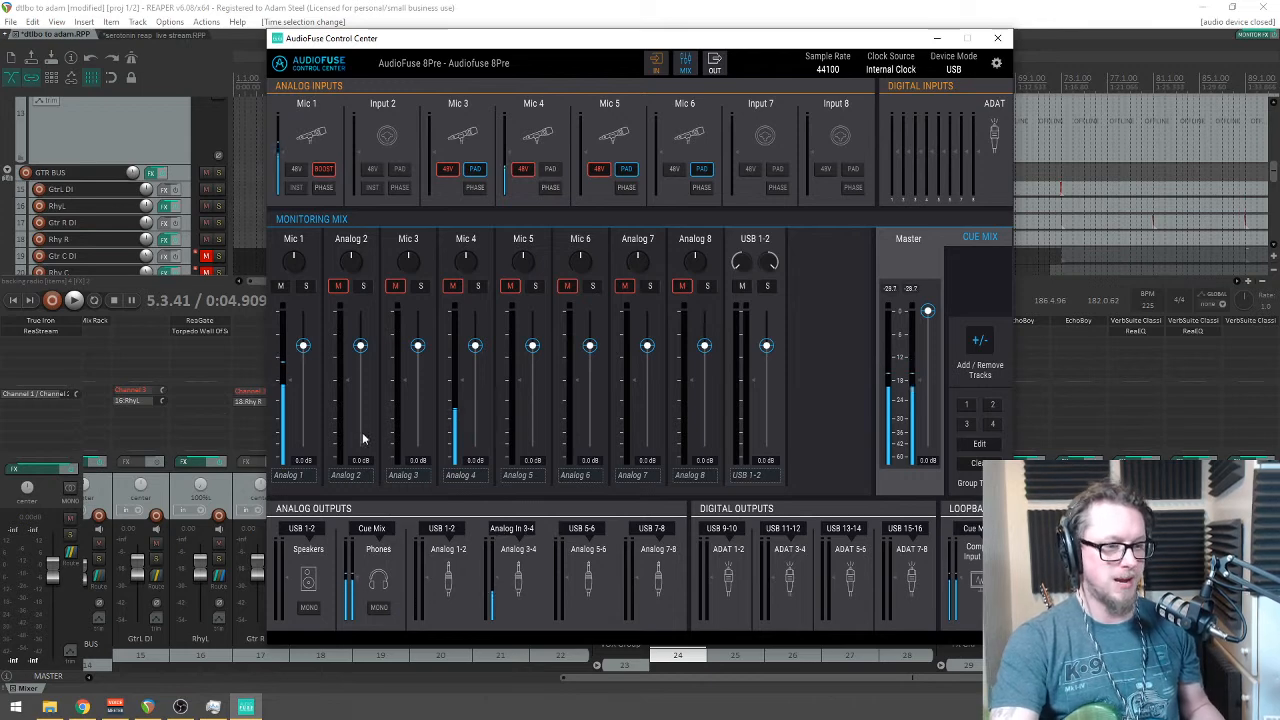
pyautogui.moveTo(577, 45); pyautogui.dragTo(1279, 48)
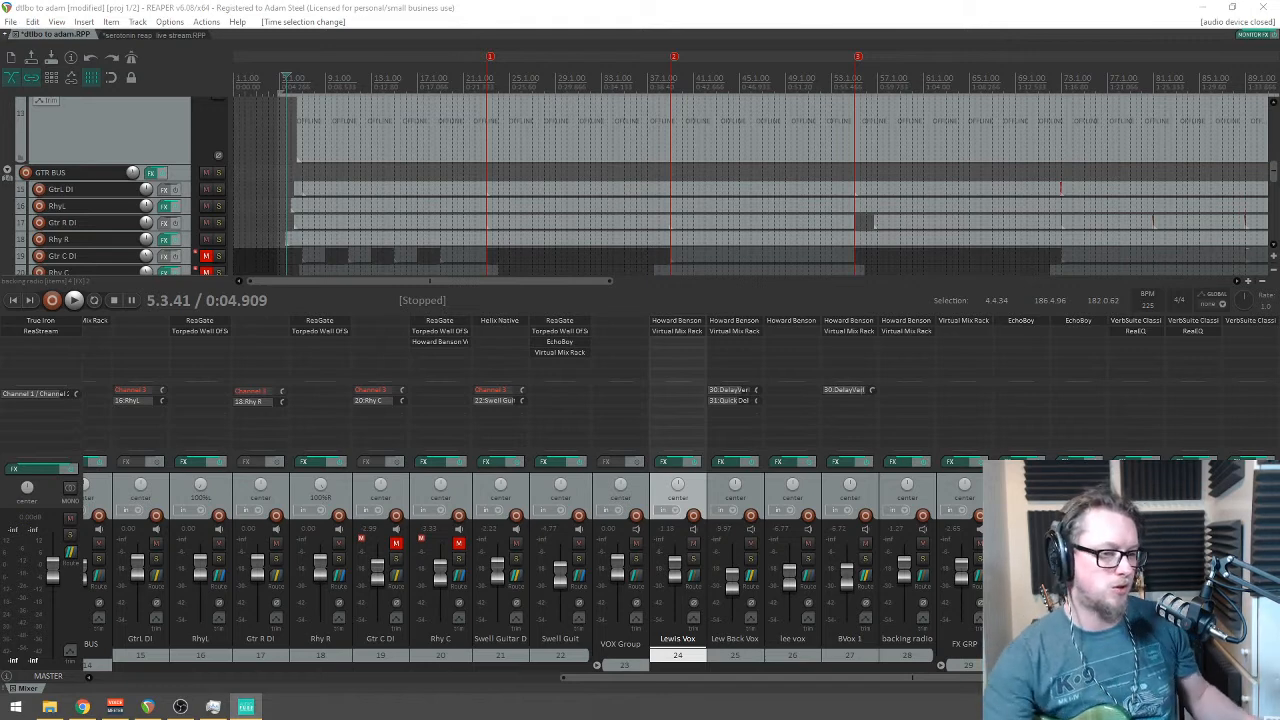
# Step: Add a new track after backing radio and name it Extra grp
pyautogui.click(932, 481)
pyautogui.hotkey('ctrl', 't')
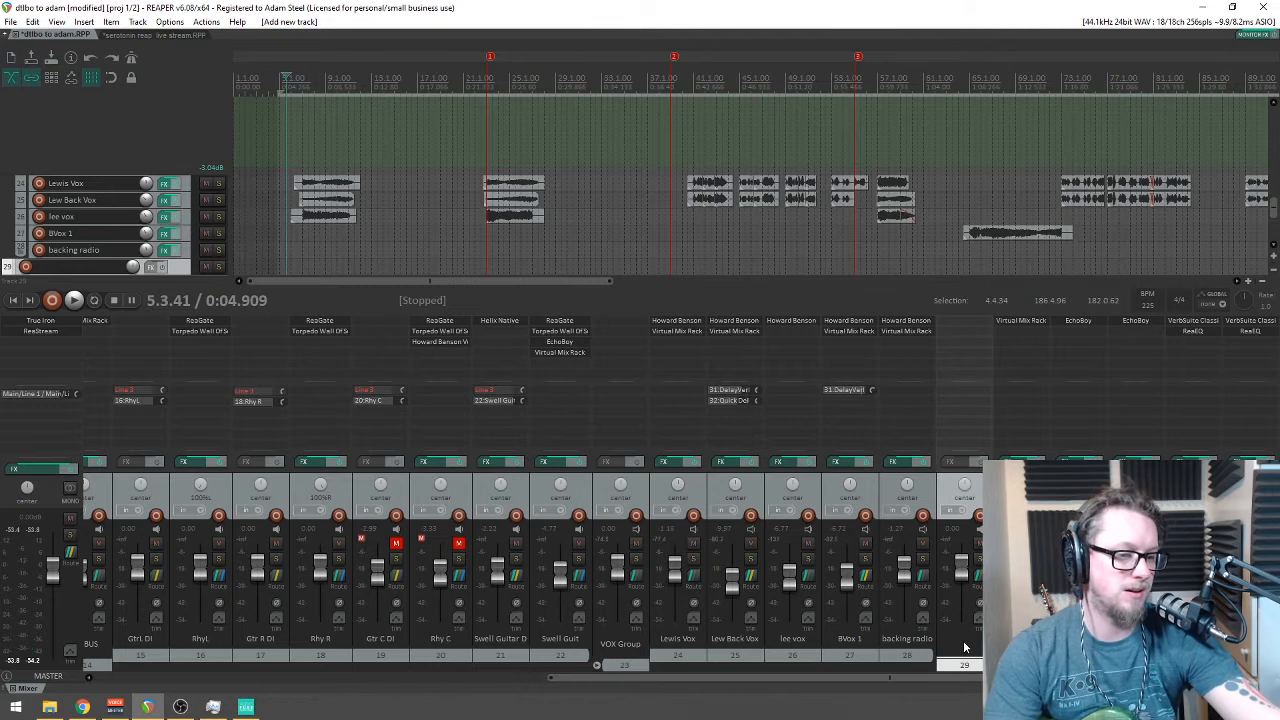
pyautogui.doubleClick(968, 648)
pyautogui.write('Extra grp')
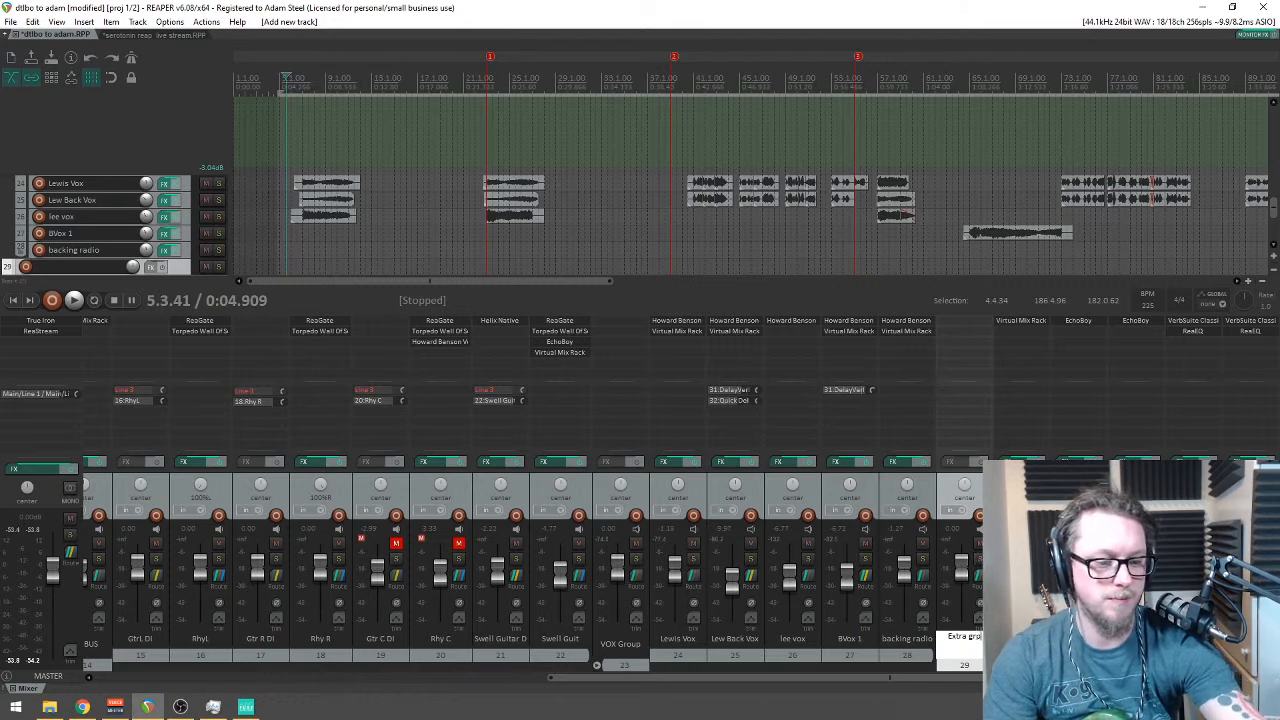
pyautogui.press('Return')
# Step: Add two new tracks and nest them inside the Extra grp folder, above FX GRP
pyautogui.hscroll(1, 824, 690)
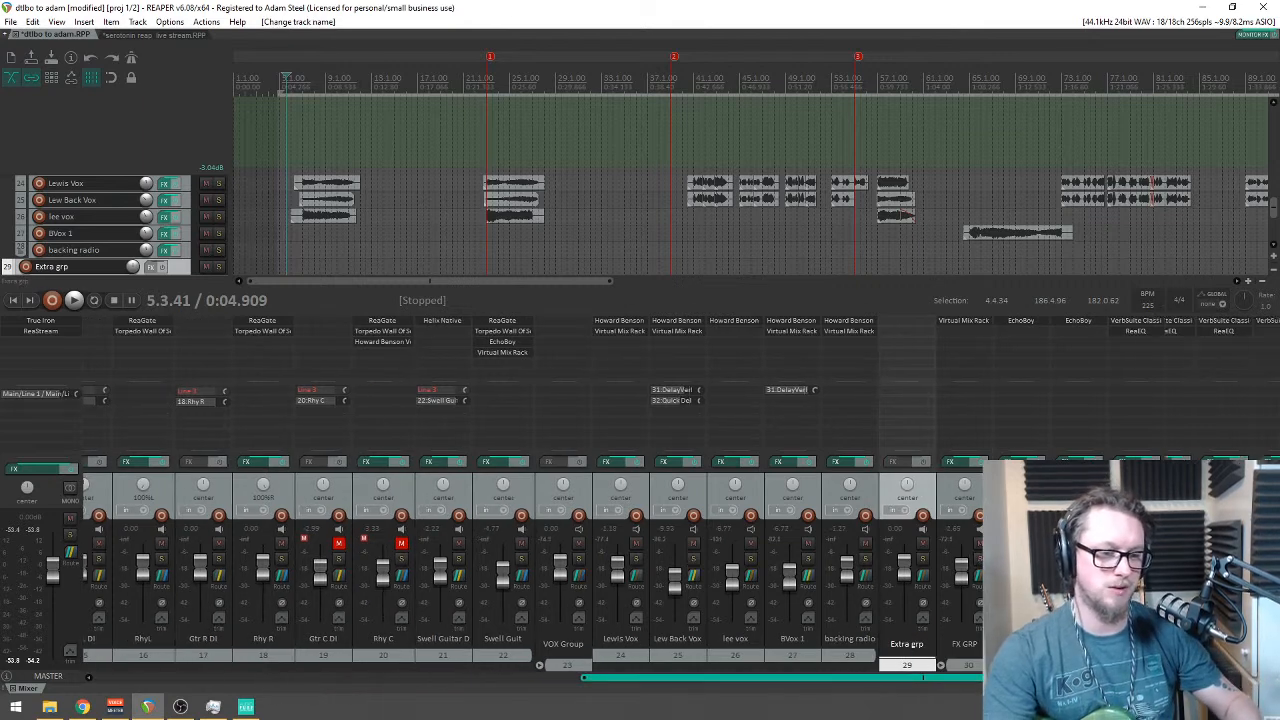
pyautogui.click(937, 512)
pyautogui.hotkey('ctrl', 't')
pyautogui.hotkey('ctrl', 't')
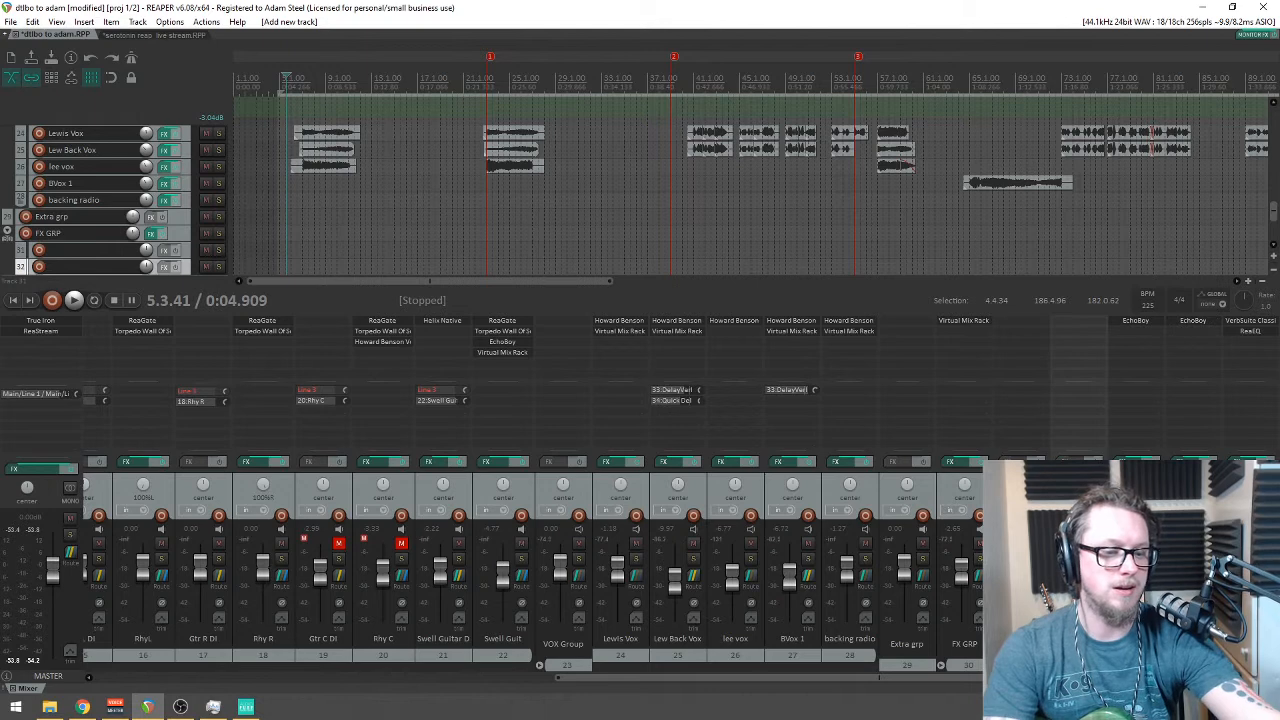
pyautogui.keyDown('shift'); pyautogui.click(196, 248); pyautogui.keyUp('shift')
pyautogui.moveTo(188, 258); pyautogui.dragTo(182, 218)
# Step: Name the two tracks inside Extra grp with the guitarist's first name followed by DI1 and 5150 L
pyautogui.doubleClick(97, 234)
pyautogui.write('Ade')
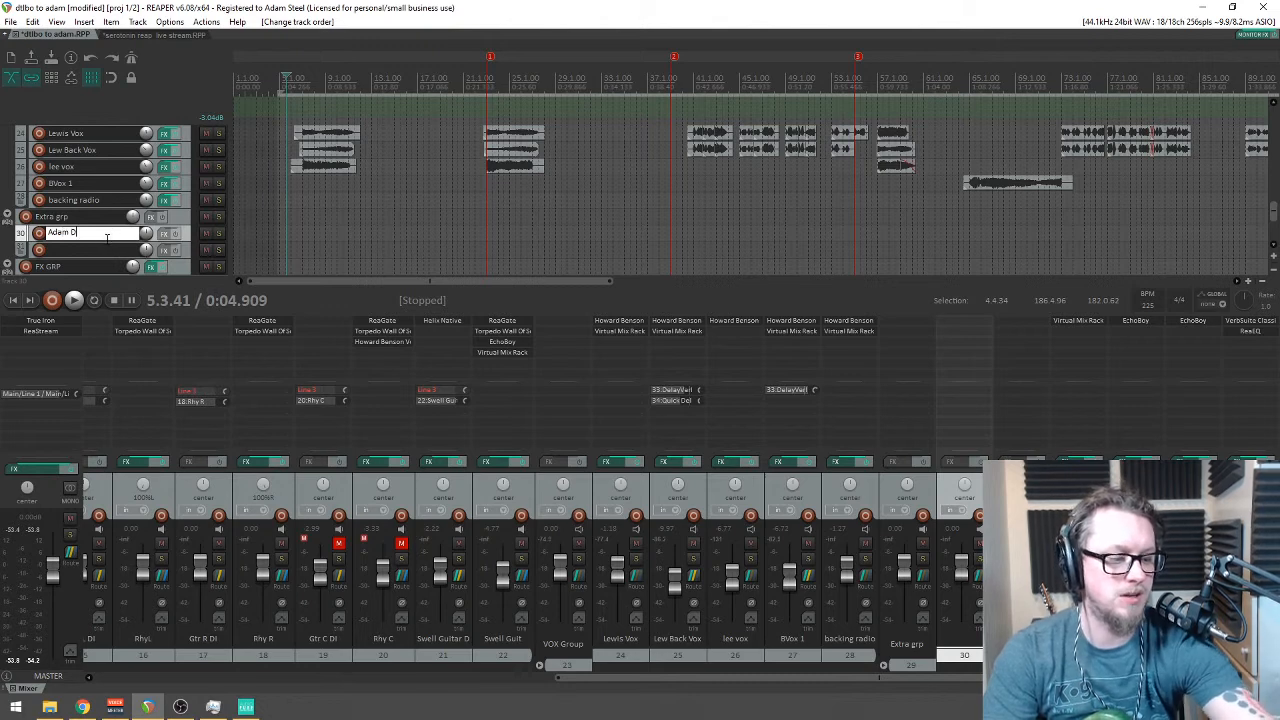
pyautogui.write('m DI1')
pyautogui.press('Tab')
pyautogui.press('BackSpace')
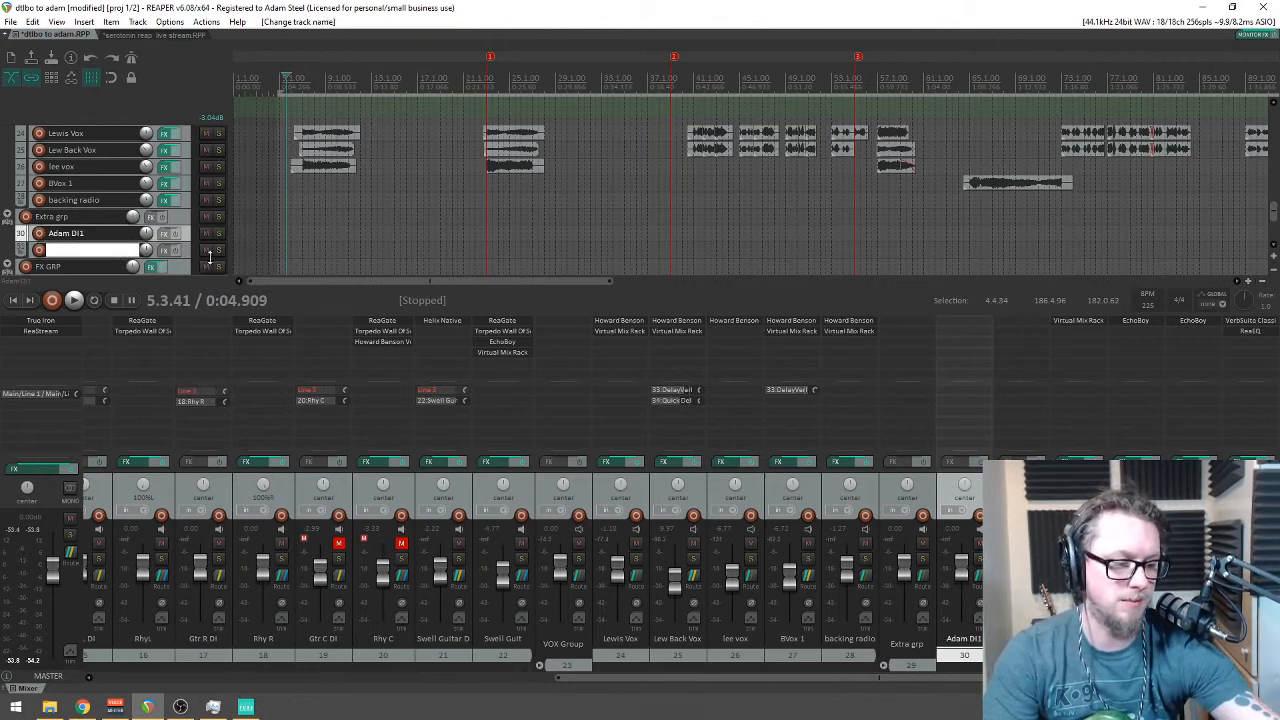
pyautogui.write('Adam S')
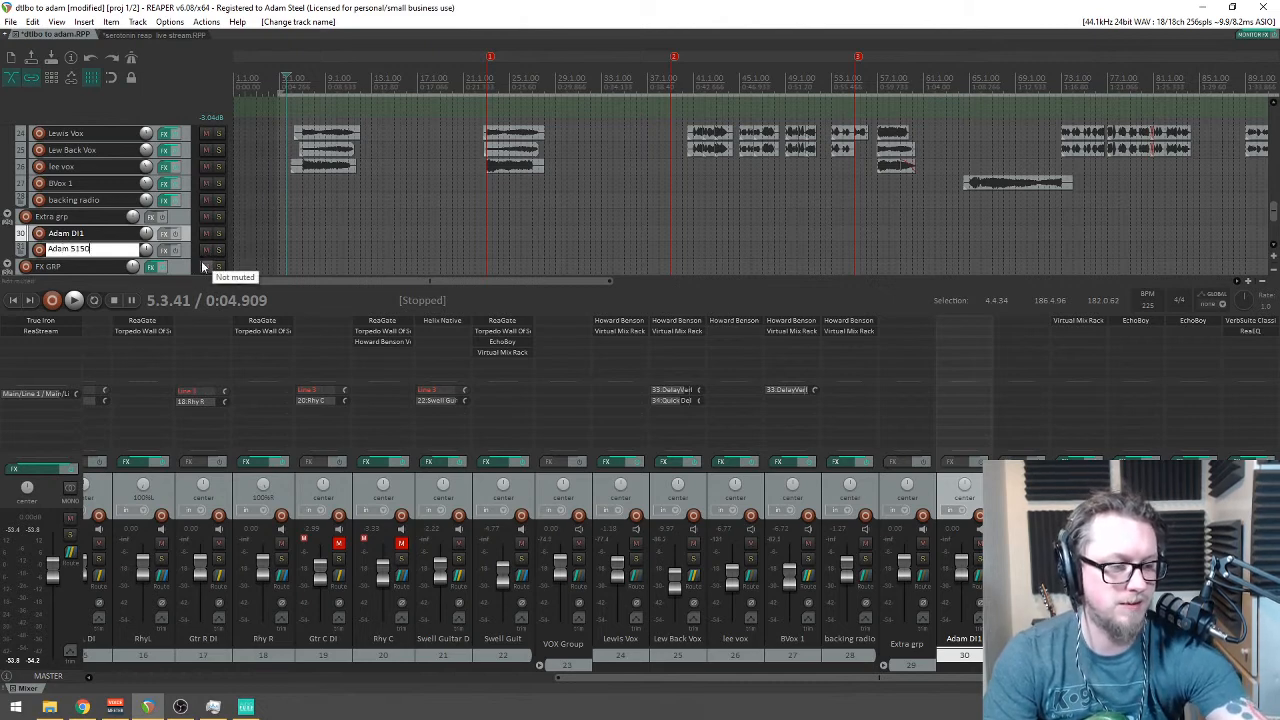
pyautogui.press('Return')
# Step: Arm the DI1 and 5150 L tracks for recording and set the DI1 track's input to mono Mic/Line 3
pyautogui.click(40, 234)
pyautogui.click(41, 250)
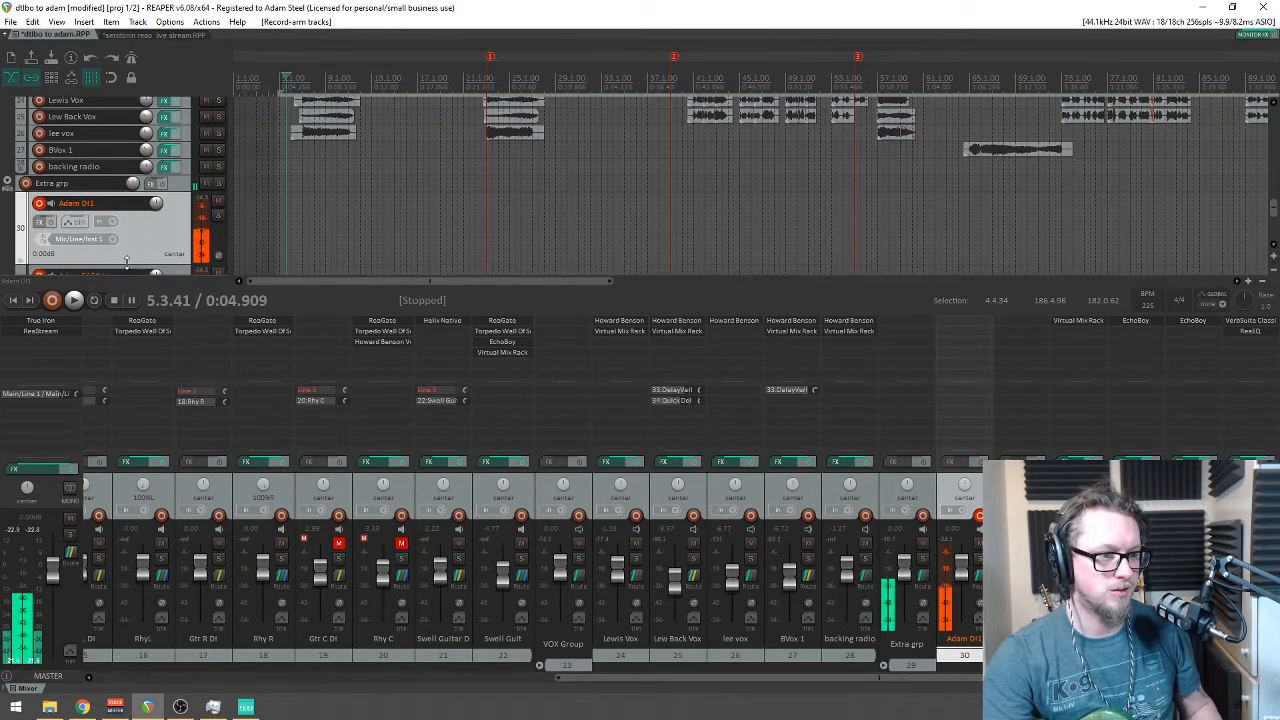
pyautogui.click(110, 241)
pyautogui.moveTo(195, 246)
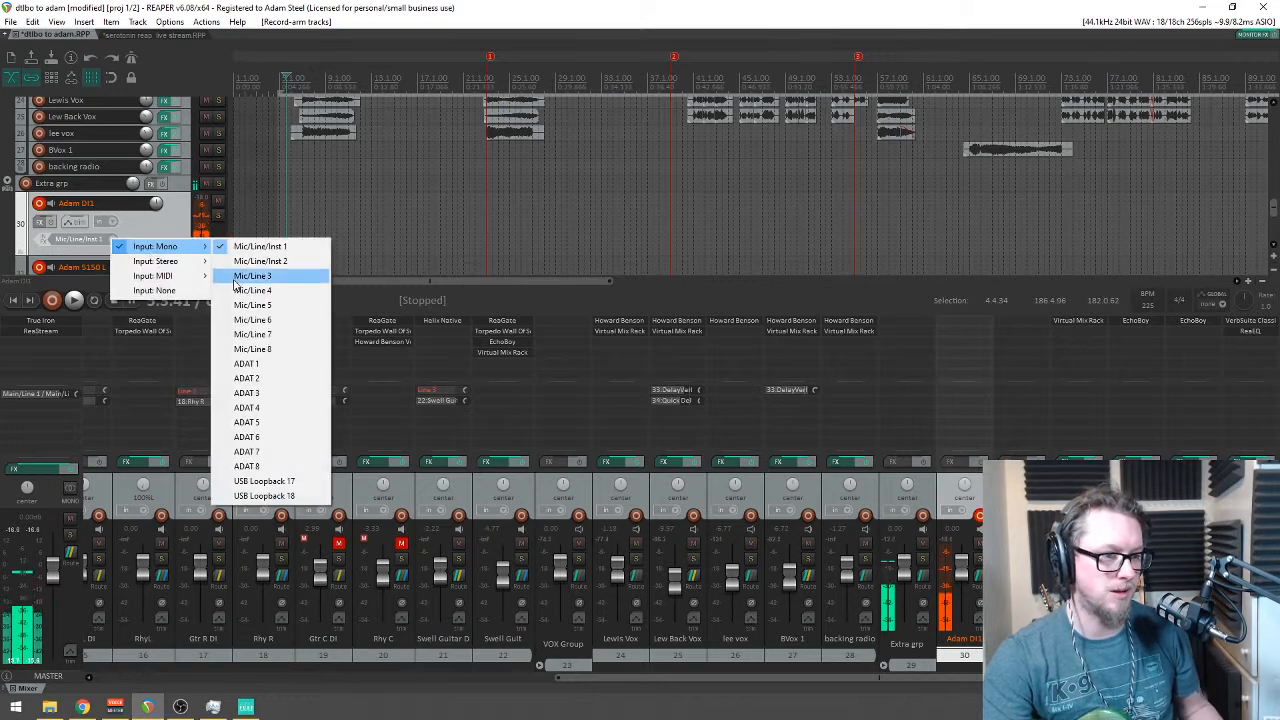
pyautogui.click(240, 276)
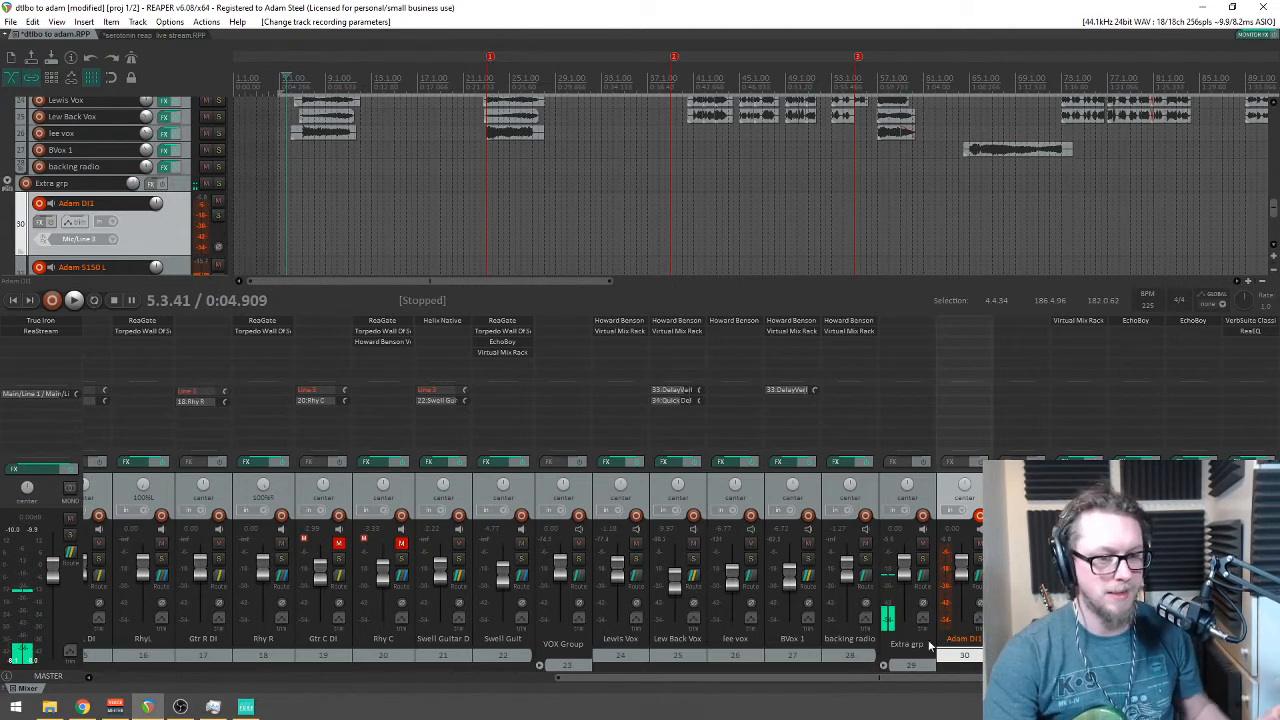
# Step: Turn off the DI1 track's master send and set the 5150 L track's input to mono Mic/Line 4
pyautogui.keyDown('alt'); pyautogui.click(978, 576); pyautogui.keyUp('alt')
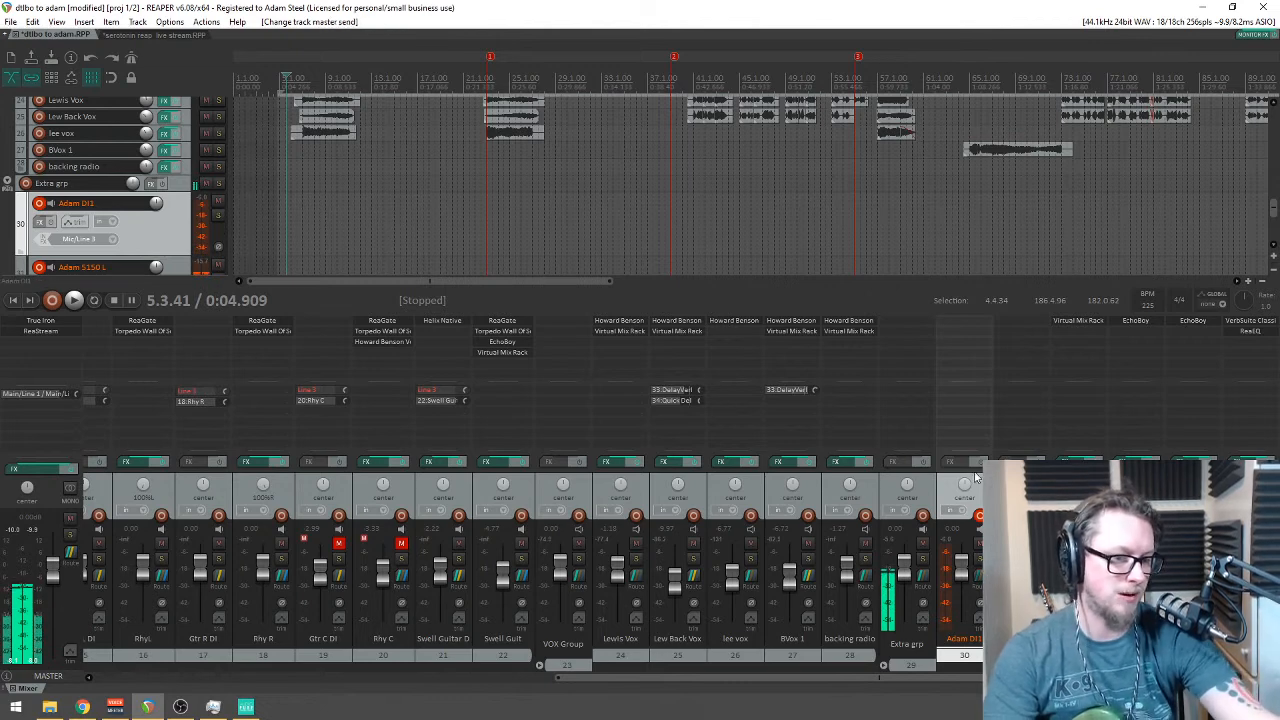
pyautogui.hscroll(2, 780, 678)
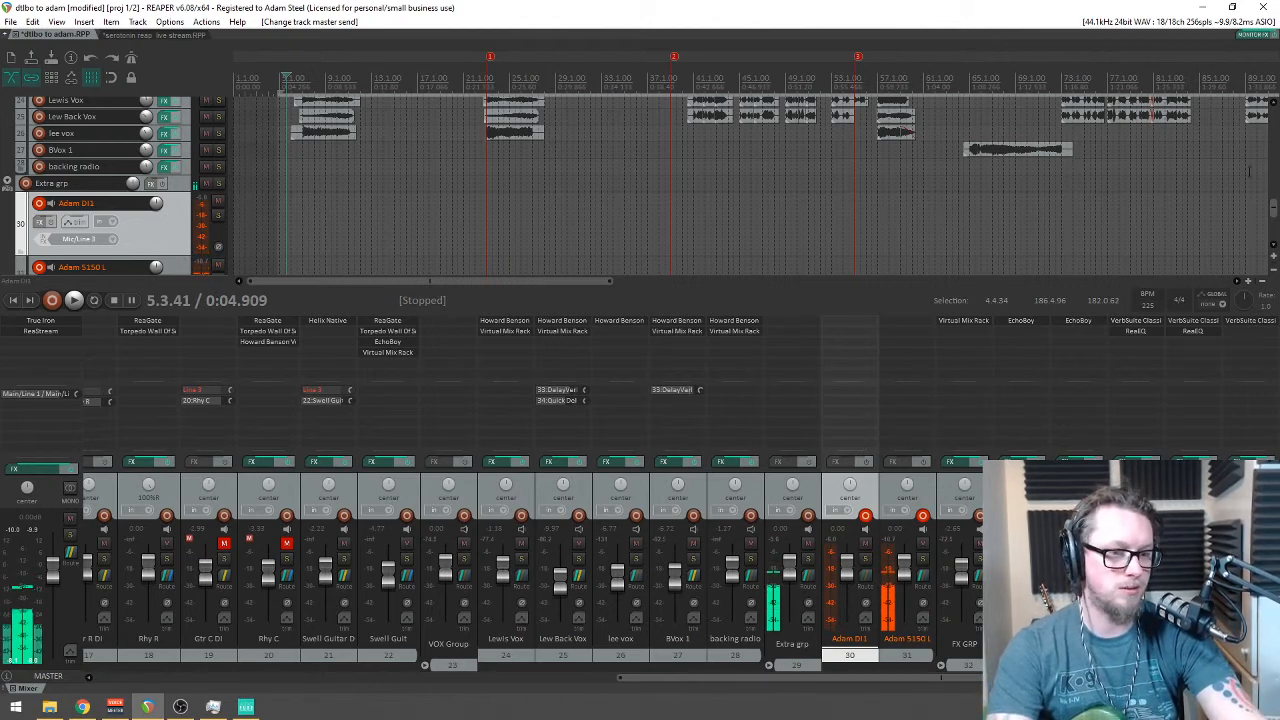
pyautogui.scroll(-2, 140, 252)
pyautogui.moveTo(140, 248); pyautogui.dragTo(140, 268)
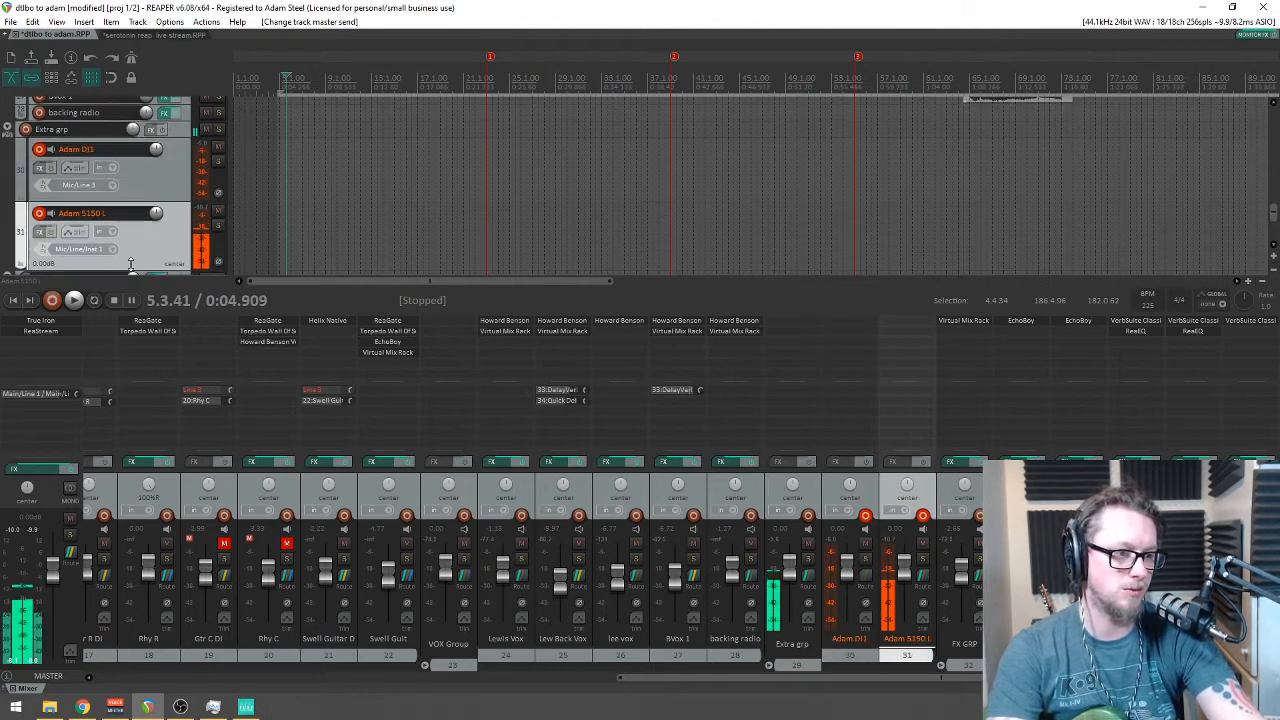
pyautogui.click(108, 249)
pyautogui.moveTo(165, 260)
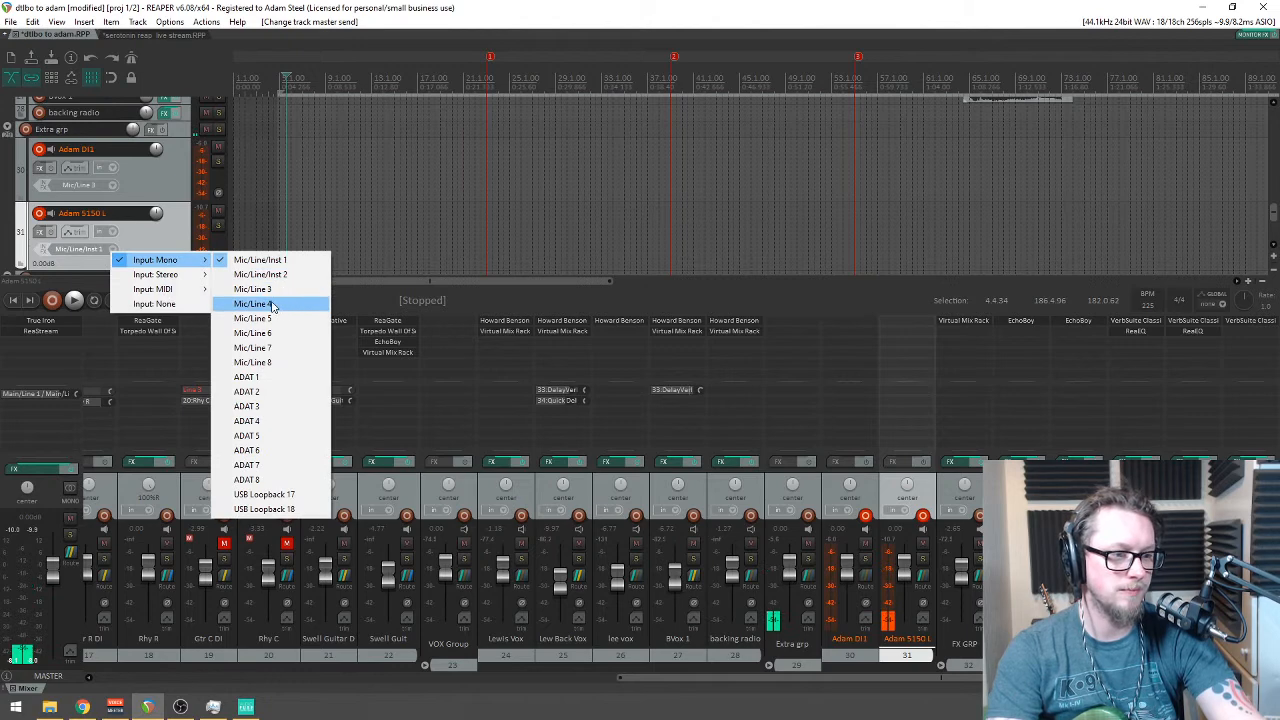
pyautogui.click(271, 304)
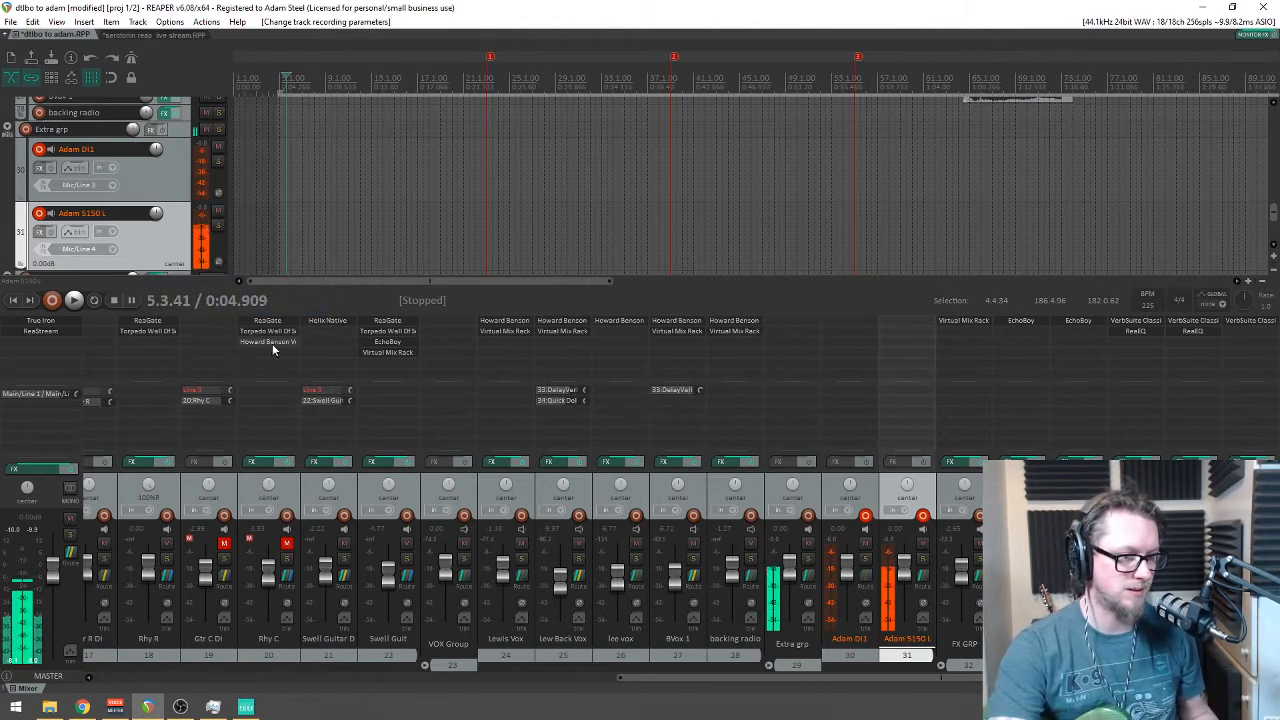
# Step: Copy Rhy C's ReaGate and Torpedo Wall Of Sound to the 5150 L track and send DI1 to its channels 3/4
pyautogui.moveTo(278, 322); pyautogui.dragTo(908, 322)
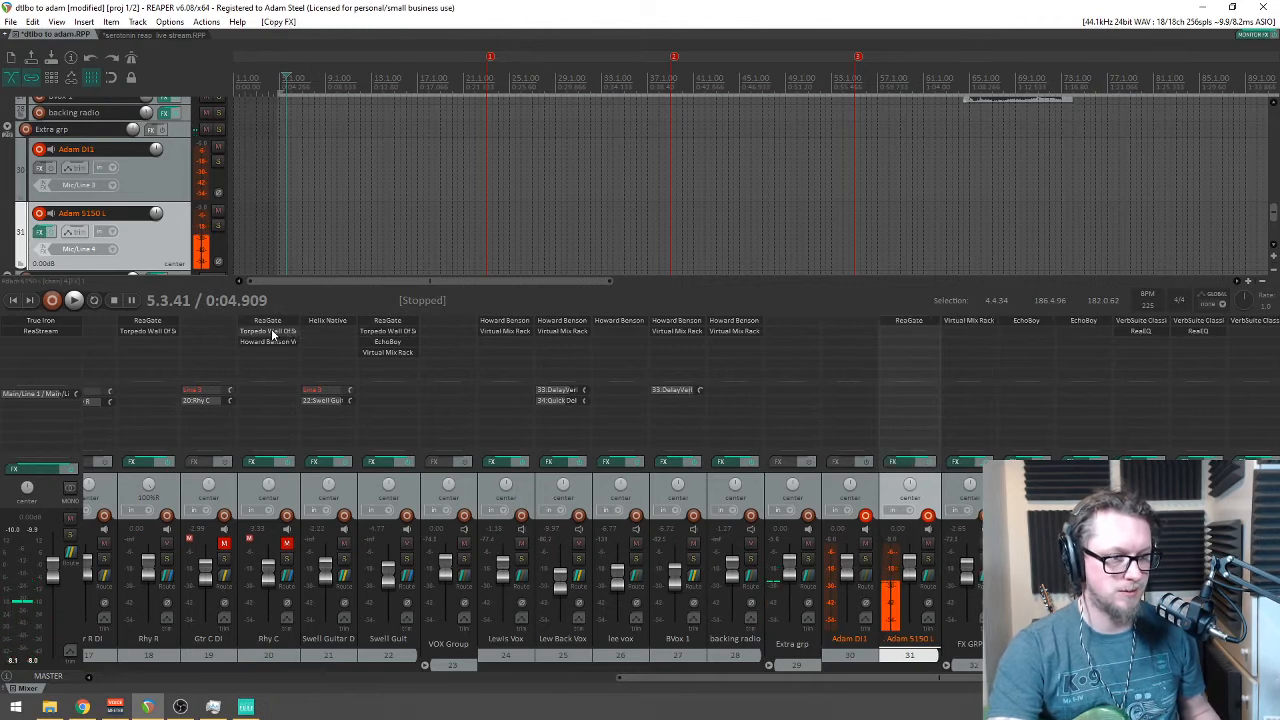
pyautogui.moveTo(850, 401); pyautogui.dragTo(908, 350)
pyautogui.click(1003, 422)
pyautogui.click(1010, 443)
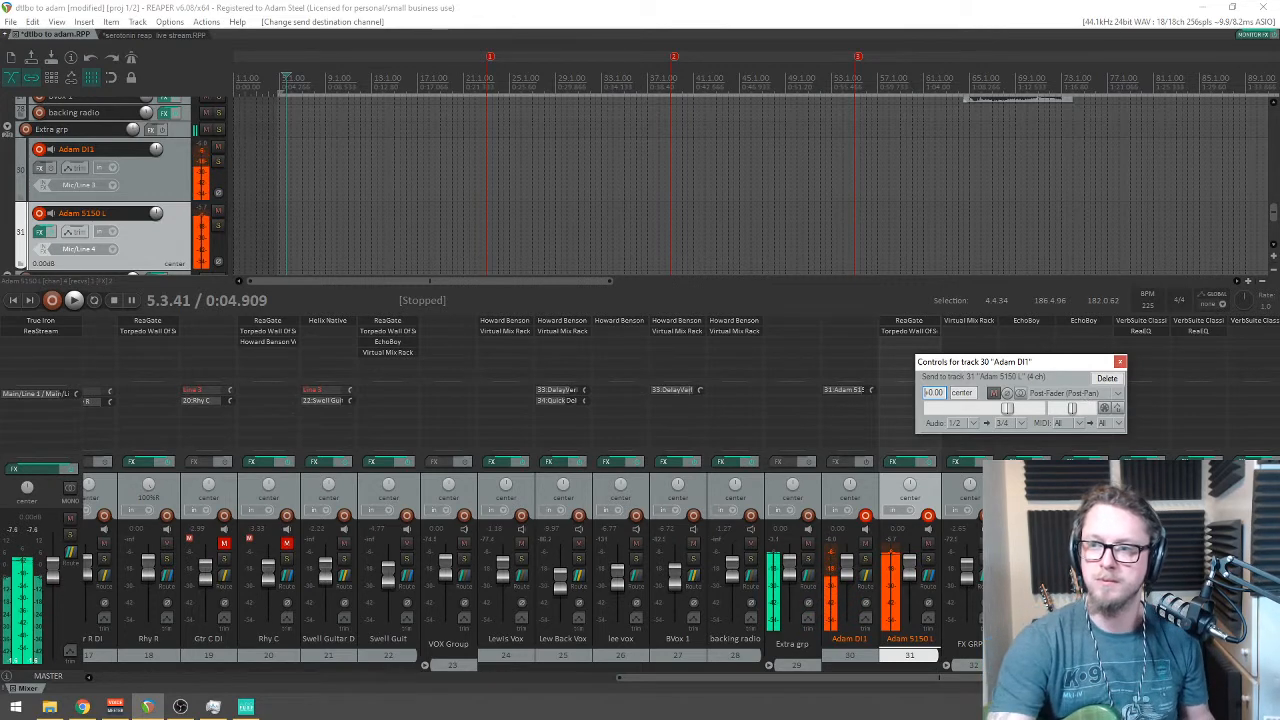
pyautogui.click(1142, 25)
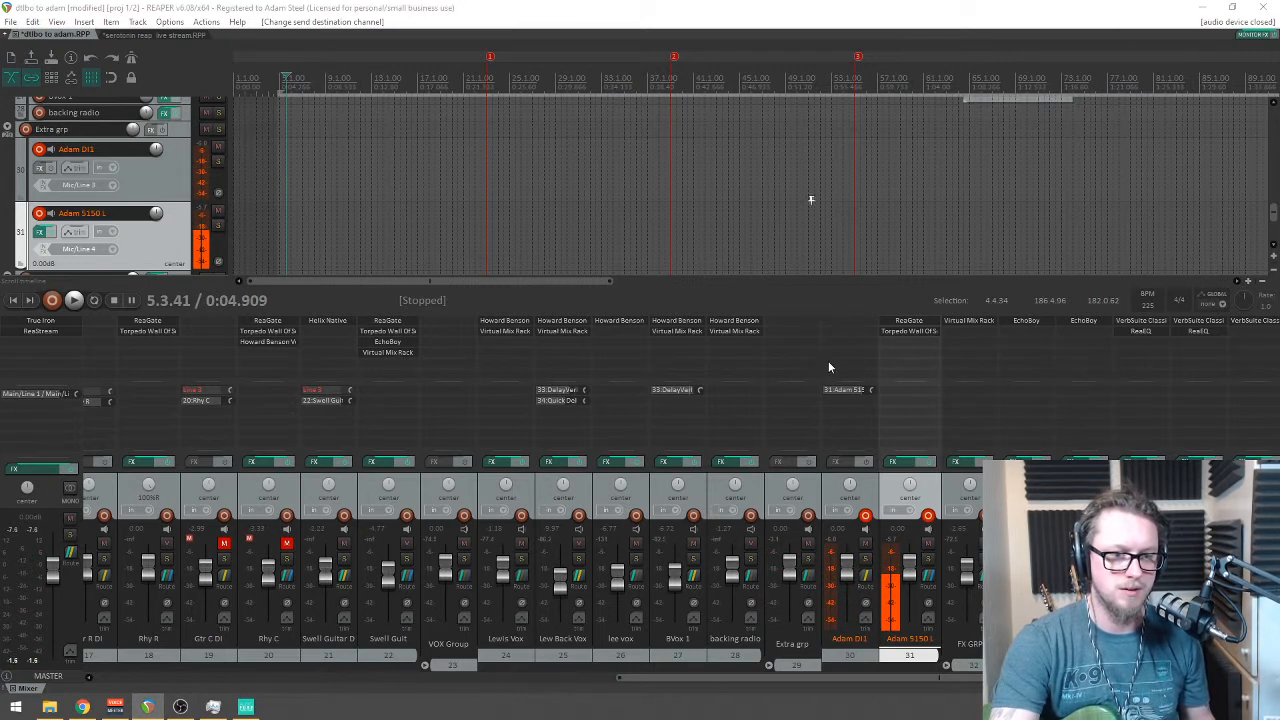
pyautogui.click(791, 482)
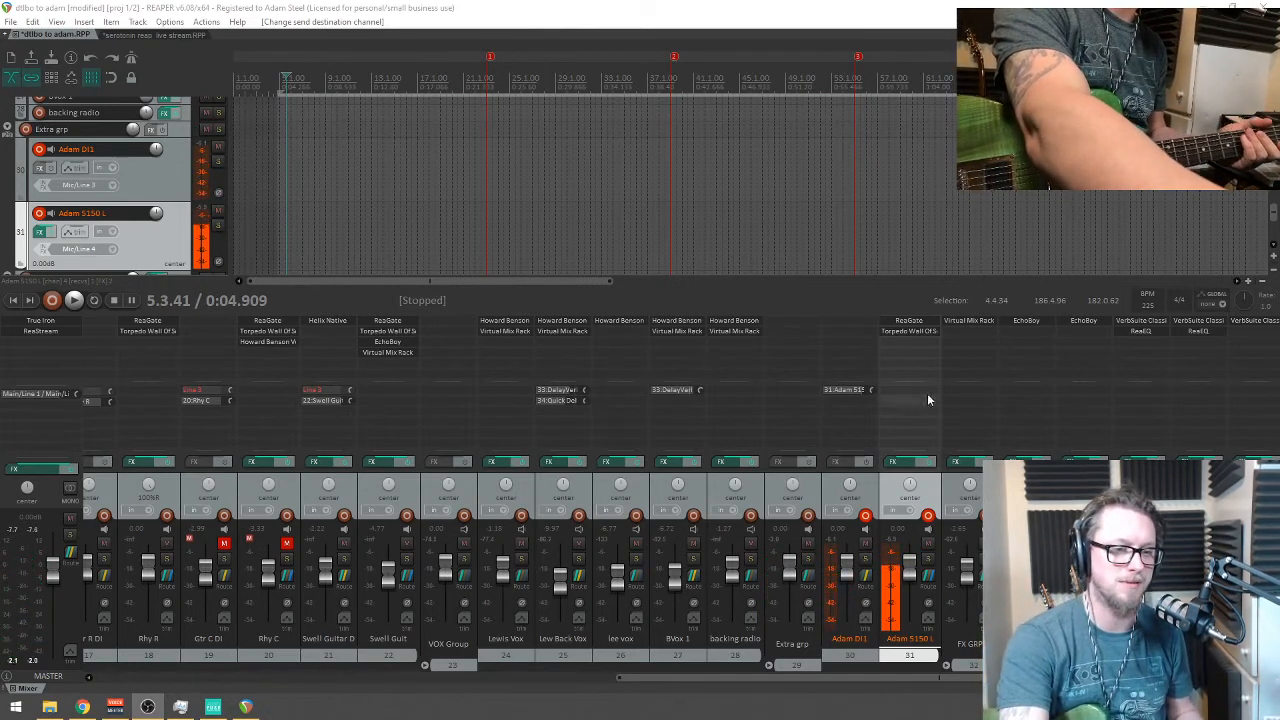
# Step: Add the ReaTune plugin on the 5150 L track and transfer it to the DI1 track
pyautogui.doubleClick(904, 347)
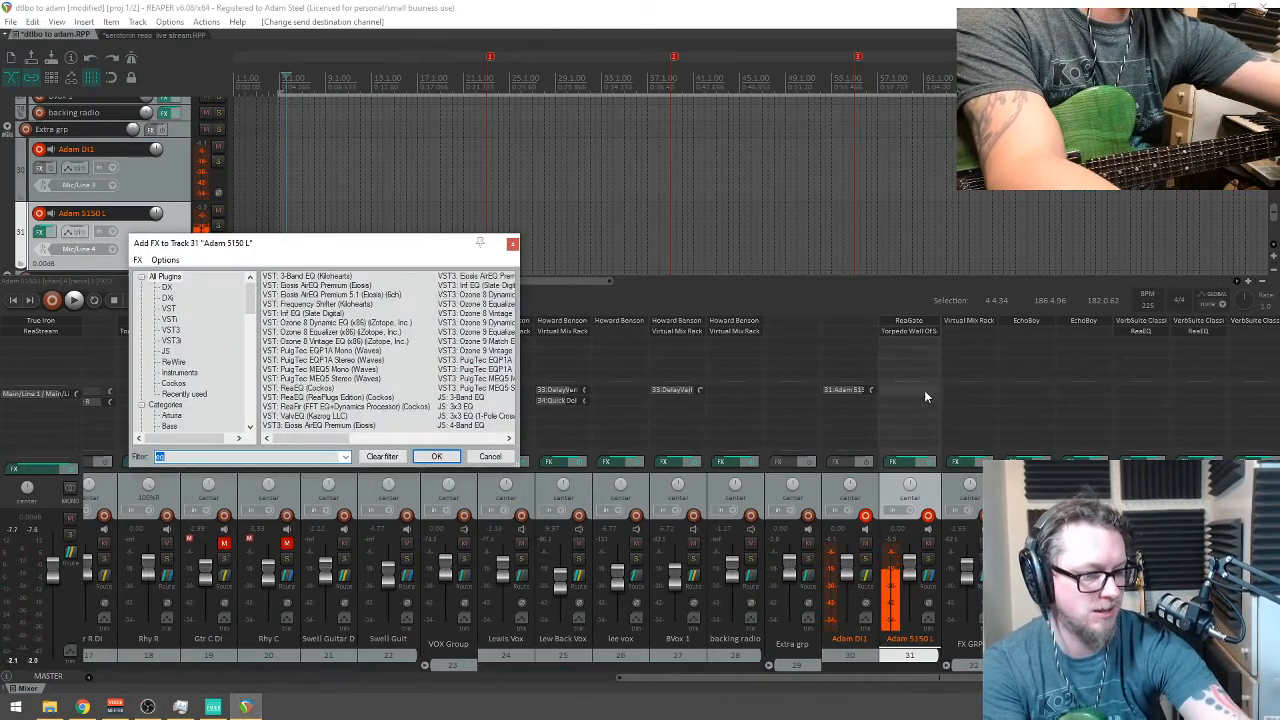
pyautogui.write('tun')
pyautogui.doubleClick(328, 286)
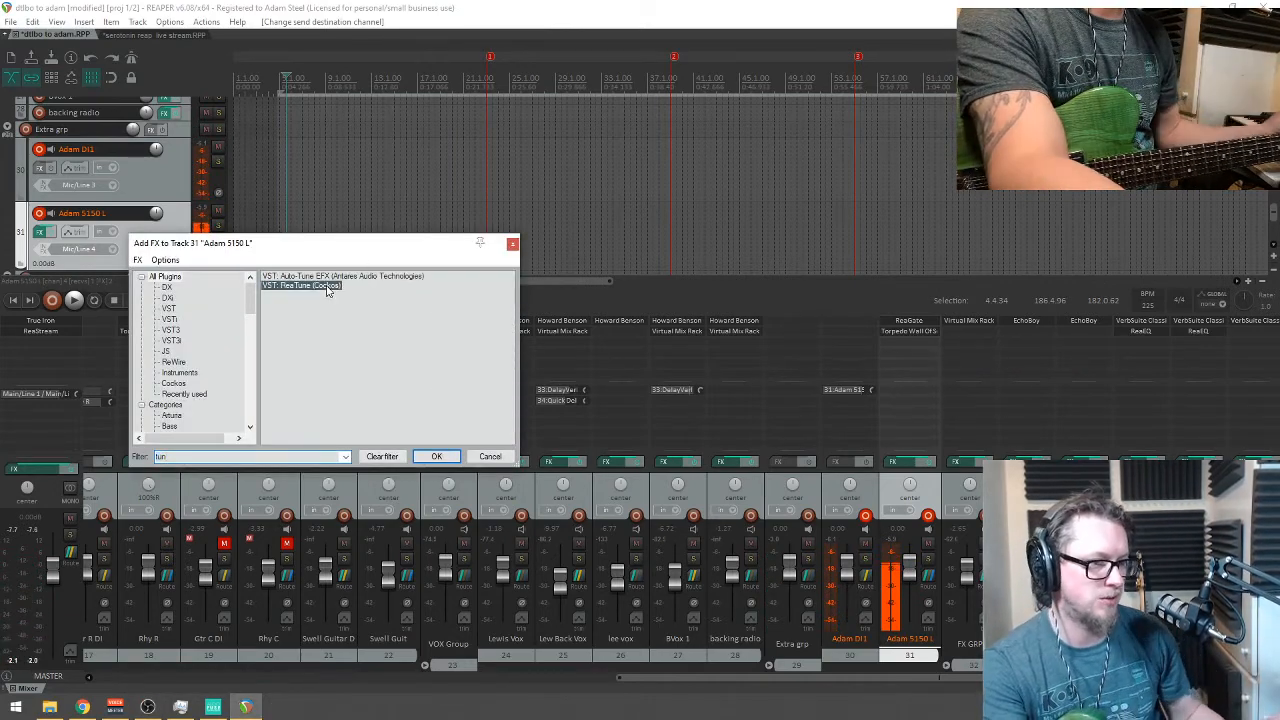
pyautogui.moveTo(889, 342); pyautogui.dragTo(836, 321)
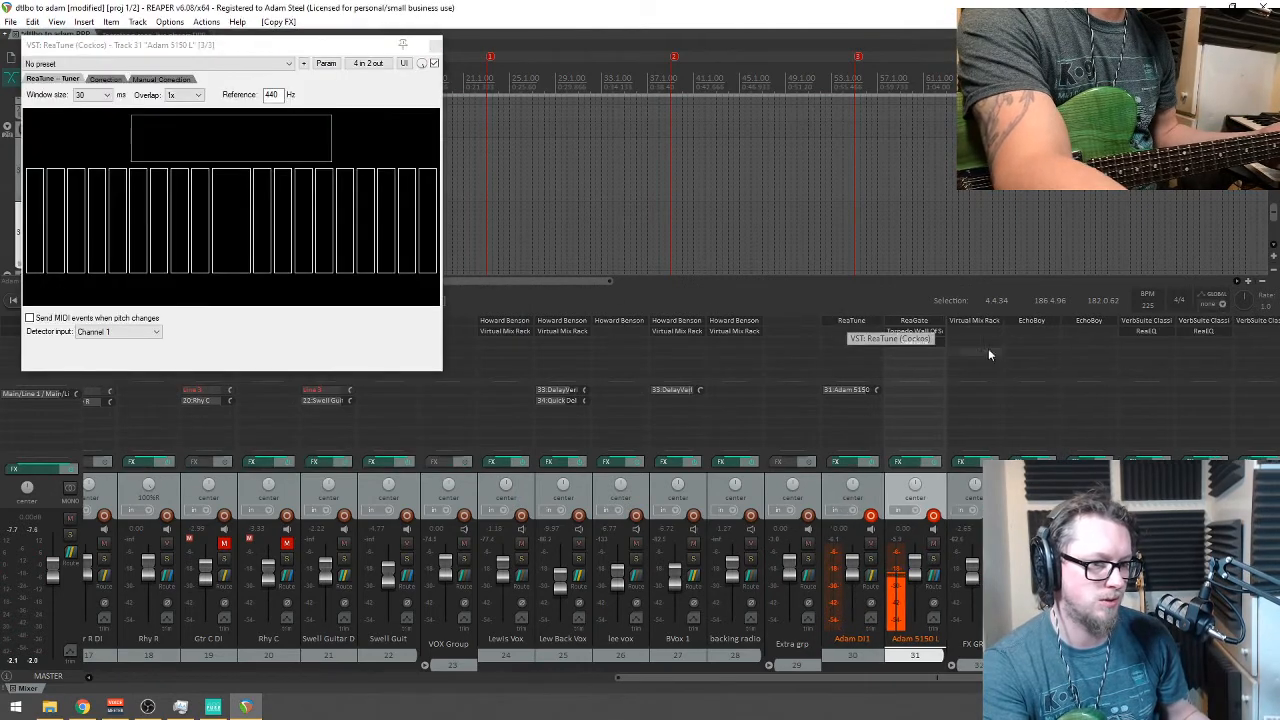
pyautogui.keyDown('alt'); pyautogui.click(921, 340); pyautogui.keyUp('alt')
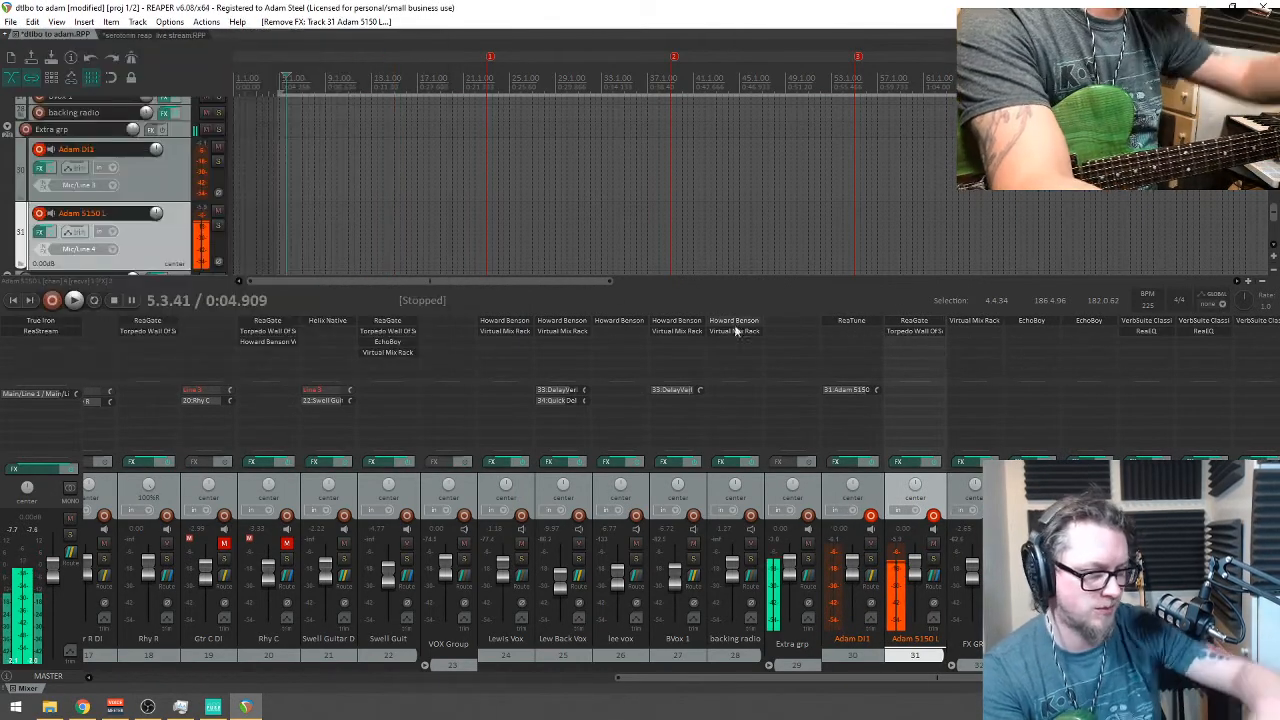
# Step: Set the window size of the DI1 track's ReaTune to 100 ms and enlarge the tuner display for tuning the guitar
pyautogui.click(853, 321)
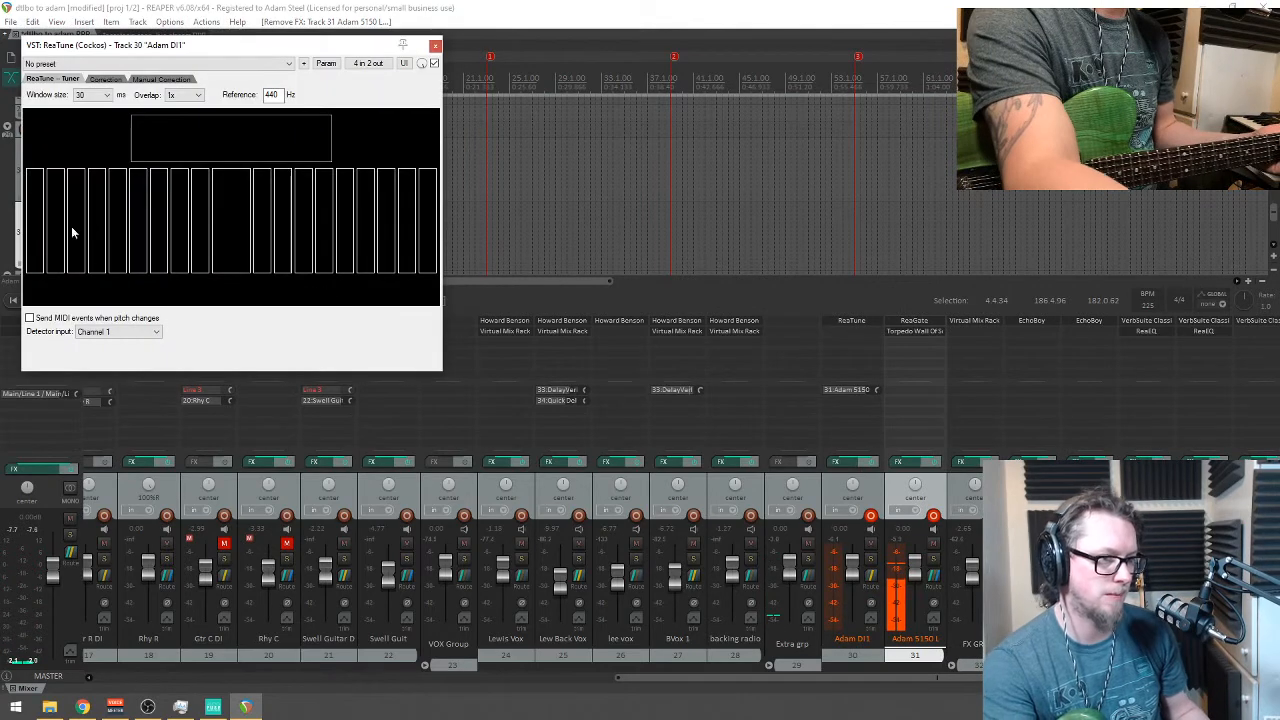
pyautogui.click(95, 95)
pyautogui.click(85, 167)
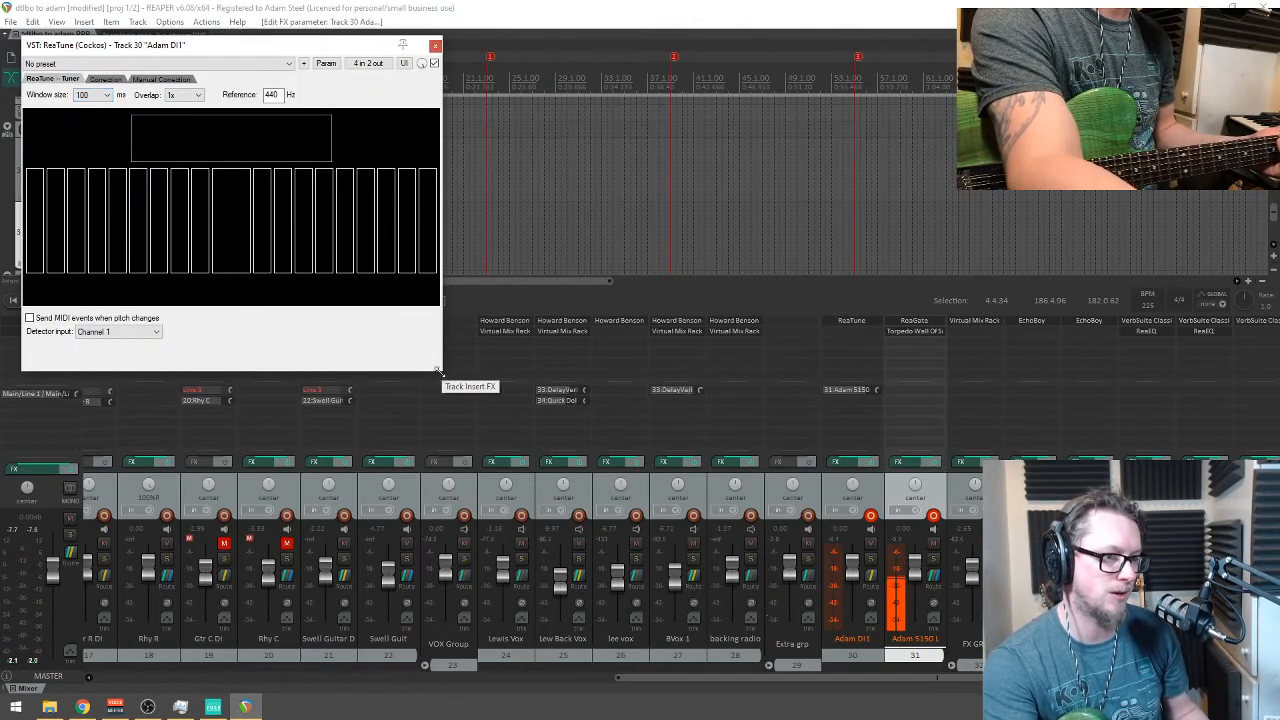
pyautogui.moveTo(437, 372); pyautogui.dragTo(580, 470)
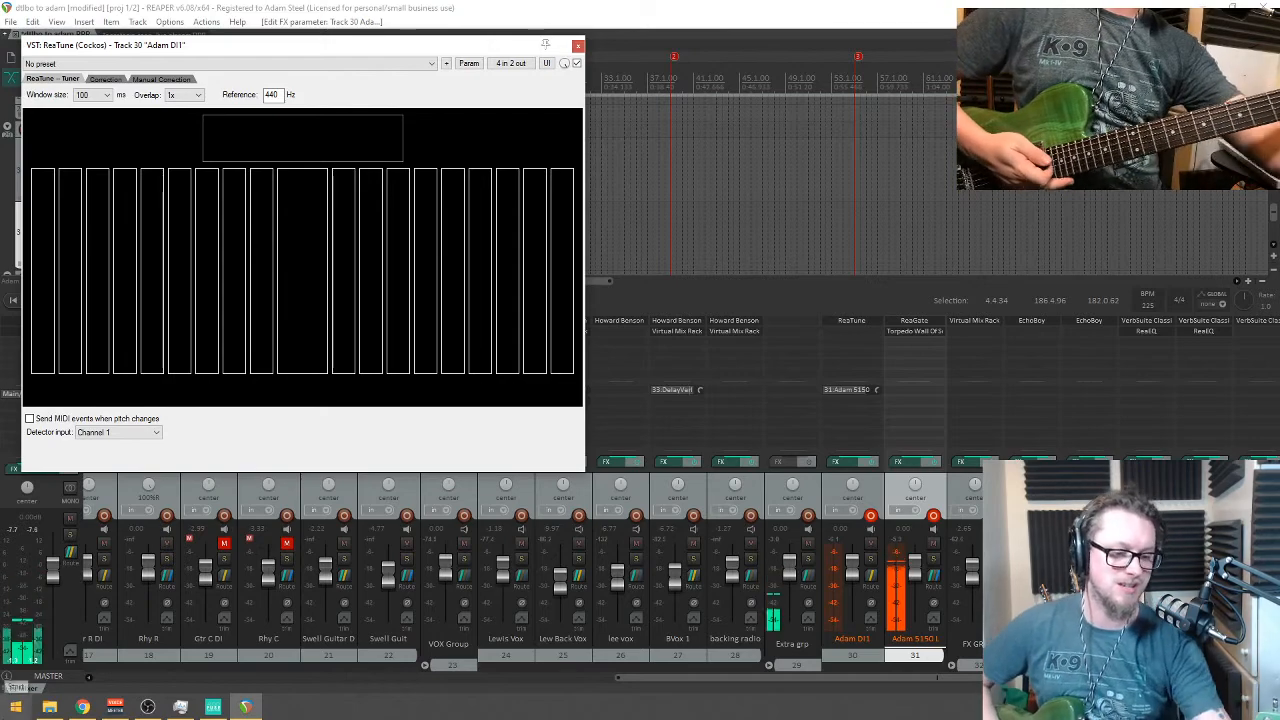
pyautogui.click(577, 45)
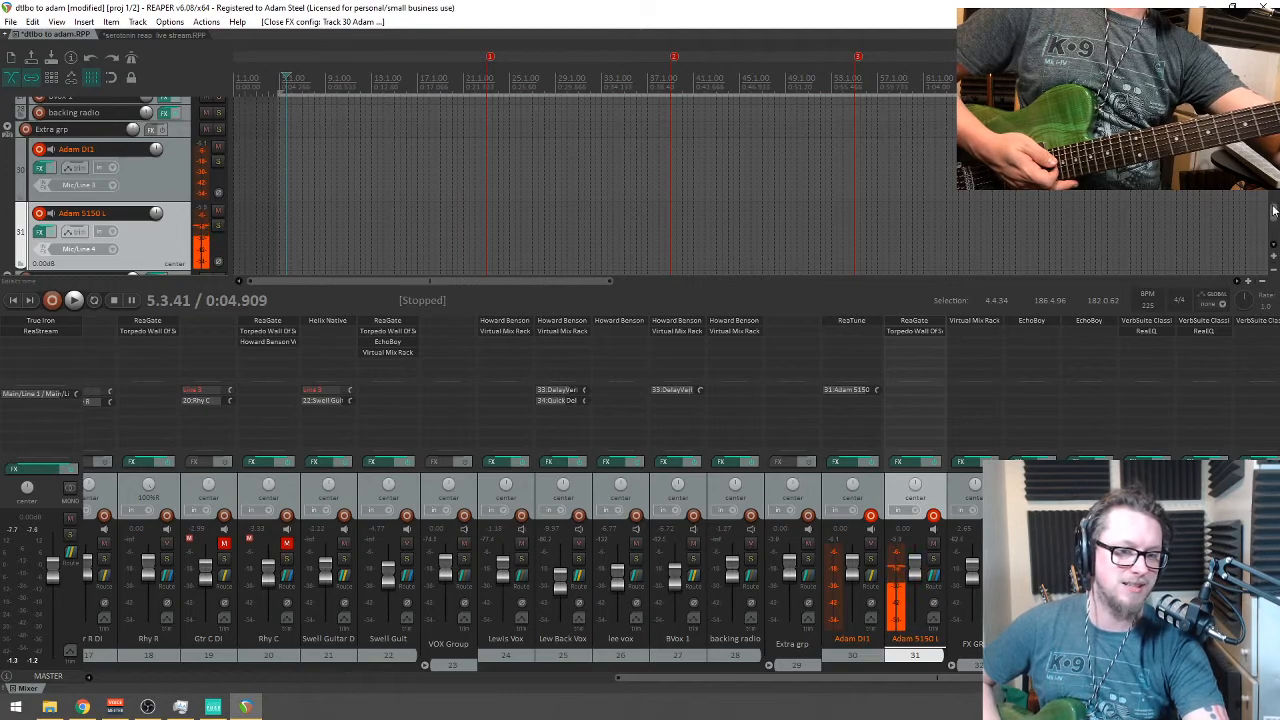
# Step: Hide the mixer and play the song from measure 5 to rehearse guitar ideas over the intro and first verse
pyautogui.hotkey('ctrl', 'm')
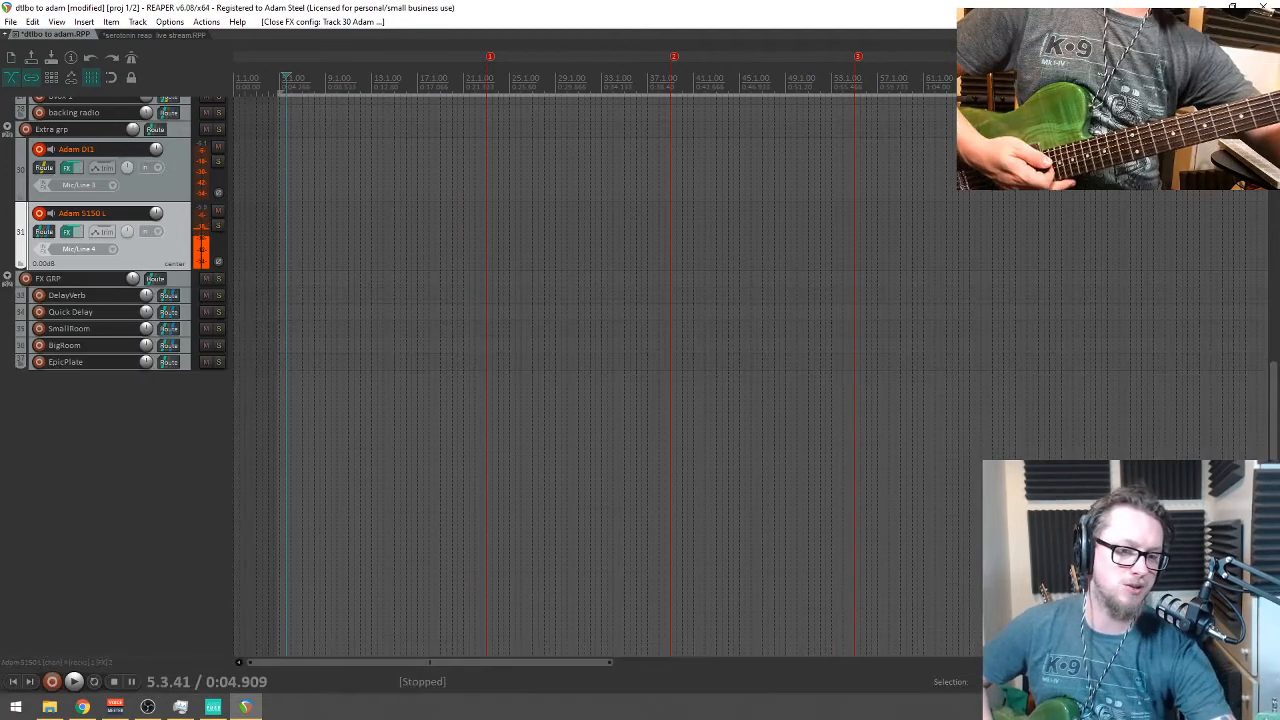
pyautogui.moveTo(1268, 415); pyautogui.dragTo(1272, 269)
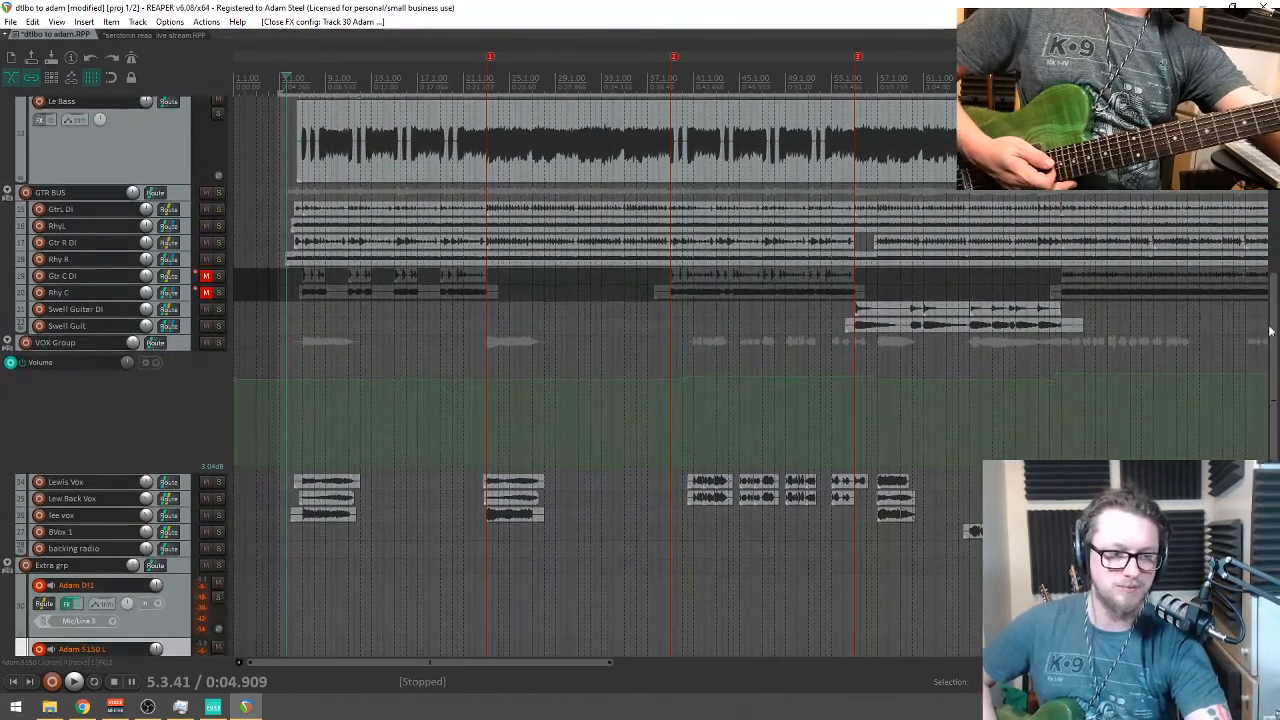
pyautogui.click(281, 90)
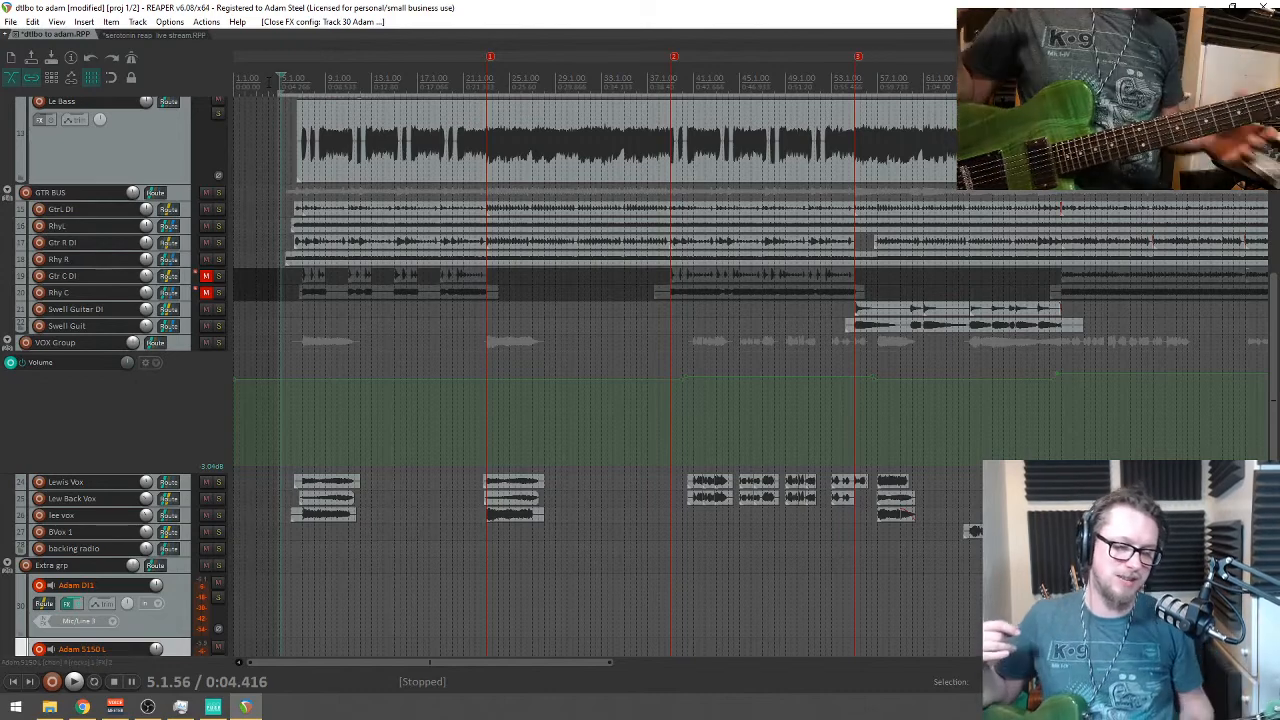
pyautogui.press('space')
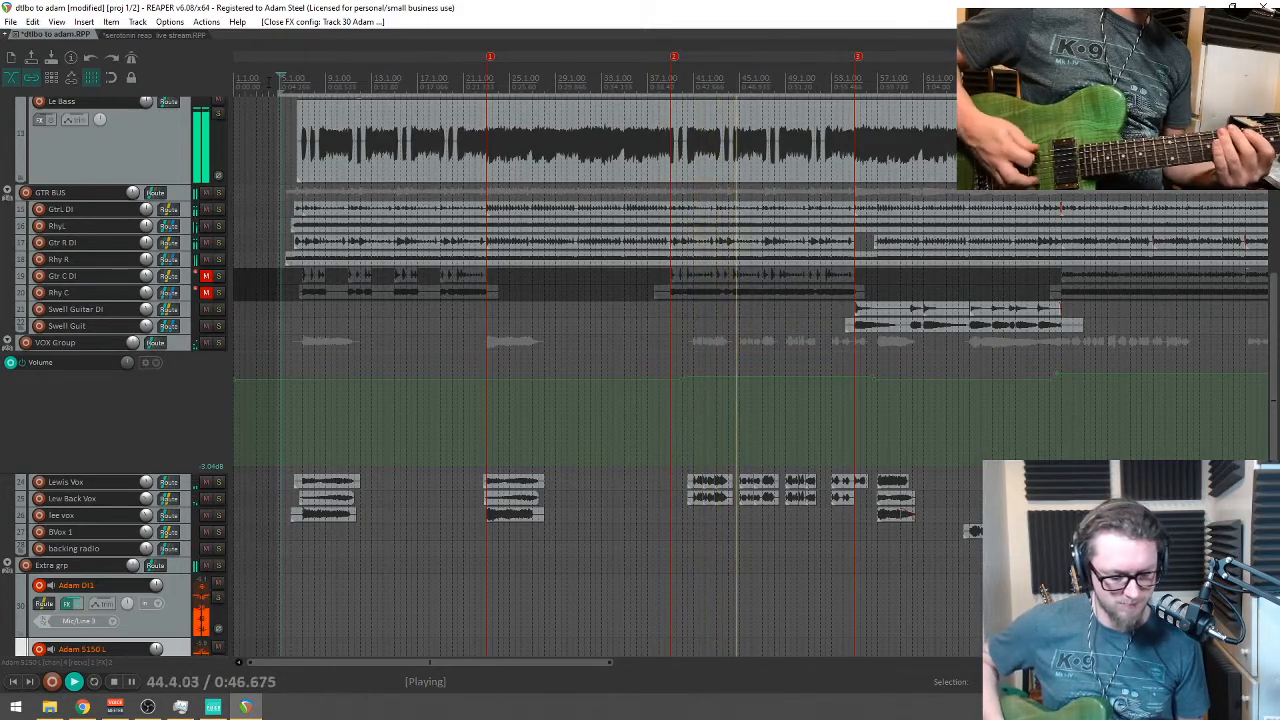
pyautogui.press('space')
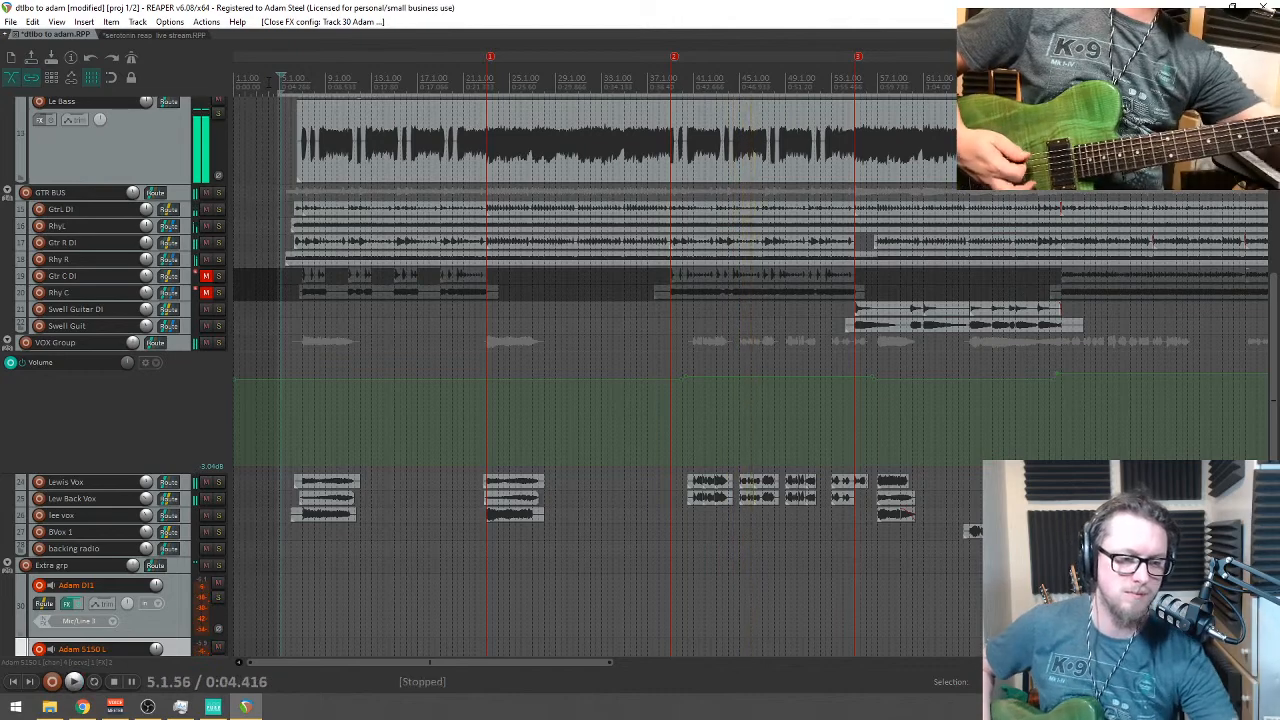
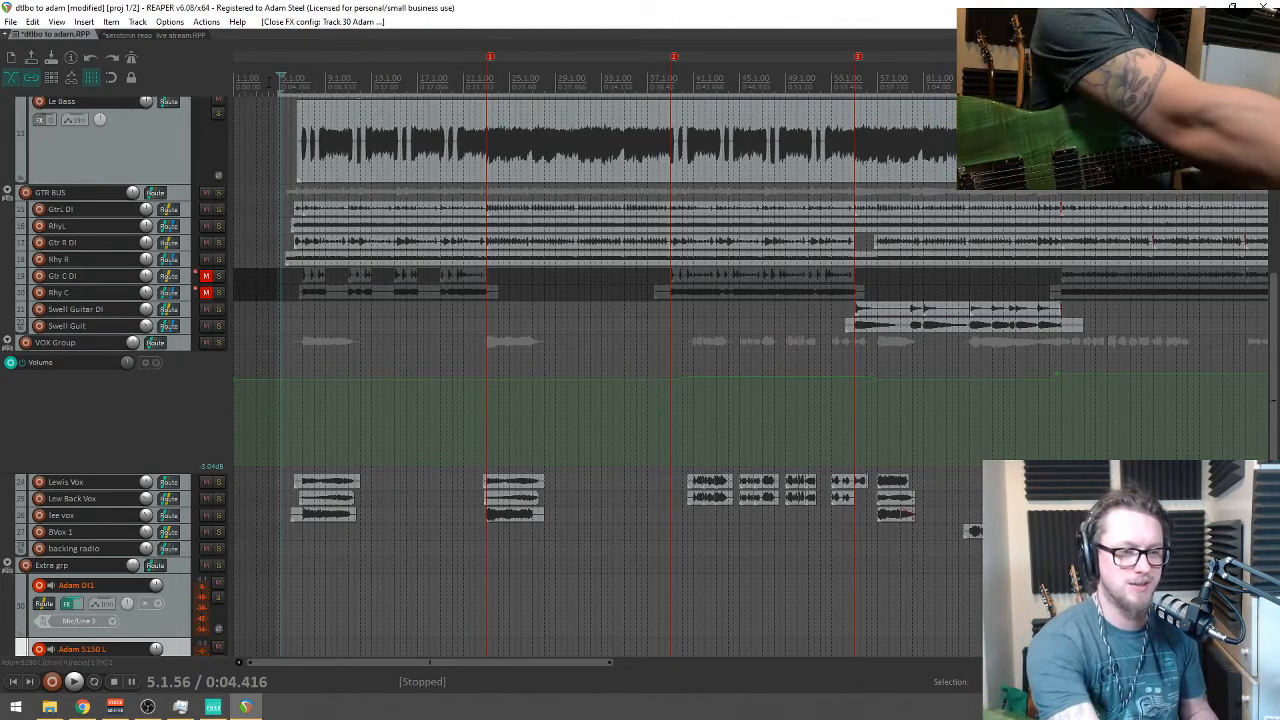
# Step: Play the song from measure 9, restart playback from about measure 81, and stop it
pyautogui.click(489, 90)
pyautogui.scroll(-2, 668, 178)
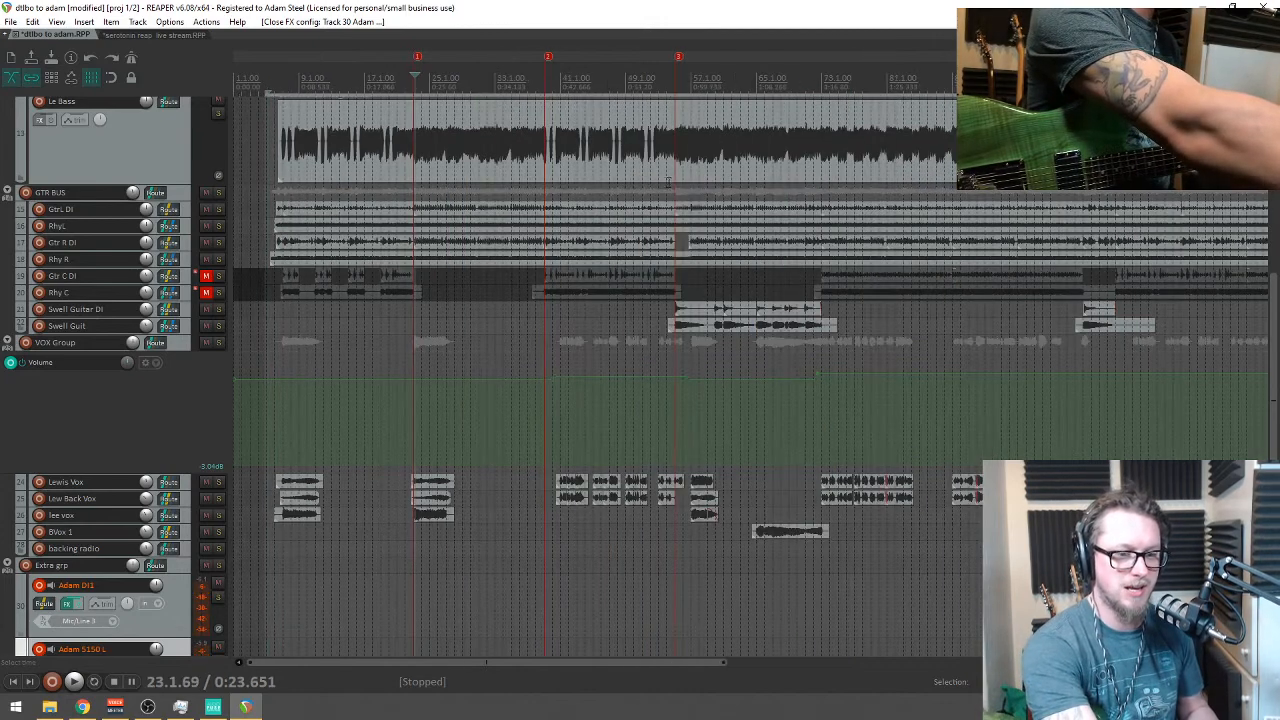
pyautogui.scroll(4, 561, 152)
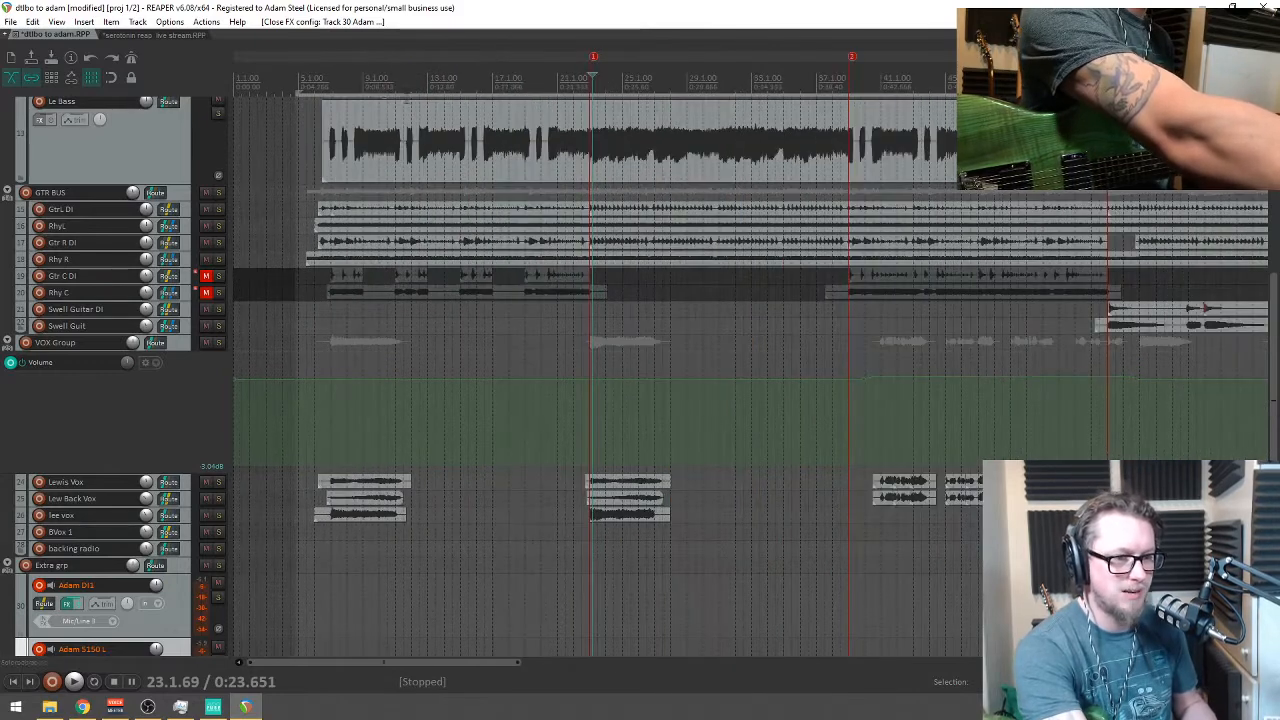
pyautogui.click(415, 86)
pyautogui.click(372, 74)
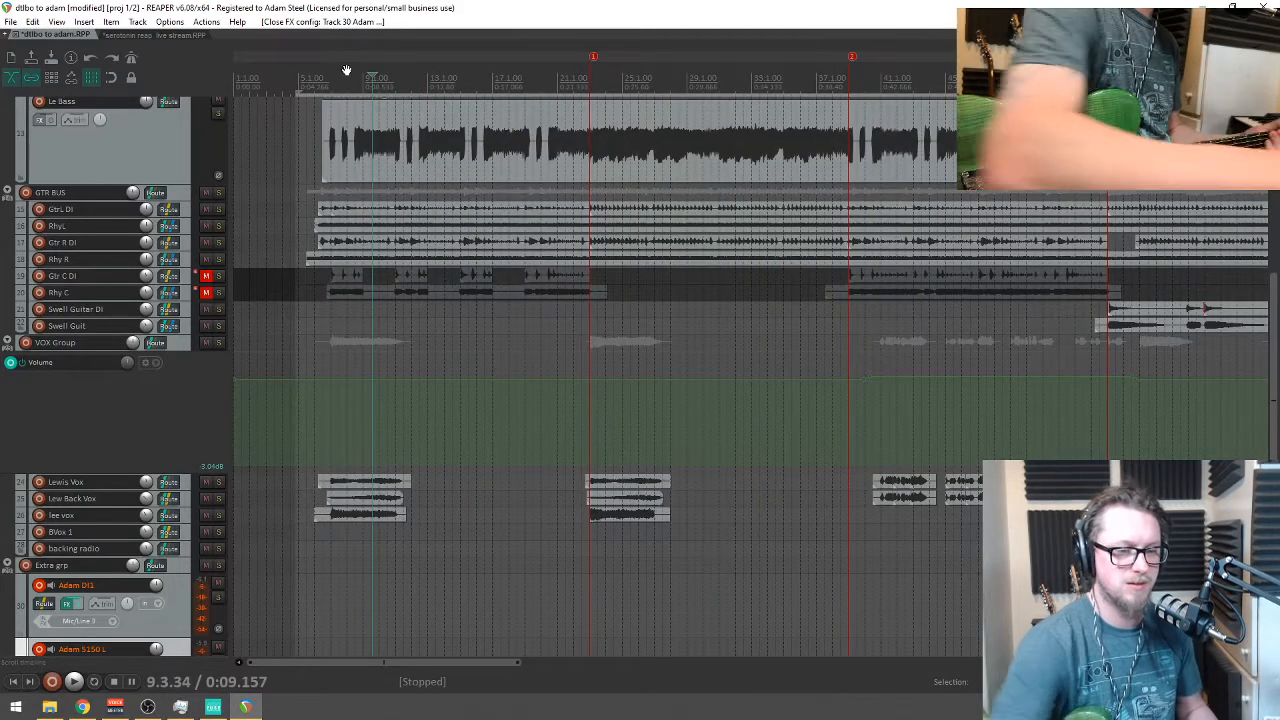
pyautogui.press('space')
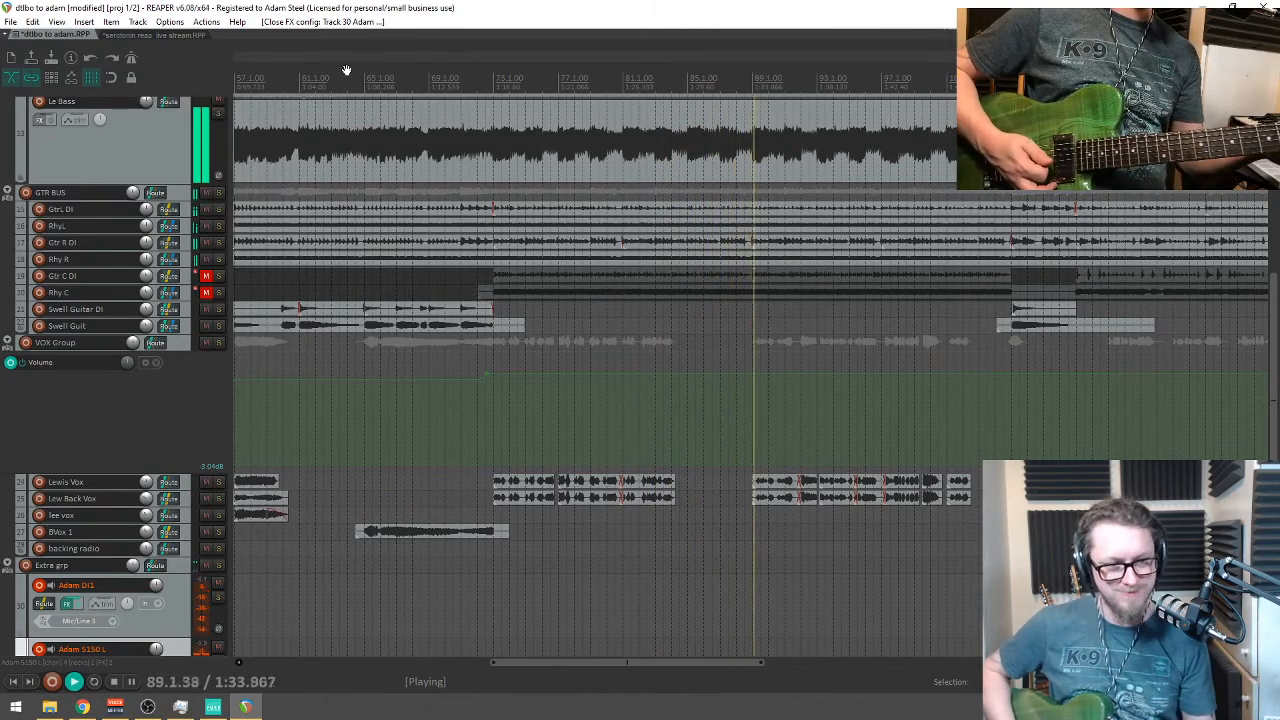
pyautogui.click(633, 130)
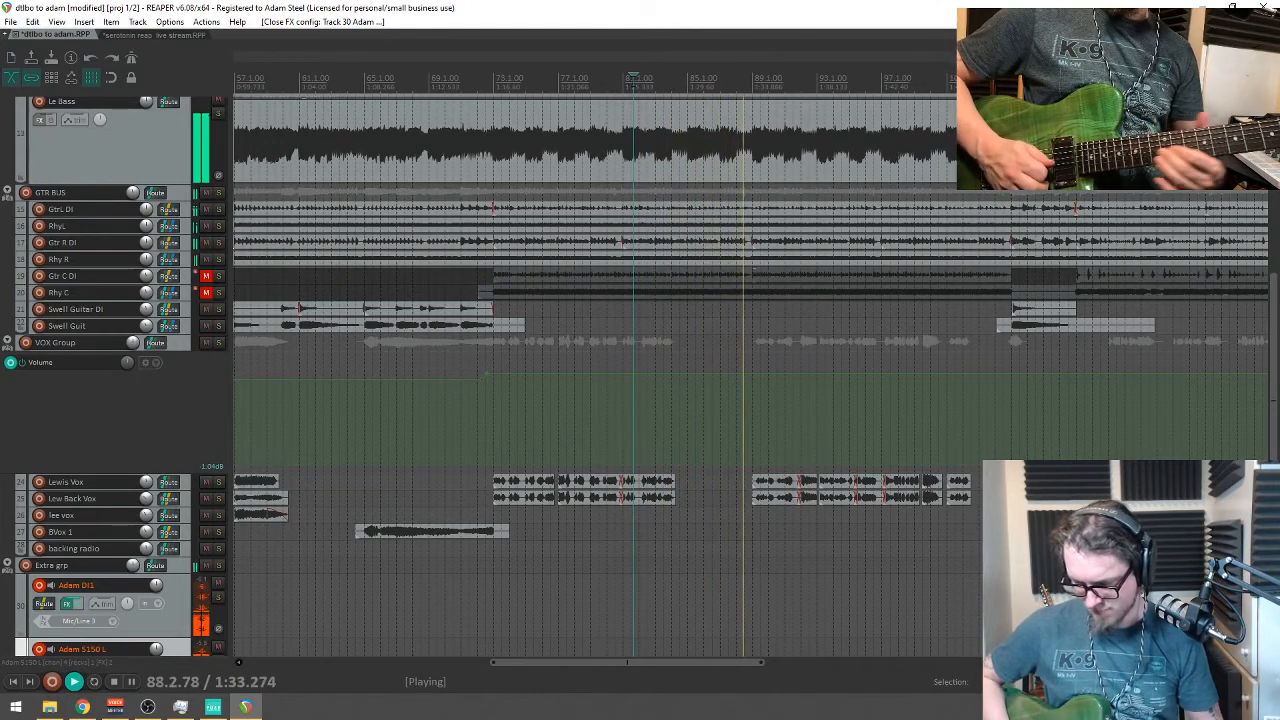
pyautogui.press('space')
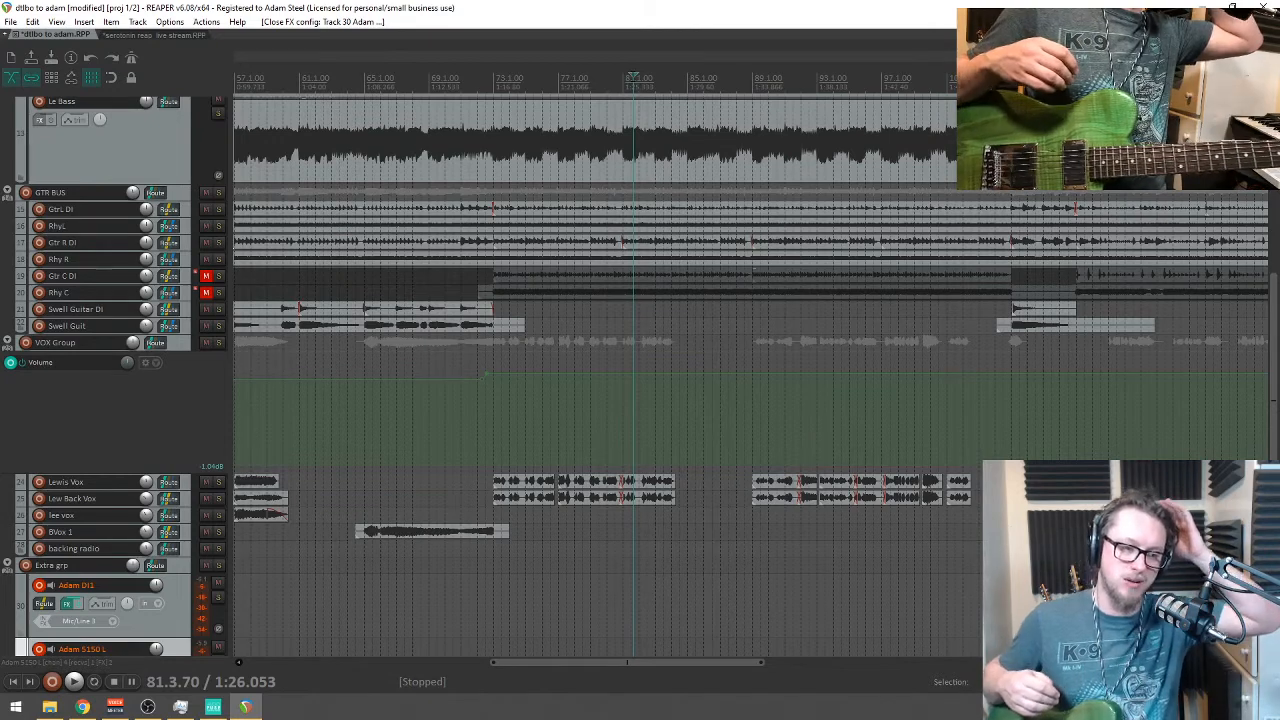
# Step: Place the edit cursor at about measure 28, between the first two markers
pyautogui.scroll(-5, 808, 264)
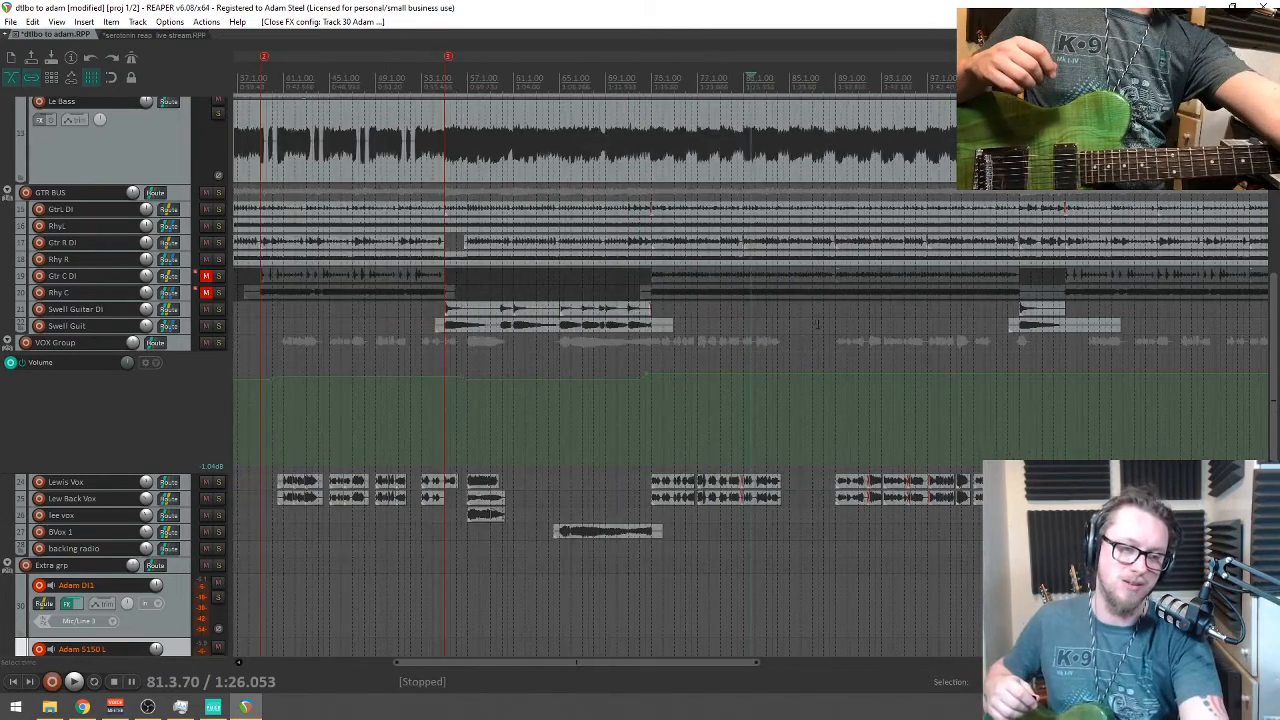
pyautogui.scroll(-2, 765, 182)
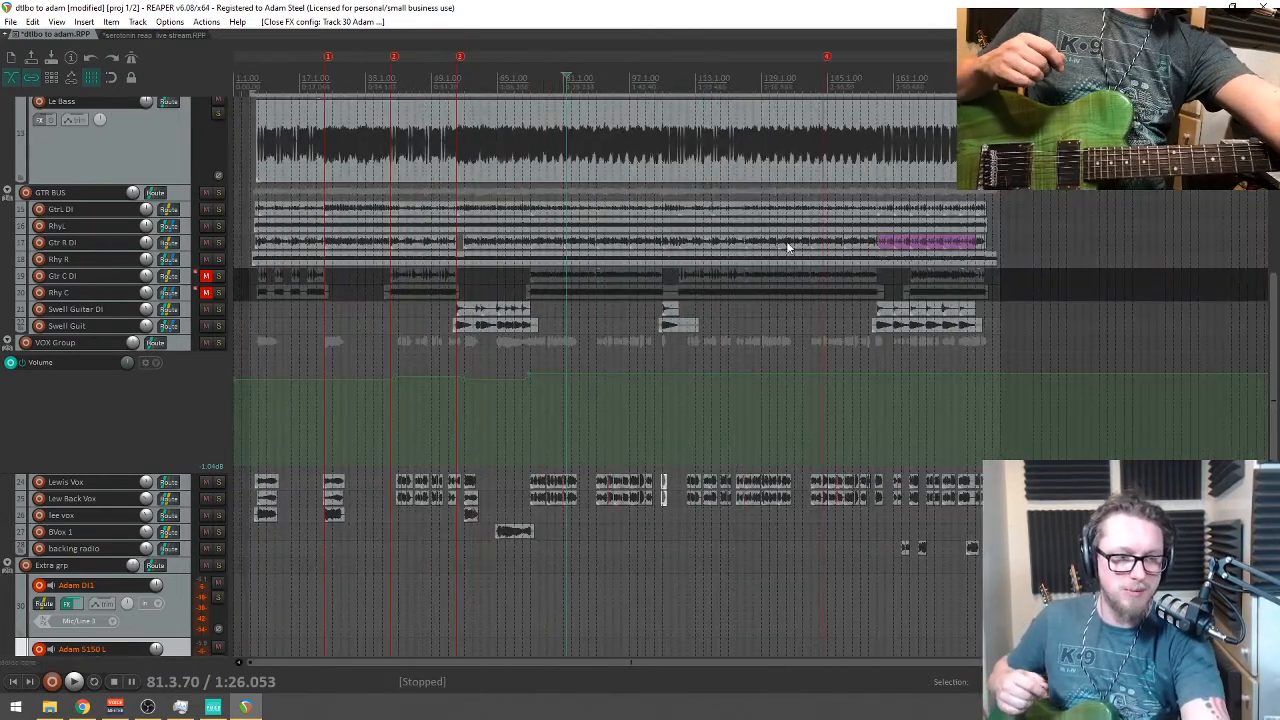
pyautogui.click(304, 150)
pyautogui.click(347, 175)
pyautogui.scroll(3, 505, 212)
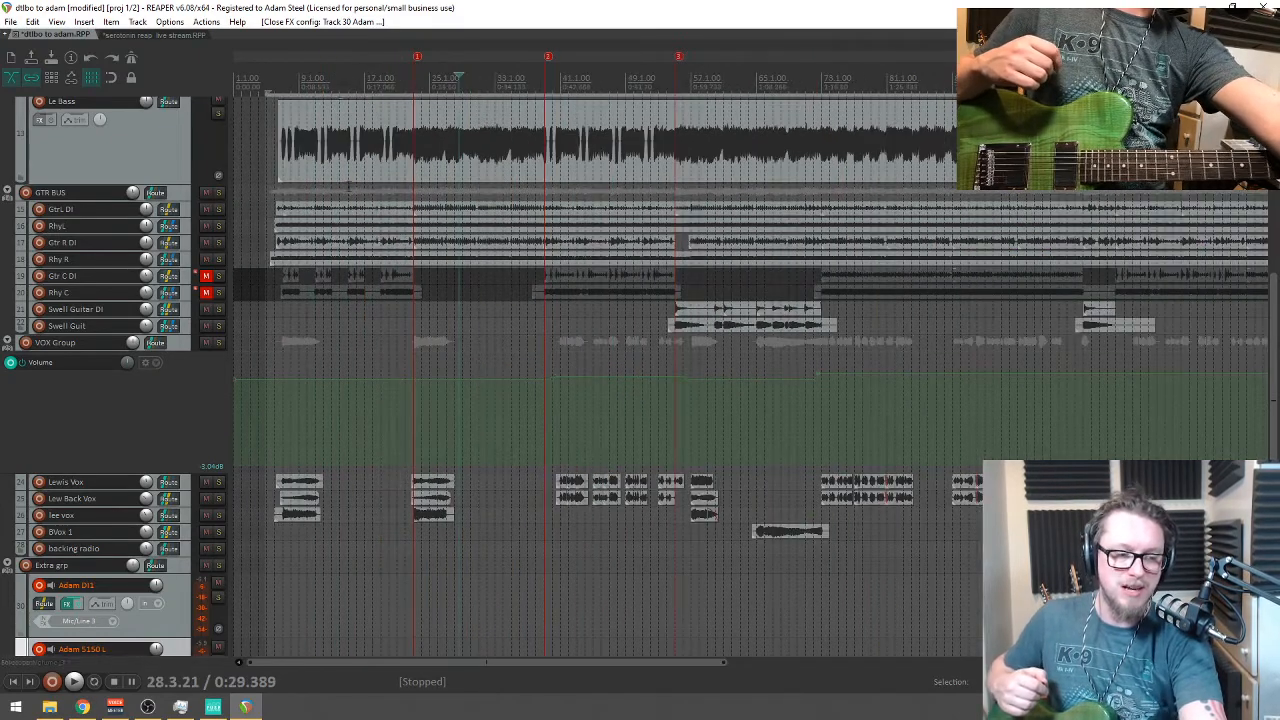
# Step: Play the song from about measure 11 past the first marker to rehearse the guitar part, and stop playback
pyautogui.click(318, 74)
pyautogui.press('space')
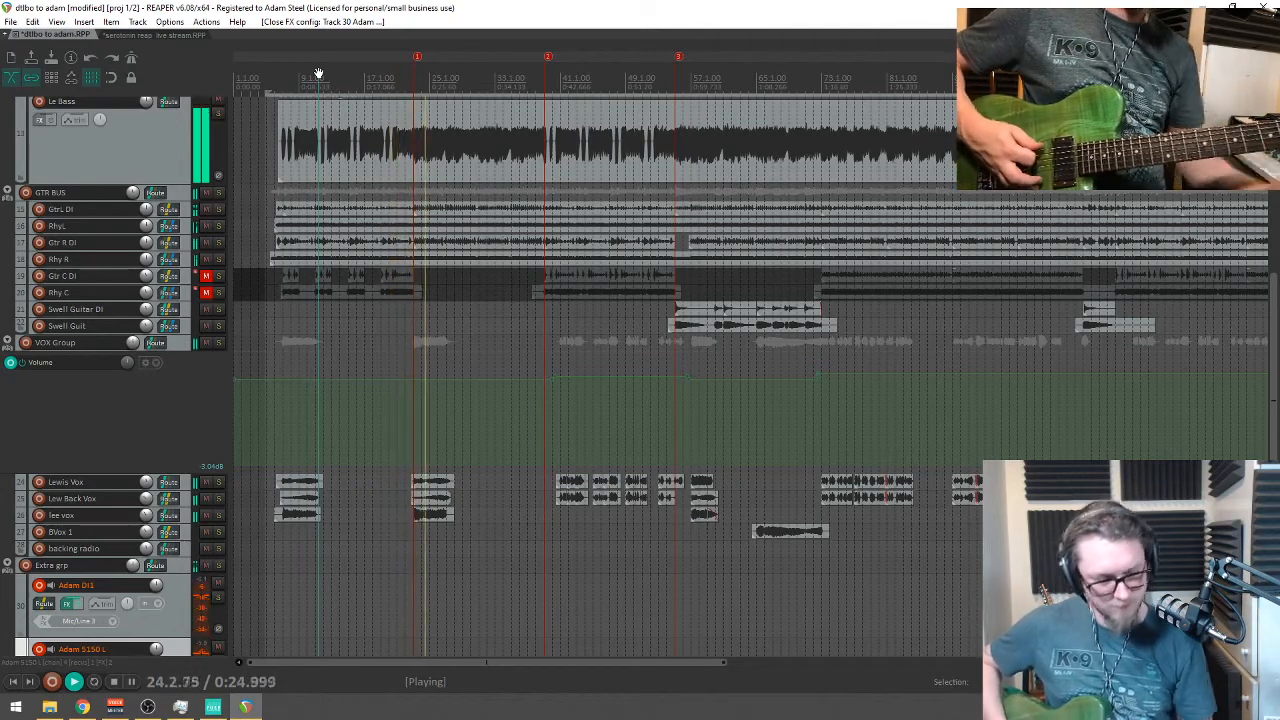
pyautogui.press('space')
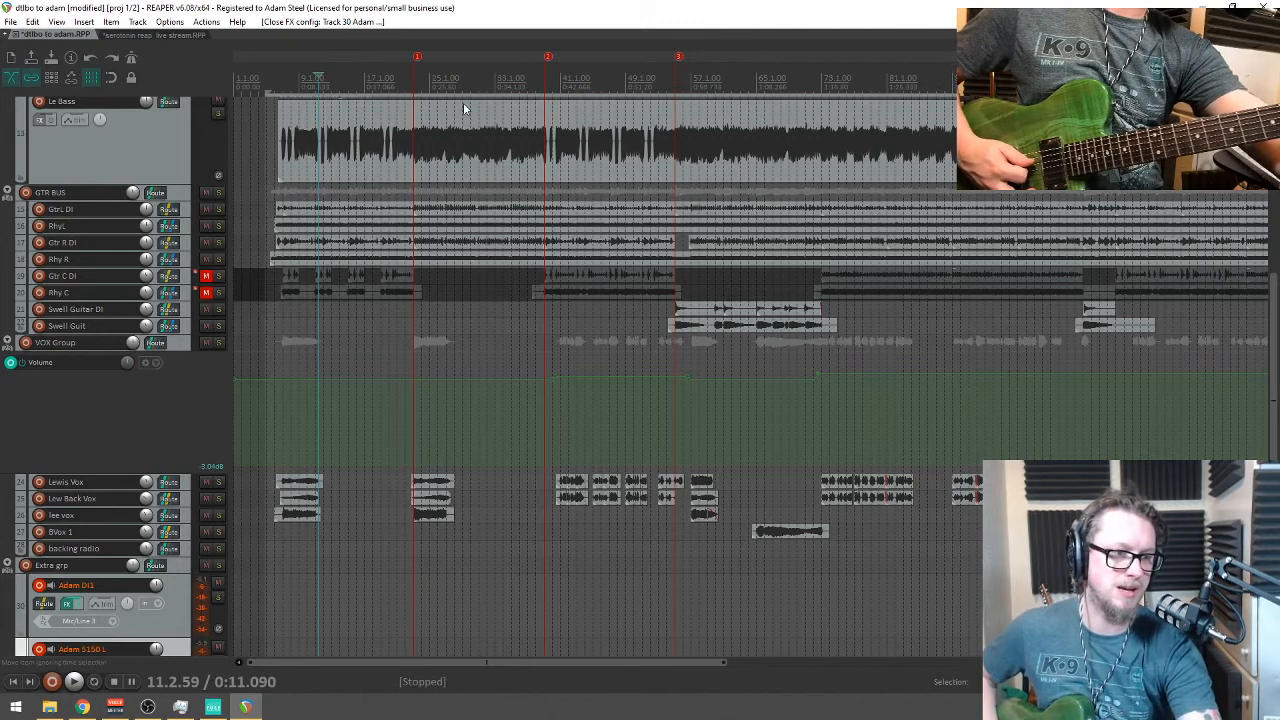
# Step: Record the intro guitar part onto the DI1 and 5150 L tracks from about measure 4 to just past the first marker, redoing the first take
pyautogui.click(358, 160)
pyautogui.click(259, 75)
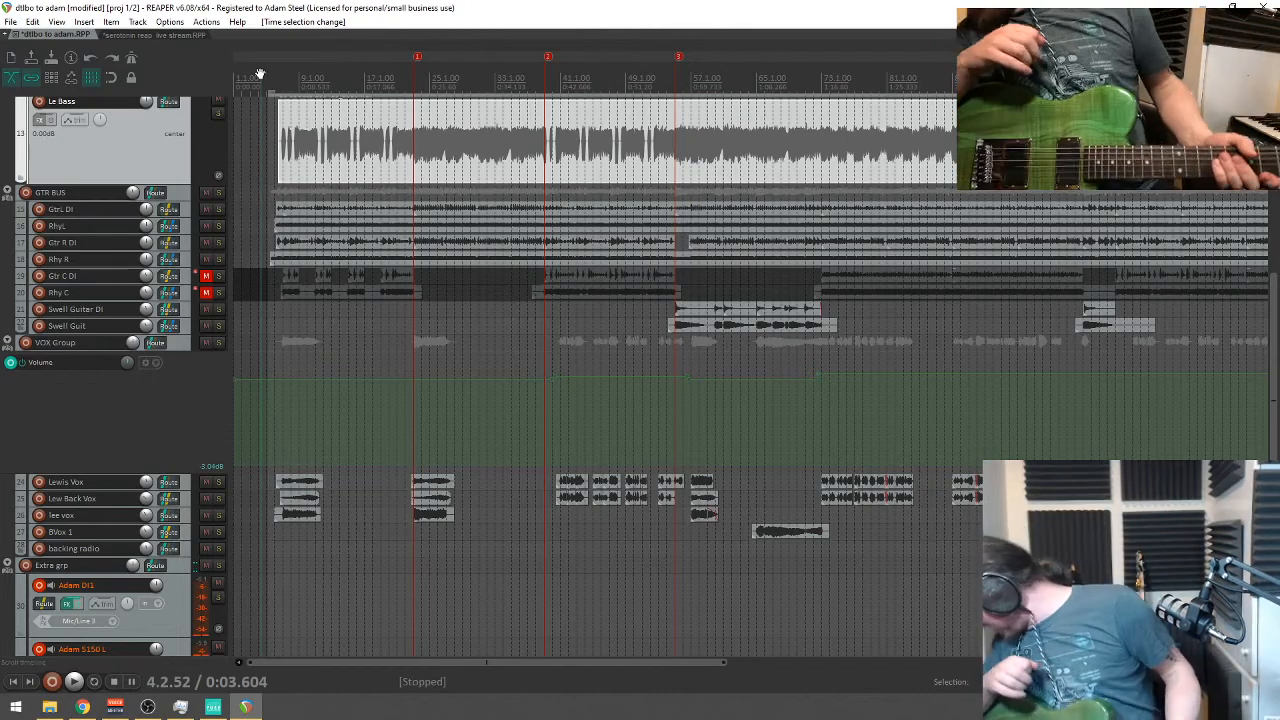
pyautogui.rightClick(259, 74)
pyautogui.press('Escape')
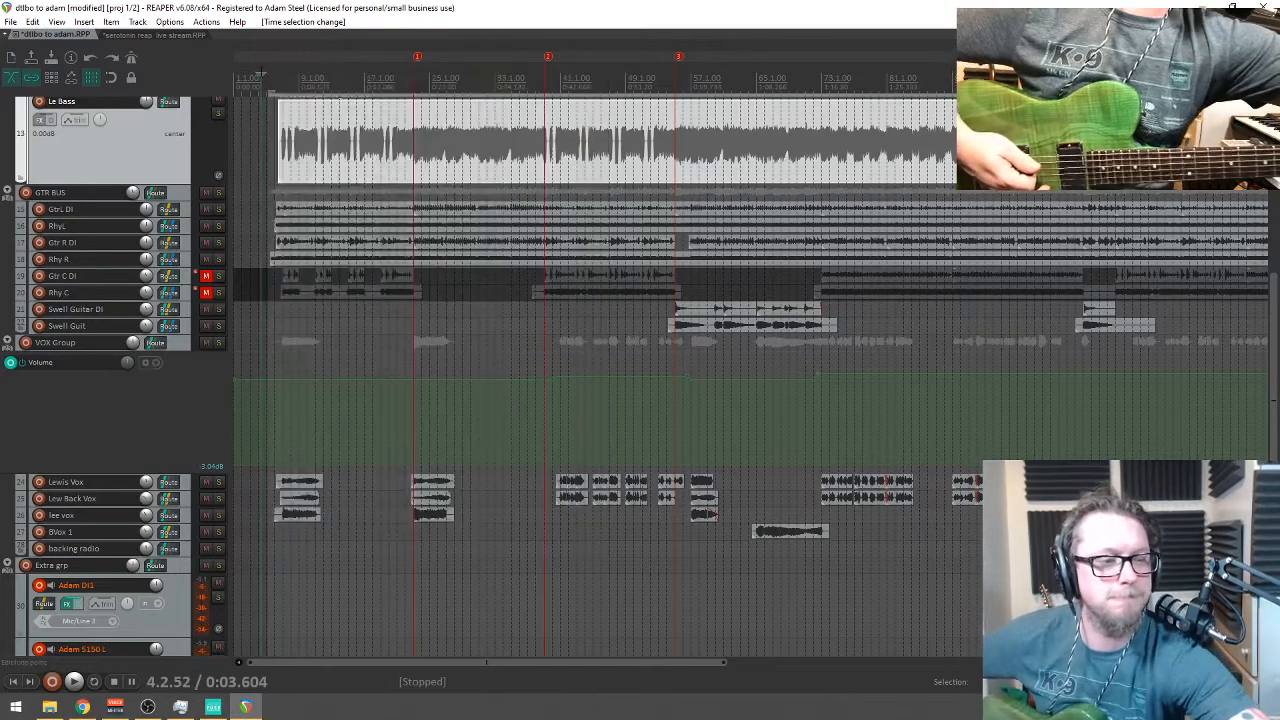
pyautogui.hotkey('ctrl', 'r')
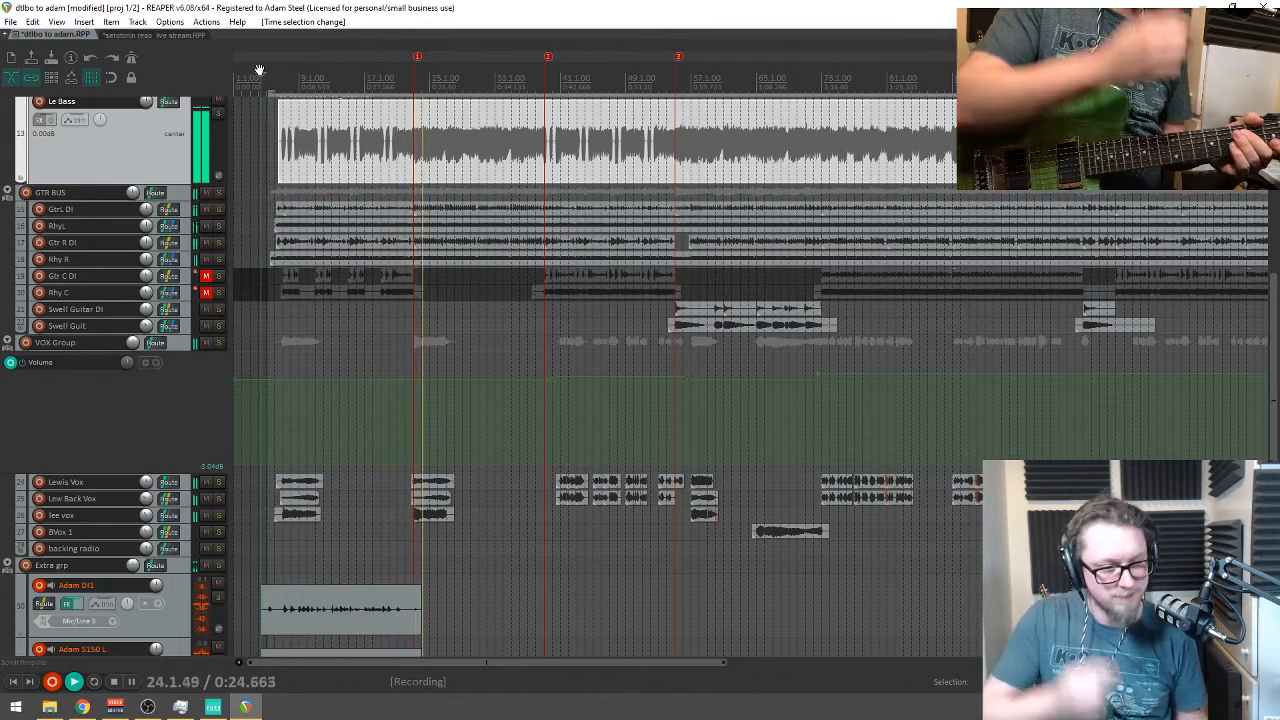
pyautogui.press('space')
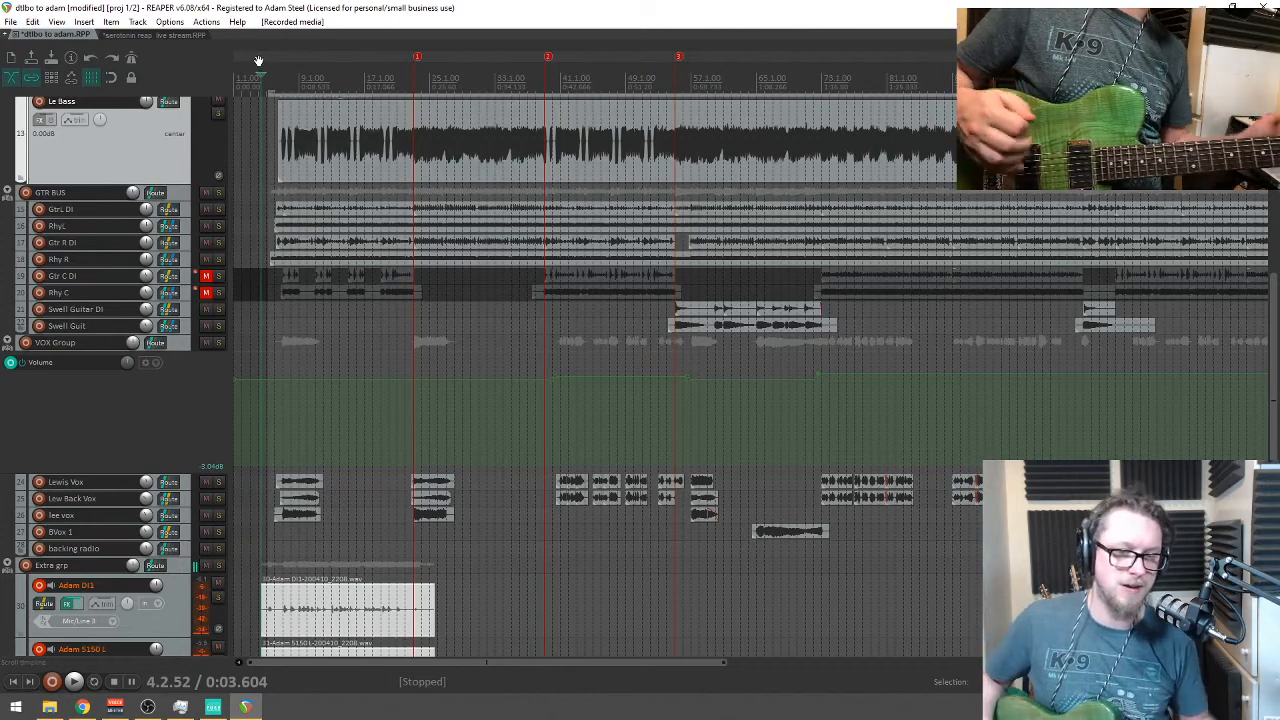
pyautogui.hotkey('ctrl', 'r')
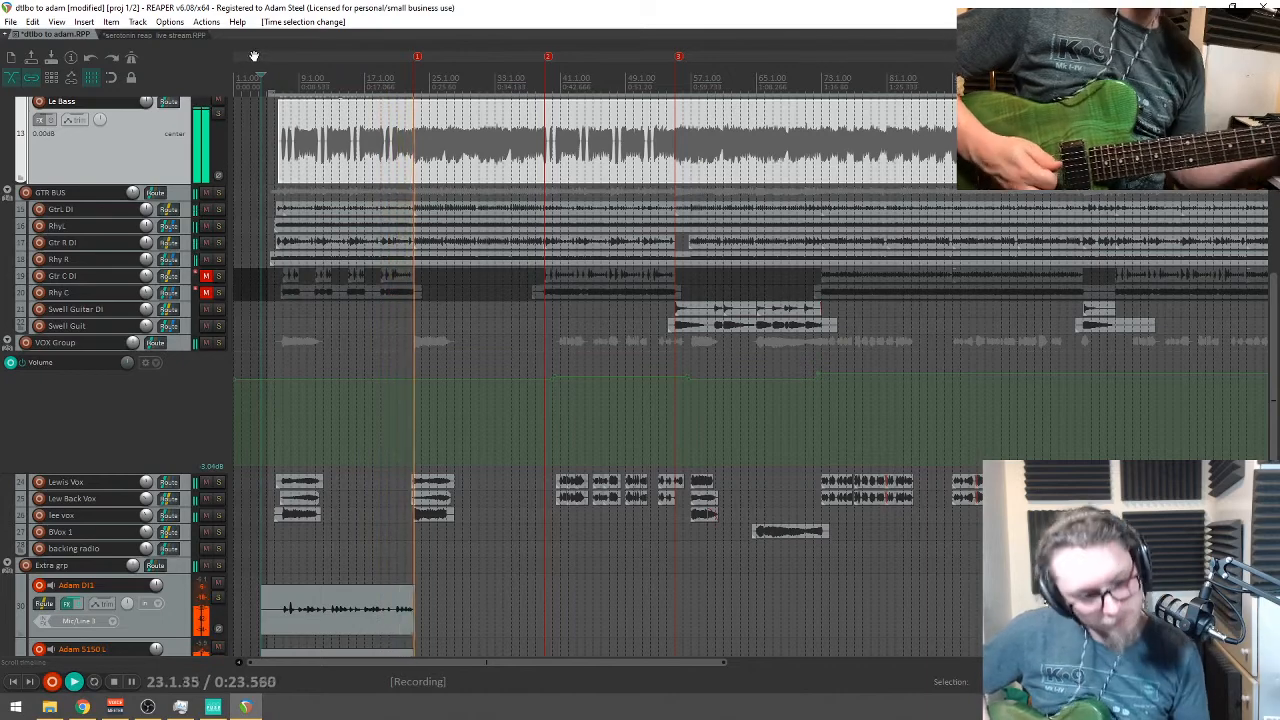
pyautogui.press('space')
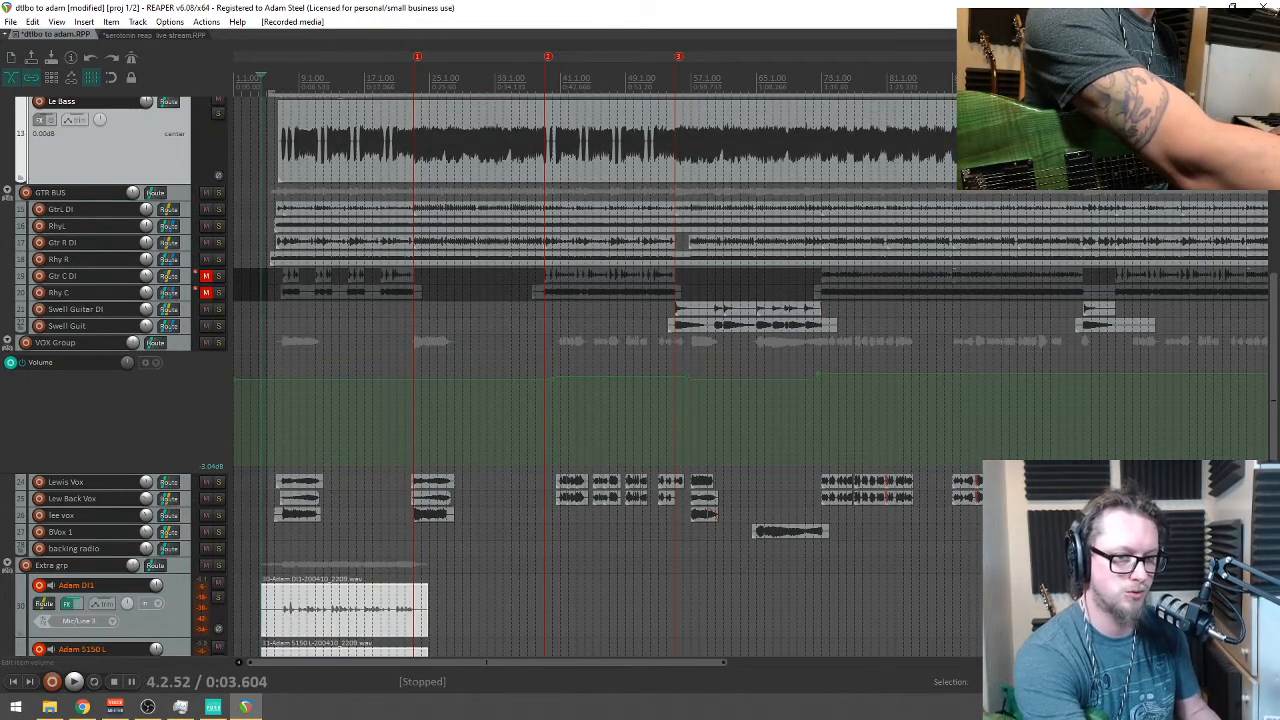
# Step: Duplicate the DI1 and 5150 L tracks, place the copies together below the originals, and disarm the original pair
pyautogui.scroll(-3, 750, 380)
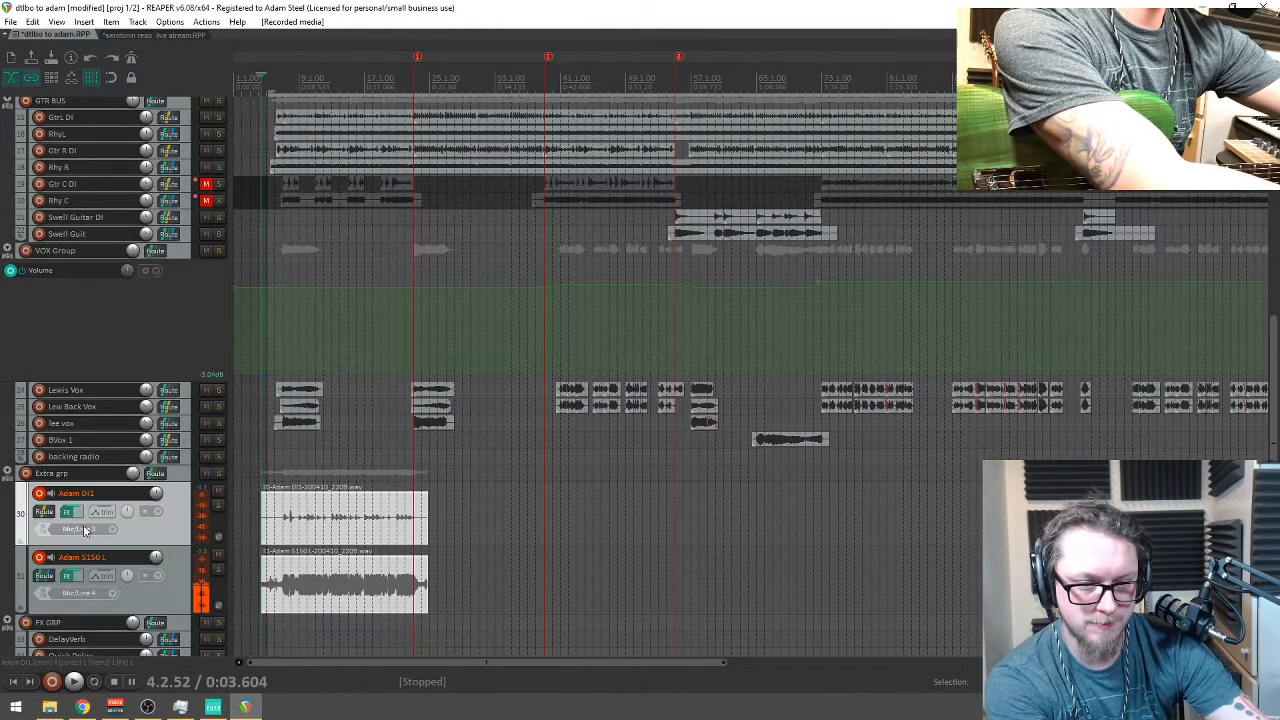
pyautogui.rightClick(176, 588)
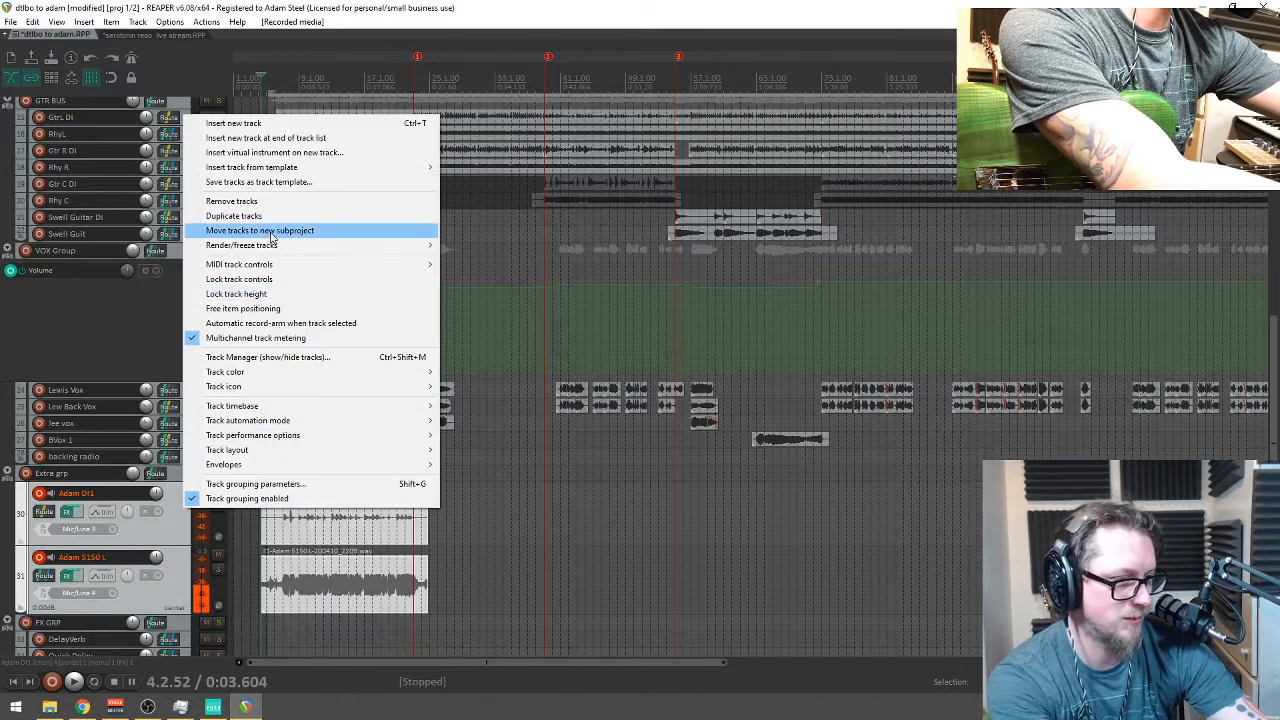
pyautogui.click(265, 216)
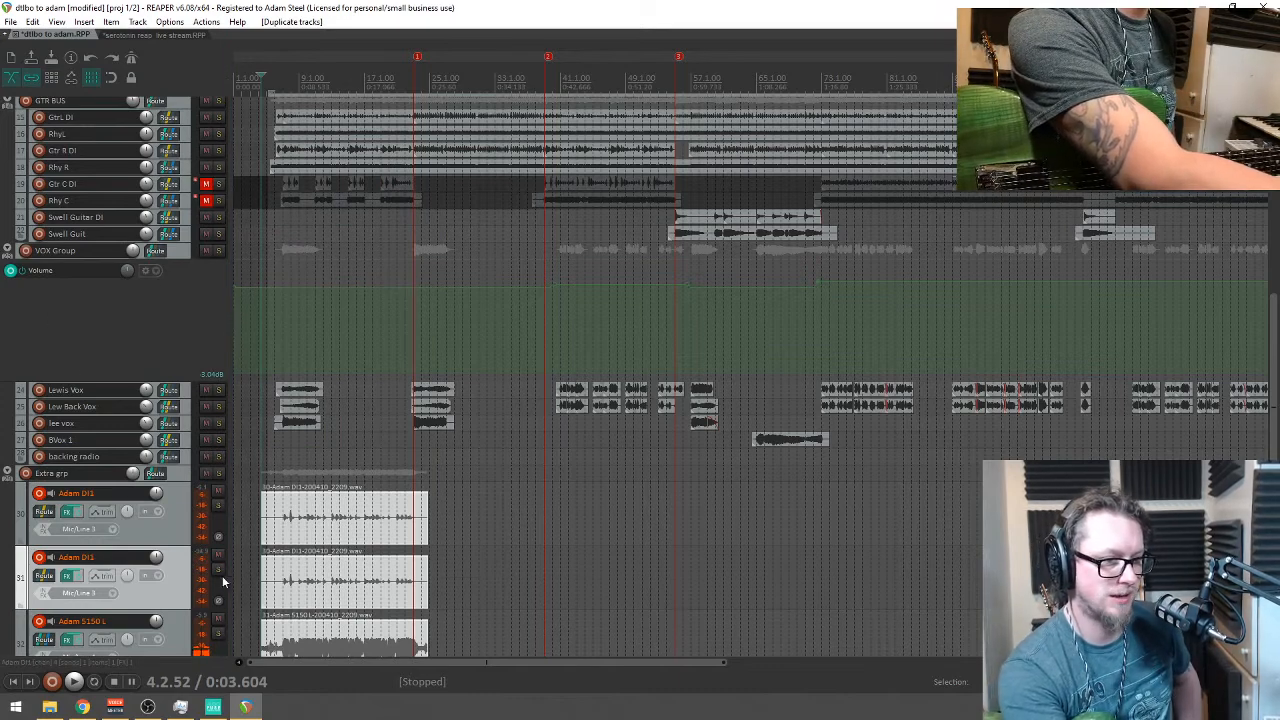
pyautogui.moveTo(176, 588); pyautogui.dragTo(161, 539)
pyautogui.click(40, 361)
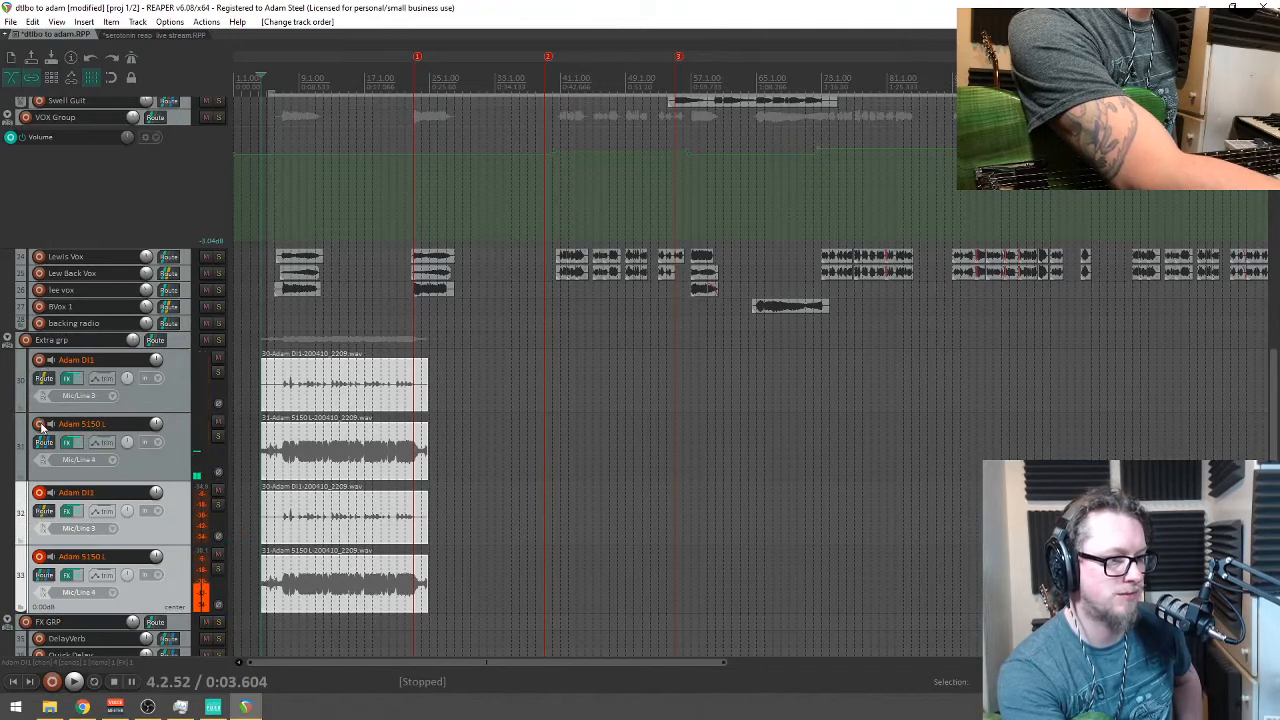
# Step: Change the duplicated tracks' name endings to DI2 and 5150 R, and delete the recordings copied onto them
pyautogui.click(111, 492)
pyautogui.doubleClick(111, 492)
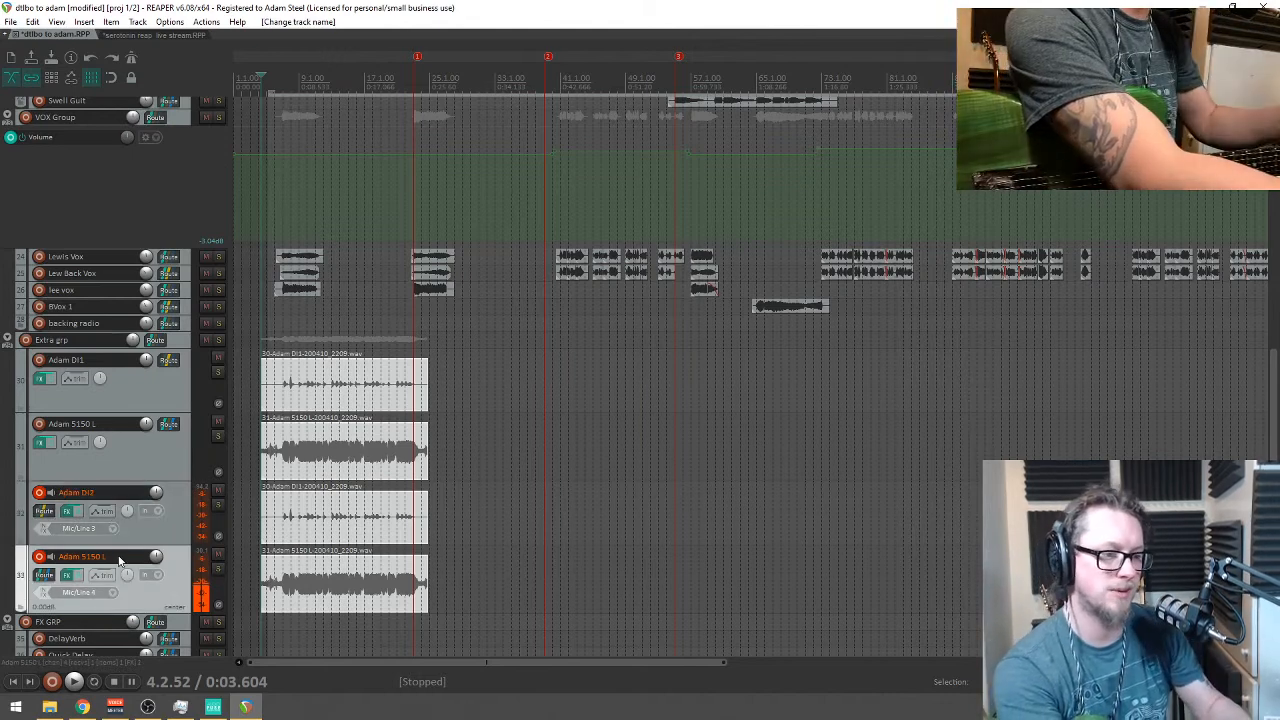
pyautogui.doubleClick(124, 558)
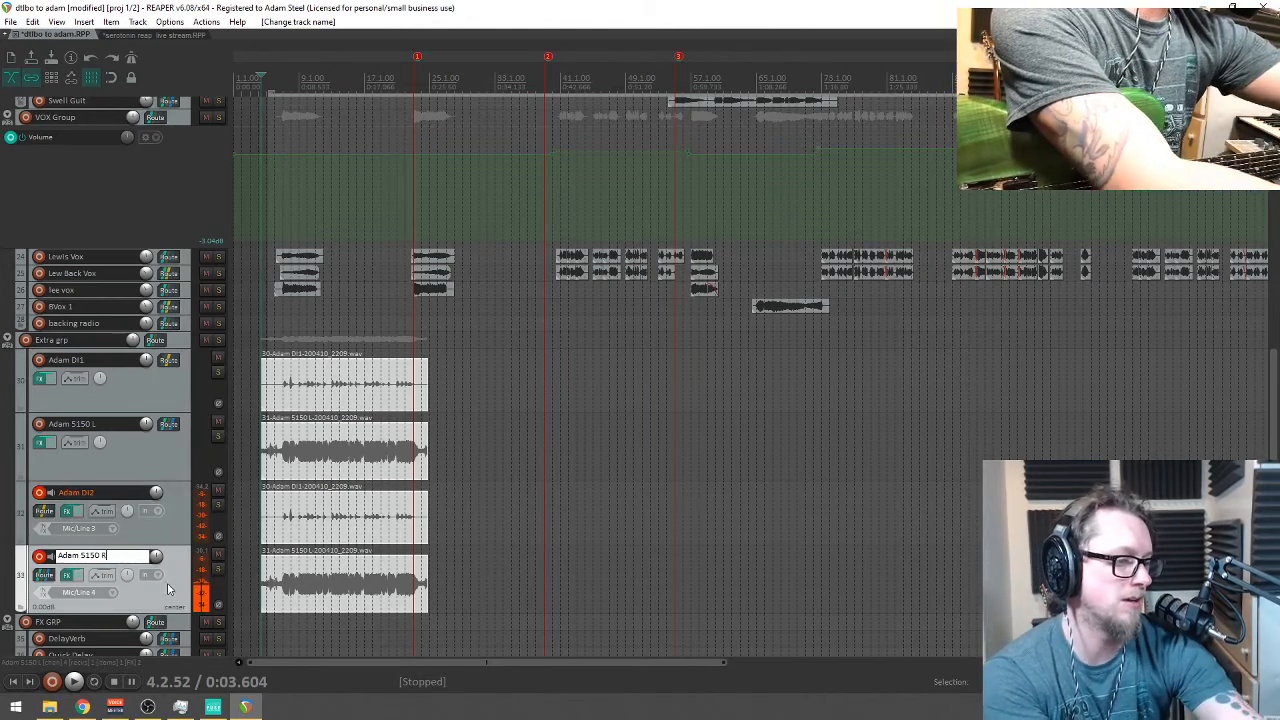
pyautogui.press('Return')
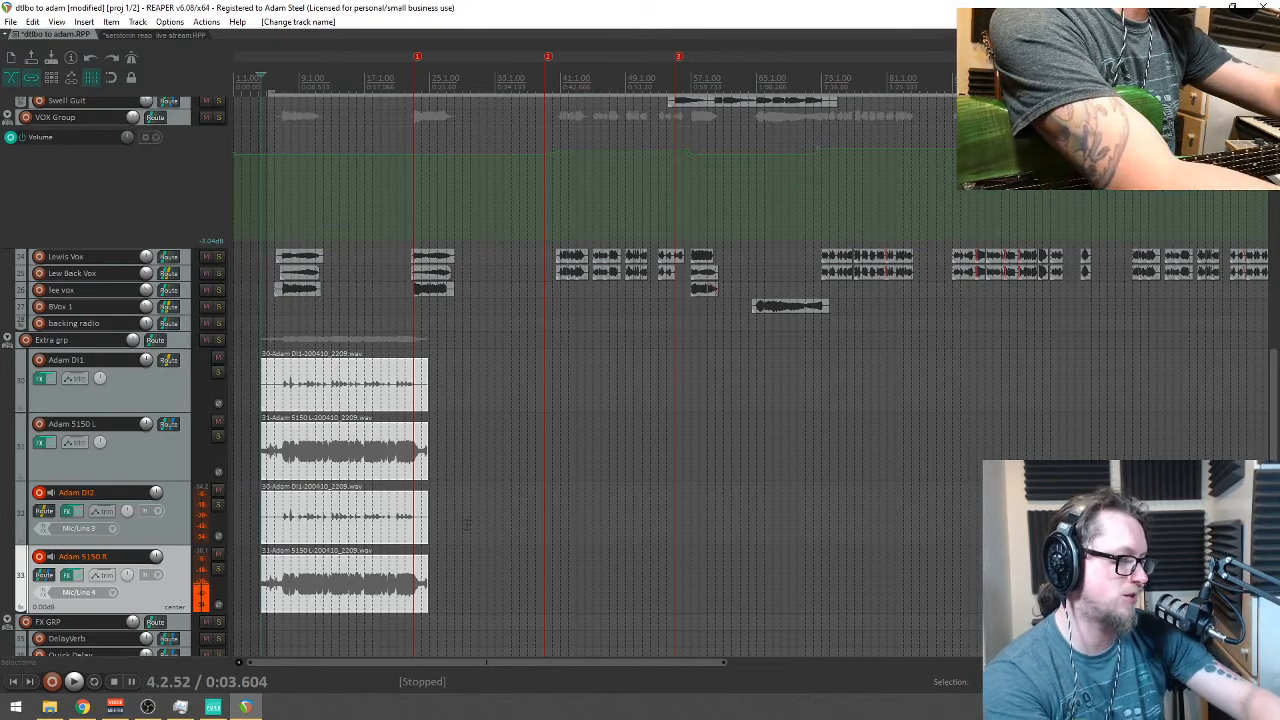
pyautogui.moveTo(466, 524); pyautogui.dragTo(400, 590)
pyautogui.press('Delete')
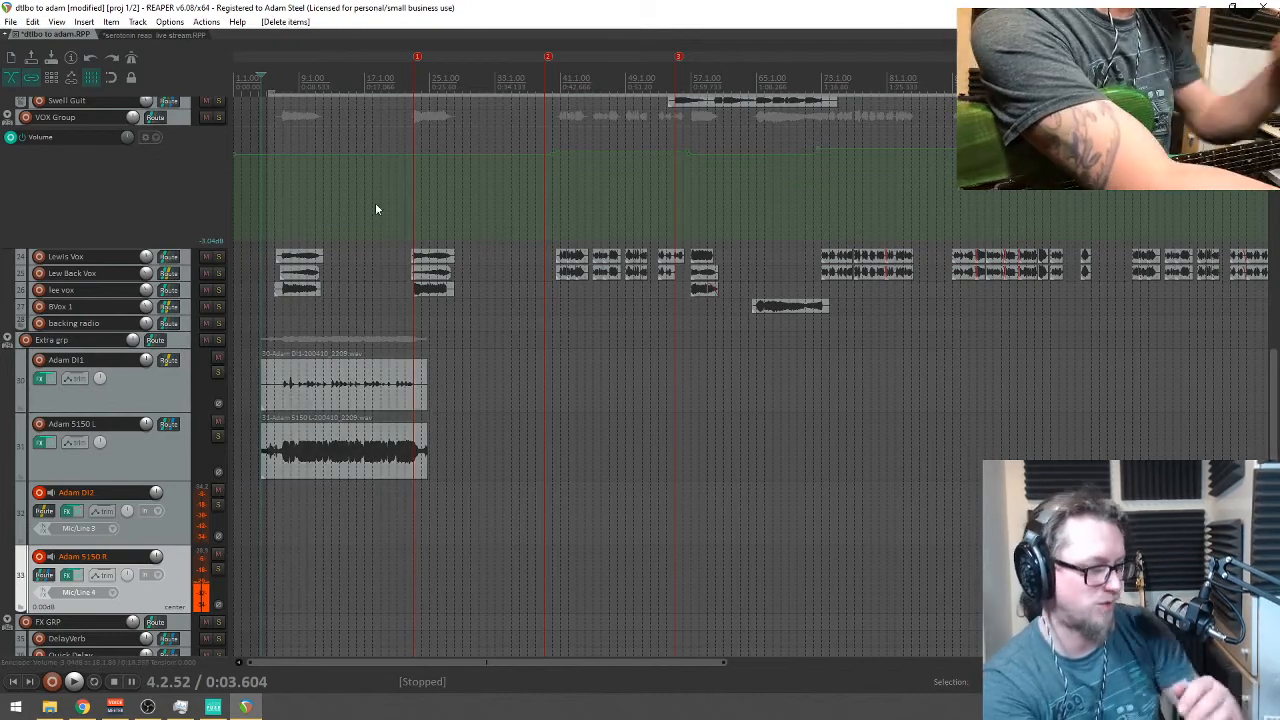
# Step: Pan the 5150 L track 100% left and the 5150 R track 100% right in the mixer, and hide the mixer
pyautogui.scroll(5, 378, 231)
pyautogui.scroll(-2, 378, 231)
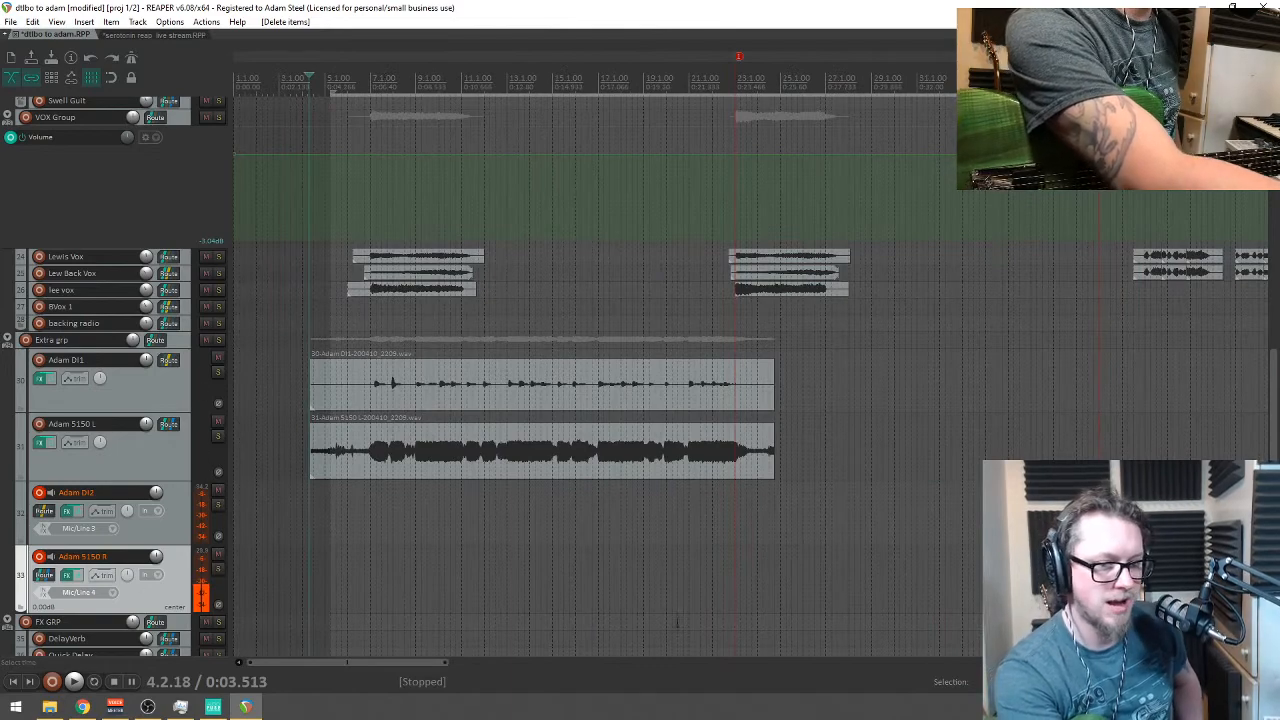
pyautogui.hotkey('ctrl', 'm')
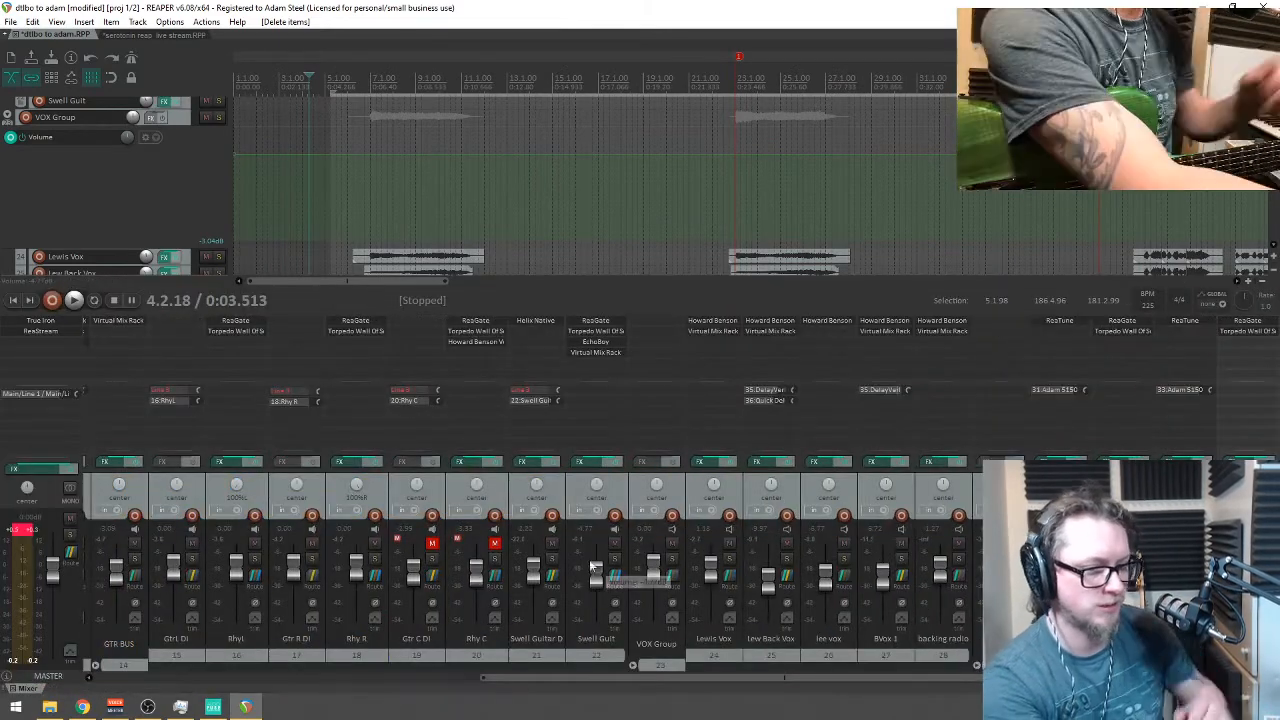
pyautogui.click(827, 678)
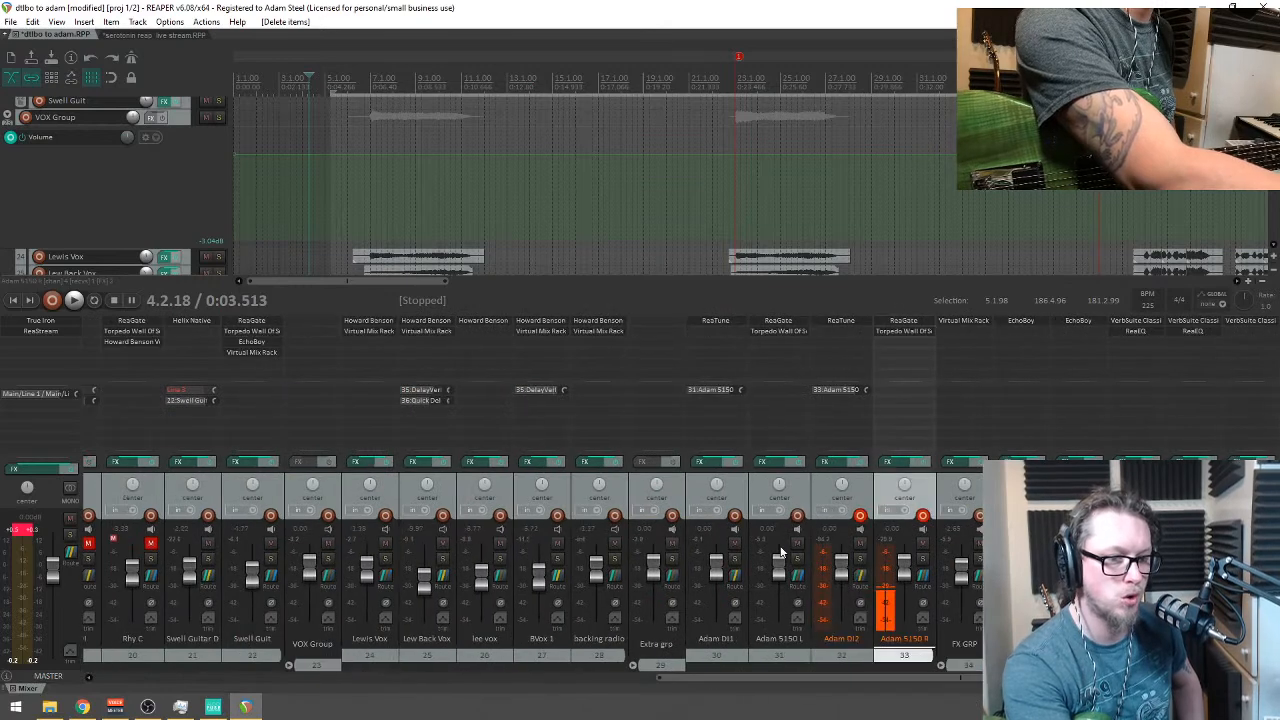
pyautogui.scroll(-2, 782, 487)
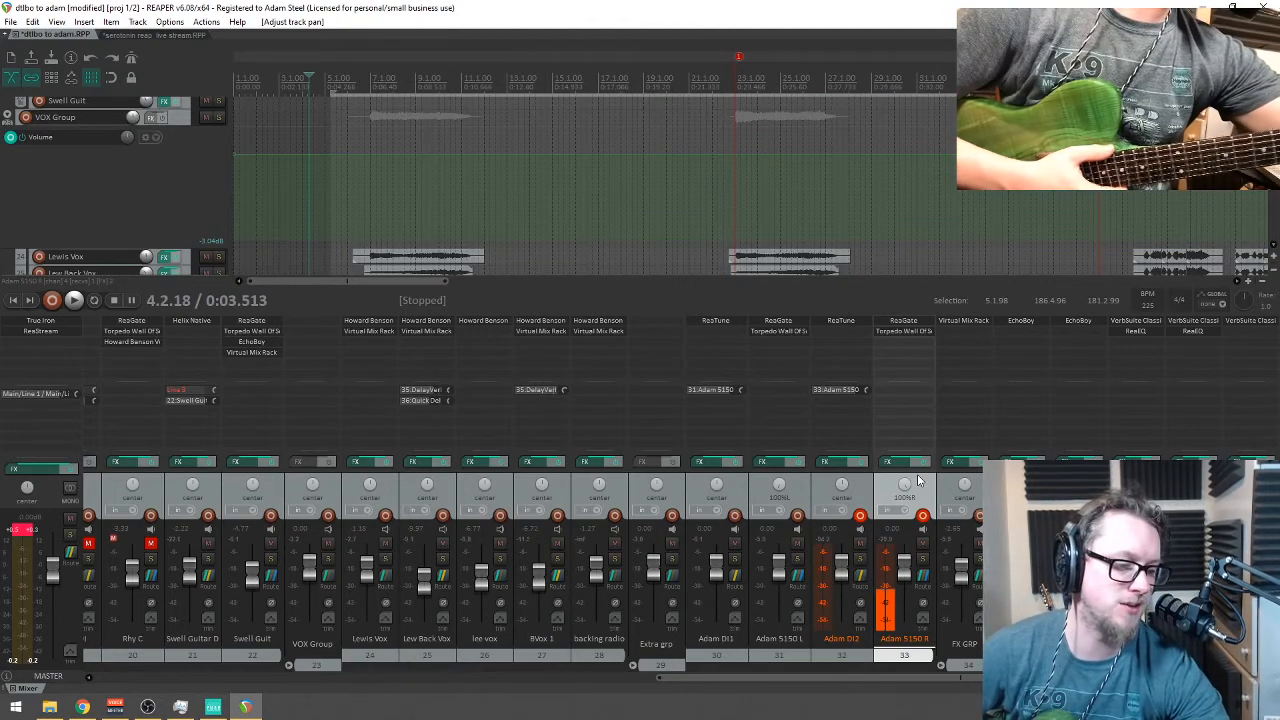
pyautogui.hotkey('ctrl', 'm')
pyautogui.hotkey('ctrl', 'r')
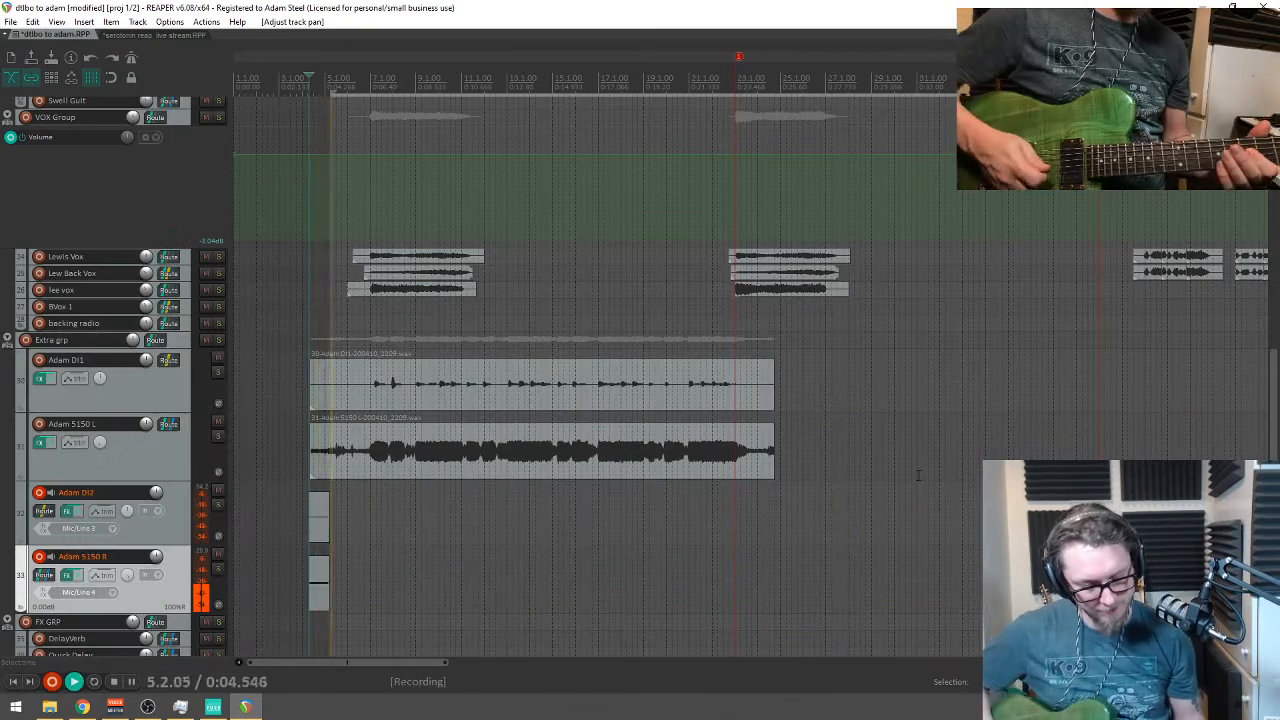
pyautogui.hotkey('ctrl', 'r')
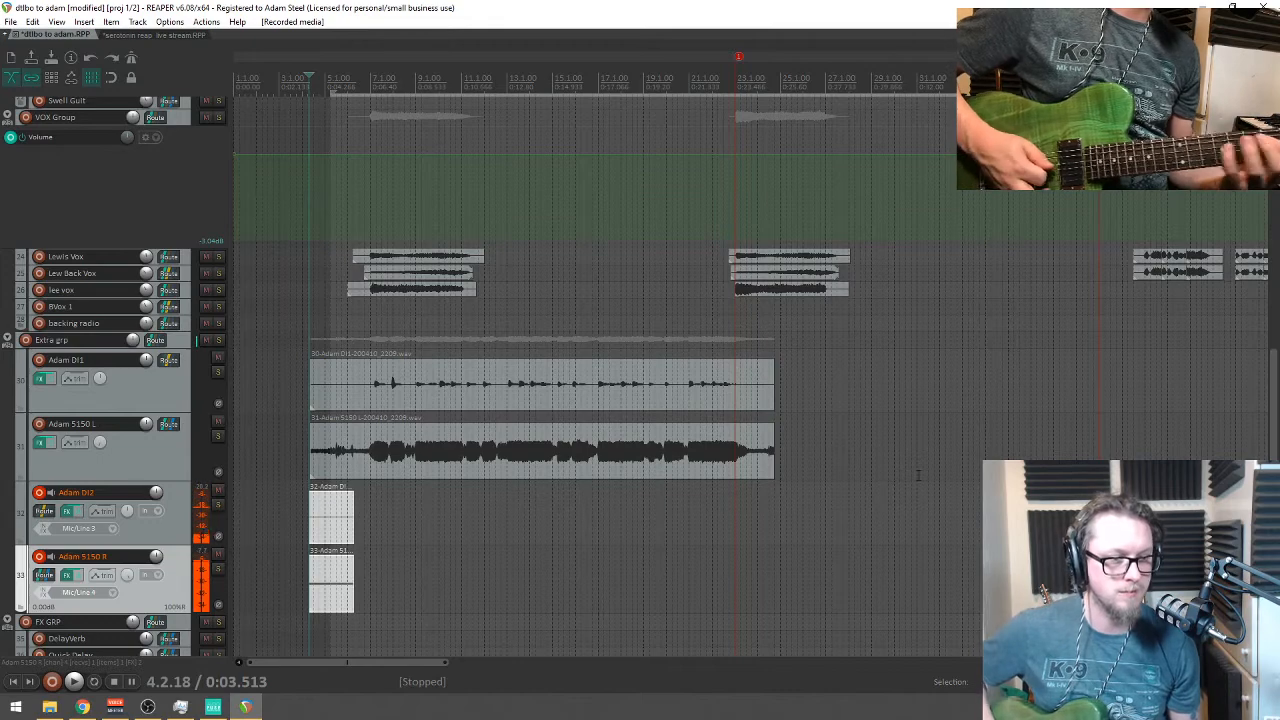
pyautogui.hotkey('ctrl', 'z')
pyautogui.hotkey('ctrl', 'r')
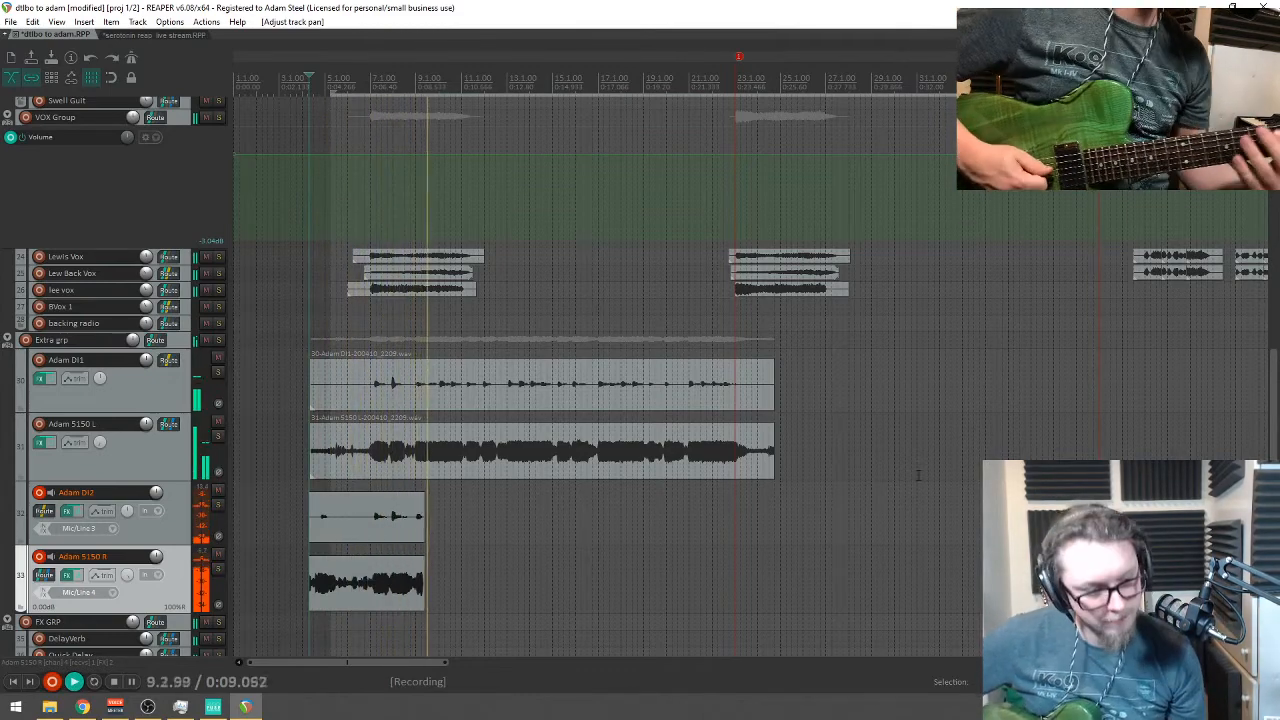
pyautogui.press('space')
pyautogui.hotkey('ctrl', 'z')
# Step: Record the doubled intro part on the DI2 and 5150 R tracks, and trim the starts of all four guitar items to about measure 7
pyautogui.hotkey('ctrl', 'r')
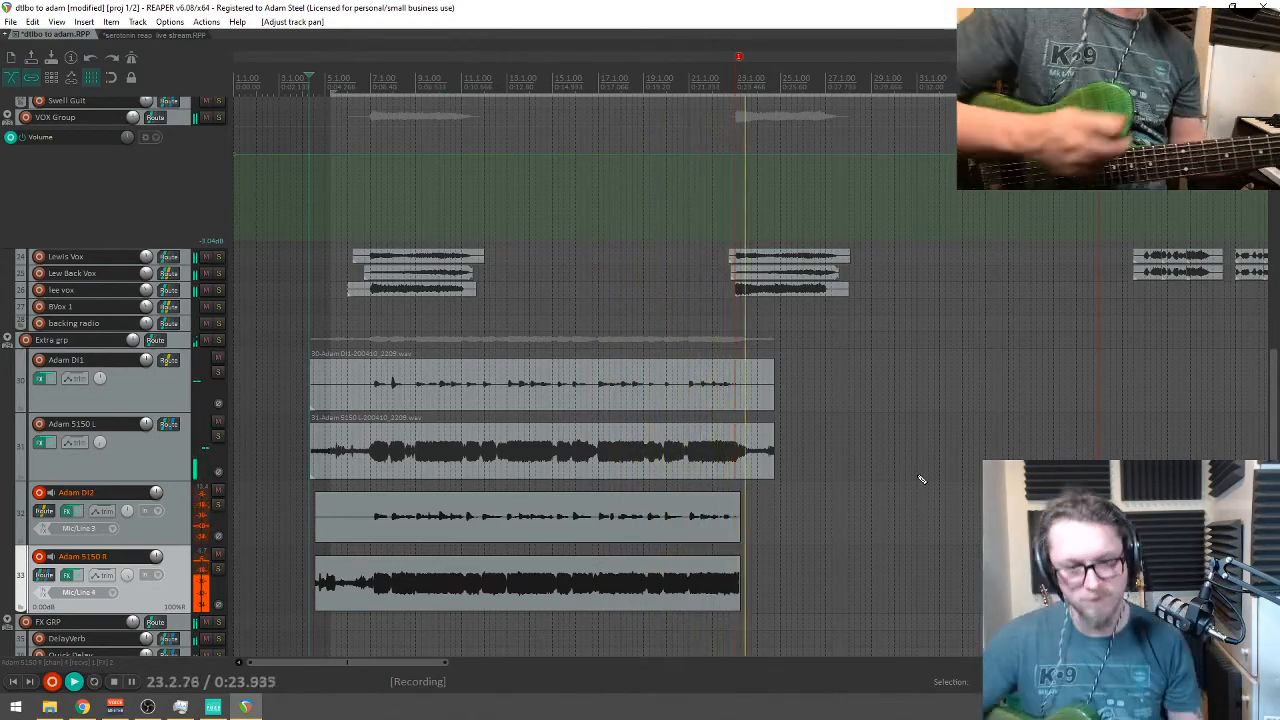
pyautogui.press('space')
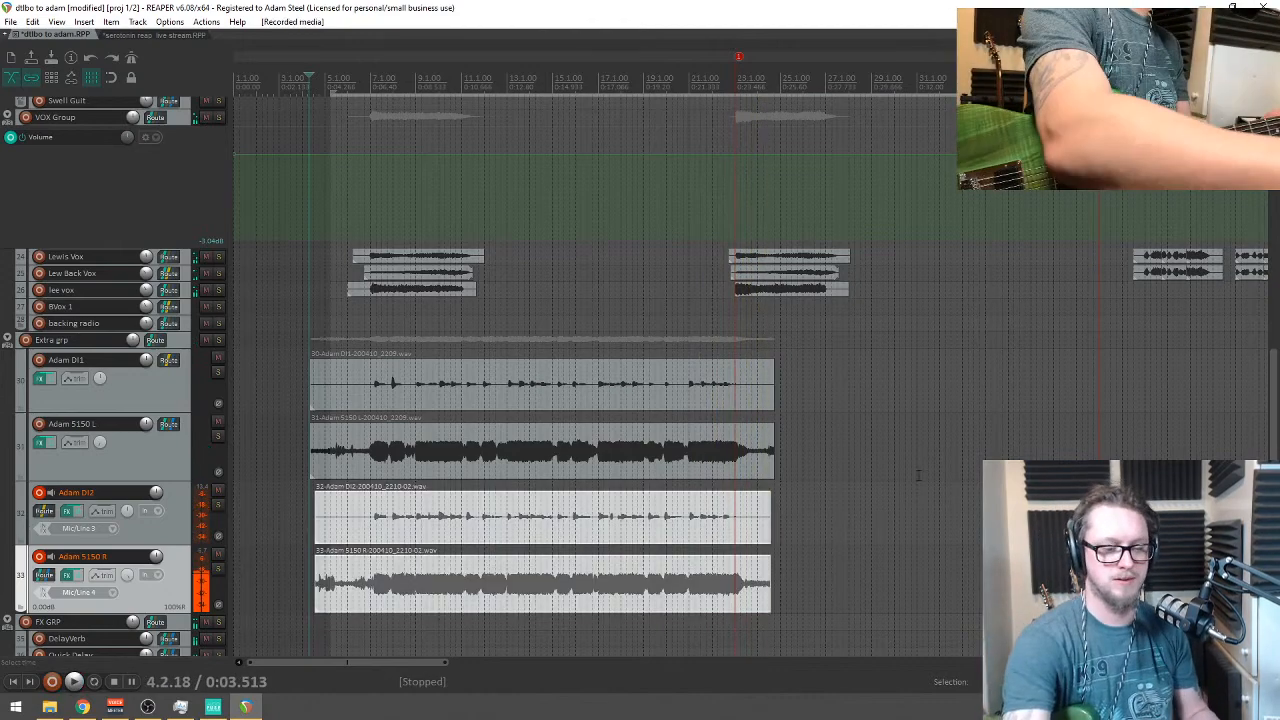
pyautogui.scroll(3, 335, 398)
pyautogui.moveTo(335, 398); pyautogui.dragTo(397, 537)
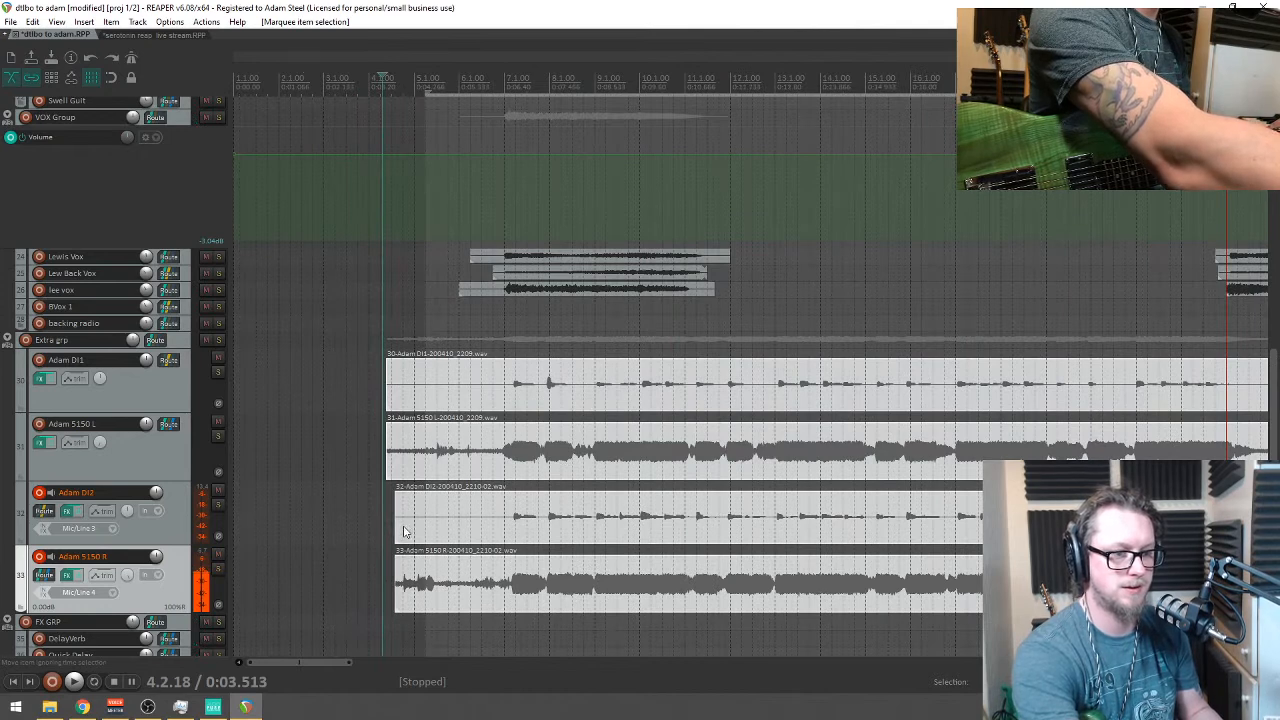
pyautogui.click(403, 524)
pyautogui.moveTo(342, 396); pyautogui.dragTo(506, 595)
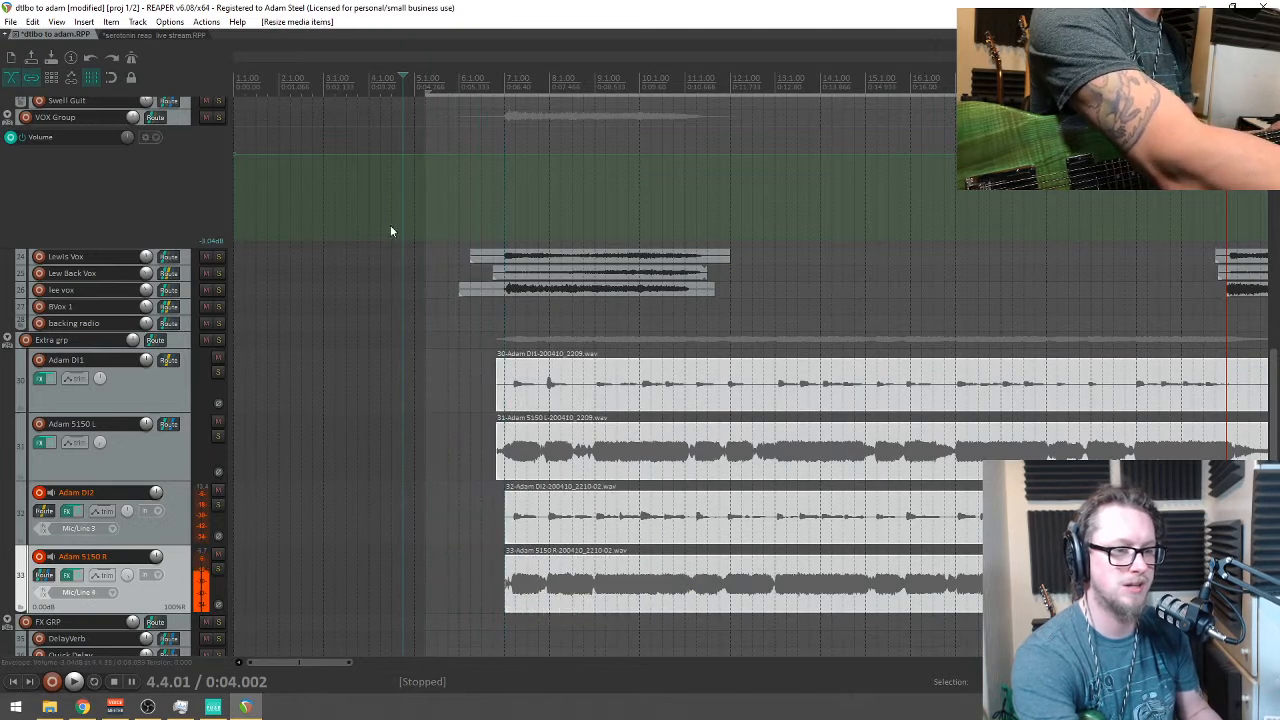
# Step: Play the song from about measure 6 to check the trimmed intro guitars
pyautogui.click(466, 75)
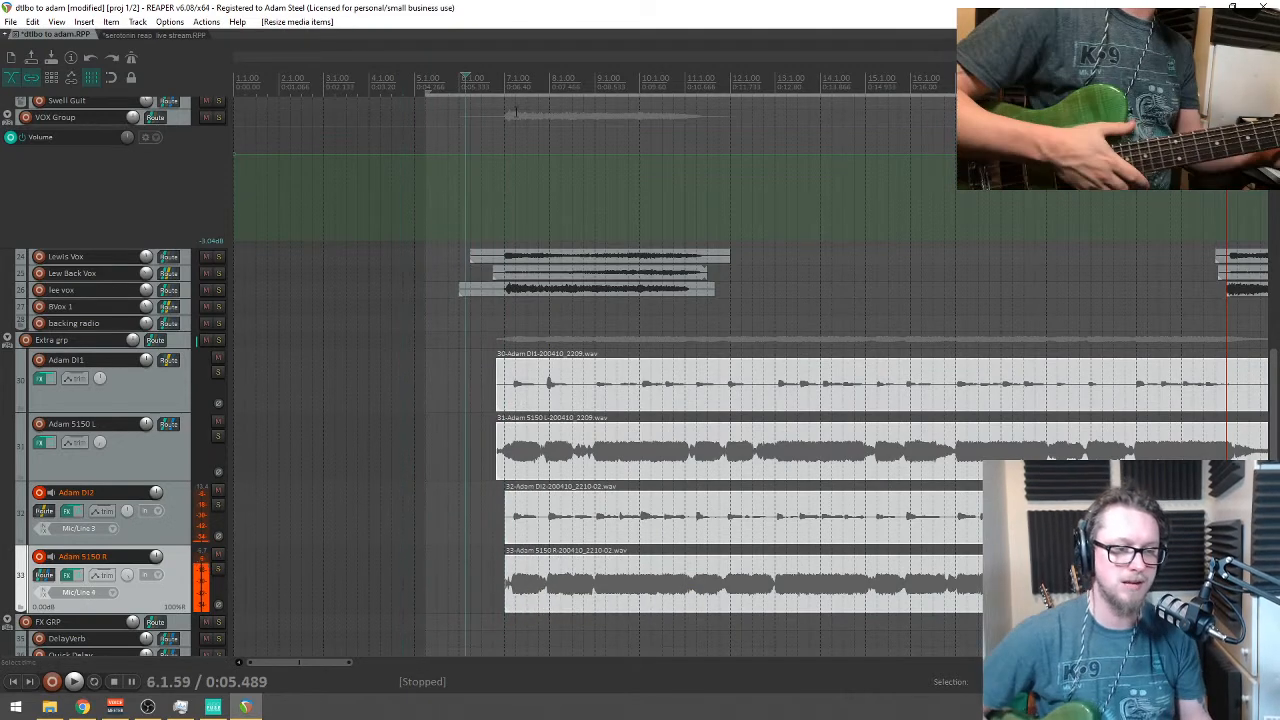
pyautogui.press('space')
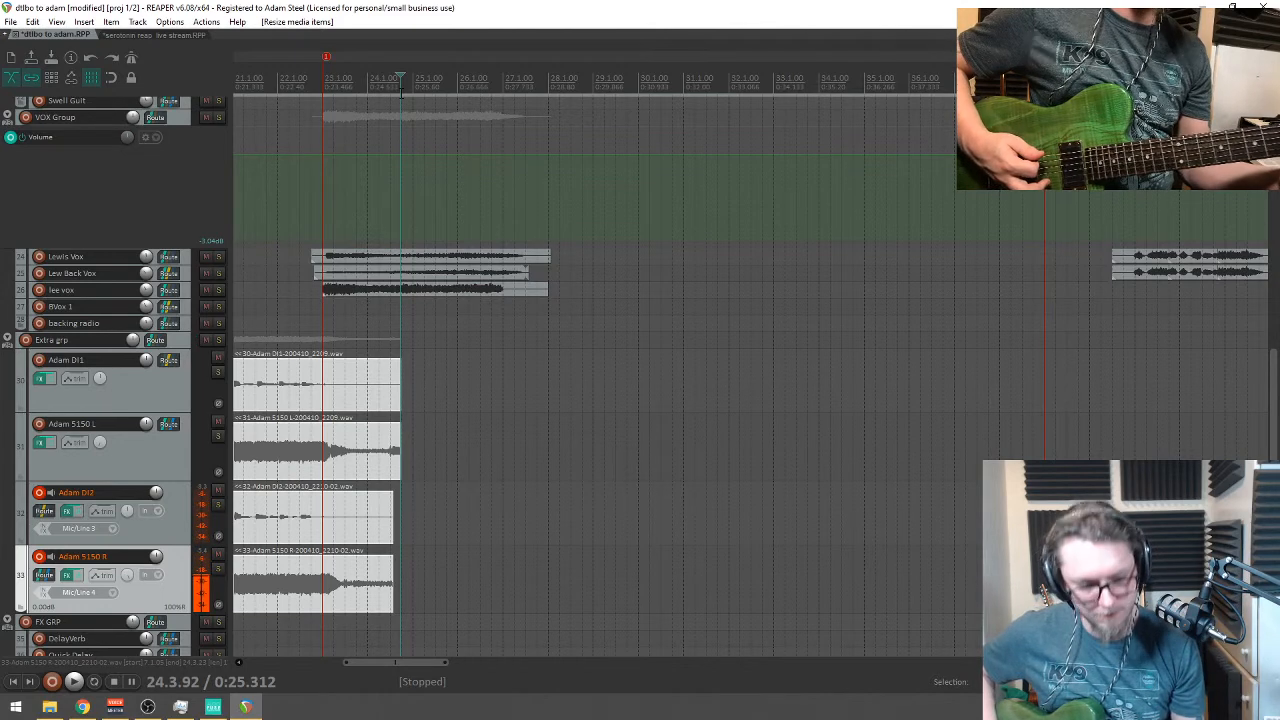
pyautogui.hotkey('ctrl', 'r')
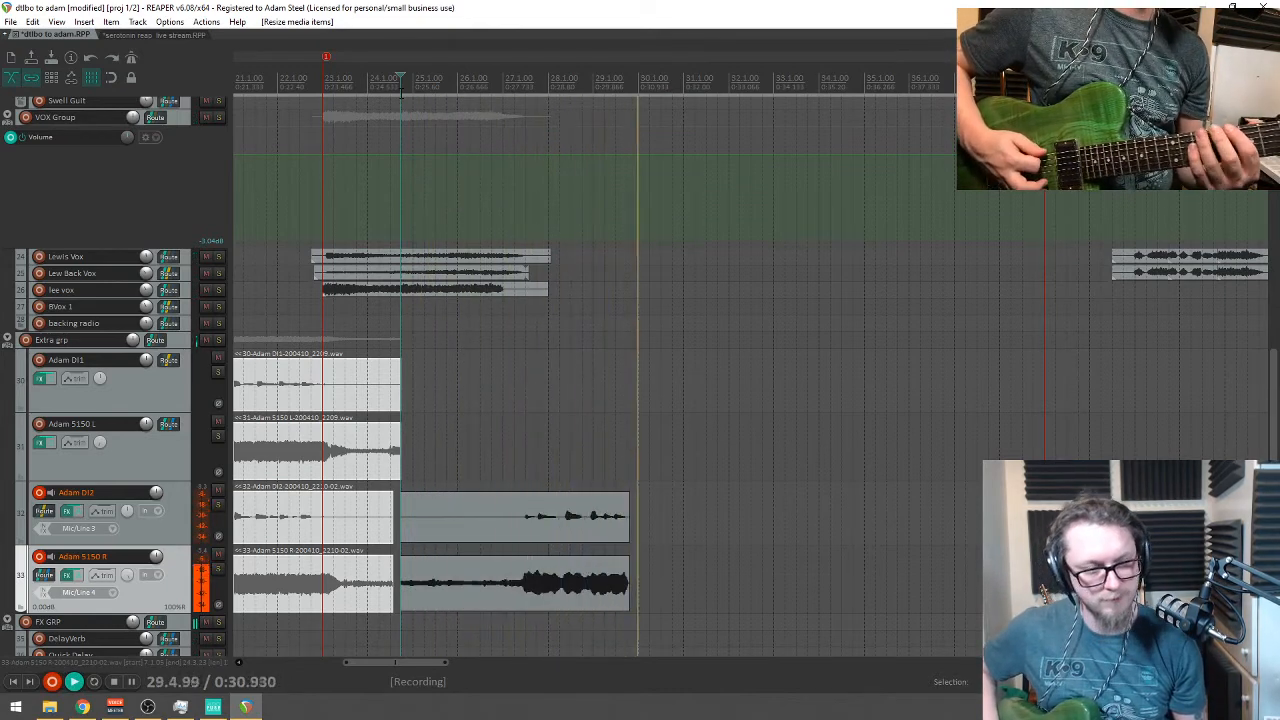
pyautogui.hotkey('ctrl', 'Delete')
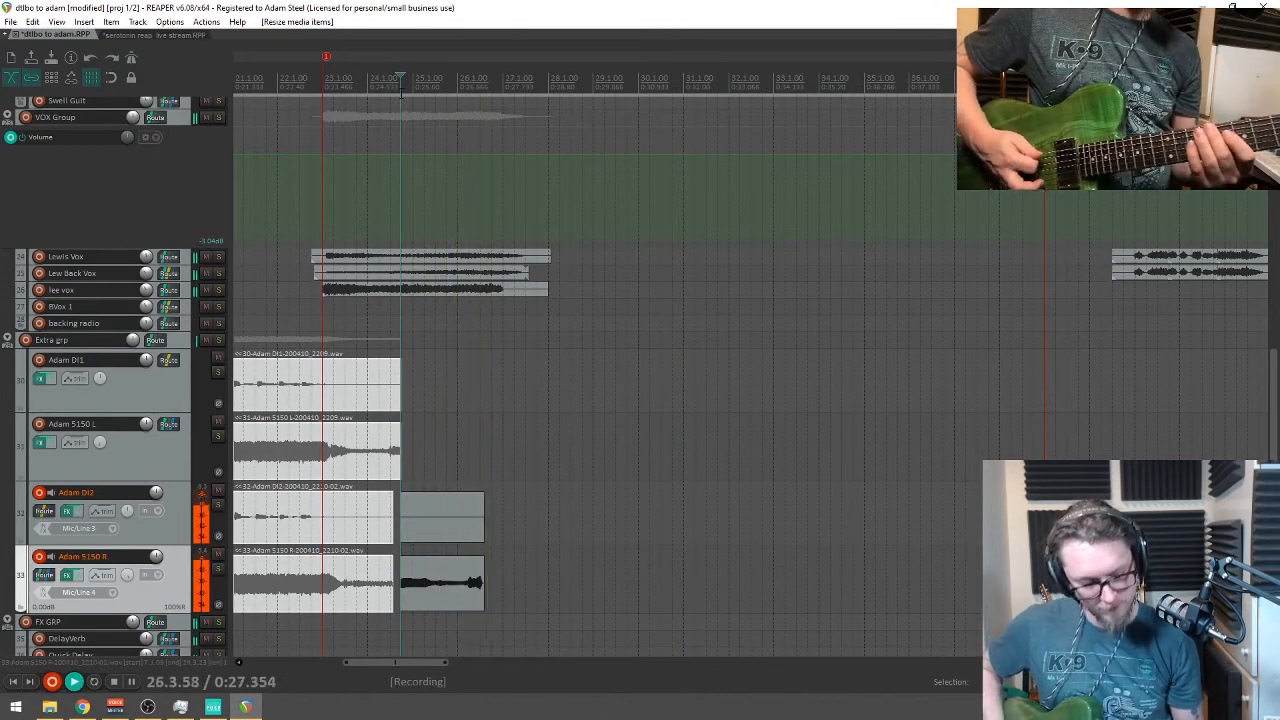
pyautogui.hotkey('ctrl', 'Delete')
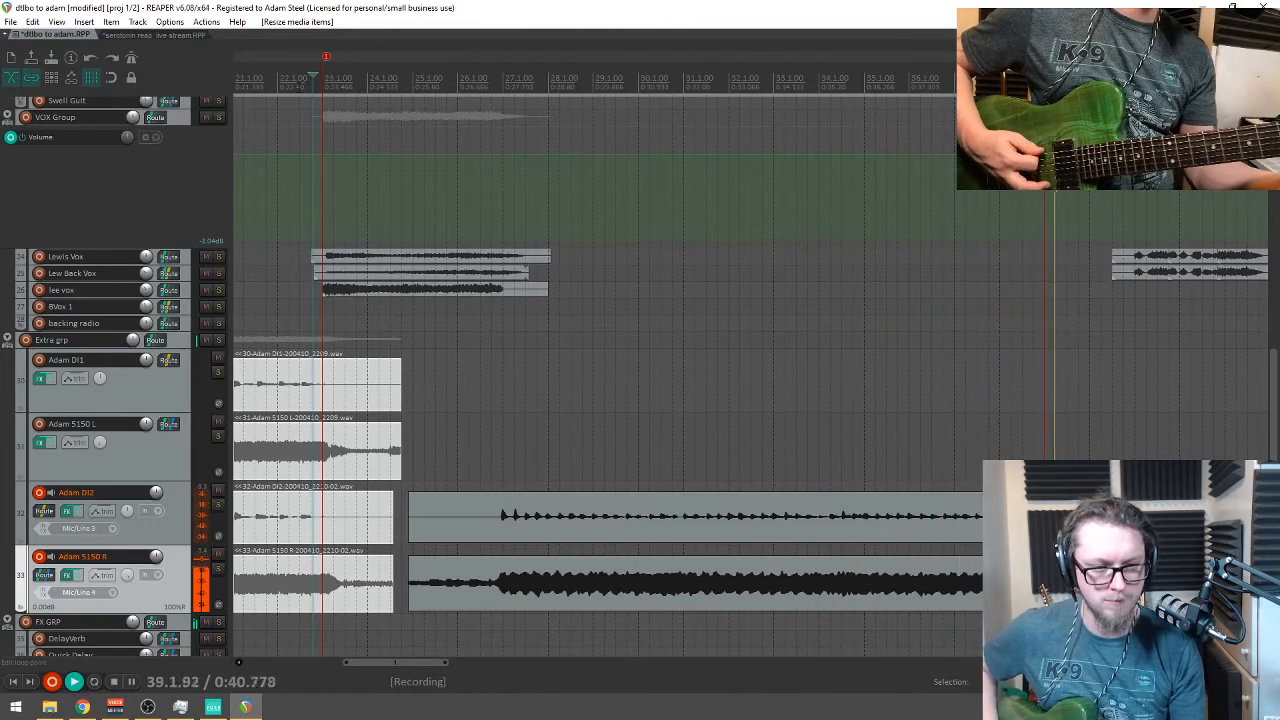
pyautogui.press('space')
pyautogui.hotkey('ctrl', 'z')
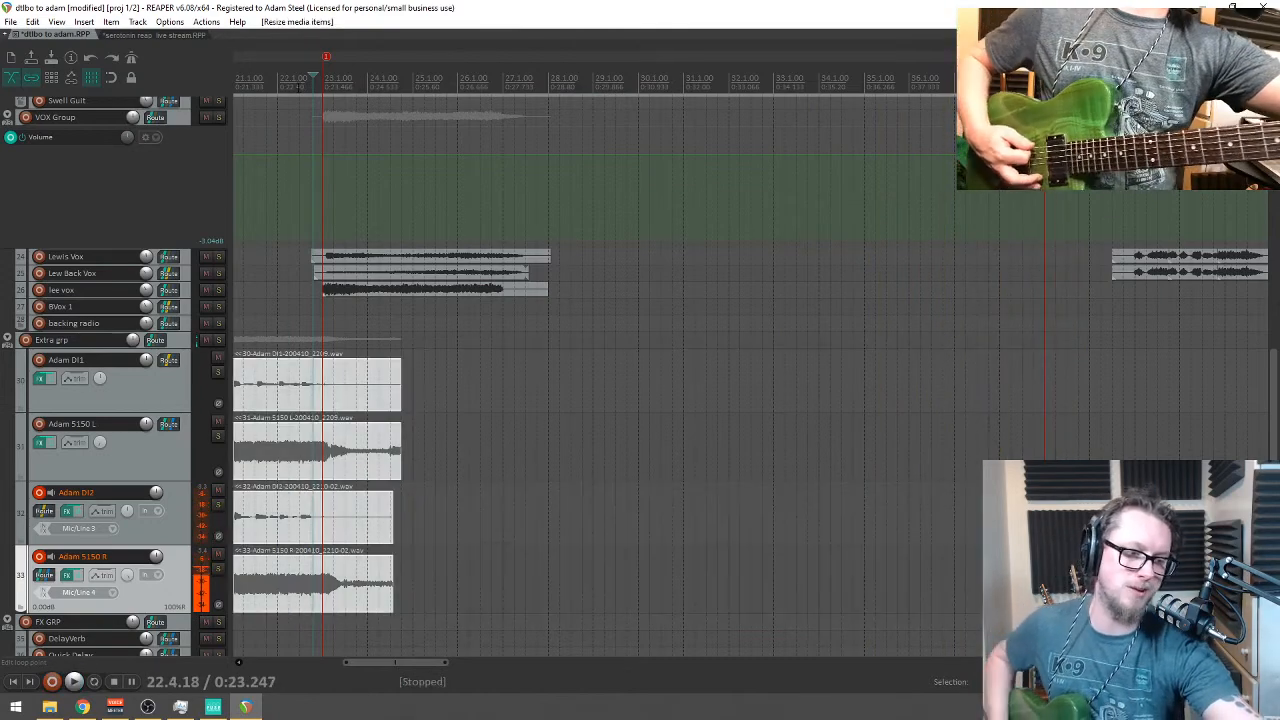
# Step: Record the next guitar section onto the DI2 and 5150 R tracks from just before the first marker to just past the second marker
pyautogui.hotkey('ctrl', 'r')
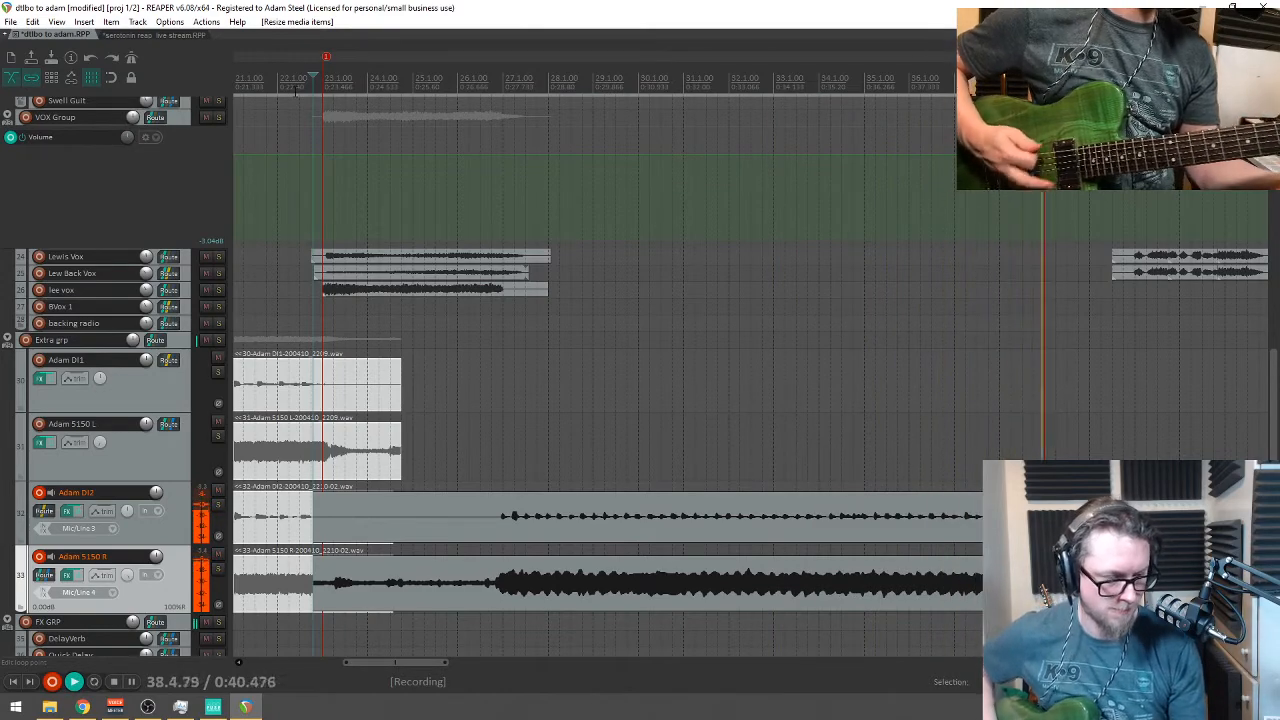
pyautogui.press('space')
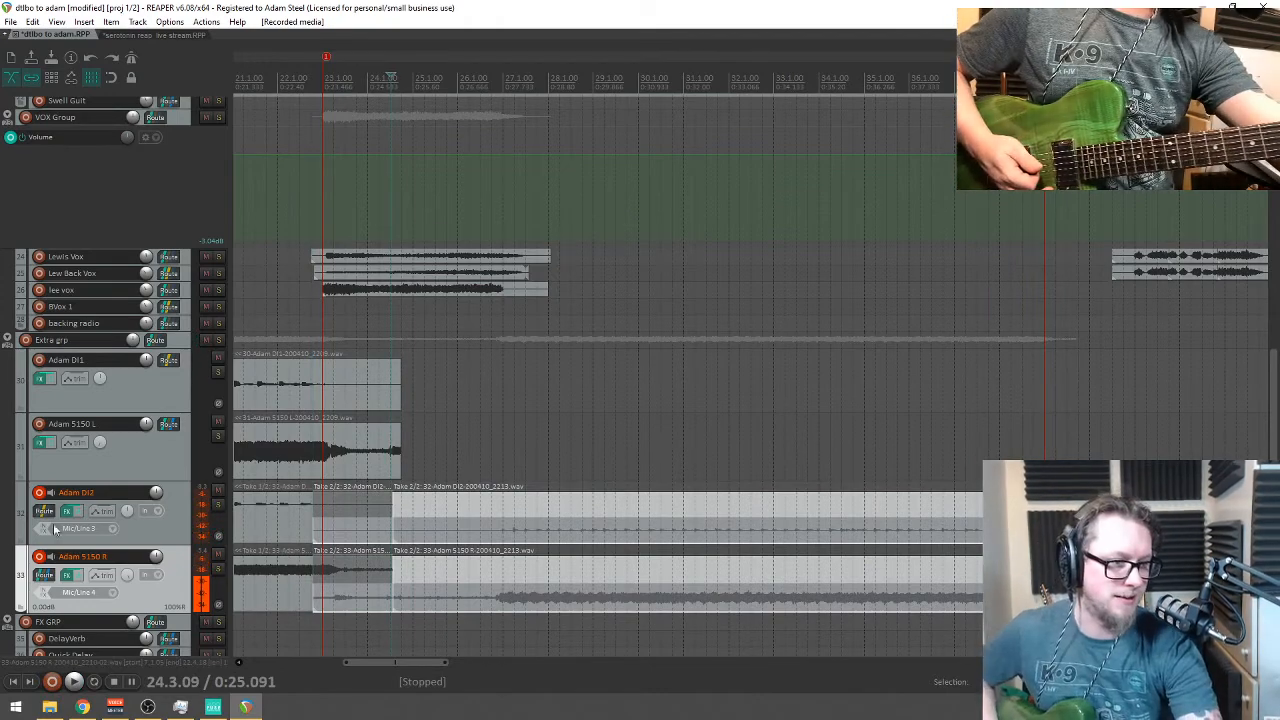
# Step: Record the second guitar section onto the DI1 and 5150 L tracks from the first marker to just past the second marker
pyautogui.click(40, 556)
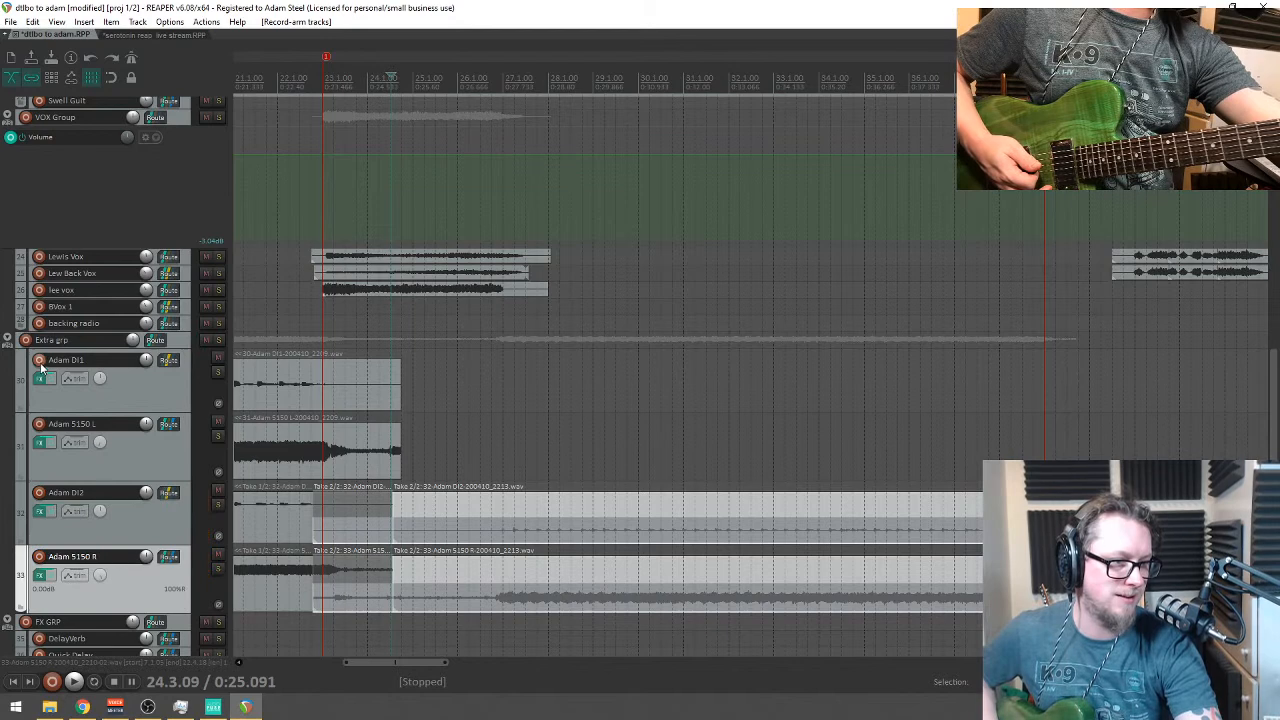
pyautogui.moveTo(39, 359); pyautogui.dragTo(39, 423)
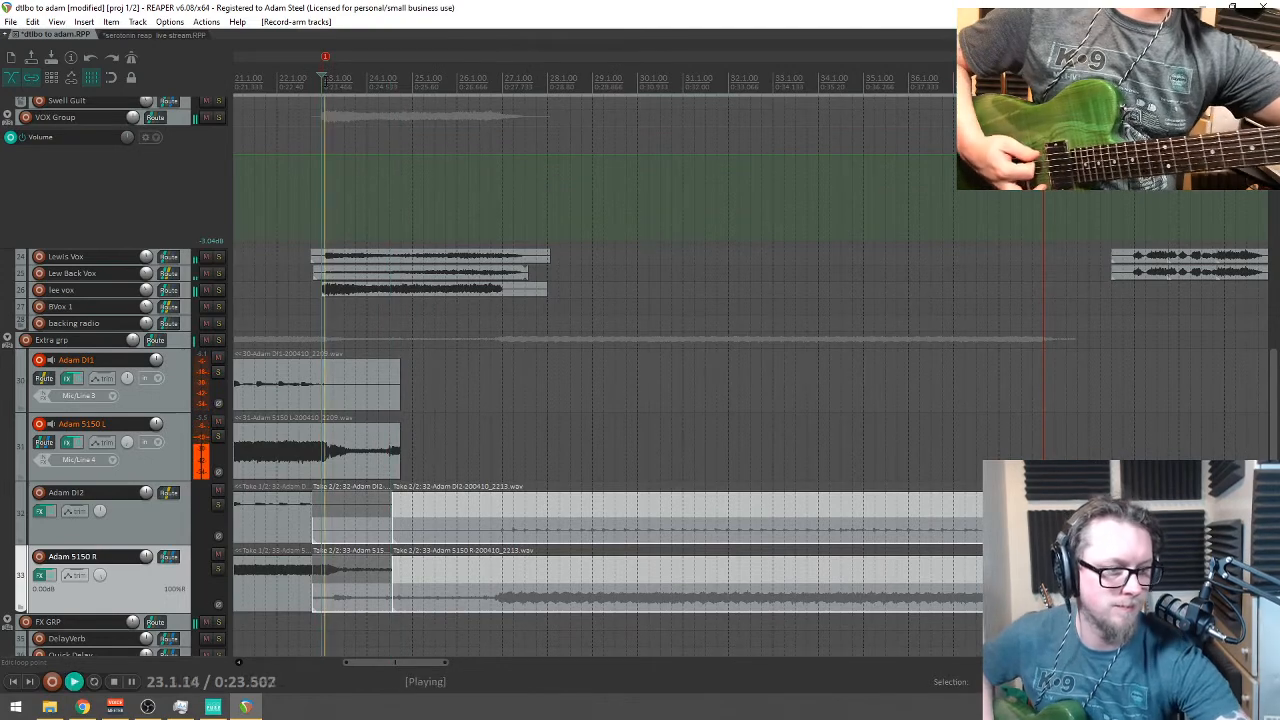
pyautogui.hotkey('ctrl', 'r')
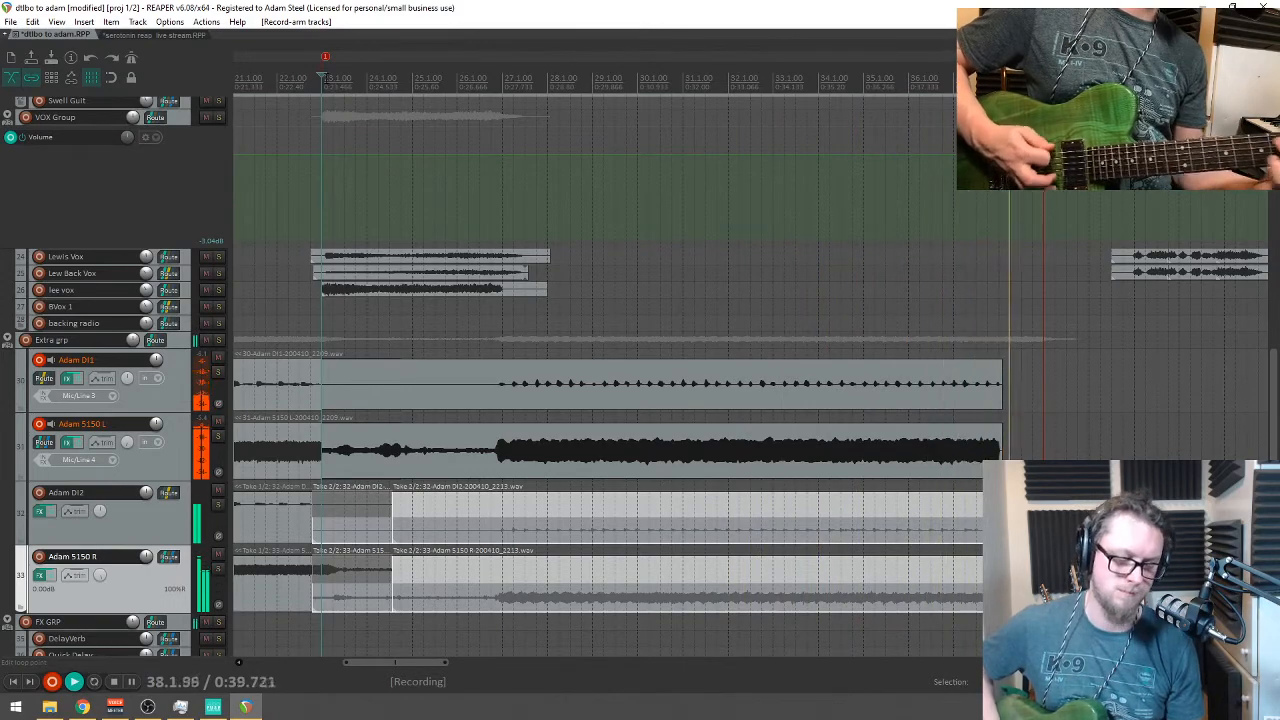
pyautogui.press('space')
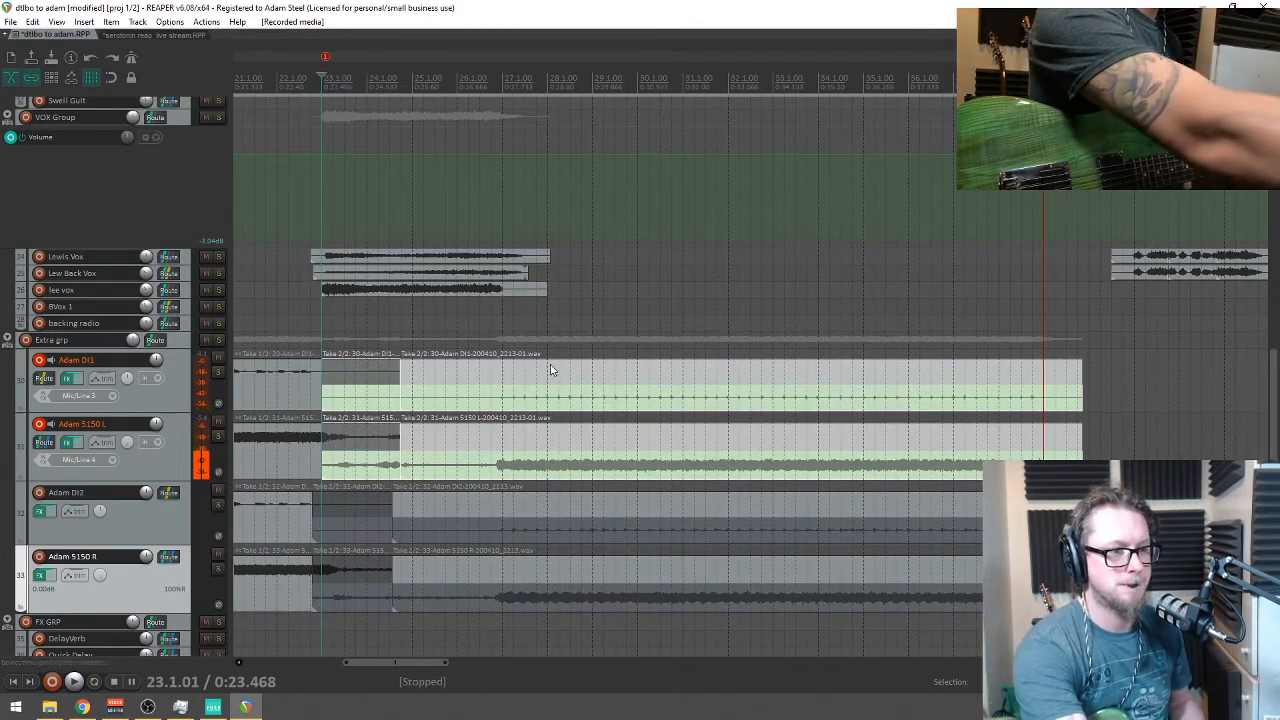
# Step: Solo the Extra grp, split the newly recorded guitar items just before measure 27, and delete the pieces between the first marker and the split
pyautogui.click(219, 340)
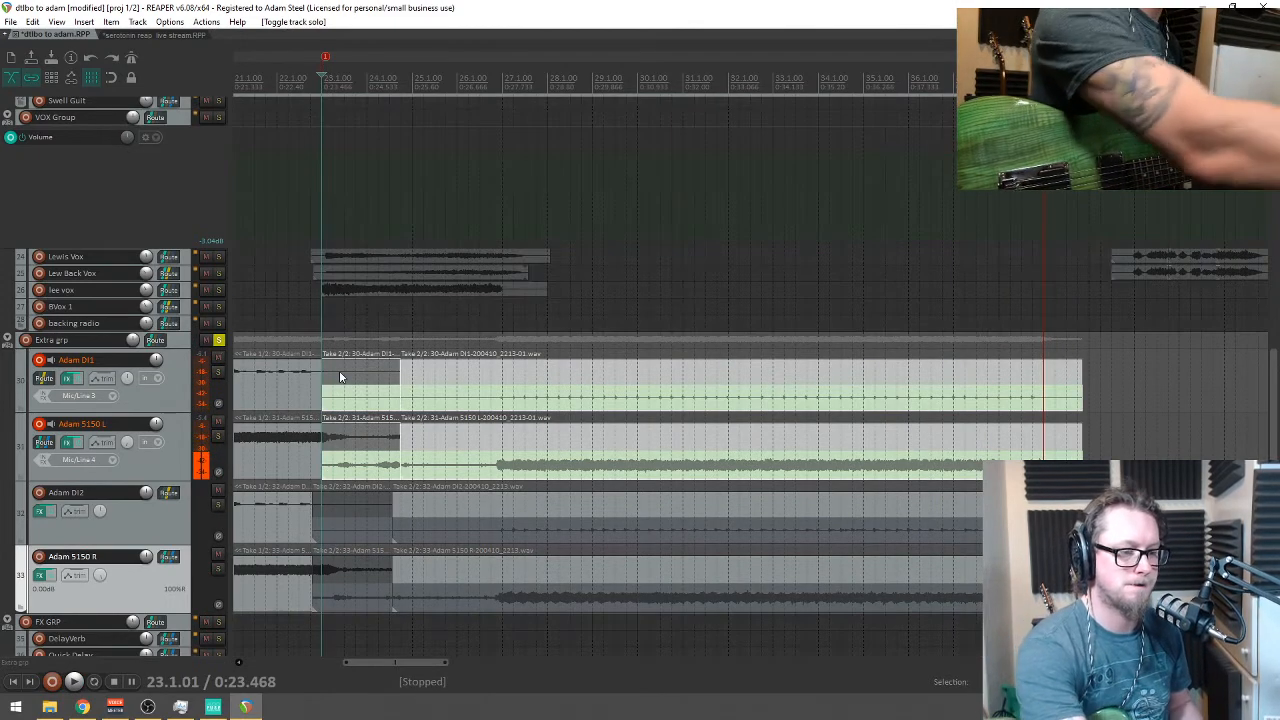
pyautogui.press('space')
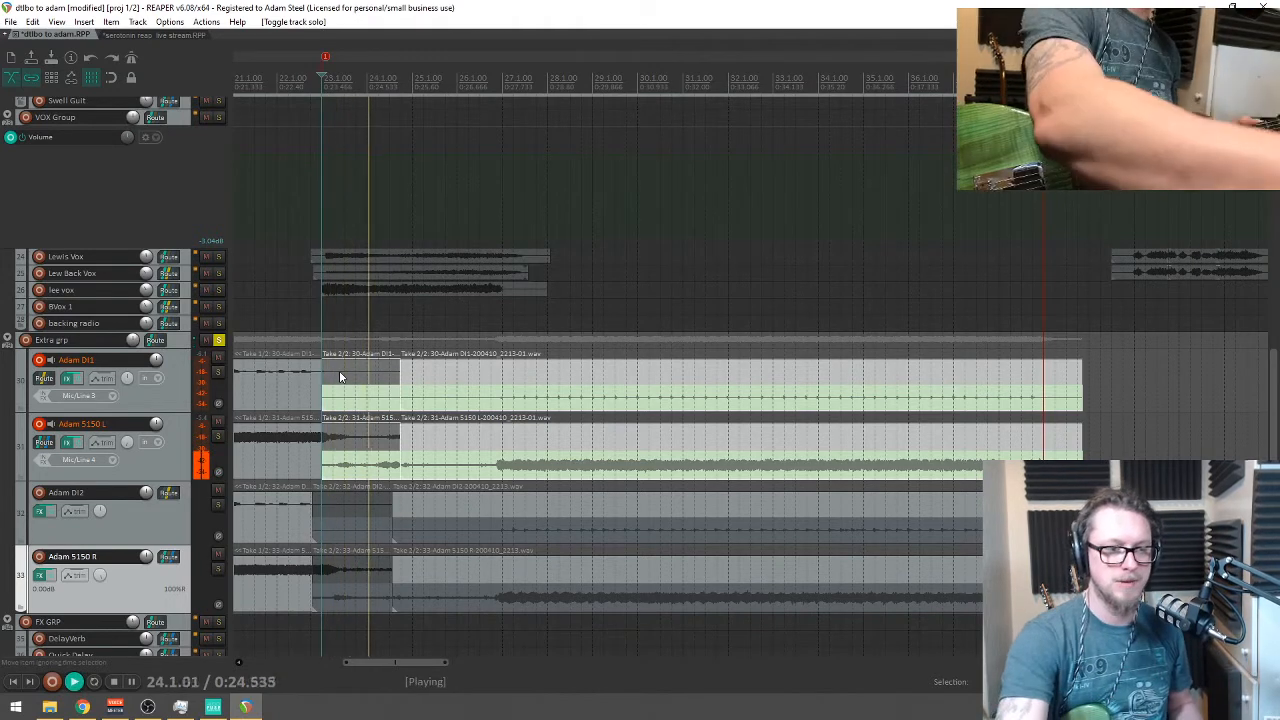
pyautogui.moveTo(490, 394); pyautogui.dragTo(590, 612)
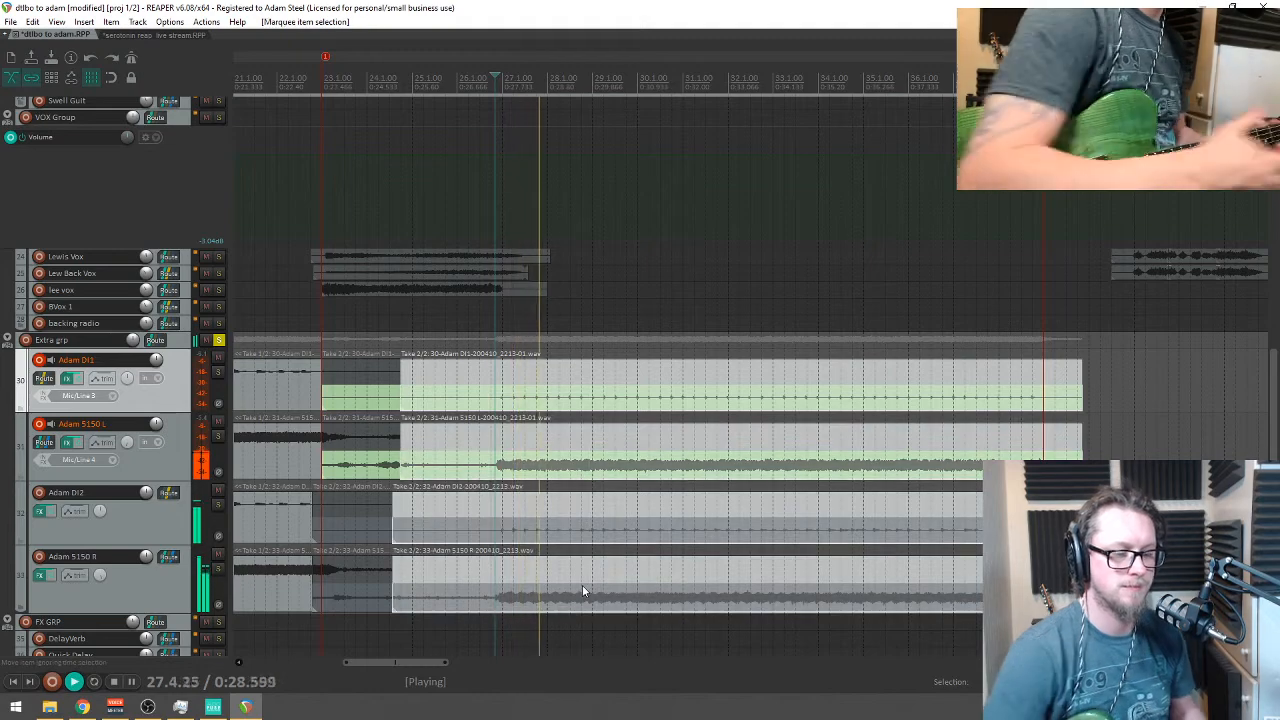
pyautogui.press('s')
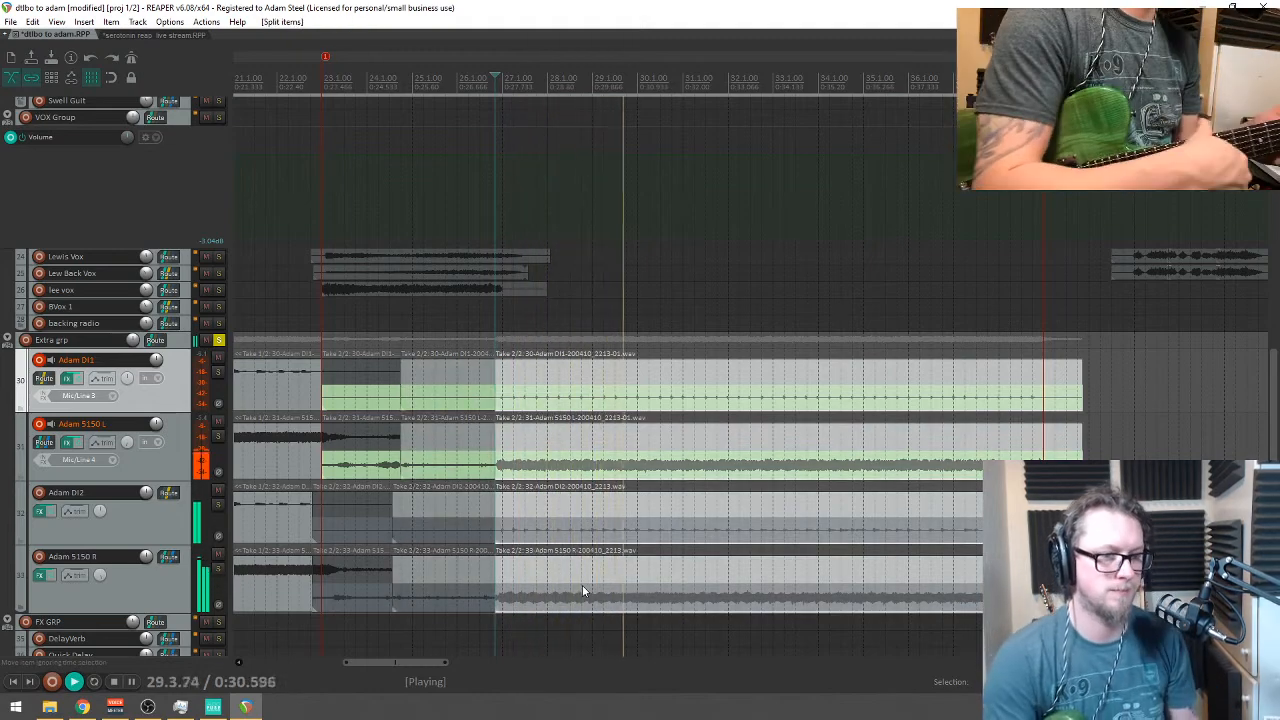
pyautogui.moveTo(455, 366); pyautogui.dragTo(333, 574)
pyautogui.press('Delete')
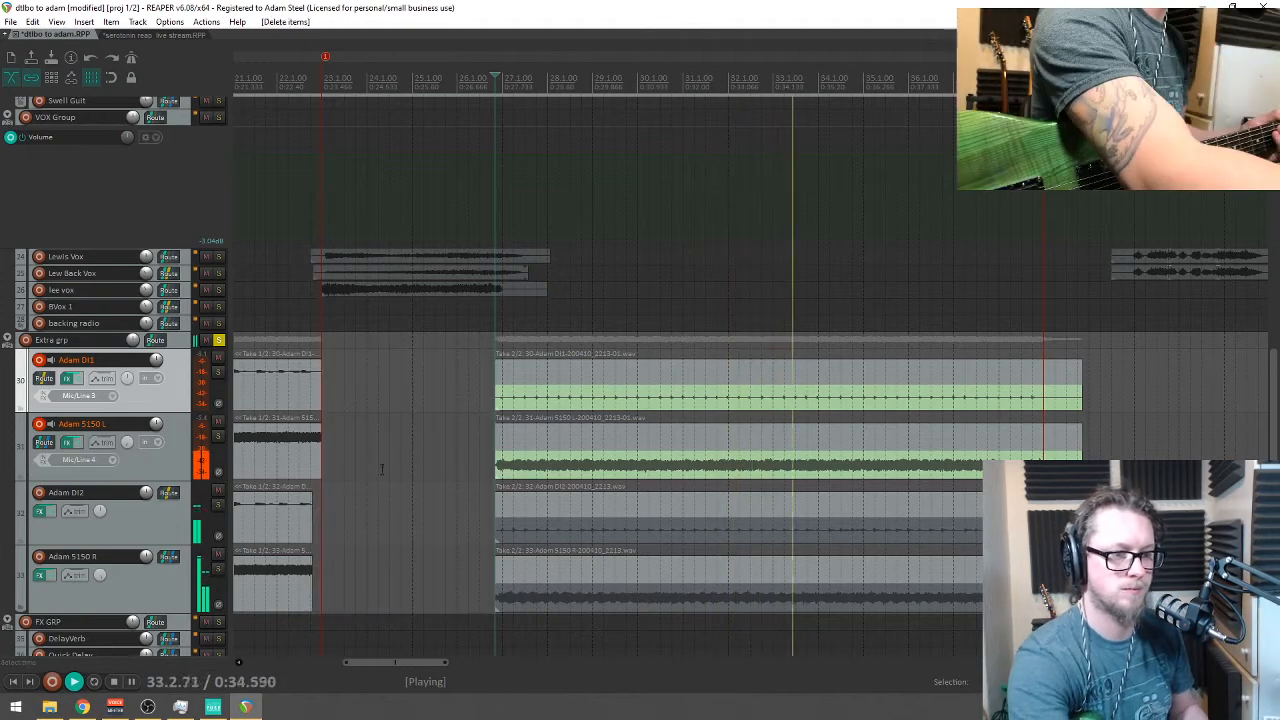
# Step: Extend the ends of the four intro guitar items slightly past the first marker, and check the edit by playing from about measure 25
pyautogui.rightClick(178, 623)
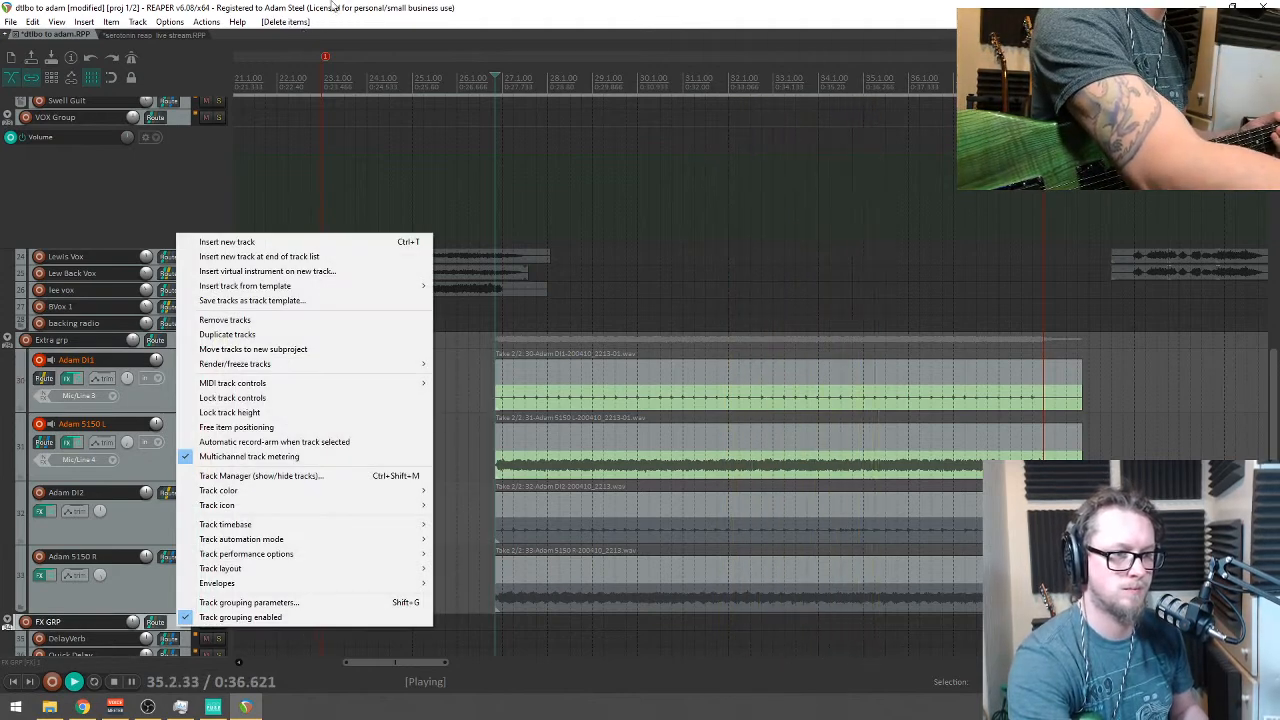
pyautogui.press('Escape')
pyautogui.moveTo(353, 579); pyautogui.dragTo(356, 386)
pyautogui.click(577, 128)
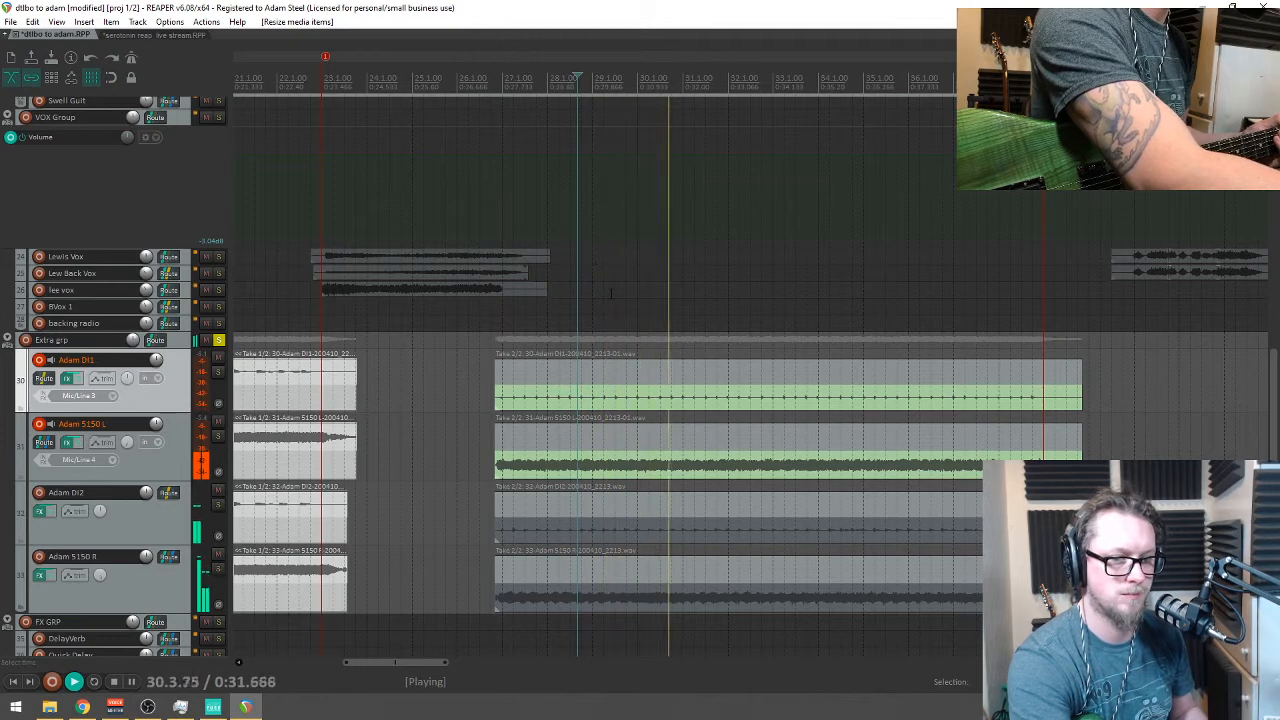
pyautogui.click(433, 128)
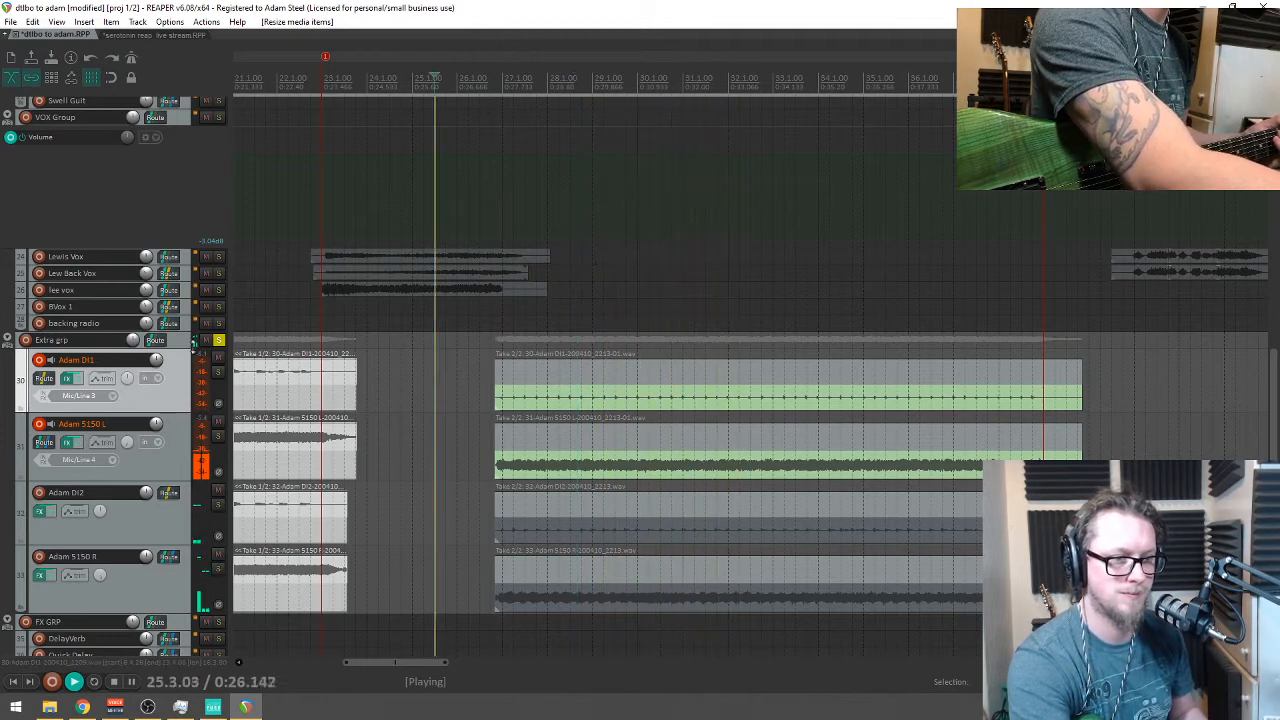
pyautogui.click(217, 339)
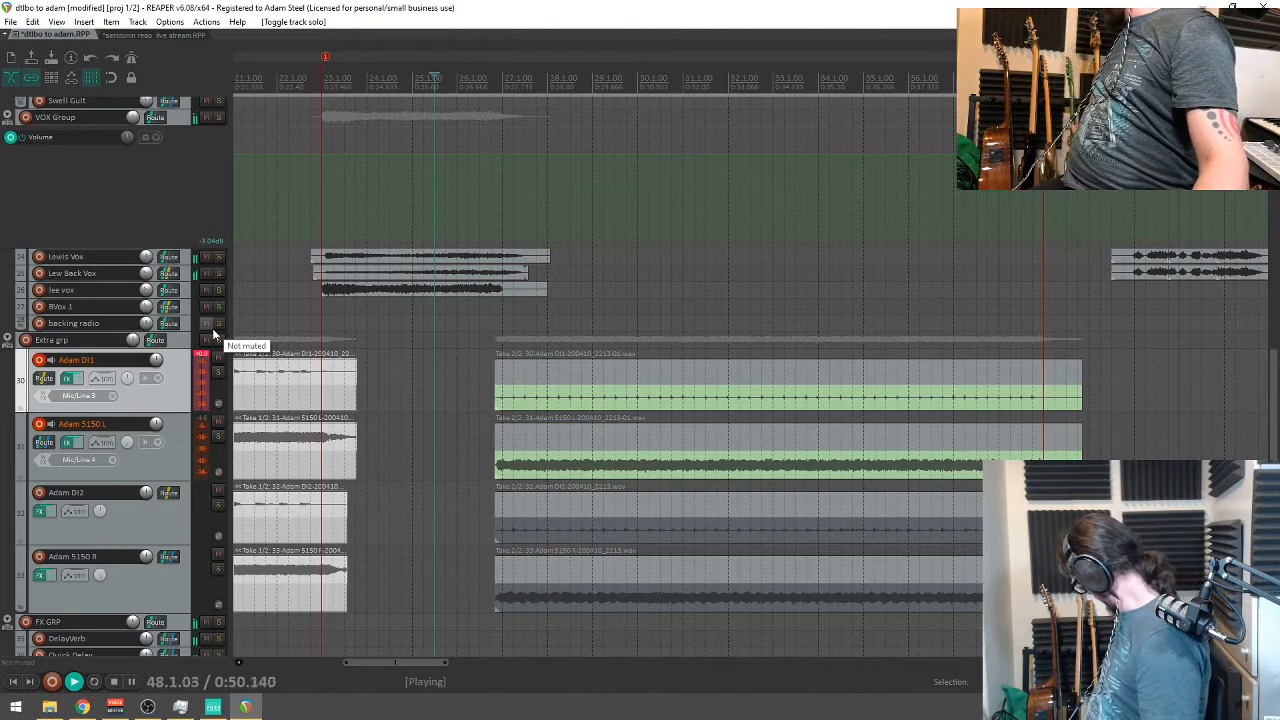
pyautogui.press('space')
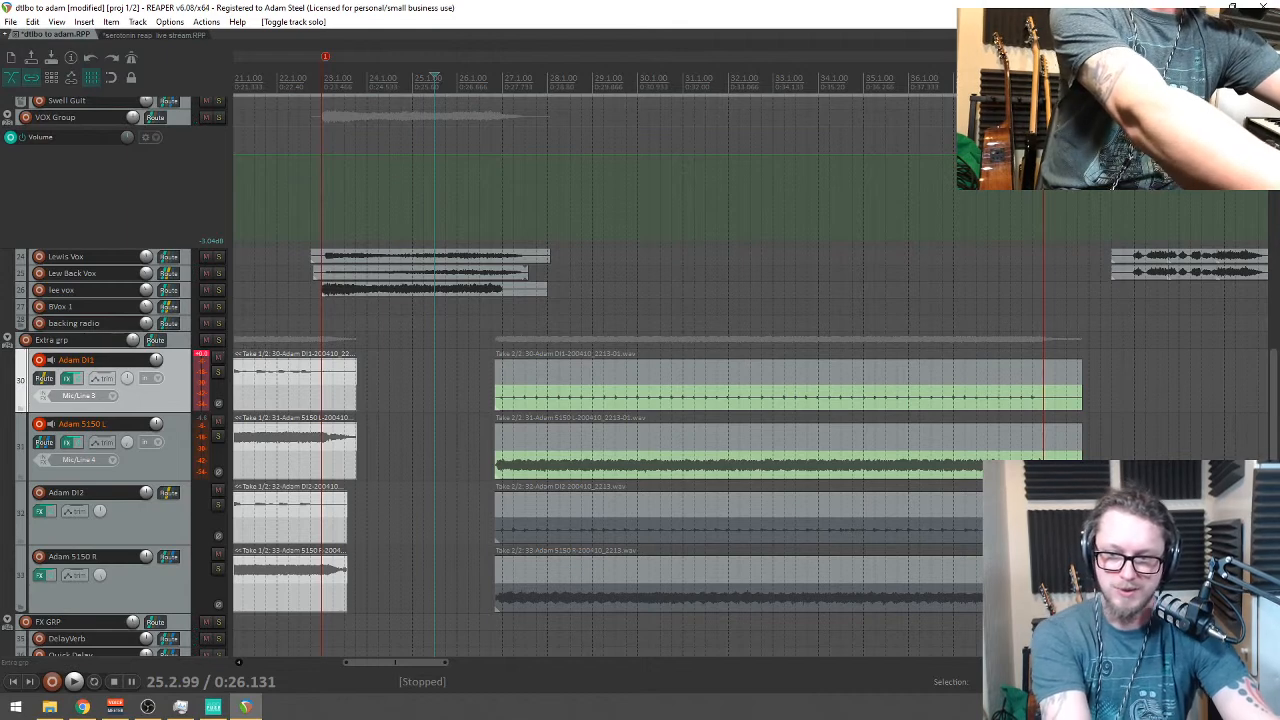
# Step: Play the Extra grp soloed, and disarm the DI1 and 5150 L tracks in the mixer
pyautogui.click(147, 707)
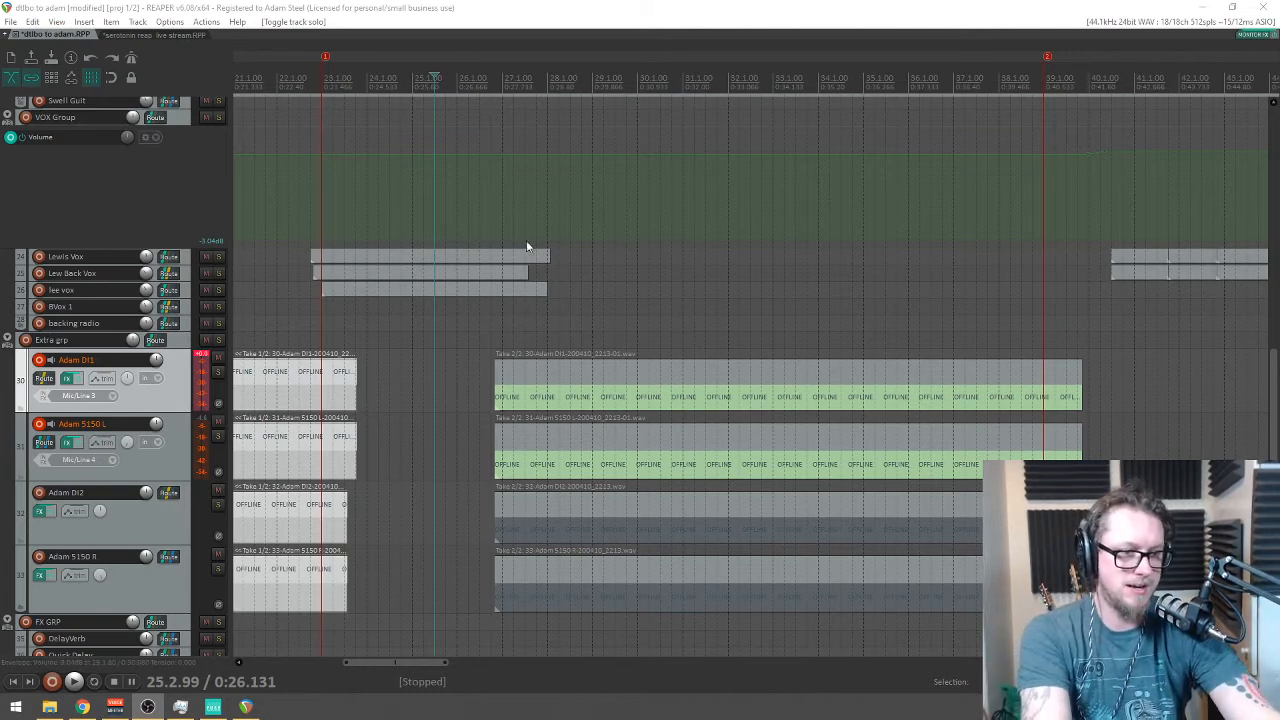
pyautogui.click(219, 340)
pyautogui.scroll(-3, 489, 234)
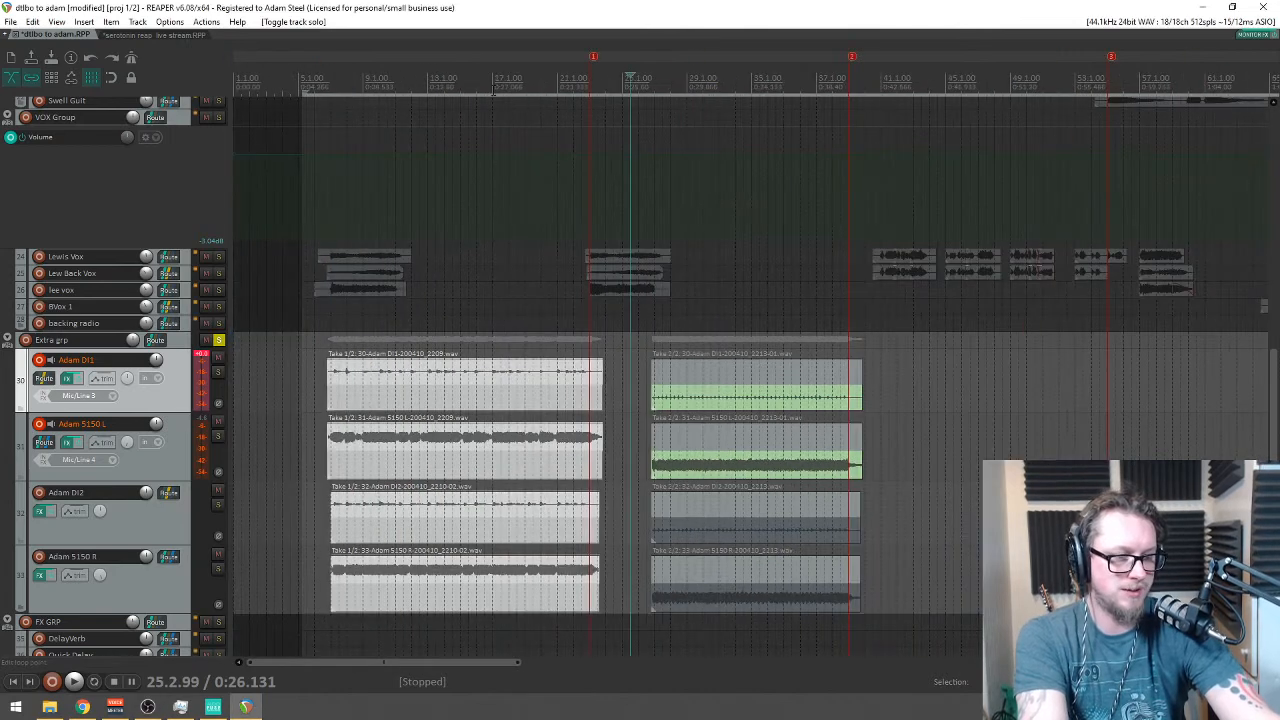
pyautogui.press('space')
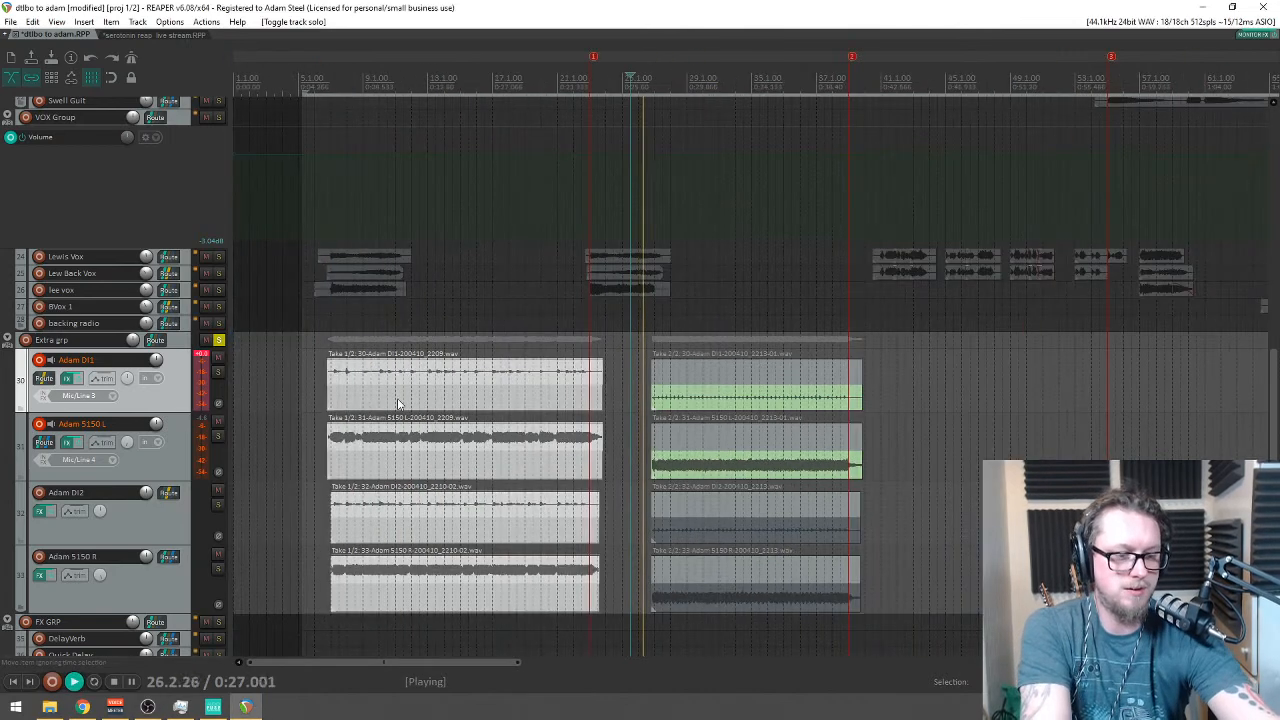
pyautogui.hotkey('ctrl', 'm')
pyautogui.click(705, 677)
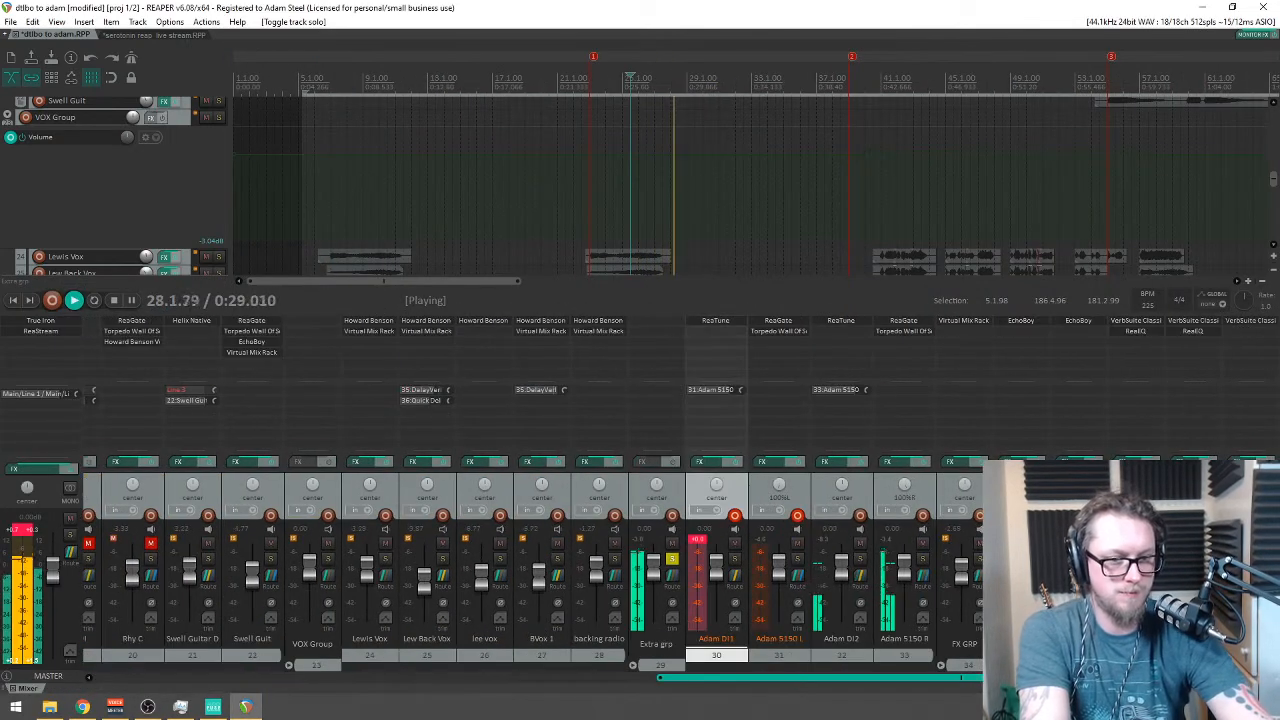
pyautogui.click(735, 515)
# Step: Add the Slate Digital Virtual Mix Rack plugin to the Extra grp track
pyautogui.doubleClick(656, 339)
pyautogui.write('mix')
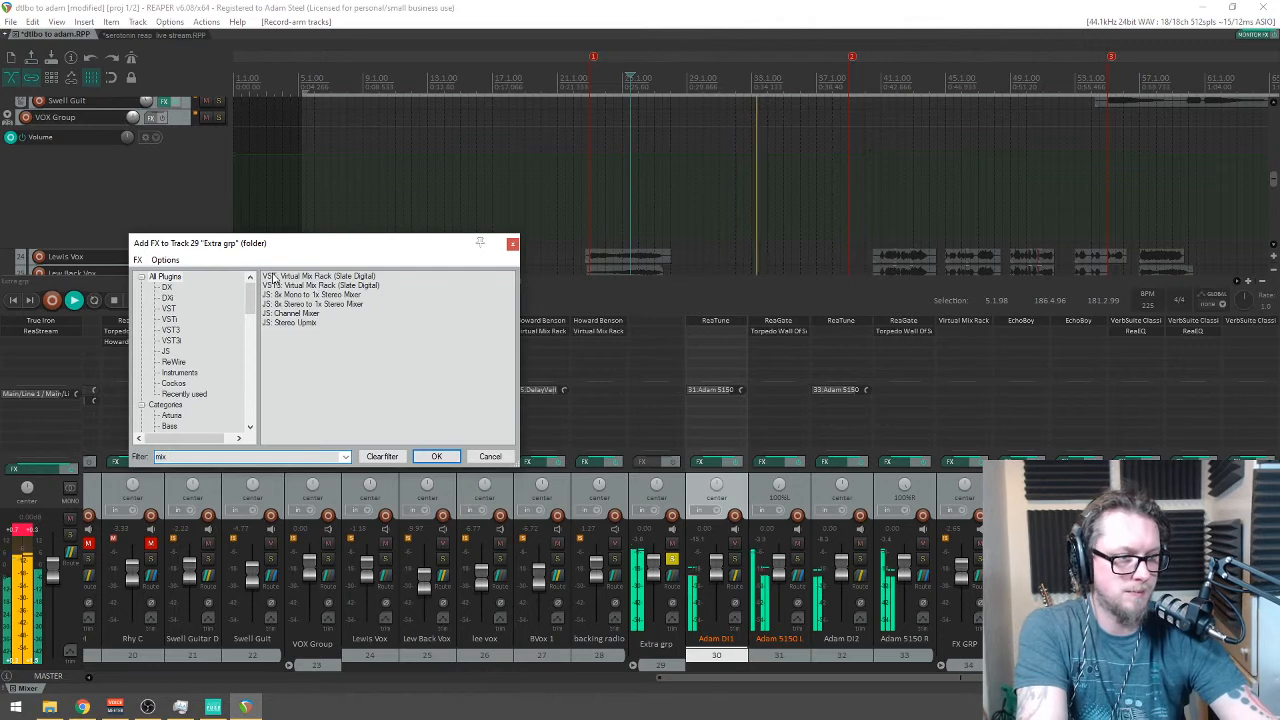
pyautogui.doubleClick(319, 278)
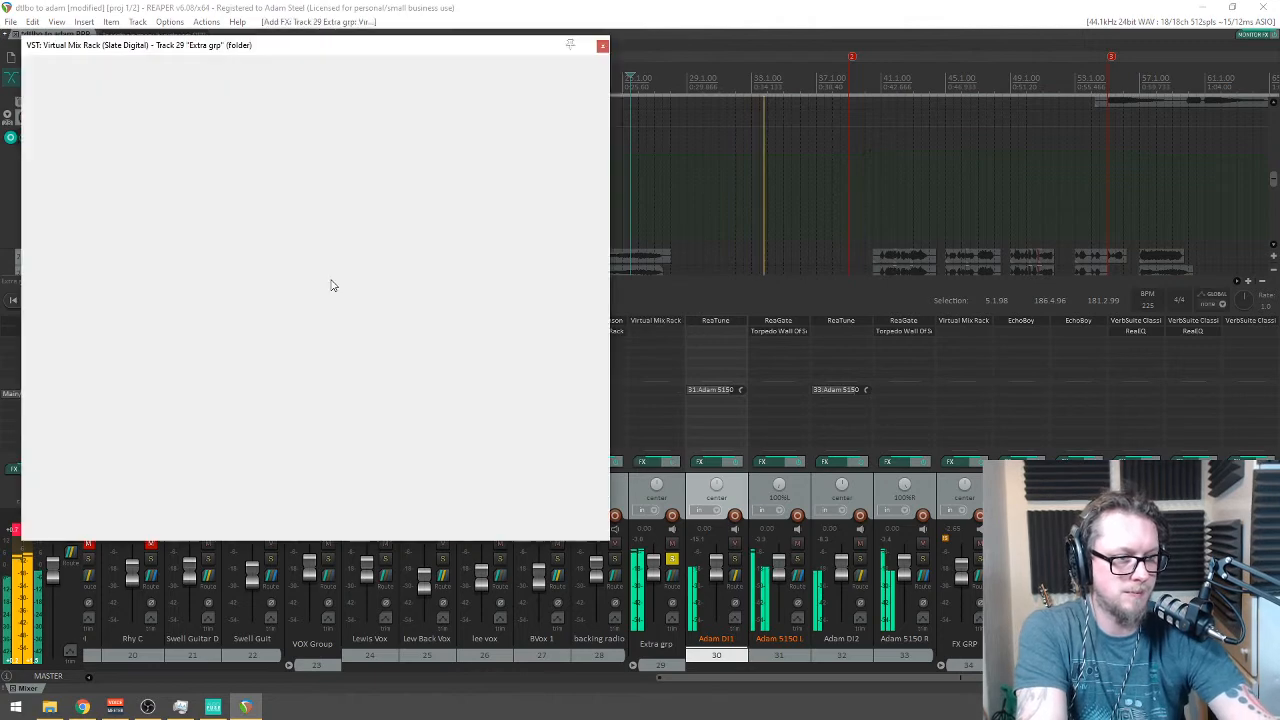
# Step: Load an FG-S EQ module in the rack, set its filter to 102 Hz, cut the low mids and boost the high mids about 1.7 dB
pyautogui.scroll(-3, 88, 230)
pyautogui.scroll(-10, 88, 230)
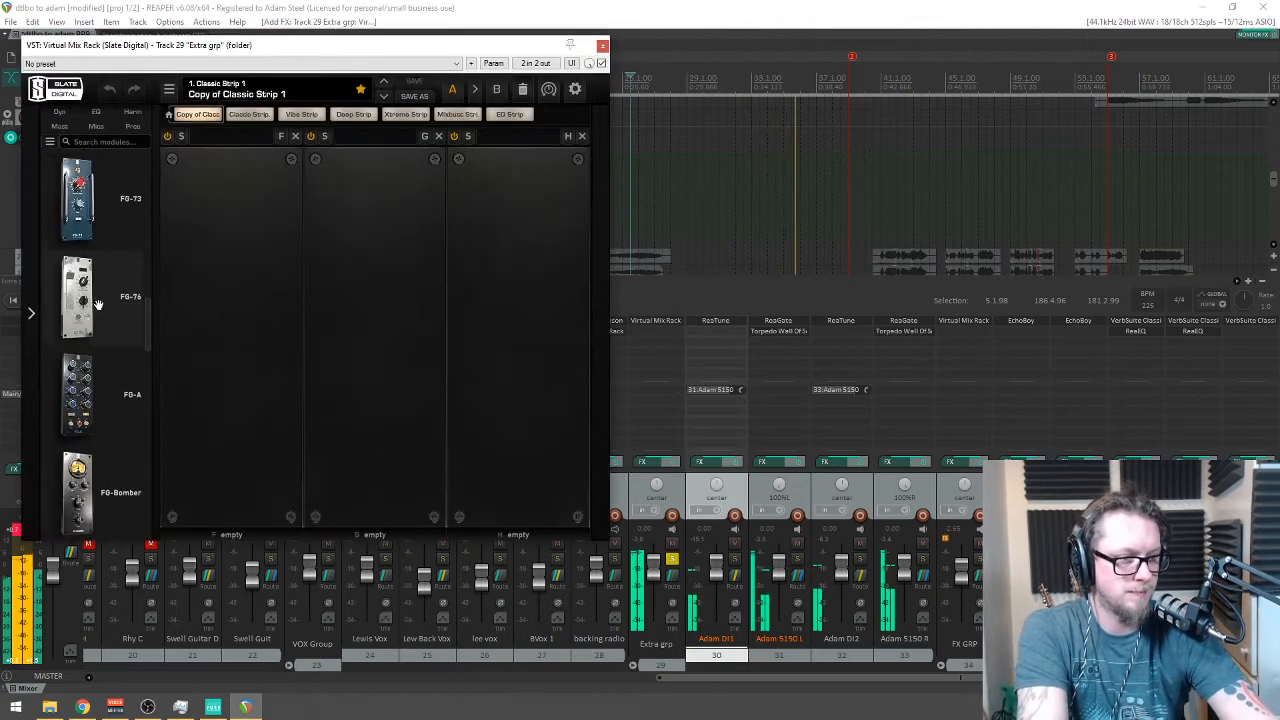
pyautogui.moveTo(108, 441); pyautogui.dragTo(394, 334)
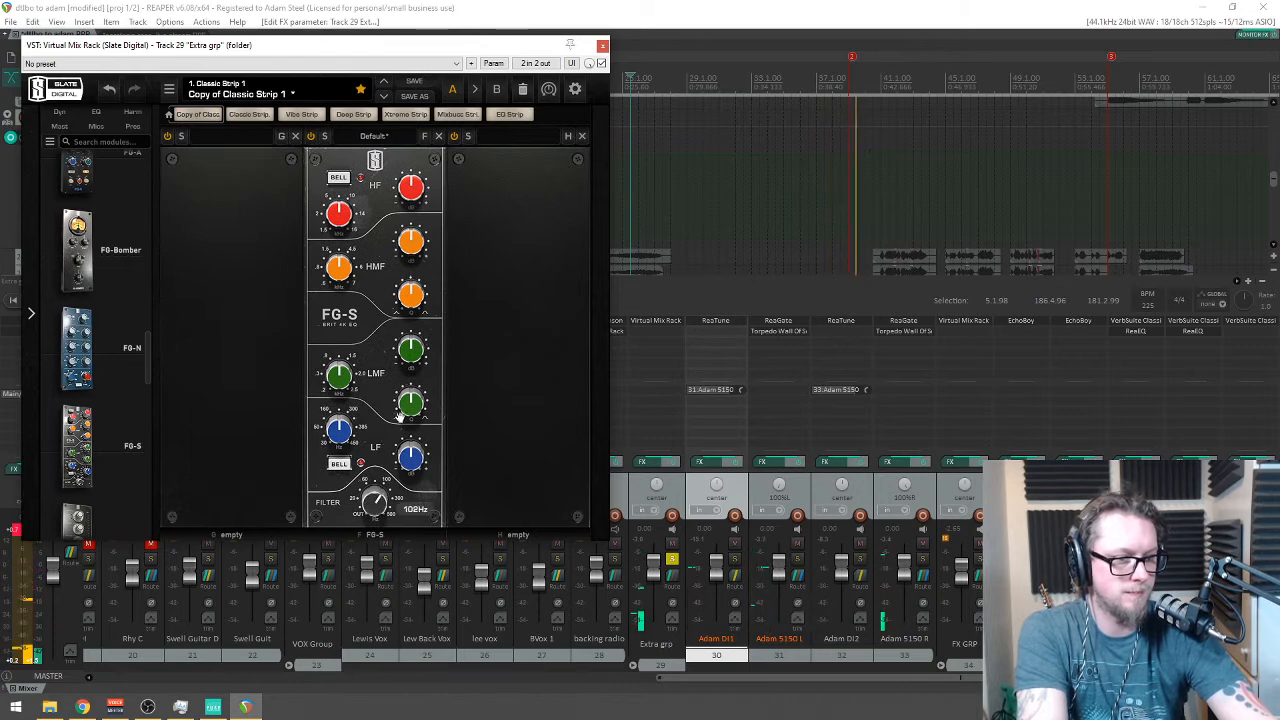
pyautogui.moveTo(453, 40); pyautogui.dragTo(578, 104)
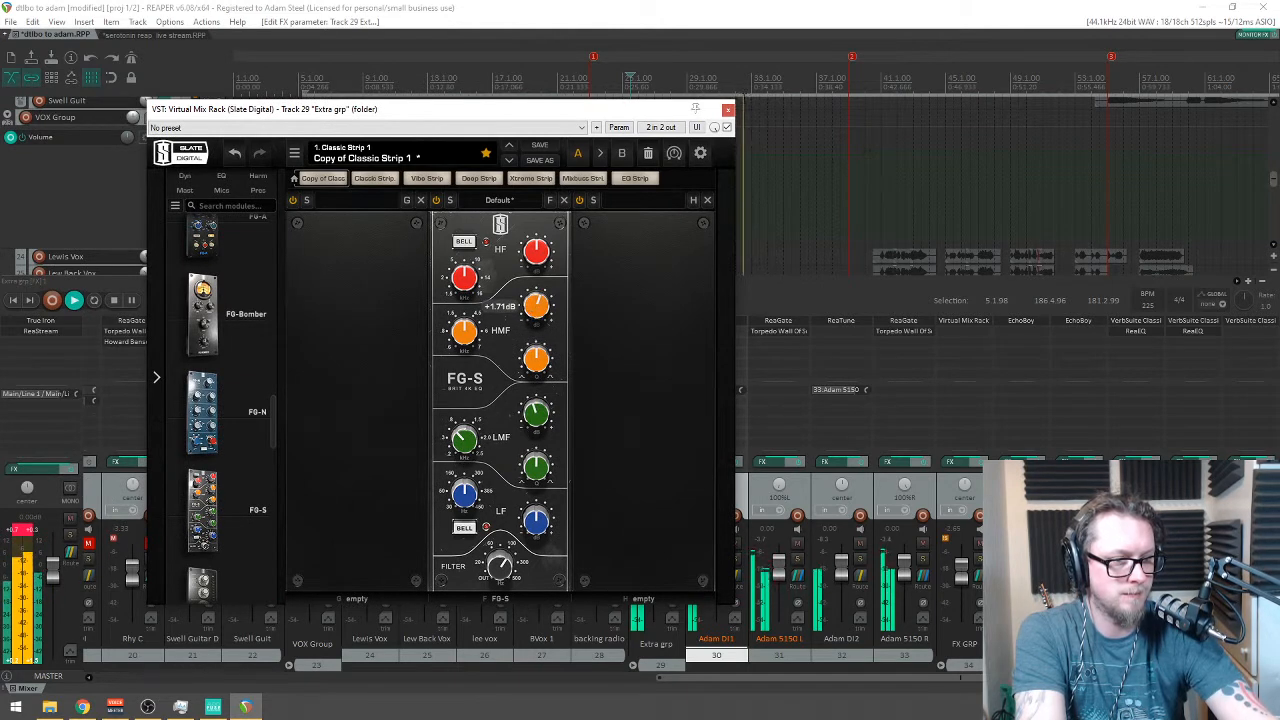
pyautogui.click(728, 108)
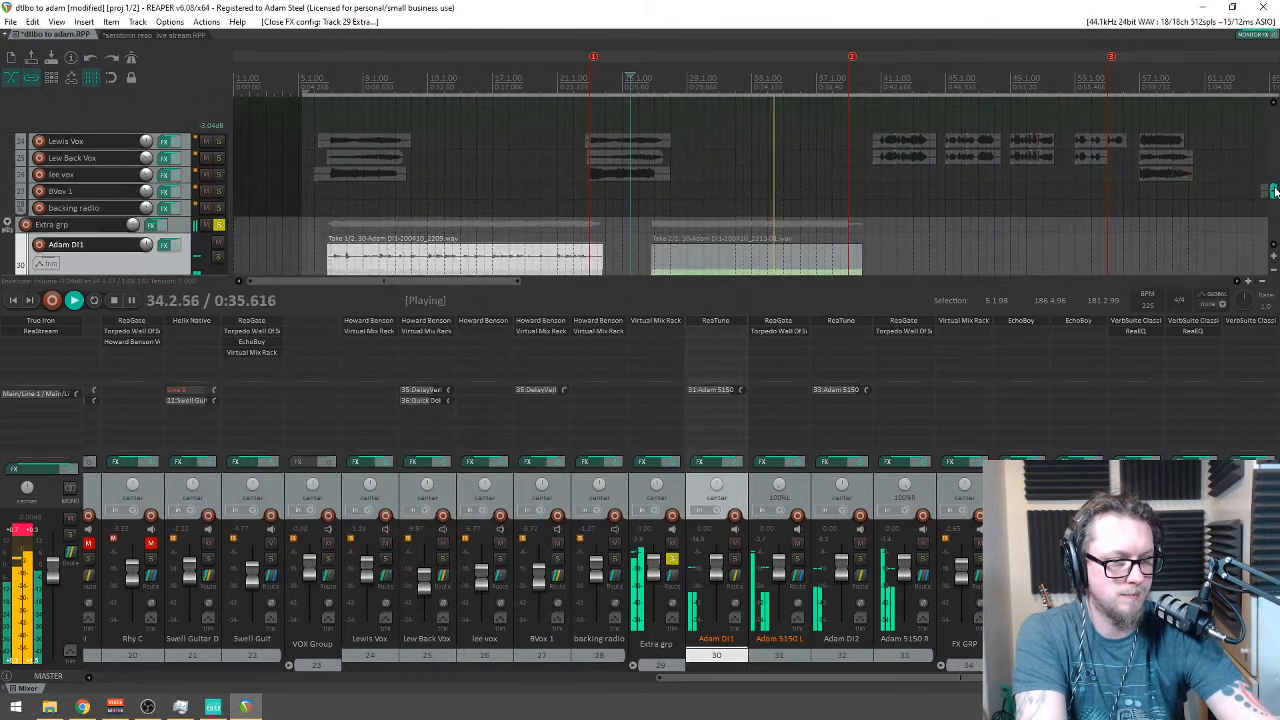
# Step: Unsolo the Extra grp, play the full mix from about measure 5, and lower the Extra grp's volume slightly
pyautogui.press('space')
pyautogui.press('space')
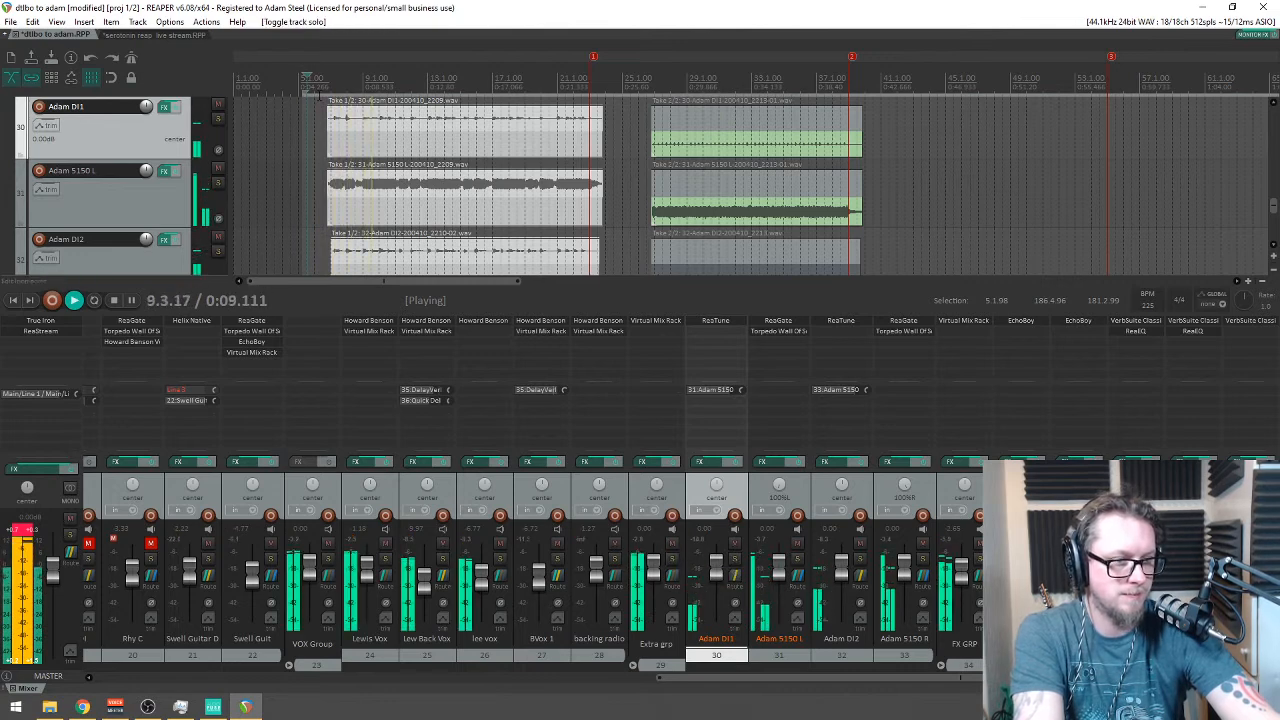
pyautogui.scroll(3, 424, 142)
pyautogui.scroll(2, 424, 142)
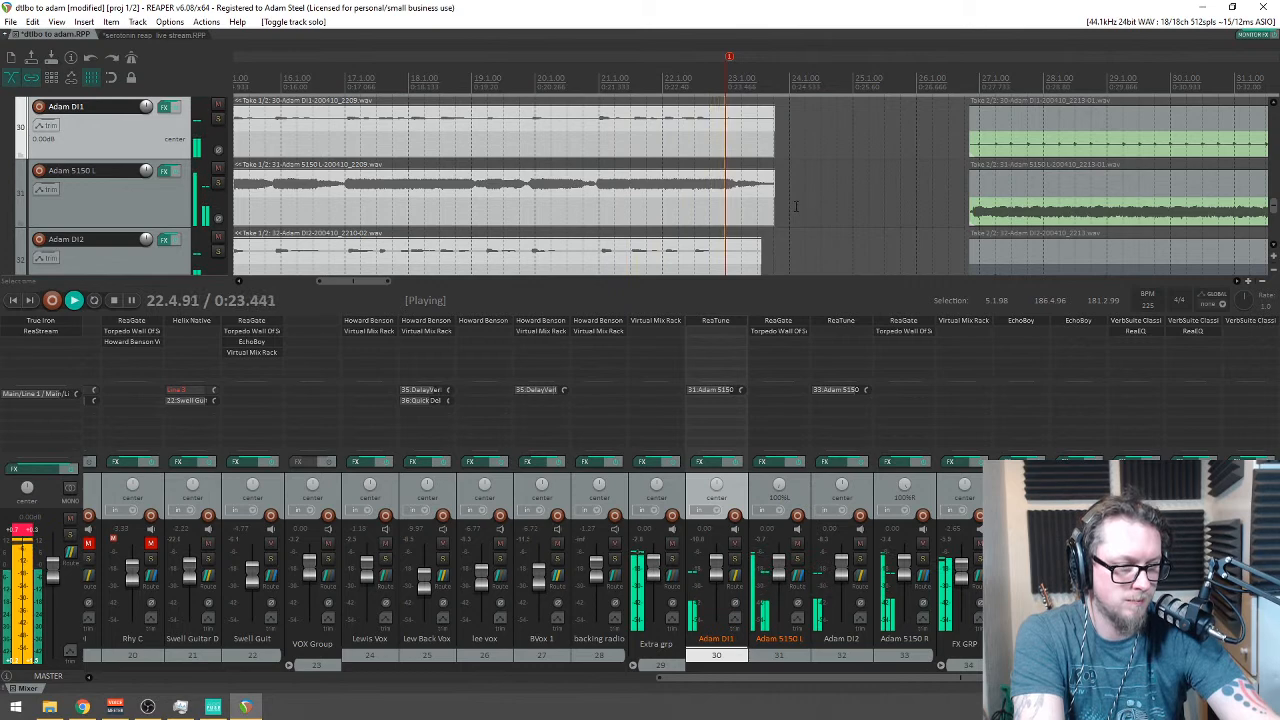
pyautogui.scroll(-2, 853, 190)
pyautogui.scroll(-2, 853, 190)
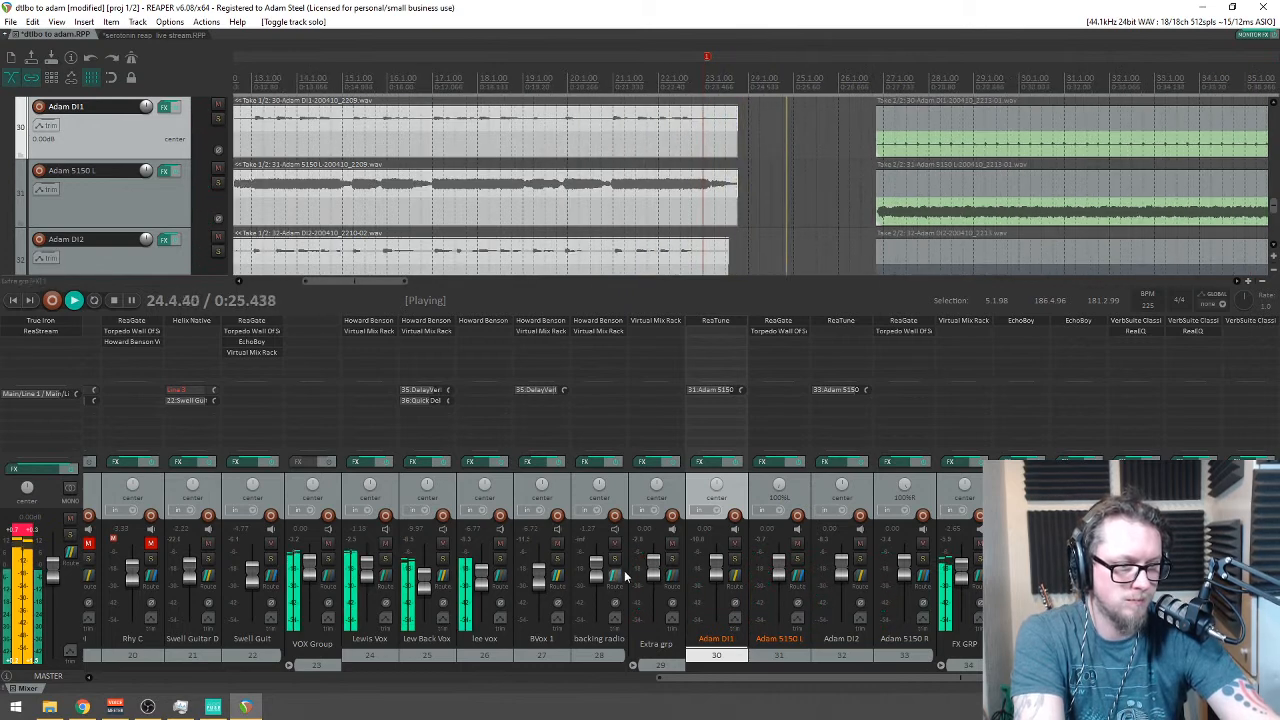
pyautogui.moveTo(653, 566); pyautogui.dragTo(655, 575)
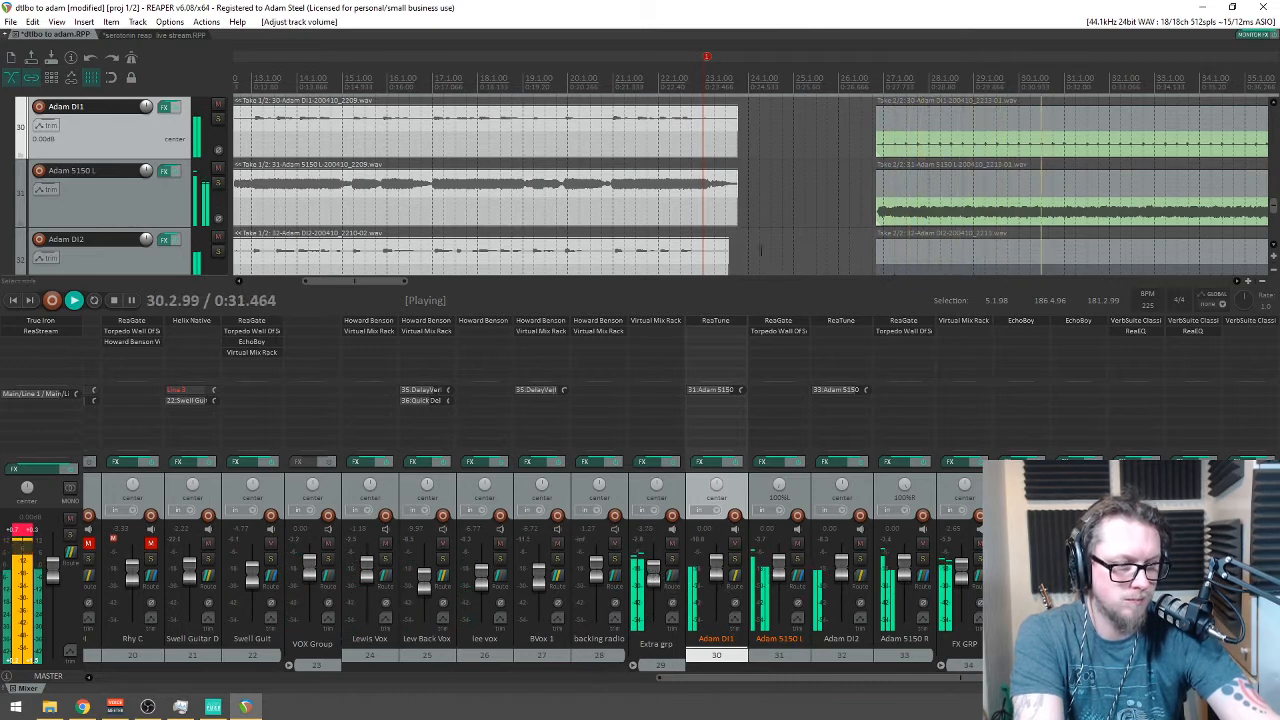
# Step: Shrink the guitar track heights, listen on through the song past the third marker, and reset the master's peak indicator
pyautogui.scroll(-2, 760, 218)
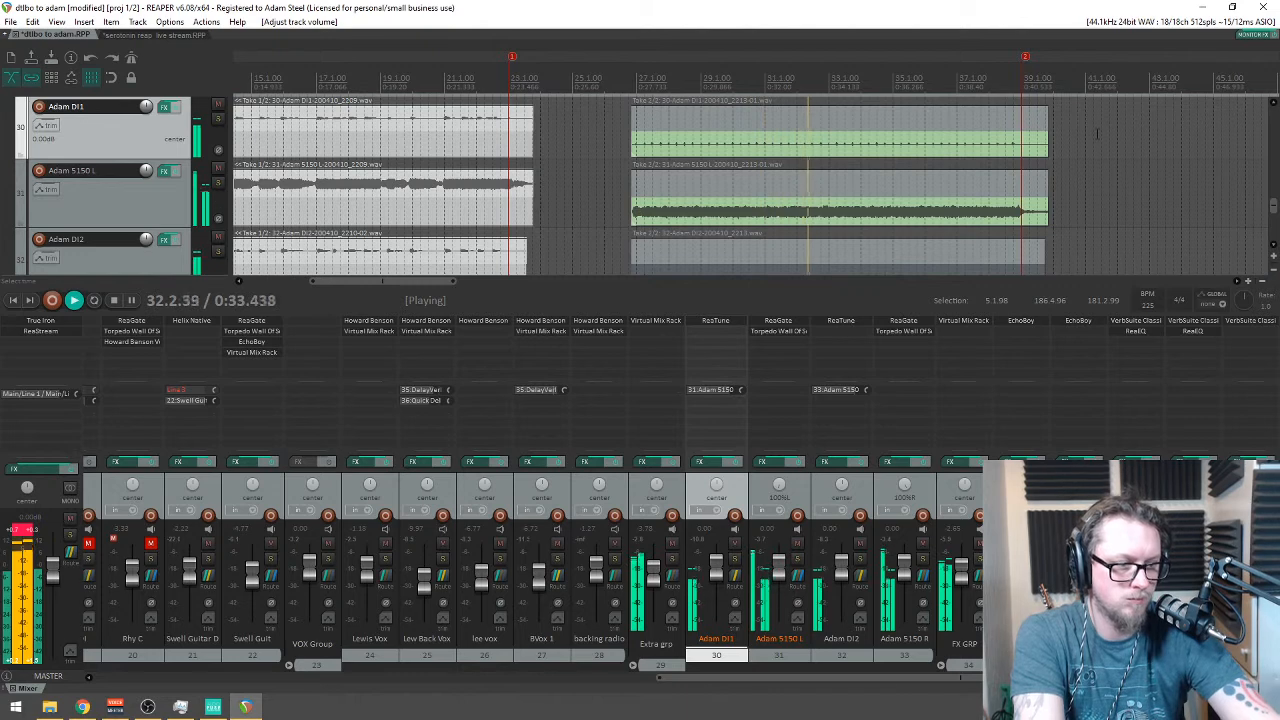
pyautogui.scroll(-4, 1062, 190)
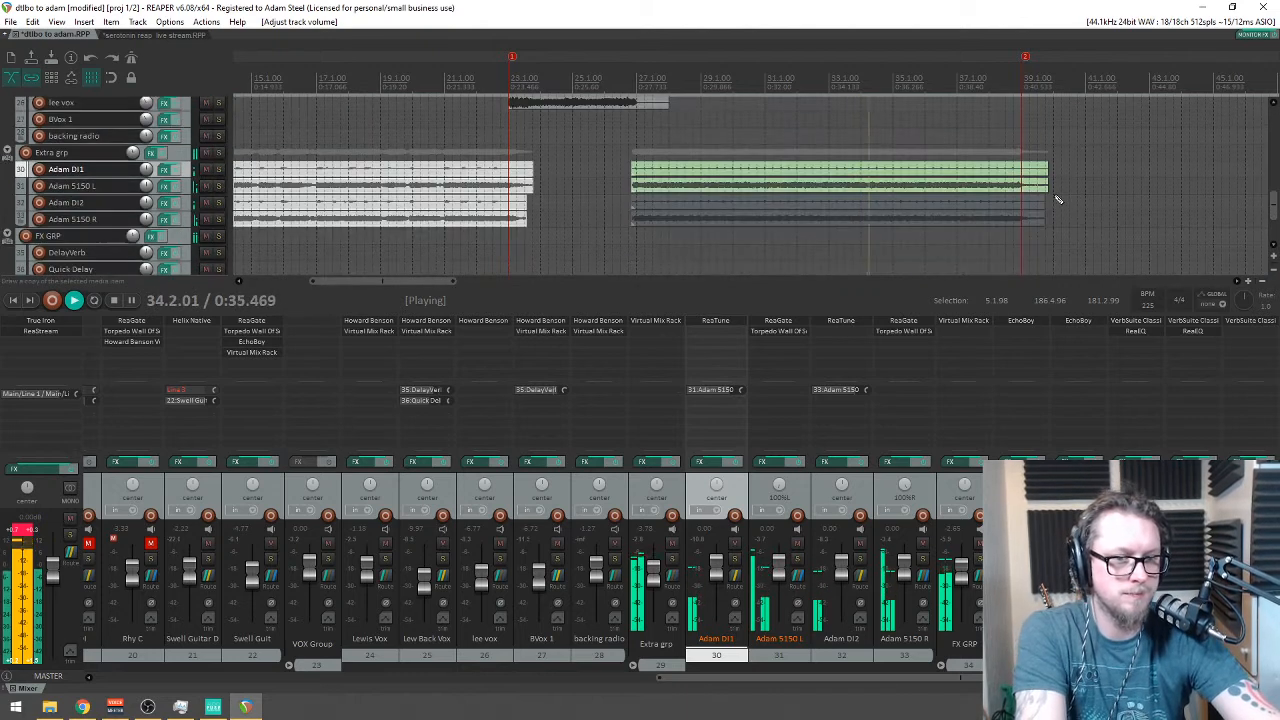
pyautogui.scroll(-2, 1058, 199)
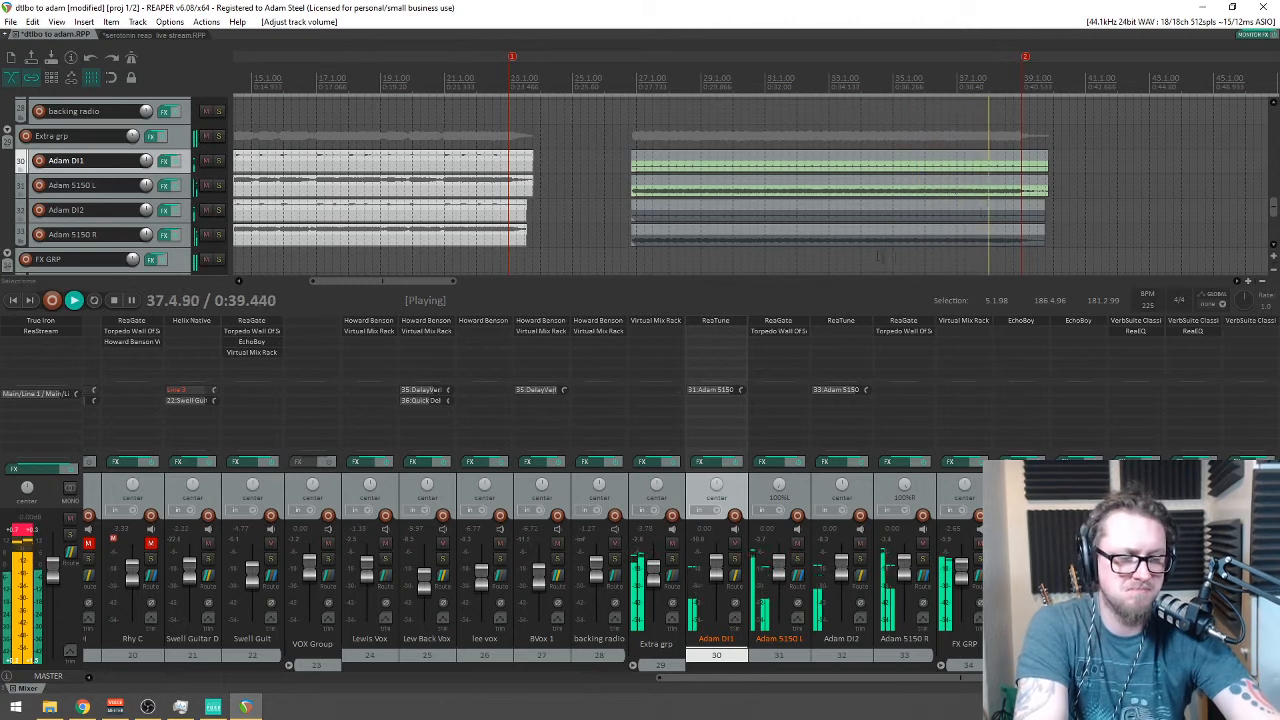
pyautogui.scroll(-2, 1025, 208)
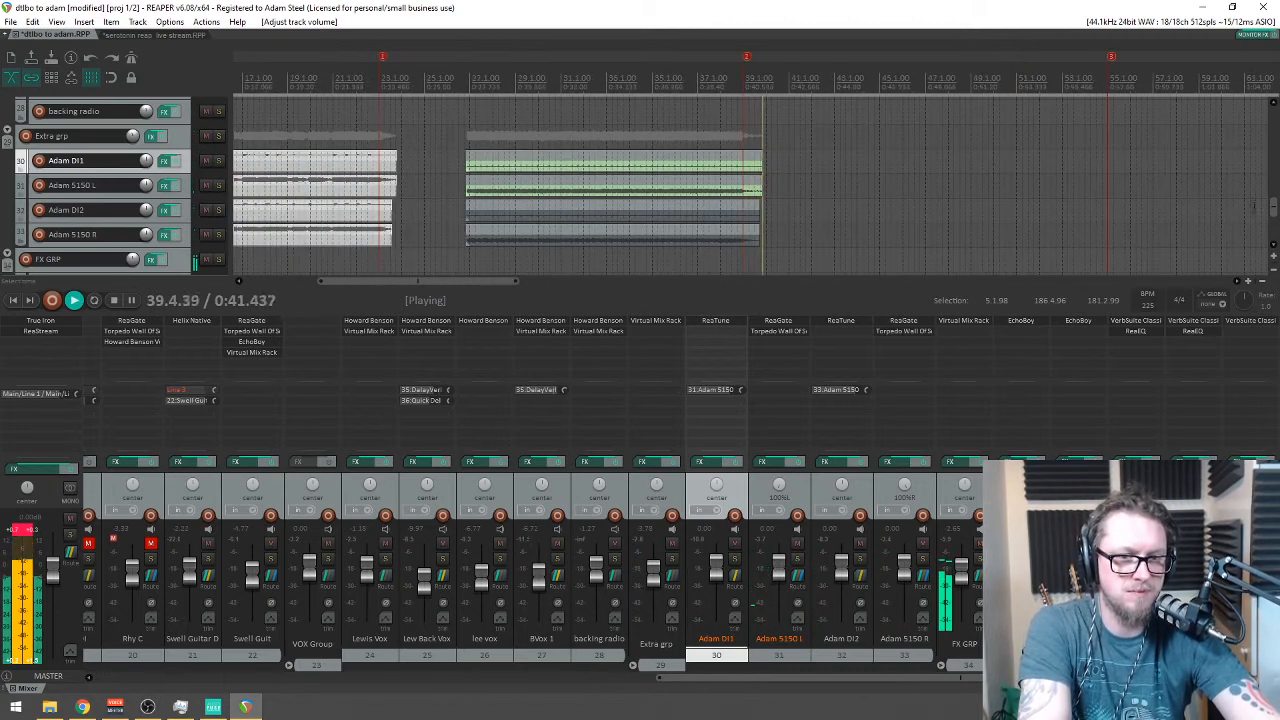
pyautogui.moveTo(1270, 207)
pyautogui.mouseDown()
pyautogui.moveTo(1266, 175)
pyautogui.moveTo(1264, 214)
pyautogui.mouseUp()
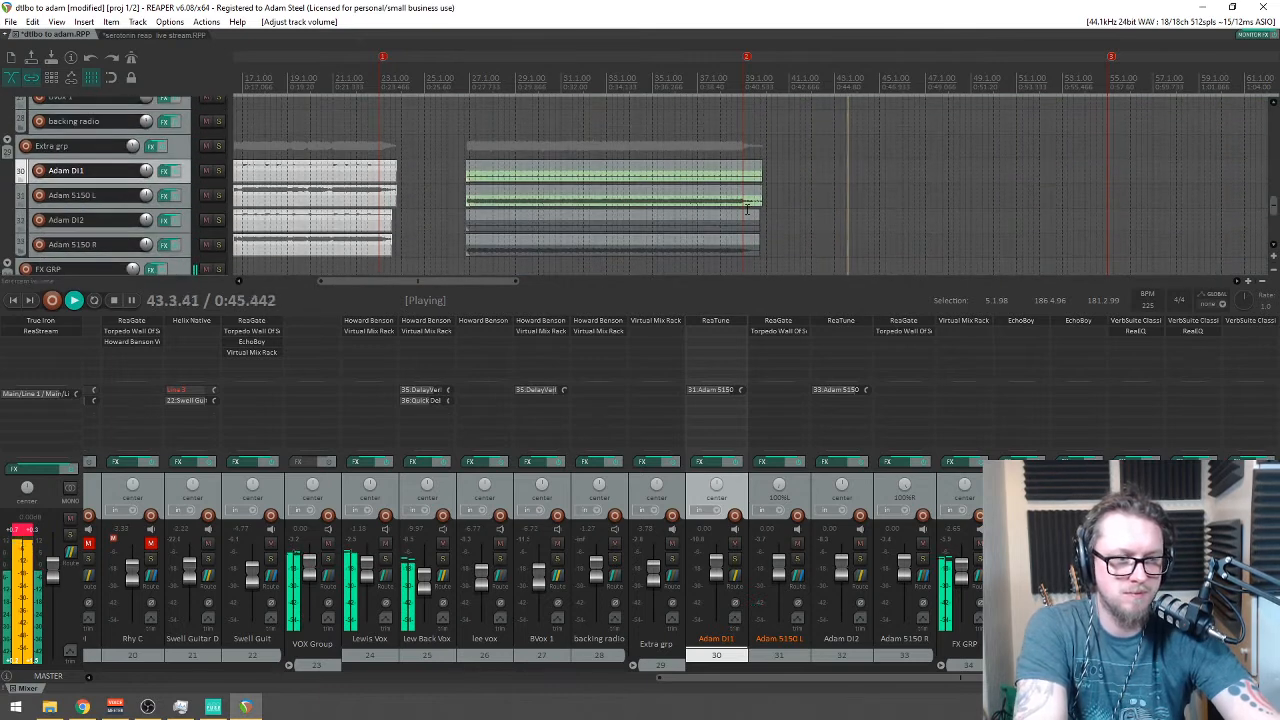
pyautogui.scroll(-3, 733, 180)
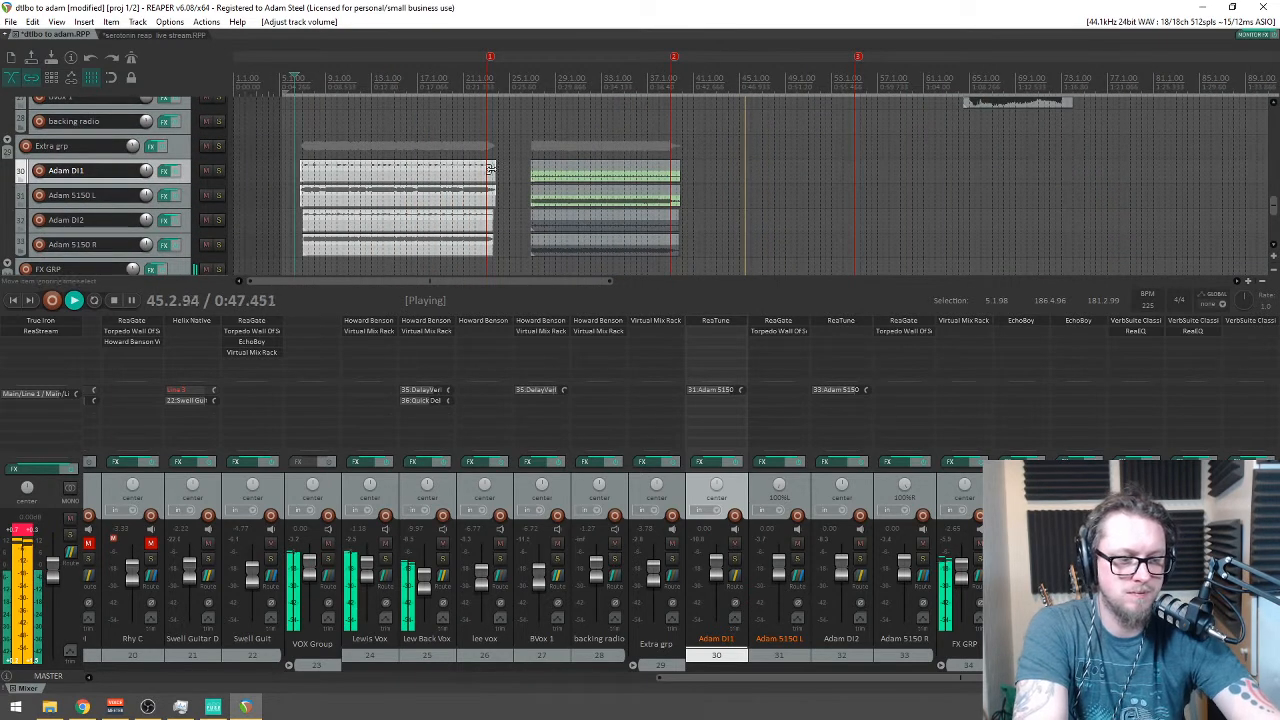
pyautogui.click(21, 531)
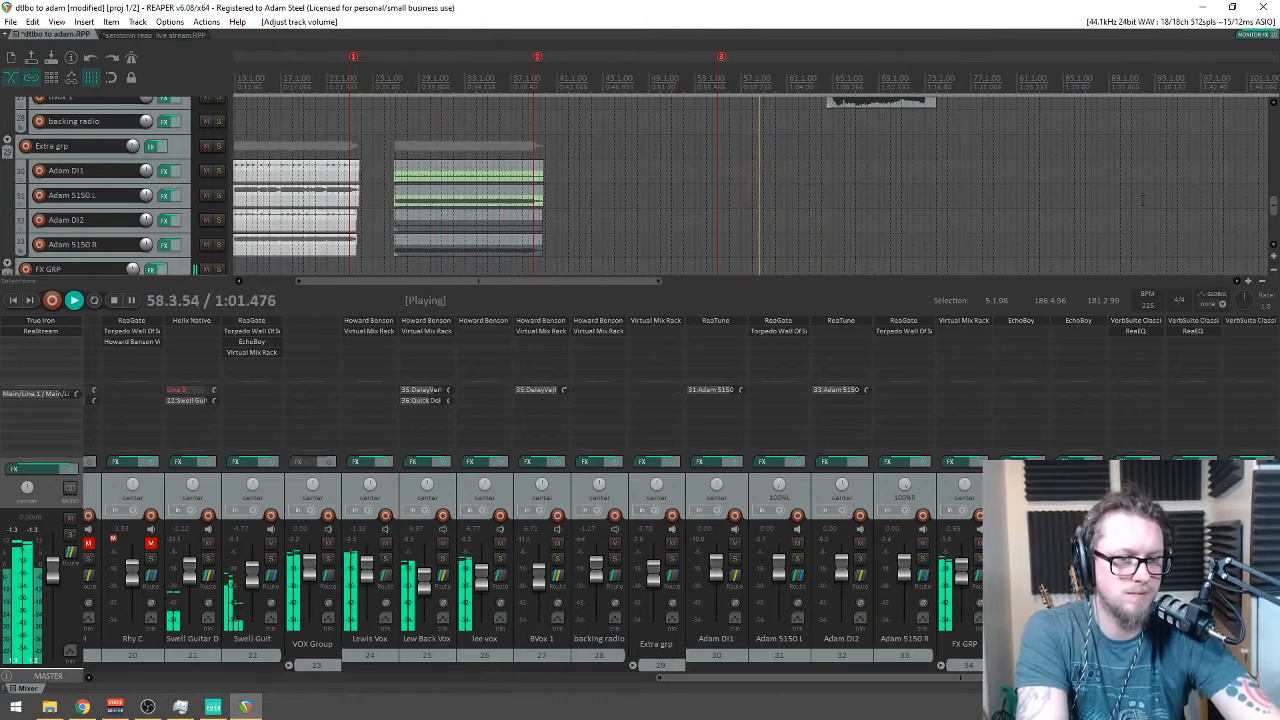
# Step: Listen on through the song to about measure 88 while looking over the vocal, guitar and extra tracks, and stop playback
pyautogui.moveTo(1272, 213)
pyautogui.mouseDown()
pyautogui.moveTo(1274, 183)
pyautogui.moveTo(1273, 197)
pyautogui.mouseUp()
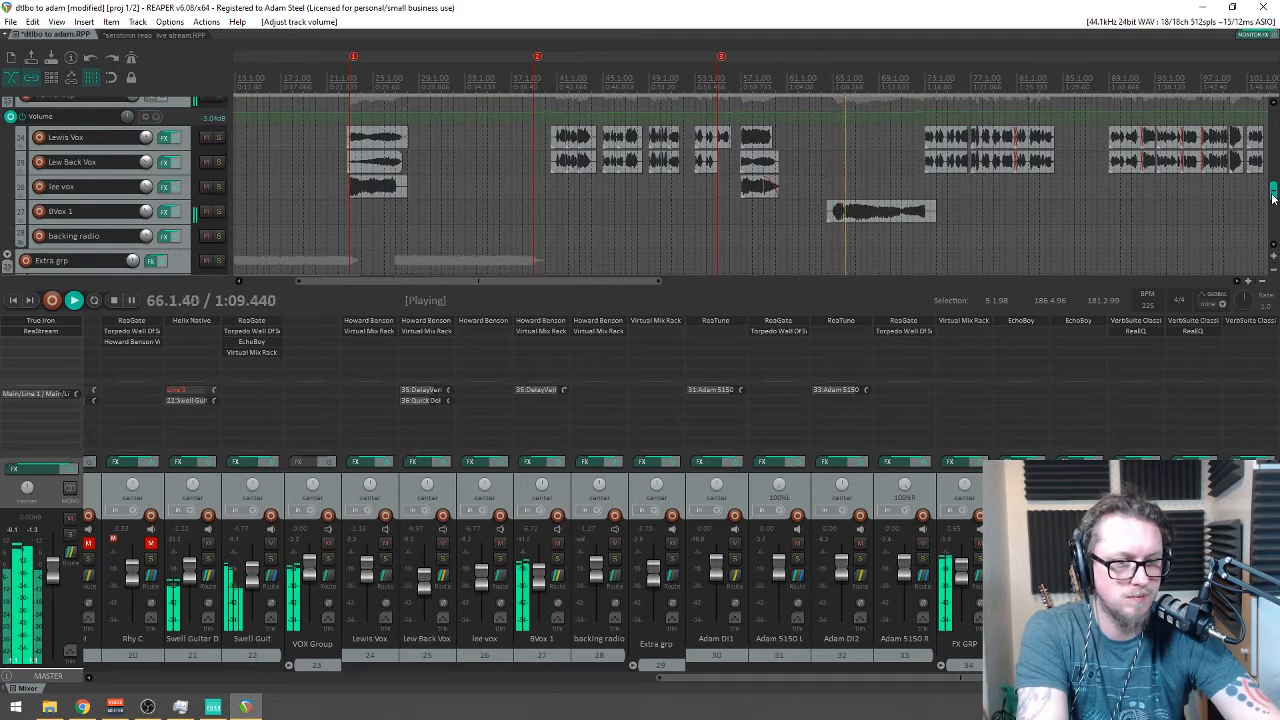
pyautogui.scroll(2, 1003, 162)
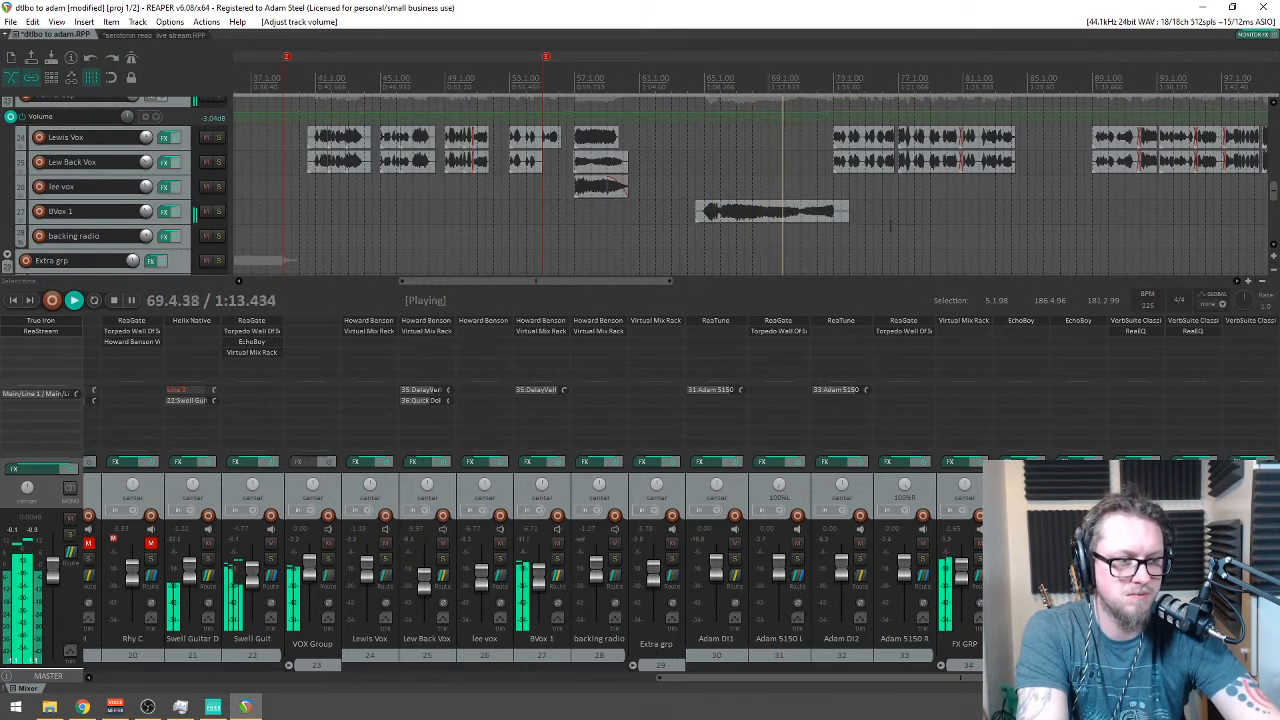
pyautogui.scroll(2, 677, 282)
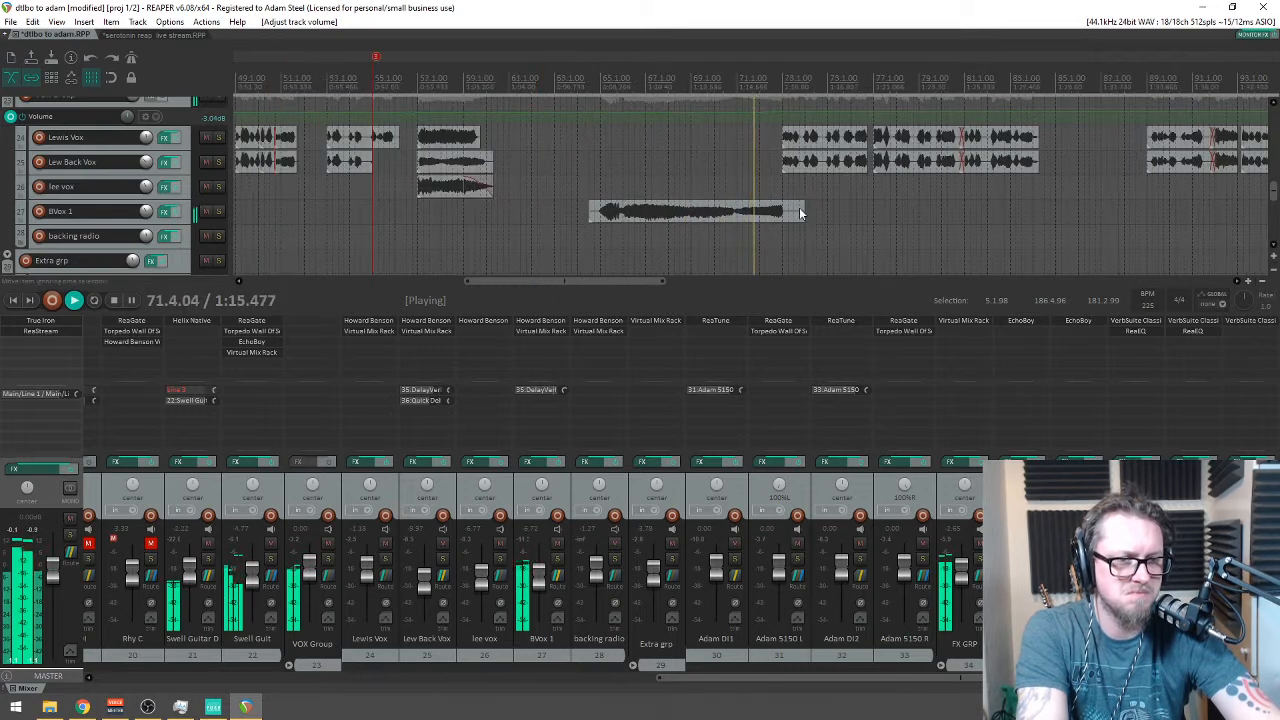
pyautogui.scroll(-3, 720, 230)
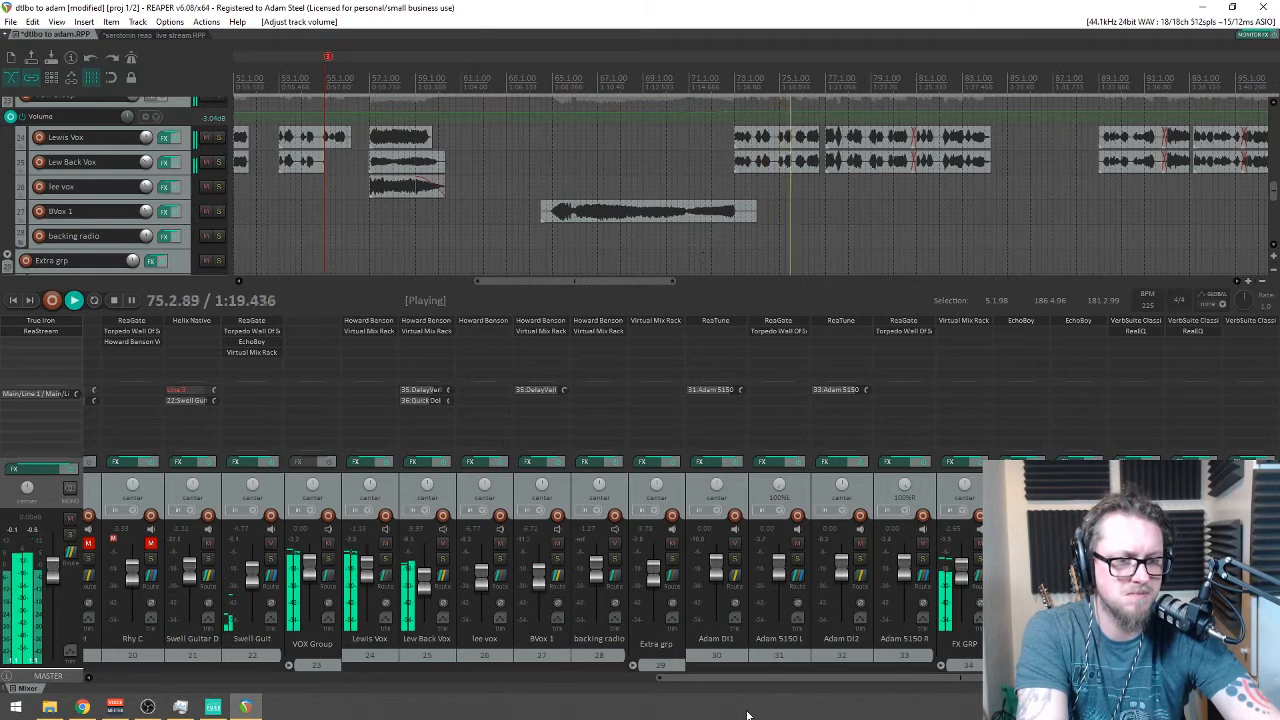
pyautogui.scroll(-5, 891, 204)
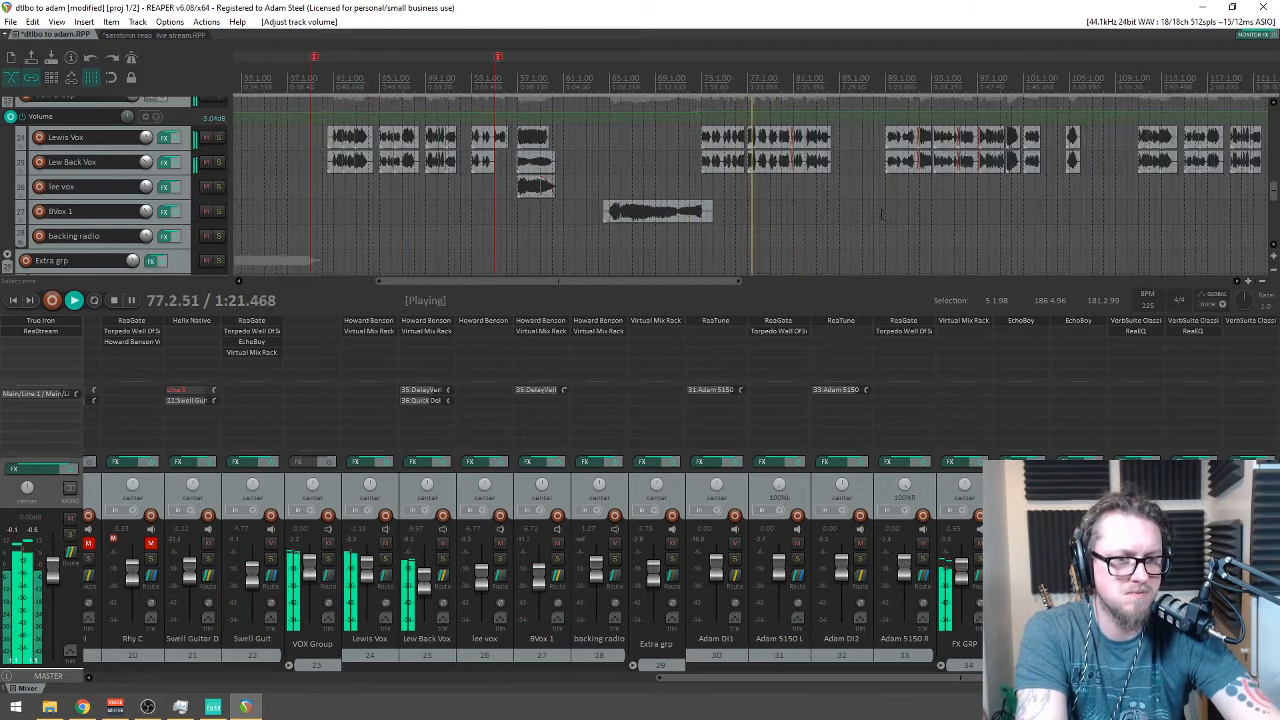
pyautogui.scroll(-3, 891, 204)
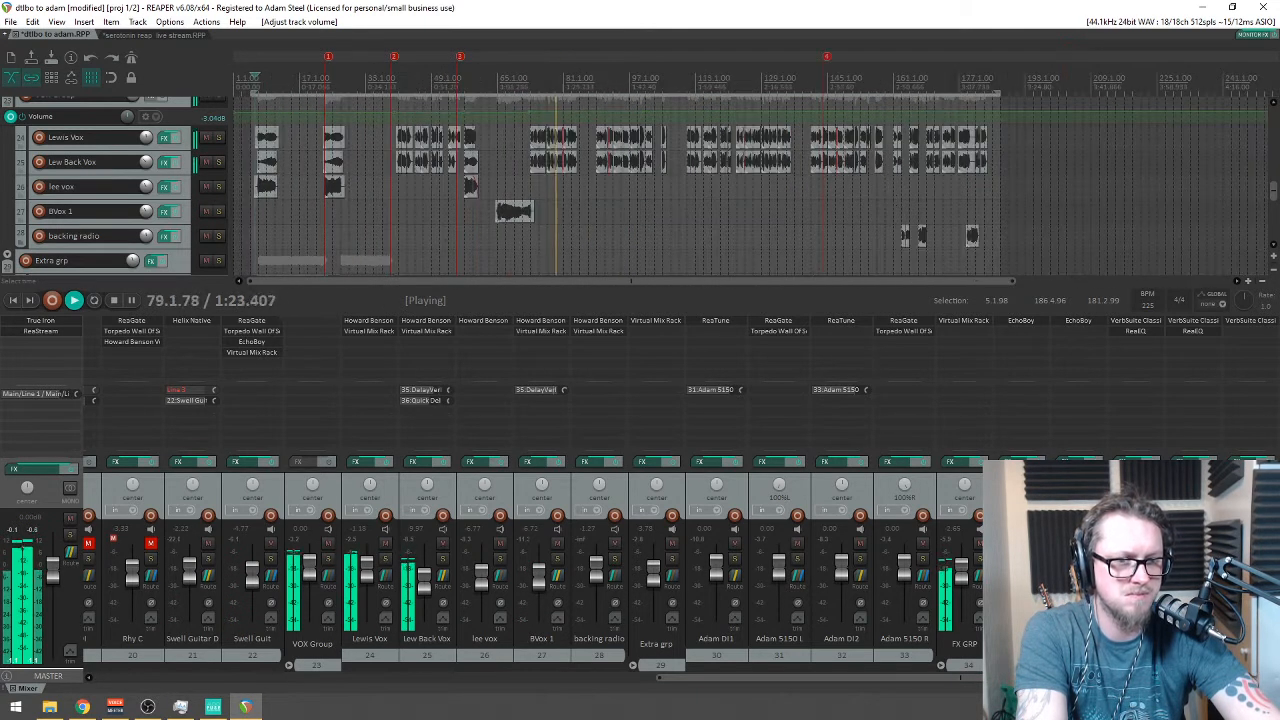
pyautogui.scroll(1, 1273, 199)
pyautogui.scroll(3, 1273, 199)
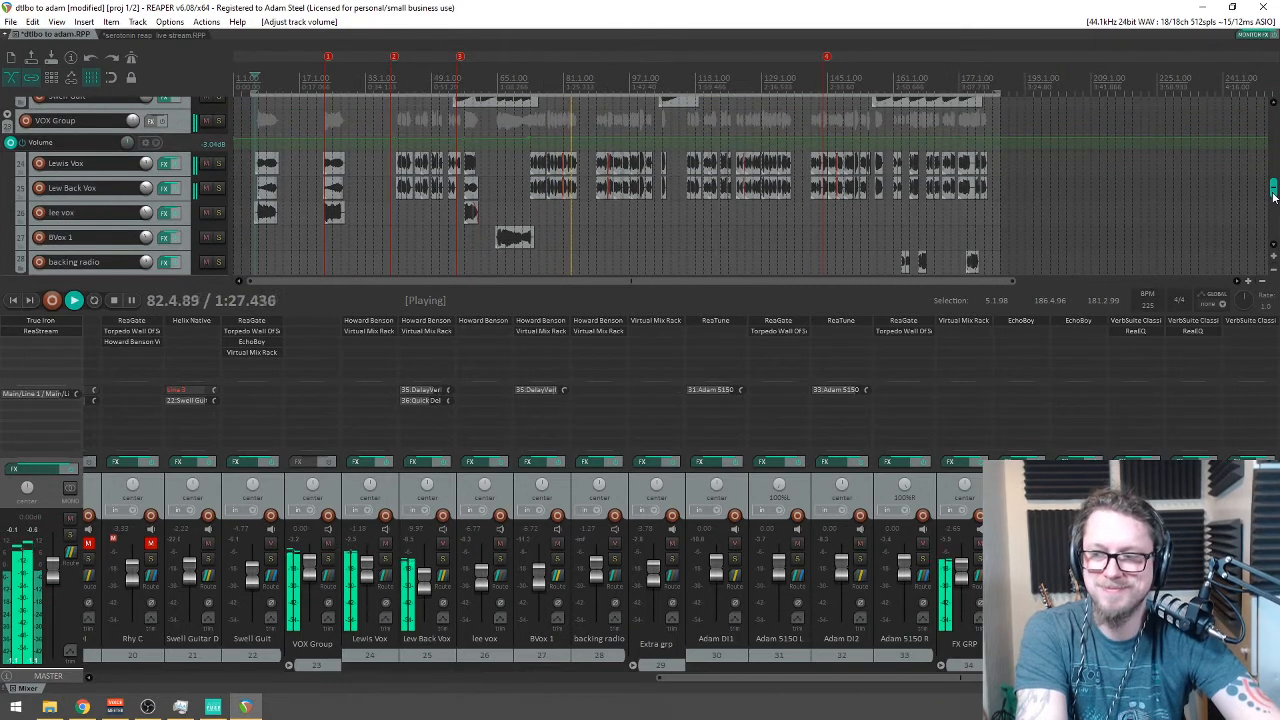
pyautogui.scroll(-3, 1273, 197)
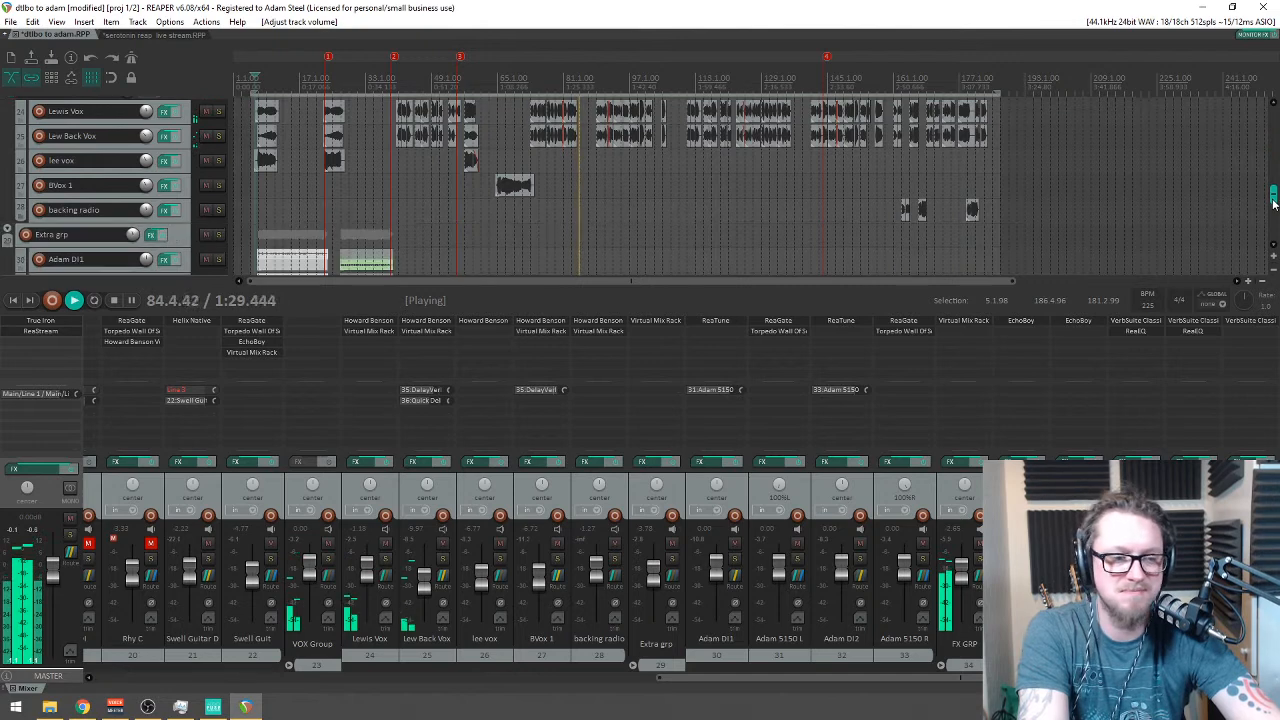
pyautogui.scroll(4, 1268, 203)
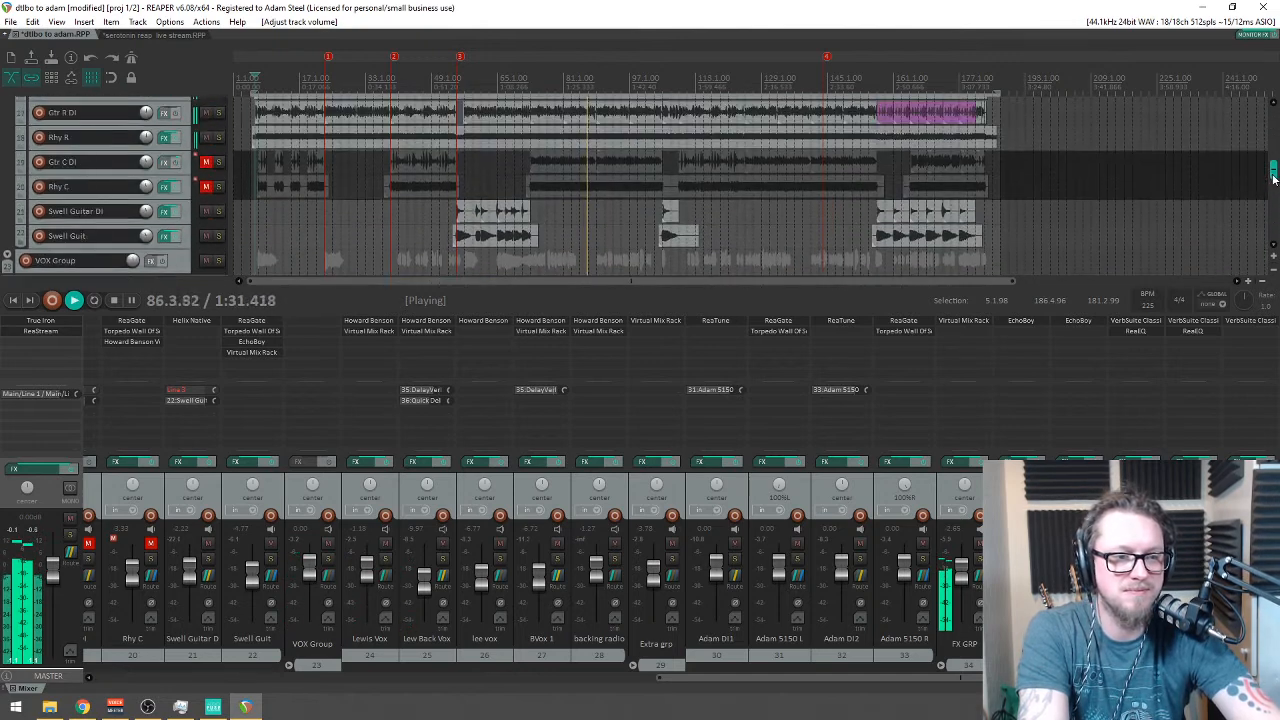
pyautogui.scroll(-5, 1268, 188)
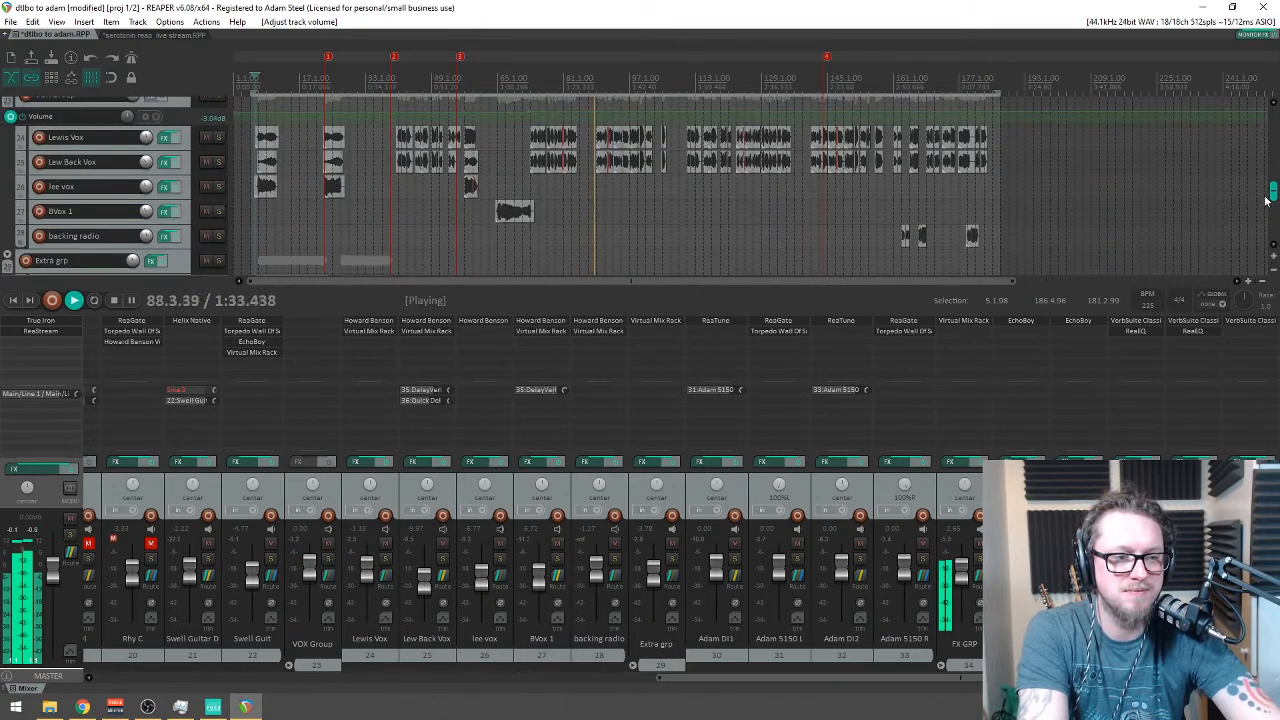
pyautogui.press('space')
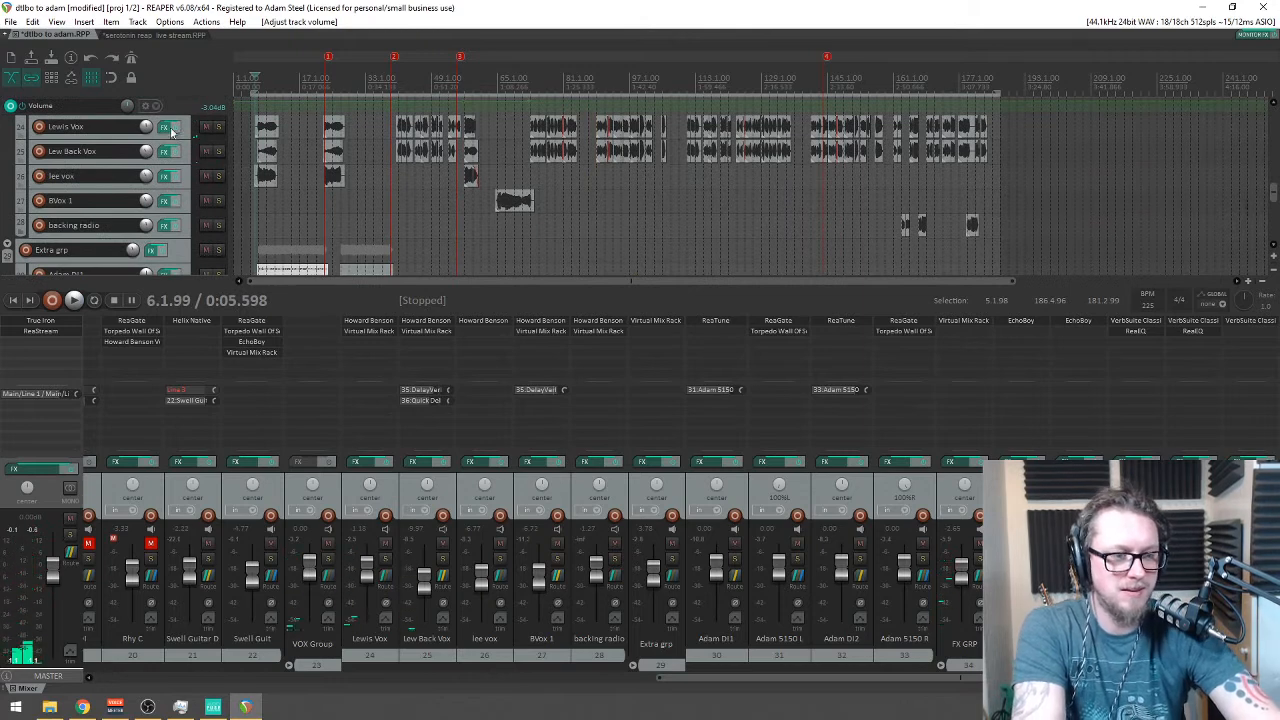
# Step: Add a new track directly after TriggerKick and name it SynthBass
pyautogui.moveTo(694, 680); pyautogui.dragTo(665, 680)
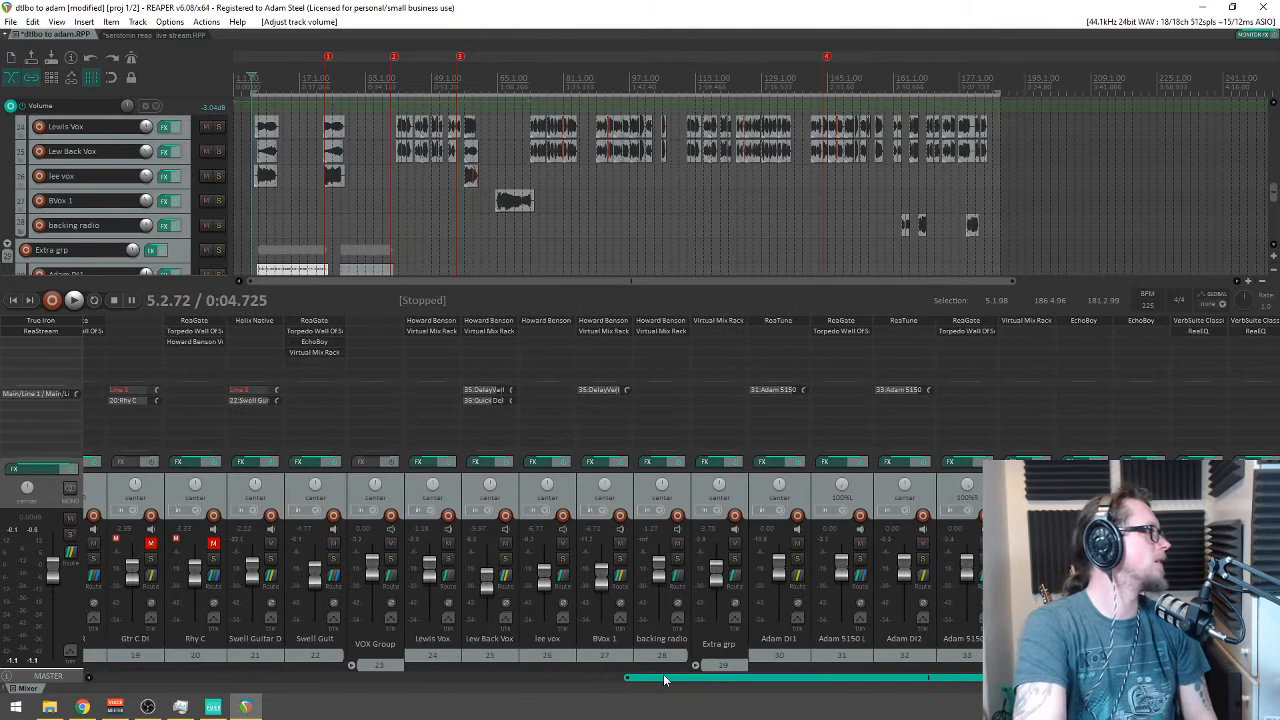
pyautogui.moveTo(665, 680); pyautogui.dragTo(663, 680)
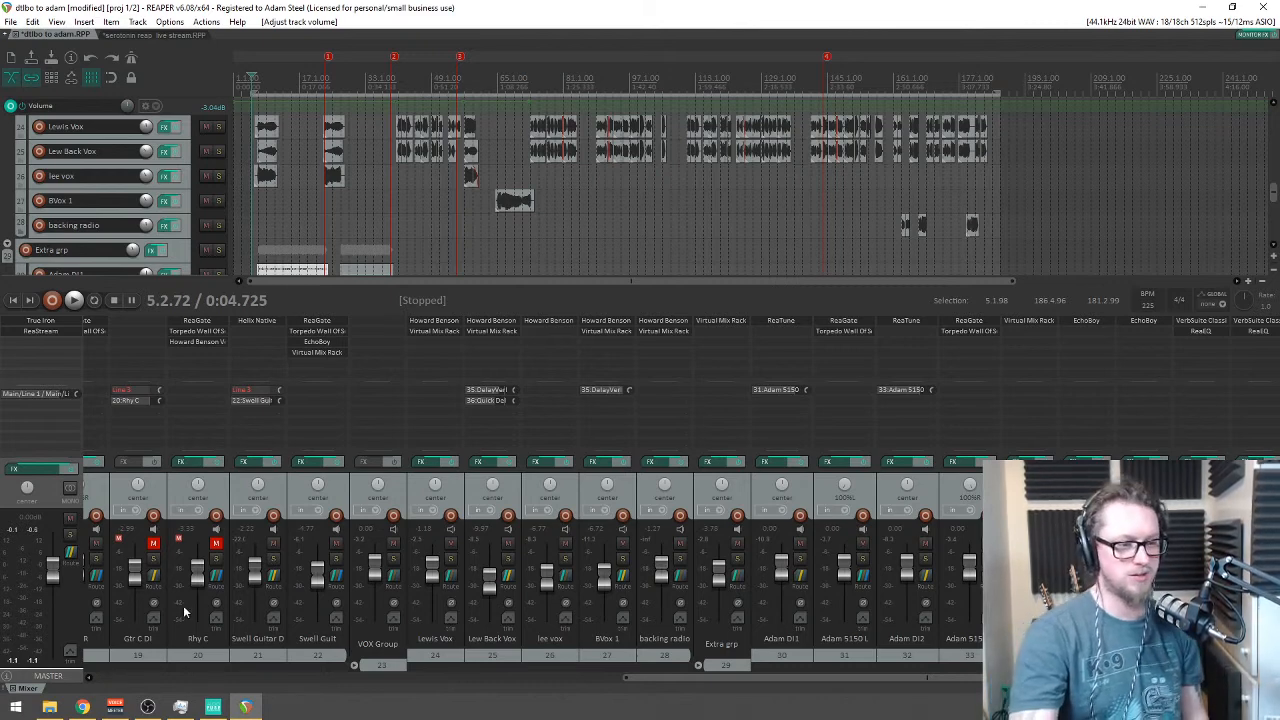
pyautogui.hscroll(-5, 342, 678)
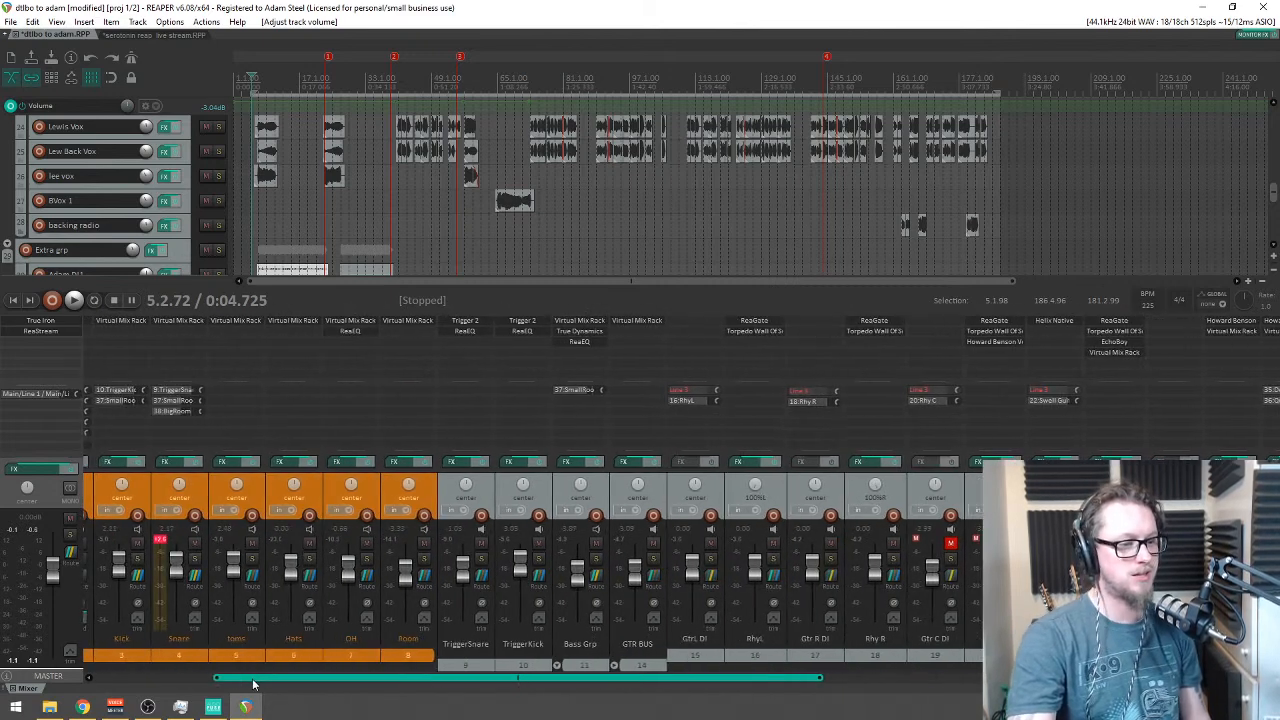
pyautogui.hscroll(-1, 422, 686)
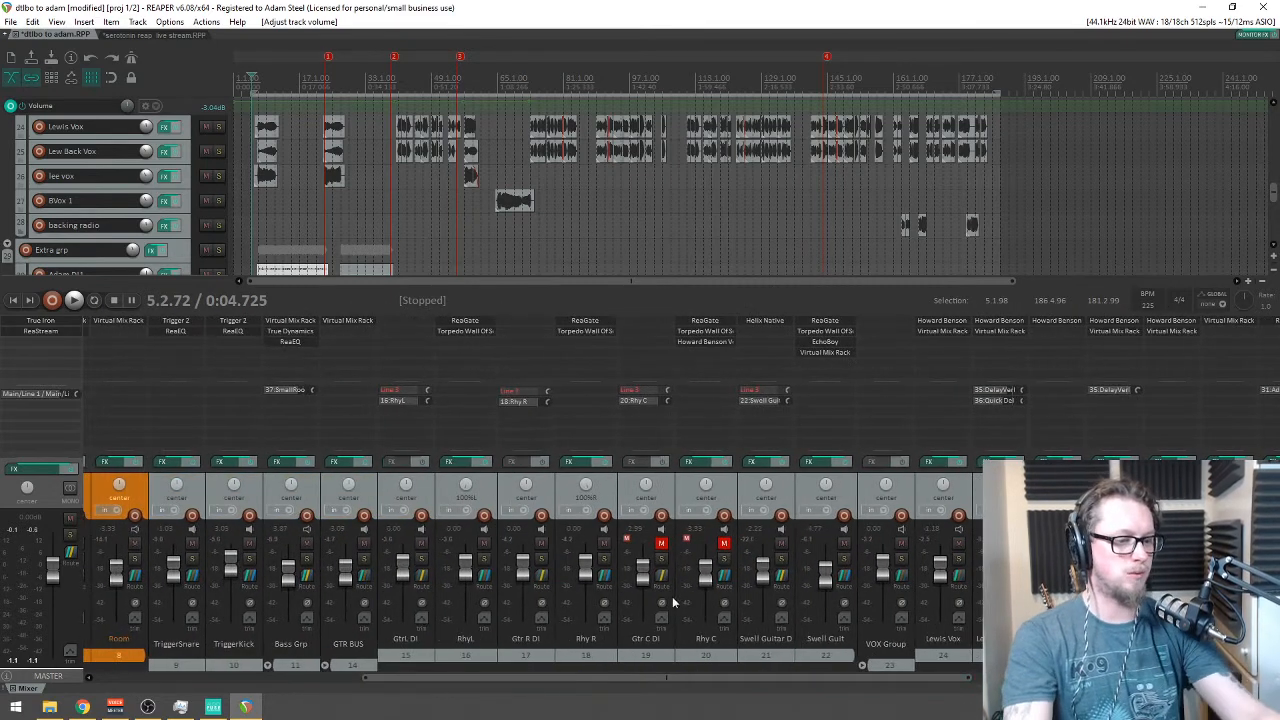
pyautogui.click(253, 486)
pyautogui.hotkey('ctrl', 't')
pyautogui.doubleClick(289, 645)
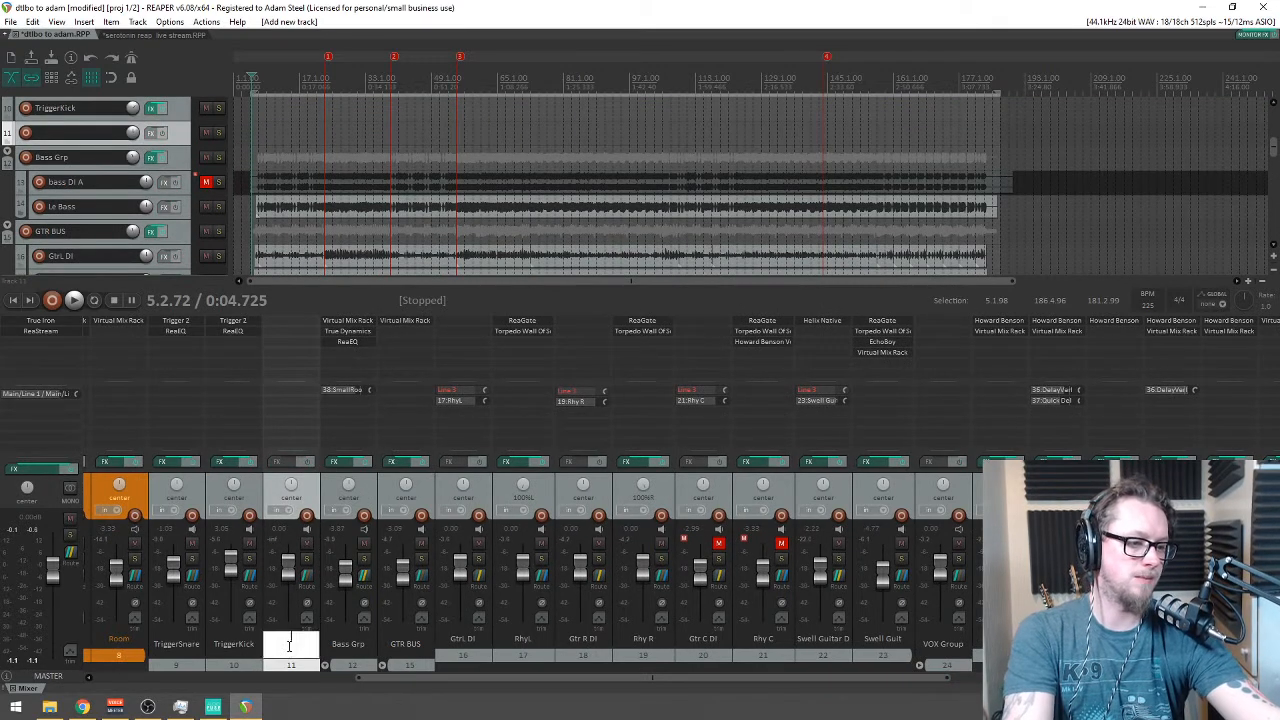
pyautogui.write('SynthBass')
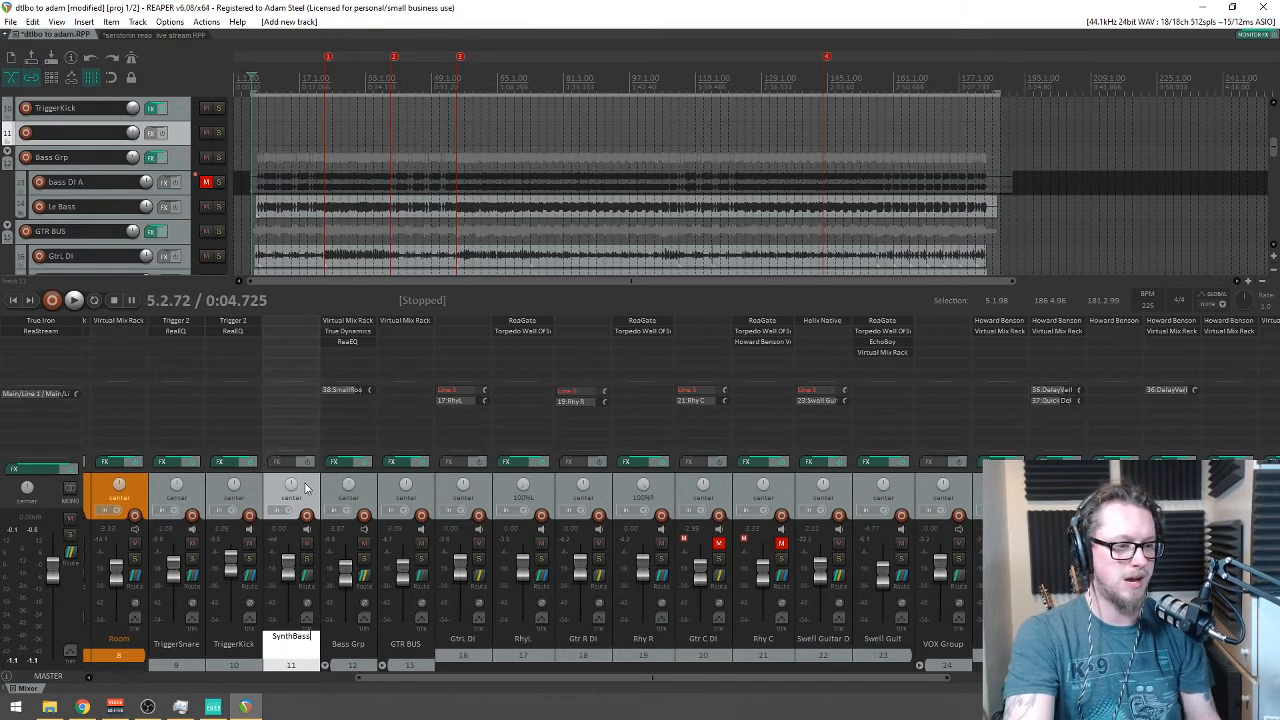
pyautogui.press('Return')
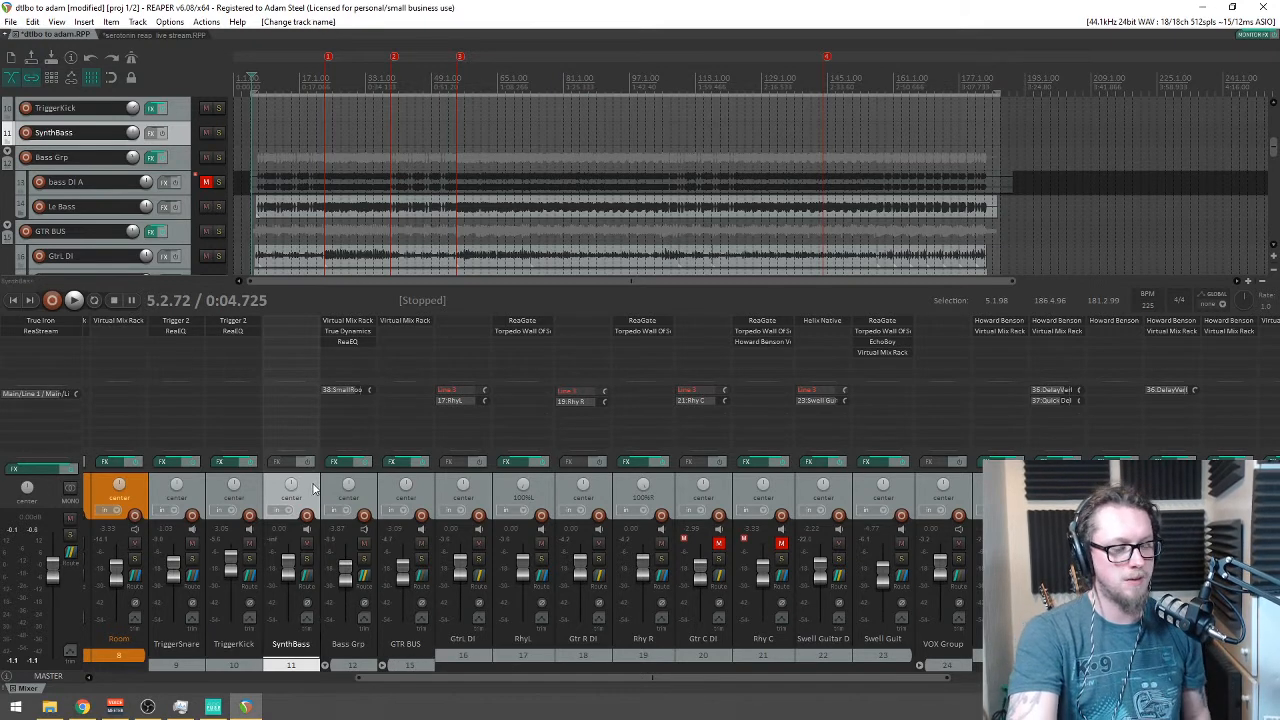
# Step: Solo the Bass Grp, play it from about measure 68, stop playback and unsolo the group
pyautogui.click(366, 558)
pyautogui.click(510, 185)
pyautogui.press('space')
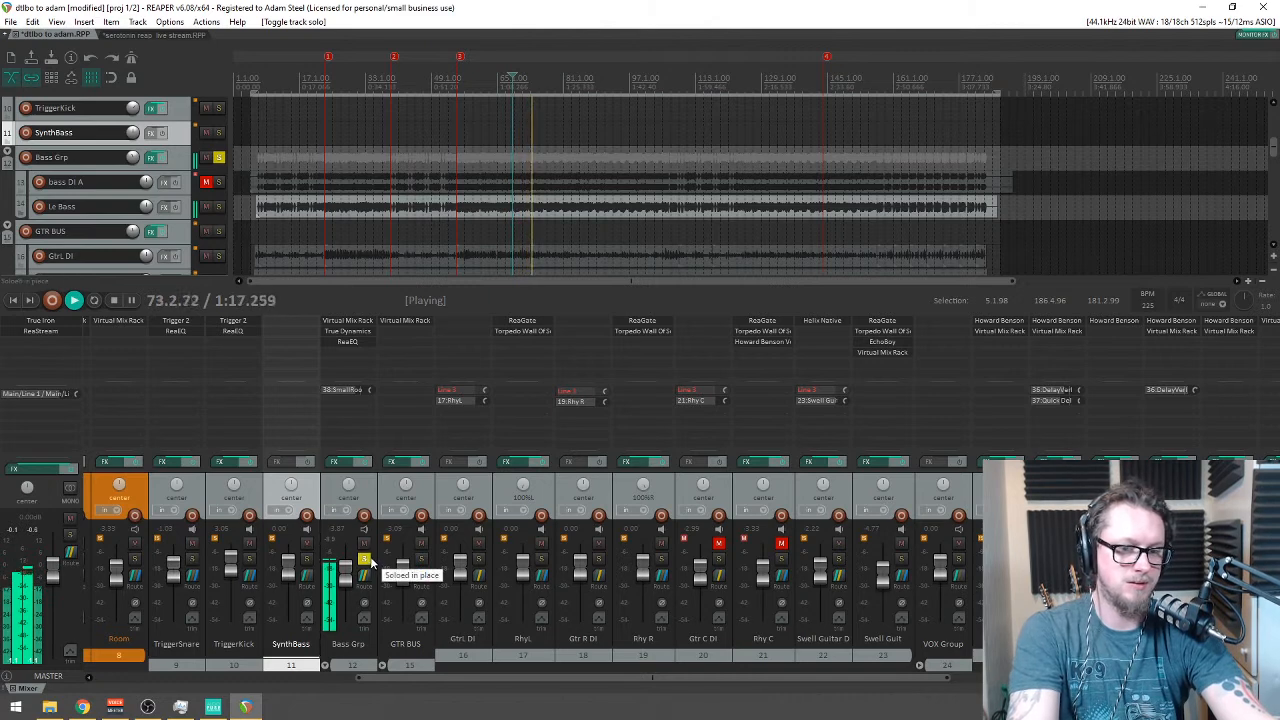
pyautogui.press('space')
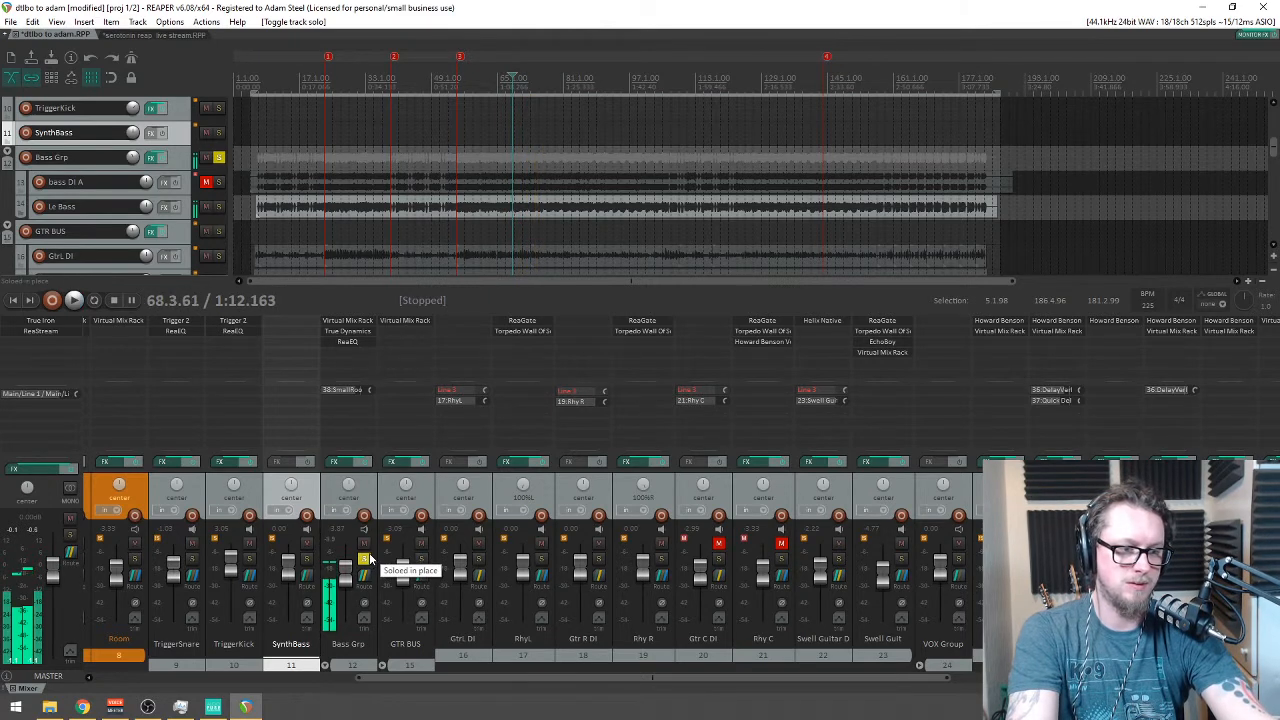
pyautogui.click(366, 560)
# Step: Add the VST3 instrument Analog Lab 4 (Arturia) to the SynthBass track and get past its start screen
pyautogui.doubleClick(299, 342)
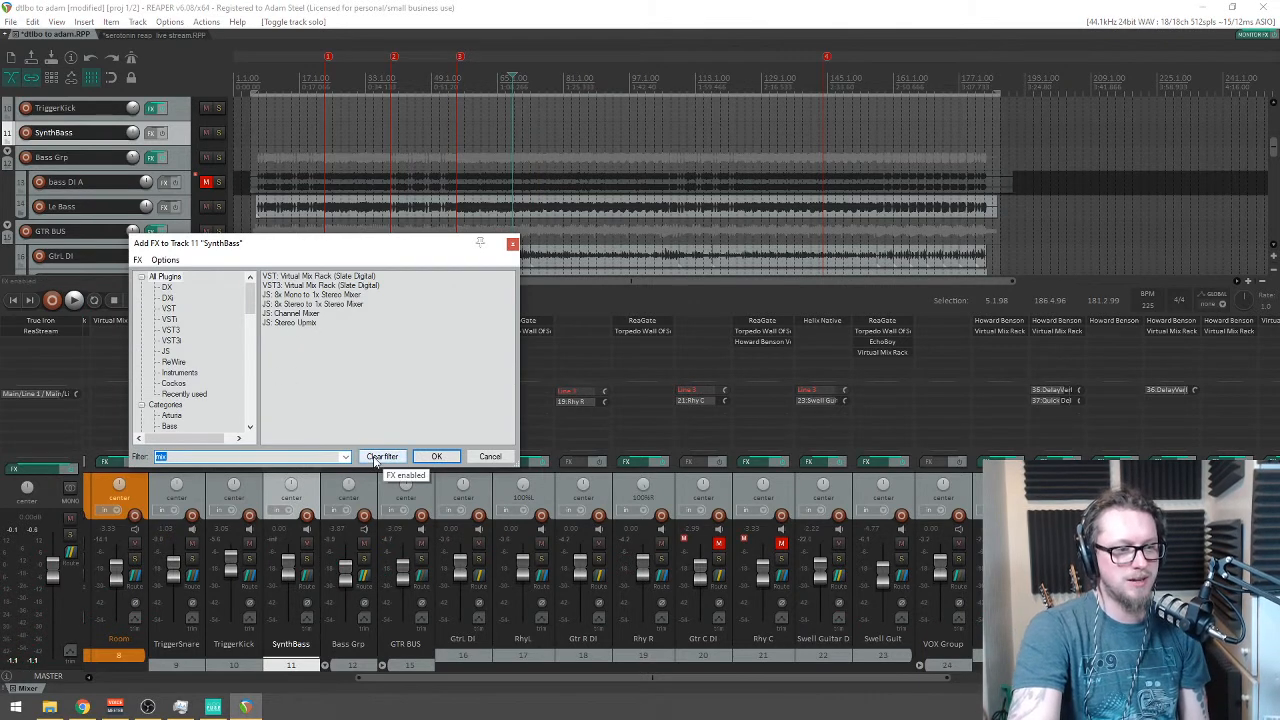
pyautogui.click(171, 341)
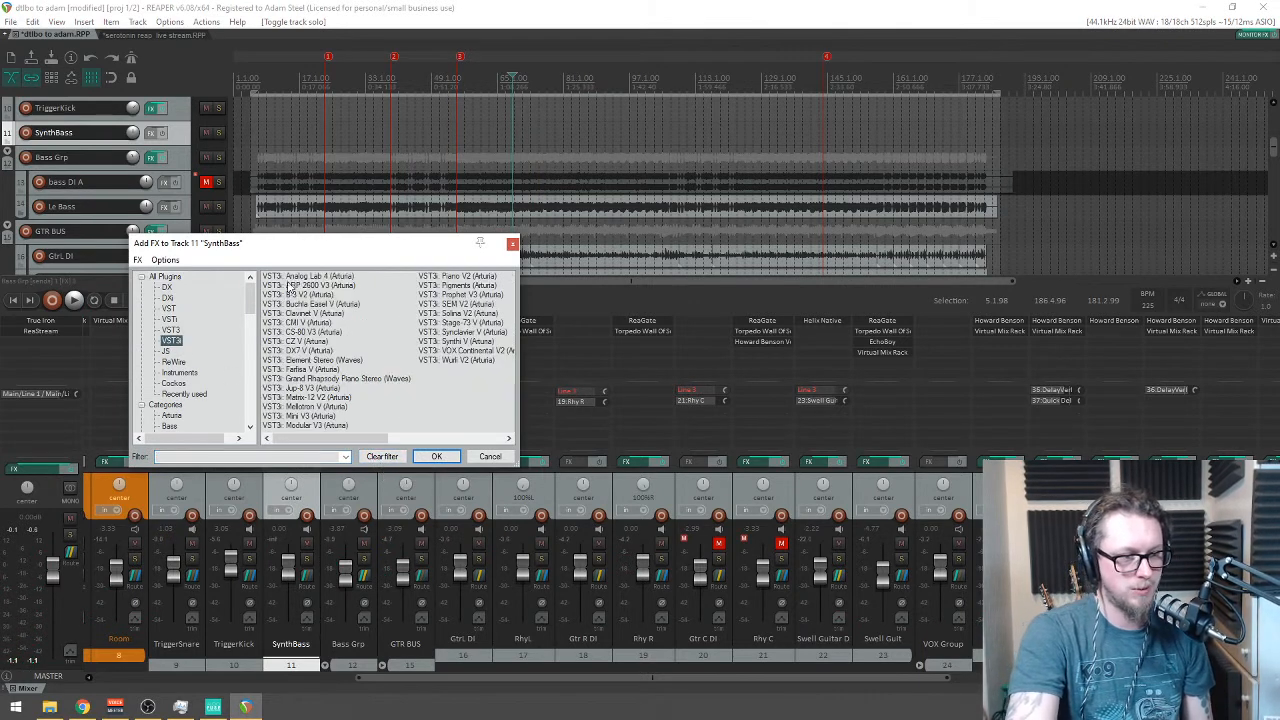
pyautogui.click(292, 277)
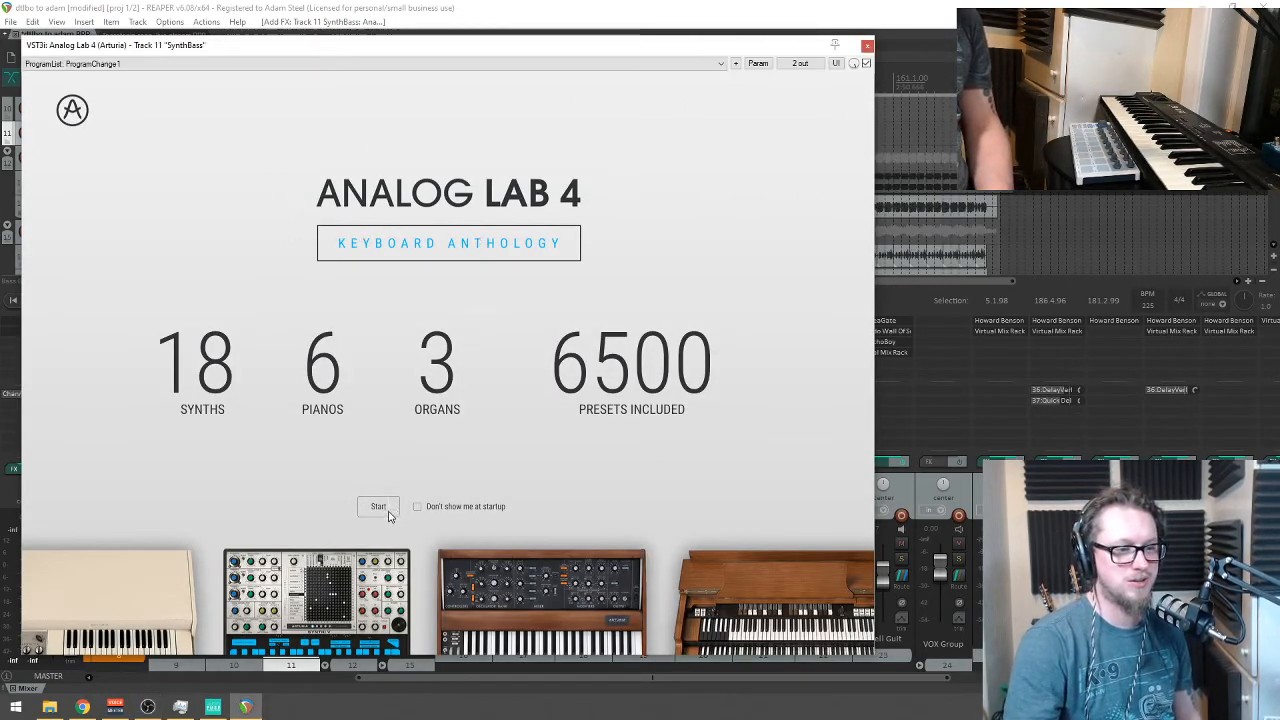
pyautogui.click(388, 508)
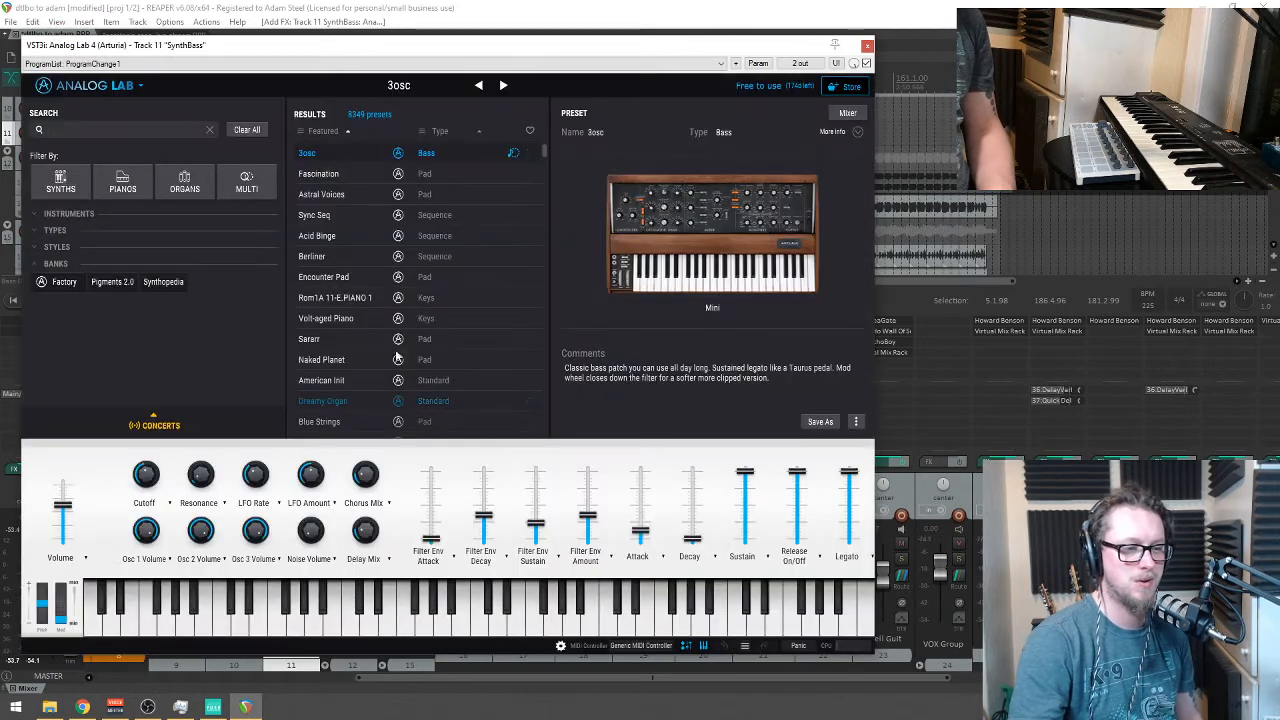
pyautogui.moveTo(328, 50); pyautogui.dragTo(497, 252)
# Step: Arm the SynthBass track for recording and set its input to the micro lite MIDI device
pyautogui.click(26, 132)
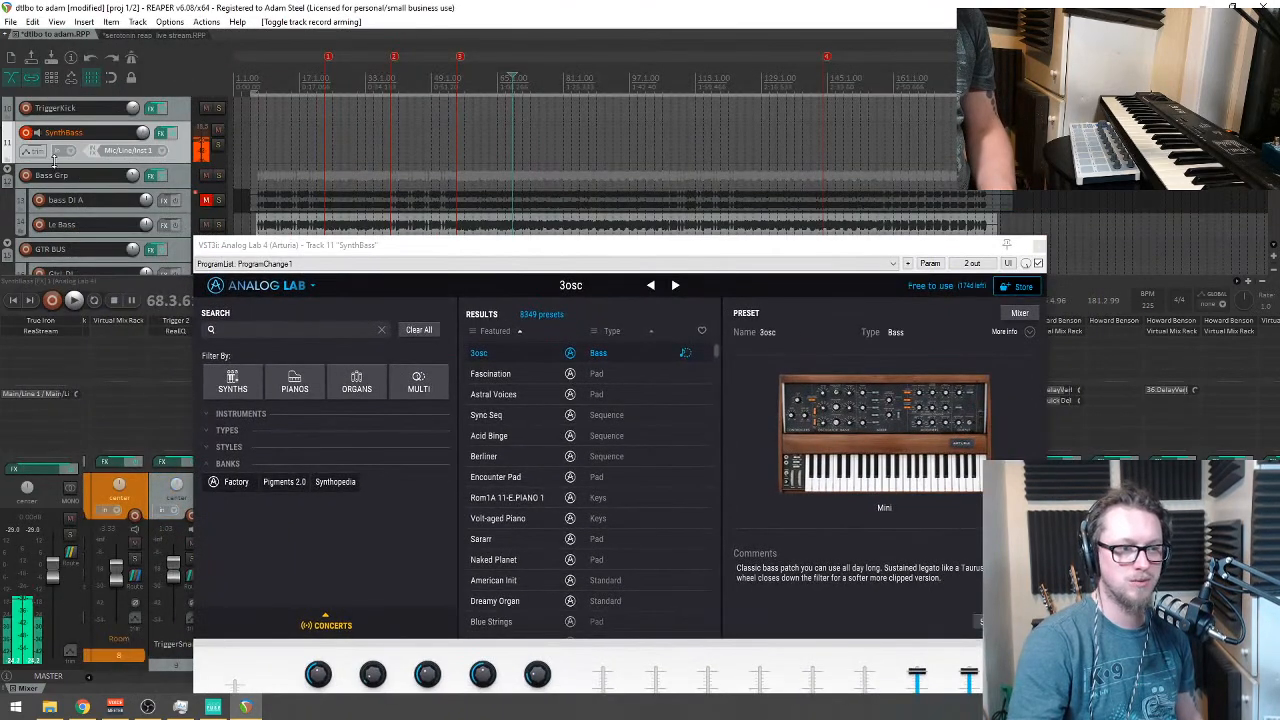
pyautogui.click(130, 150)
pyautogui.moveTo(178, 189)
pyautogui.moveTo(290, 190)
pyautogui.click(400, 190)
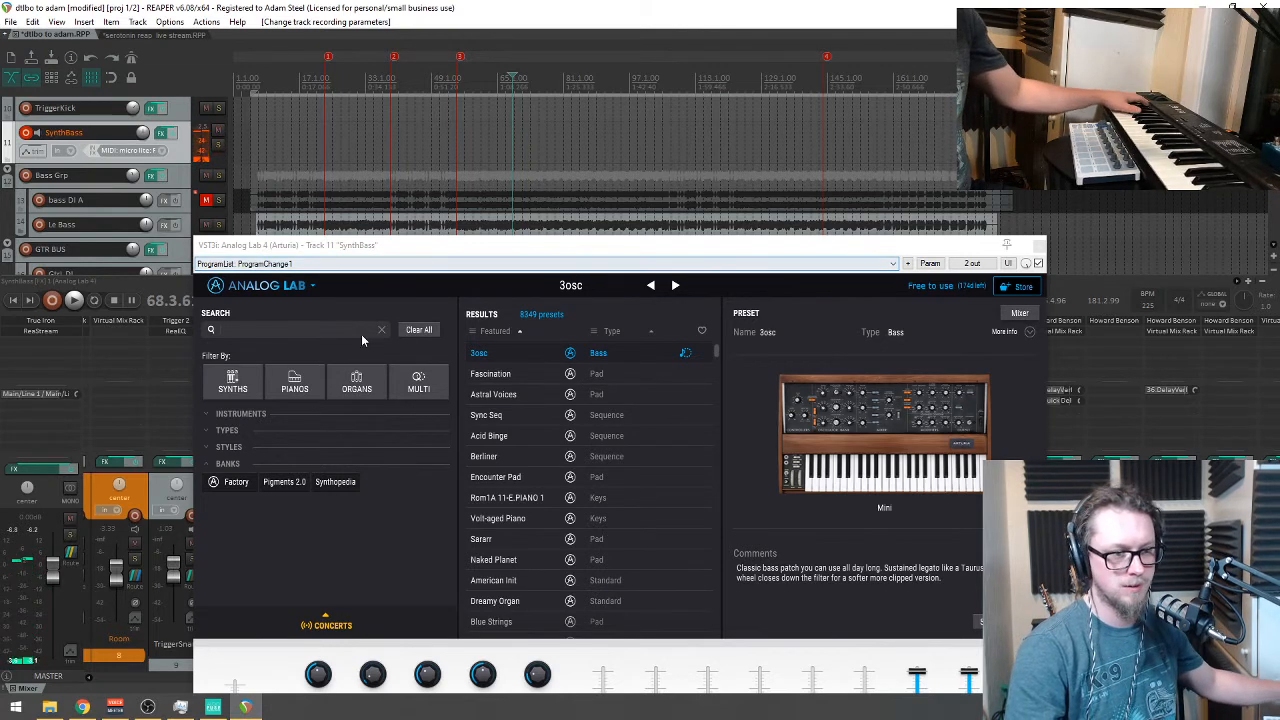
# Step: Filter the Analog Lab presets to synths of type Bass, load Thunder Bass, and close the plugin window
pyautogui.moveTo(532, 257); pyautogui.dragTo(514, 123)
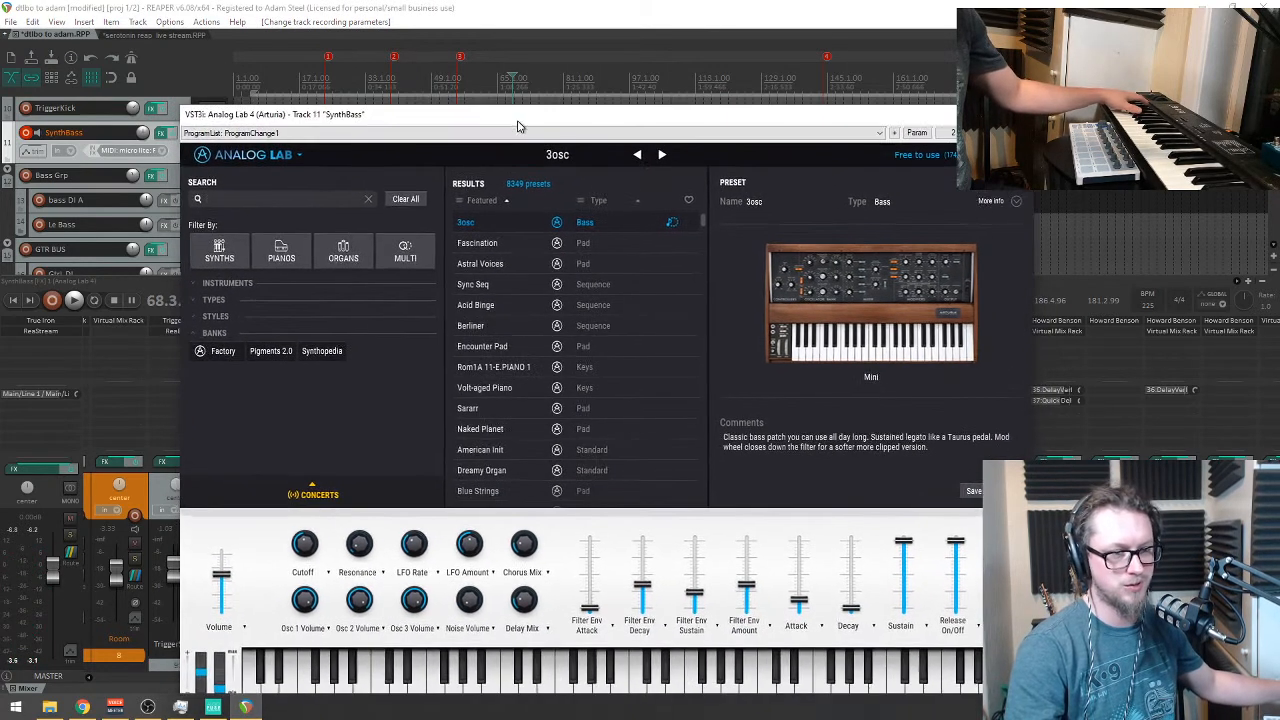
pyautogui.click(214, 300)
pyautogui.click(222, 250)
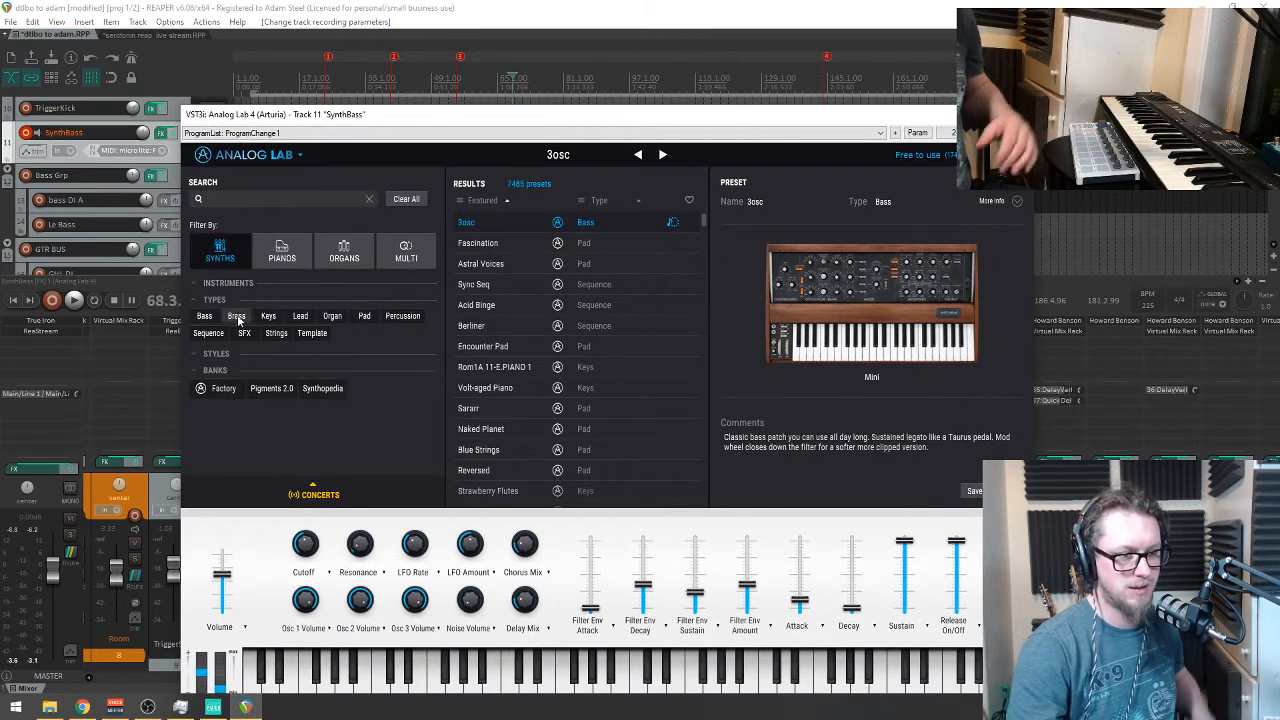
pyautogui.click(204, 316)
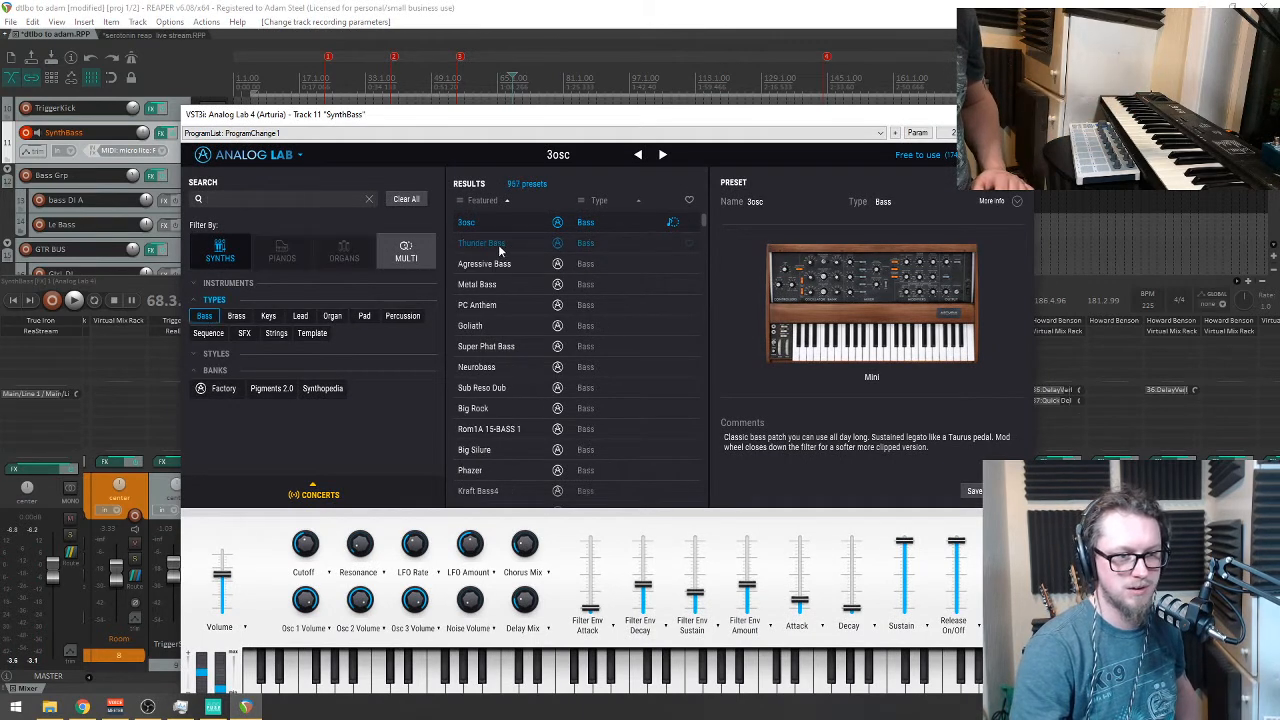
pyautogui.click(504, 246)
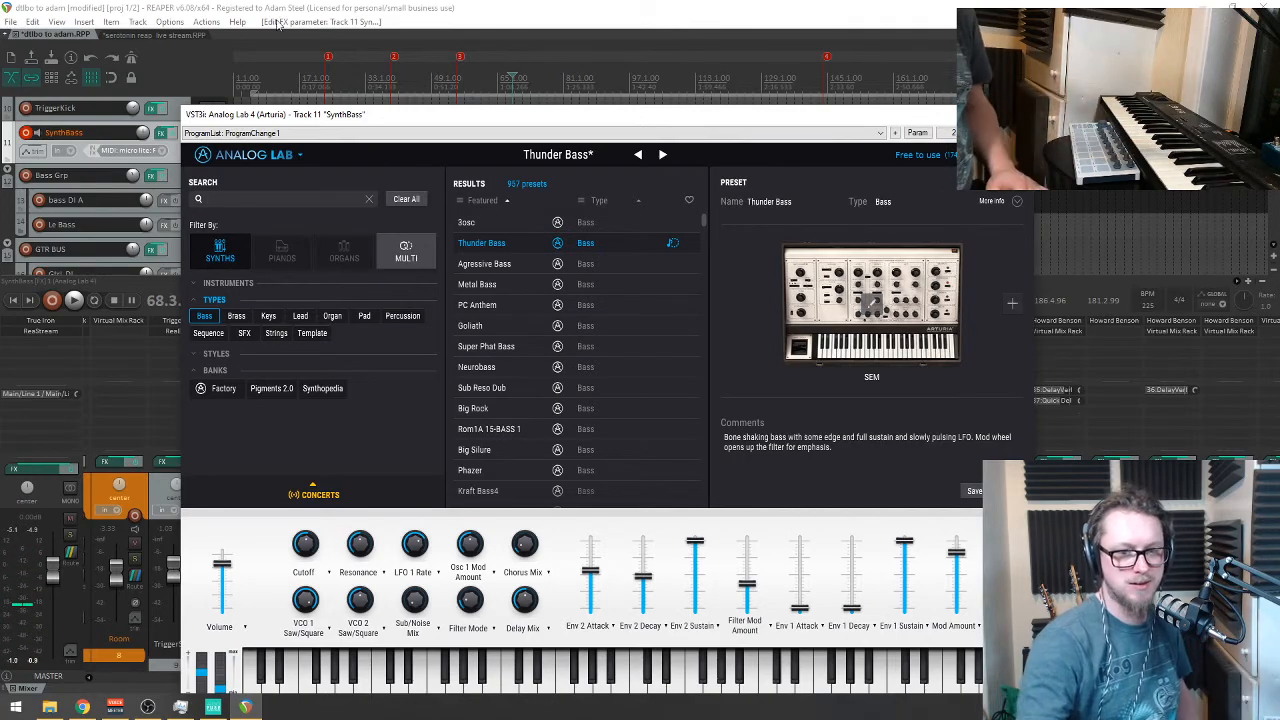
pyautogui.moveTo(707, 113); pyautogui.dragTo(743, 42)
pyautogui.click(897, 38)
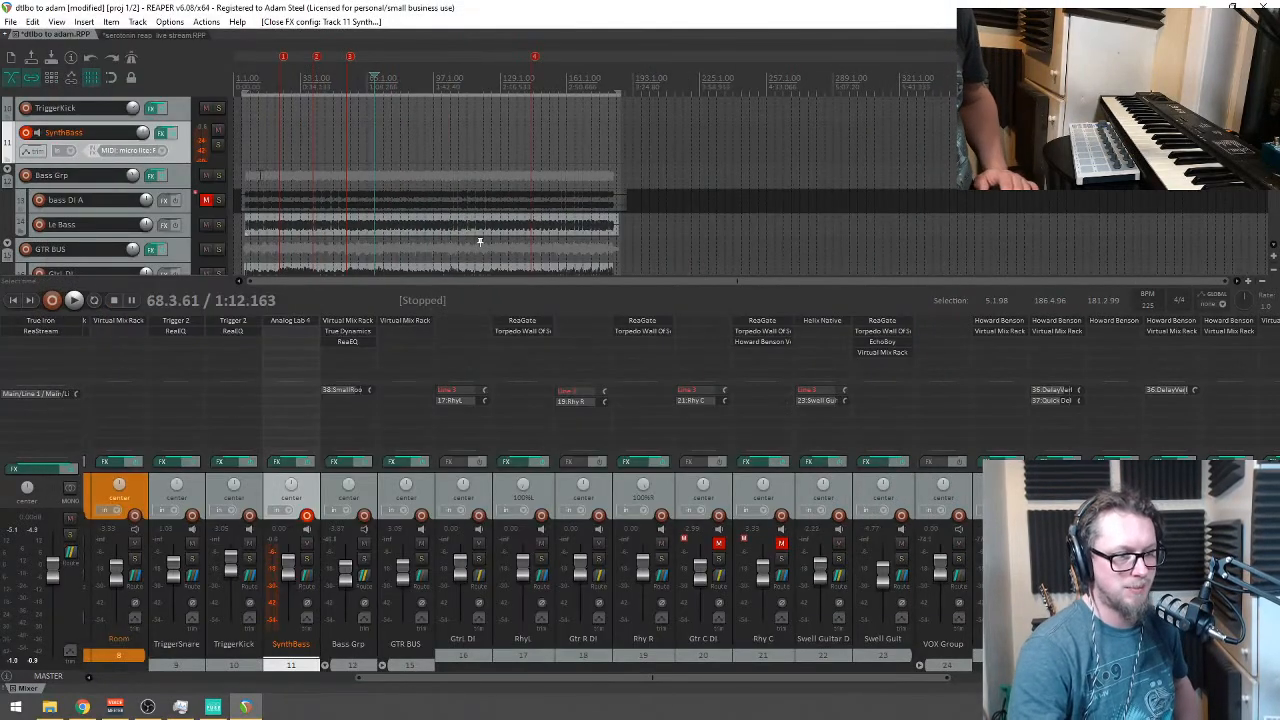
# Step: Solo the GTR BUS, play the guitars from about measure 68, stop playback and unsolo the bus
pyautogui.moveTo(698, 170); pyautogui.dragTo(703, 217)
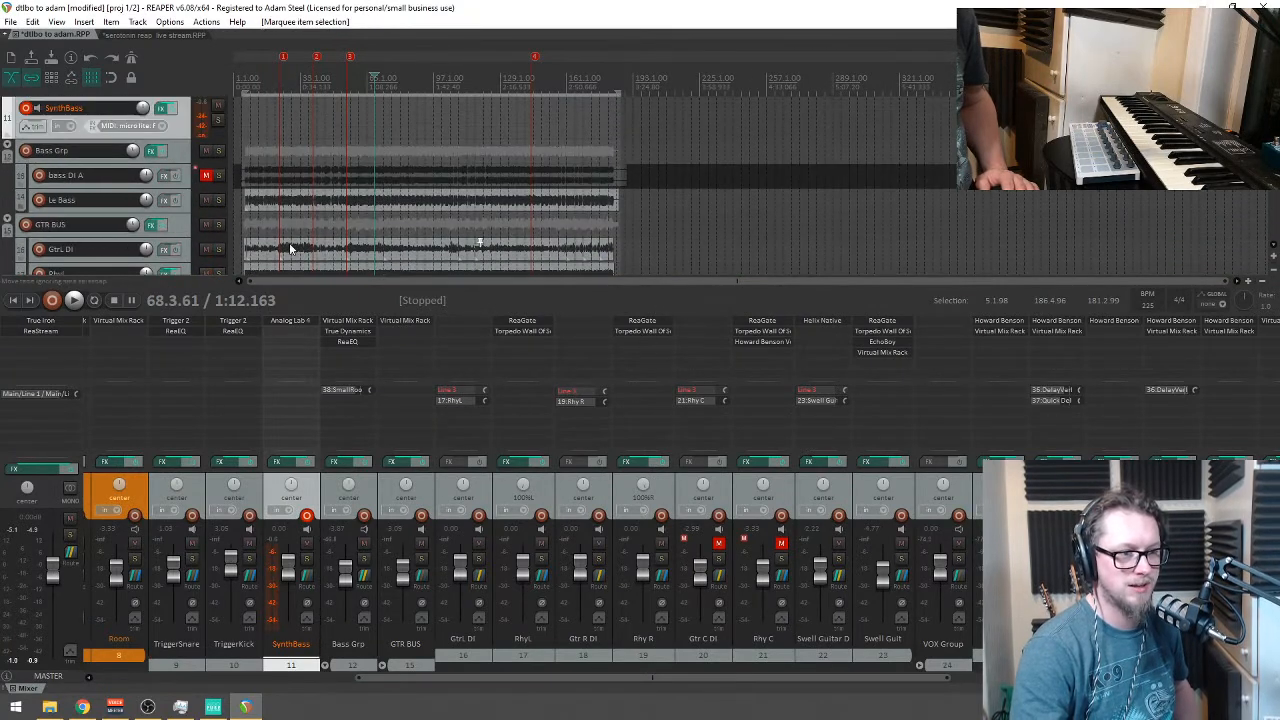
pyautogui.click(219, 224)
pyautogui.press('space')
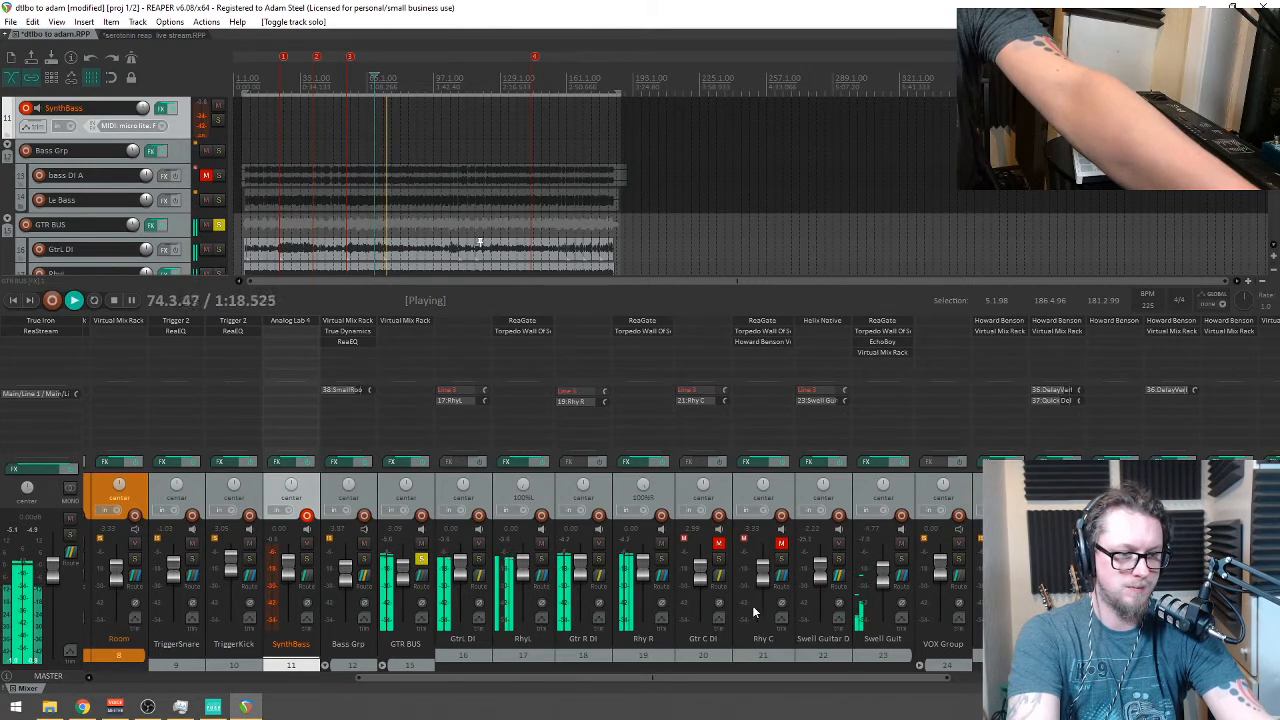
pyautogui.press('space')
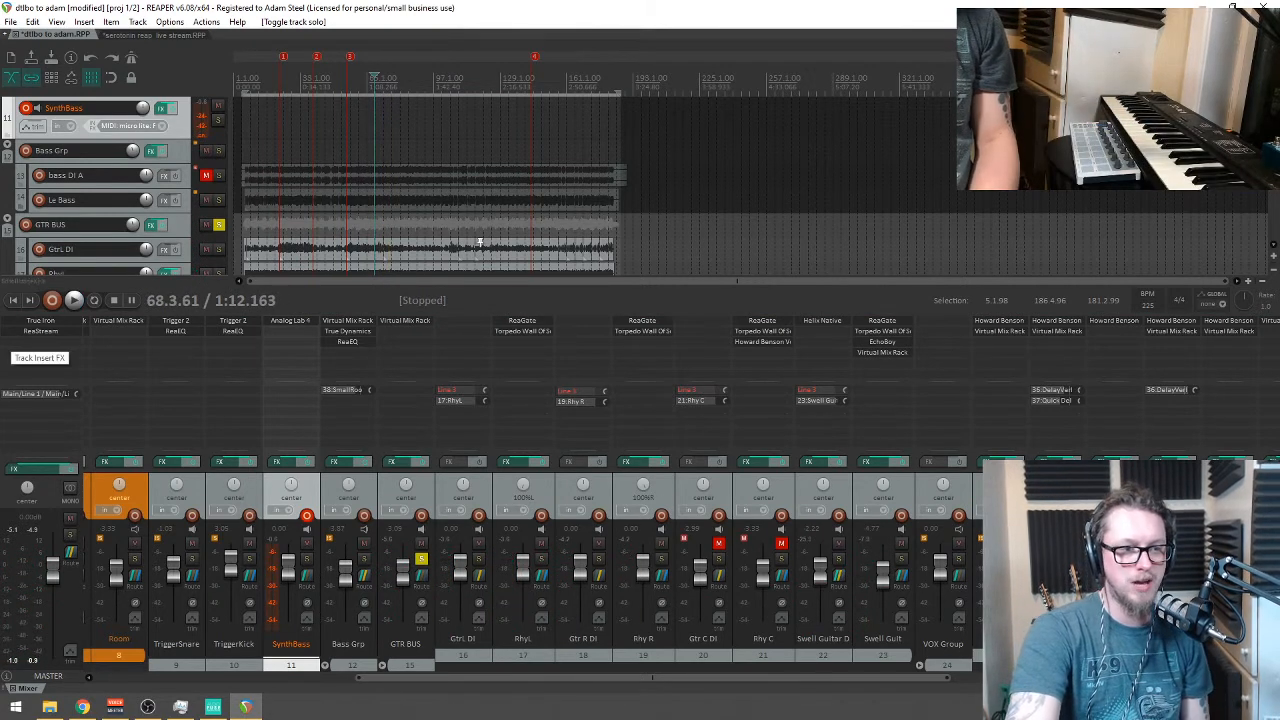
pyautogui.click(420, 560)
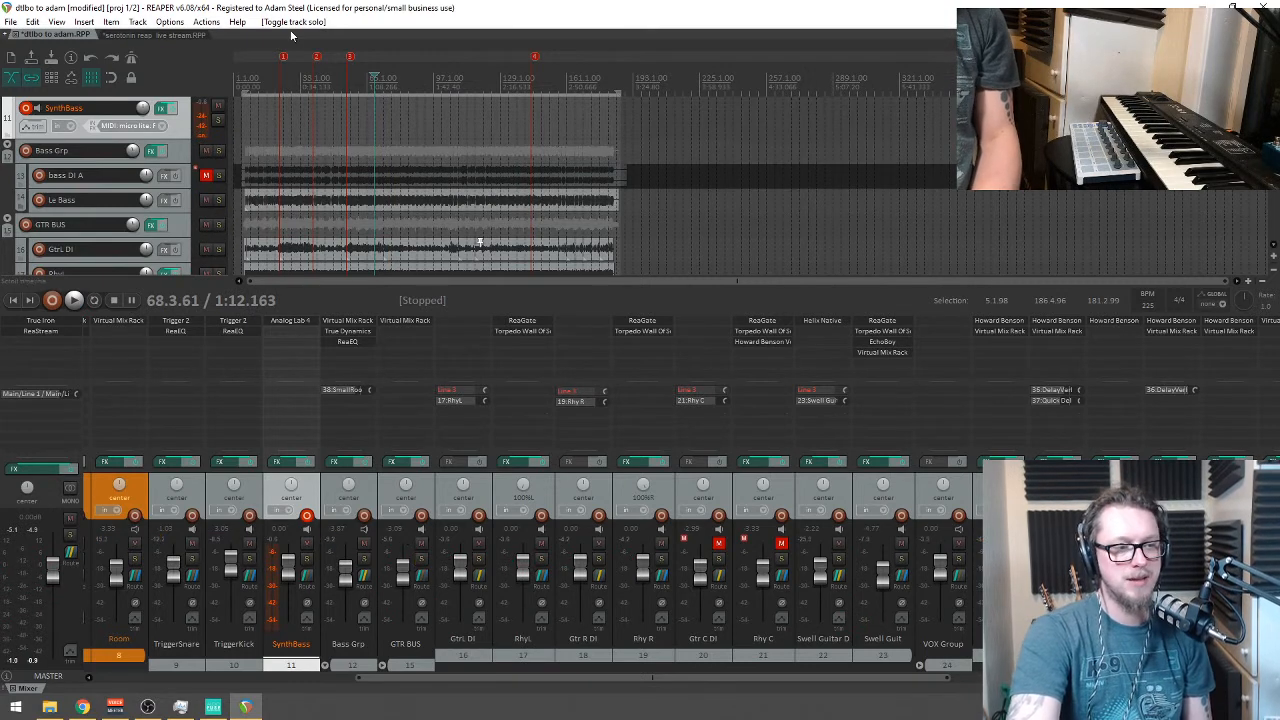
# Step: Solo the Bass Grp, play the bass from about measure 6, stop playback and unsolo the group
pyautogui.scroll(4, 480, 242)
pyautogui.scroll(-2, 480, 242)
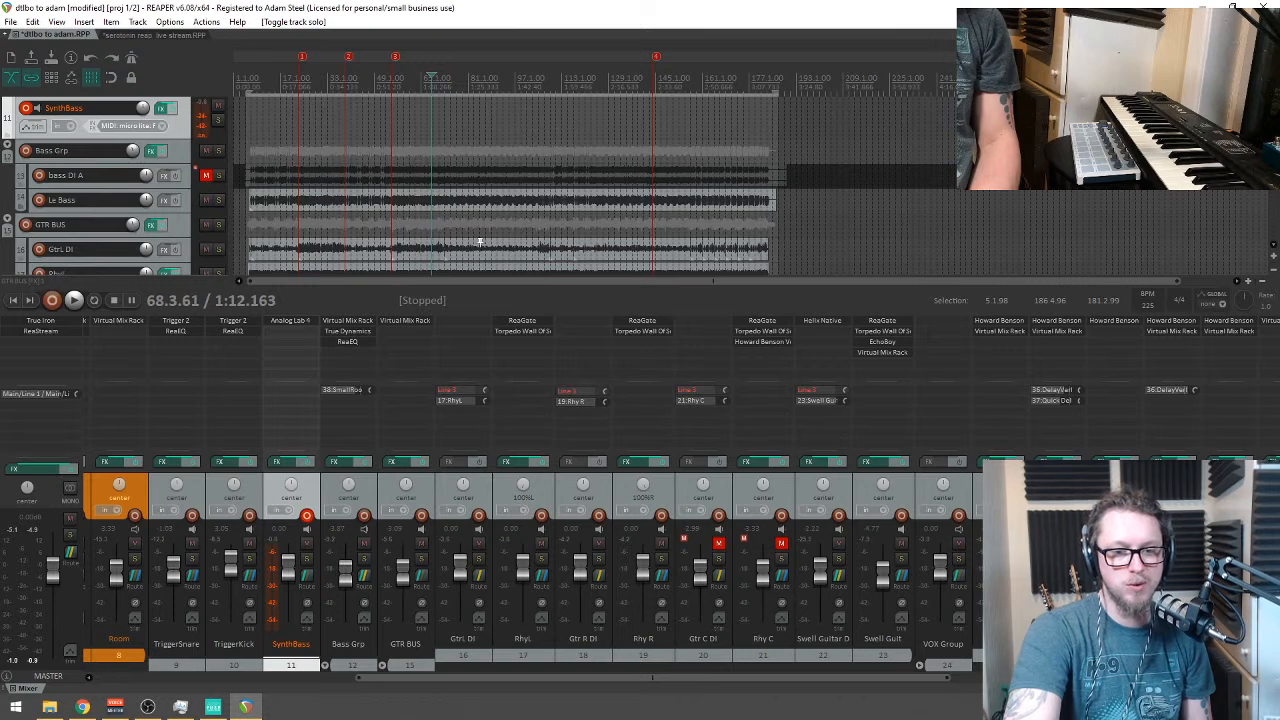
pyautogui.hotkey('alt', 'Tab')
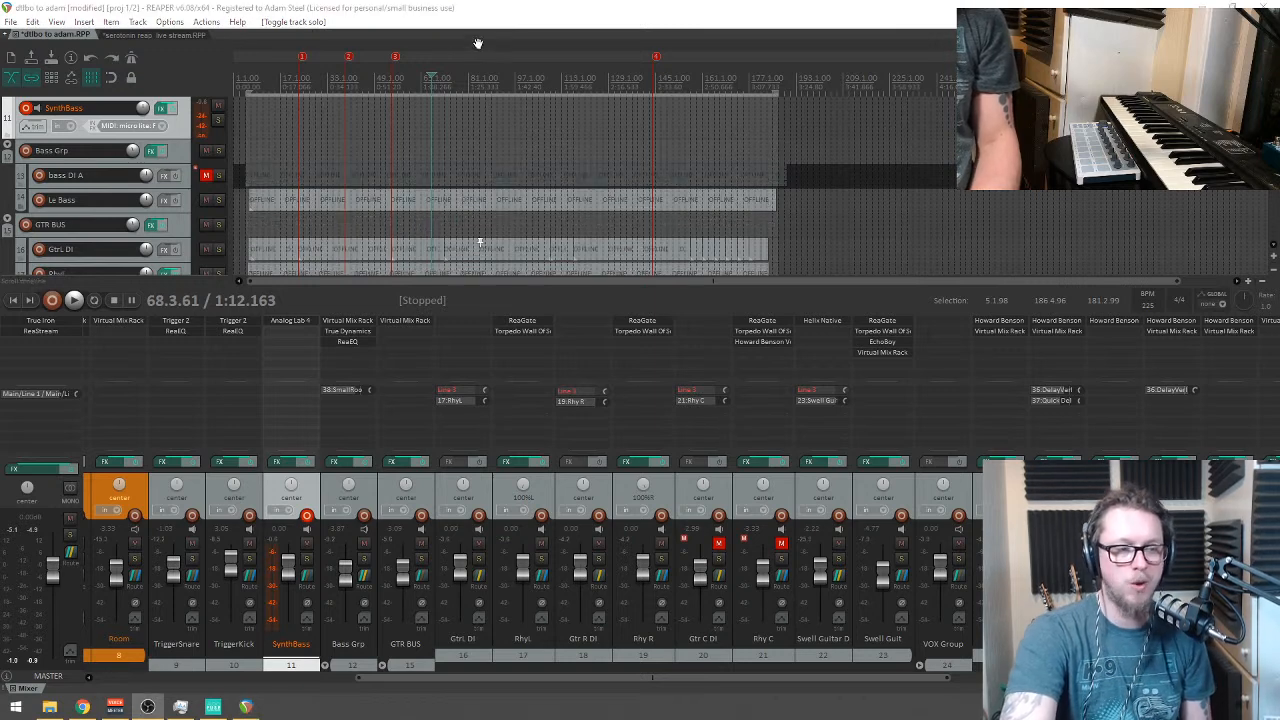
pyautogui.hotkey('alt', 'Tab')
pyautogui.press('1')
pyautogui.scroll(3, 480, 242)
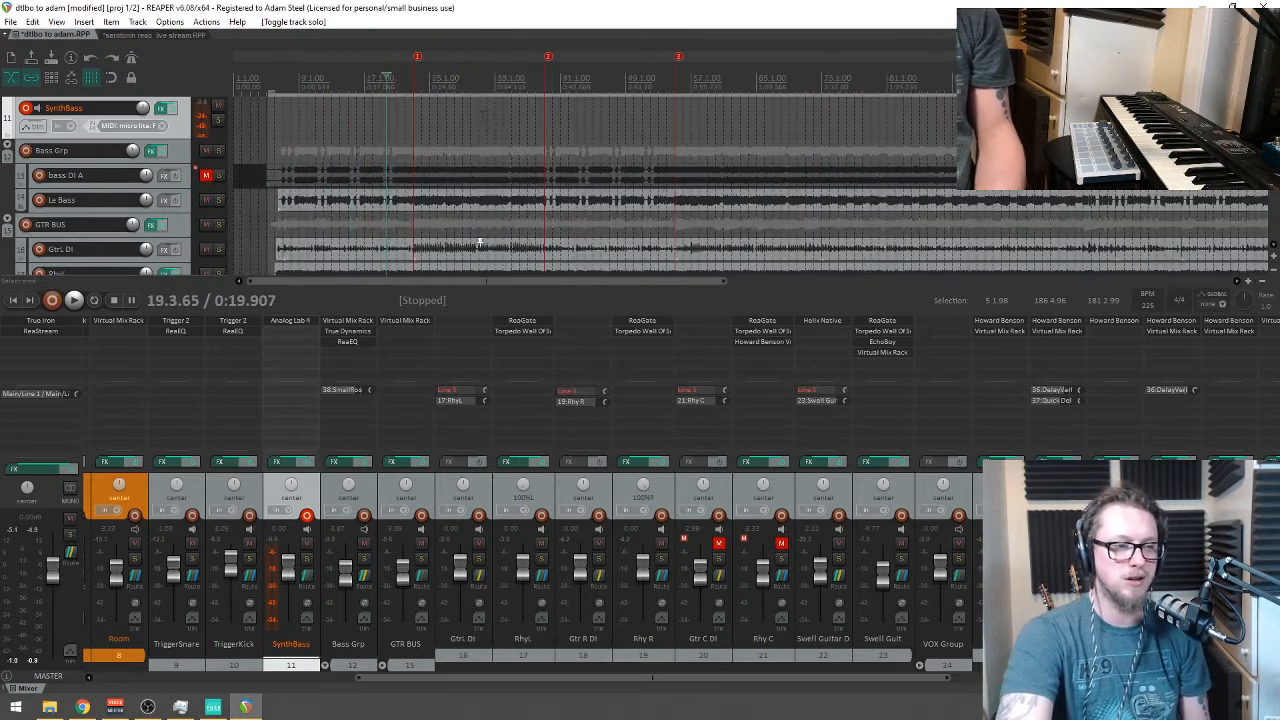
pyautogui.click(282, 120)
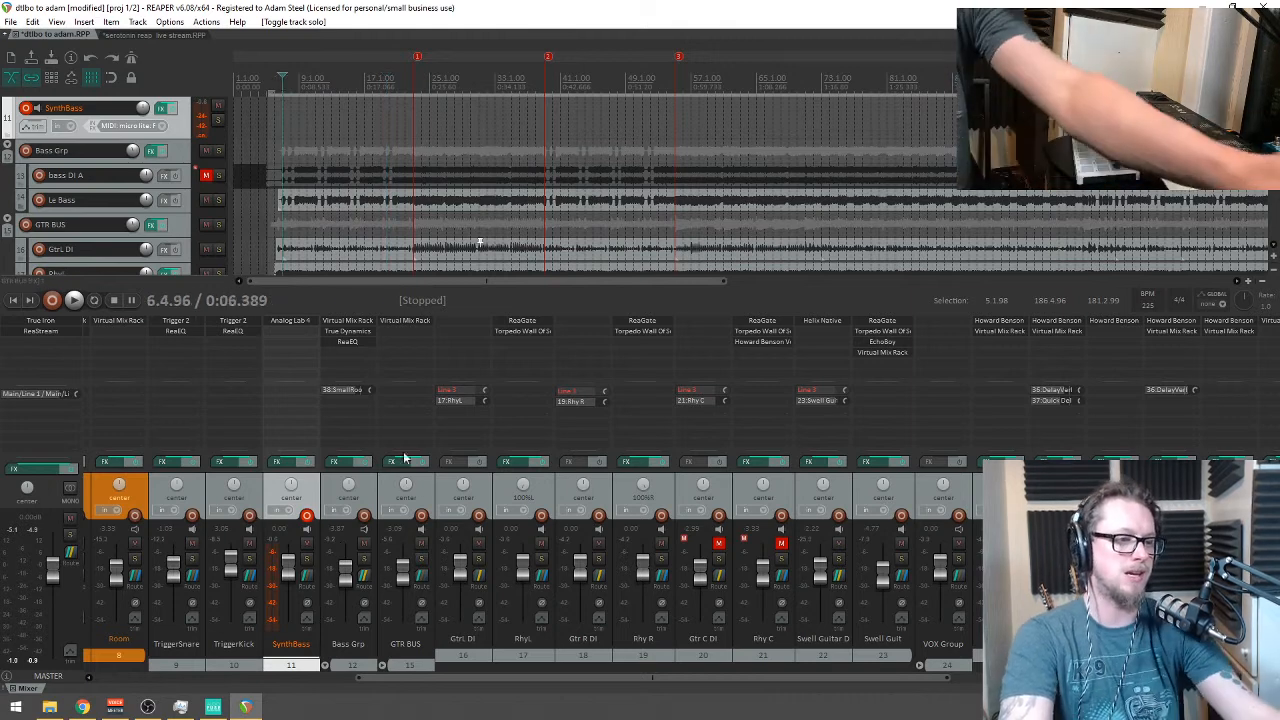
pyautogui.click(364, 558)
pyautogui.press('space')
pyautogui.scroll(2, 480, 242)
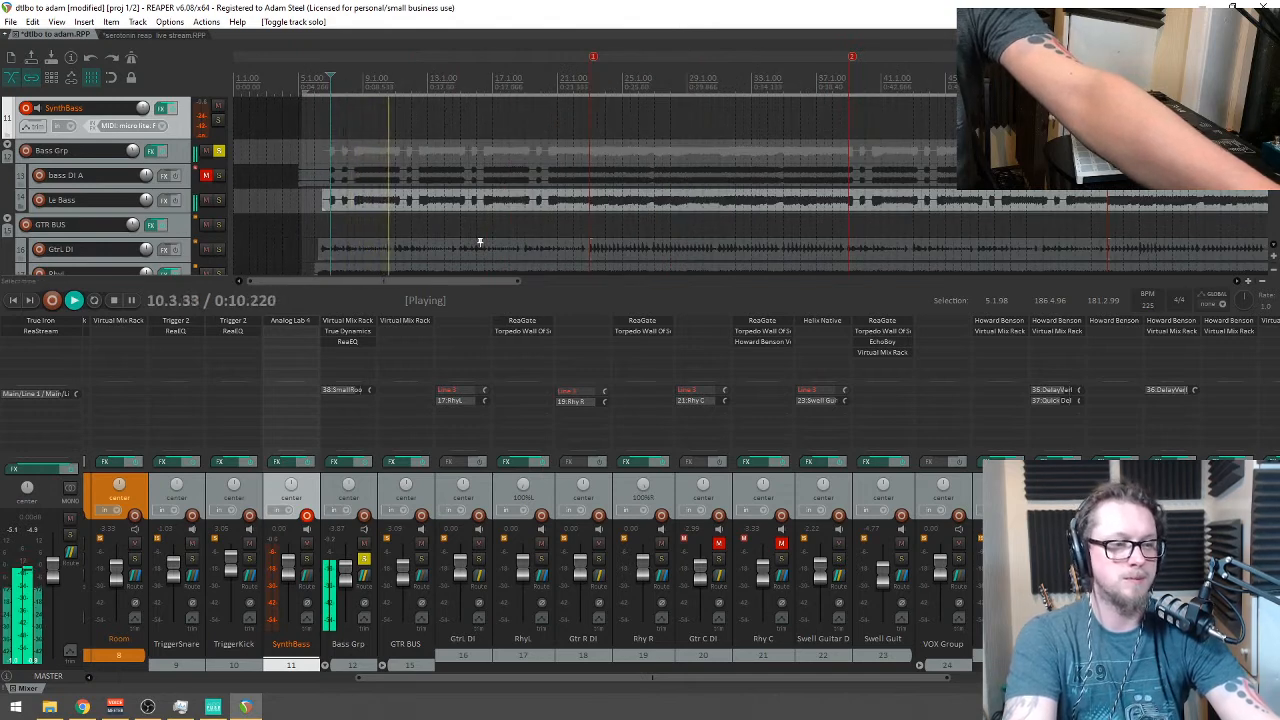
pyautogui.press('space')
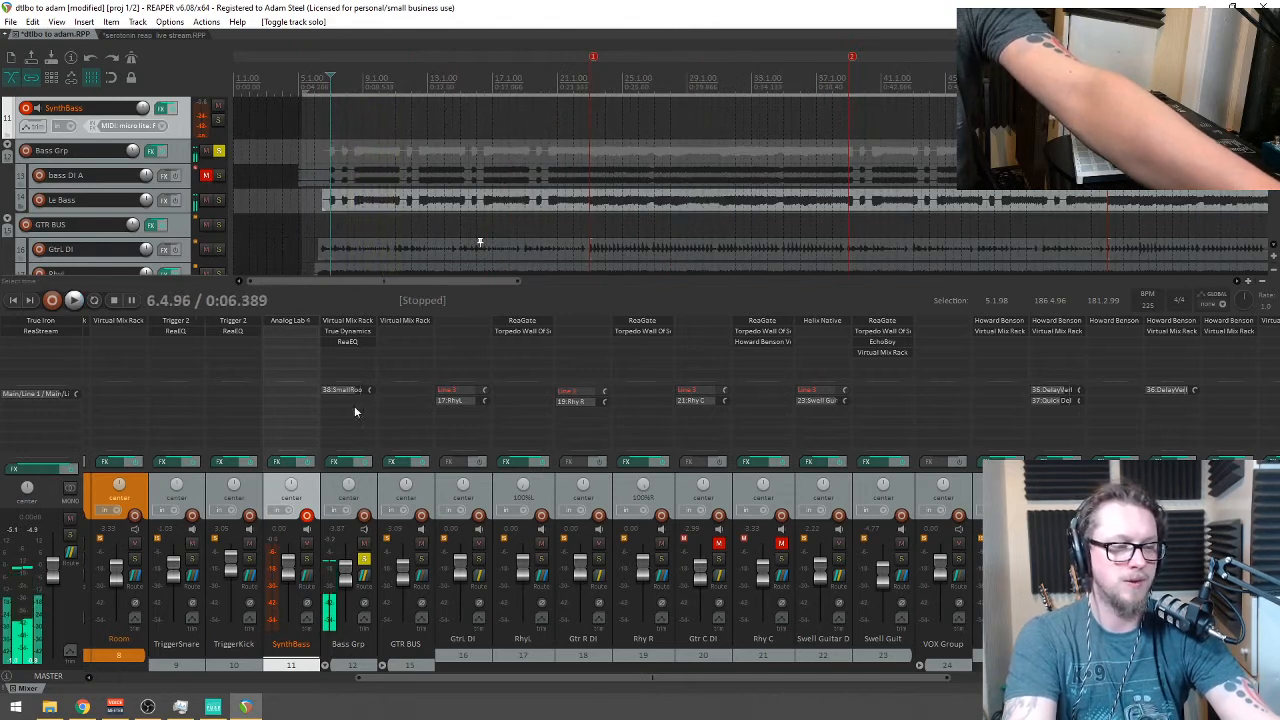
pyautogui.click(364, 557)
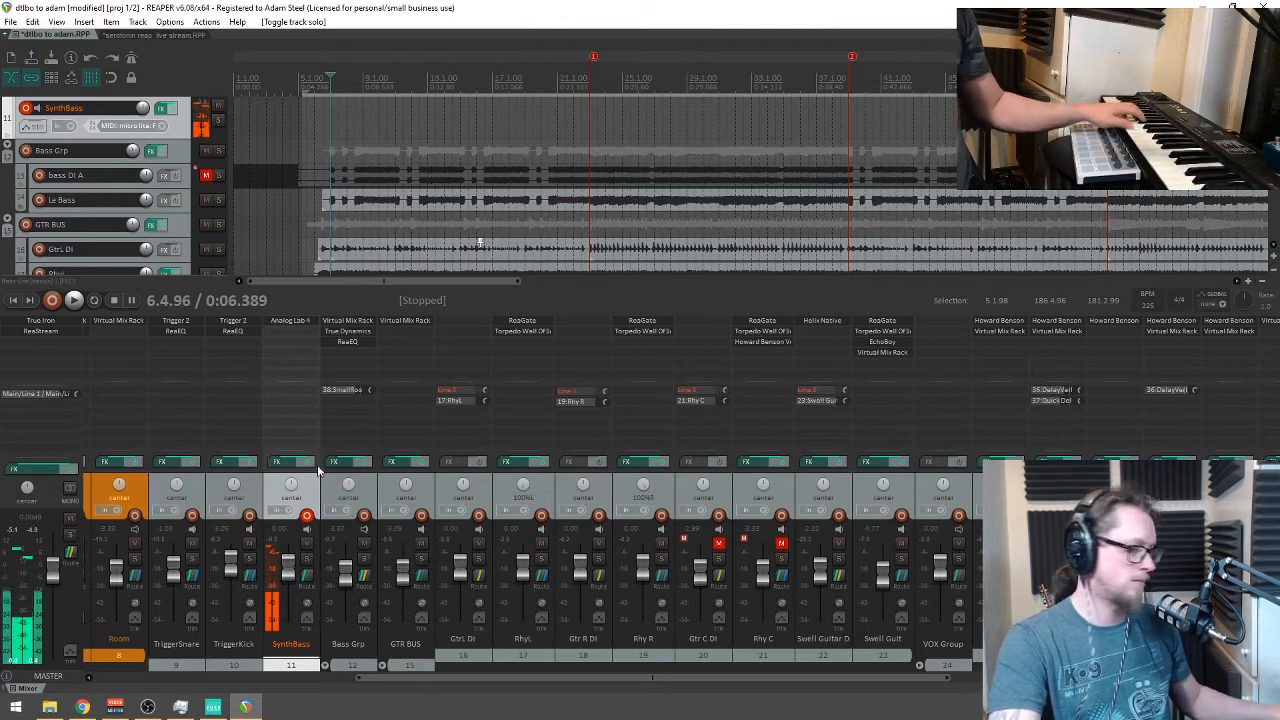
# Step: Try recording a MIDI take on the SynthBass track from about measure 5 to measure 52, and delete the recorded item
pyautogui.click(297, 80)
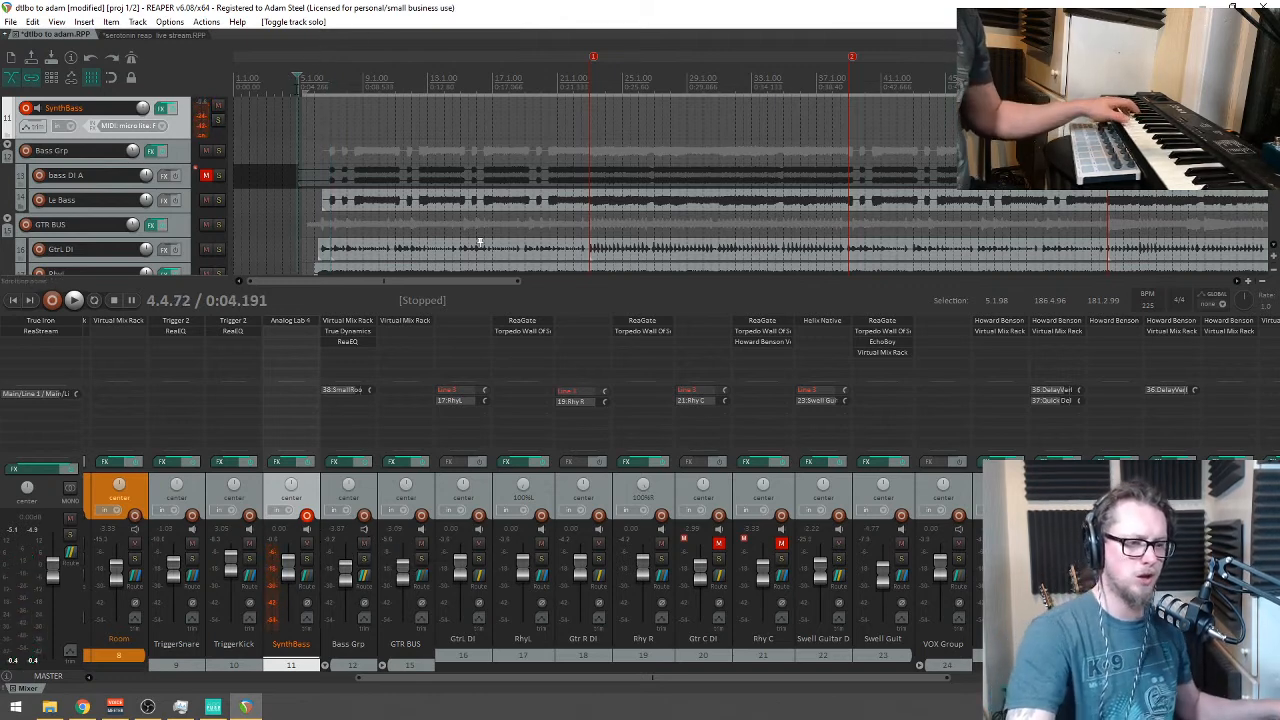
pyautogui.hotkey('ctrl', 'r')
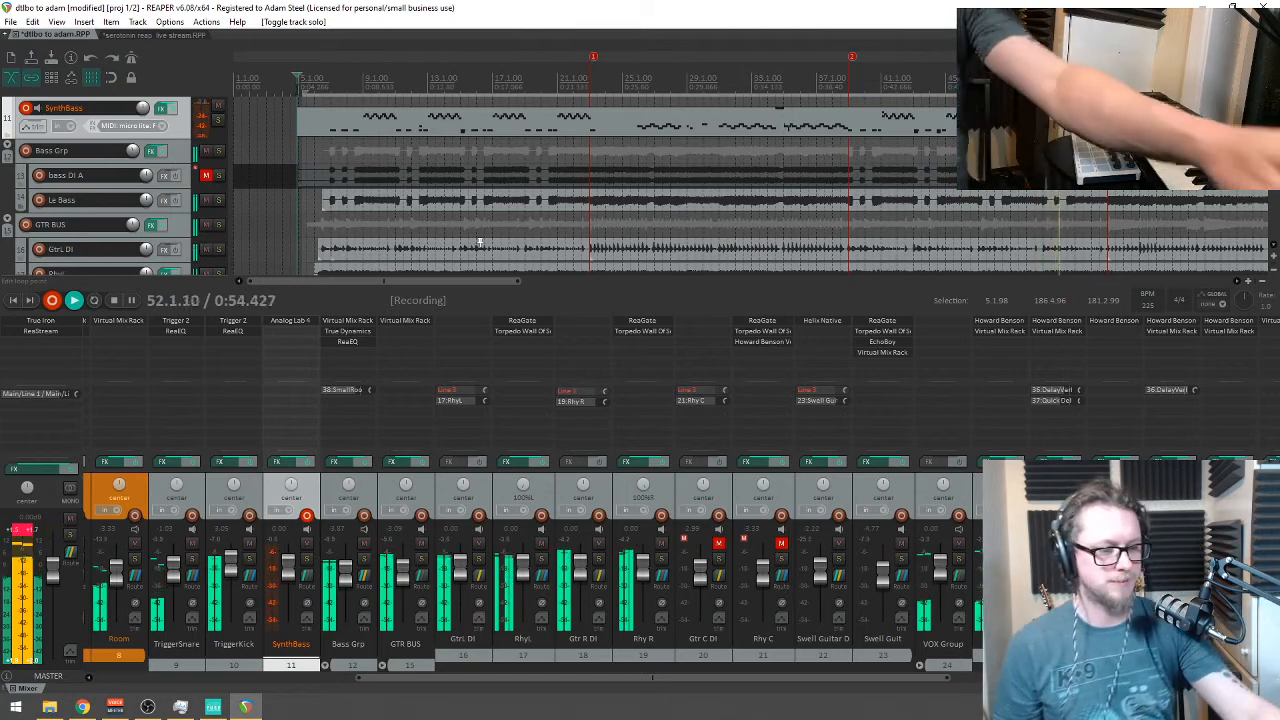
pyautogui.press('space')
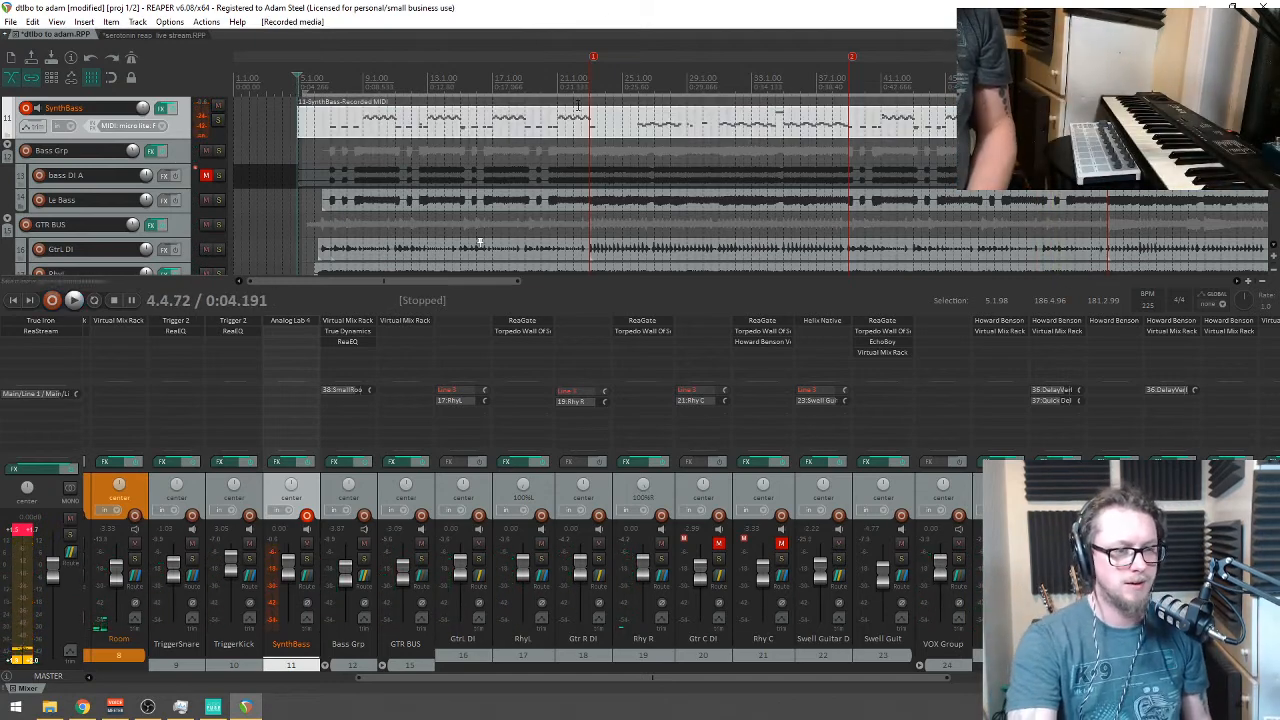
pyautogui.scroll(-2, 485, 126)
pyautogui.scroll(3, 498, 118)
pyautogui.scroll(-3, 498, 118)
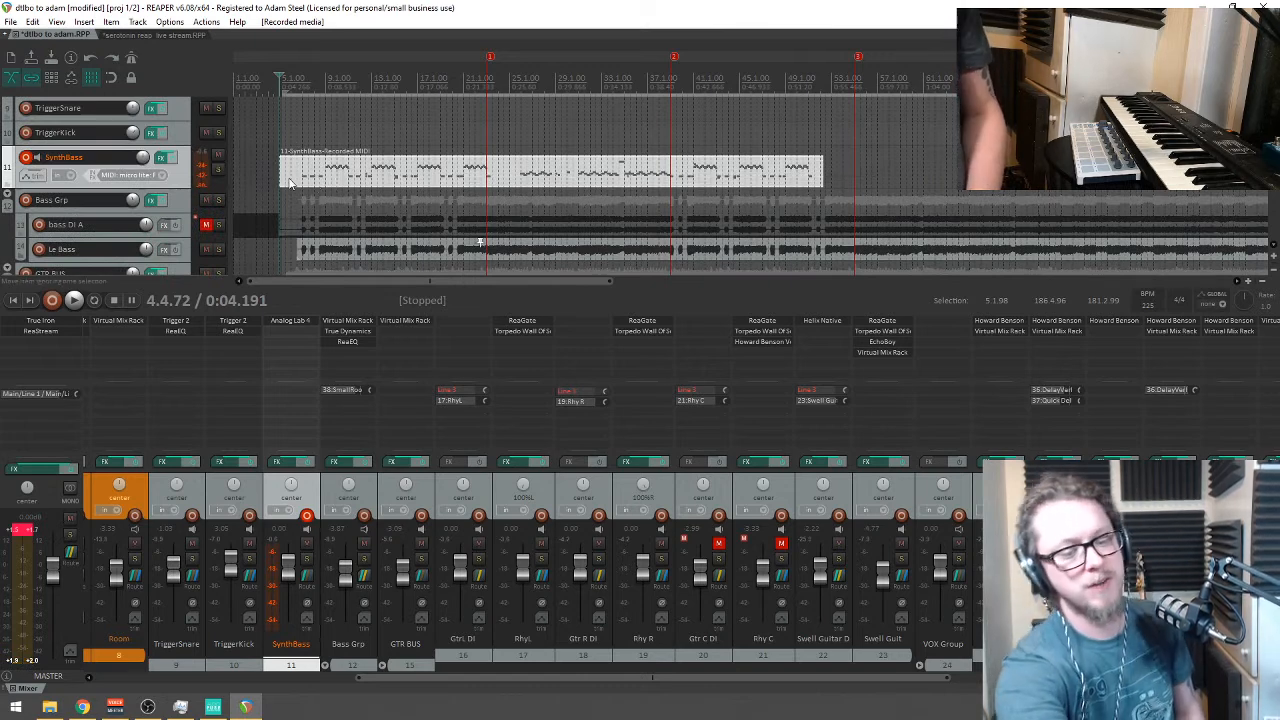
pyautogui.press('Delete')
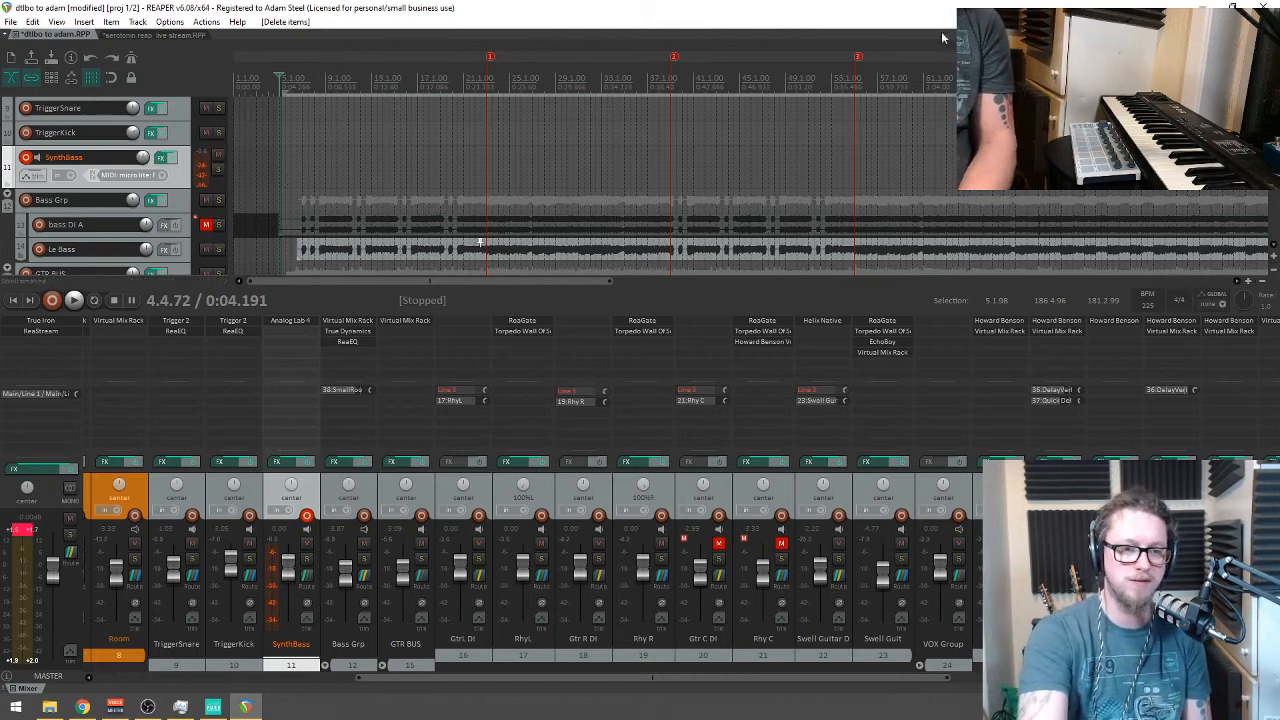
# Step: Examine the Sonarworks Reference 4 headphone correction in the monitoring FX chain and close its window
pyautogui.hotkey('ctrl', 'alt', 'm')
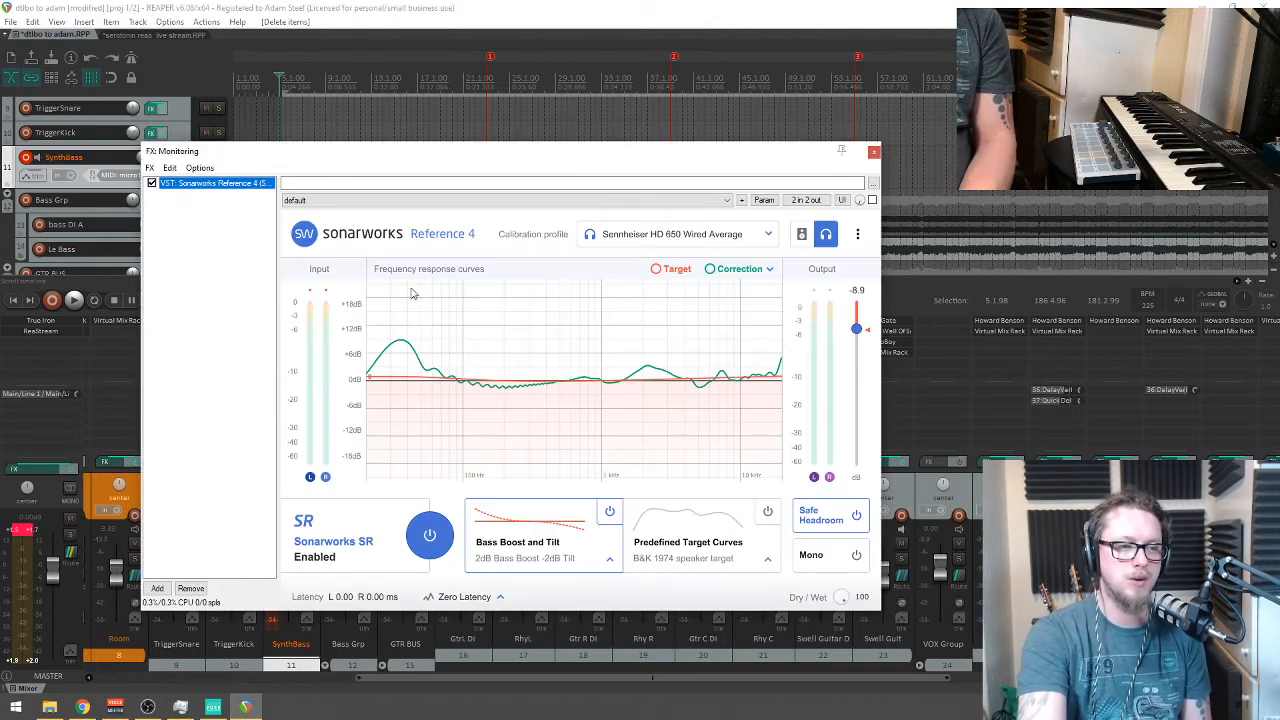
pyautogui.moveTo(566, 157); pyautogui.dragTo(488, 148)
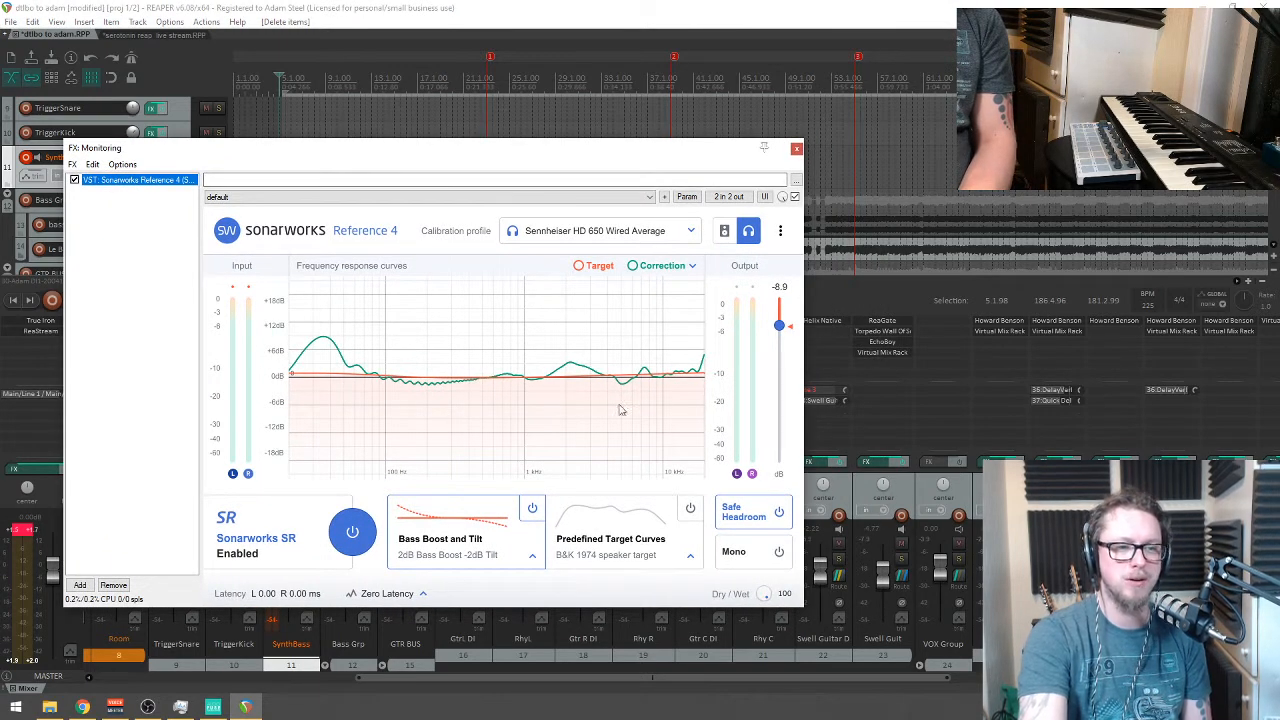
pyautogui.click(796, 148)
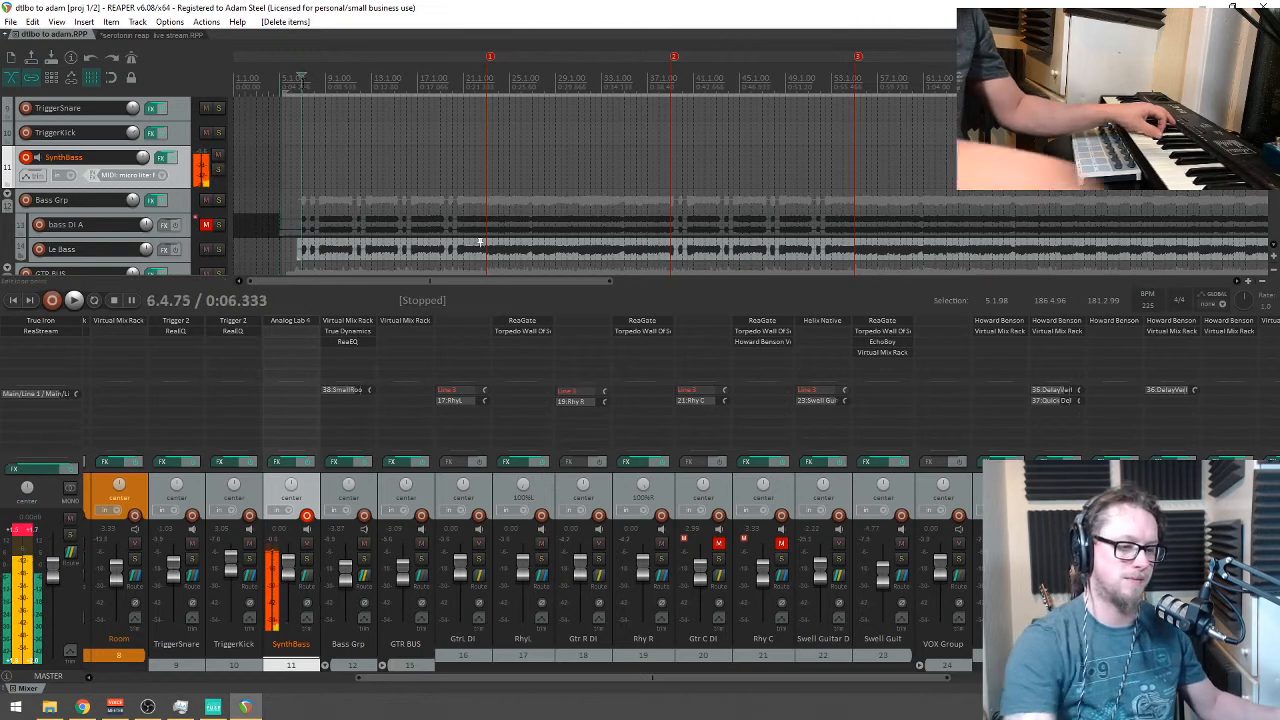
# Step: Rehearse the synth bass over playback from about measure 6, and record a SynthBass MIDI take from about measure 5 to measure 27
pyautogui.press('space')
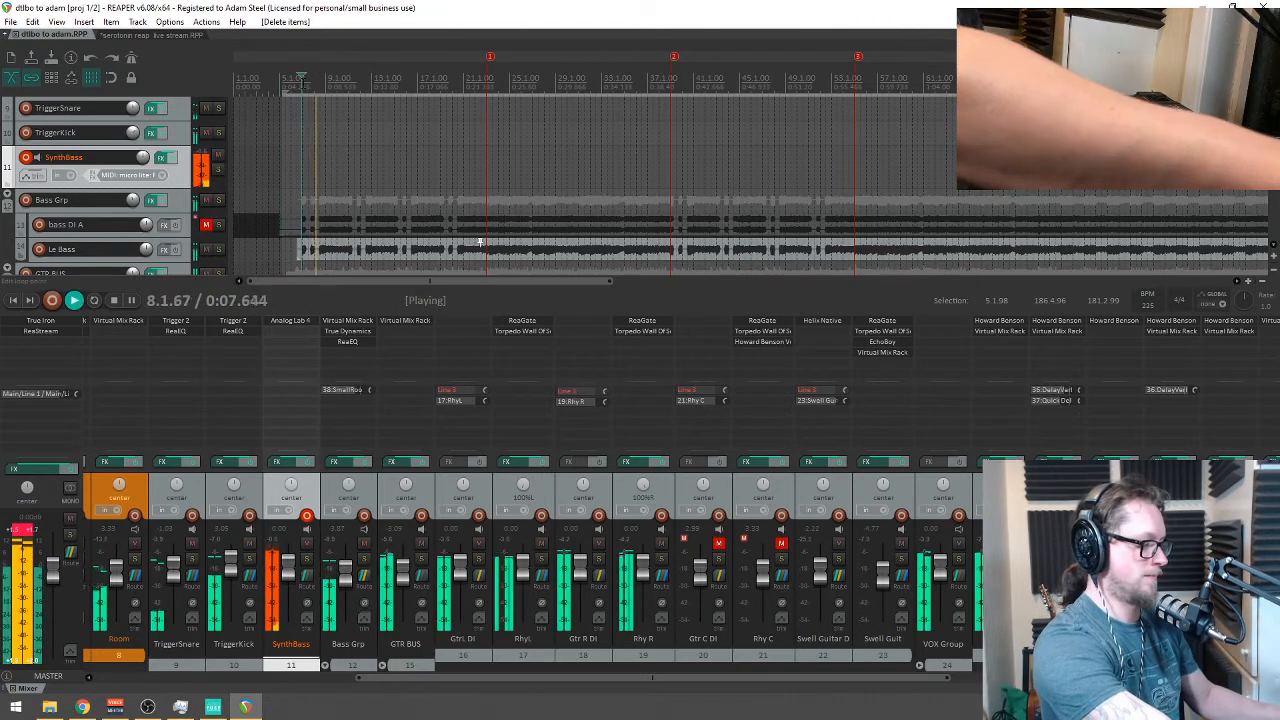
pyautogui.press('space')
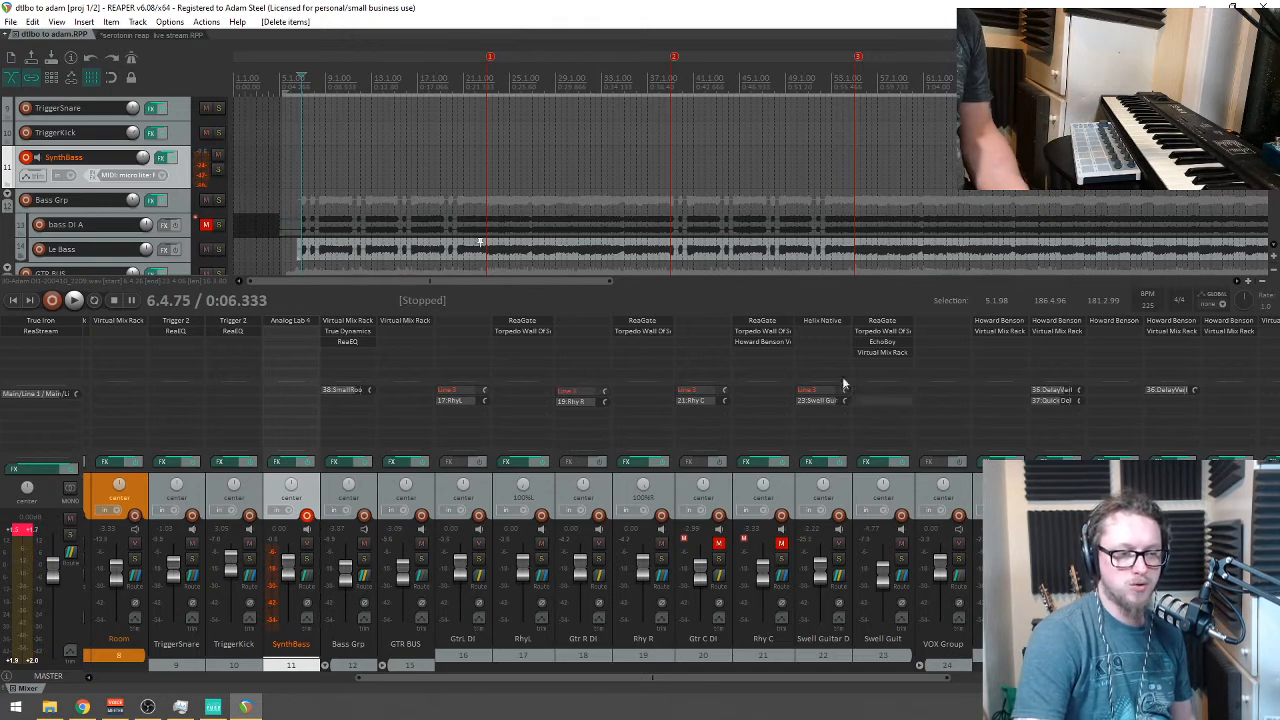
pyautogui.scroll(-3, 480, 242)
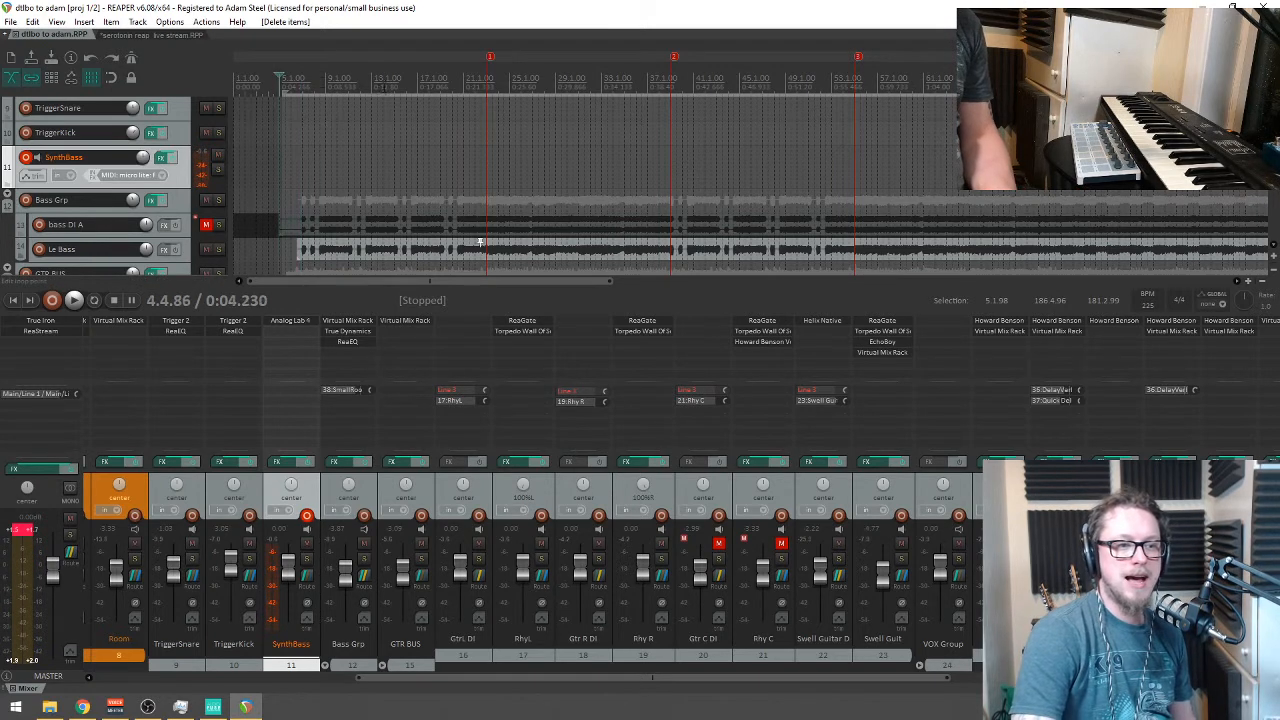
pyautogui.scroll(-2, 480, 242)
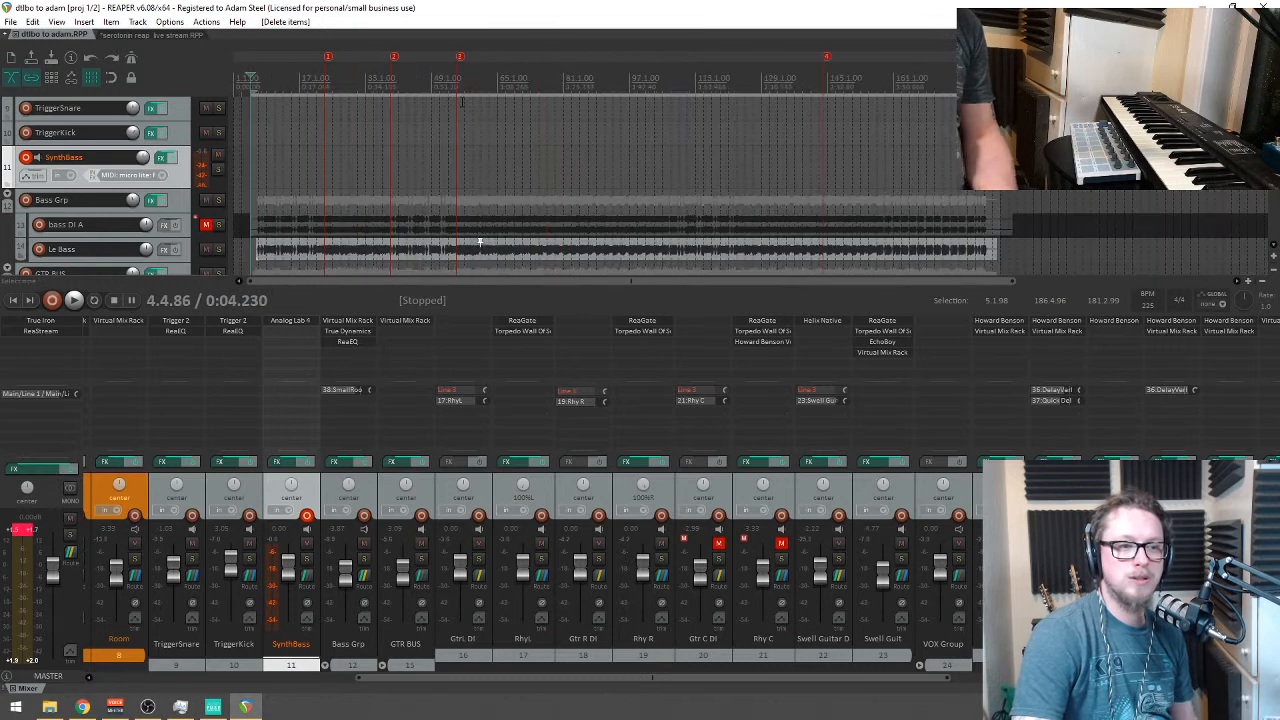
pyautogui.scroll(4, 480, 242)
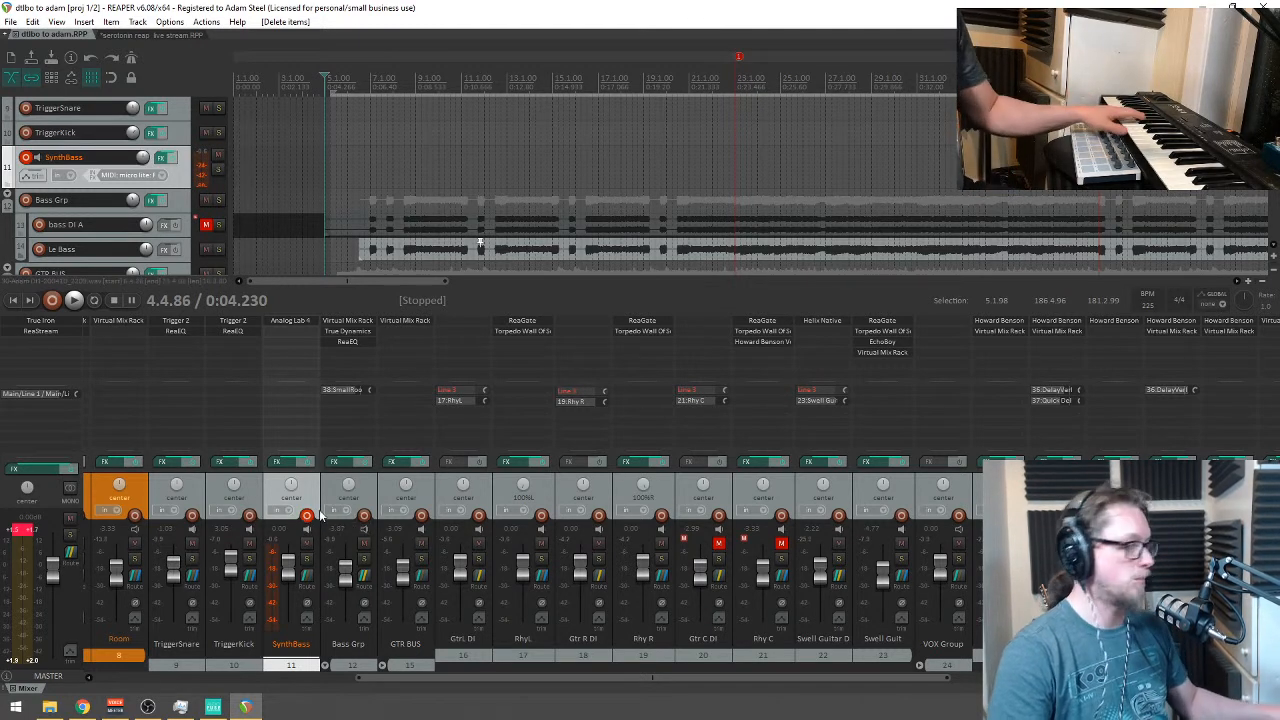
pyautogui.scroll(-2, 450, 241)
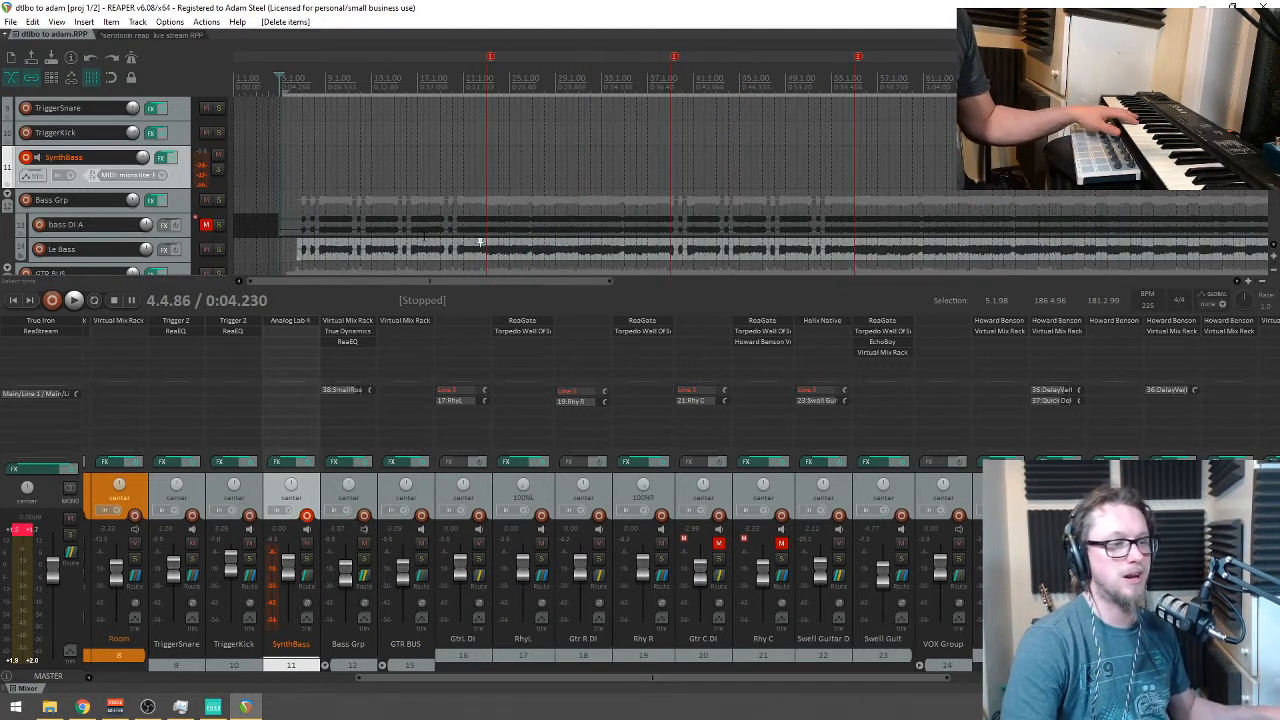
pyautogui.scroll(-2, 480, 241)
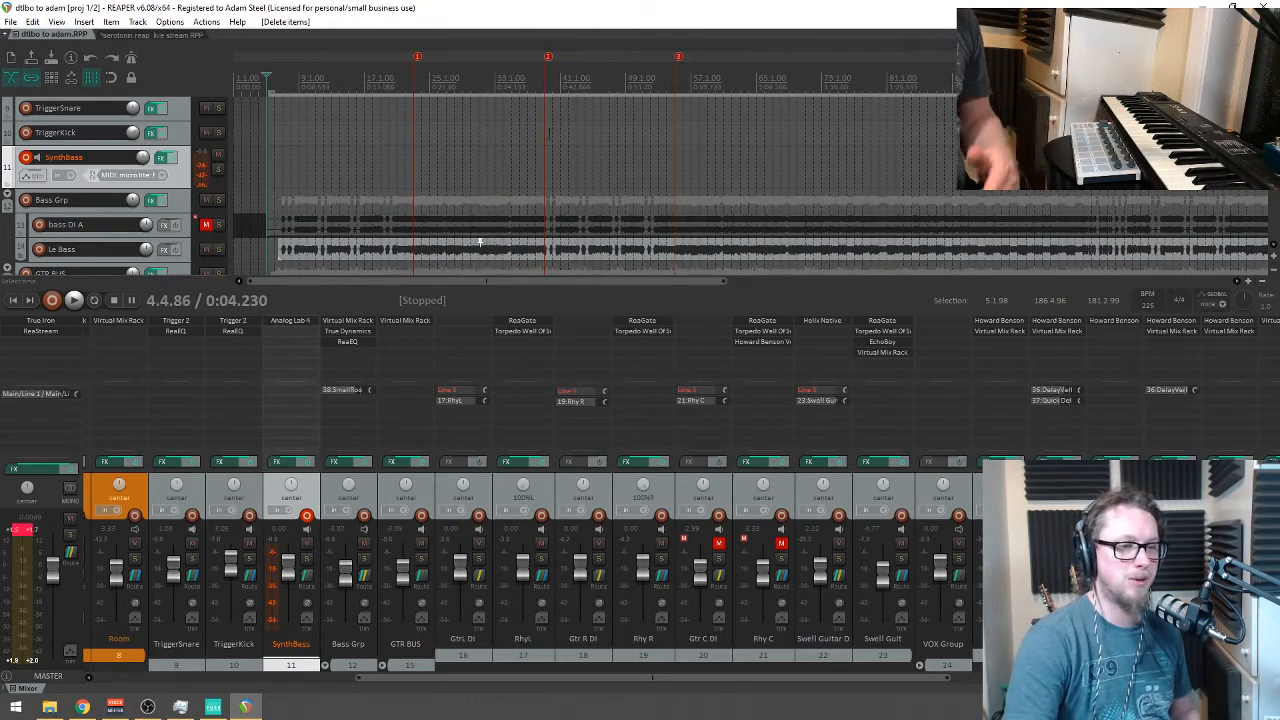
pyautogui.scroll(-3, 480, 241)
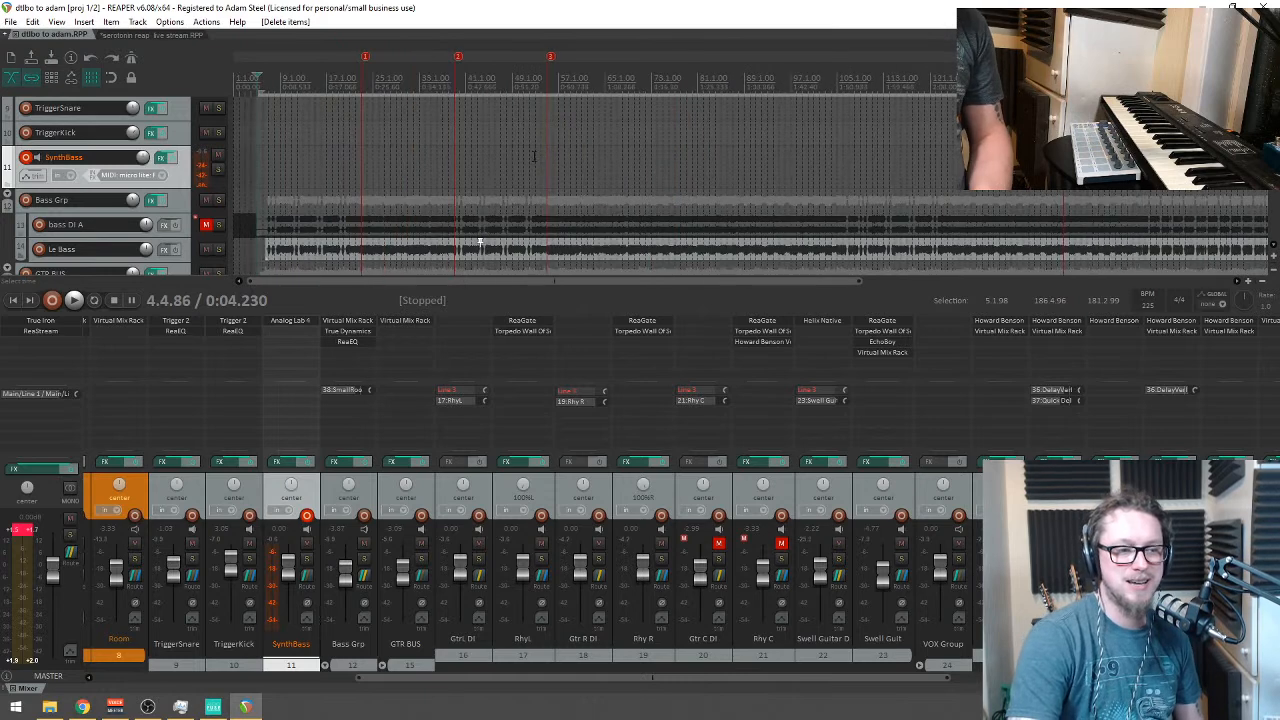
pyautogui.scroll(8, 480, 241)
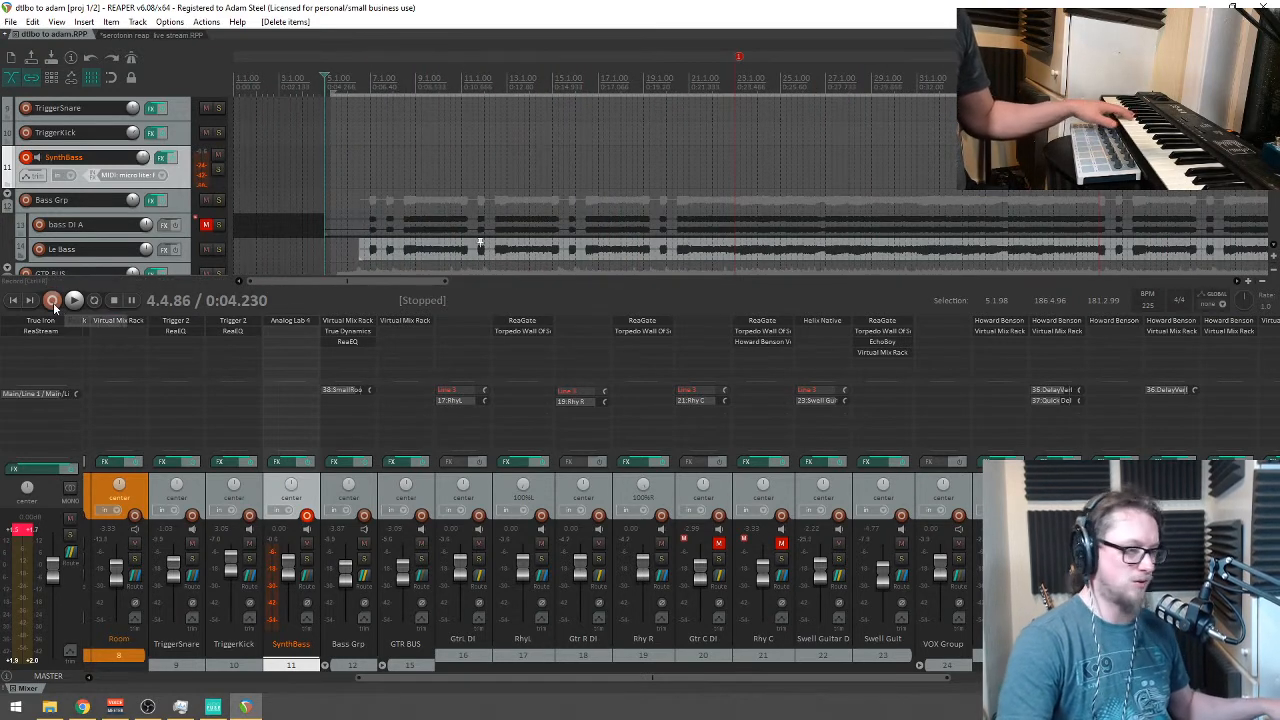
pyautogui.click(52, 300)
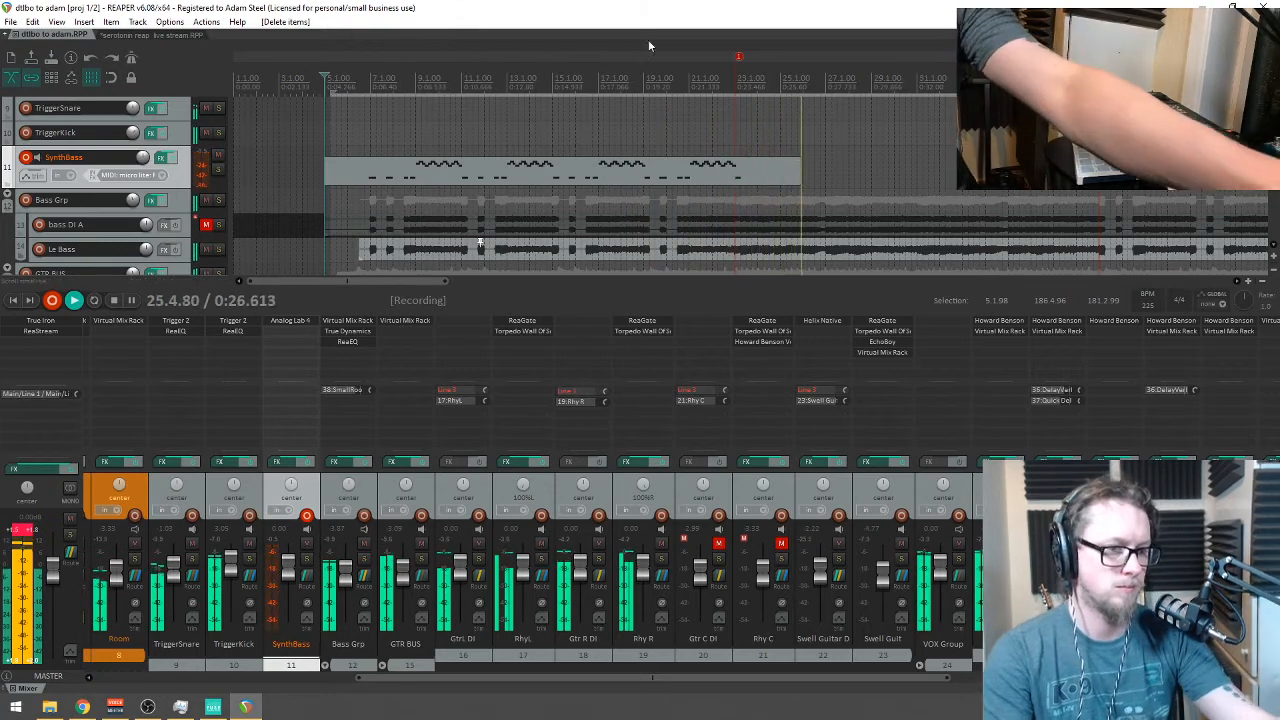
pyautogui.press('space')
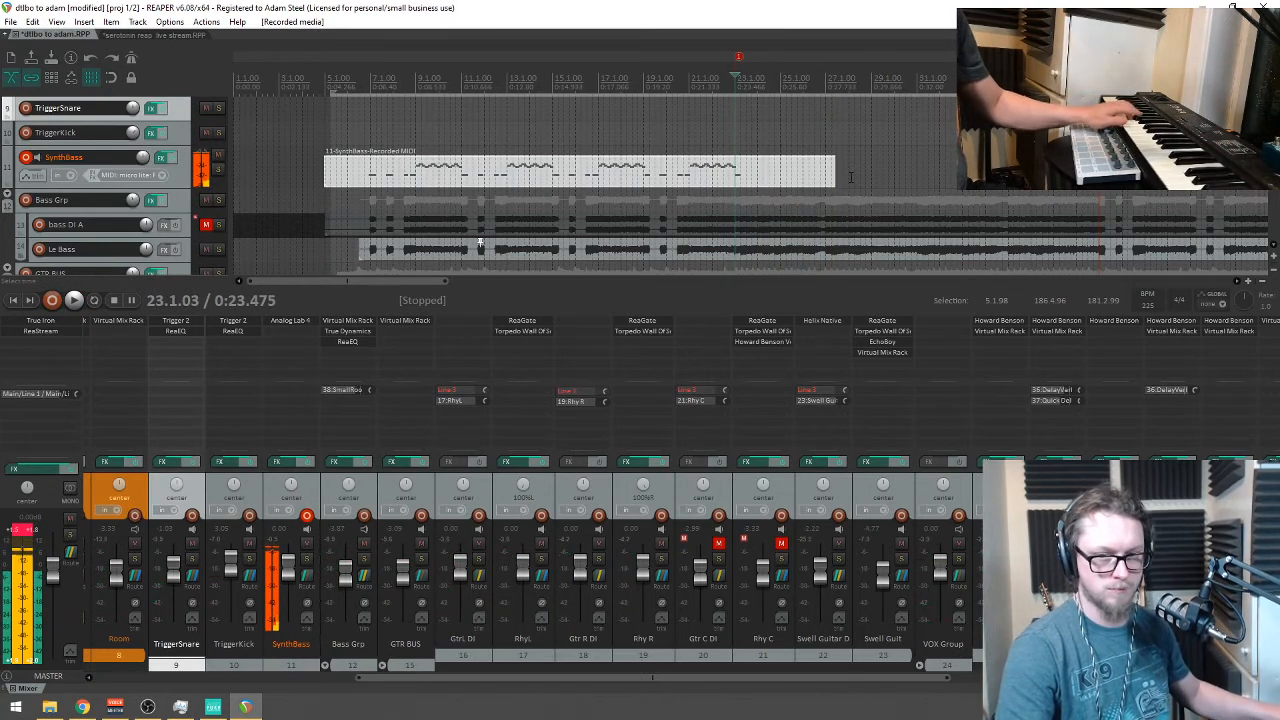
# Step: Play the song from about measure 21, add a region, stop playback and undo the added region
pyautogui.click(702, 80)
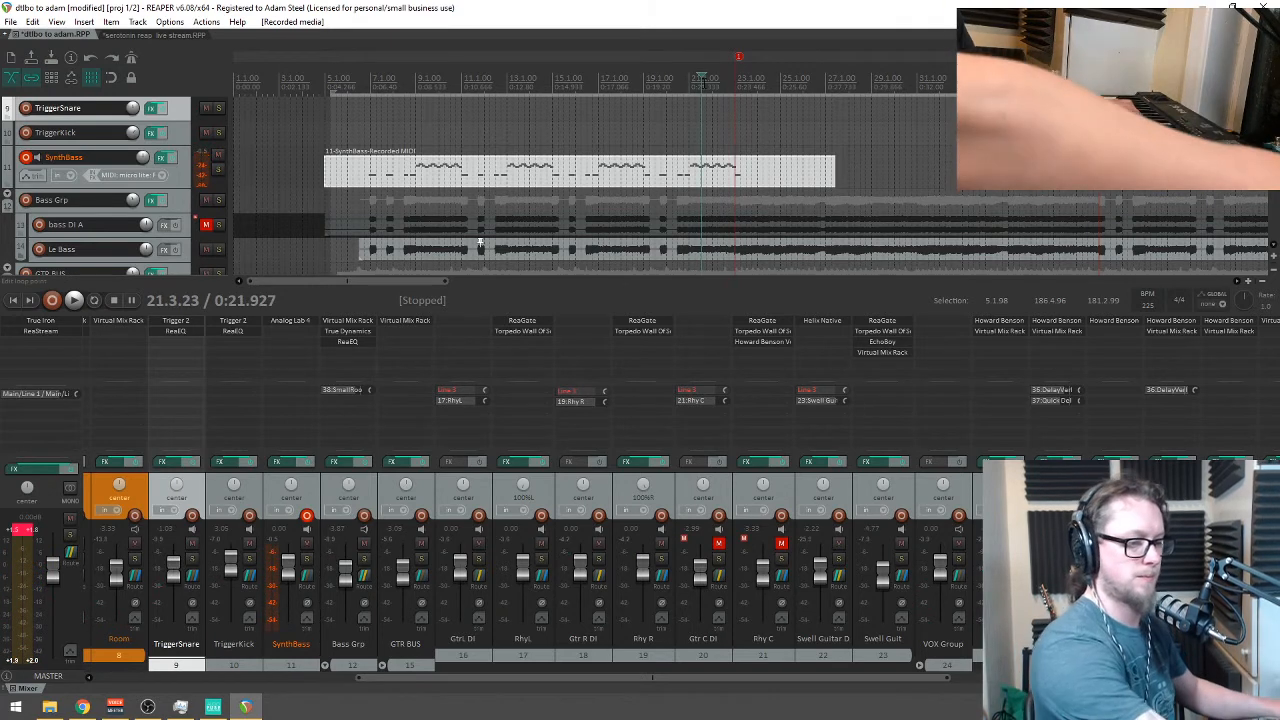
pyautogui.press('space')
pyautogui.hotkey('shift', 'r')
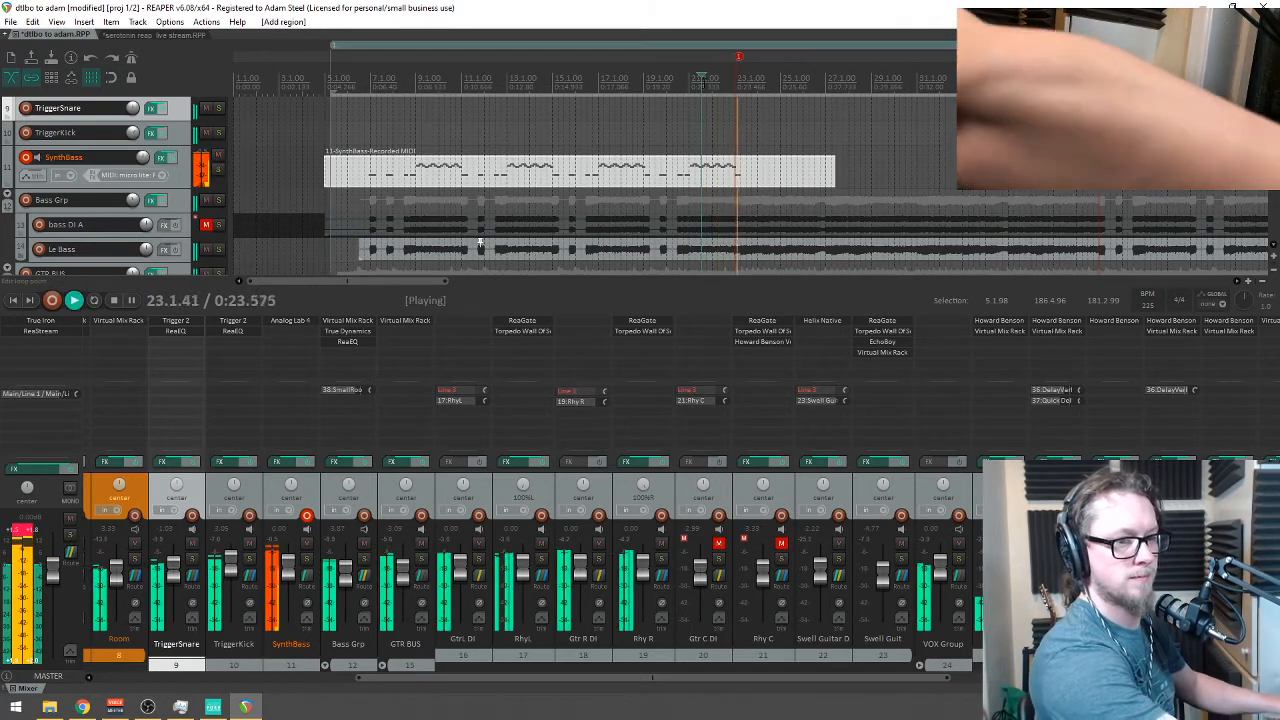
pyautogui.press('space')
pyautogui.hotkey('ctrl', 'z')
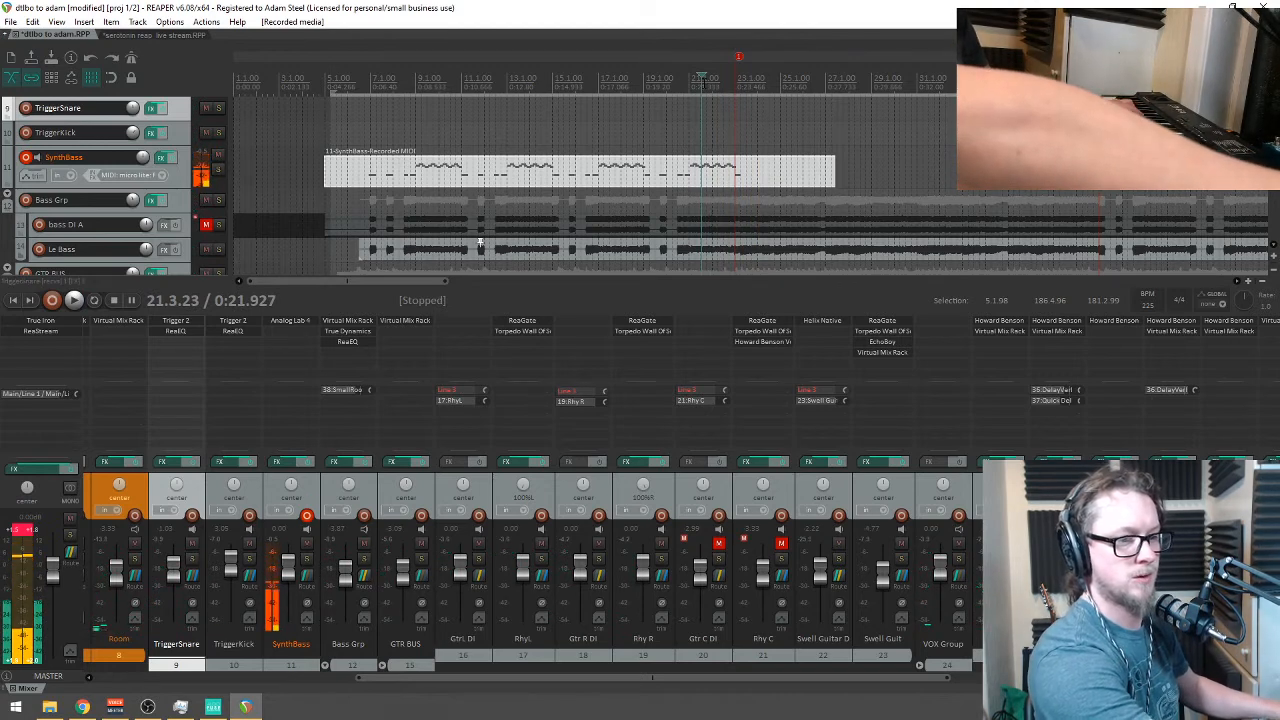
# Step: Record the SynthBass part onward from about measure 21 to measure 58, and trim the end of the MIDI item to about measure 57
pyautogui.hotkey('ctrl', 'r')
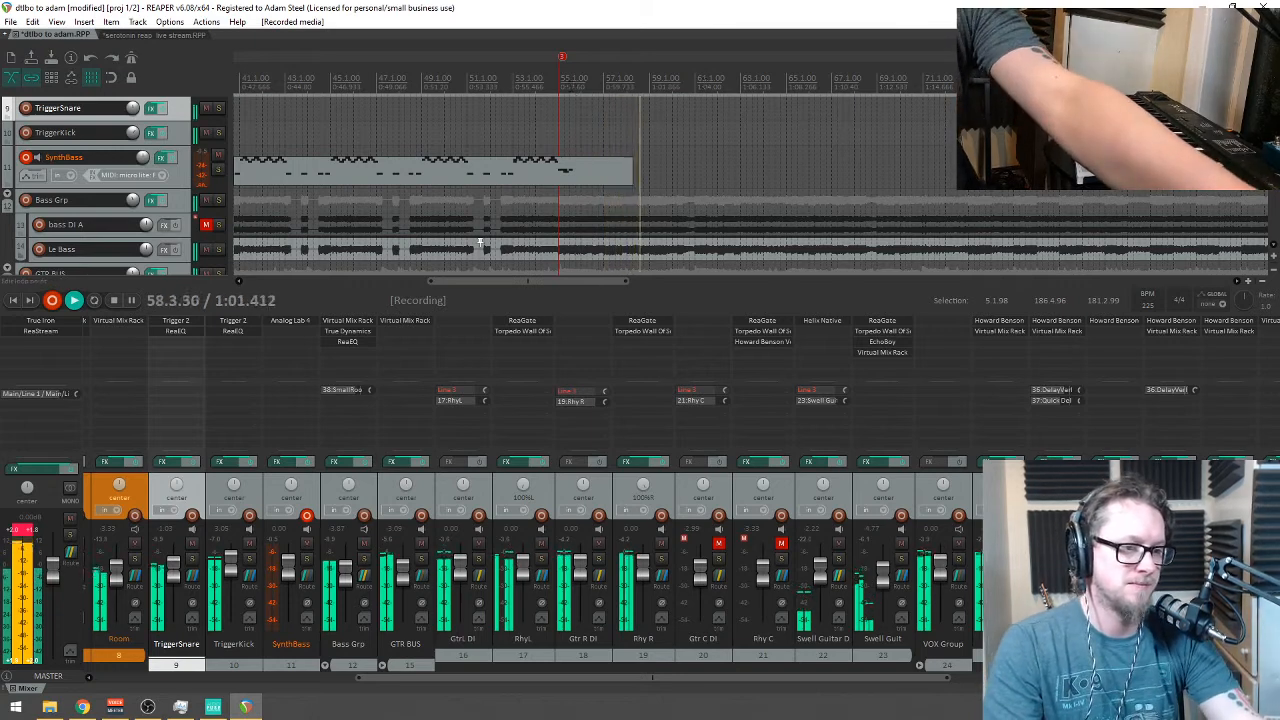
pyautogui.press('space')
pyautogui.press('space')
pyautogui.moveTo(648, 178); pyautogui.dragTo(597, 181)
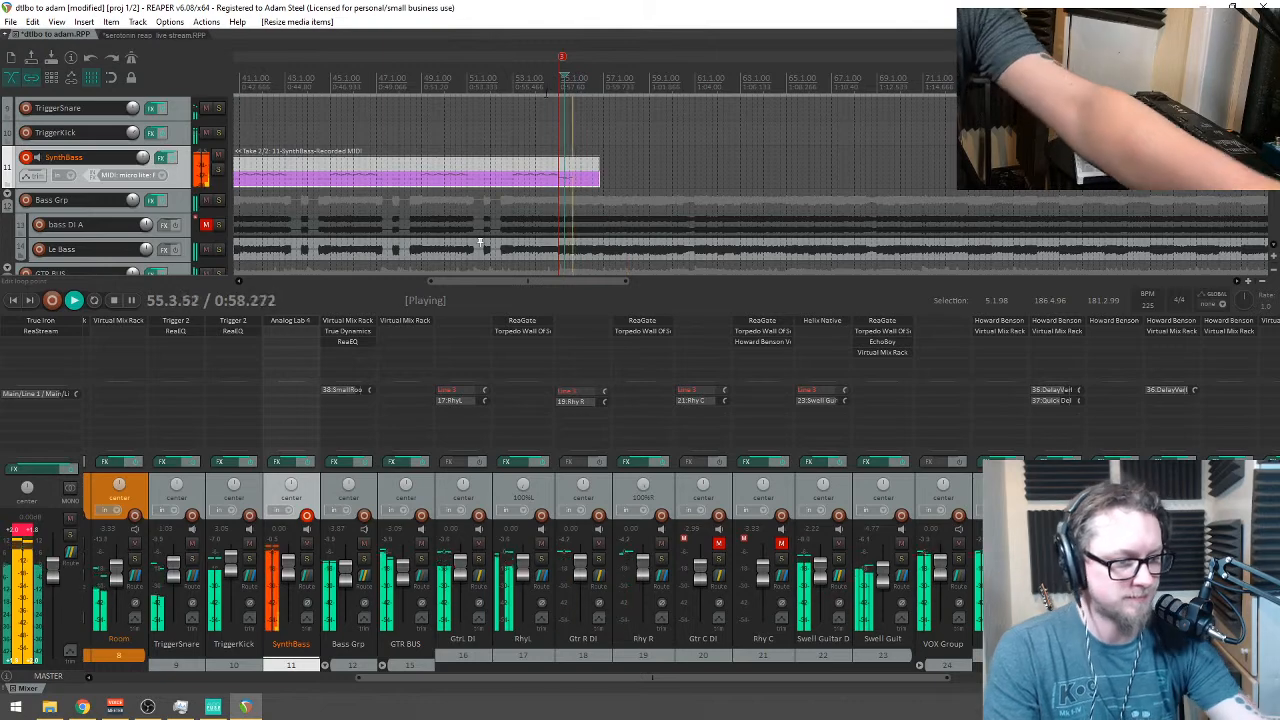
# Step: Try twice to record the next synth bass section from about measure 55, stopping each attempt
pyautogui.hotkey('ctrl', 'r')
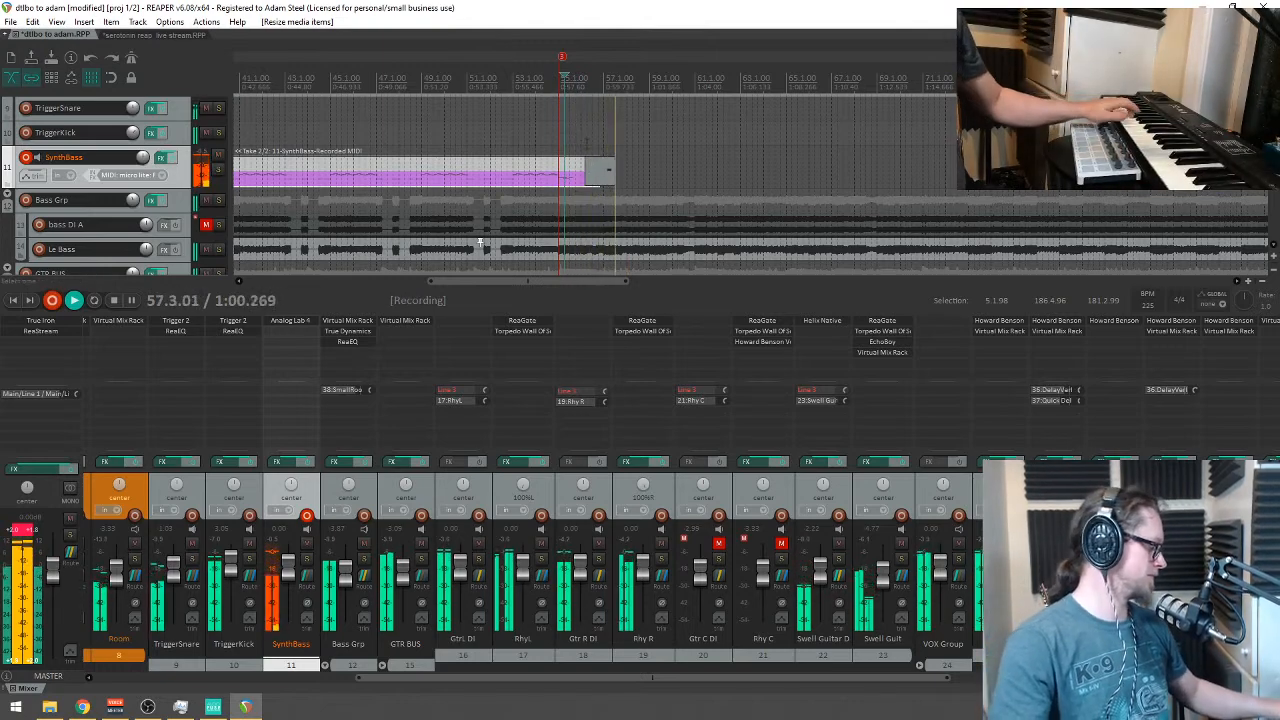
pyautogui.press('space')
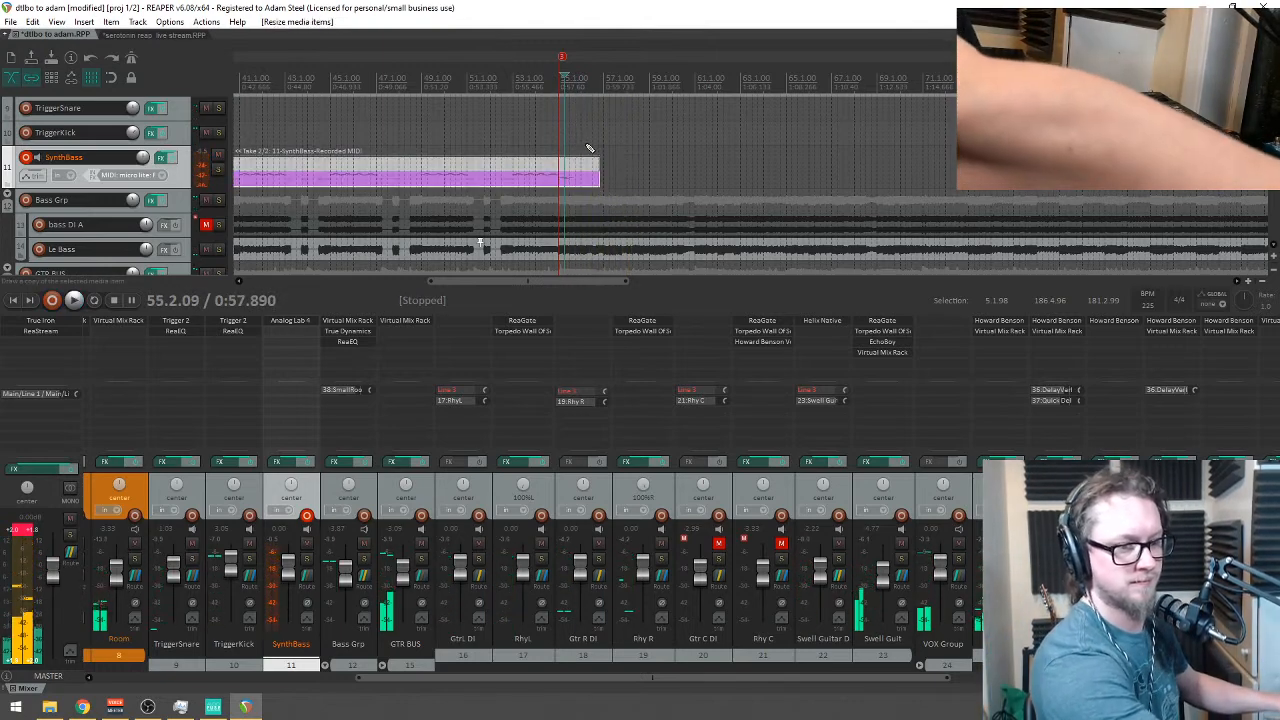
pyautogui.hotkey('ctrl', 'r')
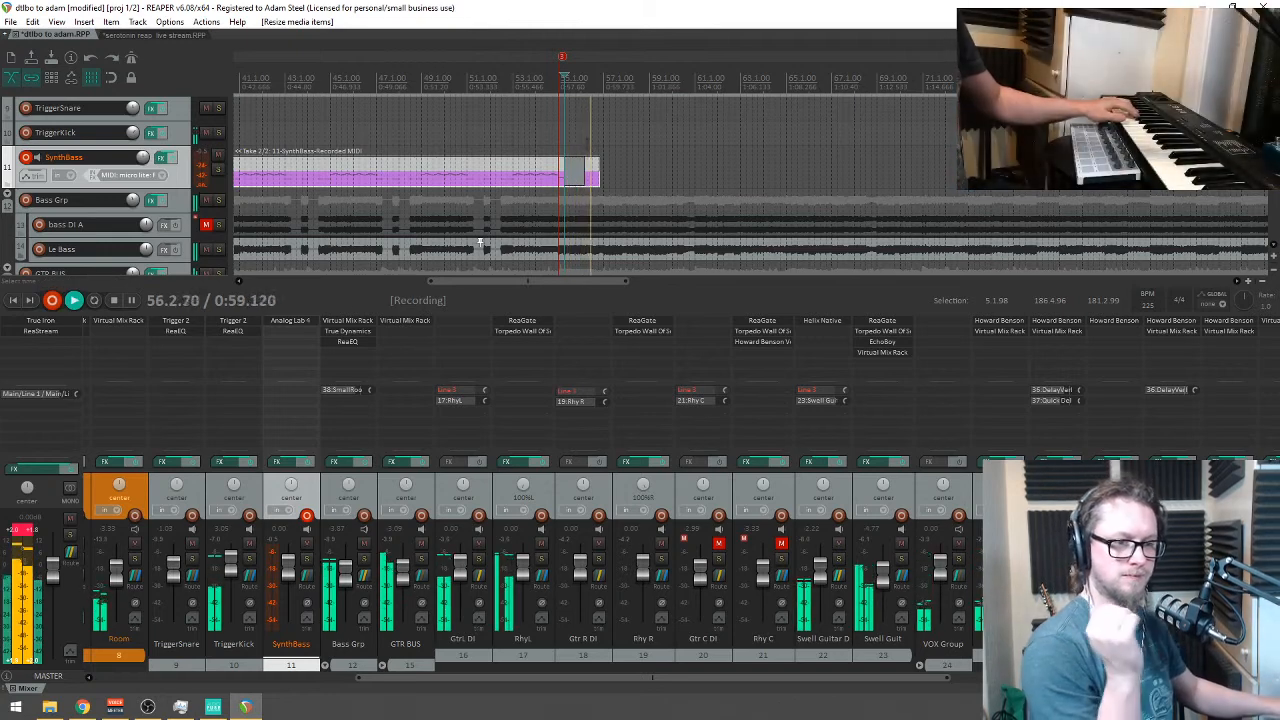
pyautogui.press('space')
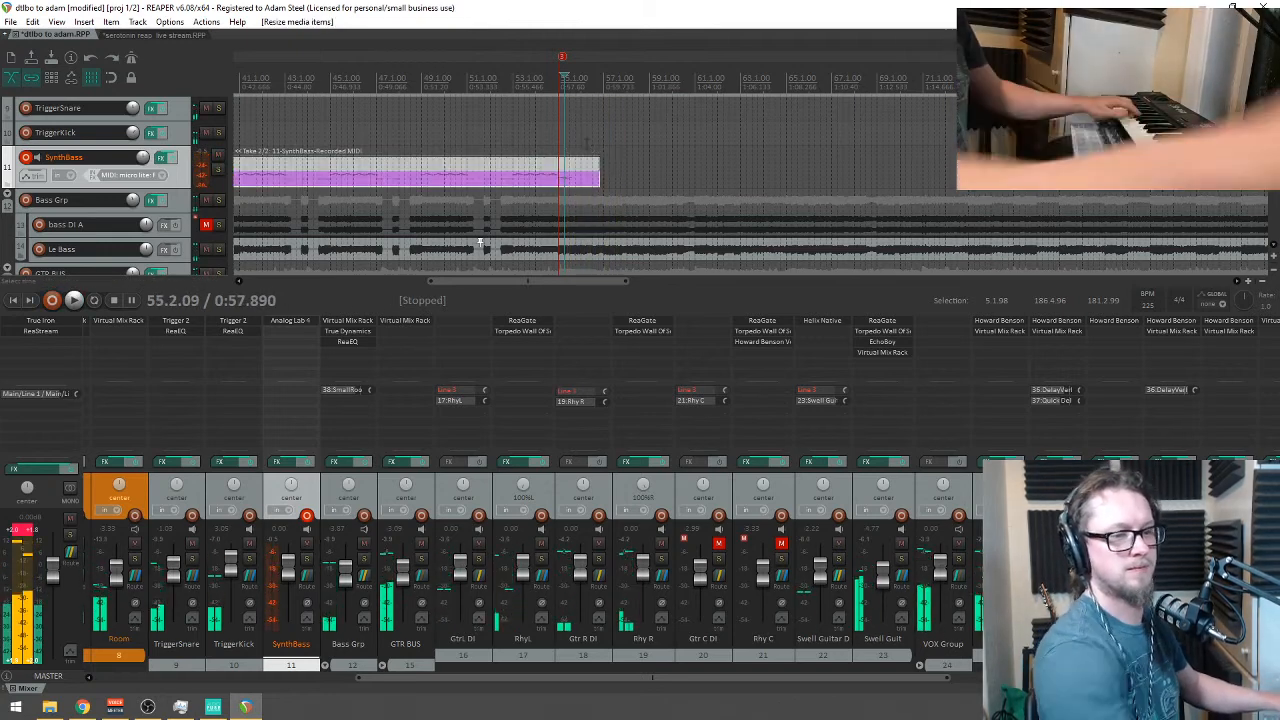
# Step: Record the next SynthBass section from about measure 56 to measure 79, and play back its ending
pyautogui.press('Left')
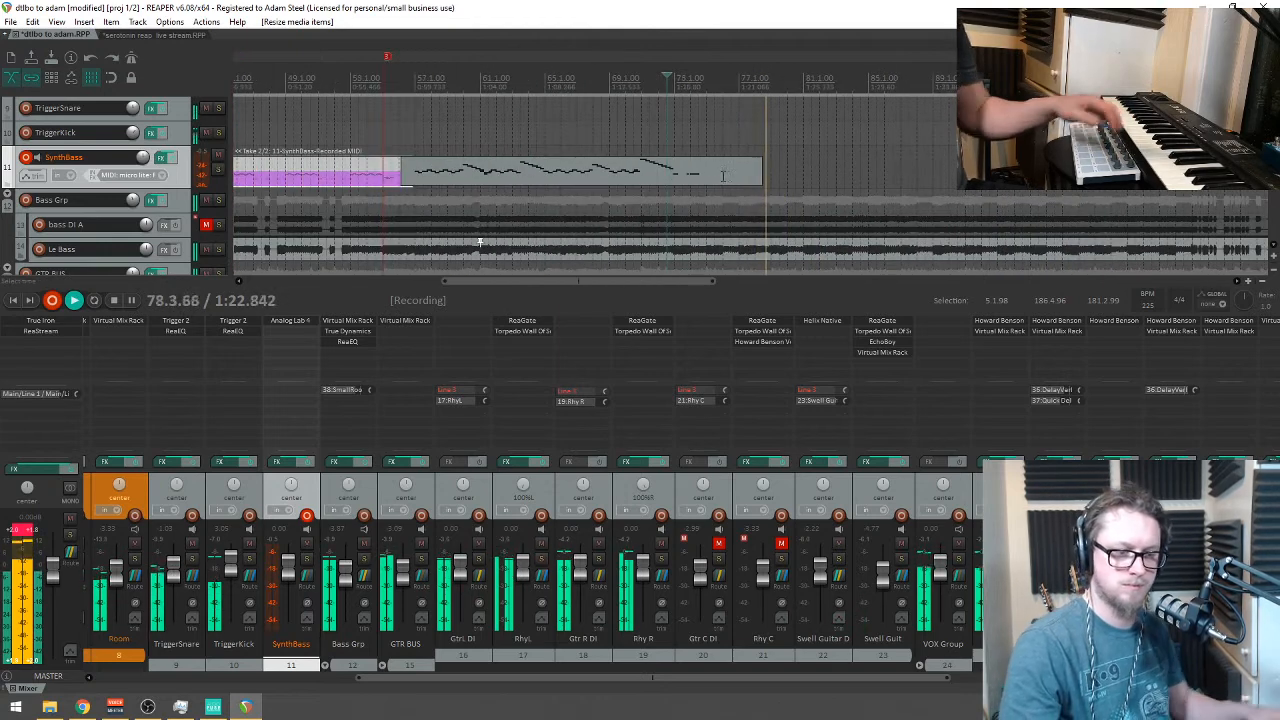
pyautogui.press('space')
pyautogui.moveTo(762, 185); pyautogui.dragTo(681, 197)
pyautogui.hotkey('ctrl', 'z')
pyautogui.click(673, 182)
pyautogui.scroll(4, 673, 182)
pyautogui.press('space')
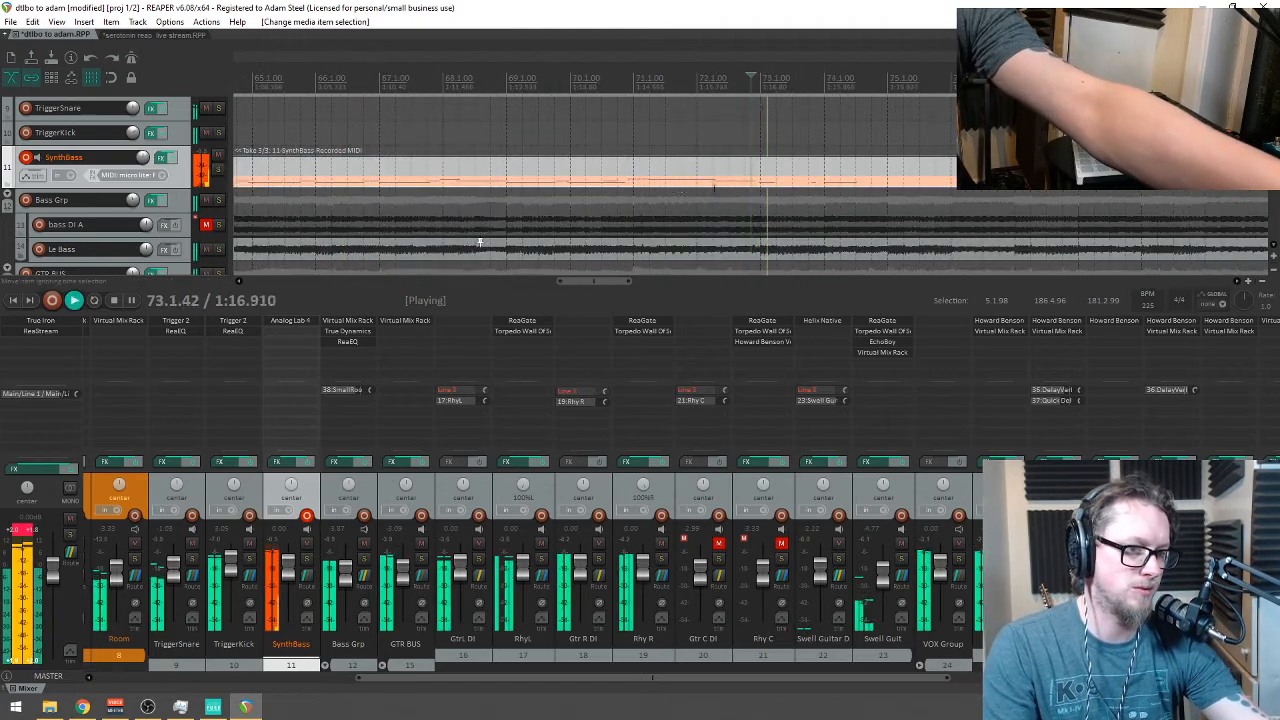
# Step: Split the newly recorded SynthBass item just before measure 73 and delete everything after the split
pyautogui.doubleClick(717, 184)
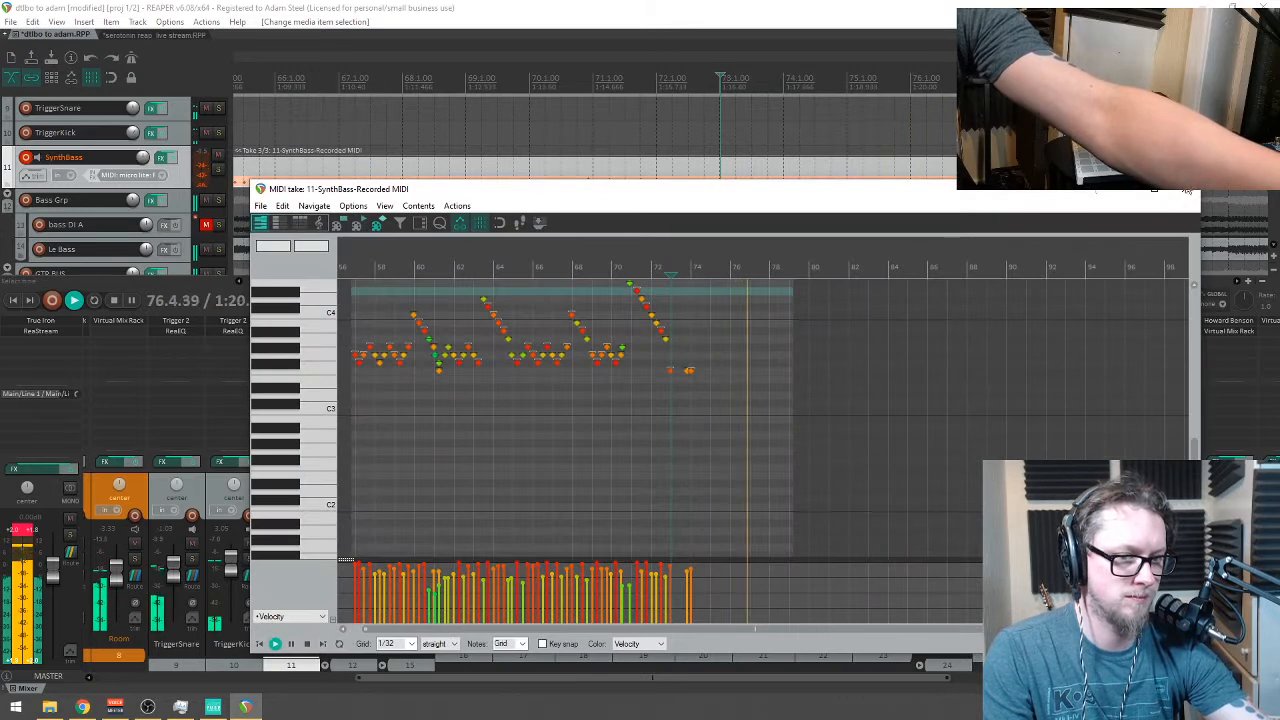
pyautogui.press('Escape')
pyautogui.press('s')
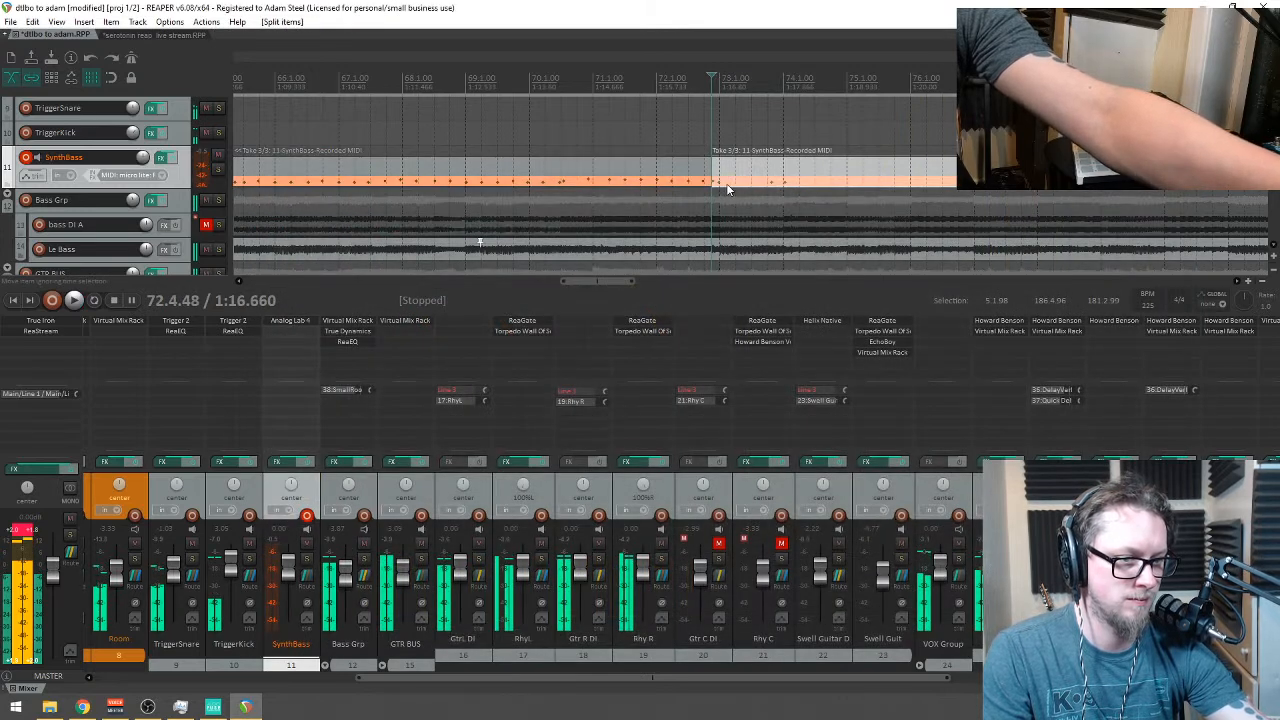
pyautogui.press('space')
pyautogui.press('Delete')
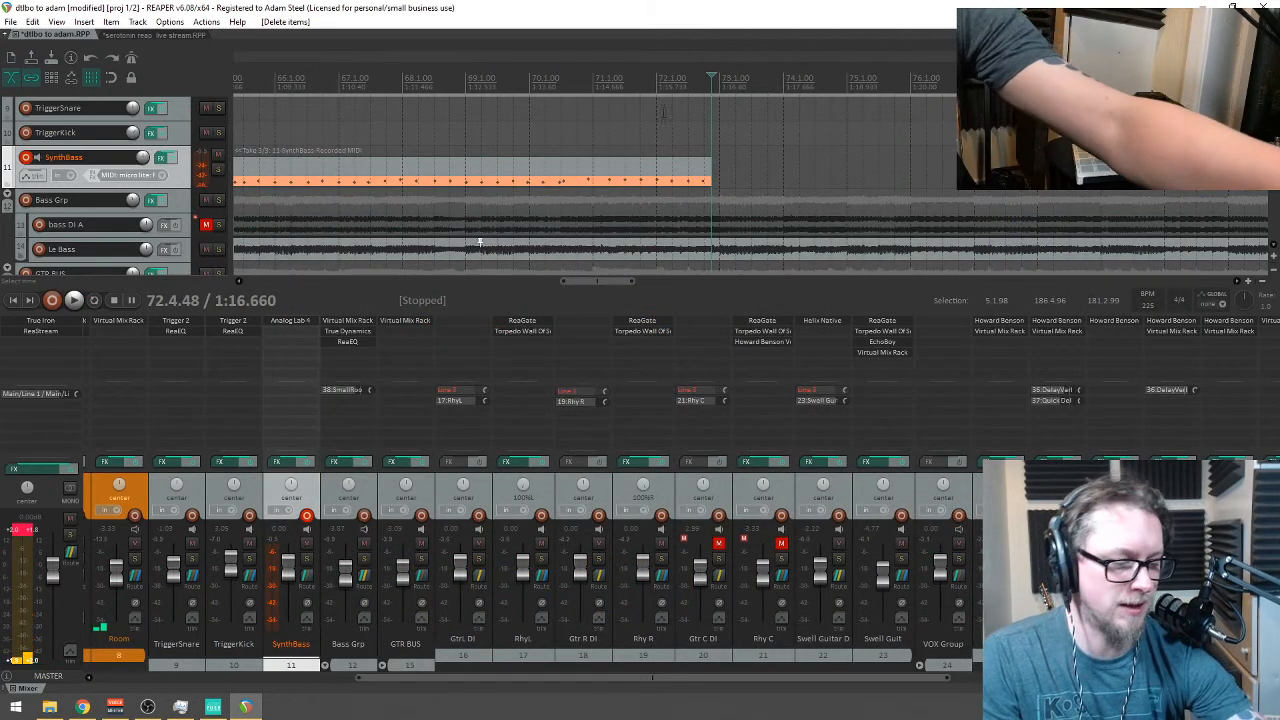
# Step: Try to record the next SynthBass section from about measure 70, stopping and discarding the take
pyautogui.click(562, 62)
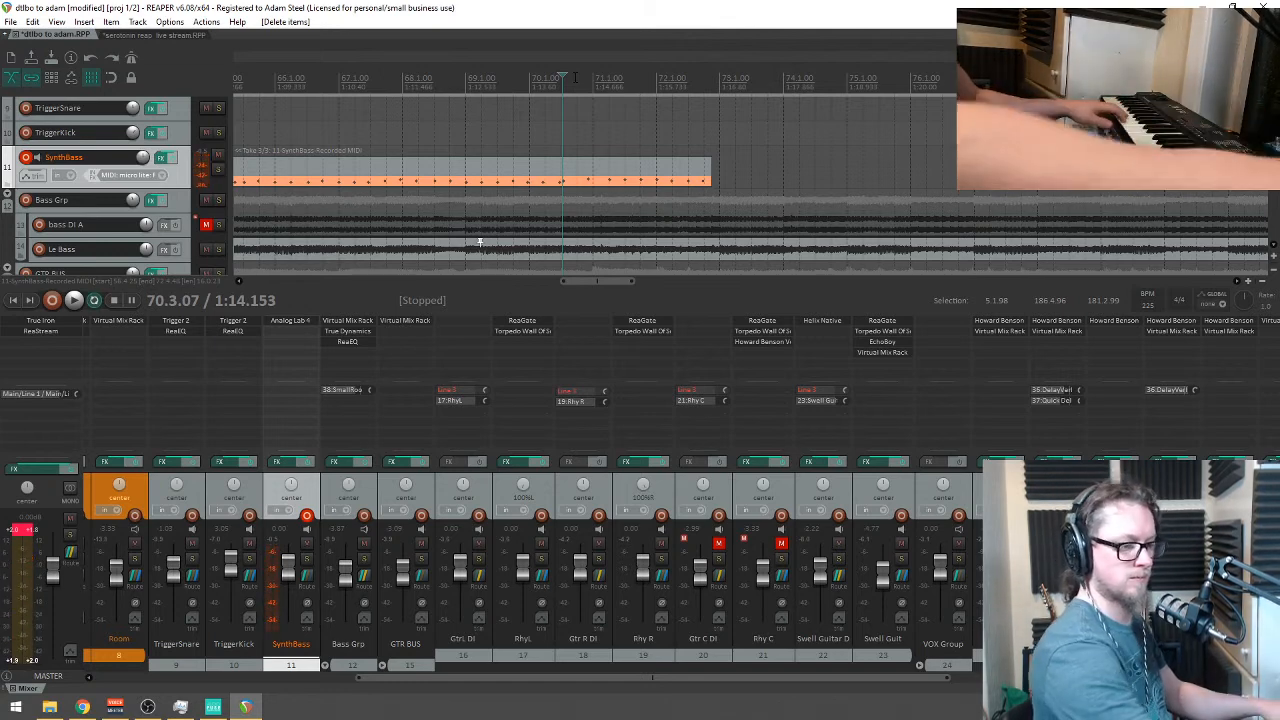
pyautogui.hotkey('ctrl', 'r')
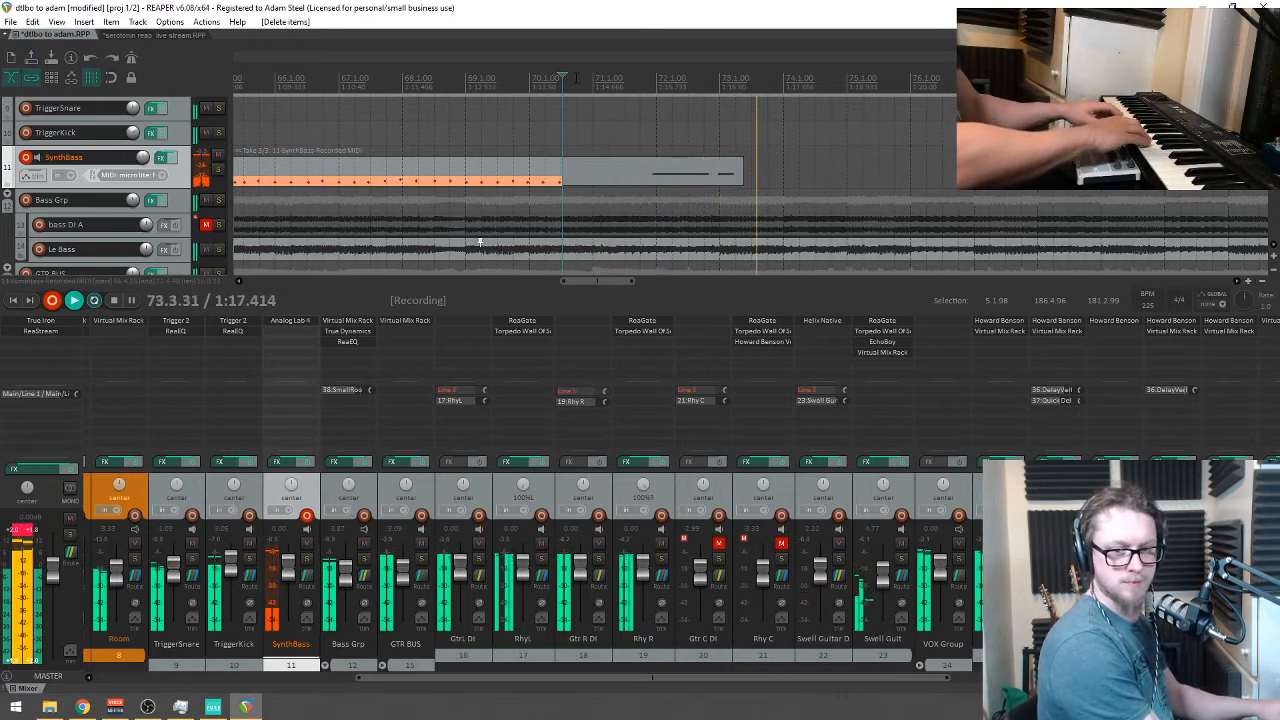
pyautogui.click(575, 77)
pyautogui.press('space')
pyautogui.press('Delete')
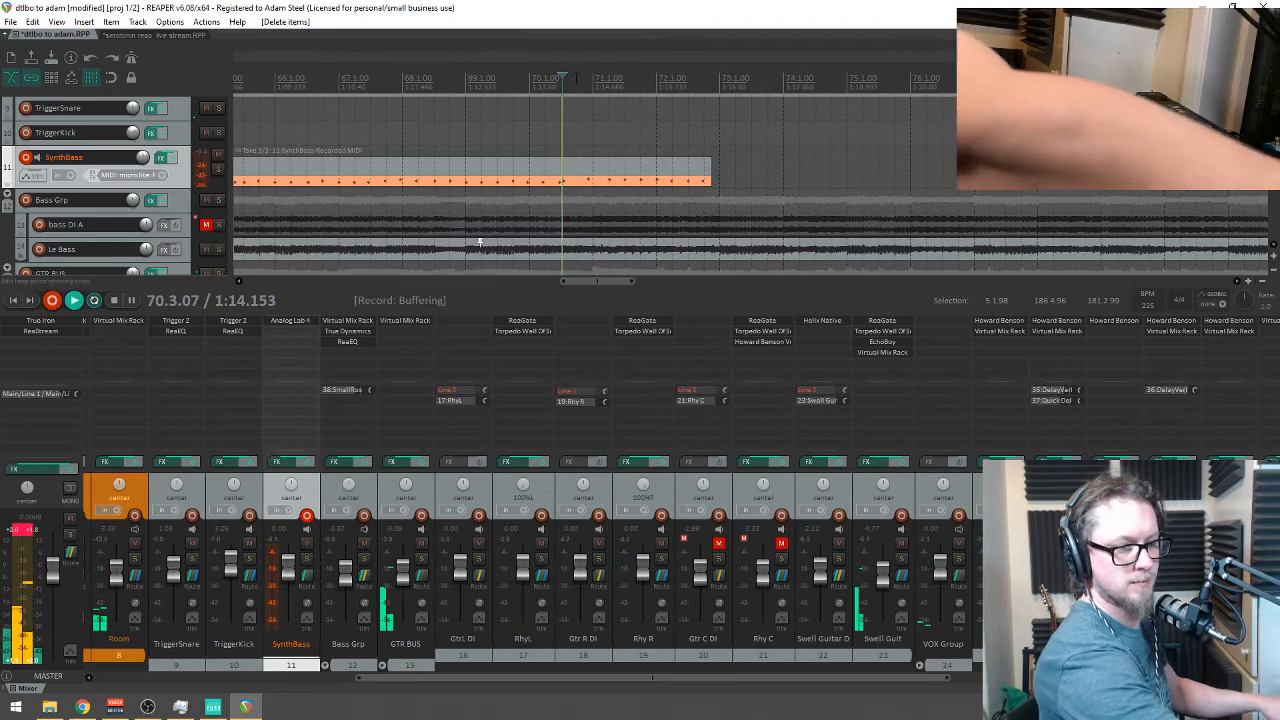
# Step: Record the SynthBass part in one long take from about measure 70 to measure 163
pyautogui.hotkey('ctrl', 'r')
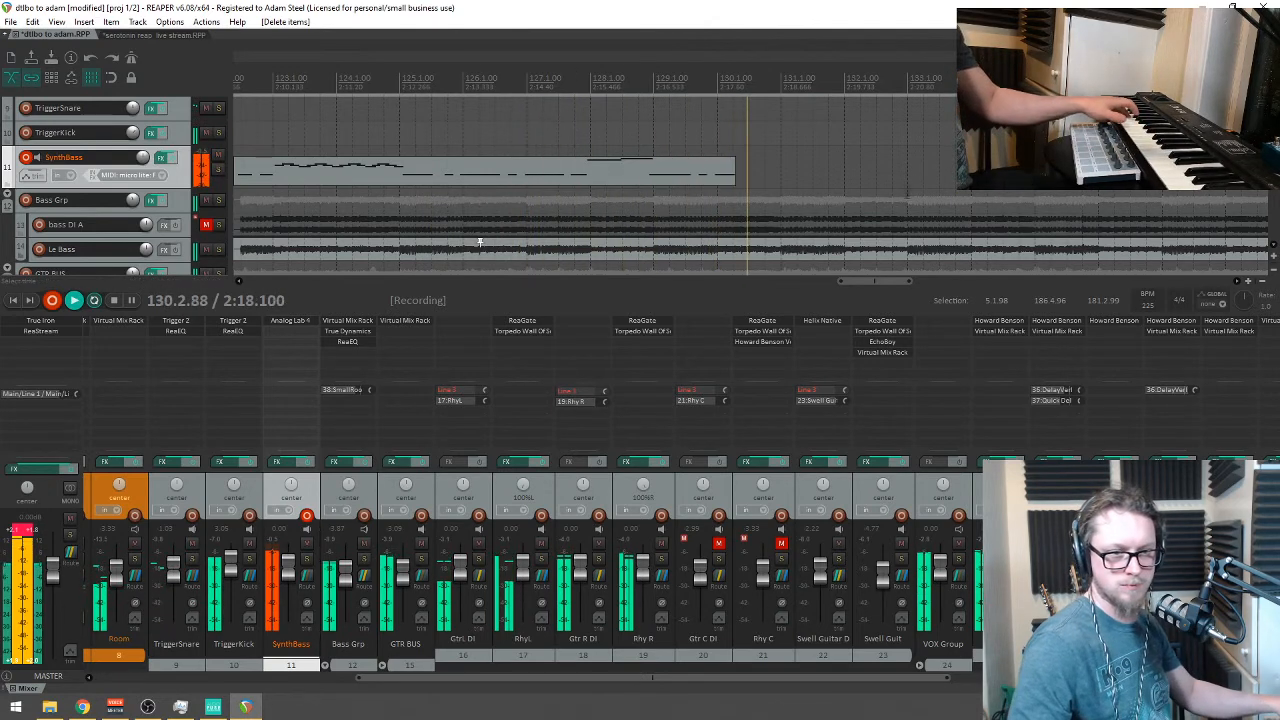
pyautogui.scroll(-2, 912, 193)
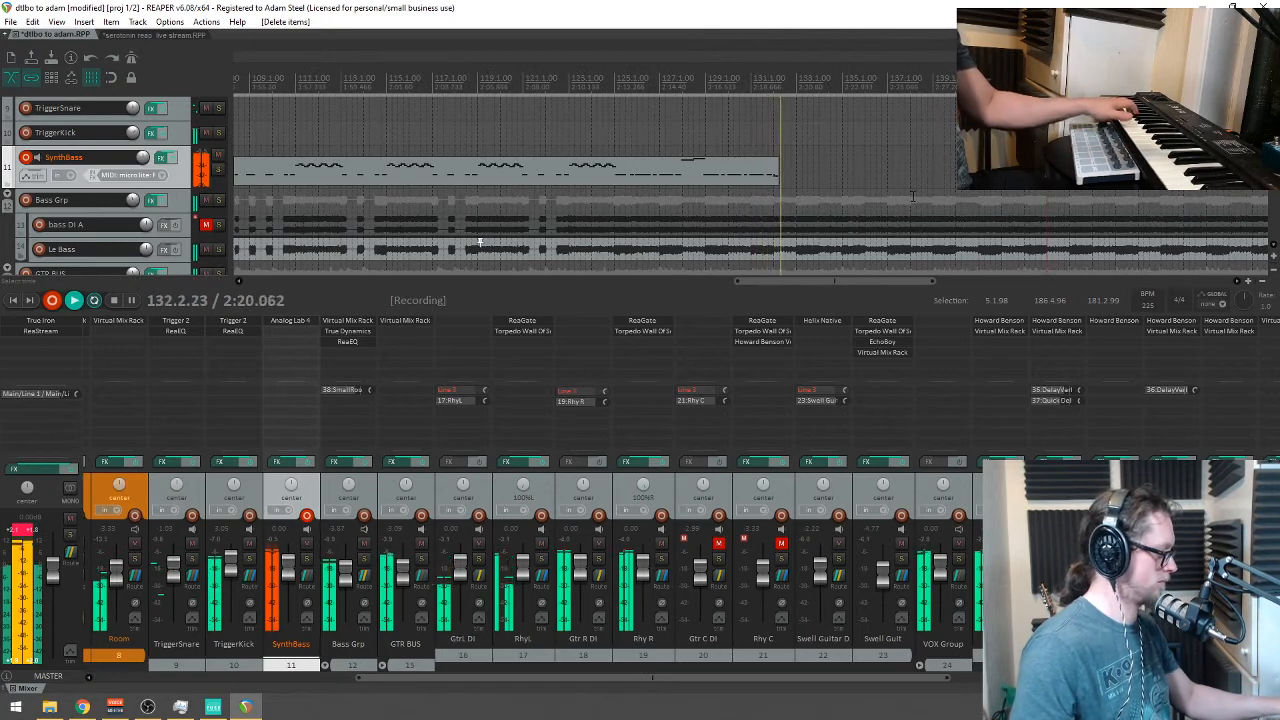
pyautogui.scroll(-2, 926, 195)
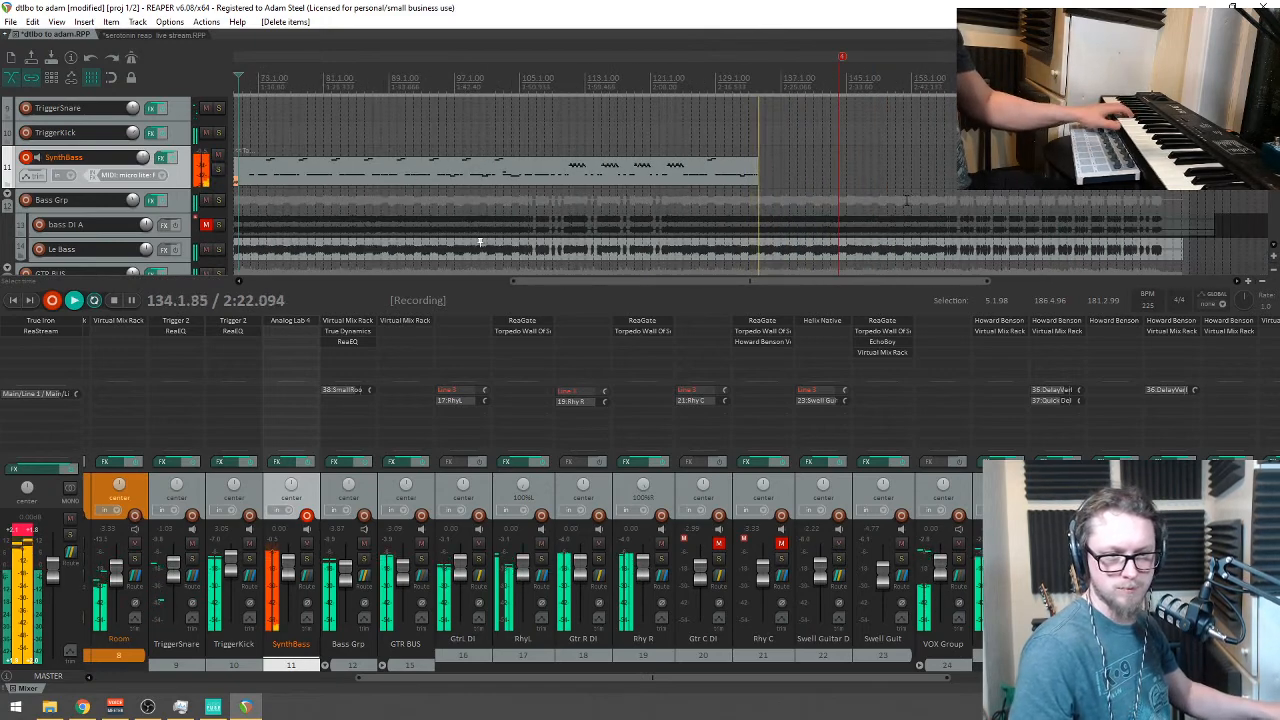
pyautogui.scroll(2, 907, 200)
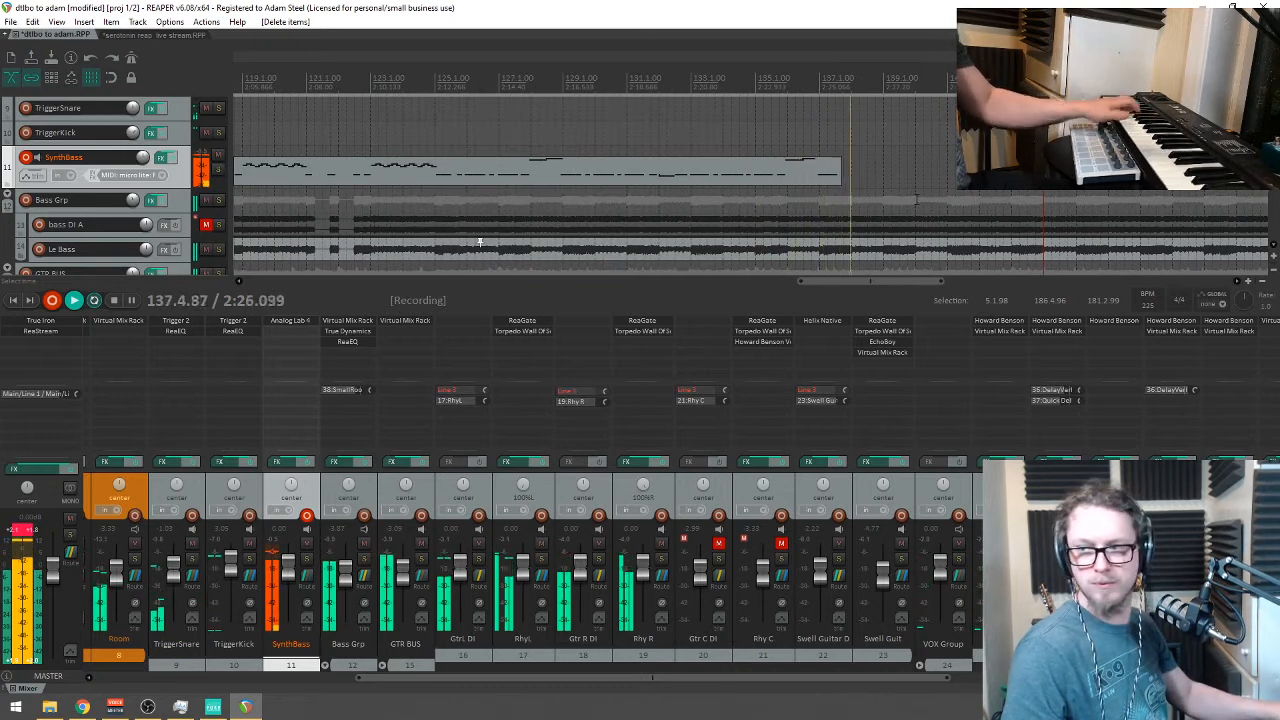
pyautogui.scroll(1, 925, 198)
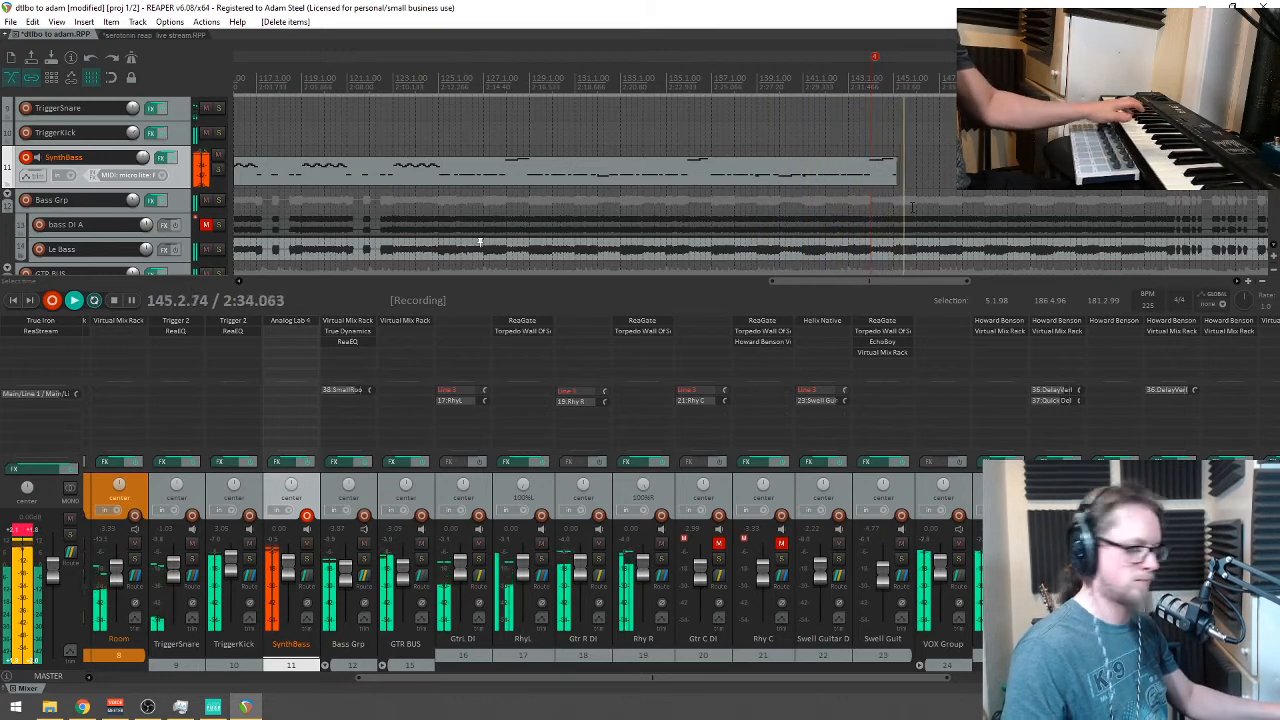
pyautogui.scroll(2, 480, 242)
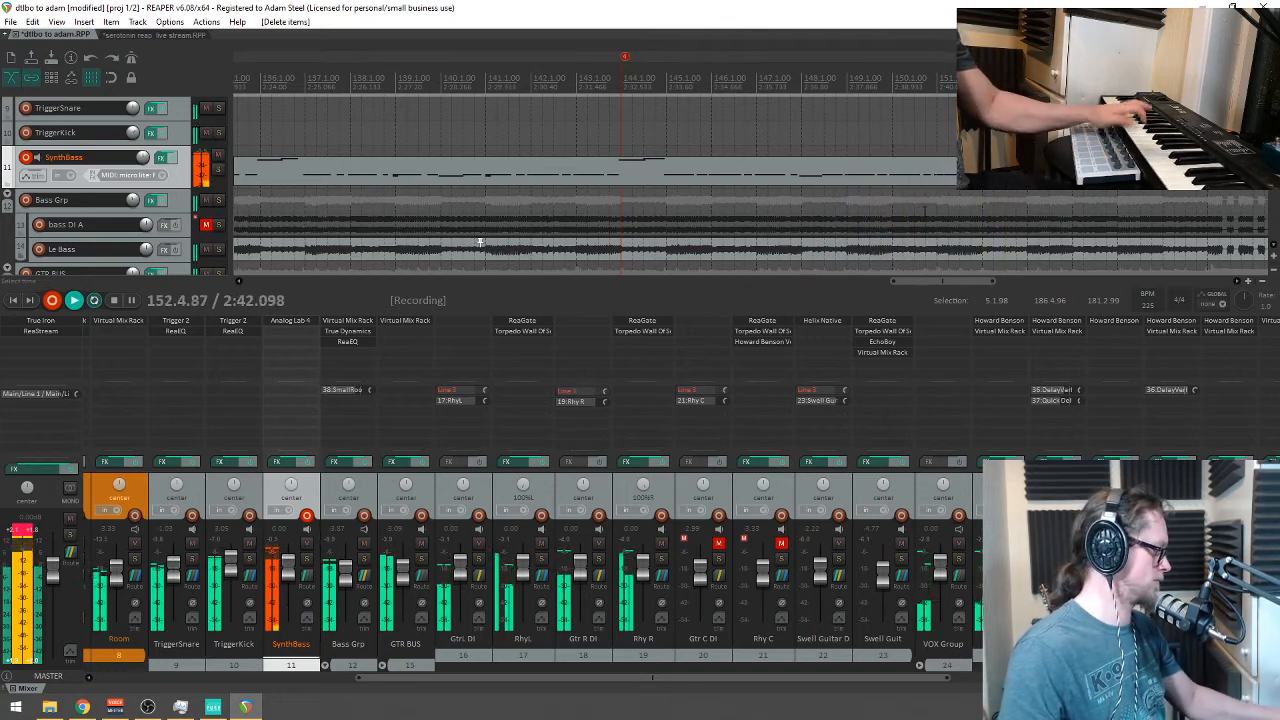
pyautogui.scroll(2, 898, 220)
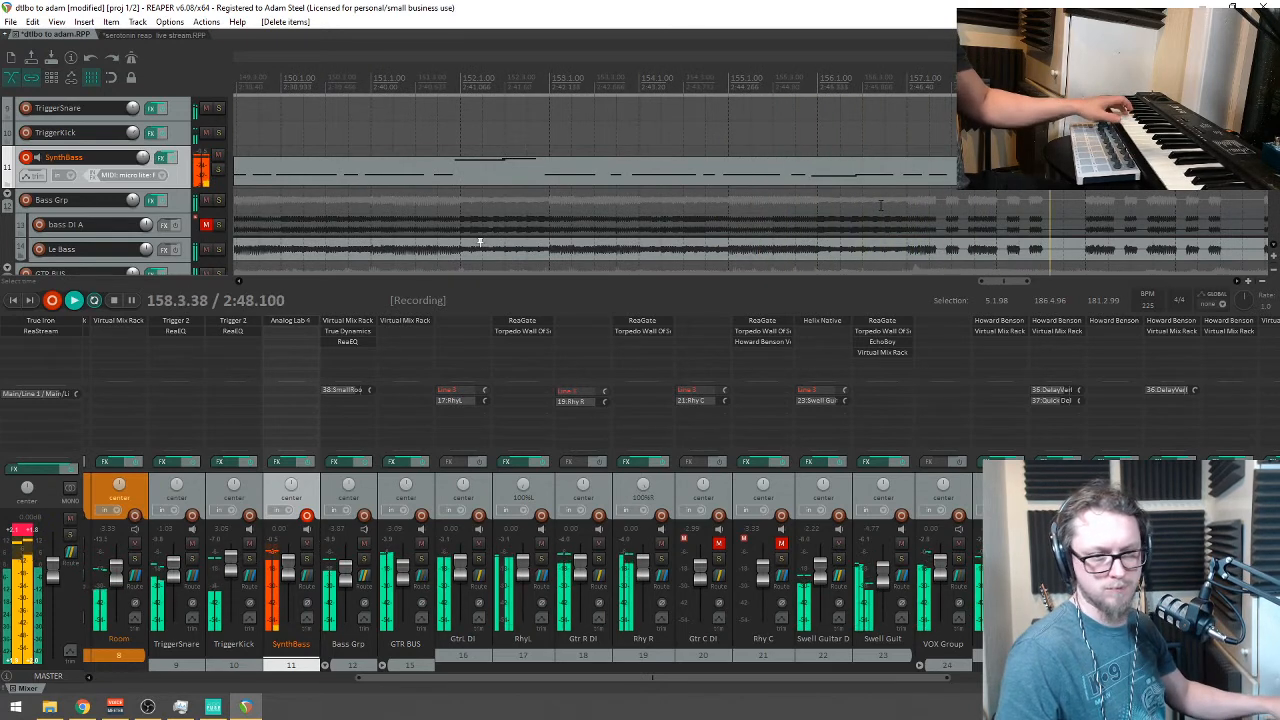
pyautogui.scroll(-2, 480, 242)
pyautogui.scroll(-1, 480, 242)
pyautogui.scroll(3, 480, 242)
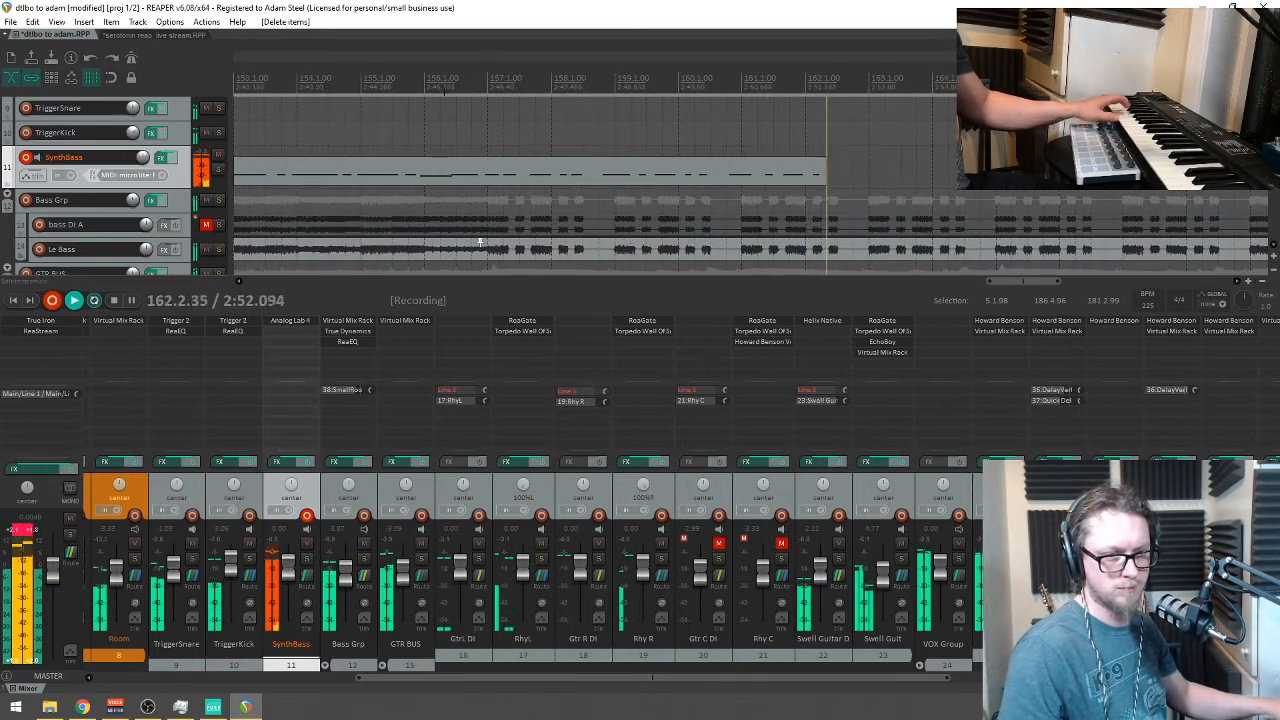
pyautogui.press('space')
# Step: Split the long SynthBass take just before measure 157 and delete the part after the split
pyautogui.click(481, 181)
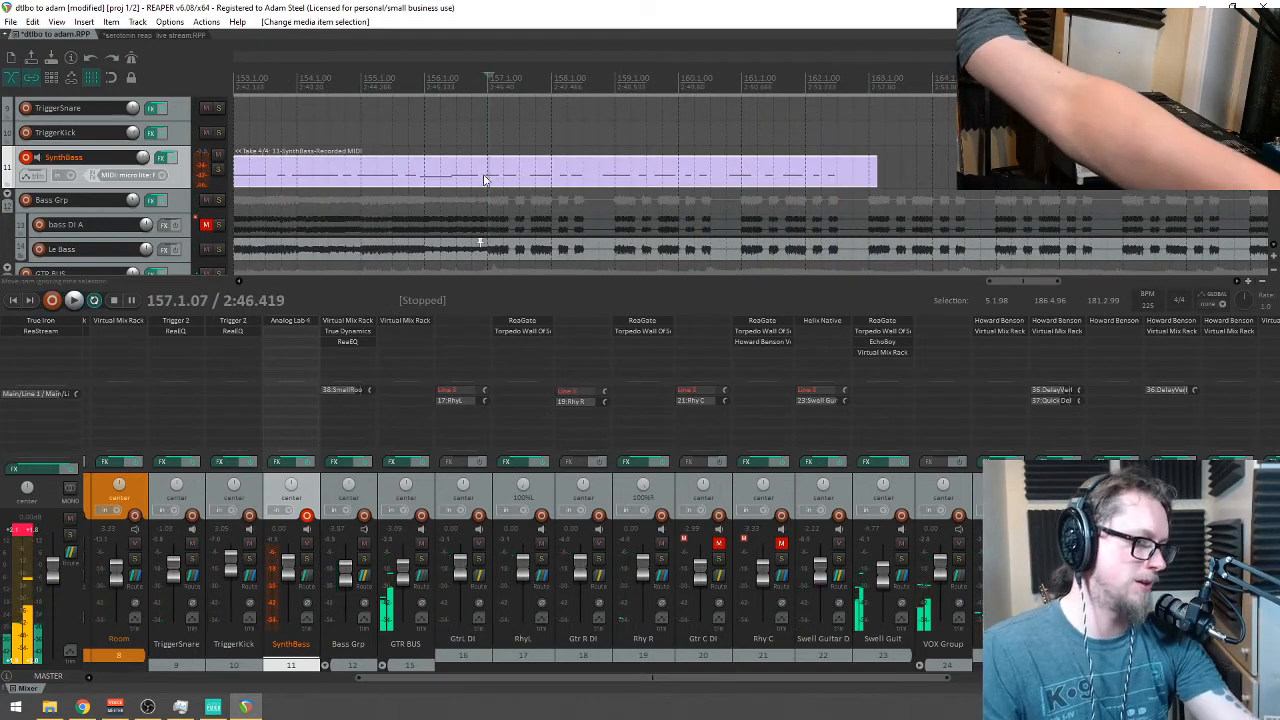
pyautogui.press('s')
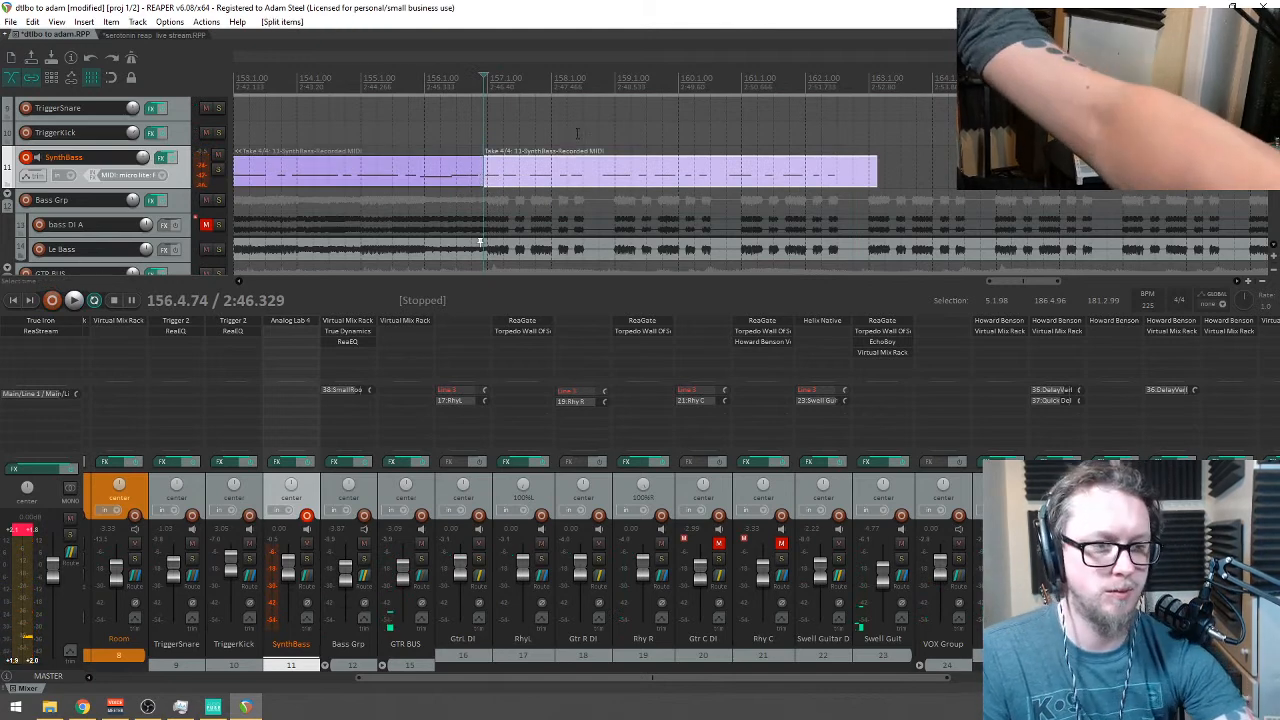
pyautogui.press('Delete')
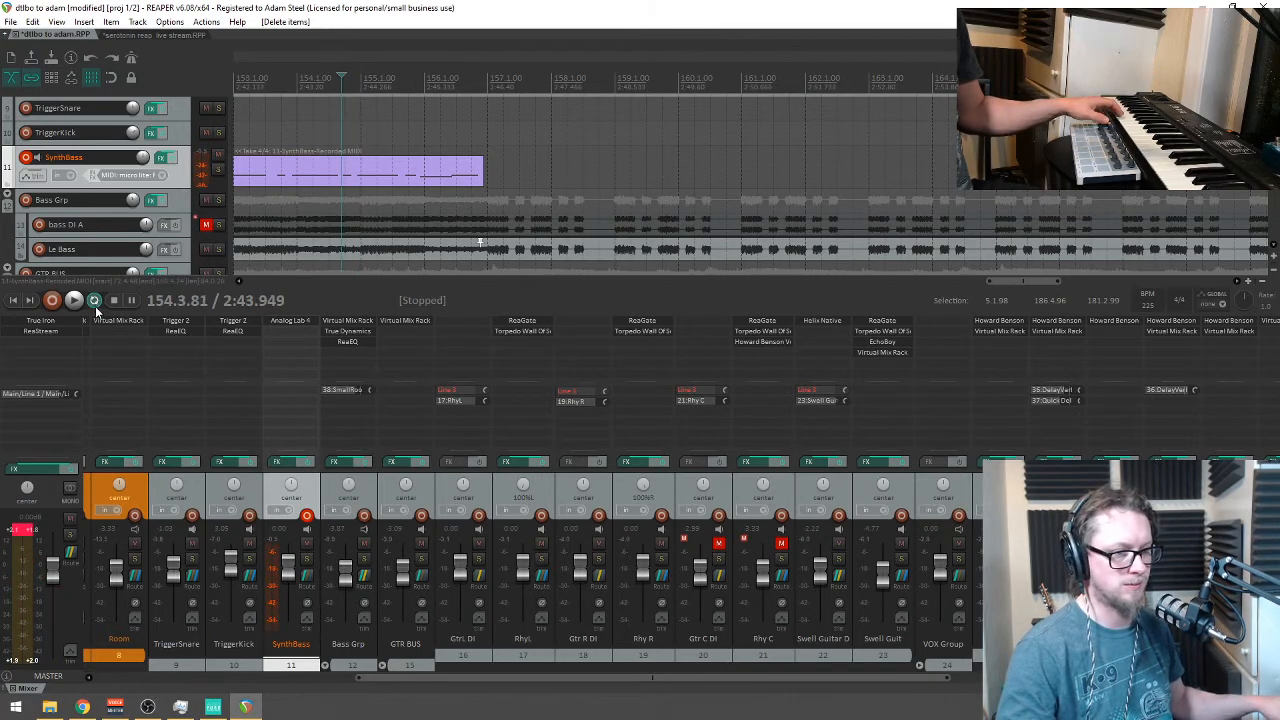
# Step: Record the final SynthBass section from about measure 154 to the end of the song, near measure 184
pyautogui.click(52, 300)
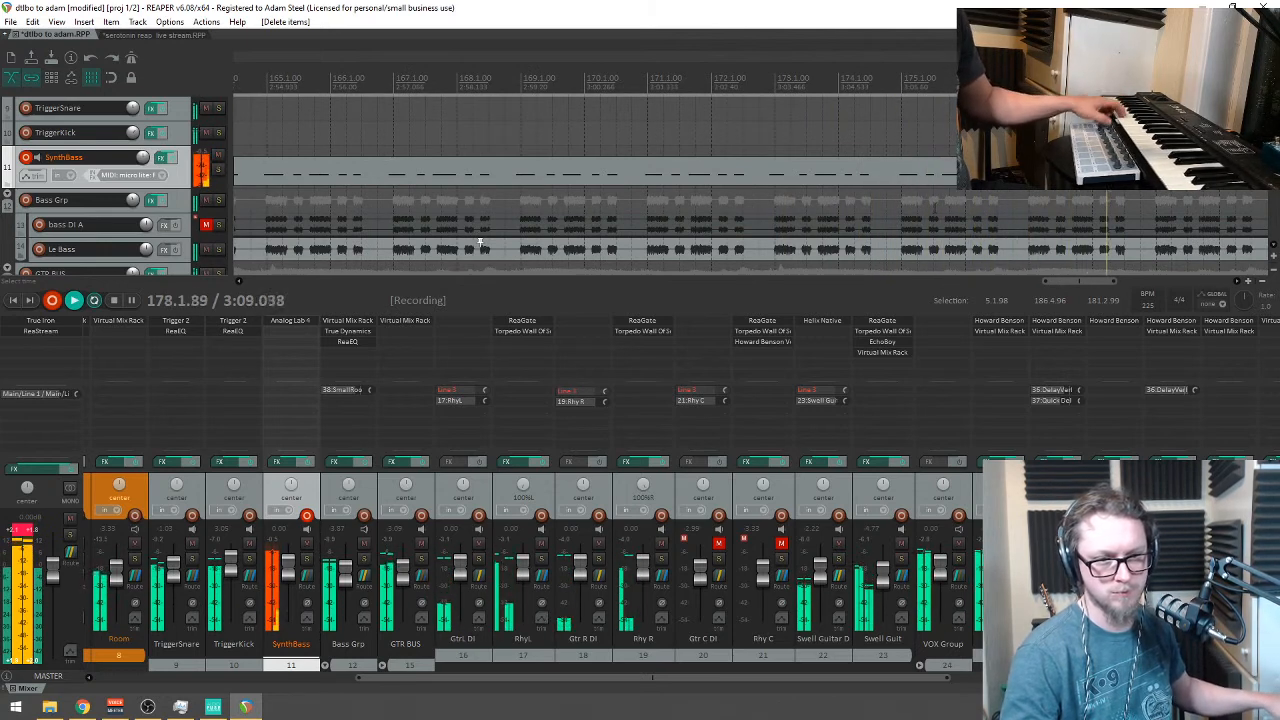
pyautogui.scroll(-2, 928, 211)
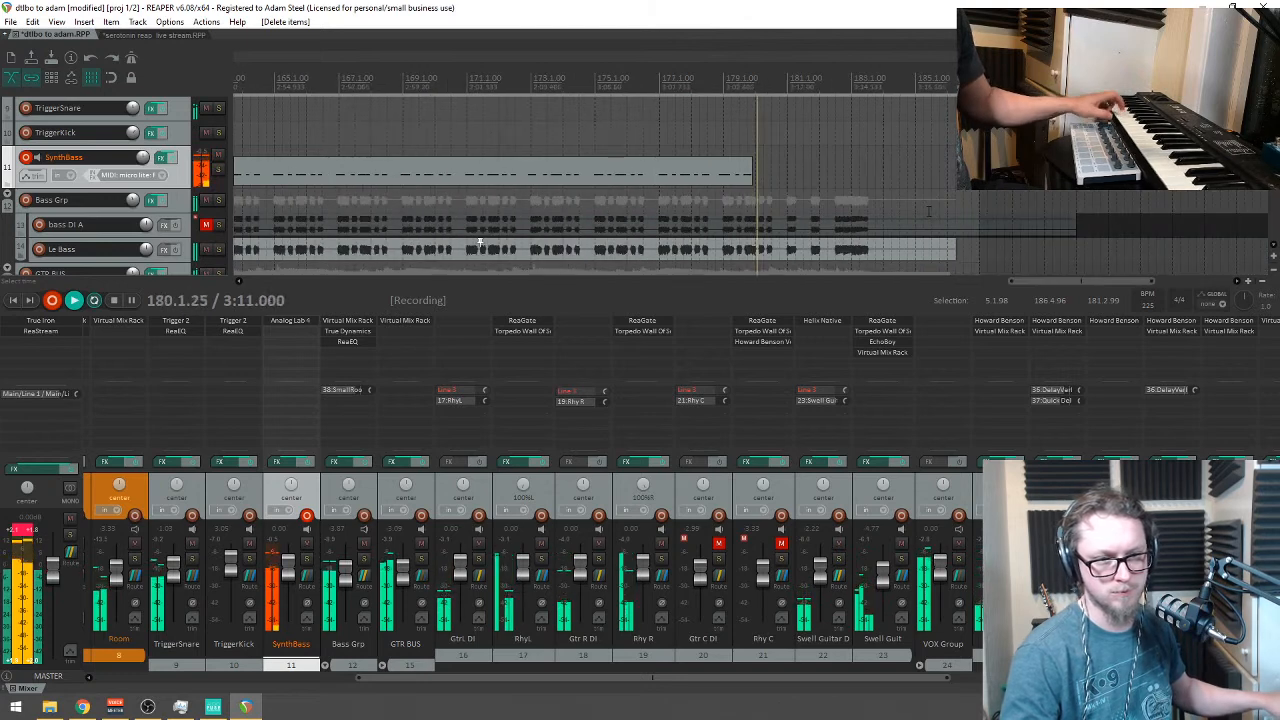
pyautogui.scroll(2, 928, 211)
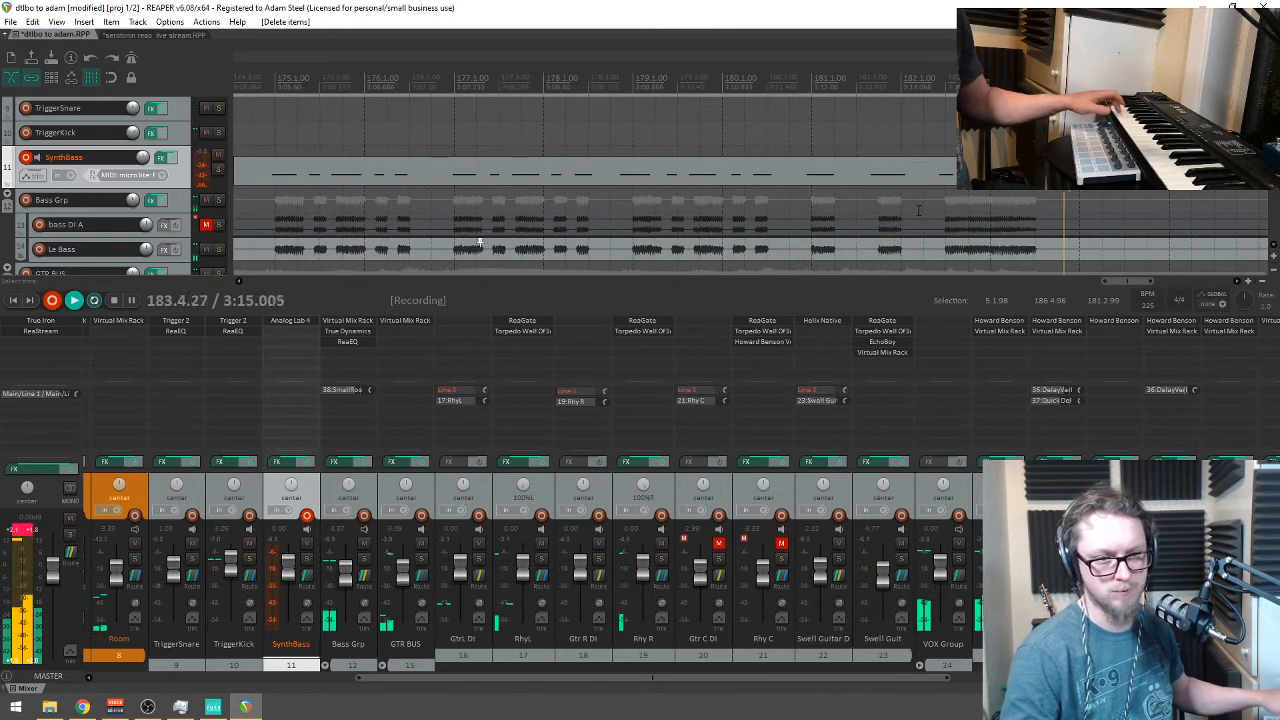
pyautogui.press('space')
# Step: Delete the overlapping SynthBass piece before measure 157 and adjust the edges of the neighbouring items to close the gap
pyautogui.scroll(5, 808, 168)
pyautogui.click(811, 169)
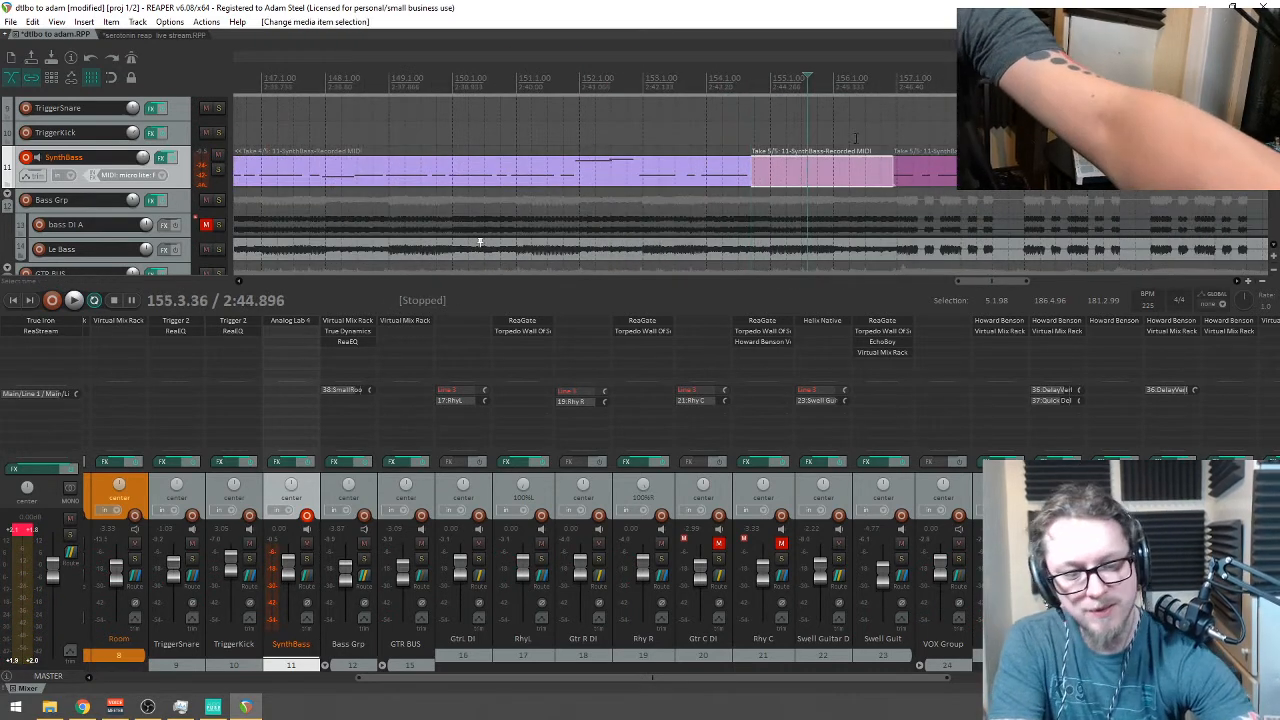
pyautogui.press('Delete')
pyautogui.scroll(2, 480, 242)
pyautogui.moveTo(869, 176); pyautogui.dragTo(903, 176)
pyautogui.moveTo(667, 178); pyautogui.dragTo(840, 178)
# Step: Move the boundary between the third and fourth SynthBass sections to about measure 73
pyautogui.scroll(-5, 730, 165)
pyautogui.click(494, 71)
pyautogui.scroll(5, 496, 74)
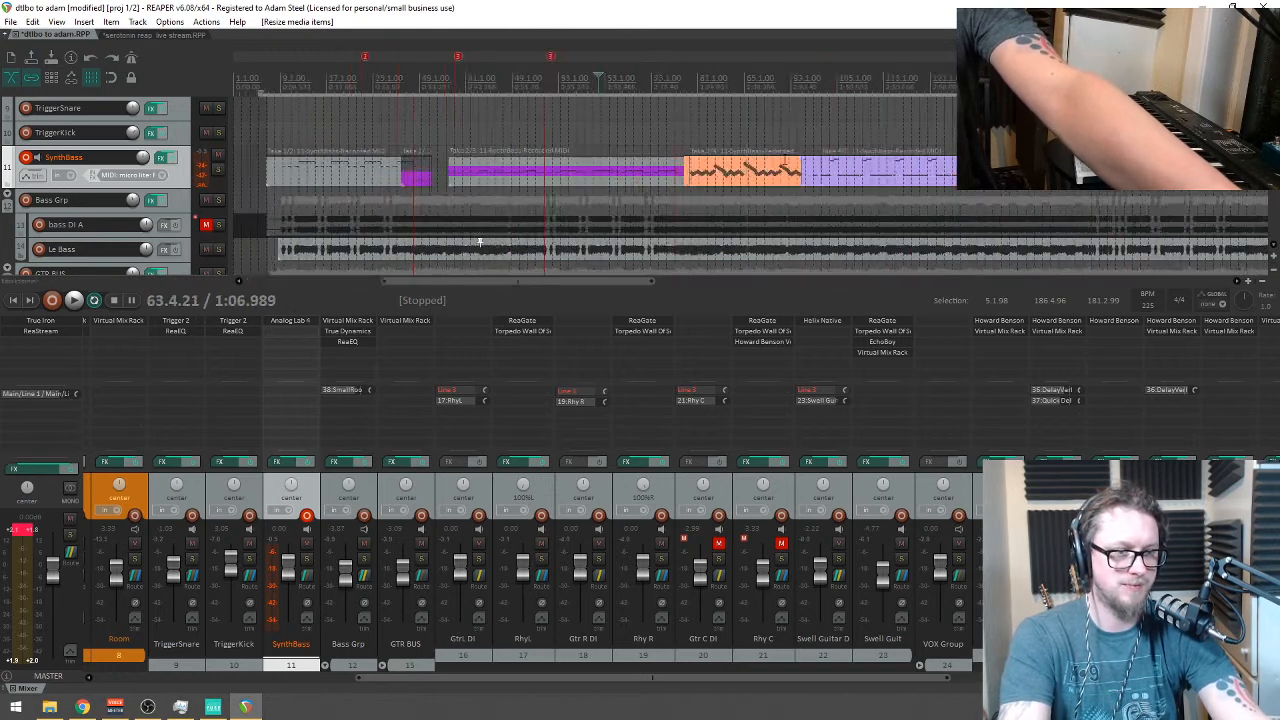
pyautogui.click(951, 70)
pyautogui.scroll(4, 830, 170)
pyautogui.scroll(-2, 796, 183)
pyautogui.moveTo(781, 177); pyautogui.dragTo(975, 210)
# Step: Delete the short overlapping SynthBass piece at measure 56 and extend the preceding item to meet the next one before measure 57
pyautogui.scroll(-4, 975, 210)
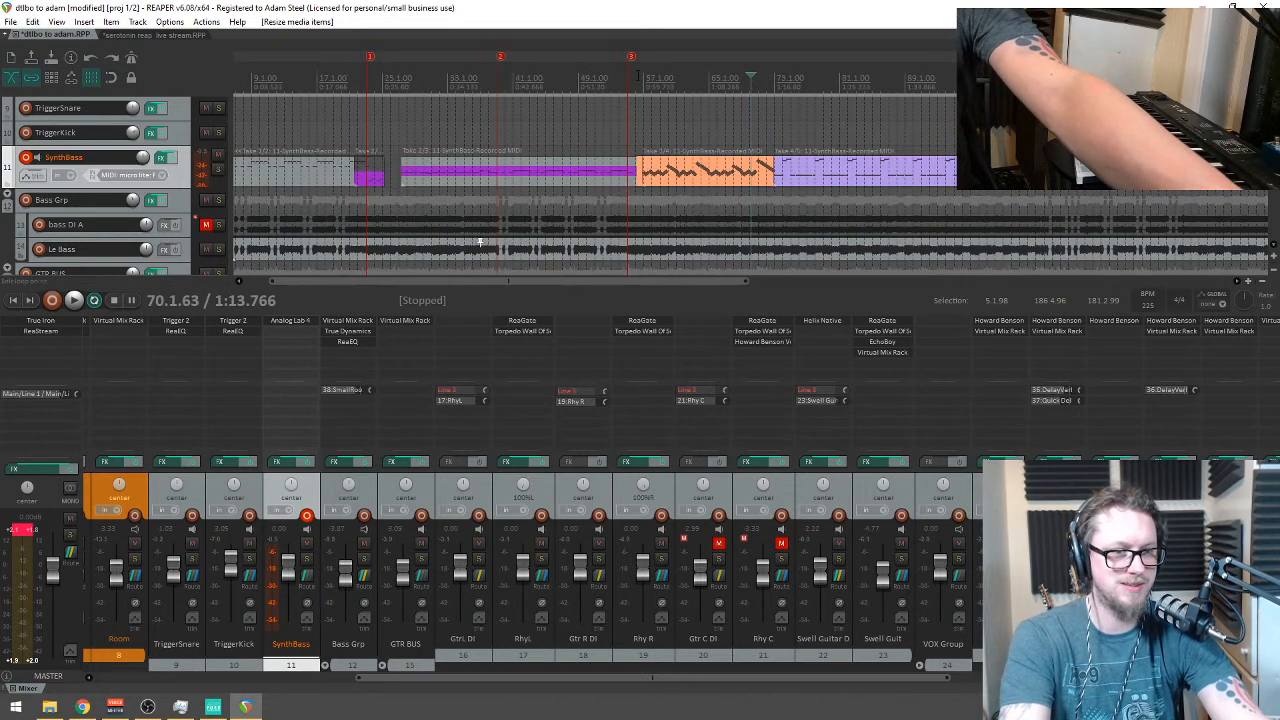
pyautogui.scroll(5, 636, 75)
pyautogui.click(780, 176)
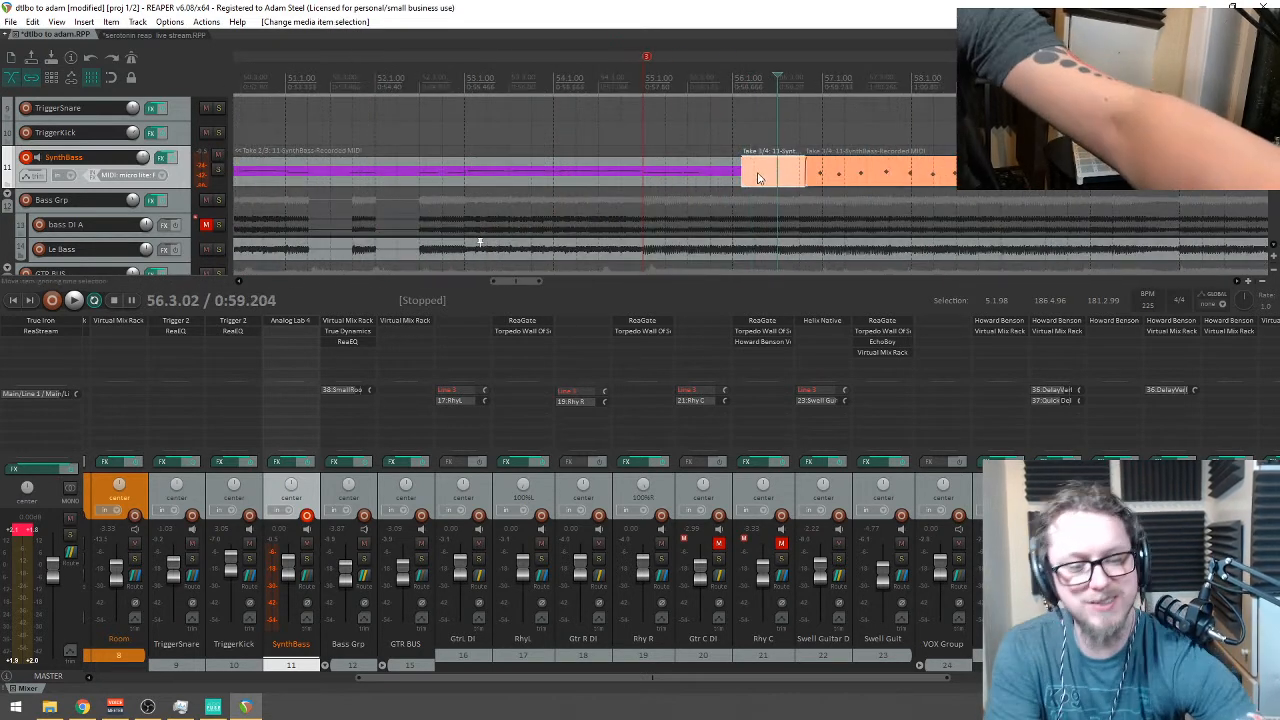
pyautogui.press('Delete')
pyautogui.moveTo(742, 180); pyautogui.dragTo(806, 180)
# Step: Make the SynthBass track taller, and extend the start of the second section's item back to about measure 25
pyautogui.scroll(-5, 763, 180)
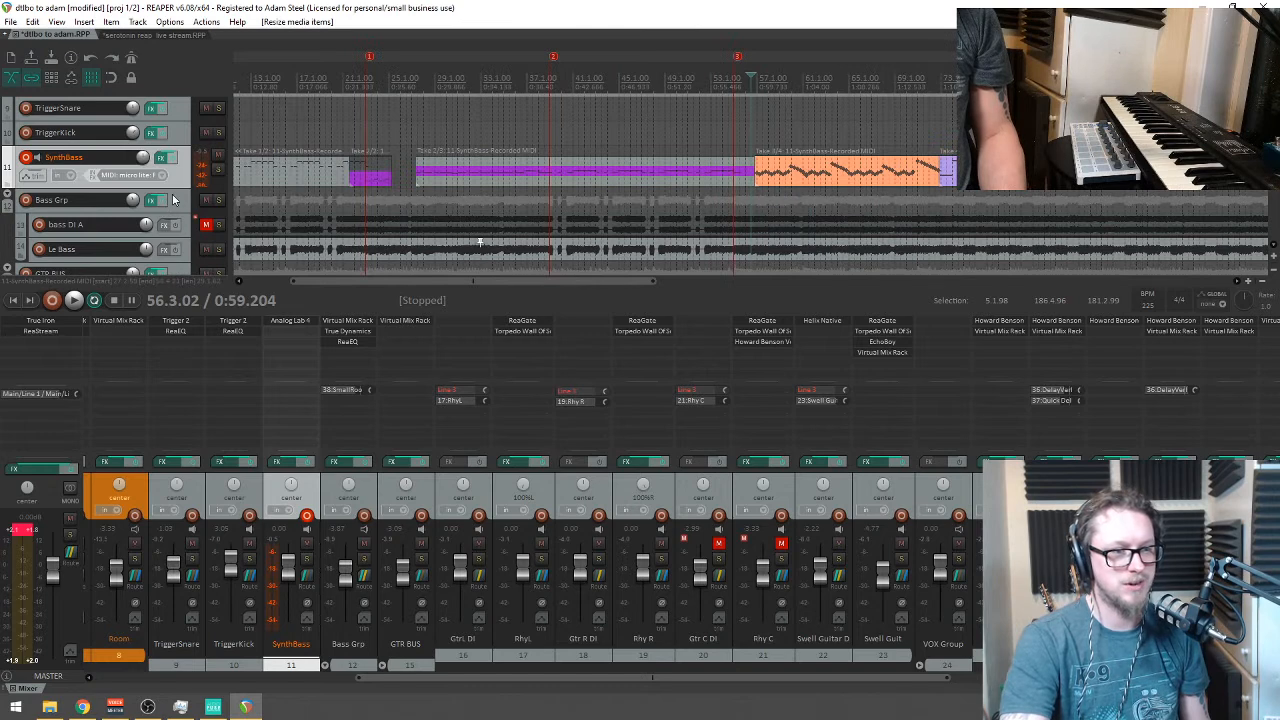
pyautogui.moveTo(183, 187); pyautogui.dragTo(183, 253)
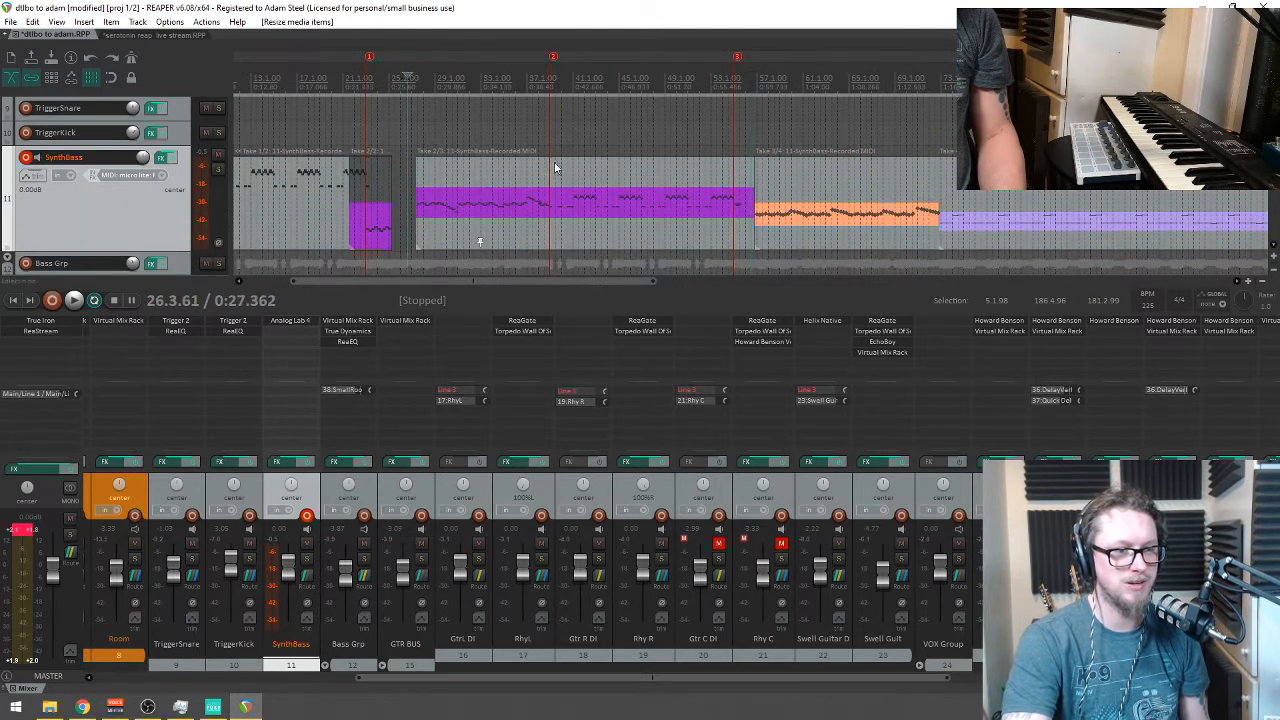
pyautogui.scroll(4, 480, 241)
pyautogui.moveTo(797, 202); pyautogui.dragTo(662, 200)
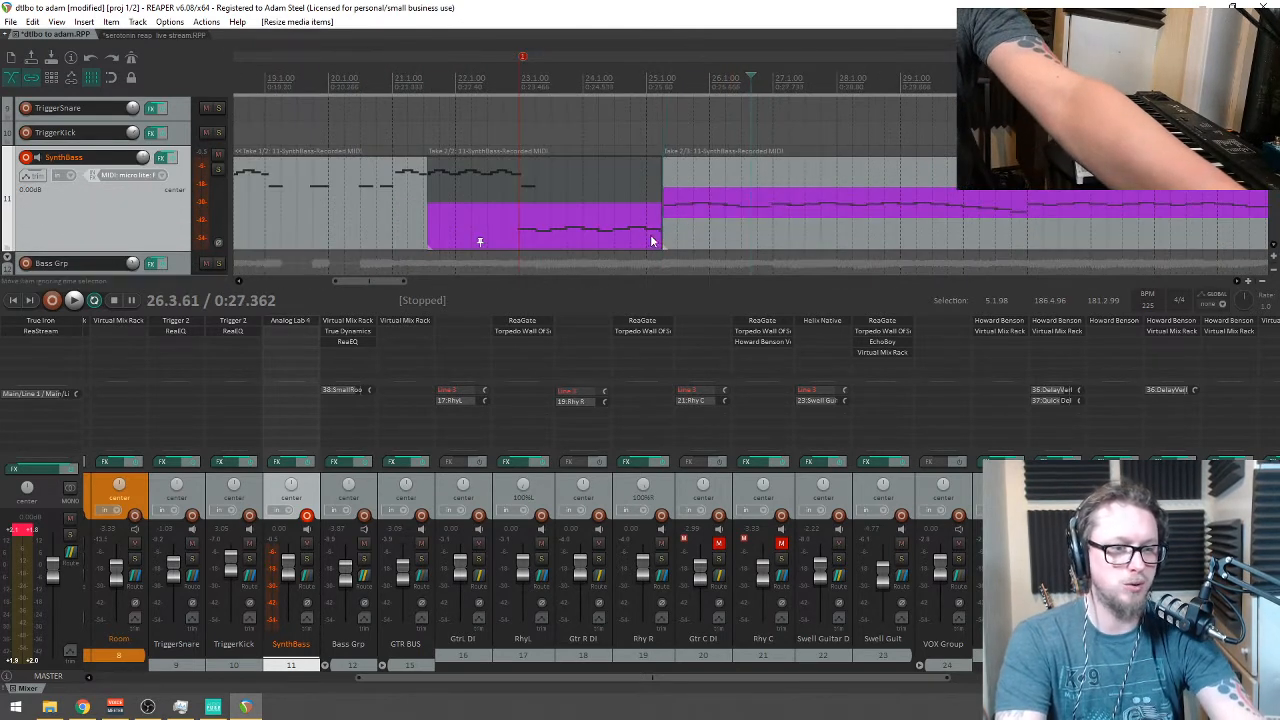
# Step: Delete the short SynthBass piece before measure 25, and extend the items on both sides to meet at about measure 23
pyautogui.click(648, 205)
pyautogui.press('Delete')
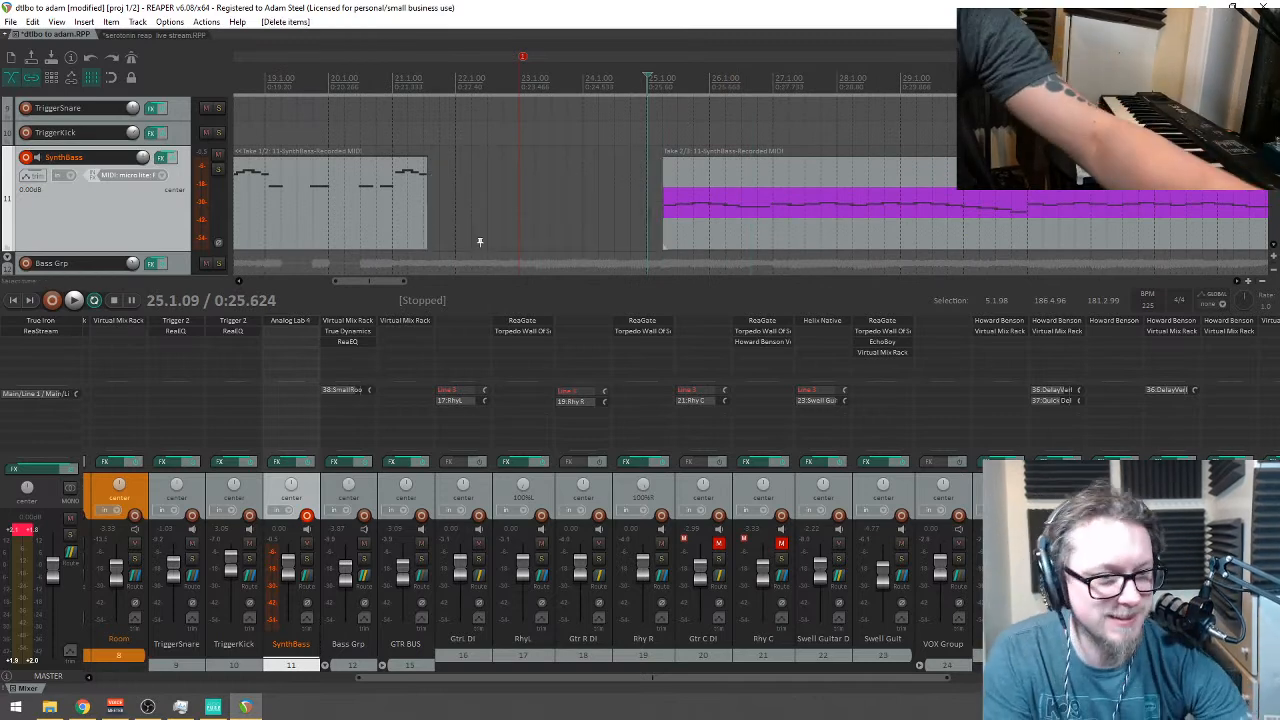
pyautogui.moveTo(663, 225); pyautogui.dragTo(513, 245)
pyautogui.moveTo(425, 203); pyautogui.dragTo(514, 205)
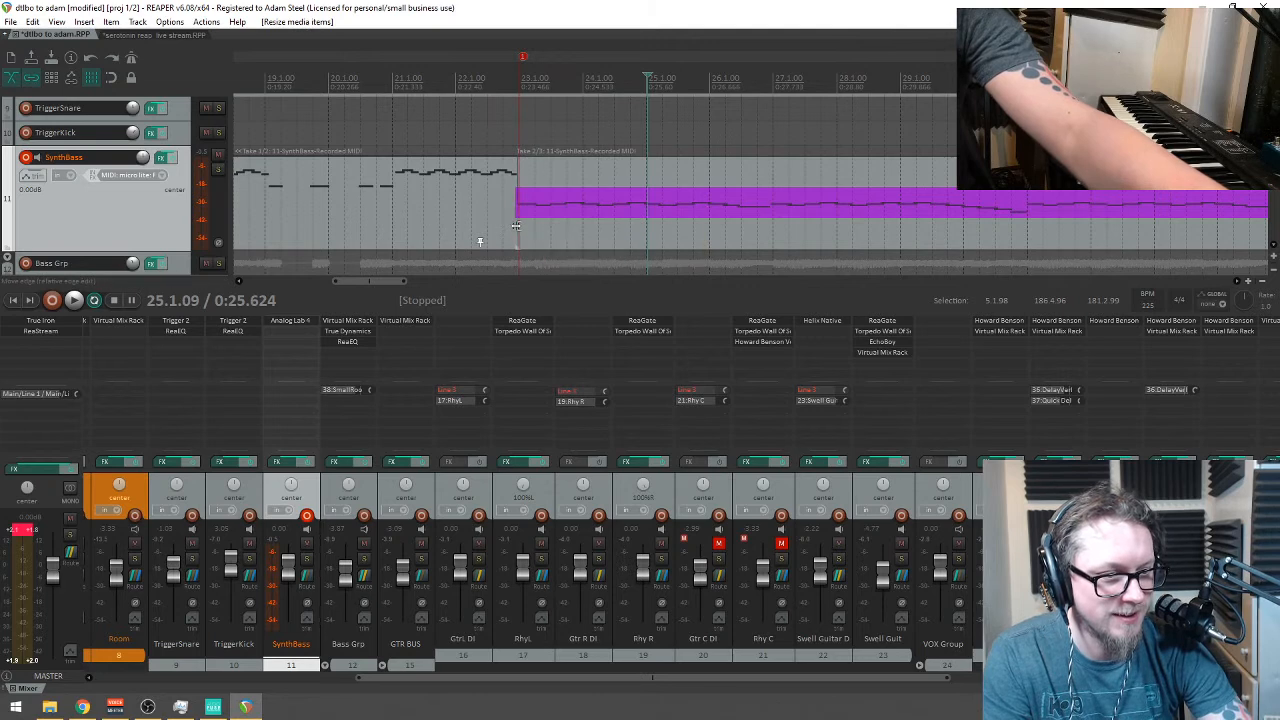
# Step: Play the song from about measure 7, disarm the SynthBass track for recording and lower its volume
pyautogui.scroll(-5, 494, 175)
pyautogui.click(291, 84)
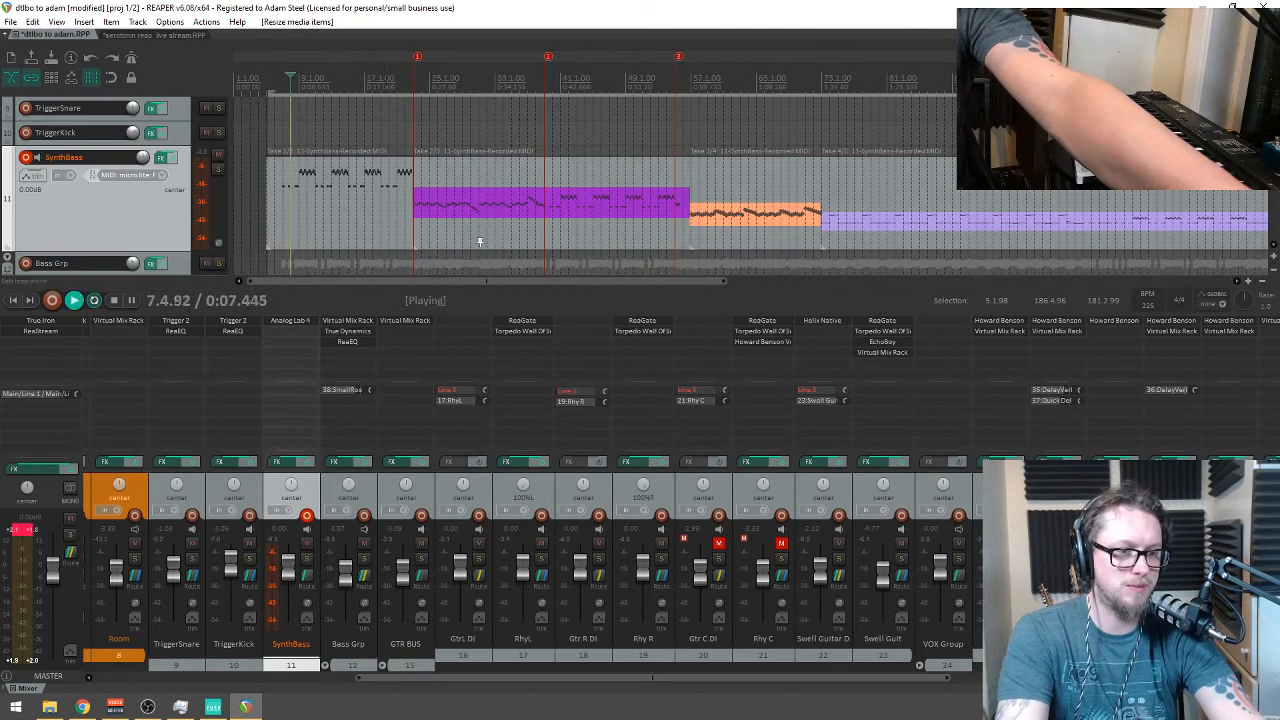
pyautogui.scroll(-3, 479, 241)
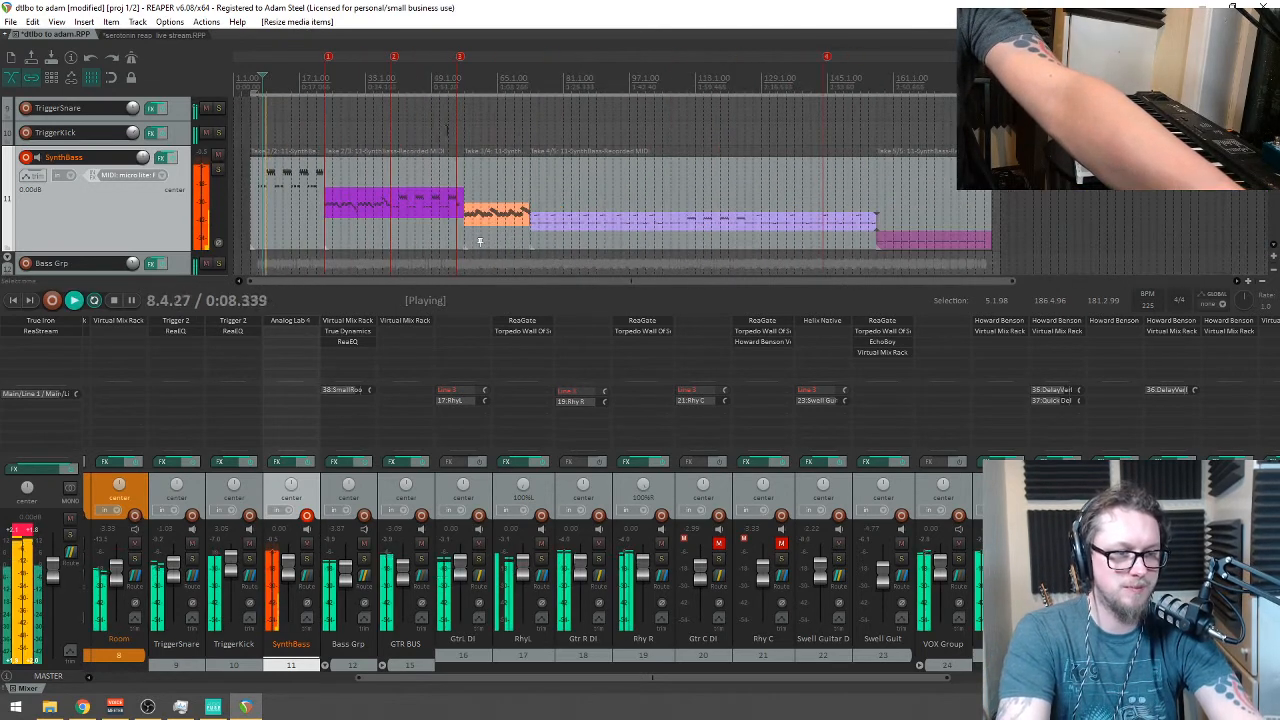
pyautogui.click(26, 157)
pyautogui.moveTo(133, 157)
pyautogui.mouseDown()
pyautogui.moveTo(133, 200)
pyautogui.moveTo(133, 179)
pyautogui.mouseUp()
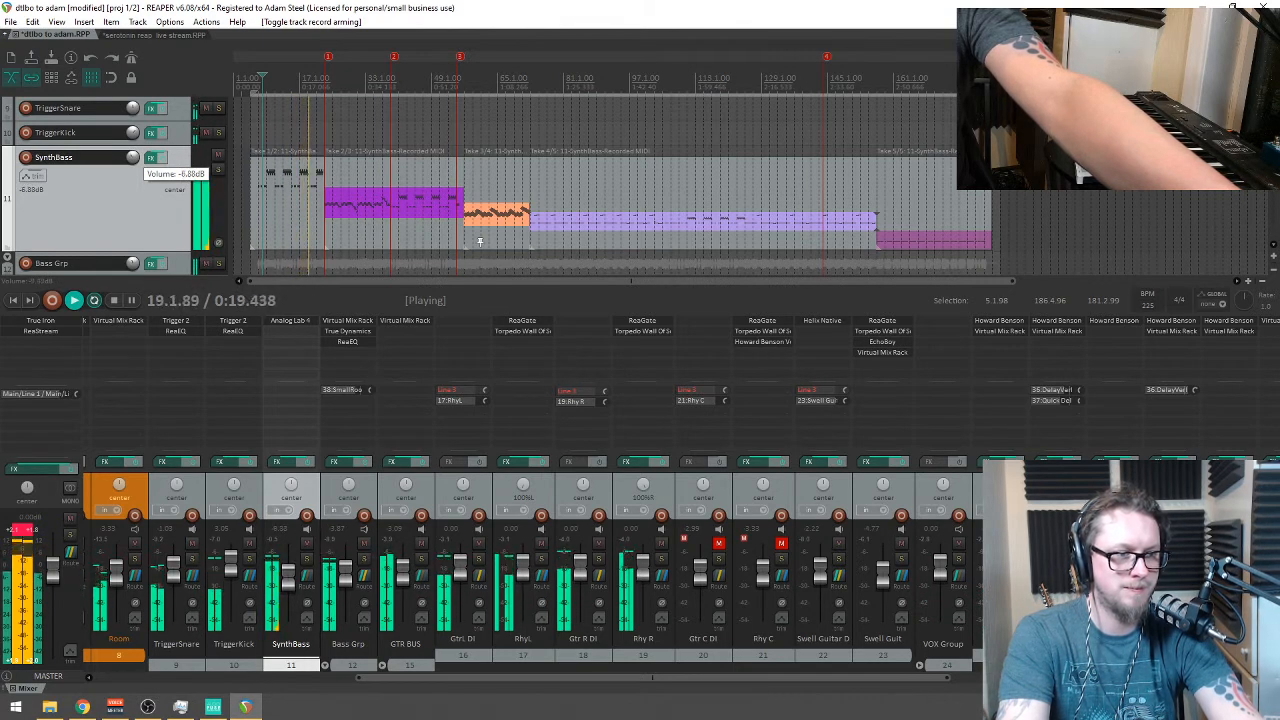
pyautogui.scroll(4, 483, 202)
pyautogui.scroll(2, 451, 193)
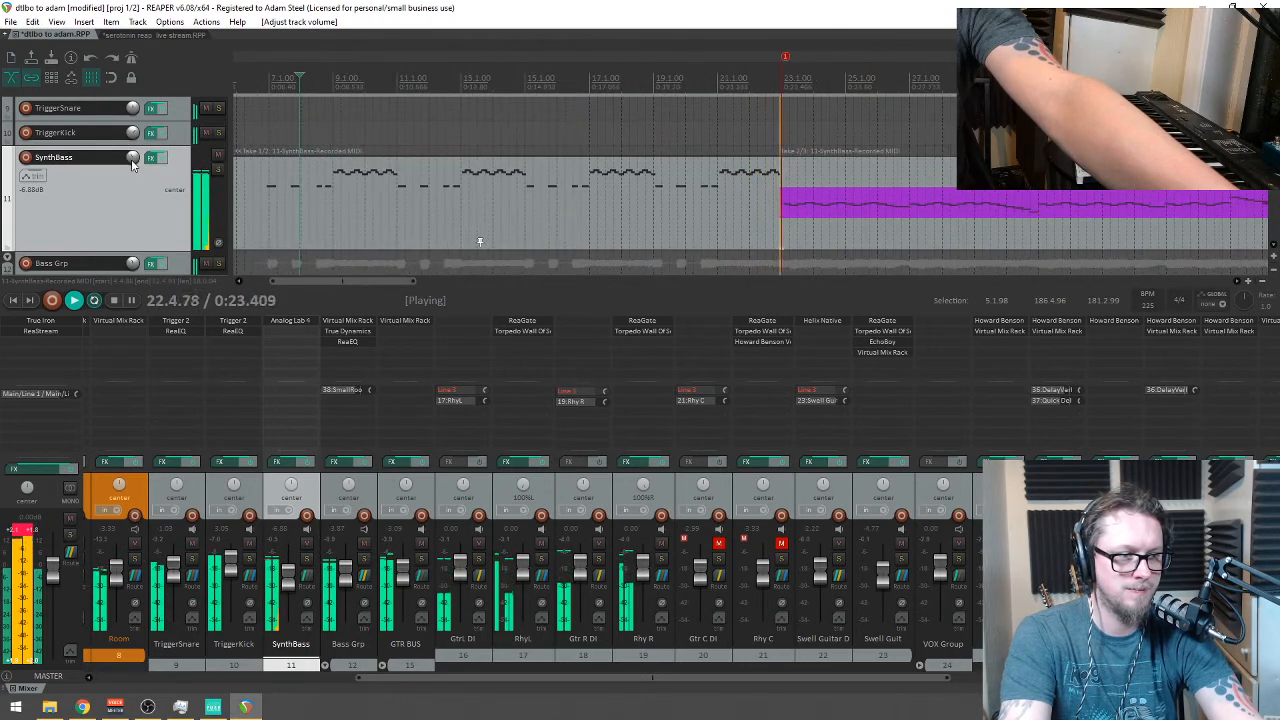
# Step: Toggle mute and solo on the SynthBass track during playback and listen to how it sits in the mix up to about measure 45
pyautogui.moveTo(133, 158)
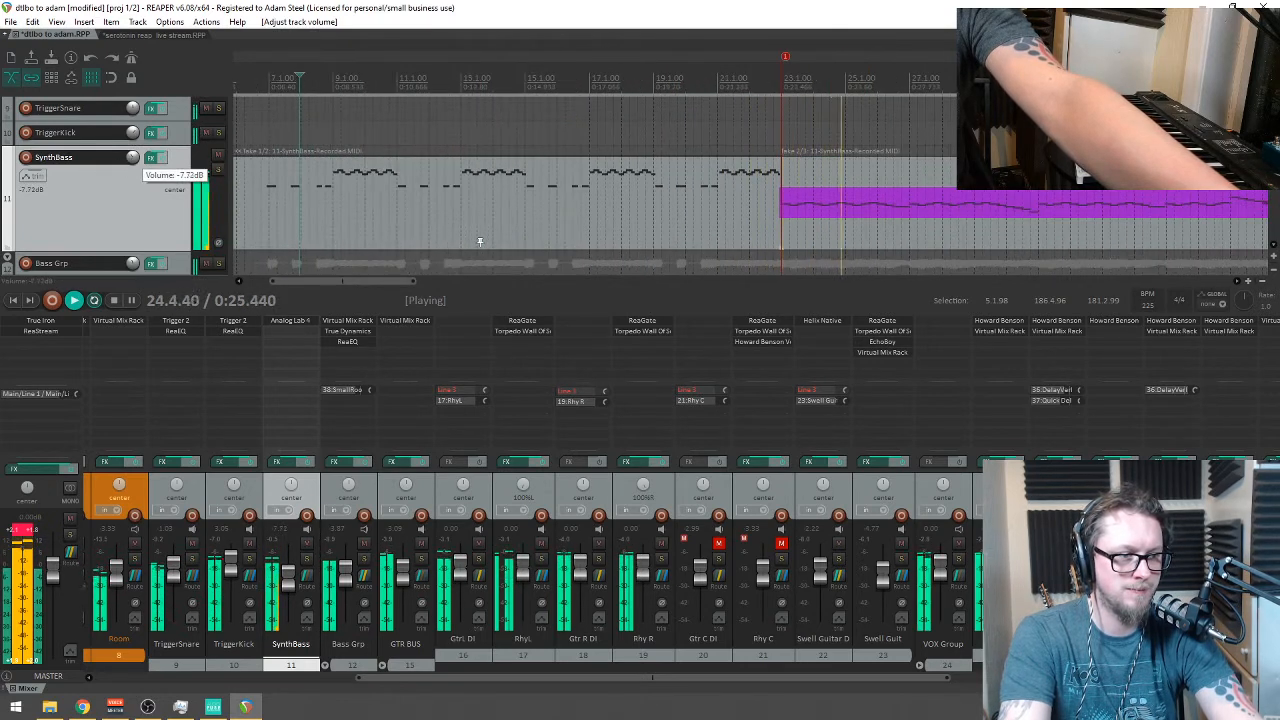
pyautogui.click(218, 157)
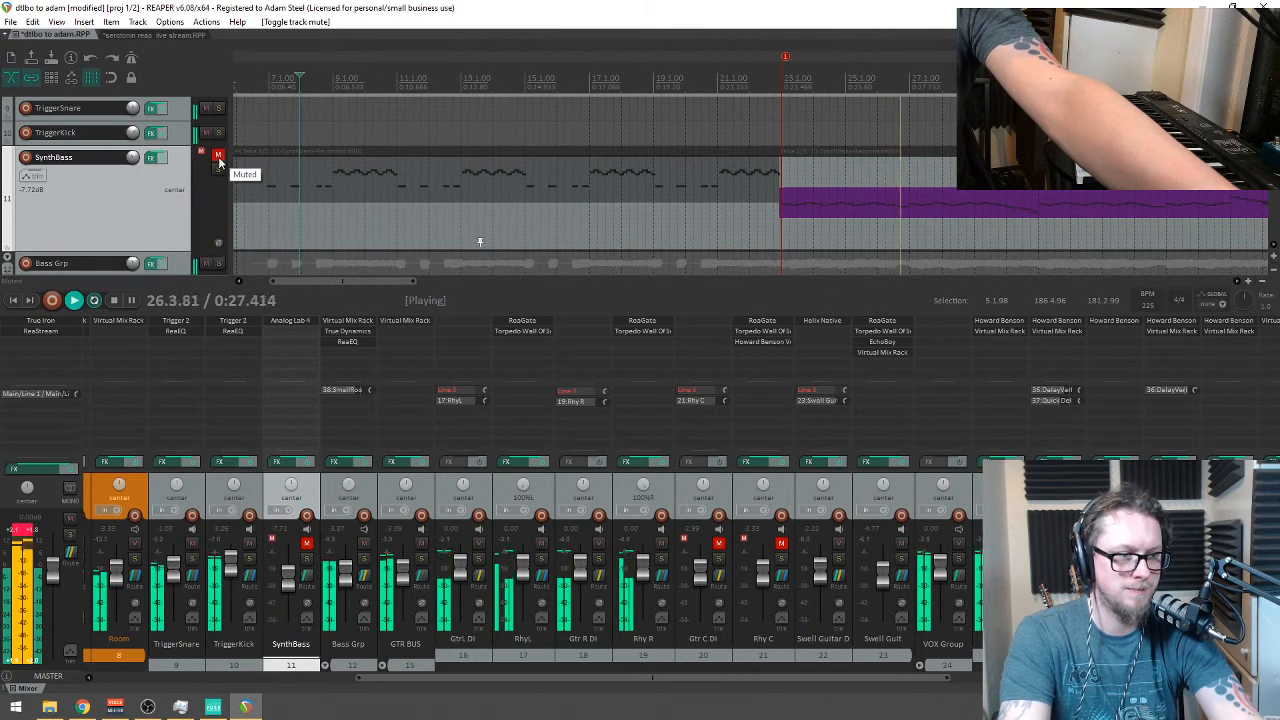
pyautogui.click(218, 157)
pyautogui.click(219, 170)
pyautogui.click(219, 170)
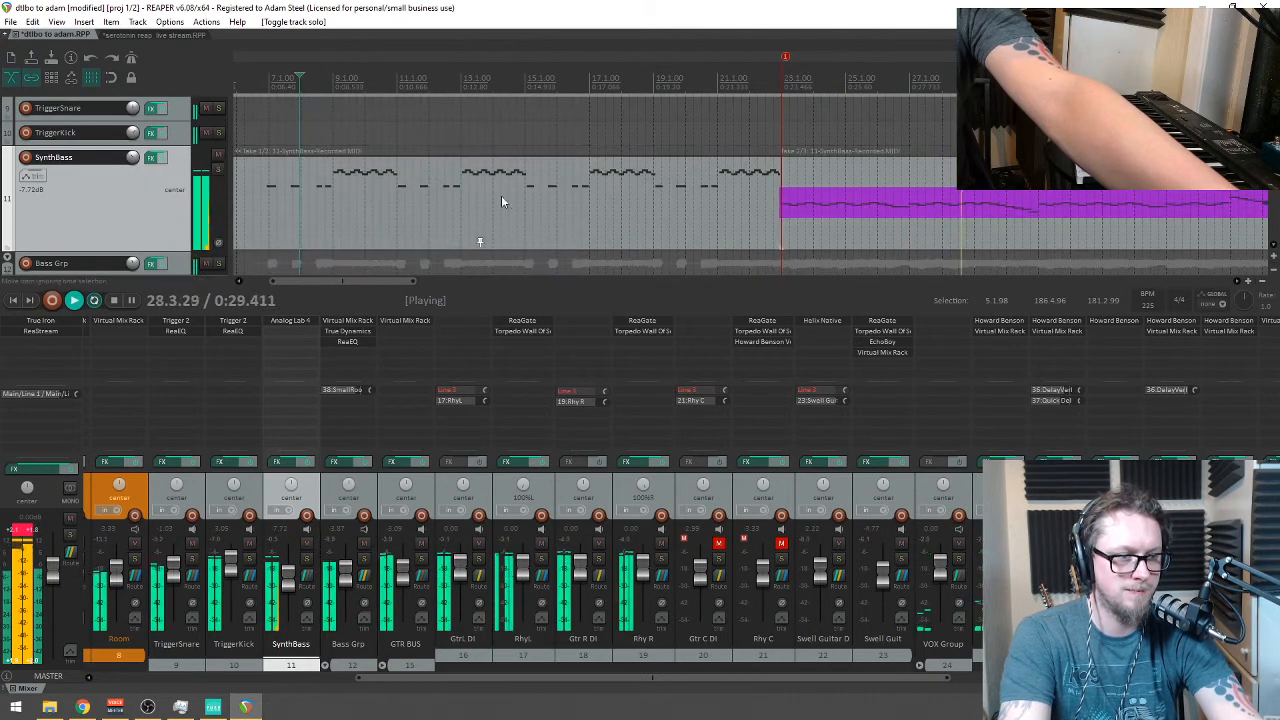
pyautogui.scroll(-4, 646, 207)
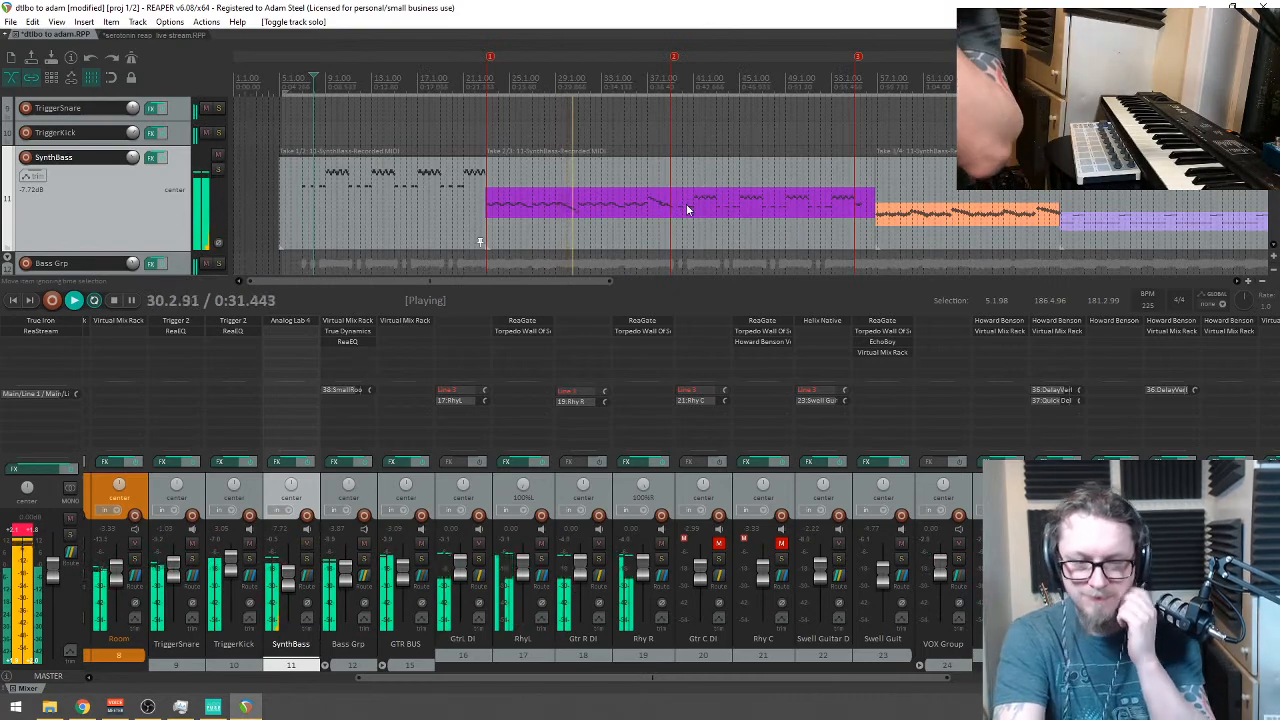
pyautogui.scroll(-2, 686, 203)
pyautogui.scroll(6, 681, 227)
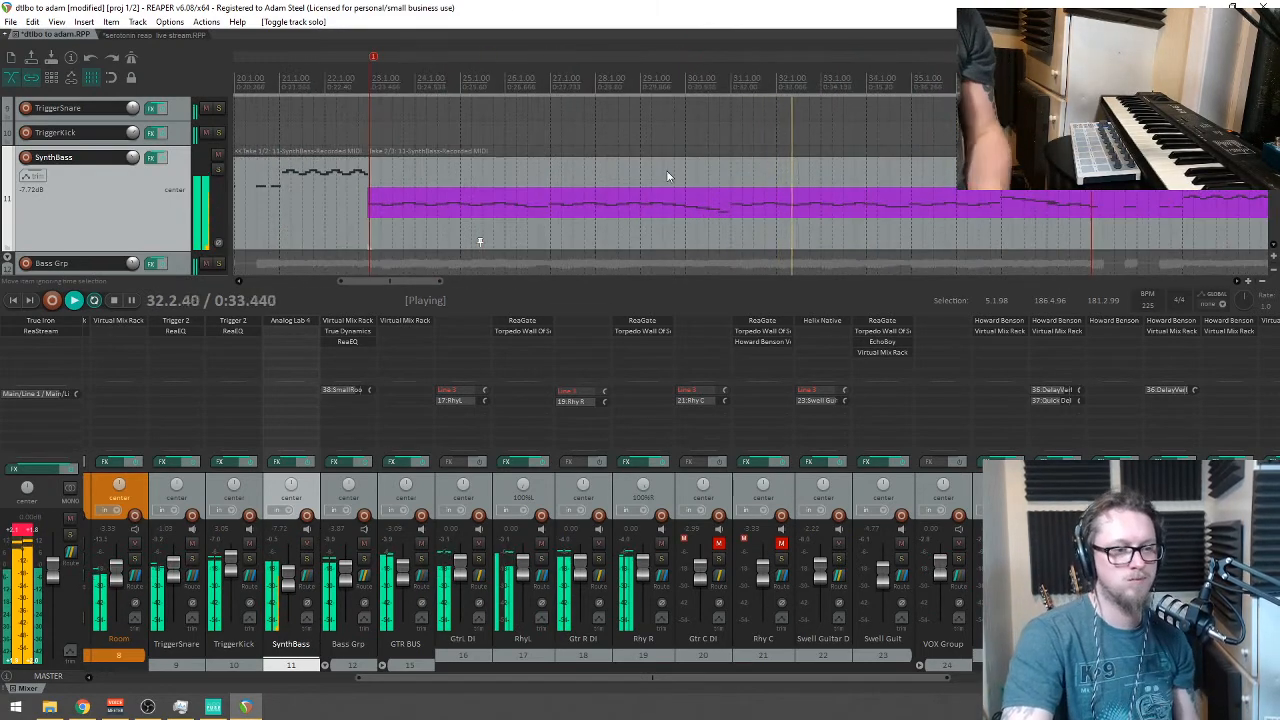
pyautogui.click(567, 263)
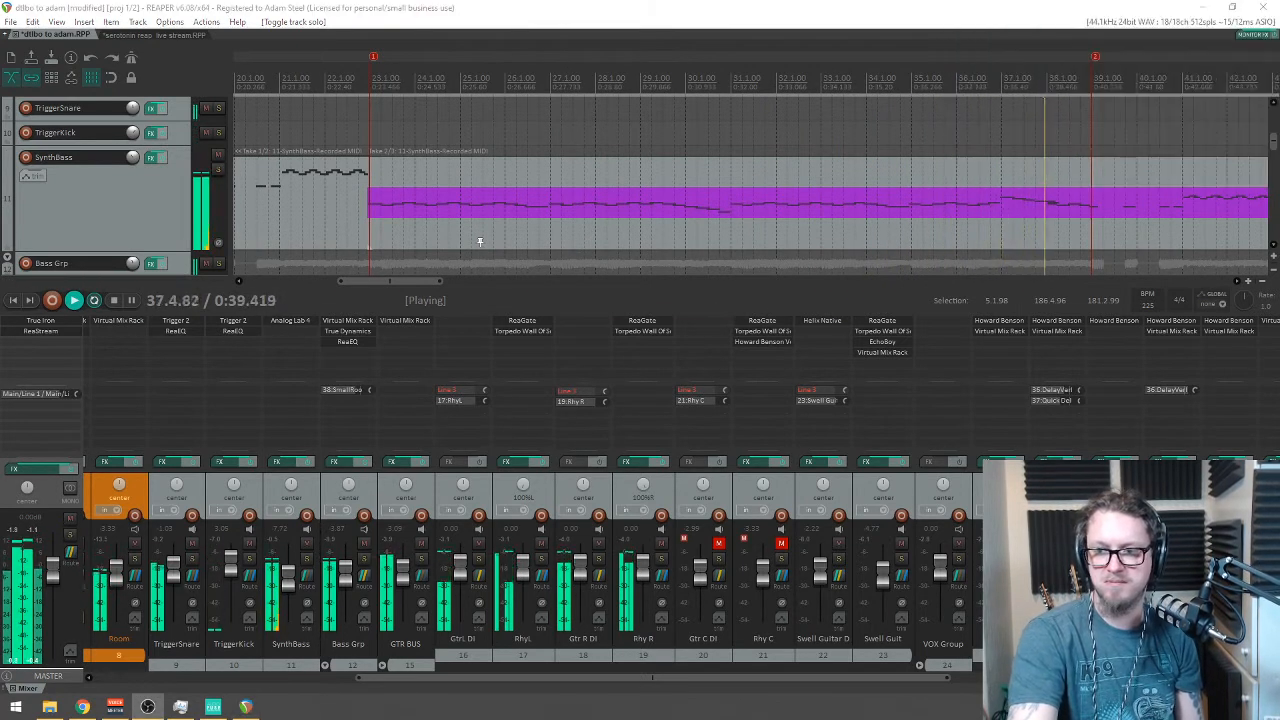
pyautogui.scroll(-3, 910, 210)
pyautogui.scroll(3, 915, 215)
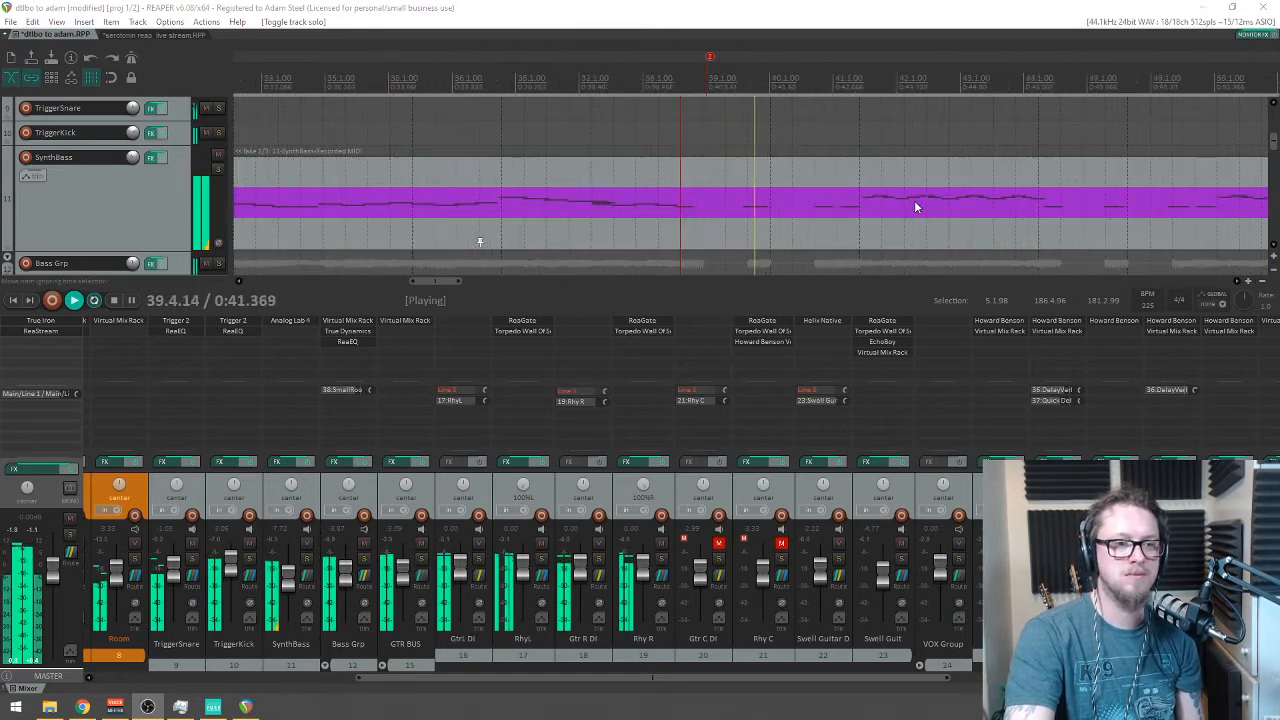
pyautogui.scroll(3, 894, 207)
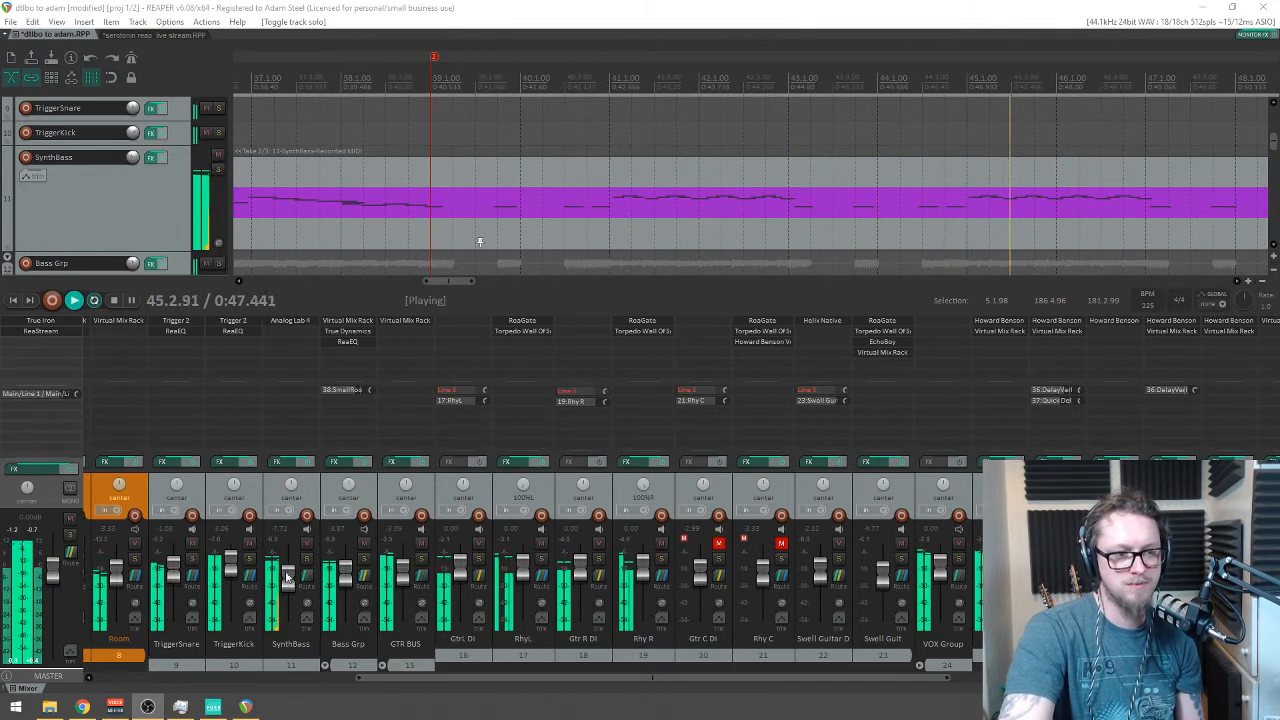
# Step: Compare the mix with SynthBass muted and unmuted, and lower the SynthBass volume to about -10.4 dB
pyautogui.click(307, 543)
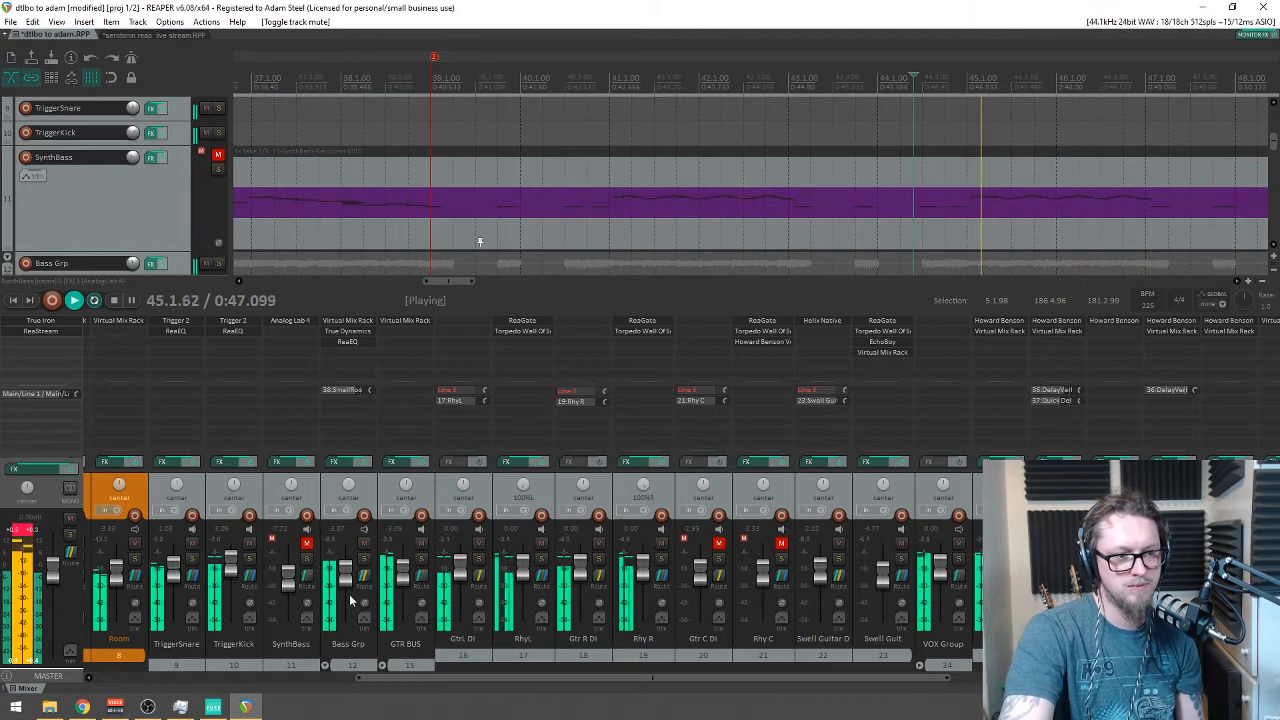
pyautogui.click(307, 543)
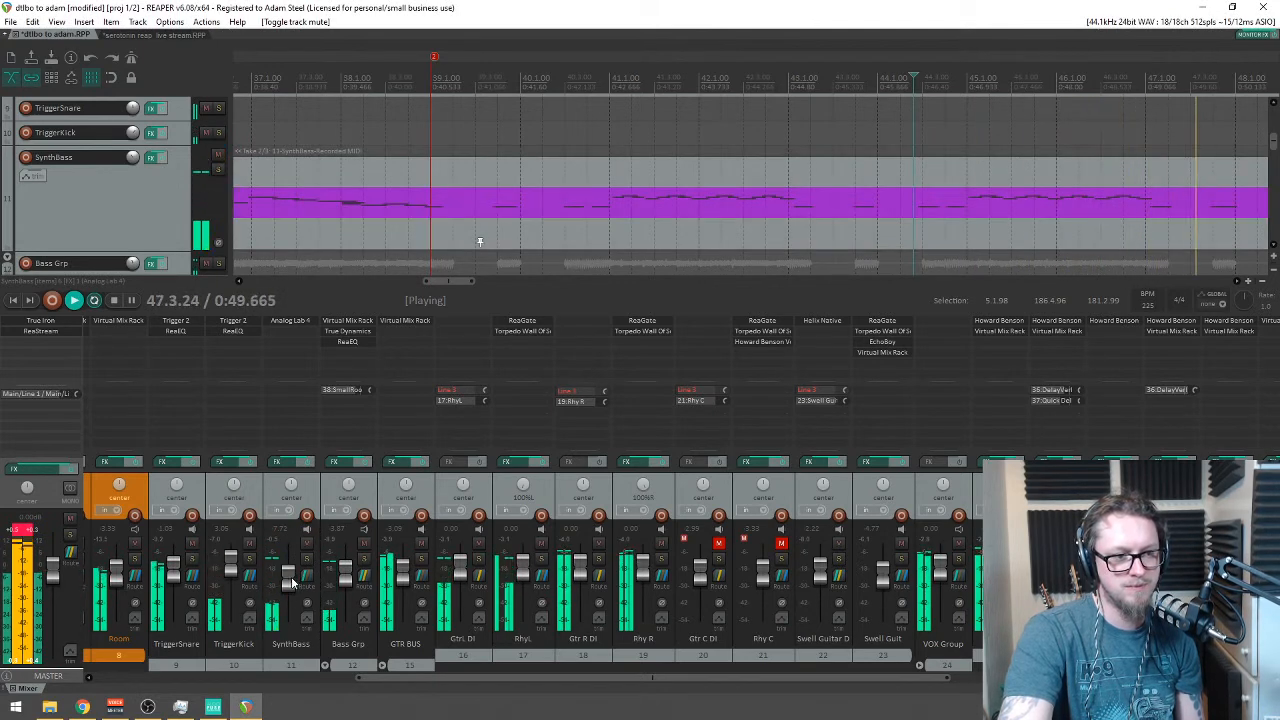
pyautogui.scroll(-1, 292, 588)
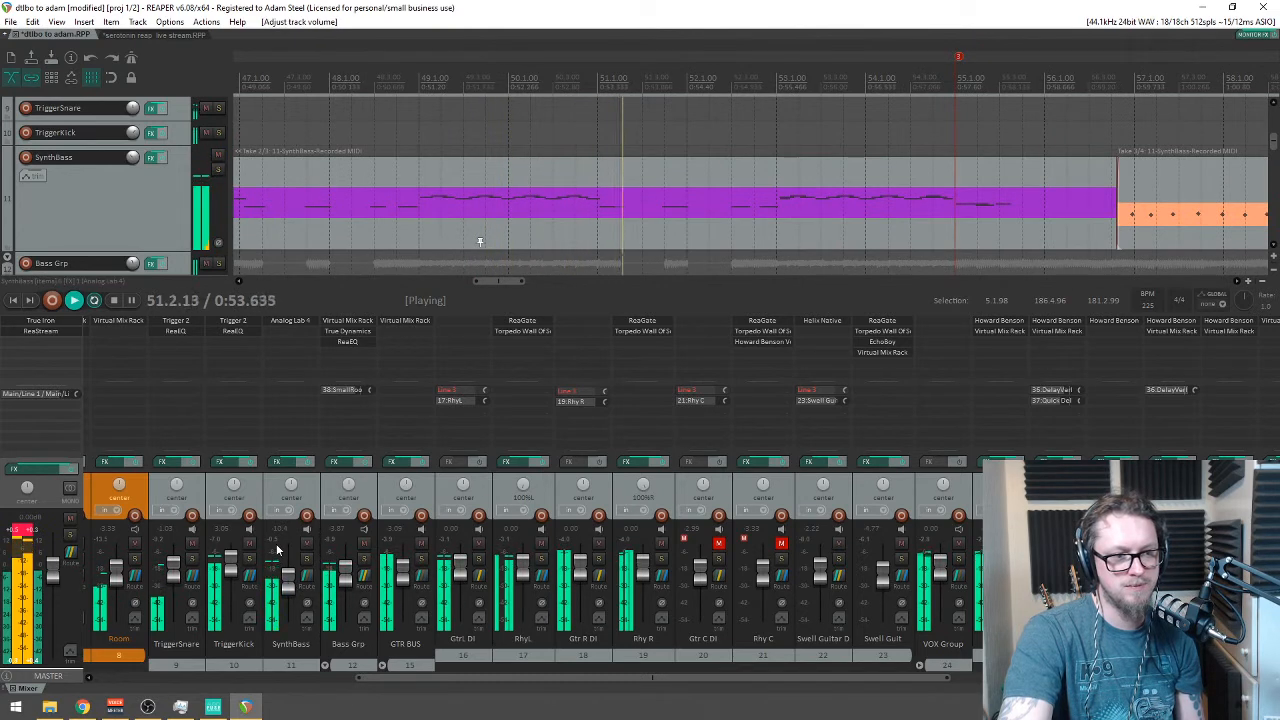
# Step: Listen to the SynthBass level across the following sections up to about measure 79, and stop playback
pyautogui.scroll(-3, 690, 208)
pyautogui.scroll(3, 686, 210)
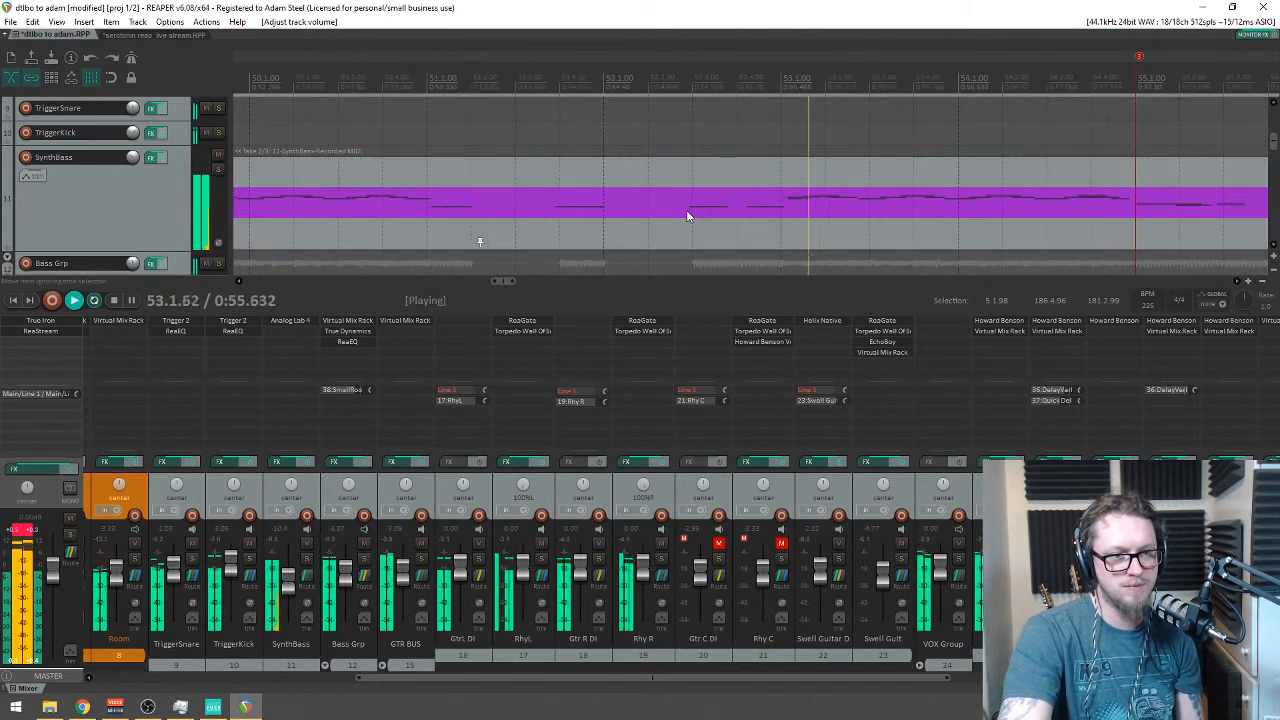
pyautogui.scroll(-4, 680, 194)
pyautogui.scroll(3, 595, 203)
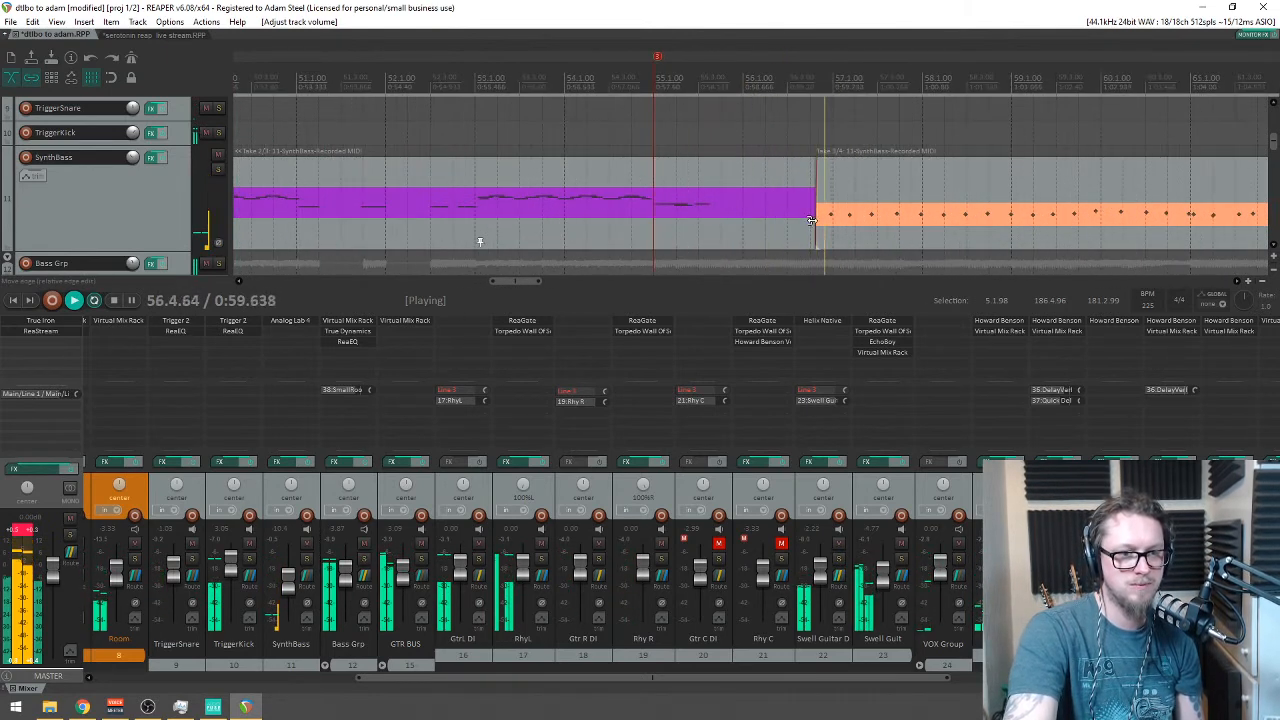
pyautogui.scroll(-4, 830, 218)
pyautogui.scroll(3, 810, 220)
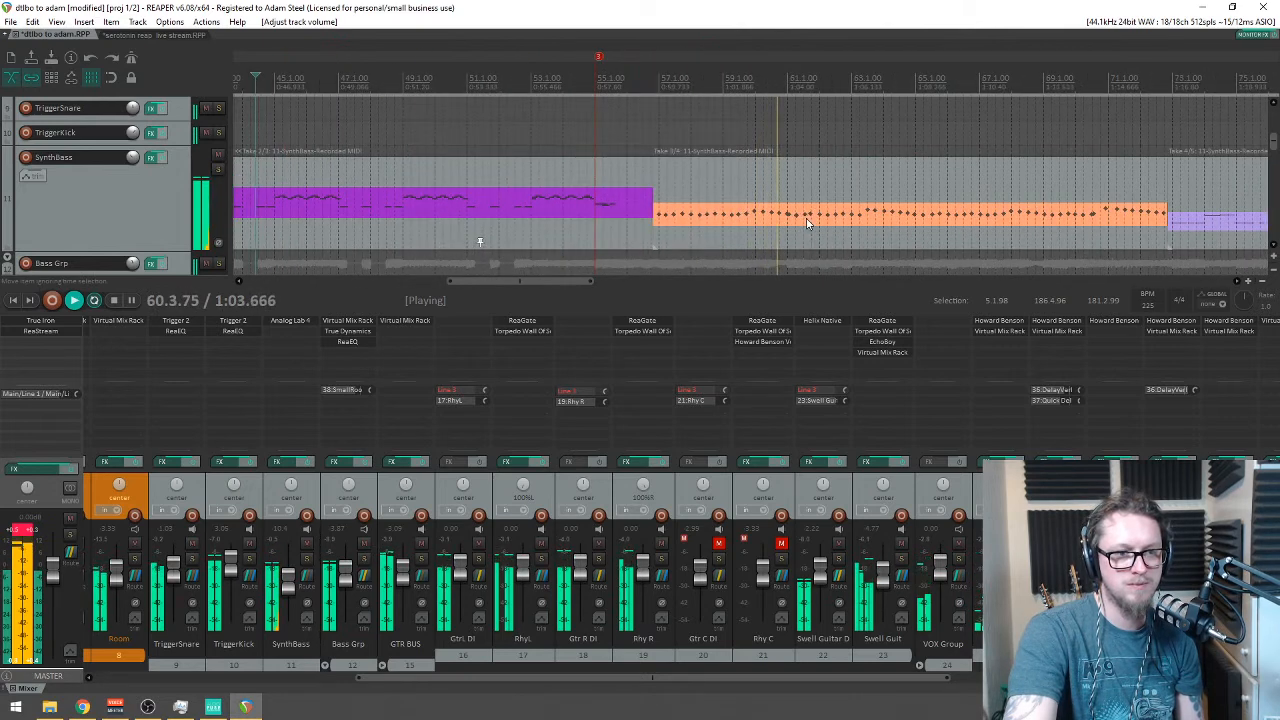
pyautogui.scroll(2, 808, 222)
pyautogui.scroll(-4, 808, 222)
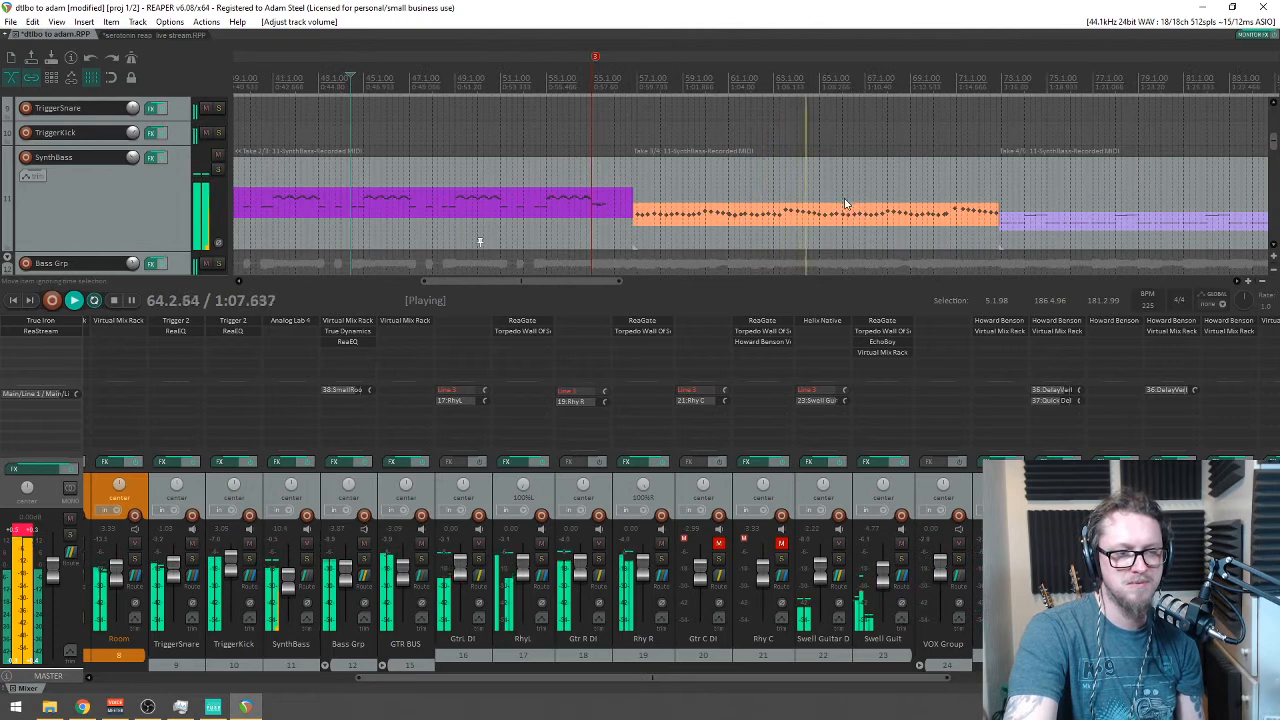
pyautogui.scroll(2, 850, 190)
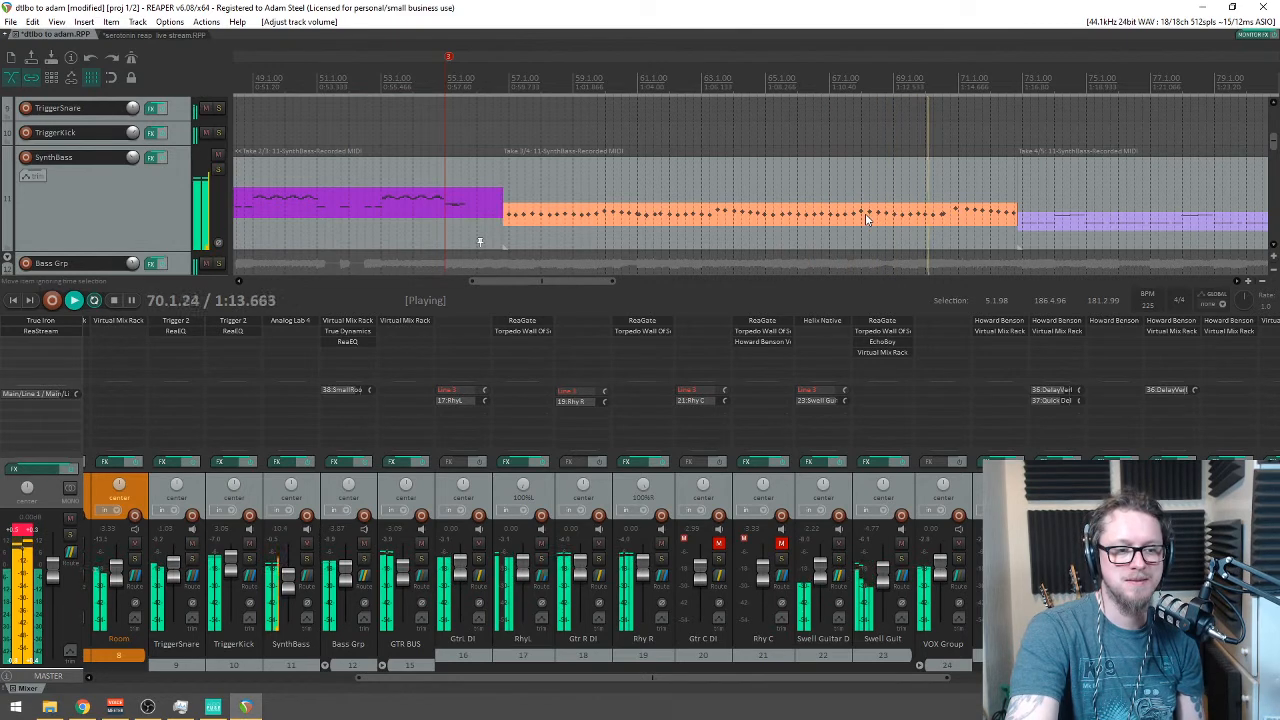
pyautogui.scroll(4, 865, 214)
pyautogui.scroll(-4, 862, 218)
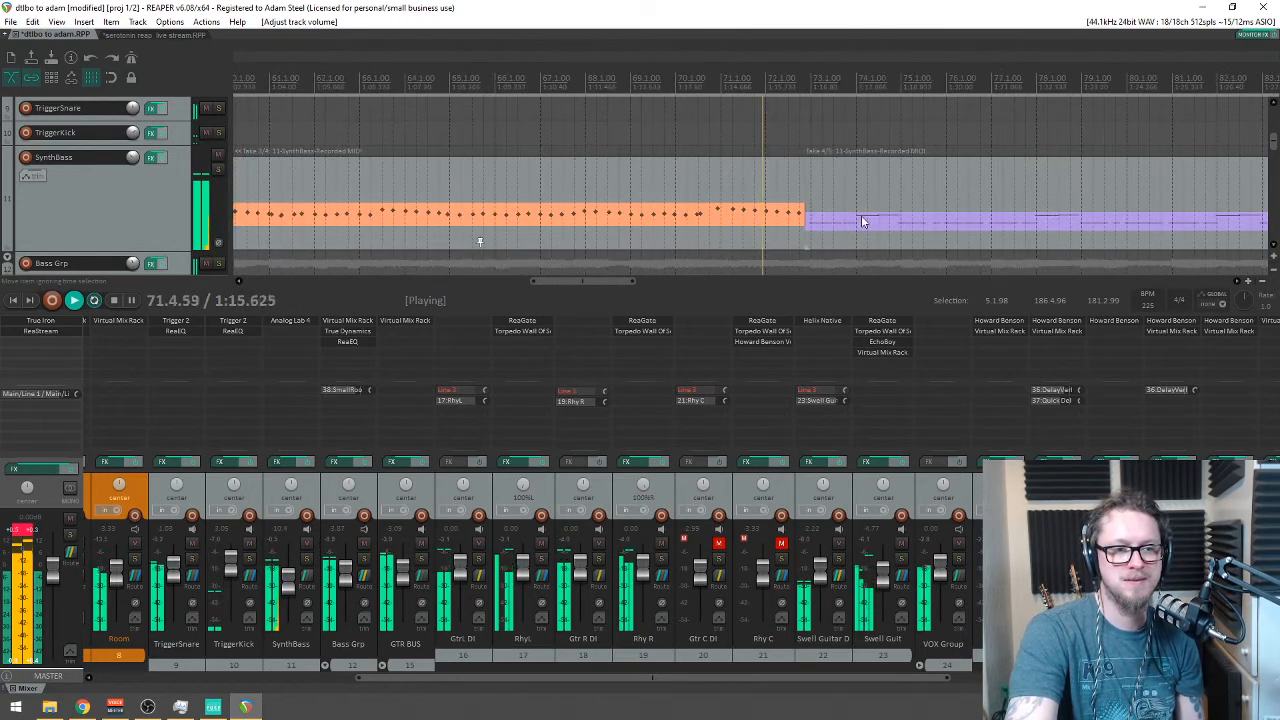
pyautogui.scroll(2, 835, 231)
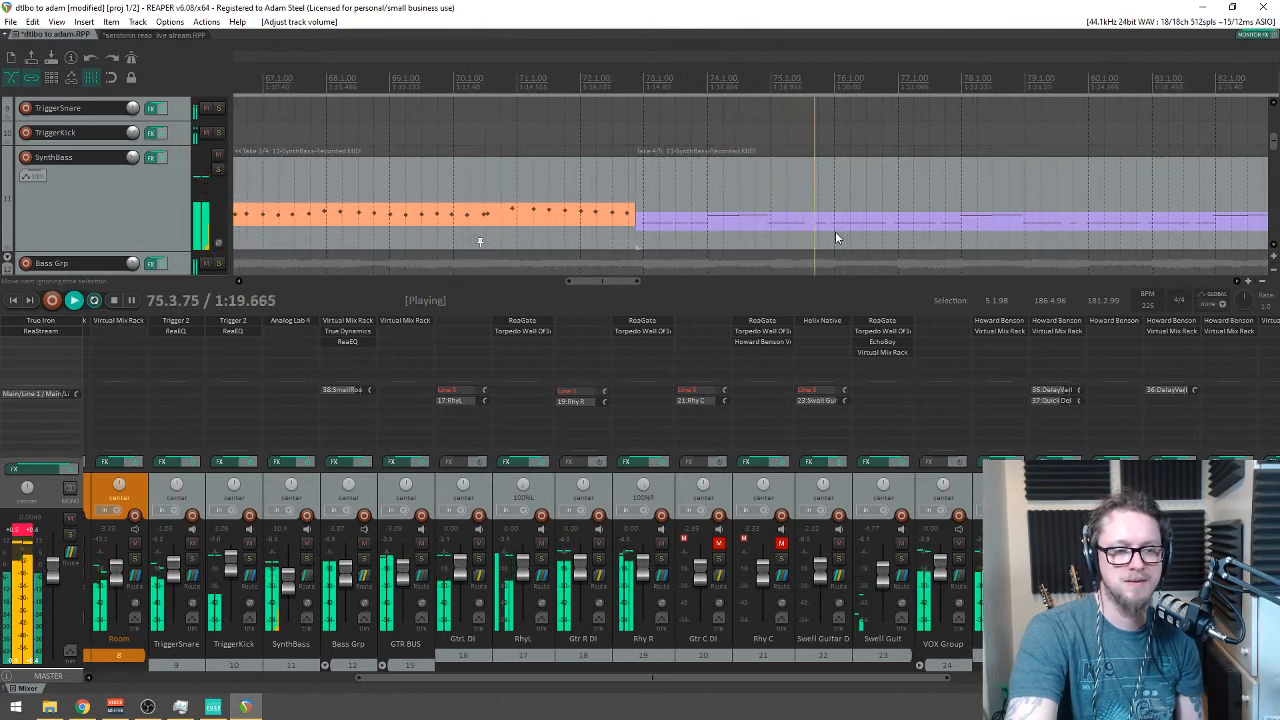
pyautogui.scroll(-4, 835, 231)
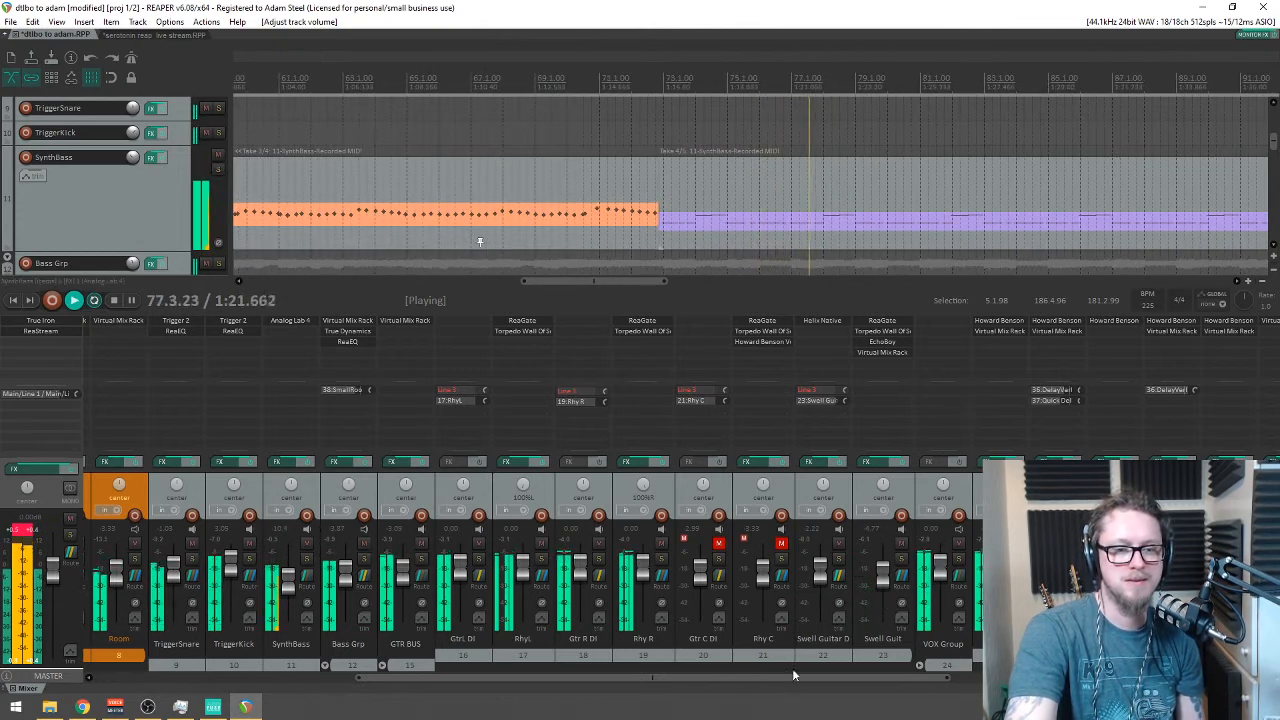
pyautogui.scroll(-4, 816, 310)
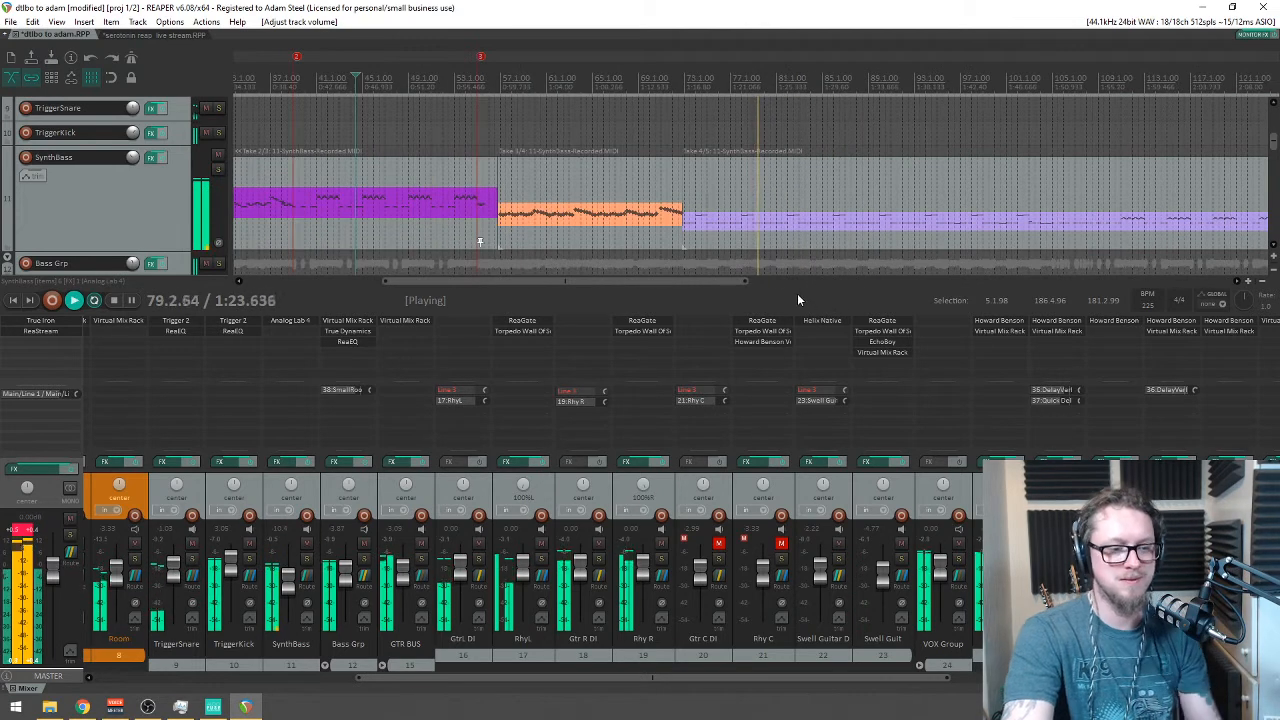
pyautogui.press('space')
# Step: Trim the start of the first SynthBass item to just before measure 7 and place the play position slightly ahead of it
pyautogui.scroll(-4, 645, 215)
pyautogui.scroll(-2, 645, 215)
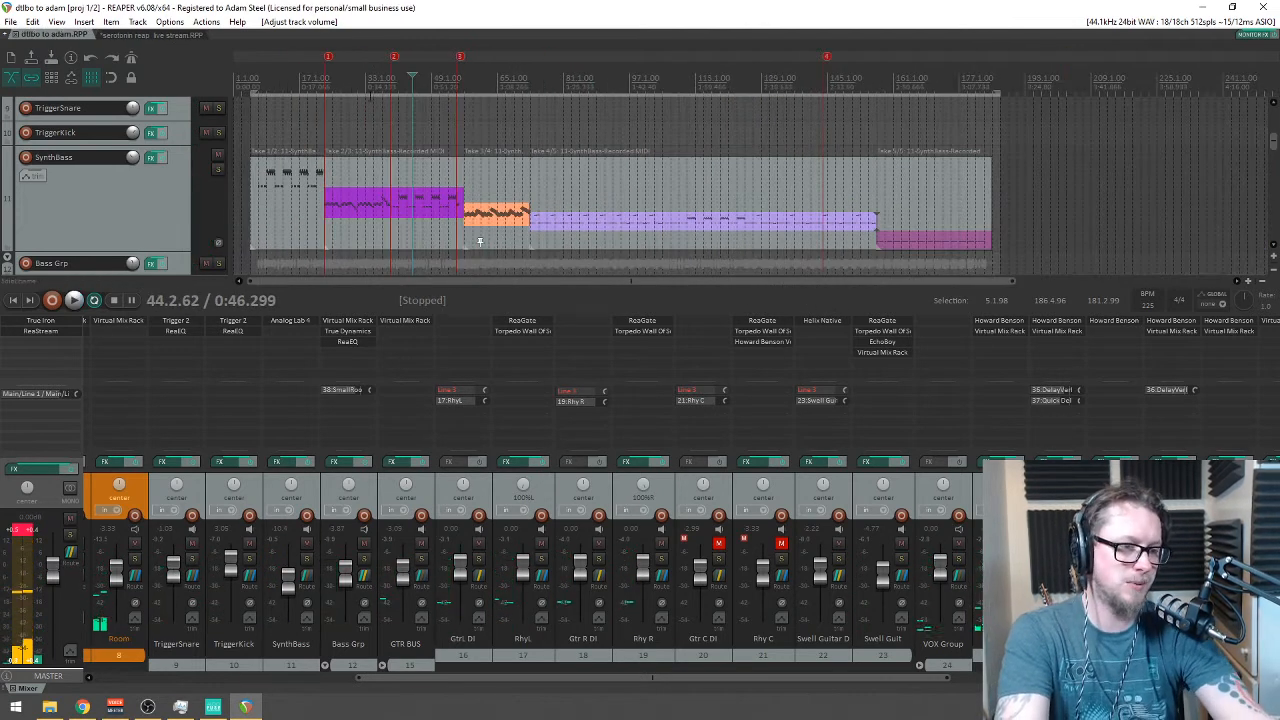
pyautogui.click(379, 75)
pyautogui.scroll(10, 379, 75)
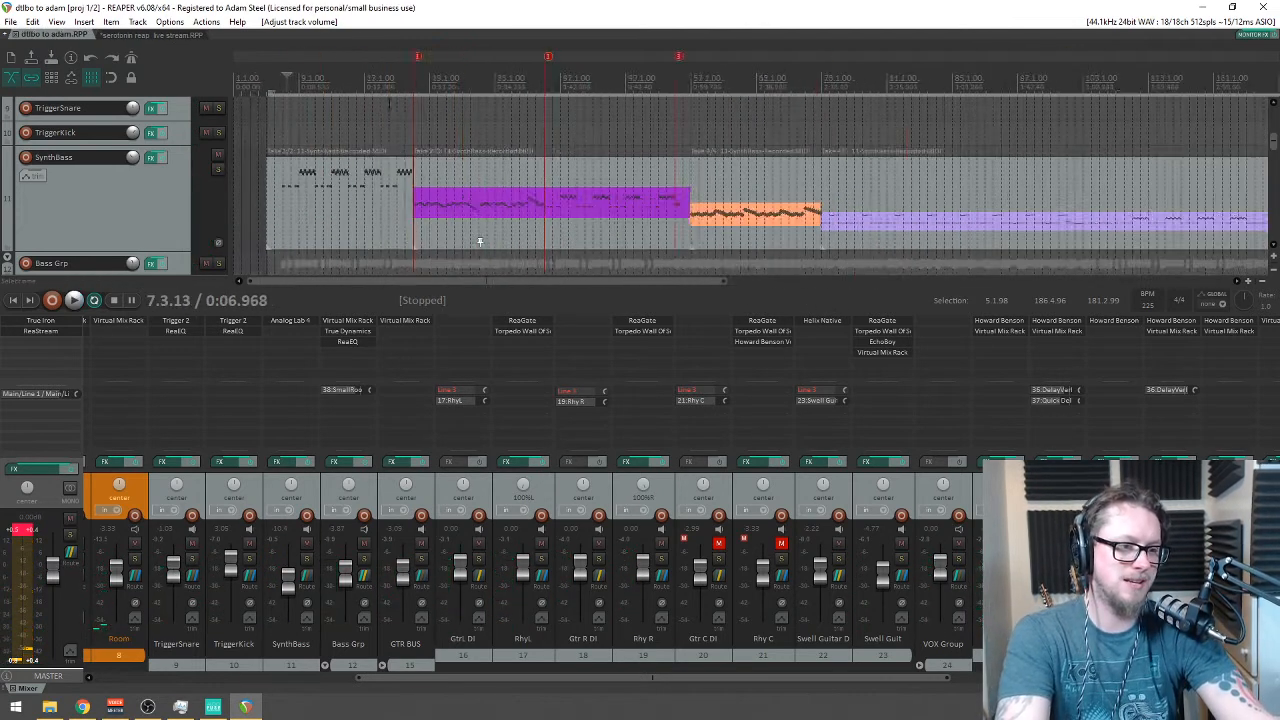
pyautogui.click(346, 71)
pyautogui.scroll(5, 346, 71)
pyautogui.moveTo(486, 215); pyautogui.dragTo(600, 222)
pyautogui.click(590, 76)
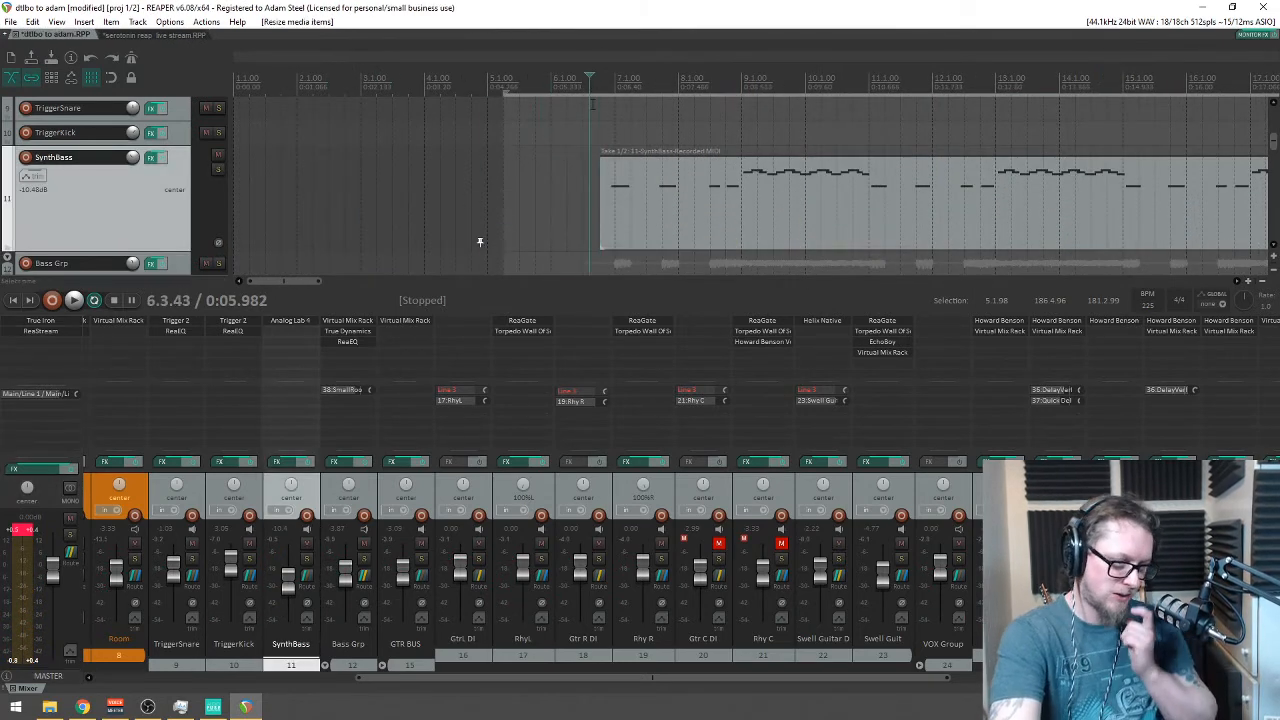
pyautogui.scroll(-3, 590, 118)
pyautogui.scroll(3, 588, 119)
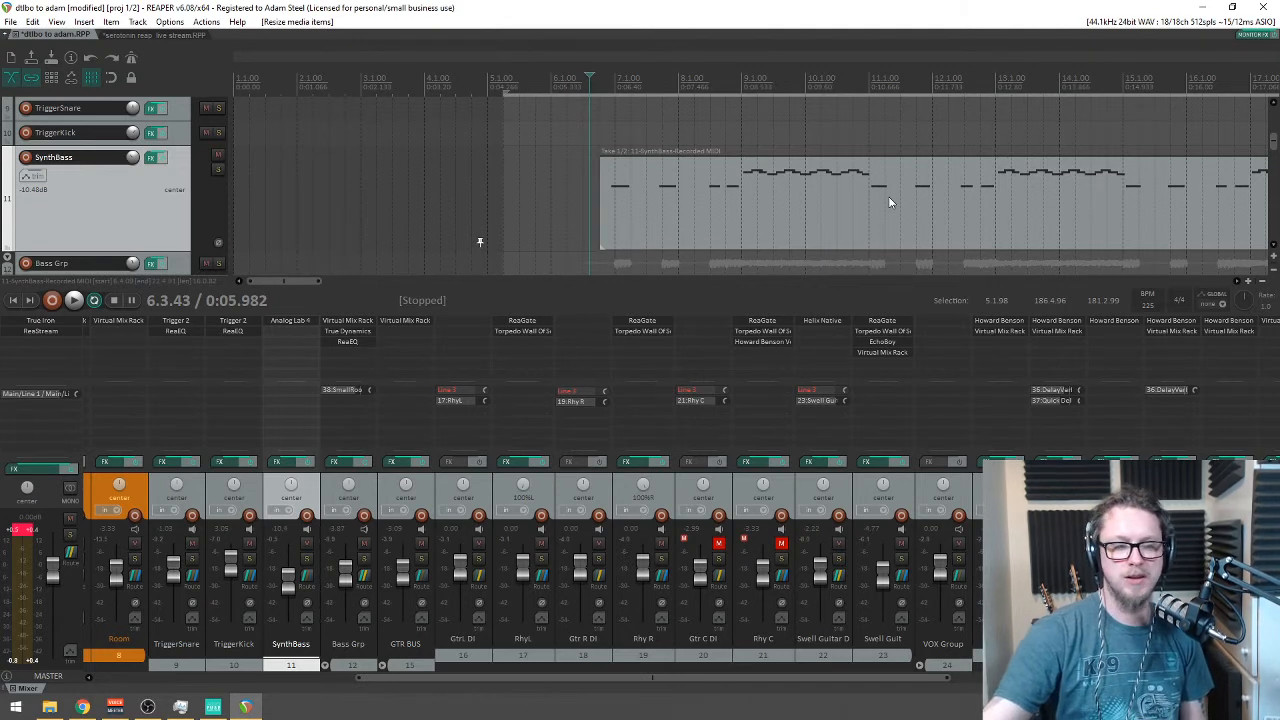
# Step: Play from about measure 6 with SynthBass soloed, compare it with Bass Grp soloed, clear the solos and stop playback
pyautogui.click(307, 559)
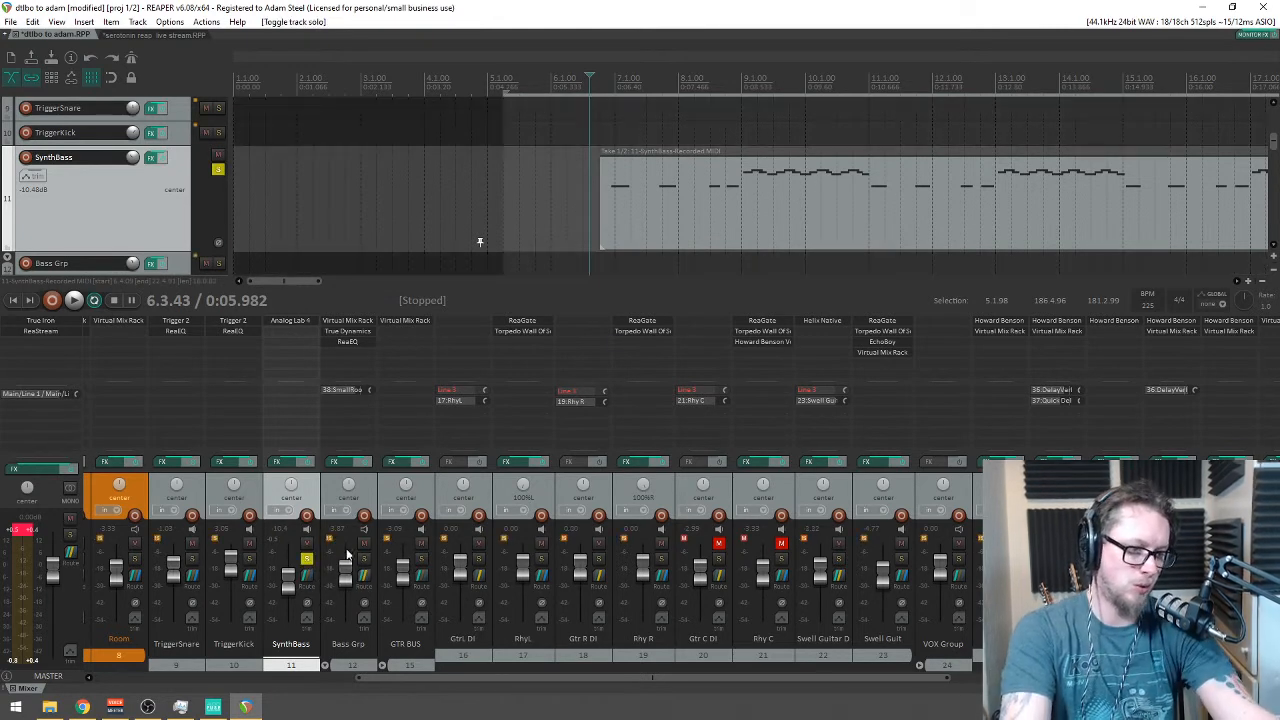
pyautogui.press('space')
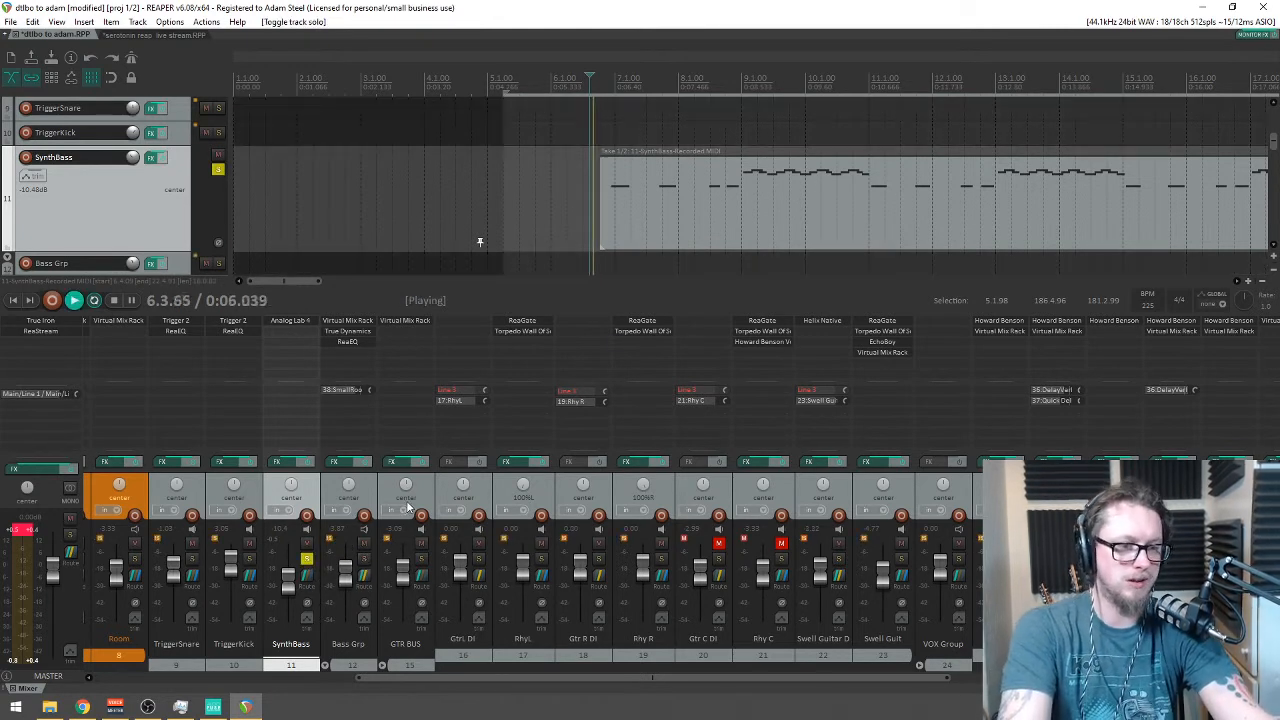
pyautogui.click(363, 559)
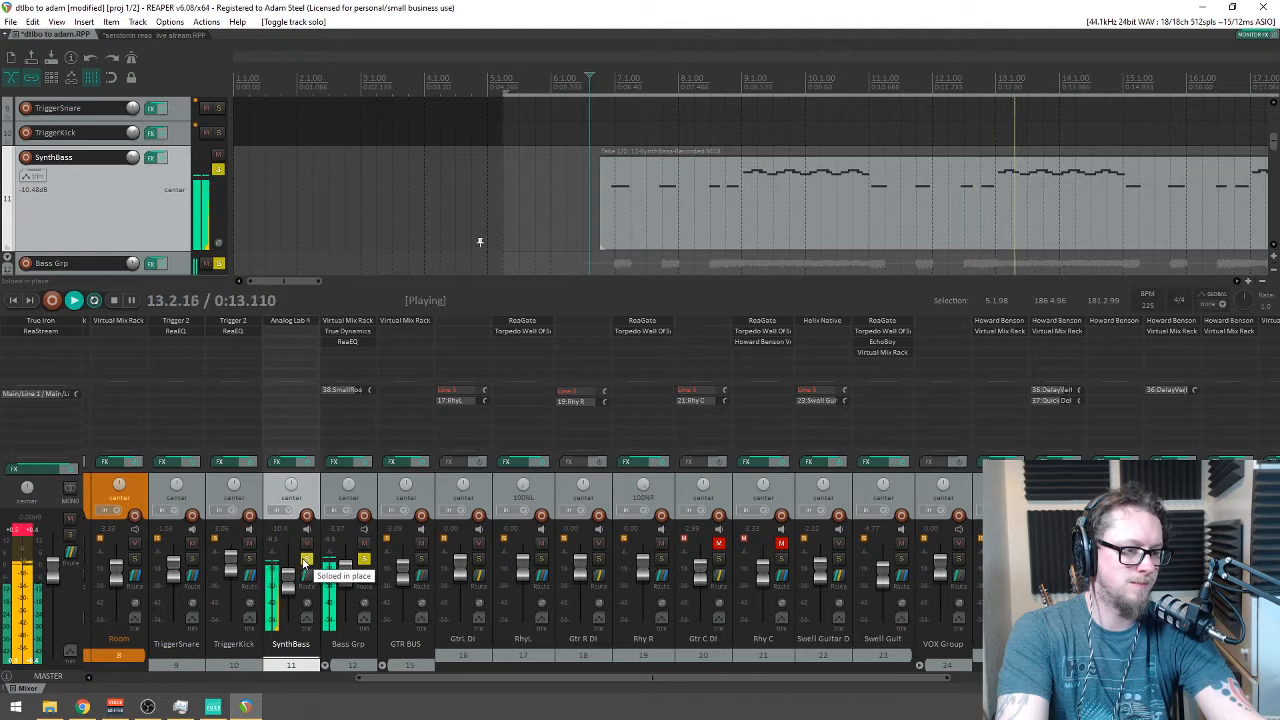
pyautogui.click(305, 560)
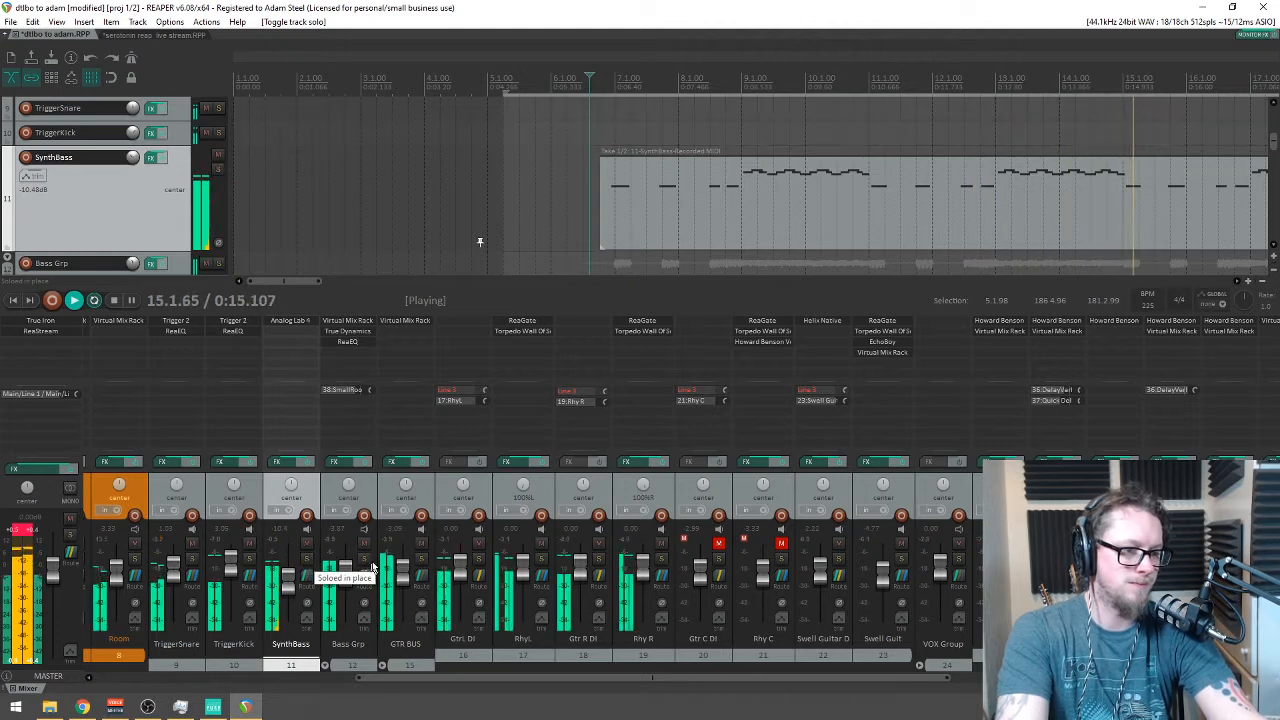
pyautogui.press('space')
# Step: Save the project
pyautogui.scroll(-3, 640, 235)
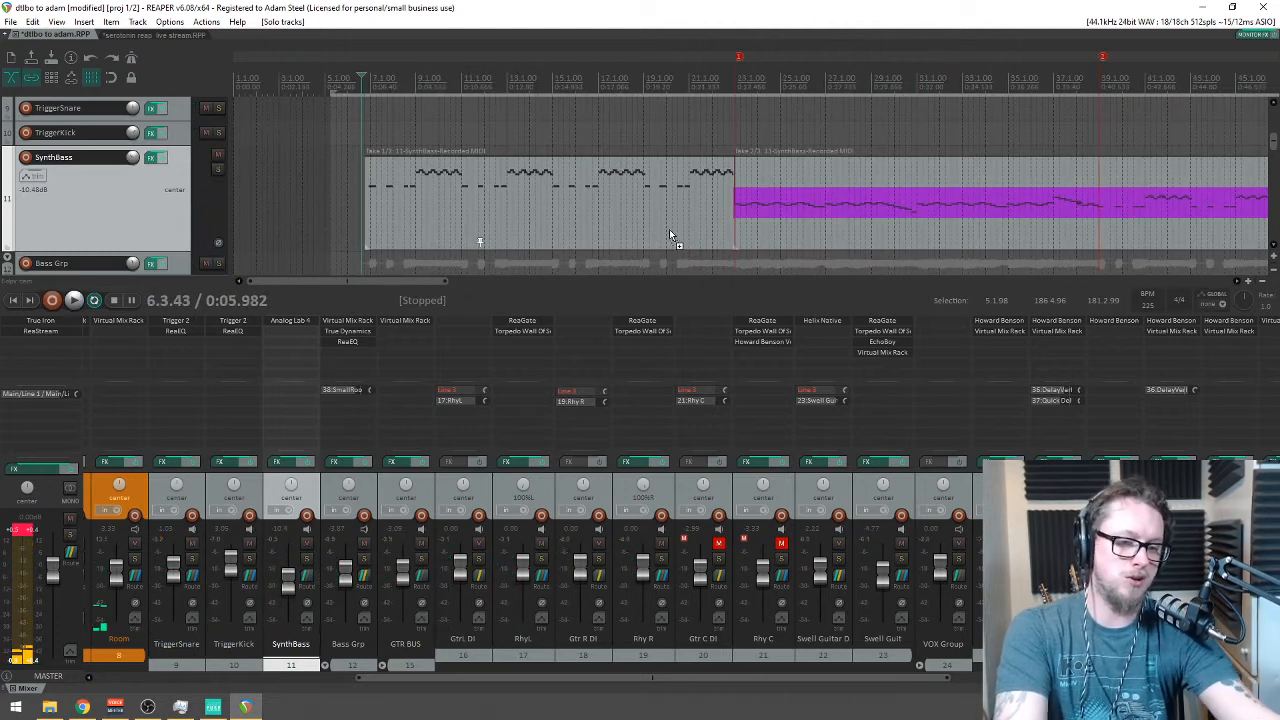
pyautogui.hotkey('ctrl', 's')
pyautogui.scroll(-2, 551, 125)
pyautogui.scroll(3, 551, 137)
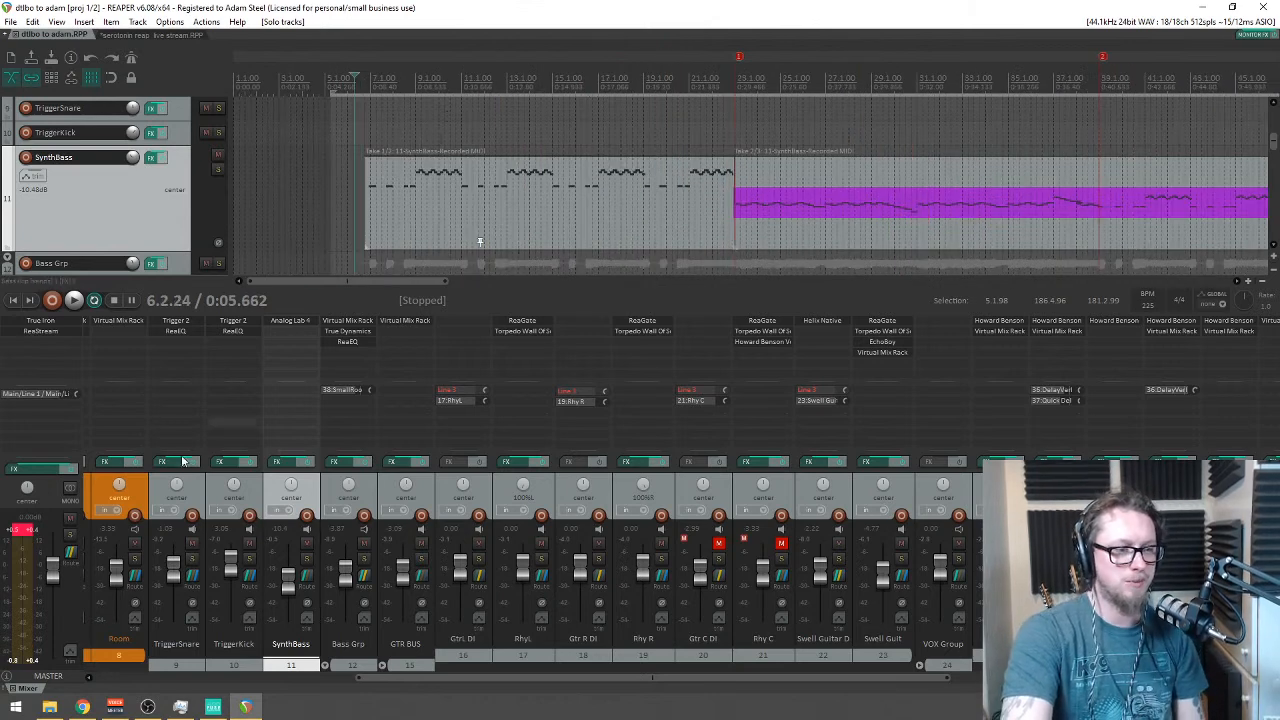
# Step: Look over the whole SynthBass arrangement and the drum channels at the start of the mixer
pyautogui.scroll(-5, 735, 165)
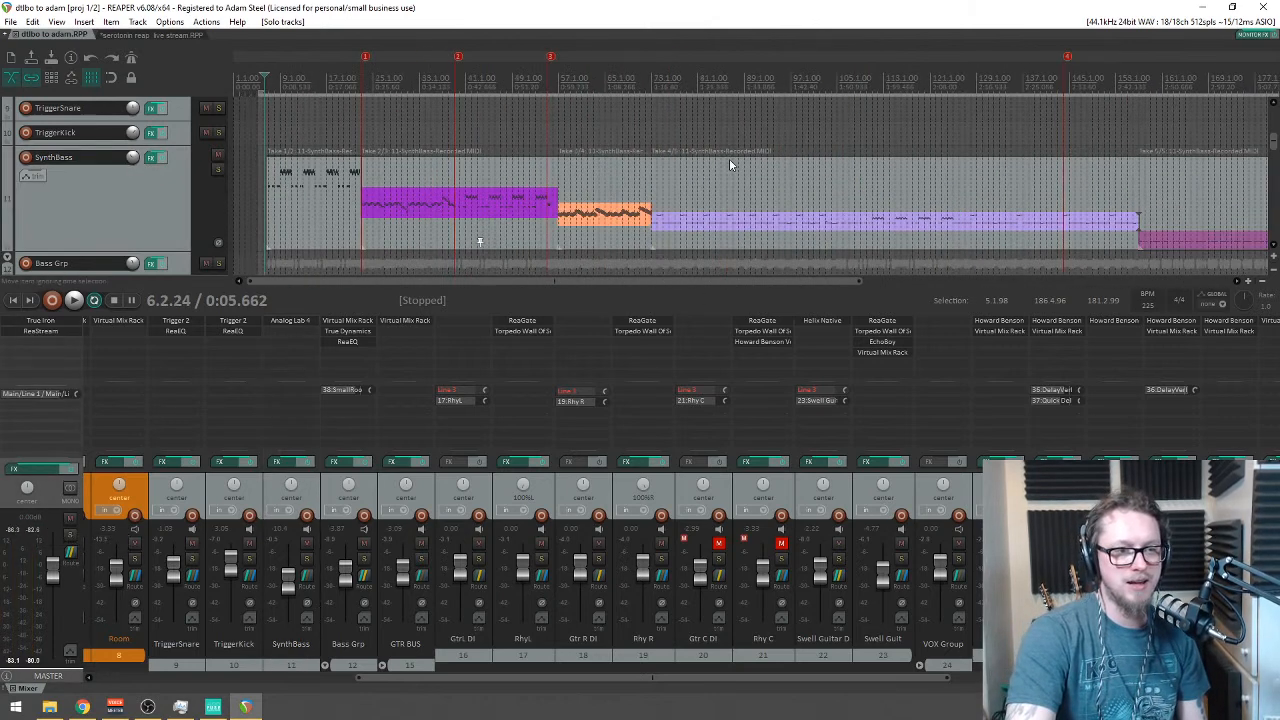
pyautogui.scroll(2, 780, 166)
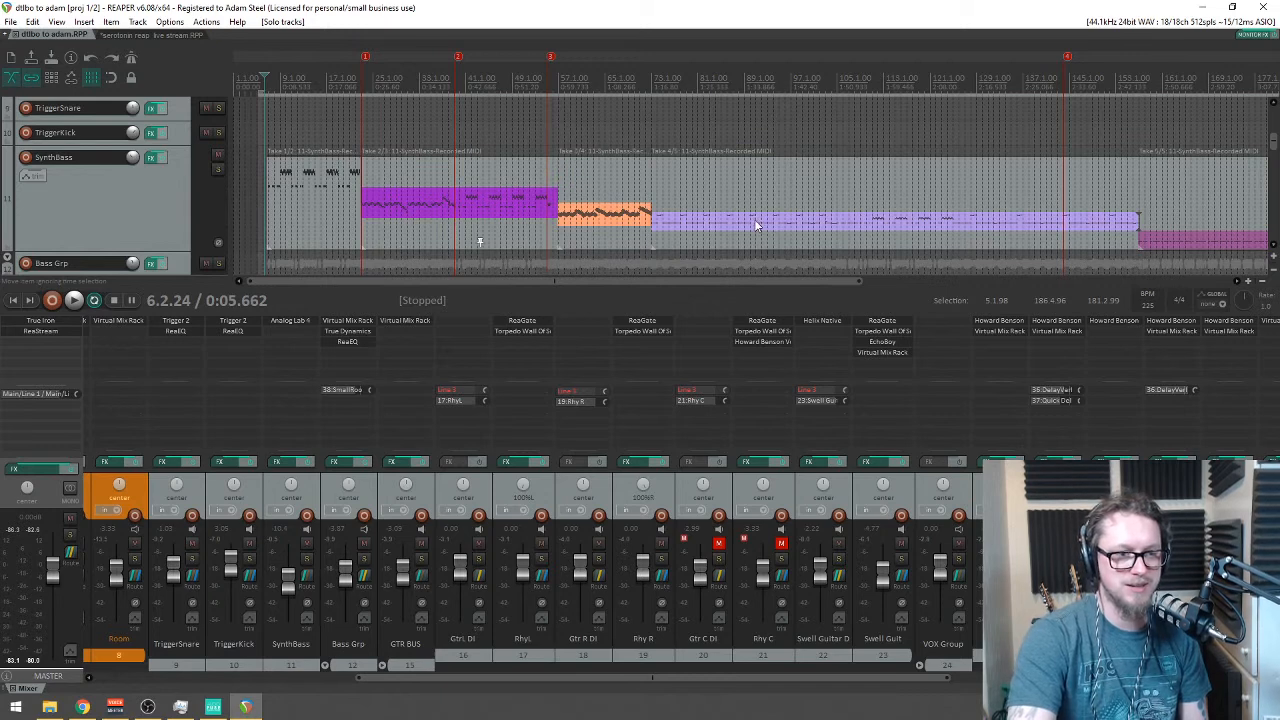
pyautogui.scroll(-2, 757, 225)
pyautogui.scroll(2, 690, 230)
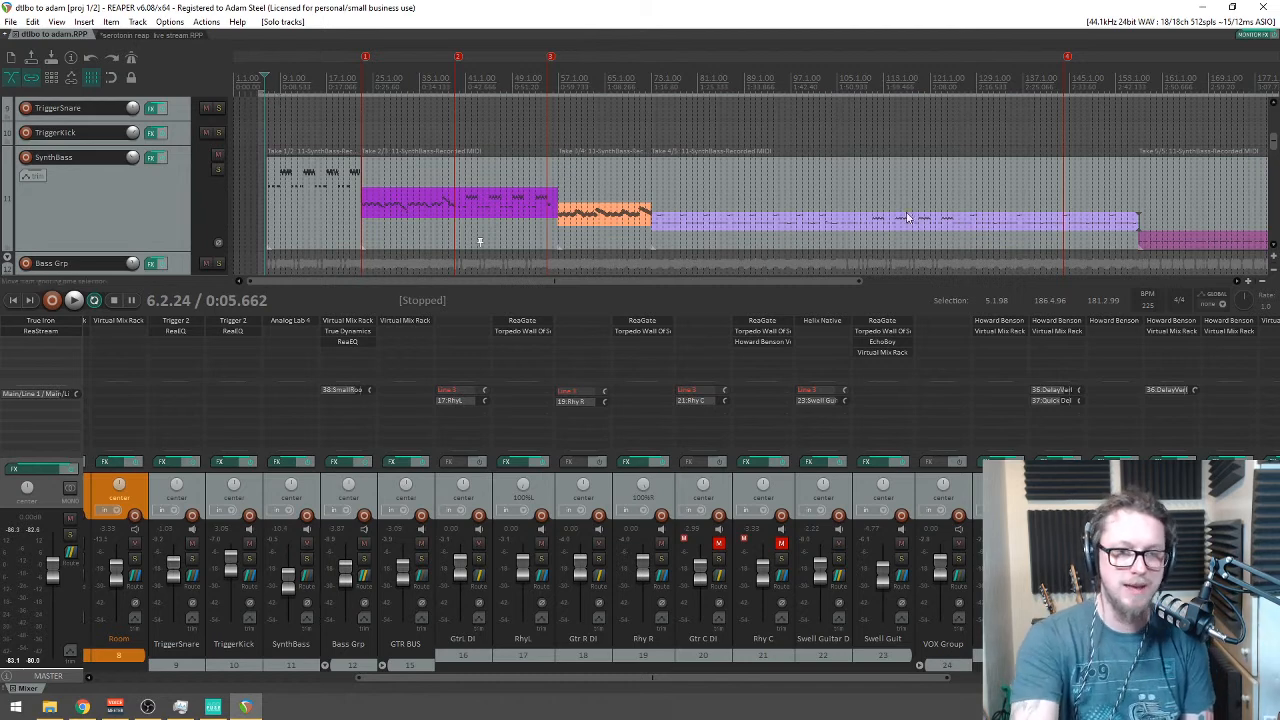
pyautogui.scroll(5, 480, 241)
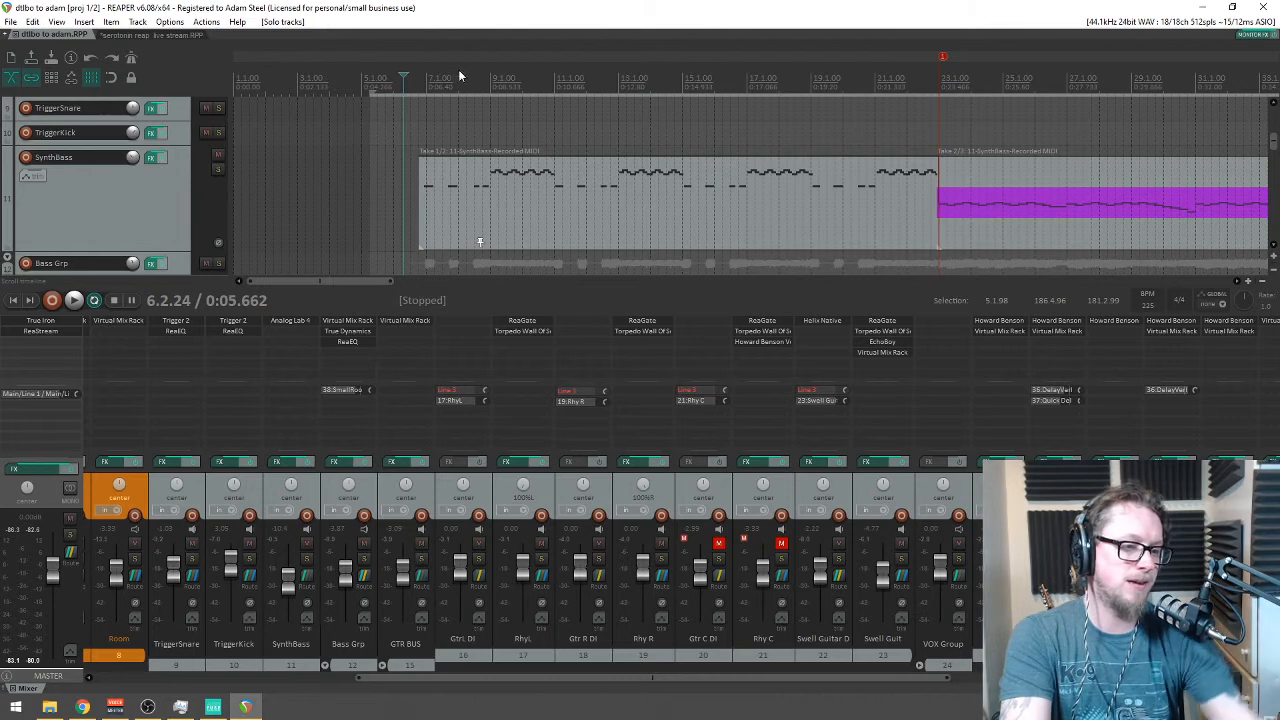
pyautogui.scroll(-4, 480, 241)
pyautogui.moveTo(482, 678); pyautogui.dragTo(212, 678)
pyautogui.scroll(-2, 480, 241)
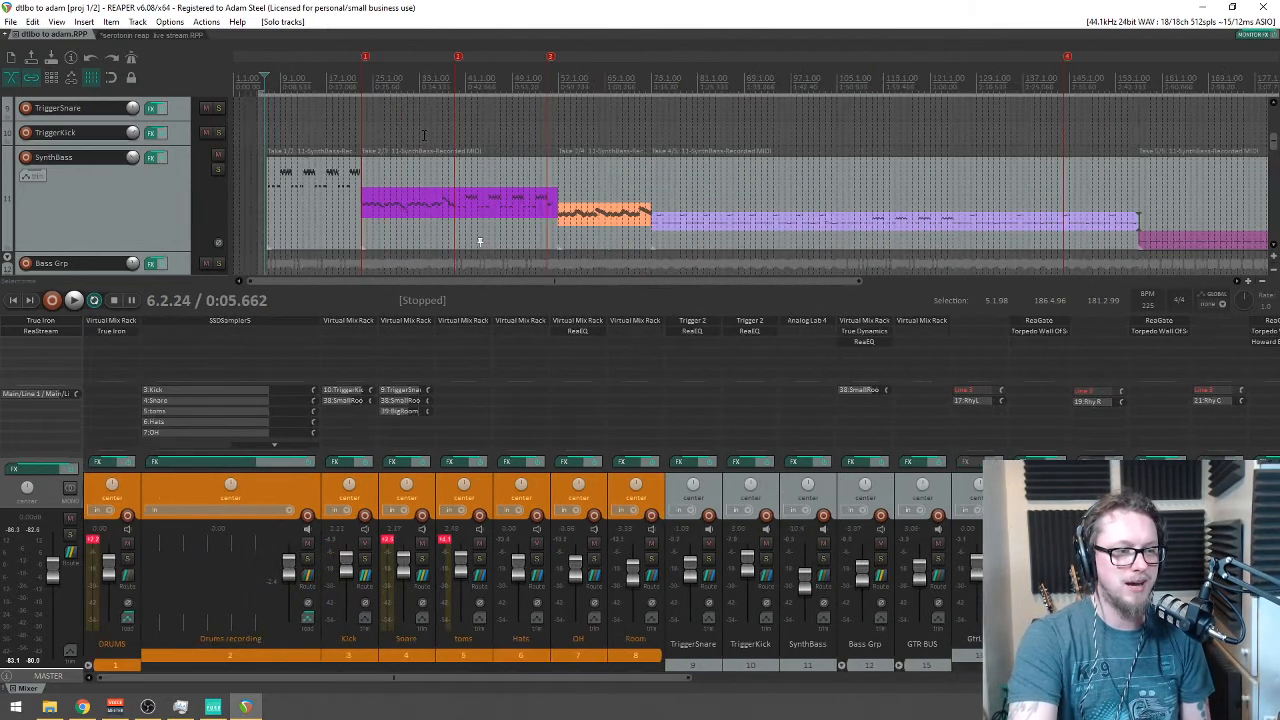
# Step: Play the whole mix from about measure 6 and make a small adjustment to the GTR BUS volume
pyautogui.scroll(1, 480, 241)
pyautogui.scroll(3, 480, 241)
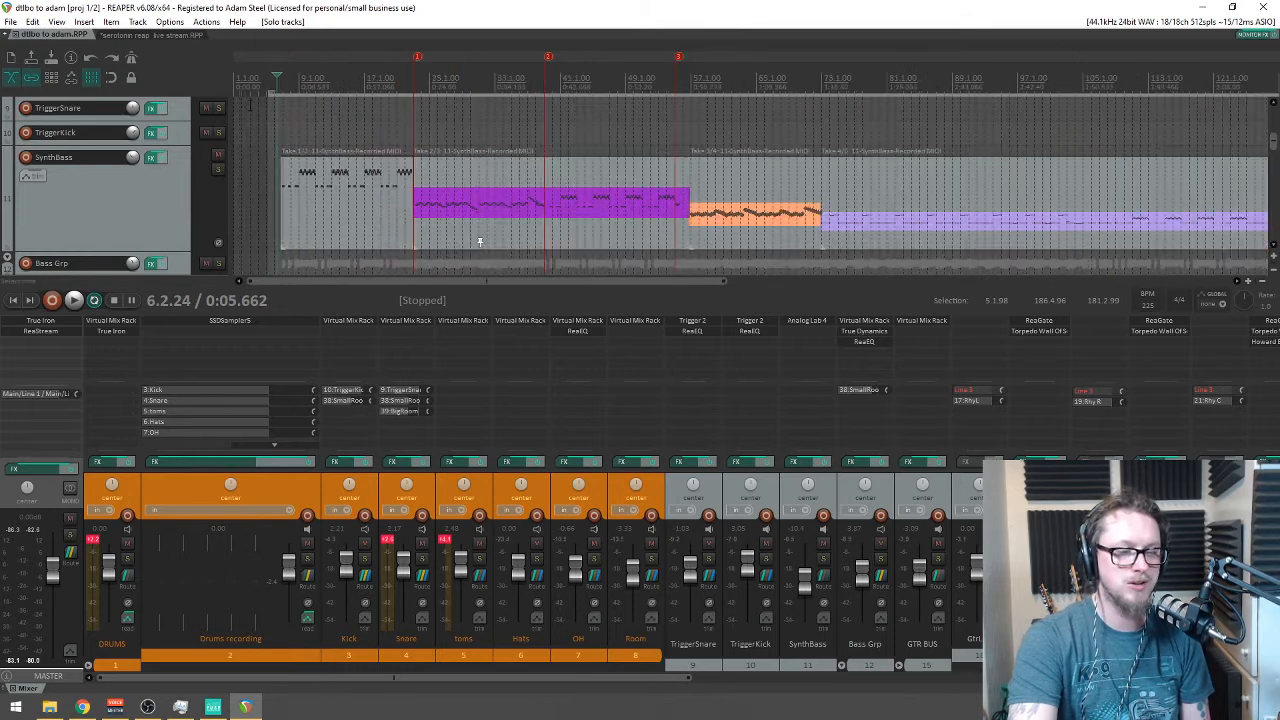
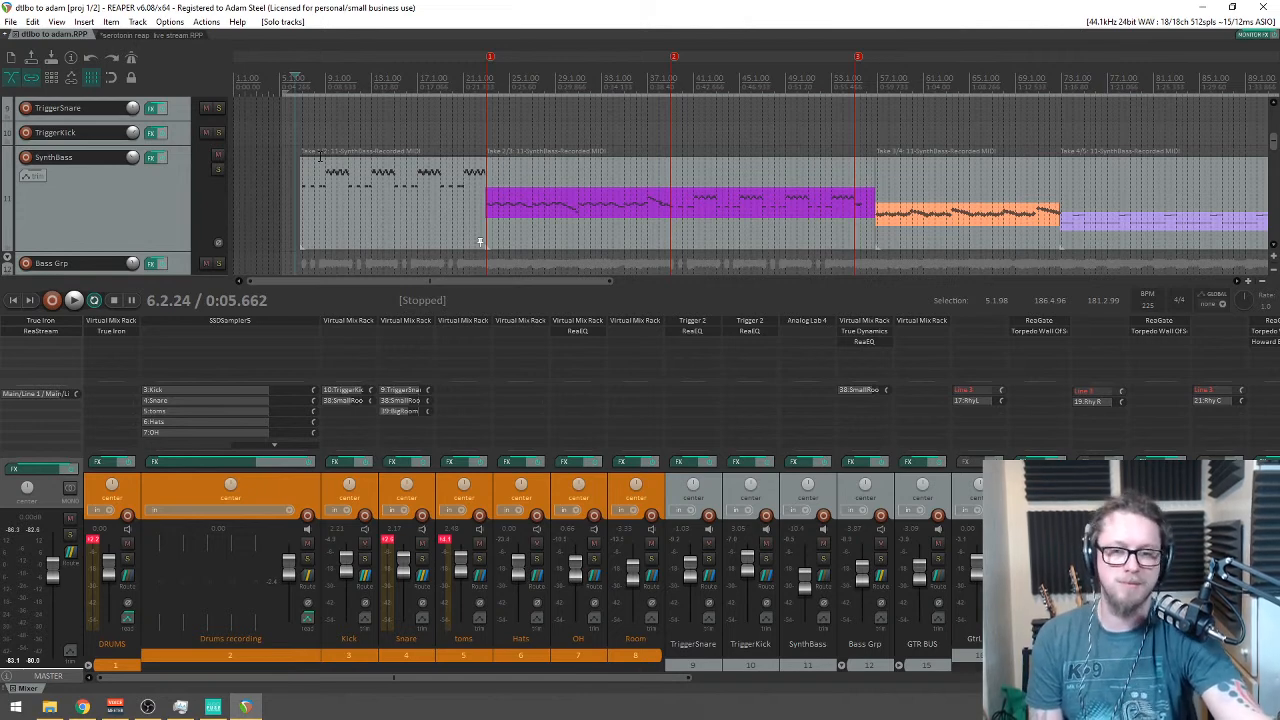
pyautogui.press('space')
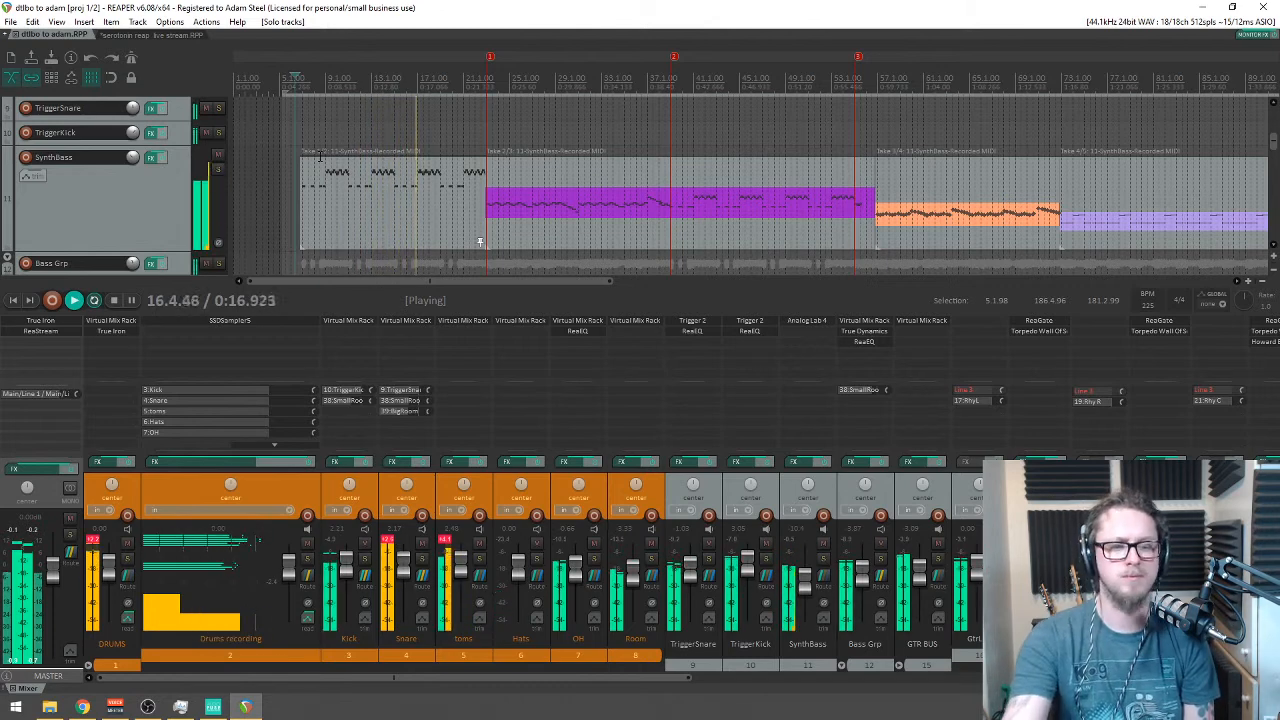
pyautogui.moveTo(922, 577)
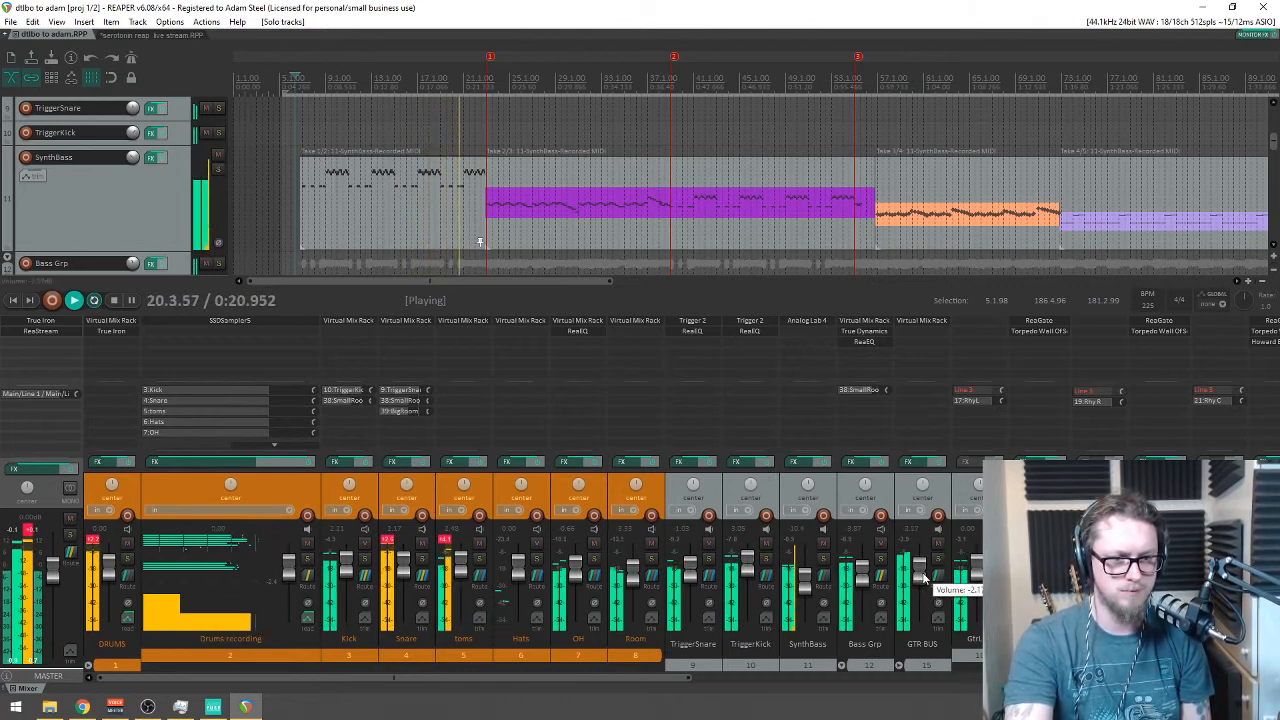
pyautogui.scroll(1, 922, 577)
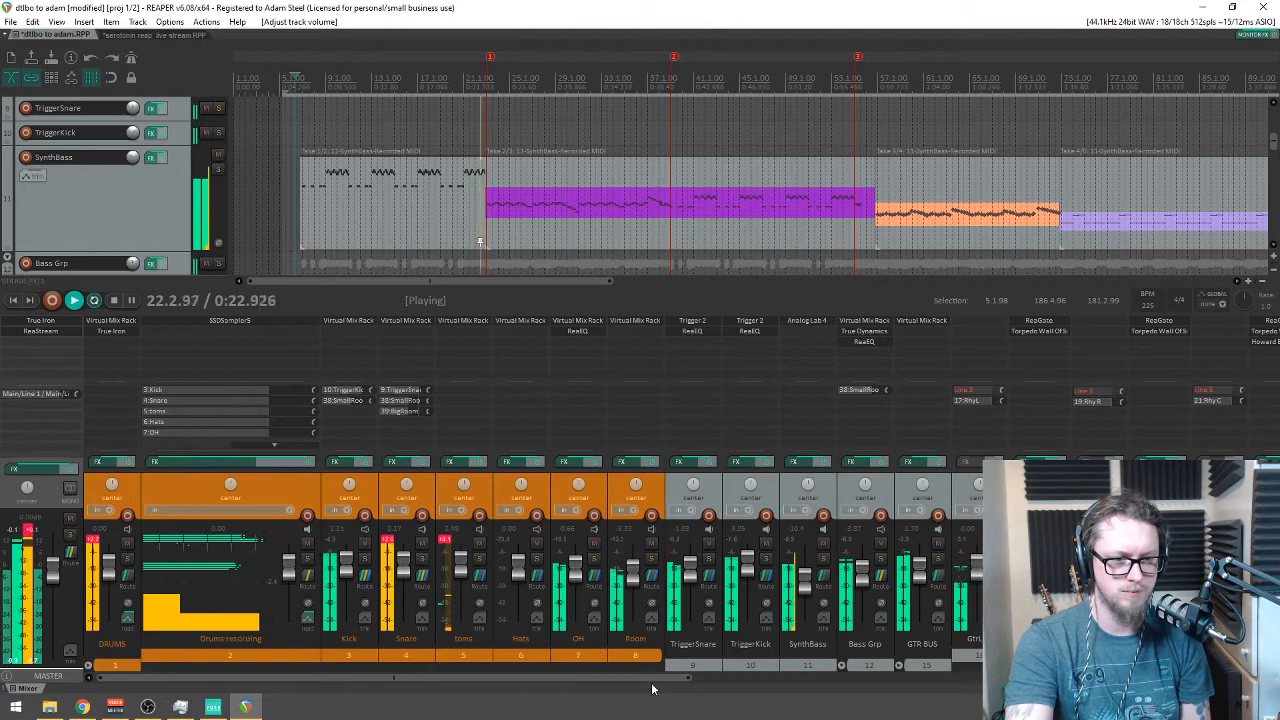
# Step: Keep the song playing and look over the guitar, vocal and extra channels in the mixer along with their items in the arrangement
pyautogui.hscroll(2, 694, 689)
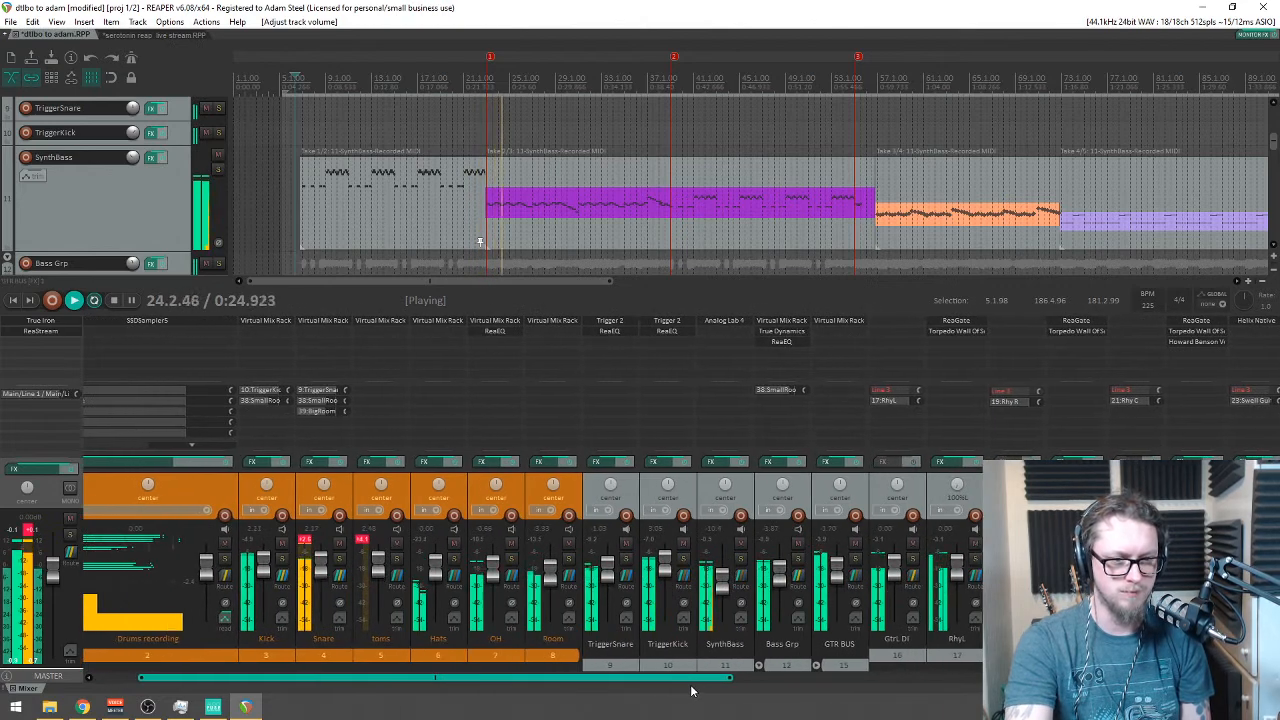
pyautogui.hscroll(-2, 690, 690)
pyautogui.hscroll(5, 686, 690)
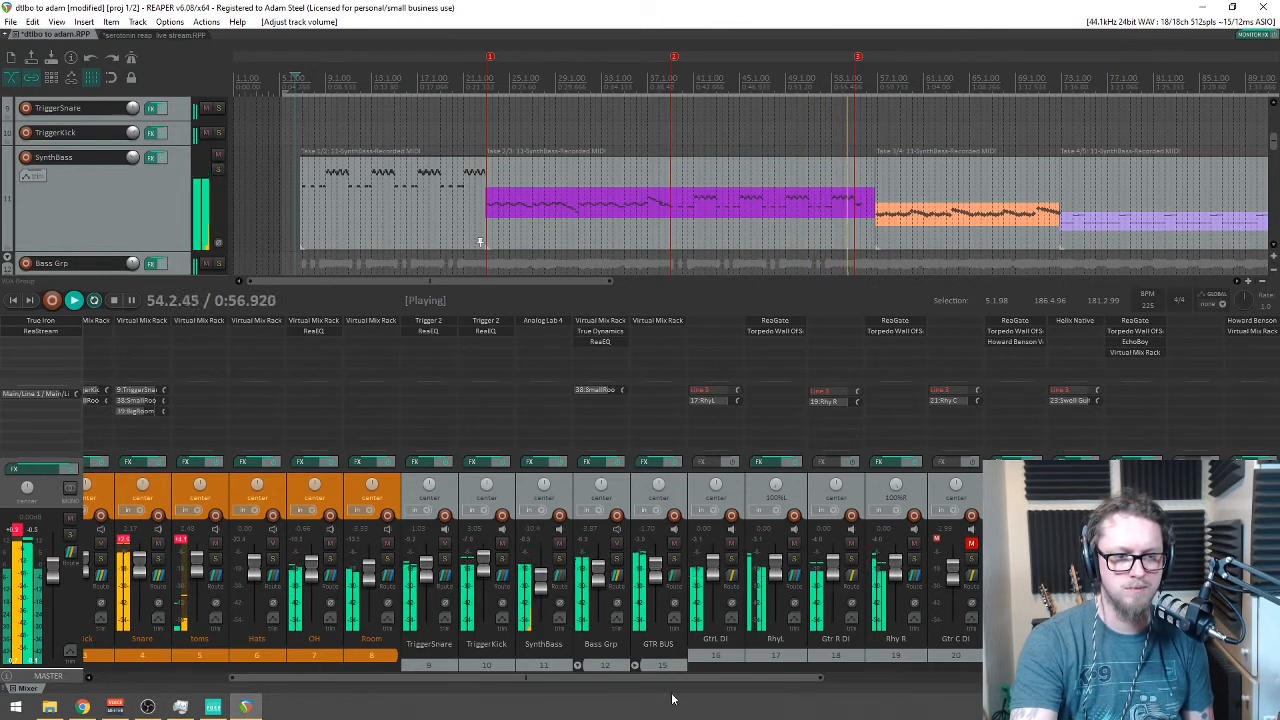
pyautogui.moveTo(668, 677); pyautogui.dragTo(800, 677)
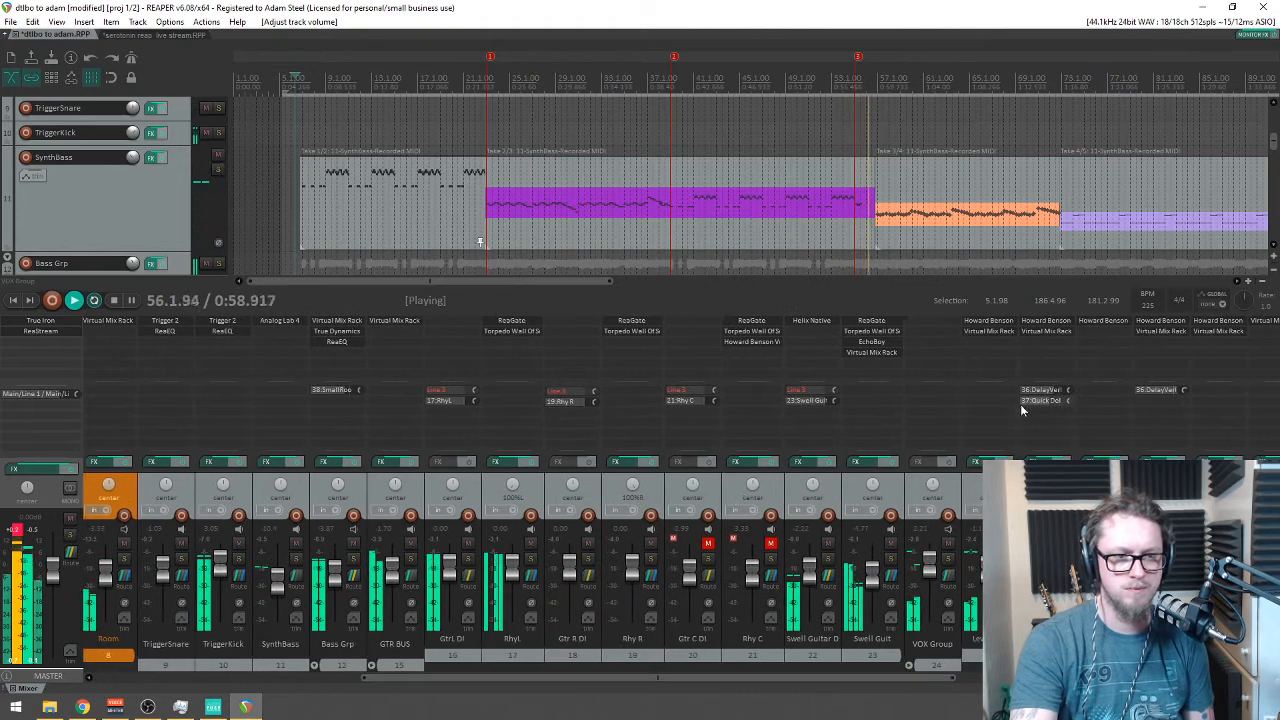
pyautogui.moveTo(1272, 152); pyautogui.dragTo(1272, 177)
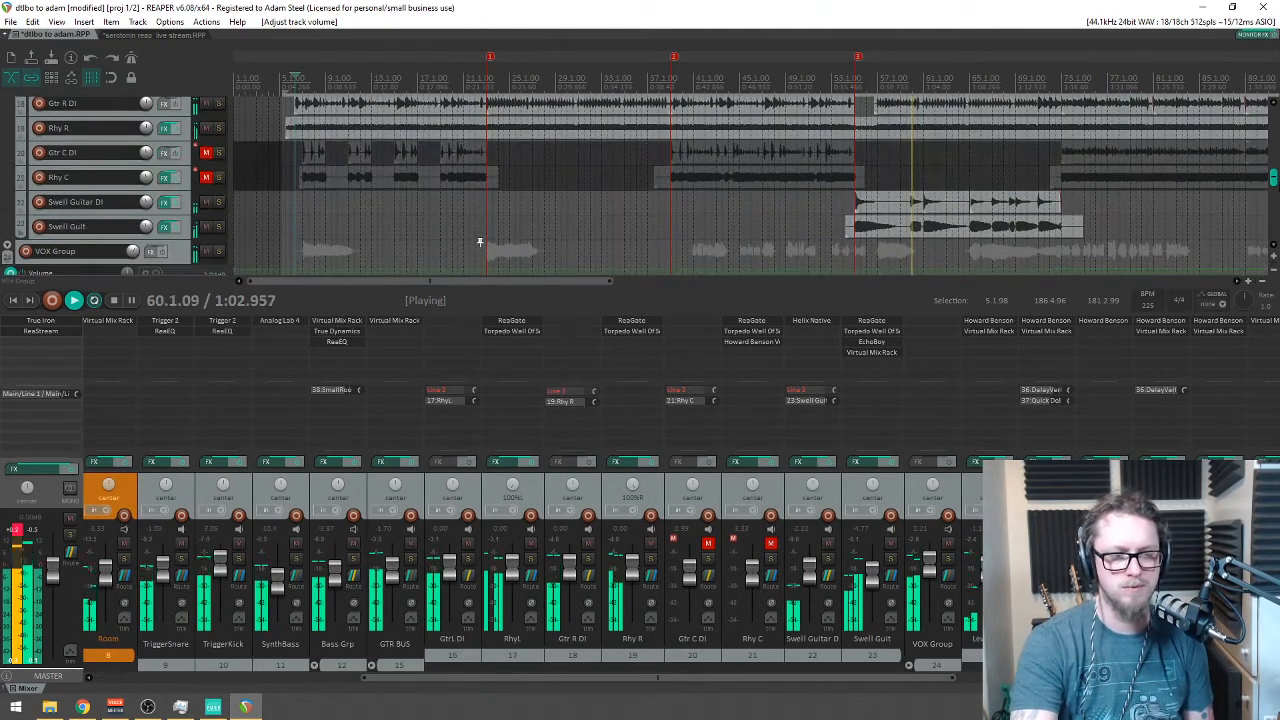
pyautogui.scroll(-4, 480, 241)
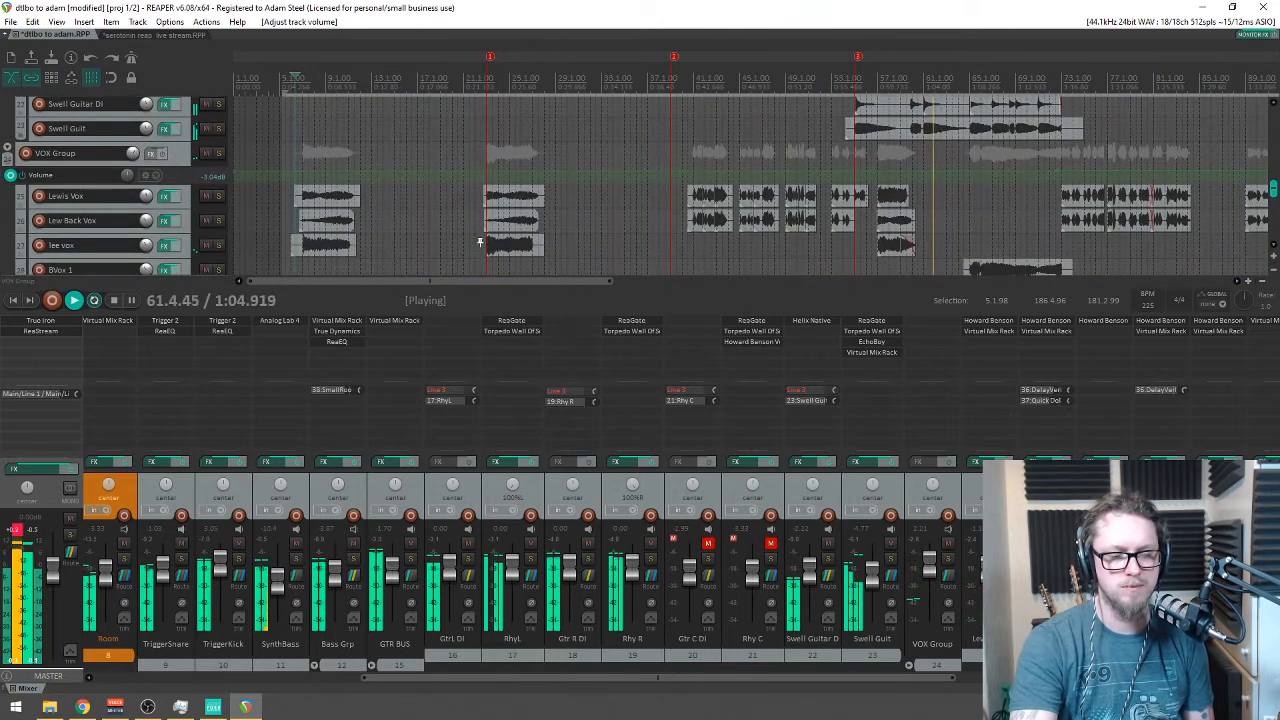
pyautogui.scroll(-3, 480, 241)
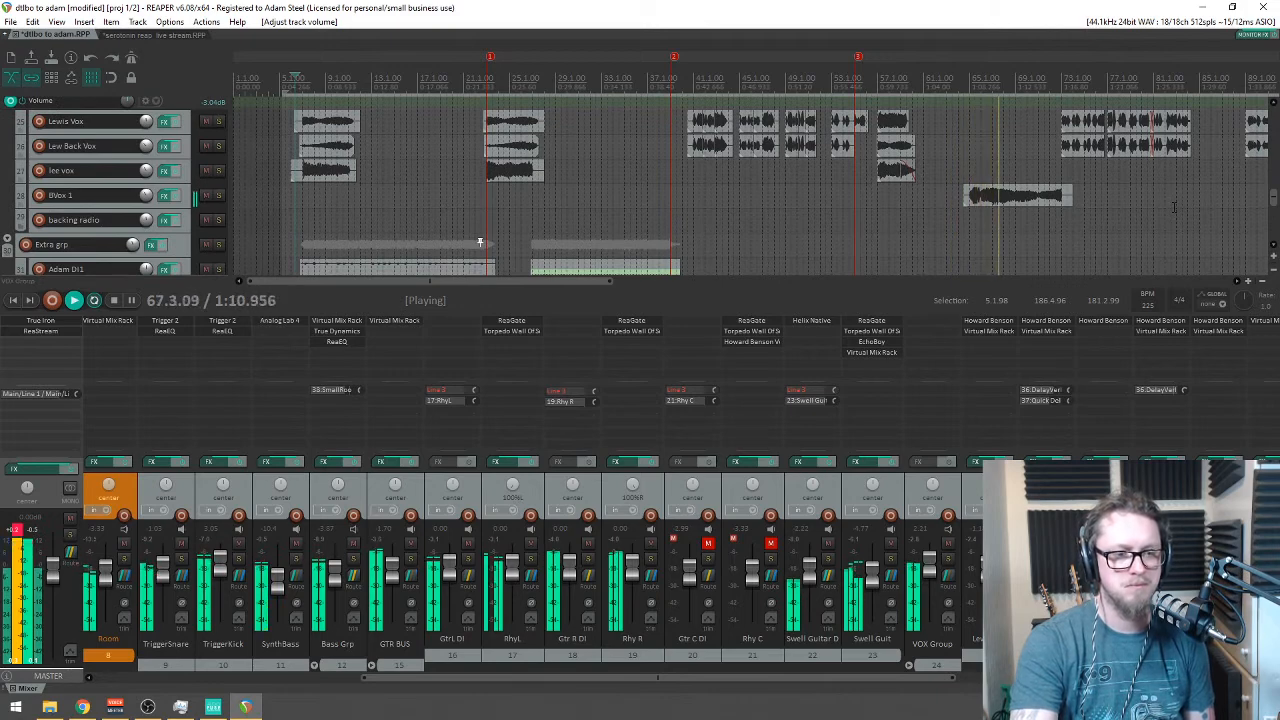
pyautogui.moveTo(785, 686); pyautogui.dragTo(1098, 684)
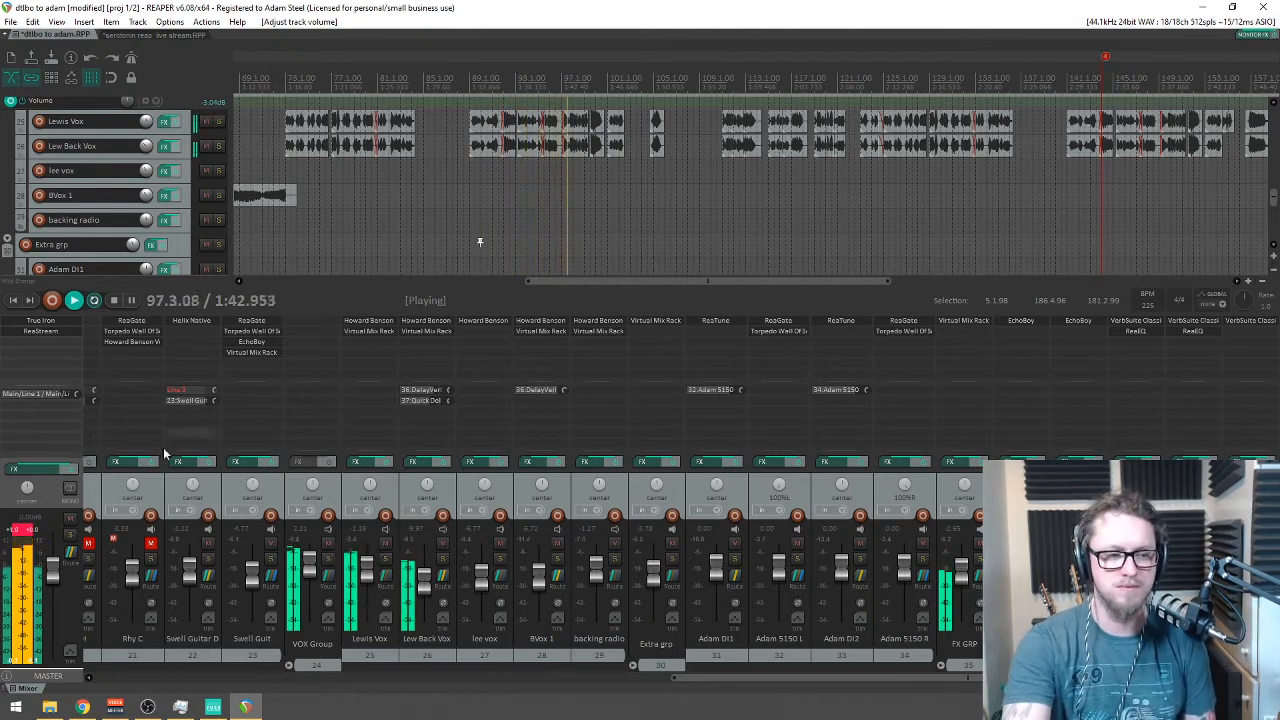
pyautogui.moveTo(313, 572)
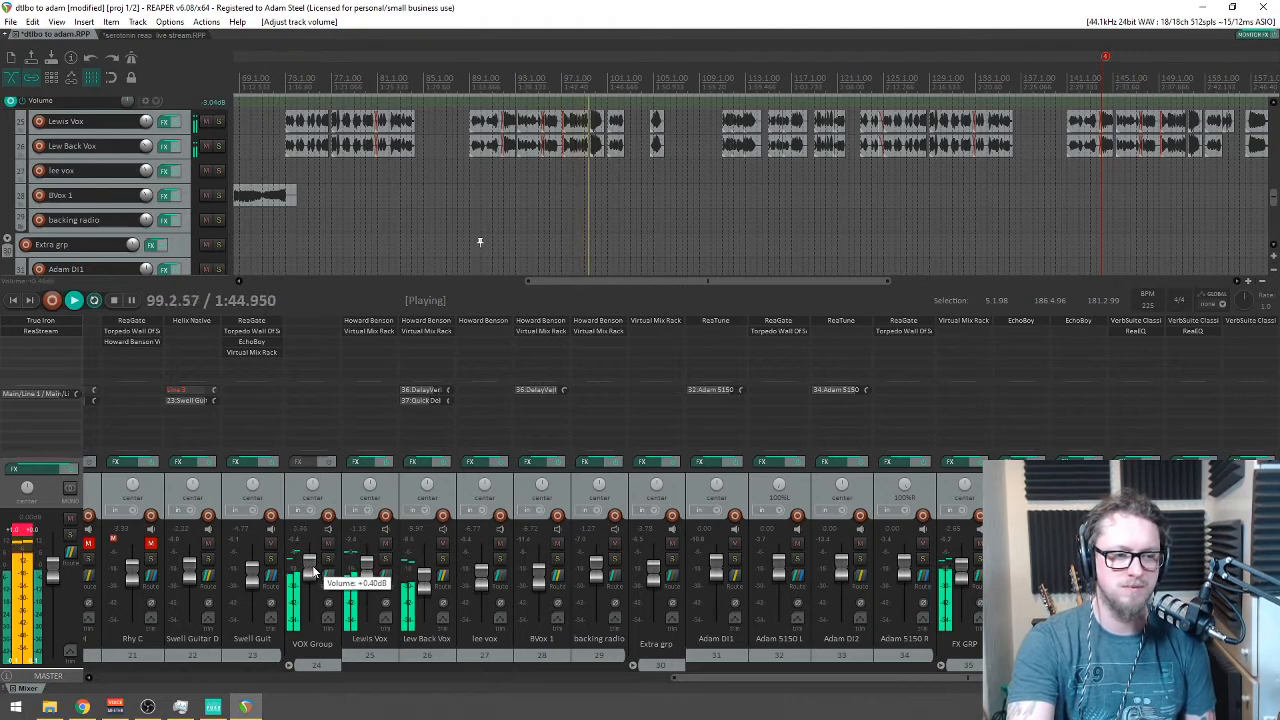
pyautogui.moveTo(800, 677); pyautogui.dragTo(226, 675)
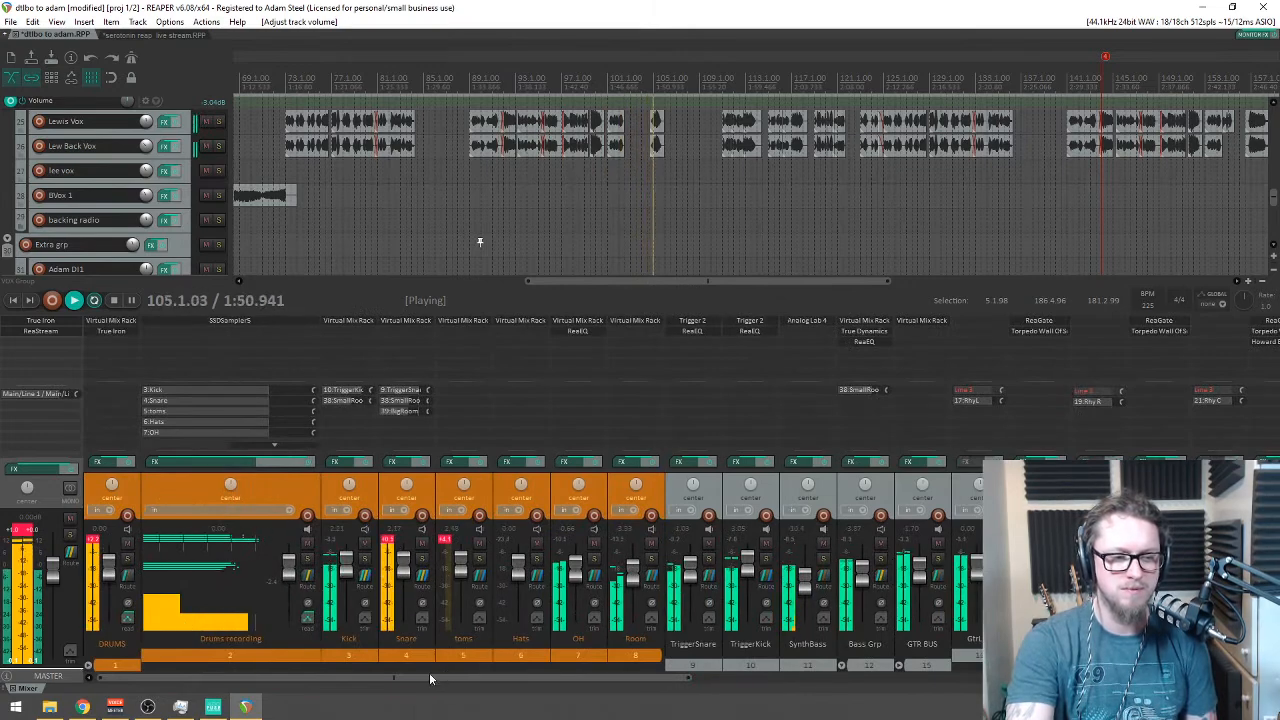
pyautogui.moveTo(422, 678); pyautogui.dragTo(860, 706)
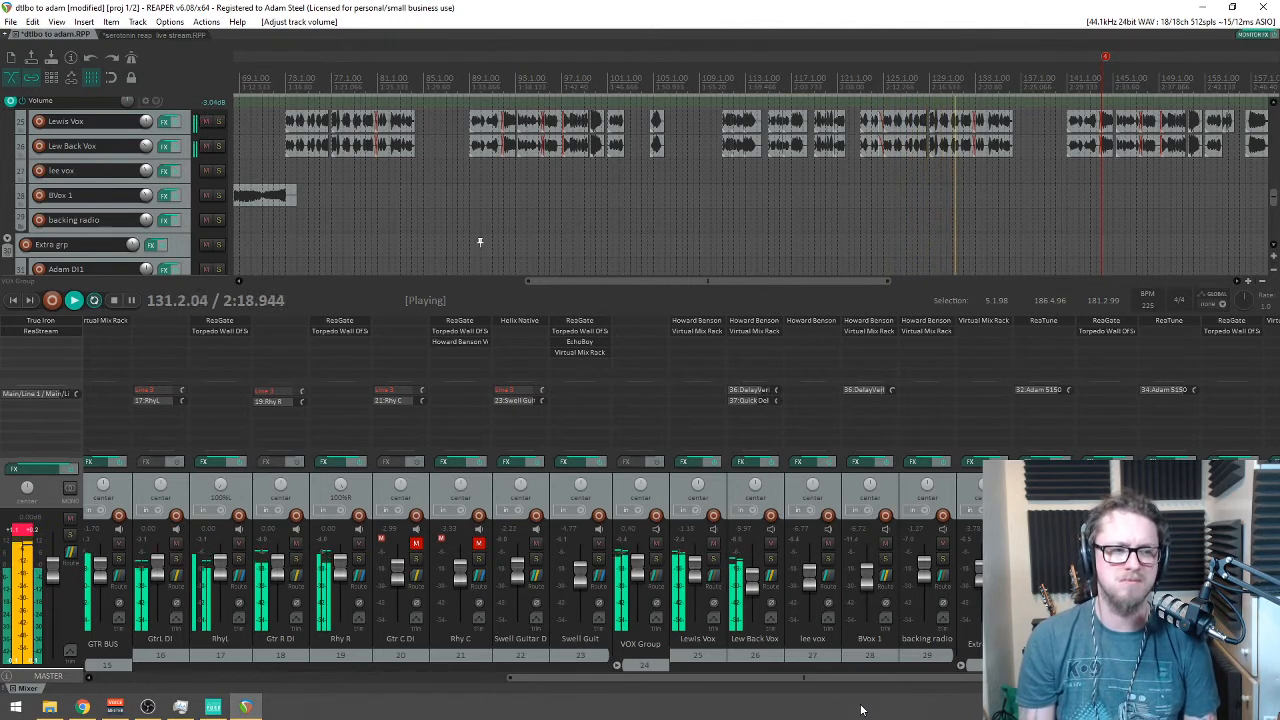
# Step: Clear the Snare channel's peak indicator and raise the TriggerSnare volume slightly during playback
pyautogui.click(141, 678)
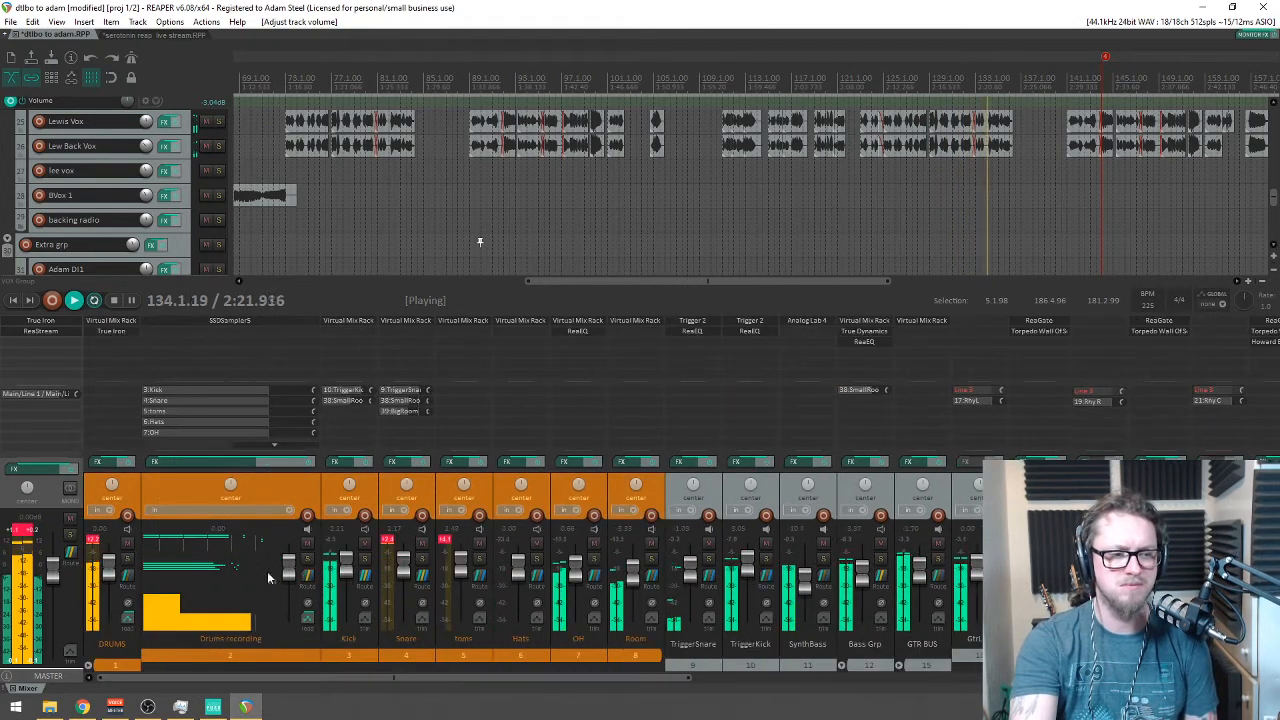
pyautogui.click(392, 542)
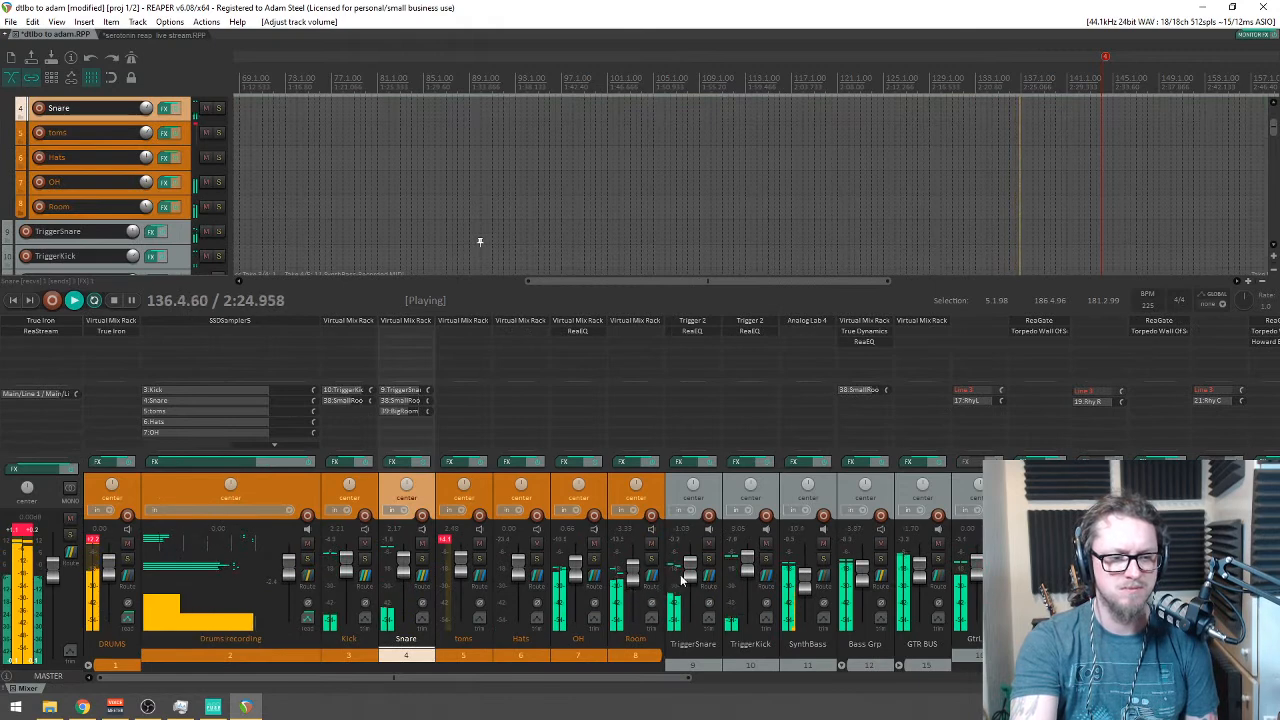
pyautogui.moveTo(690, 578); pyautogui.dragTo(690, 572)
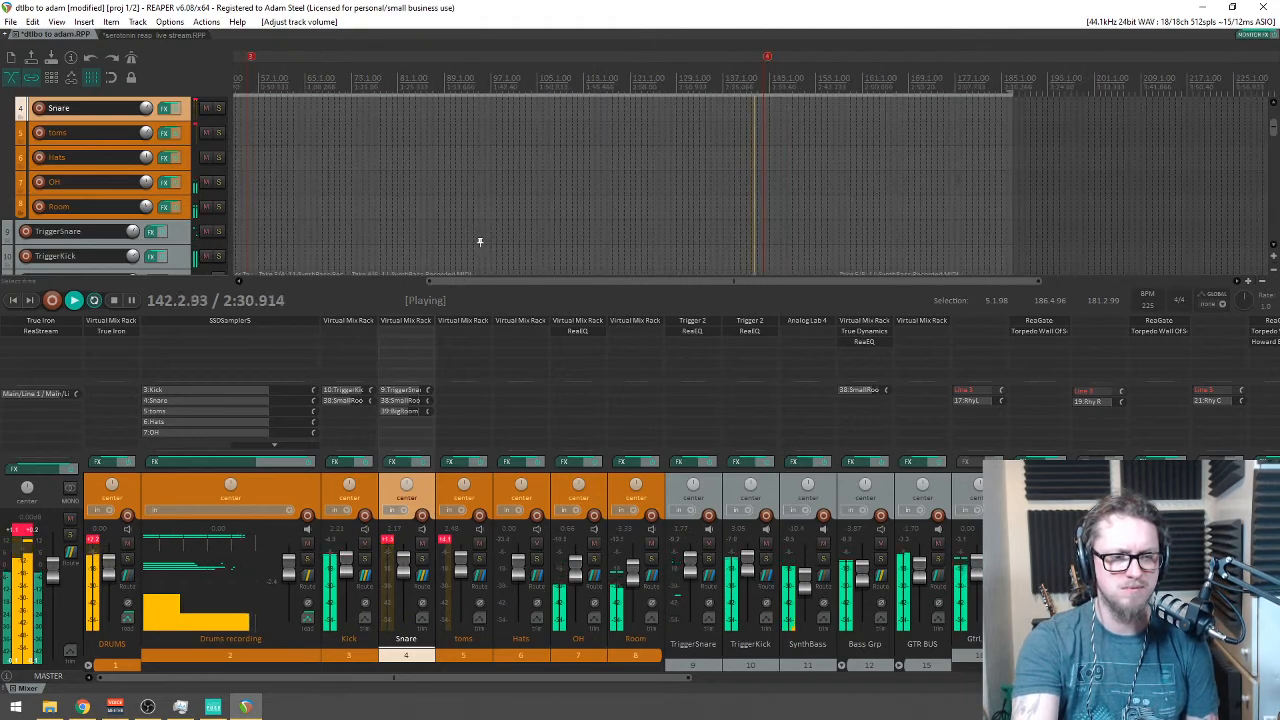
# Step: Listen through to the end of the song with the bass and guitar tracks in view and stop playback
pyautogui.moveTo(1272, 135); pyautogui.dragTo(1275, 162)
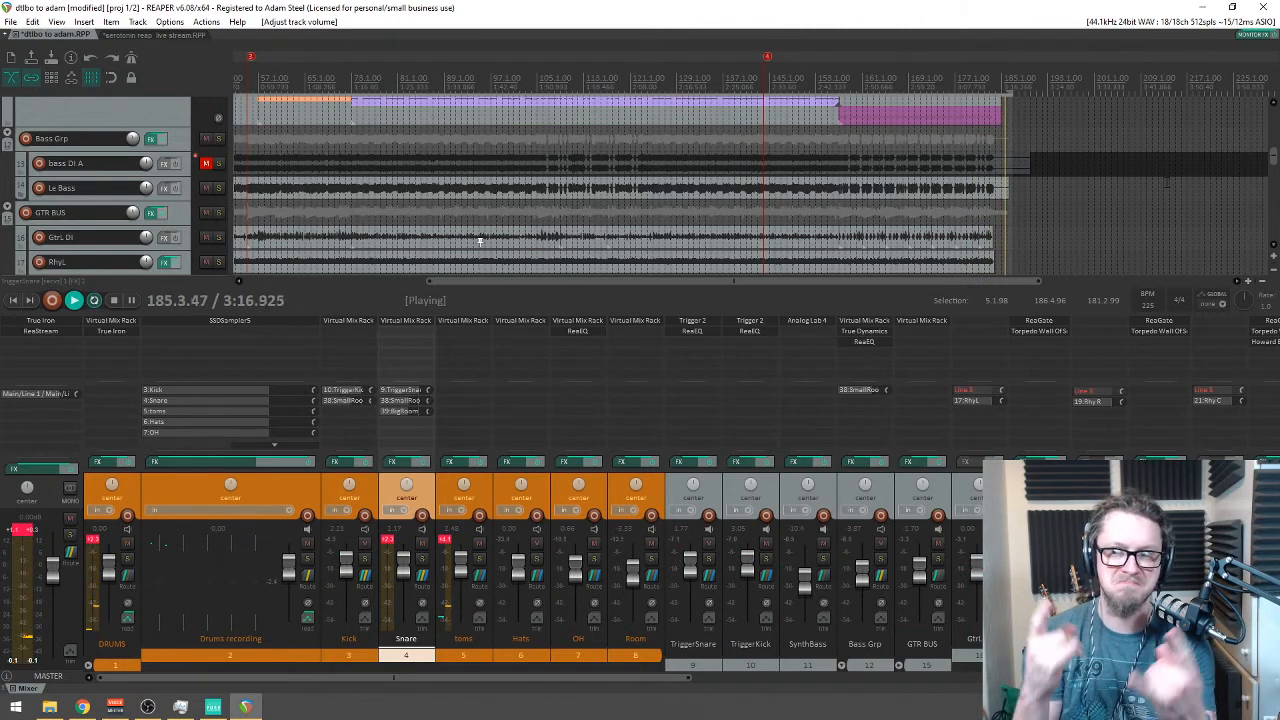
pyautogui.hscroll(-10, 480, 241)
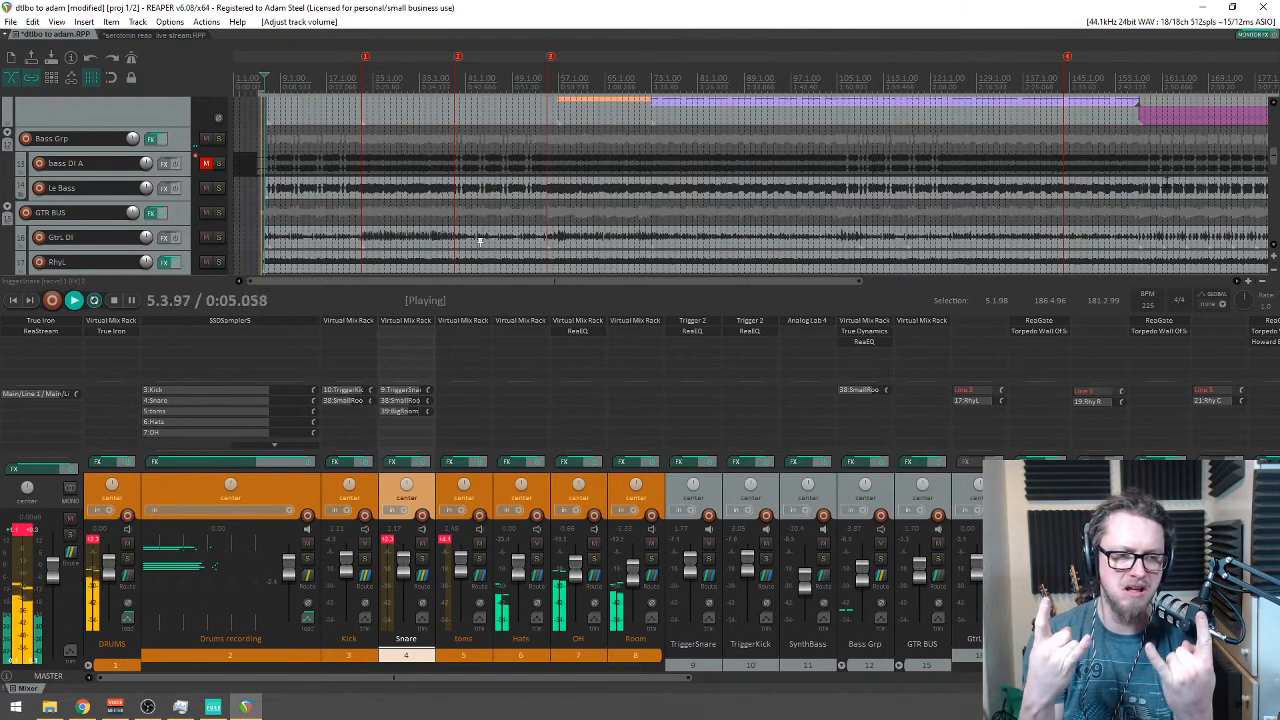
pyautogui.press('space')
# Step: Trim the end of the bass DI A item back to about measure 185, in line with the end of the SynthBass item
pyautogui.scroll(-4, 480, 241)
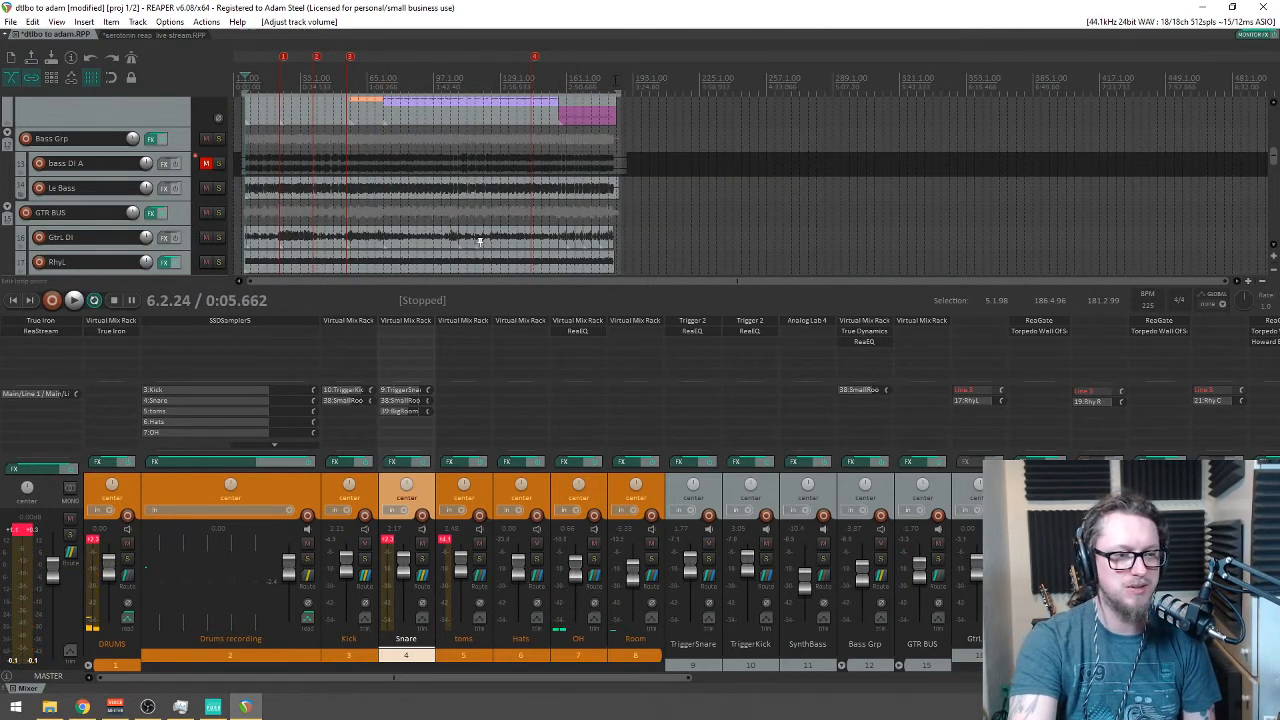
pyautogui.press('End')
pyautogui.scroll(5, 480, 241)
pyautogui.moveTo(848, 163); pyautogui.dragTo(765, 163)
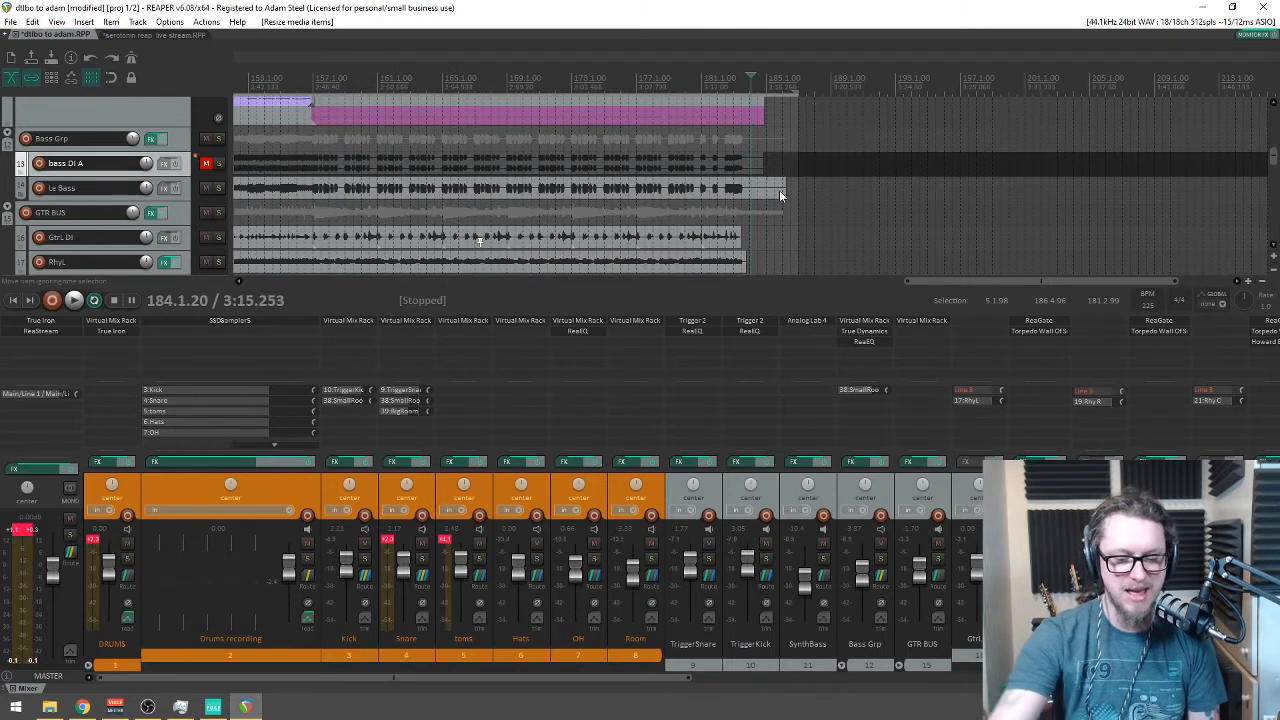